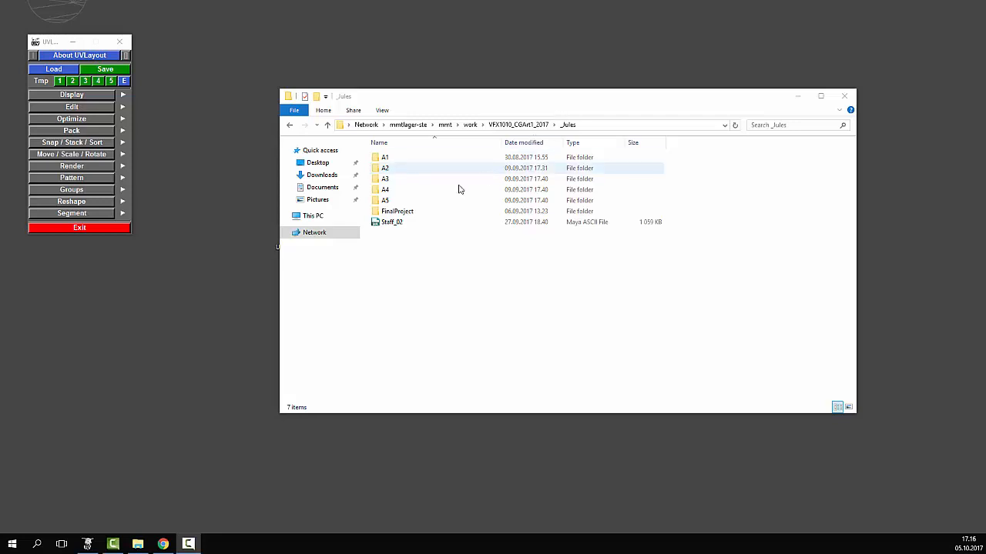
- Select the Staff_02 Maya ASCII scene in the student's project folder and open it in Maya
left_click(398, 228)
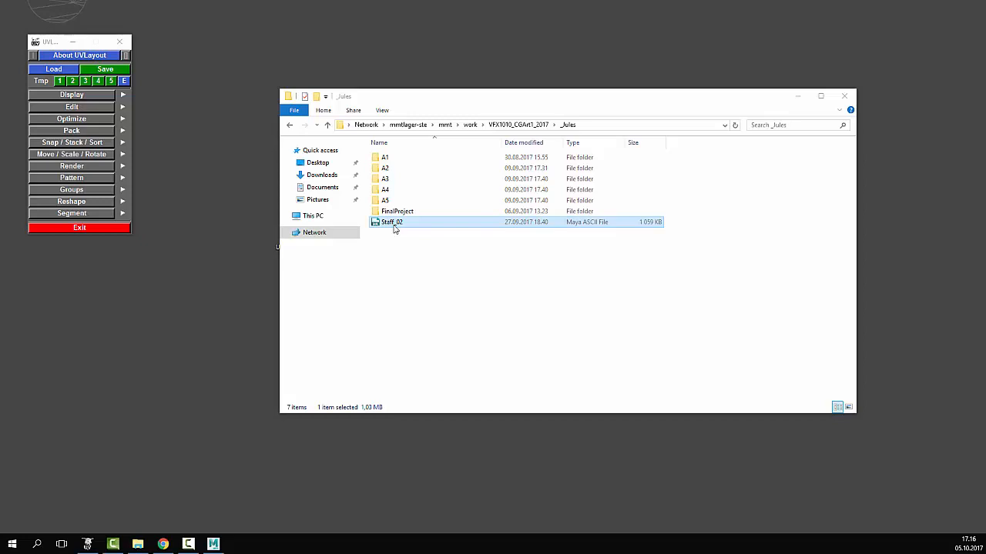
double_click(392, 222)
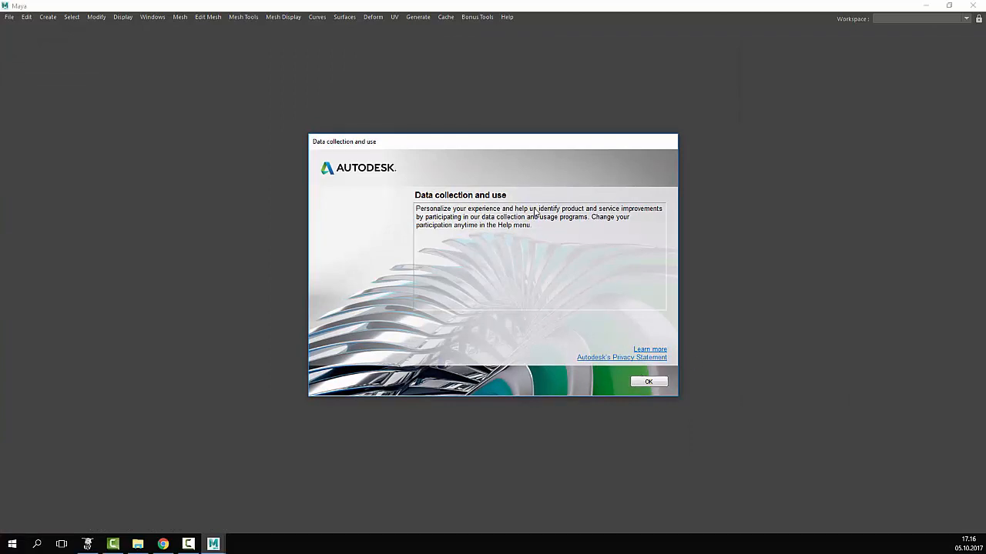
- Dismiss the data collection notice and orbit the staff to see it from the front and below
left_click(646, 382)
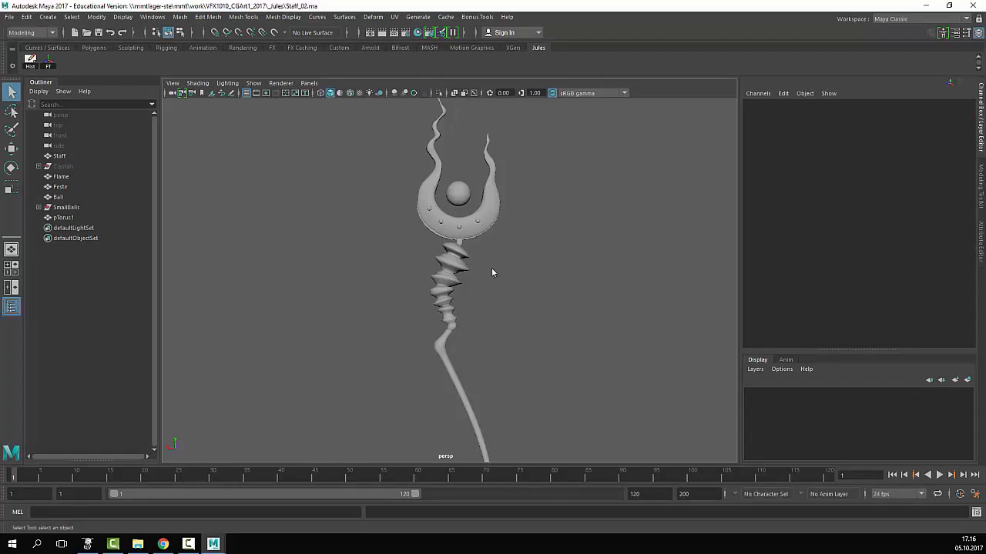
left_click_drag(499, 275, 466, 296, "alt")
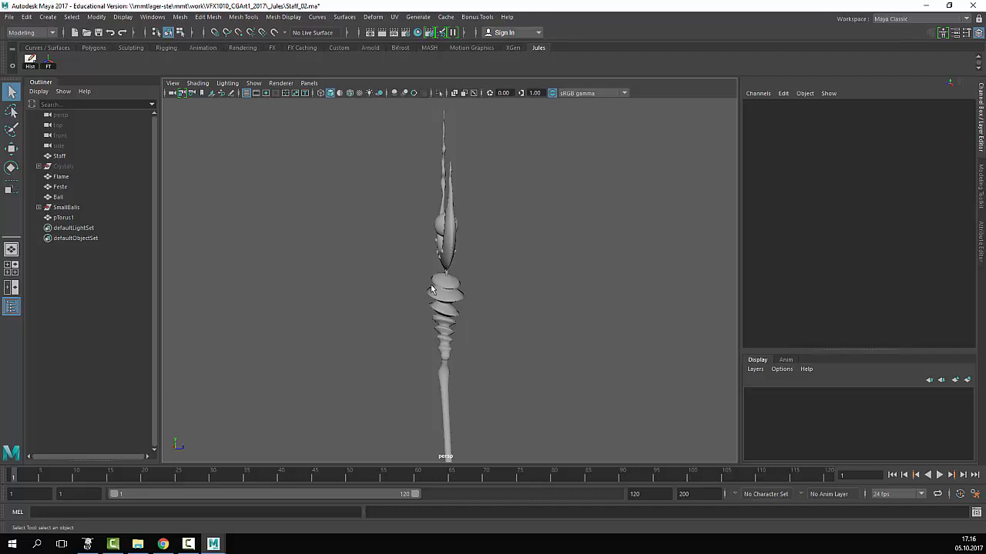
left_click_drag(431, 289, 431, 289, "alt")
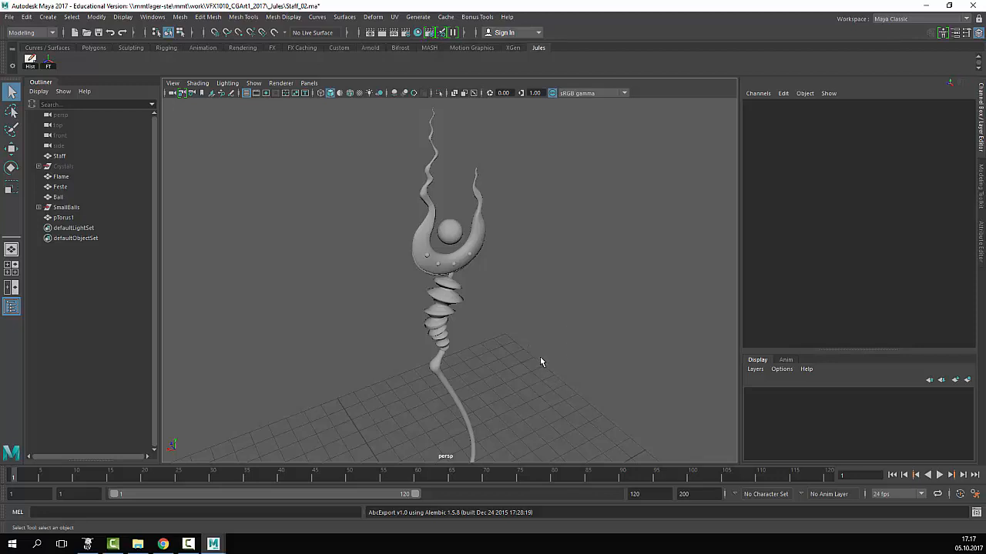
left_click_drag(540, 357, 539, 358, "alt")
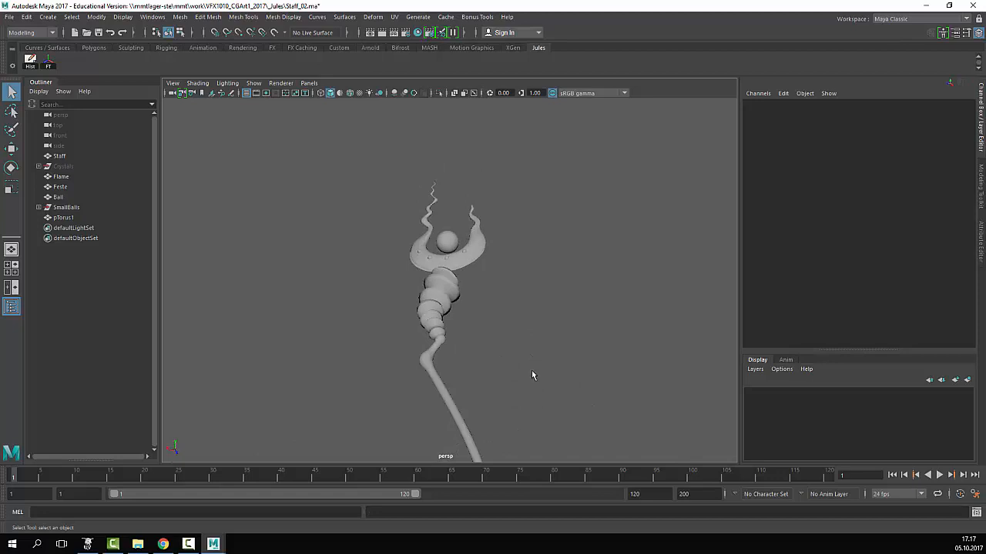
left_click_drag(508, 373, 509, 374, "alt")
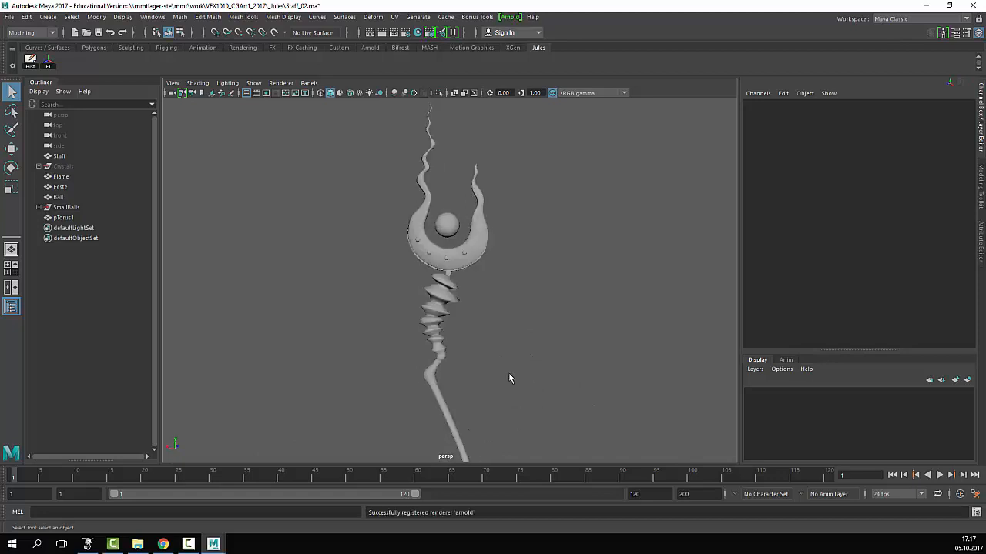
- Tumble and dolly around the staff to check its sides and get a full front view
left_click_drag(501, 308, 595, 330, "alt")
right_click_drag(595, 331, 499, 336, "alt")
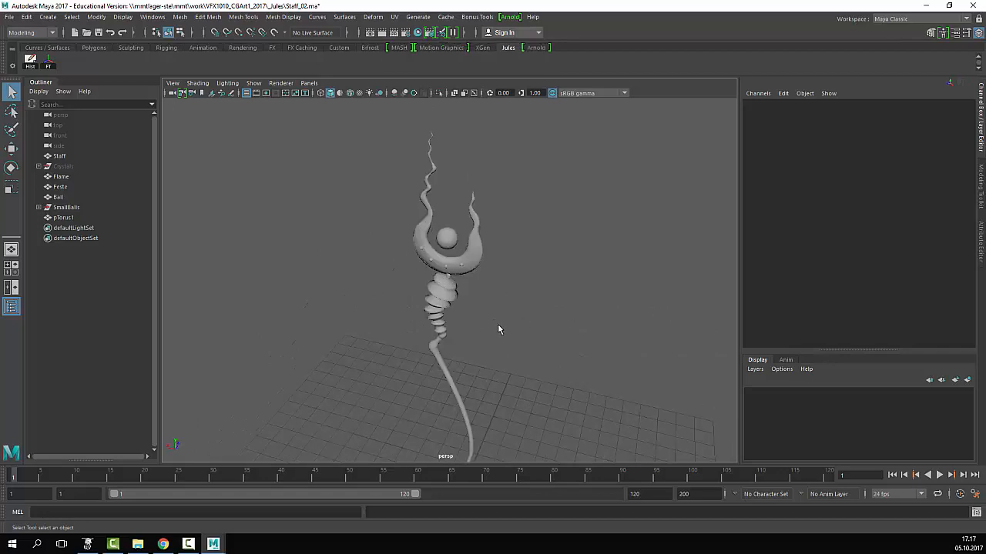
left_click_drag(497, 323, 533, 315, "alt")
right_click_drag(479, 305, 586, 297, "alt")
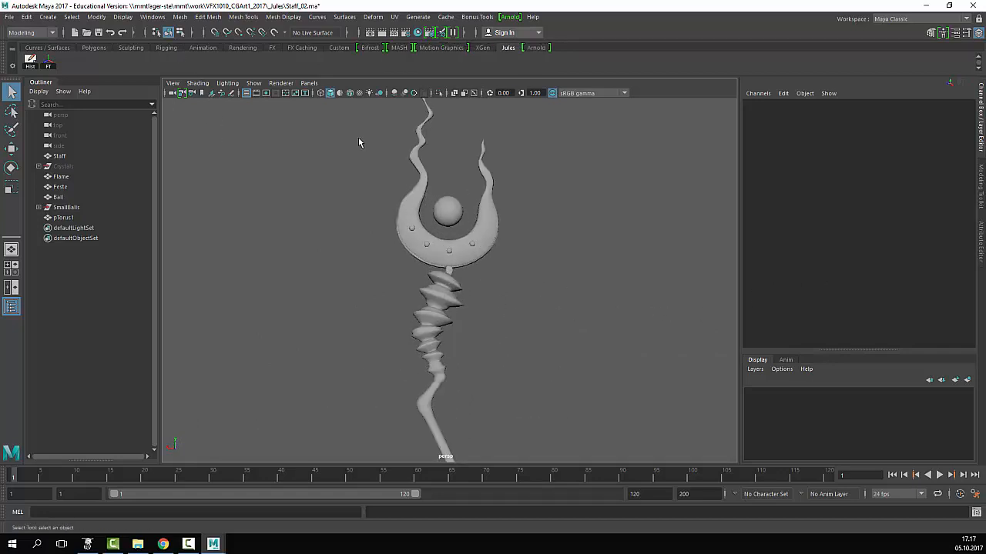
left_click(197, 83)
- Turn on Wireframe on Shaded and inspect the edge flow of the crescent head and shaft
left_click(231, 185)
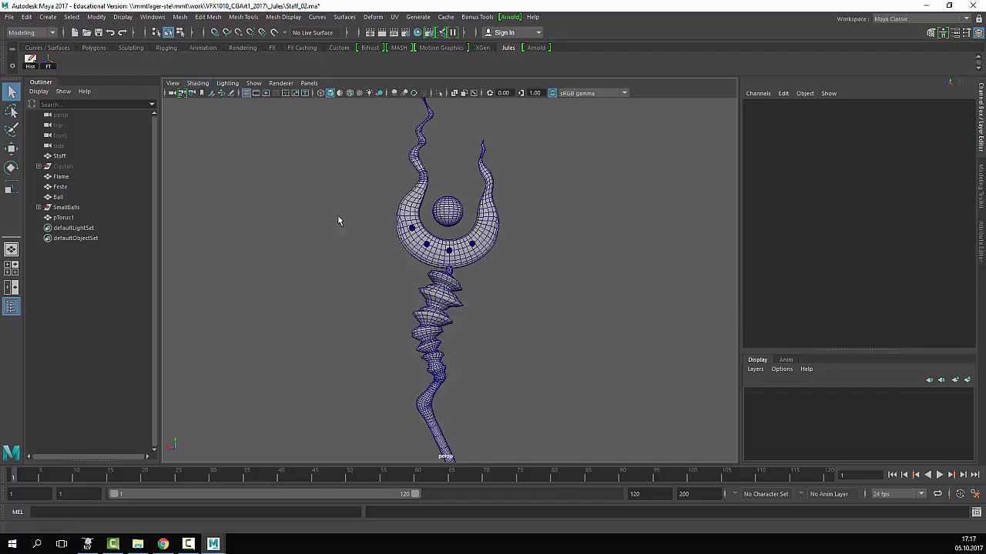
right_click_drag(477, 270, 556, 367, "alt")
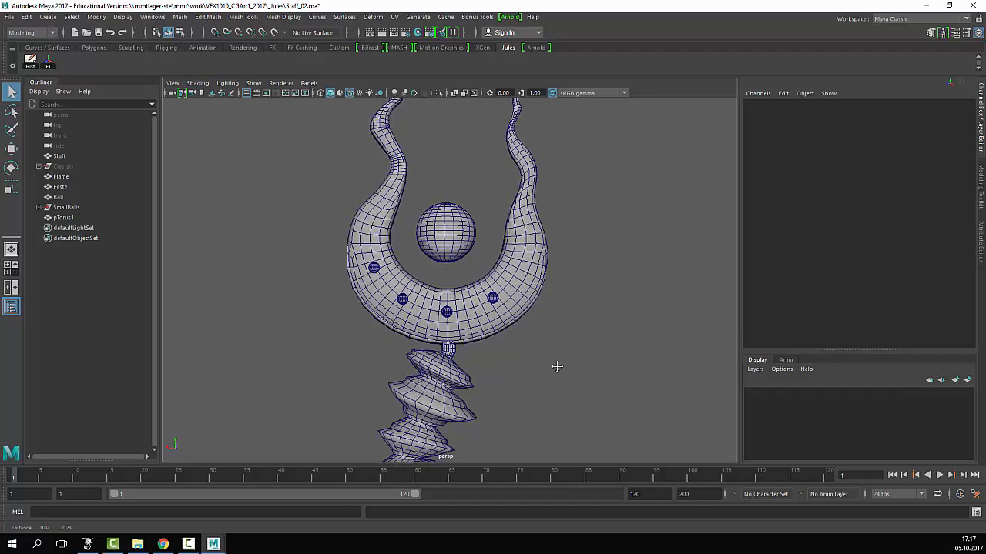
left_click_drag(557, 369, 570, 330, "alt")
middle_click_drag(585, 296, 588, 377, "alt")
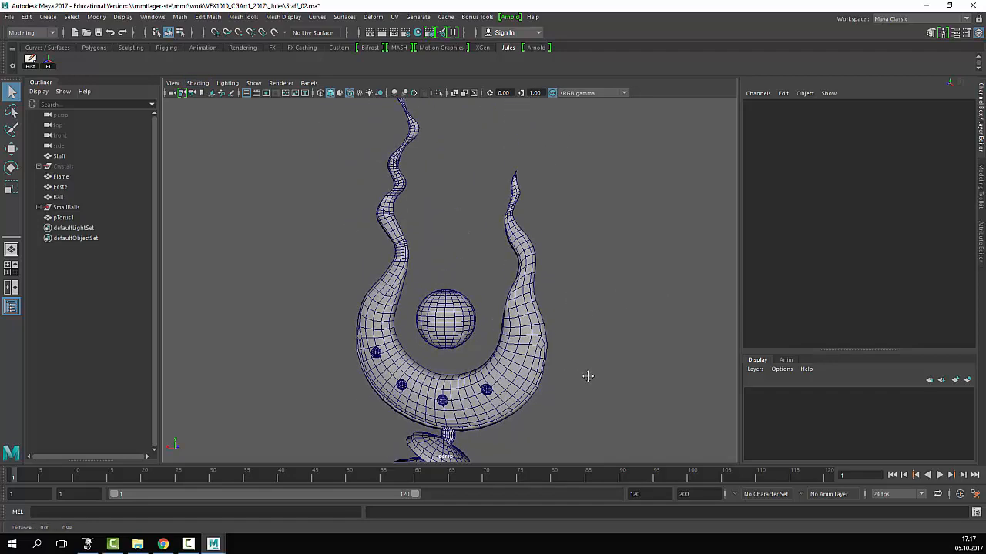
left_click_drag(588, 376, 616, 340, "alt")
right_click_drag(570, 362, 508, 386, "alt")
middle_click_drag(505, 372, 537, 282, "alt")
right_click_drag(537, 282, 506, 344, "alt")
middle_click_drag(502, 327, 489, 270, "alt")
- Select the Staff mesh, frame it, and switch back to the project folder window
left_click(465, 258)
middle_click_drag(432, 176, 424, 275, "alt")
right_click_drag(424, 275, 453, 289, "alt")
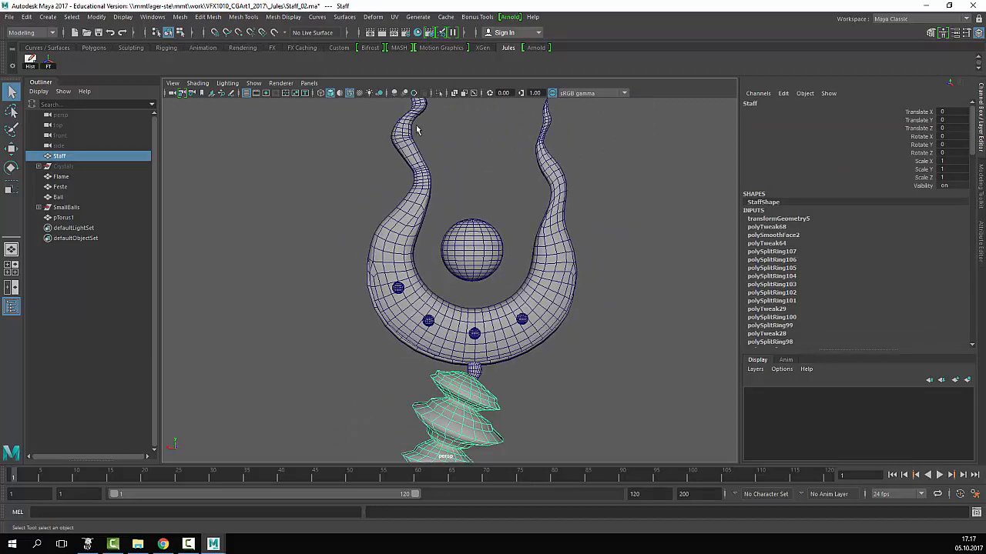
key("alt+Tab")
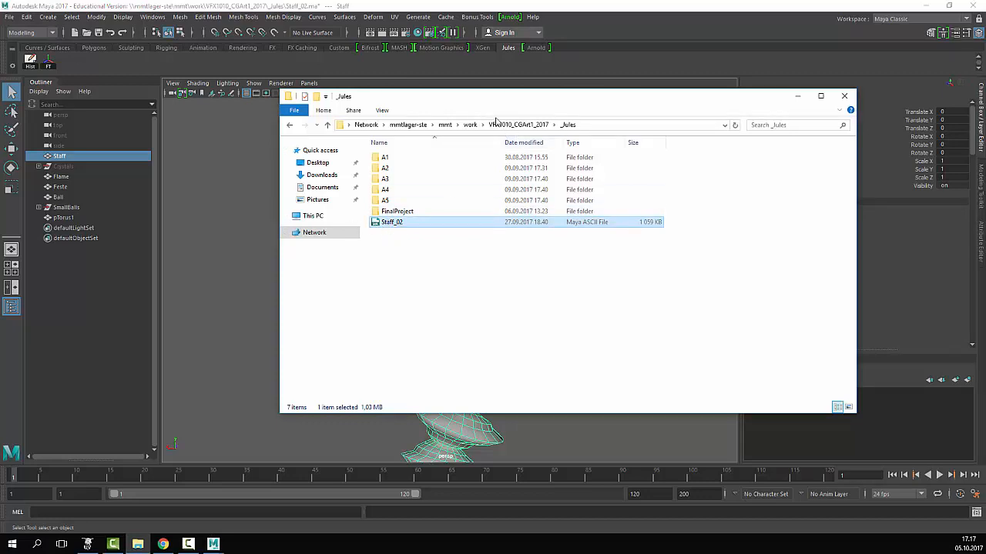
left_click(523, 125)
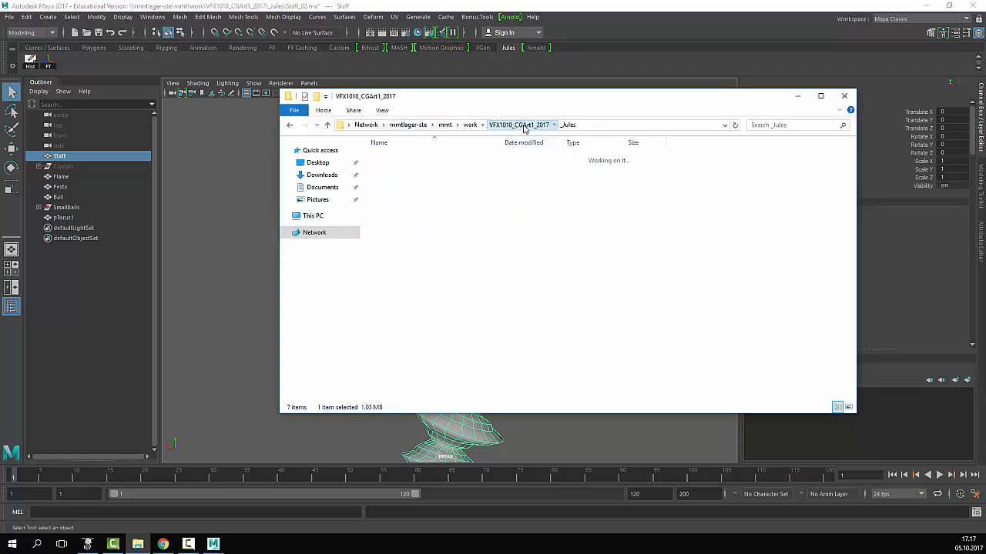
double_click(400, 158)
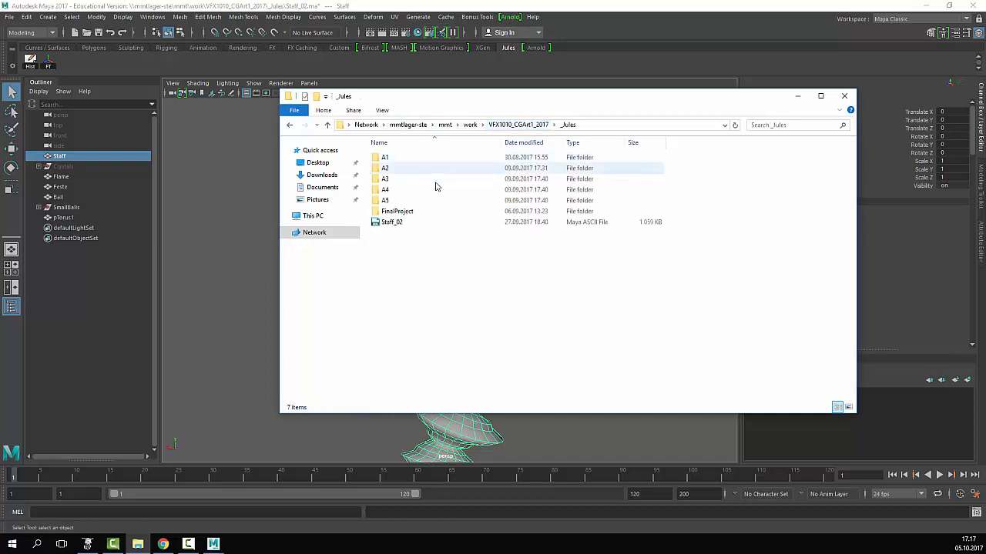
left_click(407, 224)
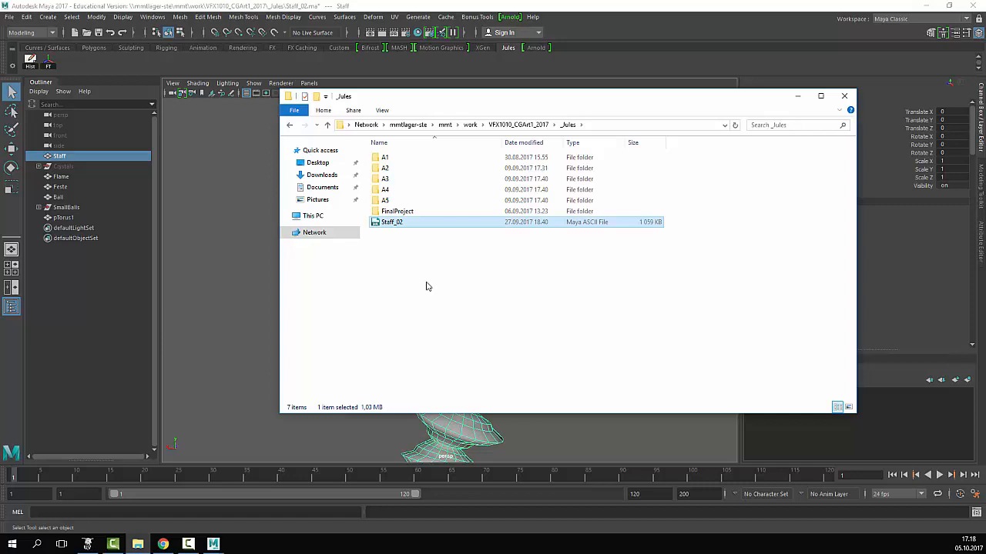
- Back in Maya, zoom out on the whole staff and select the Staff mesh
left_click(245, 205)
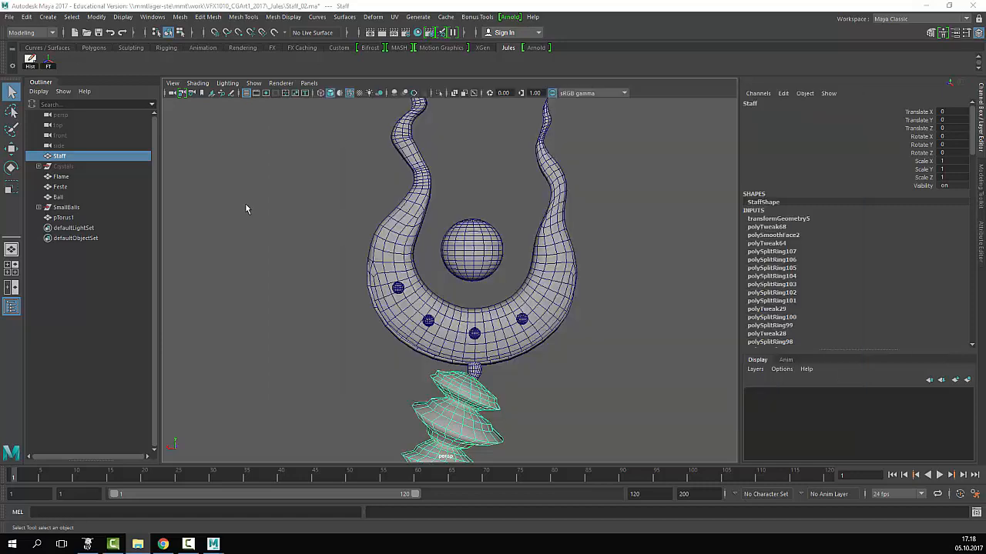
right_click_drag(598, 361, 536, 327, "alt")
middle_click_drag(536, 326, 546, 243, "alt")
right_click_drag(545, 241, 462, 287, "alt")
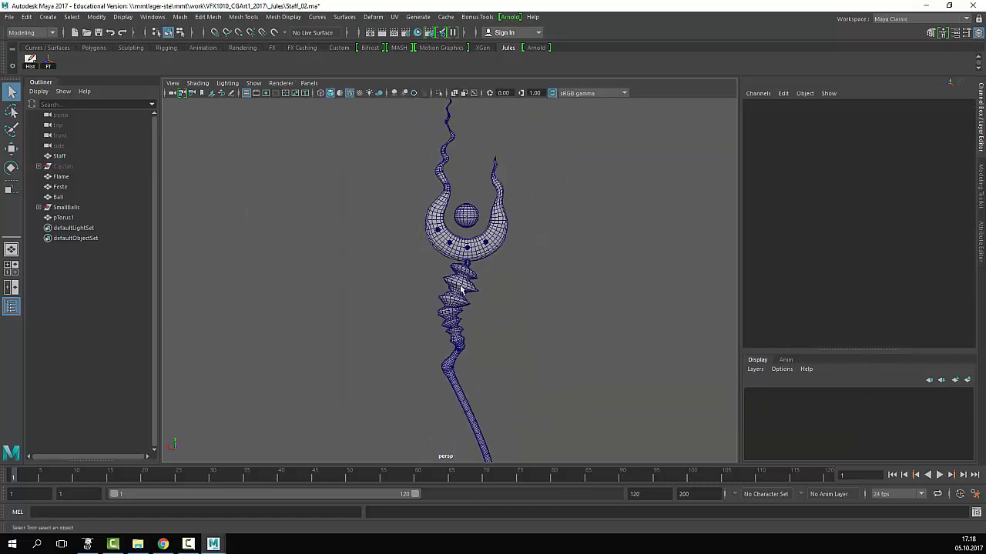
left_click(464, 306)
middle_click_drag(482, 266, 508, 319, "alt")
right_click_drag(434, 337, 458, 341, "alt")
middle_click_drag(457, 341, 464, 302, "alt")
- Check the Flame crescent and the Staff mesh by selecting each in turn
left_click(462, 302)
left_click(464, 316)
left_click(469, 316)
left_click(469, 317)
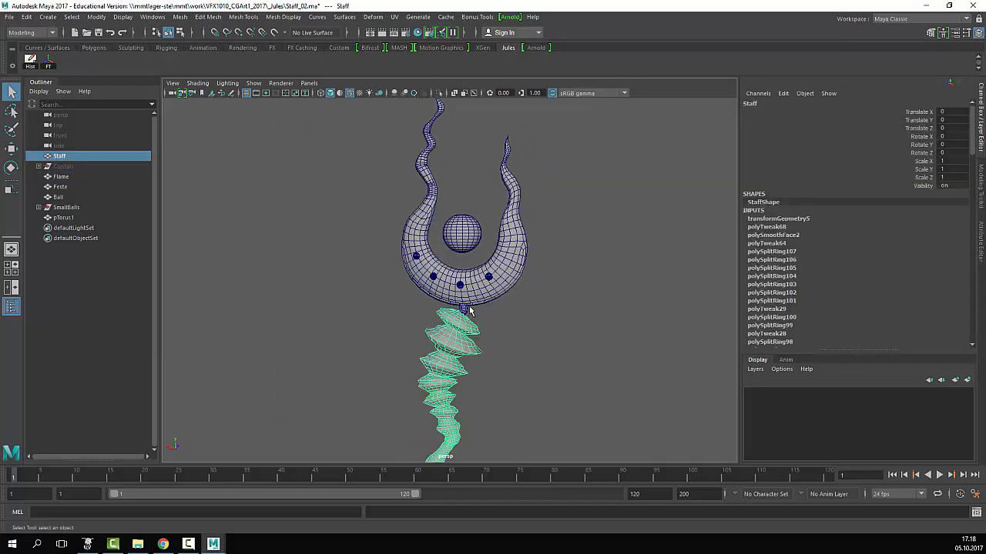
left_click(467, 304)
left_click(474, 325)
left_click(470, 302)
left_click(487, 241)
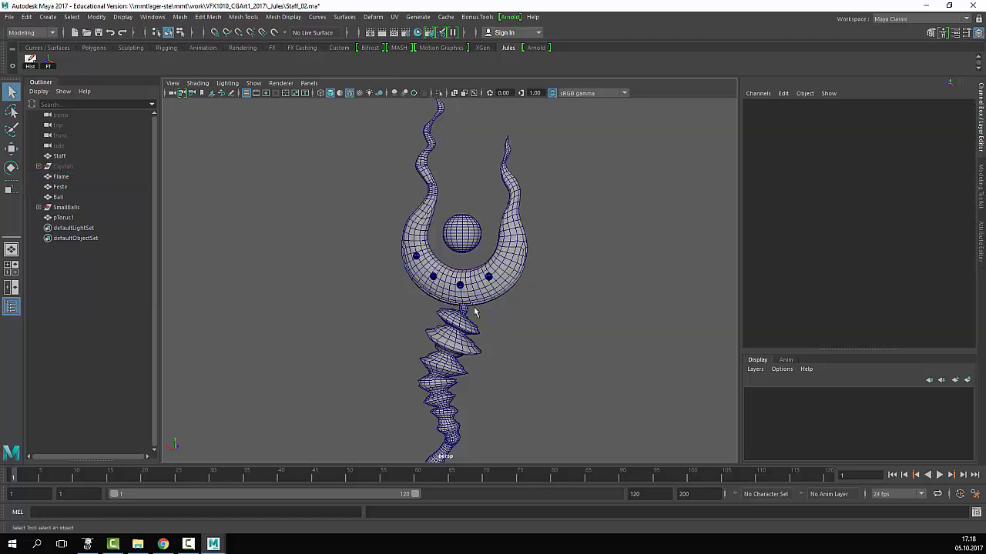
- Inspect the crescent ring's small balls, the Flame crescent and the pTorus1 ring by selecting each
right_click_drag(477, 314, 631, 376, "alt")
left_click(586, 268)
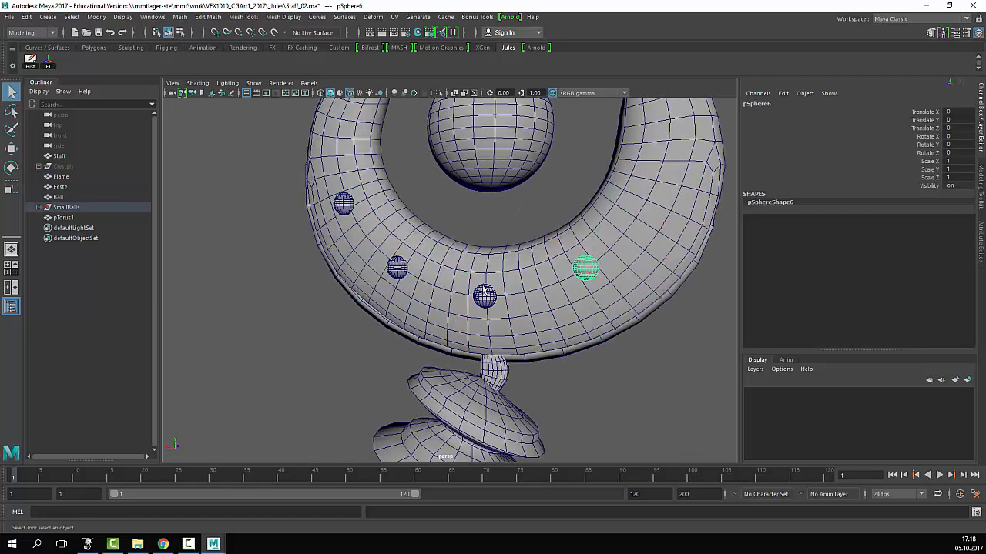
left_click(483, 287)
left_click(344, 205)
left_click(481, 279)
left_click_drag(500, 373, 624, 335, "alt")
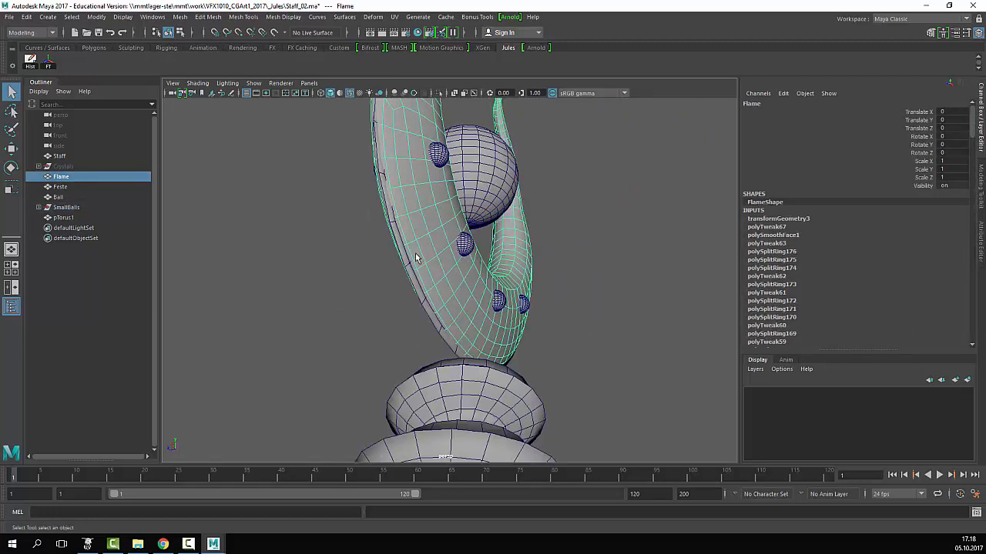
left_click(402, 258)
- Navigate from the ring down along the shaft to the staff's lower end
left_click_drag(533, 277, 508, 279, "alt")
middle_click_drag(508, 279, 490, 341, "alt")
left_click_drag(491, 341, 444, 359, "alt")
right_click_drag(445, 359, 365, 358, "alt")
middle_click_drag(470, 350, 452, 310, "alt")
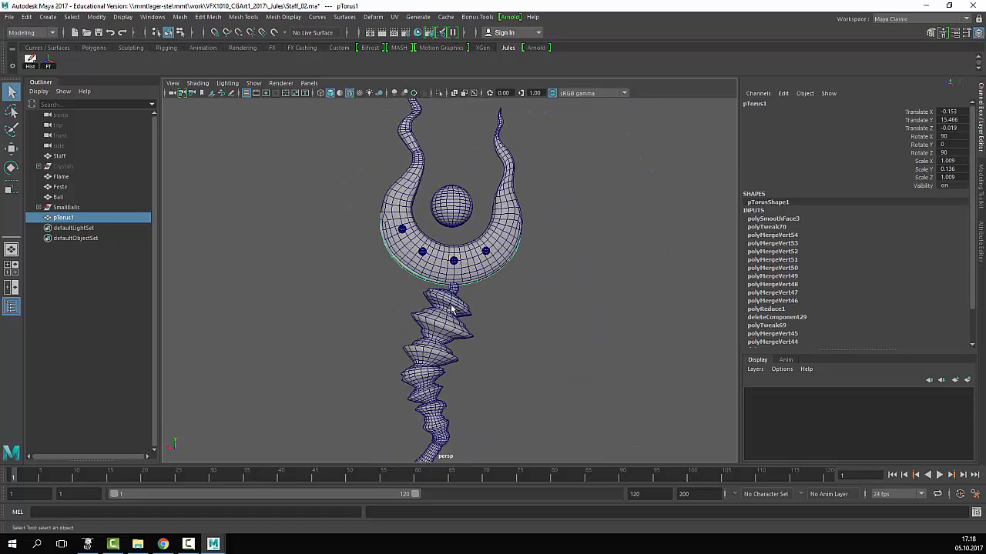
right_click_drag(475, 334, 460, 339, "alt")
middle_click_drag(490, 343, 473, 292, "alt")
right_click_drag(472, 292, 391, 301, "alt")
middle_click_drag(497, 318, 510, 239, "alt")
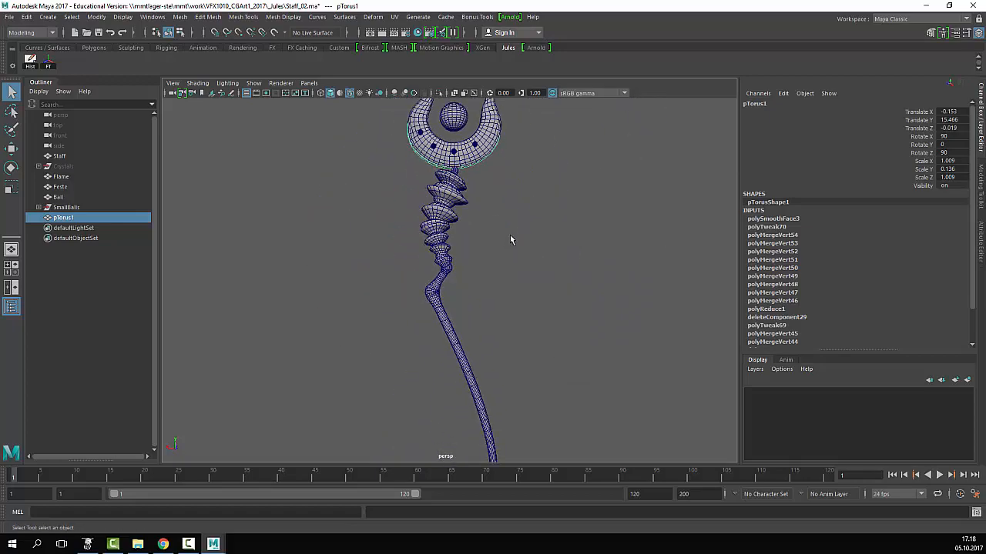
right_click_drag(511, 239, 403, 259, "alt")
middle_click_drag(440, 435, 407, 260, "alt")
right_click_drag(406, 260, 531, 308, "alt")
middle_click_drag(454, 363, 507, 285, "alt")
- Check the Staff mesh, frame the whole model, and marquee-select Staff, Flame, Feste, Ball and pTorus1
left_click(398, 322)
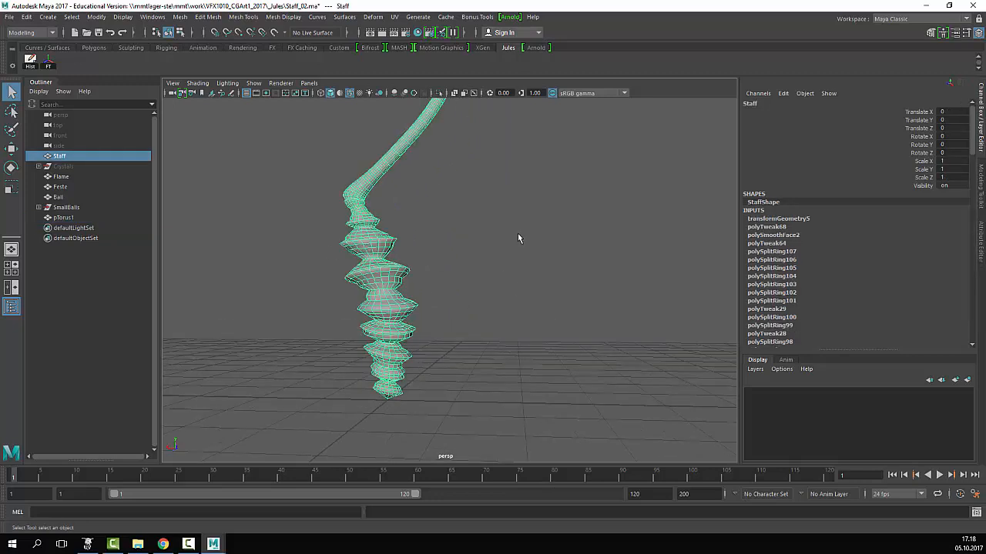
right_click_drag(517, 236, 417, 221, "alt")
middle_click_drag(417, 220, 424, 284, "alt")
middle_click_drag(438, 239, 447, 390, "alt")
middle_click_drag(460, 258, 453, 335, "alt")
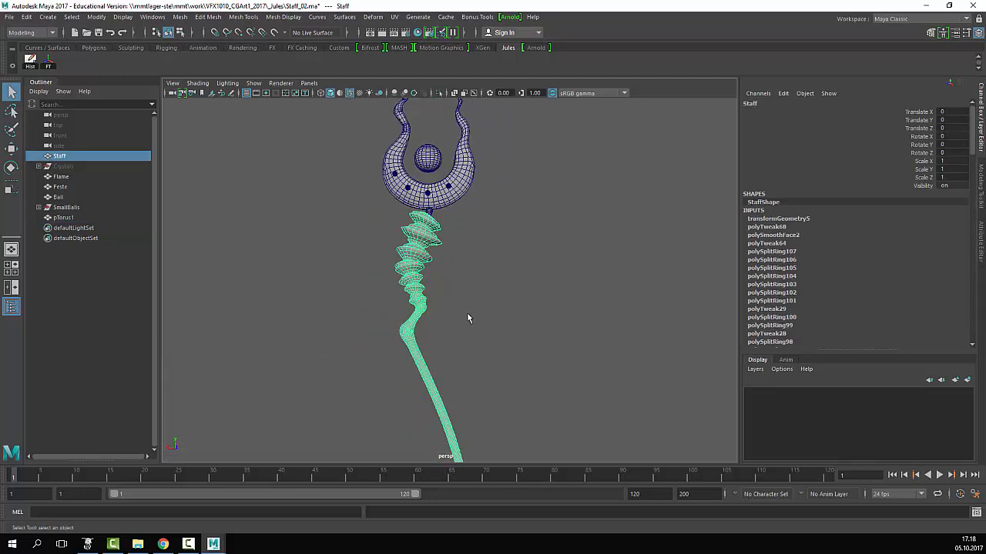
left_click(467, 318)
right_click_drag(478, 299, 495, 226, "alt")
middle_click_drag(496, 227, 493, 284, "alt")
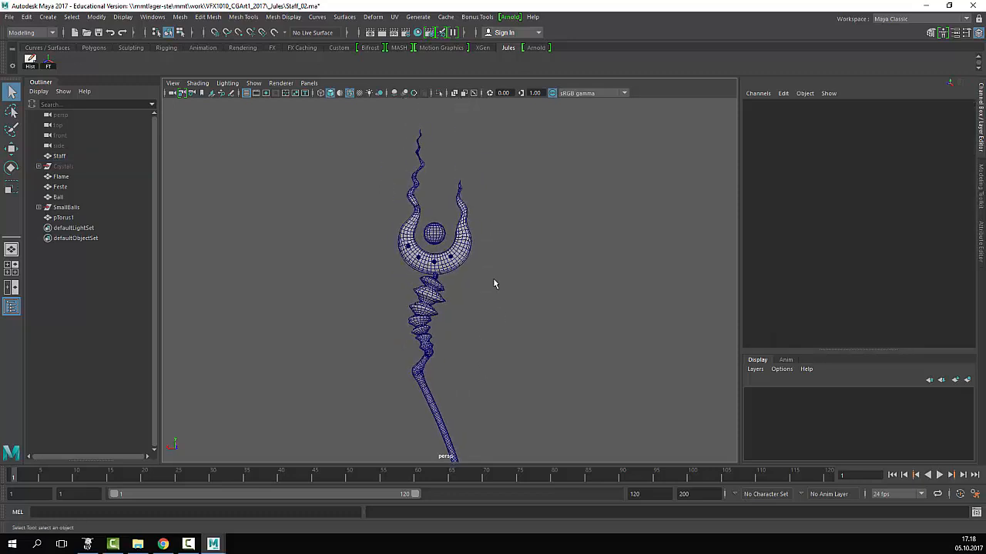
left_click_drag(550, 225, 334, 398)
- Delete construction history on the five staff meshes and reselect them all
left_click(31, 61)
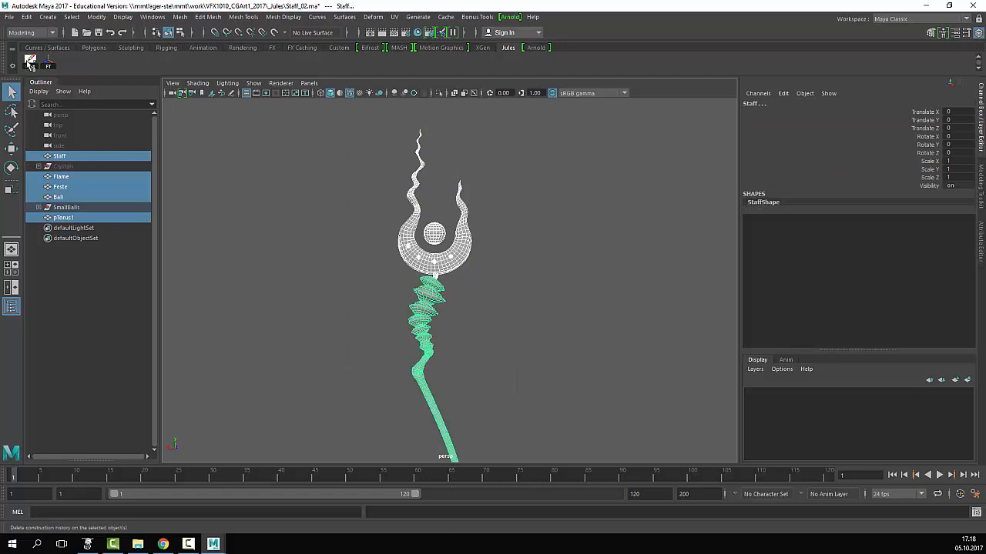
left_click(526, 160)
left_click_drag(538, 153, 317, 405)
left_click(548, 235)
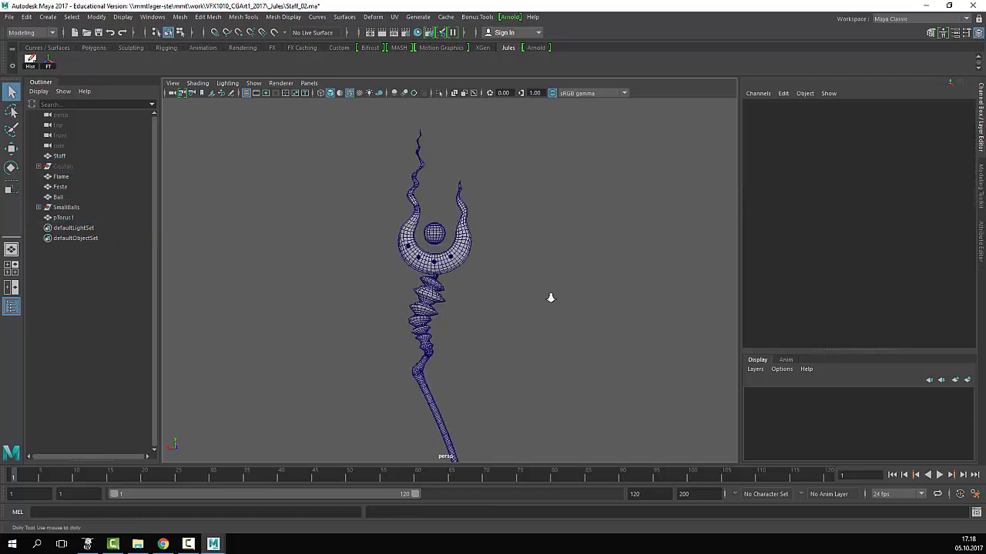
left_click_drag(548, 295, 464, 242, "alt")
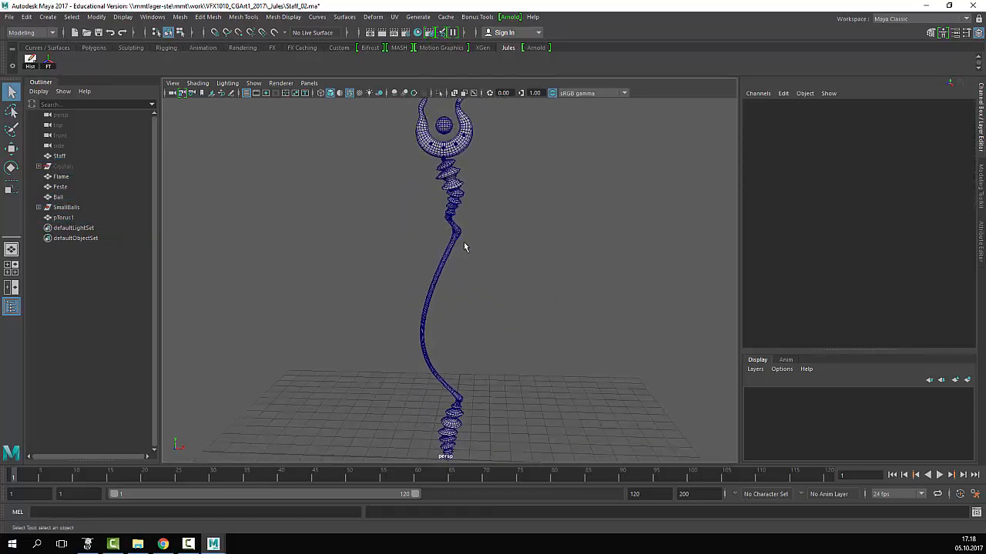
right_click_drag(462, 308, 423, 302, "alt")
middle_click_drag(438, 280, 493, 301, "alt")
left_click_drag(492, 135, 310, 396)
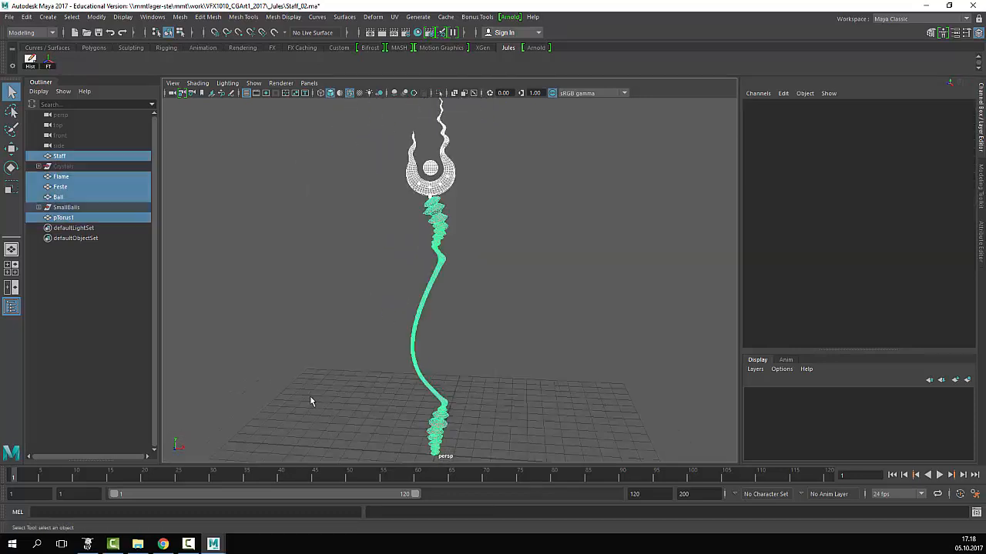
- Reframe the view around the staff head, undoing an accidental deselection
left_click_drag(499, 315, 482, 288, "alt")
left_click(483, 282)
key("ctrl+z")
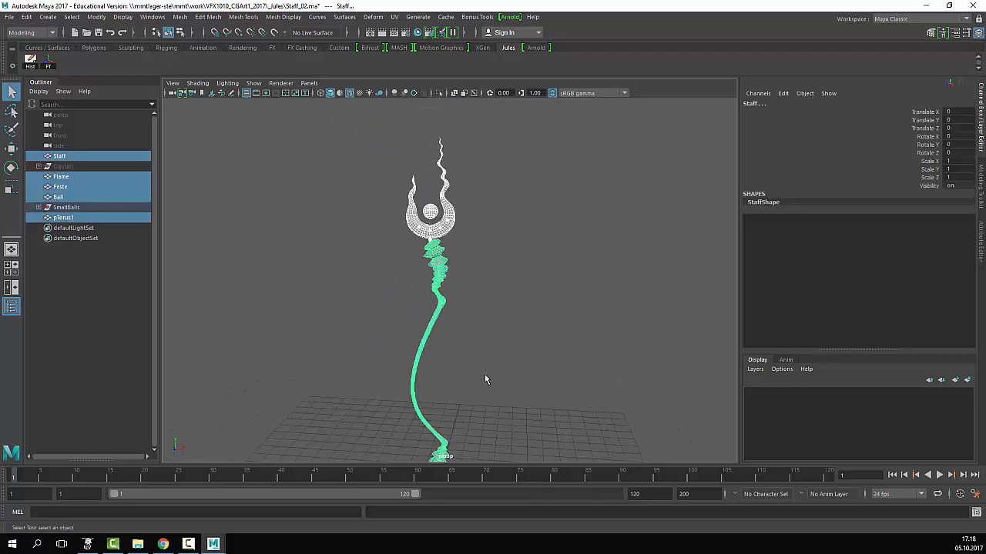
right_click_drag(485, 377, 460, 377, "alt")
left_click_drag(461, 377, 436, 306, "alt")
right_click_drag(436, 306, 508, 310, "alt")
left_click_drag(509, 310, 498, 330, "alt")
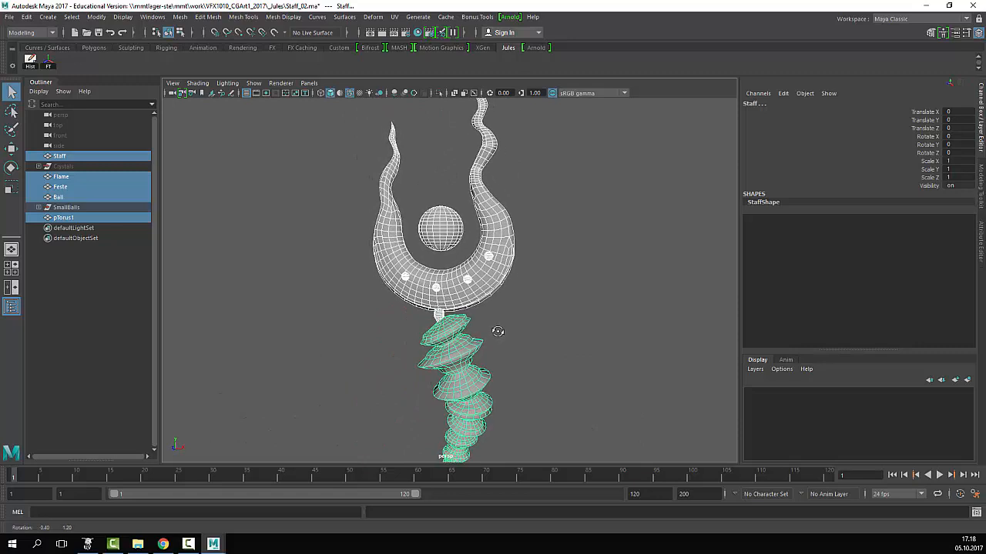
middle_click_drag(547, 318, 546, 338, "alt")
- Marquee-select all staff meshes and merge them with Mesh > Combine into Flame1
left_click(546, 338)
right_click_drag(542, 338, 285, 270, "alt")
left_click_drag(507, 277, 270, 465)
right_click_drag(318, 289, 564, 267, "alt")
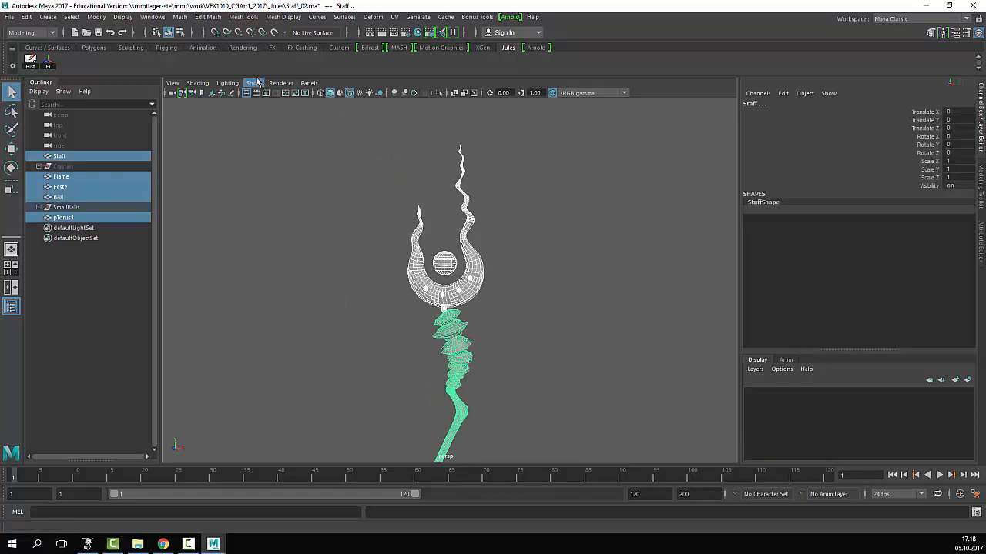
left_click(174, 18)
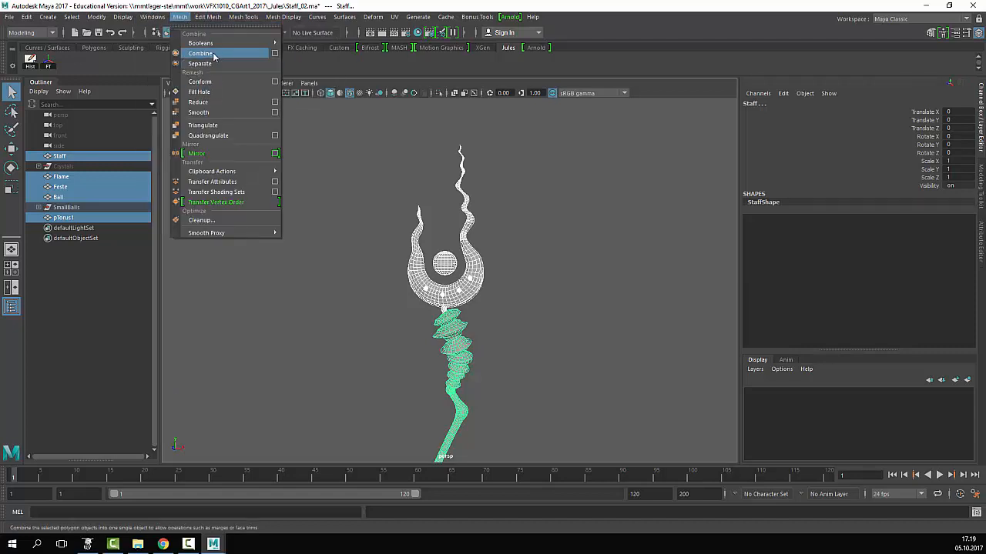
left_click(213, 54)
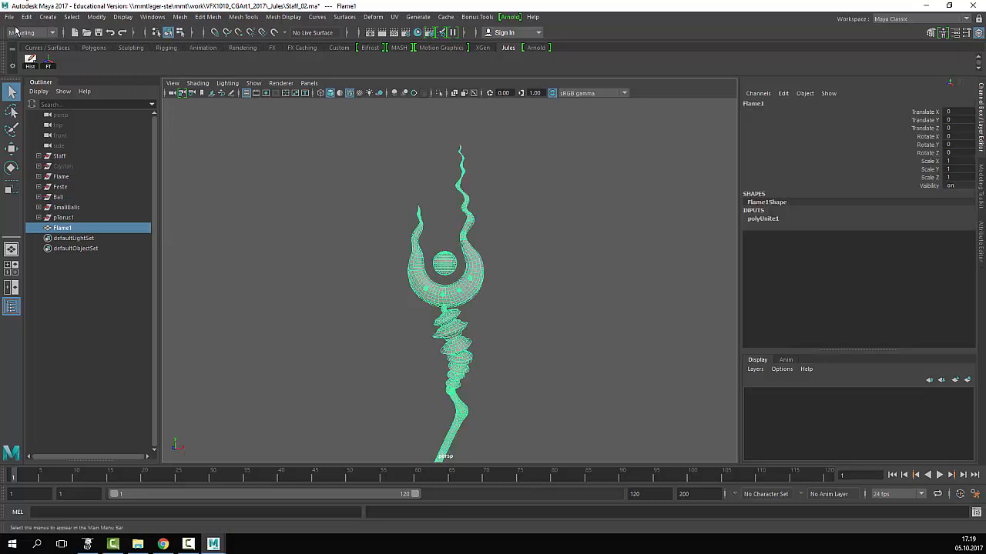
- Clear Flame1's construction history and start File > Export Selection
left_click(30, 60)
left_click(9, 16)
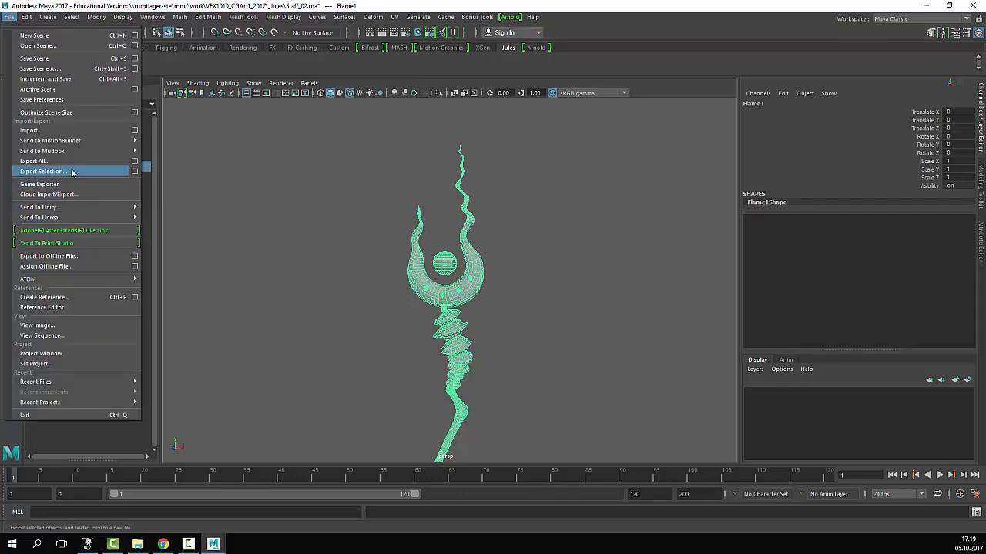
left_click(71, 171)
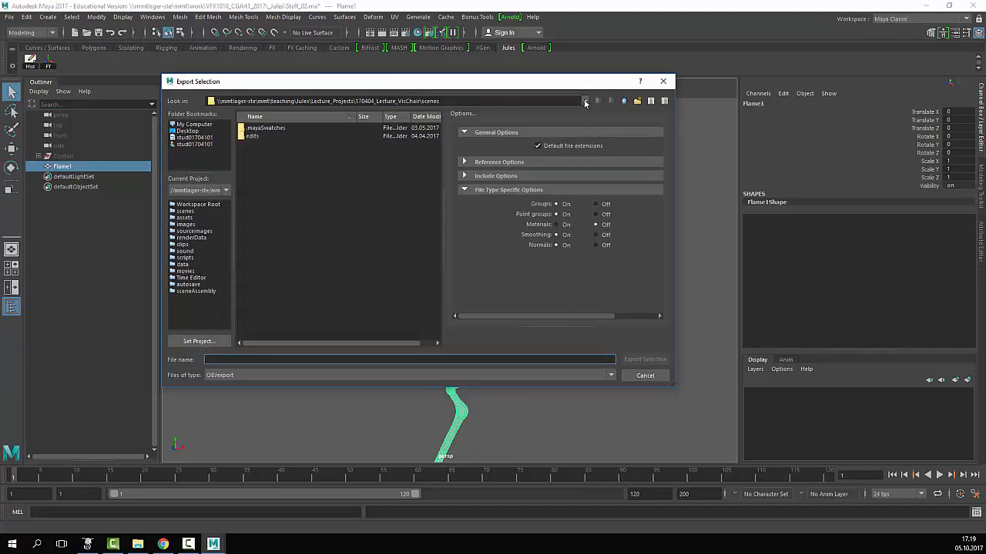
- Browse through the mmt share, work and VFX1010_CGArt1_2017 folders to the student's project folder
left_click(585, 101)
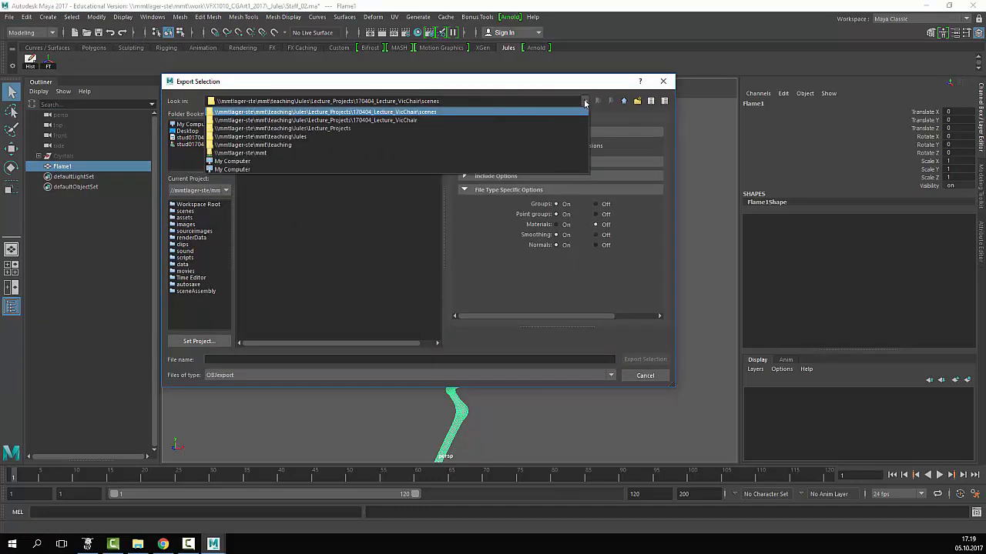
left_click(299, 152)
left_click(261, 153)
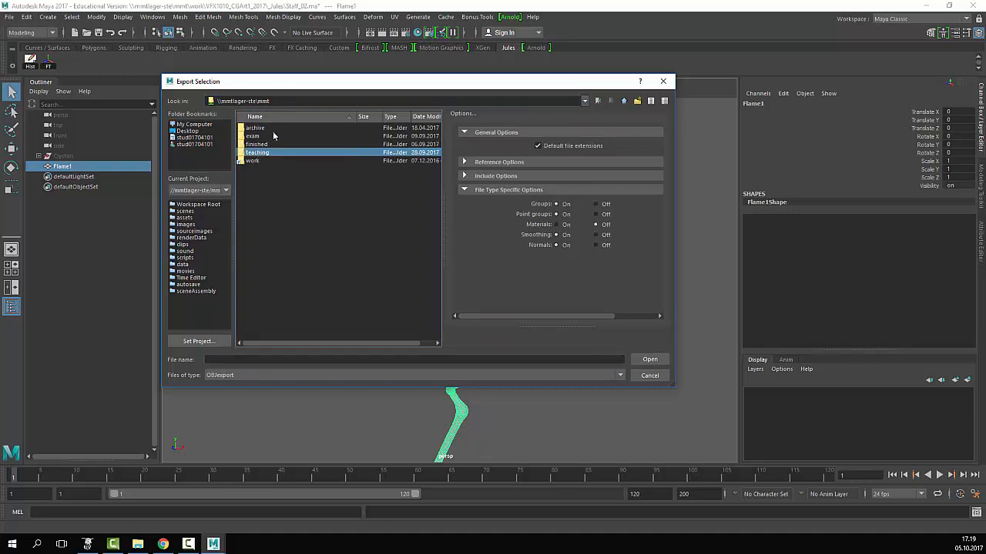
double_click(263, 152)
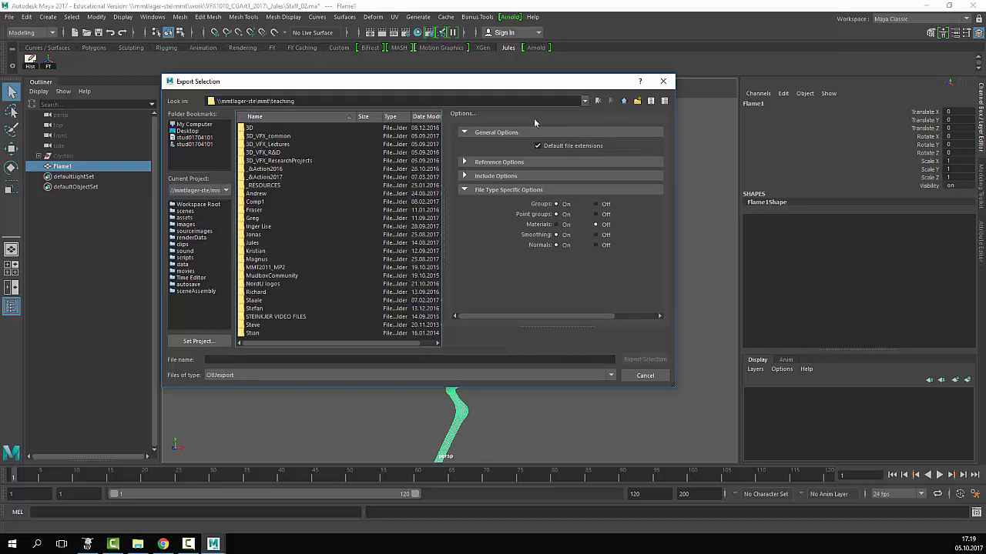
left_click(584, 101)
left_click(289, 121)
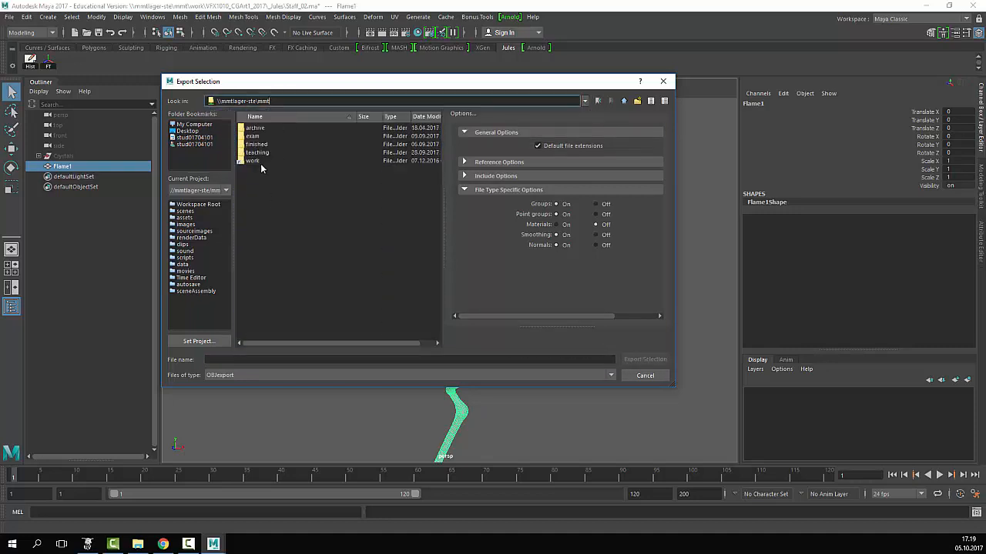
left_click(261, 161)
key("Return")
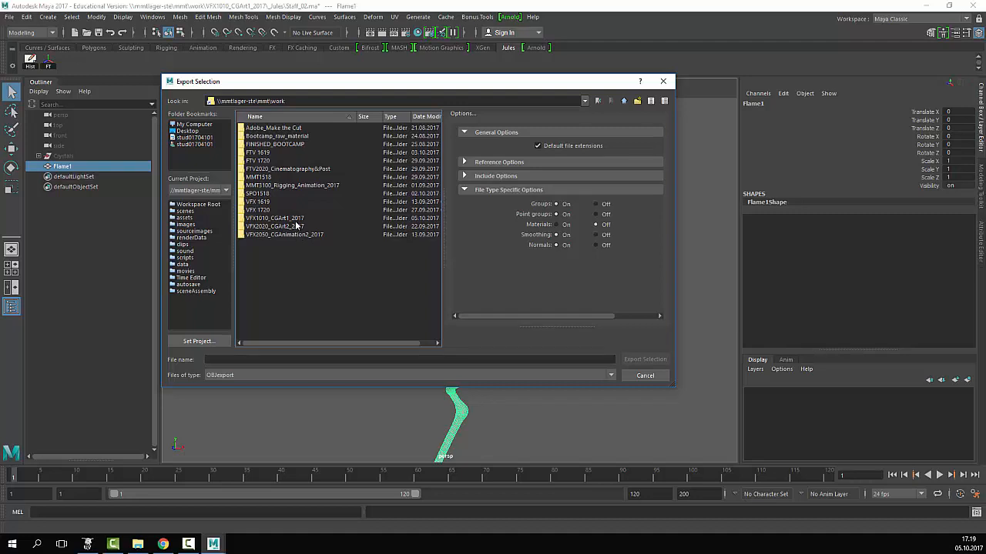
double_click(296, 218)
double_click(260, 129)
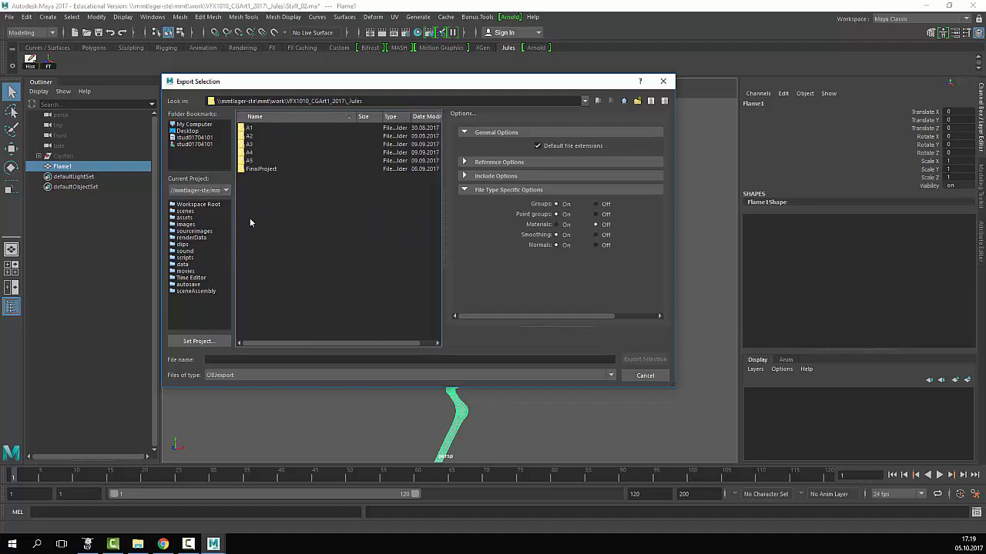
- Name the file staff and export the selection as staff.obj
left_click(250, 359)
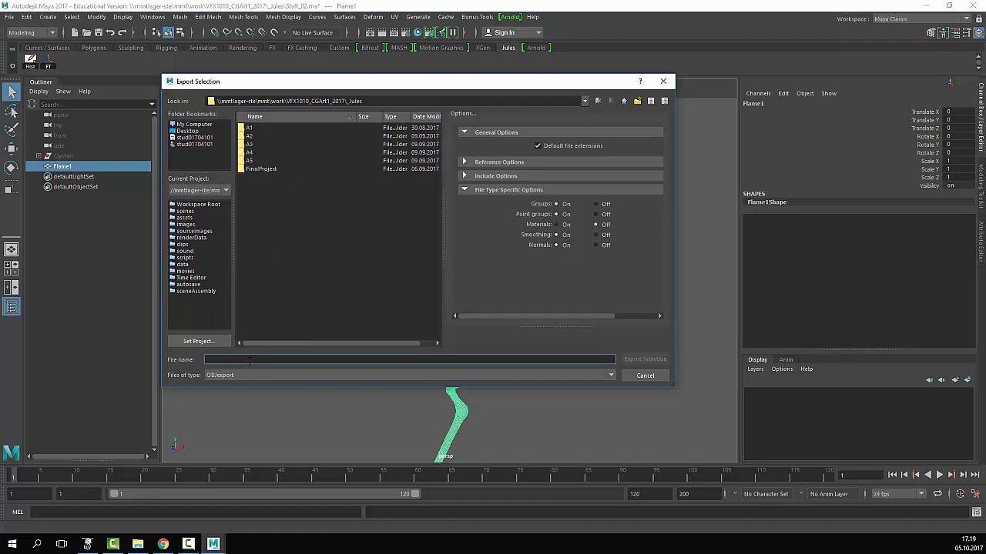
type("staff")
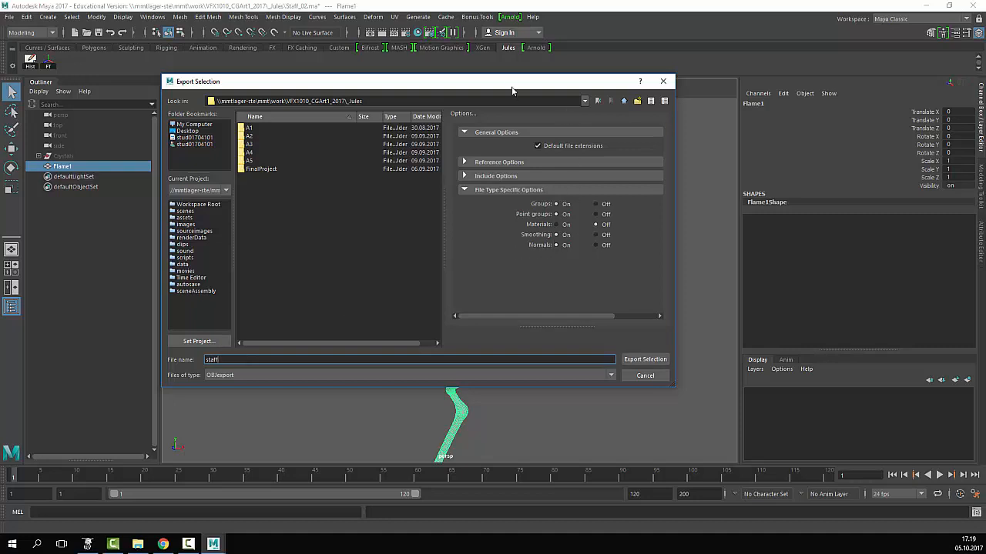
left_click_drag(508, 89, 563, 37)
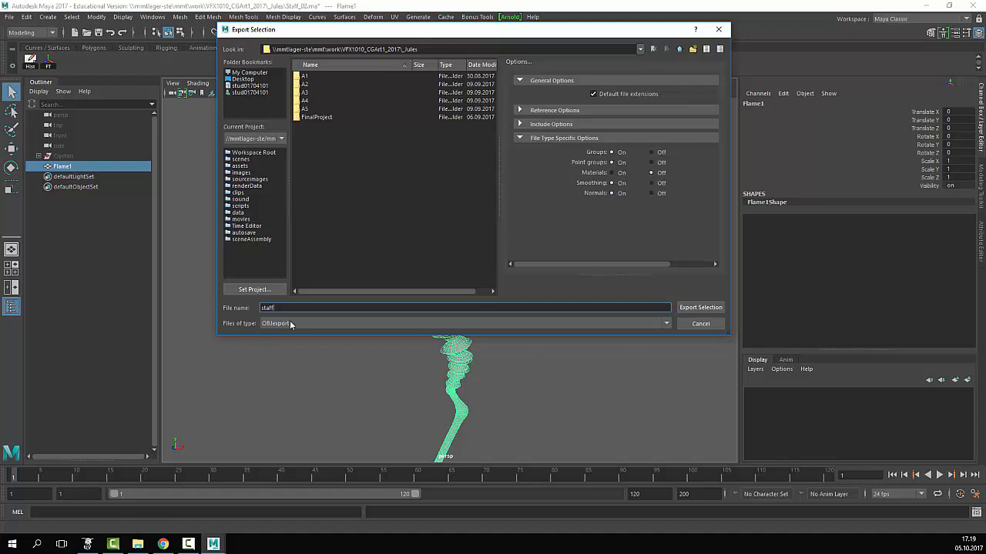
left_click(696, 307)
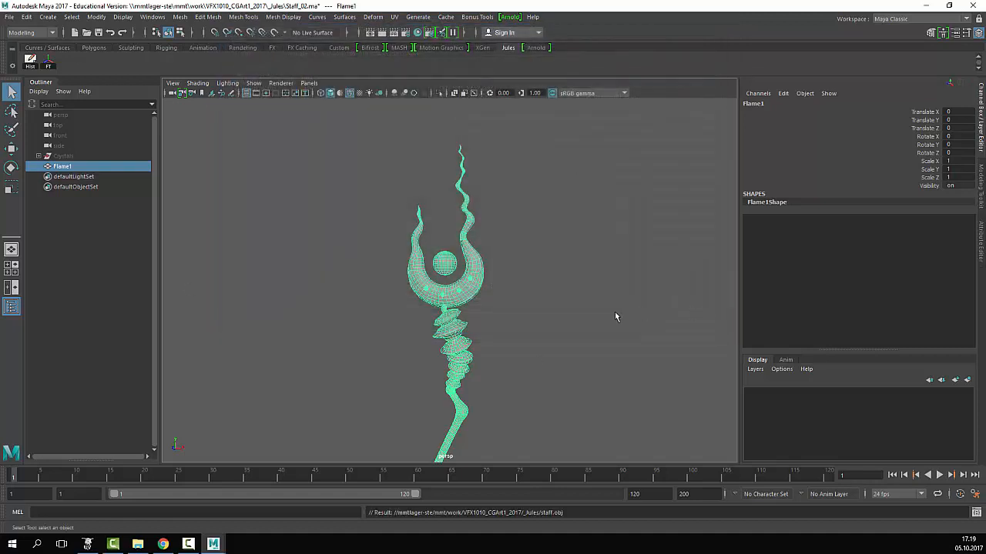
- Reframe the view and reselect the combined Flame1 staff object
left_click(531, 320)
right_click_drag(593, 340, 509, 341, "alt")
middle_click_drag(509, 341, 509, 293, "alt")
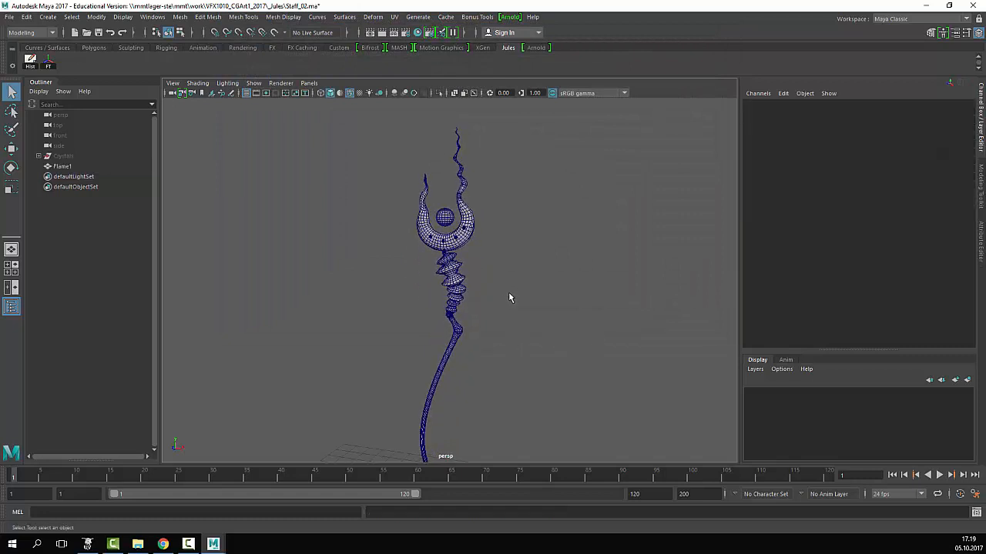
left_click_drag(505, 296, 372, 394)
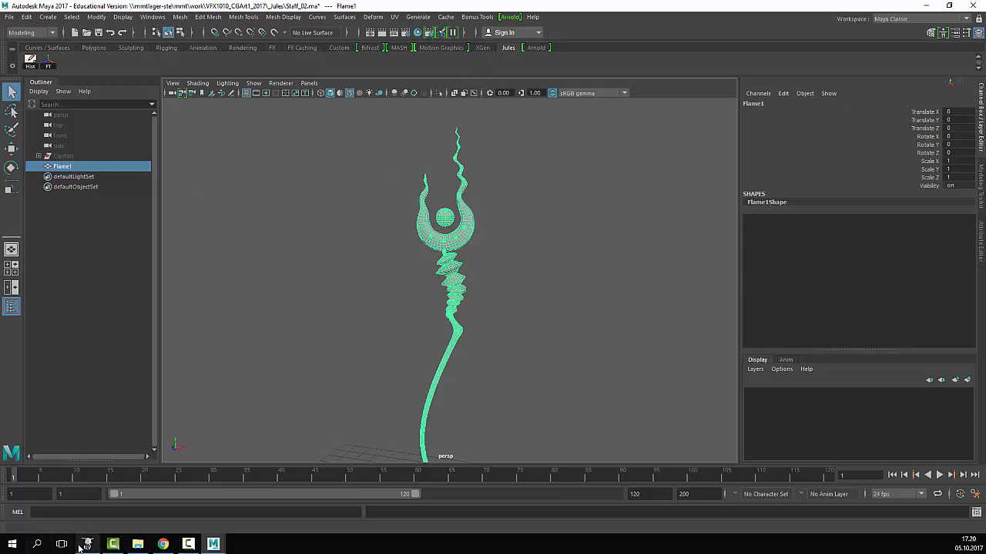
- Launch UVLayout from the taskbar, reposition its window, and open its Load panel
mouse_move(80, 547)
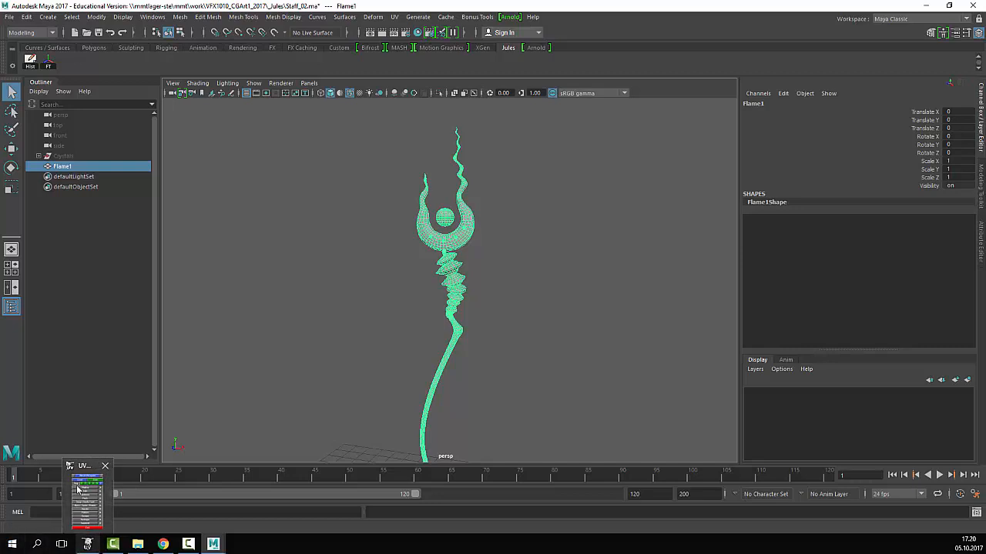
left_click(86, 545)
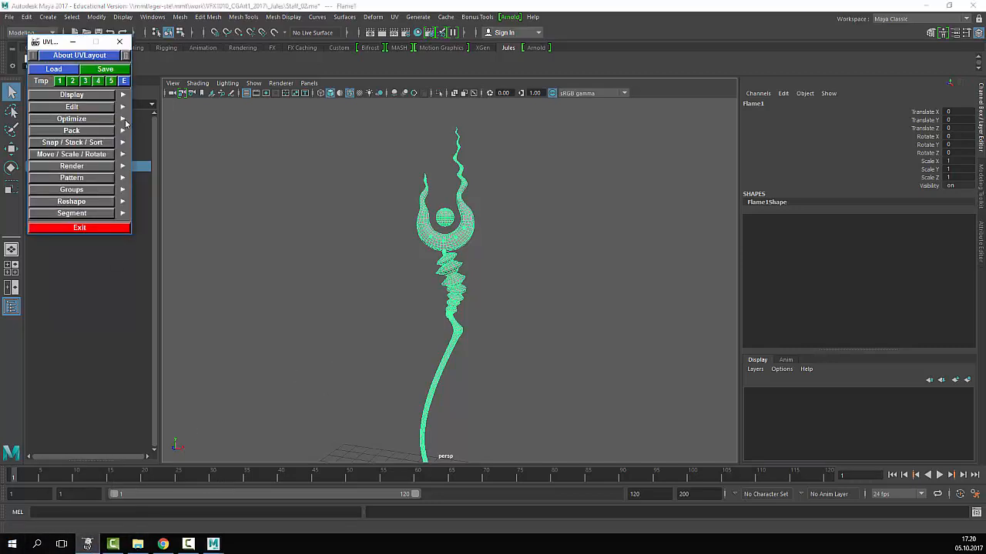
left_click_drag(50, 45, 66, 40)
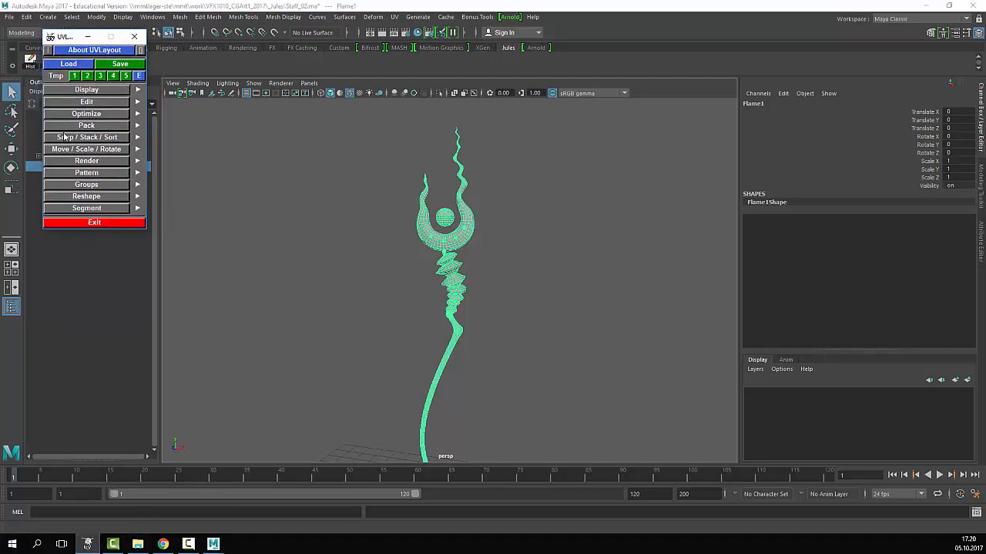
left_click(63, 64)
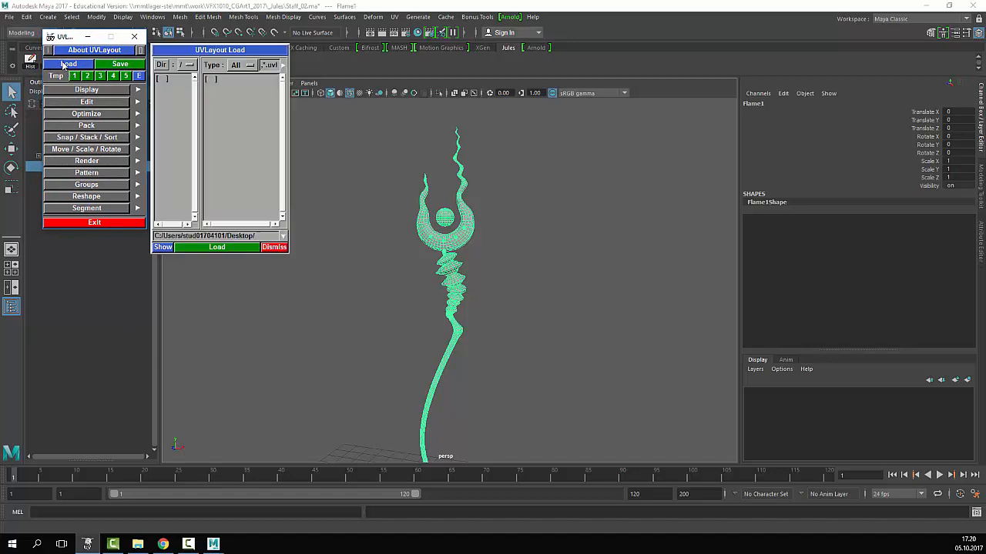
- Pick the D: drive as the load folder and bring up the folder holding the exported staff OBJ
left_click(161, 65)
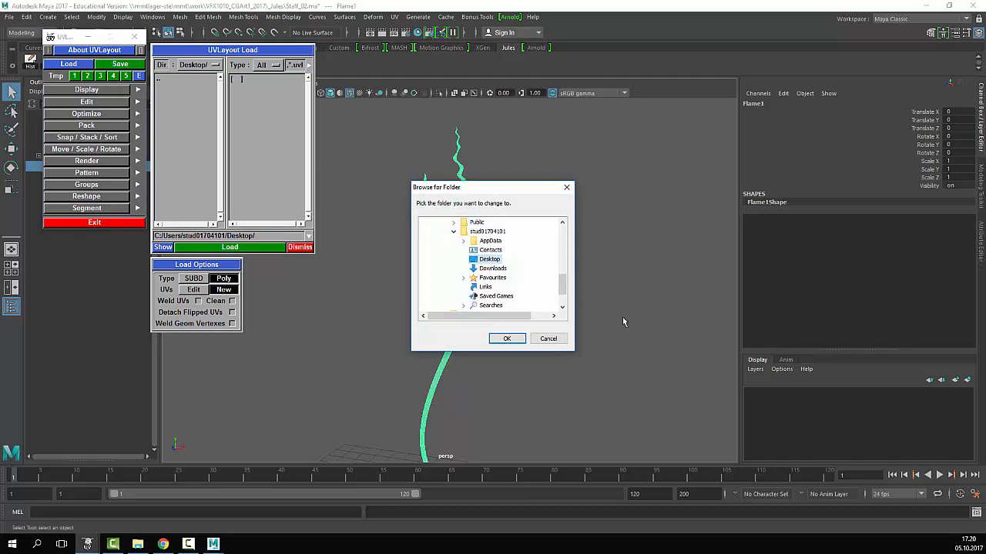
mouse_move(569, 290)
left_mouse_down()
mouse_move(567, 312)
mouse_move(563, 235)
mouse_move(558, 305)
left_mouse_up()
left_click(479, 287)
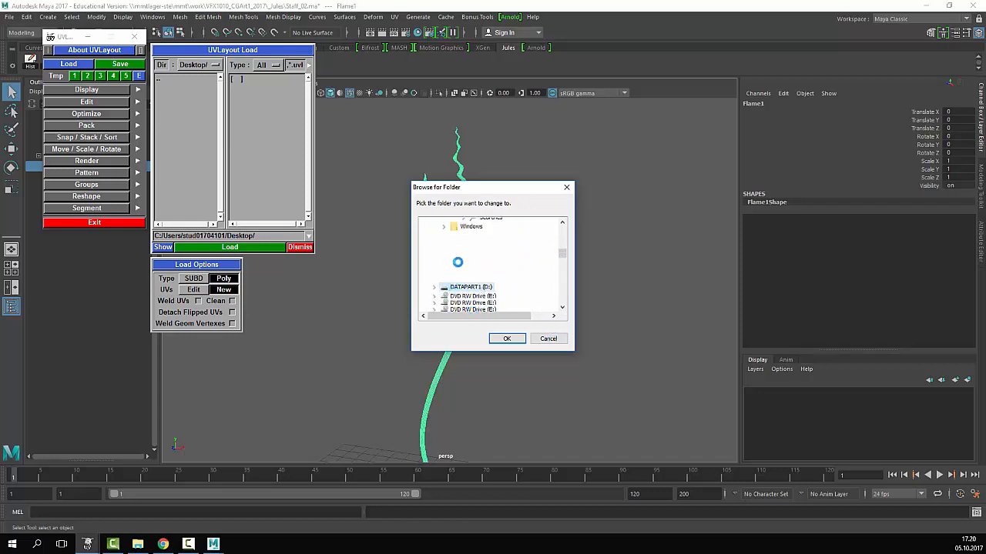
left_click(138, 544)
left_click(429, 222)
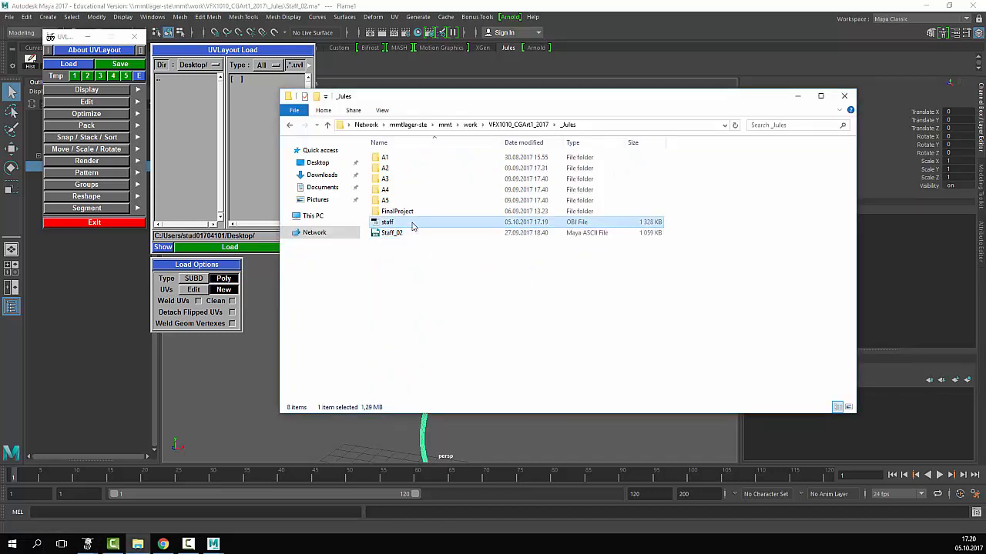
- Select the exported staff OBJ file in the project folder
left_click(411, 241)
left_click(408, 223)
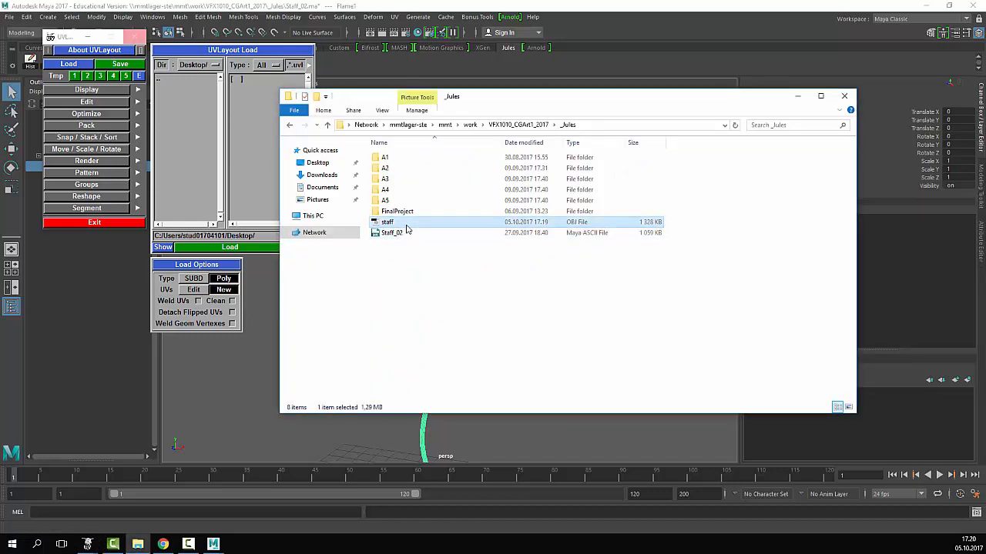
left_click(433, 269)
left_click(387, 222)
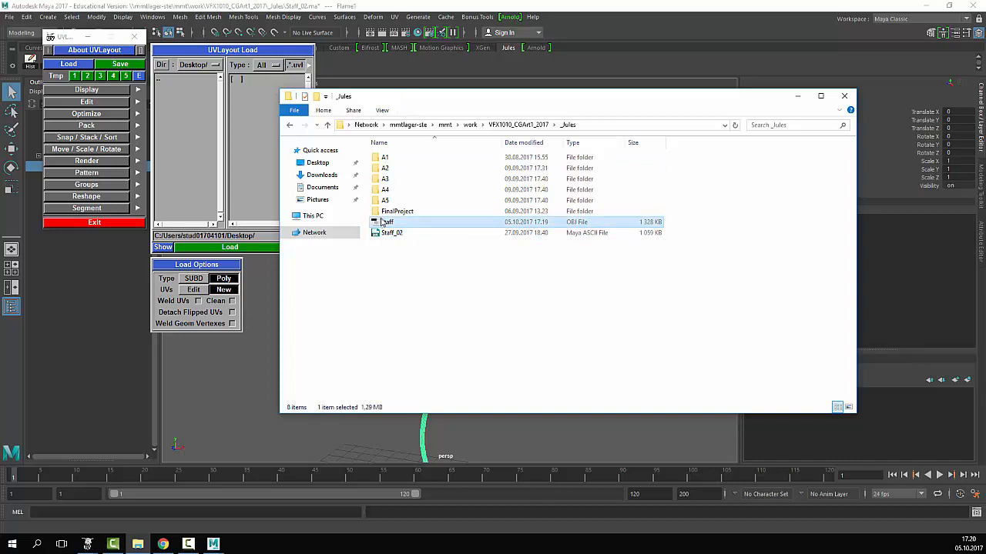
left_click(452, 295)
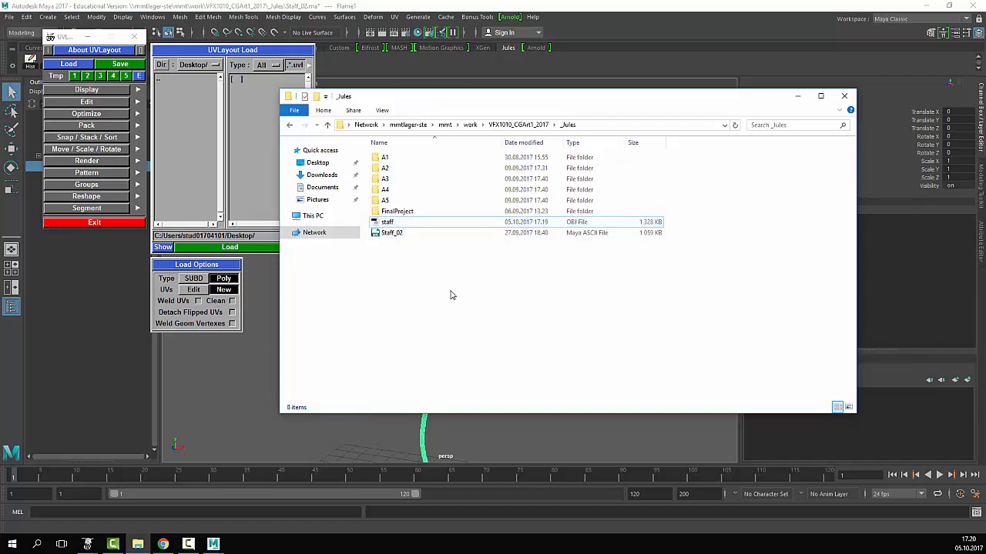
left_click(580, 223)
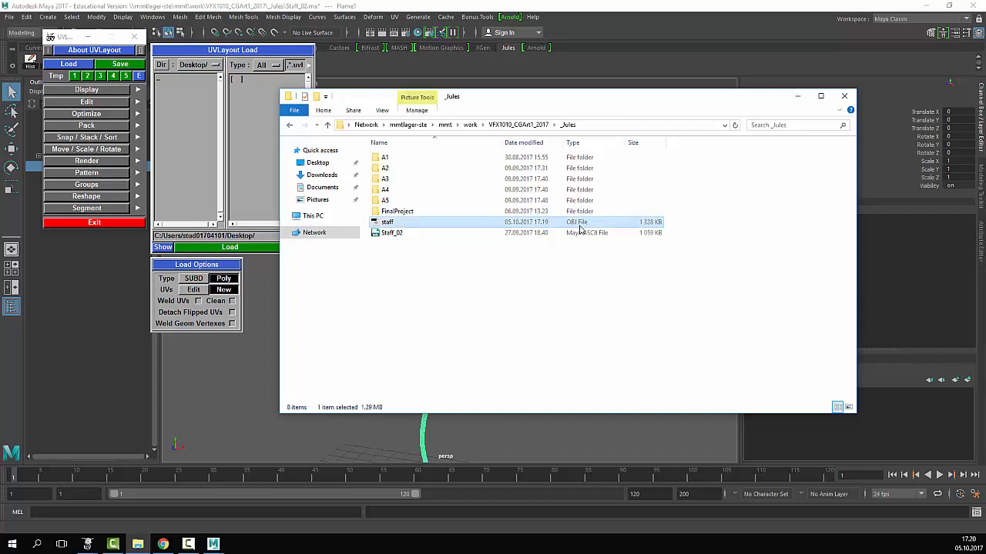
- Go to This PC > DATAPART1 (D:) and open Desktop to confirm the staff OBJ copy is there
left_click(314, 216)
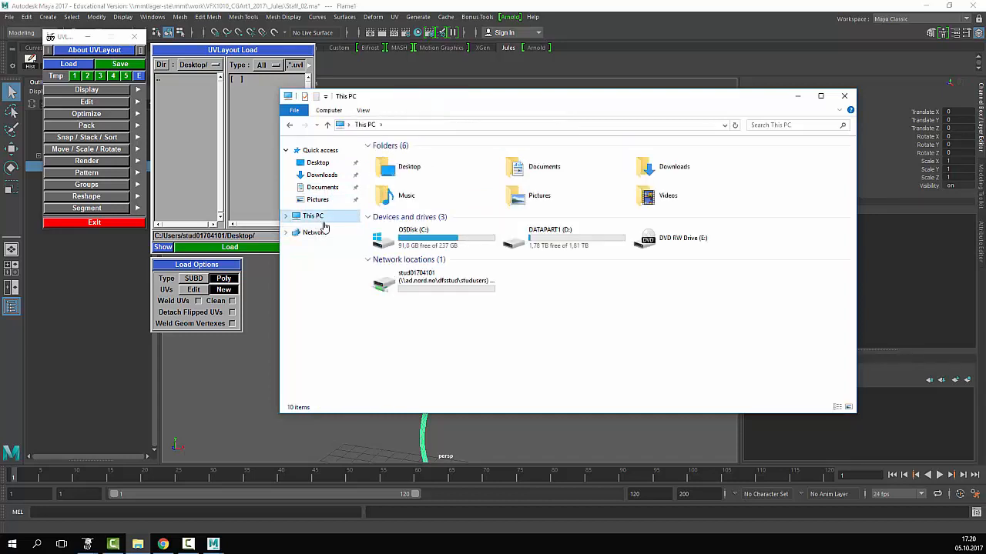
double_click(557, 243)
scroll(365, 286, "down", 5)
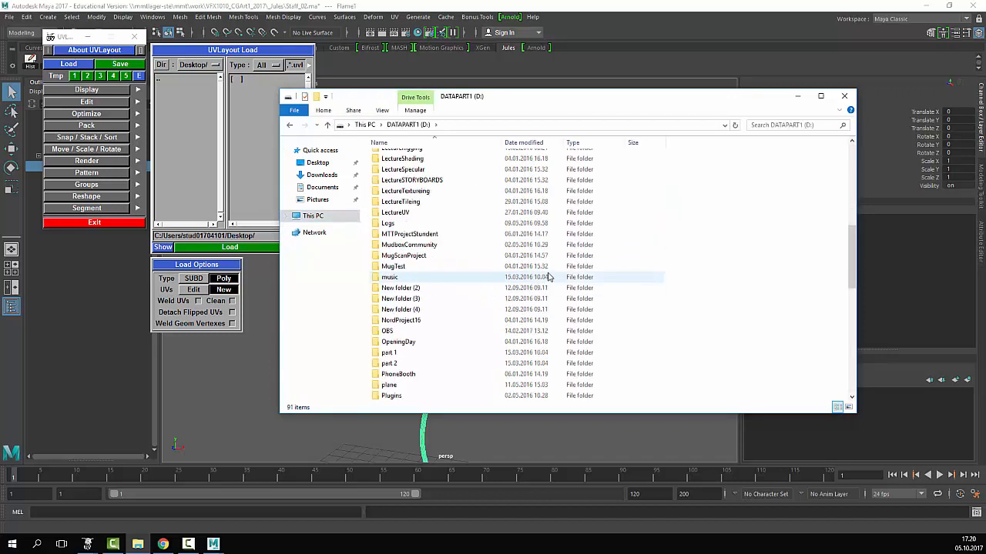
scroll(550, 331, "up", 5)
scroll(549, 331, "up", 3)
left_click(315, 163)
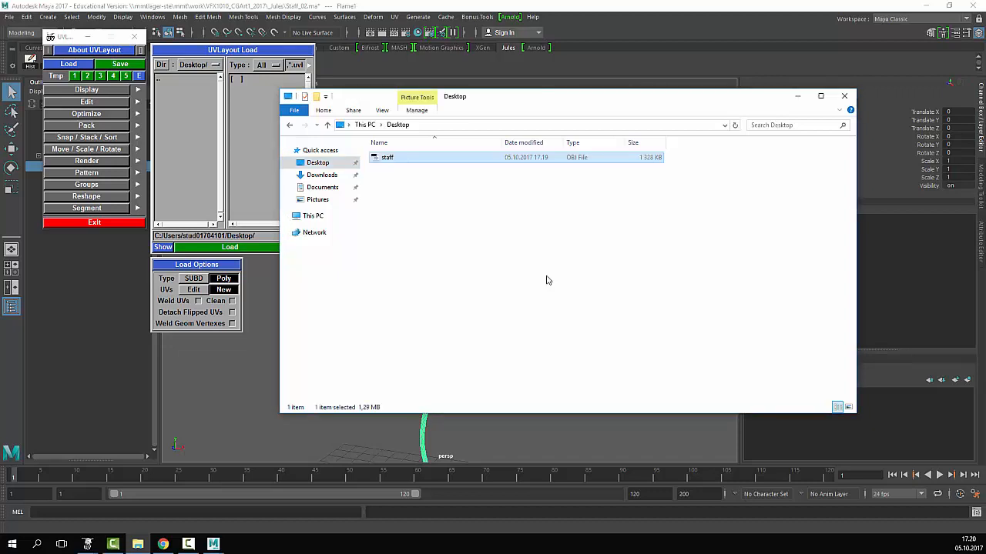
left_click(239, 157)
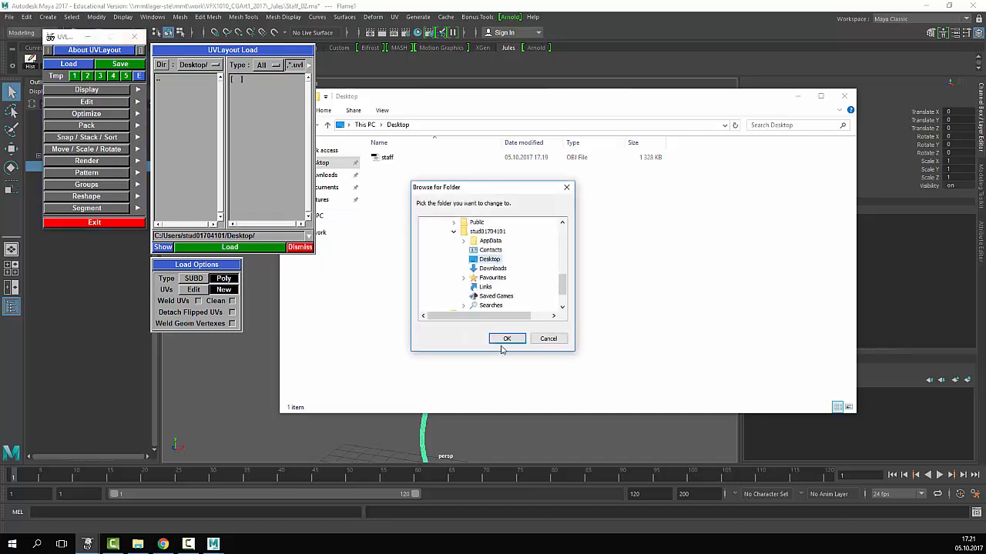
- Confirm Desktop as the load folder, close the splash, and pick staff.obj in the Load panel
left_click(545, 338)
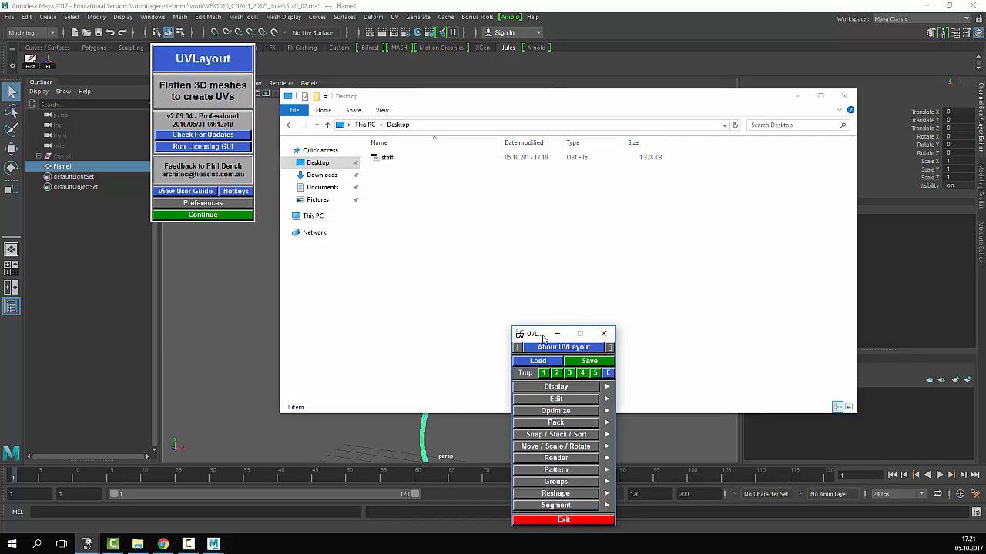
left_click_drag(545, 339, 88, 46)
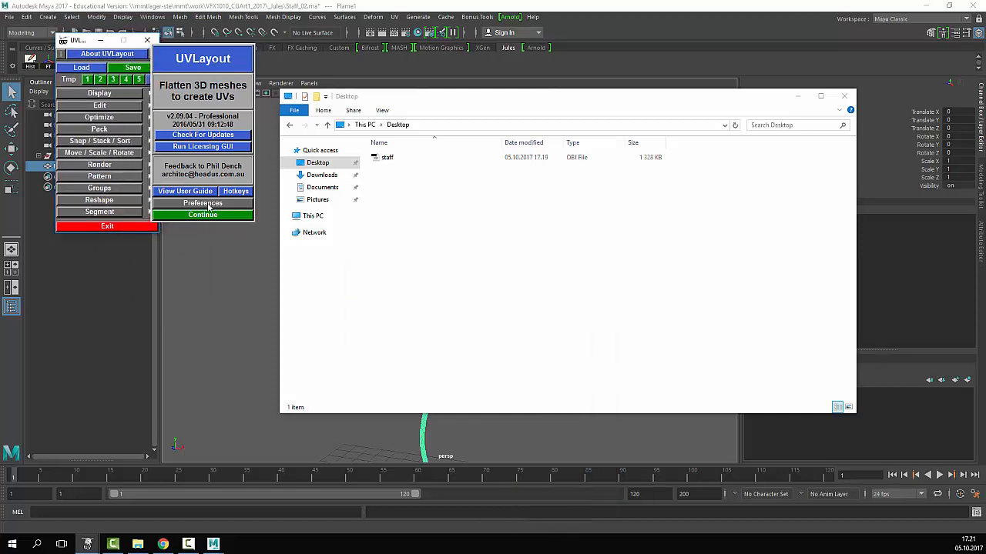
left_click(206, 215)
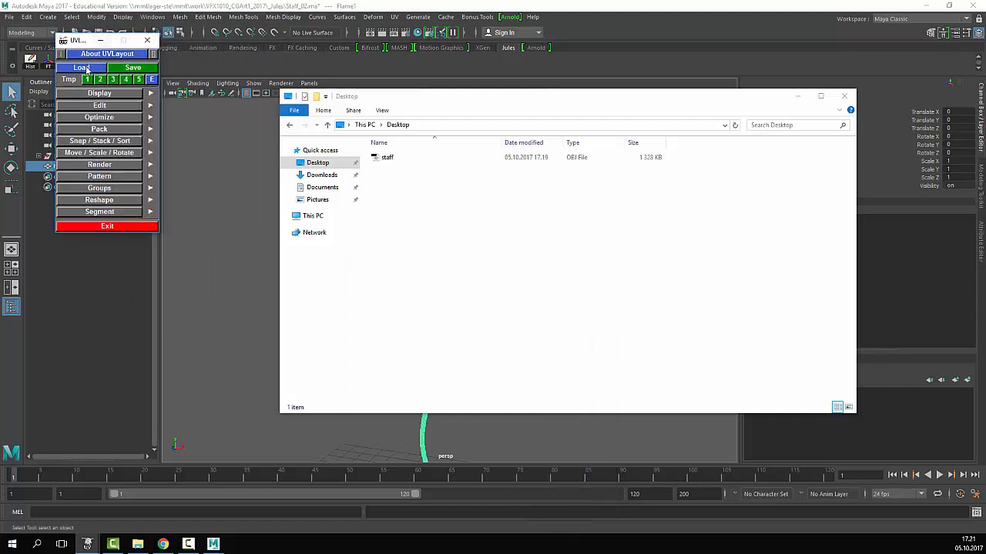
left_click(82, 68)
left_click(255, 83)
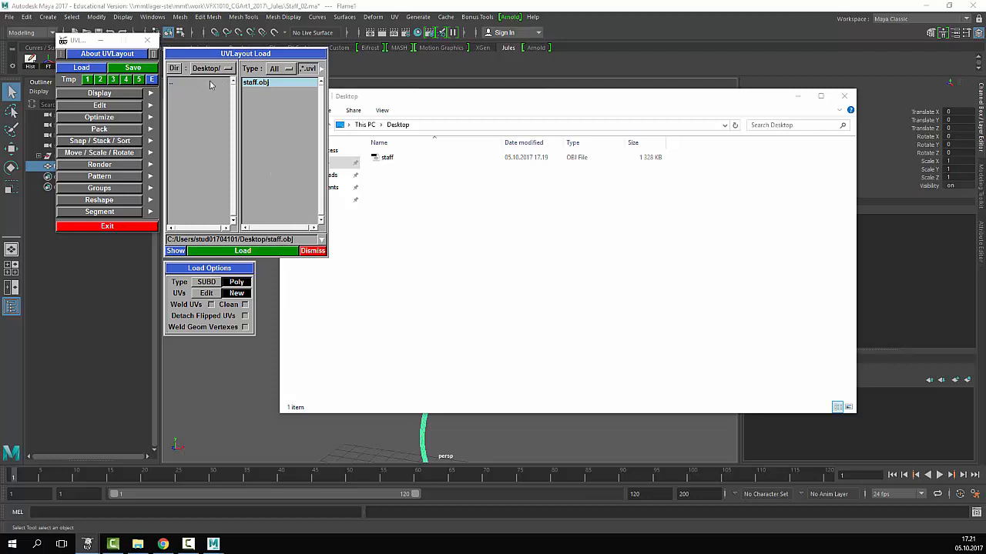
- In Explorer, browse the mmtlager-ste share through mmt, work and VFX1010_CGArt1_2017 to _Jules
left_click_drag(301, 245, 151, 249)
left_click(647, 191)
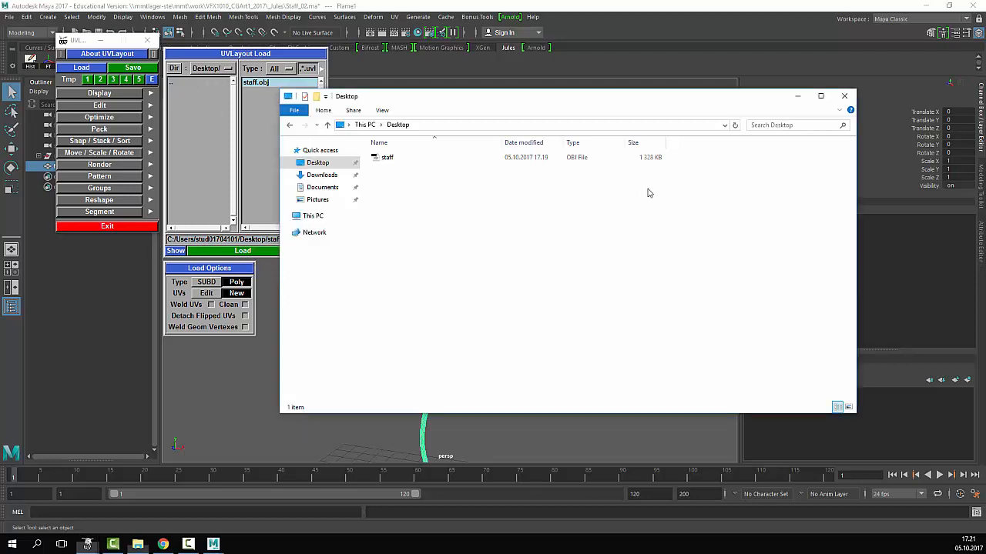
left_click(724, 124)
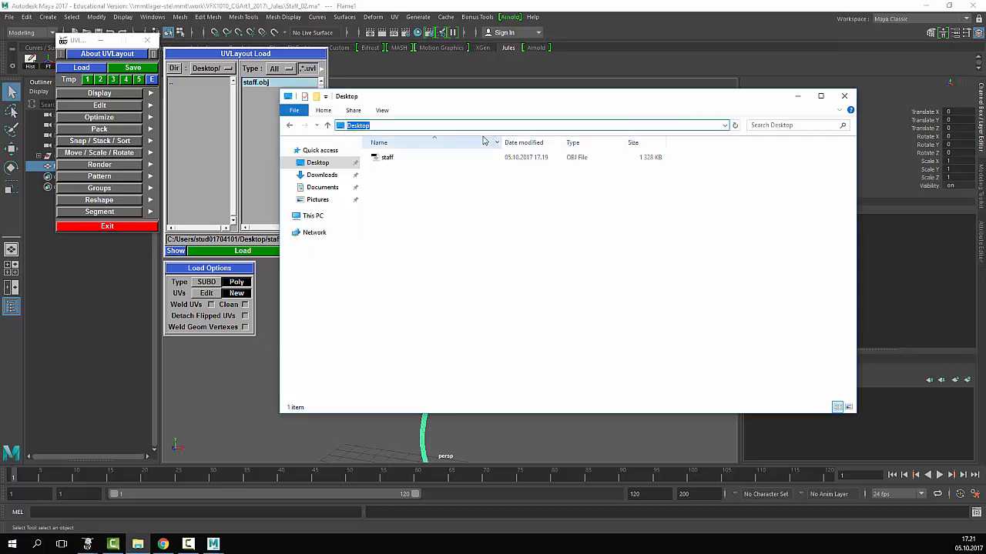
left_click(725, 127)
left_click(526, 137)
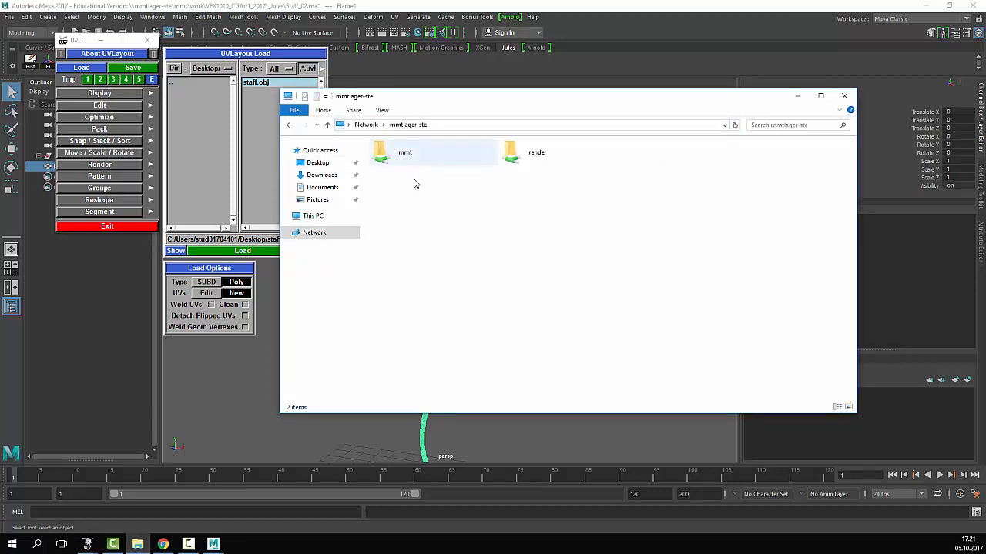
double_click(480, 164)
double_click(434, 200)
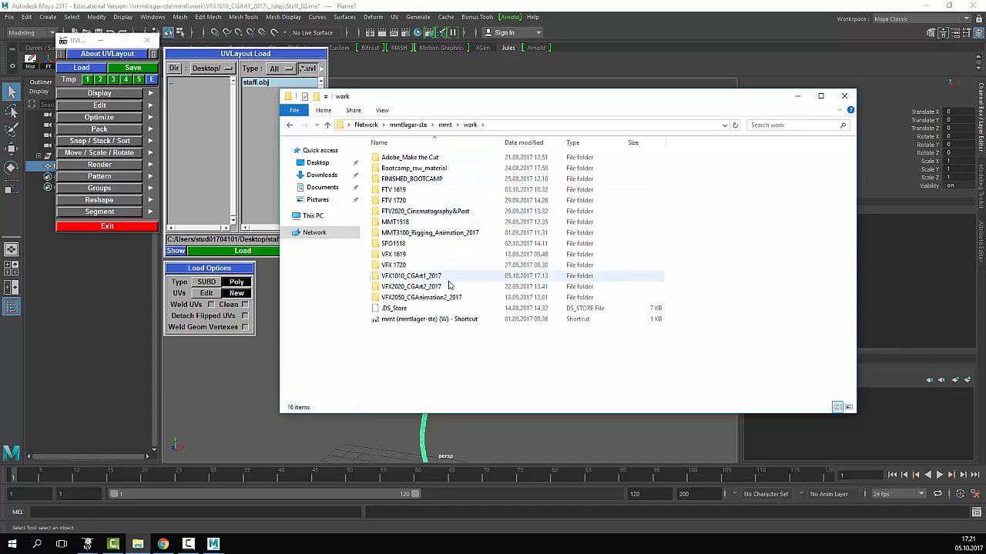
double_click(443, 282)
double_click(408, 158)
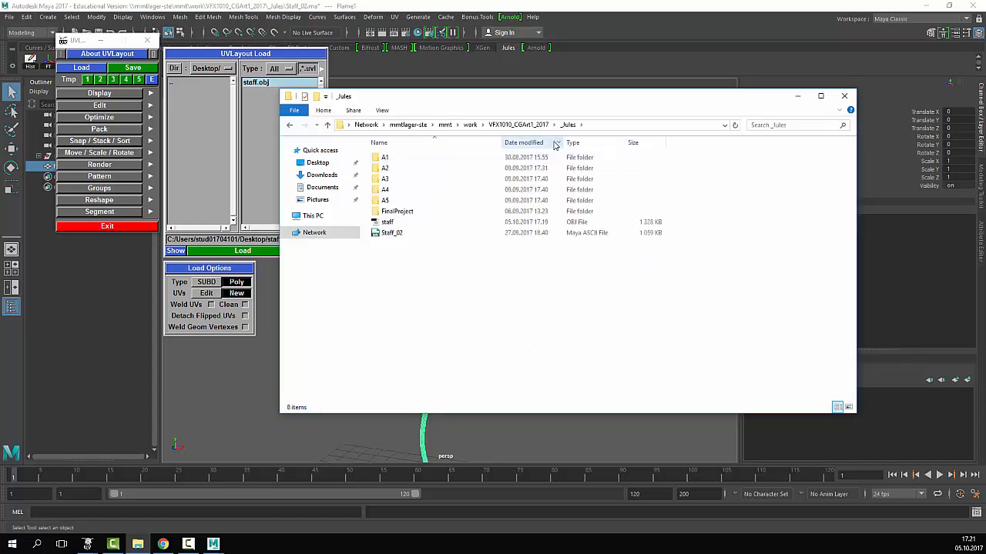
left_click(645, 125)
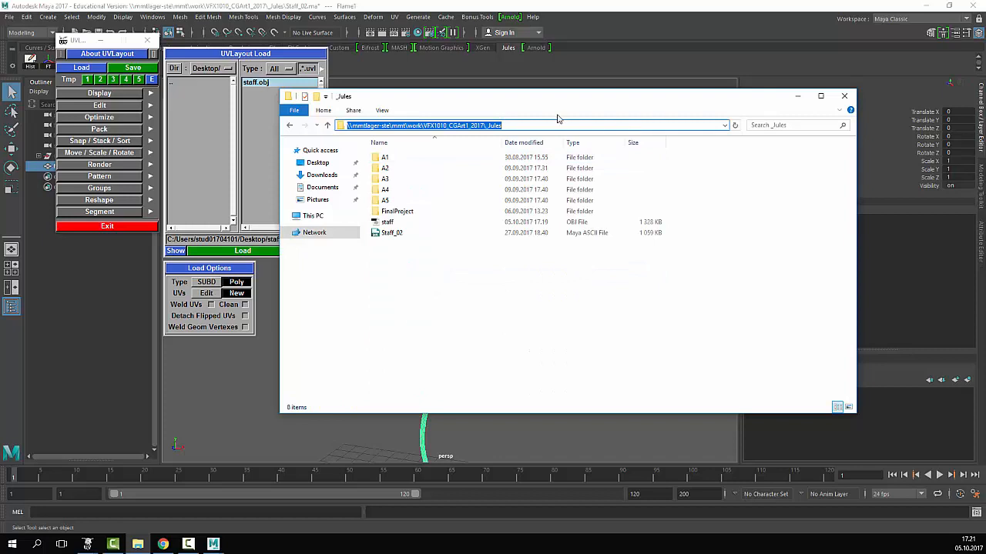
- Paste the _Jules folder path into UVLayout's Load path field and select staff.obj
left_click(389, 223)
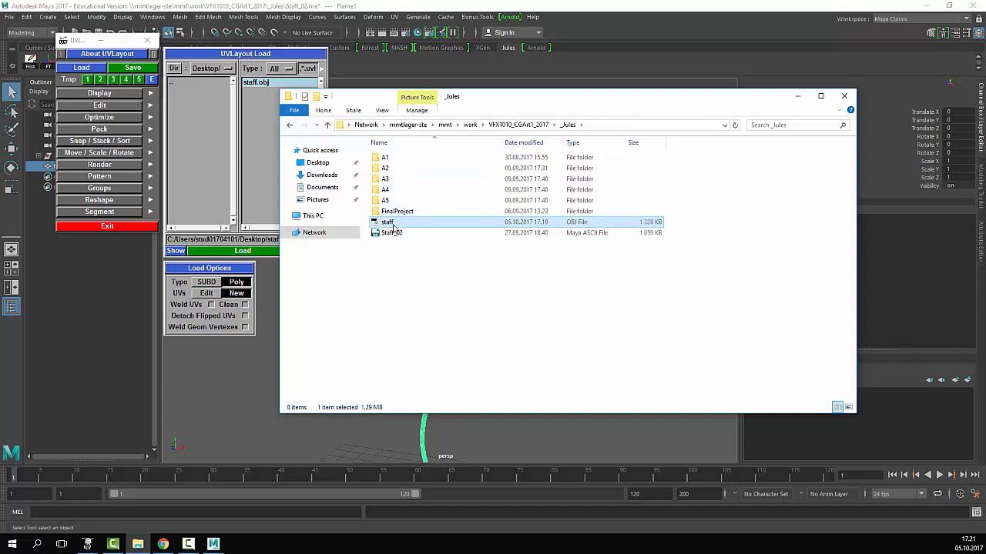
left_click(605, 125)
key("ctrl+c")
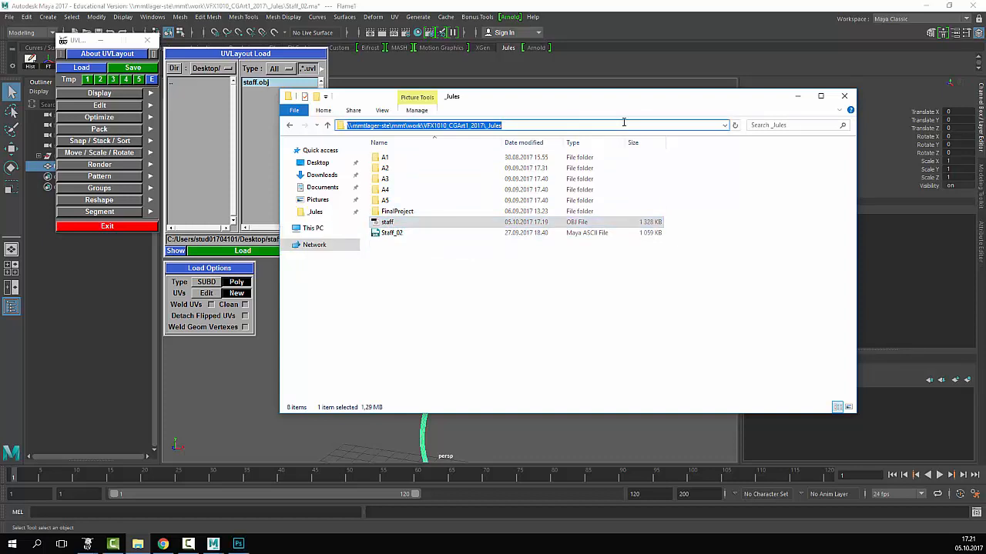
left_click(273, 239)
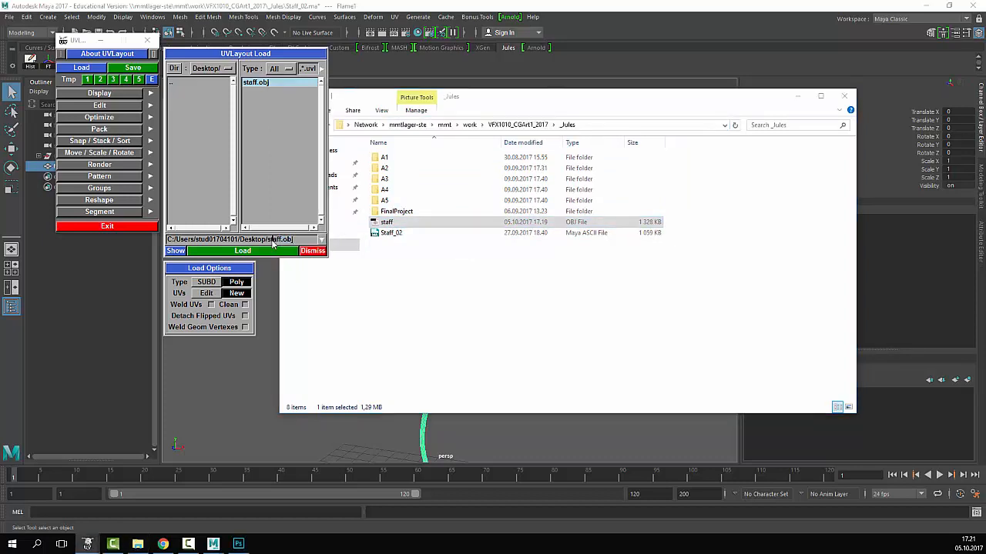
left_click_drag(296, 240, 122, 240)
key("ctrl+v")
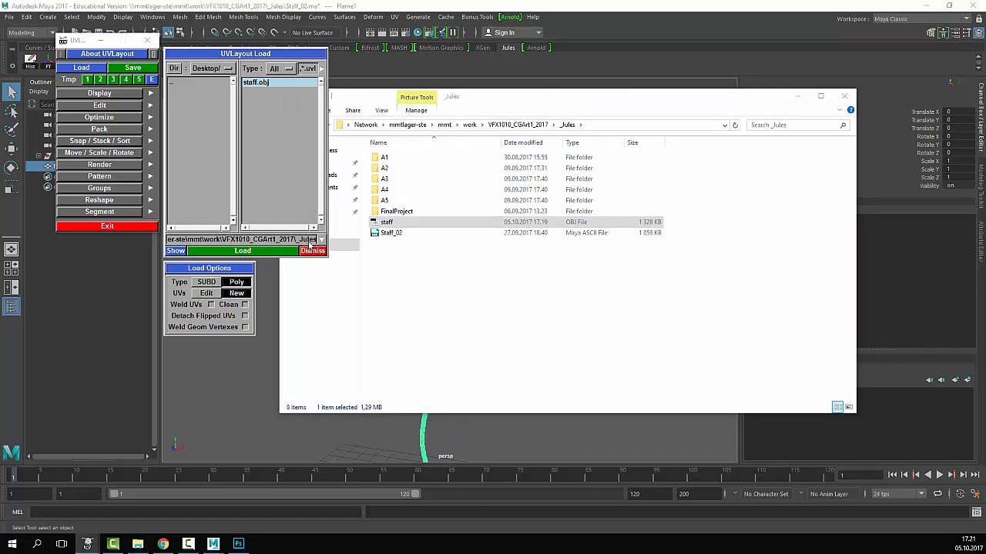
key("Return")
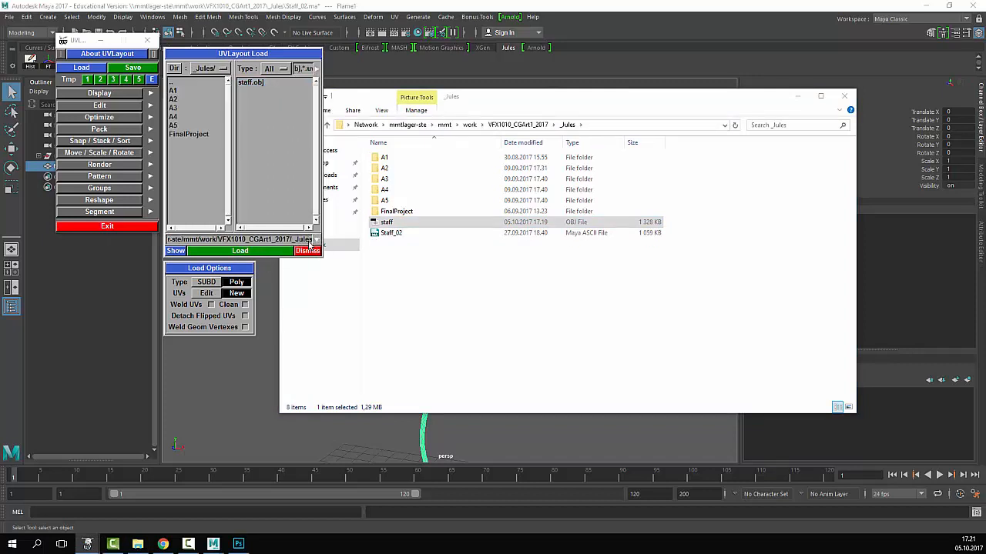
left_click(258, 83)
- Load staff.obj and enlarge its viewer window to fill the screen
left_click(261, 252)
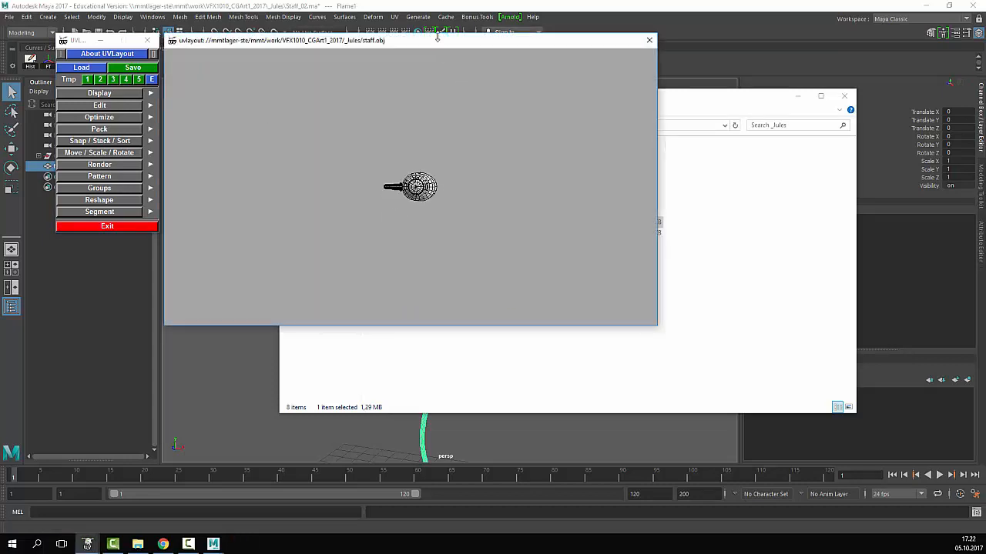
mouse_move(436, 36)
left_mouse_down()
mouse_move(462, 41)
mouse_move(450, 41)
left_mouse_up()
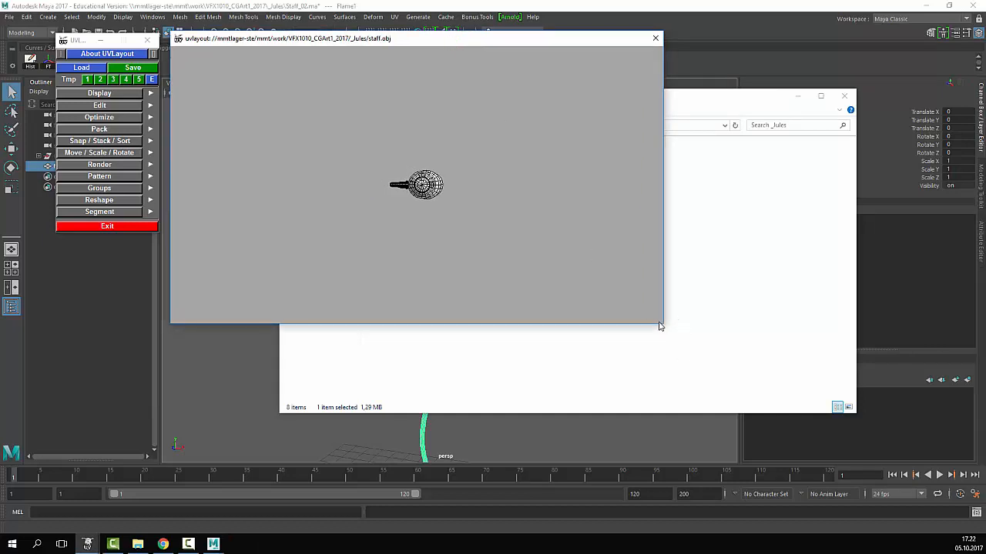
left_click_drag(663, 324, 893, 481)
left_click_drag(81, 40, 28, 28)
left_click_drag(376, 41, 308, 23)
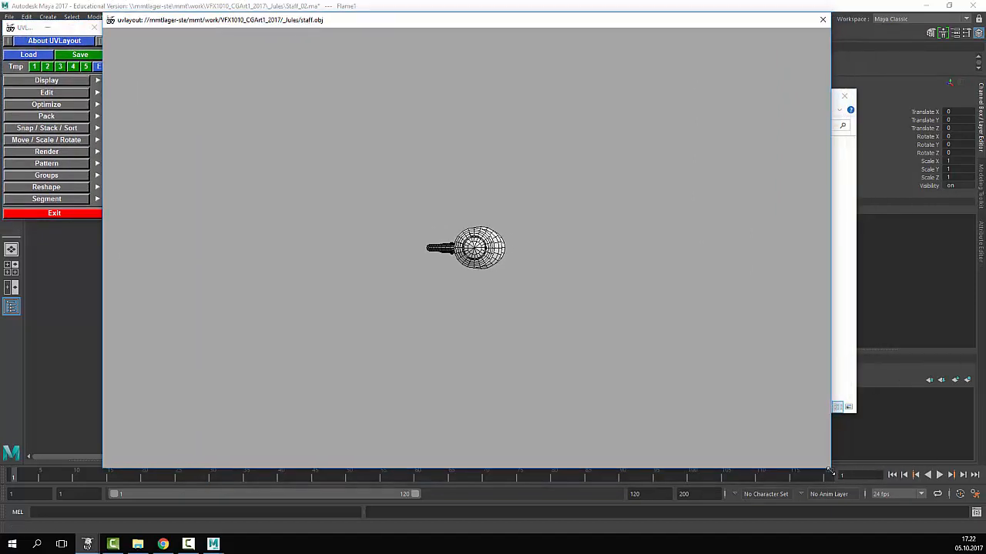
left_click_drag(831, 470, 964, 531)
left_click(963, 536)
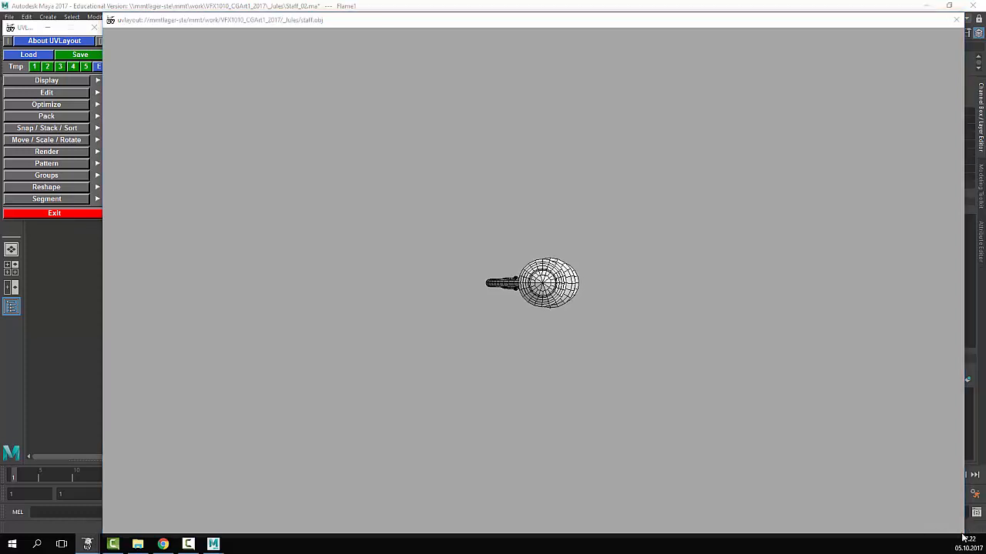
left_click_drag(678, 34, 671, 14)
- Orbit and zoom so the whole staff is visible side-on
left_click_drag(667, 195, 670, 281)
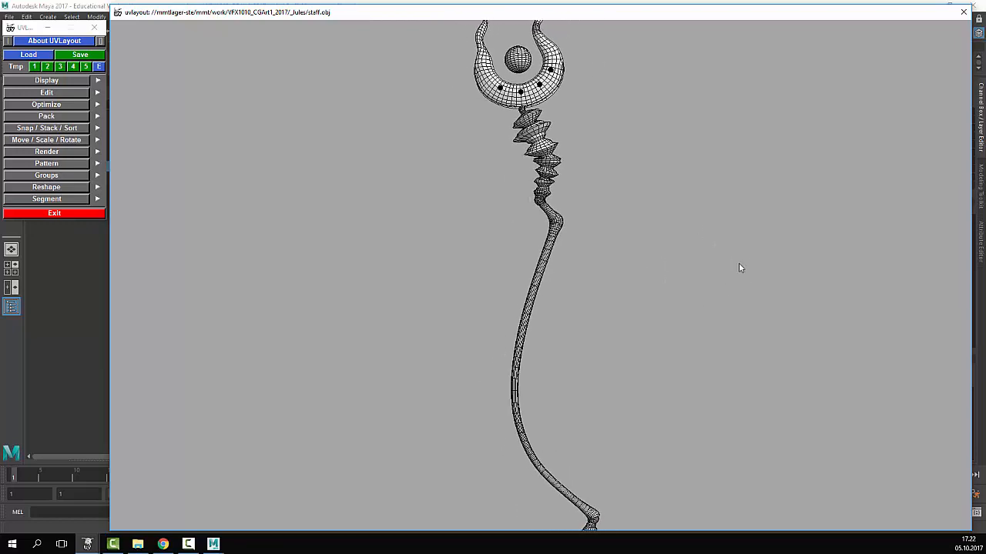
left_click_drag(739, 267, 781, 246)
right_click_drag(660, 260, 709, 274)
mouse_move(679, 242)
middle_mouse_down()
mouse_move(675, 223)
mouse_move(690, 246)
middle_mouse_up()
left_click_drag(739, 258, 703, 269)
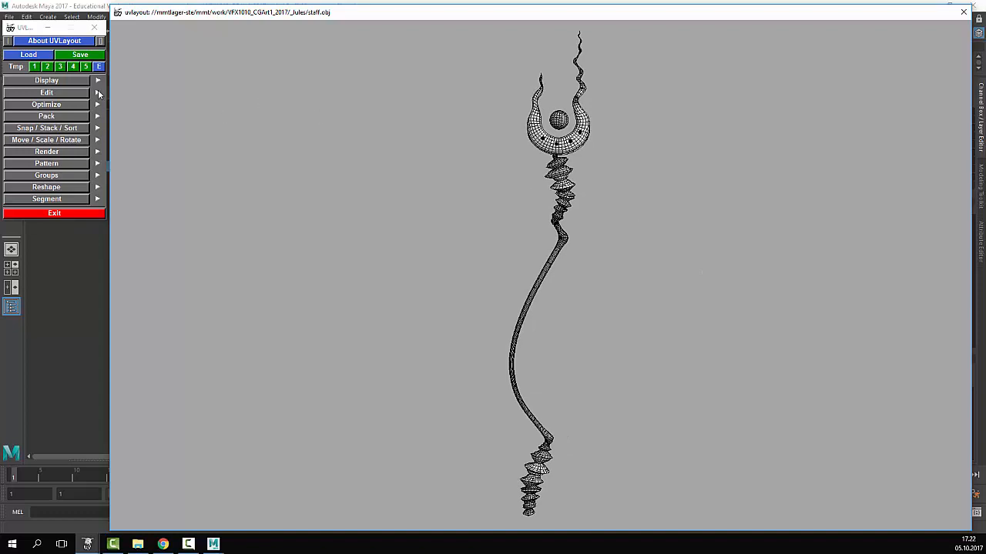
- Set the view's Up axis to Free and tumble the staff to stand upright
left_click(54, 80)
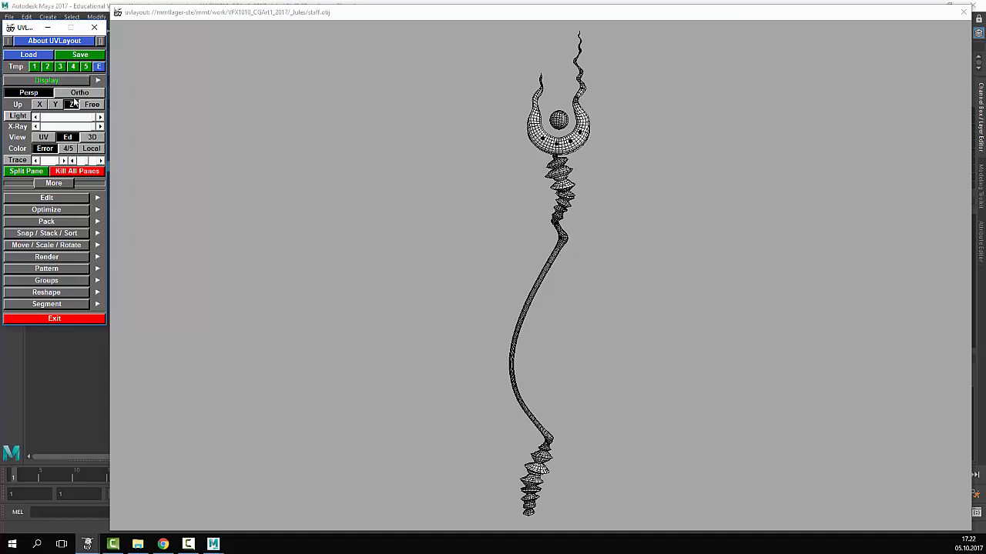
left_click(89, 106)
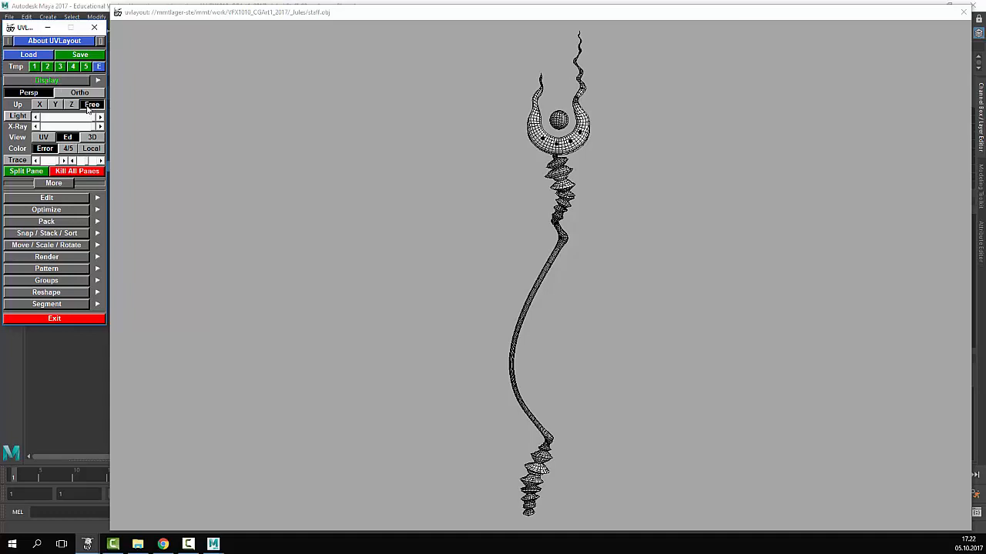
left_click(73, 105)
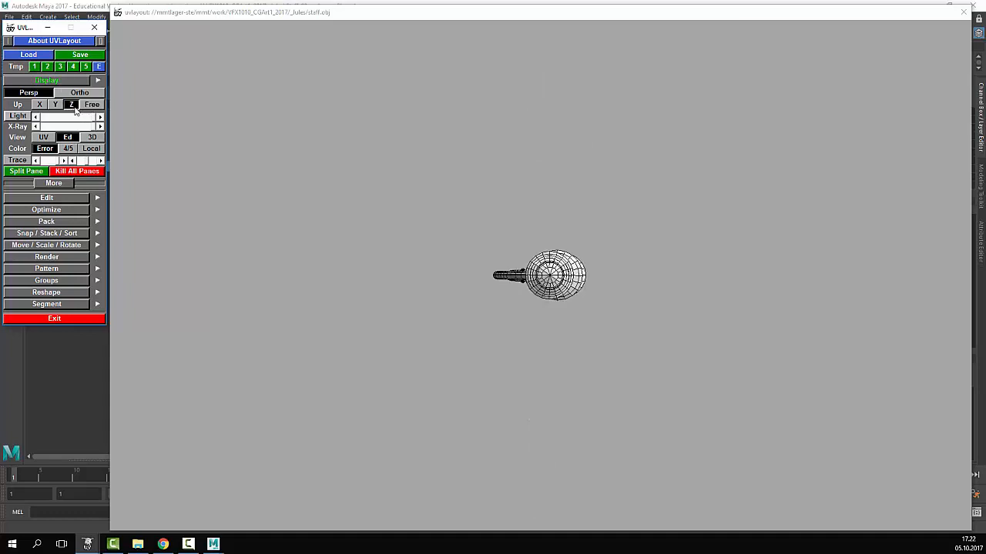
left_click(90, 107)
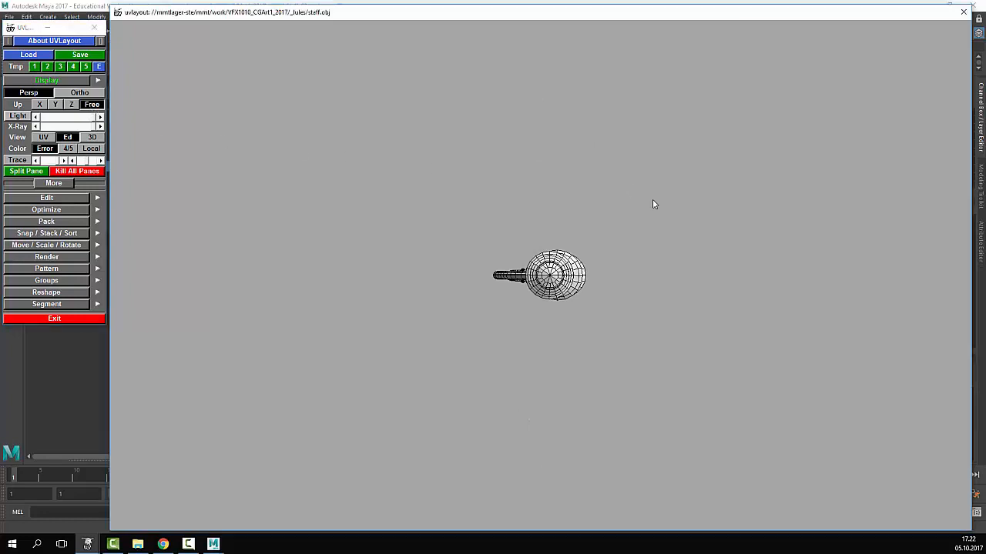
left_click_drag(654, 202, 758, 246)
right_click_drag(759, 242, 583, 262)
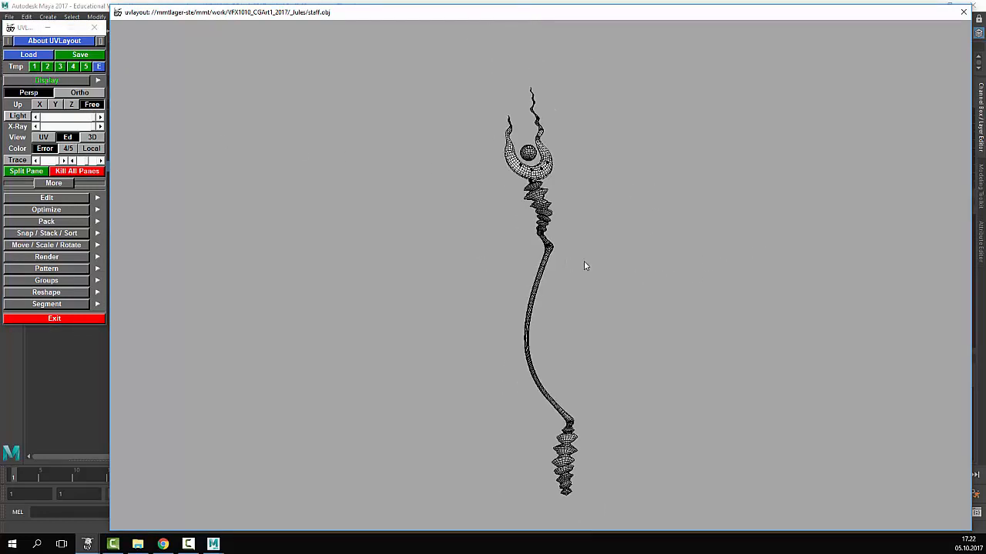
left_click_drag(584, 262, 624, 278)
right_click_drag(624, 279, 576, 283)
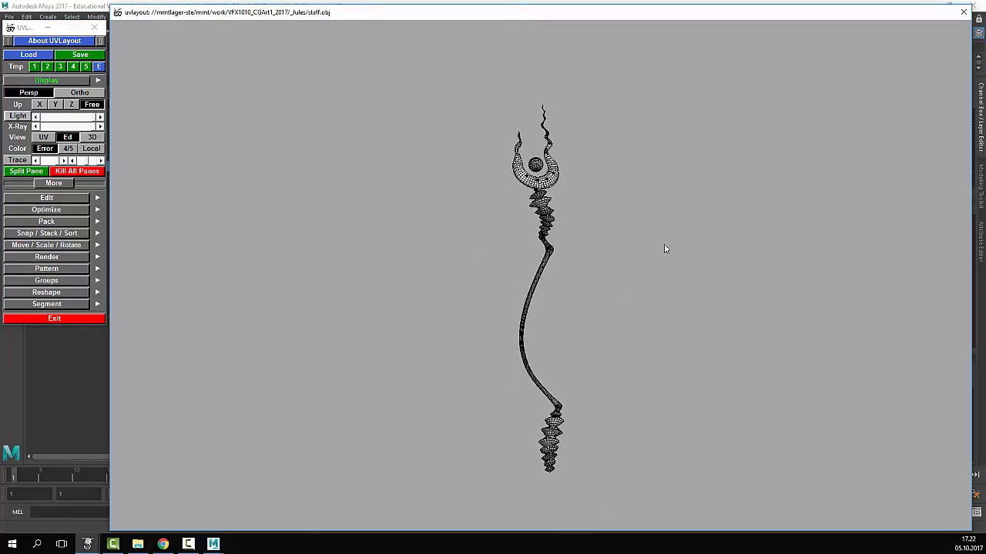
right_click_drag(666, 249, 739, 275)
left_click_drag(701, 337, 585, 301)
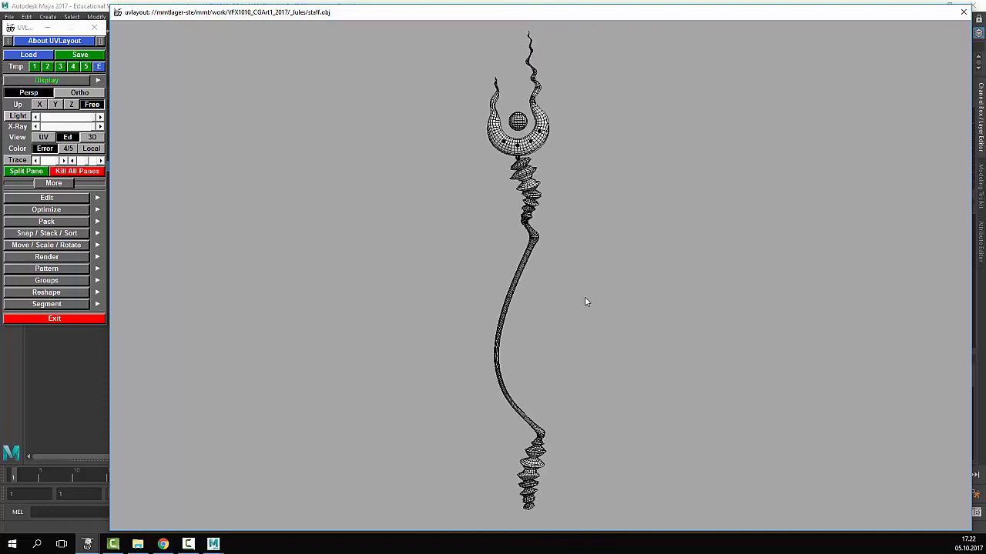
- Zoom in from the staff's upper half onto its crescent head
right_click_drag(584, 298, 681, 213)
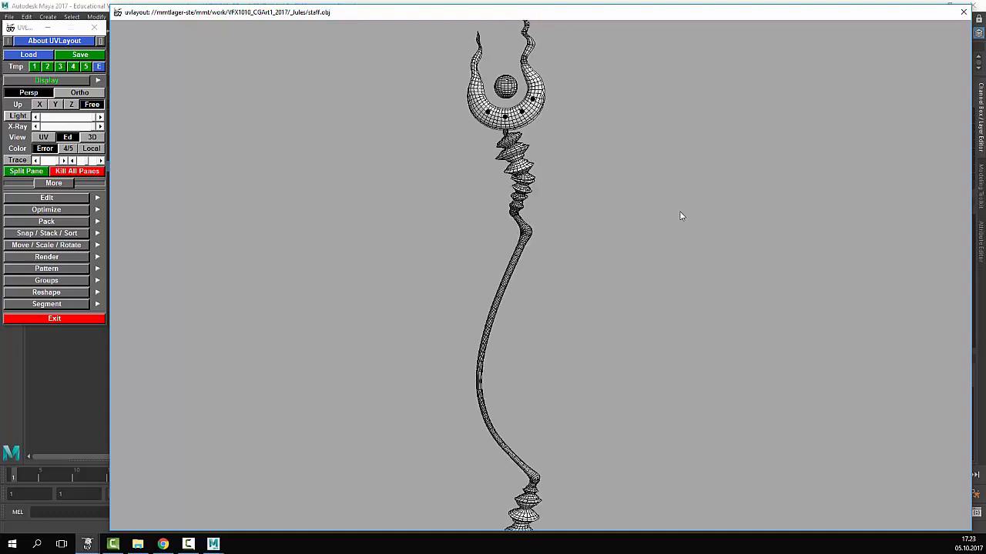
middle_click_drag(680, 213, 647, 262)
right_click_drag(647, 261, 632, 229)
middle_click_drag(632, 228, 617, 296)
right_click_drag(616, 296, 636, 258)
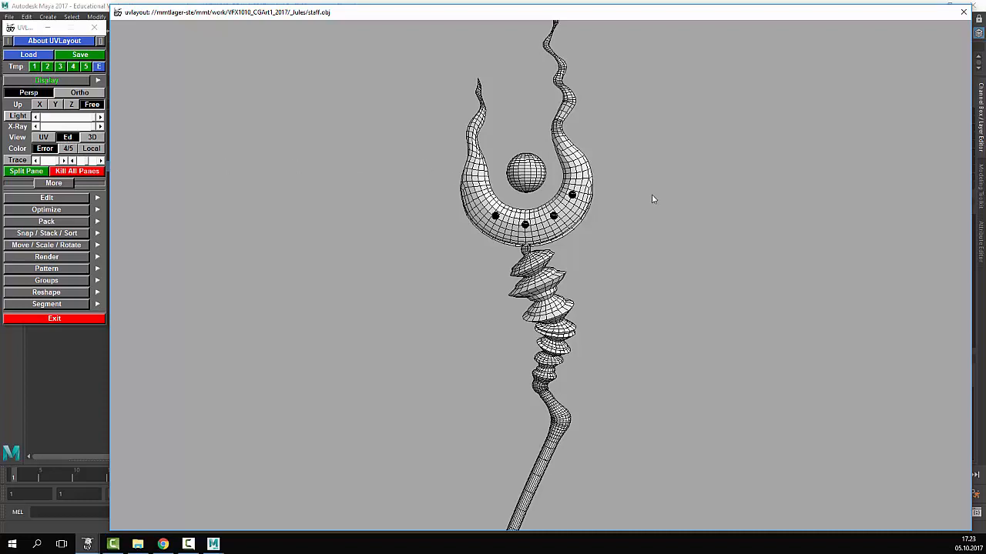
- Check the still-empty UV view, return to Ed, and drag the horned crescent shell away
left_click(45, 137)
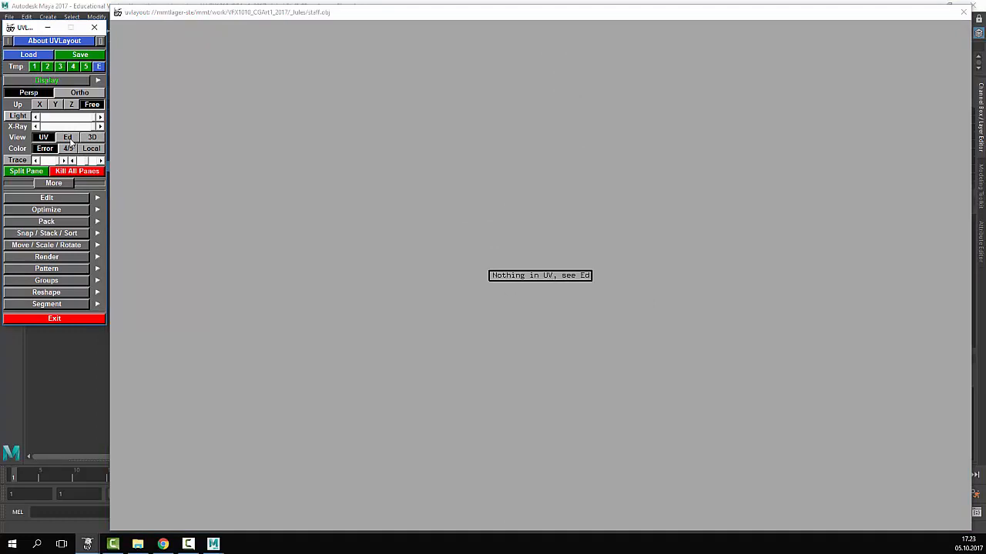
left_click(68, 137)
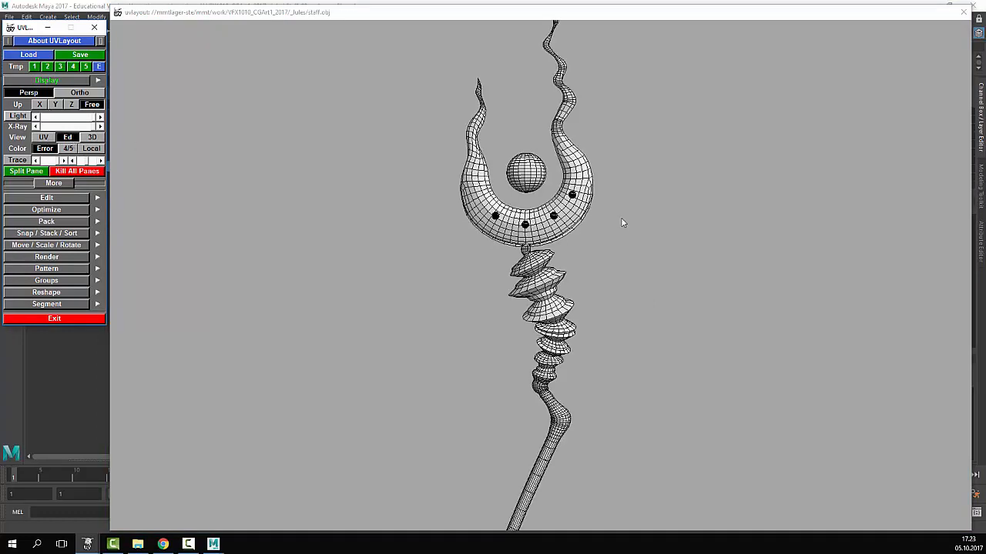
left_click_drag(620, 217, 666, 205)
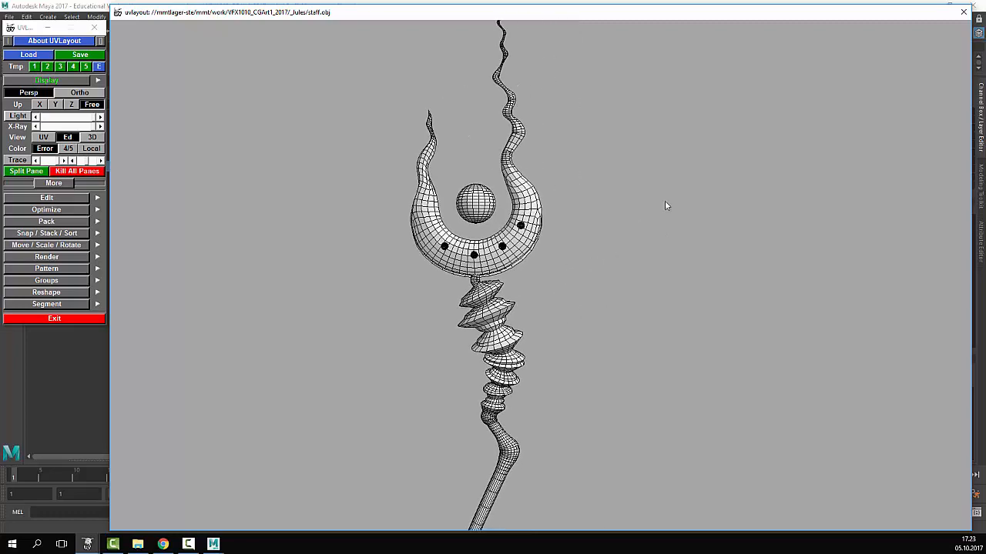
middle_click_drag(588, 284, 562, 319)
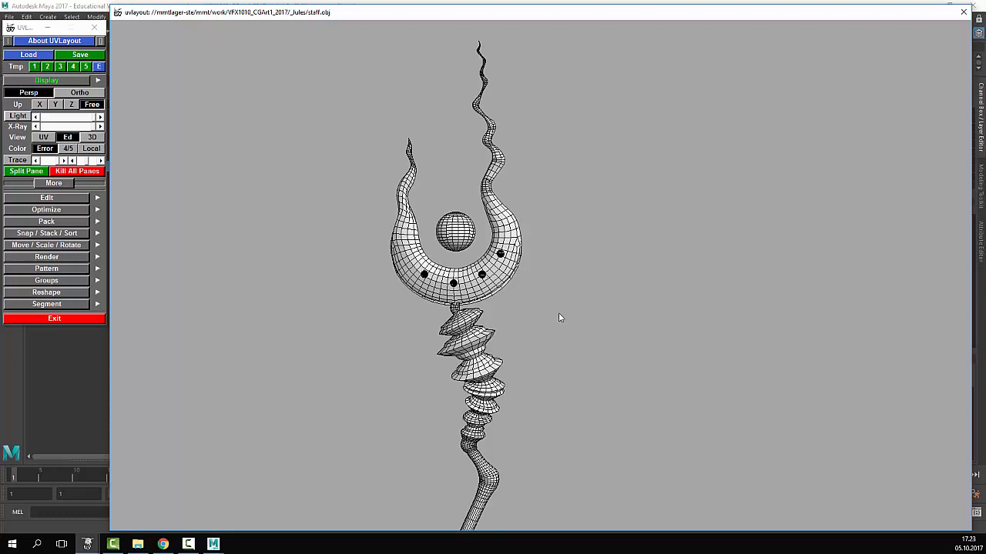
right_click_drag(682, 328, 813, 346)
middle_click_drag(601, 208, 669, 339)
right_click_drag(639, 393, 590, 389)
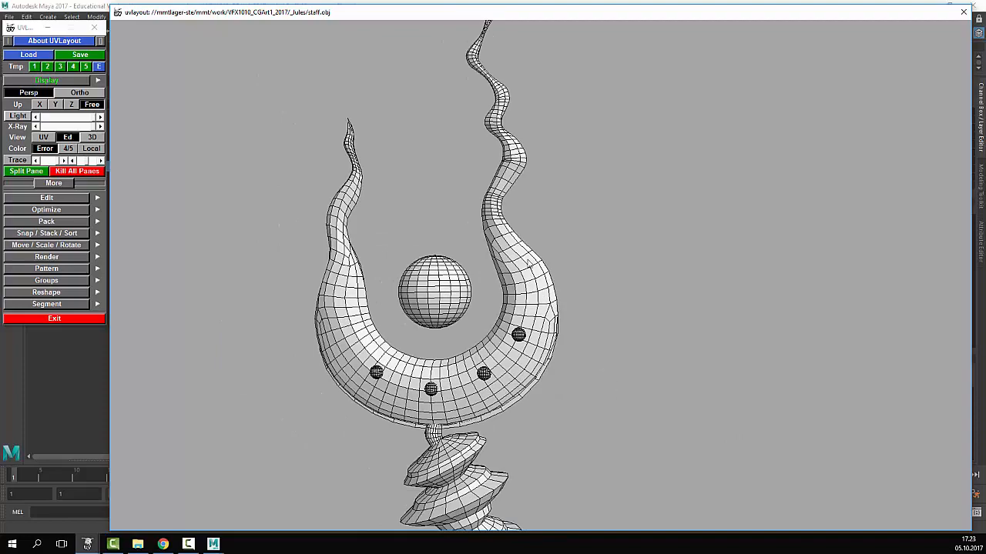
middle_click_drag(521, 278, 937, 194)
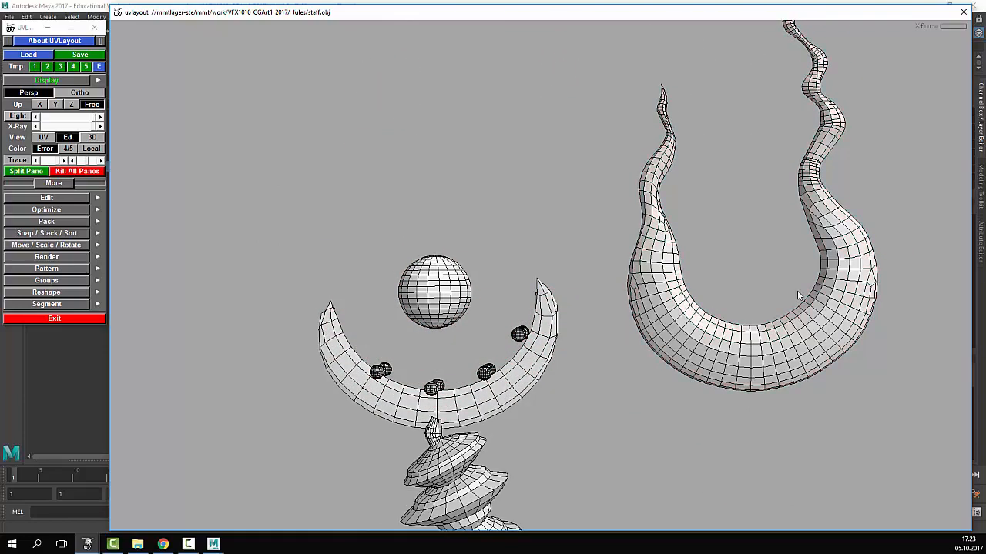
- Place the horned shell beside the staff and zoom onto it
right_click_drag(797, 290, 663, 321)
middle_click_drag(649, 310, 625, 291)
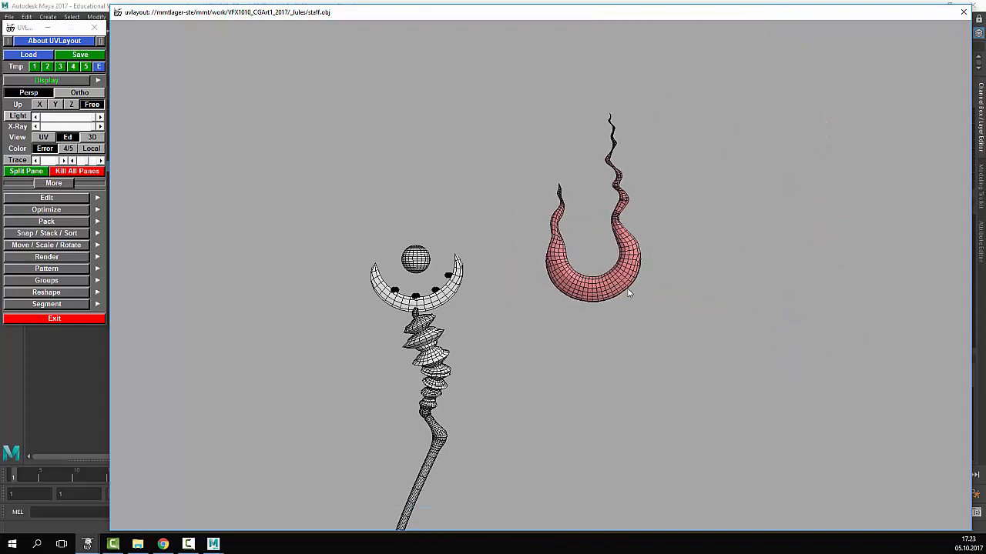
right_click_drag(625, 291, 685, 296)
middle_click_drag(725, 308, 475, 366)
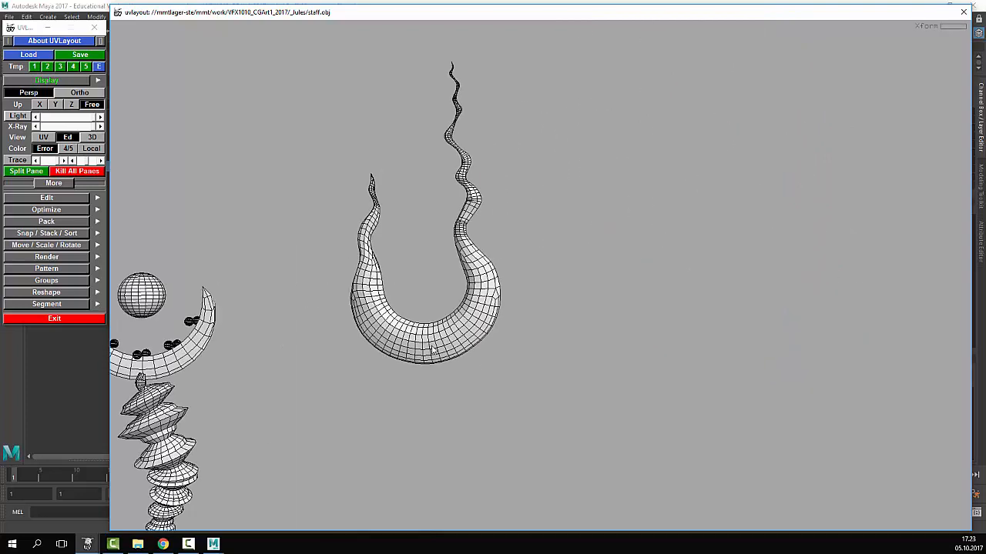
left_click_drag(432, 349, 615, 349)
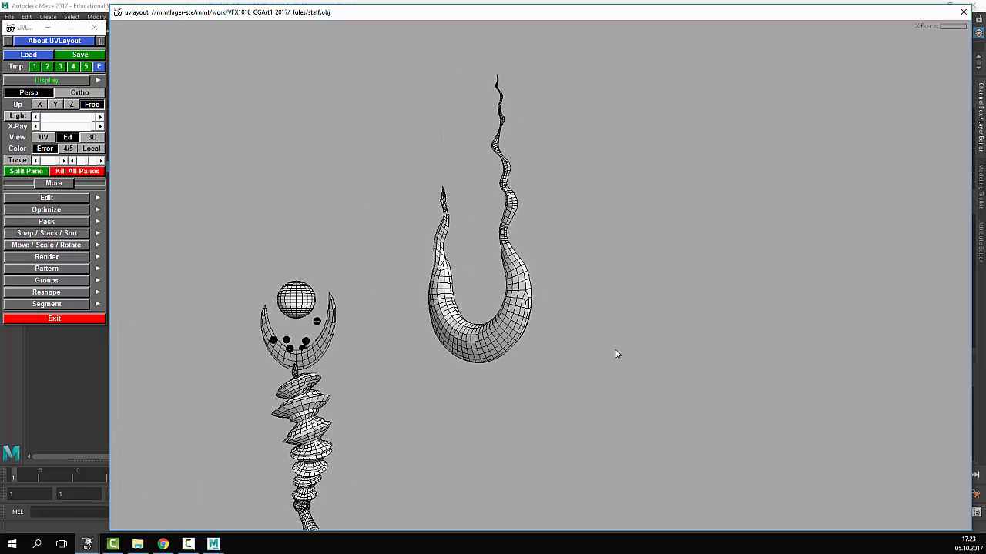
right_click_drag(615, 349, 670, 352)
middle_click_drag(451, 359, 484, 358)
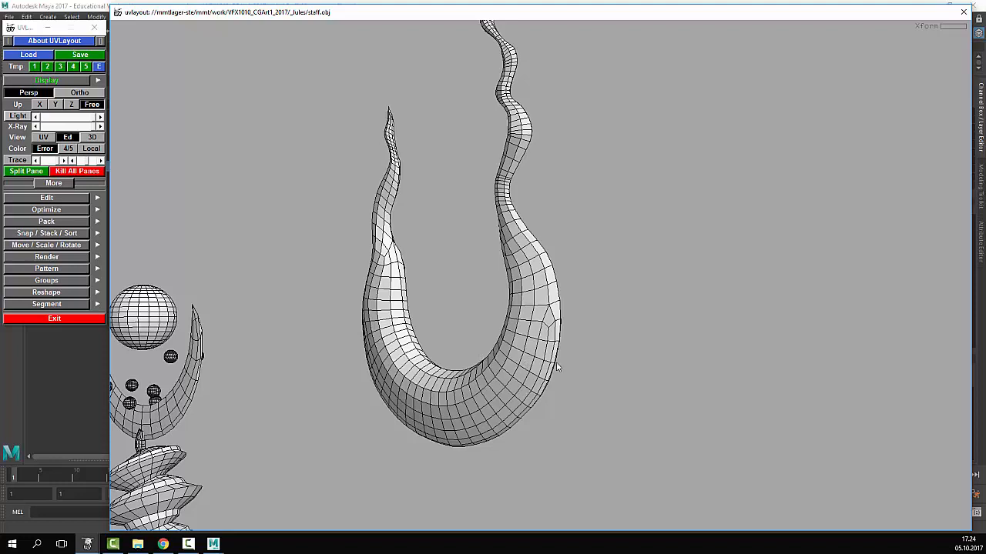
- Orbit to a side-on close view of the shell's tall tendrils
mouse_move(556, 363)
left_mouse_down()
mouse_move(505, 360)
mouse_move(567, 361)
left_mouse_up()
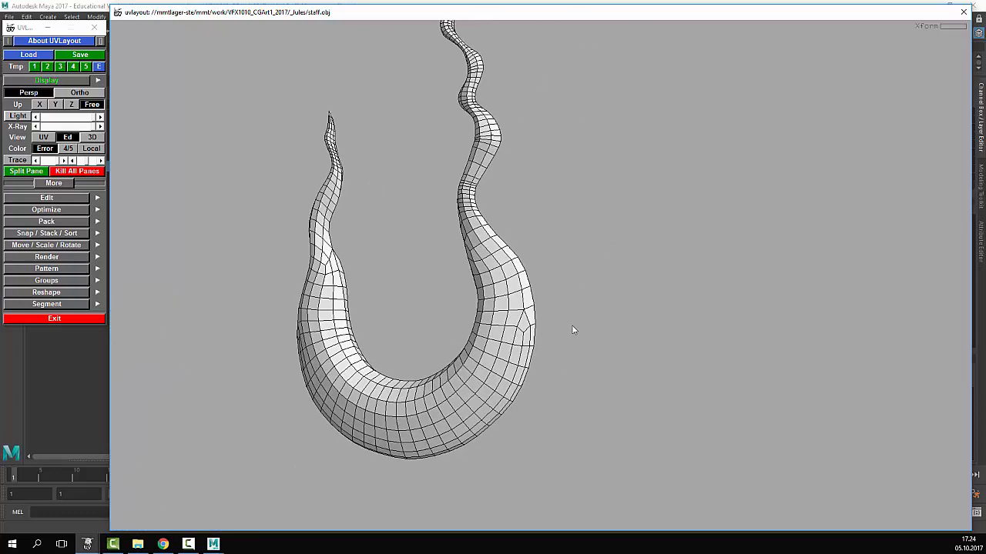
middle_click_drag(578, 298, 594, 391)
left_click_drag(566, 384, 528, 383)
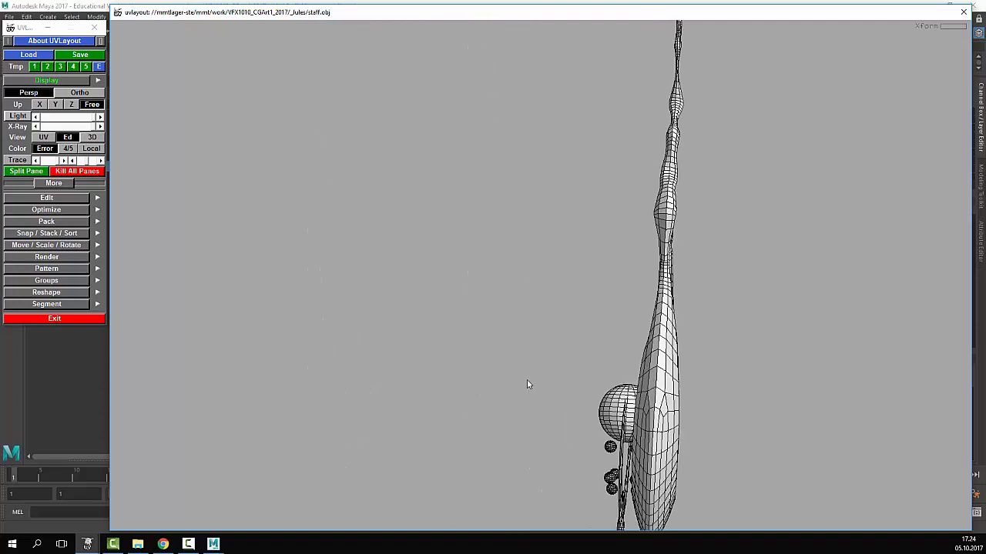
left_click_drag(728, 397, 636, 292)
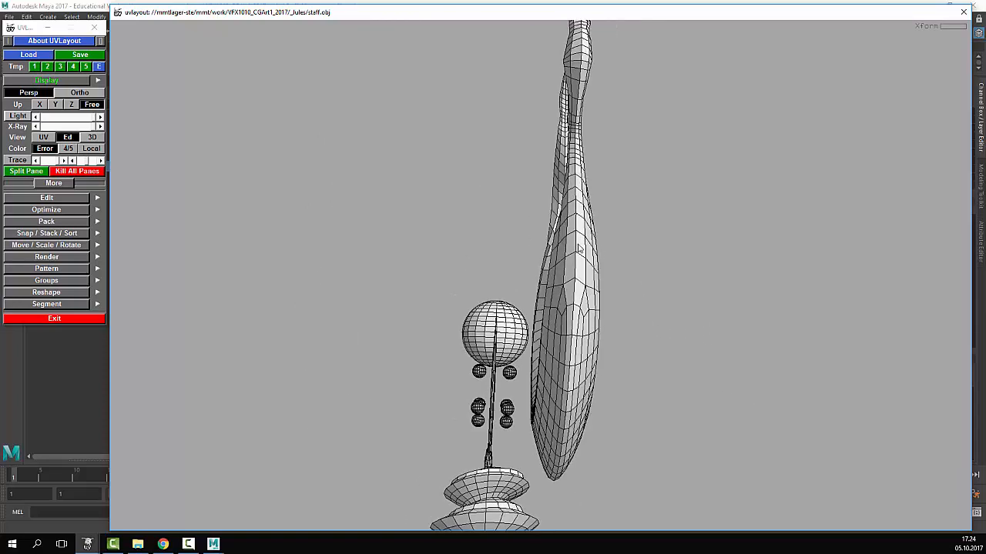
left_click_drag(587, 267, 631, 314)
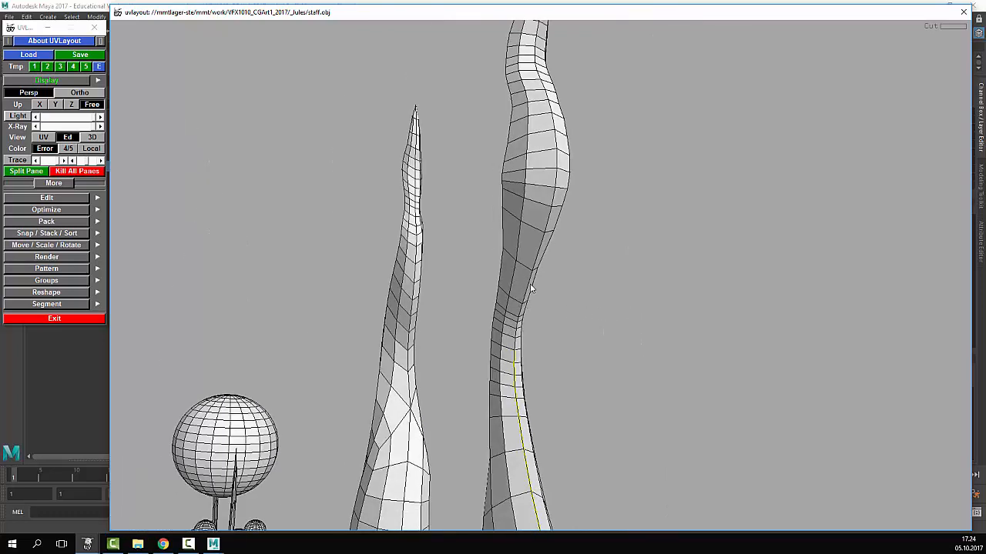
- Start a seam on the tall tendril's edge and extend it upward with C cuts
key("c")
middle_click_drag(680, 245, 674, 415)
middle_click_drag(649, 250, 642, 374)
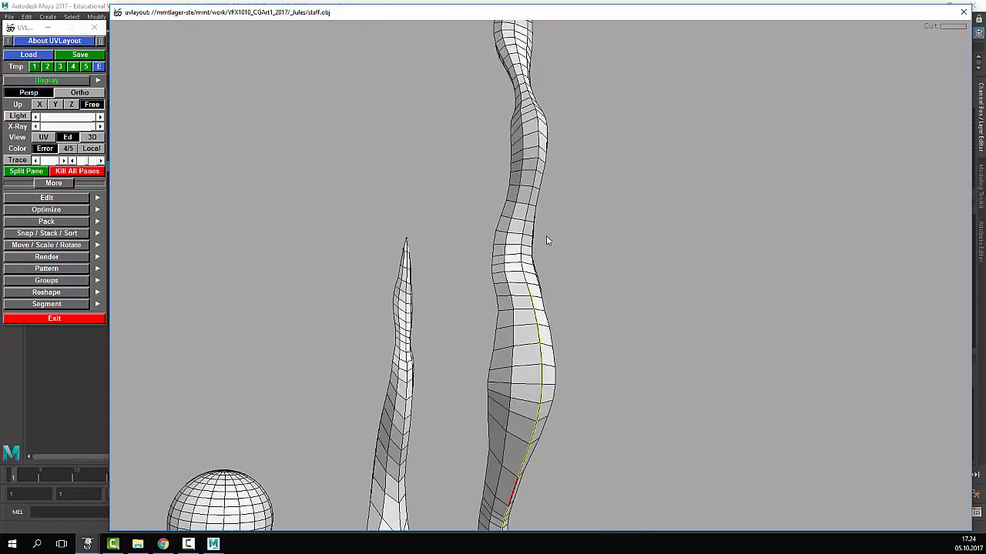
left_click_drag(574, 187, 529, 230)
key("c")
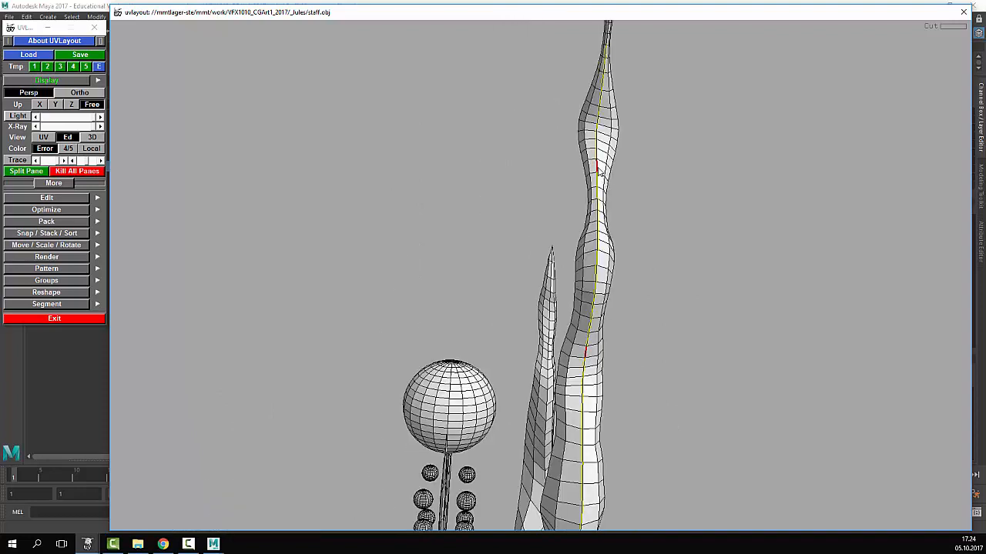
middle_click_drag(493, 108, 469, 231)
right_click_drag(695, 151, 732, 183)
middle_click_drag(732, 183, 667, 266)
right_click_drag(740, 274, 835, 299)
key("c")
- Keep cutting edges up to the tendril's tip, then bring the staff back into view
right_click_drag(908, 209, 542, 182)
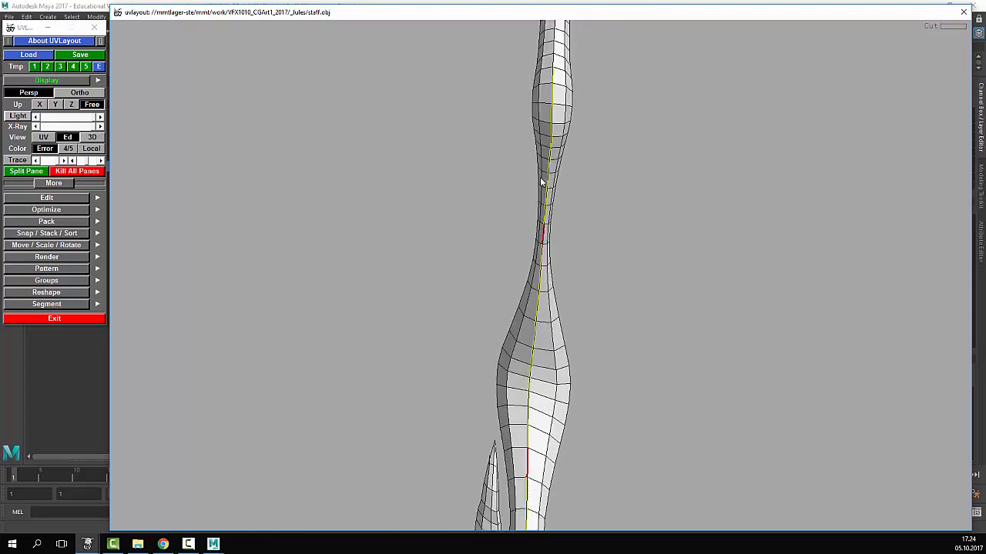
middle_click_drag(597, 47, 571, 400)
right_click_drag(571, 400, 816, 327)
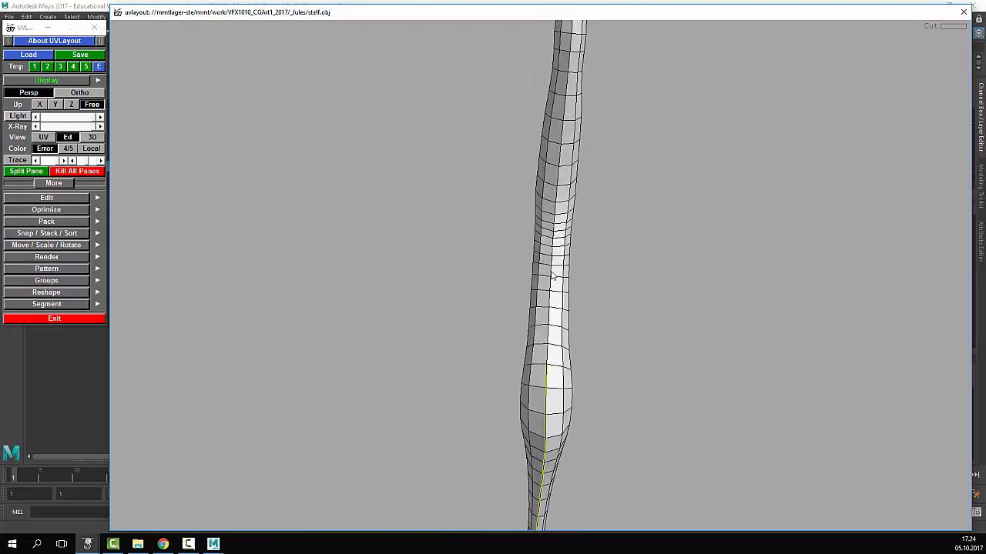
key("c")
middle_click_drag(590, 105, 577, 227)
key("c")
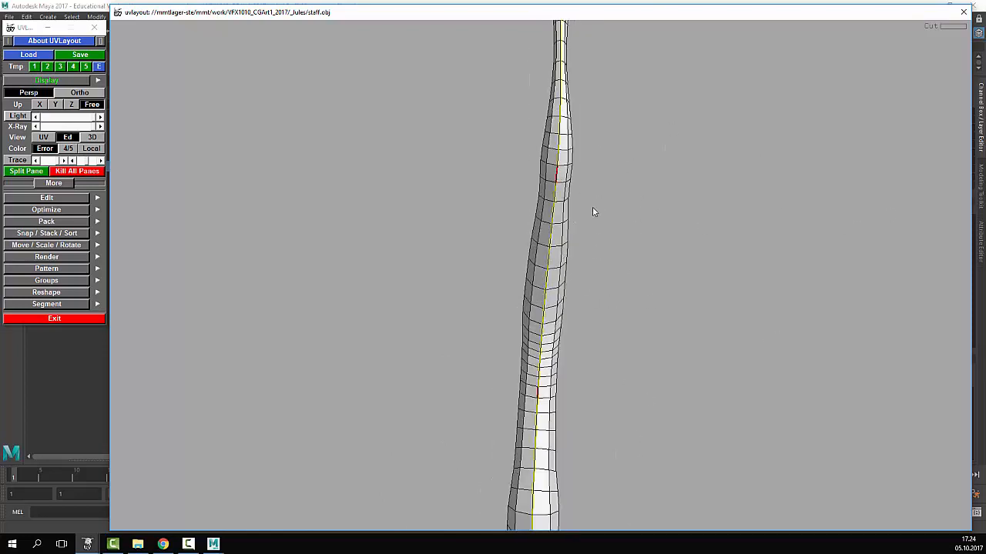
left_click_drag(592, 212, 660, 198)
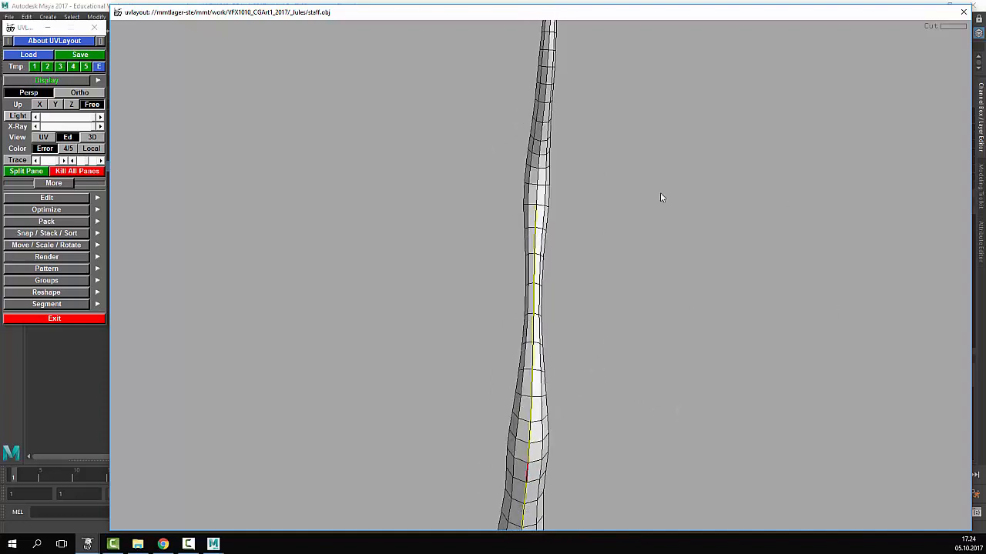
middle_click_drag(571, 391, 566, 437)
key("c")
middle_click_drag(572, 177, 563, 253)
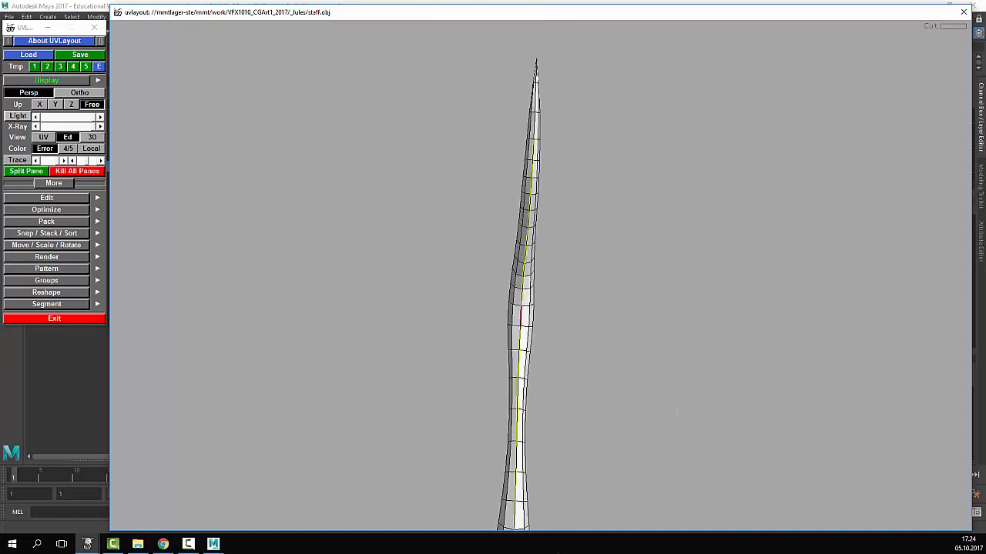
left_click_drag(563, 253, 772, 205)
left_click_drag(393, 212, 550, 215)
left_click_drag(274, 270, 629, 221)
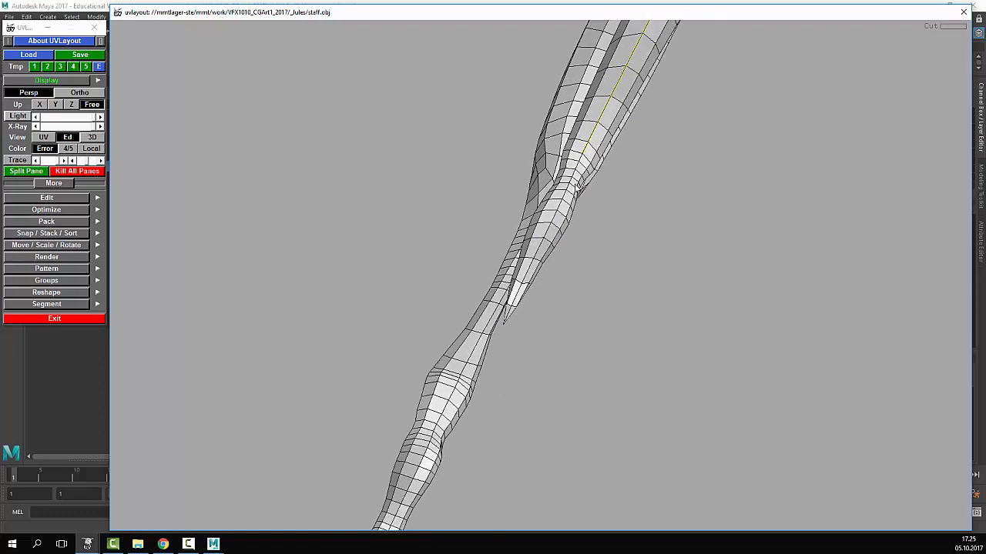
- Begin the side seam at the crescent's thin tip, cutting edges along its side
left_click_drag(522, 246, 656, 285)
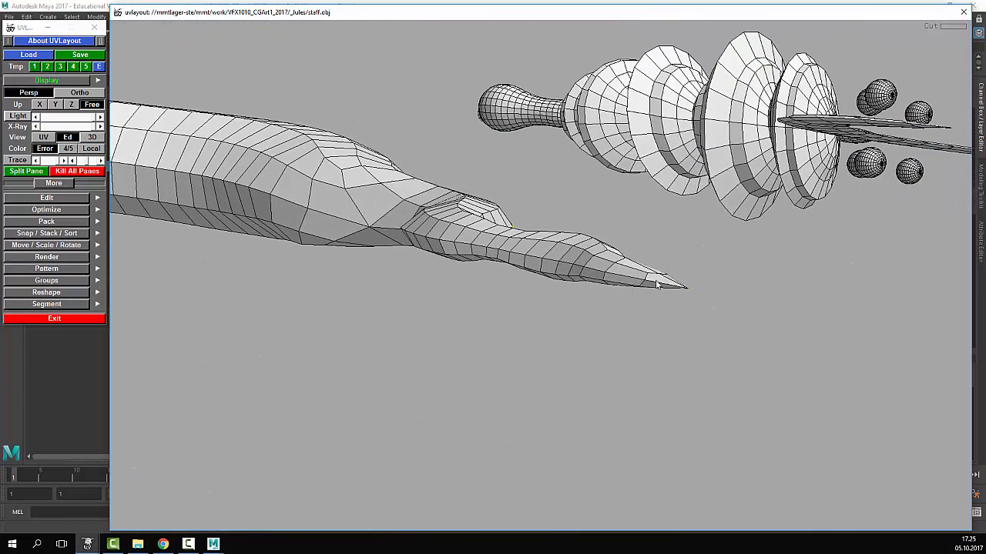
key("c")
middle_click_drag(309, 196, 566, 273)
key("c")
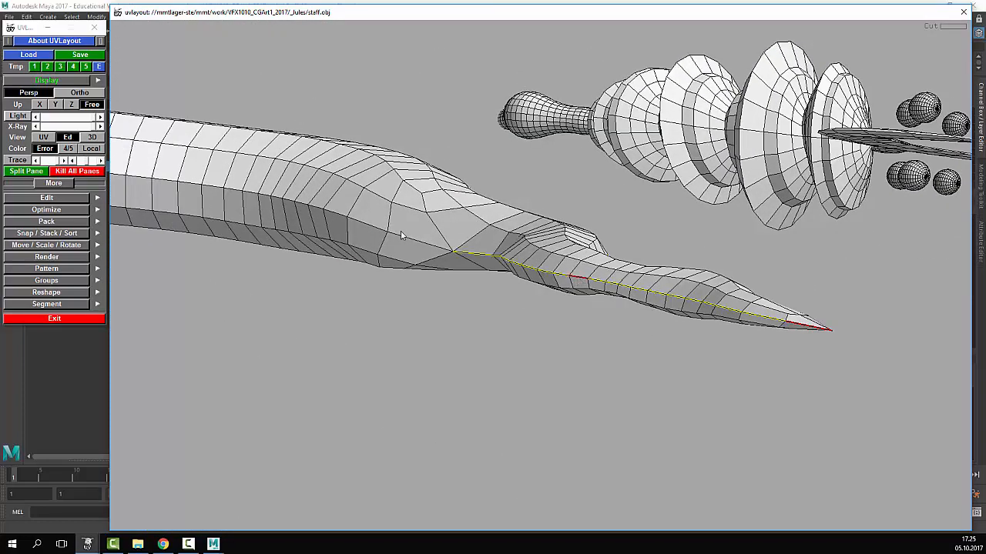
middle_click_drag(402, 236, 587, 265)
key("c")
middle_click_drag(359, 231, 689, 251)
left_click_drag(689, 251, 481, 212)
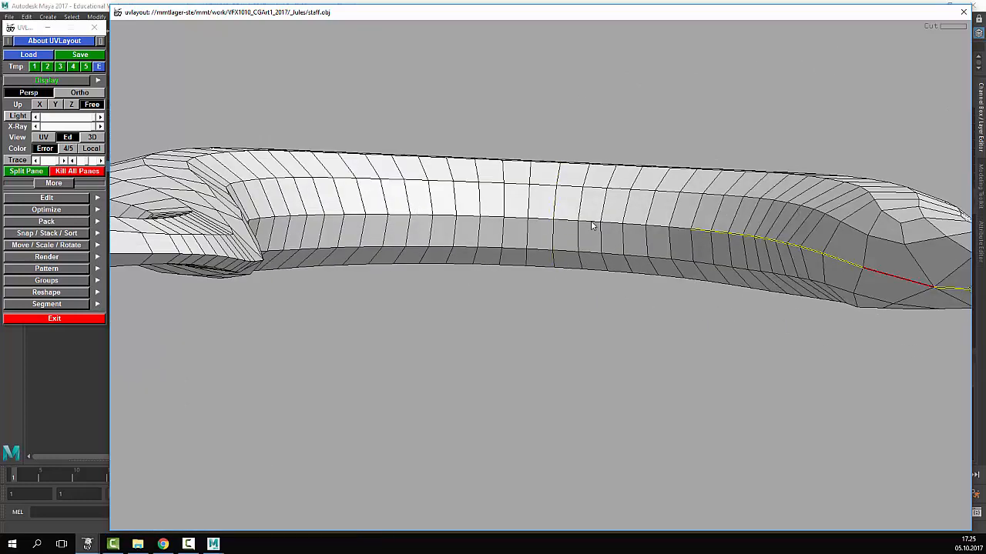
key("c")
middle_click_drag(426, 234, 399, 194)
key("c")
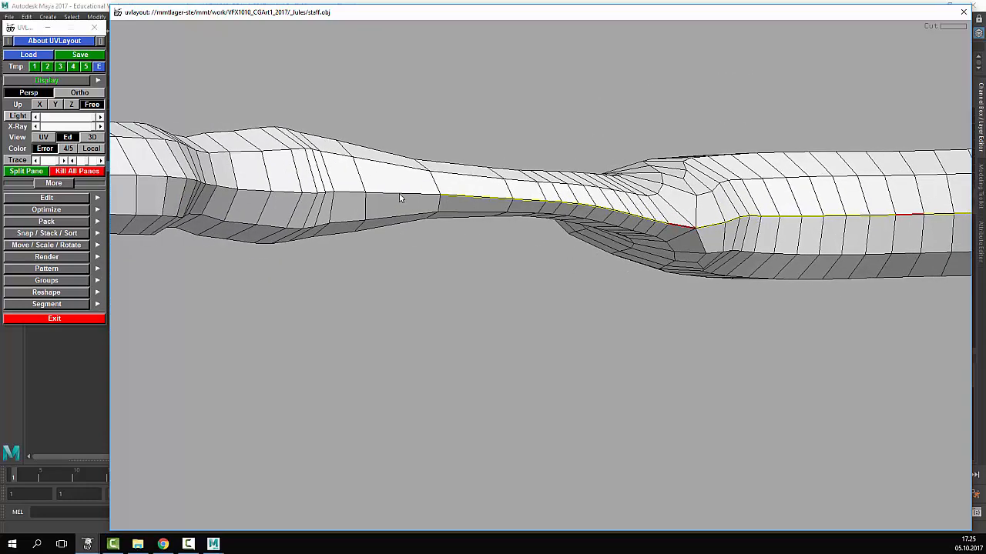
key("c")
- Cut the remaining side edges until the seam joins tip to tip
middle_click_drag(531, 216, 440, 220)
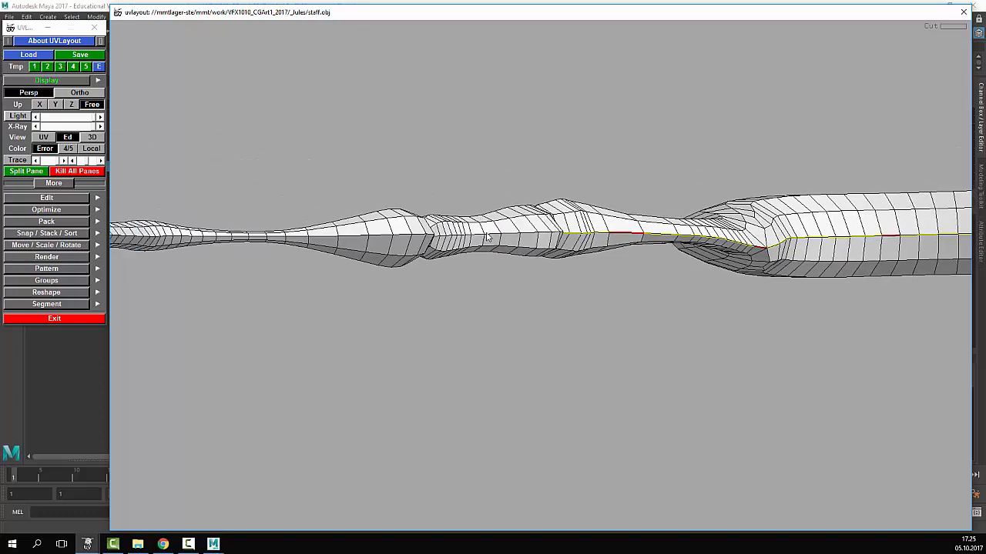
key("c")
middle_click_drag(431, 253, 468, 233)
key("c")
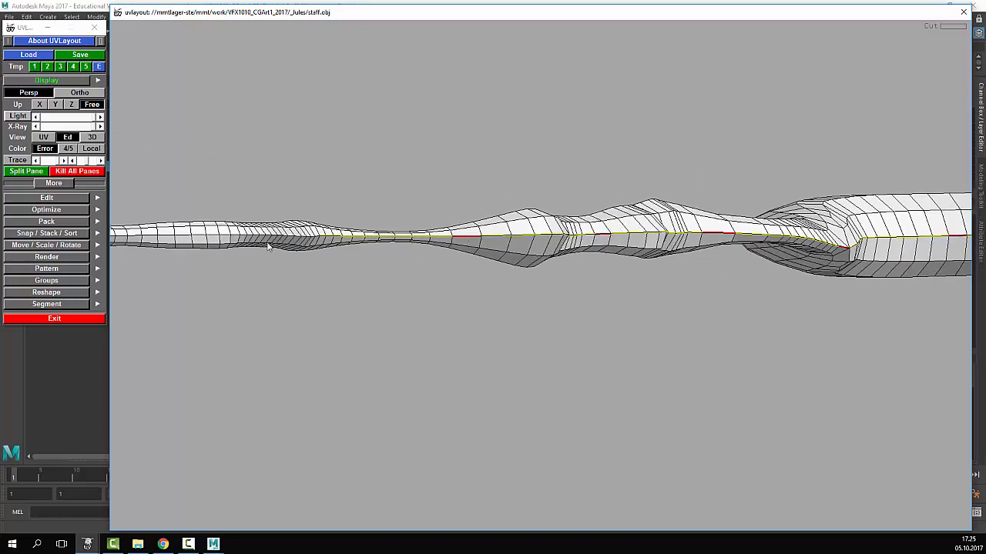
middle_click_drag(268, 245, 366, 231)
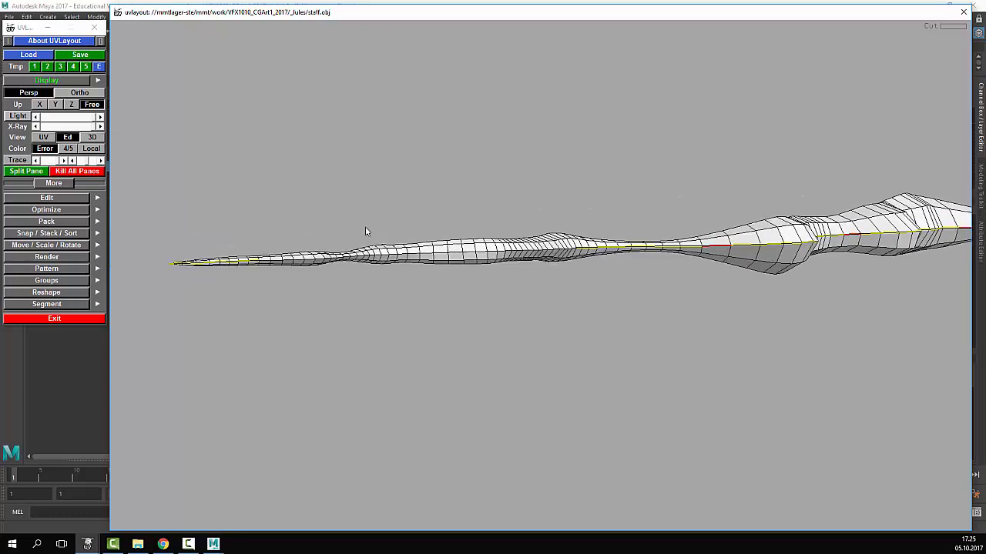
right_click_drag(367, 231, 472, 209)
middle_click_drag(473, 209, 484, 237)
key("c")
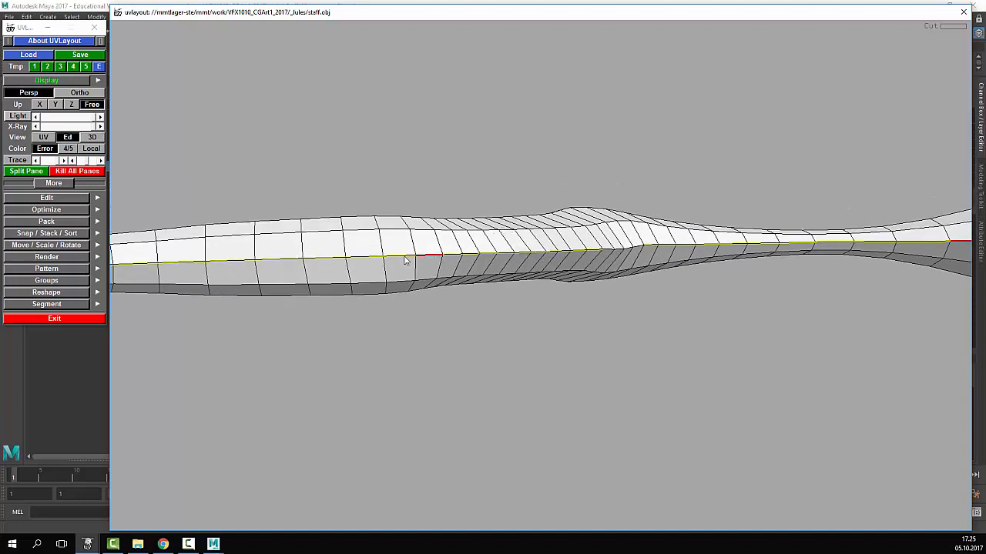
right_click_drag(405, 261, 352, 258)
middle_click_drag(352, 258, 432, 254)
middle_click_drag(863, 262, 642, 275)
right_click_drag(643, 275, 793, 269)
right_click_drag(415, 198, 337, 198)
middle_click_drag(347, 198, 444, 209)
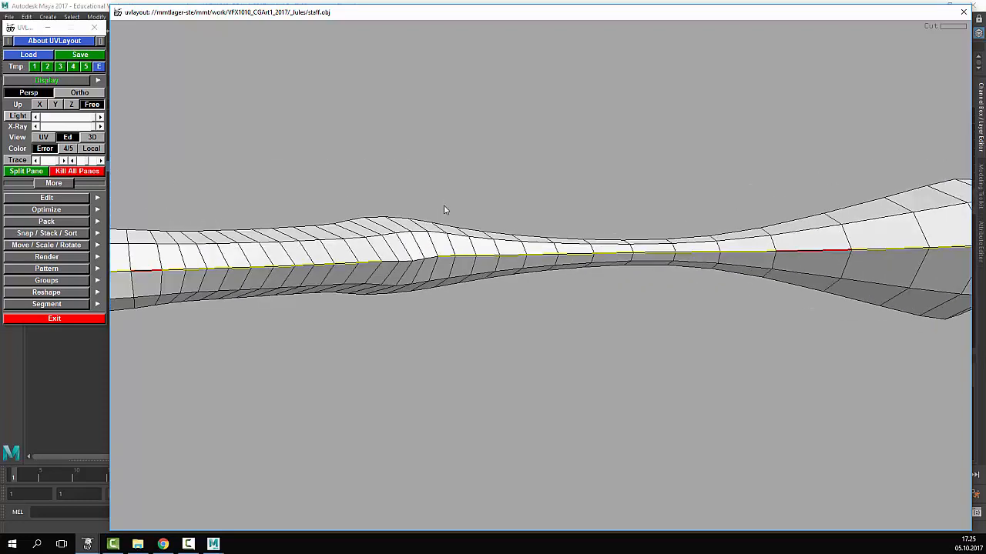
key("c")
- Zoom out and view the whole crescent from above to check the seam
right_click_drag(436, 264, 245, 258)
middle_click_drag(244, 258, 525, 224)
right_click_drag(308, 240, 375, 254)
right_click_drag(673, 249, 426, 252)
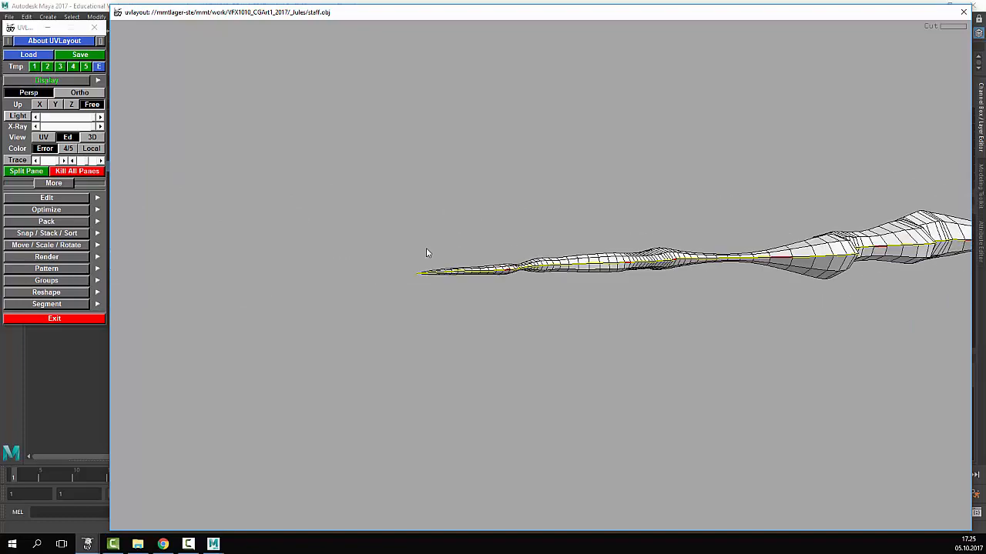
left_click_drag(467, 233, 509, 328)
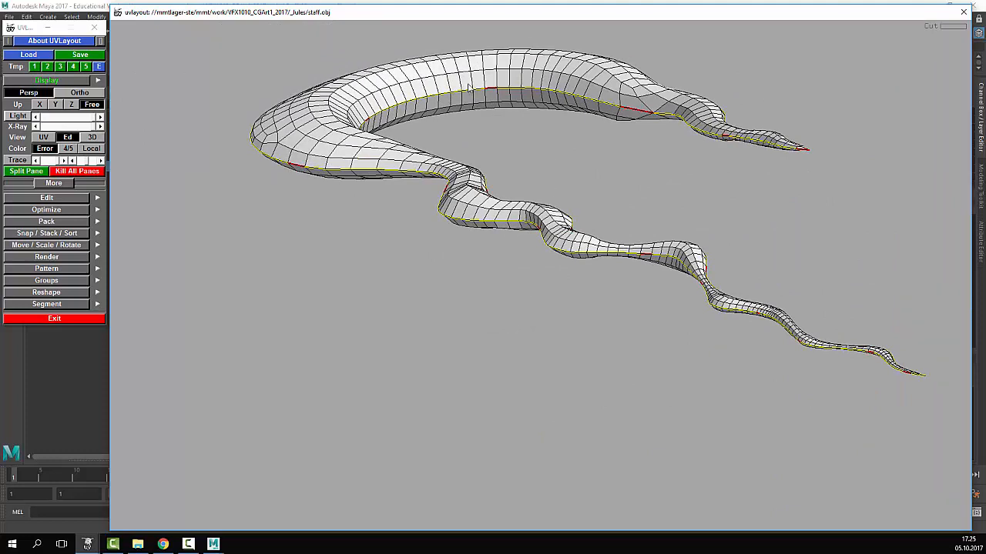
- Split the crescent along its marked seams and inspect the split tips
key("Return")
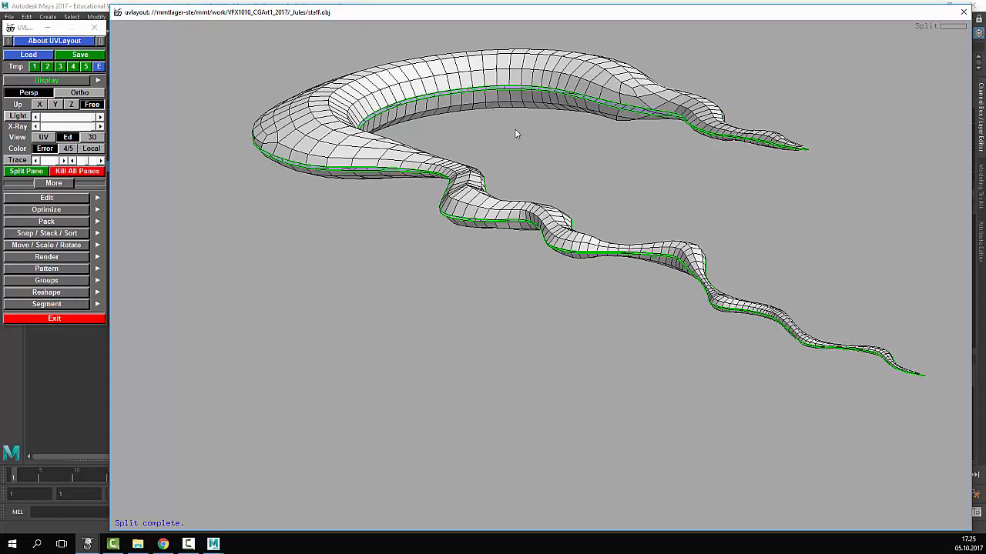
left_click_drag(519, 132, 484, 167)
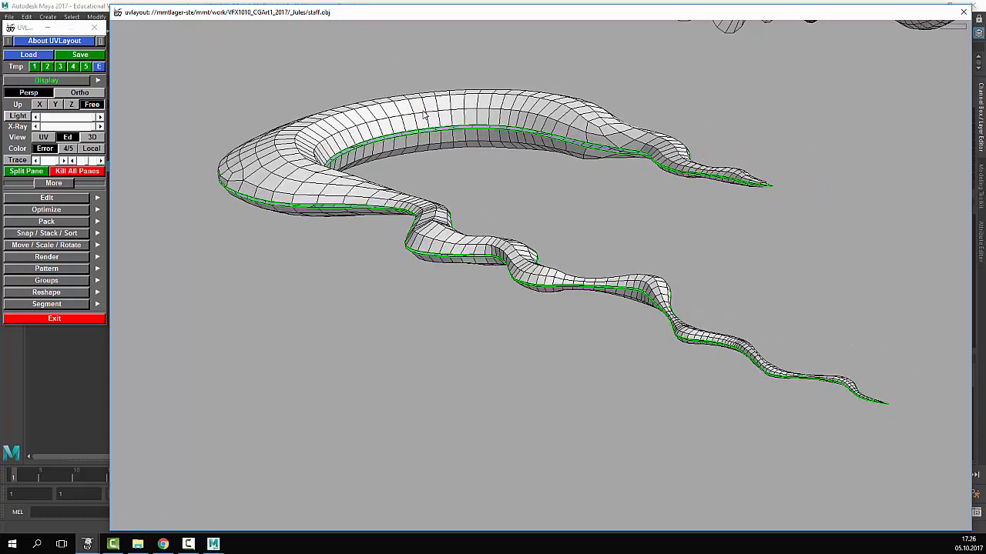
key("d")
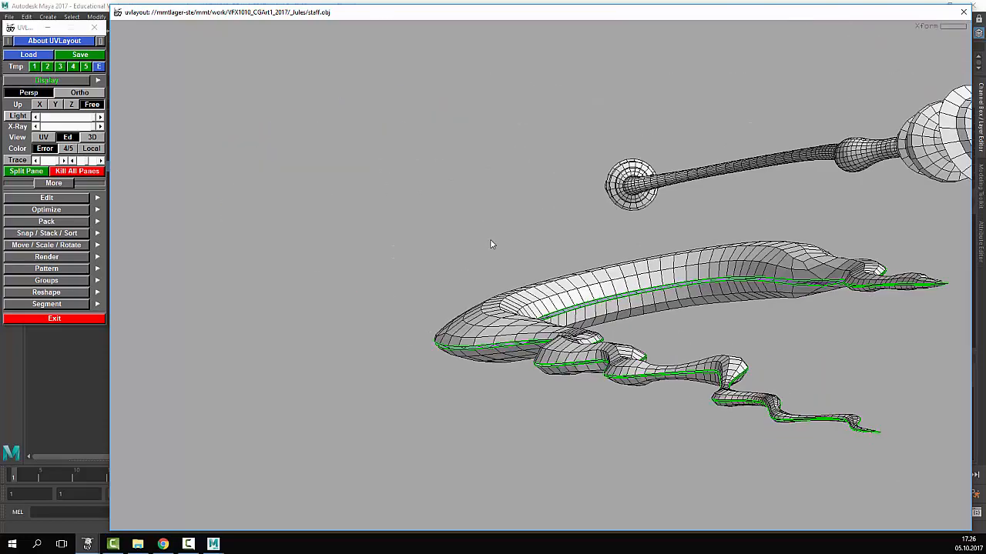
left_click_drag(572, 321, 497, 281)
right_click_drag(496, 281, 477, 238)
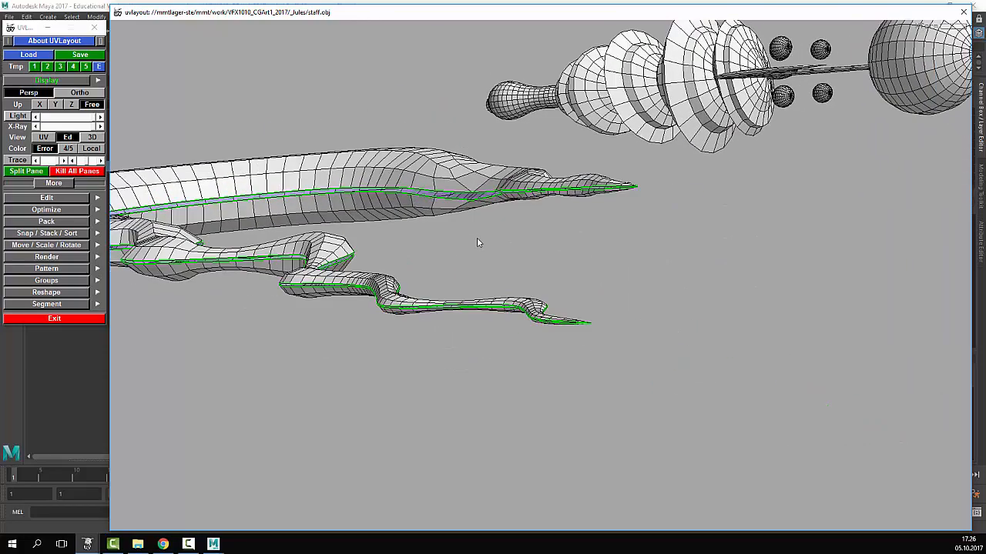
left_click_drag(604, 307, 516, 231)
- Rotate the split shell flatter to expose its curled part and view it side-on
key("space")
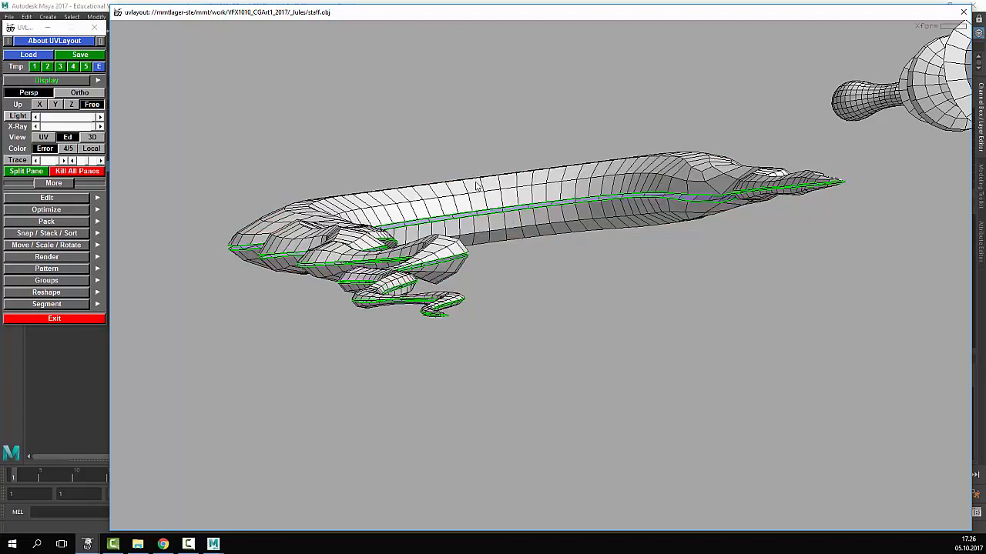
key("space")
left_click_drag(471, 188, 508, 216)
key("space")
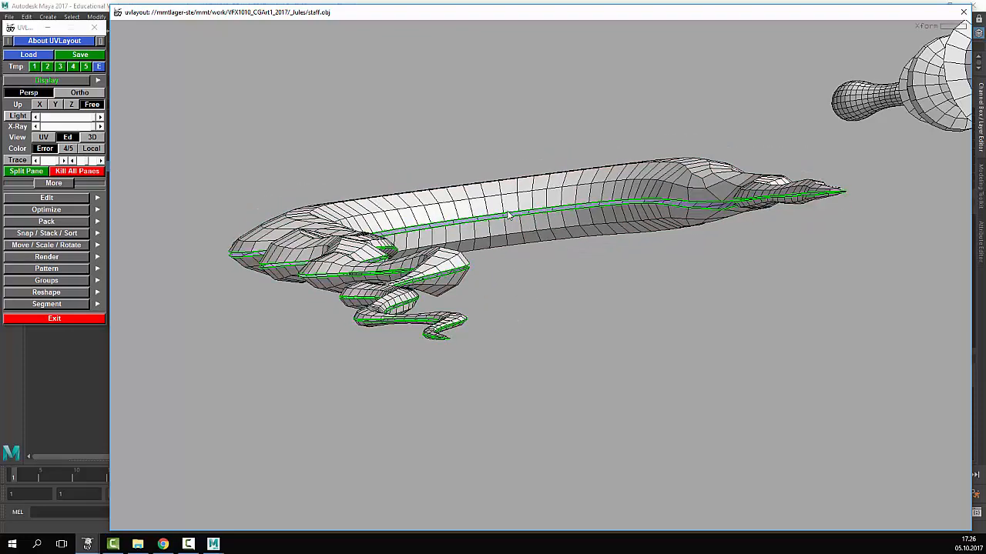
left_click_drag(610, 219, 544, 302)
mouse_move(543, 302)
middle_mouse_down()
mouse_move(316, 333)
mouse_move(545, 307)
middle_mouse_up()
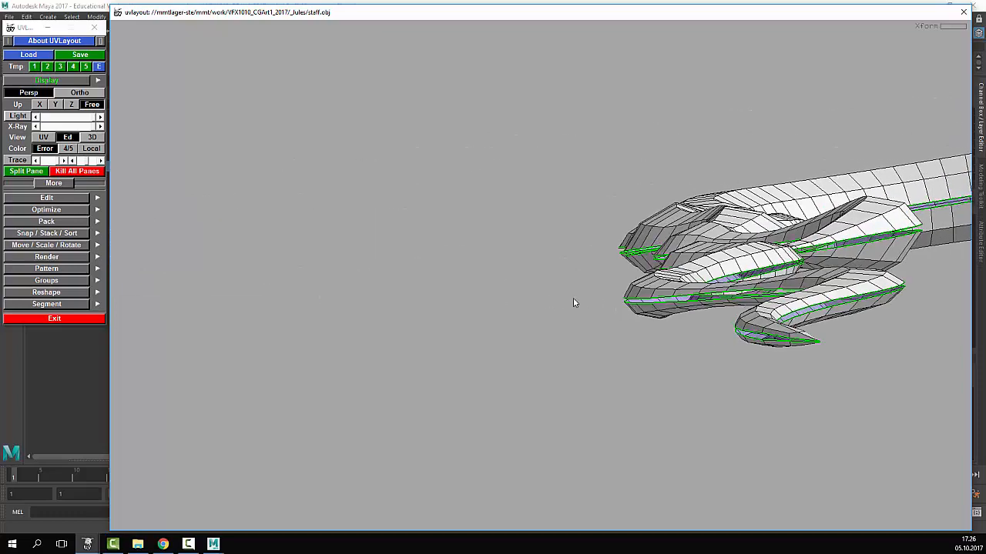
mouse_move(573, 303)
left_mouse_down()
mouse_move(478, 279)
mouse_move(578, 302)
mouse_move(561, 298)
mouse_move(726, 304)
mouse_move(673, 321)
mouse_move(325, 297)
mouse_move(689, 284)
mouse_move(655, 311)
mouse_move(357, 365)
mouse_move(541, 336)
mouse_move(254, 361)
mouse_move(625, 328)
mouse_move(663, 307)
mouse_move(243, 339)
mouse_move(453, 301)
mouse_move(548, 301)
mouse_move(585, 277)
mouse_move(607, 208)
mouse_move(667, 318)
mouse_move(781, 334)
mouse_move(824, 296)
mouse_move(775, 239)
mouse_move(546, 265)
mouse_move(851, 265)
mouse_move(563, 295)
mouse_move(583, 291)
left_mouse_up()
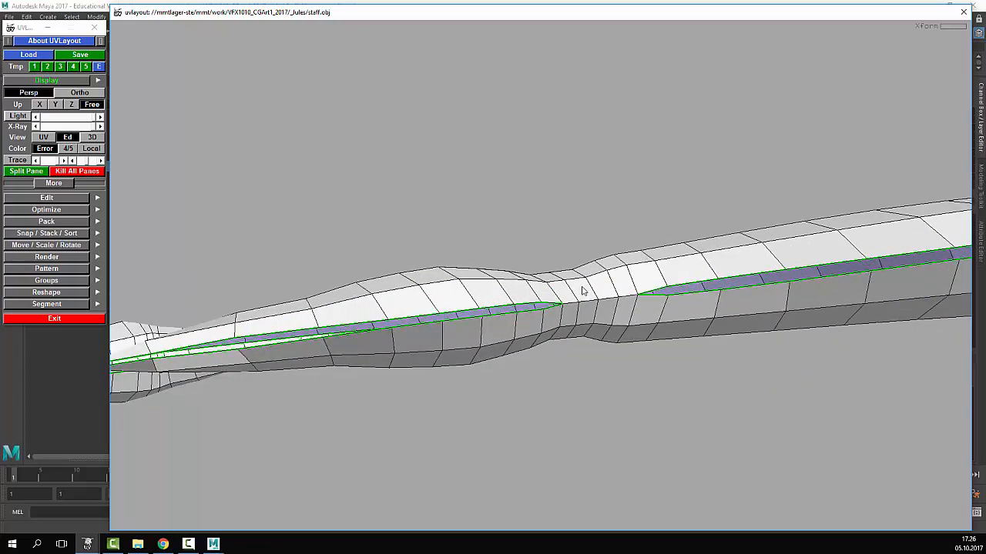
- Cut the edge loop at the crescent's neck and detach it
key("c")
key("Return")
right_click_drag(397, 296, 464, 253)
left_click_drag(464, 253, 481, 235)
- Drag the upper and lower crescent halves apart, then view the staff from above
middle_click_drag(479, 186, 469, 151)
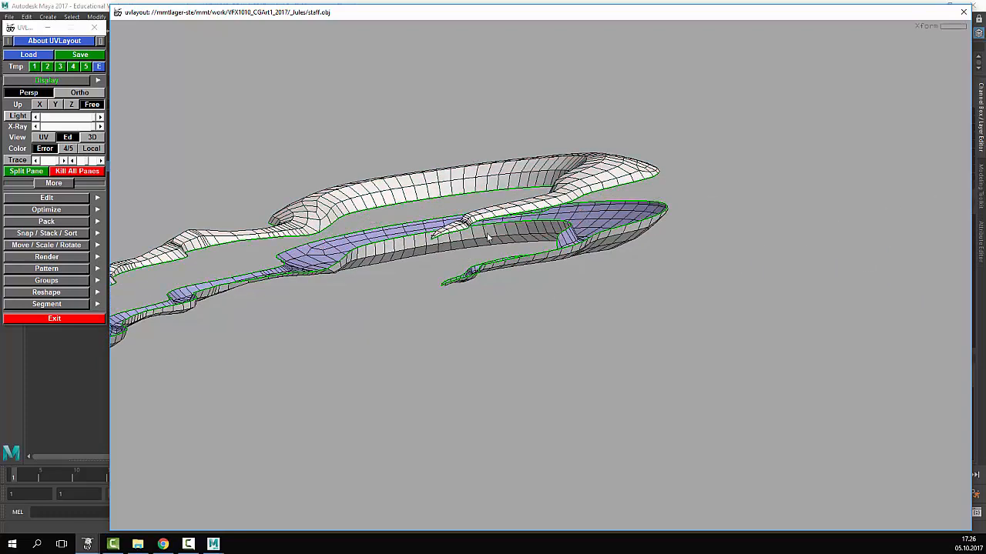
middle_click_drag(439, 248, 398, 273)
right_click_drag(382, 302, 413, 307)
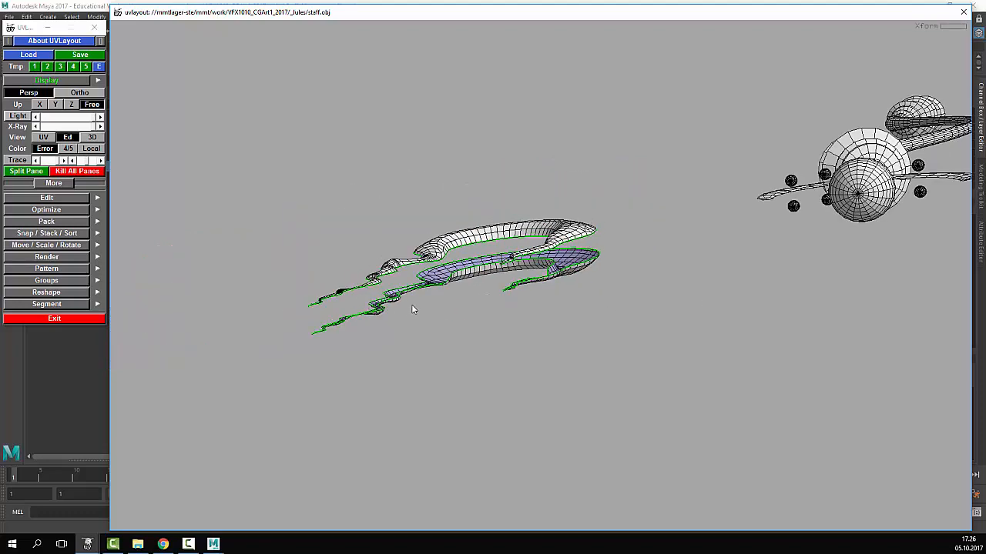
left_click_drag(413, 307, 521, 322)
right_click_drag(520, 322, 473, 295)
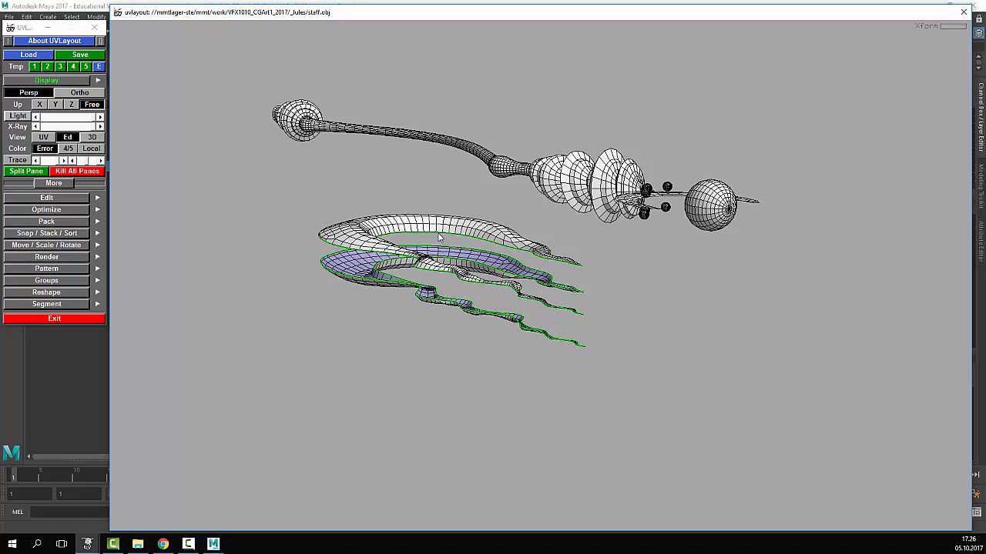
left_click_drag(451, 215, 449, 255)
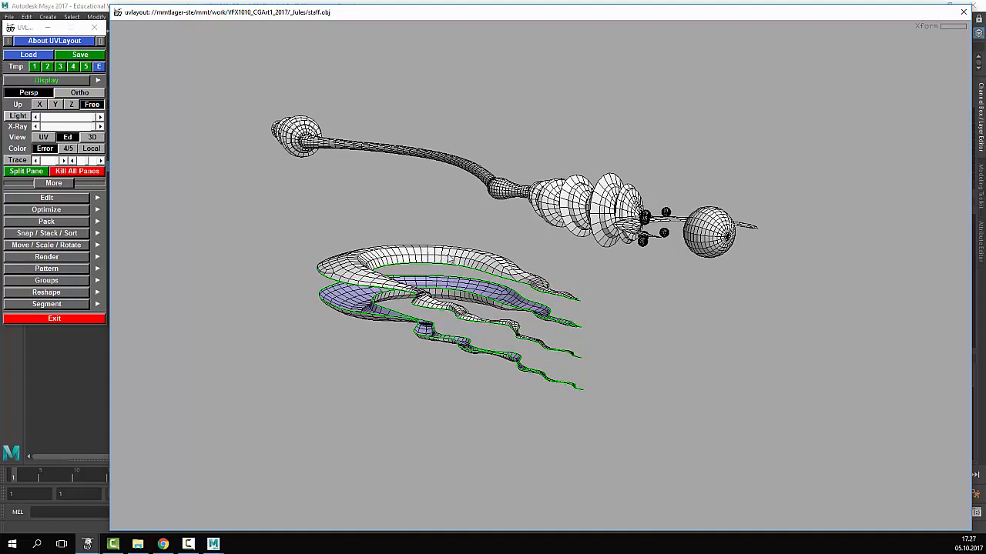
- Drop the white upper shell and the purple shell into UV space
key("d")
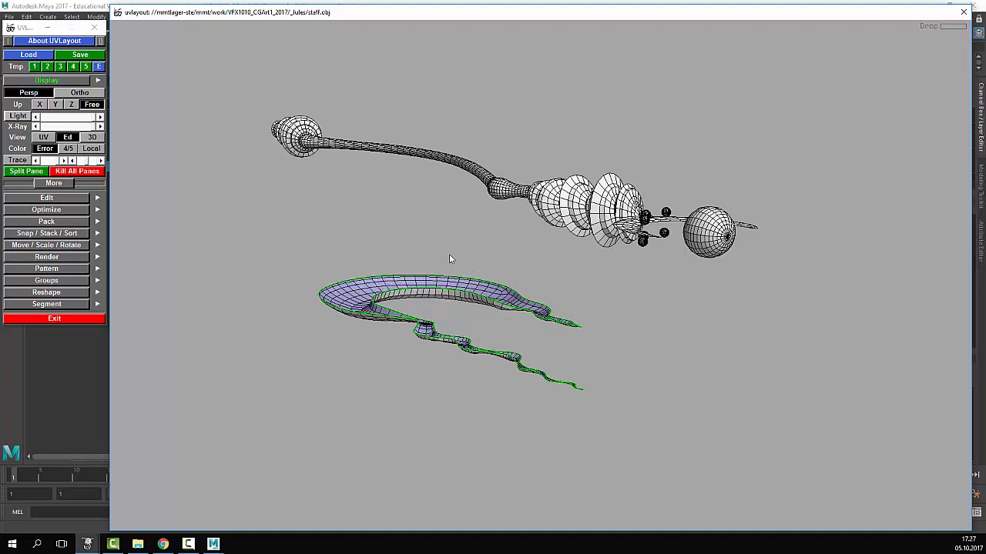
key("d")
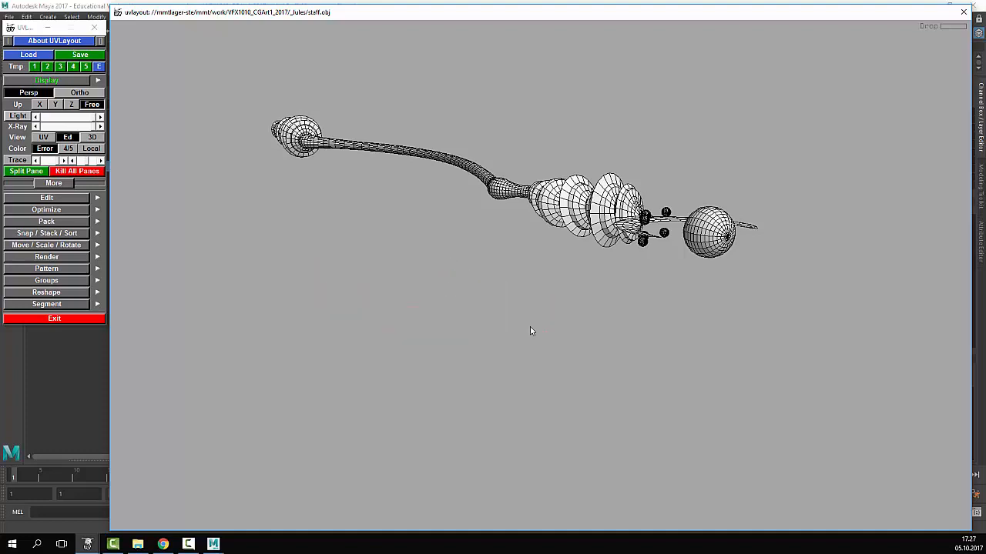
left_click_drag(530, 328, 541, 265)
middle_click_drag(387, 157, 236, 49)
right_click_drag(237, 50, 452, 191)
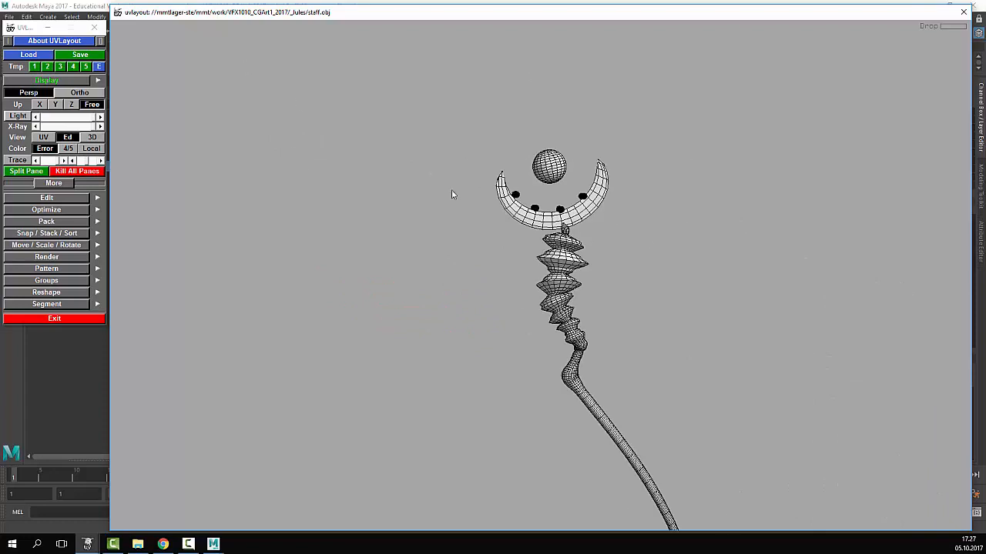
middle_click_drag(452, 191, 392, 174)
right_click_drag(391, 174, 528, 101)
middle_click_drag(527, 101, 528, 97)
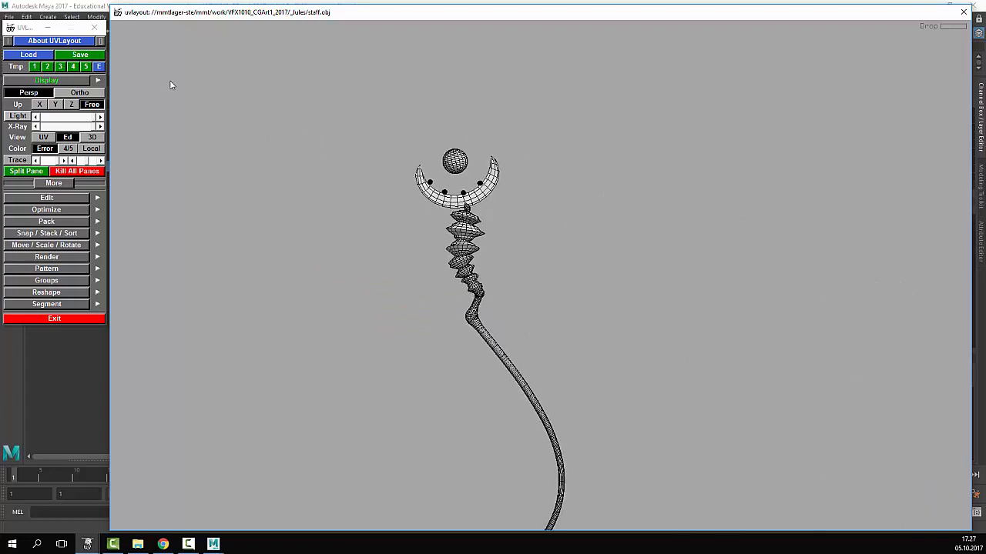
- Switch to View: UV and zoom out to see the whole first UV tile
left_click(44, 139)
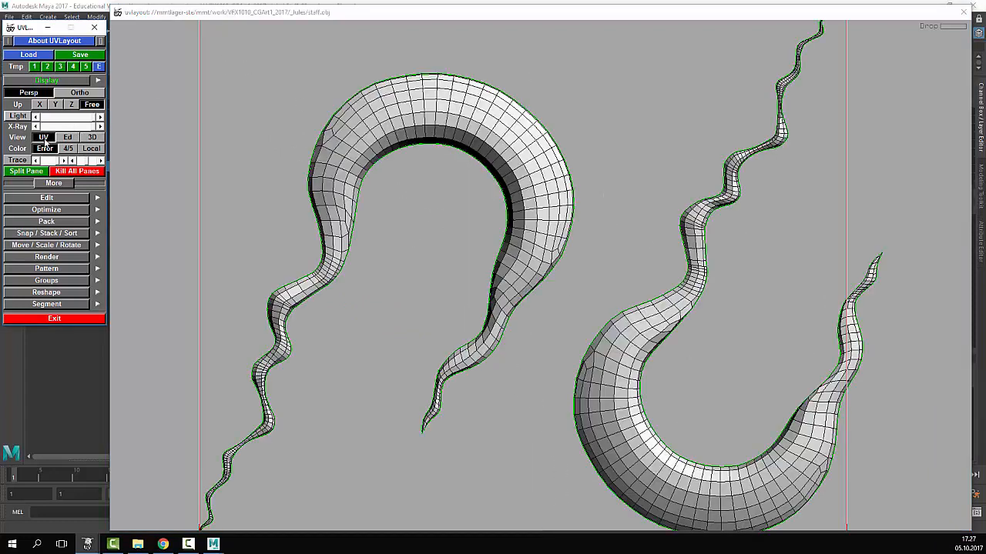
right_click_drag(718, 304, 507, 313)
middle_click_drag(507, 314, 399, 295)
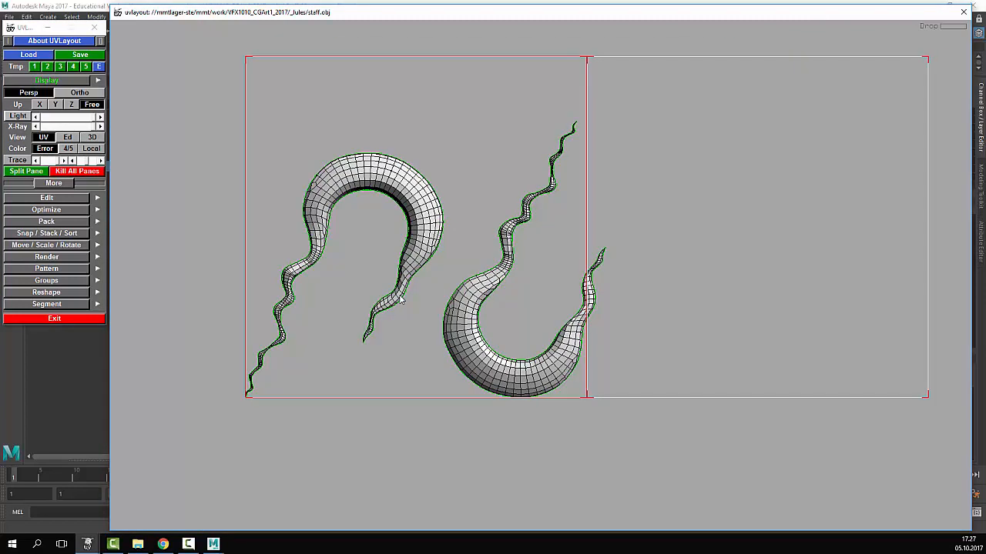
right_click_drag(451, 249, 413, 244)
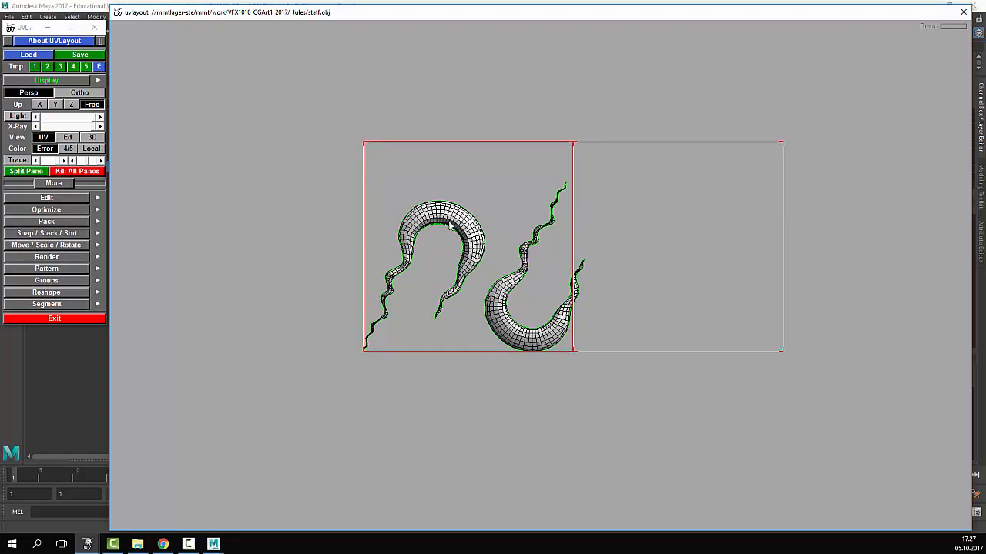
- Flatten the crescent shell under the pointer with F
key("f")
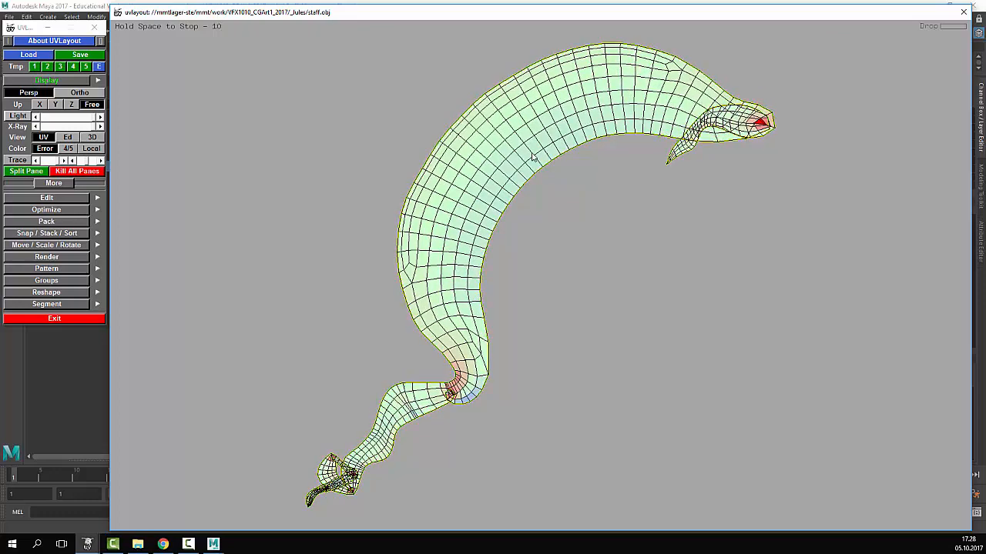
- Stop the first flatten early, then re-flatten the long crescent shell
key("space")
right_click_drag(568, 159, 501, 160)
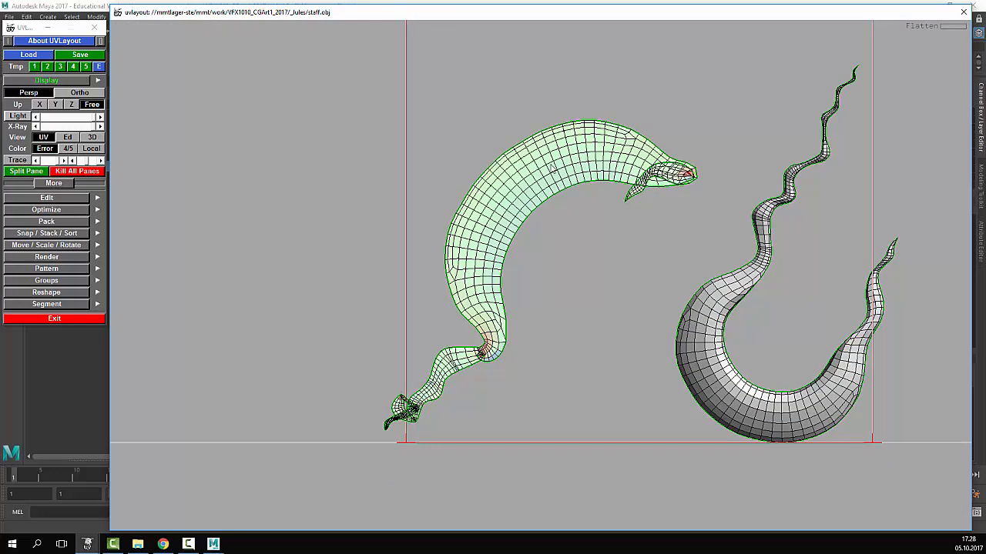
middle_click_drag(594, 170, 554, 170)
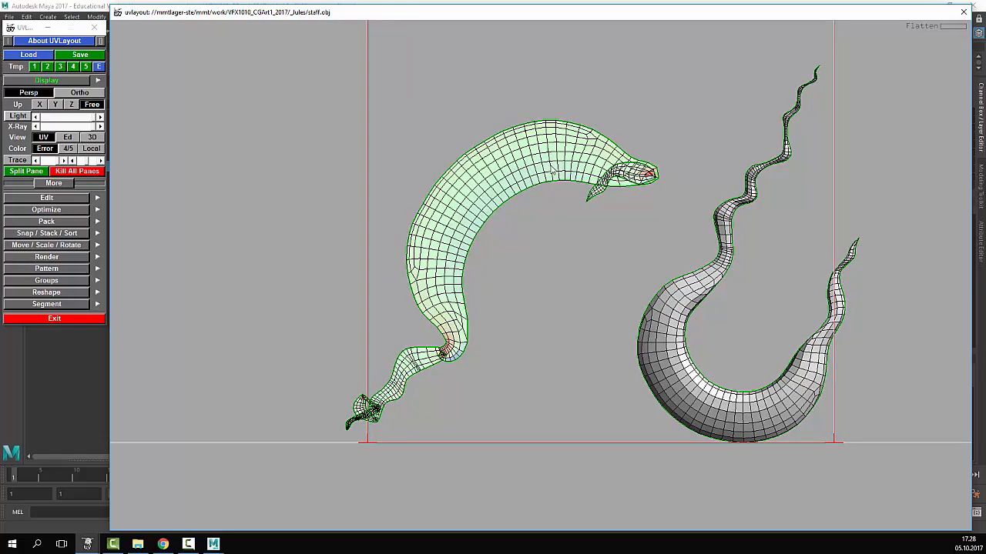
key("space+f")
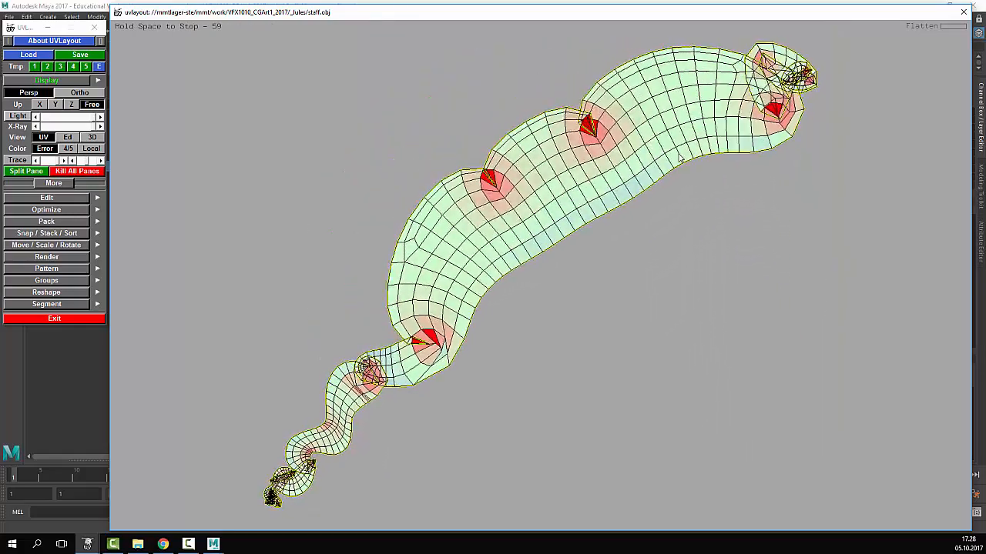
key("space")
right_click_drag(744, 113, 695, 122)
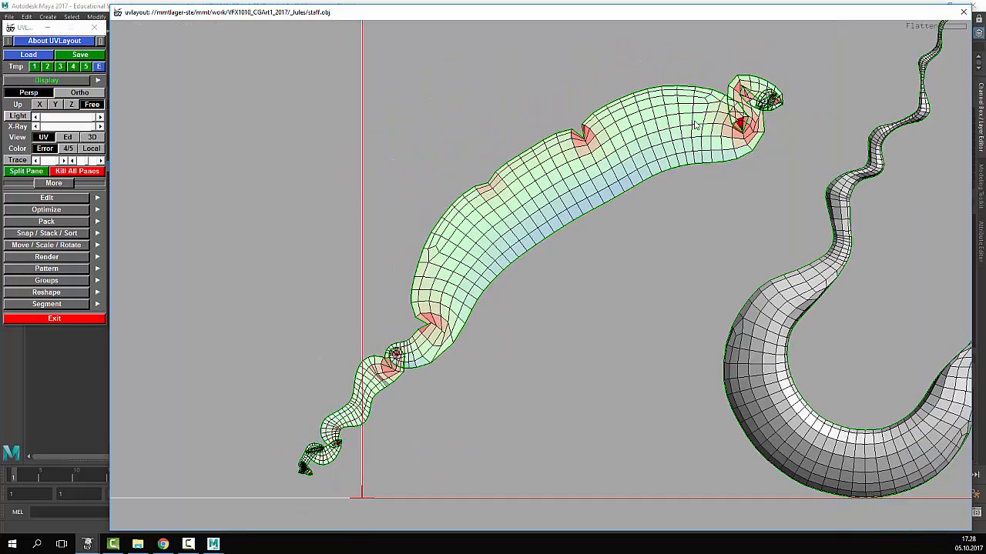
middle_click_drag(695, 122, 658, 122)
- Cut the edge loop at the shell's upper notch, detach that end, and flatten it
right_click_drag(681, 130, 423, 127)
right_click_drag(588, 162, 685, 232)
right_click_drag(562, 223, 625, 214)
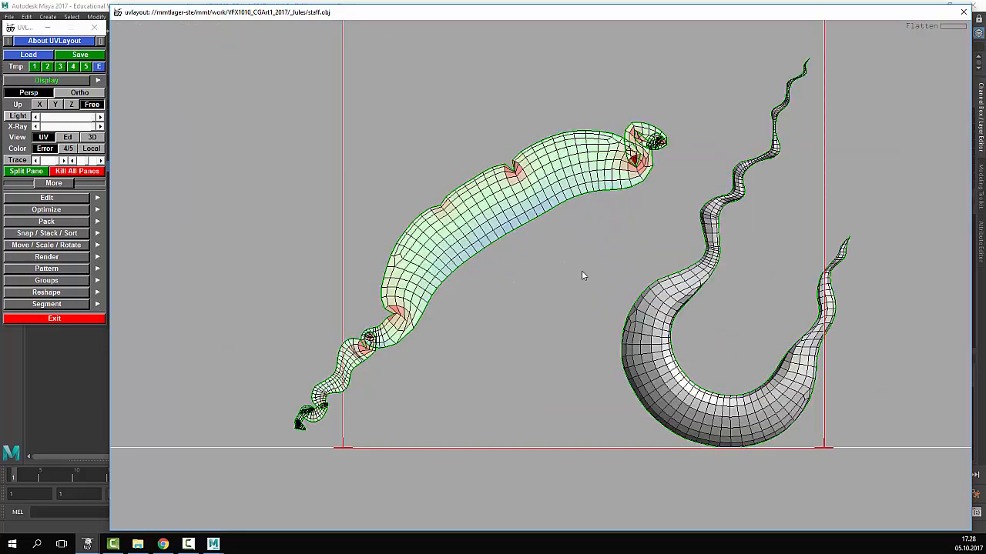
middle_click_drag(563, 155, 401, 176)
right_click_drag(391, 183, 683, 245)
middle_click_drag(556, 185, 539, 241)
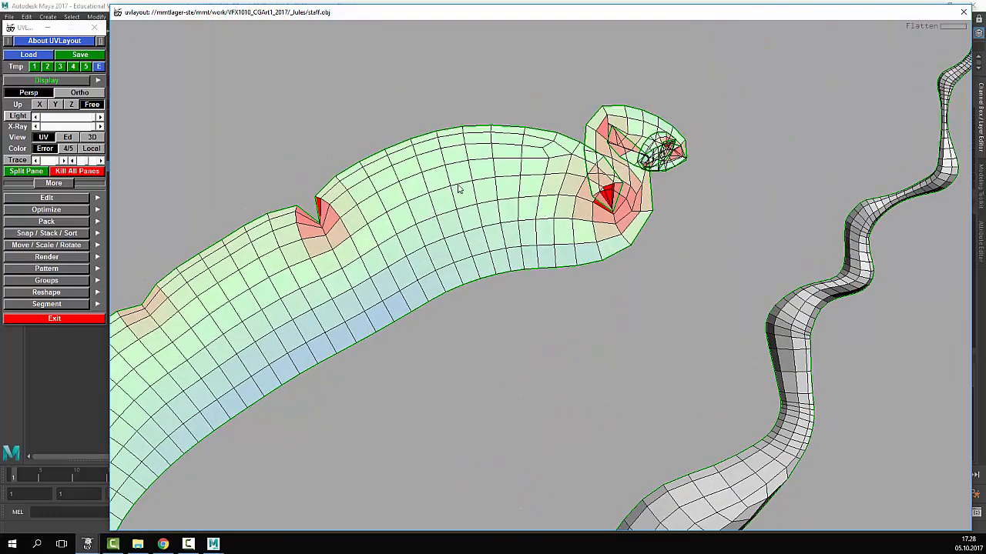
key("c")
key("Return")
right_click_drag(494, 174, 506, 221)
middle_click_drag(509, 223, 483, 199)
key("shift+f")
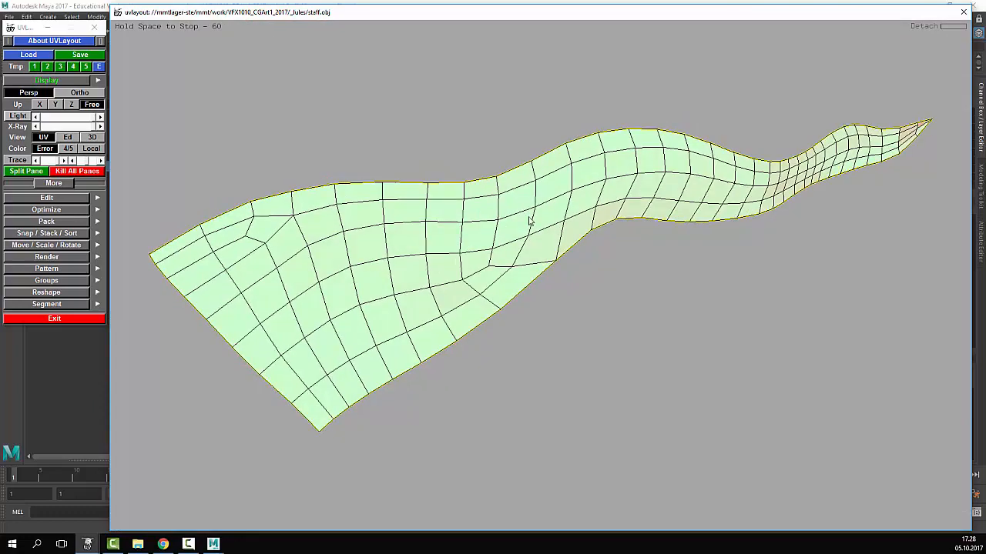
- Stop flattening and move the tapered shell up, clear of the large shell
key("space")
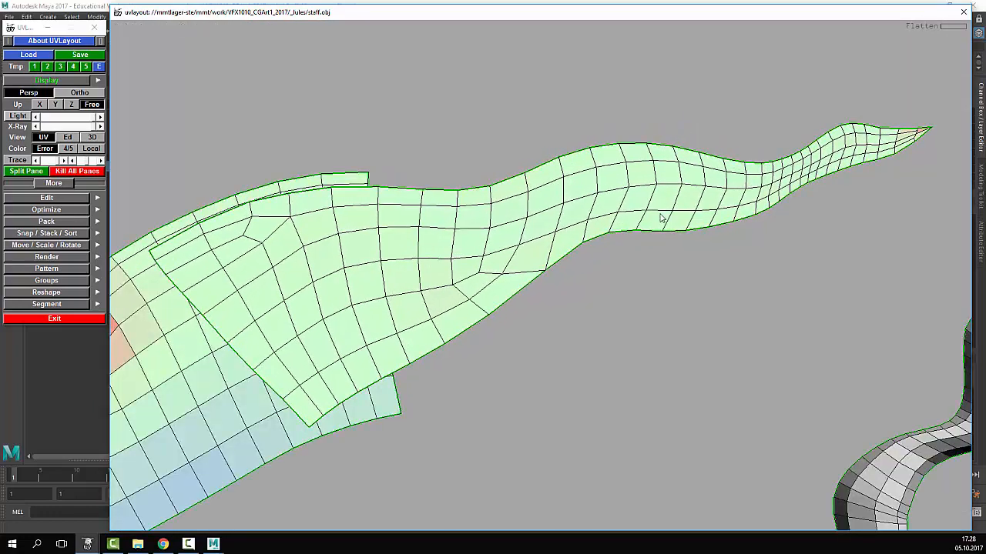
right_click_drag(660, 213, 183, 213)
middle_click_drag(499, 288, 513, 194)
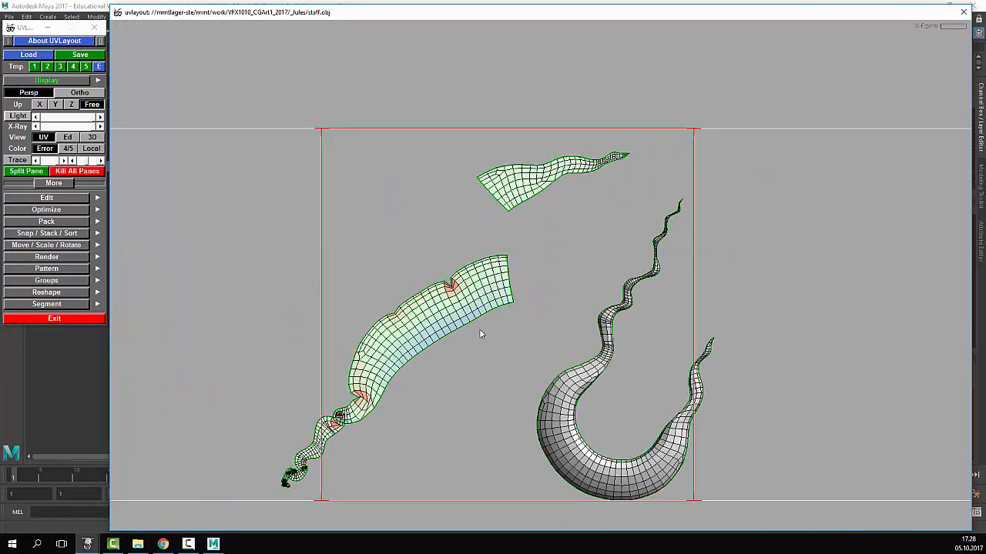
- Cut a short edge on the long shell, detach the piece, and flatten both parts
middle_click_drag(463, 266, 515, 169)
right_click_drag(515, 170, 400, 284)
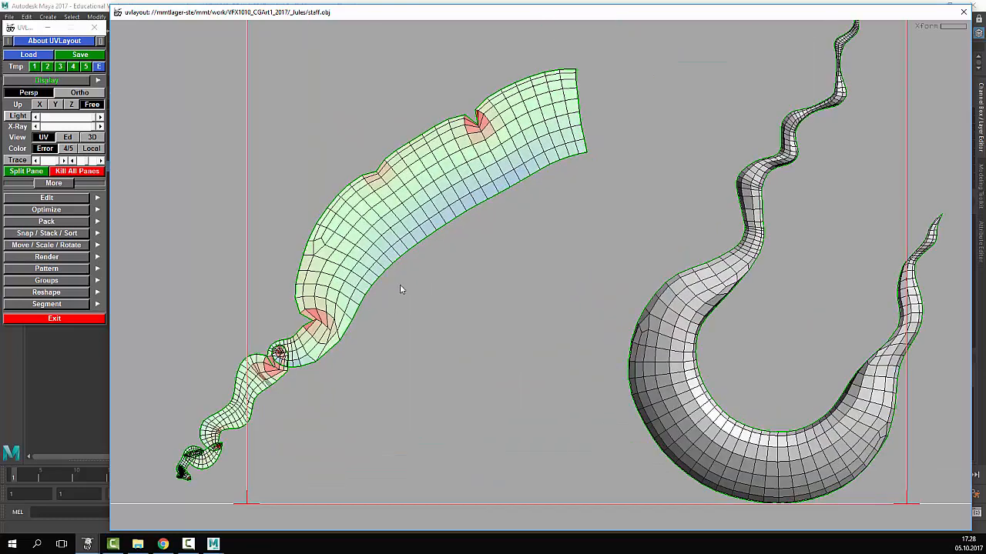
key("c")
key("Return")
middle_click_drag(420, 223, 445, 169)
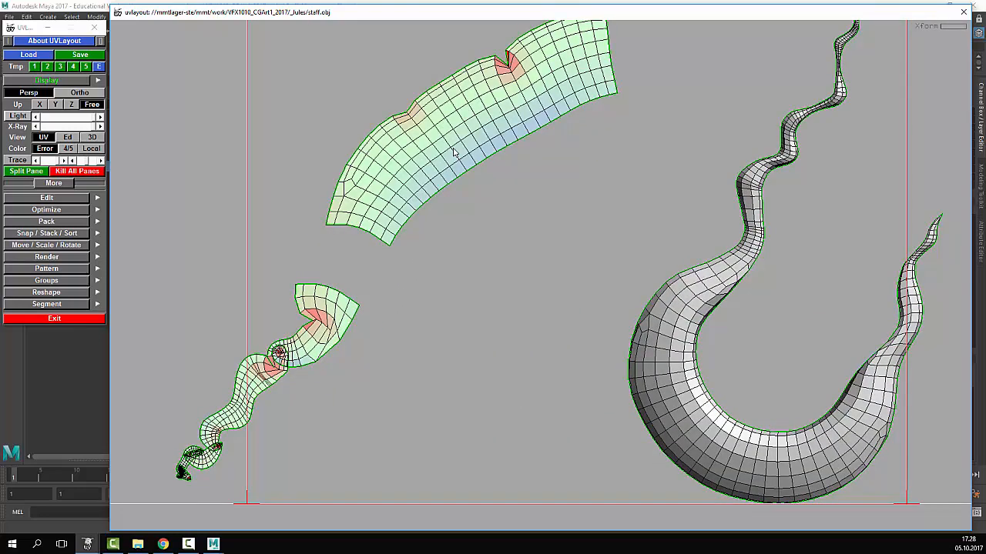
key("Home")
key("shift+f")
key("space")
key("Home")
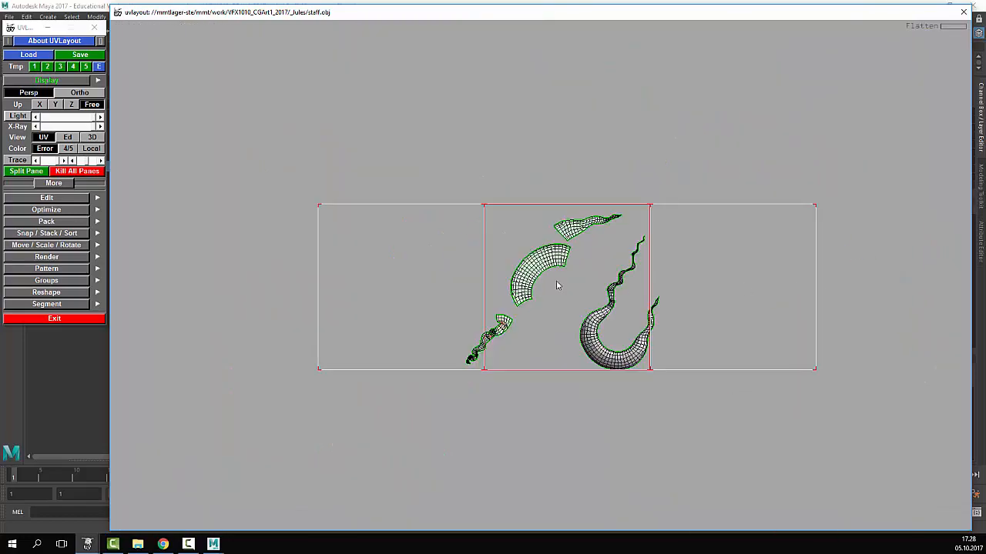
key("space+f")
key("Home")
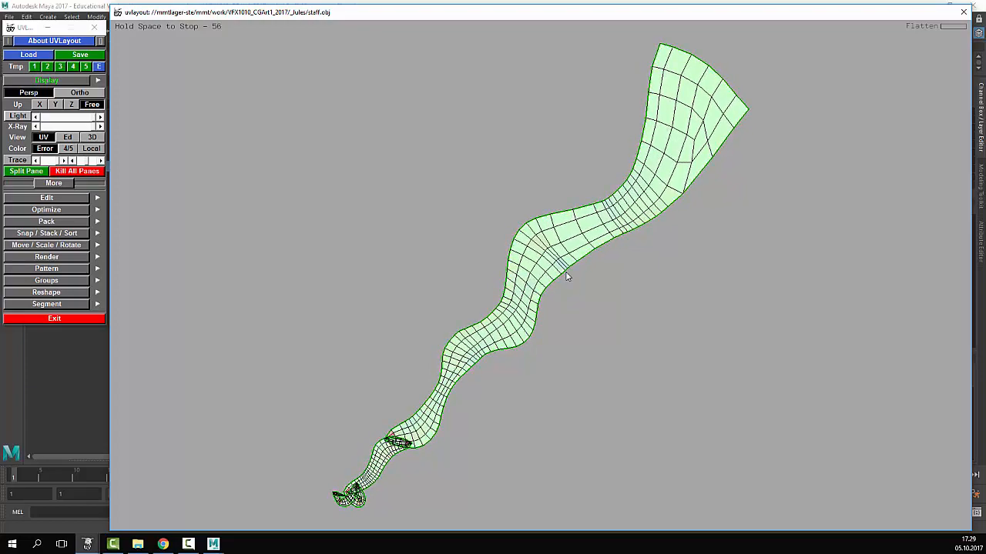
- Cut an edge near the wavy tail's tip, detach the strand, and flatten it
key("space")
scroll(463, 343, "up", 3)
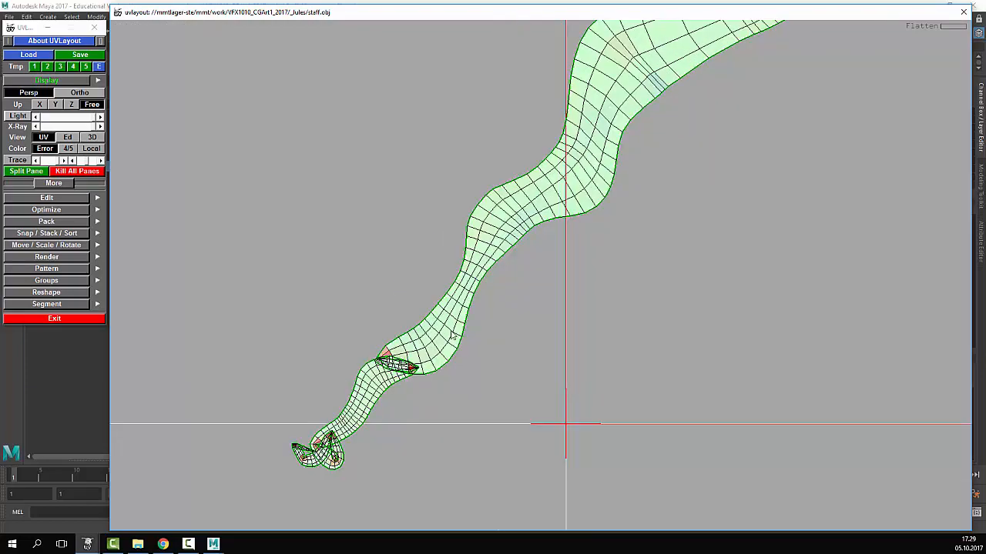
key("c")
key("Return")
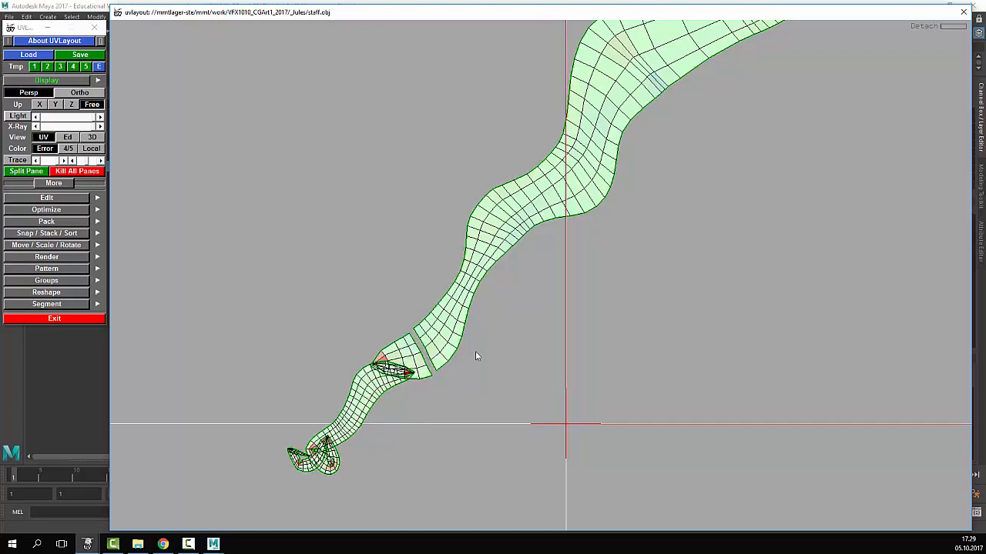
right_click_drag(475, 351, 425, 359)
key("shift+f")
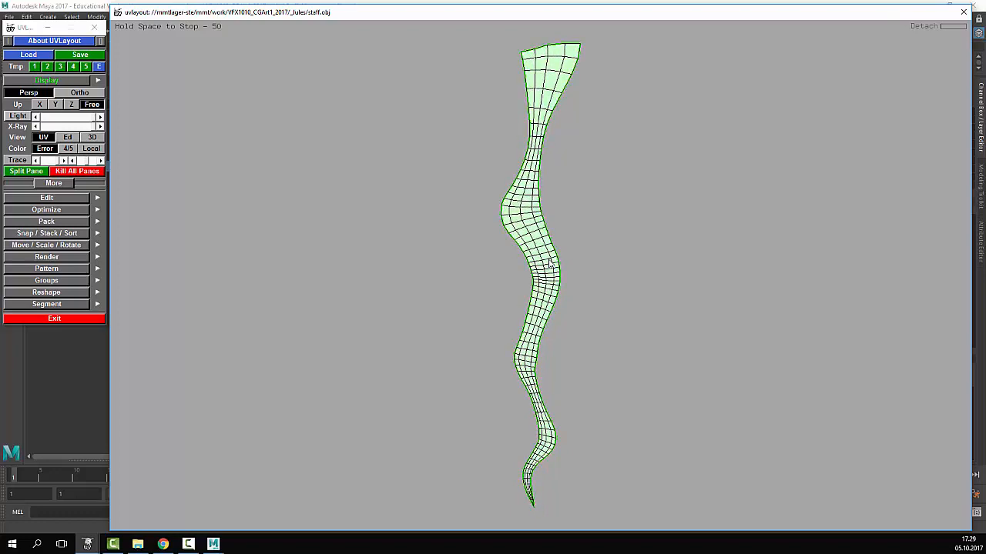
key("space")
right_click_drag(723, 223, 583, 177)
middle_click_drag(598, 206, 573, 294)
right_click_drag(572, 293, 596, 252)
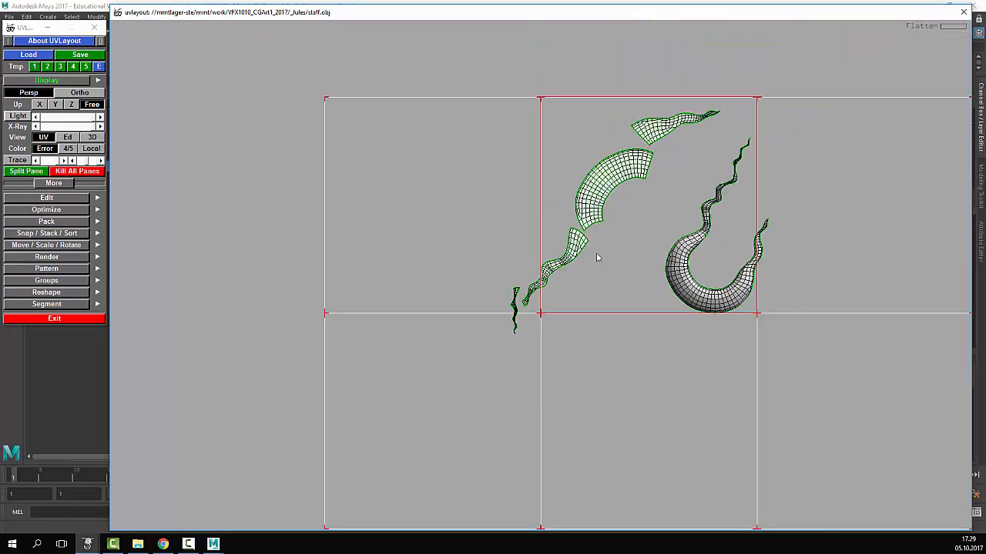
- Re-flatten the arc shell into a wider arc and move it up and left
middle_click_drag(596, 253, 562, 282)
right_click_drag(562, 282, 650, 230)
key("f")
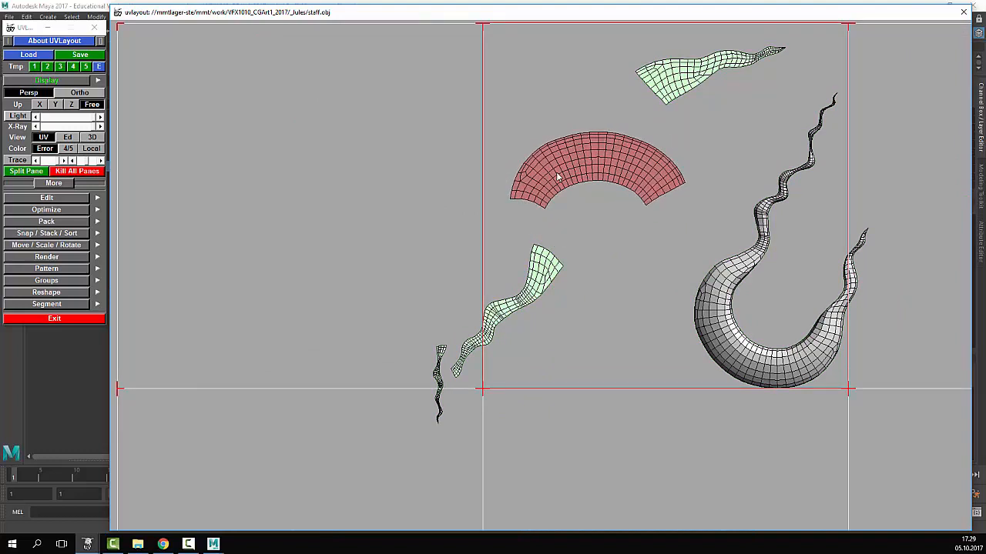
key("space")
middle_click_drag(604, 174, 547, 94)
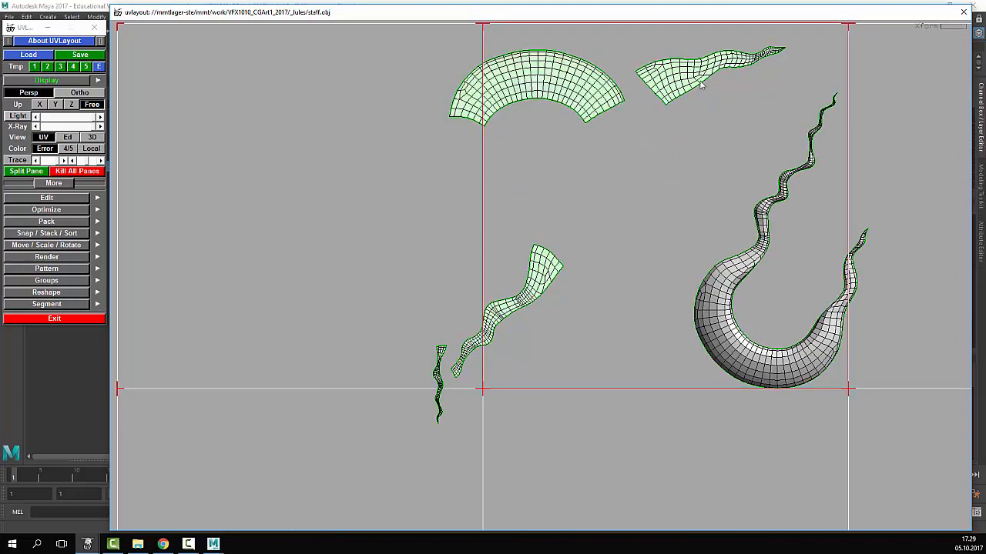
- Rotate and place the tapered shell against the arc's right end
left_click_drag(703, 71, 668, 76)
middle_click_drag(693, 42, 650, 156)
left_click_drag(650, 156, 641, 156)
middle_click_drag(641, 155, 631, 194)
left_click_drag(631, 194, 620, 183)
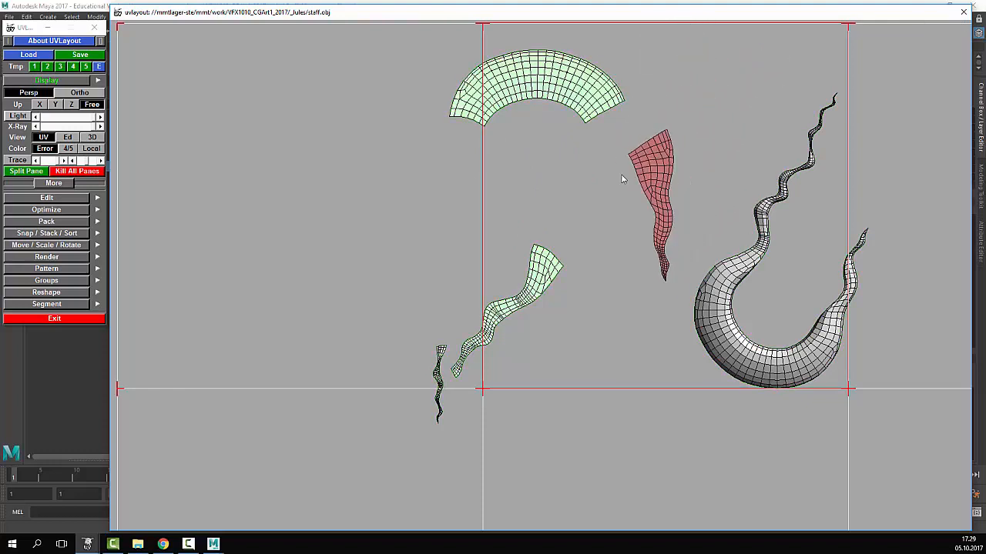
middle_click_drag(650, 160, 607, 133)
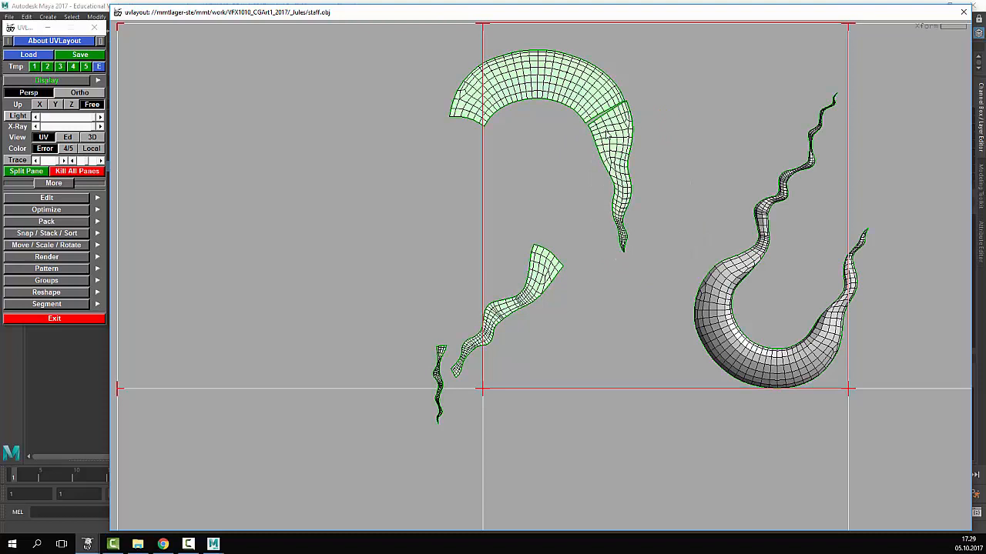
- Rotate the wavy shell upright, line it up with the arc's left end, and weld it on
middle_click_drag(552, 277, 484, 147)
left_click_drag(476, 151, 499, 159)
middle_click_drag(441, 150, 451, 166)
left_click_drag(451, 167, 471, 165)
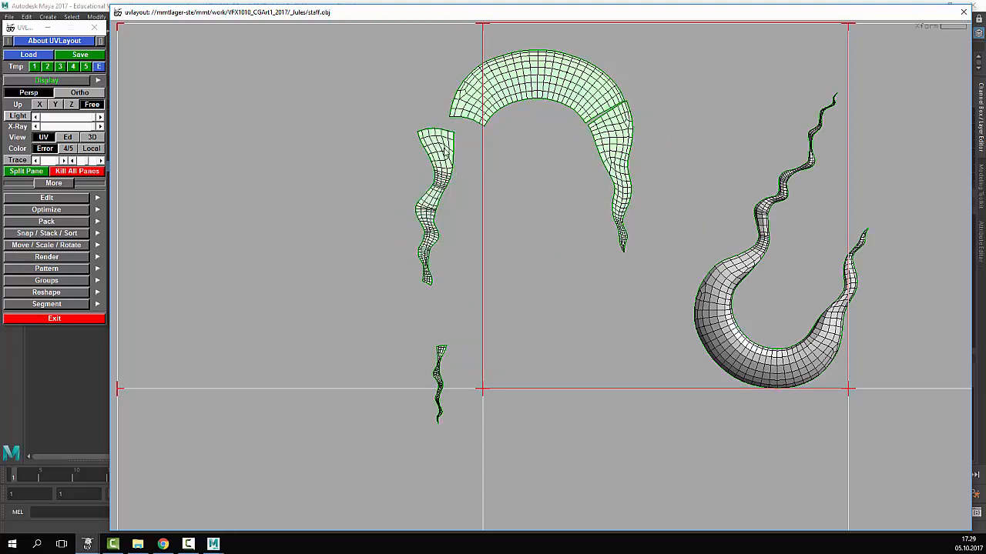
middle_click_drag(441, 148, 467, 144)
left_click_drag(462, 145, 468, 144)
middle_click_drag(468, 145, 457, 145)
left_click_drag(456, 145, 460, 145)
middle_click_drag(457, 141, 457, 139)
key("Return")
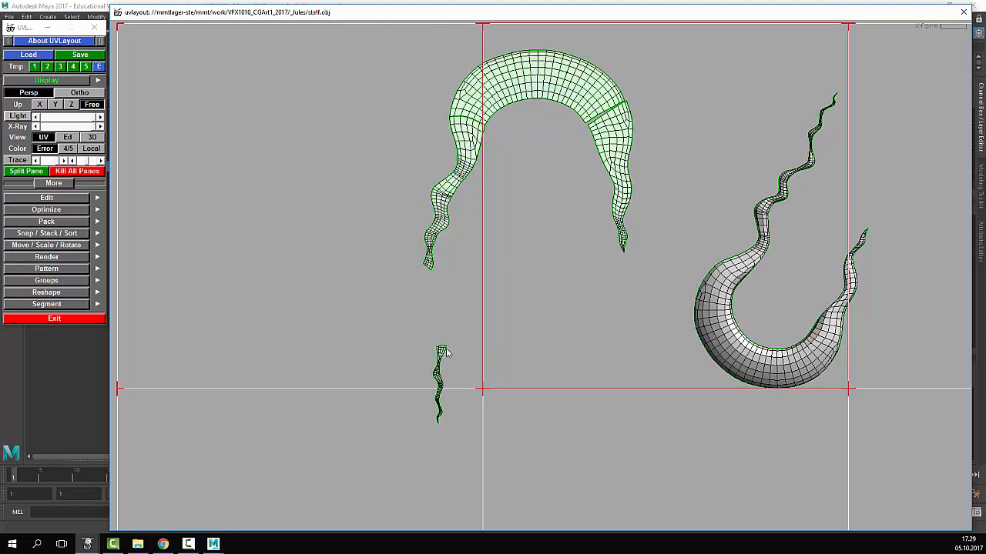
- Move and rotate the small strand to join it to the tail's tip
middle_click_drag(442, 349, 421, 275)
left_click_drag(410, 275, 425, 274)
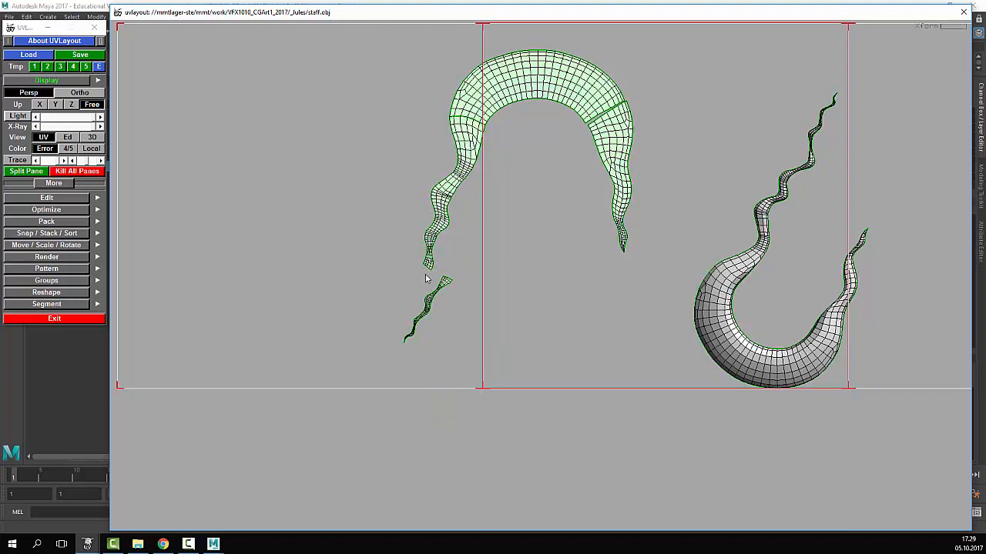
middle_click_drag(437, 280, 415, 272)
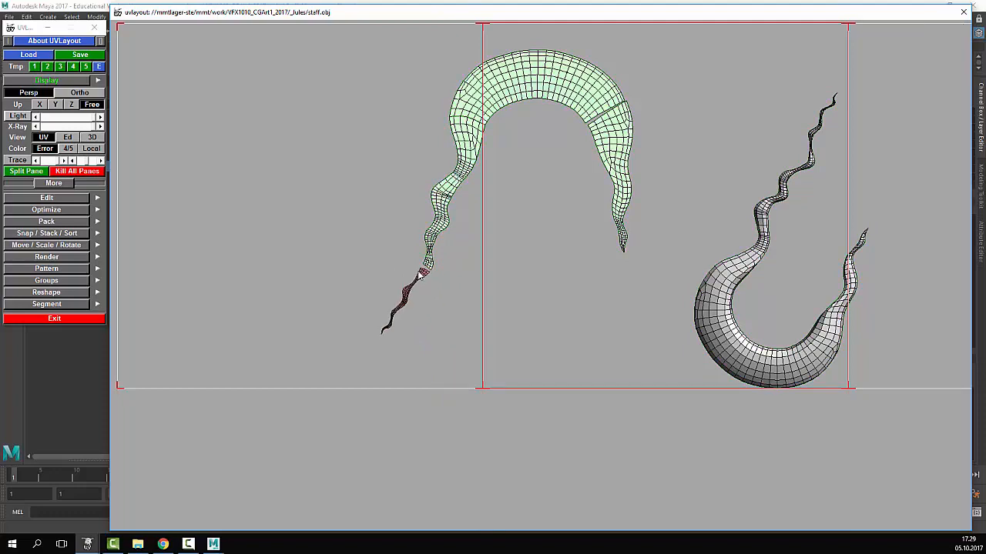
scroll(539, 188, "up", 2)
scroll(572, 179, "up", 2)
scroll(571, 180, "down", 1)
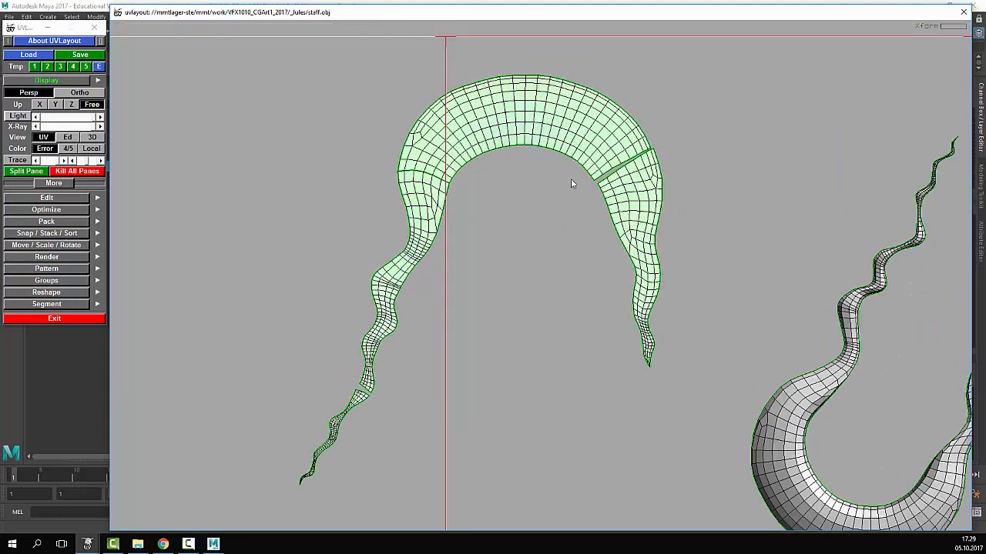
scroll(571, 180, "up", 1)
middle_click_drag(554, 214, 552, 187)
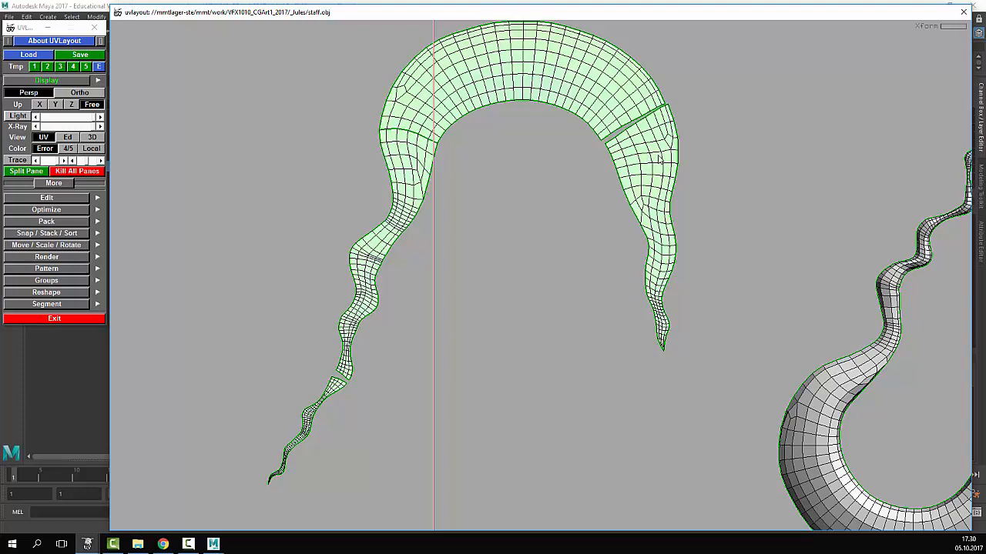
- Re-flatten the tapered right-hand shell, try scaling it up, then undo the scale
key("f")
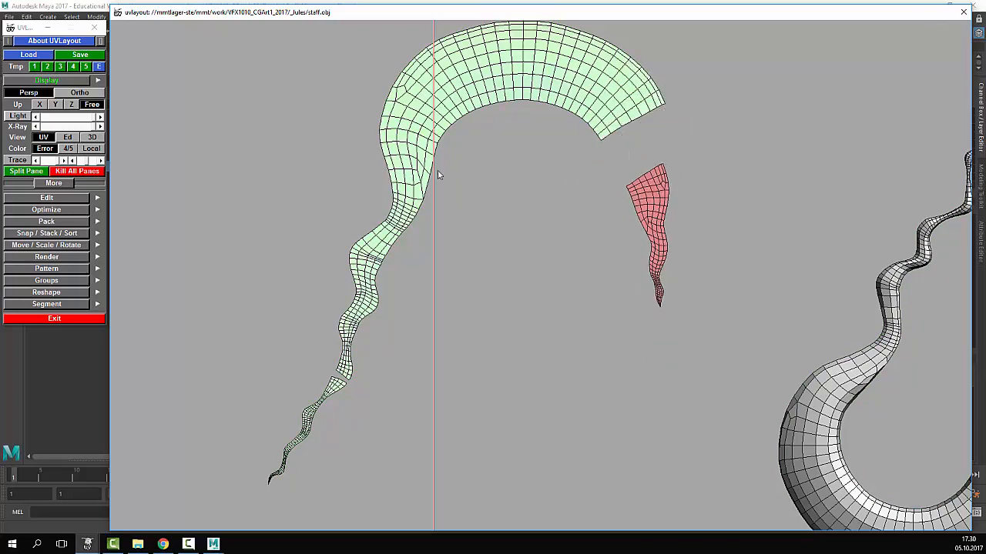
key("space")
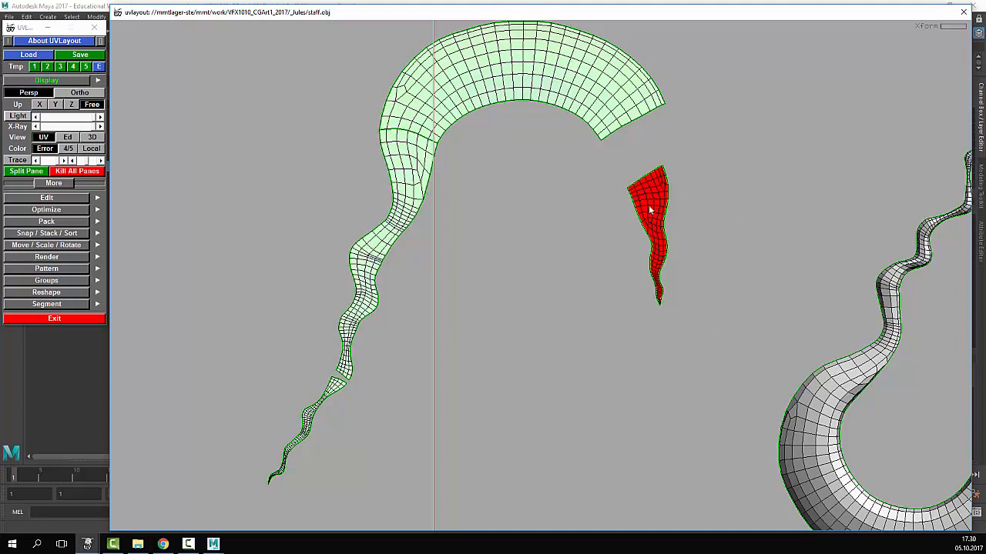
right_click_drag(650, 206, 781, 244)
right_click_drag(693, 189, 793, 214)
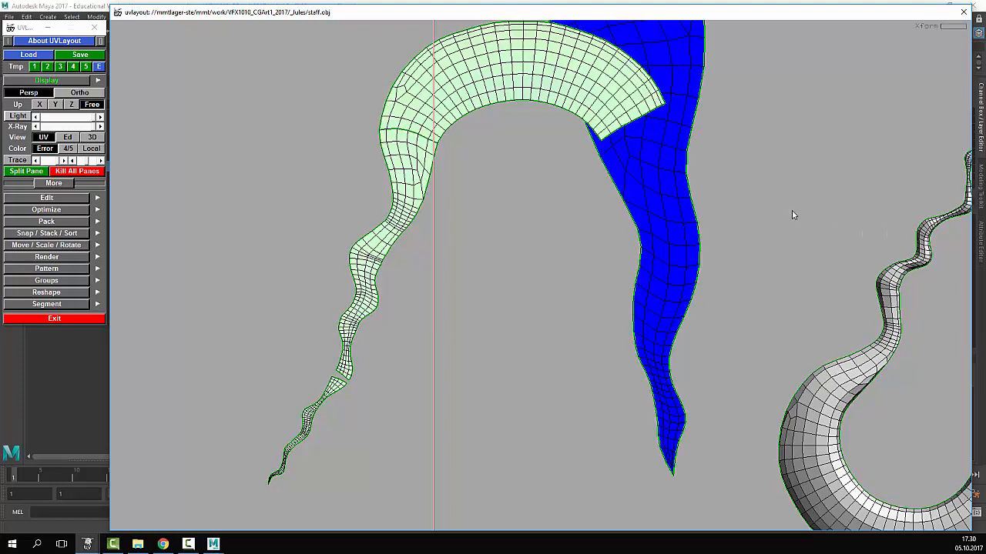
key("ctrl+z")
key("ctrl+z")
key("ctrl+z")
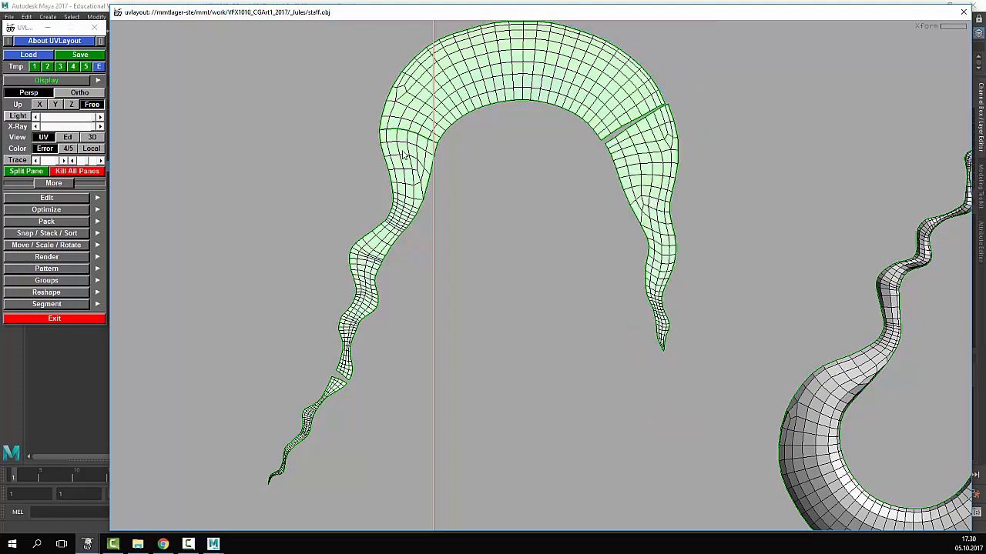
- Zoom the UV view, then toggle between the Ed and 3D views with keys 1 and 2
scroll(535, 301, "down", 3)
scroll(550, 319, "up", 1)
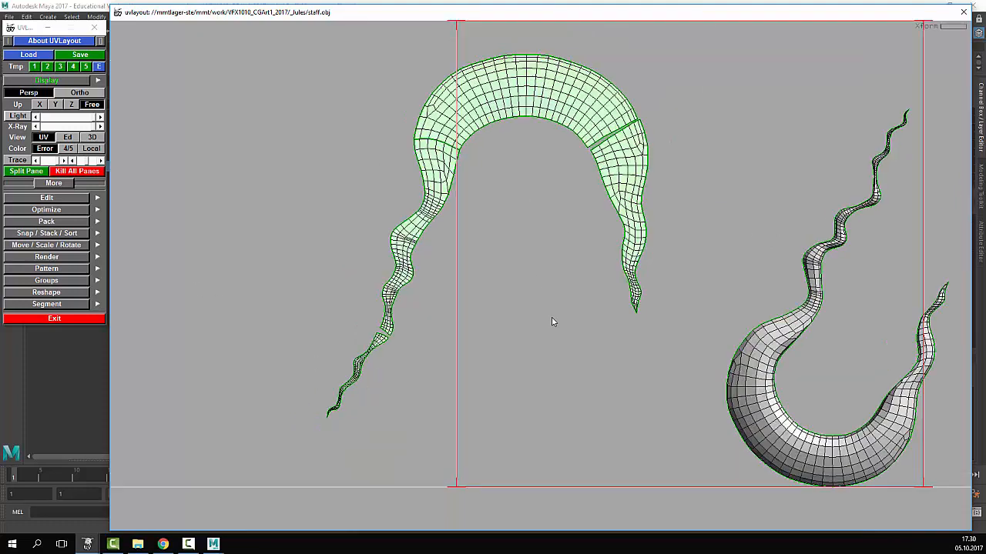
scroll(551, 318, "down", 2)
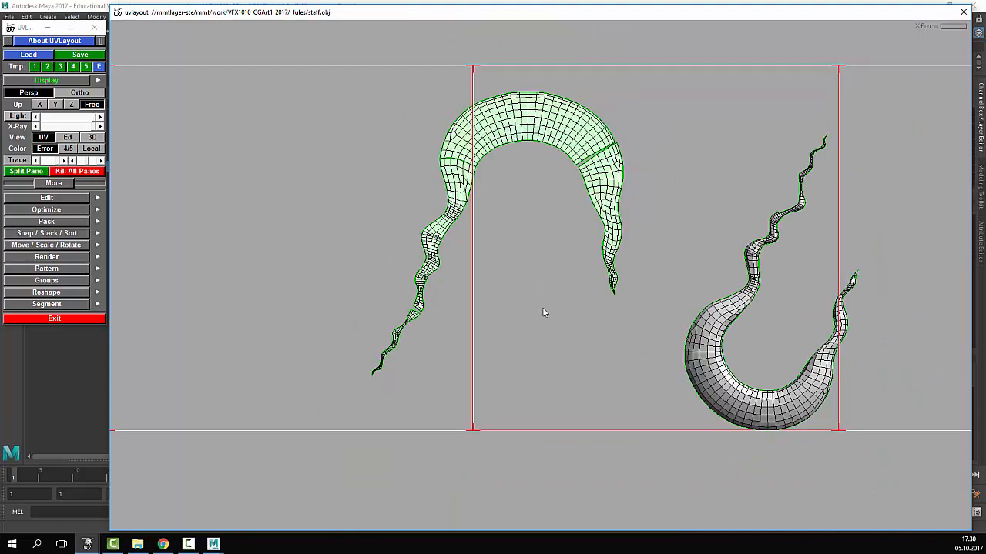
key("1")
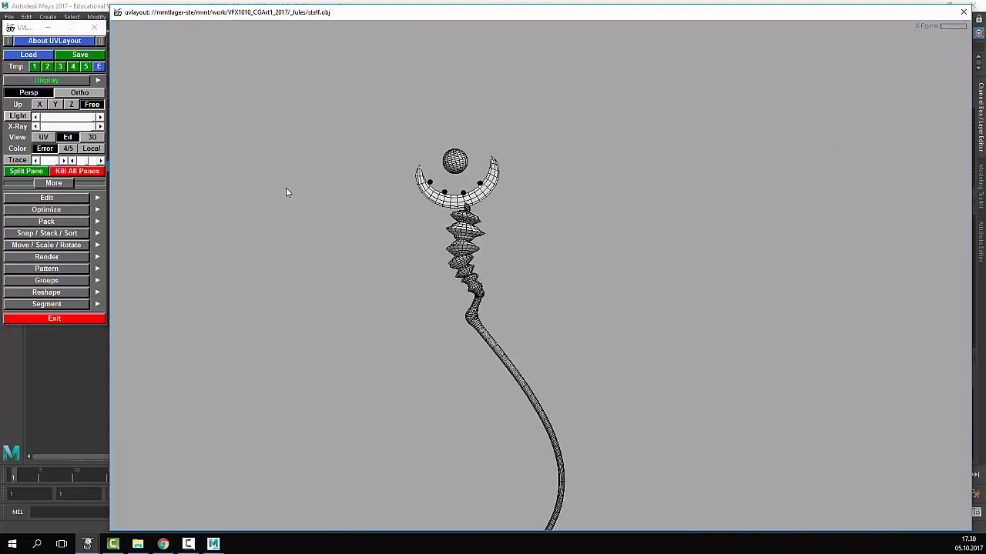
key("2")
key("1")
key("2")
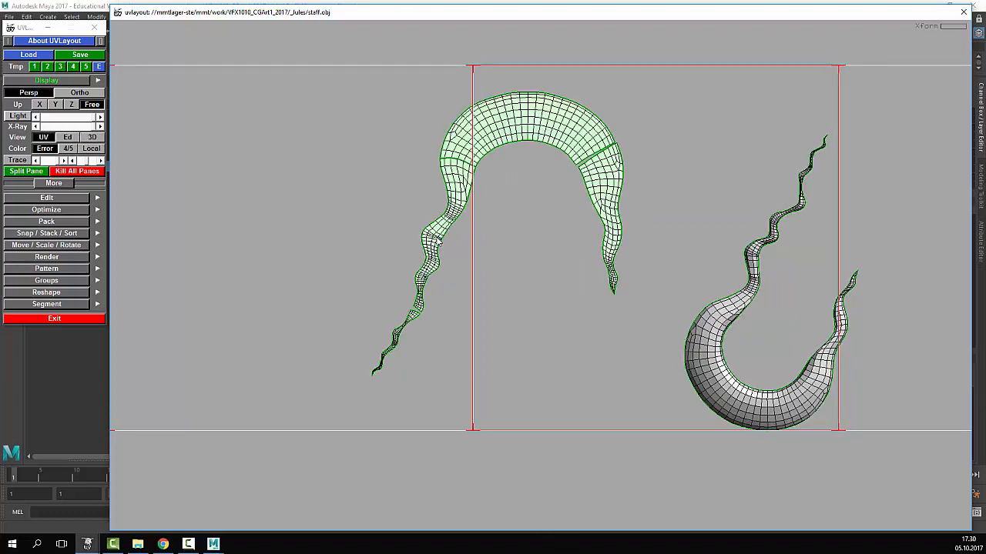
- Switch to the 3D view and orbit to face the staff's crescent head-on
key("1")
key("3")
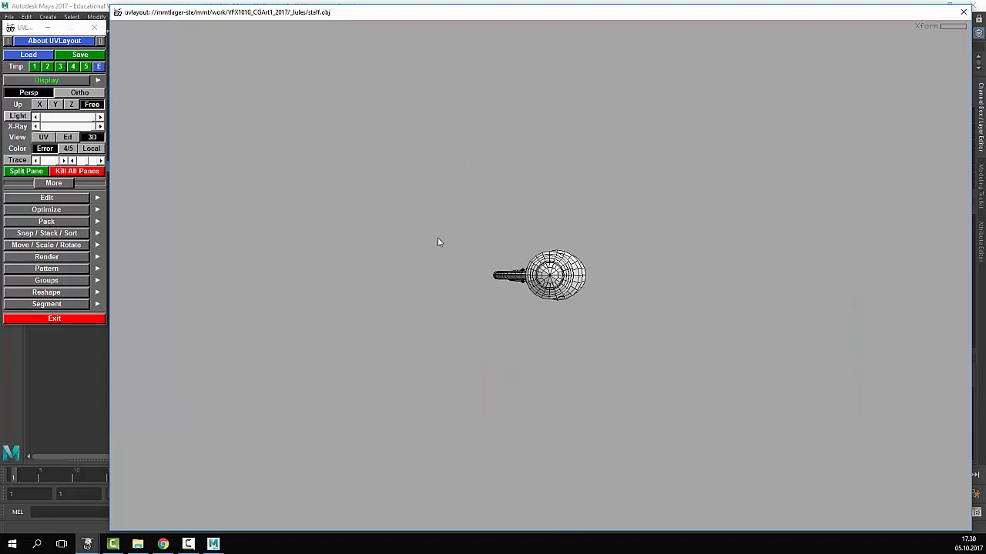
left_click_drag(493, 241, 497, 279)
middle_click_drag(497, 280, 539, 462)
right_click_drag(539, 462, 659, 187)
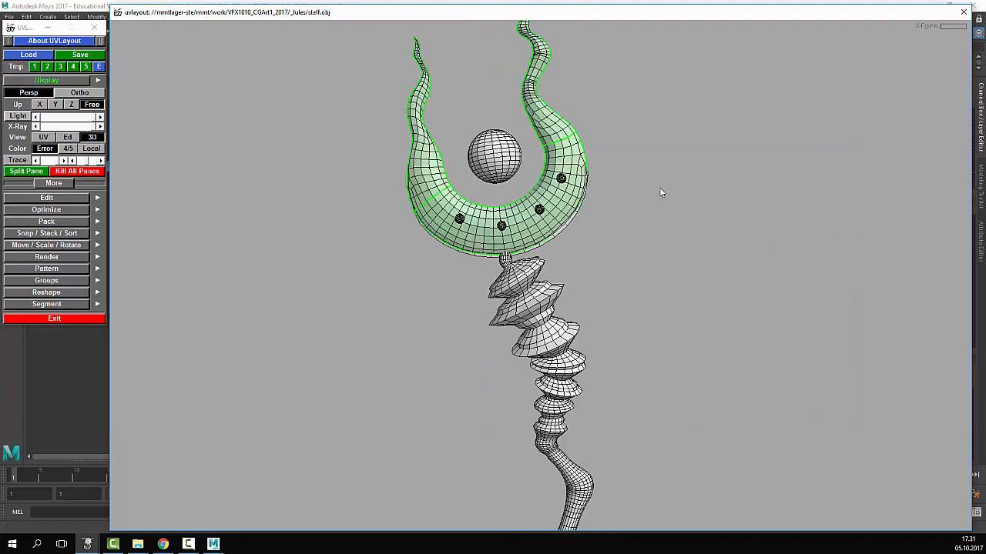
middle_click_drag(659, 187, 667, 360)
left_click_drag(666, 361, 500, 342)
right_click_drag(500, 342, 682, 323)
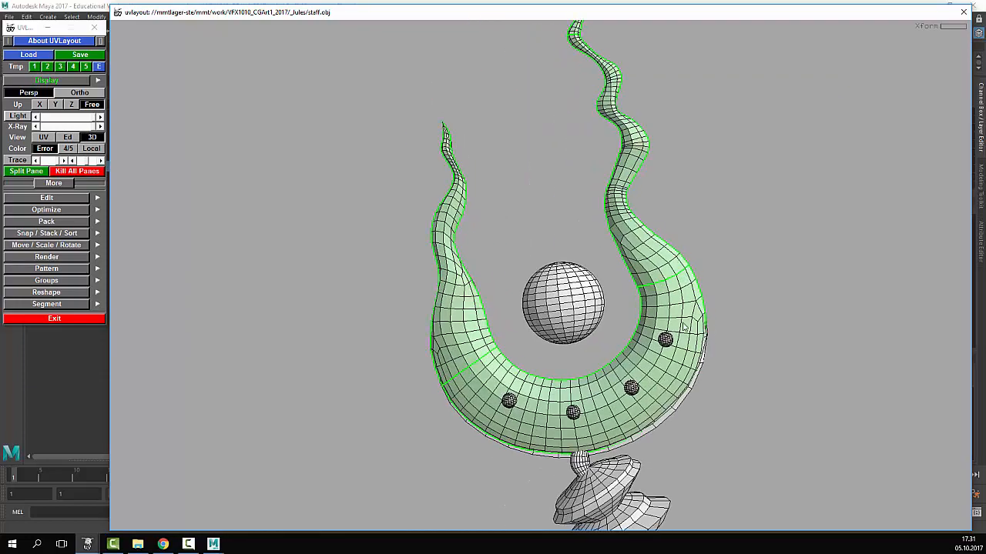
left_click_drag(811, 350, 782, 337)
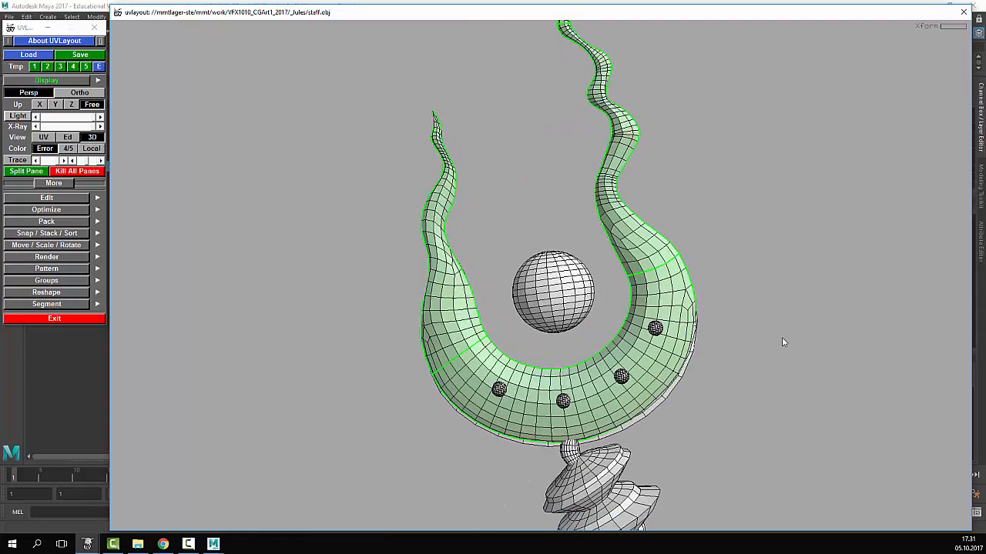
- Apply the numbered checker texture, inspect the crescent up close, then return to the UV view
key("t")
key("t")
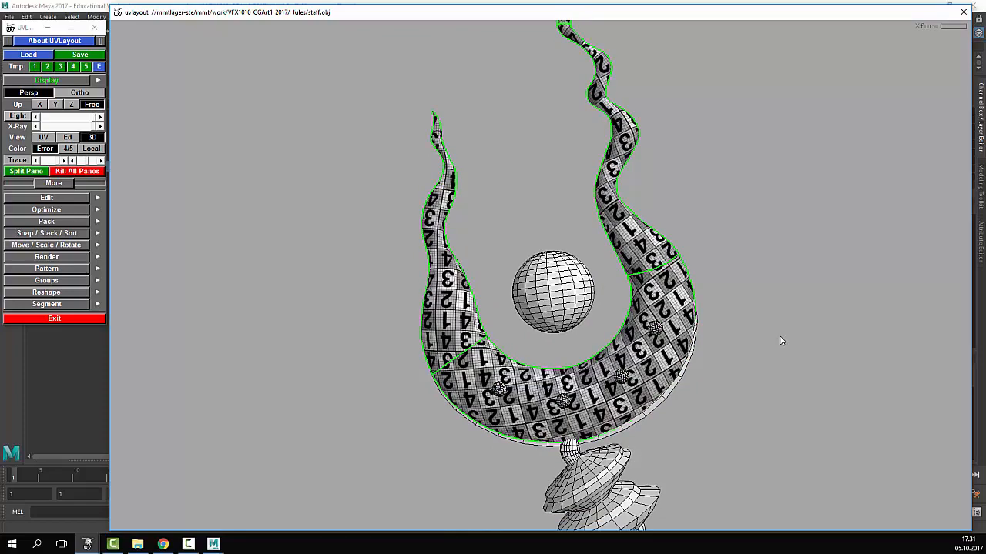
right_click_drag(657, 350, 709, 252)
middle_click_drag(709, 252, 760, 318)
left_click_drag(760, 317, 735, 321)
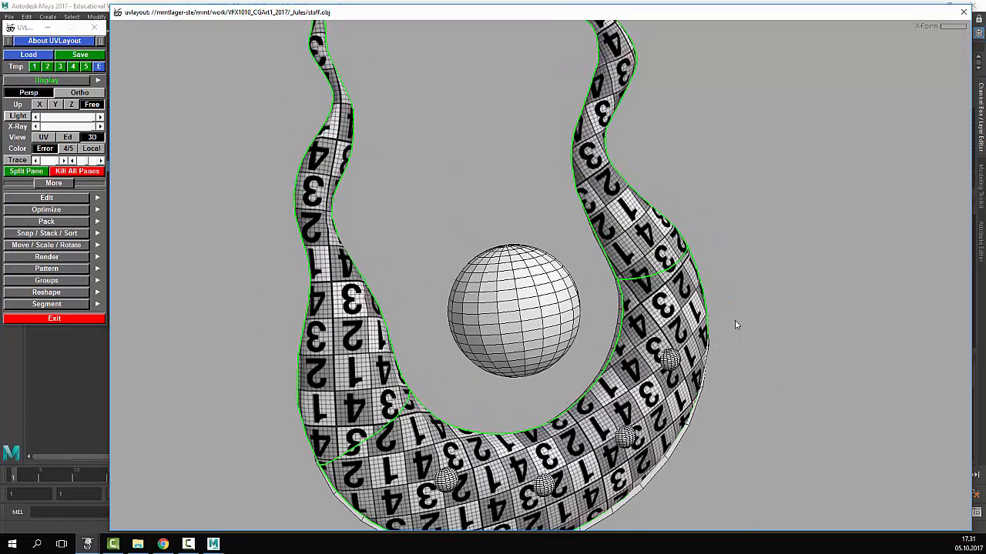
right_click_drag(736, 321, 738, 343)
middle_click_drag(738, 344, 734, 363)
right_click_drag(734, 364, 685, 341)
middle_click_drag(685, 341, 695, 325)
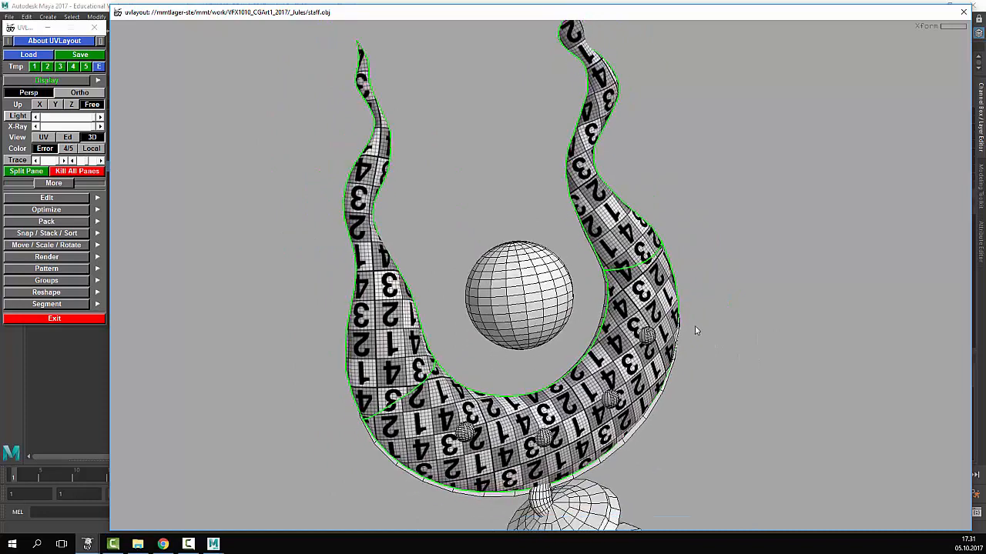
left_click_drag(695, 330, 696, 327)
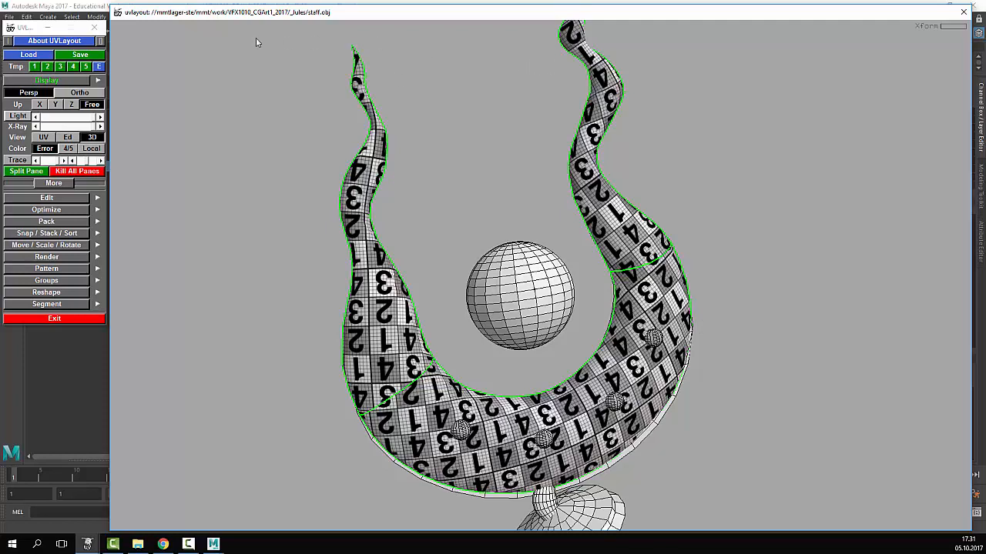
left_click(46, 139)
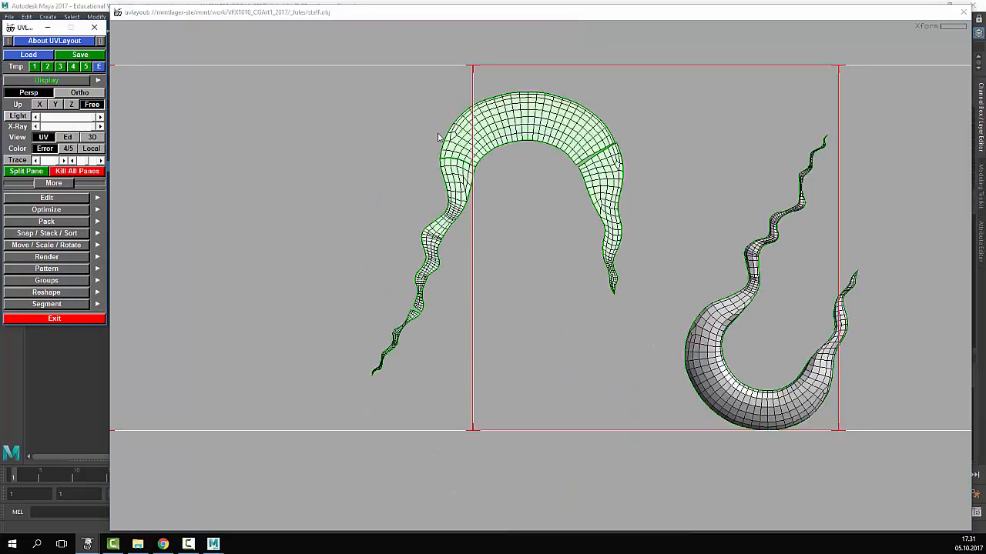
- Pull the lower left shell free and place it against the arch's left arm
scroll(437, 137, "up", 4)
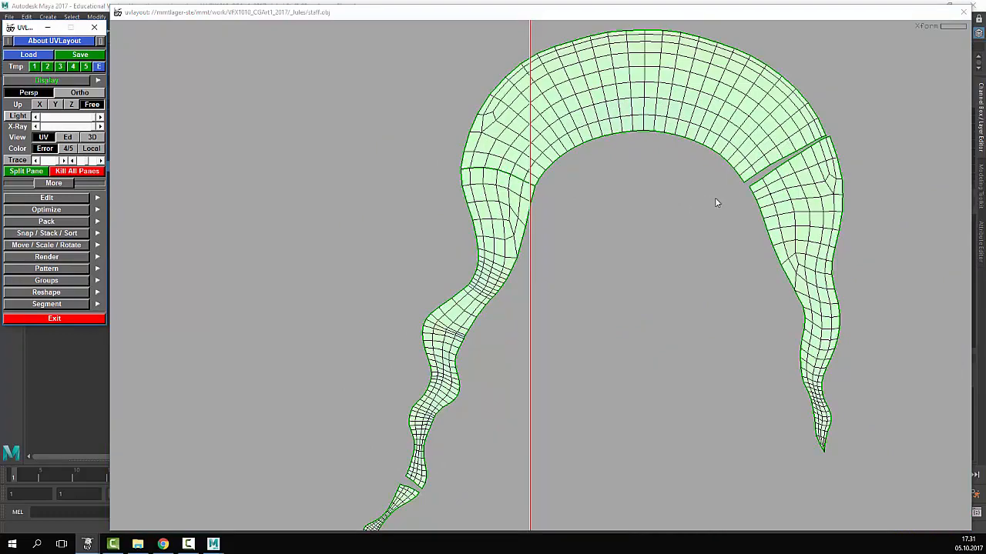
middle_click_drag(714, 202, 568, 235)
scroll(423, 334, "up", 5)
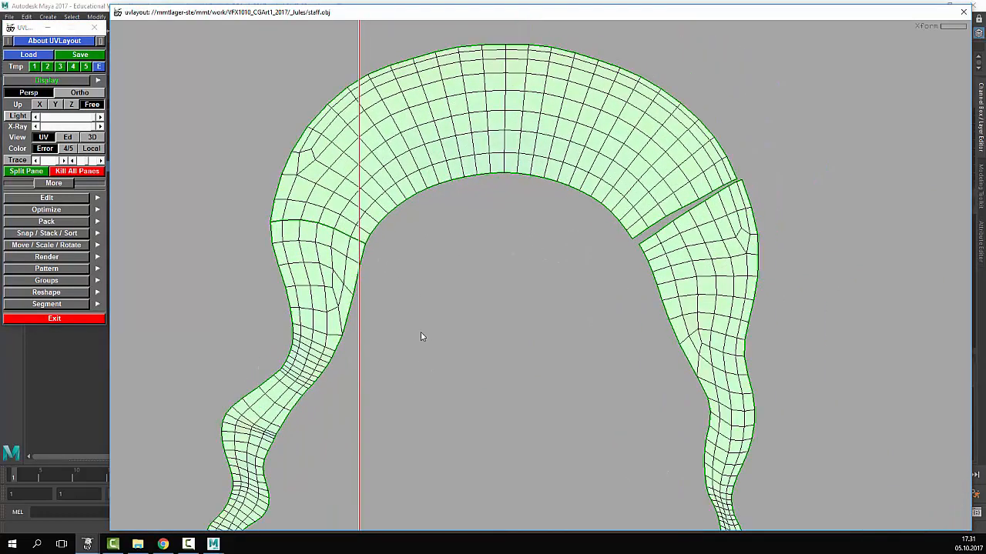
right_click_drag(443, 276, 533, 267)
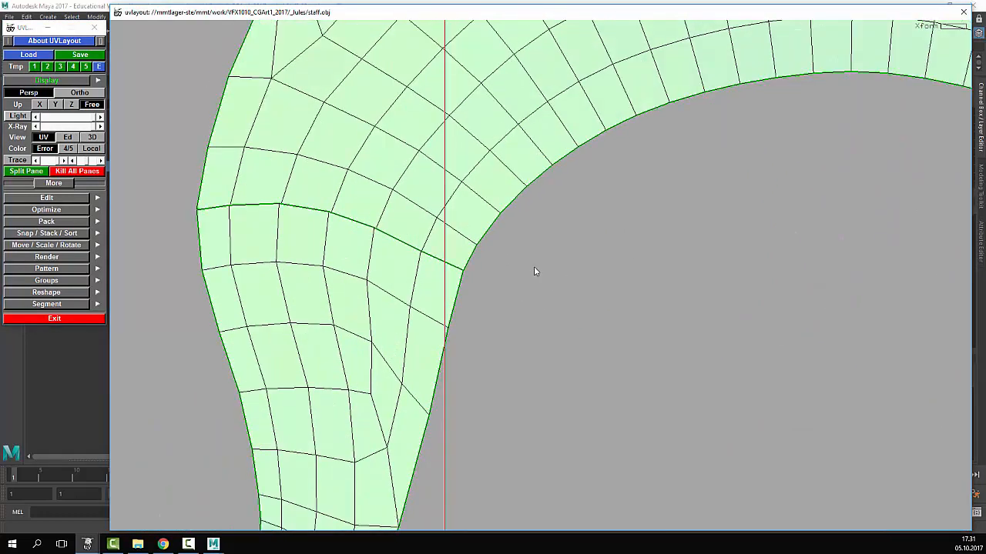
mouse_move(354, 314)
middle_mouse_down()
mouse_move(348, 335)
mouse_move(349, 326)
middle_mouse_up()
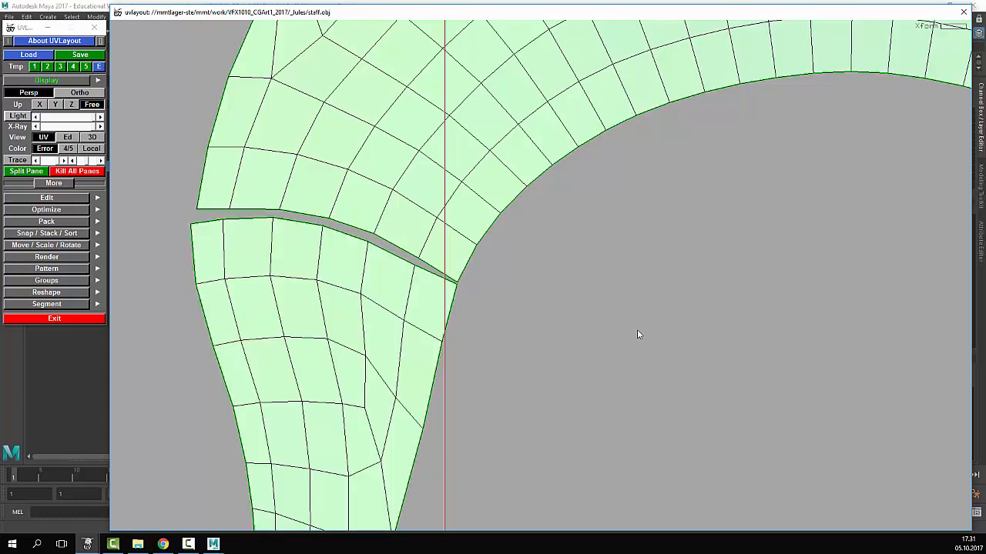
right_click_drag(637, 330, 553, 308)
middle_click_drag(553, 309, 553, 280)
right_click_drag(553, 279, 874, 294)
- Line the lower left shell up with the arch and weld the left seam shut
right_click_drag(435, 201, 616, 330)
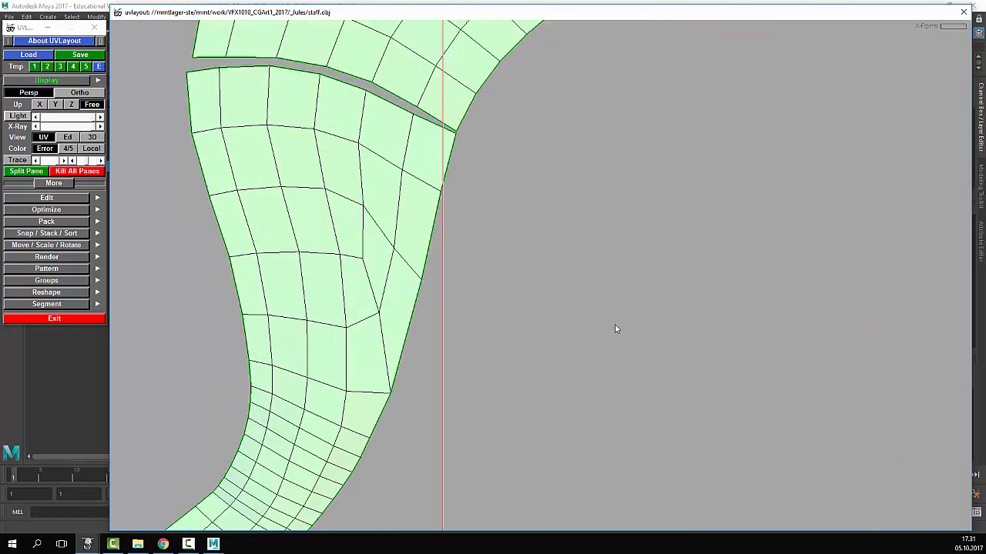
middle_click_drag(475, 272, 512, 396)
middle_click_drag(442, 235, 460, 261)
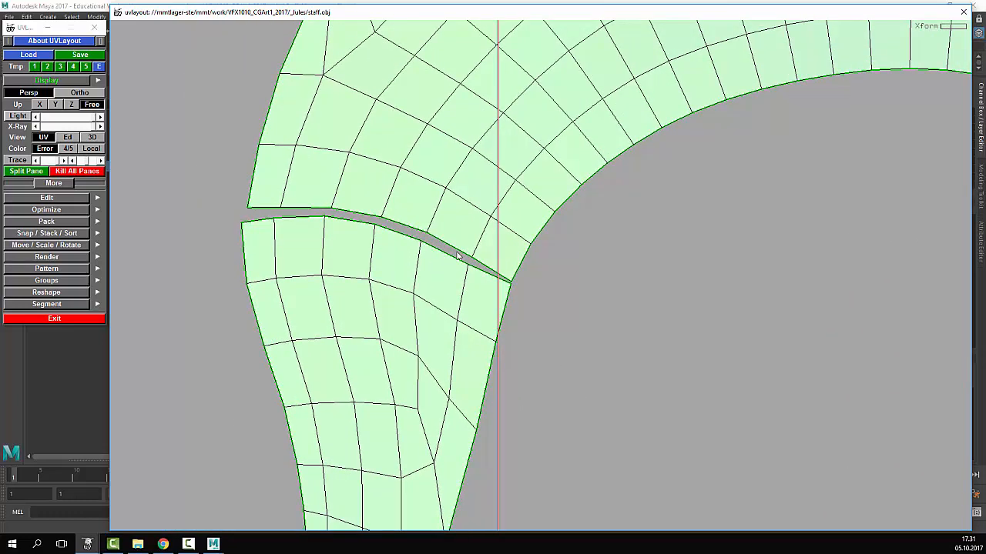
left_click_drag(345, 304, 344, 304)
middle_click_drag(370, 306, 336, 292)
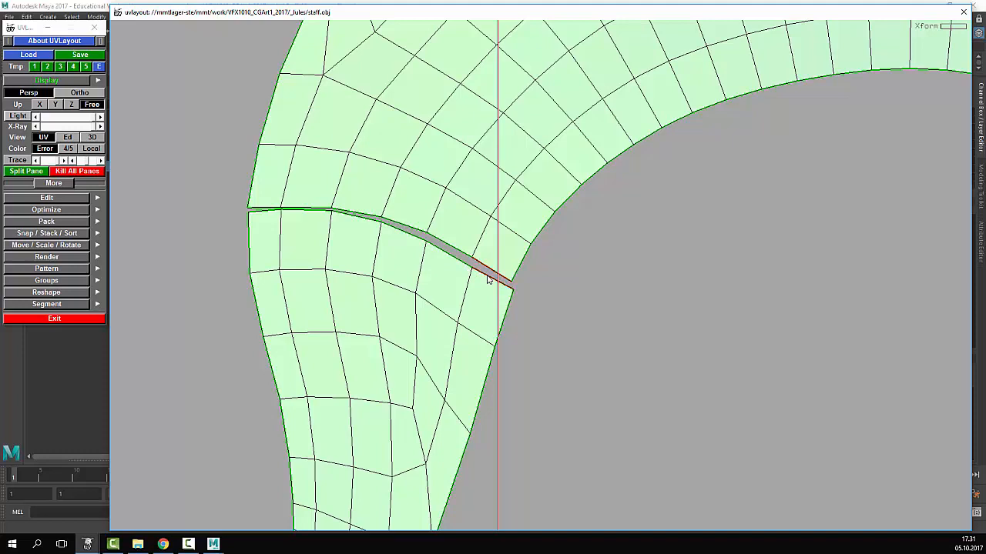
key("w")
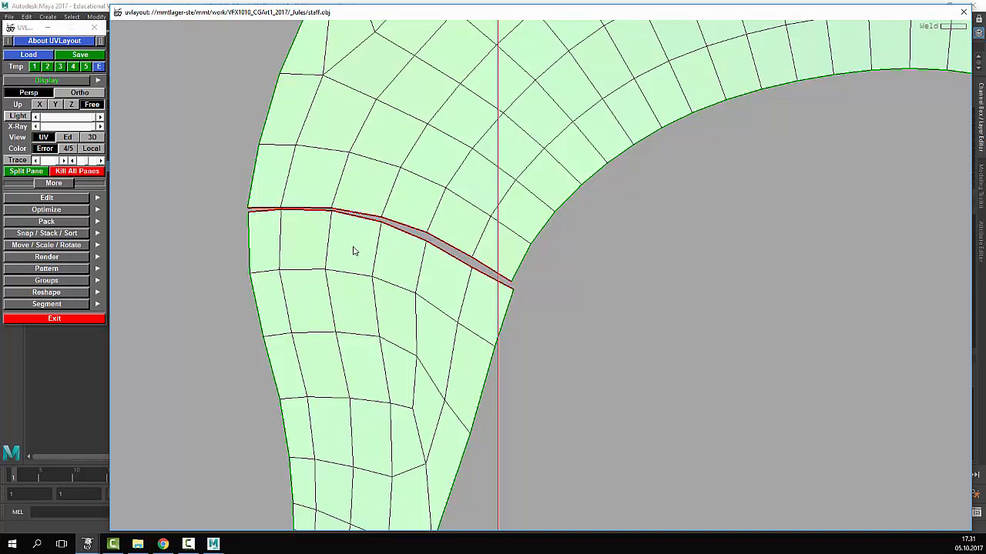
key("Return")
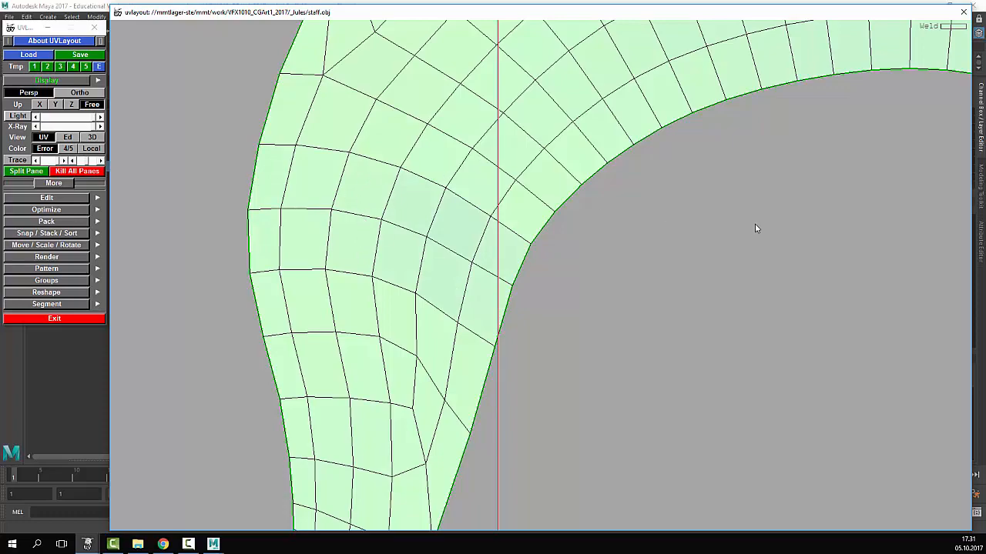
- Weld the lower right shell onto the arch's right arm along its whole seam
right_click_drag(756, 228, 431, 254)
middle_click_drag(569, 295, 548, 198)
middle_click_drag(955, 224, 642, 286)
right_click_drag(642, 286, 439, 245)
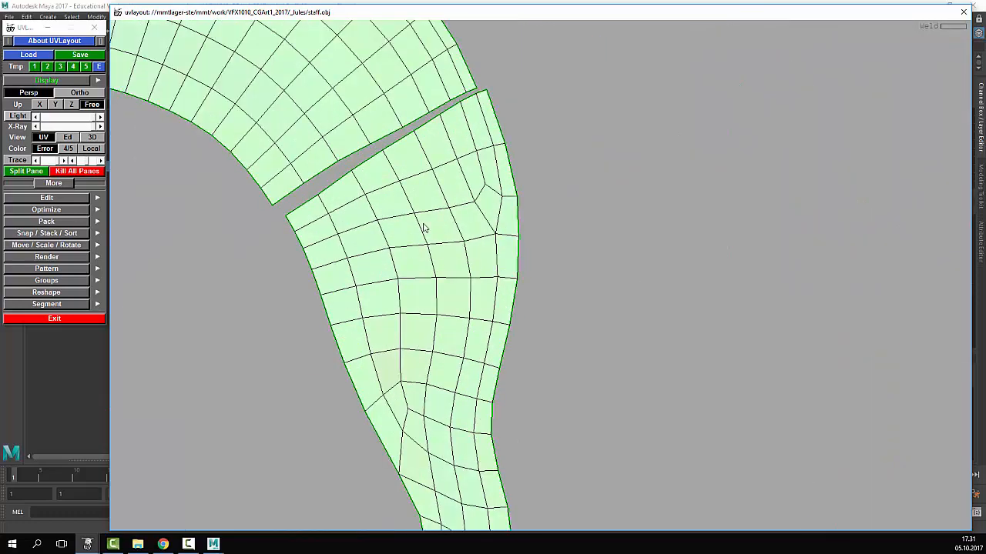
key("Return")
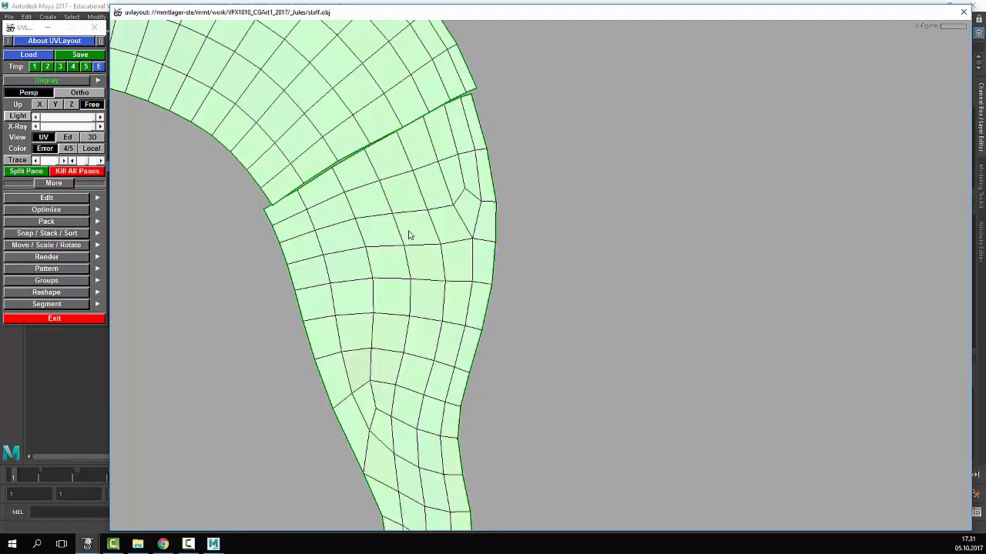
middle_click_drag(409, 232, 415, 231)
right_click_drag(416, 231, 328, 198)
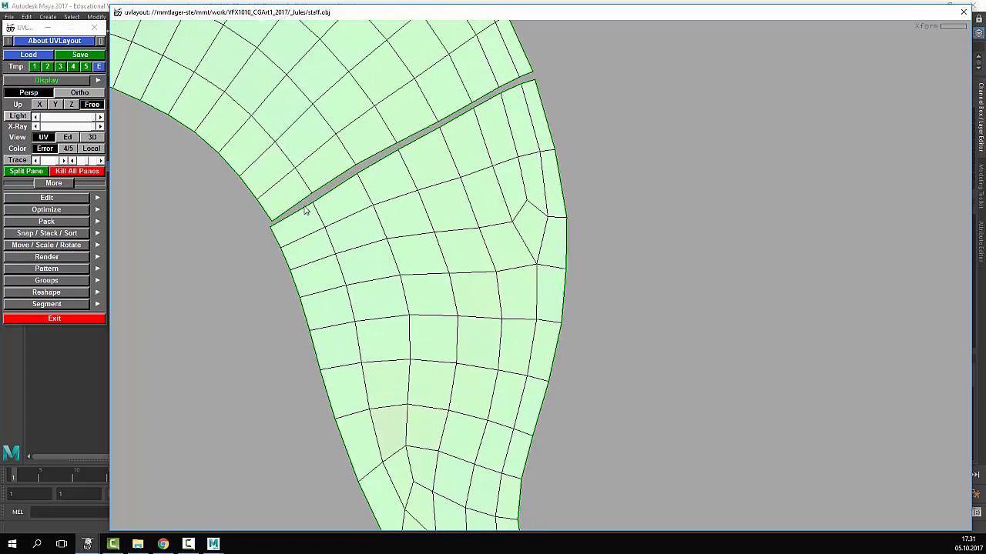
key("w")
key("w")
key("w")
key("w")
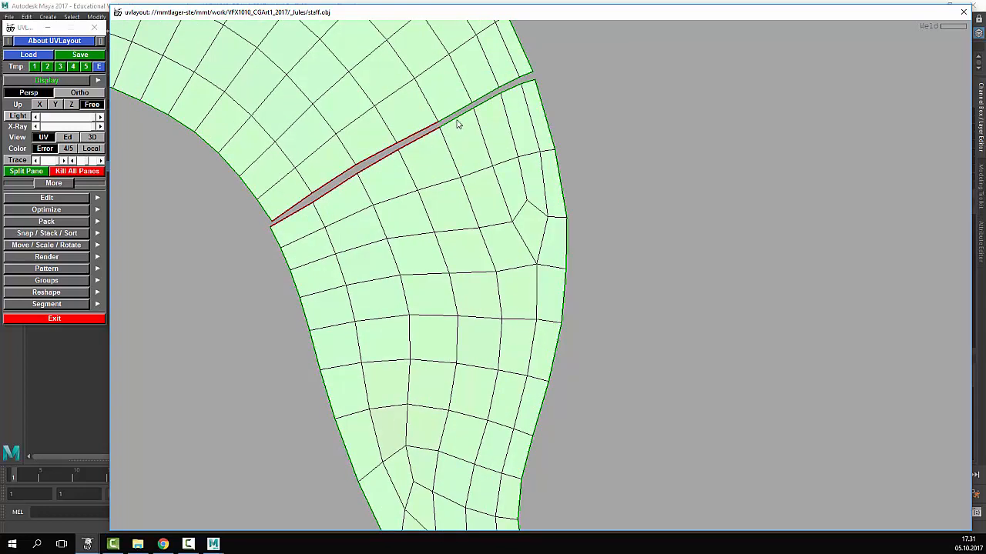
key("w")
key("w")
key("w")
key("w")
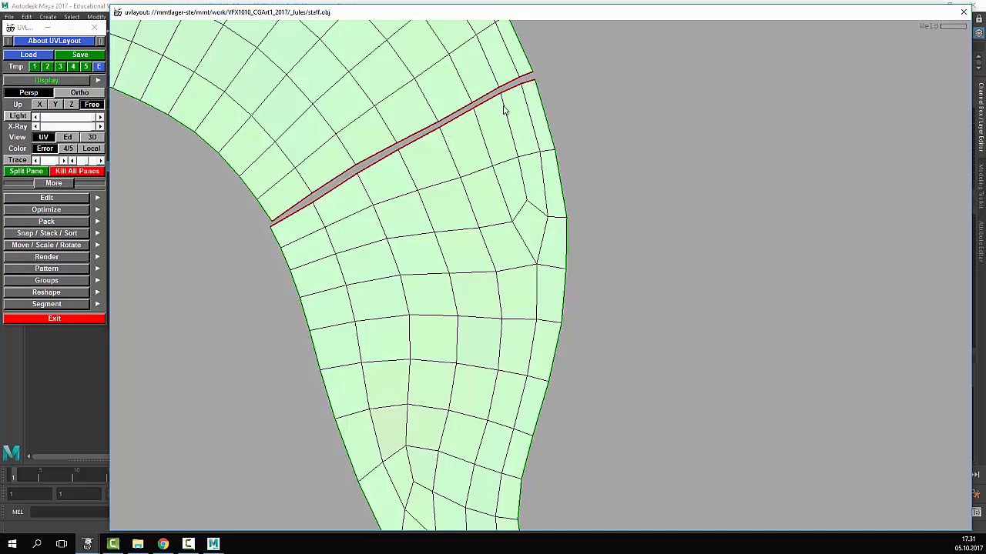
key("Return")
right_click_drag(599, 187, 491, 220)
middle_click_drag(443, 219, 456, 130)
- Move and rotate the loose lower tail shell up against the upper tail shell
middle_click_drag(308, 317, 469, 211)
right_click_drag(308, 270, 390, 325)
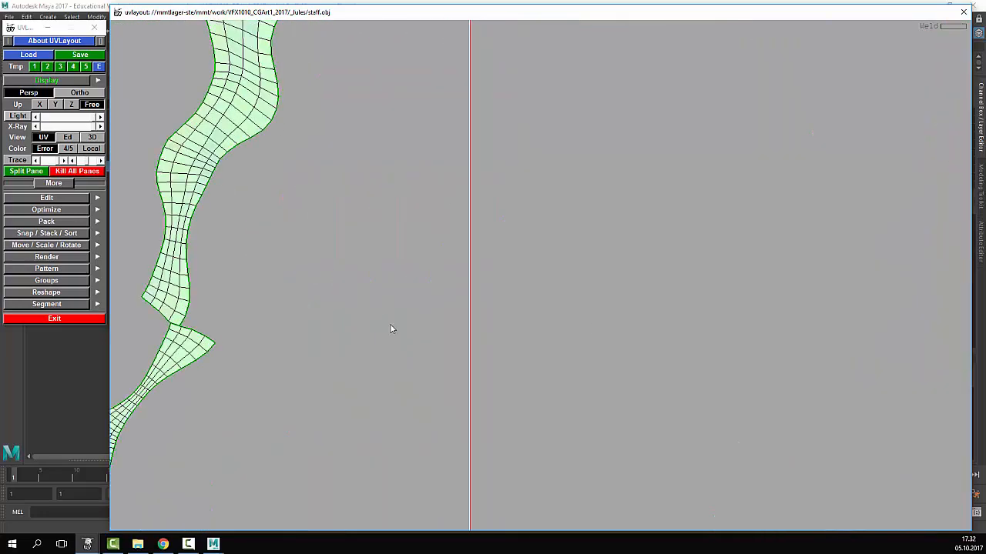
middle_click_drag(390, 325, 611, 290)
right_click_drag(532, 286, 573, 304)
middle_click_drag(585, 304, 514, 278)
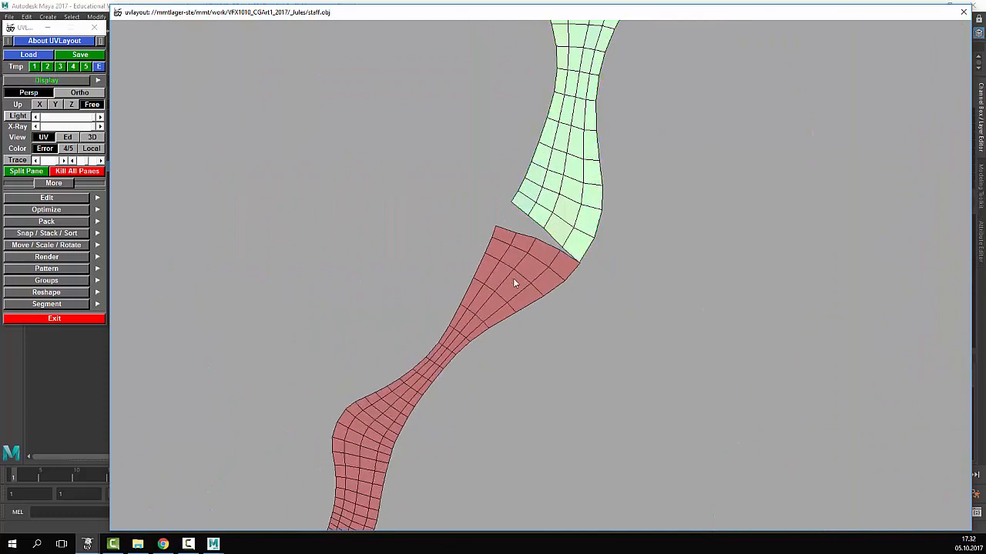
left_click_drag(528, 299, 500, 298)
middle_click_drag(607, 342, 506, 223)
right_click_drag(506, 222, 583, 217)
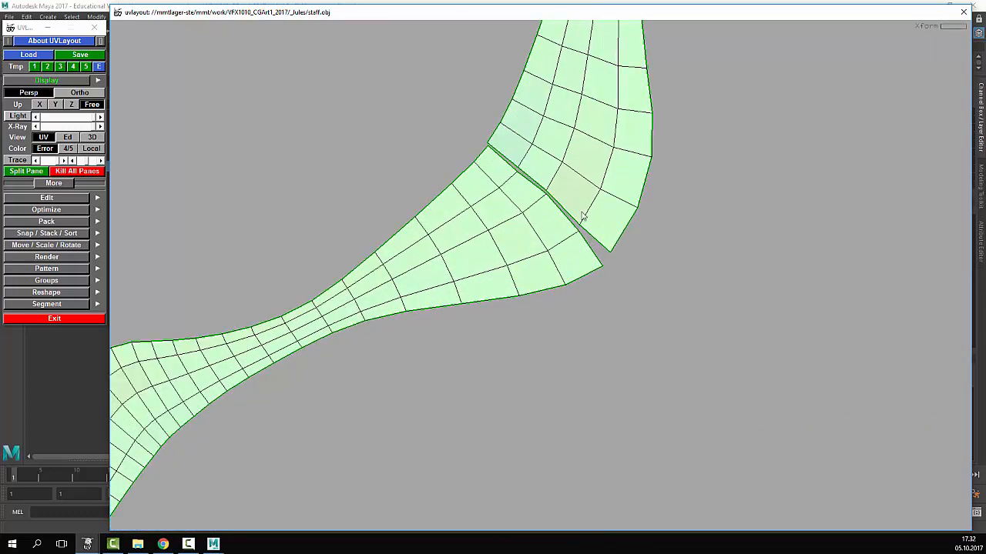
- Weld the shared seam so both tail shells become one continuous shell
key("w")
key("w")
key("w")
key("w")
key("Return")
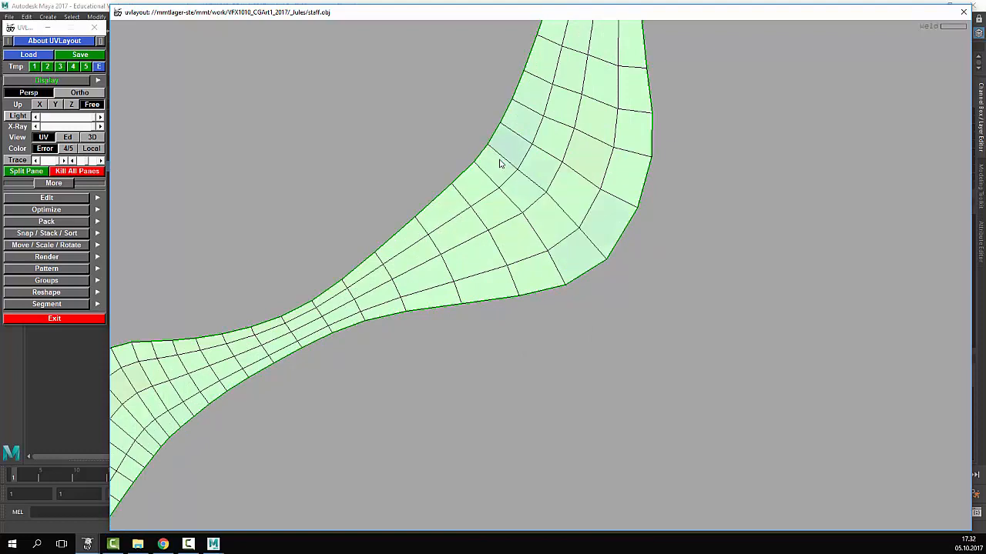
right_click_drag(778, 108, 484, 208)
middle_click_drag(484, 209, 323, 343)
right_click_drag(677, 100, 514, 134)
middle_click_drag(564, 115, 426, 228)
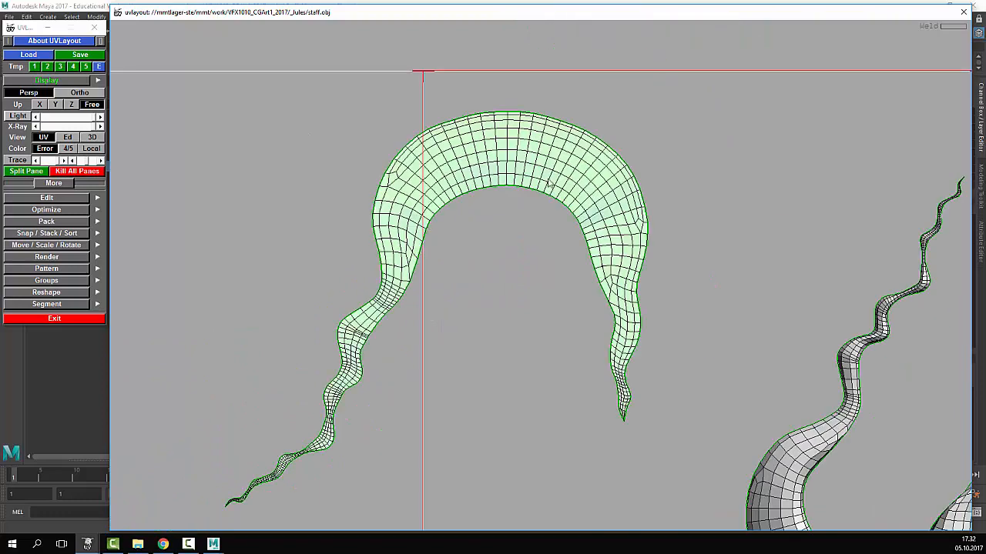
- Flatten the welded arch shell, check its thin tip, and frame the whole UV tile
middle_click_drag(548, 172, 546, 137)
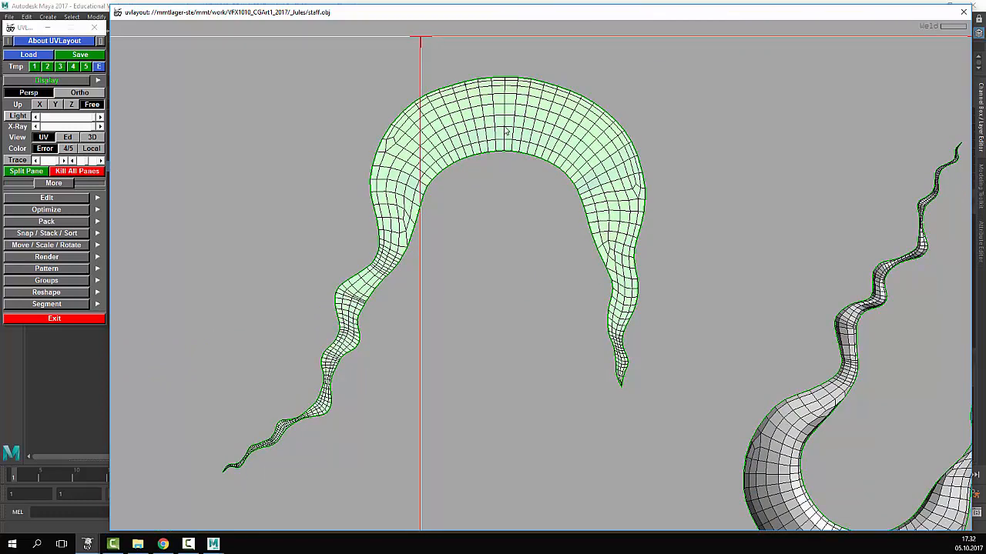
key("f")
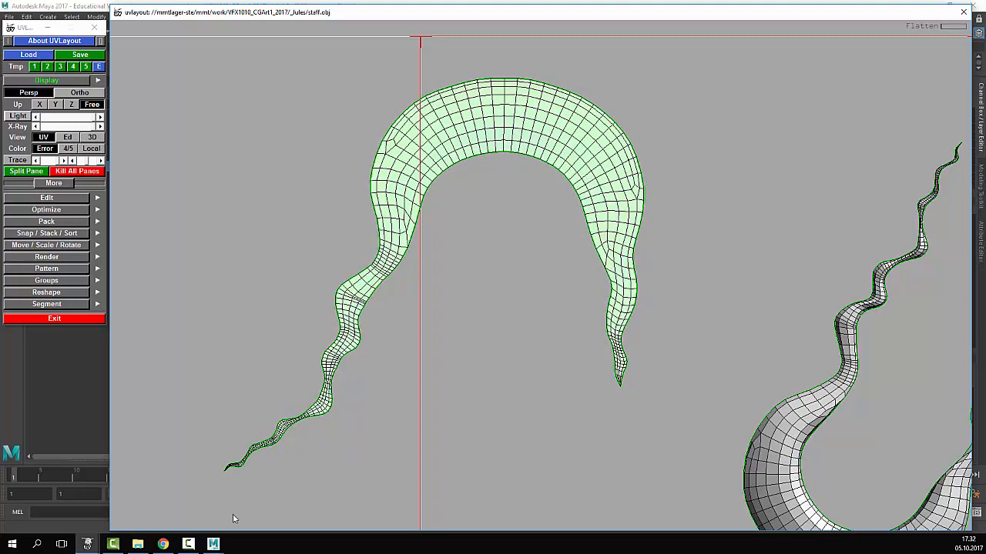
middle_click_drag(422, 306, 732, 105)
right_click_drag(732, 105, 401, 446)
middle_click_drag(703, 213, 378, 458)
right_click_drag(377, 458, 700, 182)
middle_click_drag(699, 181, 561, 299)
right_click_drag(561, 300, 485, 312)
middle_click_drag(484, 311, 473, 244)
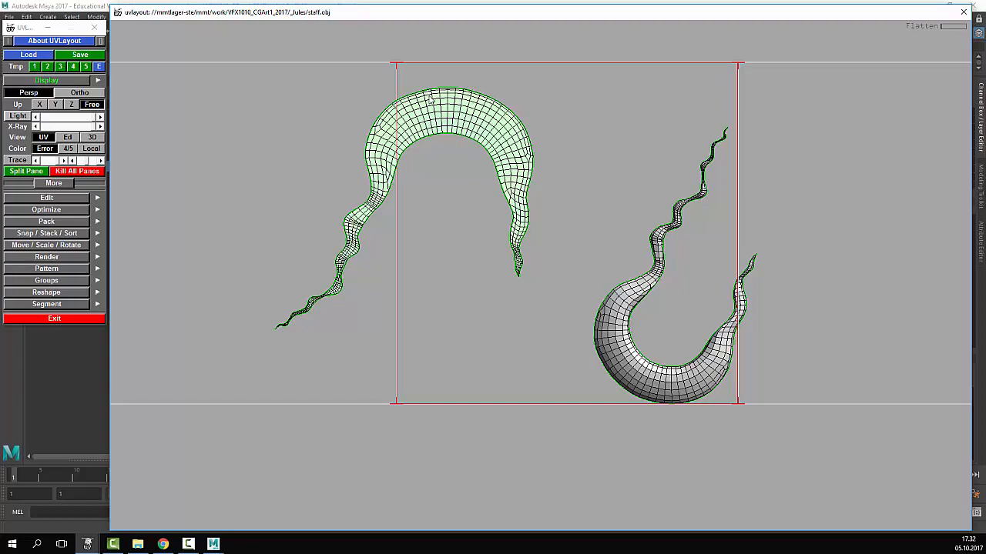
- Flatten the right-hand crescent shell on its own
right_click_drag(534, 218, 596, 243)
middle_click_drag(596, 244, 431, 137)
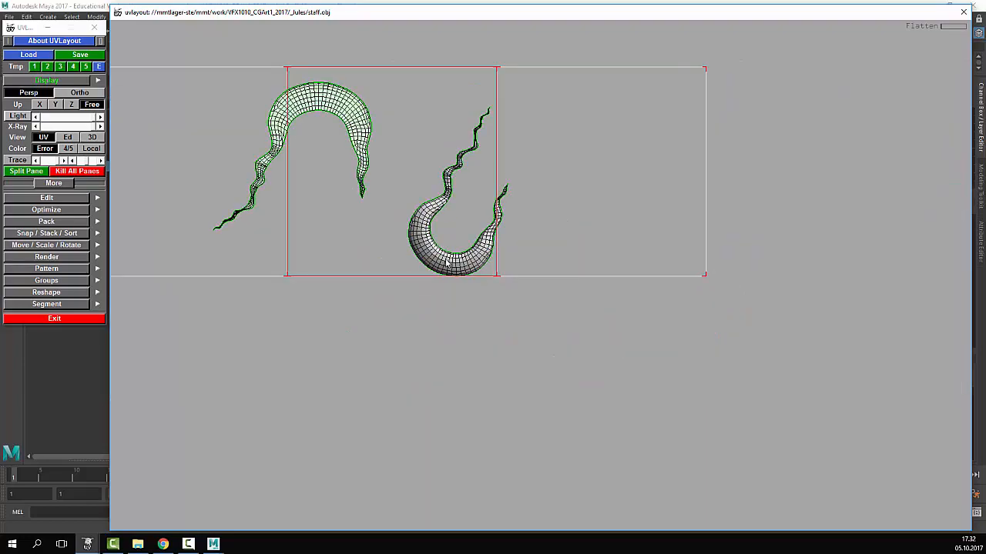
key("f")
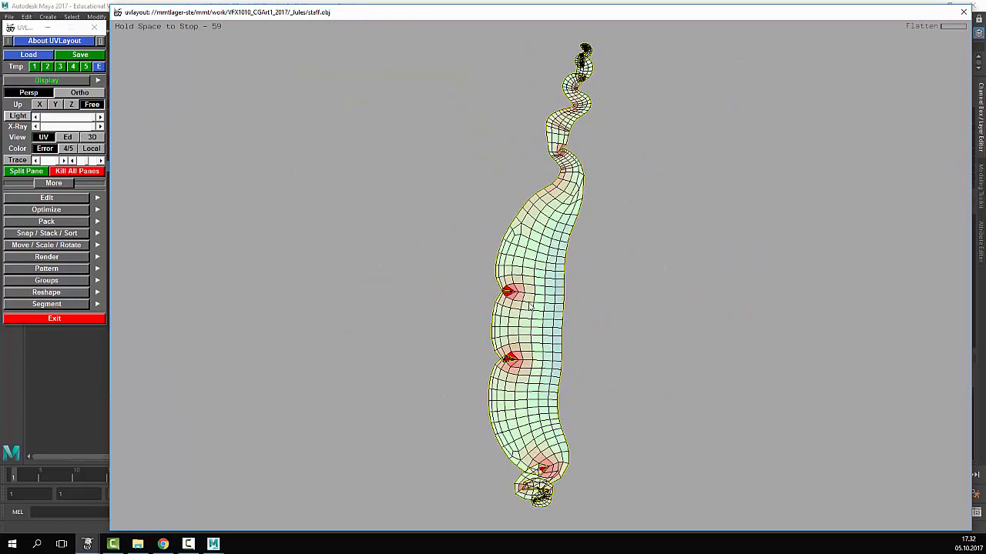
key("space")
right_click_drag(540, 338, 546, 314)
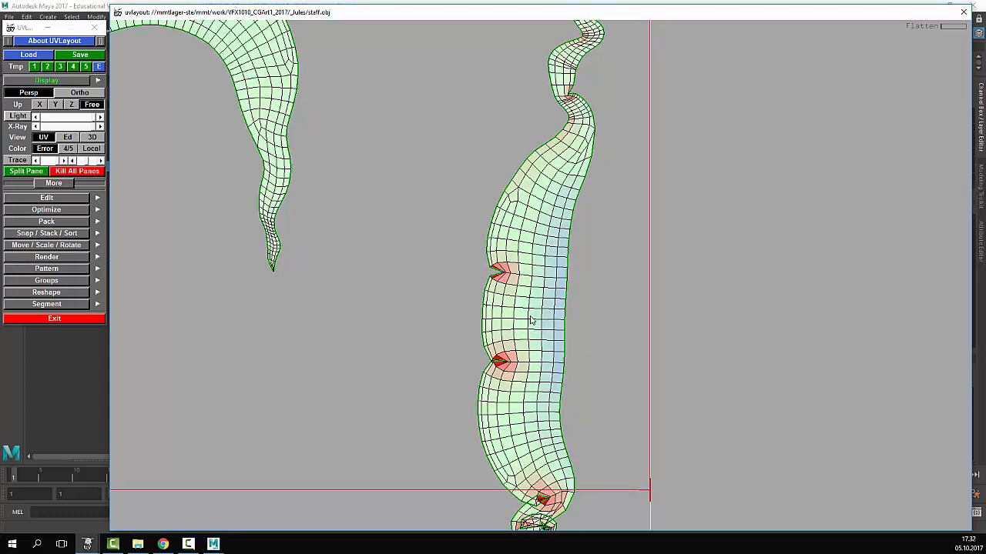
- Cut an edge loop across the shell, detach the upper tip, and flatten that tip
key("c")
key("Return")
middle_click_drag(581, 221, 528, 336)
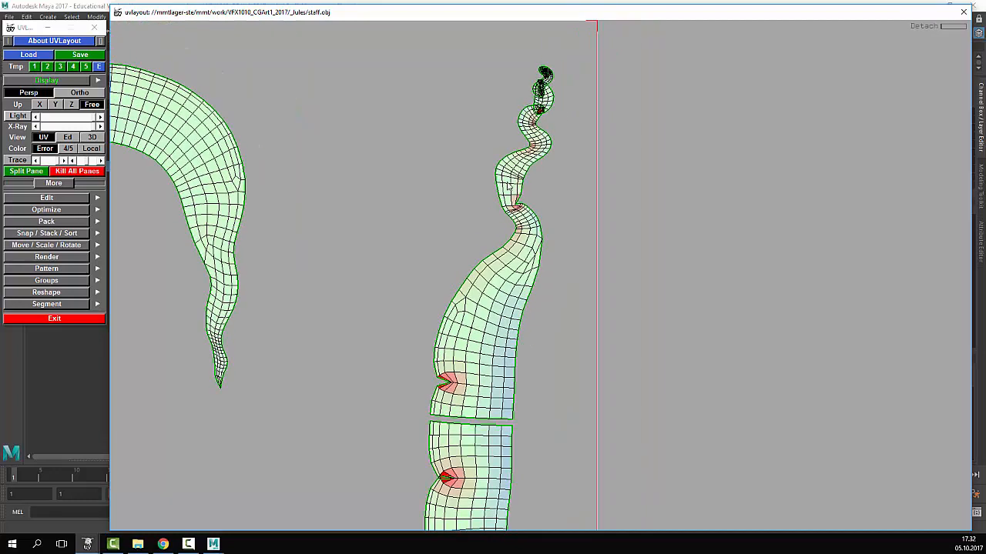
key("Return")
middle_click_drag(514, 165, 578, 115)
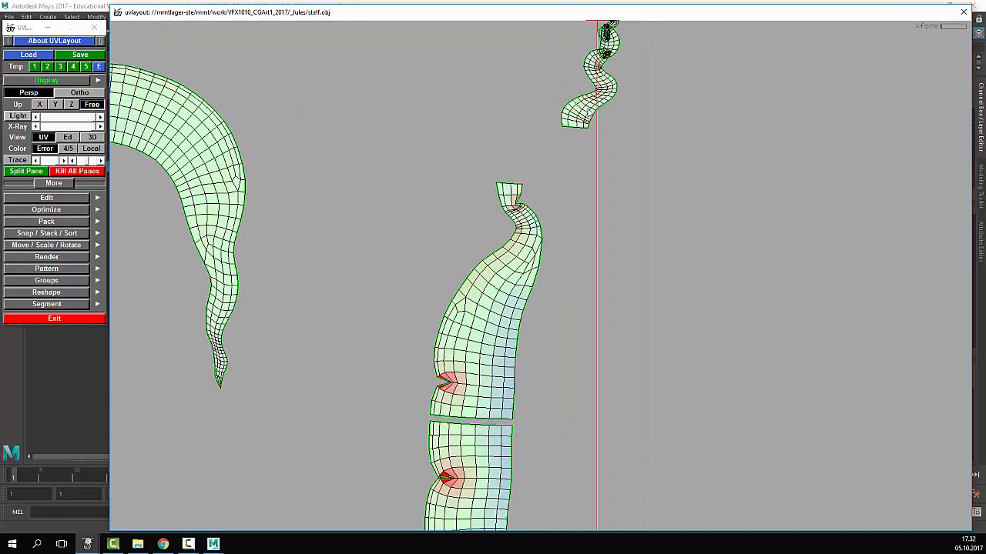
key("Home")
key("shift+f")
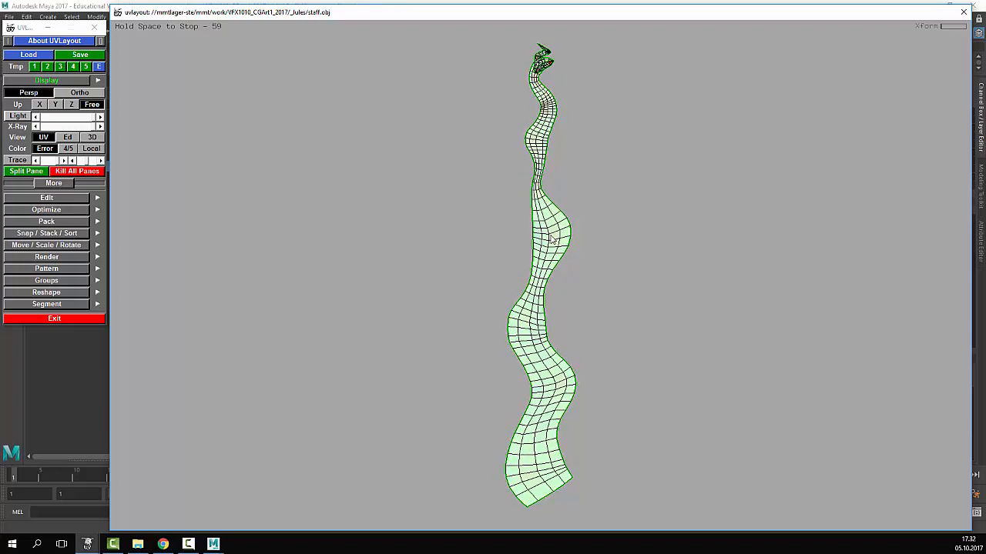
- Split off the upper piece at the marked edge and flatten the long shell
key("Home")
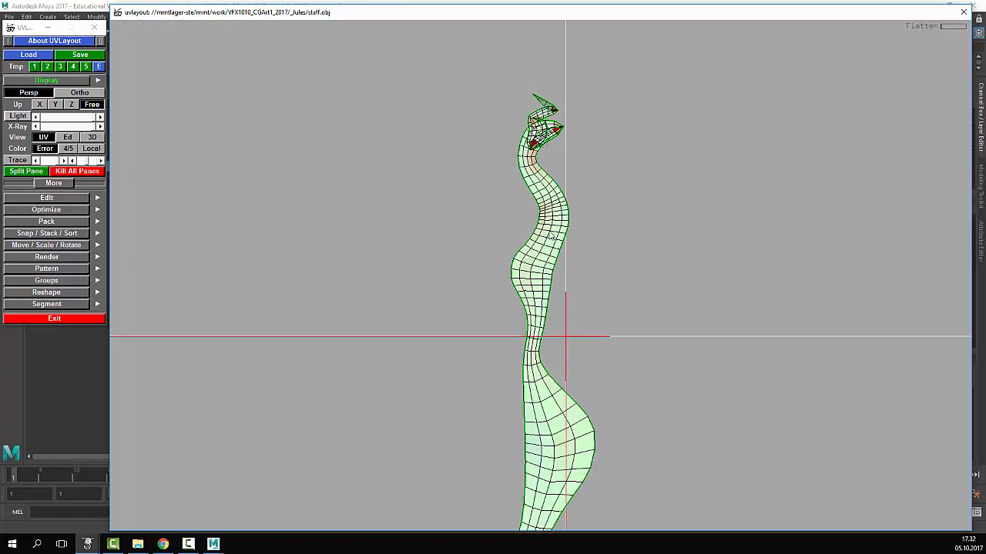
key("Return")
middle_click_drag(552, 192, 550, 145)
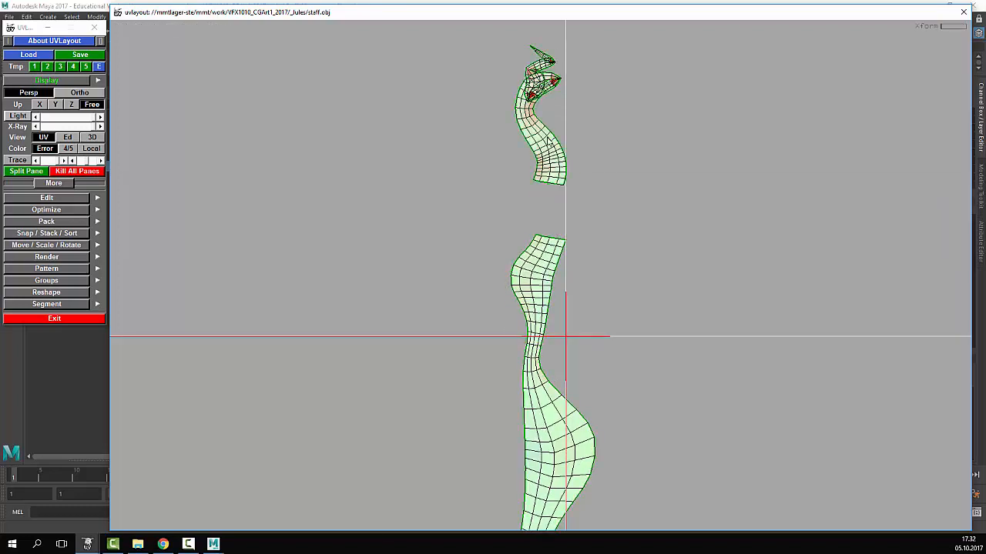
key("f")
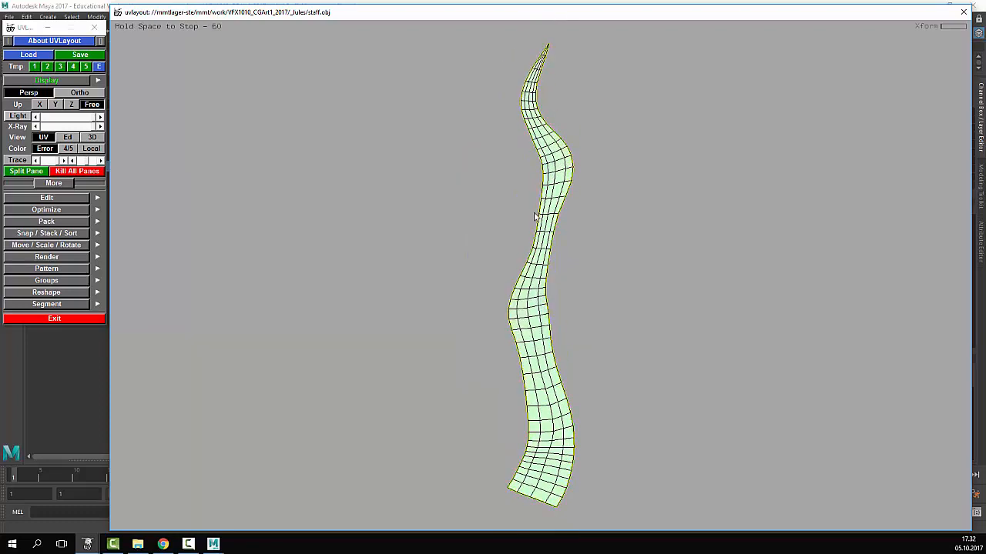
right_click_drag(528, 313, 626, 366)
middle_click_drag(625, 366, 649, 87)
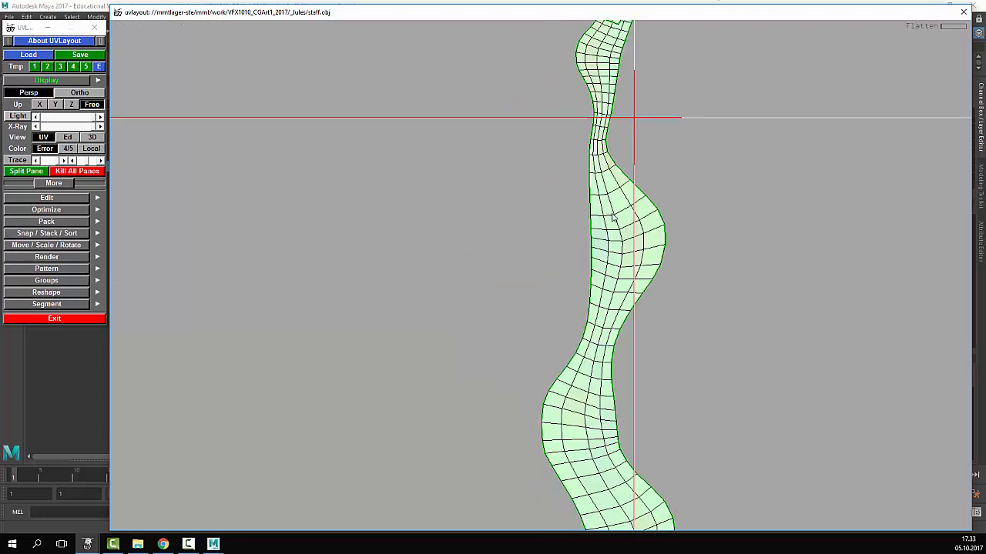
key("shift+f")
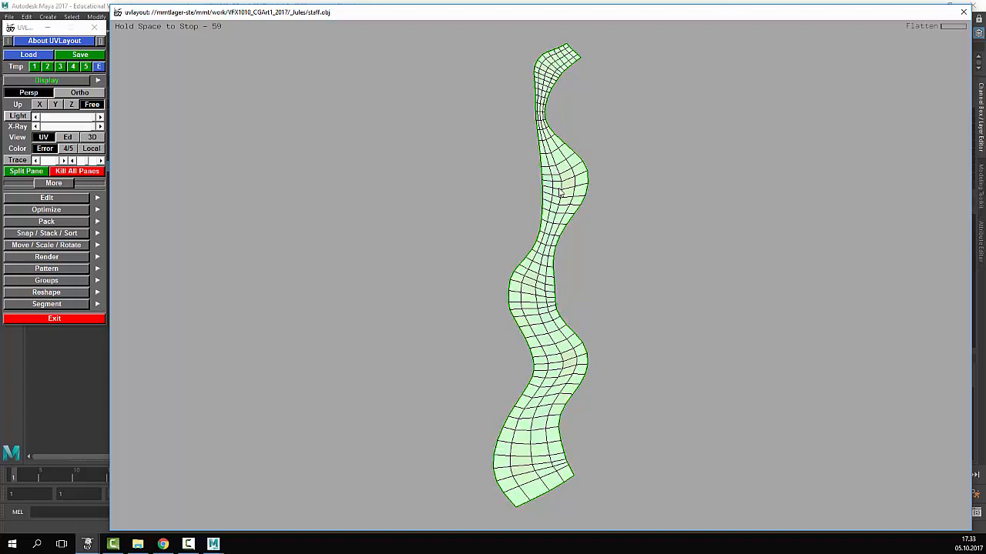
key("space")
- Settle the long shell lower left and place the small top shell at its end
right_click_drag(560, 192, 724, 202)
middle_click_drag(521, 217, 503, 238)
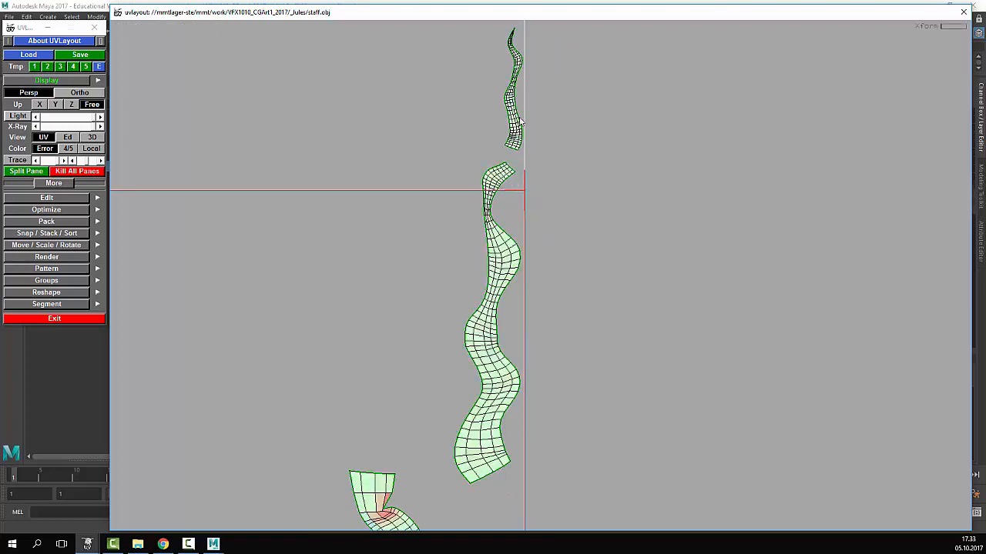
left_click_drag(522, 122, 510, 126)
middle_click_drag(510, 126, 522, 141)
left_click_drag(523, 141, 520, 145)
middle_click_drag(520, 145, 524, 154)
right_click_drag(542, 197, 564, 303)
- Flatten the curved shell on its own
right_click_drag(618, 260, 502, 179)
middle_click_drag(500, 177, 480, 36)
key("shift+f")
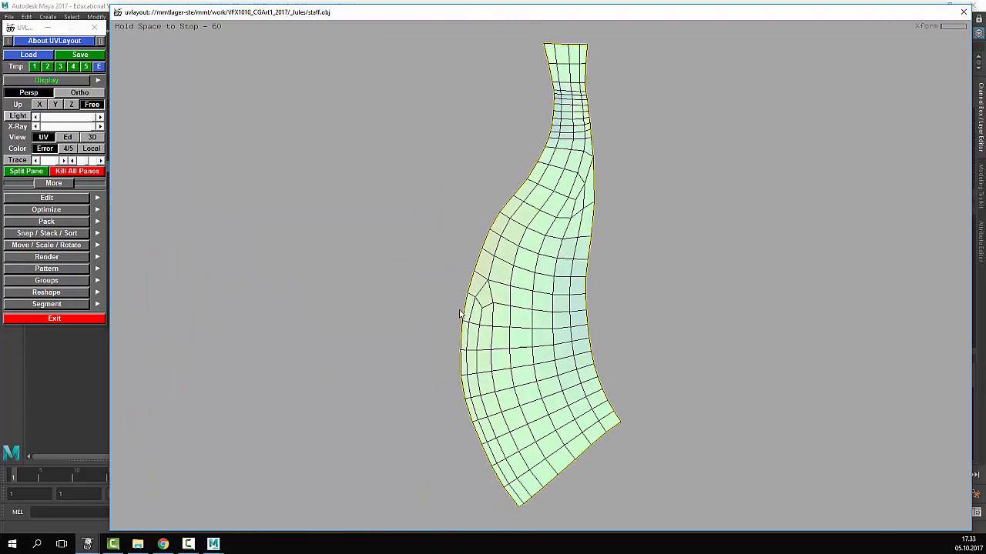
key("space")
right_click_drag(585, 263, 596, 272)
middle_click_drag(597, 272, 521, 322)
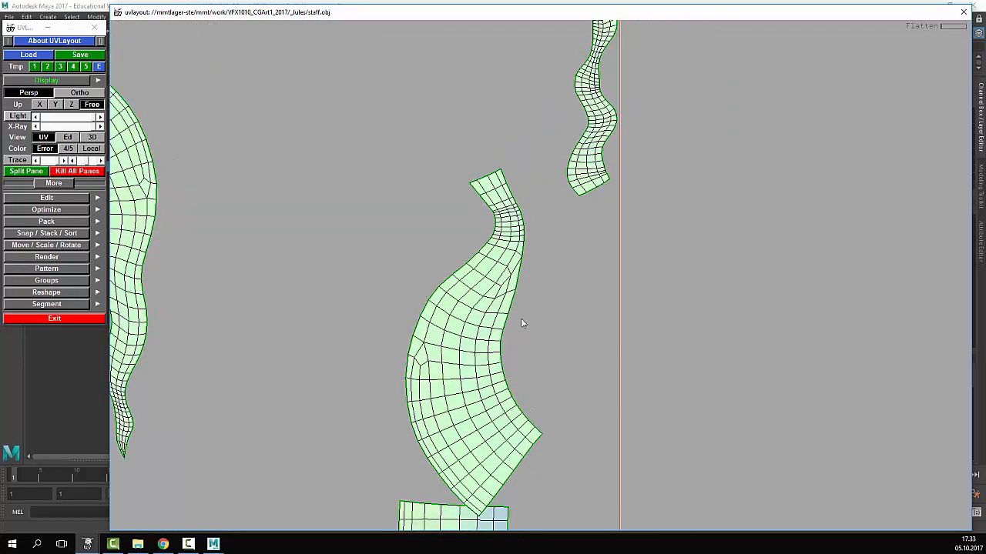
- Drop the curved shell beside the upper shell and flatten the lower shell
middle_click_drag(492, 282, 603, 297)
right_click_drag(673, 317, 533, 446)
middle_click_drag(641, 390, 580, 217)
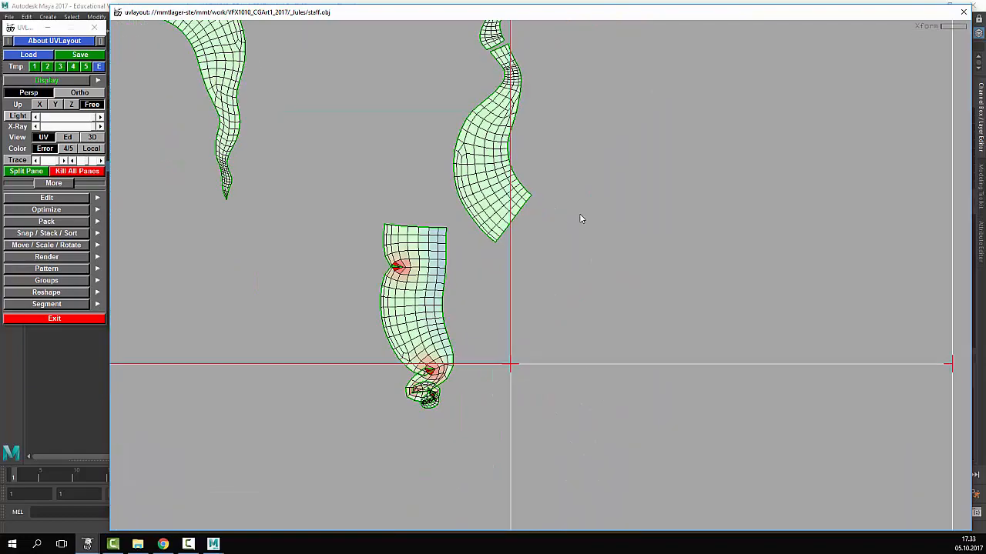
key("shift+f")
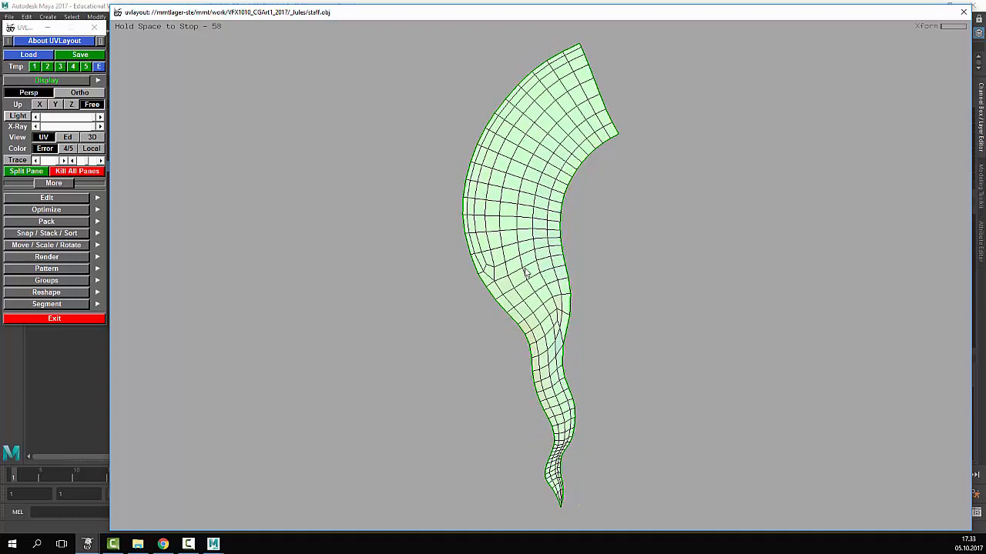
key("space")
- Rotate and move the lower shell so its tail points right, beside the other shell
middle_click_drag(569, 219, 429, 254)
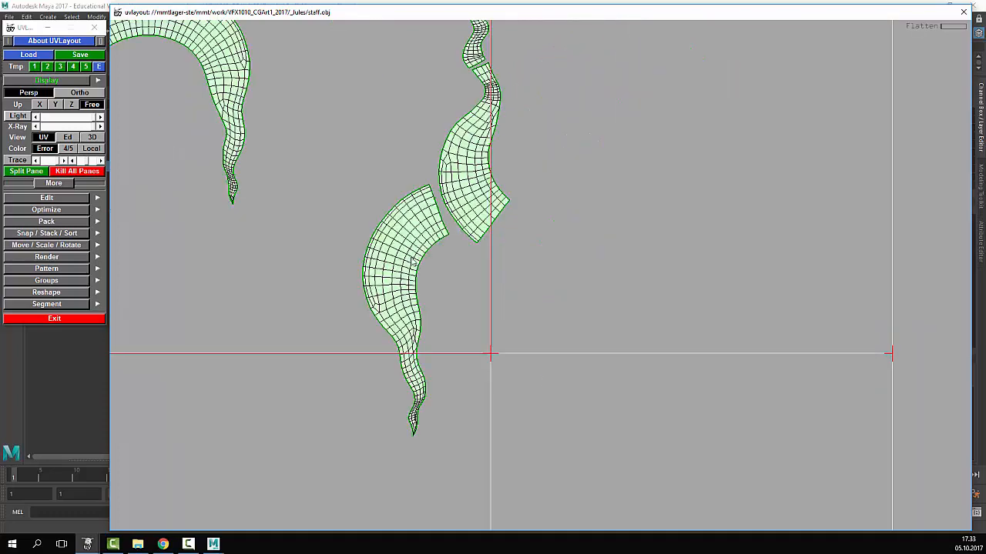
left_click_drag(424, 258, 488, 293)
left_click_drag(369, 344, 384, 318)
middle_click_drag(384, 318, 444, 315)
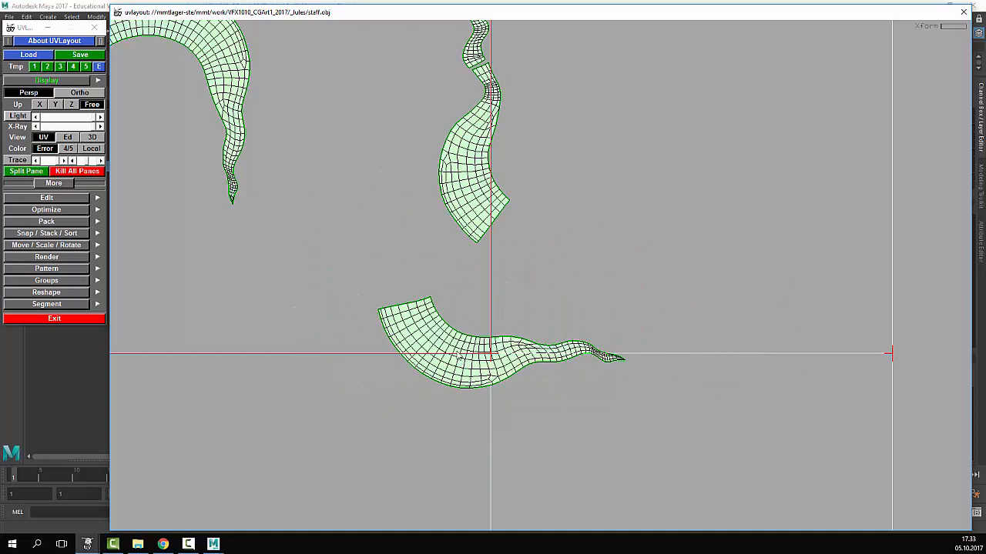
left_click_drag(459, 356, 480, 354)
middle_click_drag(473, 348, 596, 248)
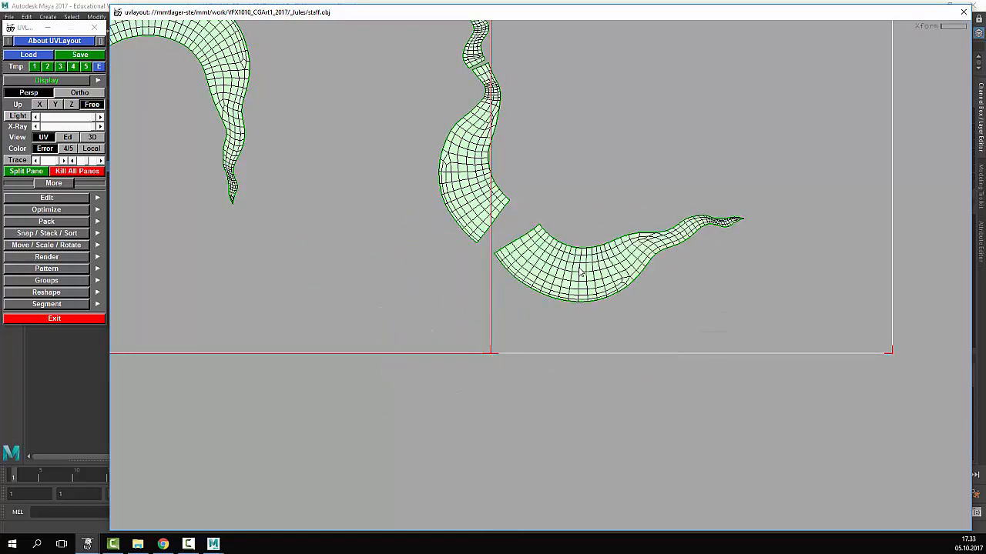
left_click_drag(583, 260, 576, 288)
middle_click_drag(576, 284, 551, 224)
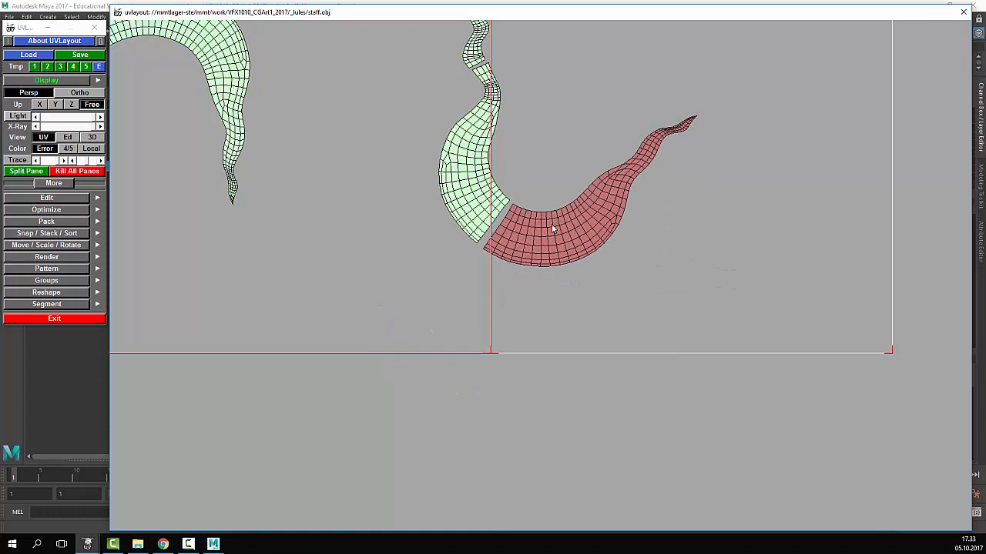
right_click_drag(550, 224, 770, 216)
middle_click_drag(523, 147, 534, 279)
right_click_drag(535, 280, 797, 308)
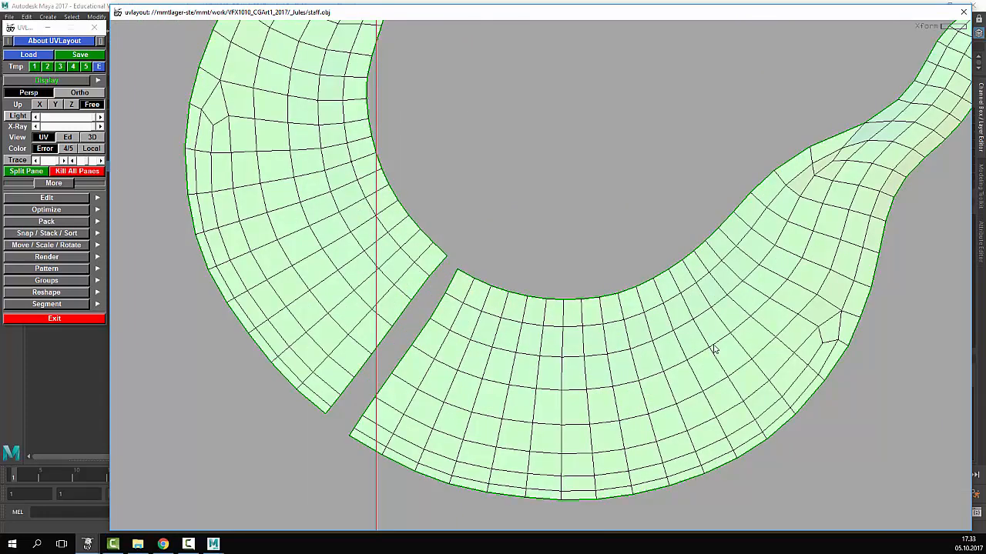
middle_click_drag(534, 393, 517, 378)
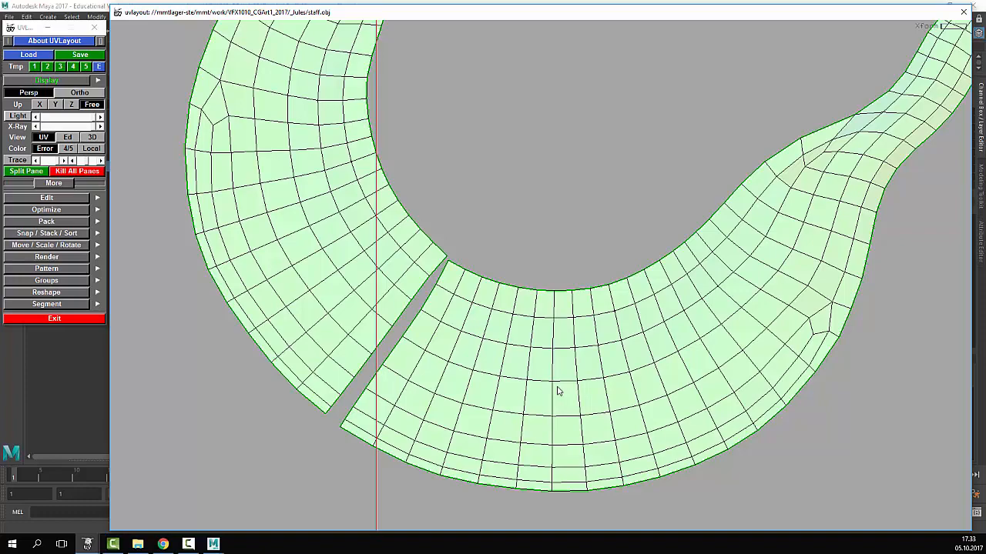
- Align the two shells at the cut seam and weld the seam edges together
left_click_drag(542, 367, 525, 340)
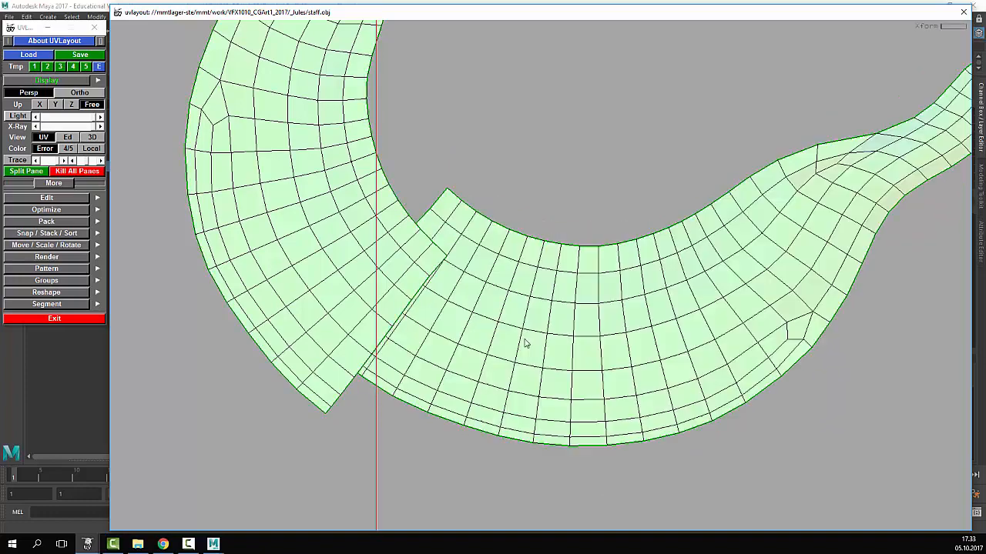
middle_click_drag(525, 340, 544, 403)
left_click_drag(544, 403, 554, 407)
middle_click_drag(567, 392, 555, 355)
mouse_move(555, 354)
left_mouse_down()
mouse_move(561, 381)
mouse_move(542, 352)
left_mouse_up()
key("w")
key("w")
key("w")
key("w")
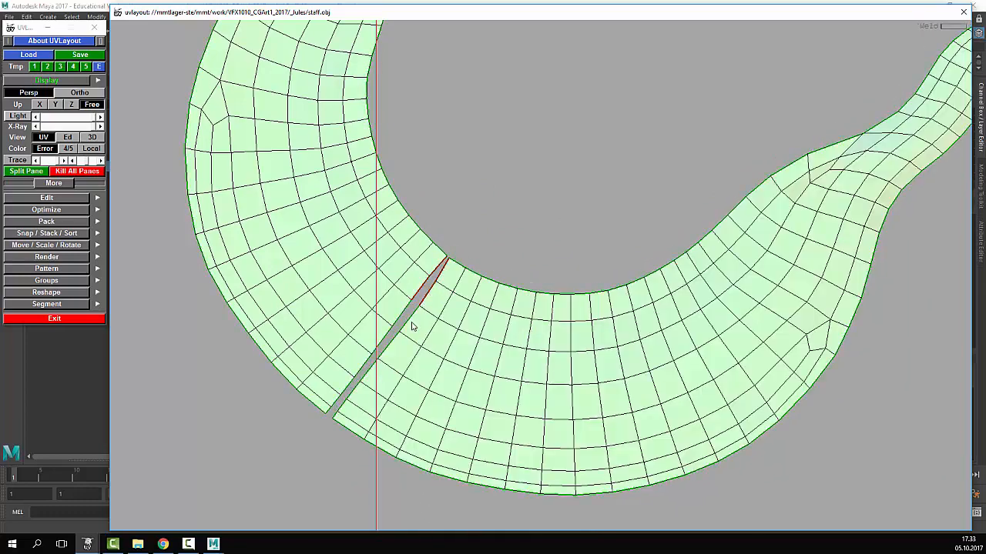
key("w")
key("w")
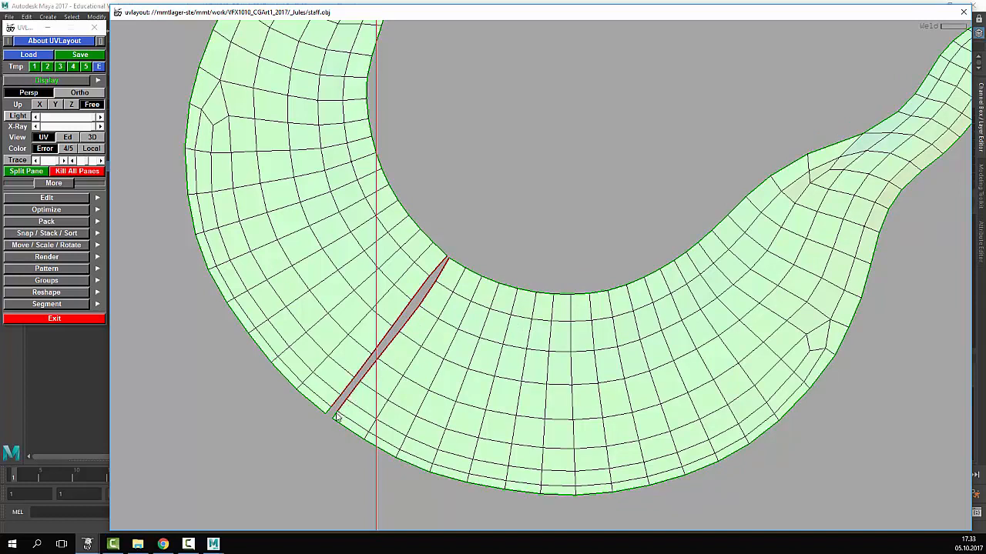
key("Return")
scroll(439, 391, "down", 3)
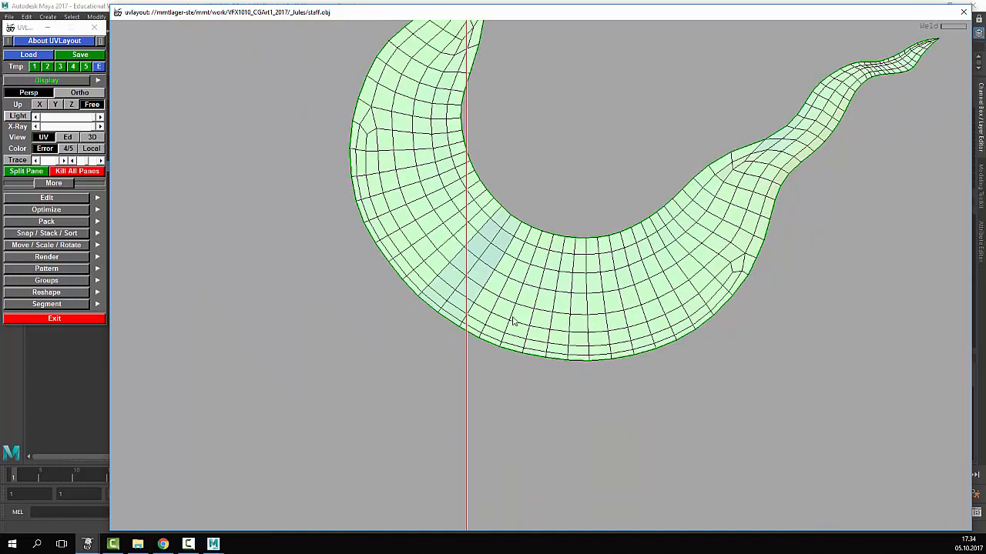
scroll(514, 322, "down", 3)
middle_click_drag(526, 281, 469, 411)
- Flatten the crescent shell, weld the lower piece across the neck gap, and reflatten
key("f")
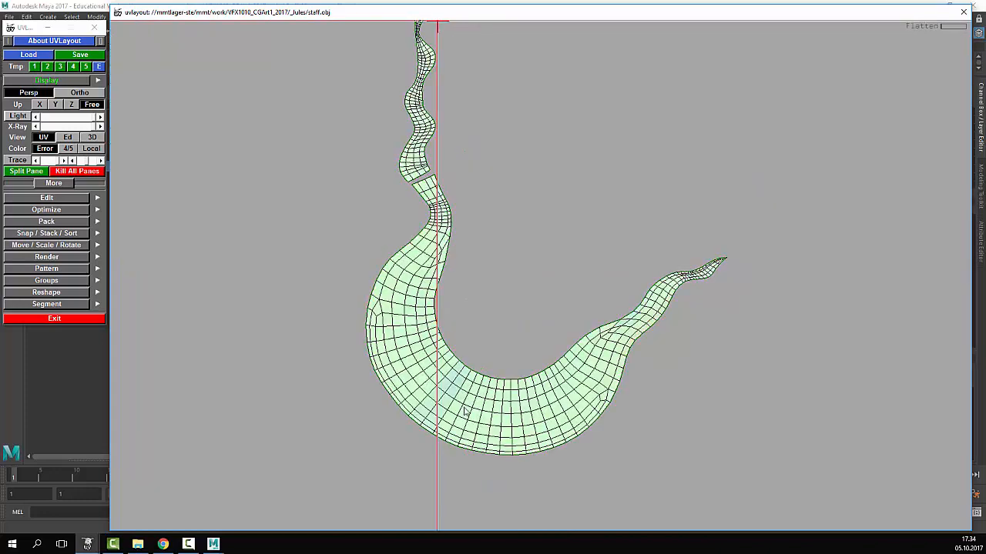
middle_click_drag(462, 209, 480, 323)
scroll(478, 319, "up", 5)
middle_click_drag(453, 229, 436, 393)
right_click_drag(389, 451, 424, 371)
key("w")
key("w")
key("w")
key("w")
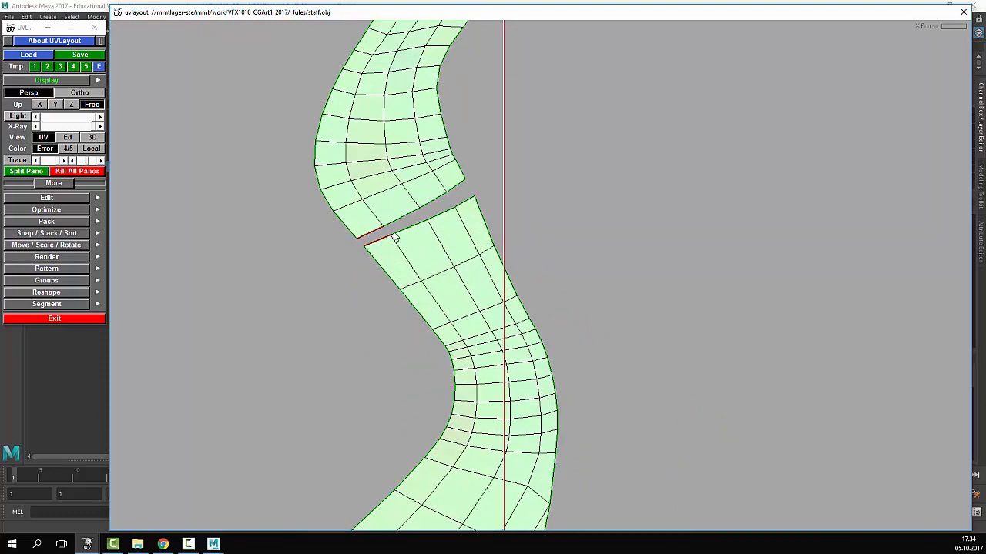
key("Return")
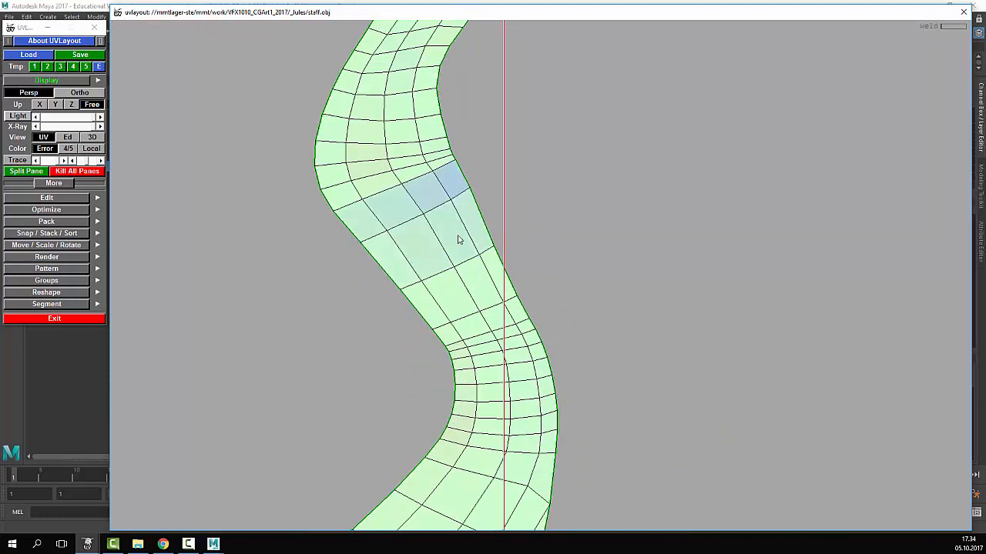
key("f")
- Inspect the upper tendril and locate the remaining gap between the pieces
right_click_drag(603, 252, 608, 277)
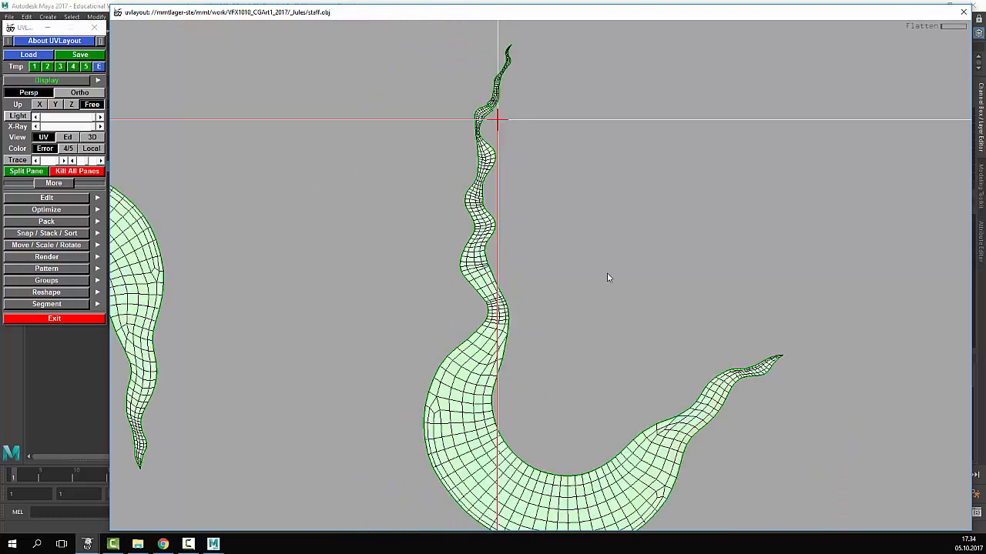
middle_click_drag(582, 170, 550, 328)
right_click_drag(551, 328, 553, 375)
middle_click_drag(552, 376, 548, 154)
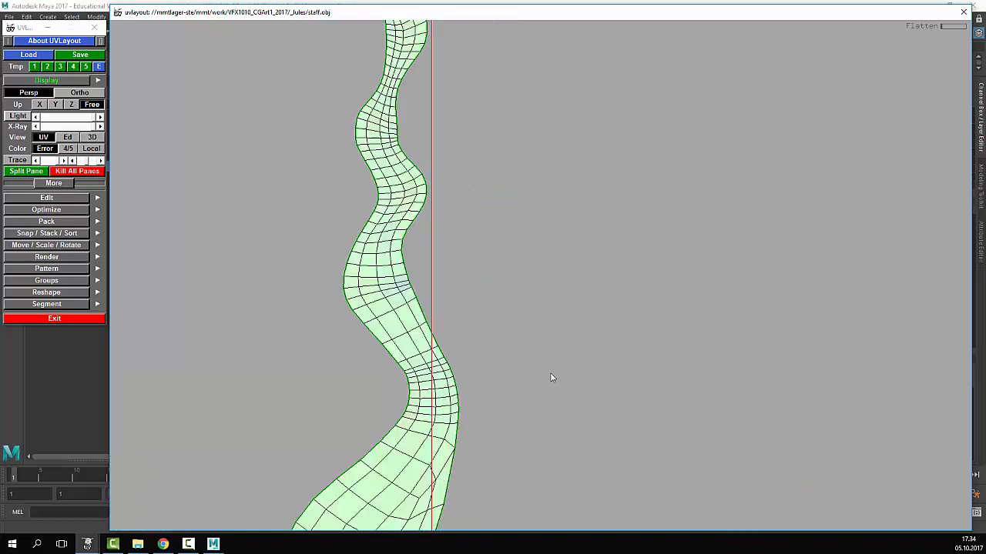
right_click_drag(548, 154, 554, 200)
right_click_drag(499, 142, 523, 46)
middle_click_drag(523, 46, 538, 327)
right_click_drag(538, 327, 542, 387)
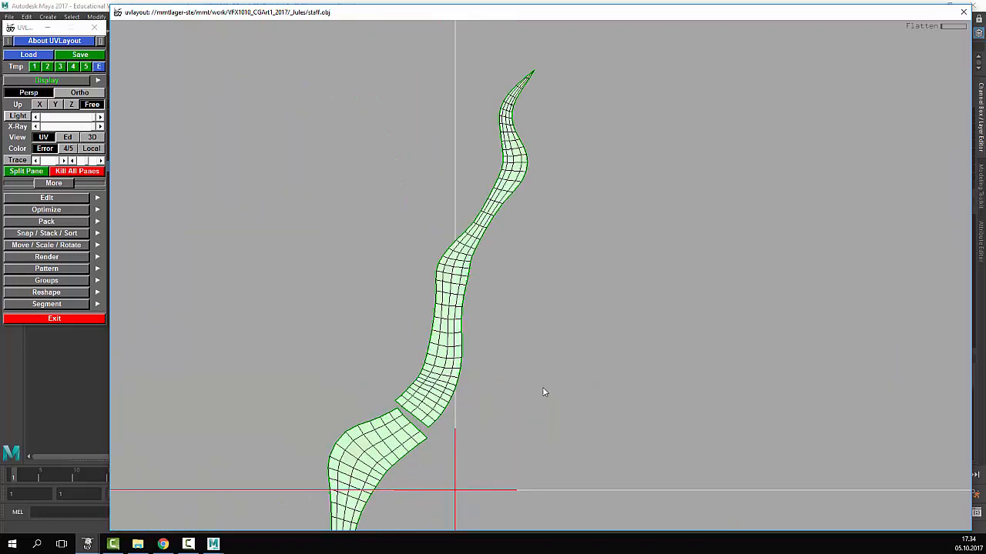
middle_click_drag(542, 387, 539, 223)
right_click_drag(539, 223, 512, 431)
middle_click_drag(511, 431, 508, 381)
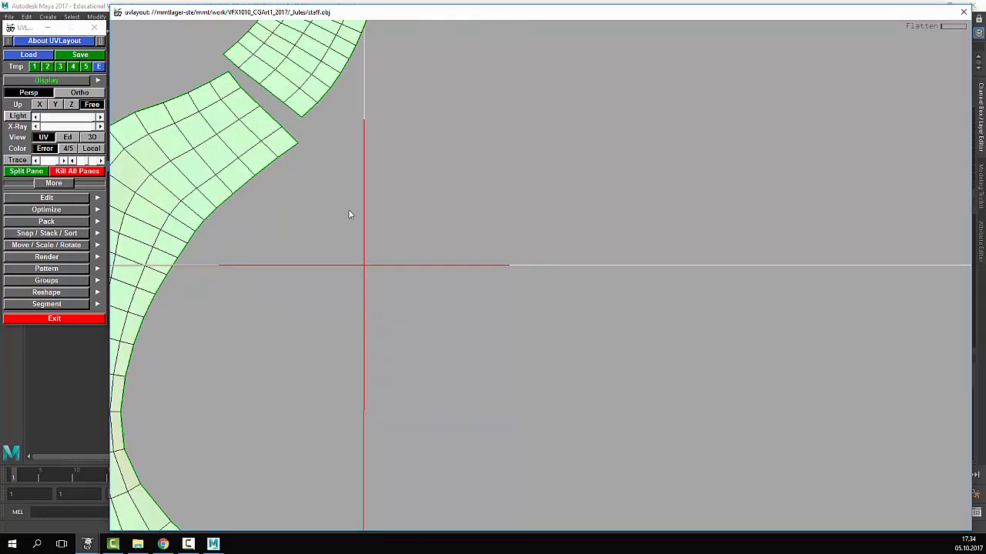
- Weld the upper tendril piece across the last gap and flatten the seam area
right_click_drag(349, 210, 402, 166)
mouse_move(426, 174)
middle_mouse_down()
mouse_move(426, 192)
mouse_move(431, 176)
middle_mouse_up()
right_click_drag(431, 176, 451, 274)
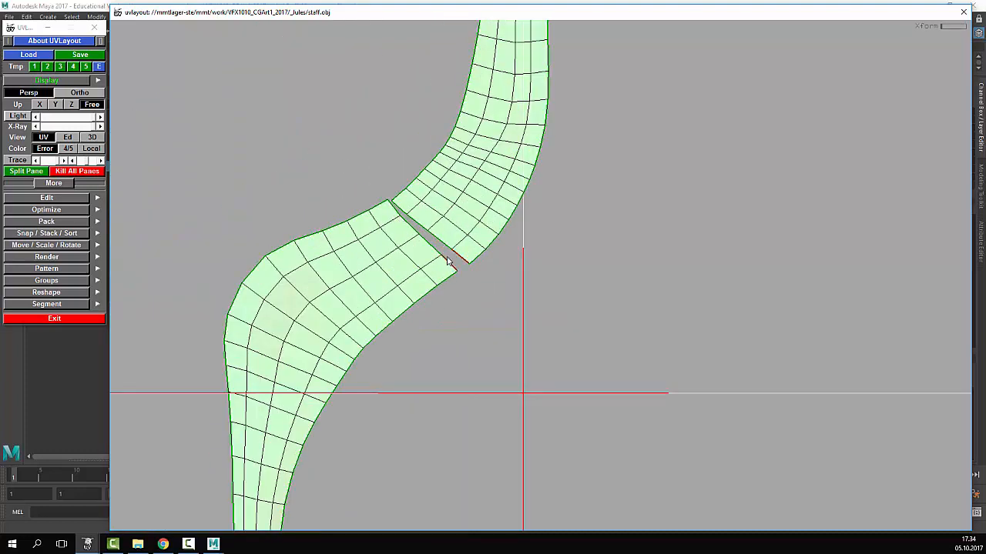
key("w")
key("Return")
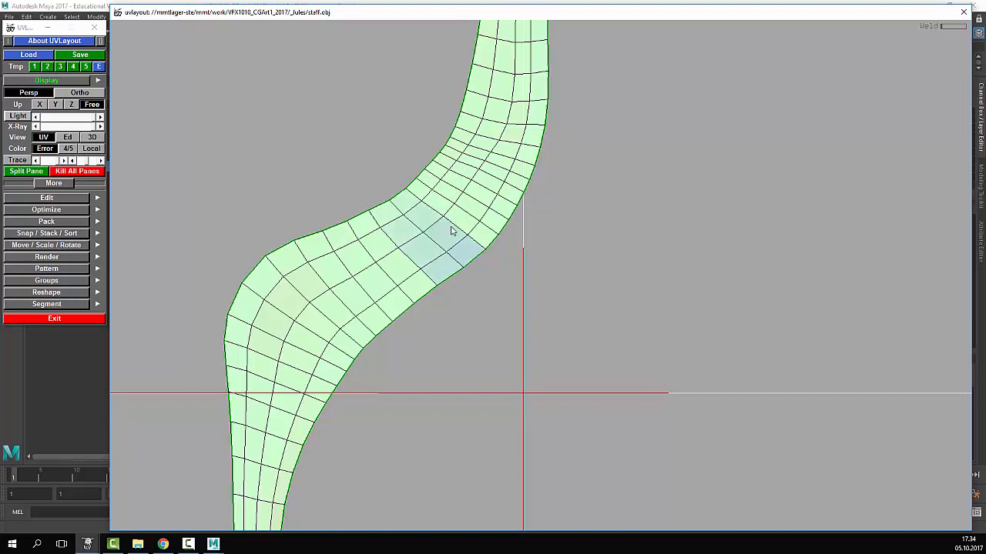
key("f")
mouse_move(599, 296)
right_mouse_down()
mouse_move(454, 264)
mouse_move(531, 357)
mouse_move(580, 297)
right_mouse_up()
right_click_drag(597, 422, 453, 159)
- Rotate the right shell 180° into an inverted U, set it beside the left shell, and level both
middle_click_drag(369, 150, 419, 364)
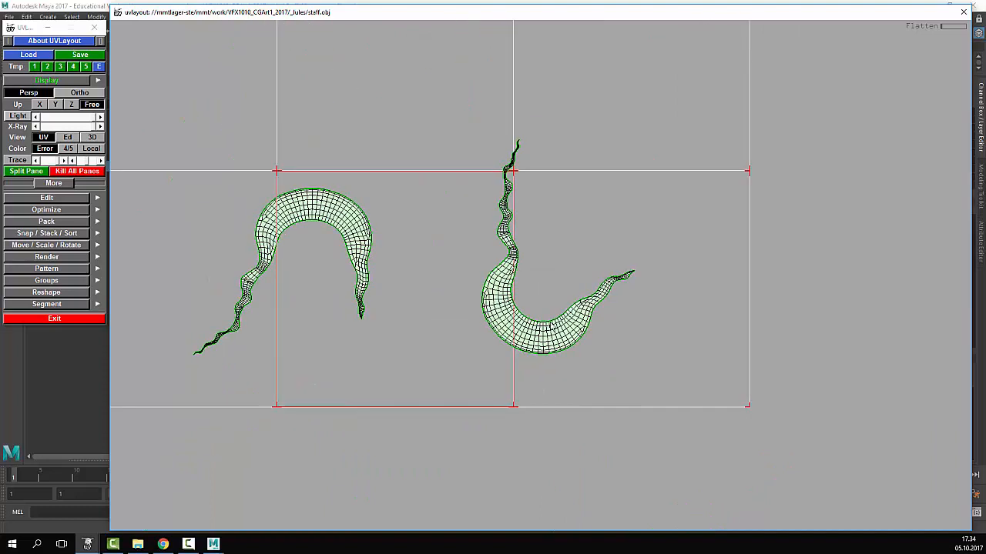
left_click_drag(549, 324, 391, 294)
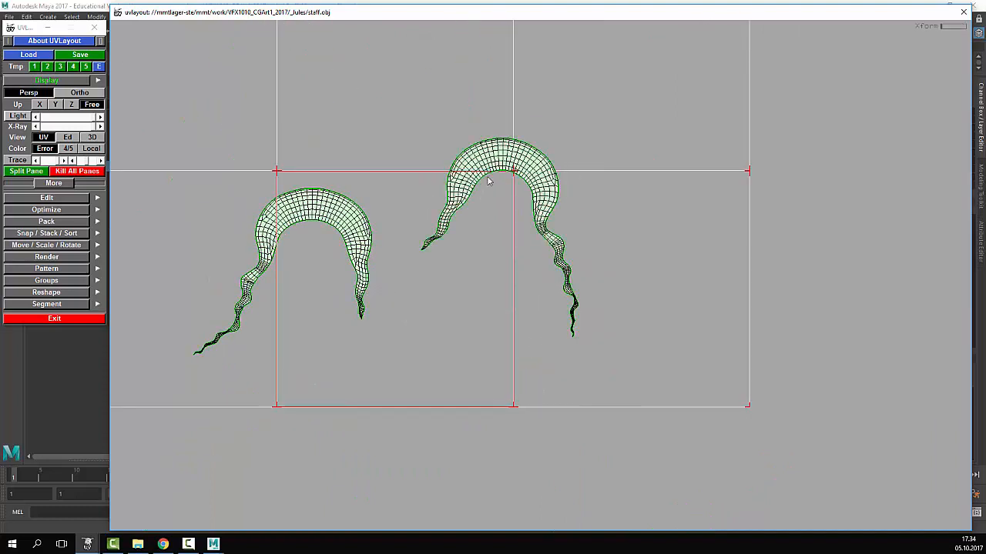
middle_click_drag(488, 179, 456, 216)
middle_click_drag(323, 200, 326, 192)
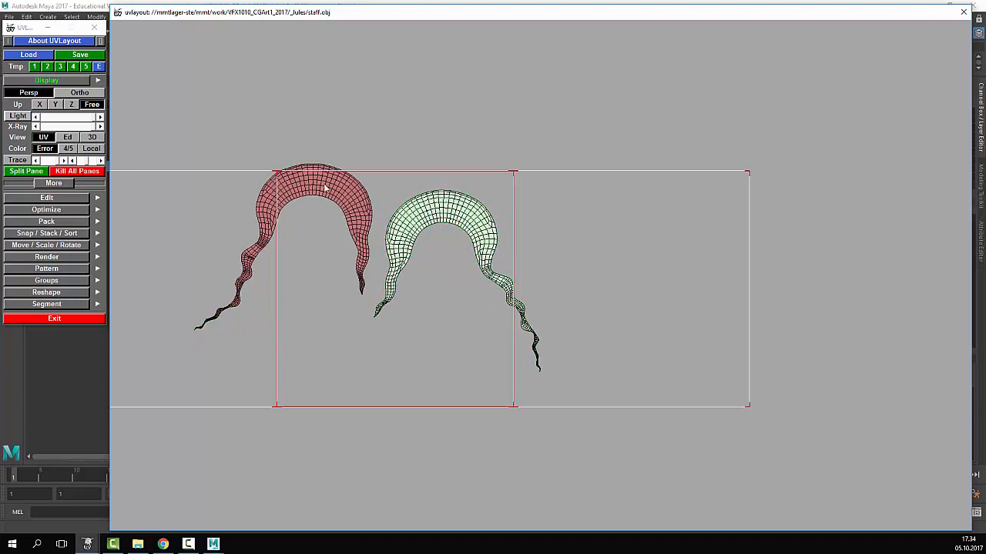
middle_click_drag(421, 193, 411, 191)
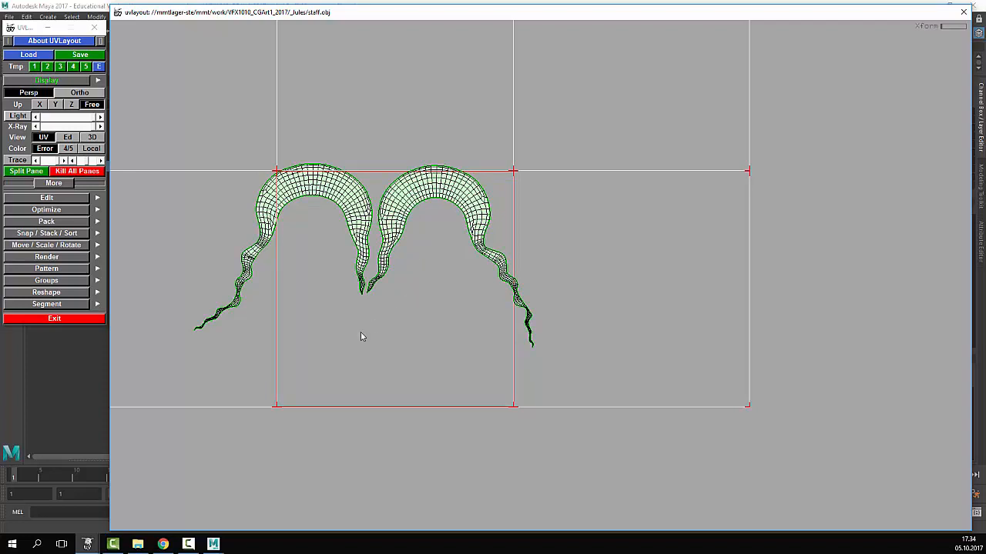
scroll(361, 337, "up", 4)
scroll(526, 169, "down", 2)
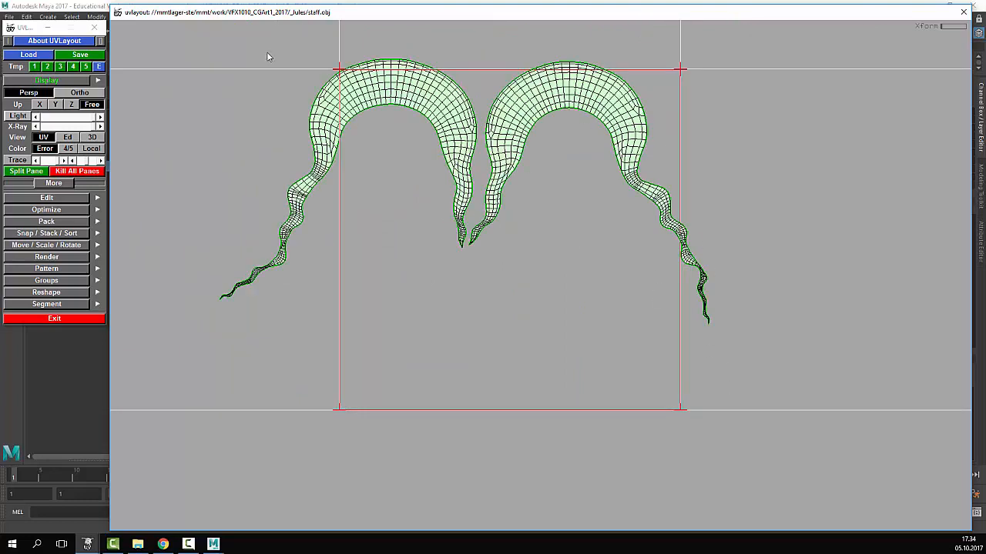
- Inspect the numbered checker texture on both sides of the crescent in the 3D view
key("3")
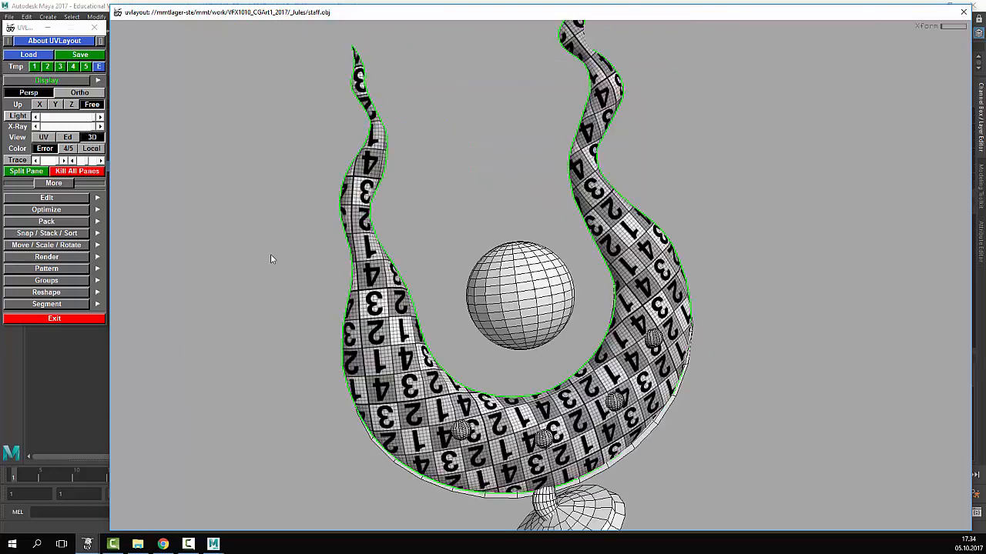
left_click_drag(745, 332, 291, 164)
left_click(43, 137)
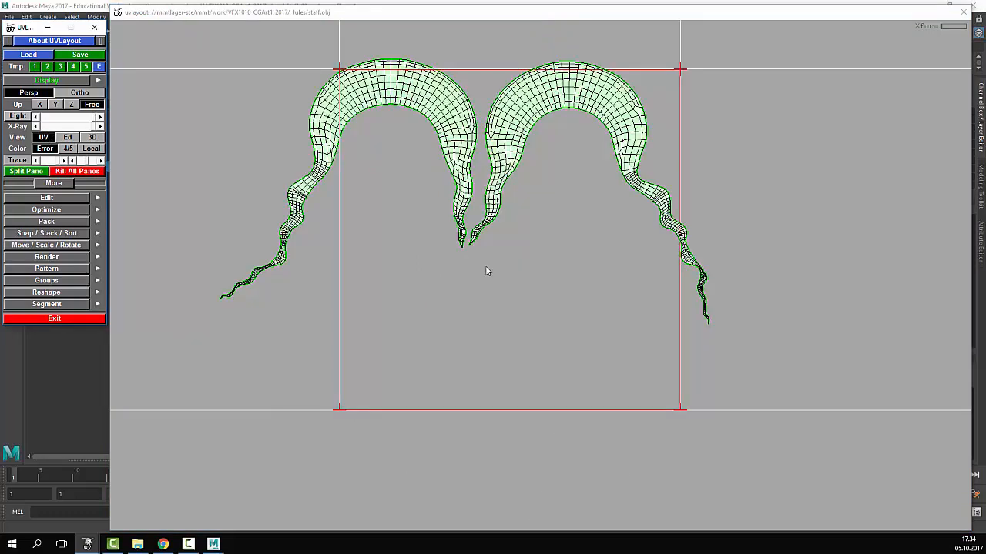
- Show the untextured staff in the Ed view, framing the crescent and central sphere
left_click(68, 136)
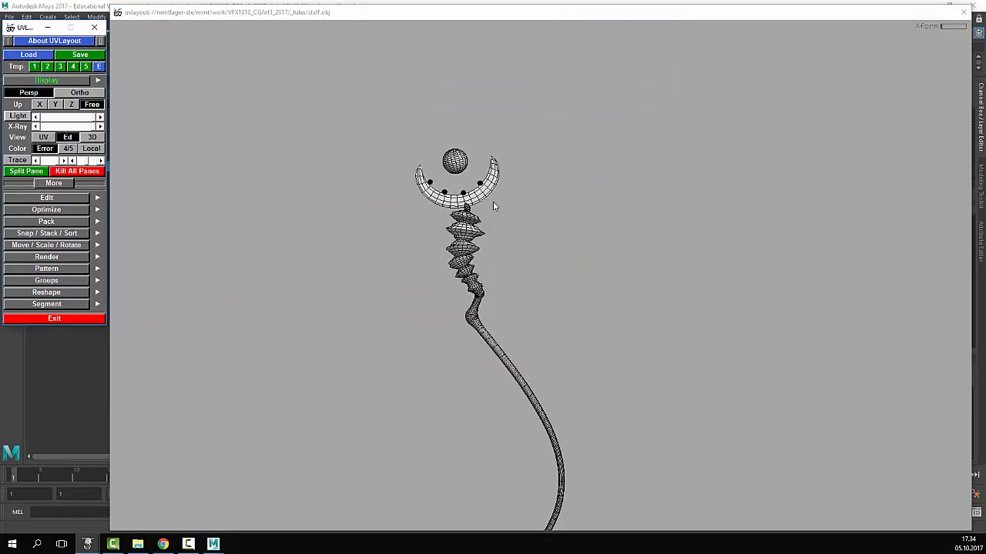
right_click_drag(441, 213, 602, 185)
middle_click_drag(602, 185, 690, 334)
right_click_drag(690, 334, 824, 339)
right_click_drag(429, 277, 862, 340)
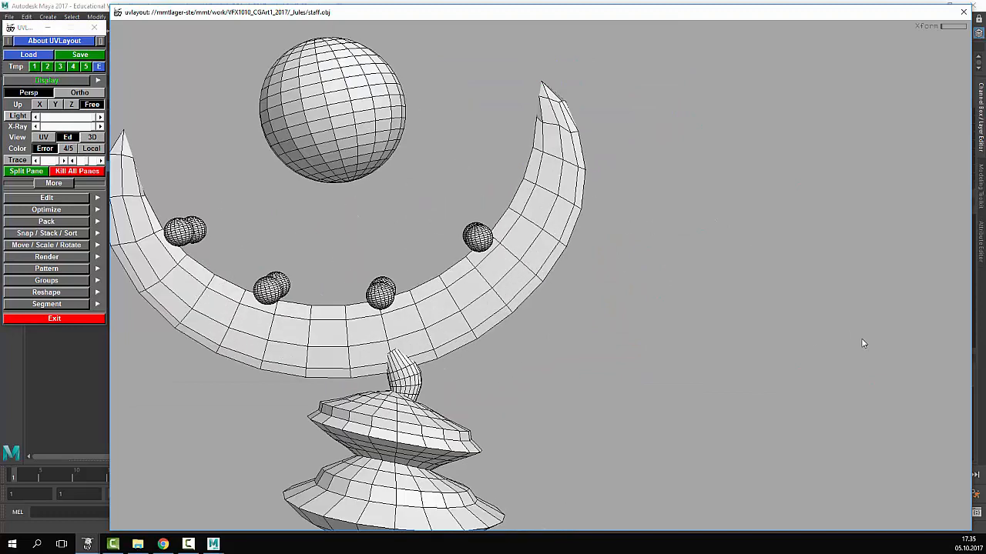
middle_click_drag(493, 241, 640, 243)
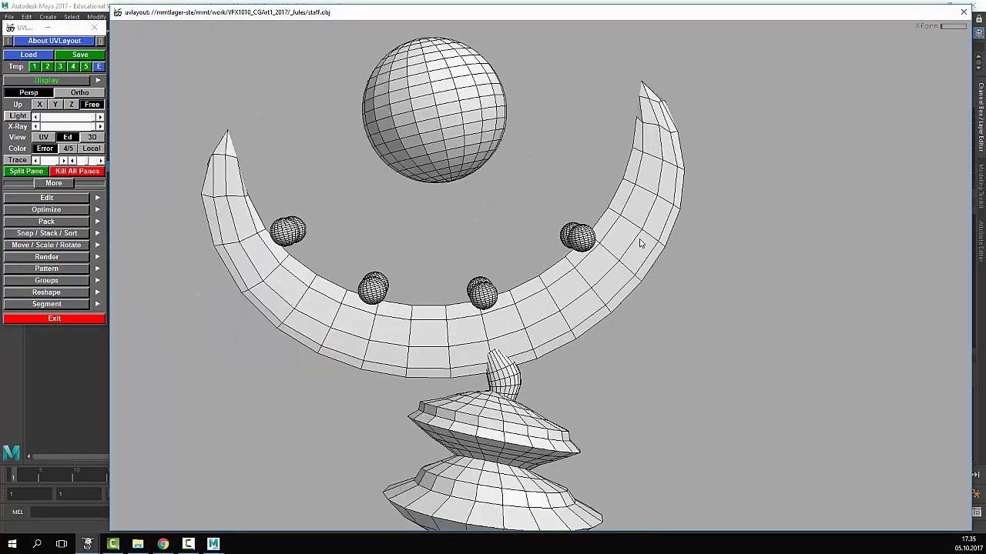
scroll(640, 244, "down", 4)
scroll(638, 244, "up", 3)
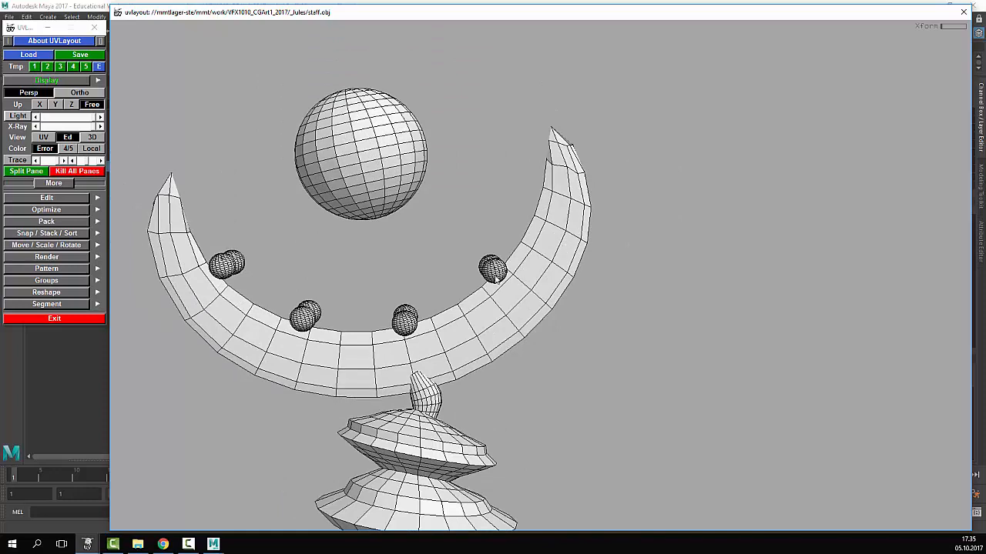
- Orbit the staff to inspect the crescent from another angle
left_click_drag(491, 280, 485, 333)
scroll(485, 332, "up", 2)
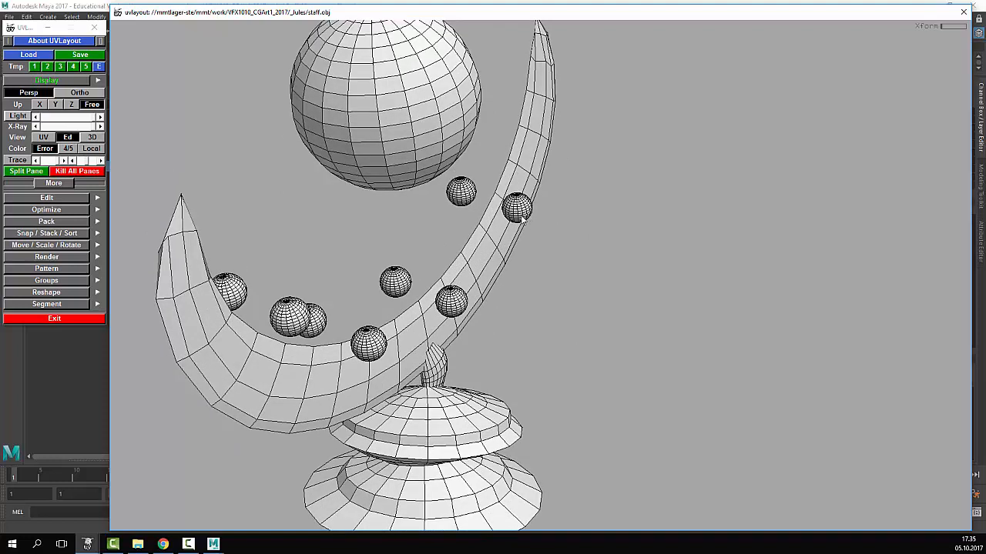
scroll(521, 217, "down", 4)
scroll(521, 216, "up", 4)
scroll(523, 222, "down", 5)
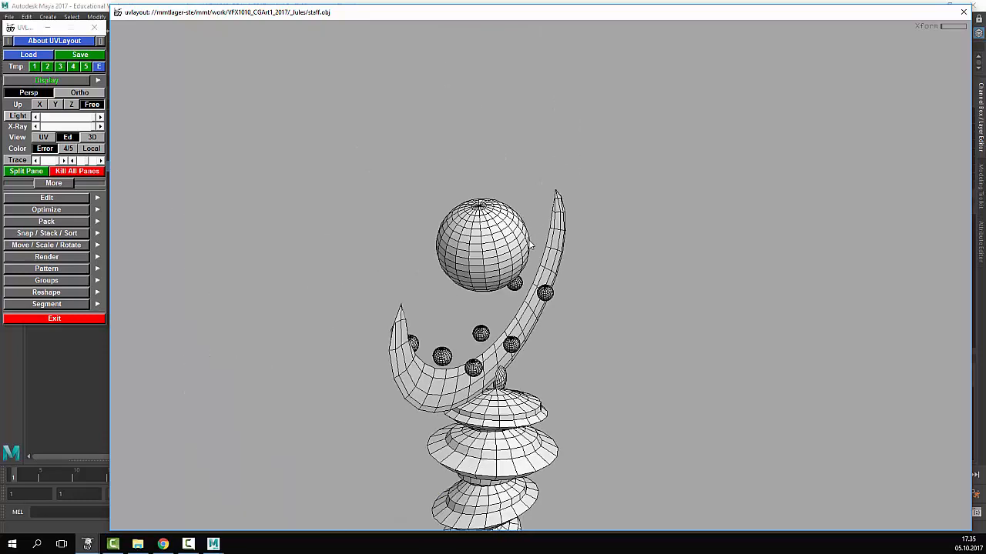
scroll(544, 282, "up", 3)
scroll(544, 285, "up", 2)
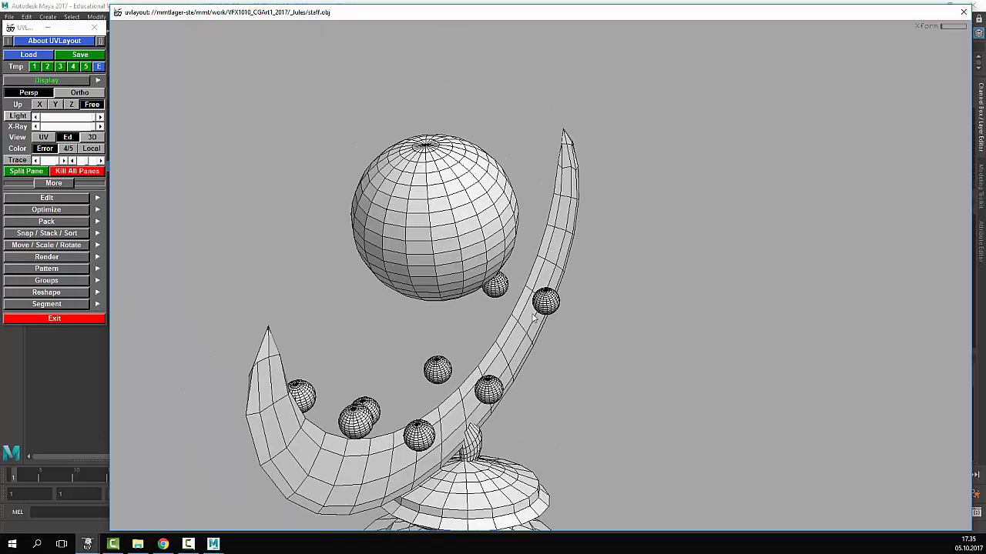
scroll(532, 317, "up", 1)
scroll(533, 318, "down", 3)
scroll(533, 319, "up", 3)
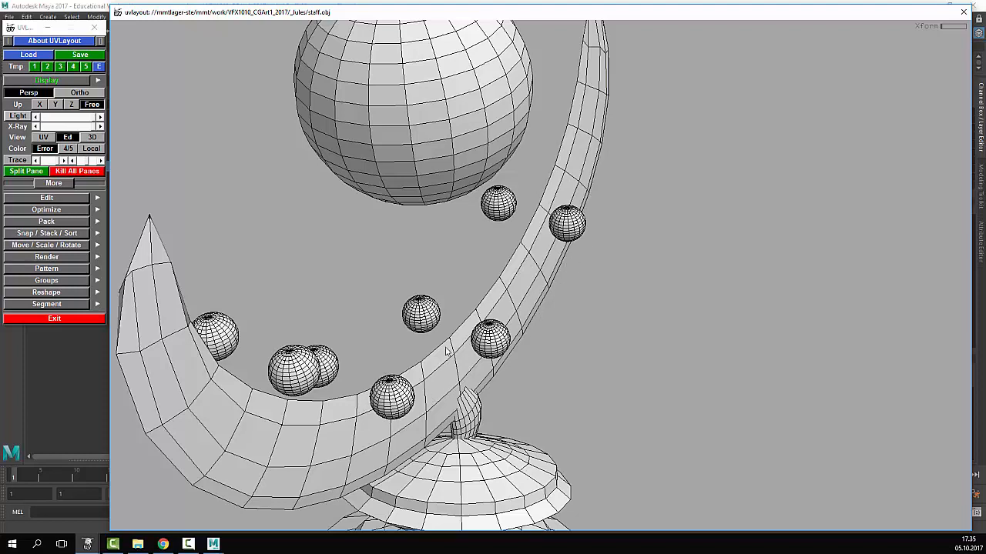
- Zoom and tumble the Ed view until two small spheres by the crescent fill the viewport
scroll(597, 271, "down", 5)
scroll(597, 271, "up", 4)
middle_click_drag(597, 275, 510, 206)
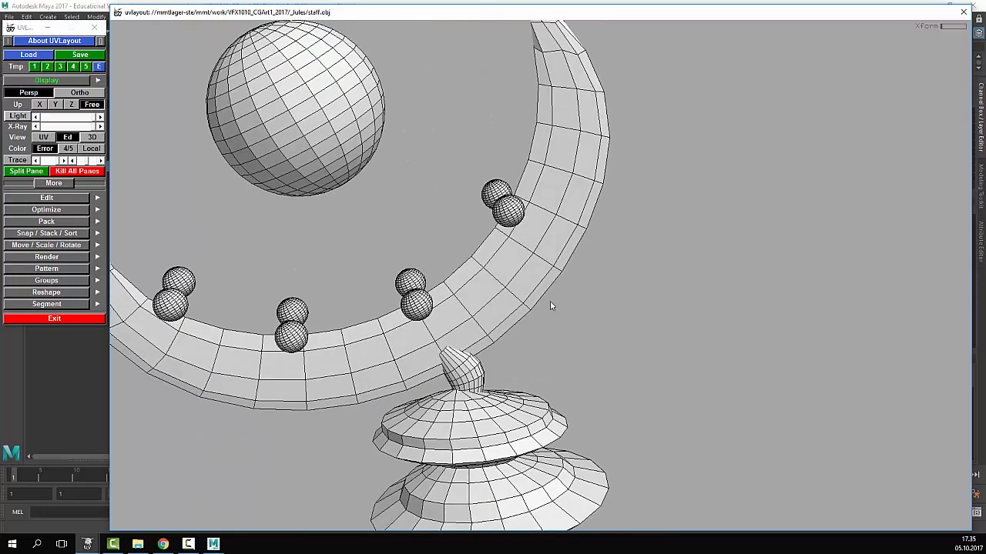
middle_click_drag(550, 306, 525, 271)
scroll(579, 289, "up", 6)
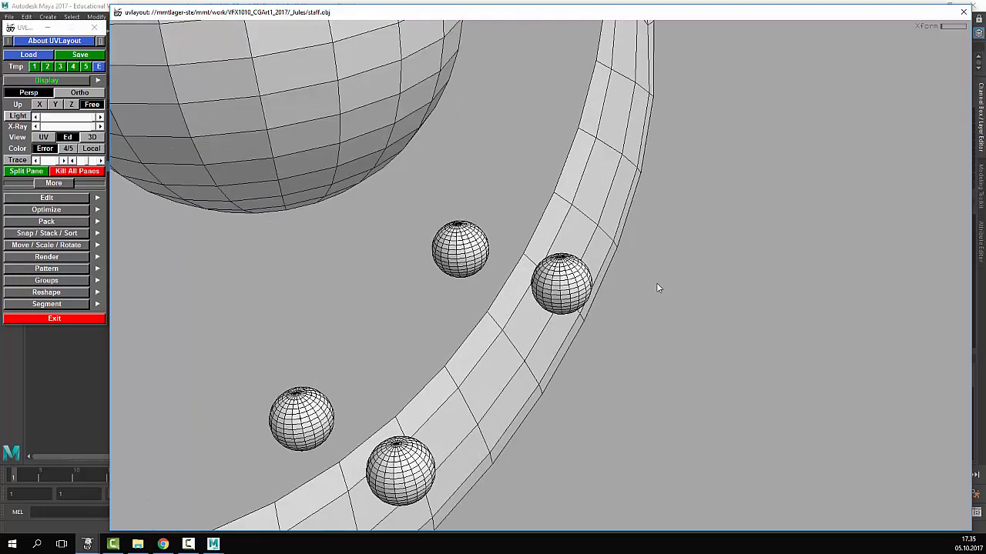
left_click_drag(742, 305, 681, 309)
scroll(680, 313, "up", 4)
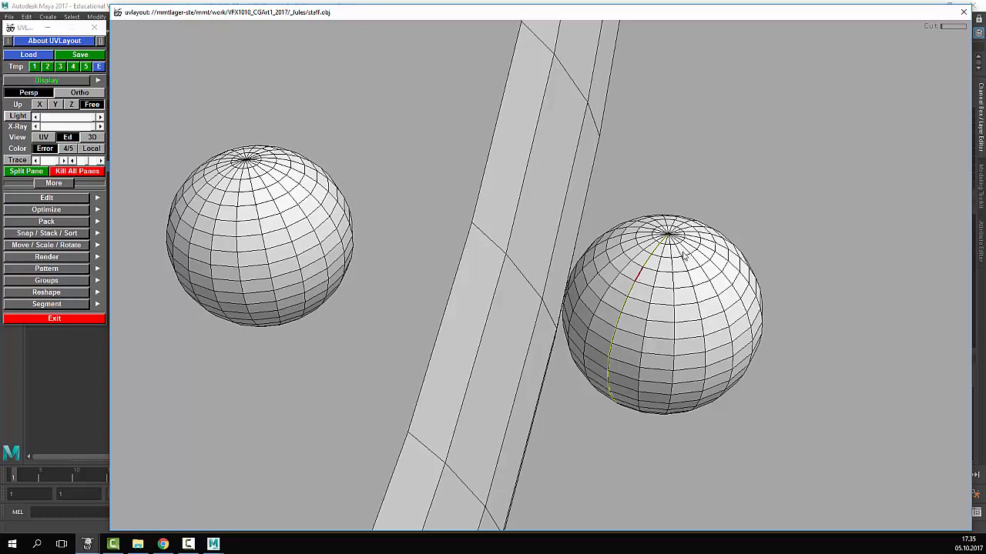
- Cut the marked seam around the small sphere and drop the detached piece into UV space
left_click_drag(683, 255, 681, 414)
key("Return")
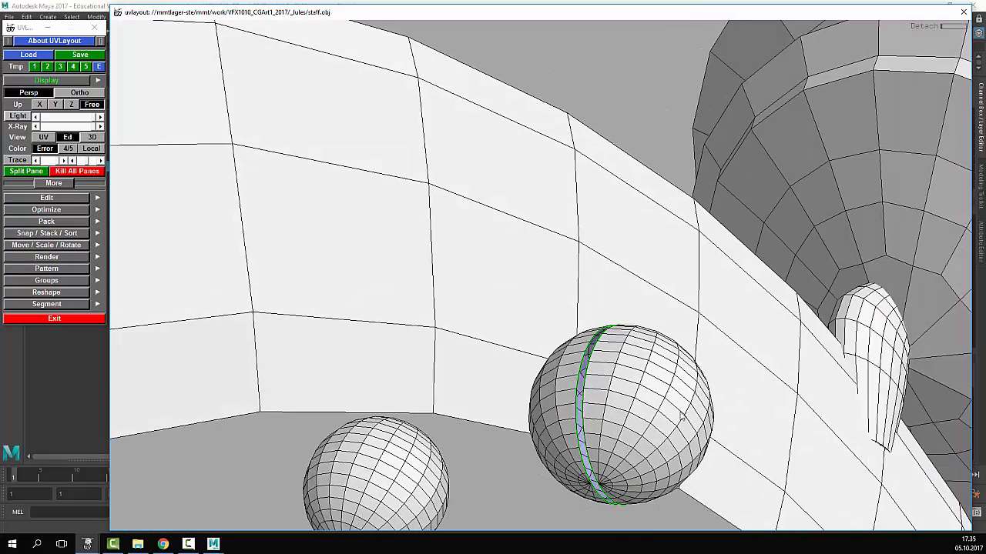
key("d")
- Check the flattened shells in UV view, then zoom out and orbit the 3D staff
key("1")
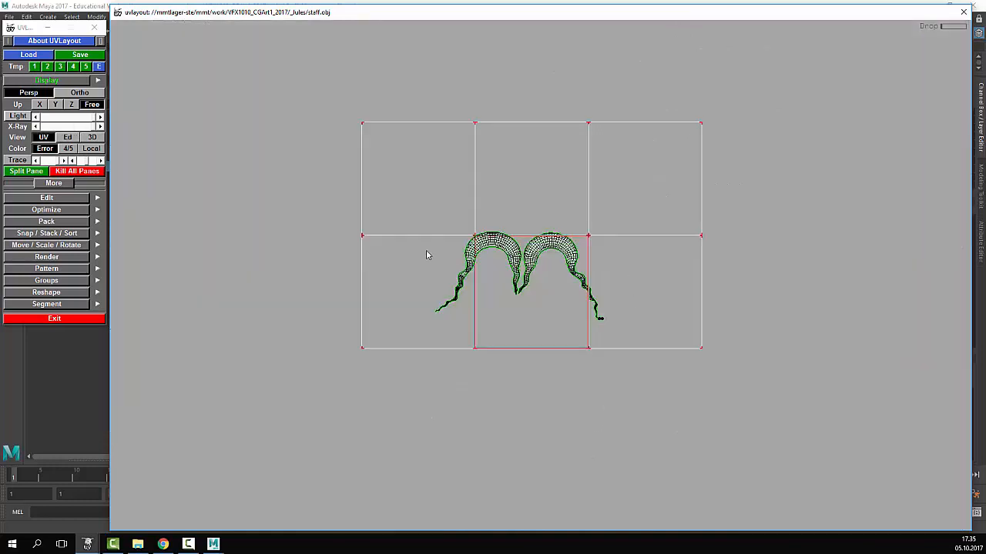
right_click_drag(326, 231, 468, 287)
key("2")
right_click_drag(639, 347, 513, 344)
right_click_drag(612, 361, 587, 356)
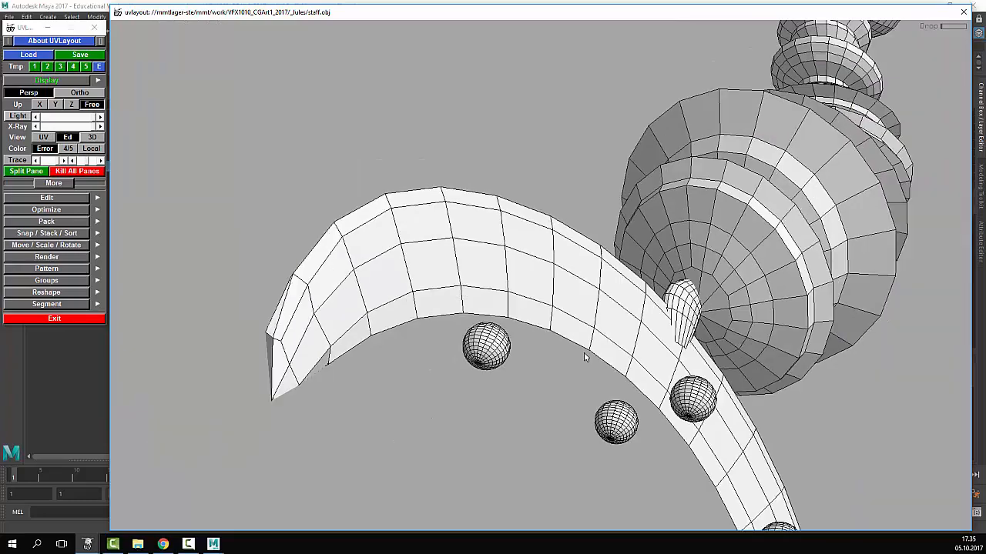
left_click_drag(587, 355, 663, 318)
- Compare the UV layout against the 3D staff mesh by switching between views
key("1")
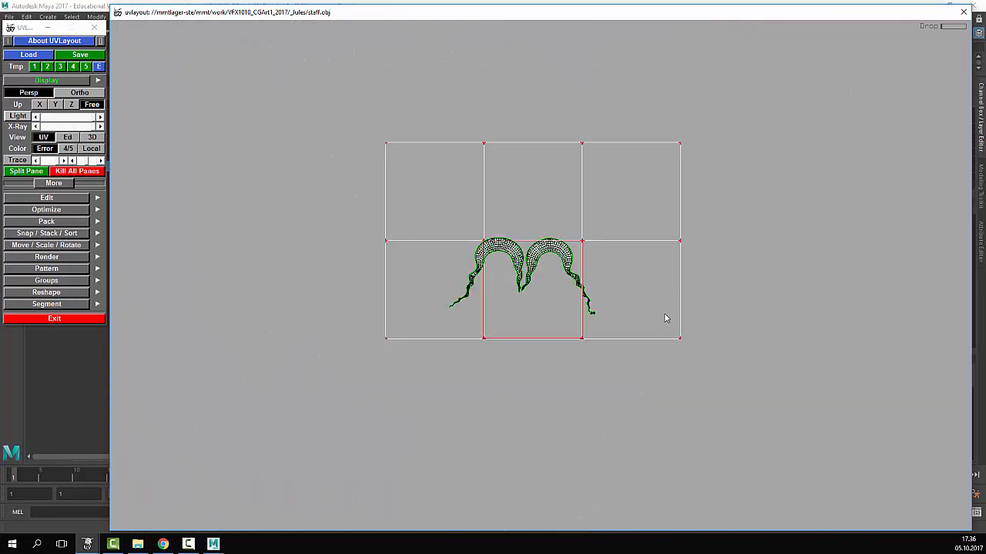
right_click_drag(666, 318, 476, 251)
key("2")
key("3")
key("1")
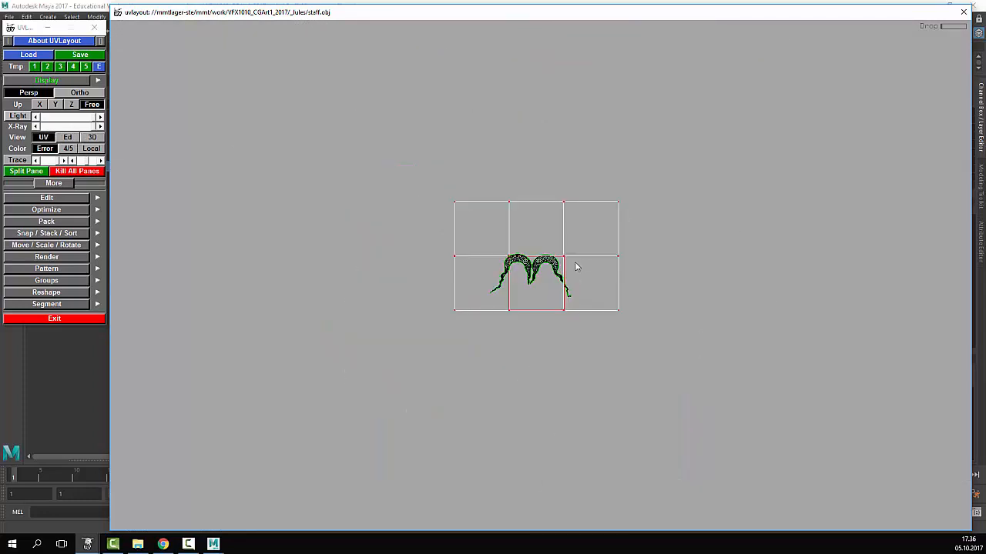
key("3")
left_click_drag(576, 267, 675, 236)
key("1")
key("2")
left_click_drag(431, 289, 432, 235)
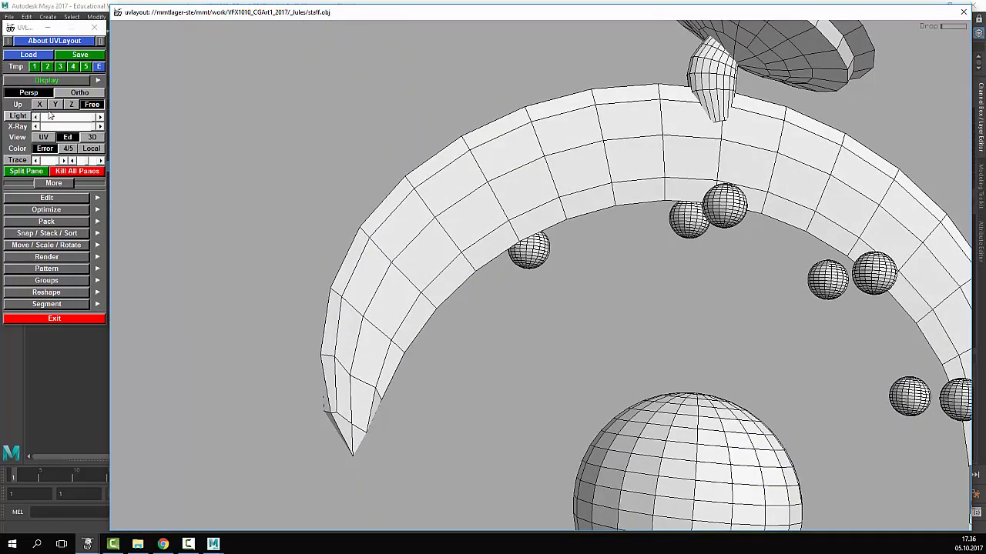
- Pan and zoom around the UV layout to inspect the UV tiles and shells closely
left_click(48, 137)
middle_click_drag(488, 229, 551, 314)
right_click_drag(551, 314, 606, 383)
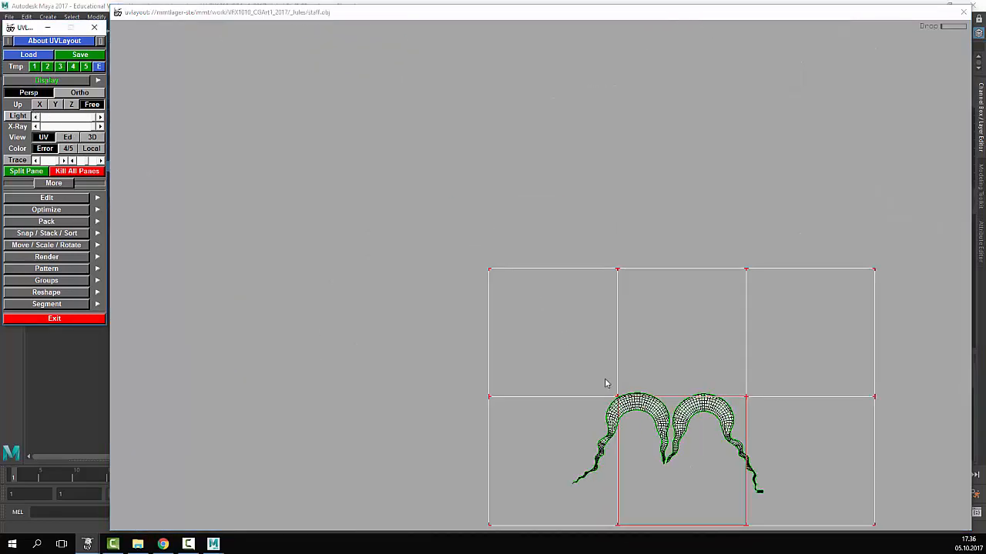
middle_click_drag(606, 383, 506, 297)
right_click_drag(506, 297, 492, 247)
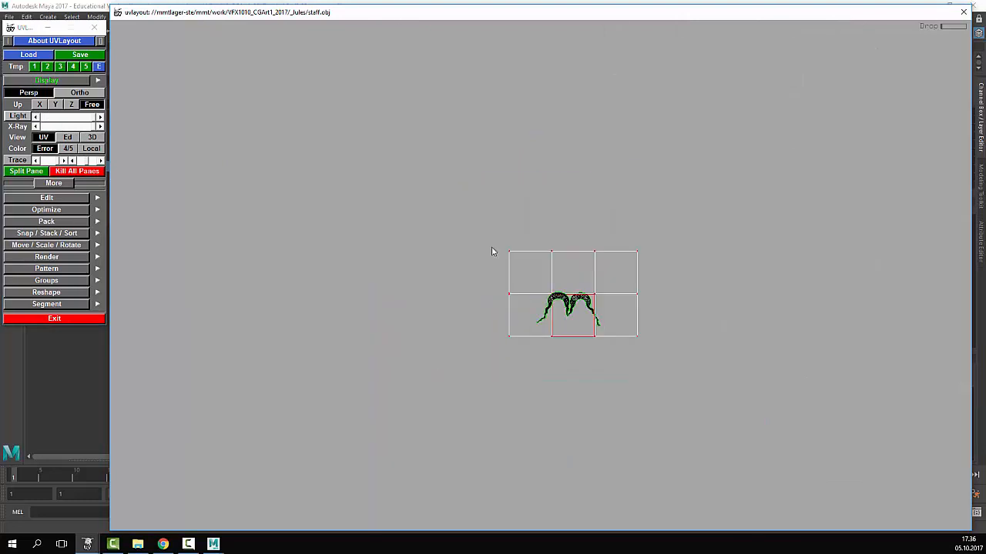
middle_click_drag(618, 383, 554, 208)
right_click_drag(555, 209, 536, 149)
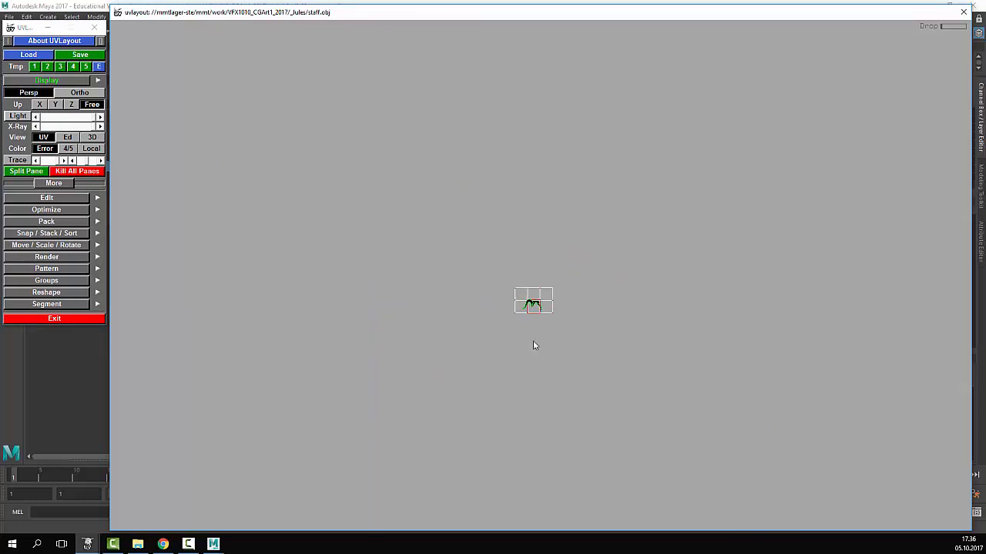
middle_click_drag(533, 184, 538, 244)
right_click_drag(538, 245, 479, 508)
middle_click_drag(479, 509, 491, 436)
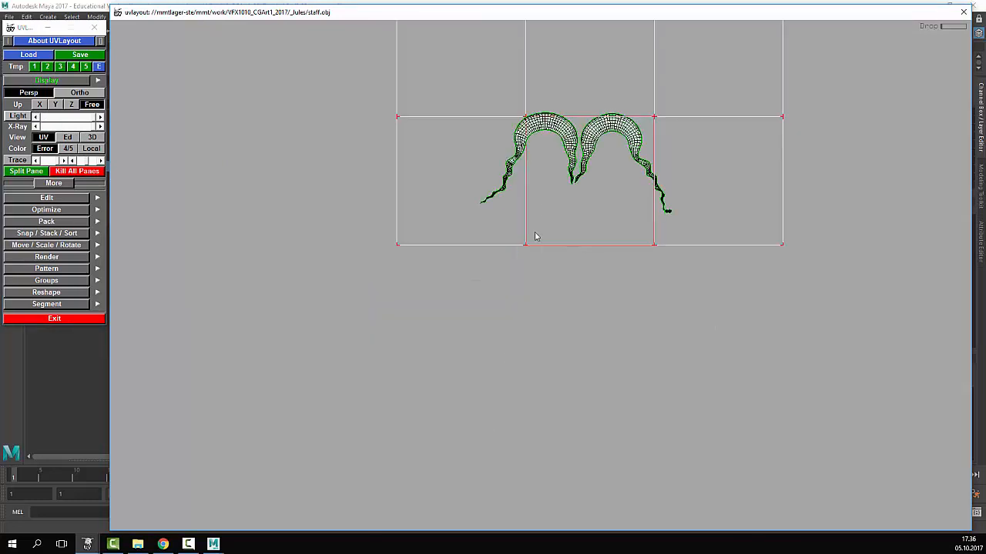
middle_click_drag(536, 236, 504, 338)
right_click_drag(503, 338, 540, 296)
- Return to the 3D view and zoom in on the crescent arm
left_click(67, 137)
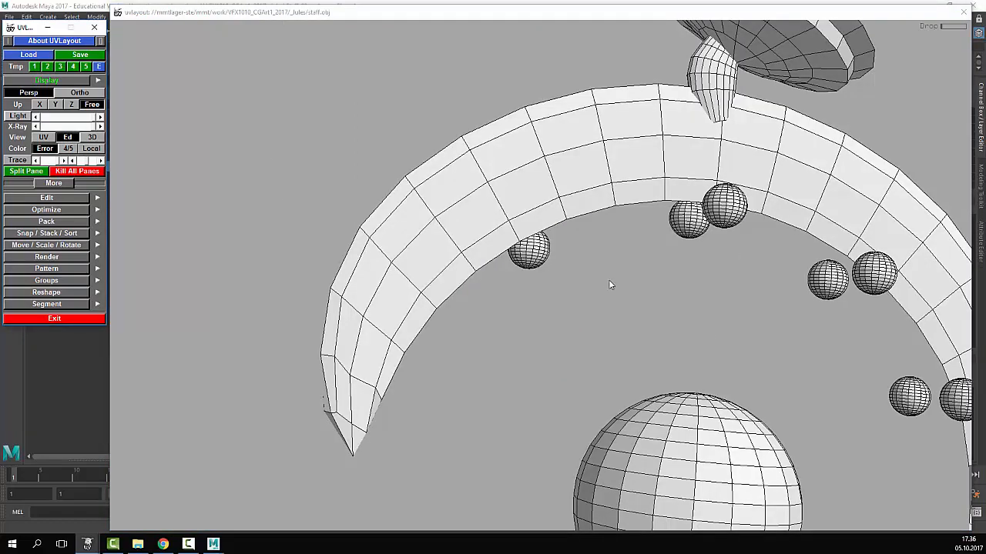
right_click_drag(609, 284, 564, 284)
left_click_drag(428, 244, 467, 250)
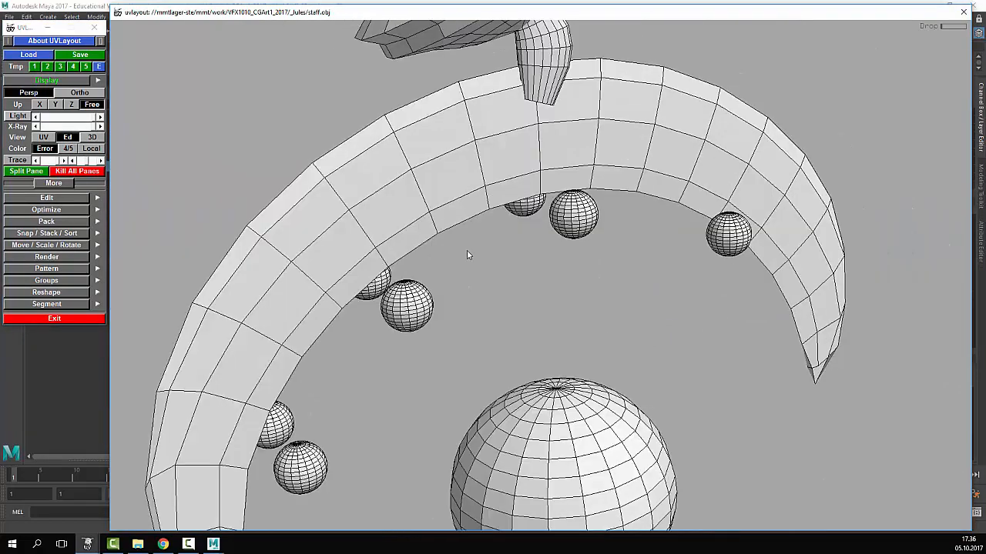
- Tumble and zoom the Ed view onto another small sphere resting on the crescent strip
right_click_drag(467, 251, 411, 303)
middle_click_drag(411, 302, 424, 292)
right_click_drag(423, 291, 452, 276)
left_click_drag(491, 256, 532, 287)
right_click_drag(531, 287, 560, 220)
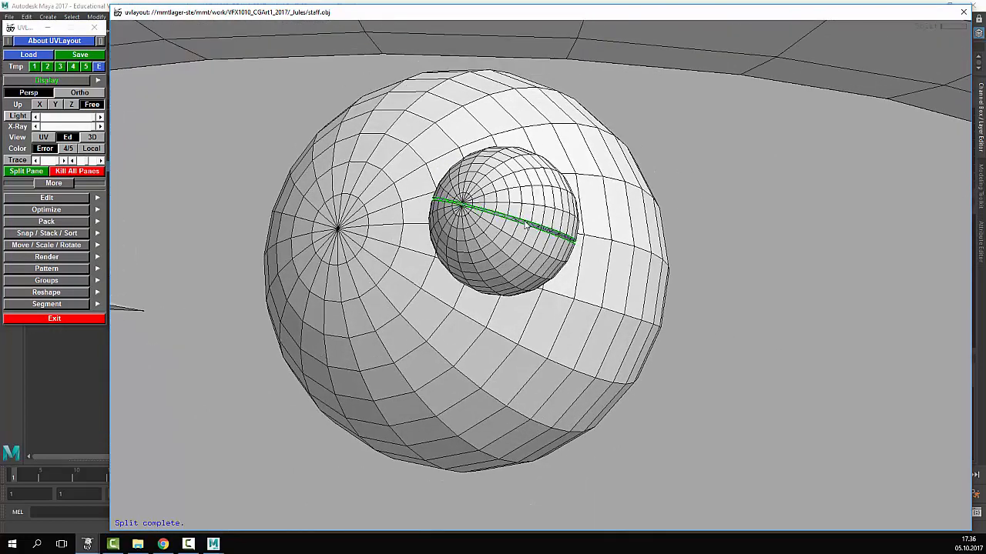
left_click_drag(526, 225, 586, 228)
middle_click_drag(540, 241, 541, 313)
left_click_drag(571, 305, 638, 315)
right_click_drag(638, 315, 129, 275)
right_click_drag(268, 282, 597, 312)
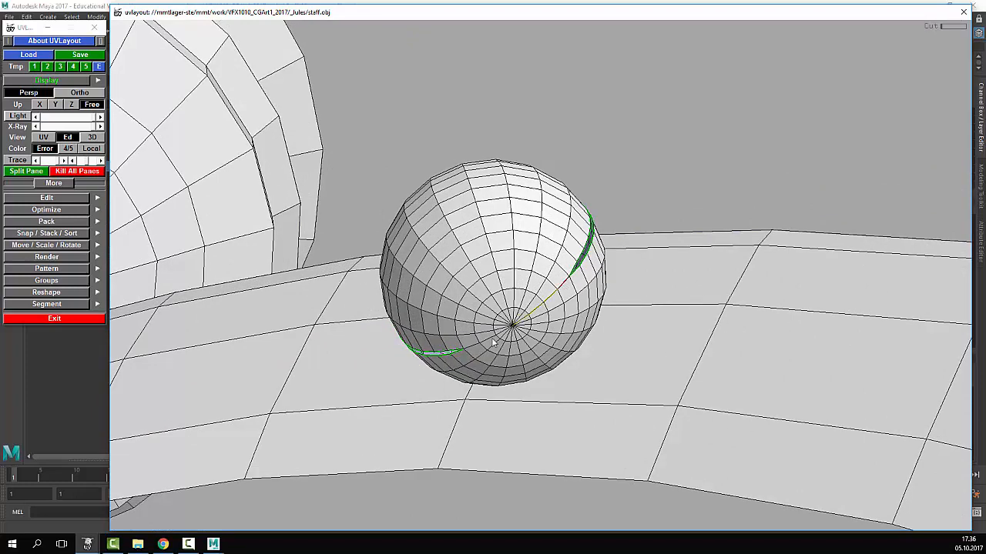
- Cut this sphere's marked seam, drop it into UV space, and switch to the UV layout
key("Return")
left_click_drag(522, 283, 545, 316)
key("d")
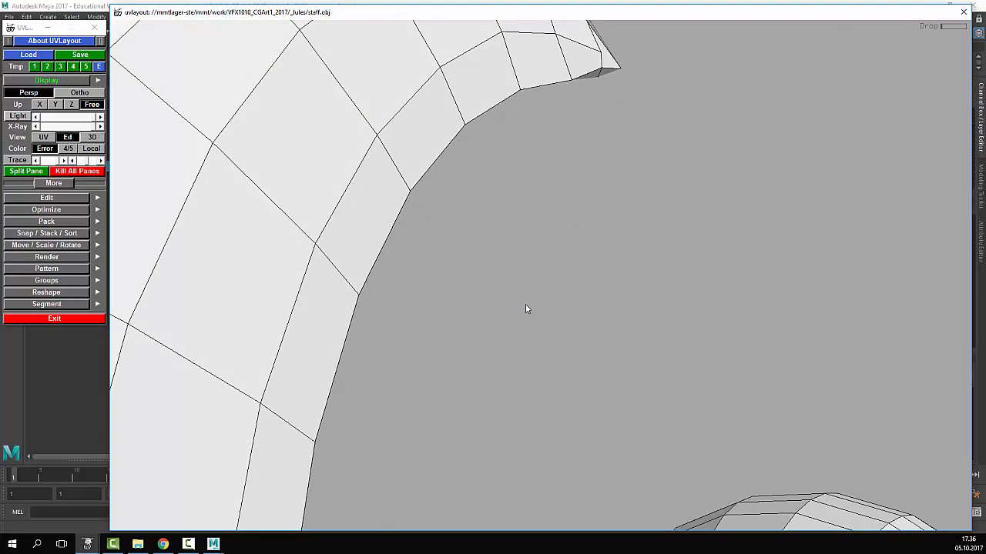
key("u")
right_click_drag(696, 308, 612, 306)
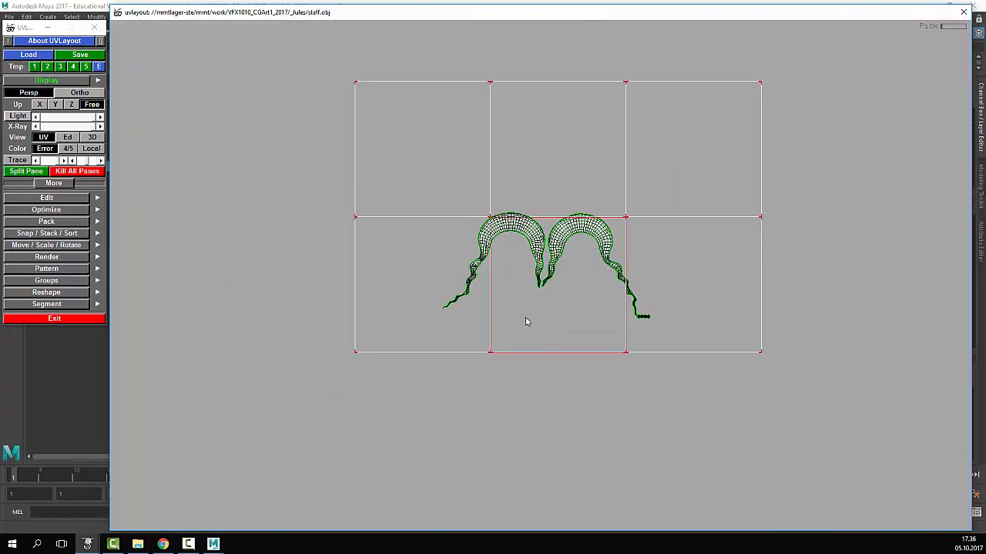
- Reframe the UV grid and nudge the right staff shell slightly up and right
scroll(560, 321, "down", 11)
scroll(561, 321, "up", 11)
middle_click_drag(503, 103, 526, 456)
scroll(529, 432, "up", 1)
scroll(515, 275, "up", 4)
scroll(508, 293, "down", 4)
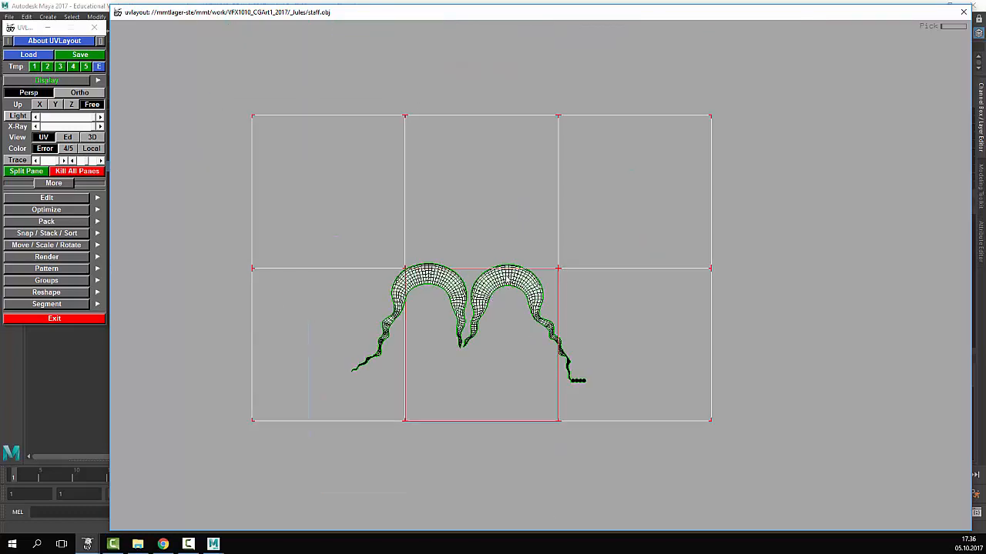
middle_click_drag(506, 277, 511, 272)
- Zoom to the stacked sphere shells and drag them apart from one another
scroll(643, 356, "up", 6)
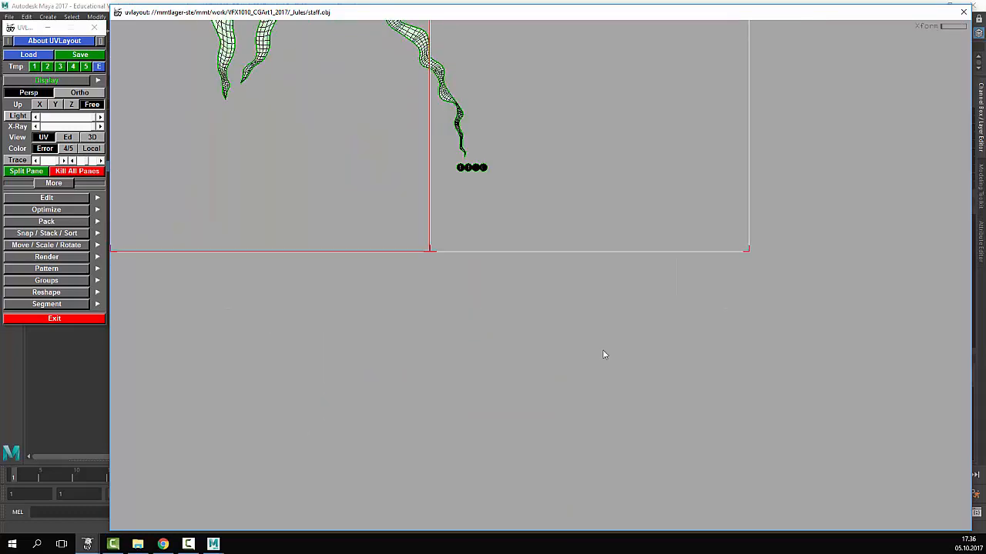
middle_click_drag(481, 178, 565, 381)
scroll(564, 377, "up", 7)
middle_click_drag(479, 227, 512, 408)
scroll(494, 330, "up", 3)
middle_click_drag(494, 330, 496, 283)
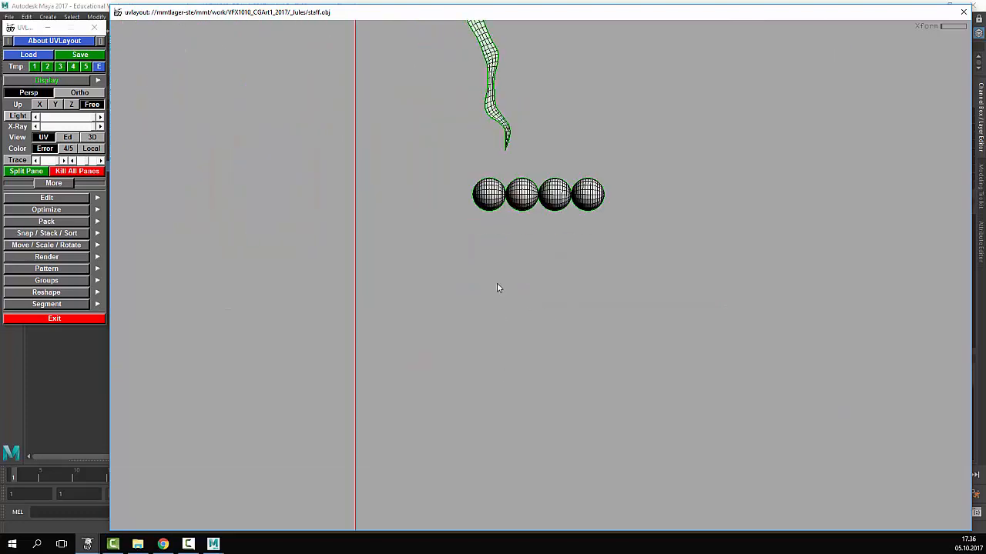
middle_click_drag(506, 197, 459, 223)
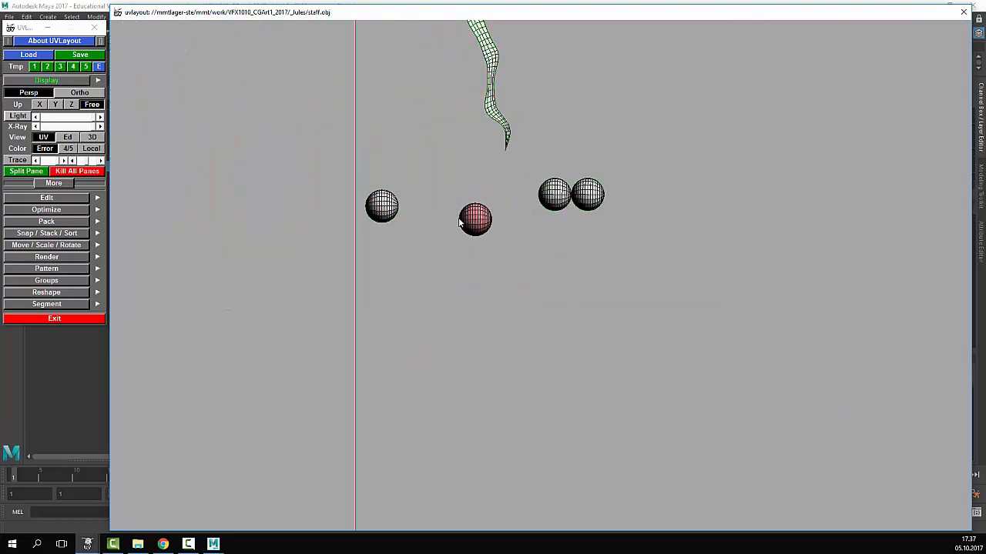
middle_click_drag(544, 207, 521, 226)
middle_click_drag(591, 194, 592, 205)
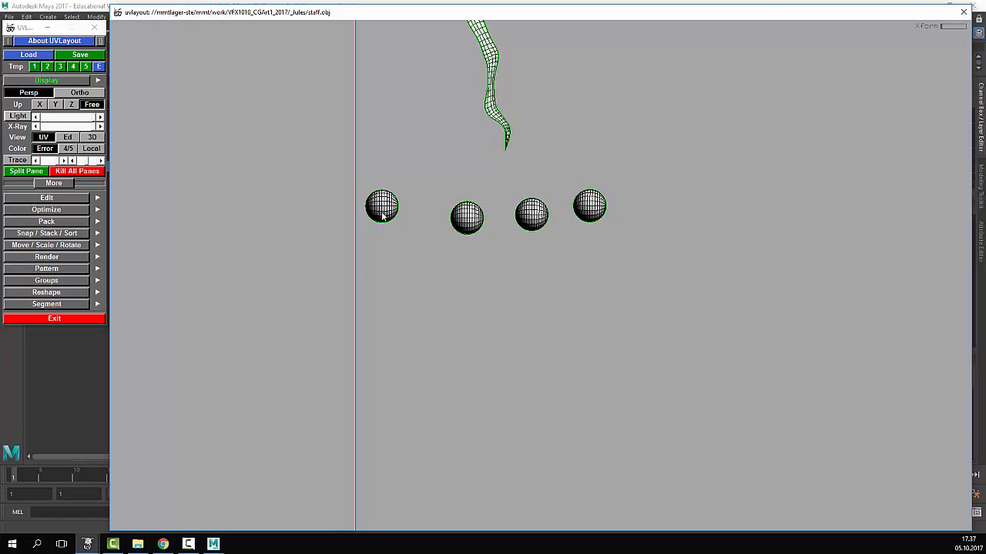
- Flatten the left sphere shell, split it along its middle seam, and flatten both halves
key("shift+f")
key("Home")
key("space")
scroll(576, 281, "down", 3)
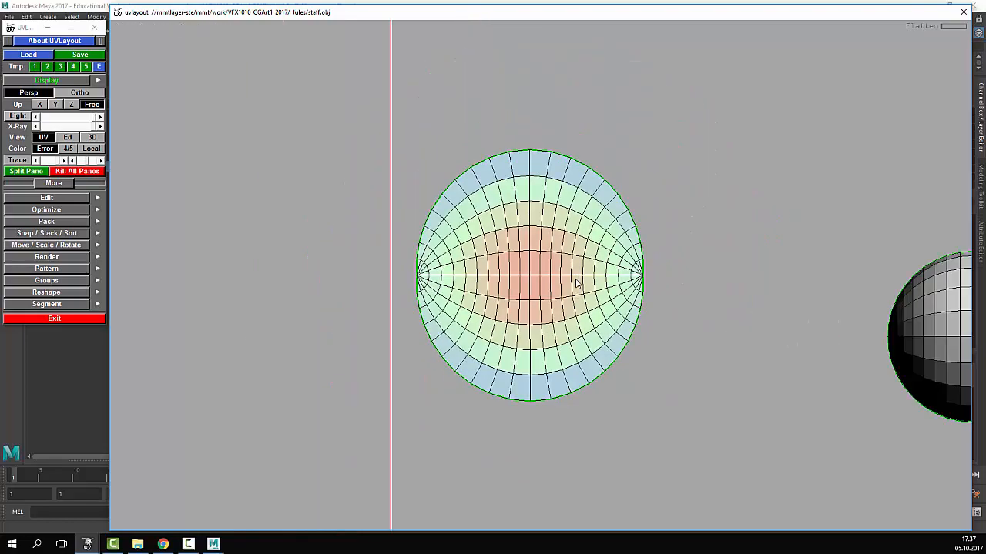
scroll(576, 284, "up", 3)
scroll(516, 277, "down", 2)
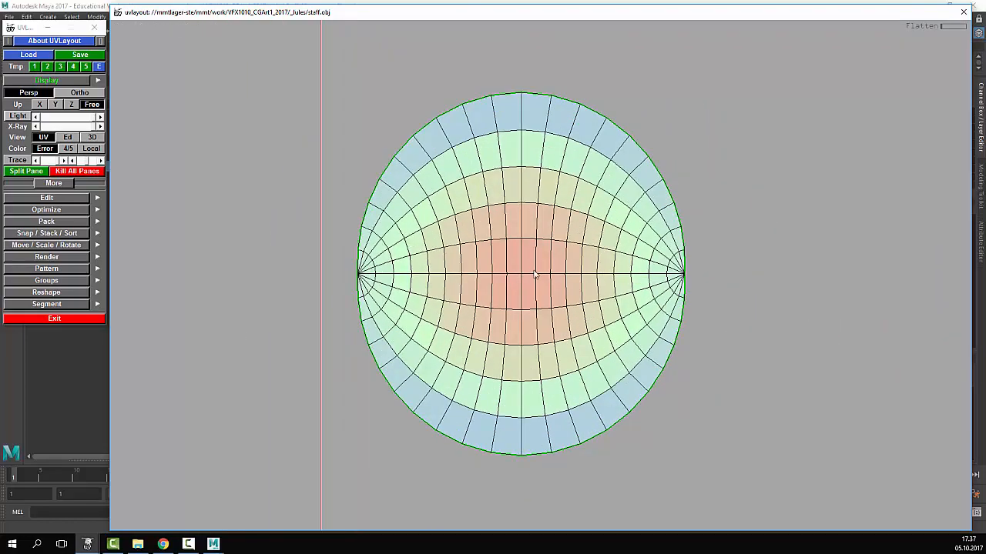
key("shift+s")
middle_click_drag(519, 215, 508, 172)
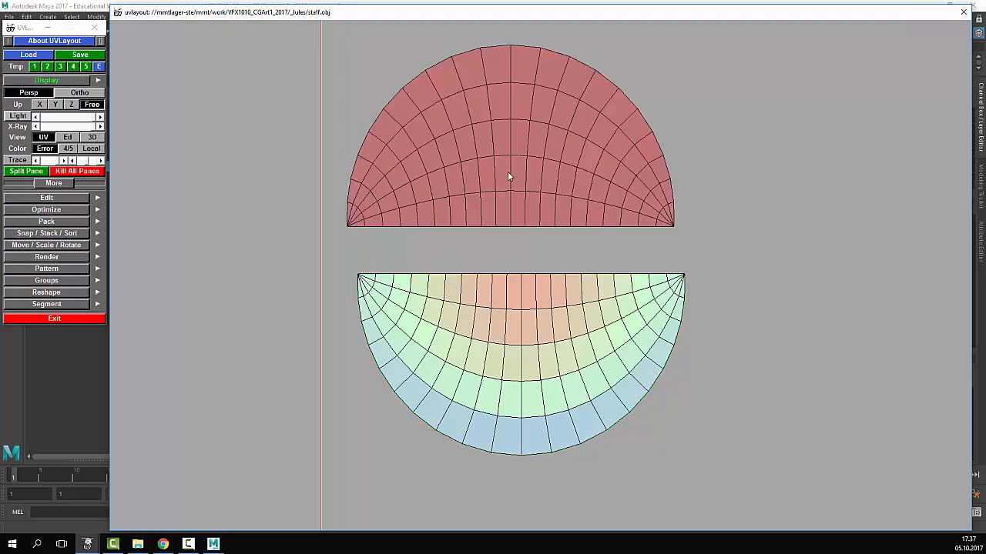
key("shift+f")
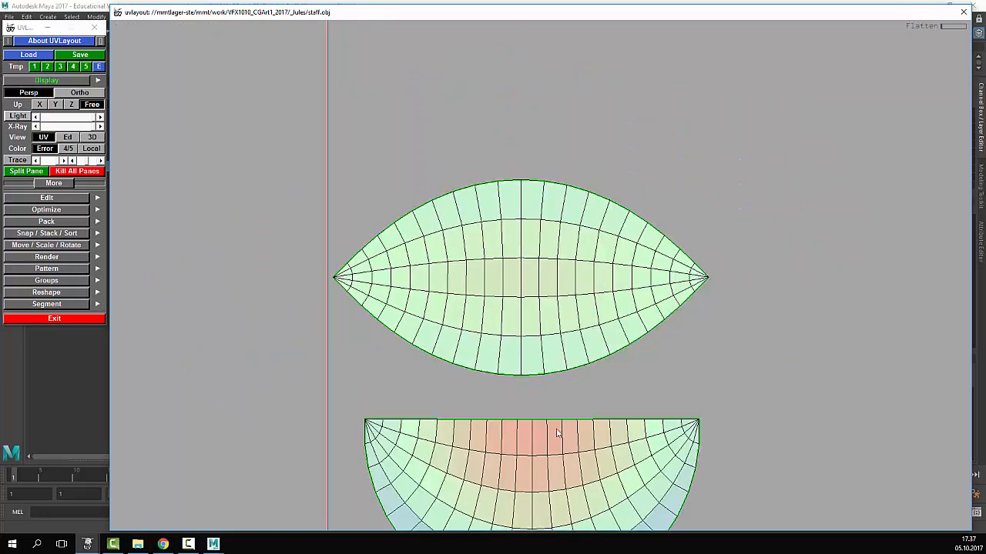
key("shift+f")
- Flatten the next sphere shell into a disc, split it, and flatten each half into a lens
scroll(548, 311, "down", 3)
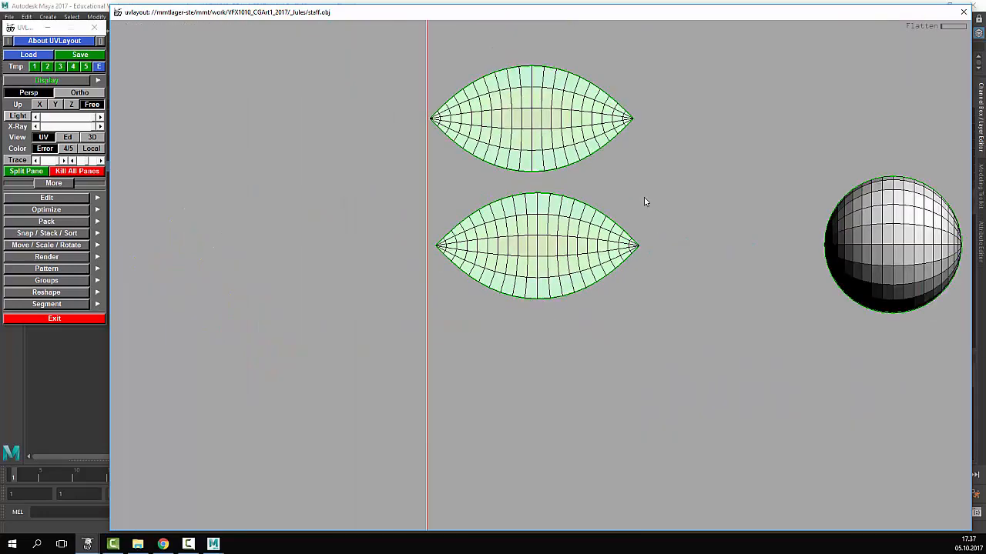
middle_click_drag(655, 197, 602, 230)
middle_click_drag(690, 284, 453, 282)
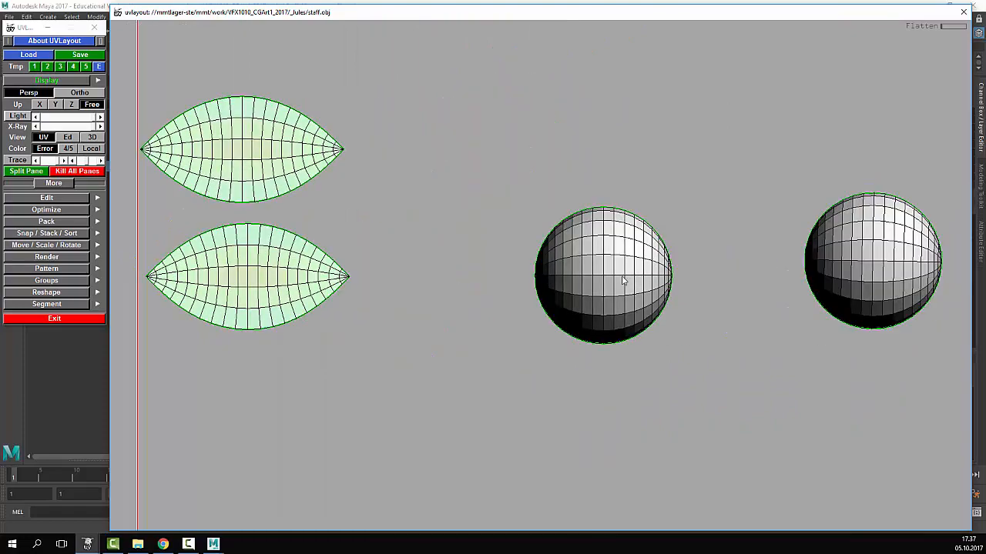
key("shift+f")
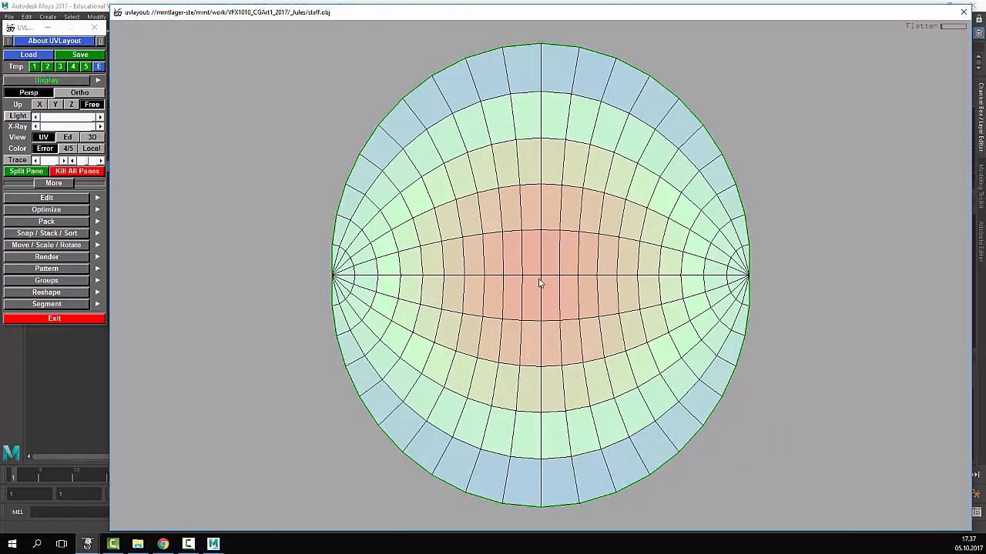
key("Return")
key("shift+f")
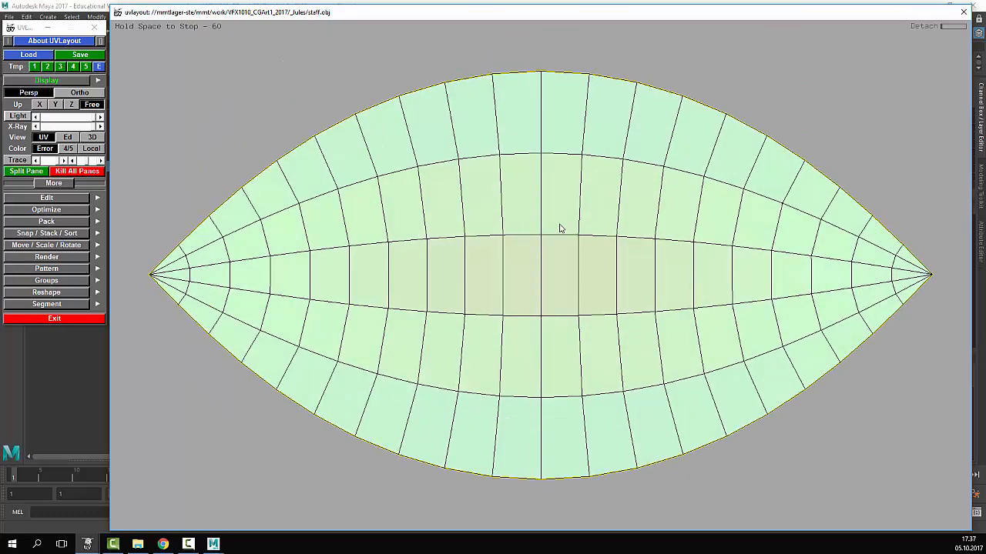
key("space")
scroll(559, 328, "down", 3)
key("shift+f")
- Arrange the four lens shells into a two-by-two block
scroll(557, 322, "down", 5)
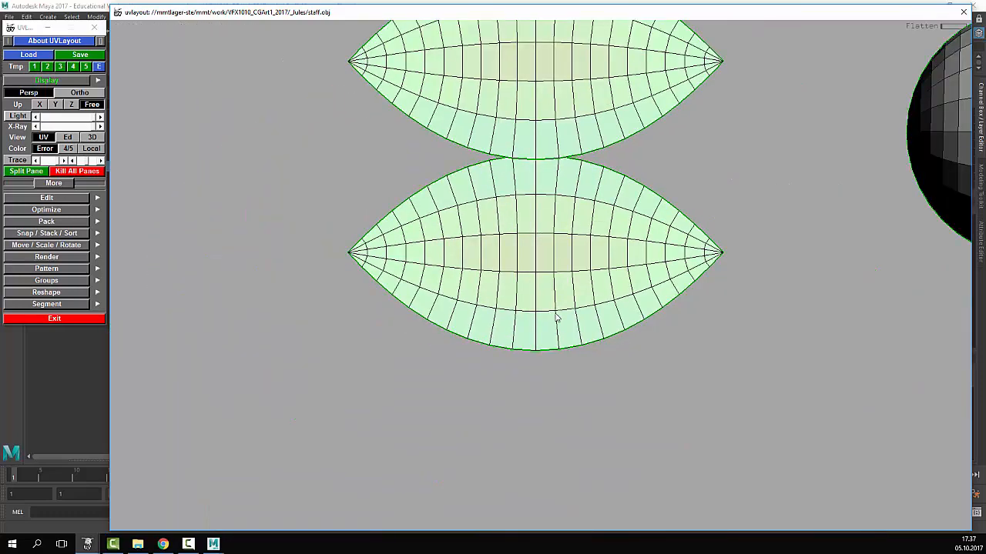
scroll(437, 198, "down", 3)
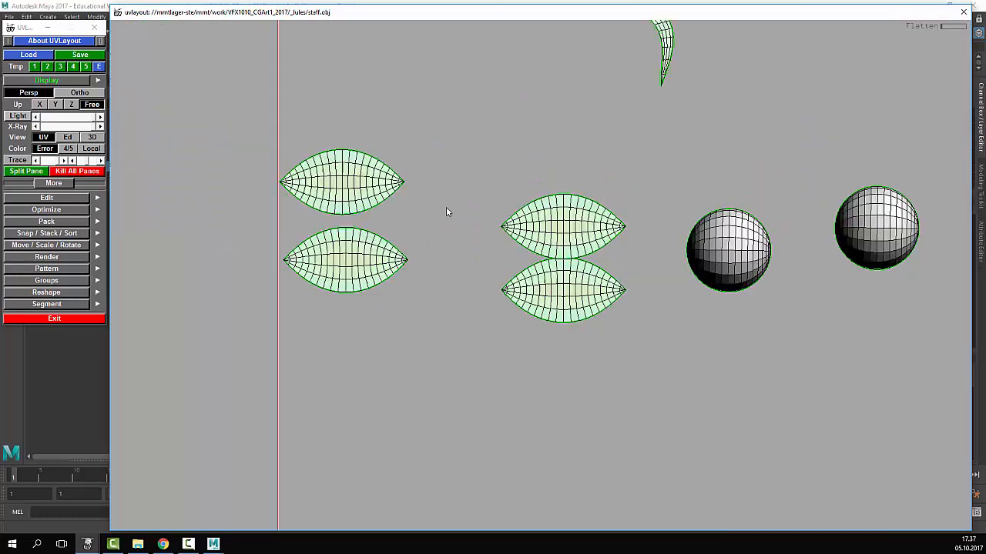
scroll(446, 206, "up", 1)
middle_click_drag(588, 246, 474, 193)
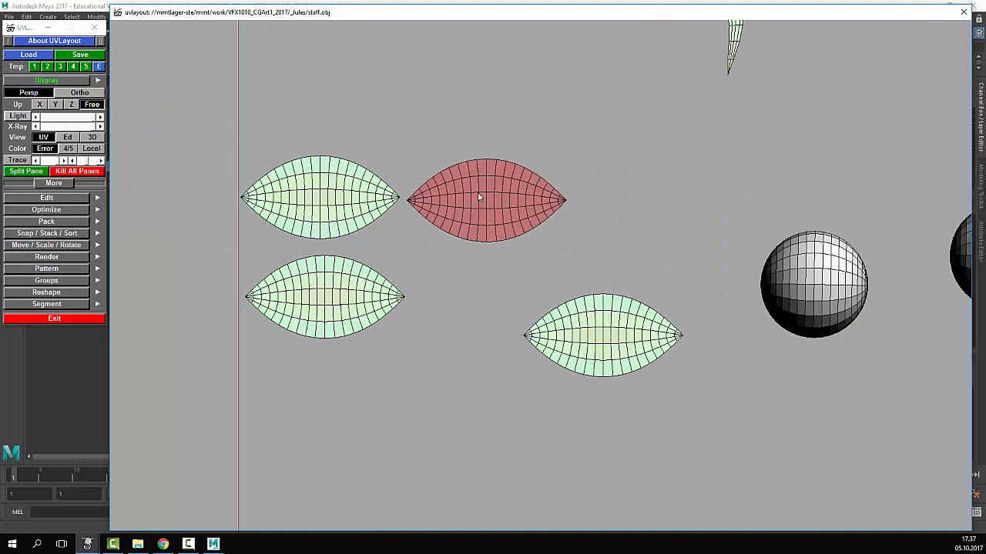
middle_click_drag(572, 308, 490, 275)
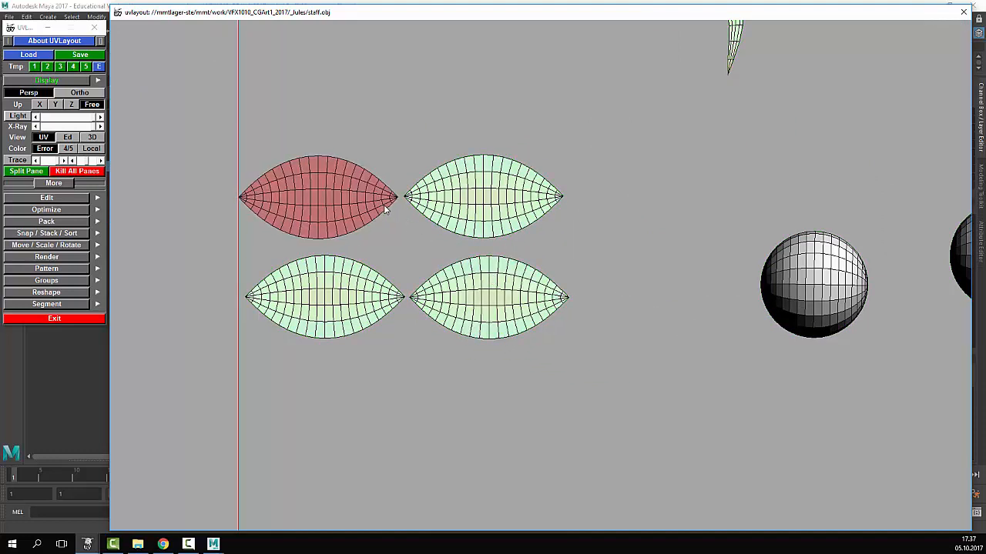
middle_click_drag(446, 197, 448, 199)
right_click_drag(450, 203, 748, 330)
middle_click_drag(687, 244, 551, 331)
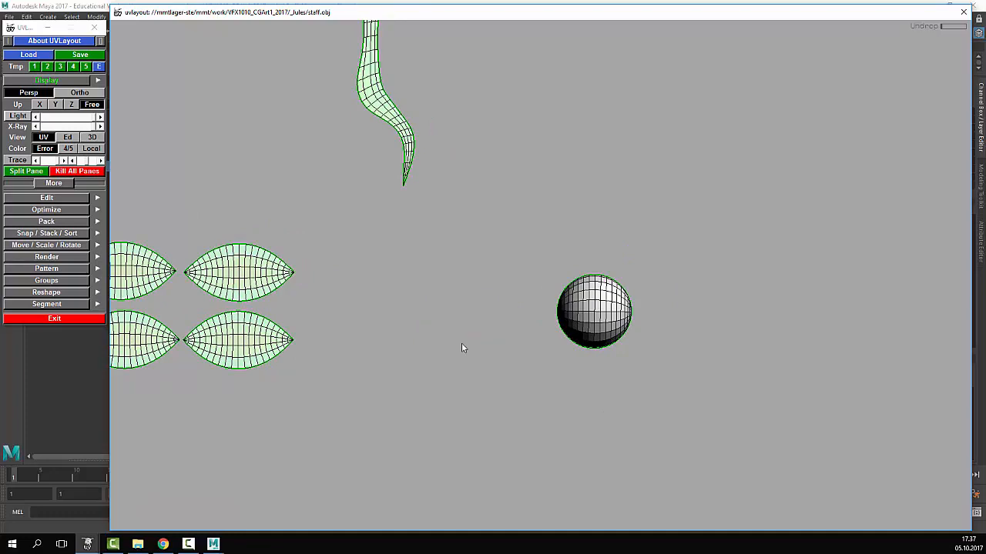
- In the 3D Ed view, orbit and zoom until the large sphere's pole faces the viewer
key("2")
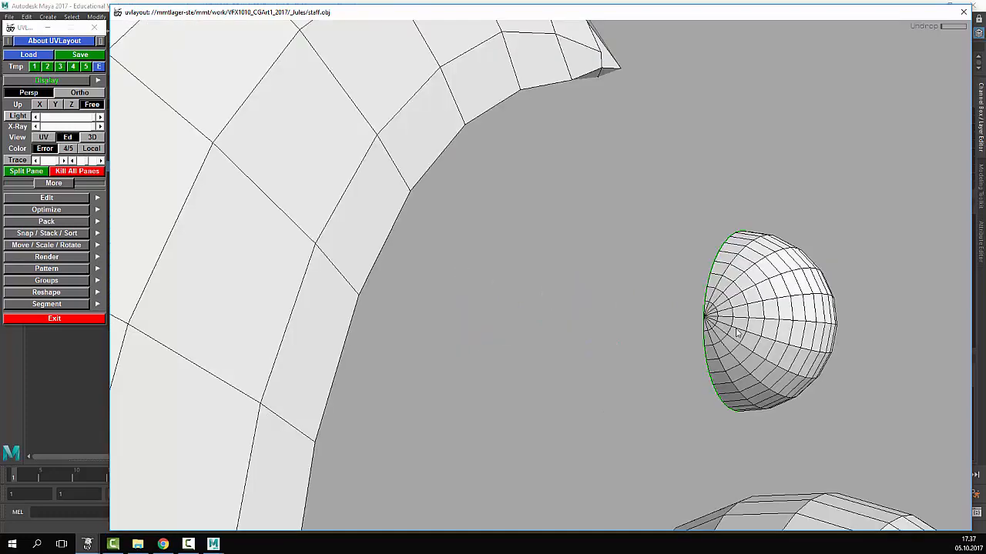
left_click_drag(460, 270, 499, 307)
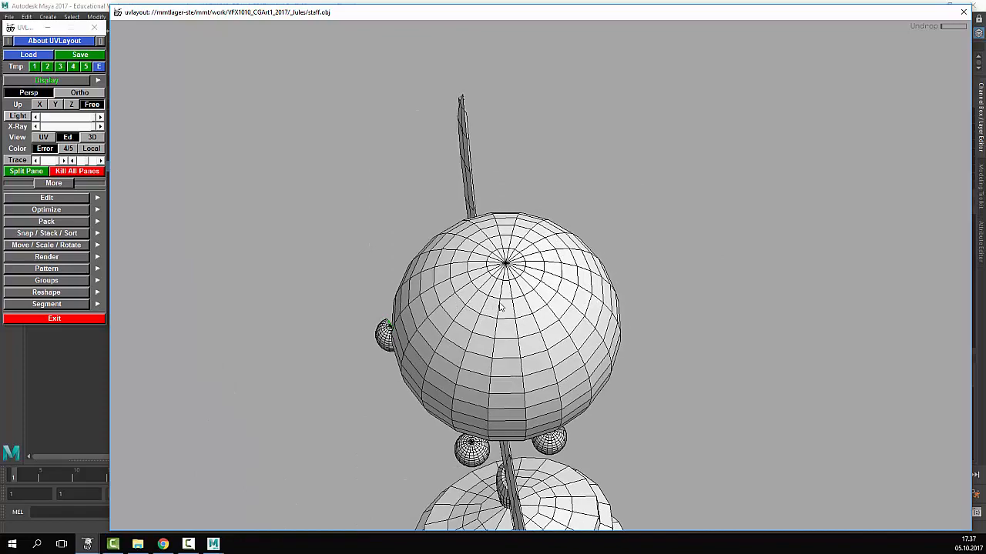
left_click_drag(573, 322, 391, 291)
right_click_drag(391, 290, 478, 198)
left_click_drag(479, 203, 437, 207)
- Cut the large sphere along its marked seam and drop the half-sphere and staff shaft into UV space
key("Return")
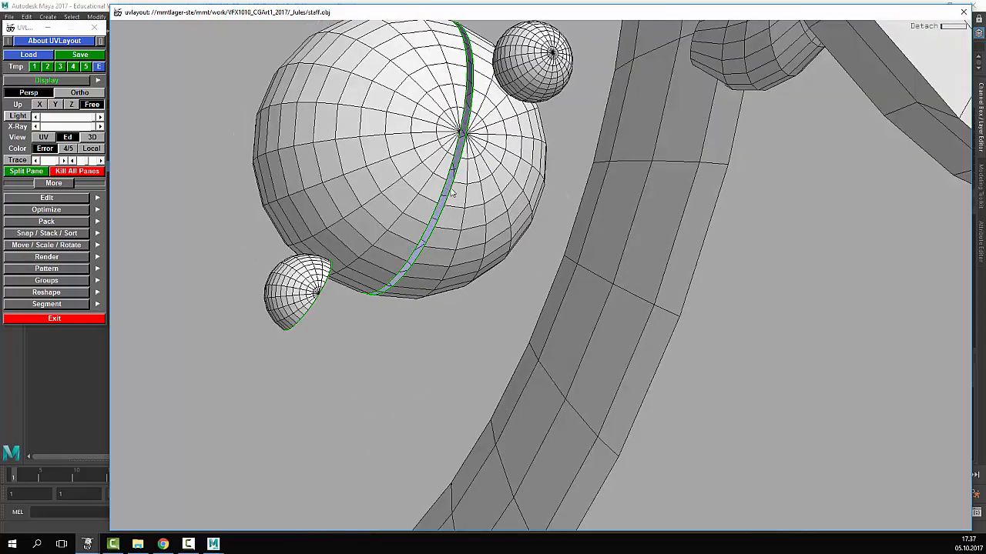
left_click_drag(491, 225, 487, 276)
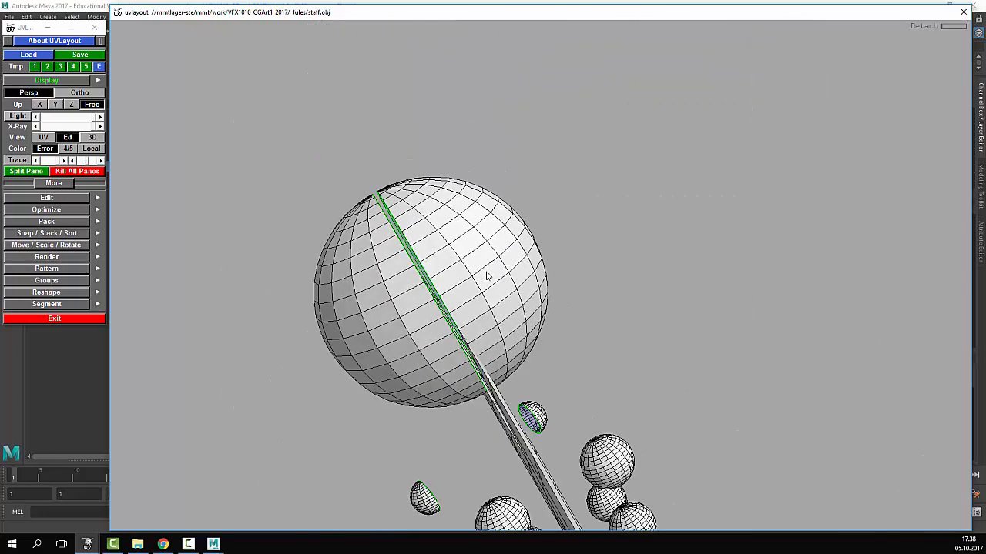
key("d")
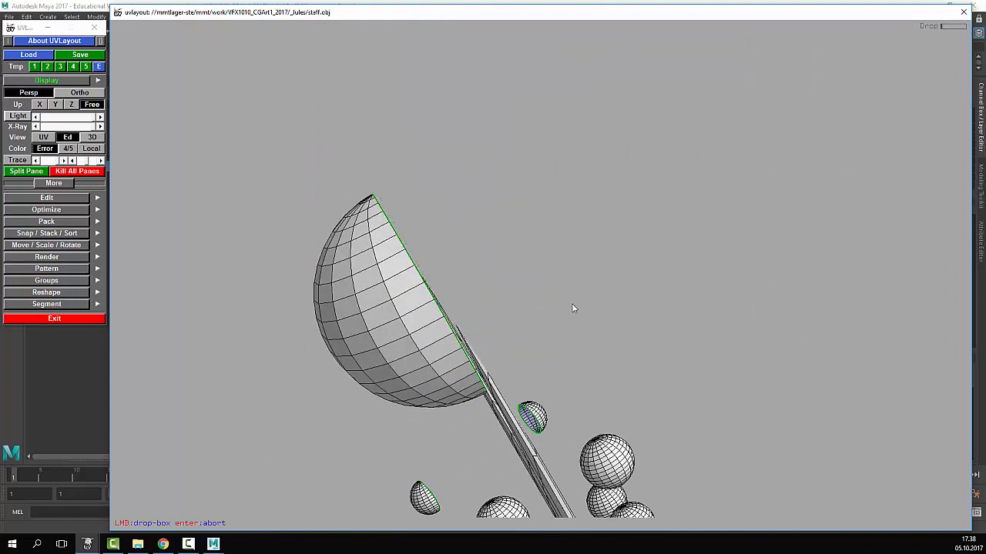
key("d")
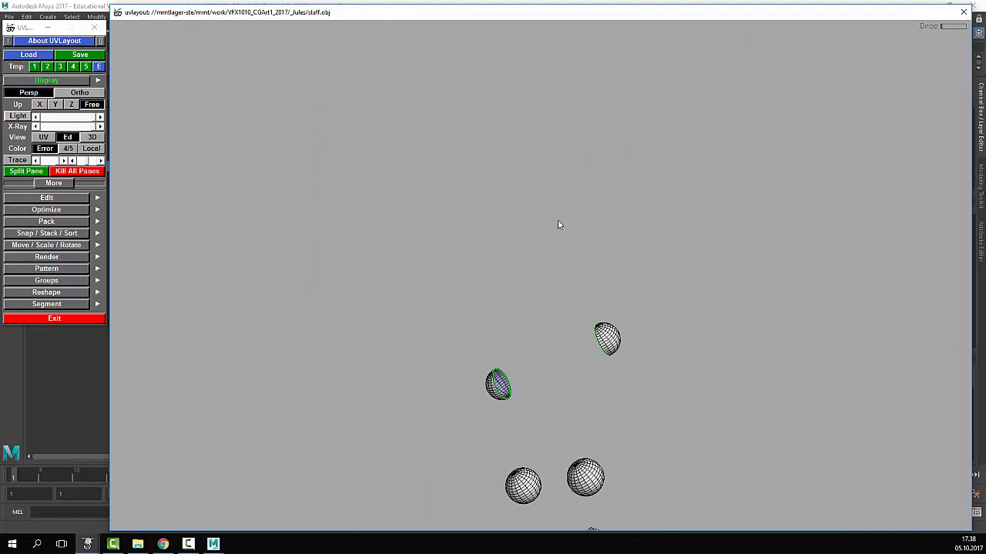
right_click_drag(560, 225, 398, 212)
middle_click_drag(398, 213, 338, 140)
- In UV view, send the crescent shell back out and flatten both big sphere shells into discs
left_click(44, 137)
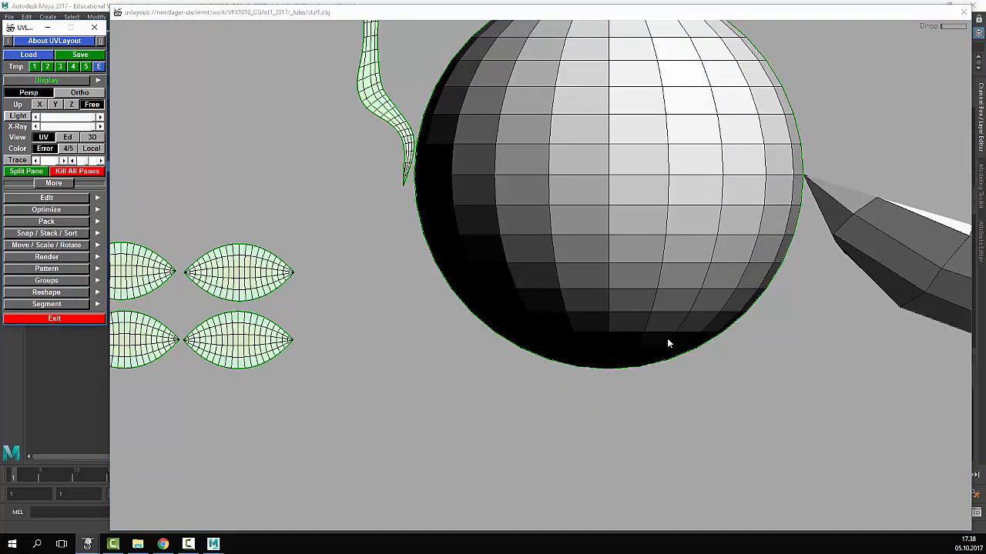
right_click_drag(667, 342, 400, 258)
middle_click_drag(664, 222, 520, 283)
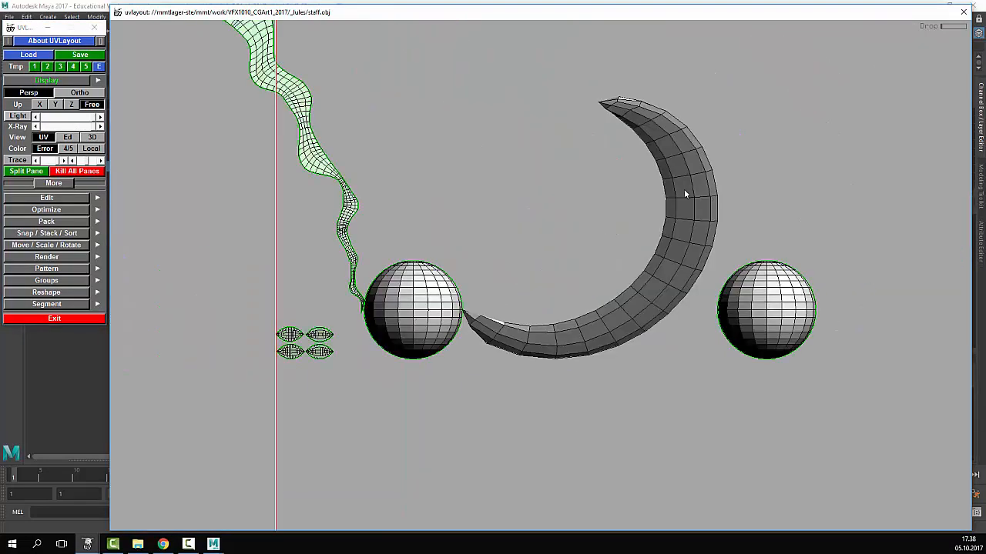
key("d")
key("f")
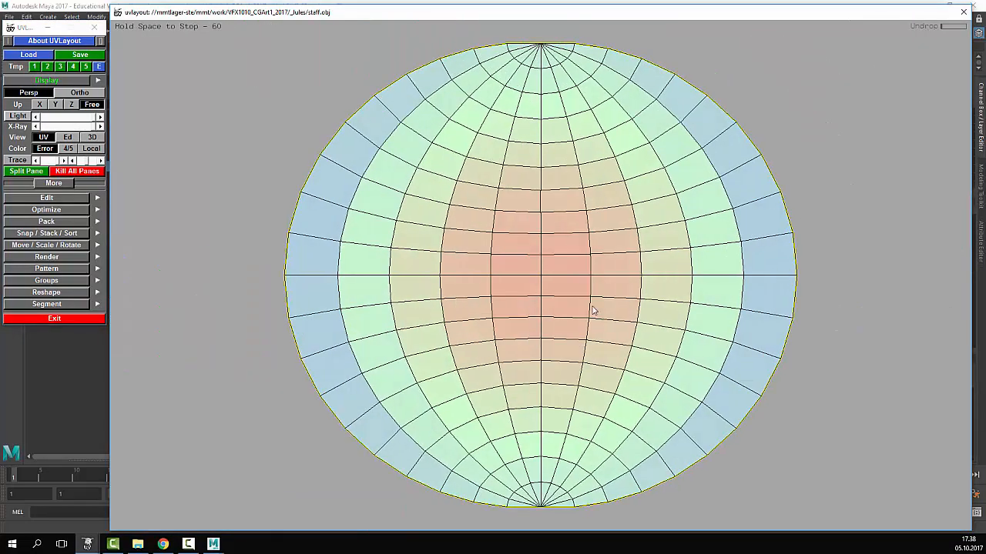
key("f")
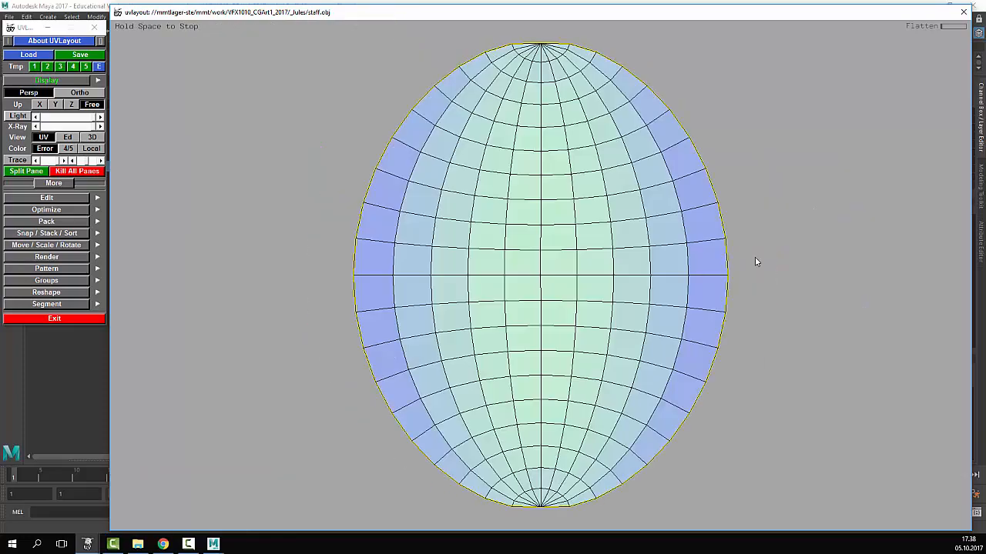
- Split the first disc along its central seam and flatten each half into a lens
right_click_drag(705, 223, 509, 258)
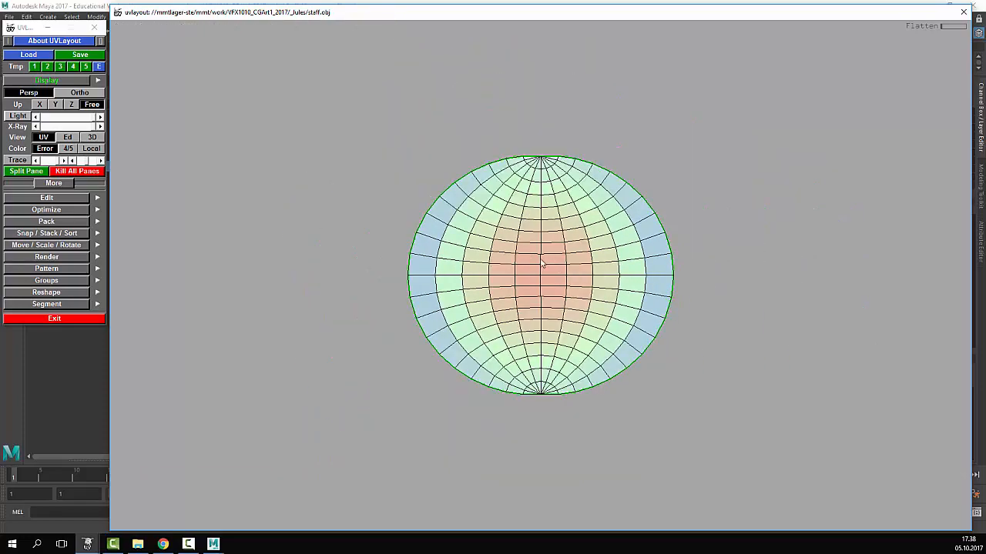
key("Return")
scroll(529, 394, "up", 5)
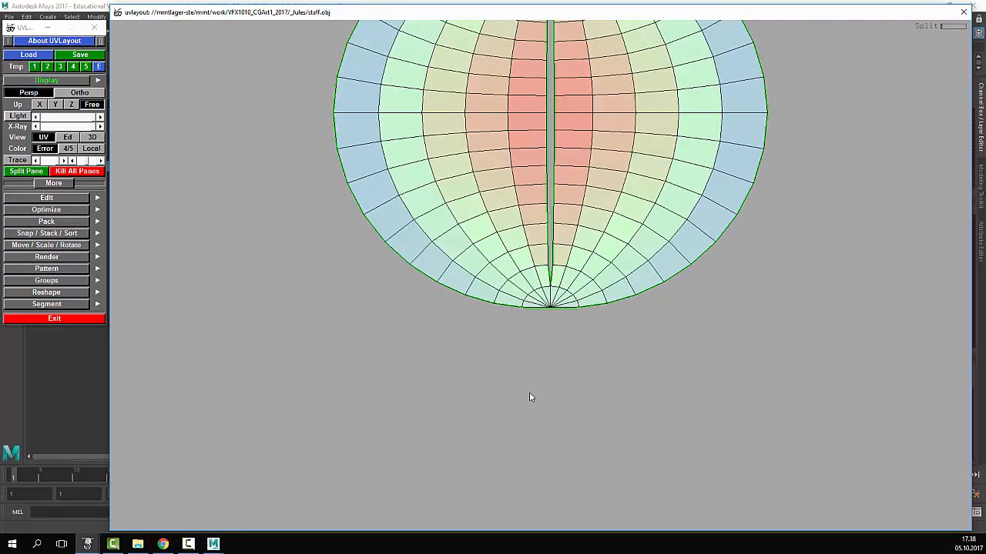
key("Return")
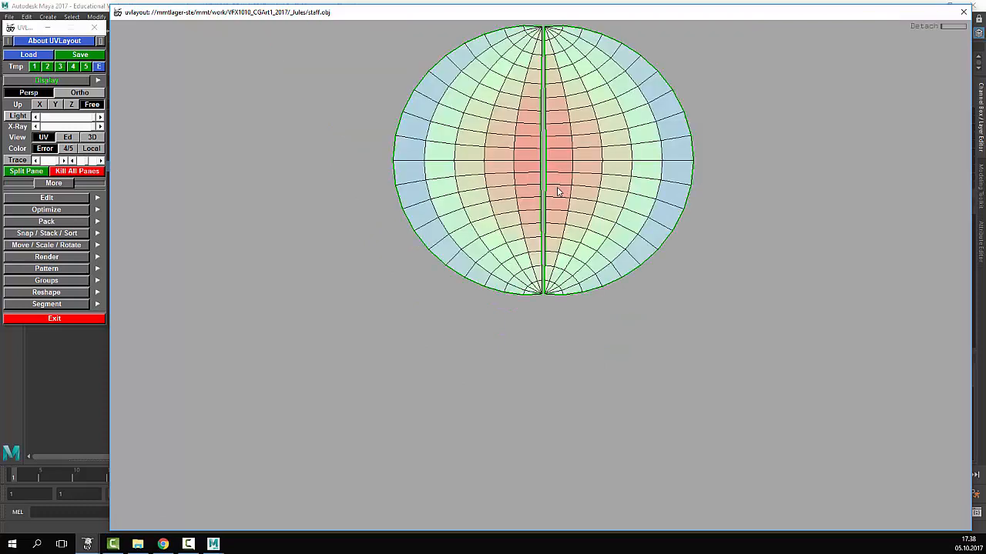
key("f")
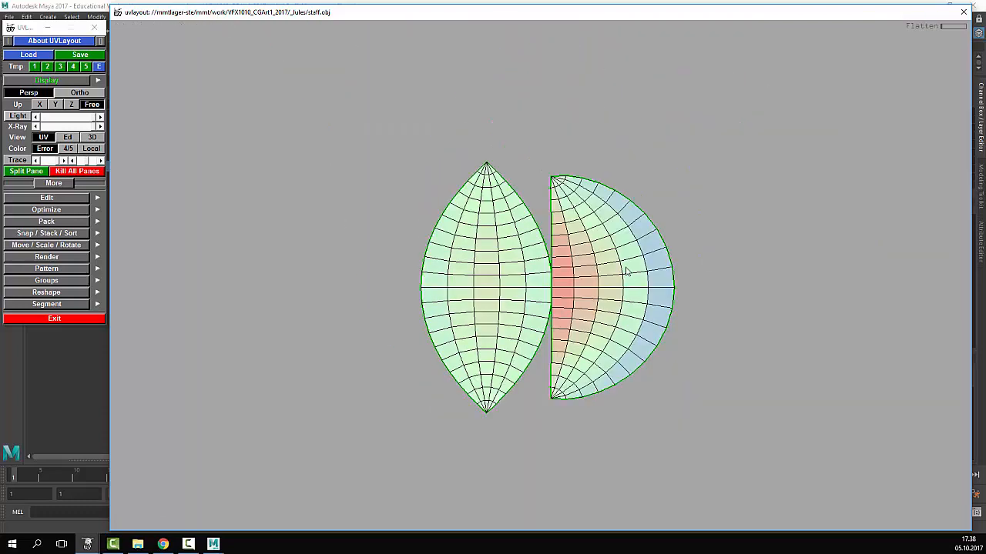
key("f")
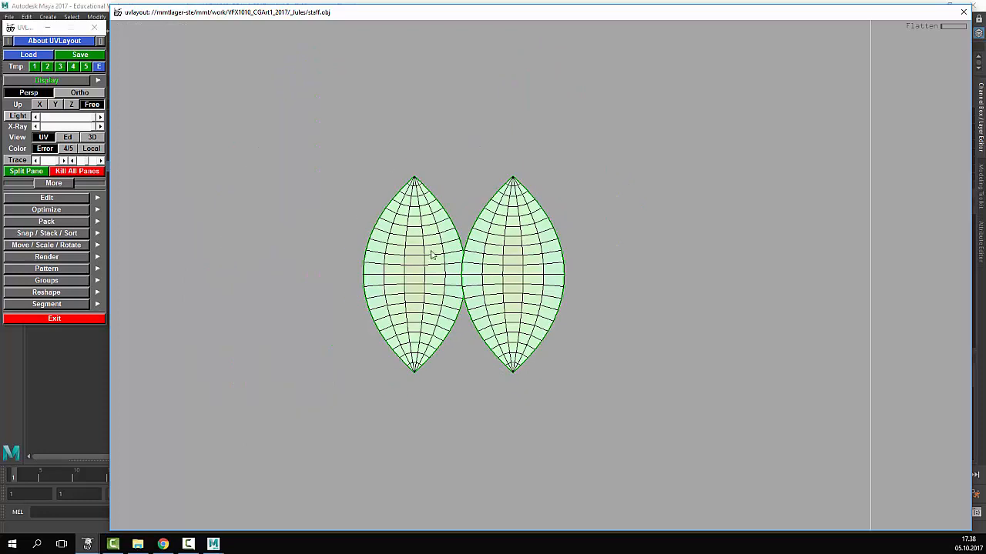
- Place the two lenses side by side and move the remaining disc next to them
middle_click_drag(503, 269, 512, 270)
right_click_drag(512, 270, 285, 290)
middle_click_drag(336, 283, 428, 285)
right_click_drag(429, 286, 513, 234)
- Split the second disc along its centre seam, including the last joined edge at the pole
key("Return")
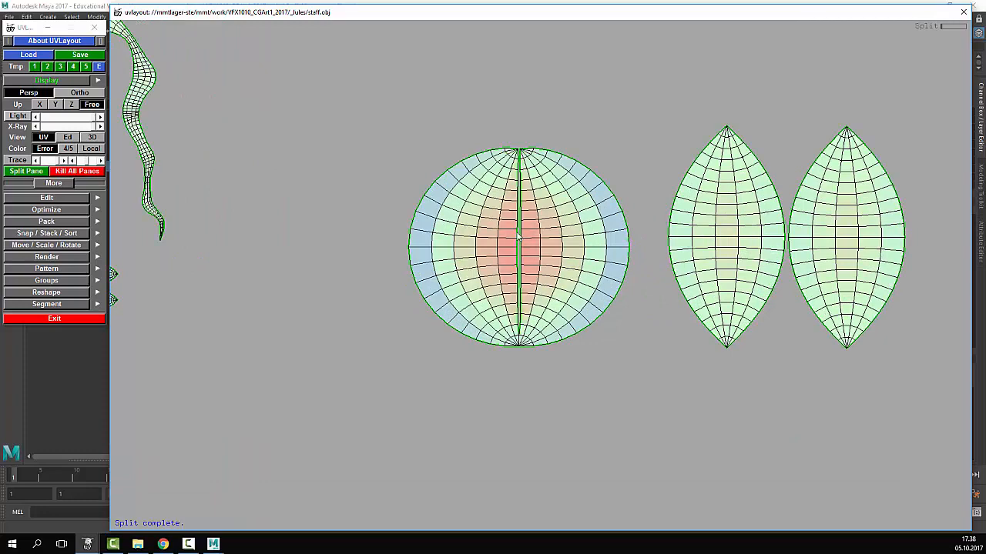
right_click_drag(518, 238, 537, 332)
middle_click_drag(561, 394, 550, 70)
key("c")
key("Return")
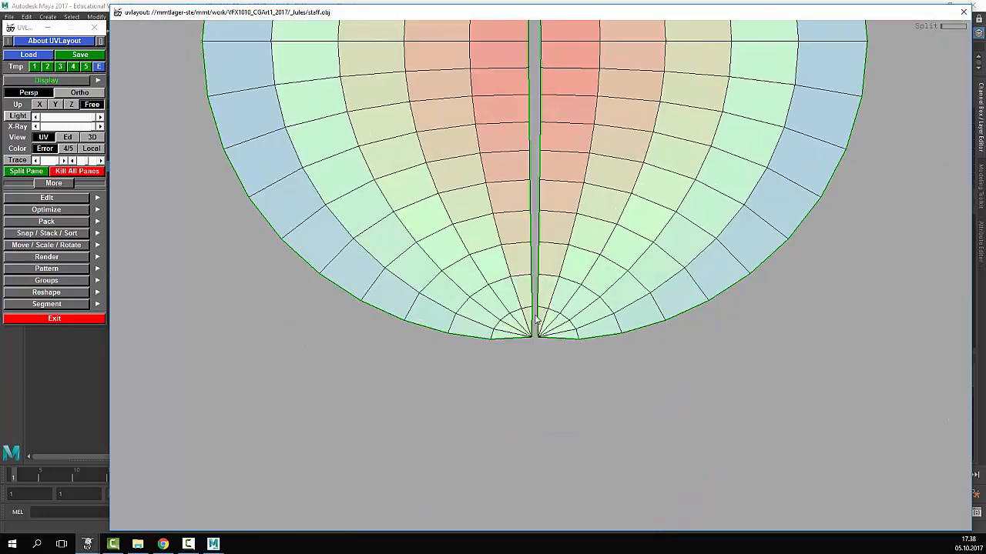
right_click_drag(538, 309, 627, 143)
- Flatten both halves of the second disc into lenses and separate the left lens from its neighbour
key("shift+f")
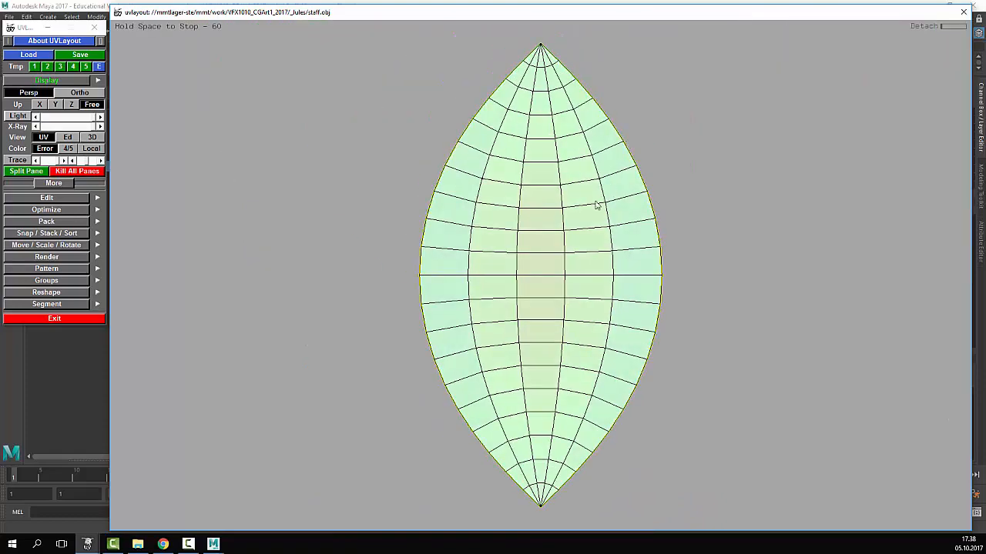
key("space")
key("Home")
key("shift+f")
key("space")
right_click_drag(642, 290, 601, 299)
middle_click_drag(552, 282, 517, 278)
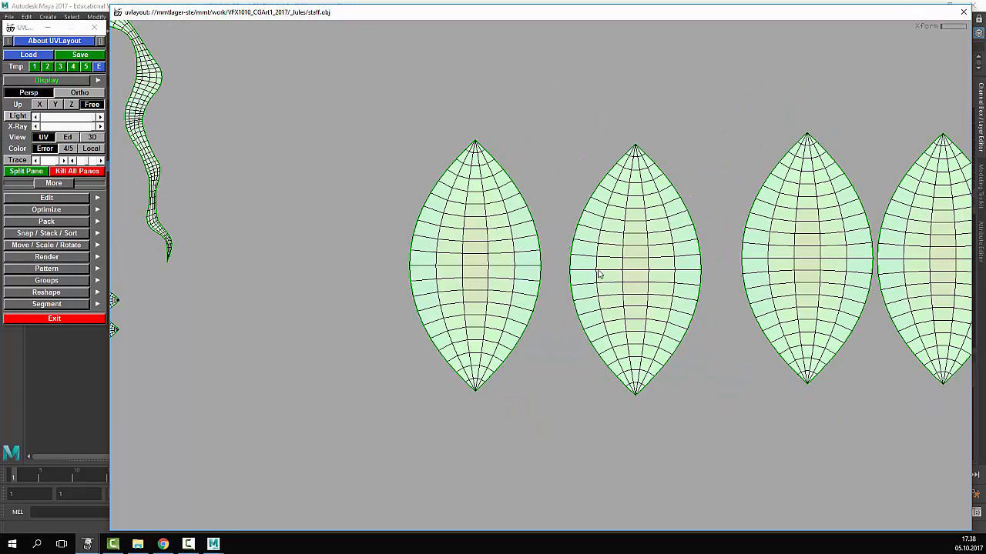
middle_click_drag(599, 275, 581, 270)
right_click_drag(580, 271, 594, 276)
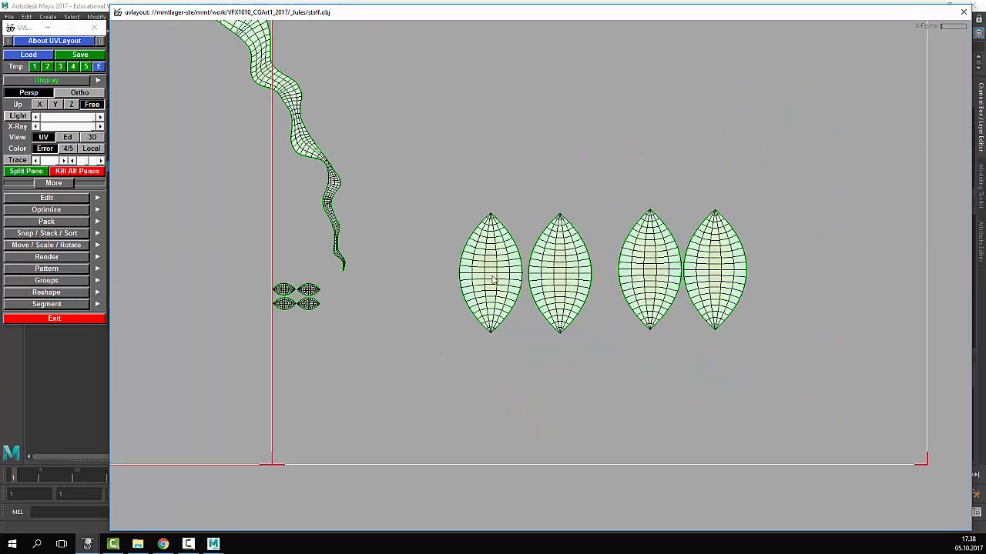
middle_click_drag(493, 281, 347, 346)
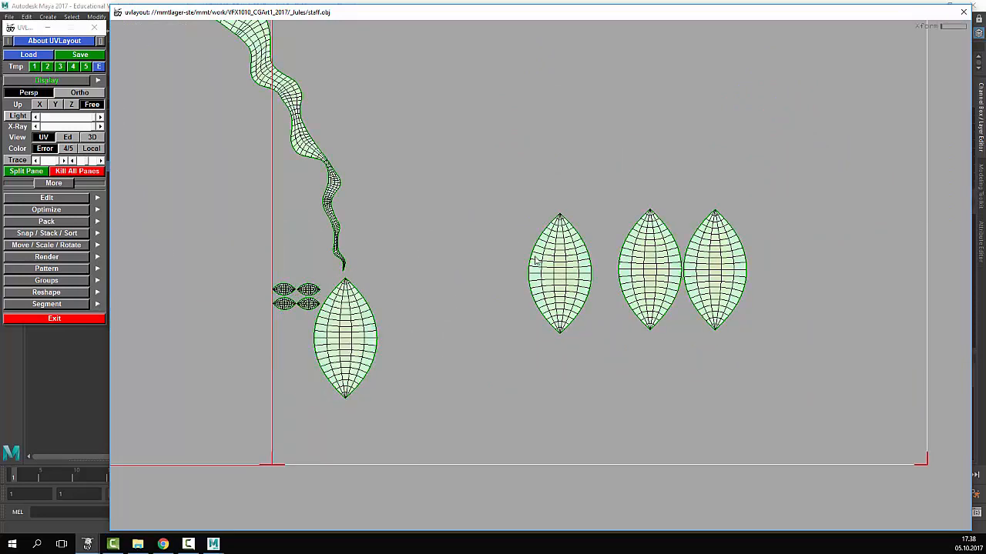
middle_click_drag(537, 262, 424, 327)
middle_click_drag(668, 281, 397, 258)
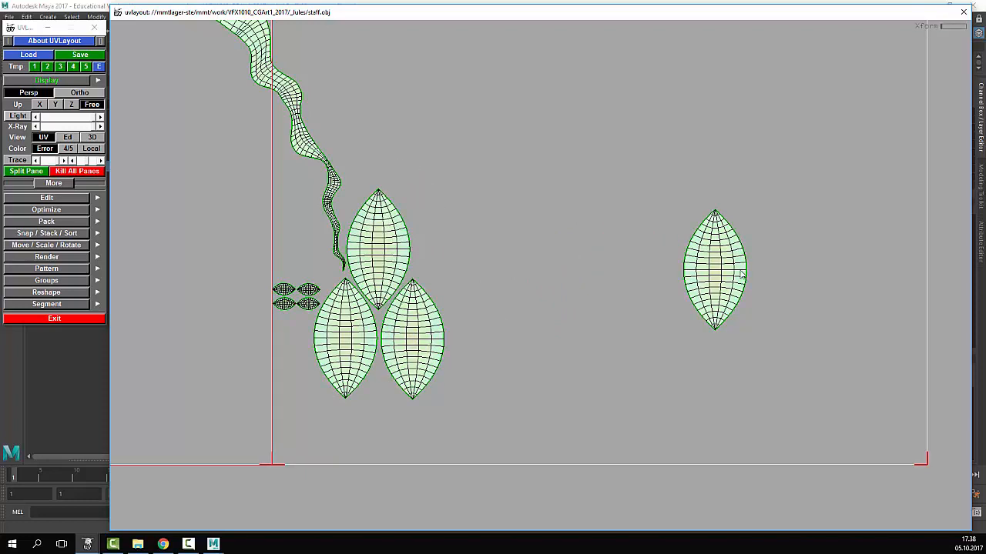
middle_click_drag(741, 273, 464, 255)
scroll(576, 284, "down", 5)
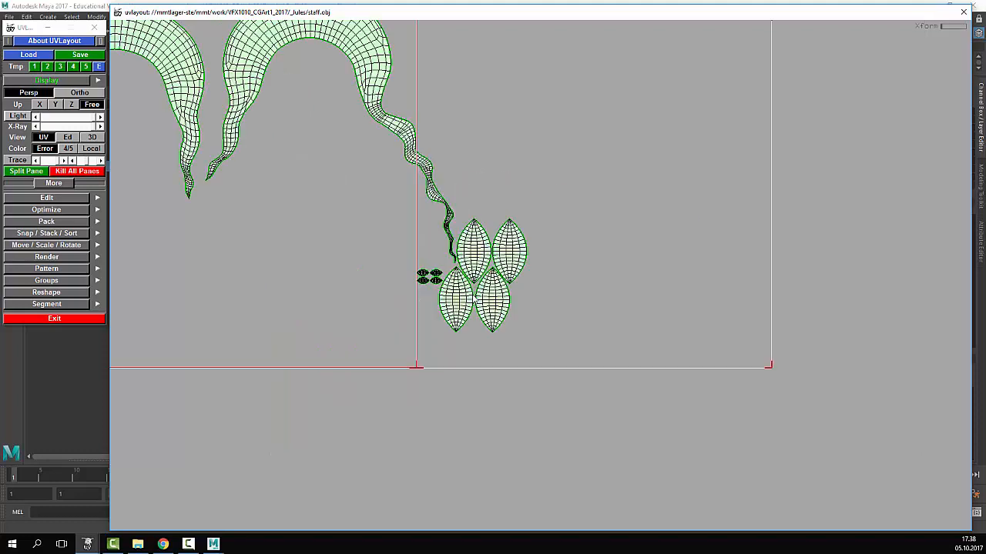
scroll(456, 311, "up", 4)
middle_click_drag(482, 202, 528, 315)
key("ctrl+z")
scroll(542, 131, "down", 4)
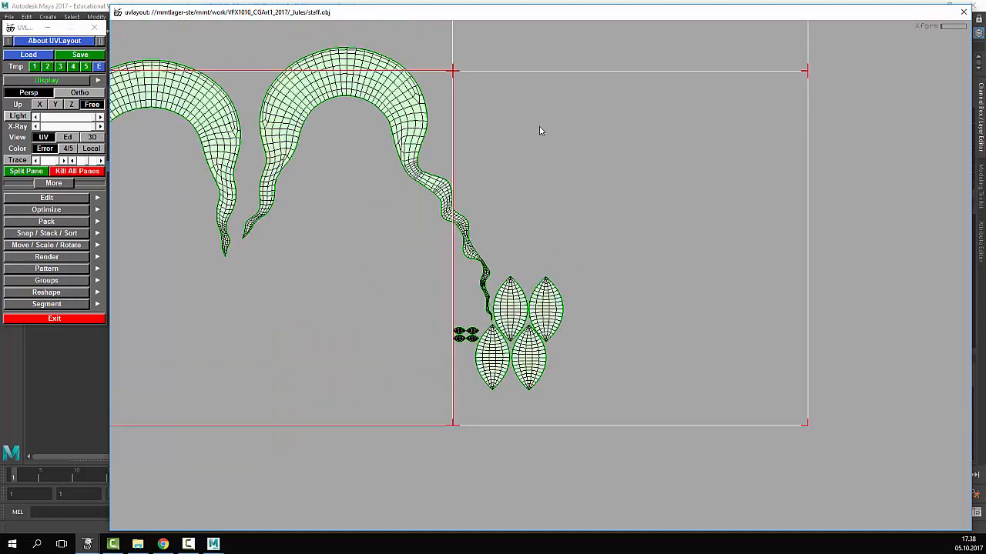
scroll(508, 231, "up", 1)
middle_click_drag(373, 424, 362, 351)
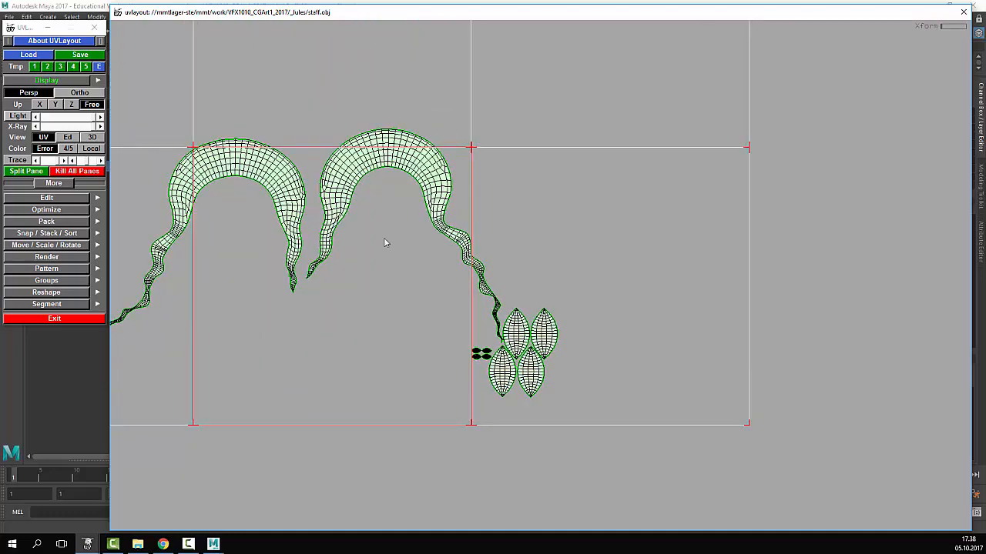
- Switch to the 3-D edit view and orbit around the staff's crescent hook and rod
left_click(68, 137)
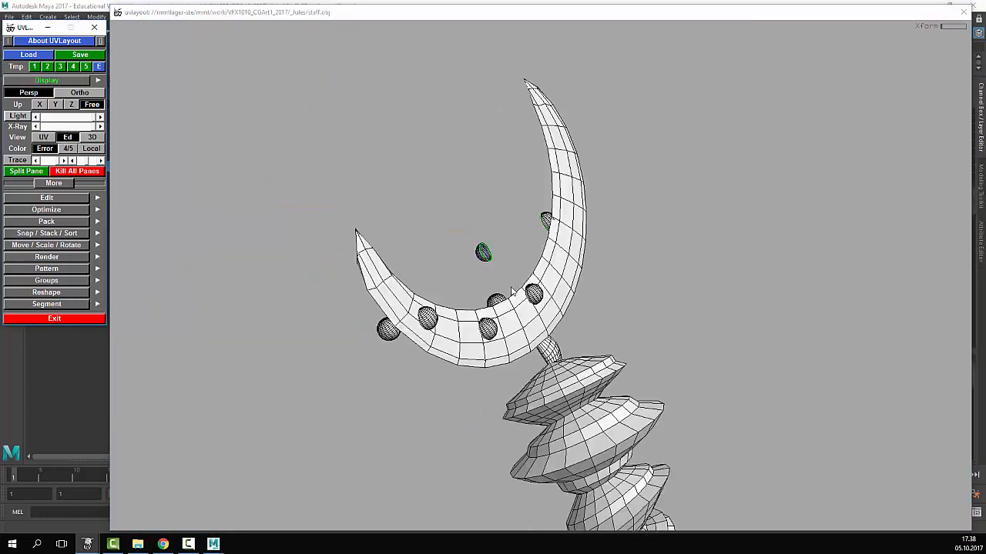
left_click_drag(505, 346, 362, 260)
middle_click_drag(462, 254, 524, 290)
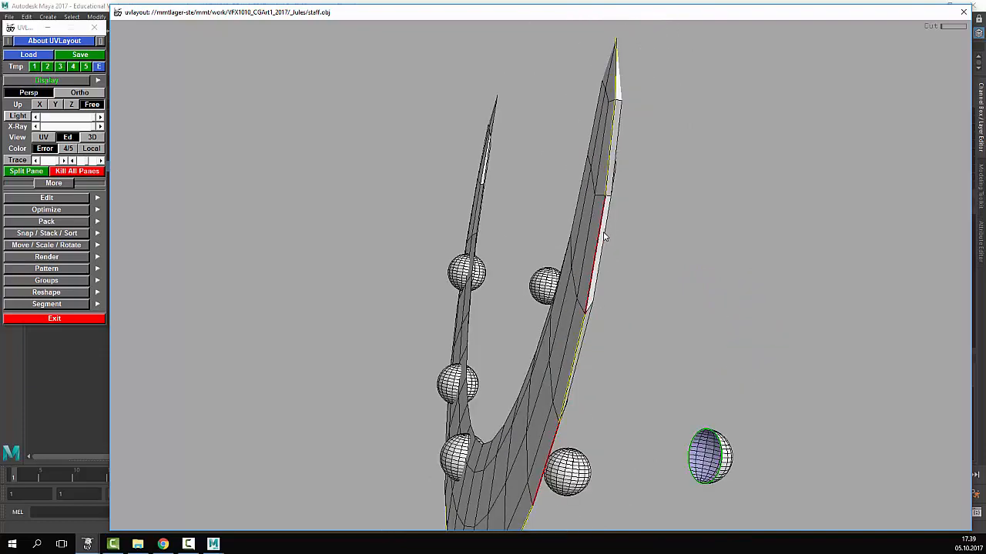
middle_click_drag(605, 235, 499, 350)
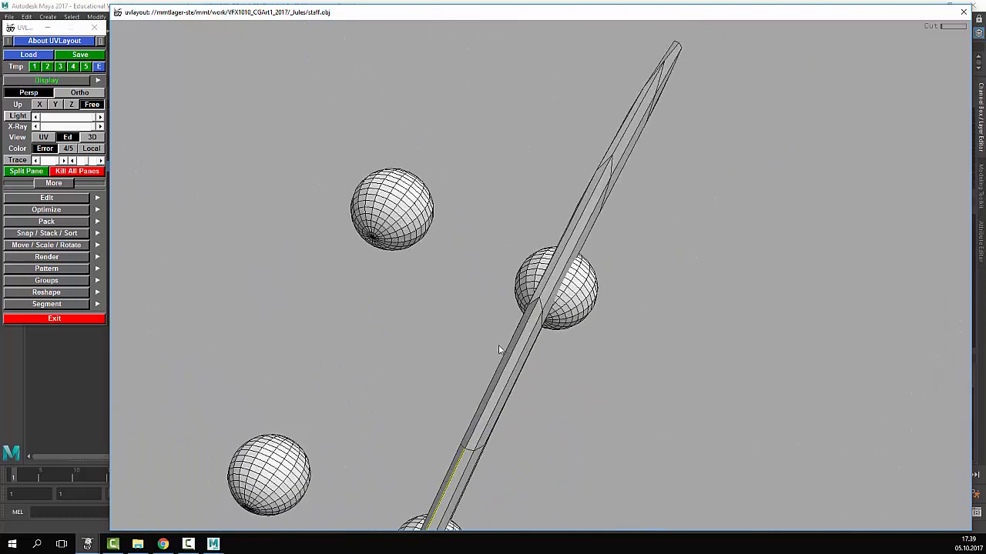
middle_click_drag(582, 169, 476, 258)
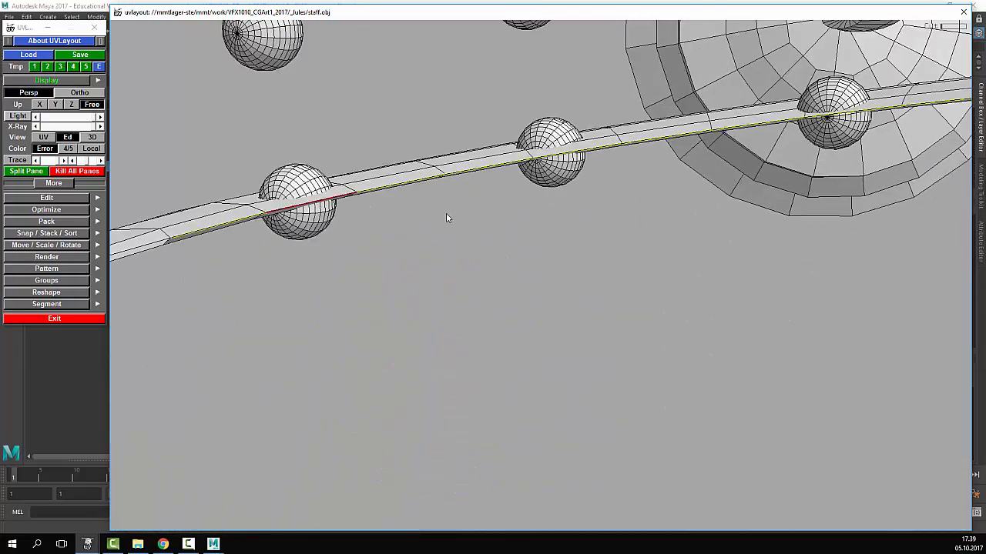
middle_click_drag(446, 216, 389, 318)
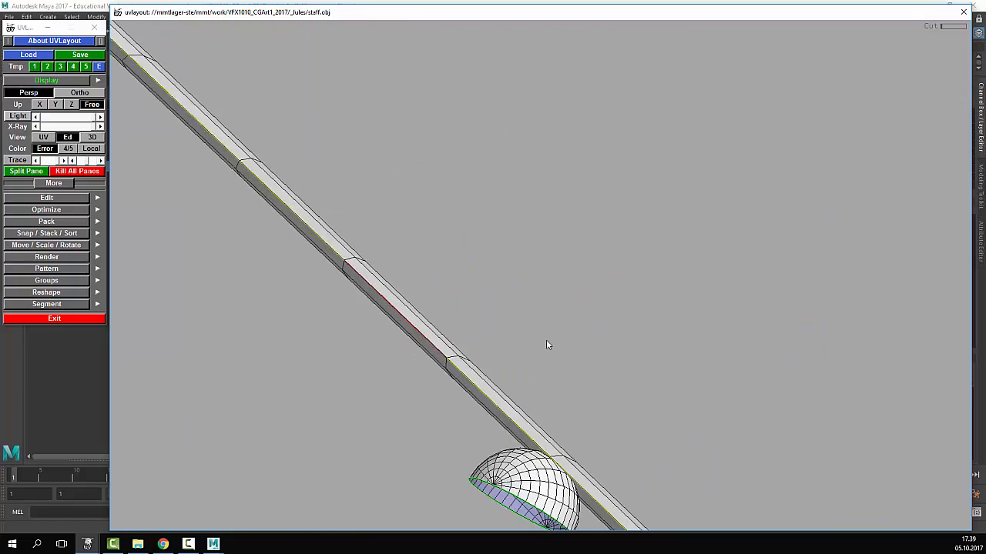
mouse_move(546, 345)
middle_mouse_down()
mouse_move(687, 359)
mouse_move(547, 297)
mouse_move(627, 324)
mouse_move(575, 383)
mouse_move(583, 389)
mouse_move(506, 434)
mouse_move(435, 398)
mouse_move(444, 332)
mouse_move(465, 295)
mouse_move(587, 312)
mouse_move(559, 331)
middle_mouse_up()
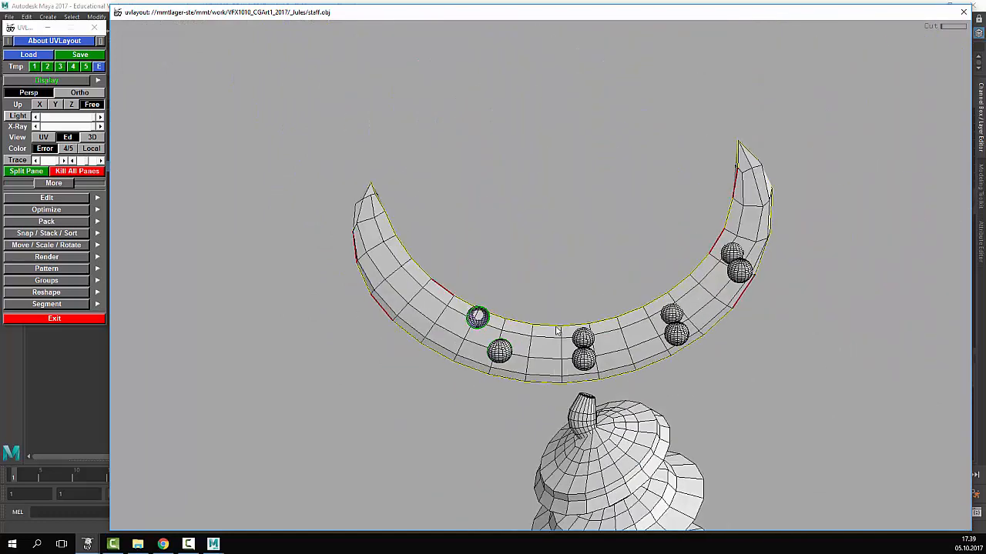
- Cut the crescent along its seams, pull the front half away, and drop the halves
key("Return")
left_click_drag(553, 352, 578, 351)
key("space")
middle_click_drag(576, 351, 623, 386)
key("d")
key("d")
- Orbit and zoom around the staff until the two floating spheres fill the view
left_click_drag(493, 355, 523, 359)
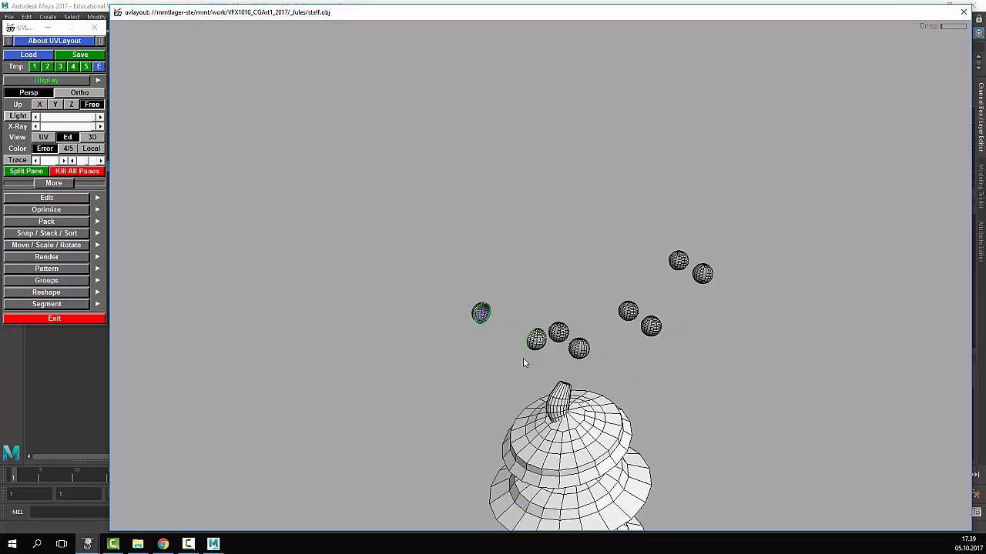
middle_click_drag(523, 358, 462, 327)
right_click_drag(463, 327, 871, 289)
left_click_drag(870, 289, 593, 273)
middle_click_drag(593, 274, 324, 260)
left_click_drag(323, 260, 461, 265)
right_click_drag(336, 295, 434, 345)
middle_click_drag(434, 345, 480, 178)
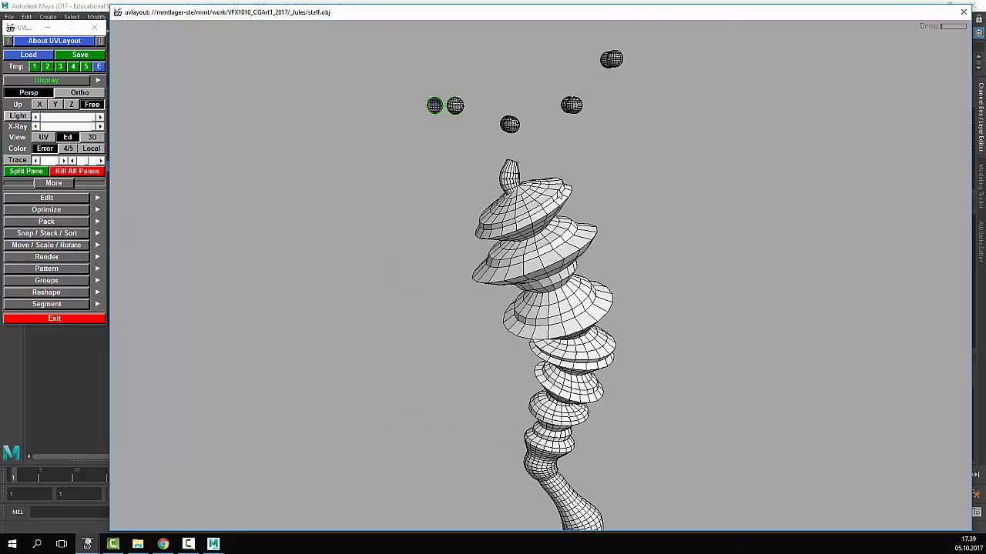
right_click_drag(481, 177, 262, 308)
left_click_drag(262, 308, 788, 265)
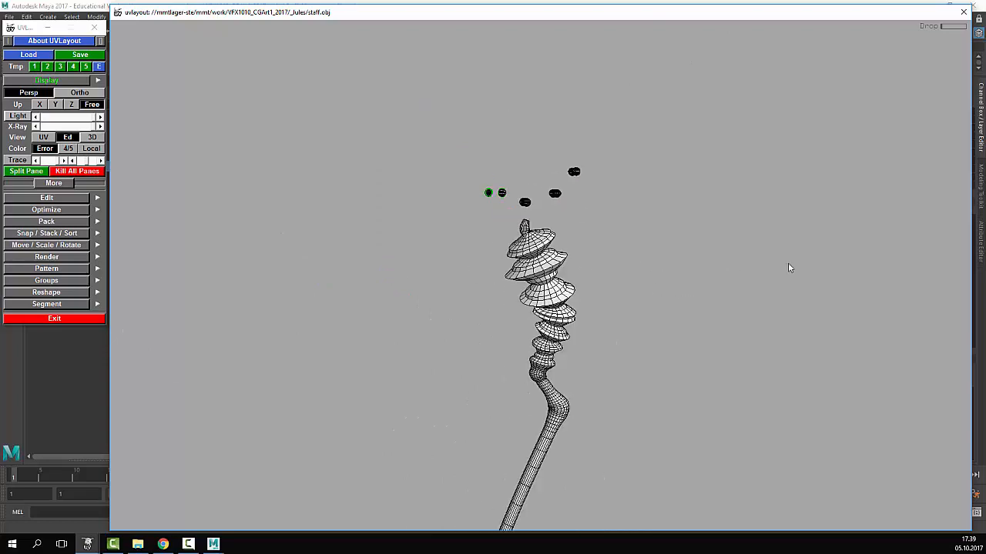
right_click_drag(788, 266, 699, 416)
middle_click_drag(462, 154, 454, 324)
right_click_drag(454, 323, 585, 324)
middle_click_drag(224, 408, 358, 288)
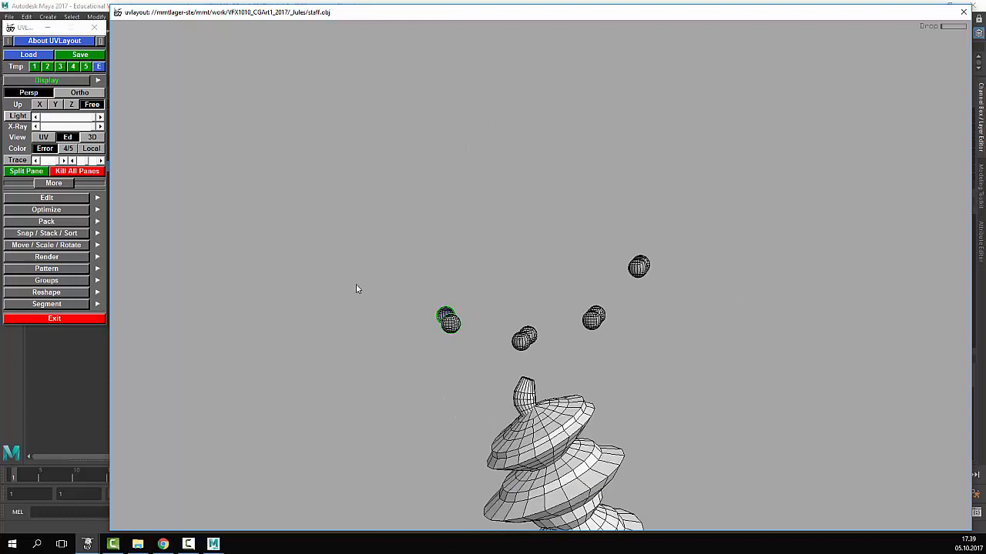
right_click_drag(357, 288, 508, 339)
middle_click_drag(509, 339, 352, 275)
right_click_drag(351, 275, 630, 370)
middle_click_drag(629, 369, 653, 317)
left_click_drag(653, 317, 672, 323)
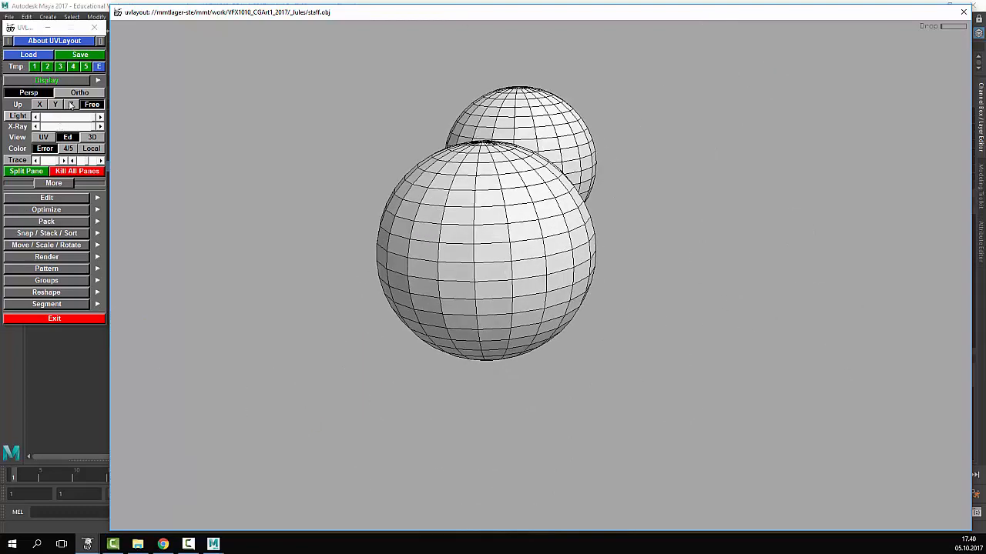
- Set a sphere edge as the symmetry line, confirm the split, and drop the sphere
left_click(47, 197)
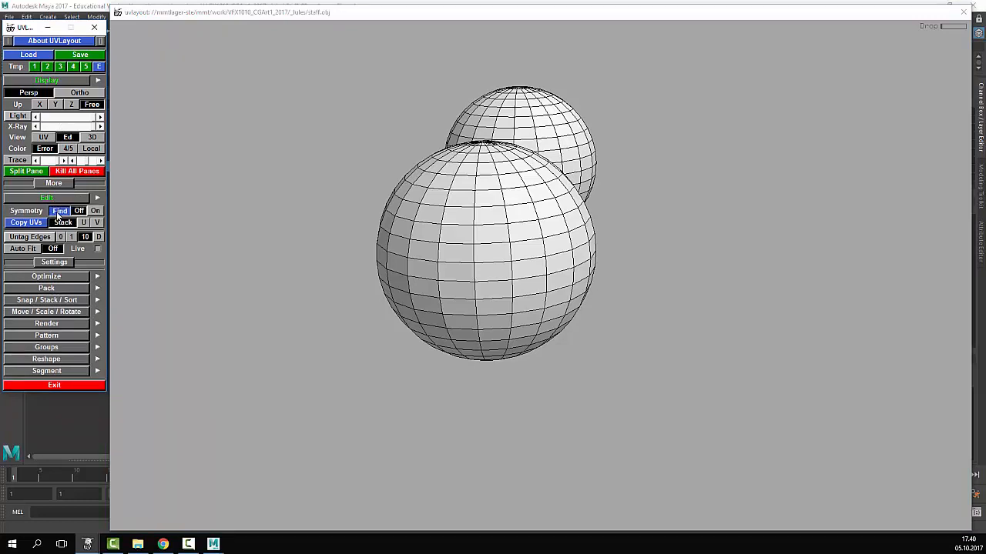
left_click(472, 217)
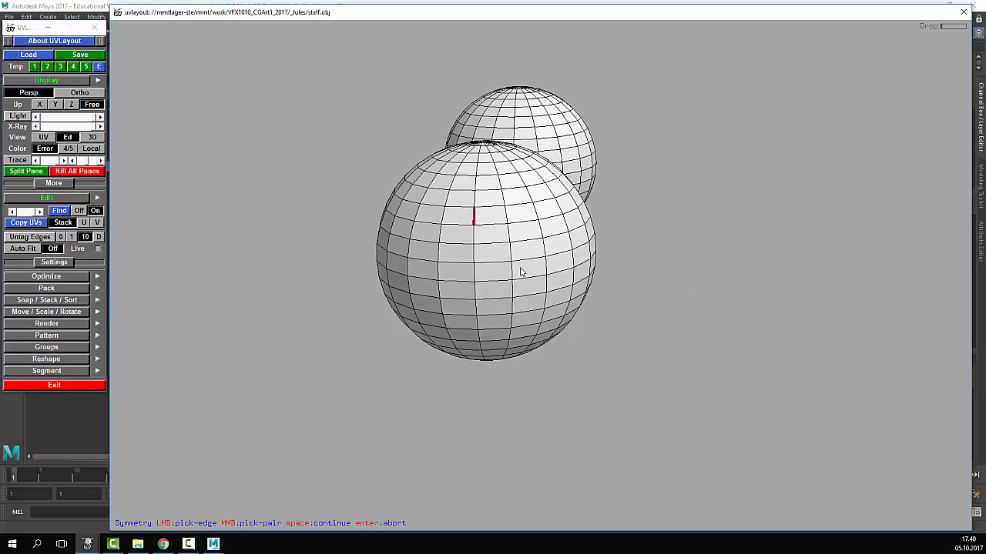
key("space")
left_click_drag(550, 272, 590, 210)
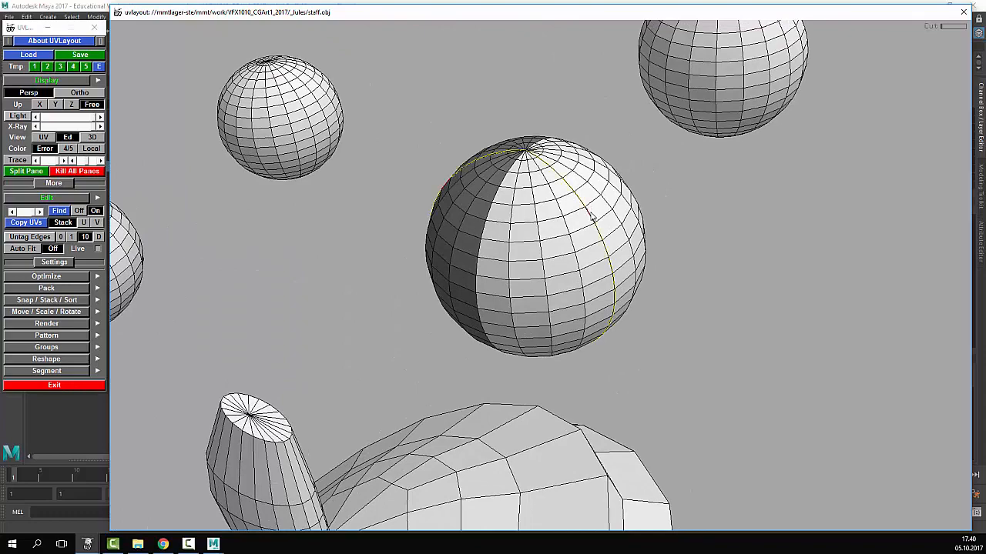
left_click_drag(579, 244, 614, 275)
key("d")
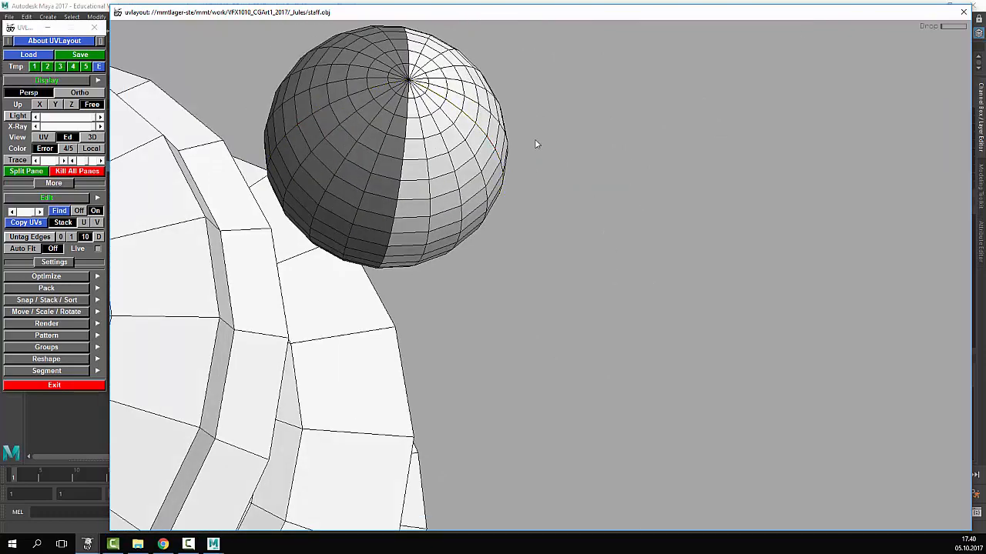
- Orbit around the spheres back out to the staff mesh and turn symmetry off
left_click_drag(537, 144, 516, 156)
left_click_drag(520, 234, 515, 115)
middle_click_drag(446, 440, 486, 320)
left_click_drag(486, 319, 442, 405)
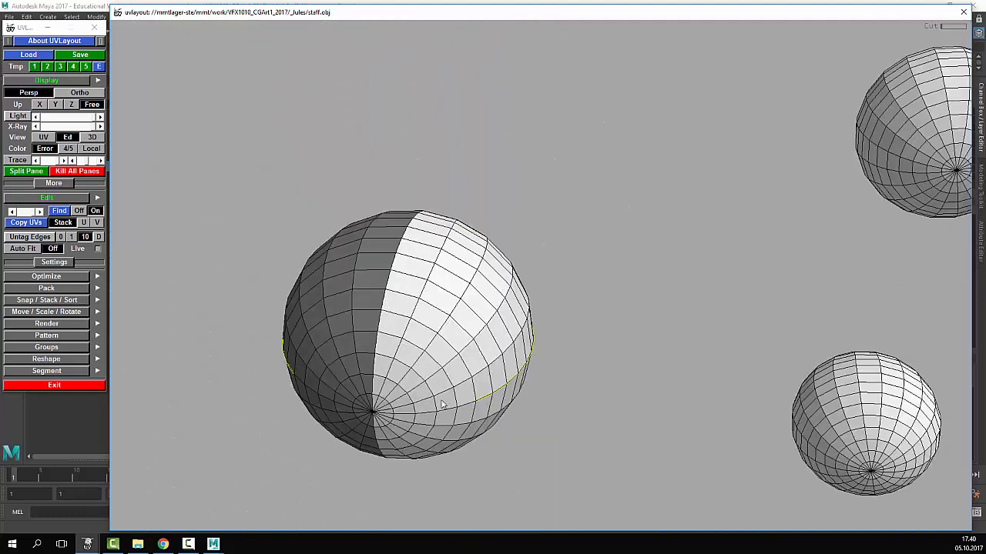
mouse_move(490, 309)
left_mouse_down()
mouse_move(526, 306)
mouse_move(517, 401)
mouse_move(485, 294)
left_mouse_up()
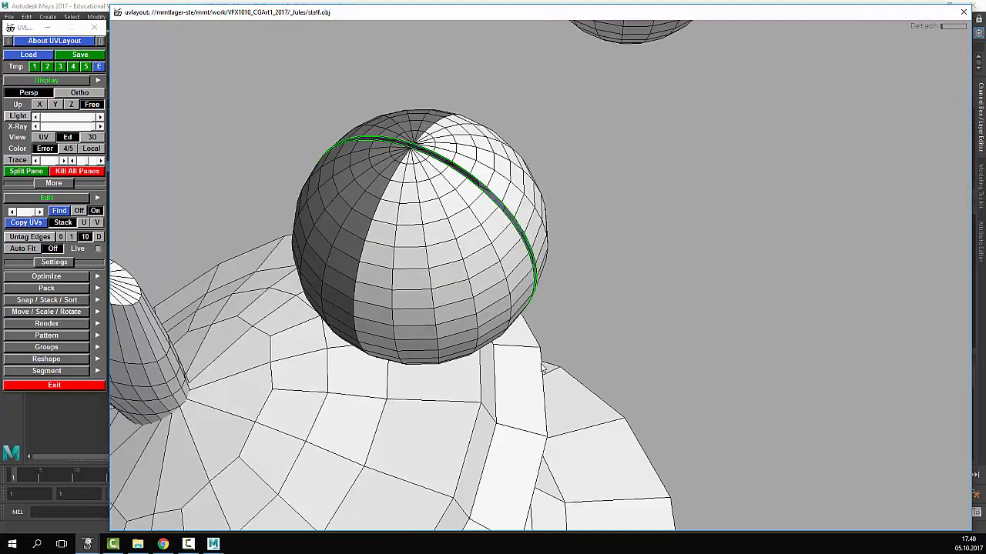
left_click_drag(543, 369, 600, 291)
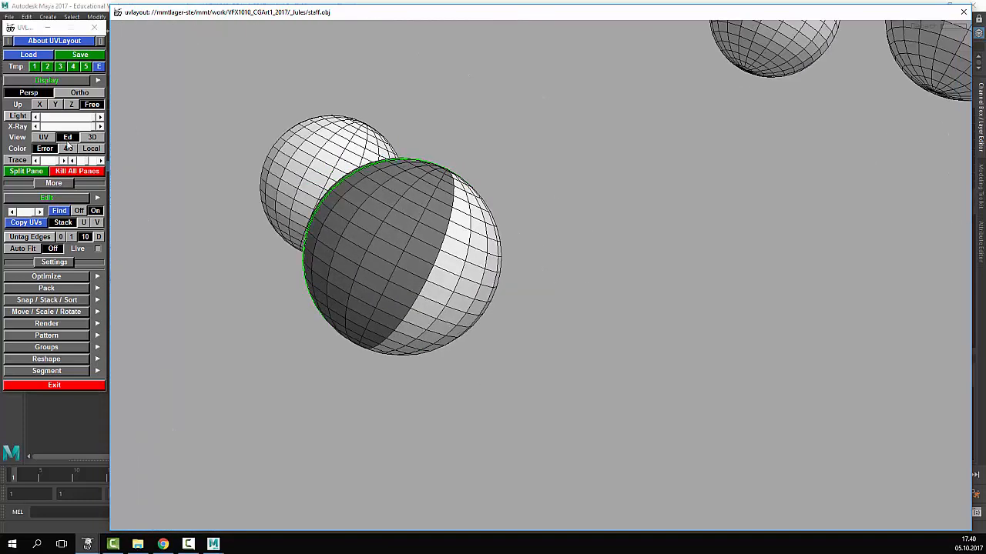
right_click_drag(735, 258, 440, 306)
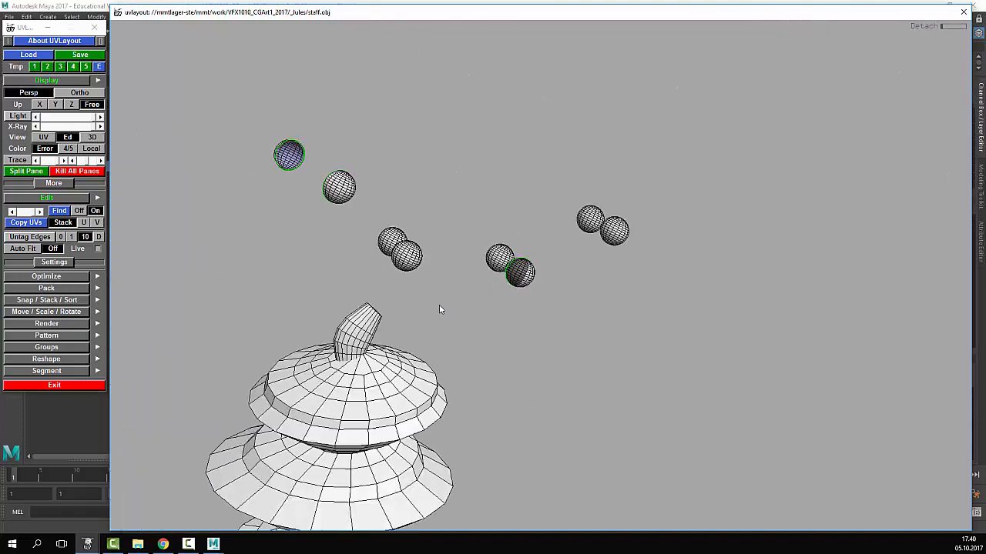
middle_click_drag(511, 336, 576, 247)
left_click_drag(577, 247, 395, 324)
left_click(76, 213)
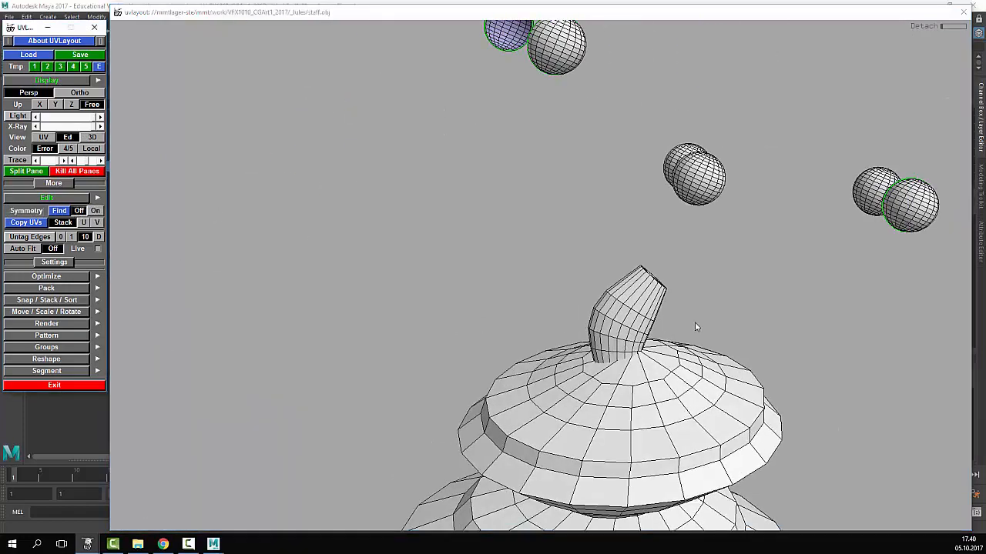
- Pull the stem off the dome and turn it side-on
right_click_drag(694, 323, 418, 222)
middle_click_drag(722, 403, 568, 342)
middle_click_drag(467, 255, 772, 174)
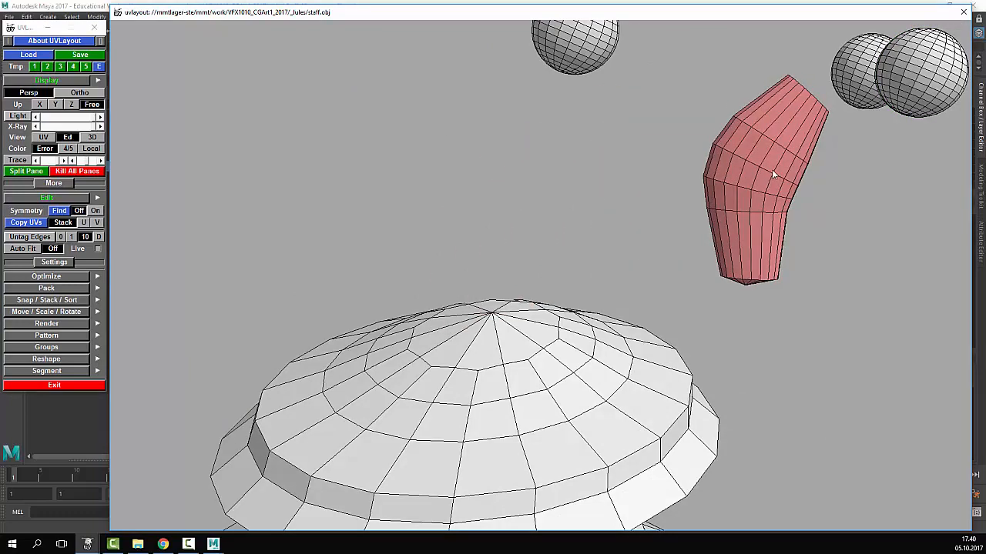
middle_click_drag(846, 216, 652, 301)
mouse_move(670, 302)
left_mouse_down()
mouse_move(562, 362)
mouse_move(702, 305)
mouse_move(641, 312)
mouse_move(655, 313)
left_mouse_up()
left_click_drag(678, 268, 676, 288)
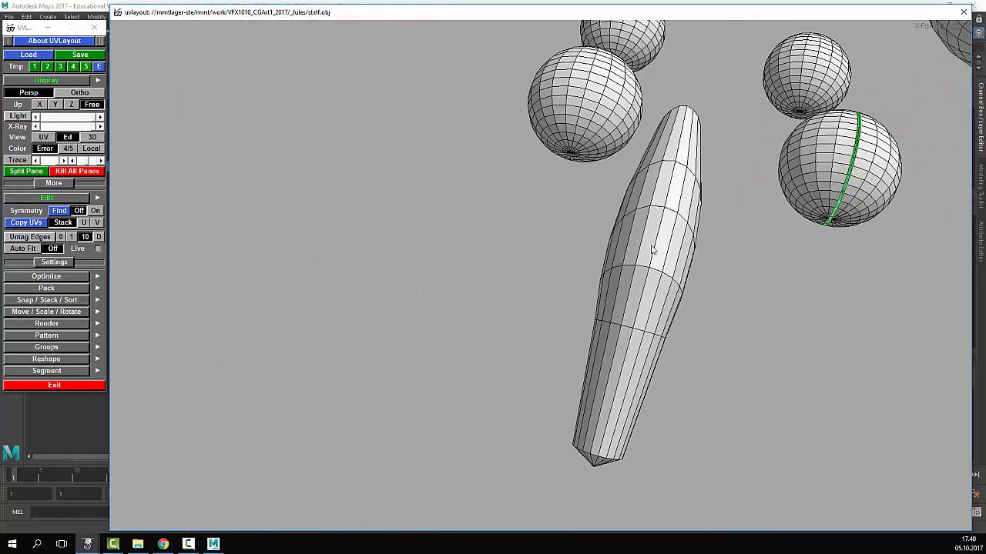
left_click_drag(721, 167, 622, 221)
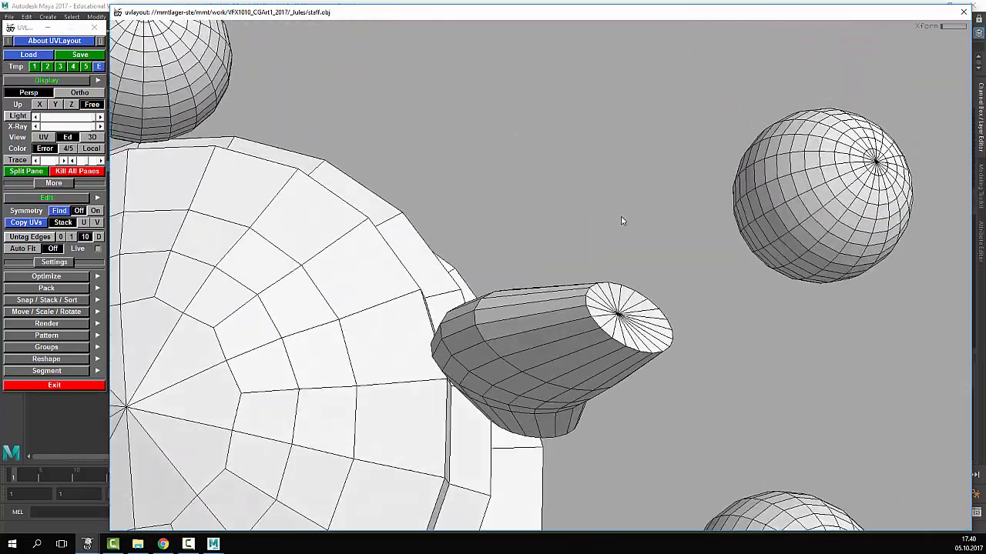
left_click_drag(573, 306, 586, 350)
- Mark a seam along the stem edge and split the stem open along it
key("c")
right_click_drag(578, 362, 671, 378)
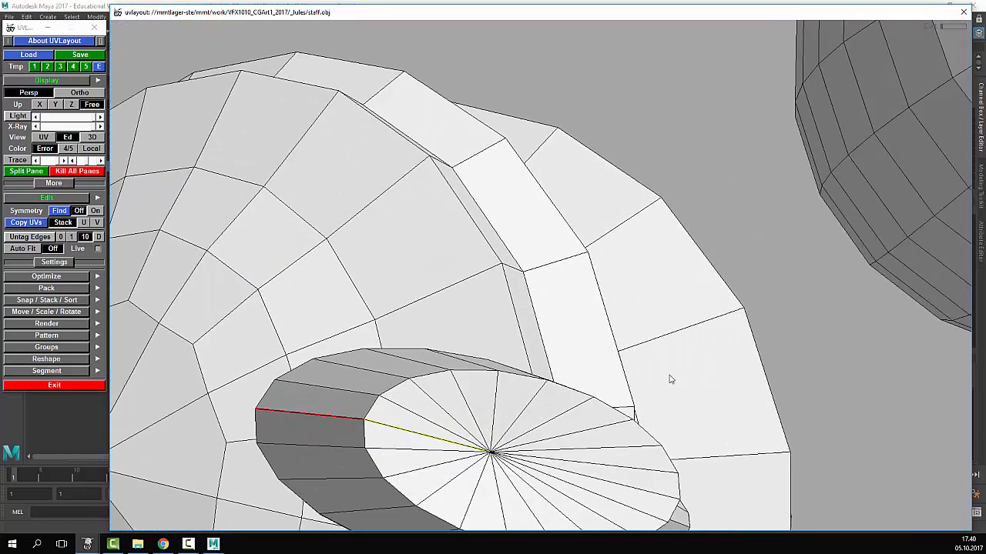
middle_click_drag(671, 378, 620, 394)
left_click_drag(634, 415, 504, 385)
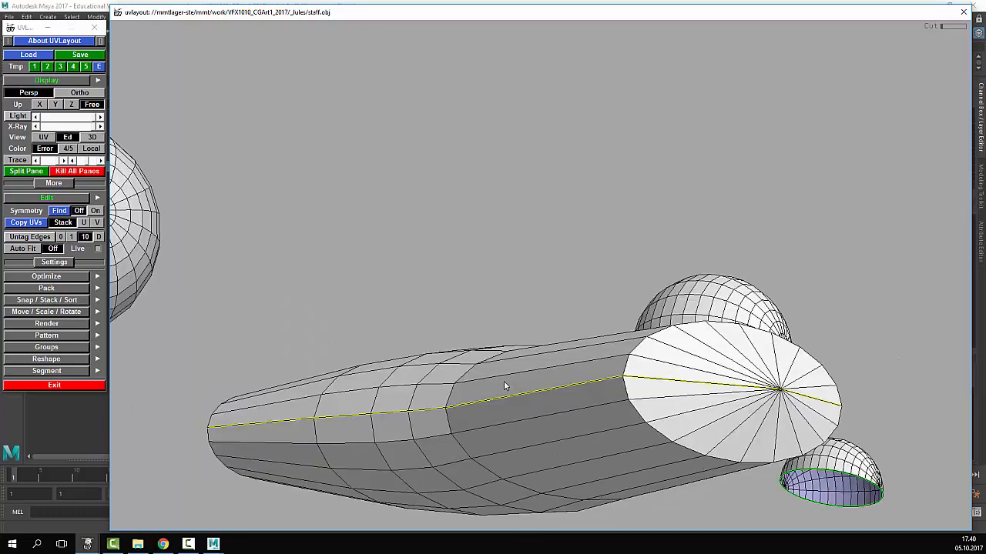
key("Return")
middle_click_drag(644, 353, 583, 327)
left_click_drag(583, 326, 662, 346)
right_click_drag(663, 346, 754, 378)
left_click_drag(754, 378, 639, 330)
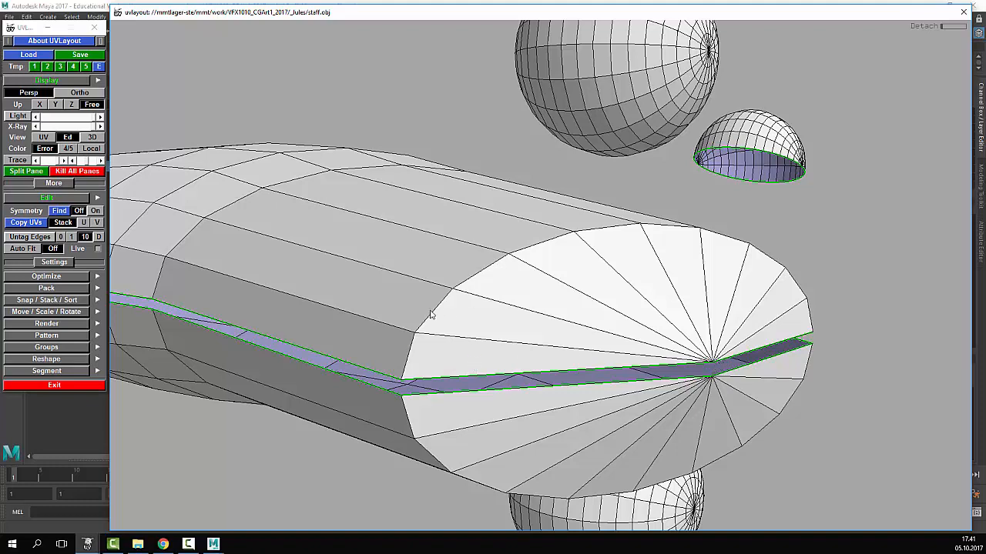
- Detach the cap from the stem, then mark and cut its rim edge loop
left_click_drag(567, 352, 643, 245)
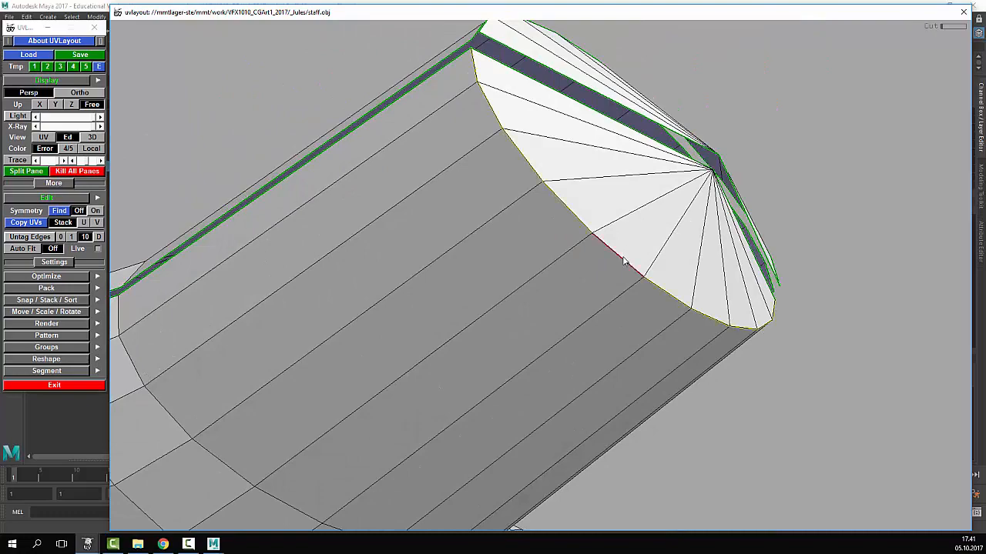
key("Return")
mouse_move(664, 209)
left_mouse_down()
mouse_move(658, 228)
mouse_move(670, 228)
left_mouse_up()
left_click_drag(405, 245, 533, 295)
right_click_drag(533, 291, 622, 321)
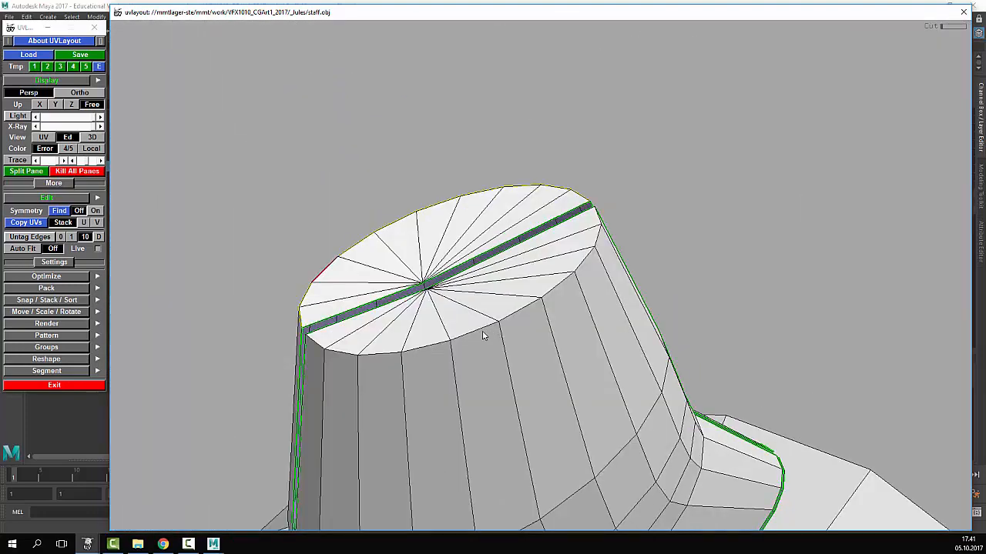
key("c")
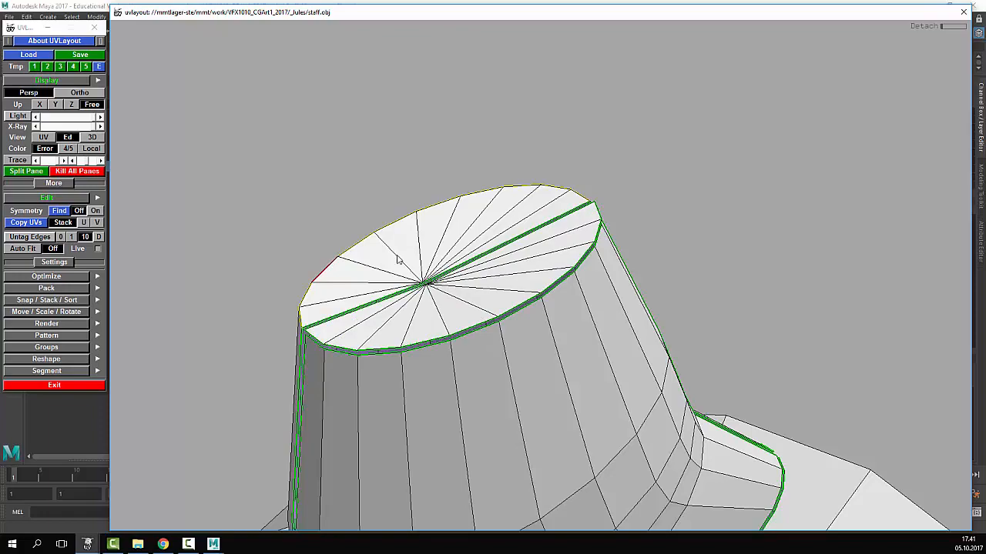
key("Return")
right_click_drag(577, 256, 514, 305)
left_click_drag(514, 305, 563, 338)
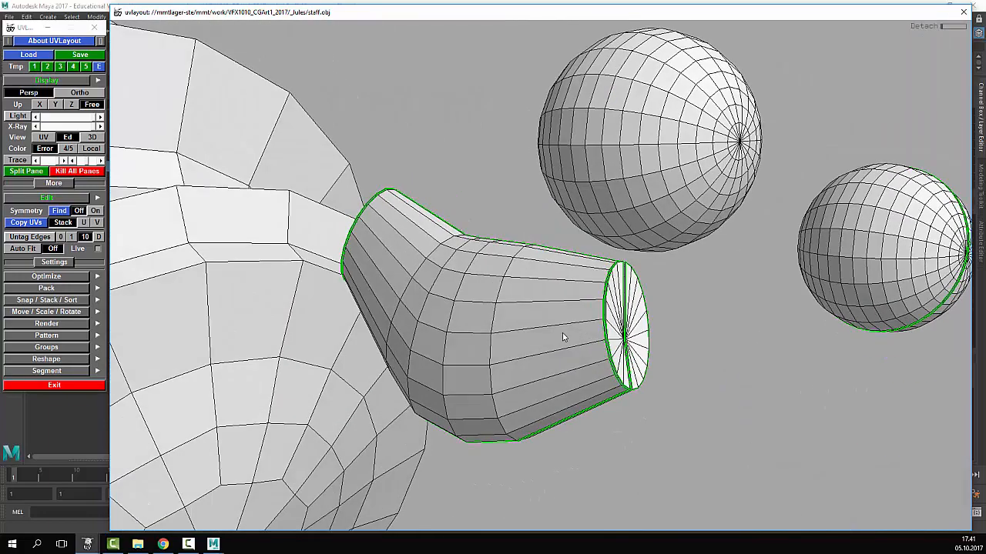
- Drop the cylinder and cap shells and switch to the UV layout view
key("d")
key("d")
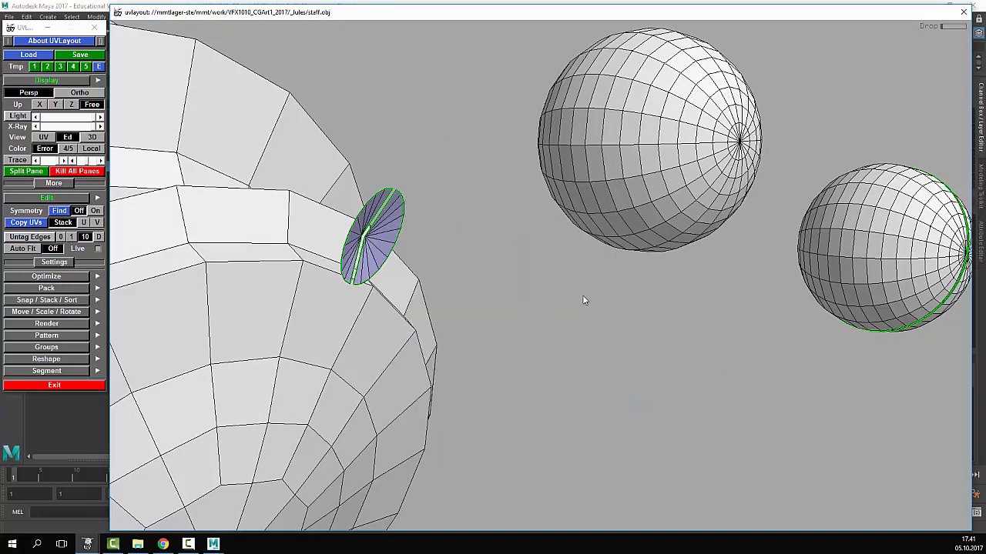
key("d")
key("1")
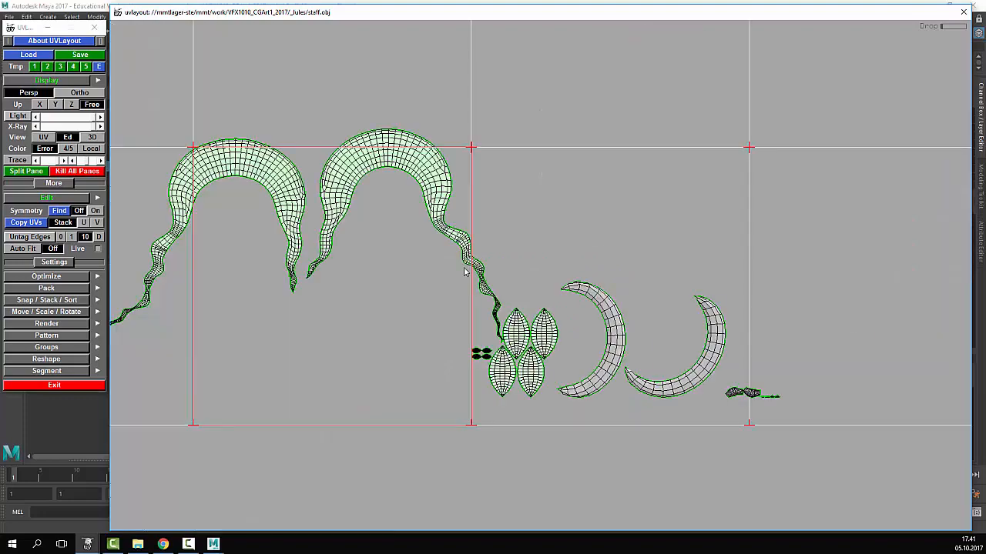
right_click_drag(456, 275, 864, 326)
middle_click_drag(864, 326, 720, 245)
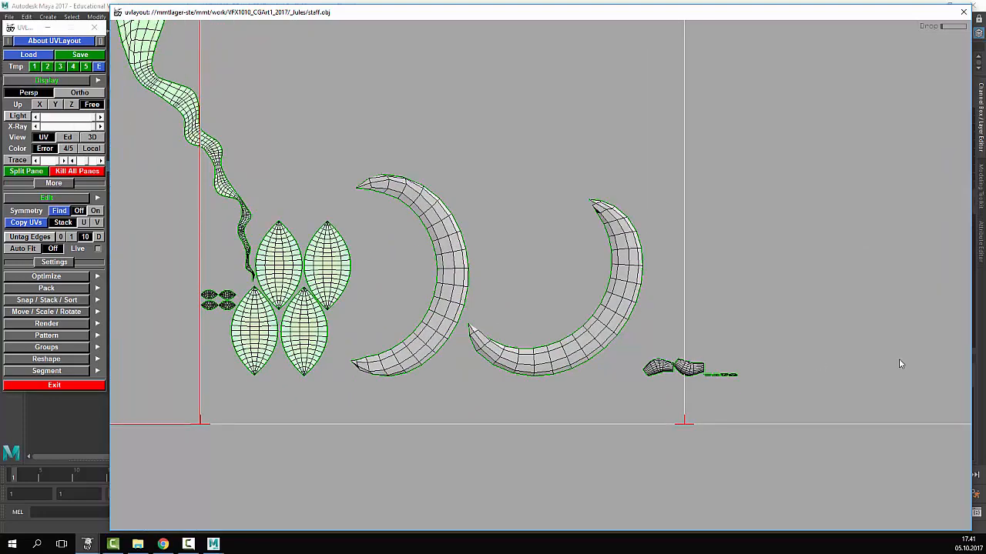
right_click_drag(898, 359, 952, 357)
middle_click_drag(952, 358, 697, 290)
right_click_drag(231, 377, 309, 385)
middle_click_drag(308, 385, 525, 286)
- Flatten the two cylinder body shells
key("f")
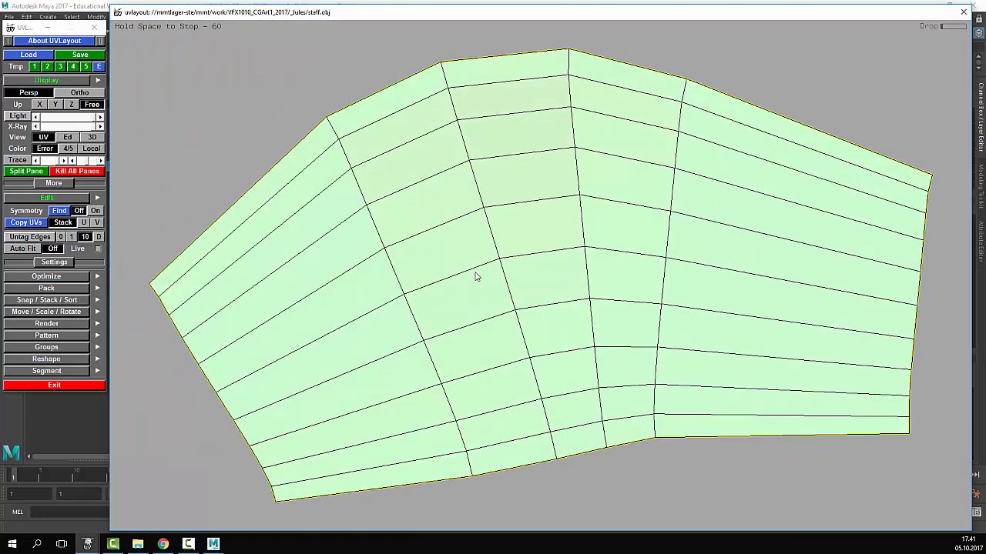
right_click_drag(744, 288, 693, 270)
middle_click_drag(693, 270, 585, 259)
key("f")
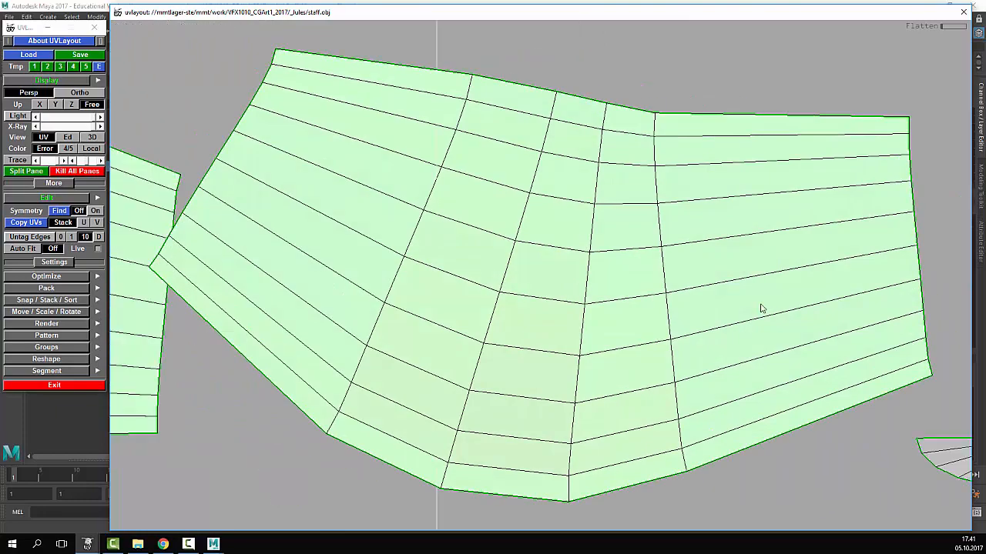
- Flatten the four small cap shells
right_click_drag(762, 308, 633, 329)
middle_click_drag(634, 329, 439, 279)
right_click_drag(439, 279, 589, 308)
key("f")
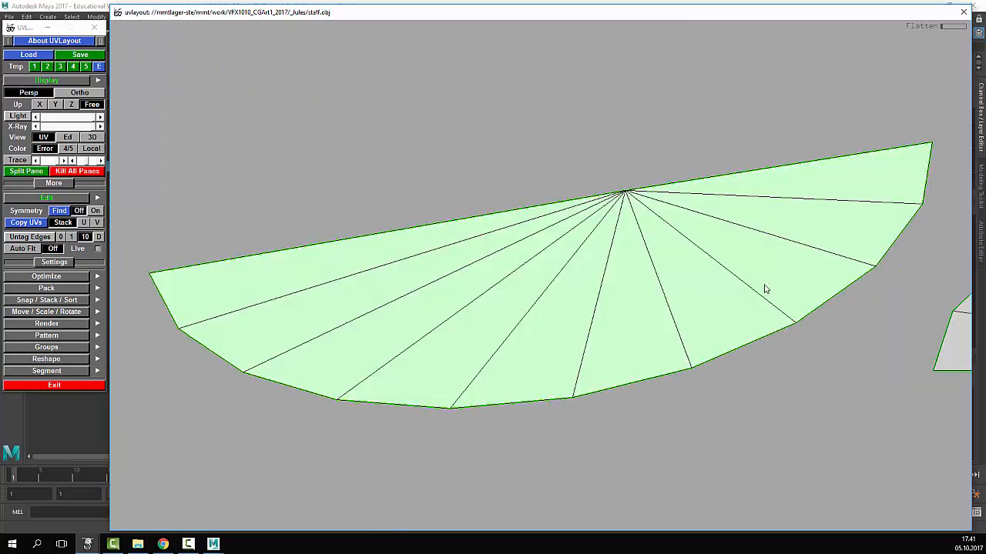
right_click_drag(766, 288, 682, 300)
middle_click_drag(683, 299, 561, 297)
key("shift+f")
scroll(648, 306, "down", 4)
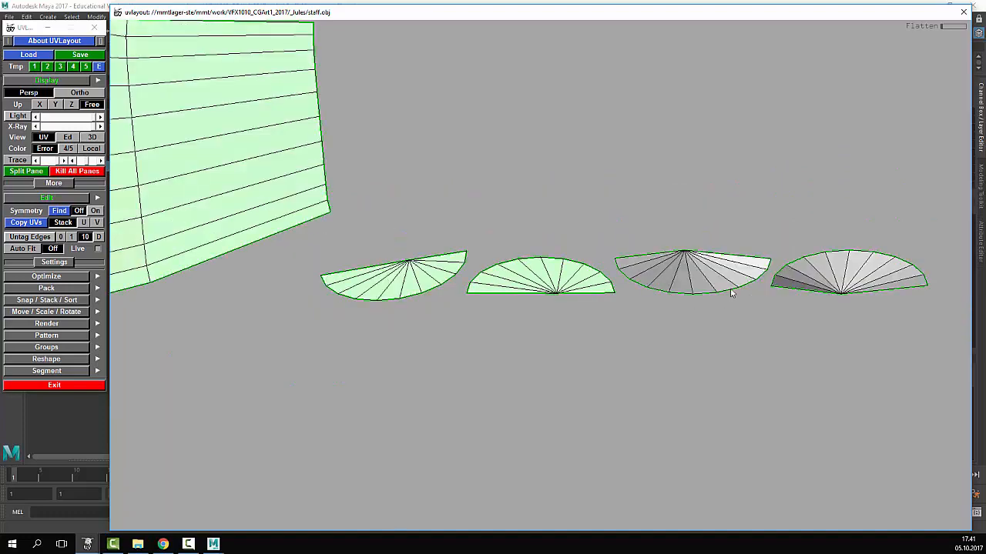
key("f")
scroll(727, 279, "down", 2)
key("f")
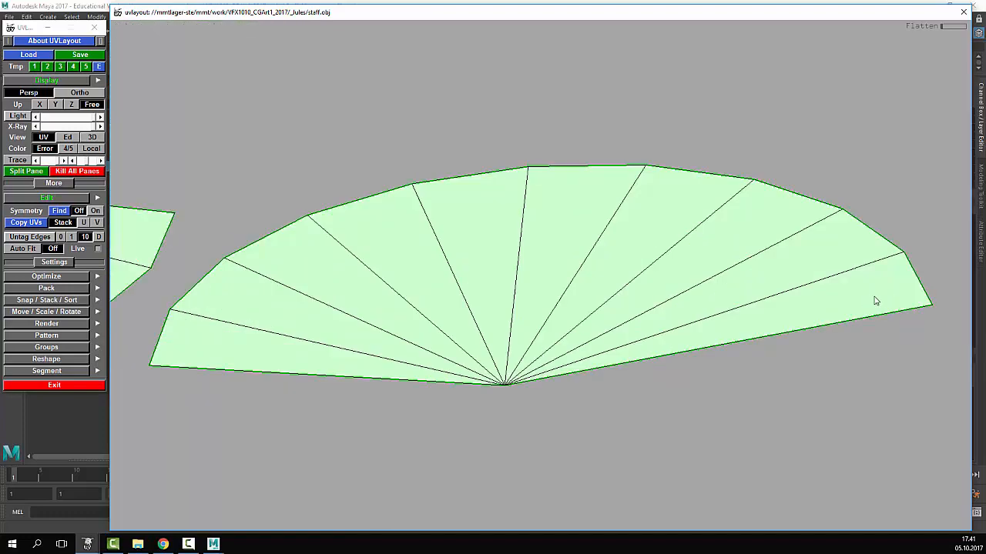
- Line up the first pair of half-caps, weld them into a disc, and re-flatten
right_click_drag(875, 301, 649, 301)
middle_click_drag(608, 298, 648, 301)
middle_click_drag(625, 251, 454, 207)
right_click_drag(455, 206, 290, 180)
middle_click_drag(291, 180, 464, 229)
right_click_drag(423, 235, 426, 261)
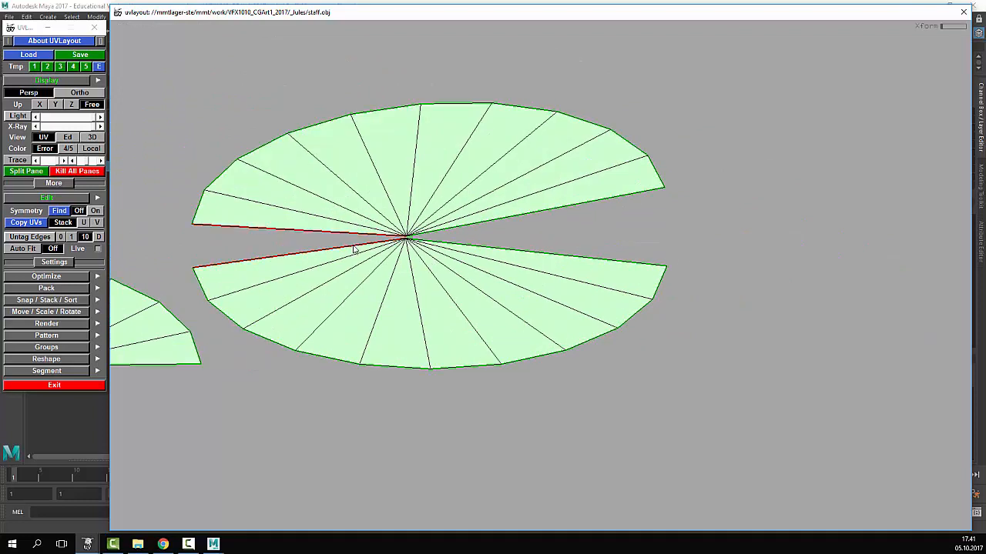
key("w")
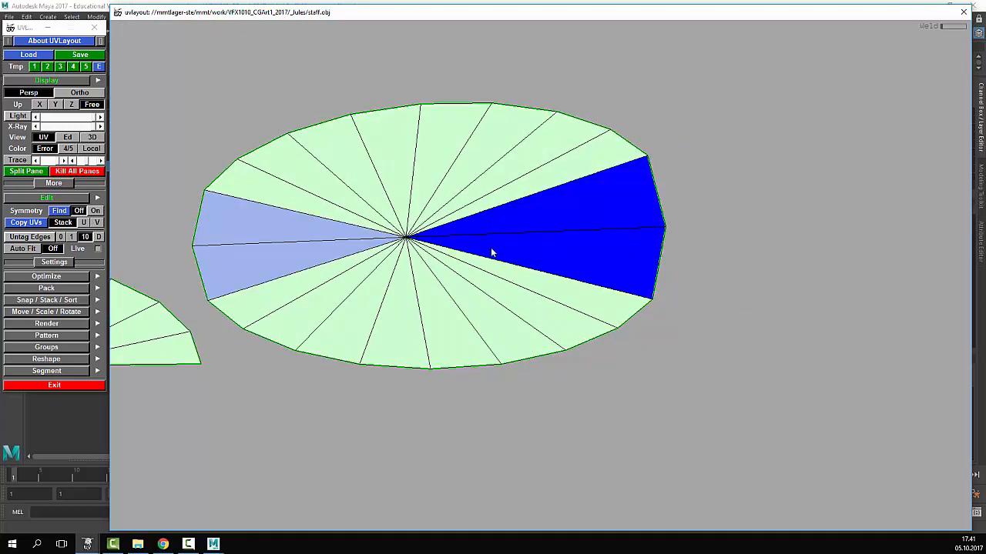
key("f")
- Rotate the other half-cap under its partner, weld into a second disc, and re-flatten
right_click_drag(490, 248, 414, 275)
middle_click_drag(414, 274, 658, 274)
middle_click_drag(514, 284, 642, 331)
left_click_drag(643, 331, 619, 333)
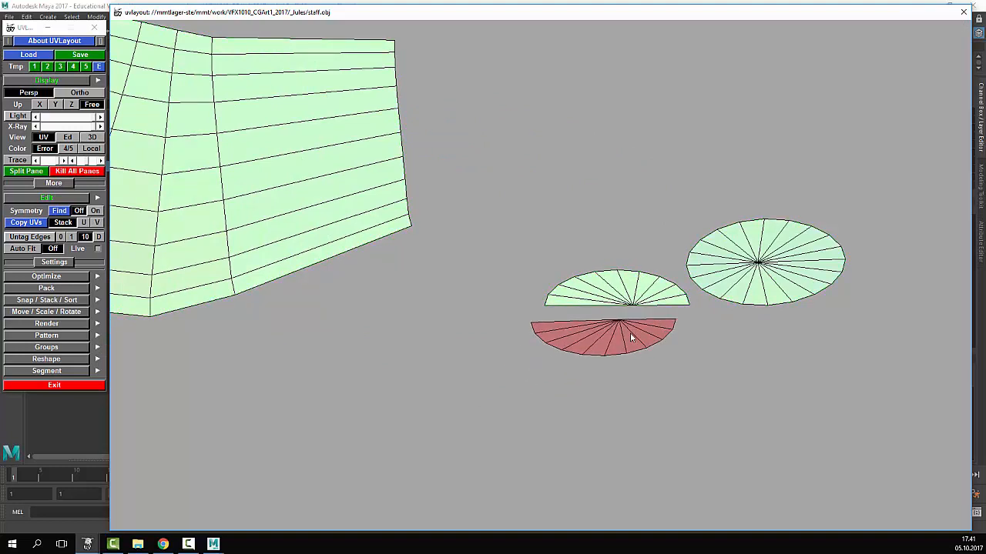
middle_click_drag(630, 332, 643, 321)
right_click_drag(644, 322, 639, 248)
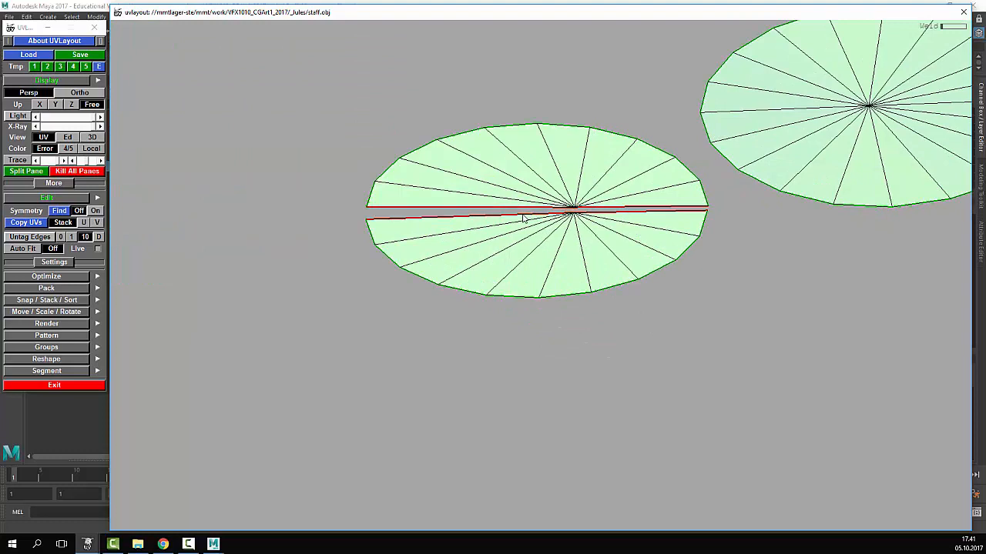
key("w")
key("f")
- Move the disc down-right and rotate the two cylinder shells into place side by side
right_click_drag(523, 219, 749, 311)
middle_click_drag(477, 234, 566, 261)
scroll(580, 261, "down", 5)
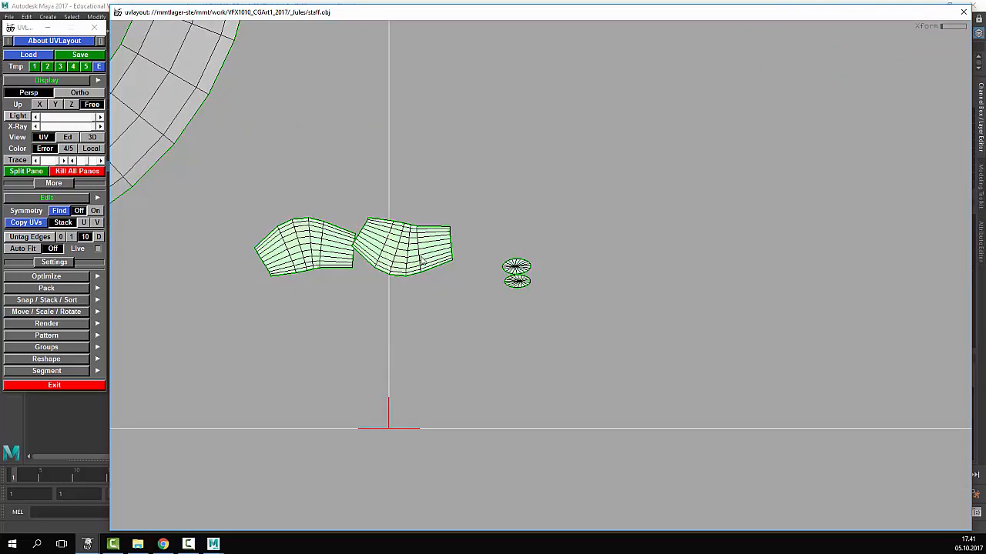
middle_click_drag(422, 259, 447, 308)
left_click_drag(446, 308, 456, 301)
middle_click_drag(445, 306, 459, 261)
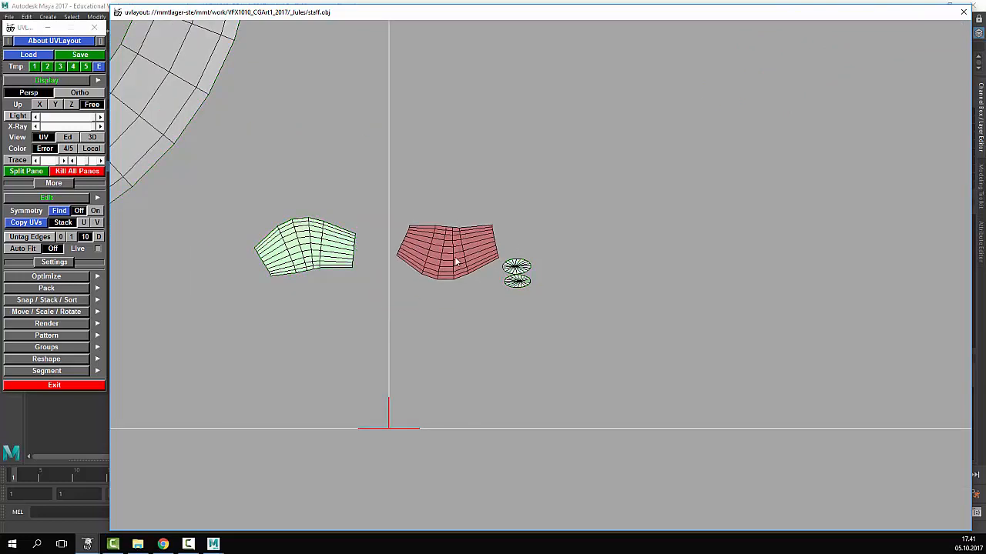
left_click_drag(317, 257, 312, 262)
middle_click_drag(312, 262, 455, 212)
scroll(447, 217, "down", 8)
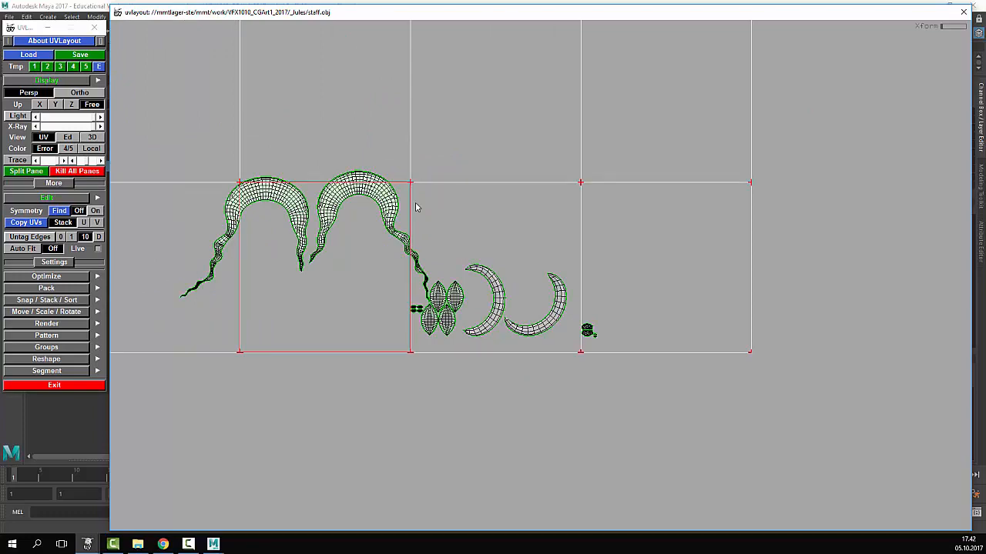
- Relax the first crescent shell with Shift+F, then flatten the second crescent with F
scroll(453, 315, "up", 8)
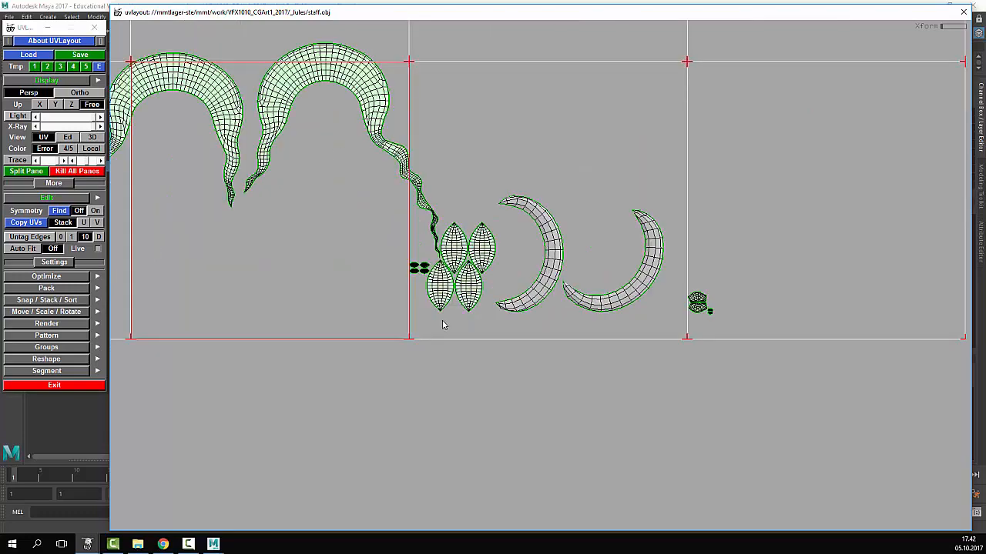
key("shift+f")
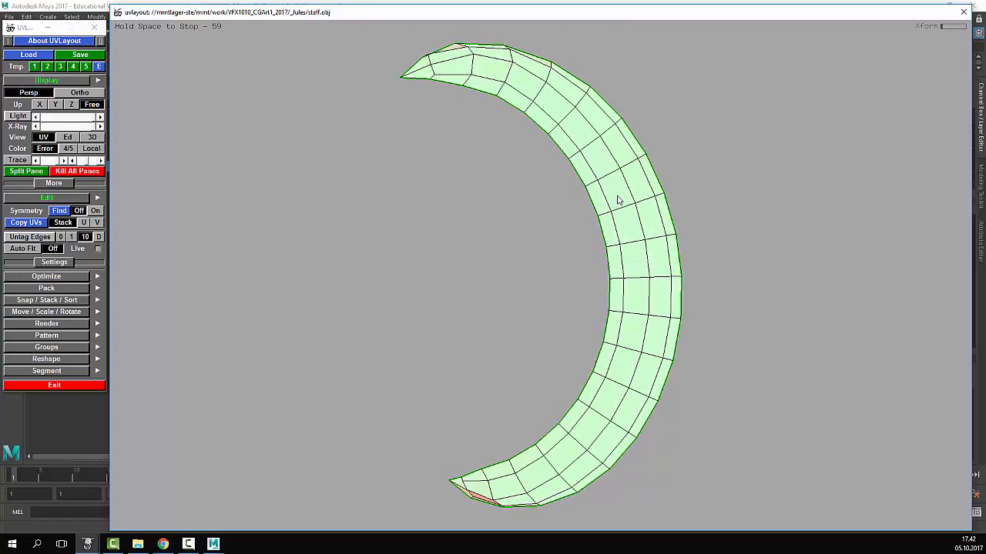
key("space")
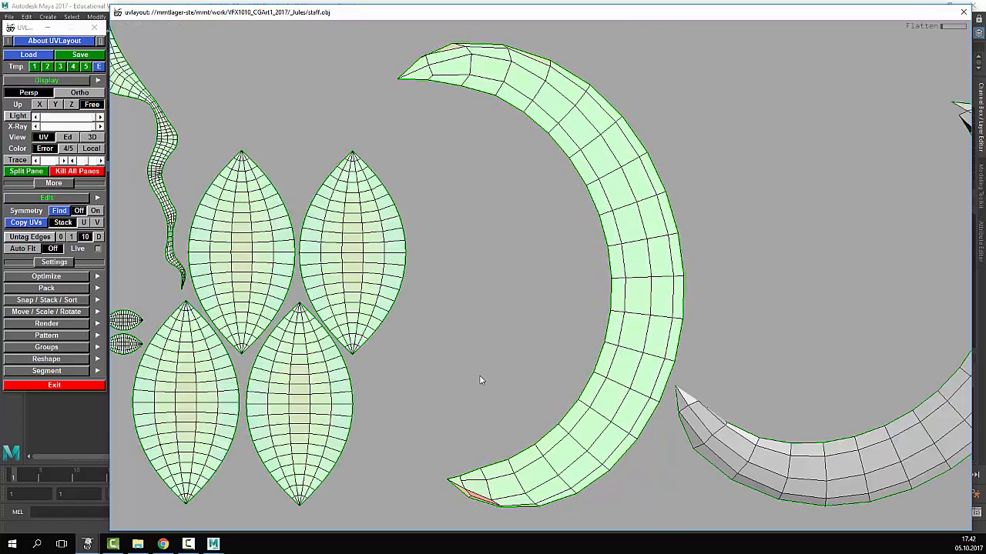
middle_click_drag(479, 375, 478, 287)
scroll(478, 436, "up", 4)
scroll(541, 100, "down", 4)
right_click_drag(541, 100, 543, 46)
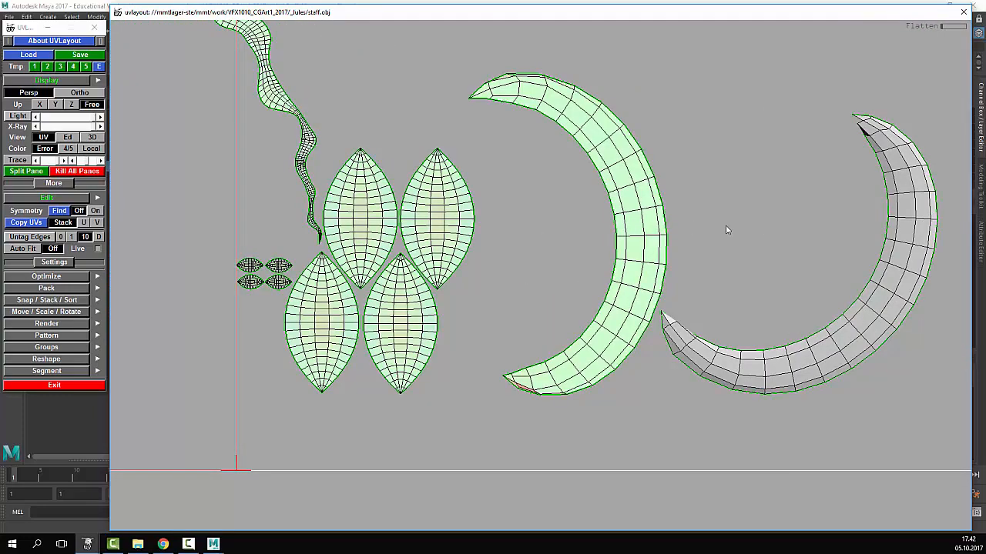
middle_click_drag(909, 251, 600, 254)
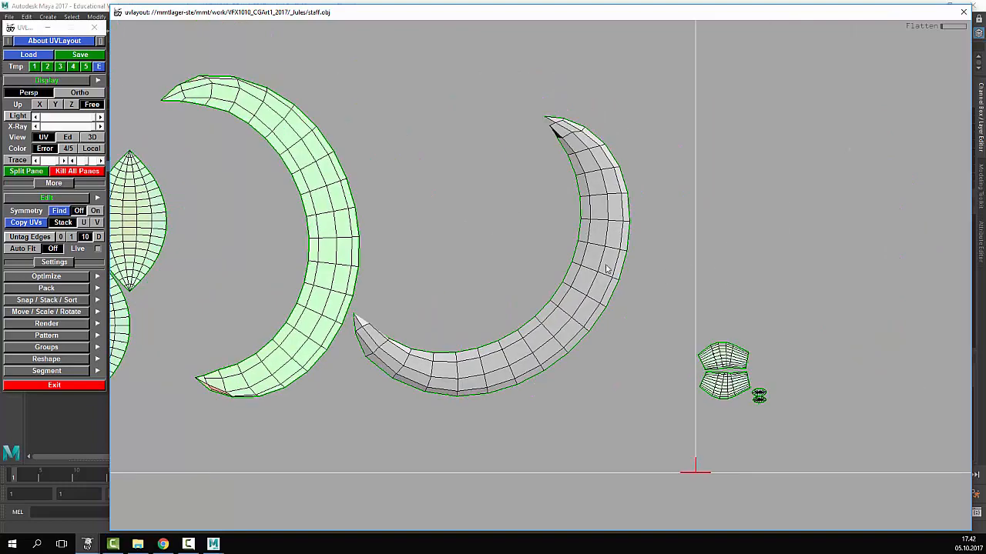
key("f")
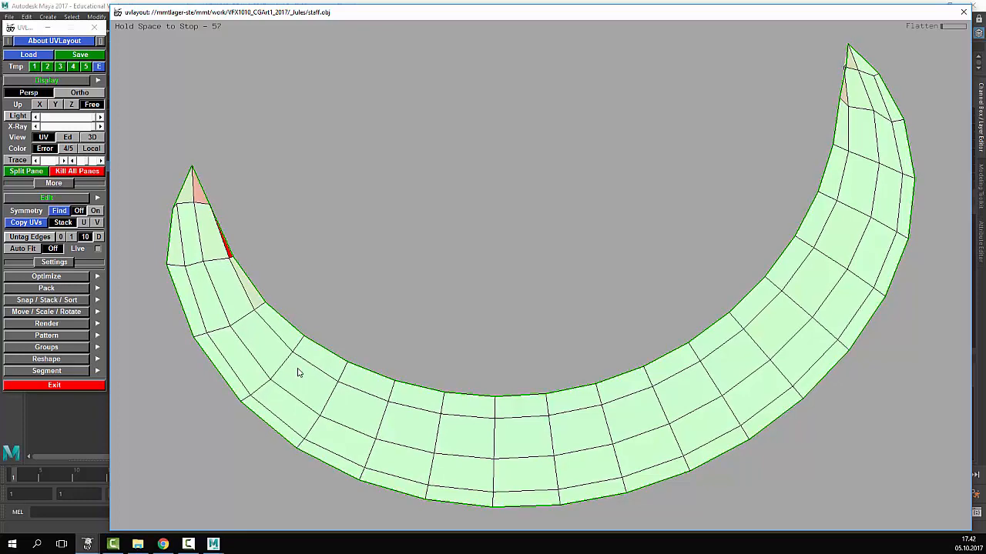
- Nudge the crescent's right tip vertex to undo its overlapping faces
middle_click_drag(474, 223, 613, 114)
right_click_drag(612, 114, 516, 211)
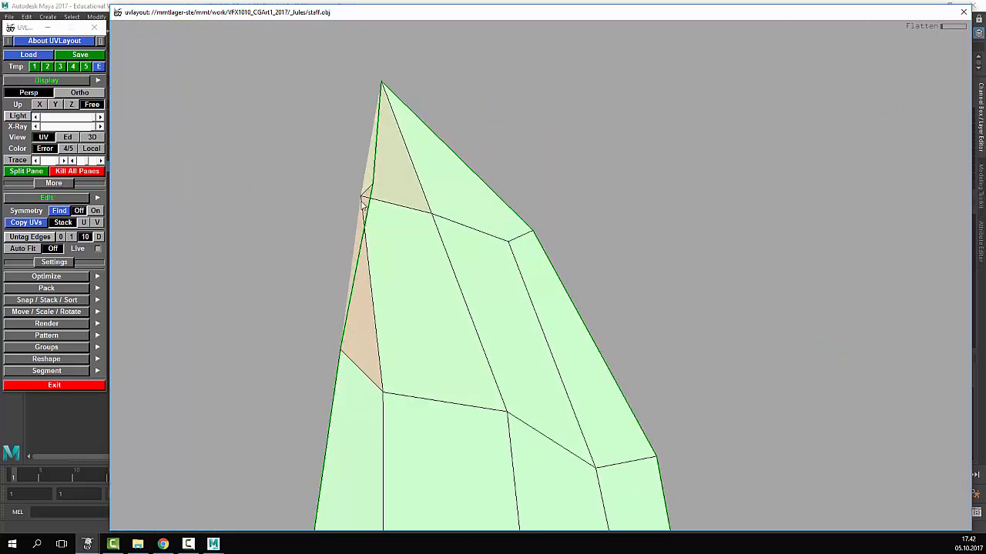
right_click_drag(364, 202, 412, 239)
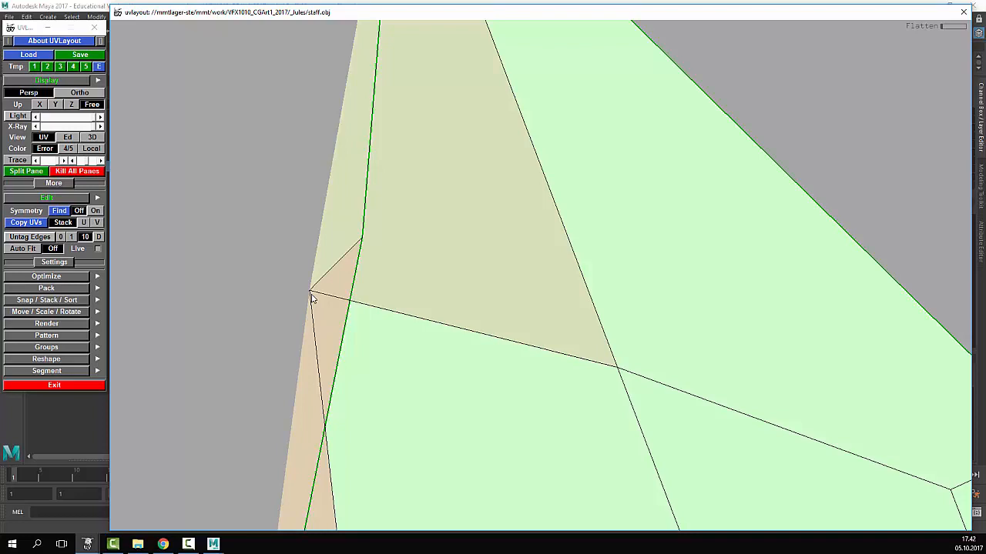
scroll(310, 296, "down", 5)
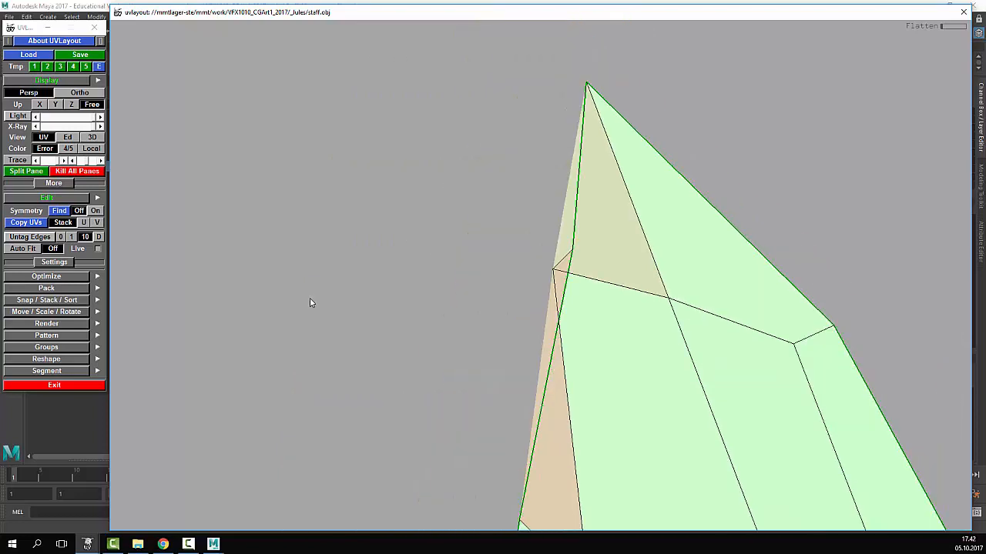
scroll(310, 296, "up", 3)
middle_click_drag(573, 281, 226, 288)
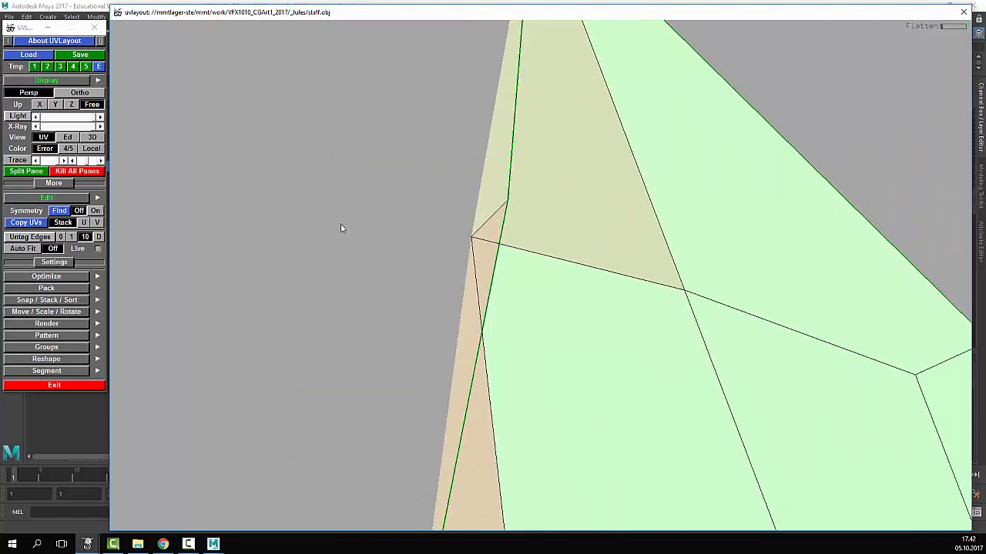
middle_click_drag(528, 228, 512, 317)
right_click_drag(513, 316, 513, 319)
middle_click_drag(513, 318, 515, 330)
right_click_drag(515, 330, 569, 256)
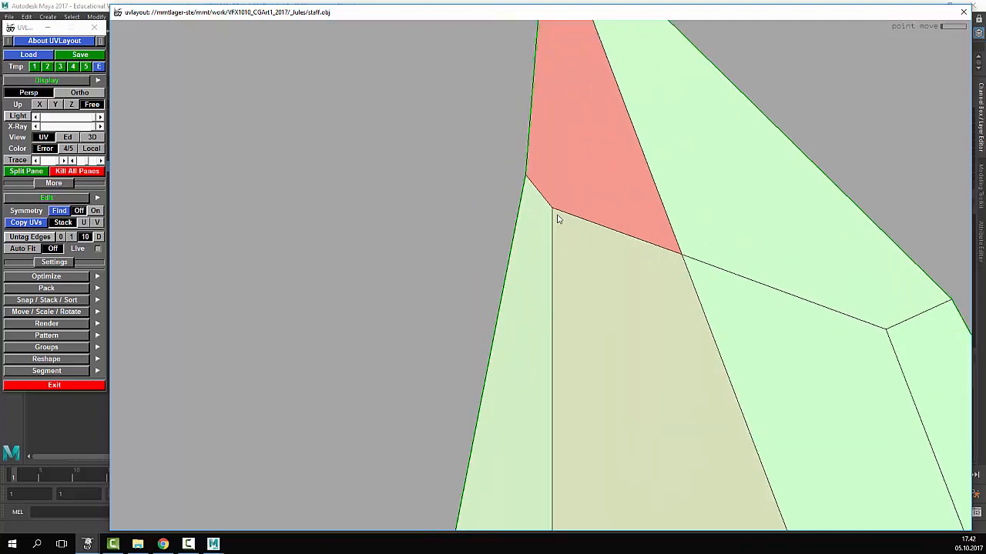
mouse_move(552, 210)
middle_mouse_down("shift")
mouse_move(556, 221)
mouse_move(555, 198)
mouse_move(556, 208)
middle_mouse_up("shift")
- Move the shell's tip vertex up and fine-tune a nearby edge vertex to ease the red distortion
scroll(586, 372, "down", 10)
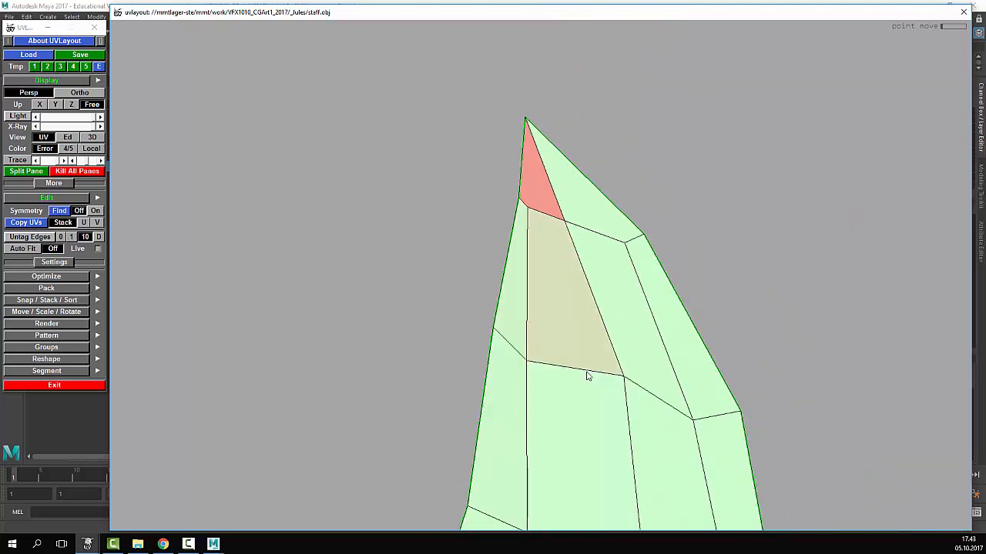
middle_click_drag(448, 239, 542, 247)
scroll(674, 170, "up", 6)
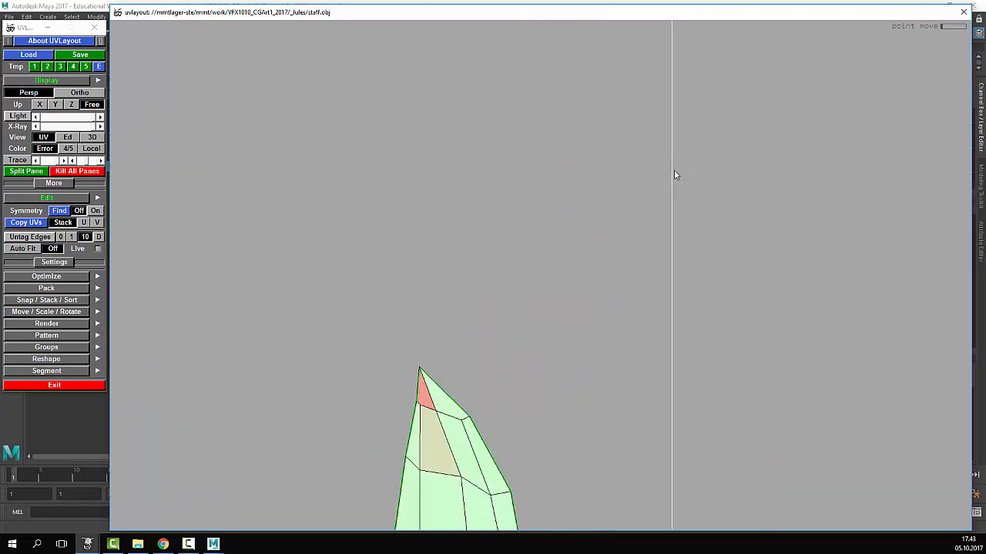
middle_click_drag(427, 350, 546, 163)
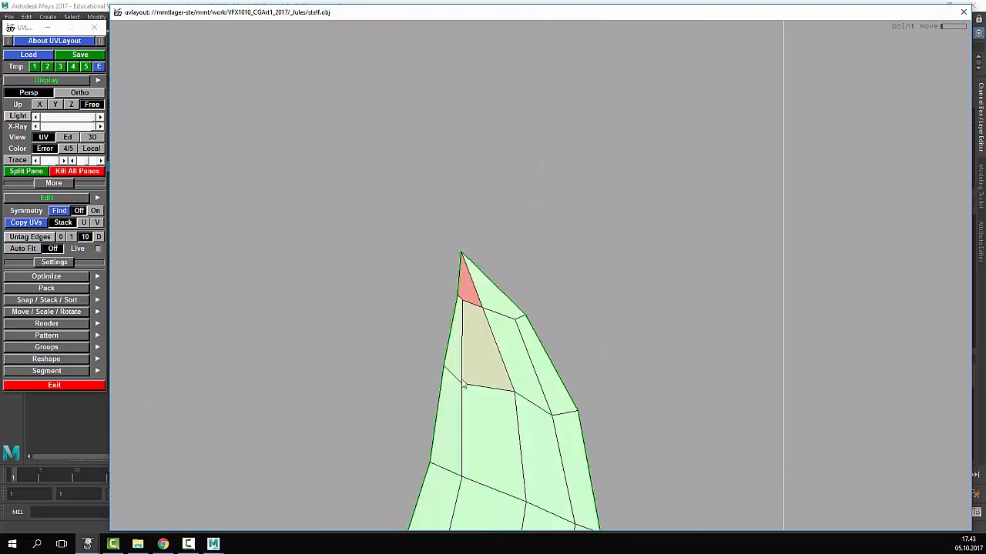
middle_click_drag(512, 352, 540, 262)
scroll(499, 354, "up", 6)
middle_click_drag(522, 209, 566, 68)
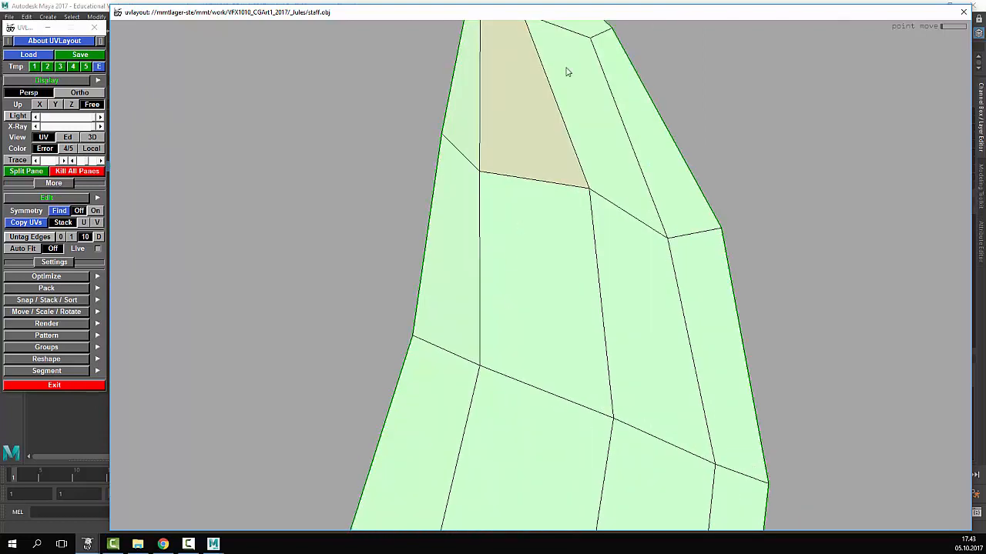
middle_click_drag(719, 176, 745, 473)
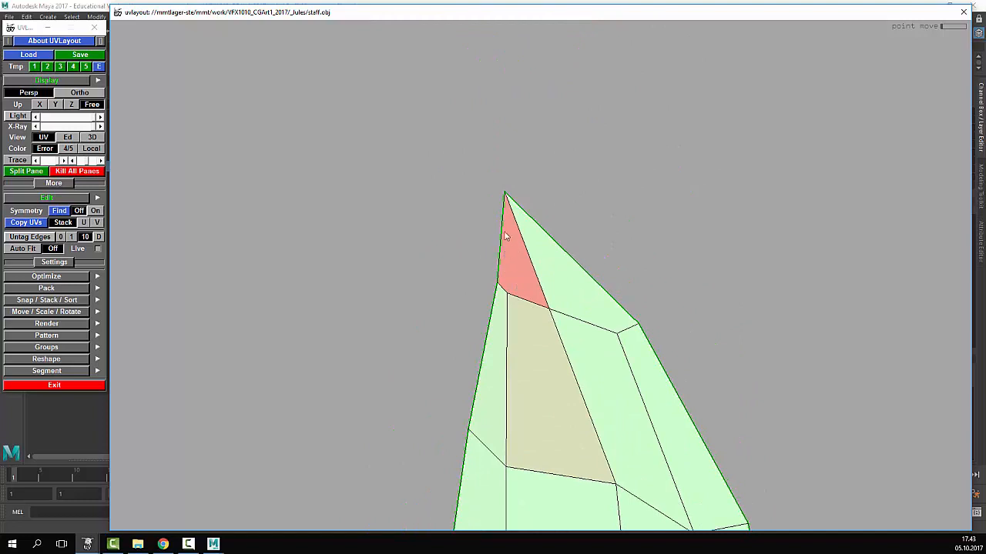
left_click_drag(506, 198, 519, 301)
left_click_drag(510, 239, 533, 190)
left_click_drag(551, 316, 562, 313)
middle_click_drag(563, 314, 559, 316, "ctrl")
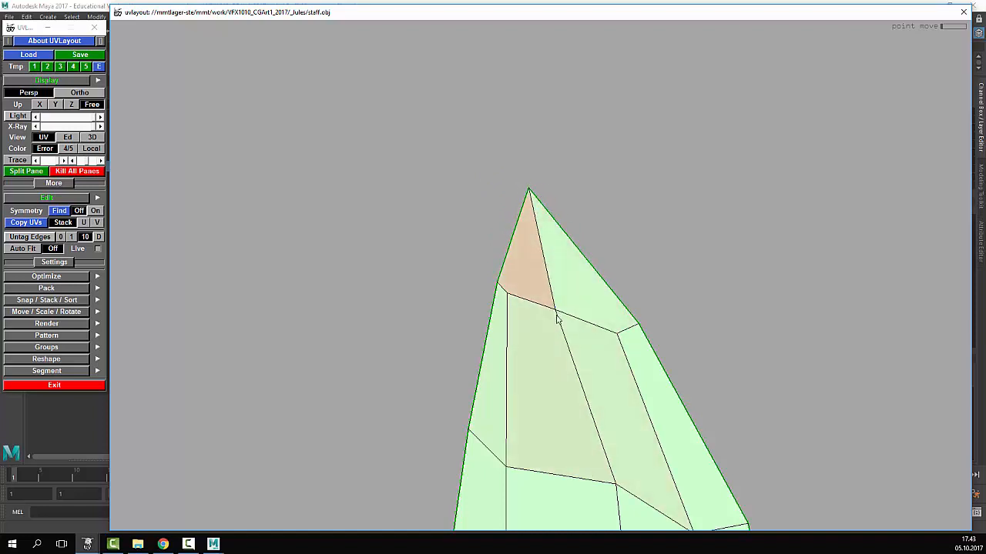
- Remove the flipped sliver and even out the faces by shifting the tip's vertices
scroll(558, 328, "down", 10)
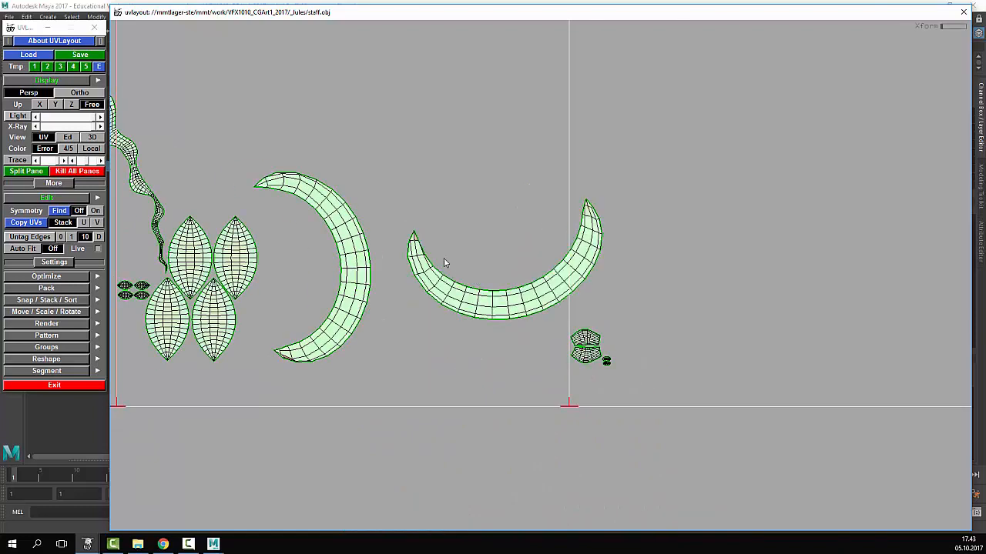
scroll(443, 259, "up", 10)
scroll(758, 241, "up", 2)
middle_click_drag(758, 241, 651, 228)
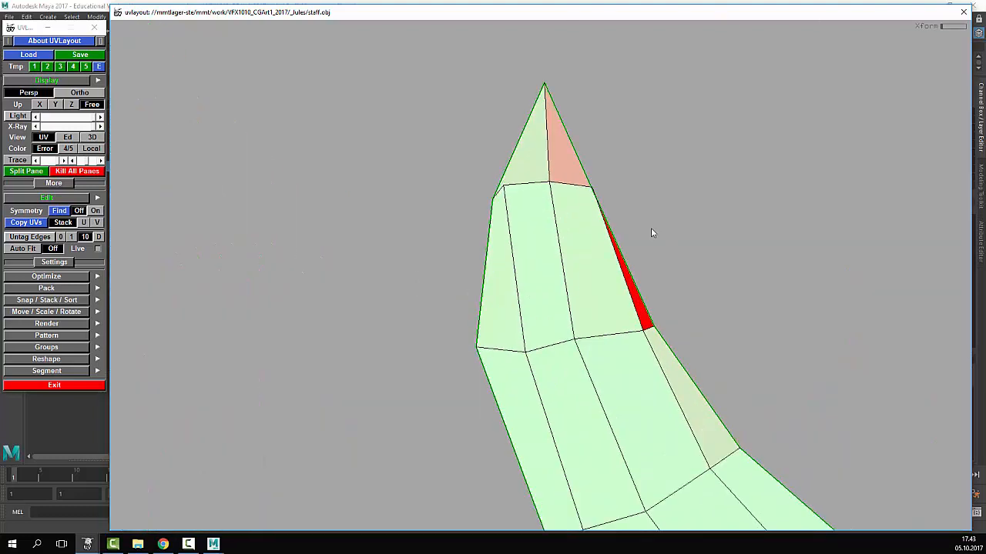
middle_click_drag(596, 190, 579, 199, "ctrl")
left_click_drag(506, 188, 509, 191, "ctrl")
middle_click_drag(508, 191, 512, 194, "ctrl")
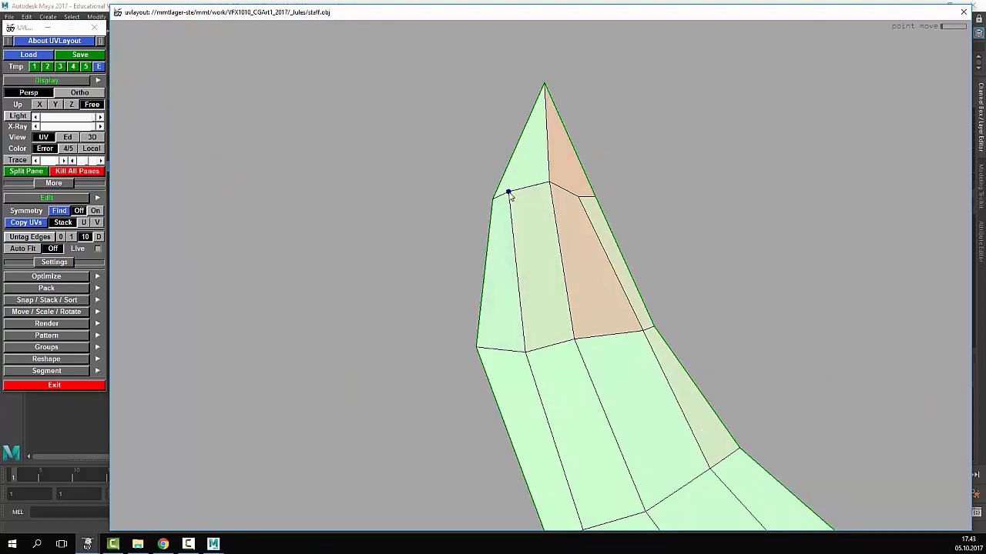
scroll(666, 297, "down", 8)
scroll(677, 324, "down", 3)
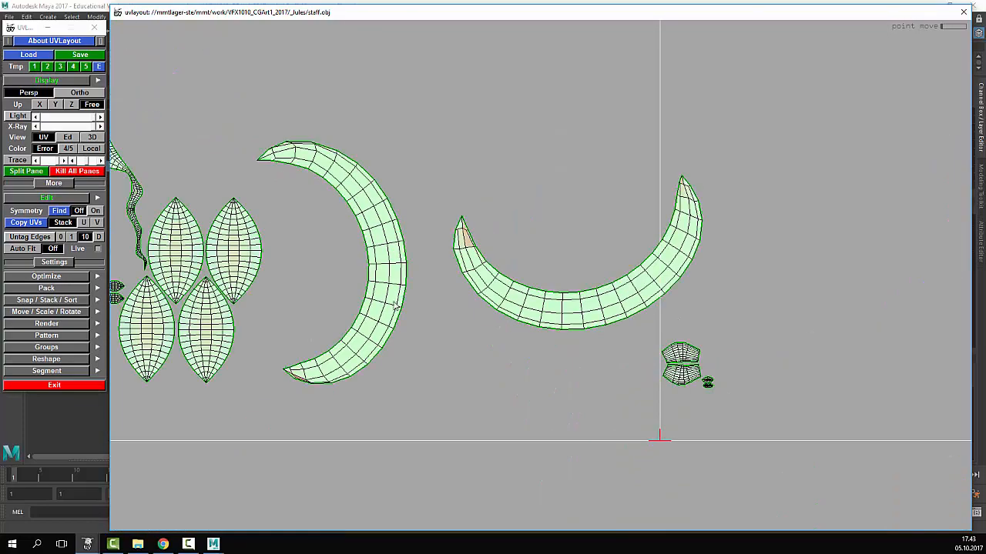
scroll(294, 331, "up", 5)
scroll(441, 394, "up", 5)
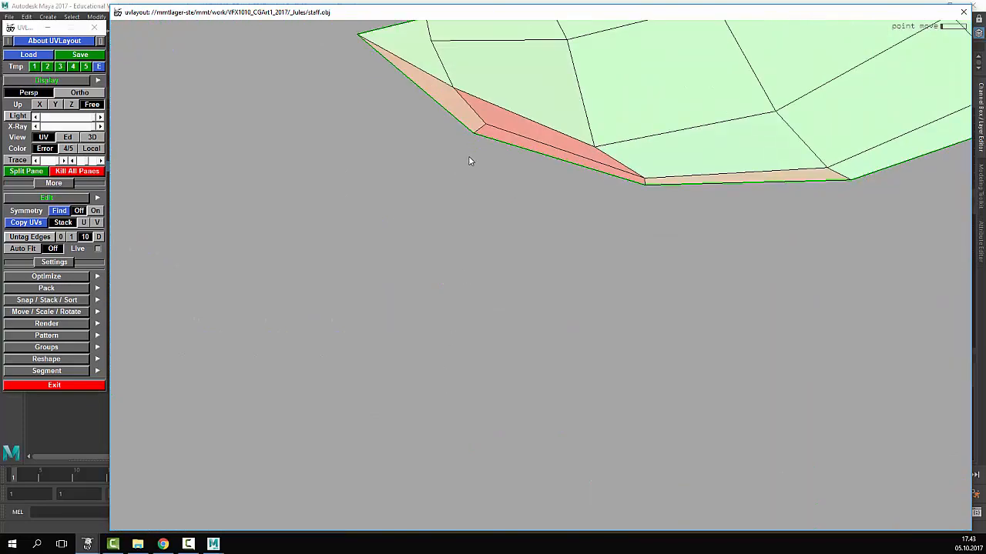
mouse_move(592, 149)
left_mouse_down("ctrl")
mouse_move(609, 127)
mouse_move(596, 129)
left_mouse_up("ctrl")
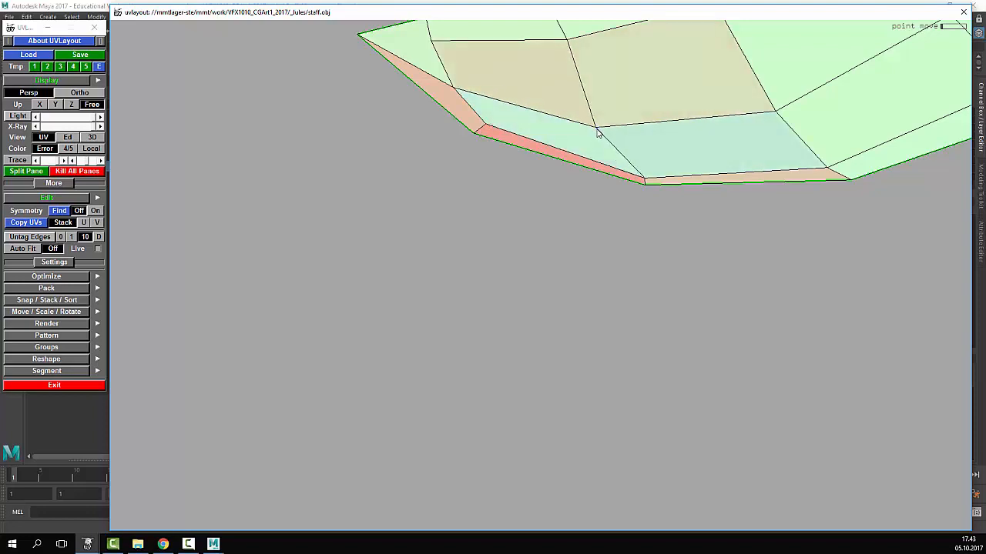
scroll(597, 133, "down", 5)
scroll(586, 154, "up", 5)
- Relax the crescent's upper tip by pulling an edge vertex down and fine-tuning it
middle_click_drag(550, 407, 597, 135)
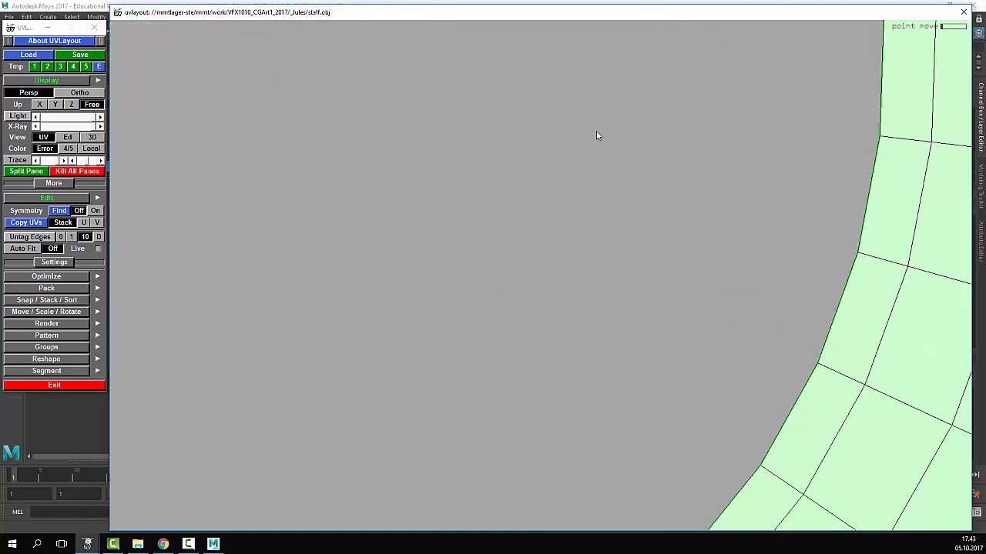
mouse_move(467, 395)
middle_mouse_down()
mouse_move(506, 247)
mouse_move(517, 82)
middle_mouse_up()
mouse_move(517, 83)
right_mouse_down()
mouse_move(514, 367)
mouse_move(533, 332)
right_mouse_up()
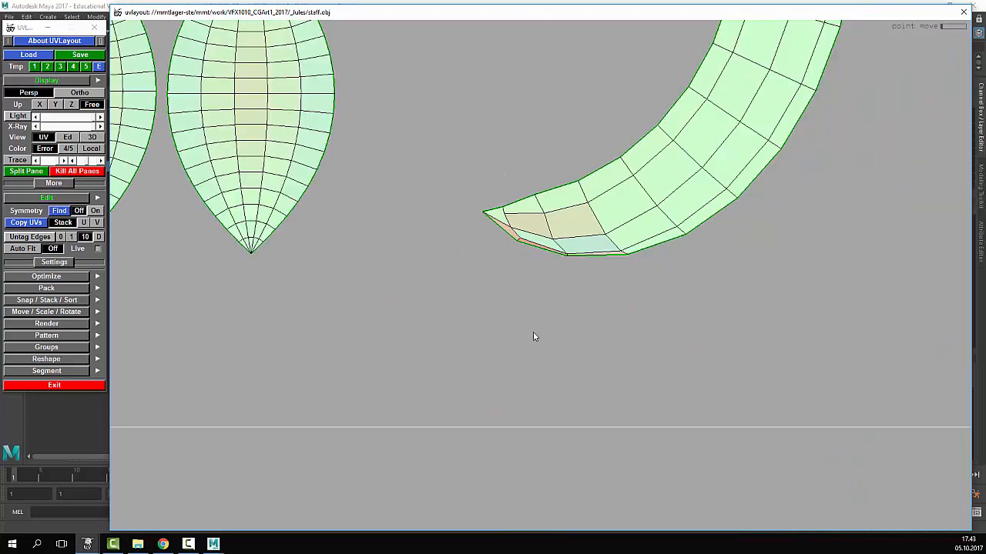
middle_click_drag(524, 269, 493, 524)
middle_click_drag(456, 46, 445, 182)
mouse_move(445, 182)
right_mouse_down()
mouse_move(413, 279)
mouse_move(305, 305)
right_mouse_up()
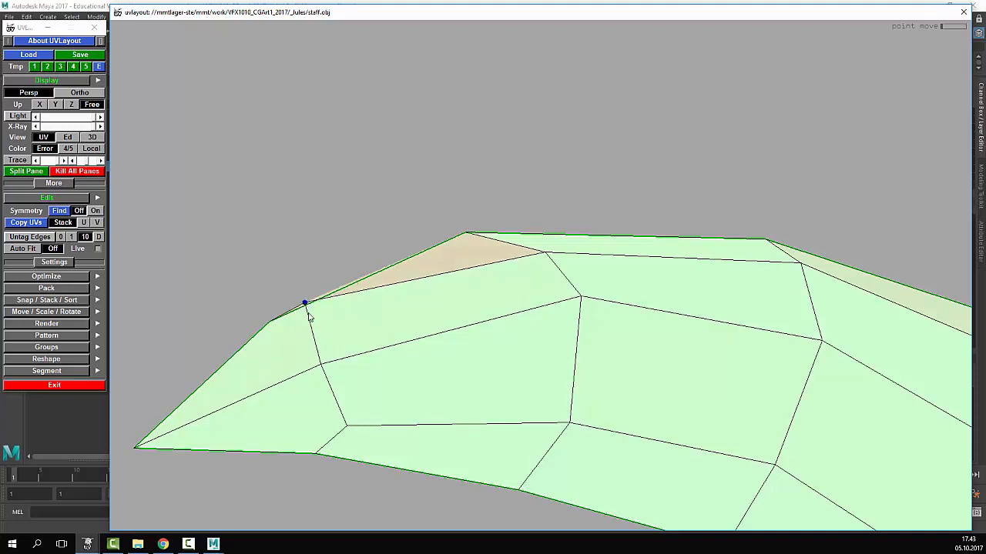
left_click_drag(305, 301, 311, 325)
right_click_drag(311, 325, 419, 307)
right_click_drag(666, 263, 747, 146)
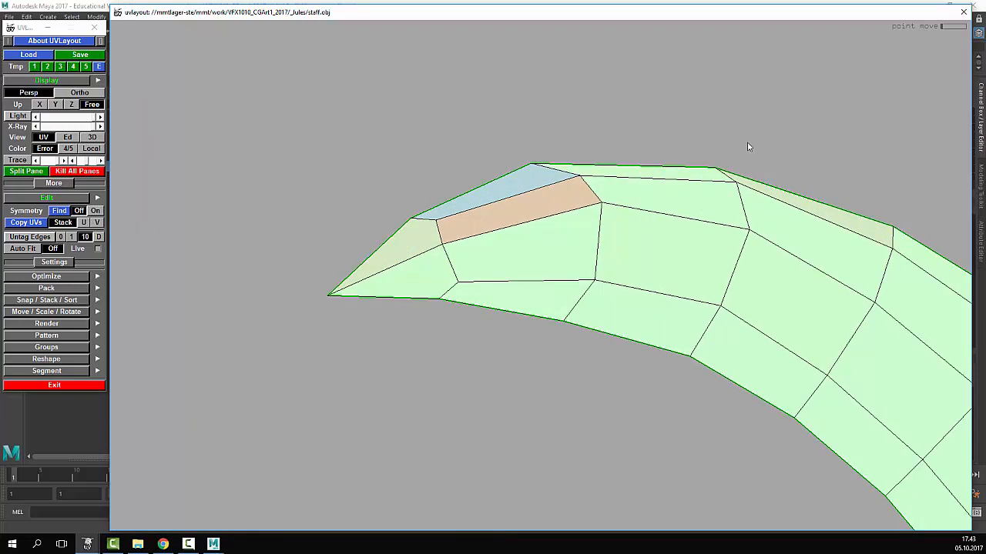
right_click_drag(862, 293, 429, 247)
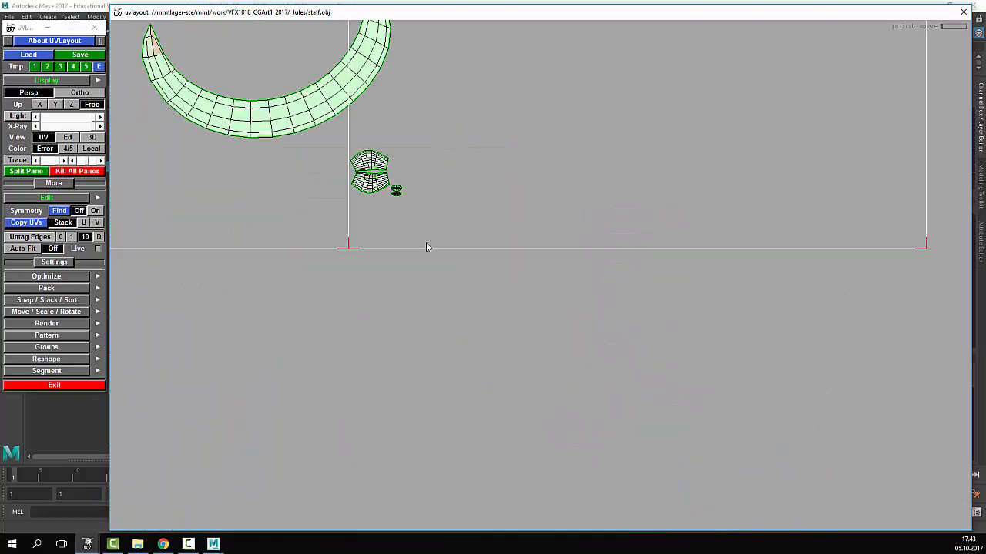
- Rotate the left crescent shell about 90° and place it above the other crescent
middle_click_drag(275, 147, 707, 388)
right_click_drag(707, 388, 632, 339)
middle_click_drag(539, 360, 504, 359)
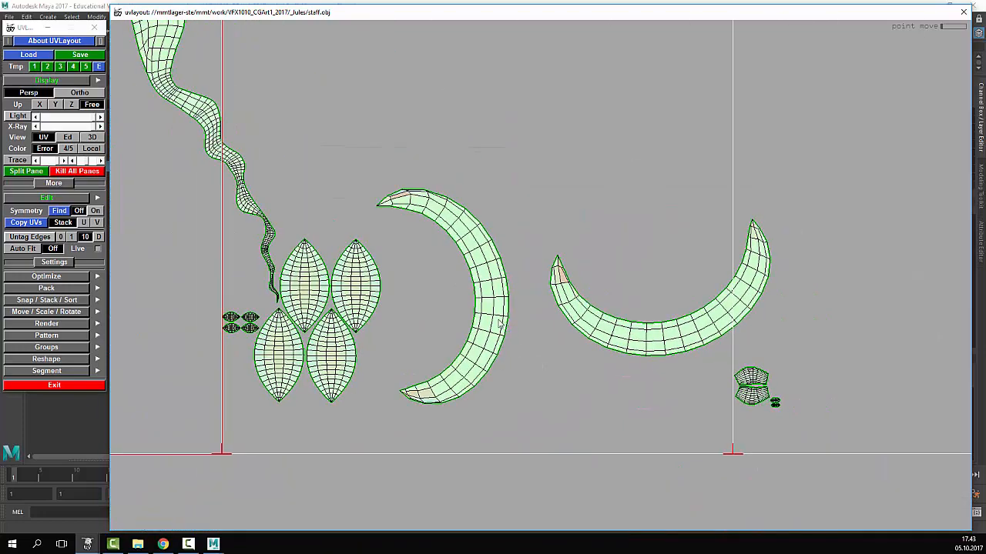
left_click_drag(502, 323, 398, 325)
middle_click_drag(468, 329, 664, 256)
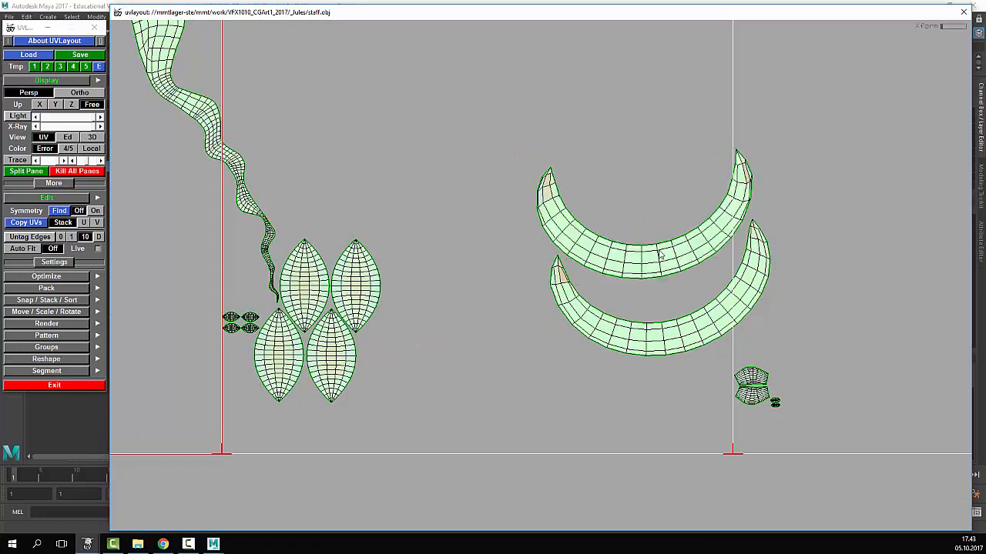
left_click_drag(663, 257, 651, 256)
middle_click_drag(683, 262, 681, 324)
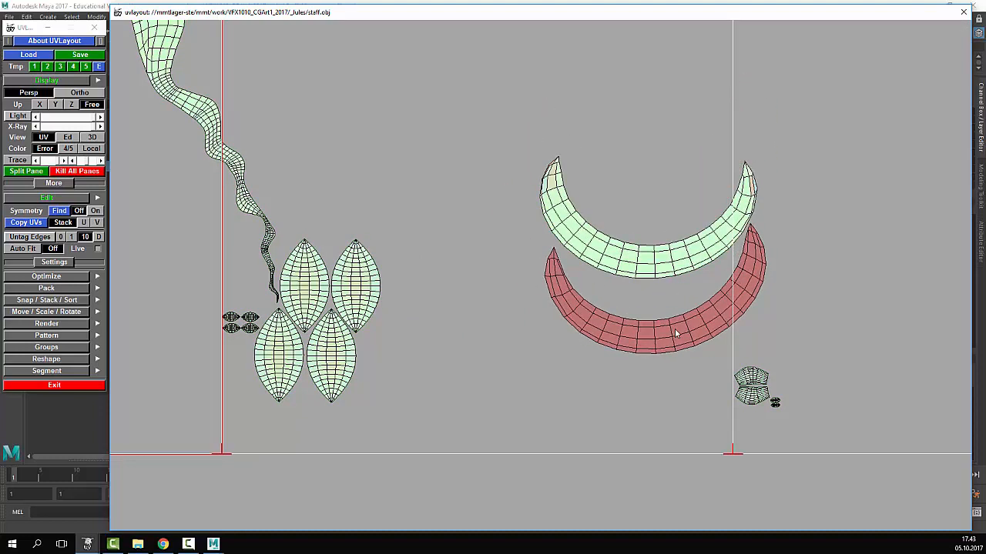
- Align the lower crescent under the upper one and frame all shells and tiles
left_click_drag(667, 338, 671, 338)
middle_click_drag(669, 339, 659, 347)
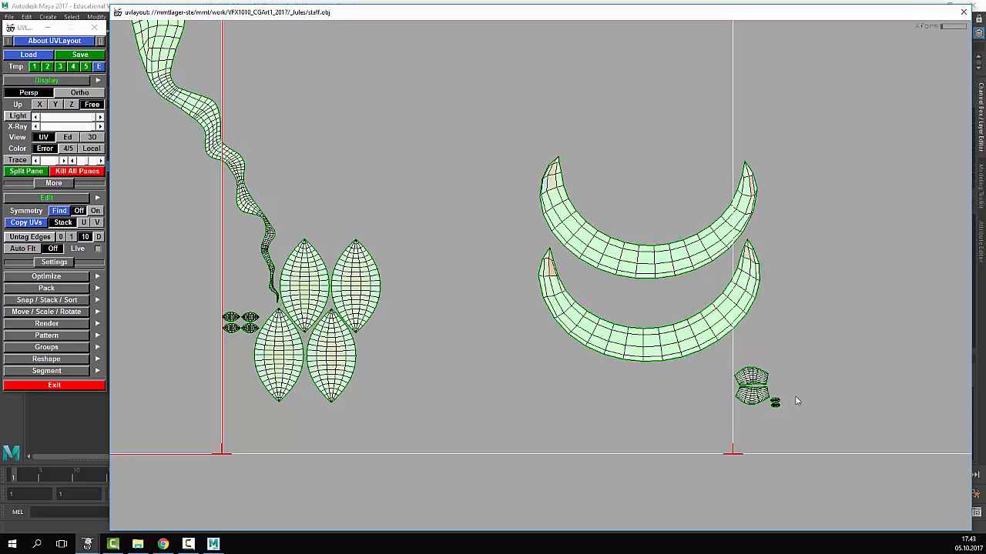
middle_click_drag(795, 397, 566, 219)
right_click_drag(567, 219, 575, 179)
middle_click_drag(575, 179, 697, 193)
right_click_drag(697, 193, 458, 207)
middle_click_drag(458, 212, 465, 205)
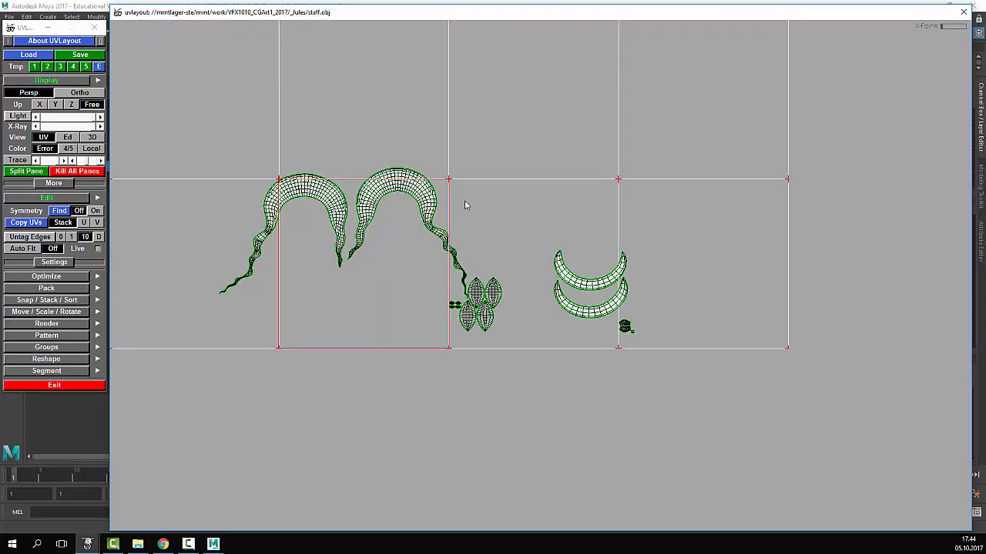
- Switch to the Ed 3D view, turn the staff upright, and bring up the Save dialog targeting staff.obj
key("2")
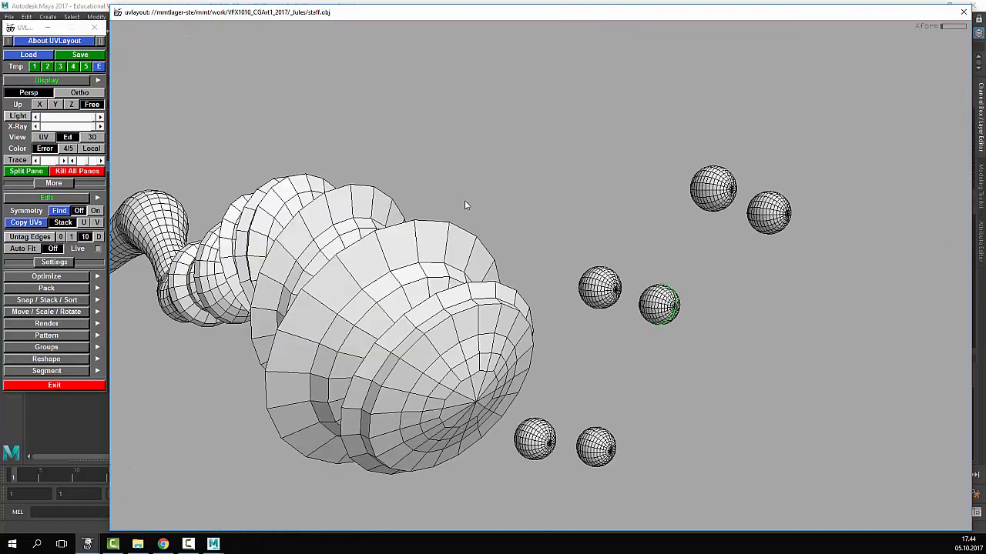
left_click_drag(554, 285, 541, 329)
middle_click_drag(541, 329, 513, 242)
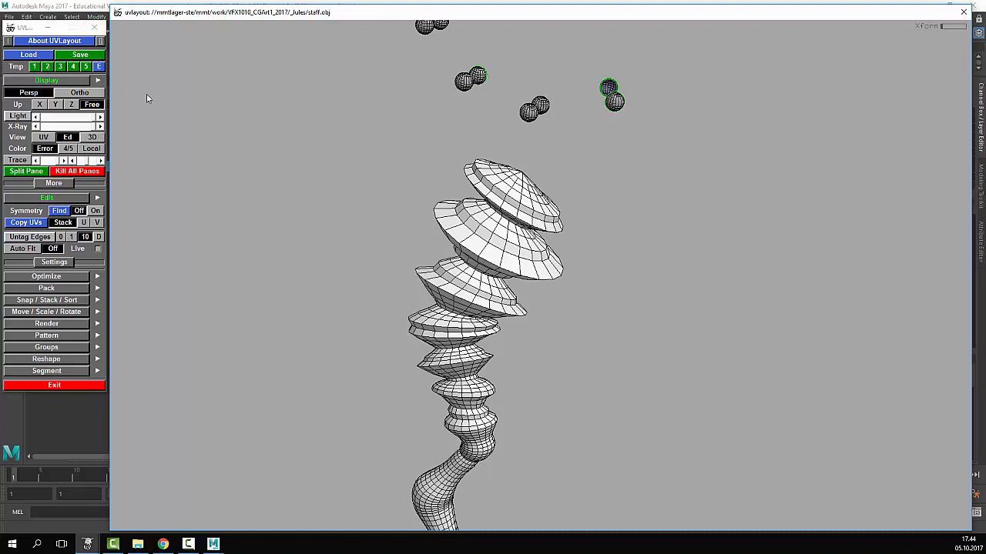
left_click(80, 55)
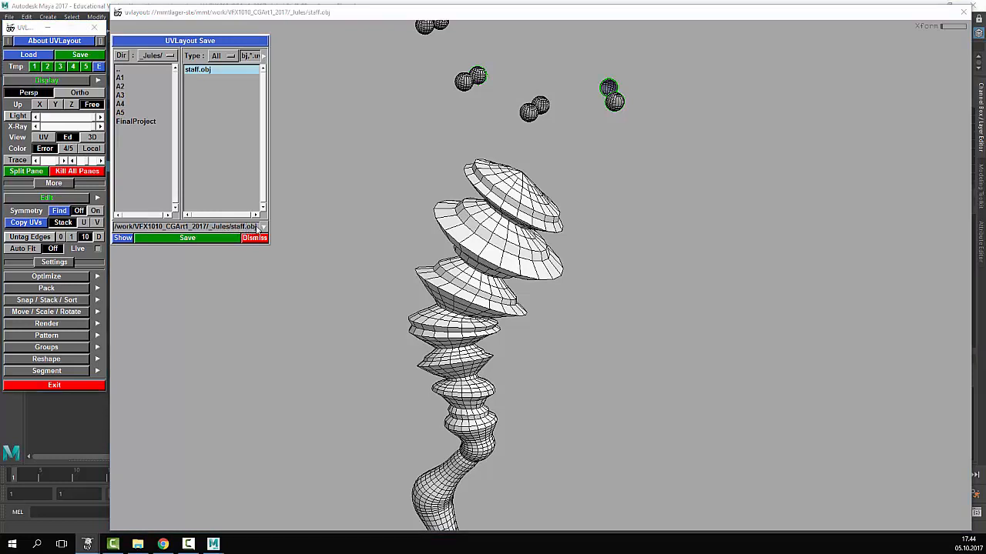
- Change the file extension from obj to UVL and save as staff.UVL in the Jules folder
key("BackSpace")
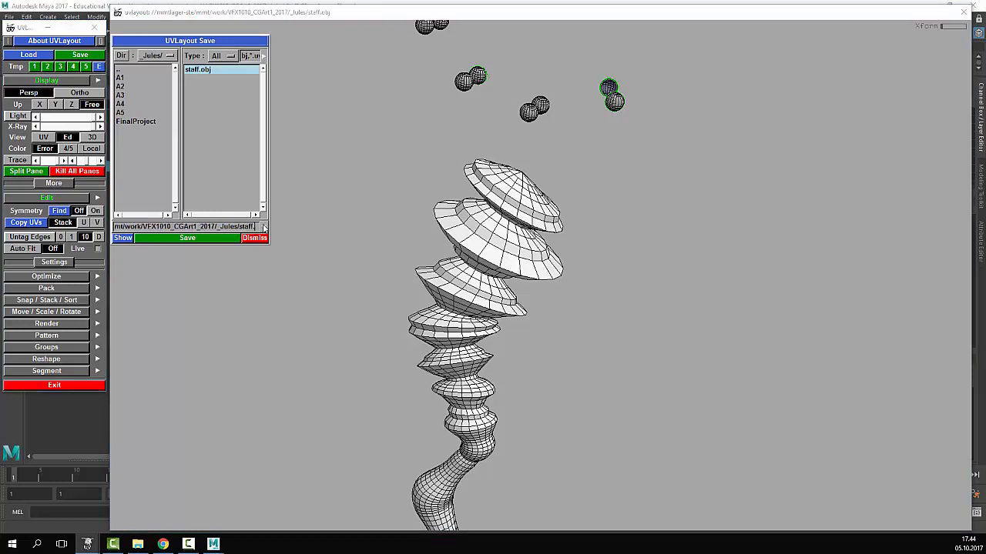
type("UVL")
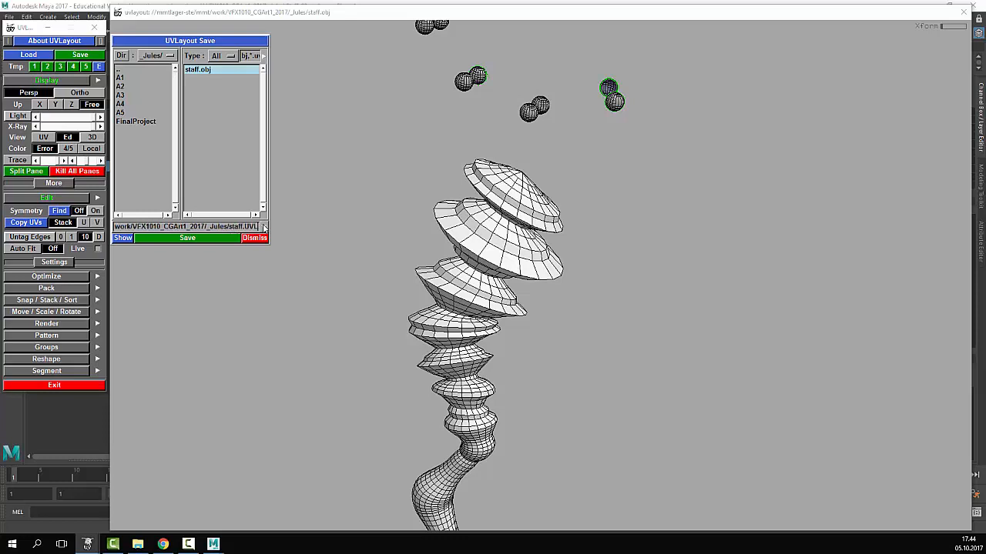
left_click(216, 240)
left_click(215, 241)
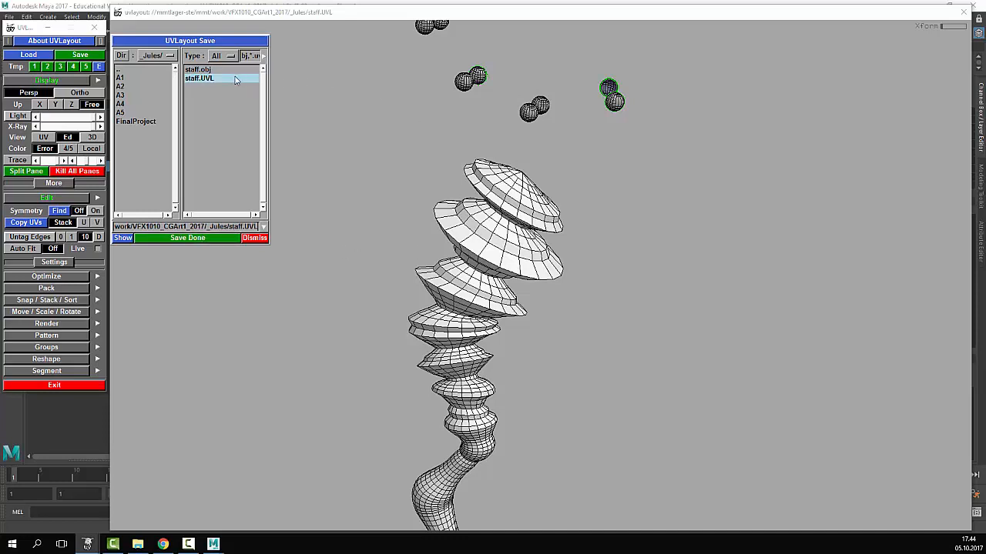
- Cut the edge loop at the upper bulb-and-neck joint so that section becomes its own shell
left_click(380, 159)
left_click_drag(611, 290, 528, 343)
middle_click_drag(529, 343, 509, 237)
left_click_drag(509, 237, 513, 282)
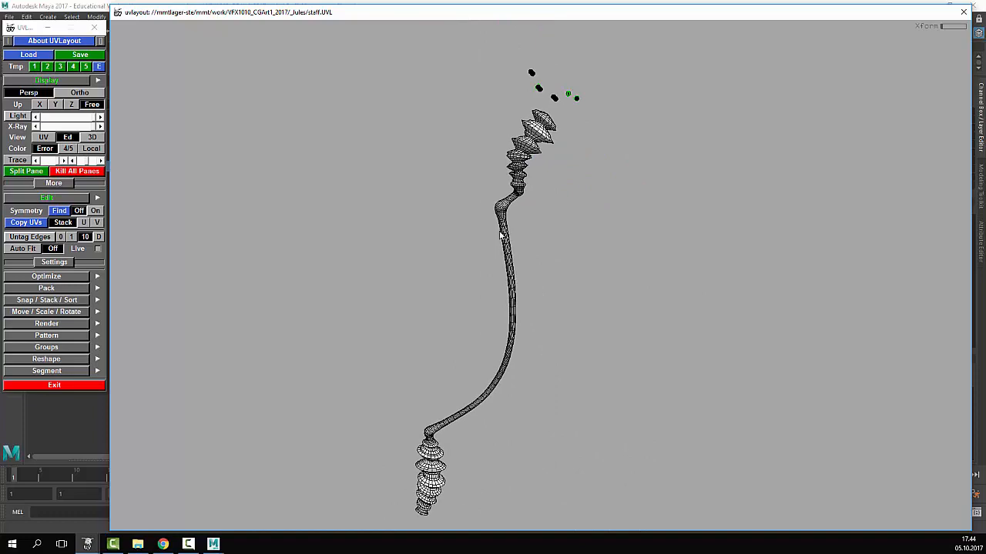
right_click_drag(352, 124, 665, 202)
middle_click_drag(521, 123, 520, 318)
right_click_drag(677, 312, 885, 308)
middle_click_drag(501, 244, 538, 177)
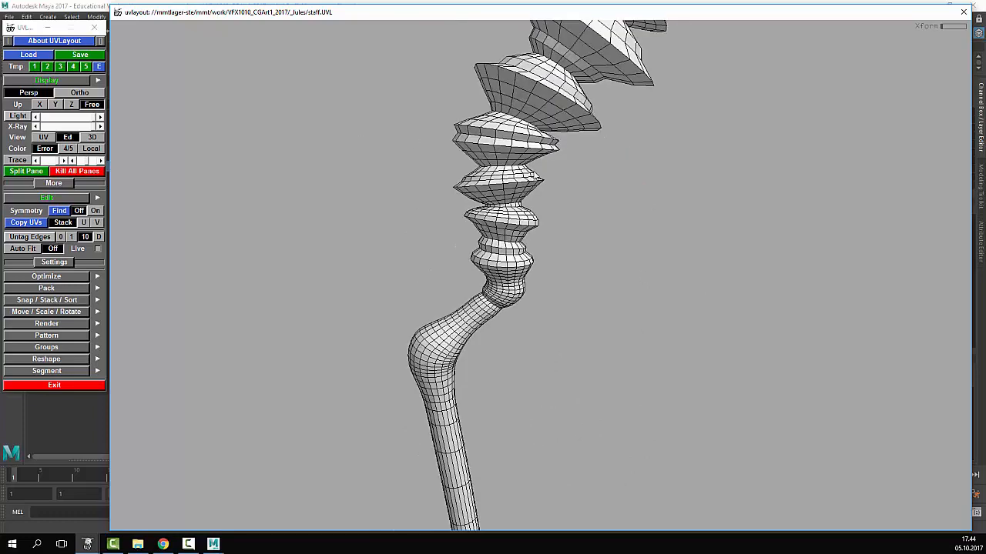
middle_click_drag(580, 319, 602, 257)
right_click_drag(493, 285, 622, 305)
middle_click_drag(621, 305, 634, 331)
right_click_drag(439, 269, 508, 271)
middle_click_drag(408, 219, 402, 258)
right_click_drag(402, 258, 516, 275)
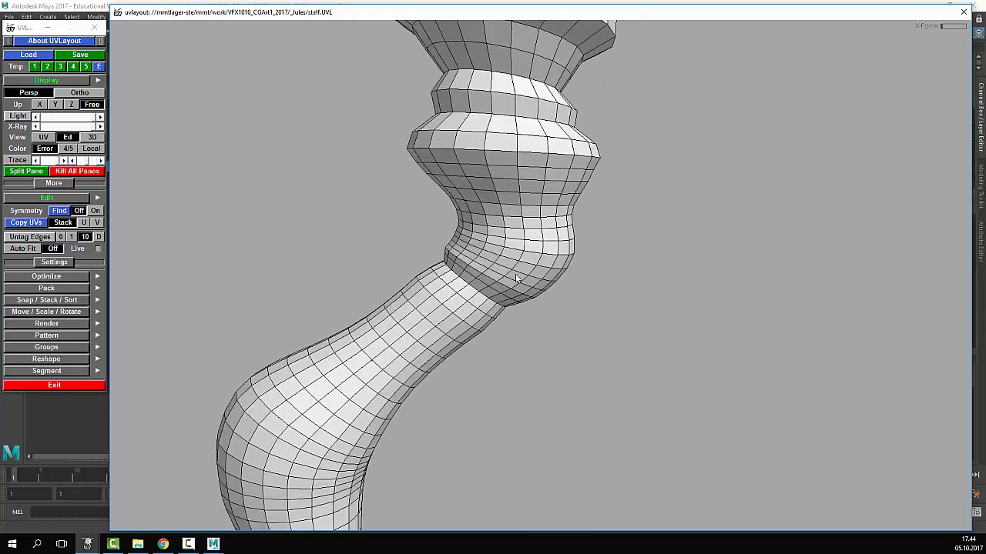
key("c")
left_click_drag(613, 303, 325, 331)
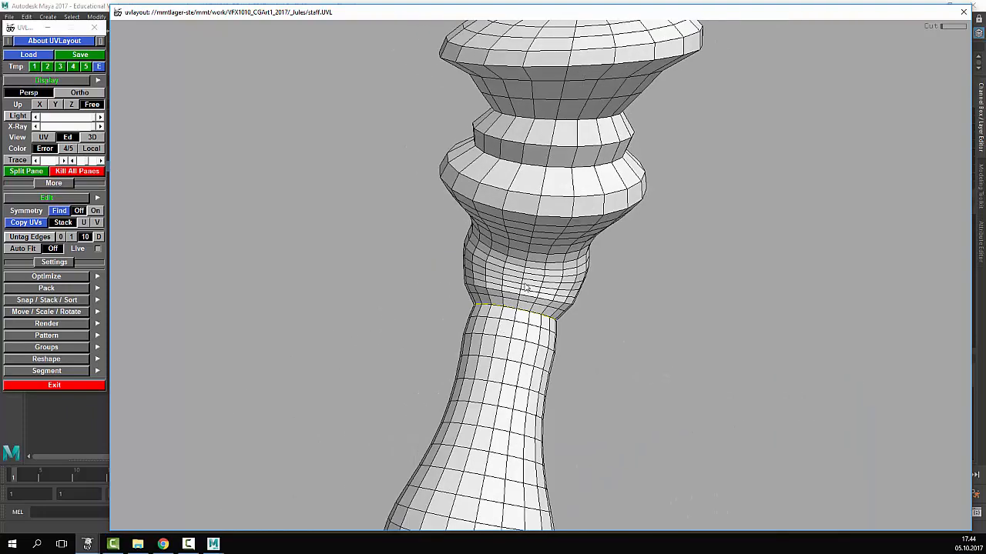
key("Return")
- Cut the neck loop at the staff's other end to detach the ringed section from the shaft
right_click_drag(516, 273, 231, 292)
left_click_drag(231, 291, 597, 263)
middle_click_drag(605, 250, 699, 308)
right_click_drag(698, 308, 539, 431)
middle_click_drag(539, 431, 482, 47)
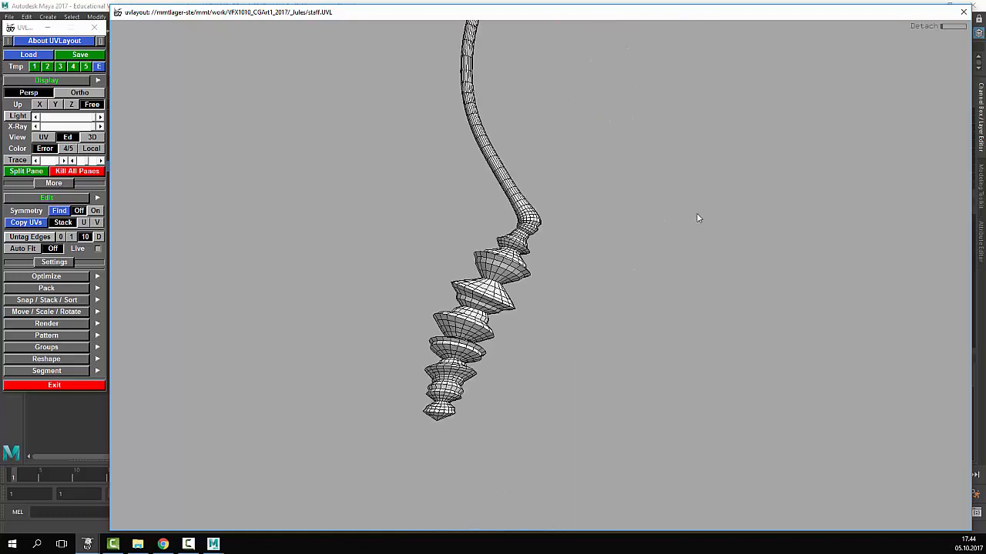
right_click_drag(696, 213, 585, 246)
middle_click_drag(586, 246, 649, 239)
key("c")
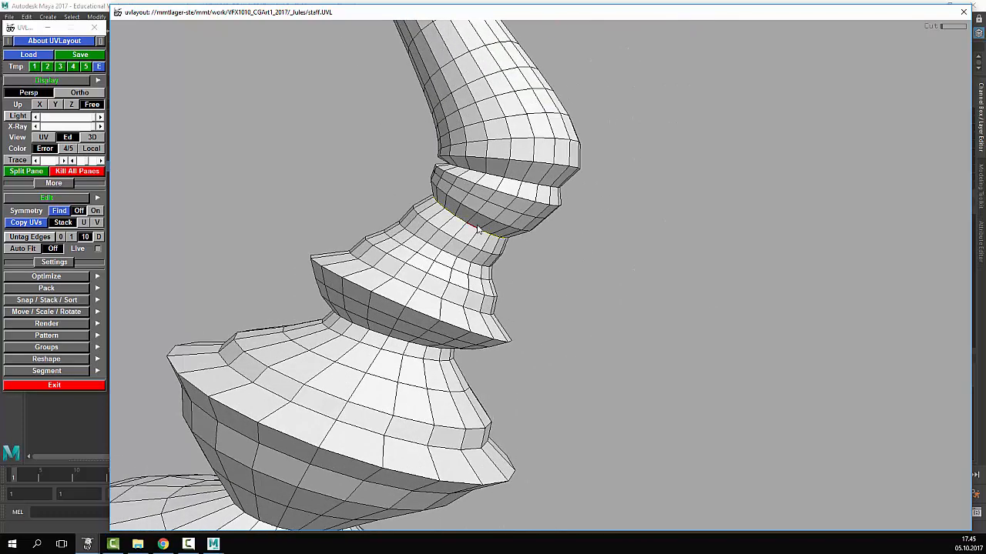
key("Return")
right_click_drag(644, 299, 507, 323)
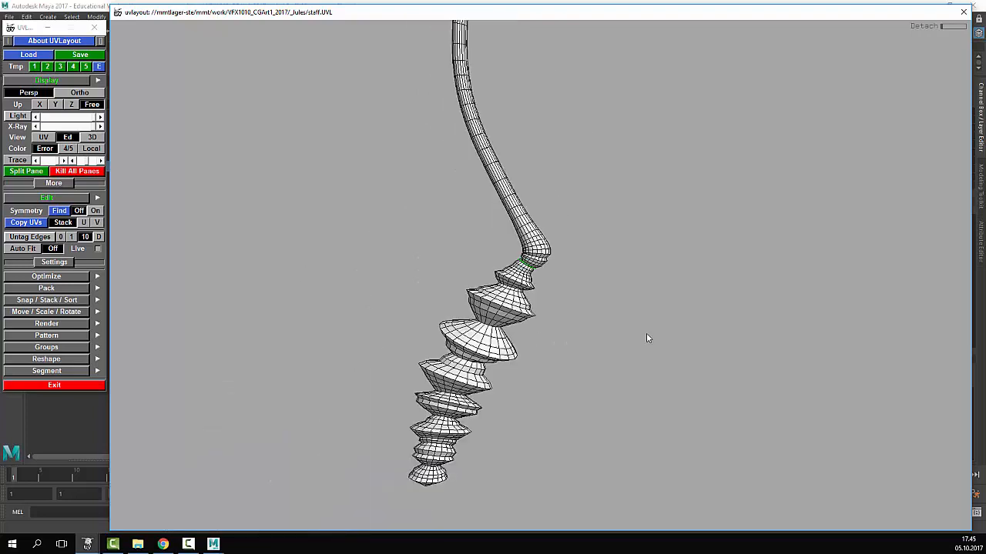
left_click_drag(647, 335, 646, 274)
right_click_drag(646, 274, 553, 163)
middle_click_drag(632, 139, 593, 271)
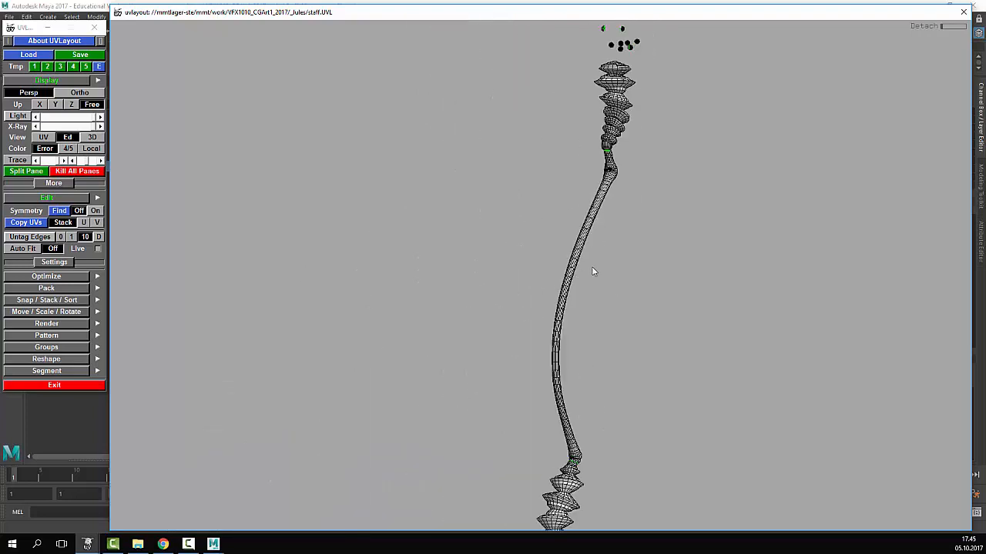
- Mark seam edges with C along the lower part of the staff's shaft down to its base
left_click_drag(593, 271, 541, 264)
middle_click_drag(542, 263, 482, 246)
right_click_drag(481, 246, 613, 255)
middle_click_drag(613, 260, 606, 378)
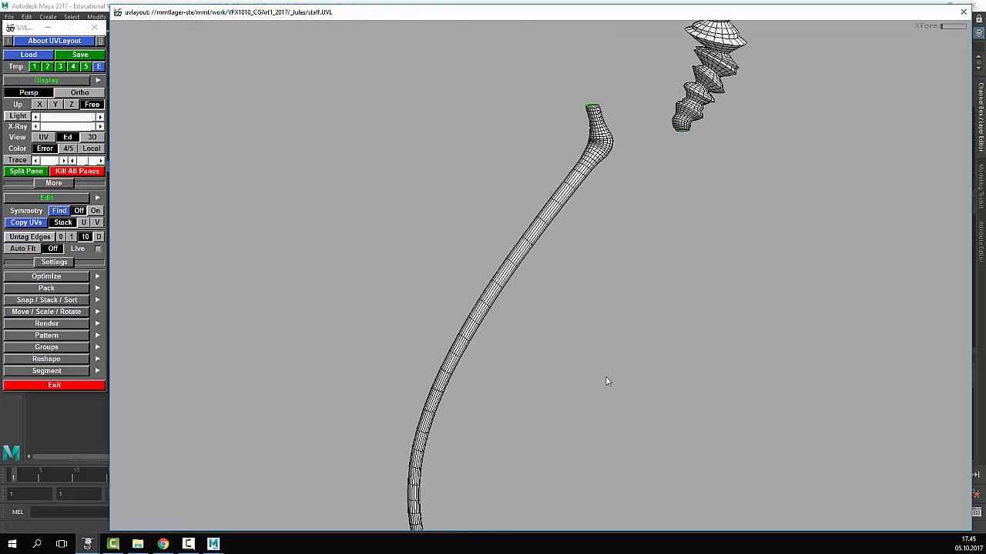
left_click_drag(606, 378, 553, 173)
right_click_drag(553, 173, 608, 193)
middle_click_drag(608, 193, 235, 282)
right_click_drag(234, 282, 409, 247)
left_click_drag(408, 247, 332, 196)
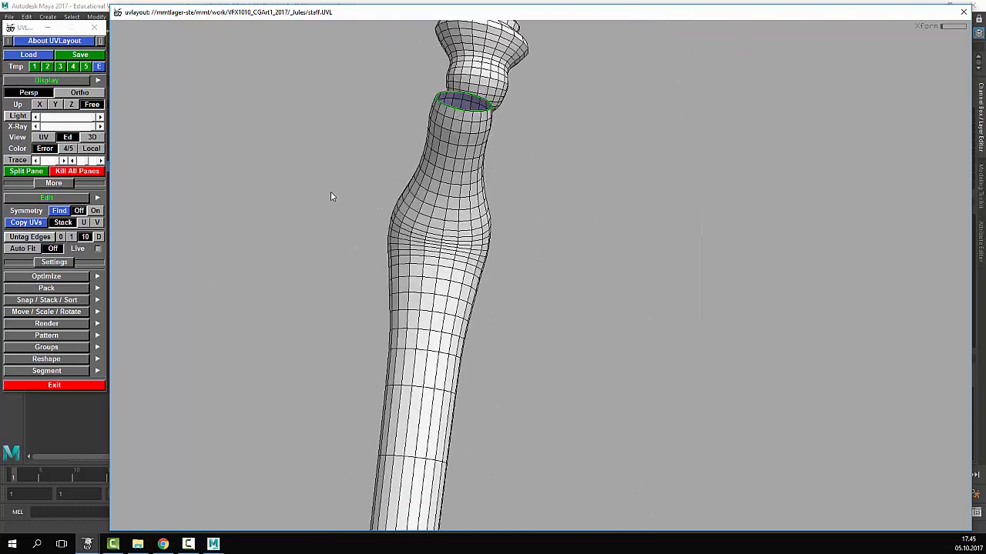
right_click_drag(332, 195, 454, 216)
middle_click_drag(454, 215, 471, 336)
key("c")
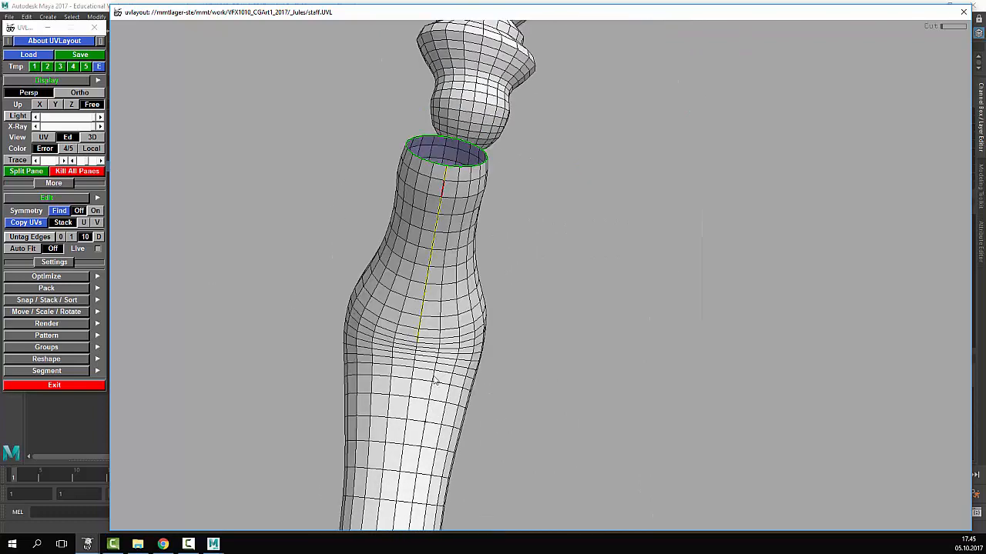
middle_click_drag(434, 380, 429, 351)
middle_click_drag(311, 441, 372, 231)
key("c")
middle_click_drag(418, 424, 444, 89)
middle_click_drag(349, 149, 354, 202)
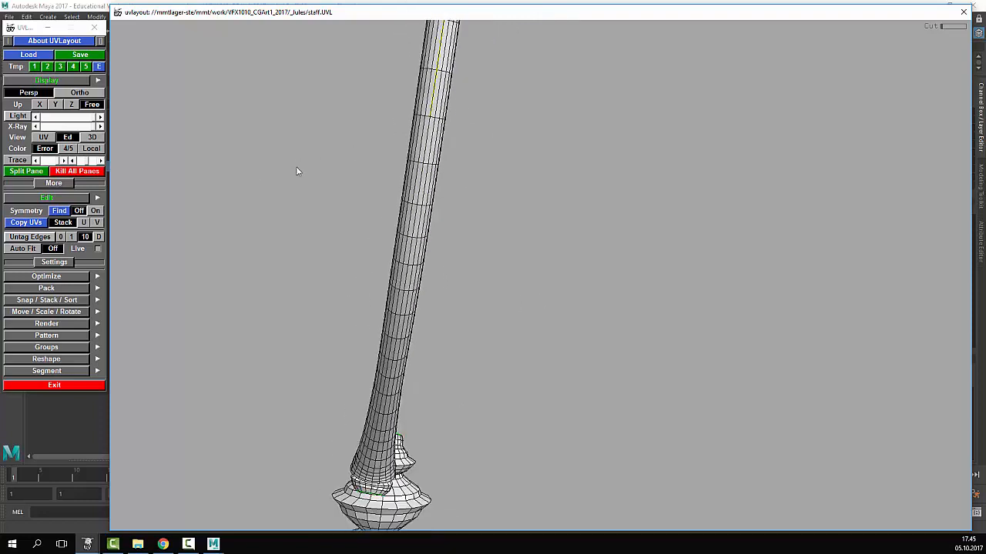
right_click_drag(297, 168, 390, 163)
key("c")
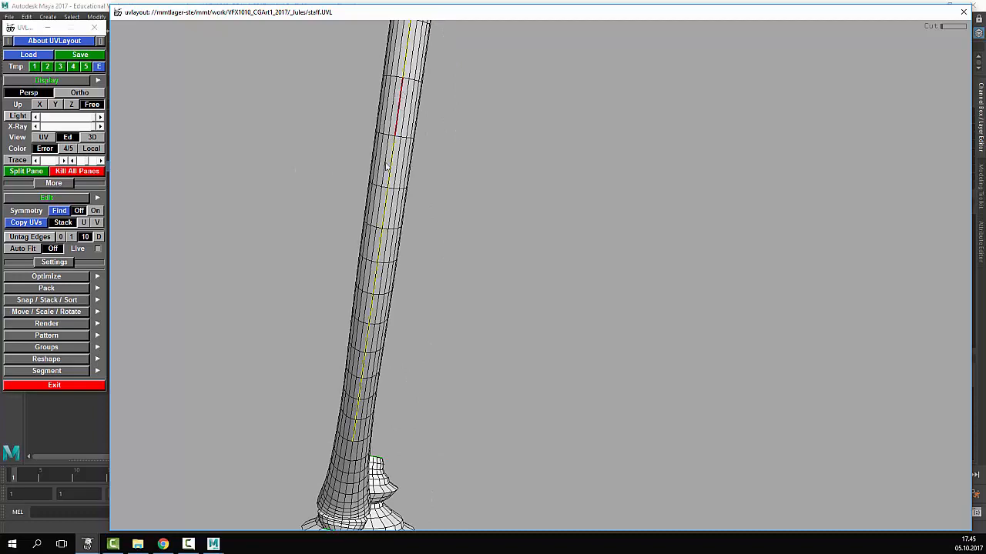
middle_click_drag(348, 411, 393, 211)
right_click_drag(392, 212, 402, 233)
key("c")
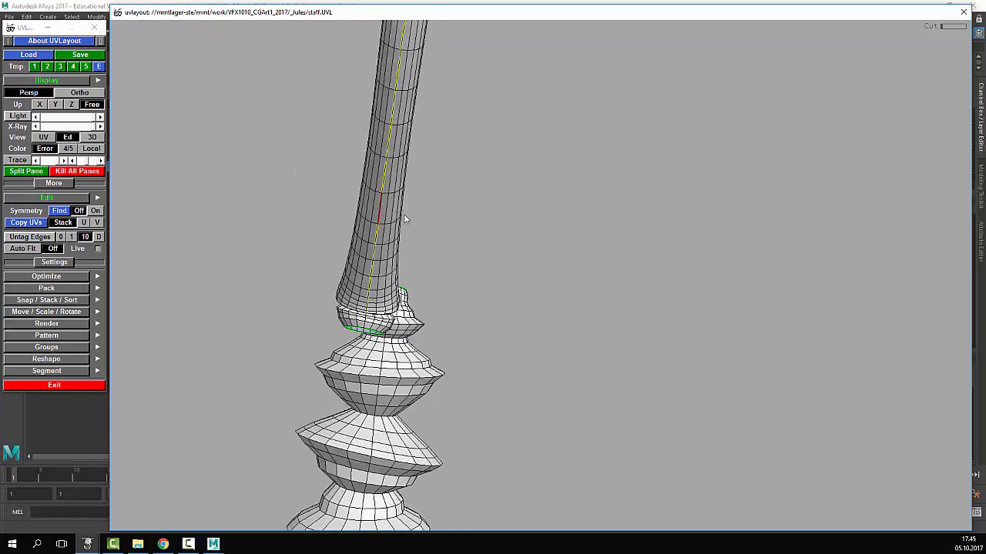
- Extend the lengthwise shaft seam with C up to the top of the shaft
left_click_drag(318, 266, 248, 274)
right_click_drag(247, 275, 526, 297)
left_click_drag(526, 297, 307, 410)
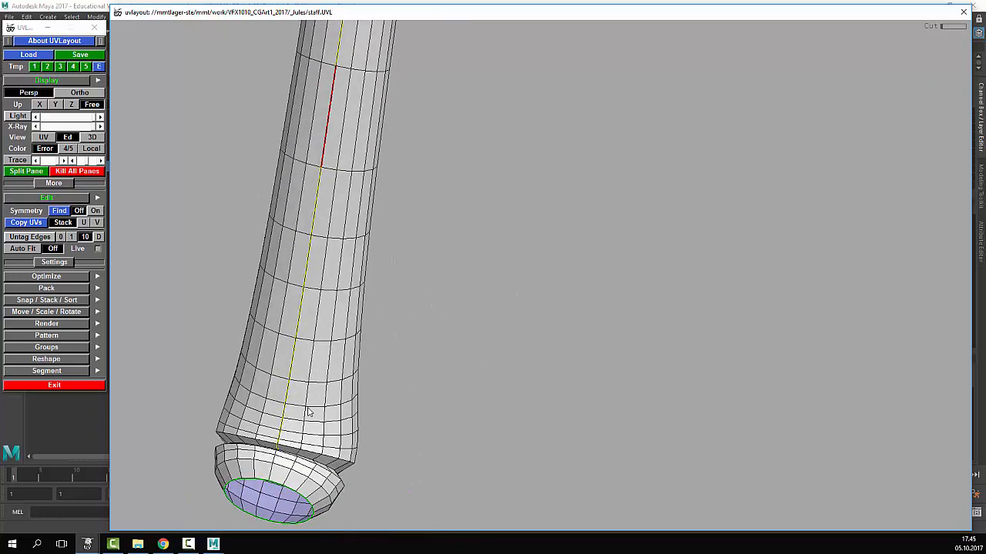
middle_click_drag(308, 409, 350, 364)
left_click_drag(552, 417, 515, 355)
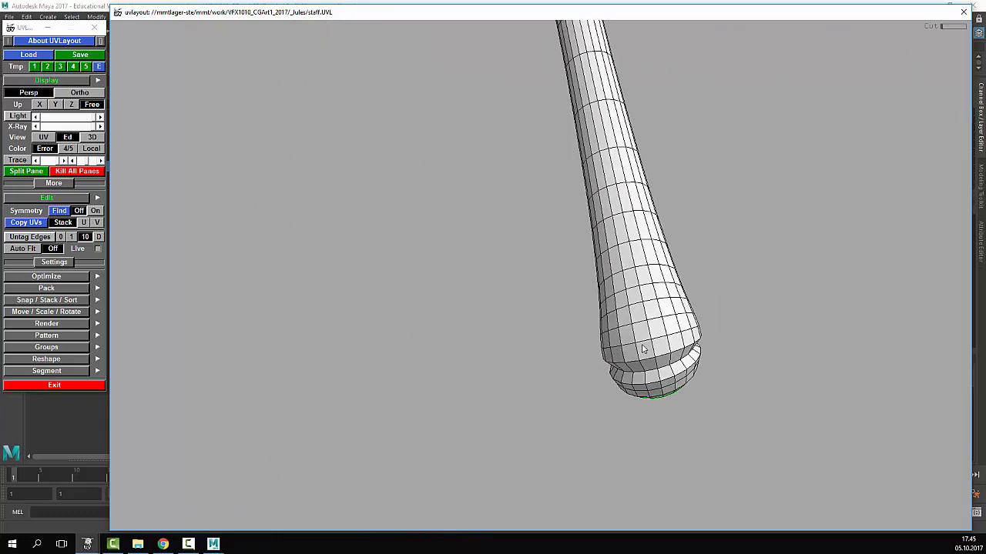
mouse_move(661, 344)
left_mouse_down()
mouse_move(645, 337)
mouse_move(657, 337)
left_mouse_up()
key("c")
middle_click_drag(600, 42, 596, 369)
middle_click_drag(583, 213, 607, 399)
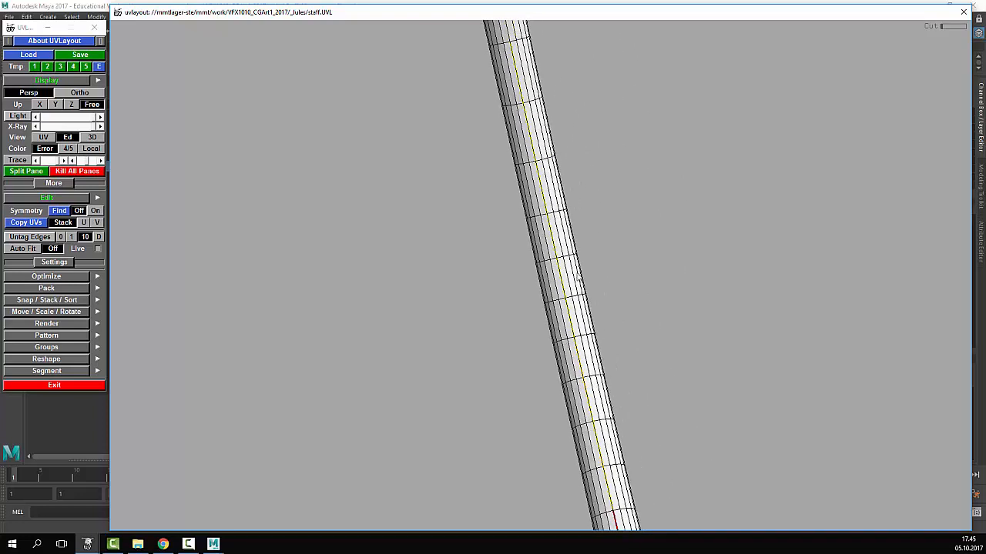
middle_click_drag(576, 272, 633, 431)
key("c")
middle_click_drag(508, 46, 487, 466)
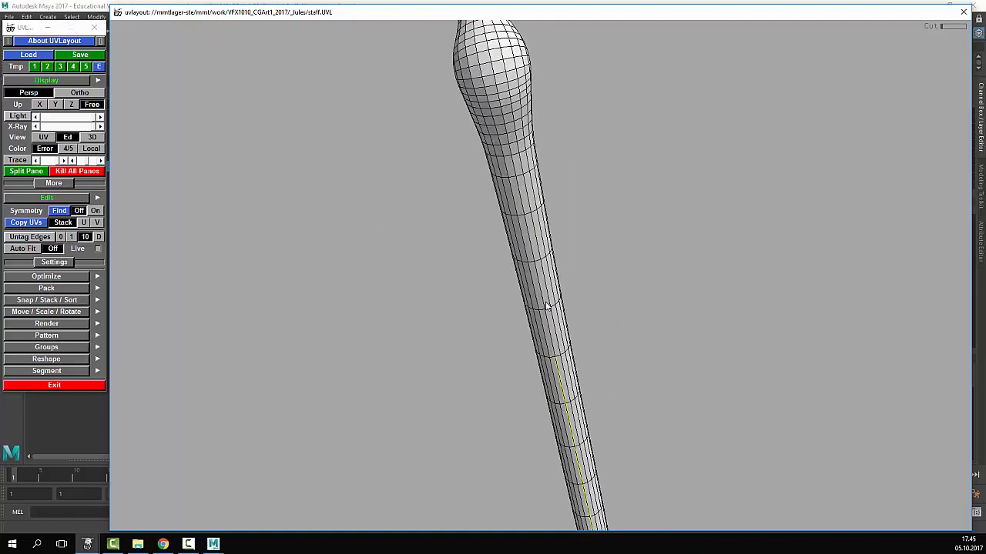
right_click_drag(548, 304, 778, 379)
key("c")
right_click_drag(551, 92, 426, 97)
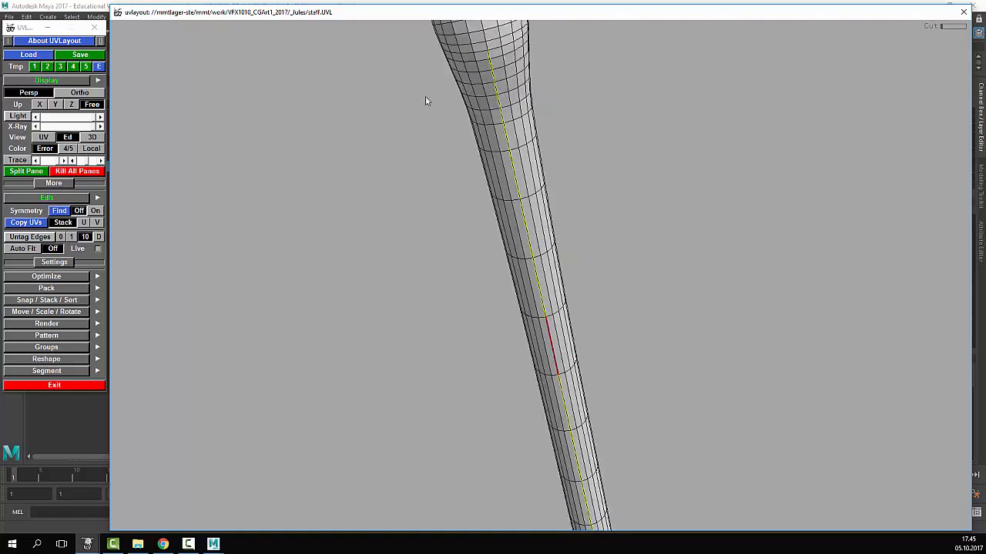
middle_click_drag(425, 97, 484, 385)
left_click_drag(483, 384, 431, 216)
left_click_drag(508, 234, 510, 307)
key("c")
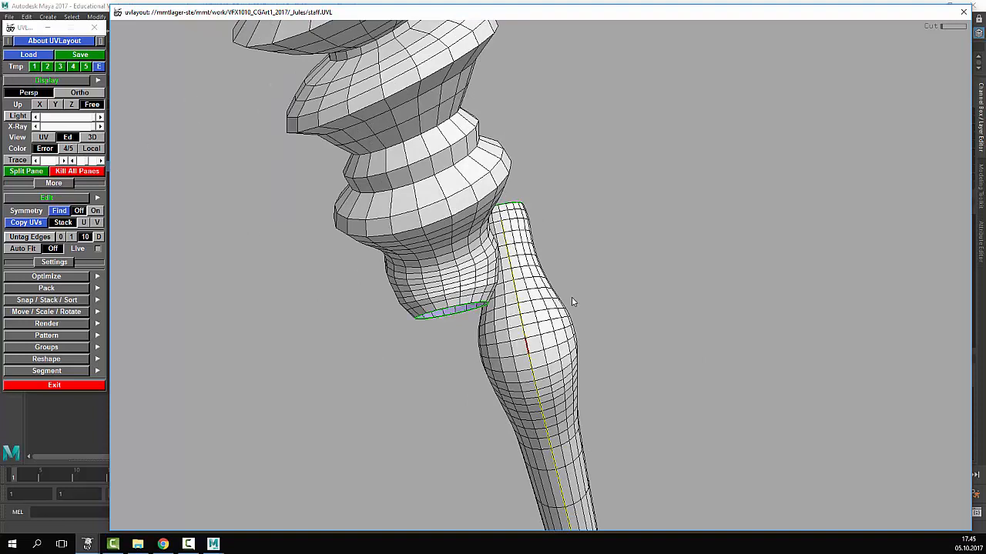
left_click_drag(572, 302, 385, 333)
right_click_drag(385, 333, 385, 368)
middle_click_drag(385, 369, 445, 257)
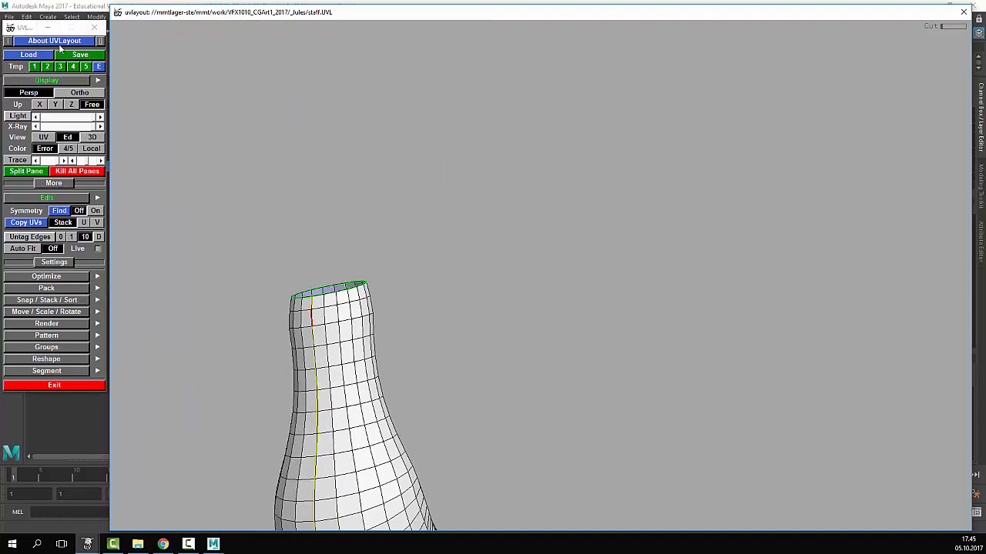
right_click_drag(402, 244, 405, 323)
right_click_drag(555, 310, 402, 392)
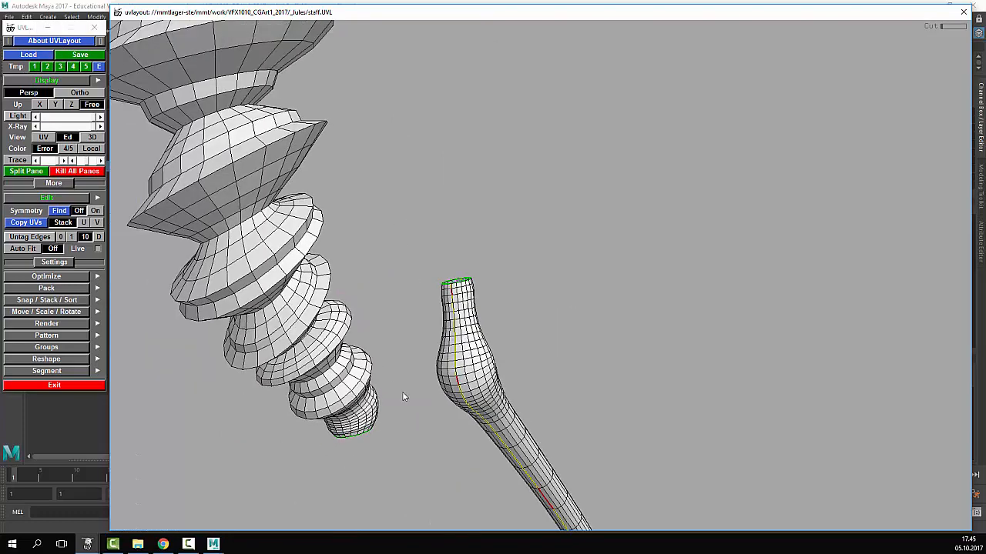
middle_click_drag(402, 392, 406, 174)
left_click_drag(528, 240, 555, 231)
- Split the shaft into two halves, move them apart, and drop both into the UV layout
key("Return")
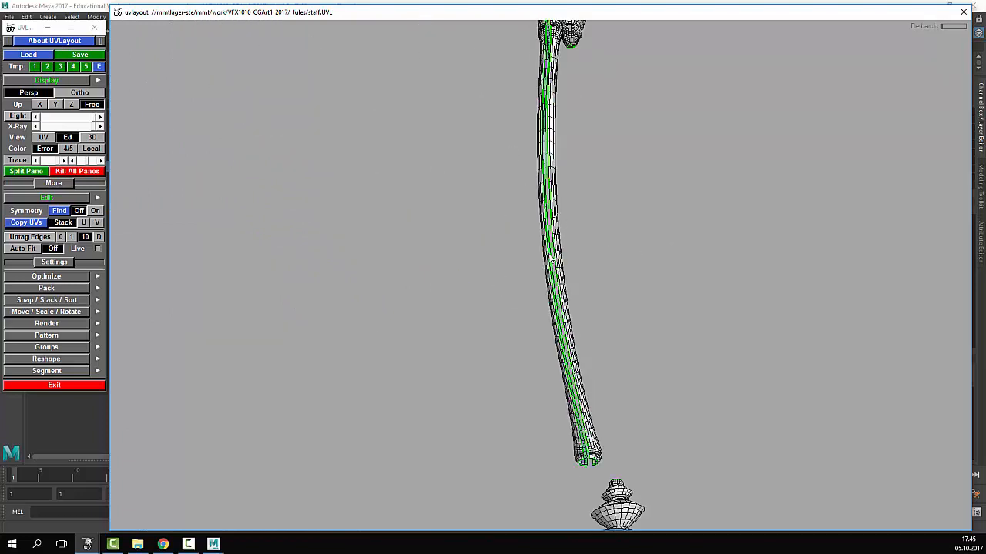
middle_click_drag(541, 262, 525, 264)
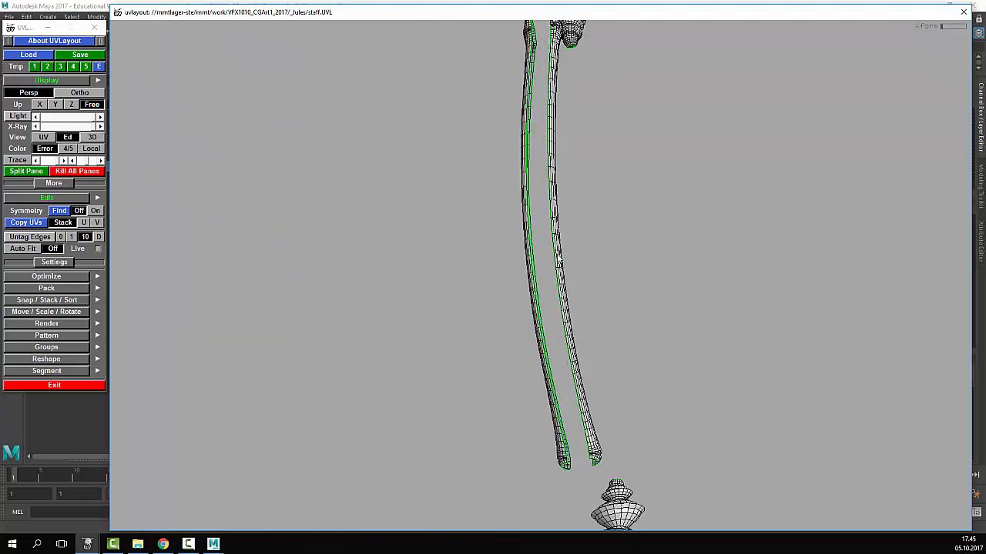
key("d")
key("d")
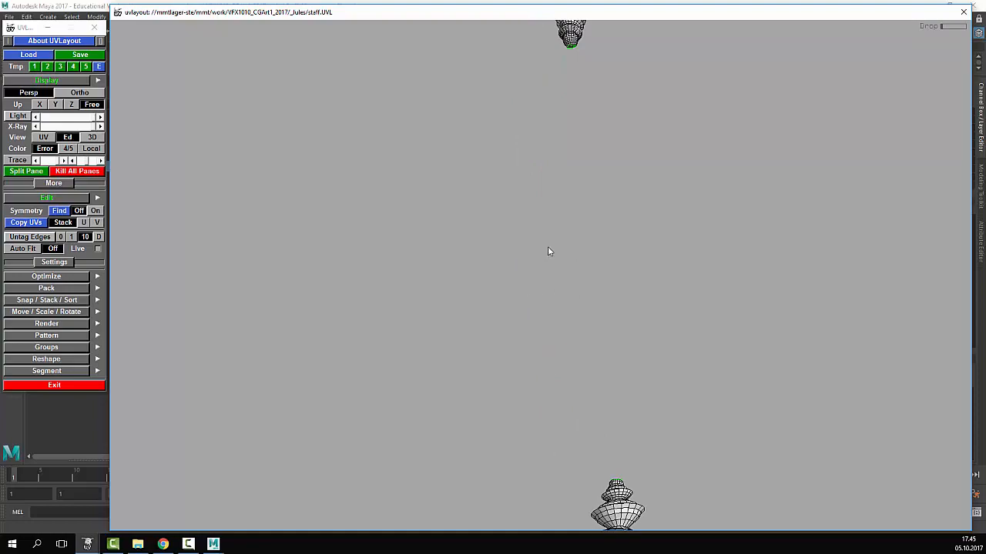
key("1")
right_click_drag(519, 250, 585, 254)
middle_click_drag(749, 253, 566, 248)
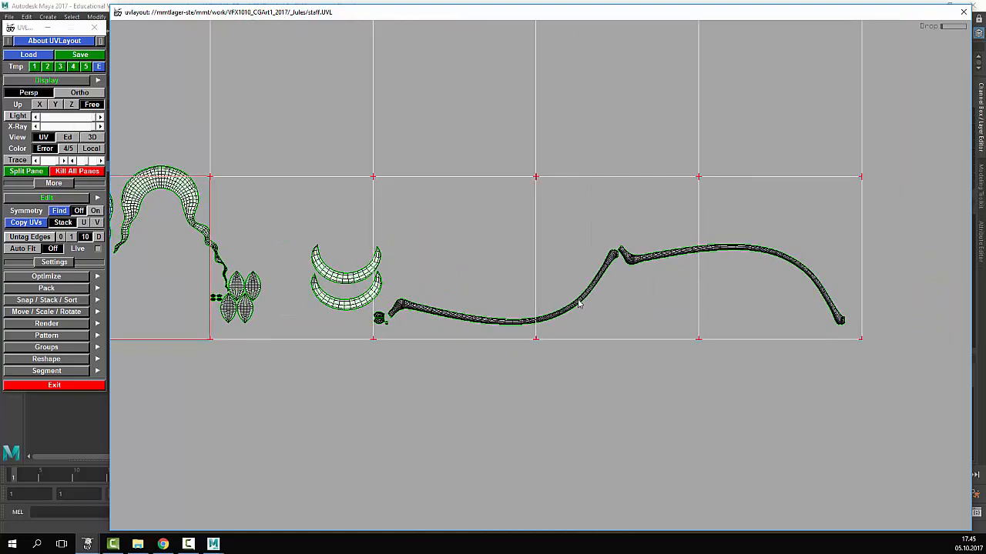
- Flatten the first shaft half into a straight strip and place the curved half above it
key("f")
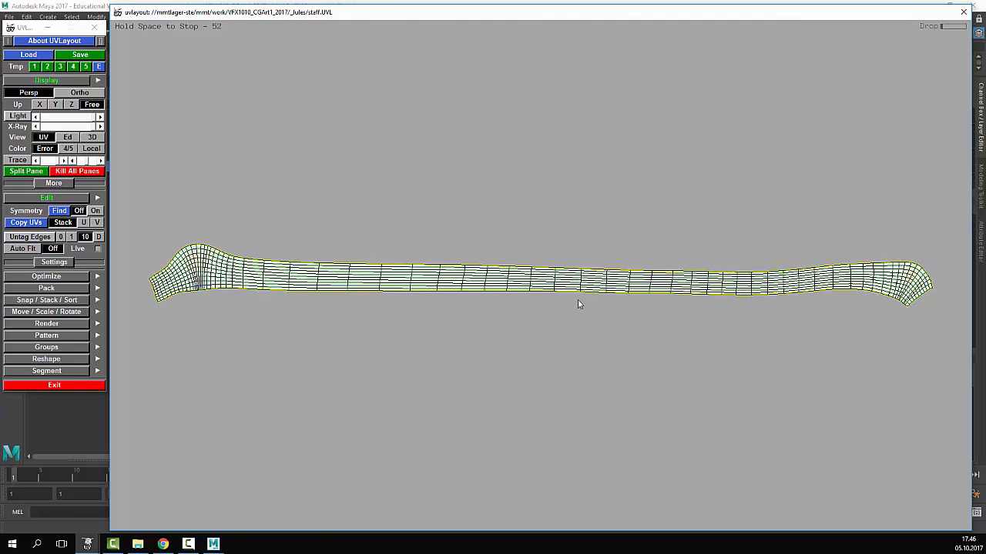
key("space")
scroll(578, 300, "down", 6)
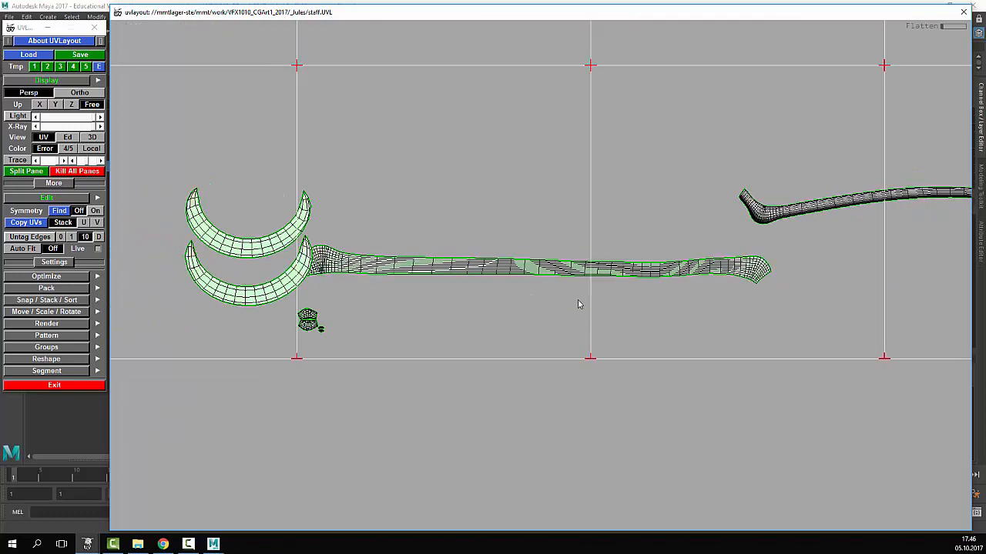
middle_click_drag(574, 273, 667, 287)
middle_click_drag(770, 211, 527, 219)
left_click_drag(556, 225, 549, 227)
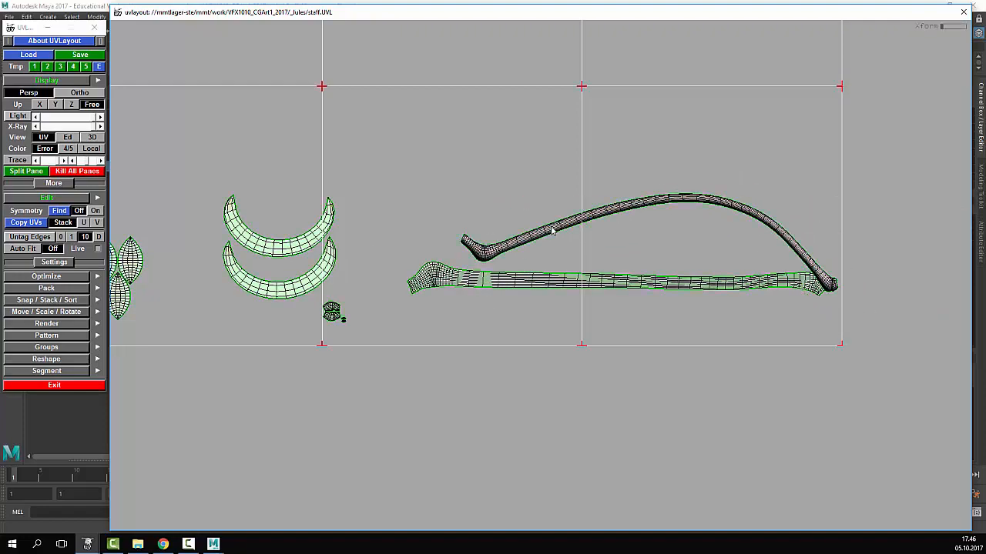
middle_click_drag(550, 227, 526, 207)
- Flatten the curved half into a straight strip and align it parallel to the first
key("f")
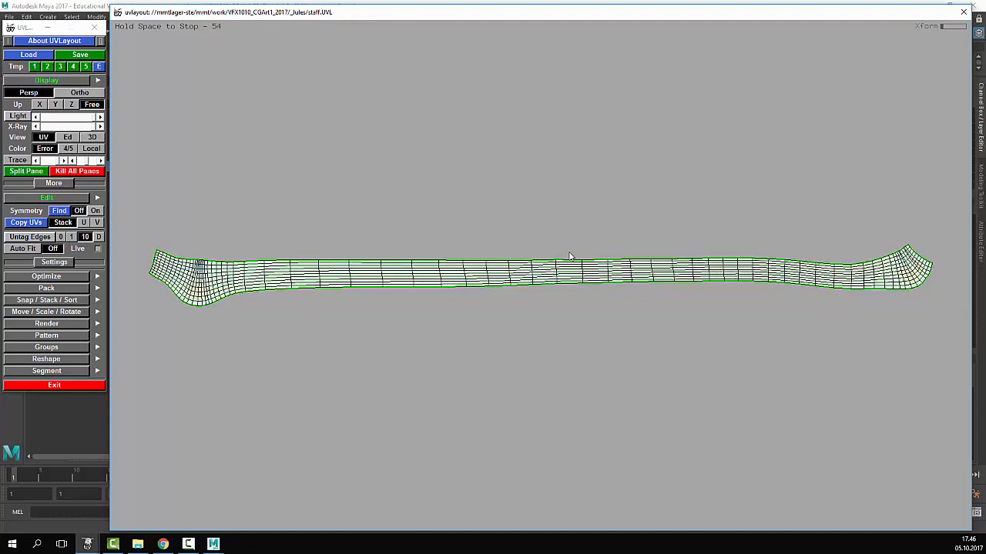
key("space")
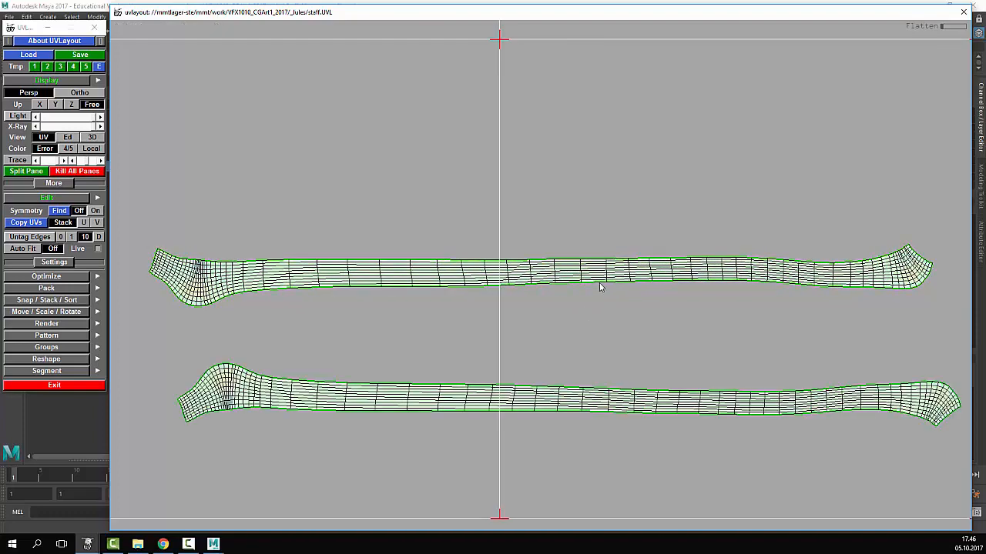
right_click_drag(600, 285, 575, 279)
middle_click_drag(553, 267, 576, 308)
left_click_drag(576, 308, 574, 309)
middle_click_drag(573, 309, 543, 316)
left_click_drag(544, 317, 542, 325)
middle_click_drag(542, 326, 578, 314)
- Switch UVLayout back to the 3D Ed view
scroll(578, 315, "down", 2)
scroll(578, 315, "up", 1)
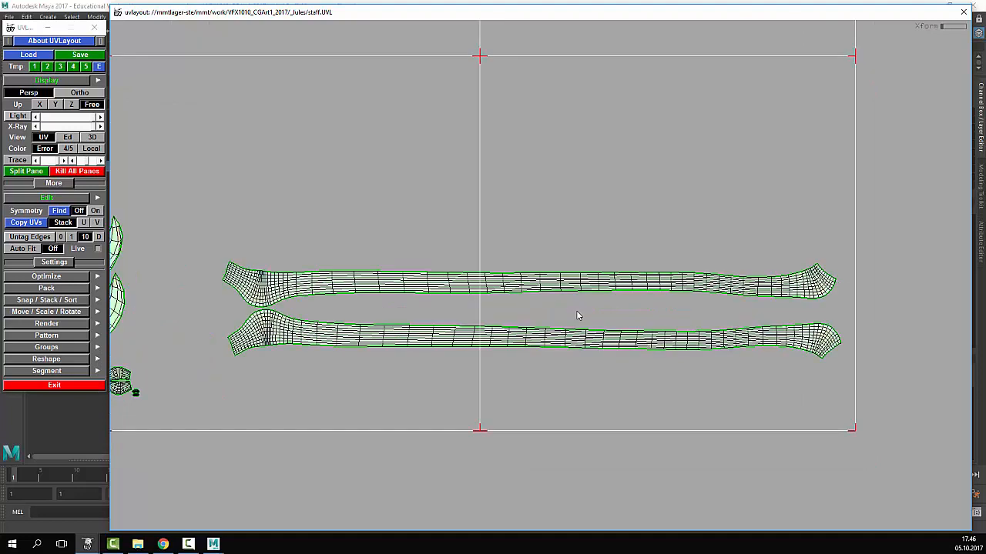
key("2")
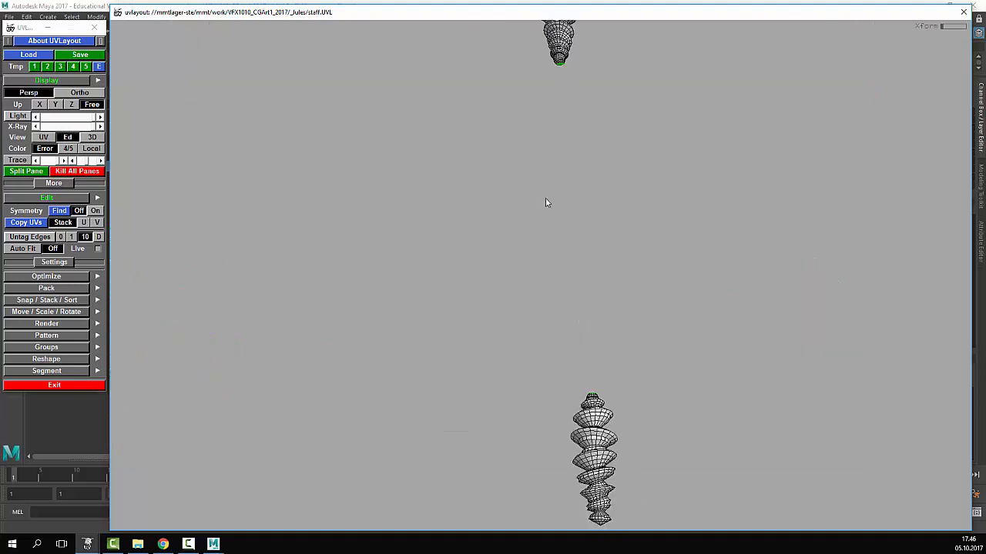
- Mark a seam with C up the staff section to the top disc's apex
left_click_drag(594, 251, 916, 354)
right_click_drag(916, 354, 845, 375)
right_click_drag(784, 371, 739, 365)
middle_click_drag(617, 338, 648, 352)
mouse_move(616, 365)
left_mouse_down()
mouse_move(736, 386)
mouse_move(365, 352)
mouse_move(629, 375)
left_mouse_up()
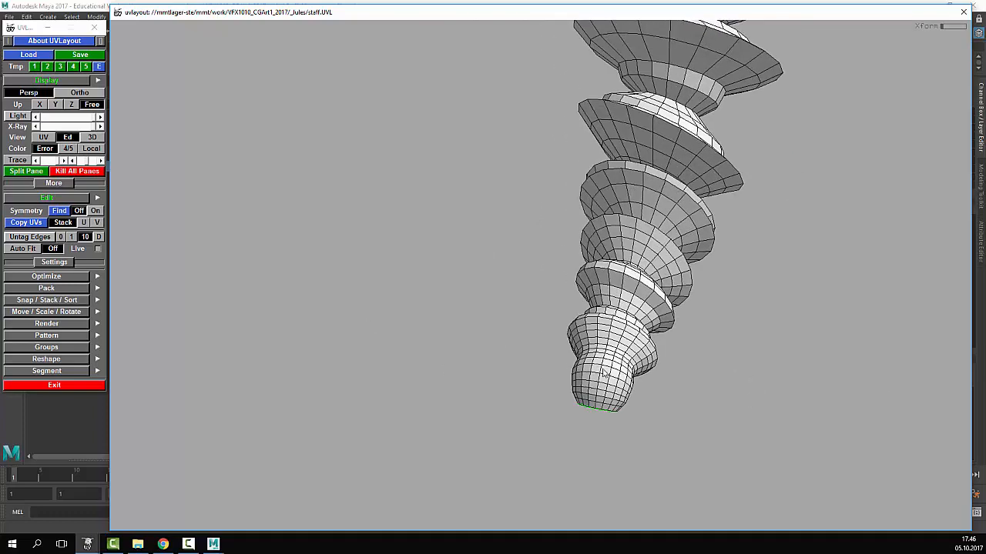
key("c")
middle_click_drag(626, 233, 613, 294)
key("c")
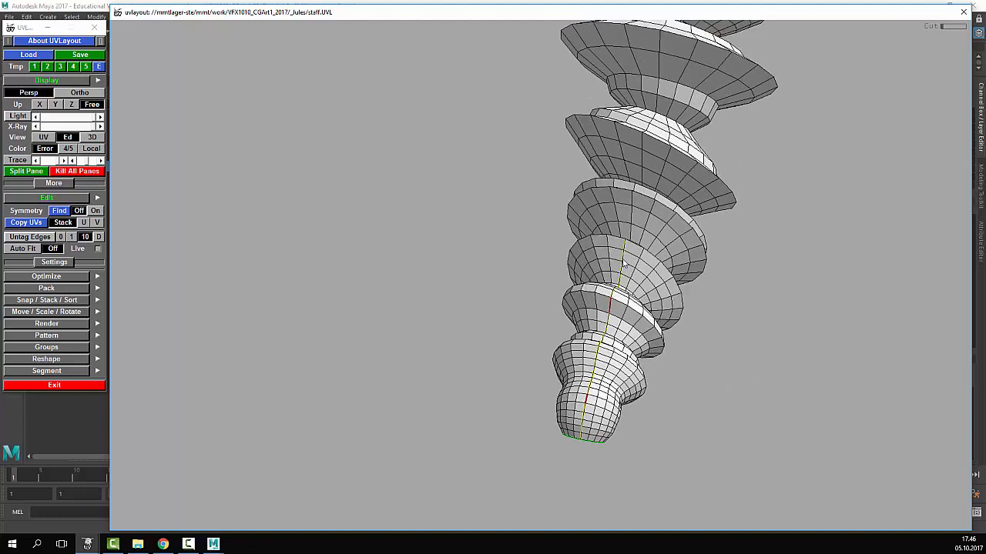
middle_click_drag(619, 256, 595, 304)
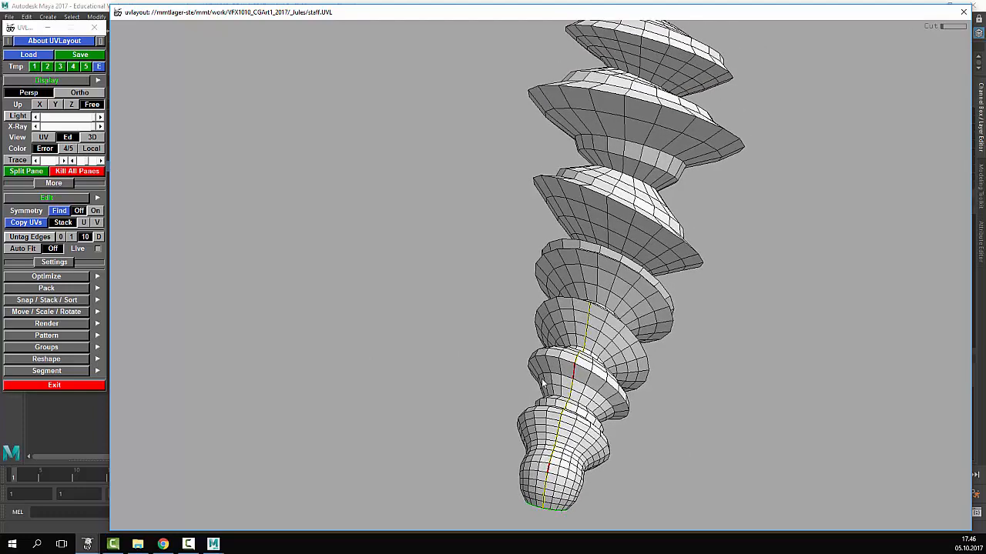
middle_click_drag(545, 385, 571, 158)
right_click_drag(428, 156, 625, 369)
middle_click_drag(583, 316, 571, 392)
middle_click_drag(621, 314, 597, 406)
key("c")
middle_click_drag(599, 150, 572, 253)
key("c")
middle_click_drag(609, 73, 541, 367)
middle_click_drag(623, 345, 588, 493)
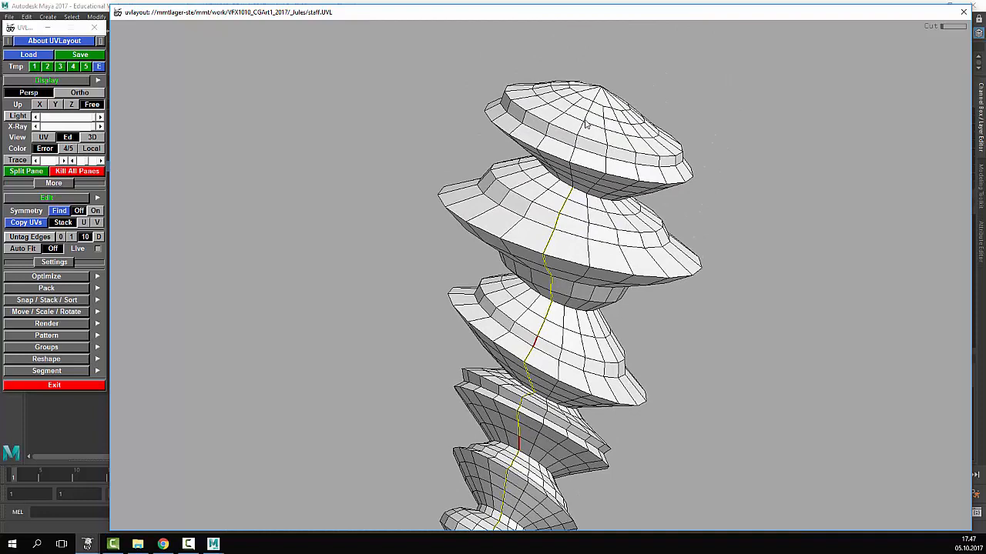
key("c")
- Continue the seam with C along the staff down to its narrow open tip
left_click_drag(656, 150, 682, 178)
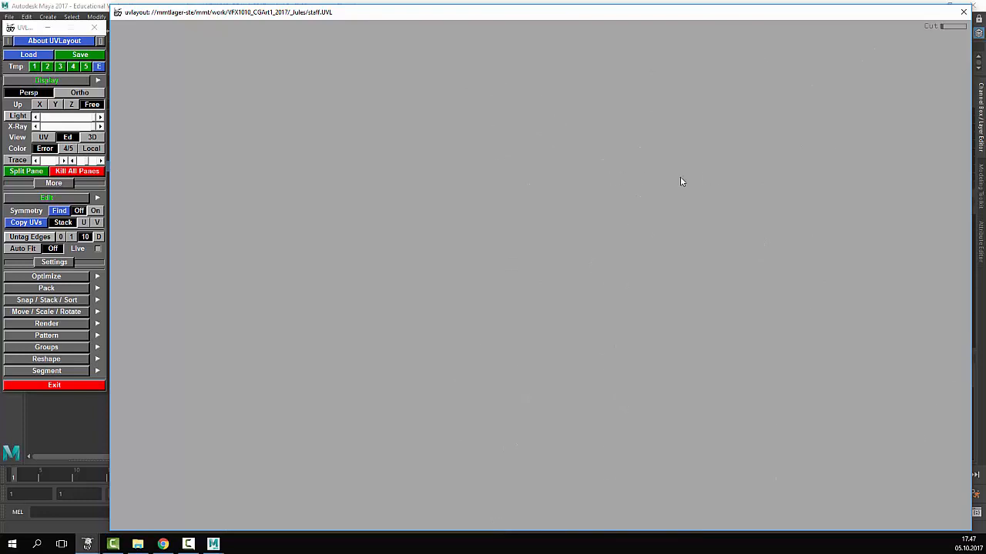
right_click_drag(641, 217, 508, 227)
middle_click_drag(762, 225, 675, 251)
left_click_drag(703, 231, 633, 259)
middle_click_drag(746, 146, 637, 211)
right_click_drag(479, 272, 683, 322)
left_click_drag(636, 325, 651, 347)
left_click_drag(552, 304, 716, 347)
left_click_drag(835, 333, 457, 318)
key("c")
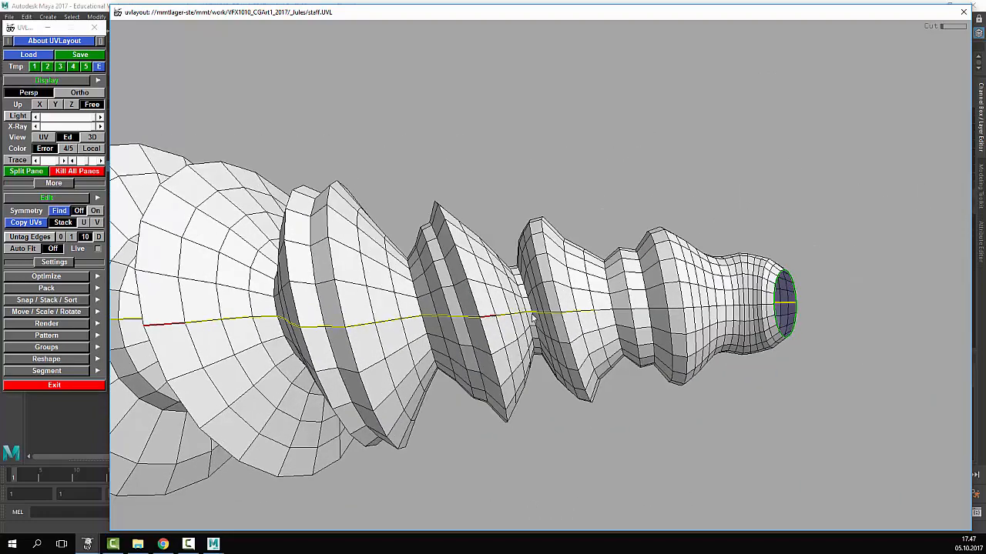
middle_click_drag(654, 311, 606, 318)
key("c")
middle_click_drag(674, 320, 560, 320)
right_click_drag(561, 320, 863, 485)
middle_click_drag(863, 485, 778, 357)
key("c")
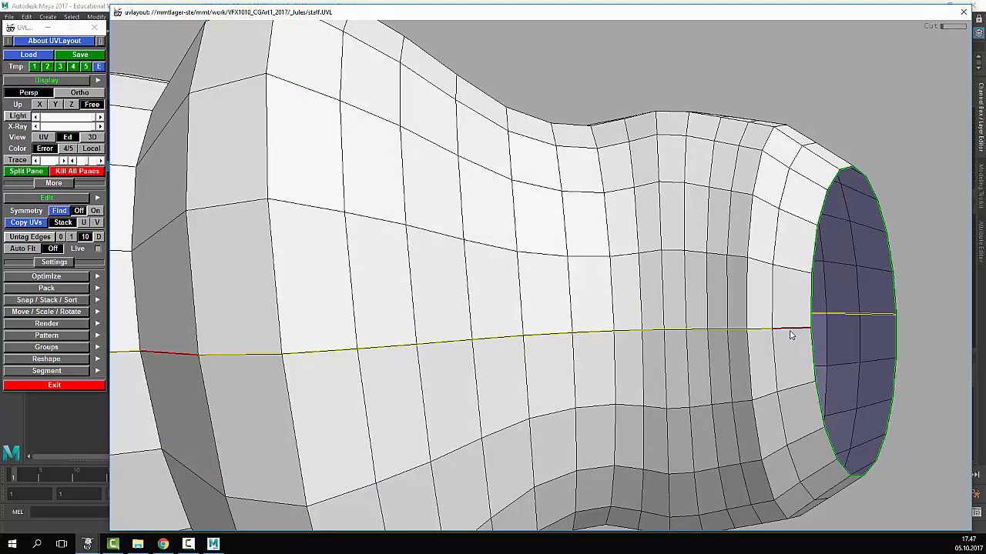
right_click_drag(784, 347, 769, 358)
left_click_drag(769, 357, 483, 344)
middle_click_drag(480, 342, 538, 317)
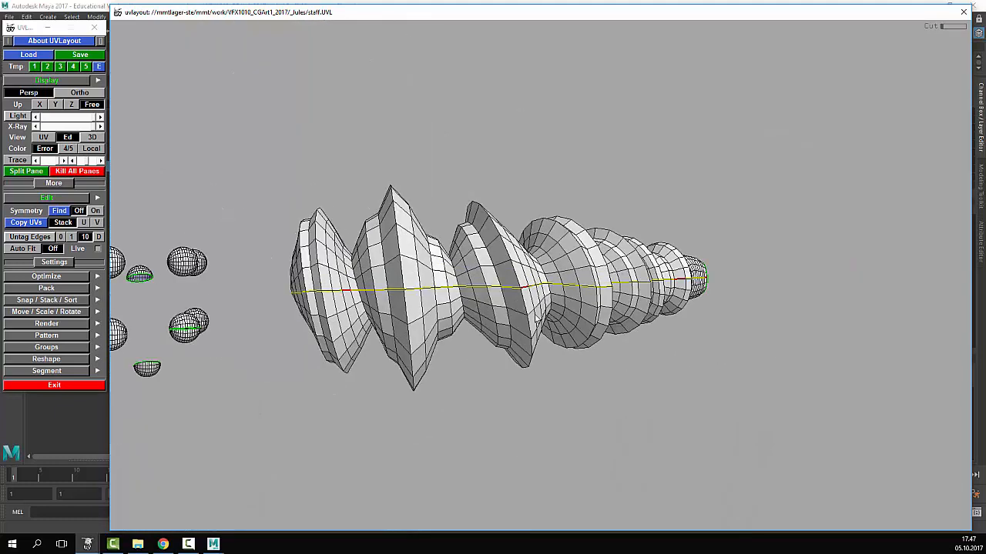
- Cut the staff open along its marked seam and inspect the split
key("Return")
middle_click_drag(543, 245, 544, 239)
middle_click_drag(552, 328, 560, 346)
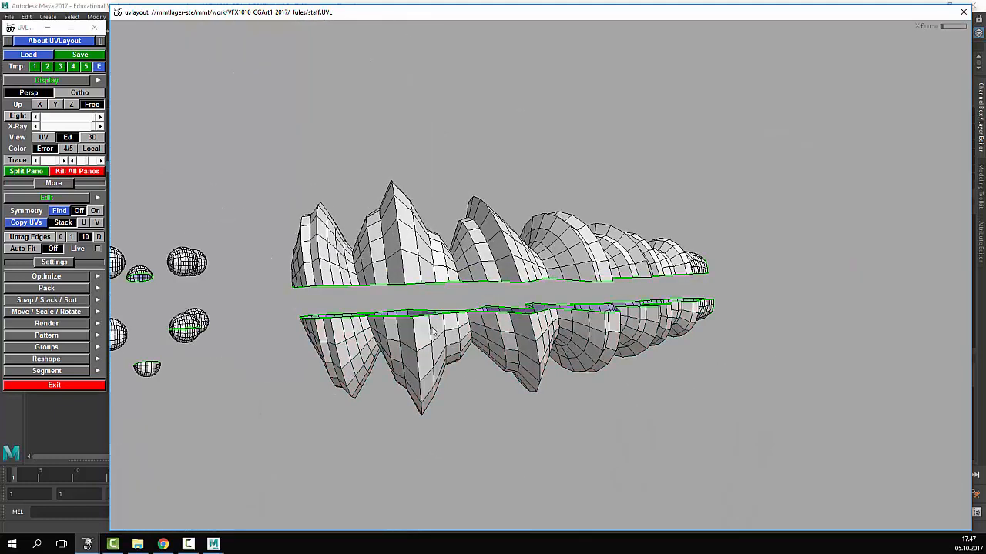
left_click_drag(432, 327, 489, 328)
left_click_drag(729, 299, 695, 300)
right_click_drag(606, 296, 749, 319)
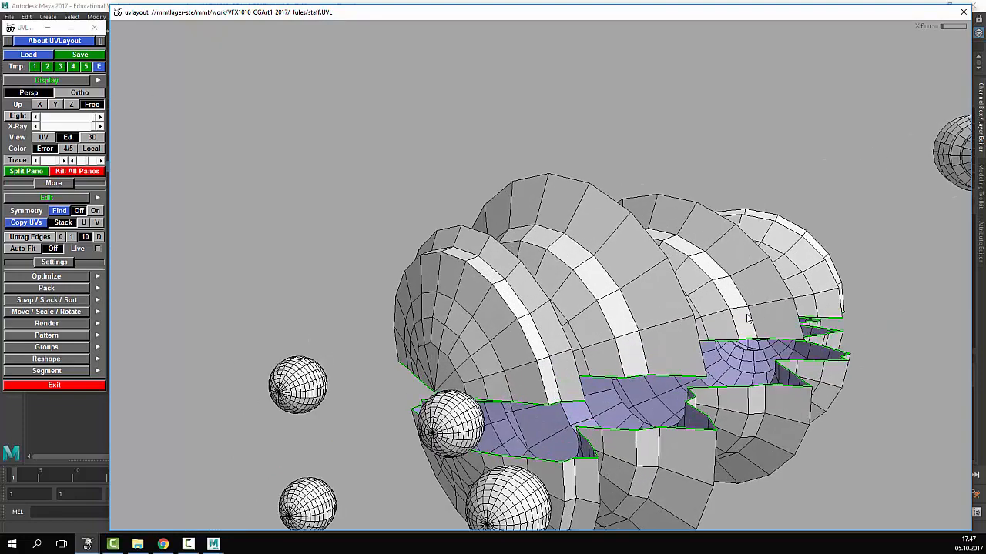
right_click_drag(544, 342, 632, 346)
middle_click_drag(526, 357, 541, 339)
right_click_drag(499, 305, 316, 330)
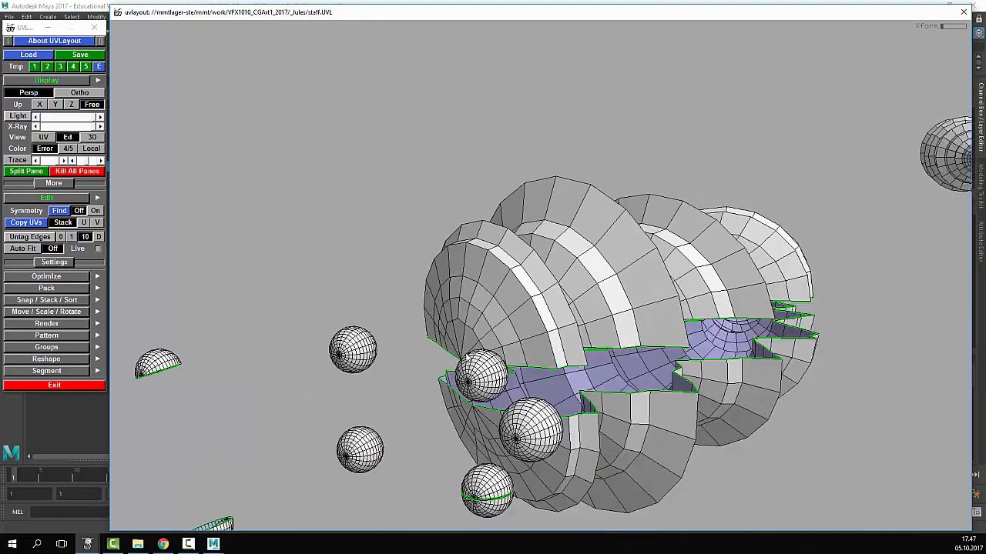
left_click_drag(316, 330, 347, 327)
right_click_drag(348, 327, 531, 308)
left_click_drag(571, 288, 603, 324)
right_click_drag(603, 323, 759, 342)
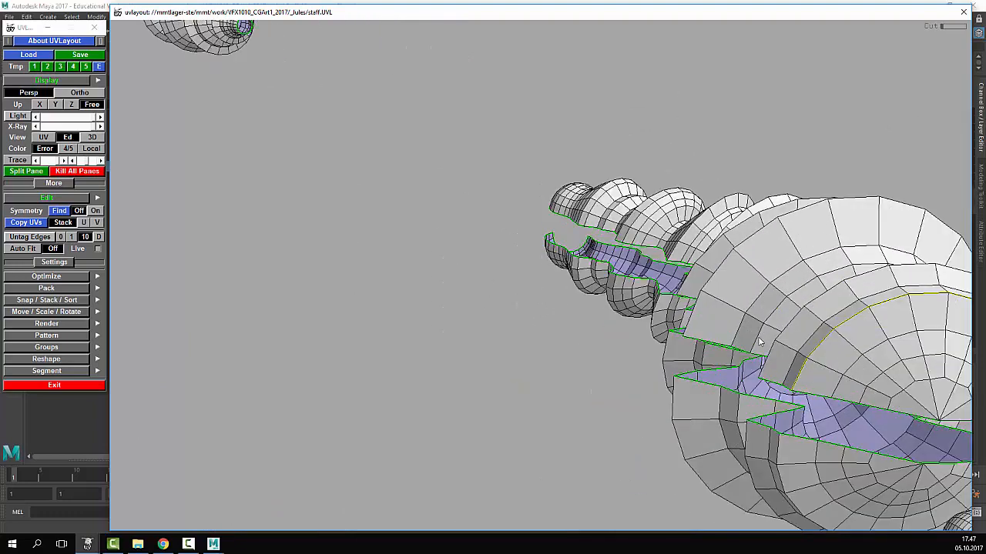
middle_click_drag(759, 342, 429, 244)
- Detach both end-cap edge loops from the staff body as separate pieces
key("Return")
left_click_drag(594, 269, 638, 235)
middle_click_drag(360, 305, 522, 276)
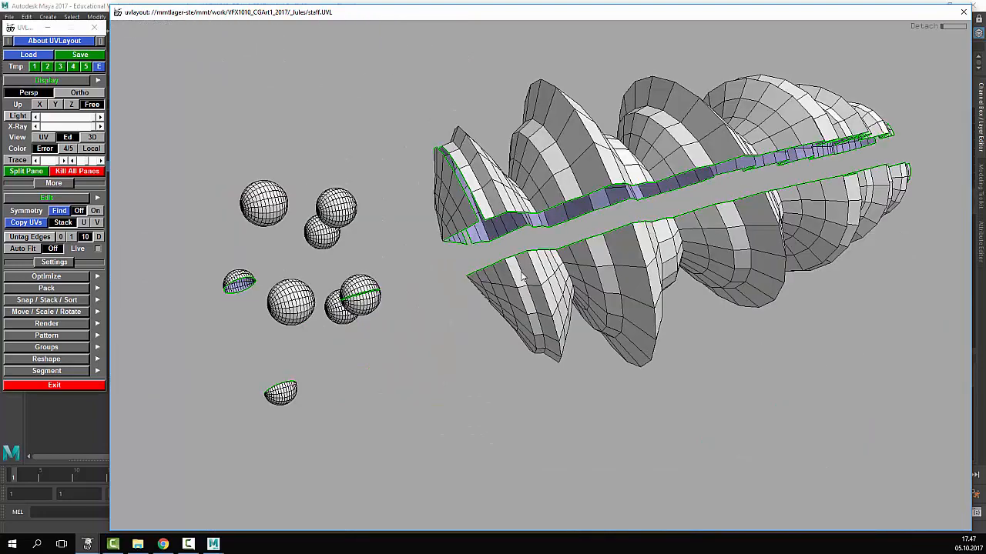
left_click_drag(522, 276, 633, 283)
key("c")
left_click_drag(573, 251, 646, 278)
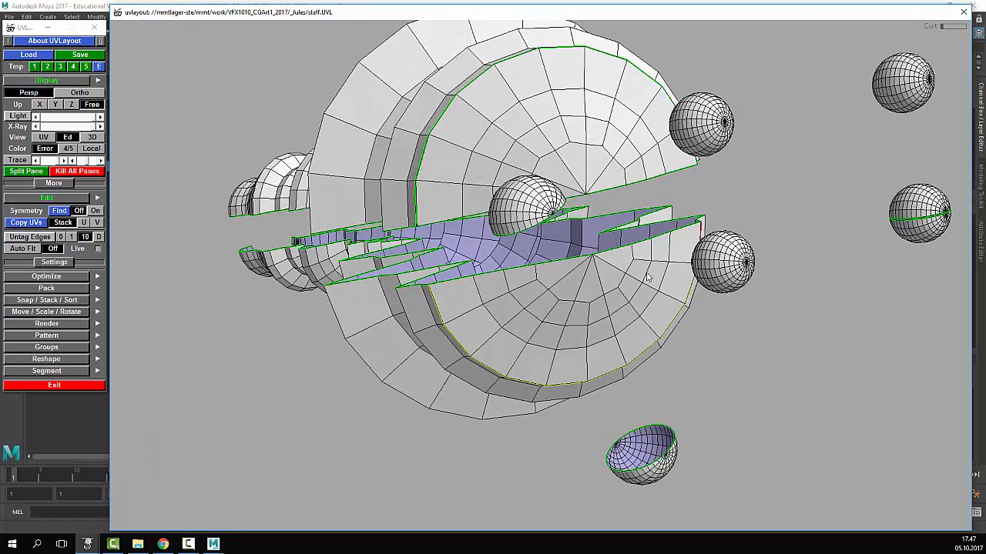
key("Return")
left_click_drag(520, 313, 544, 322)
key("Return")
right_click_drag(708, 239, 561, 258)
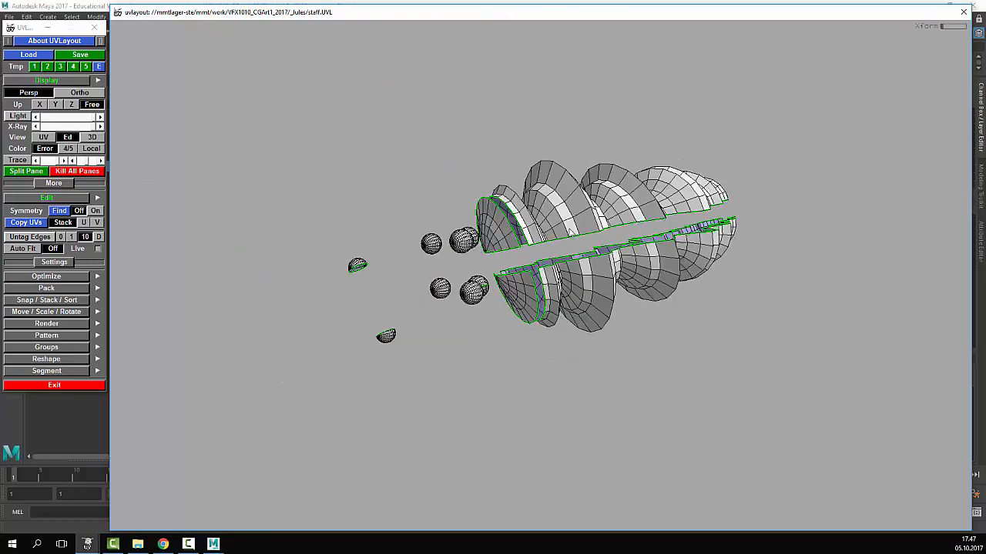
middle_click_drag(561, 258, 540, 281)
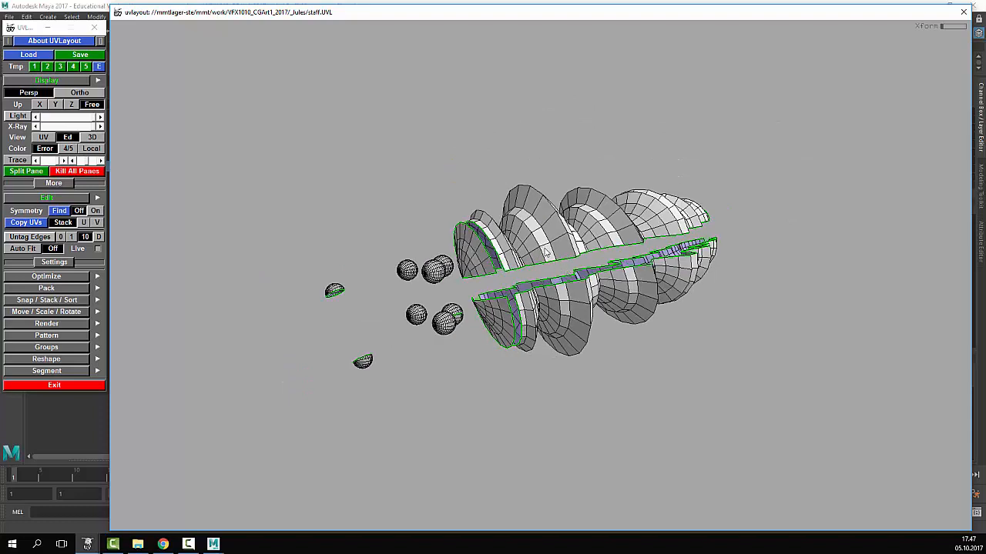
left_click_drag(545, 252, 579, 282)
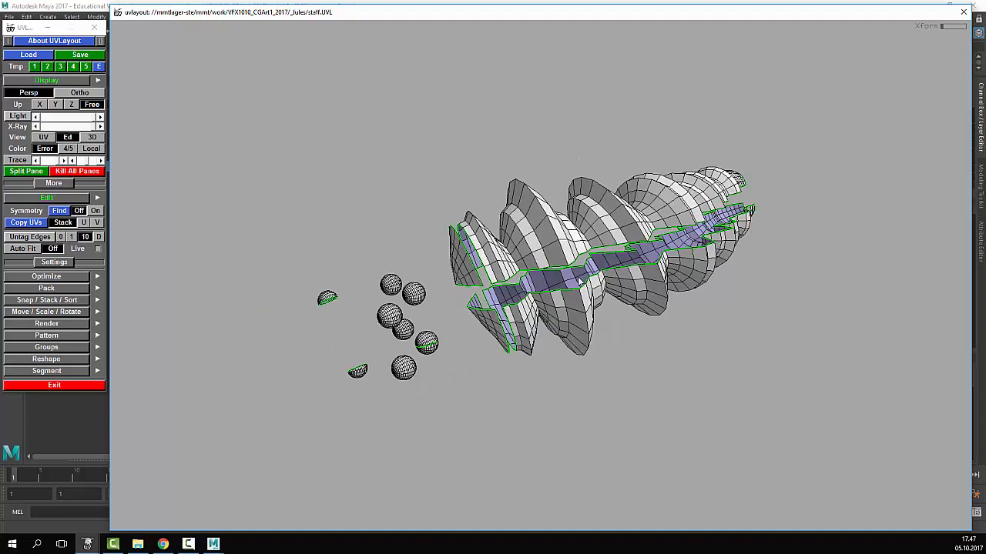
middle_click_drag(565, 262, 508, 290)
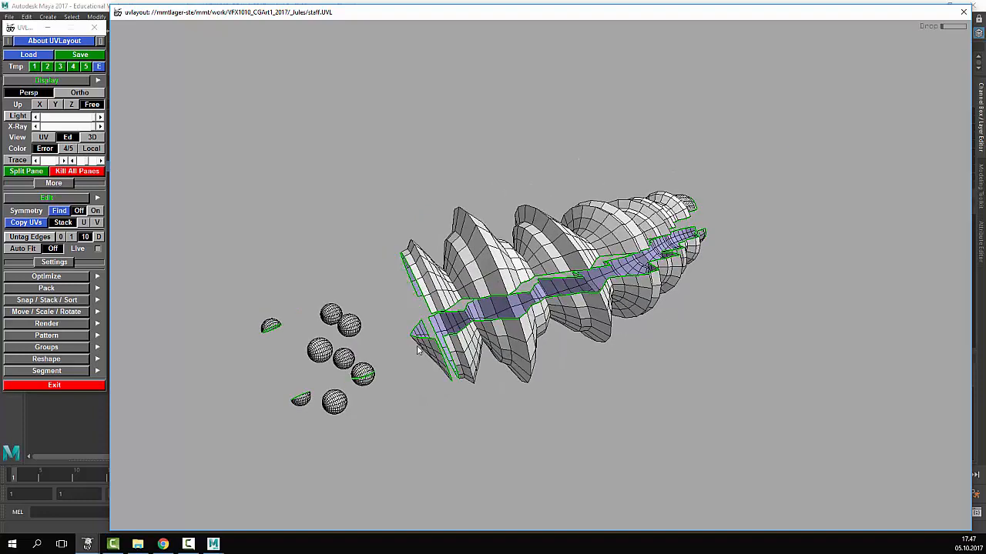
- Send the split pieces to the flat UV view and frame the spiky shells
key("1")
middle_click_drag(644, 337, 429, 320)
right_click_drag(429, 320, 836, 291)
middle_click_drag(665, 292, 608, 281)
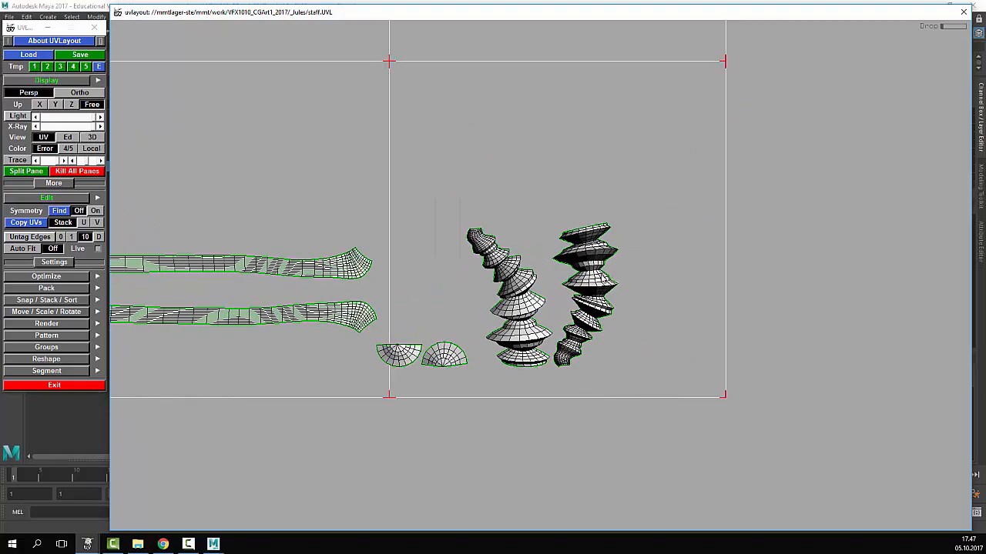
- Flatten the first spiky shell, stand it upright and move it right of the mesh
key("f")
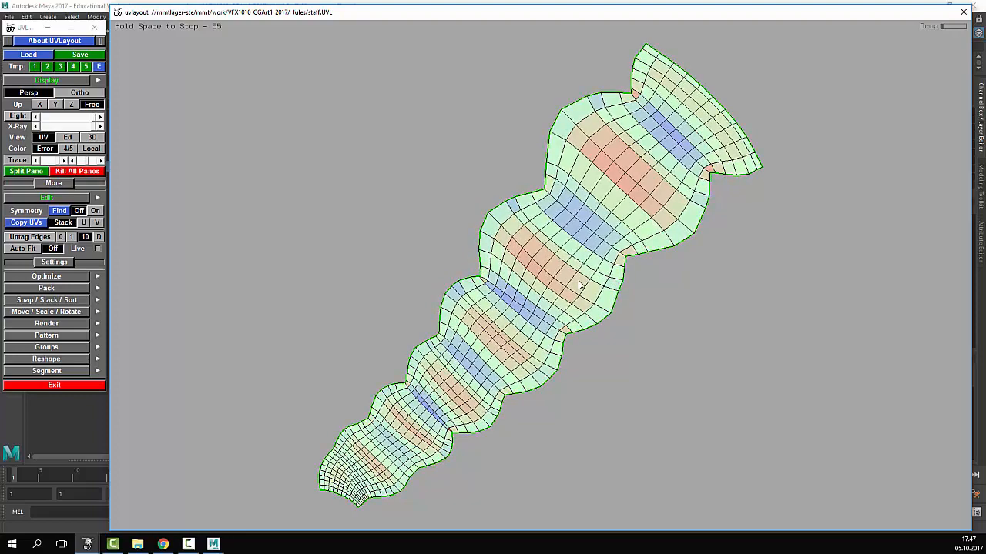
key("space")
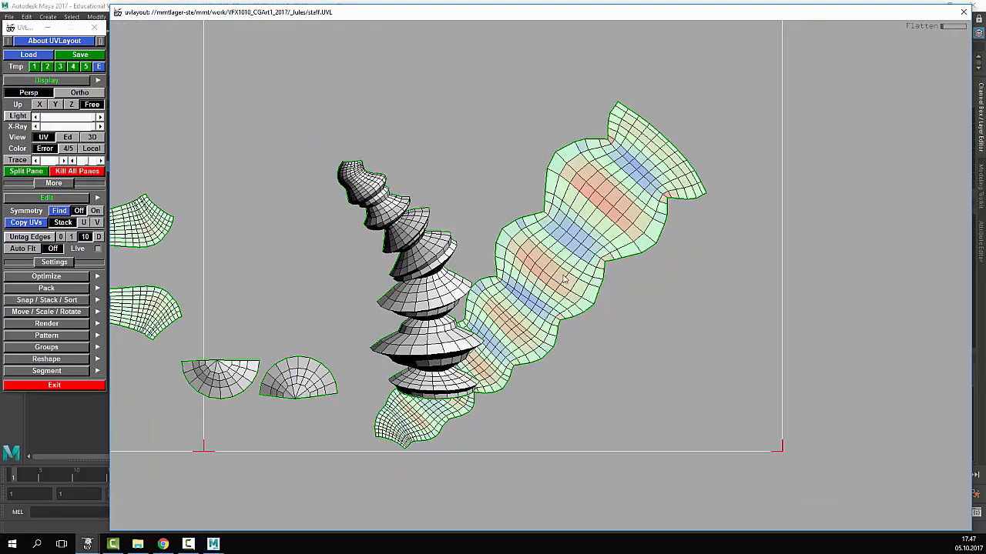
mouse_move(494, 321)
left_mouse_down()
mouse_move(472, 305)
mouse_move(493, 320)
left_mouse_up()
middle_click_drag(493, 320, 687, 202)
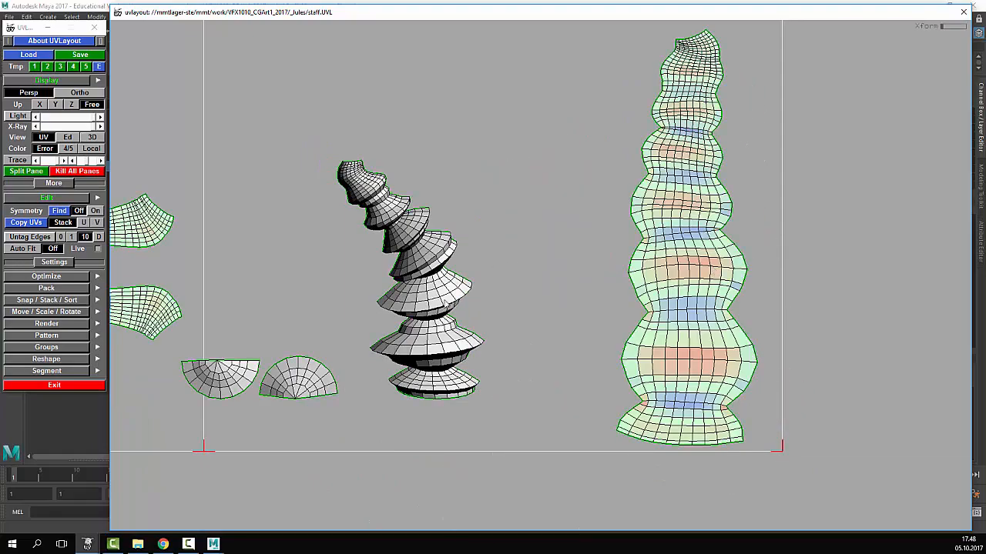
- Flatten the second shell, stand it upright and place it beside the first
key("f")
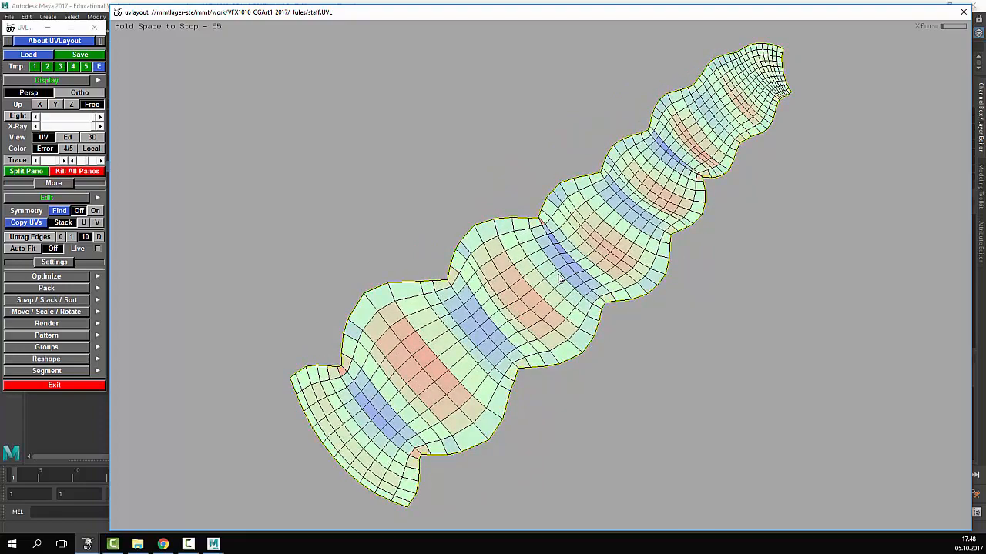
key("space")
key("ctrl+z")
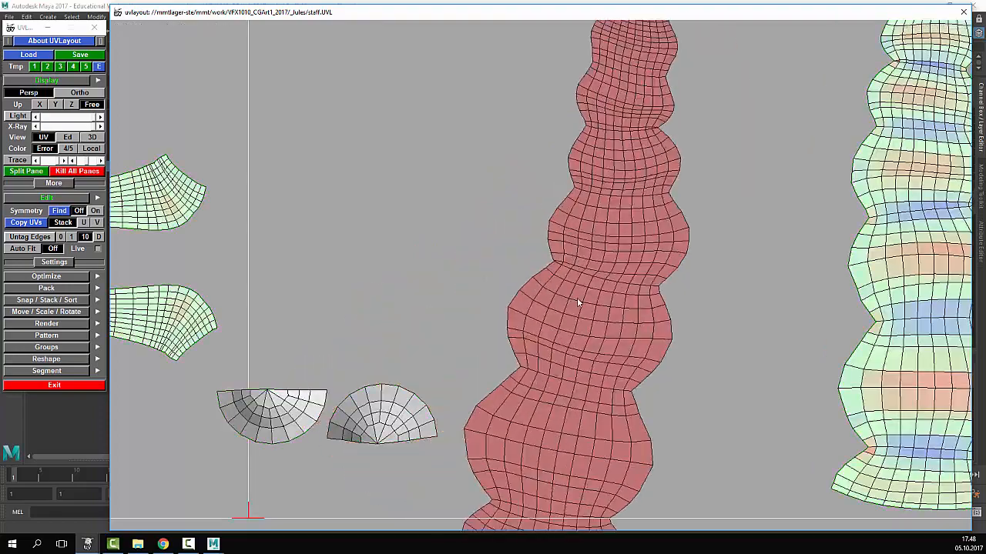
left_click_drag(578, 298, 576, 299)
middle_click_drag(576, 299, 698, 228)
right_click_drag(700, 229, 813, 270)
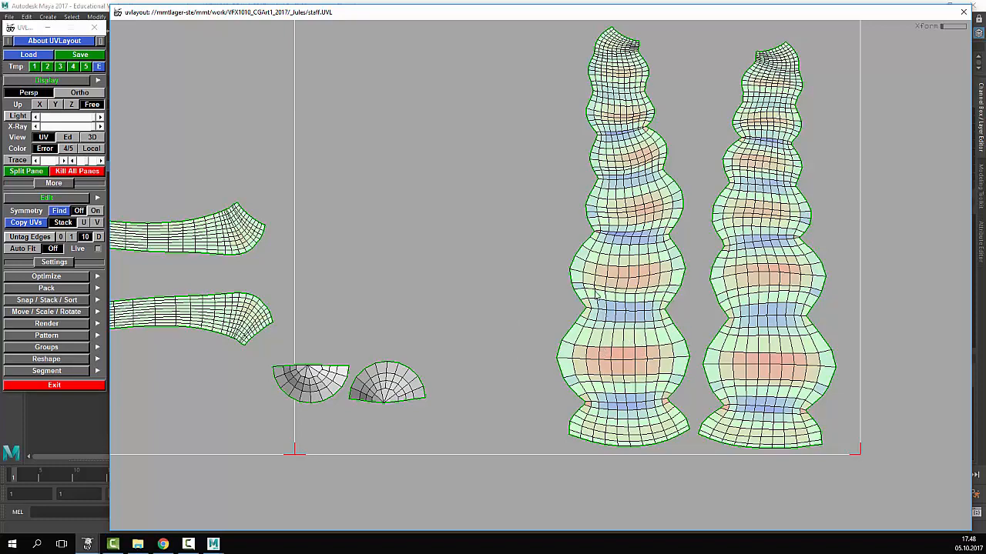
- Inspect the numbered checker pattern on the staff in the 3D view
key("3")
left_click_drag(628, 303, 704, 372)
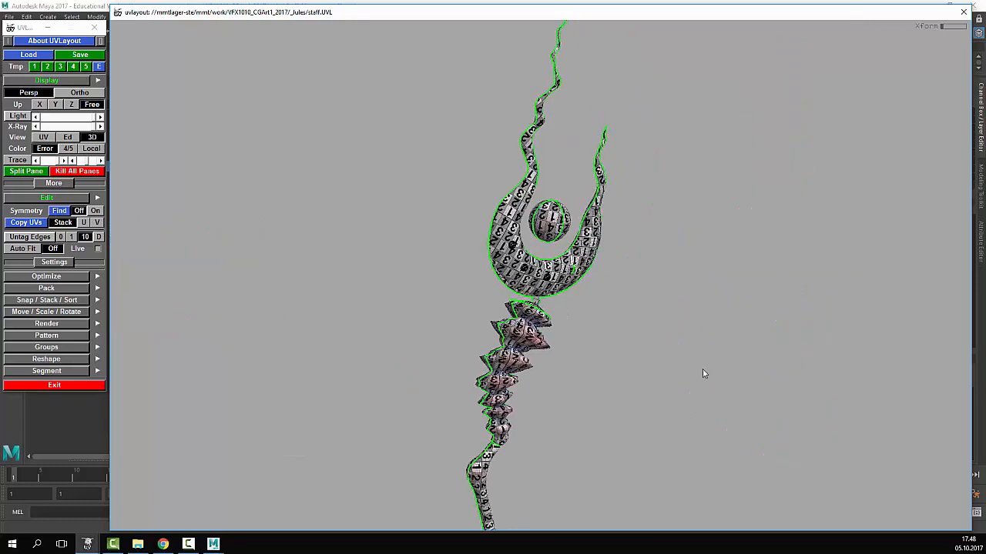
right_click_drag(704, 373, 663, 264)
left_click_drag(662, 261, 771, 346)
right_click_drag(771, 346, 669, 339)
left_click_drag(669, 339, 661, 324)
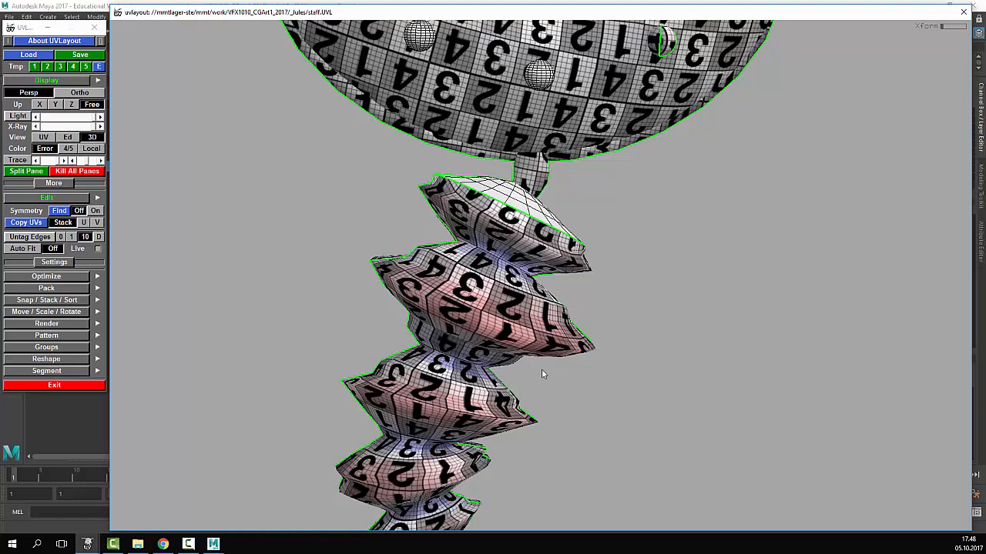
scroll(573, 358, "down", 4)
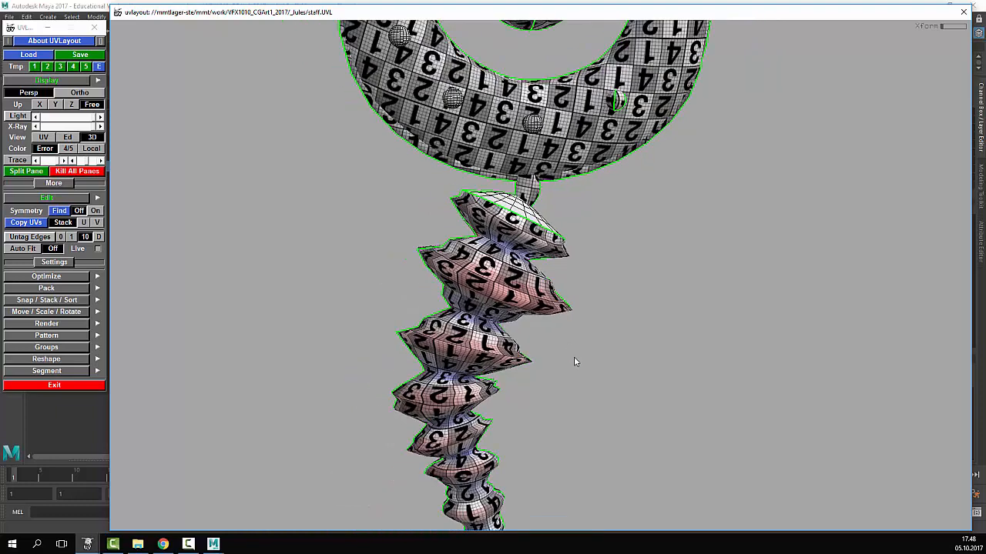
scroll(574, 357, "up", 5)
scroll(576, 201, "down", 2)
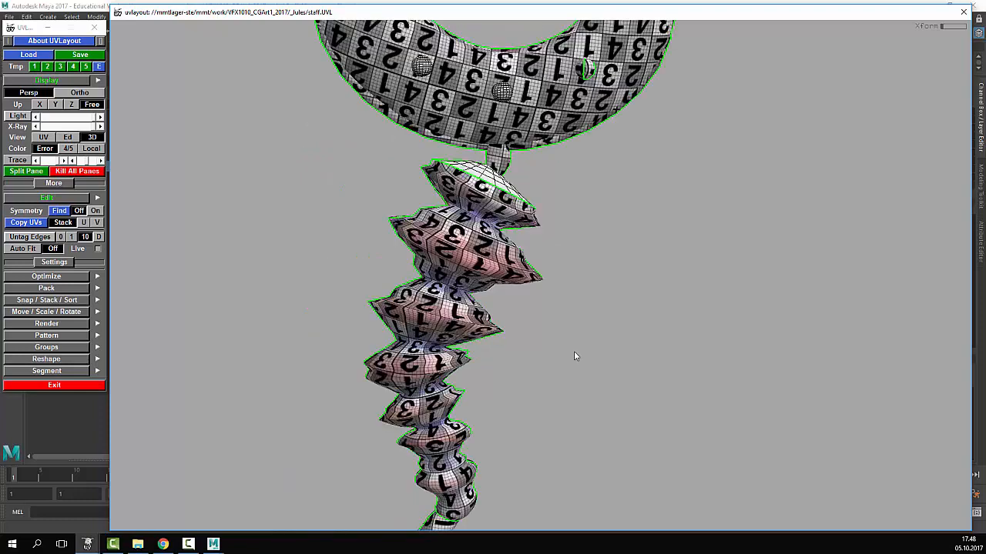
- Back in the UV view, flatten the small right half-disc shell
key("1")
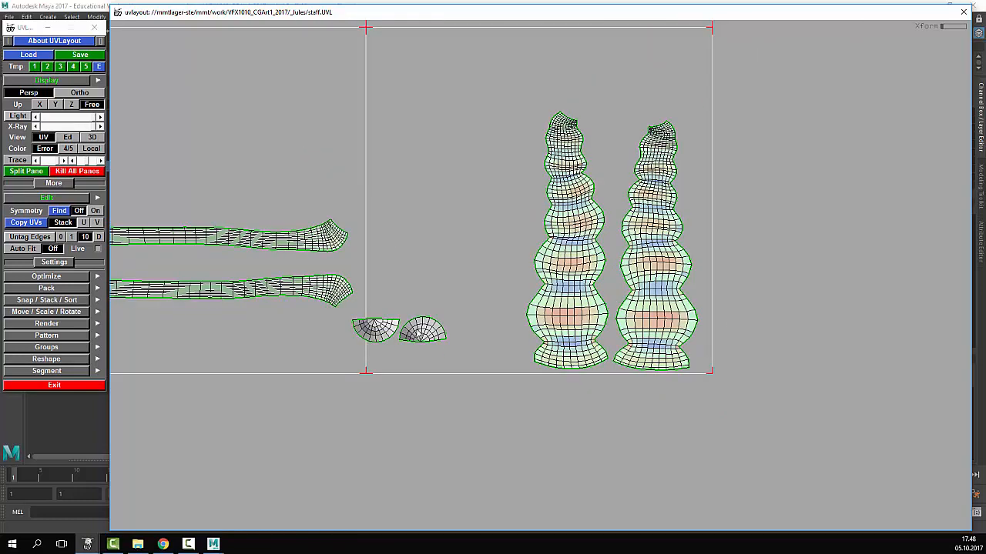
key("shift+f")
key("space")
- Flatten the grey left half-disc shell
scroll(547, 333, "down", 5)
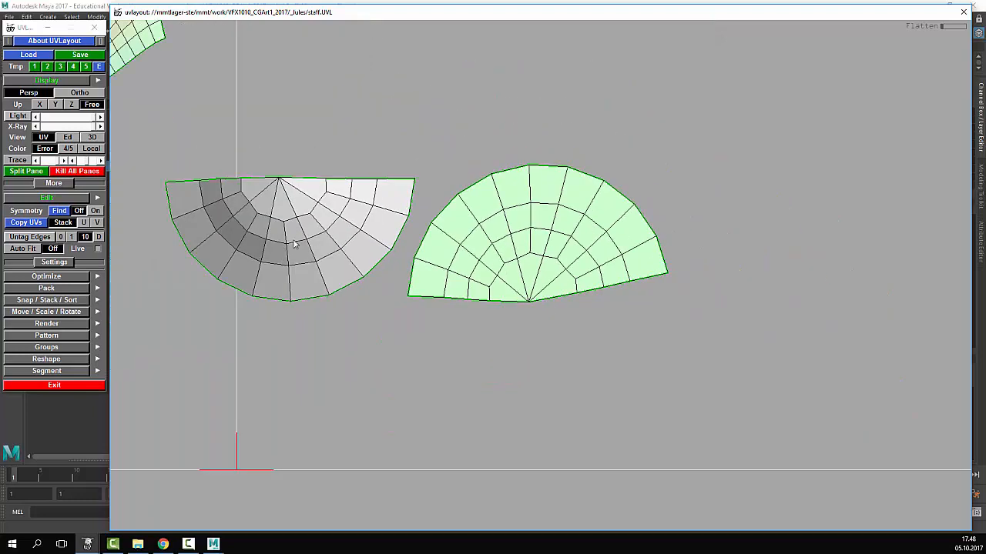
key("shift+f")
key("space")
scroll(645, 315, "down", 5)
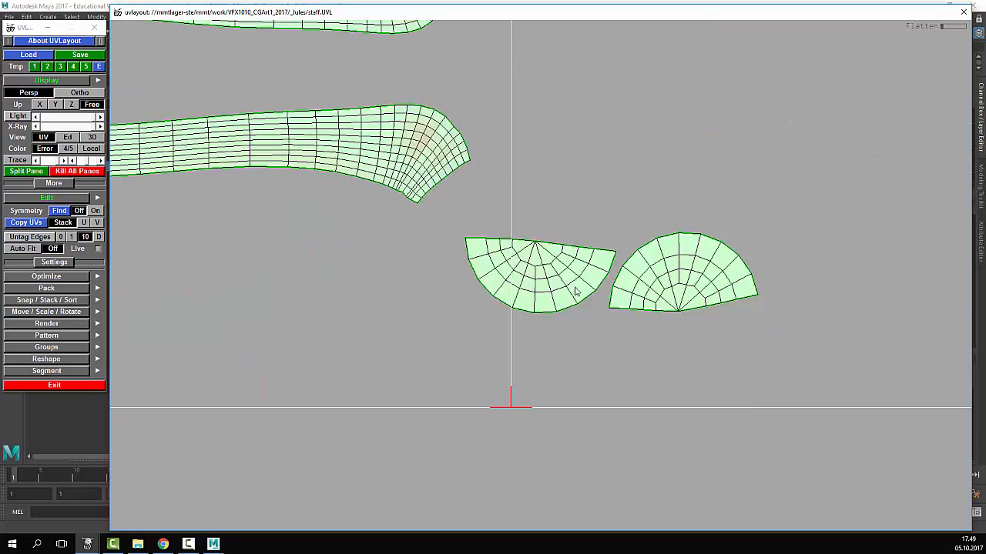
- Butt the two half-discs together and weld them into one disc
middle_click_drag(575, 291, 718, 369)
middle_click_drag(702, 367, 715, 354)
scroll(718, 353, "up", 4)
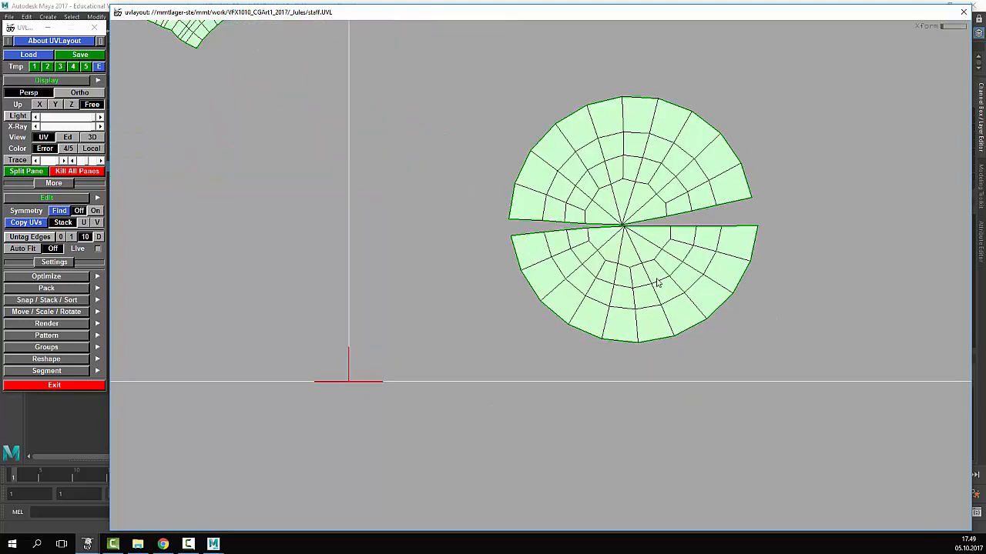
scroll(656, 282, "up", 3)
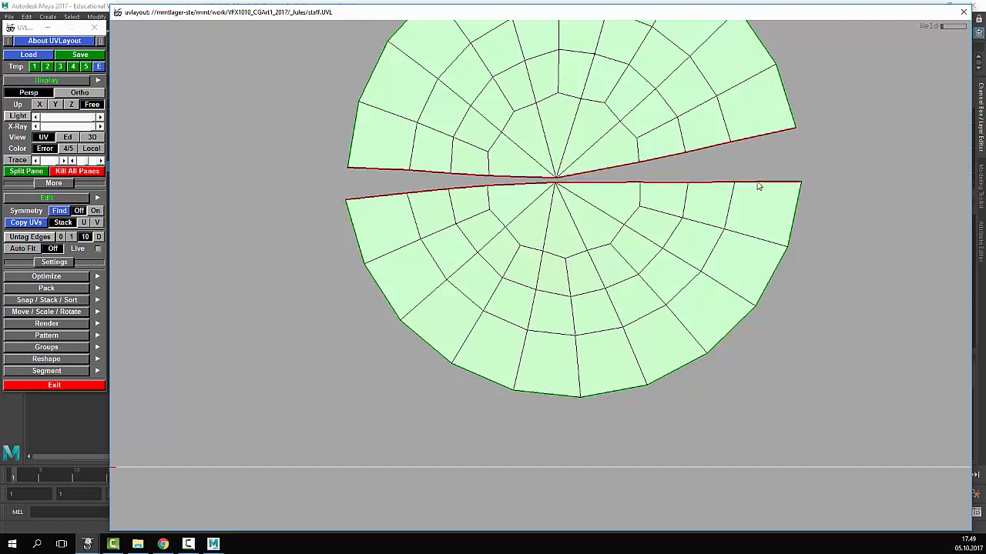
key("w")
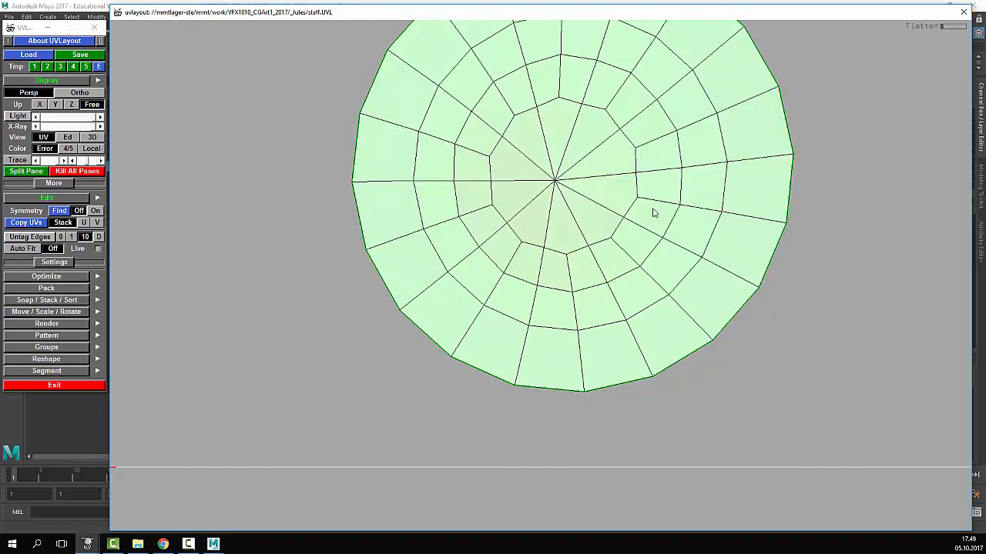
scroll(653, 214, "down", 10)
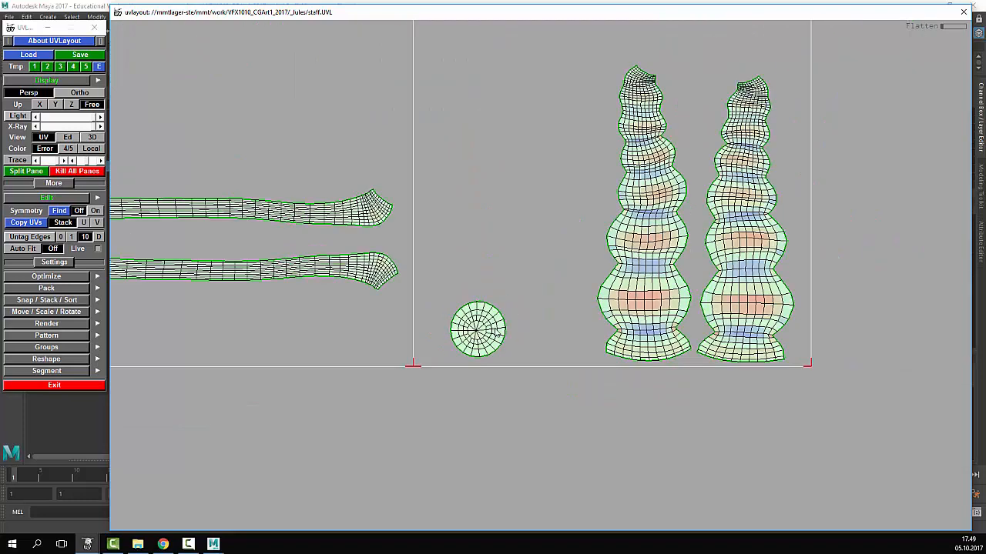
- Place the disc between the two vase shells and switch to the 3D edit view
middle_click_drag(491, 322, 708, 87)
scroll(726, 224, "down", 5)
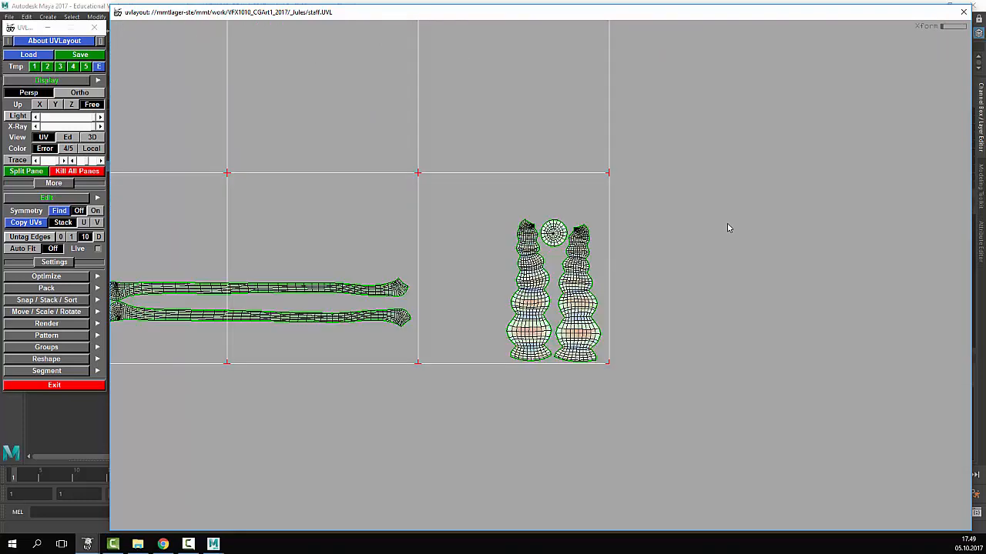
scroll(646, 273, "down", 8)
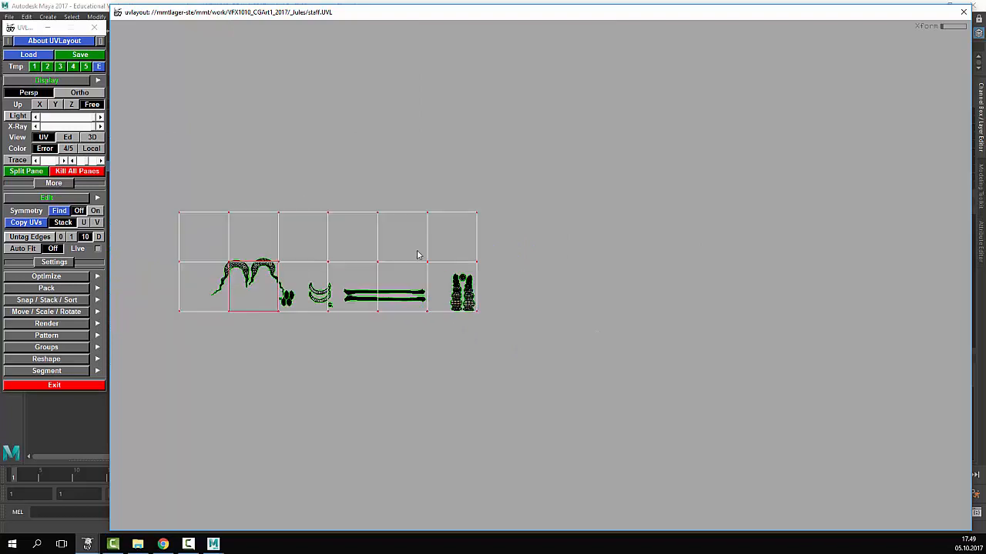
scroll(338, 231, "up", 2)
left_click(68, 137)
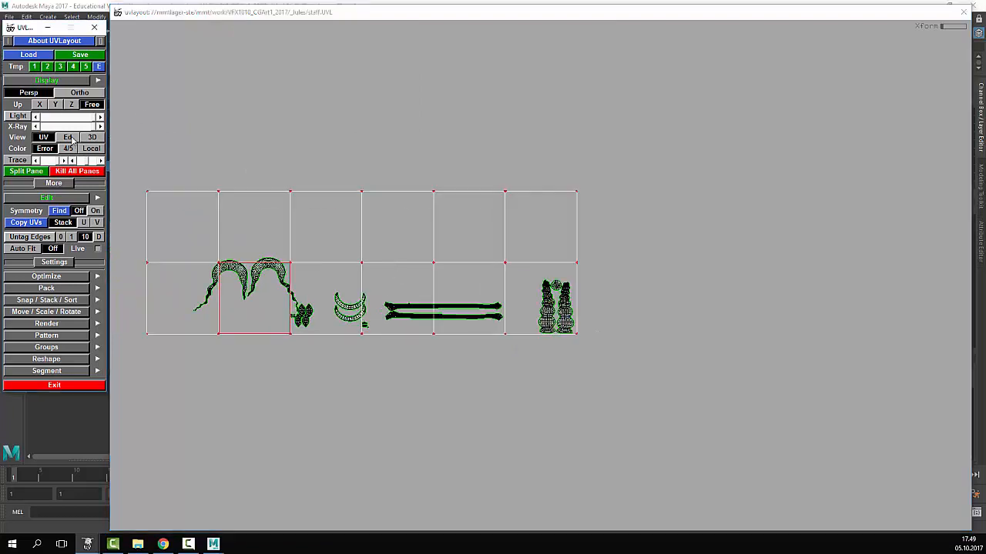
scroll(458, 312, "down", 3)
scroll(458, 315, "down", 1)
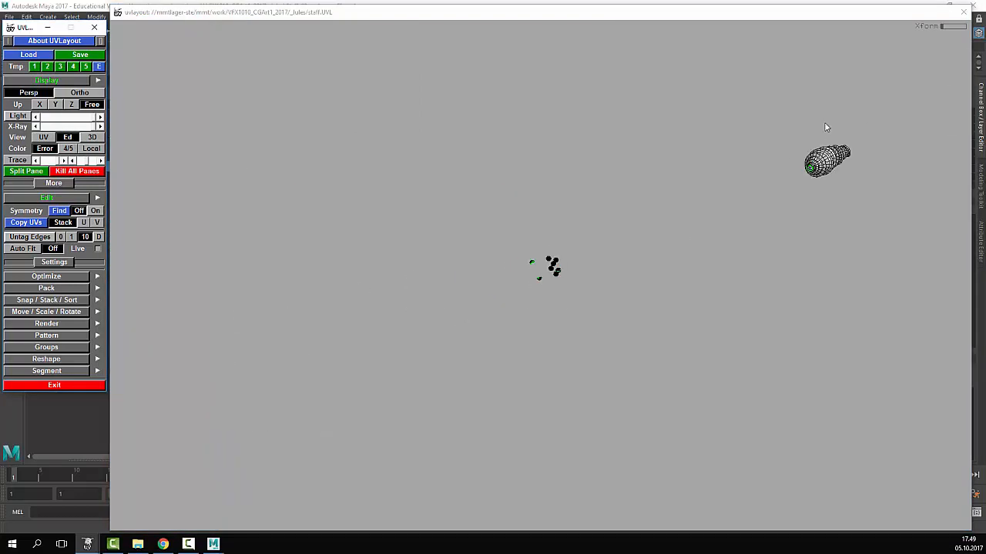
- Frame the staff mesh in the edit view and mark its first cut edge
middle_click_drag(825, 124, 385, 220)
scroll(641, 207, "up", 2)
right_click_drag(643, 211, 393, 146)
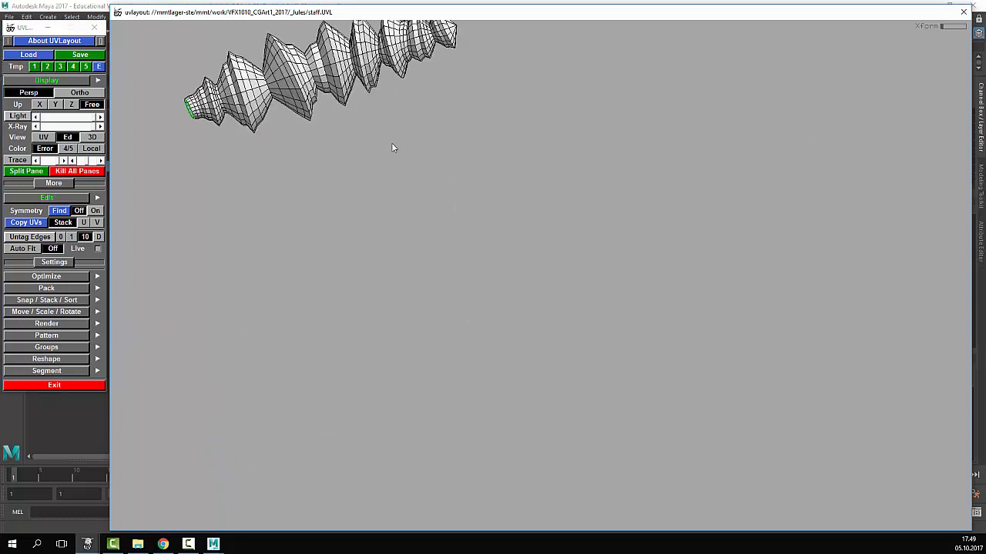
middle_click_drag(392, 147, 718, 281)
right_click_drag(718, 281, 715, 216)
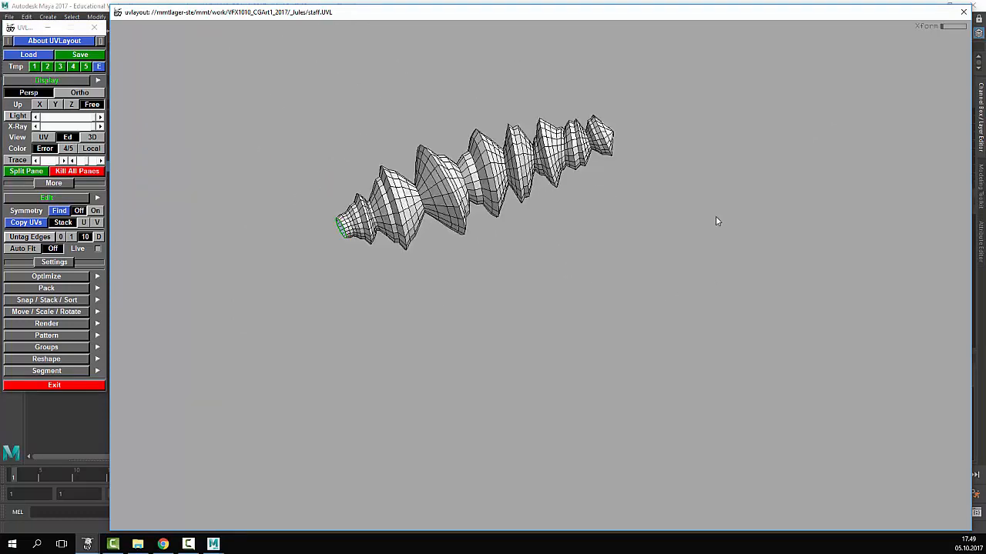
middle_click_drag(445, 214, 453, 238)
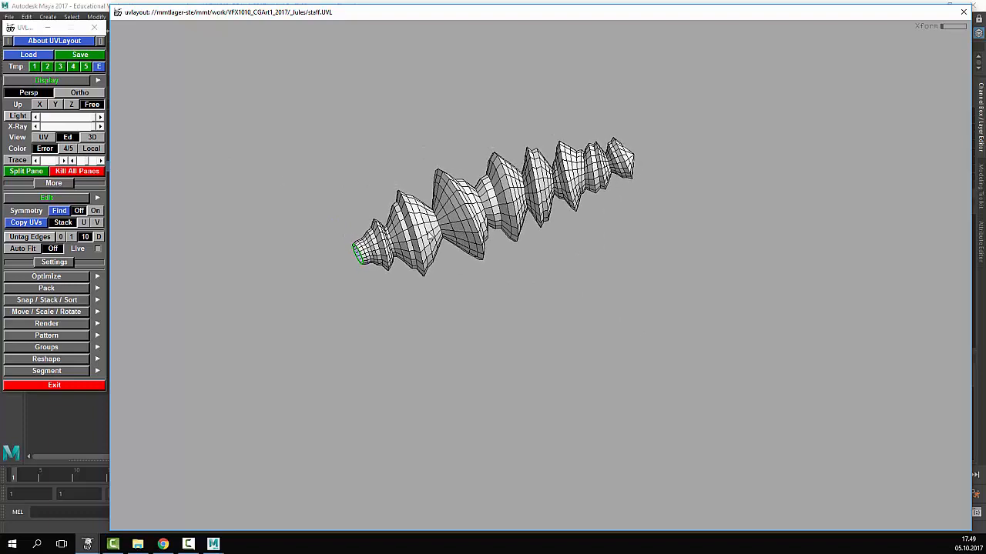
key("c")
- Mark the next cut edge along the staff toward its right end
mouse_move(378, 248)
left_mouse_down()
mouse_move(470, 260)
mouse_move(389, 264)
mouse_move(409, 246)
left_mouse_up()
middle_click_drag(409, 247, 795, 150)
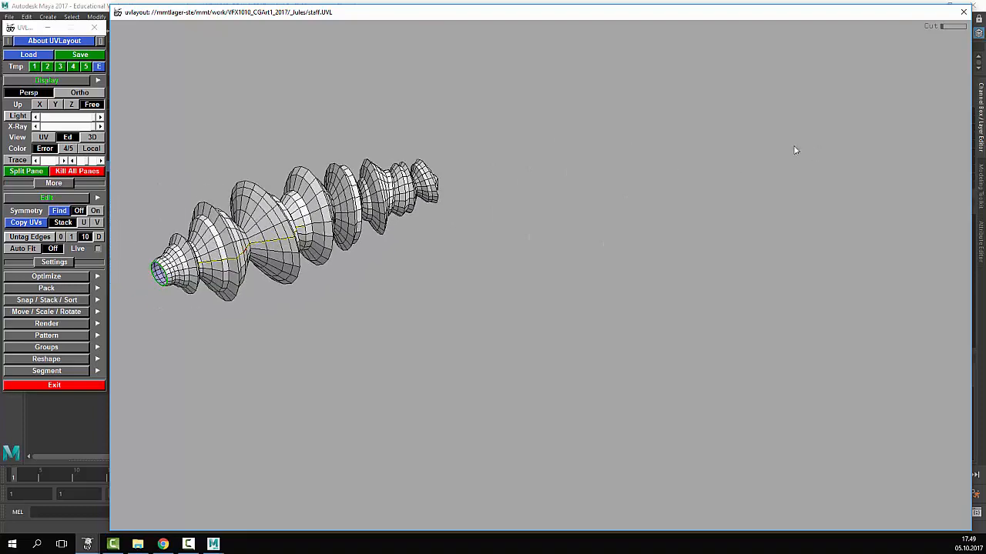
left_click_drag(795, 150, 590, 166)
middle_click_drag(590, 166, 537, 187)
left_click_drag(770, 156, 498, 212)
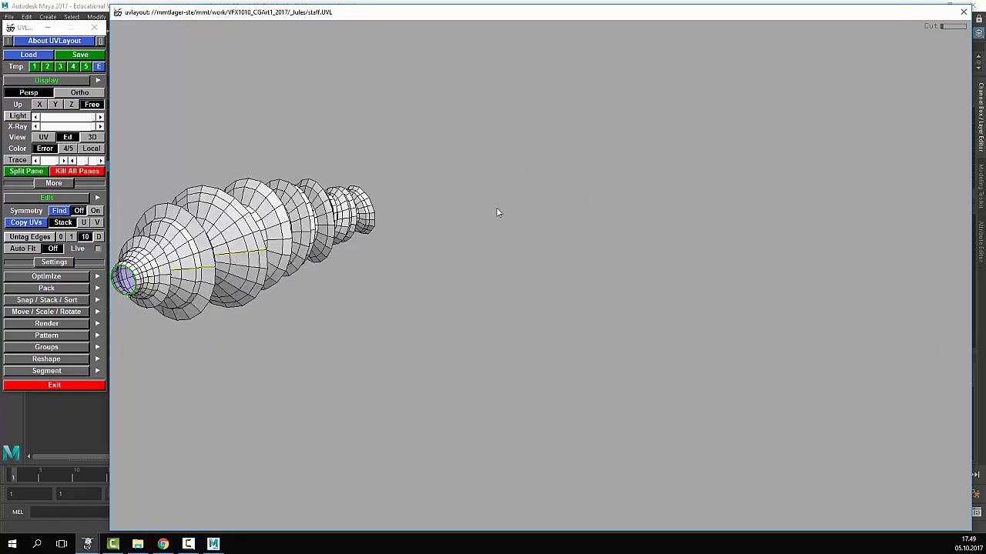
middle_click_drag(496, 212, 968, 191)
middle_click_drag(150, 265, 640, 245)
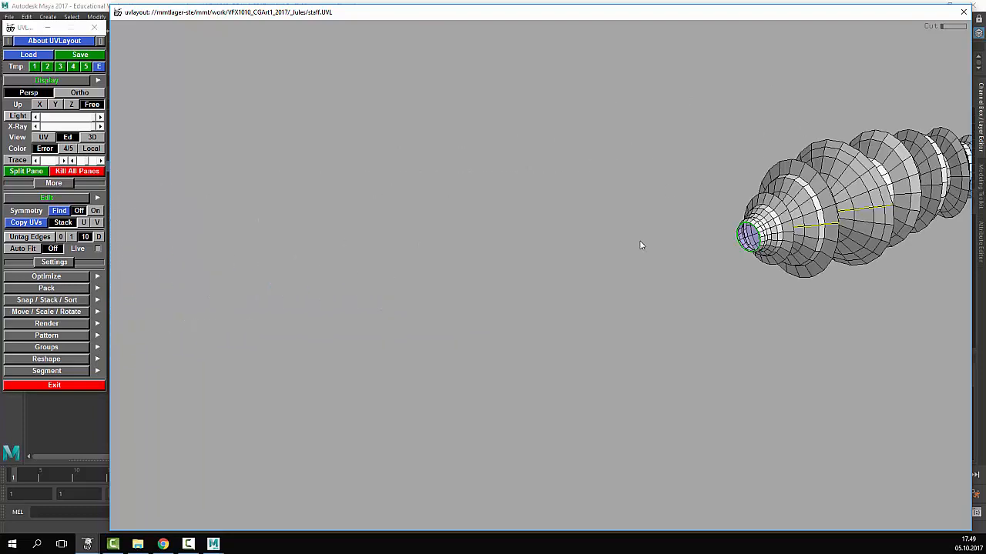
left_click_drag(640, 245, 343, 280)
left_click_drag(875, 255, 633, 254)
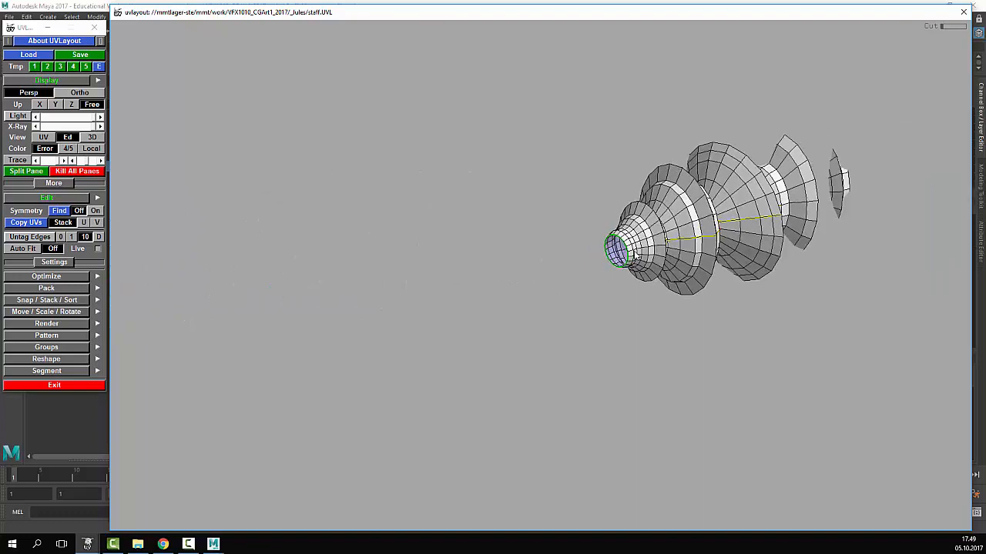
middle_click_drag(634, 253, 240, 341)
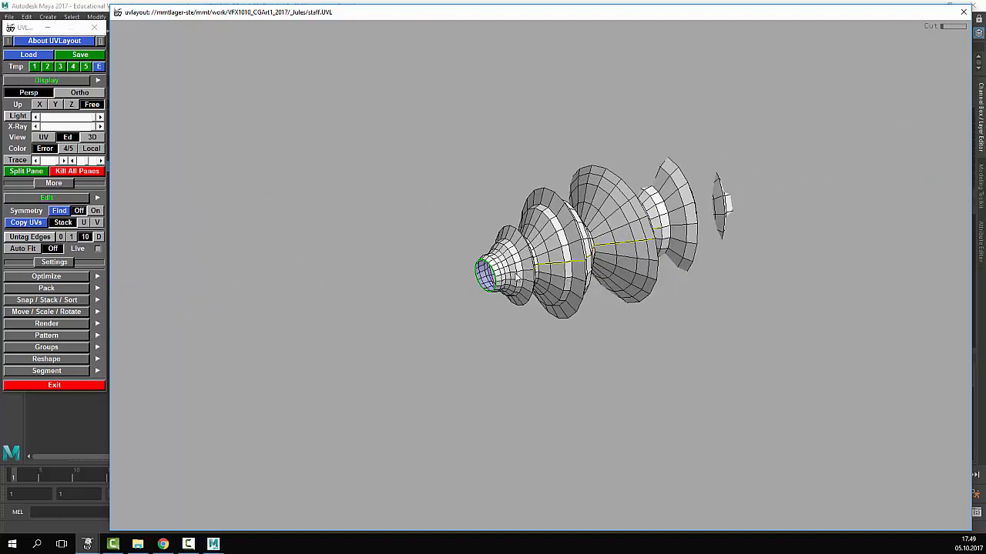
middle_click_drag(529, 273, 17, 339)
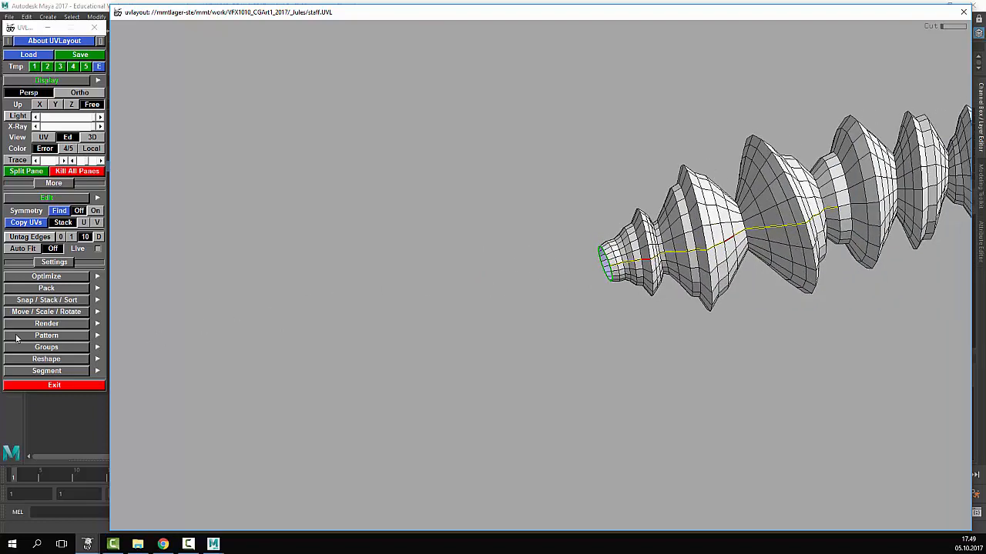
middle_click_drag(699, 251, 472, 287)
key("c")
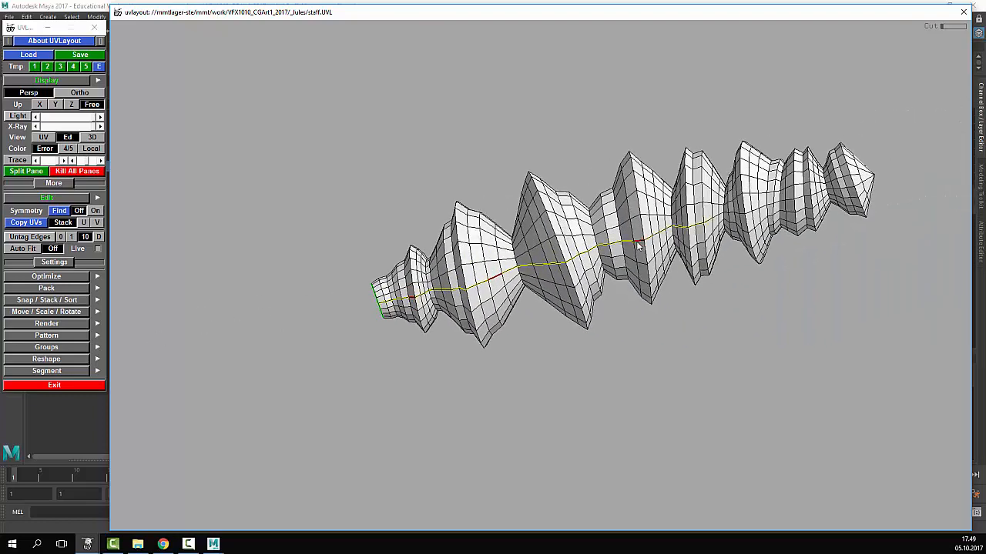
- Extend the seam along the upper end with cut edges converging at the tip
middle_click_drag(671, 238, 668, 240)
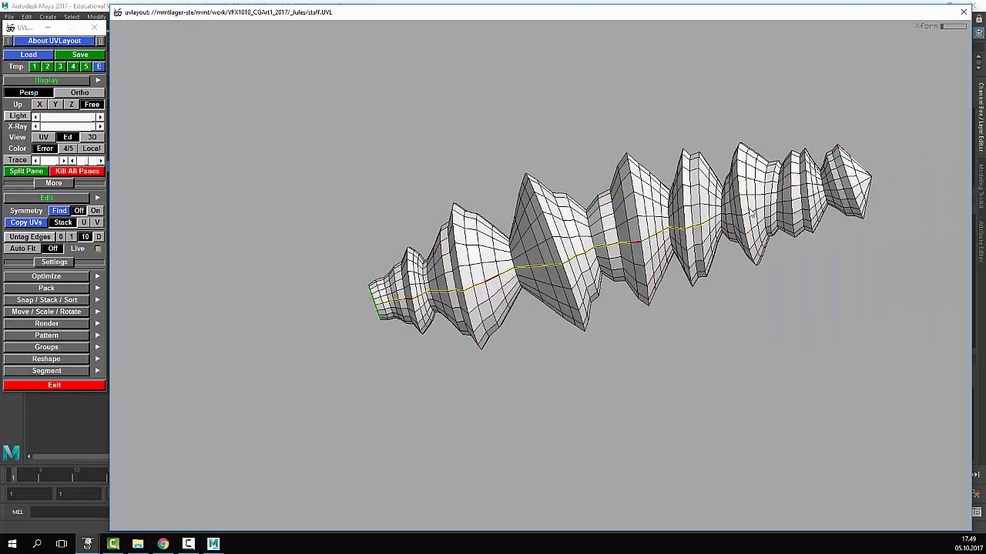
key("c")
middle_click_drag(849, 188, 720, 214)
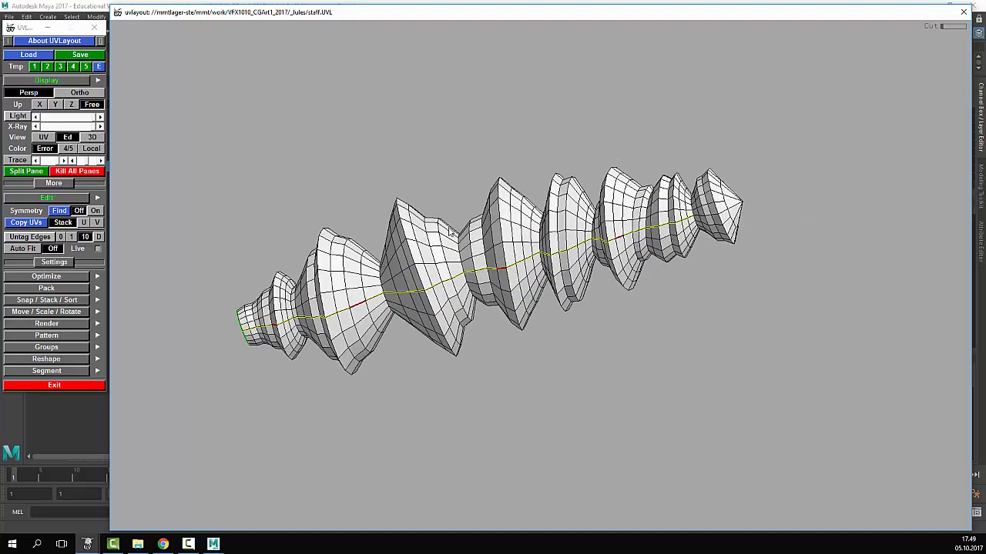
key("h")
key("h")
middle_click_drag(587, 263, 620, 211)
key("c")
- Remove the unwanted seam marks from the staff
left_click_drag(621, 211, 583, 218)
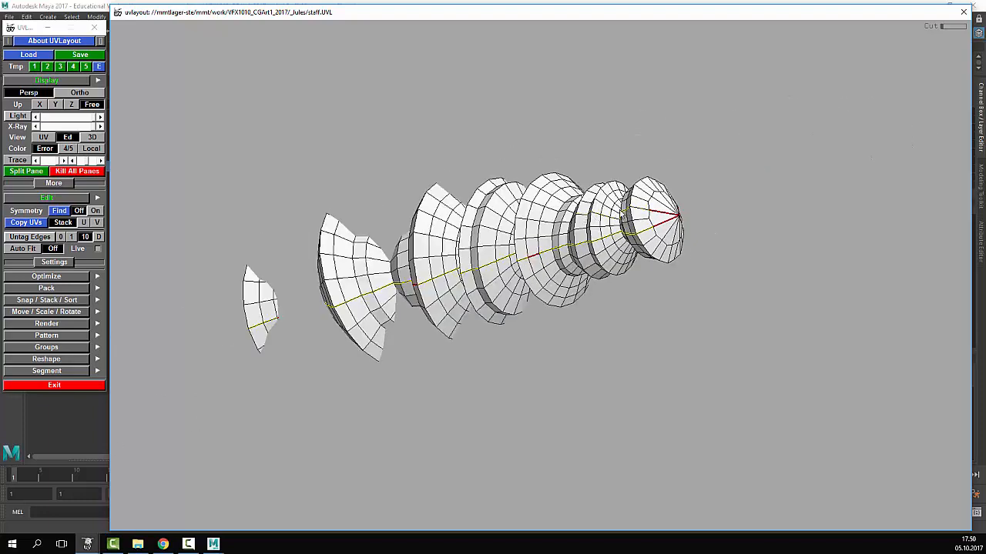
key("w")
middle_click_drag(647, 175, 906, 221)
middle_click_drag(616, 194, 909, 219)
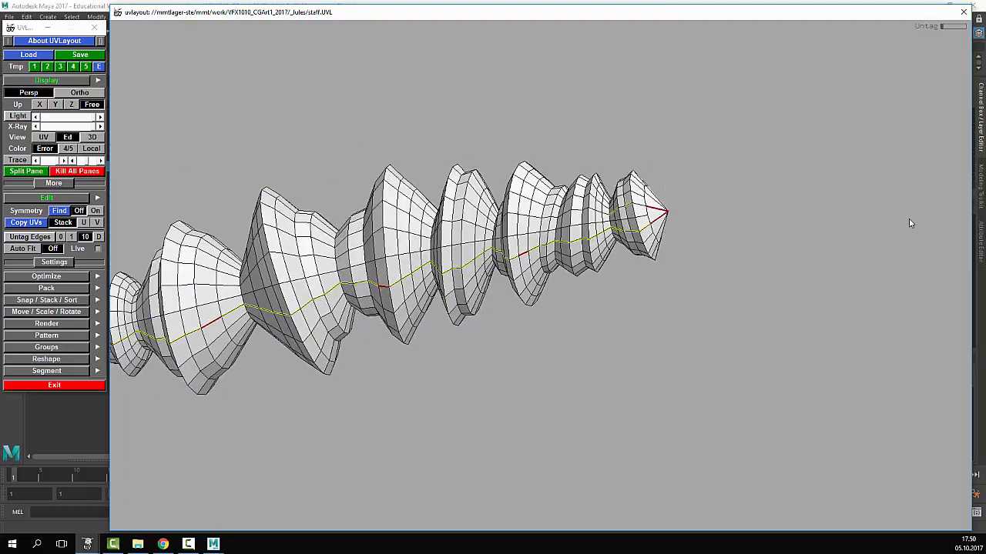
key("d")
- Extend the cut path along the staff across the discs to the end loop
left_click_drag(478, 168, 638, 228)
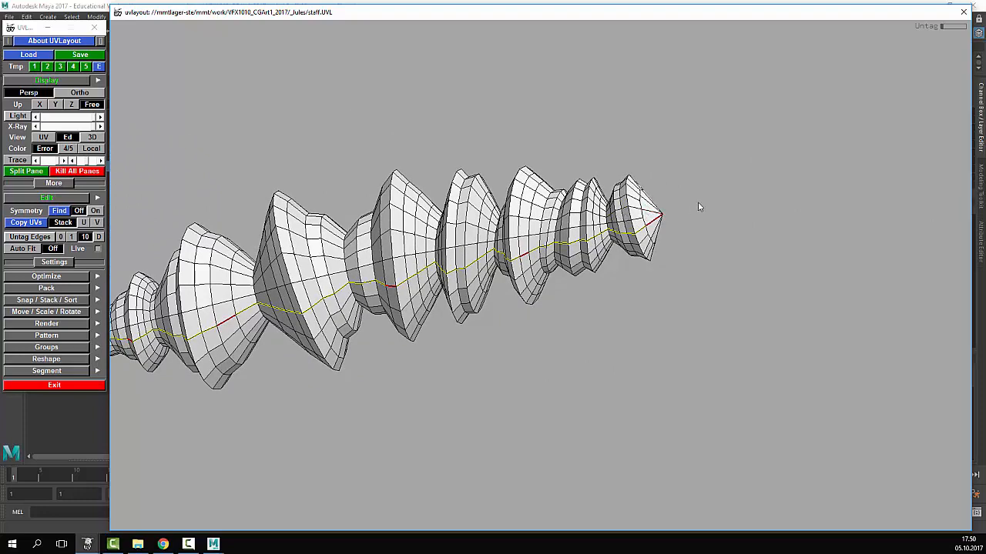
middle_click_drag(698, 206, 948, 160)
right_click_drag(614, 218, 604, 250)
left_click_drag(639, 266, 545, 211)
key("c")
middle_click_drag(870, 220, 639, 280)
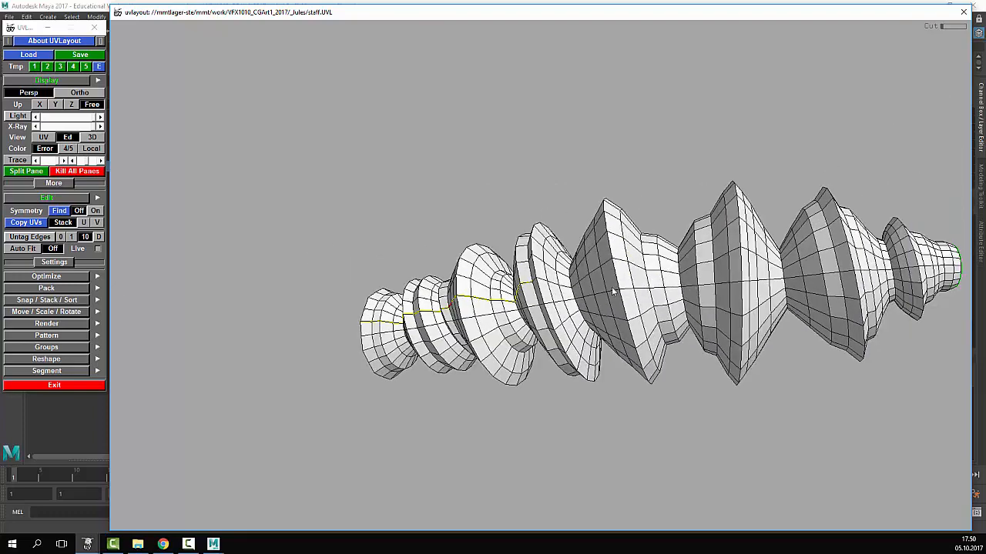
left_click_drag(611, 287, 541, 231)
key("c")
middle_click_drag(664, 214, 287, 292)
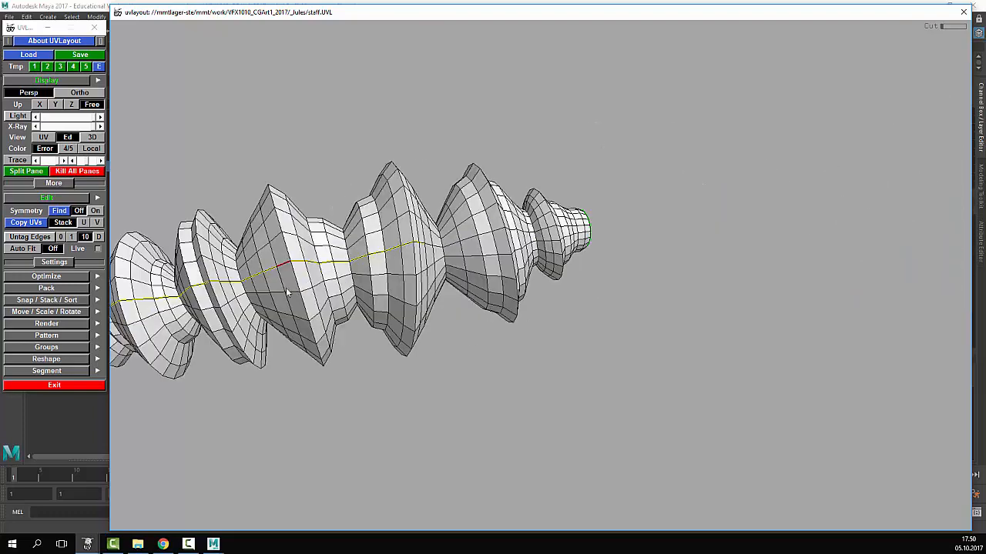
left_click_drag(287, 292, 422, 248)
right_click_drag(422, 248, 712, 245)
key("c")
middle_click_drag(556, 206, 379, 239)
right_click_drag(379, 239, 646, 256)
key("c")
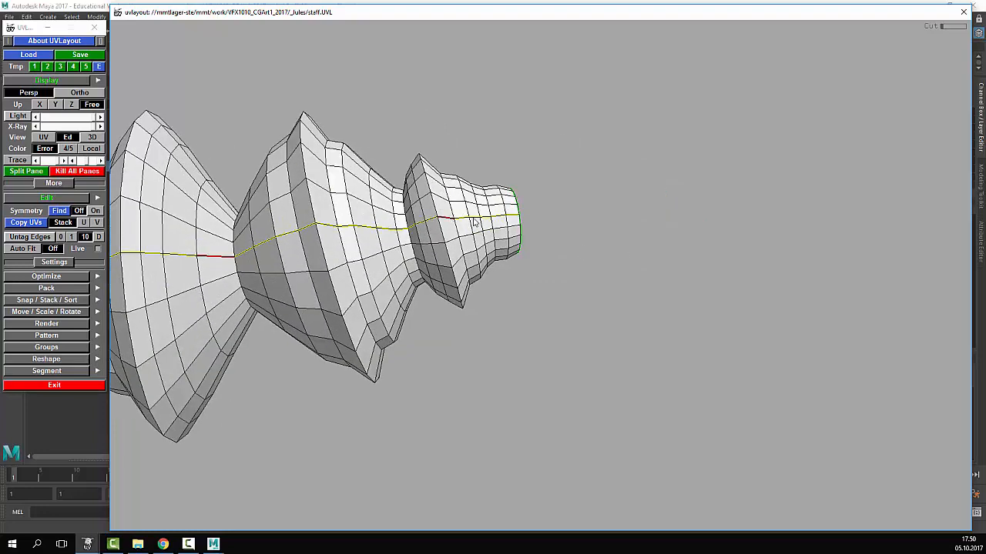
- Cut along the marked path and pull the two staff halves apart
key("Return")
right_click_drag(487, 220, 179, 264)
right_click_drag(539, 262, 344, 261)
middle_click_drag(344, 261, 461, 224)
middle_click_drag(499, 331, 509, 354)
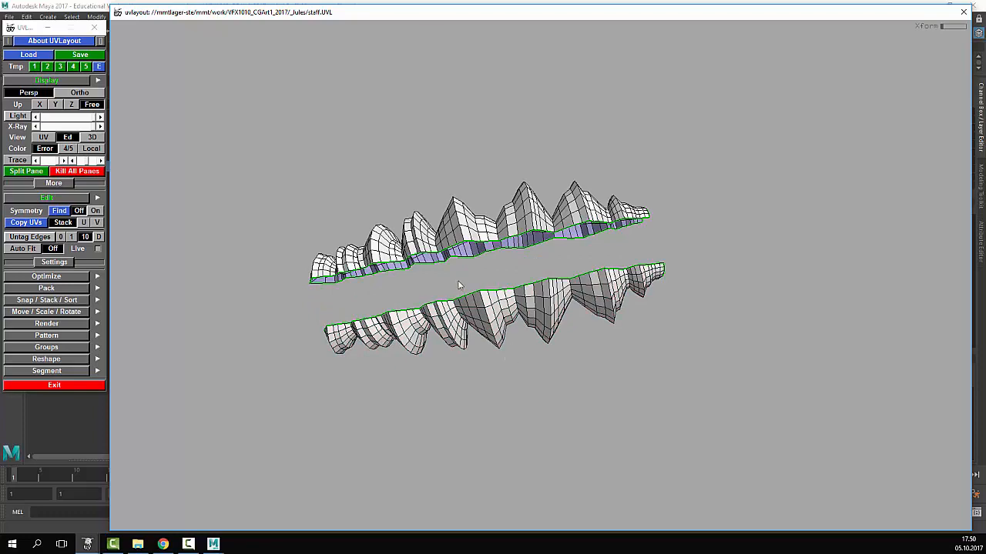
- Cut the first end cap off along its loop and pull it aside
left_click_drag(474, 285, 366, 221)
left_click_drag(461, 282, 574, 260)
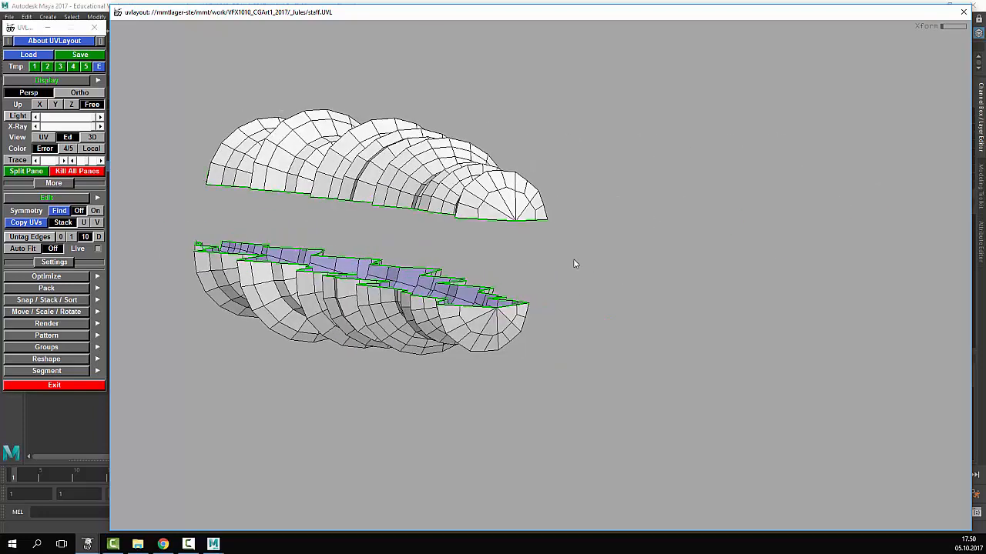
right_click_drag(413, 203, 504, 198)
left_click_drag(504, 198, 606, 285)
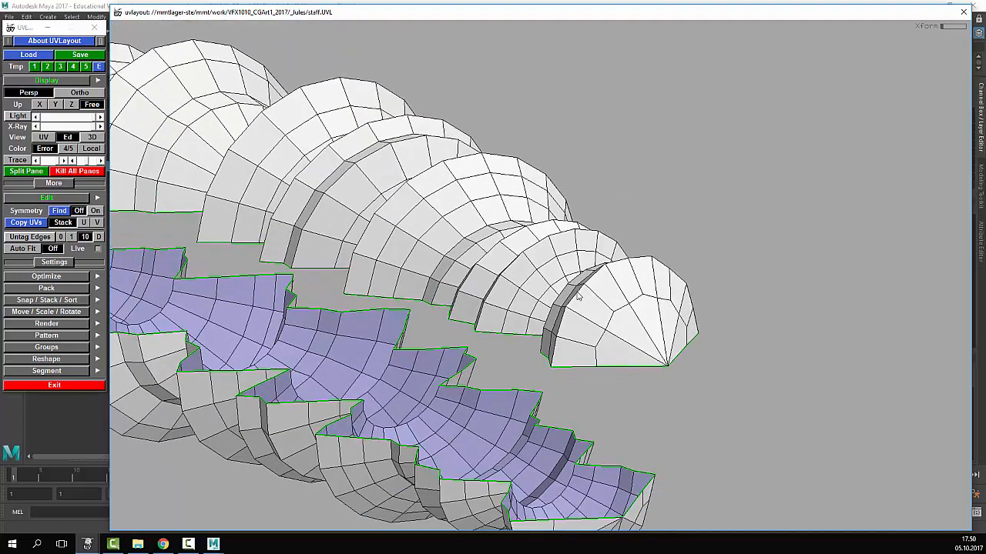
key("Return")
middle_click_drag(616, 311, 686, 315)
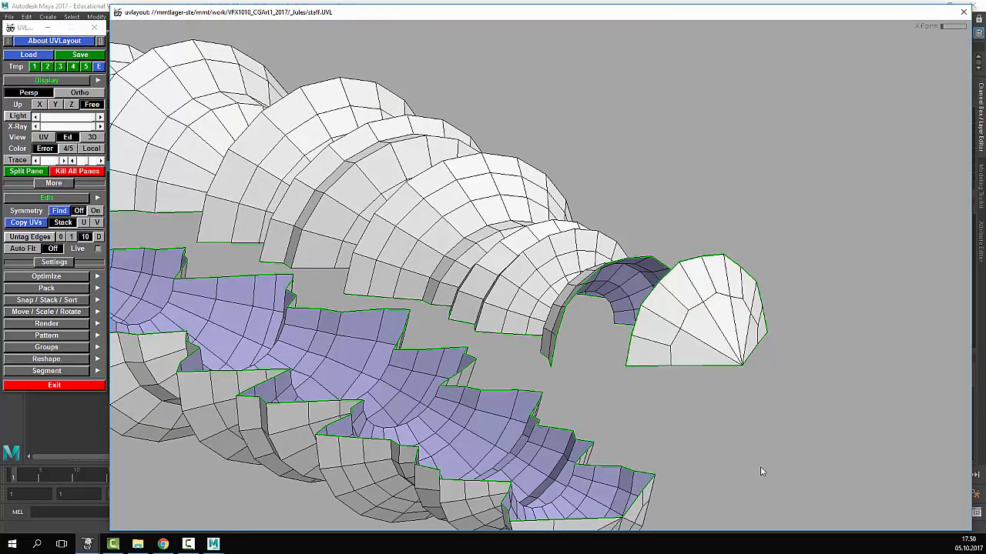
- Detach the second end cap at the other end as its own shell
middle_click_drag(760, 467, 652, 290)
left_click_drag(652, 290, 661, 234)
right_click_drag(661, 235, 733, 228)
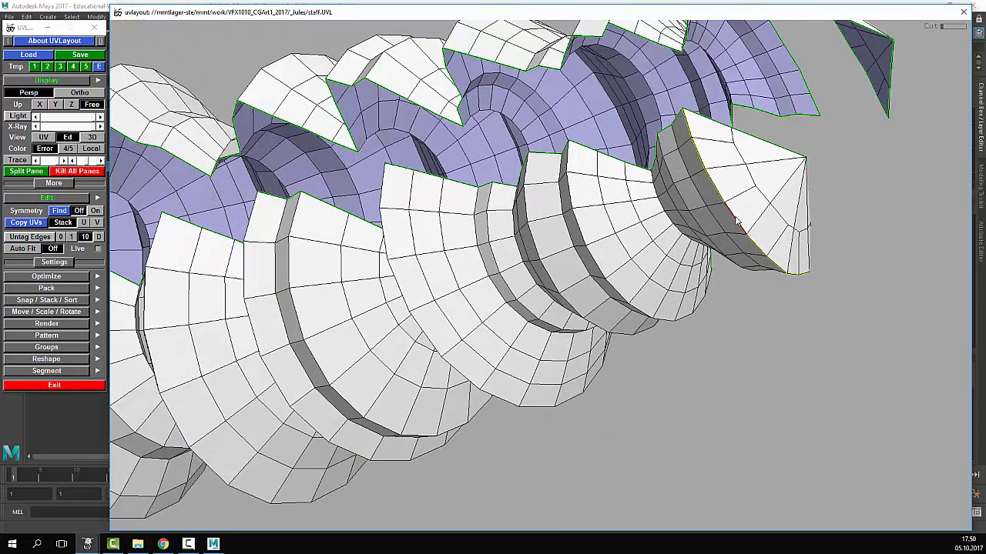
key("Return")
- Send the remaining shells to UV space and centre them in the view
key("d")
key("d")
key("d")
key("d")
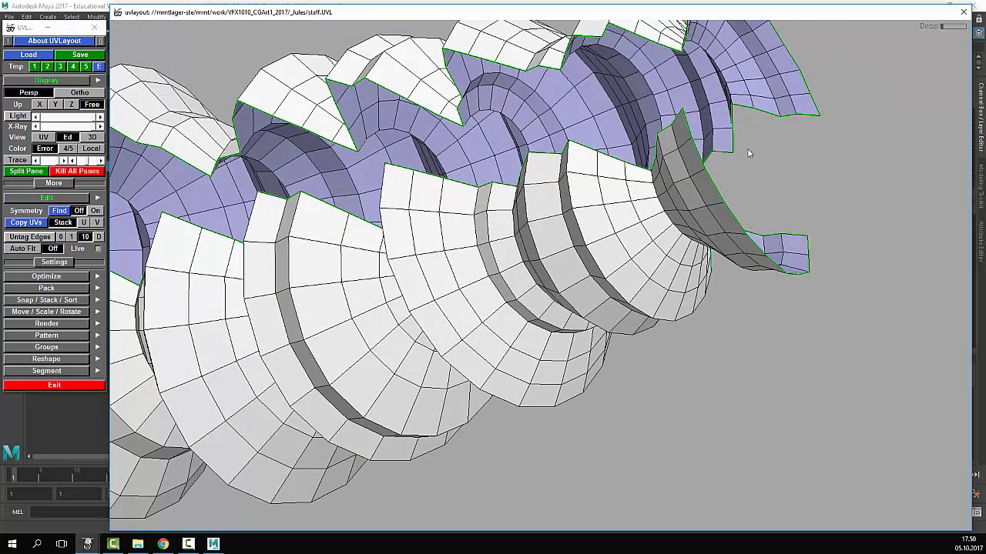
right_click_drag(653, 235, 503, 323)
middle_click_drag(503, 323, 520, 240)
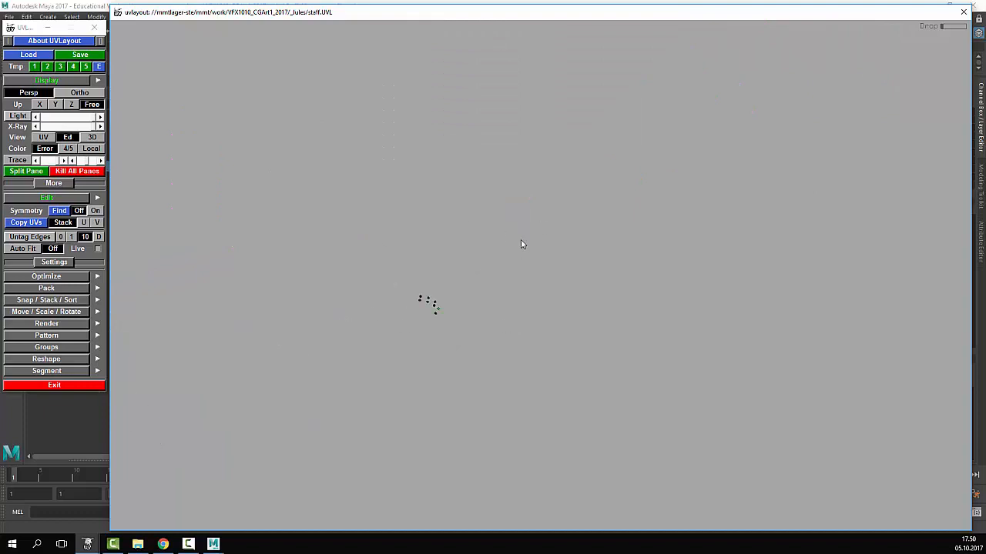
middle_click_drag(485, 271, 649, 264)
right_click_drag(568, 229, 671, 301)
- Flatten the first cone shell into a UV strip and turn it upright beside the cone
key("1")
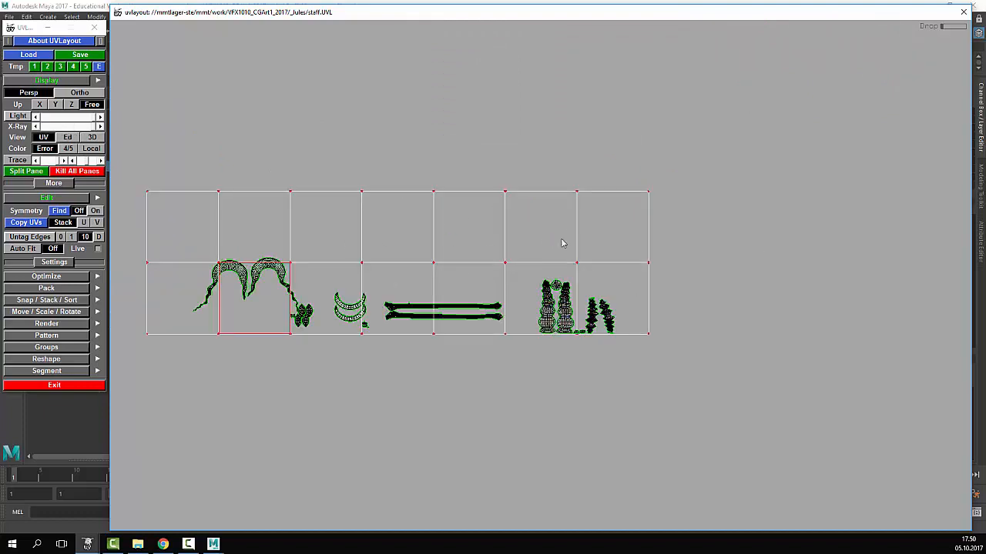
right_click_drag(843, 329, 588, 266)
middle_click_drag(588, 267, 350, 140)
right_click_drag(351, 141, 270, 124)
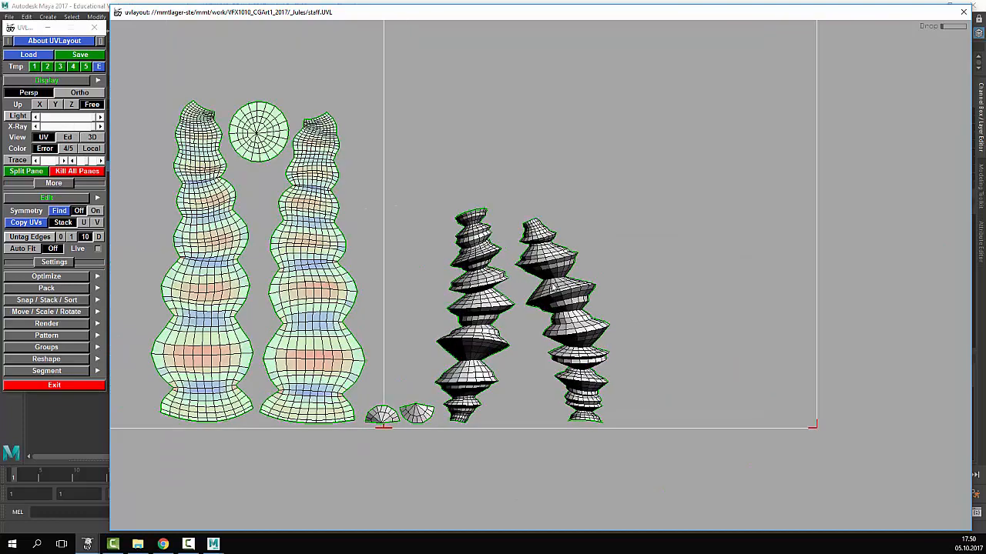
key("f")
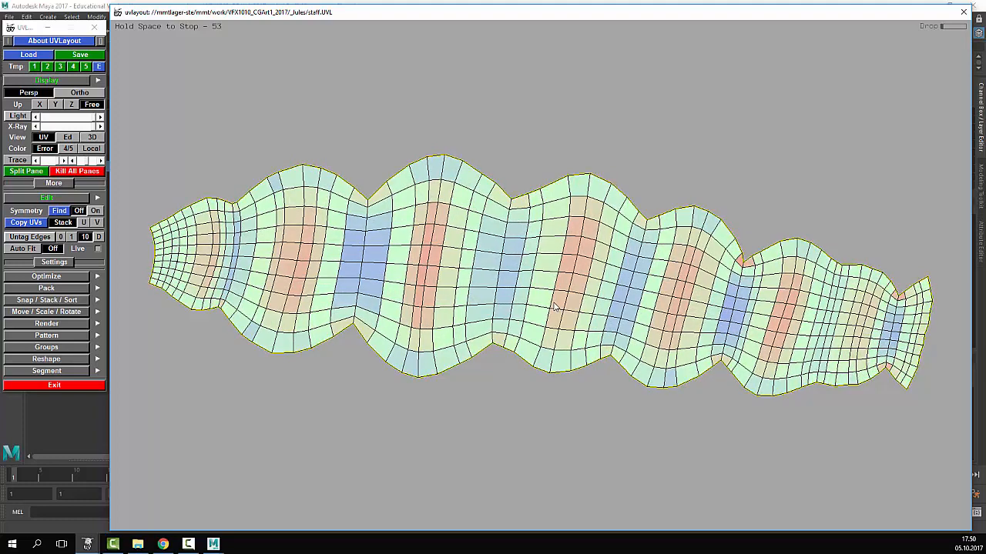
key("space")
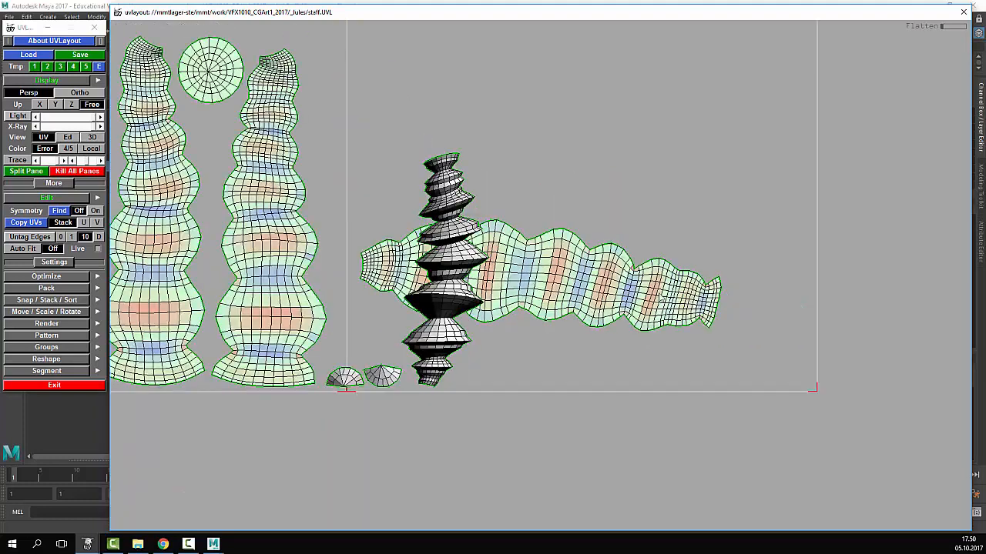
middle_click_drag(662, 296, 618, 248)
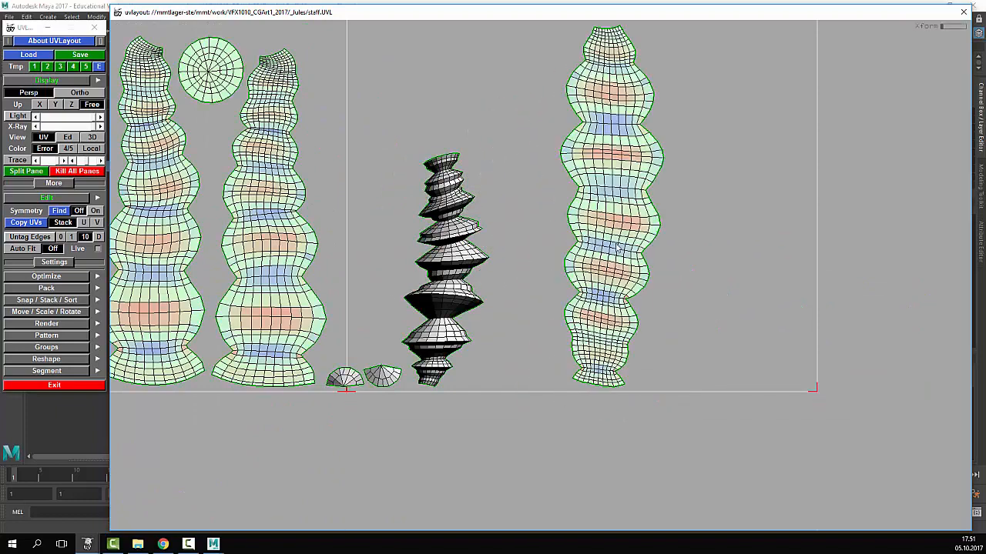
left_click_drag(617, 248, 602, 250)
- Repeatedly flatten the remaining strips, then stand them upright side by side
key("f")
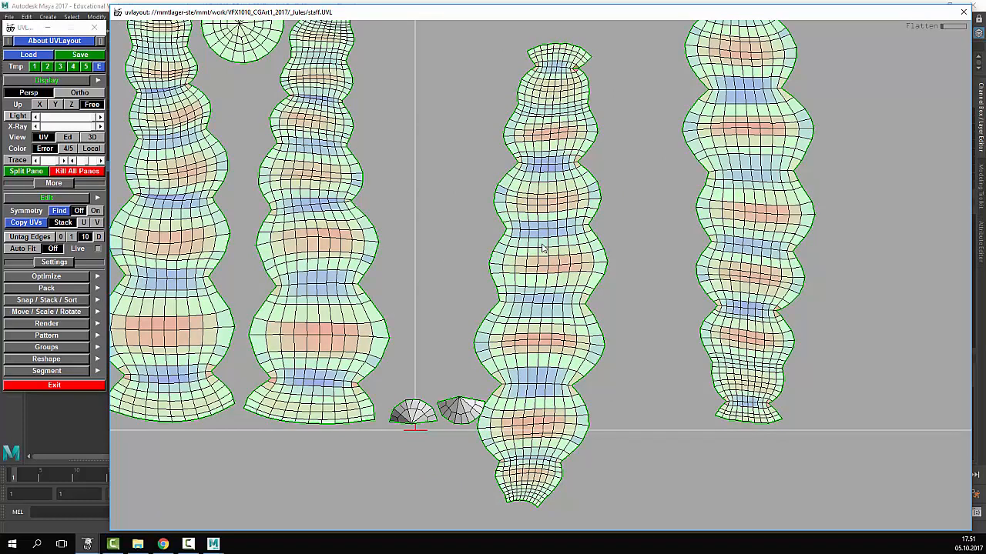
key("f")
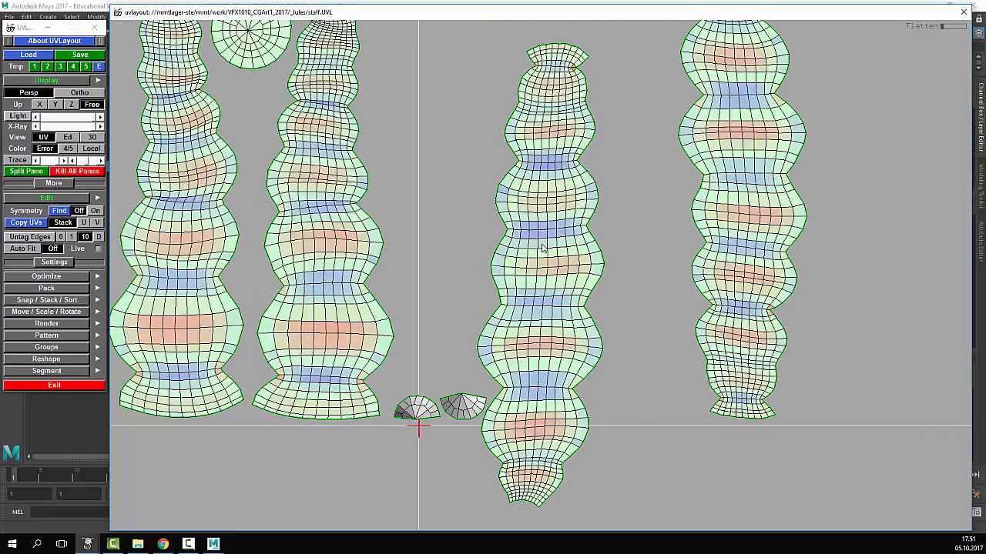
key("f")
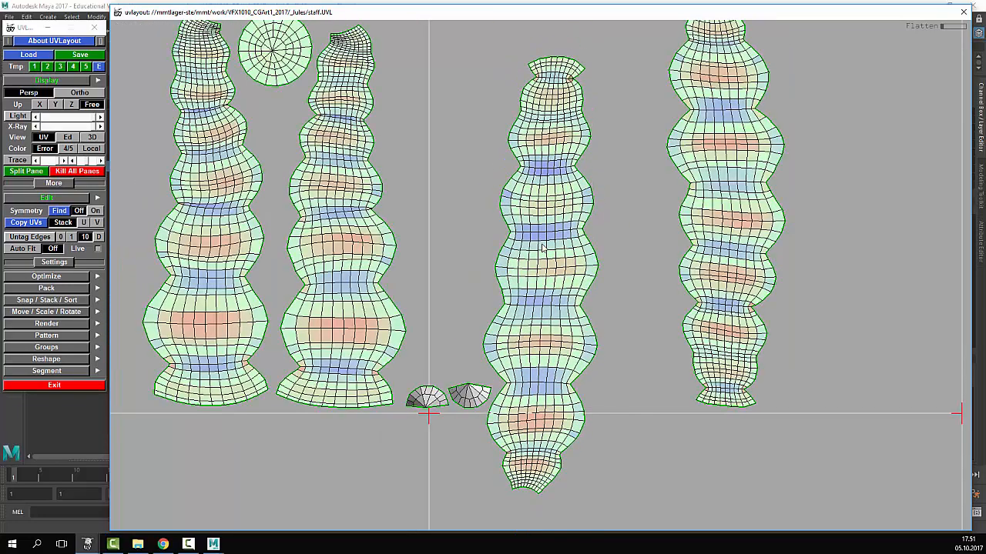
key("f")
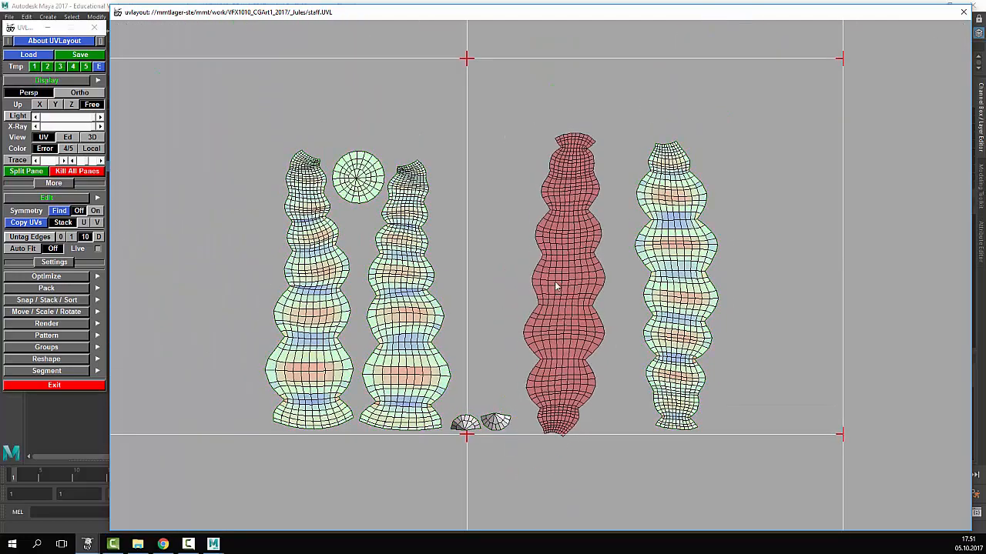
key("f")
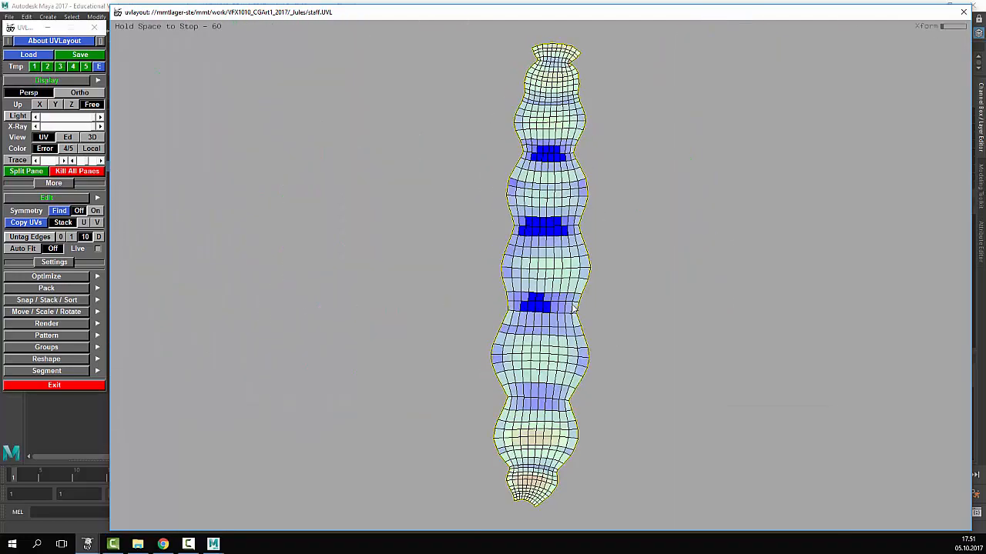
key("f")
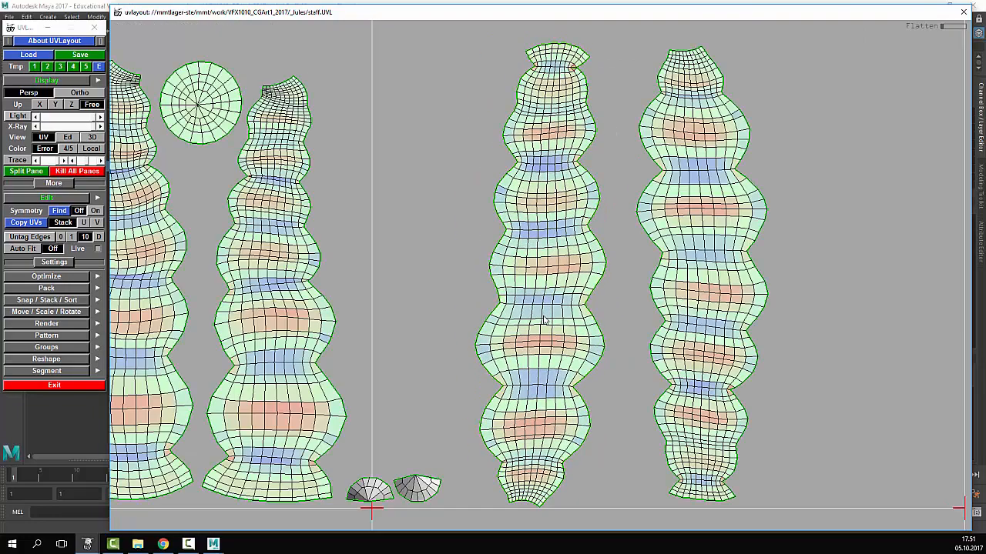
left_click_drag(549, 330, 557, 330)
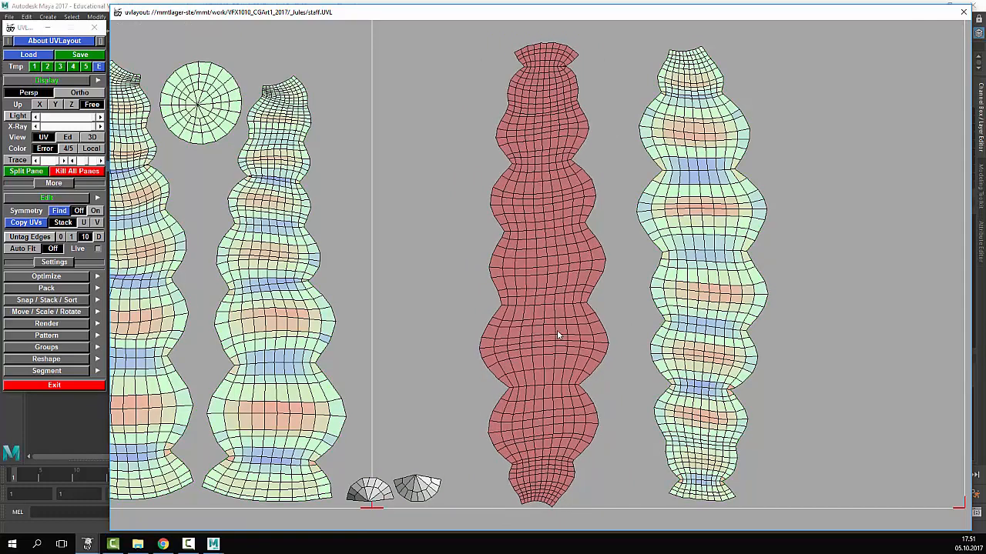
middle_click_drag(557, 329, 534, 335)
middle_click_drag(684, 286, 636, 296)
right_click_drag(453, 399, 474, 377)
key("Home")
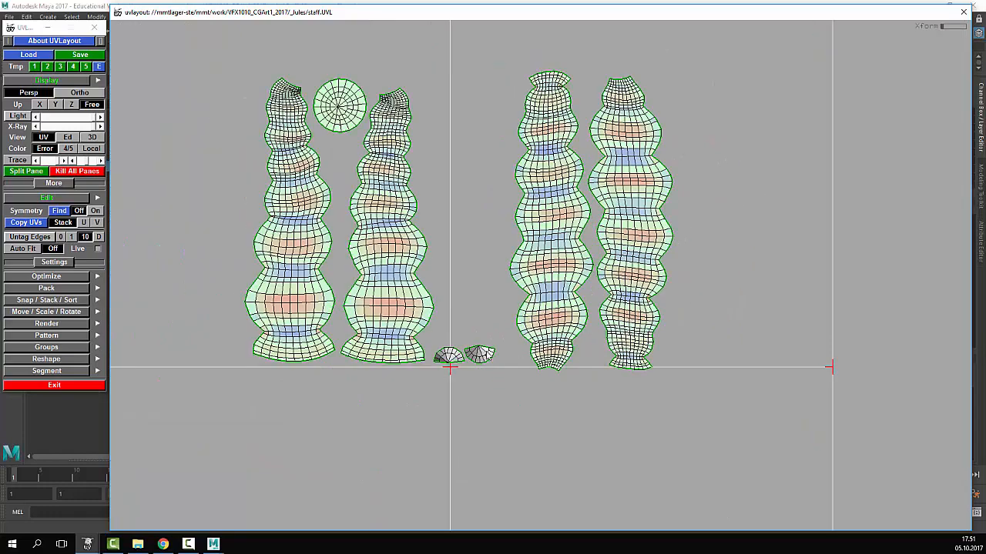
- Flatten both half-disc shells, align them, and weld them into one flattened disc
key("shift+f")
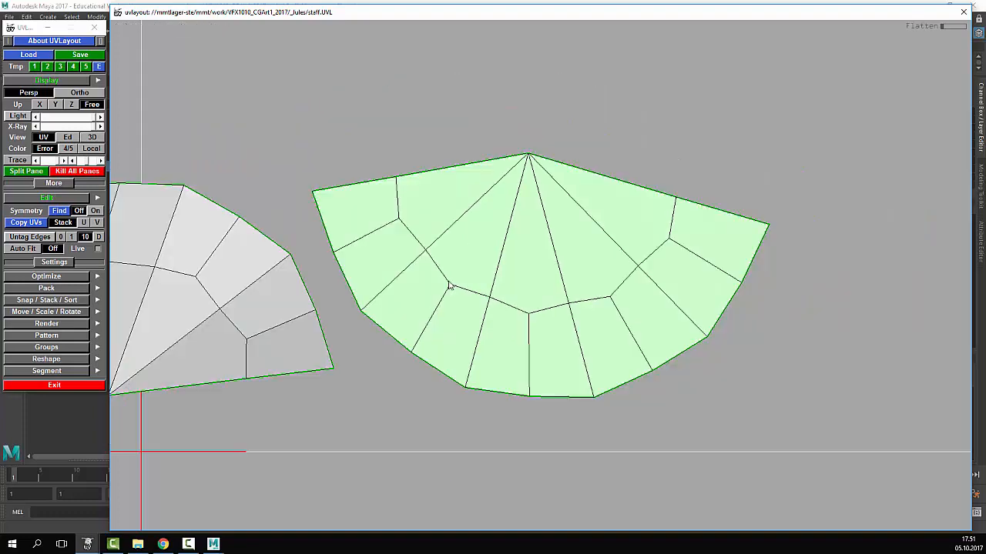
right_click_drag(449, 286, 357, 293)
key("shift+f")
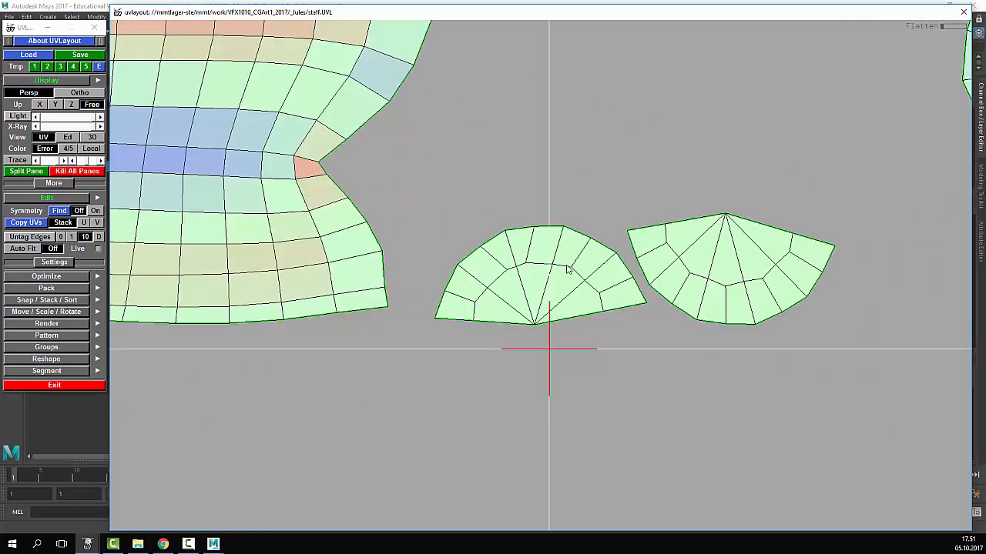
middle_click_drag(568, 270, 665, 216)
scroll(672, 220, "up", 2)
scroll(628, 263, "up", 3)
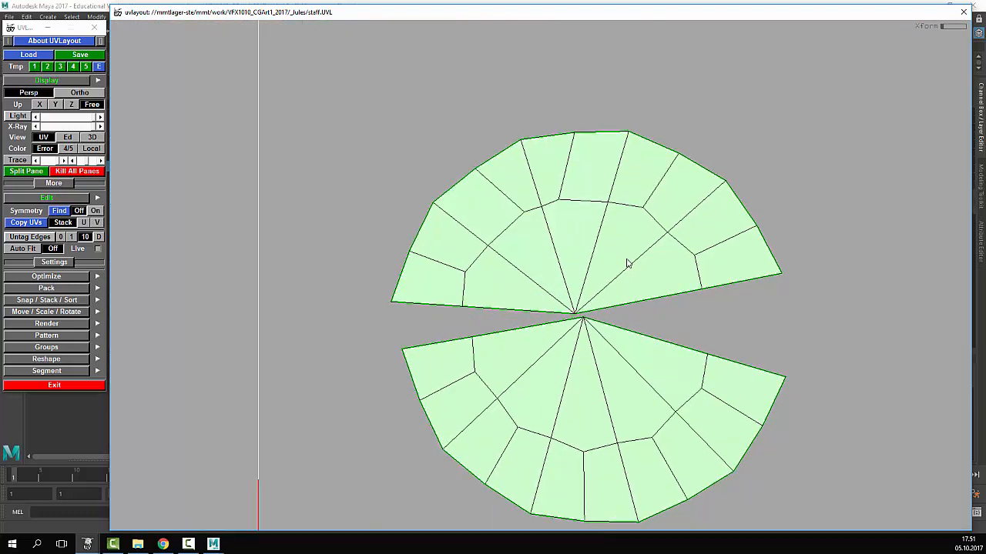
mouse_move(610, 269)
middle_mouse_down()
mouse_move(634, 263)
mouse_move(607, 275)
middle_mouse_up()
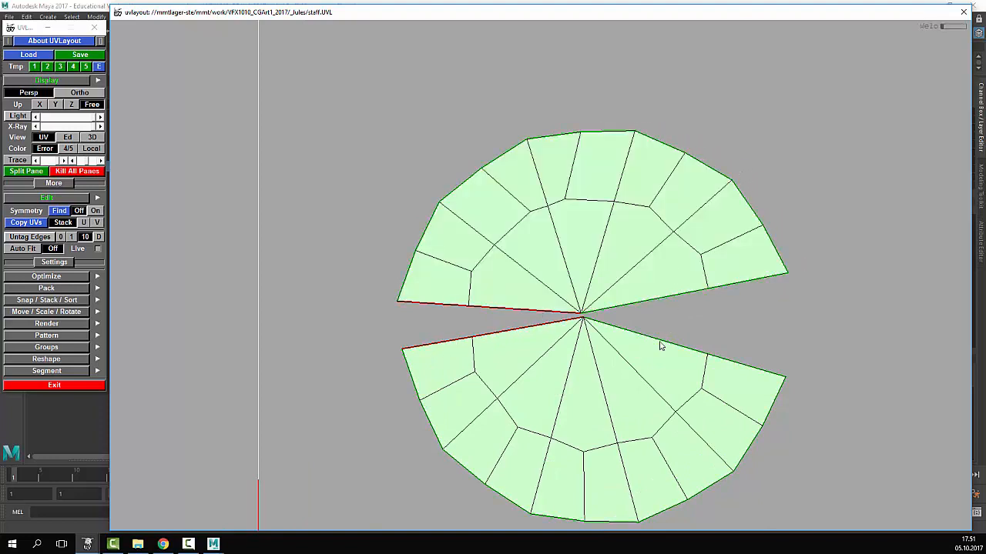
key("w")
key("w")
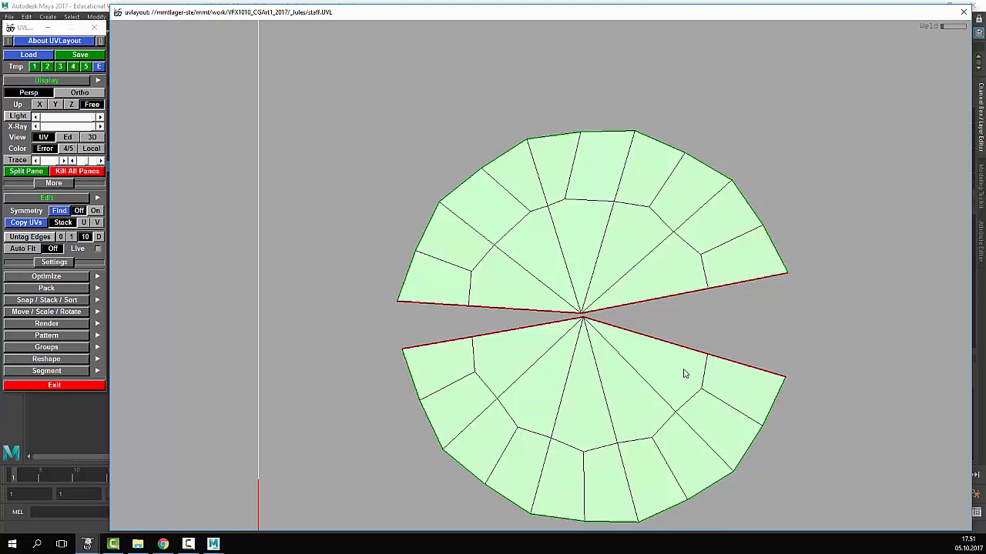
key("Return")
key("f")
scroll(680, 370, "down", 6)
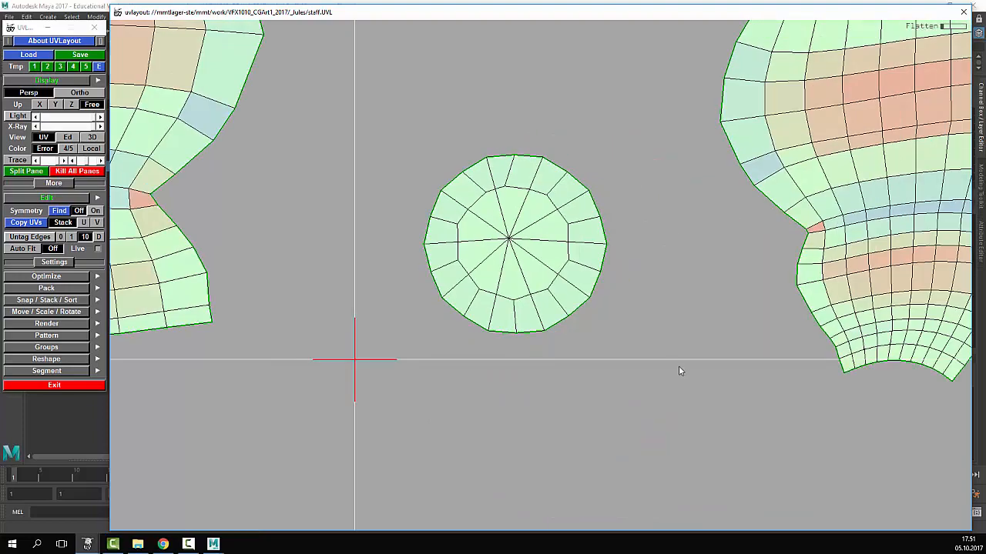
scroll(588, 296, "down", 8)
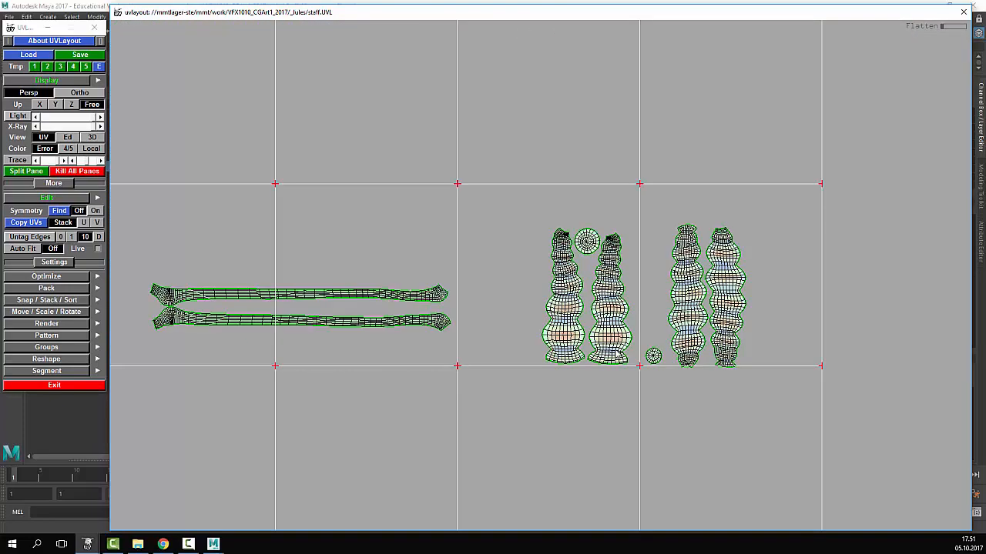
scroll(548, 343, "up", 5)
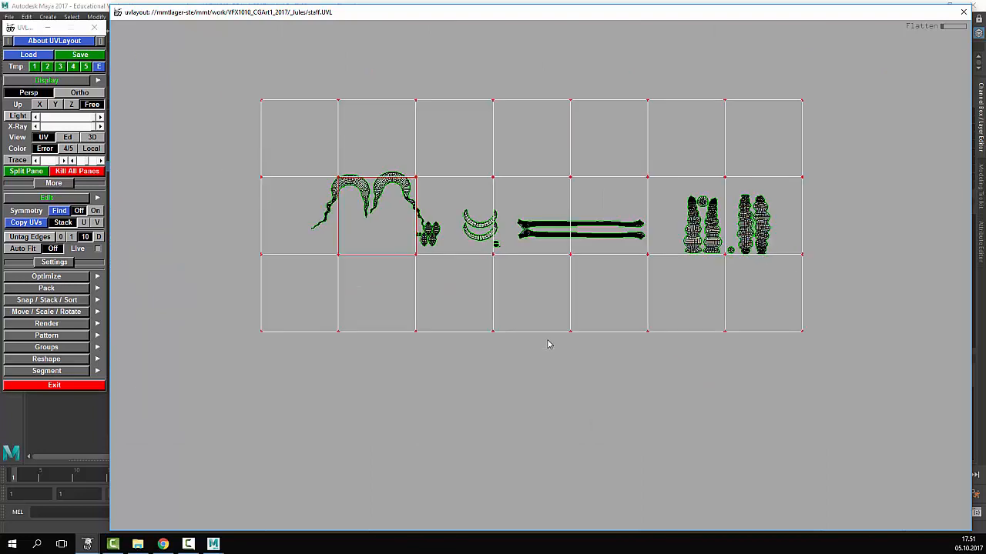
middle_click_drag(588, 299, 582, 317)
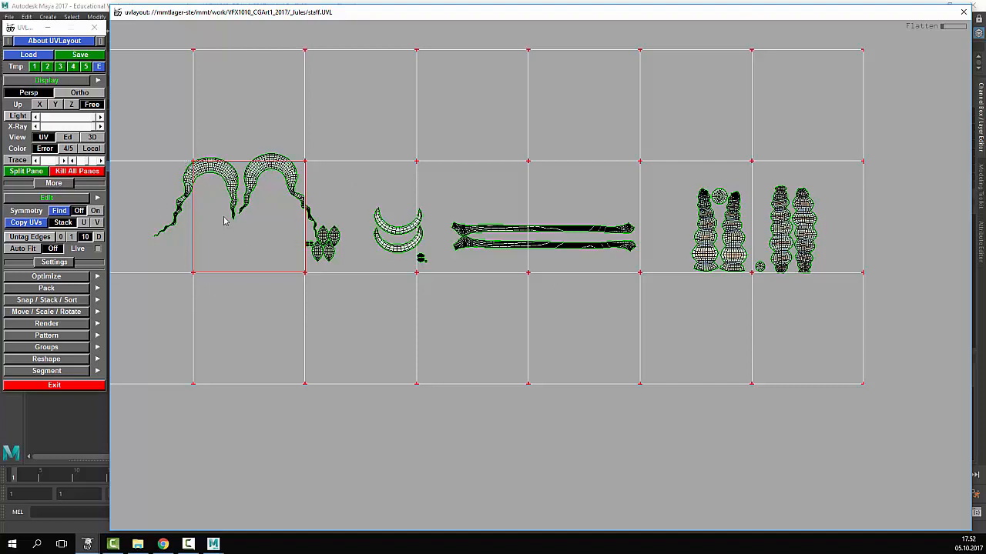
- Expand the Pack rollout and briefly open then close the Optimize rollout
left_click(46, 288)
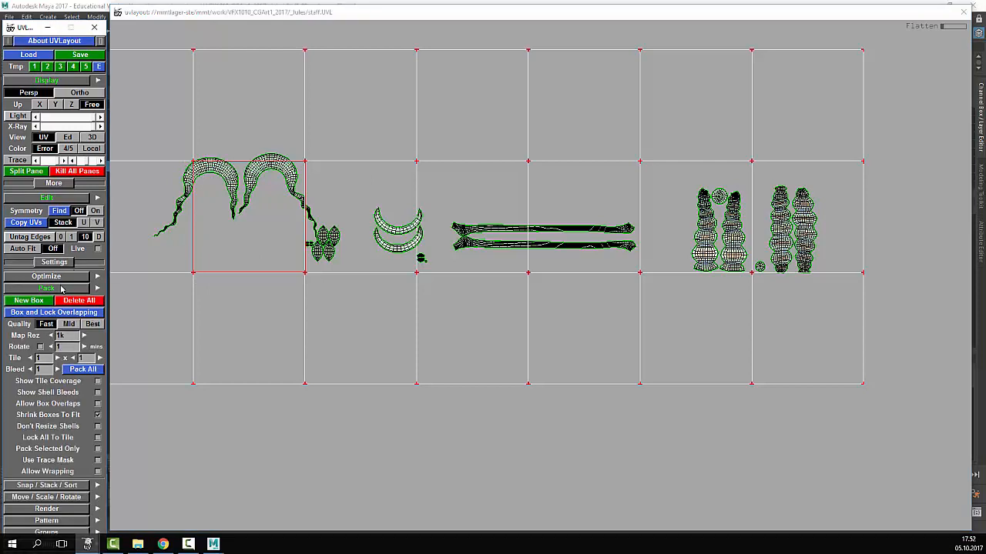
left_click(47, 277)
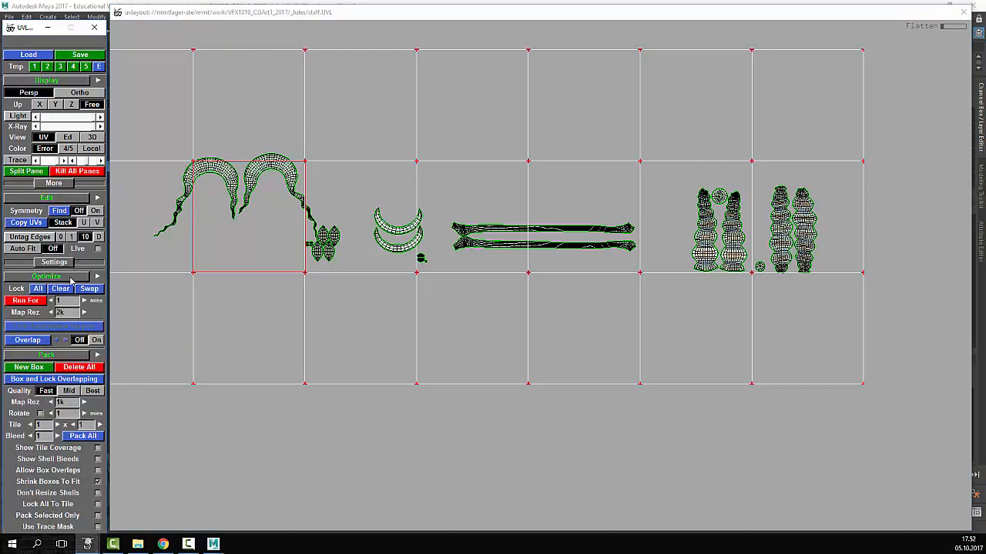
left_click(69, 277)
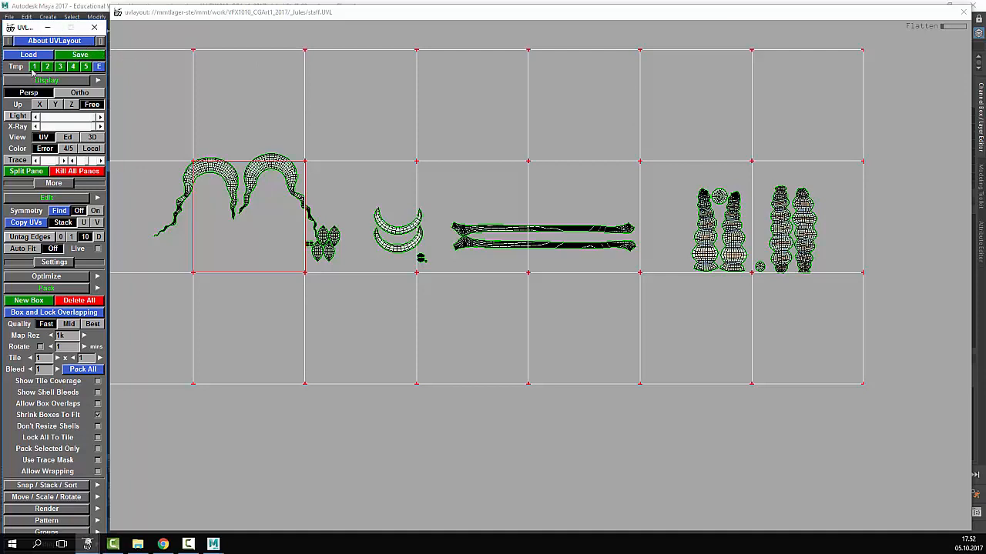
- Save the unwrapped staff over staff.obj from UVLayout
left_click(81, 55)
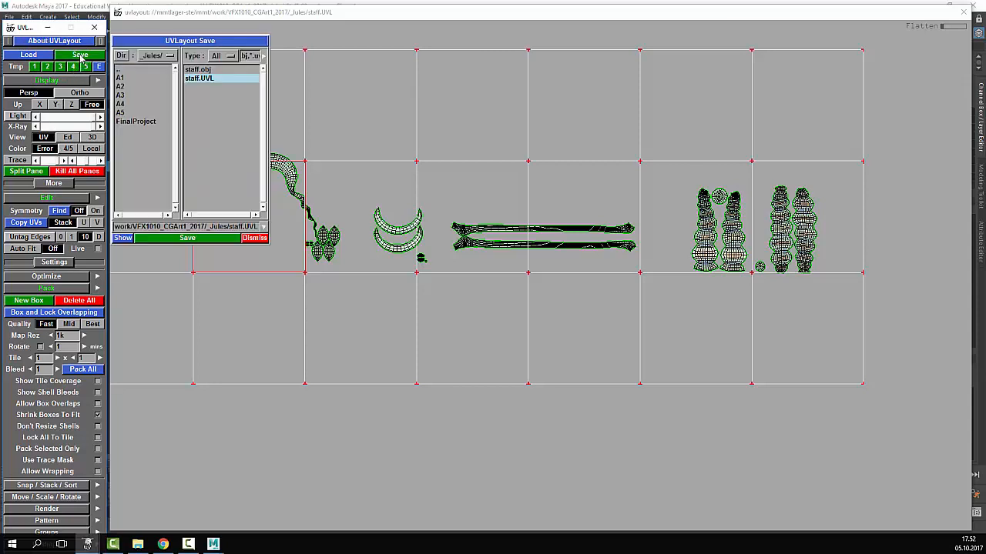
left_click(208, 70)
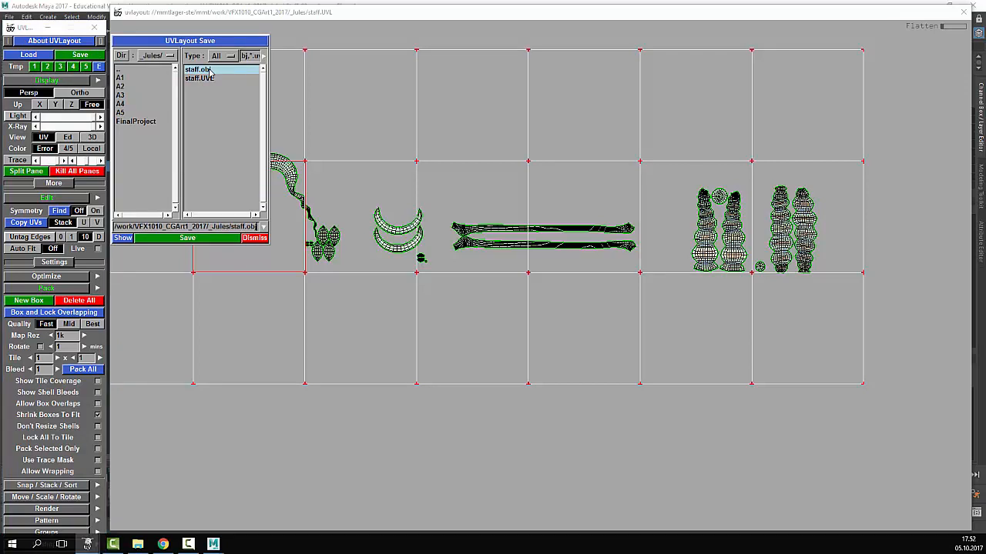
left_click(199, 238)
- Switch back to the Maya Staff_02 scene
mouse_move(214, 543)
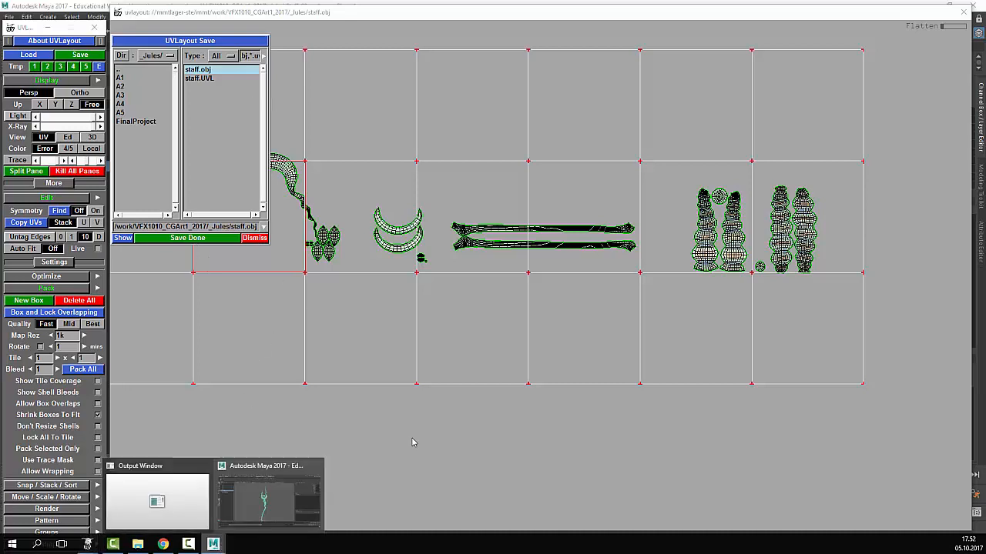
left_click(306, 491)
left_click(543, 312)
scroll(378, 264, "down", 5)
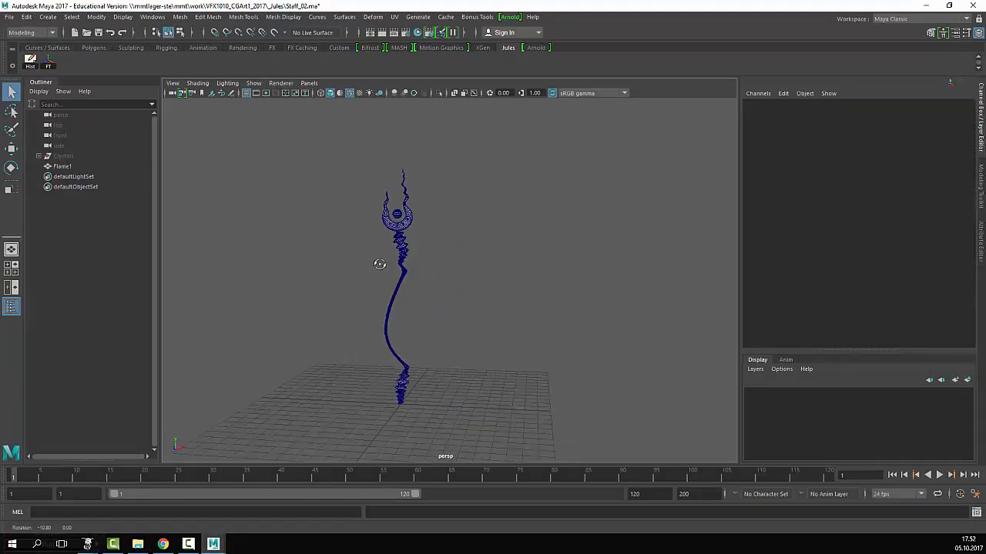
- Import staff.obj into the Staff_02 scene, bringing in staff:Flame1 beside Flame1
left_click(8, 16)
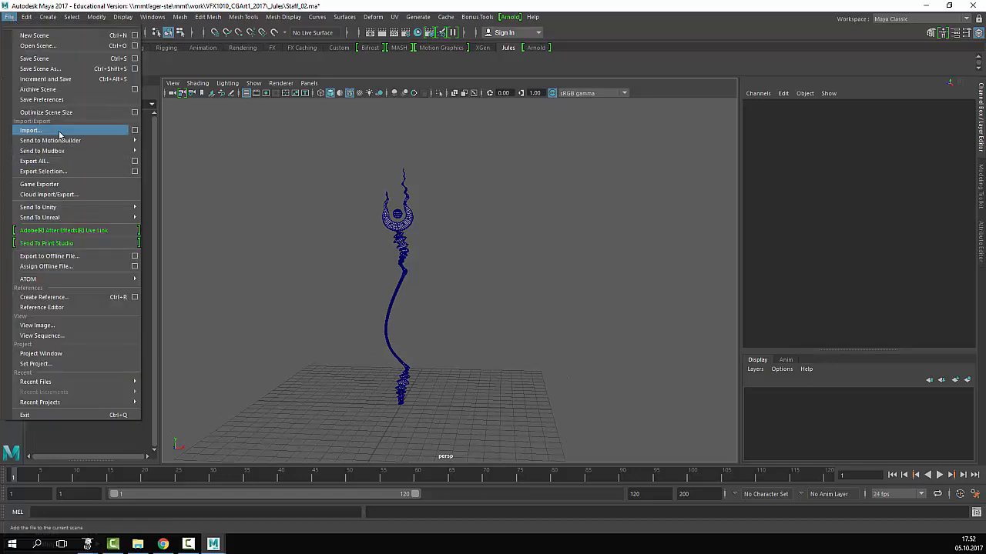
key("Escape")
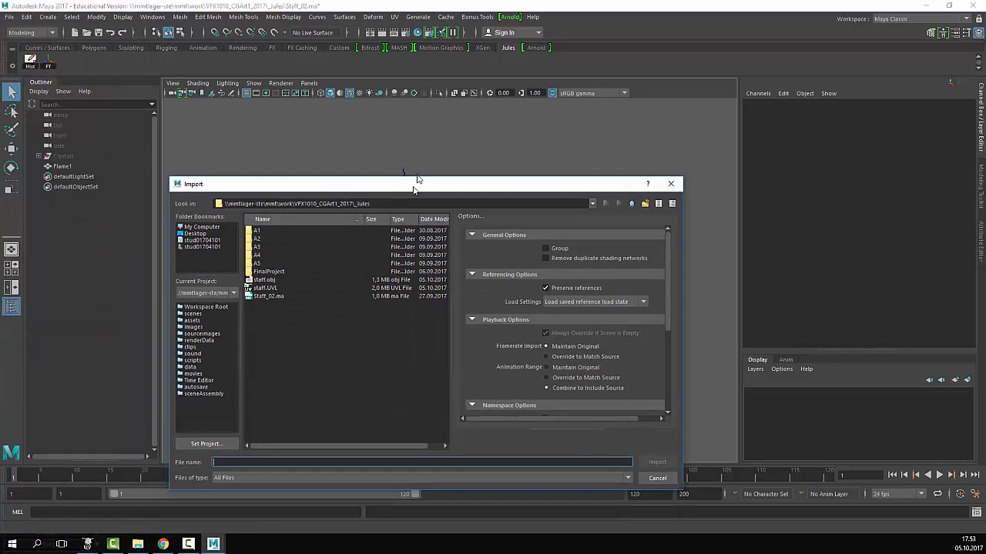
left_click(279, 266)
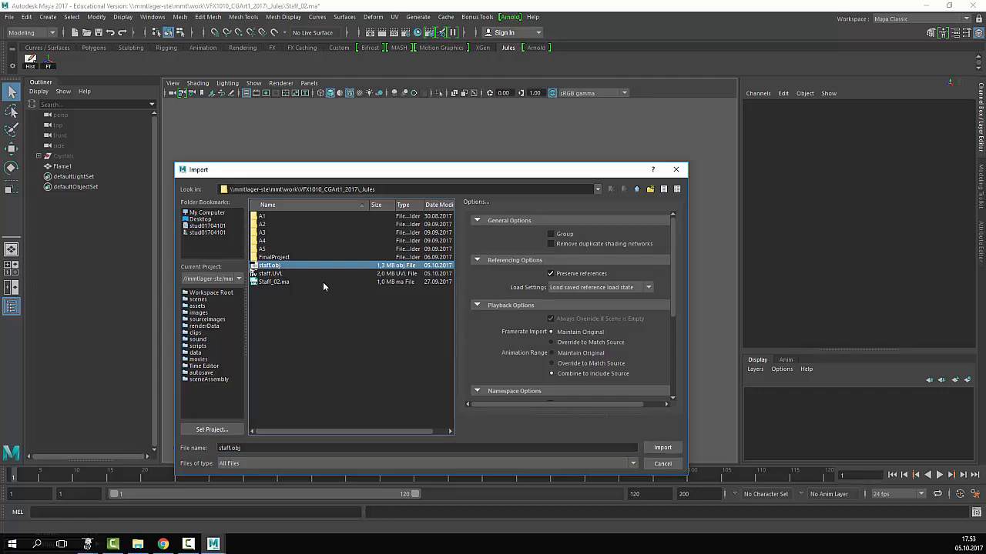
left_click(662, 449)
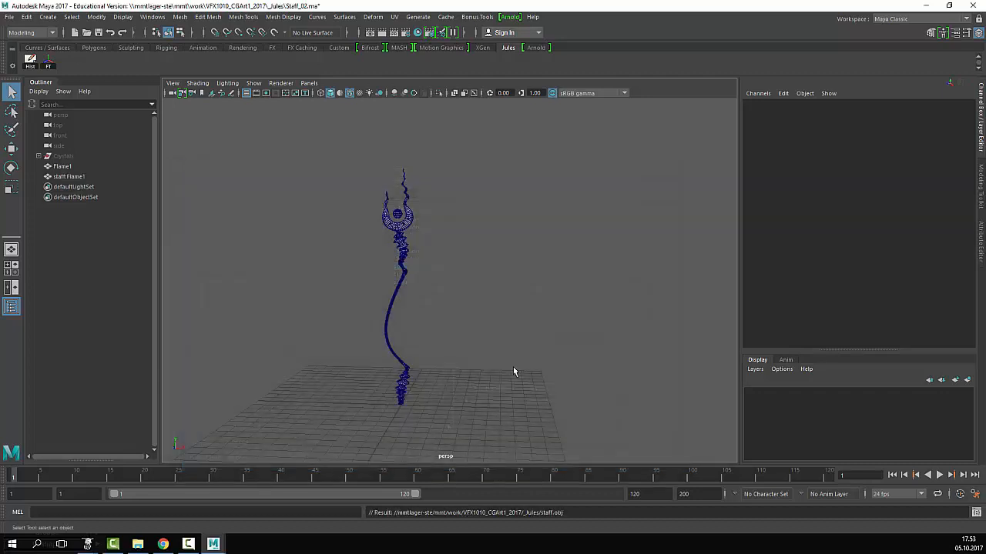
left_click(69, 176)
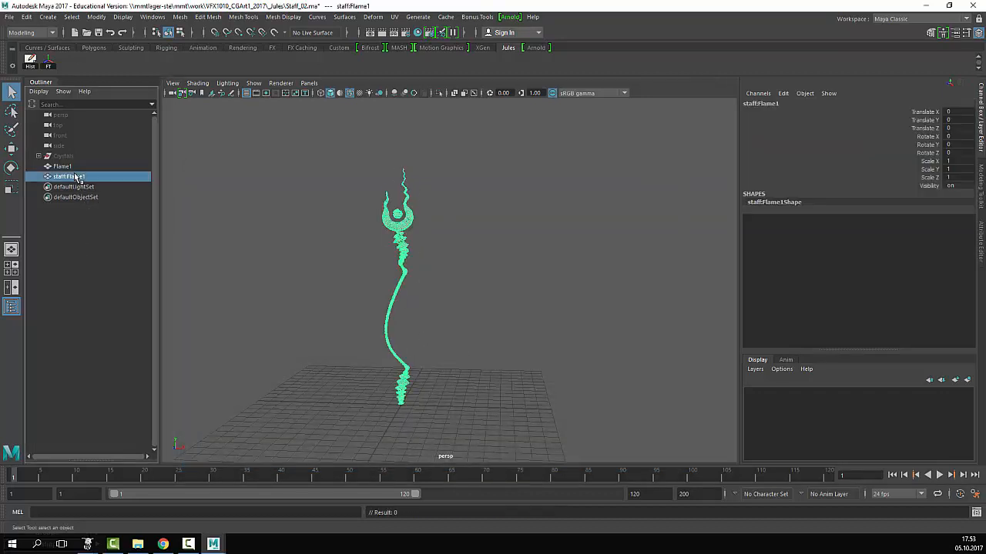
left_click(325, 221)
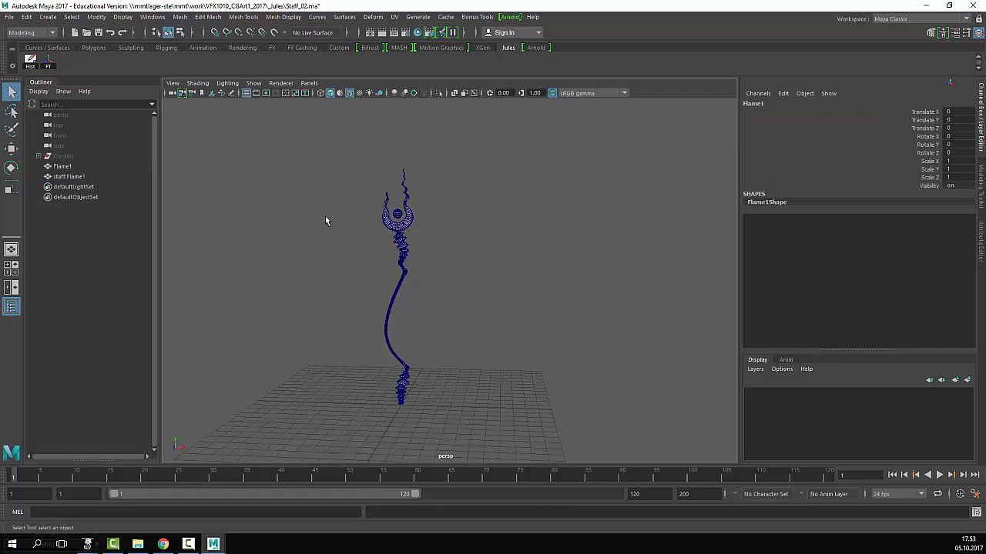
- Move the imported staff:Flame1 along X so it sits beside the original Flame1
left_click(80, 177)
key("w")
middle_click_drag(539, 313, 471, 317)
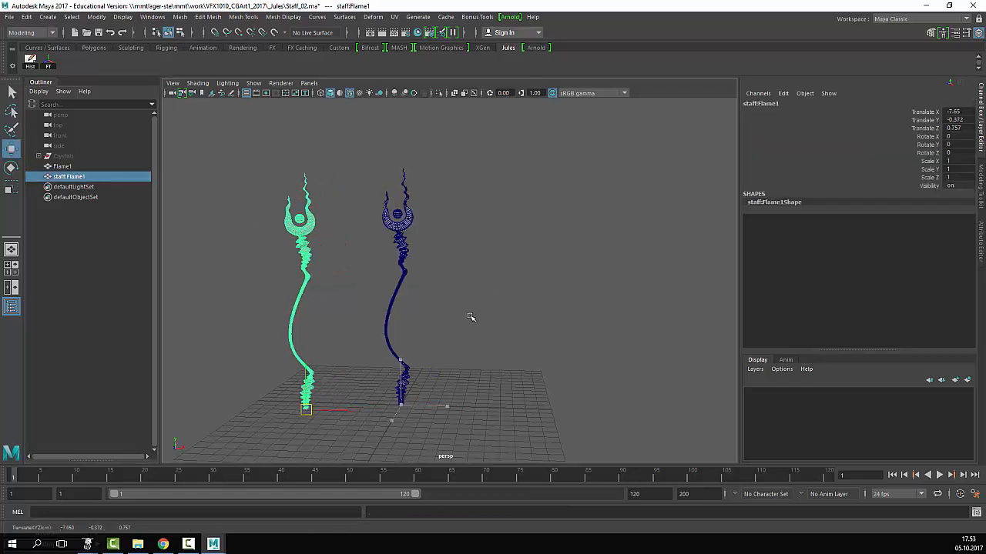
key("ctrl+z")
left_click_drag(440, 407, 499, 407)
left_click(412, 217)
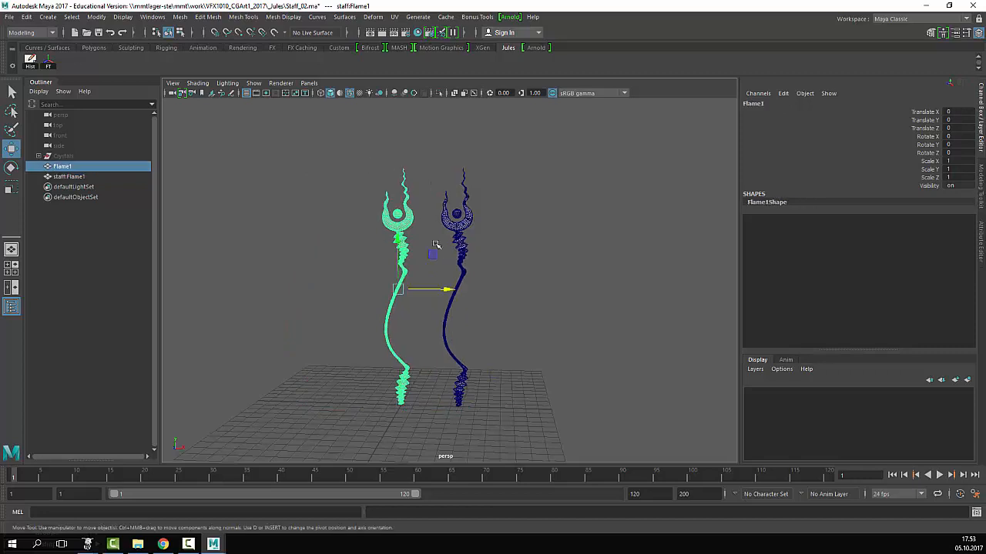
left_click(476, 223)
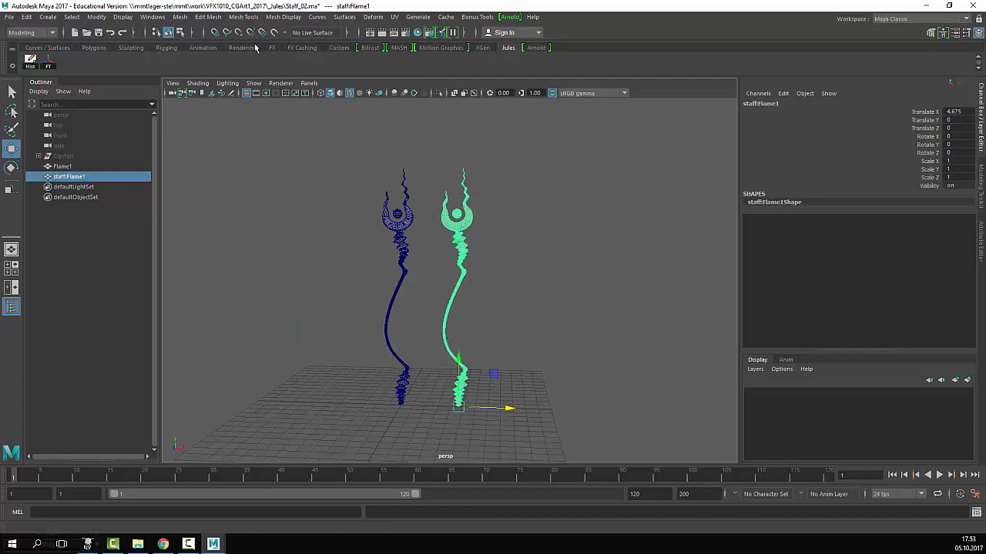
- Open the UV Editor to show staff:Flame1's laid-out UVs
left_click(154, 17)
left_click(394, 17)
left_click(418, 35)
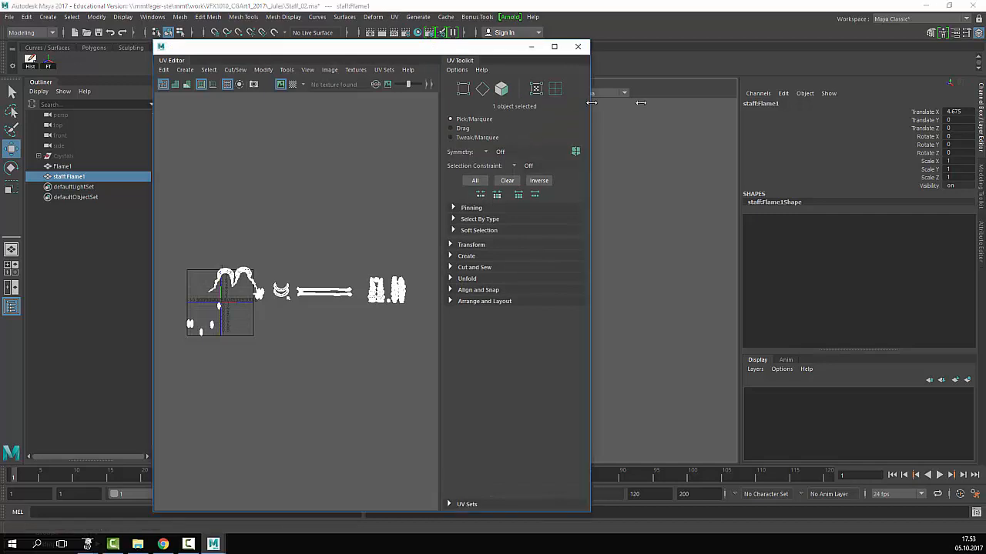
- Move the UV Editor aside, then box-select and delete the original Flame1
left_click_drag(589, 105, 908, 104)
left_click_drag(519, 59, 690, 363)
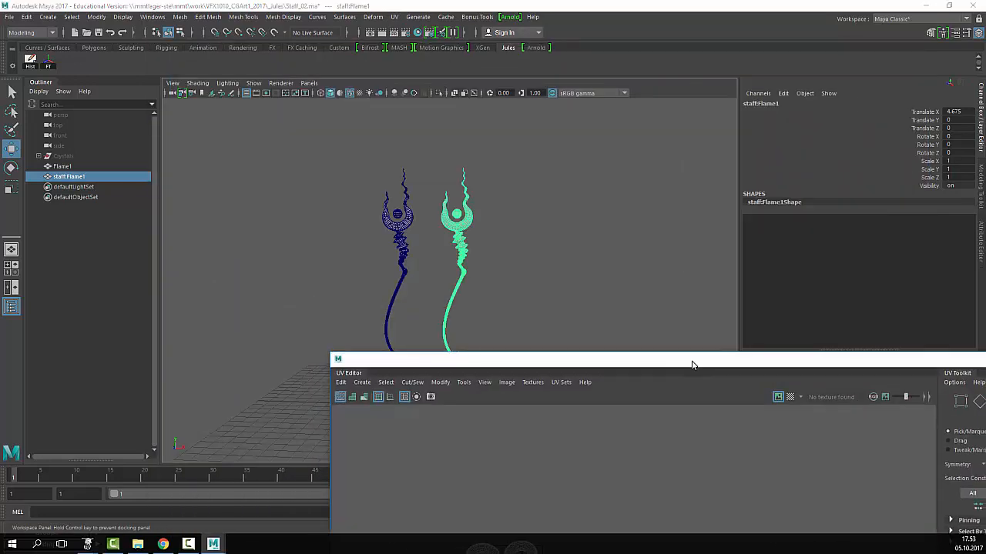
left_click_drag(491, 370, 515, 406)
scroll(543, 263, "down", 3)
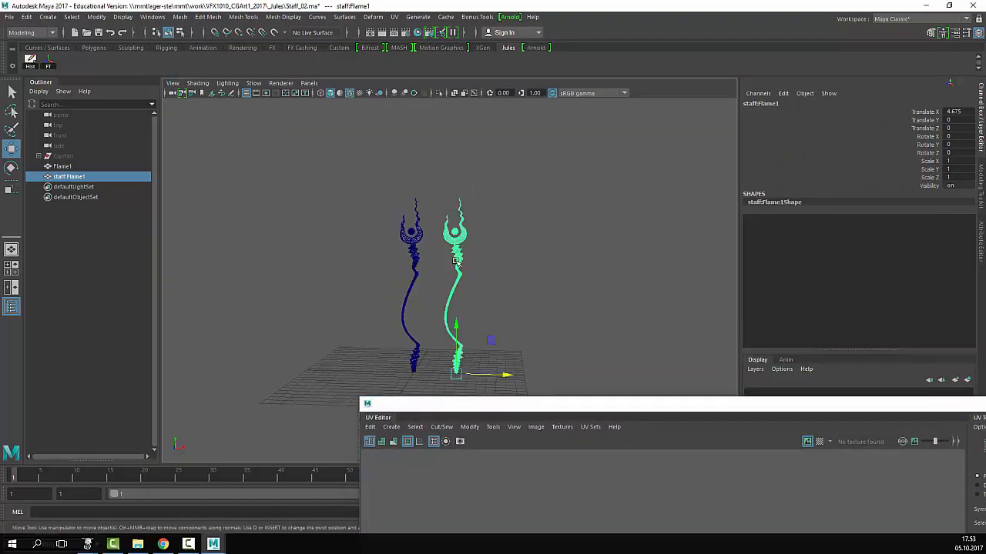
middle_click_drag(543, 263, 538, 236, "alt")
left_click(331, 154)
left_click_drag(327, 153, 424, 371)
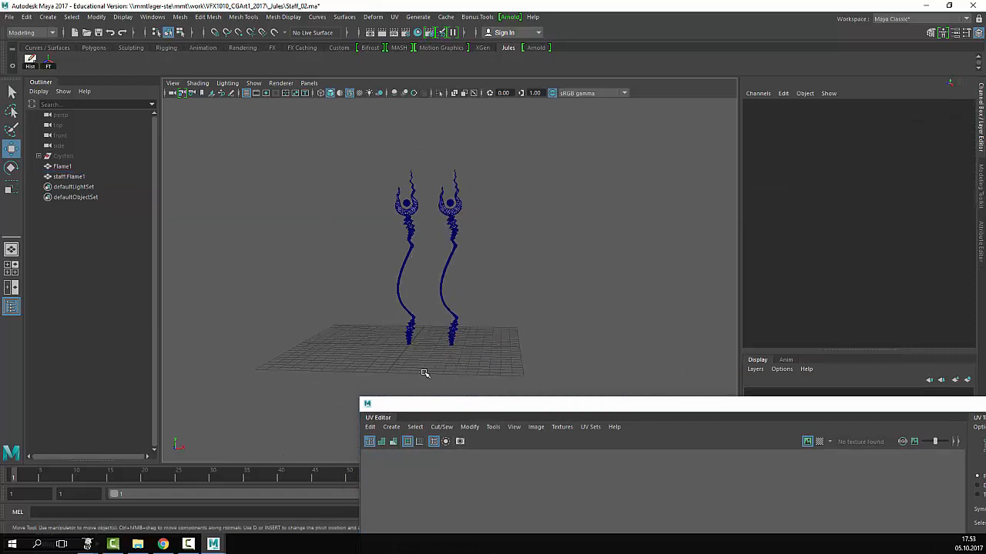
key("Delete")
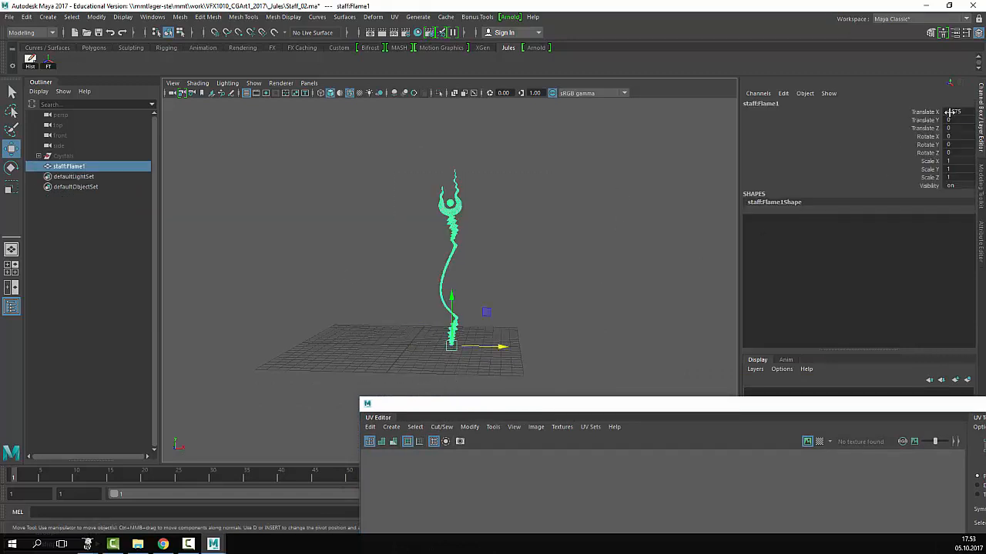
- Set staff:Flame1's Translate X to 0 and frame the view on it
left_click(949, 113)
type("0")
key("Return")
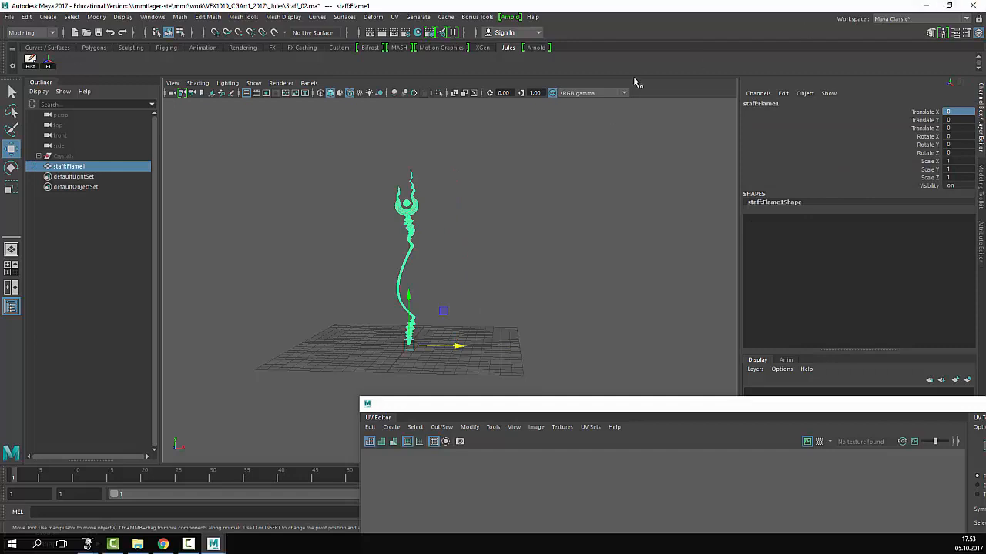
left_click(572, 172)
right_click_drag(572, 172, 654, 218, "alt")
left_click(68, 166)
key("f")
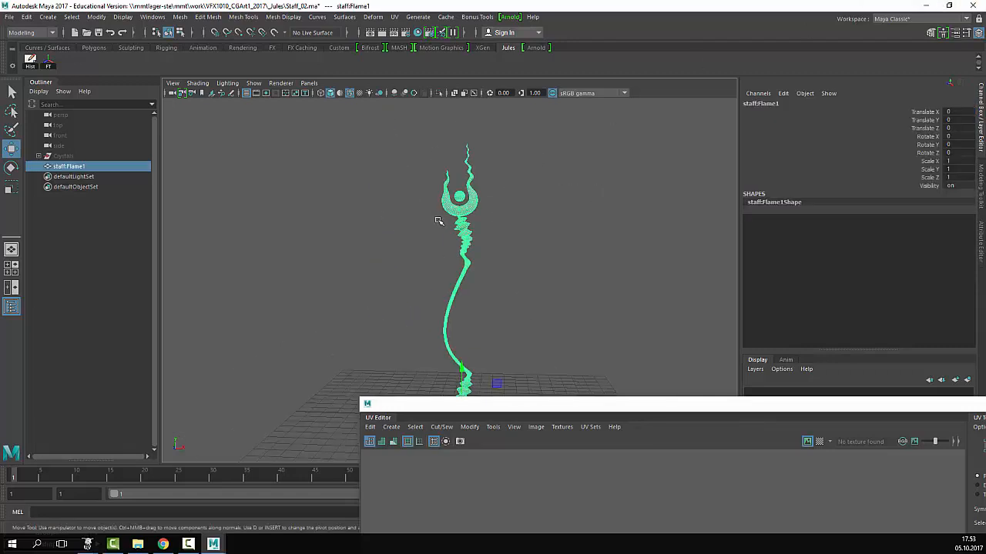
- Bring the UV Editor fully into view showing the staff's unwrapped shells
left_click(208, 17)
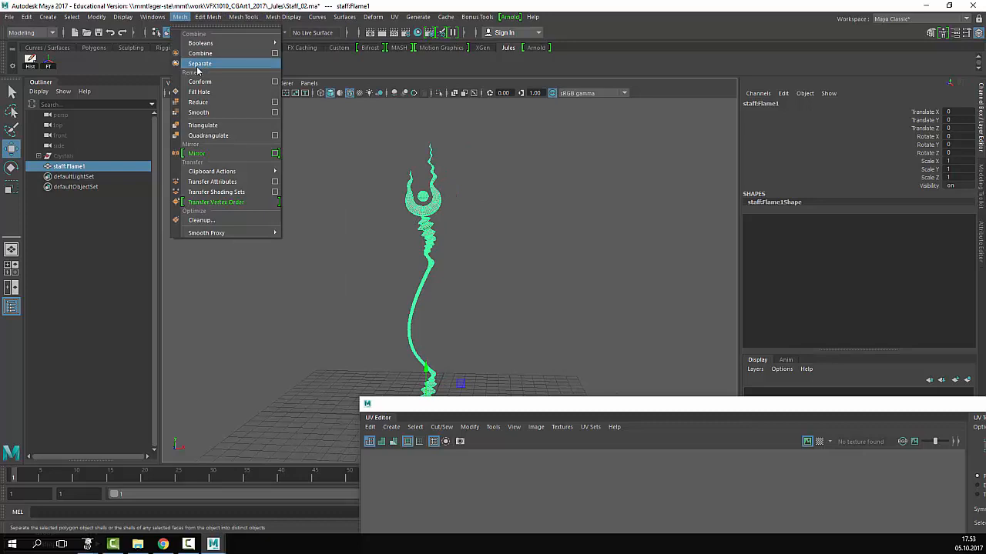
left_click(520, 170)
key("ctrl+z")
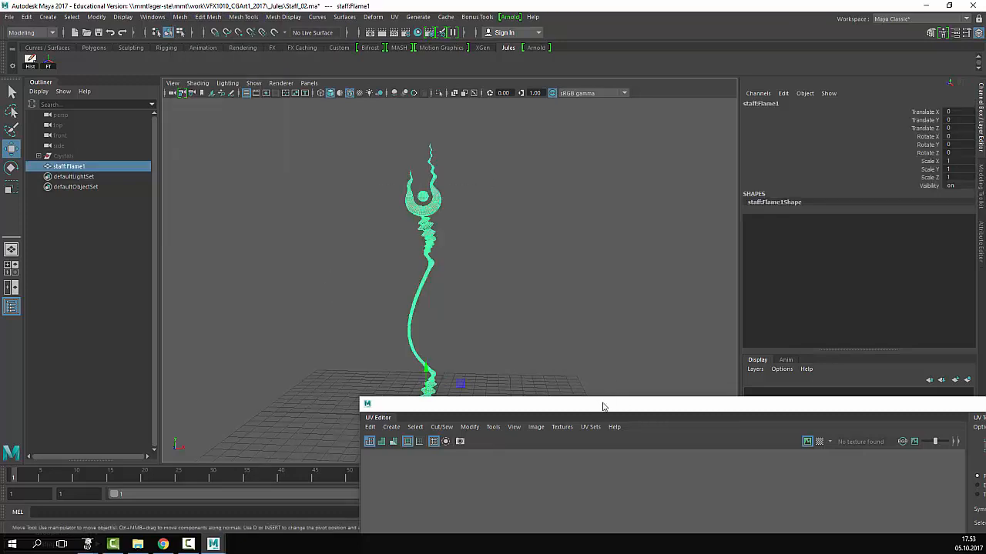
left_click_drag(604, 407, 381, 43)
scroll(471, 299, "up", 2)
scroll(471, 299, "down", 2)
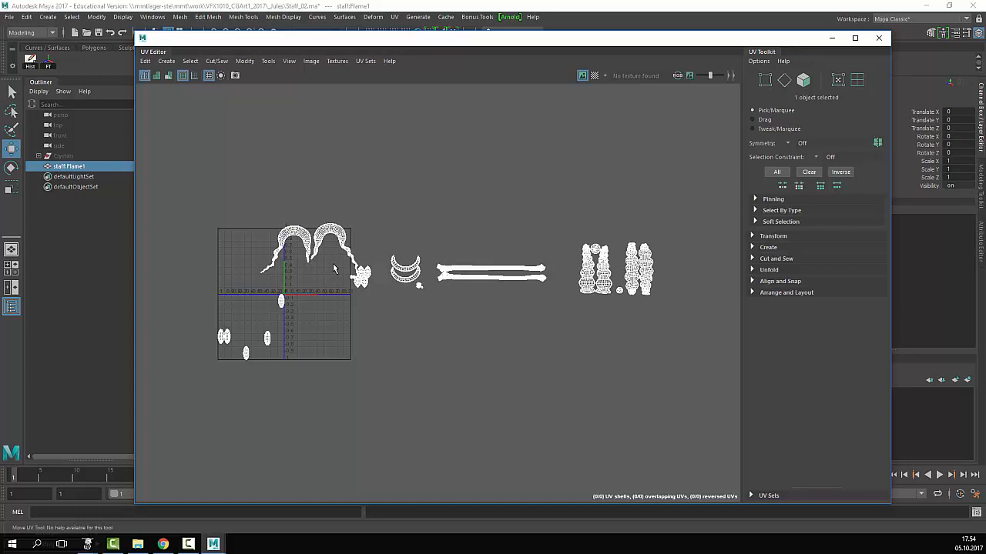
- Shift the UV Editor slightly left and switch to UV Shell selection mode
scroll(334, 264, "up", 1)
scroll(334, 265, "down", 2)
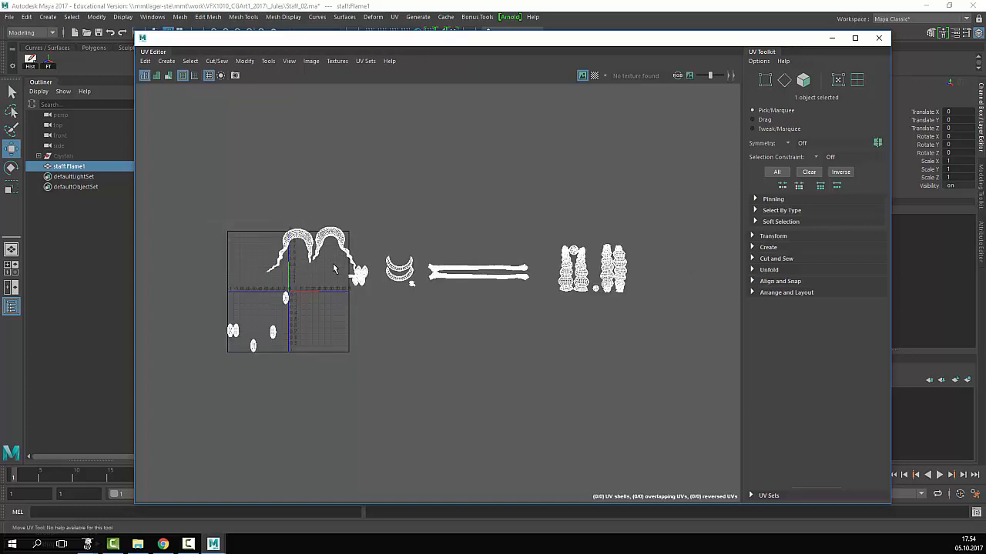
scroll(333, 264, "up", 4)
scroll(334, 264, "down", 2)
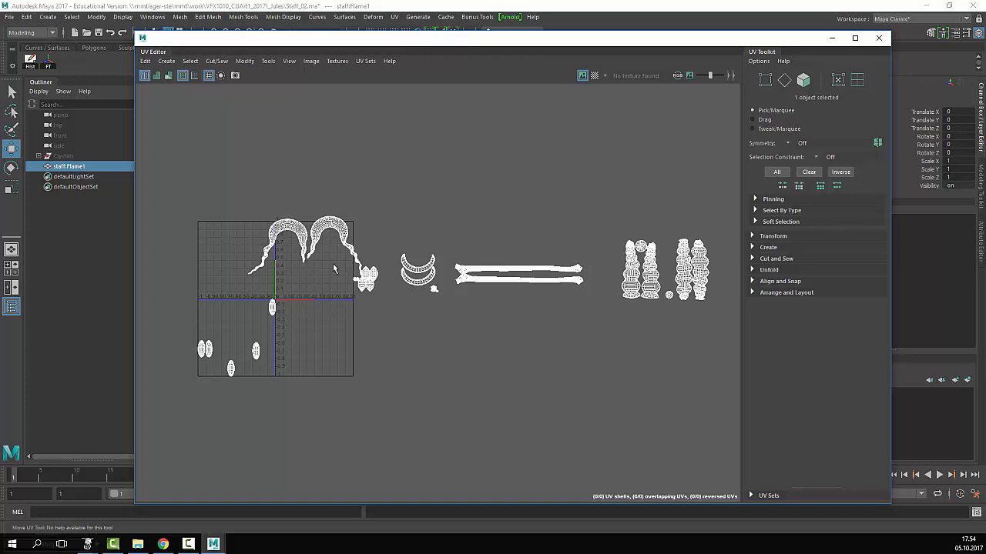
left_click_drag(363, 39, 328, 34)
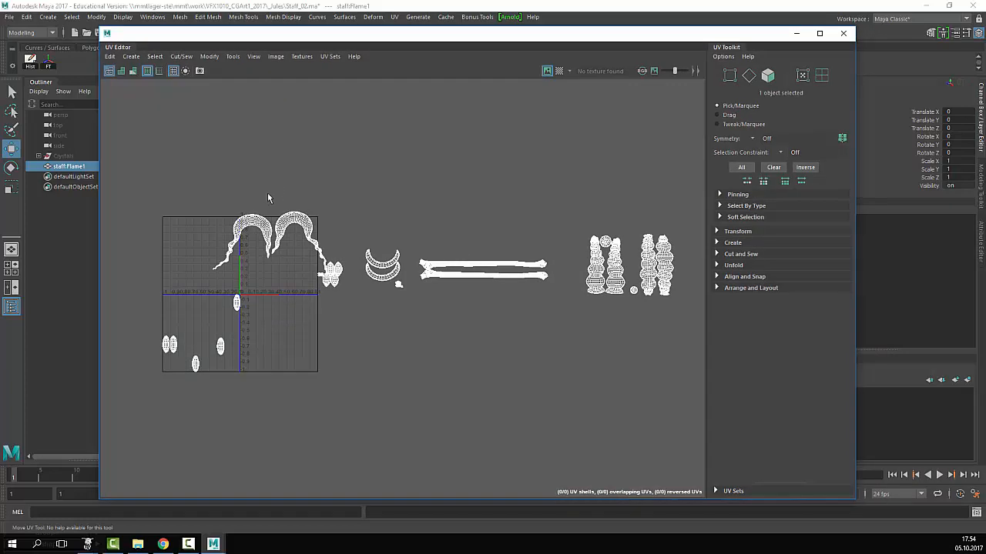
right_click(298, 220)
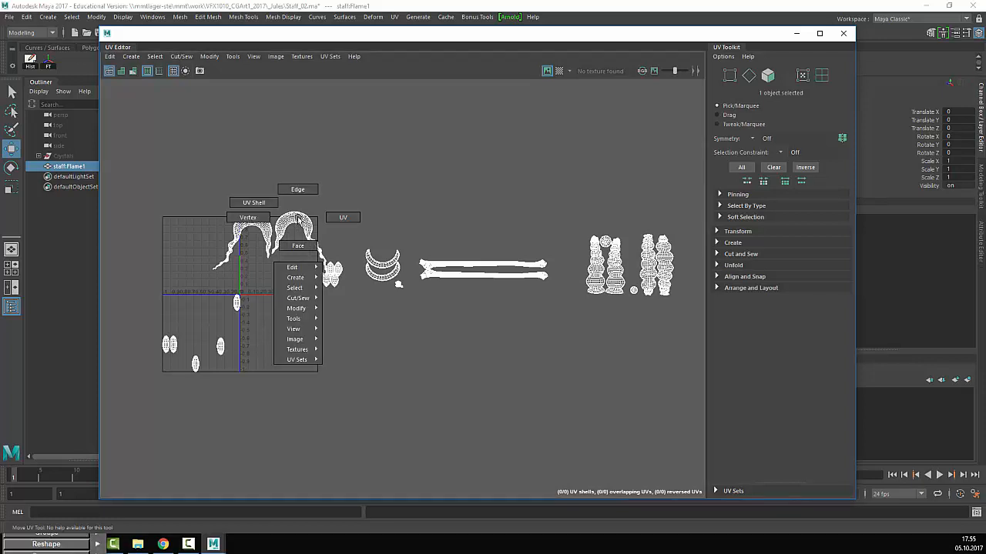
left_click(271, 202)
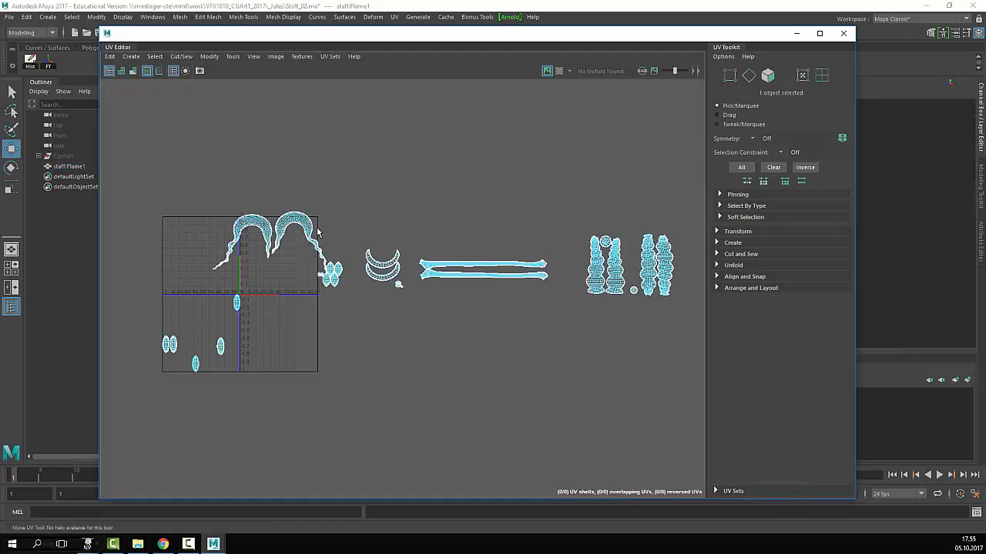
- Drag the right and left arch shells out to the square's upper right, side by side
left_click(292, 217)
left_click_drag(293, 217, 252, 265)
left_click_drag(268, 299, 477, 211)
left_click(253, 228)
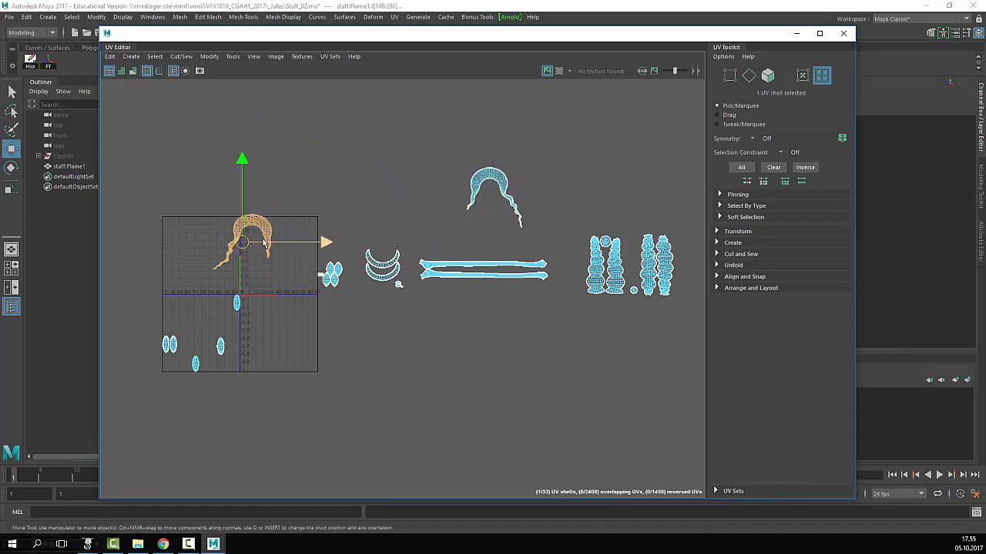
left_click_drag(253, 229, 442, 196)
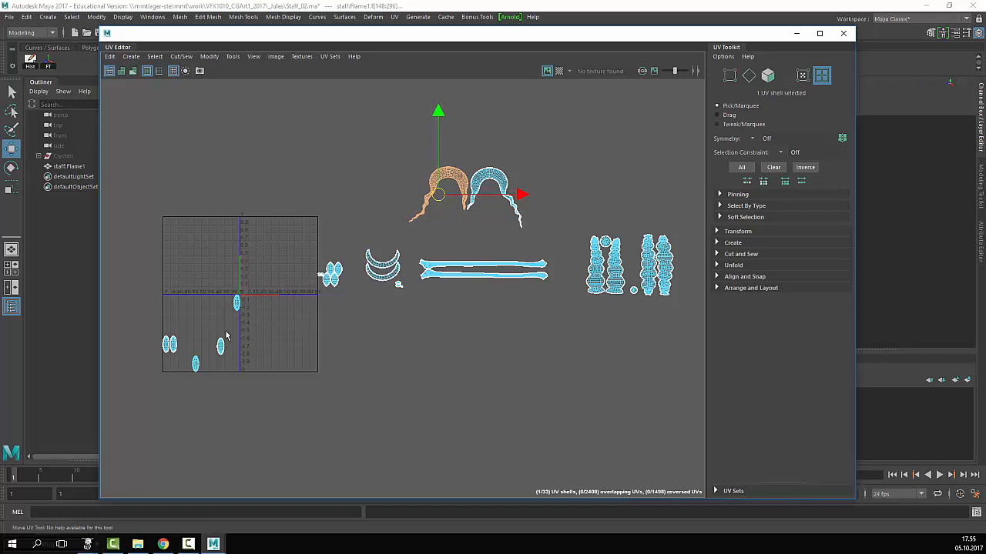
left_click(194, 363)
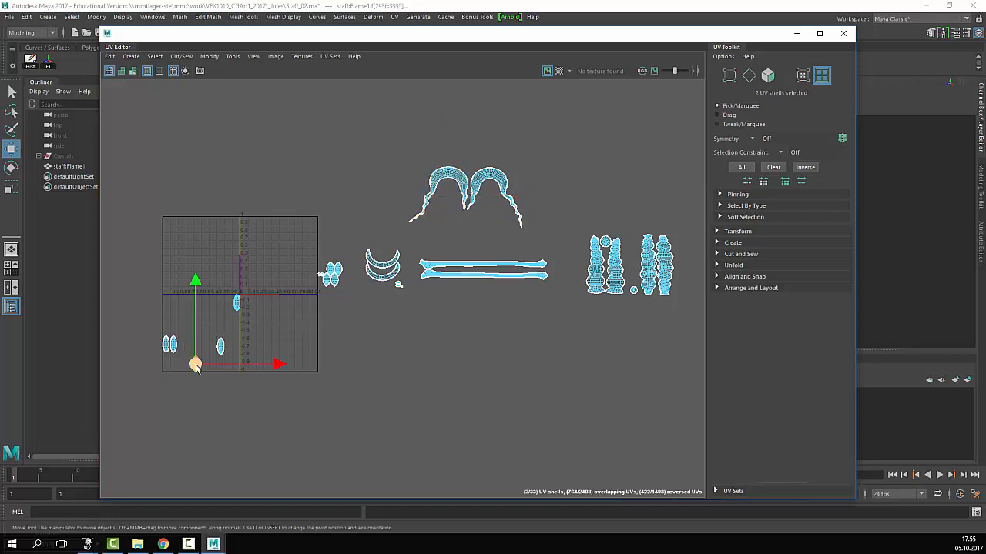
- Nudge the first small oval shell up and zoom in on the oval shells
mouse_move(194, 361)
left_mouse_down()
mouse_move(181, 349)
mouse_move(211, 346)
mouse_move(195, 348)
left_mouse_up()
left_click(230, 315)
left_click(221, 346)
right_click_drag(147, 301, 400, 331, "alt")
middle_click_drag(236, 374, 342, 312, "alt")
right_click_drag(342, 313, 444, 310, "alt")
middle_click_drag(445, 311, 397, 310, "alt")
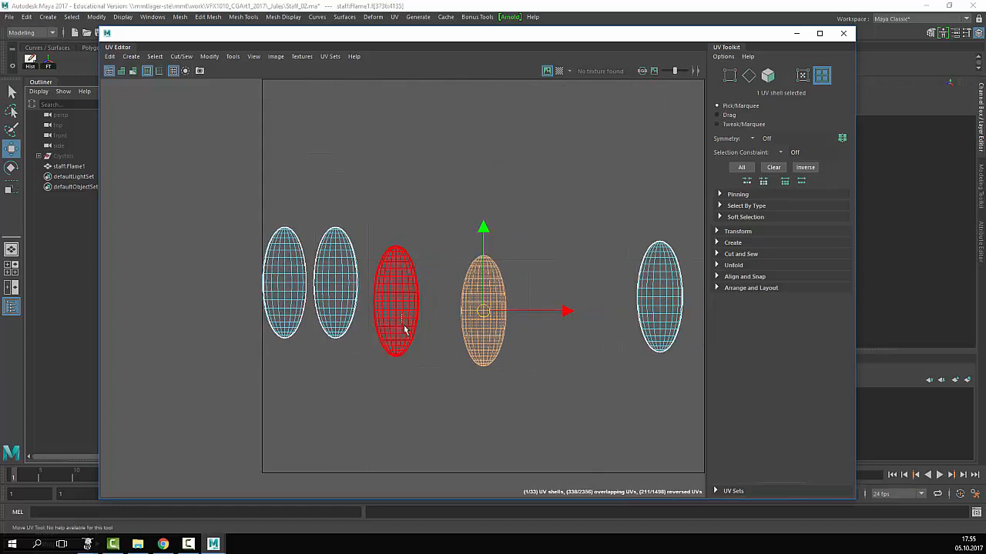
- Slide three oval shells, including the leftmost, together into one row
left_click(398, 312)
left_click(482, 312)
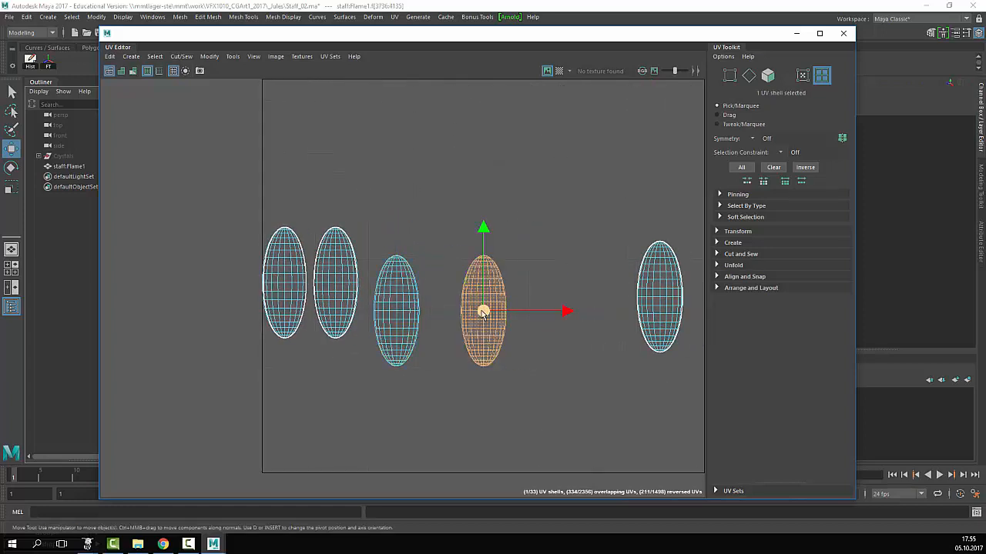
left_click_drag(482, 311, 446, 314)
left_click(335, 286)
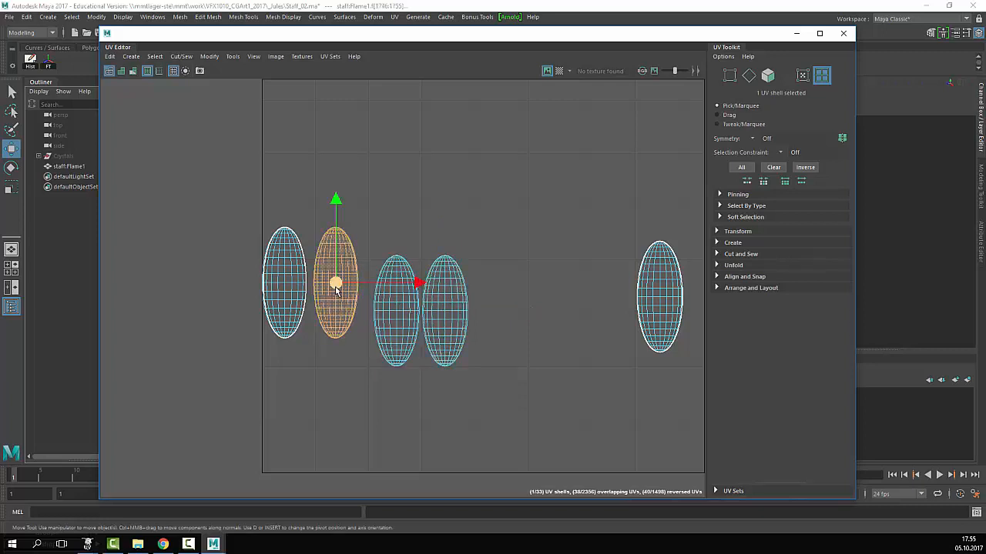
left_click_drag(335, 287, 348, 316)
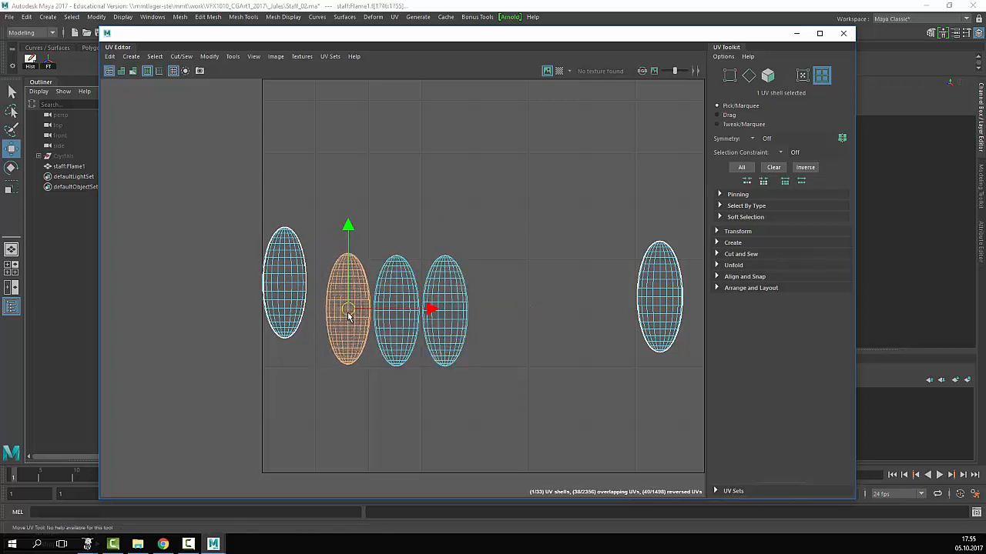
left_click(300, 293)
left_click_drag(283, 283, 304, 311)
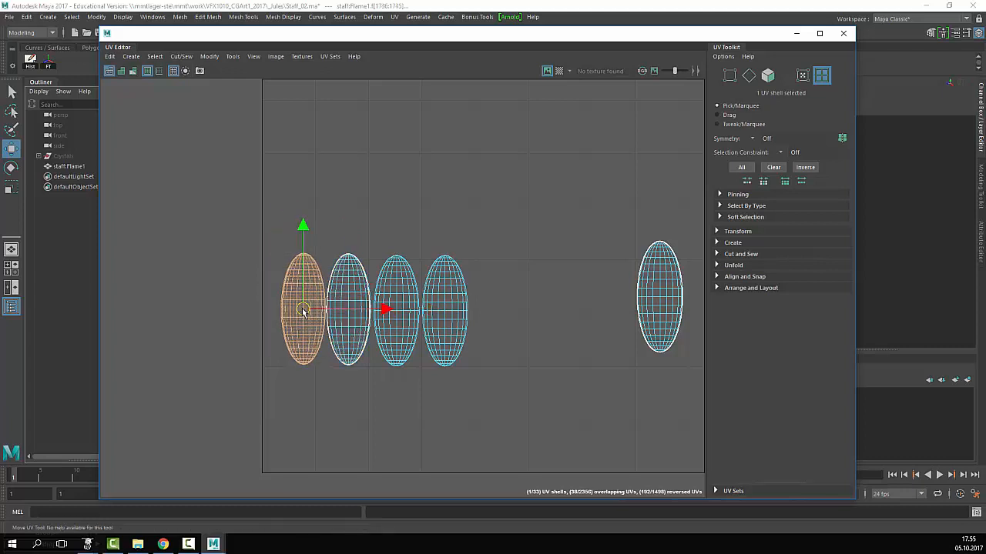
- Move the right and far-right oval shells left to join the row
left_click(575, 346)
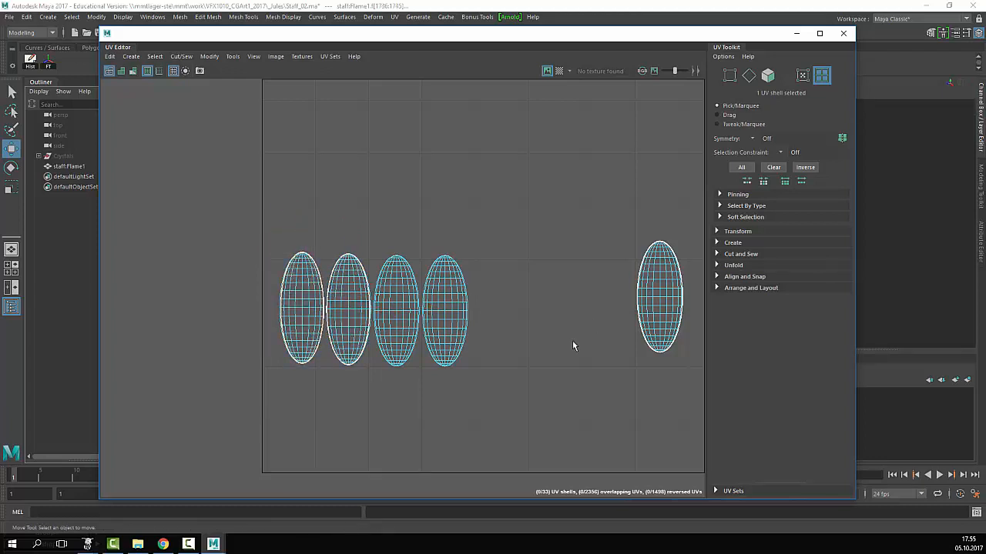
left_click(645, 302)
left_click_drag(646, 302, 494, 310)
left_click(659, 306)
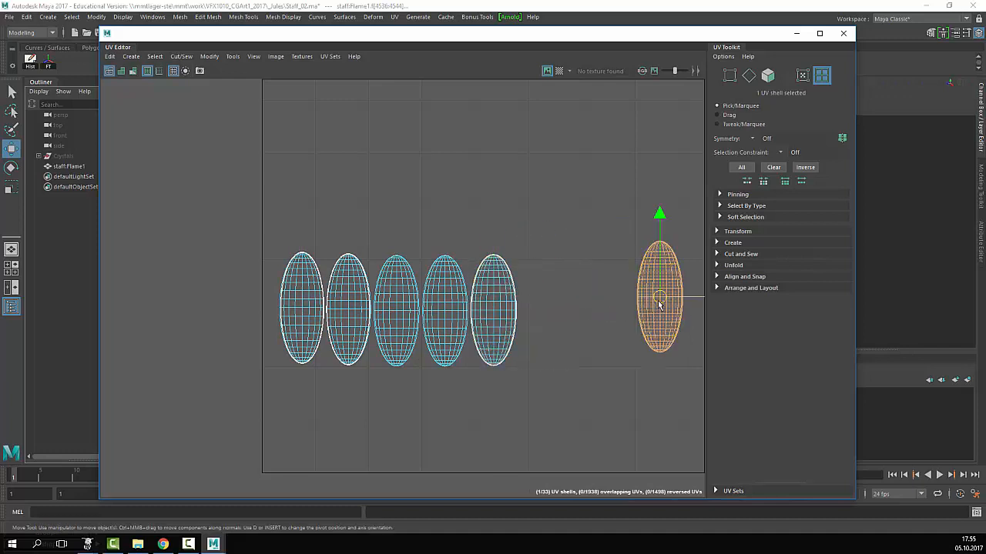
left_click_drag(658, 300, 542, 315)
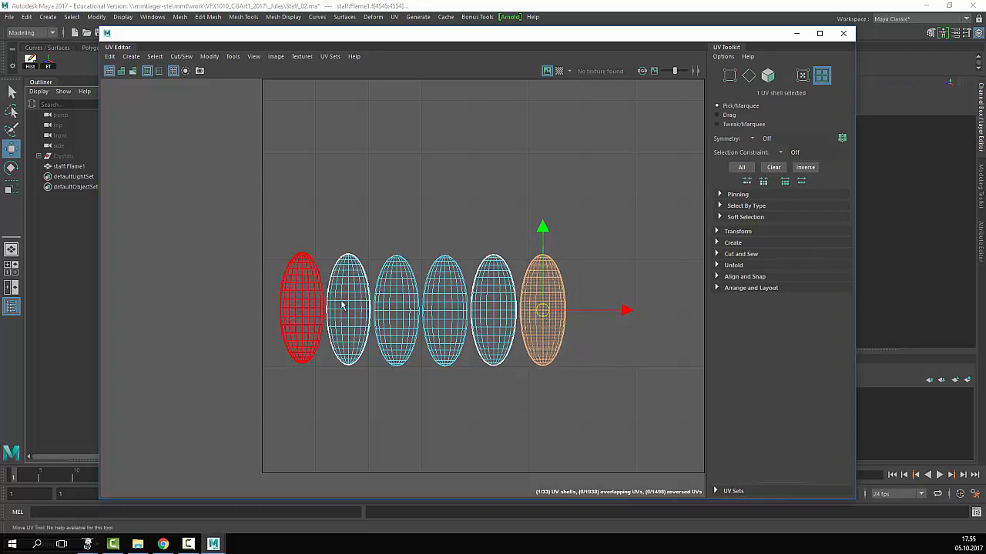
left_click(302, 271)
left_click(348, 278)
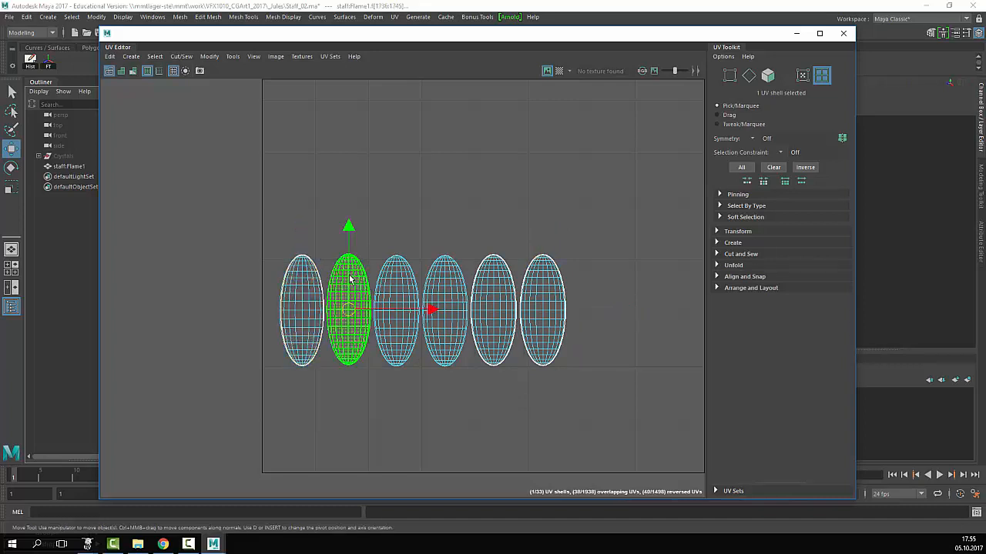
left_click(572, 266)
scroll(386, 326, "up", 3)
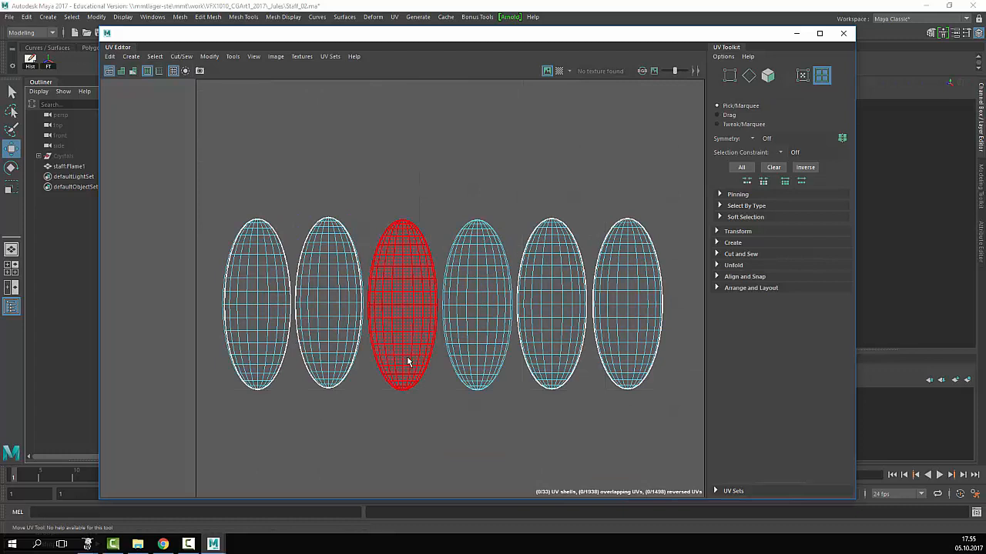
scroll(408, 362, "down", 6)
- Bring the two stray oval shells from above down to the end of the row
left_click(552, 235)
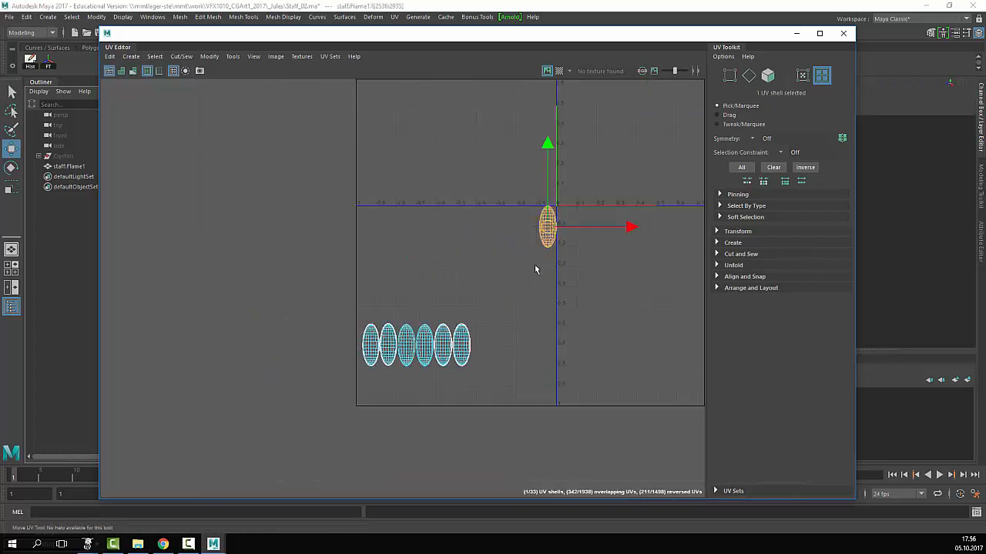
left_click_drag(547, 231, 482, 348)
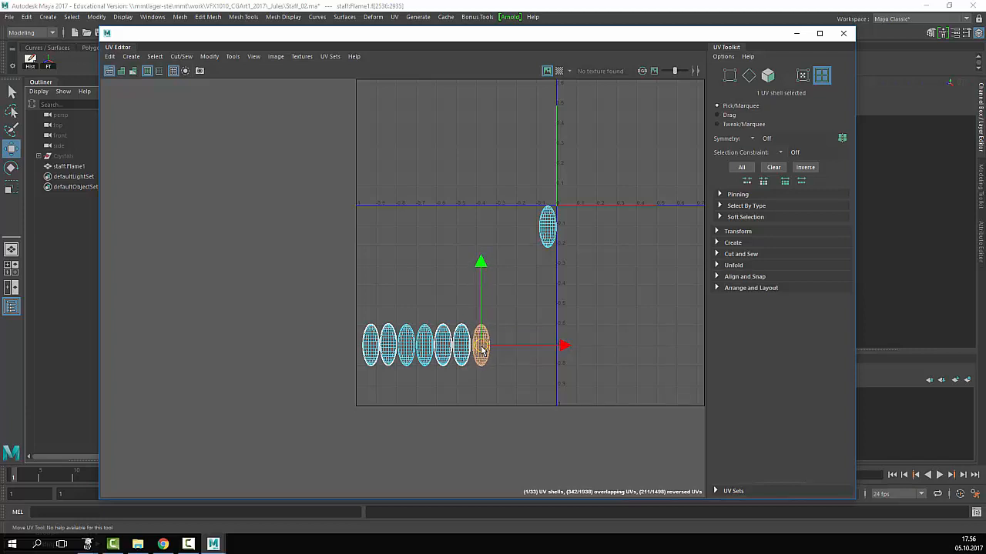
left_click(544, 235)
left_click_drag(544, 230, 499, 343)
scroll(452, 348, "up", 4)
scroll(453, 348, "up", 2)
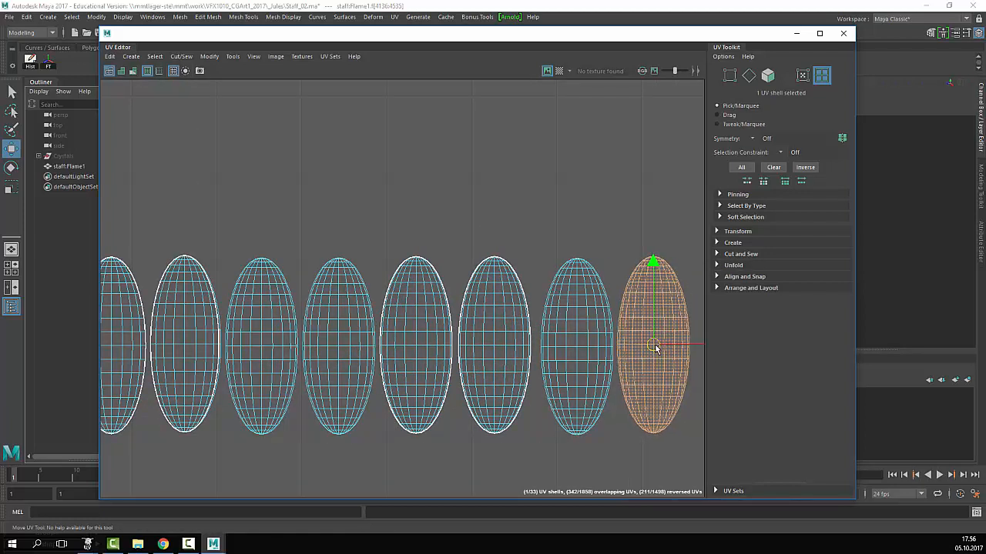
- Close the gap at the end of the oval row and pan back to the square's centre
left_click(569, 348)
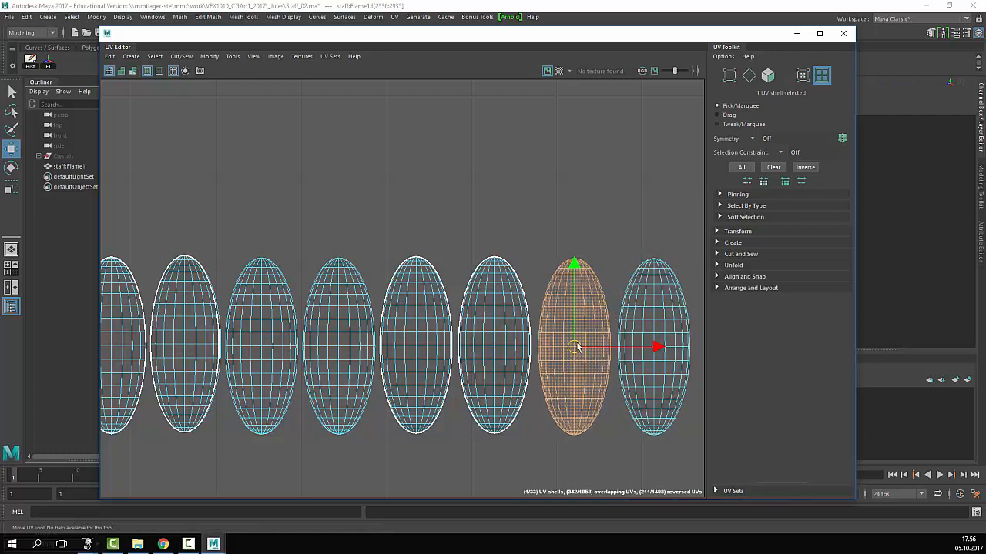
left_click(654, 347)
left_click_drag(654, 347, 649, 345)
left_click(566, 278)
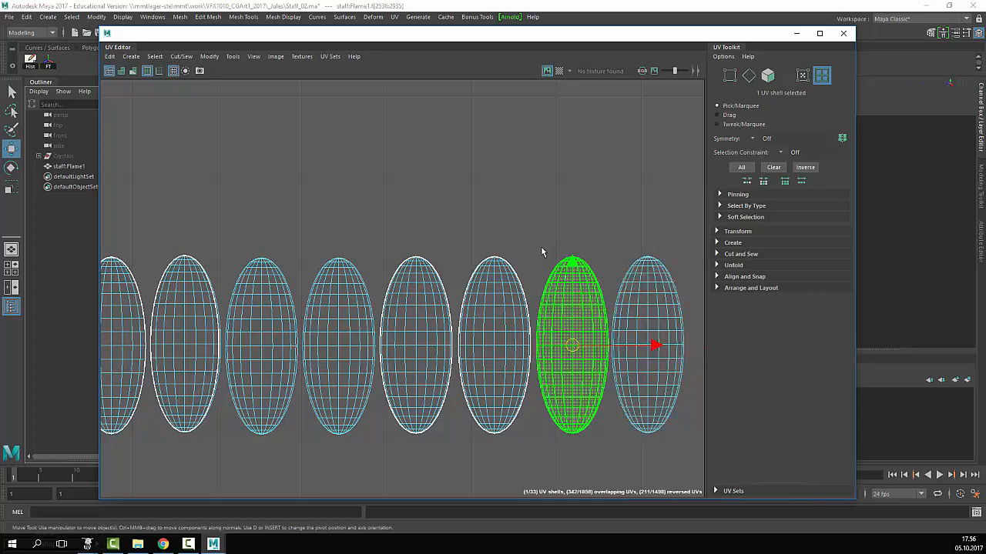
left_click(540, 252)
scroll(541, 251, "down", 2)
scroll(546, 256, "up", 6)
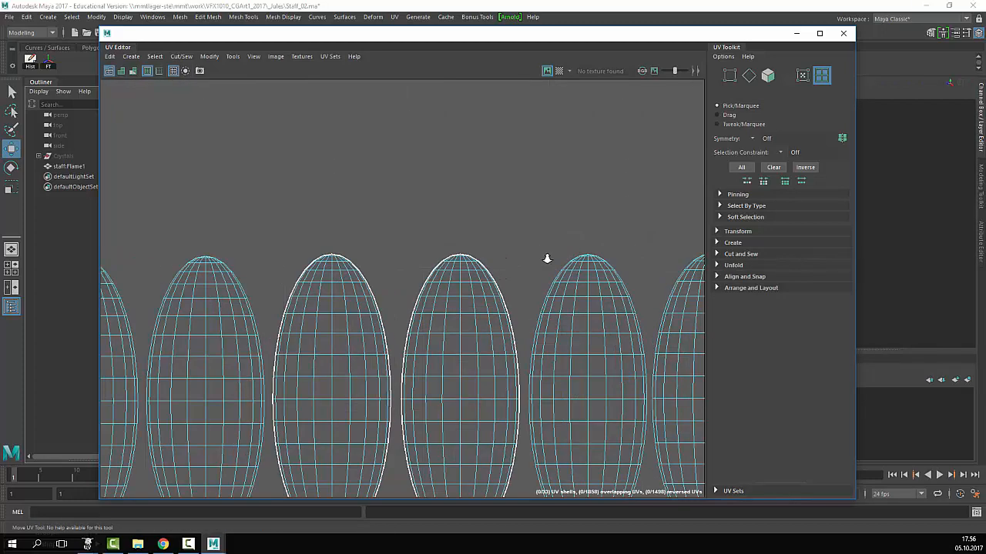
scroll(547, 260, "down", 15)
middle_click_drag(669, 228, 512, 319, "alt")
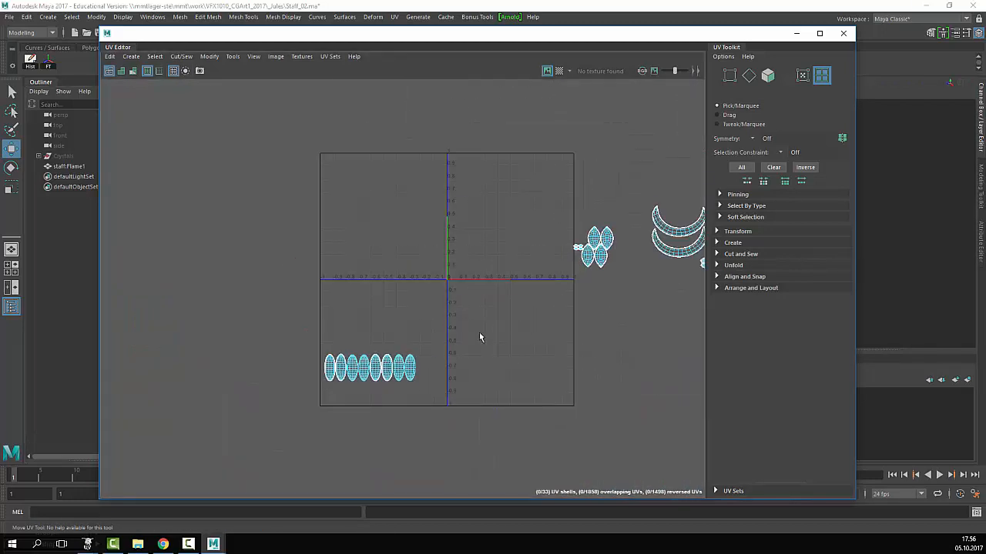
- Move the oval row above the arch shells and the leaf shells up beside it
left_click_drag(479, 337, 492, 174)
middle_click_drag(584, 183, 324, 268, "alt")
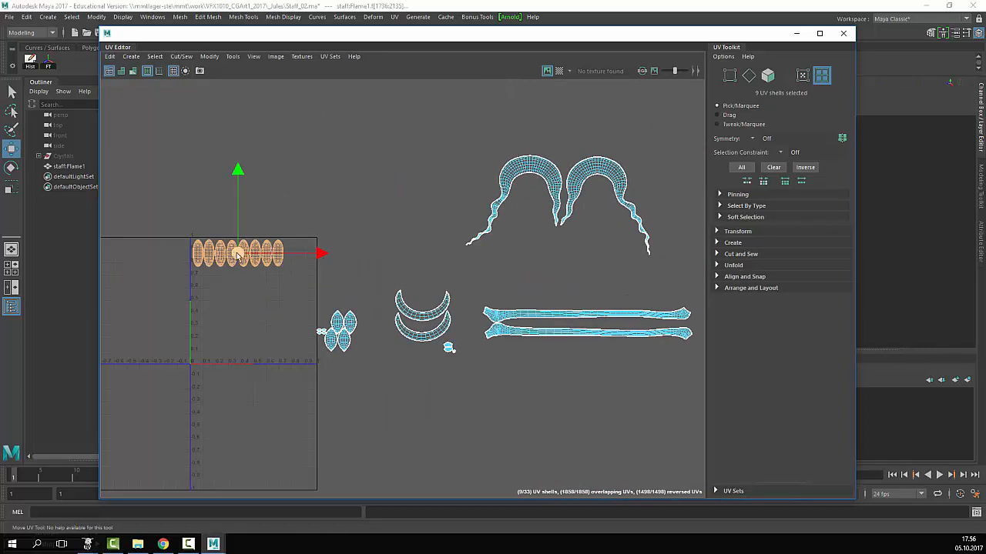
left_click_drag(197, 251, 505, 141)
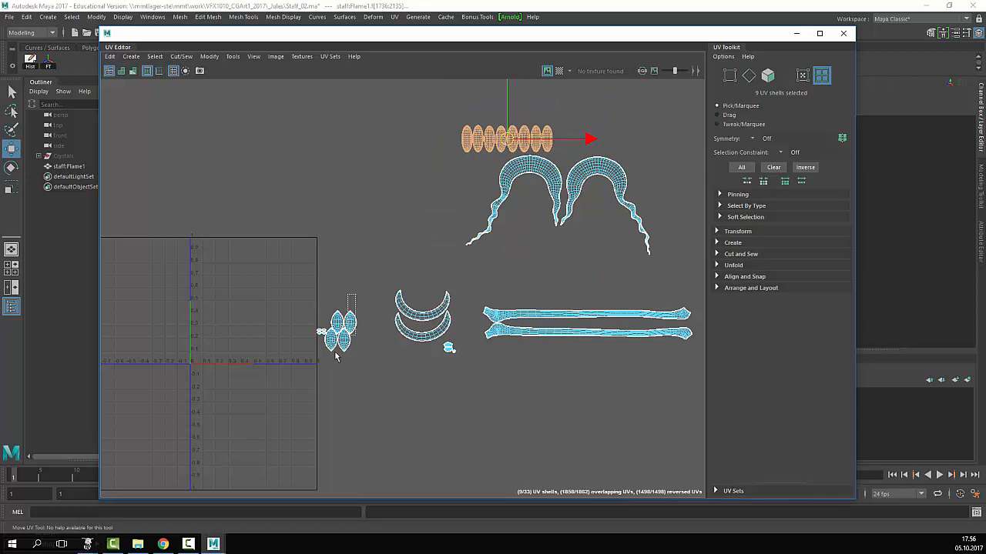
left_click_drag(336, 355, 570, 146)
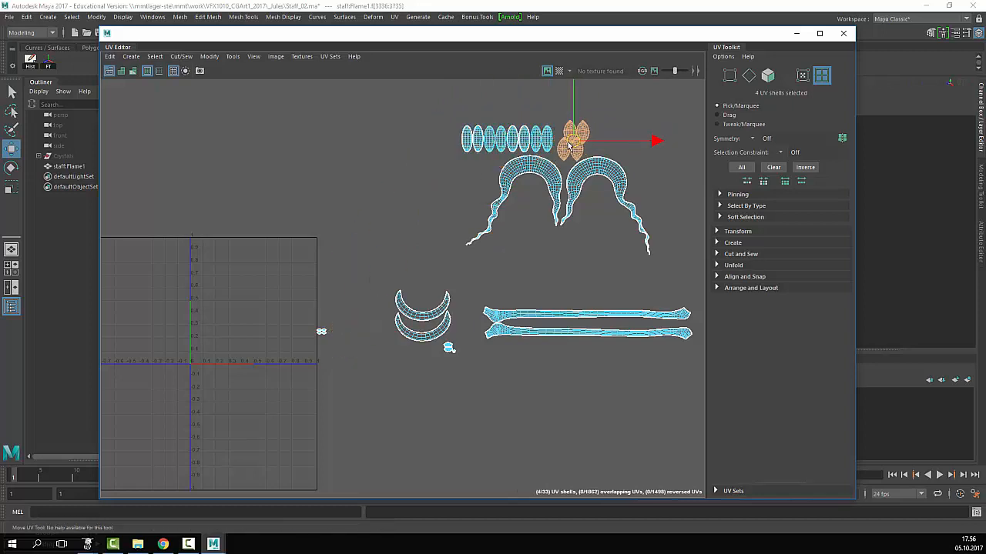
left_click(296, 351)
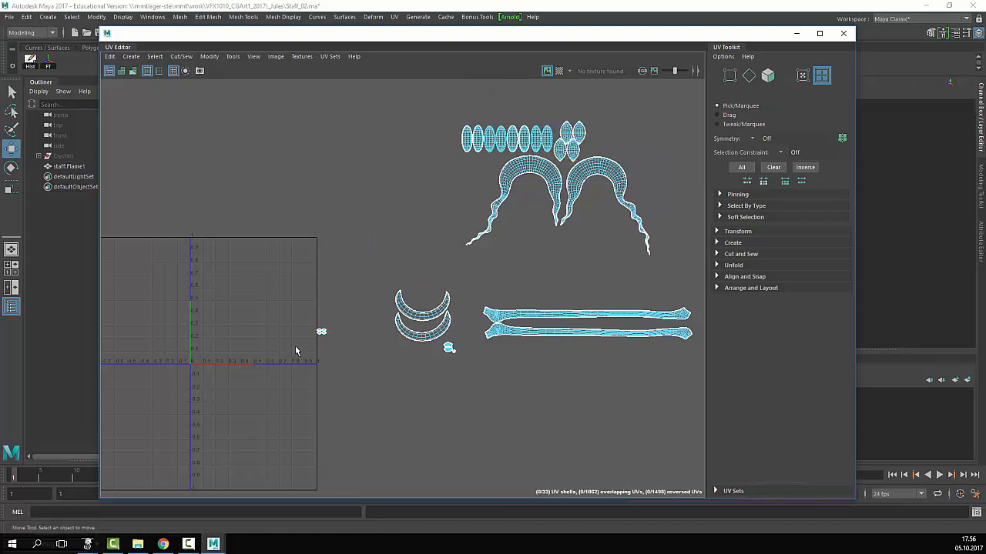
left_click_drag(299, 311, 479, 164)
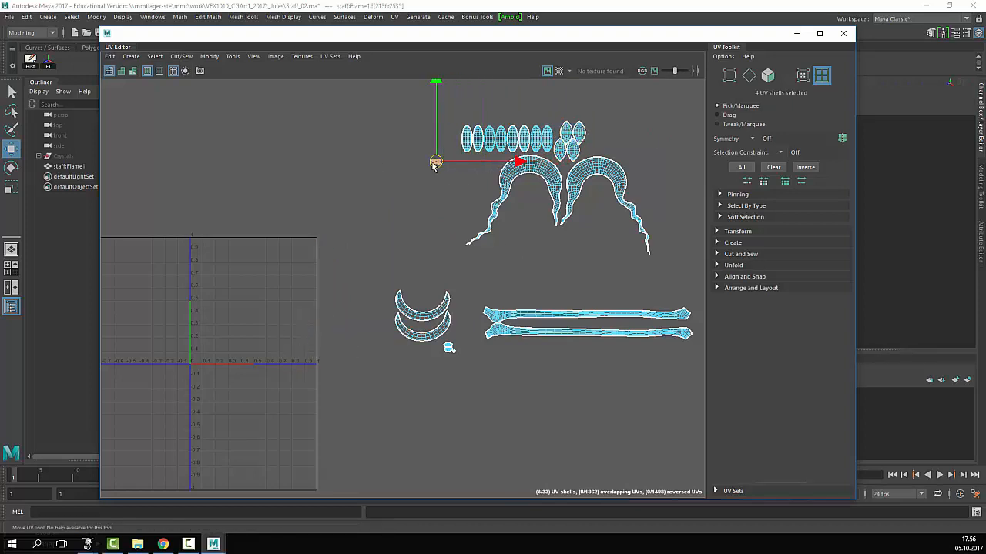
- Place the two crescent shells above the leaf row
middle_click_drag(439, 325, 417, 326, "alt")
left_click_drag(366, 292, 618, 204)
left_click_drag(581, 160, 520, 99)
middle_click_drag(566, 317, 385, 347, "alt")
scroll(538, 294, "down", 3)
- Shift the two long bar shells down and move the three pillar shells up beside the arches
left_click(444, 326)
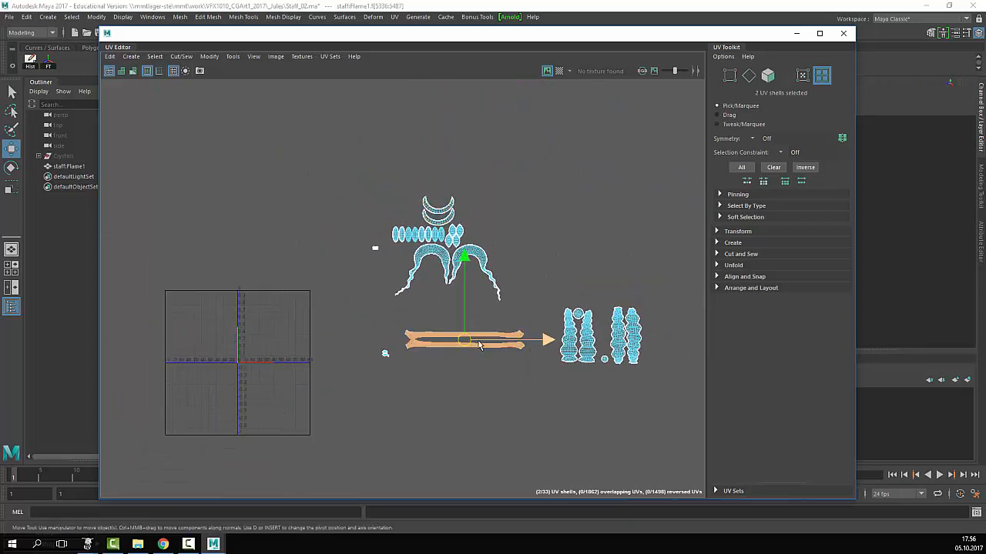
mouse_move(444, 326)
left_mouse_down()
mouse_move(454, 321)
mouse_move(452, 341)
left_mouse_up()
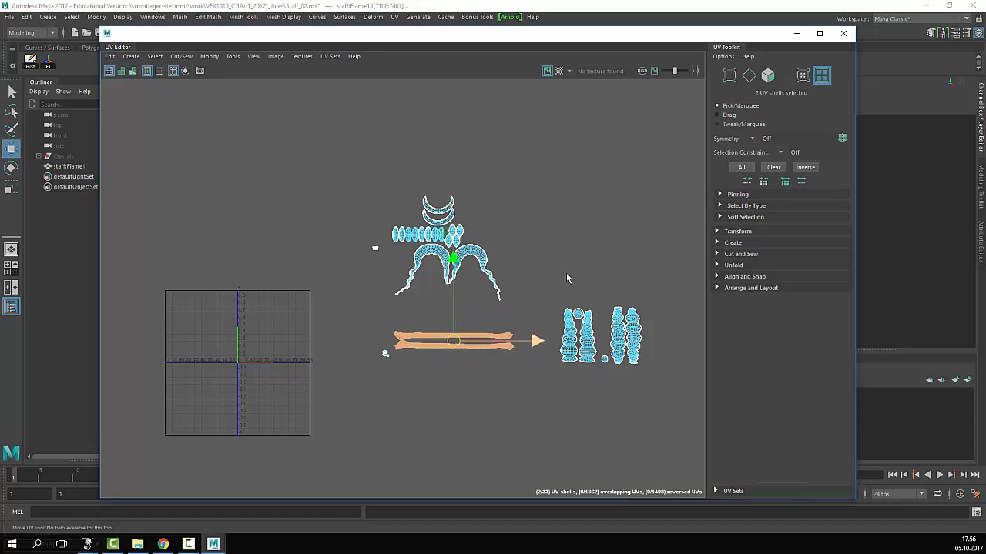
left_click_drag(580, 373, 581, 372)
left_click_drag(578, 337, 542, 257)
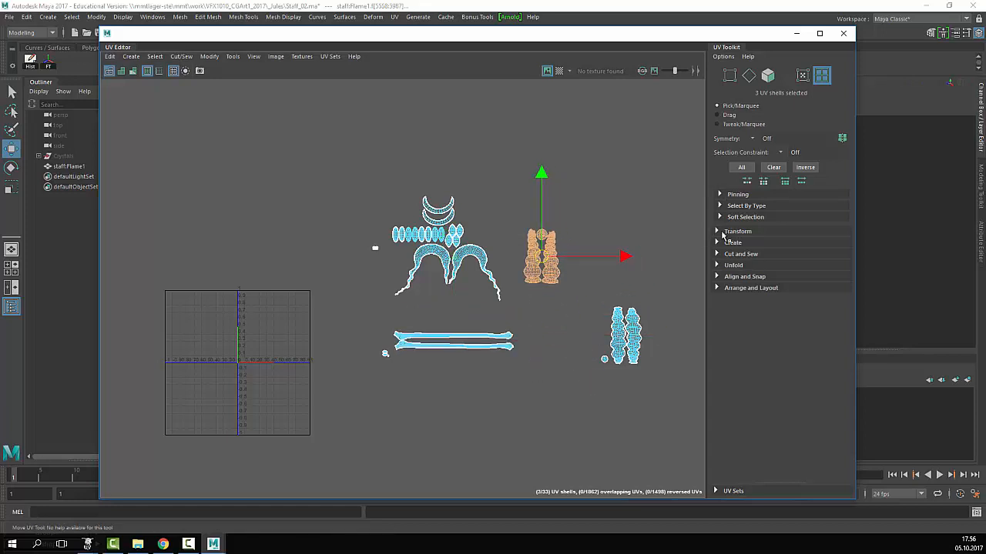
- Rotate the pillar shells 90° with the UV Toolkit Transform tools and move them below the arches
left_click(717, 231)
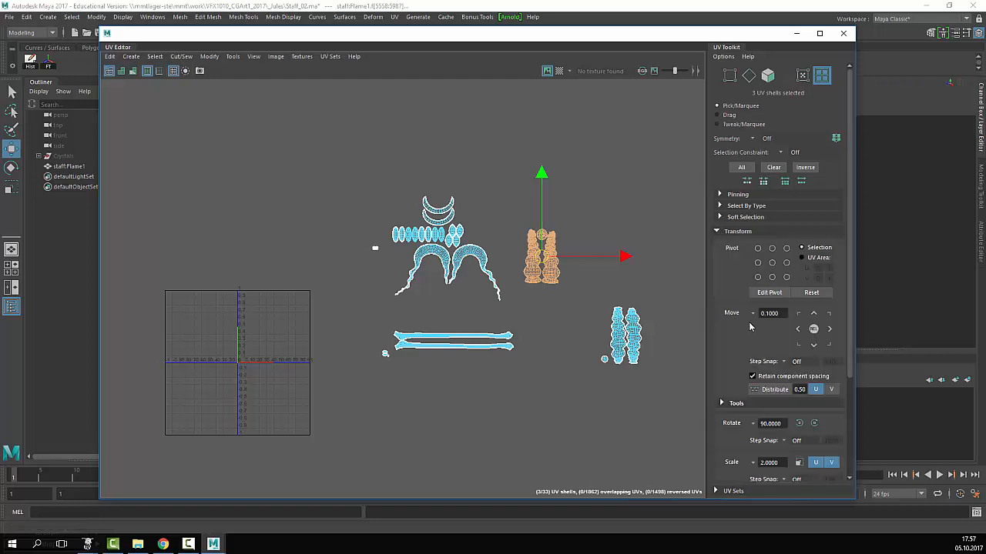
scroll(750, 328, "down", 4)
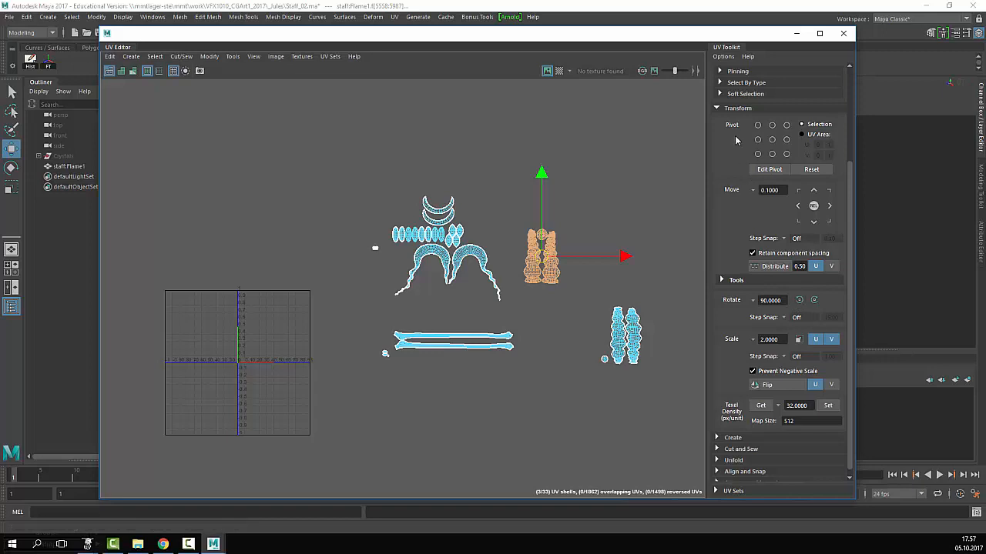
left_click(717, 108)
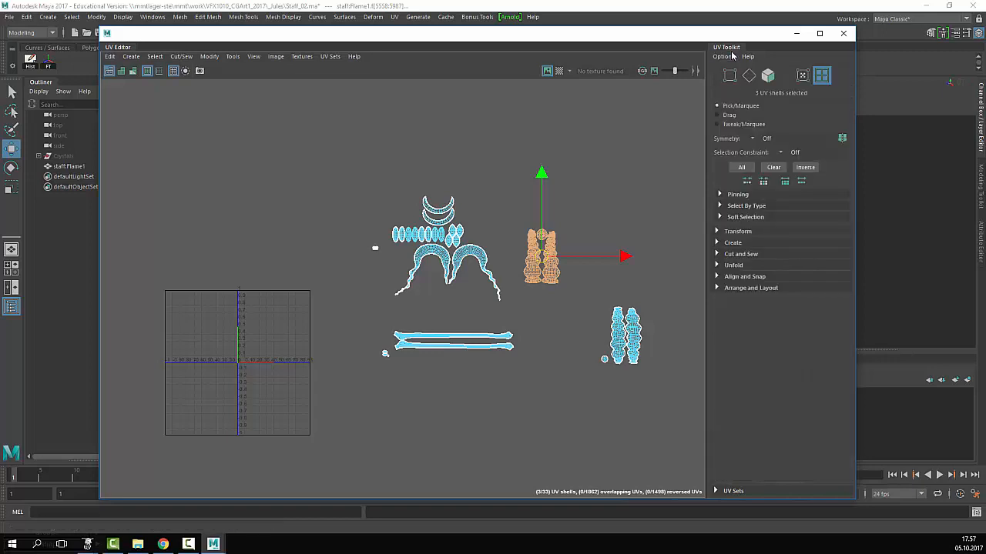
left_click(718, 232)
scroll(740, 338, "down", 4)
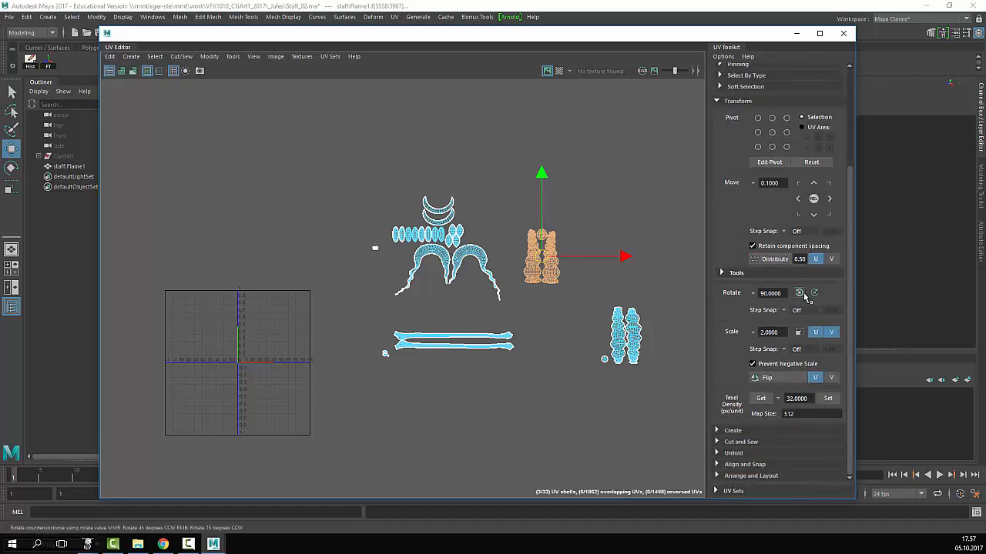
left_click(800, 294)
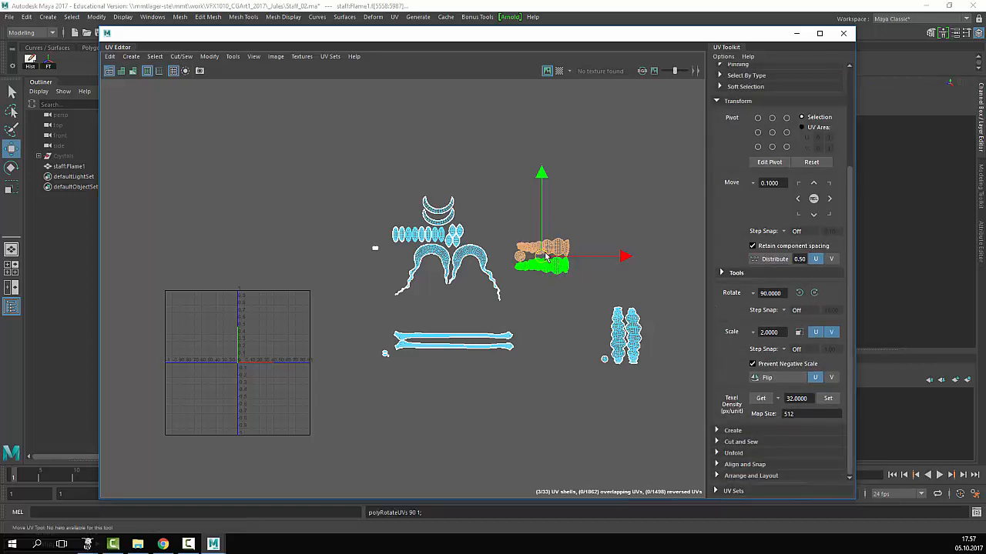
left_click_drag(545, 256, 462, 310)
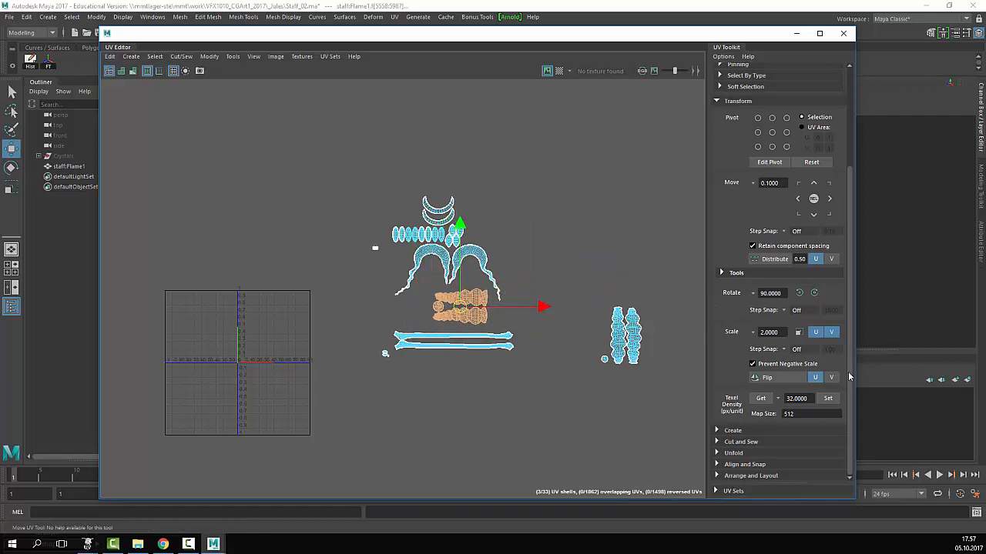
- Rotate the pillars three more 90° steps until upright and nudge them into the gap
left_click(812, 292)
left_click(812, 292)
left_click(812, 292)
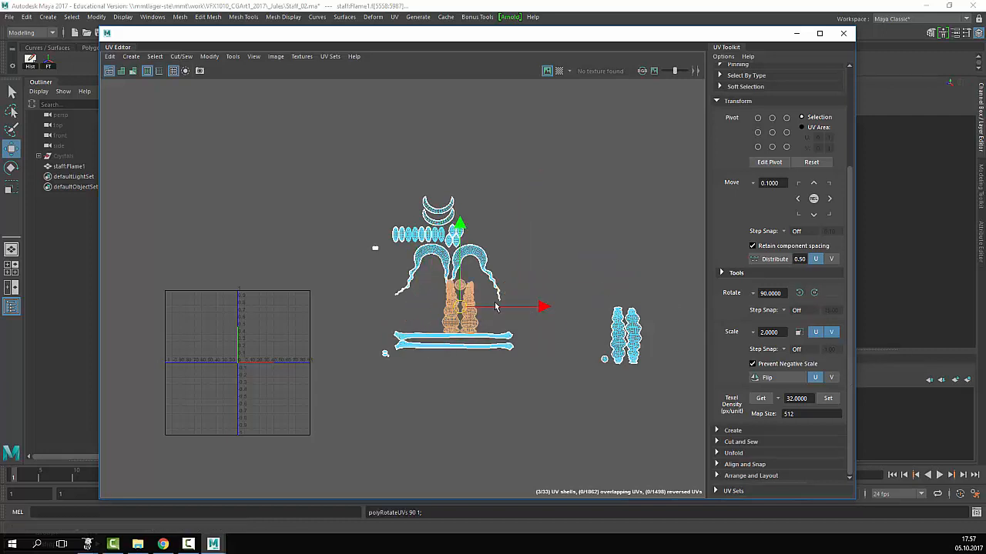
mouse_move(460, 305)
left_mouse_down()
mouse_move(478, 302)
mouse_move(470, 297)
left_mouse_up()
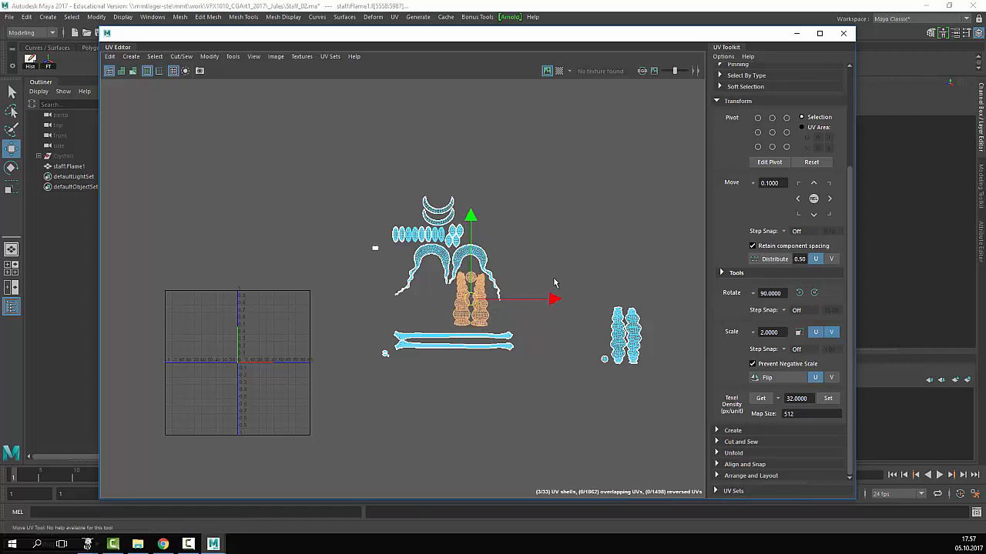
- Gather the right-hand pillar shells onto the cluster under the arches
left_click(635, 285)
left_click_drag(606, 367, 431, 298)
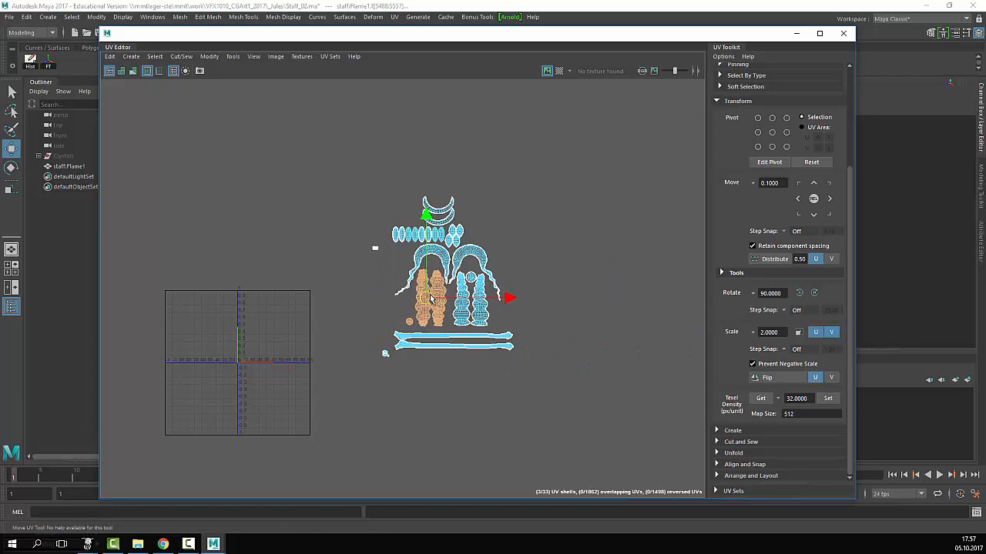
scroll(432, 299, "up", 5)
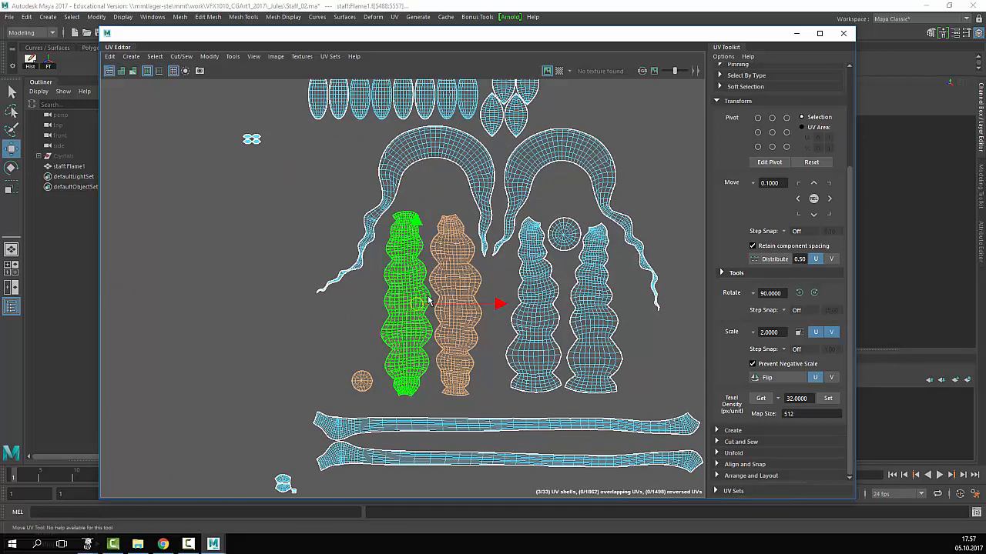
left_click_drag(422, 298, 460, 249)
scroll(426, 296, "up", 2)
- Shift the left pillar shell slightly down-left and move the small circle shell inside the right arch
left_click(472, 296)
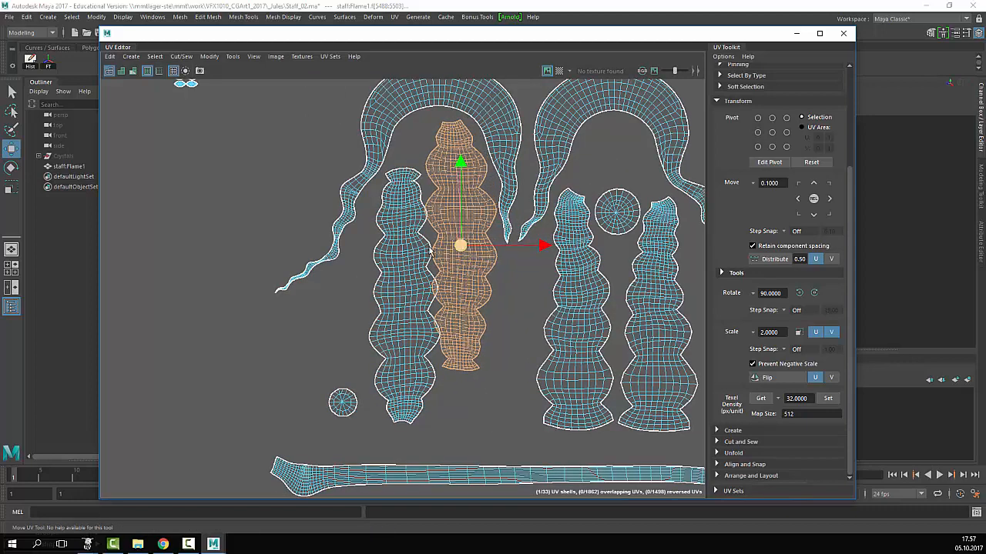
left_click(429, 251)
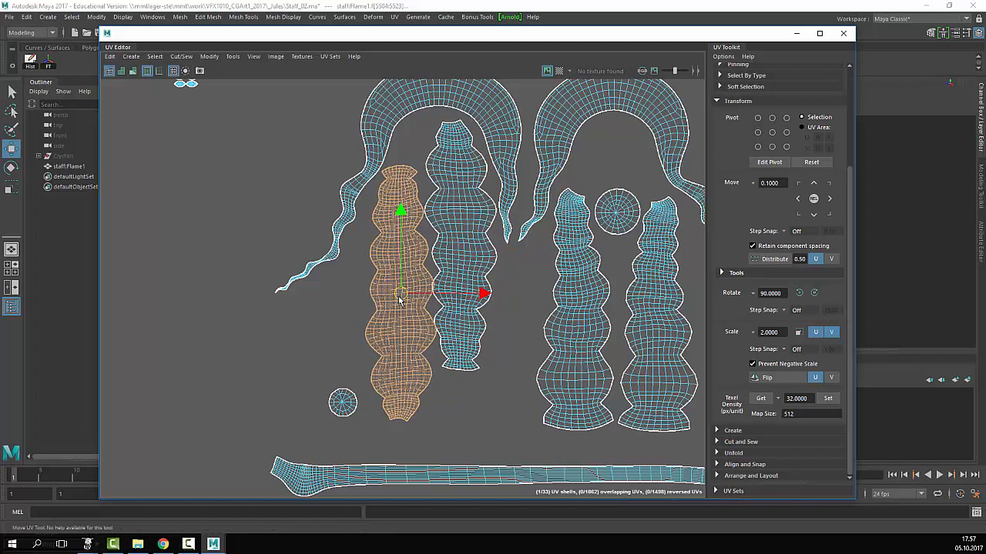
left_click_drag(399, 300, 398, 302)
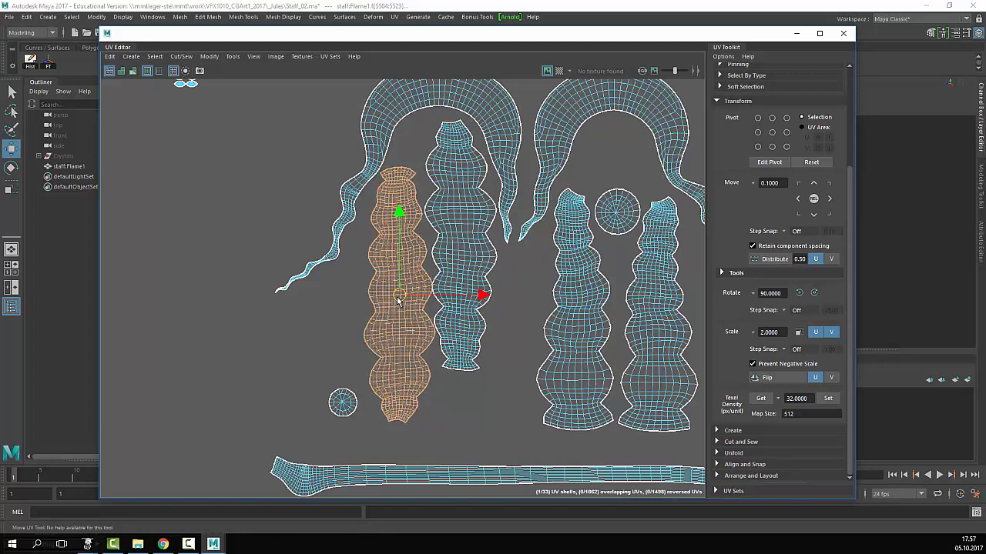
left_click(541, 279)
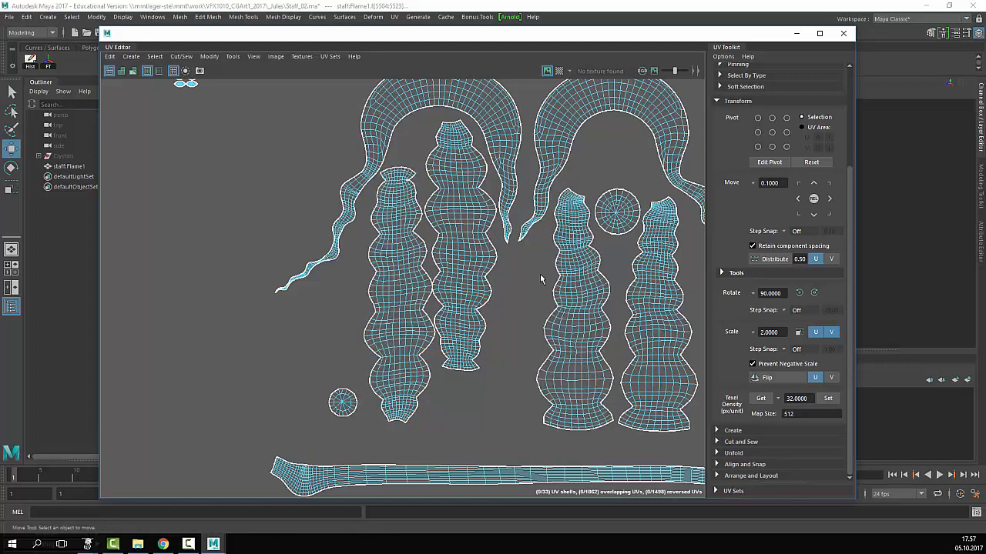
left_click(616, 212)
left_click_drag(616, 212, 613, 141)
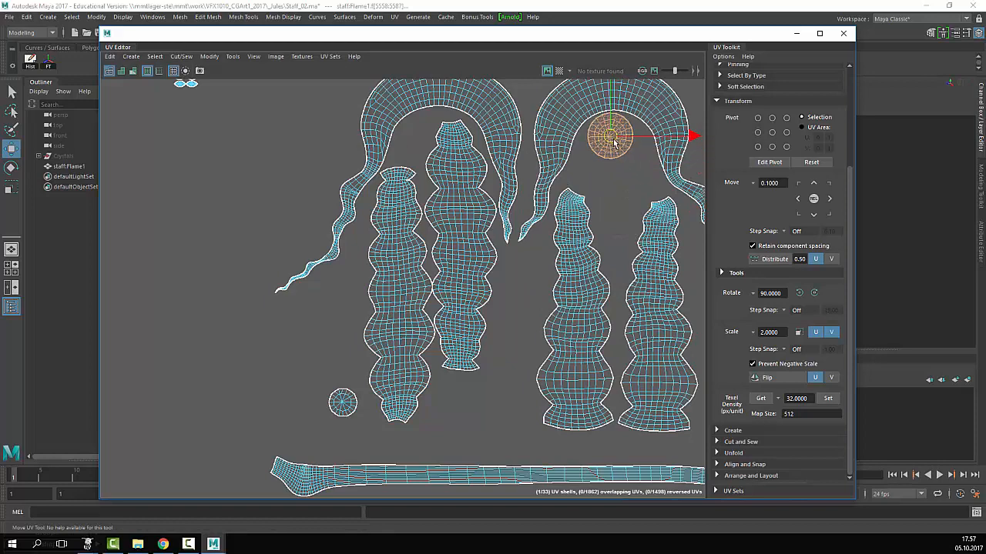
left_click(618, 186)
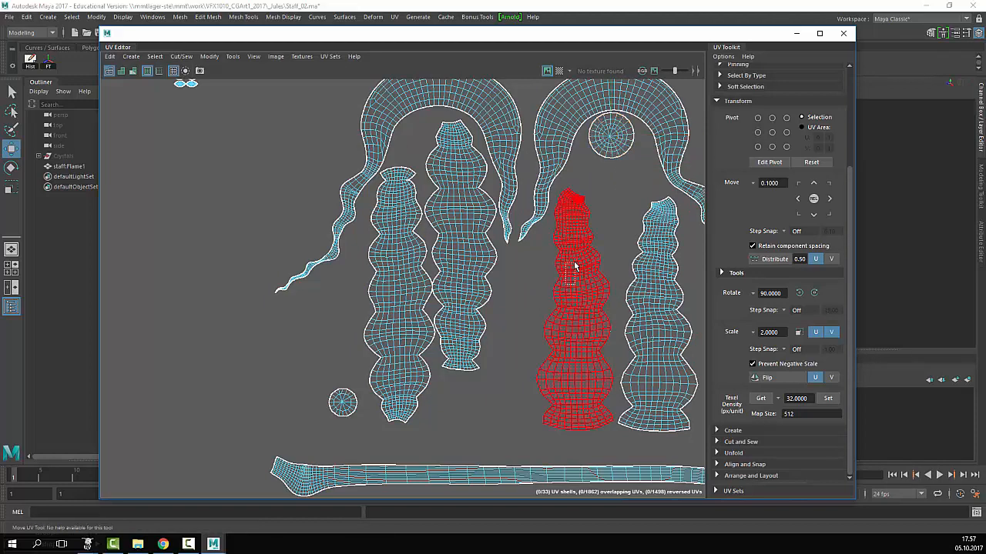
- Move the two tall shells under the right arch up and left into place
left_click_drag(574, 265, 576, 264)
left_click_drag(575, 321, 572, 304)
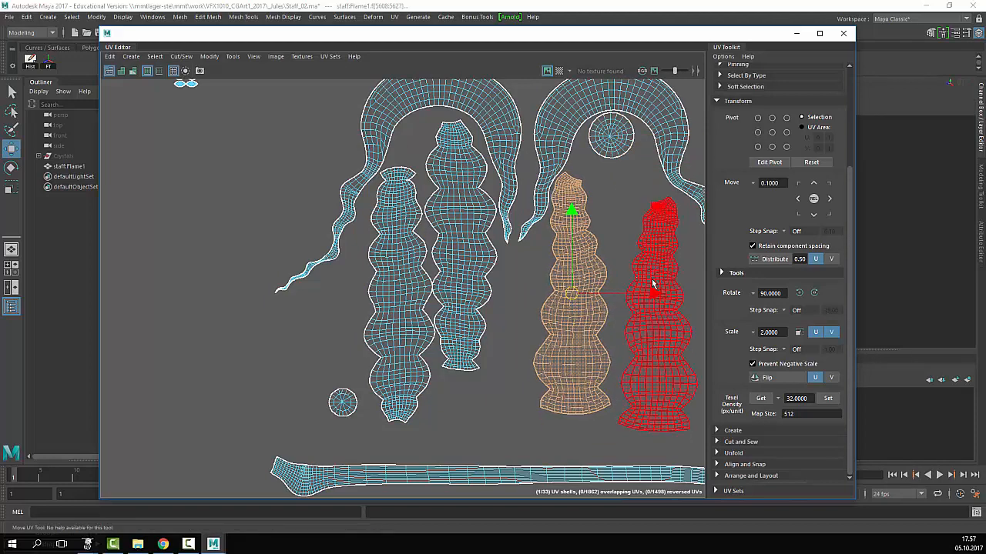
left_click(653, 285)
left_click_drag(659, 312, 646, 283)
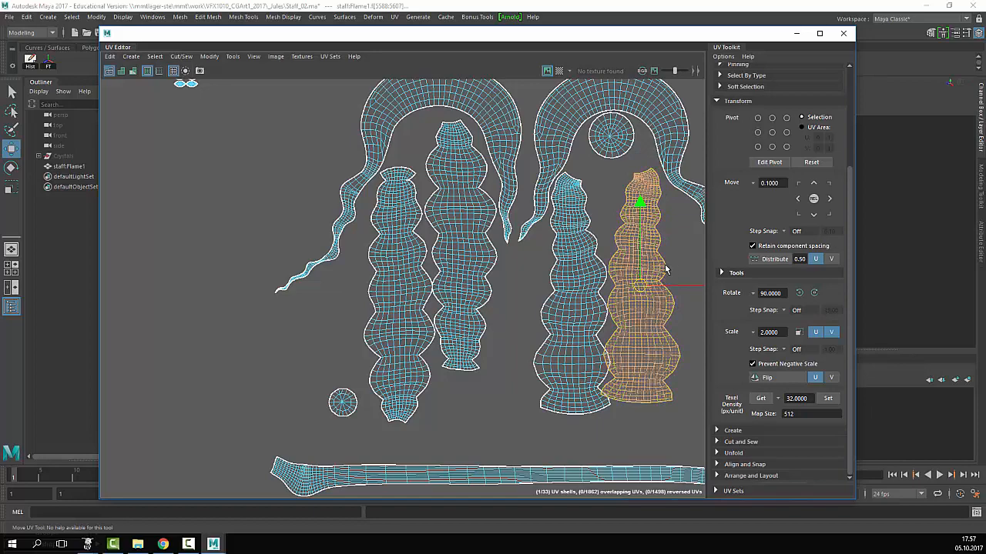
- Undo a trial tilt of the rightmost tall shell, keep it upright, and raise it slightly
key("e")
left_click_drag(618, 218, 585, 231)
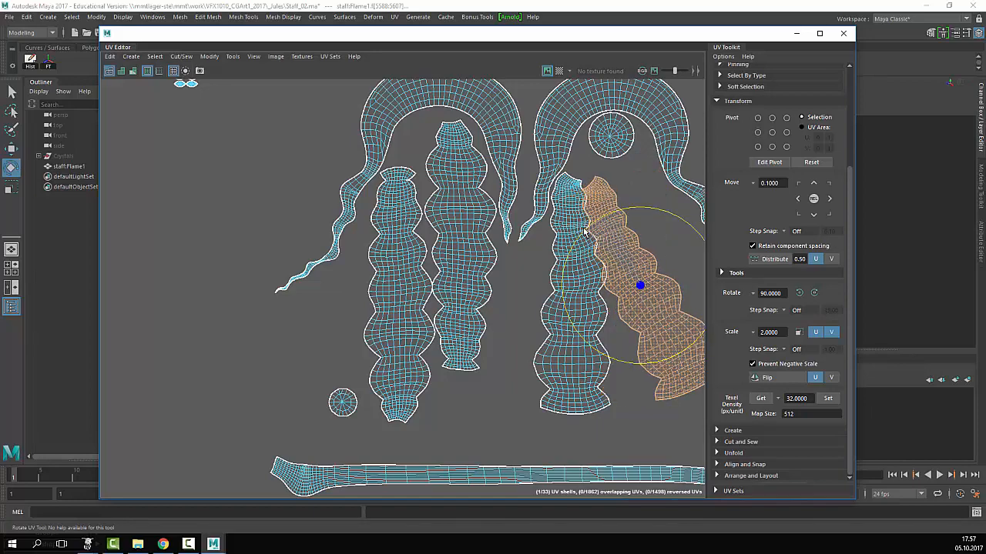
key("w")
mouse_move(639, 289)
left_mouse_down()
mouse_move(655, 260)
mouse_move(655, 279)
left_mouse_up()
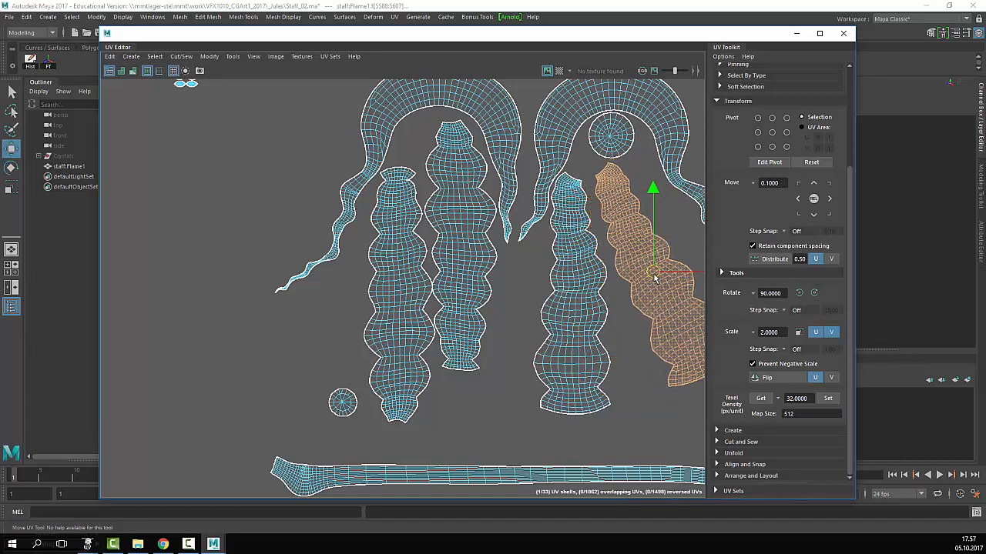
middle_click_drag(655, 279, 537, 275, "alt")
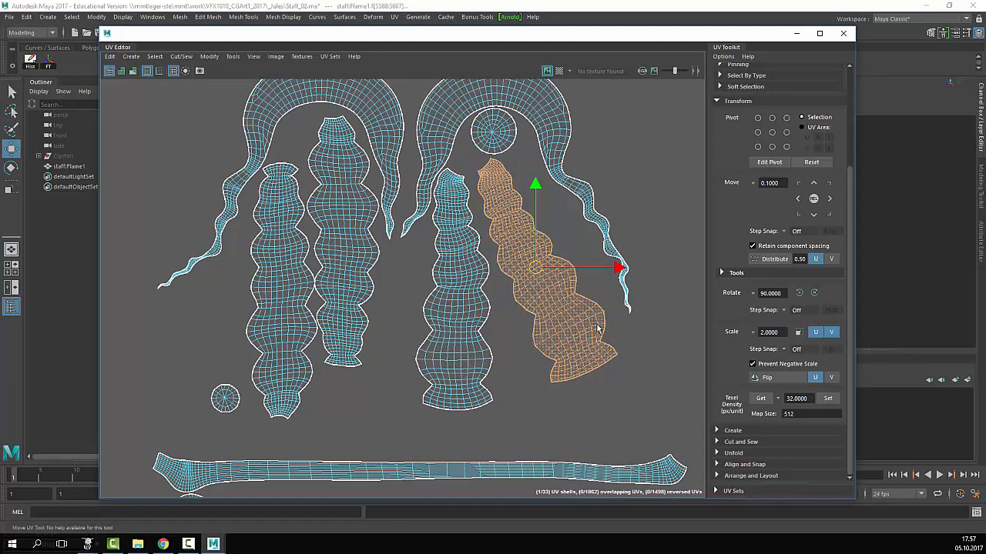
key("ctrl+z")
key("ctrl+z")
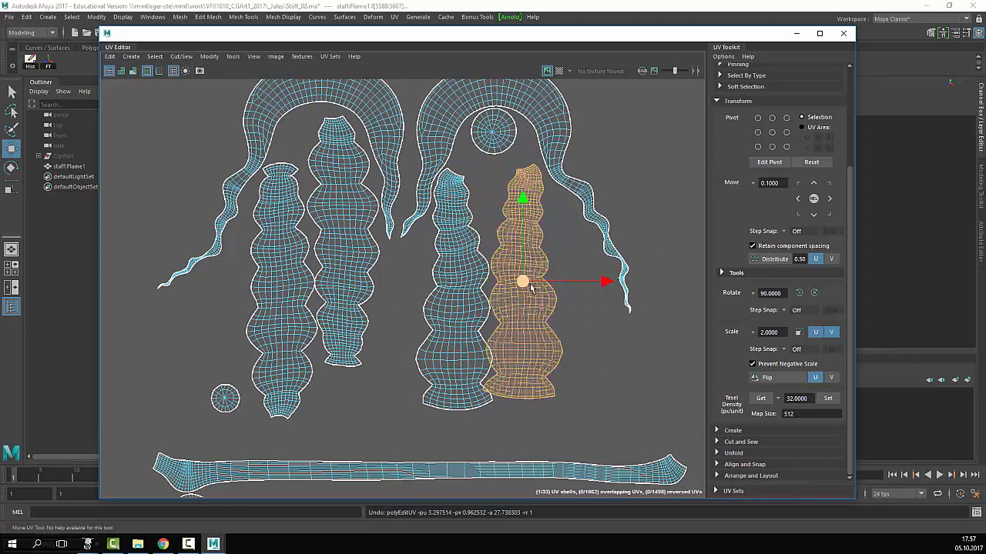
mouse_move(531, 286)
left_mouse_down()
mouse_move(545, 297)
mouse_move(536, 253)
mouse_move(542, 299)
left_mouse_up()
left_click(629, 203)
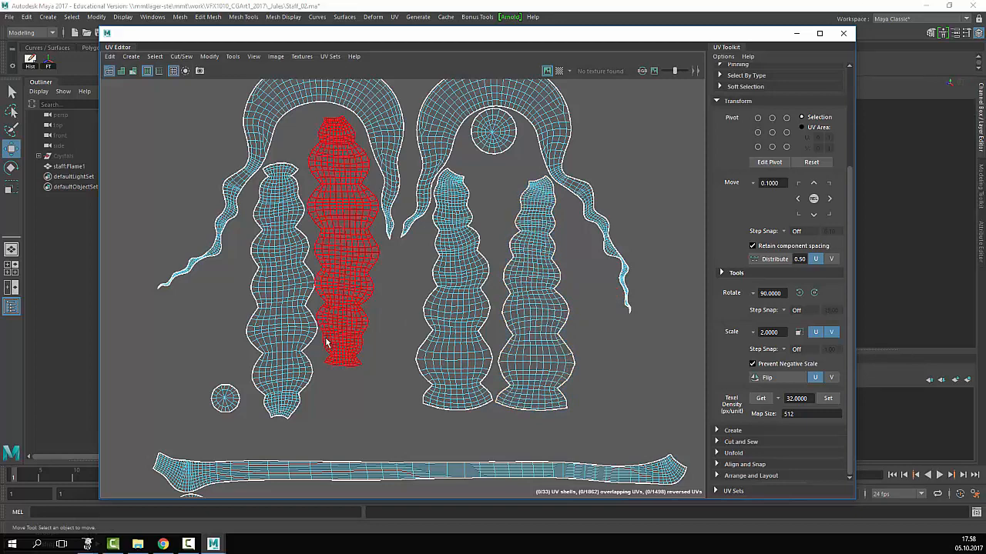
right_click_drag(326, 339, 280, 385, "alt")
- Move the small stray left shell under the right arch's circle shell
left_click(271, 373)
left_click(331, 232)
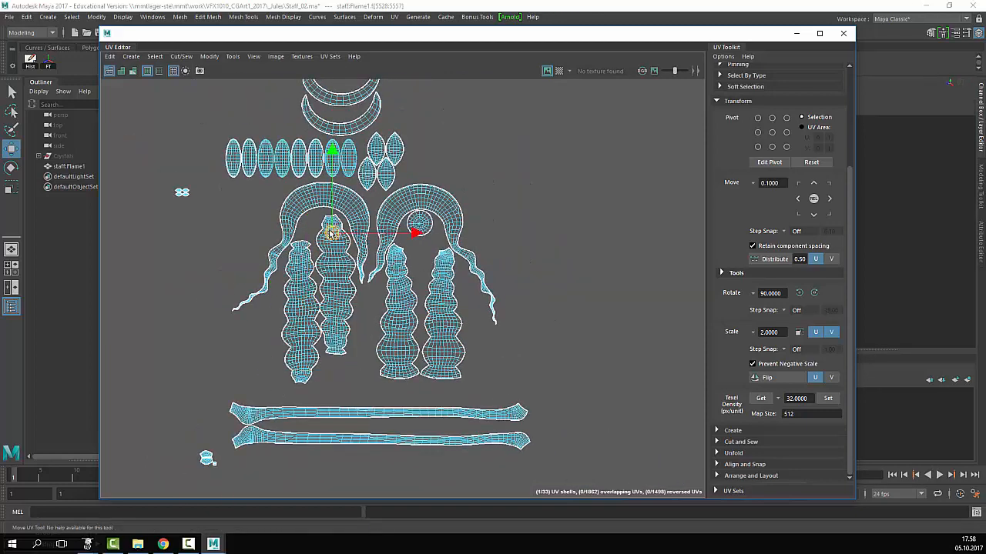
scroll(441, 231, "up", 5)
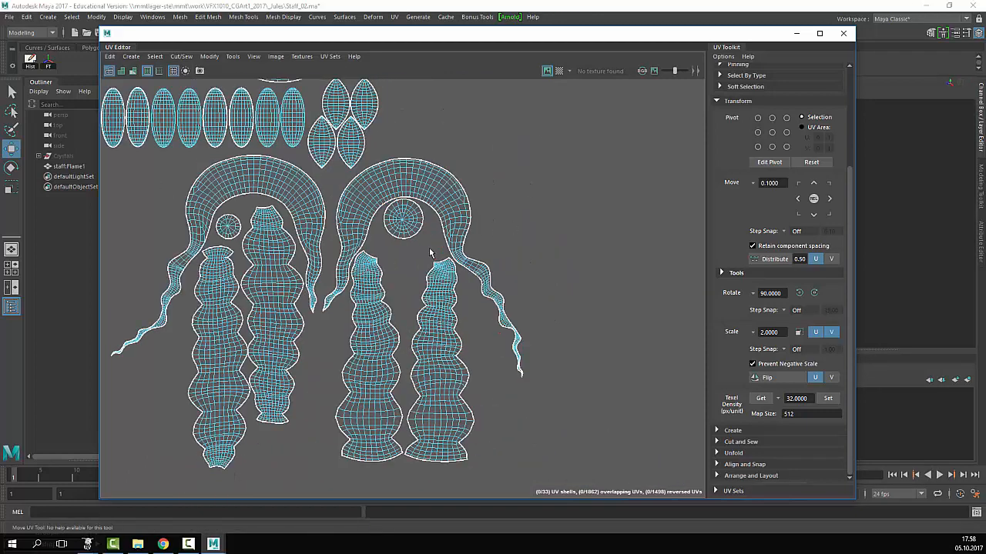
left_click(392, 216)
left_click(484, 279)
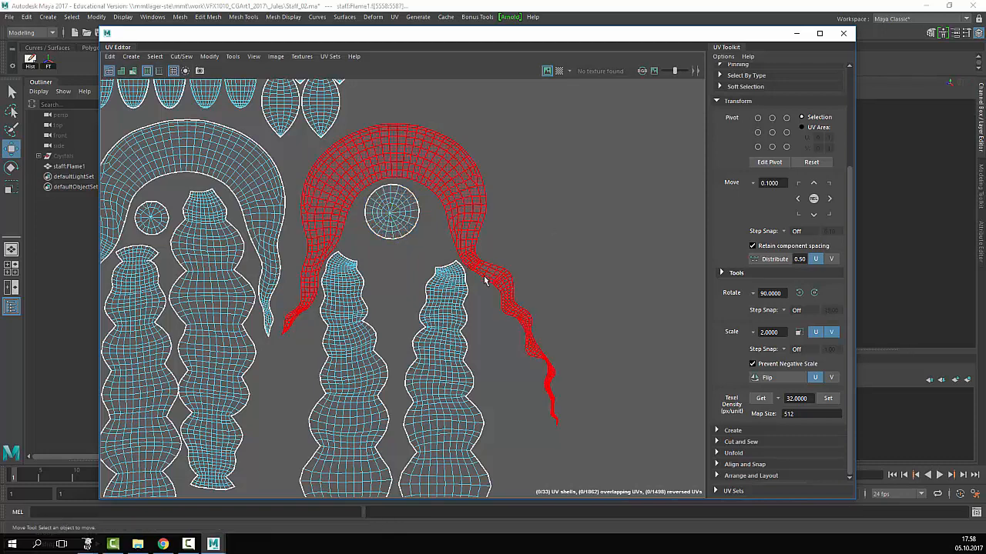
scroll(483, 280, "down", 4)
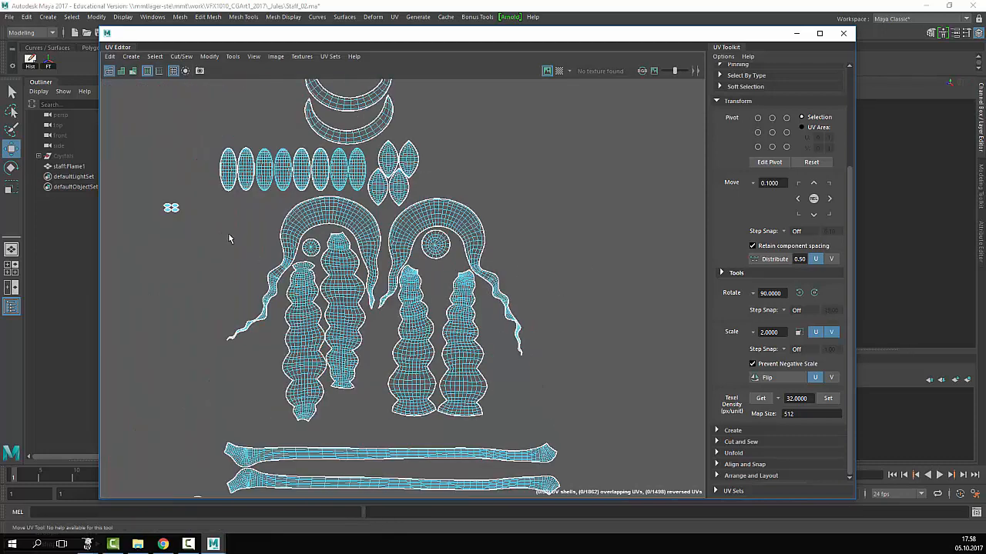
left_click(171, 208)
left_click_drag(173, 212, 449, 275)
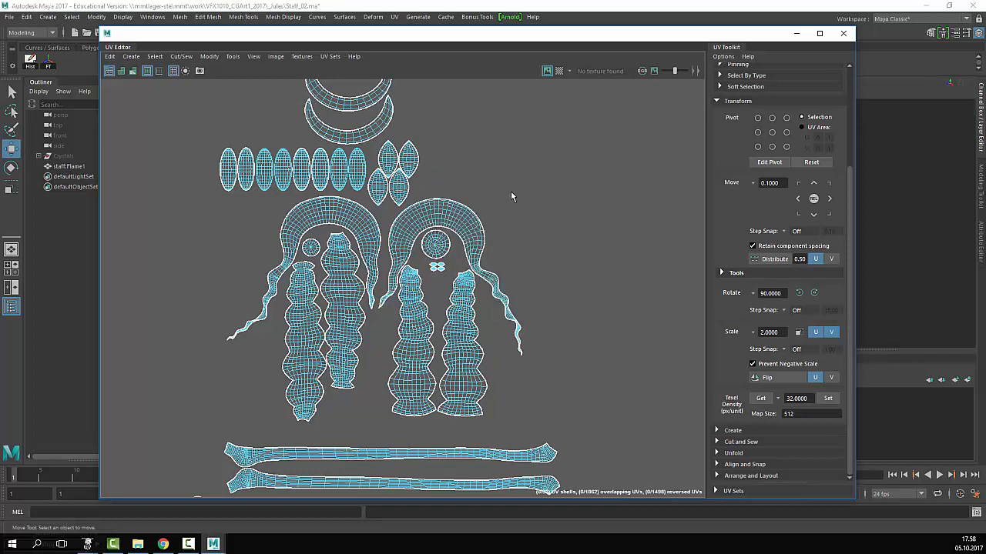
- Move the two long horizontal shells up under the layout
scroll(554, 227, "down", 3)
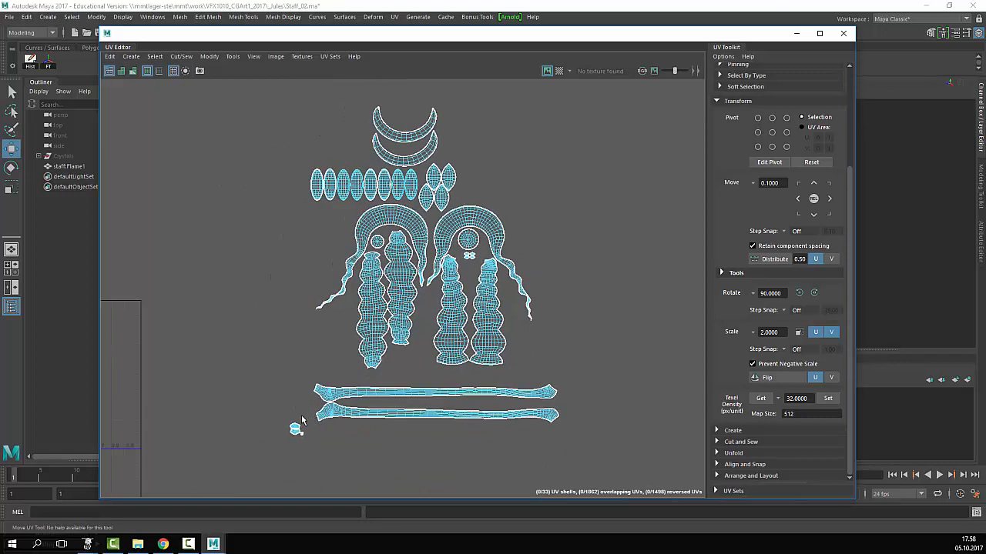
left_click_drag(307, 418, 281, 448)
left_click(472, 274)
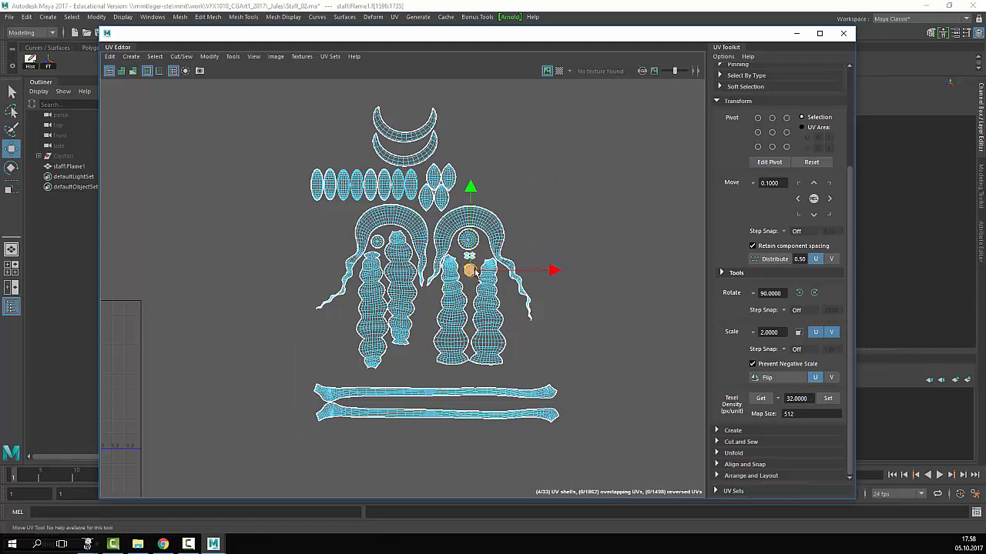
left_click(568, 373)
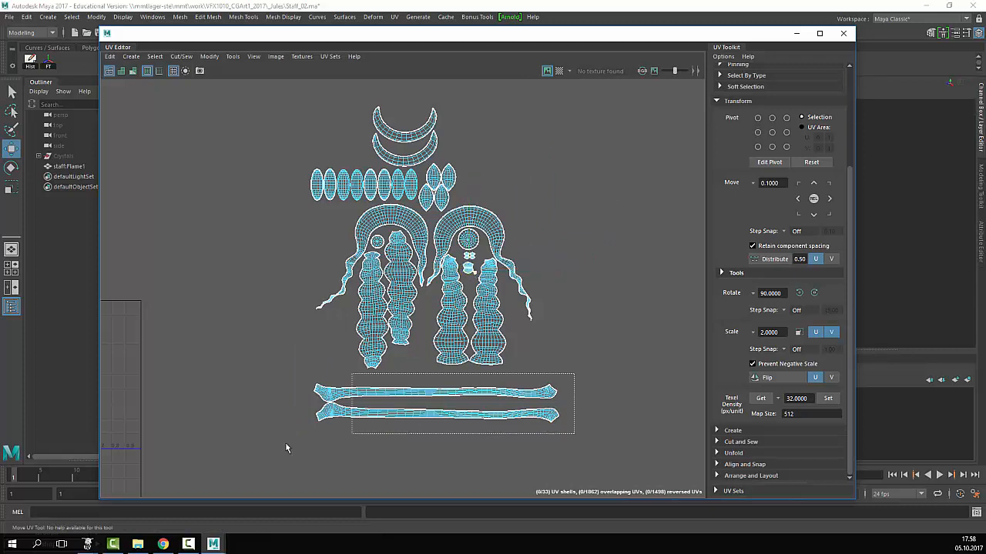
left_click_drag(286, 445, 265, 448)
left_click_drag(436, 365, 436, 347)
left_click(558, 388)
- Rotate the upper crescent exactly 90° counterclockwise and place it against the left arch
scroll(358, 406, "up", 5)
scroll(452, 398, "down", 2)
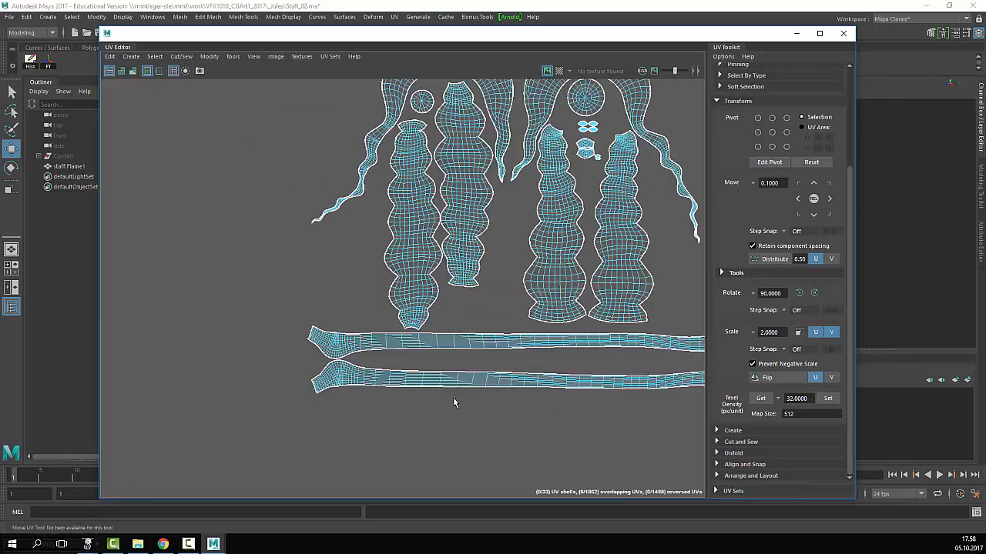
middle_click_drag(515, 397, 399, 418, "alt")
scroll(411, 410, "down", 2)
middle_click_drag(426, 298, 395, 388, "alt")
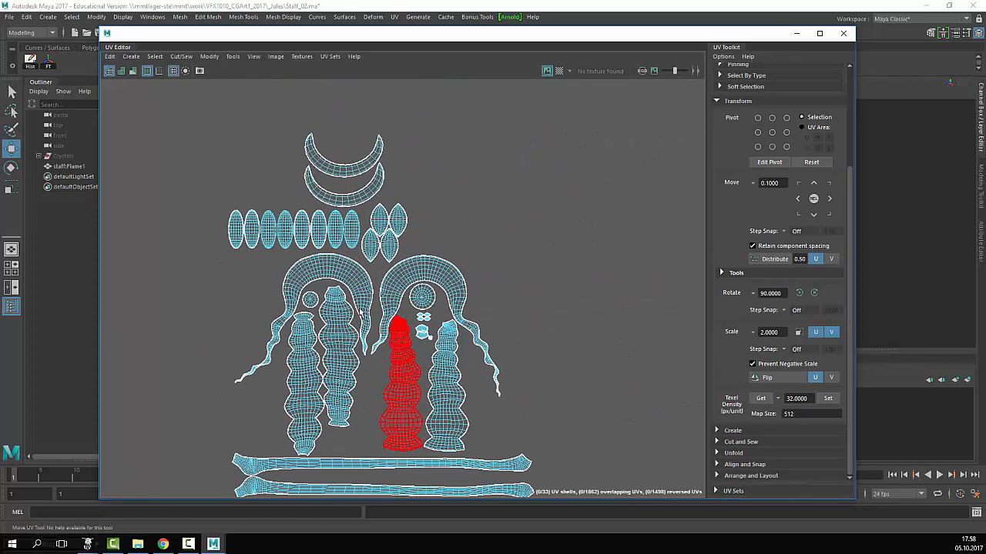
left_click(348, 163)
left_click_drag(342, 158, 238, 287)
key("e")
left_click_drag(262, 359, 440, 366)
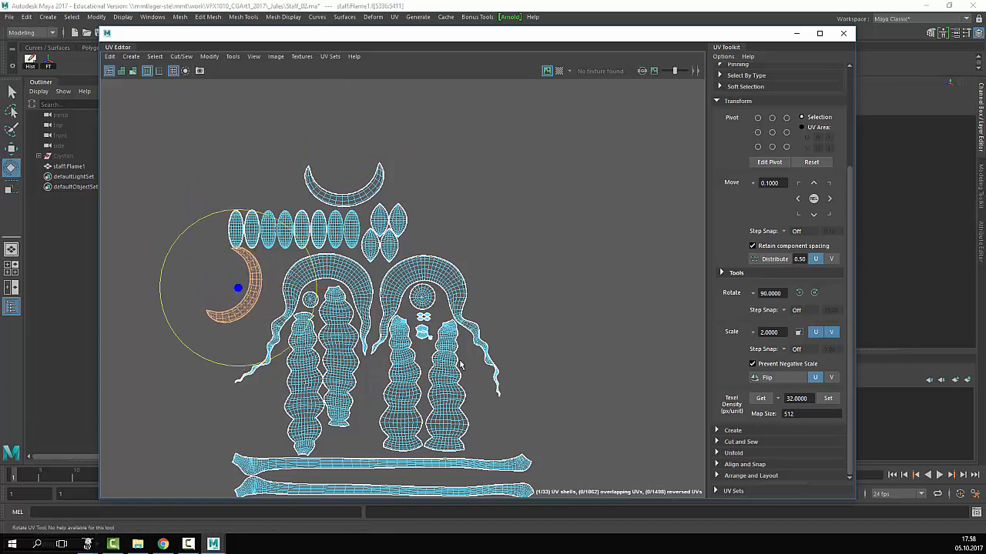
key("ctrl+z")
left_click(799, 293)
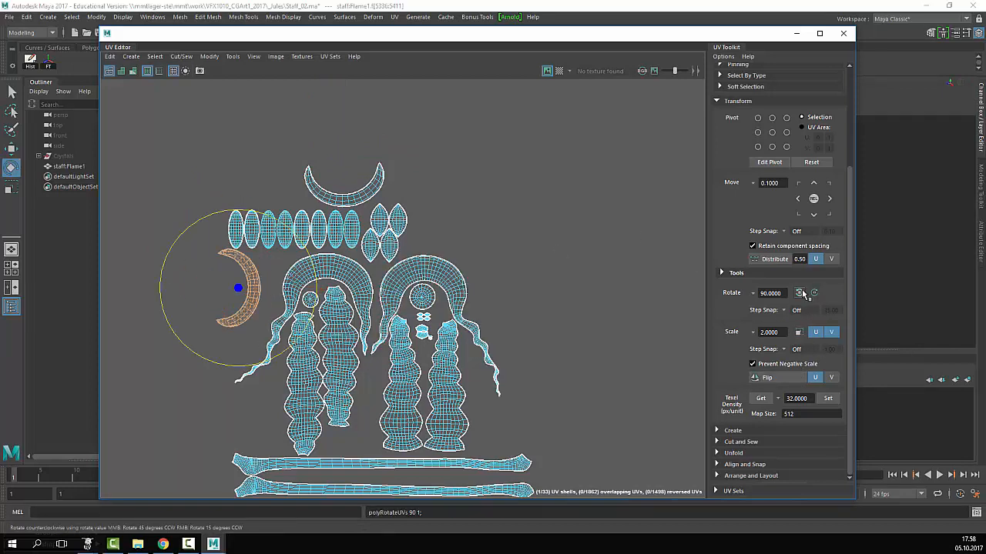
key("w")
left_click_drag(241, 293, 263, 293)
- Rotate the top crescent 90° clockwise, place it beside the right arch, then select all shells
left_click(344, 197)
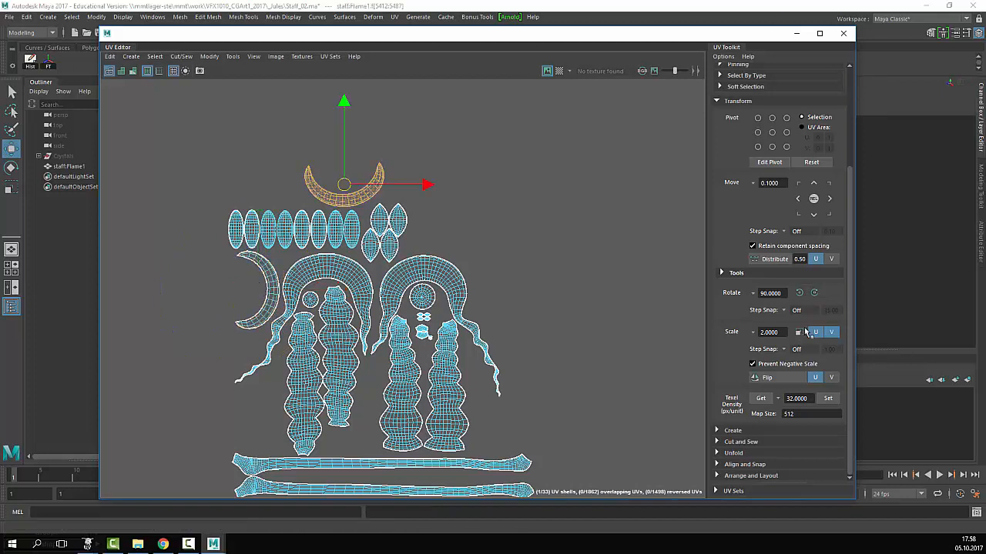
left_click(814, 293)
left_click_drag(344, 185, 498, 295)
left_click(617, 337)
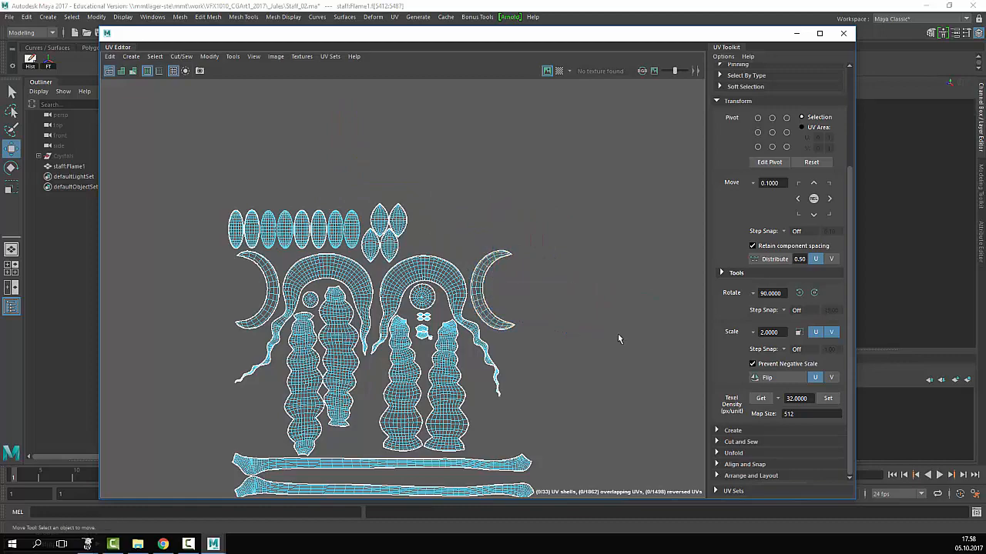
scroll(609, 329, "down", 2)
middle_click_drag(426, 318, 426, 286, "alt")
scroll(462, 209, "up", 5)
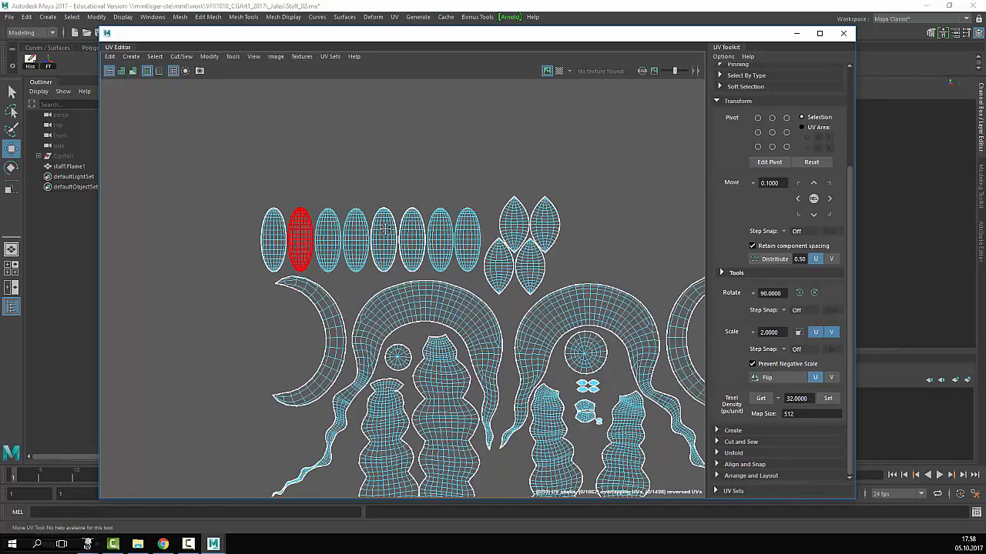
scroll(532, 246, "down", 5)
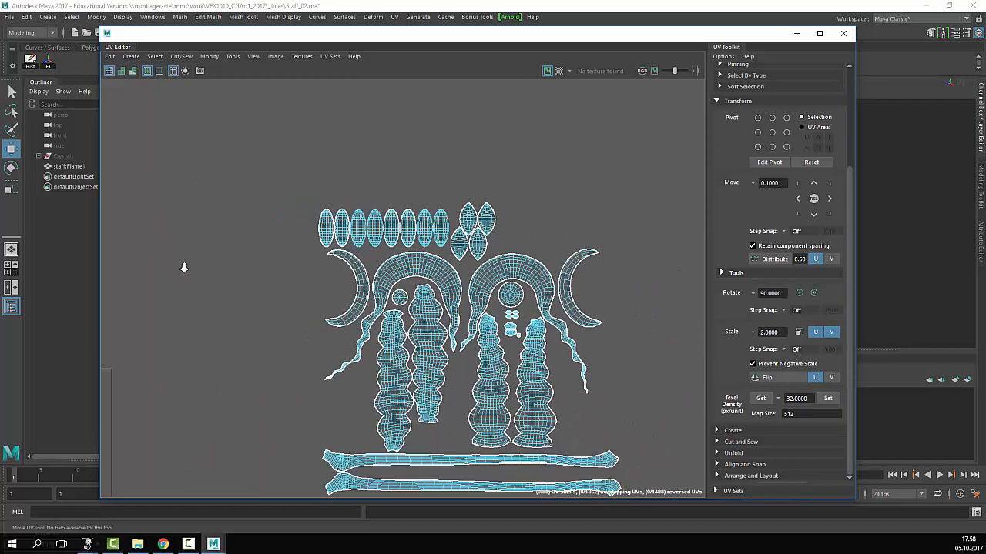
scroll(431, 254, "up", 2)
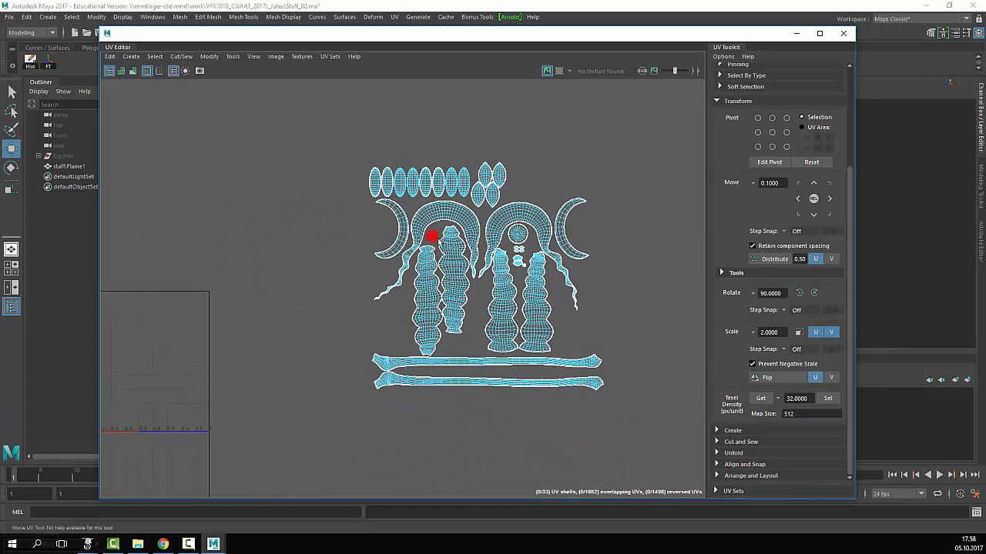
left_click_drag(653, 122, 318, 421)
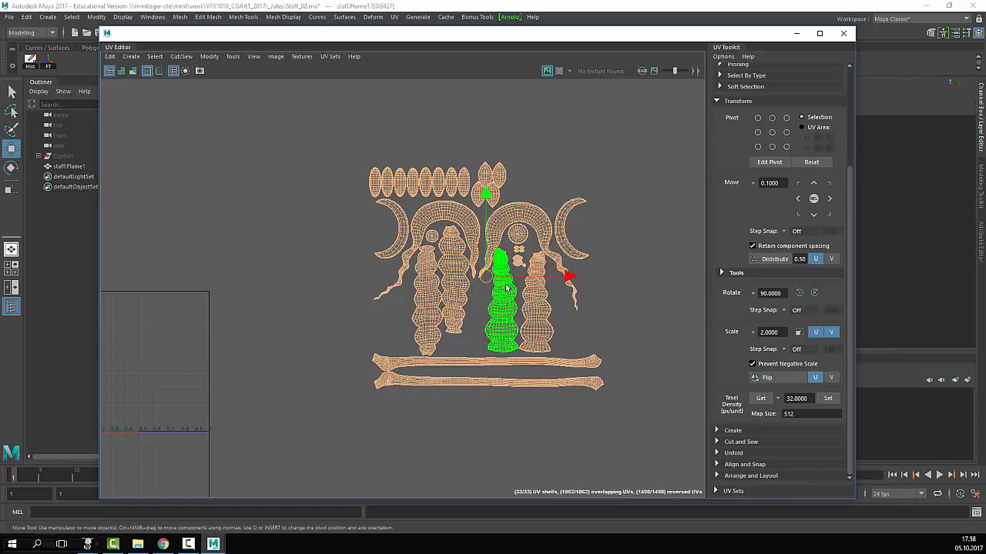
- Shrink the whole UV layout and move it inside the 0–1 square
key("r")
left_click_drag(486, 277, 468, 306)
scroll(468, 306, "down", 3)
middle_click_drag(468, 306, 571, 287, "alt")
key("w")
left_click_drag(603, 273, 385, 327)
scroll(433, 342, "up", 2)
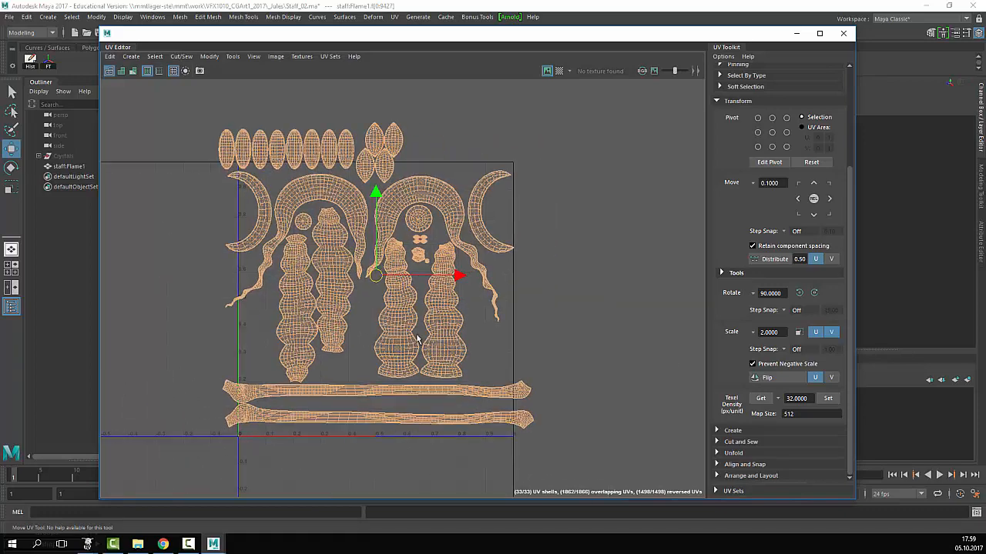
left_click_drag(379, 276, 380, 299)
- Nudge the layout right and enlarge it to fill the 0–1 square
key("w")
key("r")
key("w")
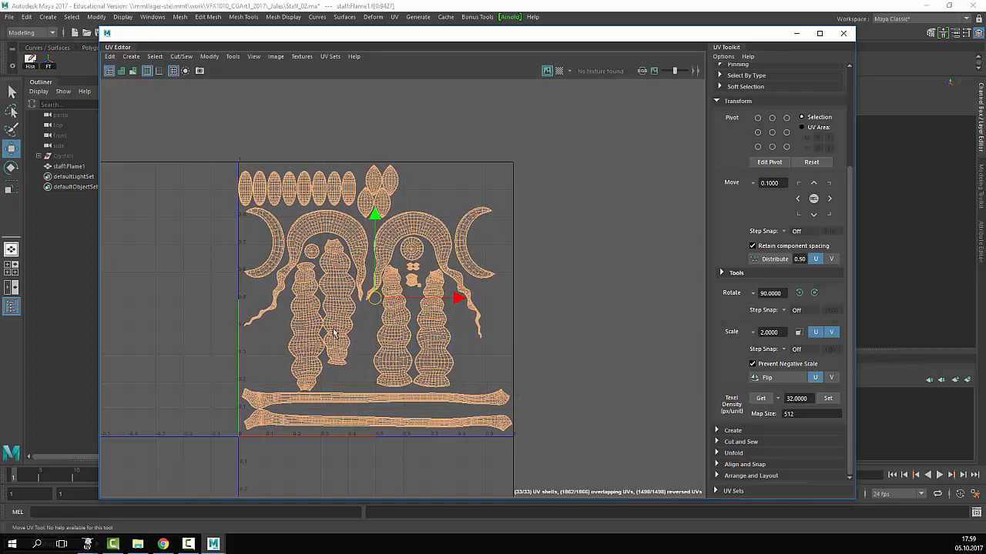
right_click_drag(389, 333, 493, 342, "alt")
middle_click_drag(493, 342, 541, 304, "alt")
middle_click_drag(446, 309, 445, 318, "alt")
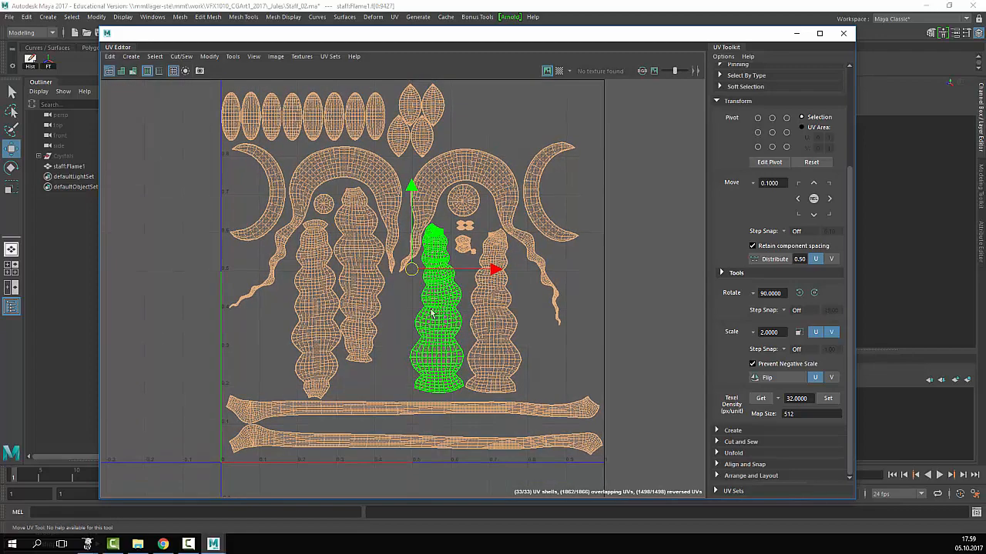
scroll(341, 360, "up", 2)
scroll(341, 360, "down", 4)
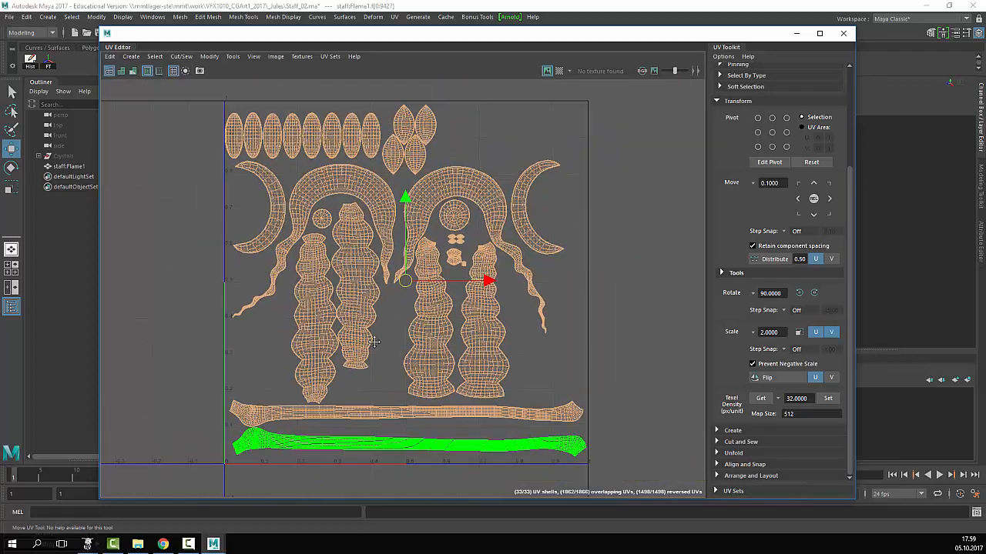
key("r")
left_click_drag(407, 281, 400, 282)
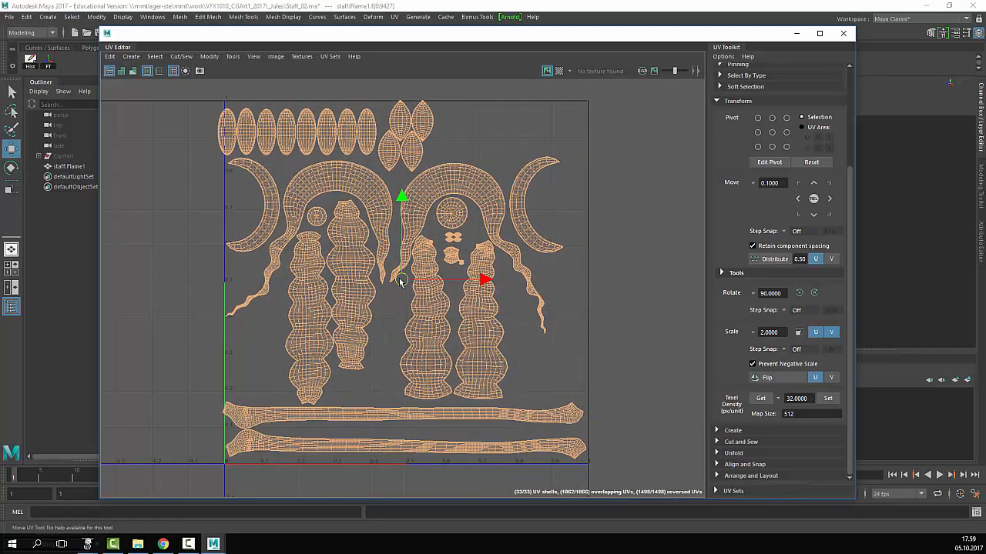
- Nudge the upper long shell slightly to the right
scroll(336, 389, "up", 4)
middle_click_drag(346, 399, 361, 286, "alt")
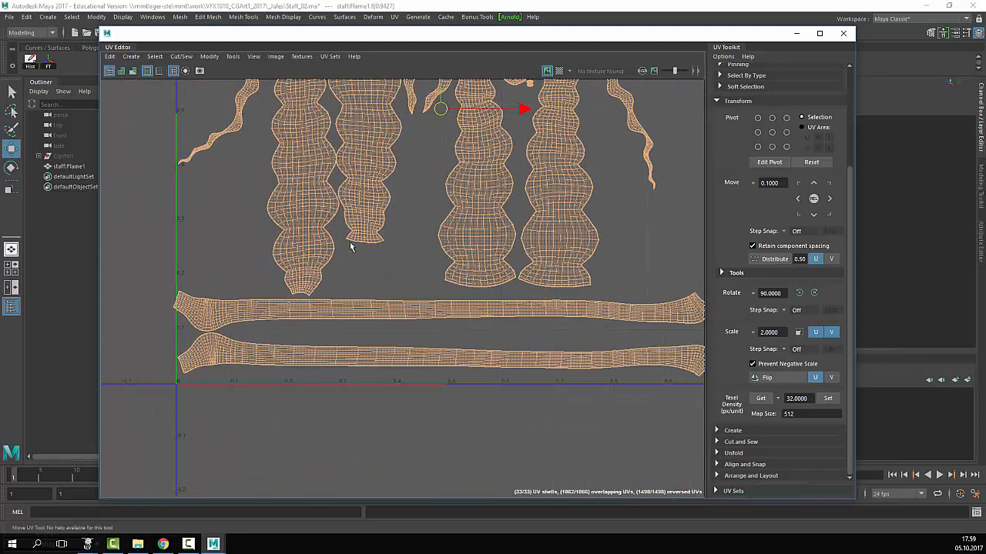
left_click(232, 232)
left_click(328, 310)
scroll(468, 312, "down", 1)
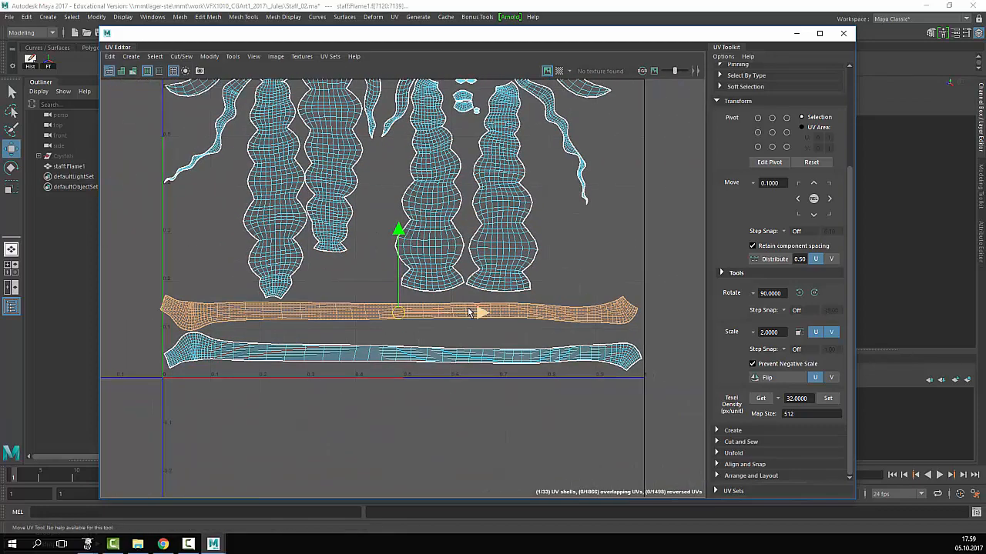
left_click_drag(479, 312, 482, 313)
- Nudge the upper long shell right along U to align with the lower one
left_click(614, 247)
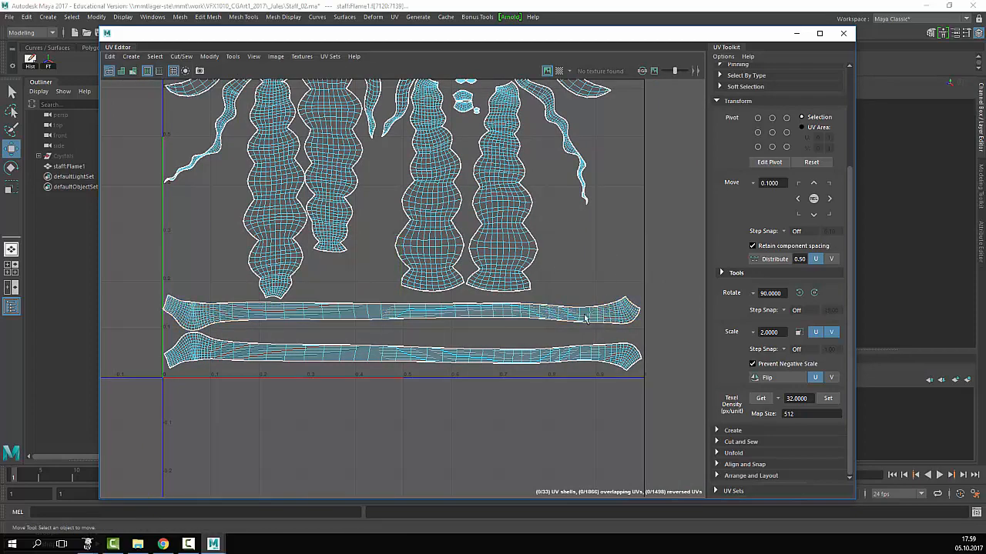
scroll(324, 343, "up", 8)
middle_click_drag(212, 341, 717, 341, "alt")
scroll(486, 296, "down", 1)
scroll(486, 296, "down", 4)
middle_click_drag(486, 296, 418, 282, "alt")
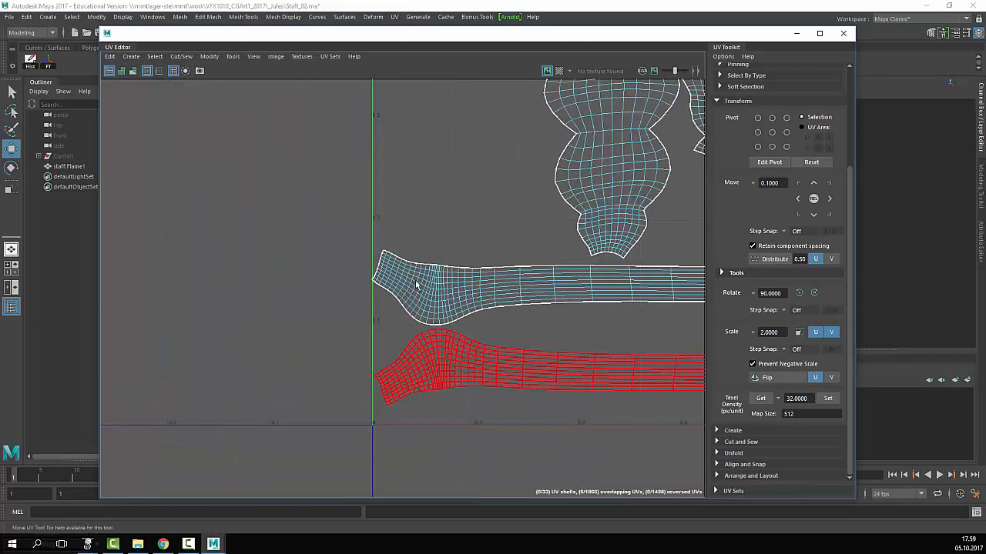
scroll(410, 283, "up", 4)
scroll(405, 284, "down", 5)
middle_click_drag(317, 288, 58, 294, "alt")
left_click(614, 290)
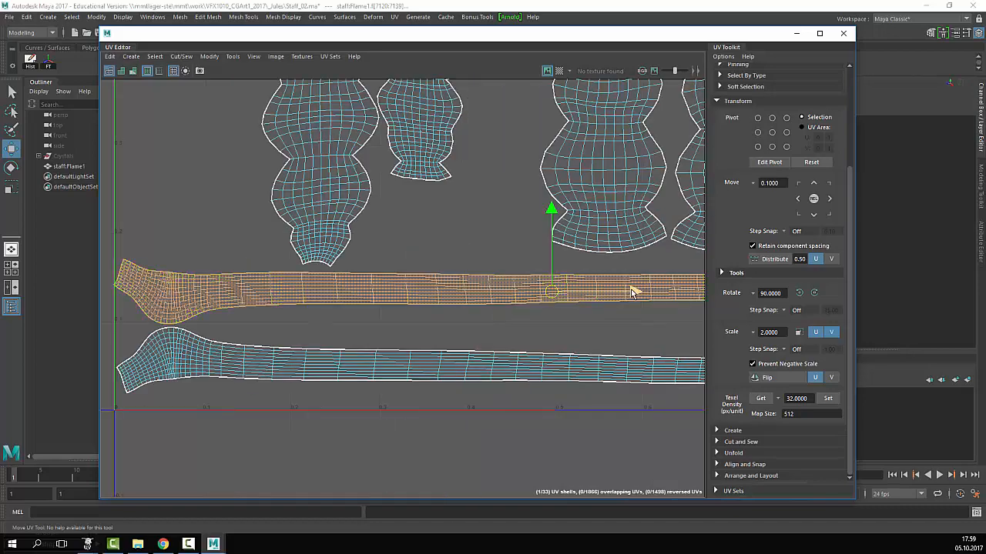
left_click_drag(633, 293, 635, 293)
- Inspect the left and right ends of the long shells, then frame the layout
scroll(443, 266, "up", 3)
middle_click_drag(443, 265, 539, 270, "alt")
scroll(270, 302, "up", 4)
middle_click_drag(269, 302, 847, 289, "alt")
scroll(697, 301, "down", 4)
scroll(169, 298, "down", 3)
middle_click_drag(572, 299, 191, 260, "alt")
scroll(356, 299, "down", 3)
middle_click_drag(693, 271, 468, 286, "alt")
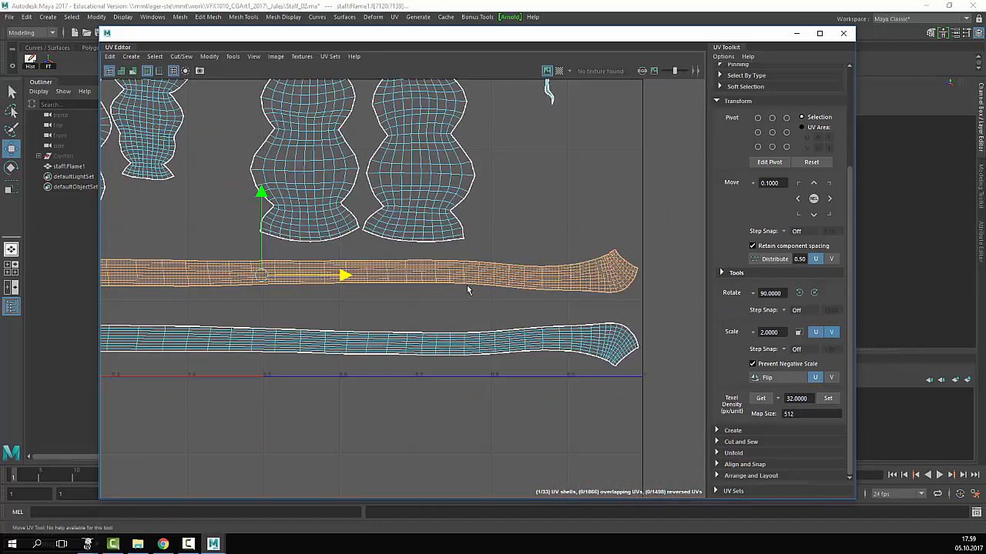
scroll(415, 281, "up", 2)
middle_click_drag(339, 295, 738, 304, "alt")
right_click_drag(173, 293, 52, 293, "alt")
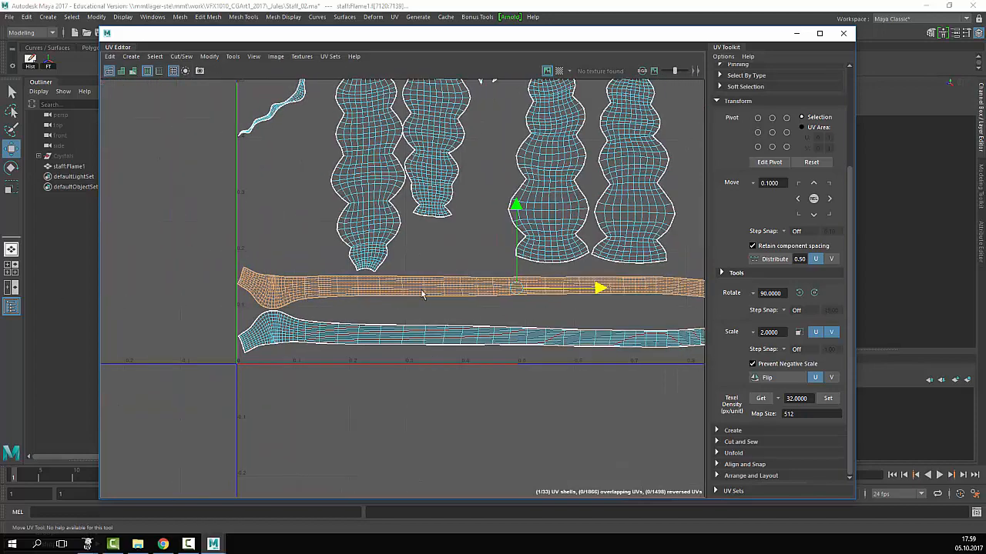
right_click_drag(424, 291, 339, 288, "alt")
middle_click_drag(446, 212, 365, 313, "alt")
right_click_drag(365, 313, 396, 314, "alt")
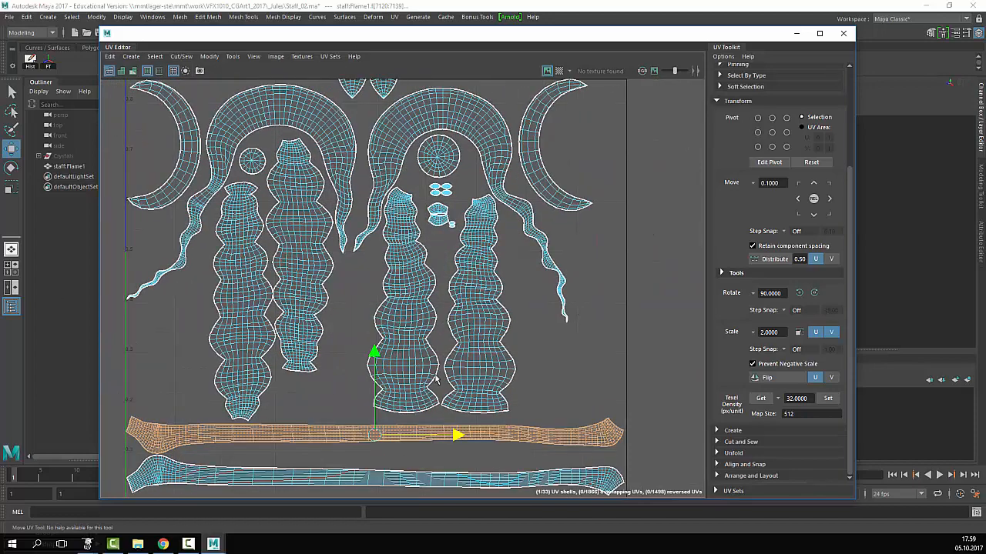
middle_click_drag(436, 379, 445, 379, "alt")
- Shift the top row of shells slightly to the right
left_click(484, 323)
left_click(418, 339)
left_click(574, 352)
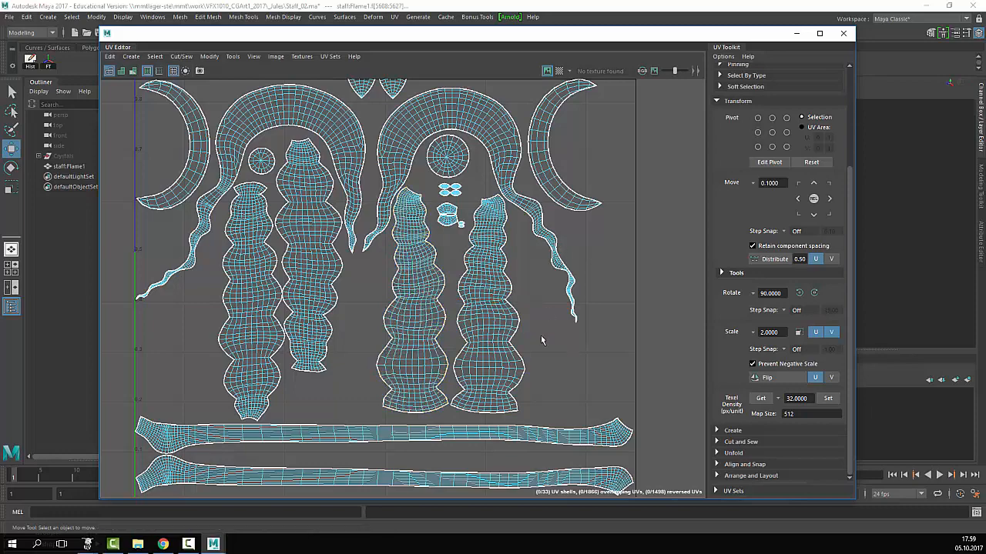
middle_click_drag(542, 340, 481, 437, "alt")
right_click_drag(481, 437, 616, 393, "alt")
right_click_drag(177, 286, 104, 286, "alt")
middle_click_drag(143, 276, 369, 269, "alt")
right_click_drag(358, 231, 403, 229, "alt")
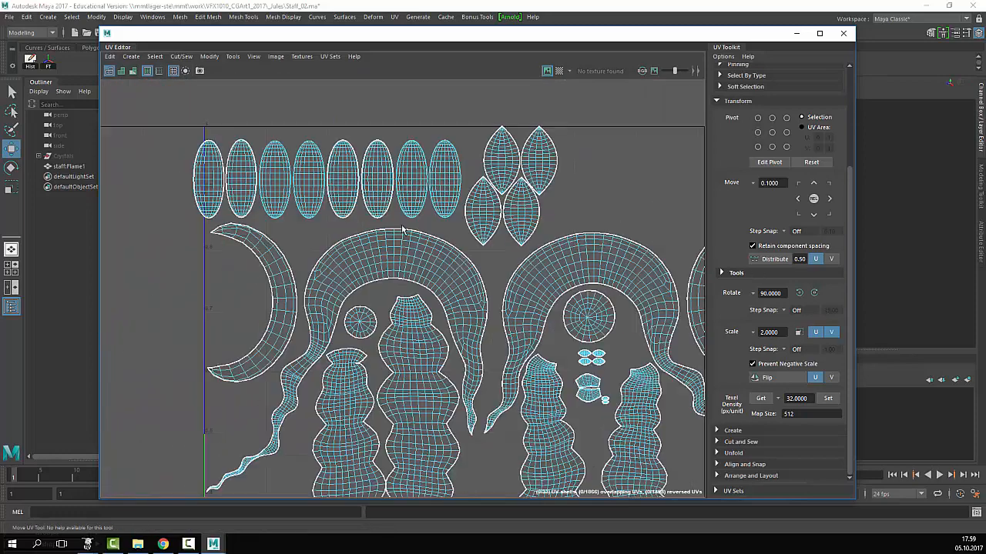
middle_click_drag(504, 195, 467, 272, "alt")
left_click_drag(161, 280, 159, 282)
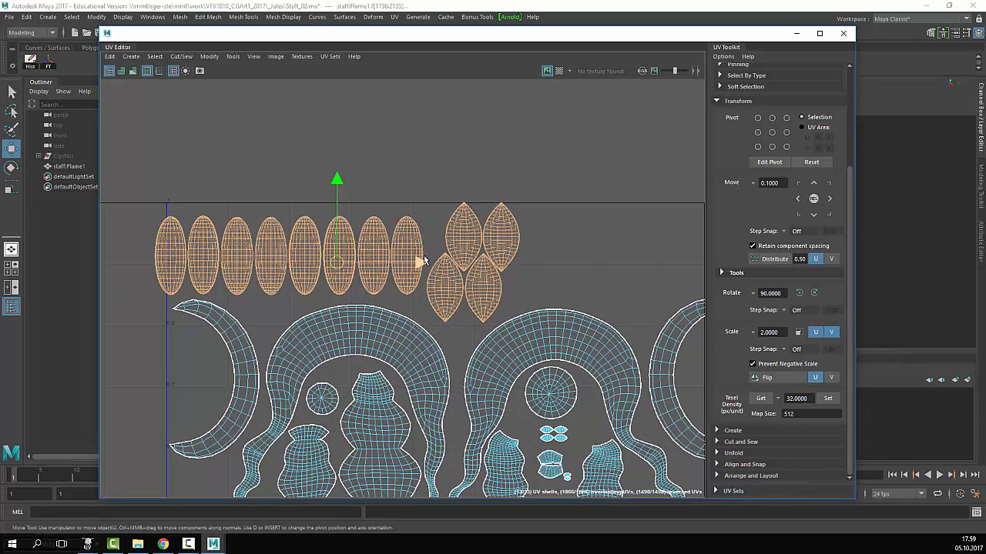
left_click_drag(422, 263, 449, 264)
left_click(626, 245)
- Move the leaf shells far right into the top-right row and frame the whole layout
middle_click_drag(627, 245, 466, 198, "alt")
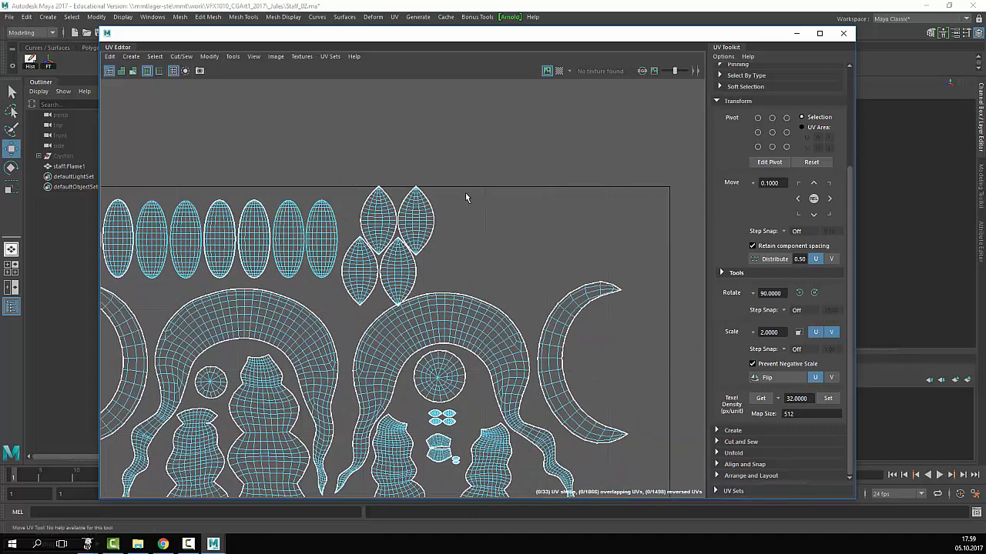
left_click_drag(356, 282, 596, 234)
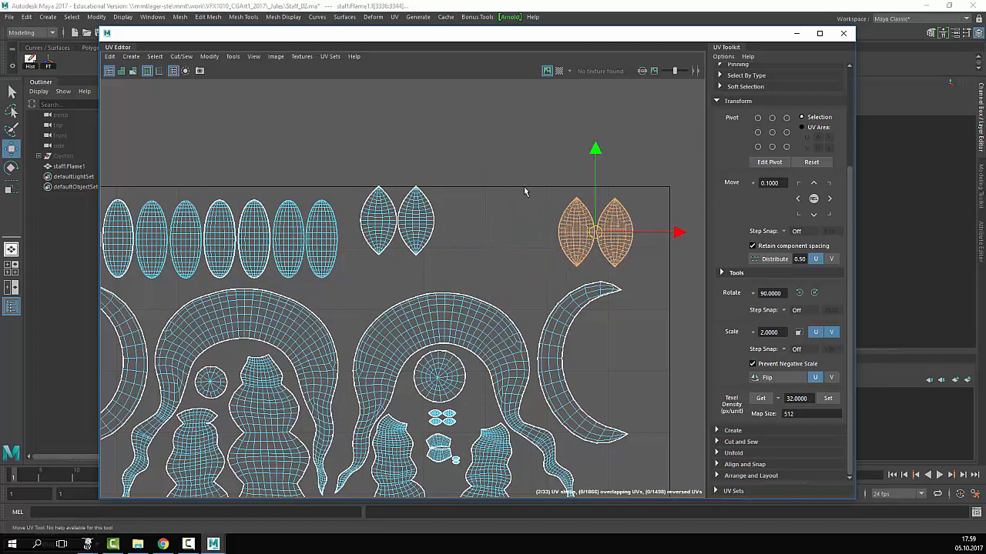
left_click_drag(503, 190, 347, 250)
left_click_drag(398, 222, 516, 233)
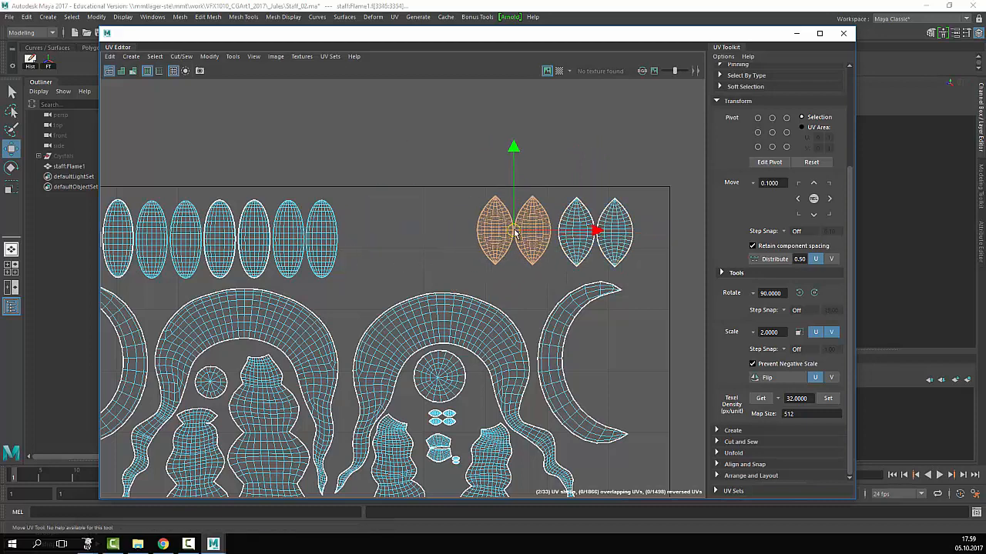
left_click(629, 129)
right_click_drag(570, 247, 400, 296, "alt")
middle_click_drag(400, 296, 339, 271, "alt")
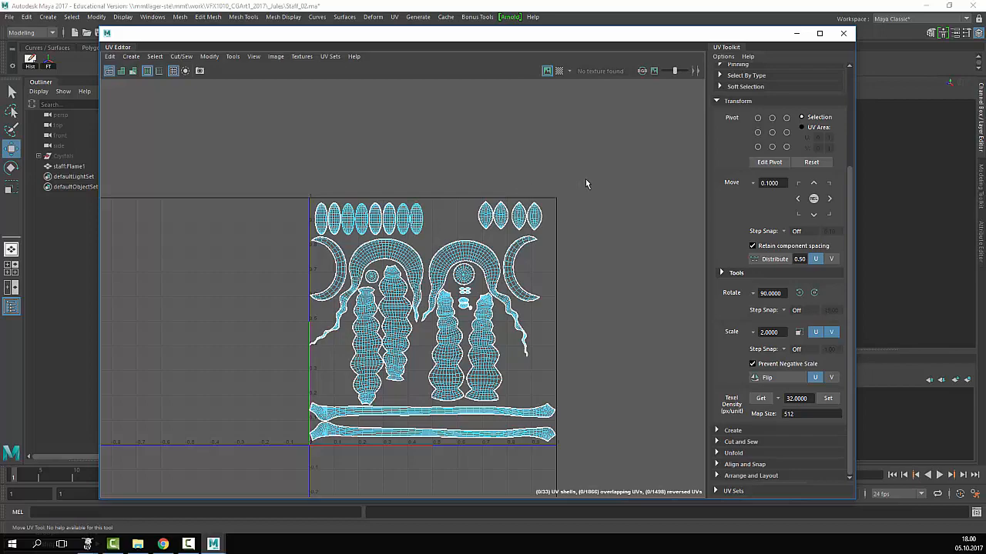
left_click_drag(585, 179, 285, 458)
key("r")
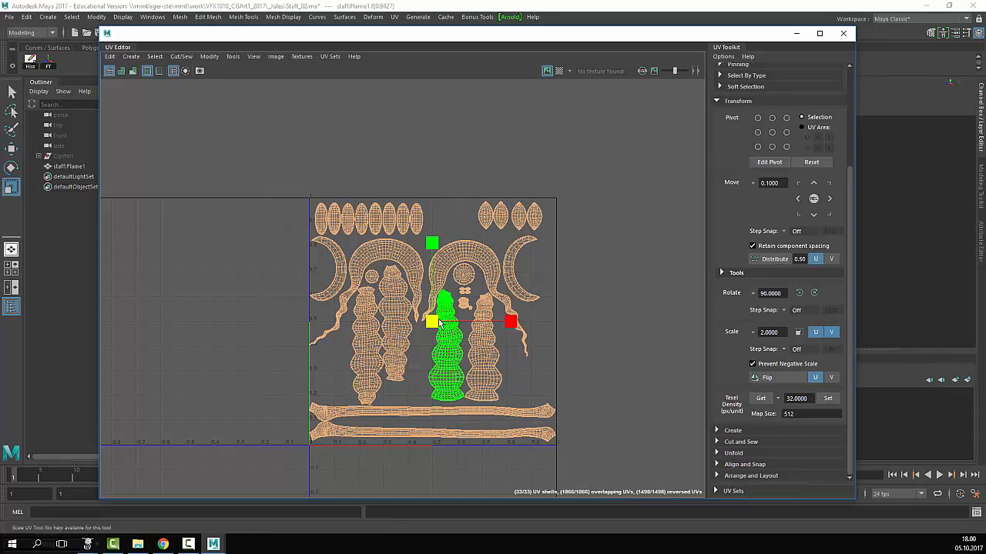
left_click_drag(435, 323, 464, 311)
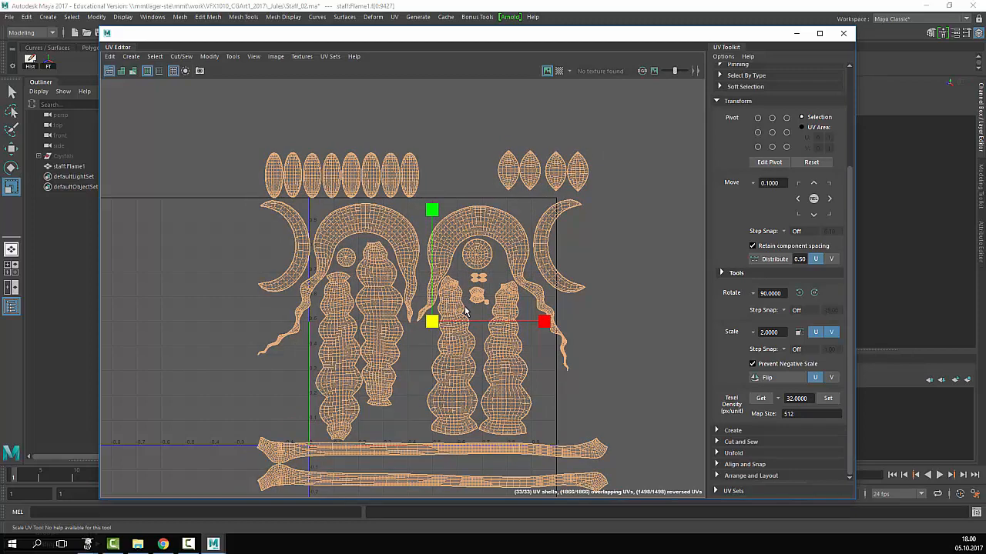
key("ctrl+z")
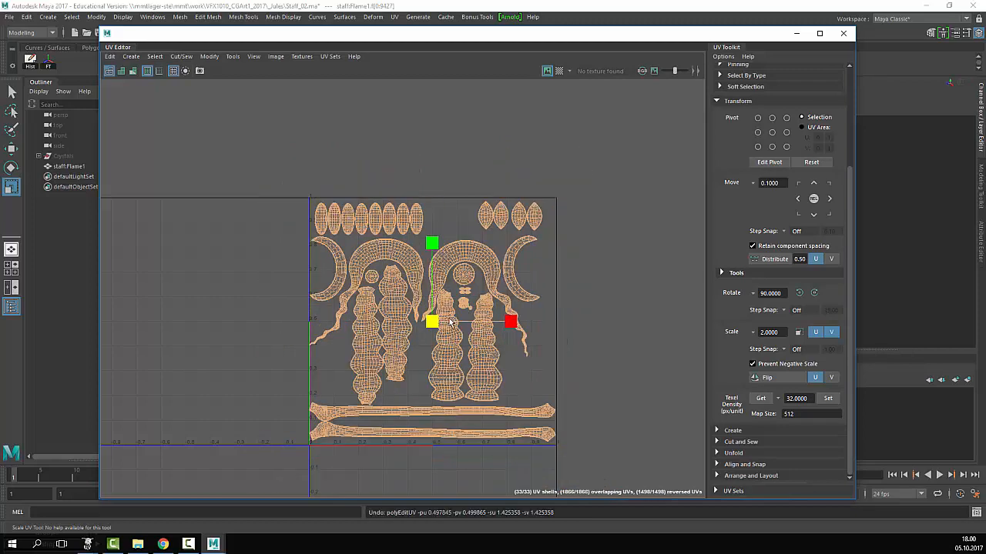
scroll(449, 277, "up", 3)
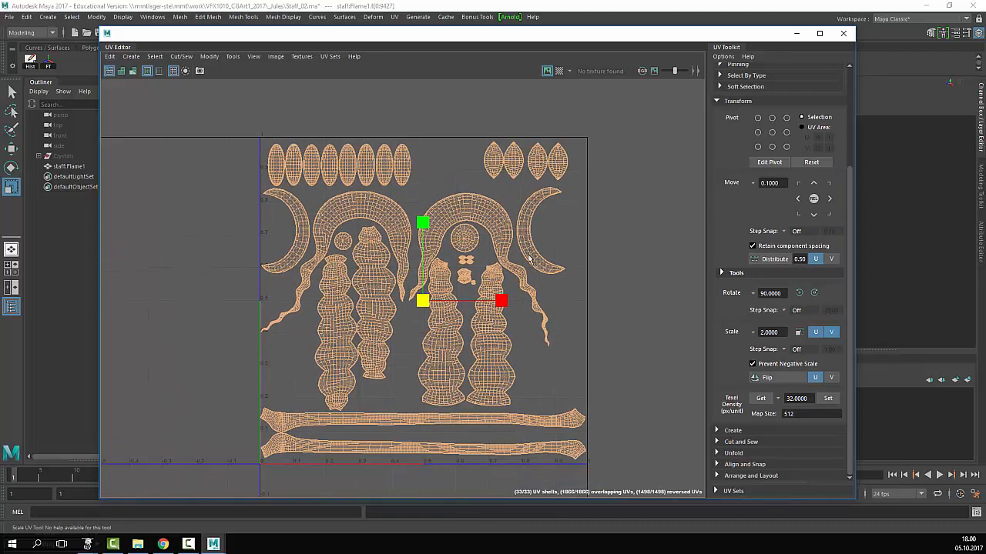
left_click_drag(497, 303, 498, 301)
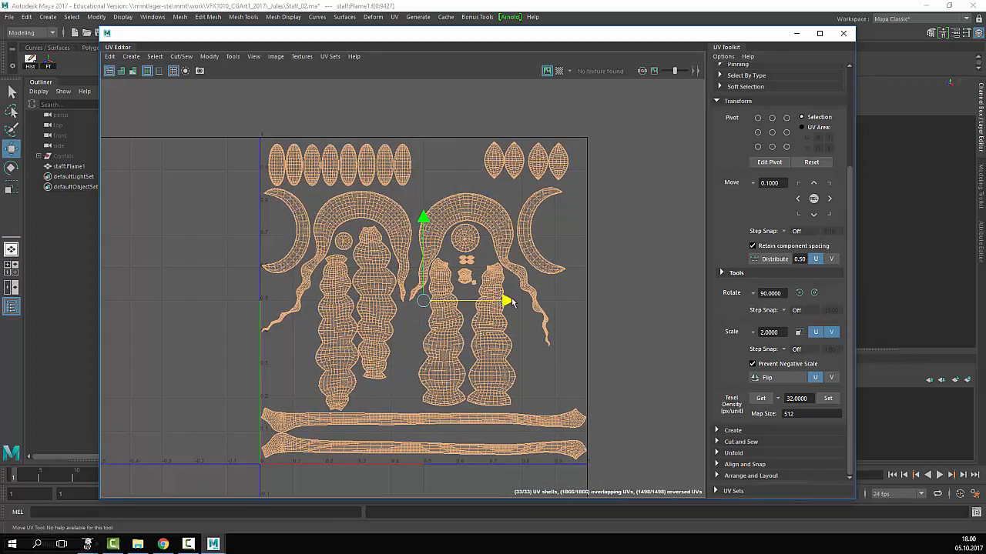
left_click(693, 312)
right_click_drag(339, 327, 438, 341, "alt")
middle_click_drag(516, 341, 504, 365, "alt")
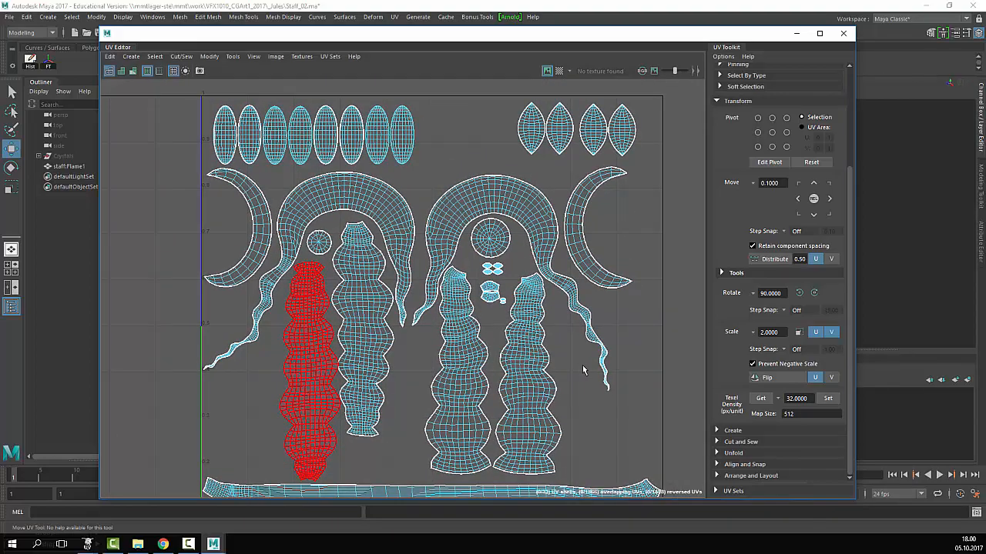
- Zoom in and out across the elliptical shells in the lower layout
right_click_drag(583, 370, 370, 230, "alt")
middle_click_drag(348, 154, 542, 344, "alt")
right_click_drag(542, 343, 631, 329, "alt")
middle_click_drag(632, 329, 335, 237, "alt")
right_click_drag(335, 237, 439, 298, "alt")
middle_click_drag(324, 316, 577, 295, "alt")
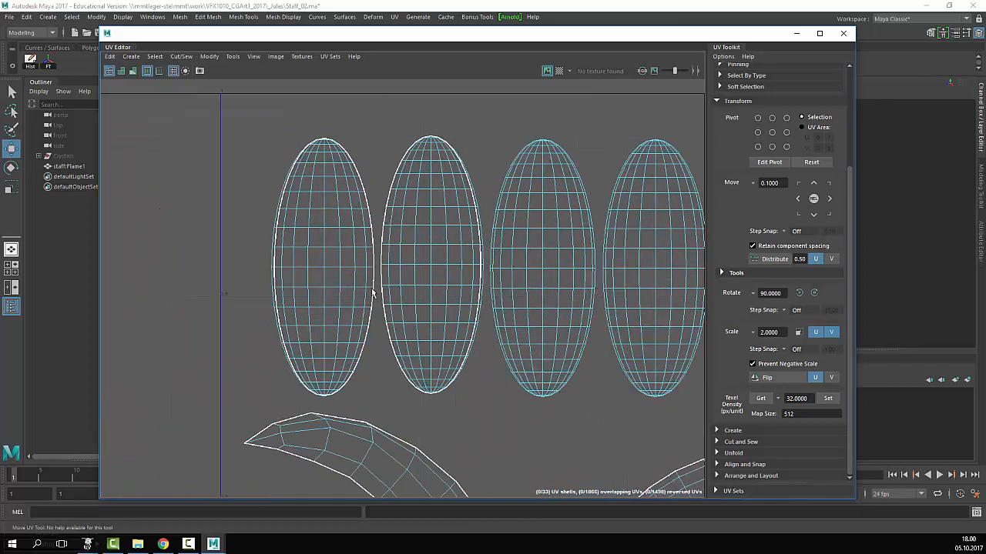
right_click_drag(605, 287, 323, 235, "alt")
middle_click_drag(302, 236, 358, 216, "alt")
middle_click_drag(573, 322, 320, 228, "alt")
- Zoom in closely on the top of one elliptical shell
right_click_drag(300, 194, 351, 177, "alt")
middle_click_drag(216, 158, 527, 278, "alt")
right_click_drag(527, 278, 592, 236, "alt")
middle_click_drag(592, 235, 365, 359, "alt")
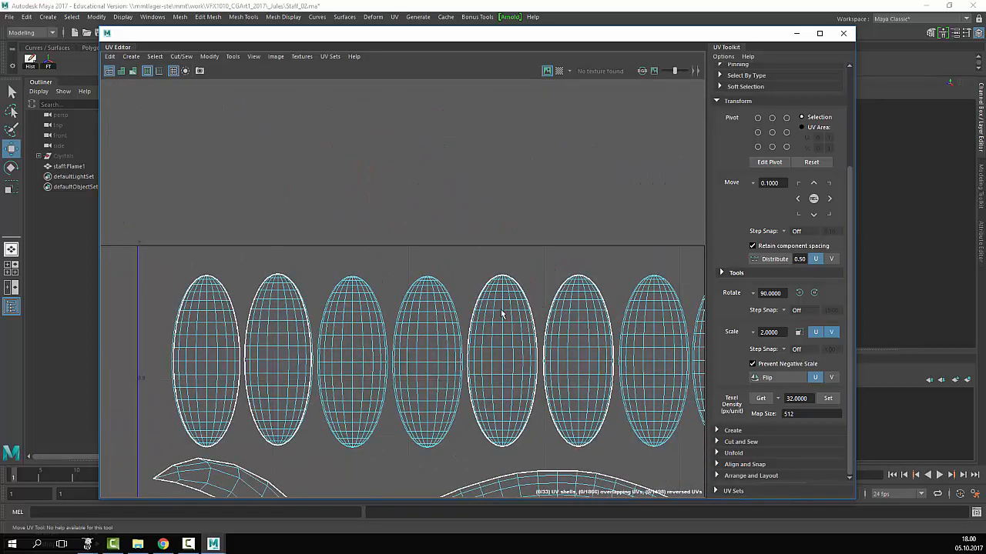
middle_click_drag(443, 384, 481, 329, "alt")
right_click_drag(481, 329, 542, 374, "alt")
middle_click_drag(541, 375, 625, 351, "alt")
right_click_drag(624, 351, 690, 390, "alt")
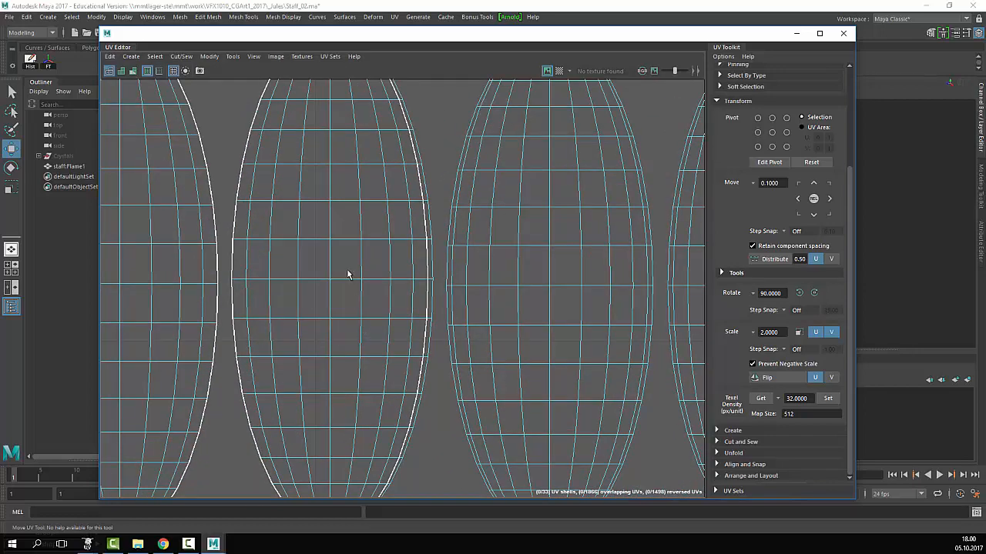
middle_click_drag(276, 164, 341, 326, "alt")
right_click_drag(342, 326, 494, 285, "alt")
middle_click_drag(512, 250, 532, 350, "alt")
right_click_drag(530, 293, 630, 238, "alt")
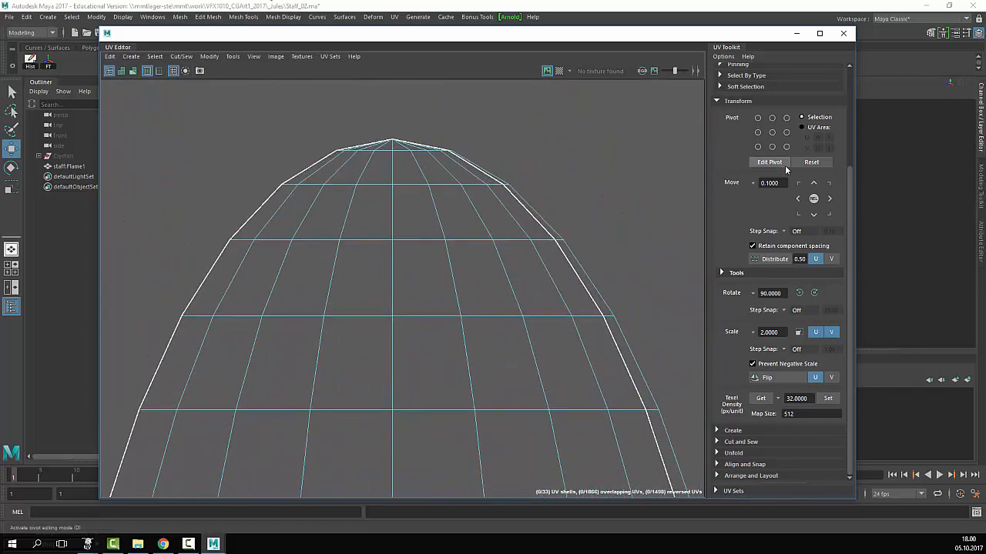
- Browse the UV Editor menus to reach the View menu's Display Mode options
left_click(202, 57)
mouse_move(236, 54)
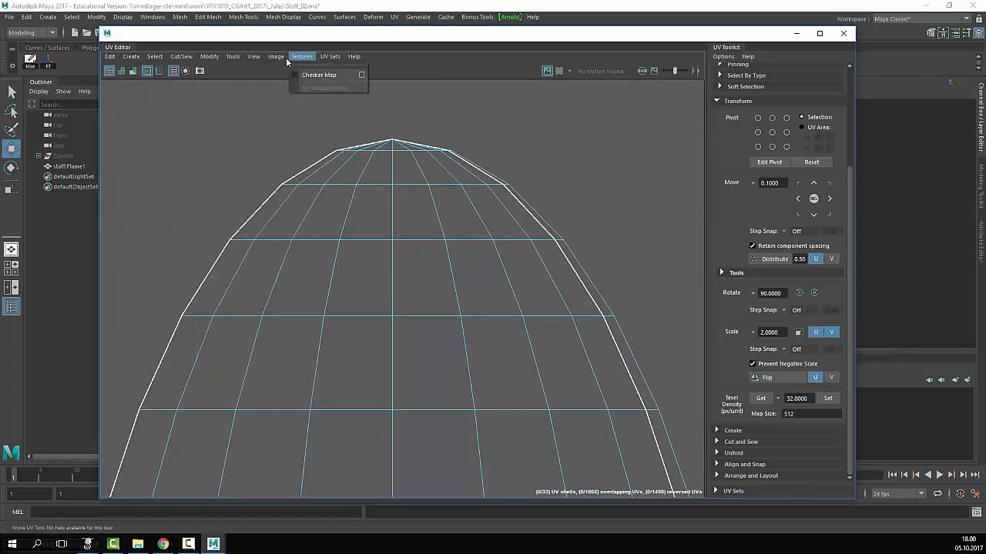
mouse_move(282, 62)
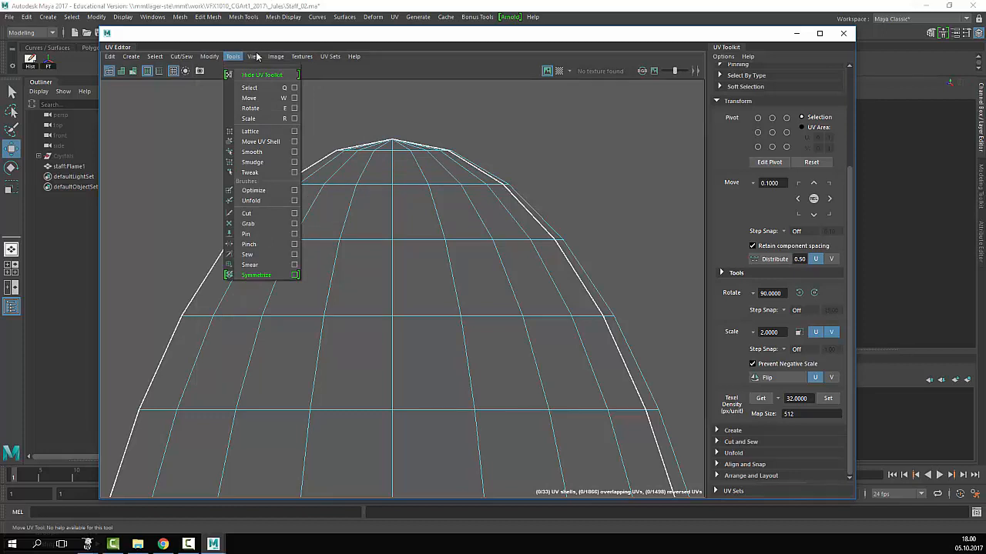
mouse_move(155, 62)
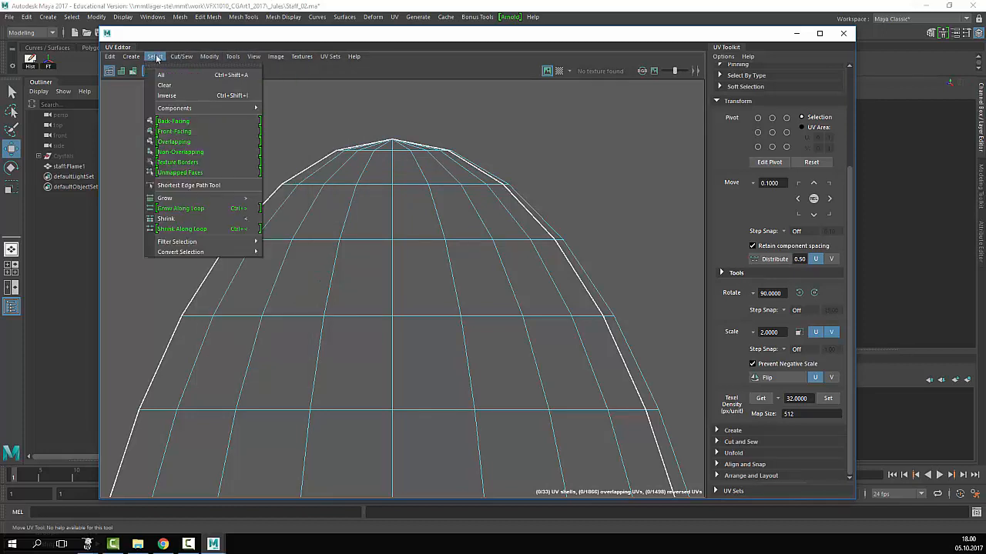
mouse_move(202, 57)
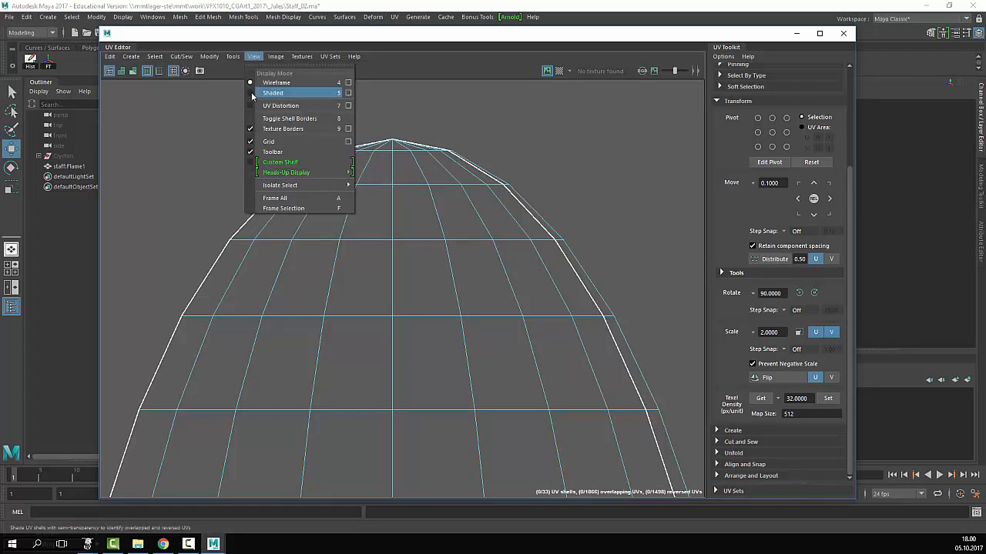
- Shade the UV shells, then test-move an edge UV point for overlap and undo it
left_click(251, 93)
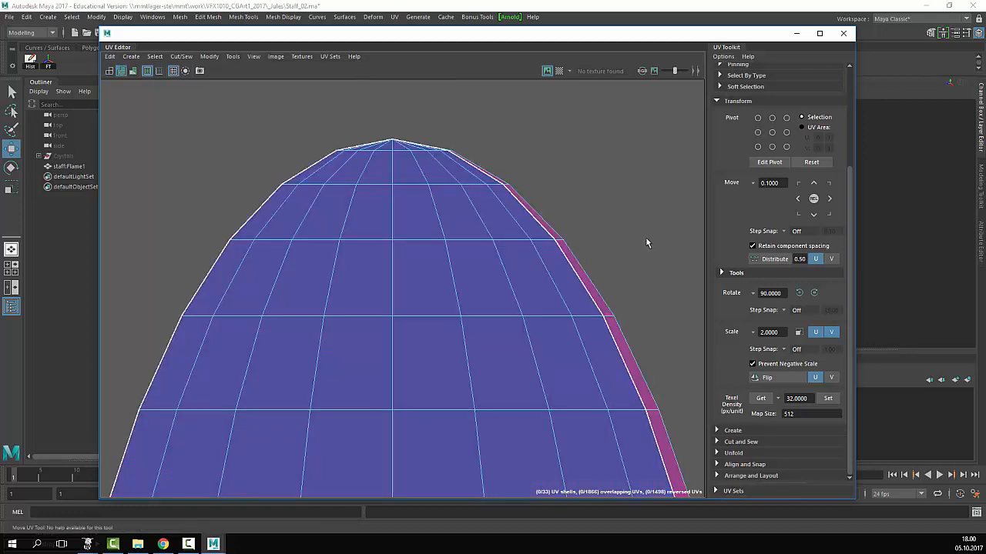
scroll(643, 235, "up", 5)
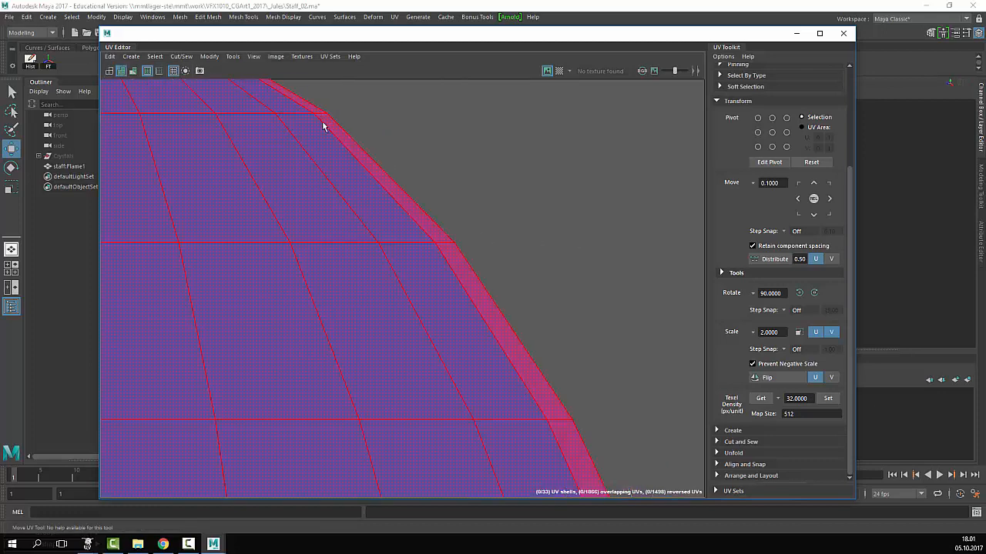
right_click_drag(457, 254, 508, 252)
key("q")
left_click(444, 245)
key("w")
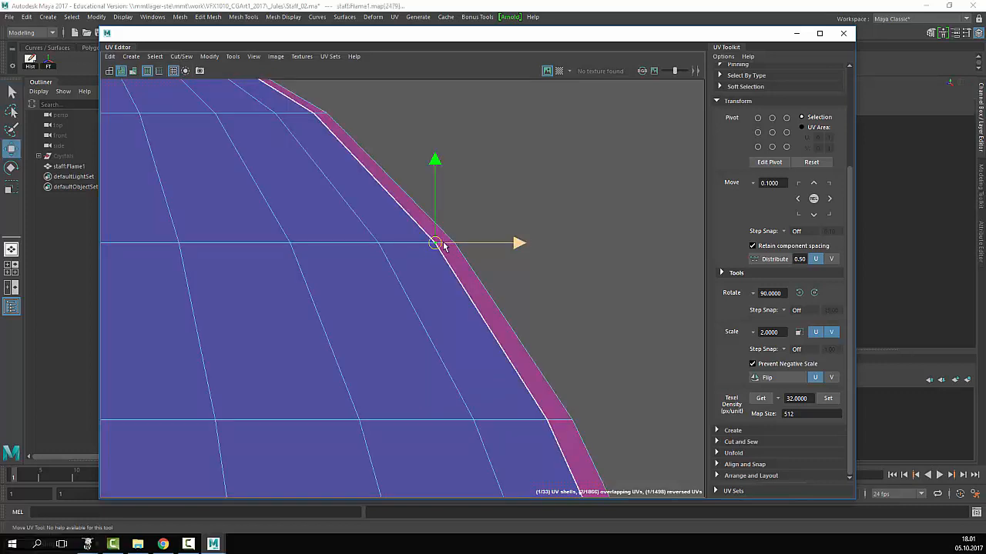
left_click_drag(478, 244, 422, 270)
key("ctrl+z")
- Move the corner UV at the shell's top edge up and to the right
middle_click_drag(452, 163, 433, 345, "alt")
scroll(457, 304, "up", 3)
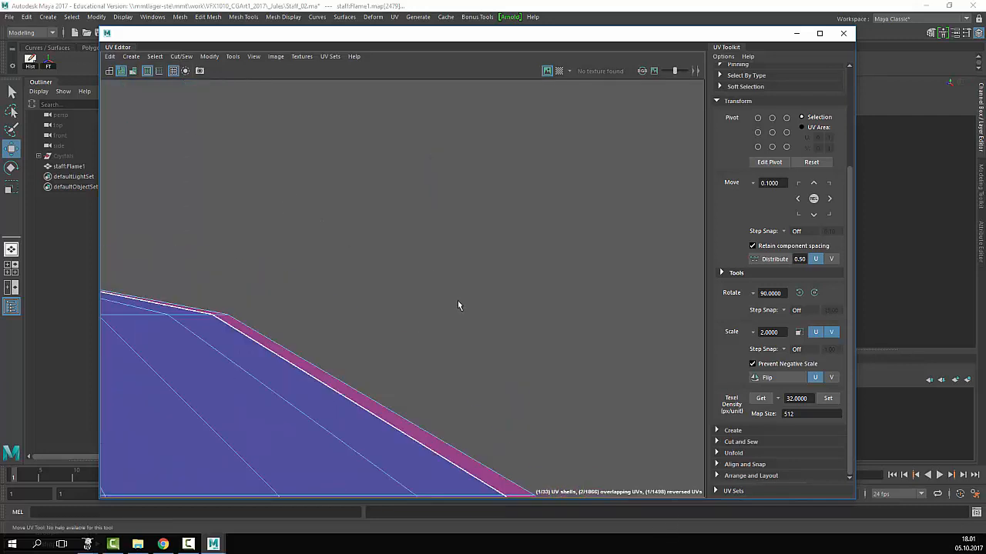
scroll(255, 271, "up", 2)
middle_click_drag(256, 294, 667, 285, "alt")
scroll(429, 298, "up", 3)
middle_click_drag(283, 310, 675, 414, "alt")
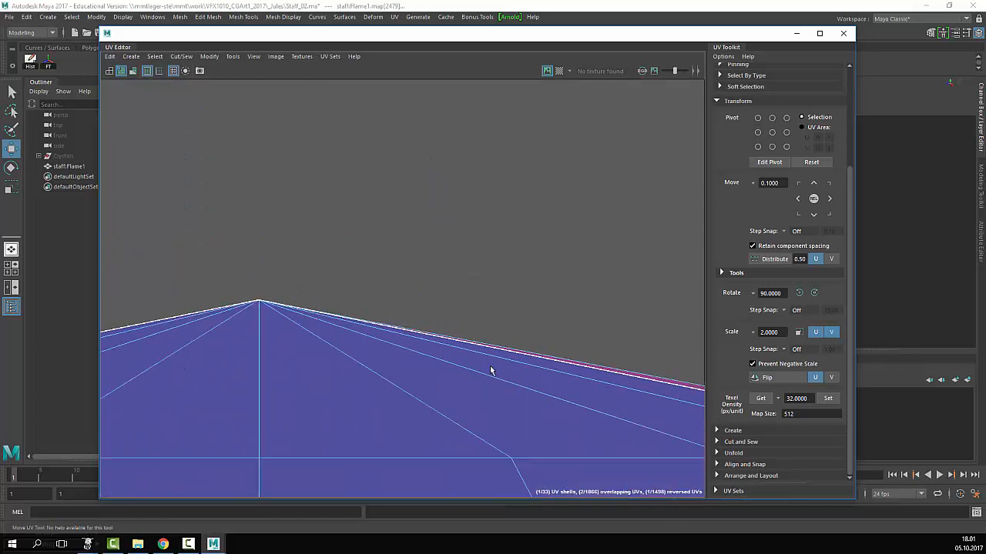
scroll(490, 370, "up", 3)
middle_click_drag(559, 341, 394, 297, "alt")
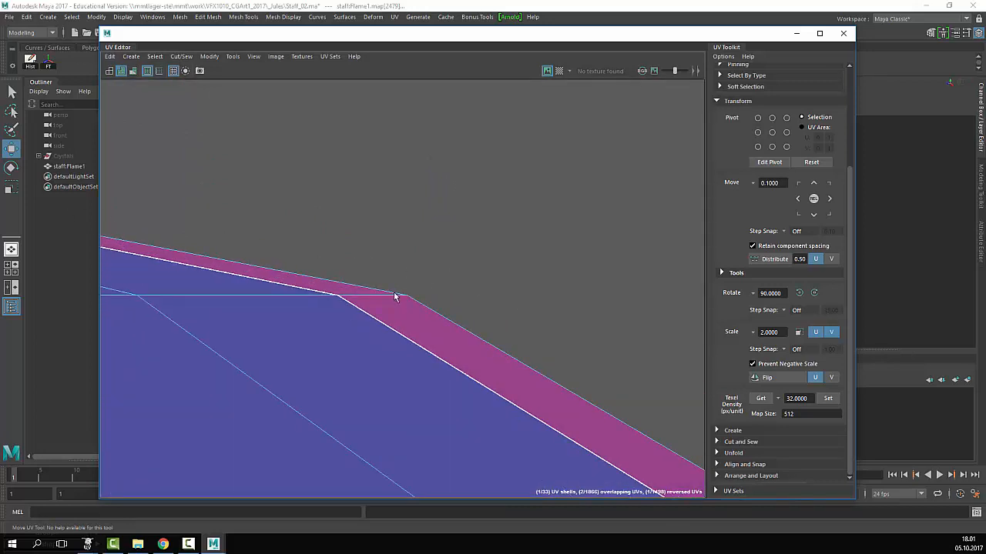
left_click_drag(409, 298, 465, 137)
- Check the shell's top edge, then undo the last two UV point moves
scroll(487, 251, "down", 3)
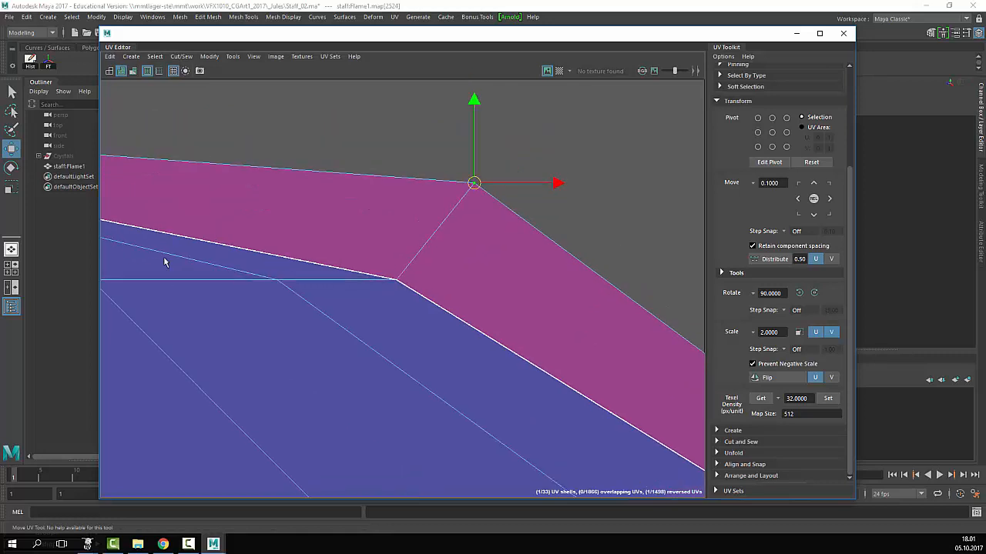
scroll(274, 254, "down", 2)
middle_click_drag(274, 253, 462, 298, "alt")
middle_click_drag(702, 312, 732, 327, "alt")
middle_click_drag(228, 238, 808, 318, "alt")
middle_click_drag(693, 252, 560, 251, "alt")
scroll(271, 251, "up", 3)
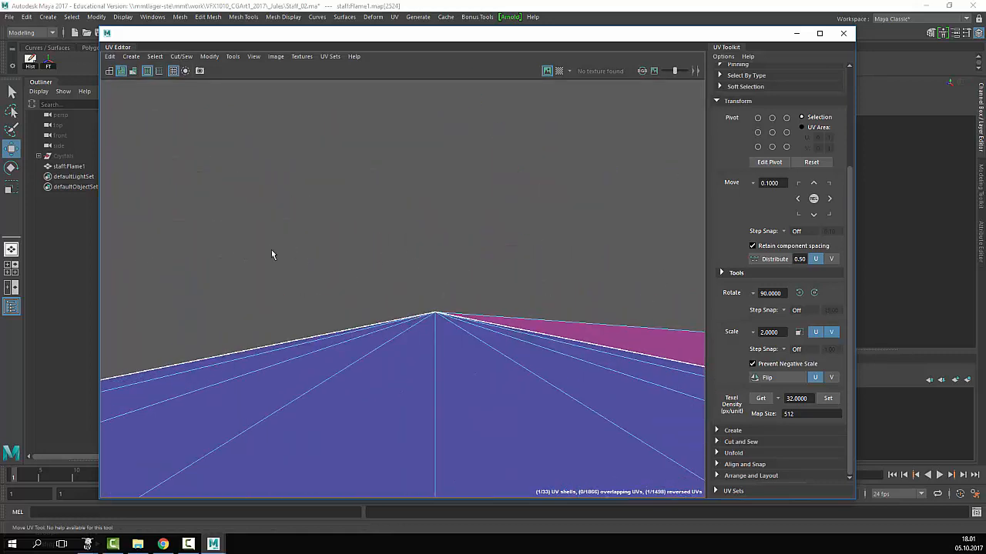
middle_click_drag(352, 295, 367, 298, "alt")
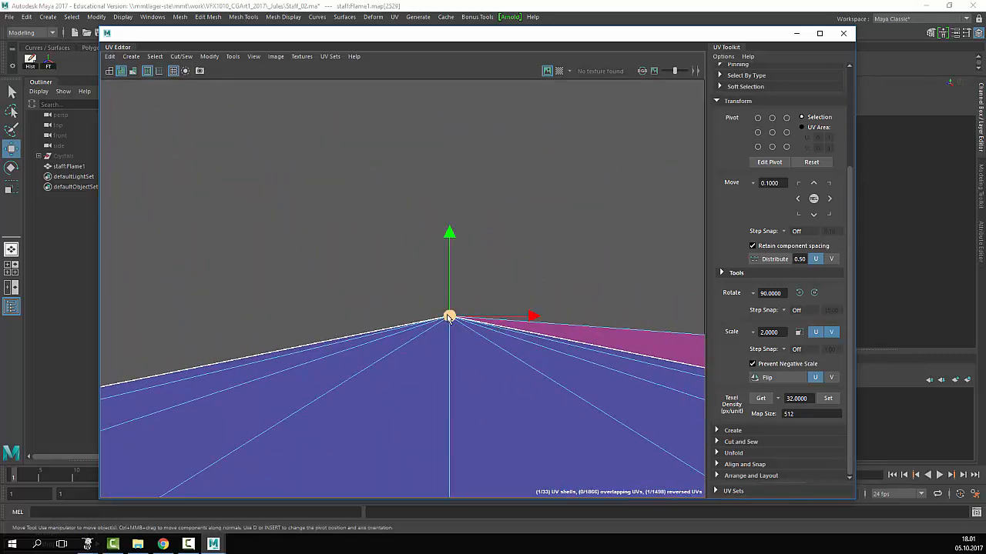
key("ctrl+z")
scroll(585, 332, "down", 4)
middle_click_drag(686, 370, 443, 276, "alt")
scroll(446, 271, "down", 3)
key("ctrl+z")
middle_click_drag(582, 290, 179, 141, "alt")
- Move the selected UV on the shell's right edge left to collapse the spike
scroll(425, 289, "up", 5)
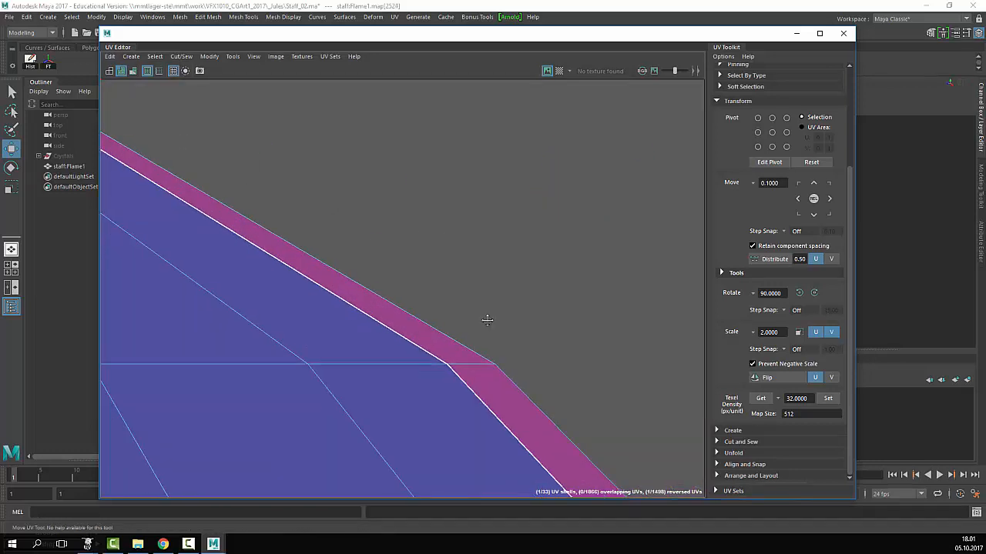
middle_click_drag(488, 319, 301, 139, "alt")
middle_click_drag(693, 401, 504, 248, "alt")
scroll(508, 254, "down", 3)
middle_click_drag(567, 348, 438, 217, "alt")
scroll(438, 217, "down", 3)
middle_click_drag(493, 385, 352, 164, "alt")
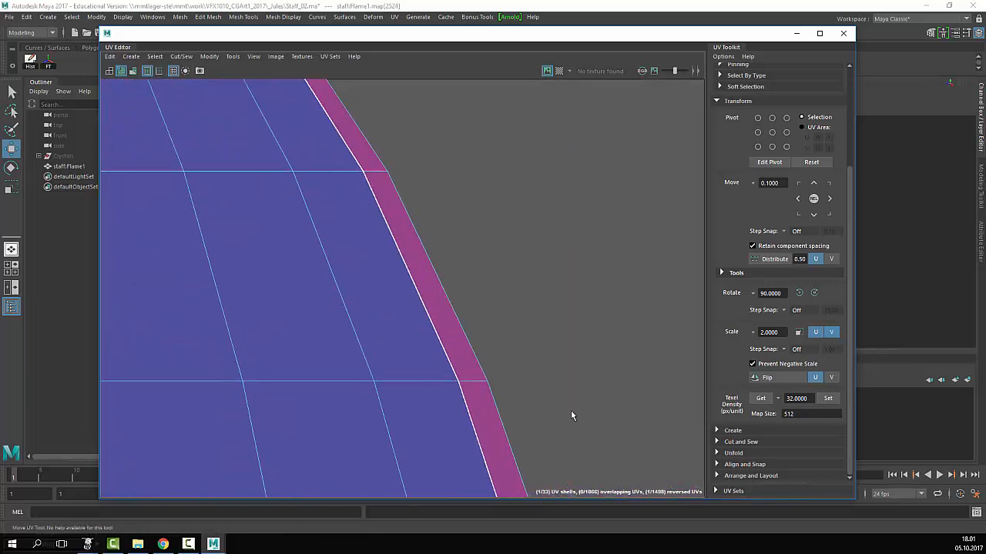
middle_click_drag(573, 414, 510, 108, "alt")
middle_click_drag(508, 469, 442, 147, "alt")
middle_click_drag(486, 444, 379, 90, "alt")
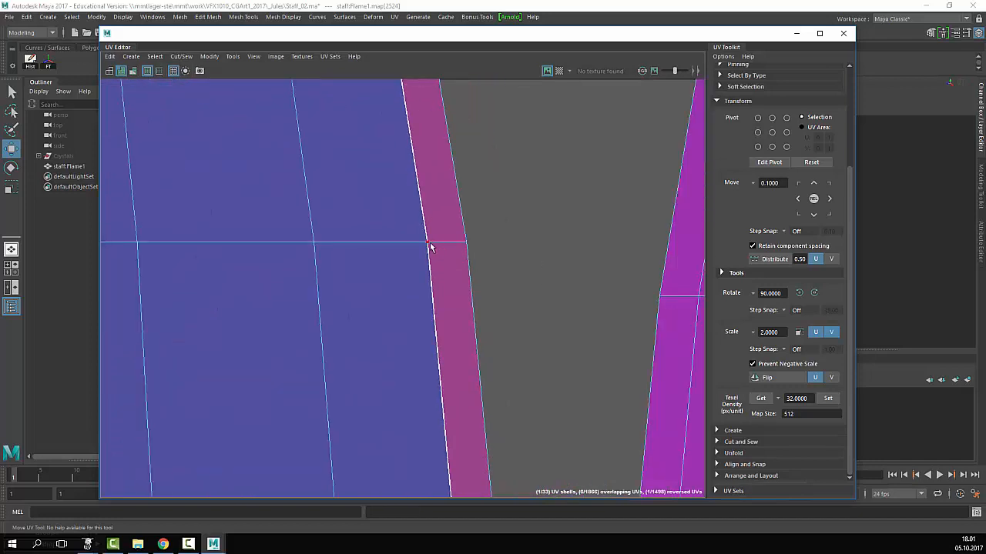
left_click_drag(600, 247, 452, 247)
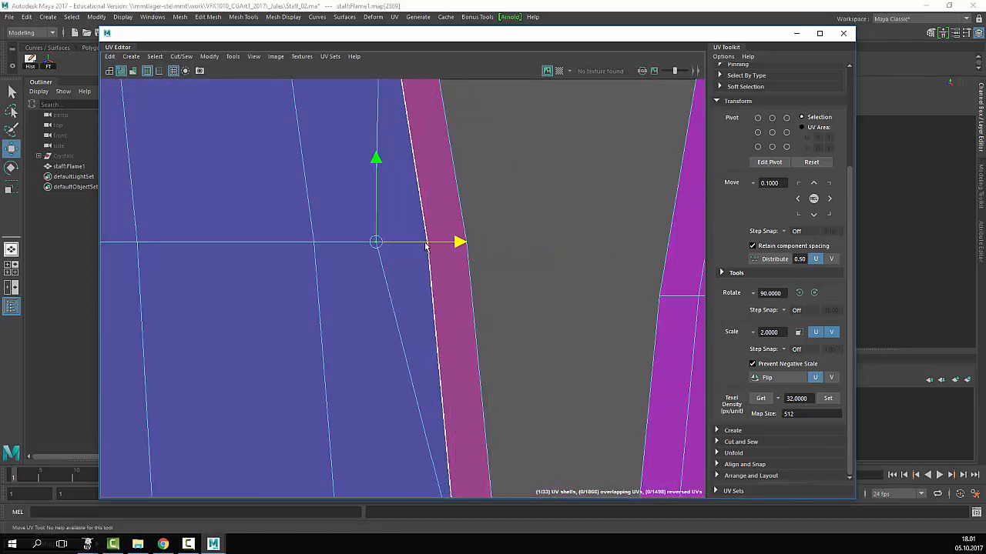
- Shift the selected UV right along U, then undo that move
right_click_drag(341, 222, 479, 269, "alt")
right_click_drag(616, 283, 728, 332, "alt")
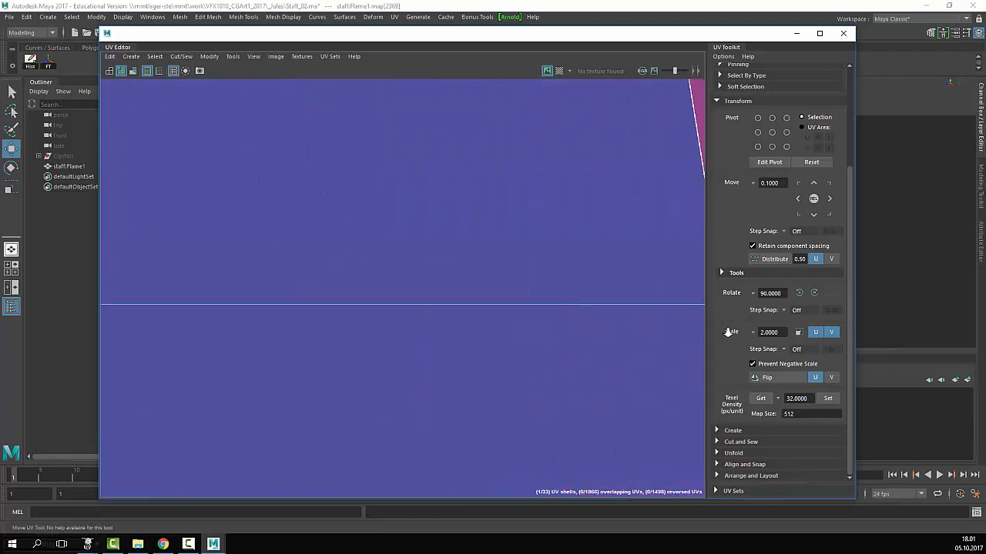
middle_click_drag(697, 327, 308, 266, "alt")
middle_click_drag(533, 283, 566, 288, "alt")
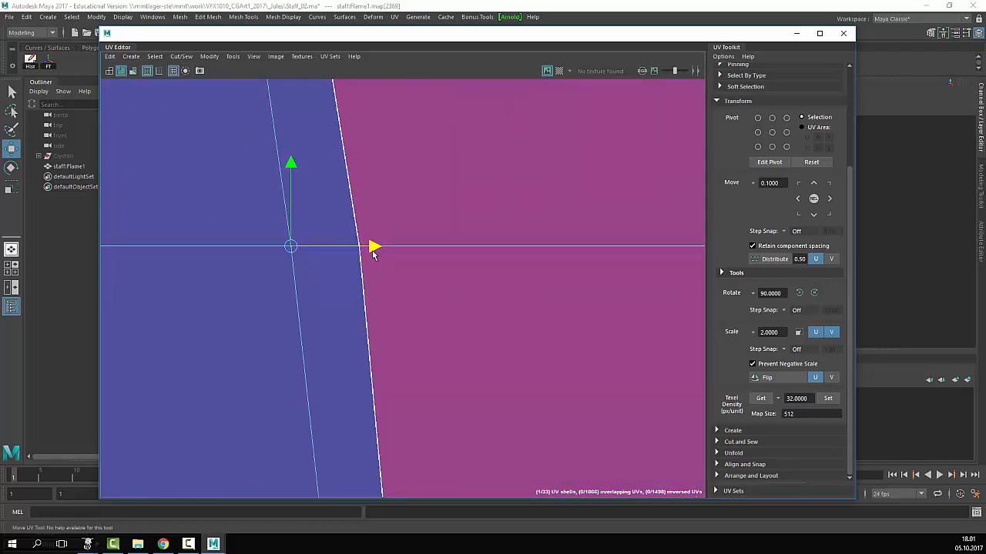
left_click_drag(388, 255, 629, 253)
right_click_drag(535, 263, 301, 248, "alt")
middle_click_drag(568, 185, 573, 470, "alt")
mouse_move(471, 124)
middle_mouse_down("alt")
mouse_move(454, 197)
mouse_move(498, 309)
mouse_move(536, 327)
middle_mouse_up("alt")
key("ctrl+z")
- Select only the leftmost red oval shell in the top row and move it slightly up-left
right_click_drag(536, 327, 645, 327, "alt")
middle_click_drag(475, 317, 359, 274, "alt")
right_click_drag(324, 281, 200, 295, "alt")
right_click_drag(462, 294, 341, 297, "alt")
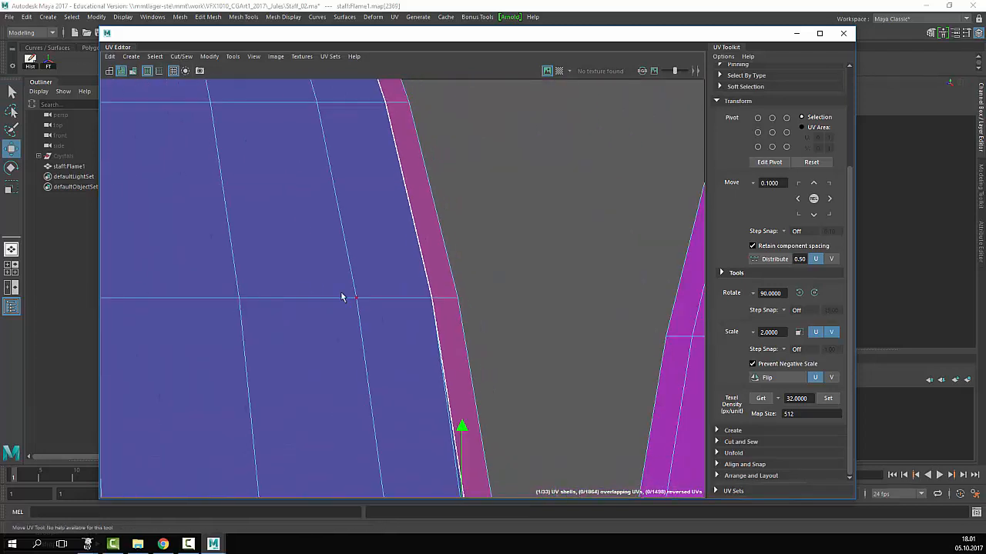
middle_click_drag(341, 297, 439, 431, "alt")
right_click_drag(439, 308, 139, 259, "alt")
right_click_drag(459, 273, 63, 279, "alt")
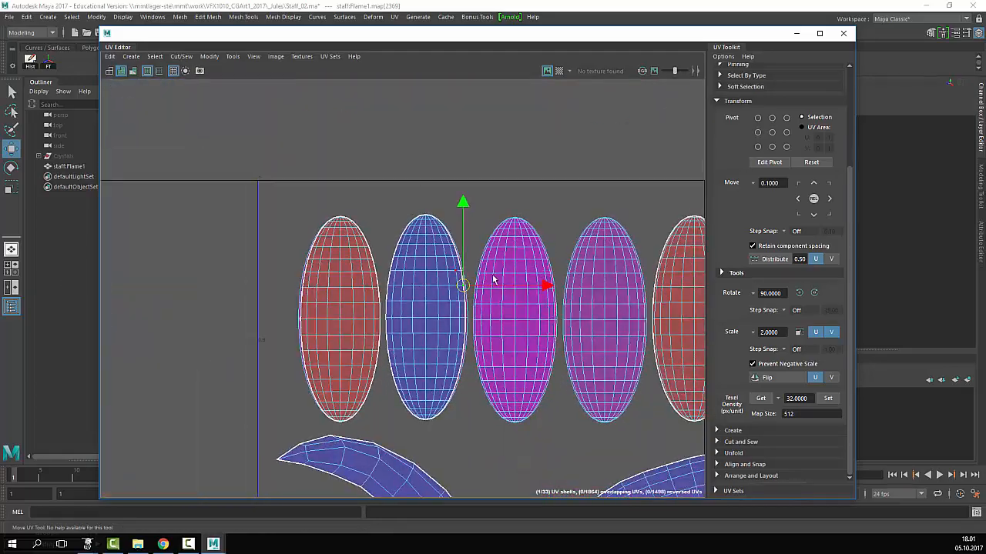
right_click_drag(494, 280, 420, 282, "alt")
middle_click_drag(616, 285, 263, 247, "alt")
right_click_drag(435, 252, 317, 253, "alt")
middle_click_drag(317, 253, 422, 262, "alt")
right_click_drag(361, 258, 416, 268, "alt")
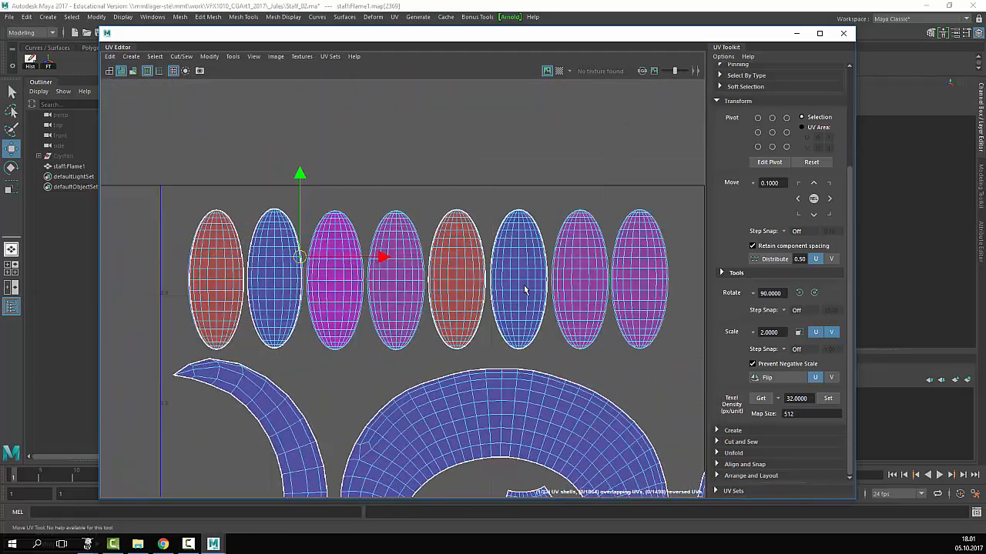
middle_click_drag(559, 285, 391, 80, "alt")
right_click_drag(570, 195, 489, 231, "alt")
middle_click_drag(583, 268, 349, 219, "alt")
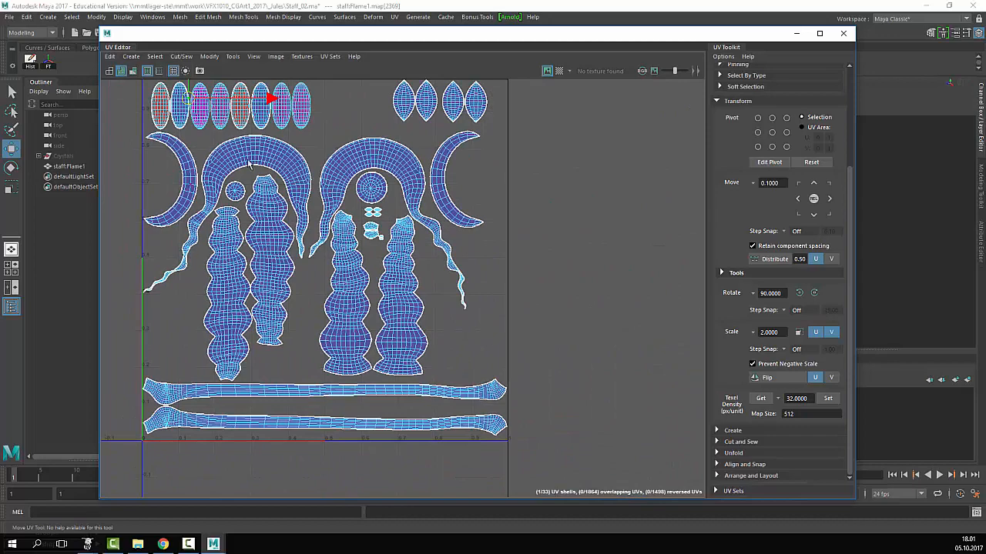
middle_click_drag(248, 164, 513, 363, "alt")
right_click_drag(513, 362, 848, 359, "alt")
middle_click_drag(488, 319, 416, 266, "alt")
right_click_drag(416, 265, 546, 262, "alt")
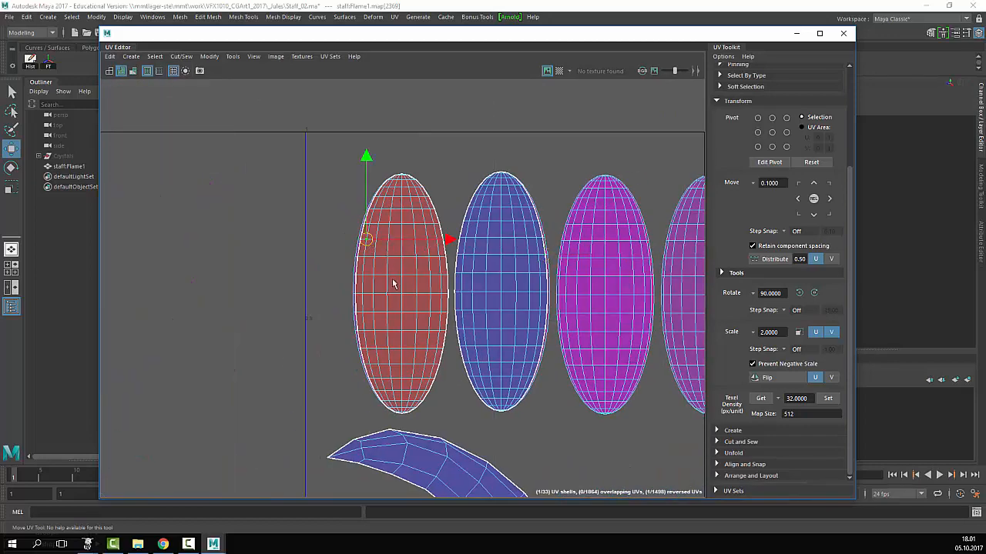
middle_click_drag(432, 289, 357, 253, "alt")
key("q")
left_click(256, 178)
right_click_drag(314, 187, 276, 188)
left_click(312, 233)
middle_click_drag(379, 259, 351, 234, "alt")
key("w")
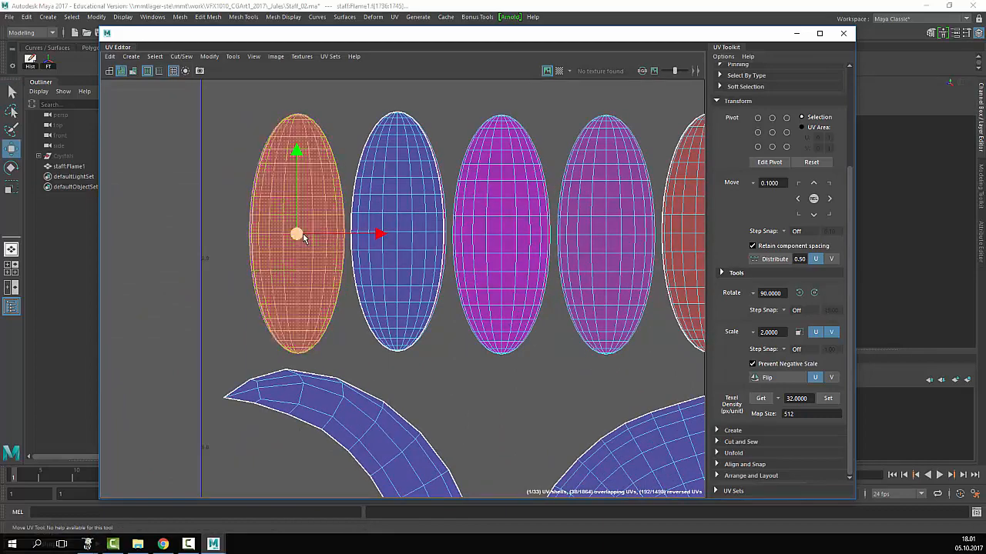
left_click_drag(302, 238, 300, 235)
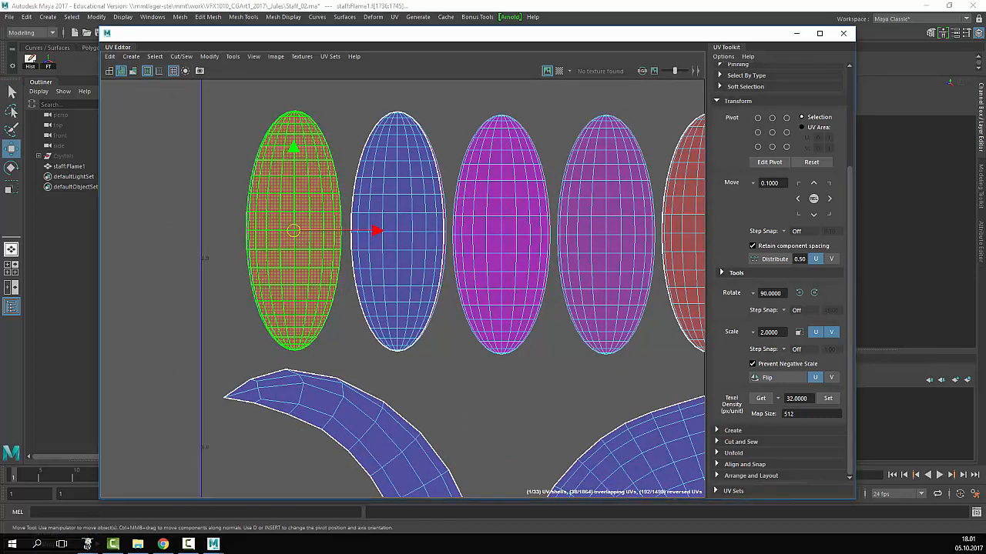
- Switch the staff to Object Mode and select the staff:Flame1 object
left_click_drag(284, 38, 559, 393)
key("q")
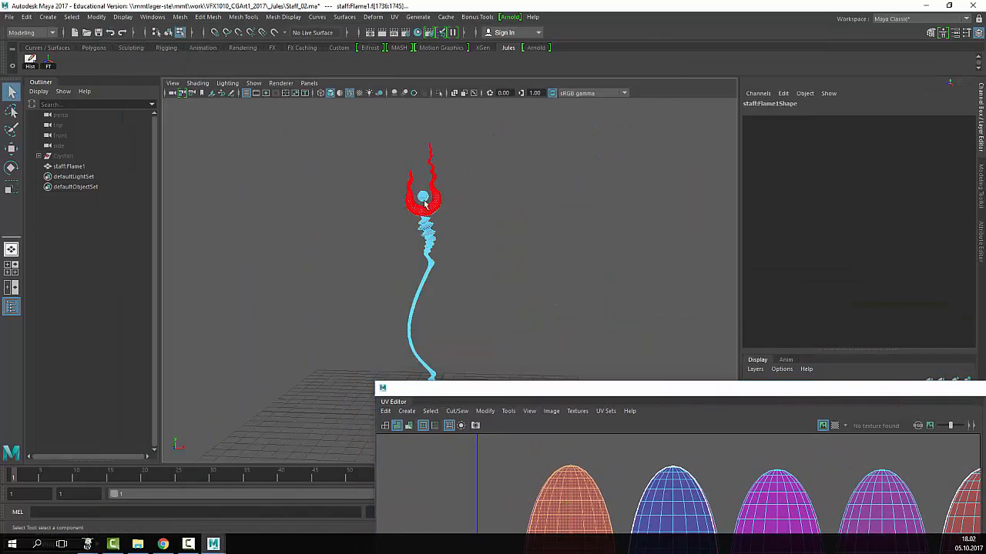
right_click_drag(424, 201, 533, 223)
right_click_drag(425, 201, 478, 185)
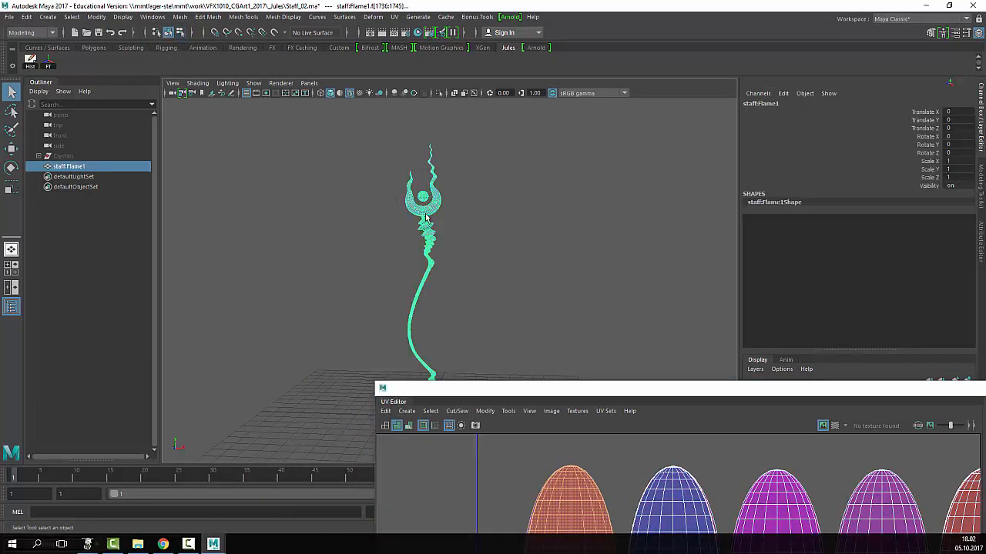
left_click(369, 208)
right_click_drag(369, 212, 520, 246, "alt")
middle_click_drag(400, 131, 453, 244, "alt")
left_click_drag(453, 245, 527, 279, "alt")
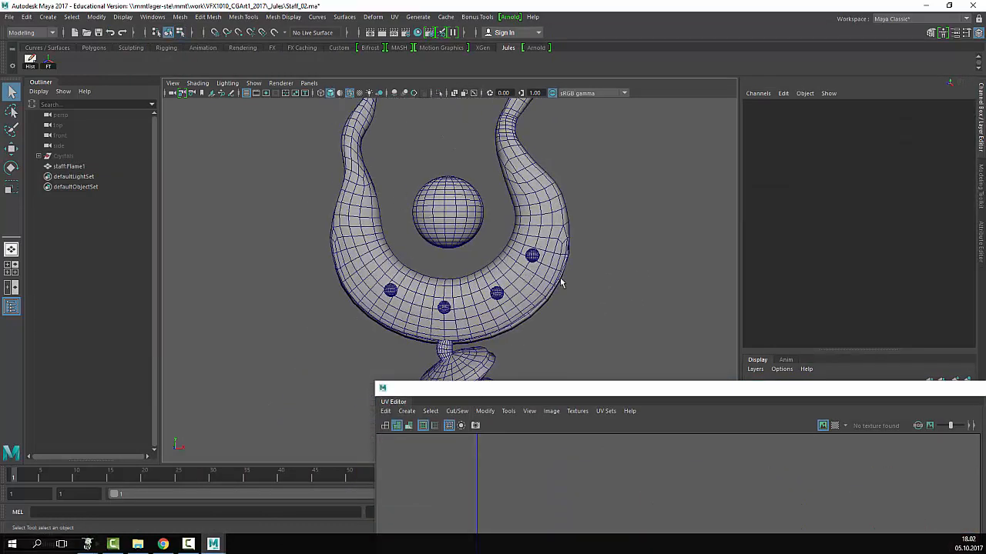
right_click_drag(560, 279, 518, 269, "alt")
left_click(502, 265)
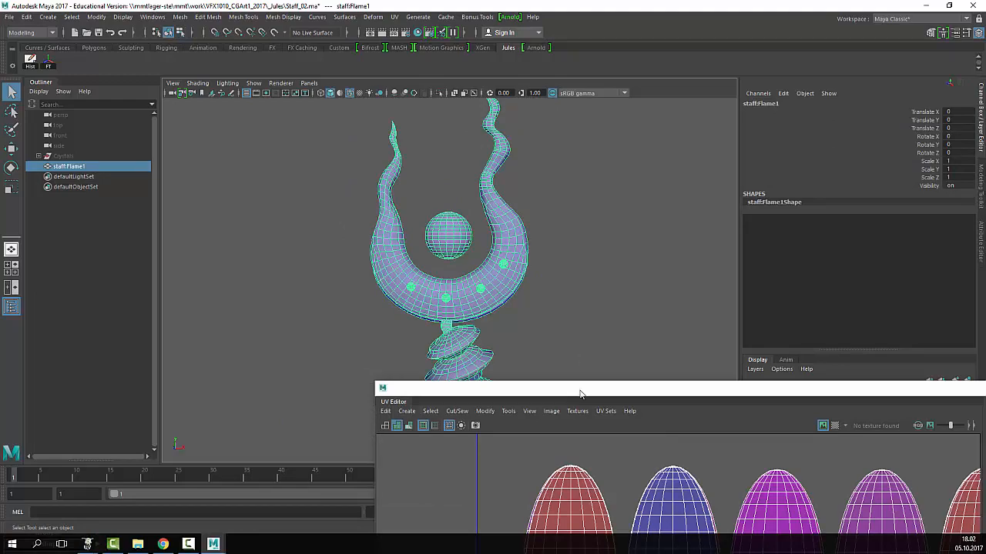
- Separate the staff mesh into individual pieces with Mesh > Separate
left_click_drag(581, 394, 346, 93)
scroll(528, 316, "down", 5)
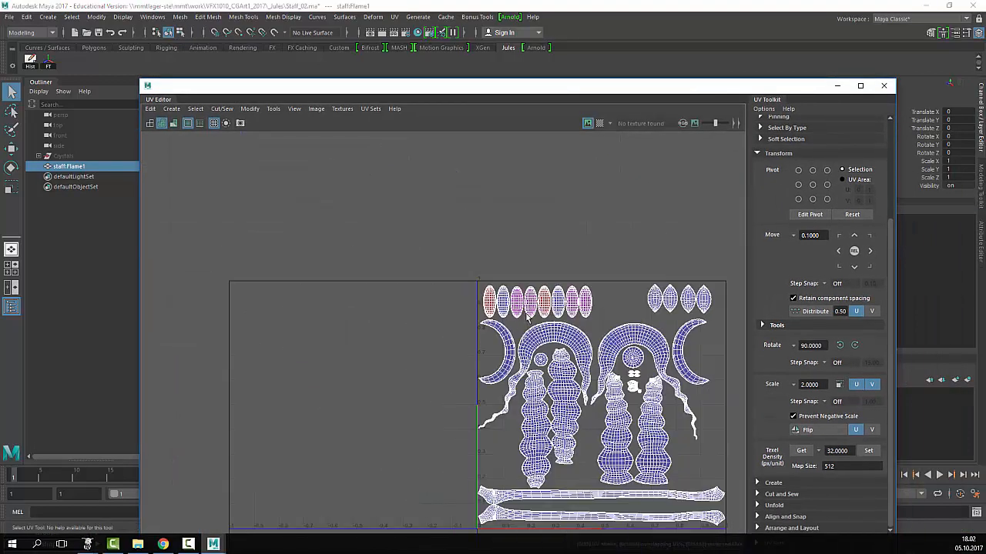
scroll(584, 245, "up", 1)
left_click_drag(487, 94, 627, 390)
scroll(476, 275, "up", 3)
scroll(475, 275, "down", 2)
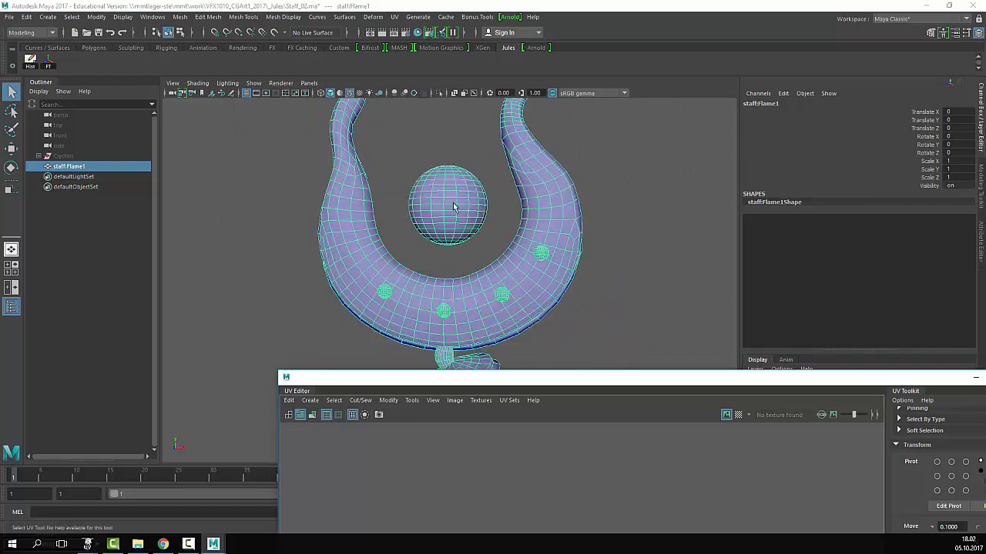
left_click(157, 17)
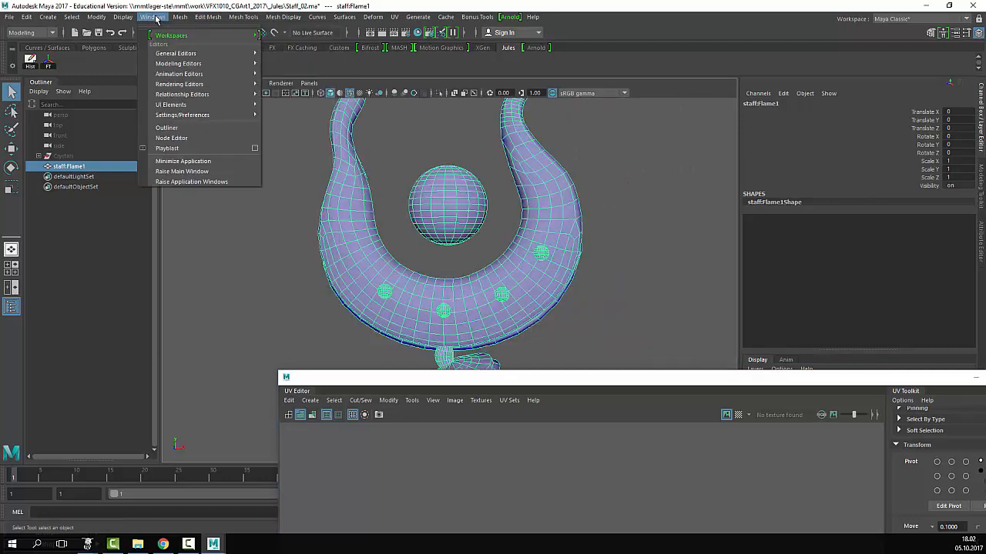
mouse_move(180, 17)
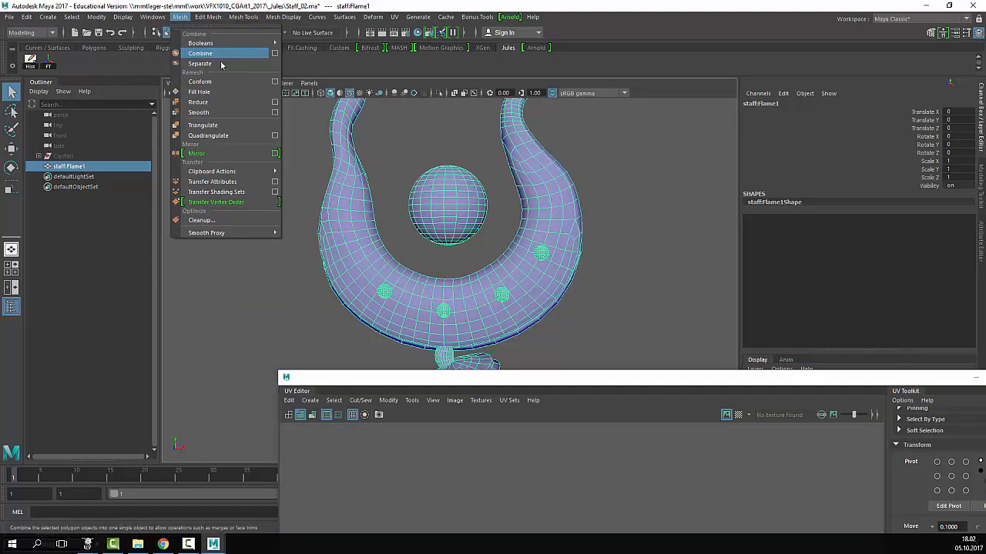
left_click(221, 65)
- Toggle the UV checker texture on all staff pieces and switch to textured display (6)
left_click(654, 296)
left_click_drag(514, 271, 641, 262, "alt")
scroll(640, 263, "down", 10)
middle_click_drag(541, 262, 442, 197, "alt")
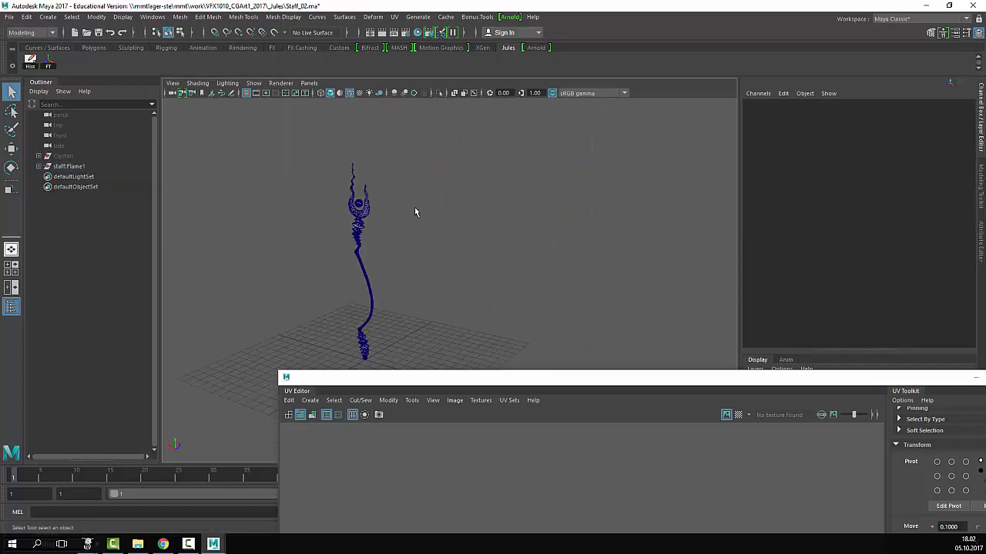
left_click_drag(449, 171, 340, 399)
left_click(738, 414)
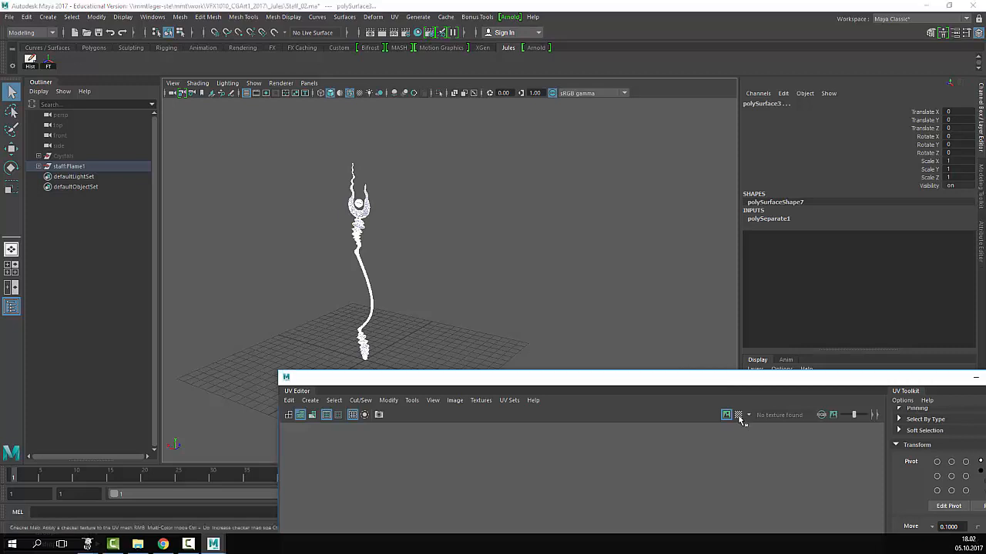
left_click(692, 329)
scroll(395, 231, "up", 3)
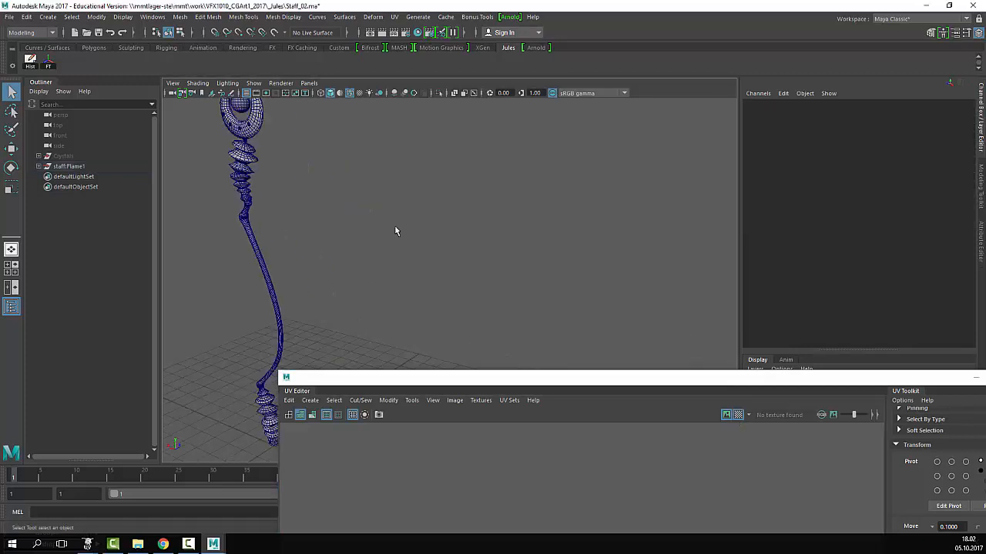
key("f")
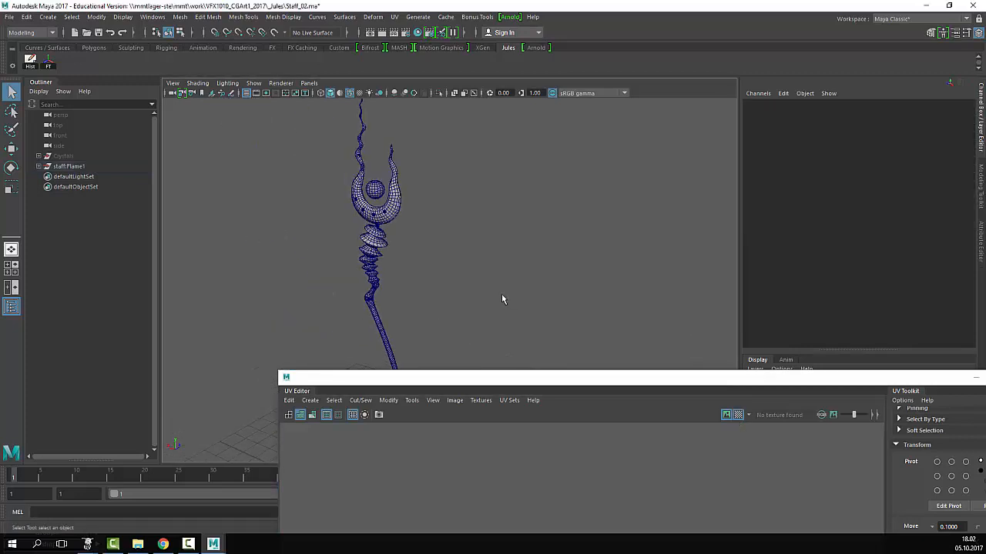
key("6")
scroll(454, 267, "up", 3)
scroll(370, 213, "up", 5)
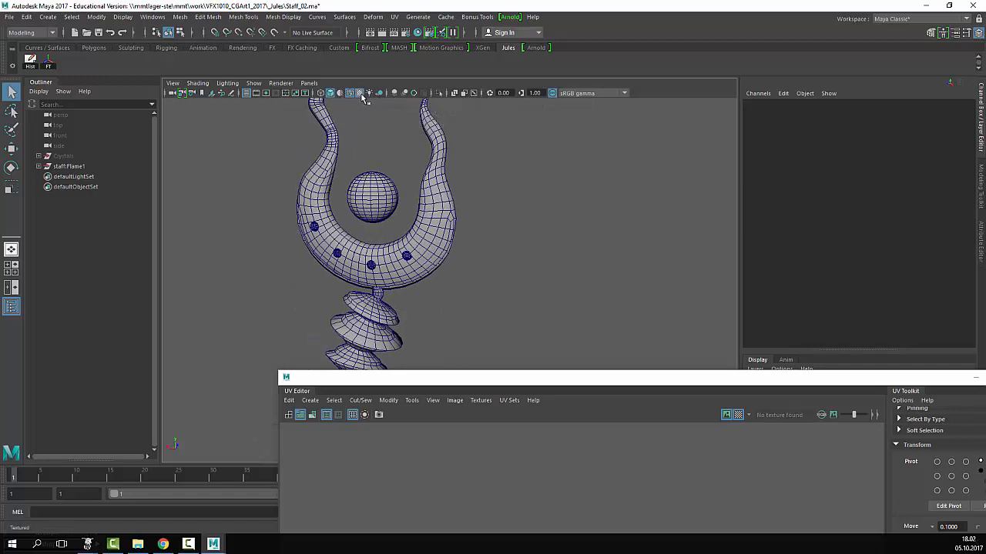
- Turn off Wireframe on Shaded, frame the whole staff, and select it
left_click(197, 83)
left_click(217, 189)
left_click_drag(384, 192, 331, 225, "alt")
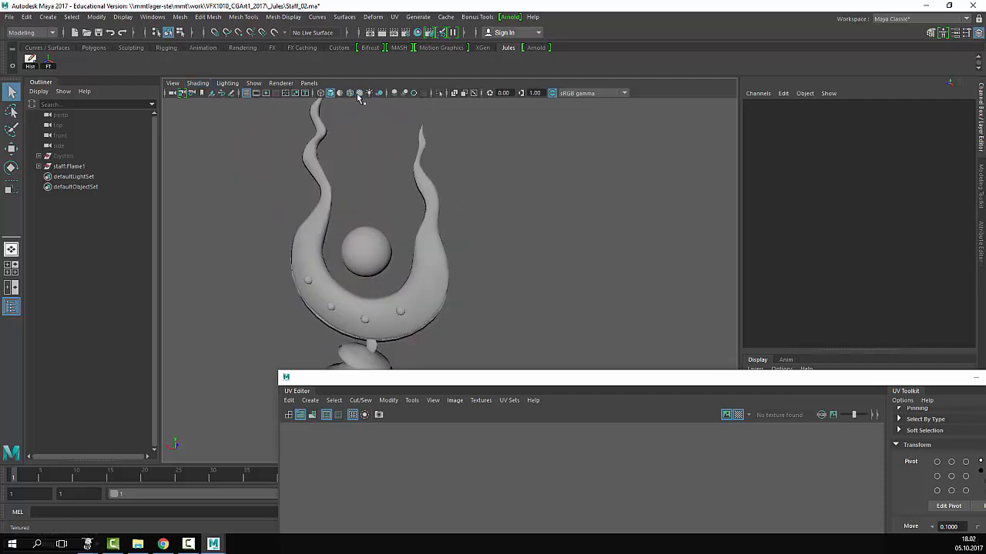
left_click(198, 83)
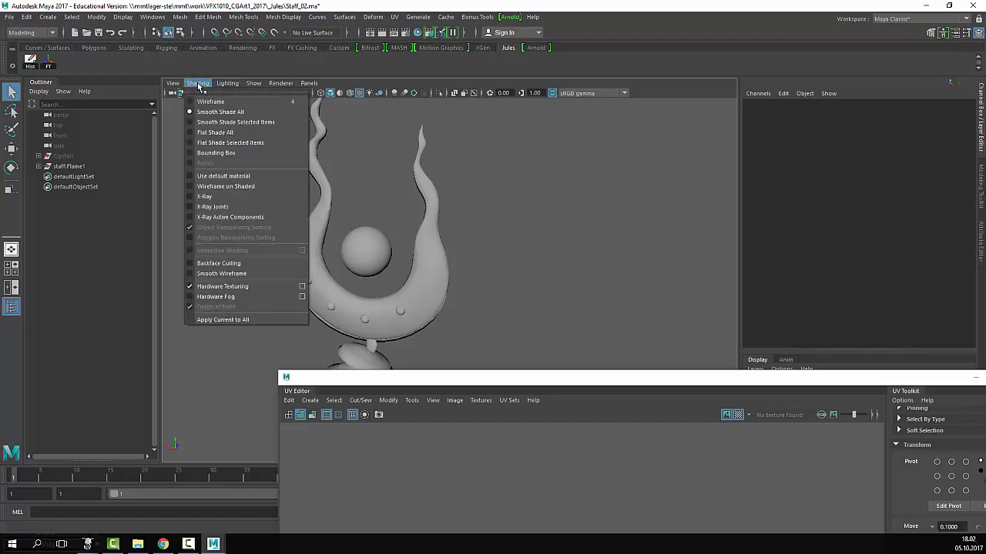
left_click(280, 83)
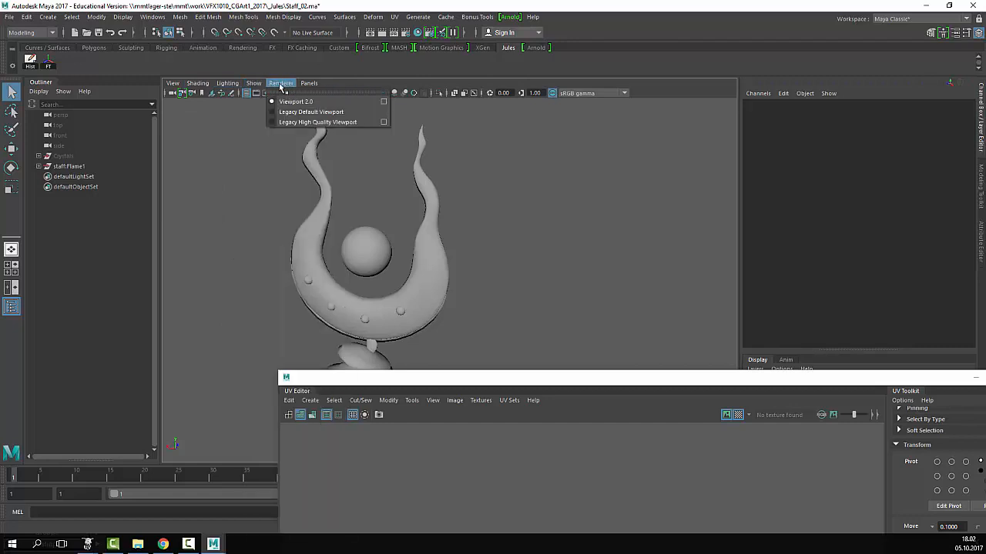
mouse_move(178, 85)
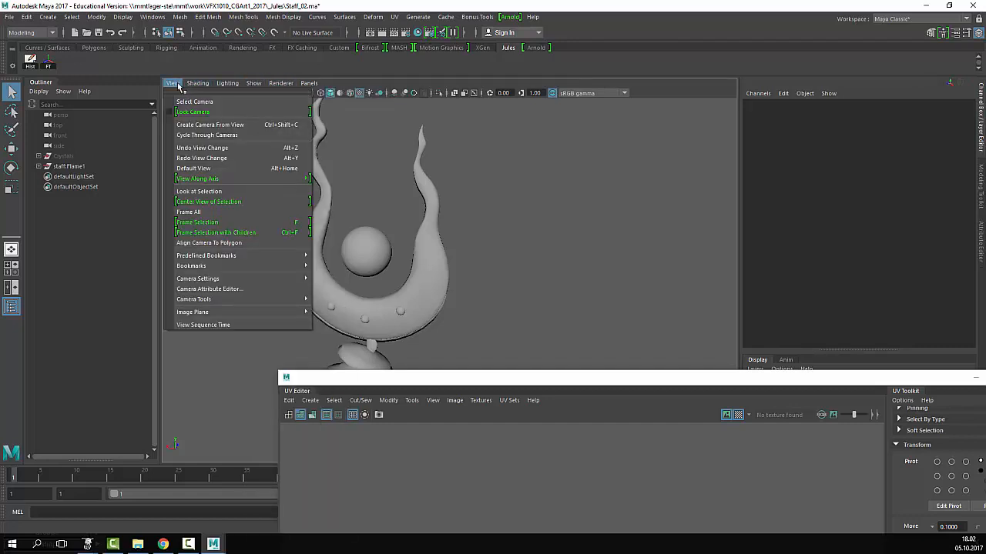
left_click(179, 86)
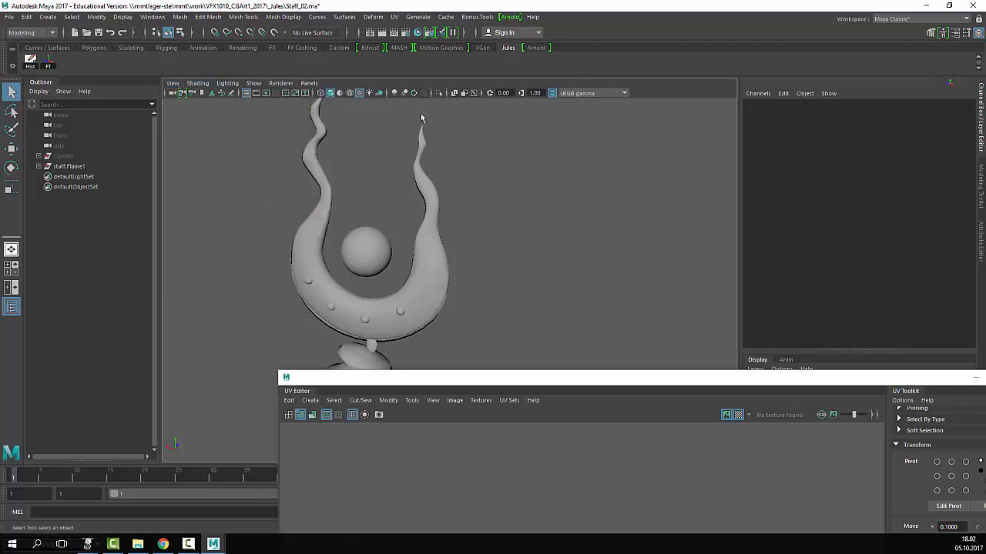
key("a")
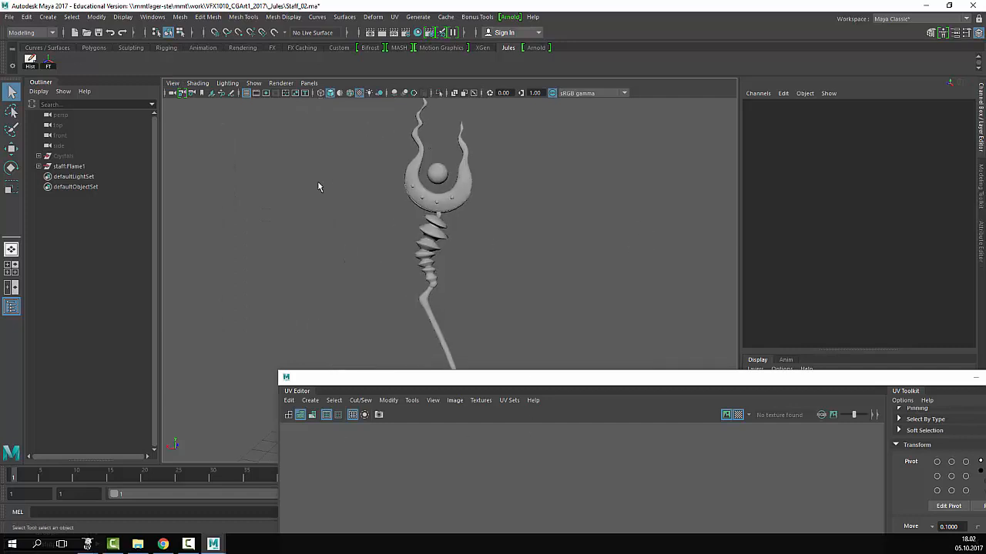
left_click_drag(595, 380, 590, 356)
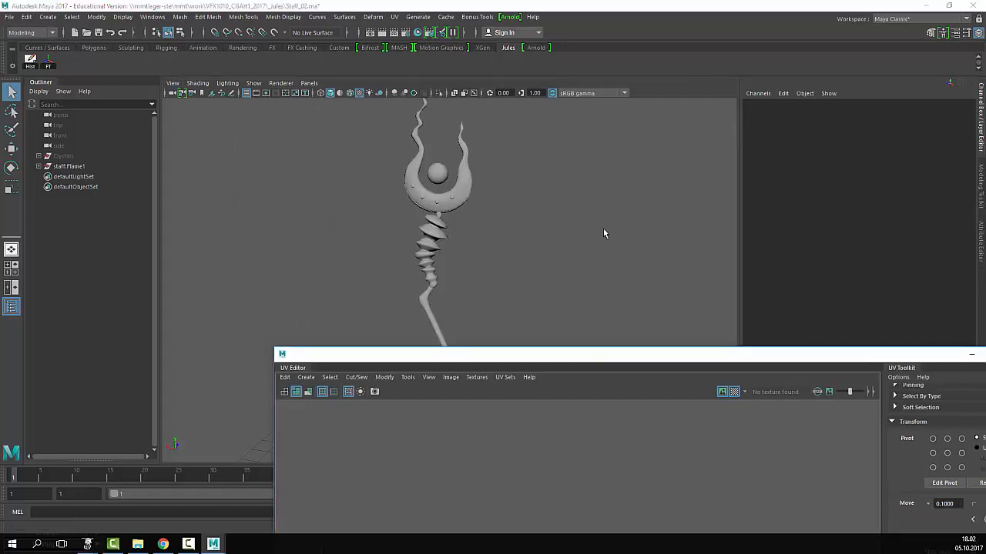
scroll(550, 203, "down", 5)
left_click_drag(537, 179, 376, 315)
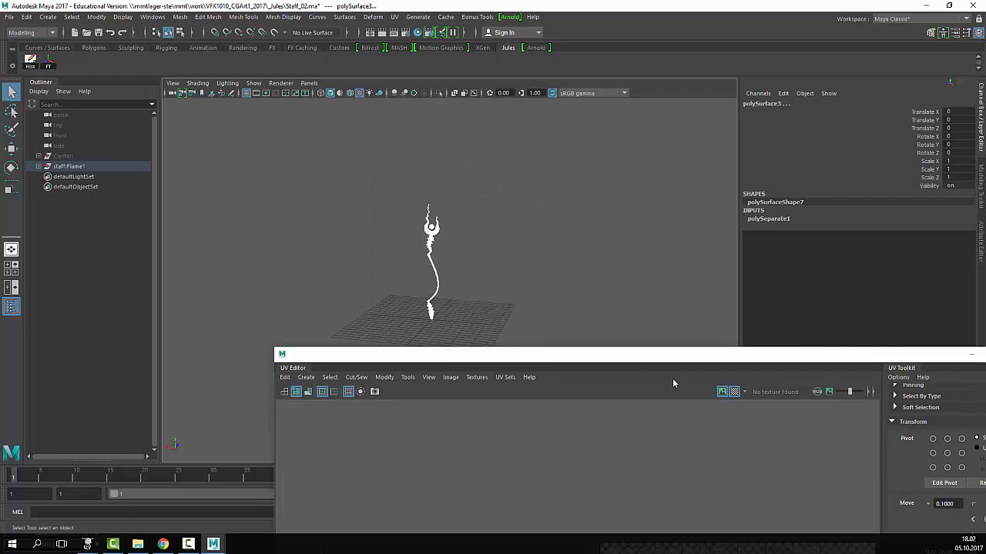
- Switch the viewport to textured display with the UV checker on, and place the UV Editor beside it
left_click(738, 393)
left_click(737, 392)
key("6")
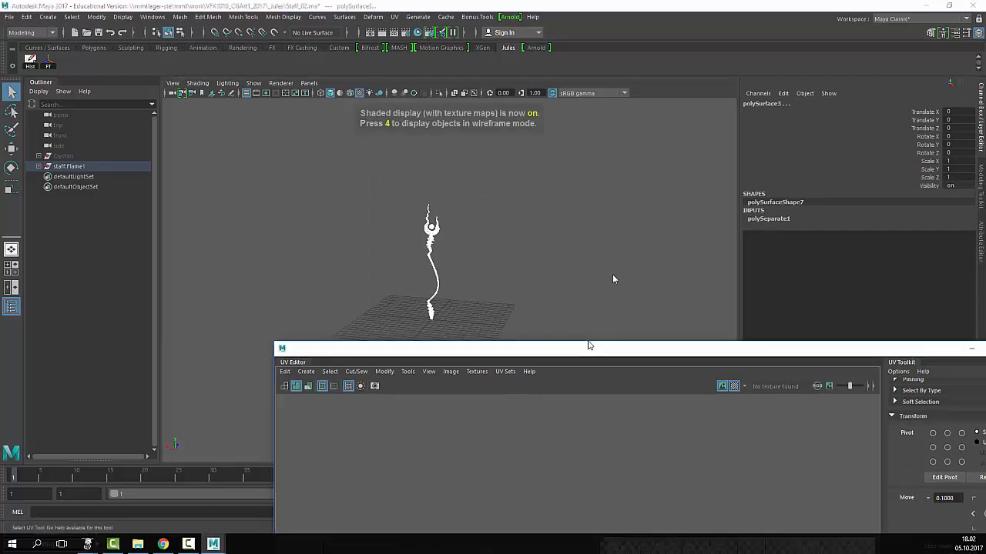
mouse_move(591, 355)
left_mouse_down()
mouse_move(676, 121)
mouse_move(610, 309)
mouse_move(609, 454)
left_mouse_up()
scroll(489, 321, "up", 10)
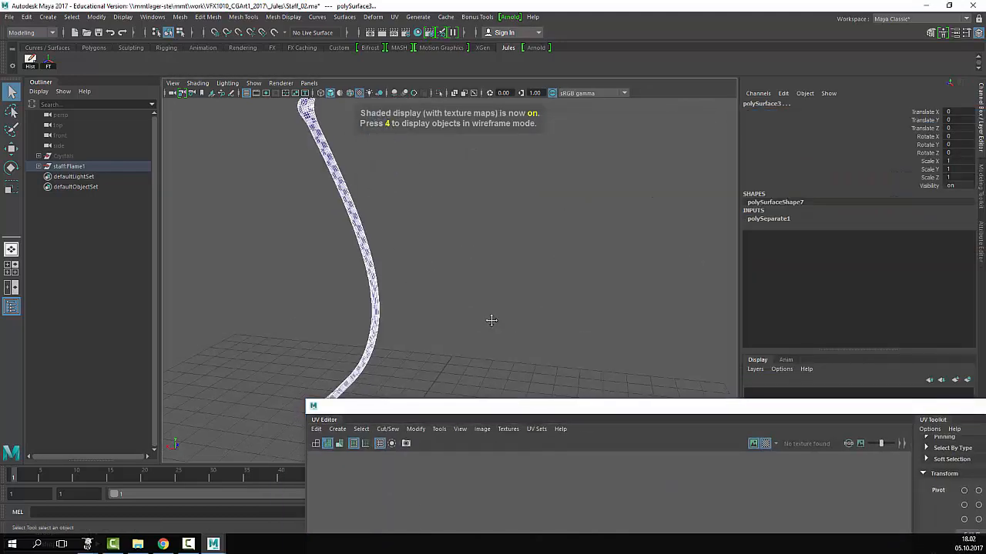
middle_click_drag(524, 285, 483, 283, "alt")
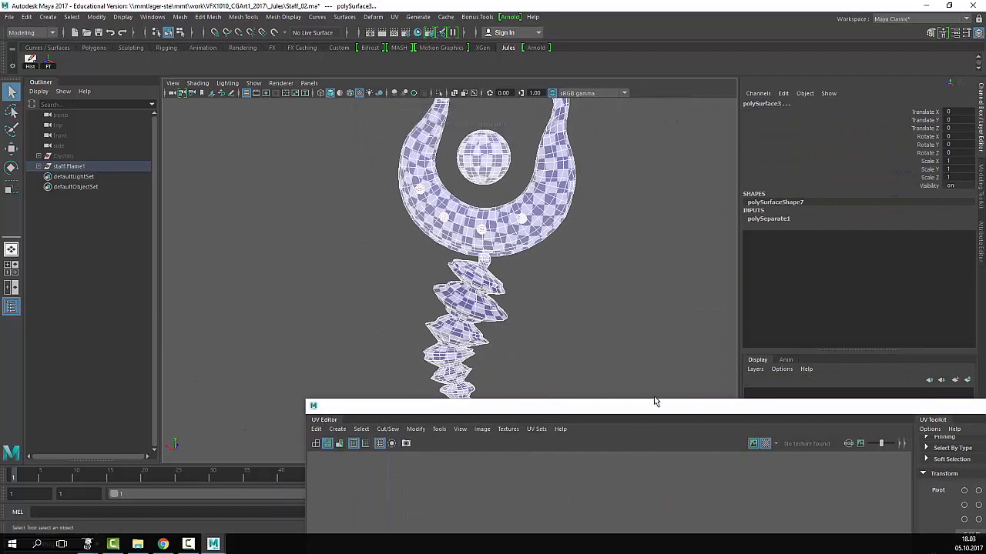
left_click_drag(655, 402, 576, 54)
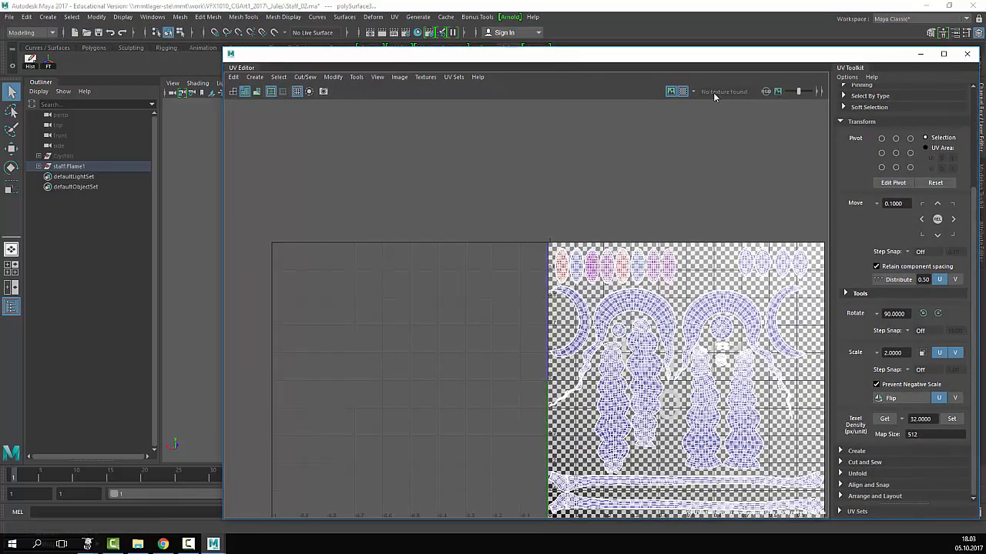
left_click(683, 93)
left_click(684, 94)
left_click(684, 93)
left_click(684, 92)
left_click_drag(654, 58, 704, 477)
- Select all the staff meshes and zoom in on the ring of the moon-shaped head
left_click(589, 353)
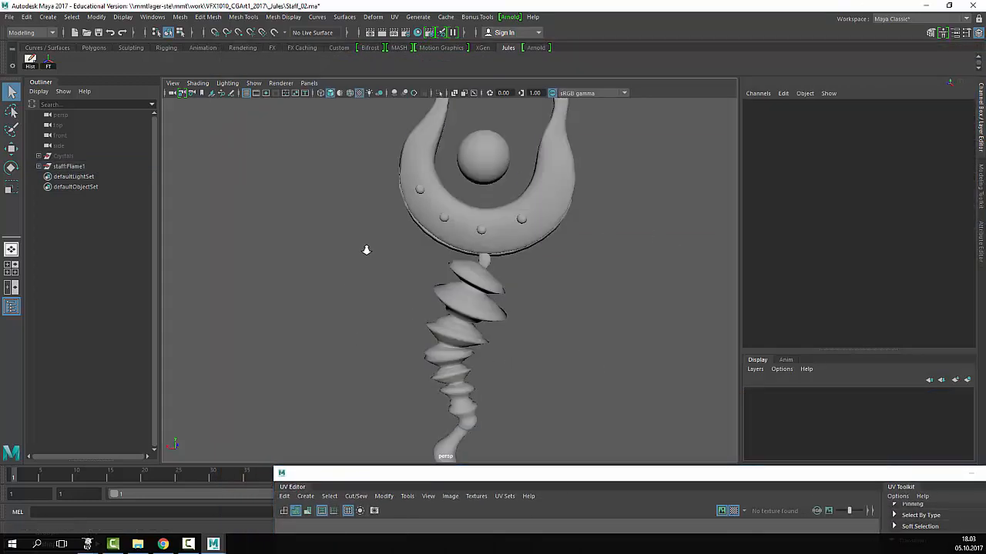
right_click_drag(366, 250, 365, 250, "alt")
left_click_drag(589, 150, 471, 365)
right_click_drag(486, 361, 666, 318, "alt")
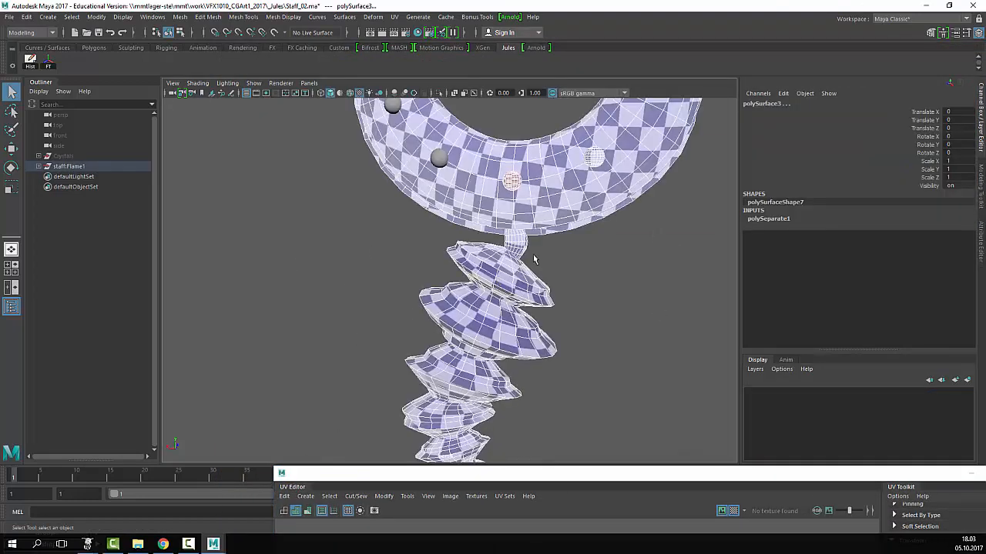
middle_click_drag(536, 276, 470, 424, "alt")
right_click_drag(593, 334, 693, 325, "alt")
middle_click_drag(489, 341, 533, 297, "alt")
left_click_drag(533, 297, 562, 292, "alt")
right_click_drag(562, 309, 651, 321, "alt")
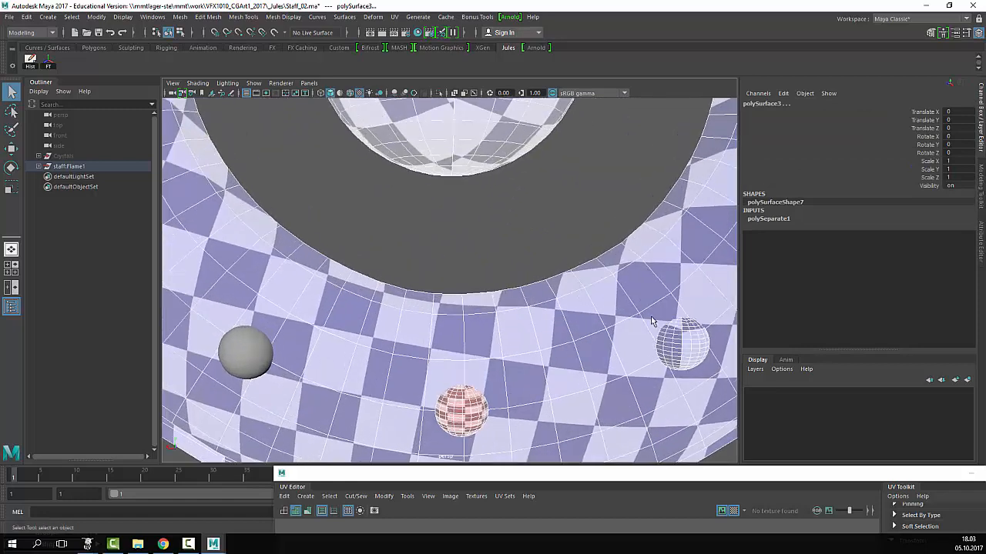
left_click_drag(650, 321, 458, 375, "alt")
- Select the four small beads on the head's ring
left_click(271, 278)
right_click_drag(455, 321, 339, 269, "alt")
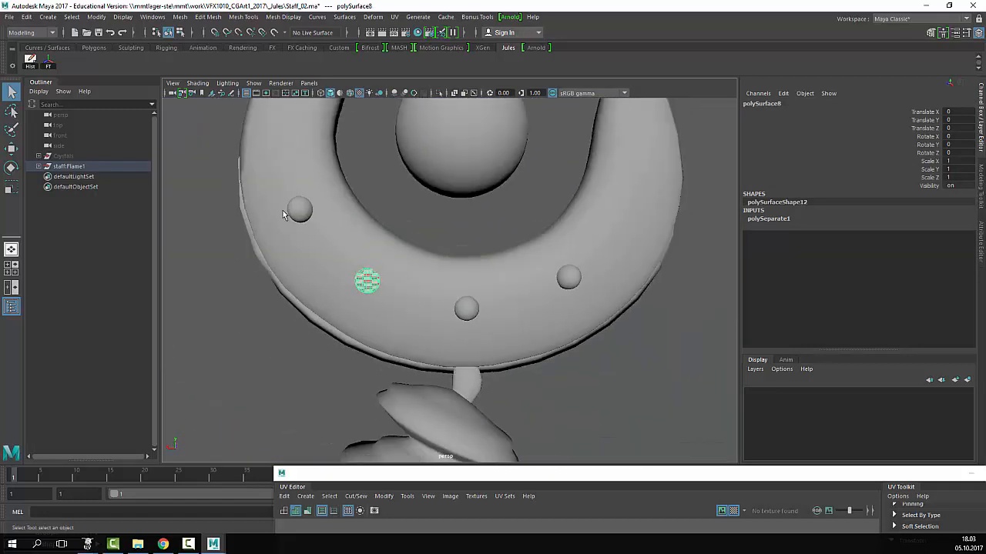
left_click(296, 211, "shift")
left_click(468, 309, "shift")
left_click(569, 279, "shift")
middle_click_drag(567, 310, 403, 345, "alt")
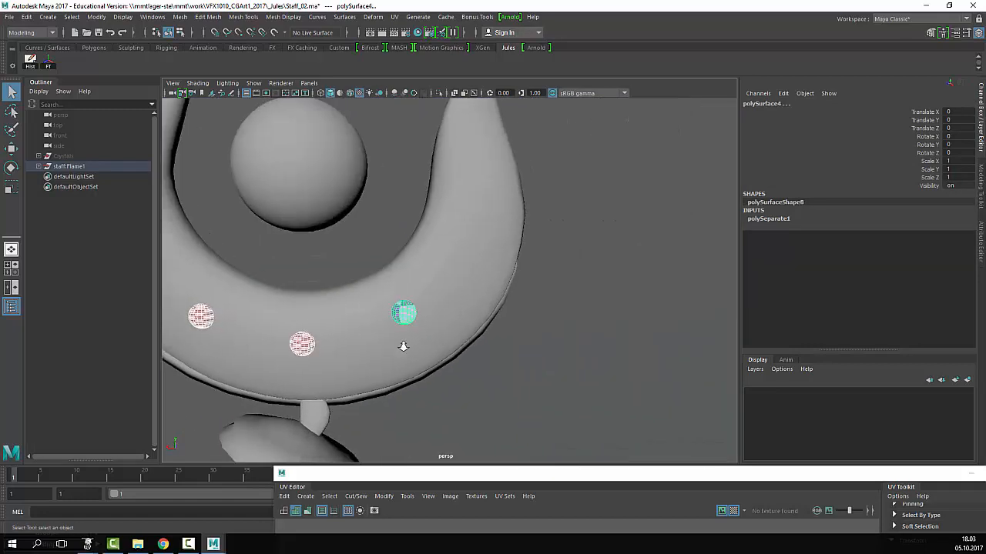
right_click_drag(403, 344, 500, 373, "alt")
- Zoom the UV layout out to the full tile and view a single bead's UV shell
left_click_drag(586, 473, 635, 54)
right_click_drag(840, 250, 801, 224, "alt")
middle_click_drag(797, 119, 471, 116, "alt")
left_click_drag(567, 60, 754, 60)
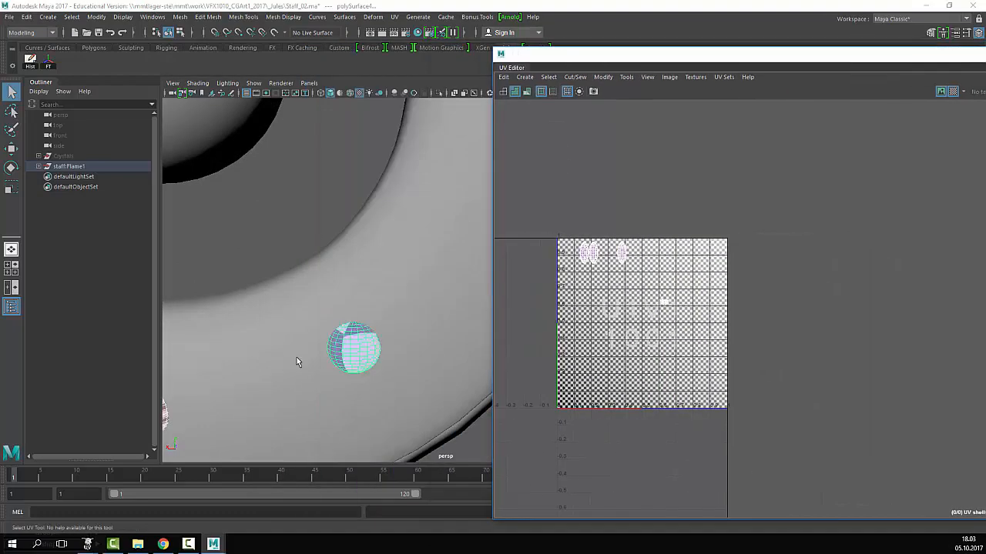
left_click(346, 363)
left_click_drag(293, 316, 315, 314, "alt")
scroll(315, 313, "down", 5)
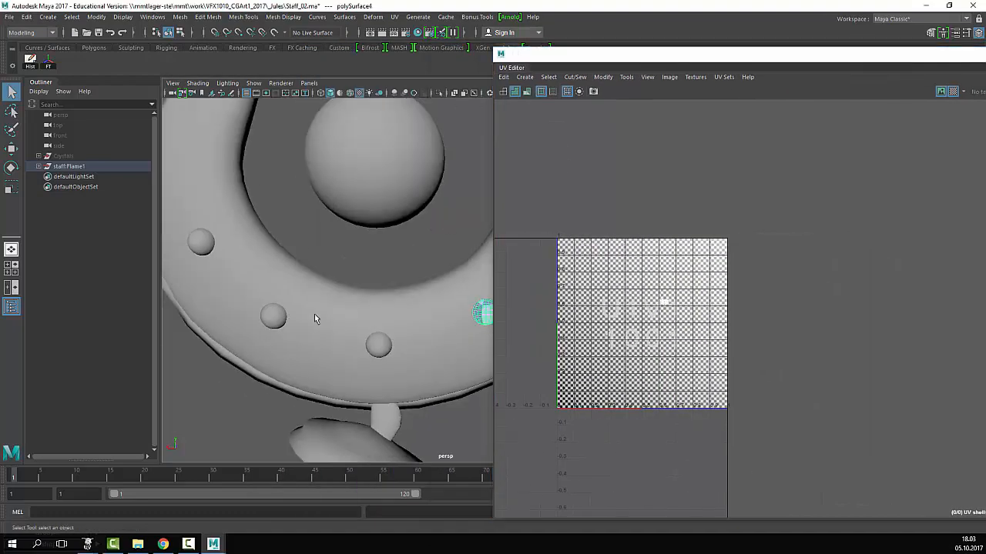
- Select the next beads in turn, panning the UV layout to see their shells
left_click(384, 335)
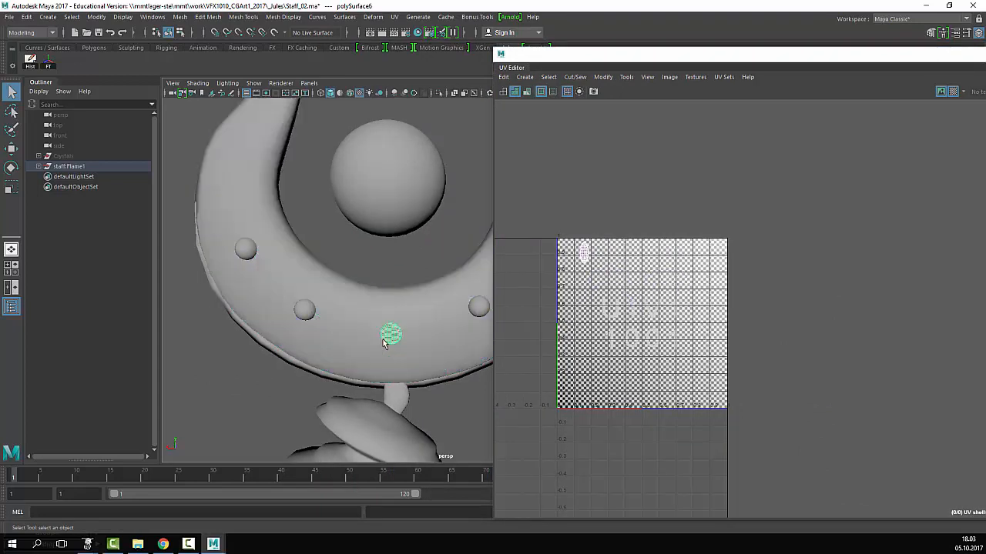
left_click(477, 309)
middle_click_drag(441, 305, 334, 297, "alt")
scroll(727, 344, "up", 6)
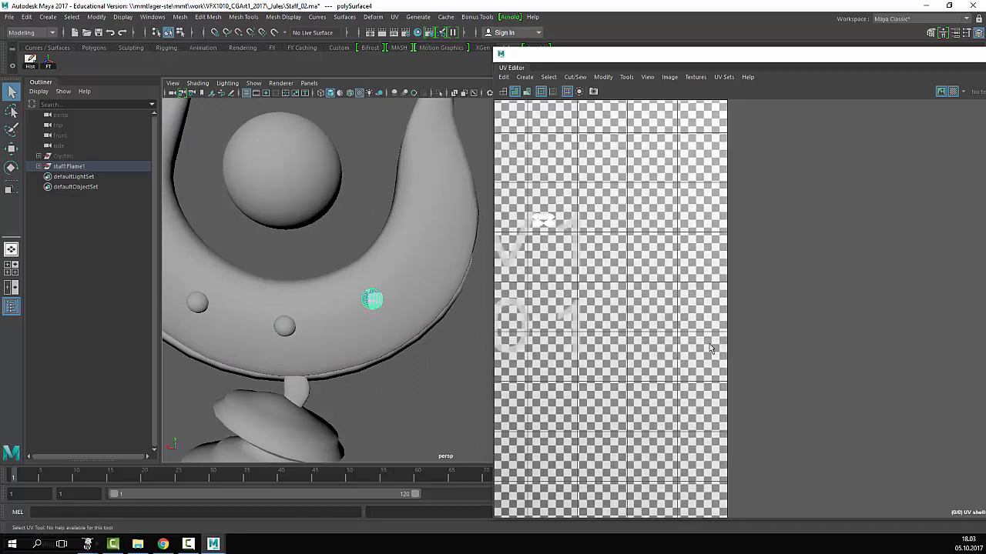
middle_click_drag(600, 238, 806, 264, "alt")
scroll(779, 372, "up", 6)
scroll(777, 372, "down", 7)
left_click_drag(401, 295, 378, 290, "alt")
- Check the large central sphere and remaining beads, including polySurface6's single oval shell
left_click(390, 174)
left_click_drag(388, 220, 437, 240, "alt")
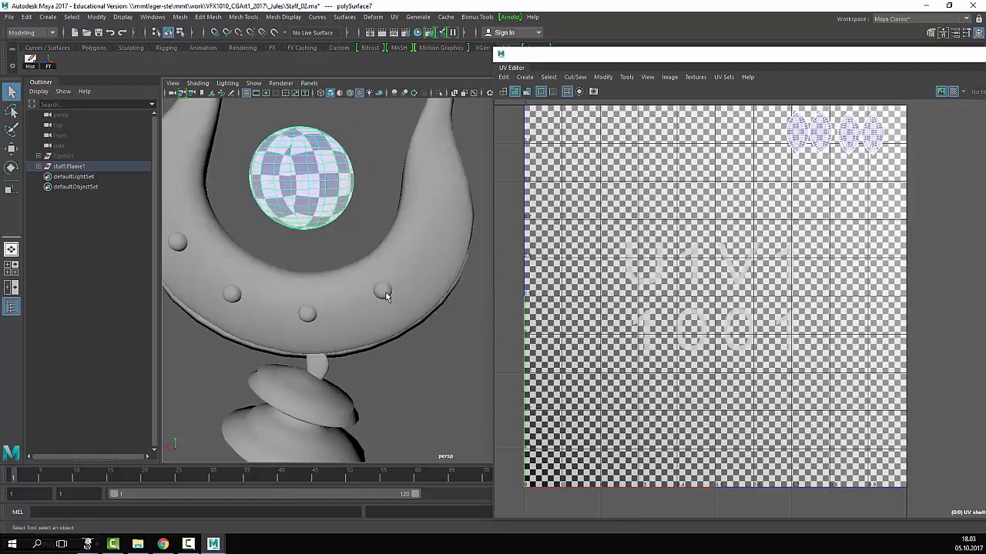
left_click(385, 292)
left_click_drag(385, 292, 405, 340, "alt")
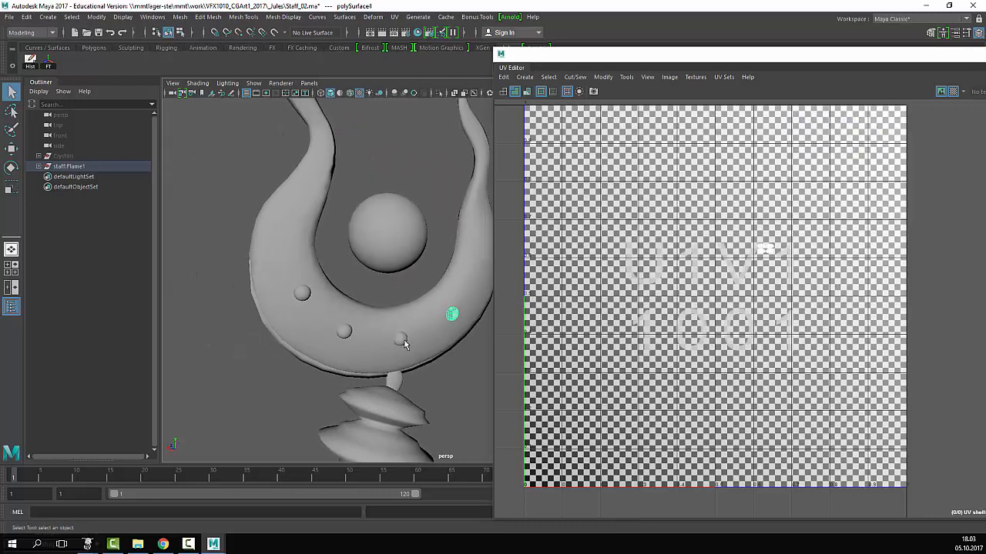
left_click(401, 340)
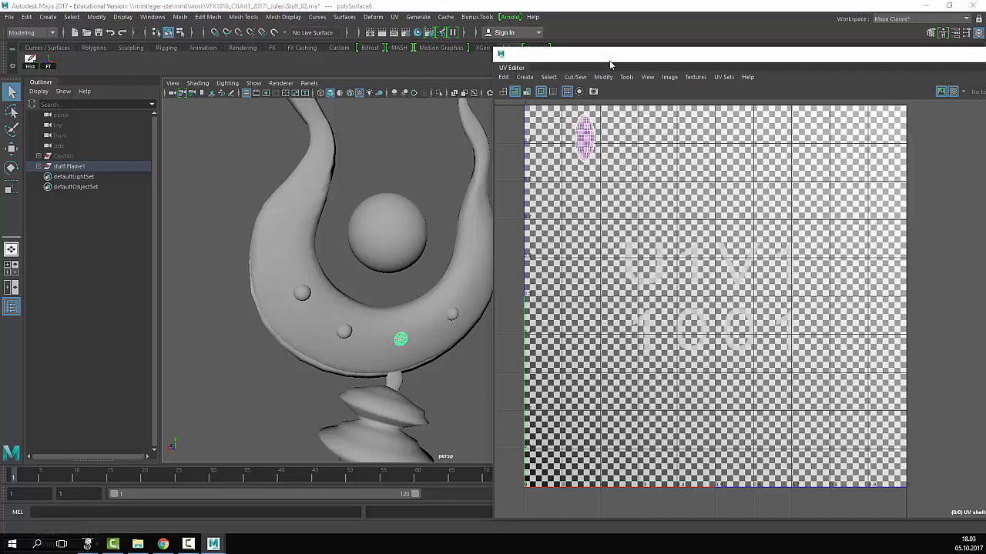
left_click_drag(609, 60, 679, 66)
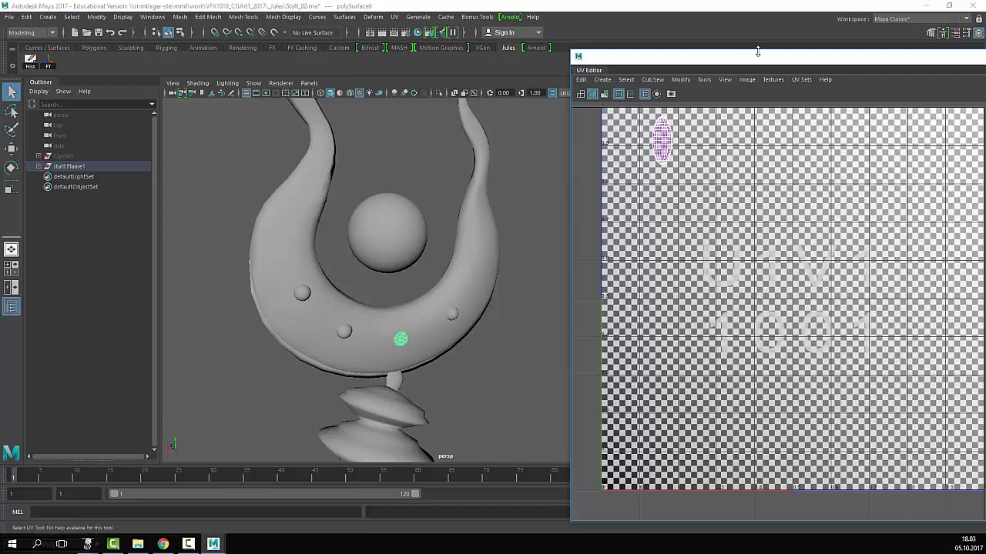
- Hide the UV layout's checker pattern and compare one bead's shell against the whole staff's
left_click_drag(770, 61, 563, 67)
left_click(824, 99)
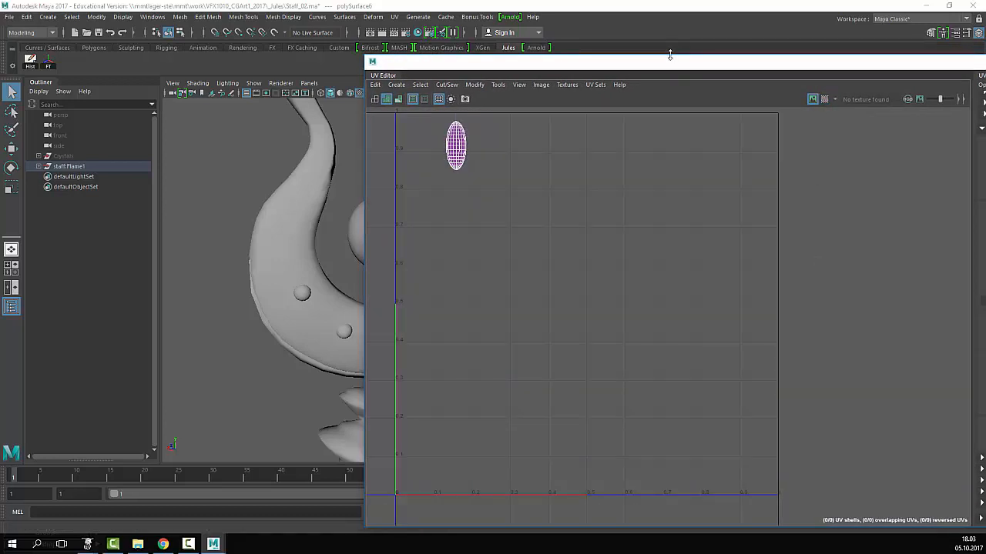
left_click_drag(690, 66, 910, 59)
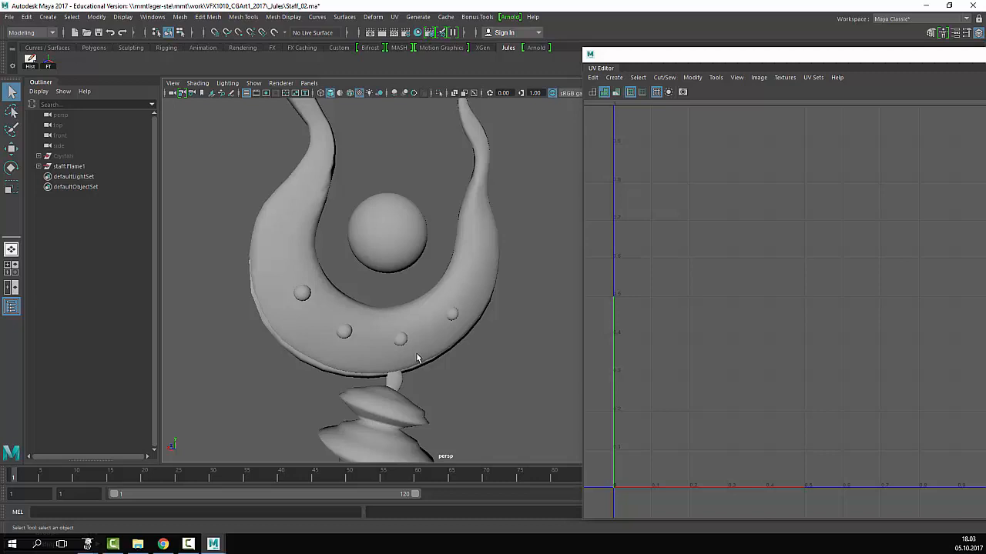
left_click(452, 316)
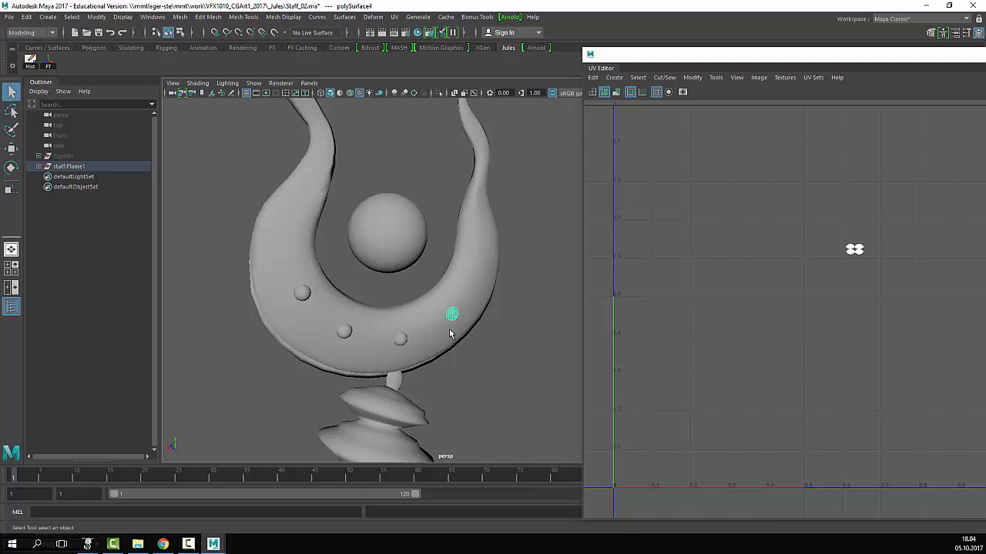
scroll(449, 332, "down", 6)
left_click_drag(499, 209, 351, 462)
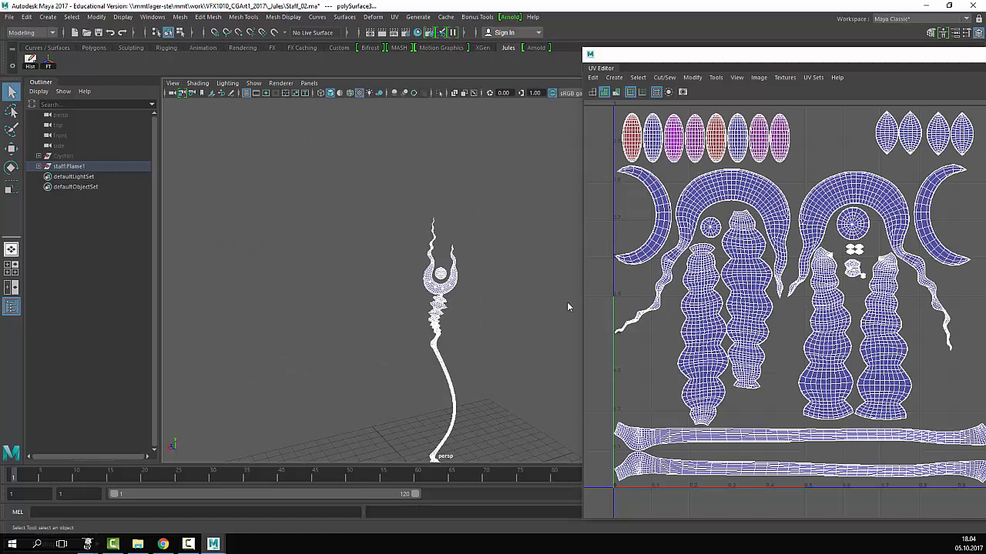
left_click(513, 303)
scroll(363, 254, "up", 8)
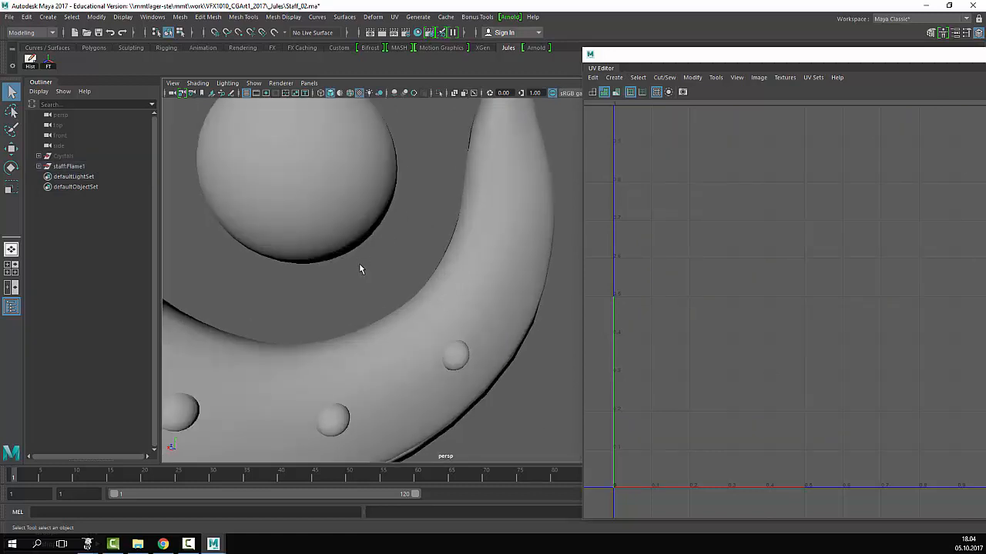
scroll(359, 269, "down", 5)
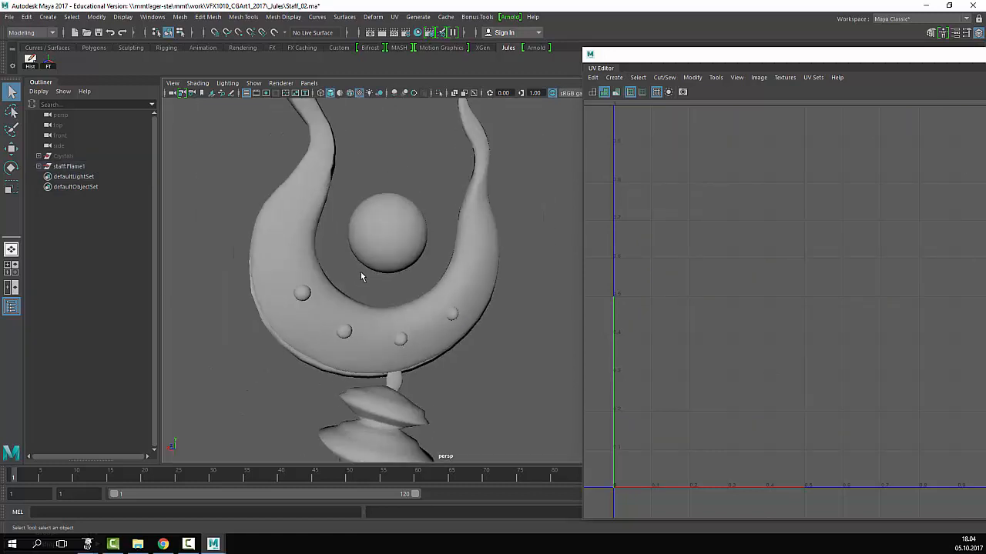
- Duplicate the right-hand bead with Ctrl+D, move the copy along the ring, then delete it
left_click(448, 316)
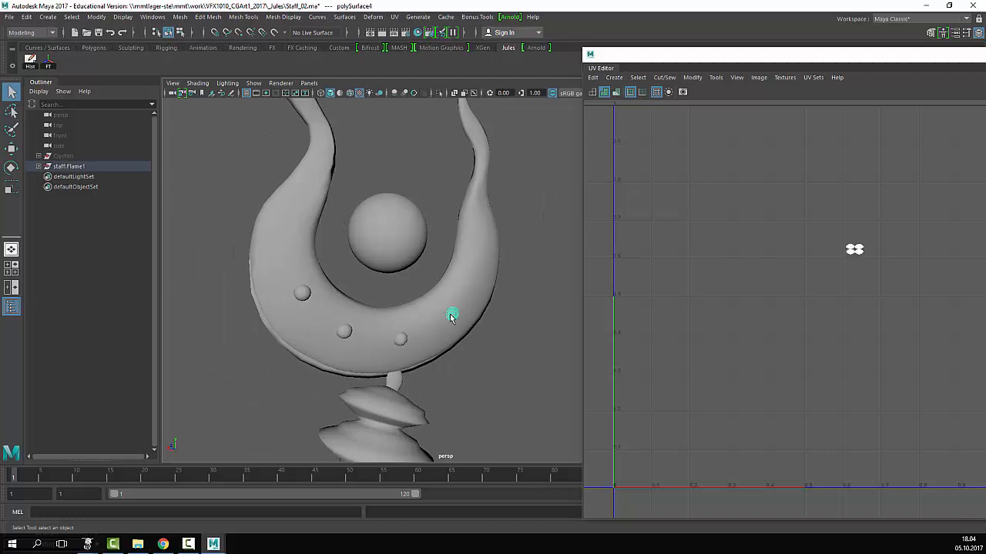
left_click_drag(477, 314, 409, 306, "alt")
right_click_drag(409, 300, 443, 271, "alt")
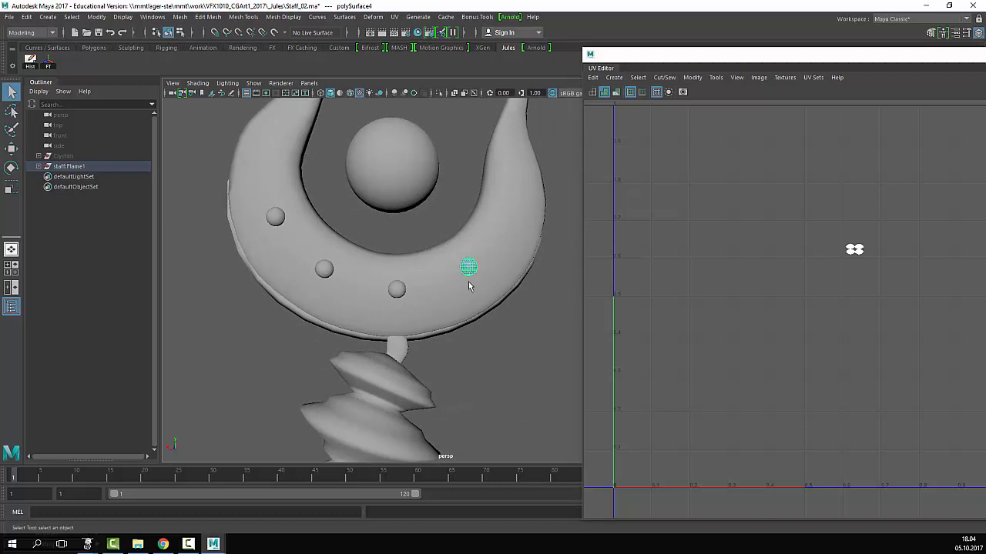
key("ctrl+d")
key("w")
left_click_drag(479, 270, 397, 289)
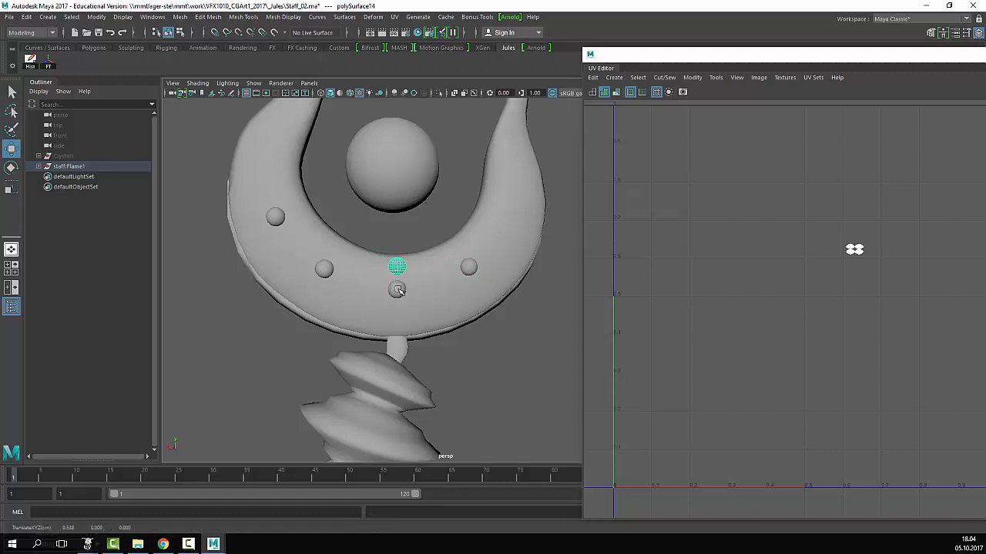
key("Delete")
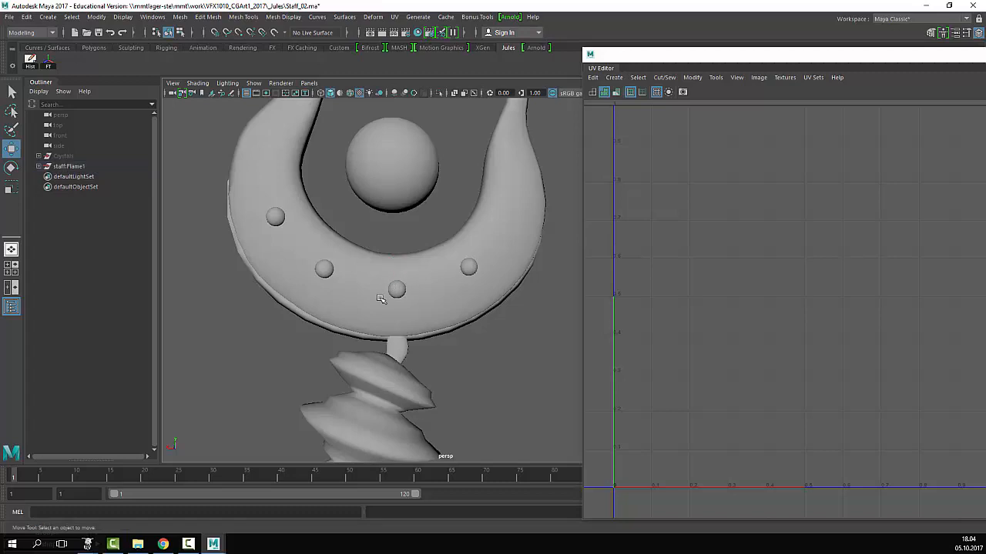
- Select the right-hand bead plus the lower middle bead polySurface4, whose UVs are collapsed
left_click(396, 289)
left_click_drag(396, 288, 411, 277, "alt")
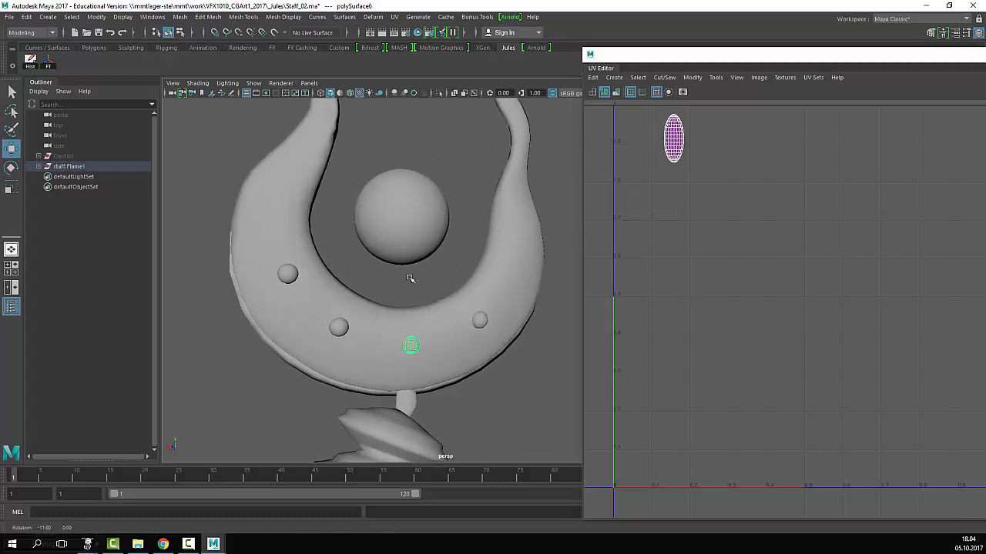
left_click(481, 320)
left_click(414, 347)
left_click(480, 322)
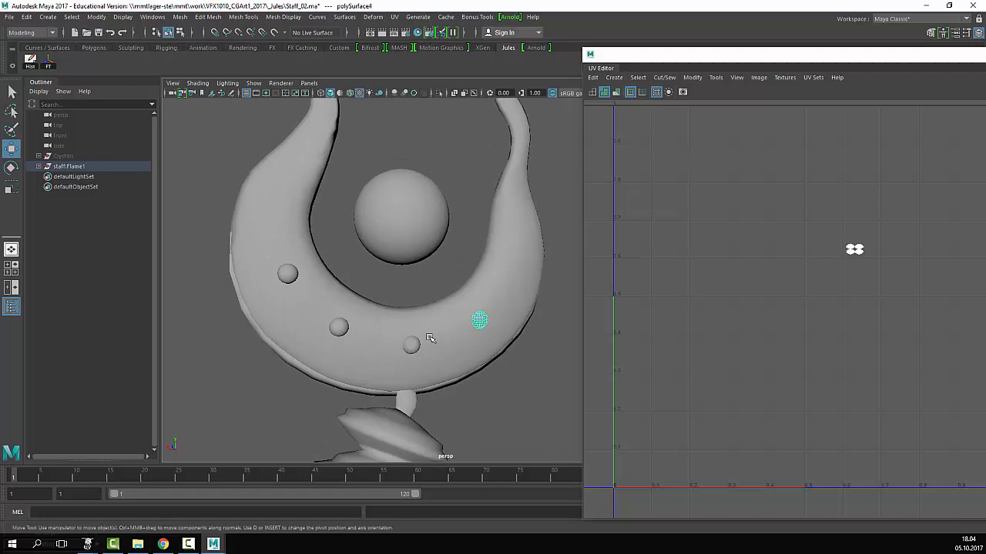
left_click(410, 347)
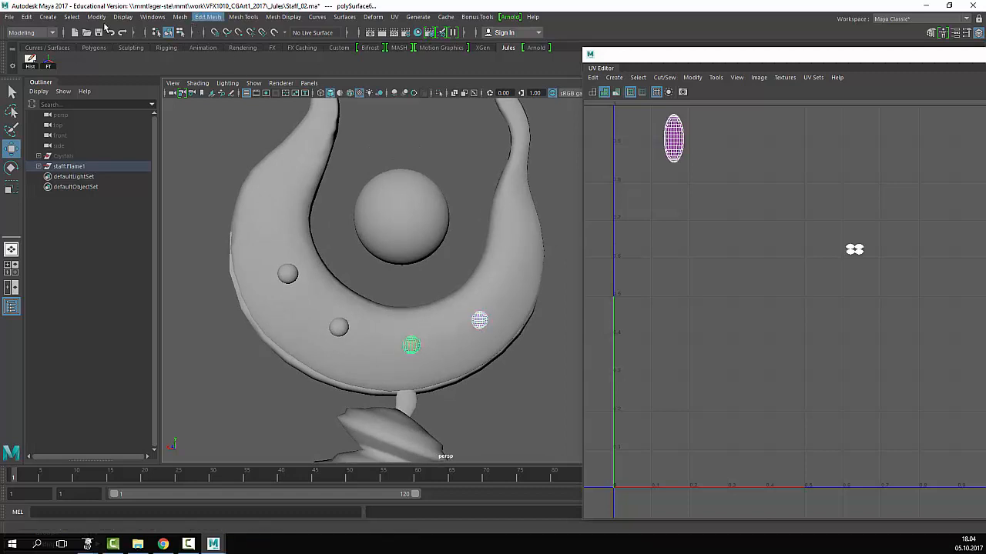
left_click(235, 17)
mouse_move(208, 19)
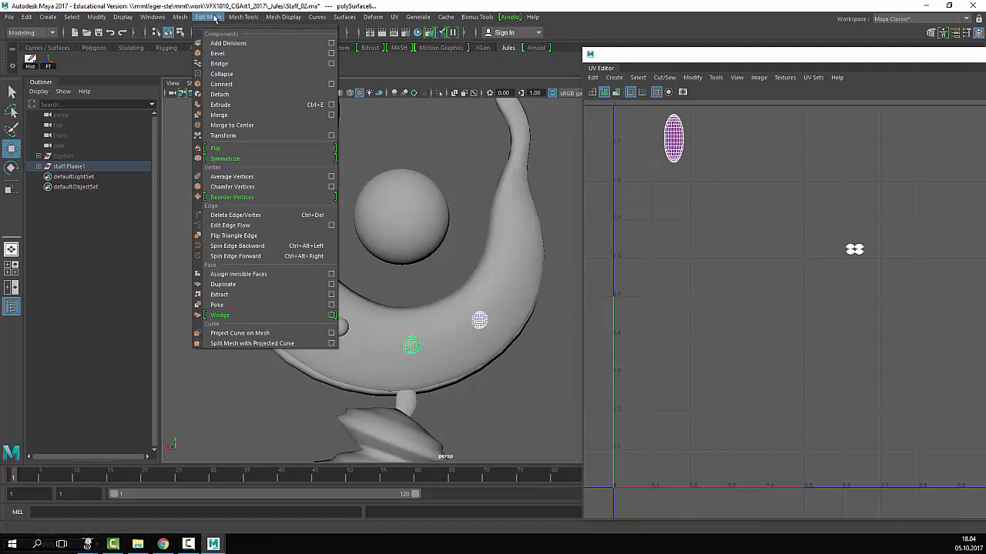
- Transfer all UV sets, Component sample space, no color sets, from the right bead onto the lower sphere
left_click(214, 17)
left_click(180, 17)
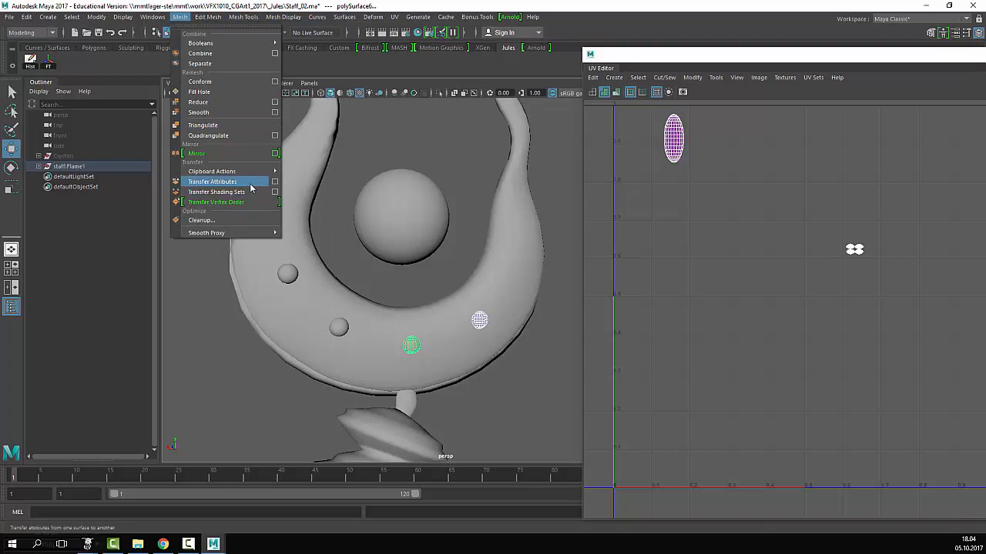
left_click(275, 182)
left_click(675, 61)
left_click_drag(675, 61, 724, 140)
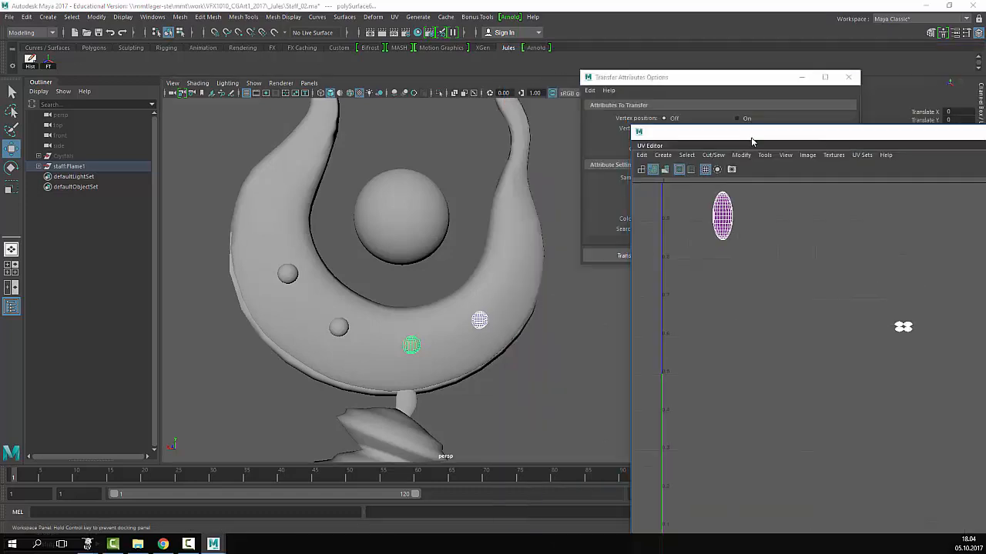
left_click(688, 84)
left_click_drag(718, 77, 714, 27)
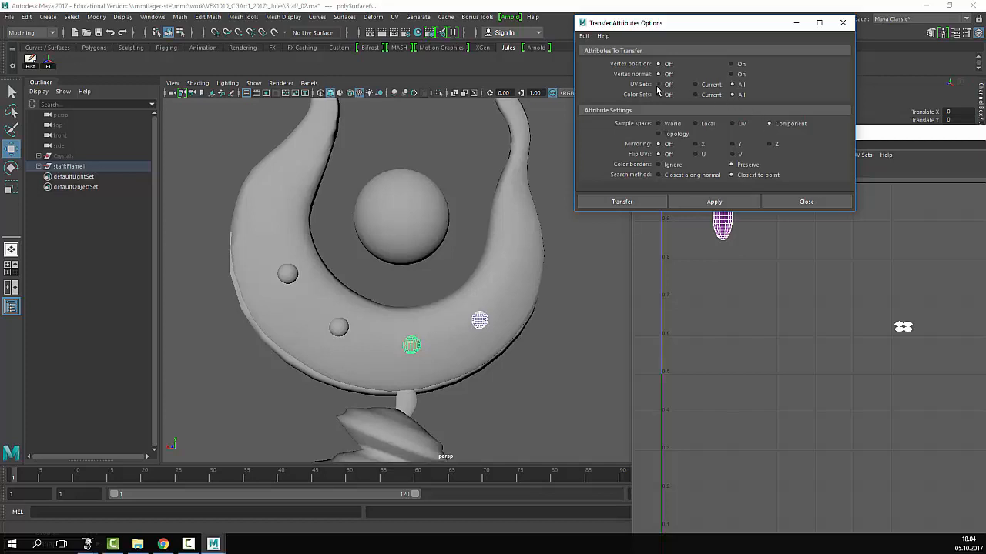
left_click(660, 94)
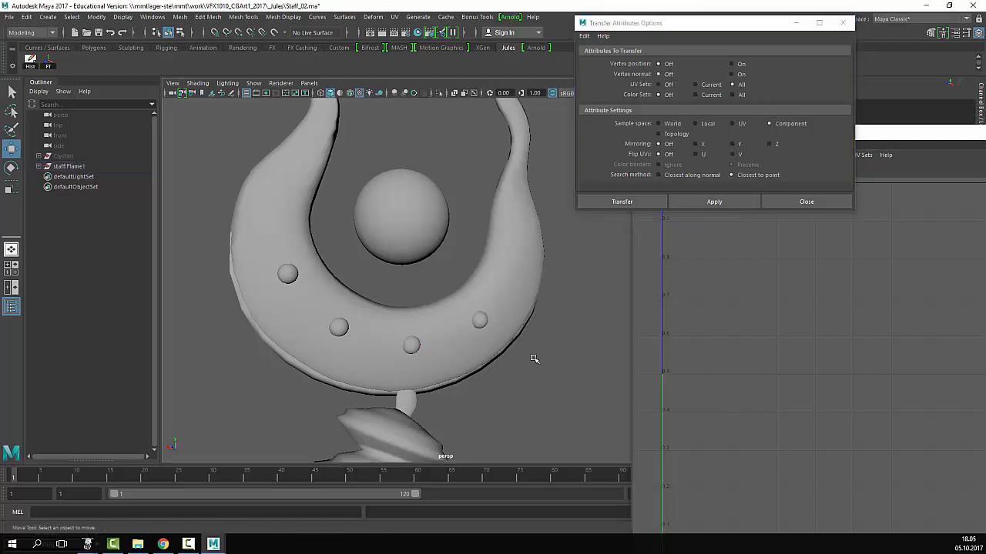
left_click(478, 319)
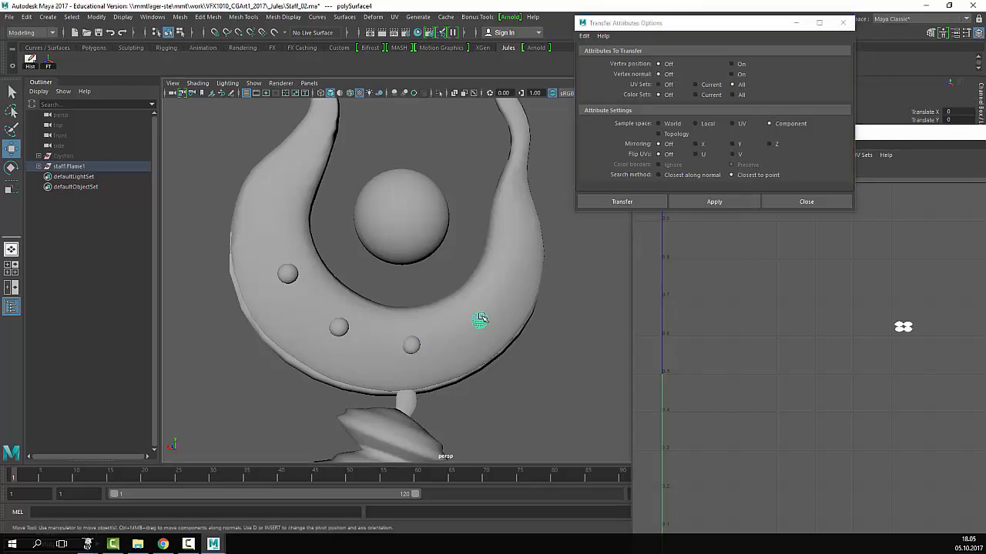
left_click(412, 345, "shift")
left_click(715, 201)
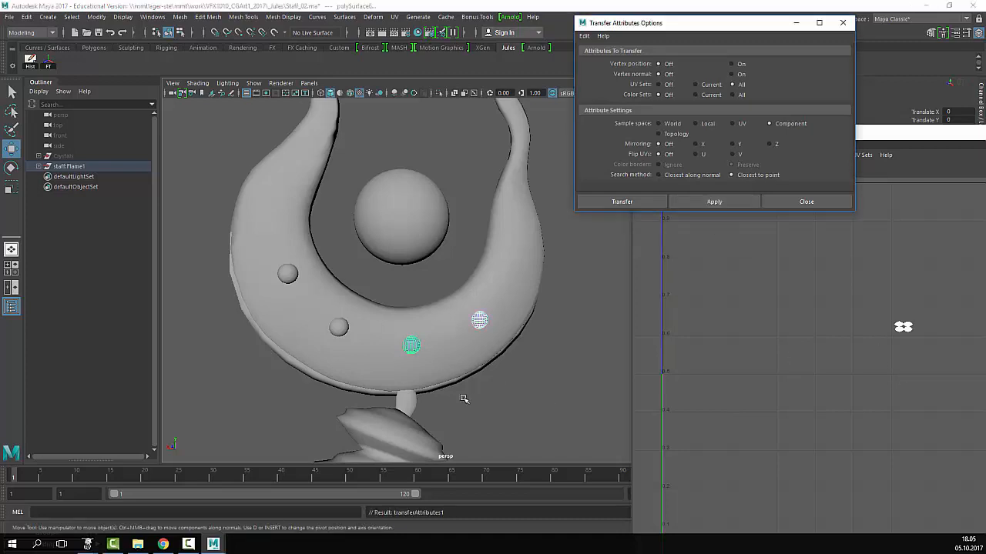
- Transfer the right sphere's UVs onto the left-middle and left spheres
left_click(481, 321)
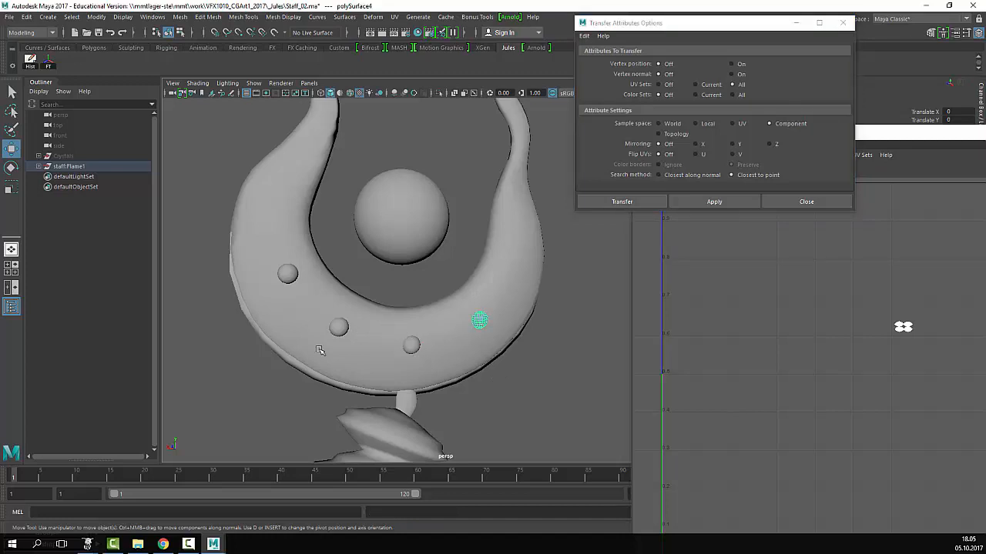
left_click(336, 327, "shift")
left_click(734, 200)
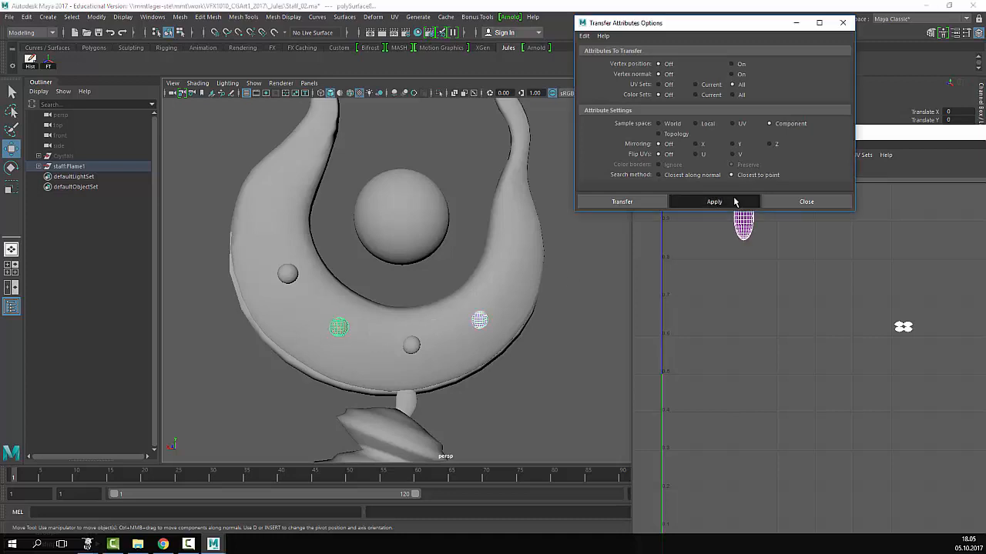
left_click(478, 321)
left_click(289, 278, "shift")
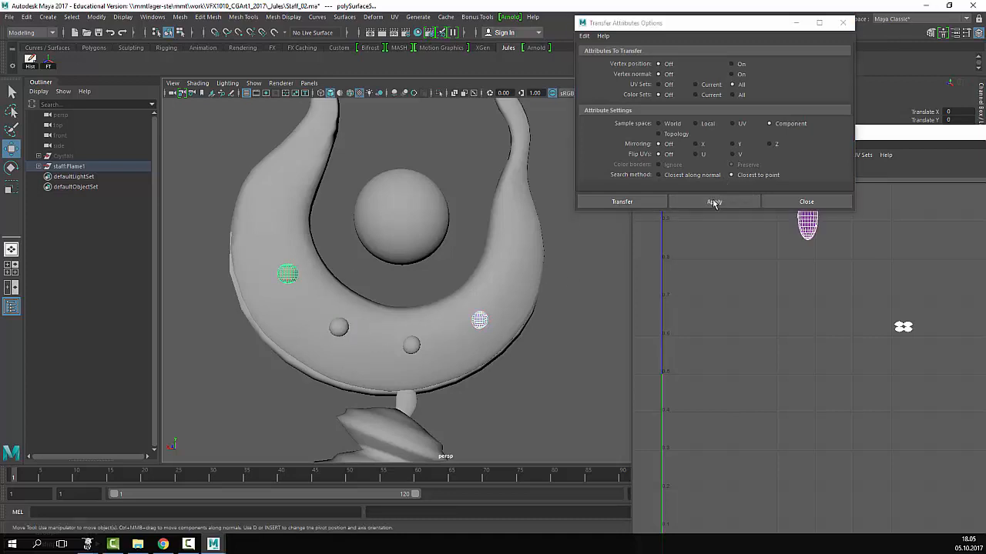
left_click(713, 202)
- Orbit the crescent and transfer the source UVs onto two more spheres, including one on the far side
left_click_drag(539, 262, 473, 309, "alt")
left_click(474, 310)
left_click_drag(413, 336, 385, 334, "alt")
left_click(385, 333, "shift")
left_click(714, 202)
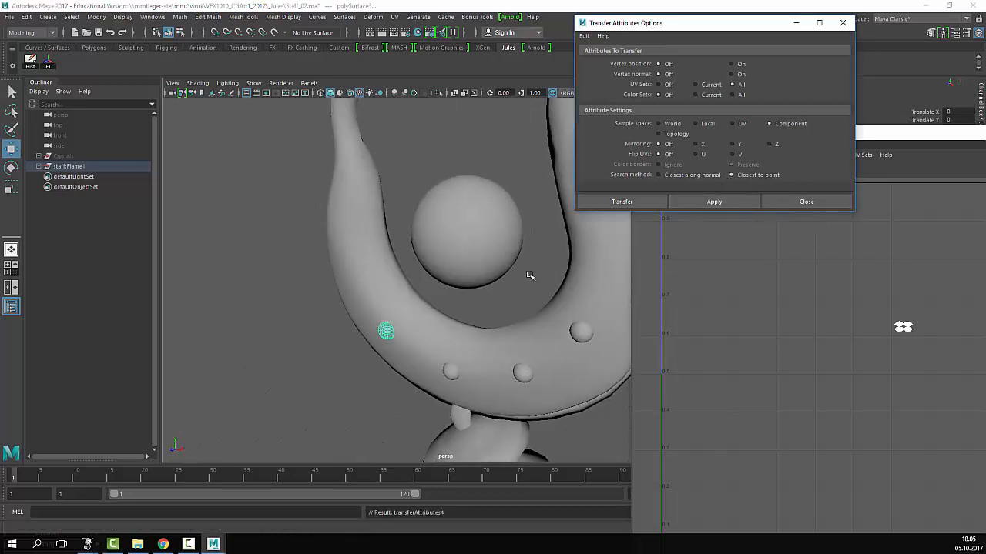
left_click(500, 318)
left_click_drag(556, 312, 446, 323, "alt")
left_click(467, 298)
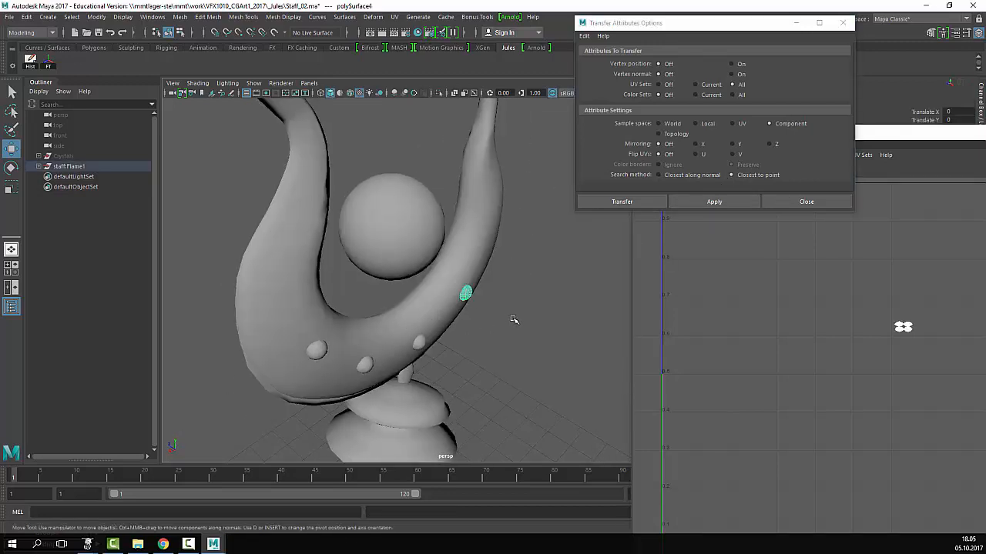
left_click_drag(544, 318, 467, 334, "alt")
left_click(456, 374, "shift")
left_click(714, 202)
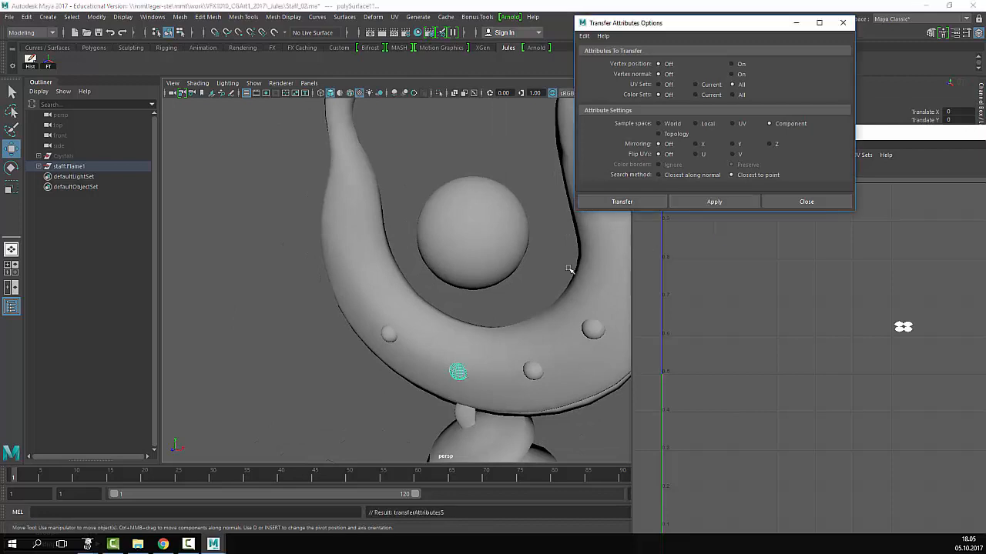
- Apply the UV transfer to the remaining small spheres on the crescent's other side
left_click_drag(566, 270, 495, 294, "alt")
left_click_drag(405, 322, 533, 326, "alt")
left_click(511, 376, "shift")
left_click(714, 202)
left_click_drag(526, 270, 605, 329, "alt")
left_click(605, 320)
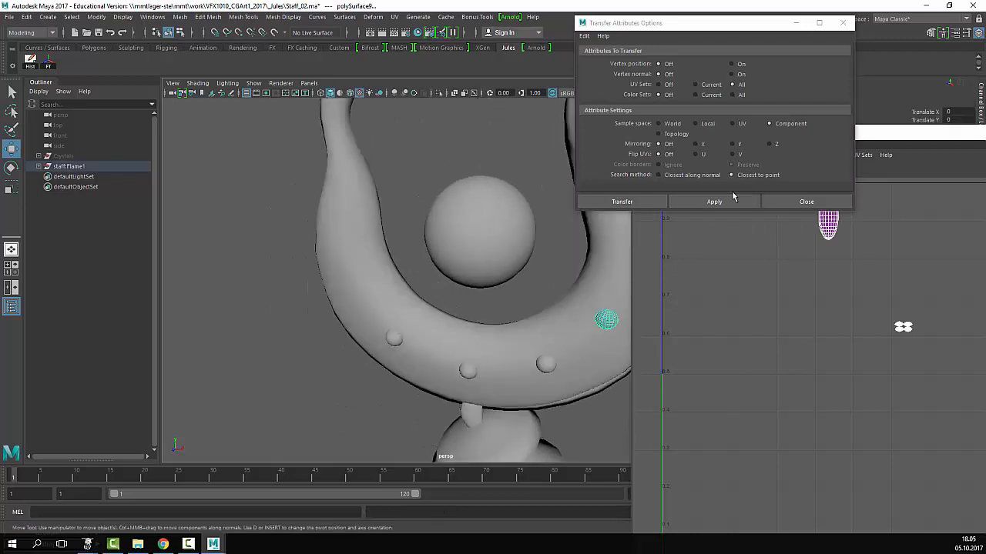
left_click(714, 201)
left_click(547, 362)
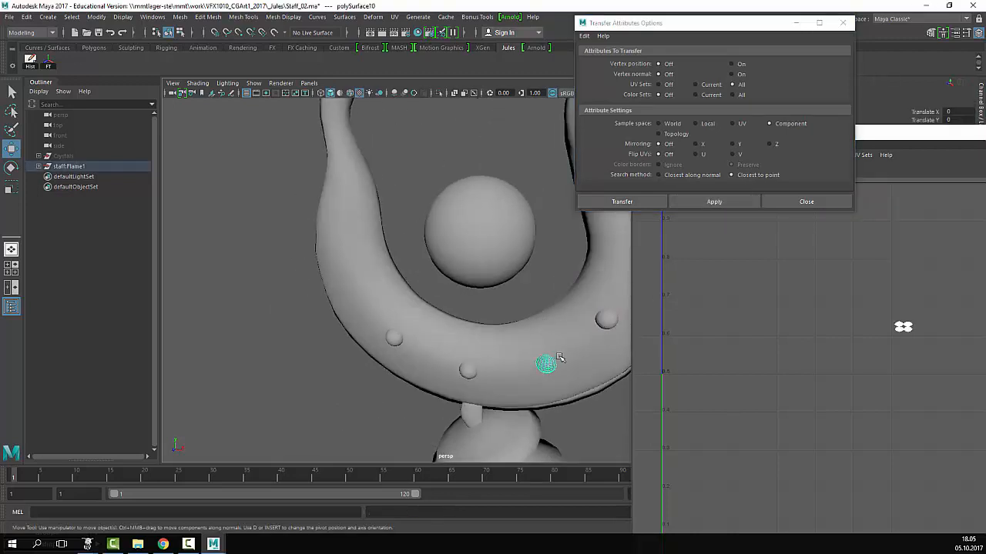
left_click(607, 325, "shift")
left_click(494, 303)
- Zoom out around the staff and select all meshes to review their UV layout
right_click_drag(568, 336, 423, 312, "alt")
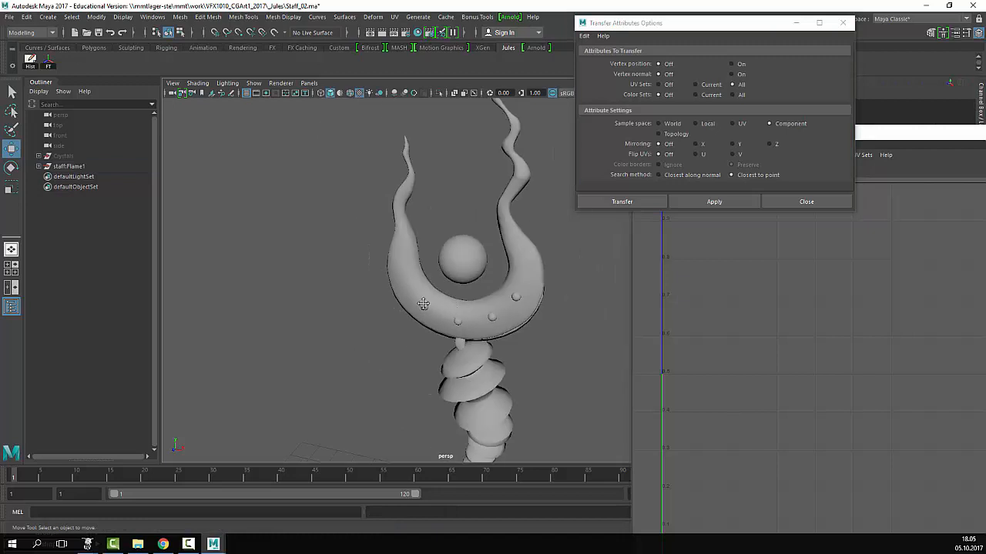
left_click_drag(424, 312, 559, 330, "alt")
right_click_drag(559, 330, 387, 311, "alt")
left_click_drag(388, 310, 304, 311, "alt")
right_click_drag(304, 311, 576, 314, "alt")
left_click_drag(576, 314, 530, 312, "alt")
left_click(530, 306)
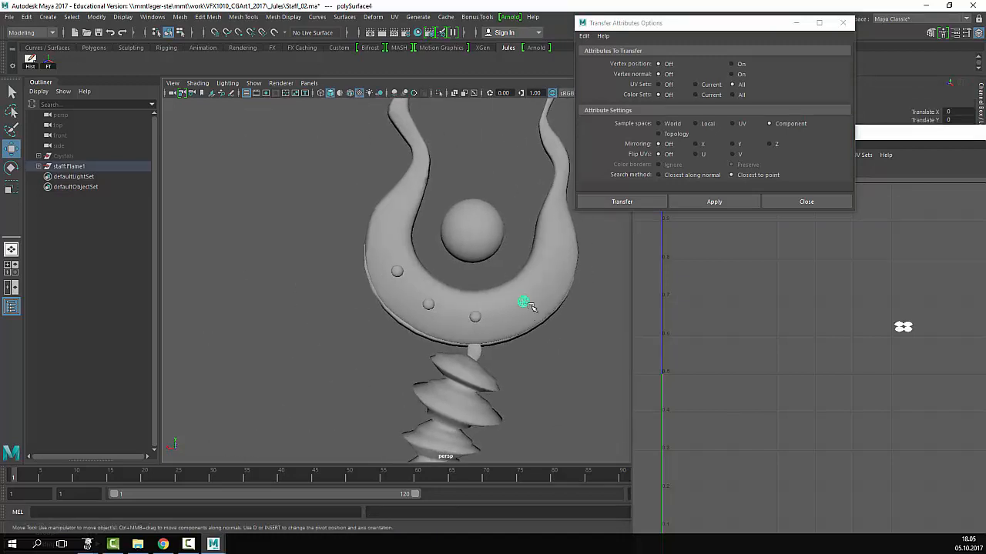
left_click(546, 362)
left_click_drag(378, 361, 622, 257)
- Inspect the right and middle spheres' UV shells and close the Transfer Attributes options
left_click_drag(603, 324, 509, 329, "alt")
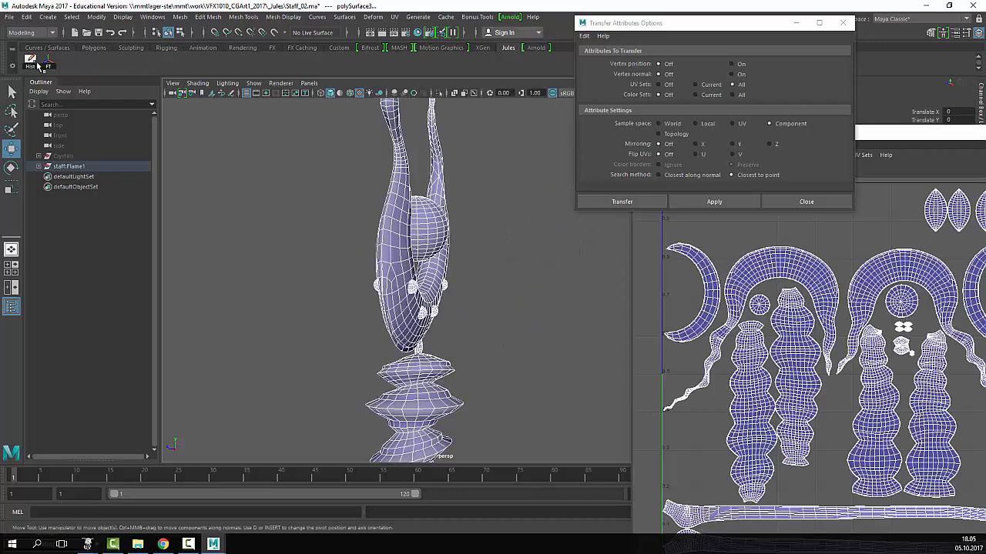
left_click(476, 296)
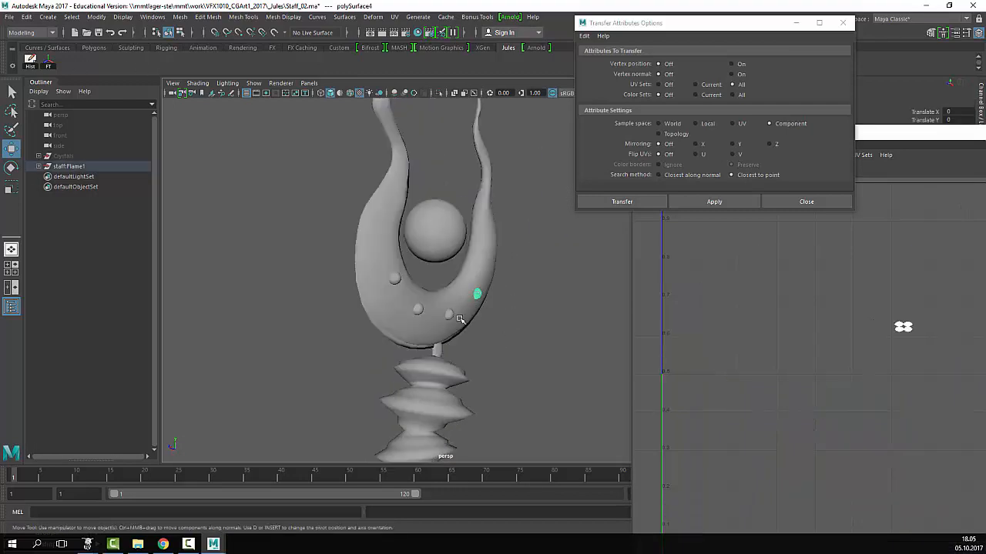
left_click(451, 315)
left_click_drag(526, 318, 502, 319, "alt")
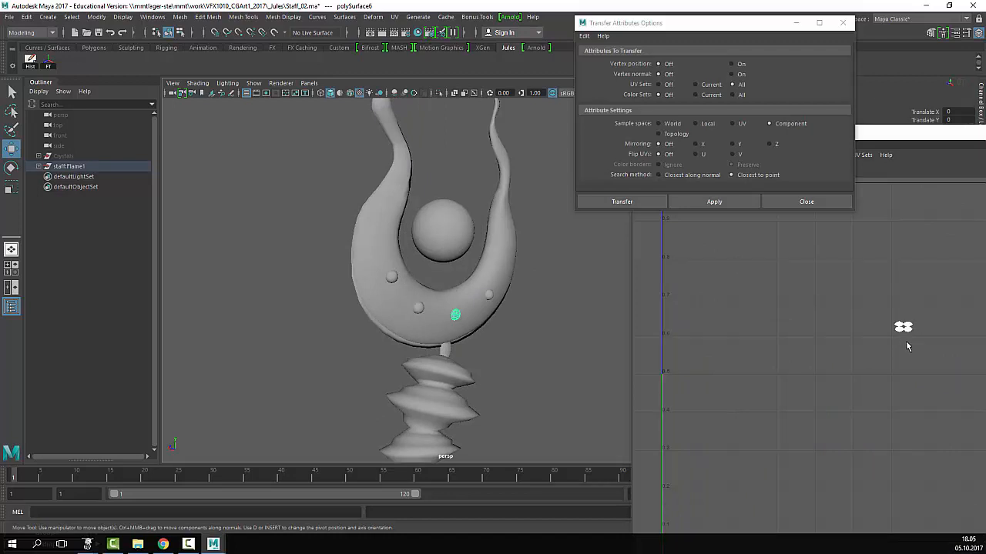
left_click(490, 294)
left_click(453, 313)
left_click(844, 26)
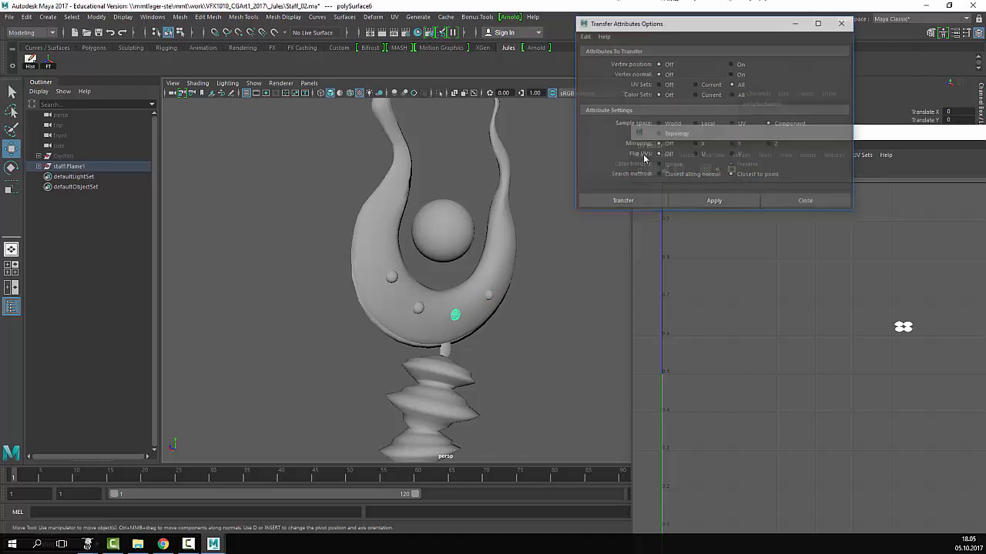
- Clear the selection, briefly view the flame mesh's UVs, then select the whole staff
left_click(550, 291)
scroll(550, 291, "down", 7)
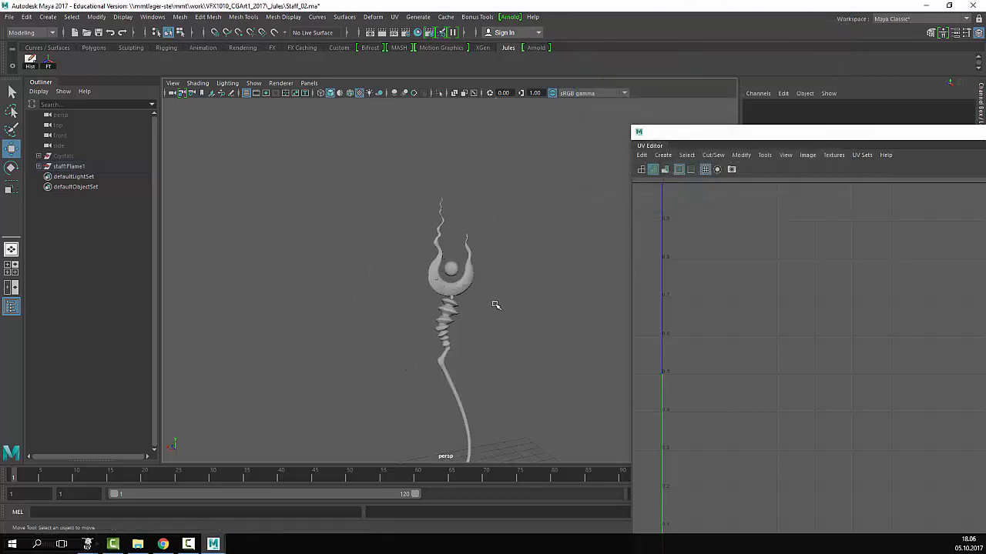
scroll(549, 292, "up", 5)
left_click(516, 285)
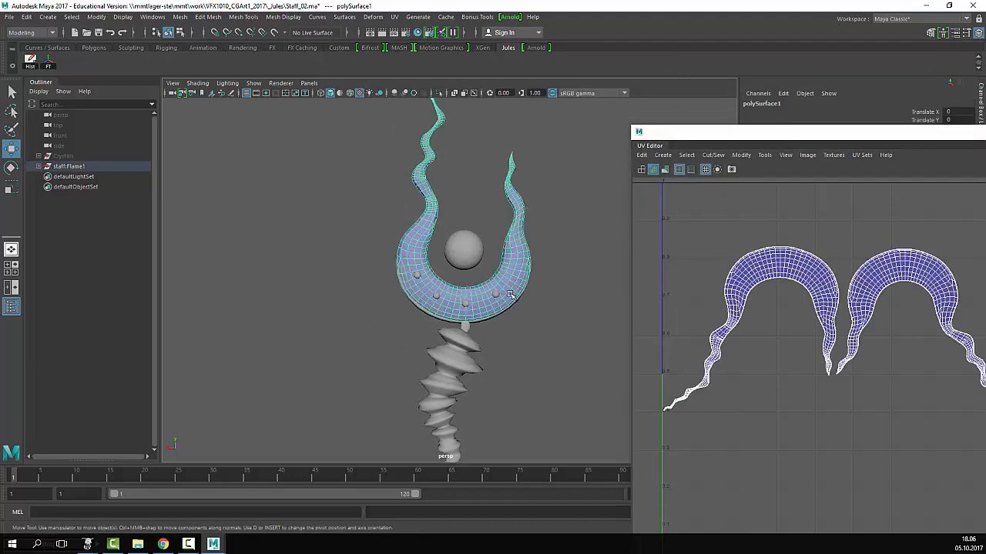
left_click(532, 346)
scroll(326, 272, "down", 5)
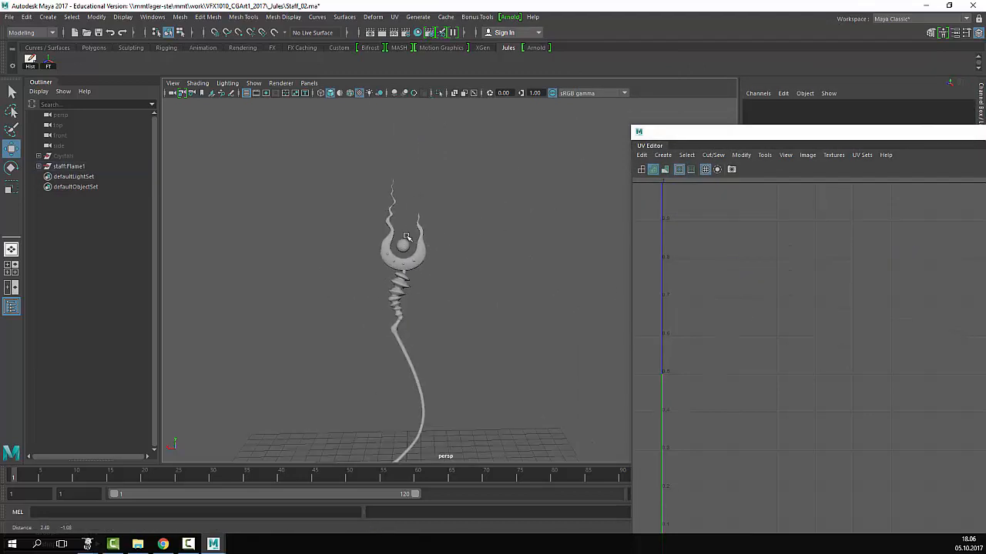
left_click(430, 331)
- Drag the UV Editor larger over the main viewport and zoom on the staff layout
left_click_drag(764, 129, 489, 57)
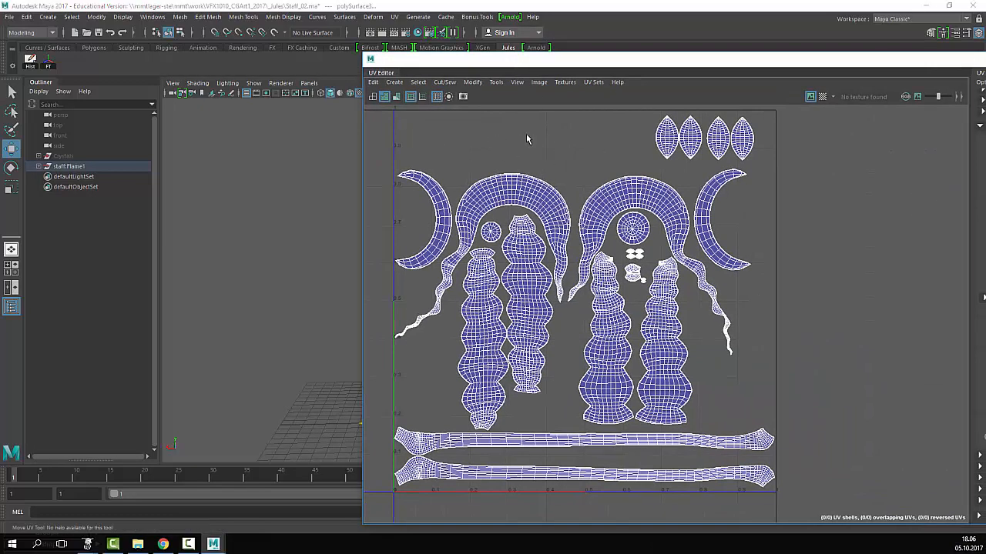
scroll(538, 130, "up", 6)
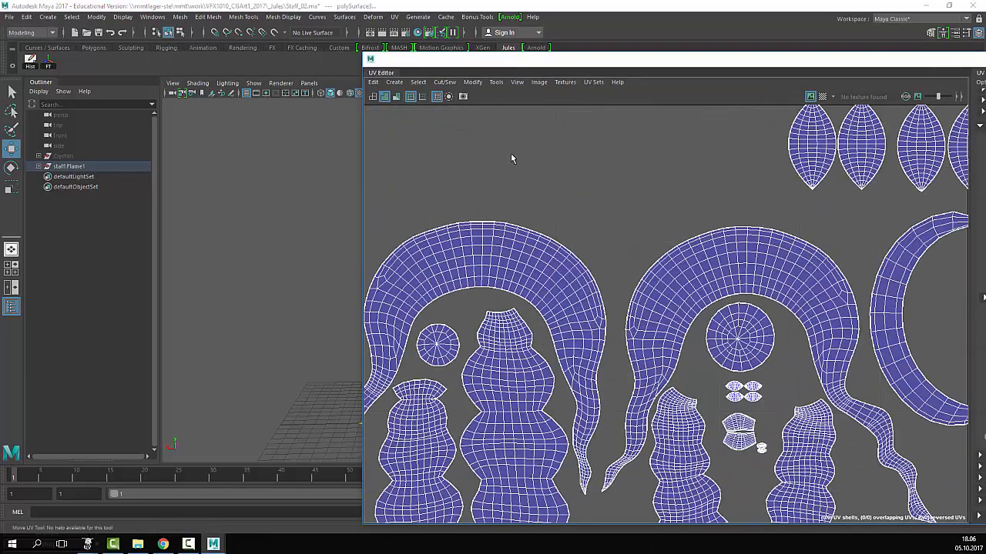
scroll(608, 158, "down", 5)
scroll(608, 158, "up", 4)
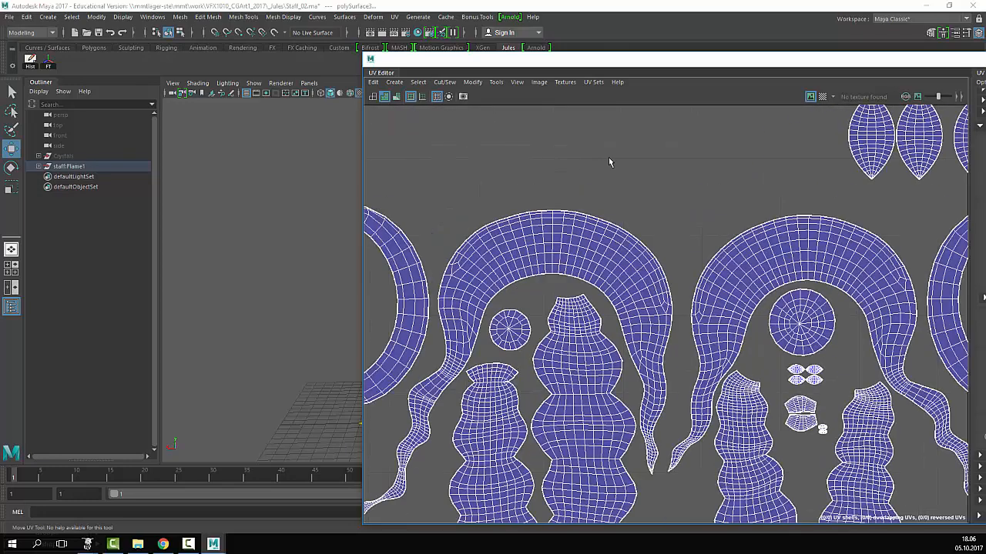
scroll(609, 158, "down", 1)
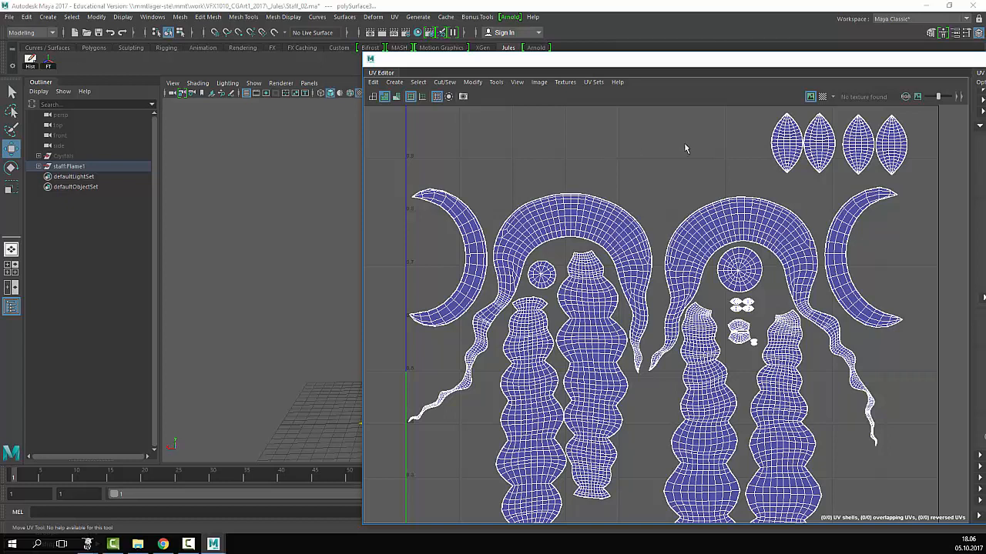
- Show the UV Editor background image and pan across the lower and upper UV shells
left_click(809, 97)
scroll(761, 380, "down", 2)
scroll(761, 381, "up", 5)
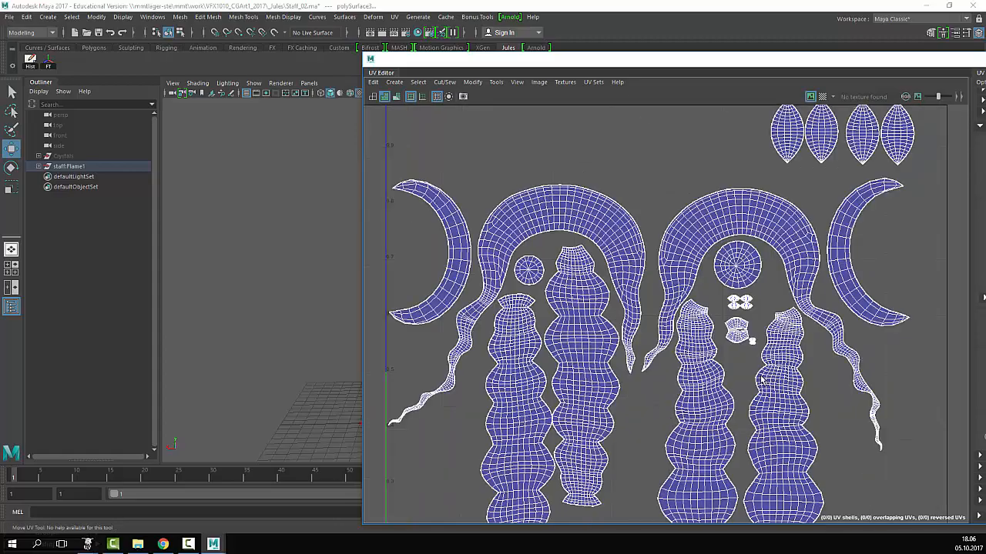
scroll(761, 380, "up", 4)
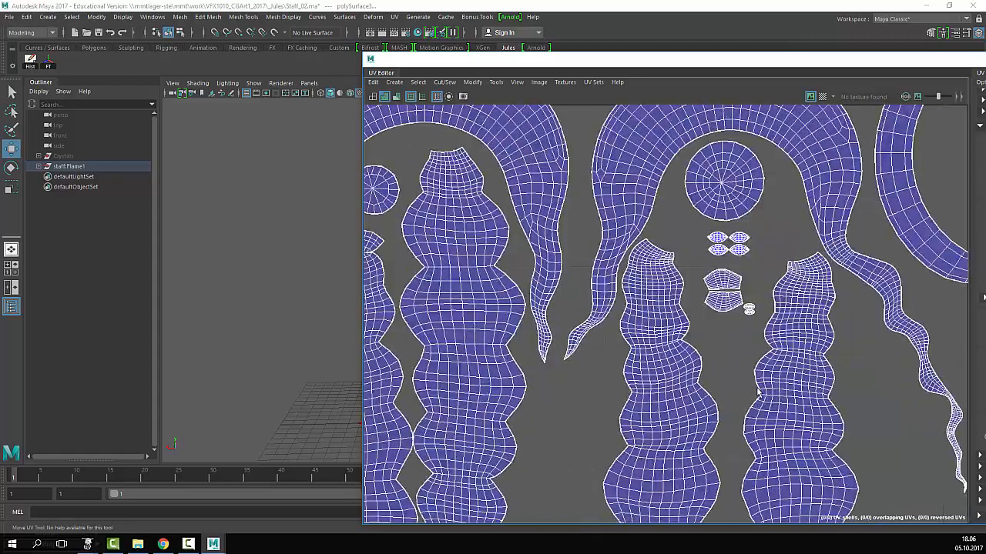
scroll(753, 395, "down", 3)
scroll(752, 395, "down", 3)
middle_click_drag(752, 396, 725, 228, "alt")
middle_click_drag(705, 392, 757, 275, "alt")
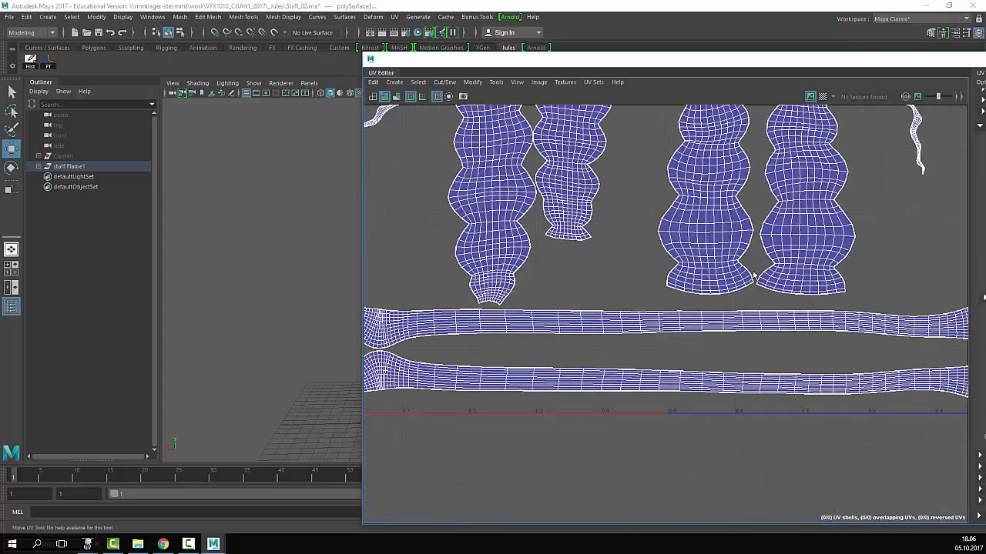
scroll(689, 294, "up", 5)
middle_click_drag(617, 121, 748, 436, "alt")
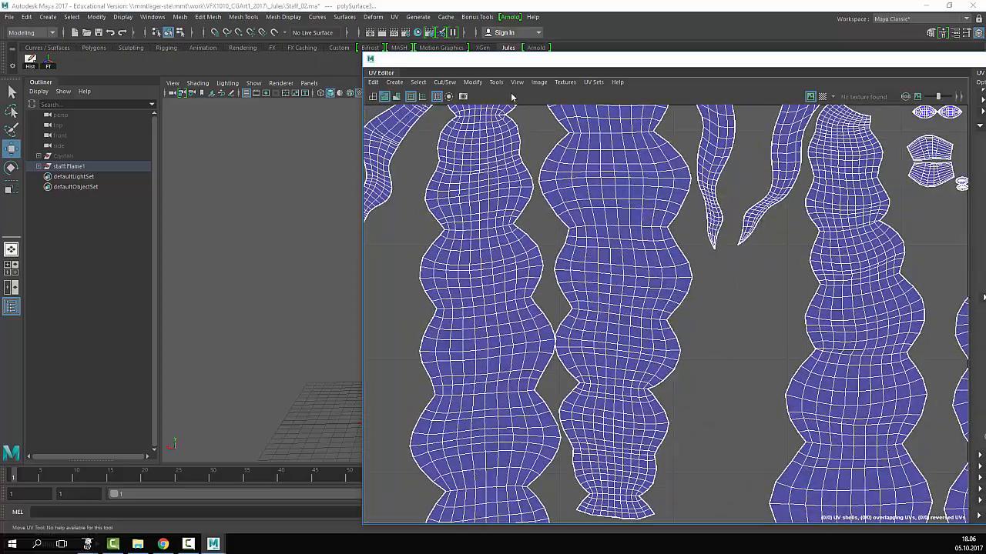
left_click_drag(516, 62, 348, 11)
left_click(350, 30)
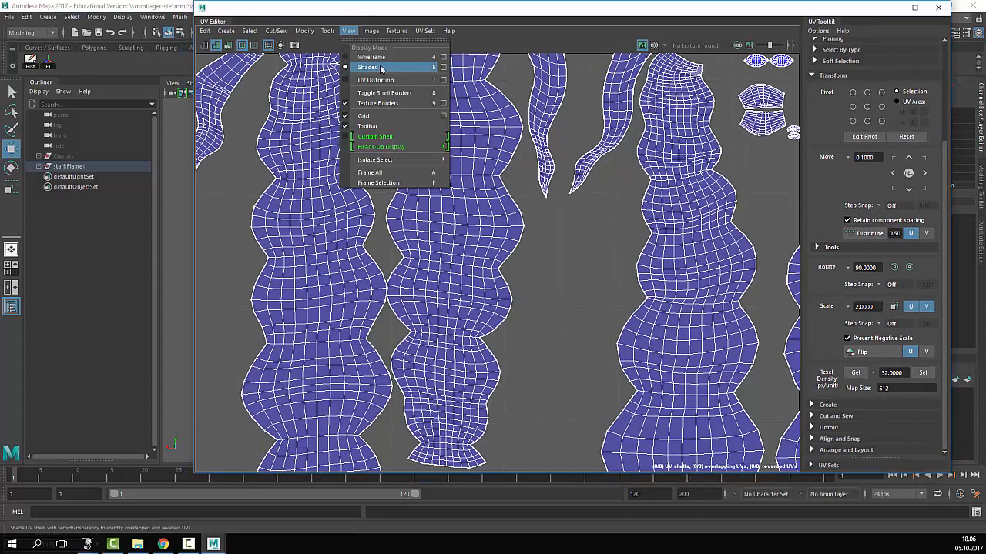
left_click(574, 325)
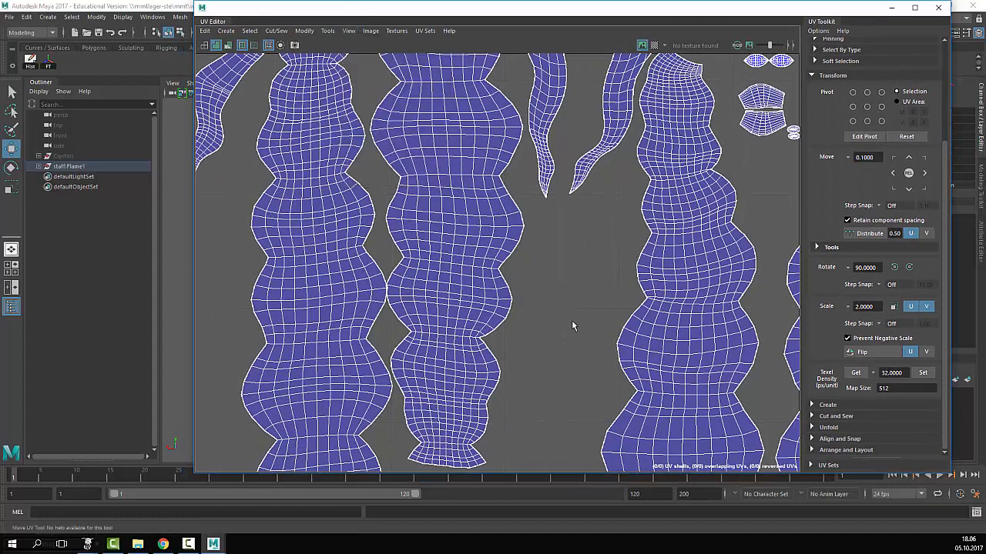
scroll(577, 327, "down", 4)
middle_click_drag(455, 123, 465, 270, "alt")
left_click(371, 31)
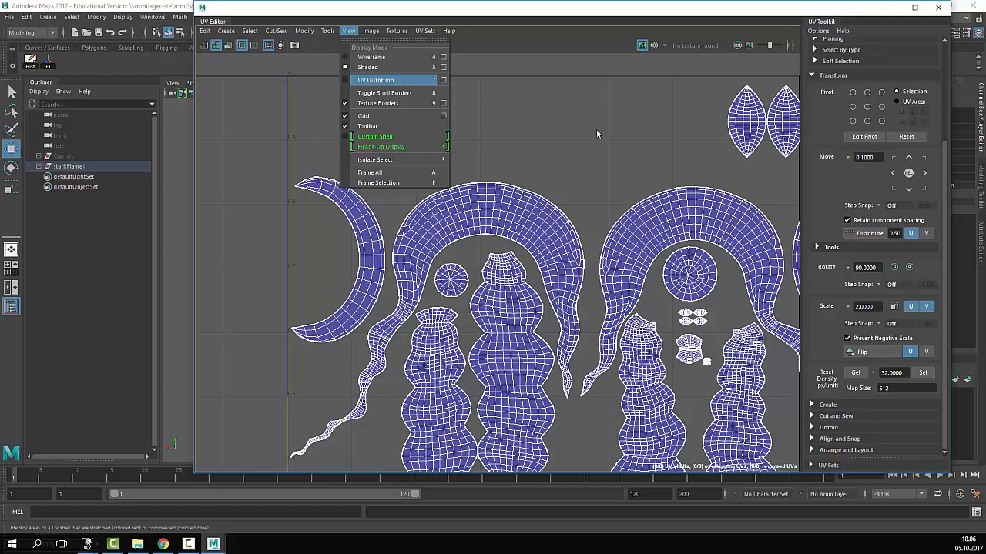
left_click(580, 146)
scroll(575, 167, "down", 3)
scroll(563, 191, "up", 3)
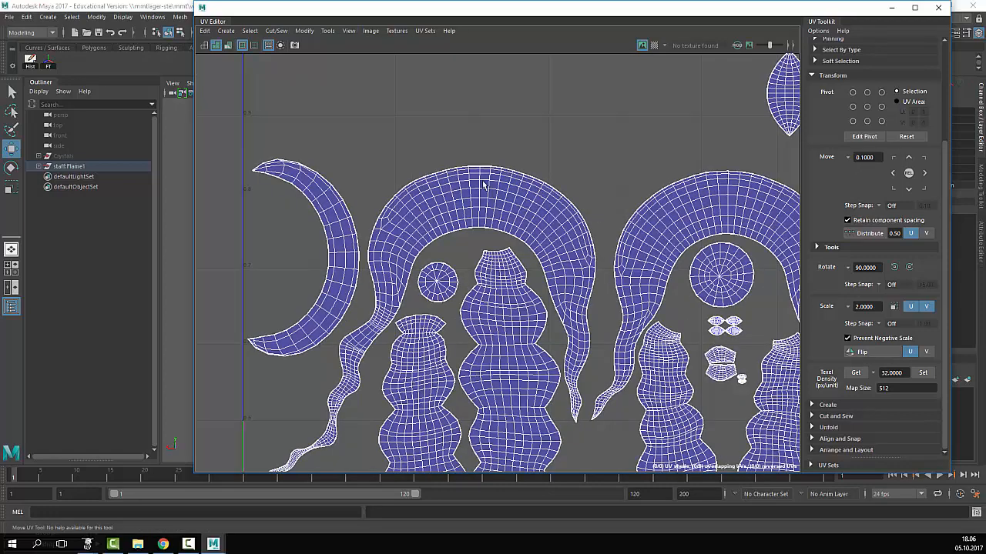
right_click_drag(419, 242, 376, 227)
left_click(460, 199)
left_click(321, 196)
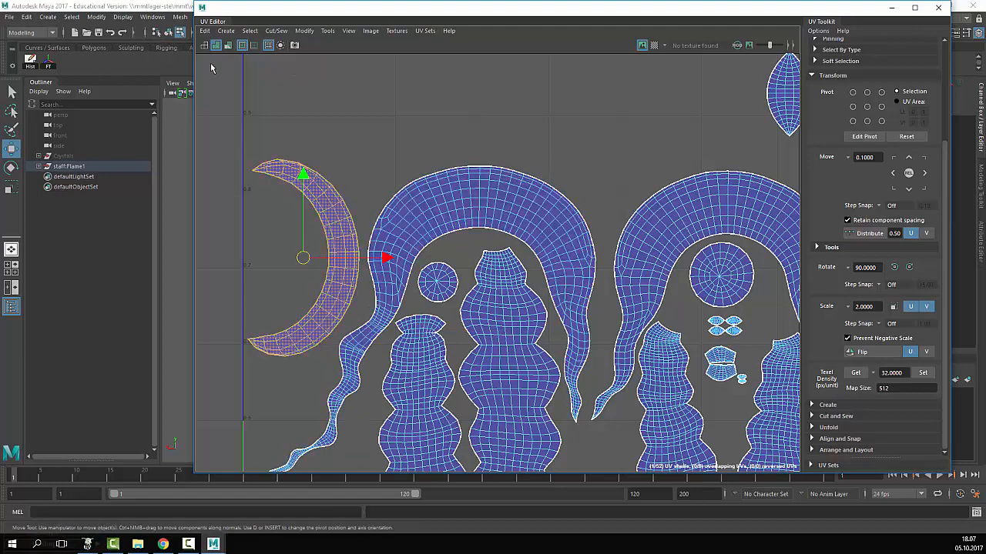
left_click(205, 31)
left_click(212, 31)
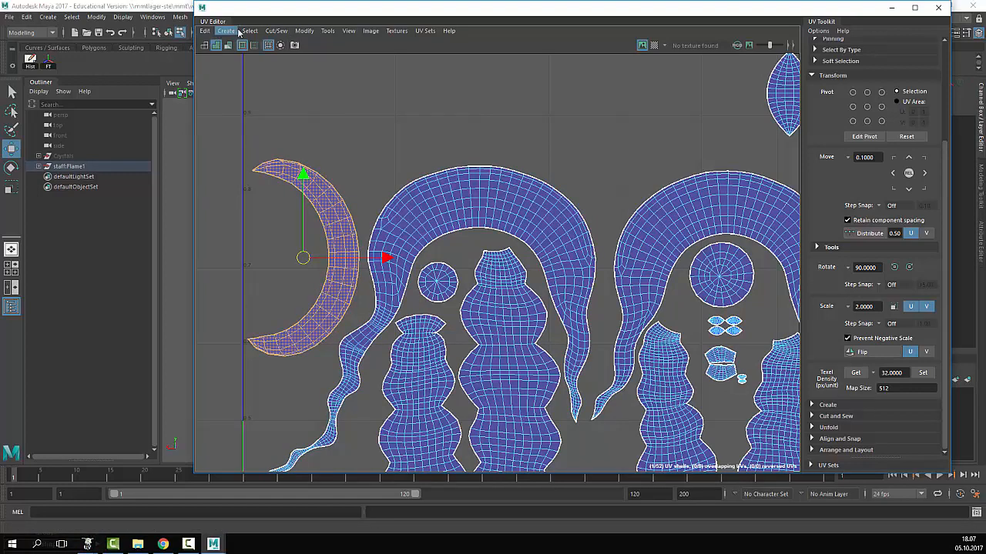
left_click(211, 31)
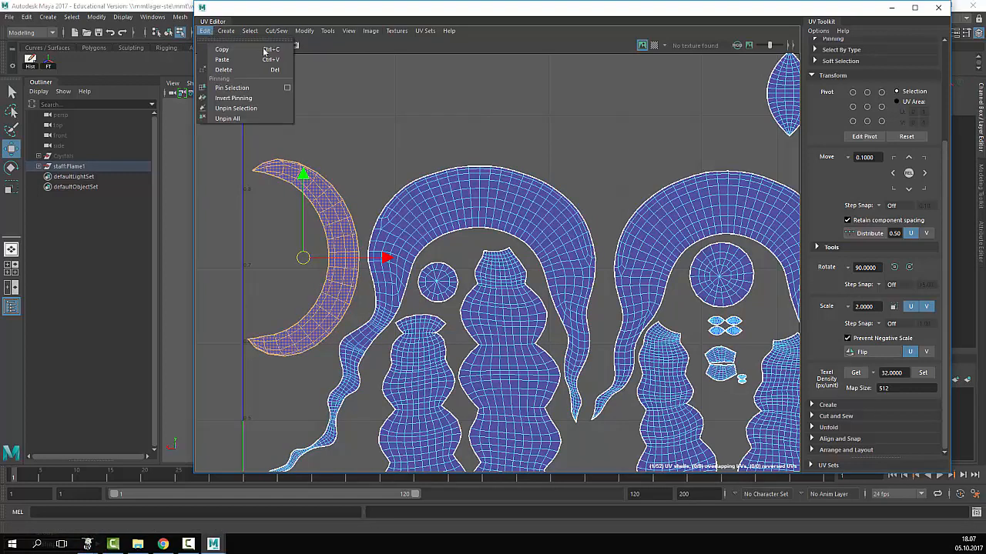
left_click(427, 100)
scroll(512, 201, "down", 5)
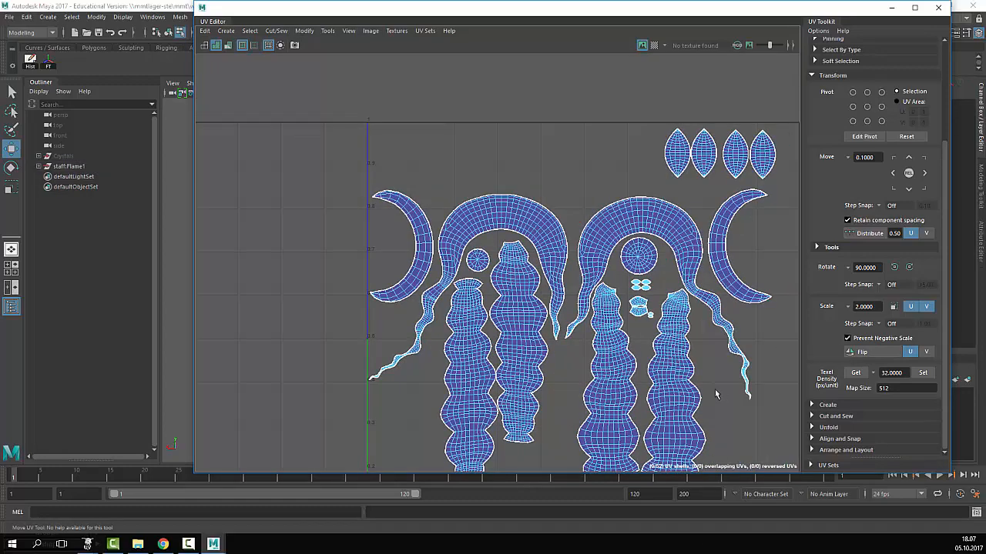
scroll(716, 378, "up", 3)
- Mirror the left crescent UV shell with Modify > Flip, then deselect to check shading
left_click(258, 118)
key("w")
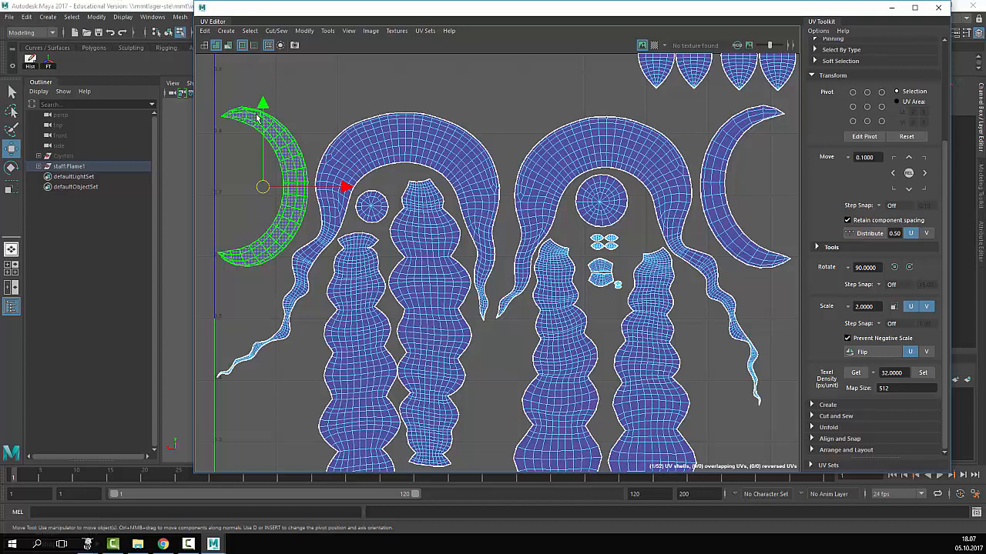
left_click(260, 115)
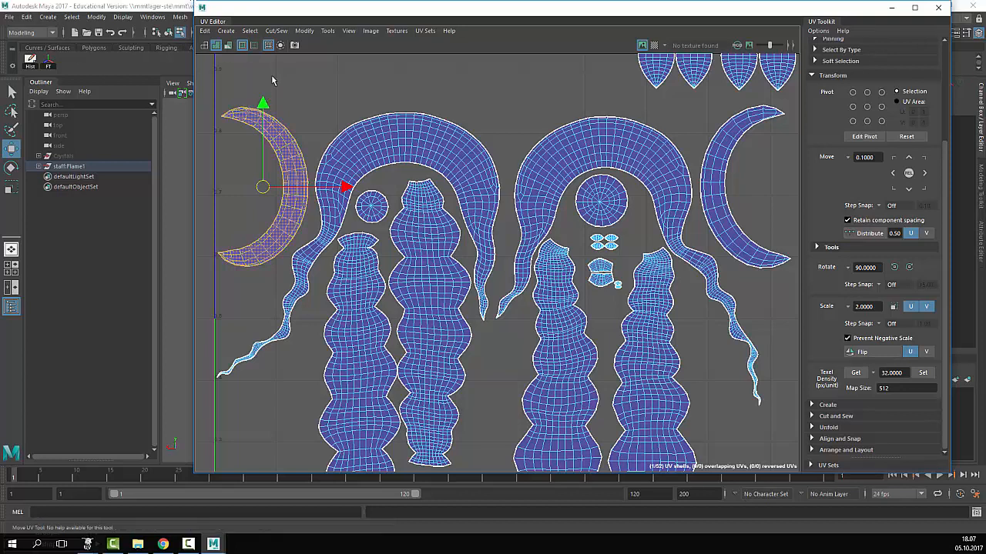
left_click(208, 32)
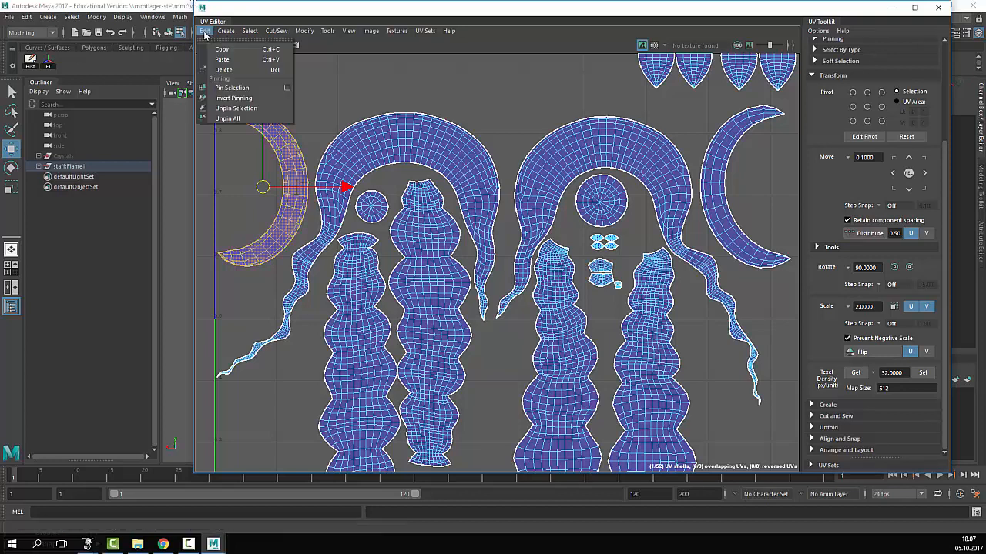
mouse_move(230, 32)
mouse_move(315, 33)
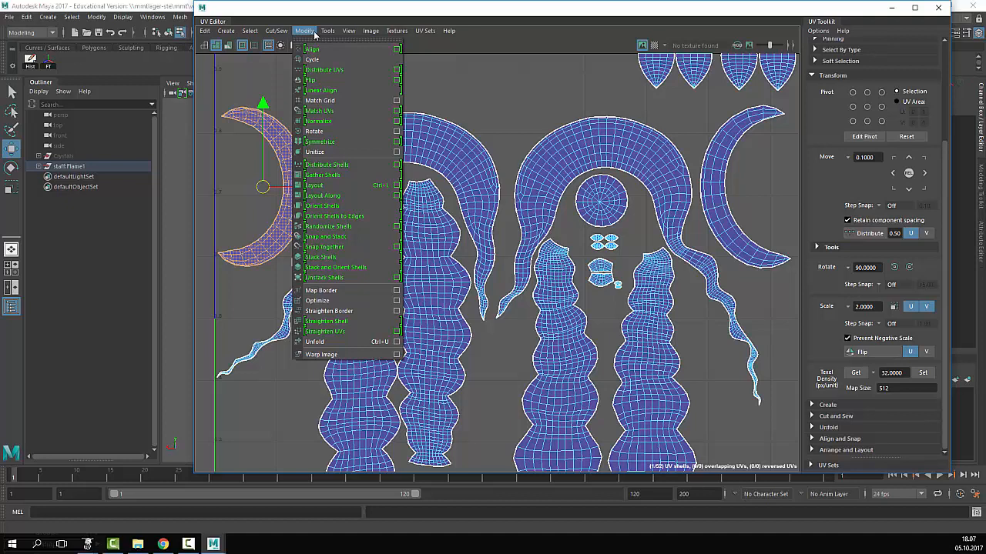
left_click(331, 80)
left_click(330, 78)
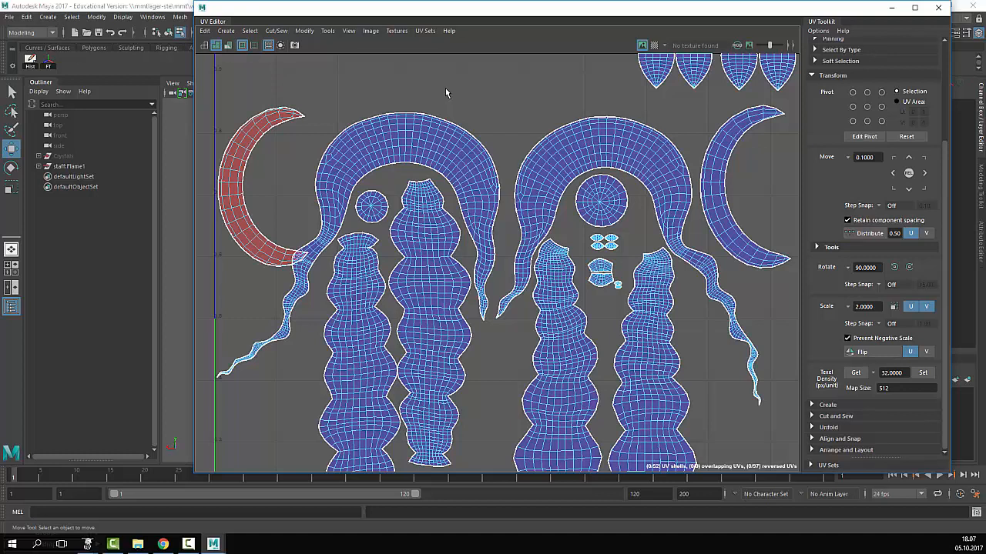
- Reselect the red reversed crescent shell and look through the menus for the flip command
left_click(257, 143)
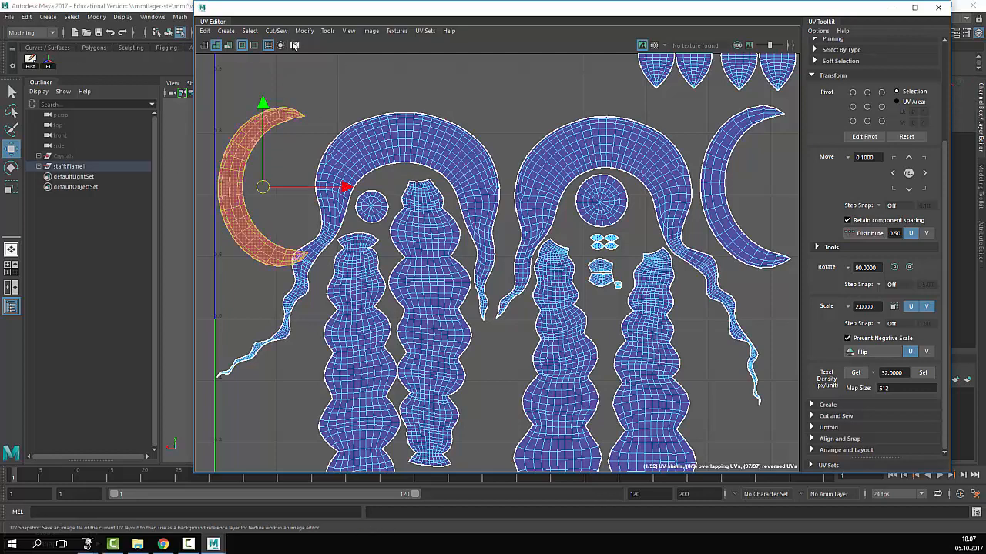
left_click(206, 31)
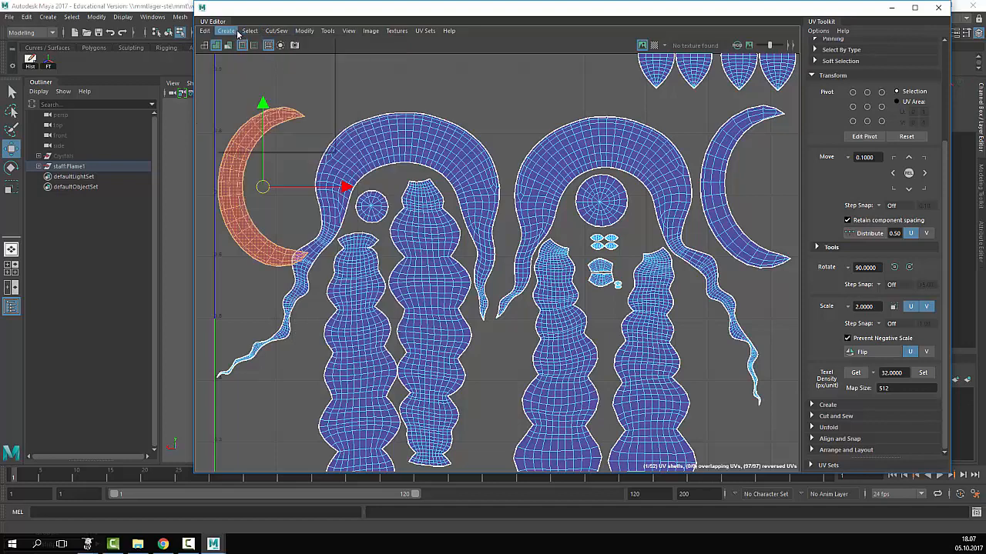
left_click(235, 32)
left_click(533, 92)
scroll(518, 154, "down", 3)
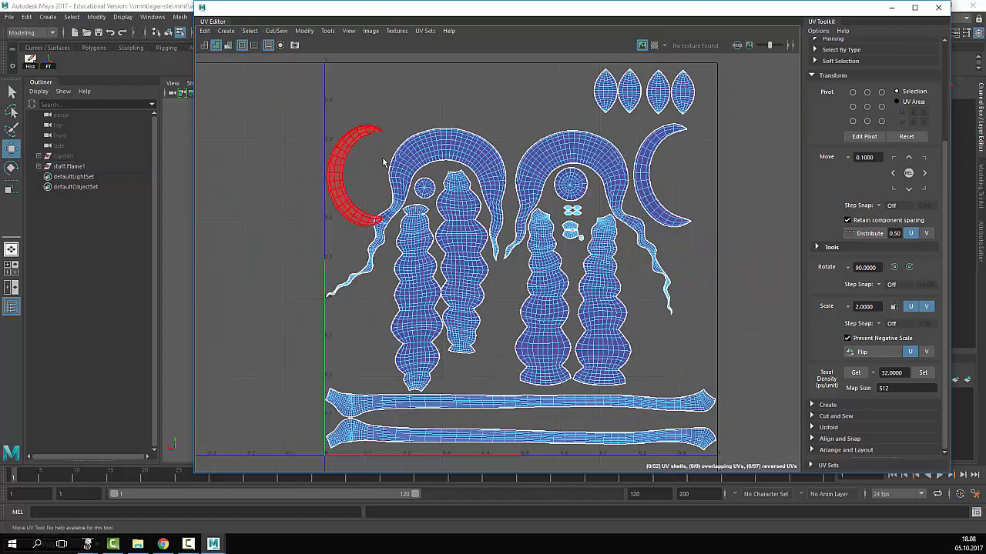
left_click(341, 138)
scroll(352, 141, "up", 3)
left_click(224, 33)
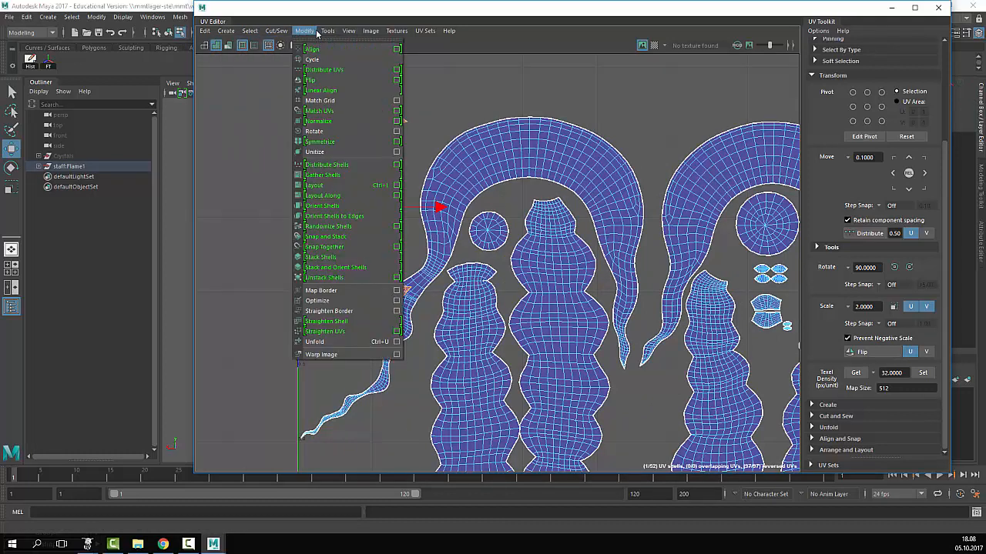
- Flip the crescent shell back, deselect, and check the arch shell with the wavy tail
left_click(345, 82)
left_click(437, 94)
scroll(492, 218, "down", 3)
scroll(709, 245, "down", 4)
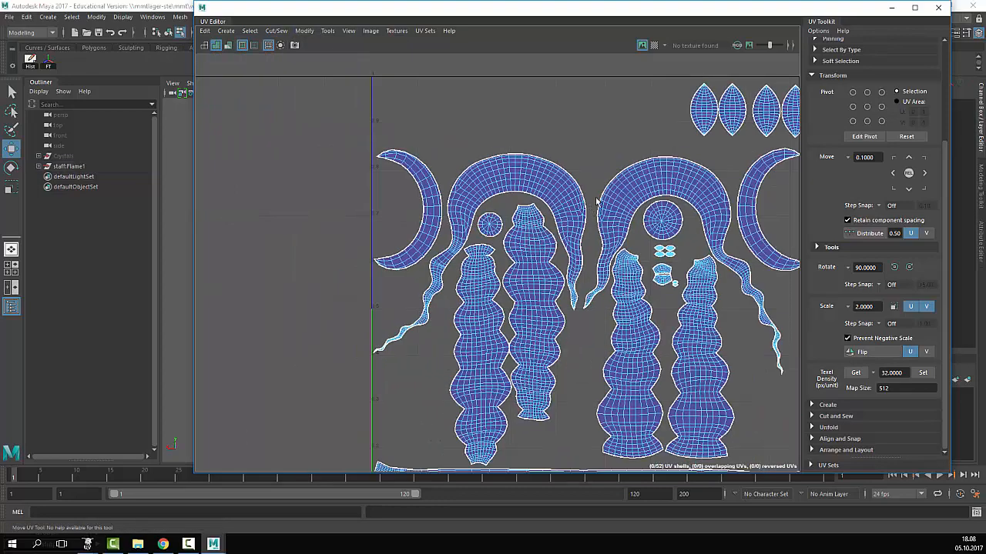
left_click(751, 283)
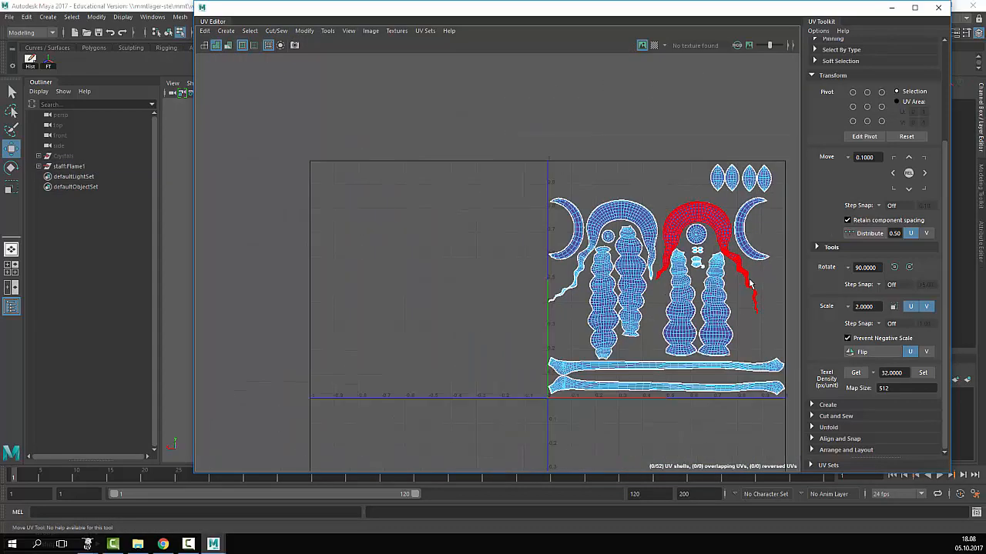
scroll(750, 283, "up", 3)
scroll(726, 234, "down", 2)
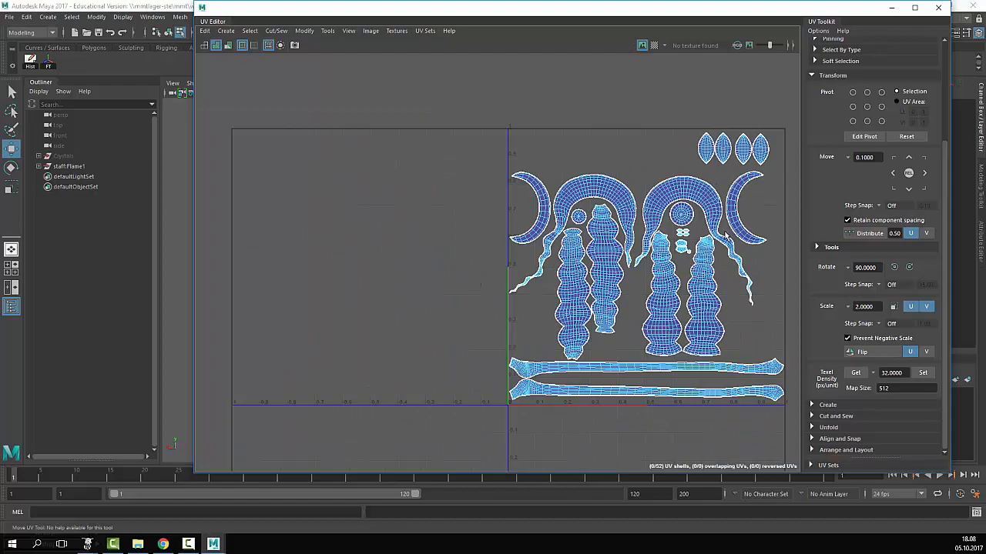
- Pan and zoom across the 0–1 square to centre the four small lens shells
middle_click_drag(724, 235, 593, 185, "alt")
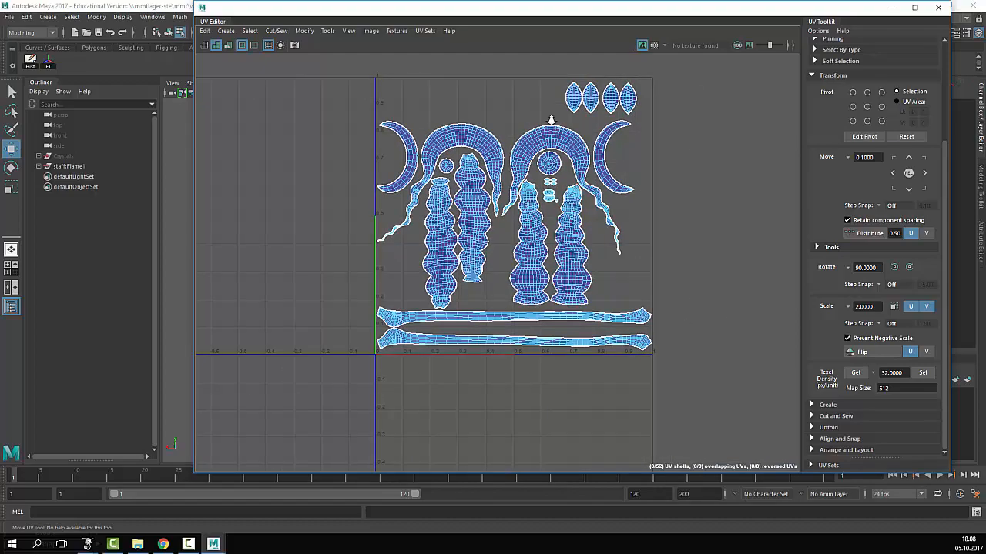
scroll(550, 118, "up", 6)
middle_click_drag(553, 428, 513, 277, "alt")
scroll(513, 279, "up", 5)
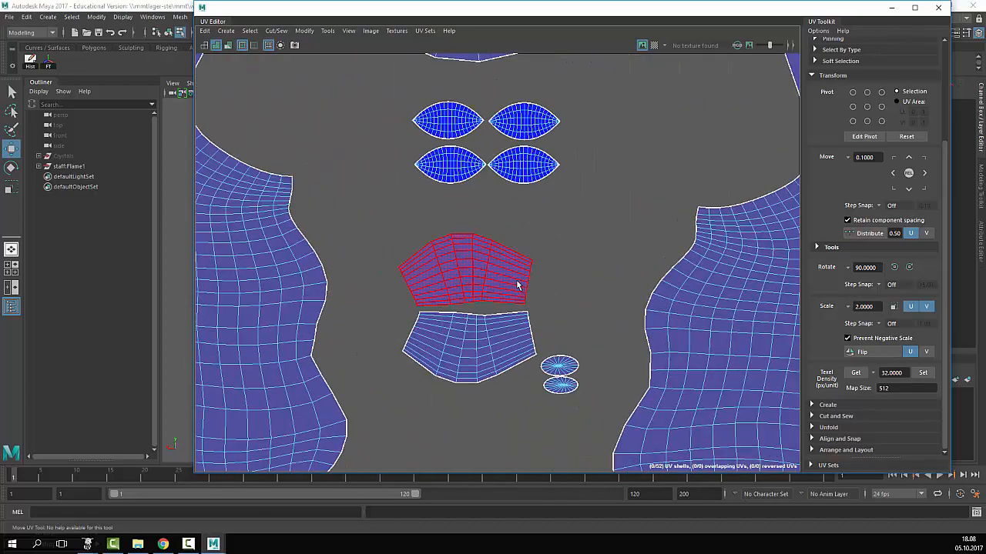
middle_click_drag(629, 268, 625, 402, "alt")
scroll(616, 287, "up", 1)
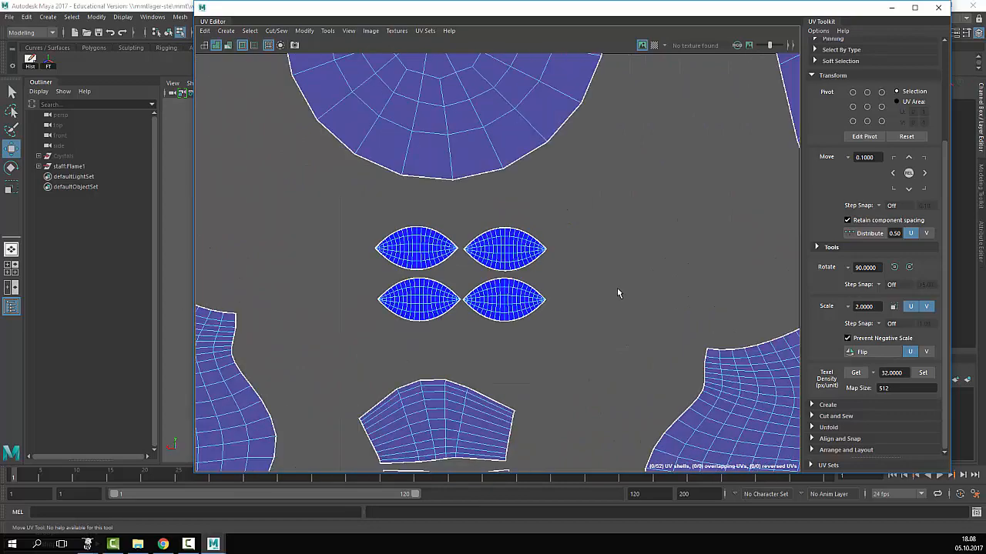
scroll(616, 287, "down", 1)
middle_click_drag(619, 218, 548, 362, "alt")
scroll(555, 348, "down", 2)
middle_click_drag(618, 347, 393, 267, "alt")
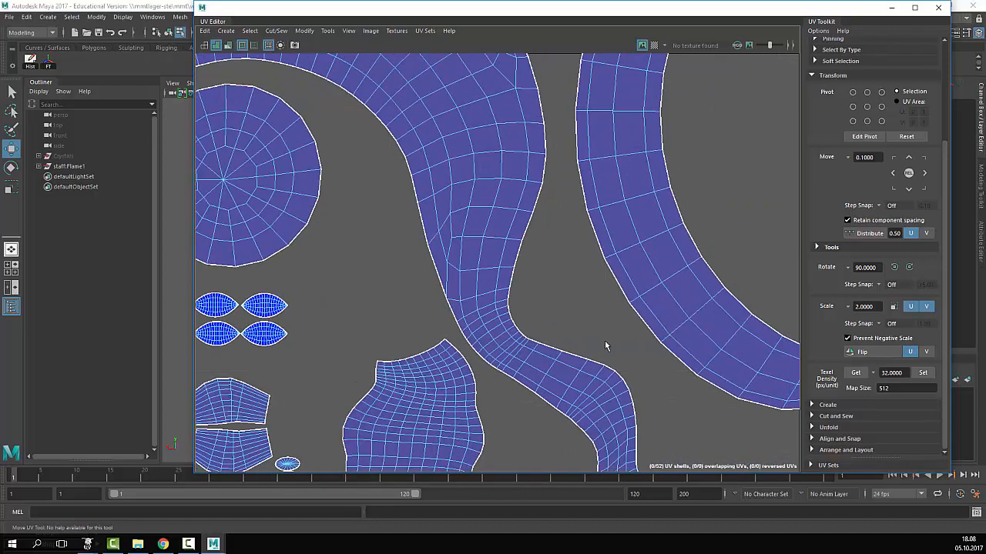
middle_click_drag(757, 359, 301, 337, "alt")
scroll(460, 302, "down", 3)
middle_click_drag(264, 279, 706, 380, "alt")
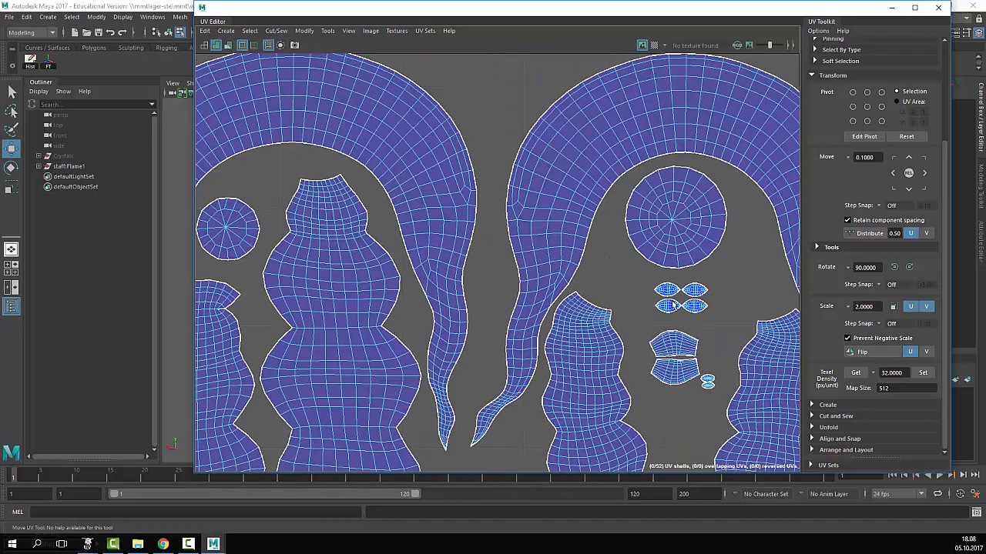
scroll(683, 308, "up", 6)
middle_click_drag(709, 278, 590, 293, "alt")
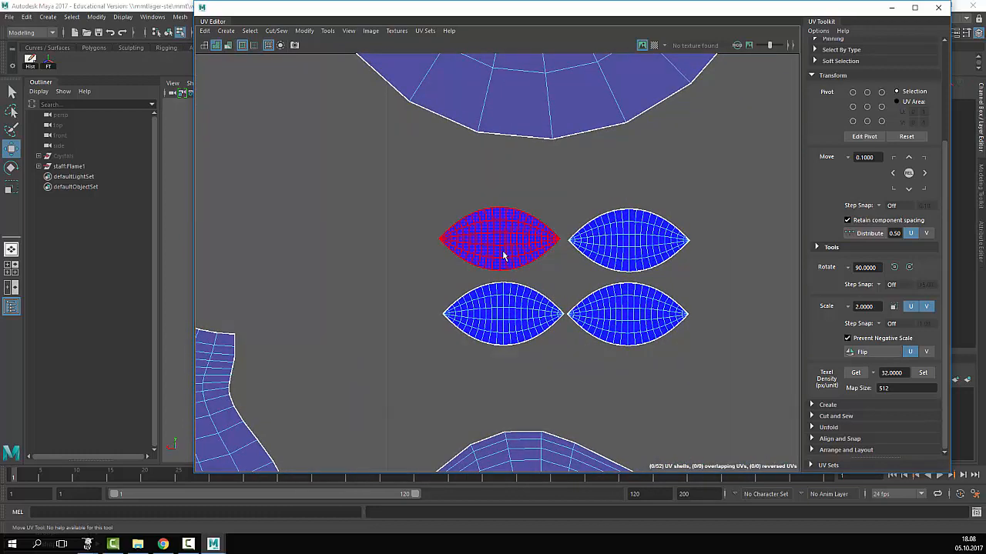
- Try moving the top-left lens shell up-left, then undo so the lens shells stay unchanged
left_click(476, 228)
left_click_drag(473, 225, 368, 177)
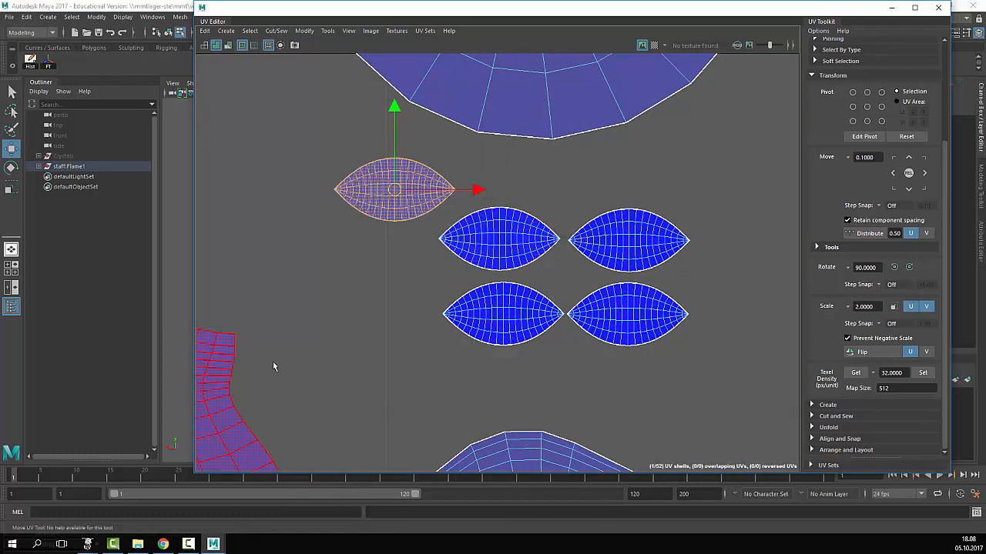
left_click(272, 363)
key("ctrl+z")
key("ctrl+z")
key("ctrl+z")
key("ctrl+z")
key("ctrl+z")
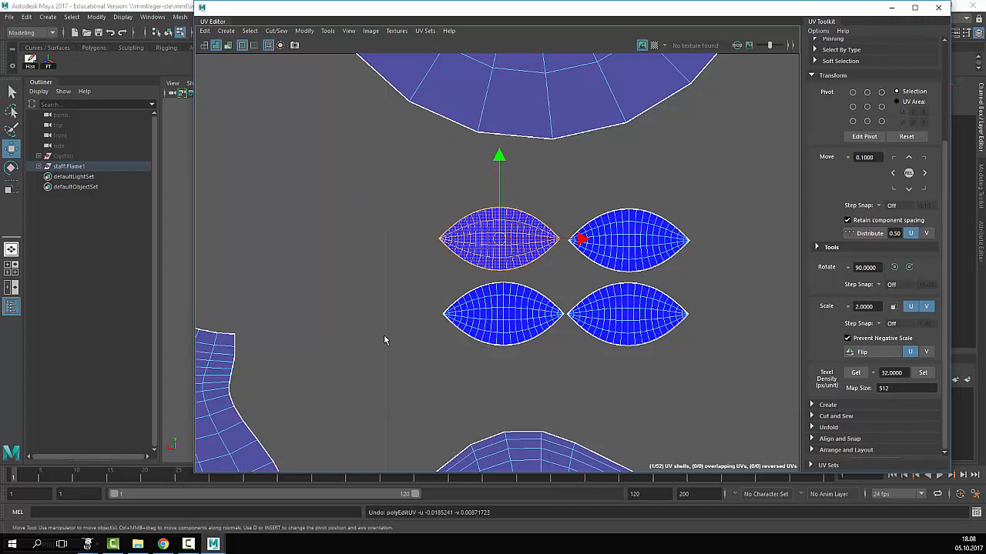
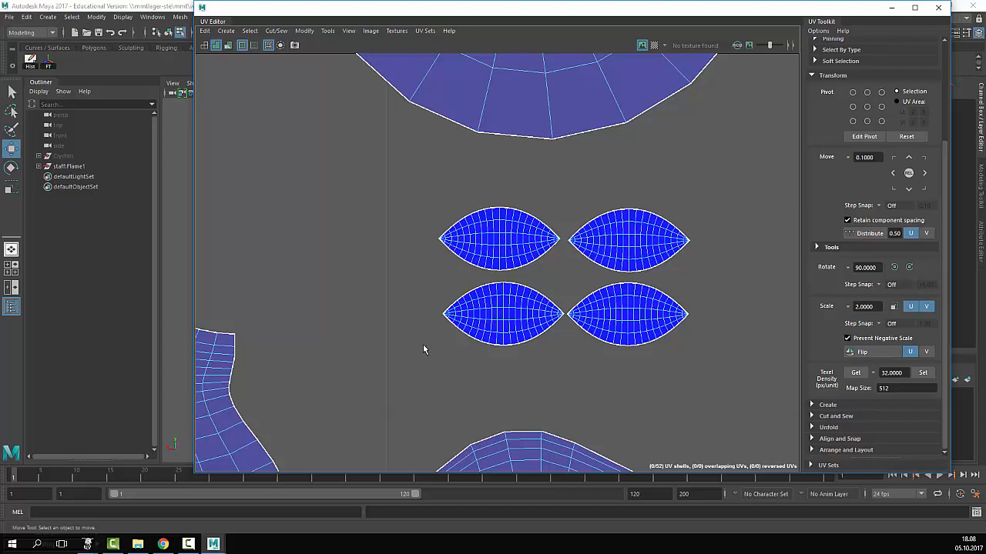
- Pan and zoom around the body, curved, circular and leaf shells to survey the UV layout
right_click_drag(323, 338, 239, 308, "alt")
middle_click_drag(372, 251, 581, 242, "alt")
middle_click_drag(399, 414, 559, 302, "alt")
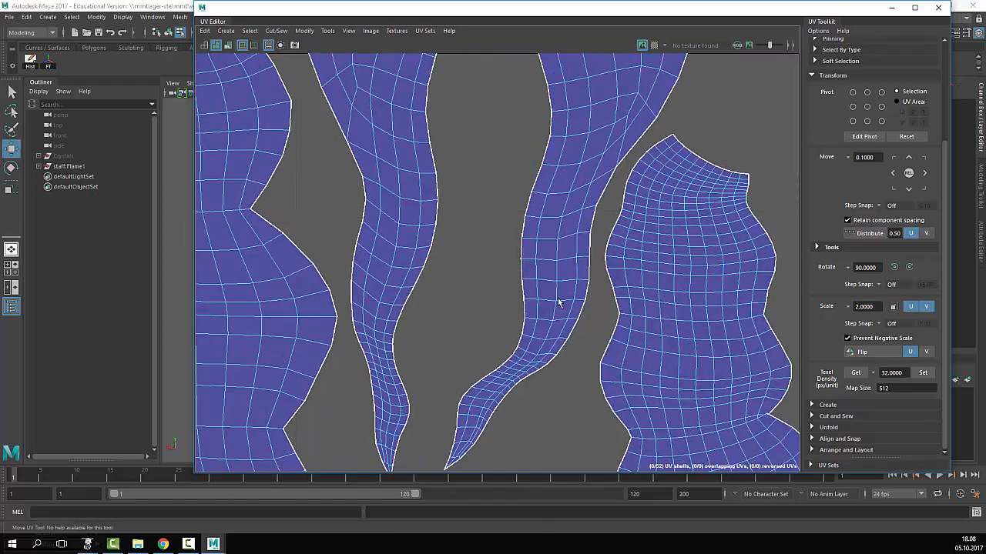
middle_click_drag(491, 389, 576, 315, "alt")
middle_click_drag(523, 356, 745, 301, "alt")
middle_click_drag(255, 341, 437, 337, "alt")
right_click_drag(438, 337, 396, 306, "alt")
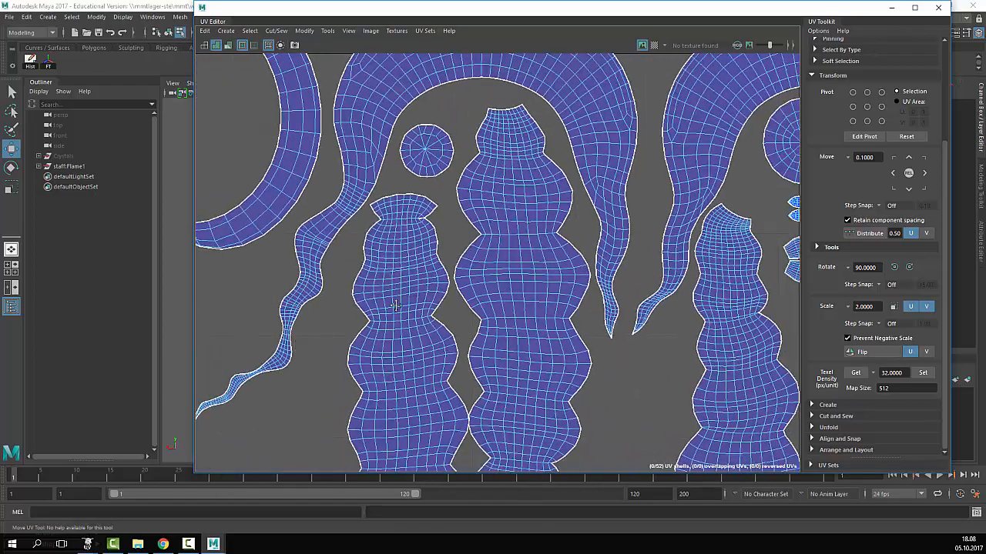
middle_click_drag(324, 329, 462, 325, "alt")
scroll(672, 163, "up", 1)
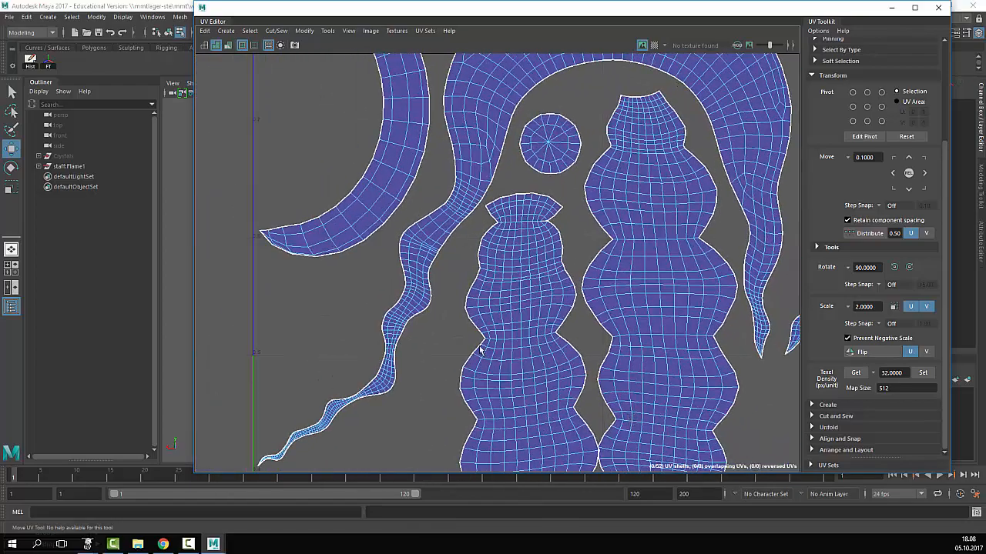
right_click_drag(480, 350, 506, 331, "alt")
middle_click_drag(506, 331, 755, 285, "alt")
right_click_drag(556, 372, 658, 407, "alt")
middle_click_drag(456, 454, 556, 243, "alt")
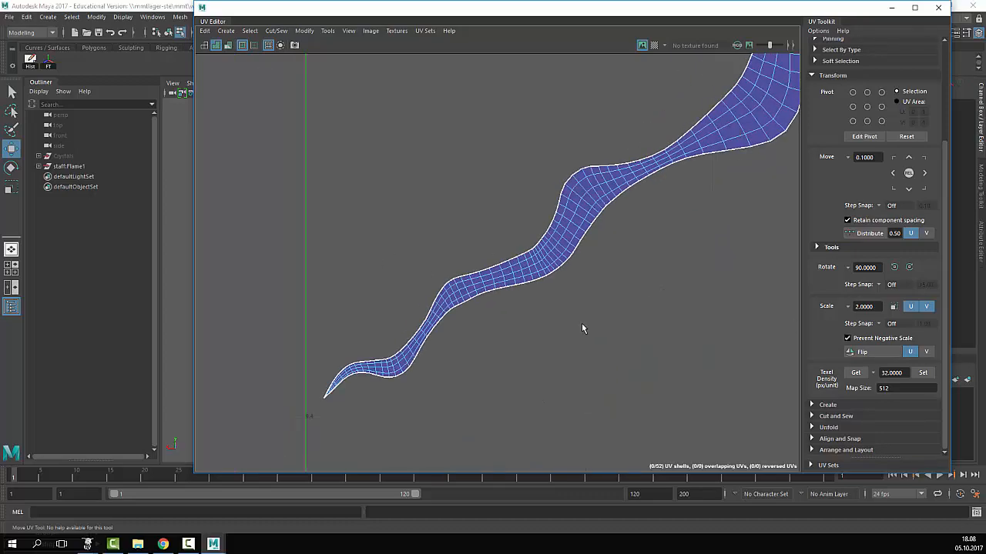
right_click_drag(662, 240, 739, 201, "alt")
middle_click_drag(739, 201, 466, 368, "alt")
right_click_drag(563, 277, 454, 254, "alt")
middle_click_drag(508, 63, 586, 343, "alt")
right_click_drag(717, 223, 643, 192, "alt")
middle_click_drag(610, 118, 561, 290, "alt")
middle_click_drag(619, 179, 517, 423, "alt")
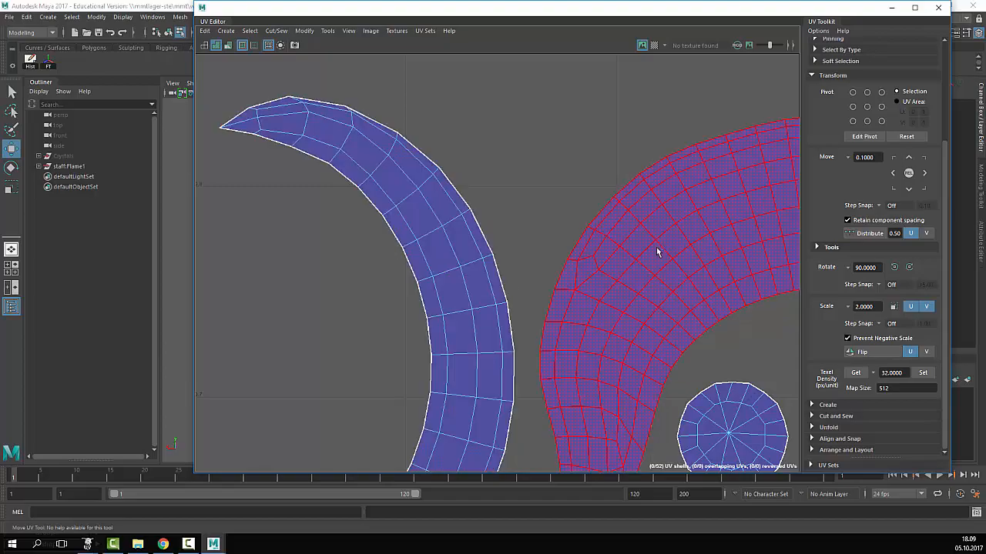
scroll(658, 251, "down", 3)
middle_click_drag(605, 171, 273, 160, "alt")
middle_click_drag(633, 160, 309, 100, "alt")
right_click_drag(312, 100, 534, 177, "alt")
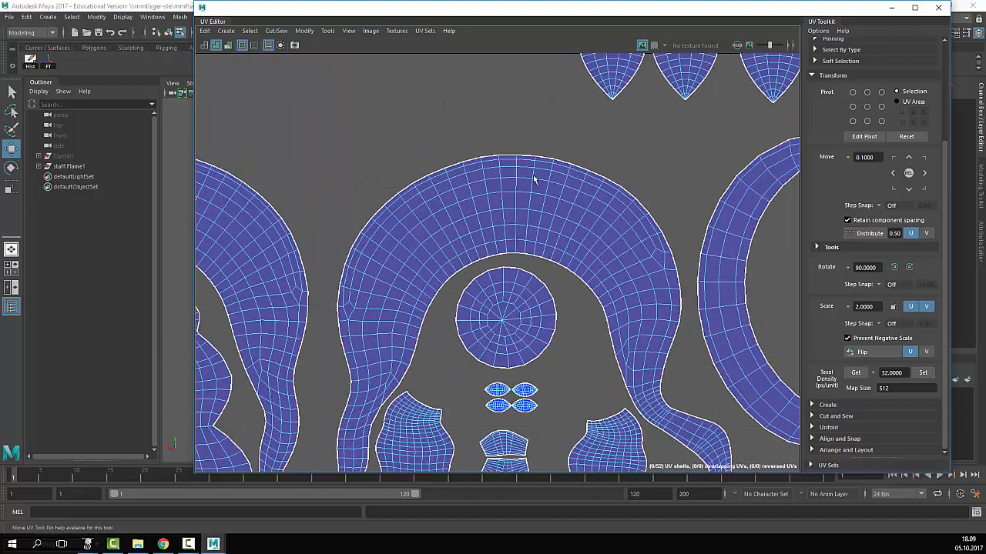
middle_click_drag(617, 309, 572, 123, "alt")
right_click_drag(371, 193, 715, 273, "alt")
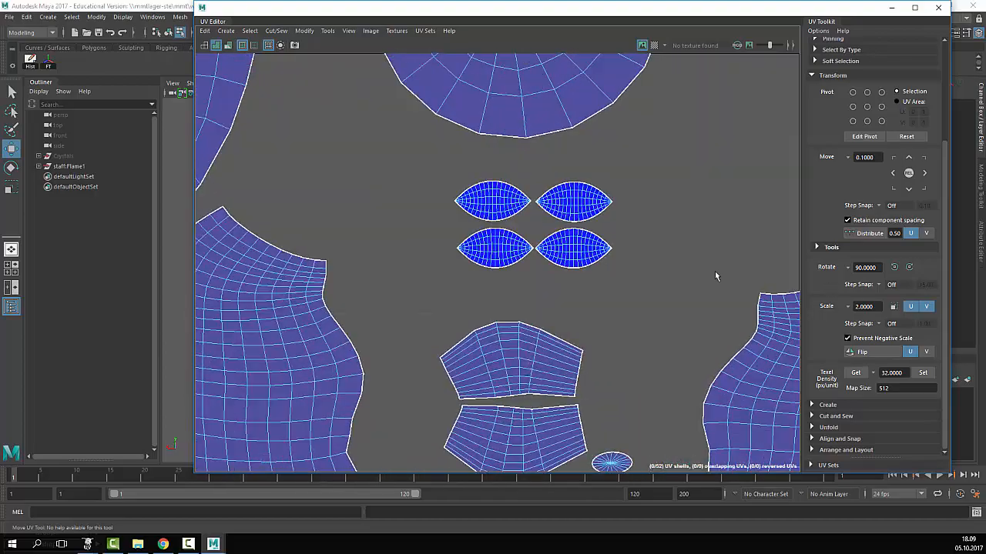
middle_click_drag(715, 273, 508, 135, "alt")
middle_click_drag(263, 166, 387, 200, "alt")
right_click_drag(388, 200, 525, 227, "alt")
middle_click_drag(773, 425, 537, 235, "alt")
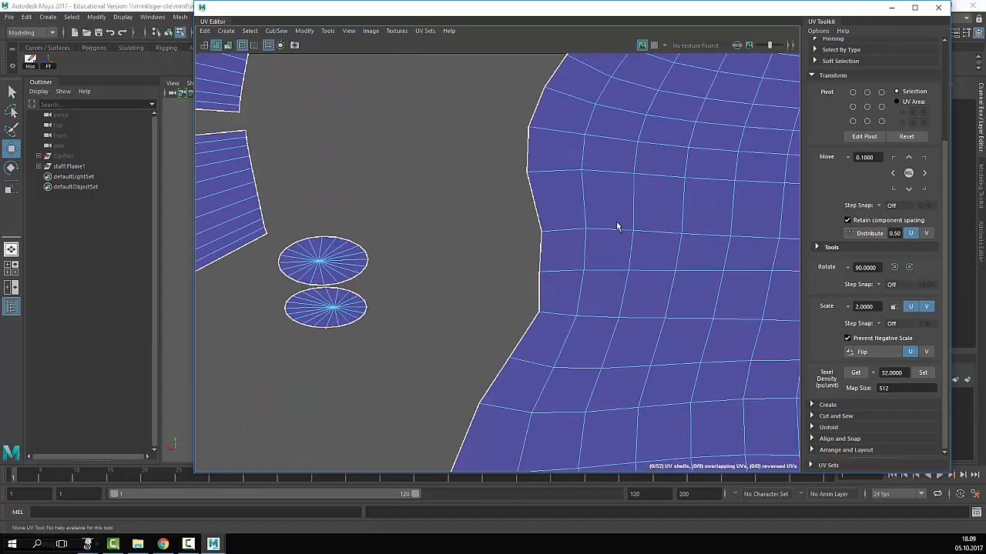
middle_click_drag(619, 224, 285, 274, "alt")
right_click_drag(640, 188, 473, 291, "alt")
middle_click_drag(645, 215, 541, 436, "alt")
right_click_drag(531, 193, 365, 169, "alt")
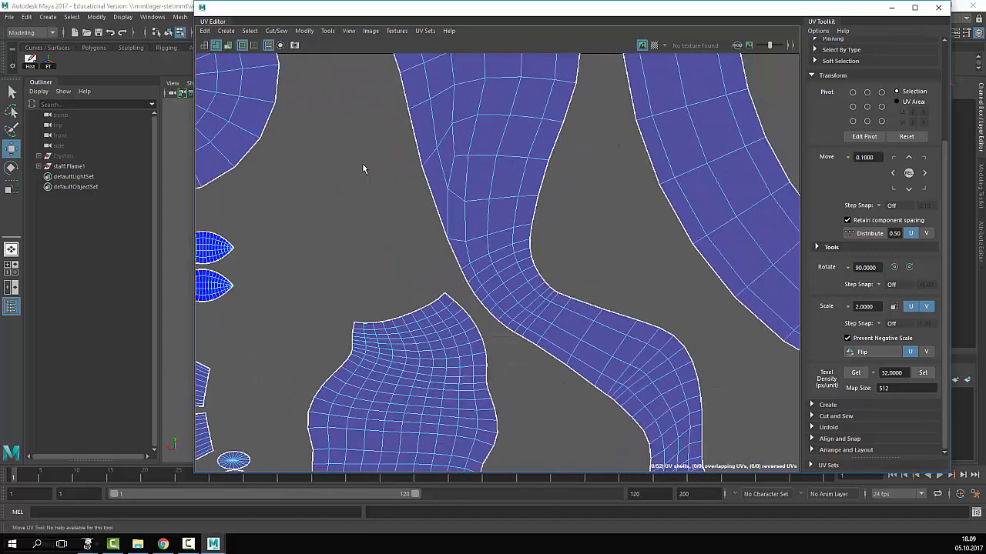
middle_click_drag(365, 170, 365, 295, "alt")
right_click_drag(608, 169, 347, 165, "alt")
middle_click_drag(579, 267, 512, 402, "alt")
middle_click_drag(599, 208, 600, 307, "alt")
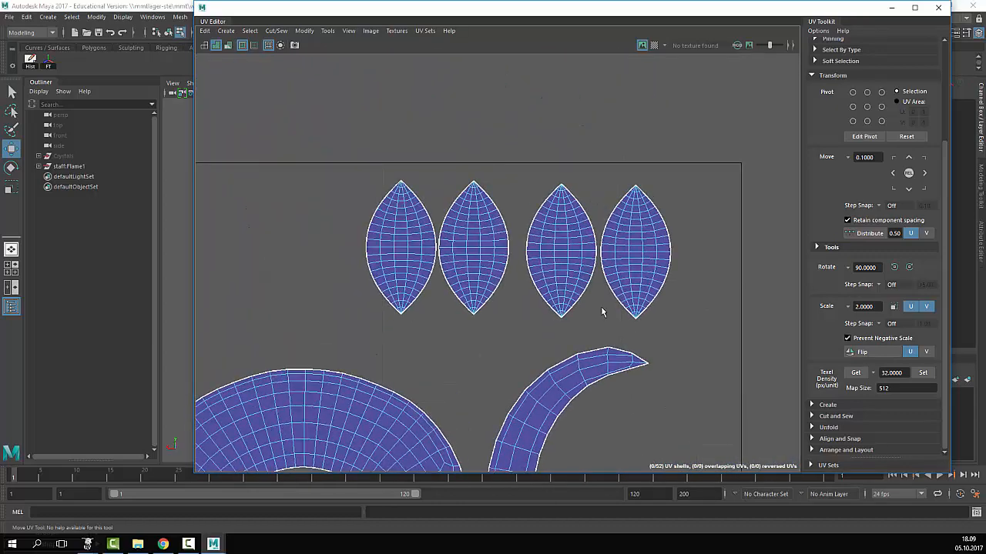
right_click_drag(302, 238, 588, 281, "alt")
middle_click_drag(754, 235, 584, 191, "alt")
right_click_drag(566, 194, 278, 224, "alt")
- Move up past the wavy columns and zoom in on the upper horizontal strip's top edge
right_click_drag(605, 342, 483, 378, "alt")
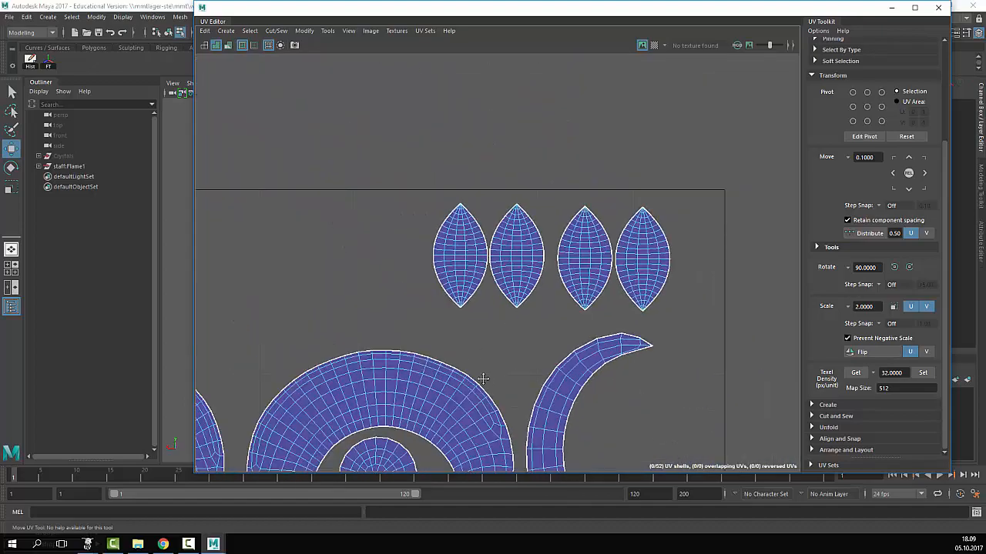
middle_click_drag(483, 379, 482, 250, "alt")
middle_click_drag(600, 320, 593, 89, "alt")
middle_click_drag(553, 462, 613, 205, "alt")
middle_click_drag(607, 377, 629, 260, "alt")
right_click_drag(629, 260, 739, 254, "alt")
middle_click_drag(708, 254, 793, 233, "alt")
right_click_drag(229, 280, 379, 282, "alt")
middle_click_drag(379, 282, 793, 228, "alt")
right_click_drag(539, 228, 430, 226, "alt")
middle_click_drag(430, 226, 843, 226, "alt")
right_click_drag(505, 228, 650, 223, "alt")
middle_click_drag(585, 189, 588, 229, "alt")
right_click_drag(588, 233, 677, 234, "alt")
middle_click_drag(544, 138, 557, 331, "alt")
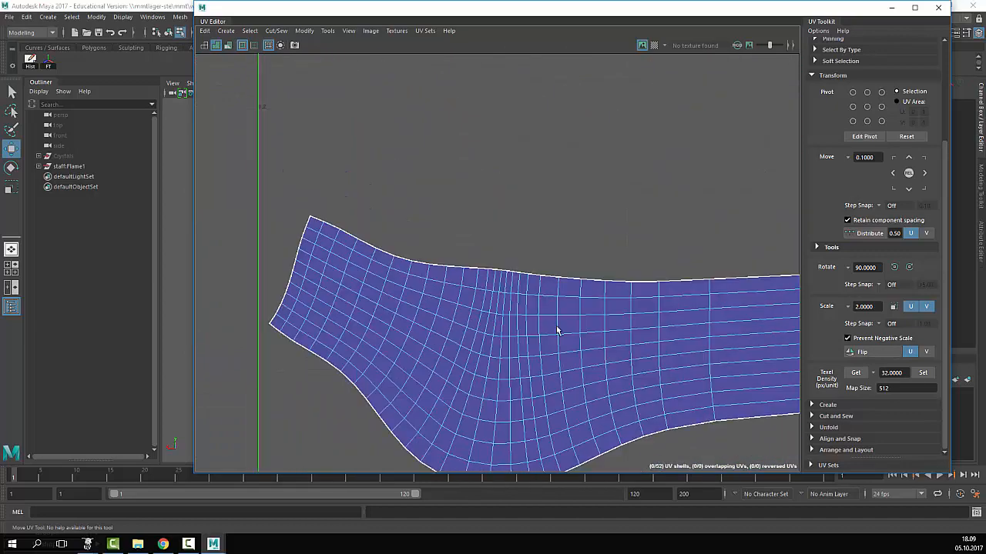
right_click_drag(539, 339, 724, 342, "alt")
- In UV selection mode, nudge a UV on the strip's top edge slightly left, then deselect
middle_click_drag(308, 381, 300, 352, "alt")
right_click_drag(619, 266, 649, 268)
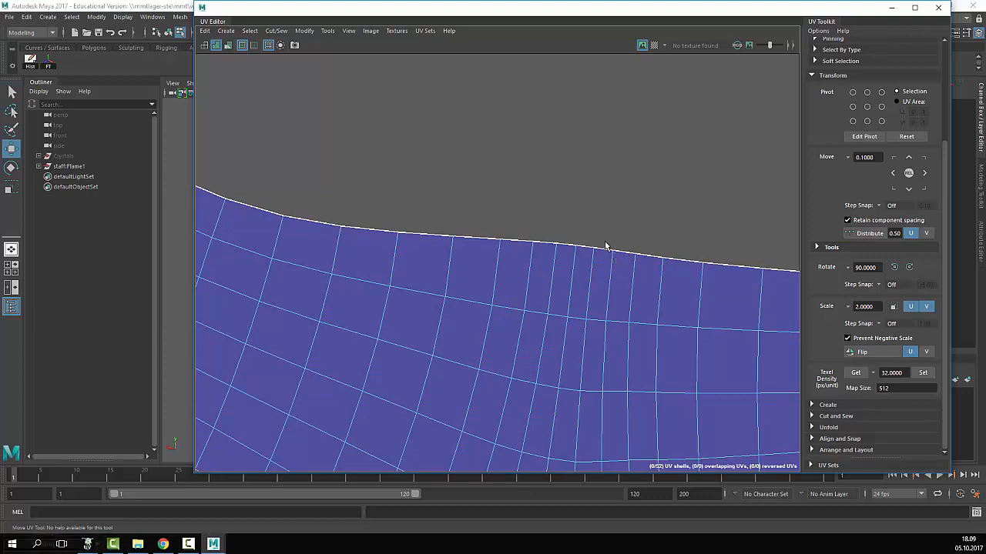
left_click(594, 252)
left_click_drag(594, 251, 570, 251)
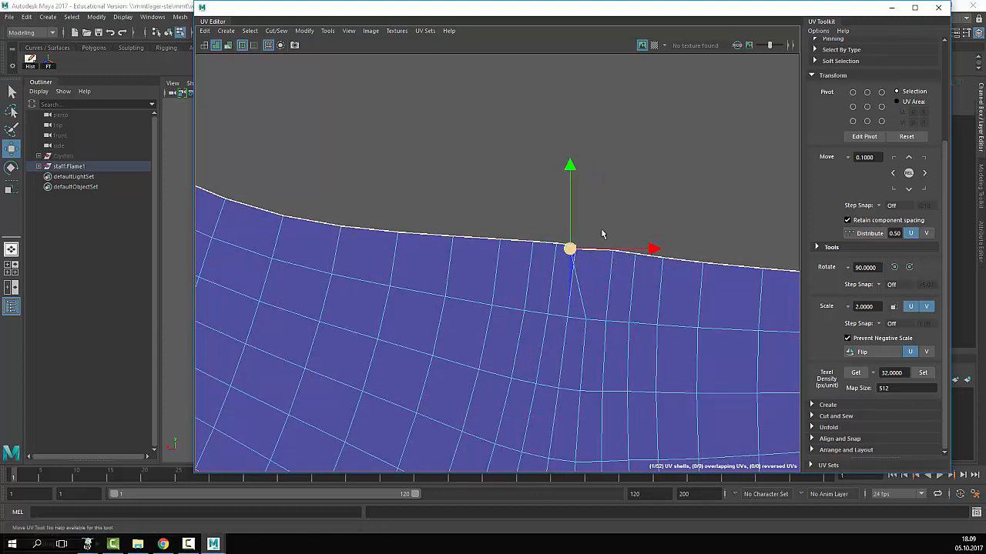
left_click(604, 232)
- Move the sliver triangle's corner UV right to flatten the kink, then deselect
right_click_drag(643, 225, 759, 239, "alt")
middle_click_drag(734, 309, 616, 205, "alt")
right_click_drag(338, 176, 494, 184, "alt")
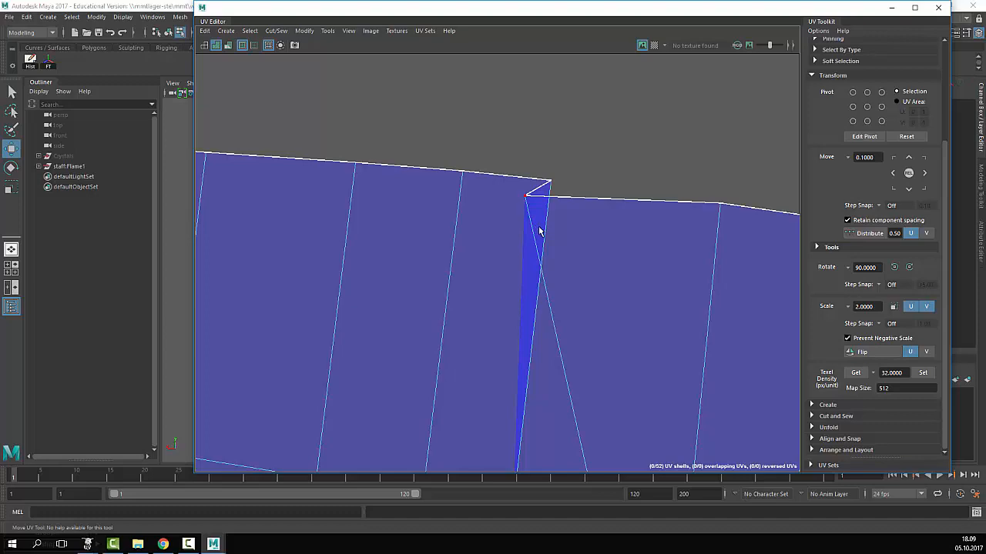
scroll(551, 219, "down", 10)
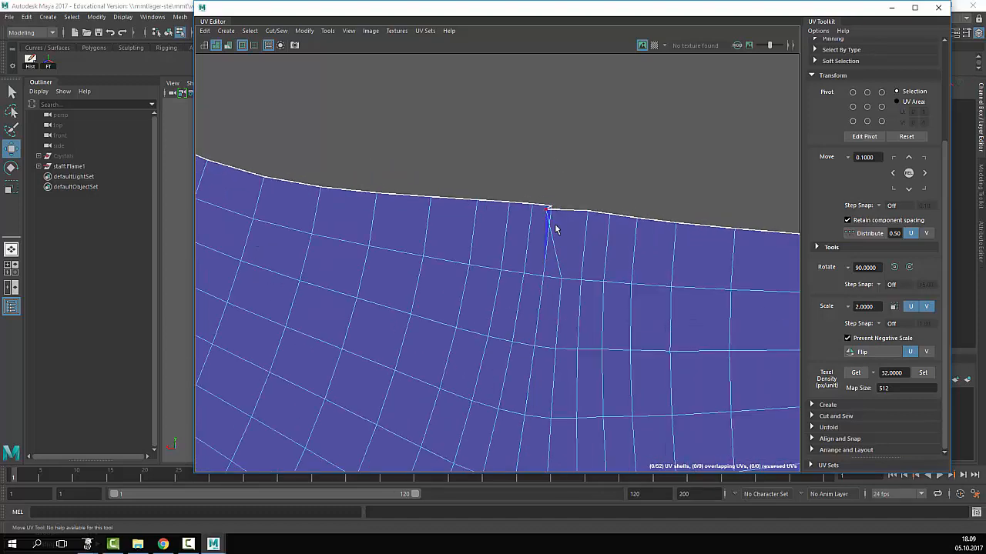
scroll(577, 297, "up", 12)
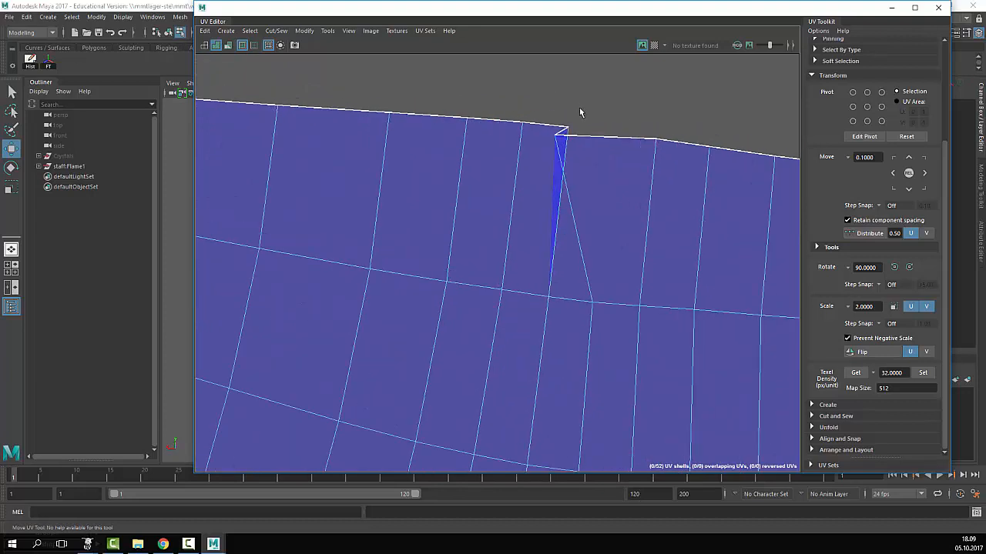
scroll(579, 113, "down", 3)
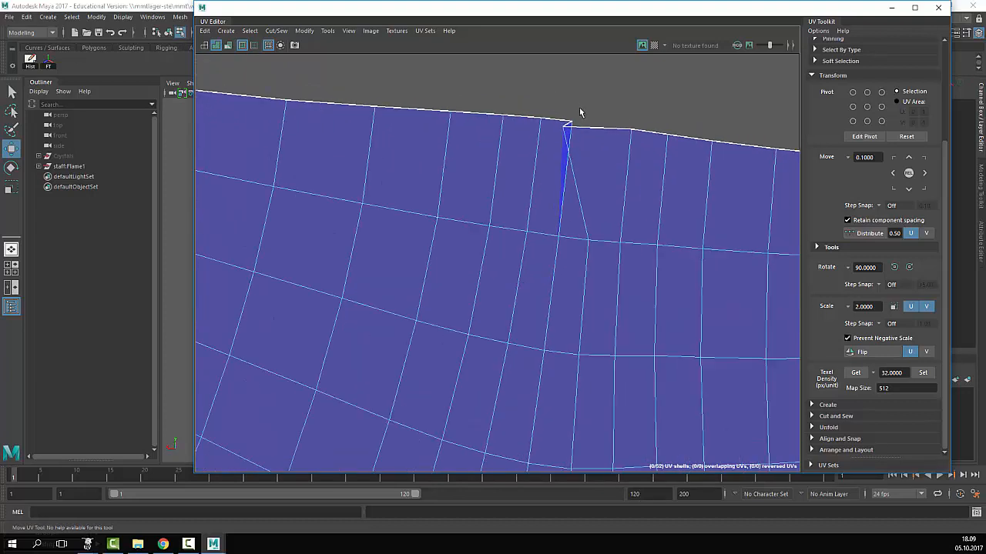
scroll(563, 120, "up", 4)
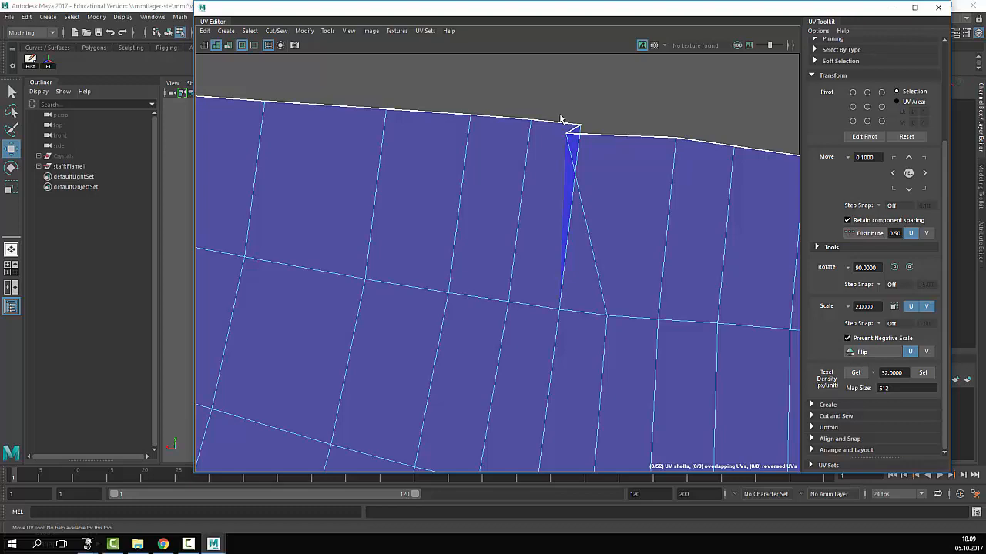
scroll(560, 117, "down", 5)
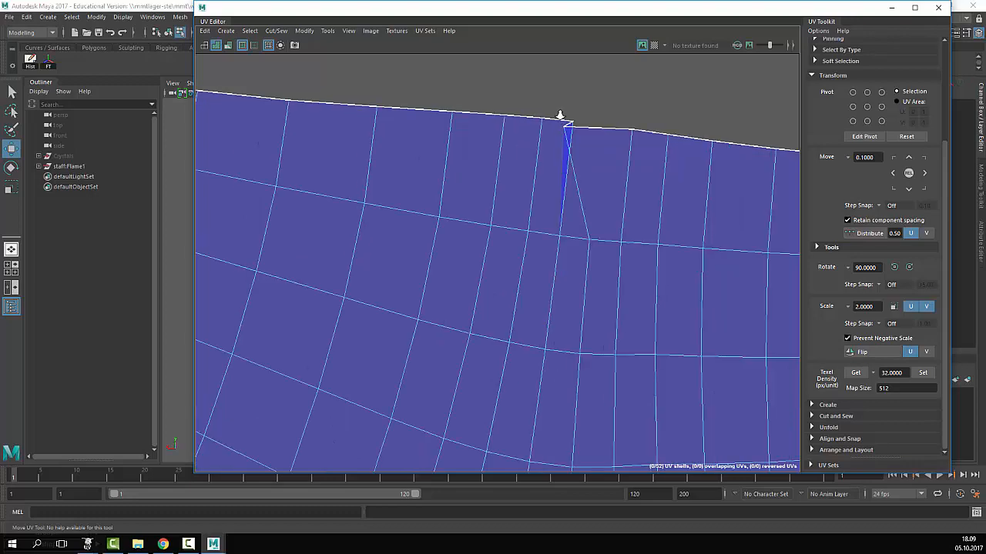
scroll(558, 140, "up", 4)
scroll(559, 140, "up", 3)
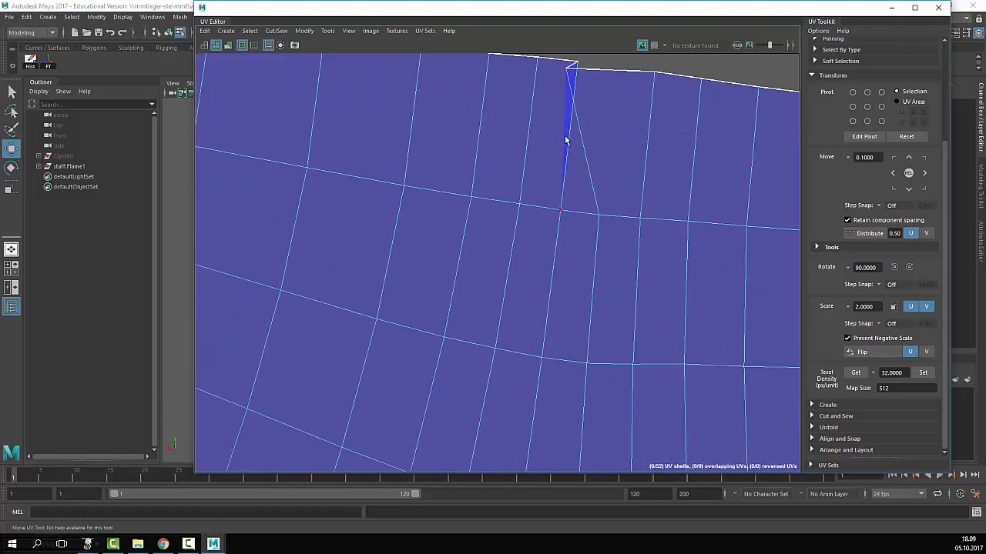
middle_click_drag(576, 94, 556, 193, "alt")
scroll(557, 193, "up", 2)
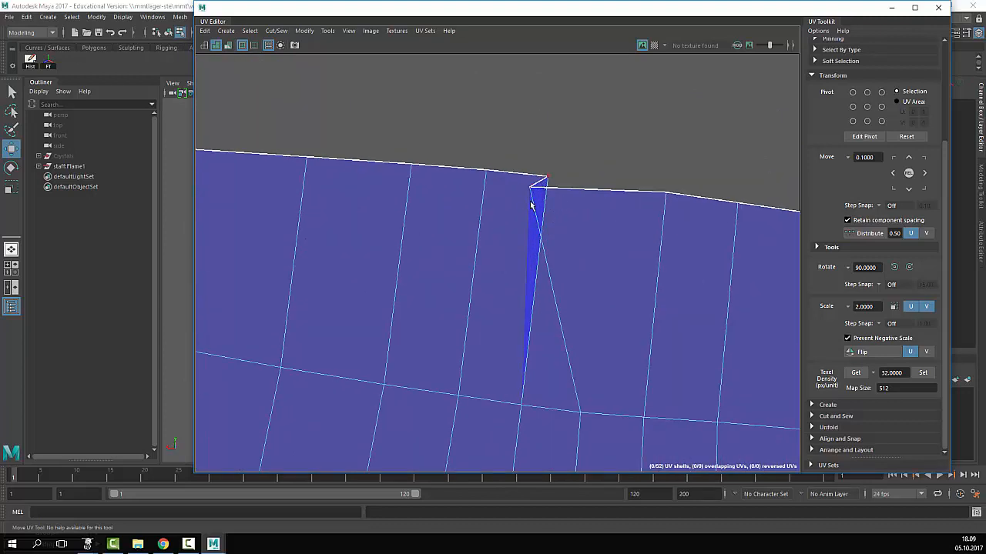
left_click(530, 186)
left_click_drag(530, 187, 601, 182)
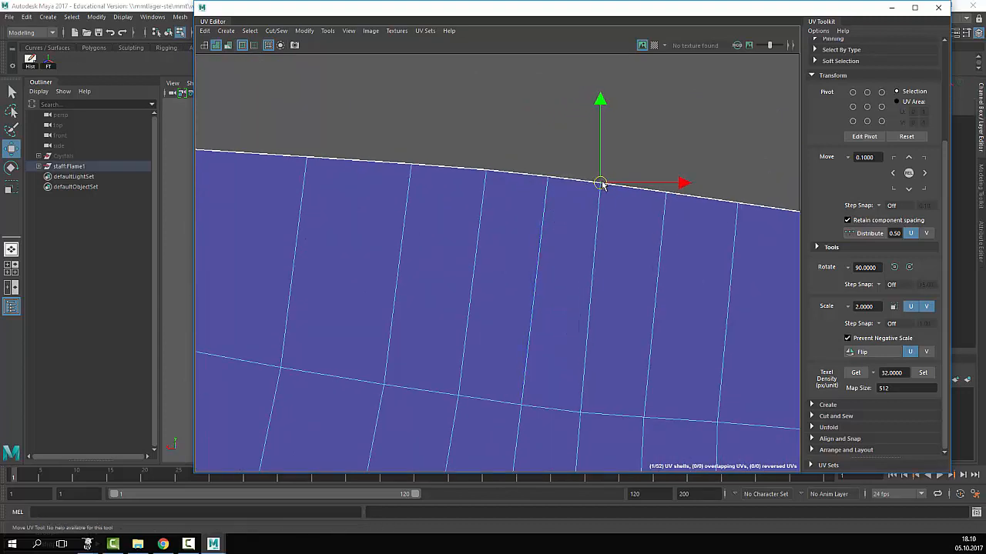
left_click(673, 198)
scroll(674, 204, "down", 6)
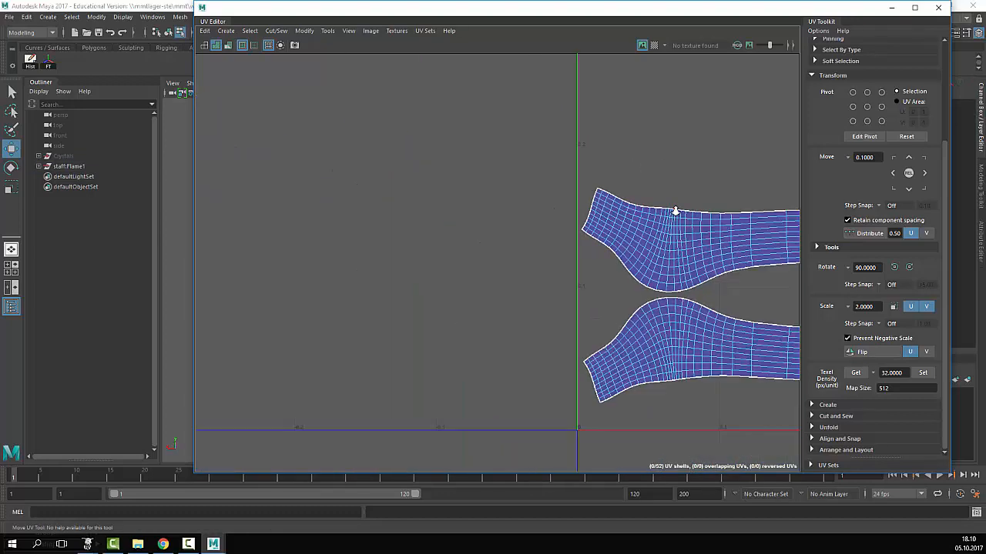
scroll(675, 210, "up", 5)
middle_click_drag(670, 214, 483, 168, "alt")
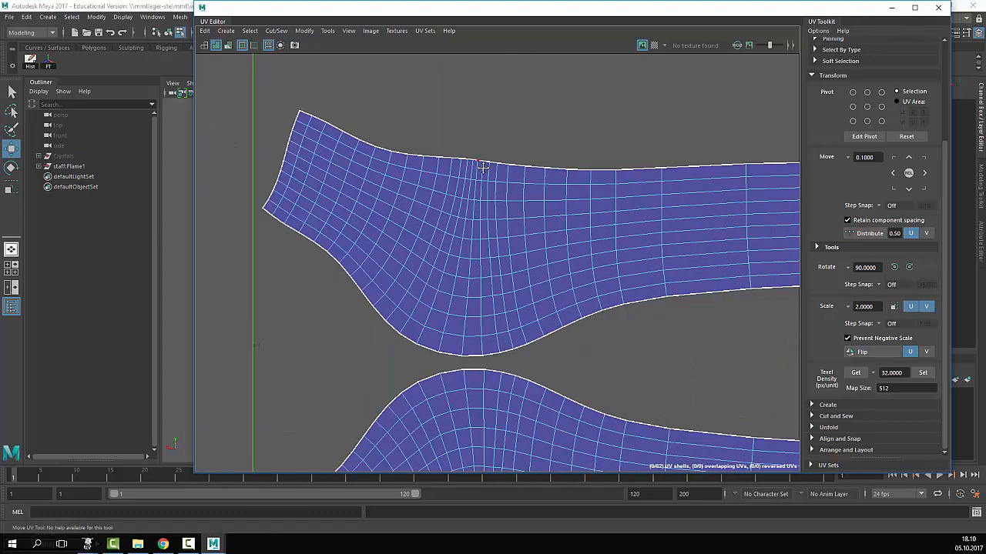
scroll(484, 169, "down", 6)
scroll(484, 171, "up", 6)
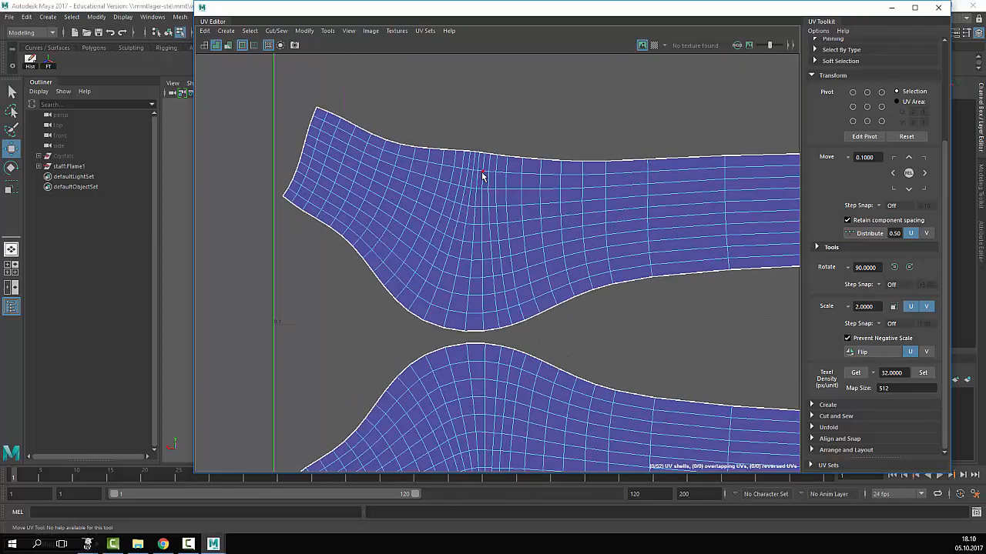
scroll(482, 176, "down", 2)
middle_click_drag(682, 188, 445, 198, "alt")
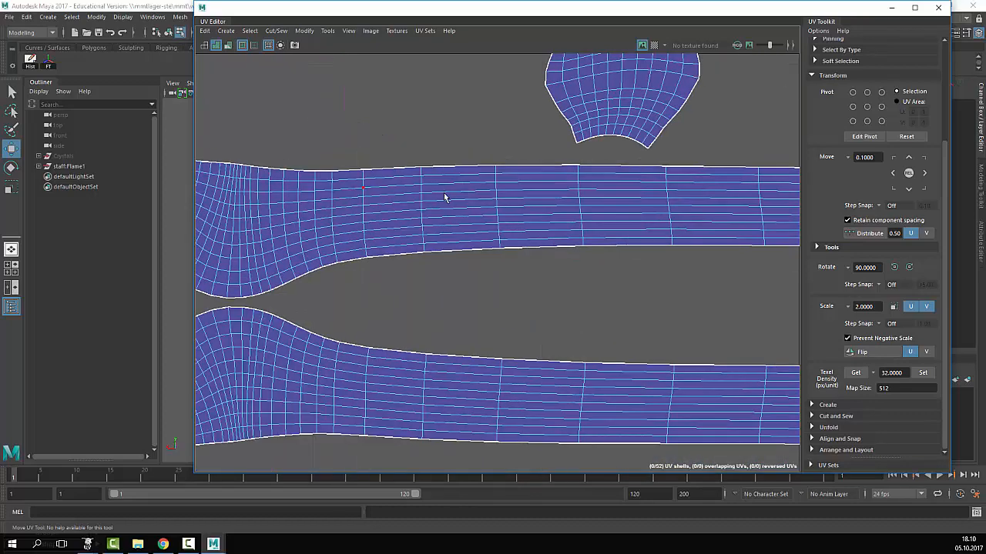
scroll(448, 200, "down", 5)
middle_click_drag(784, 192, 560, 231, "alt")
scroll(581, 237, "down", 4)
scroll(579, 239, "down", 4)
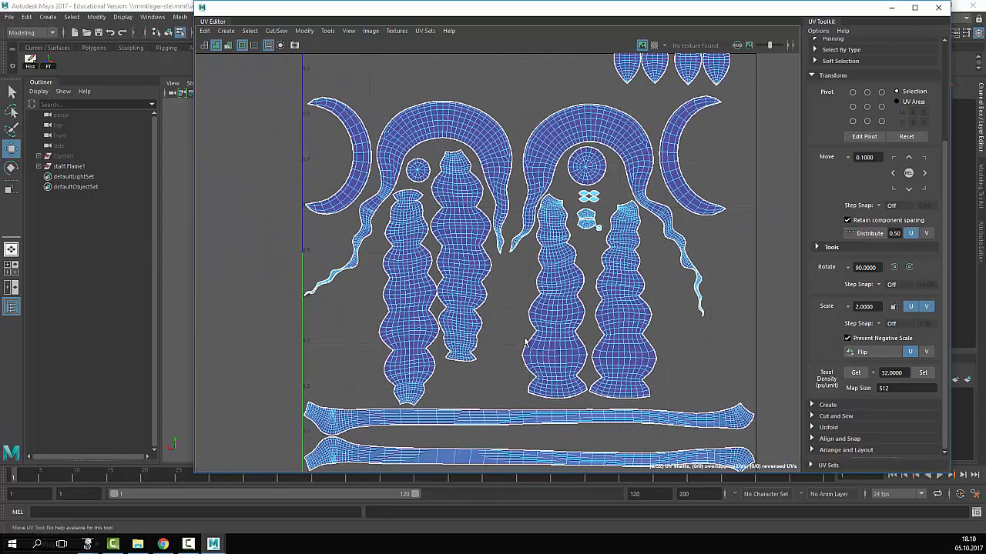
scroll(526, 344, "down", 2)
scroll(517, 248, "down", 3)
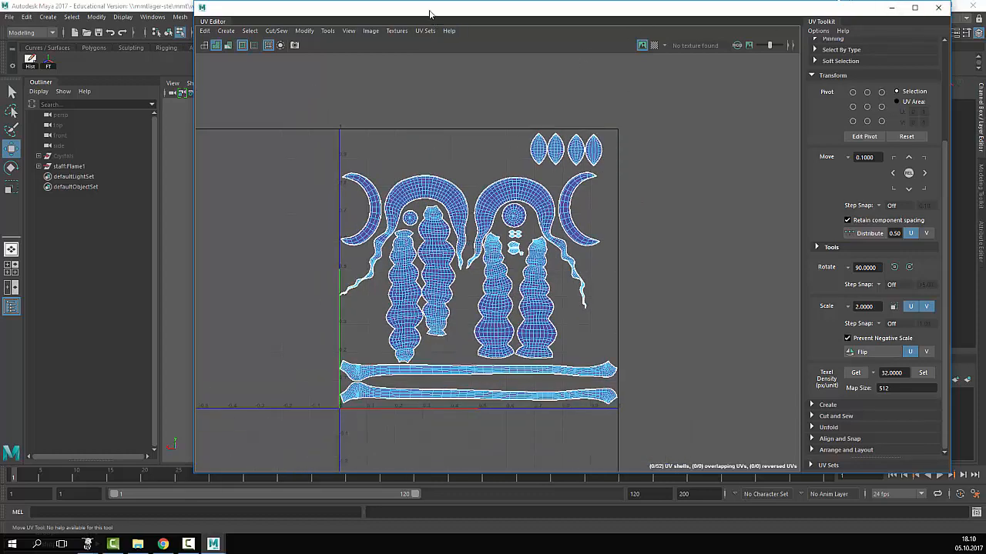
left_click_drag(430, 15, 717, 45)
scroll(365, 299, "up", 5)
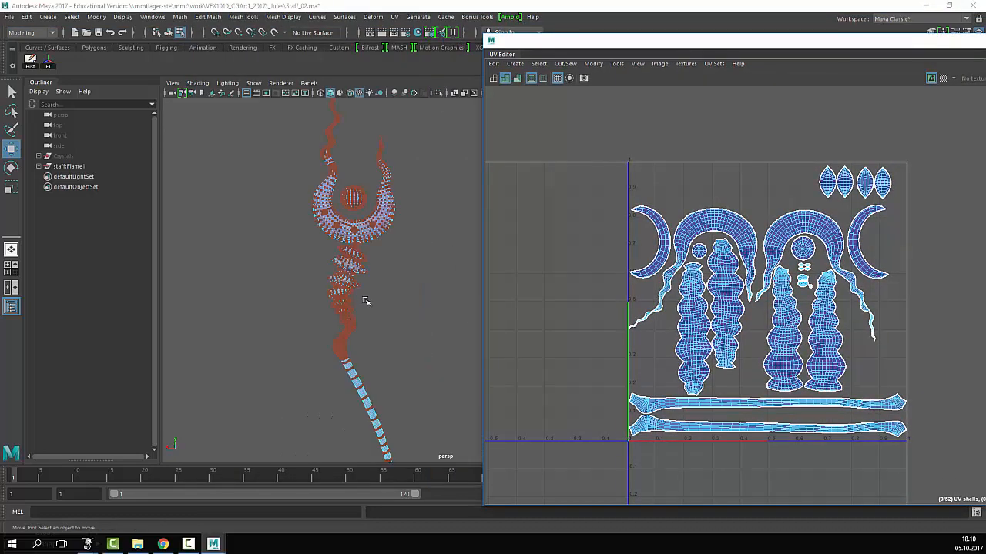
right_click_drag(364, 226, 251, 236)
middle_click_drag(251, 236, 246, 204, "alt")
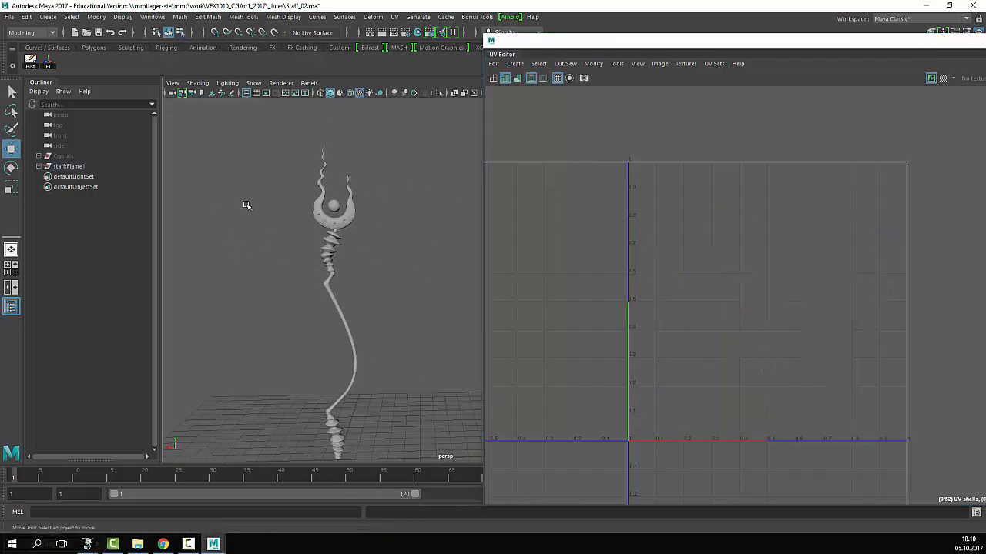
left_click_drag(382, 161, 306, 472)
left_click(415, 309)
left_click(326, 239)
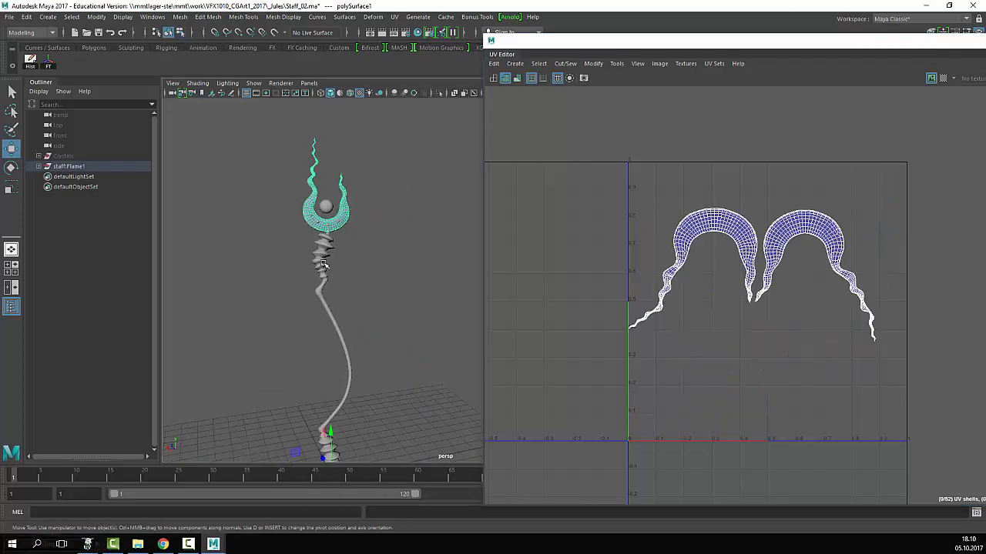
left_click(339, 302)
left_click(404, 321)
scroll(336, 314, "down", 2)
middle_click_drag(347, 290, 396, 258, "alt")
left_click_drag(417, 155, 347, 418)
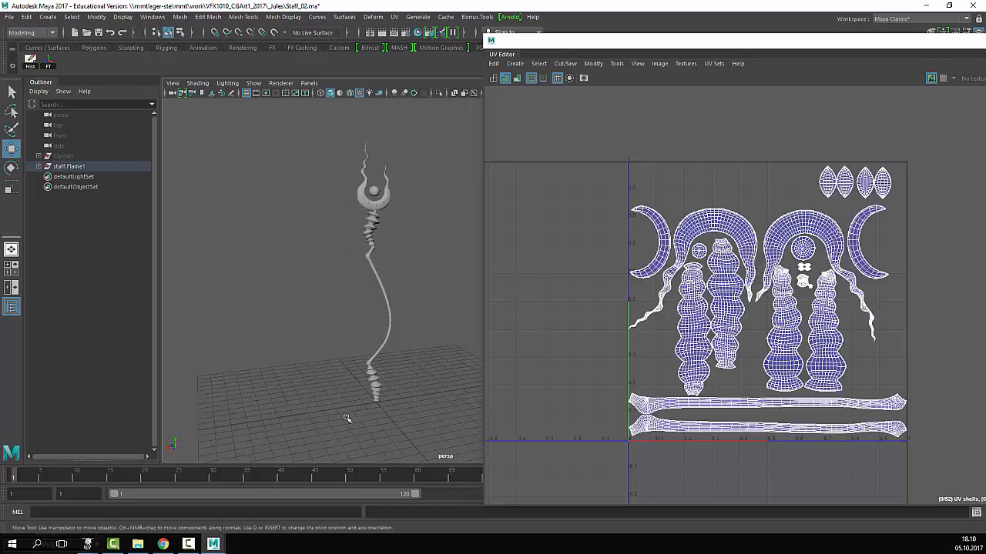
left_click(455, 189)
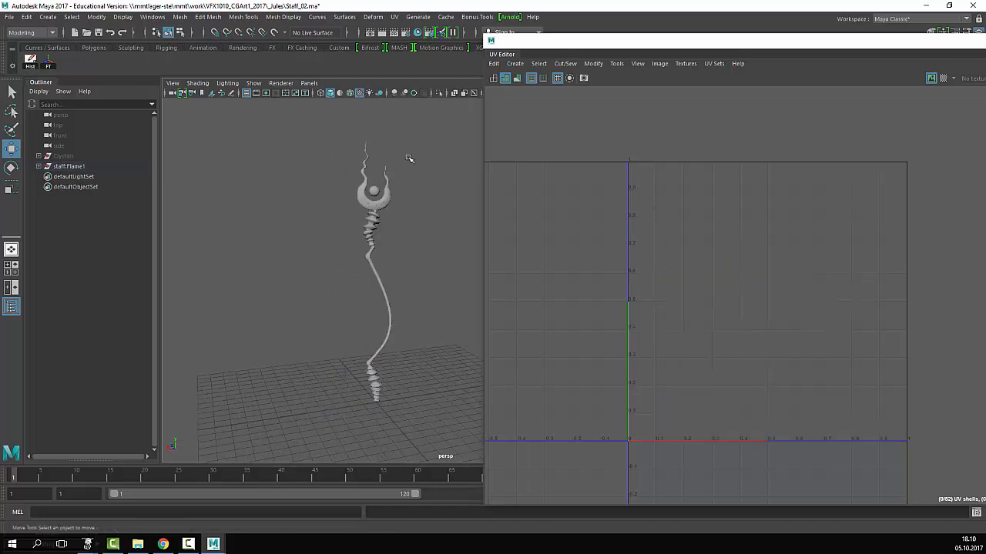
left_click(381, 191)
left_click(385, 204)
left_click(367, 235)
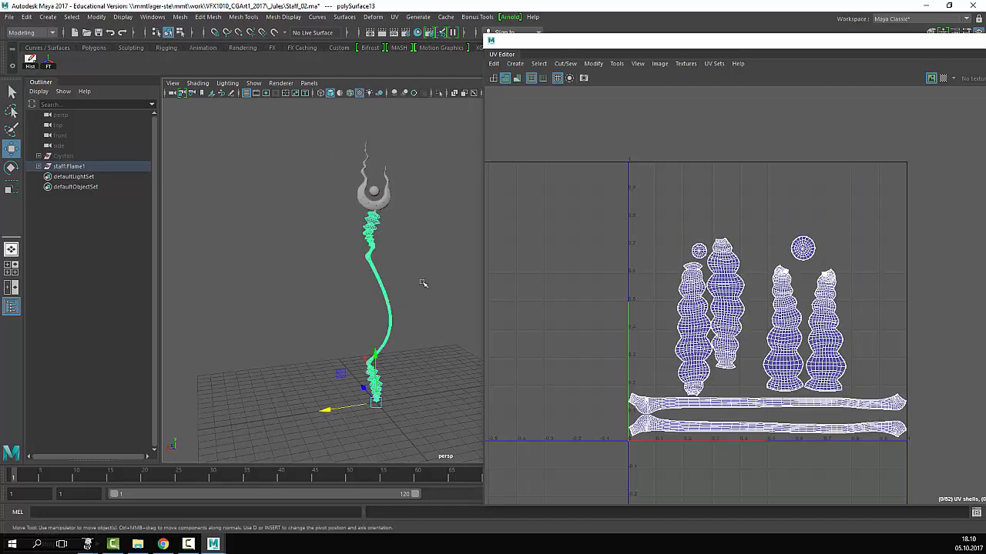
left_click(423, 284)
left_click(367, 395)
left_click_drag(367, 397, 178, 328)
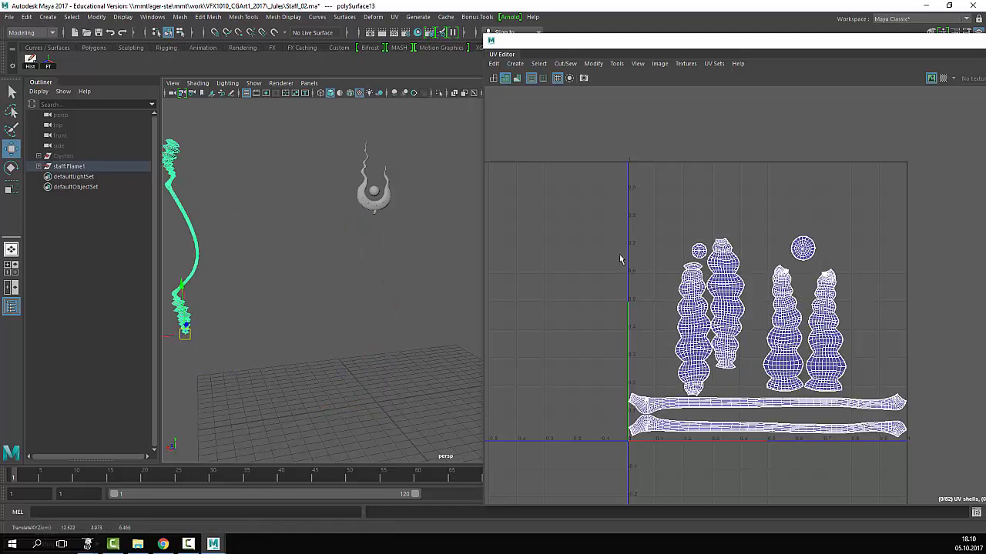
key("ctrl+z")
left_click(427, 159)
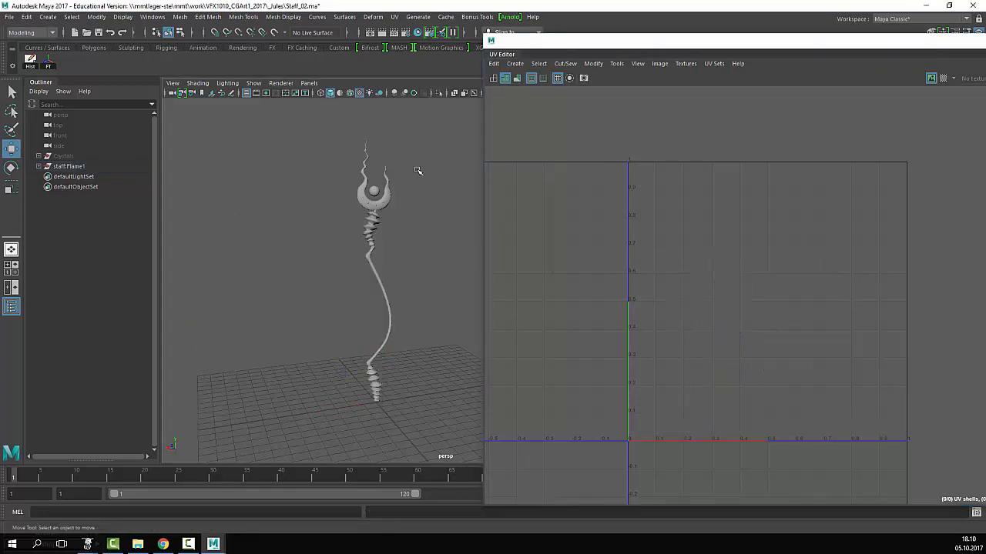
left_click_drag(417, 137, 305, 422)
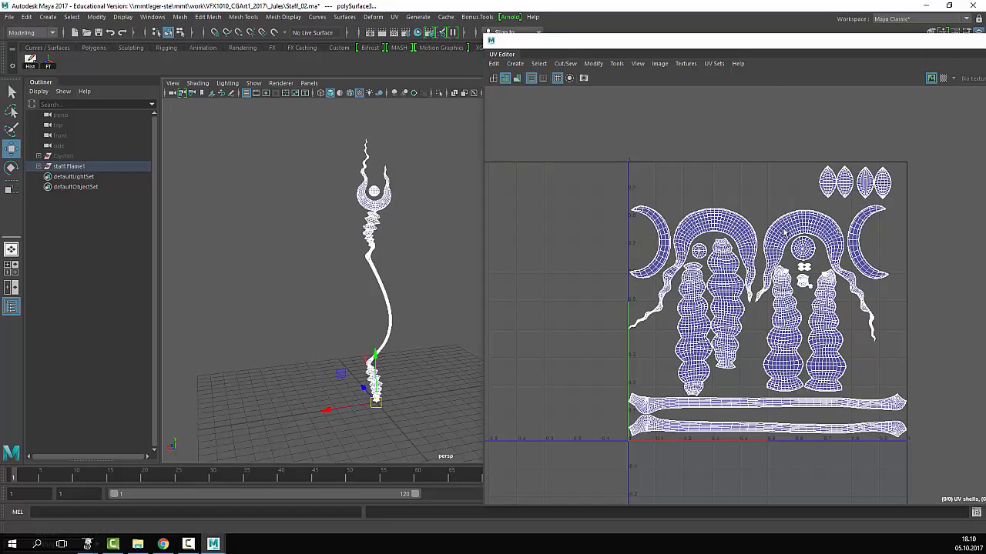
- Open the Hypershade and create a new Blinn material, blinn1
left_click(152, 17)
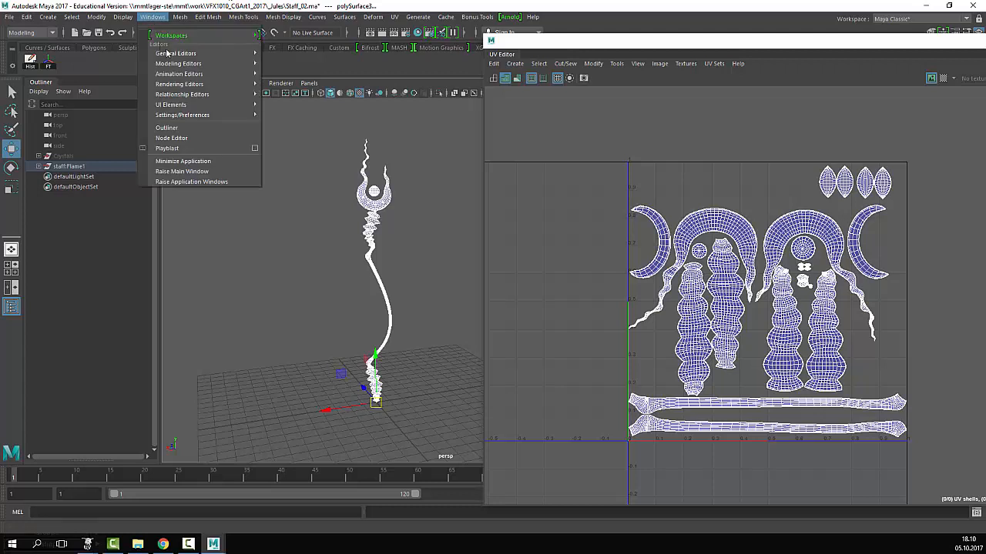
mouse_move(183, 85)
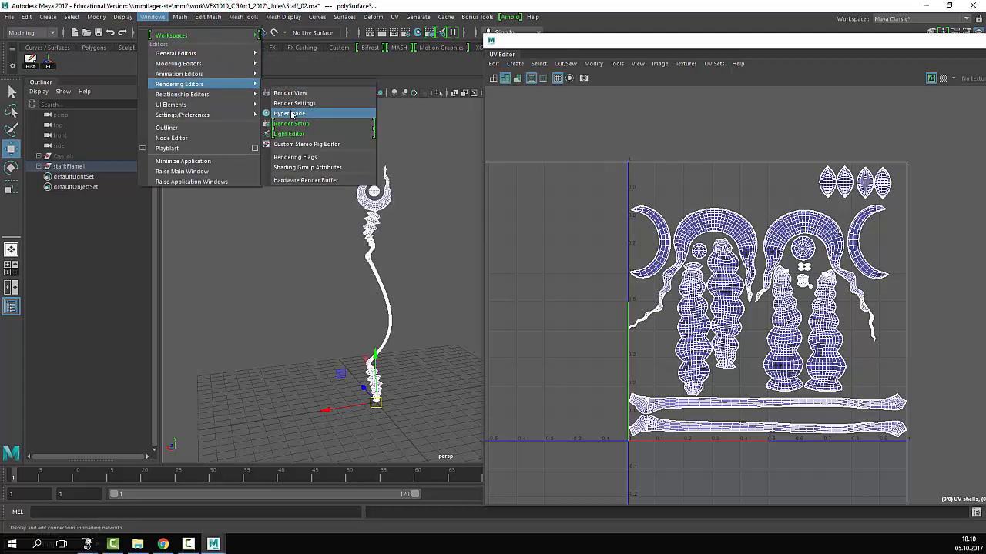
left_click(290, 114)
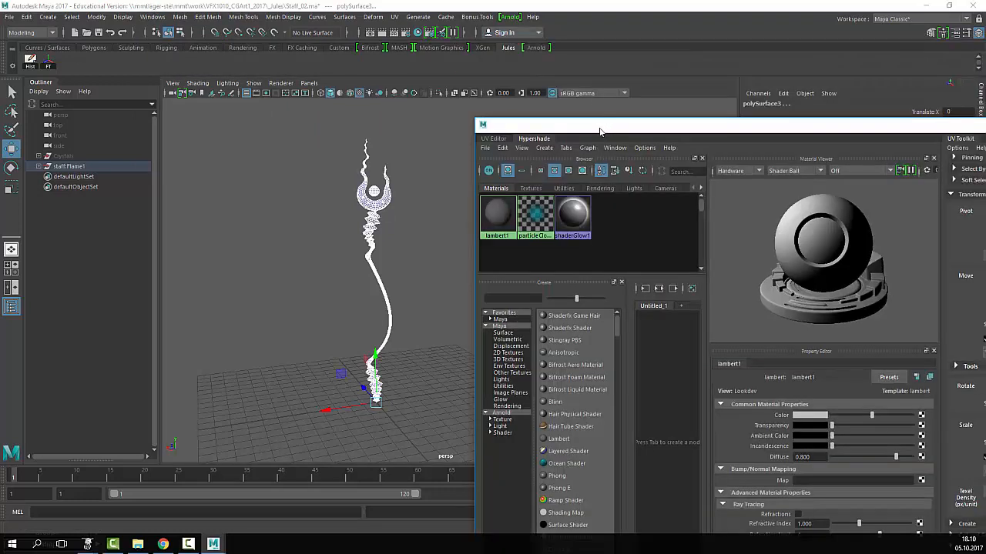
left_click_drag(599, 127, 613, 43)
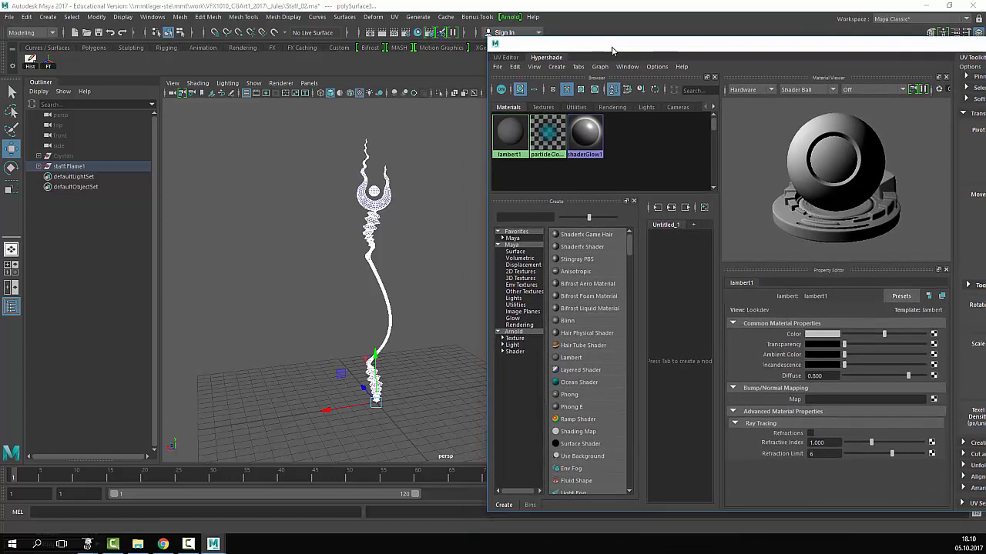
left_click(574, 320)
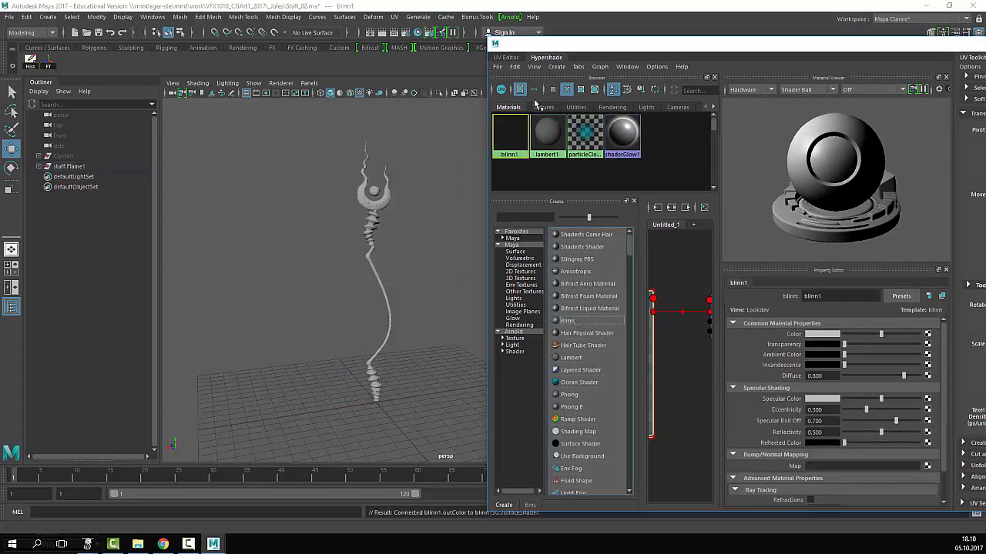
- Select the whole staff and assign blinn1 to it
left_click_drag(446, 127, 325, 464)
right_click_drag(539, 134, 542, 109)
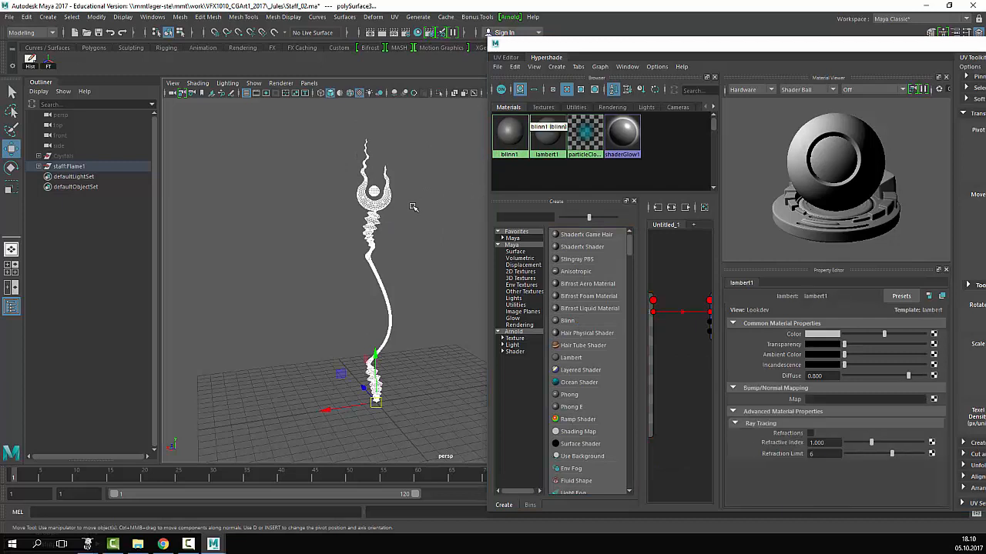
left_click(413, 205)
left_click_drag(442, 121, 309, 454)
right_click_drag(507, 131, 479, 100)
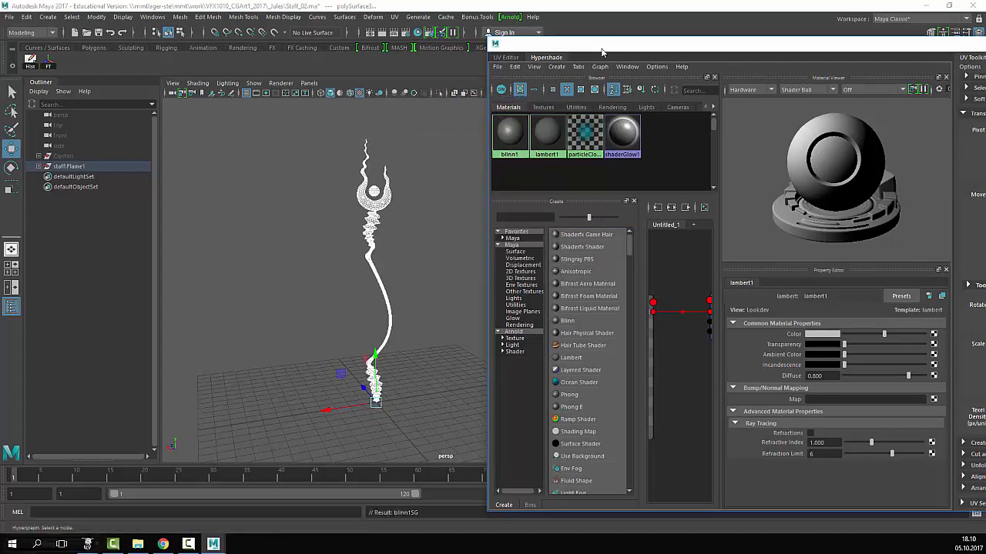
left_click(399, 287)
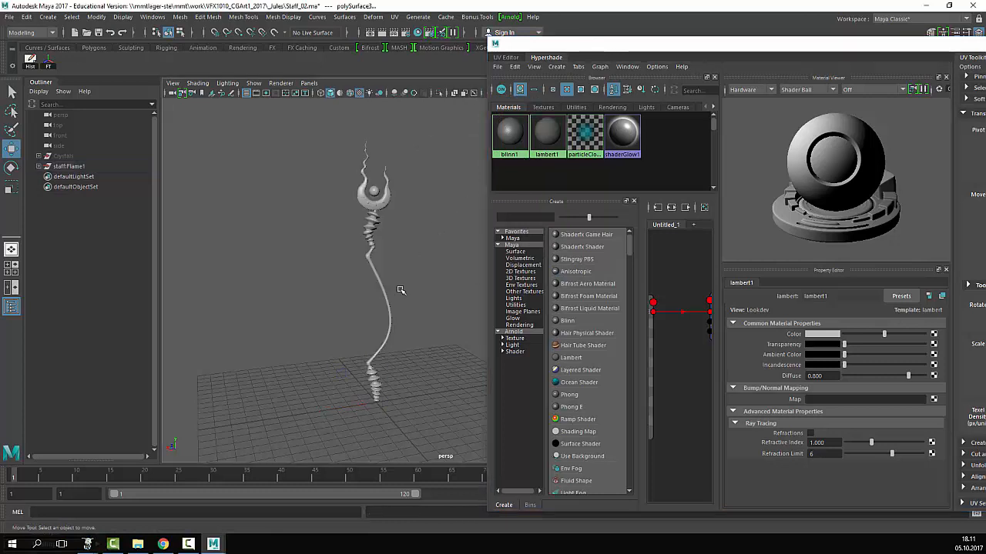
left_click_drag(455, 124, 286, 474)
mouse_move(522, 136)
right_mouse_down()
mouse_move(514, 134)
mouse_move(535, 57)
mouse_move(507, 115)
mouse_move(500, 104)
right_mouse_up()
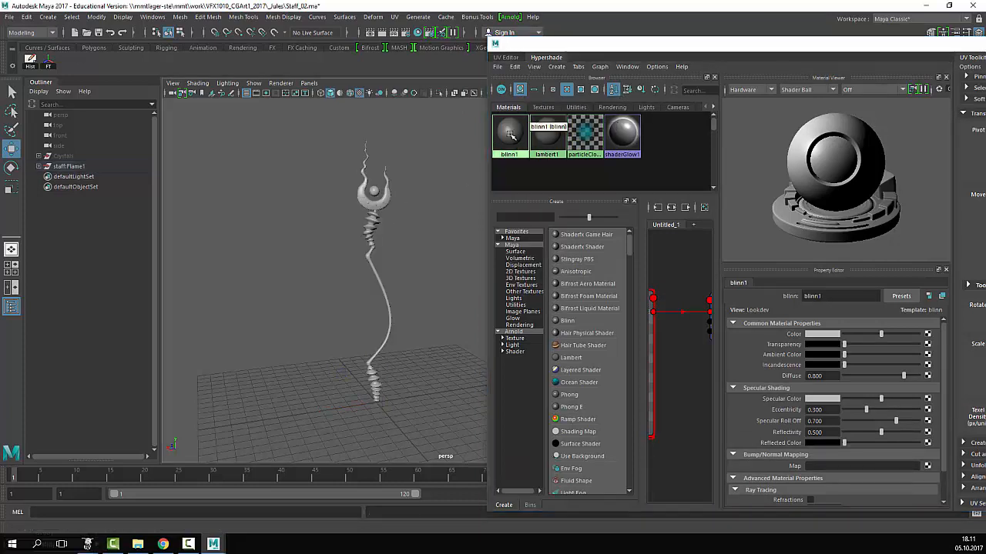
- Select every object using blinn1 and move the Hypershade out of the way
right_click(510, 134)
right_click_drag(519, 139, 582, 137)
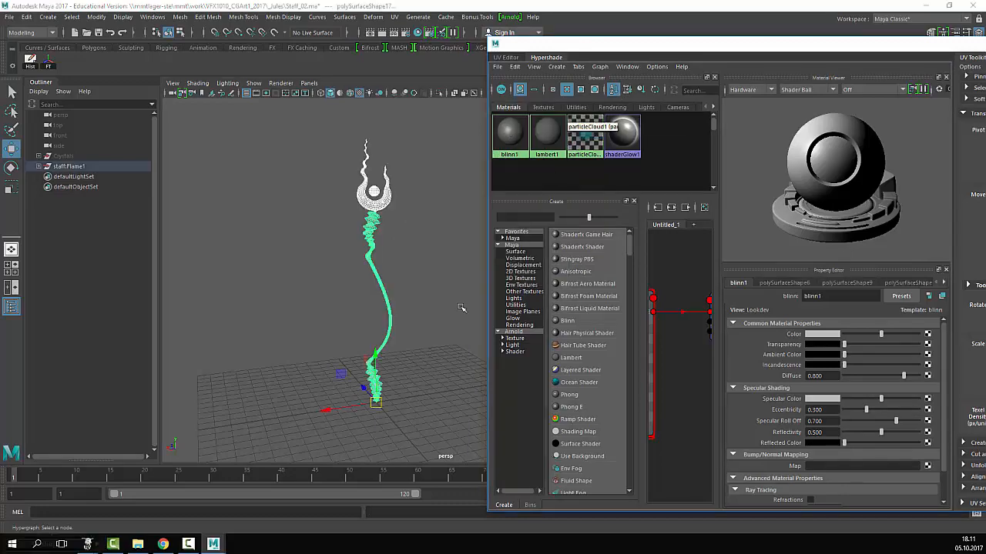
left_click_drag(580, 46, 297, 309)
left_click(394, 16)
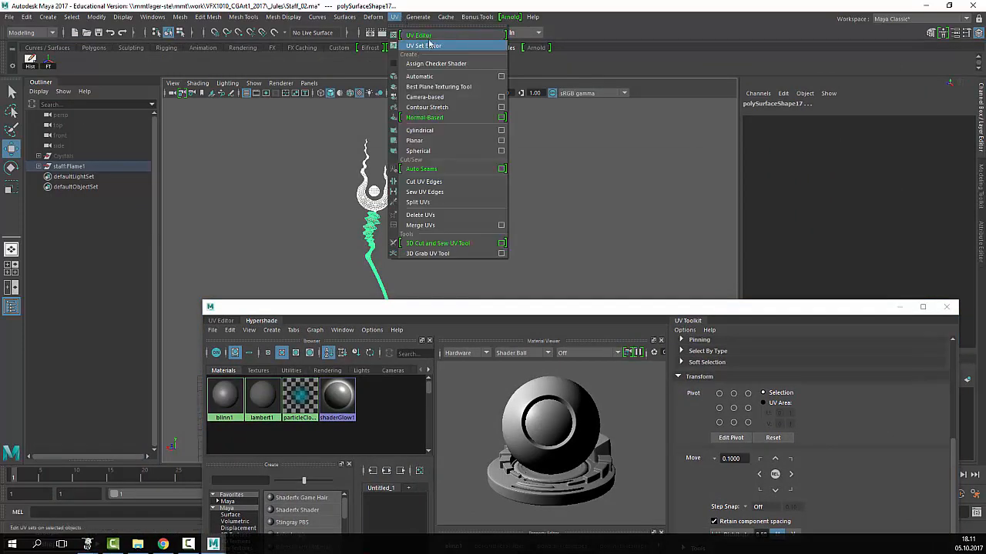
- Open the UV Editor and float it as a large separate window
left_click(426, 36)
left_click_drag(434, 308, 793, 88)
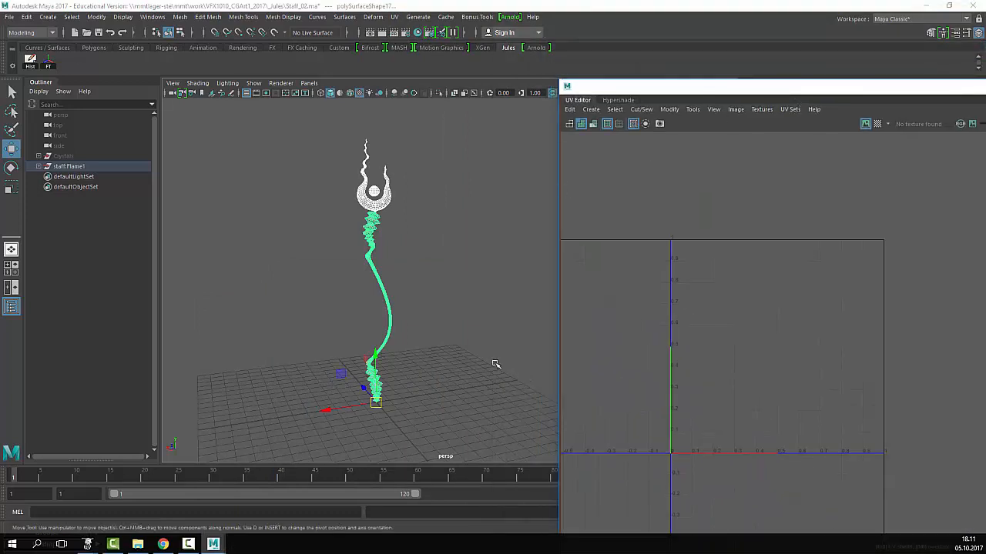
left_click(539, 262)
left_click_drag(677, 87, 599, 41)
- Reopen the Hypershade and move the combined editor window to the upper left
left_click(153, 17)
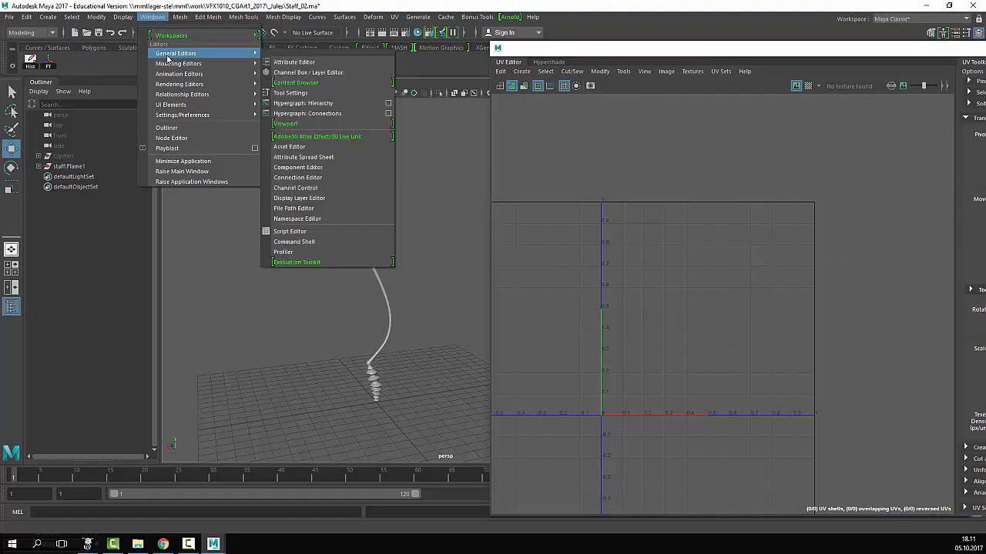
mouse_move(194, 85)
left_click(301, 112)
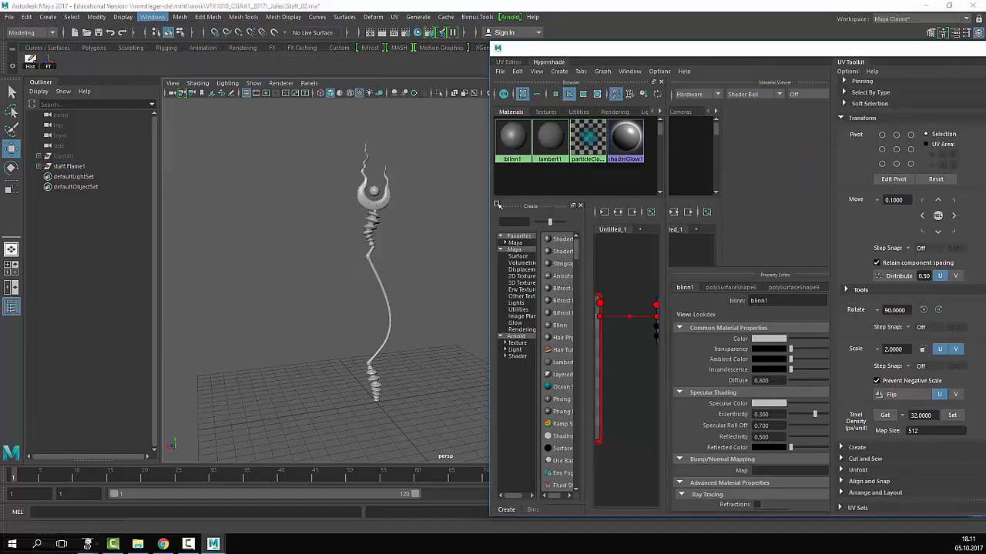
left_click_drag(716, 62, 337, 62)
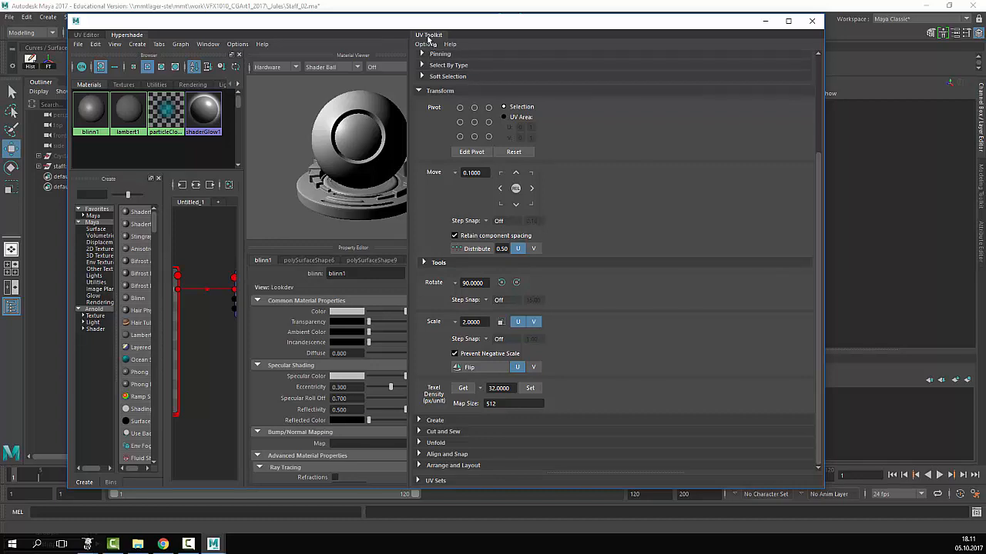
- Tear the UV Editor into its own widened window and select the blinn1 objects
left_click(91, 34)
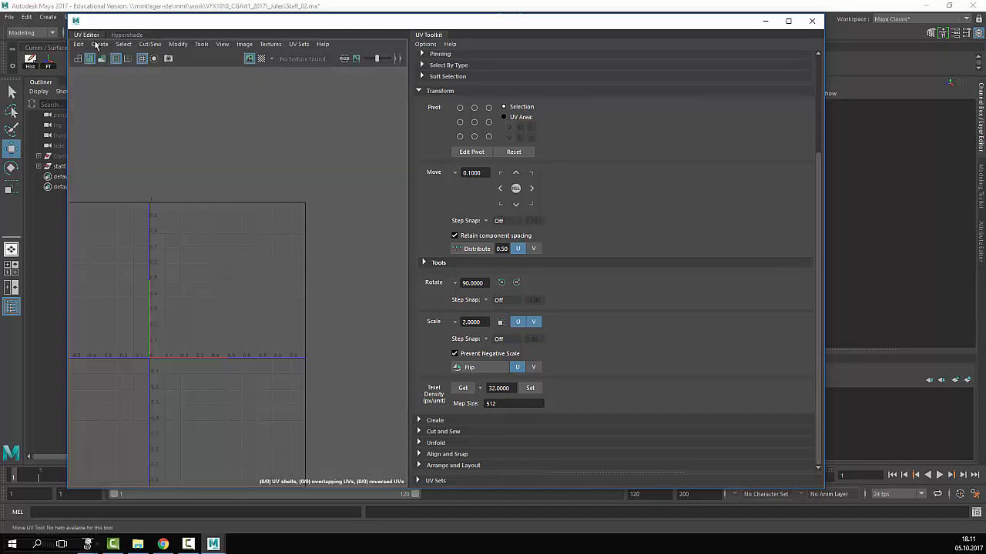
left_click_drag(91, 37, 641, 13)
left_click_drag(843, 89, 966, 84)
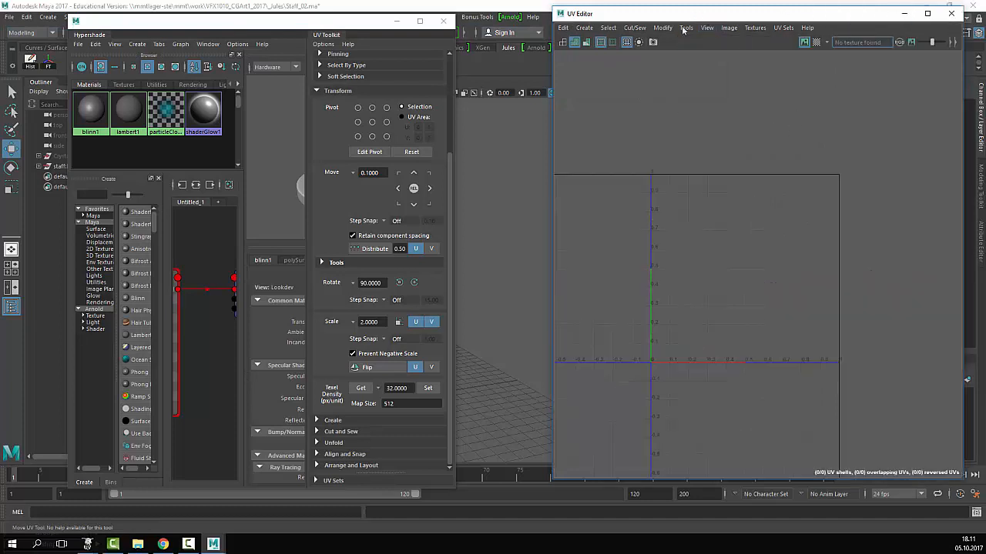
left_click_drag(682, 14, 658, 29)
right_click_drag(93, 114, 164, 112)
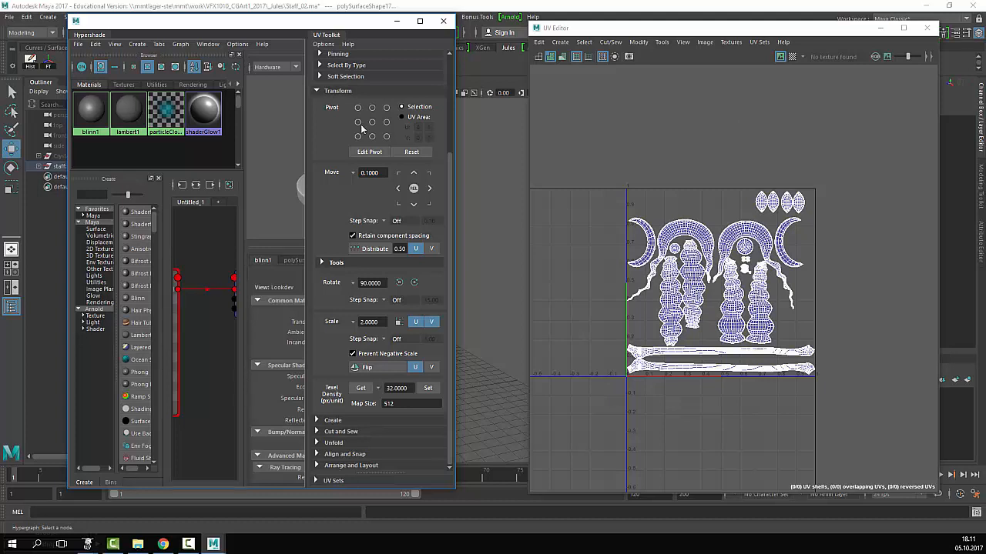
left_click_drag(195, 21, 357, 275)
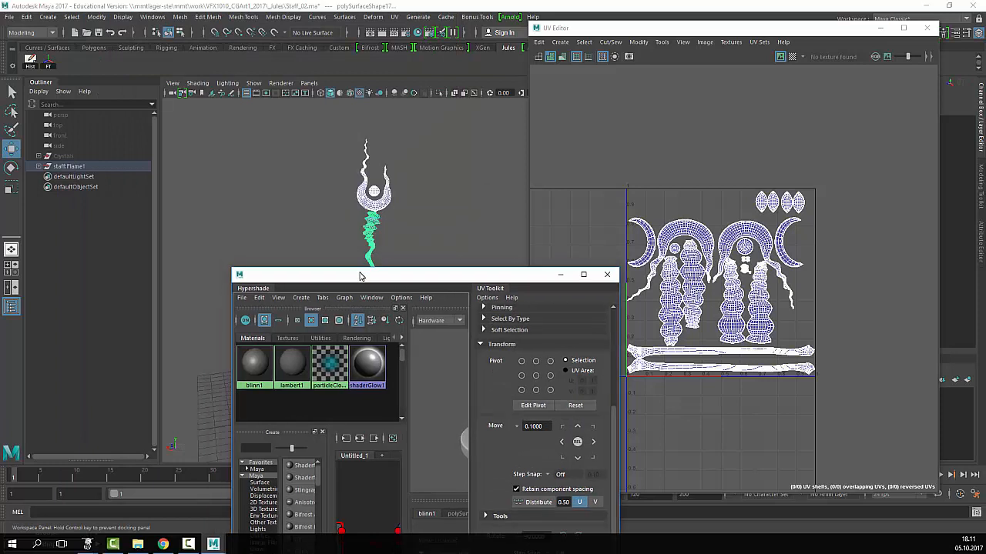
- Rename the staffFlame1 group in the Outliner to Staff
left_click(63, 167)
double_click(75, 168)
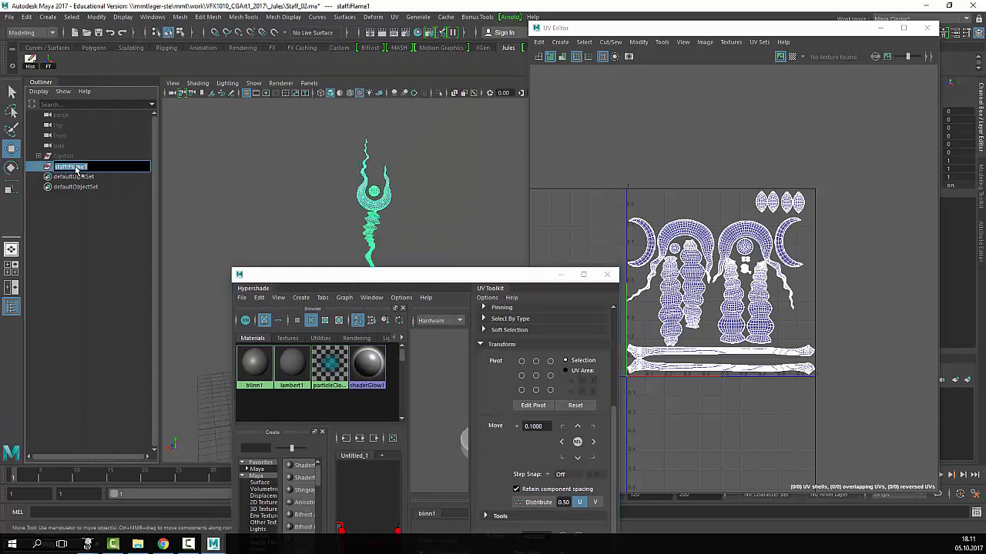
type("s")
key("Return")
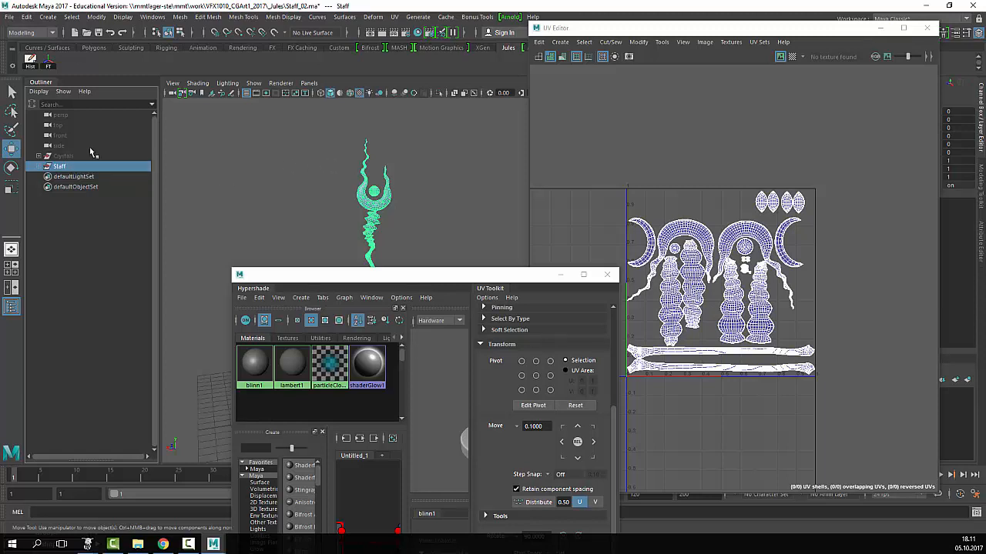
- Hide the Crystals object and select the Staff object
left_click(89, 149)
left_click(76, 157)
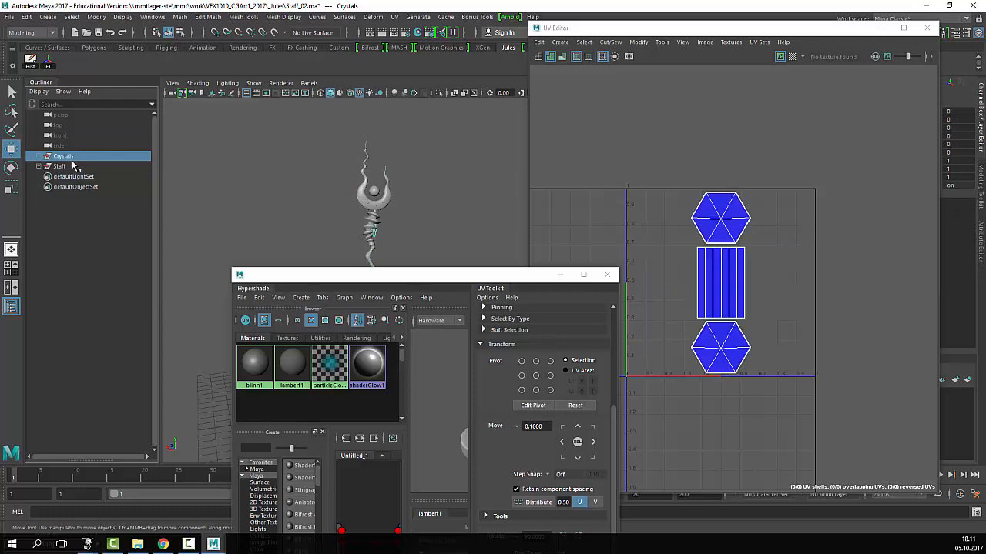
key("ctrl+h")
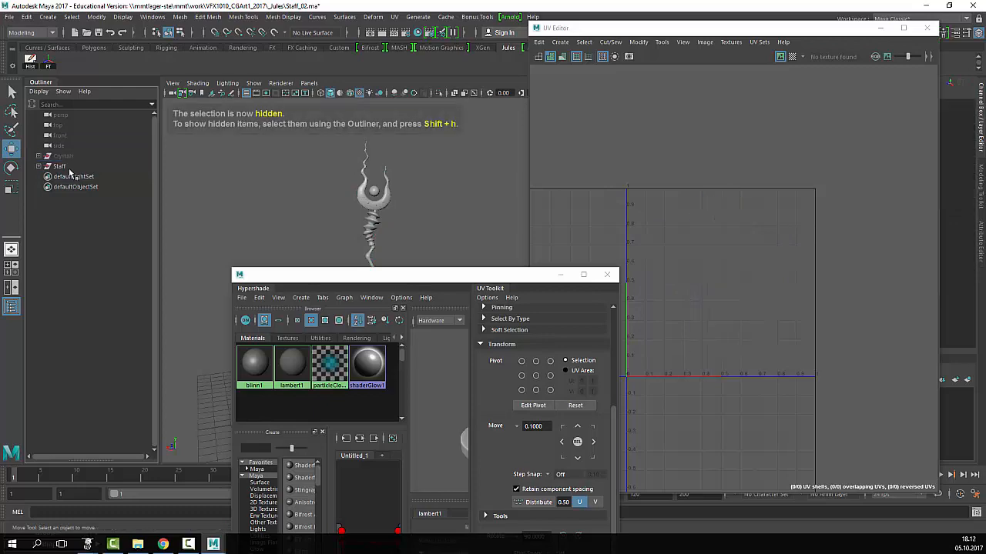
left_click(60, 166)
- Select all objects using blinn1 from the Hypershade to show the staff's UV shells
left_click_drag(419, 271, 362, 116)
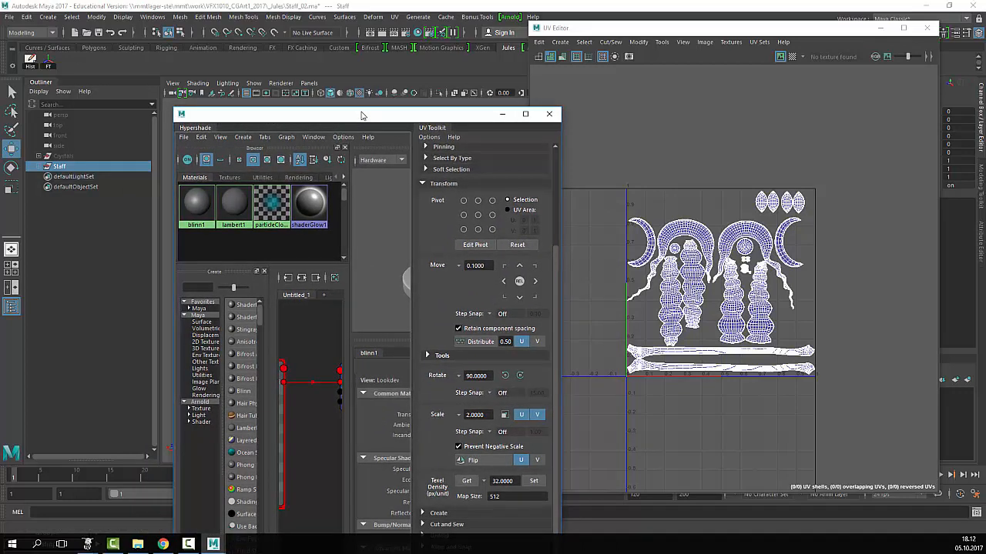
right_click(182, 203)
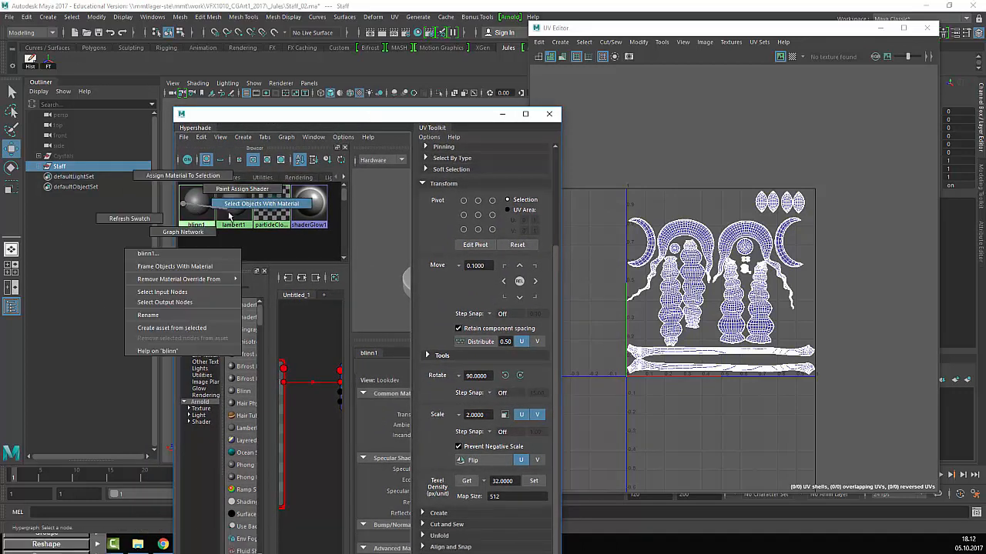
left_click(187, 204)
right_click_drag(188, 202, 237, 202)
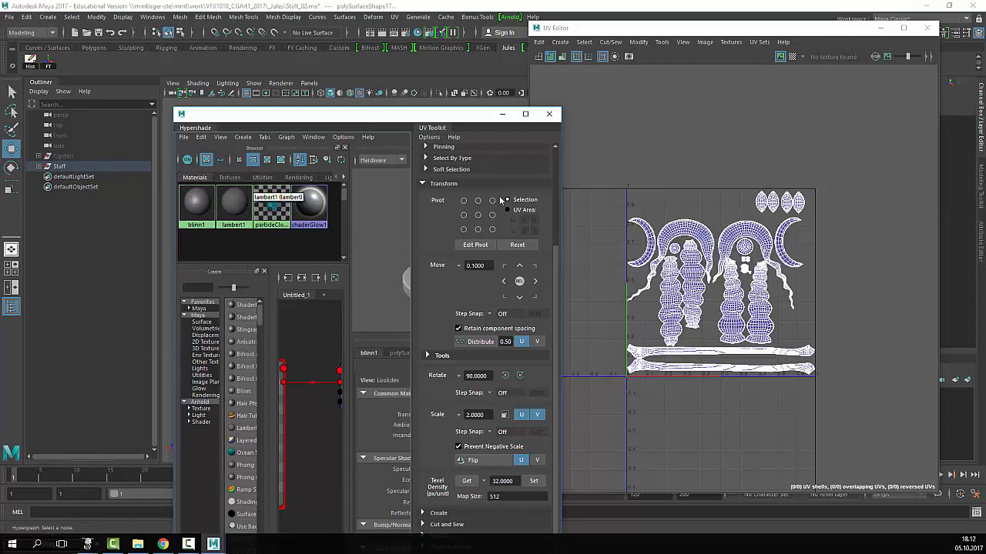
left_click(713, 45)
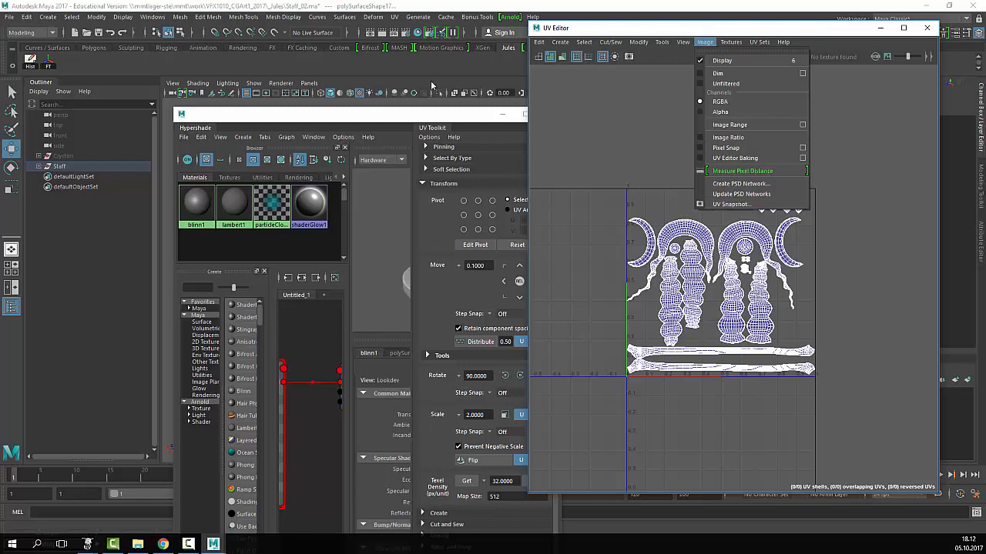
- Bring up the UV Snapshot settings and set the save location to the _Jules folder
left_click(356, 198)
left_click_drag(419, 115, 341, 433)
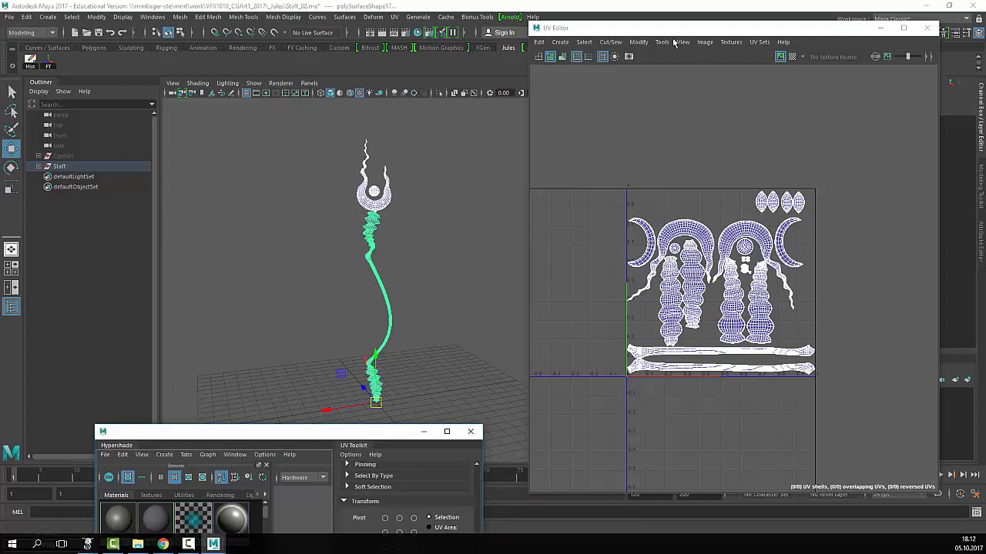
left_click(705, 42)
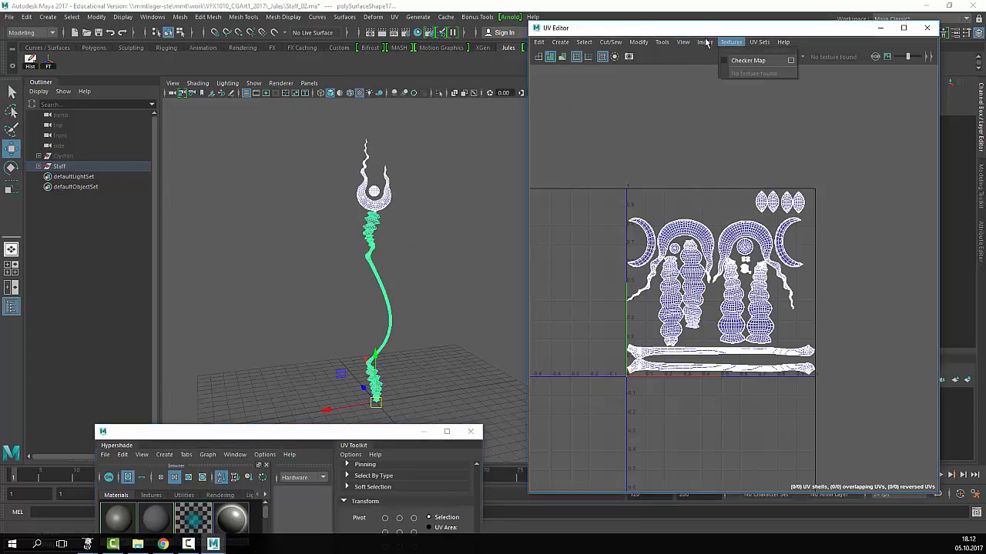
mouse_move(705, 42)
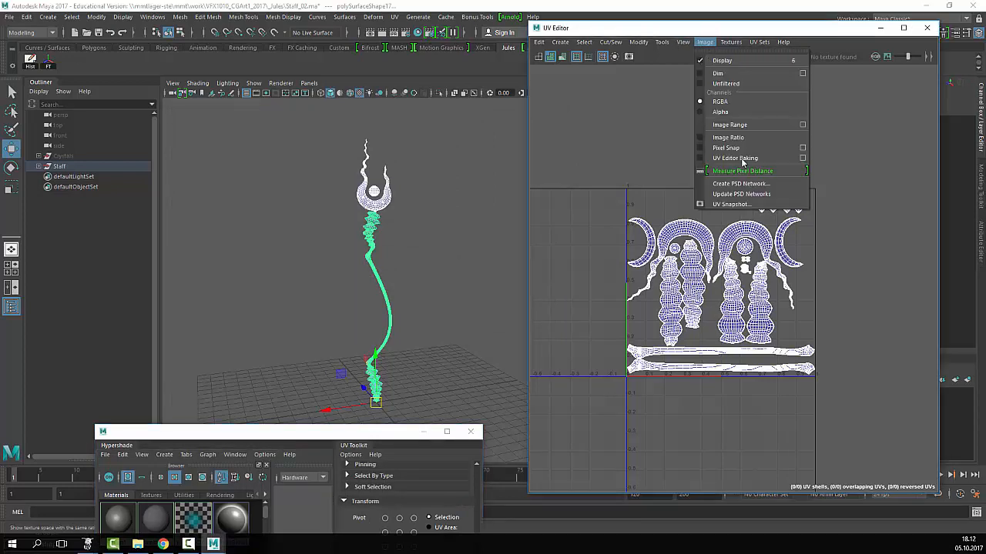
left_click(743, 206)
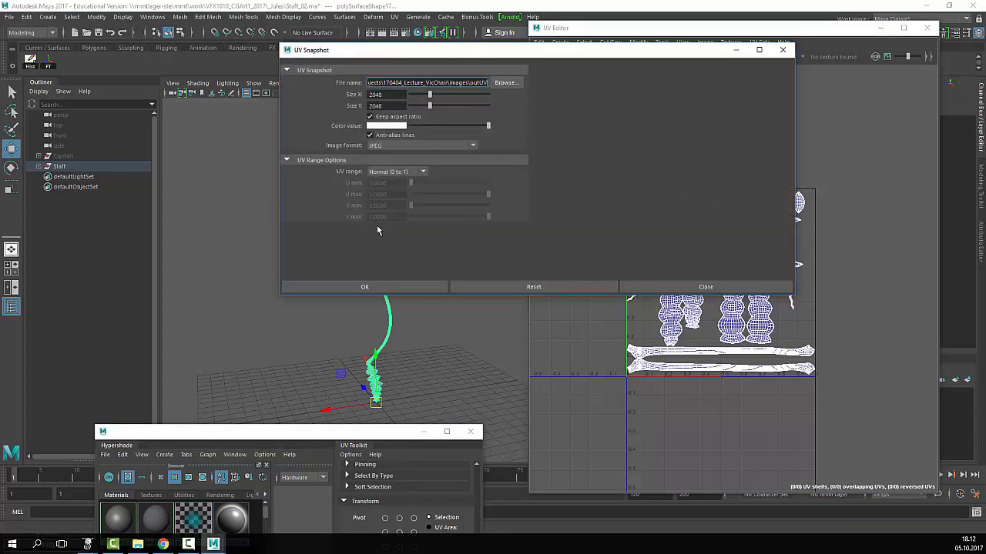
left_click(506, 83)
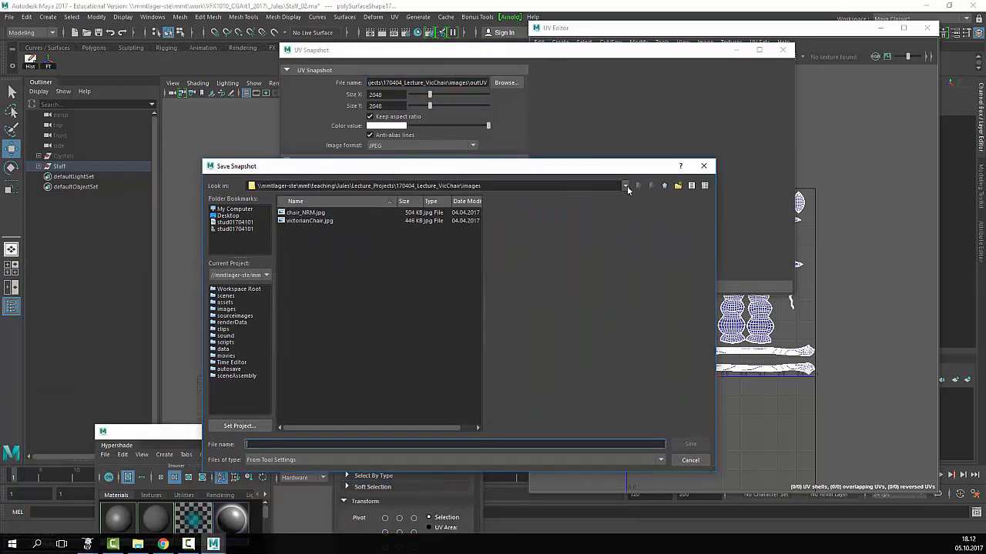
left_click(625, 185)
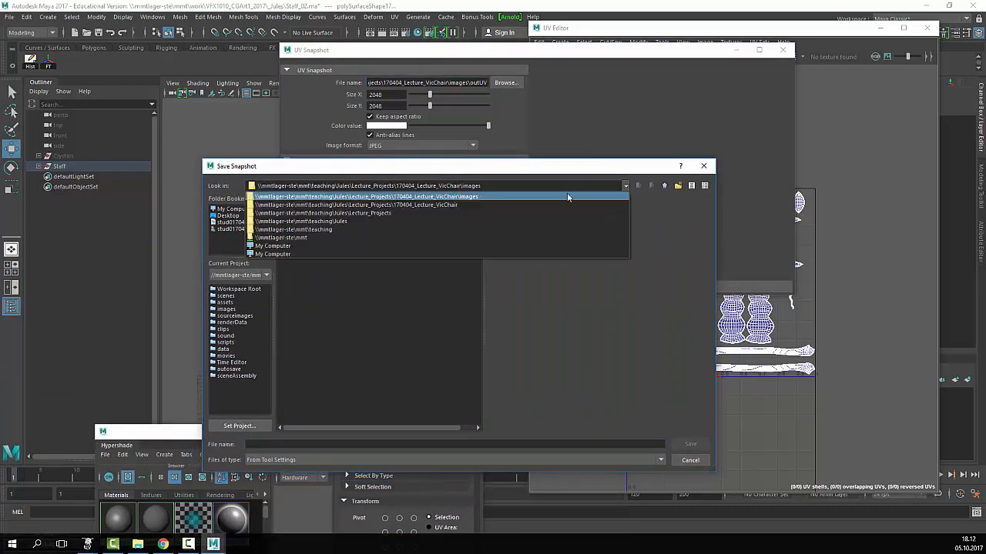
left_click(352, 238)
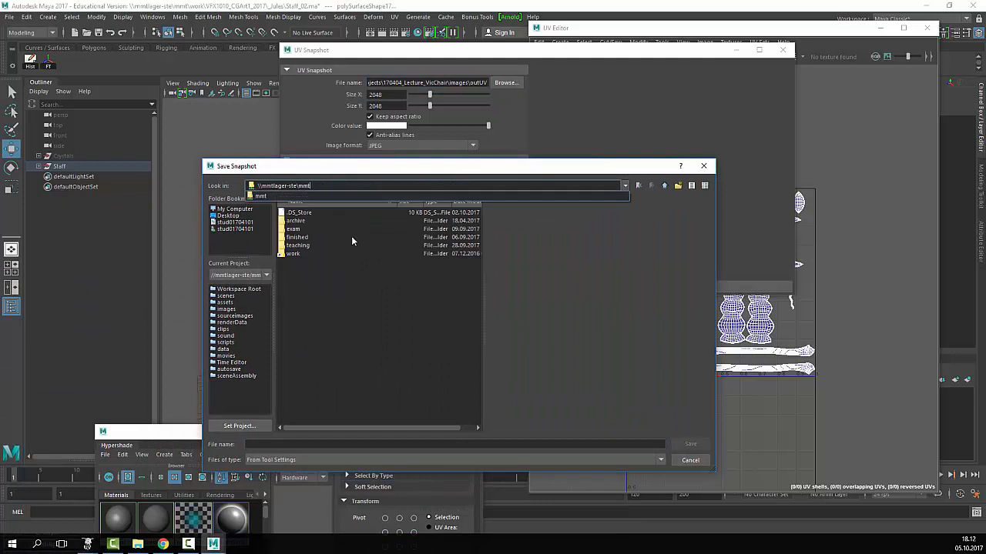
double_click(302, 253)
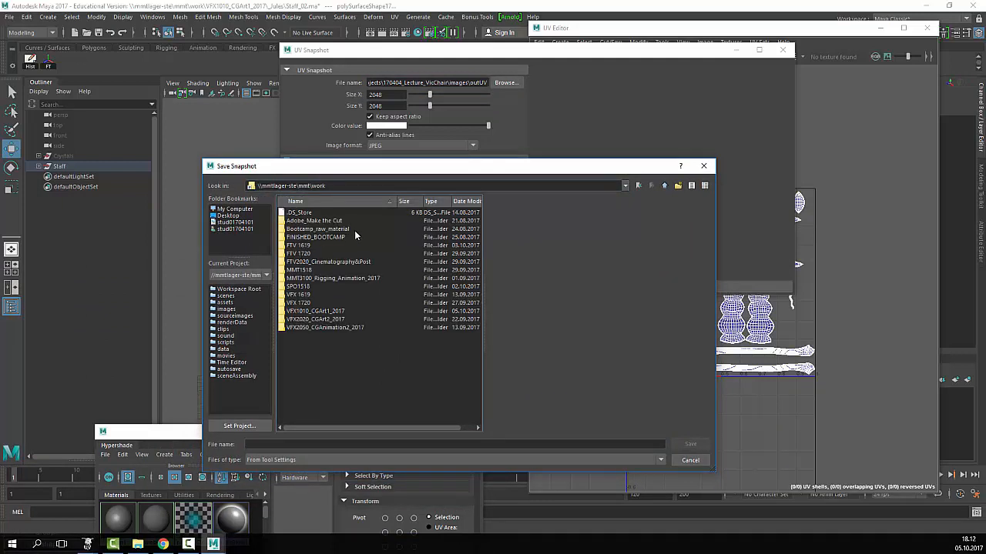
double_click(316, 311)
double_click(303, 214)
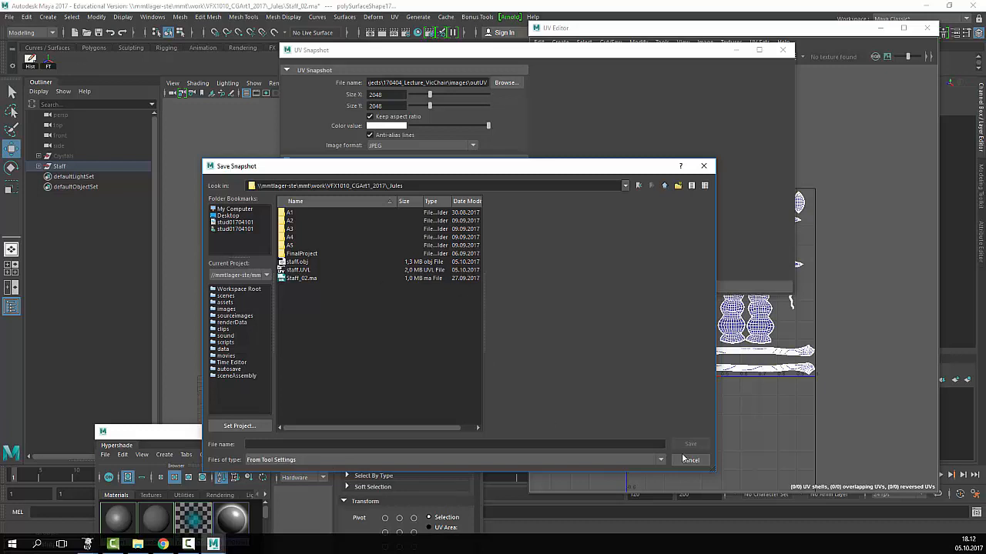
- Name the snapshot Staff_UVs and export it as a 2048×2048 JPEG
left_click(348, 460)
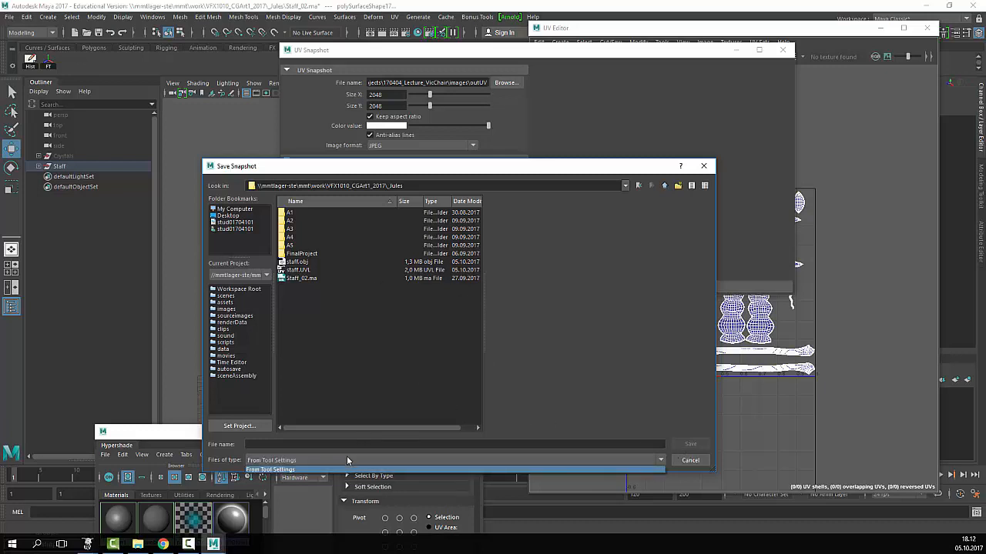
left_click(348, 460)
left_click(346, 445)
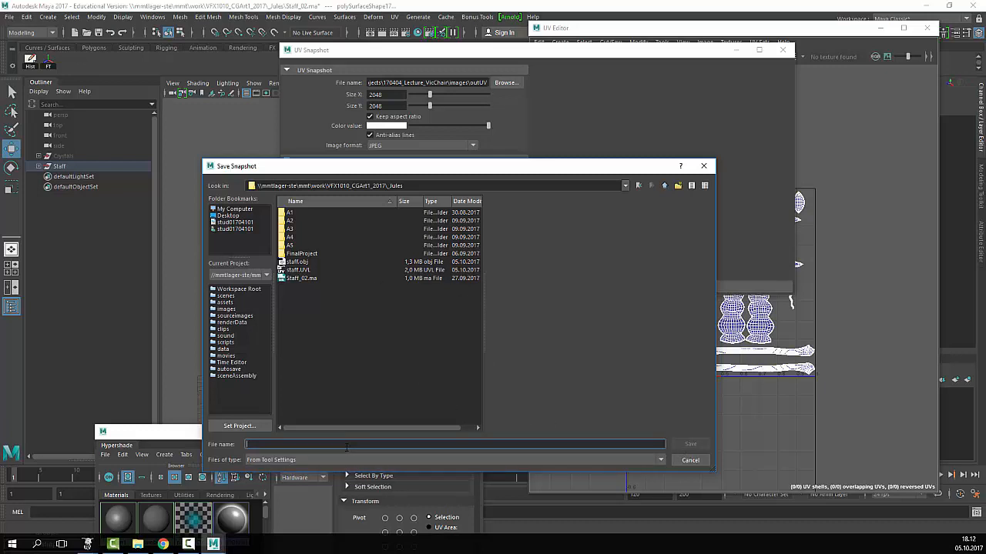
type("Stafgf")
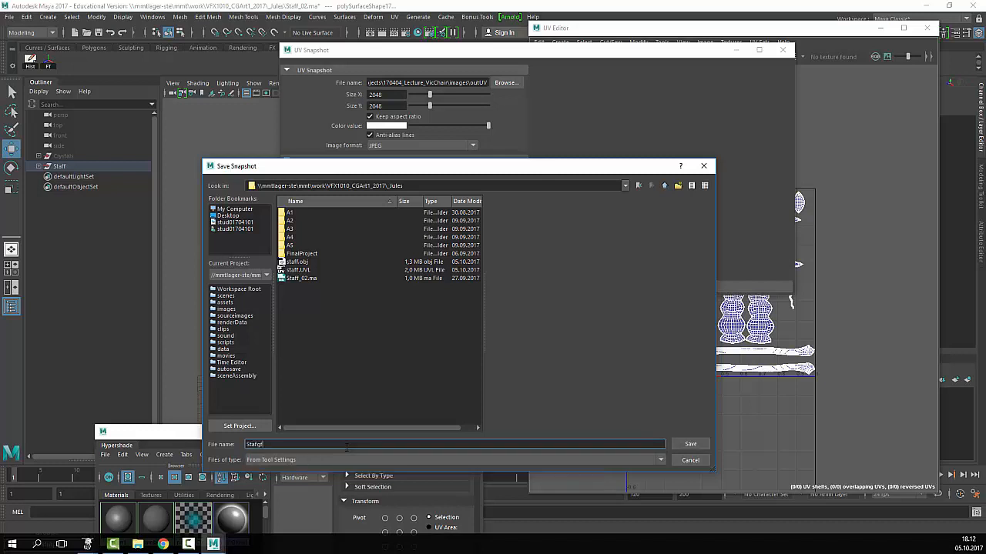
key("BackSpace")
type("_UVs")
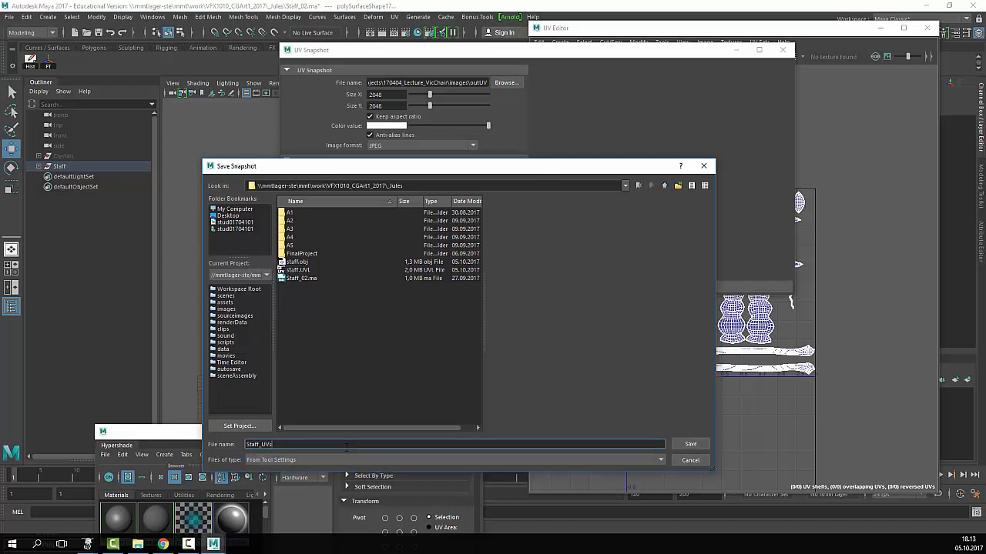
key("Return")
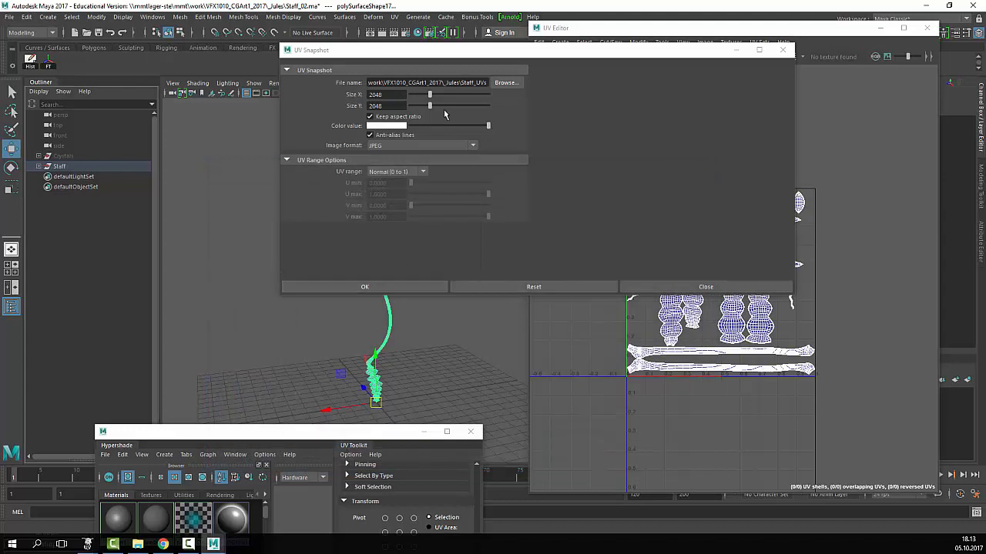
left_click(418, 290)
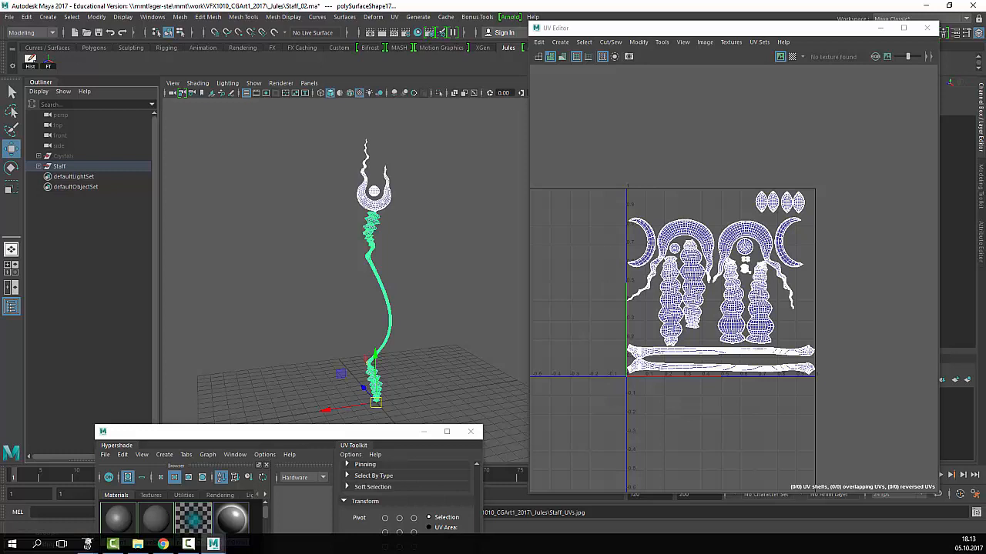
- Show the _Jules folder in File Explorer via its pasted network path and locate Staff_UVs.jpg
left_click(138, 543)
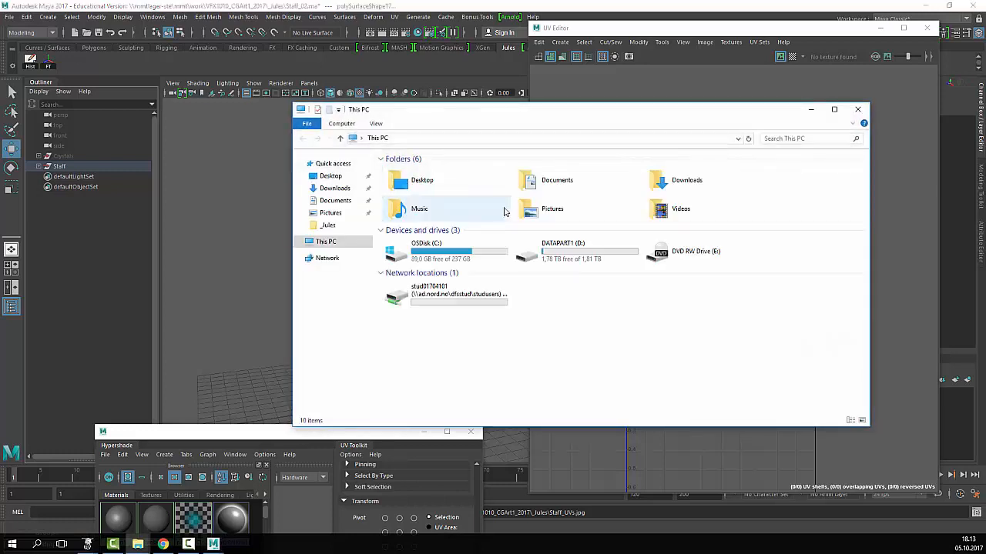
left_click(738, 139)
left_click(755, 322)
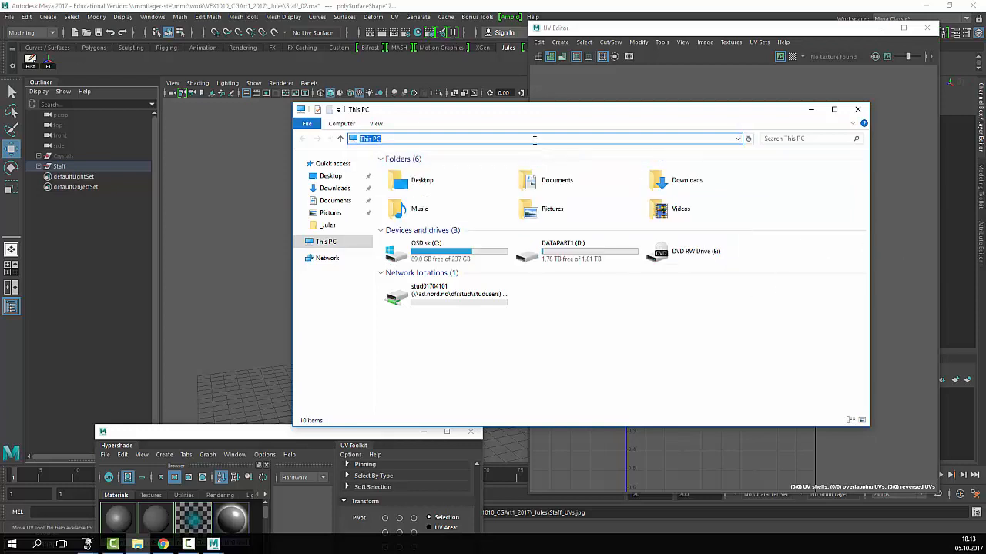
type("\\\\mmtlager-ste\\mmt\\work\\VFX1010_CGArt1_2017\\_Jules")
key("Return")
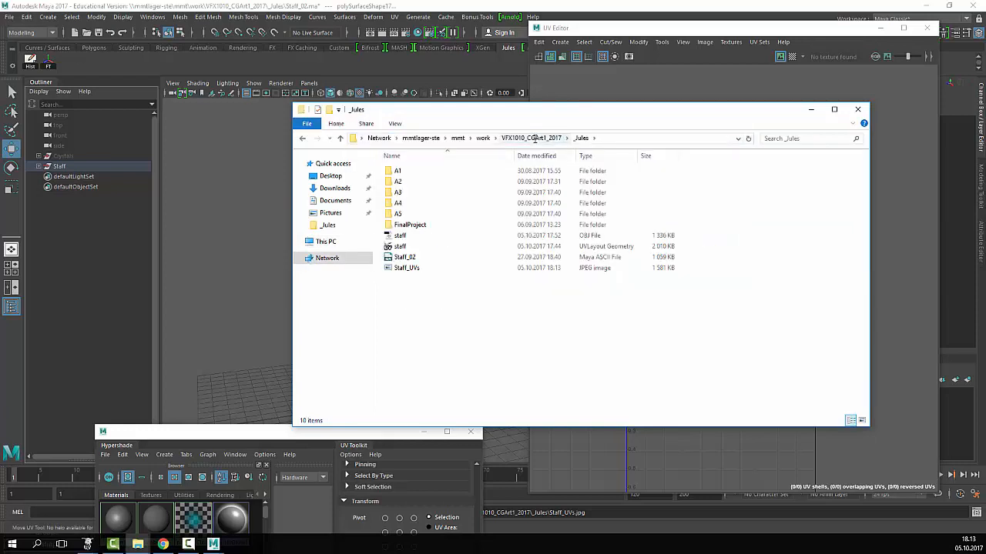
right_click(409, 267)
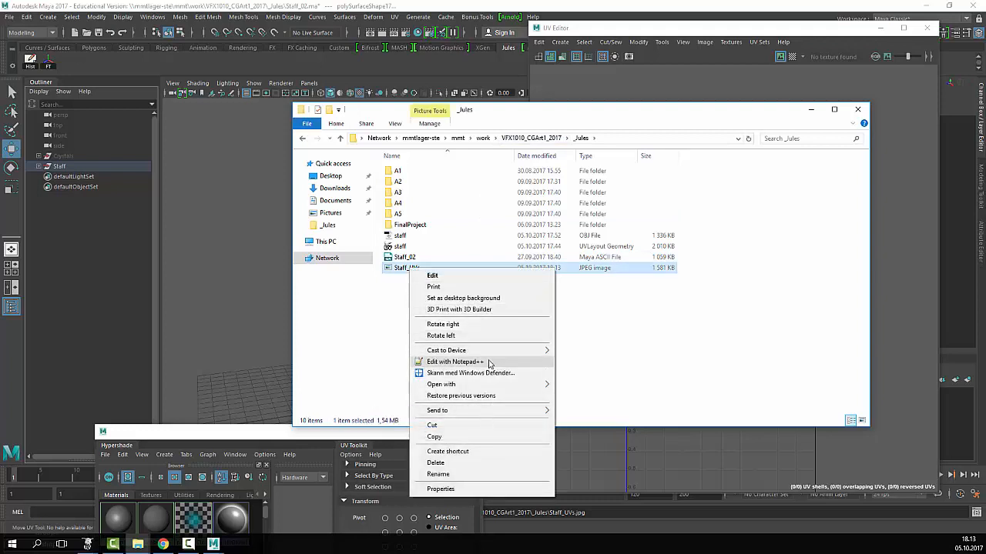
mouse_move(493, 385)
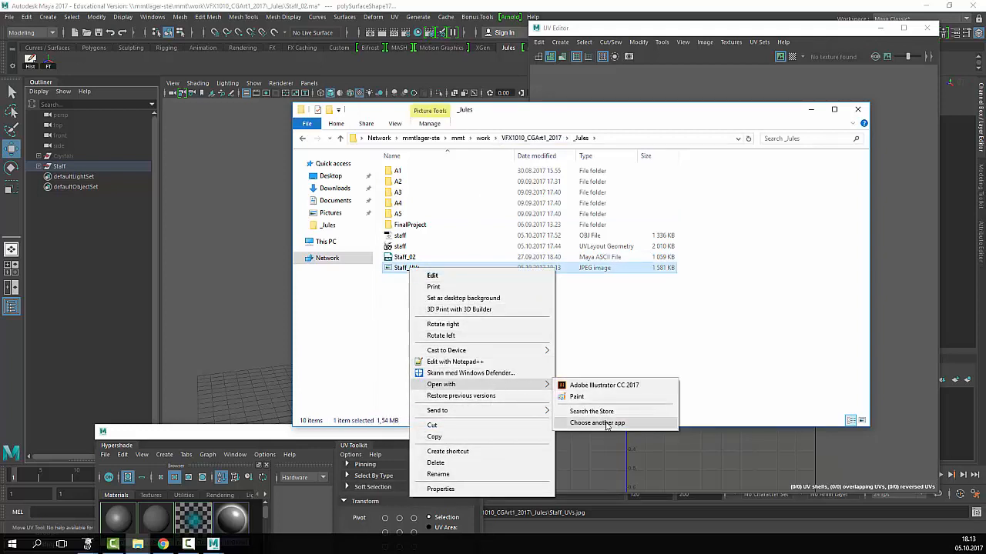
left_click(664, 337)
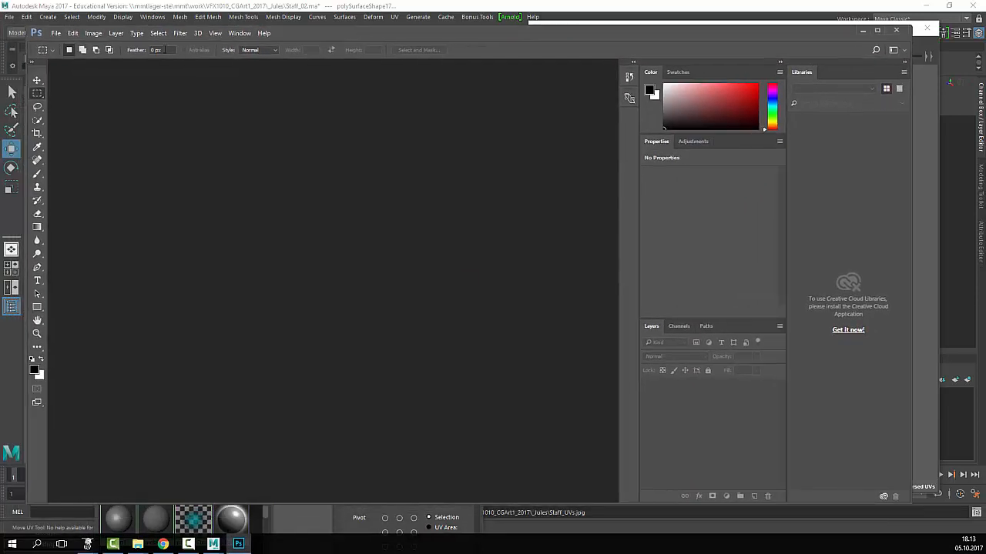
- Open Staff_UVs.jpg from the _Jules folder in Photoshop
left_click(62, 33)
left_click(73, 48)
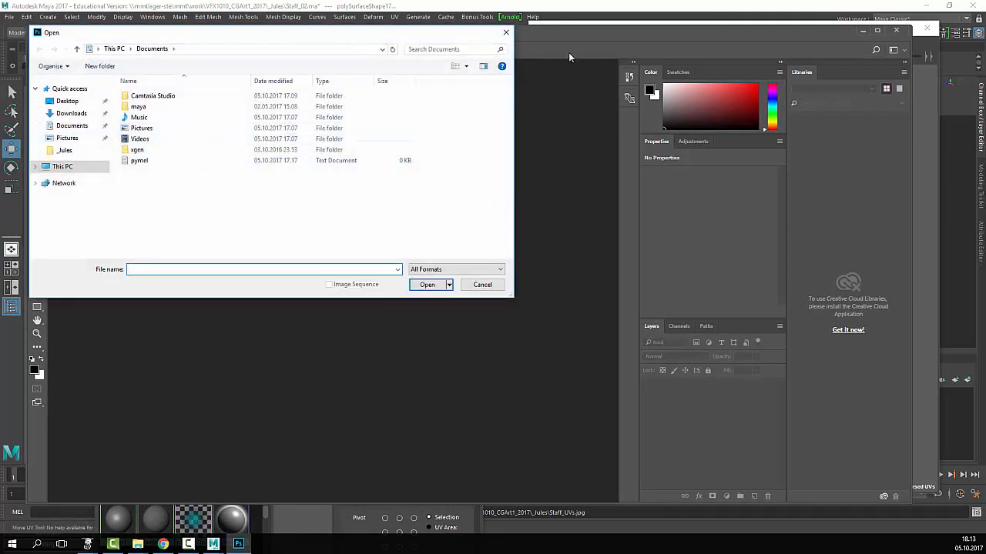
left_click(301, 52)
type("\\\\mmtlager-ste\\mmt\\work\\VFX1010_CGArt1_2017\\_Jules")
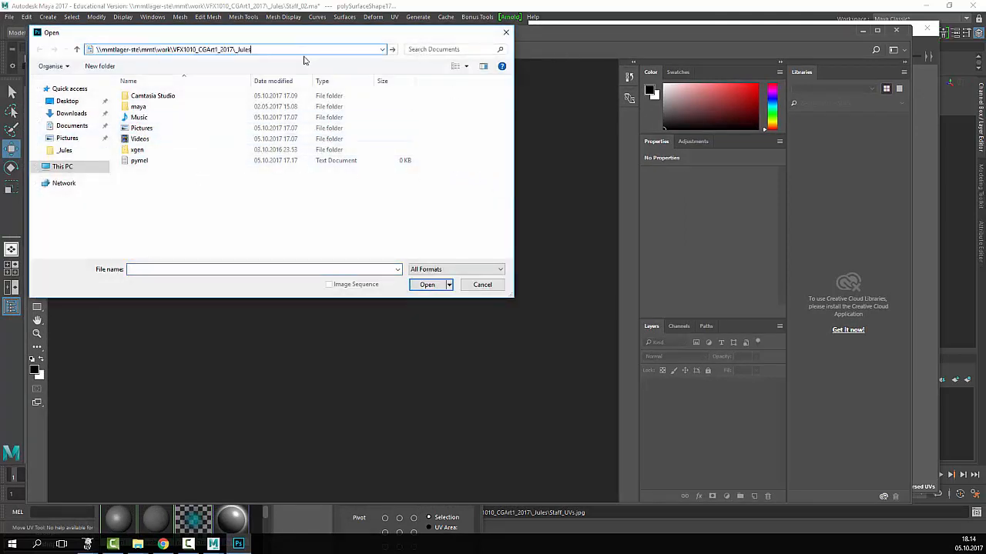
key("Return")
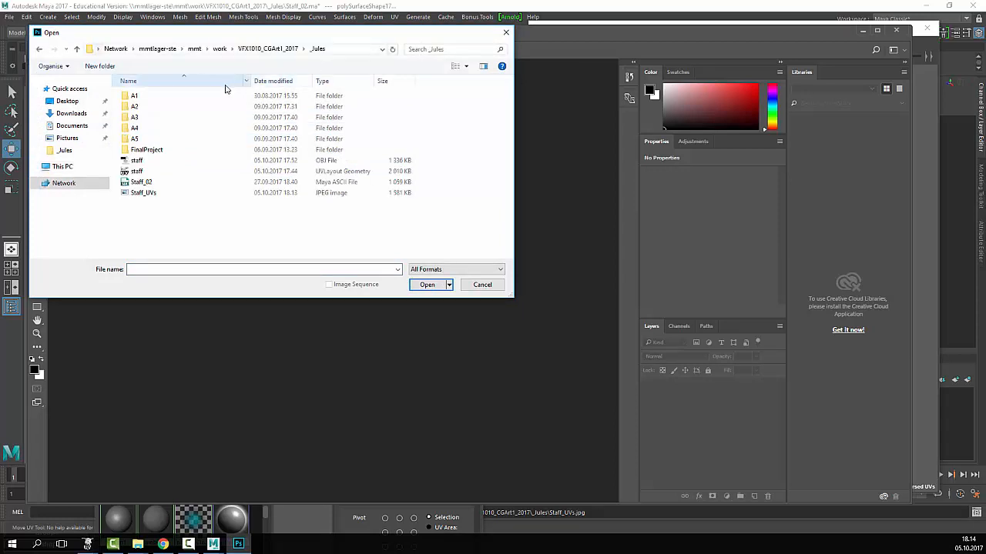
left_click(164, 194)
left_click(428, 285)
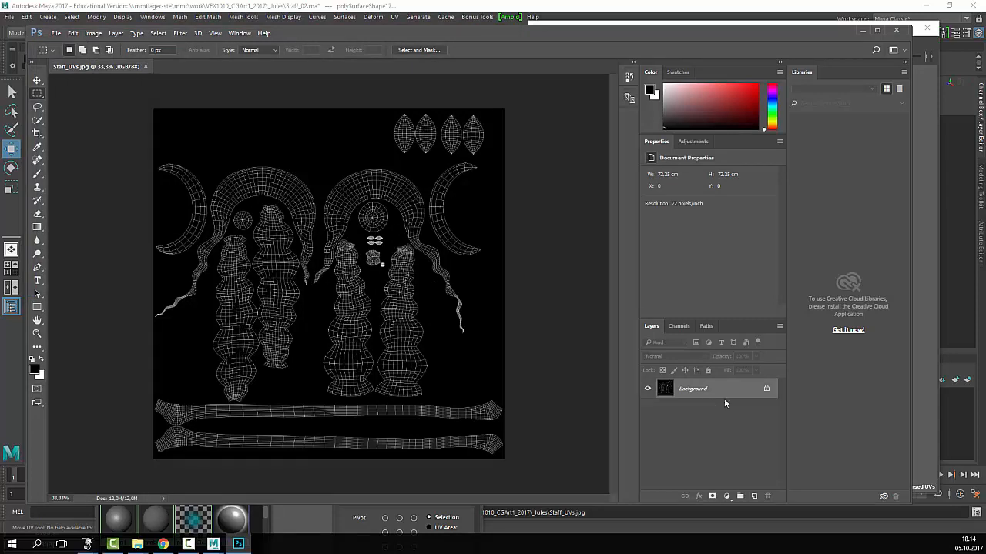
- Convert the Background into Layer 0 and add an empty Layer 1 beneath it
double_click(694, 390)
key("Return")
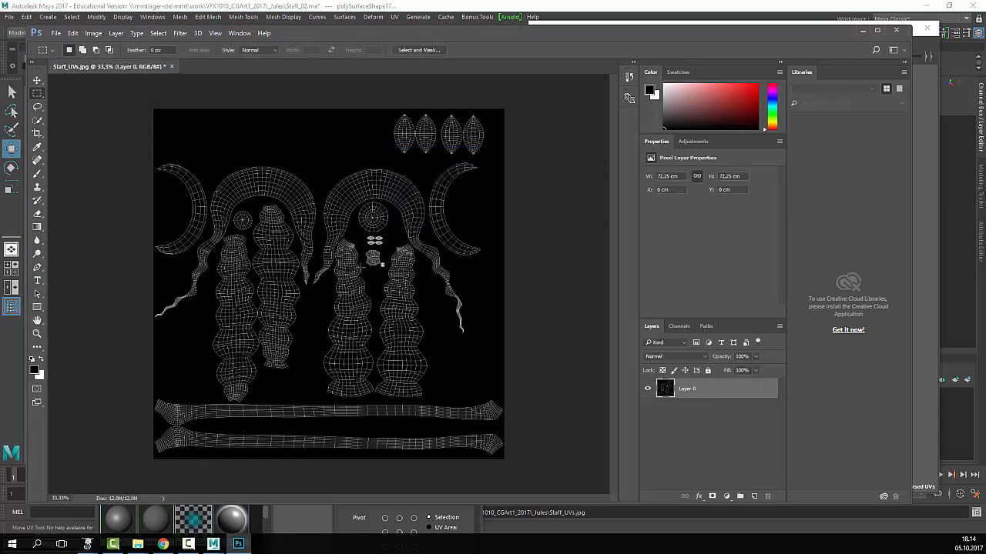
key("z")
left_click(312, 283)
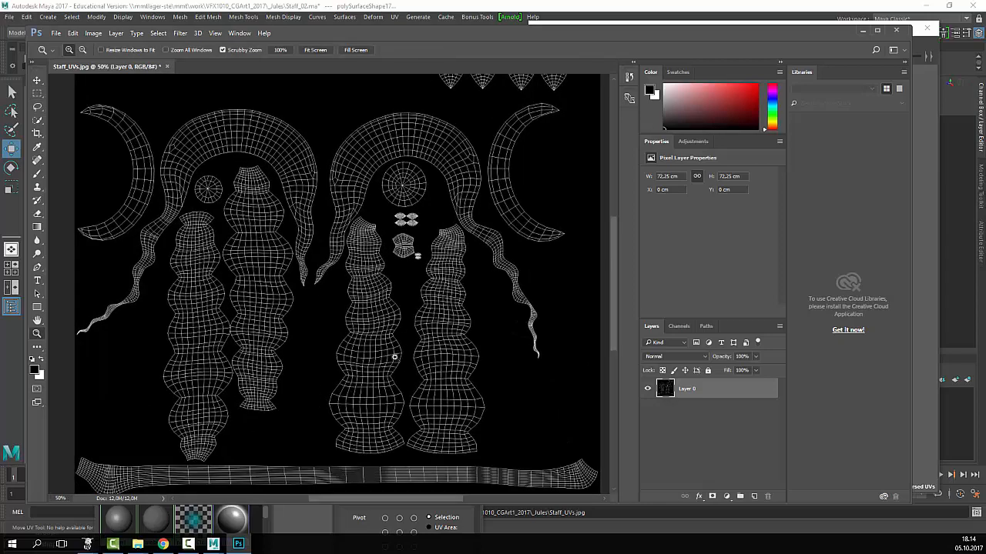
left_click_drag(414, 362, 447, 297)
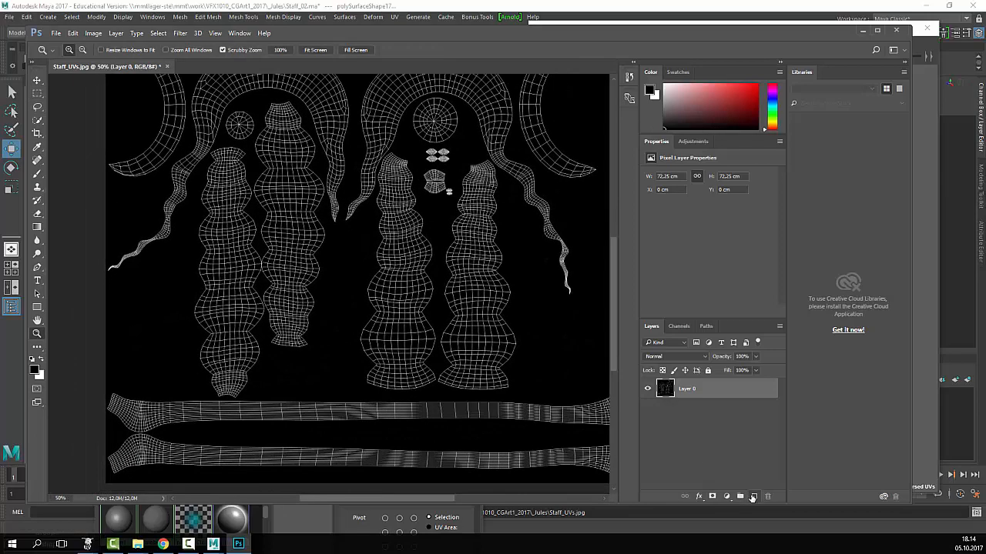
left_click(754, 496)
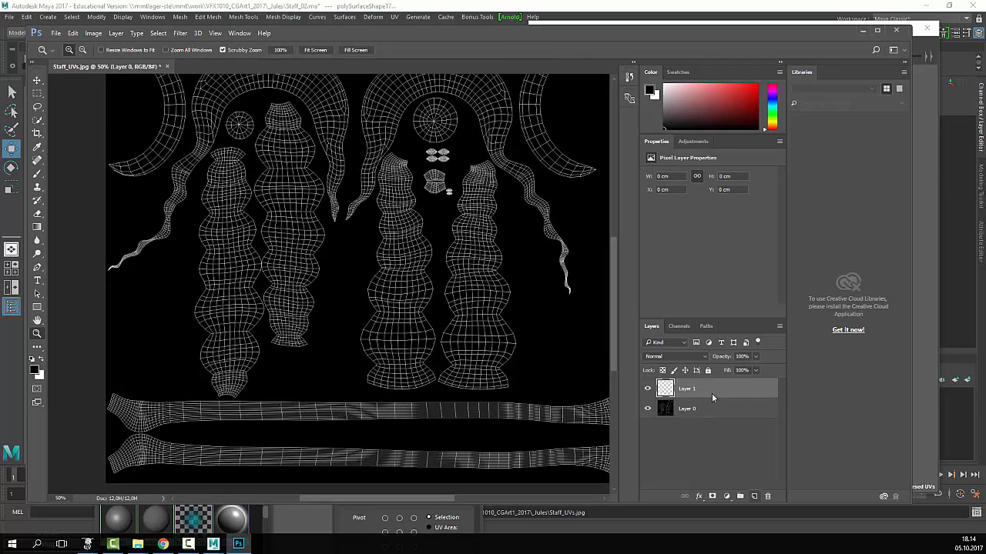
left_click_drag(719, 385, 676, 447)
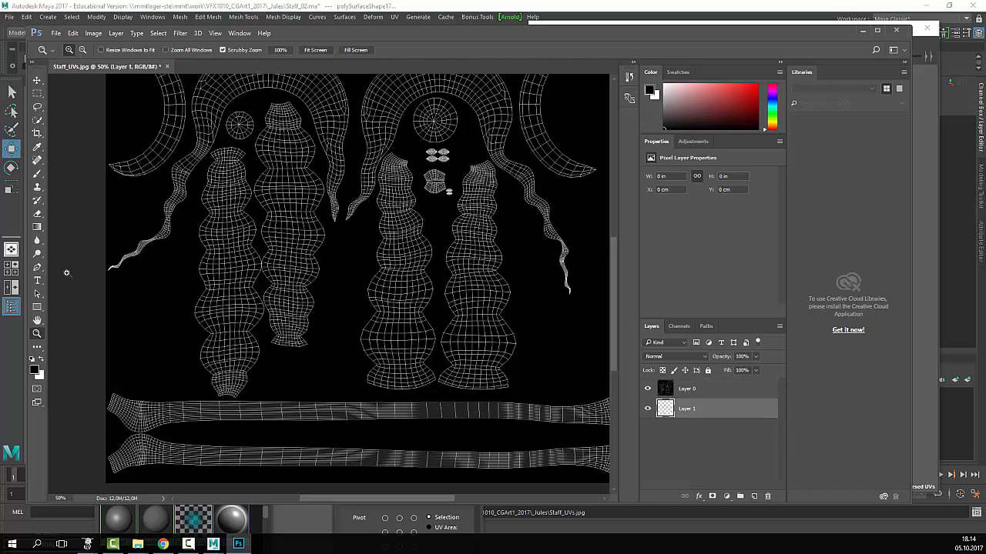
- Fill Layer 1 with light green using the Paint Bucket
right_click(43, 225)
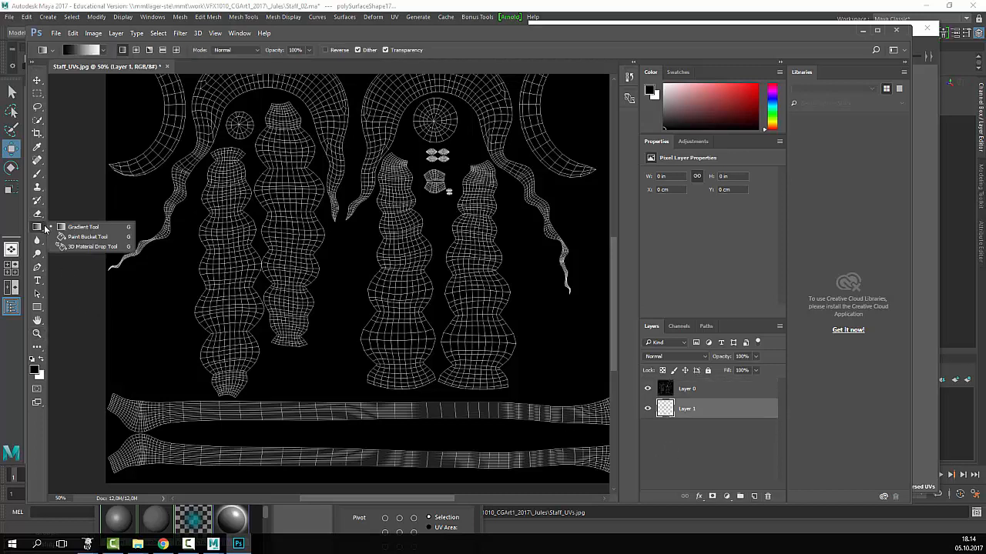
left_click(77, 237)
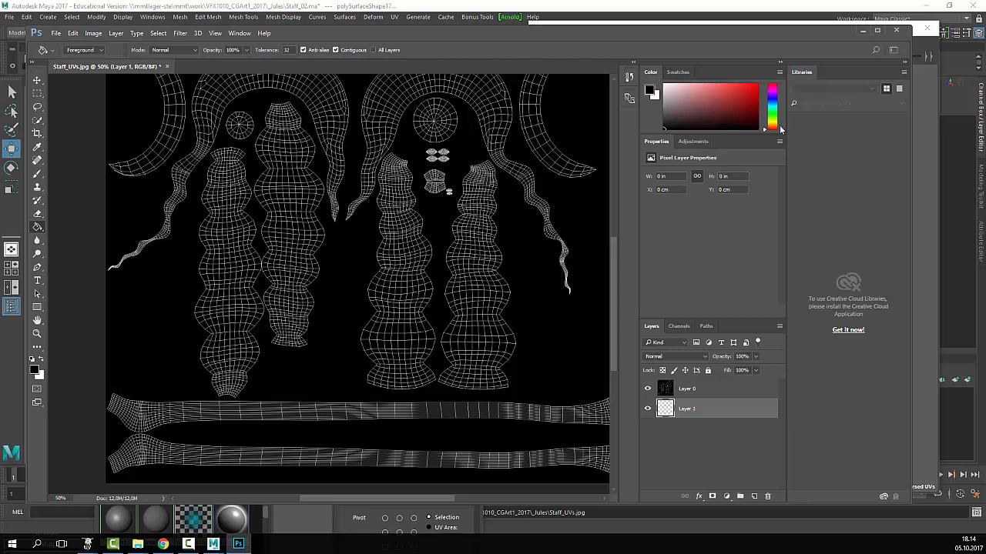
left_click_drag(772, 128, 772, 118)
left_click(677, 87)
left_click(698, 101)
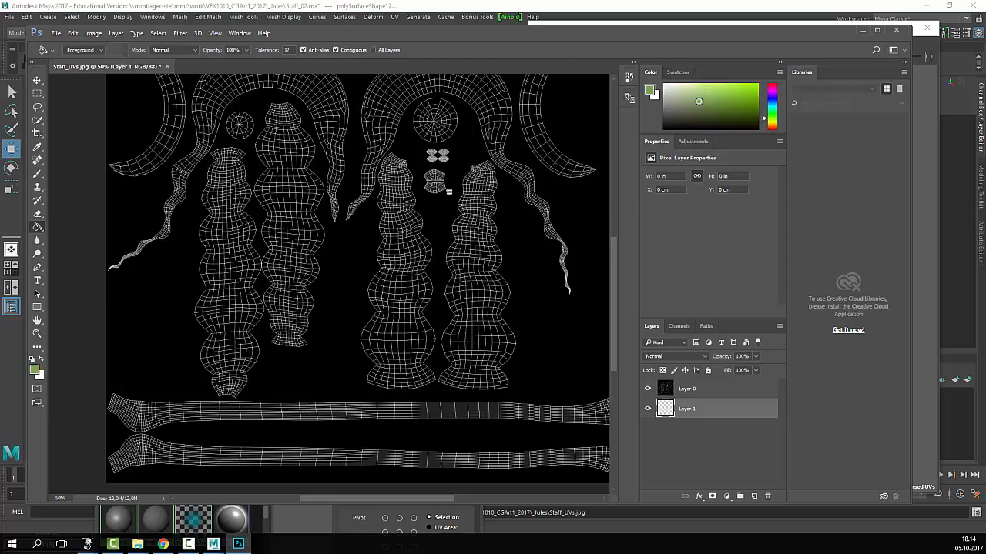
left_click(411, 221)
- Set Layer 0's blend mode to Screen and zoom the canvas to 66.7%
left_click(691, 390)
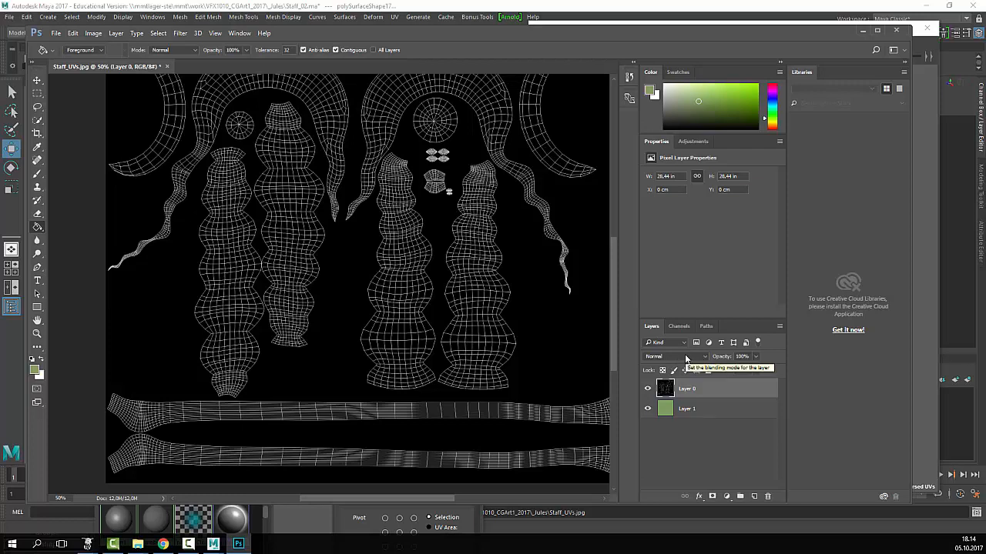
left_click(681, 357)
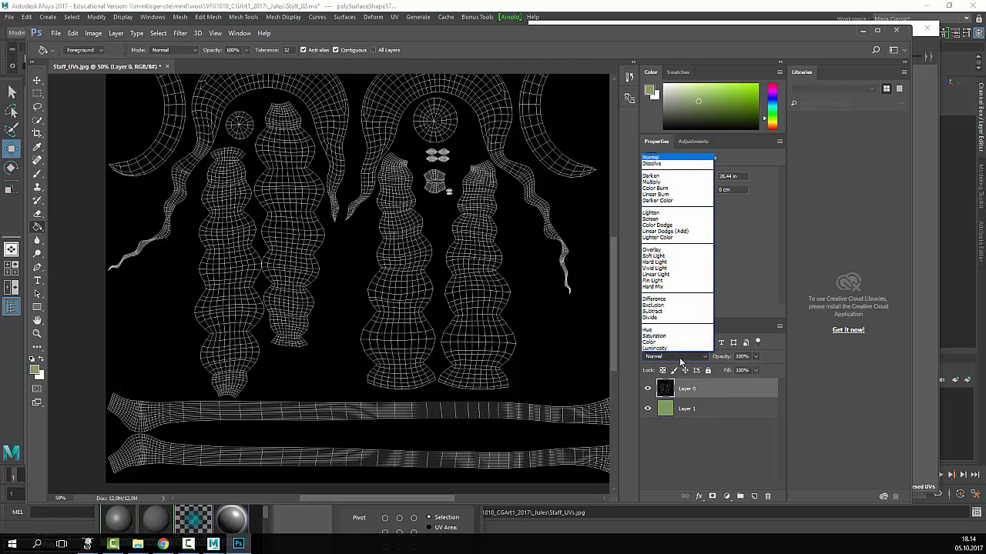
left_click(666, 219)
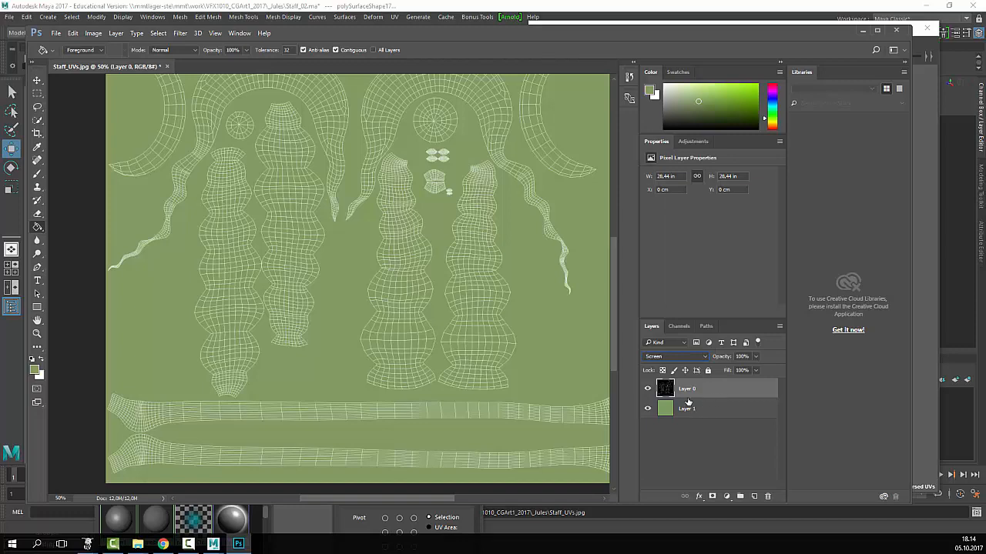
left_click(648, 389)
left_click(647, 389)
left_click(647, 389)
left_click(647, 389)
key("z")
left_click(399, 218)
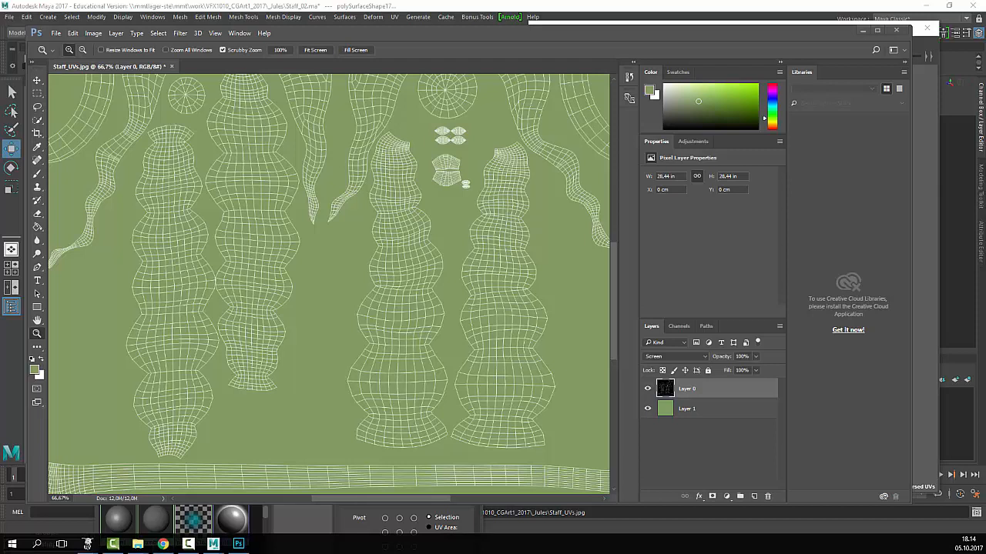
- Browse to mmt > teaching > Jules > _Resources > _TEXTURES > Wooden and drag TexturesCom_Cargo0097_M onto the canvas
key("super+e")
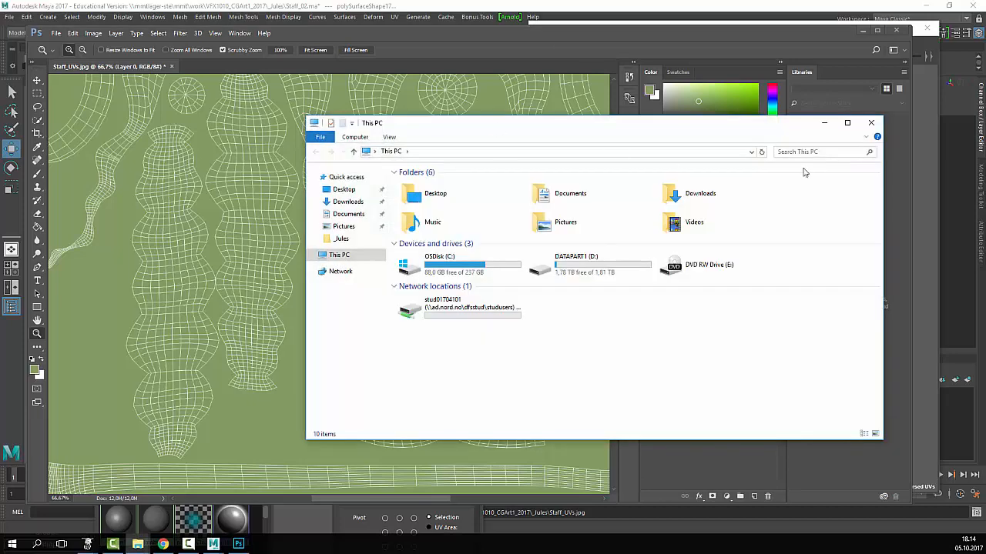
left_click(752, 153)
left_click(496, 164)
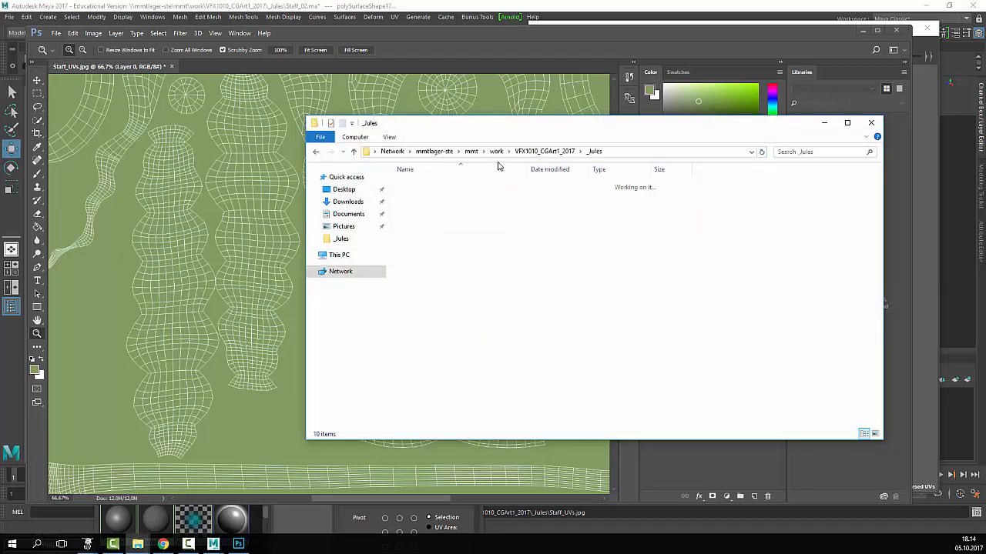
left_click(472, 152)
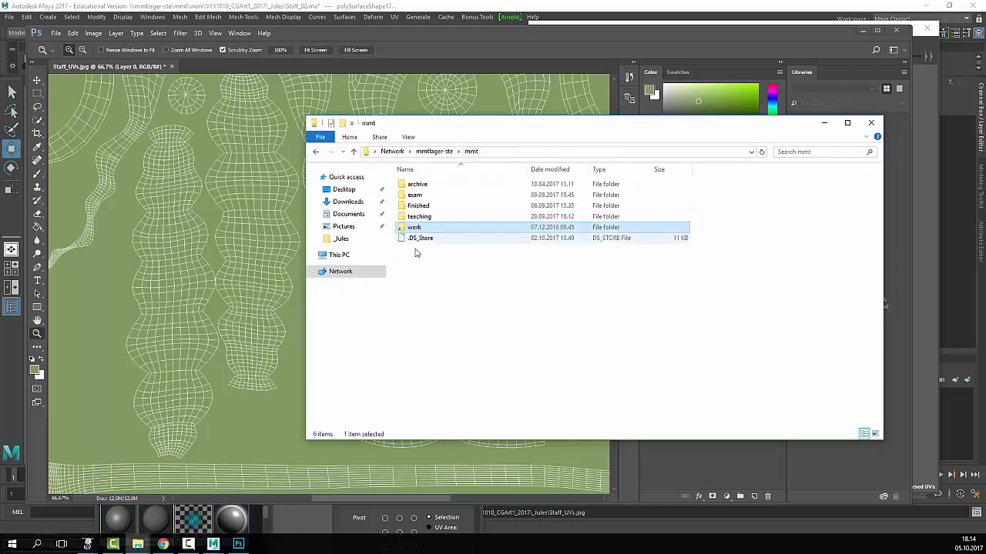
double_click(428, 220)
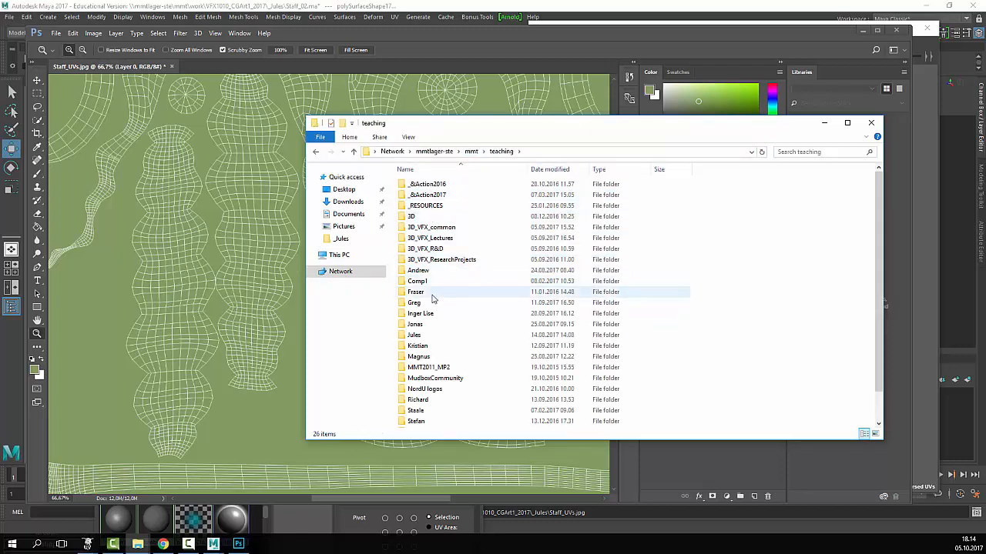
double_click(426, 337)
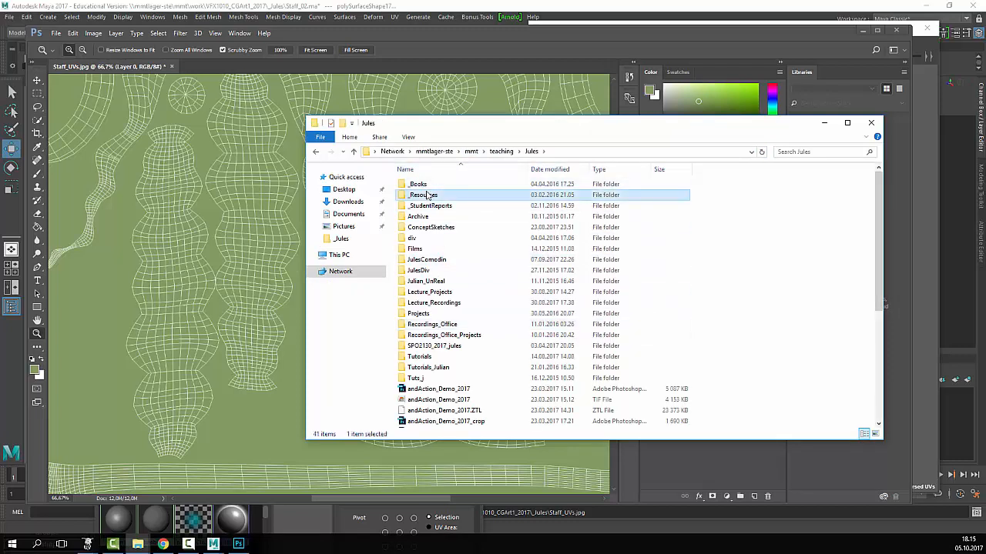
double_click(424, 195)
double_click(428, 227)
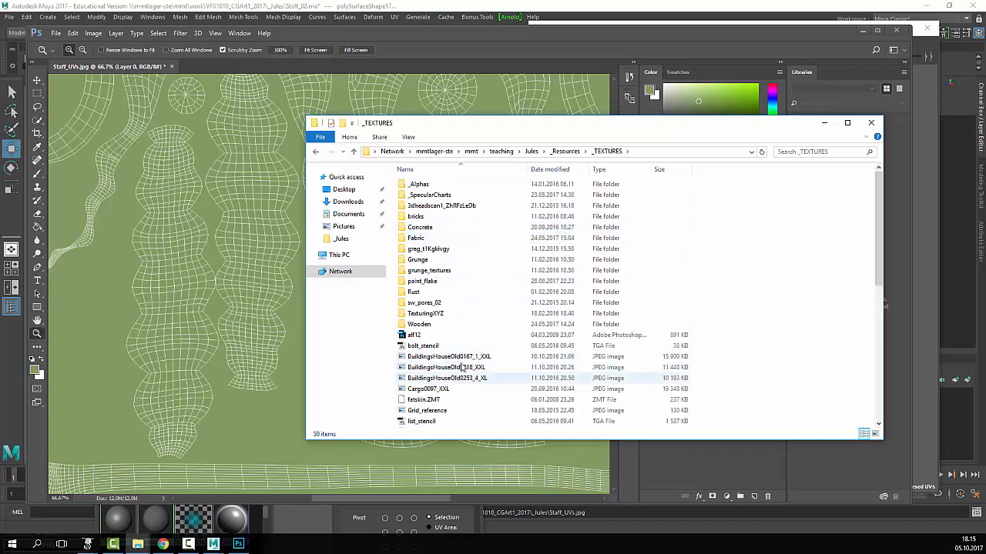
double_click(442, 325)
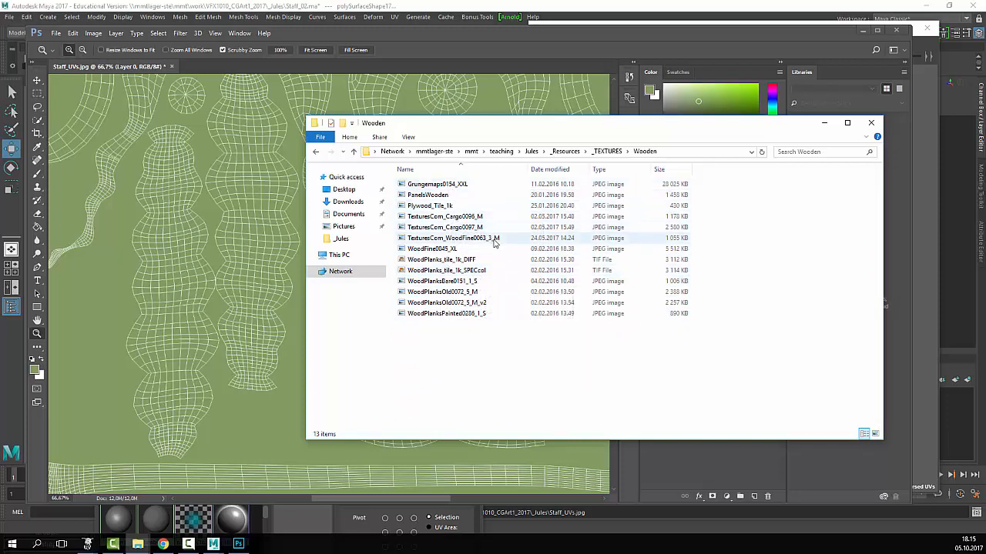
left_click(456, 228)
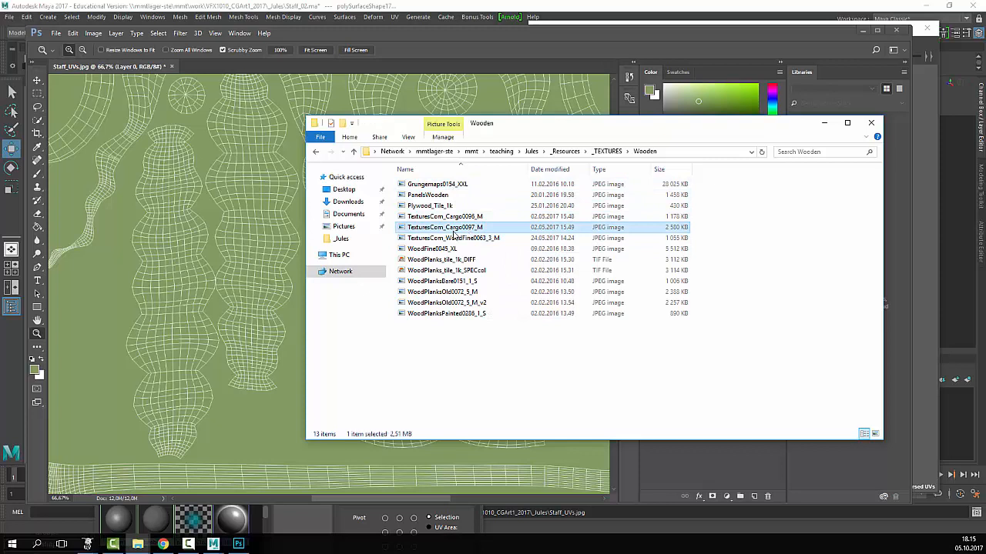
left_click_drag(443, 231, 299, 257)
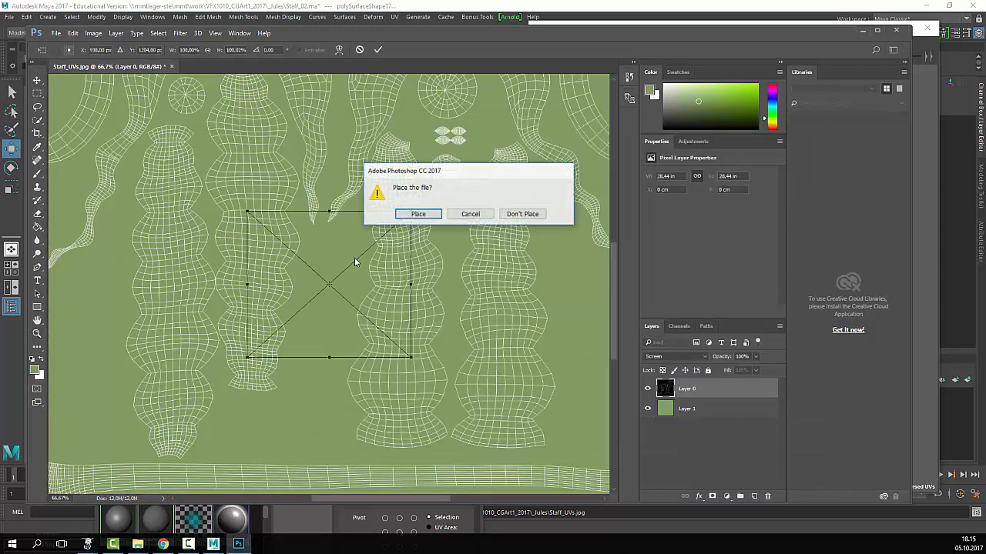
- Place the wood texture and scale it up to about 370% to cover the canvas
left_click(413, 214)
key("Return")
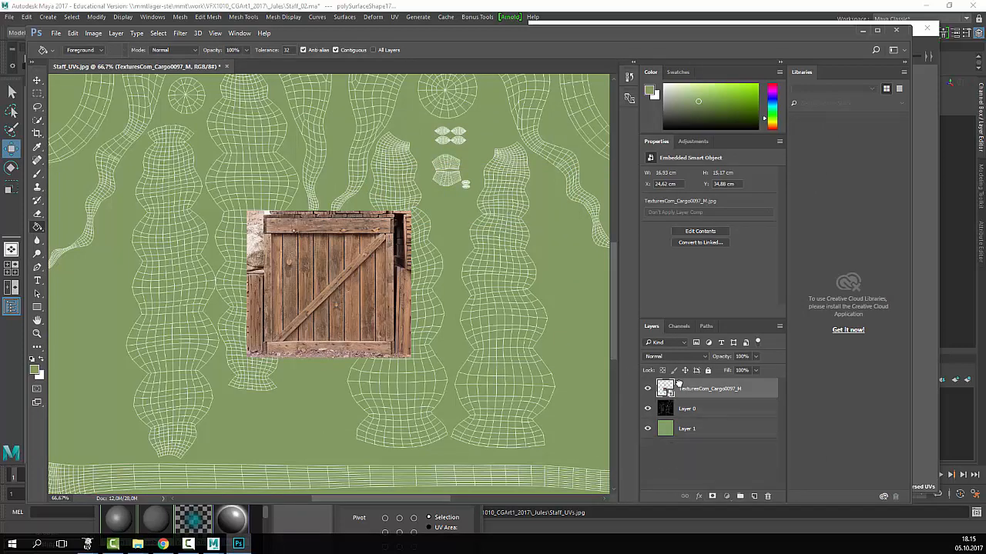
key("ctrl+t")
left_click_drag(410, 357, 724, 394)
scroll(399, 187, "up", 5)
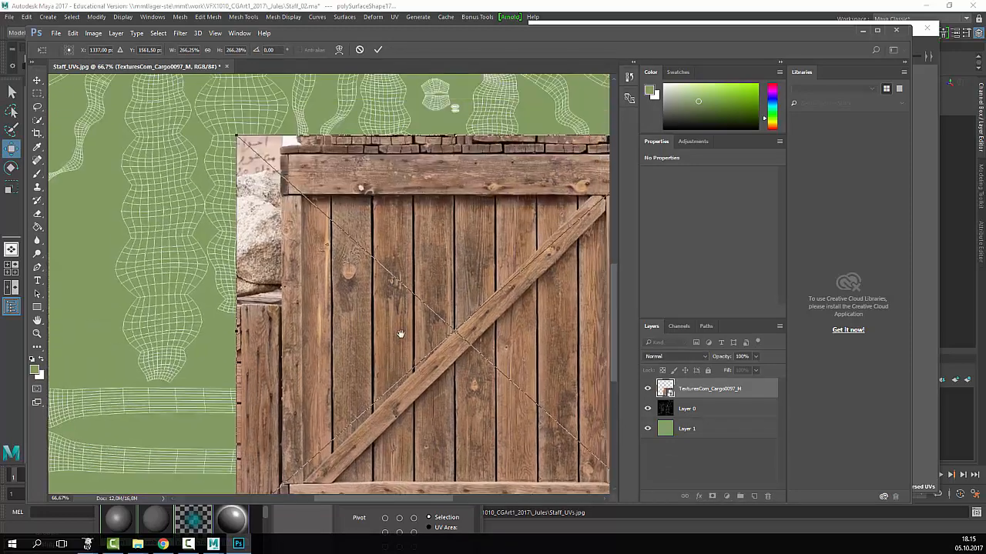
mouse_move(231, 171)
left_mouse_down()
mouse_move(175, 123)
mouse_move(228, 180)
mouse_move(260, 188)
mouse_move(264, 209)
left_mouse_up()
key("Return")
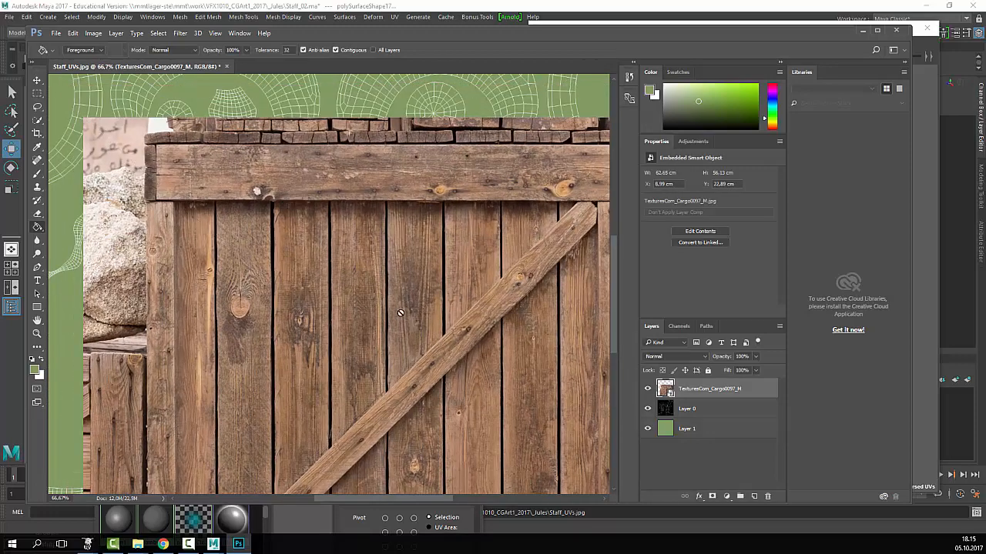
- Rasterize the TexturesCom_Cargo0097_M texture layer
right_click(703, 391)
left_click(696, 462)
right_click(716, 393)
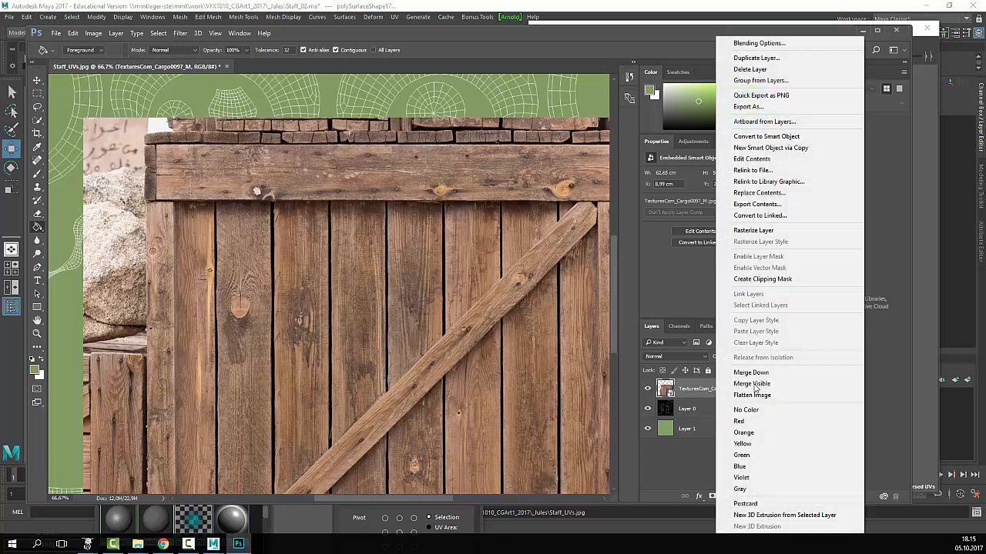
left_click(743, 226)
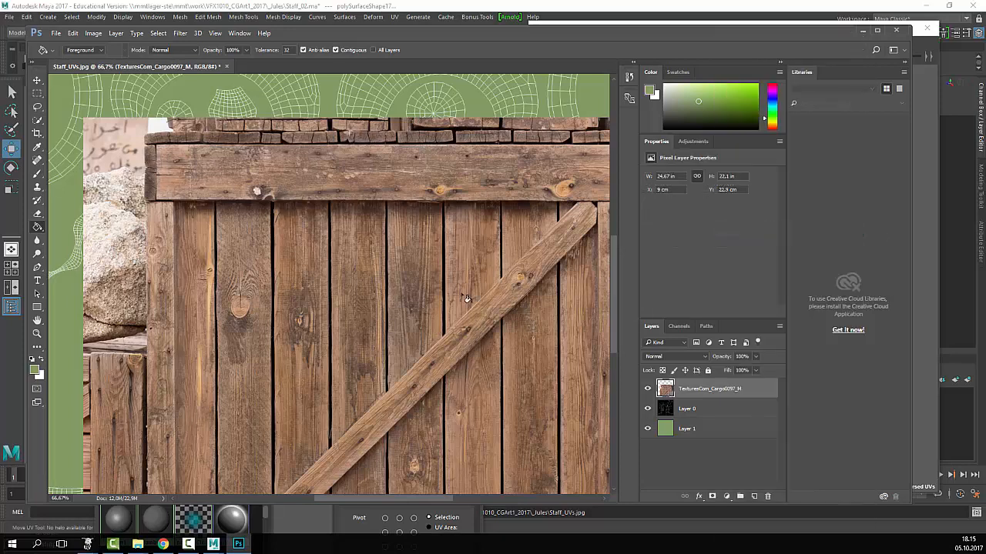
- Put Layer 0 above the wood texture layer and lock it
key("v")
left_click_drag(467, 300, 395, 266)
left_click(695, 416)
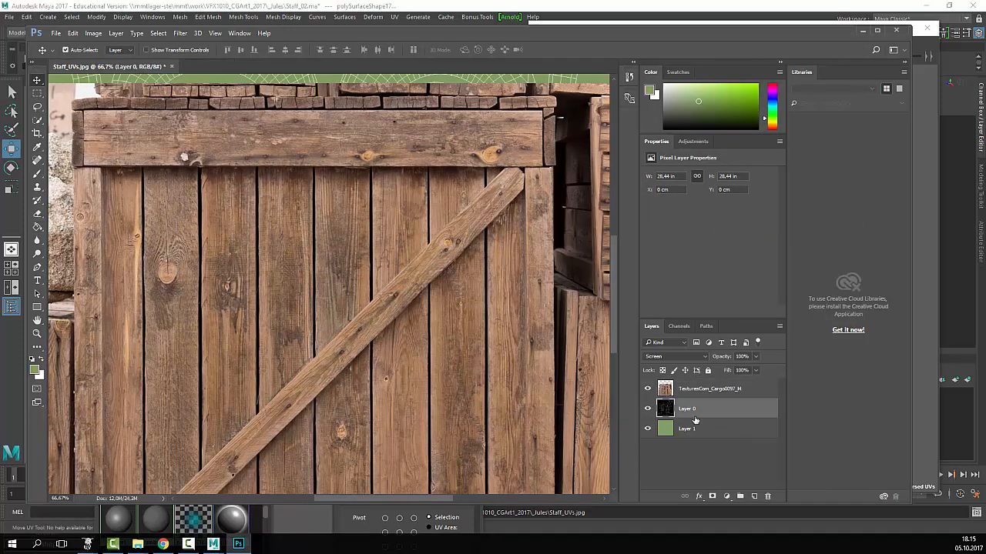
left_click_drag(734, 415, 687, 388)
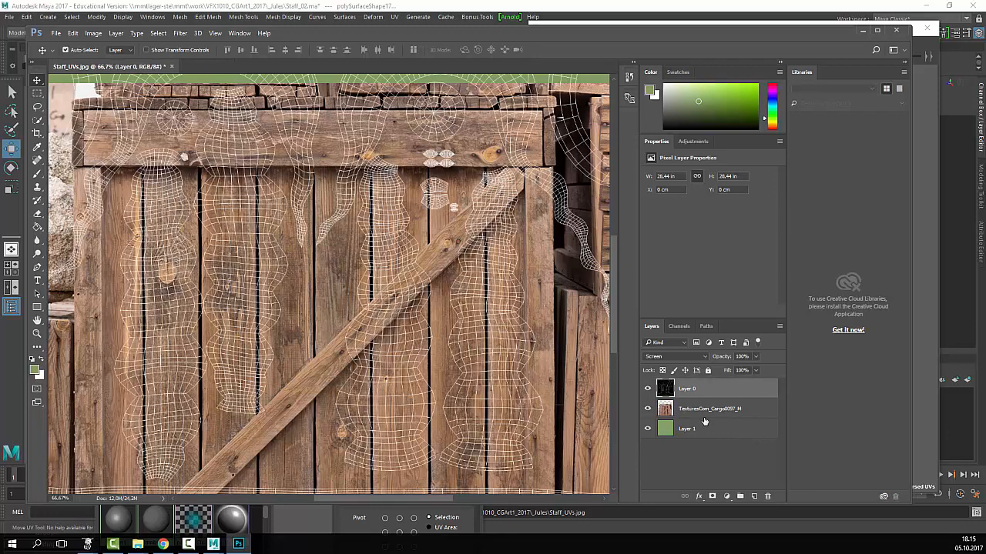
left_click(681, 414)
left_click_drag(394, 347, 441, 356)
key("ctrl+z")
left_click(708, 371)
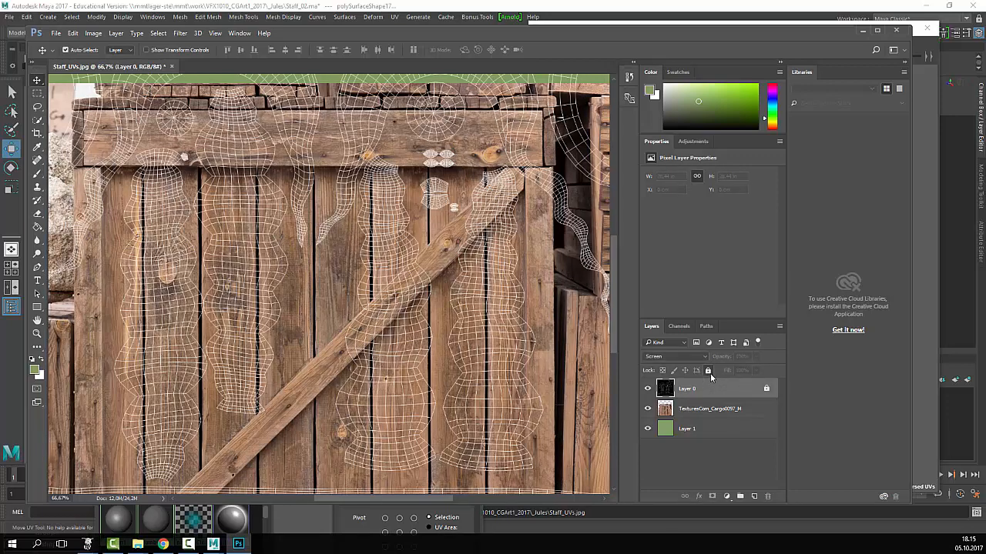
- Slide the wood texture up and right so it sits under the UV wireframe
left_click(709, 411)
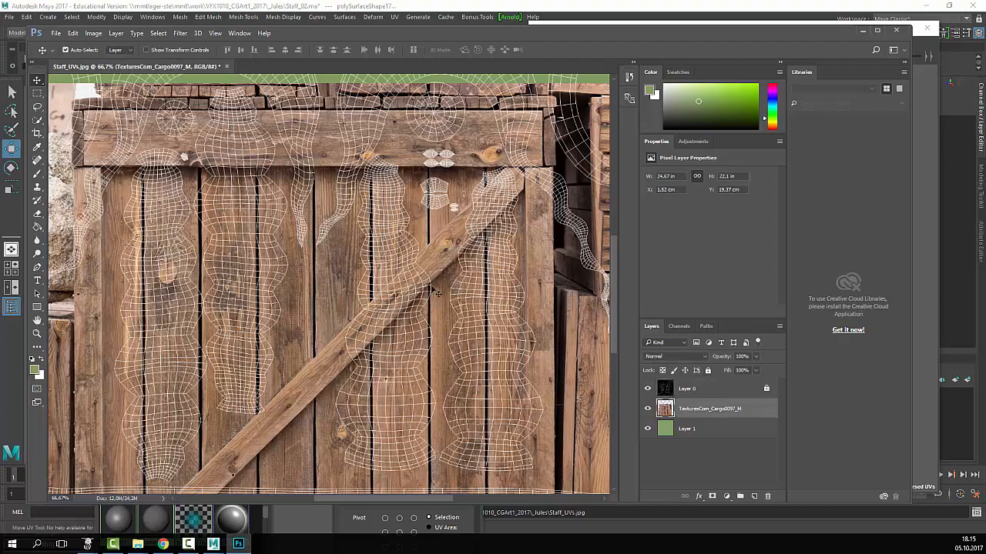
left_click_drag(431, 360, 472, 335)
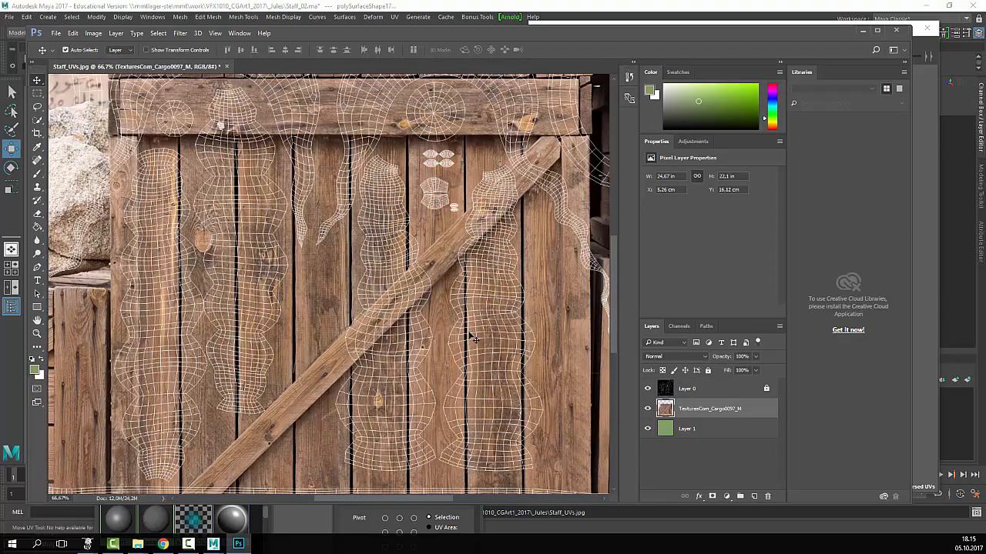
key("z")
left_click(470, 337, "alt")
left_click(460, 337, "alt")
left_click(407, 312)
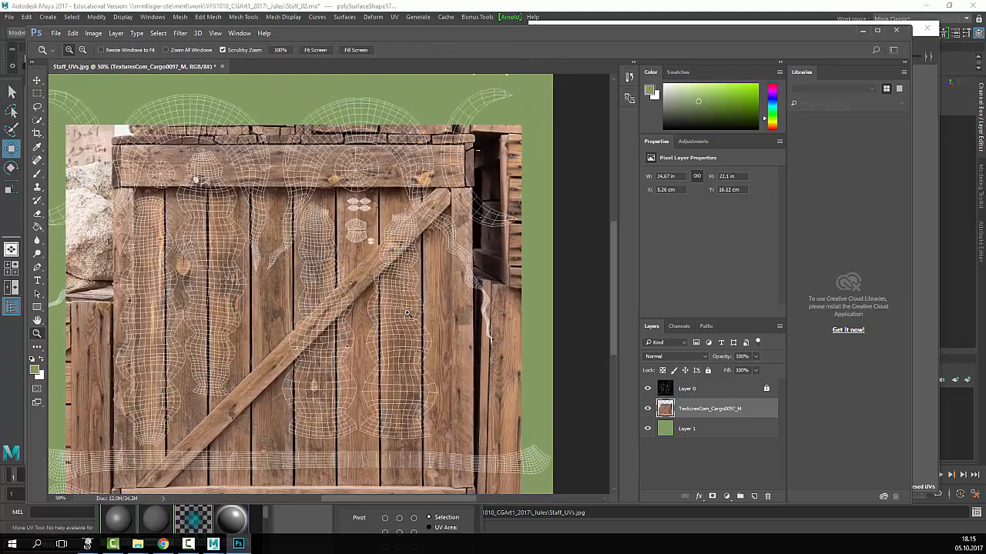
key("l")
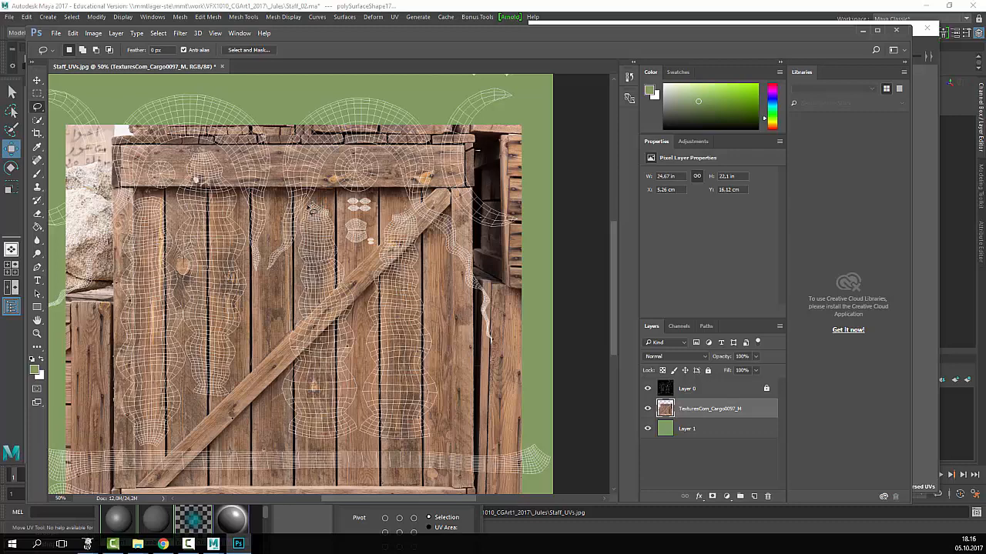
- Lasso around the central UV shells, select inverse, and delete the wood outside that patch
mouse_move(304, 221)
left_mouse_down()
mouse_move(284, 282)
mouse_move(261, 282)
mouse_move(245, 231)
left_mouse_up()
mouse_move(240, 188)
left_mouse_down()
mouse_move(212, 149)
mouse_move(154, 160)
mouse_move(123, 231)
mouse_move(108, 412)
mouse_move(131, 452)
mouse_move(162, 454)
mouse_move(206, 434)
mouse_move(285, 451)
mouse_move(446, 451)
mouse_move(462, 307)
mouse_move(437, 241)
mouse_move(398, 201)
left_mouse_up()
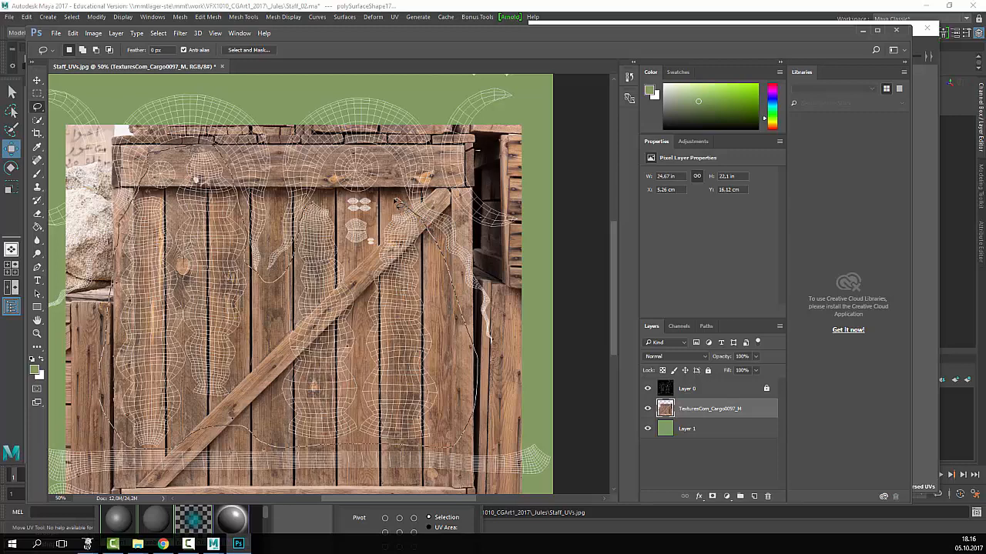
mouse_move(397, 202)
left_mouse_down()
mouse_move(376, 228)
mouse_move(382, 242)
mouse_move(352, 254)
mouse_move(340, 213)
mouse_move(317, 202)
left_mouse_up()
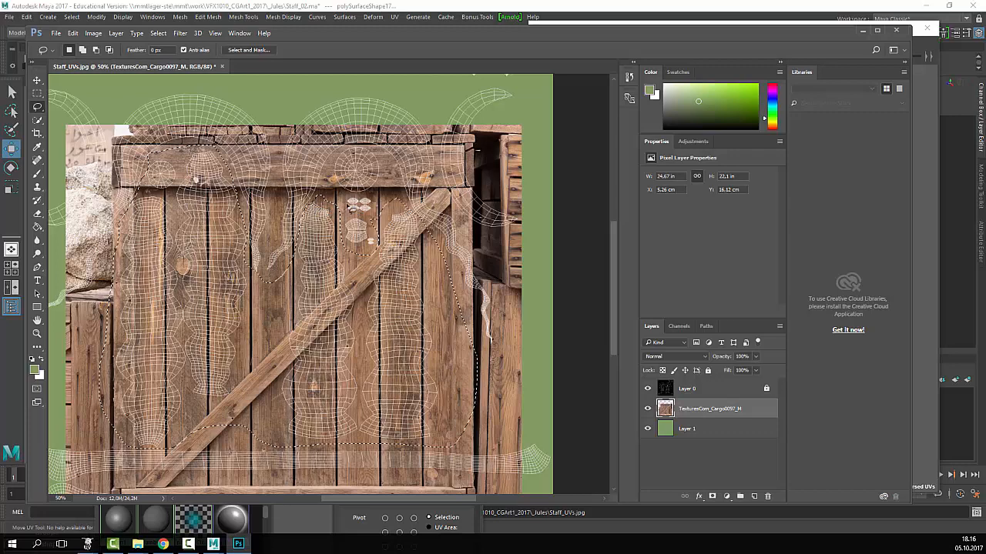
right_click(409, 200)
left_click(438, 219)
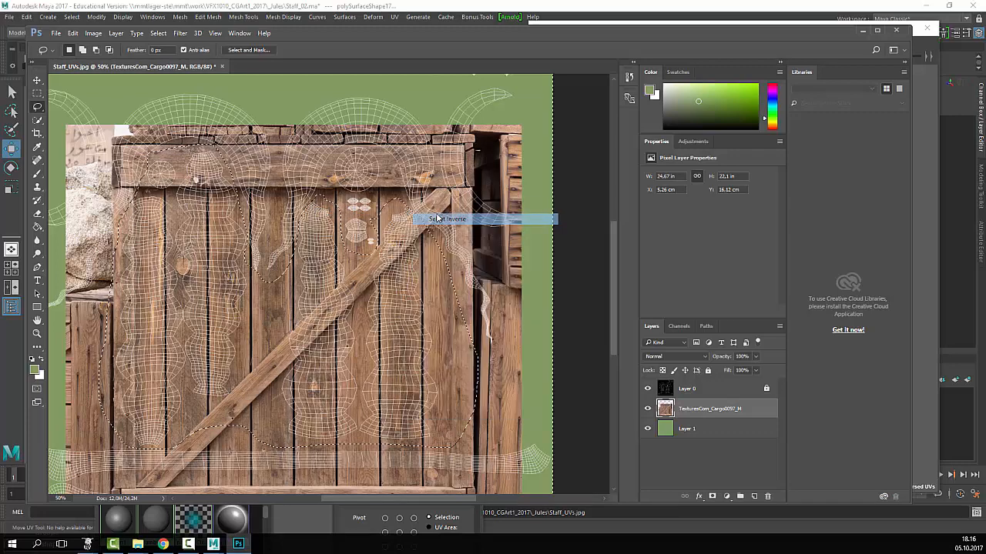
key("Delete")
key("z")
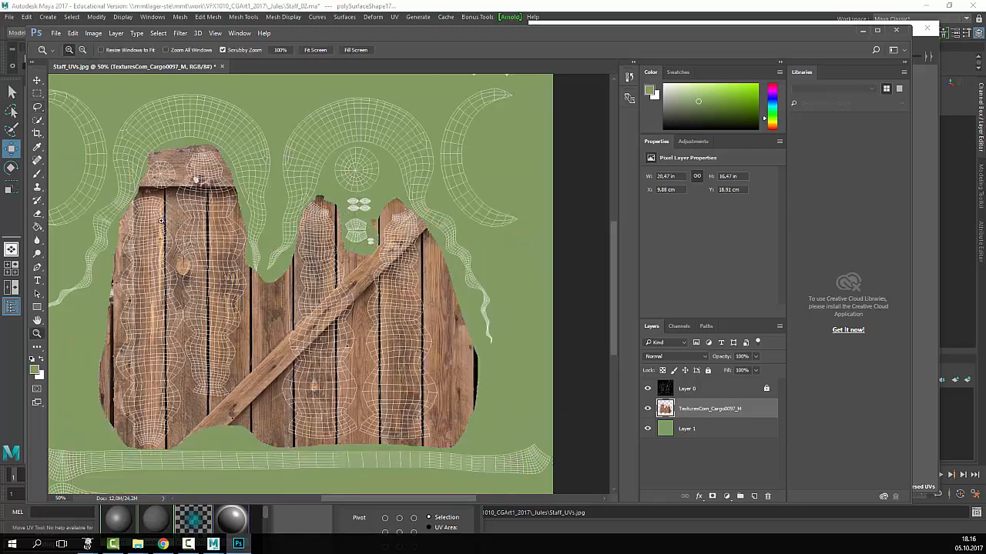
left_click(161, 221)
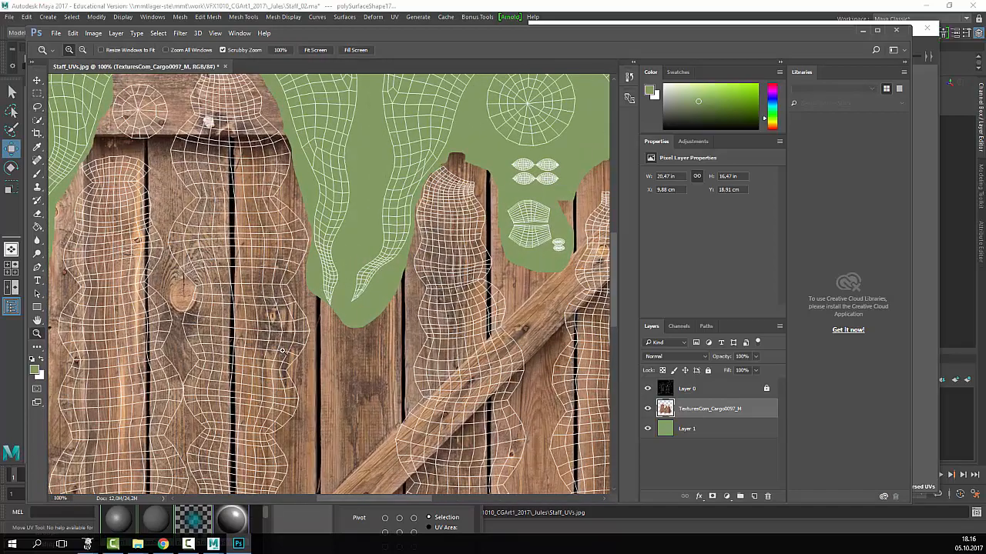
left_click(206, 260, "alt")
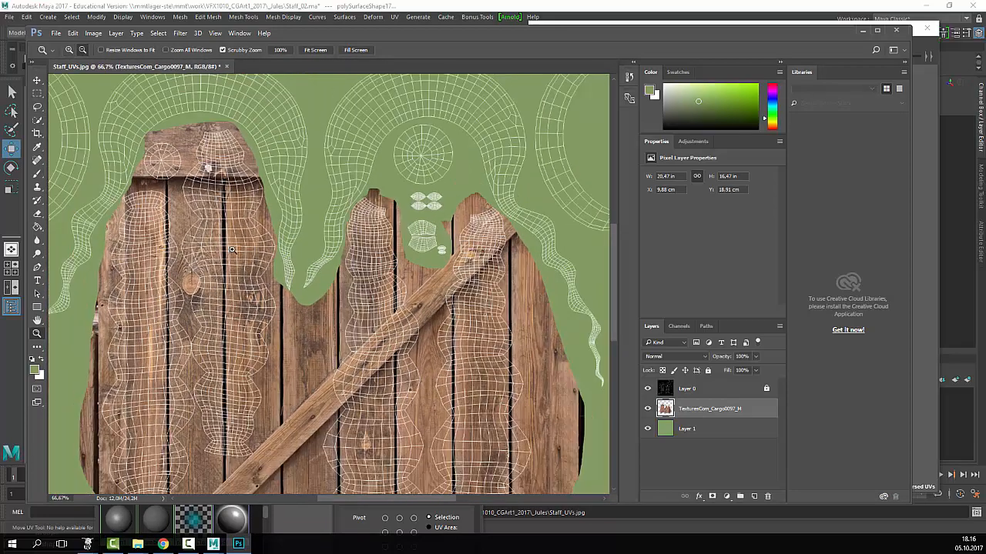
left_click(338, 315, "alt")
left_click(337, 314, "alt")
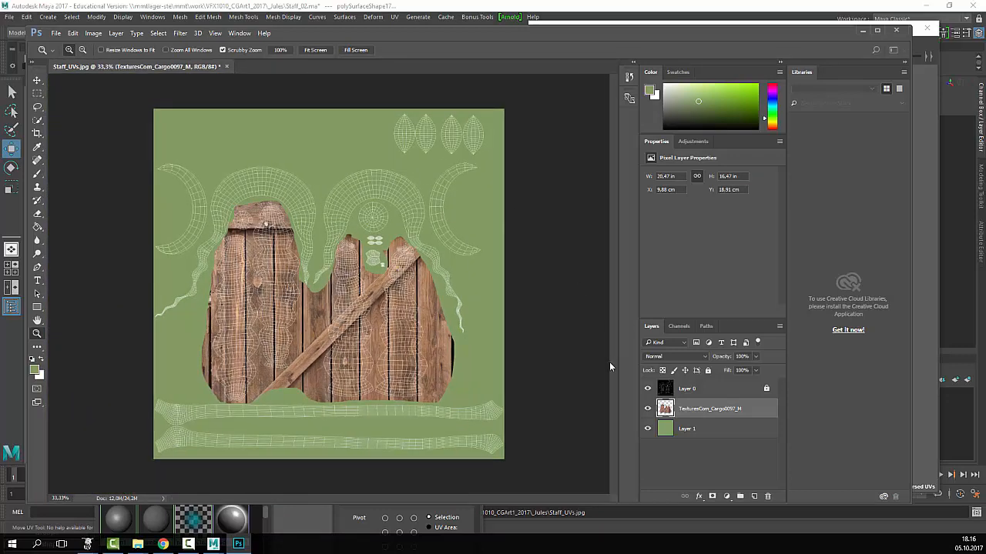
- Save the document as Staff.psd with Maximize Compatibility, then hide Layer 0
left_click(55, 33)
left_click(81, 154)
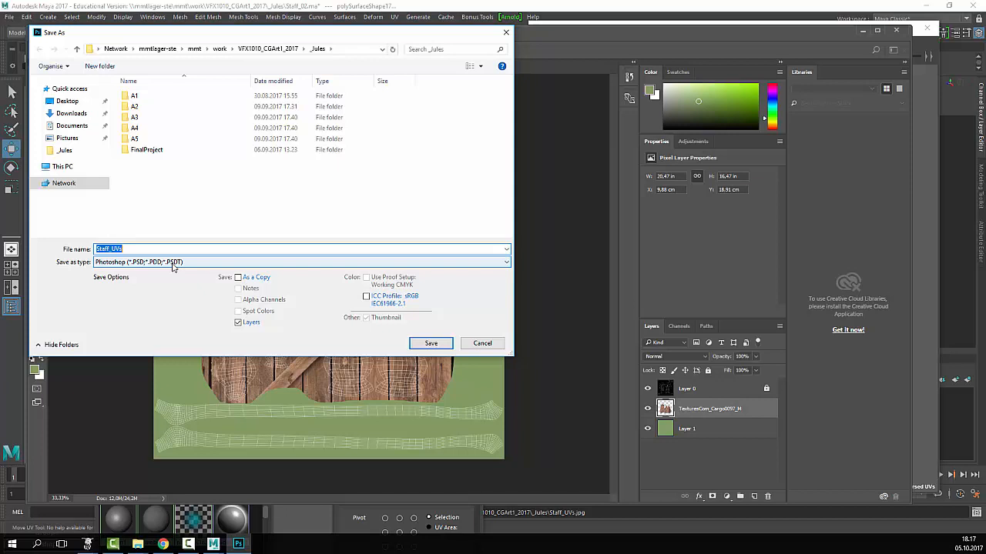
key("Right")
key("BackSpace")
key("BackSpace")
key("BackSpace")
type("cl")
key("BackSpace")
key("BackSpace")
key("BackSpace")
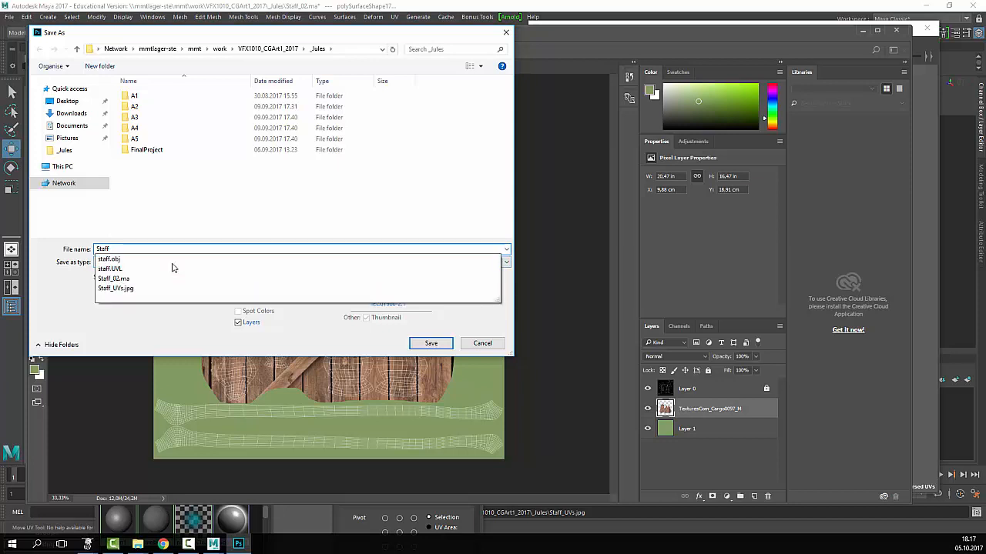
left_click(101, 350)
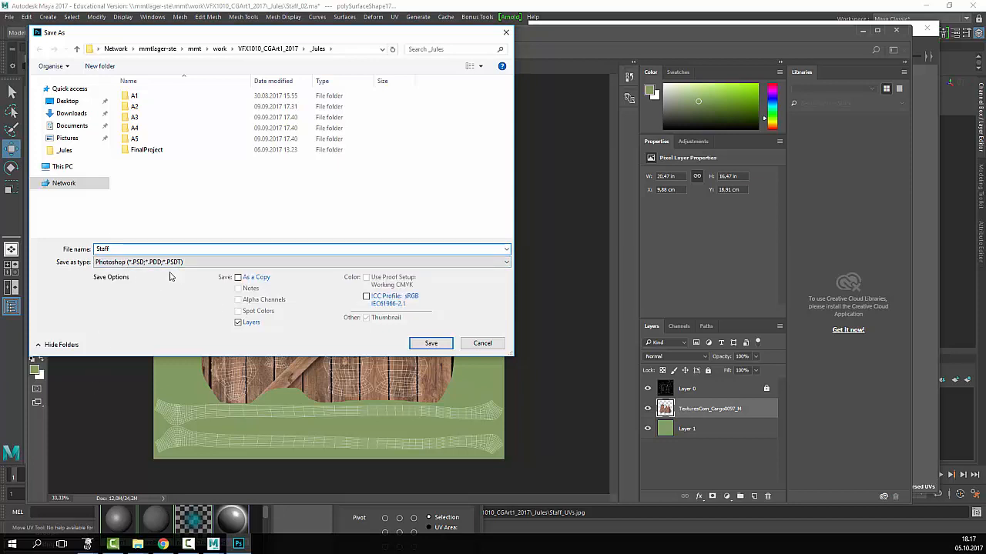
left_click(430, 344)
left_click(605, 164)
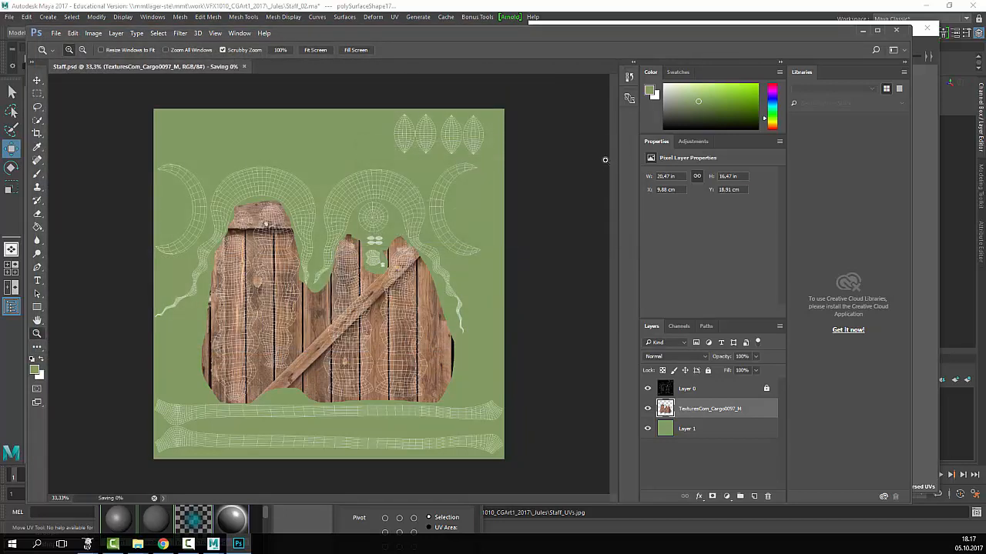
left_click(647, 389)
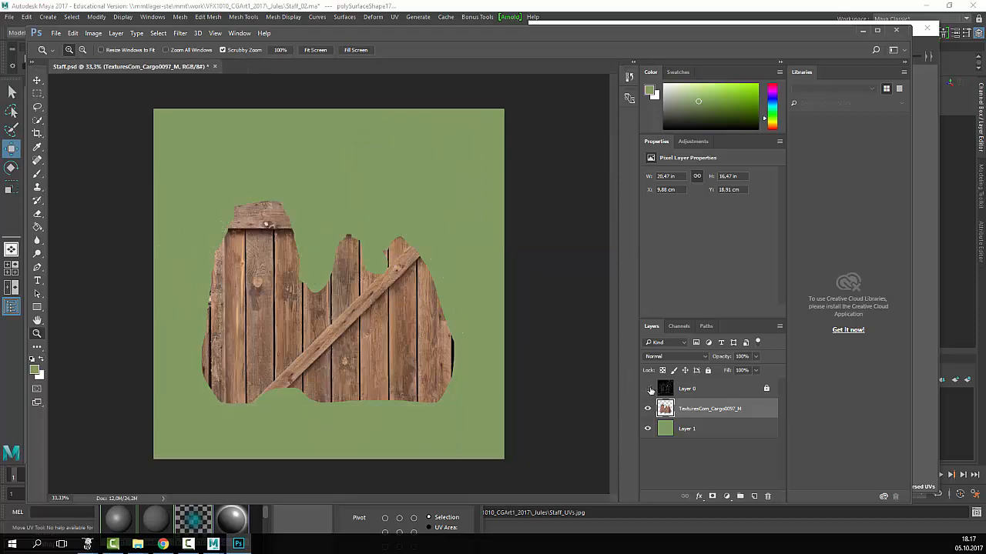
- With the wireframe hidden, save a PNG copy named Staff_color
left_click(649, 390)
left_click(649, 390)
left_click(650, 389)
left_click(649, 389)
left_click(650, 390)
left_click(649, 389)
left_click(60, 33)
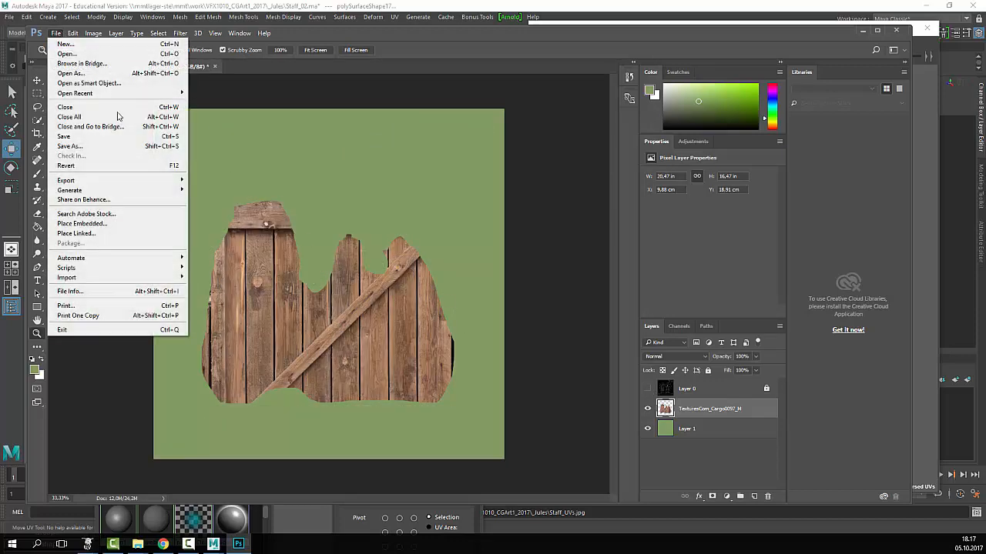
left_click(146, 146)
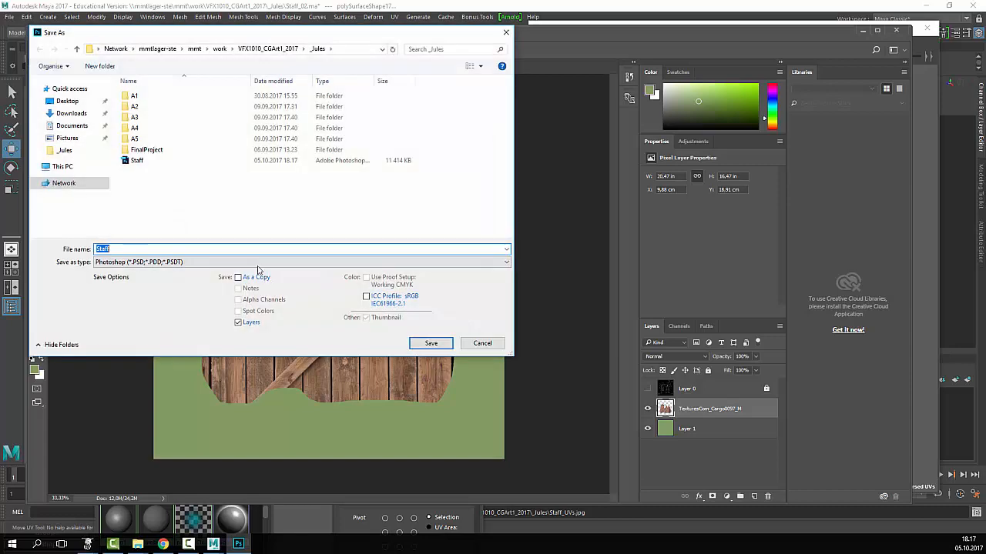
left_click(300, 262)
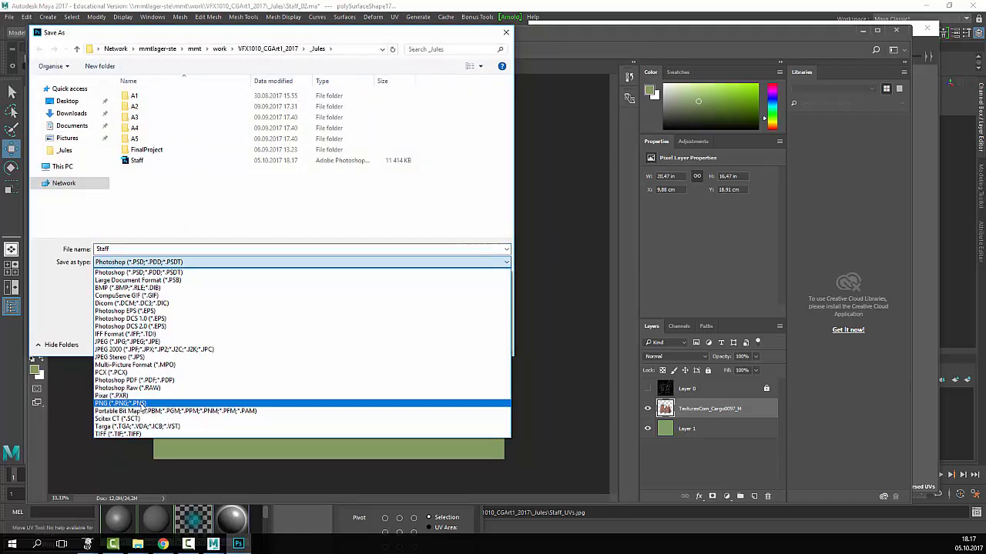
left_click(142, 403)
left_click(168, 249)
type("-")
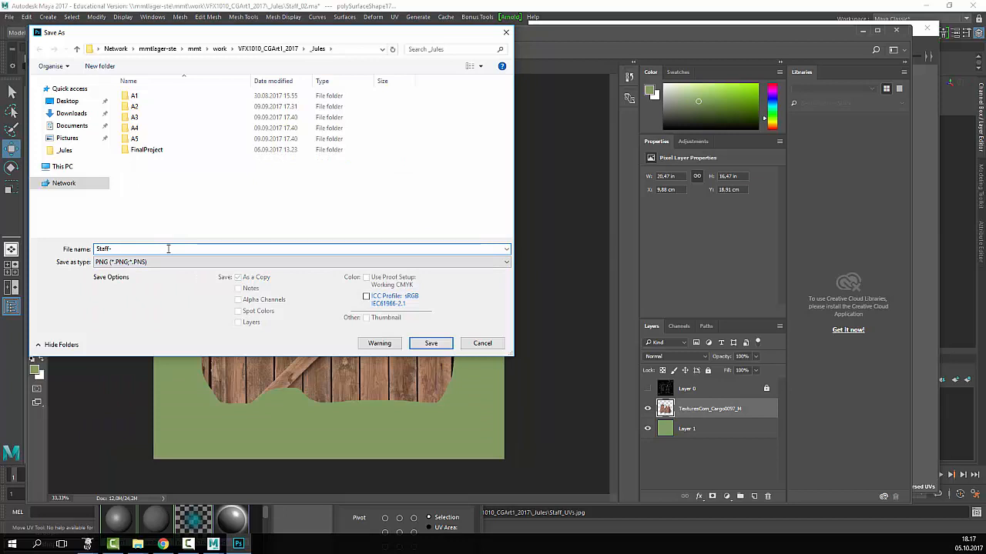
key("BackSpace")
type("_COLO")
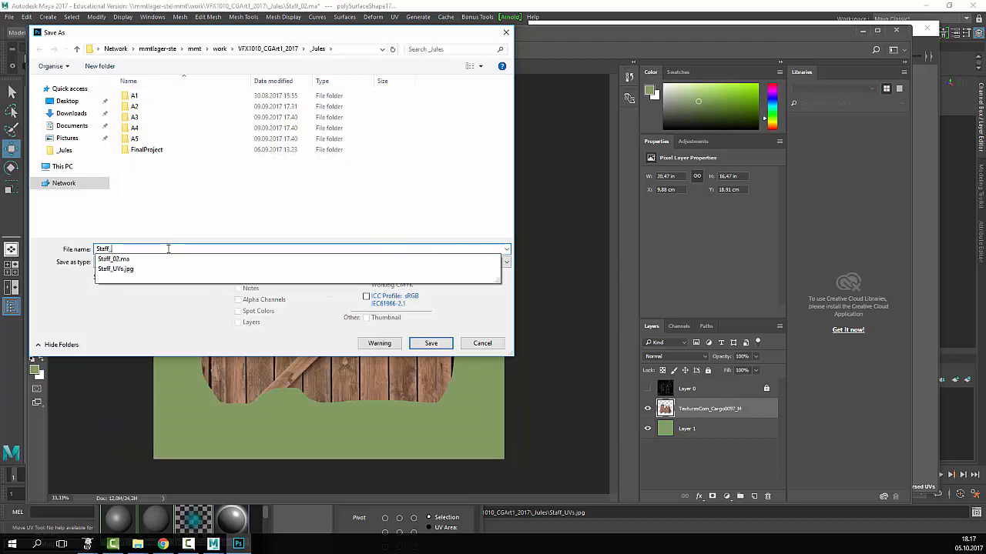
key("BackSpace")
type("colo")
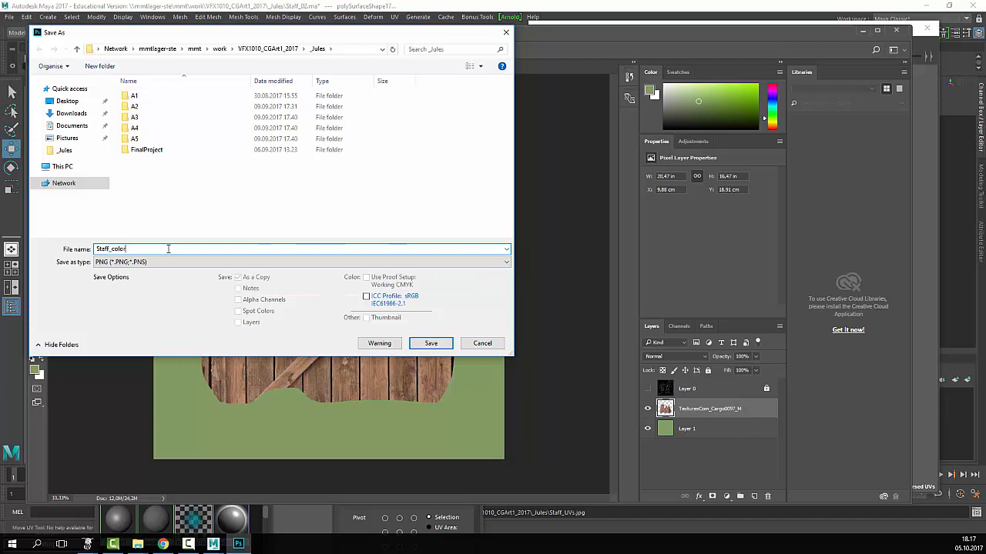
type("r")
key("Return")
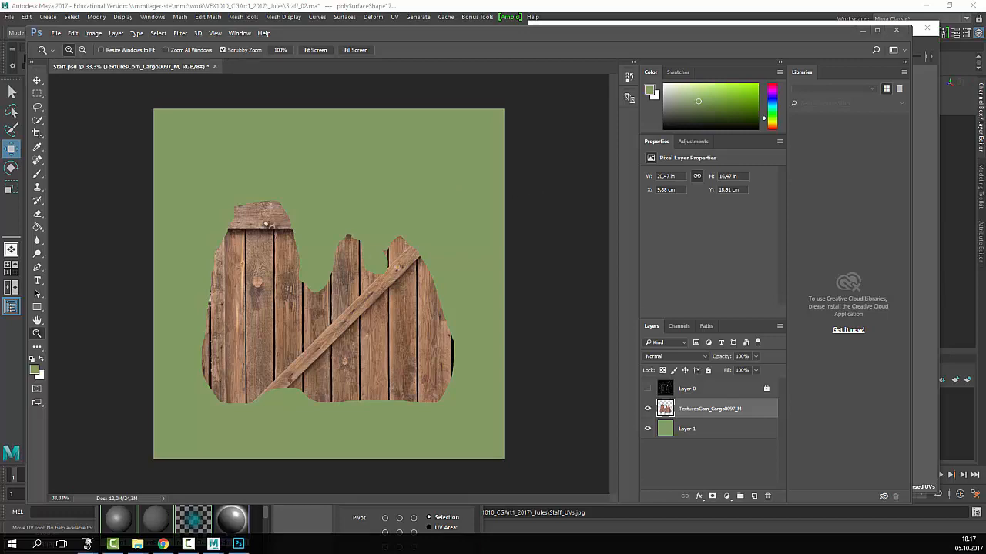
- Return to Maya, move the Hypershade window up, and select the blinn1 material
key("alt+Tab")
left_click(228, 434)
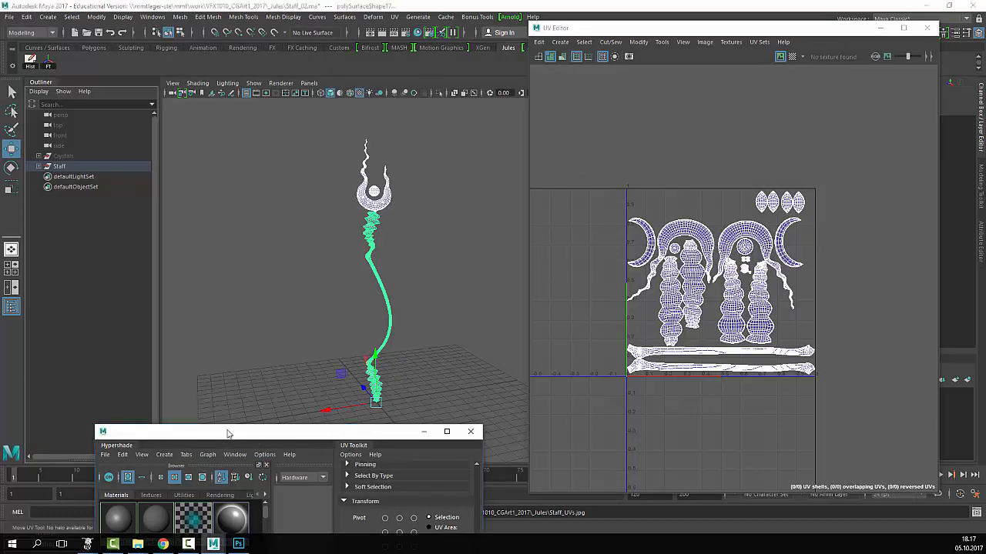
left_click_drag(228, 434, 268, 120)
left_click(158, 206)
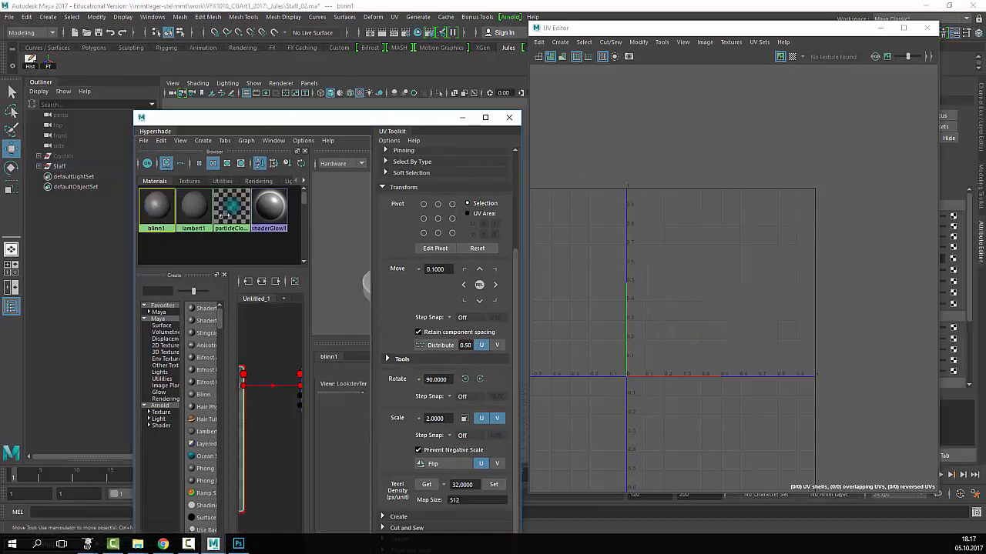
- Rename the blinn1 material to staff_mat
left_click_drag(631, 30, 629, 352)
left_click(862, 129)
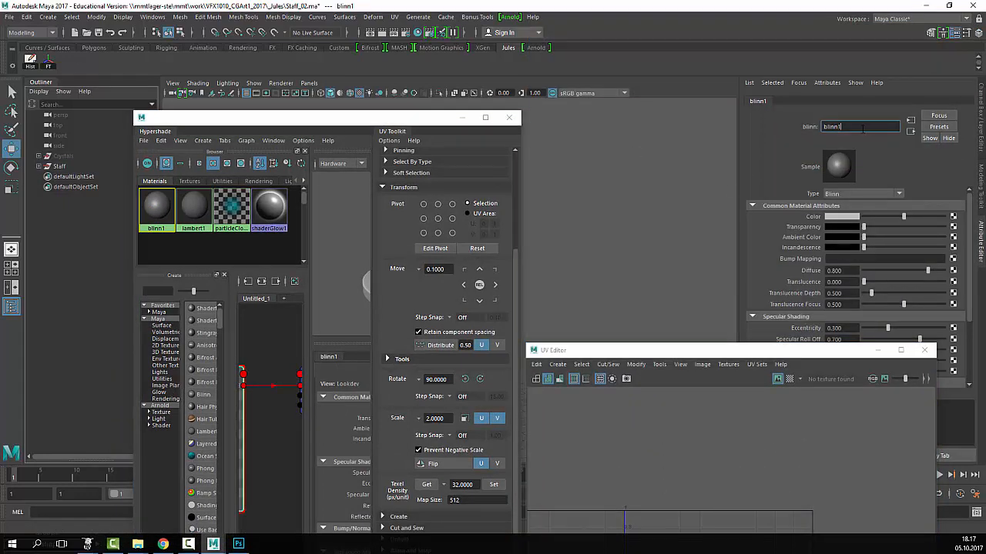
key("ctrl+a")
type("staff_mat")
key("Return")
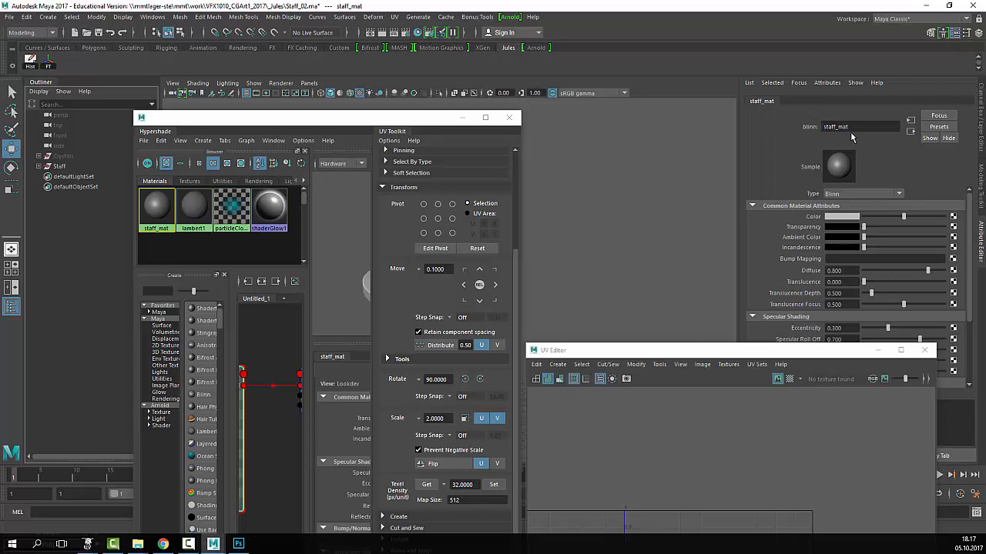
- Connect a file texture to staff_mat's colour with Filter Type Off, and browse for its image
left_click(953, 218)
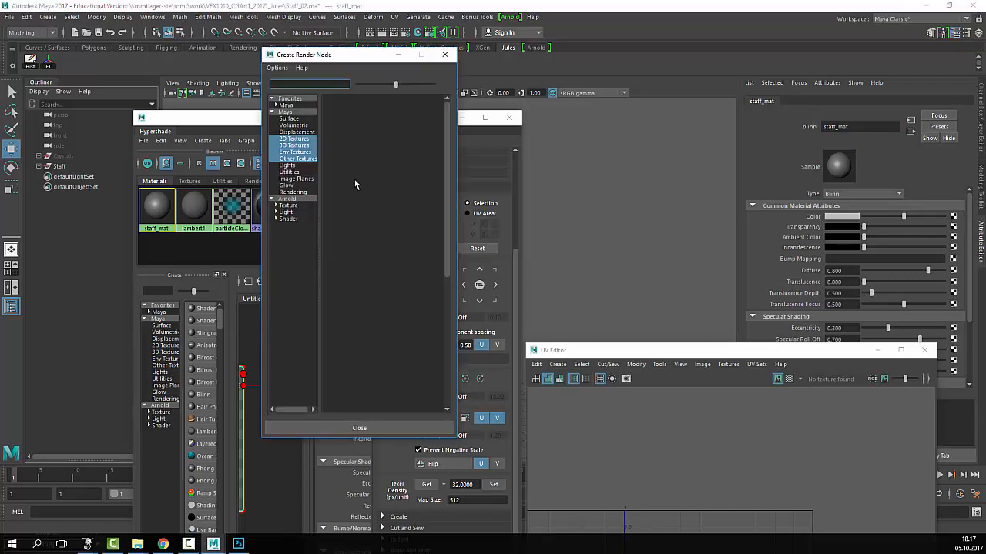
left_click(353, 136)
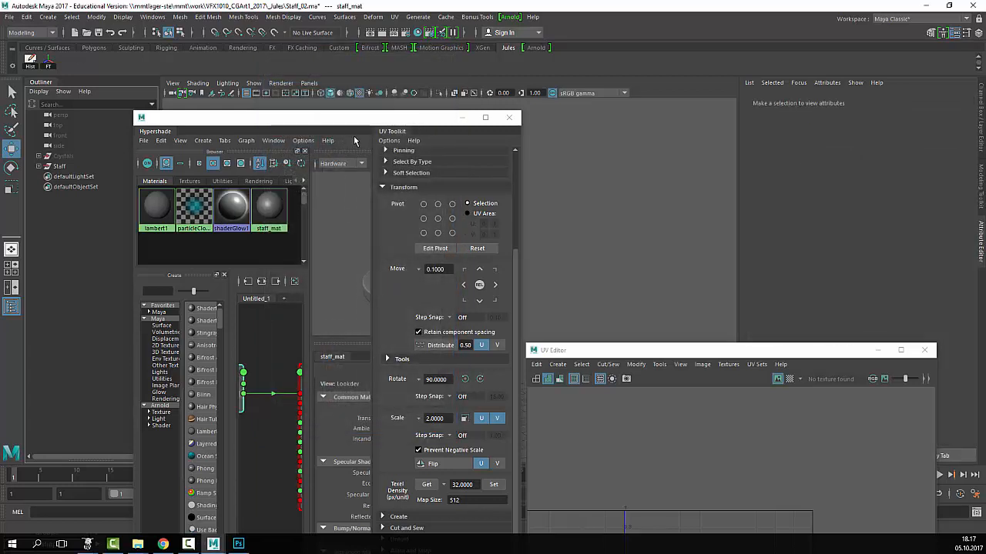
left_click(844, 206)
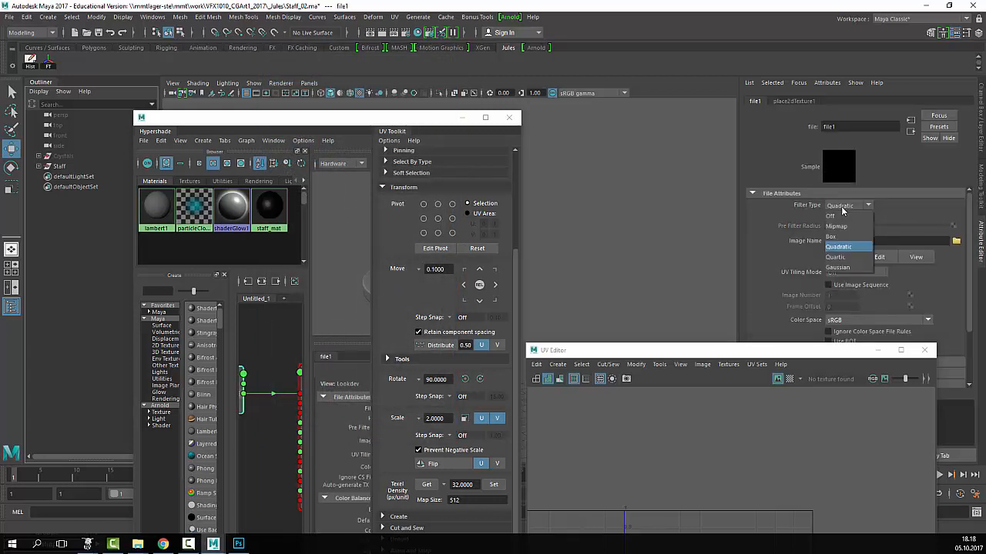
left_click(842, 217)
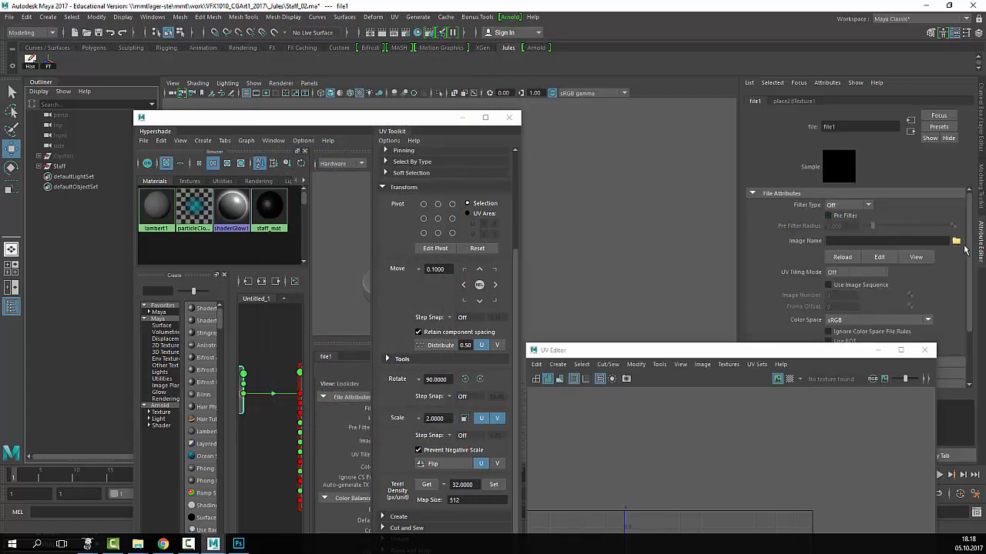
left_click(957, 243)
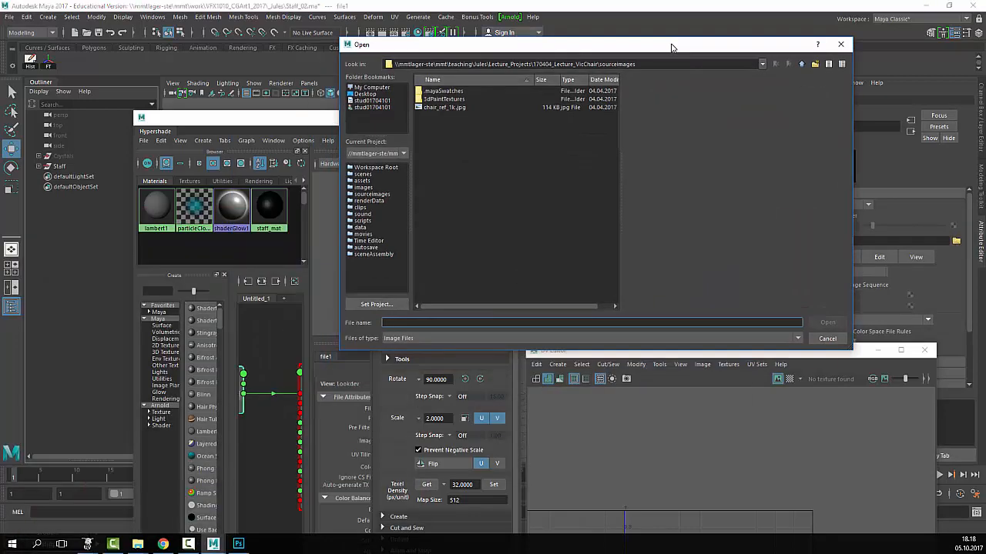
- Open Staff_color.png from work > VFX1010_CGArt1_2017 > _Jules as the file1 image
left_click(761, 67)
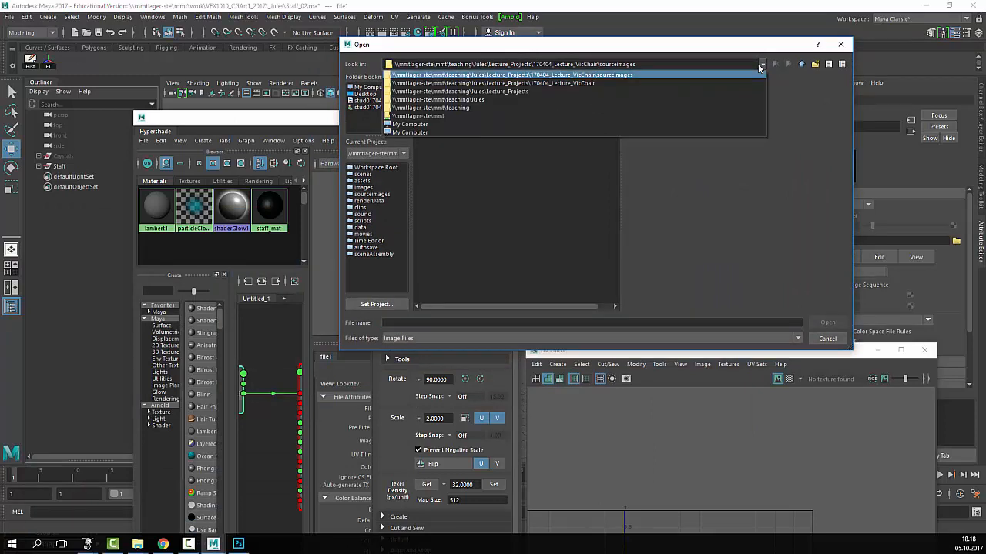
left_click(760, 67)
left_click(761, 67)
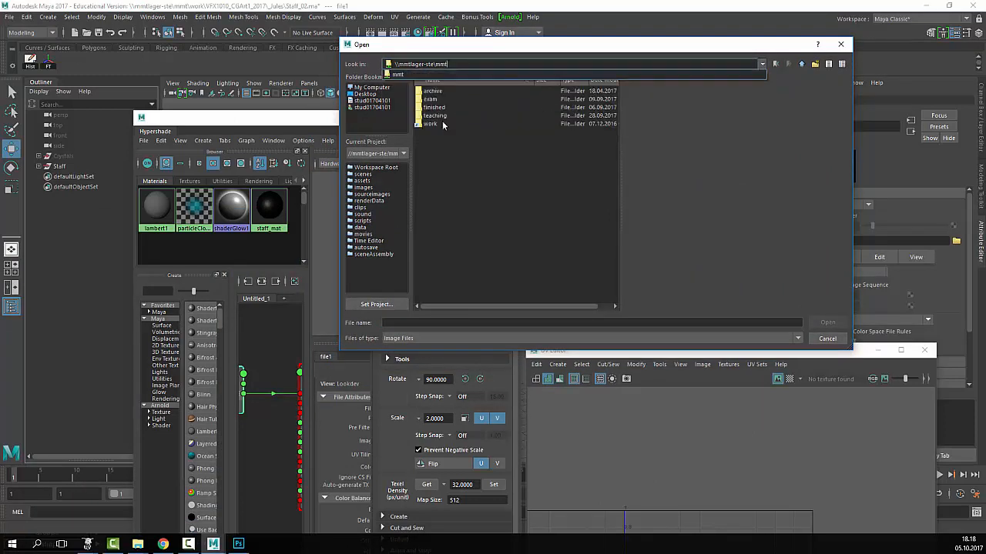
left_click(451, 116)
double_click(429, 125)
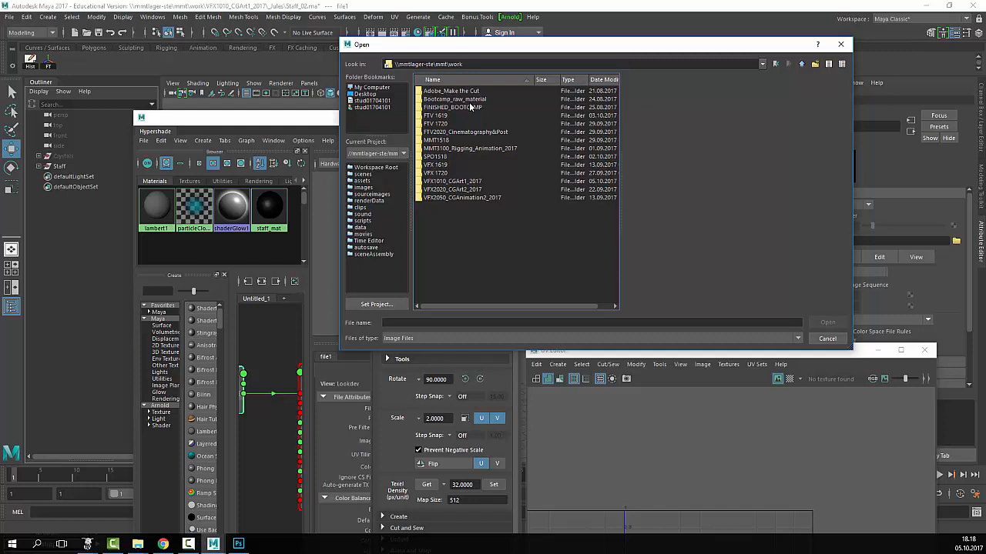
left_click(454, 182)
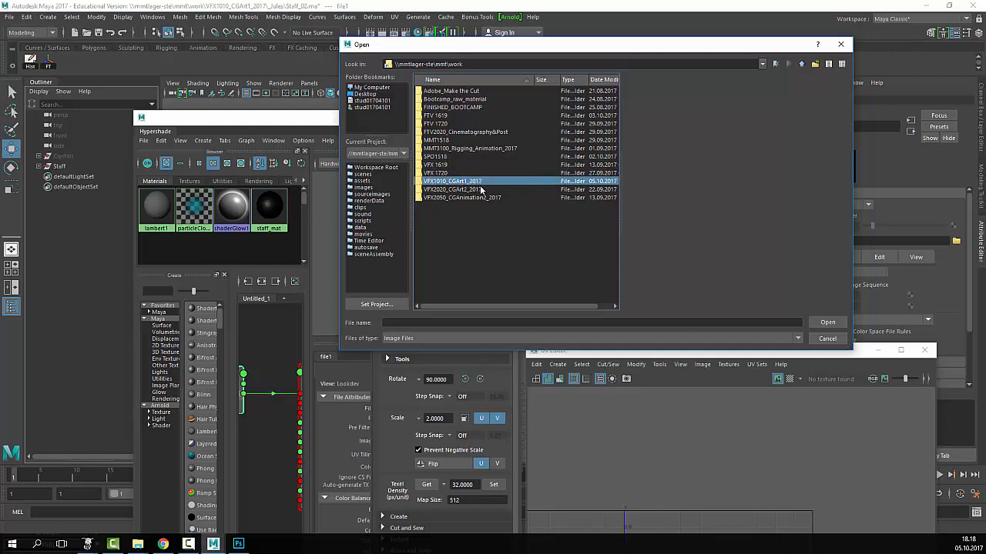
double_click(470, 181)
double_click(462, 91)
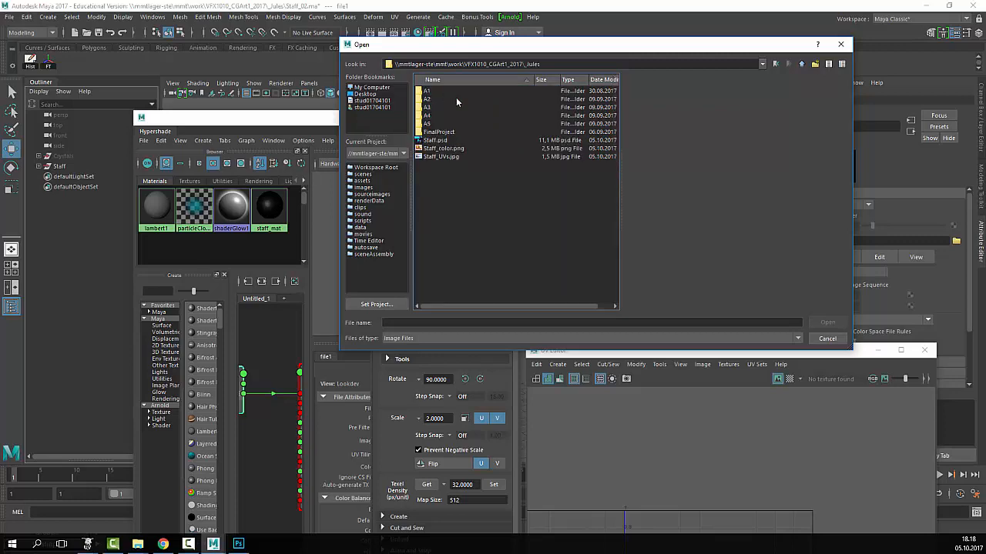
left_click(446, 148)
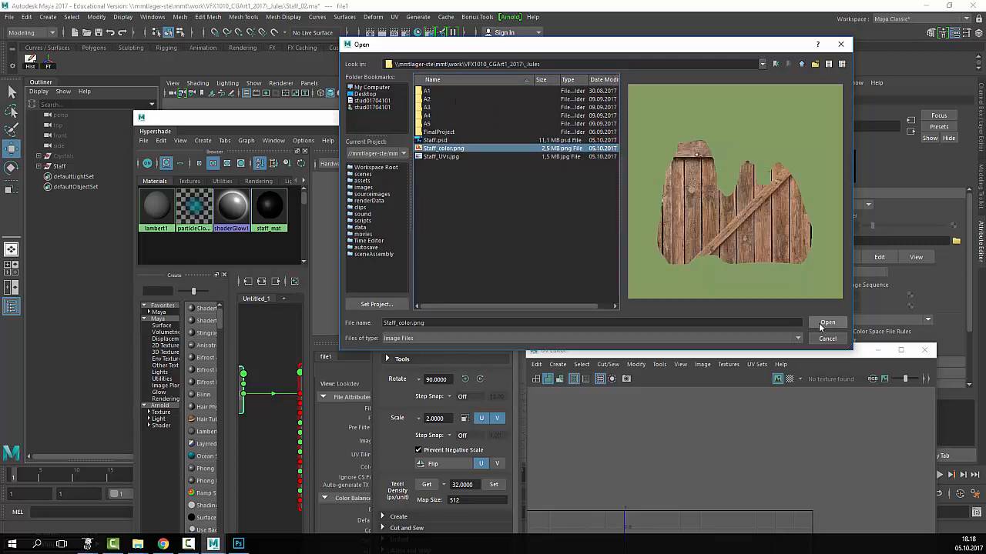
left_click(827, 322)
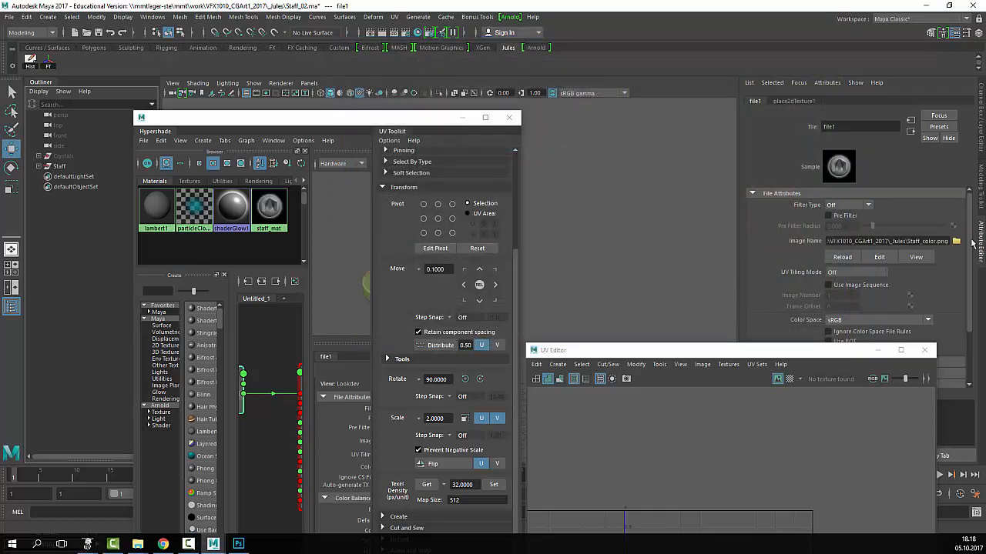
- Minimize the Hypershade and look around the staff head in the viewport
left_click_drag(355, 123, 665, 123)
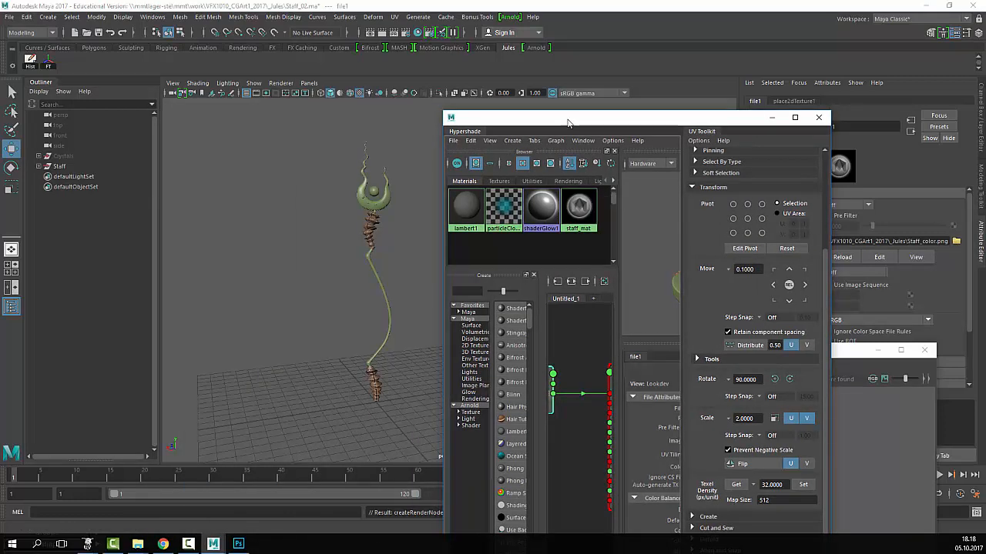
left_click_drag(569, 120, 610, 131)
left_click(814, 129)
scroll(493, 254, "up", 4)
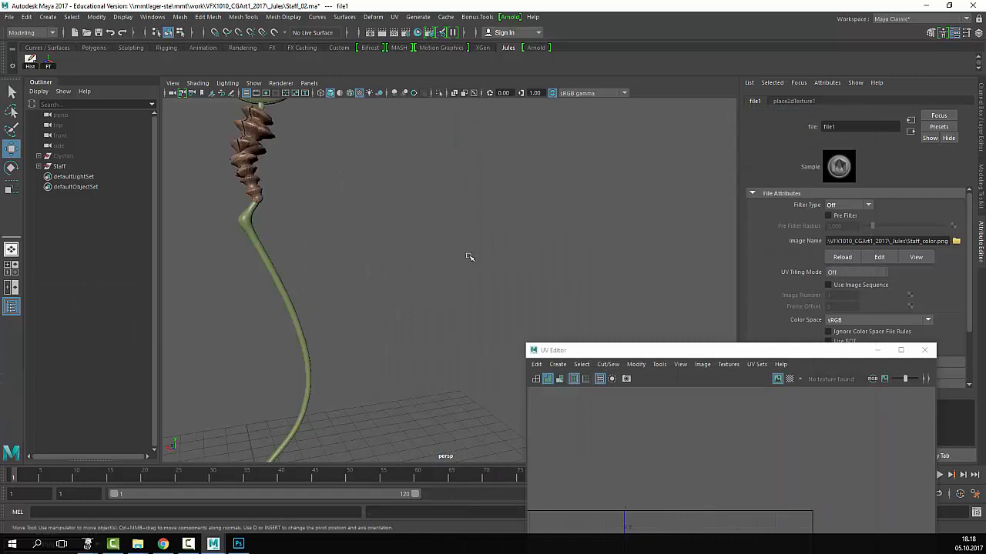
scroll(419, 252, "down", 3)
middle_click_drag(452, 262, 474, 270, "alt")
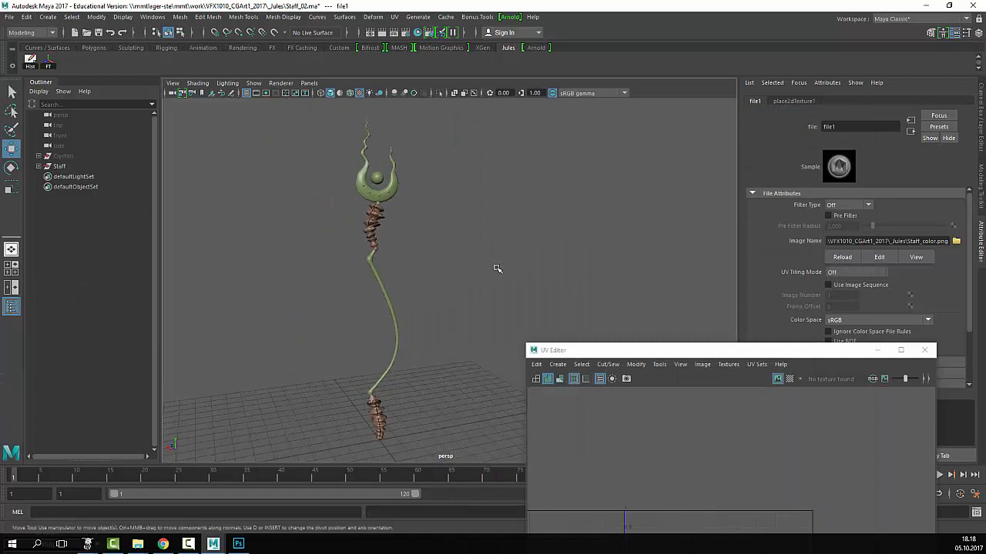
left_click_drag(480, 267, 468, 256, "alt")
middle_click_drag(432, 239, 503, 313, "alt")
scroll(504, 313, "up", 6)
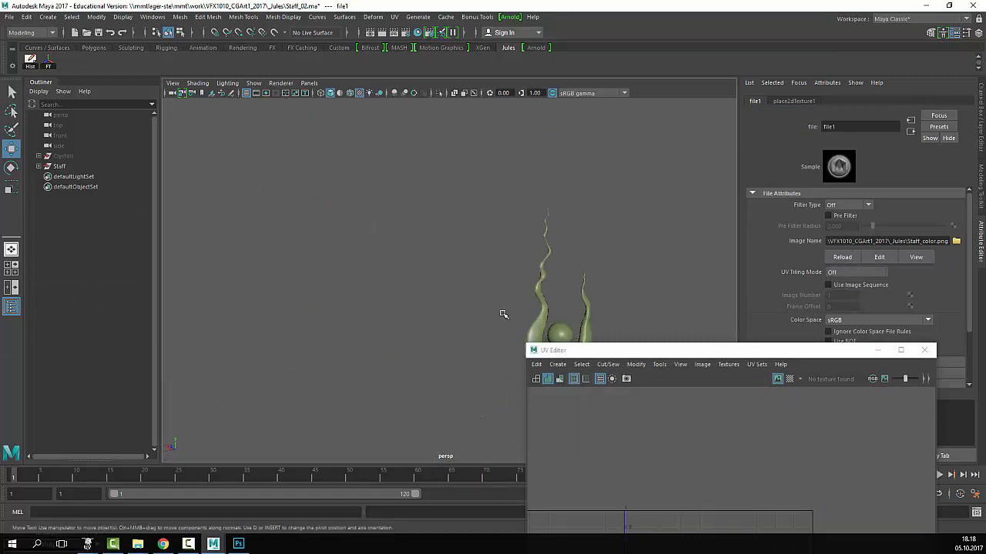
middle_click_drag(384, 243, 307, 226, "alt")
middle_click_drag(404, 273, 414, 261, "alt")
scroll(414, 261, "down", 3)
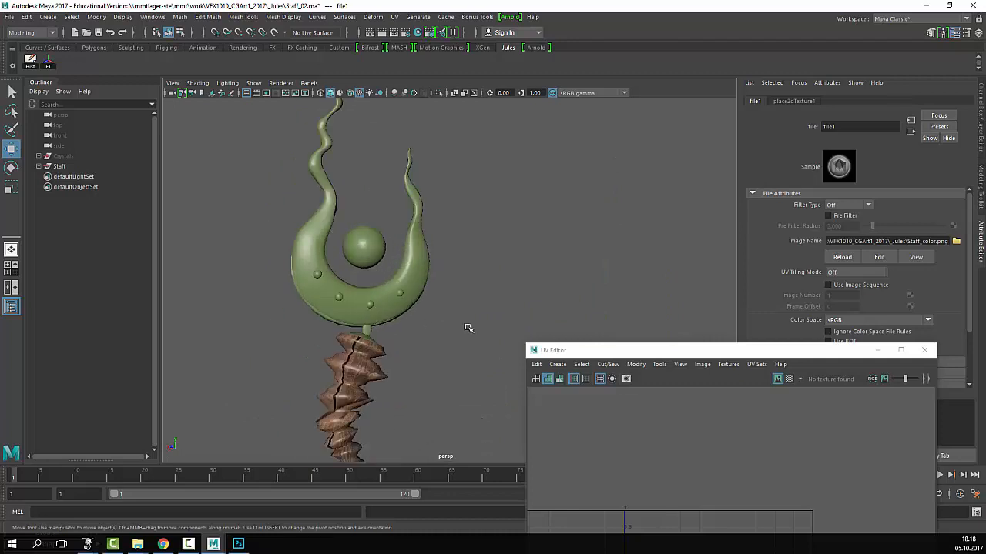
- Move the UV Editor aside, hide the UI panels with Ctrl+Space, and select all staff meshes
left_click_drag(616, 353, 716, 466)
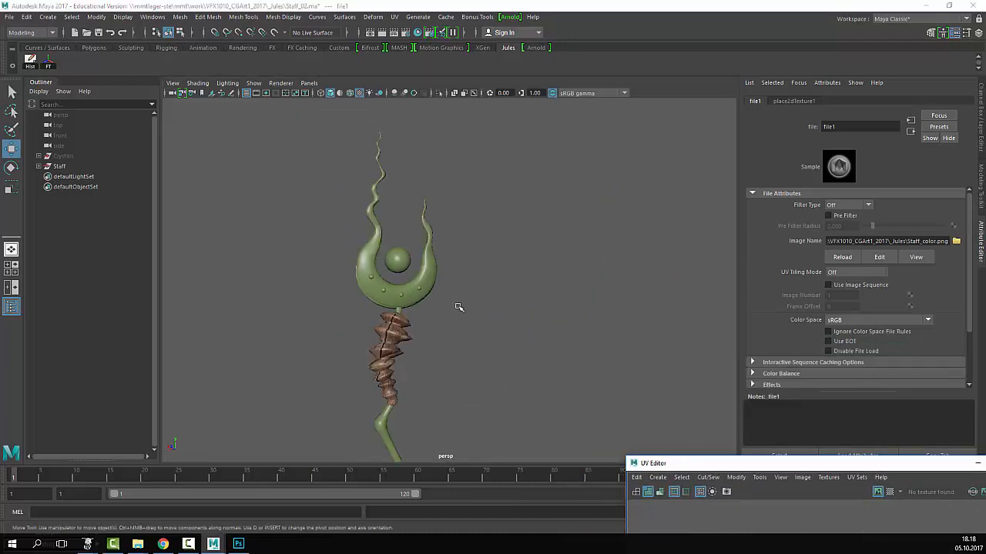
key("ctrl+space")
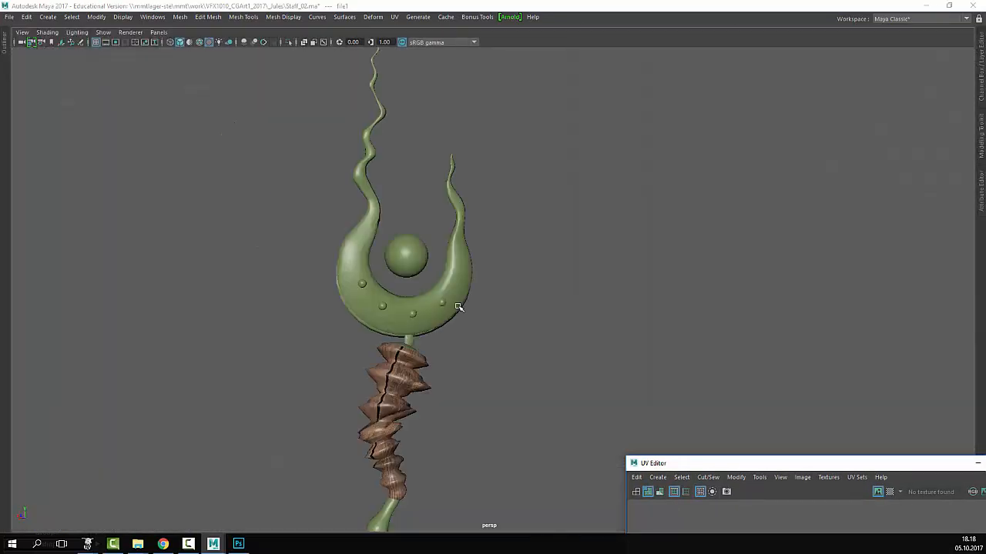
scroll(457, 308, "down", 5)
middle_click_drag(535, 358, 495, 209, "alt")
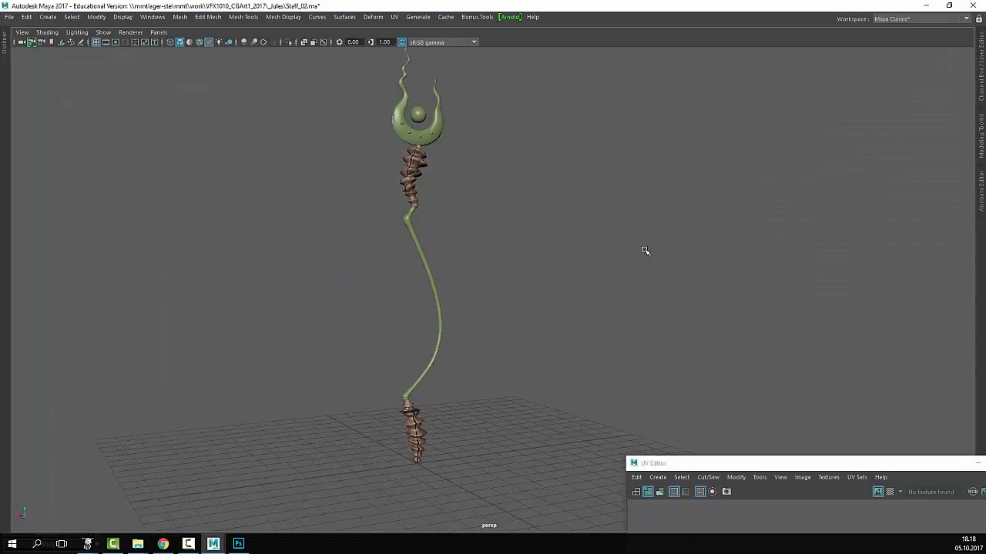
left_click_drag(644, 252, 571, 238, "alt")
left_click(412, 181)
middle_click_drag(496, 198, 506, 248, "alt")
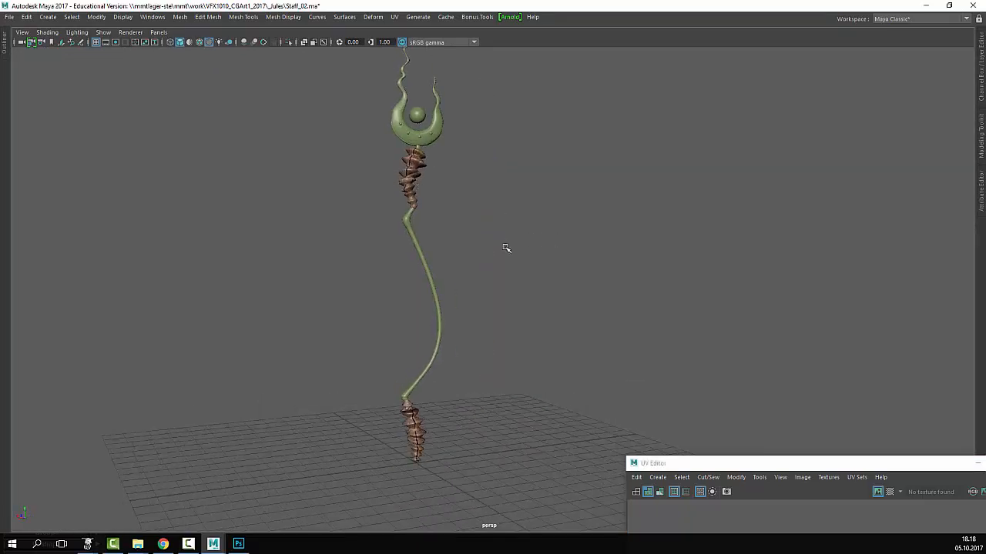
left_click_drag(539, 248, 505, 245, "alt")
left_click(673, 254)
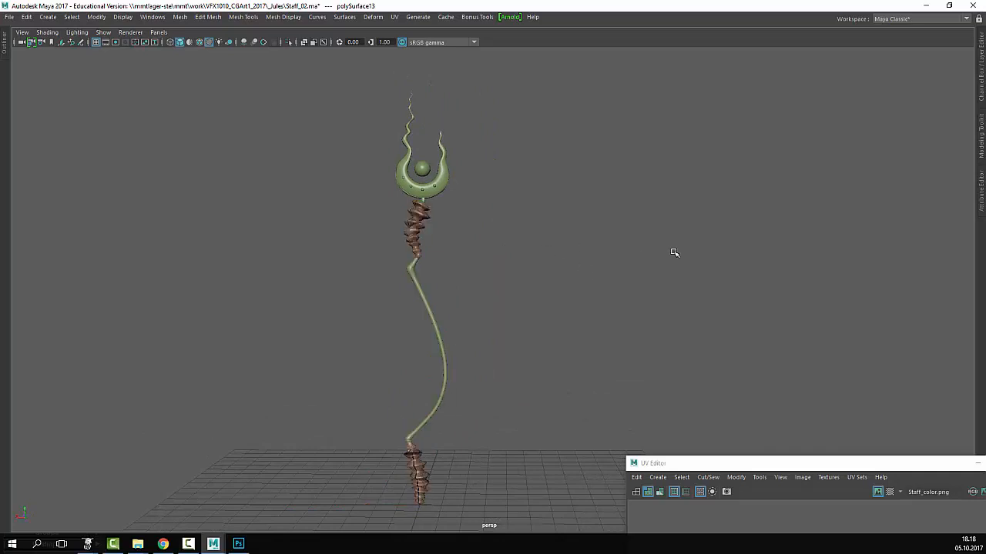
left_click_drag(673, 254, 735, 383, "alt")
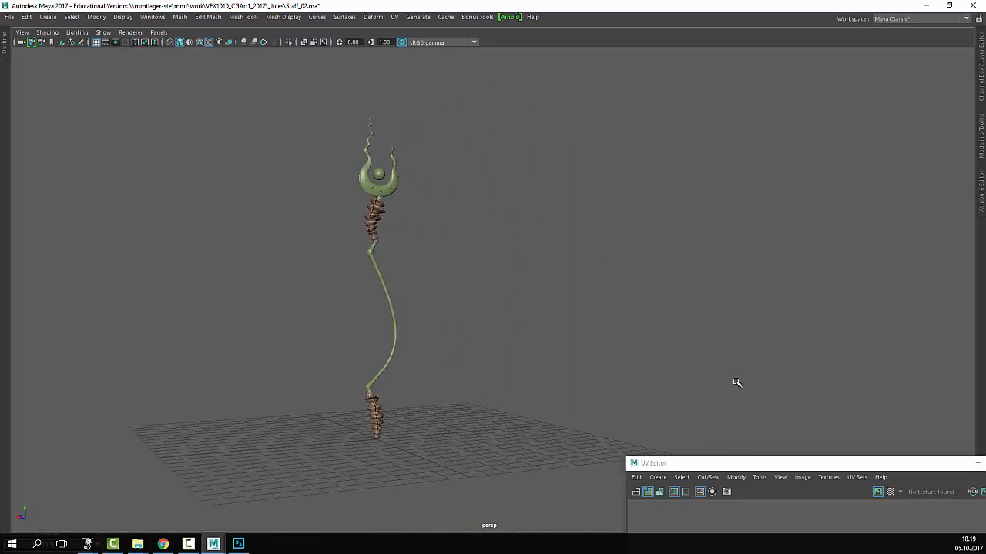
left_click_drag(450, 129, 310, 419)
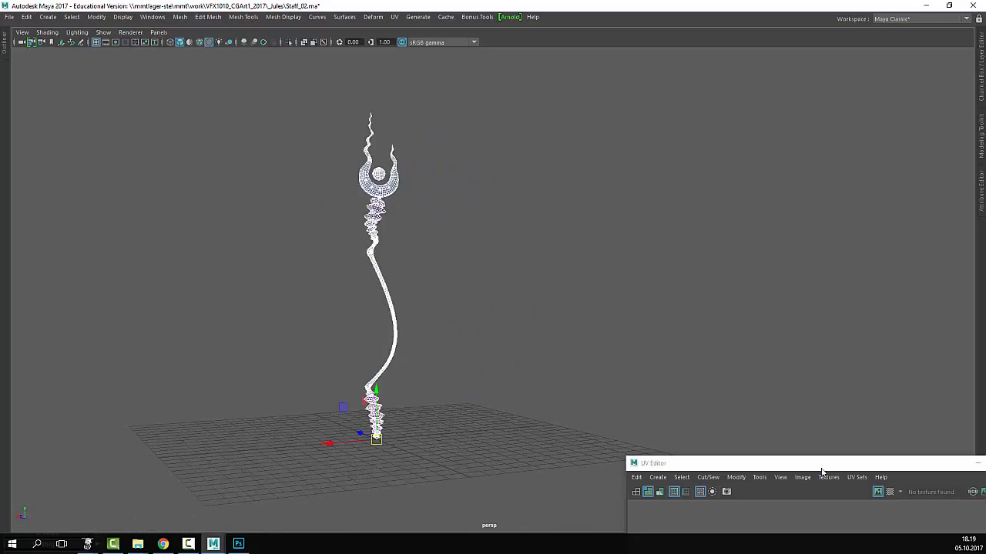
- Raise the UV Editor and zoom its canvas to view the UV shells over Staff_color.png
left_click_drag(757, 464, 497, 191)
left_click_drag(595, 65, 596, 64)
scroll(725, 356, "up", 5)
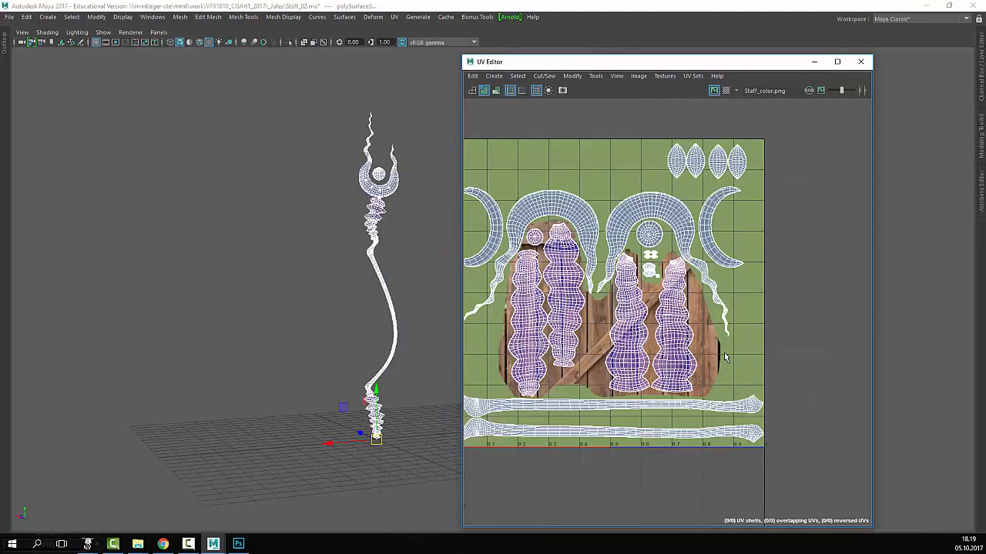
middle_click_drag(661, 340, 778, 331, "alt")
scroll(791, 332, "down", 3)
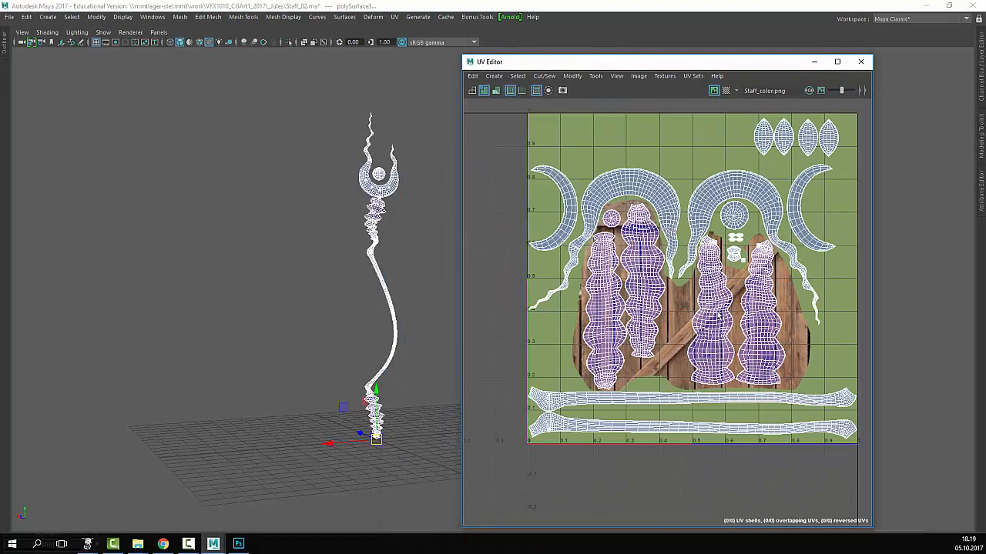
scroll(719, 314, "up", 3)
scroll(709, 322, "down", 3)
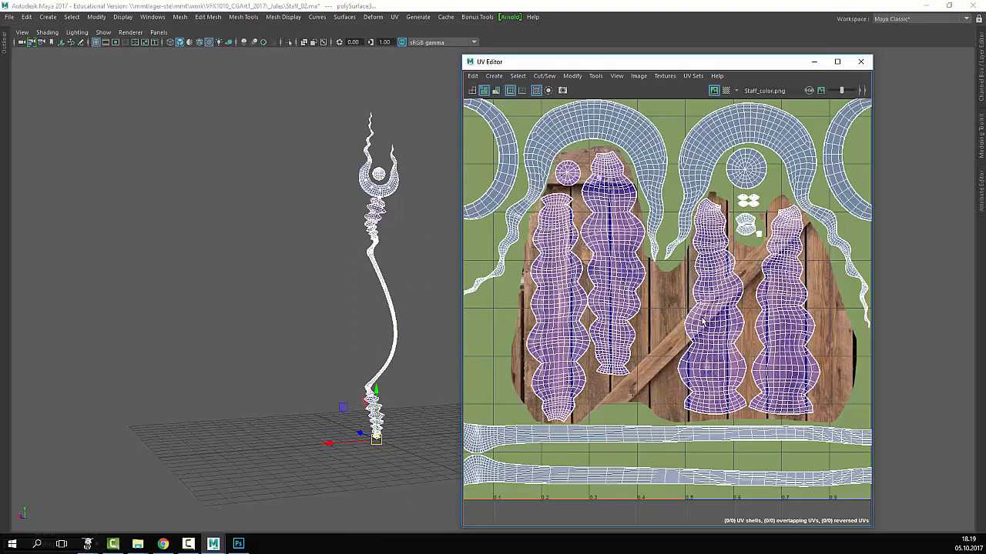
scroll(704, 323, "up", 2)
scroll(732, 338, "down", 4)
scroll(767, 379, "up", 3)
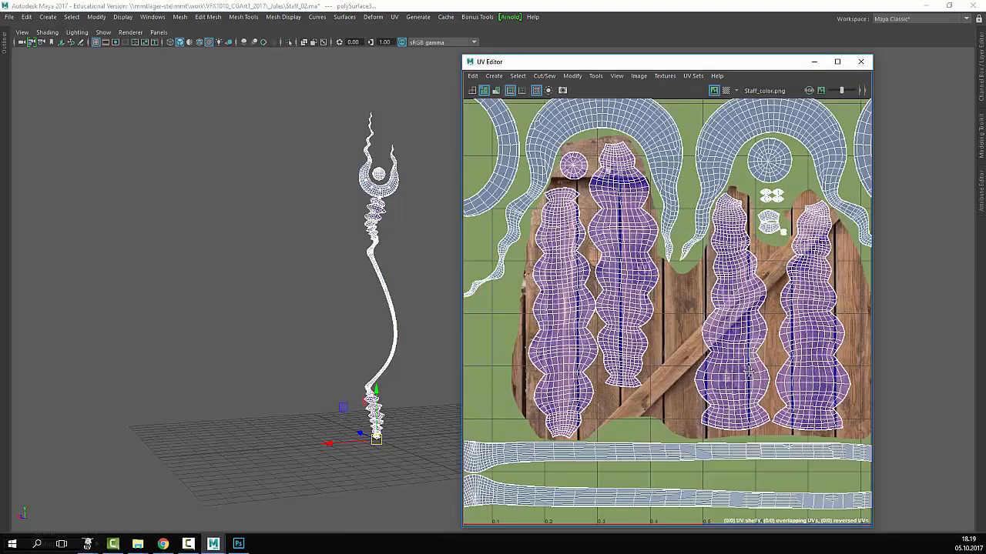
scroll(716, 339, "down", 5)
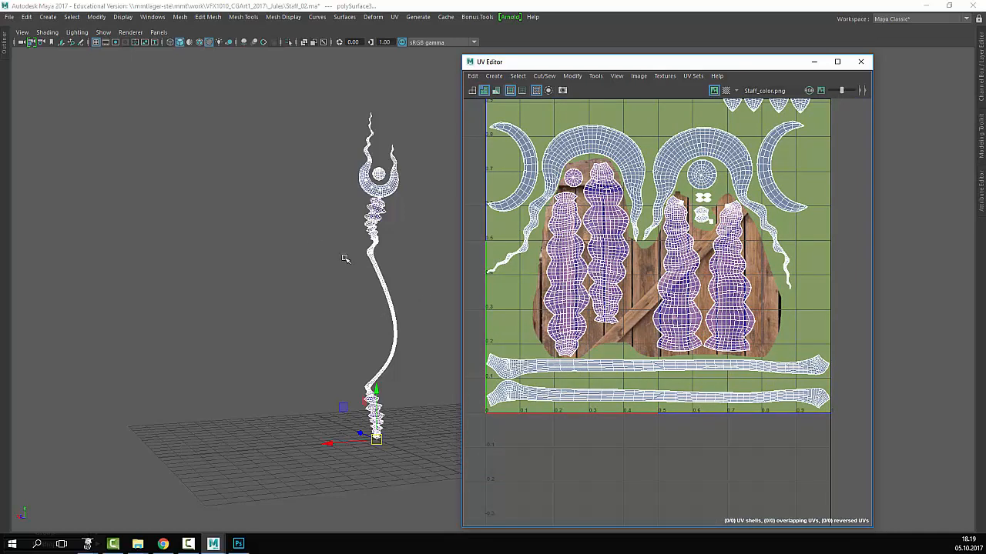
left_click(239, 543)
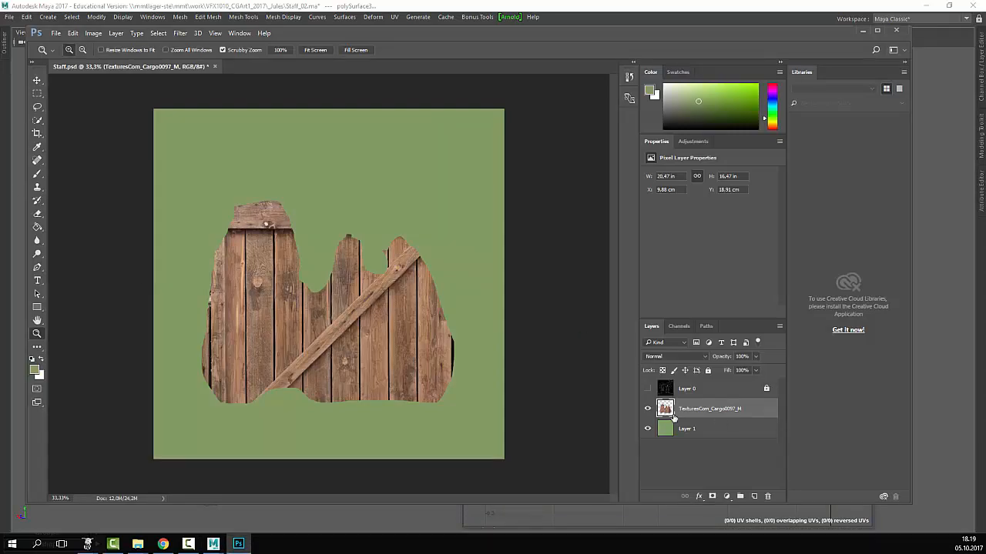
- Duplicate the wood layer, then rotate the original 90° and move it down along the bottom
left_click(647, 389)
left_click_drag(665, 410, 754, 497)
left_click(667, 428)
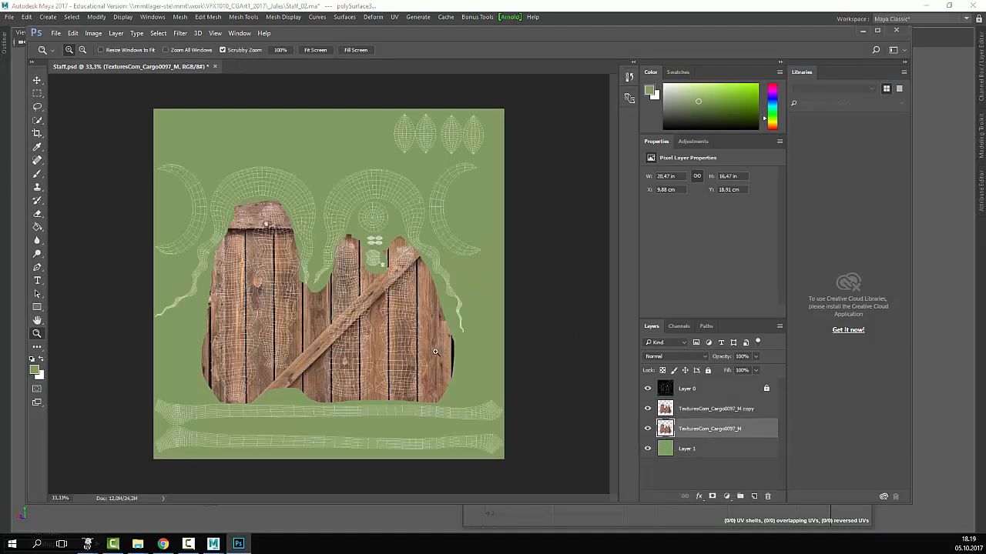
key("ctrl+t")
left_click_drag(470, 191, 472, 417, "shift")
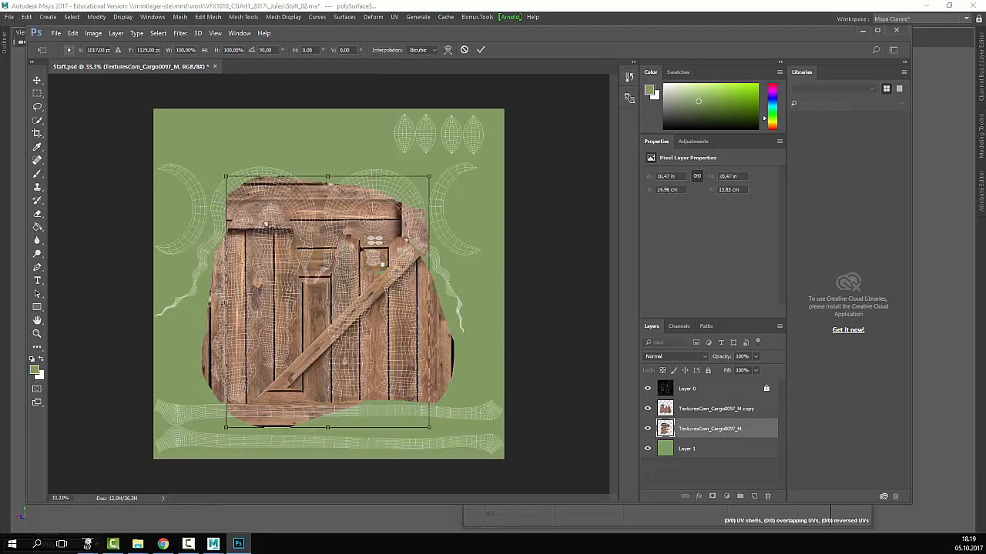
left_click_drag(394, 256, 336, 436)
key("Return")
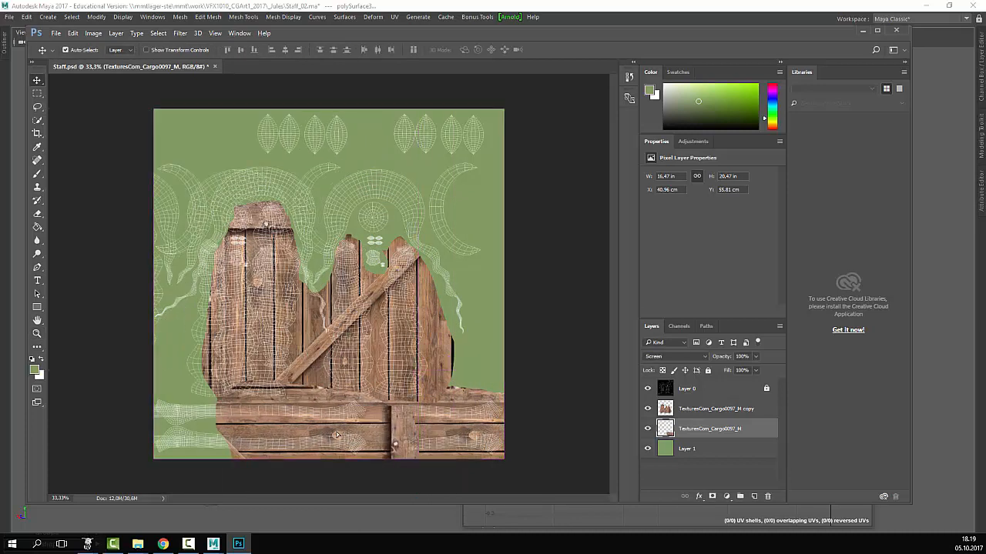
- Create copy 2 and copy 3 of the wood layer, sliding each further left along the bottom
key("ctrl+z")
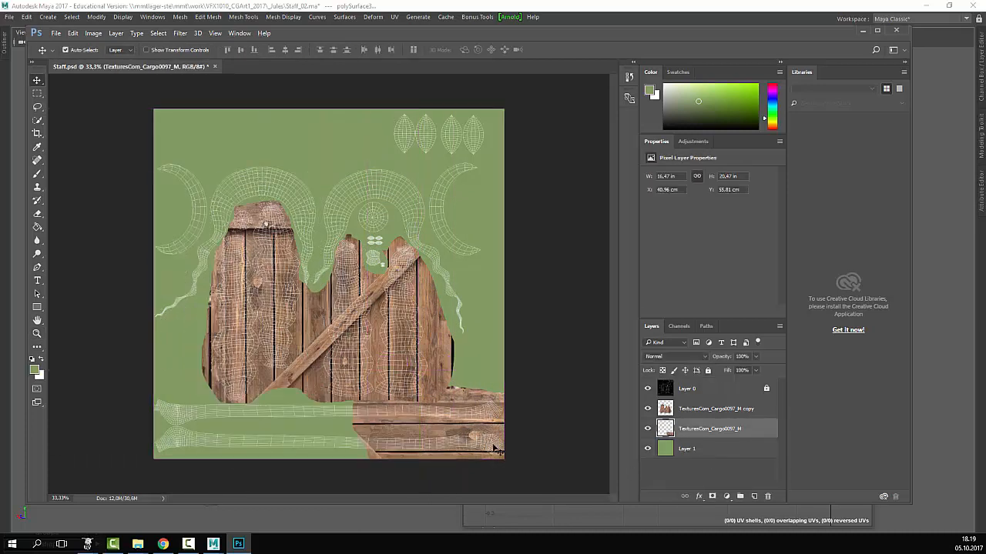
left_click_drag(461, 427, 440, 430, "alt")
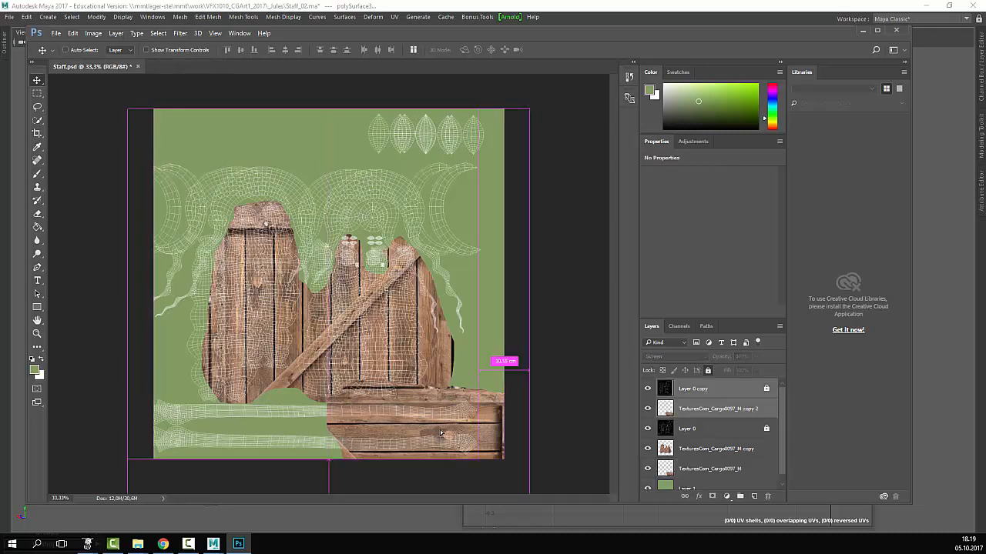
key("ctrl+z")
left_click(667, 433)
left_click_drag(667, 433, 754, 497)
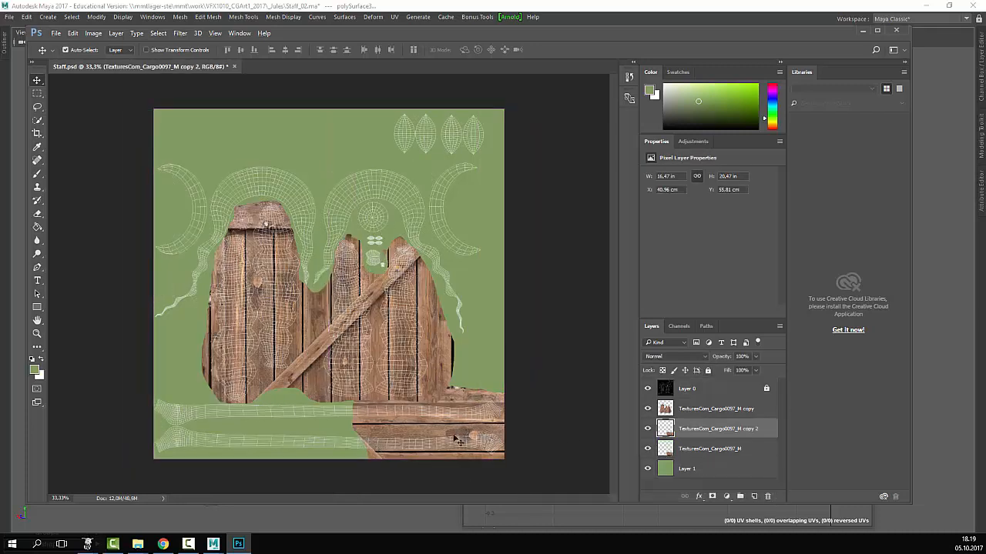
left_click_drag(433, 439, 335, 435)
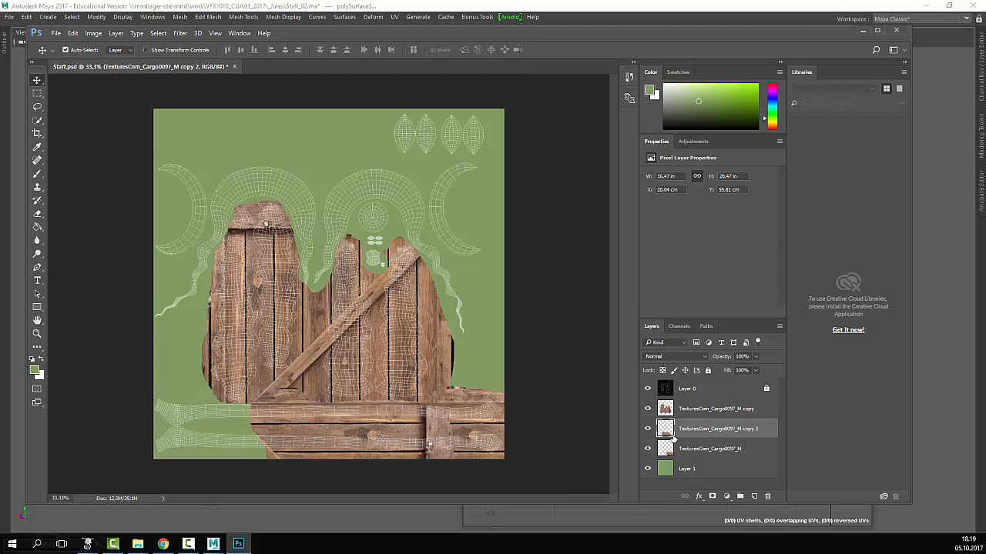
left_click_drag(672, 438, 754, 497)
left_click_drag(344, 432, 224, 432)
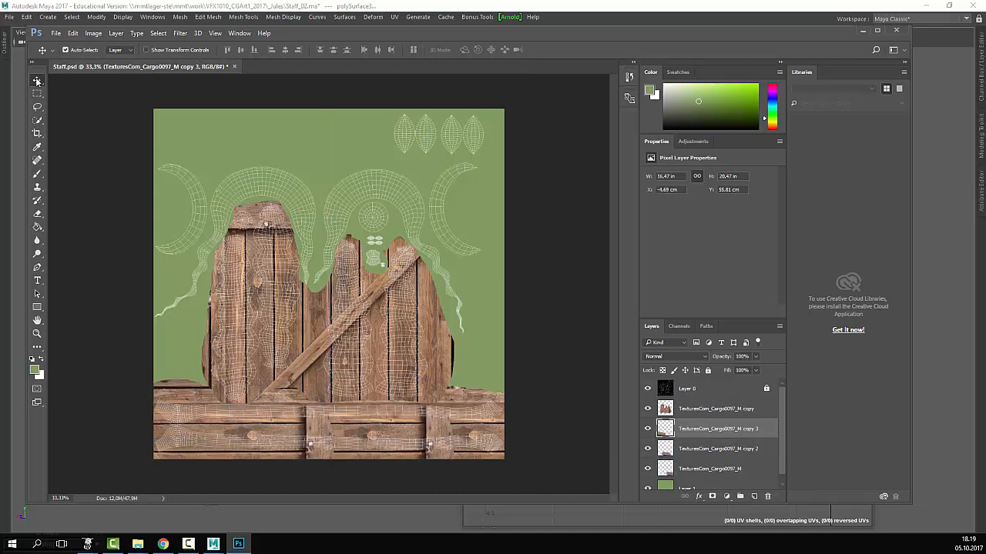
- Erase the plank overlaps and metal bracket with a size-73 eraser
key("e")
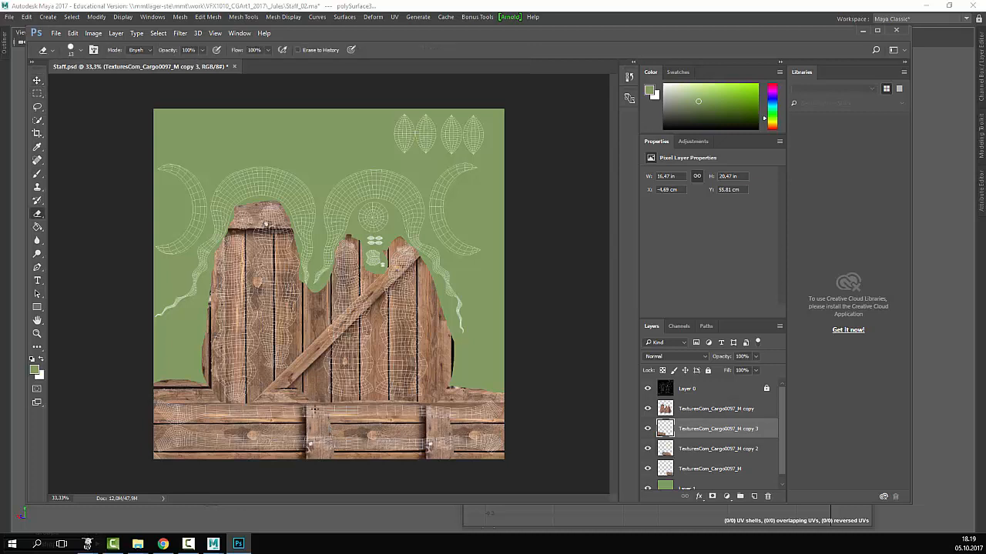
right_click(315, 409)
left_click_drag(377, 405, 392, 402)
left_click_drag(282, 416, 331, 410)
left_click_drag(305, 443, 325, 440)
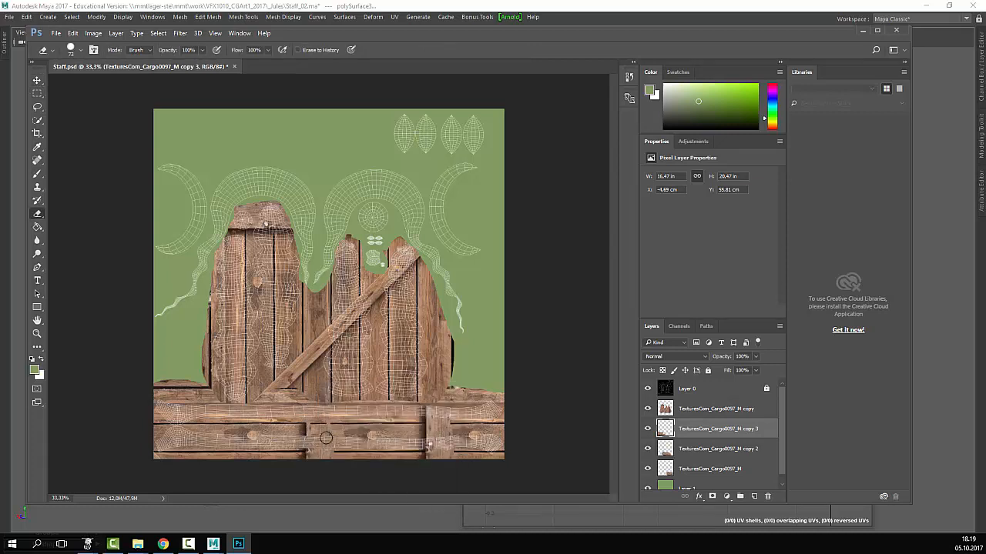
left_click(691, 447)
left_click_drag(423, 414, 312, 415)
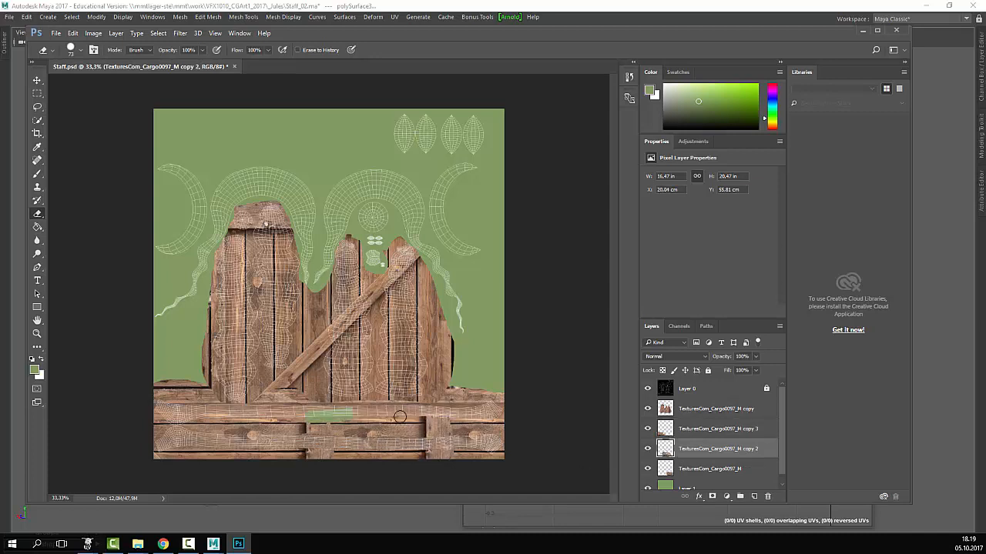
key("ctrl+z")
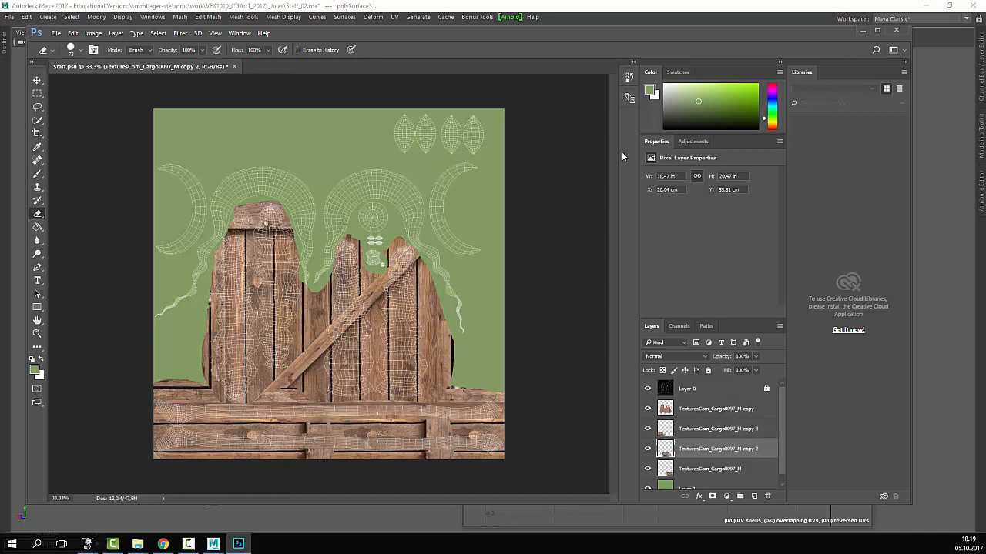
- Hide the UV wireframe, save Staff.psd, and save a PNG overwriting Staff_color.png
left_click(647, 388)
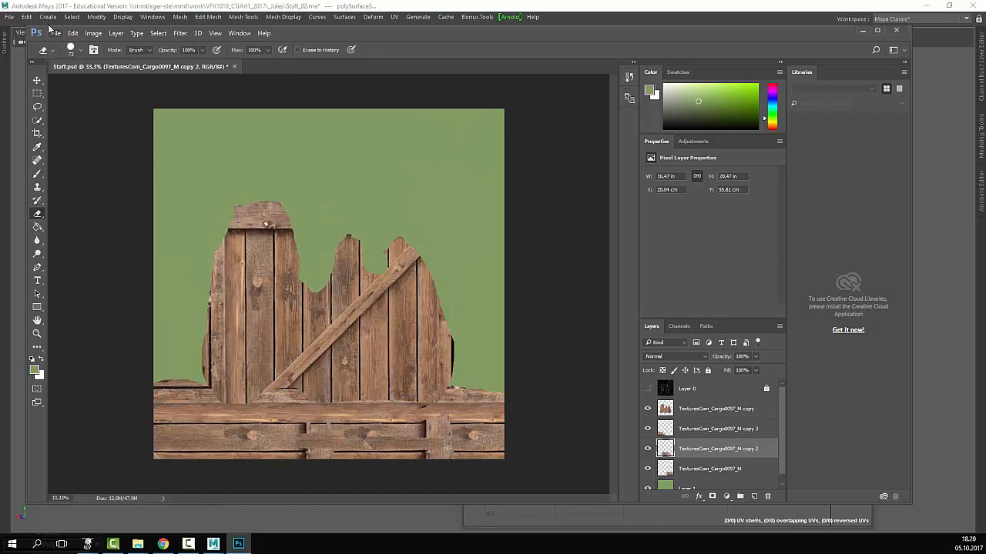
left_click(55, 34)
left_click(83, 135)
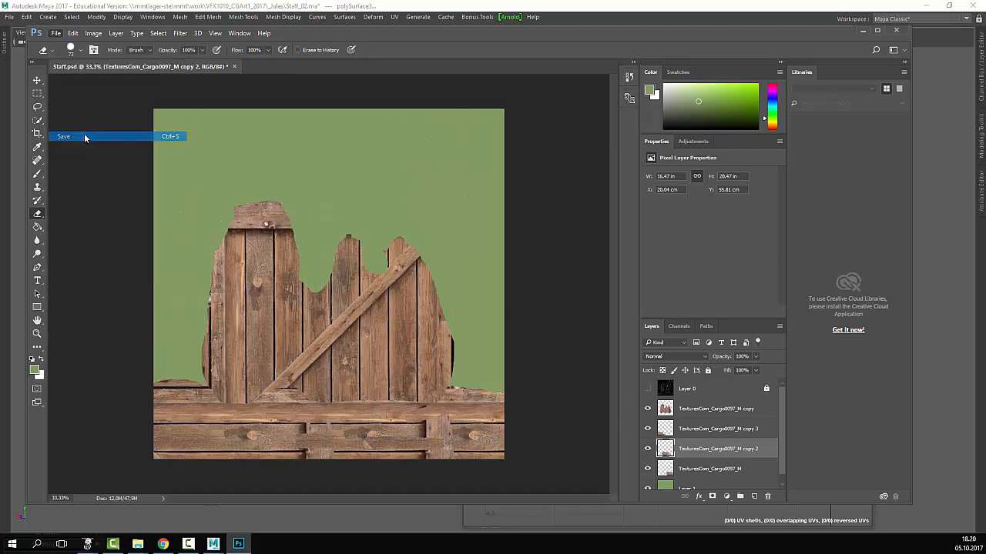
left_click(56, 33)
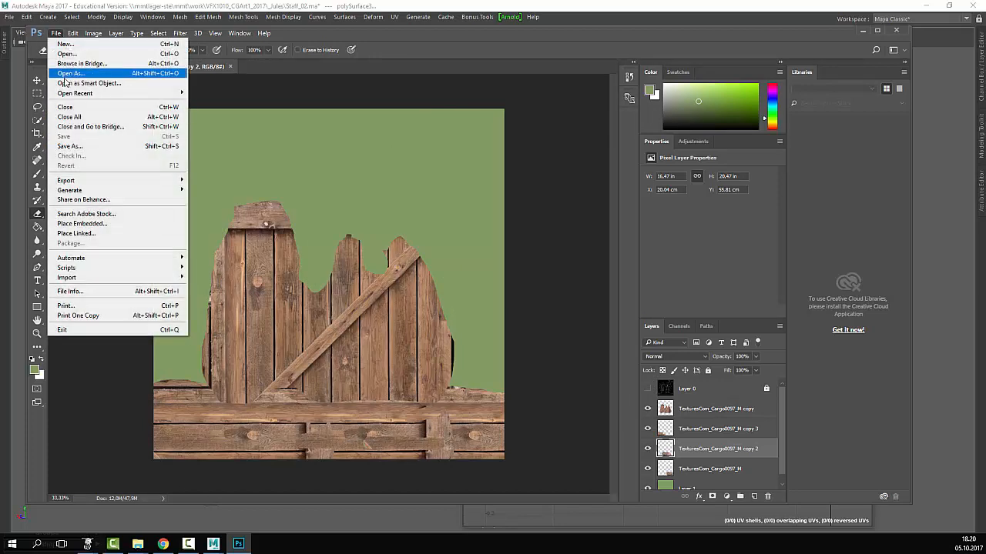
left_click(81, 151)
left_click(204, 263)
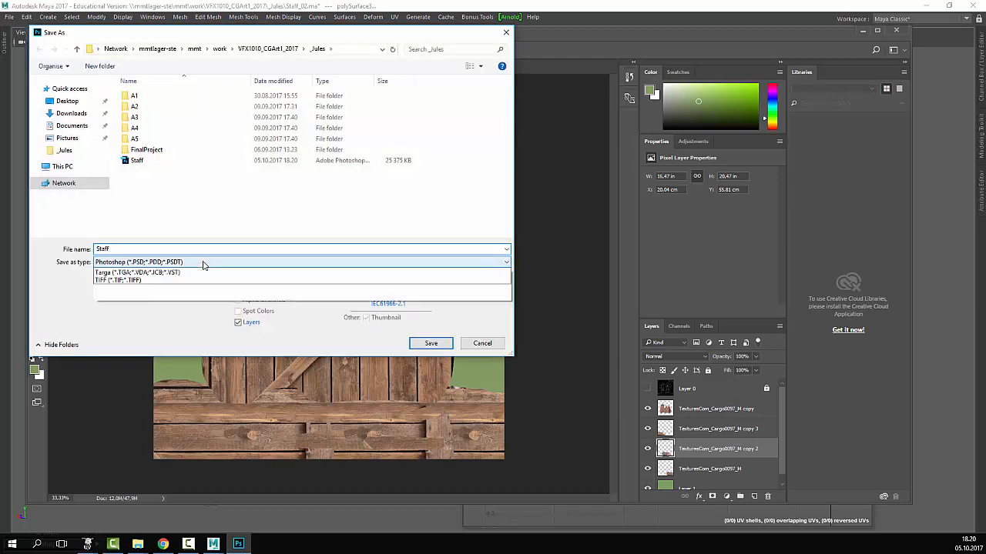
left_click(163, 403)
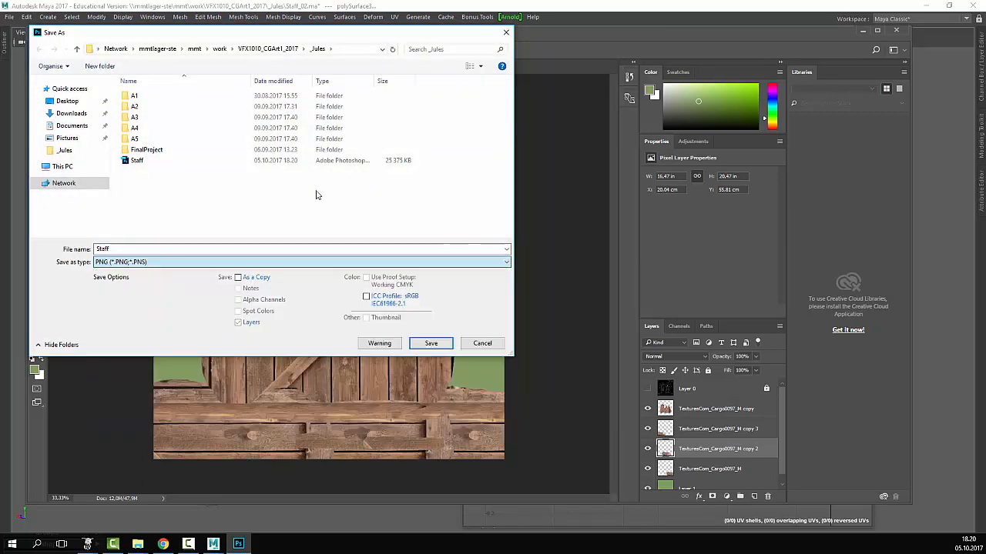
left_click(145, 160)
left_click(430, 343)
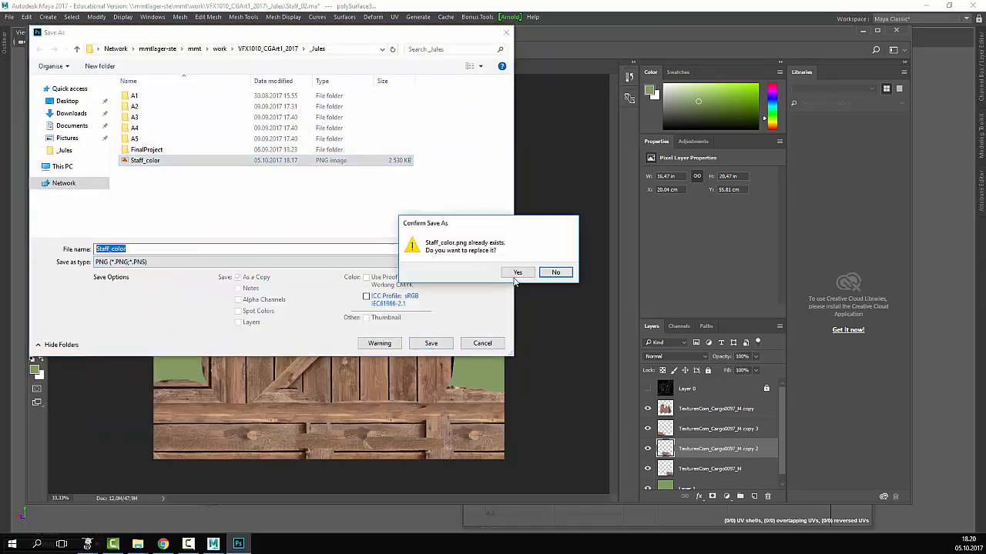
left_click(514, 273)
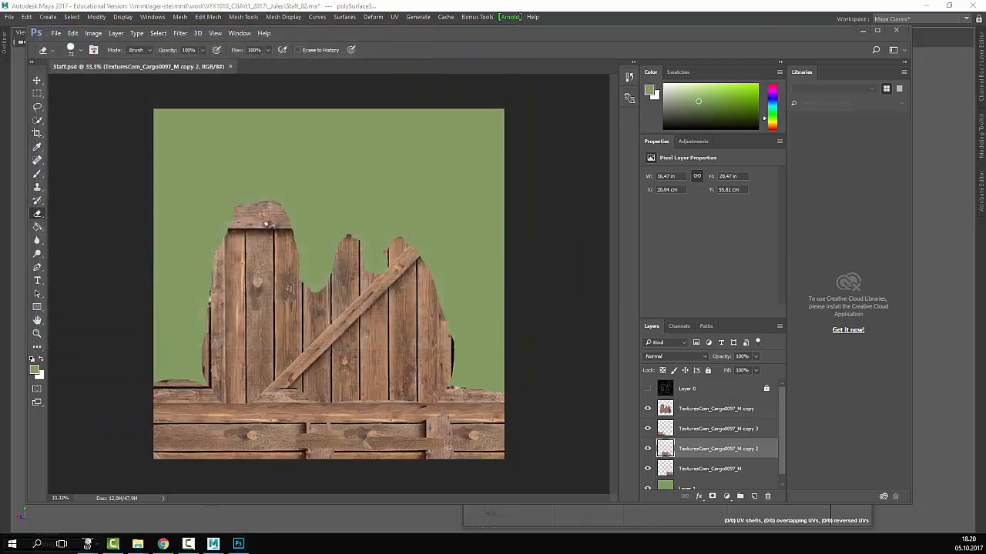
- Back in Maya, restore the panels and open the file1 texture driving the staff material's colour
key("alt+Tab")
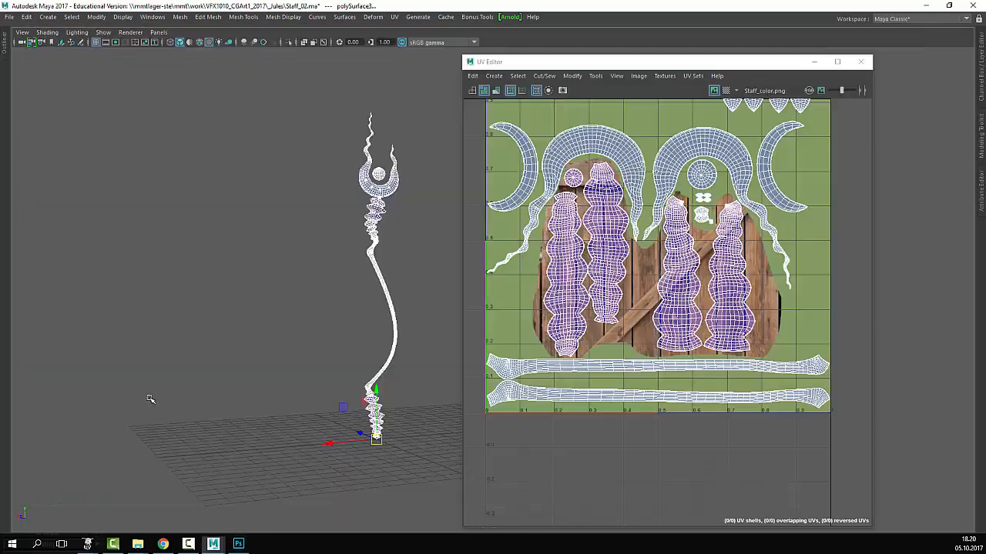
left_click_drag(658, 62, 234, 184)
left_click(509, 229)
key("ctrl+space")
left_click_drag(296, 191, 417, 371)
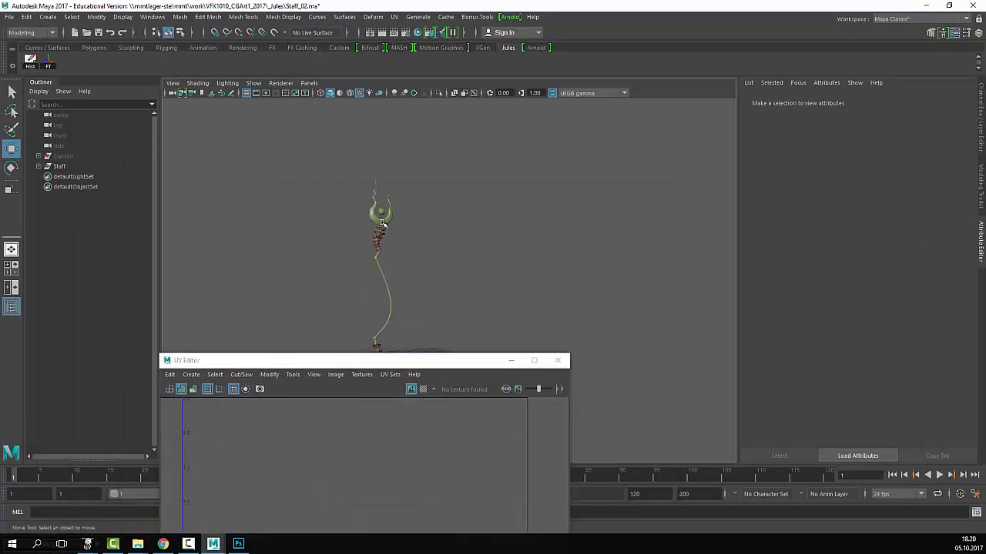
right_click_drag(365, 249, 400, 475)
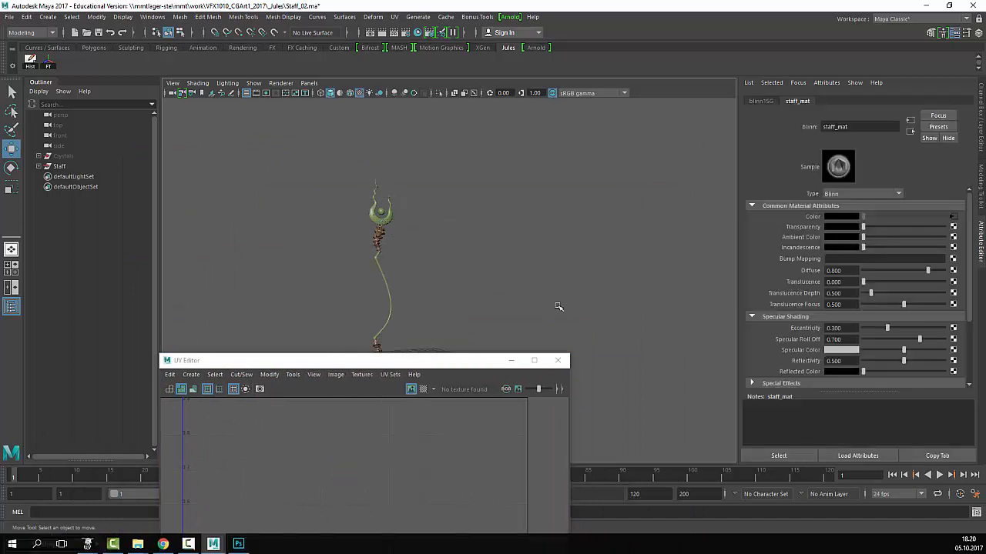
left_click(953, 219)
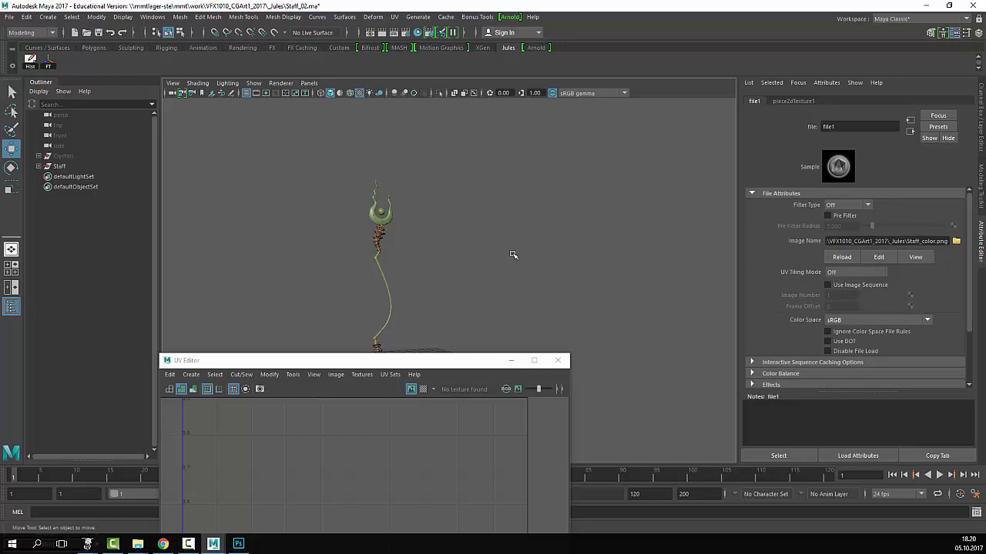
- Zoom in on the staff and check the shaft's UVs
left_click_drag(399, 361, 641, 417)
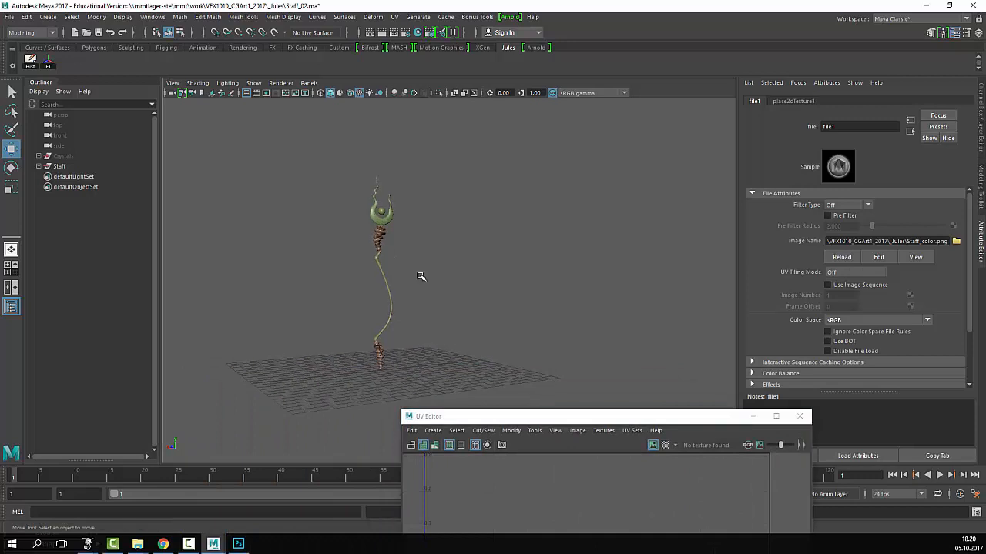
right_click_drag(421, 277, 547, 264, "alt")
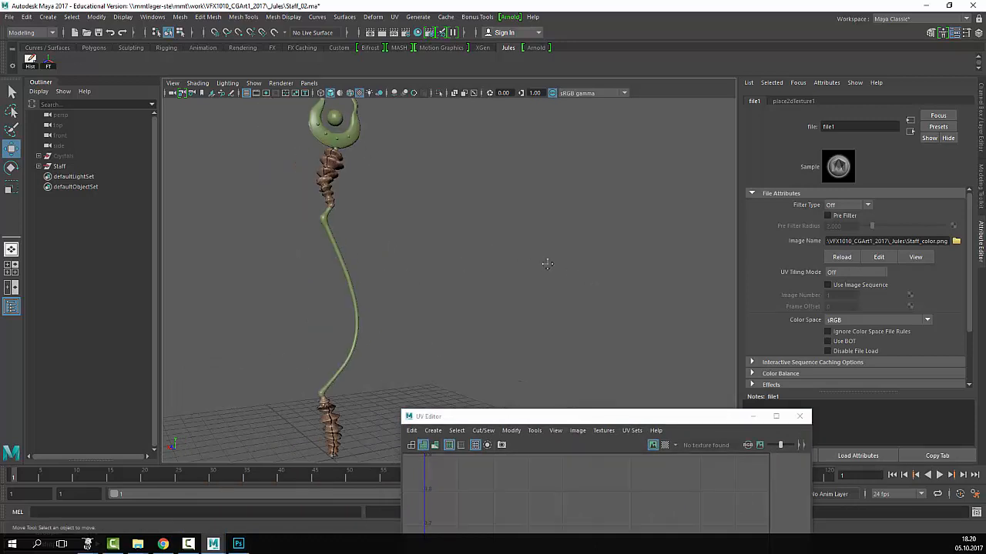
key("alt+Tab")
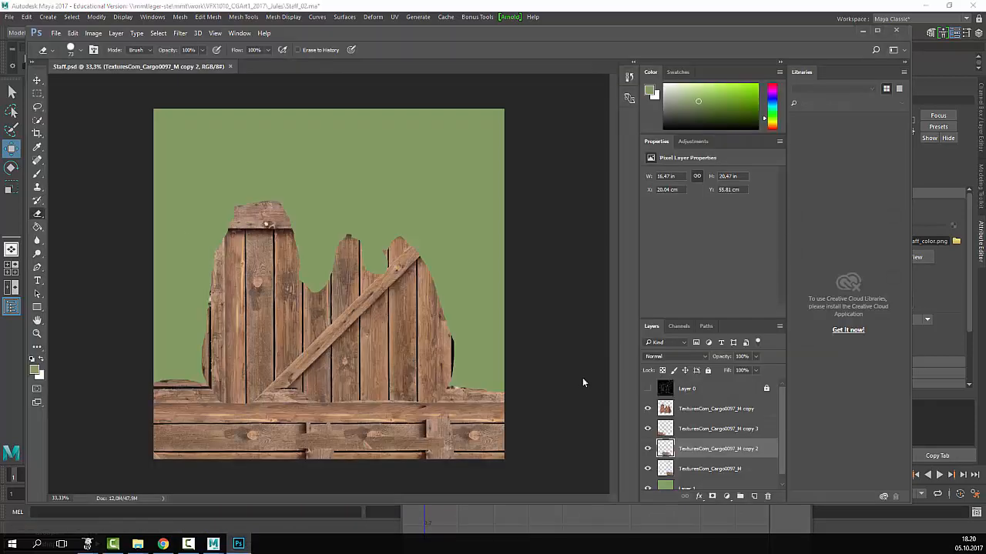
key("alt+Tab")
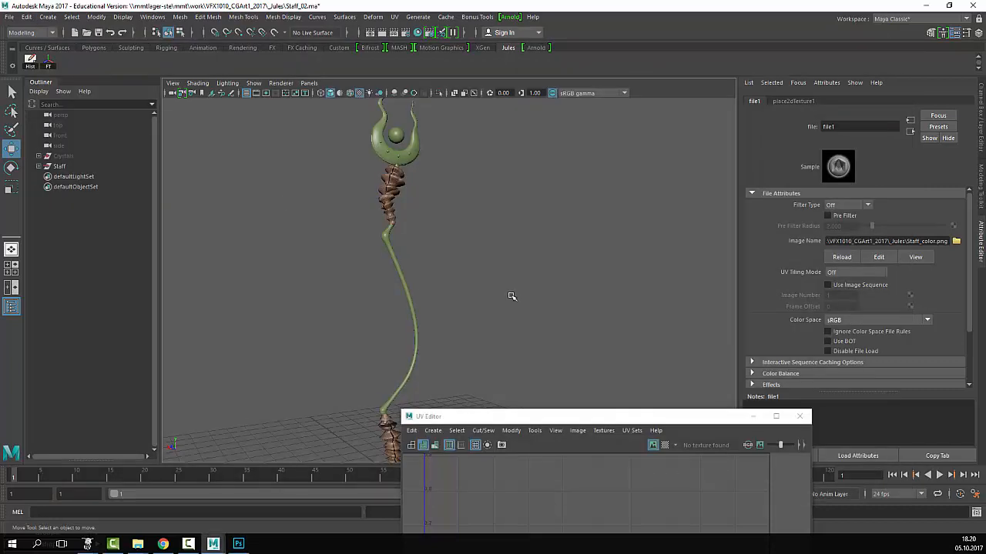
left_click_drag(512, 296, 511, 334, "alt")
left_click(412, 332)
scroll(509, 299, "down", 3)
left_click(541, 283)
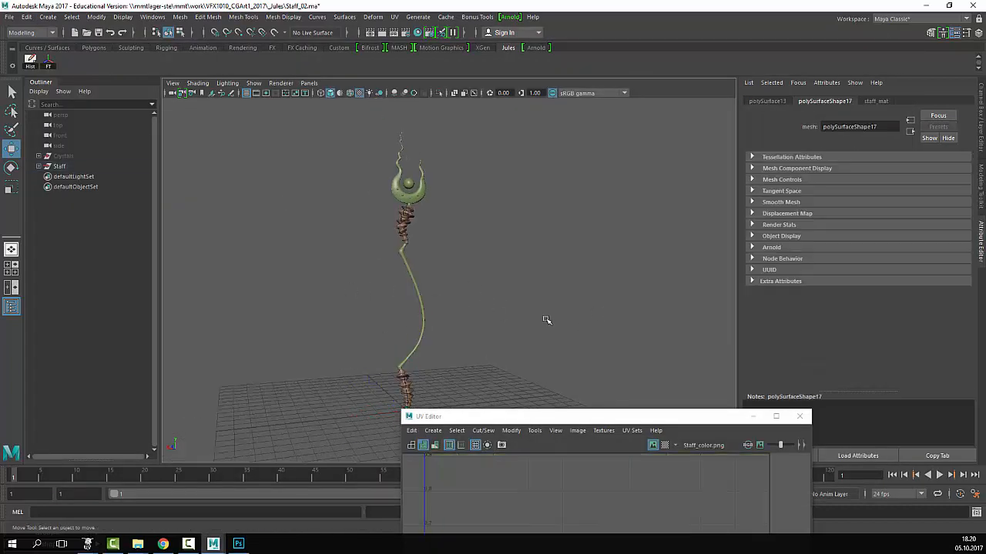
- Open the rings' material and confirm its colour uses the Staff_color.png texture node
left_click_drag(555, 420, 547, 393)
left_click(383, 305)
left_click_drag(383, 305, 423, 247)
left_click(424, 247)
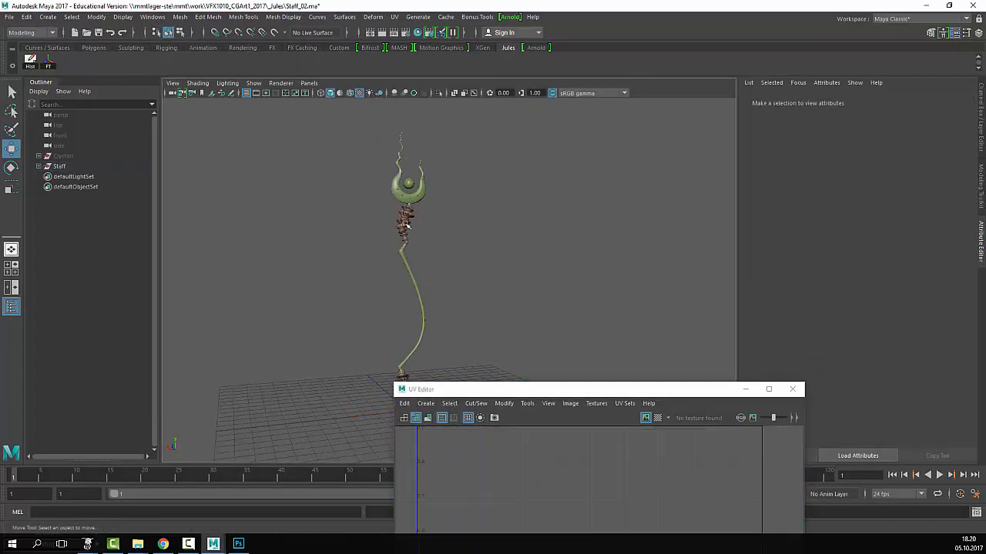
right_click_drag(406, 223, 428, 474)
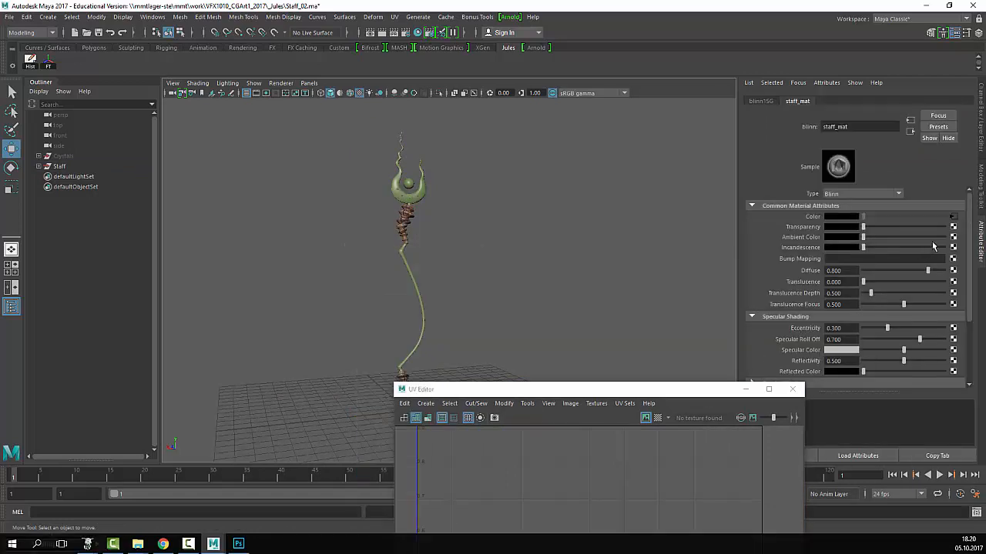
left_click(953, 218)
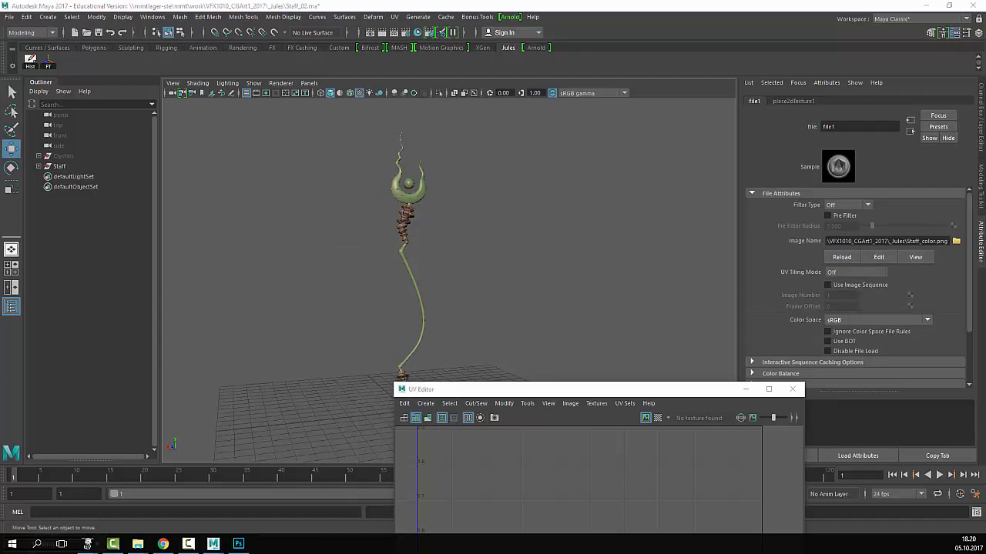
left_click(238, 543)
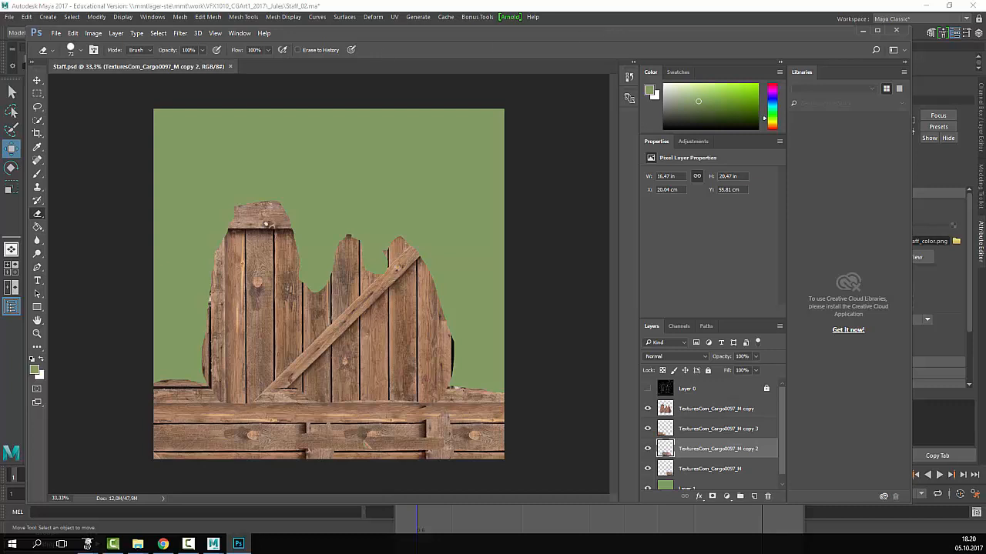
- Accept the PNG options (Smallest/Slow compression, no interlacing) and return to Maya
left_click_drag(462, 207, 588, 133)
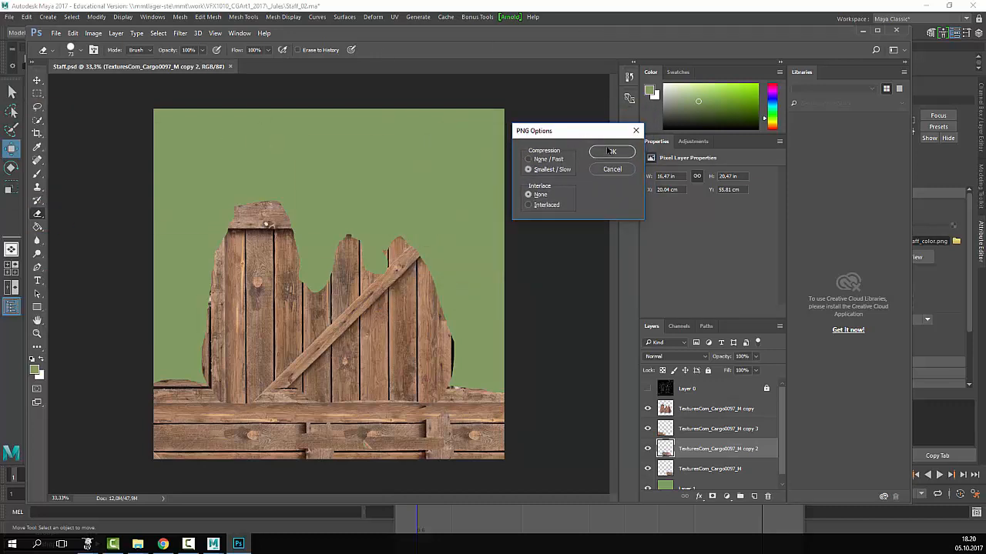
left_click(610, 152)
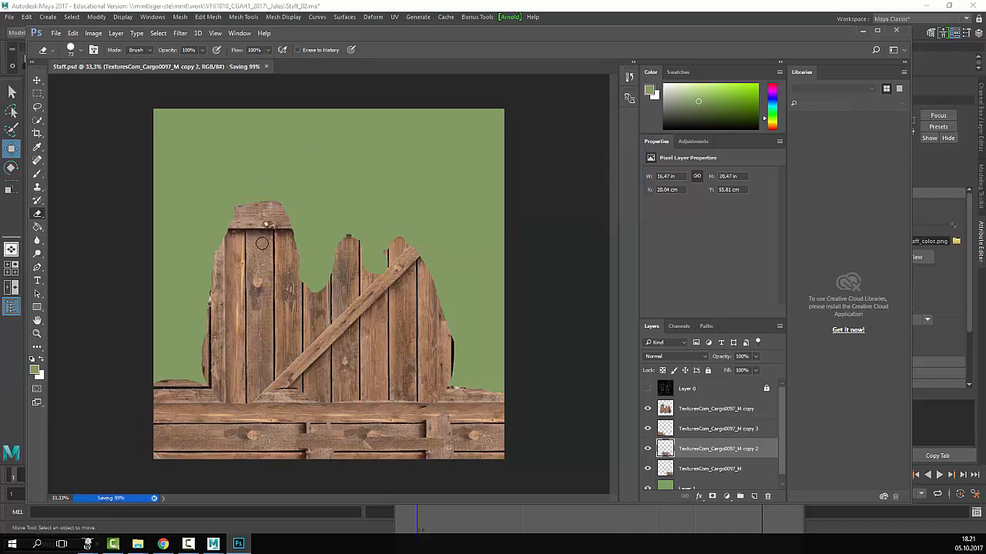
key("alt+Tab")
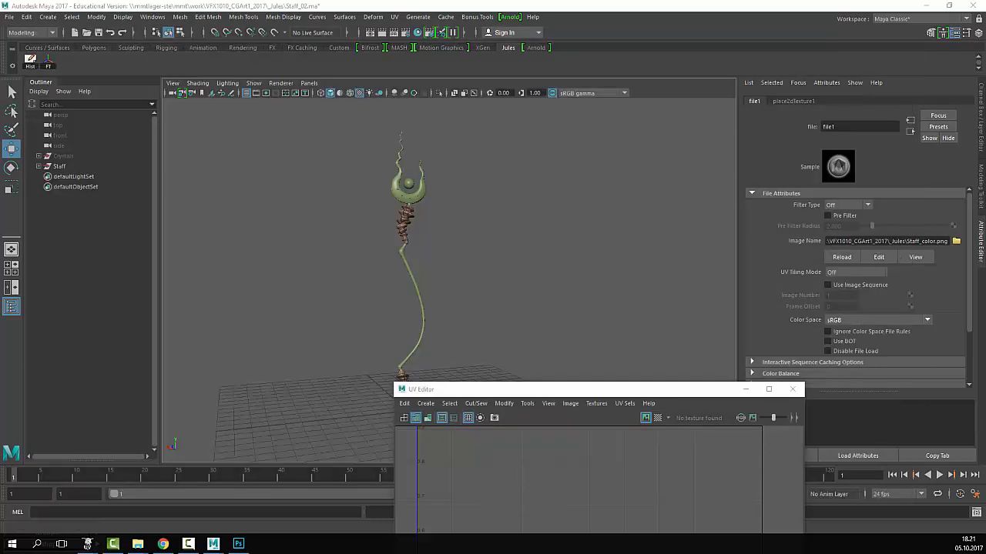
- Reload the file1 texture and inspect the updated wood on the ring and twisted section
left_click(845, 257)
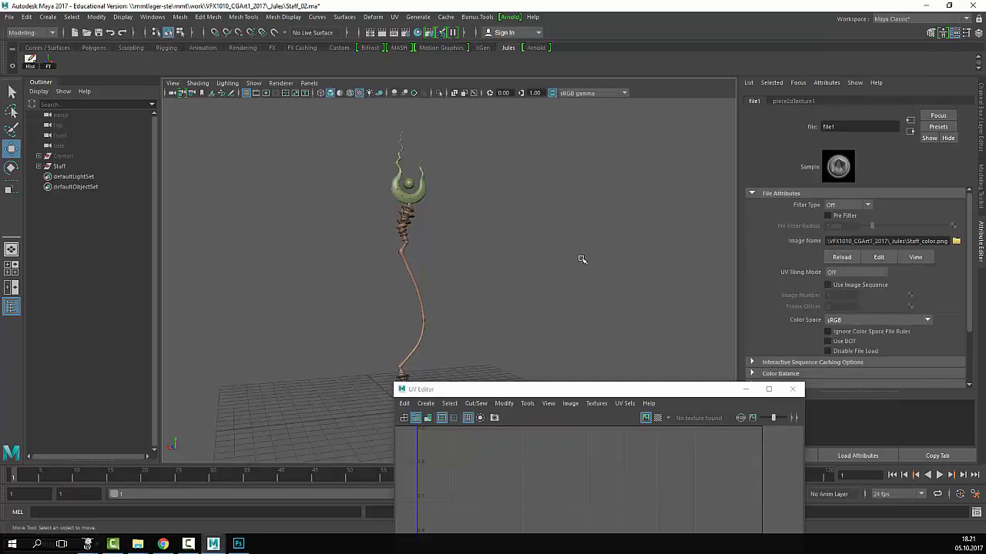
left_click_drag(495, 390, 713, 500)
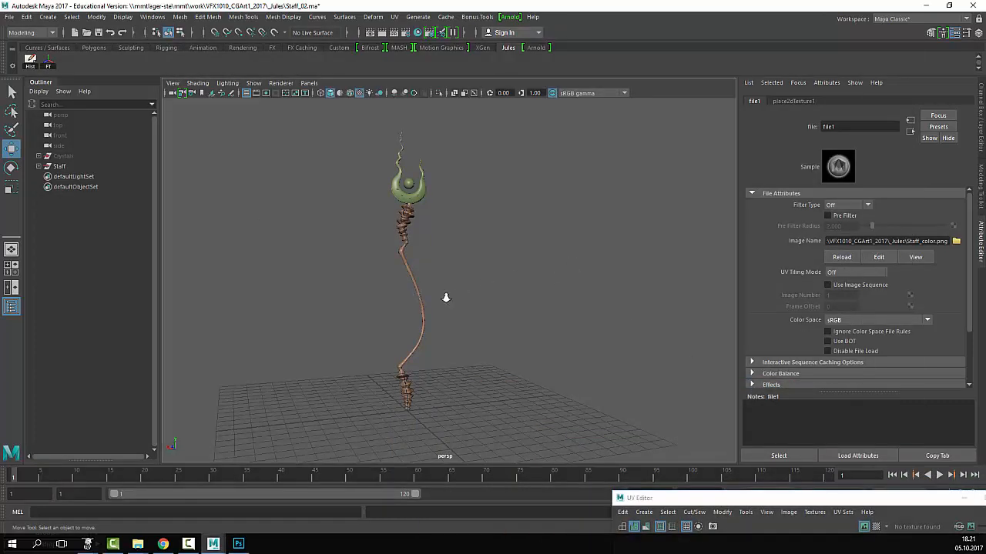
left_click_drag(447, 297, 479, 306, "alt")
right_click_drag(480, 306, 459, 297, "alt")
middle_click_drag(458, 297, 548, 403, "alt")
right_click_drag(391, 260, 480, 288, "alt")
middle_click_drag(480, 288, 546, 365, "alt")
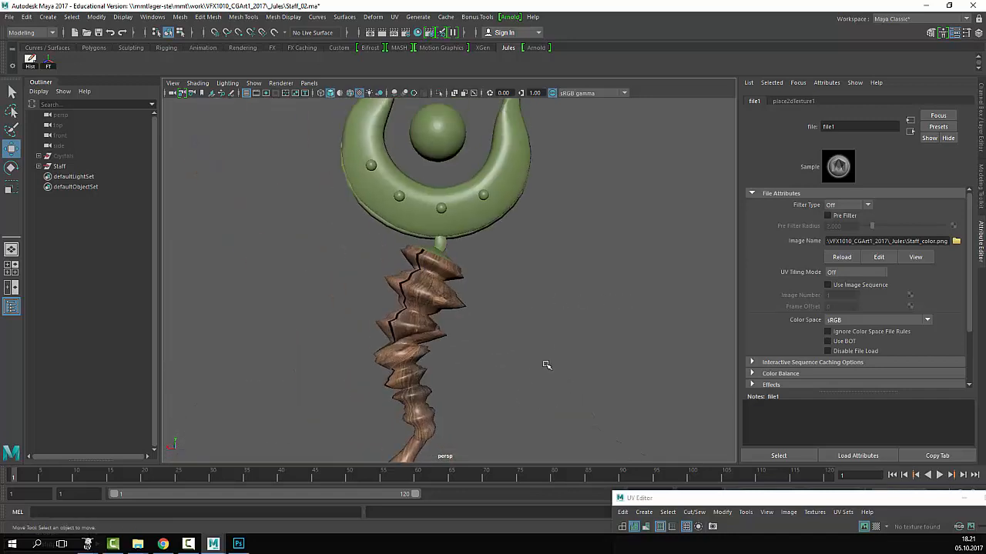
left_click_drag(561, 347, 597, 405, "alt")
middle_click_drag(539, 404, 535, 323, "alt")
- Examine the wood grain along the shaft, then frame the whole staff and reposition the UV Editor
right_click_drag(399, 287, 546, 308, "alt")
middle_click_drag(546, 309, 609, 385, "alt")
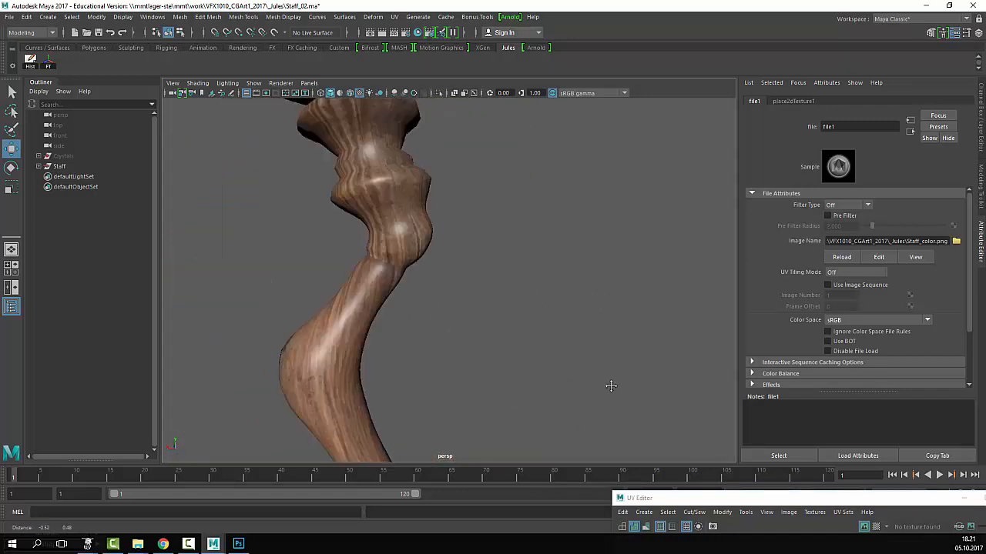
right_click_drag(609, 385, 420, 330, "alt")
middle_click_drag(551, 352, 542, 311, "alt")
right_click_drag(541, 310, 398, 324, "alt")
middle_click_drag(397, 324, 398, 299, "alt")
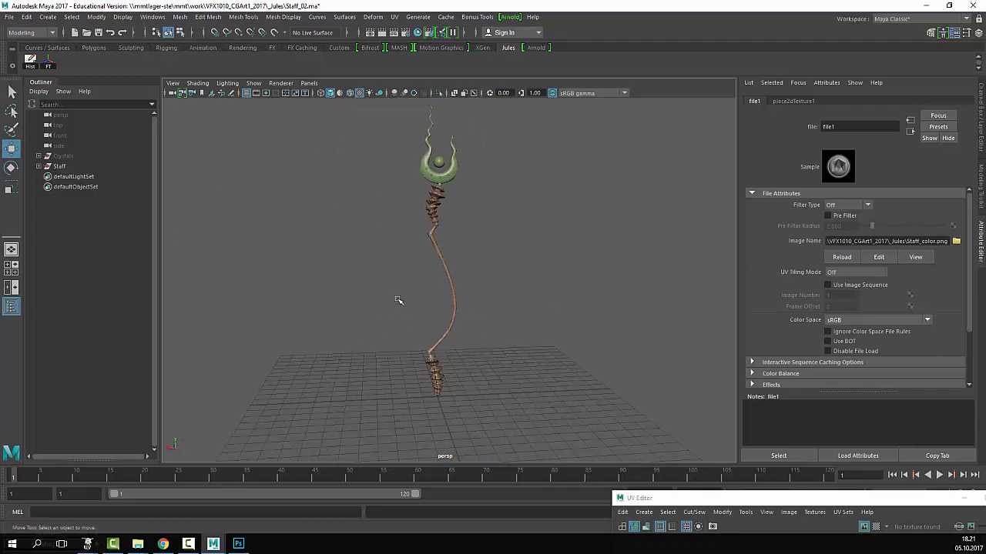
scroll(397, 299, "up", 2)
scroll(397, 300, "down", 5)
scroll(536, 313, "up", 3)
middle_click_drag(536, 220, 561, 245, "alt")
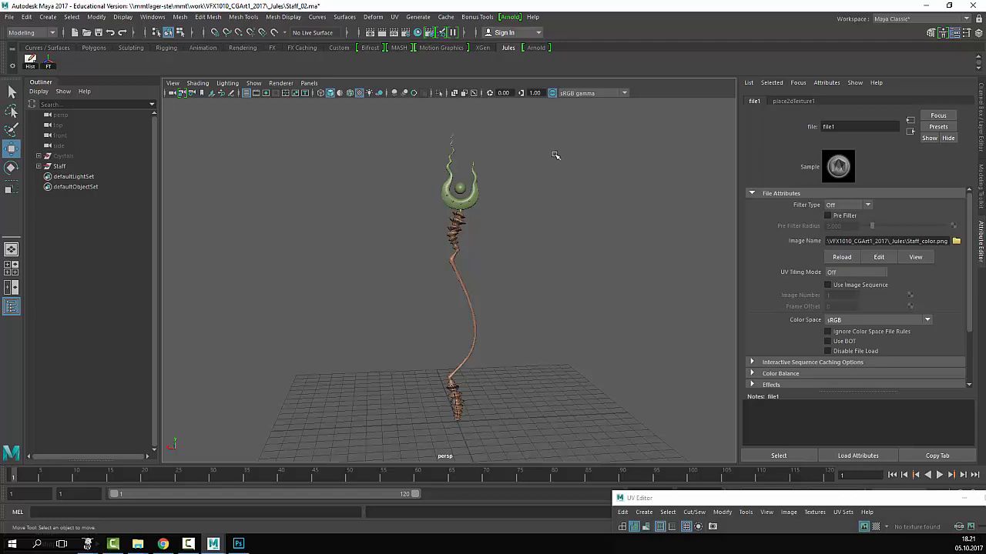
left_click_drag(749, 499, 773, 88)
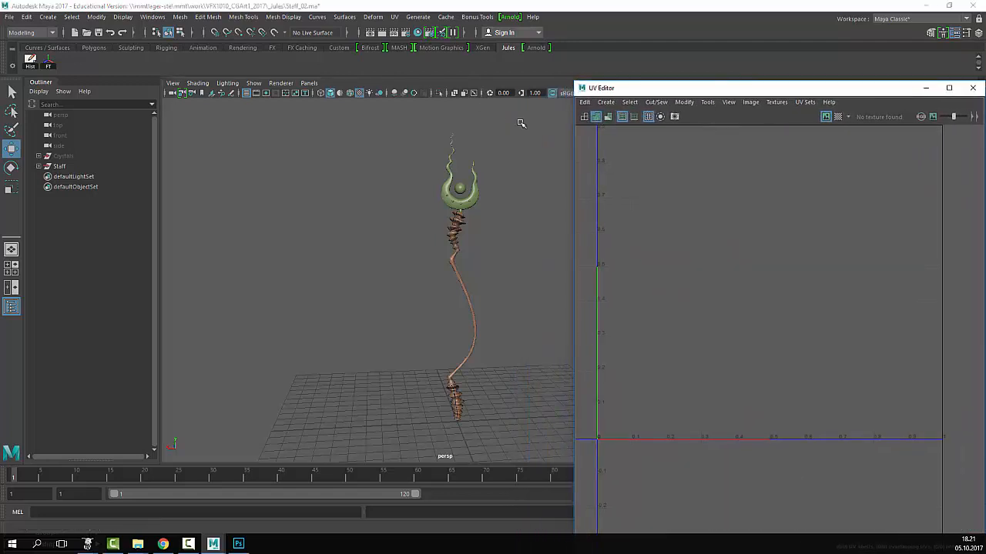
- Select the staff so its UV shells appear over the wood-on-green texture, and zoom in
left_click_drag(522, 123, 386, 461)
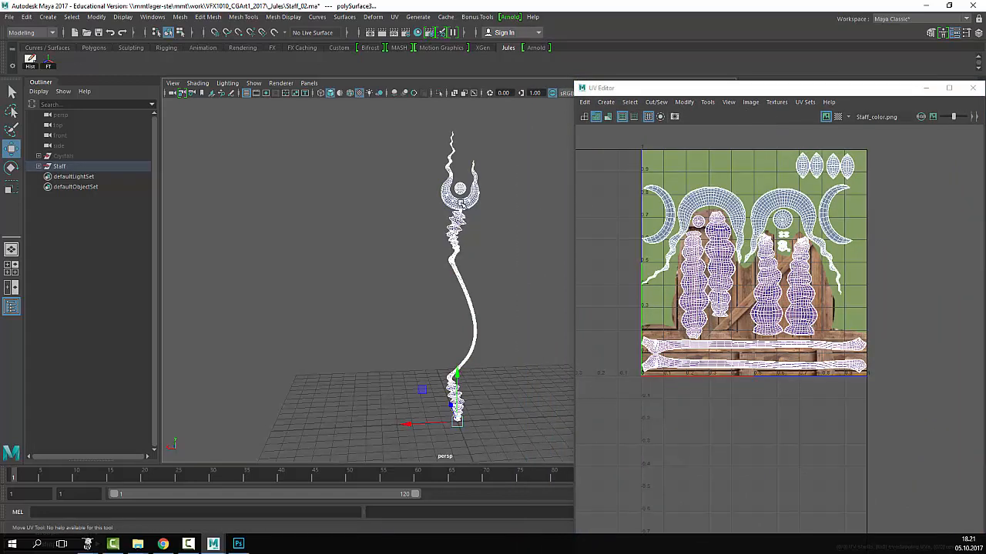
right_click_drag(461, 201, 535, 167)
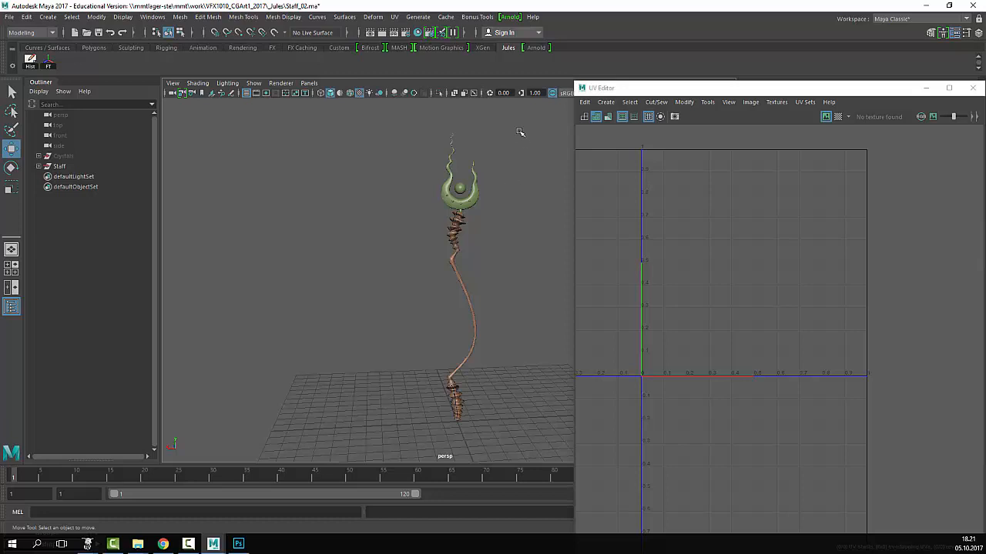
left_click_drag(519, 129, 410, 438)
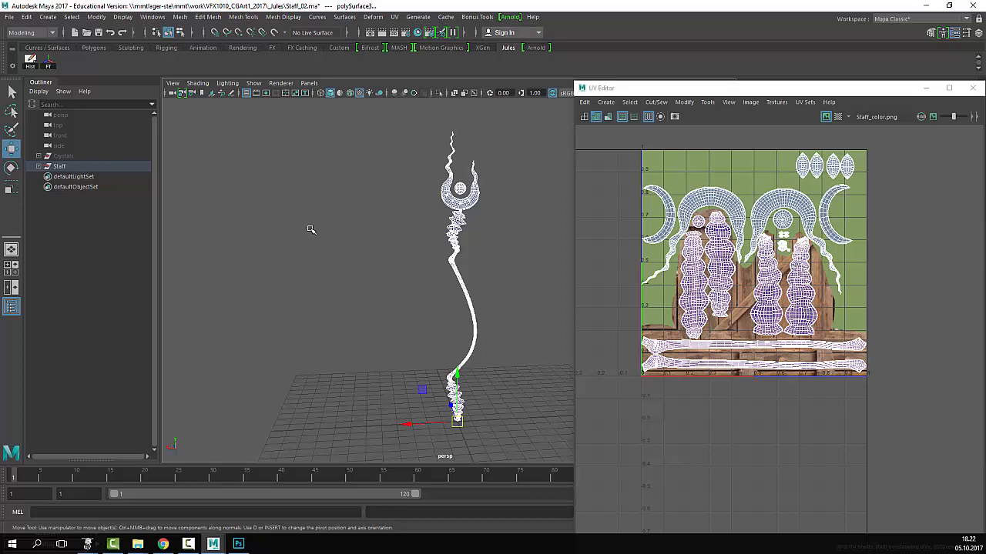
scroll(735, 238, "up", 3)
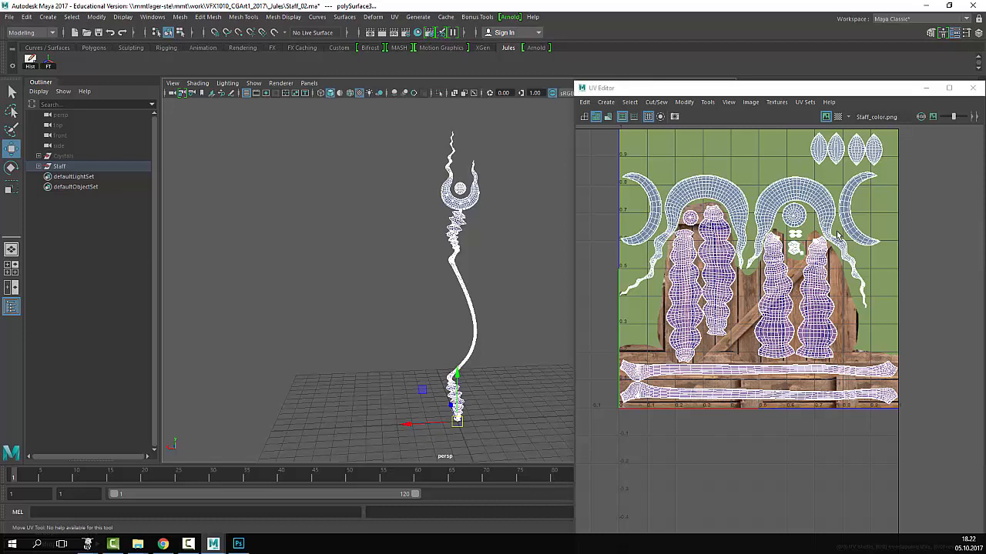
left_click(94, 547)
- Bring UVLayout forward and open its 54-page v2.09 User Guide from the About panel
left_click(79, 496)
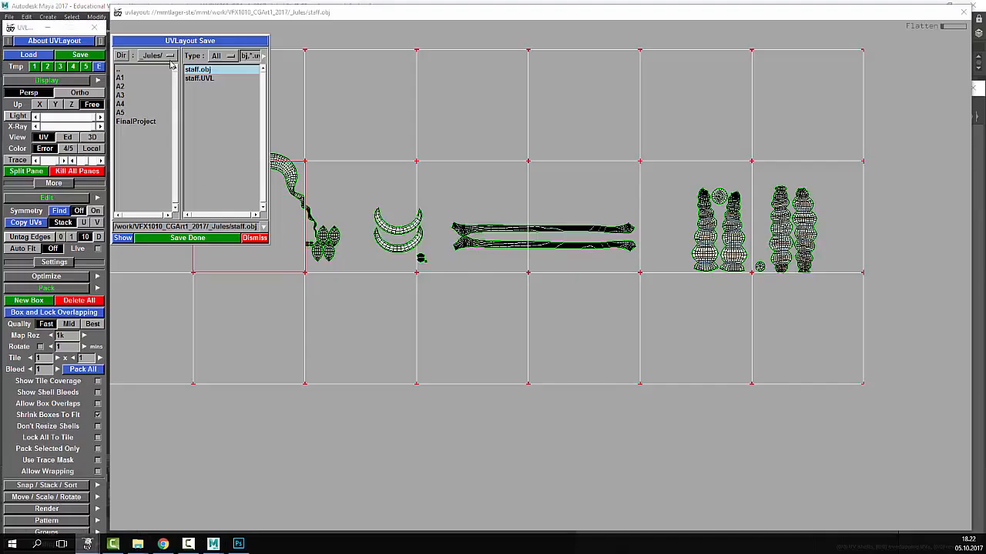
left_click_drag(26, 28, 28, 22)
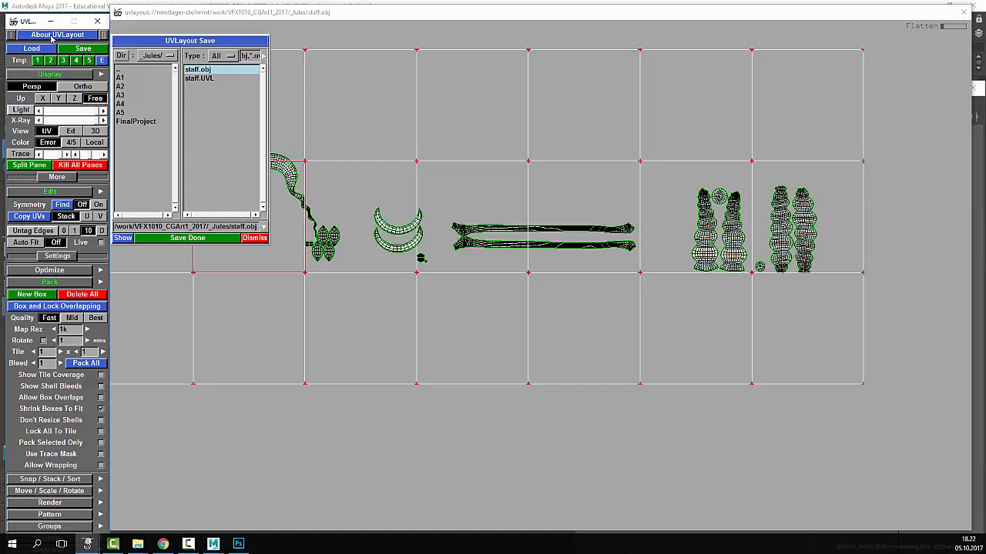
left_click(52, 36)
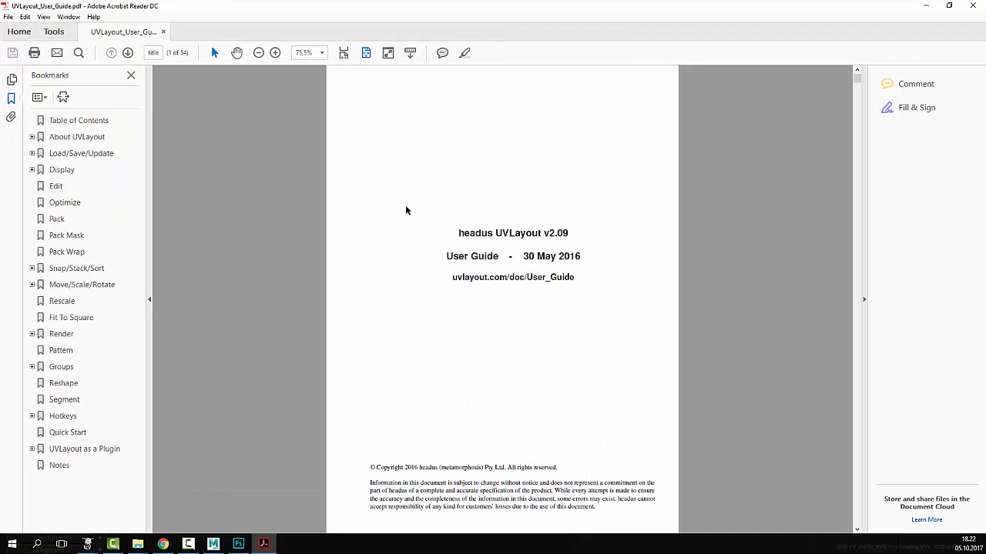
- Jump to the guide's Quick Start page 49 and restore Acrobat to a smaller window
scroll(408, 212, "down", 20)
scroll(422, 229, "up", 20)
left_click(68, 433)
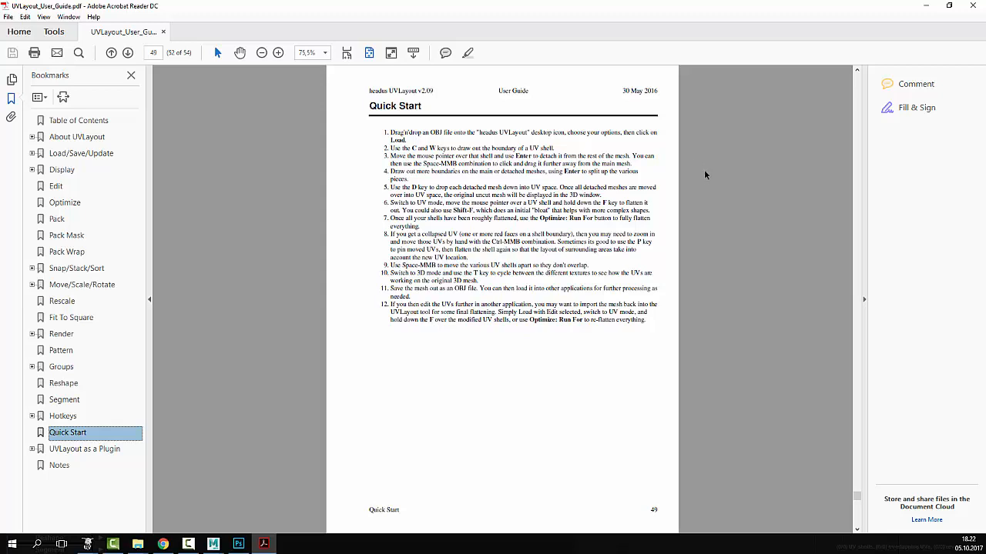
left_click(950, 7)
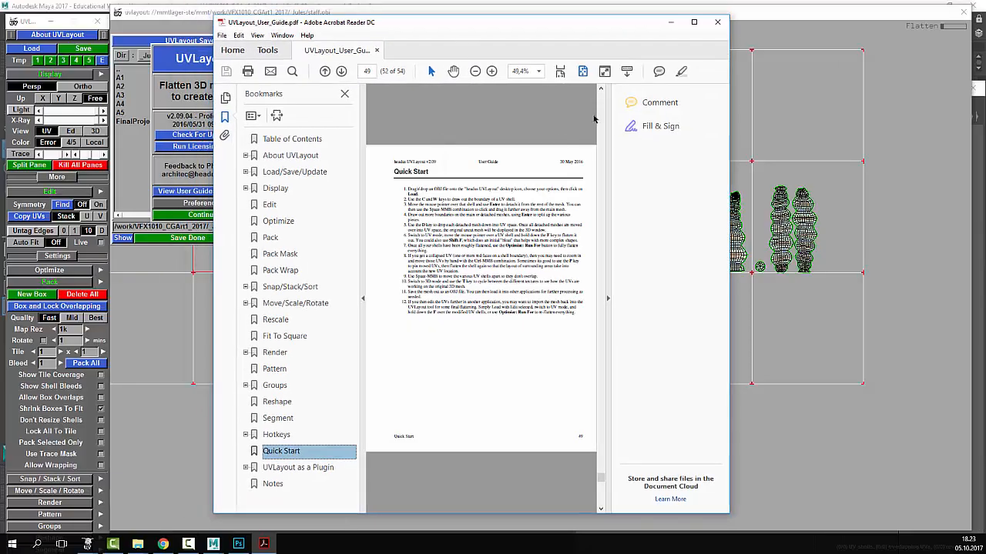
- Move the guide to the lower right, dismiss the product information panel, and bring back the staff UV view
left_click_drag(560, 32, 777, 317)
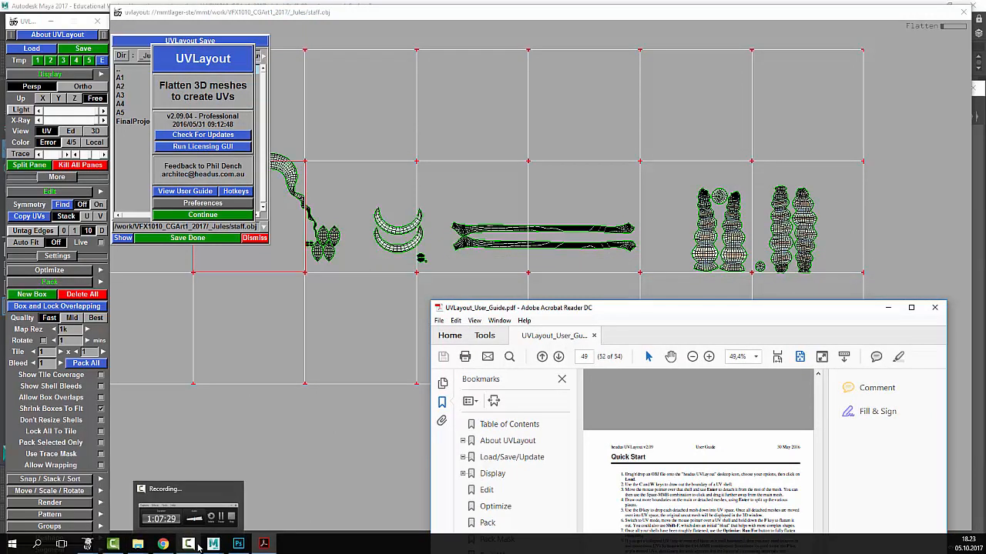
mouse_move(216, 544)
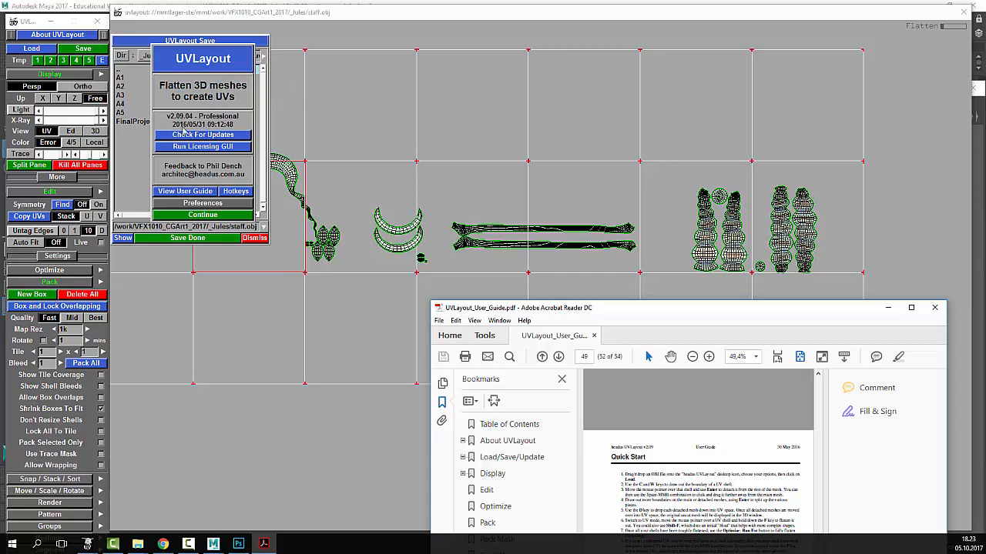
left_click(225, 215)
left_click(393, 228)
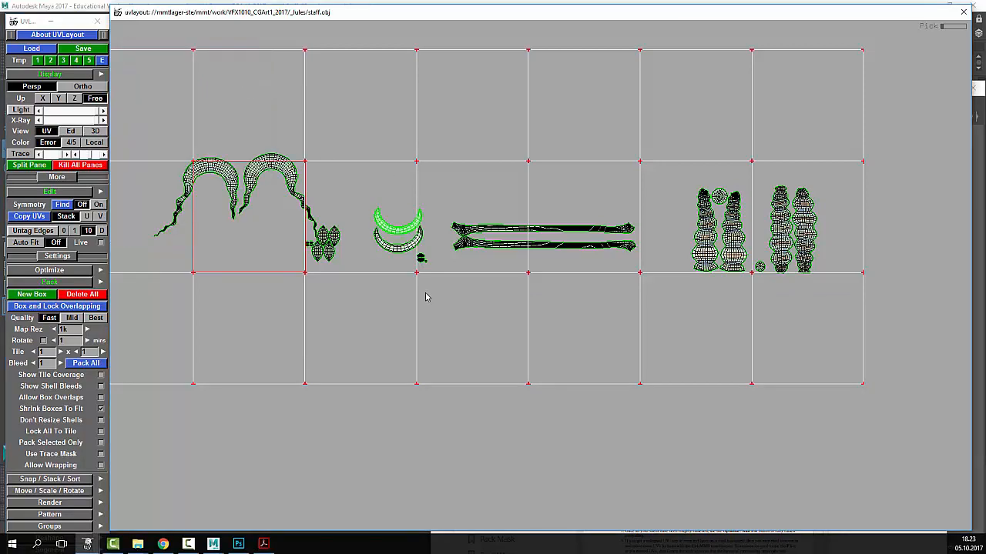
- Straighten the upper staff shaft shell into a rectangular grid strip
scroll(426, 293, "up", 4)
middle_click_drag(777, 217, 556, 381)
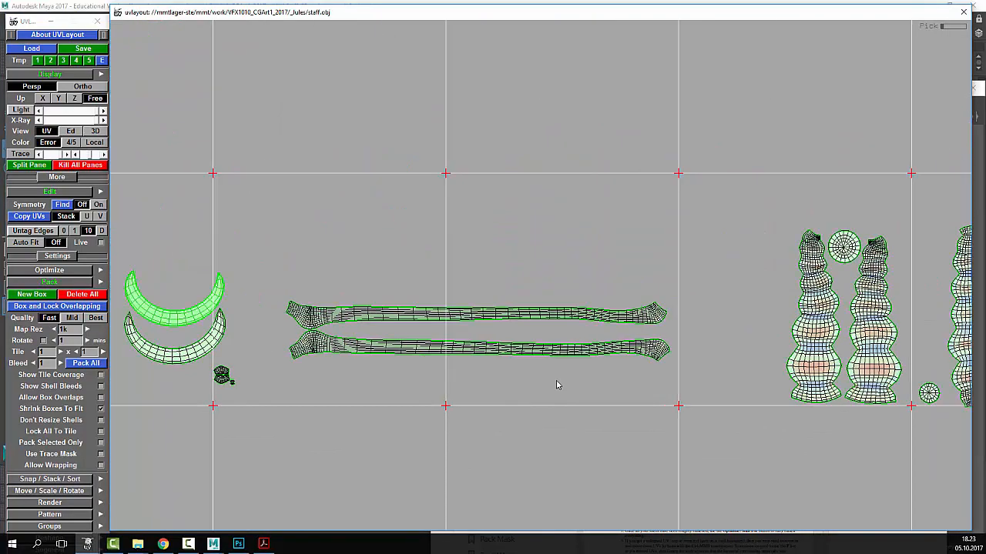
scroll(558, 385, "up", 2)
middle_click_drag(490, 271, 559, 202)
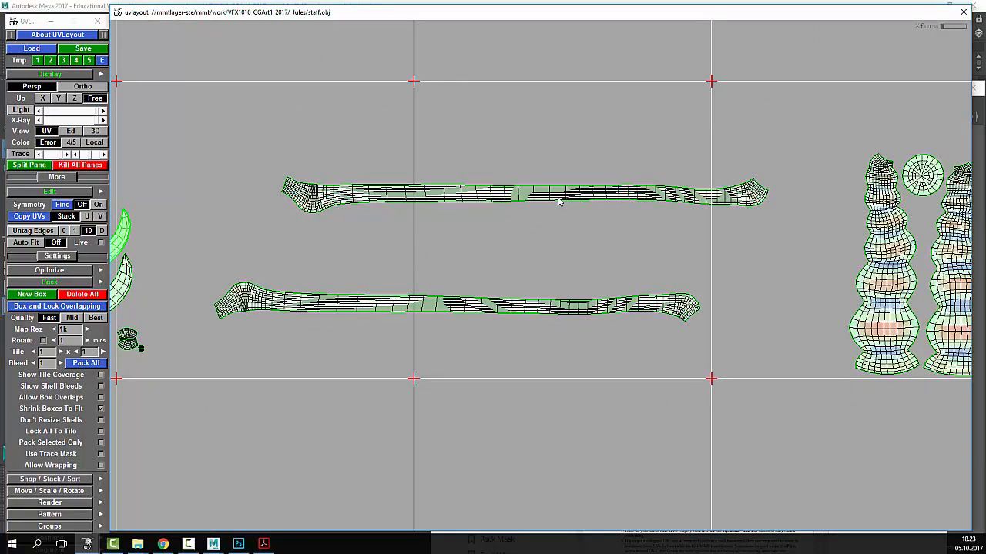
key("r")
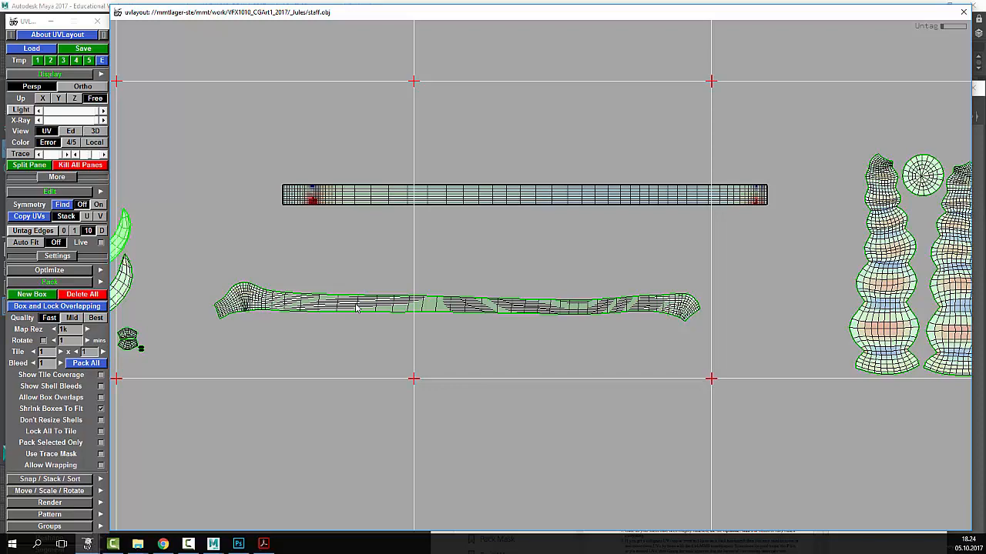
- Straighten the lower, wavy shaft shell into a matching rectangular strip
scroll(356, 308, "down", 3)
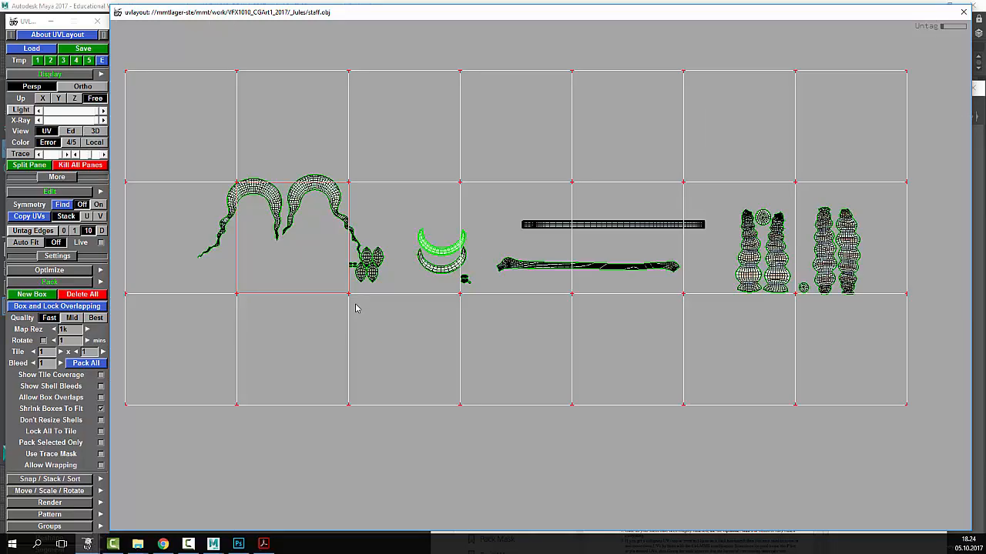
scroll(356, 308, "up", 4)
middle_click_drag(773, 161, 410, 273)
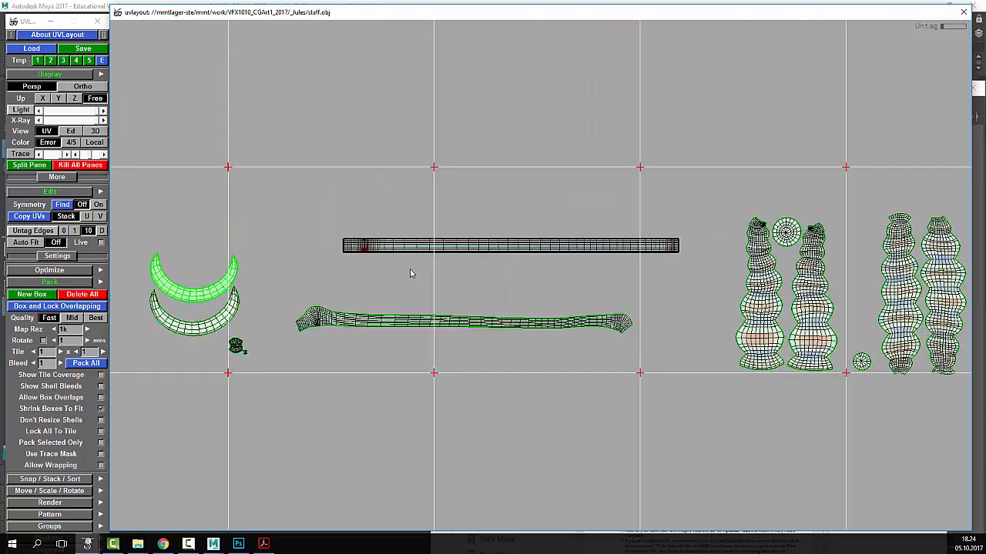
scroll(458, 332, "up", 2)
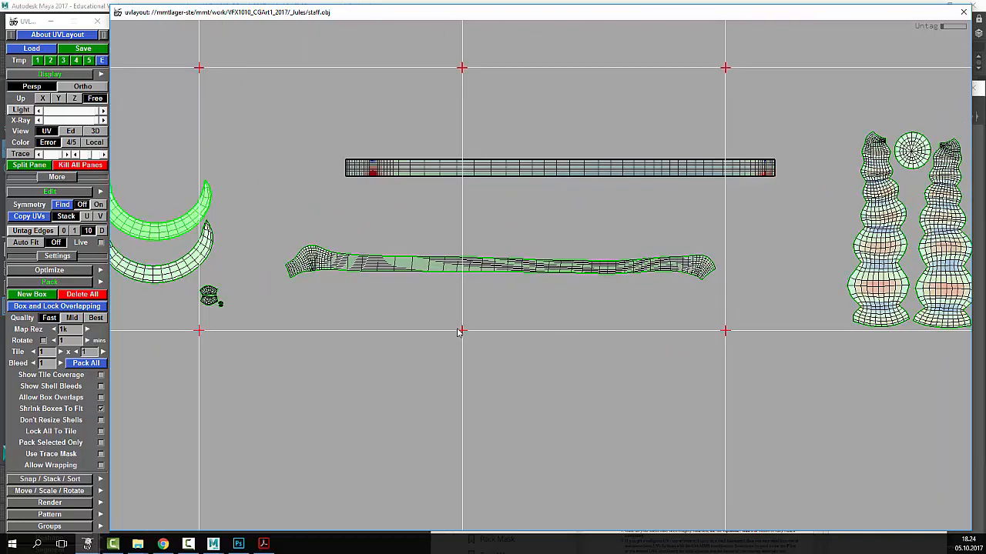
scroll(459, 331, "up", 2)
scroll(506, 300, "down", 1)
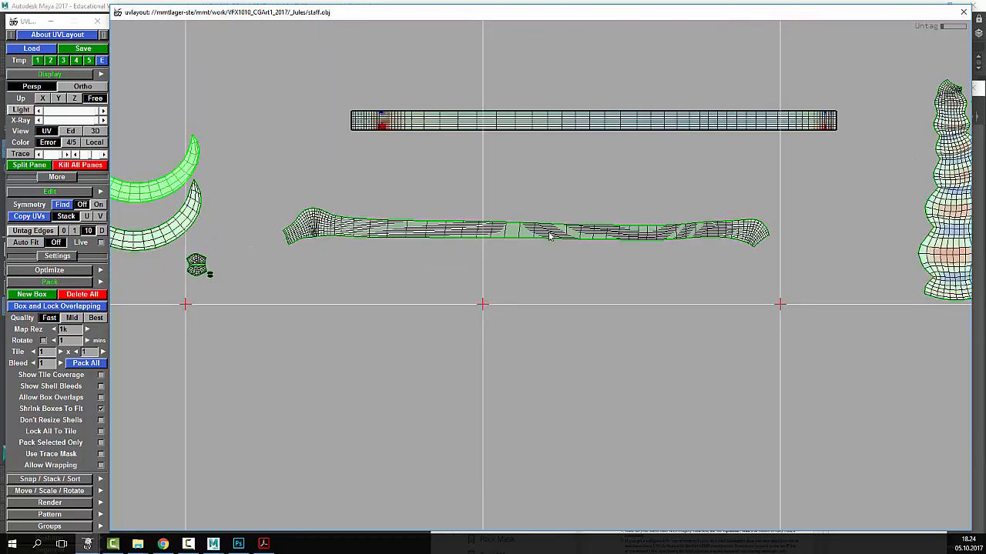
key("r")
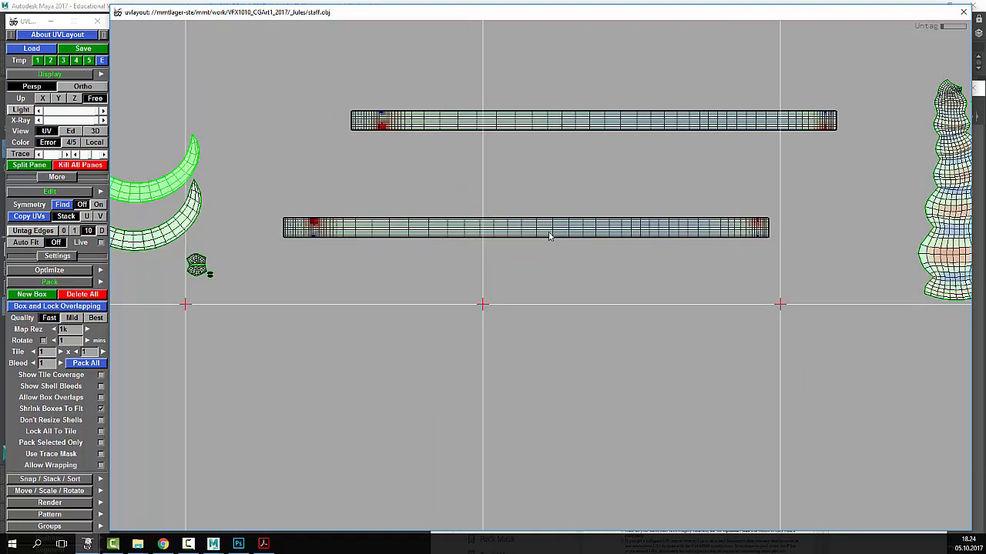
scroll(549, 236, "down", 2)
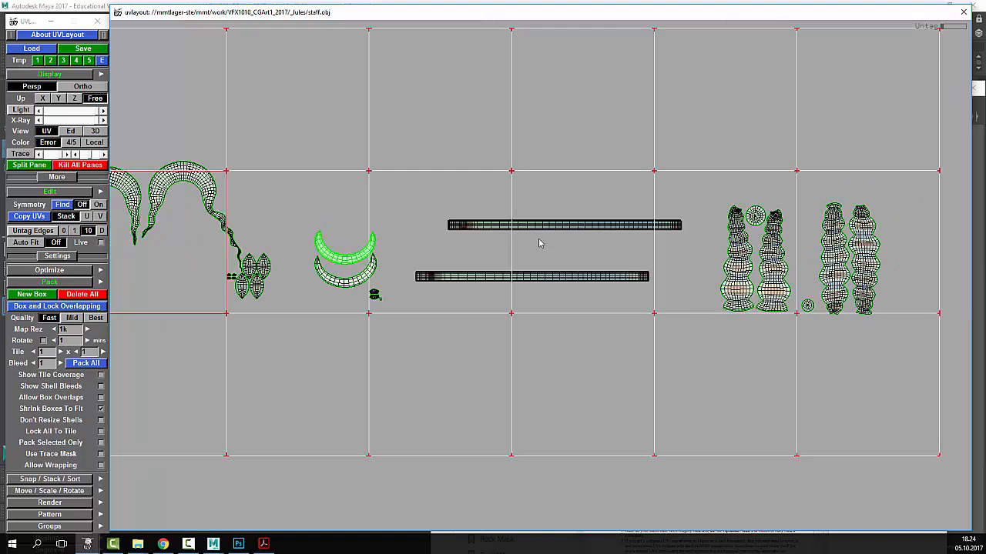
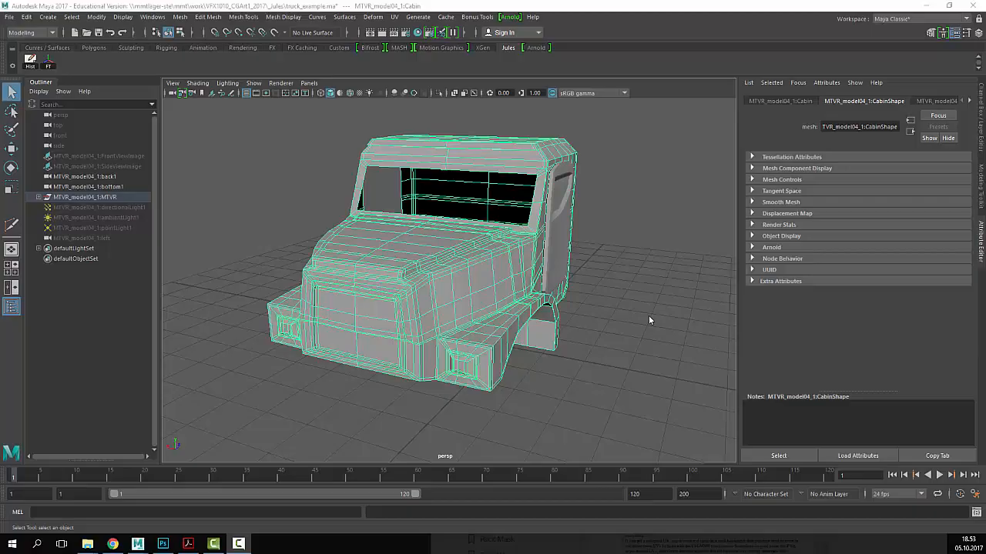
- Return to the Maya truck_example.ma scene and deselect the grey truck cabin
left_click(587, 318)
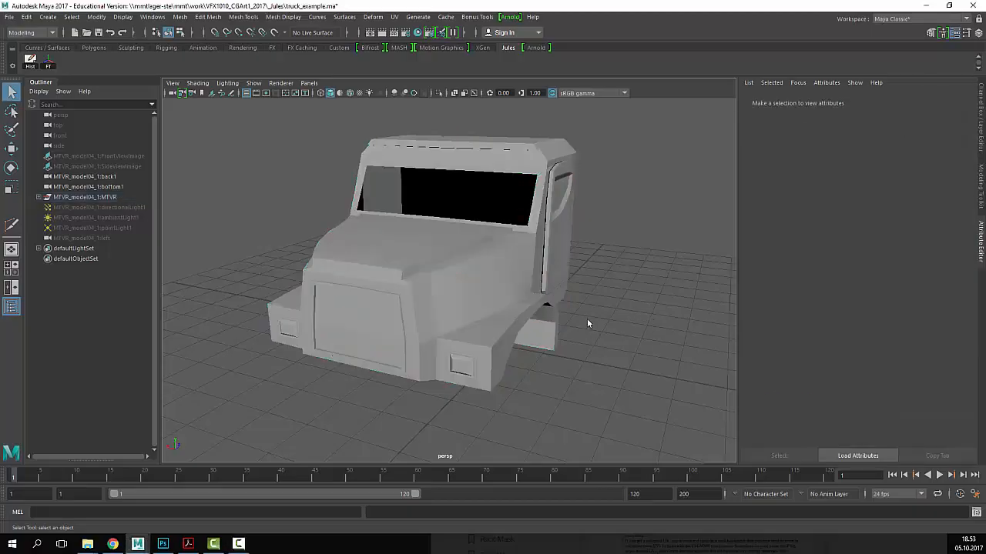
- Select the cabin and use Mesh > Cleanup to highlight its 4-sided faces, then deselect
left_click_drag(587, 318, 561, 320, "alt")
left_click(549, 318)
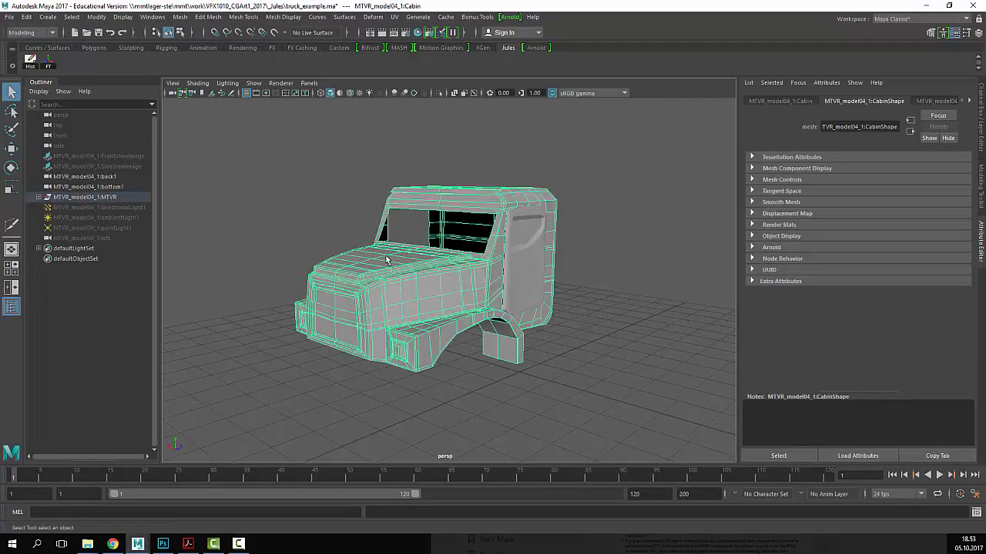
left_click(187, 19)
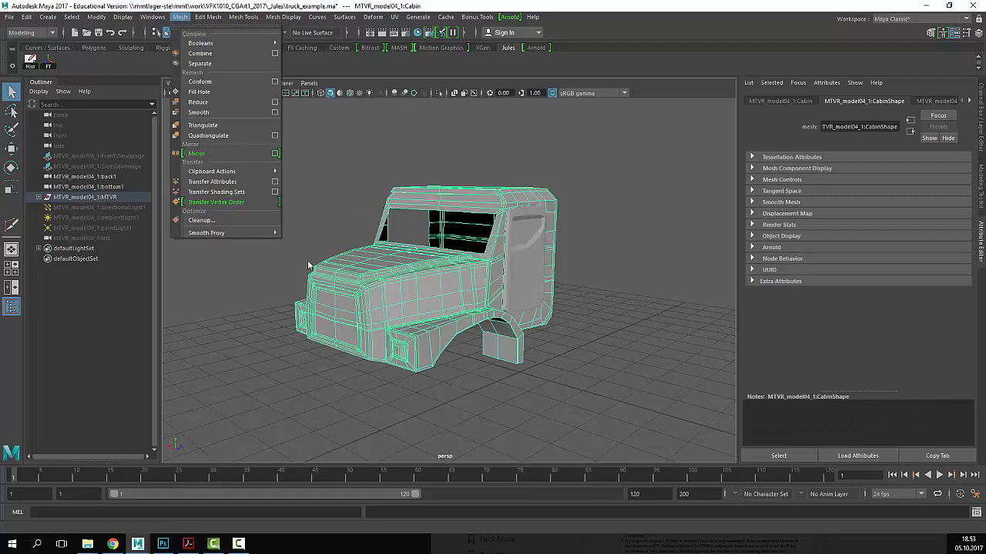
left_click(225, 217)
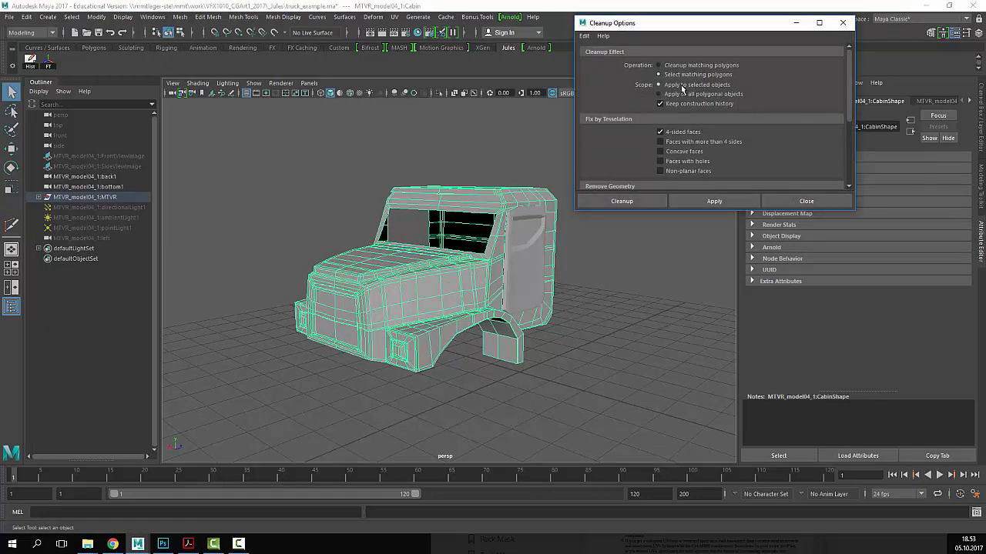
left_click(728, 203)
left_click(804, 201)
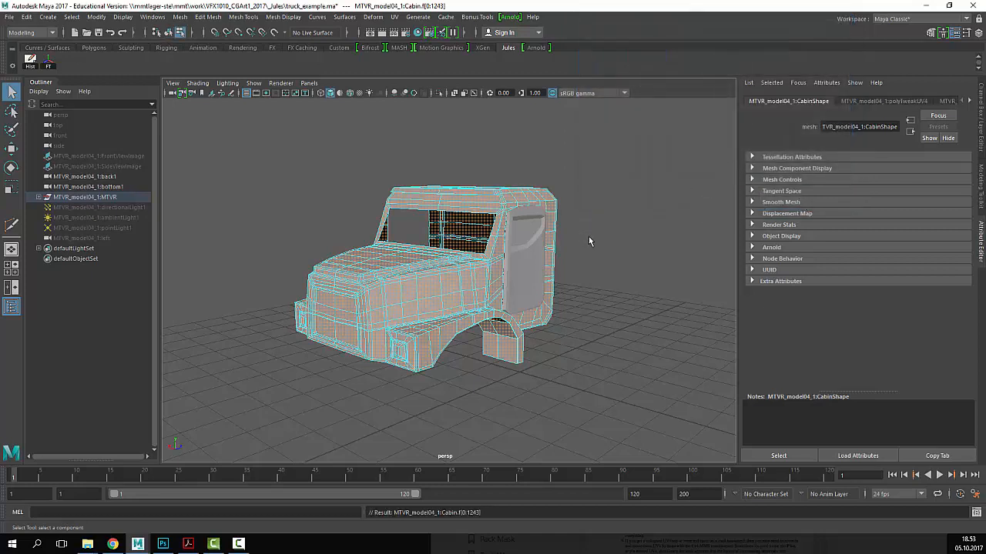
left_click_drag(589, 237, 605, 228, "alt")
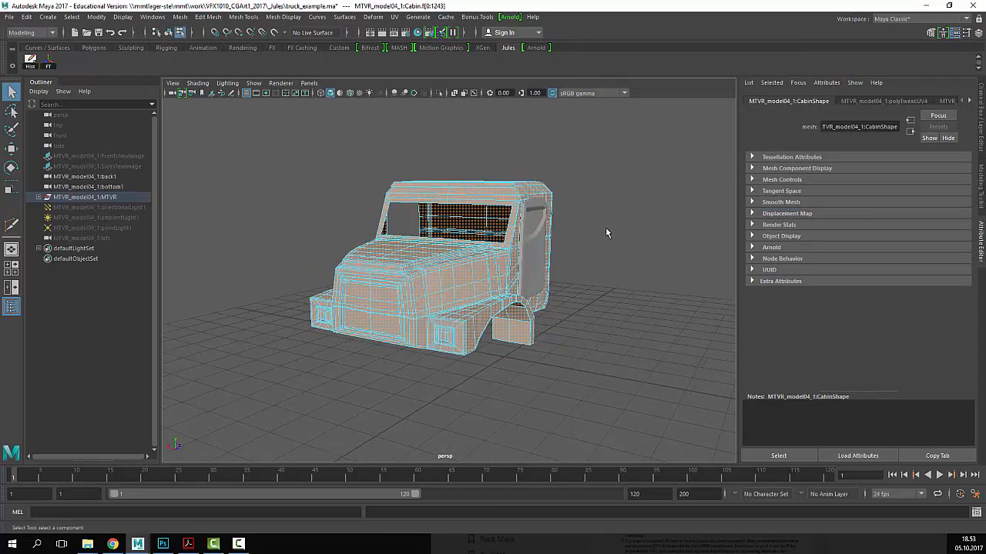
left_click_drag(634, 130, 289, 404)
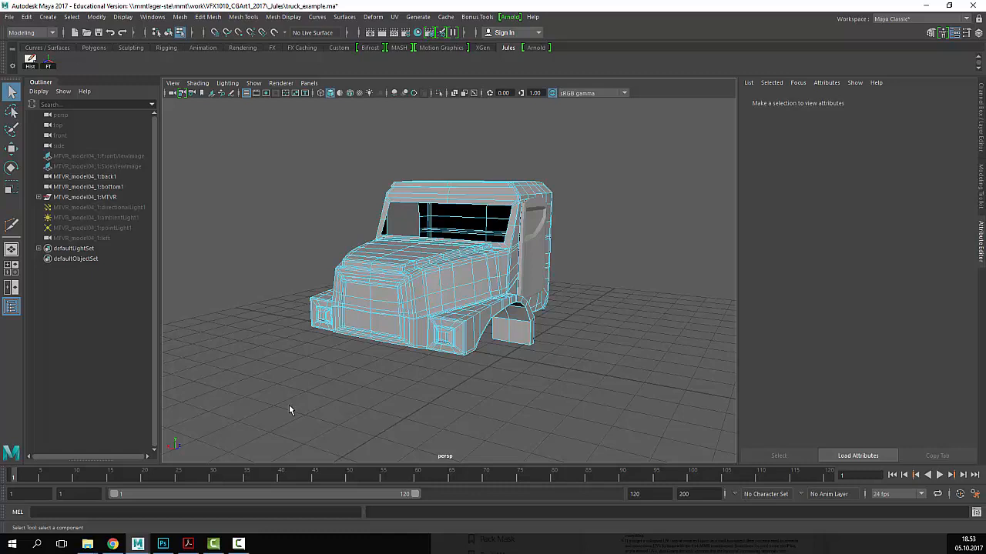
- Duplicate the cabin with Ctrl+D and move the copy up above the original
key("4")
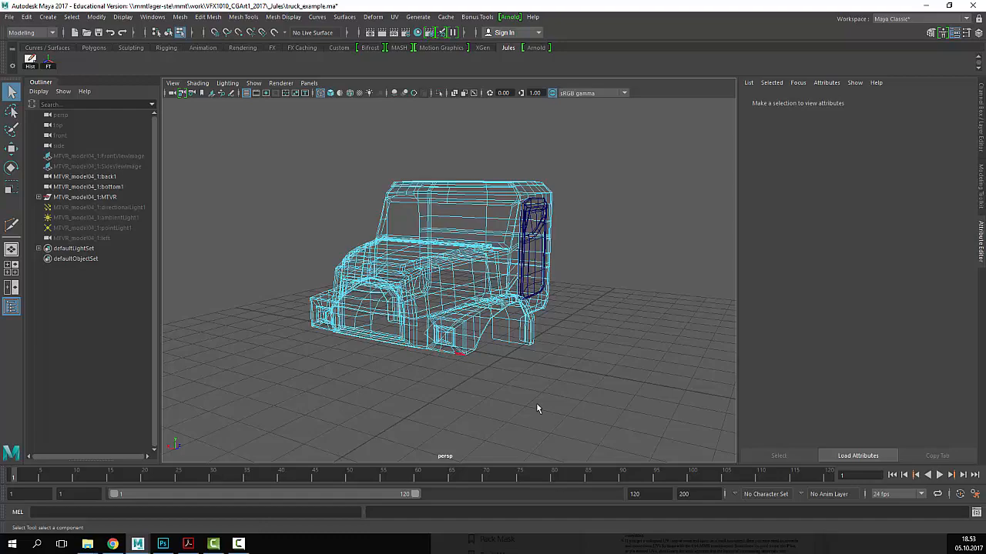
mouse_move(534, 408)
left_mouse_down("alt")
mouse_move(599, 418)
mouse_move(563, 409)
mouse_move(573, 405)
mouse_move(553, 422)
left_mouse_up("alt")
left_click(473, 205)
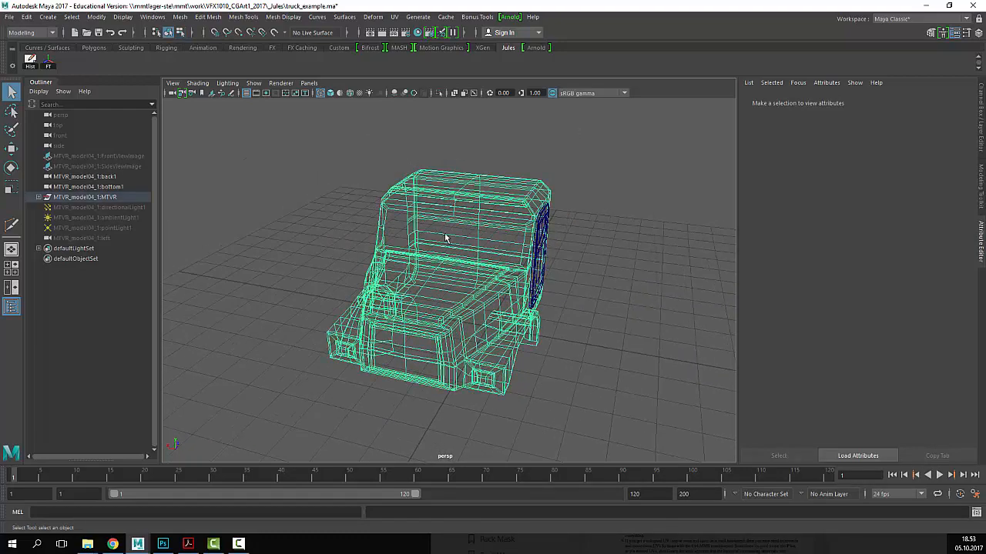
key("ctrl+d")
key("w")
scroll(447, 251, "down", 4)
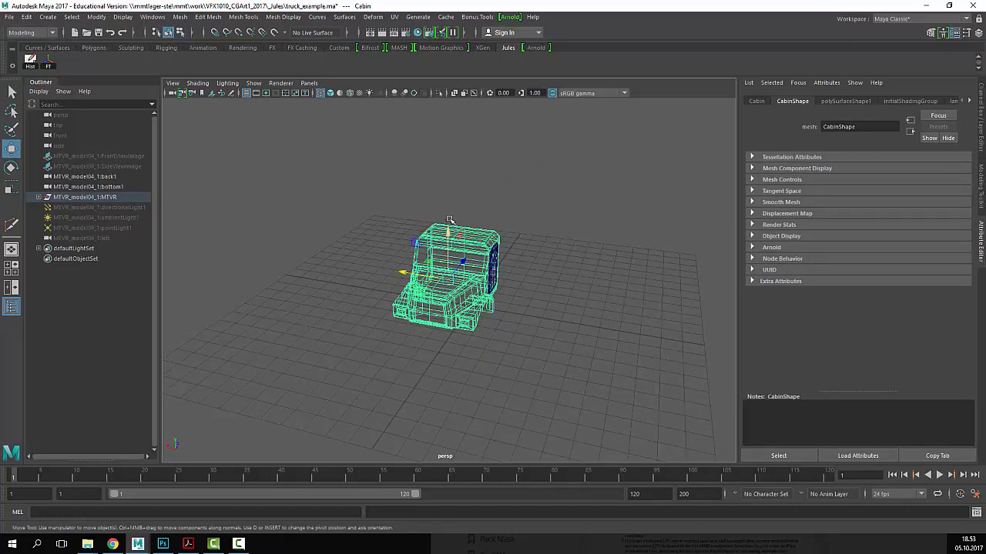
left_click_drag(448, 222, 460, 115)
mouse_move(489, 264)
right_mouse_down("alt")
mouse_move(623, 255)
mouse_move(477, 267)
right_mouse_up("alt")
- Delete an edge on the copy's roof to merge faces into one
key("5")
left_click_drag(477, 266, 432, 304, "alt")
right_click_drag(412, 314, 453, 245)
left_click(399, 270)
key("Delete")
- Run Mesh Cleanup on the copy so only the many-sided roof face stays selected
left_click(379, 295)
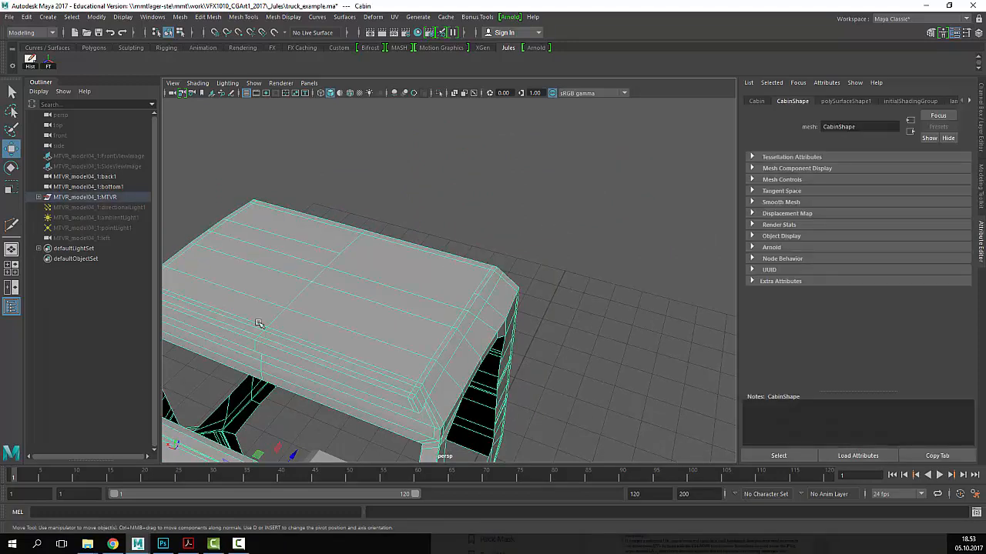
scroll(441, 274, "down", 6)
left_click_drag(426, 282, 524, 278, "alt")
scroll(511, 277, "up", 3)
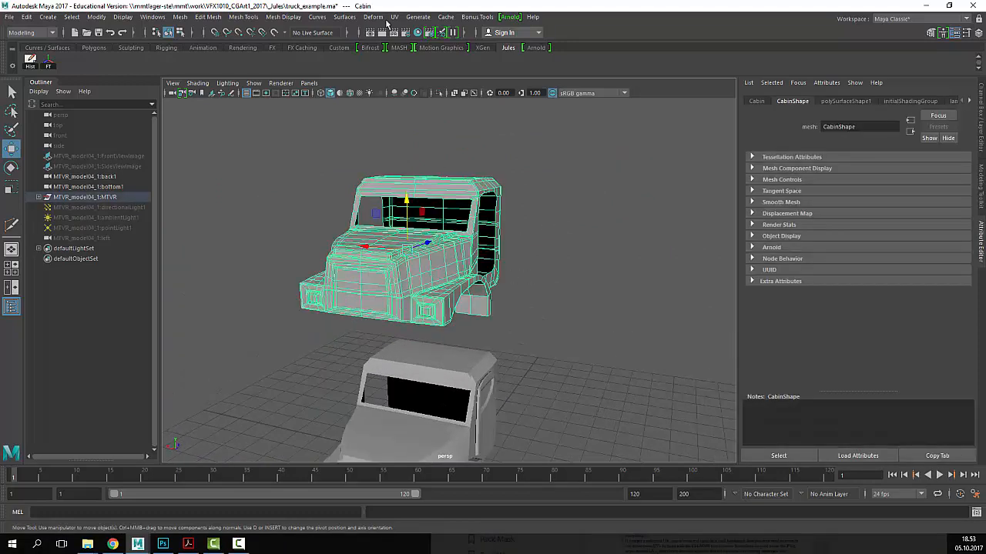
left_click(245, 21)
left_click(214, 232)
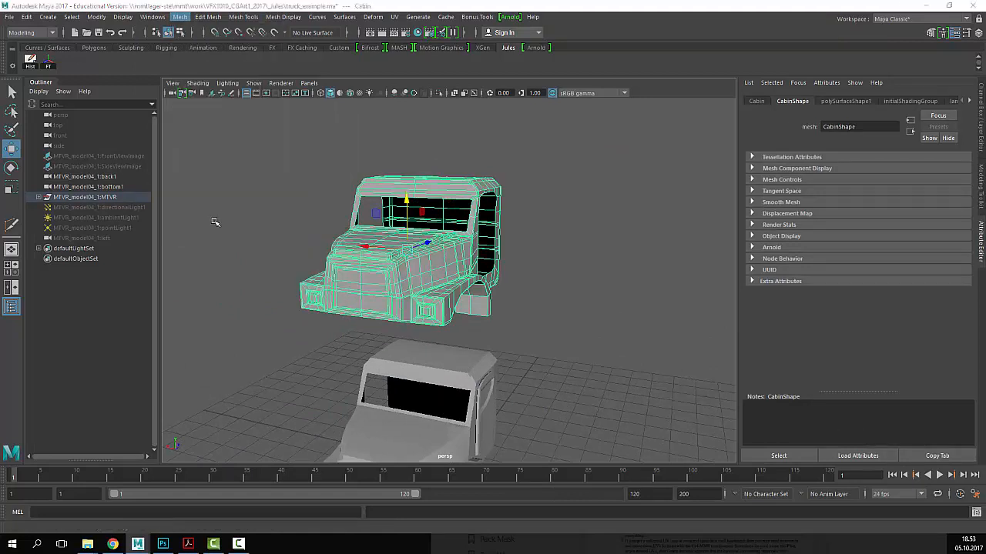
left_click(736, 202)
left_click(804, 201)
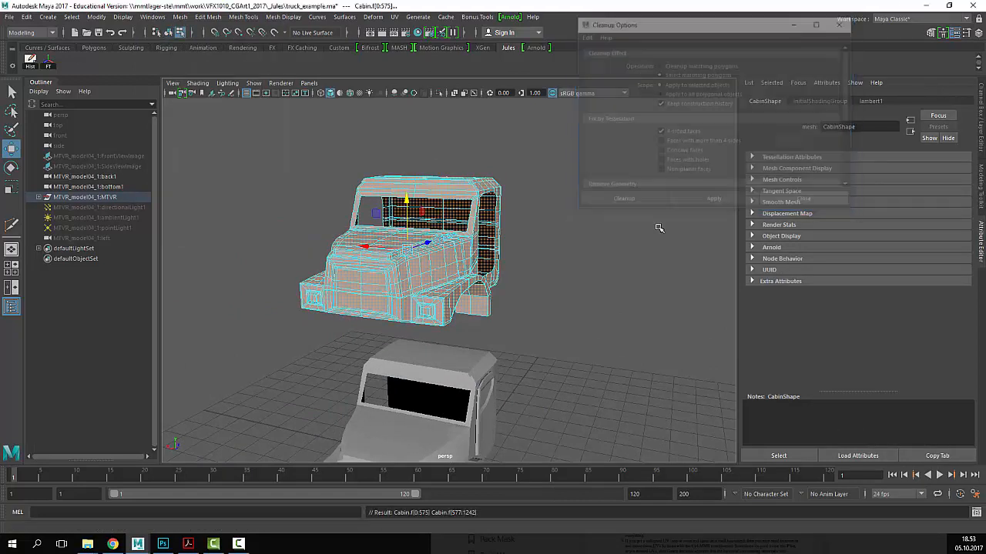
left_click_drag(599, 142, 238, 409)
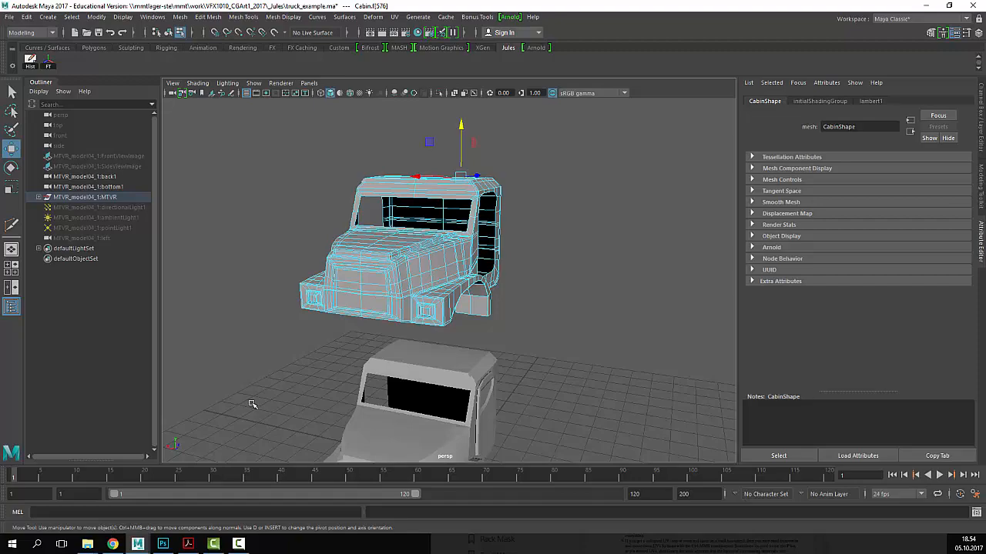
- Isolate the selected roof face f[576] in wireframe and orbit around it
key("4")
mouse_move(583, 273)
left_mouse_down("alt")
mouse_move(572, 293)
mouse_move(596, 260)
left_mouse_up("alt")
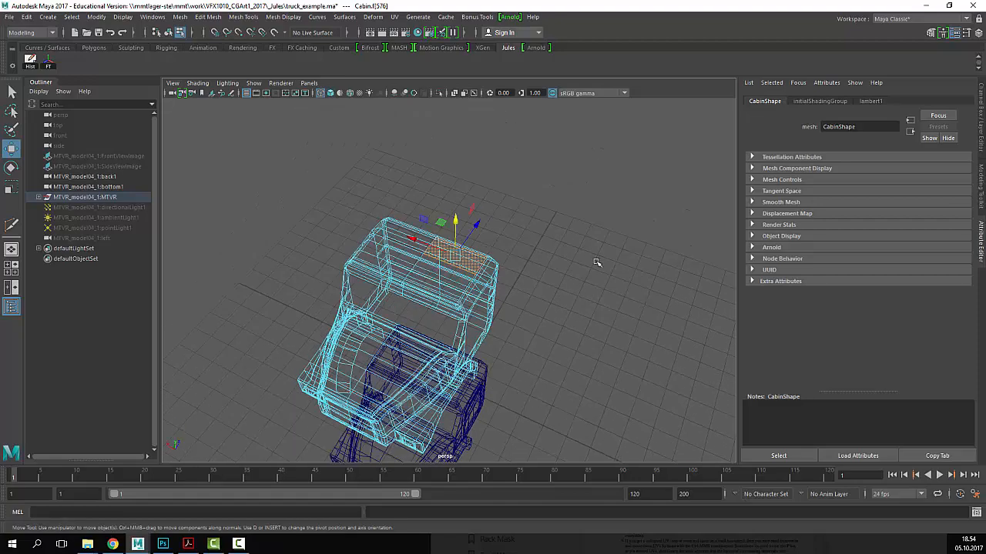
left_click_drag(537, 319, 556, 271, "alt")
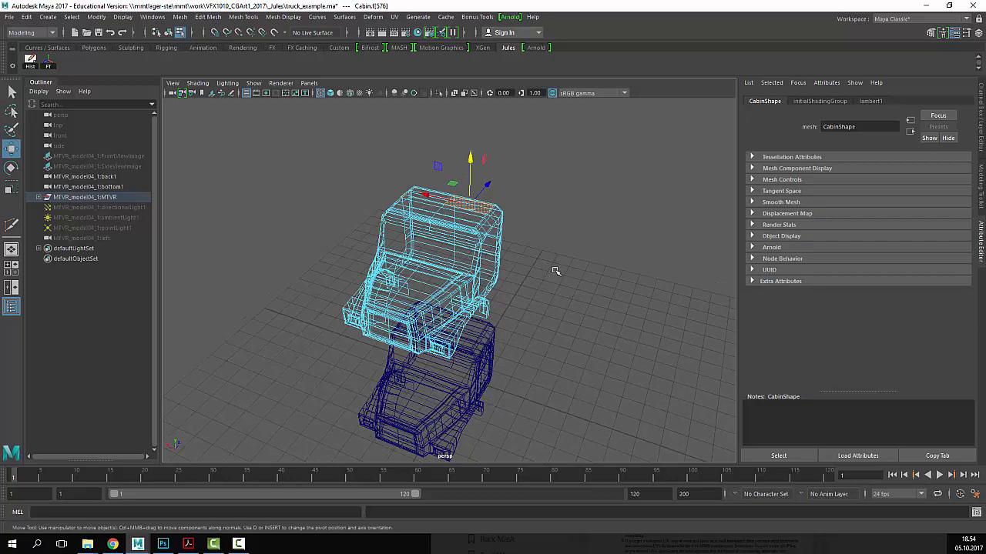
key("ctrl+1")
right_click_drag(442, 296, 457, 322, "alt")
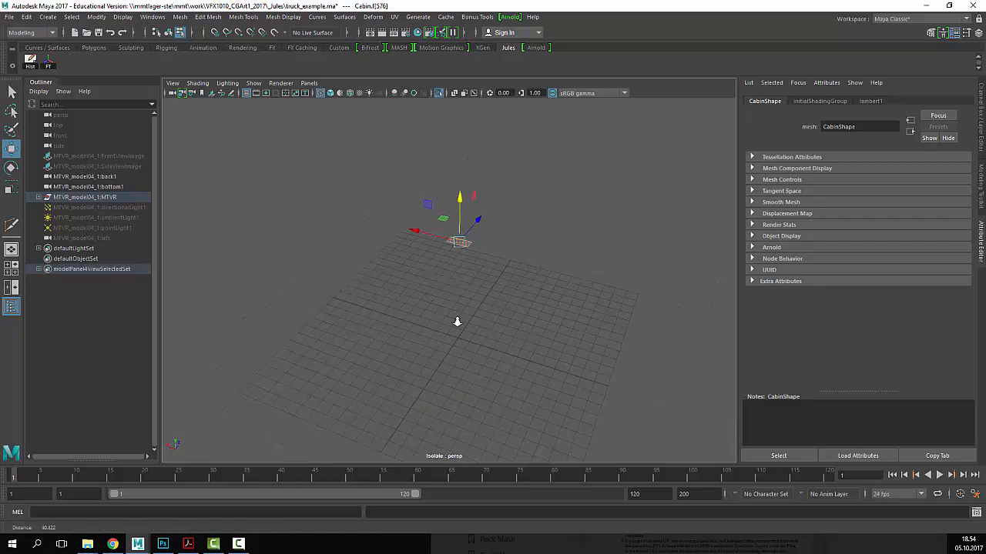
left_click_drag(458, 322, 407, 289, "alt")
right_click_drag(406, 289, 557, 255, "alt")
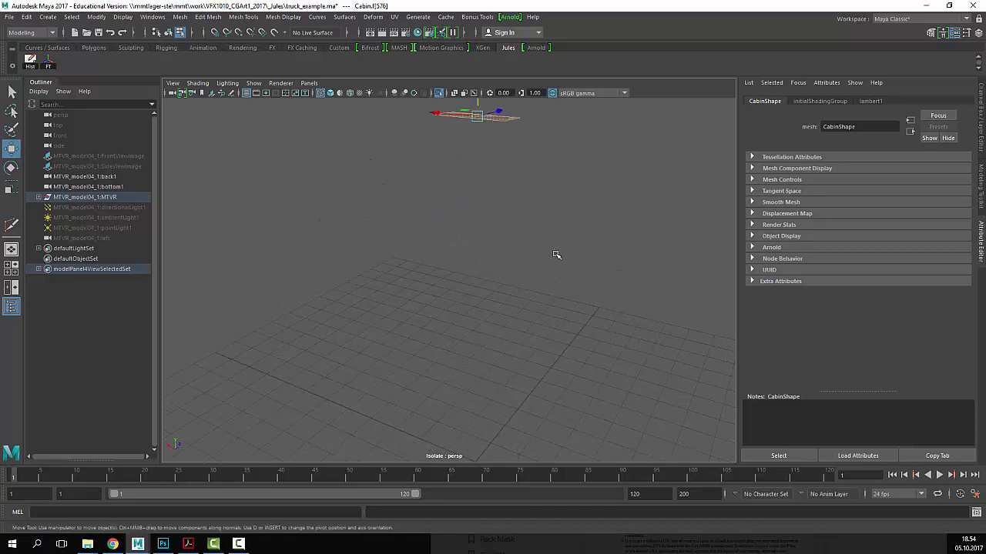
left_click_drag(556, 255, 536, 256, "alt")
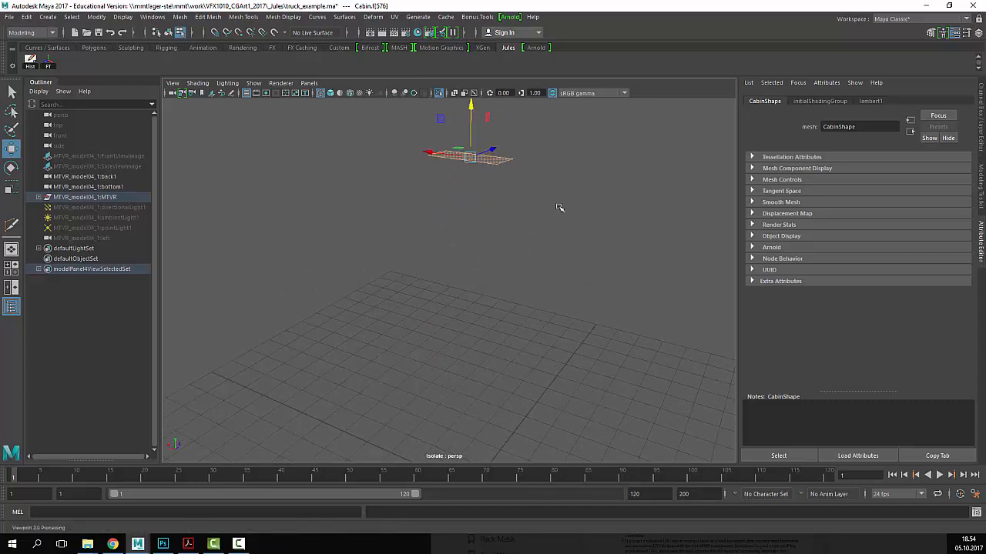
- Assign a new red Lambert material to the merged roof face
right_click(493, 160)
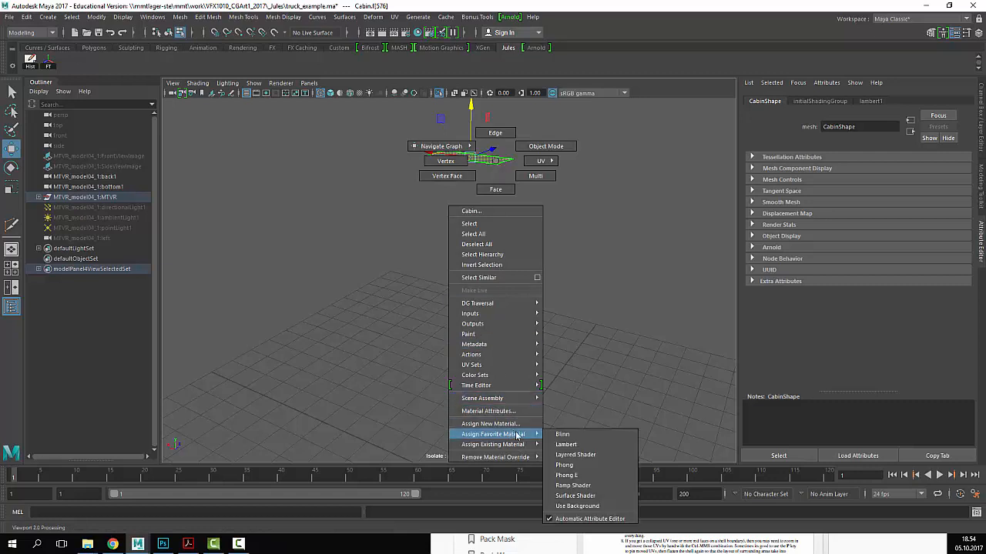
mouse_move(518, 446)
left_click(587, 447)
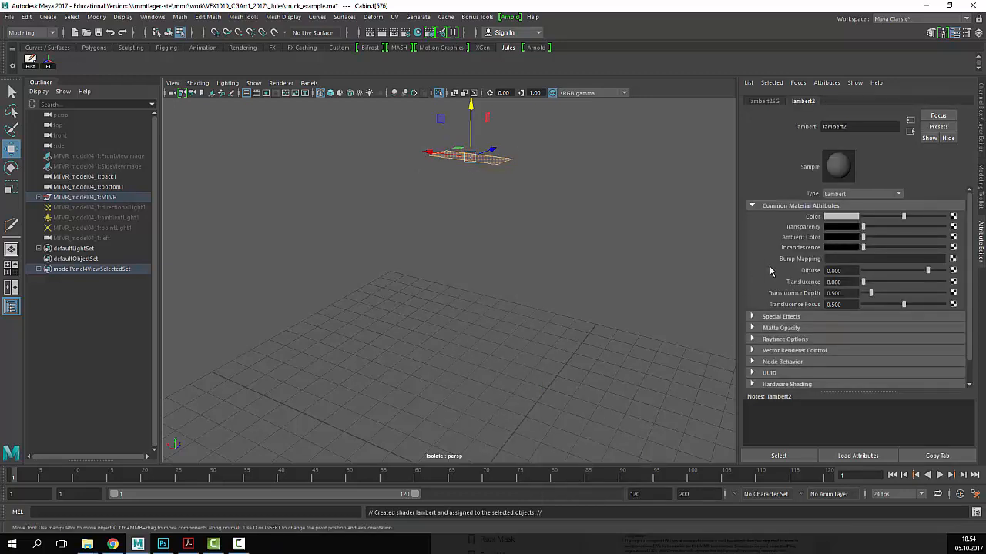
left_click(841, 223)
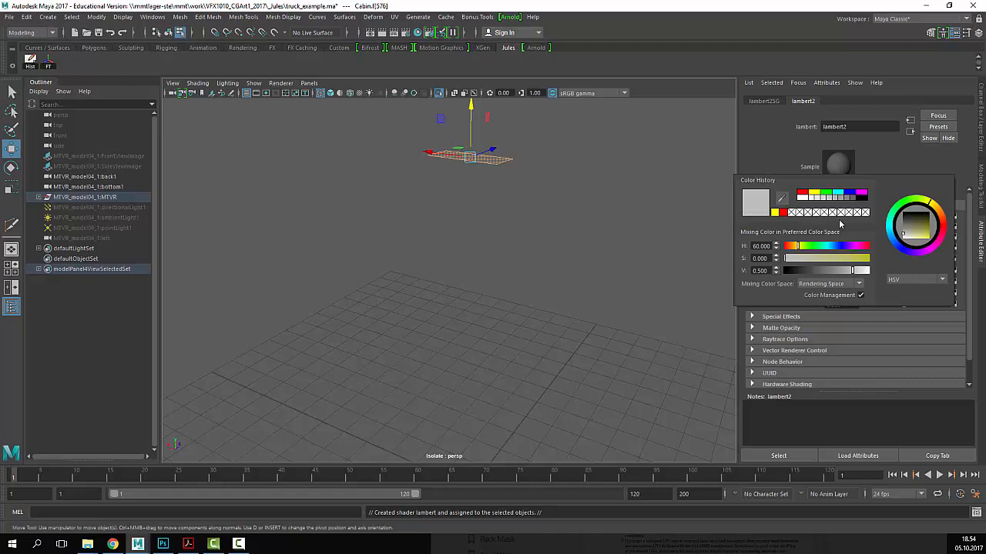
left_click(785, 220)
- Exit isolation and view the whole shaded truck with its red roof patch
right_click_drag(502, 163, 553, 141)
left_click(613, 151)
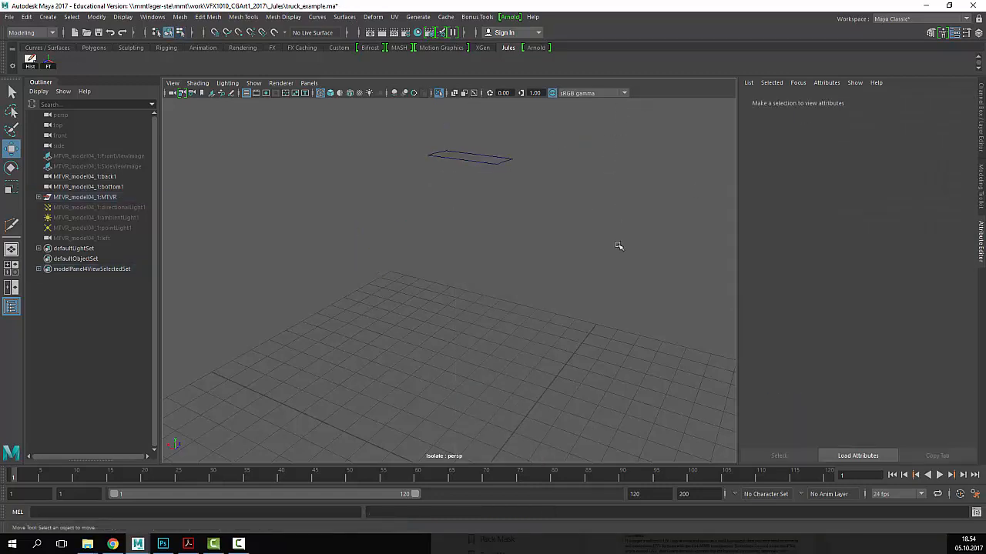
key("ctrl+1")
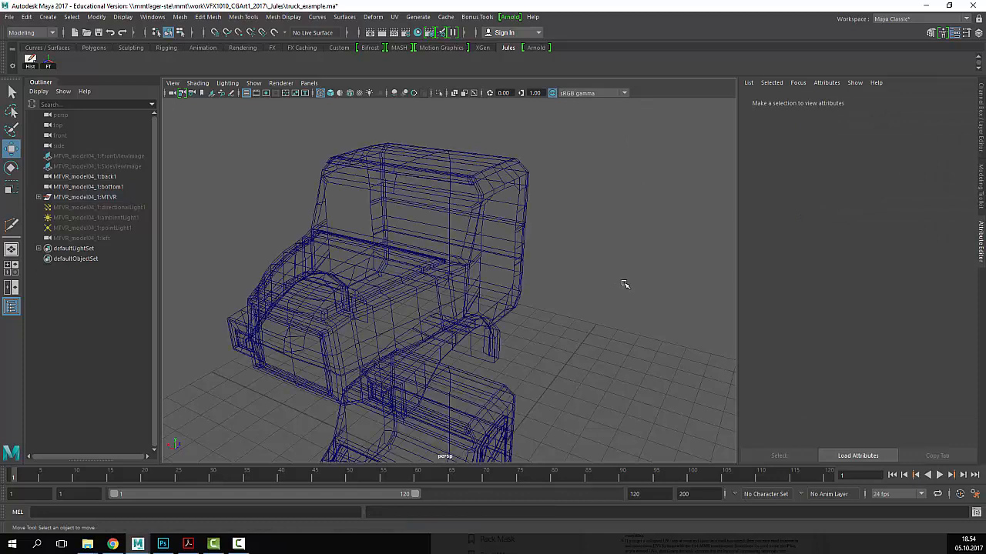
key("5")
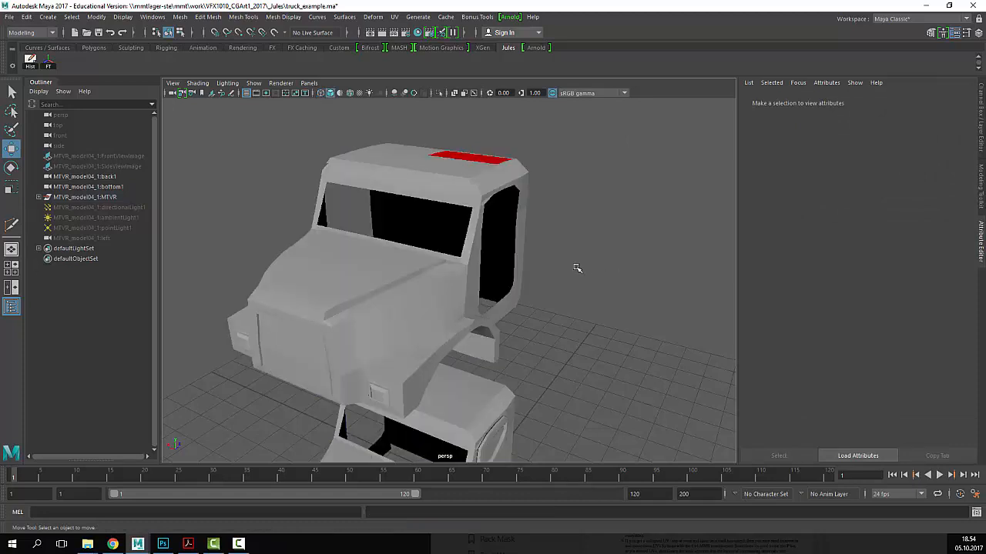
mouse_move(576, 269)
left_mouse_down("alt")
mouse_move(590, 262)
mouse_move(577, 260)
mouse_move(591, 268)
left_mouse_up("alt")
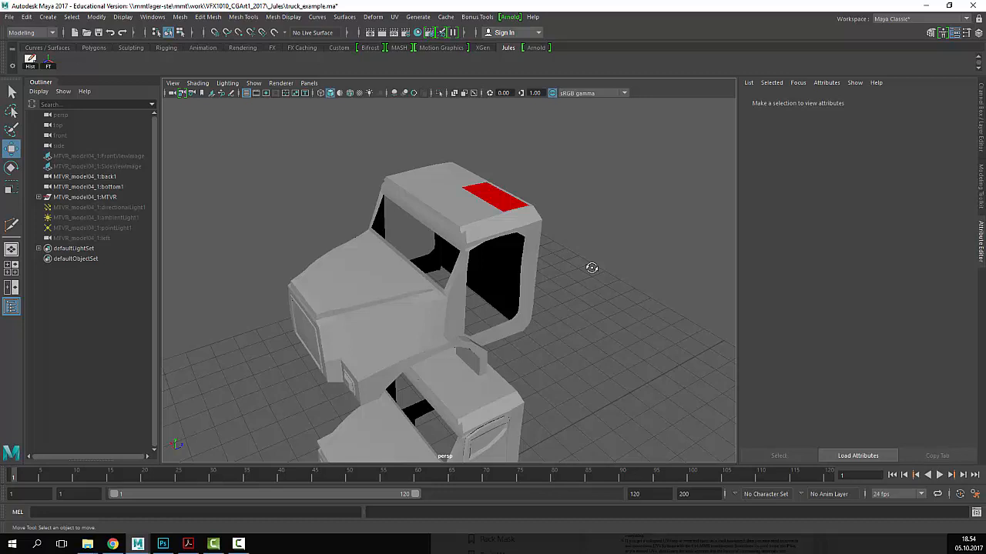
left_click_drag(585, 234, 504, 218, "alt")
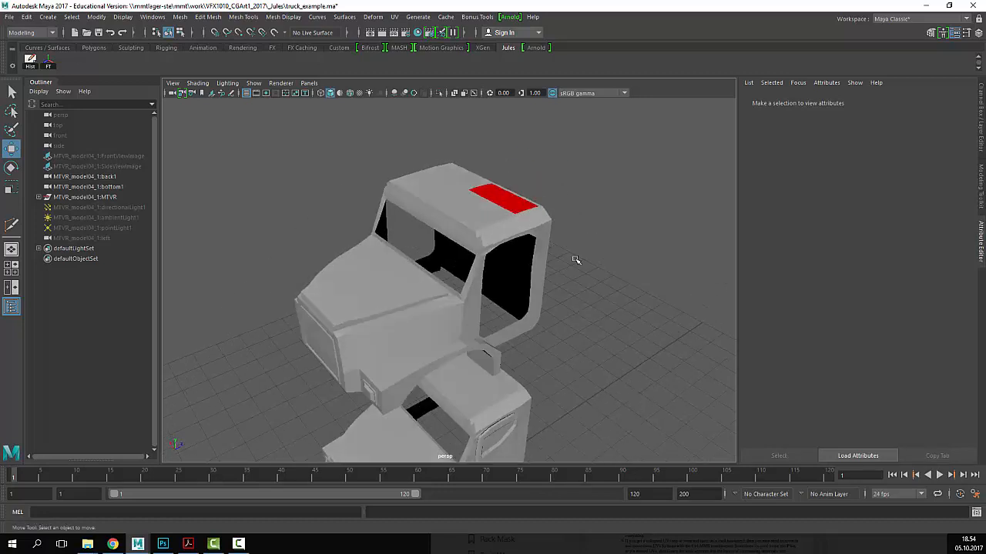
left_click_drag(577, 261, 521, 203, "alt")
- Select the upper cabin and zoom in close on its red roof
left_click(520, 203)
right_click_drag(554, 193, 574, 236, "alt")
left_click_drag(575, 235, 439, 299, "alt")
right_click_drag(439, 299, 425, 323, "alt")
middle_click_drag(426, 323, 431, 288, "alt")
- Multi-Cut a new edge across the red roof face, then return to the Select tool
left_click(209, 17)
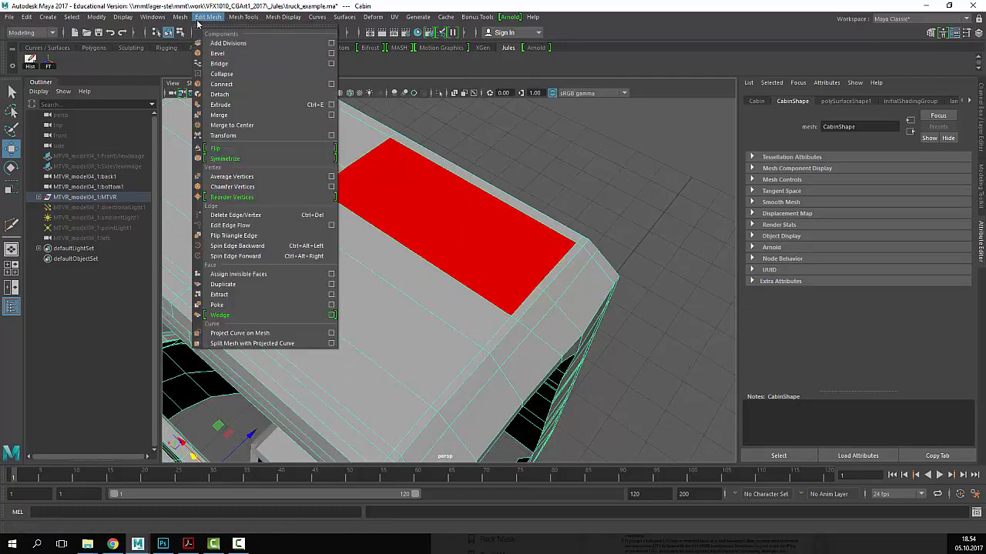
mouse_move(184, 19)
mouse_move(214, 21)
mouse_move(244, 17)
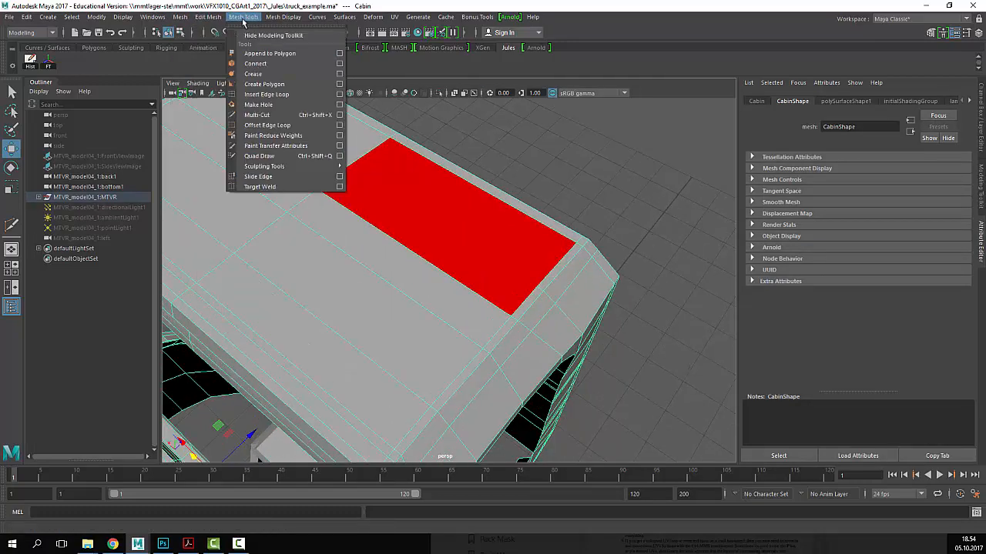
left_click(292, 114)
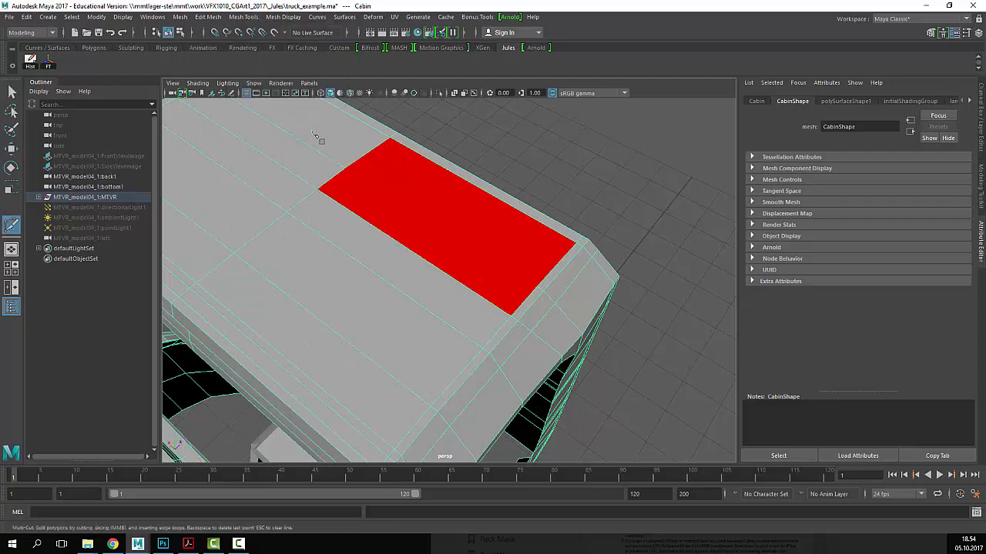
left_click(344, 168)
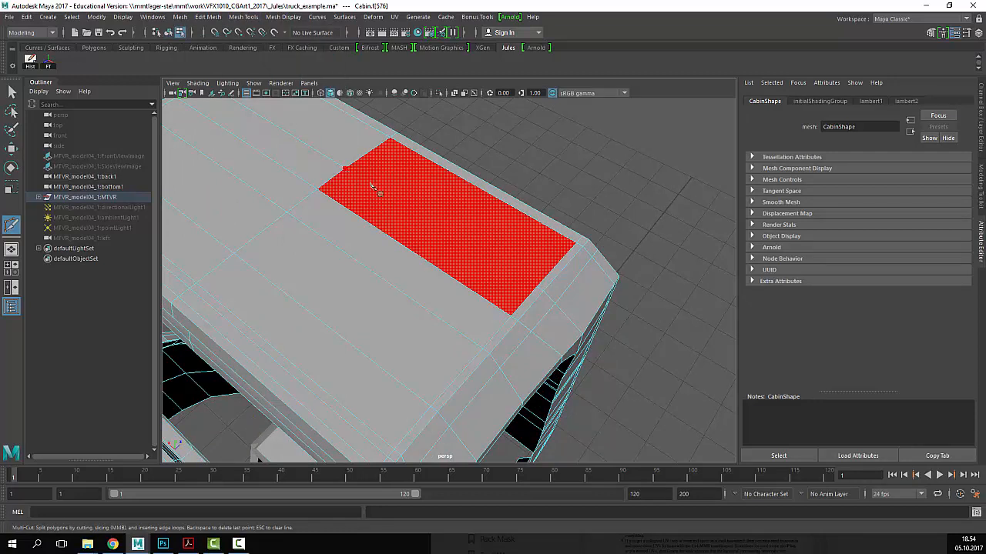
left_click(538, 291)
right_click(539, 293)
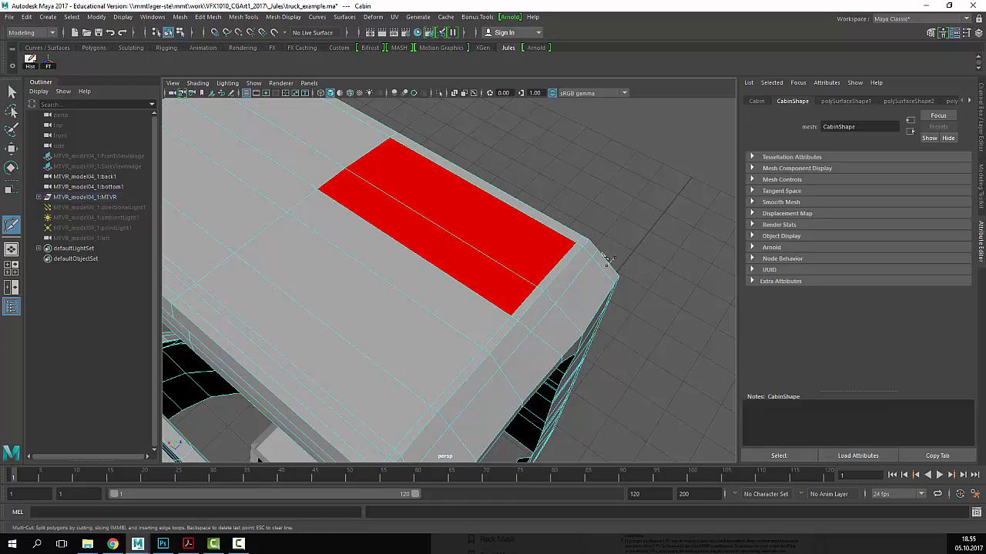
scroll(455, 248, "down", 6)
key("ctrl+z")
key("q")
- Run Mesh Cleanup's select-matching-polygons check on the cabin, then clear the selection
left_click(418, 244)
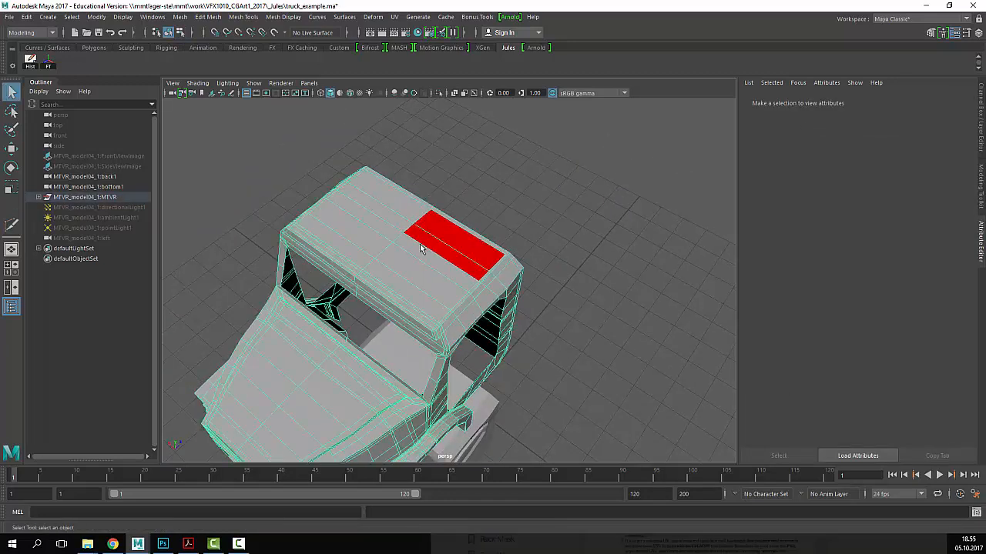
left_click(180, 16)
left_click(228, 221)
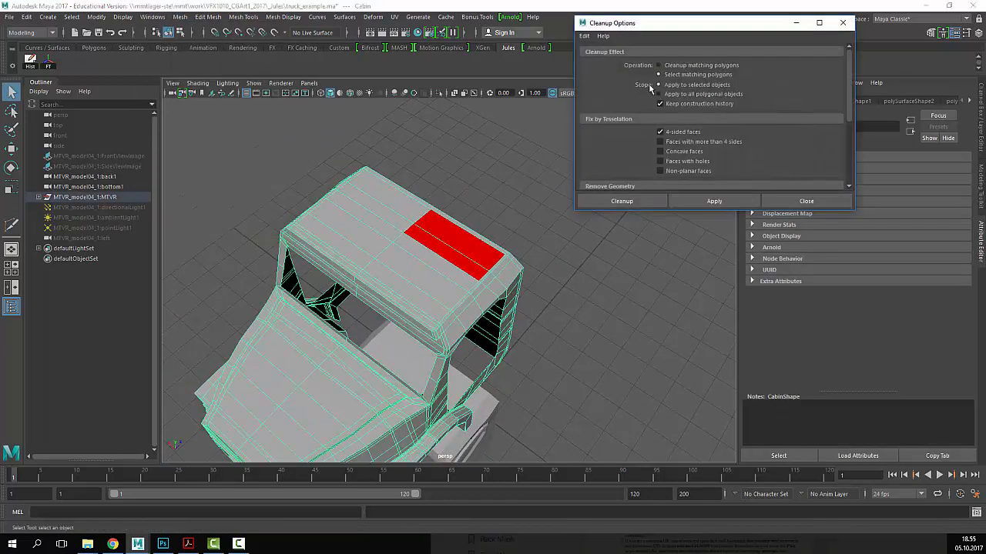
left_click(716, 203)
left_click(828, 201)
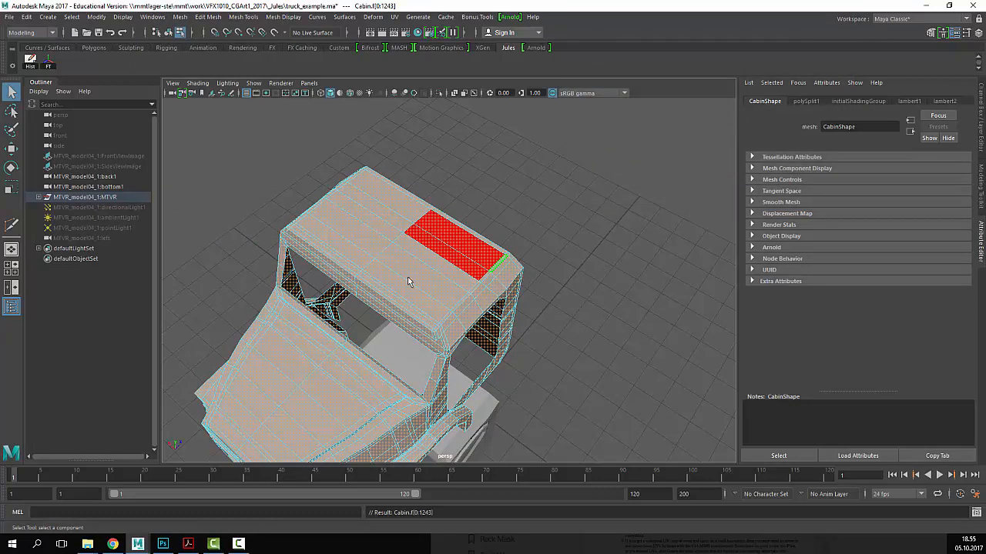
scroll(409, 281, "down", 5)
left_click_drag(409, 282, 611, 176, "alt")
left_click(571, 315)
scroll(519, 315, "up", 3)
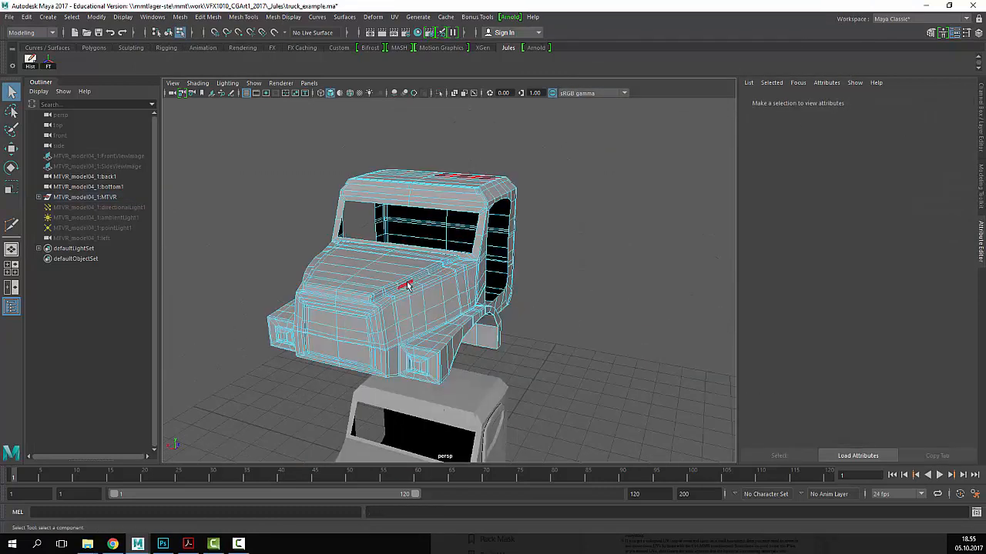
- Assign the red roof face back to the default initialShadingGroup grey material
key("4")
key("5")
key("F8")
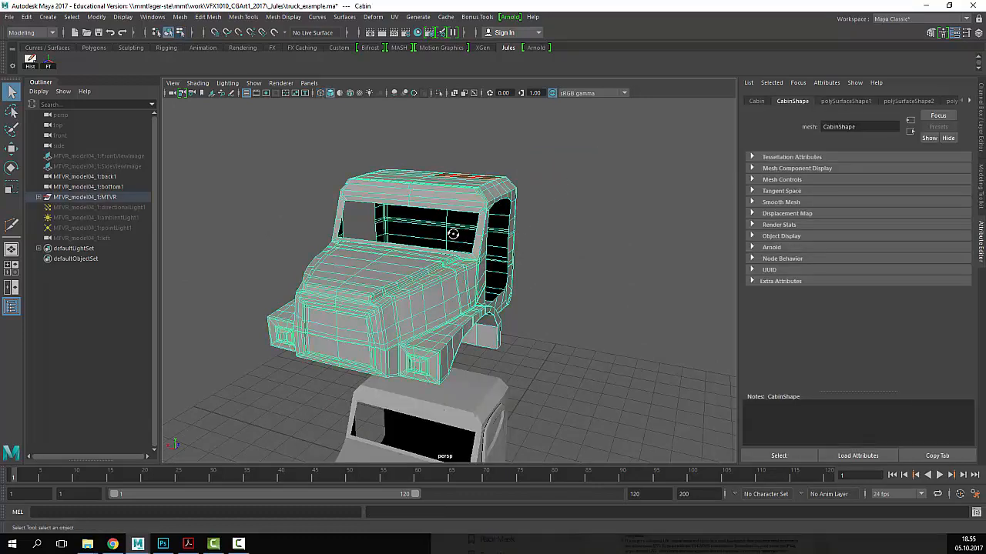
left_click_drag(452, 234, 471, 285, "alt")
scroll(513, 193, "up", 4)
right_click_drag(500, 210, 501, 256)
left_click(483, 222)
right_click(489, 213)
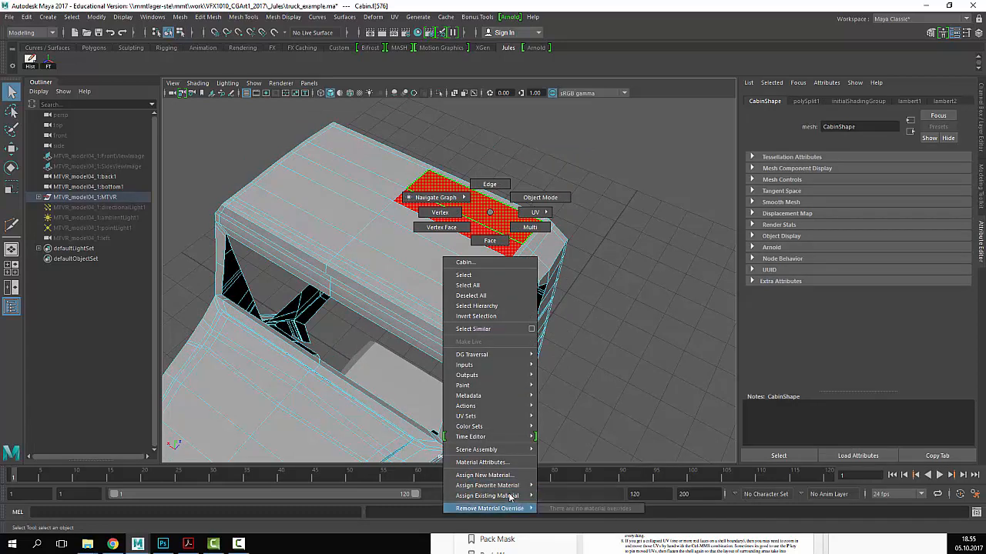
left_click(570, 496)
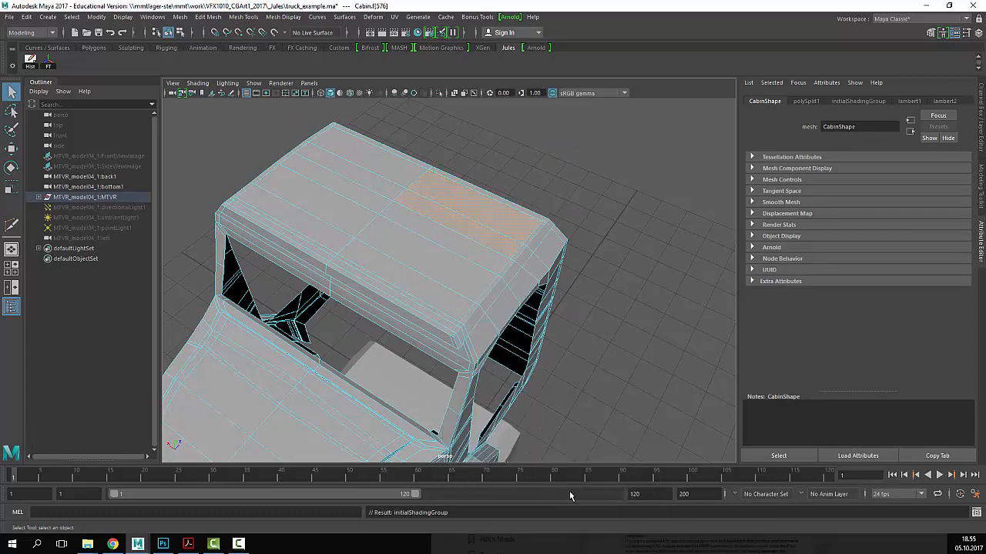
- Delete the floating cabin copy and select the original cabin body
right_click_drag(419, 258, 479, 216)
left_click(582, 181)
left_click_drag(505, 273, 449, 193, "alt")
left_click(448, 193)
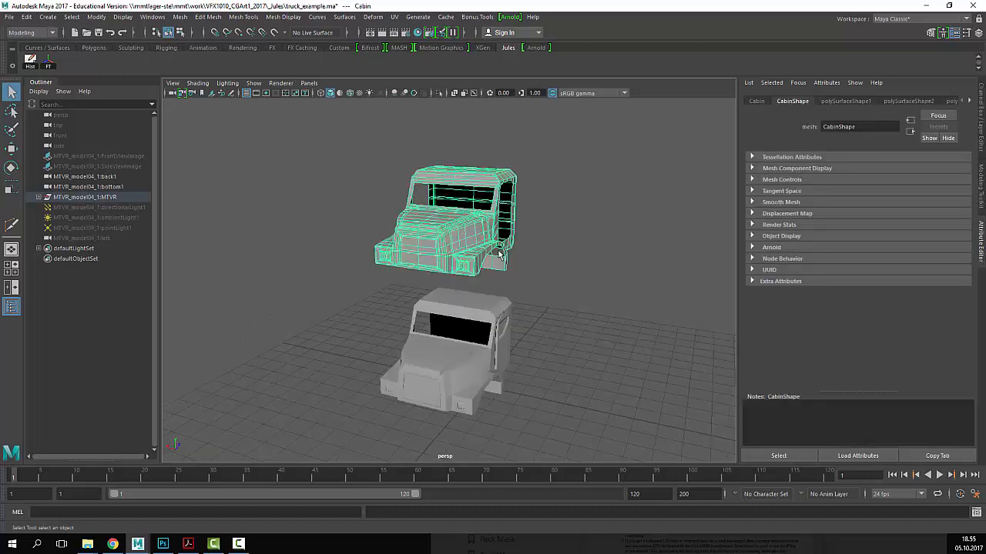
key("Delete")
left_click(506, 335)
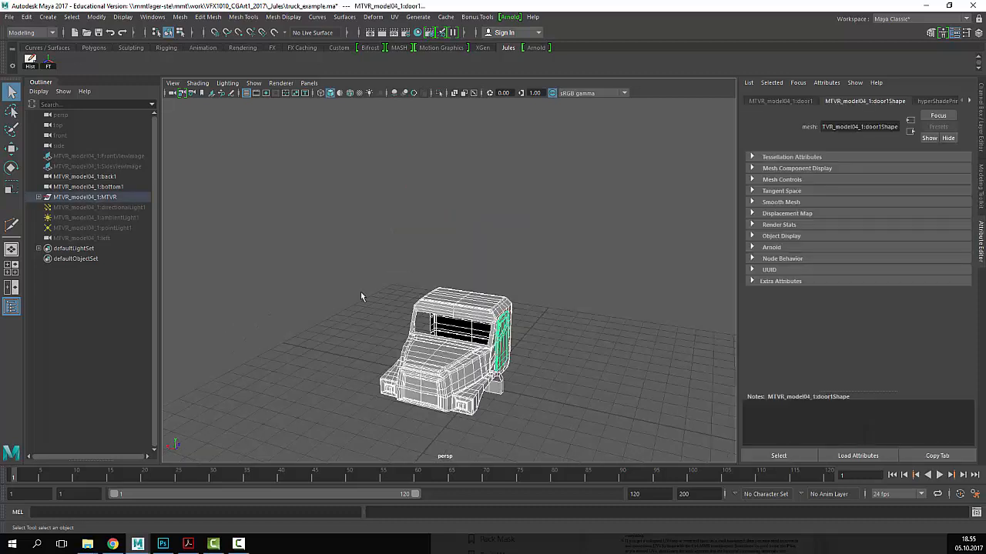
scroll(518, 339, "up", 3)
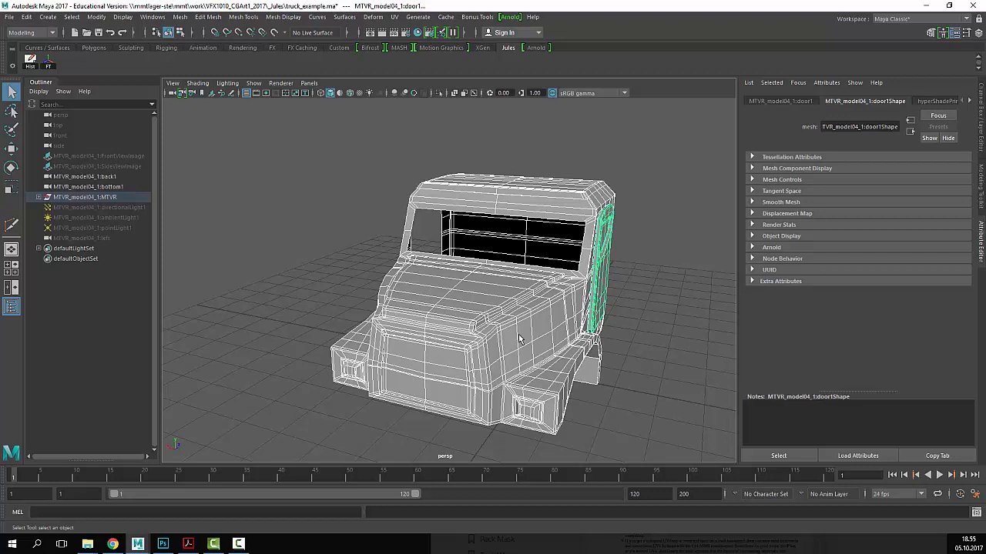
key("ctrl+z")
key("ctrl+z")
key("ctrl+z")
- Preview the cabin smoothed with key 3 and reselect it from a front view
left_click_drag(581, 330, 591, 325, "alt")
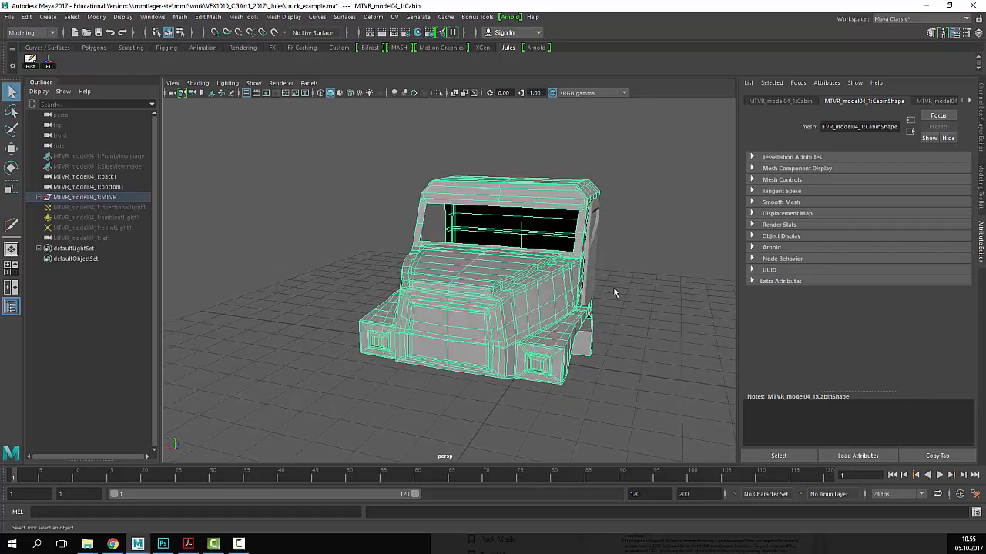
left_click_drag(611, 336, 590, 337, "alt")
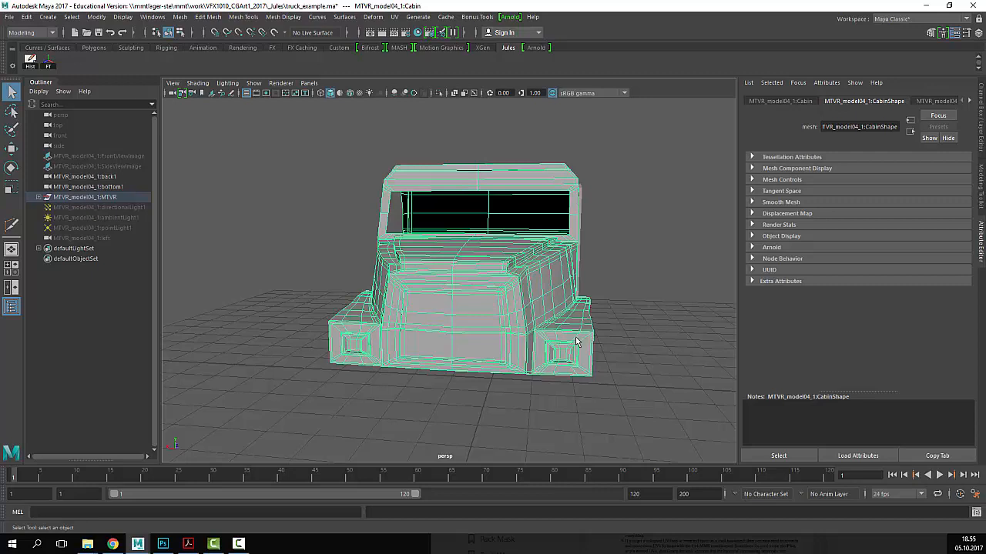
middle_click_drag(583, 339, 574, 321, "alt")
left_click_drag(573, 320, 634, 316, "alt")
key("3")
left_click(617, 347)
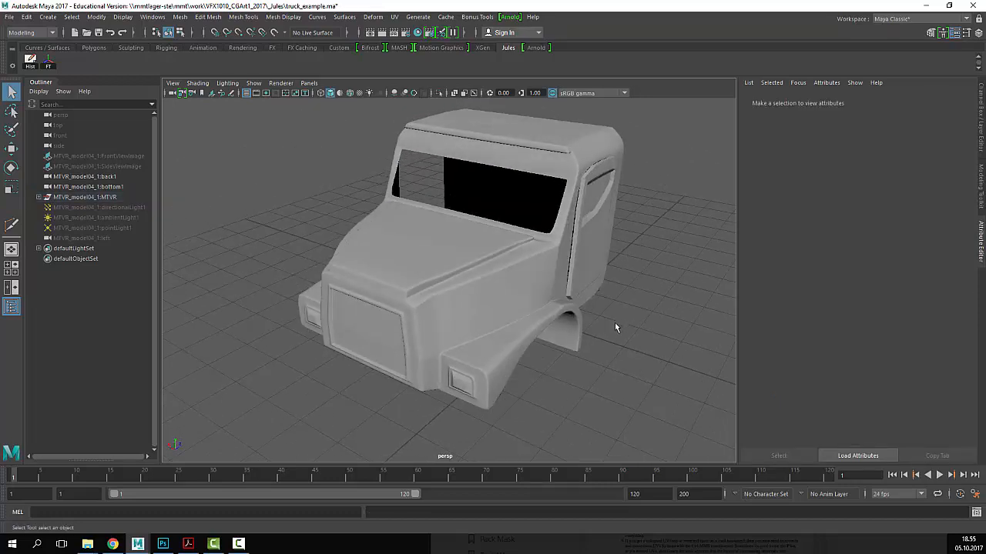
left_click(558, 325)
left_click(681, 383)
left_click(539, 325)
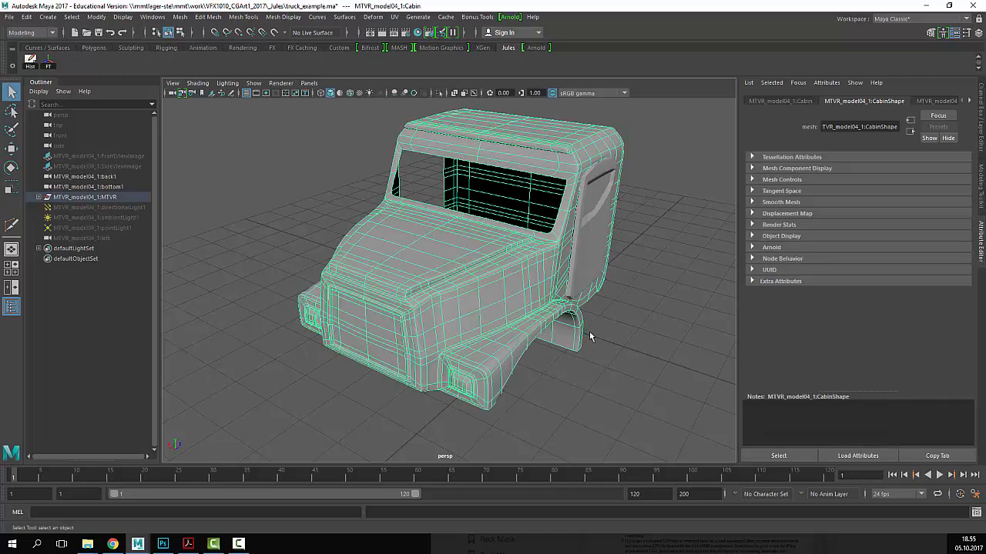
mouse_move(608, 361)
left_mouse_down("alt")
mouse_move(621, 359)
mouse_move(596, 352)
left_mouse_up("alt")
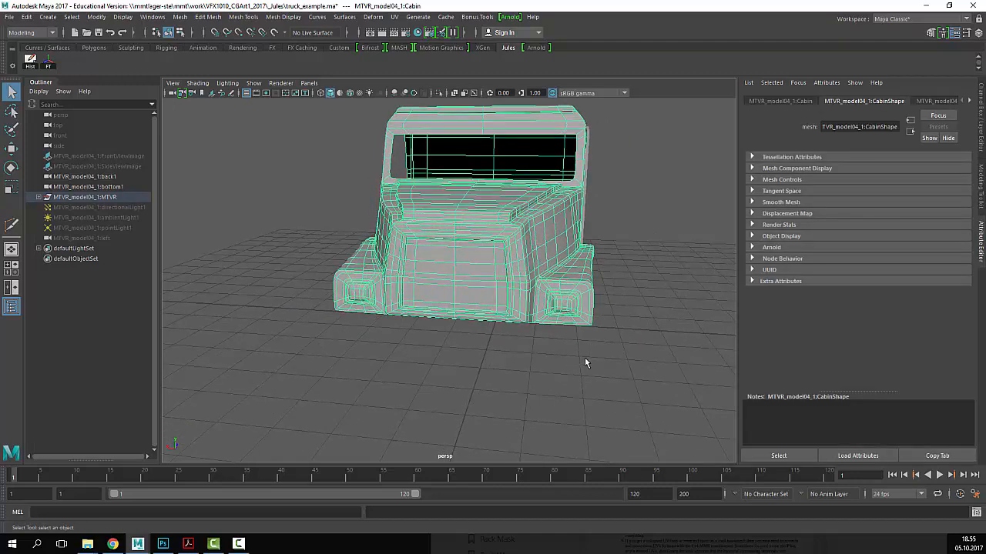
- Toggle the cabin between smoothed (3) and low-poly (1) display, ending low-poly
scroll(571, 331, "up", 3)
mouse_move(572, 331)
left_mouse_down("alt")
mouse_move(600, 319)
mouse_move(583, 339)
left_mouse_up("alt")
key("1")
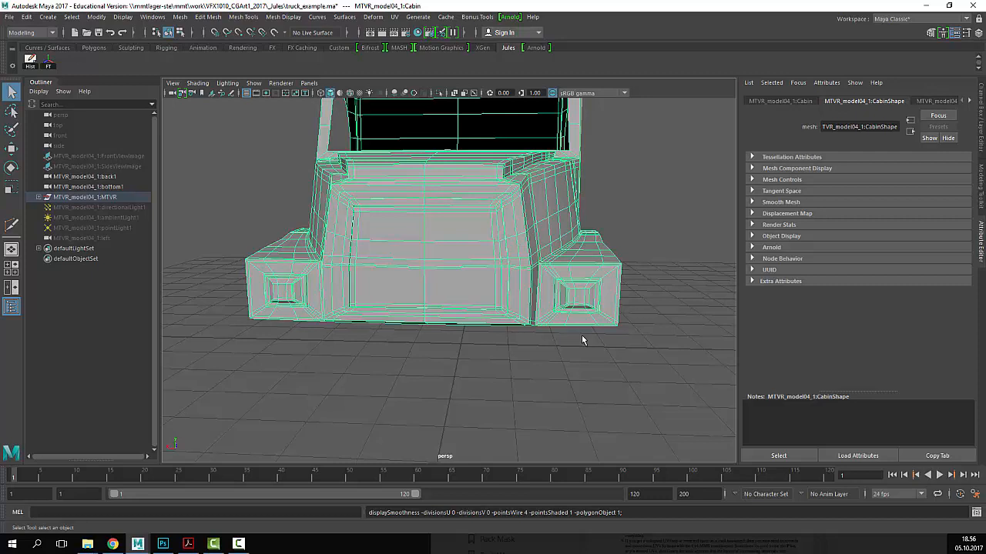
key("3")
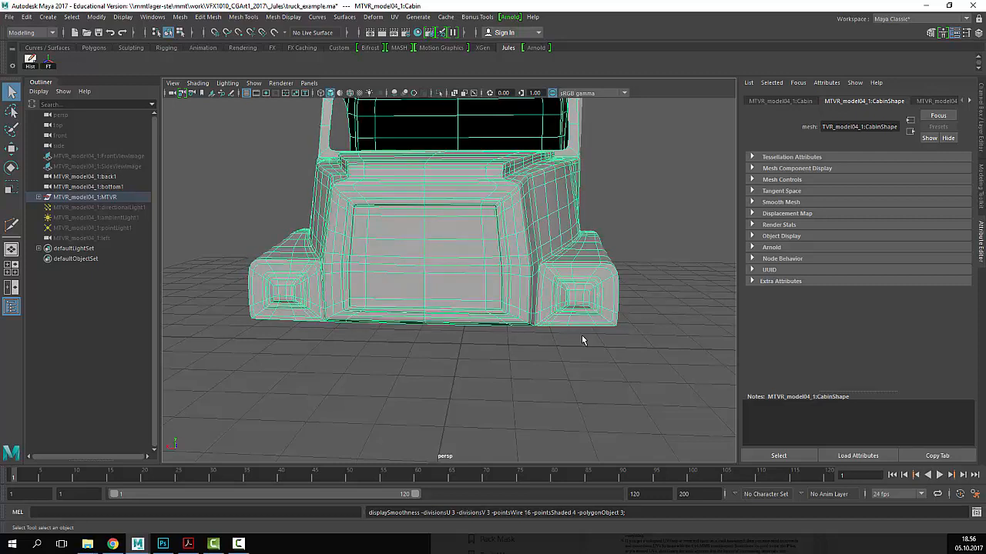
left_click_drag(627, 343, 601, 347, "alt")
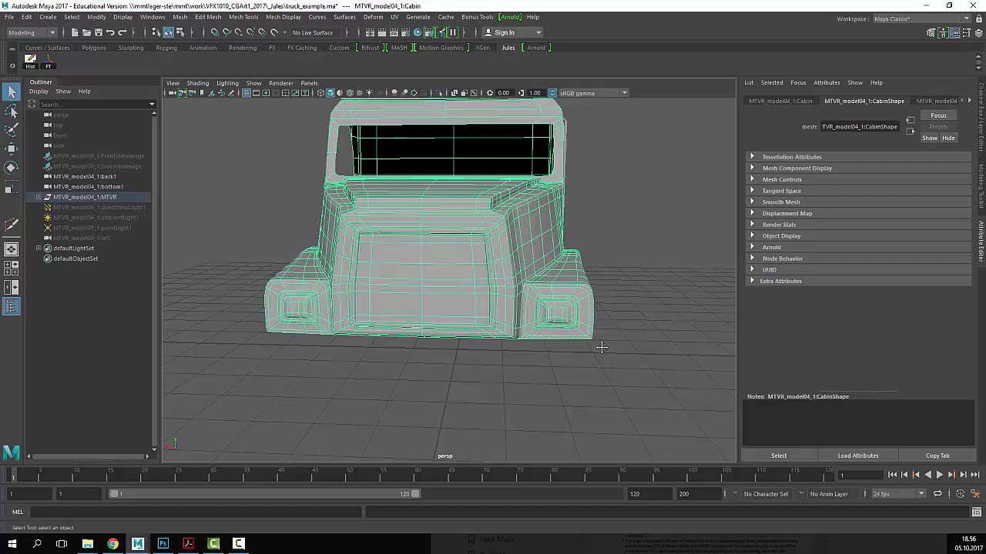
key("1")
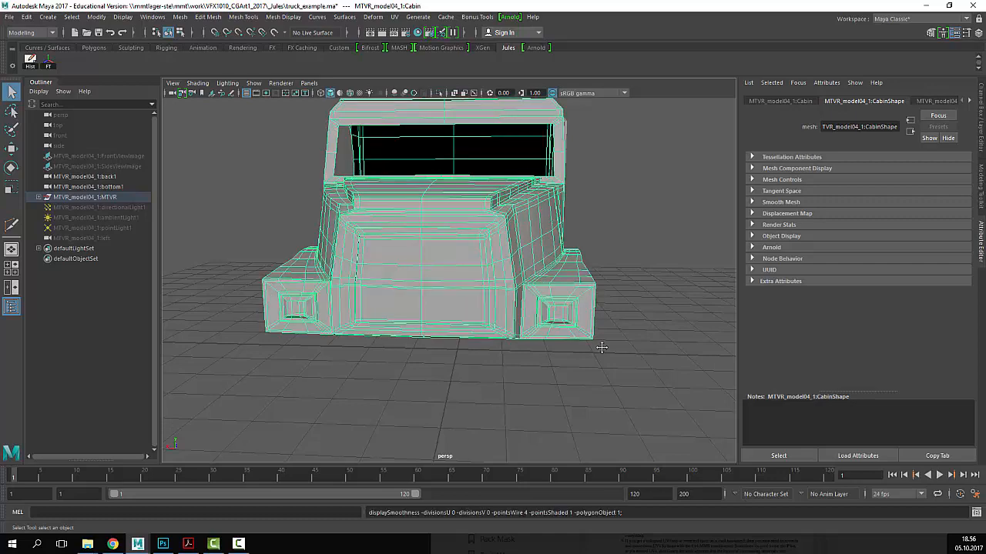
scroll(658, 300, "up", 10)
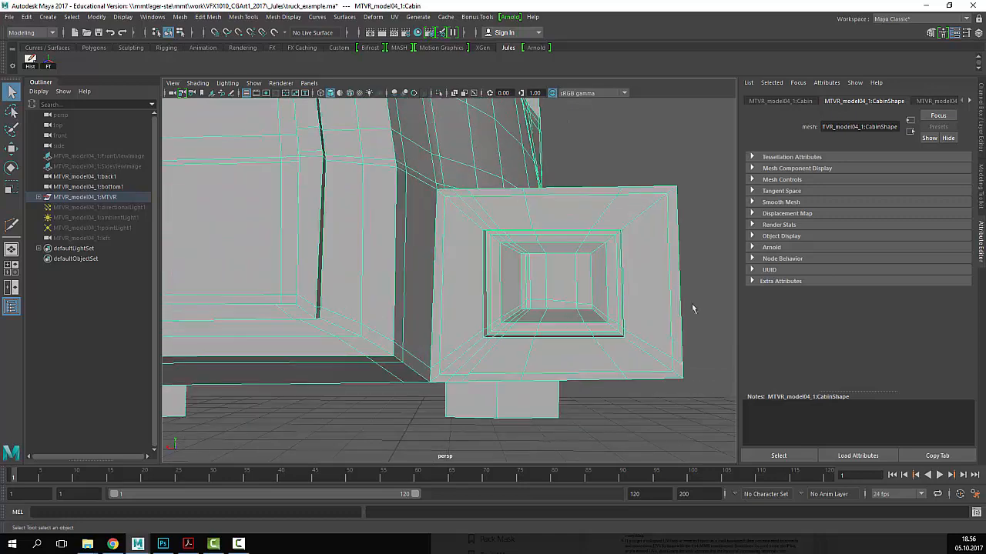
- Compare the right headlight block smoothed and low-poly, ending in the low-poly cage
left_click_drag(669, 318, 645, 300, "alt")
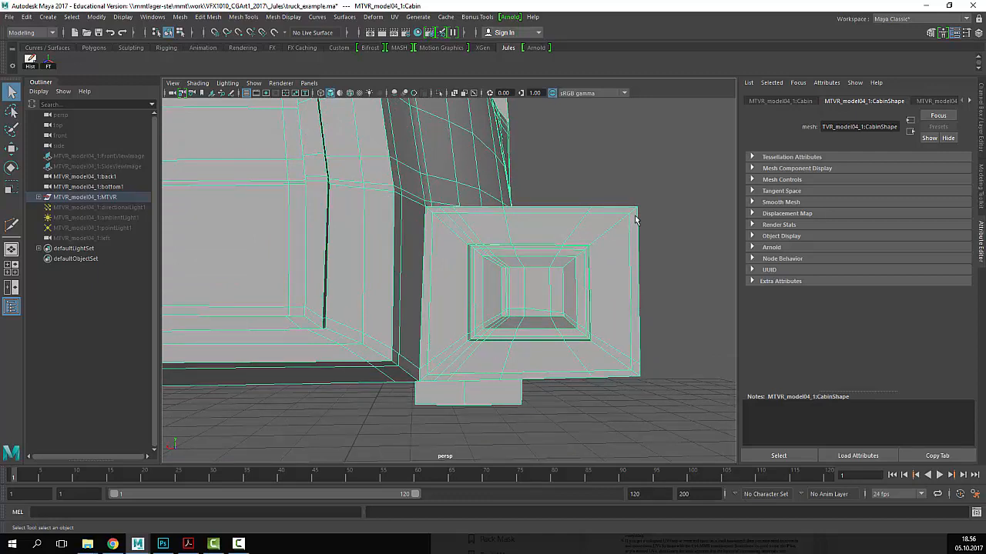
key("3")
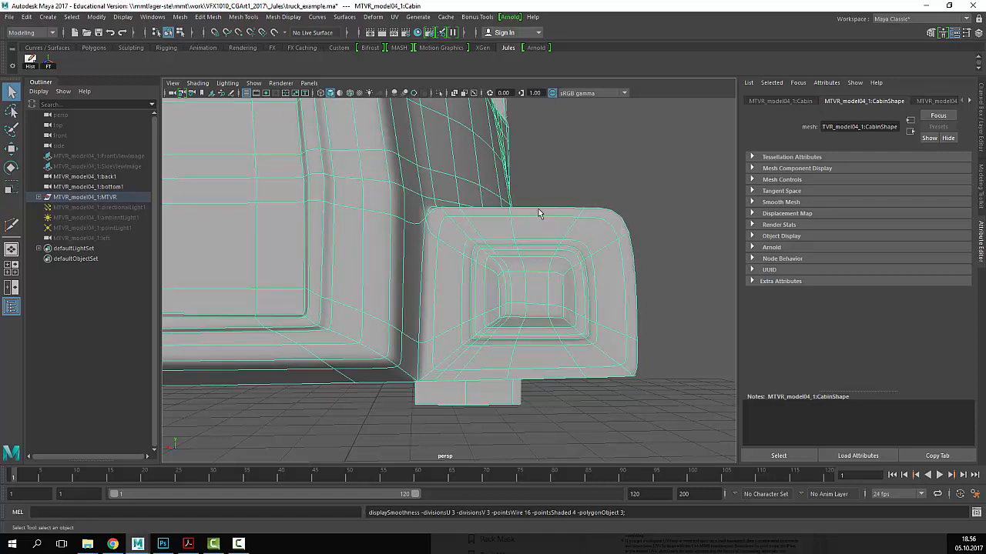
key("1")
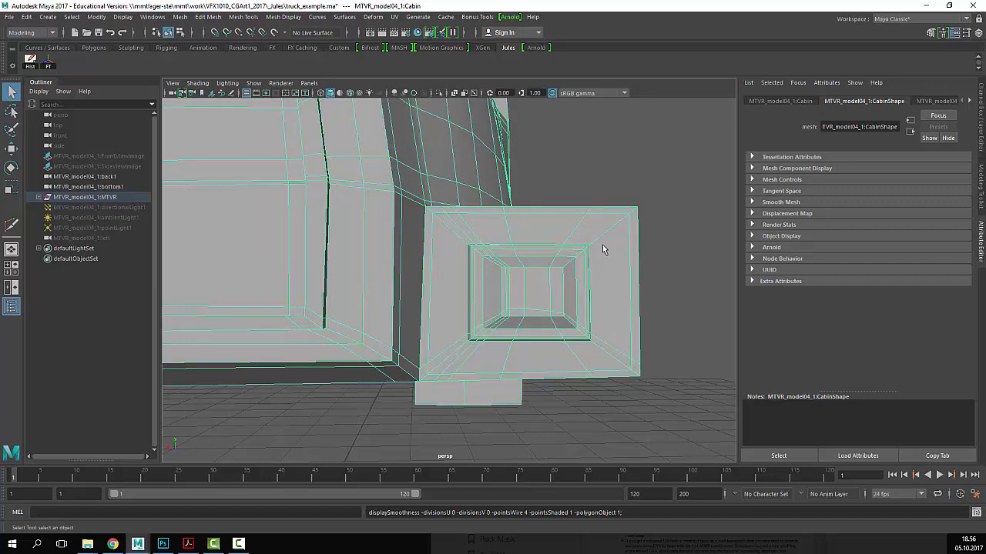
key("3")
key("1")
key("3")
key("1")
key("3")
key("1")
key("3")
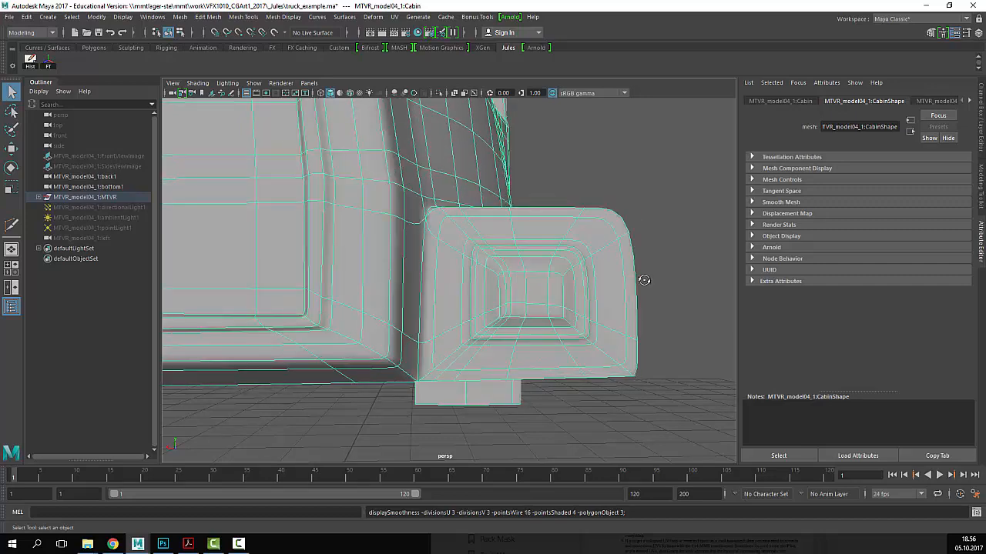
left_click_drag(640, 277, 552, 314, "alt")
key("1")
- Pull the view back to frame the whole truck cab
middle_click_drag(552, 314, 596, 301, "alt")
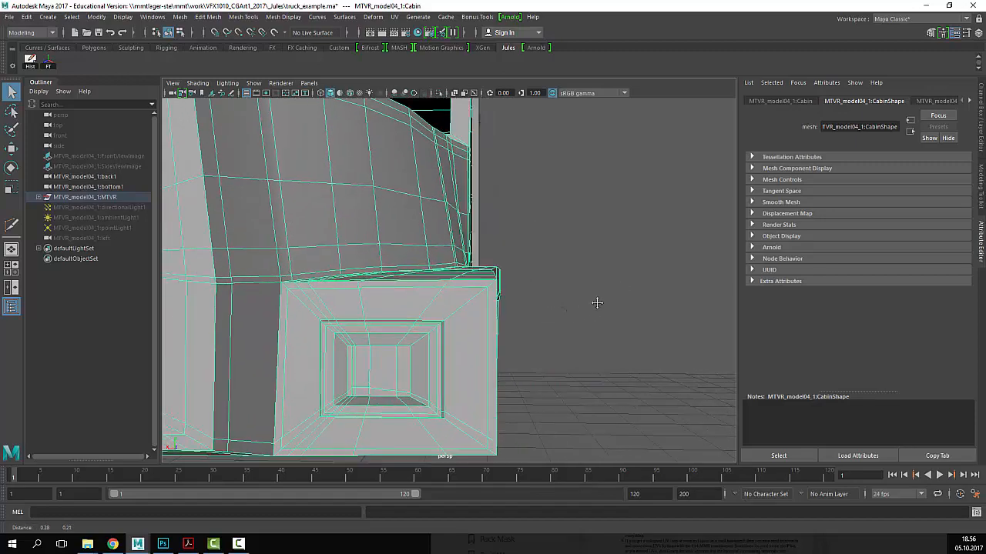
right_click_drag(596, 301, 356, 297, "alt")
left_click_drag(527, 279, 411, 321, "alt")
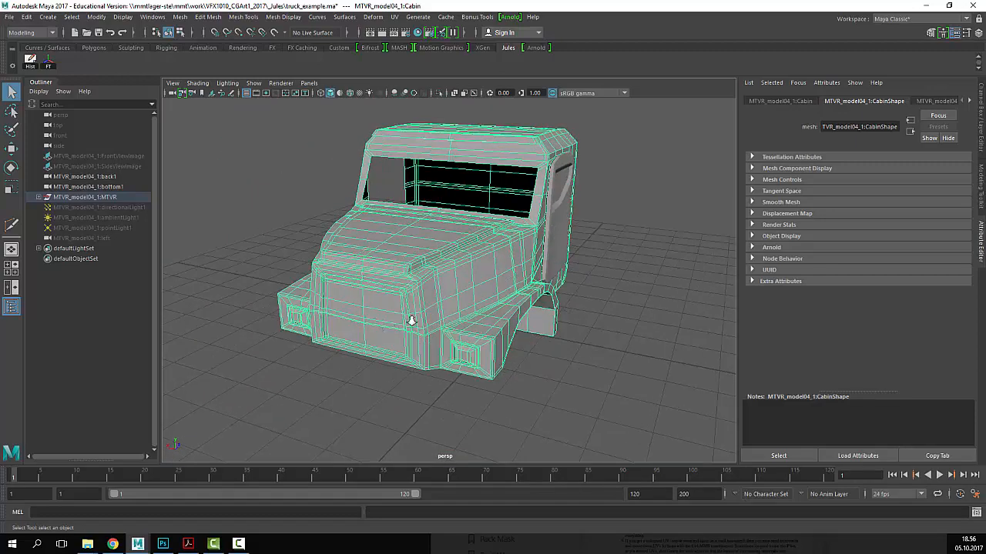
- Duplicate the cabin and move the copy along X to the right of the original
right_click_drag(411, 321, 496, 342, "alt")
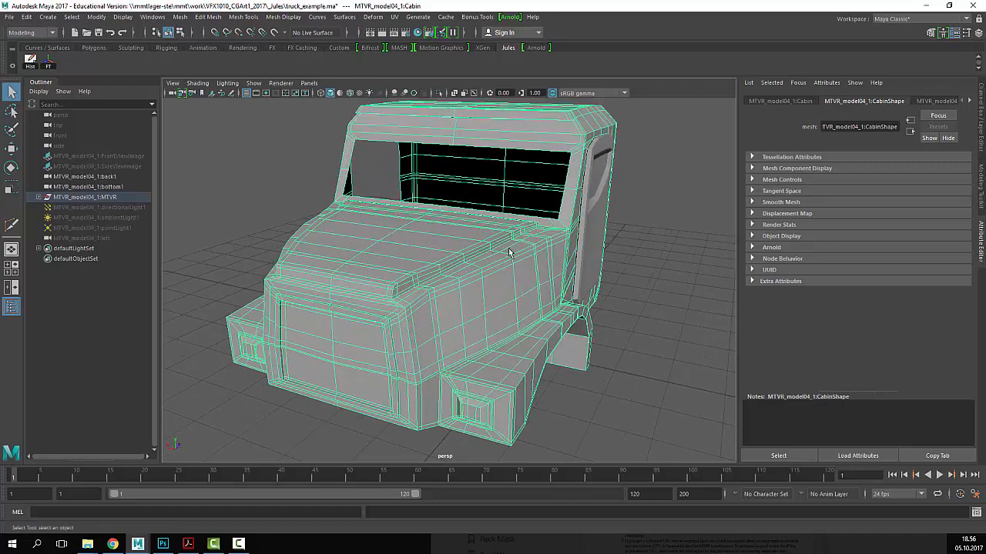
mouse_move(510, 250)
left_mouse_down("alt")
mouse_move(510, 260)
mouse_move(501, 234)
left_mouse_up("alt")
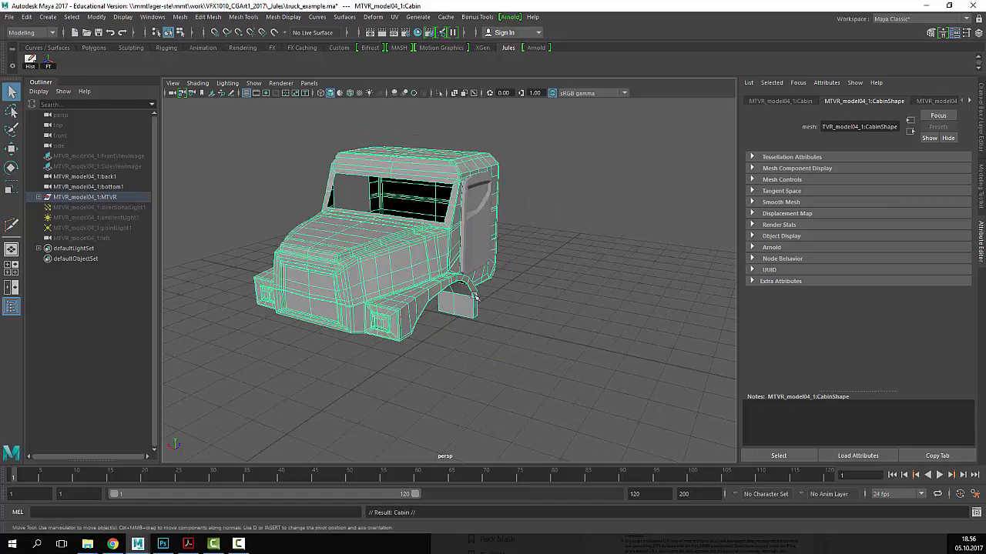
key("ctrl+d")
key("w")
left_click_drag(353, 231, 596, 268)
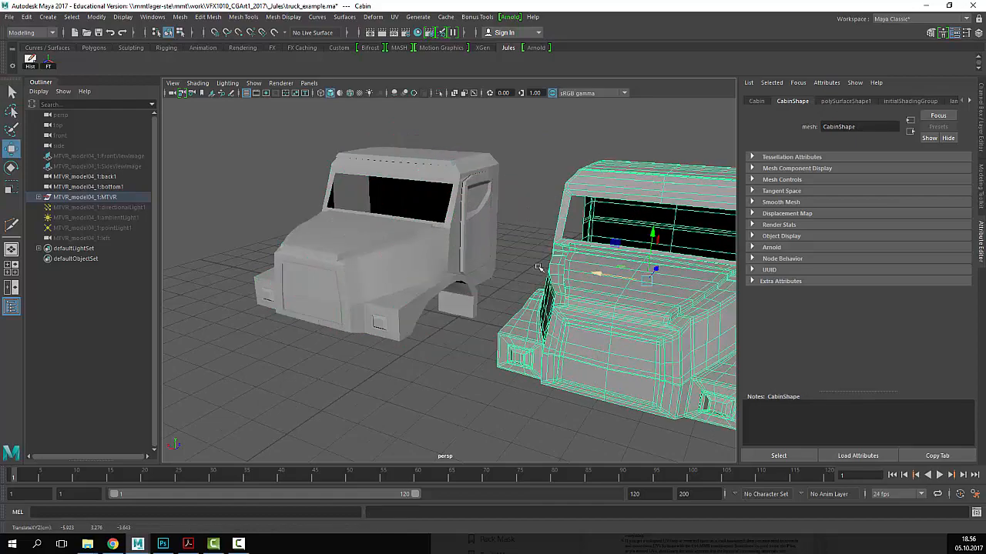
middle_click_drag(539, 268, 412, 248, "alt")
right_click_drag(412, 248, 547, 248, "alt")
middle_click_drag(547, 248, 498, 236, "alt")
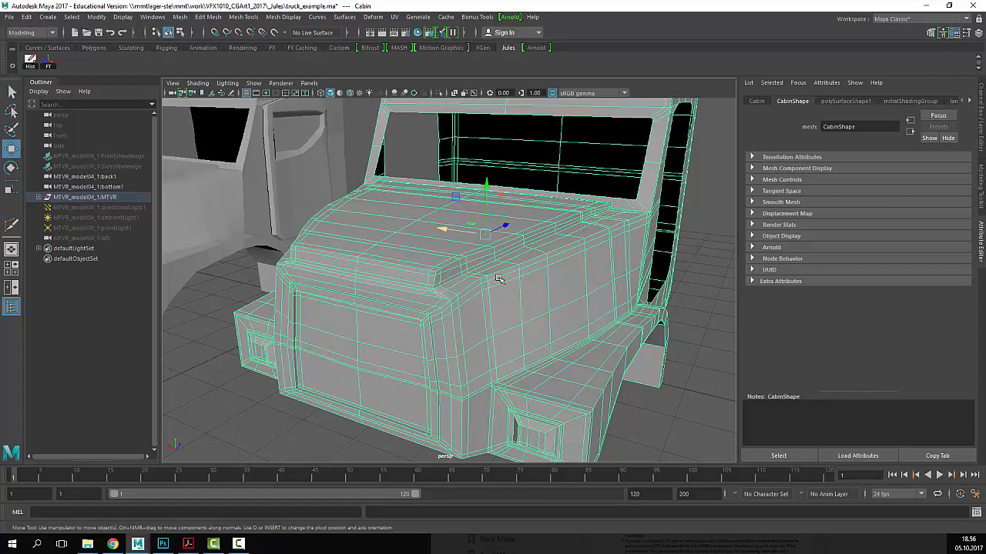
left_click(180, 17)
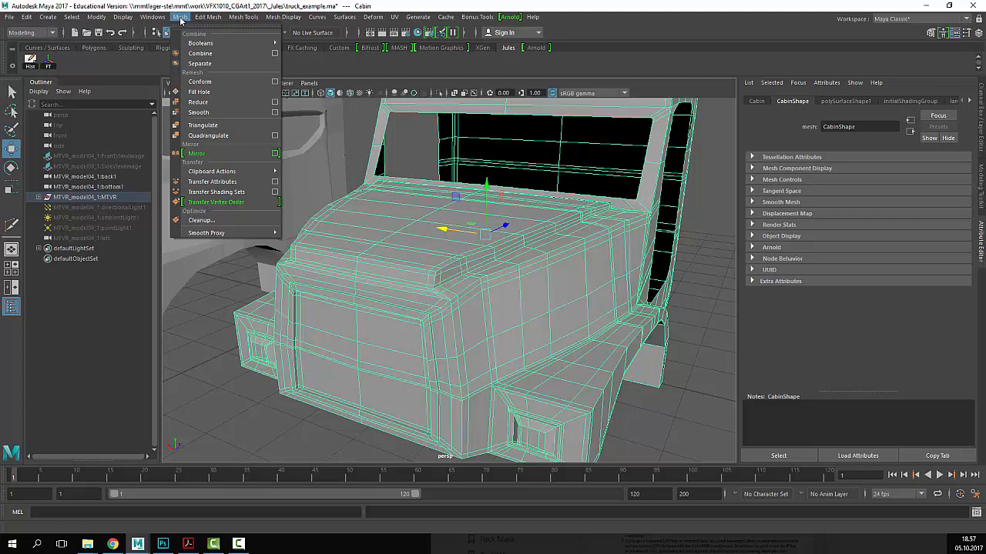
- Smooth the copied cabin at division level 1, check the Smooth options, and reselect it
left_click(227, 112)
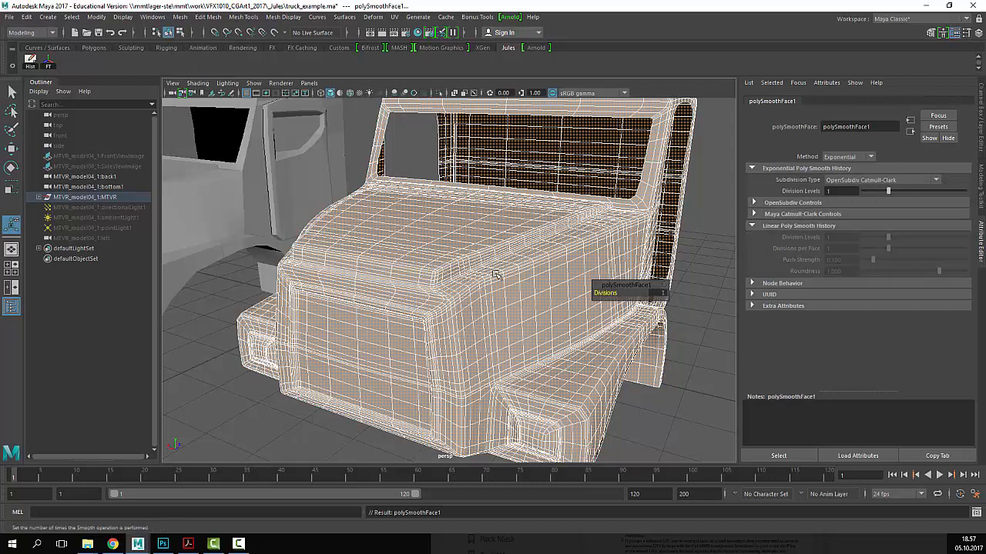
scroll(497, 275, "down", 5)
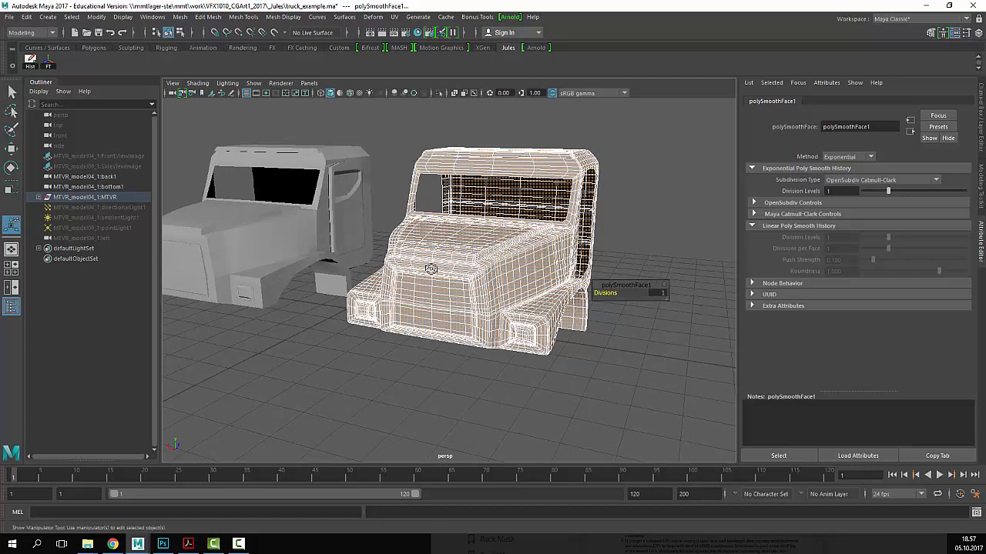
left_click(179, 16)
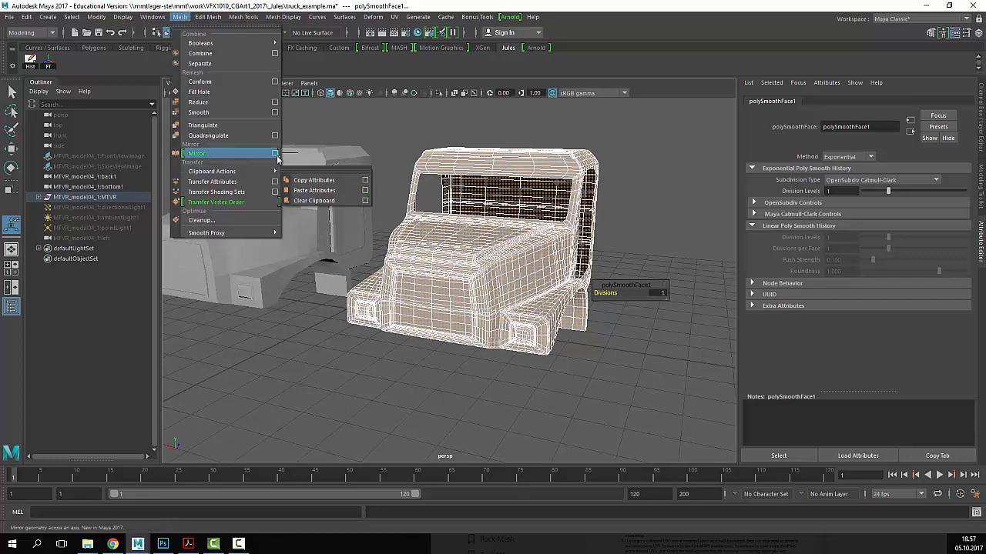
left_click(275, 111)
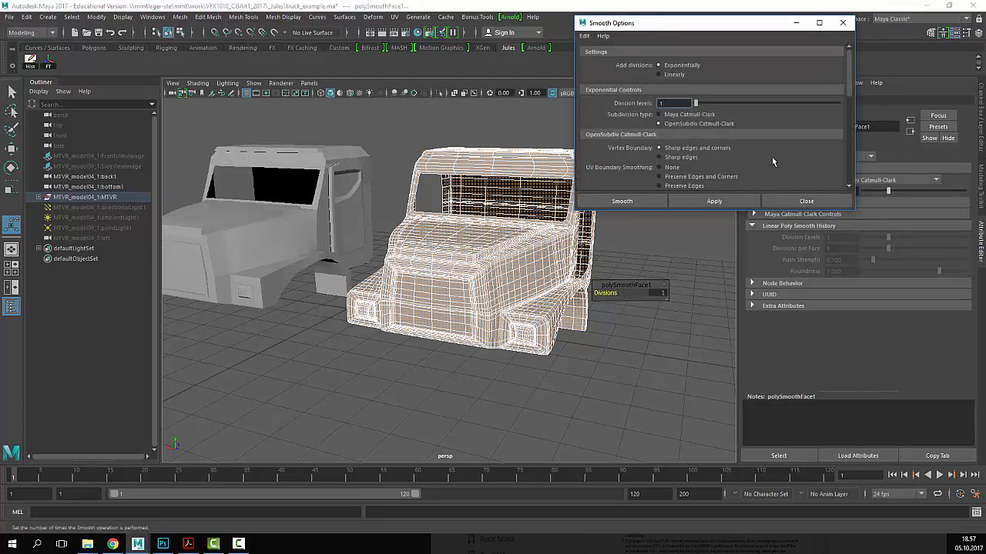
left_click(819, 200)
right_click_drag(539, 238, 599, 216)
left_click(431, 291)
right_click_drag(429, 291, 506, 259, "alt")
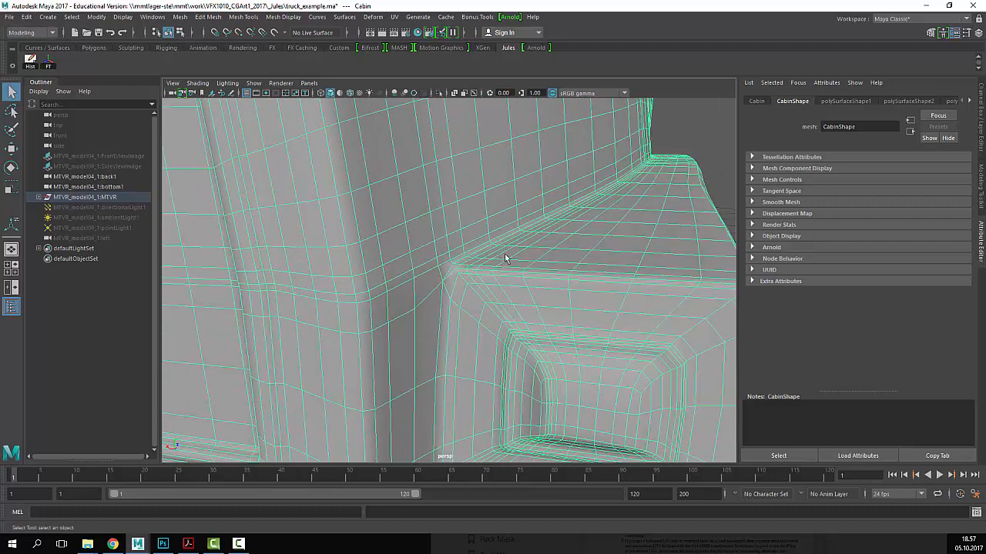
- In edge mode, delete the edge loops above and around the headlight of the smoothed copy
middle_click_drag(555, 331, 537, 260, "alt")
right_click_drag(537, 259, 528, 230)
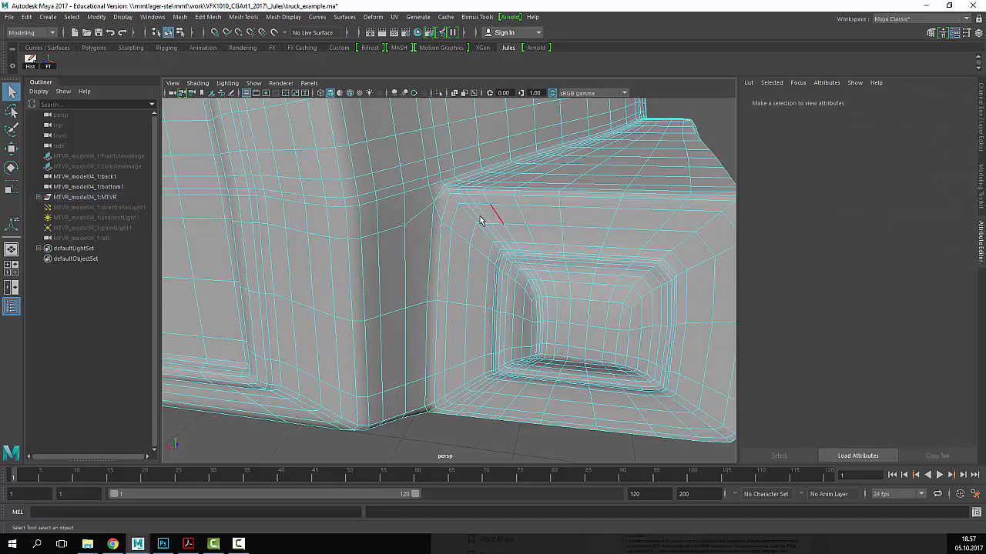
double_click(483, 217)
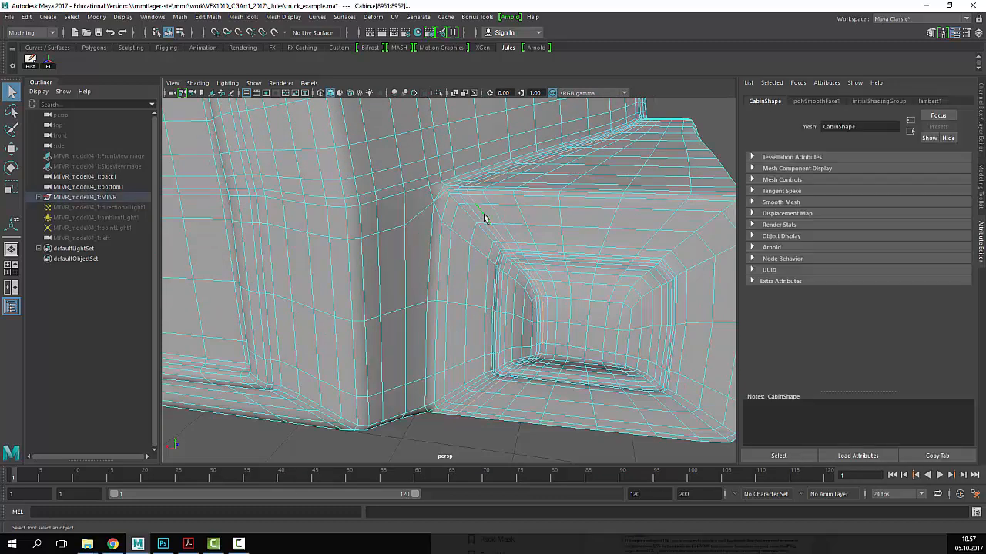
key("ctrl+Delete")
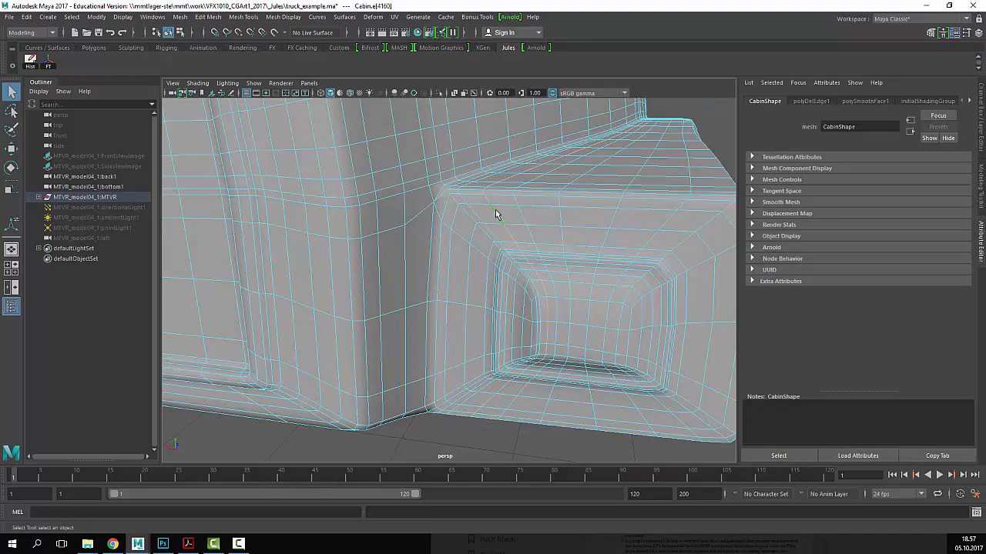
key("ctrl+Delete")
left_click_drag(514, 202, 532, 257, "alt")
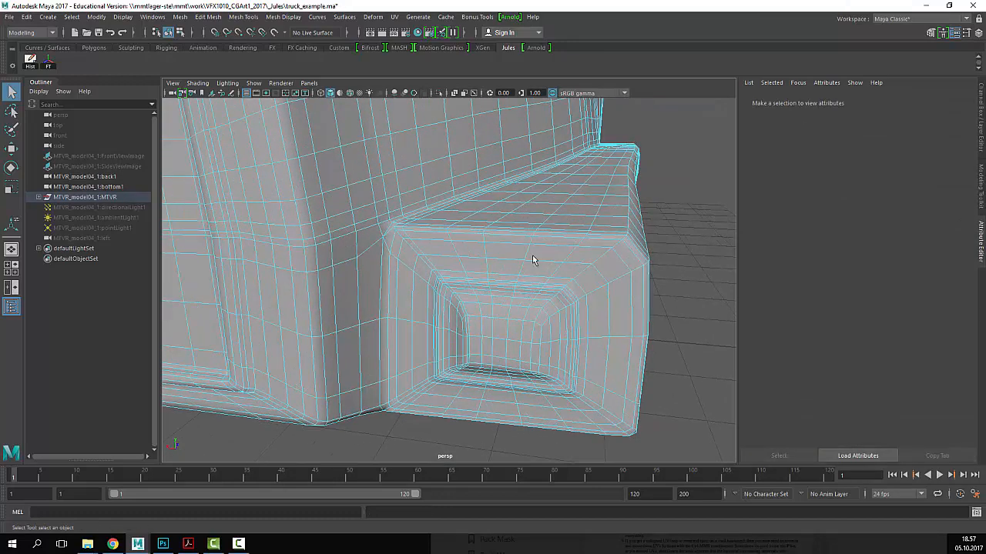
double_click(485, 249)
key("ctrl+Delete")
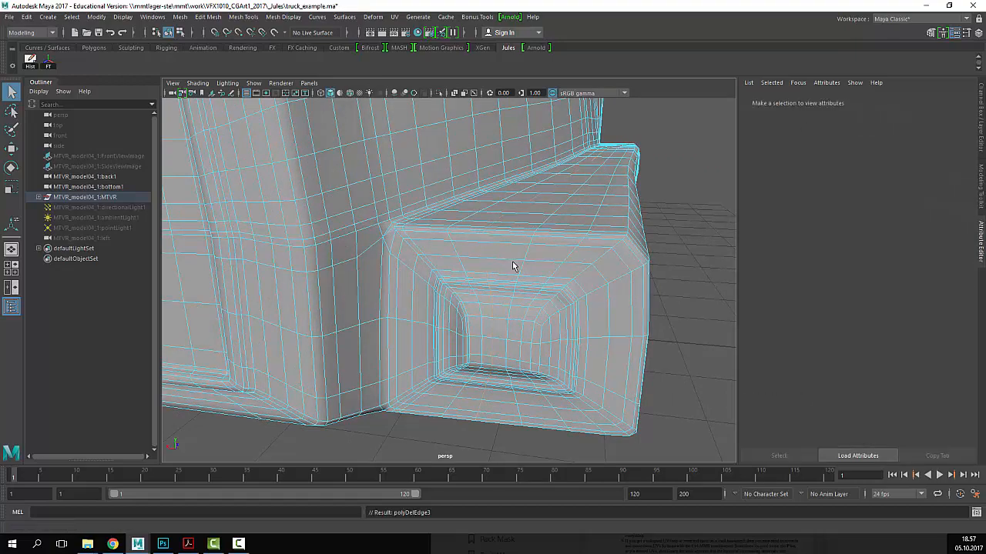
- Select the original low-poly cabin, MTVR_model04_1:CabinShape, beside the smoothed copy
middle_click_drag(529, 265, 468, 241, "alt")
left_click_drag(502, 247, 495, 242, "alt")
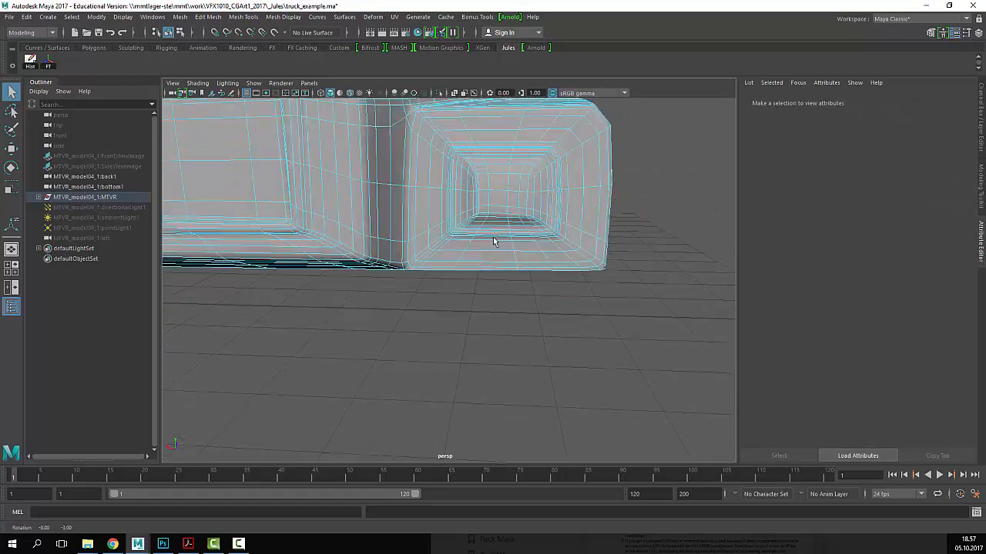
middle_click_drag(495, 241, 481, 273, "alt")
right_click_drag(481, 272, 502, 290, "alt")
left_click_drag(502, 290, 547, 272, "alt")
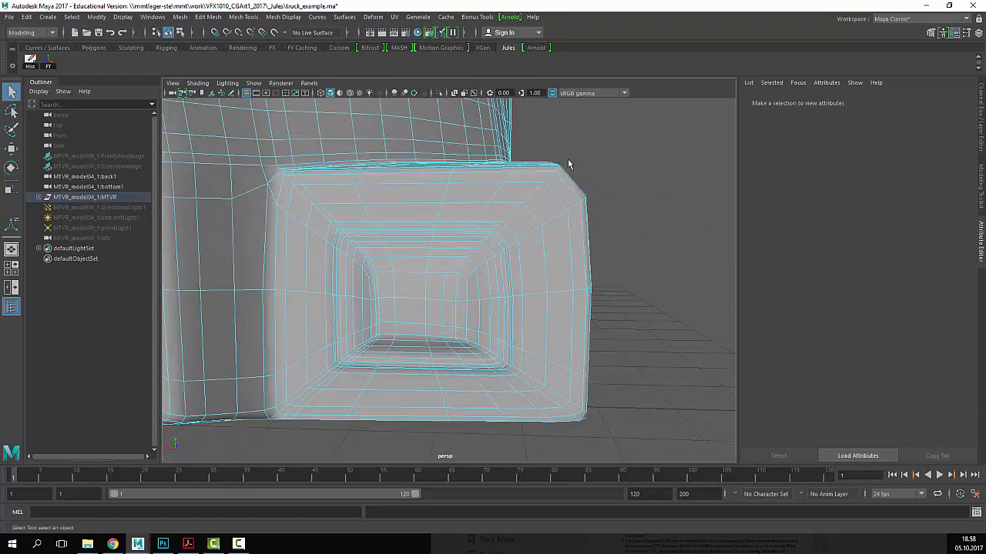
right_click_drag(493, 176, 308, 177, "alt")
middle_click_drag(308, 176, 619, 178, "alt")
right_click_drag(618, 178, 713, 269, "alt")
left_click(635, 261)
middle_click_drag(636, 262, 505, 188, "alt")
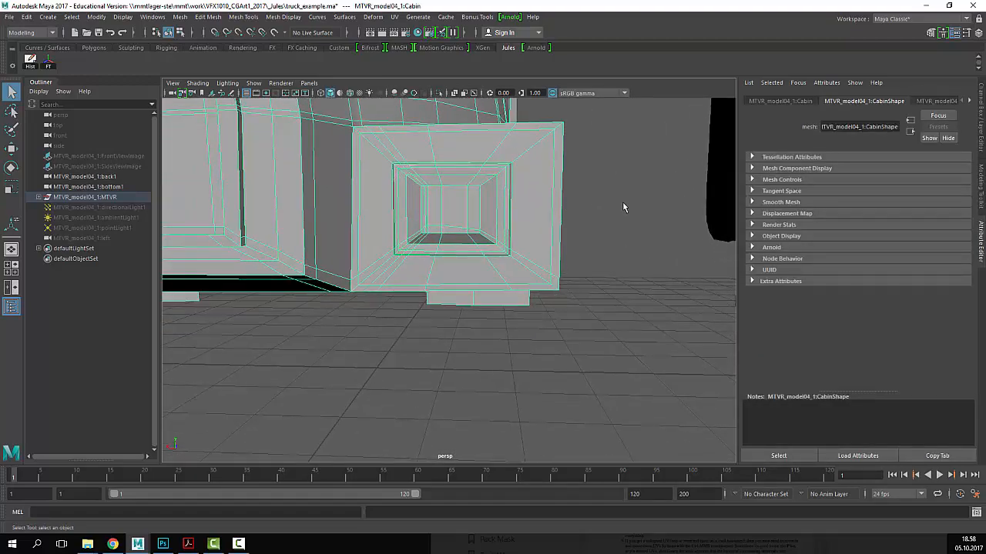
- Select the smoothed cabin copy at its headlight and switch to edge selection
right_click_drag(623, 202, 508, 202, "alt")
middle_click_drag(509, 201, 308, 212, "alt")
right_click_drag(308, 212, 677, 243, "alt")
middle_click_drag(677, 243, 566, 248, "alt")
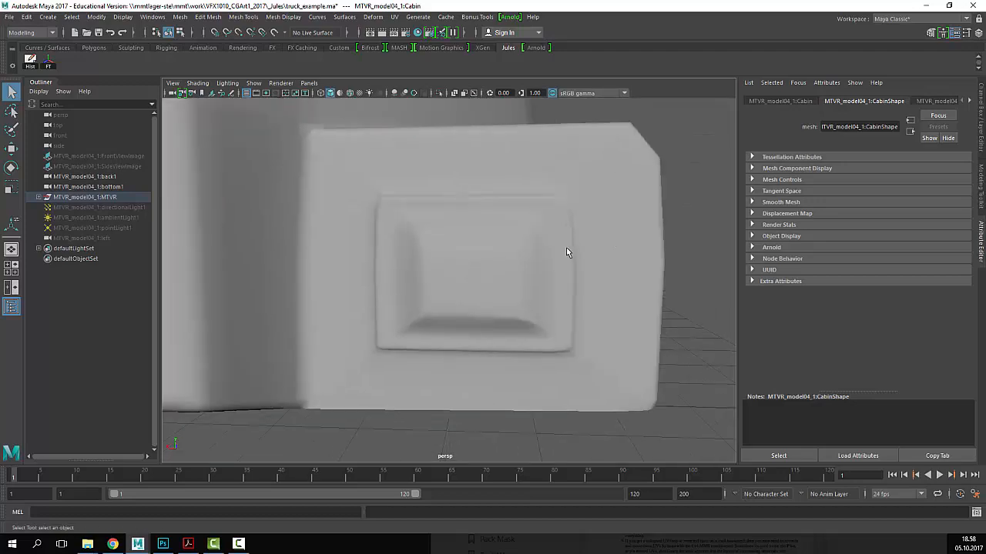
left_click(569, 248)
left_click_drag(623, 260, 578, 263, "alt")
right_click_drag(646, 273, 539, 288, "alt")
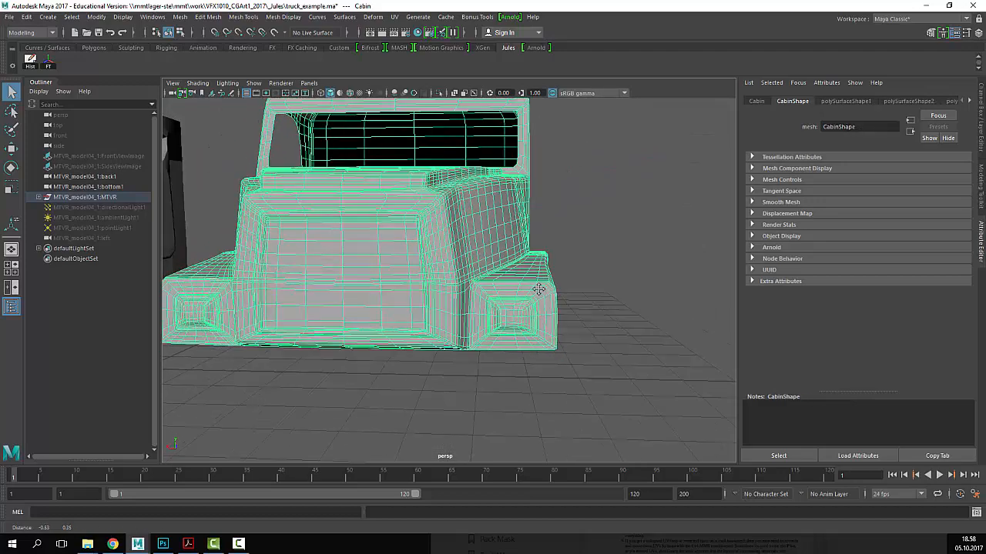
left_click_drag(539, 288, 377, 319, "alt")
middle_click_drag(377, 320, 570, 308, "alt")
left_click_drag(450, 325, 408, 362, "alt")
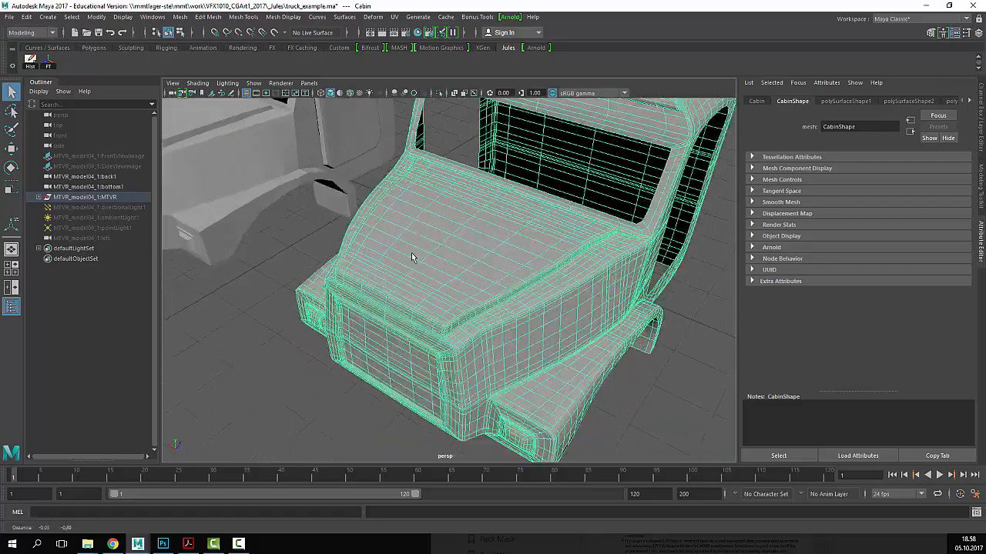
right_click_drag(409, 362, 559, 306, "alt")
middle_click_drag(552, 318, 540, 321, "alt")
right_click_drag(540, 320, 530, 350, "alt")
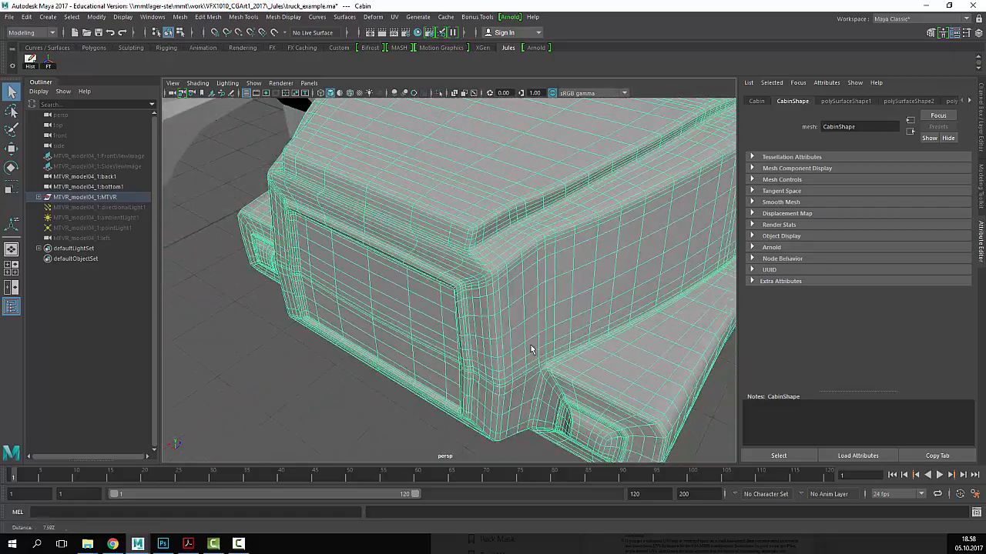
left_click_drag(531, 350, 499, 351, "alt")
right_click_drag(514, 348, 450, 335, "alt")
middle_click_drag(450, 335, 524, 358, "alt")
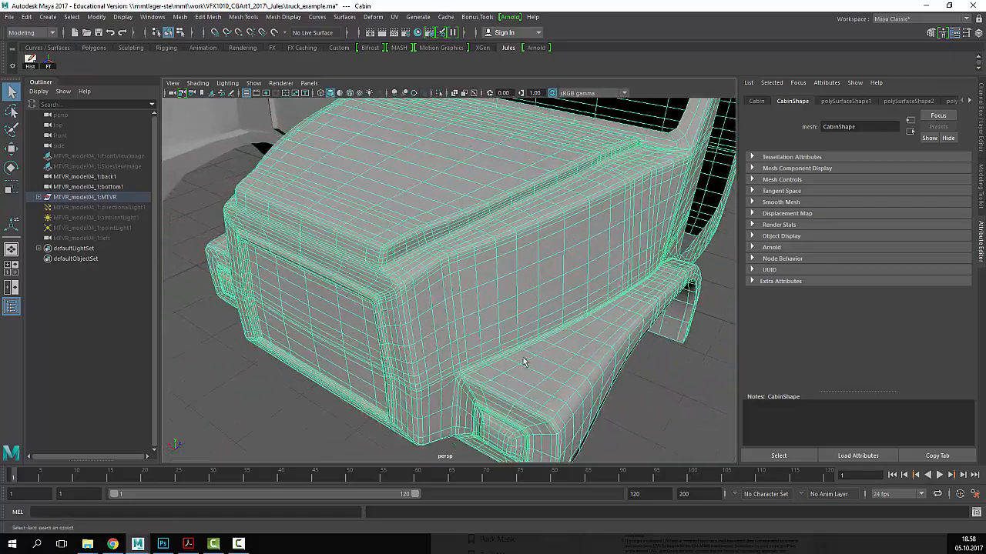
right_click_drag(524, 358, 576, 376, "alt")
middle_click_drag(576, 376, 510, 345, "alt")
right_click(510, 345)
right_click_drag(511, 346, 511, 221)
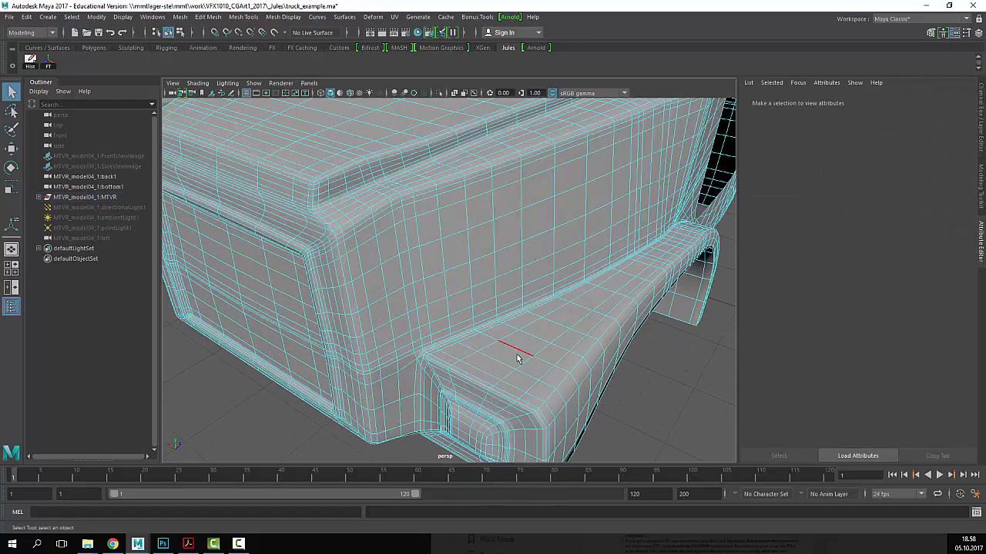
- Select an edge loop on the cab roof and inspect it around the door opening and wheel arch
right_click_drag(557, 359, 573, 299, "alt")
middle_click_drag(574, 299, 443, 422, "alt")
right_click_drag(443, 422, 608, 325, "alt")
left_click_drag(618, 329, 572, 336, "alt")
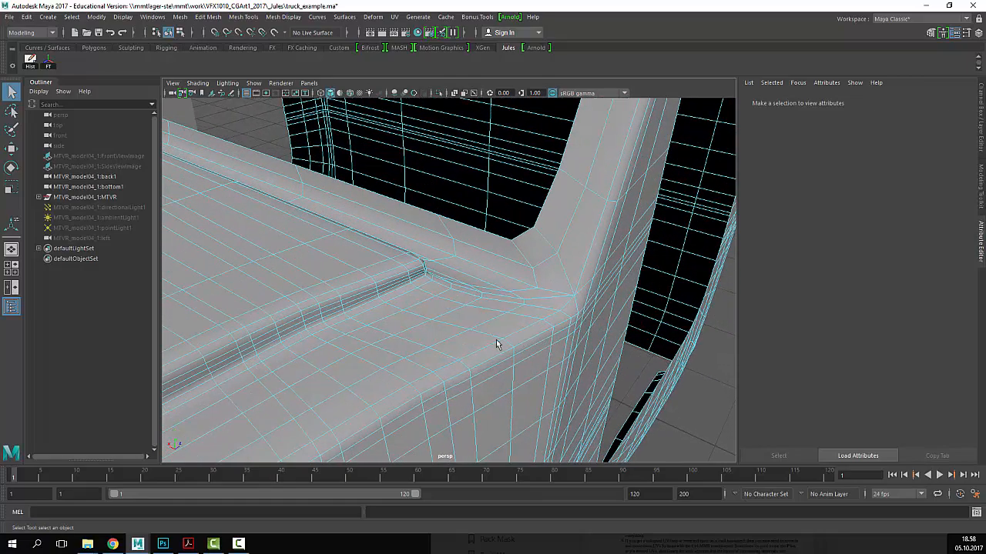
right_click_drag(606, 359, 515, 341, "alt")
left_click_drag(515, 341, 493, 332, "alt")
middle_click_drag(497, 289, 524, 448, "alt")
left_click_drag(531, 250, 491, 314, "alt")
right_click_drag(423, 361, 479, 343, "alt")
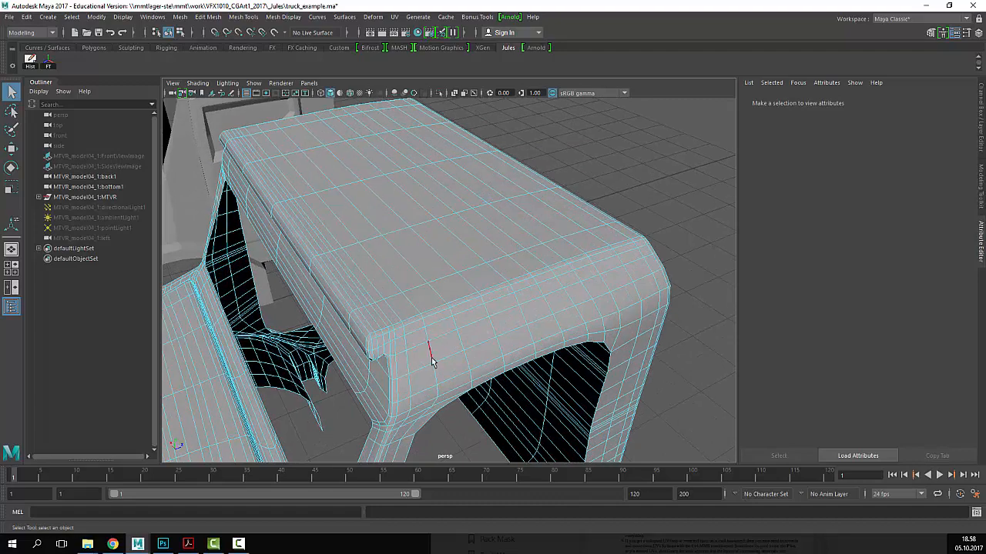
left_click_drag(446, 374, 474, 298, "alt")
double_click(440, 318)
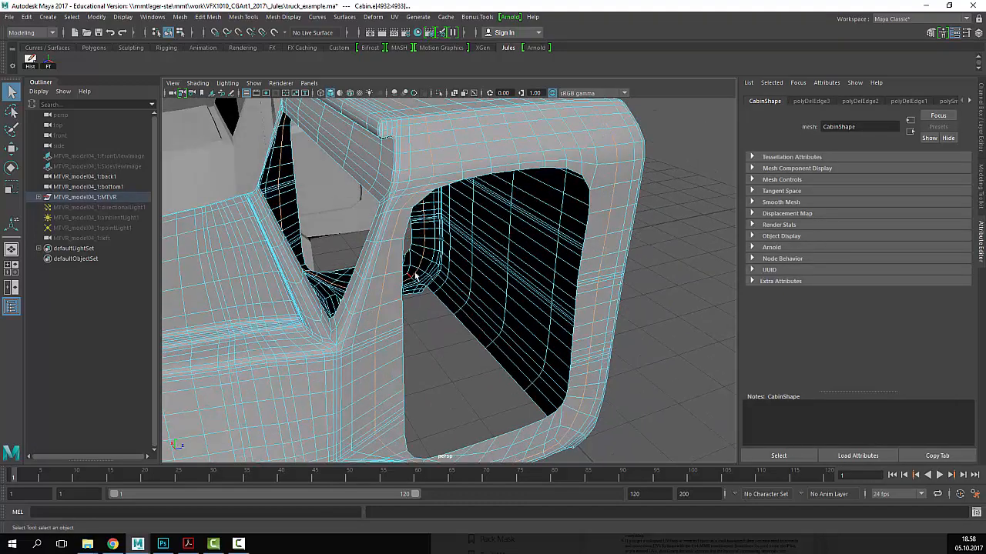
left_click_drag(473, 247, 471, 286, "alt")
middle_click_drag(471, 286, 469, 329, "alt")
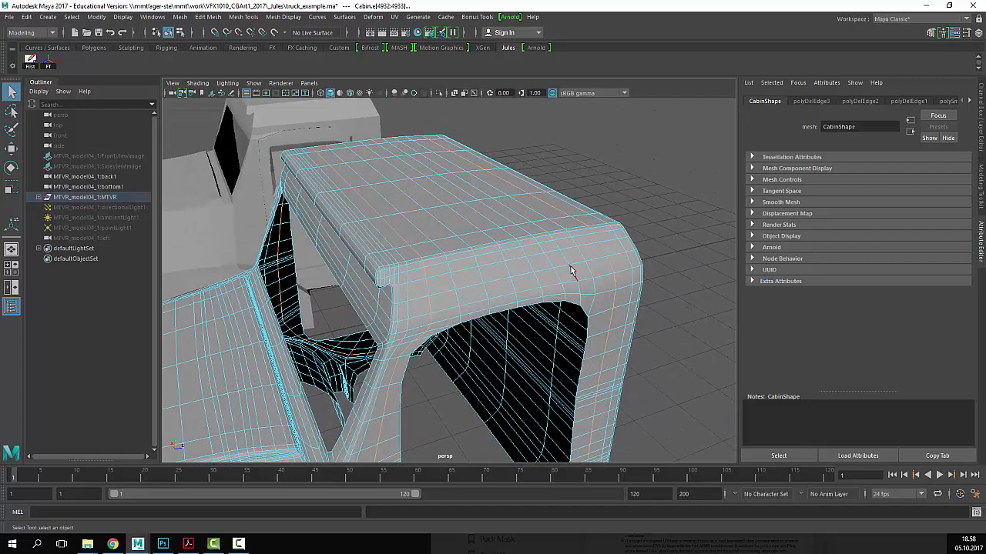
left_click_drag(489, 304, 450, 203, "alt")
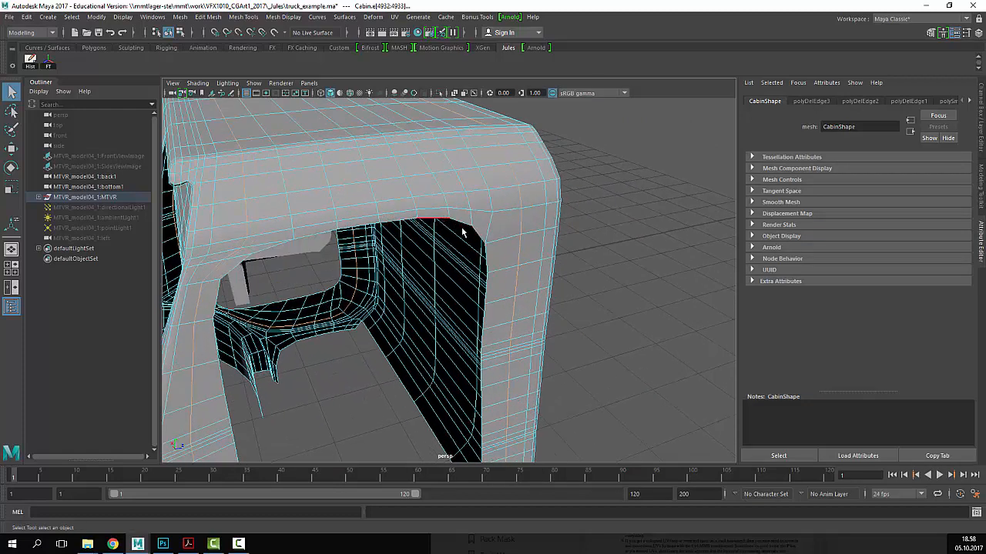
left_click_drag(563, 249, 535, 289, "alt")
right_click_drag(535, 289, 559, 387, "alt")
left_click_drag(426, 300, 462, 309, "alt")
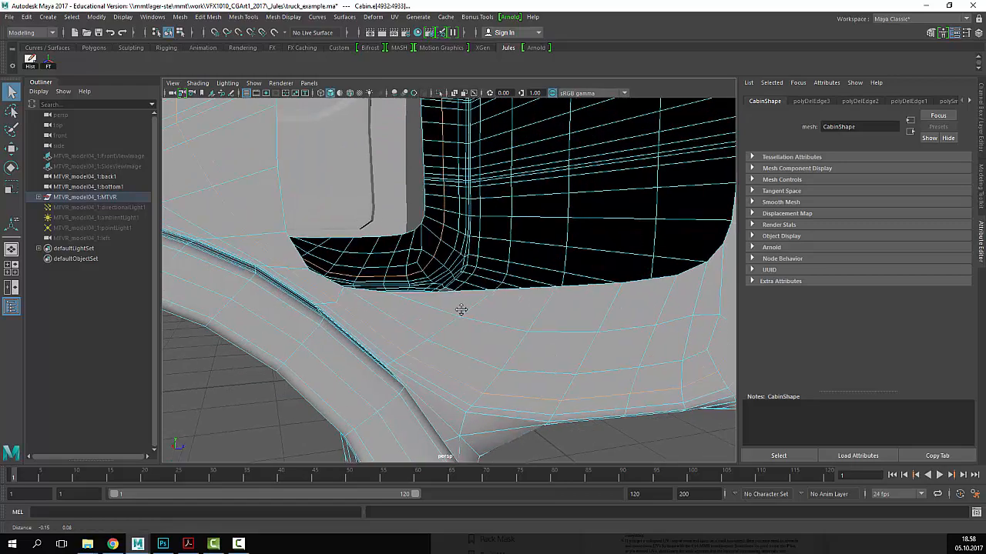
right_click_drag(462, 310, 413, 325, "alt")
left_click_drag(413, 325, 462, 315, "alt")
left_click_drag(457, 359, 341, 308, "alt")
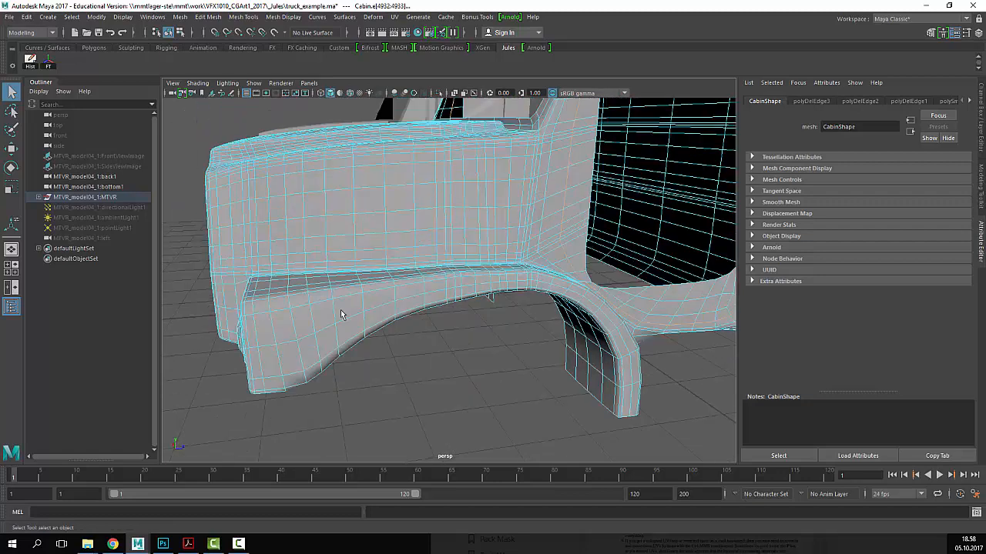
- Delete the edge loop across the side panel plus four more redundant side edges
left_click(447, 237)
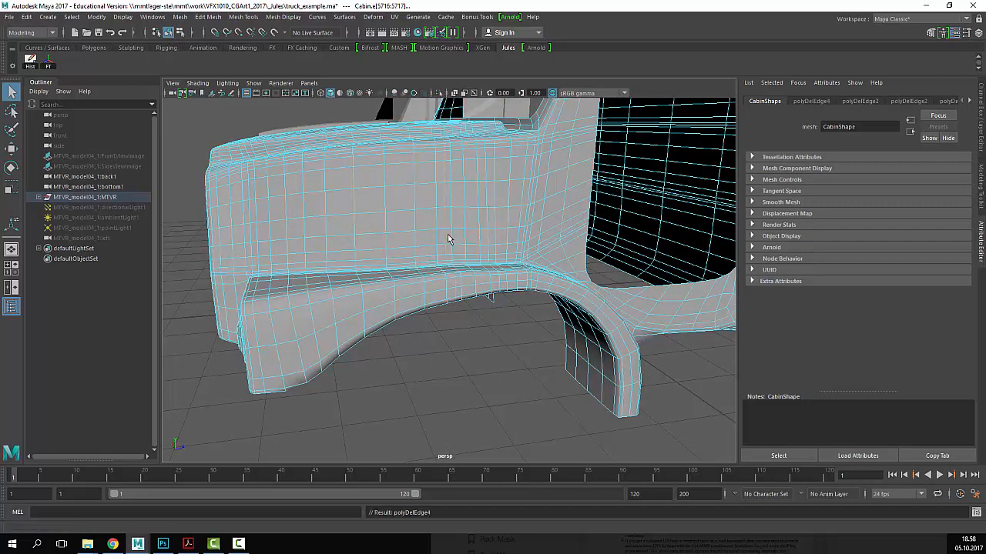
left_click_drag(448, 237, 423, 245, "alt")
double_click(417, 245)
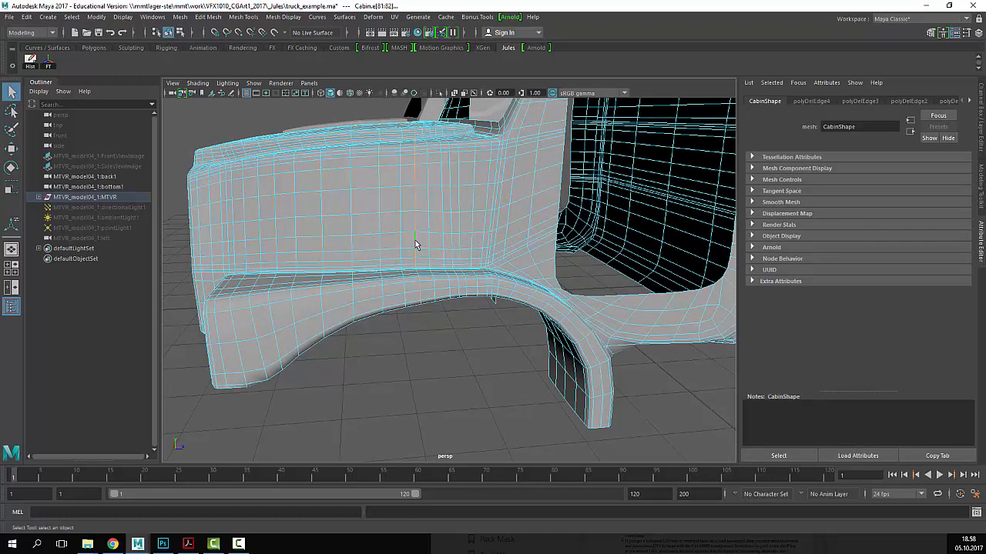
key("ctrl+Delete")
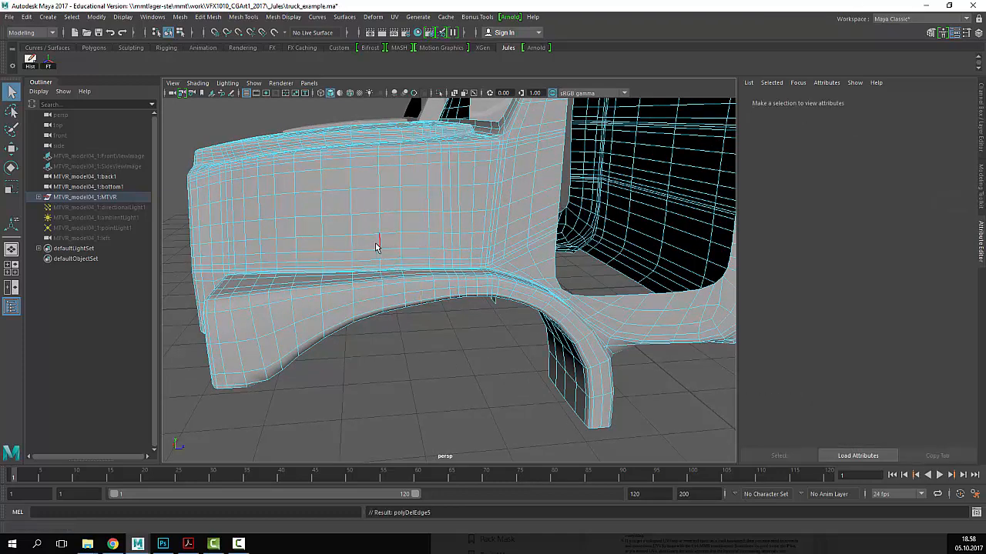
left_click_drag(429, 265, 448, 238, "alt")
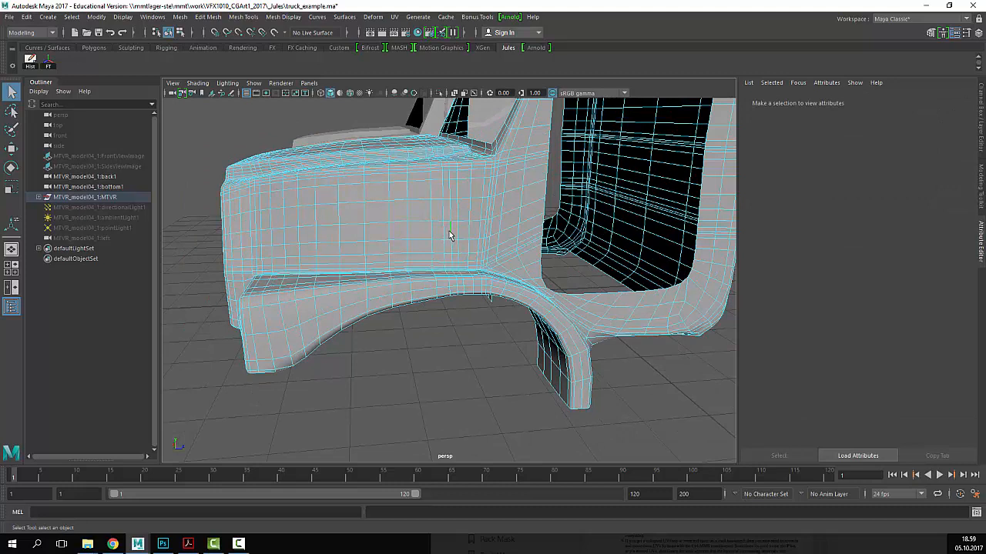
left_click(451, 236)
key("Delete")
left_click(459, 230)
key("Delete")
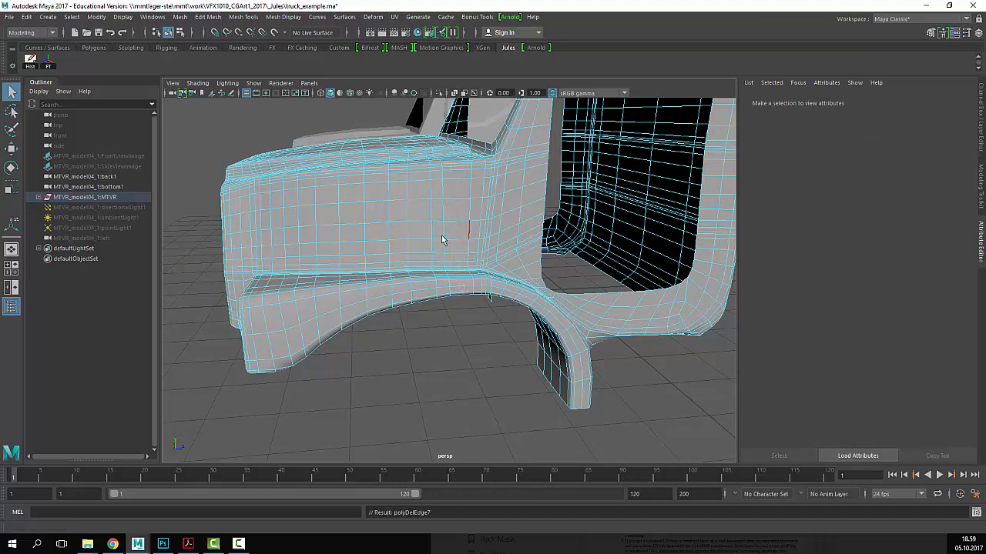
left_click(444, 231)
key("Delete")
left_click(408, 231)
key("Delete")
left_click_drag(442, 248, 415, 254, "alt")
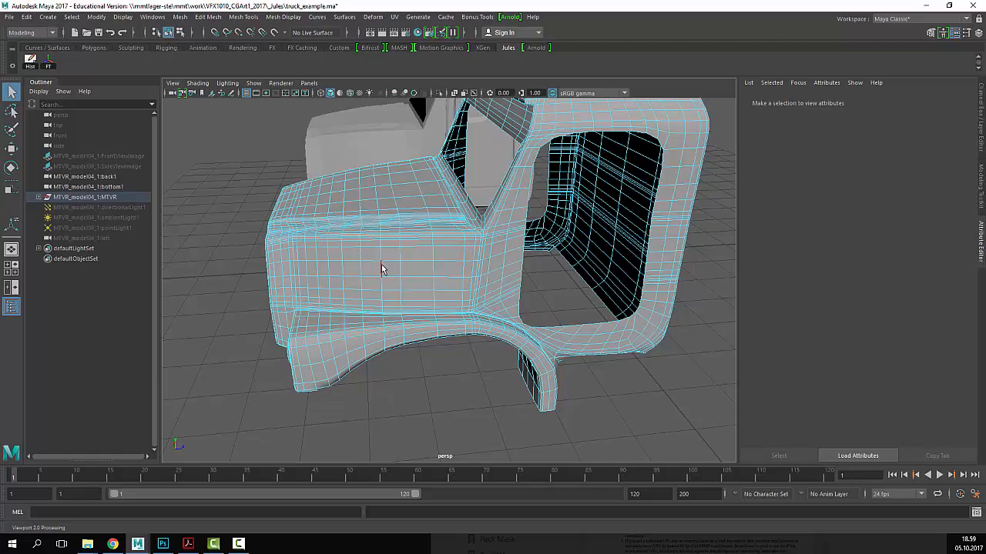
- Select an edge on the cabin's front panel and activate Mesh Tools > Slide Edge
scroll(382, 269, "down", 5)
middle_click_drag(479, 268, 435, 327, "alt")
scroll(451, 283, "up", 4)
left_click_drag(452, 270, 396, 299, "alt")
scroll(472, 277, "down", 2)
scroll(464, 290, "up", 4)
scroll(462, 296, "down", 4)
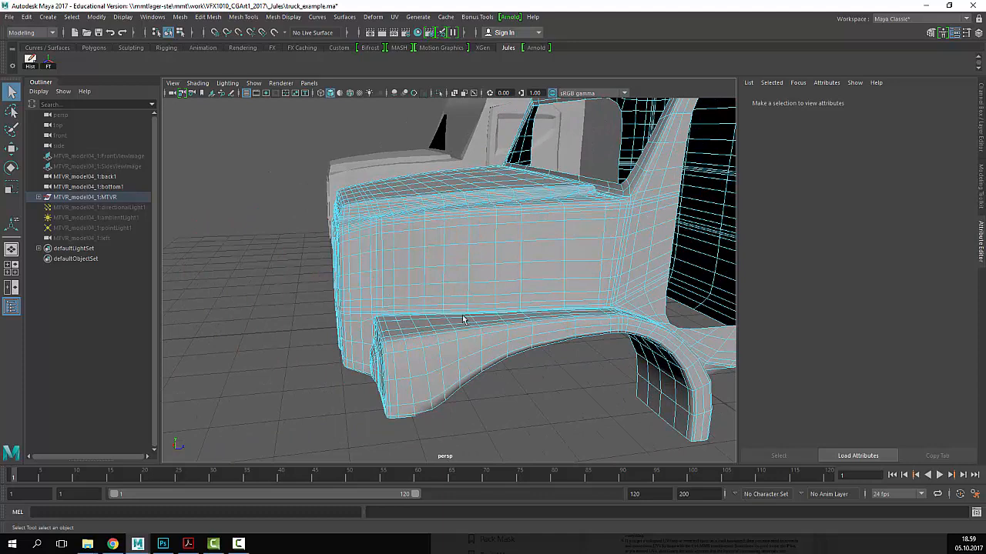
left_click_drag(463, 319, 465, 275, "alt")
left_click(471, 281)
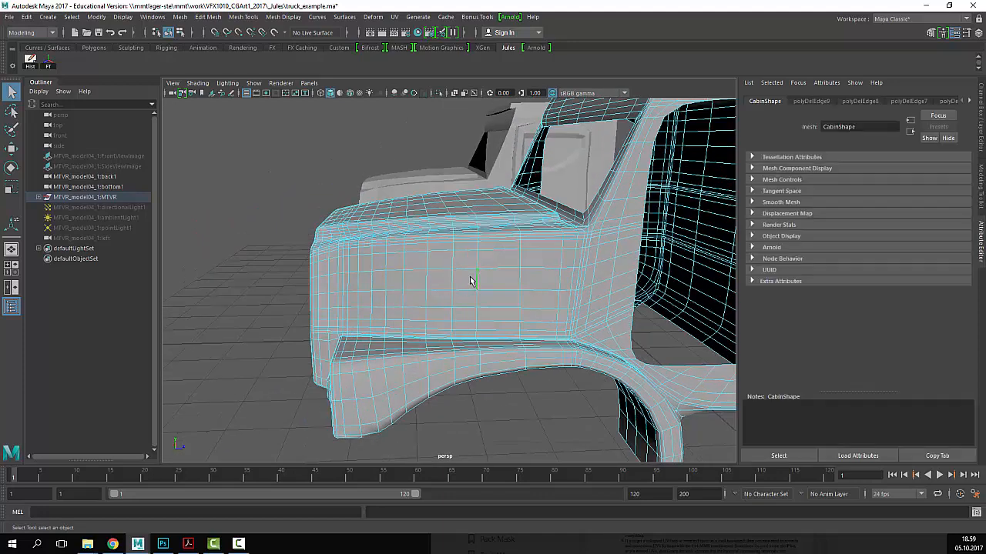
left_click(216, 20)
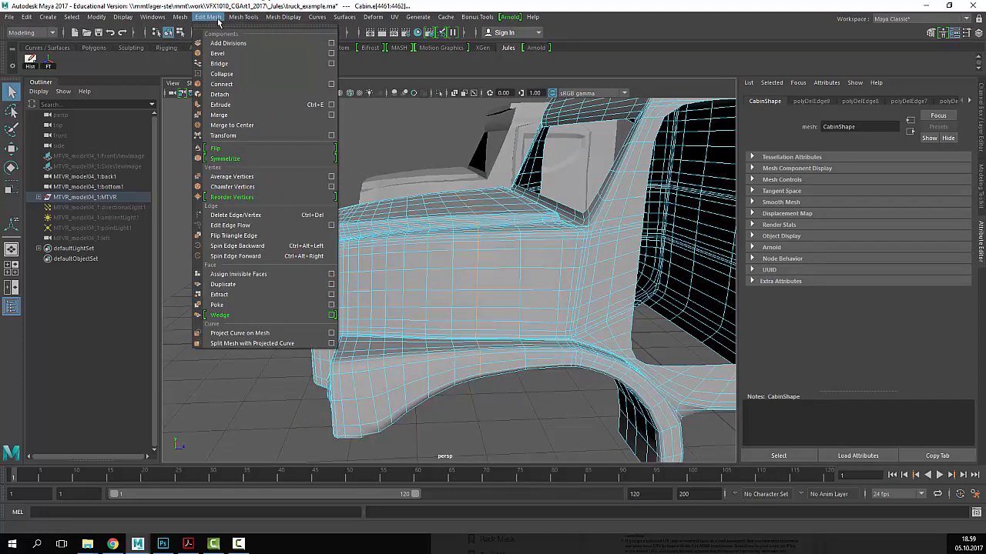
mouse_move(243, 18)
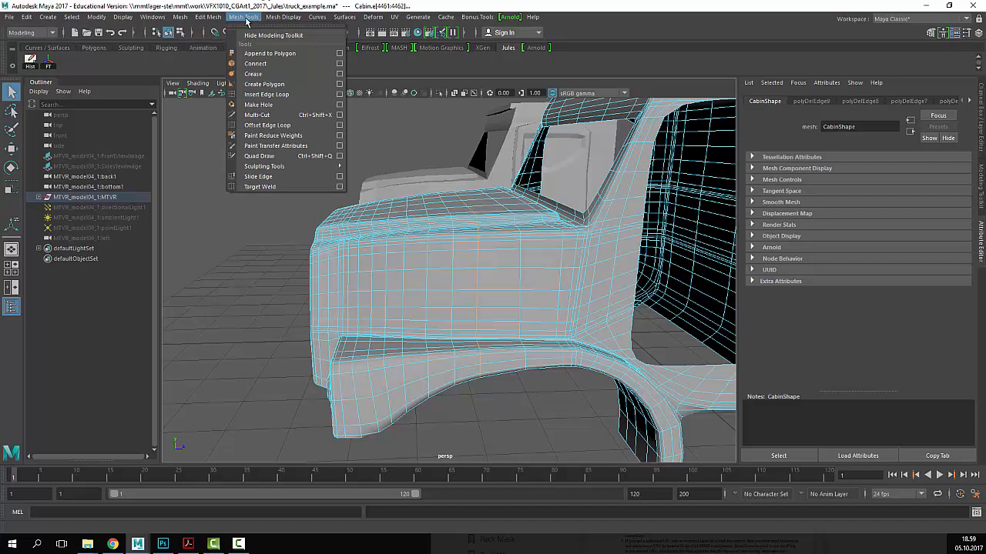
left_click(277, 177)
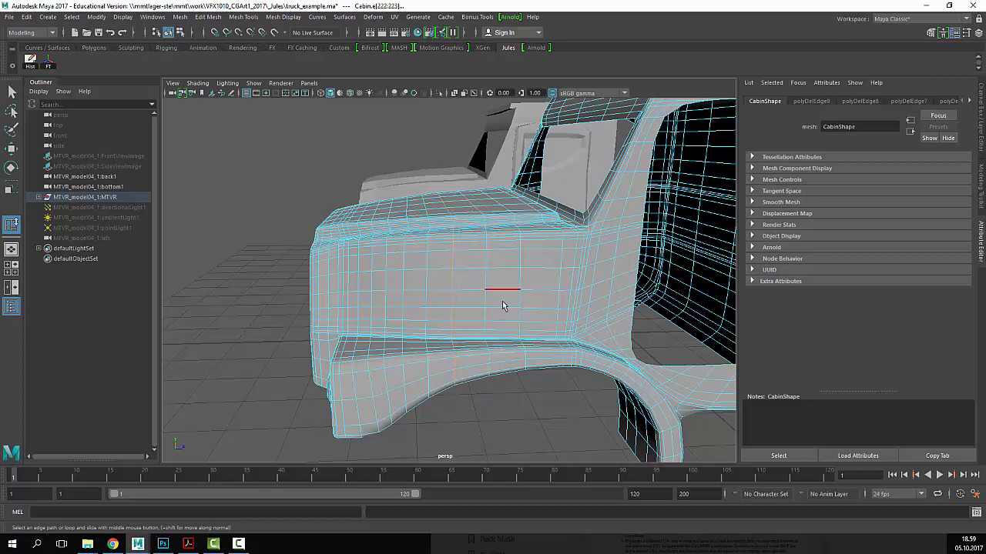
- Select a front-panel edge, then return to object mode and select the reworked cabin
double_click(427, 284)
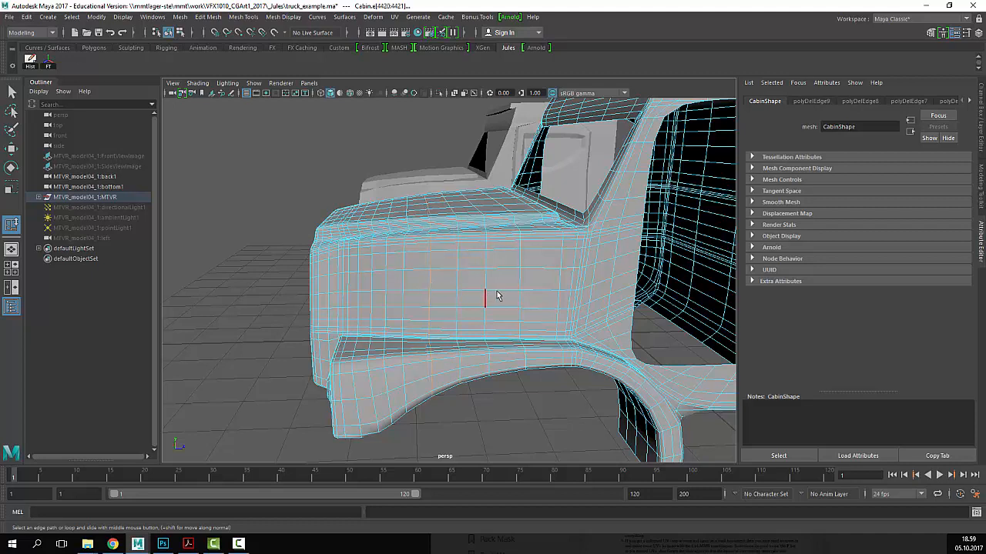
left_click(405, 282)
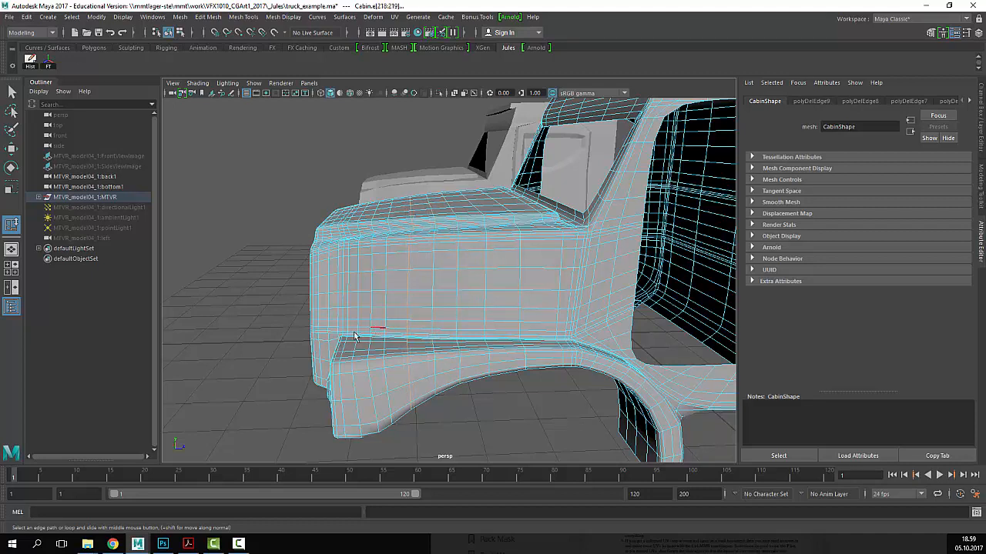
left_click_drag(523, 310, 602, 313, "alt")
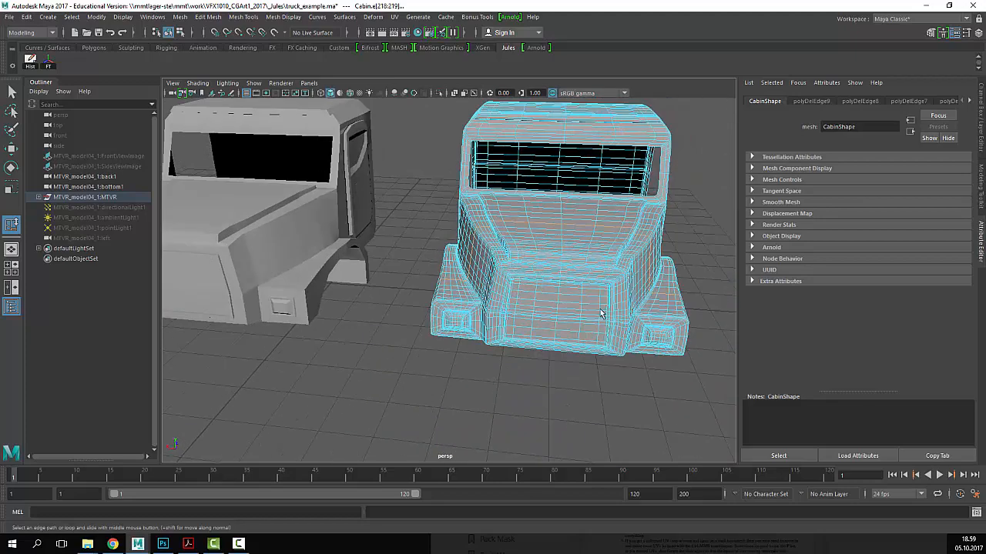
middle_click_drag(601, 313, 436, 301, "alt")
key("q")
right_click_drag(540, 310, 643, 194)
left_click(644, 192)
middle_click_drag(529, 220, 590, 223, "alt")
left_click(576, 258)
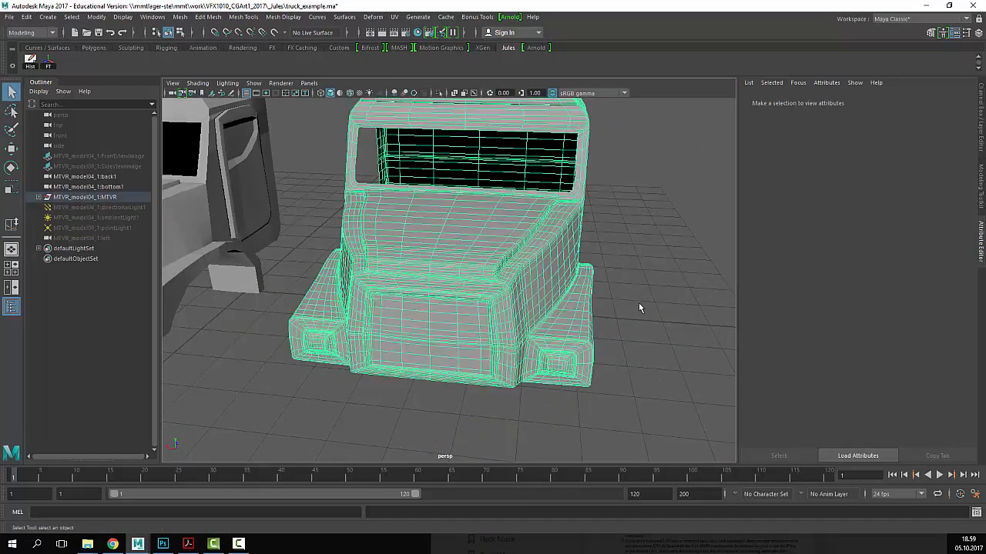
left_click_drag(640, 308, 587, 323, "alt")
right_click_drag(587, 323, 433, 335, "alt")
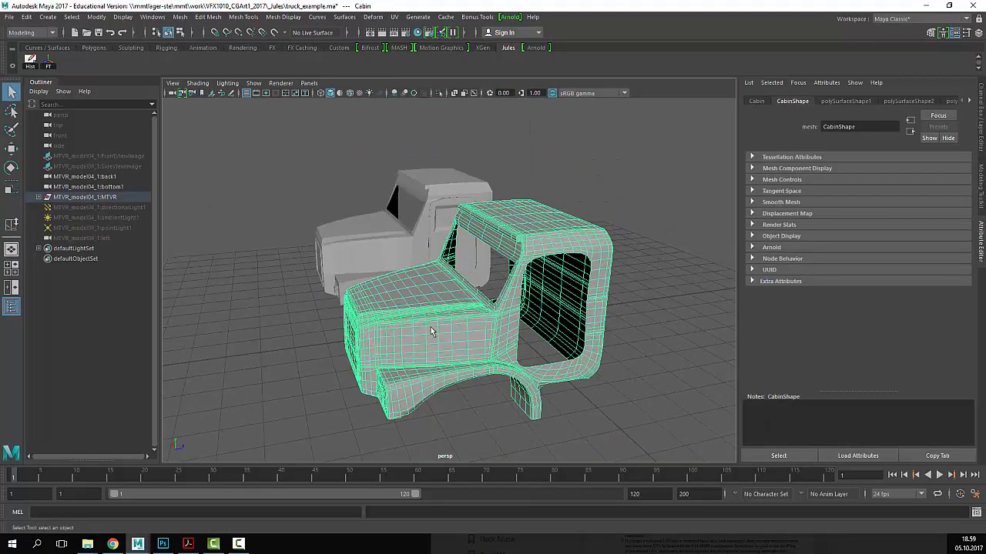
left_click_drag(433, 334, 476, 336, "alt")
left_click_drag(412, 336, 476, 331, "alt")
middle_click_drag(476, 331, 551, 327, "alt")
key("ctrl+a")
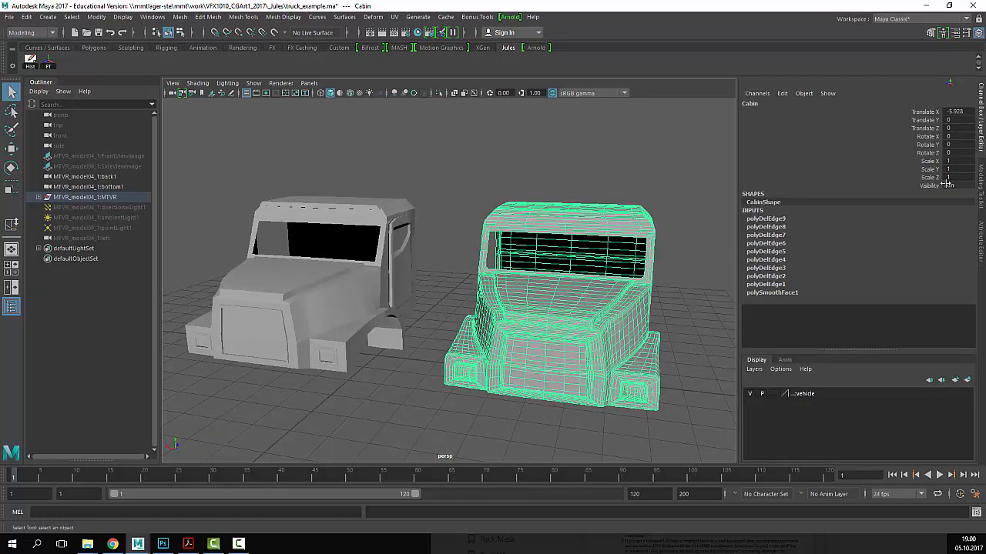
- Move the original MTVR_model04_1:Cabin aside along X to 13.151
left_click(292, 322)
right_click_drag(561, 318, 360, 310, "alt")
middle_click_drag(360, 309, 394, 298, "alt")
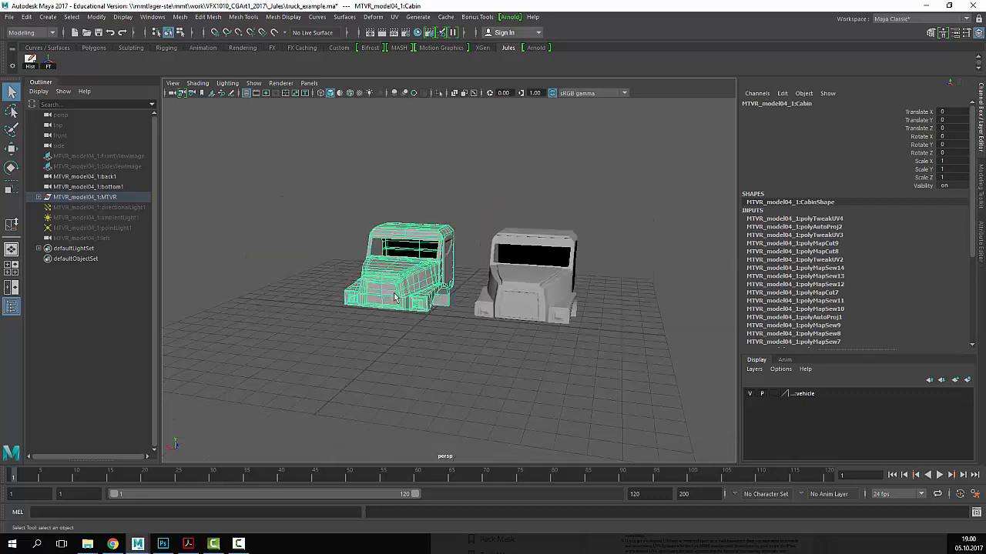
key("w")
left_click_drag(359, 265, 143, 233)
- Set the reworked Cabin's Translate X to 0 in the Channel Box
left_click(531, 292)
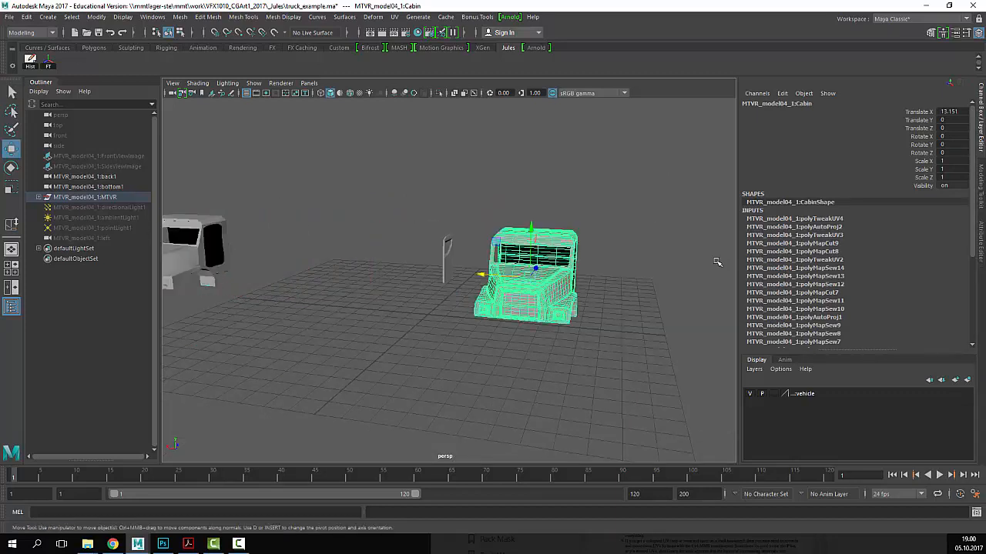
double_click(953, 111)
type("0")
key("Return")
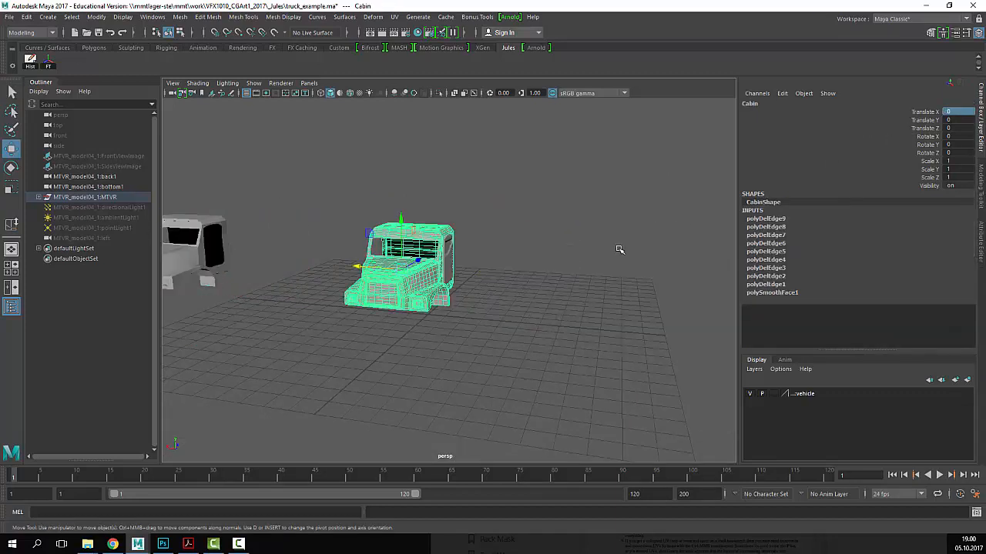
left_click(620, 249)
right_click_drag(383, 265, 607, 283, "alt")
left_click_drag(607, 284, 594, 282, "alt")
left_click(632, 180)
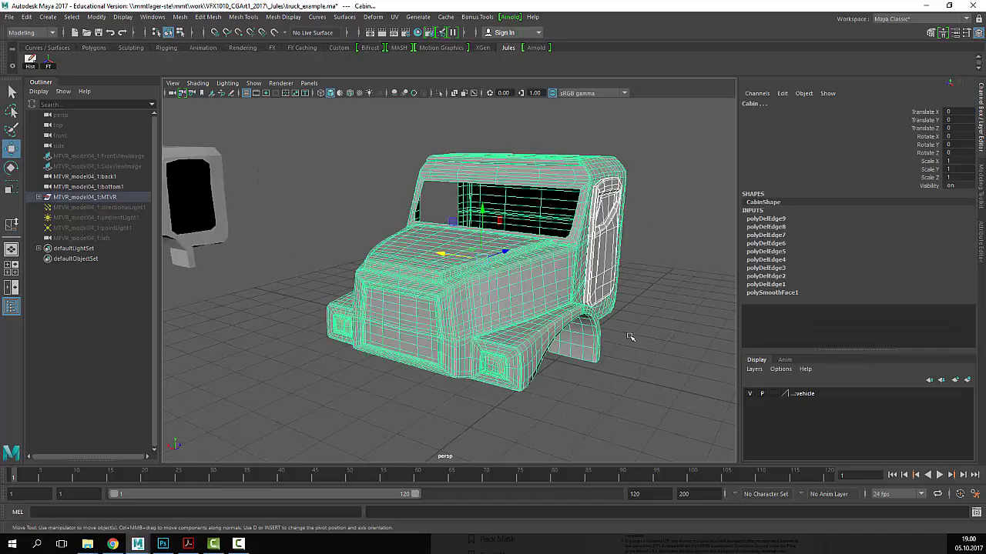
left_click(635, 268)
right_click_drag(590, 312, 606, 316, "alt")
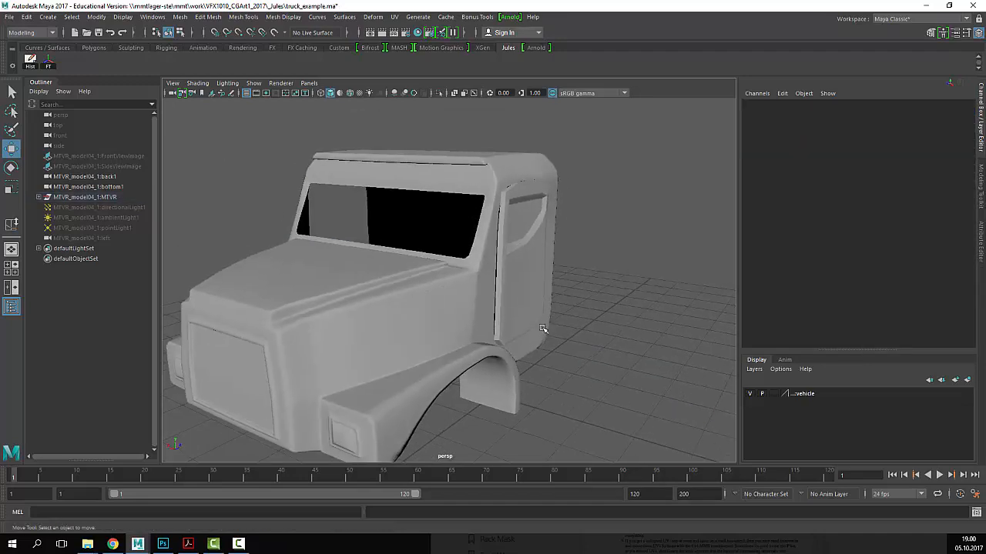
- Select the cabin door and switch it to smoothed preview with 3
middle_click_drag(607, 316, 622, 312, "alt")
left_click_drag(493, 261, 649, 403)
left_click(630, 360)
left_click(549, 312)
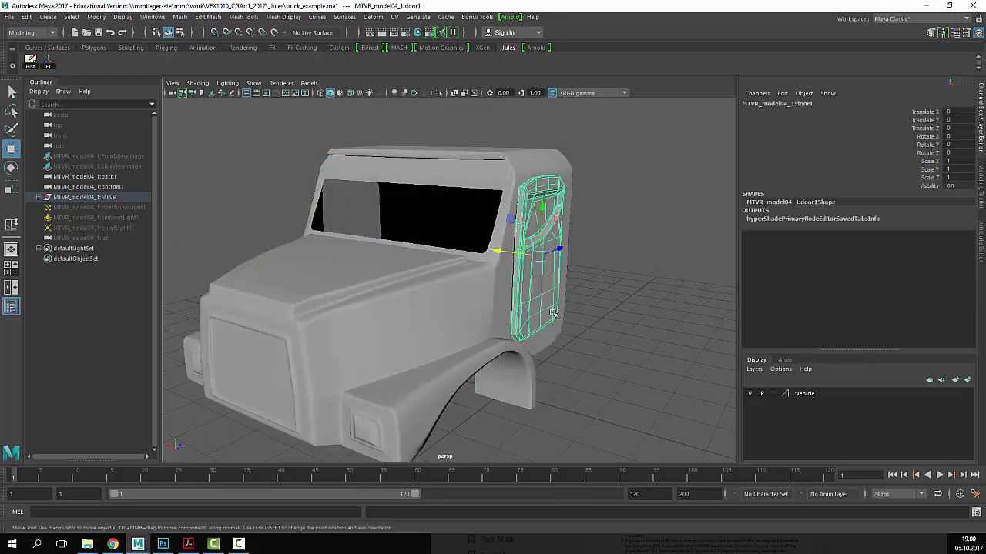
middle_click_drag(575, 322, 634, 328, "alt")
left_click_drag(634, 328, 563, 315, "alt")
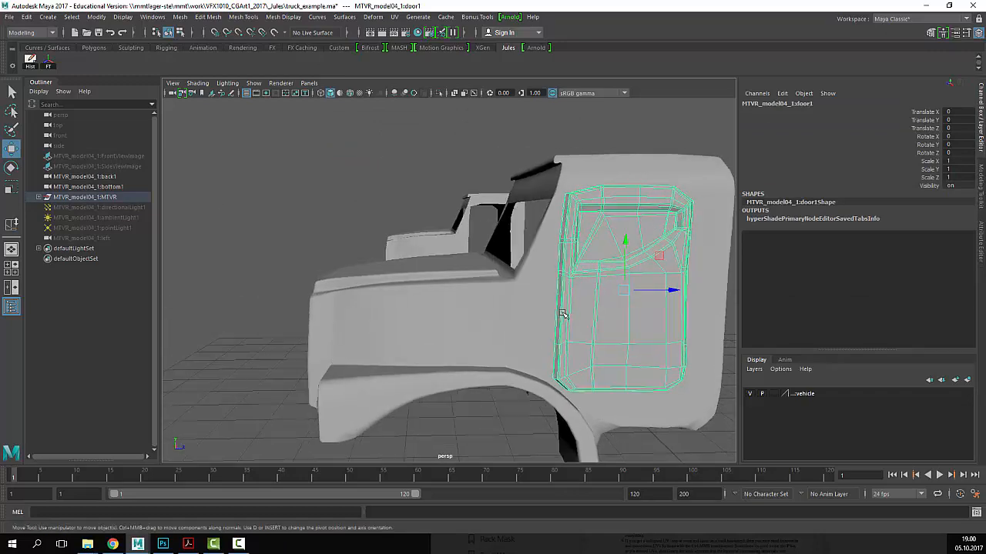
middle_click_drag(563, 315, 382, 293, "alt")
key("3")
- Close in on the door from the side and compare smooth (3) and unsmoothed (1) preview
left_click_drag(601, 320, 605, 331, "alt")
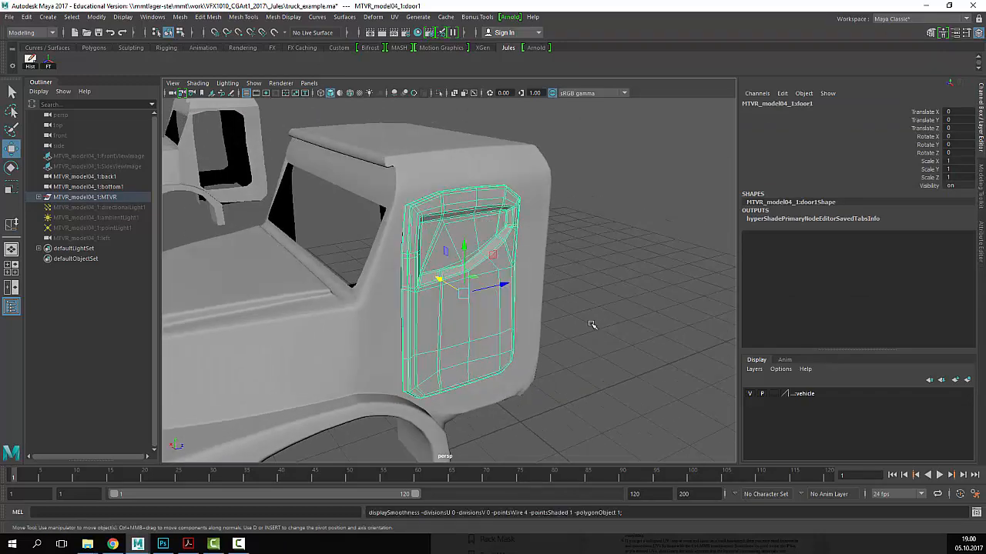
right_click_drag(590, 325, 800, 296, "alt")
left_click_drag(716, 302, 644, 308, "alt")
right_click_drag(645, 308, 532, 312, "alt")
left_click_drag(531, 312, 474, 300, "alt")
key("1")
key("3")
key("1")
key("3")
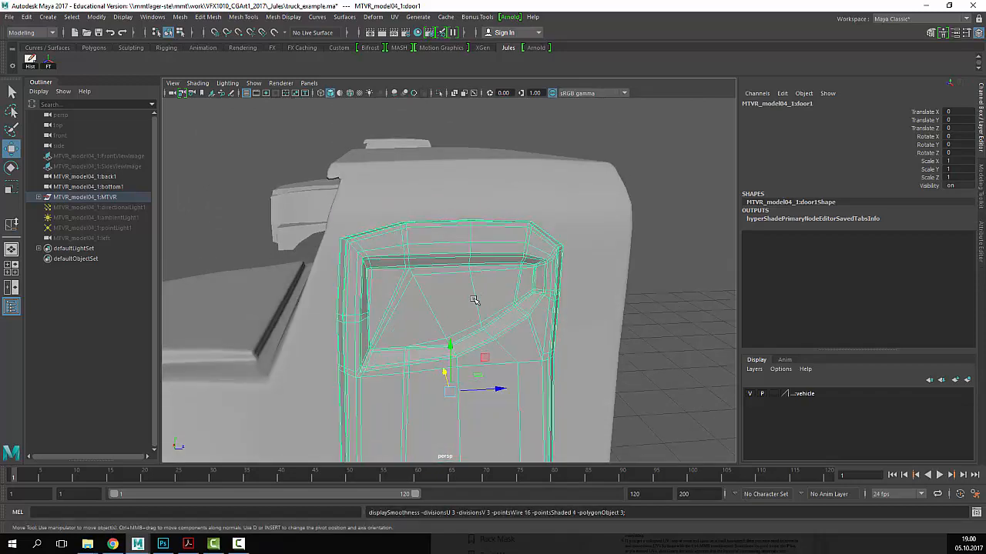
key("1")
key("3")
- From a flat side view, compare the door smoothed and unsmoothed repeatedly, ending on 1
right_click_drag(403, 308, 331, 304, "alt")
left_click_drag(432, 285, 462, 297, "alt")
right_click_drag(462, 297, 528, 330, "alt")
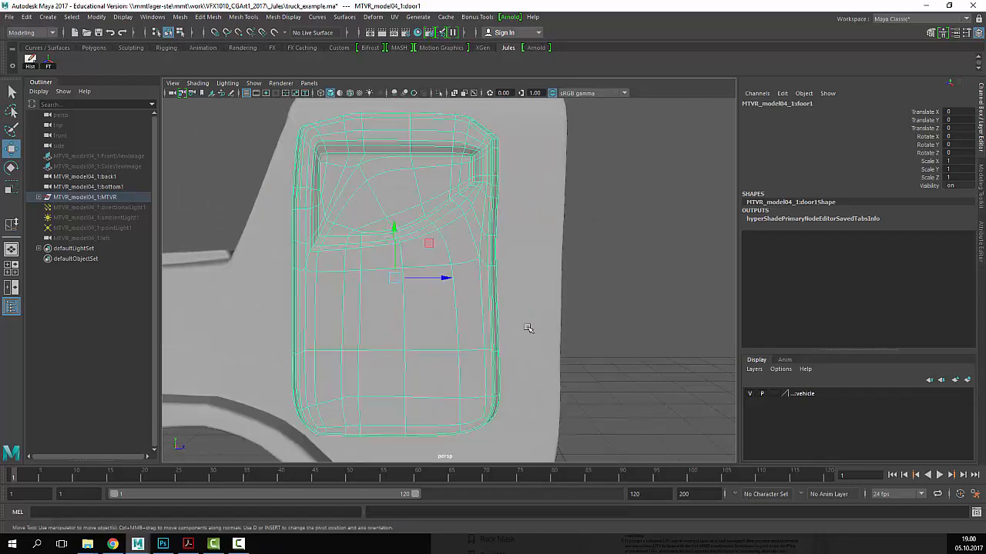
key("1")
middle_click_drag(516, 302, 604, 252, "alt")
key("3")
key("1")
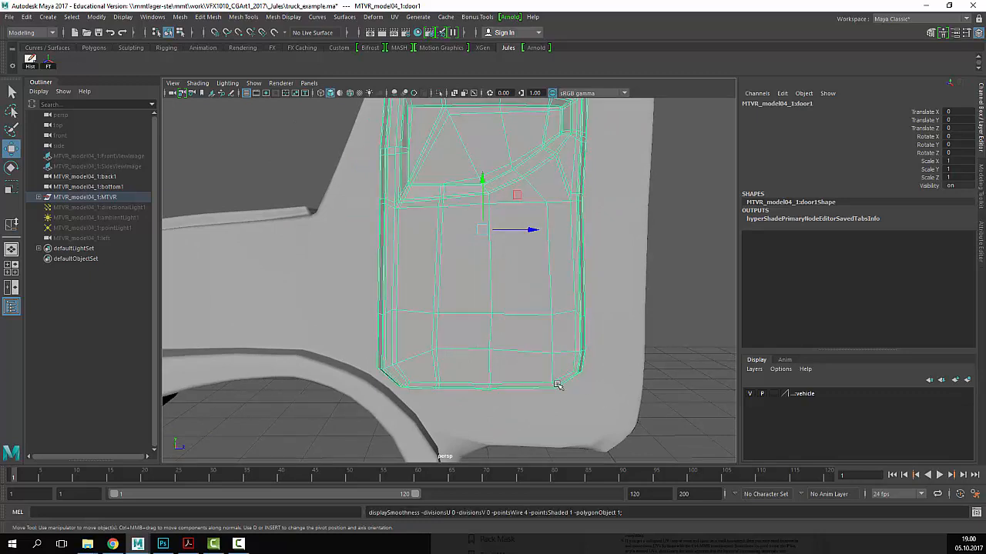
key("3")
key("1")
key("3")
key("1")
key("3")
key("1")
key("3")
key("1")
key("3")
key("1")
key("3")
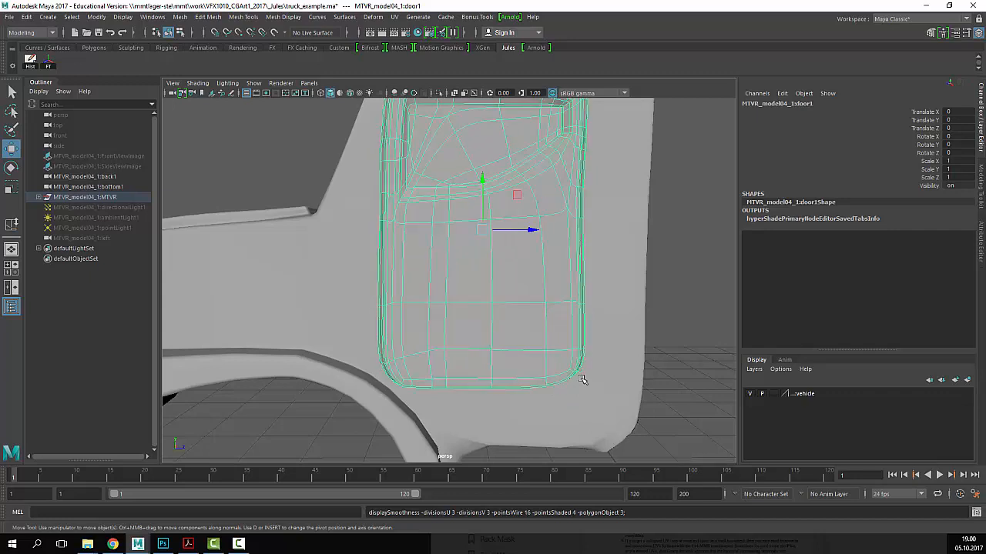
key("1")
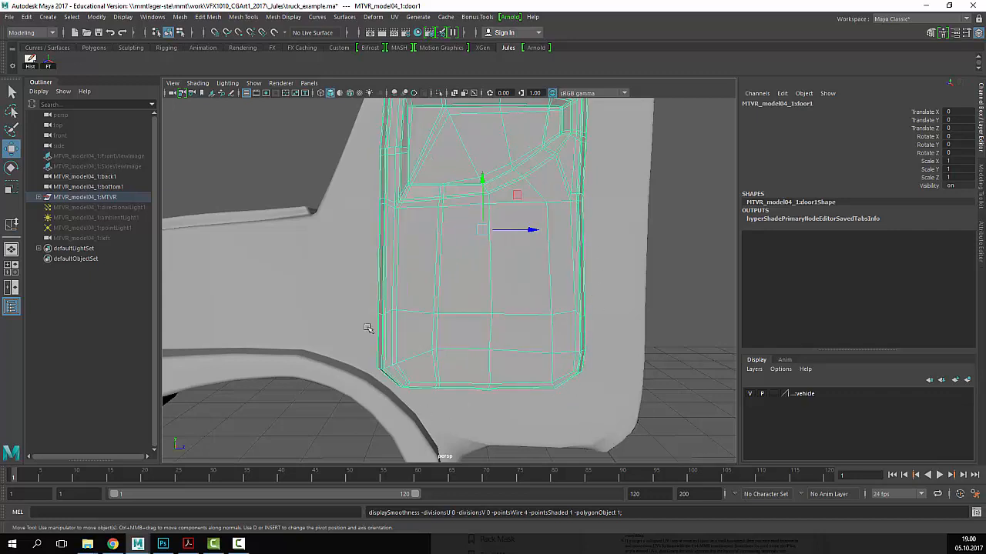
- Pull back to the whole cab, recheck the door's smoothing ending on 1, and select the Cabin
scroll(431, 254, "down", 4)
left_click_drag(432, 254, 492, 290, "alt")
key("3")
key("1")
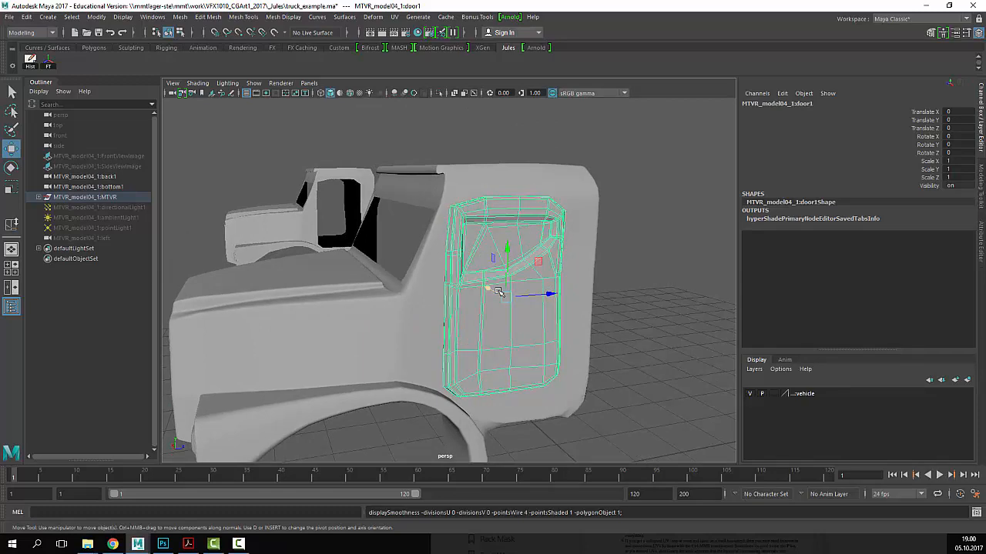
key("3")
key("1")
key("3")
key("1")
left_click_drag(393, 331, 462, 335, "alt")
left_click(539, 330)
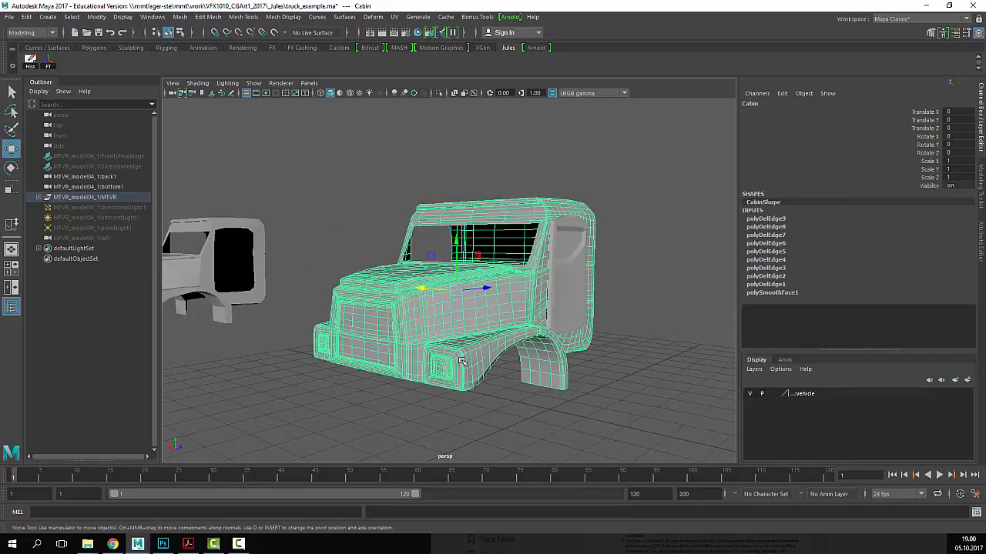
- Delete history and freeze transforms on the cabin and door, then reselect them
left_click(578, 248, "shift")
left_click(29, 63)
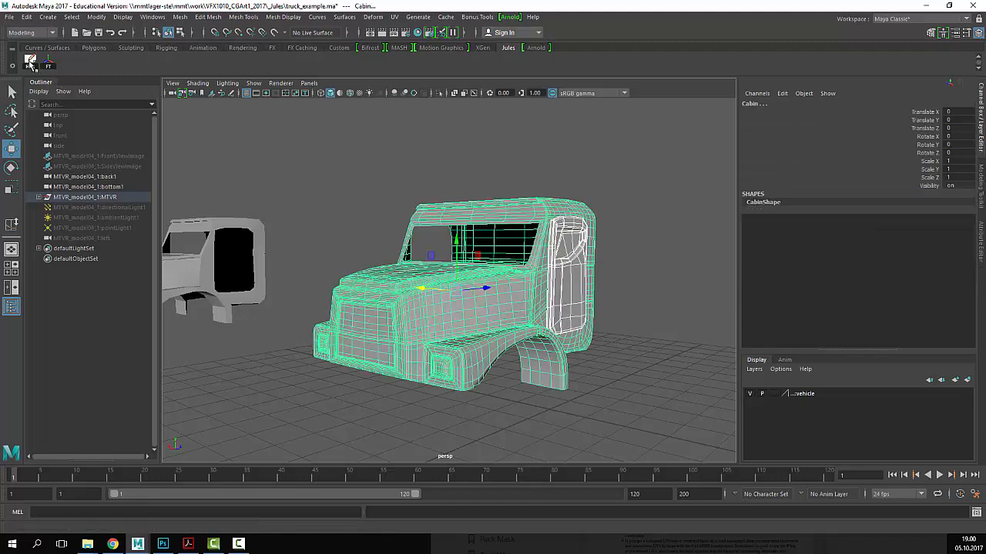
left_click(52, 64)
left_click(616, 202)
scroll(579, 250, "down", 3)
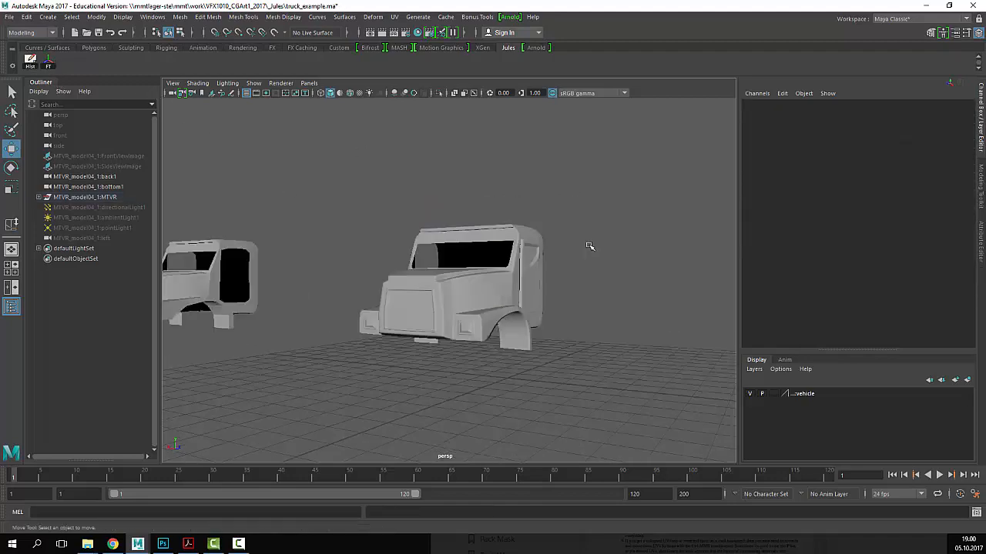
left_click_drag(533, 318, 308, 347, "alt")
scroll(308, 347, "up", 3)
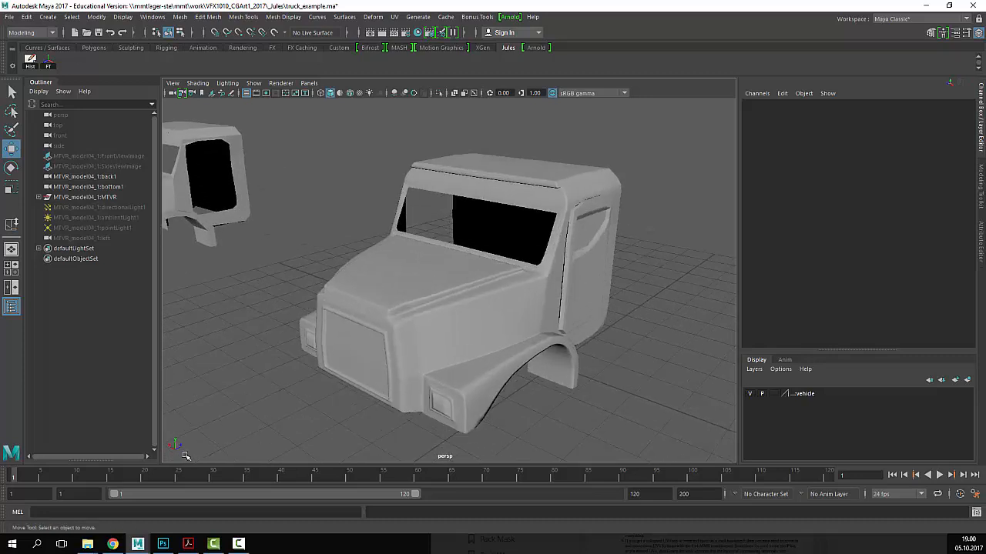
left_click(475, 386)
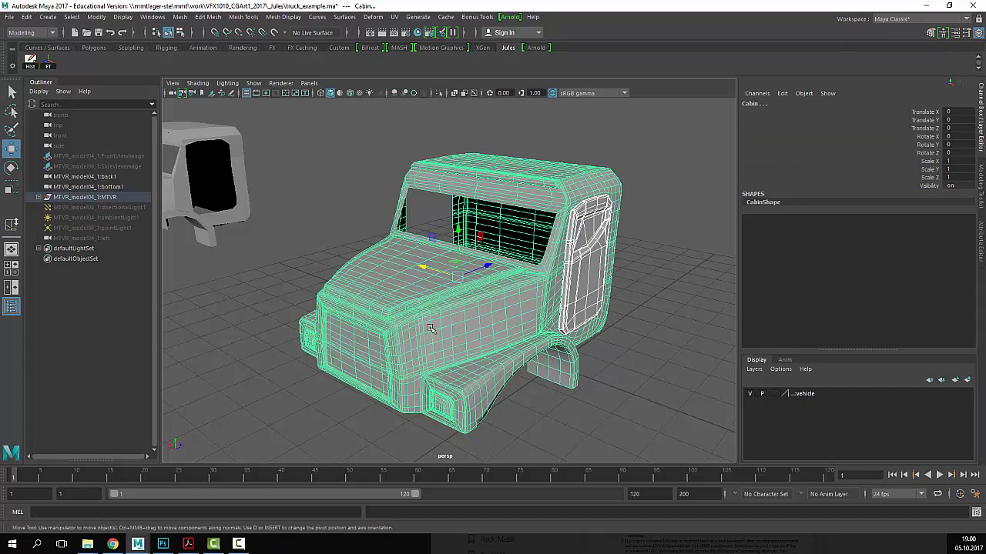
- Select the MTVR_model04_1:MTVR group and set its Rotate Y to 180
left_click_drag(664, 304, 343, 328, "alt")
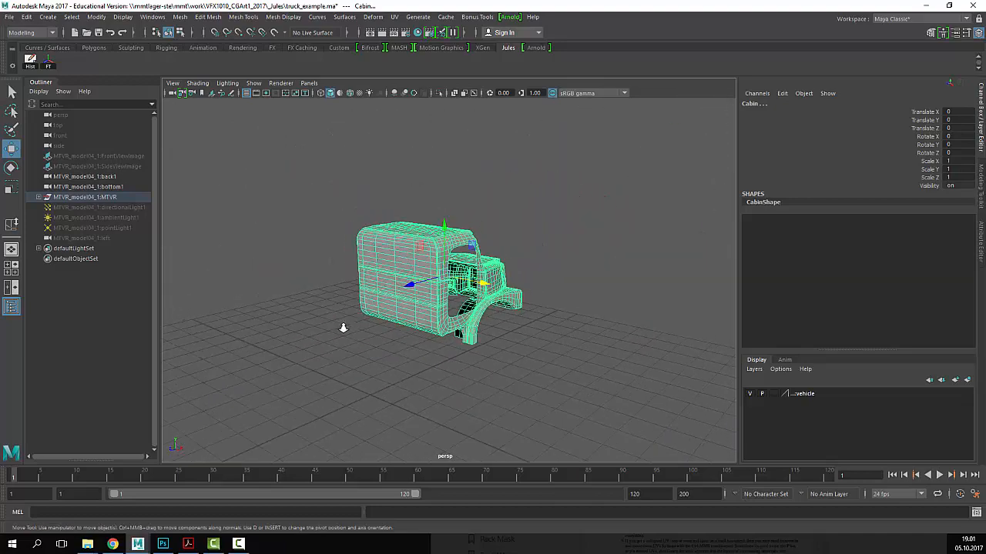
left_click(131, 200)
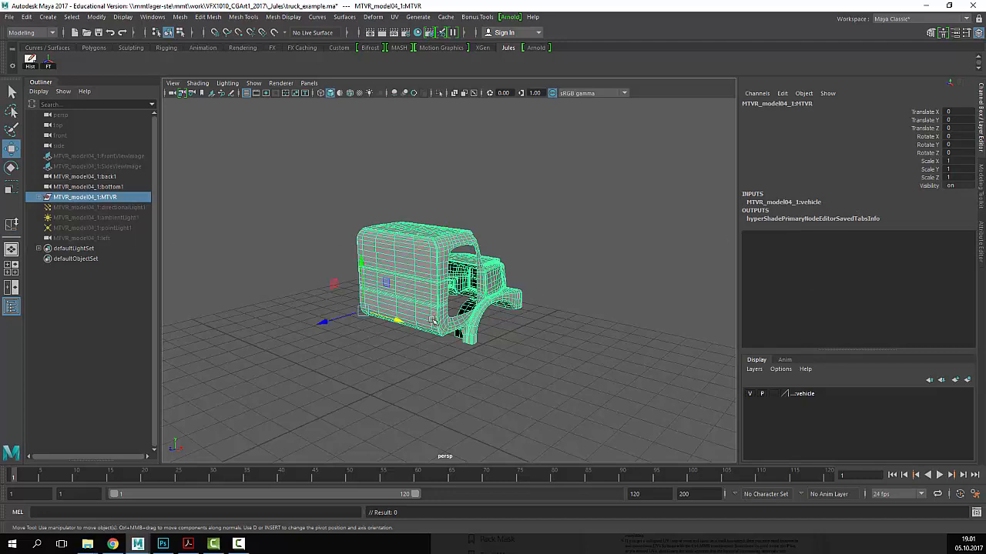
left_click(956, 145)
double_click(957, 146)
type("180")
key("Return")
- Frame both cabs and delete the MTVR group's construction history
right_click_drag(563, 259, 536, 232, "alt")
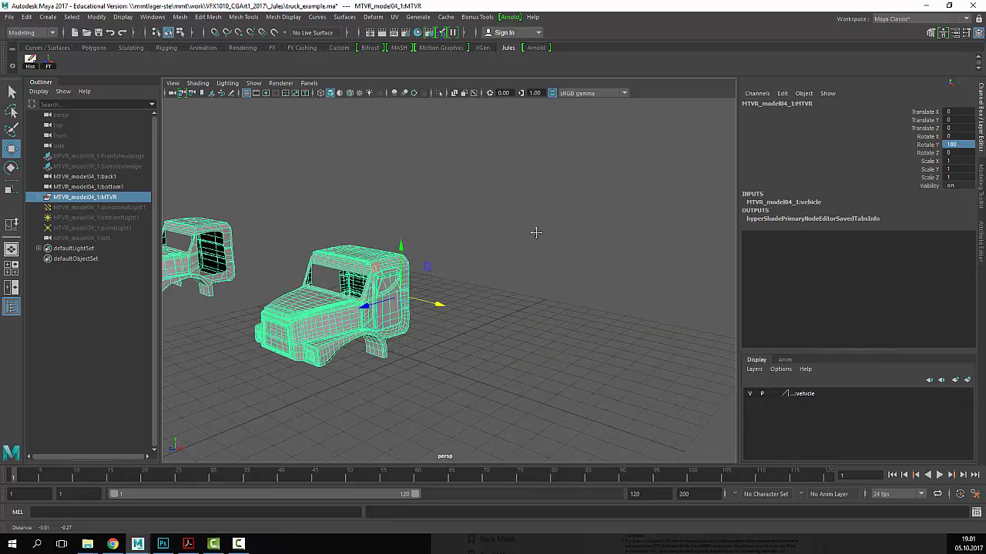
middle_click_drag(536, 233, 589, 229, "alt")
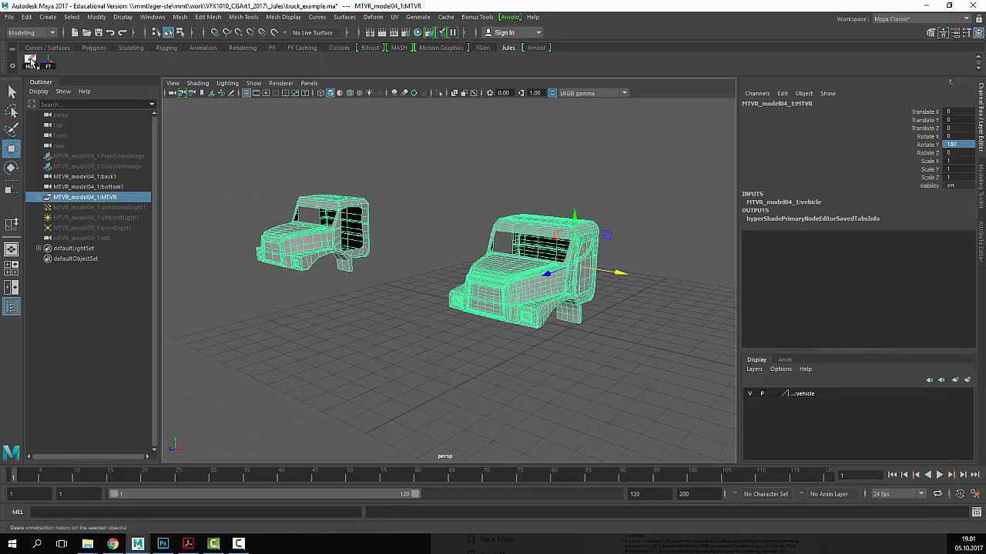
left_click(32, 61)
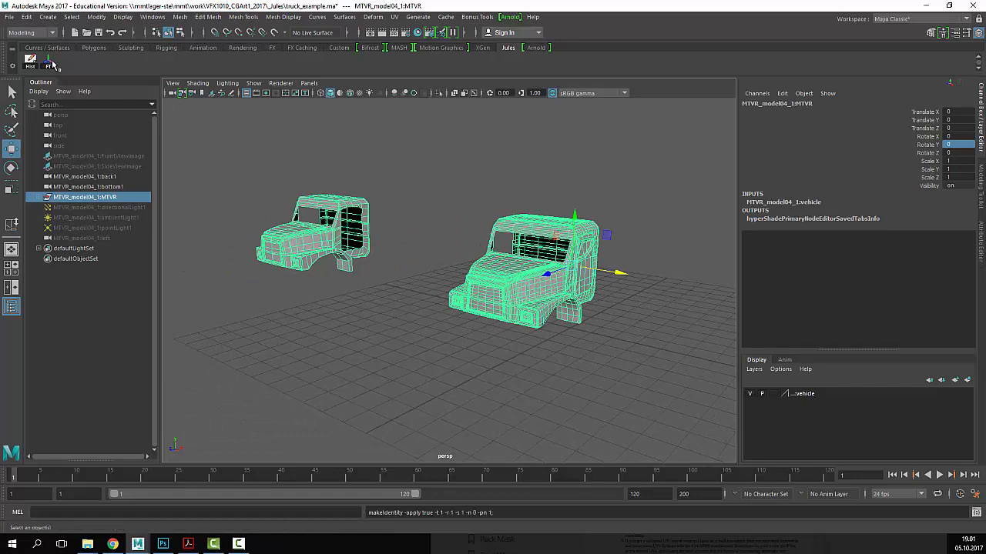
left_click(493, 194)
scroll(665, 191, "up", 5)
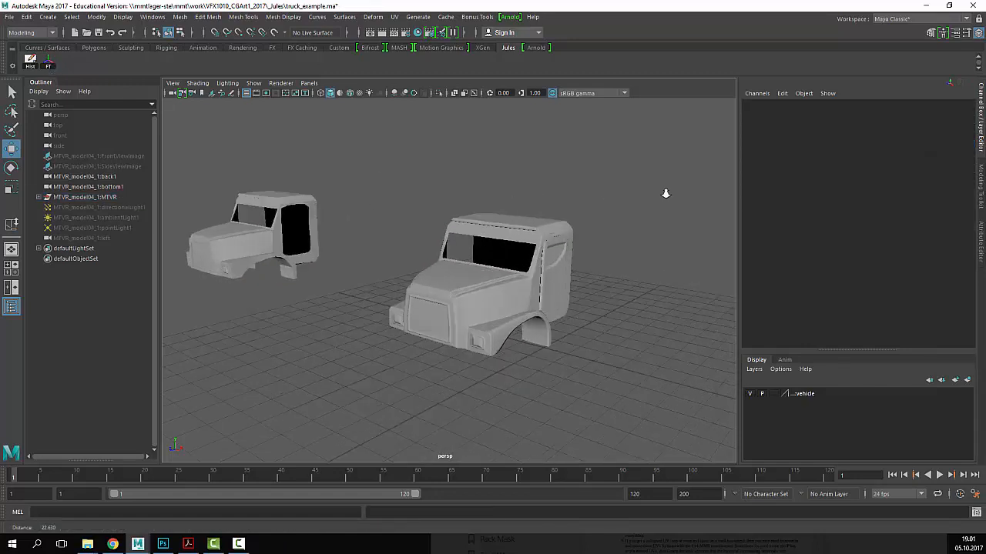
left_click(9, 18)
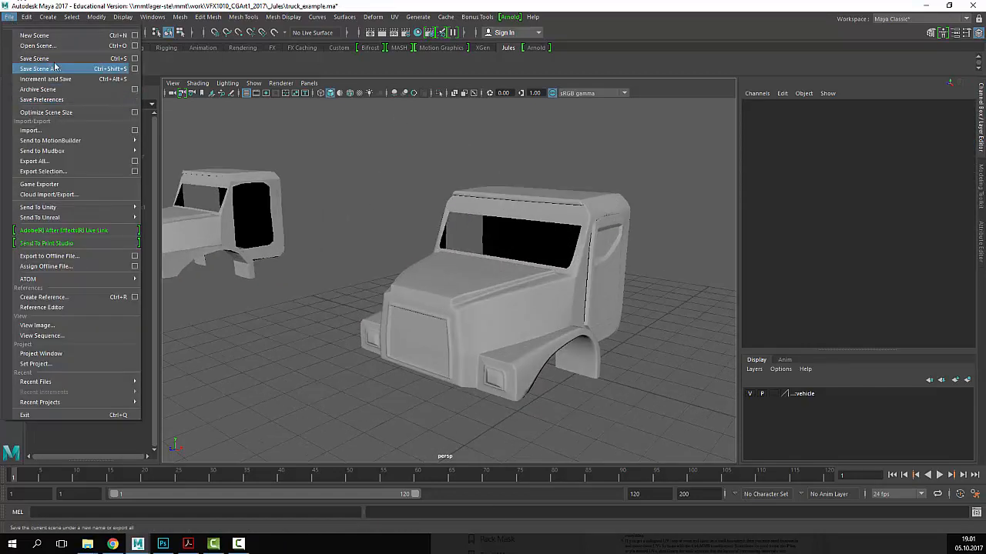
- Save the scene as truck_example_02.ma, accepting the Student Version warning
left_click(54, 72)
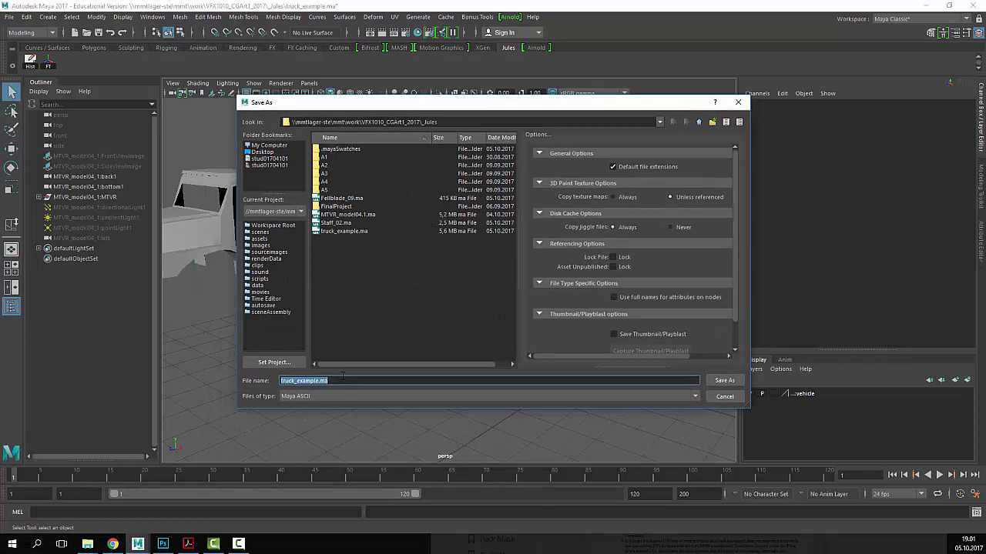
left_click(332, 380)
key("Return")
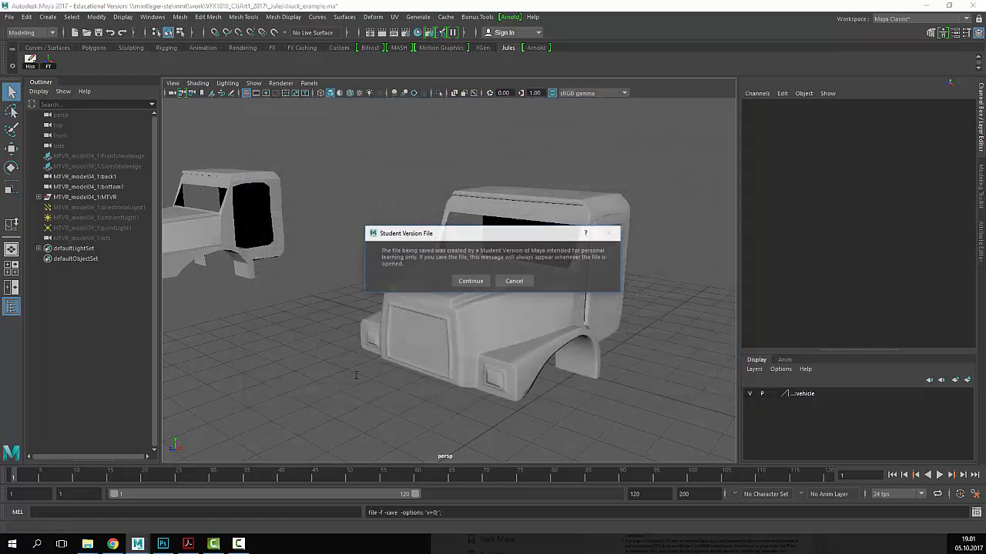
left_click(462, 282)
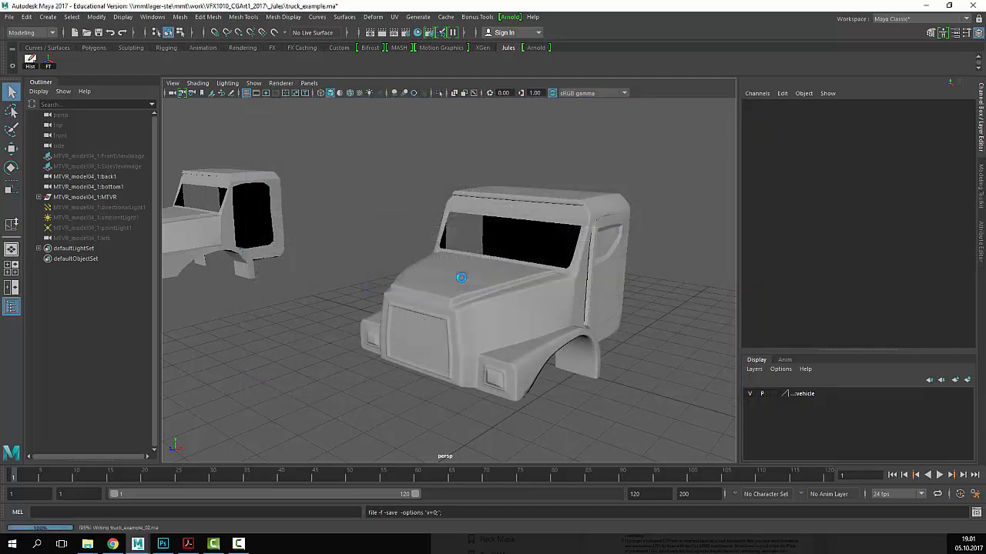
- Switch to the Move tool, select the cabin and door, and close in on the cabin
key("w")
left_click(630, 194)
right_click_drag(626, 245, 551, 245, "alt")
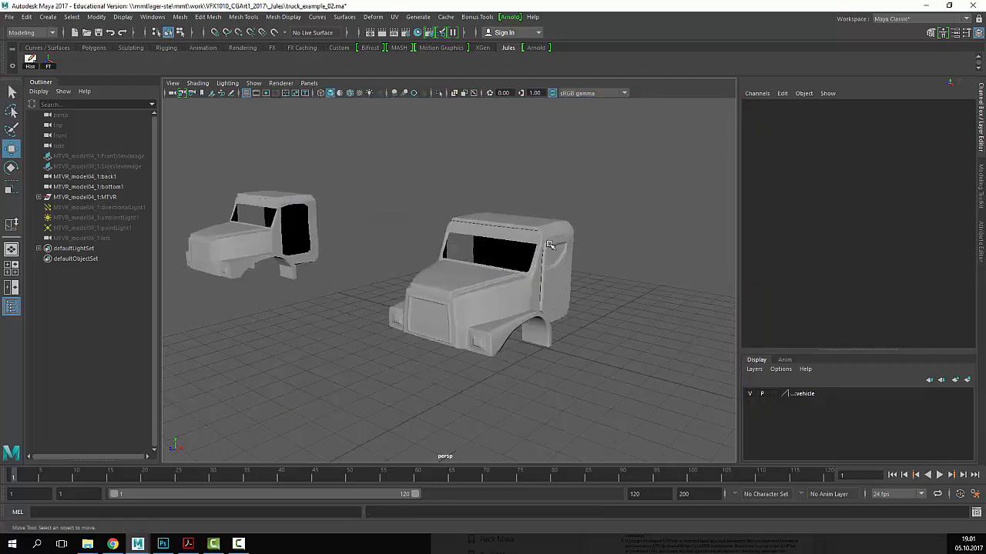
left_click_drag(610, 205, 536, 300)
middle_click_drag(484, 310, 442, 331, "alt")
right_click_drag(441, 331, 527, 349, "alt")
middle_click_drag(469, 334, 495, 254, "alt")
right_click_drag(494, 255, 422, 295, "alt")
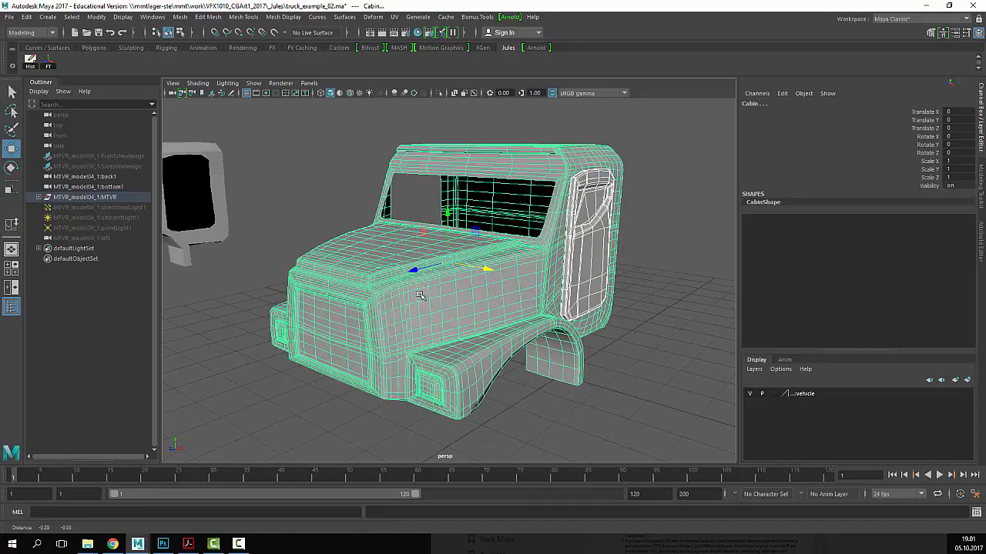
left_click_drag(422, 295, 461, 314, "alt")
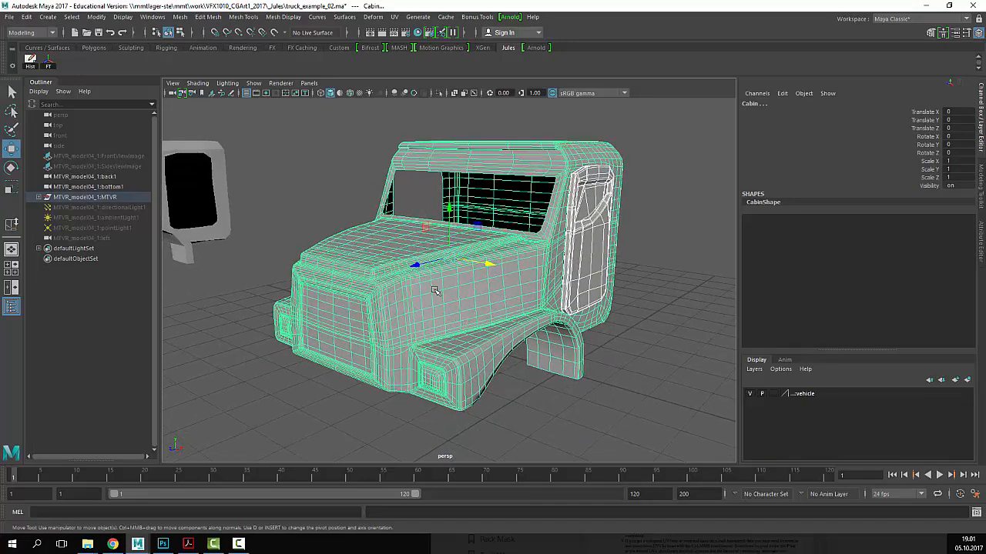
- Bring up the UV Editor and move its window up and to the right
left_click(163, 20)
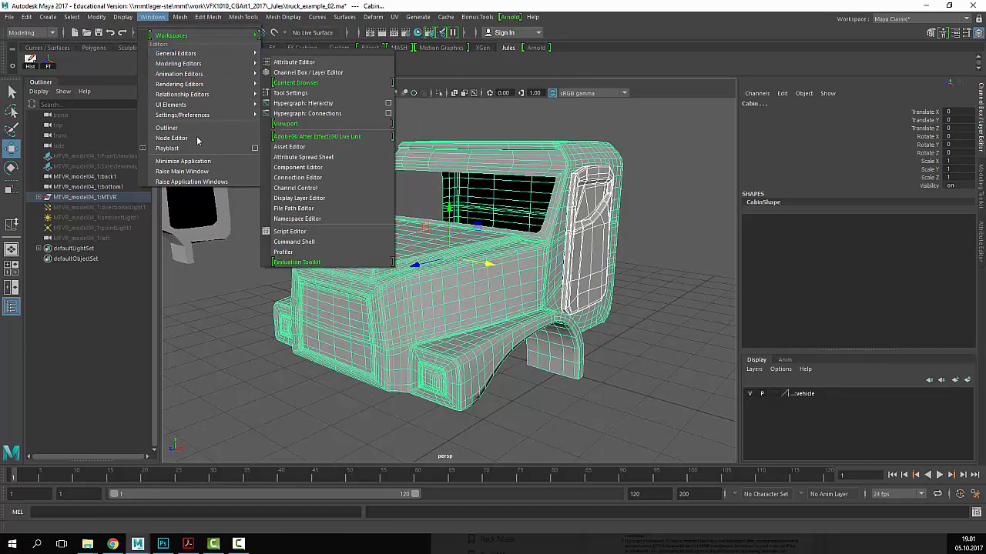
left_click(393, 17)
left_click(417, 36)
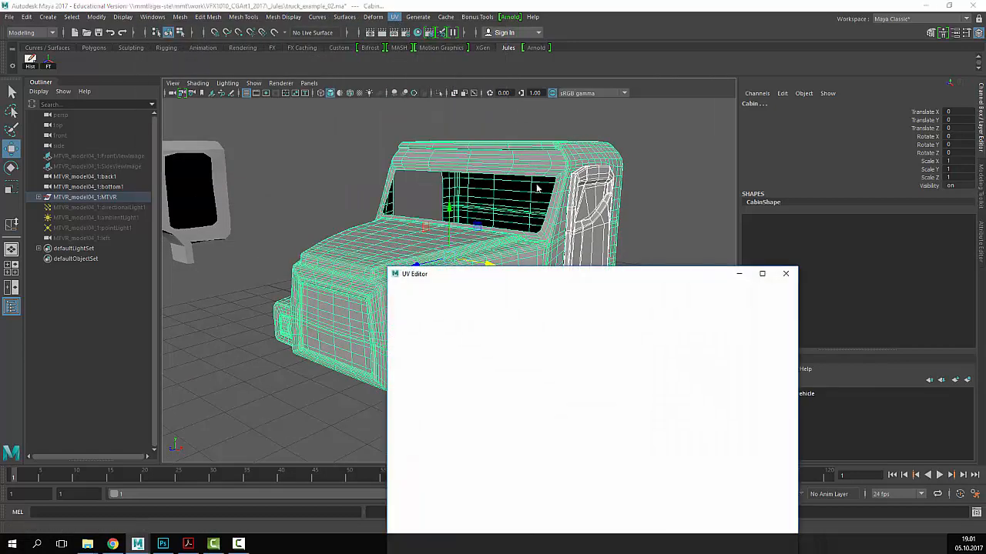
left_click_drag(572, 274, 669, 170)
scroll(691, 310, "down", 5)
scroll(730, 317, "up", 3)
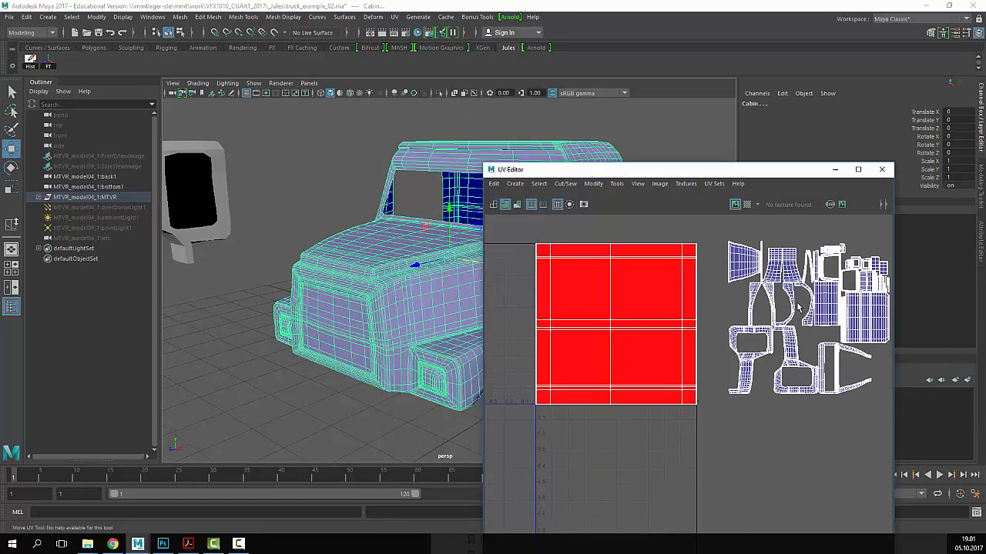
scroll(798, 307, "up", 4)
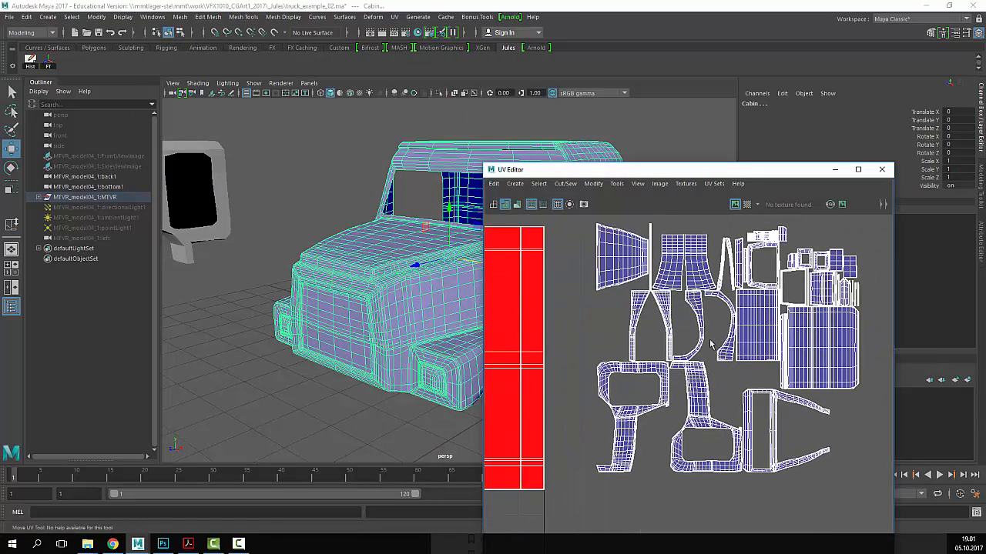
left_click_drag(677, 174, 732, 141)
- Orbit around the cab and select the cab and door to show their UVs
left_click(410, 325)
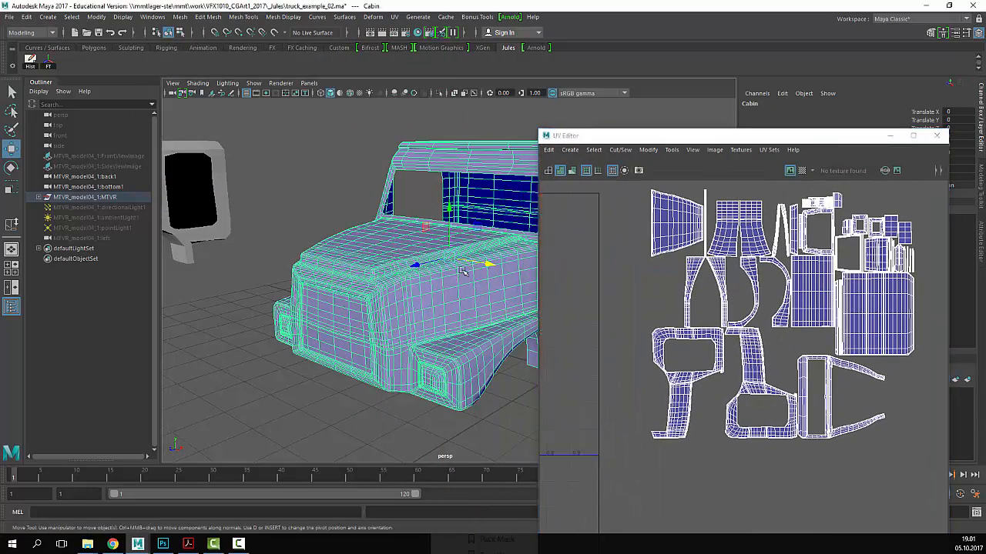
left_click_drag(464, 271, 500, 308, "alt")
scroll(782, 360, "down", 4)
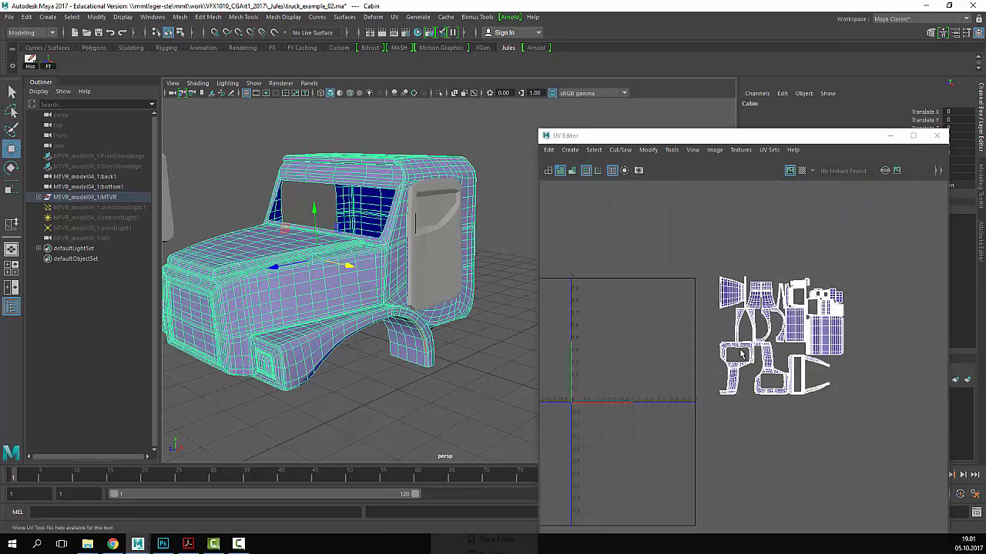
left_click_drag(312, 193, 379, 250, "alt")
left_click(511, 254)
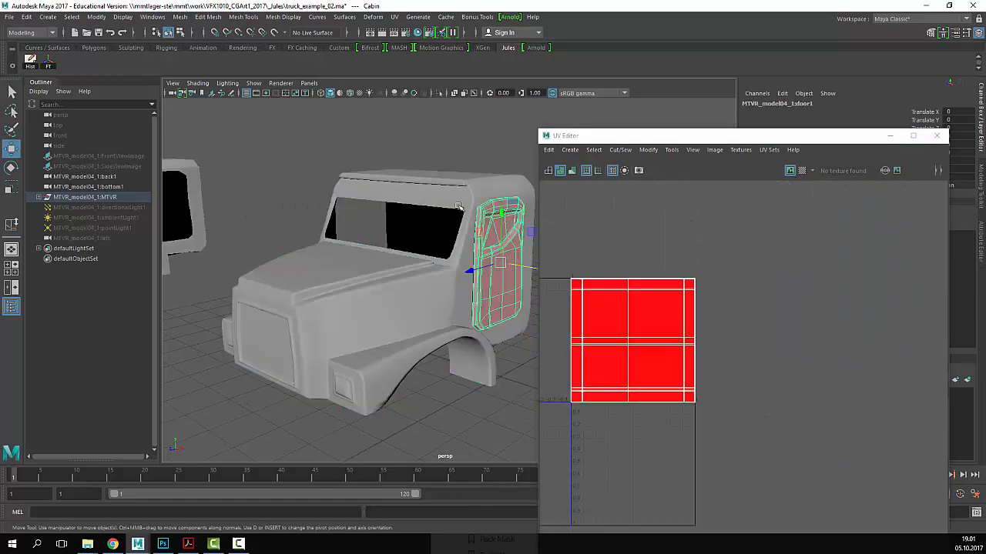
left_click(739, 185)
left_click_drag(622, 133, 741, 138)
left_click_drag(485, 214, 500, 302)
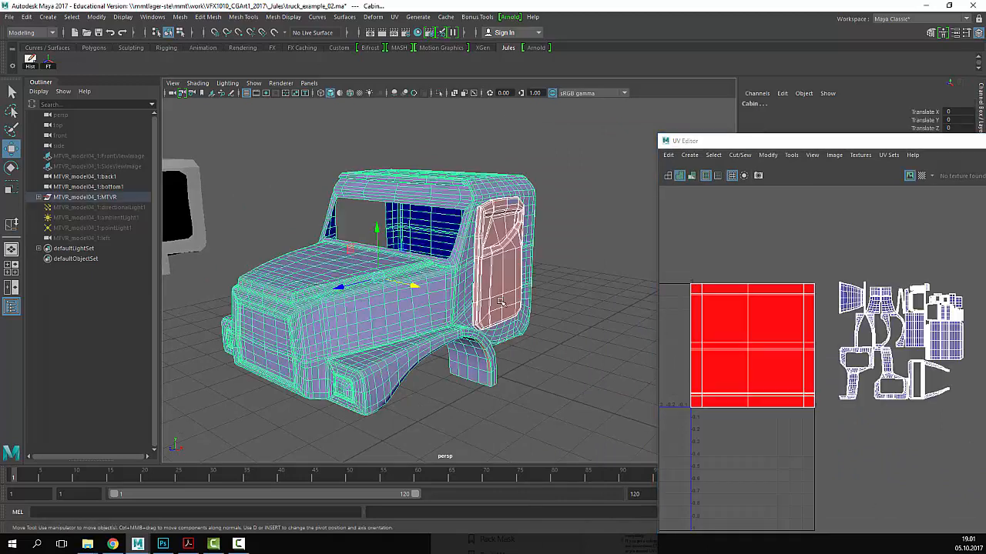
right_click_drag(499, 301, 336, 301, "alt")
middle_click_drag(336, 301, 493, 285, "alt")
- Delete the left duplicate truck and frame the remaining truck with F
left_click(383, 250)
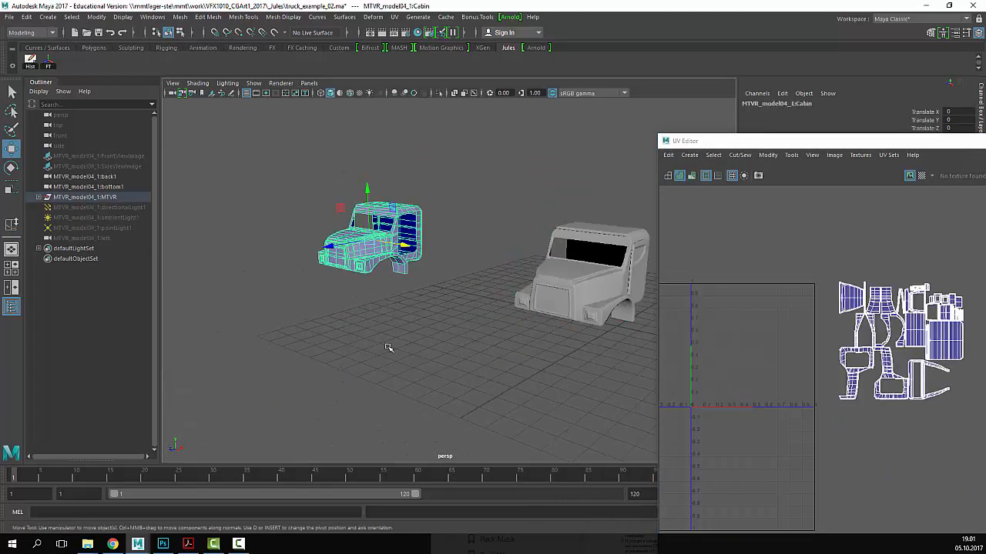
left_click(591, 308)
left_click(370, 252)
key("Delete")
left_click(582, 283)
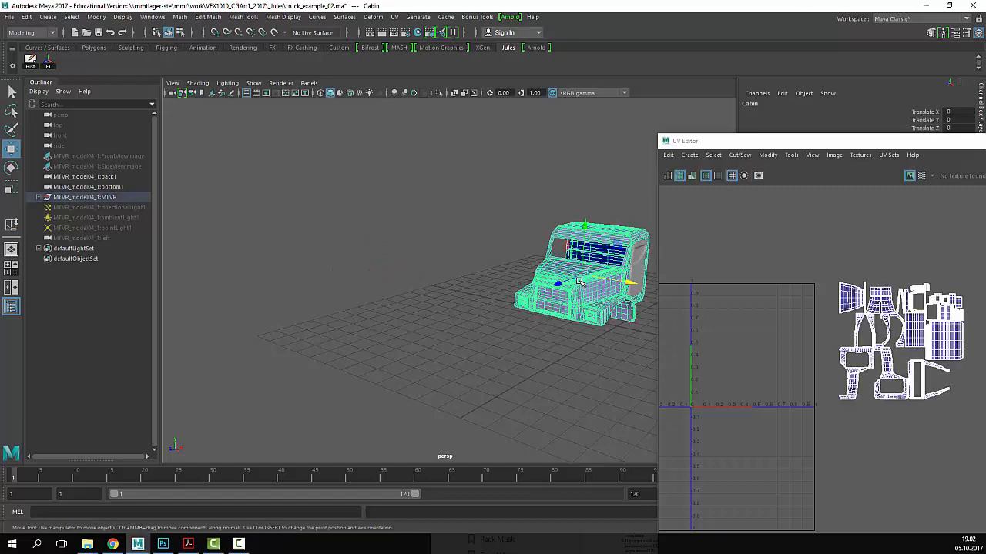
key("f")
right_click_drag(335, 316, 529, 319, "alt")
middle_click_drag(483, 325, 511, 288, "alt")
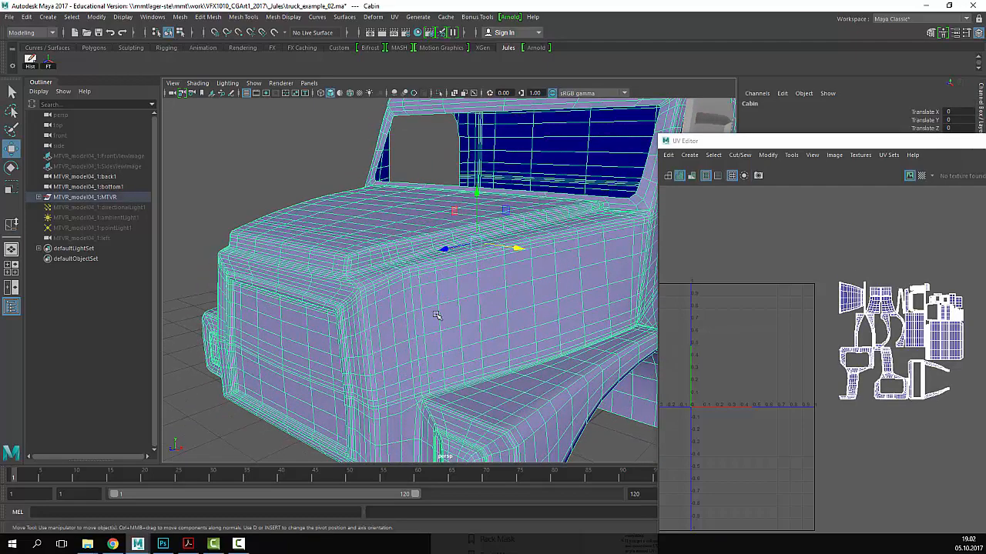
scroll(502, 299, "down", 5)
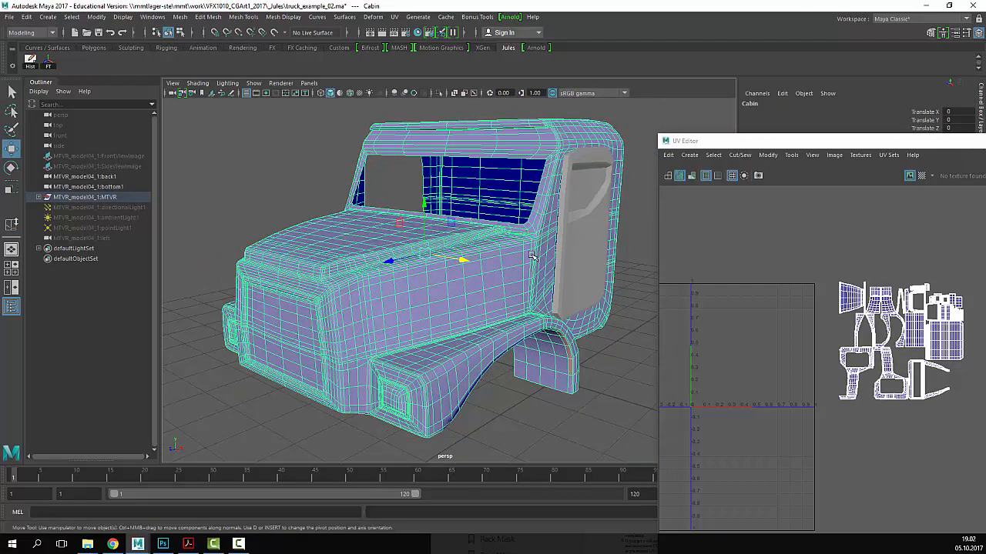
- Check the door's UVs, then marquee-select the cabin and door together
left_click(587, 201)
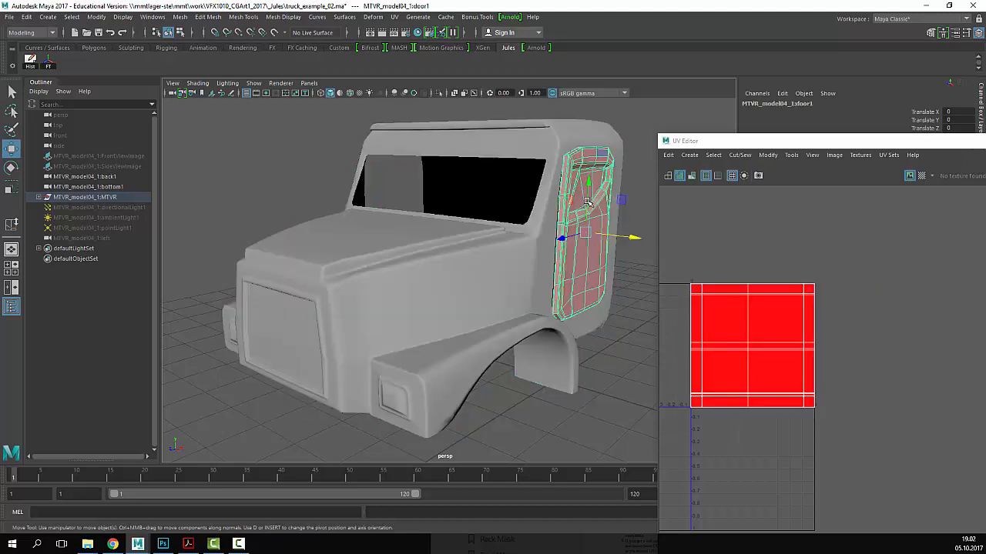
left_click(611, 122)
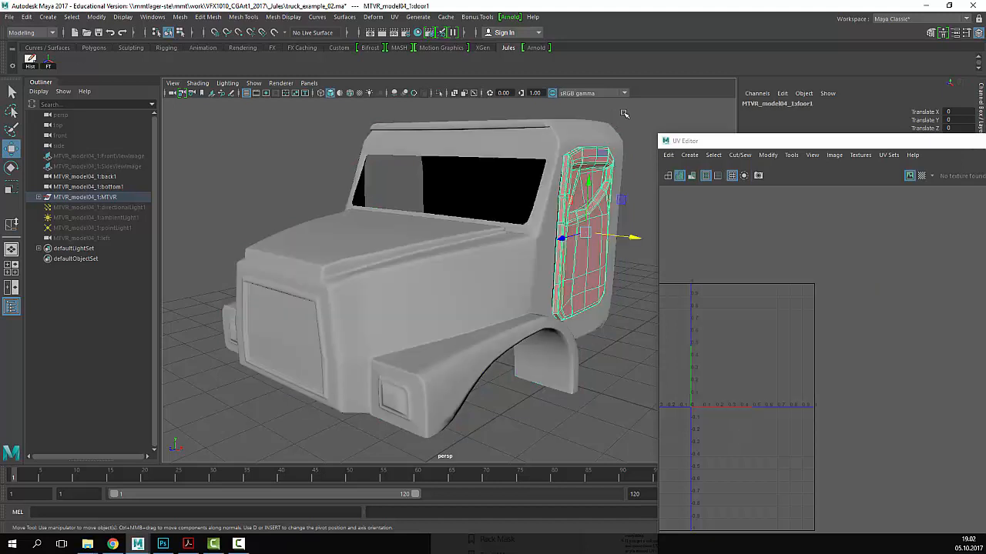
scroll(493, 227, "down", 2)
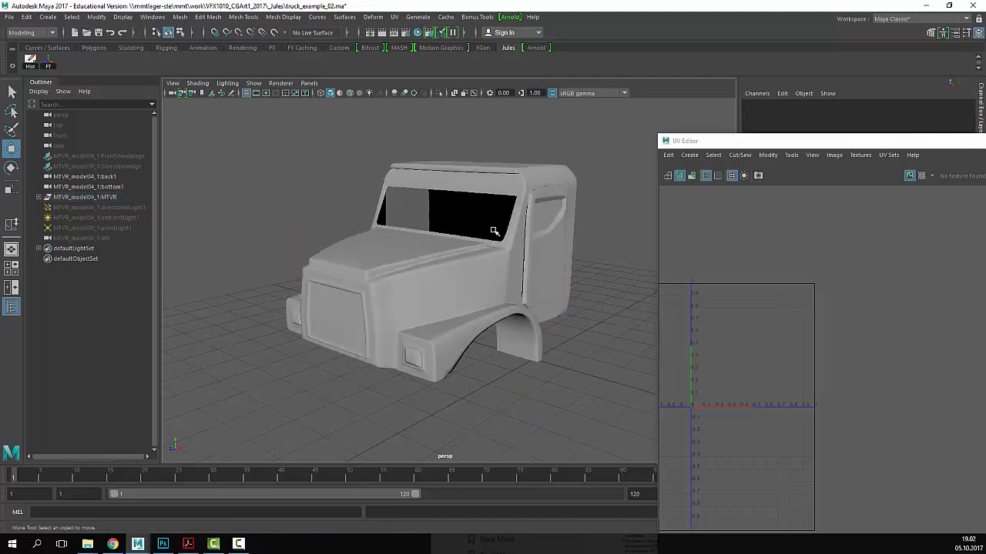
key("q")
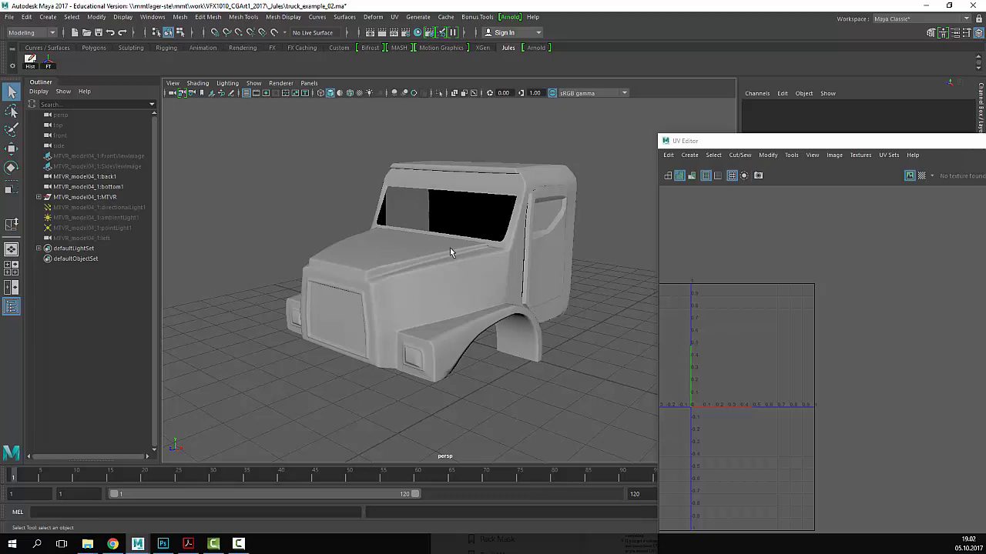
left_click(531, 244)
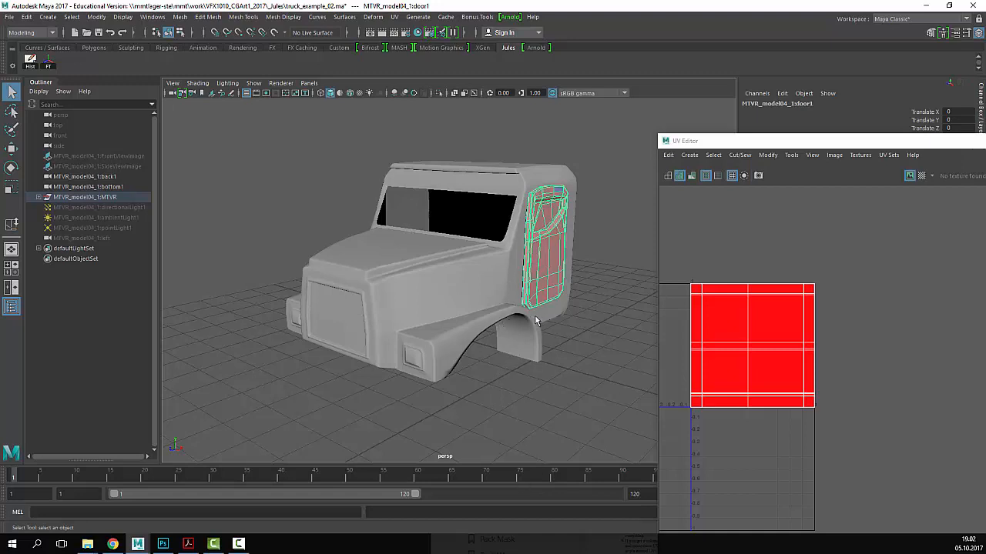
left_click(610, 120)
left_click_drag(609, 119, 278, 429)
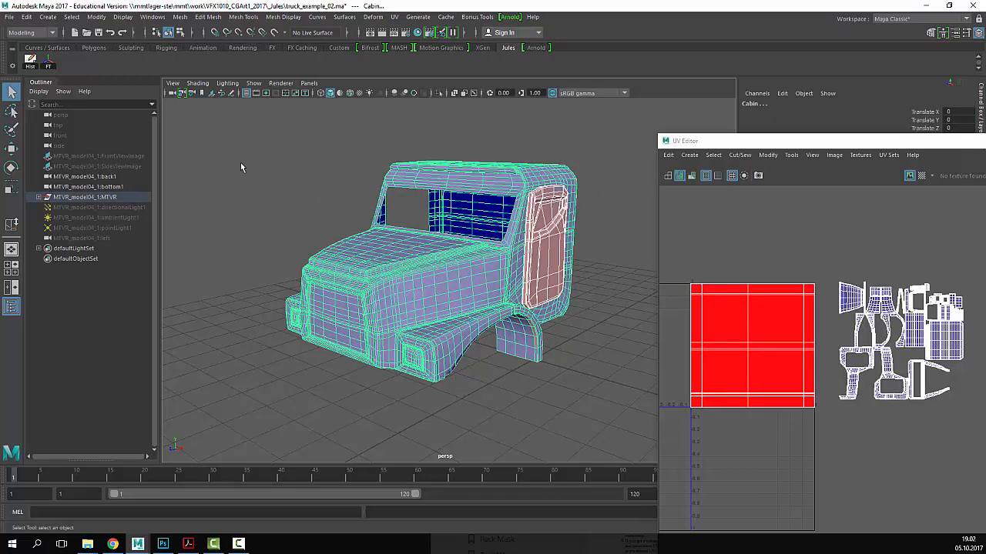
- Combine the cabin and door with Mesh > Combine and freeze the combined mesh's transforms
left_click(180, 17)
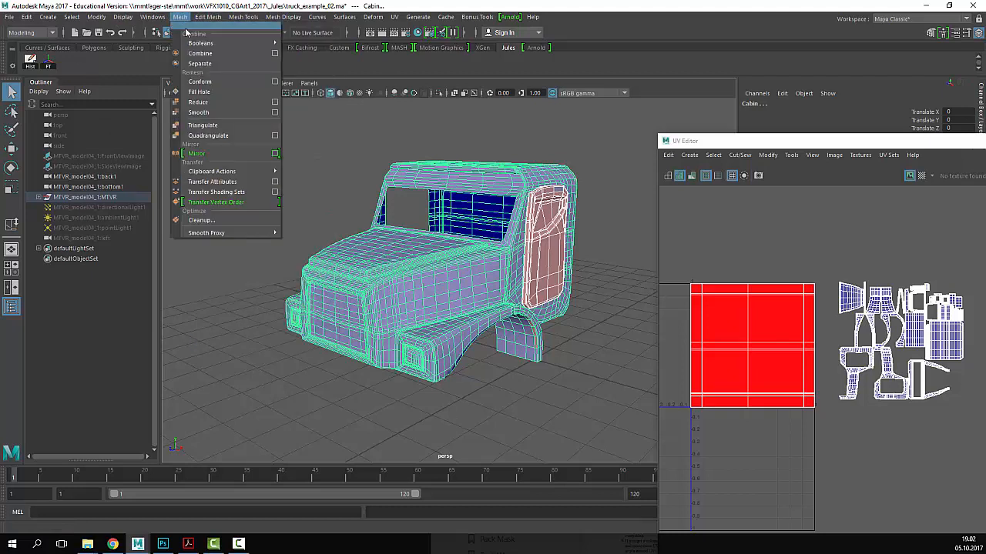
left_click(201, 53)
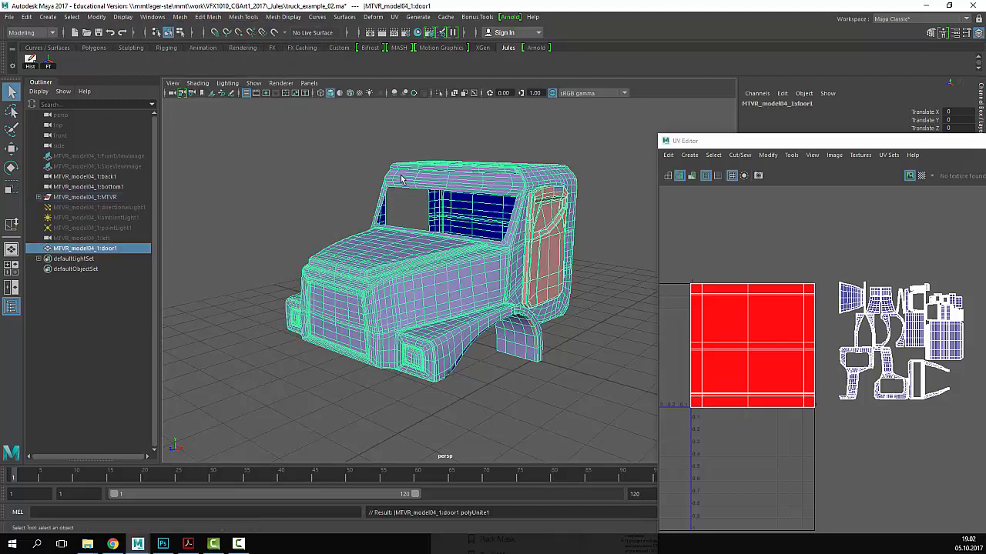
left_click(49, 63)
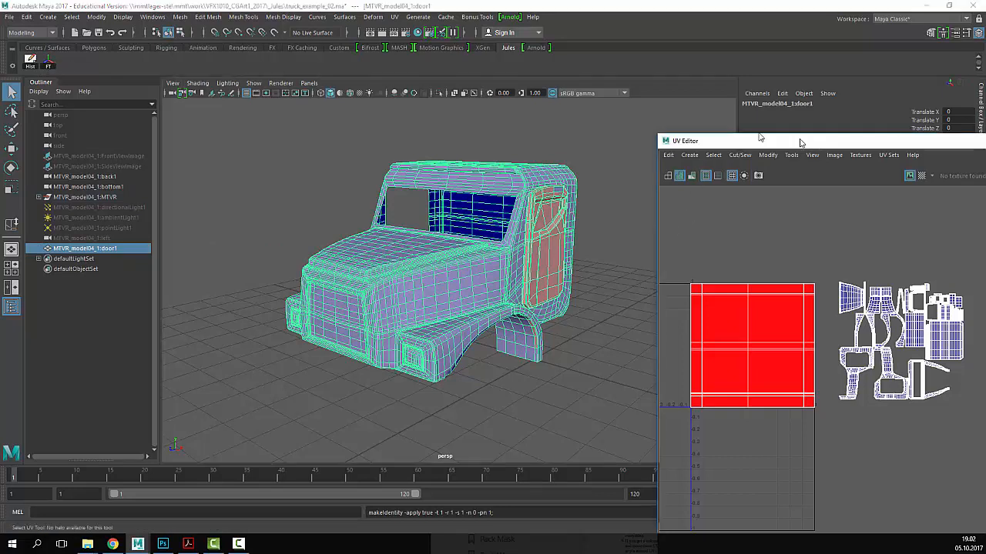
left_click_drag(798, 141, 739, 133)
left_click(488, 145)
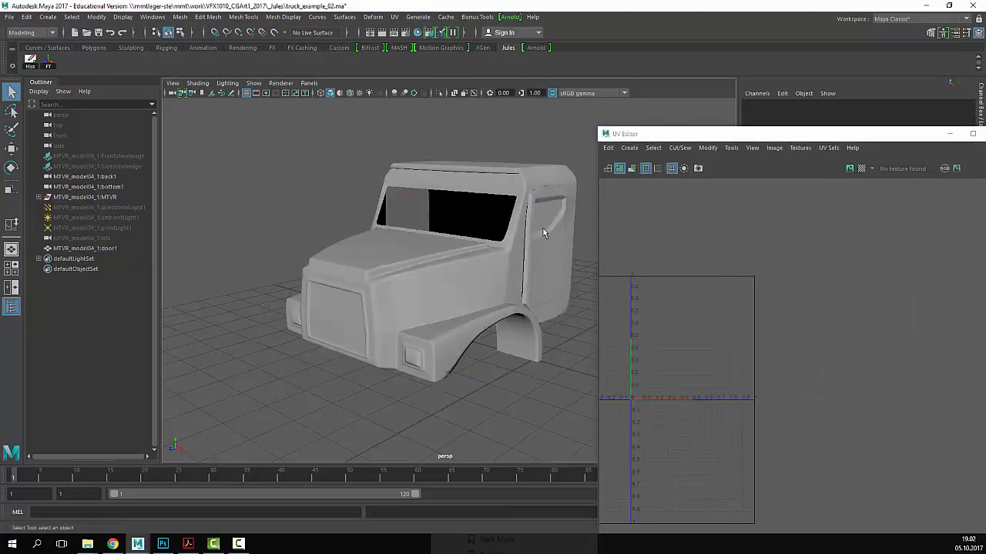
left_click(543, 233)
left_click(524, 135)
left_click(441, 328)
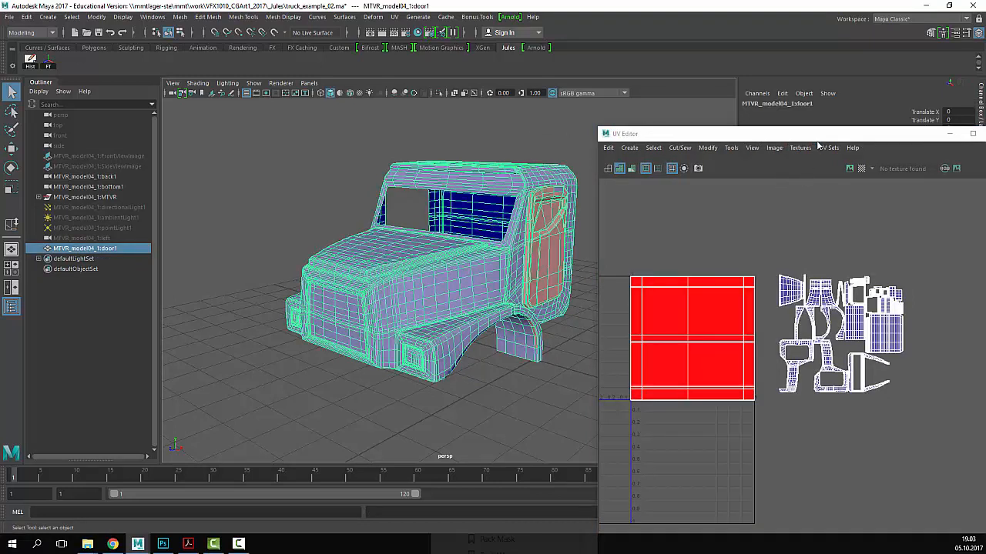
- Toggle the UV checker on and off, close the UV Editor, and recentre the truck
left_click(861, 168)
left_click(861, 168)
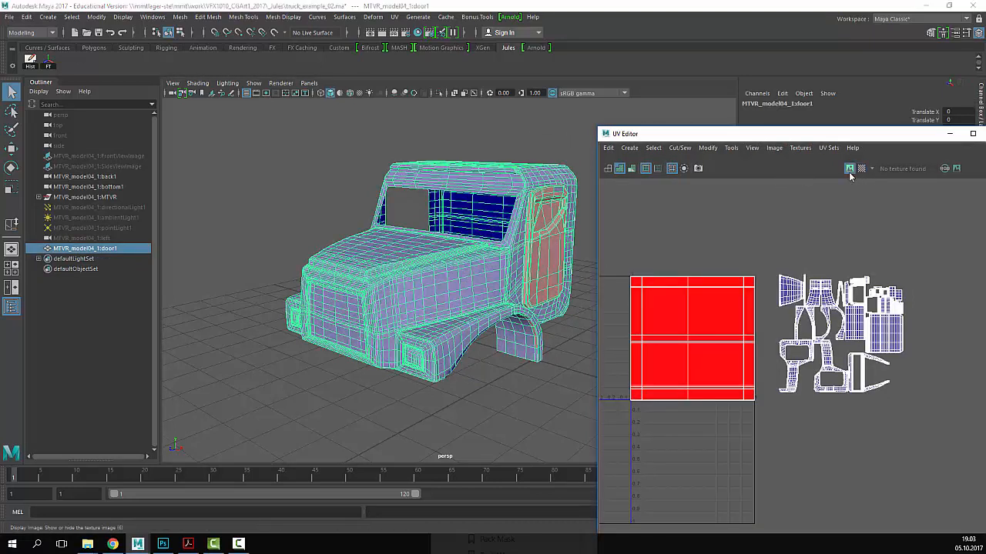
left_click_drag(851, 134, 619, 134)
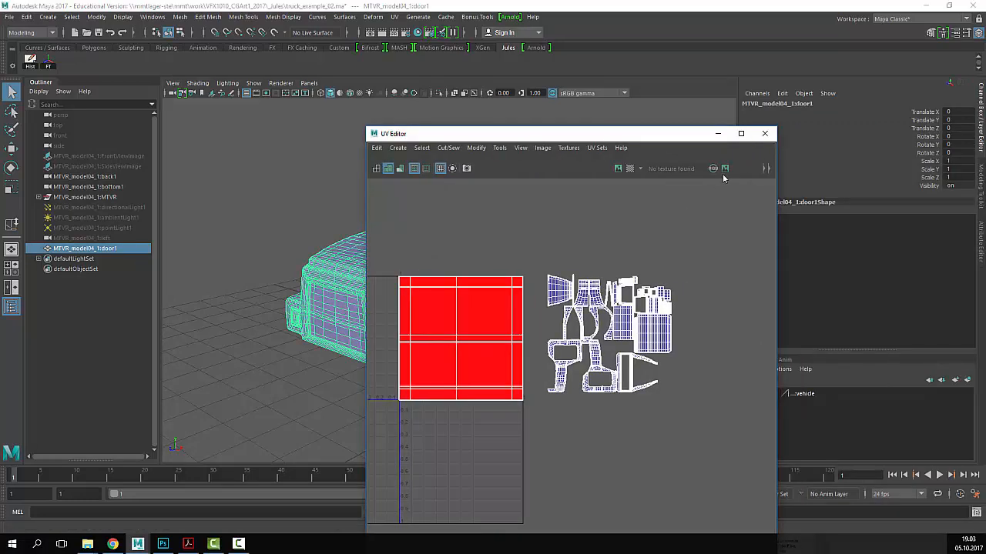
left_click(764, 135)
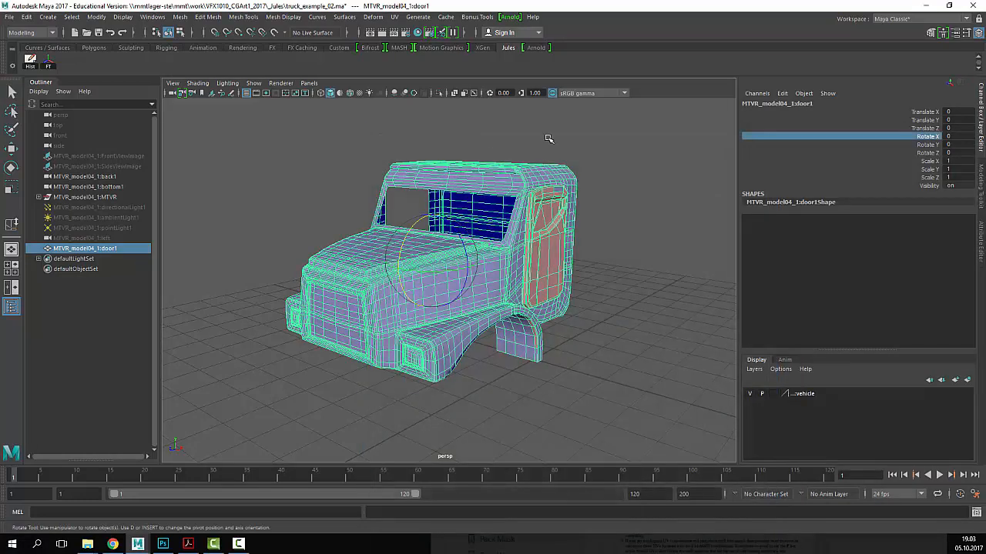
middle_click_drag(476, 361, 542, 363, "alt")
left_click(665, 189)
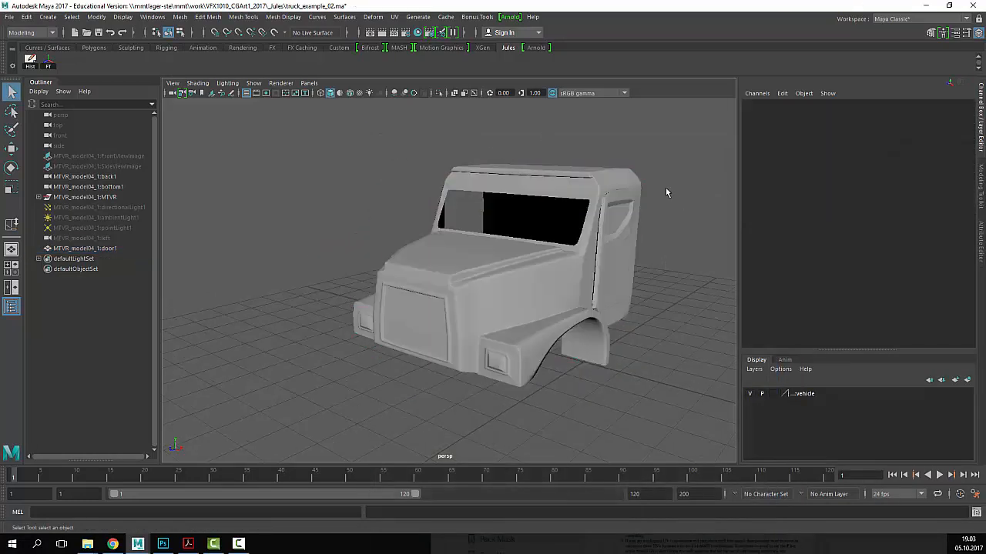
left_click_drag(666, 188, 365, 228)
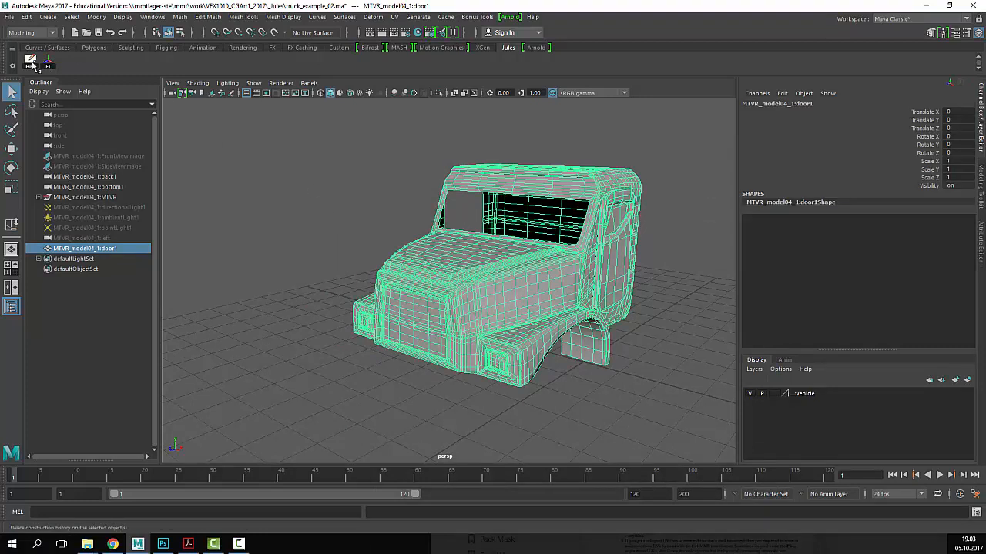
- Export the selected truck cab as truck.obj in OBJexport format to the _Jules folder
left_click(15, 17)
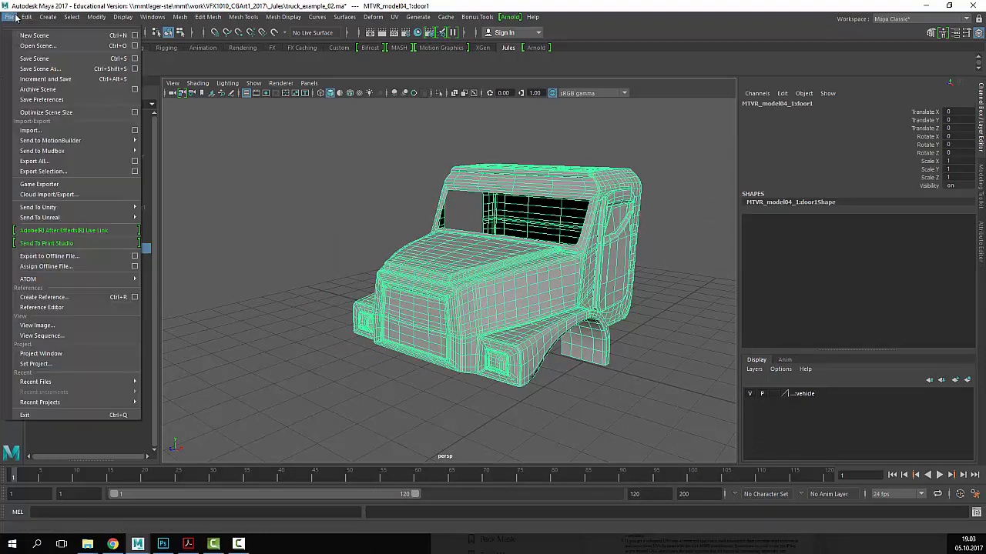
left_click(46, 171)
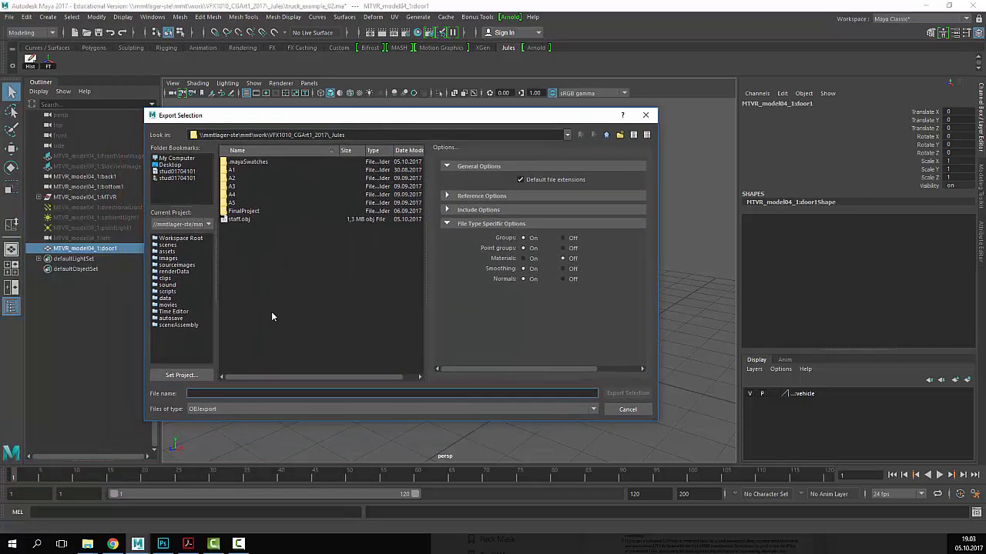
type("truck")
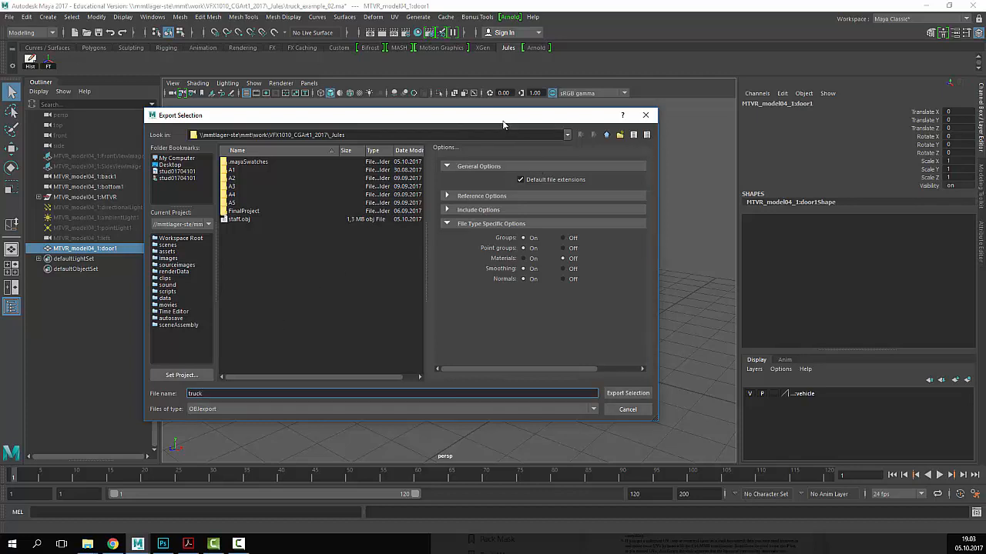
left_click_drag(500, 119, 538, 102)
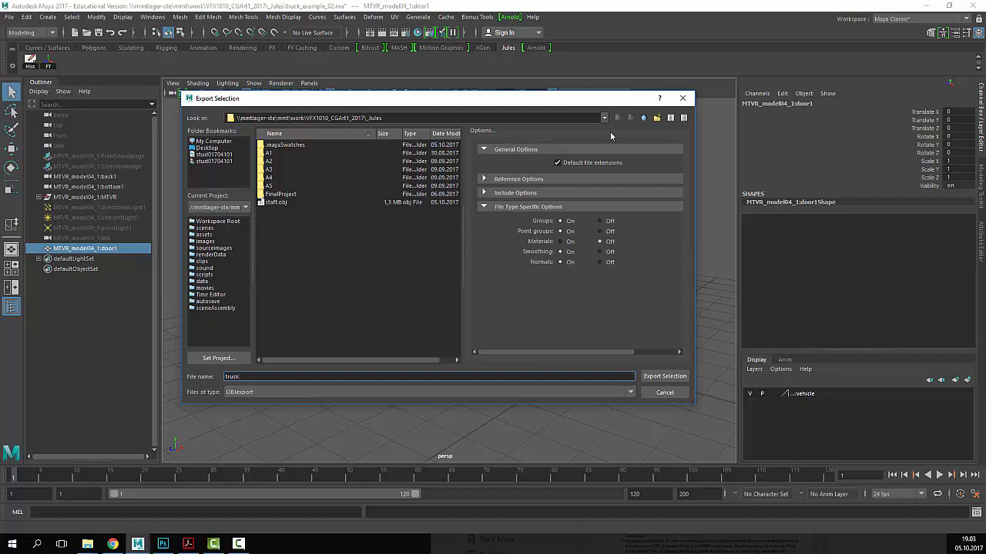
left_click_drag(552, 103, 611, 48)
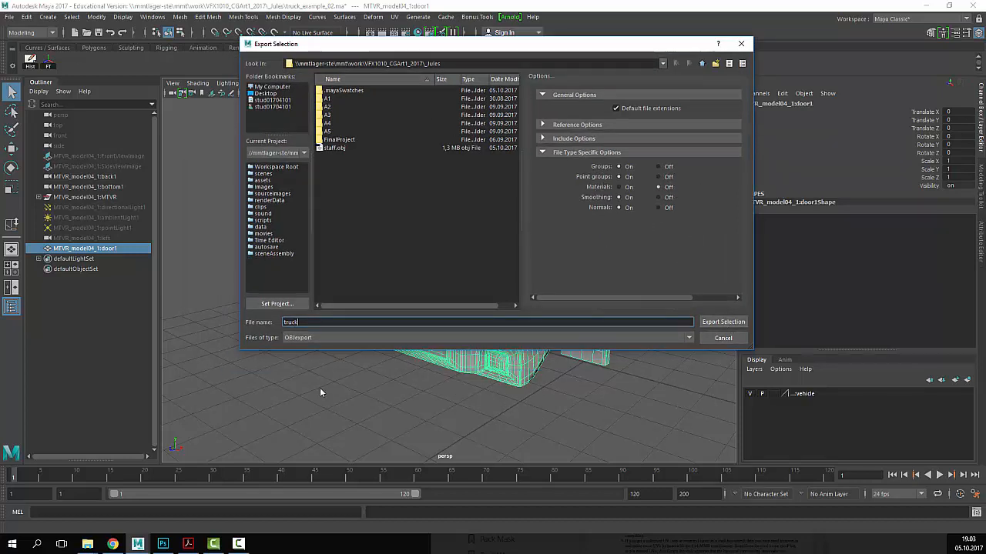
left_click(738, 323)
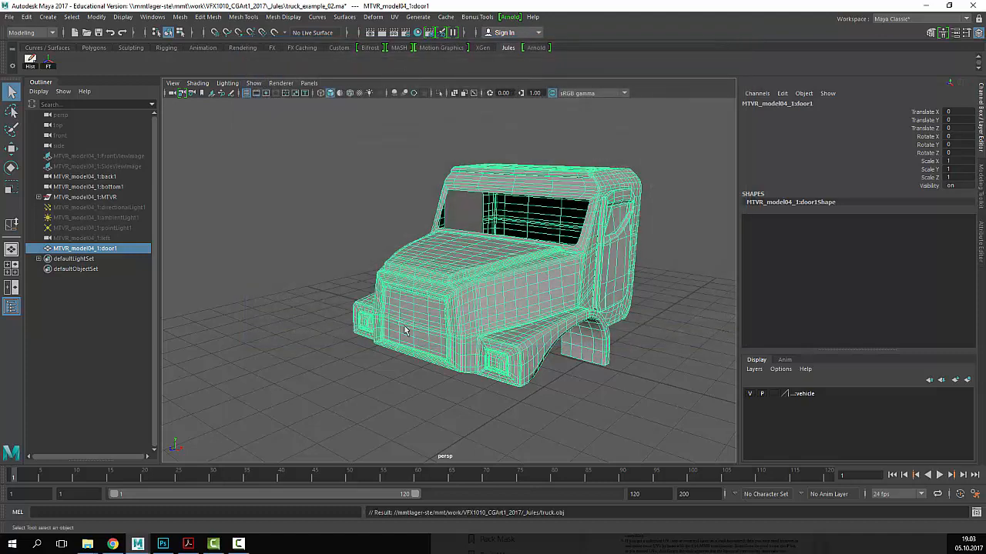
left_click(329, 205)
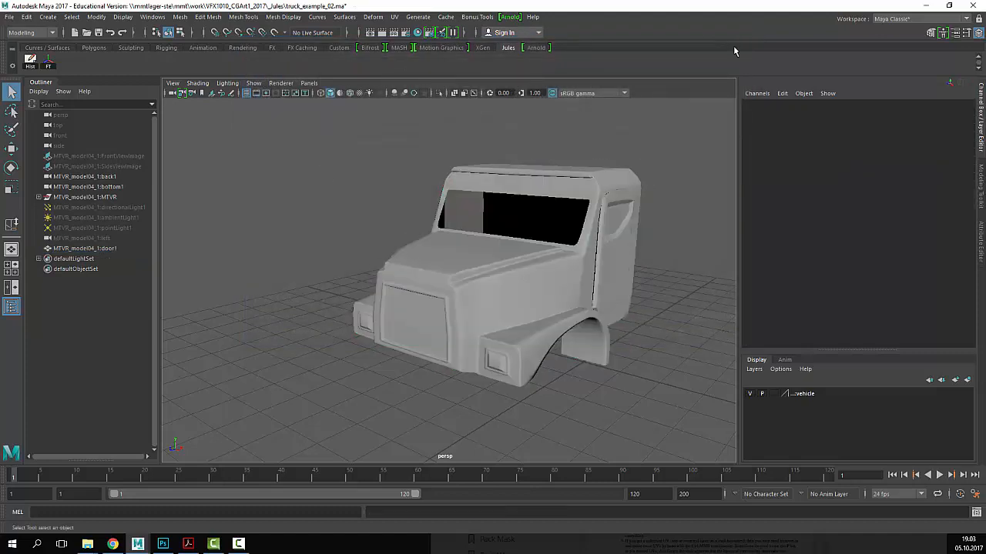
left_click(926, 8)
- Close the Staff.psd document in Photoshop, then hide Photoshop to reach the folder windows
left_click(847, 29)
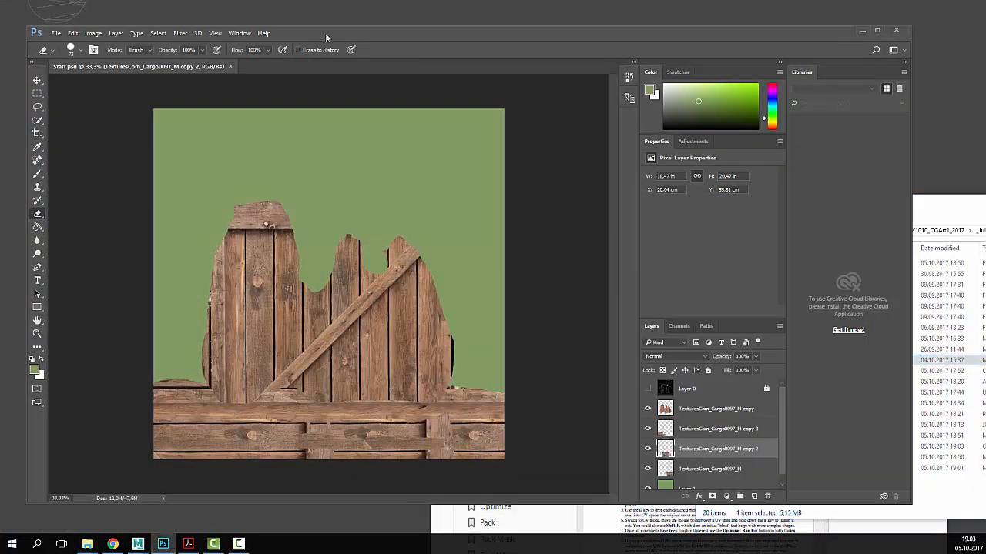
left_click(59, 36)
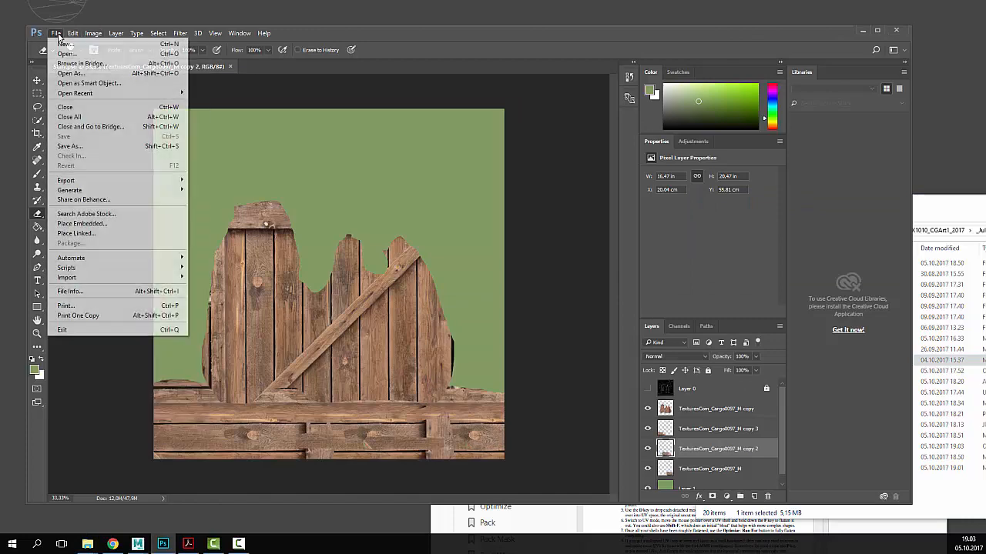
left_click(62, 44)
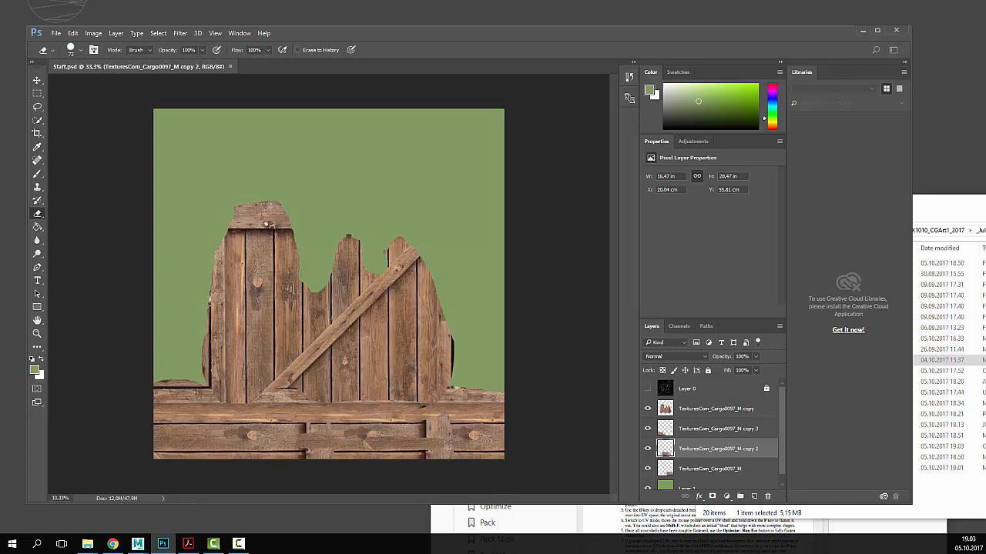
left_click(230, 66)
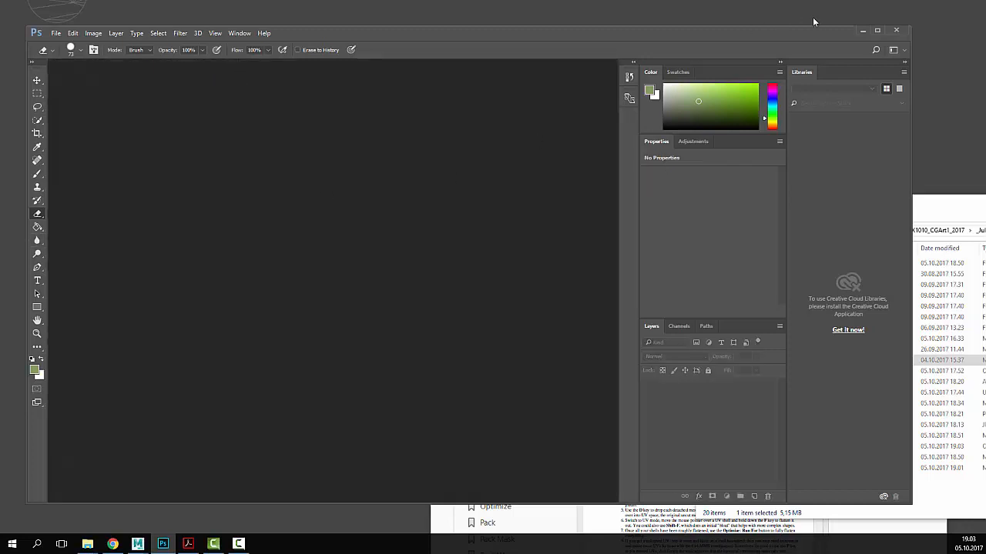
left_click(855, 29)
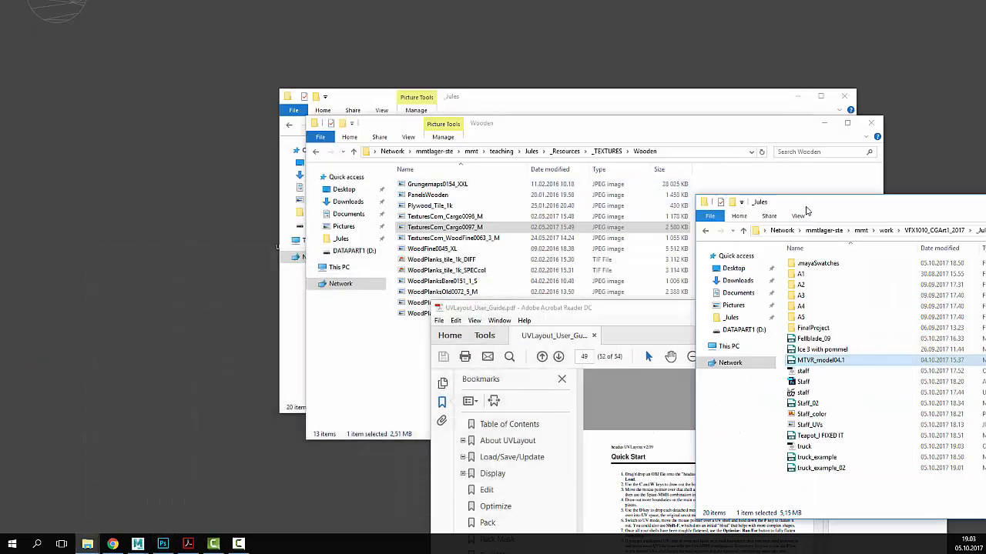
- Close the duplicate _Jules and Wooden textures folder windows and move the _Jules window aside
left_click_drag(830, 209, 311, 135)
left_click(744, 127)
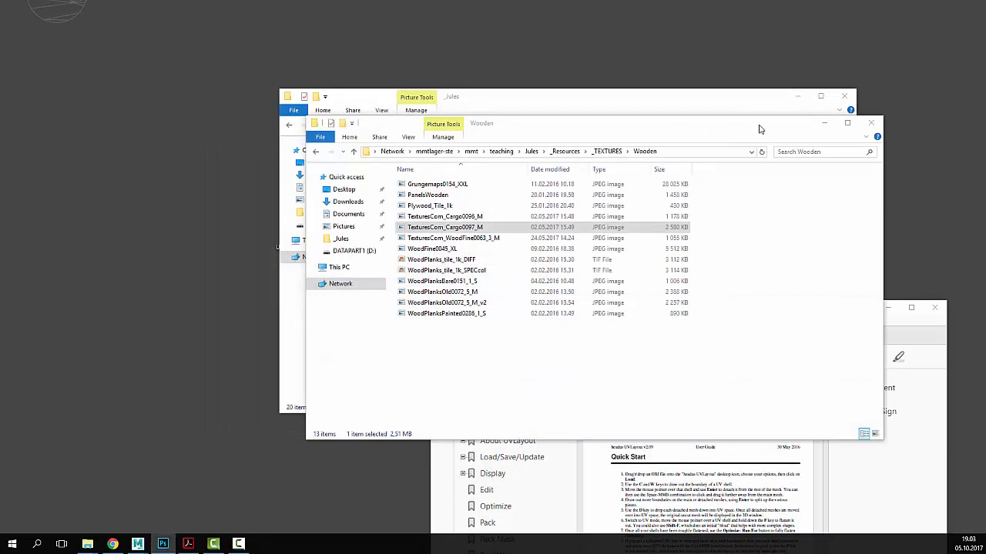
left_click(871, 124)
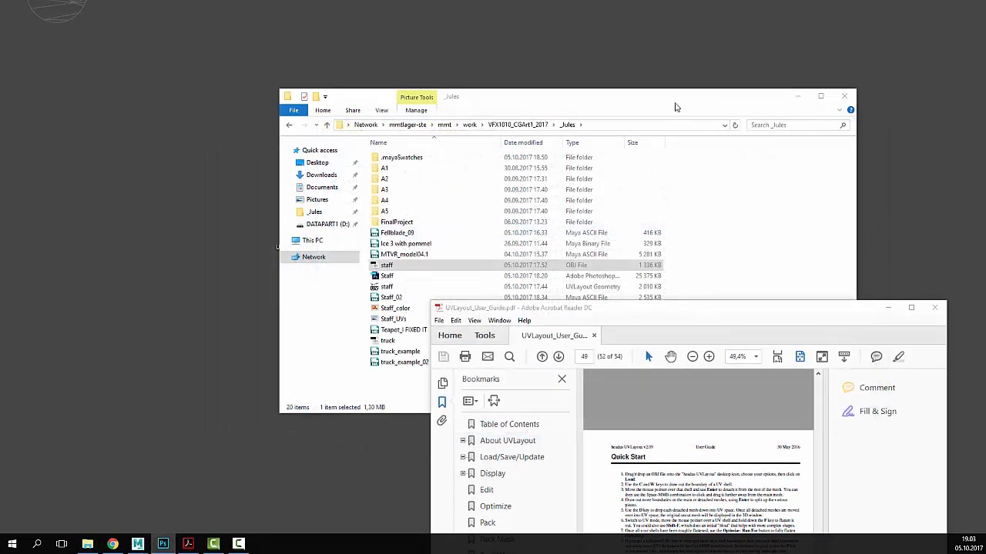
left_click(572, 104)
left_click_drag(572, 104, 309, 45)
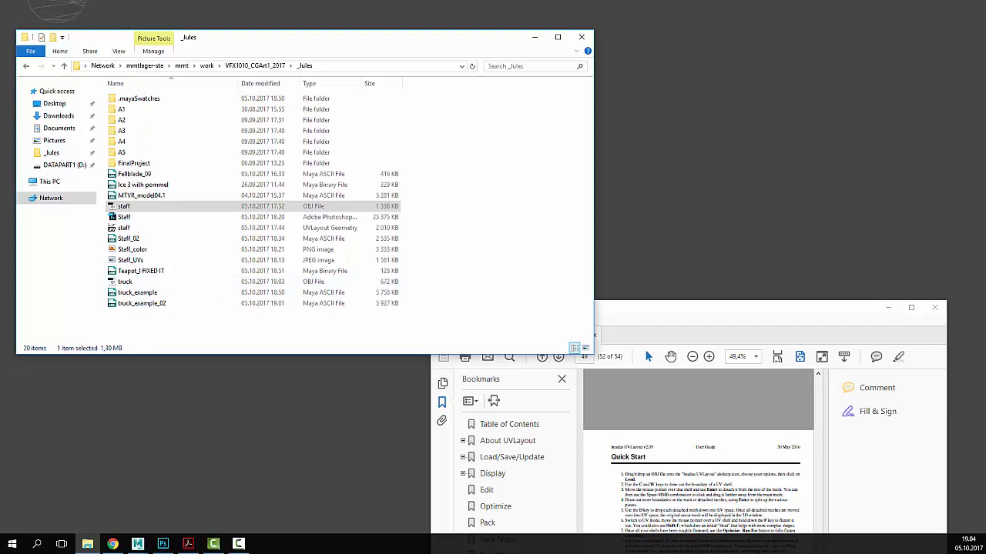
left_click_drag(249, 40, 622, 40)
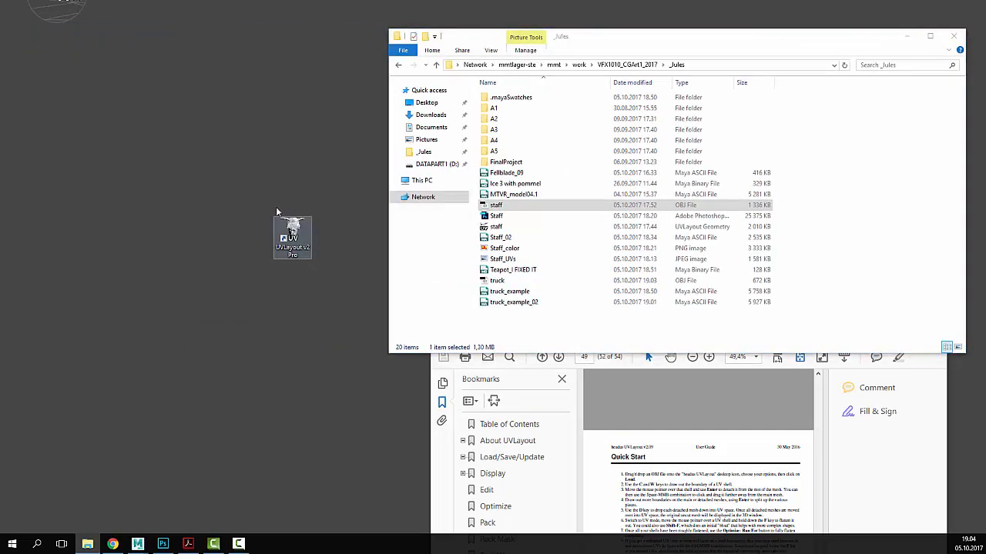
- Launch UVLayout v2 Pro from its desktop shortcut and place its panel at the top left
left_click_drag(290, 233, 174, 126)
left_click(258, 212)
left_click(181, 129)
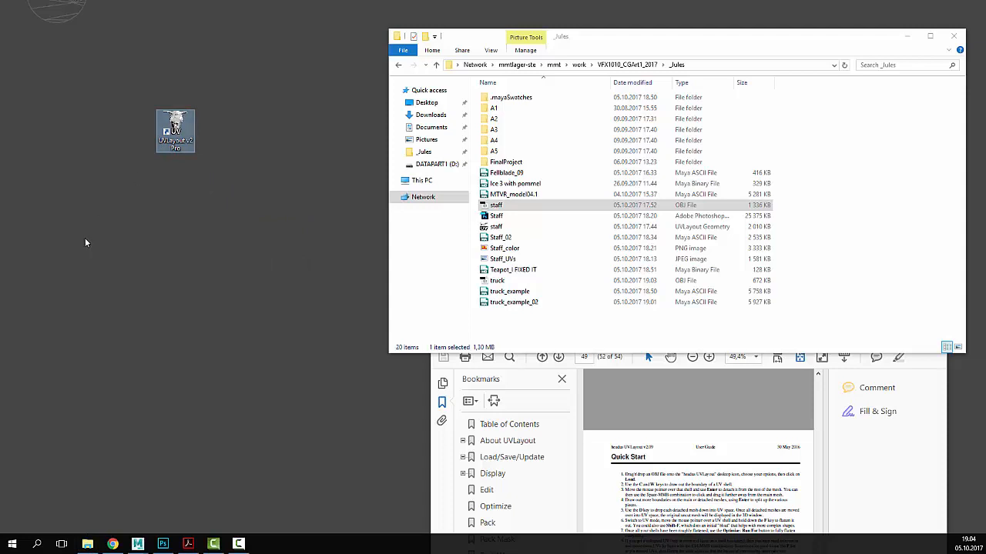
double_click(176, 127)
left_click_drag(0, 43, 43, 43)
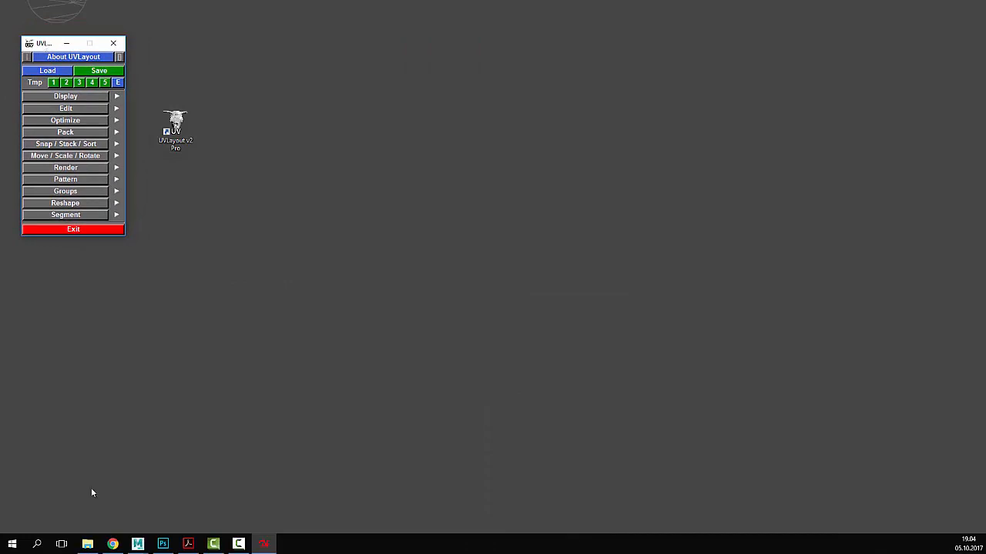
- Copy the _Jules folder path from File Explorer's address bar
left_click(87, 544)
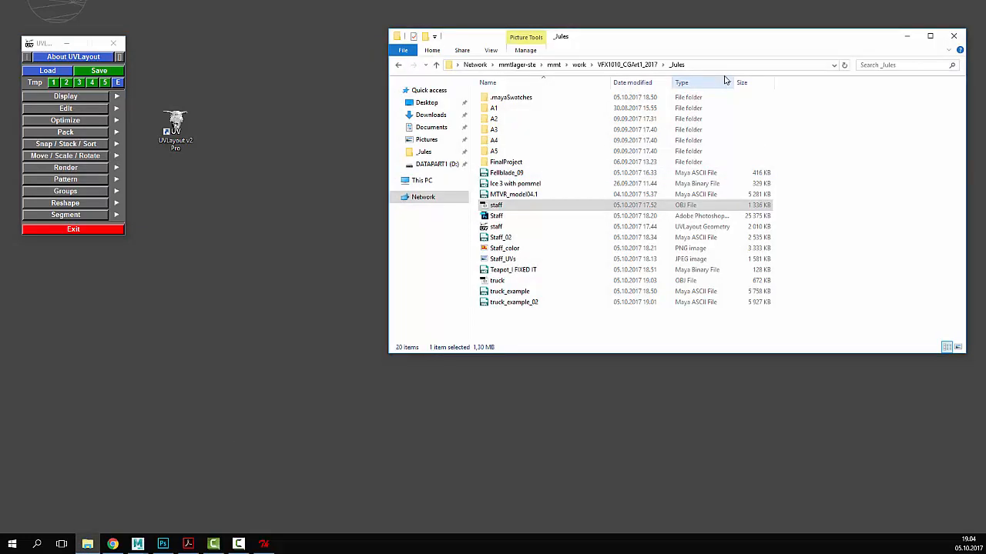
left_click(731, 66)
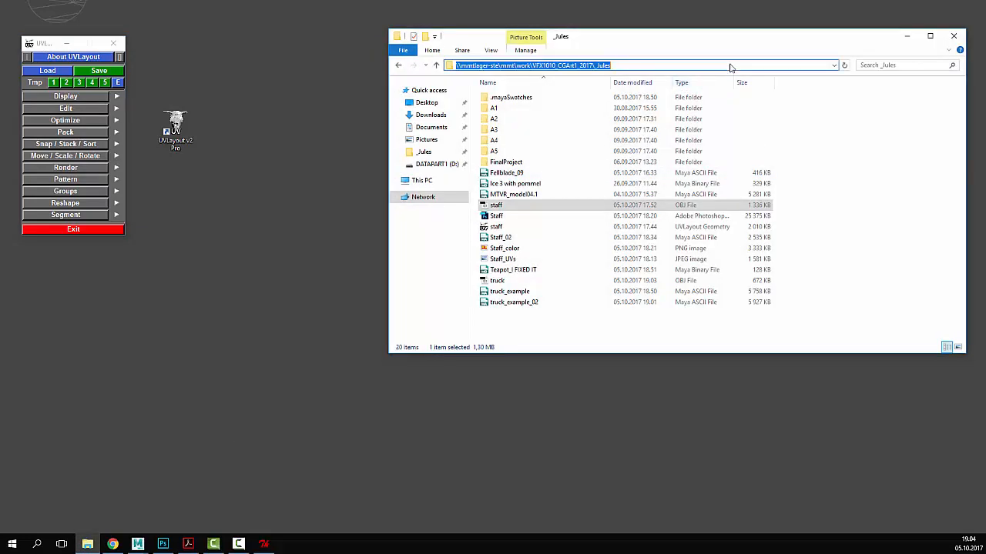
left_click(655, 65)
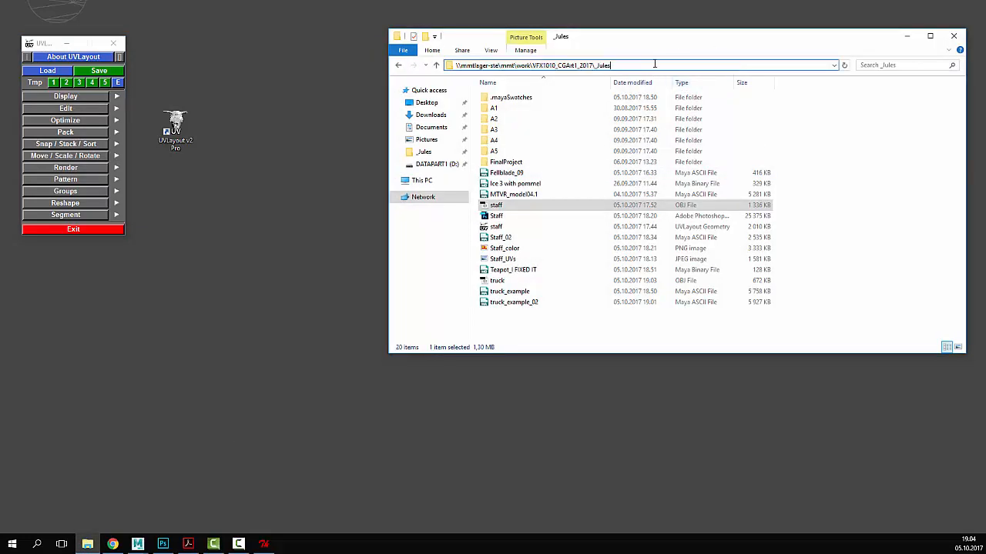
key("ctrl+shift+Left")
key("ctrl+shift+Left")
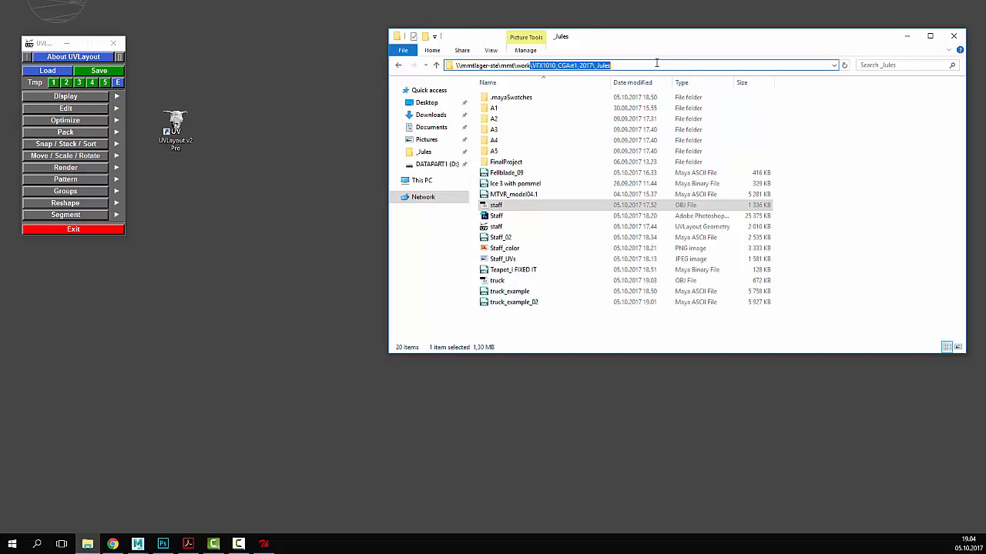
key("ctrl+shift+Left")
key("ctrl+shift+Left")
key("ctrl+shift+Left")
key("ctrl+shift+Left")
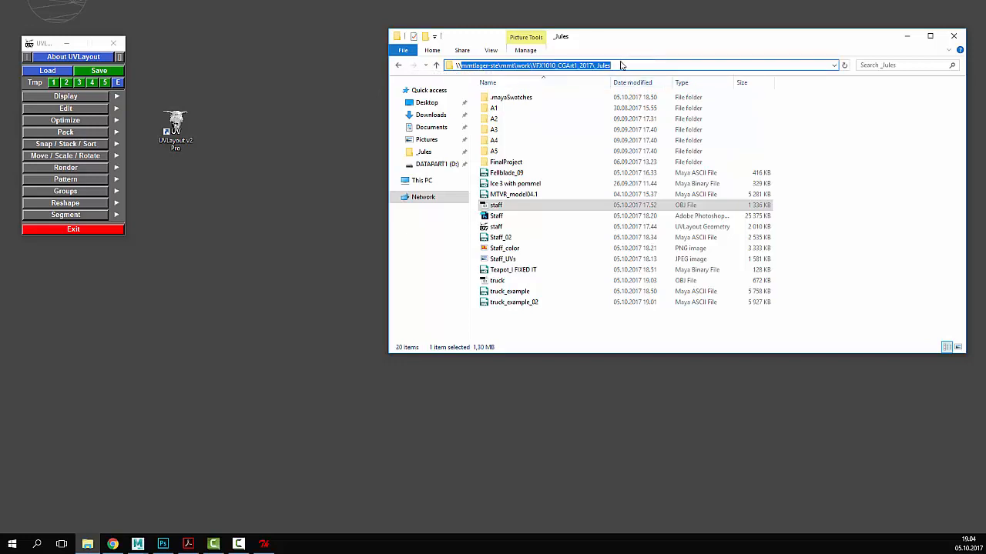
left_click_drag(449, 65, 680, 64)
left_click(715, 67)
key("ctrl+c")
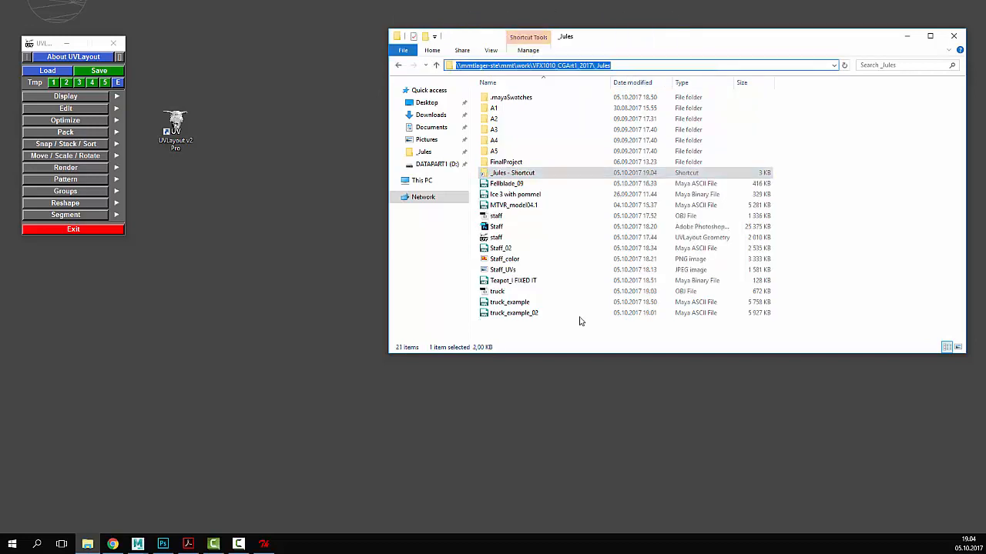
left_click(619, 342)
- In UVLayout's Load window, go to the pasted _Jules path and load truck.obj
left_click(50, 71)
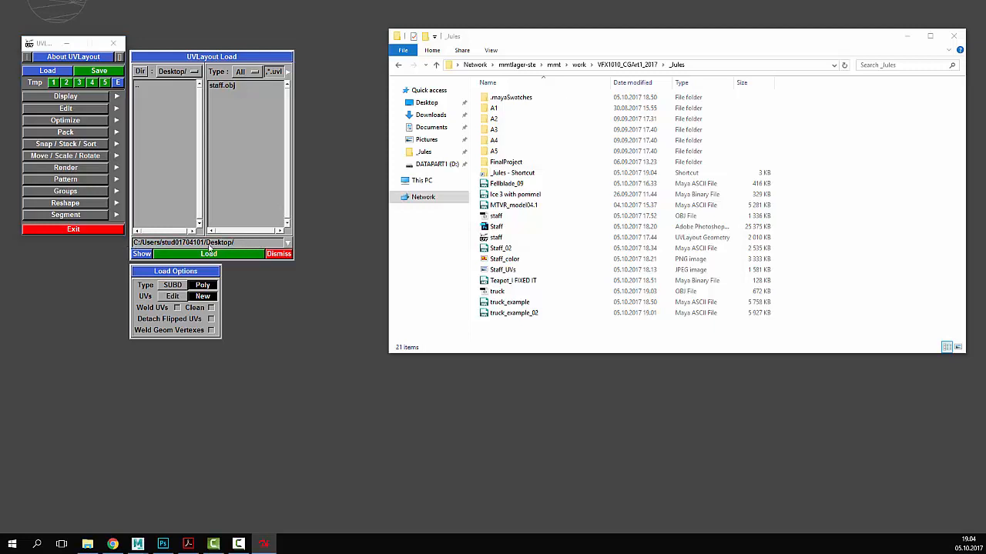
left_click_drag(208, 244, 120, 242)
key("ctrl+v")
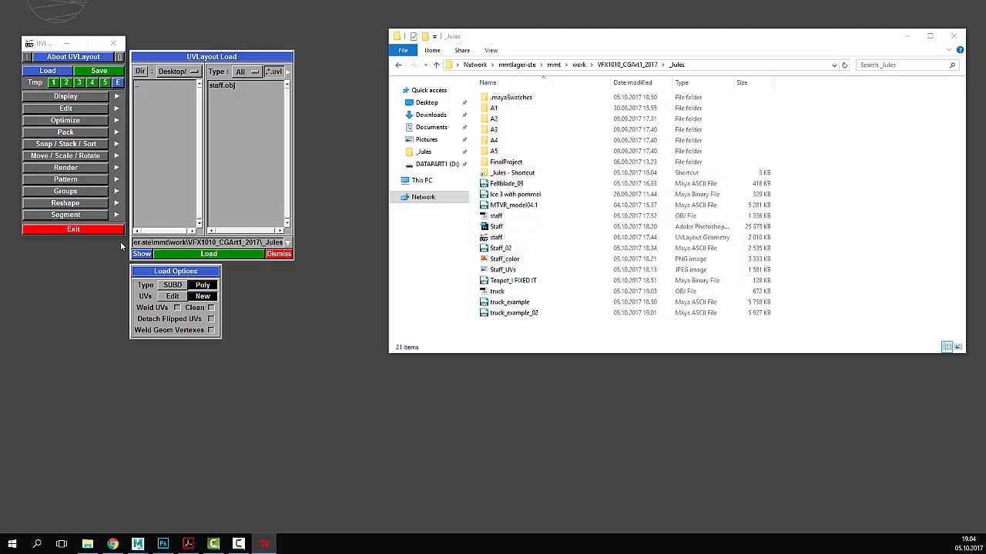
key("Return")
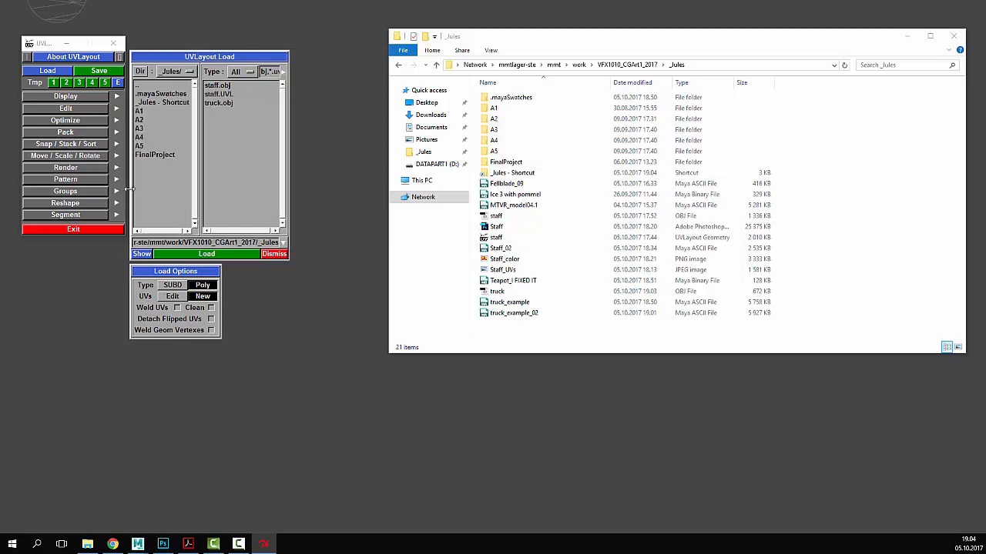
left_click(235, 103)
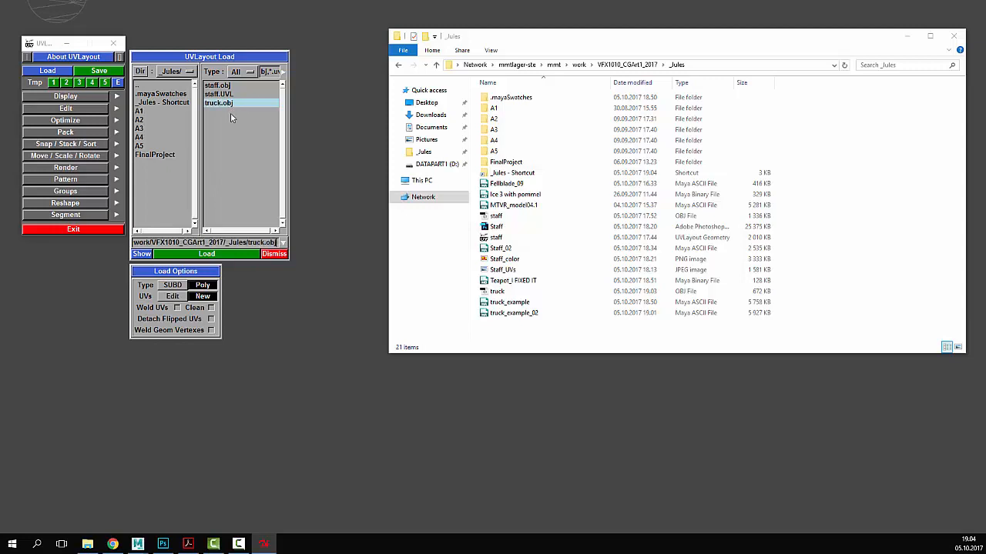
left_click(219, 256)
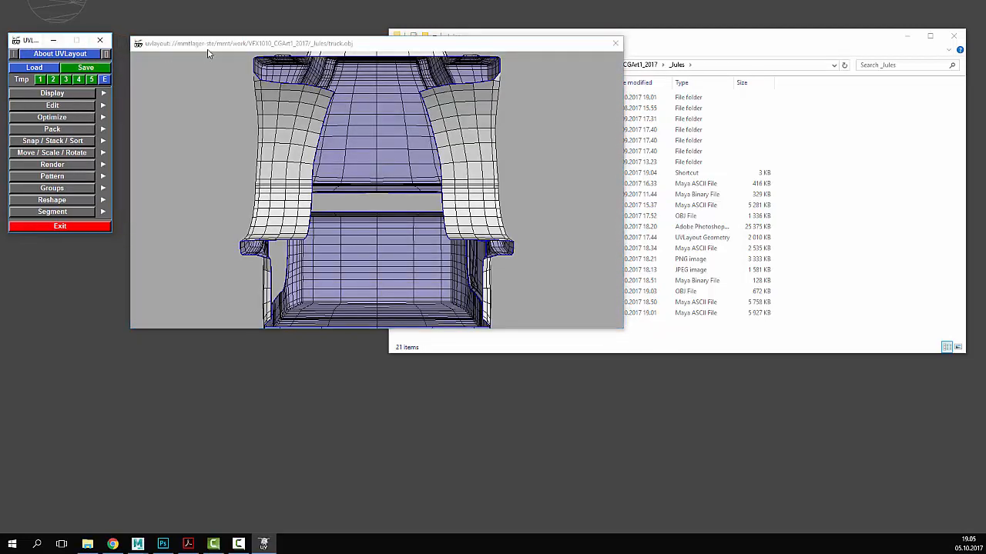
- Enlarge the truck view to nearly fill the screen, tumble the model, and set Display Up to Z
left_click_drag(223, 46, 208, 28)
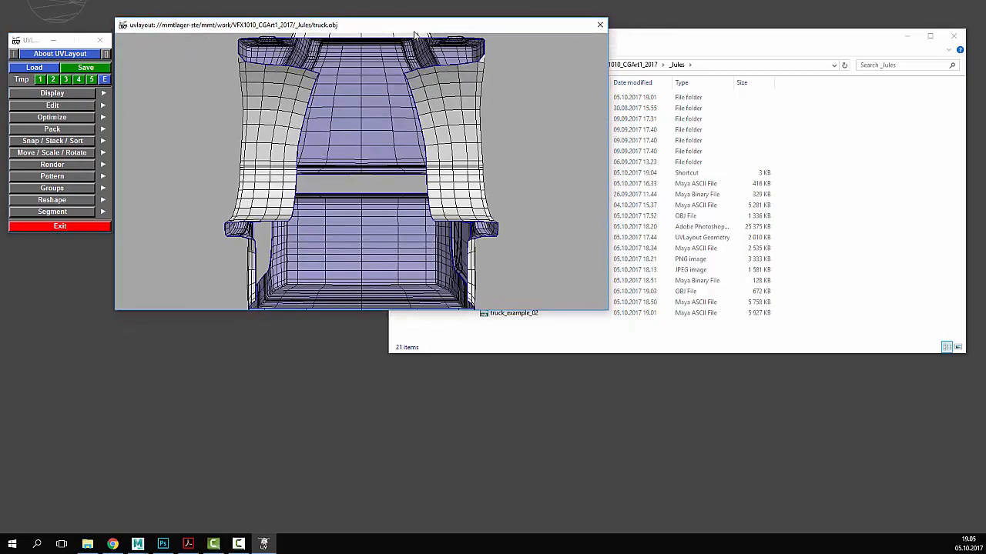
left_click_drag(414, 35, 423, 17)
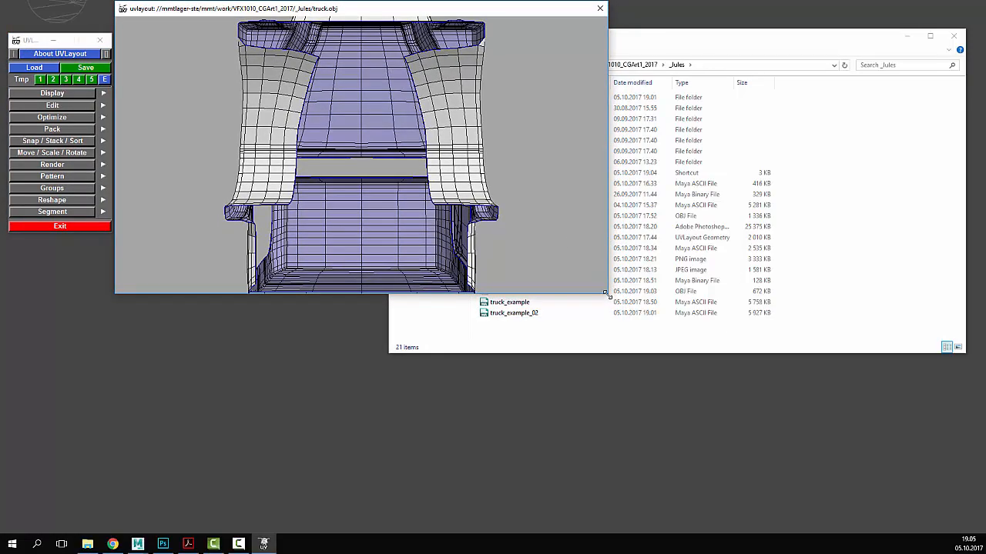
left_click_drag(605, 294, 956, 527)
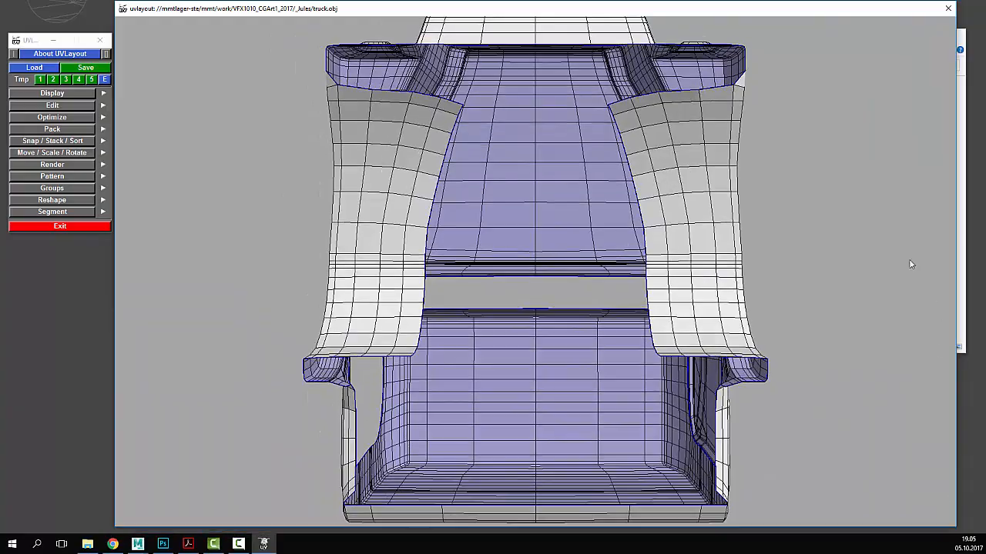
middle_click_drag(910, 265, 548, 243)
mouse_move(632, 218)
middle_mouse_down()
mouse_move(649, 226)
mouse_move(640, 221)
middle_mouse_up()
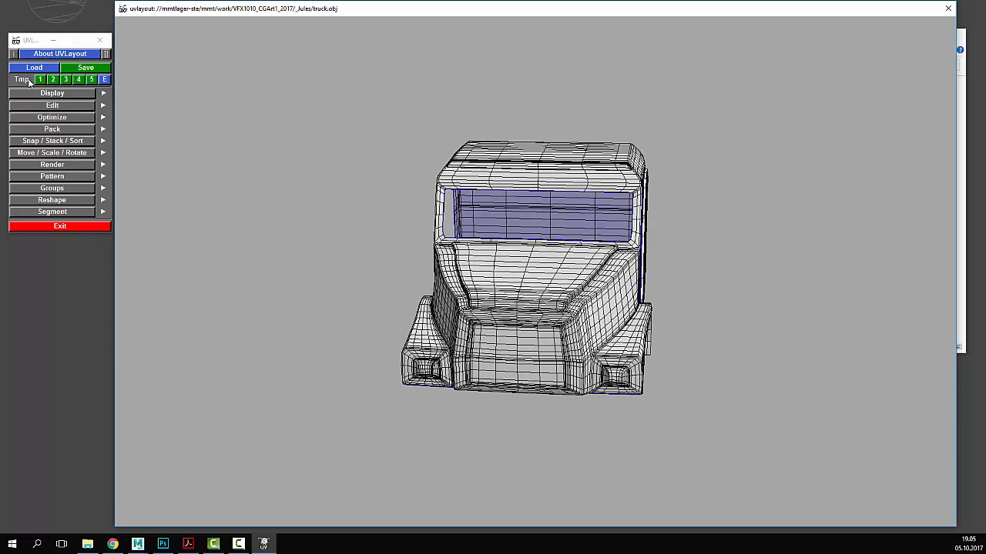
left_click(45, 94)
left_click(77, 118)
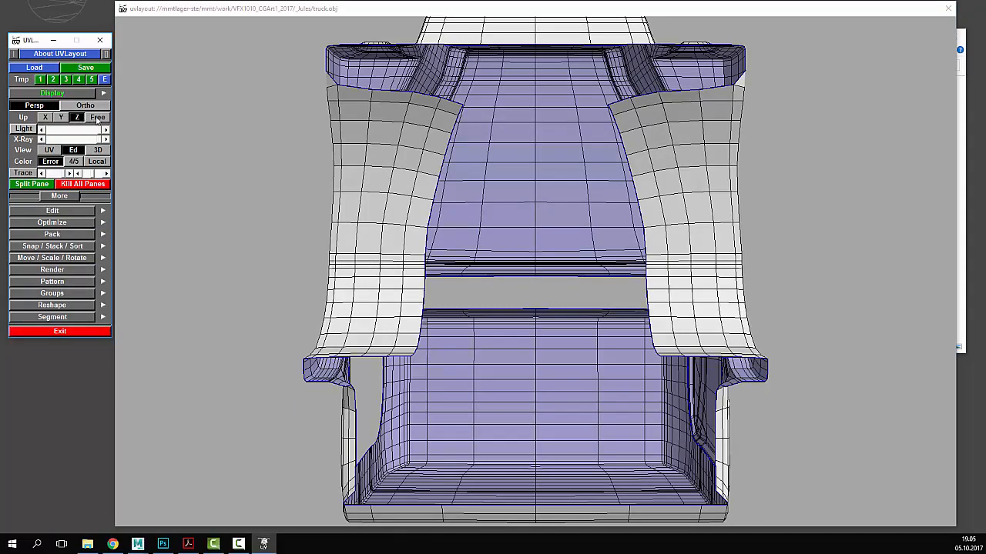
- Set the Display Up axis to Free and orbit the cabin to oblique, lower and front-on angles
left_click(97, 117)
left_click_drag(242, 319, 693, 308)
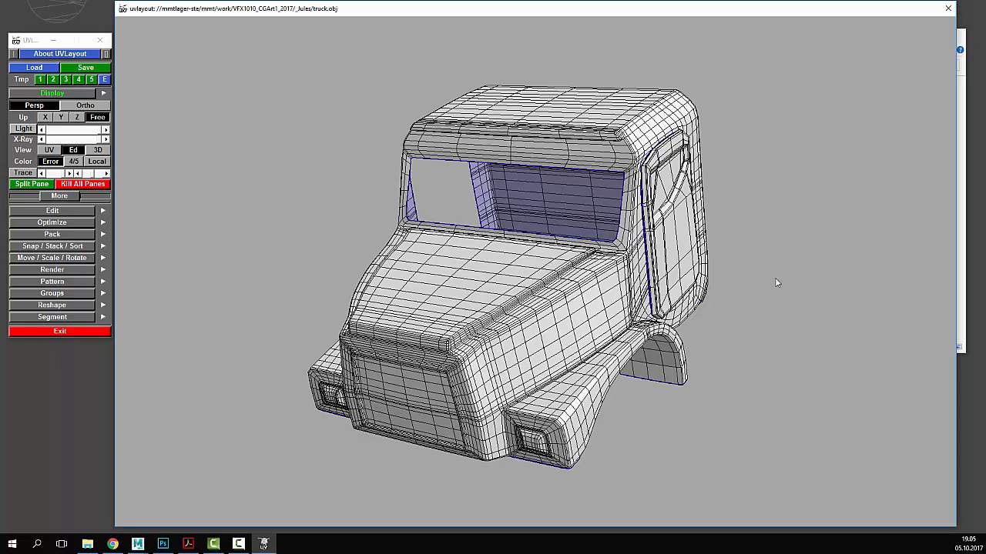
mouse_move(730, 281)
left_mouse_down()
mouse_move(754, 266)
mouse_move(712, 269)
mouse_move(732, 265)
left_mouse_up()
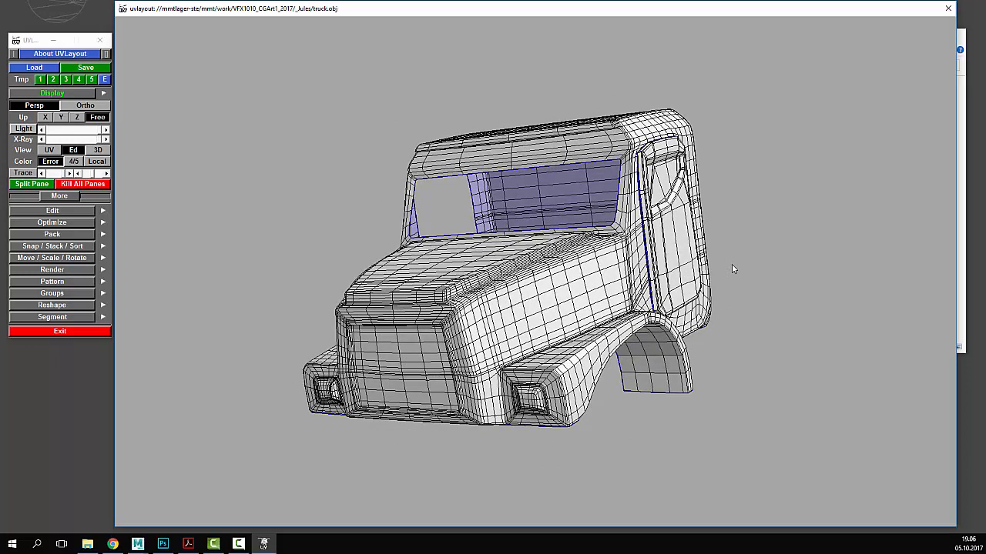
left_click_drag(731, 264, 723, 284)
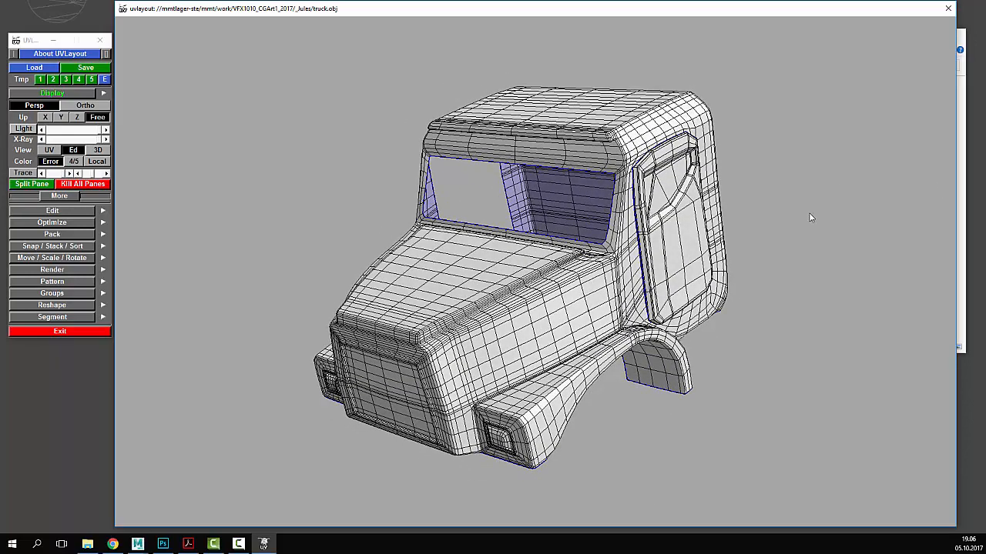
left_click_drag(809, 218, 829, 205)
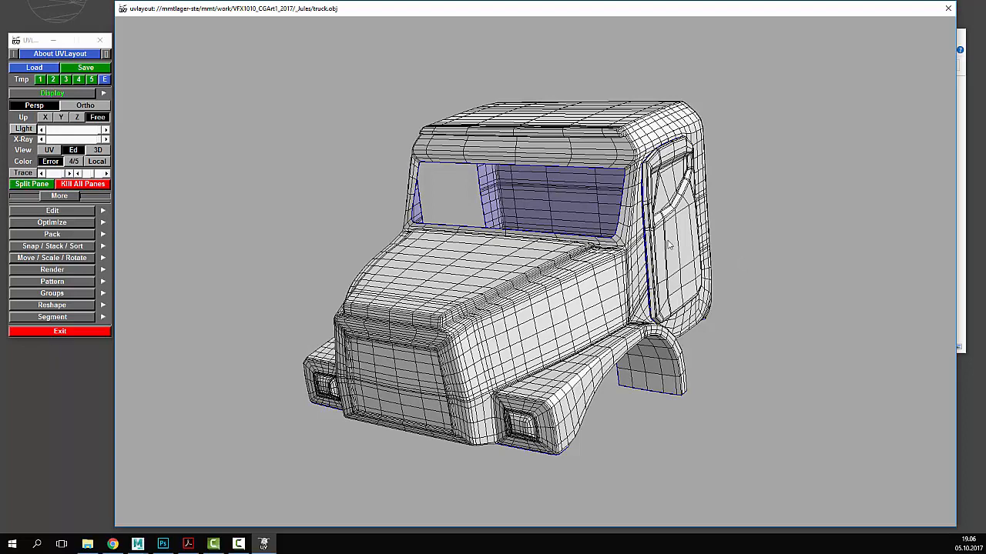
- Orbit and zoom the edit view in on the door shell beside the cab
middle_click_drag(671, 240, 789, 234)
middle_click_drag(562, 332, 520, 279)
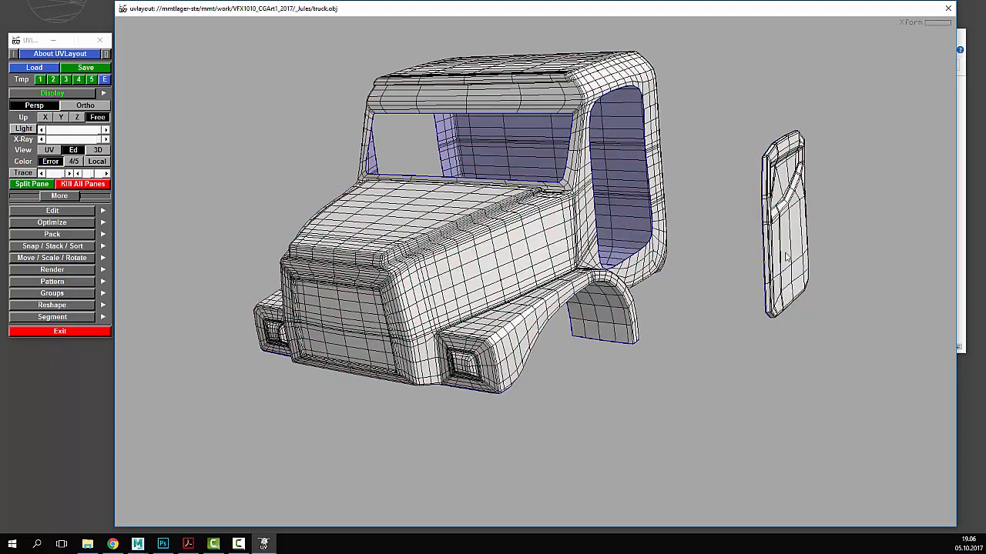
middle_click_drag(787, 263, 775, 230)
middle_click_drag(768, 300, 758, 367)
mouse_move(759, 367)
left_mouse_down()
mouse_move(713, 365)
mouse_move(748, 352)
left_mouse_up()
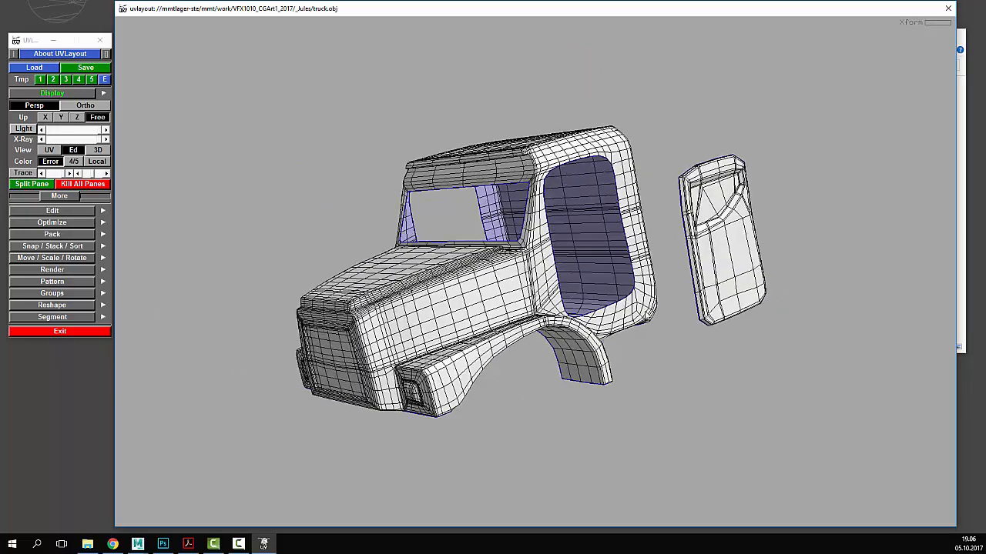
left_click_drag(704, 269, 685, 306)
right_click_drag(685, 307, 850, 299)
left_click_drag(851, 299, 845, 301)
middle_click_drag(845, 301, 548, 301)
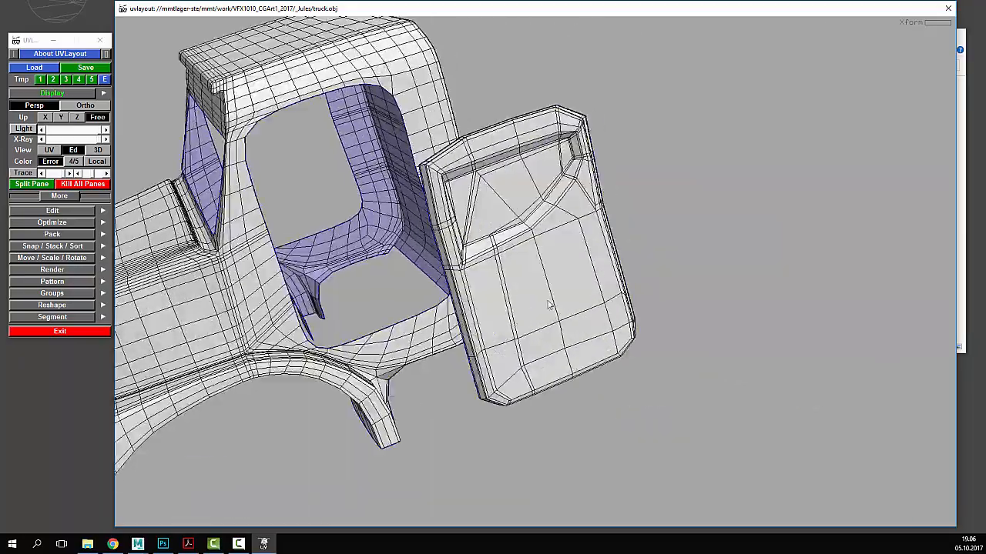
- Inspect the door's front and back, then drop the door shell with D
left_click_drag(549, 304, 644, 321)
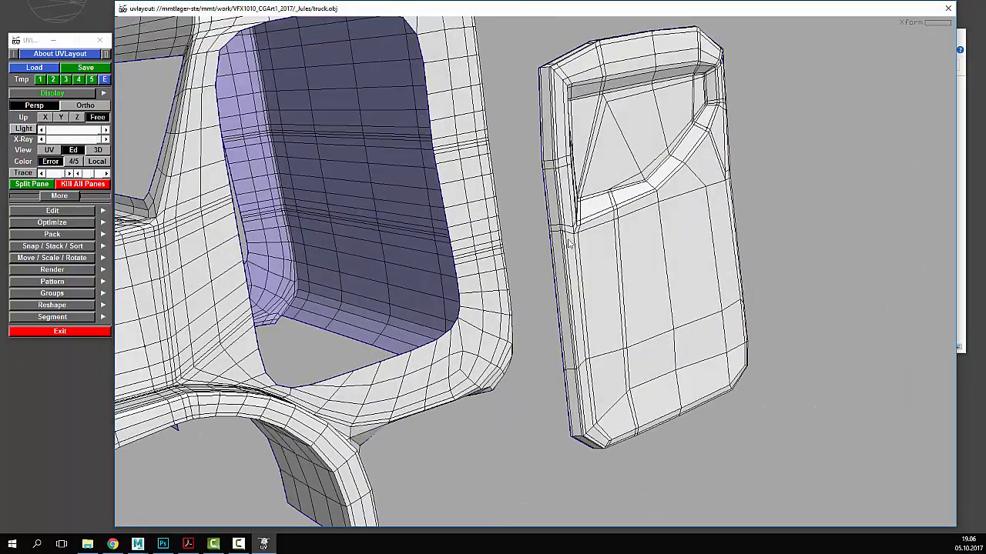
left_click_drag(619, 209, 601, 345)
right_click_drag(601, 345, 690, 343)
left_click_drag(728, 342, 681, 338)
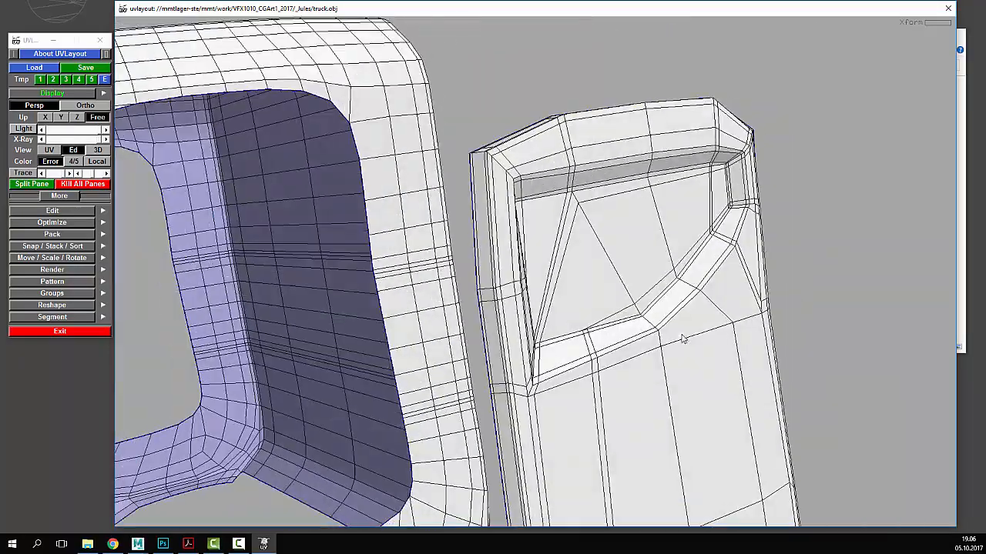
right_click_drag(722, 364, 570, 369)
middle_click_drag(633, 375, 632, 326)
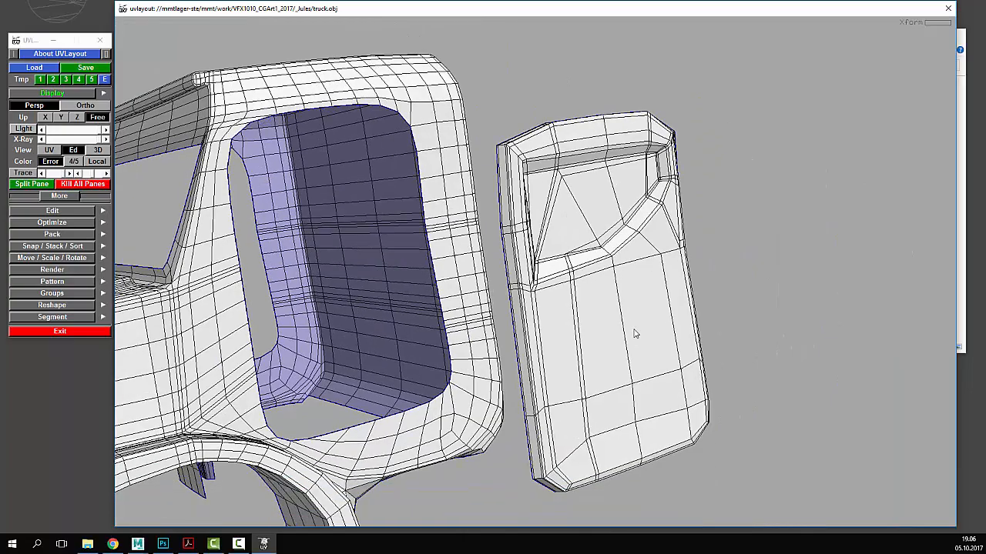
left_click_drag(636, 334, 659, 285)
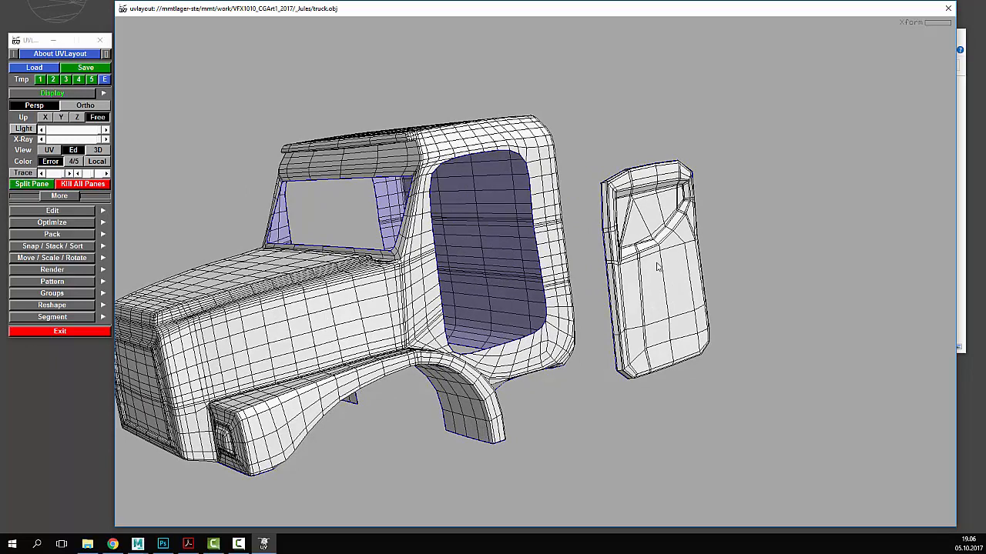
key("d")
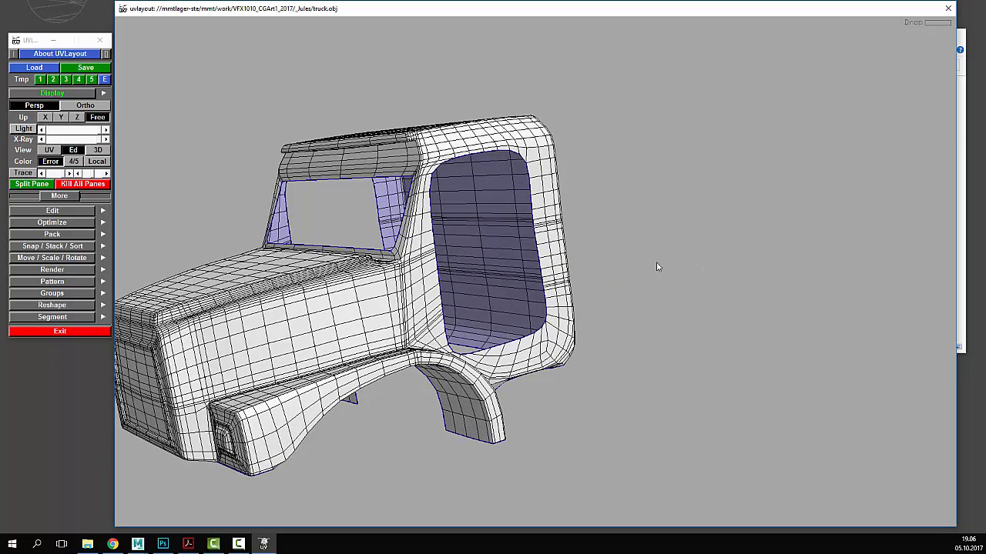
- Switch to the UV view and zoom out to frame the UV square
left_click(52, 150)
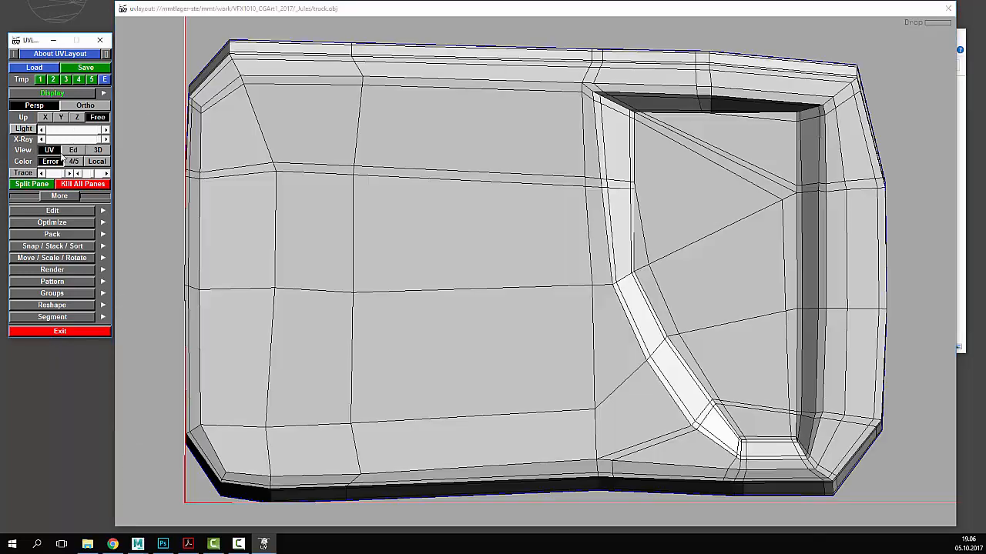
left_click(74, 150)
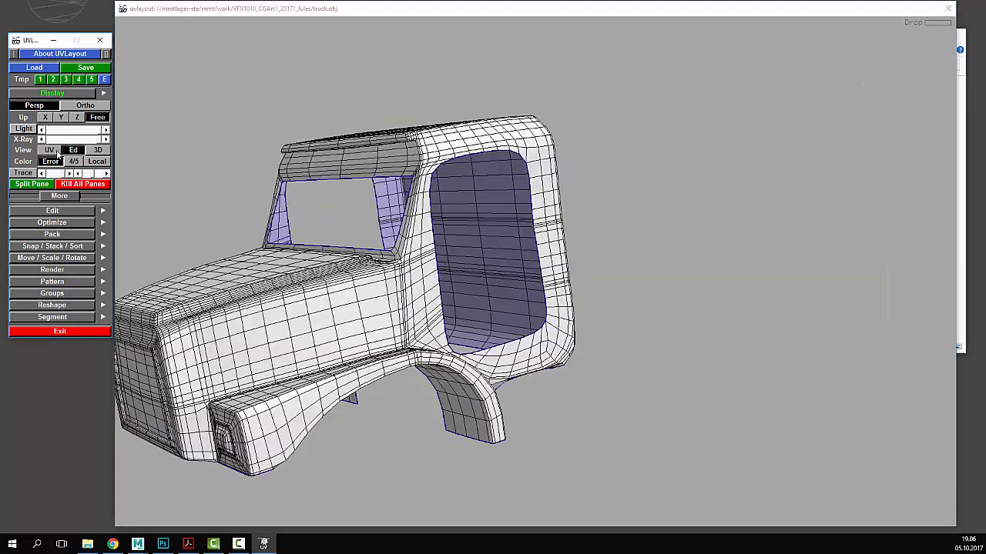
left_click(57, 151)
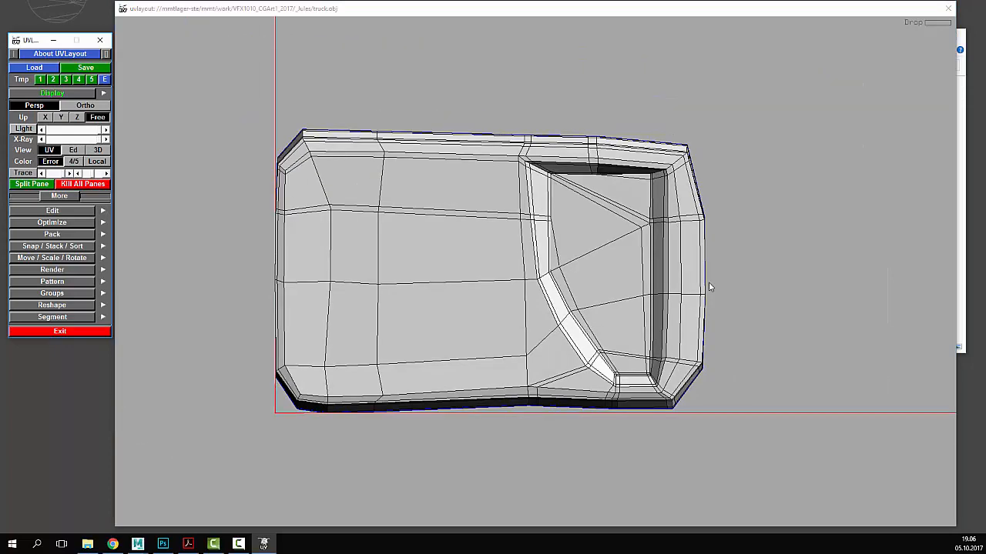
right_click_drag(709, 283, 696, 250)
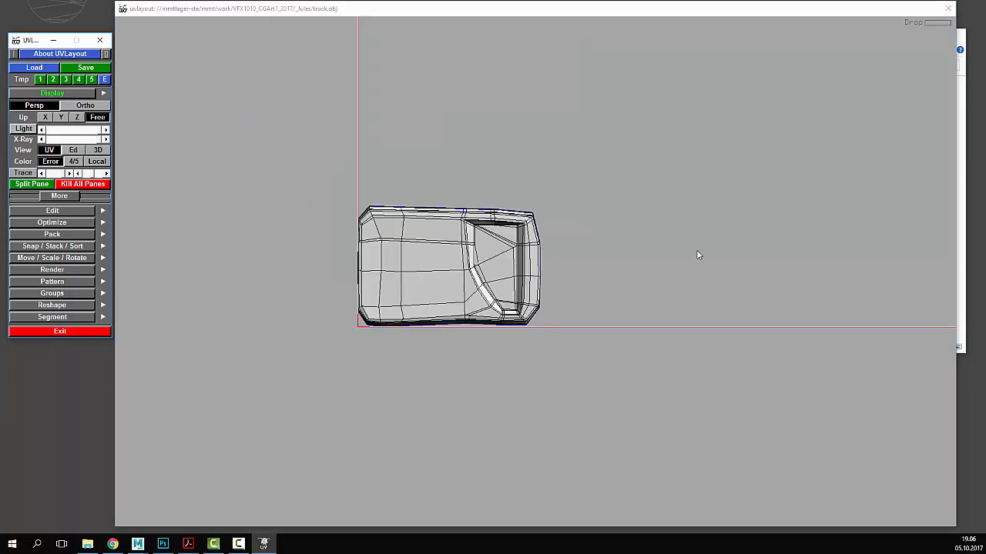
middle_click_drag(696, 250, 653, 350)
right_click_drag(652, 350, 596, 318)
middle_click_drag(595, 321, 682, 433)
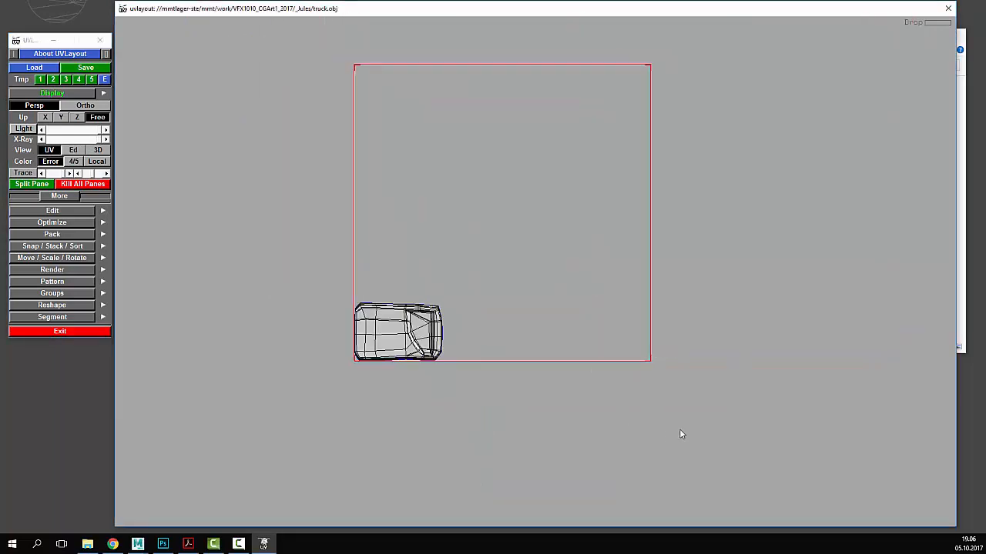
right_click_drag(682, 434, 603, 354)
middle_click_drag(603, 354, 637, 365)
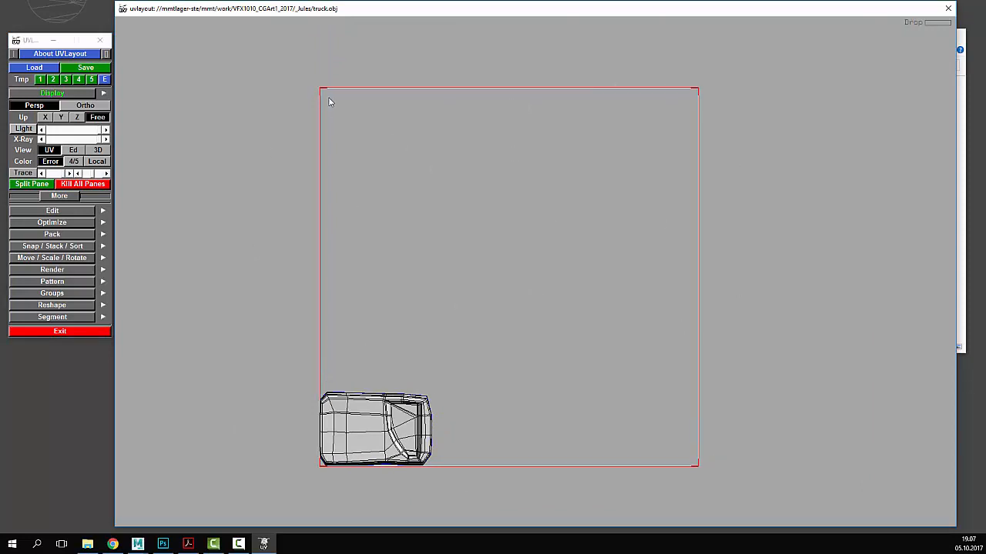
- Zoom and pan the UV view to bring the door shell into focus
right_click_drag(568, 283, 555, 344)
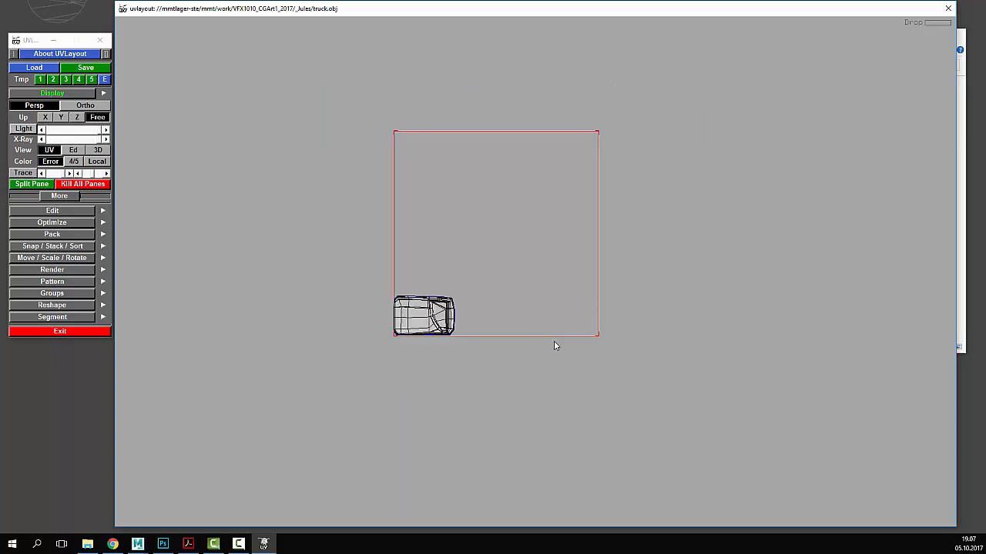
middle_click_drag(760, 365, 649, 356)
right_click_drag(648, 356, 477, 403)
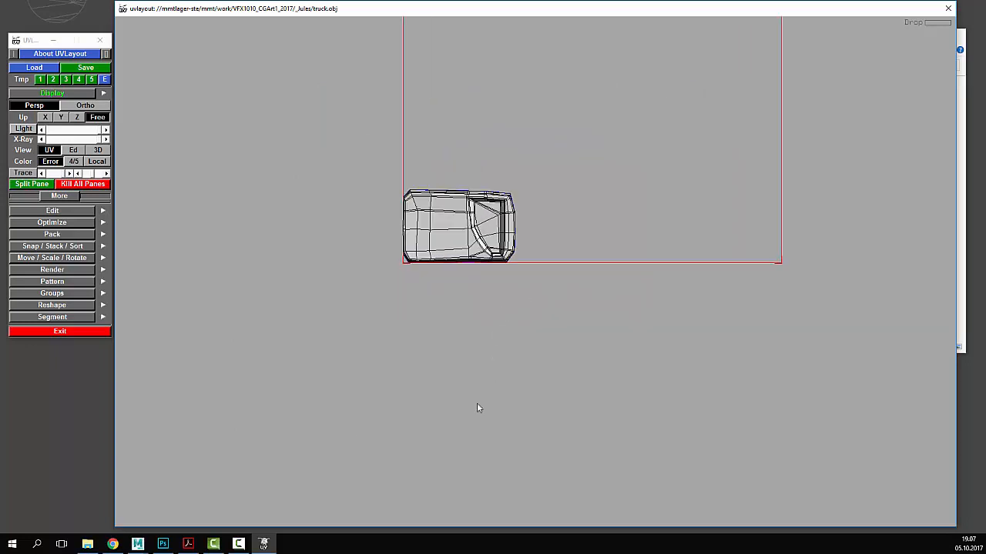
middle_click_drag(477, 403, 465, 475)
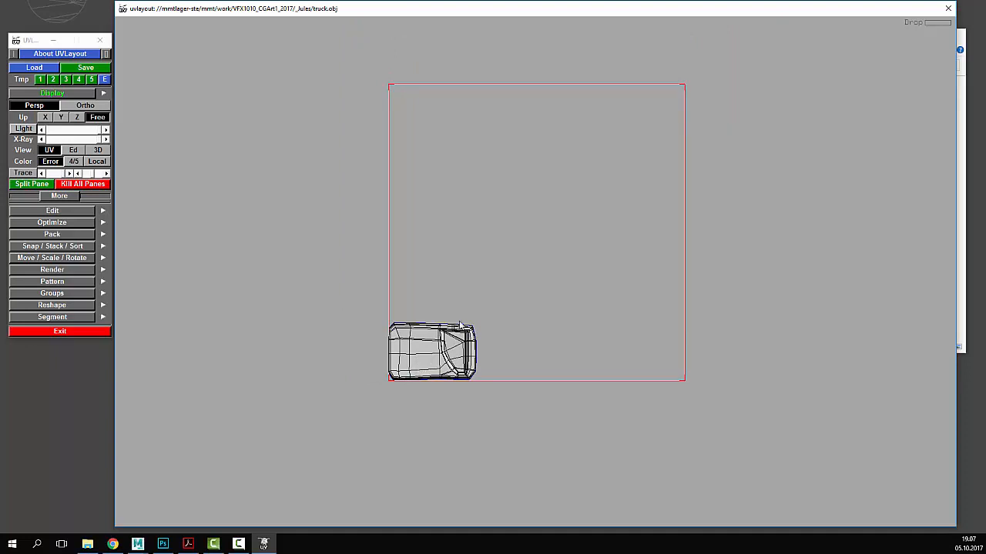
middle_click_drag(519, 347, 552, 311)
middle_click_drag(428, 301, 509, 176)
- Flatten the door shell with Shift+F, pause it with Space, and rotate it upright
key("shift+f")
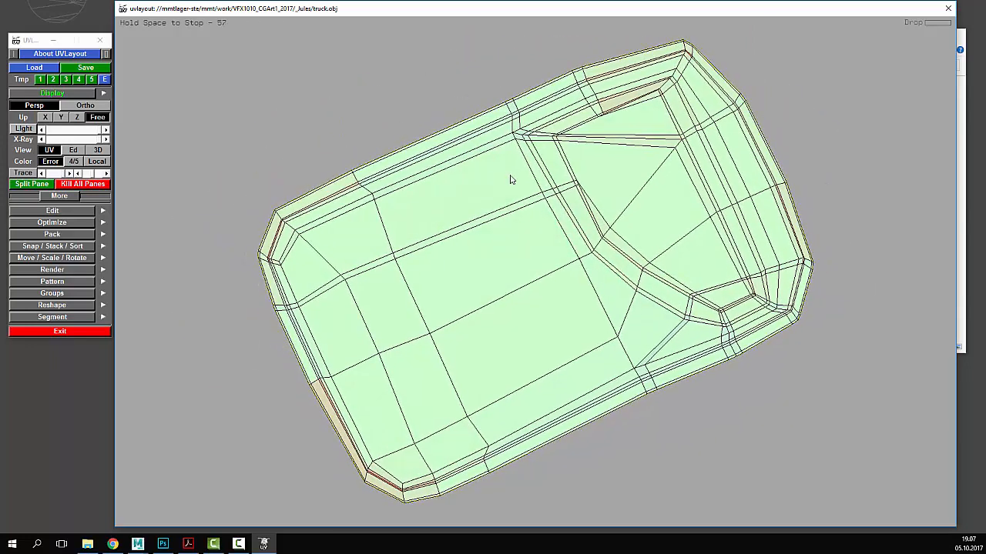
key("space")
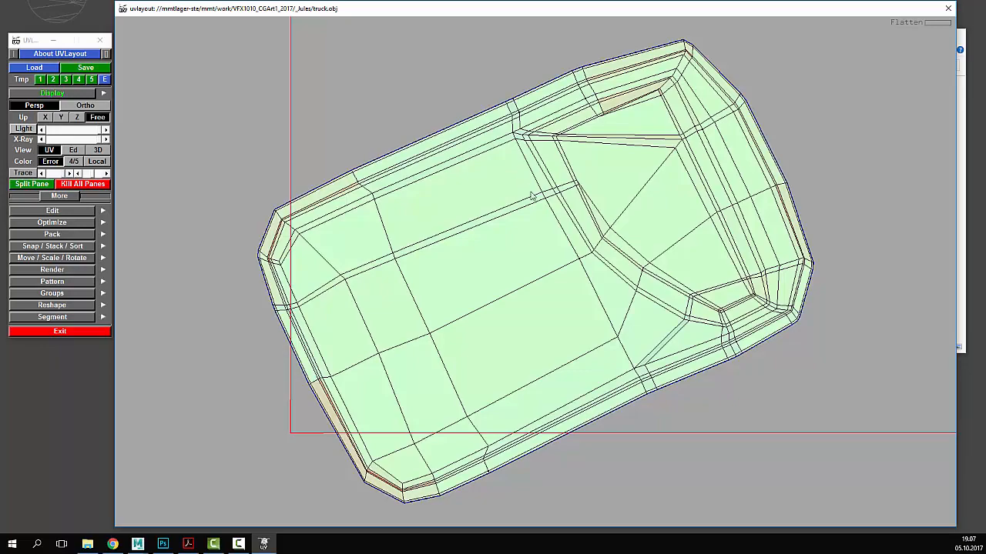
left_click_drag(536, 201, 508, 177)
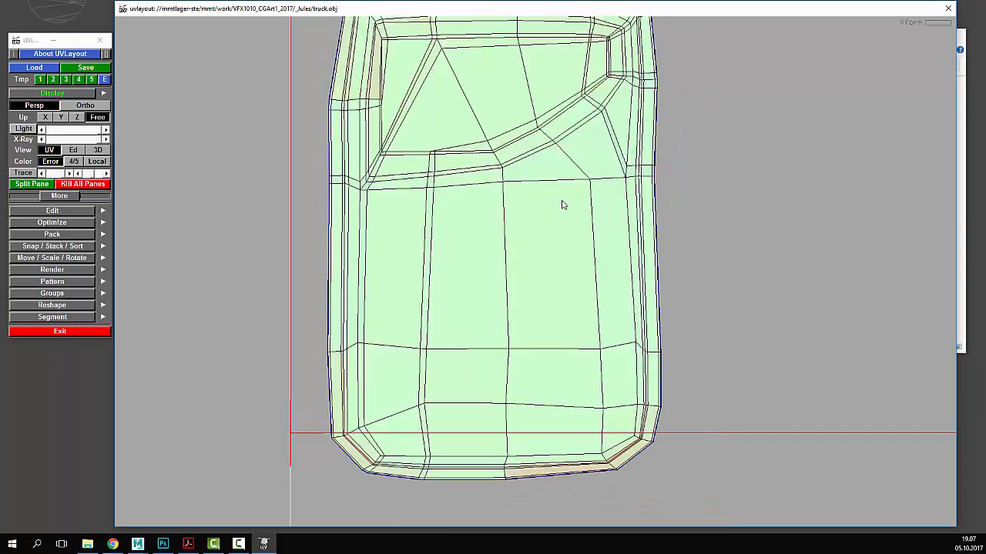
- Test shrinking the door shell twice, undoing each, then zoom out to see the whole shell
right_click_drag(476, 188, 188, 164)
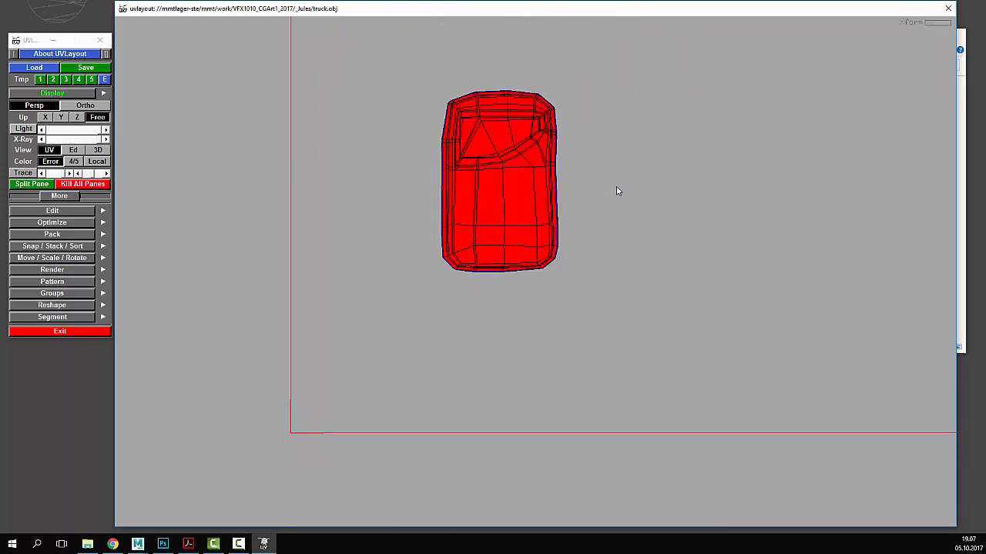
key("ctrl+z")
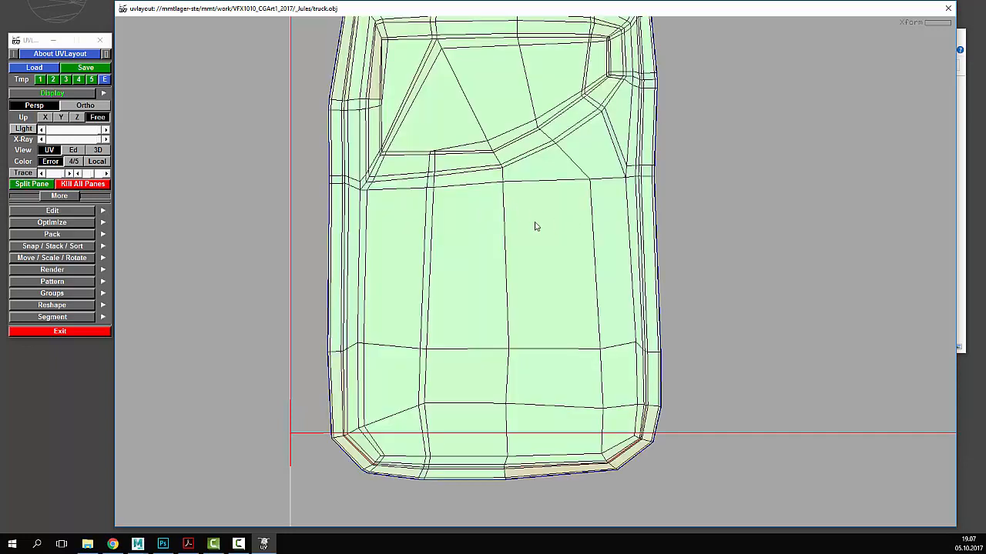
right_click_drag(681, 218, 681, 220)
middle_click_drag(638, 231, 733, 217)
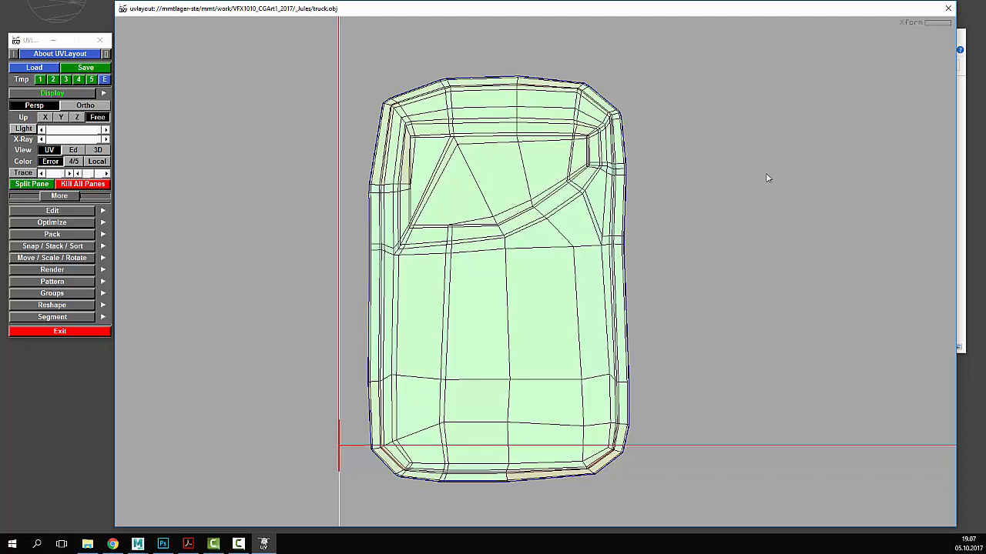
right_click_drag(545, 181, 619, 443)
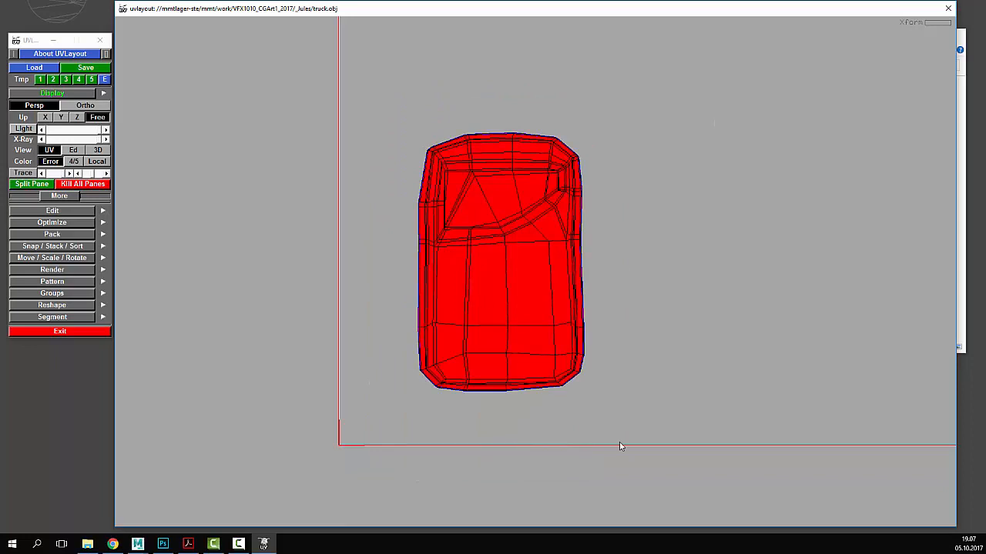
key("ctrl+z")
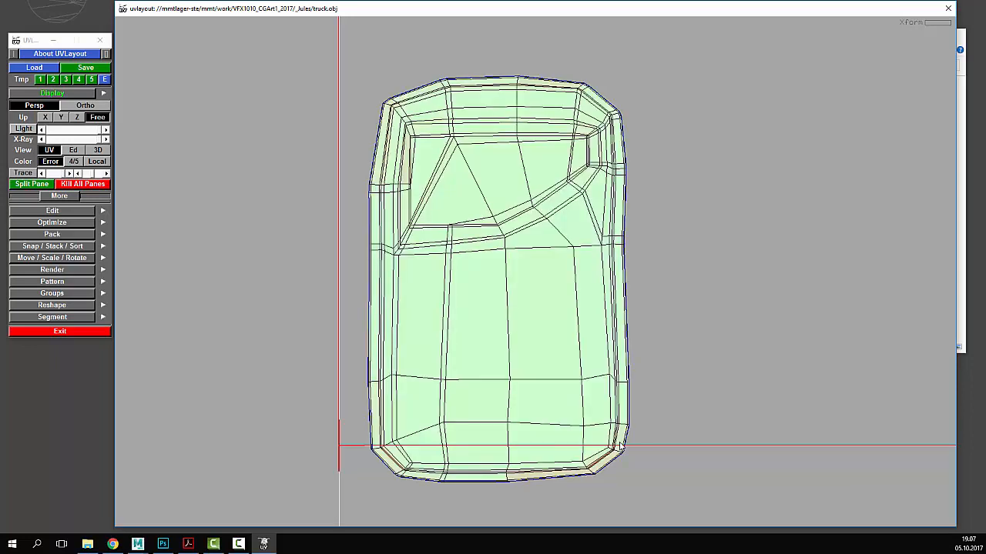
scroll(620, 444, "down", 2)
middle_click_drag(737, 377, 606, 429)
scroll(607, 429, "down", 2)
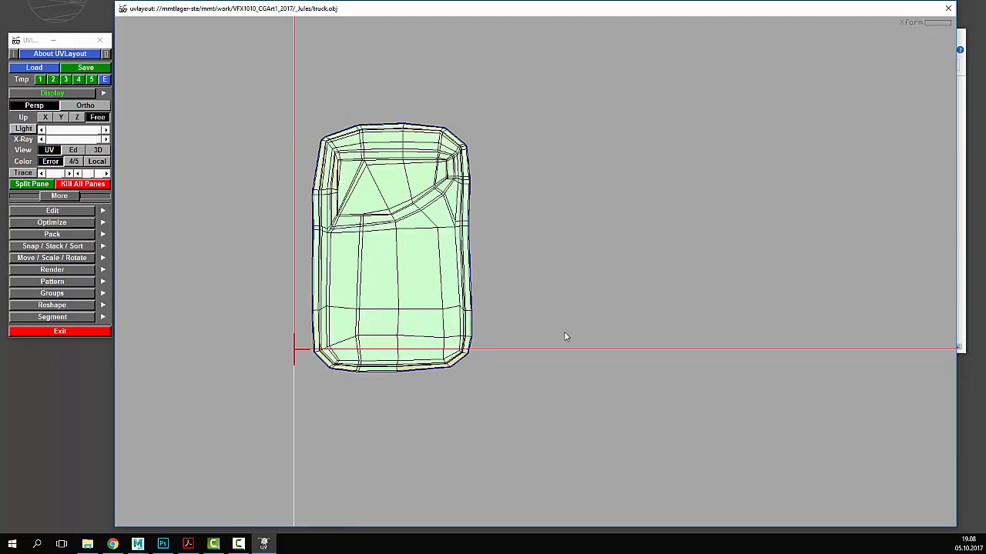
- Return to the 3D view and orbit in on the cab side with the door shell
key("2")
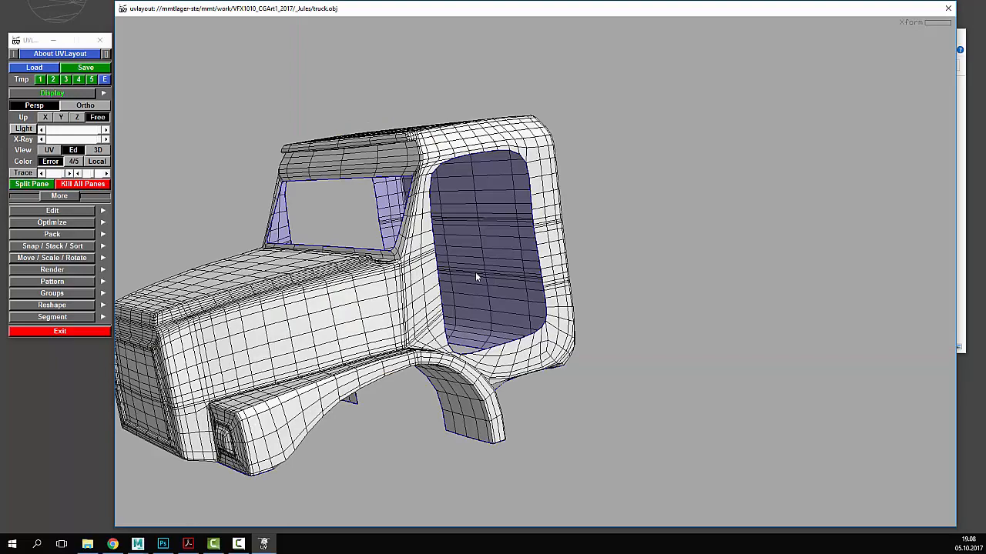
left_click_drag(478, 274, 497, 281)
middle_click_drag(496, 281, 579, 255)
left_click_drag(579, 255, 550, 252)
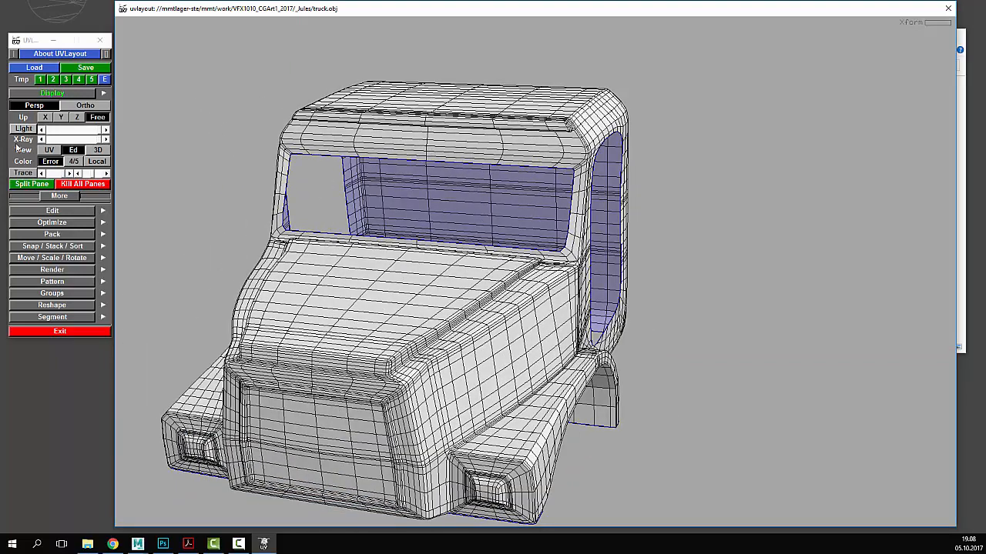
scroll(444, 209, "down", 2)
key("3")
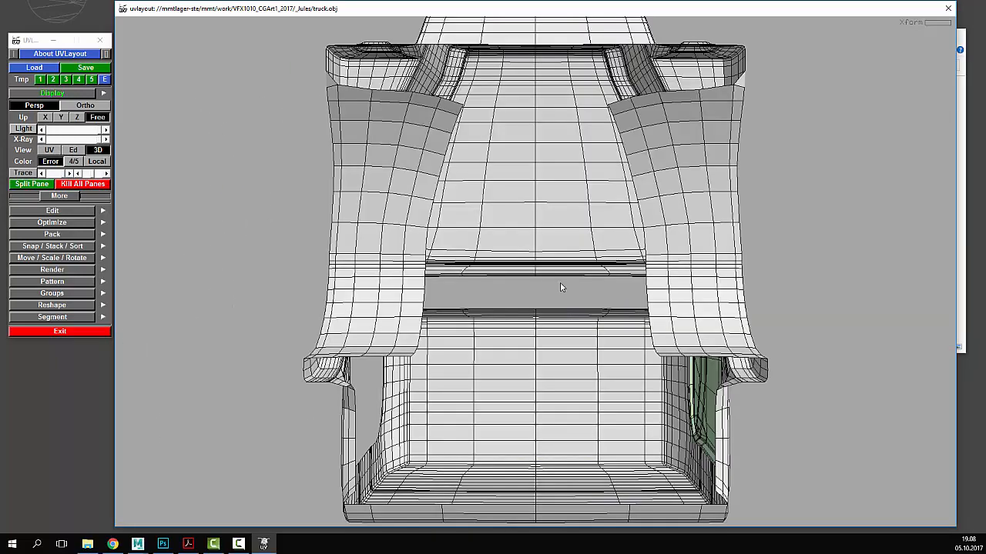
left_click_drag(671, 269, 739, 331)
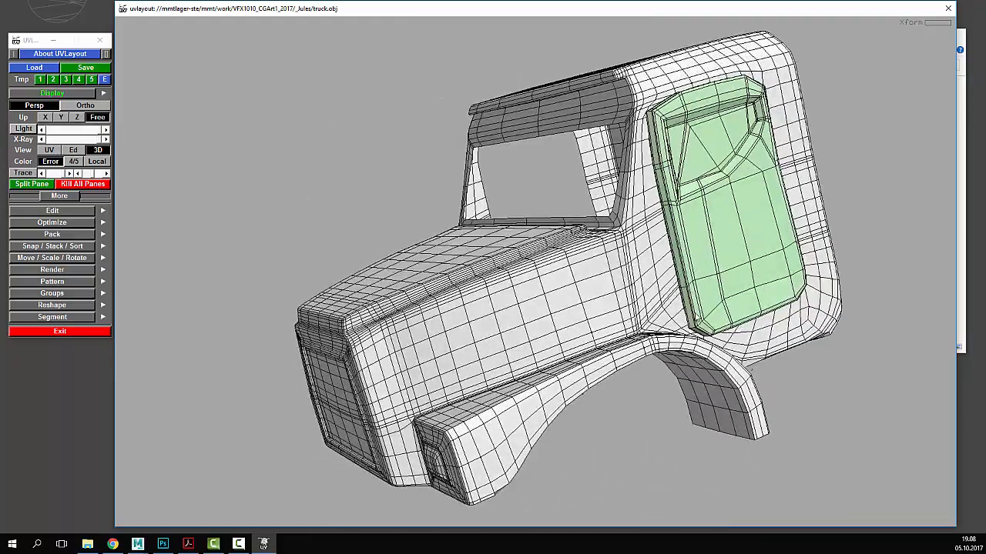
middle_click_drag(695, 314, 569, 328)
left_click_drag(573, 328, 519, 315)
right_click_drag(581, 324, 736, 323)
left_click_drag(737, 322, 675, 352)
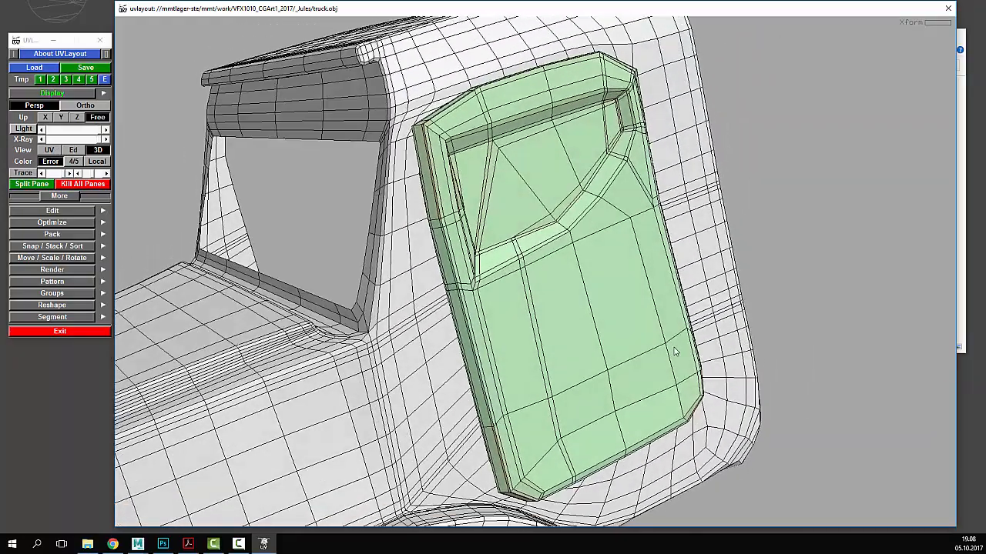
- Show the checker texture, switch to the numbered 1–4 checker, and orbit the textured door
key("t")
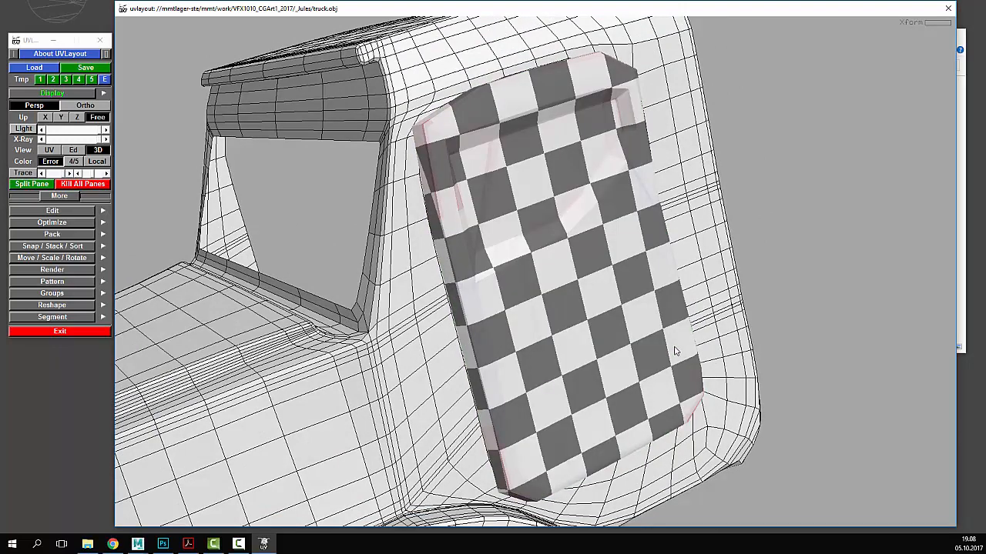
key("t")
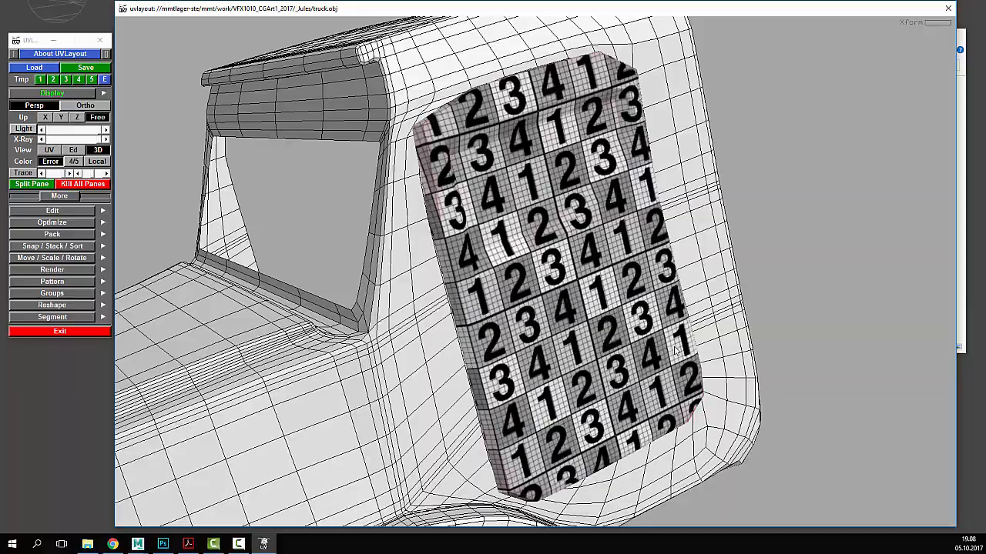
mouse_move(765, 259)
left_mouse_down()
mouse_move(701, 262)
mouse_move(757, 242)
mouse_move(735, 251)
mouse_move(744, 285)
mouse_move(760, 290)
mouse_move(753, 272)
left_mouse_up()
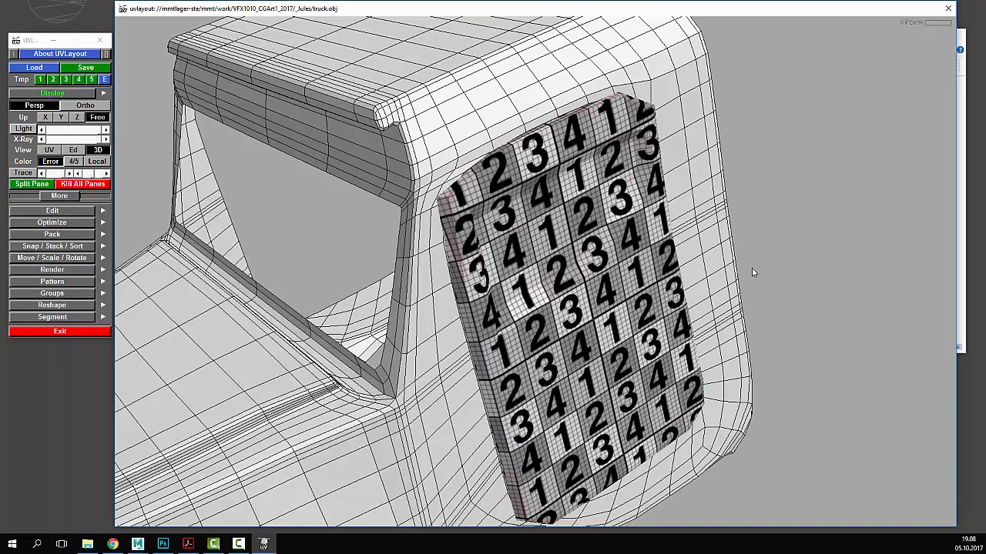
- Look over the truck cab from new angles in the edit and textured 3D views
right_click_drag(753, 269, 713, 291)
left_click_drag(653, 300, 661, 293)
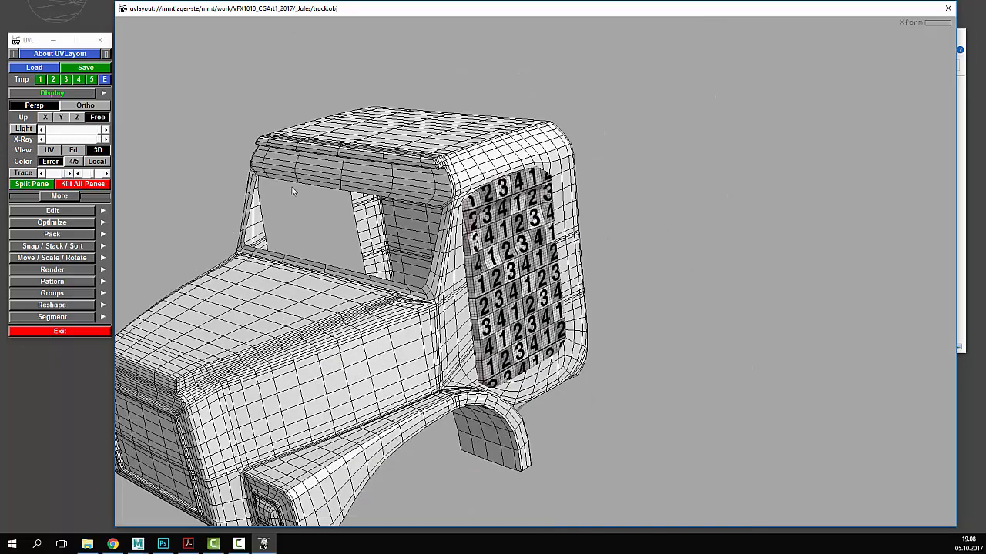
key("2")
left_click_drag(497, 236, 516, 266)
right_click_drag(516, 266, 466, 293)
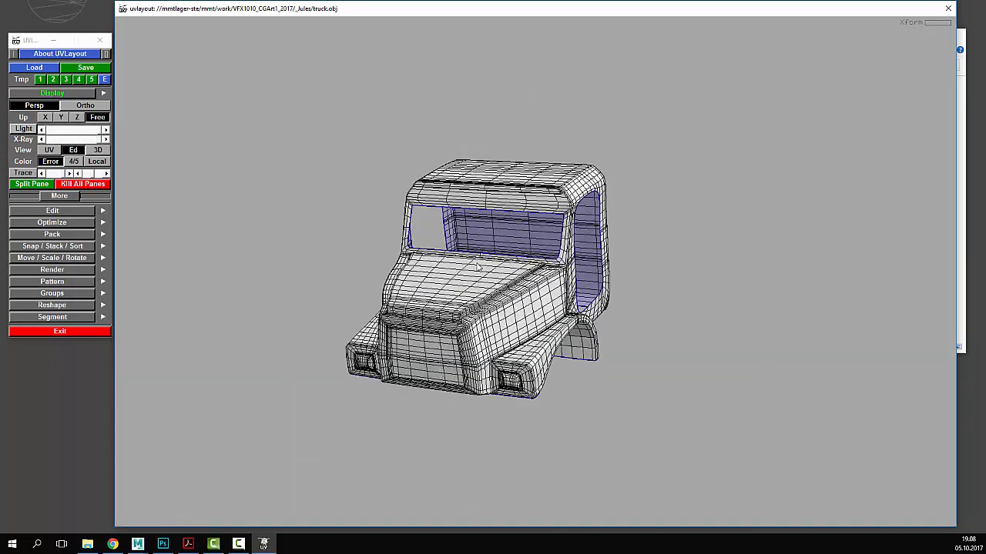
left_click_drag(465, 293, 494, 282)
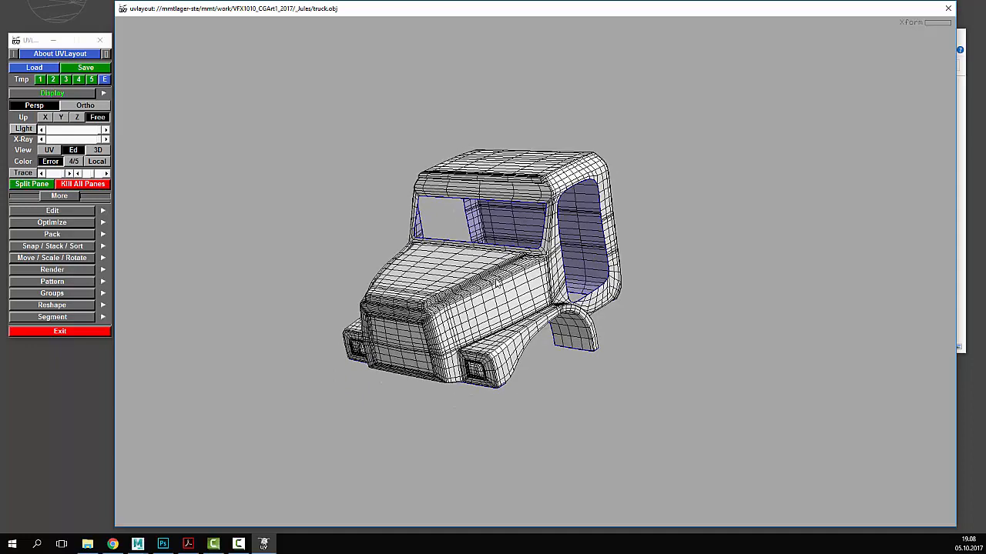
key("3")
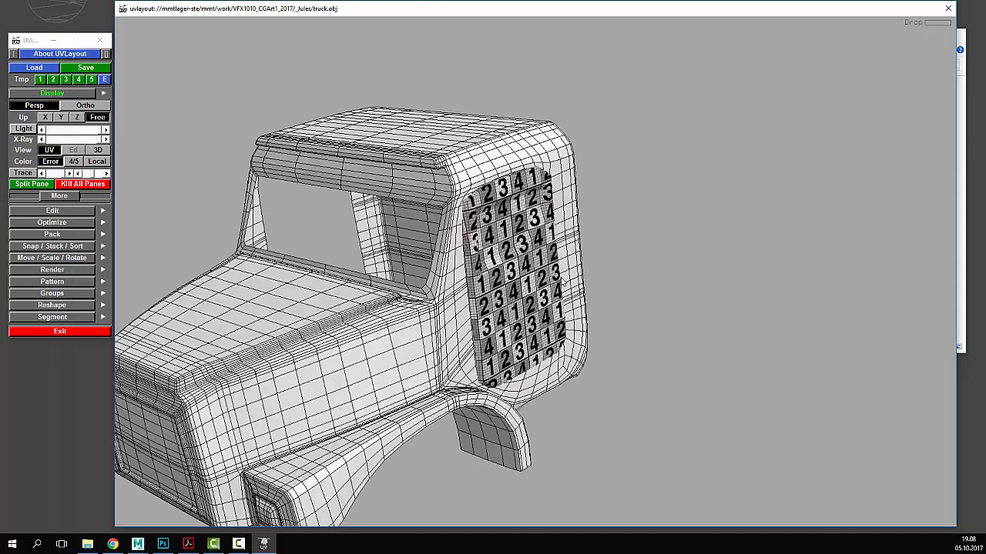
- In the UV view, move the cabin shell into the next tile and drop it
left_click(49, 150)
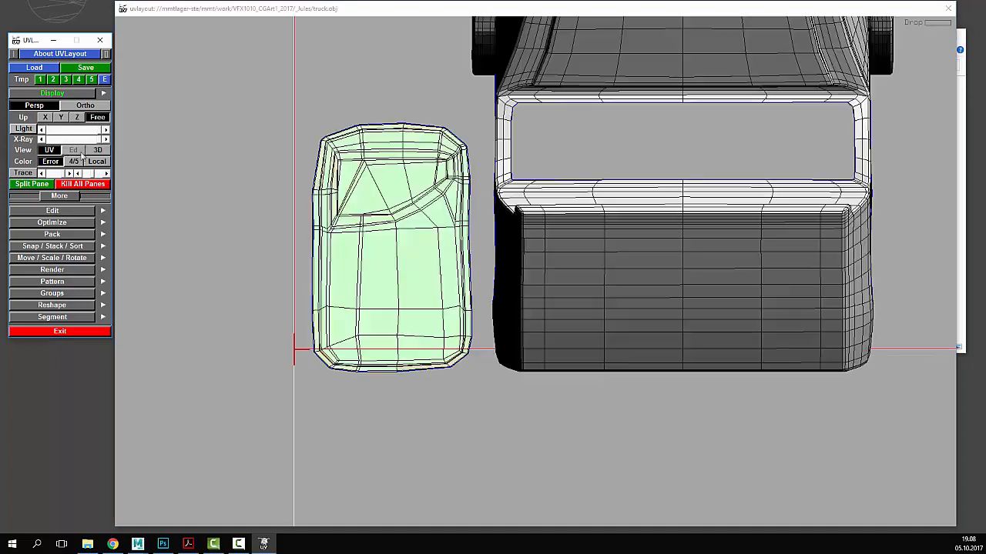
right_click_drag(692, 277, 623, 223)
middle_click_drag(623, 222, 533, 294)
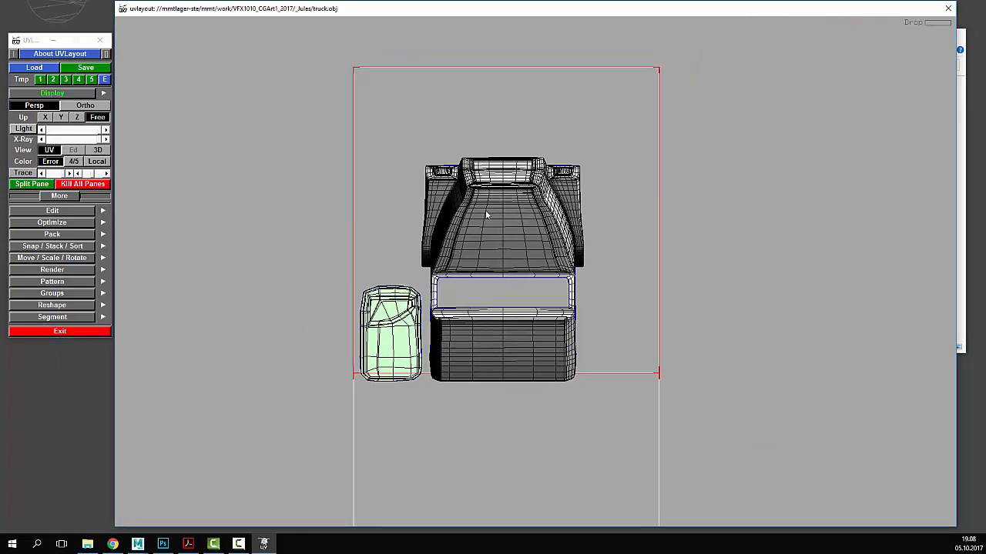
key("3")
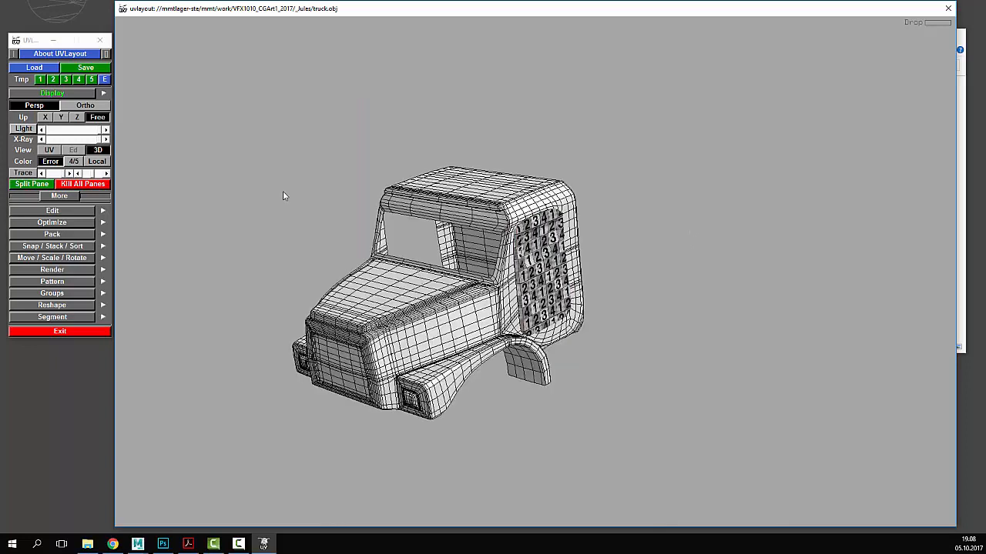
left_click(49, 149)
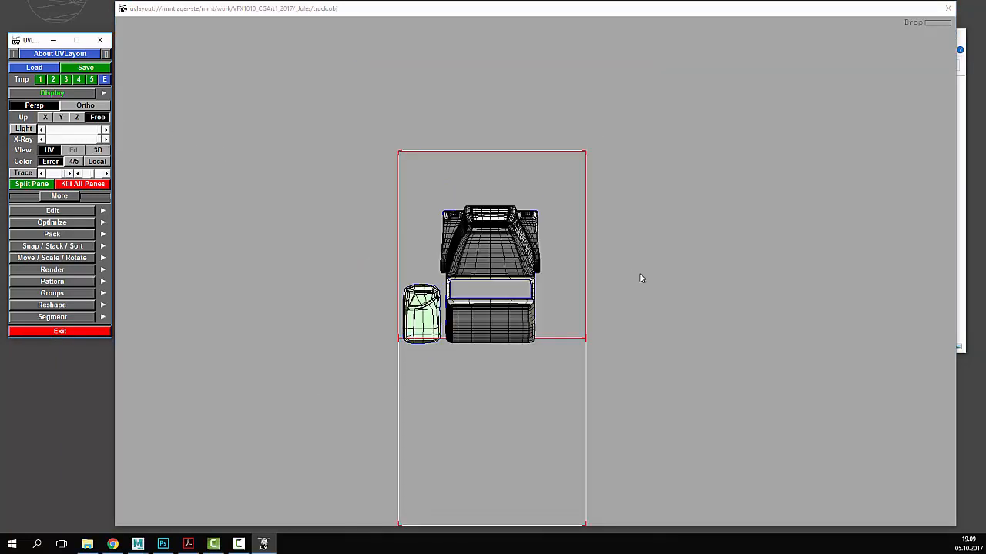
middle_click_drag(458, 261, 590, 242)
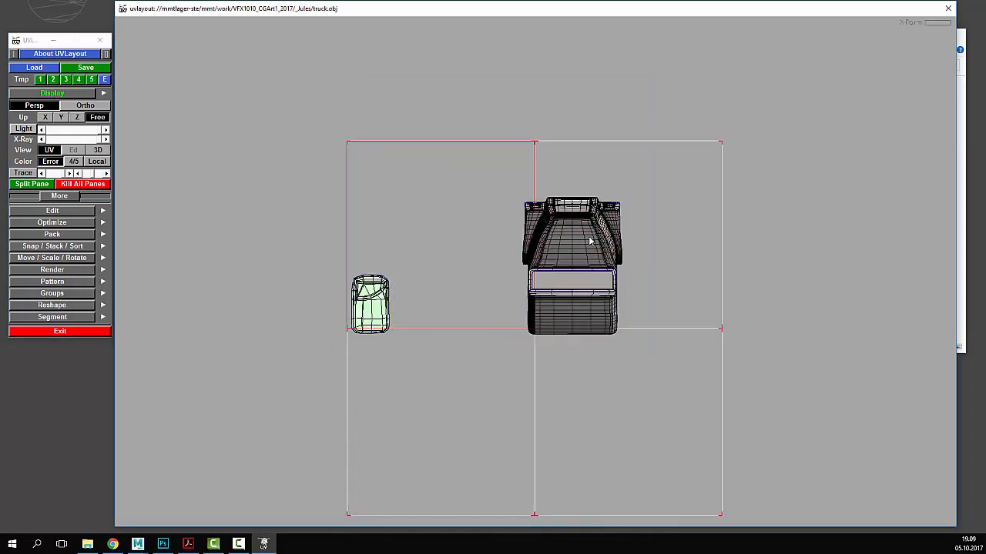
key("d")
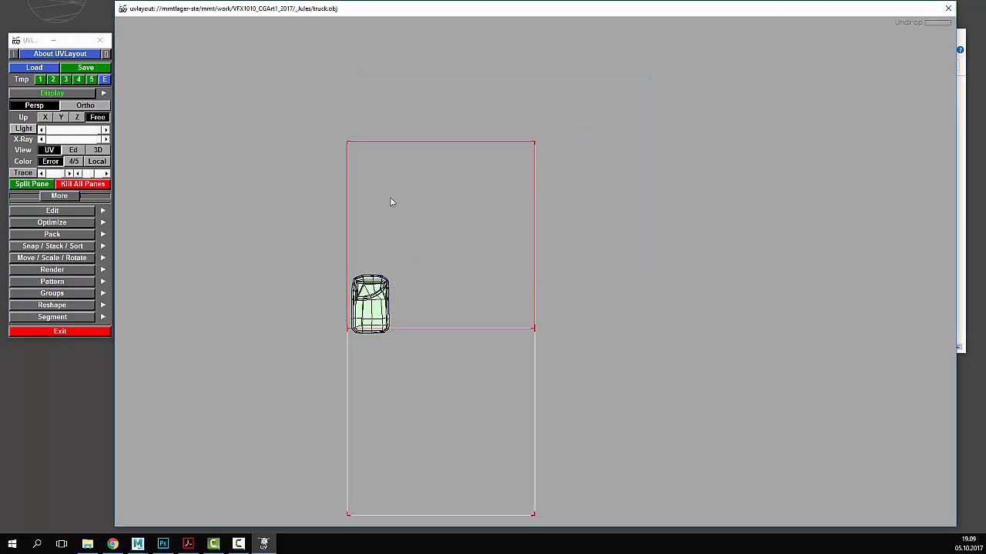
- Switch to the Ed view and orbit around the cab body to its front and right side
left_click(73, 149)
left_click_drag(683, 216, 696, 250)
right_click_drag(695, 250, 537, 260)
mouse_move(537, 259)
left_mouse_down()
mouse_move(486, 259)
mouse_move(532, 262)
mouse_move(570, 297)
mouse_move(537, 326)
mouse_move(501, 284)
mouse_move(544, 275)
left_mouse_up()
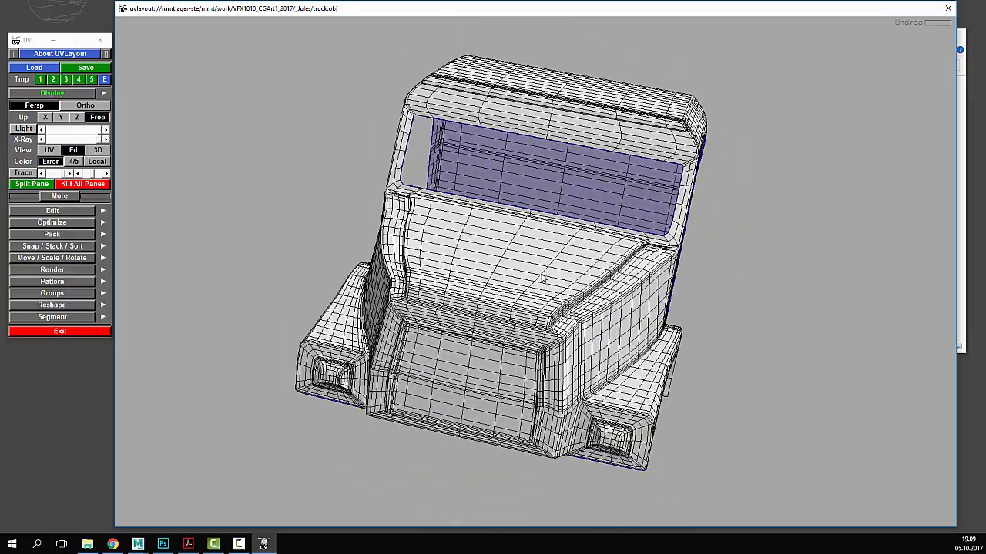
right_click_drag(490, 284, 587, 241)
left_click_drag(606, 244, 622, 239)
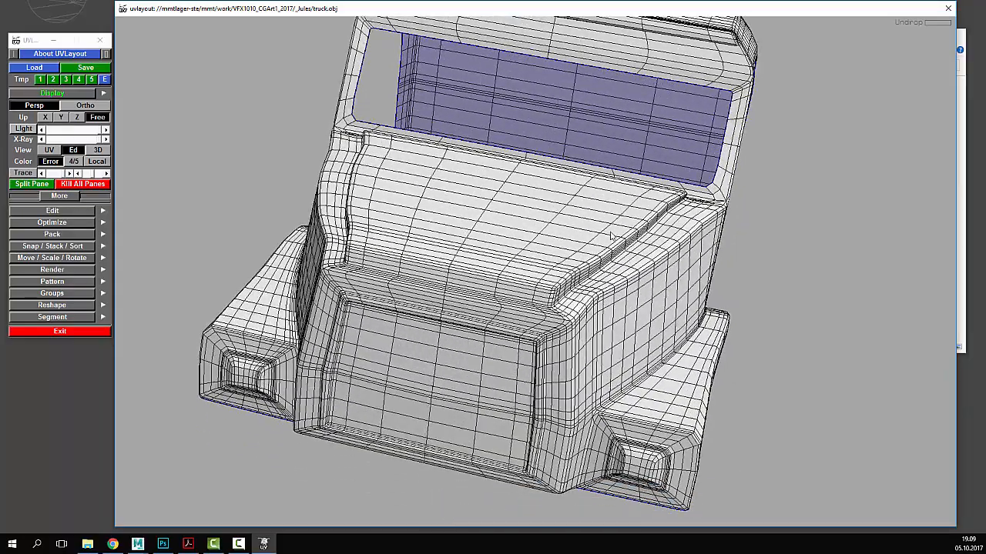
right_click_drag(622, 238, 531, 264)
left_click_drag(532, 264, 483, 261)
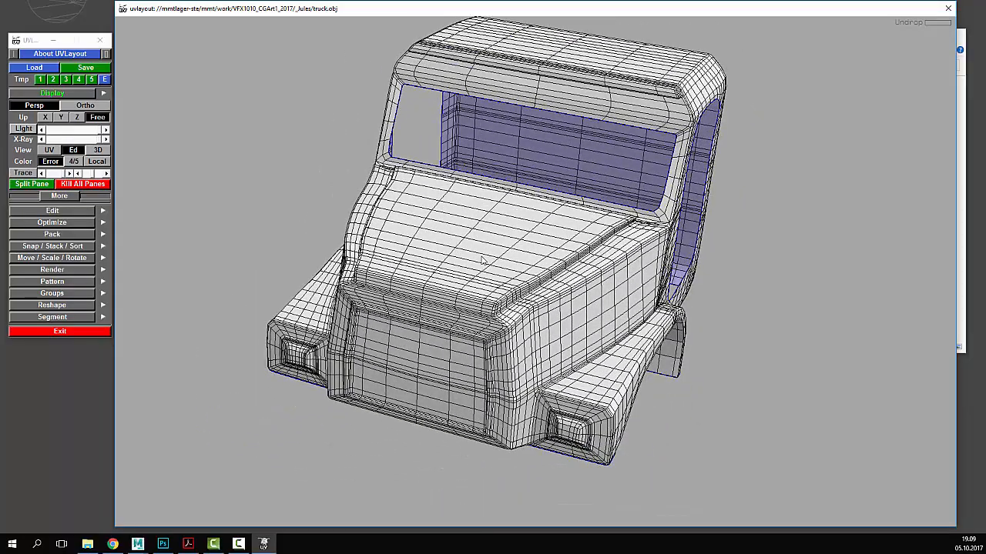
- Run Symmetry Find on the hood's centre edge and accept the not-perfectly-symmetrical warning
left_click(62, 212)
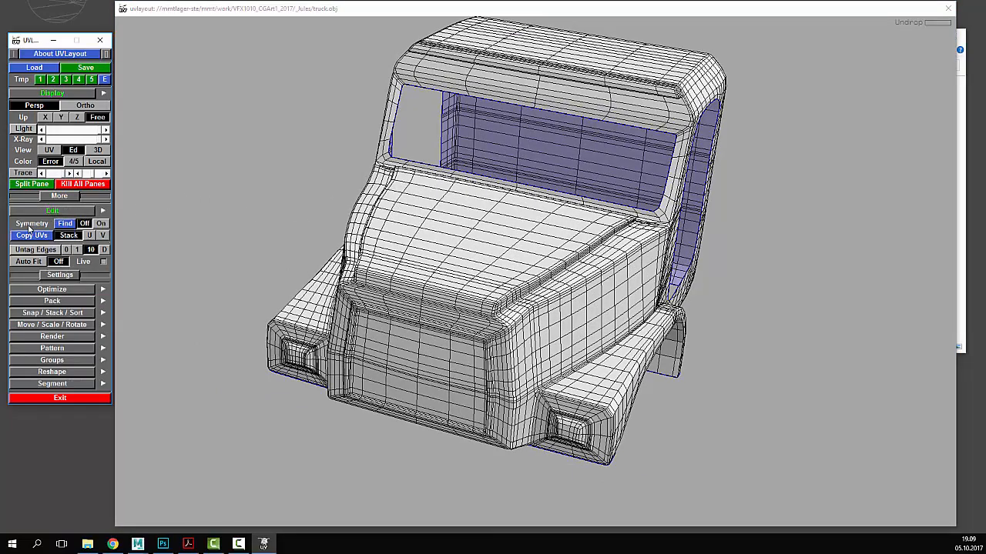
left_click(63, 223)
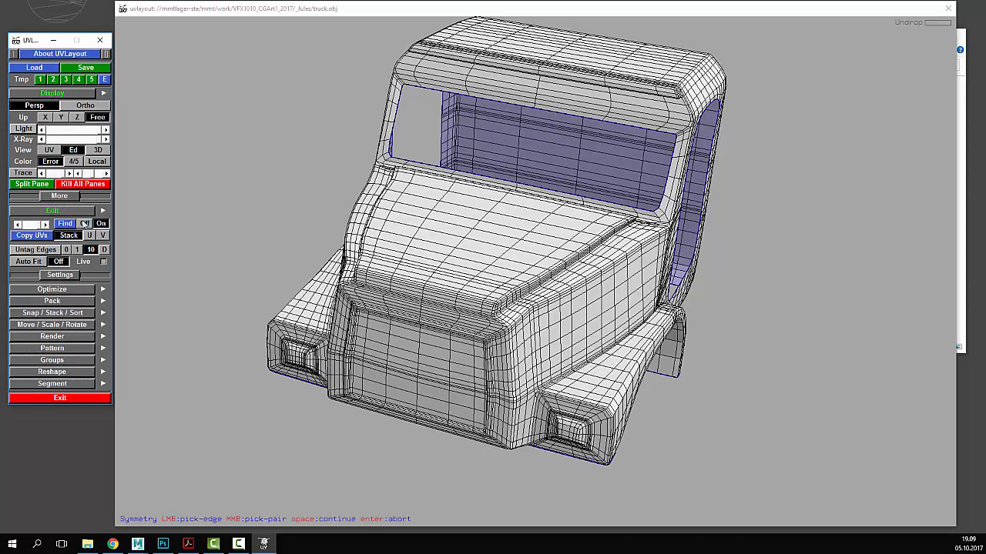
left_click(493, 208)
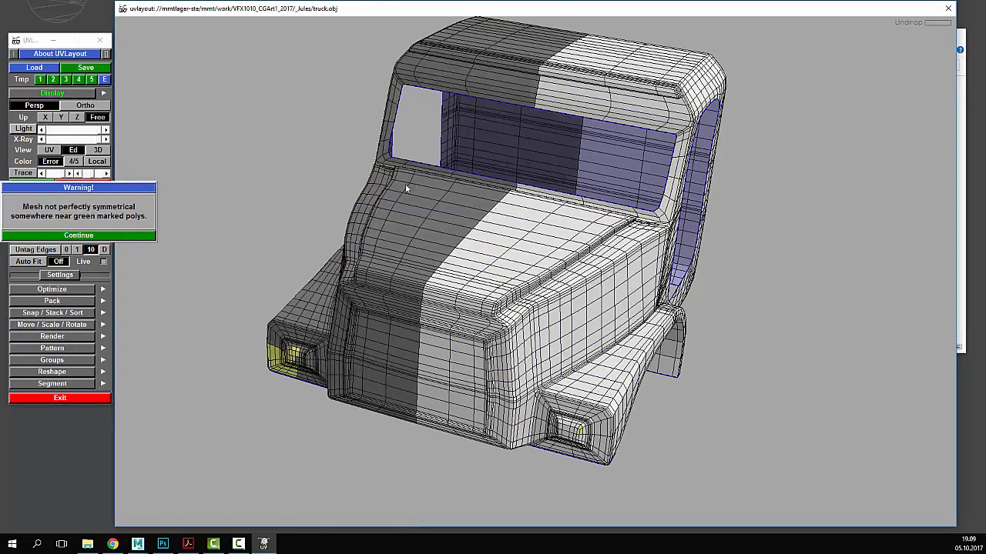
left_click(90, 237)
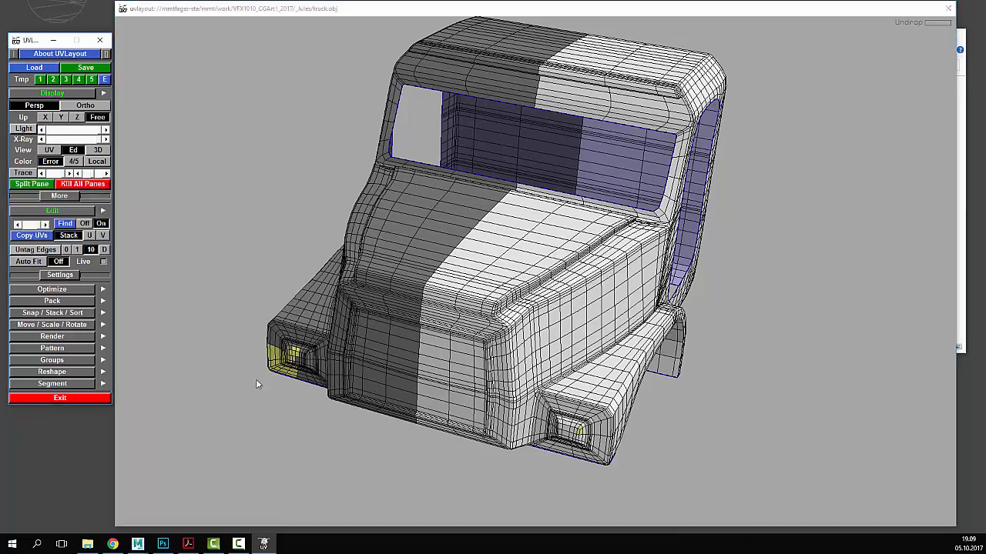
- Orbit and zoom around the cab from underside, front and side to inspect the marked polys
left_click_drag(256, 384, 462, 382)
right_click_drag(462, 383, 510, 343)
left_click_drag(545, 321, 660, 247)
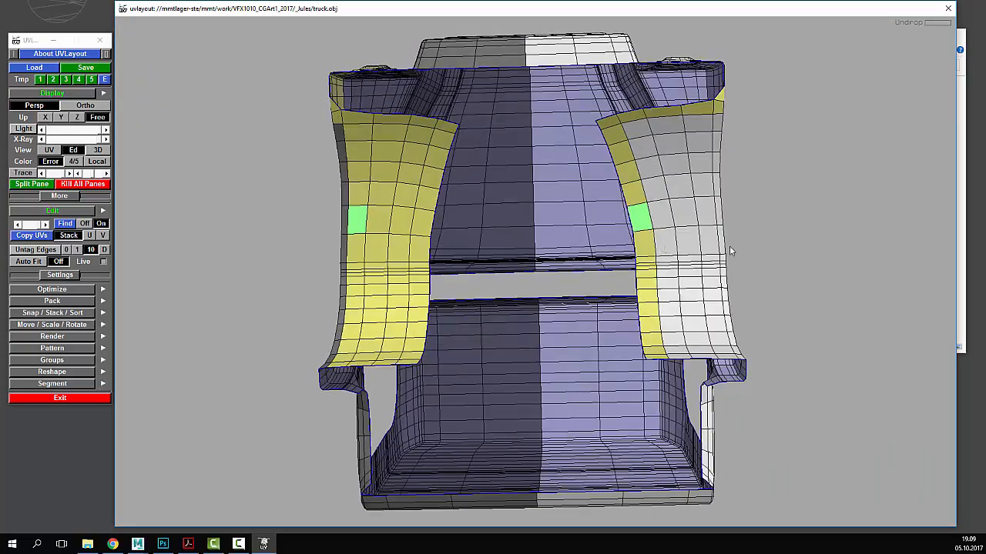
right_click_drag(730, 247, 589, 292)
left_click_drag(589, 292, 639, 137)
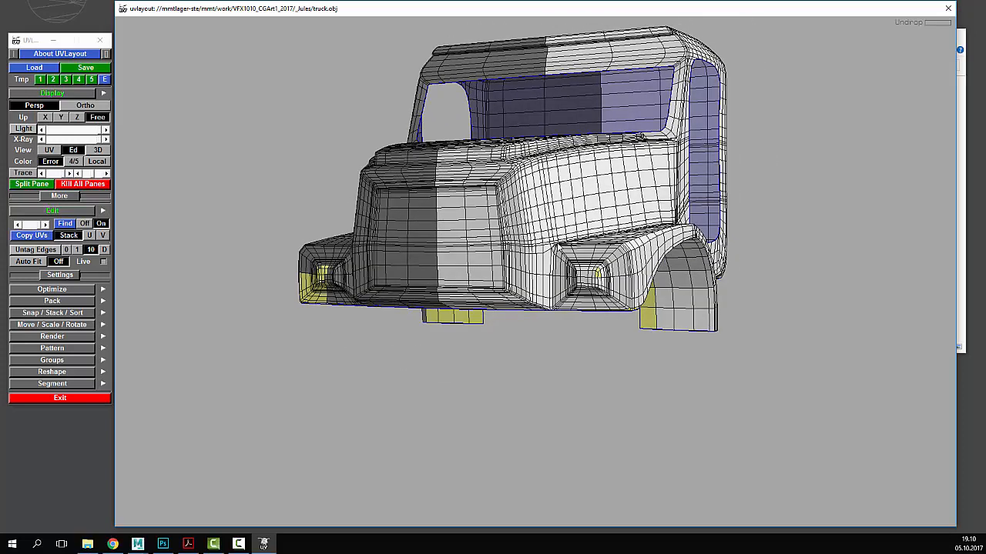
left_click_drag(556, 243, 547, 339)
right_click_drag(547, 339, 622, 300)
left_click_drag(622, 300, 601, 346)
right_click_drag(601, 347, 644, 345)
left_click_drag(643, 354, 620, 301)
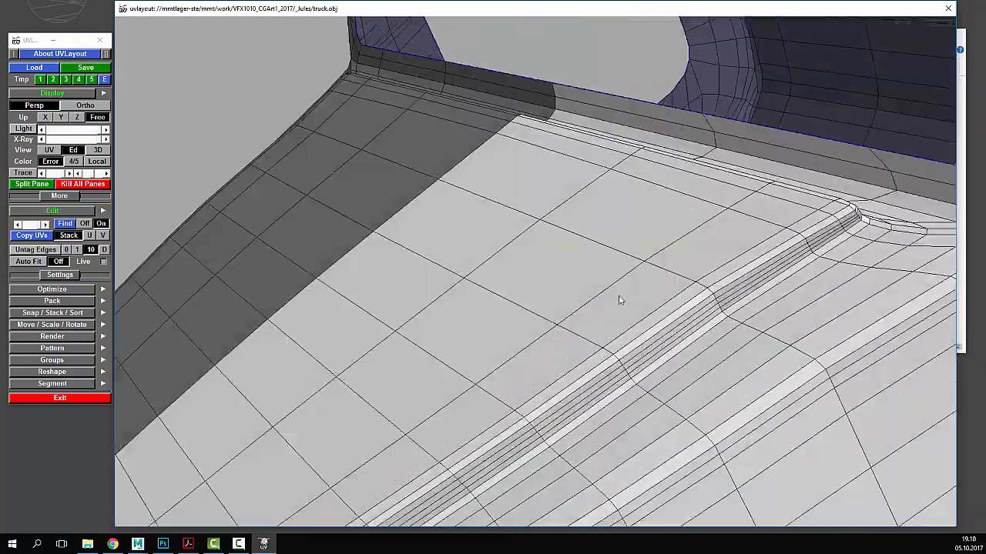
right_click_drag(621, 301, 579, 323)
left_click_drag(579, 324, 622, 280)
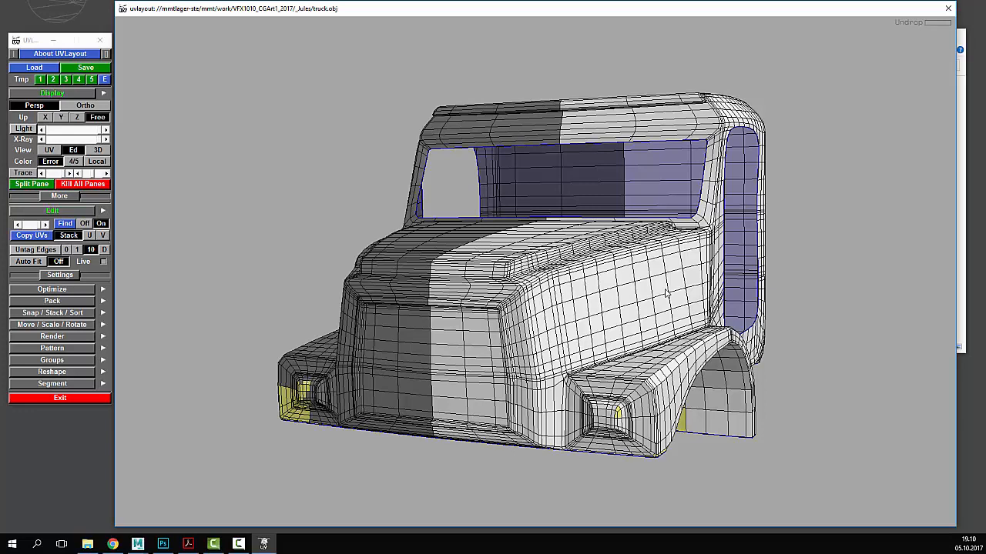
- Zoom in on the hood and tag its edge loop as a cut seam
scroll(634, 296, "up", 2)
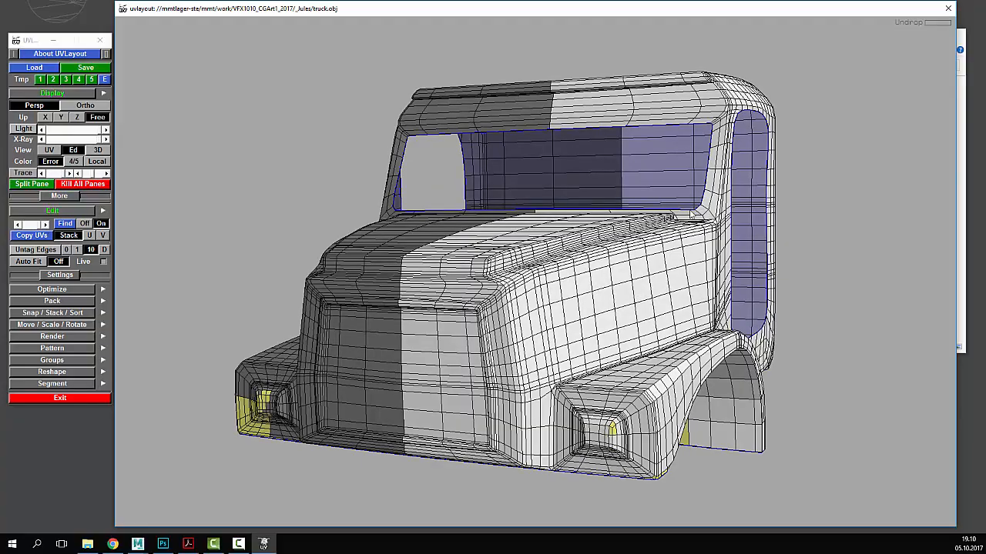
left_click_drag(691, 215, 583, 303)
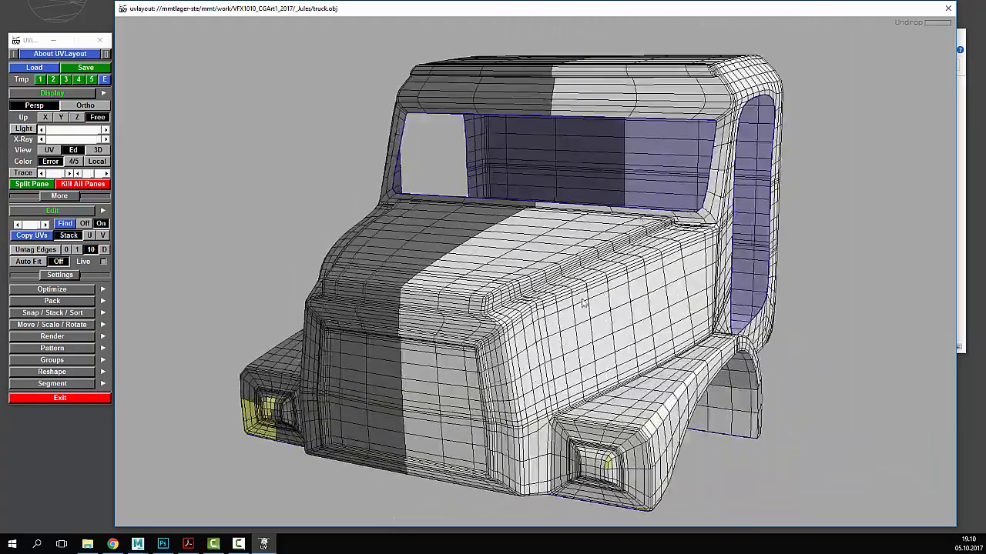
left_click_drag(726, 334, 718, 282)
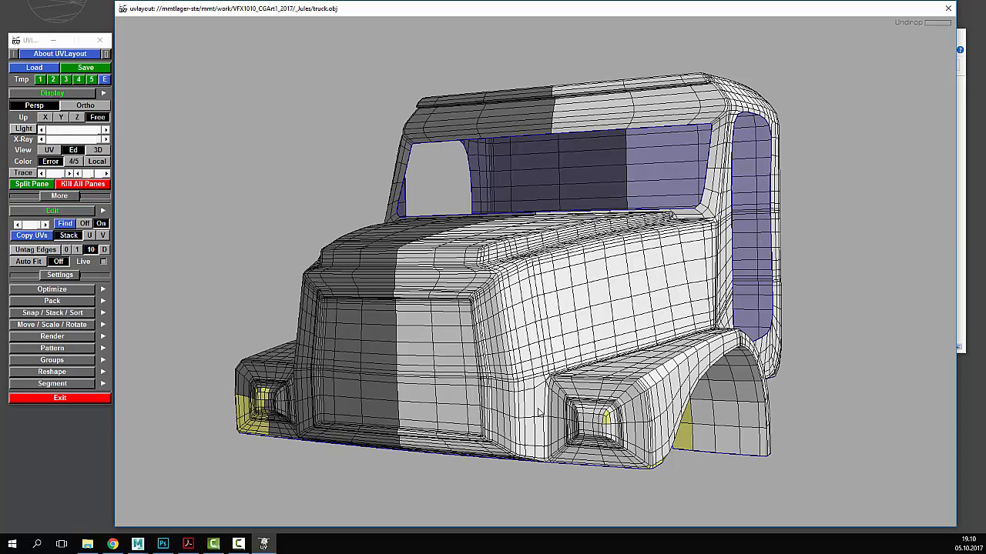
middle_click_drag(568, 408, 563, 418)
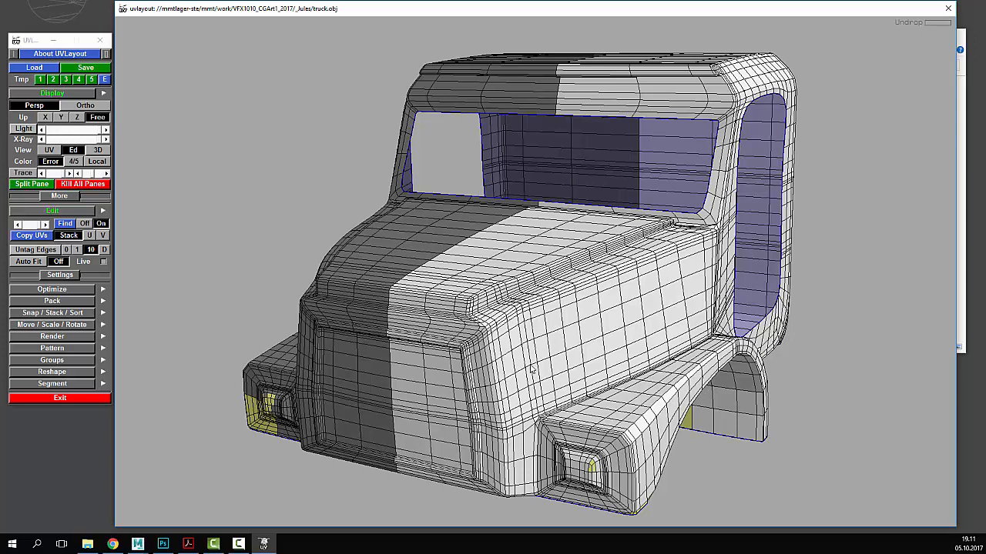
key("Home")
key("Home")
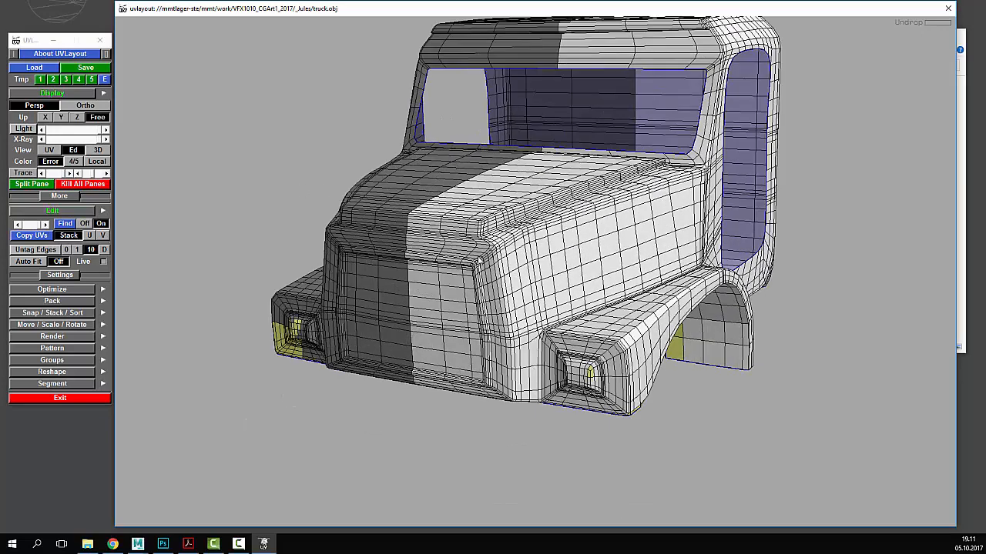
right_click_drag(479, 260, 536, 81)
middle_click_drag(550, 181, 544, 257)
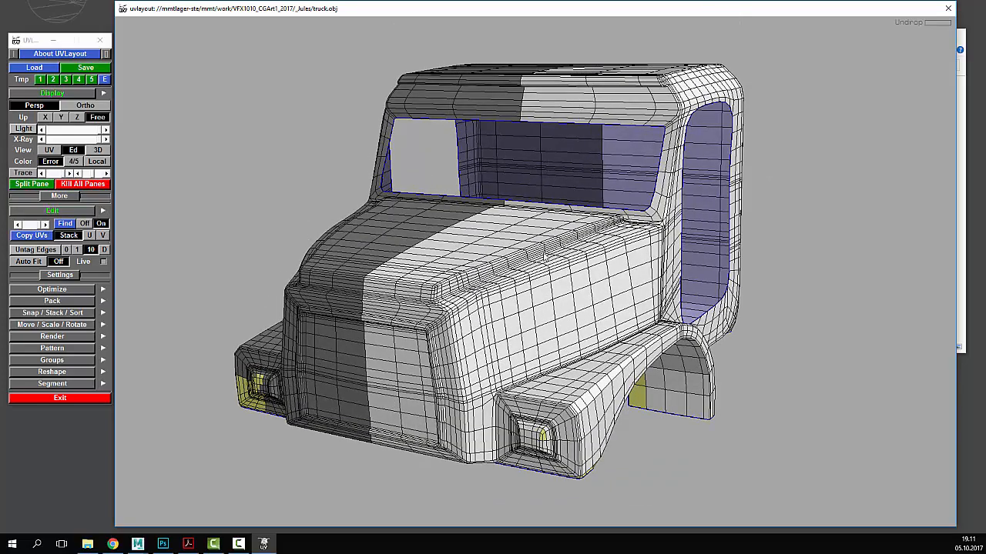
mouse_move(614, 269)
left_mouse_down()
mouse_move(504, 266)
mouse_move(611, 271)
mouse_move(605, 267)
left_mouse_up()
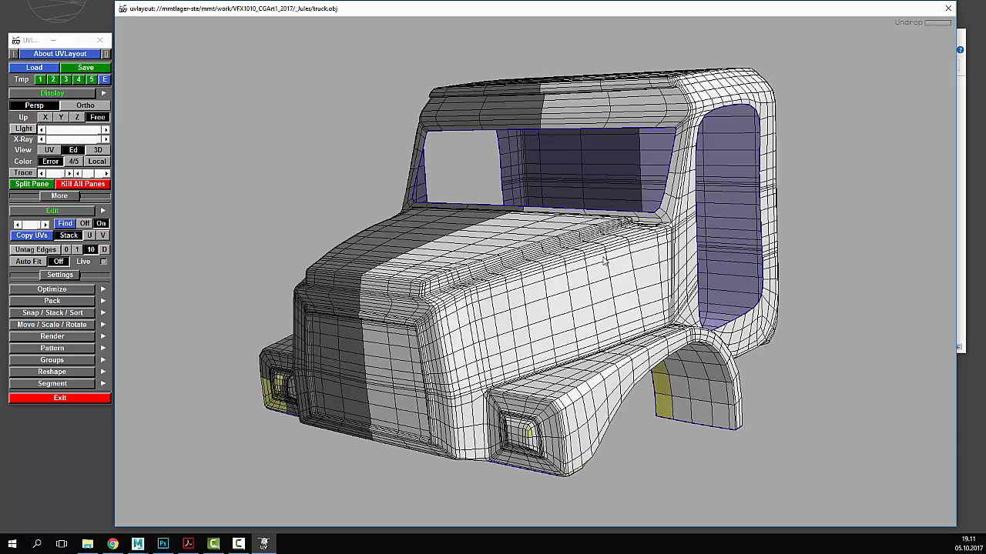
right_click_drag(604, 261, 468, 263)
middle_click_drag(469, 263, 604, 257)
right_click_drag(614, 258, 590, 260)
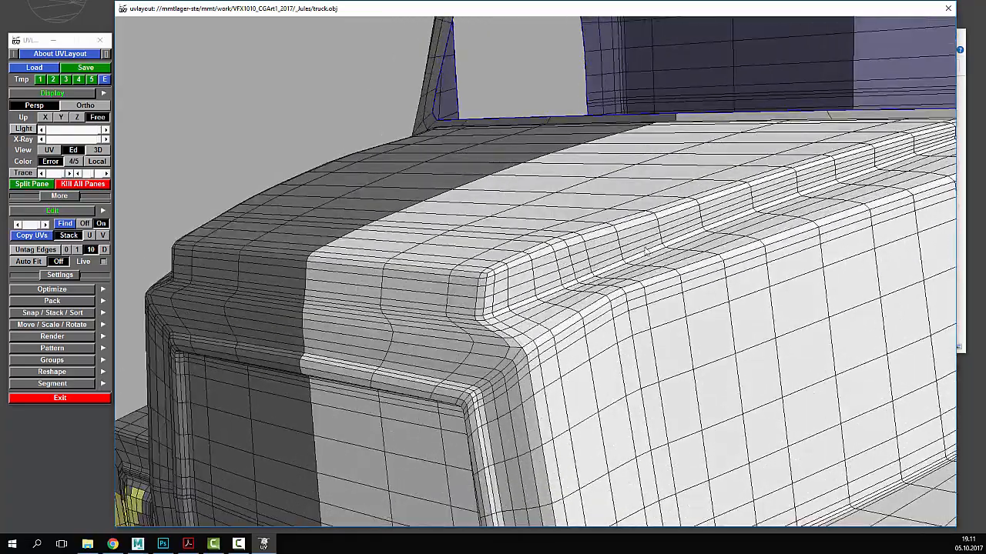
middle_click_drag(667, 250, 674, 258)
left_click_drag(675, 260, 677, 296)
middle_click_drag(678, 296, 713, 270)
right_click_drag(759, 267, 739, 268)
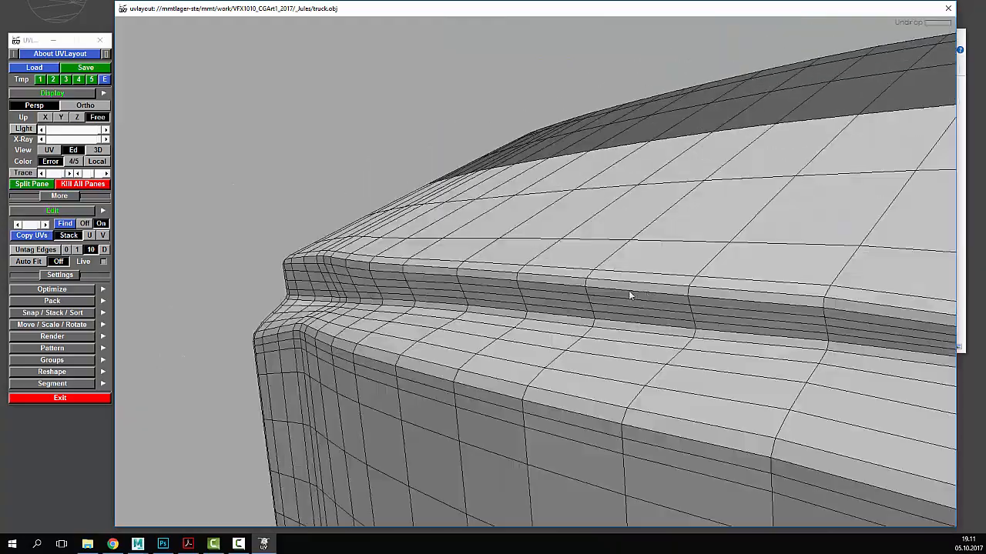
left_click_drag(630, 296, 754, 267)
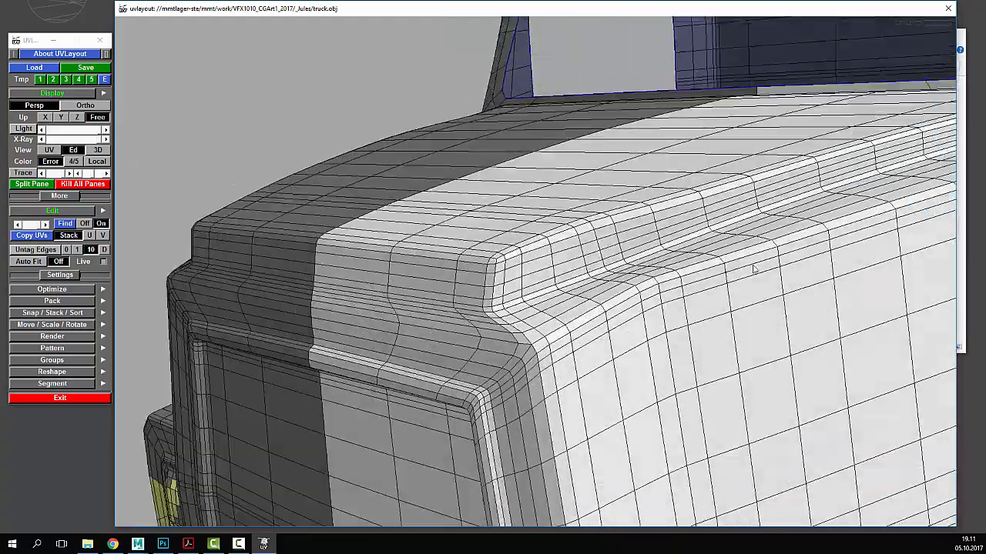
right_click_drag(755, 266, 732, 285)
right_click_drag(617, 303, 541, 303)
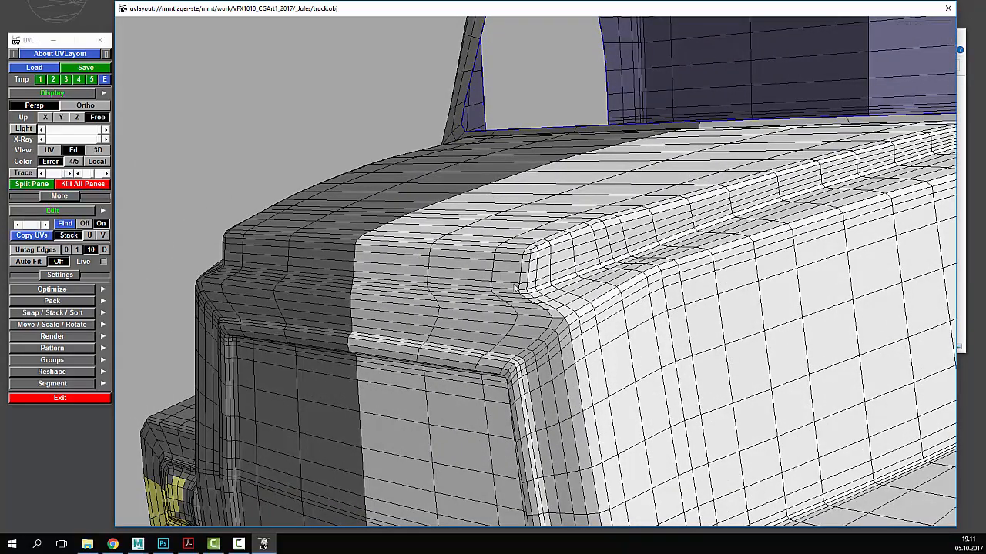
left_click_drag(446, 289, 527, 282)
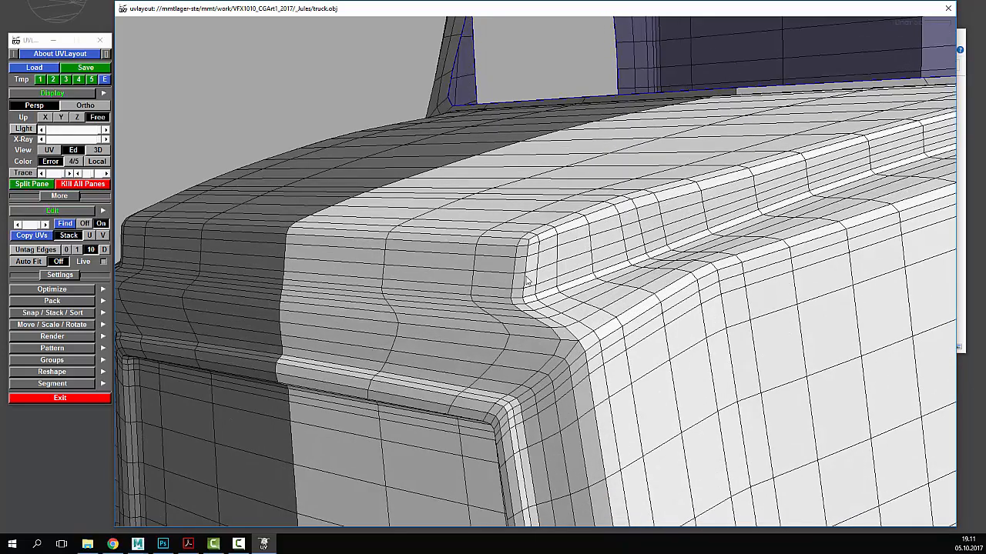
key("c")
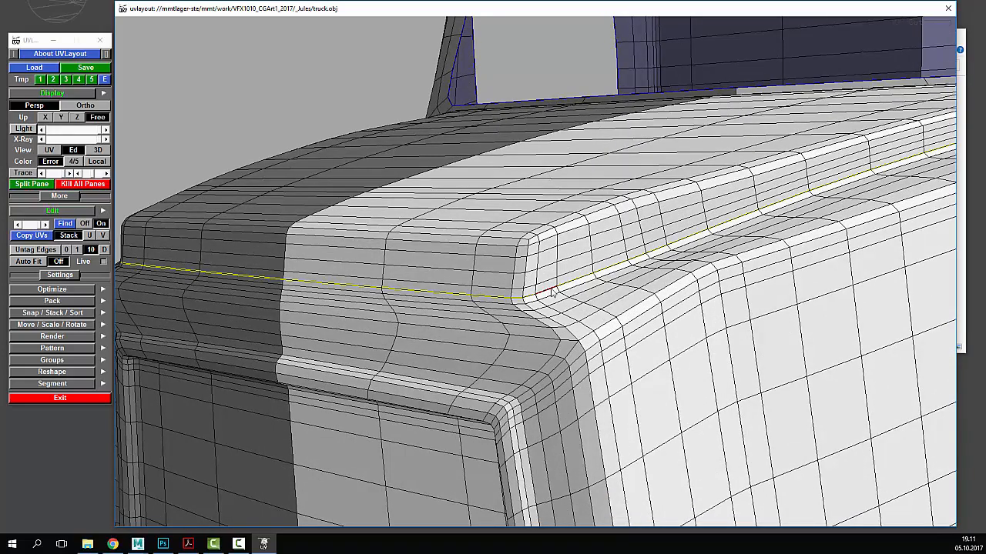
- Tag the hood ridge edge as a cut too, following the seam around the hood
left_click_drag(603, 294, 462, 286)
right_click_drag(462, 286, 499, 265)
left_click_drag(499, 264, 491, 295)
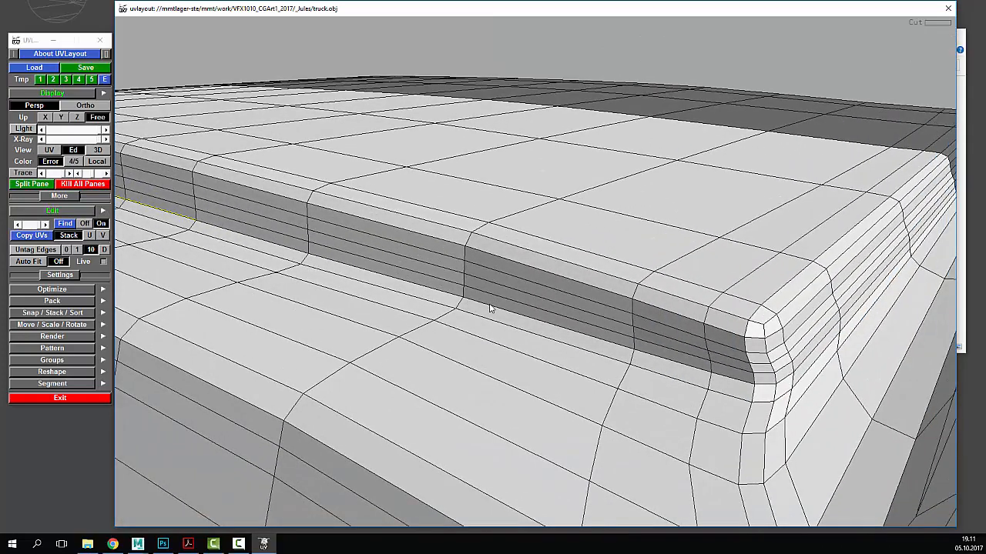
key("c")
left_click_drag(636, 307, 581, 308)
right_click_drag(581, 308, 539, 304)
left_click_drag(539, 303, 546, 278)
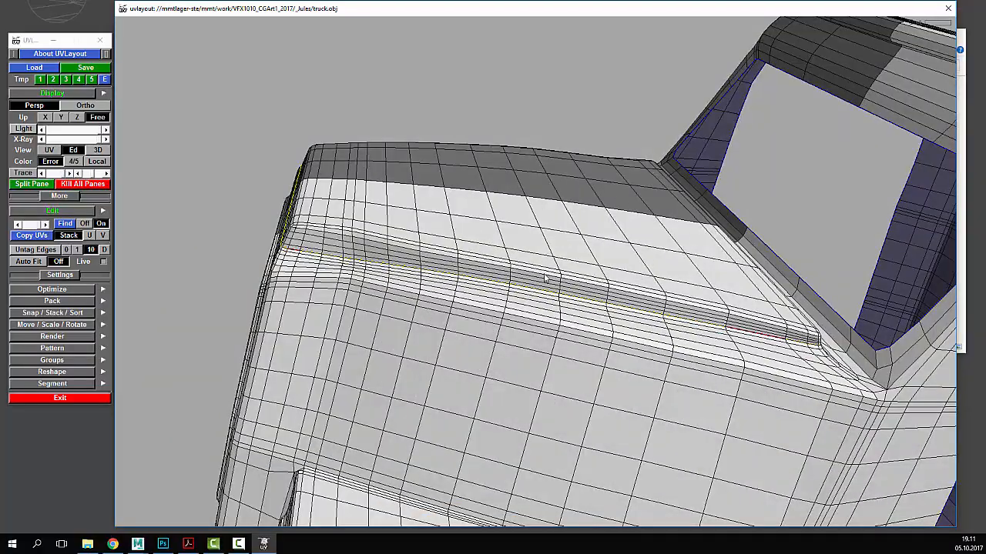
left_click_drag(408, 226, 499, 297)
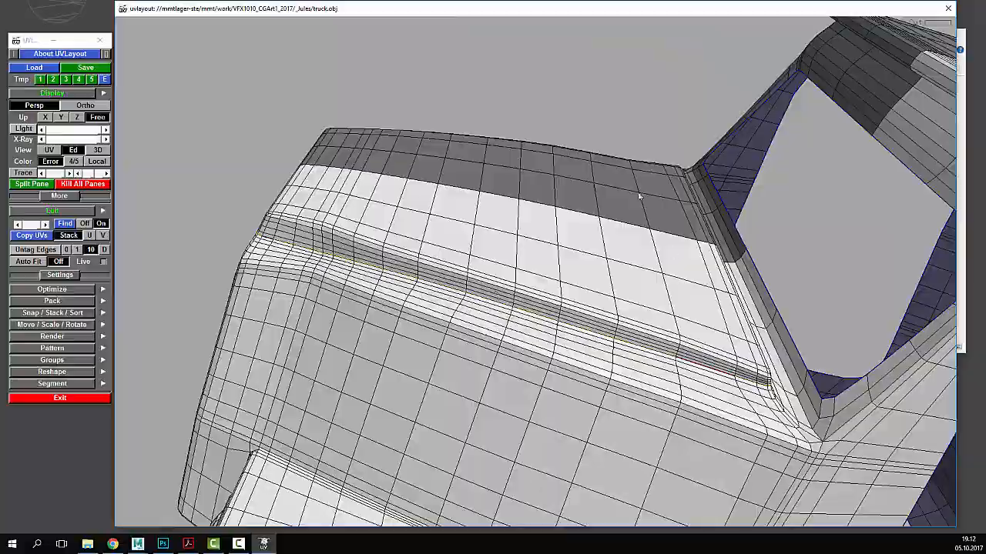
left_click_drag(603, 333, 678, 278)
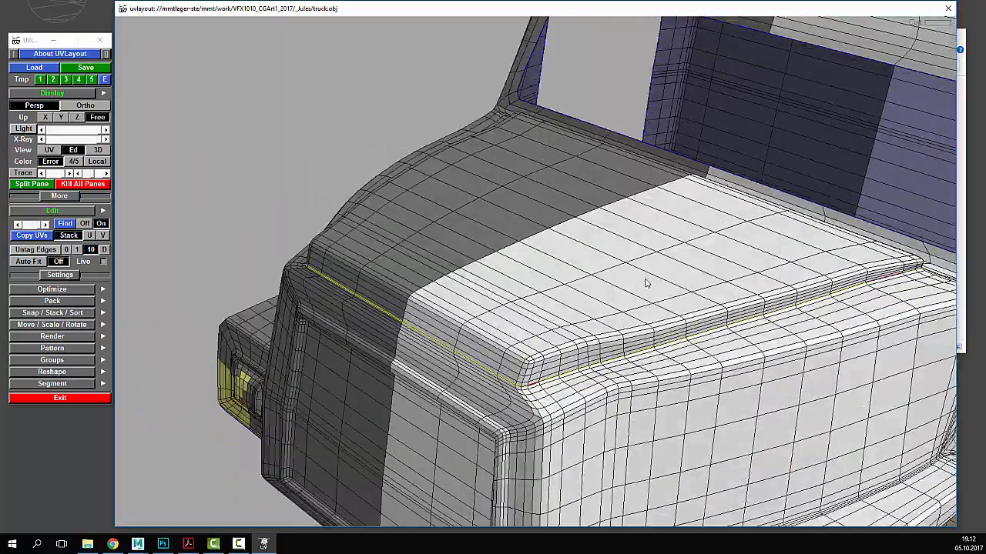
- Cut along the tagged hood seam and split the hood off as its own shell
key("shift+s")
left_click_drag(751, 312, 770, 277)
right_click_drag(770, 277, 642, 289)
mouse_move(641, 288)
left_mouse_down()
mouse_move(613, 307)
mouse_move(648, 292)
left_mouse_up()
key("Return")
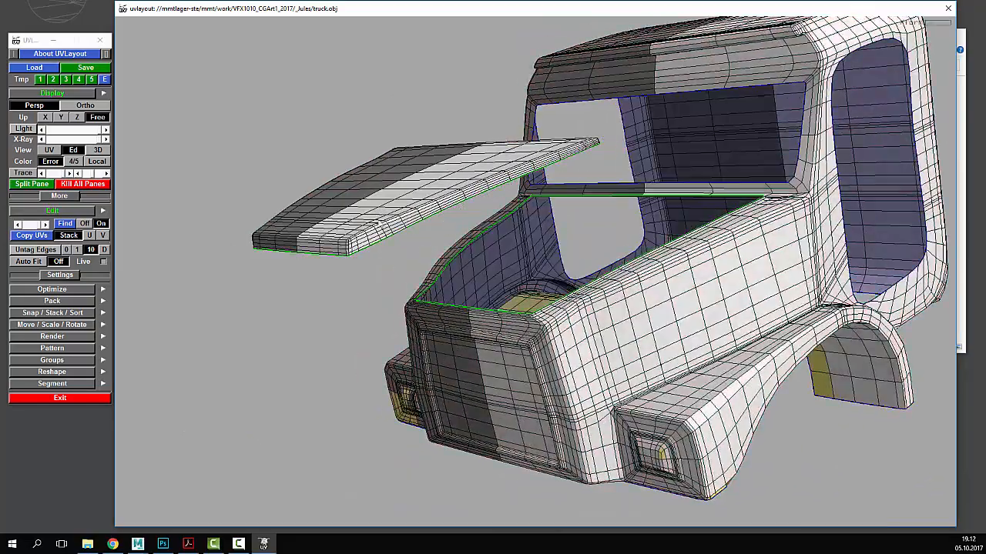
- Drop the hood shell into the UV layout, move it aside and flatten it twice
left_click_drag(337, 314, 473, 236)
left_click_drag(462, 299, 486, 279)
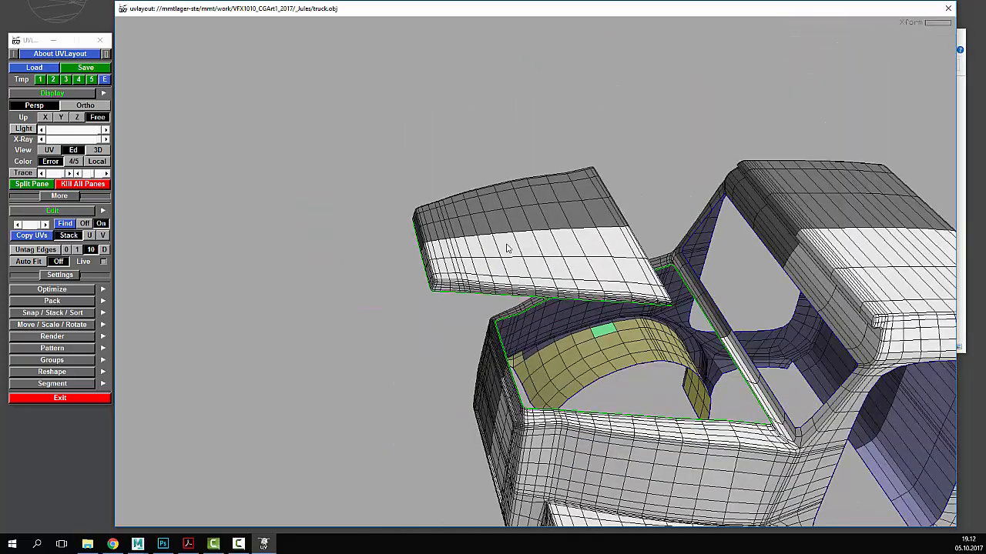
key("d")
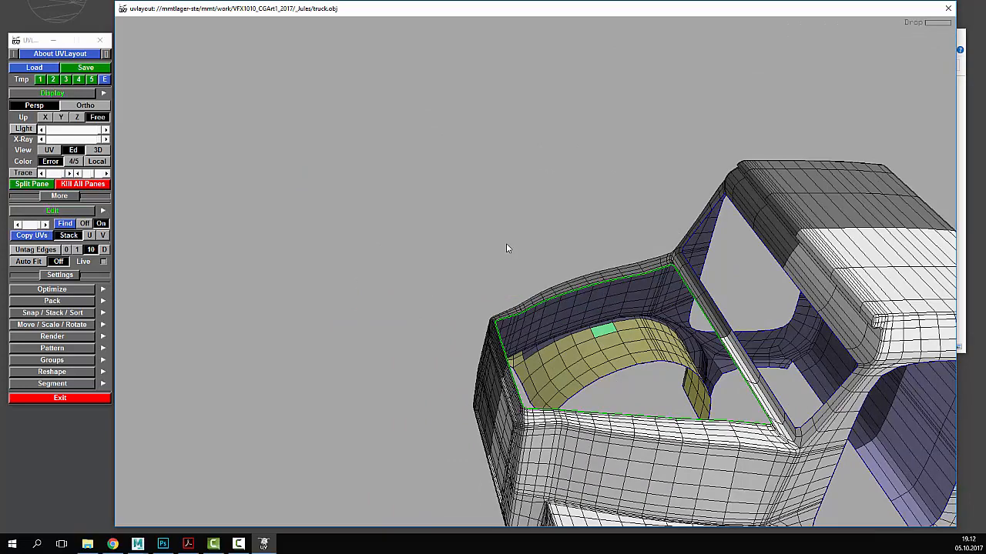
key("1")
right_click_drag(310, 283, 444, 304)
middle_click_drag(445, 304, 419, 271)
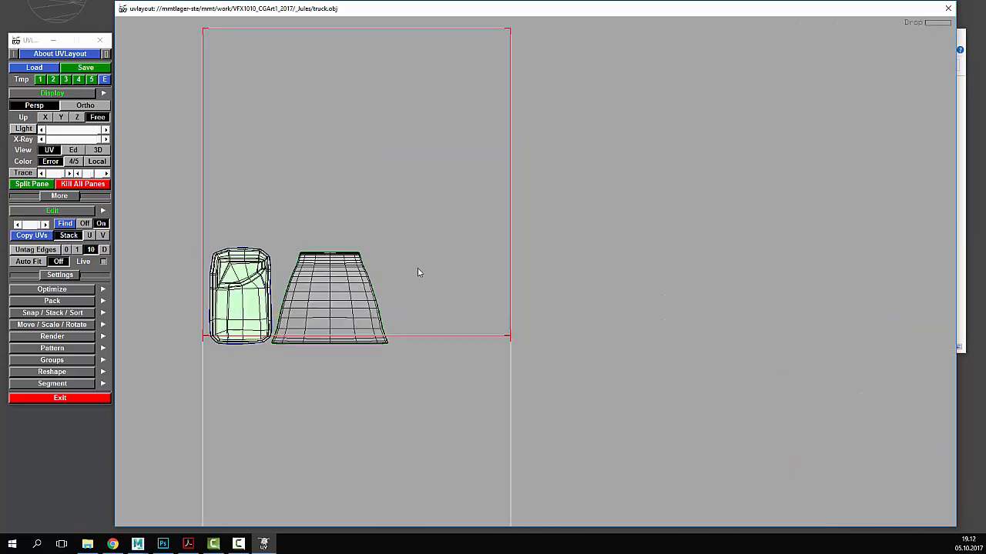
middle_click_drag(339, 303, 434, 285)
key("shift+f")
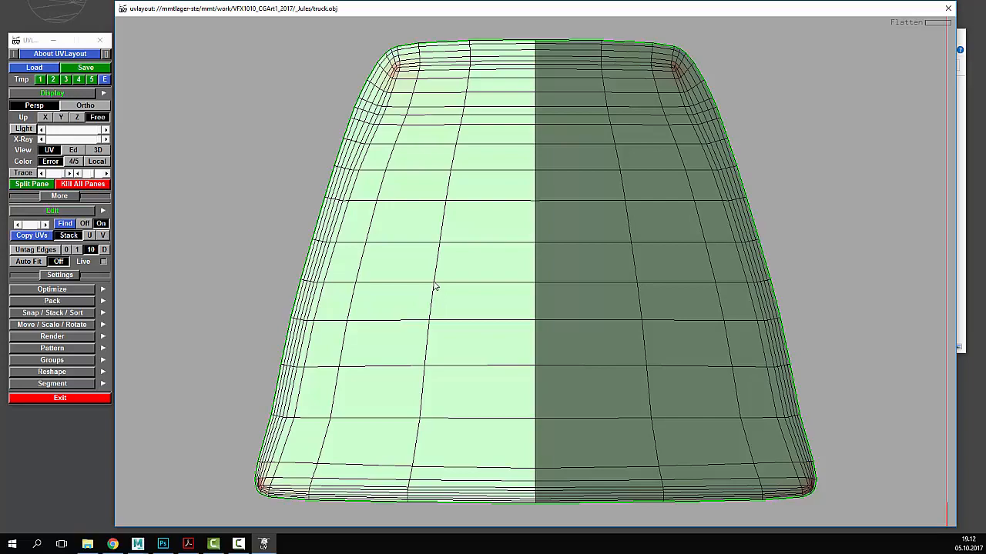
key("shift+f")
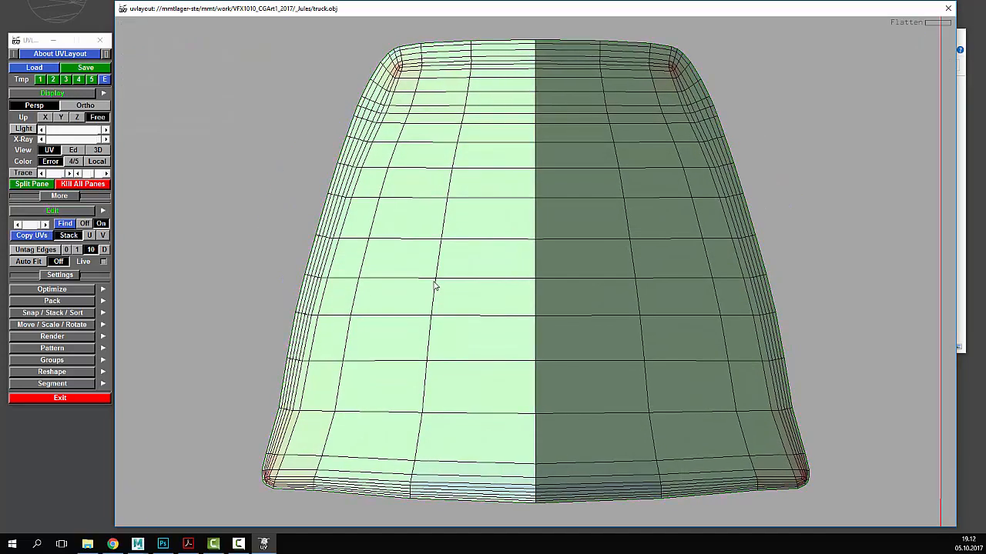
- Inspect the checker texture on the flattened hood in the 3D view
scroll(435, 286, "down", 2)
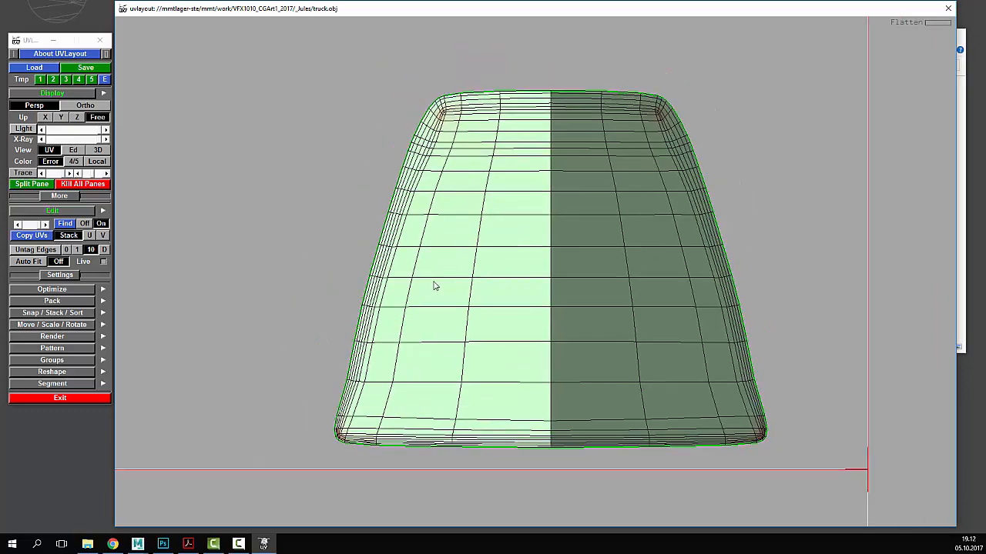
key("3")
left_click_drag(652, 331, 653, 271)
scroll(653, 273, "up", 2)
middle_click_drag(653, 273, 758, 262)
scroll(631, 286, "up", 2)
middle_click_drag(664, 293, 634, 304)
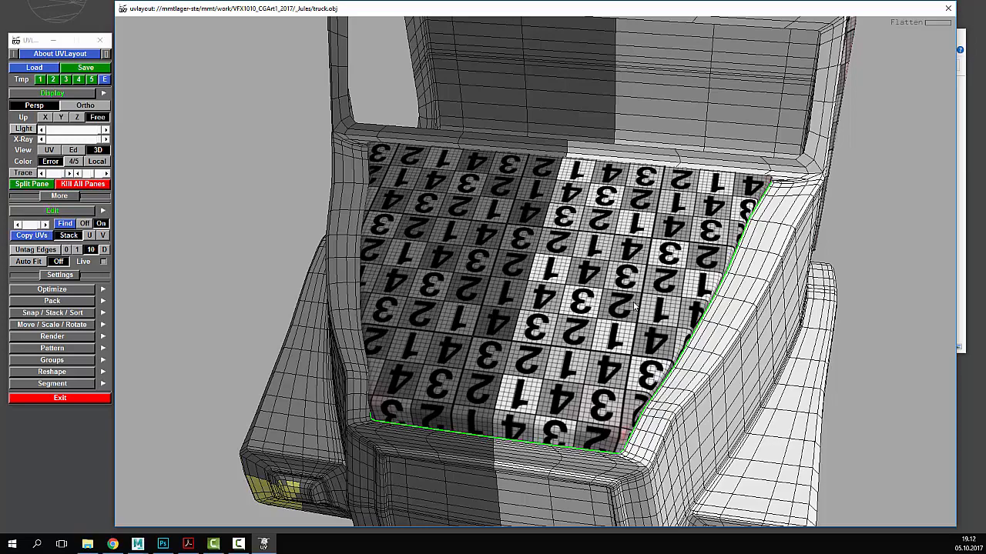
- Swap the checker texture for stretch shading and zoom onto the hood's red front corner
mouse_move(643, 307)
left_mouse_down()
mouse_move(664, 287)
mouse_move(735, 265)
mouse_move(736, 310)
mouse_move(720, 292)
left_mouse_up()
right_click_drag(720, 293, 608, 282)
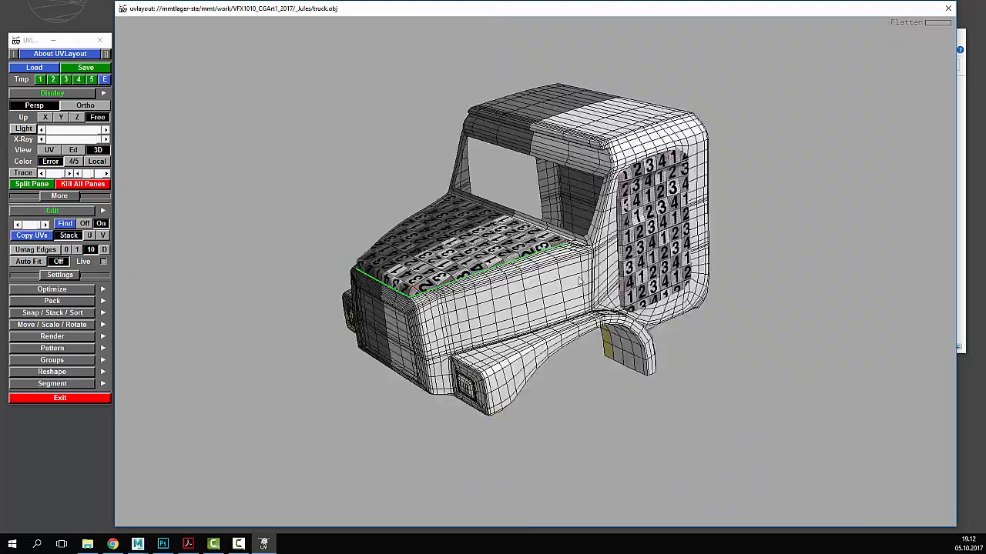
mouse_move(608, 282)
left_mouse_down()
mouse_move(628, 276)
mouse_move(625, 295)
mouse_move(615, 283)
left_mouse_up()
key("t")
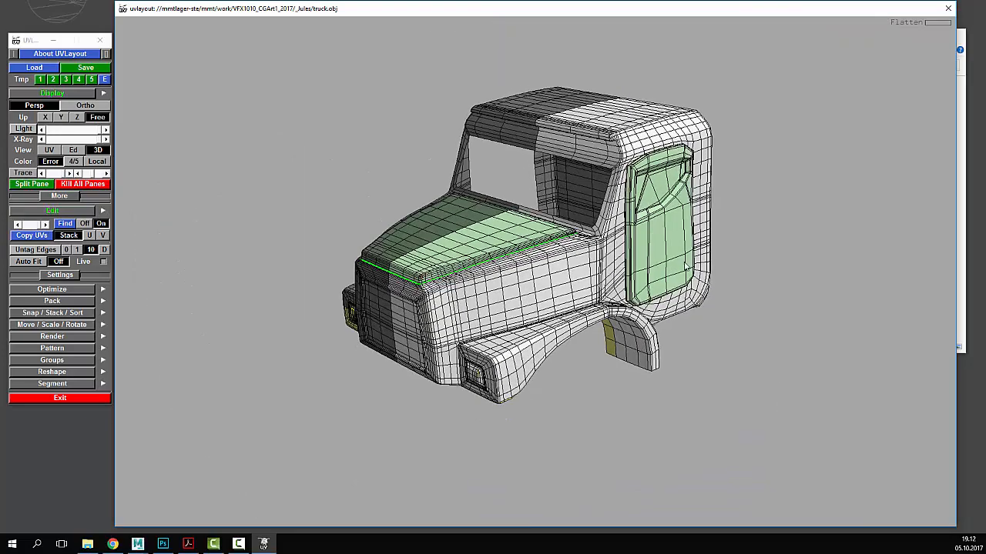
right_click_drag(615, 283, 645, 280)
middle_click_drag(539, 285, 627, 270)
right_click_drag(627, 270, 656, 264)
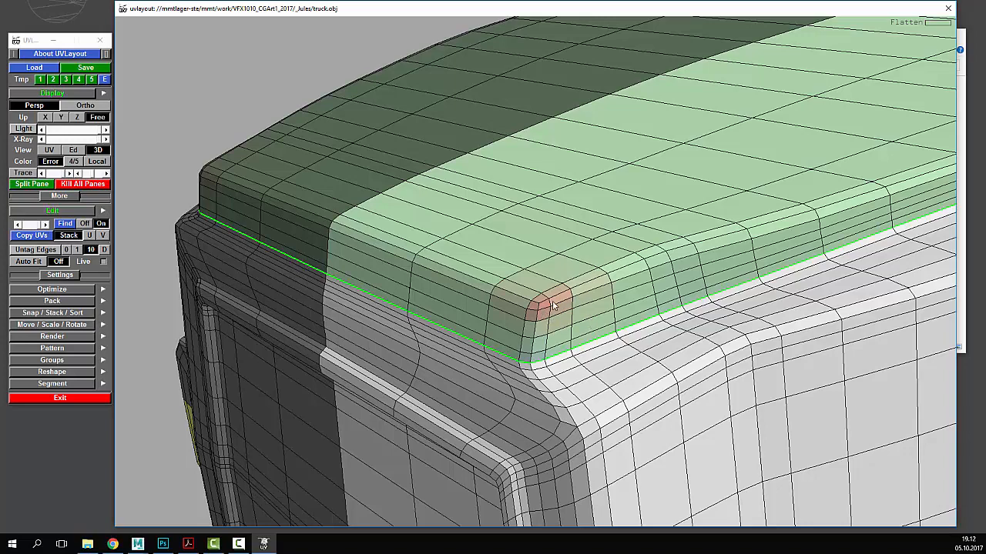
right_click_drag(542, 309, 568, 335)
middle_click_drag(542, 310, 518, 274)
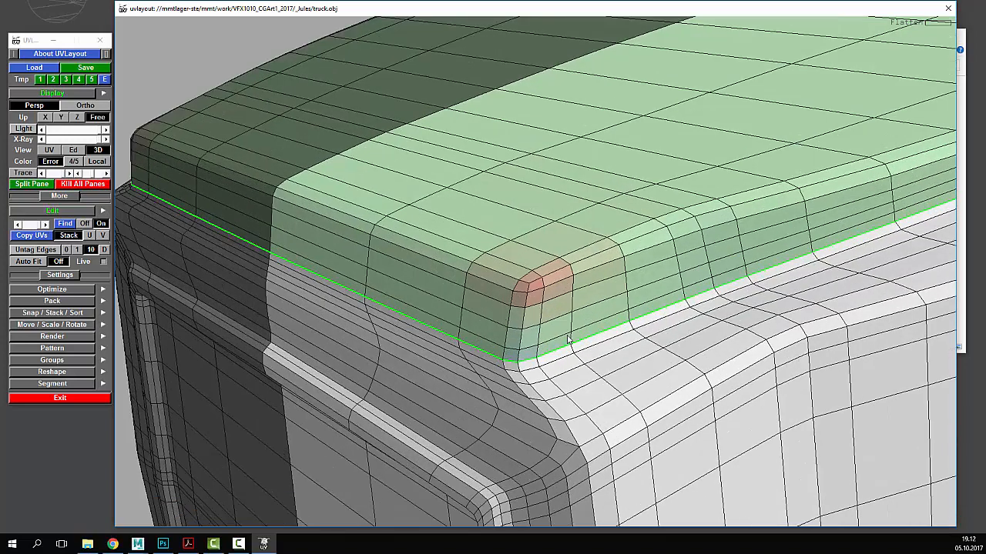
right_click_drag(518, 275, 535, 289)
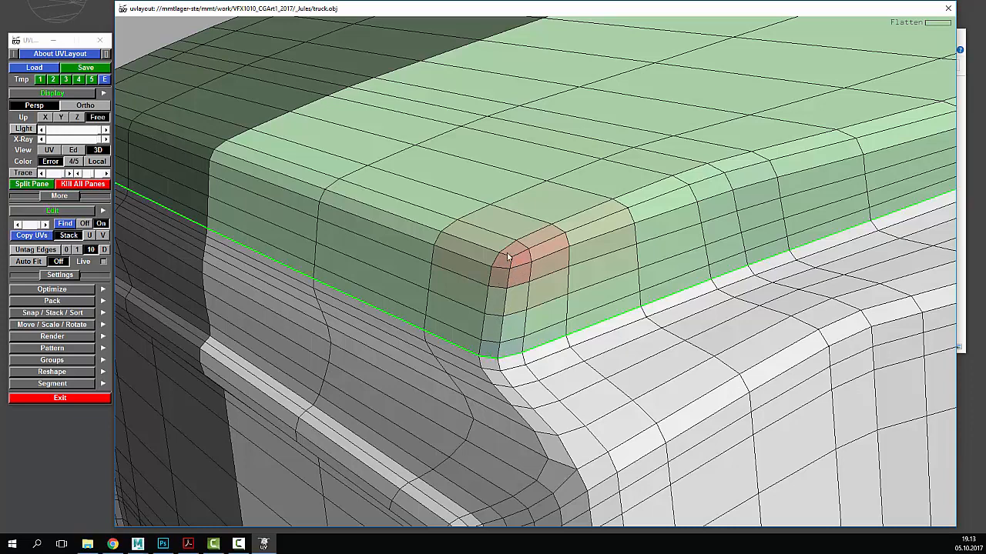
- In UV view, tag the corner edge loop as a cut and split the shell open
left_click(50, 150)
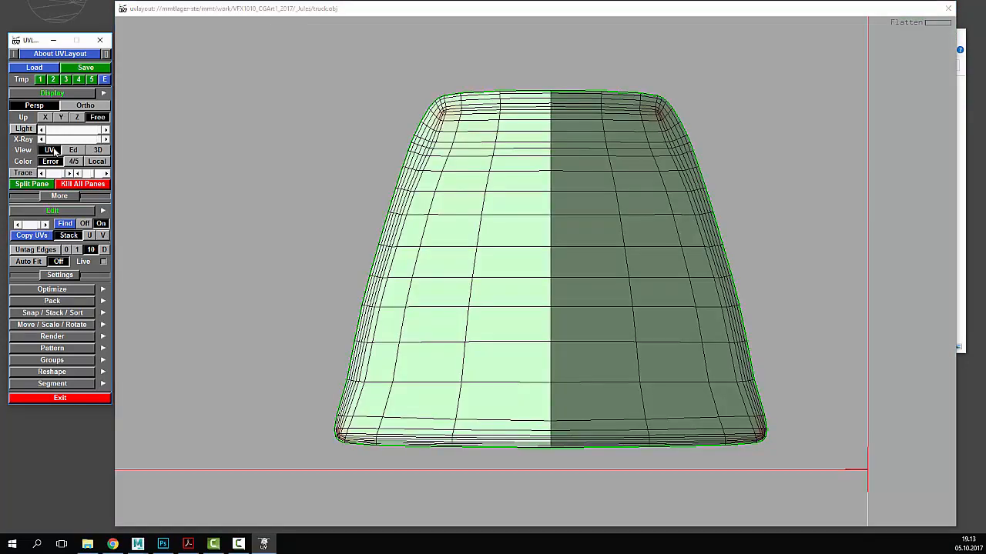
scroll(550, 194, "up", 5)
scroll(351, 200, "up", 4)
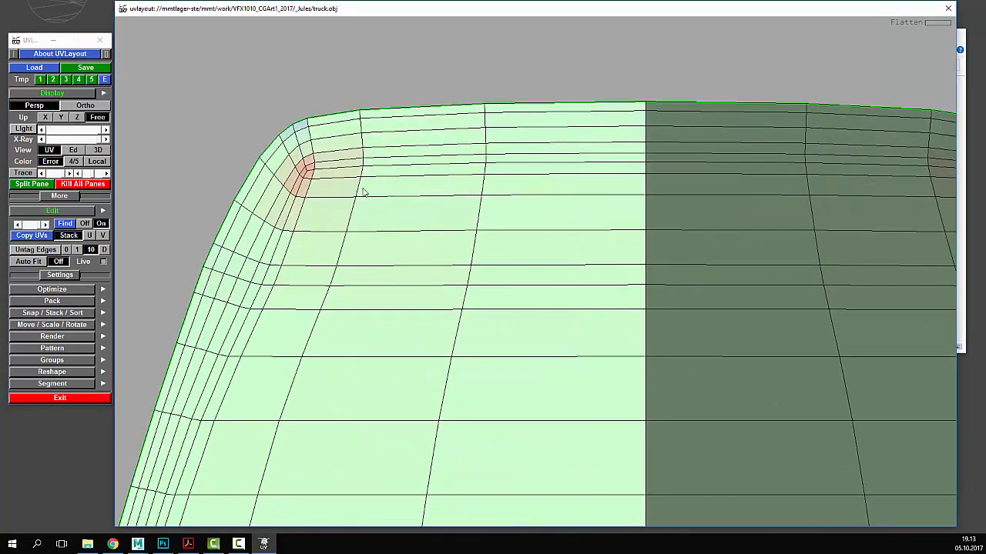
key("c")
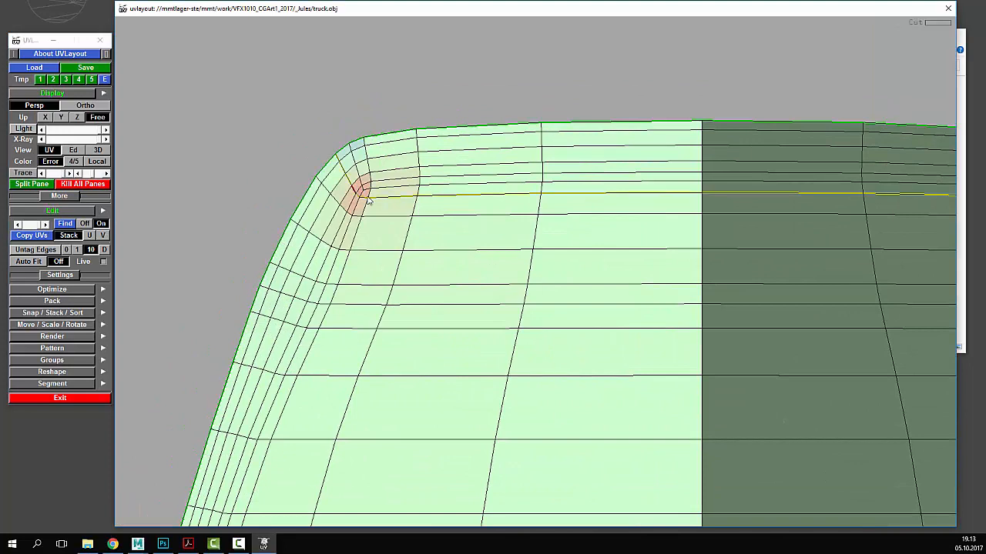
key("w")
key("shift+s")
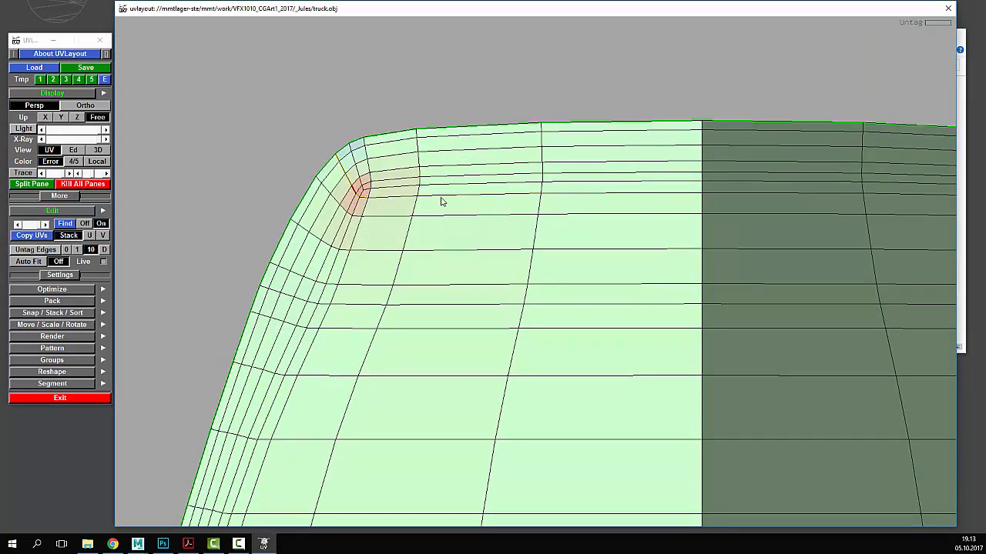
- Tag a cut loop at the shell's lower-left corner, clear it again, and review the corner
right_click_drag(351, 199, 350, 216)
middle_click_drag(364, 371, 386, 97)
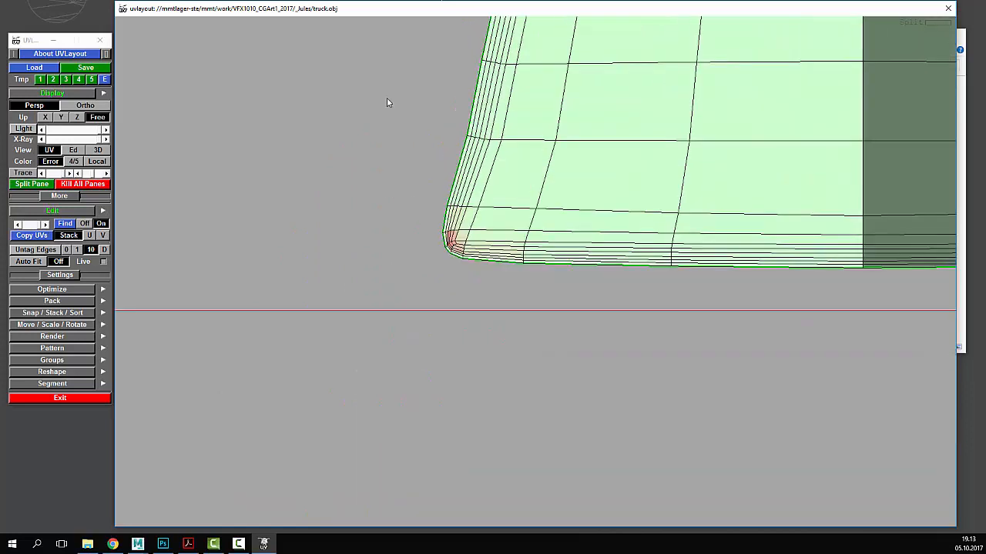
right_click_drag(386, 98, 177, 201)
middle_click_drag(285, 193, 320, 208)
right_click_drag(454, 208, 416, 210)
key("c")
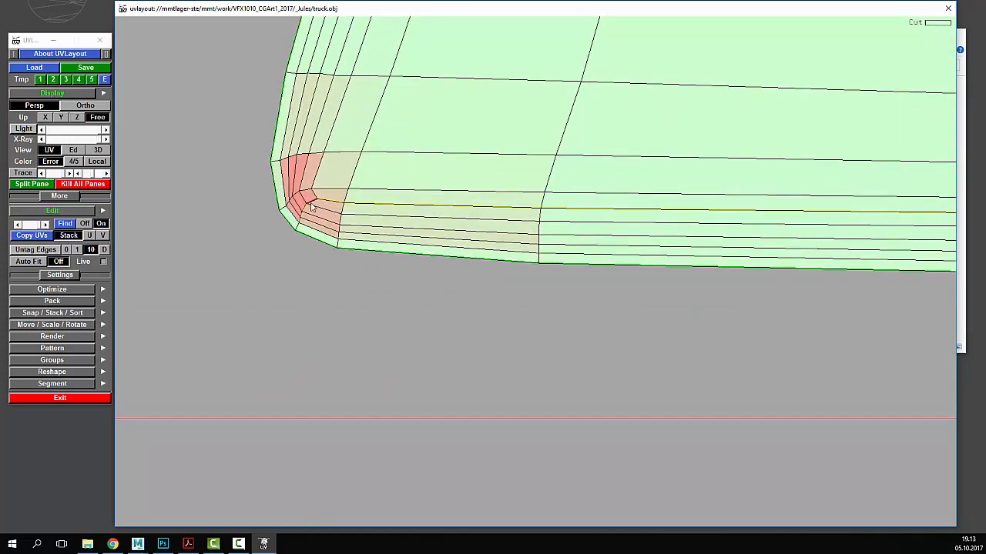
key("w")
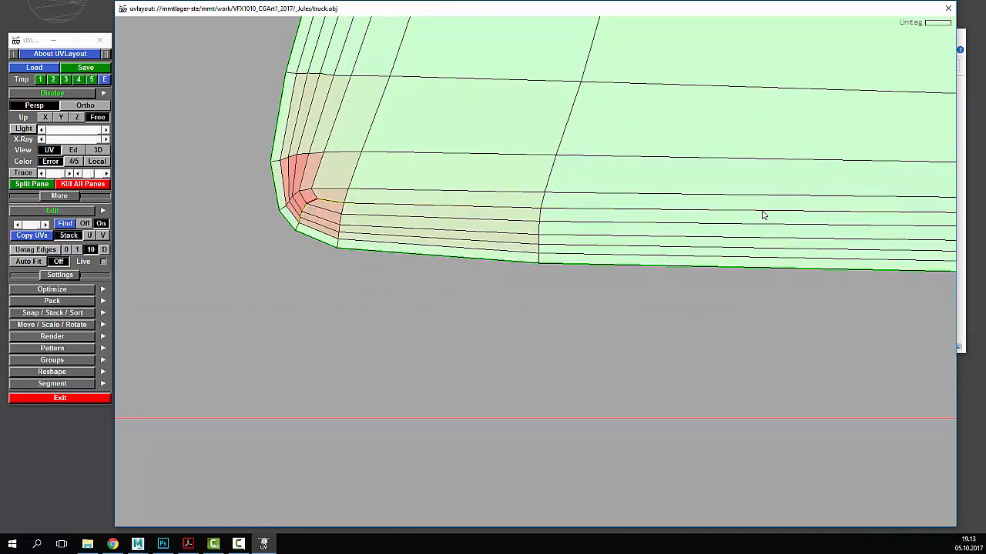
scroll(766, 216, "down", 3)
scroll(872, 264, "down", 4)
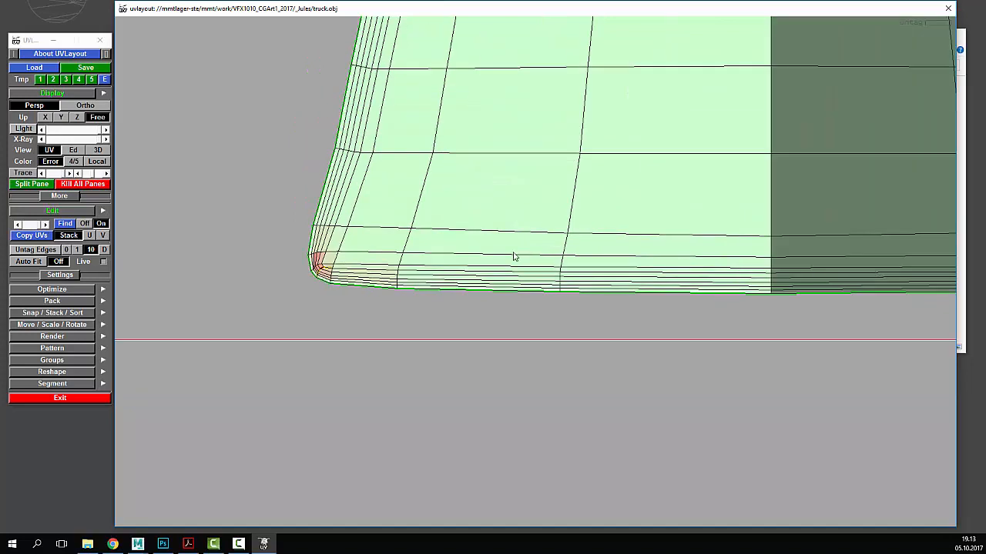
scroll(517, 229, "down", 3)
middle_click_drag(550, 174, 518, 305)
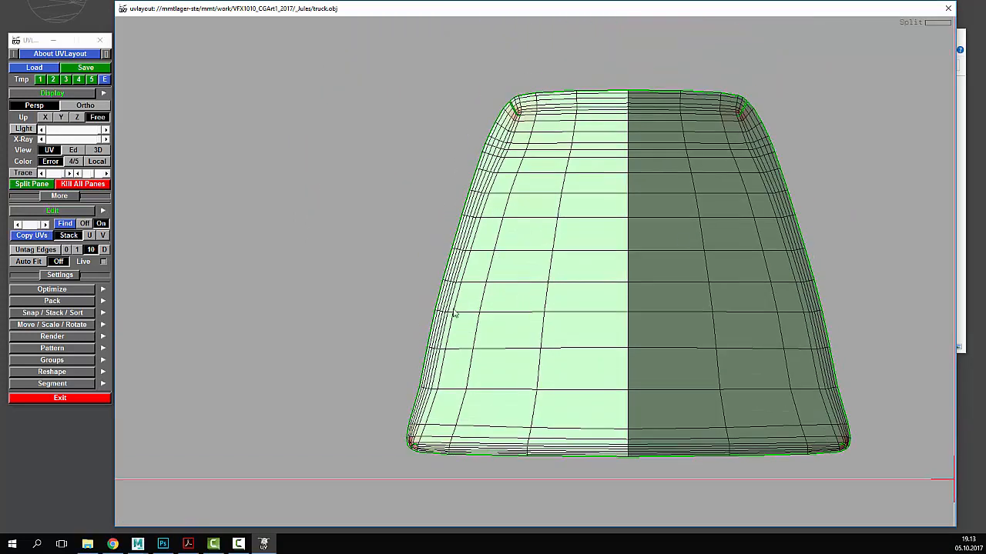
right_click_drag(454, 312, 377, 316)
middle_click_drag(377, 315, 531, 65)
right_click_drag(531, 66, 378, 397)
right_click_drag(433, 372, 640, 170)
middle_click_drag(640, 170, 461, 380)
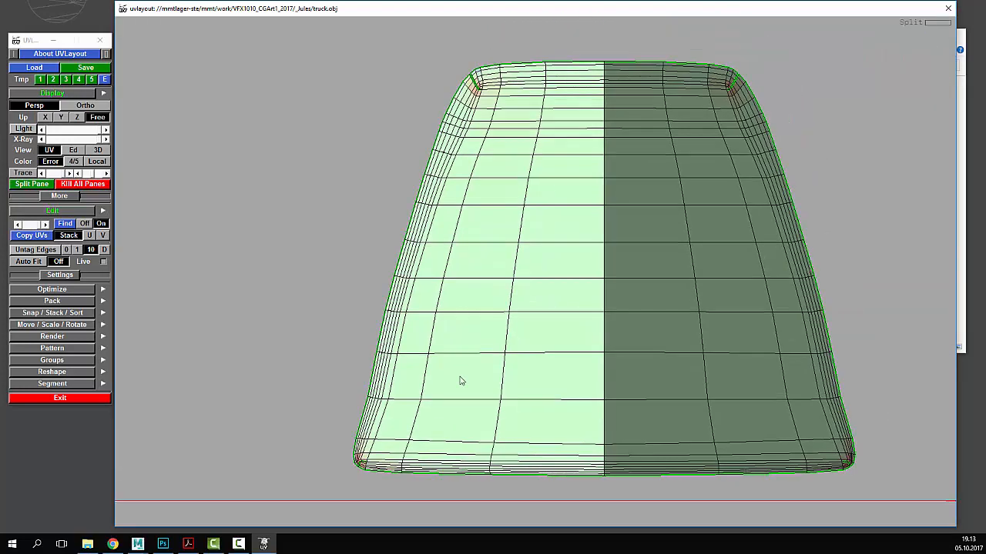
- Flatten the split top panel shell and check its relaxed corners
key("f")
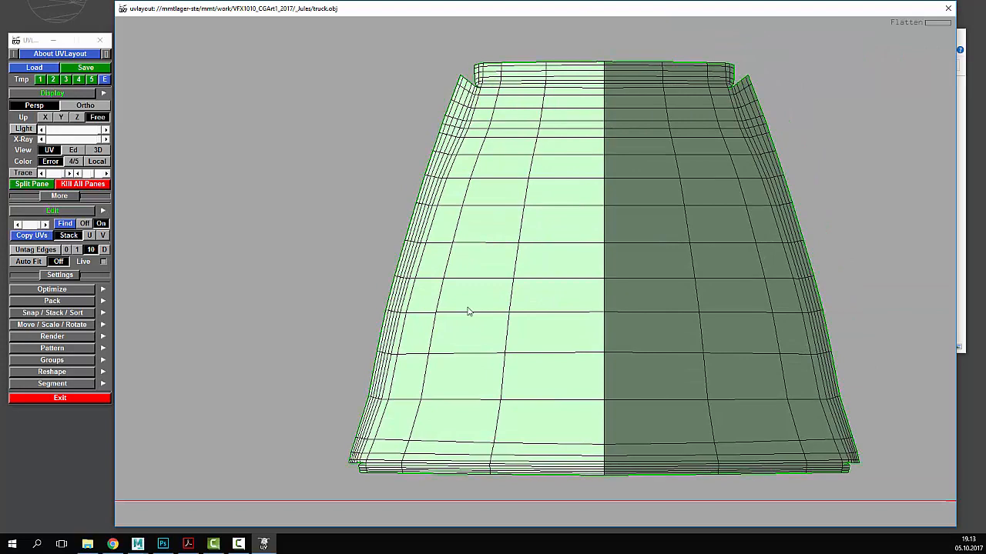
right_click_drag(445, 310, 513, 200)
middle_click_drag(621, 200, 582, 205)
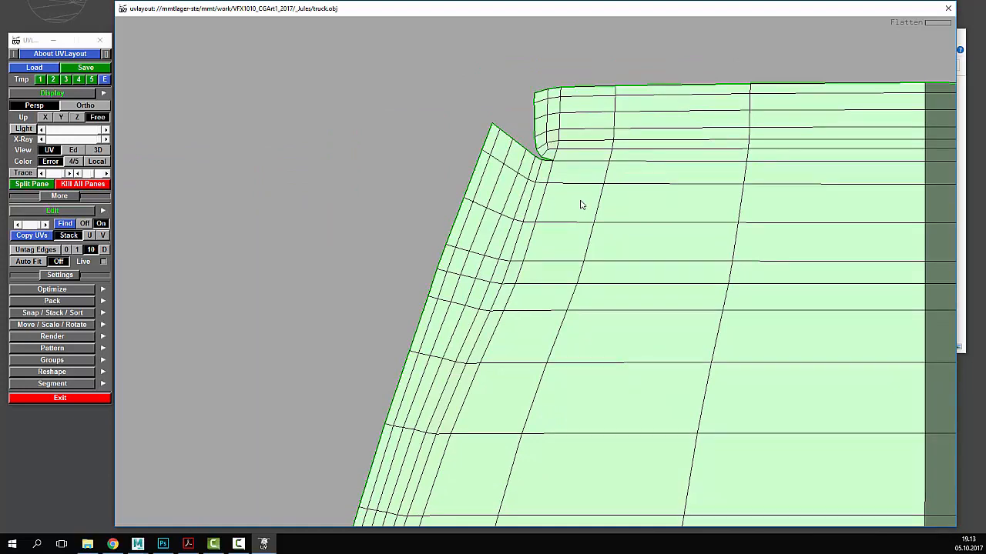
right_click_drag(581, 201, 560, 238)
middle_click_drag(546, 330, 495, 104)
right_click_drag(495, 105, 502, 184)
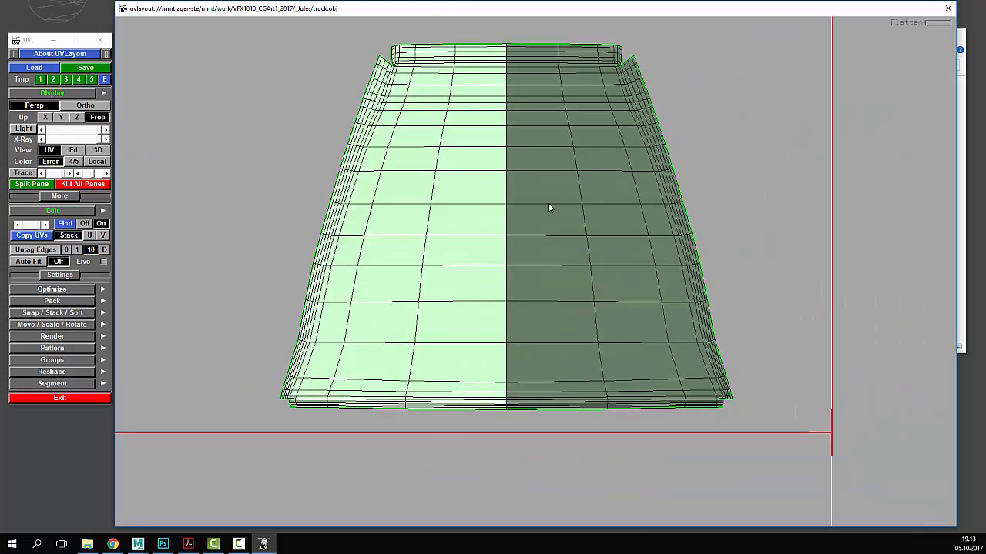
- Inspect the numbered checker on the 3D truck's back panel, then return to the Ed view
key("3")
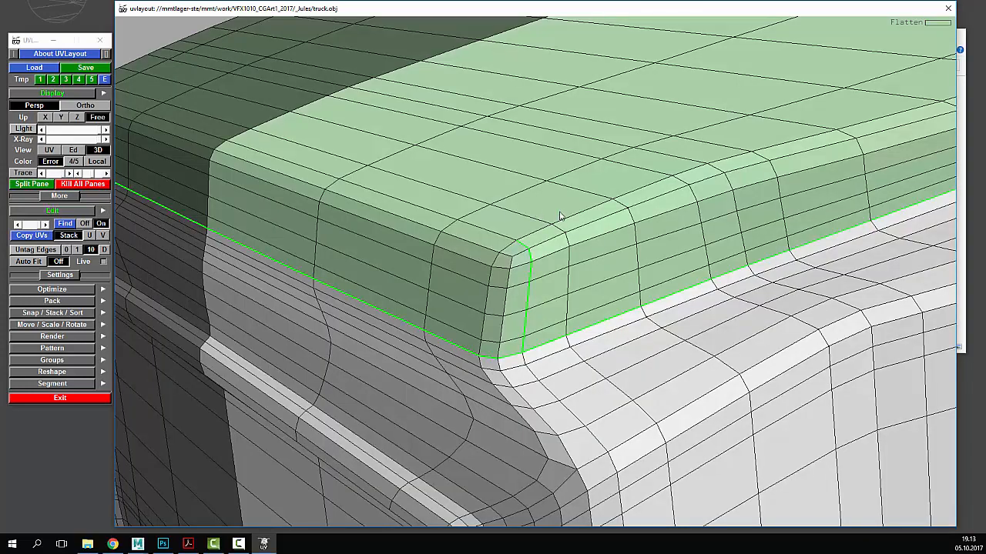
key("t")
key("t")
scroll(573, 221, "down", 3)
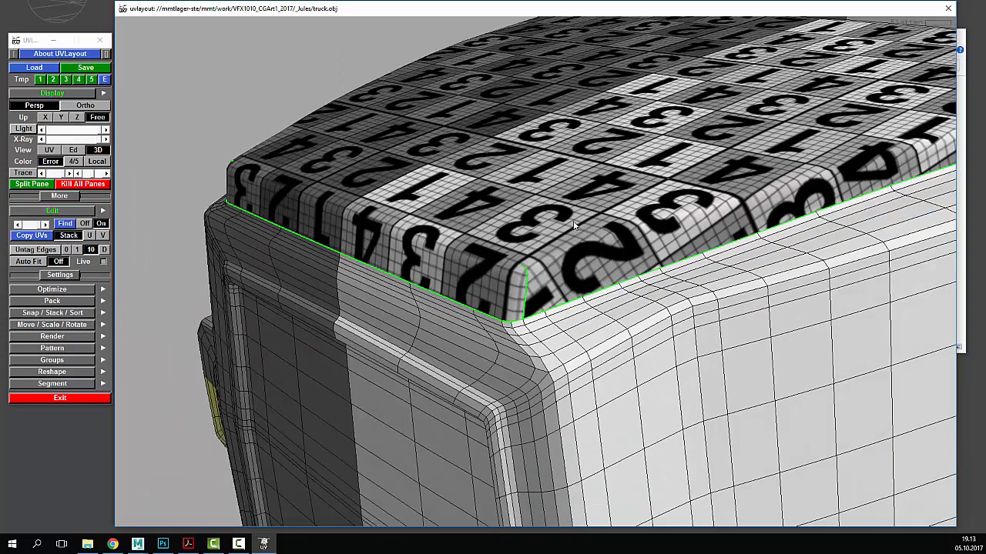
scroll(573, 224, "down", 2)
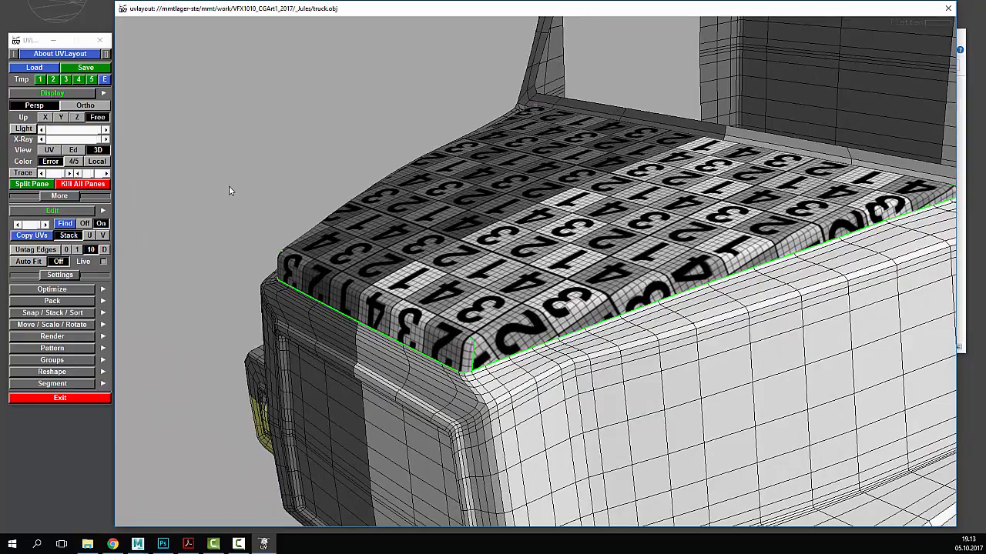
mouse_move(230, 187)
left_mouse_down()
mouse_move(274, 204)
mouse_move(244, 176)
left_mouse_up()
scroll(503, 233, "down", 4)
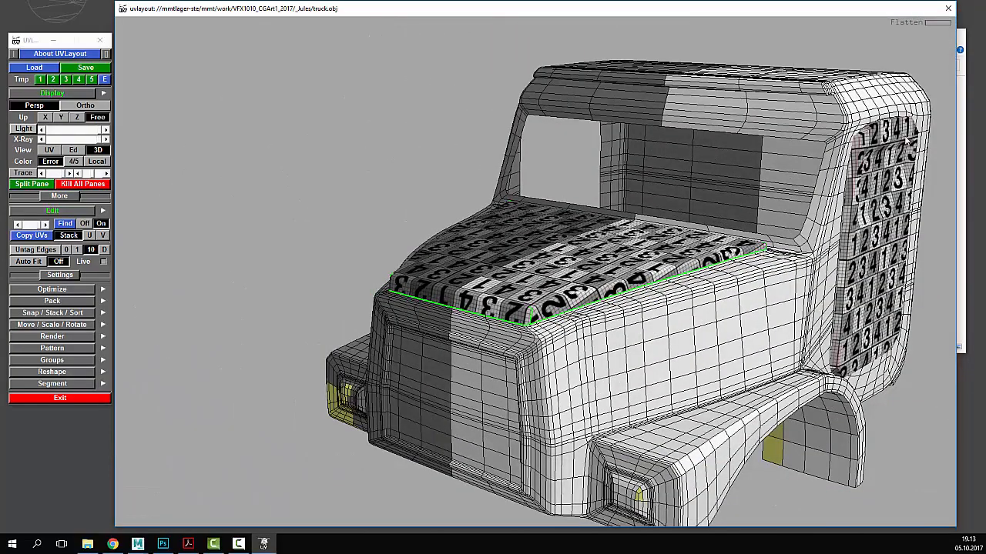
middle_click_drag(881, 143, 520, 316)
scroll(522, 308, "up", 6)
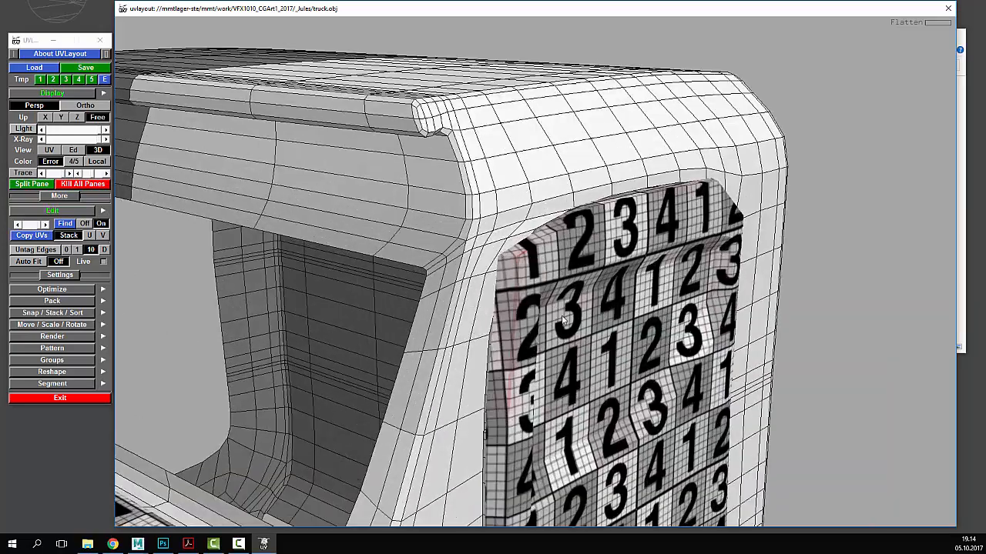
scroll(455, 249, "down", 6)
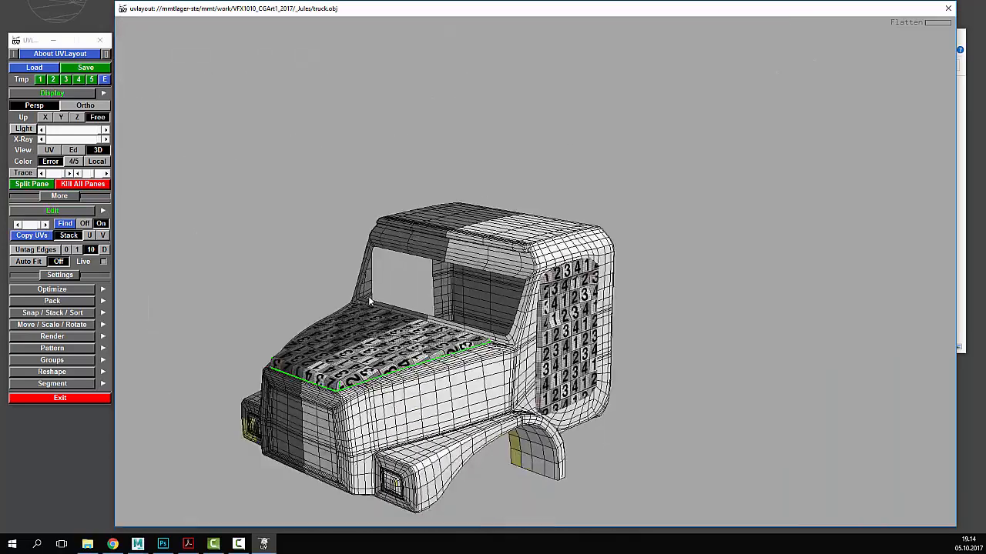
scroll(641, 296, "up", 2)
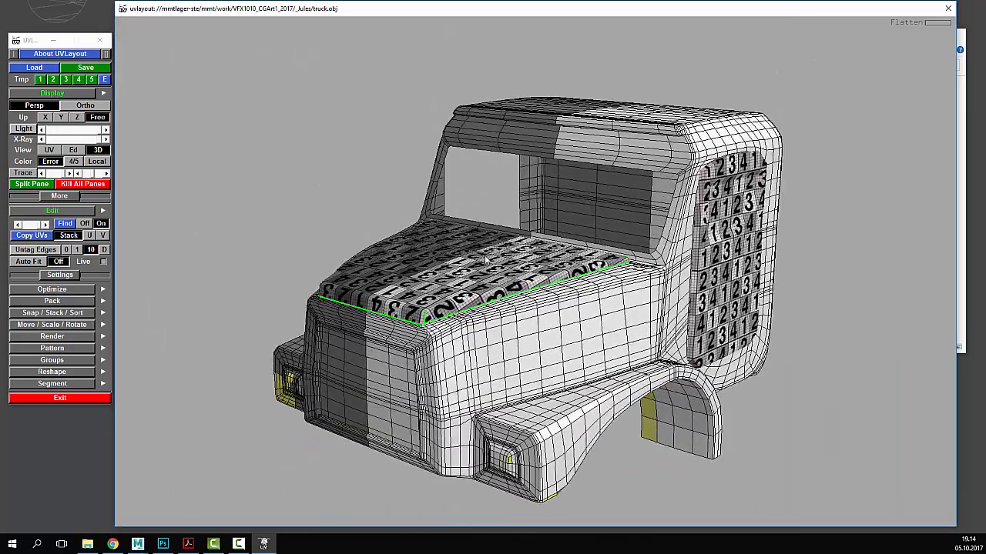
left_click(73, 150)
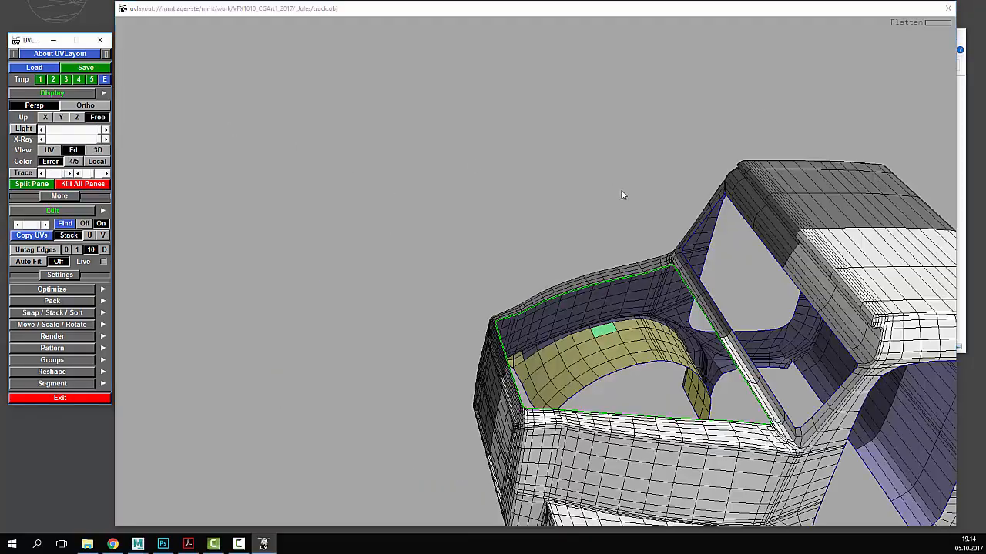
left_click_drag(623, 193, 638, 216)
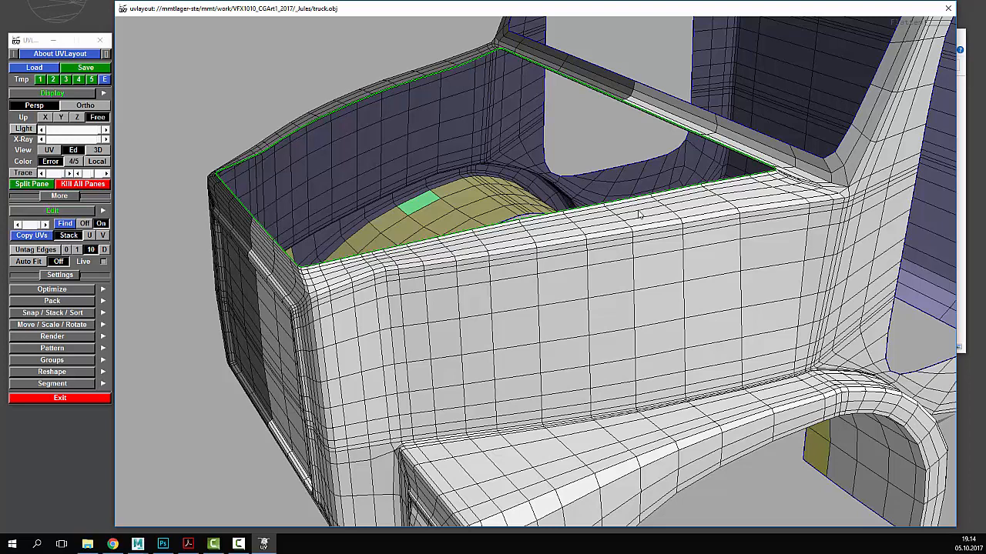
left_click_drag(424, 287, 445, 290)
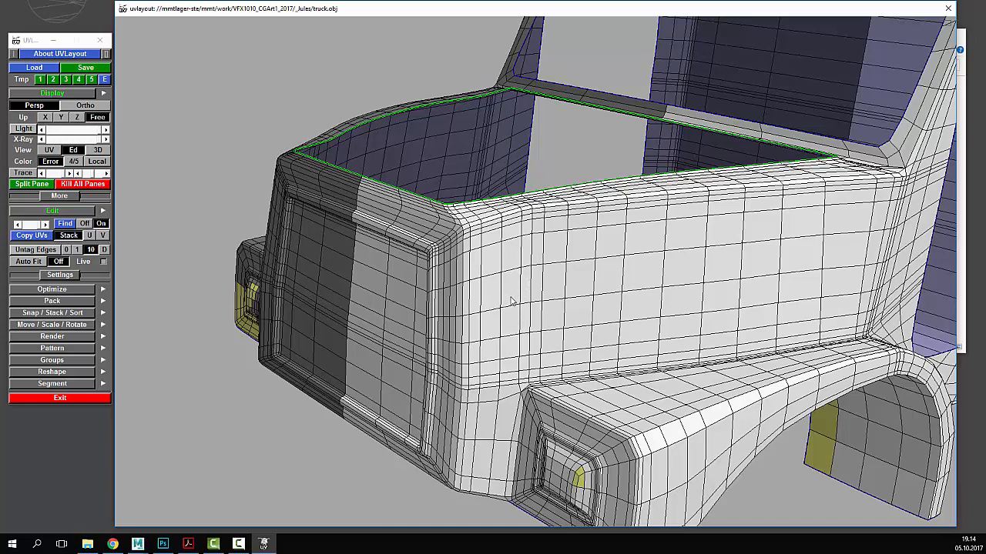
middle_click_drag(606, 341, 490, 240)
left_click_drag(489, 241, 541, 289)
right_click_drag(541, 289, 590, 318)
middle_click_drag(590, 319, 603, 278)
right_click_drag(604, 278, 587, 258)
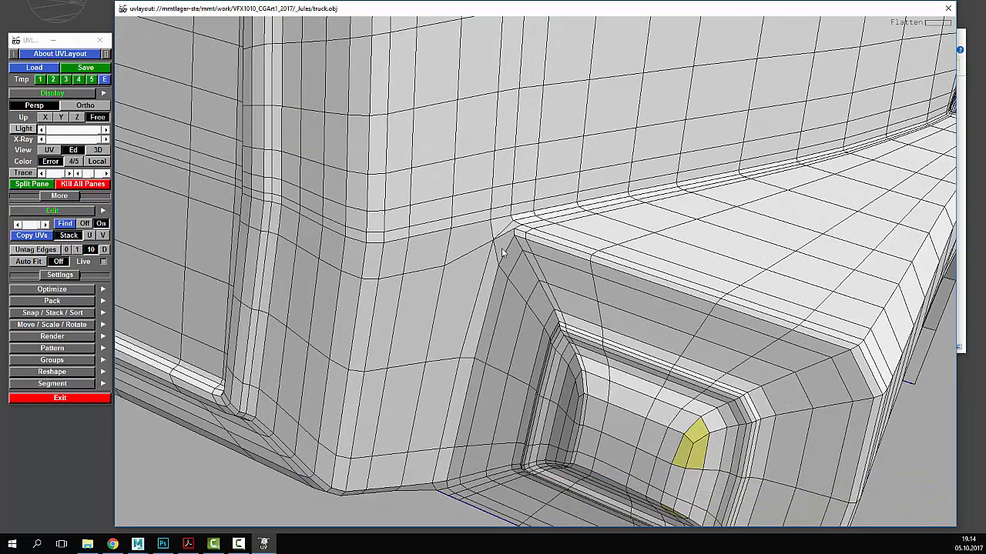
left_click_drag(503, 251, 479, 257)
mouse_move(479, 258)
right_mouse_down()
mouse_move(488, 275)
mouse_move(471, 269)
right_mouse_up()
left_click_drag(472, 269, 483, 316)
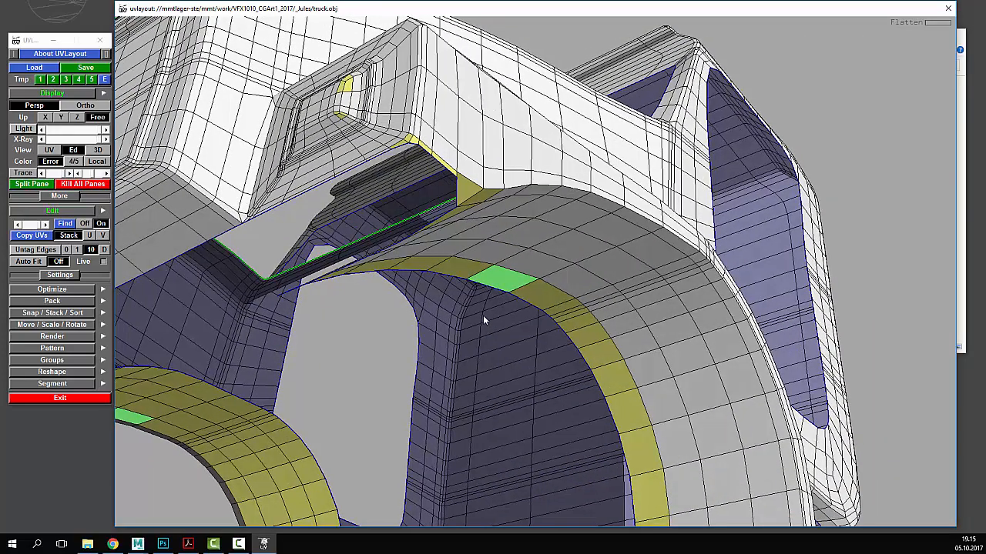
- Tag the fender-arch seam as a cut, fixing a wrong tag, and split the wheel-arch strip off
left_click_drag(483, 315, 487, 217)
key("c")
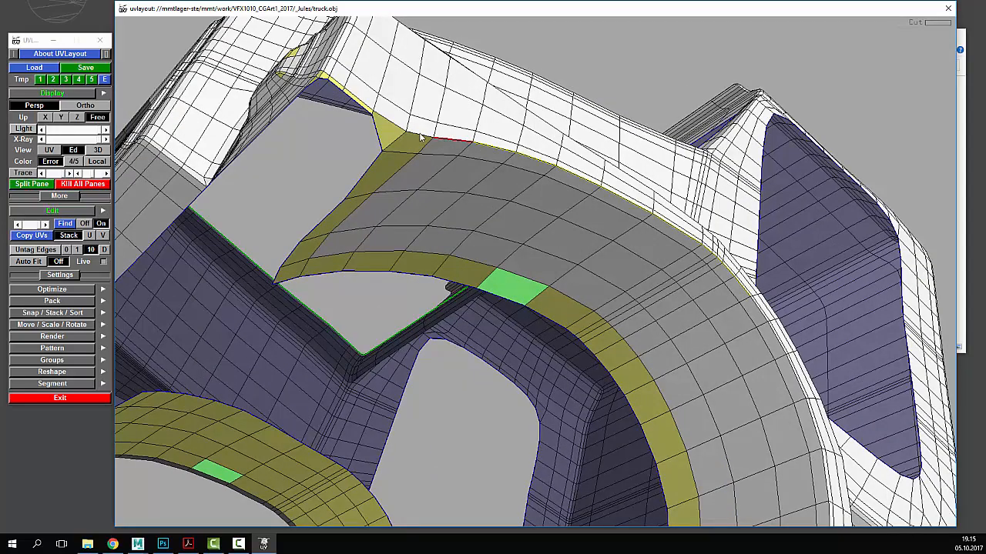
left_click_drag(423, 137, 430, 160)
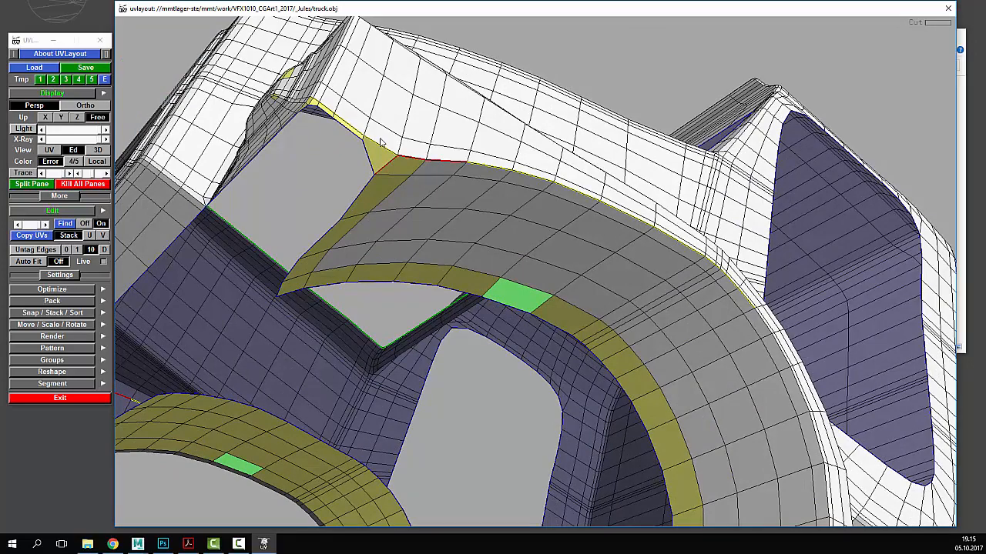
key("w")
left_click_drag(379, 112, 407, 183)
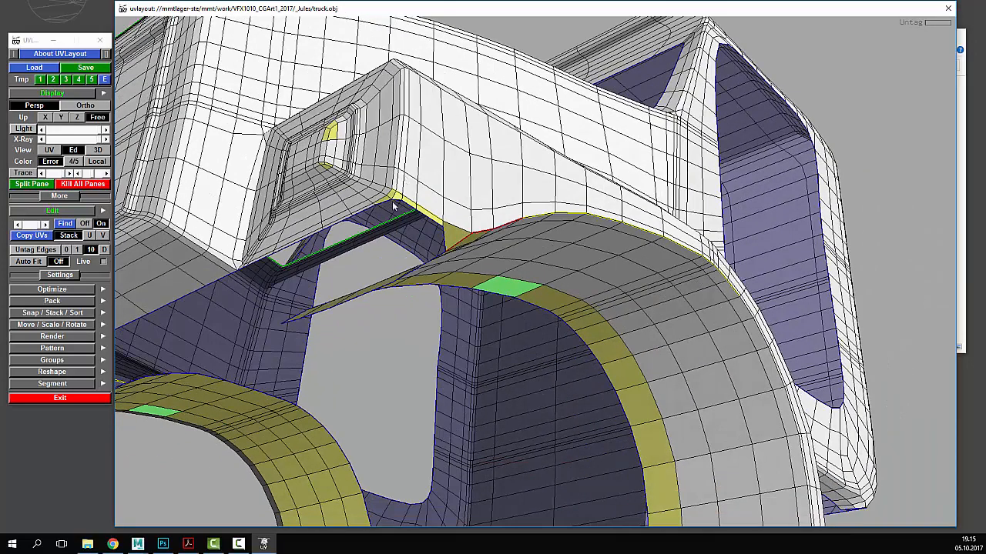
left_click_drag(494, 231, 609, 256)
right_click_drag(607, 255, 645, 252)
key("c")
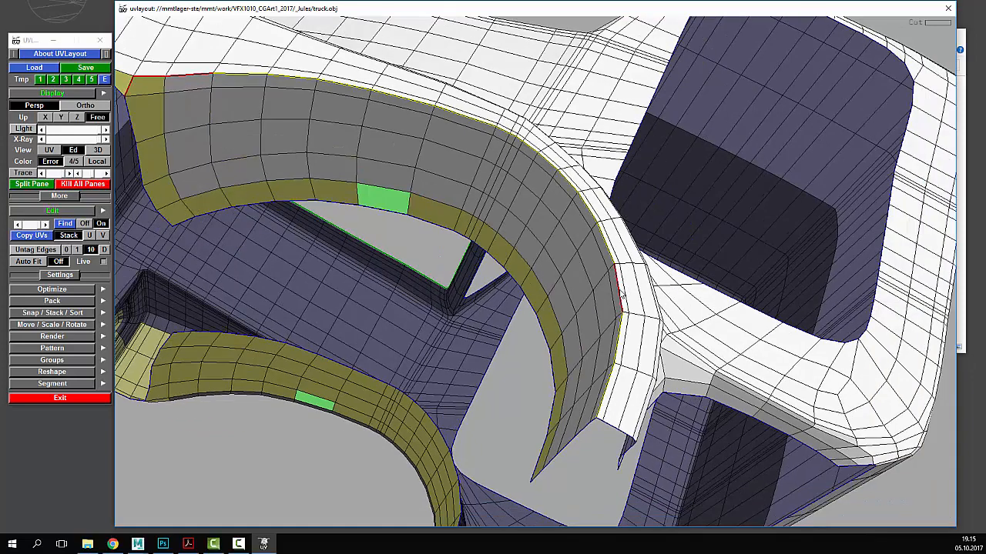
key("shift+s")
- Pull the detached arch shell away from the truck and drop it into the UV layout
left_click_drag(490, 228, 437, 233)
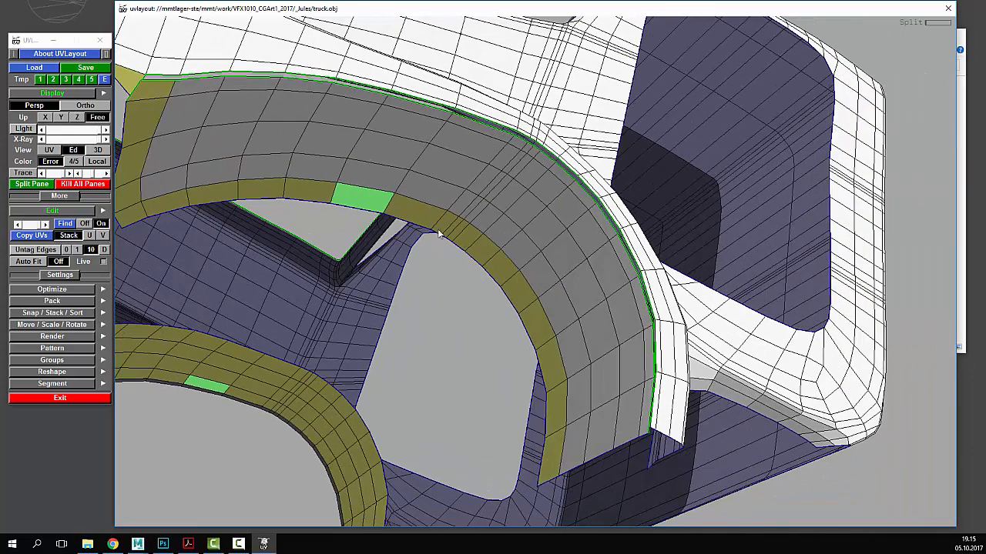
right_click_drag(437, 232, 410, 235)
key("Return")
middle_click_drag(409, 231, 431, 252)
mouse_move(460, 216)
middle_mouse_down()
mouse_move(453, 240)
mouse_move(467, 223)
middle_mouse_up()
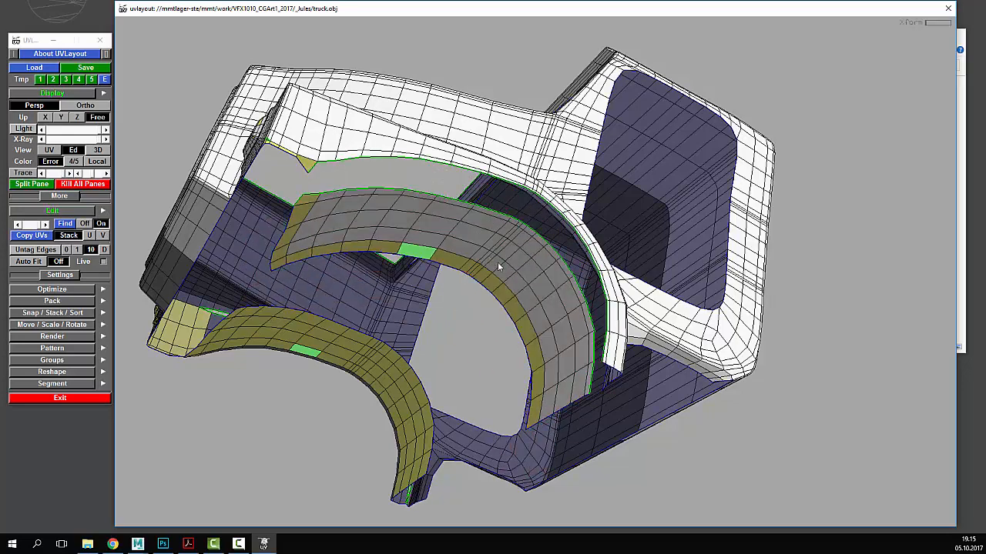
left_click_drag(497, 262, 469, 260)
right_click_drag(470, 260, 439, 259)
left_click_drag(439, 259, 516, 266)
key("d")
- Review the shells in UV view and undrop the large cab shell from the layout
left_click_drag(600, 344, 586, 266)
key("1")
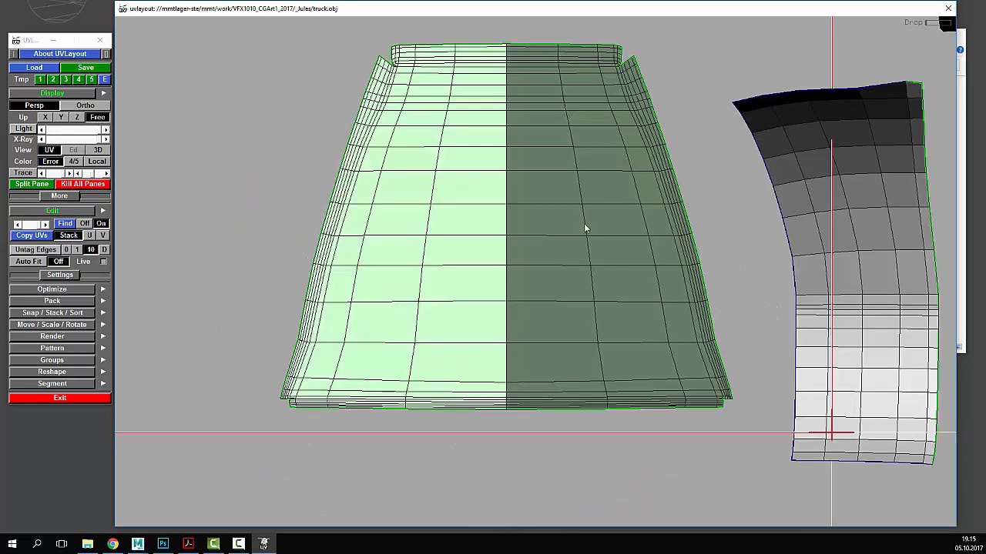
right_click_drag(584, 224, 555, 231)
middle_click_drag(585, 232, 520, 236)
right_click_drag(520, 236, 505, 243)
middle_click_drag(486, 246, 539, 247)
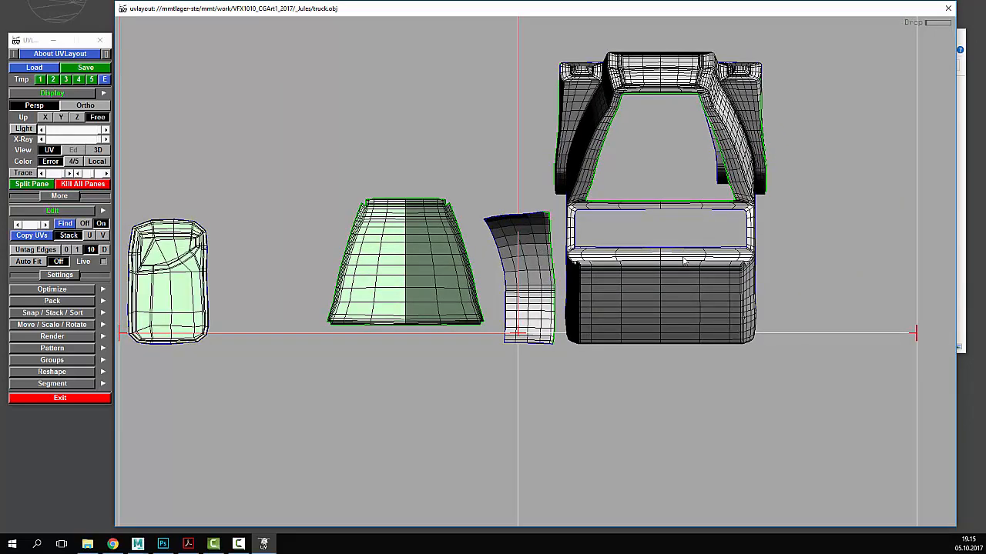
key("d")
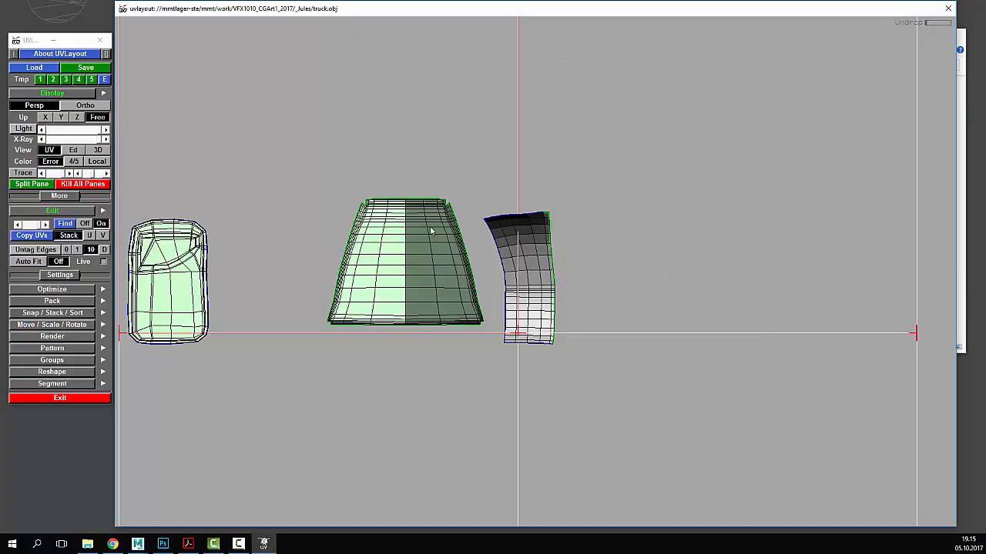
- Return to the Ed view and orbit below the wheel arch
left_click(73, 149)
left_click_drag(505, 184, 473, 155)
right_click_drag(470, 155, 589, 194)
left_click_drag(589, 194, 509, 169)
left_click_drag(704, 95, 709, 104)
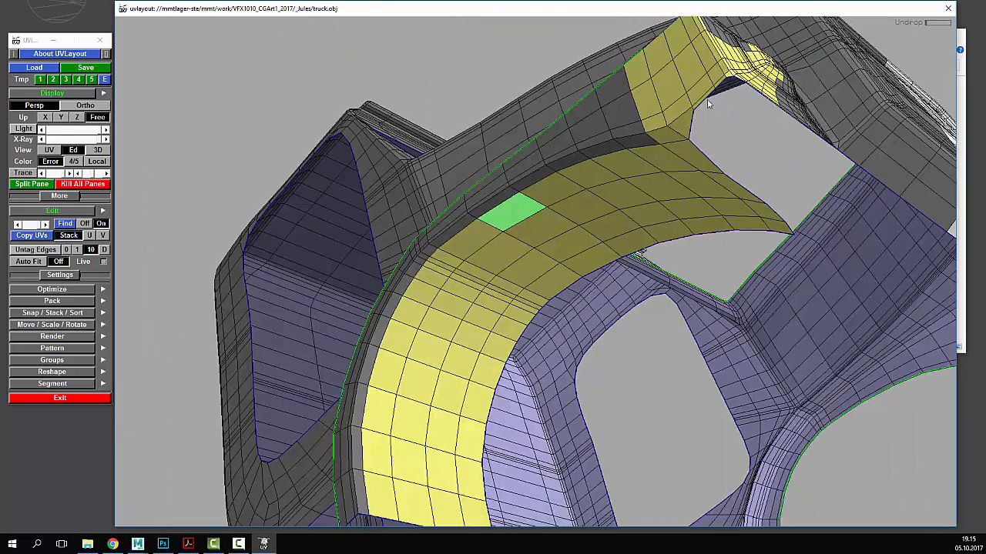
- Tag the edges along the yellow wheel-arch strip as a cut seam, clearing stray tagged edges
key("c")
key("w")
left_click_drag(679, 118, 687, 238)
key("c")
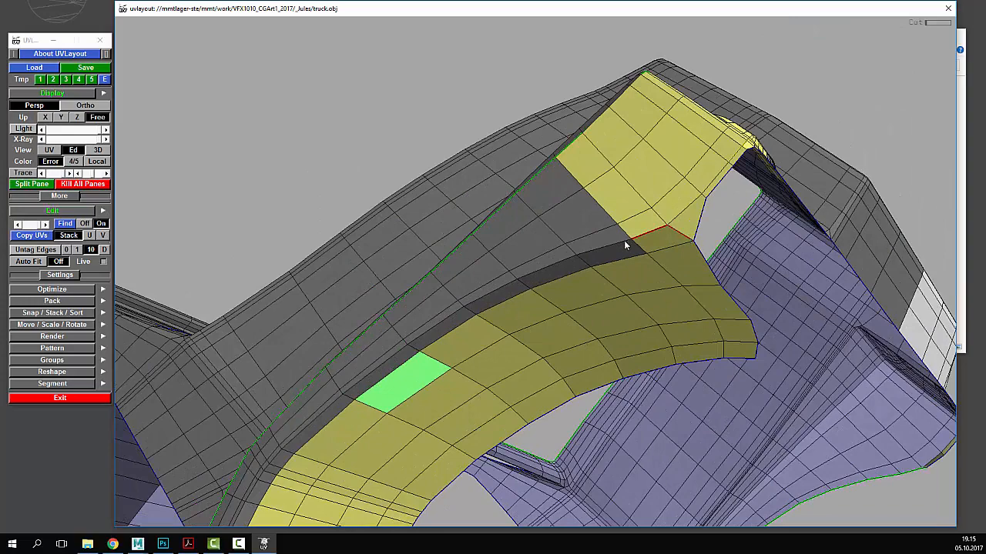
left_click_drag(625, 245, 462, 254)
key("c")
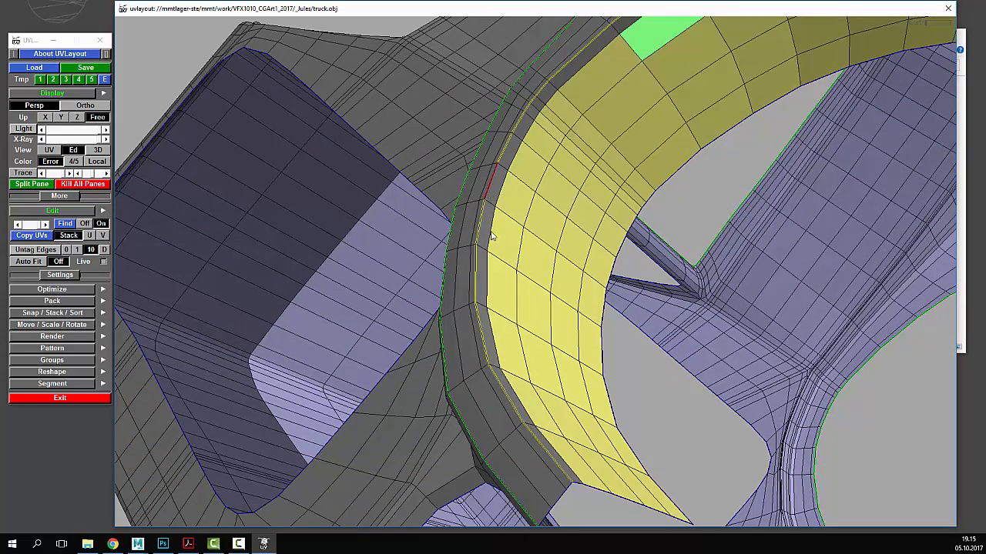
middle_click_drag(505, 304, 495, 233)
- Split the arch strip along the seam, pull it away from the cab and drop it
key("shift+s")
right_click_drag(505, 204, 525, 199)
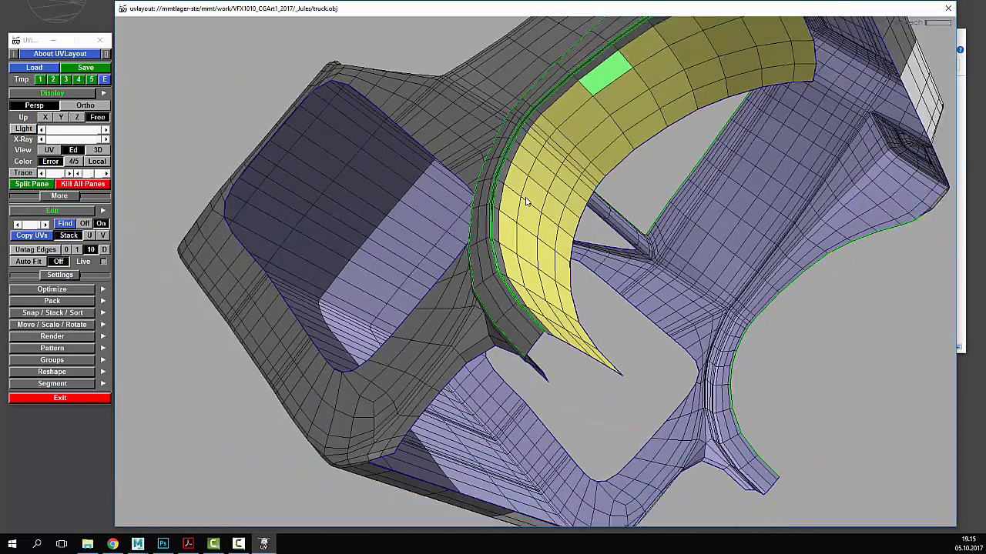
middle_click_drag(552, 192, 578, 238)
left_click_drag(676, 233, 582, 317)
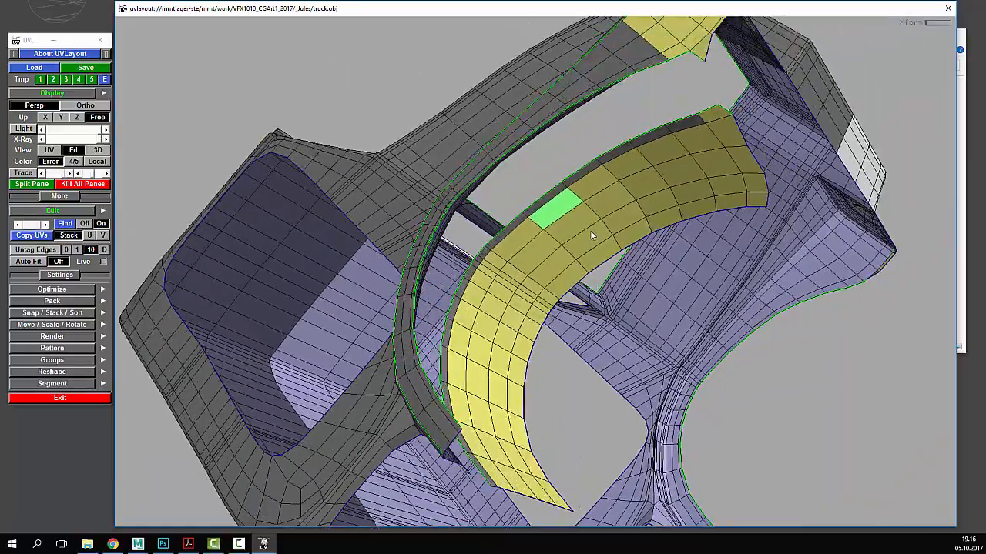
key("d")
left_click_drag(660, 229, 453, 286)
- Mark the fender edge loop, its front-corner loop and the wheel-arch edges as cut seams
key("c")
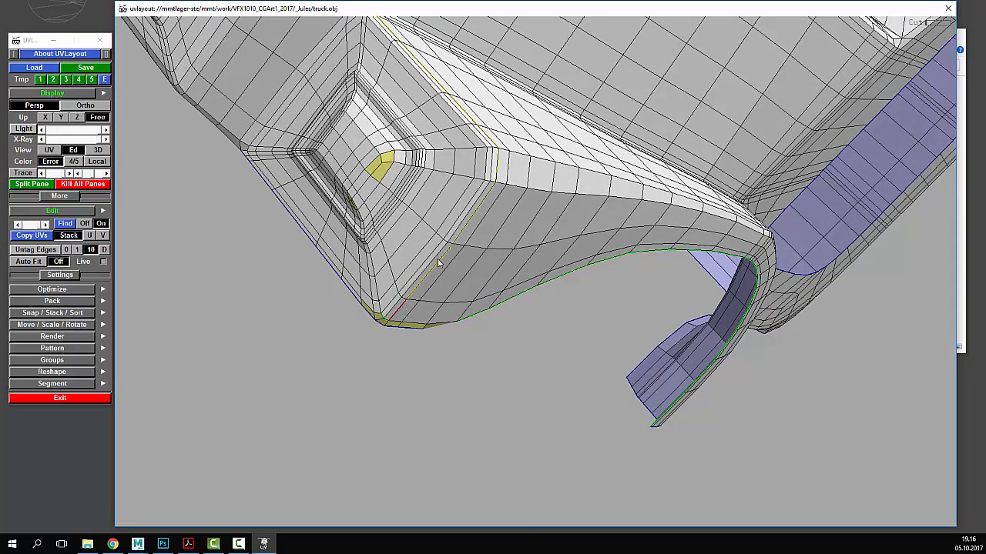
middle_click_drag(387, 105, 437, 278)
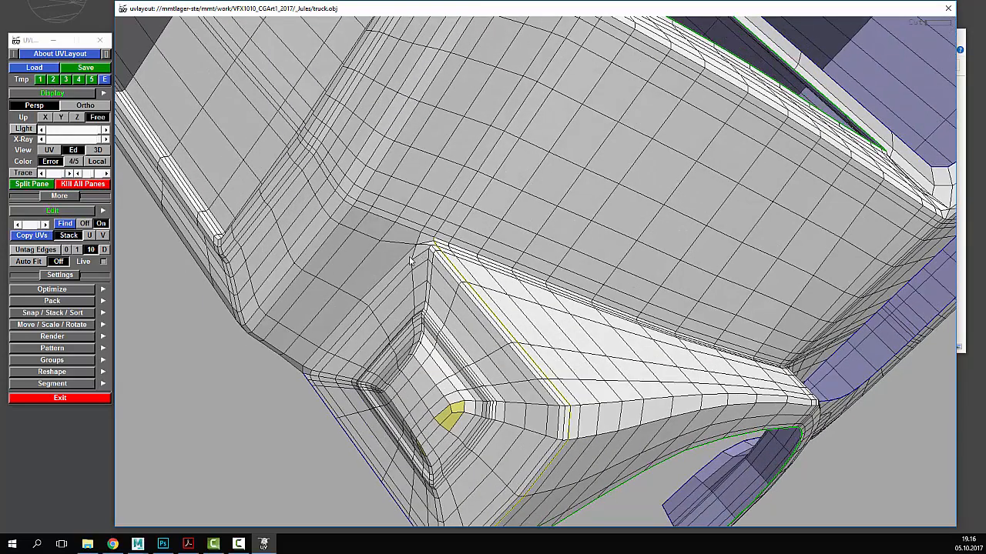
key("c")
left_click_drag(437, 246, 416, 254)
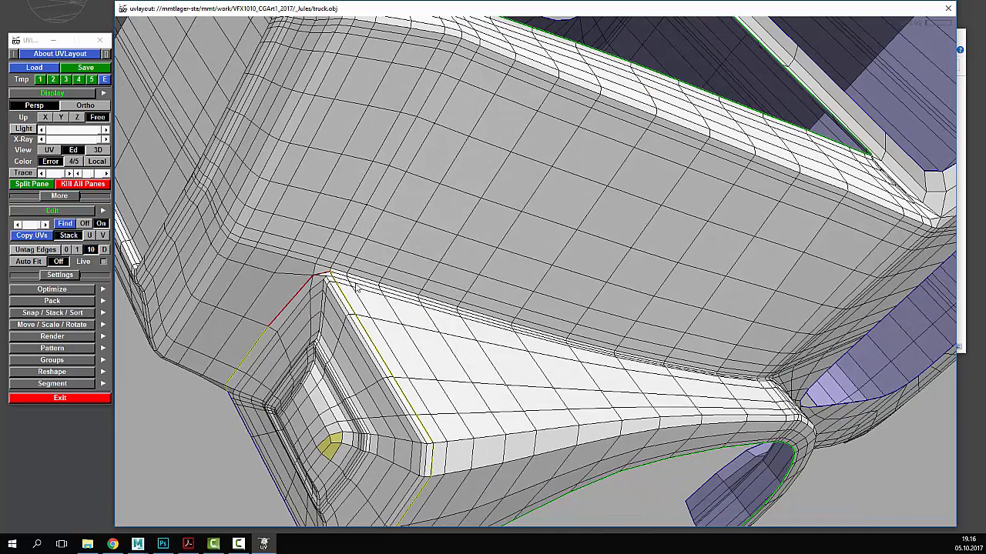
left_click_drag(434, 295, 346, 244)
right_click_drag(346, 244, 500, 333)
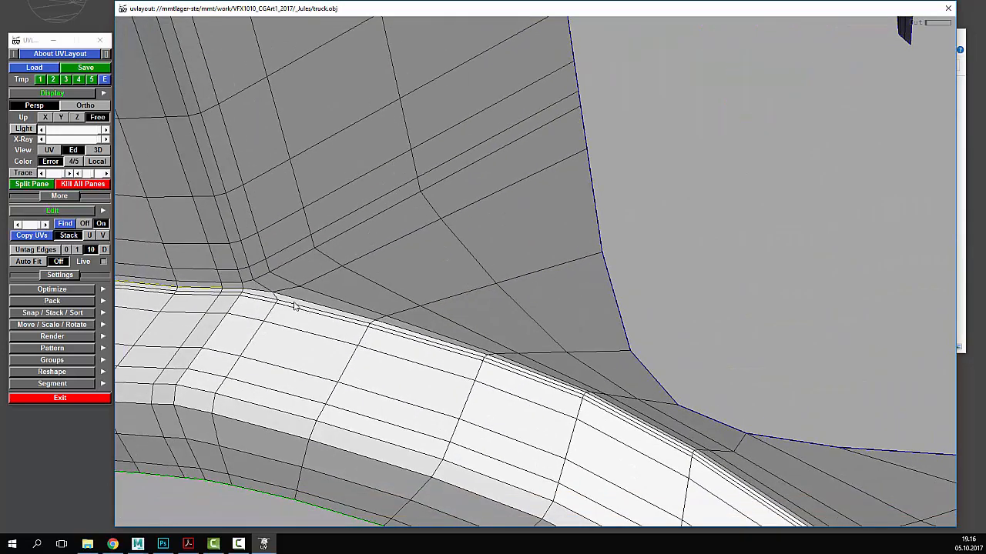
key("c")
key("c")
key("c")
left_click_drag(481, 358, 359, 293)
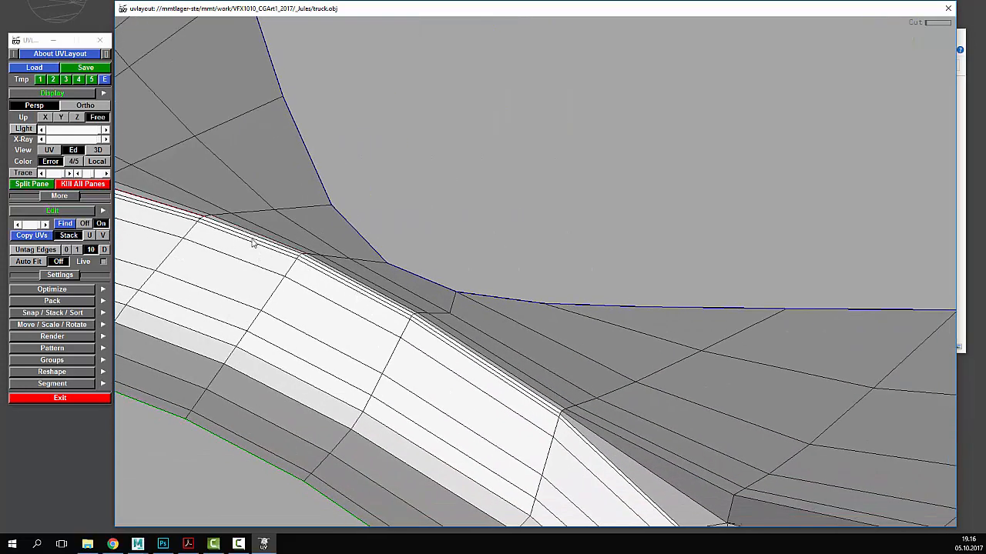
left_click_drag(254, 241, 360, 259)
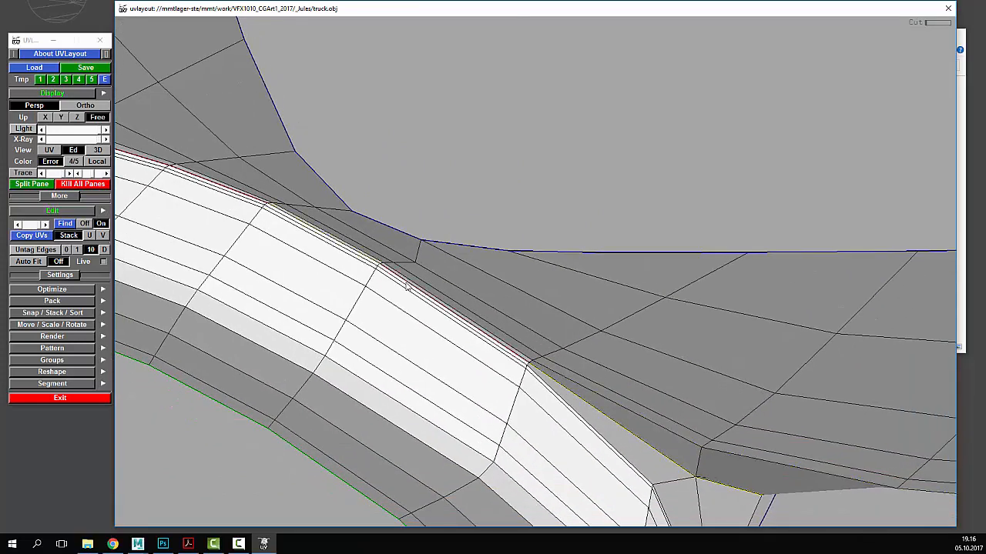
left_click_drag(440, 292, 453, 195)
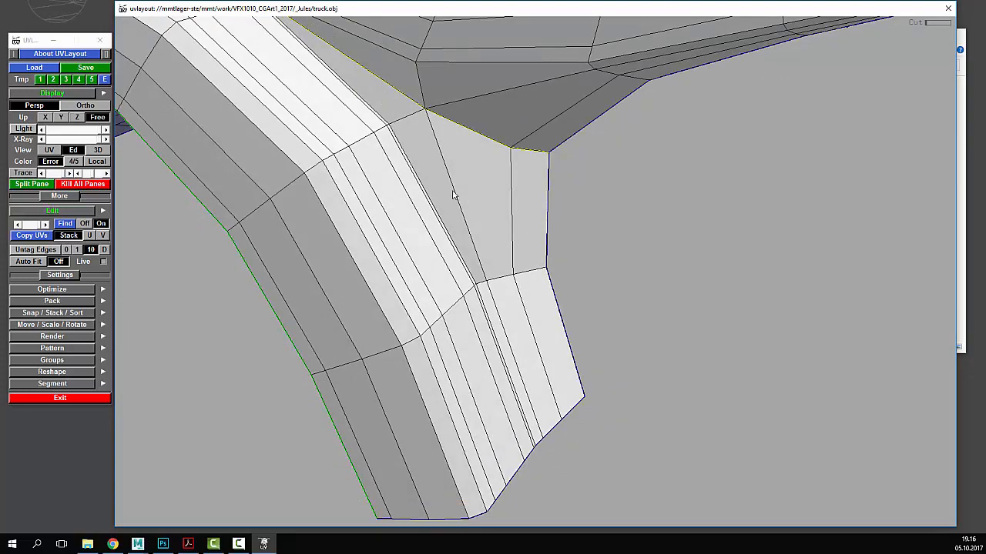
- Split the fender off along the seams and pull it away from the cab body
key("Return")
right_click_drag(599, 206, 270, 185)
middle_click_drag(360, 206, 372, 265)
left_click_drag(372, 265, 438, 271)
middle_click_drag(448, 278, 464, 276)
right_click_drag(464, 276, 432, 280)
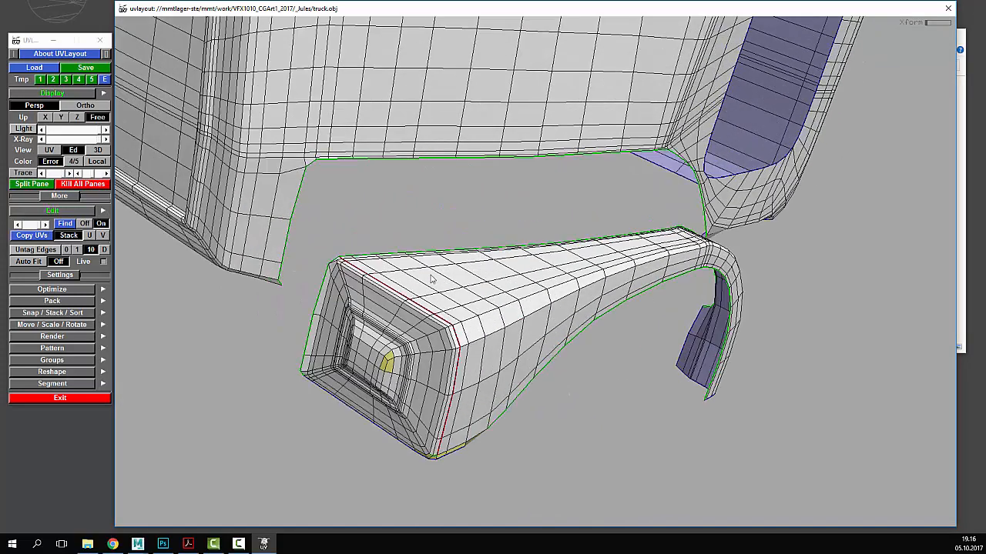
left_click_drag(432, 279, 451, 260)
right_click_drag(450, 261, 414, 276)
middle_click_drag(414, 275, 447, 250)
middle_click_drag(360, 262, 377, 248)
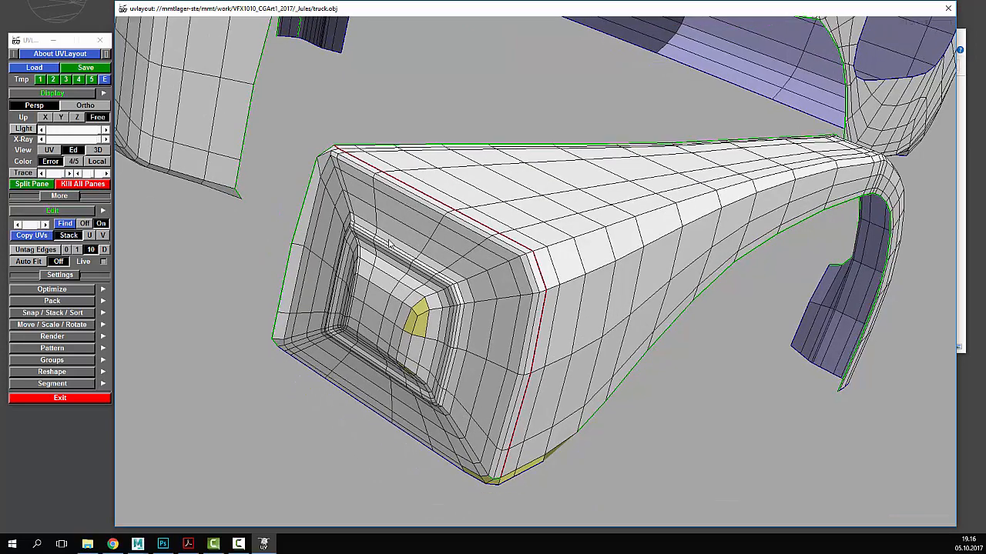
left_click_drag(377, 248, 386, 233)
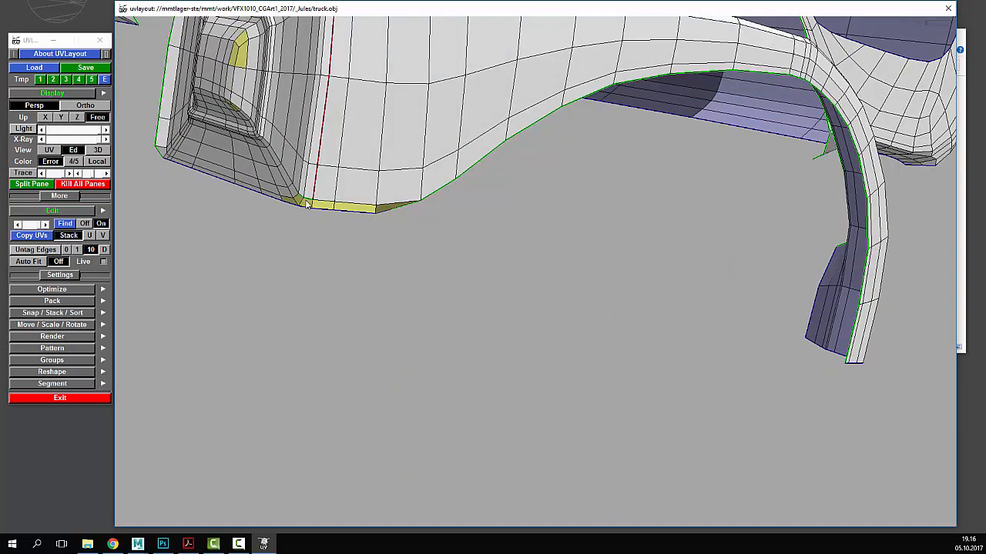
left_click_drag(313, 206, 385, 298)
left_click_drag(367, 419, 337, 275)
right_click_drag(491, 255, 500, 246)
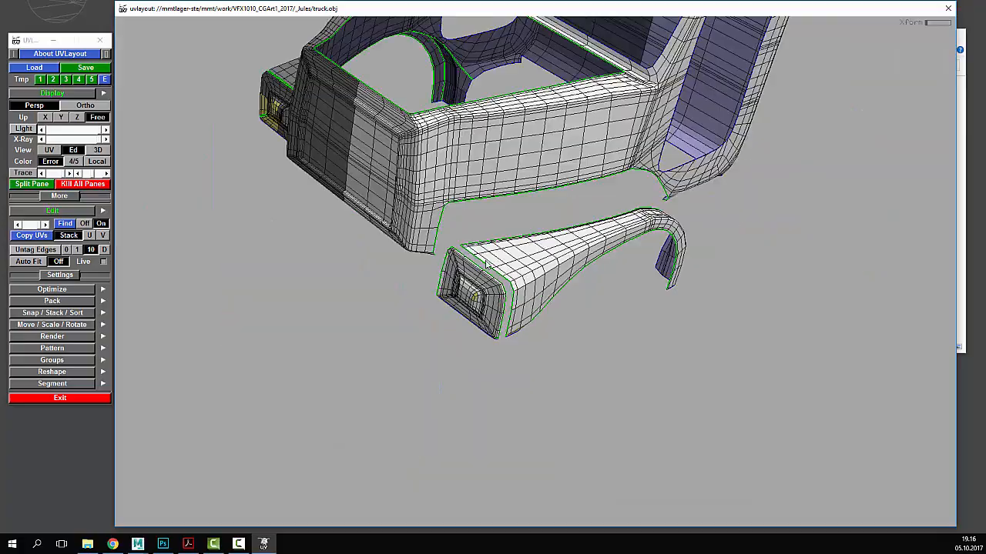
mouse_move(500, 247)
left_mouse_down()
mouse_move(423, 288)
mouse_move(472, 286)
mouse_move(485, 273)
mouse_move(479, 262)
mouse_move(646, 273)
mouse_move(649, 282)
mouse_move(546, 281)
mouse_move(506, 255)
mouse_move(490, 205)
mouse_move(506, 275)
left_mouse_up()
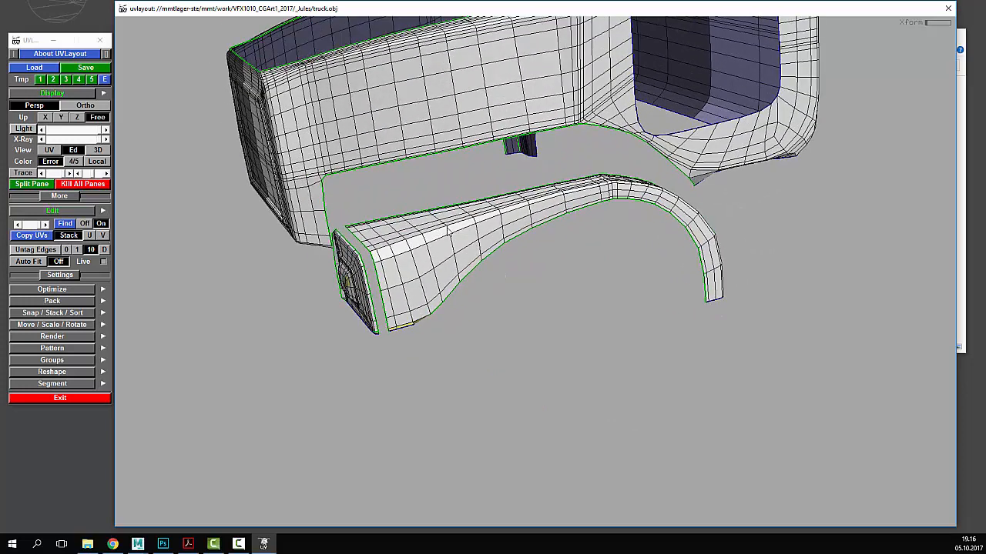
- Drop the fender and end-cap shells, then flatten the first three shells in UV view
key("d")
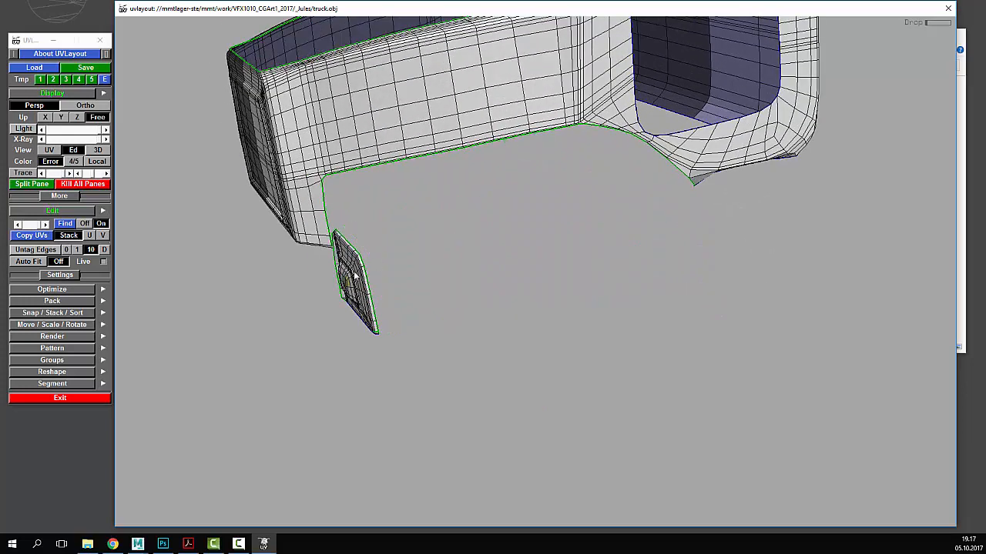
key("d")
key("1")
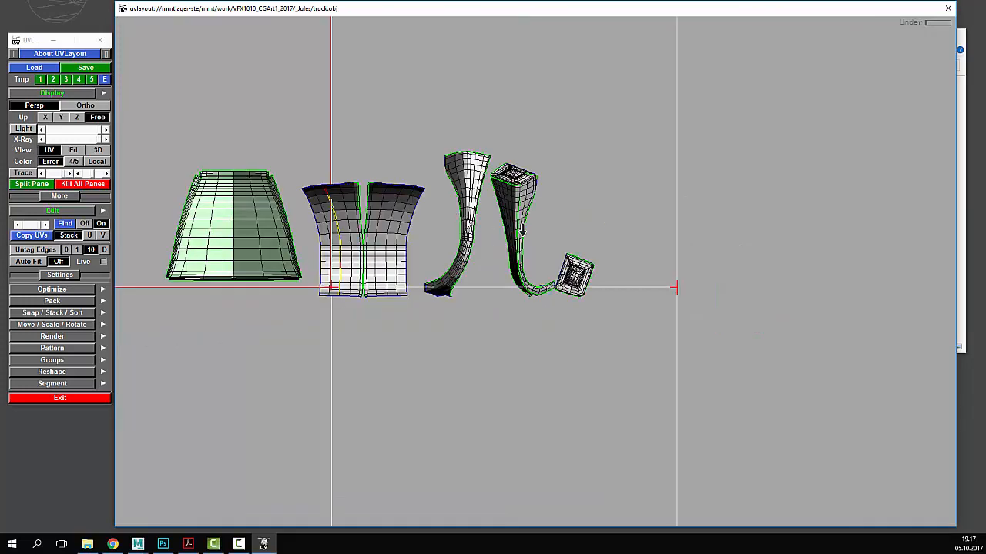
key("space+f")
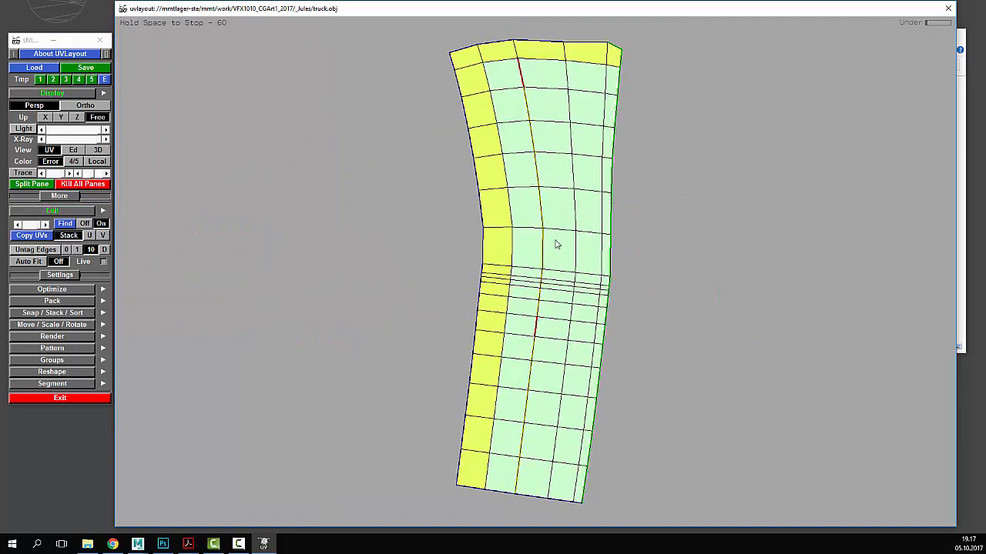
key("space")
key("f")
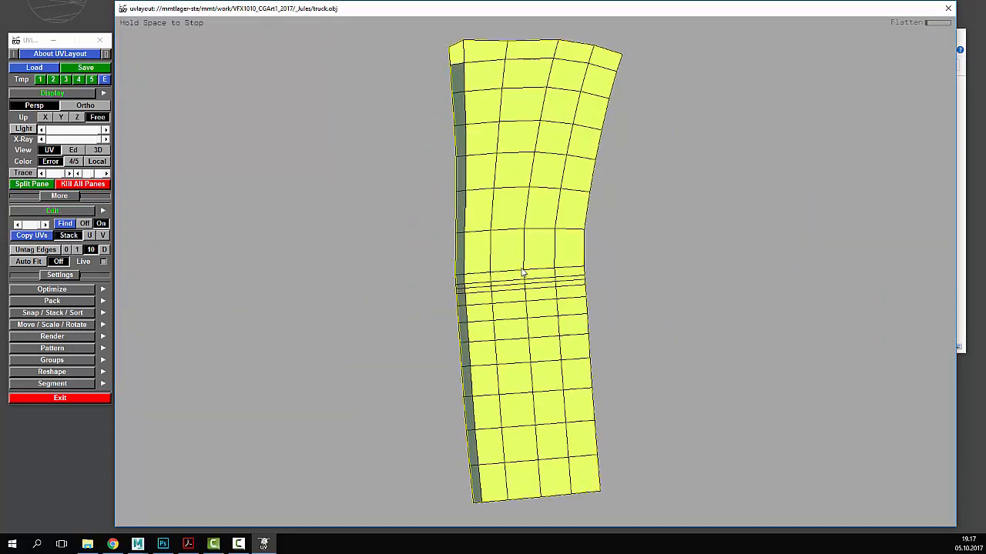
key("space")
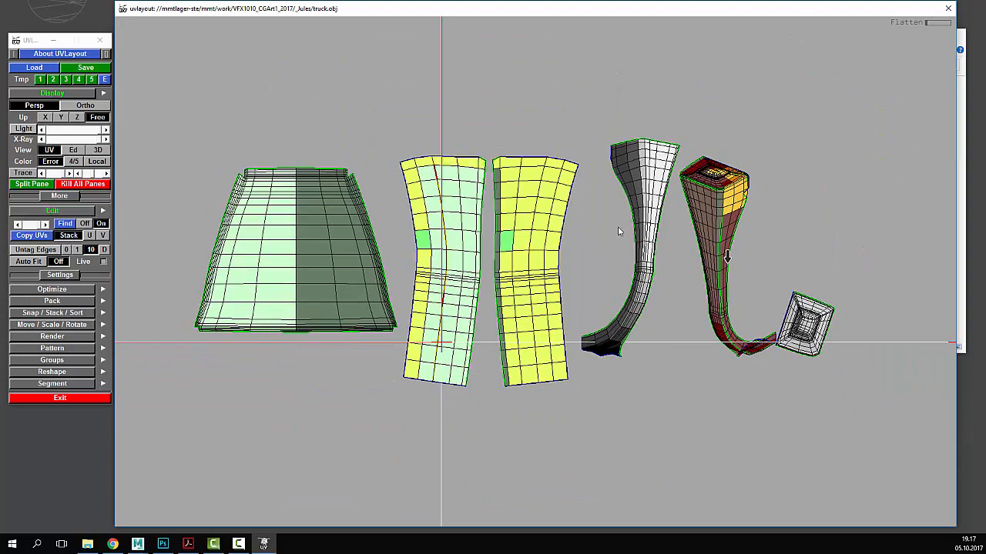
key("f")
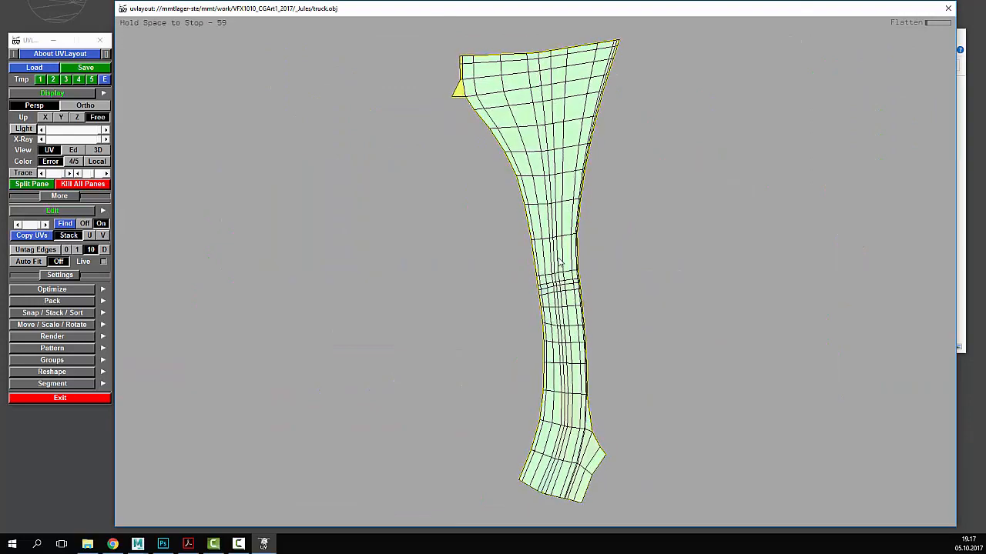
key("space")
- Flatten the remaining shells including the small end cap, and place the cap beside the yellow strips
key("f")
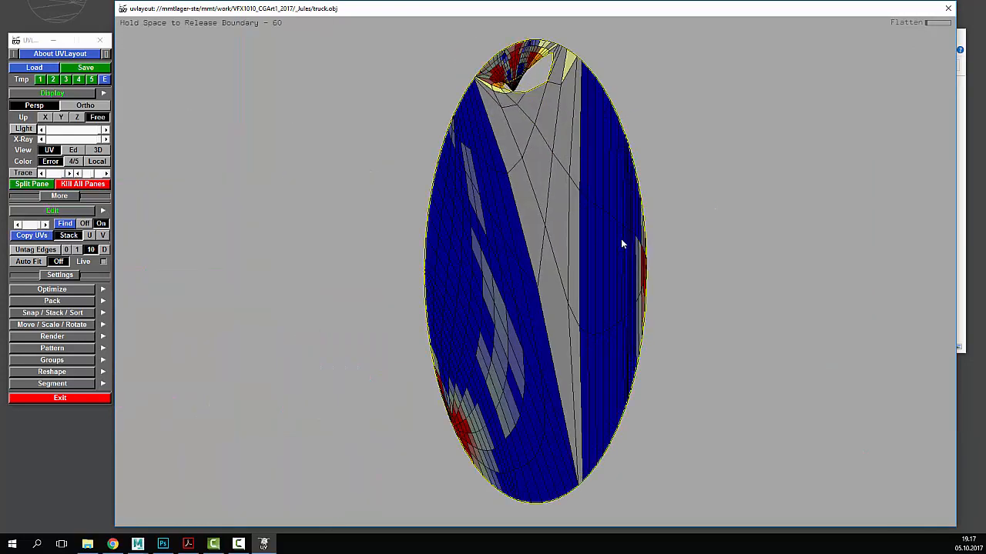
key("space")
key("shift+d")
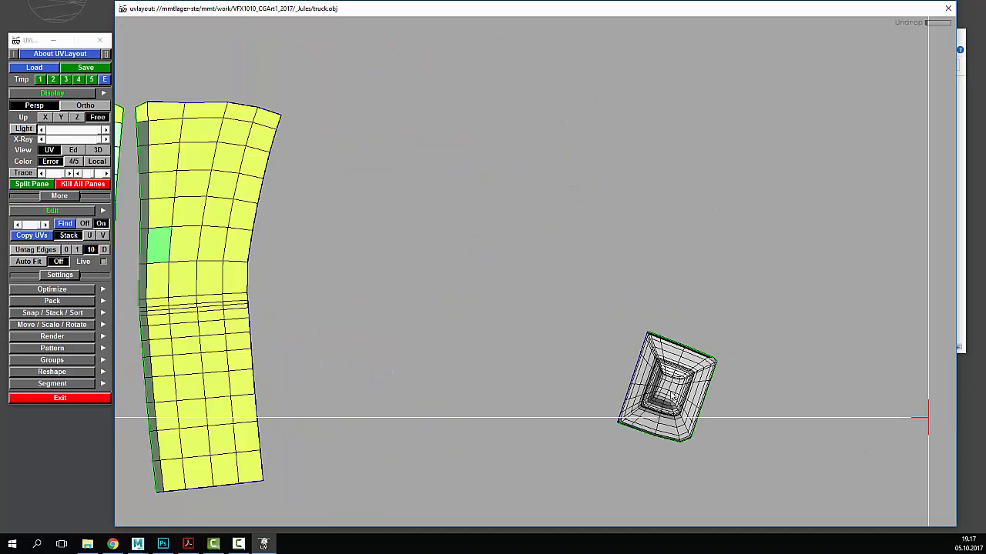
key("f")
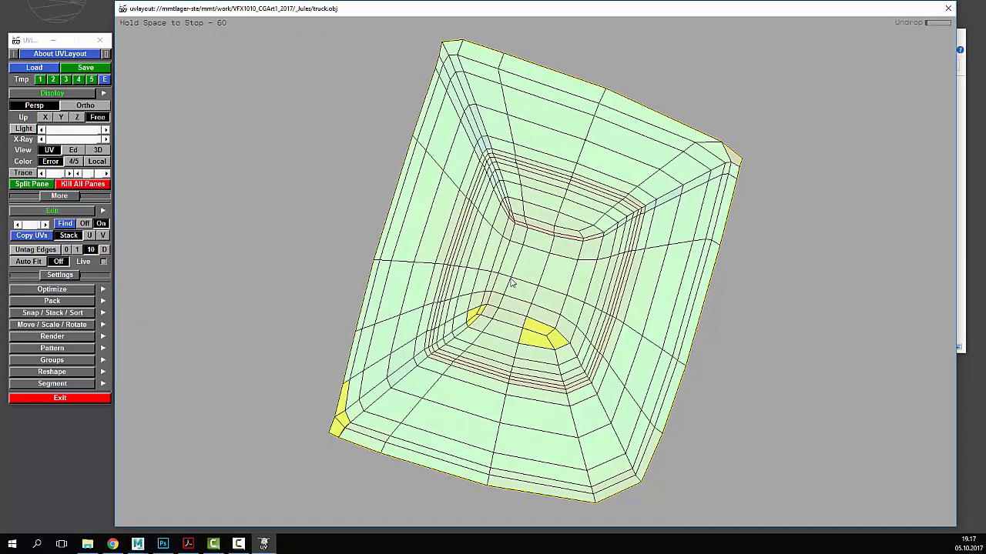
key("space")
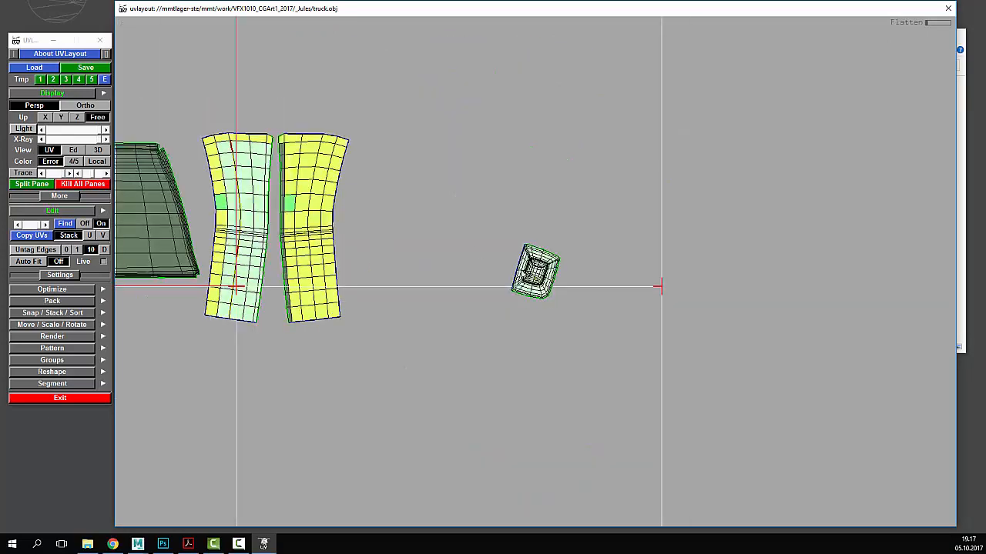
middle_click_drag(536, 272, 378, 160)
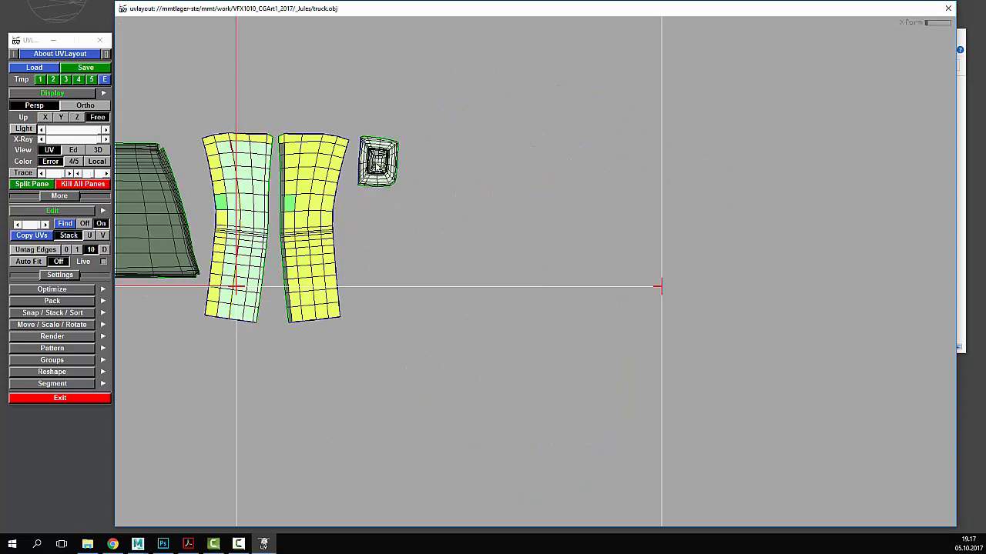
right_click_drag(372, 171, 319, 188)
middle_click_drag(319, 188, 444, 188)
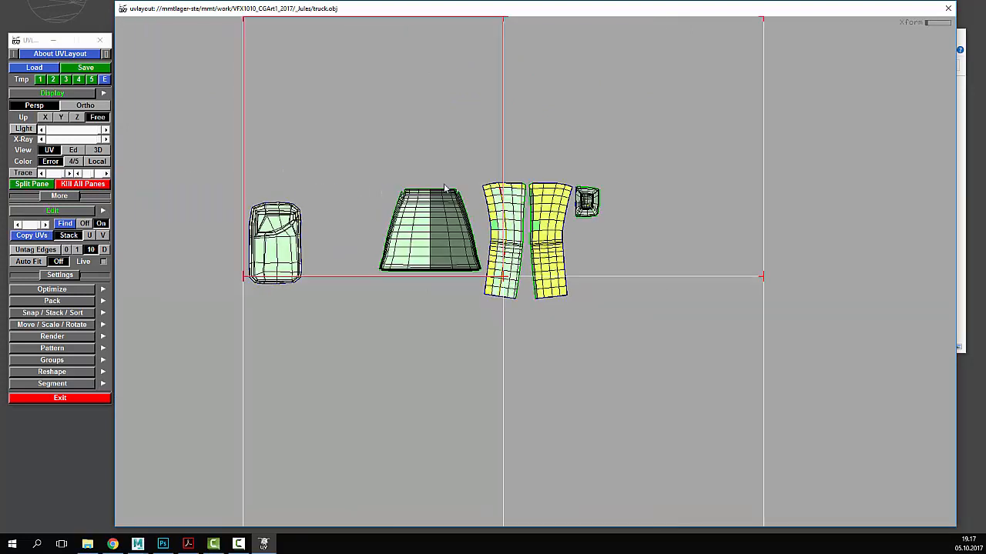
- Back in the 3D view, drag the blue lower step piece by the door clear of the cab
left_click(73, 149)
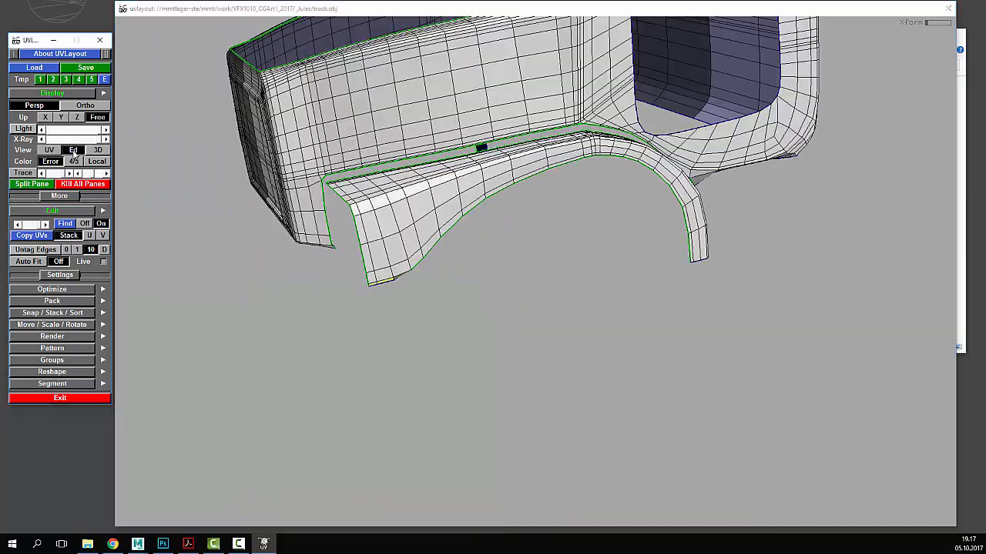
left_click_drag(478, 295, 570, 393)
right_click_drag(570, 392, 498, 376)
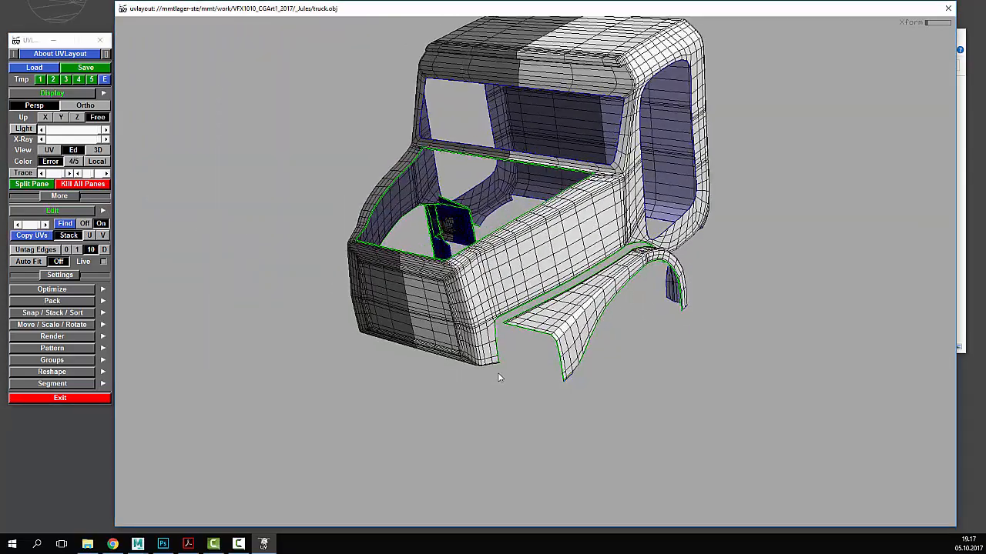
left_click_drag(498, 376, 737, 375)
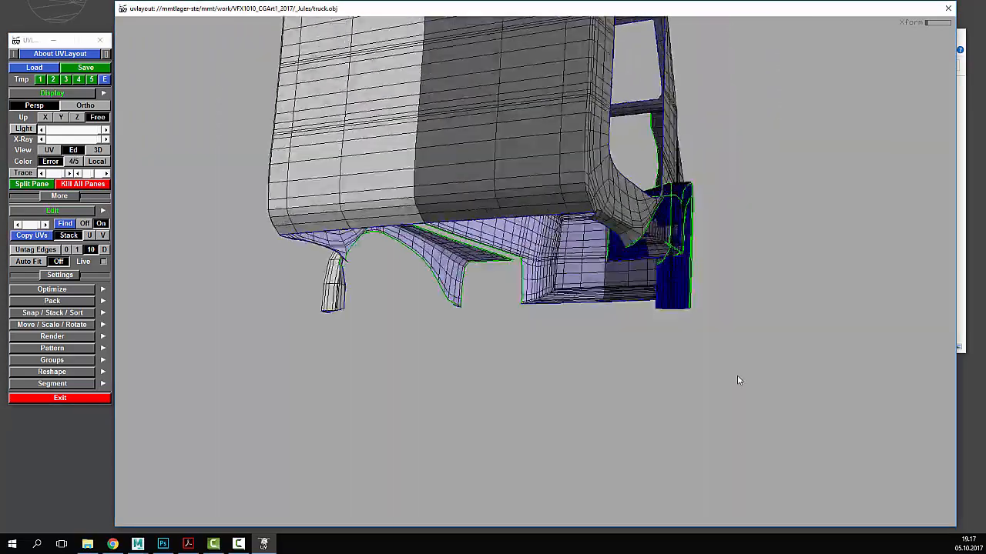
right_click_drag(737, 375, 668, 294)
left_click_drag(668, 294, 473, 284)
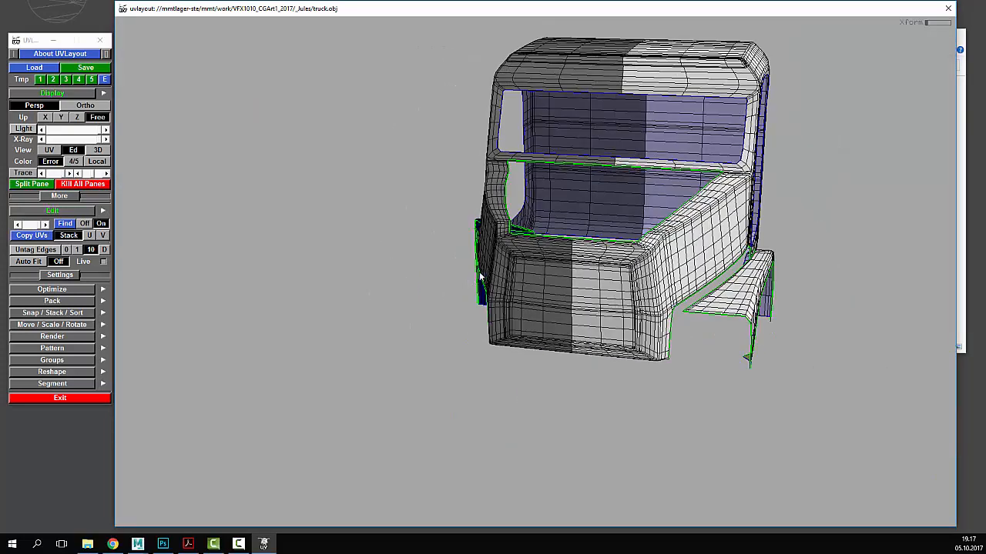
left_click_drag(526, 264, 167, 206)
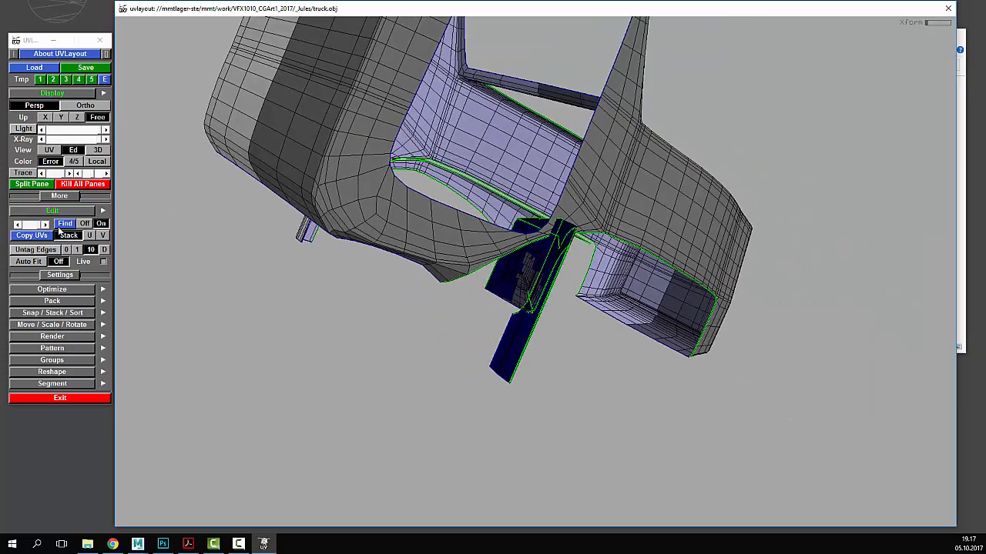
left_click_drag(82, 223, 519, 304)
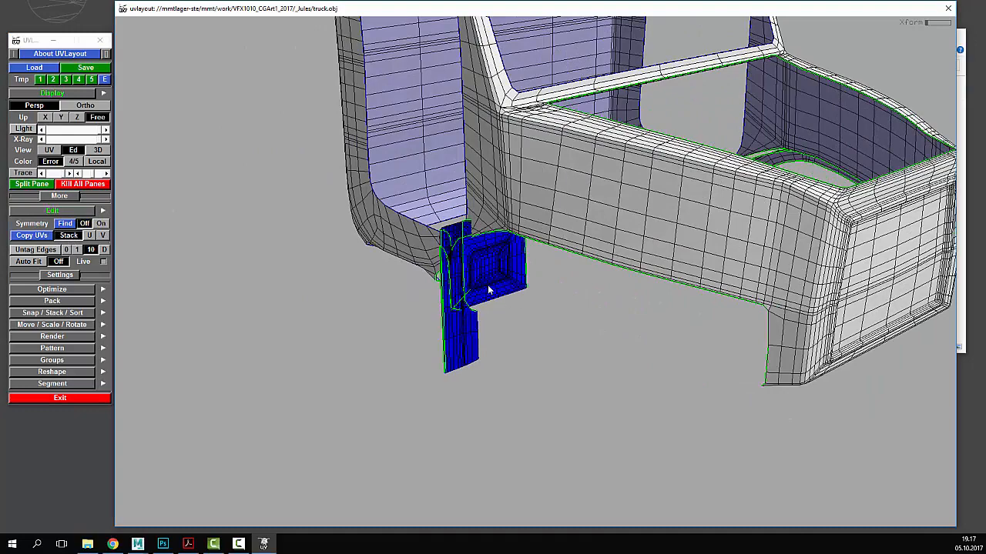
middle_click_drag(481, 298, 532, 382)
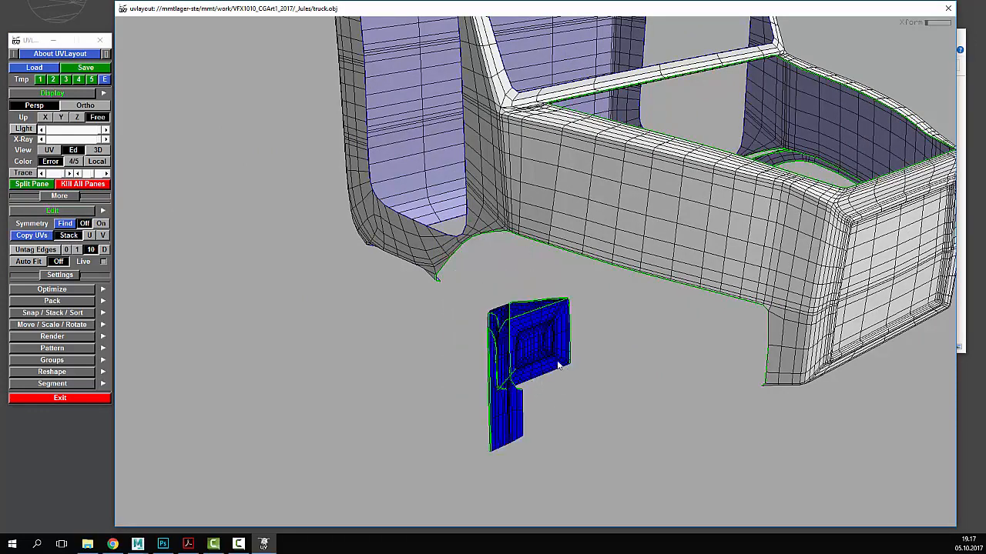
left_click_drag(557, 362, 554, 357)
right_click_drag(555, 357, 540, 345)
left_click_drag(540, 346, 488, 262)
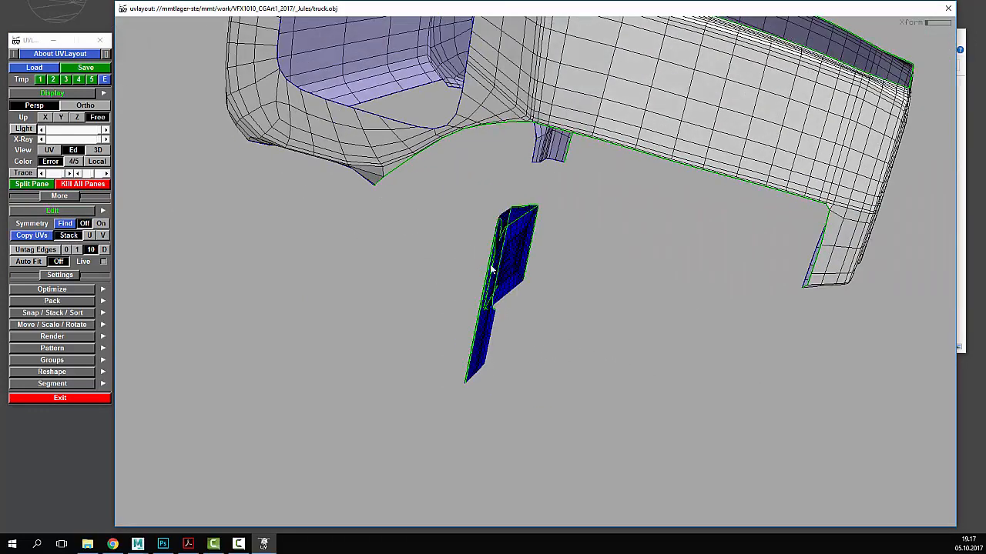
- Flatten the corner piece in UV view, then rotate it about 50 degrees and move it down
key("1")
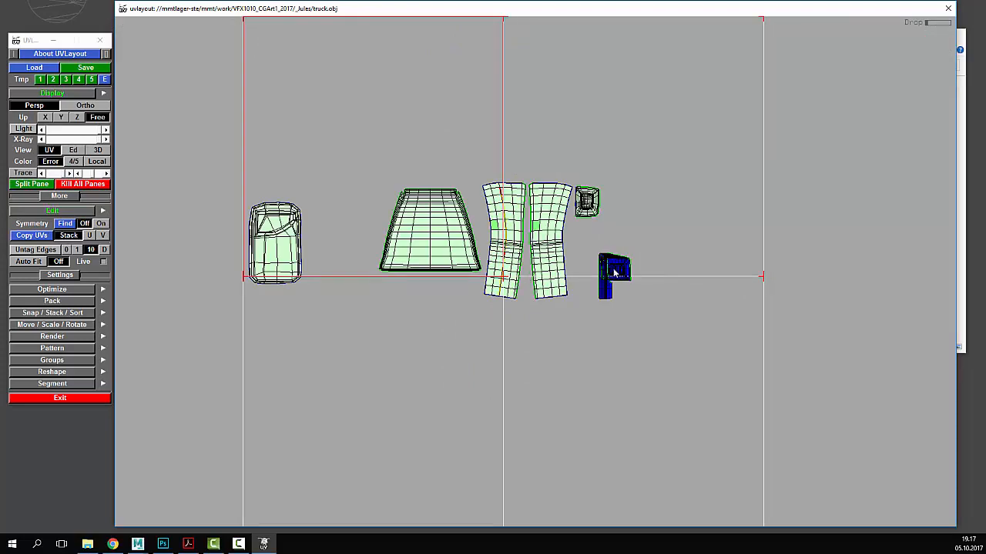
key("f")
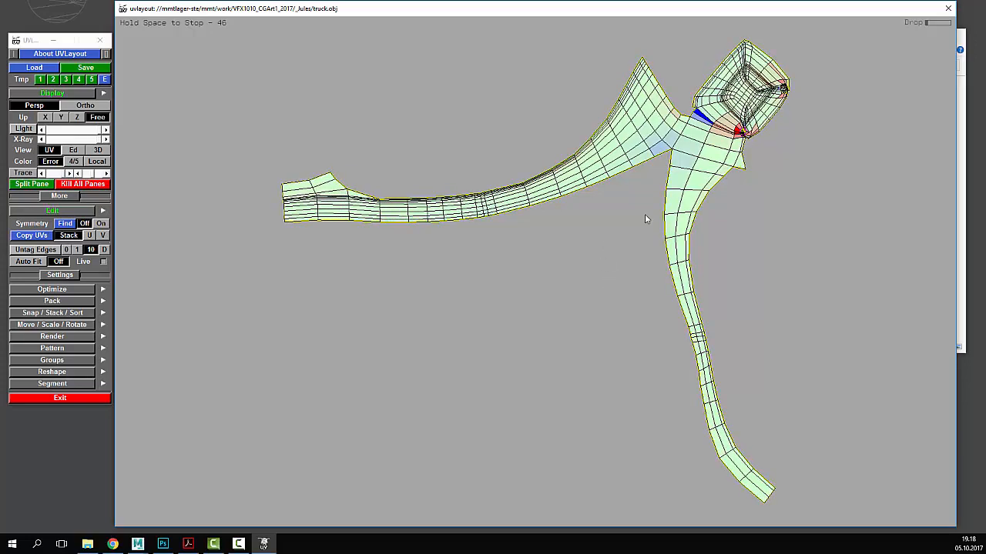
key("space")
right_click_drag(762, 160, 599, 183)
left_click_drag(628, 178, 650, 213)
middle_click_drag(652, 169, 654, 262)
right_click_drag(477, 220, 694, 204)
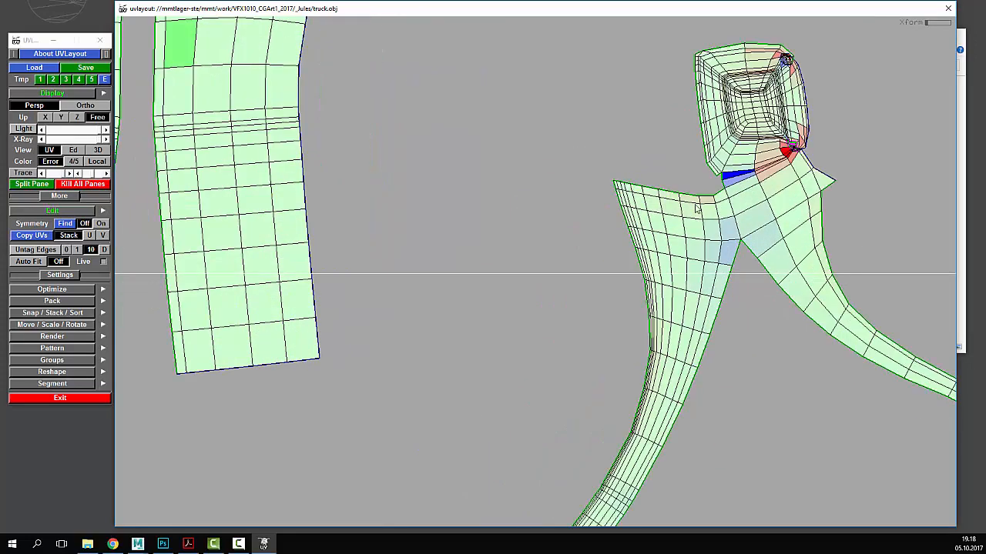
- Cut seams on the edges at the pinched corner between the blue and red faces, then re-flatten
middle_click_drag(578, 159, 452, 251)
right_click_drag(452, 250, 702, 284)
middle_click_drag(701, 286, 527, 298)
right_click_drag(527, 298, 734, 311)
middle_click_drag(658, 258, 637, 316)
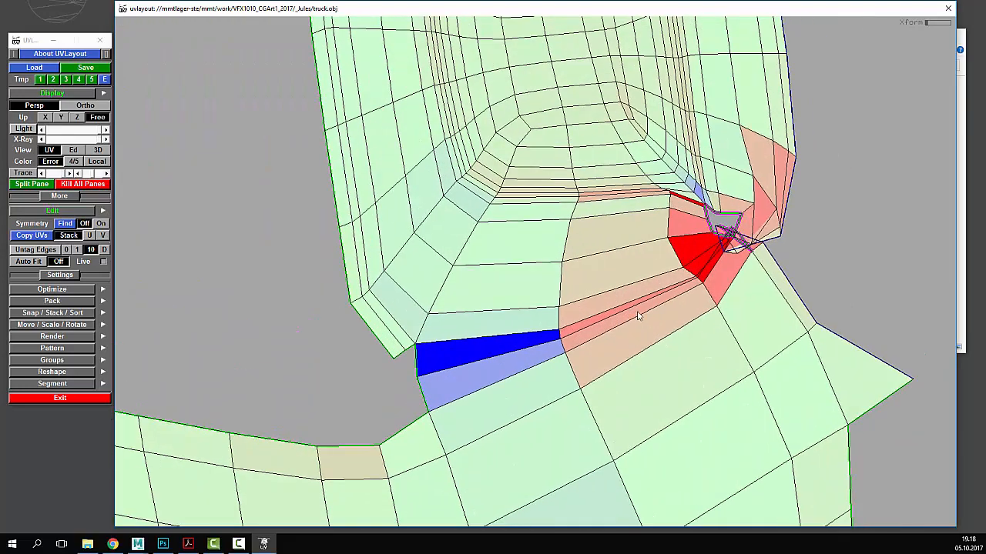
key("c")
key("c")
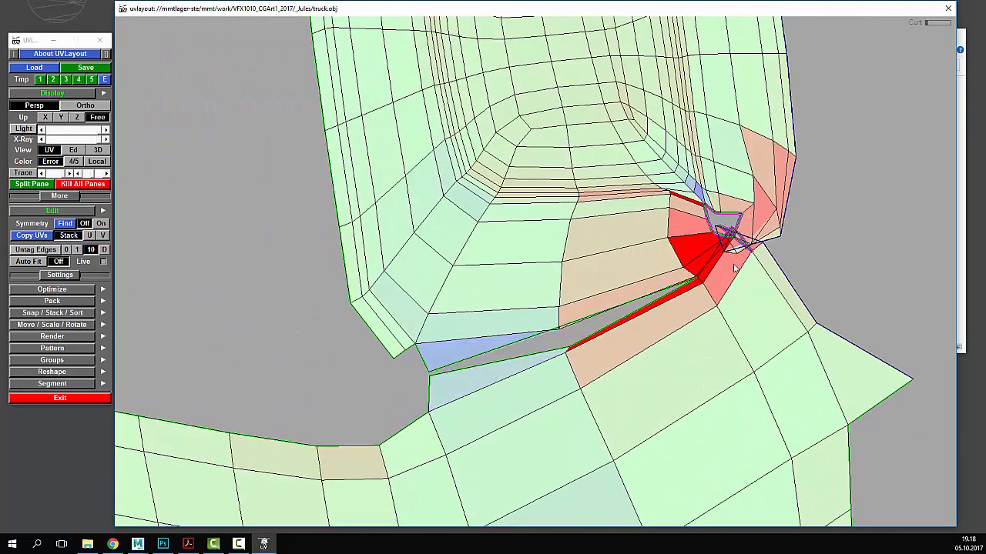
right_click_drag(735, 268, 731, 306)
key("c")
middle_click_drag(701, 242, 691, 192)
key("shift+f")
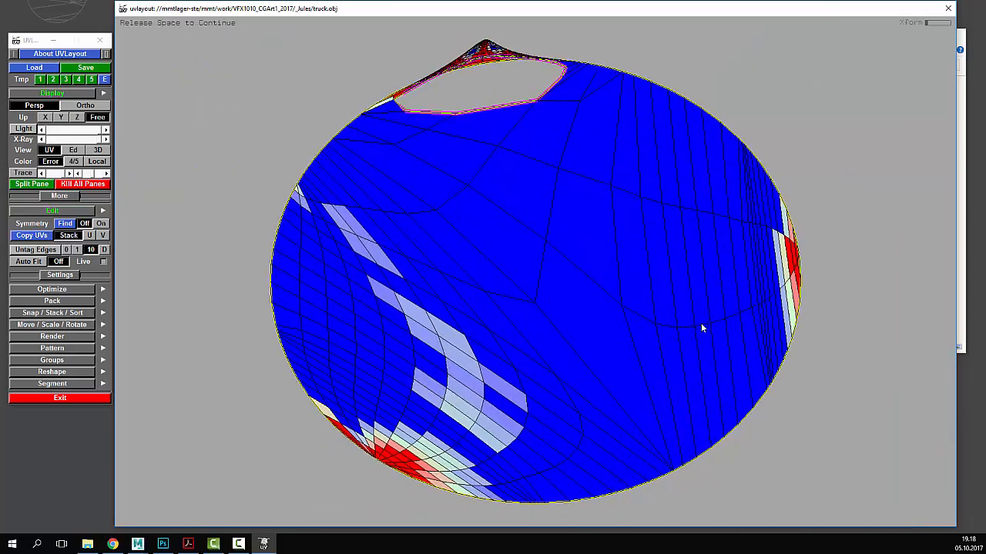
key("space")
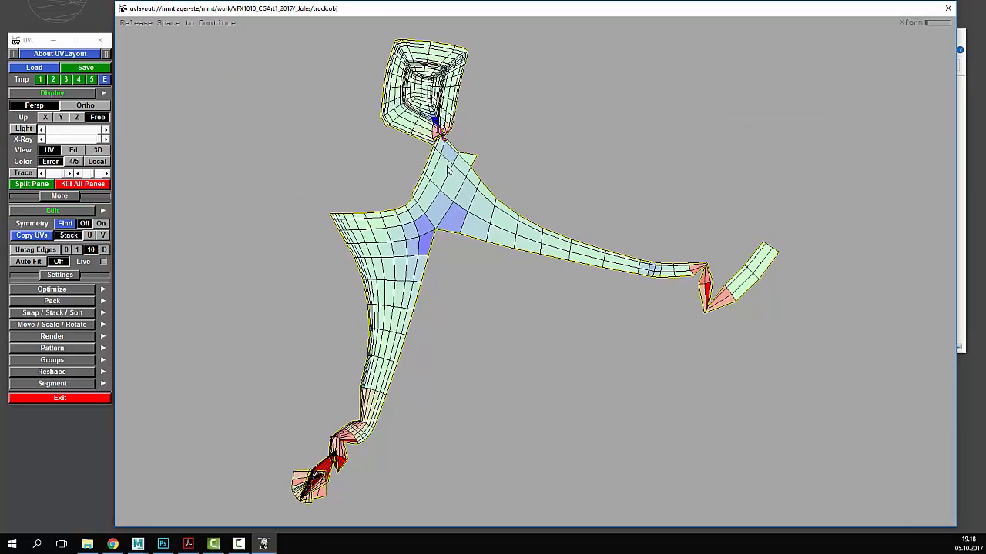
- Drag UV points around the pinched hole to widen the gap and reshape the flipped faces
right_click_drag(453, 159, 463, 223)
middle_click_drag(494, 437, 505, 338)
right_click_drag(505, 338, 407, 233)
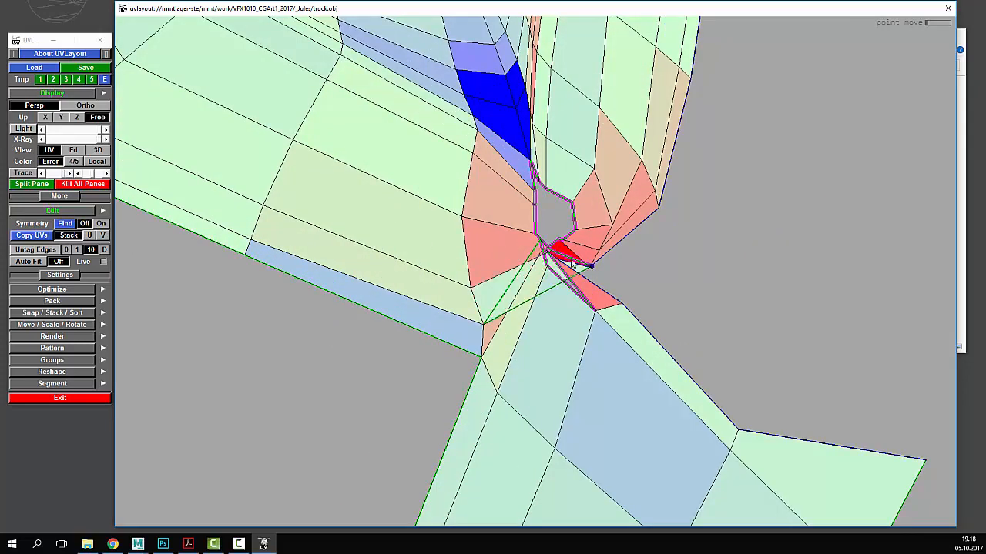
middle_click_drag(631, 309, 531, 314, "ctrl")
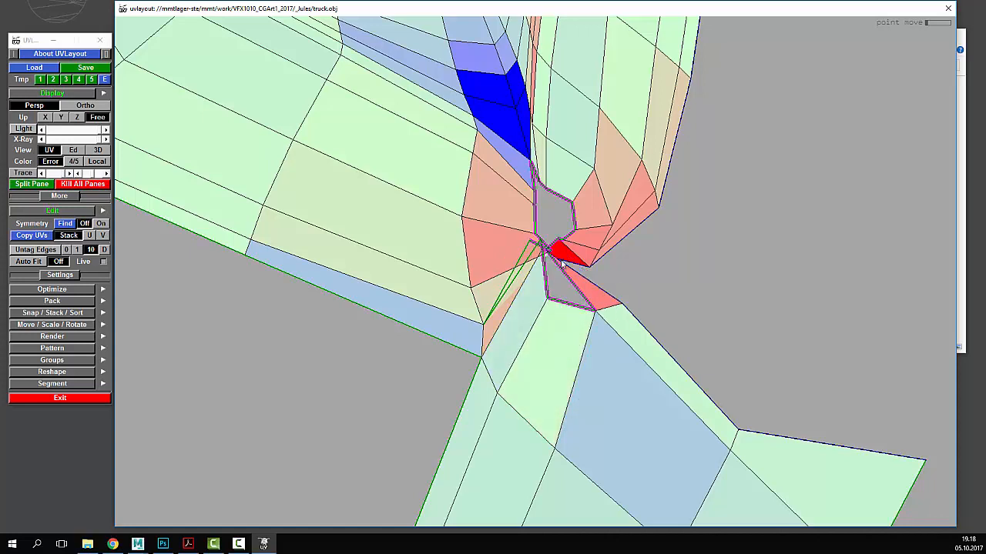
middle_click_drag(547, 251, 514, 245, "ctrl")
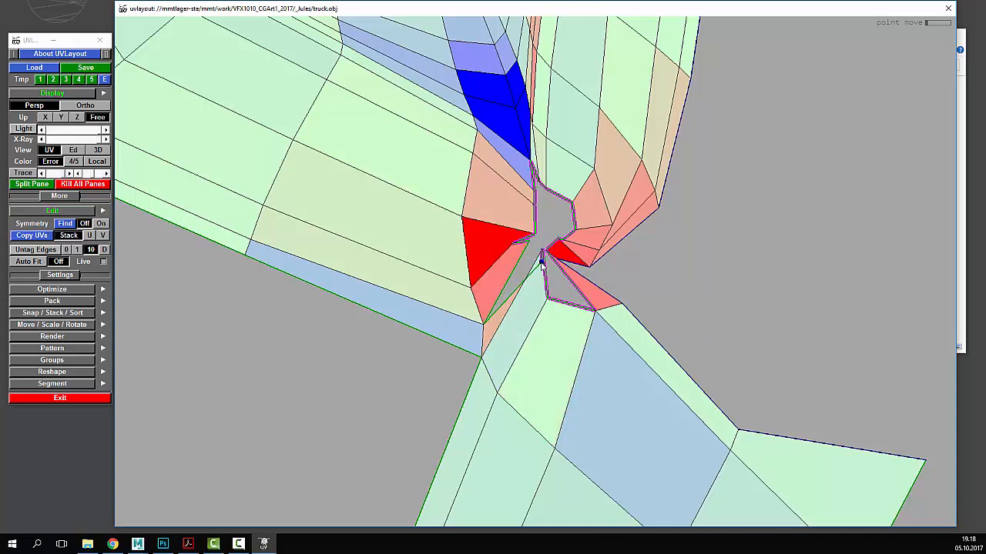
middle_click_drag(545, 285, 532, 282, "ctrl")
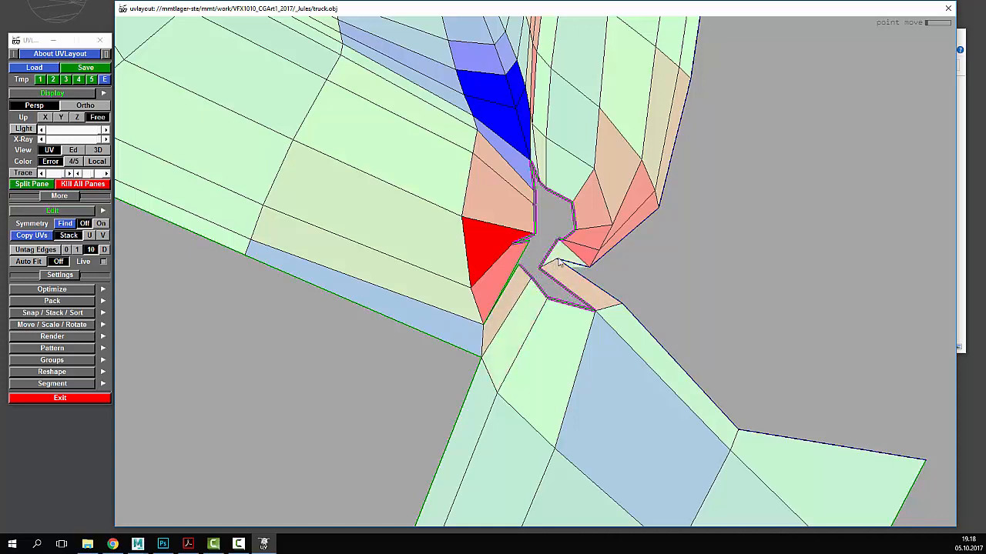
scroll(560, 262, "up", 2)
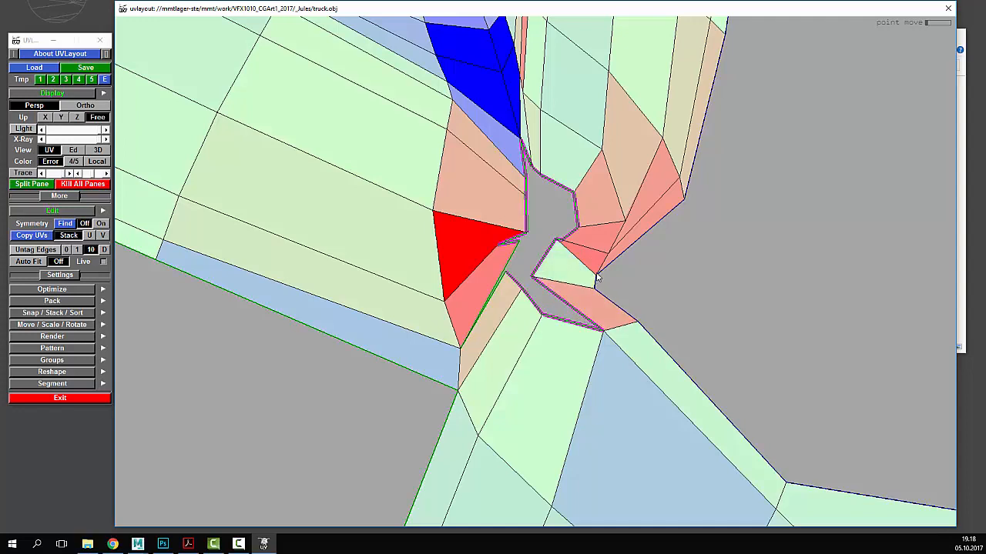
middle_click_drag(597, 277, 607, 275, "ctrl")
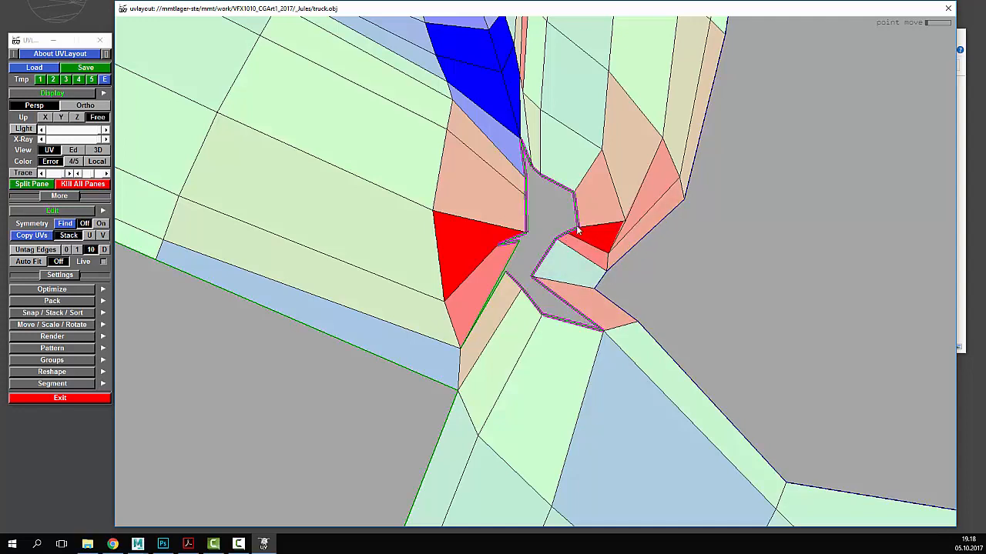
middle_click_drag(579, 236, 547, 251)
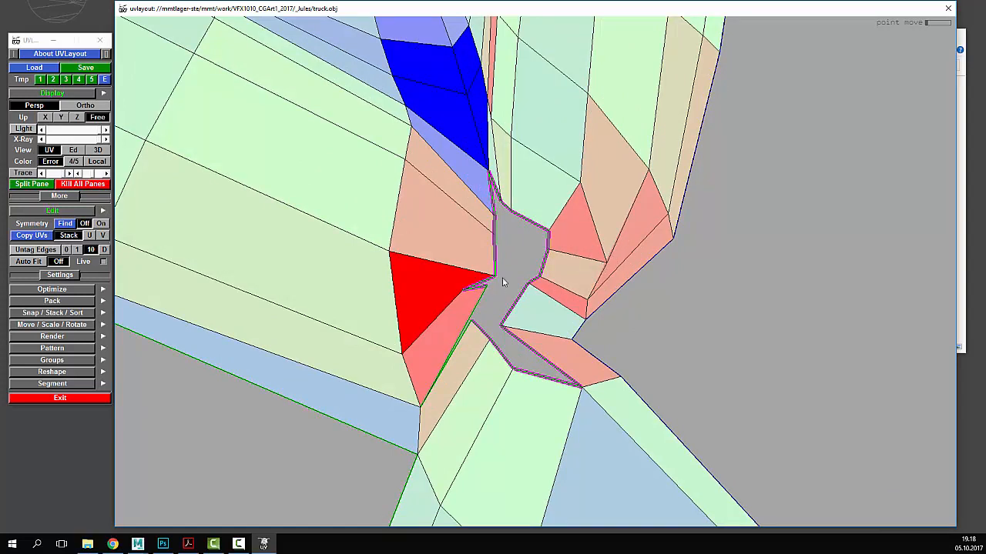
- Adjust the seam corner points, join the seam edges there and split off the square head part
mouse_move(460, 296)
middle_mouse_down("ctrl")
mouse_move(497, 282)
mouse_move(465, 285)
middle_mouse_up("ctrl")
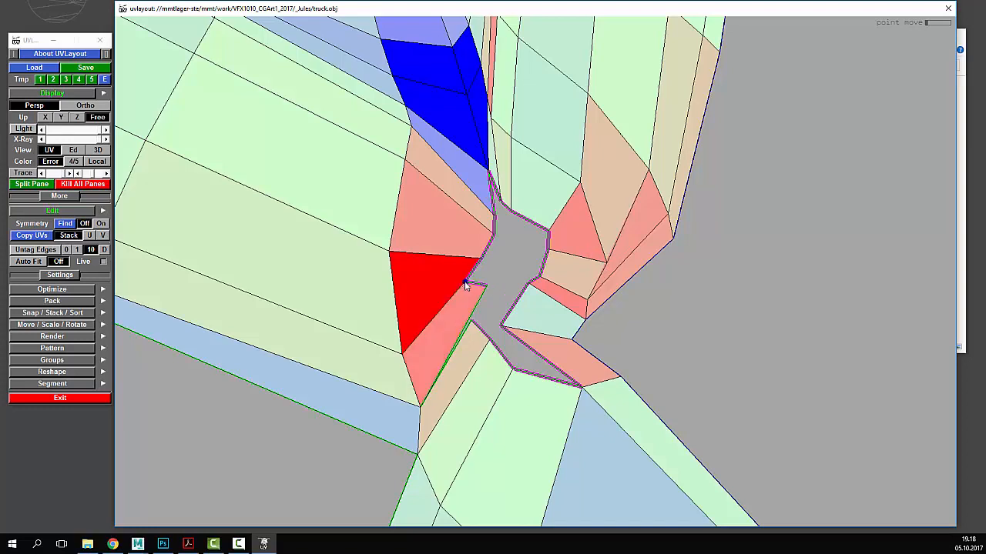
right_click_drag(482, 315, 507, 281)
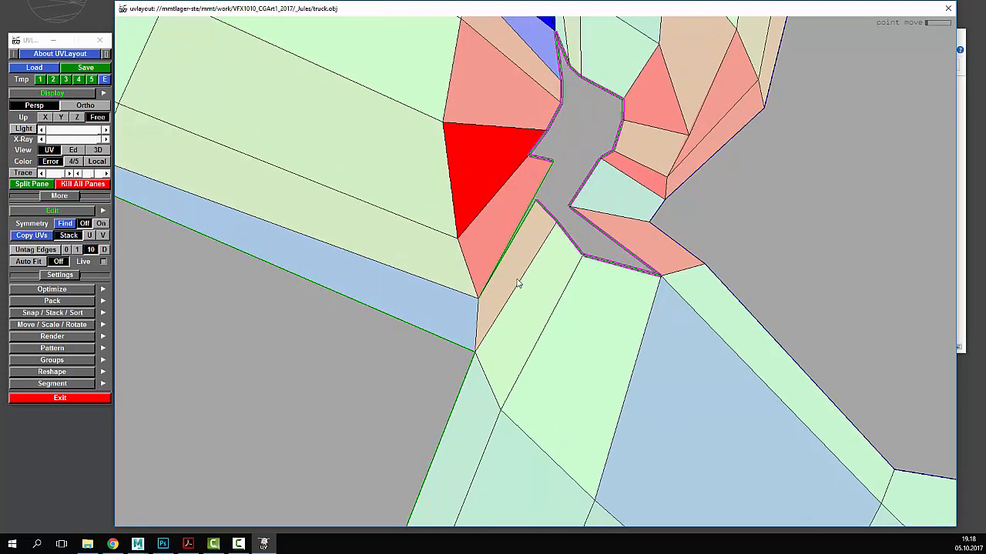
middle_click_drag(518, 284, 521, 276, "ctrl")
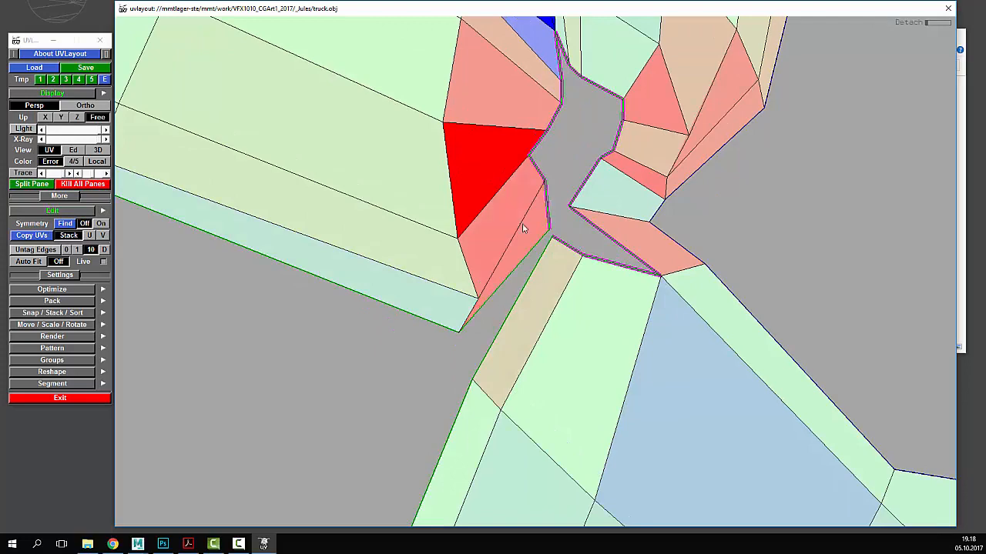
right_click_drag(406, 176, 404, 196)
key("w")
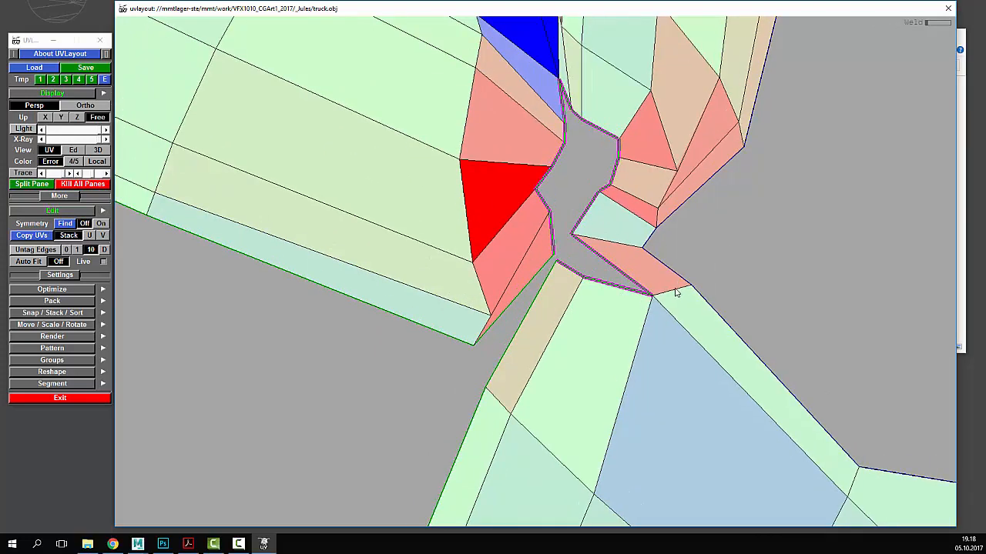
right_click_drag(675, 288, 637, 278)
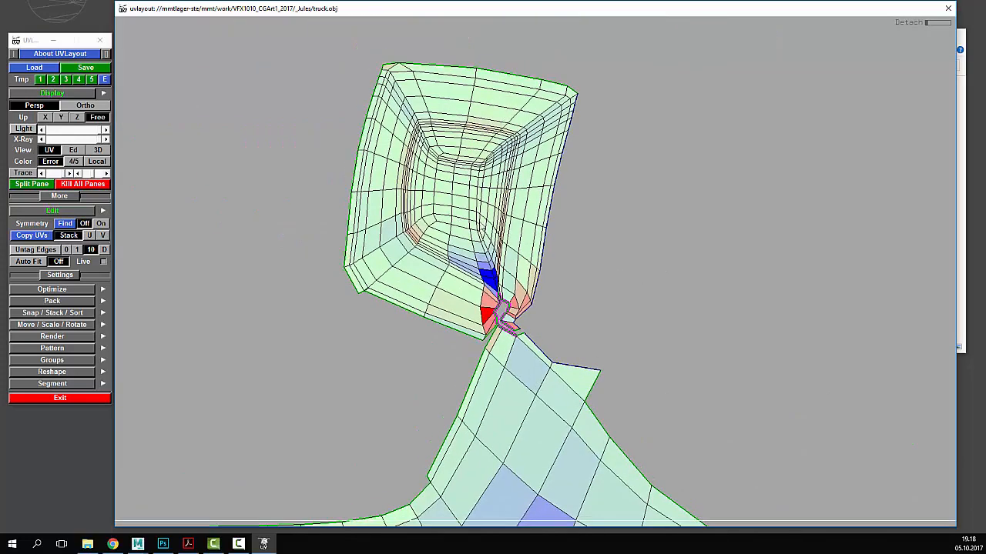
- Flatten the detached head shell and weld its open seam closed in three sections
key("shift+f")
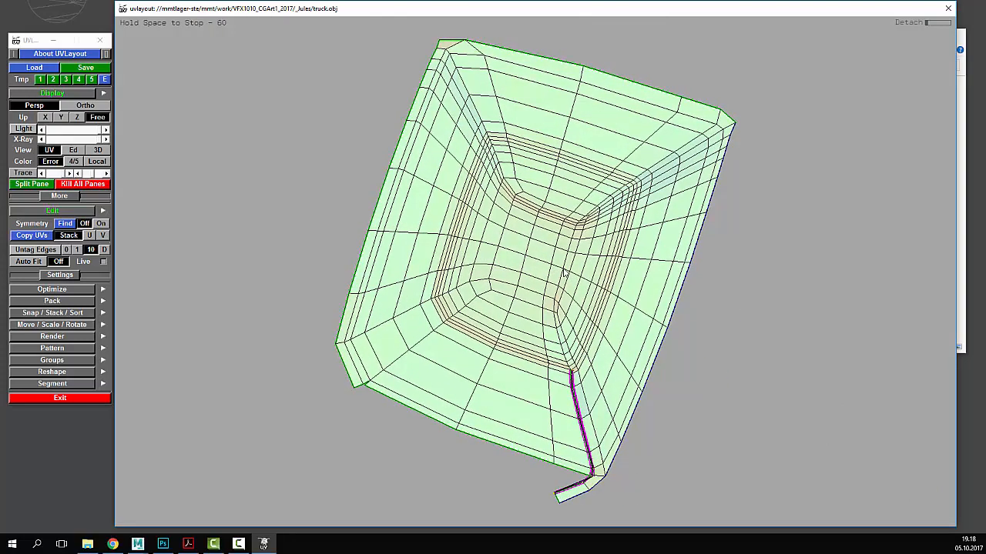
middle_click_drag(585, 375, 558, 300)
right_click_drag(558, 300, 601, 436)
middle_click_drag(601, 436, 512, 264)
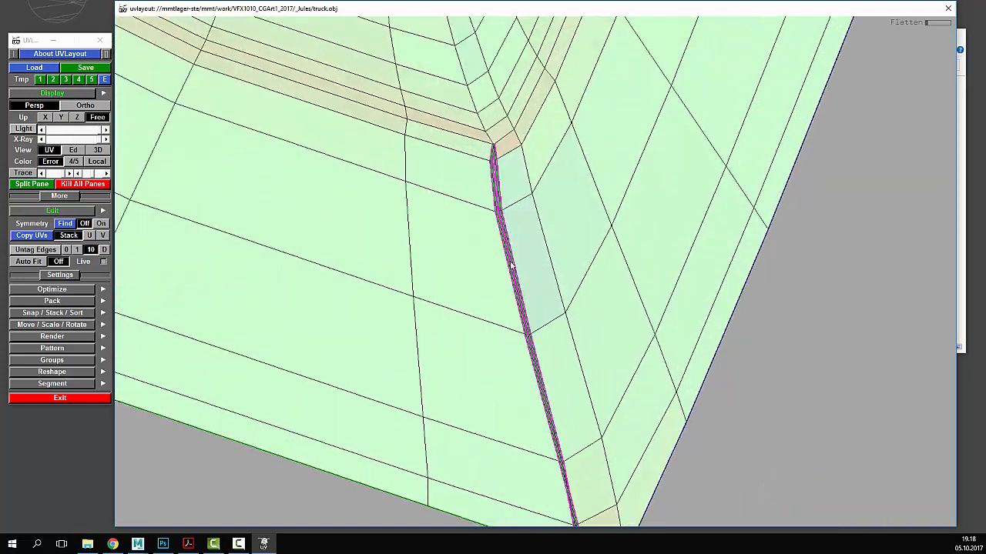
right_click_drag(513, 264, 533, 144)
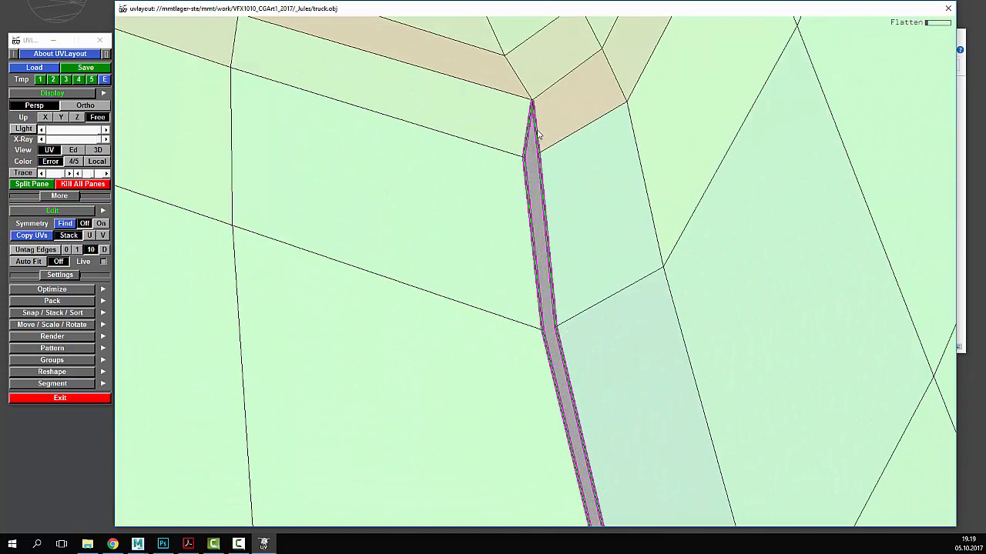
key("w")
key("w")
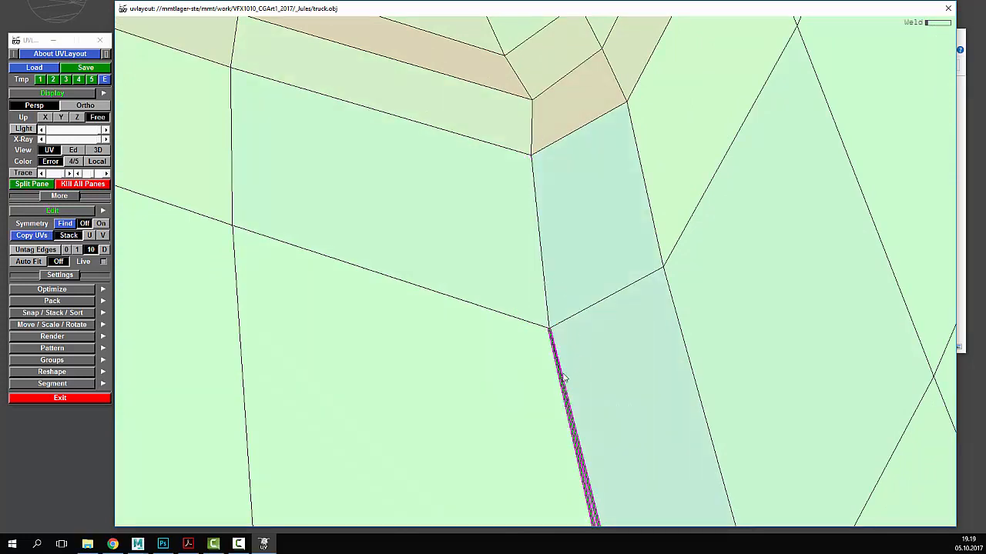
right_click_drag(585, 414, 521, 228)
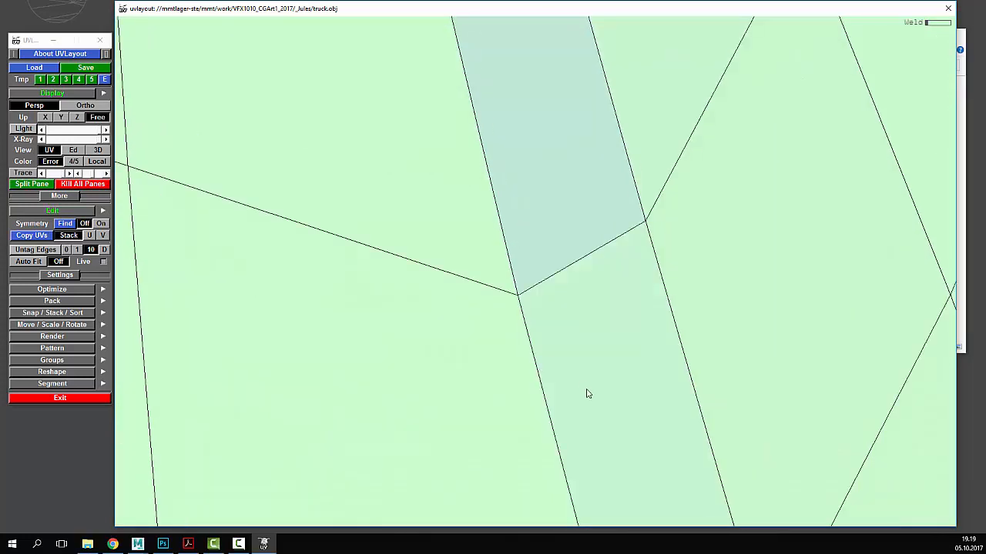
middle_click_drag(588, 394, 498, 179)
key("w")
middle_click_drag(563, 427, 518, 315)
key("w")
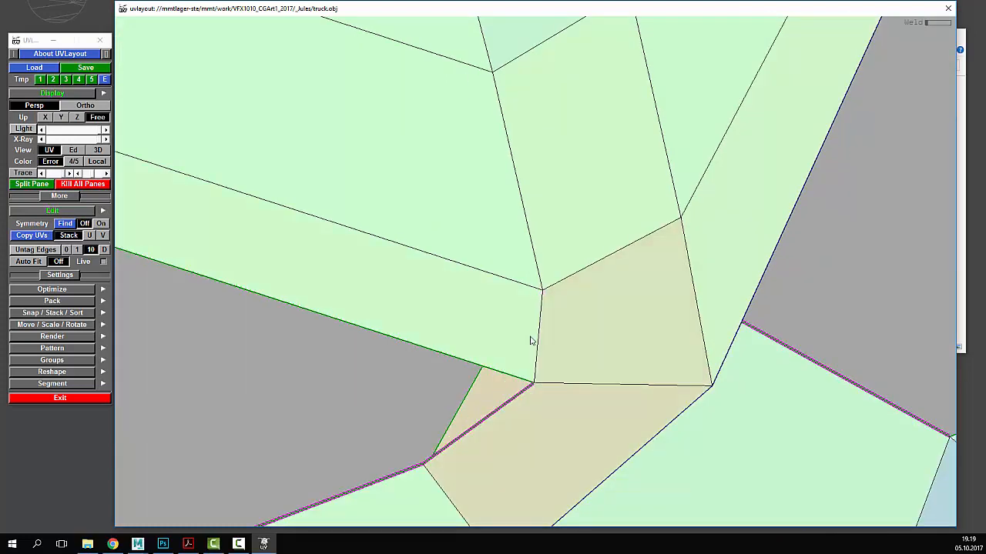
right_click_drag(602, 349, 593, 350)
- Hide the large shell, align the small strip against the lower shell and weld it on
key("h")
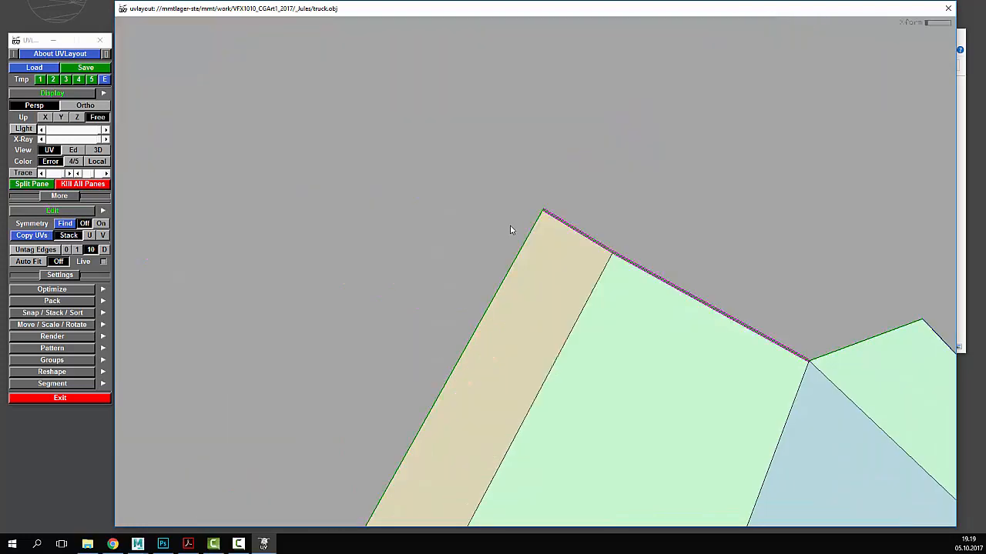
scroll(549, 235, "down", 10)
scroll(549, 235, "up", 3)
middle_click_drag(549, 235, 532, 253)
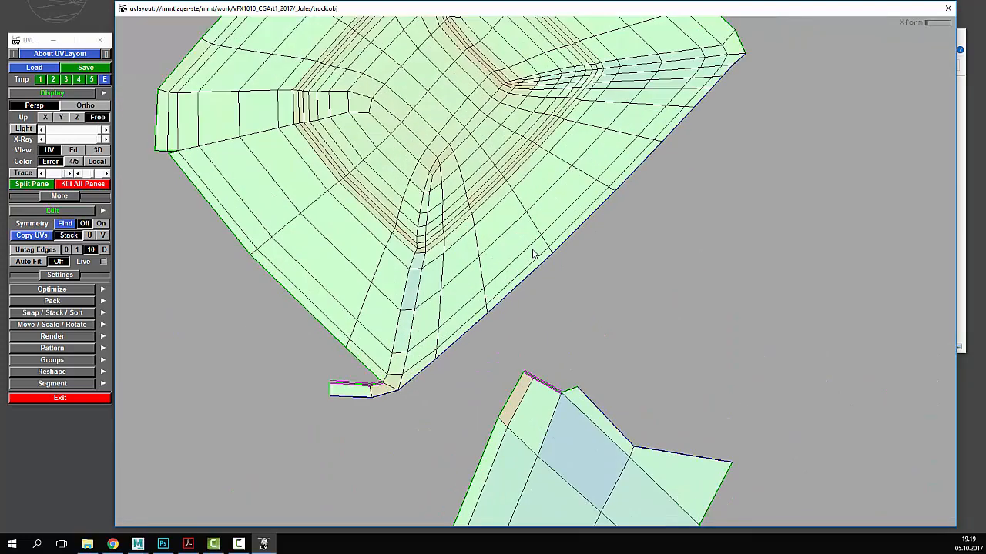
right_click_drag(532, 253, 556, 176)
middle_click_drag(557, 176, 669, 62)
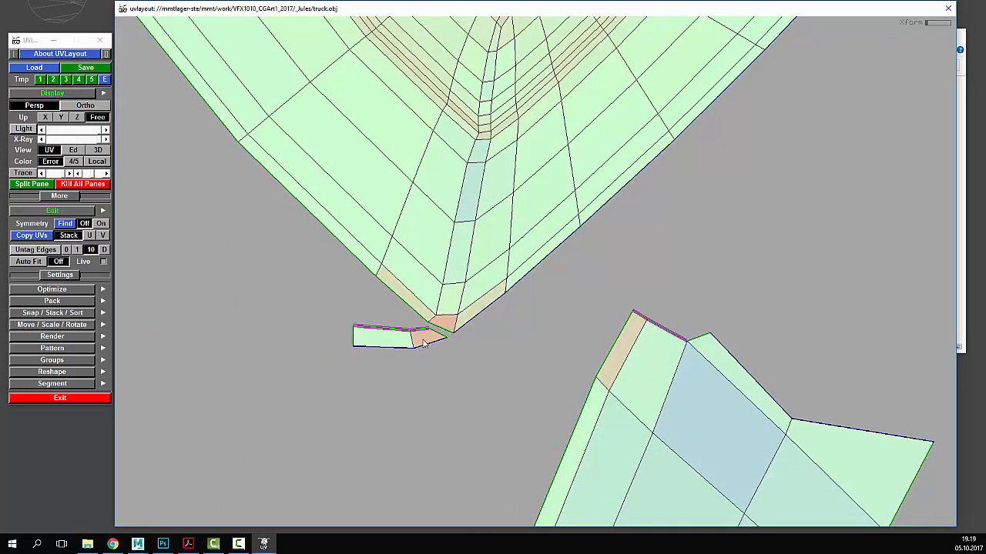
middle_click_drag(423, 343, 660, 314)
left_click_drag(659, 314, 852, 292)
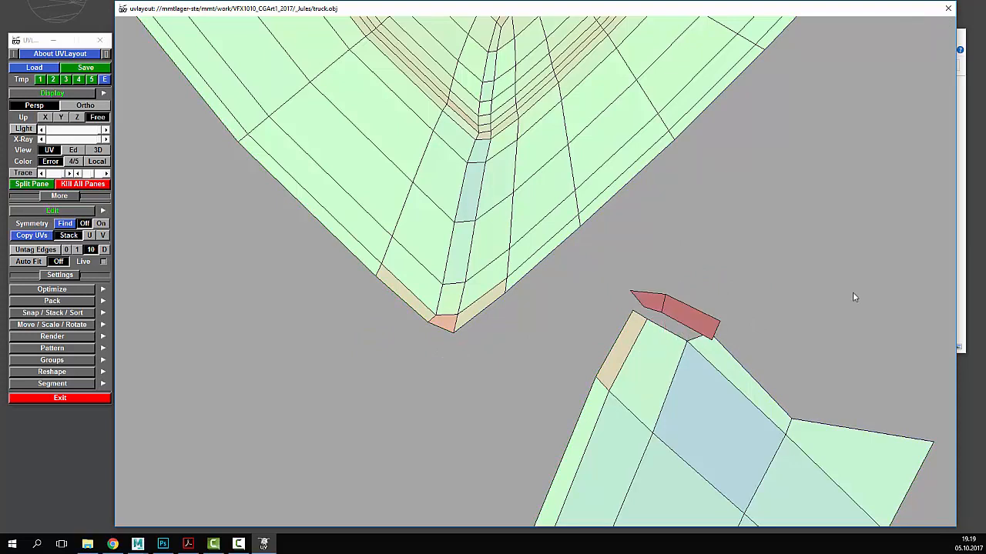
middle_click_drag(706, 329, 655, 334)
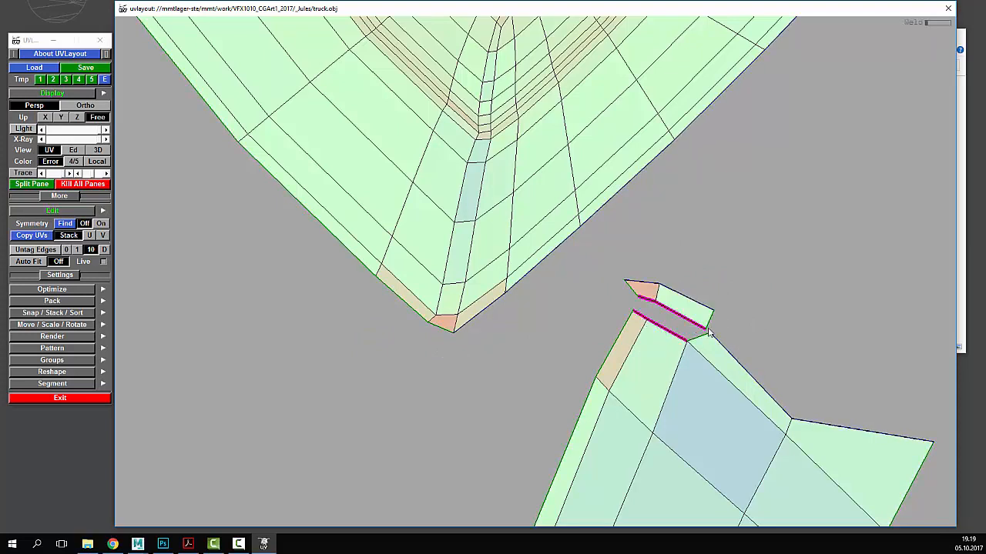
key("w")
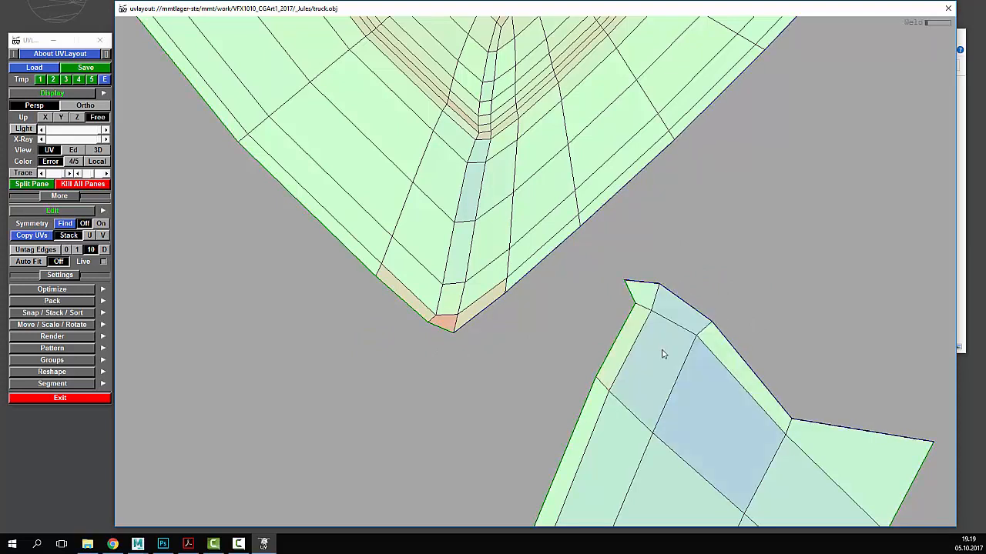
scroll(662, 354, "down", 5)
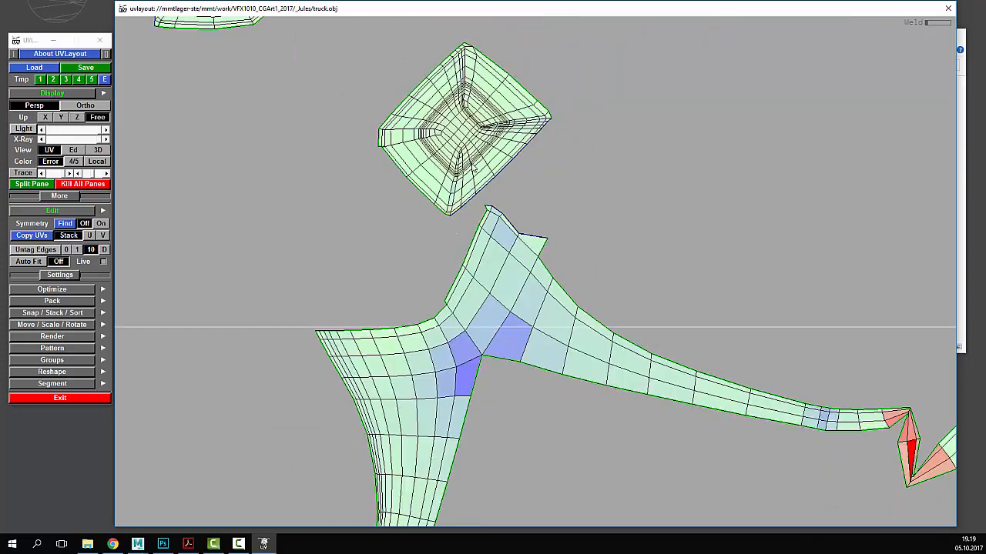
- Rotate the diamond shell upright and line it up beside its twin square shell
right_click_drag(532, 189, 493, 212)
middle_click_drag(492, 211, 530, 285)
left_click_drag(530, 285, 520, 291)
middle_click_drag(520, 291, 398, 176)
middle_click_drag(472, 177, 464, 173)
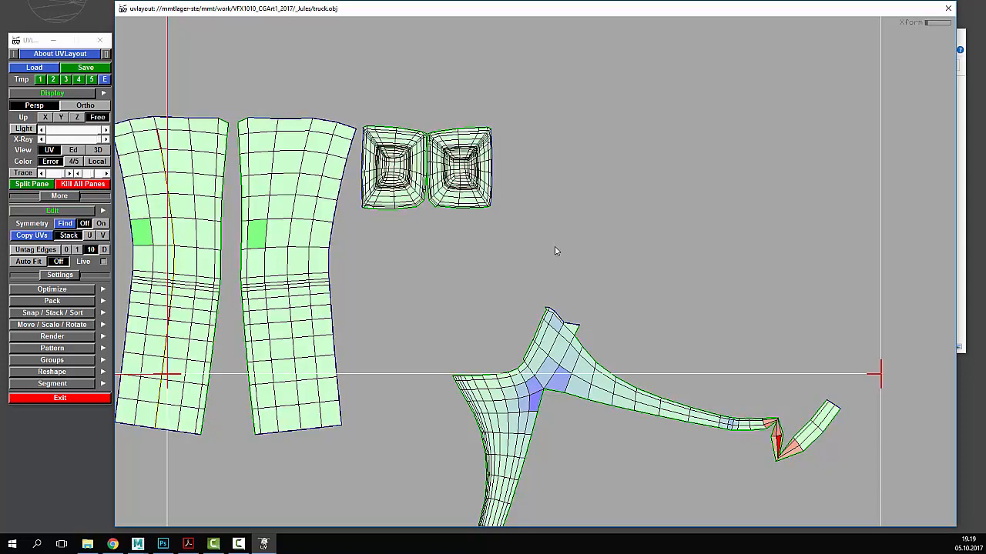
- Flatten the first long distorted shell with F, stopping the optimization afterwards
right_click_drag(557, 251, 539, 316)
middle_click_drag(539, 316, 525, 181)
right_click_drag(525, 181, 544, 203)
middle_click_drag(544, 203, 546, 223)
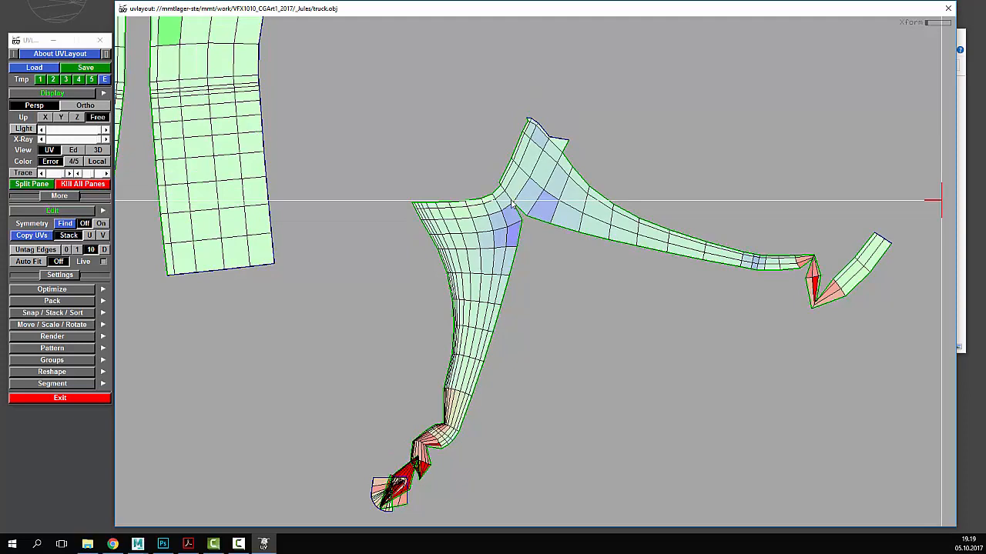
right_click_drag(473, 184, 737, 216)
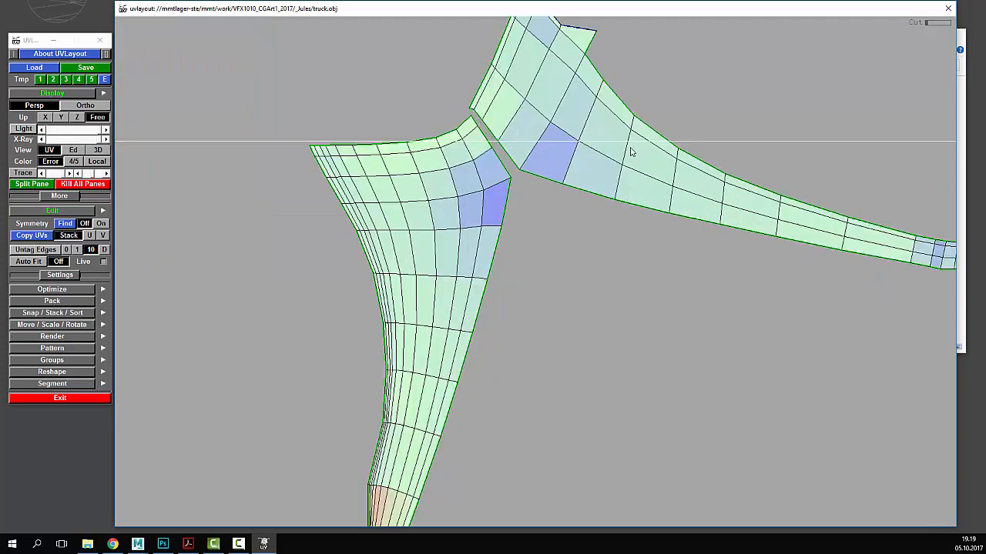
right_click_drag(630, 152, 556, 216)
key("f")
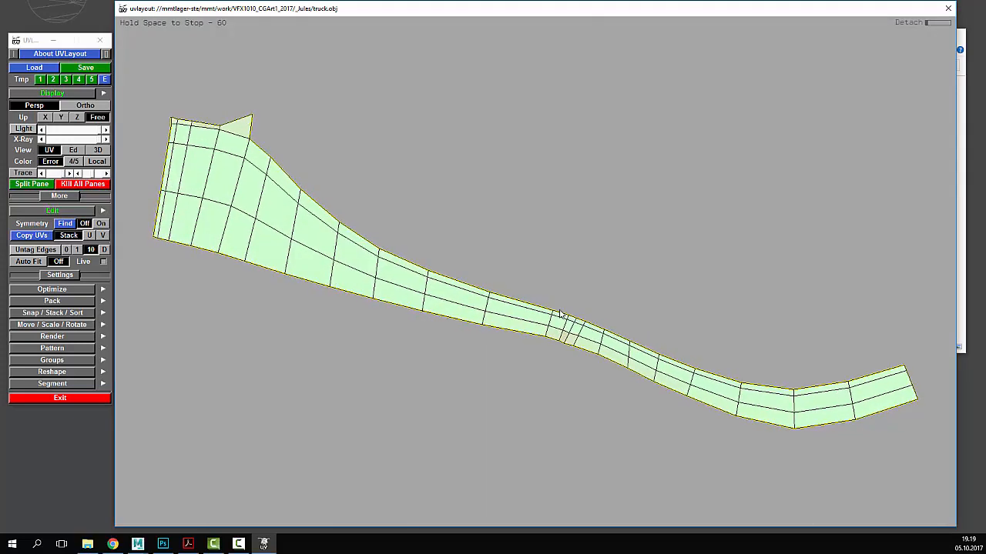
key("space")
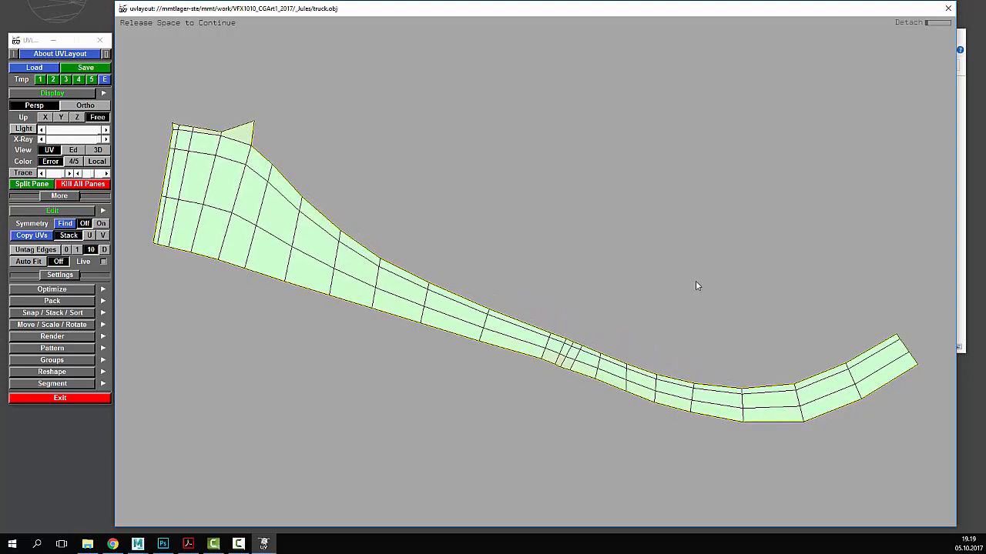
- Rotate the curved strip above the horizontal axis and flatten the twisted long shell
right_click_drag(697, 283, 506, 277)
left_click_drag(508, 281, 512, 279)
middle_click_drag(512, 278, 514, 229)
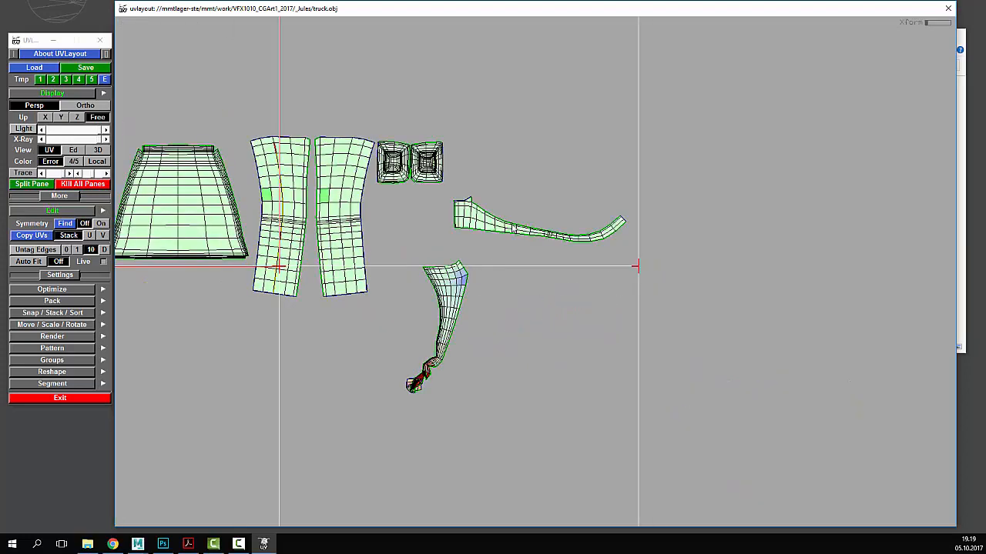
left_click_drag(514, 230, 518, 228)
key("f")
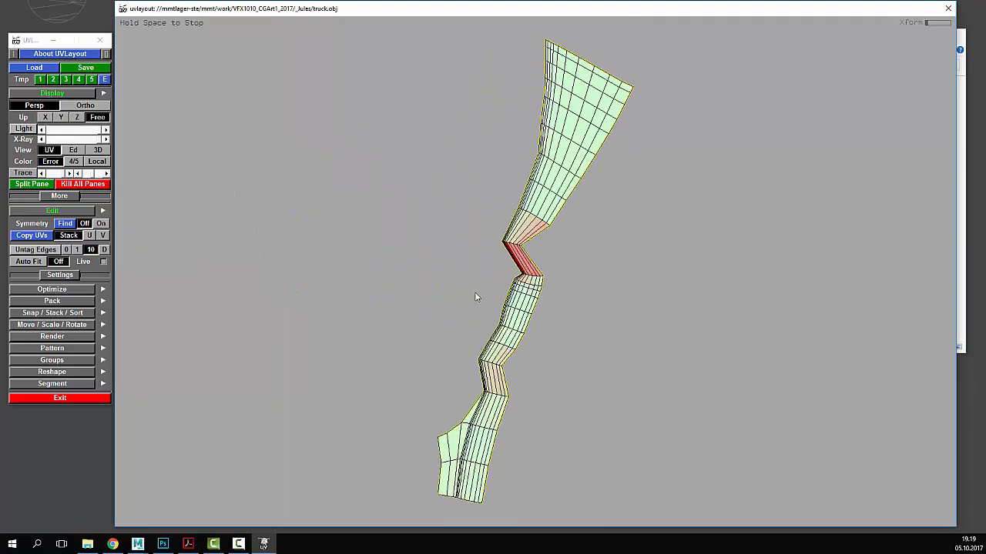
key("space")
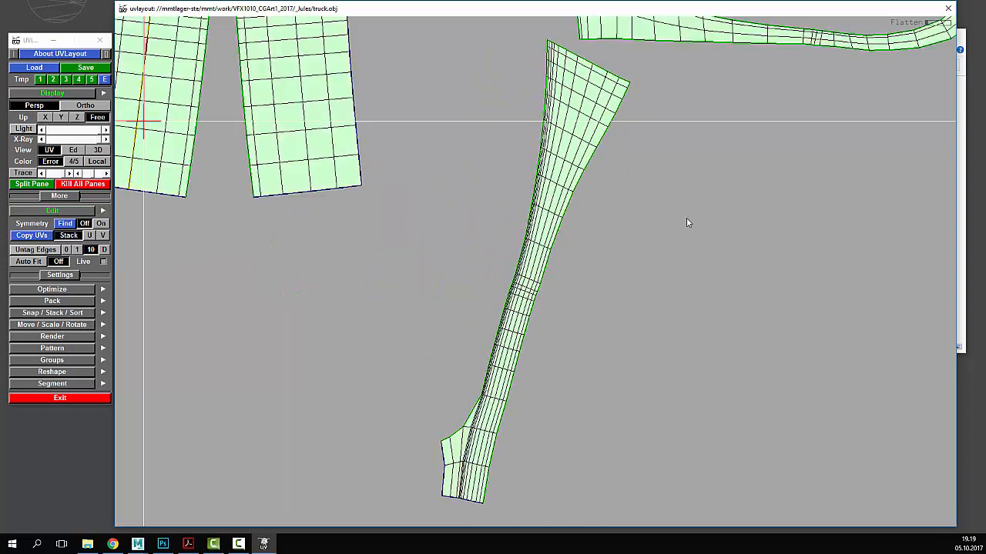
- Turn both long shells horizontal, flip one 180°, and stack them one above the other
right_click_drag(686, 220, 624, 233)
left_click_drag(479, 273, 592, 279)
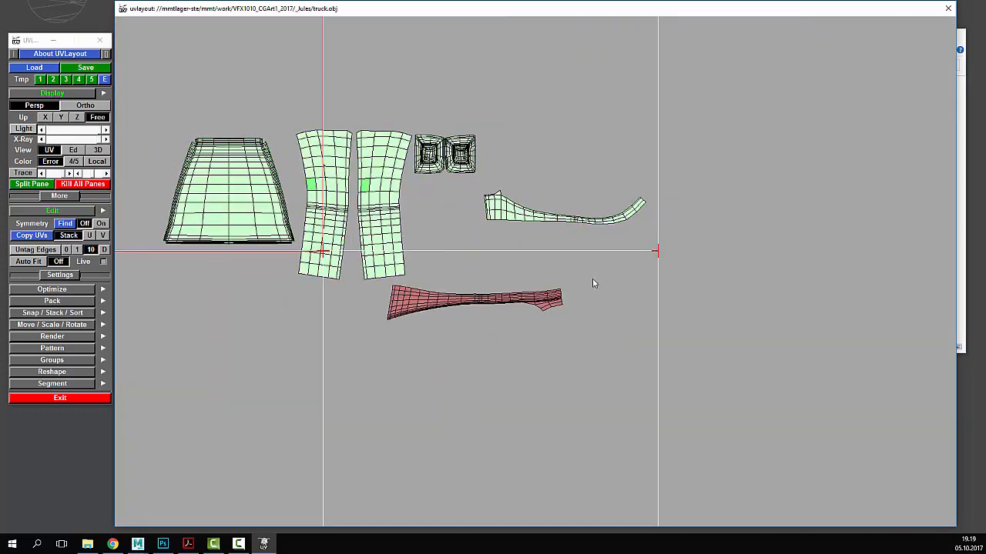
middle_click_drag(473, 297, 599, 252)
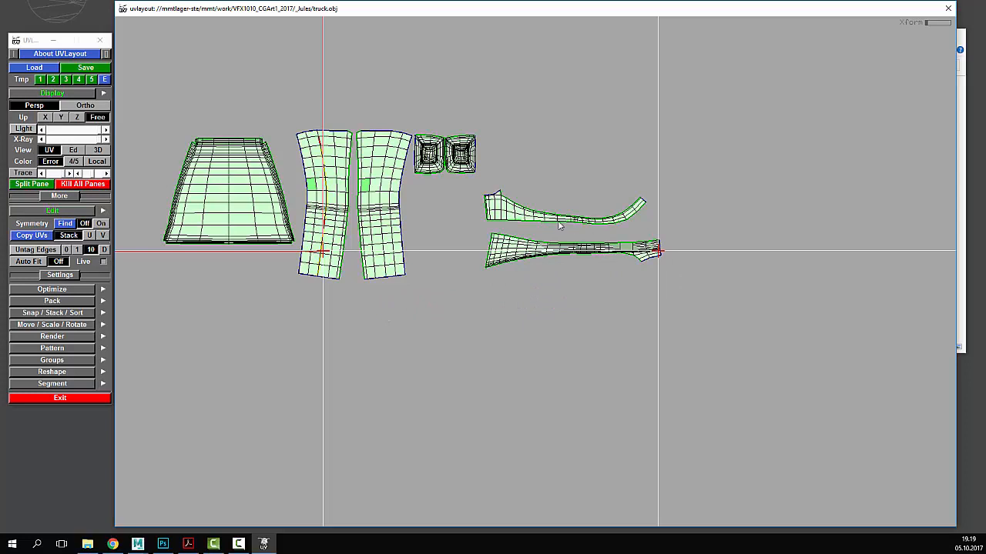
mouse_move(560, 225)
middle_mouse_down()
mouse_move(574, 233)
mouse_move(562, 226)
middle_mouse_up()
left_click_drag(537, 226, 722, 229)
middle_click_drag(616, 220, 616, 217)
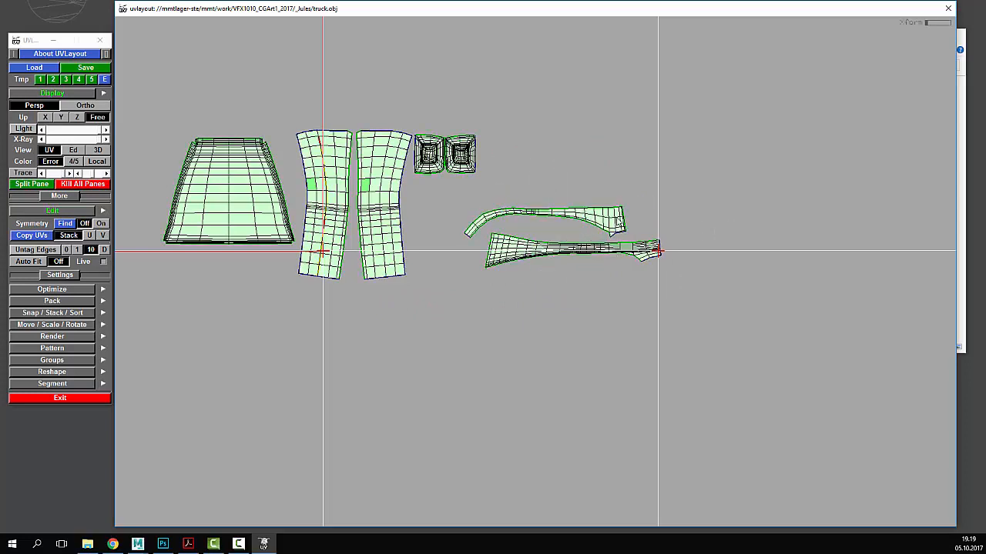
middle_click_drag(570, 250, 574, 201)
left_click_drag(574, 201, 577, 201)
middle_click_drag(577, 202, 580, 207)
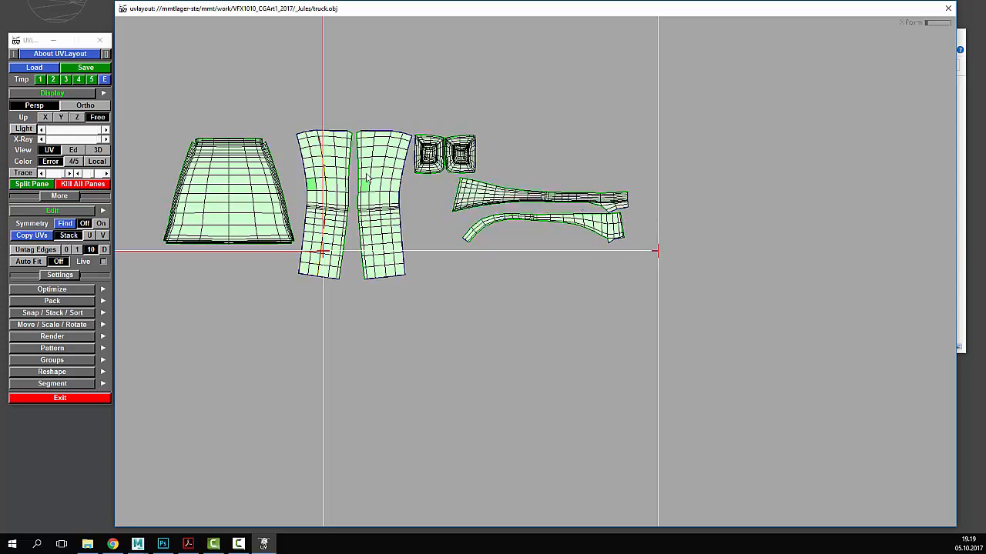
- Inspect the truck cabin in 3D, then return to UV and flatten the remaining tall shell
left_click(74, 149)
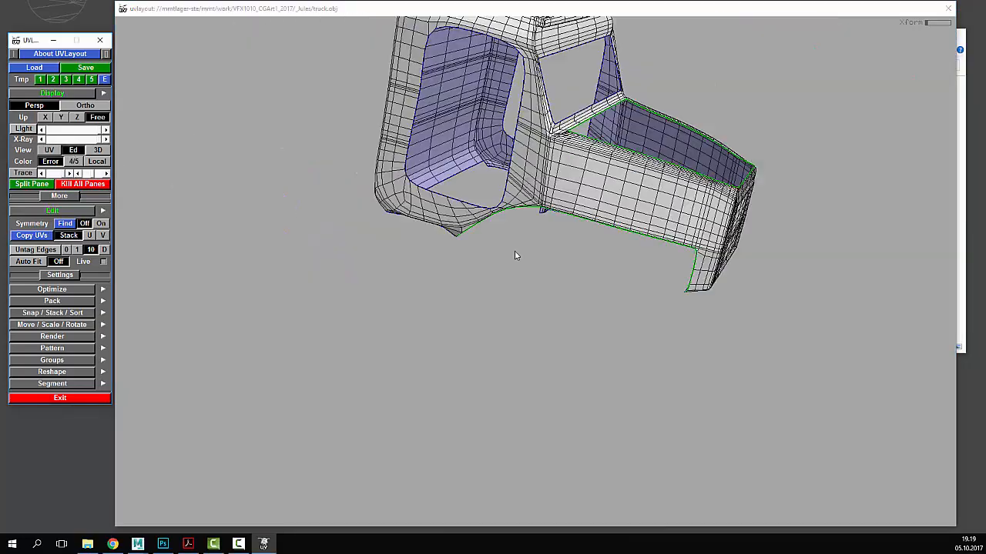
left_click_drag(536, 254, 652, 275)
right_click_drag(653, 275, 685, 296)
left_click_drag(685, 297, 664, 302)
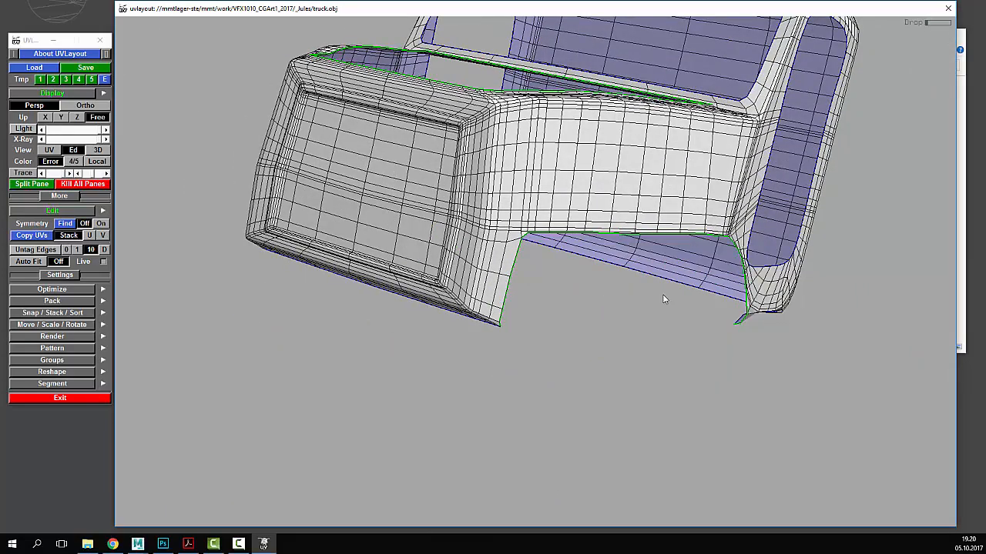
key("1")
key("shift+f")
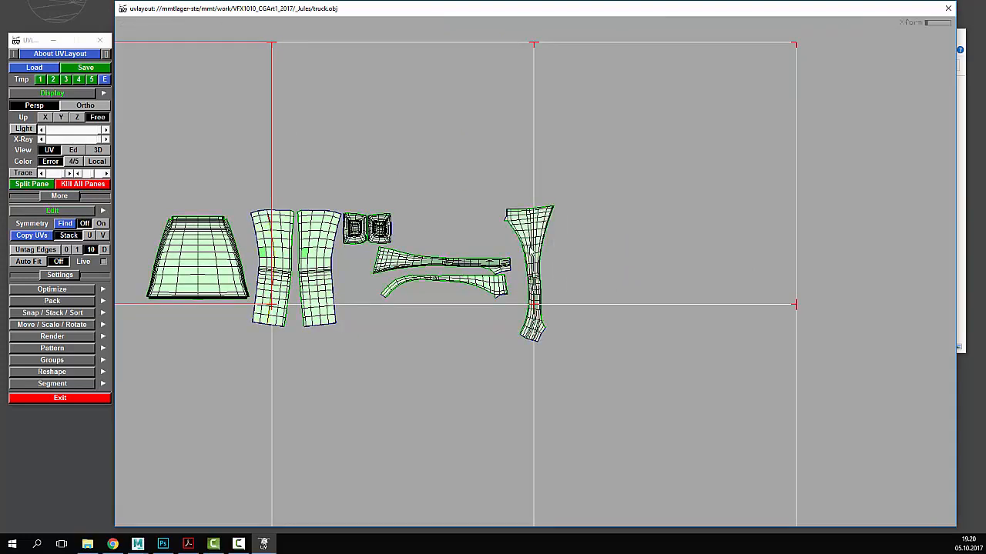
- Flip the upper strip 180° and move it below the other so their matching edges face
middle_click_drag(468, 261, 471, 324)
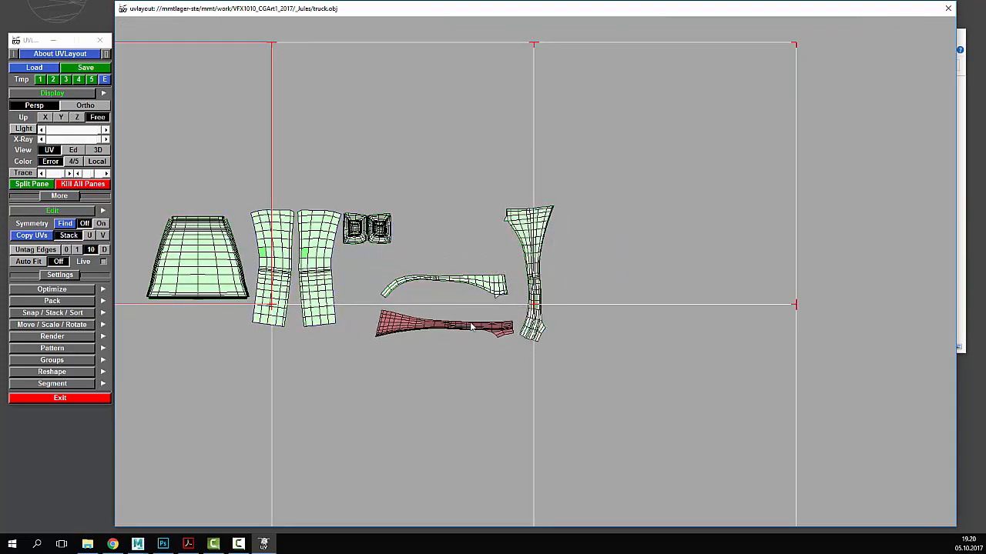
right_click_drag(456, 287, 633, 286)
left_click_drag(633, 286, 627, 286)
middle_click_drag(496, 288, 482, 309)
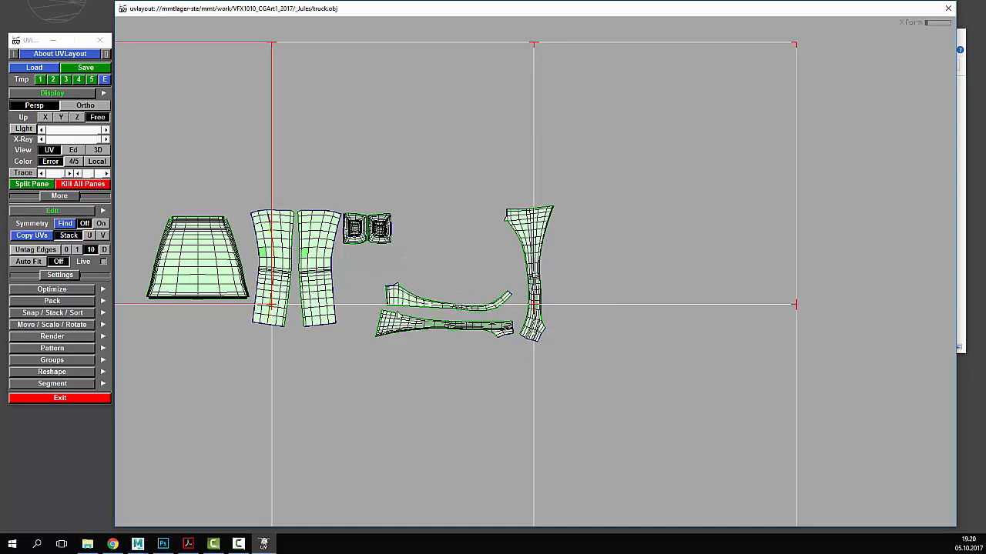
right_click_drag(376, 295, 485, 294)
middle_click_drag(125, 301, 305, 238)
right_click_drag(305, 238, 388, 305)
middle_click_drag(127, 337, 339, 296)
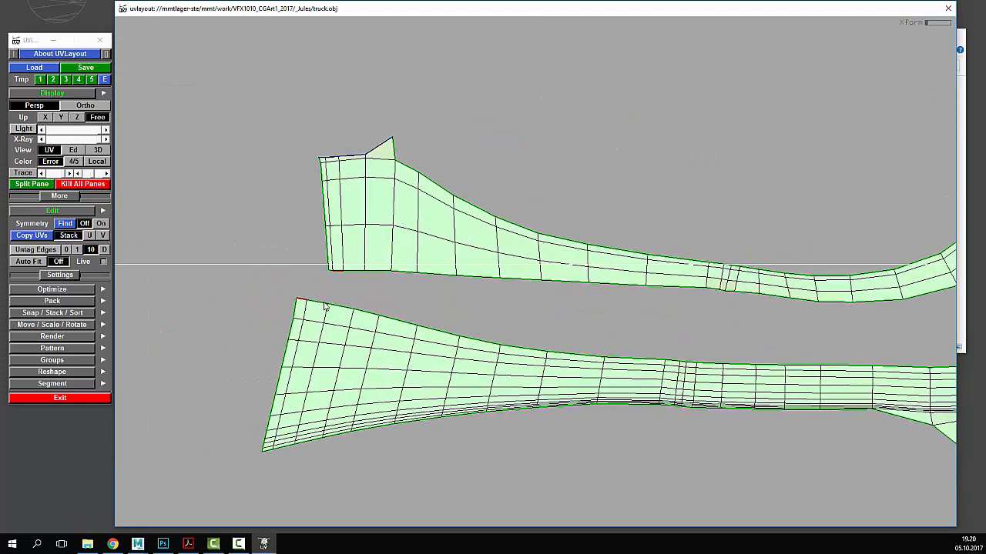
- Mark the strips' facing edges with W, weld them into one shell and flatten it
key("w")
key("w")
key("w")
key("w")
key("w")
key("w")
key("w")
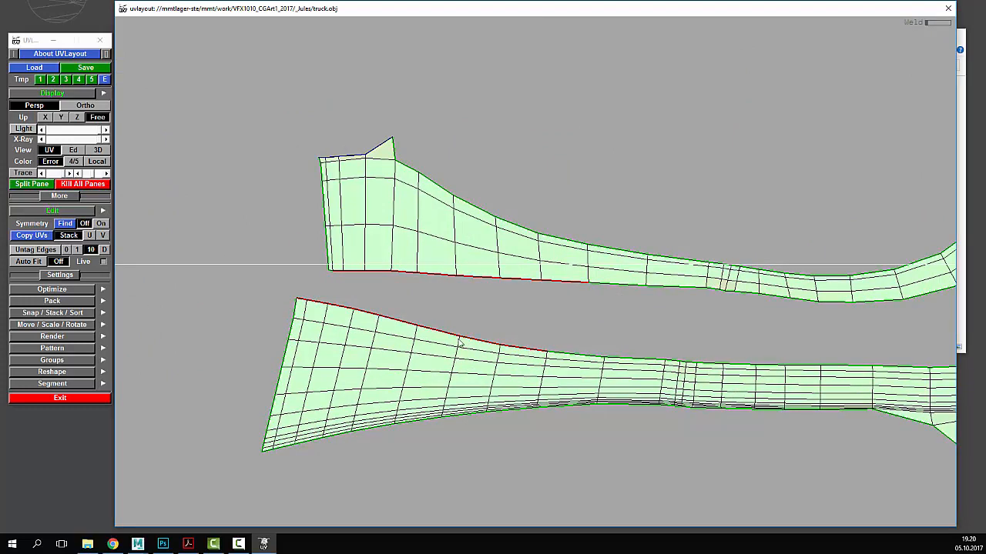
key("w")
key("w")
key("w")
key("w")
key("w")
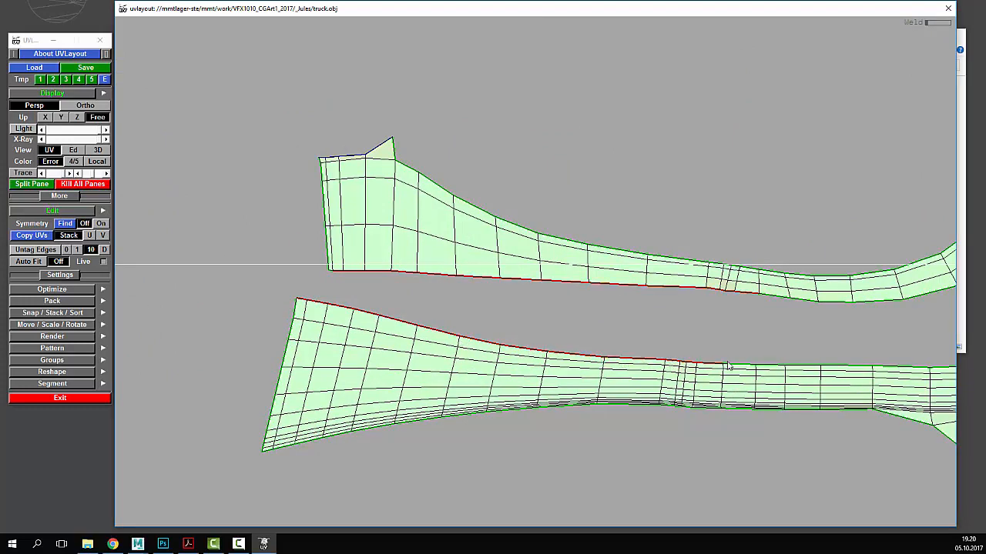
key("w")
key("w")
middle_click_drag(844, 344, 488, 351)
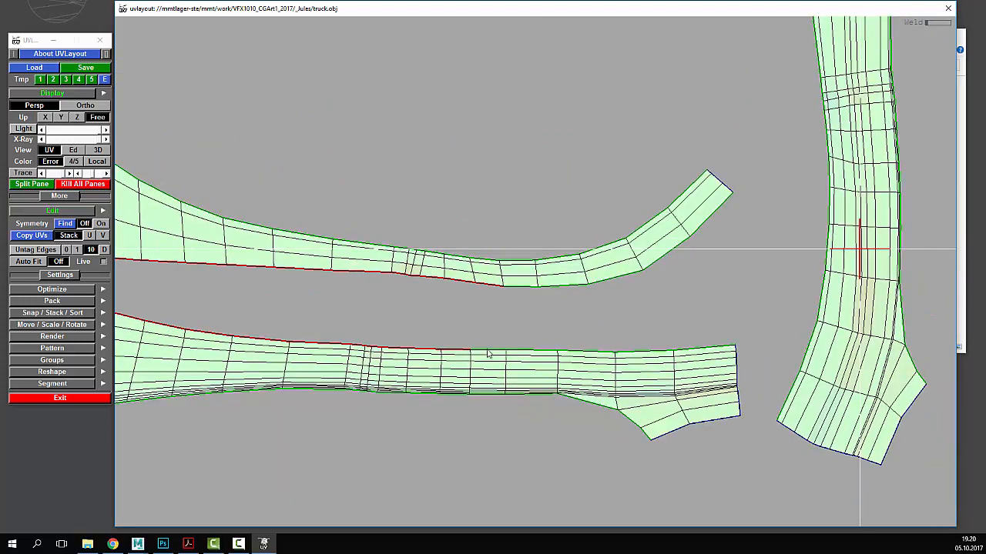
key("w")
key("w")
key("w")
key("w")
key("w")
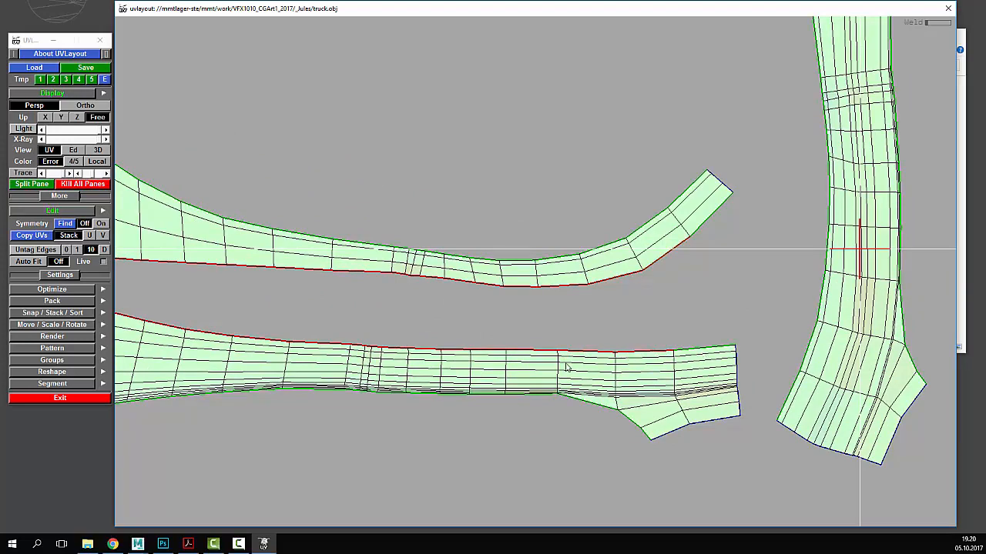
scroll(567, 368, "down", 3)
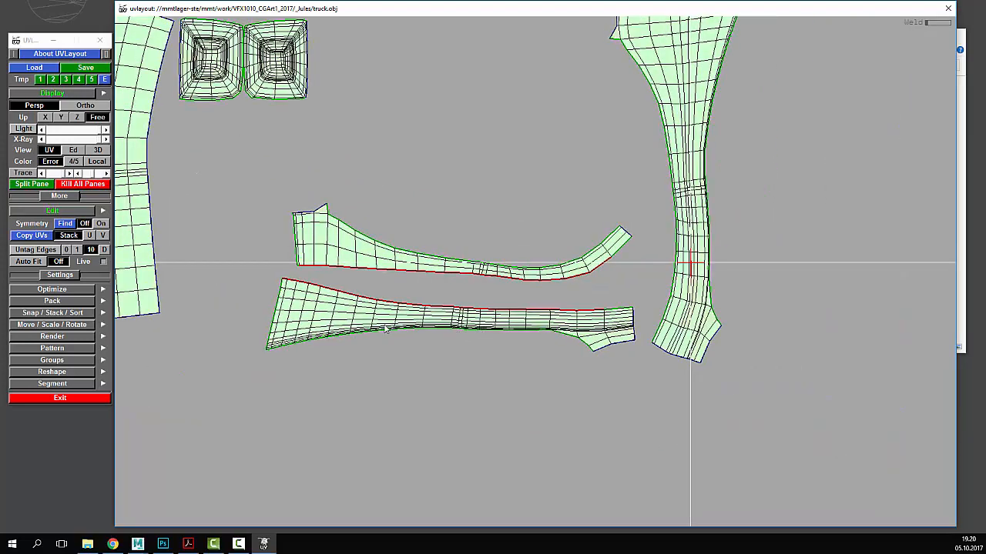
key("Return")
key("f")
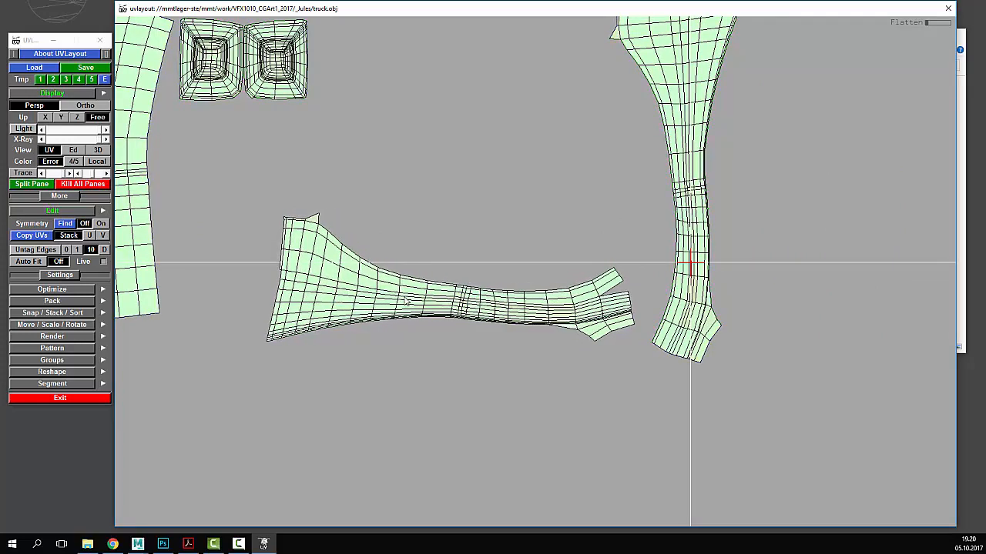
- Close the slit at the merged shell's end and re-flatten it
right_click_drag(639, 336, 624, 231)
middle_click_drag(624, 231, 630, 449)
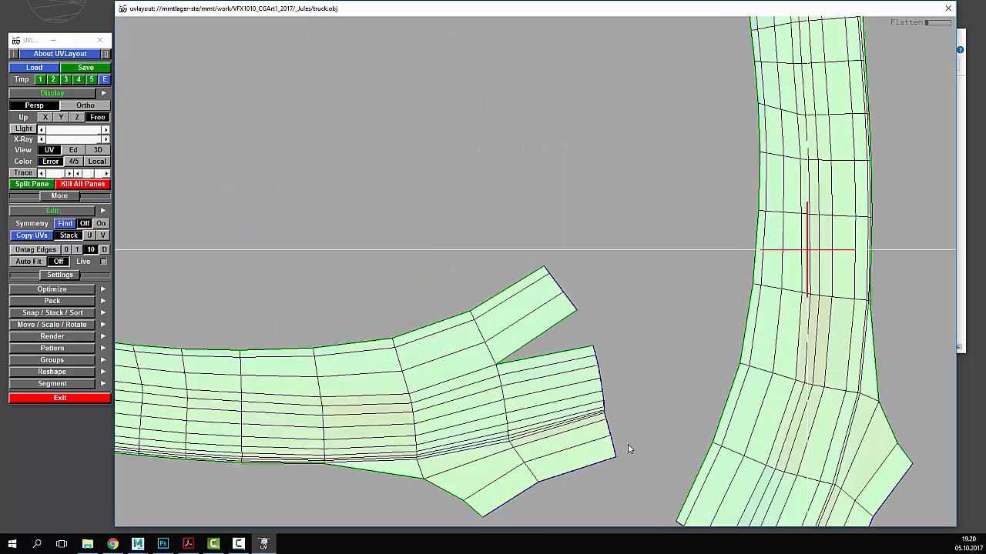
key("w")
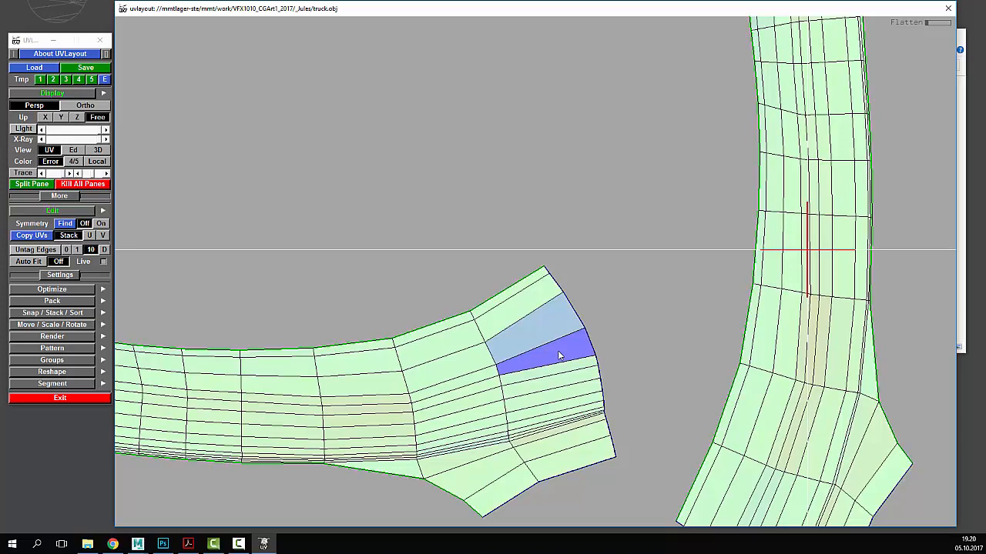
key("f")
- Stand the merged pillar shell upright and position it on the left
right_click_drag(456, 364, 431, 409)
middle_click_drag(431, 408, 467, 339)
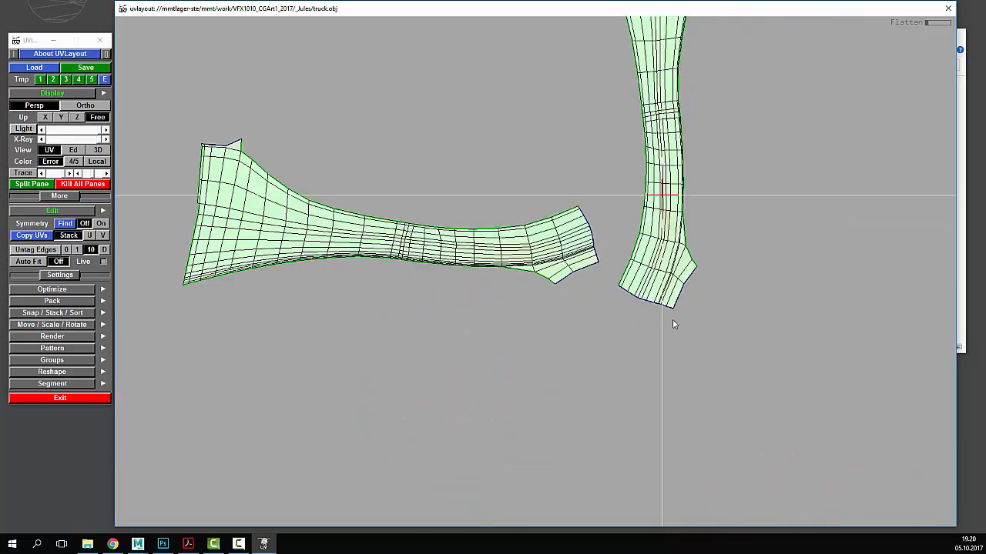
right_click_drag(645, 215, 721, 270)
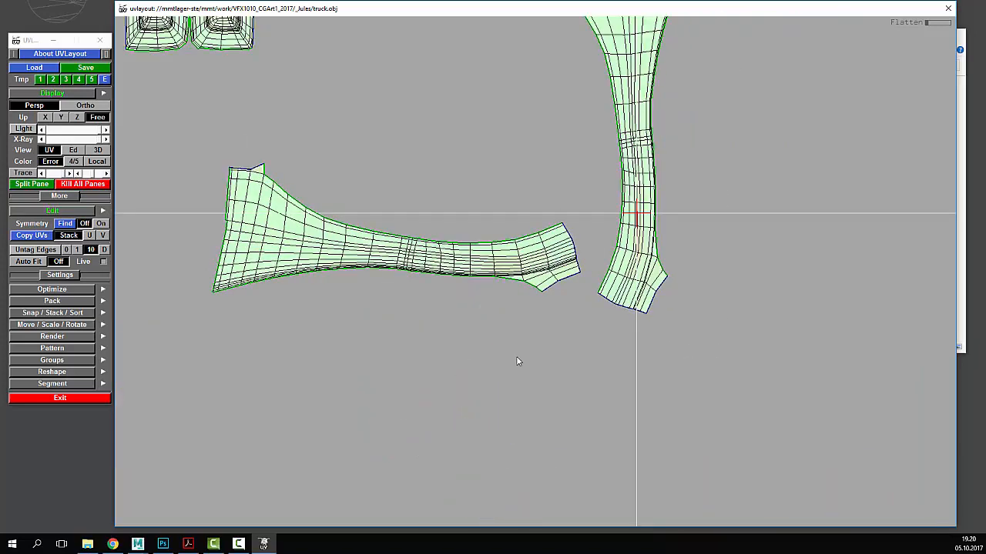
right_click_drag(517, 358, 534, 231)
left_click_drag(484, 239, 396, 275)
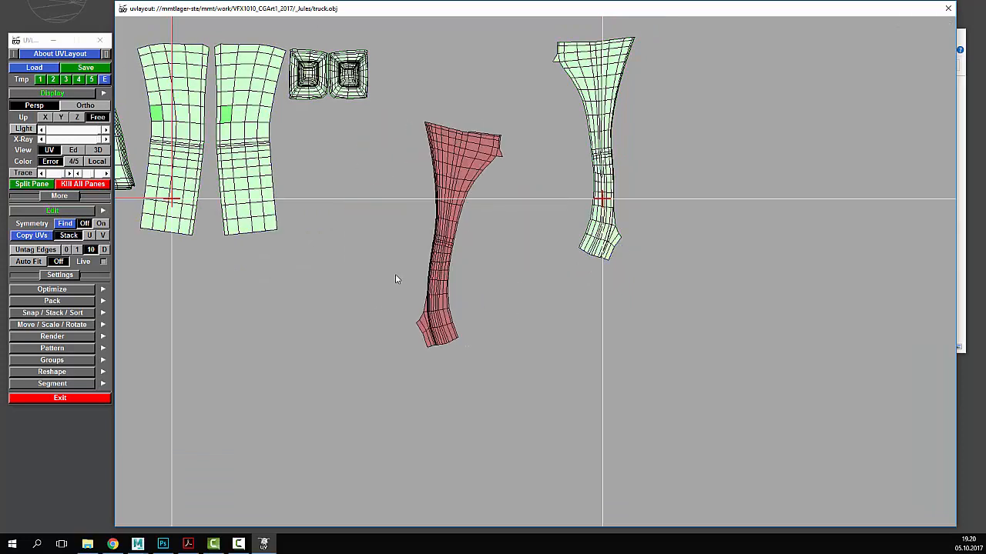
middle_click_drag(445, 148, 428, 50)
left_click_drag(455, 110, 422, 117)
middle_click_drag(431, 126, 428, 168)
left_click_drag(418, 150, 425, 144)
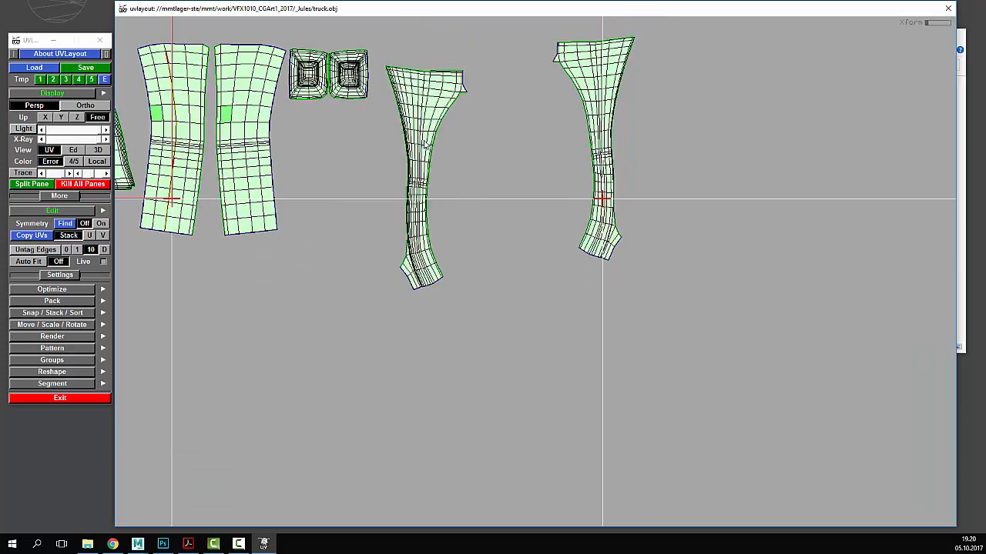
middle_click_drag(425, 142, 433, 122)
left_click_drag(433, 121, 432, 106)
middle_click_drag(433, 106, 444, 105)
- Tuck the right pillar shell beside its pair and frame the whole UV tile
middle_click_drag(598, 93, 541, 91)
left_click_drag(542, 91, 539, 96)
right_click_drag(516, 159, 442, 343)
middle_click_drag(502, 323, 562, 366)
right_click_drag(562, 366, 580, 272)
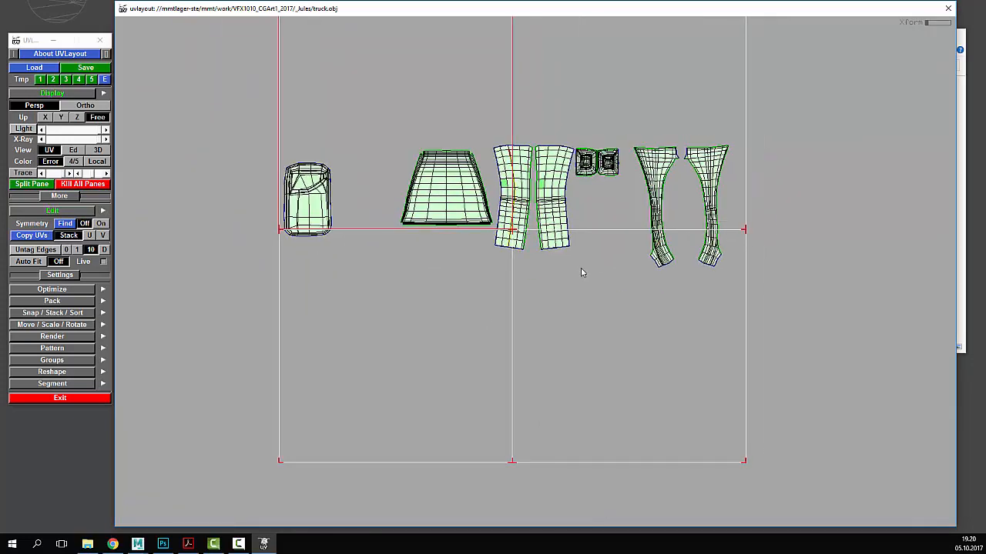
- Show the truck's 3D mesh in the Ed view, rendered solid rather than X-ray
left_click(73, 150)
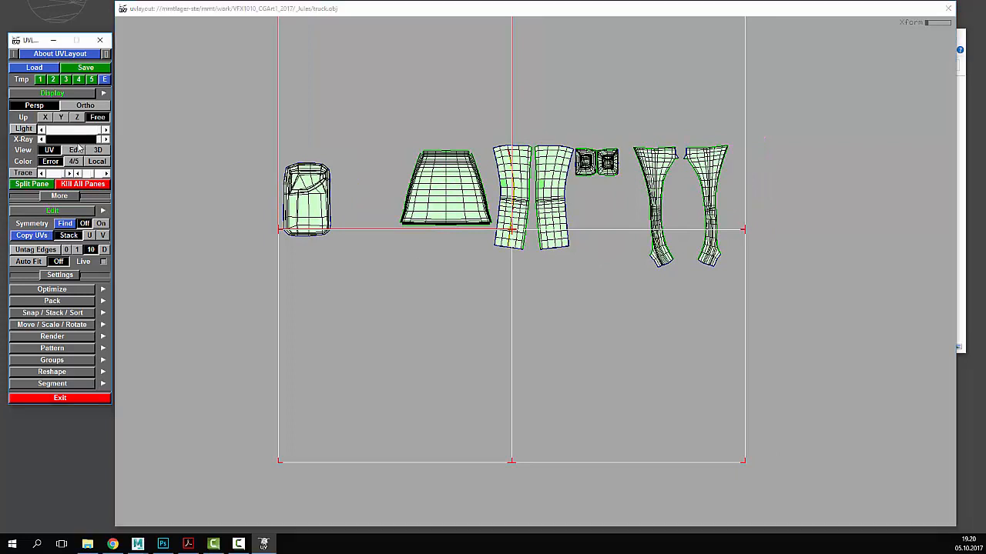
left_click(75, 150)
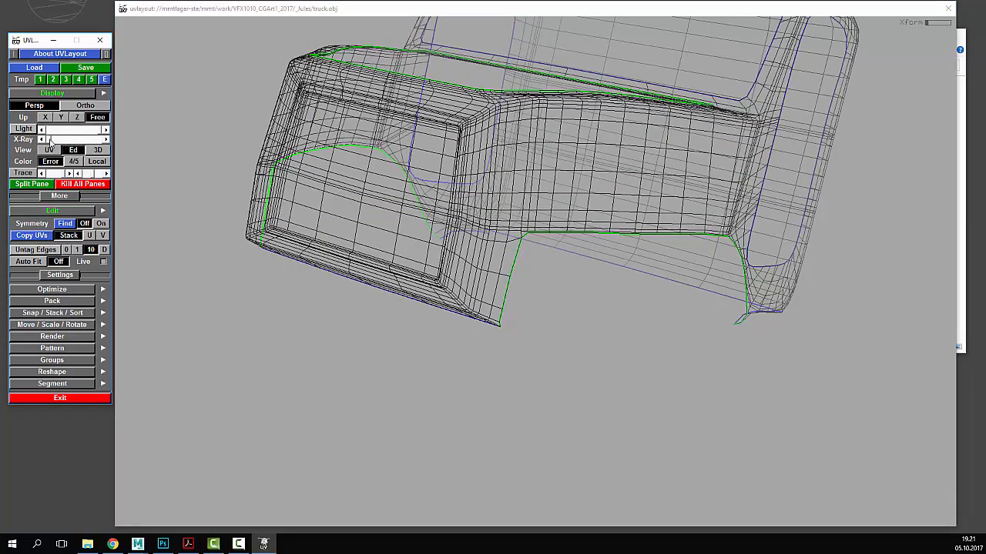
left_click(102, 140)
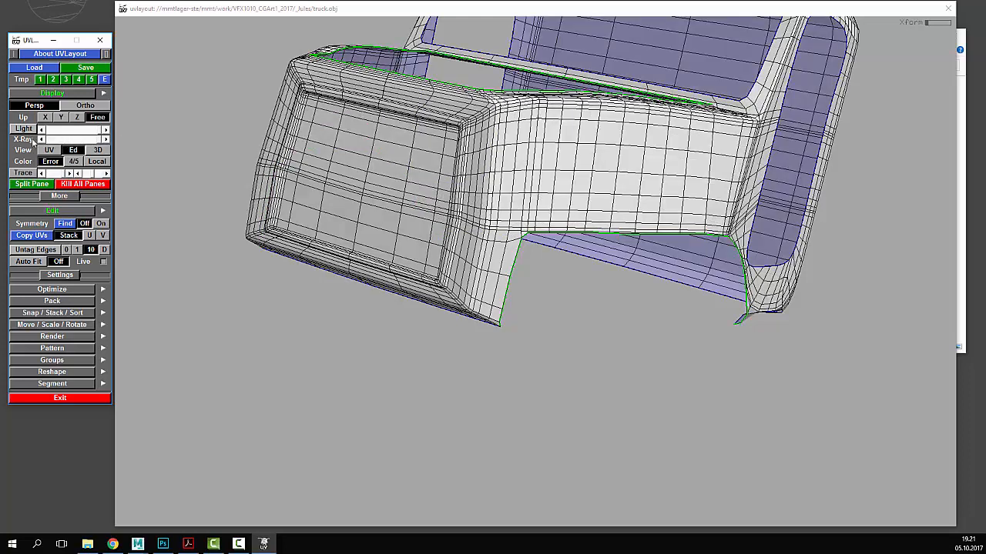
- Save the layout as truck.UVL instead of truck.obj and dismiss the save window
left_click(81, 68)
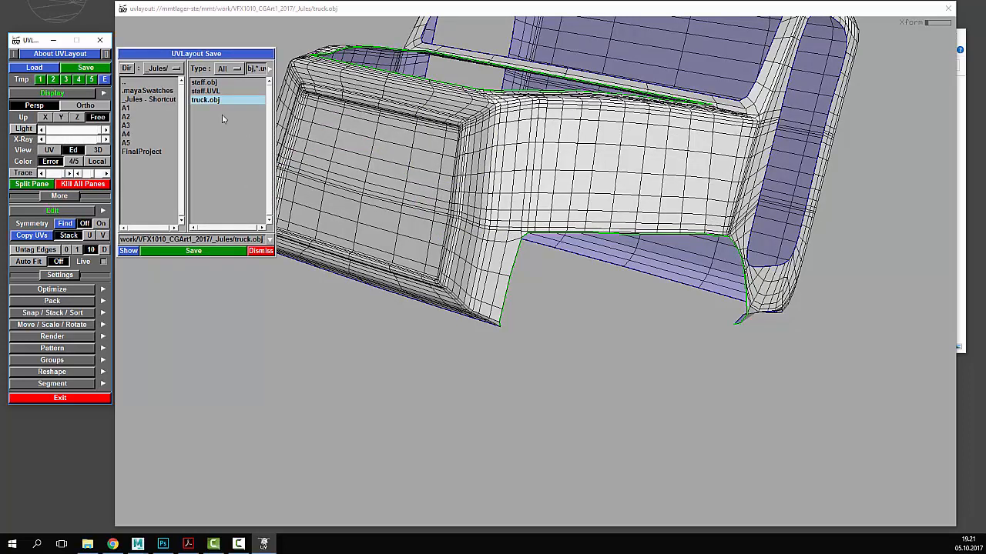
left_click(262, 242)
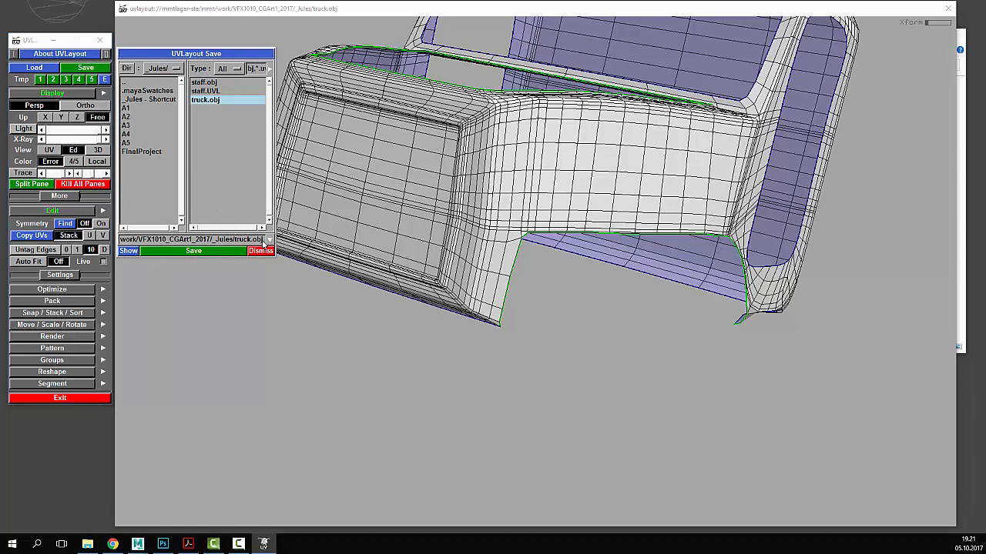
key("BackSpace")
key("BackSpace")
key("BackSpace")
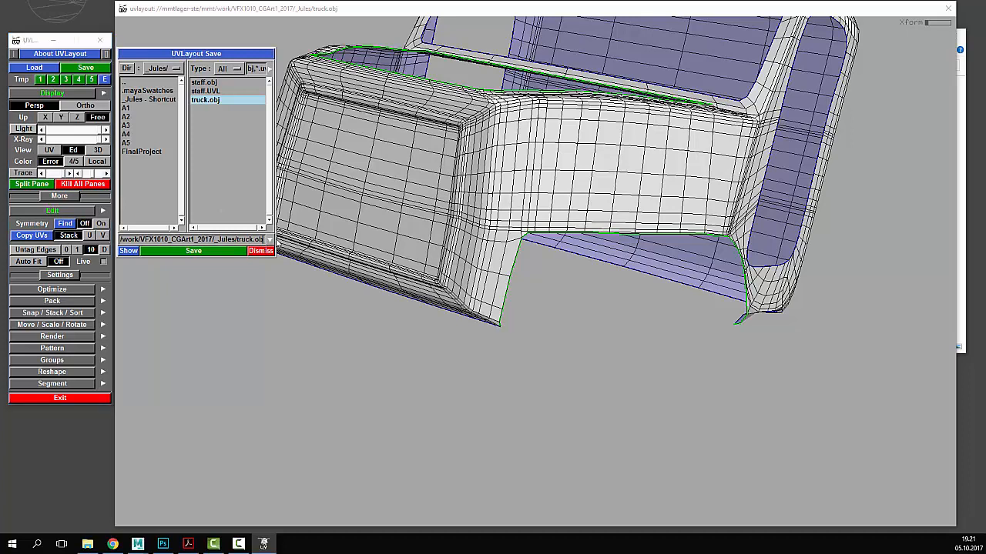
type("UVL")
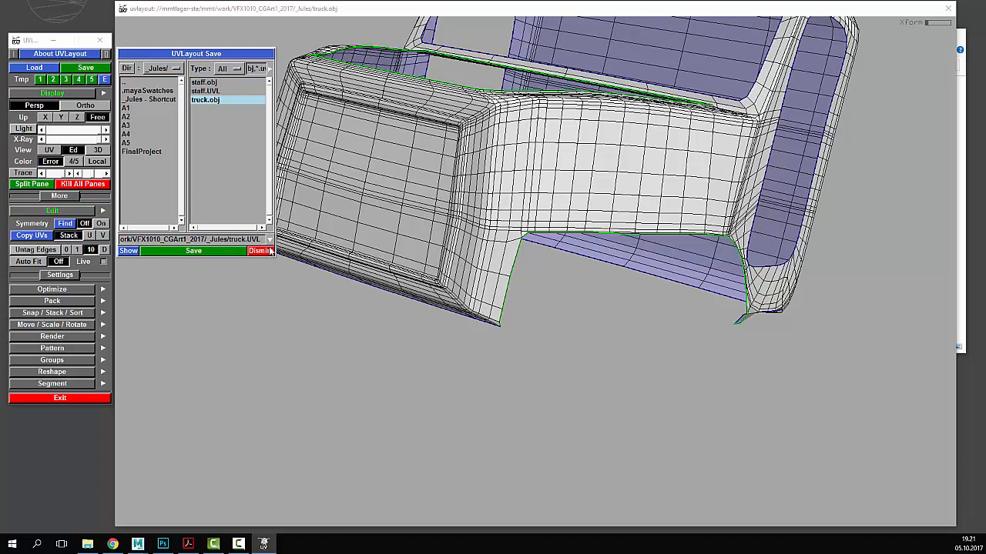
left_click(195, 252)
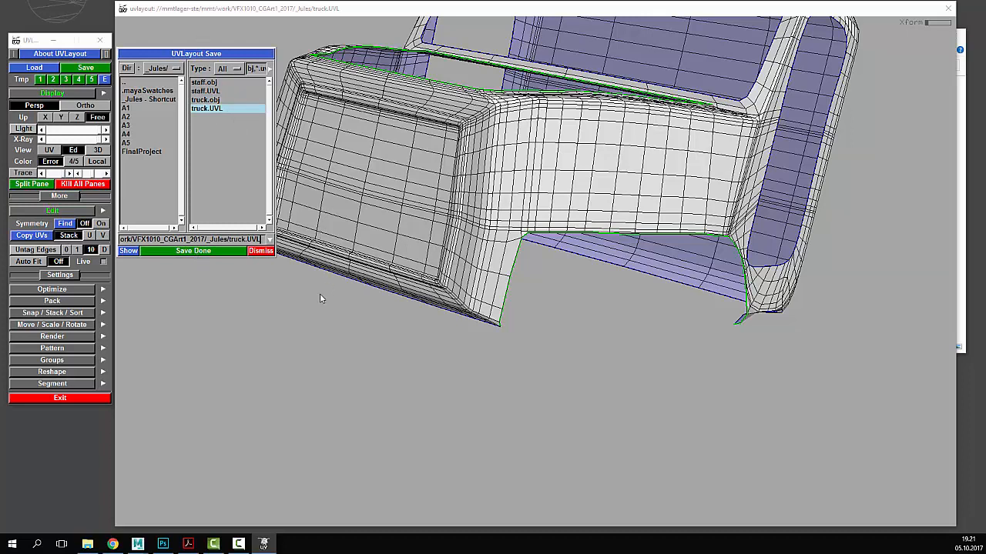
left_click(270, 304)
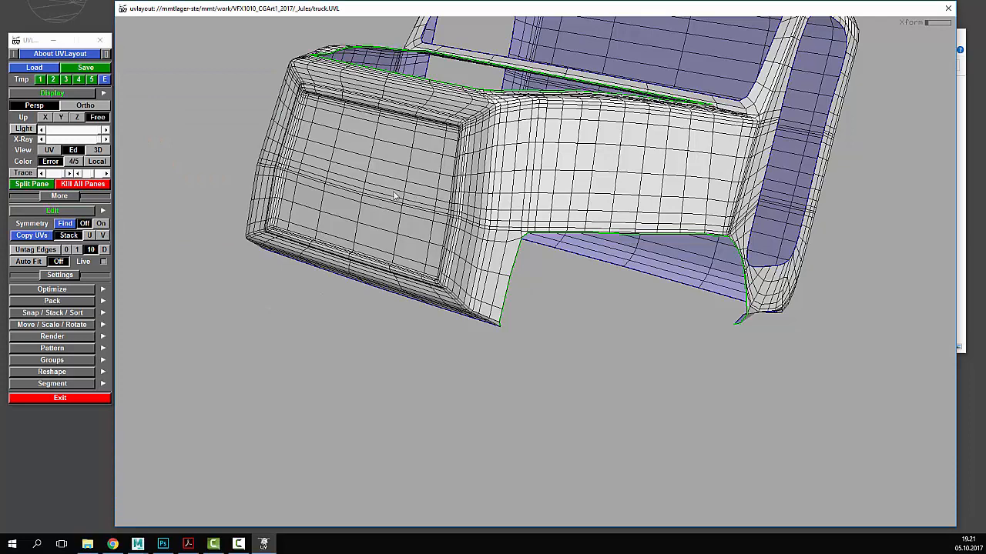
- In the UV view, nudge the right small square shell slightly right
key("u")
right_click_drag(618, 237, 807, 255)
middle_click_drag(808, 255, 775, 293)
right_click_drag(775, 292, 605, 229)
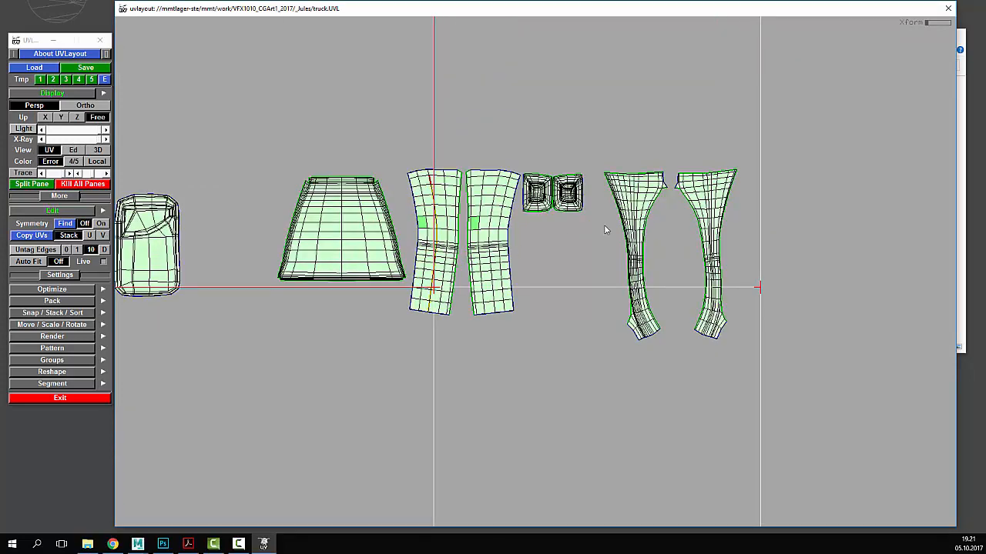
right_click_drag(868, 241, 727, 260)
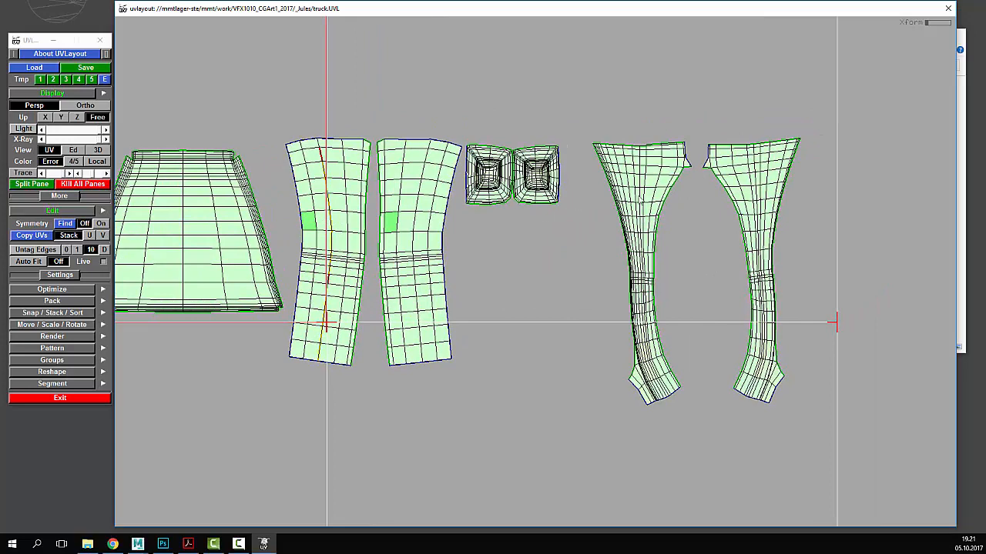
middle_click_drag(552, 191, 565, 187)
right_click_drag(572, 242, 588, 276)
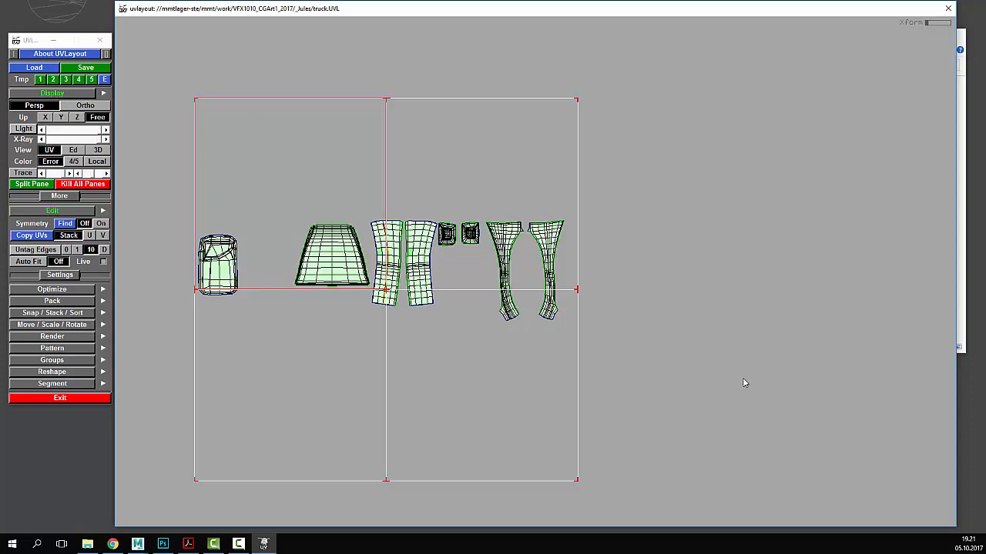
- Return to the 3D truck mesh and orbit it to face the cabin front
left_click(75, 150)
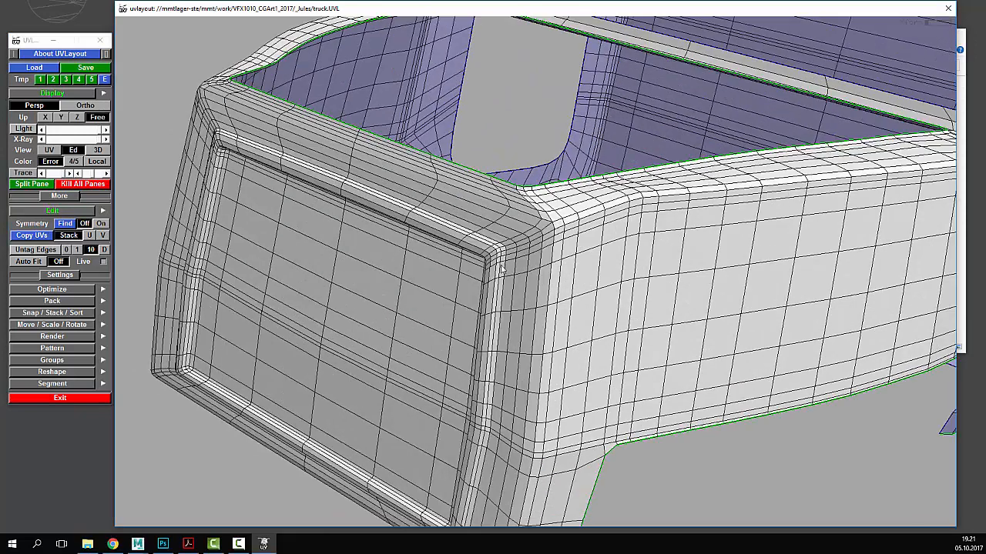
left_click_drag(502, 267, 466, 279)
mouse_move(467, 279)
right_mouse_down()
mouse_move(554, 291)
mouse_move(480, 283)
right_mouse_up()
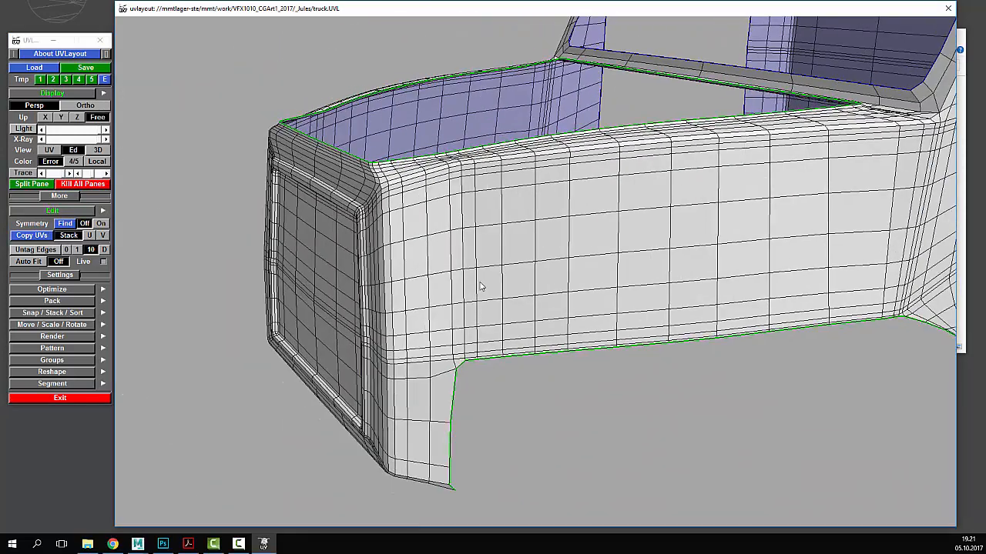
left_click_drag(480, 284, 495, 285)
right_click_drag(467, 288, 539, 264)
middle_click_drag(538, 262, 544, 244)
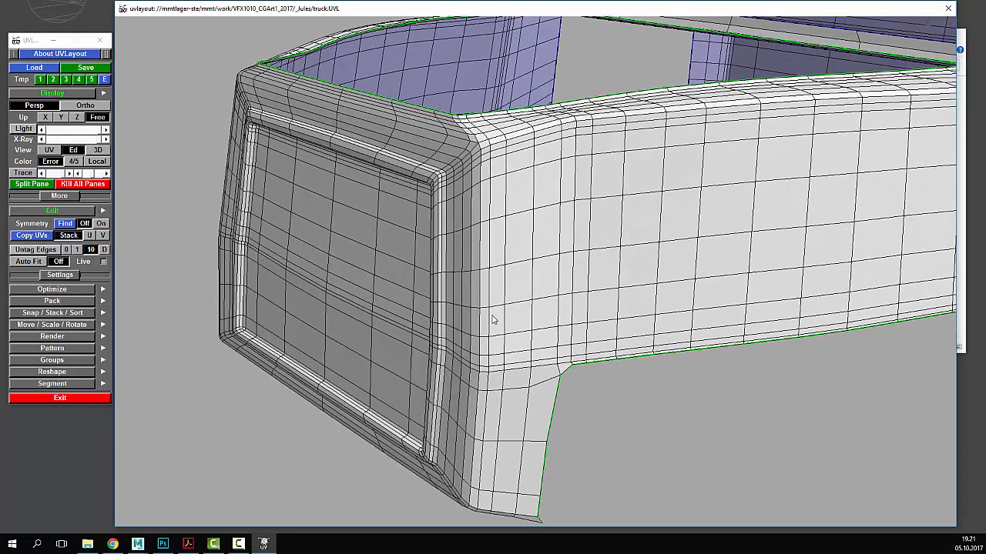
key("c")
key("w")
right_click_drag(739, 247, 567, 253)
middle_click_drag(567, 252, 550, 297)
left_click_drag(445, 194, 551, 264)
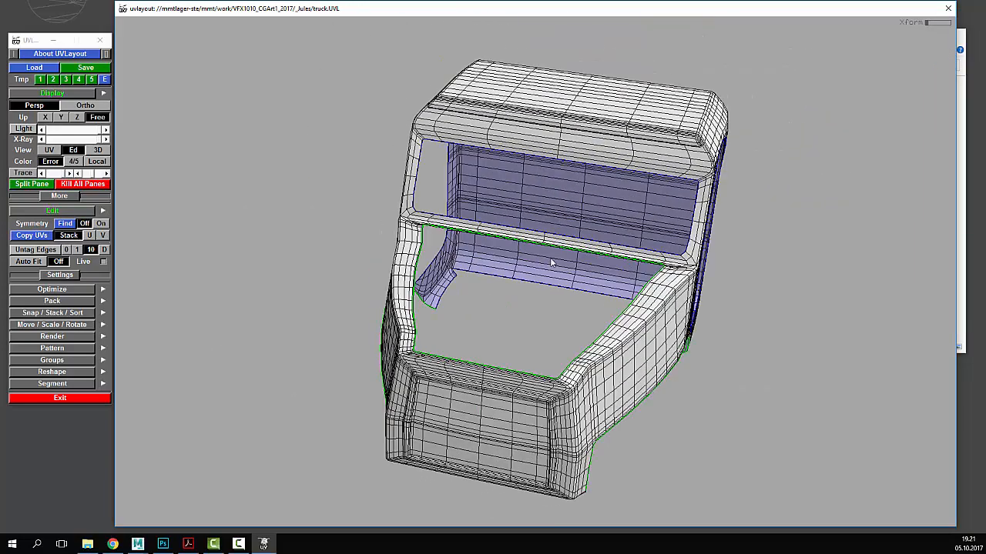
- Find the cabin's left-right symmetry by picking its centre edge and confirming
left_click(65, 223)
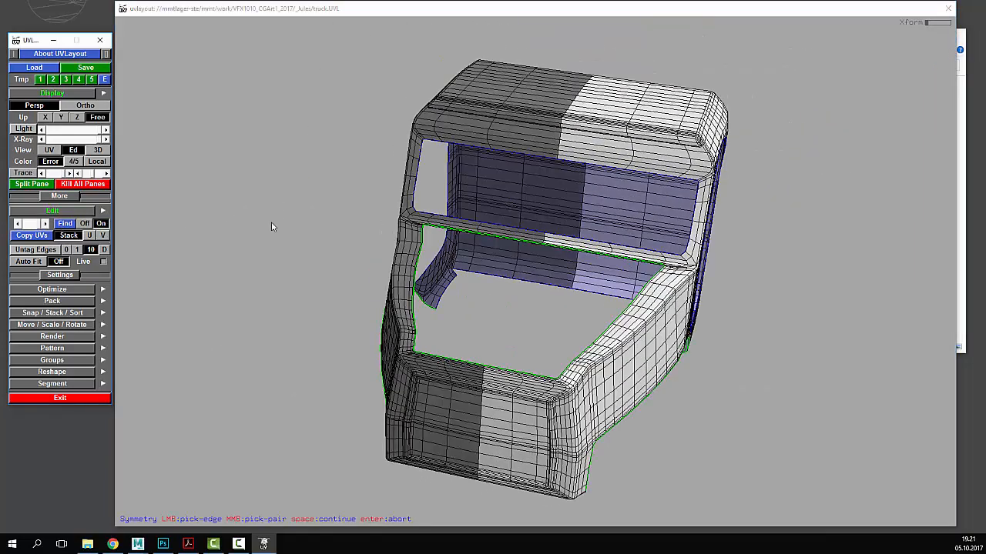
left_click(552, 269)
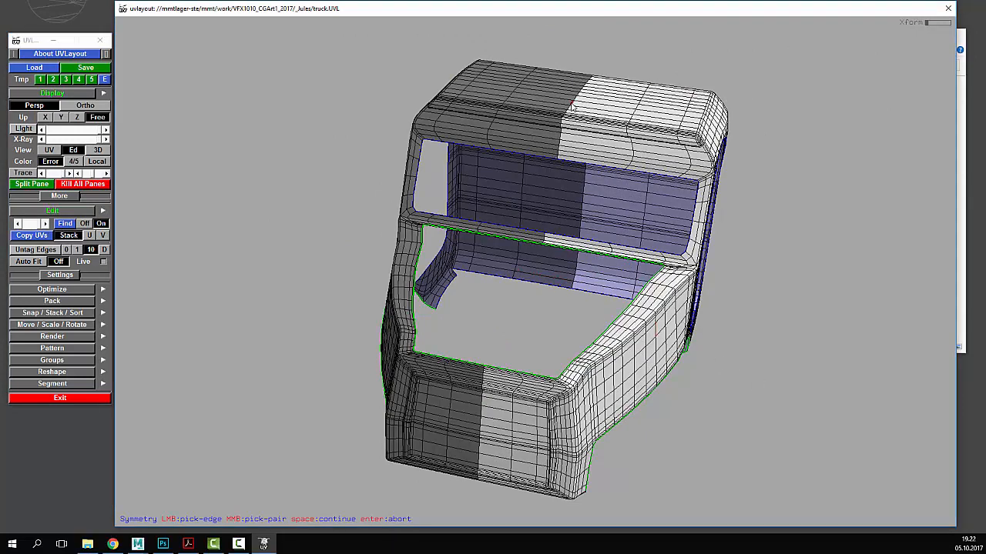
key("space")
- Mark a cut loop around the cabin's lower front panel and split it off
left_click_drag(829, 325, 797, 314)
middle_click_drag(690, 356, 689, 316)
right_click_drag(689, 316, 537, 312)
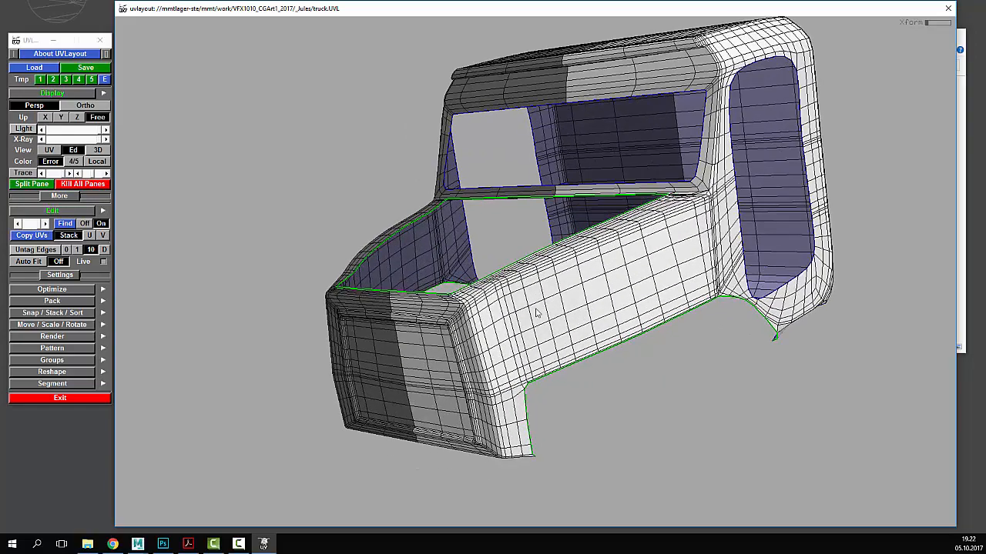
left_click_drag(537, 312, 529, 306)
right_click_drag(561, 329, 612, 349)
middle_click_drag(648, 460, 630, 401)
left_click_drag(620, 433, 613, 401)
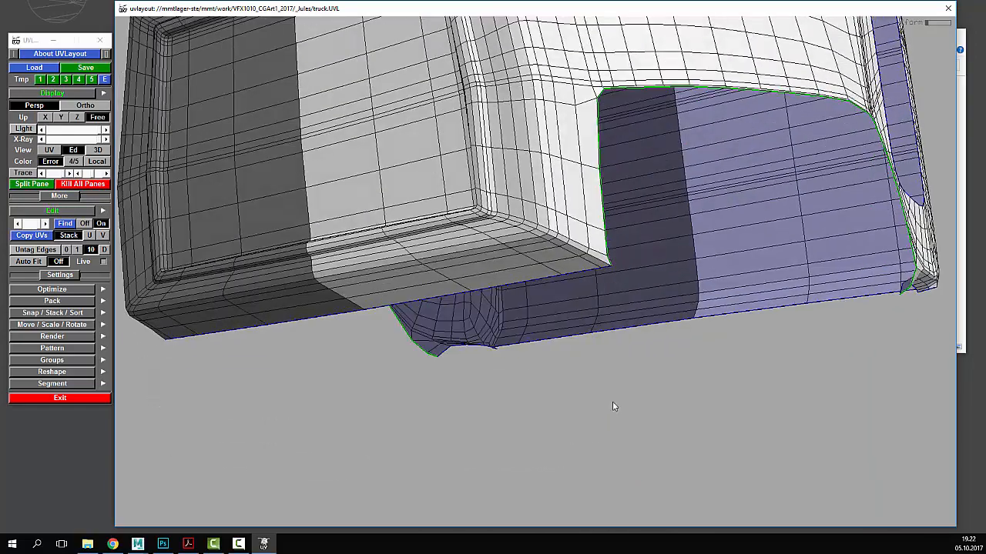
middle_click_drag(613, 366, 619, 404)
left_click_drag(608, 328, 606, 352)
key("c")
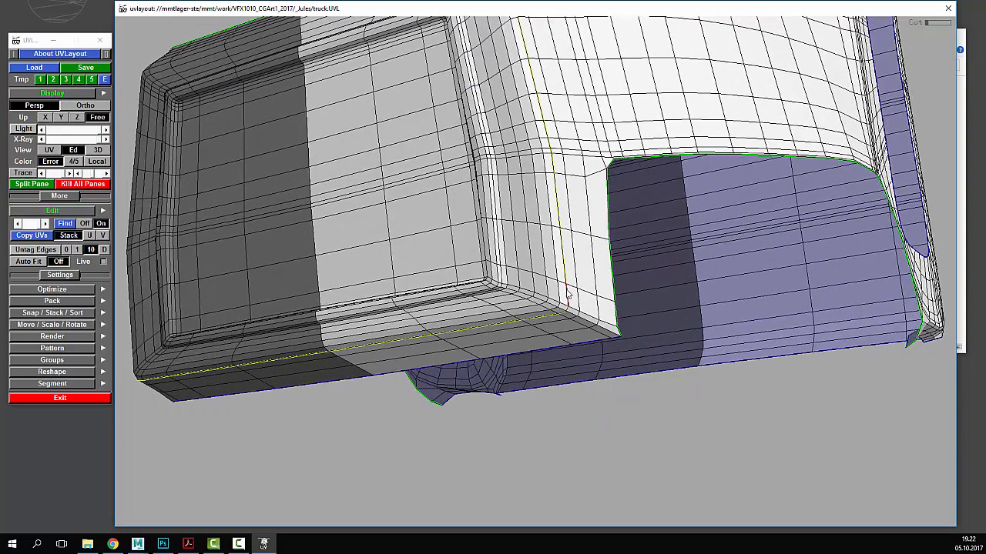
left_click_drag(550, 171, 559, 312)
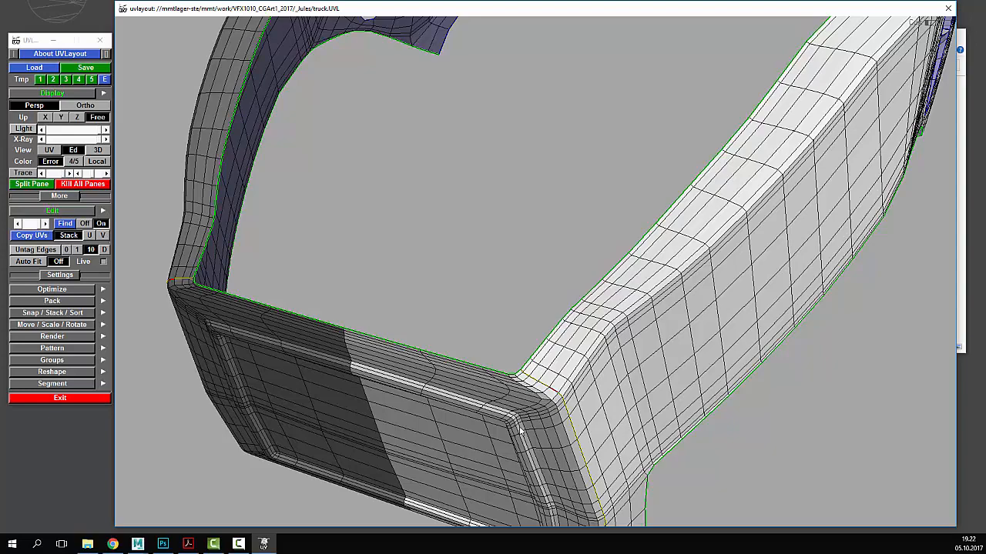
key("Return")
left_click_drag(523, 422, 521, 341)
- Drop the front panel into the UV layout and flatten its shell
key("d")
key("1")
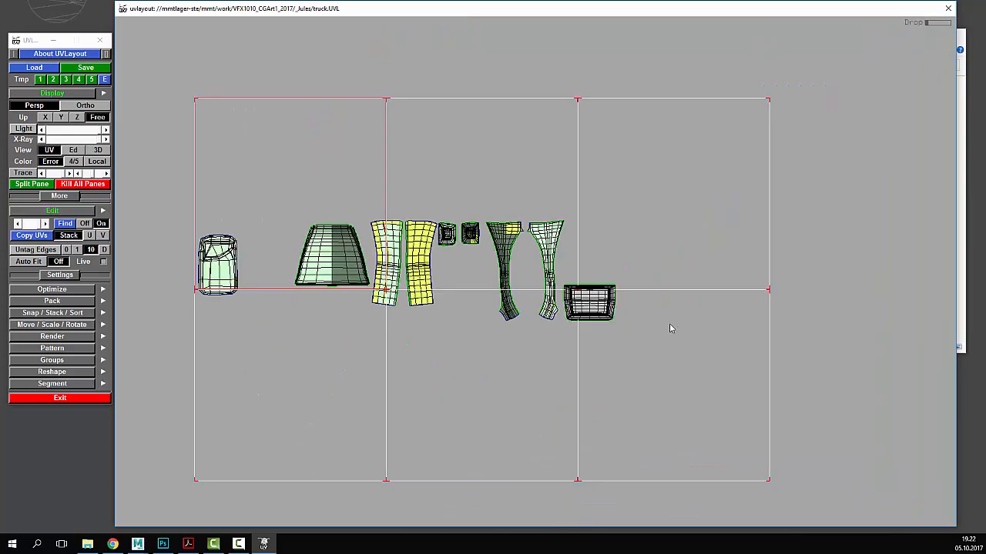
middle_click_drag(670, 324, 704, 292)
scroll(541, 297, "up", 5)
key("f")
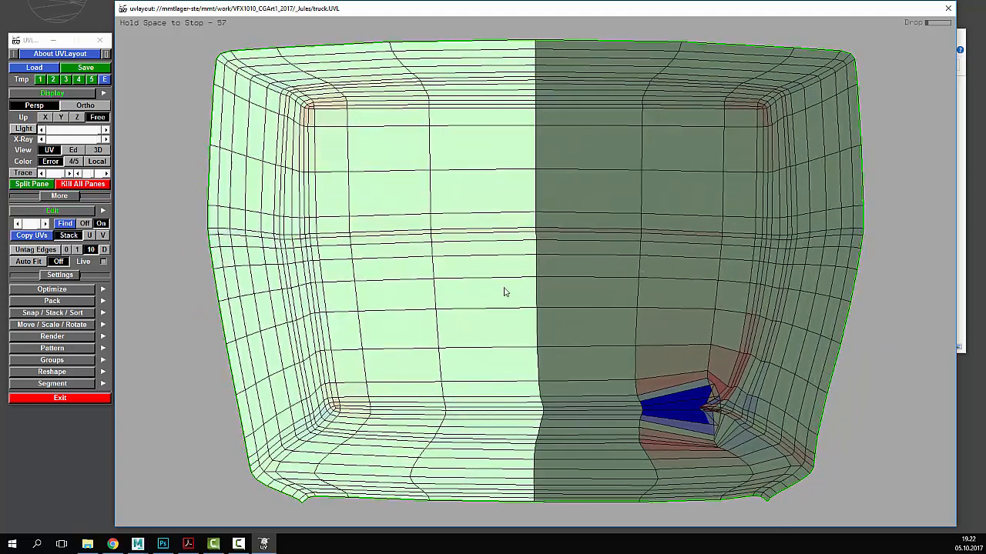
scroll(539, 308, "down", 4)
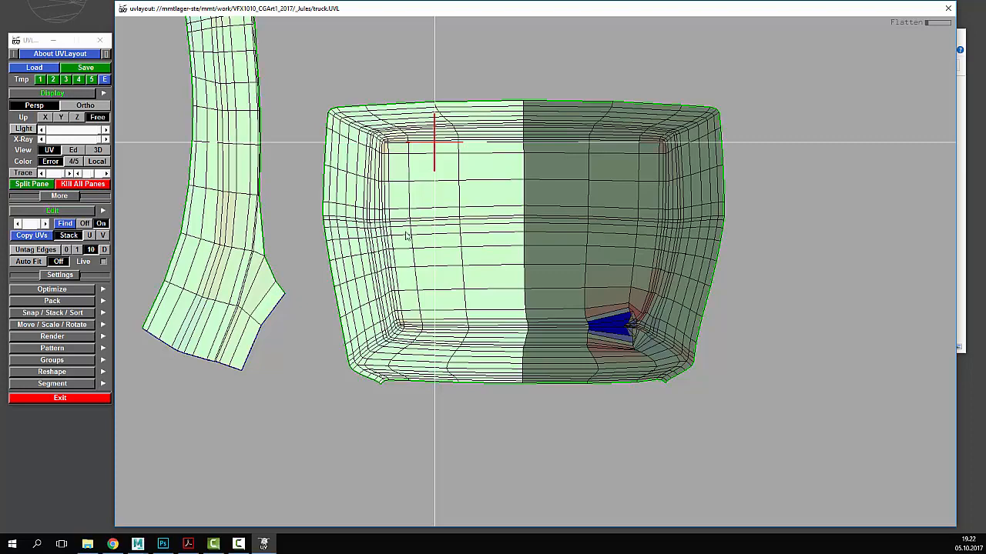
- Mirror the panel's symmetric halves and place the shell above the pillar shells
key("s")
right_click_drag(405, 231, 343, 202)
middle_click_drag(344, 202, 409, 234)
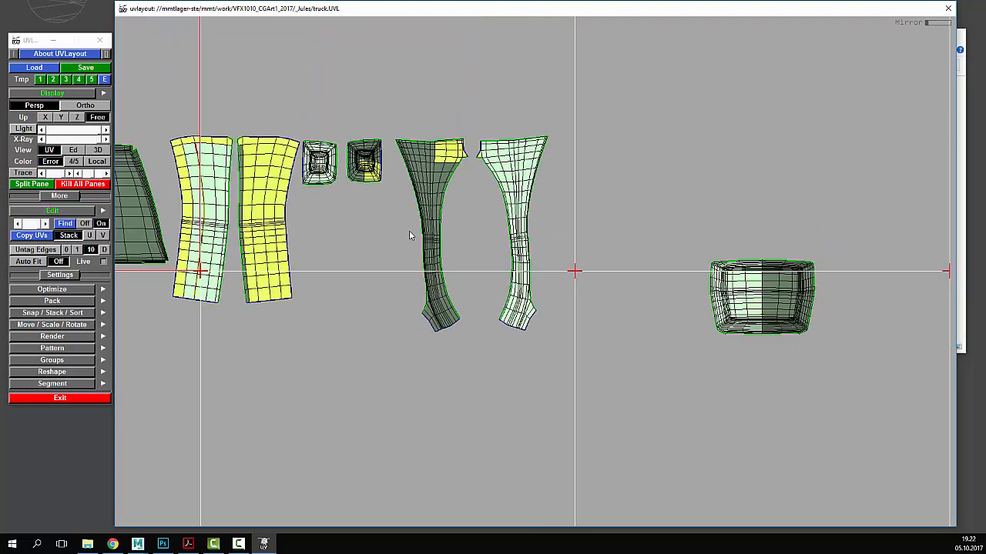
middle_click_drag(890, 381, 651, 324)
right_click_drag(651, 324, 671, 344)
middle_click_drag(672, 344, 542, 198)
right_click_drag(541, 198, 627, 405)
middle_click_drag(628, 405, 566, 194)
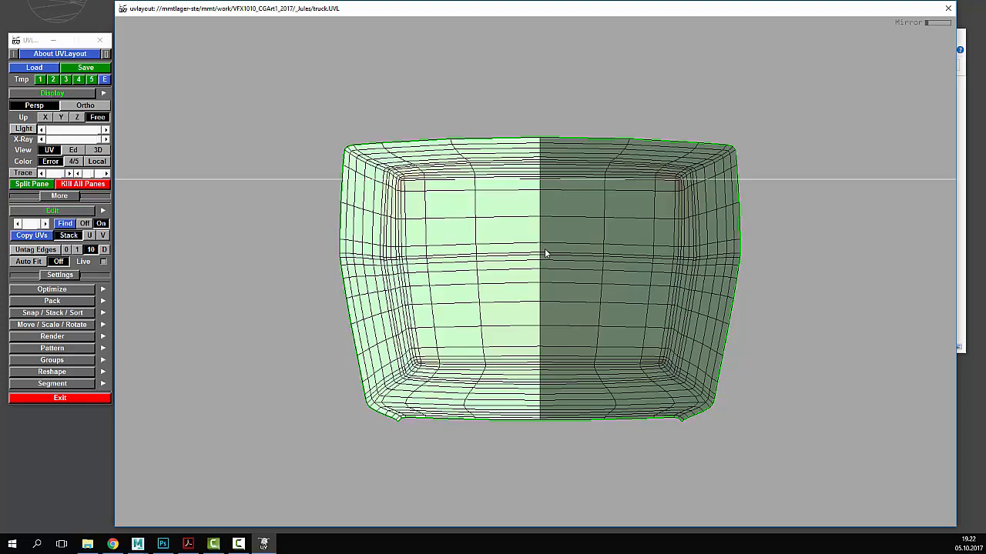
right_click_drag(546, 254, 443, 158)
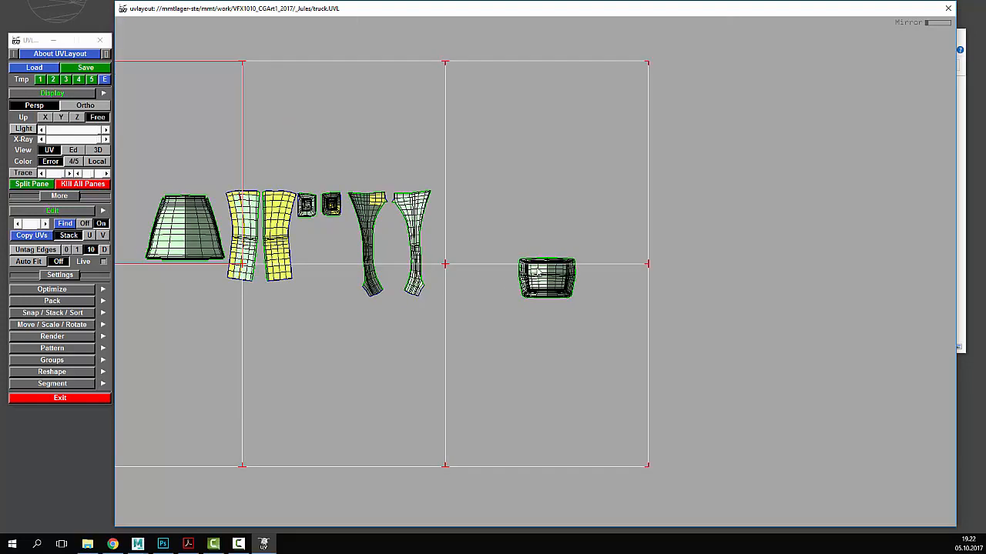
middle_click_drag(548, 278, 387, 159)
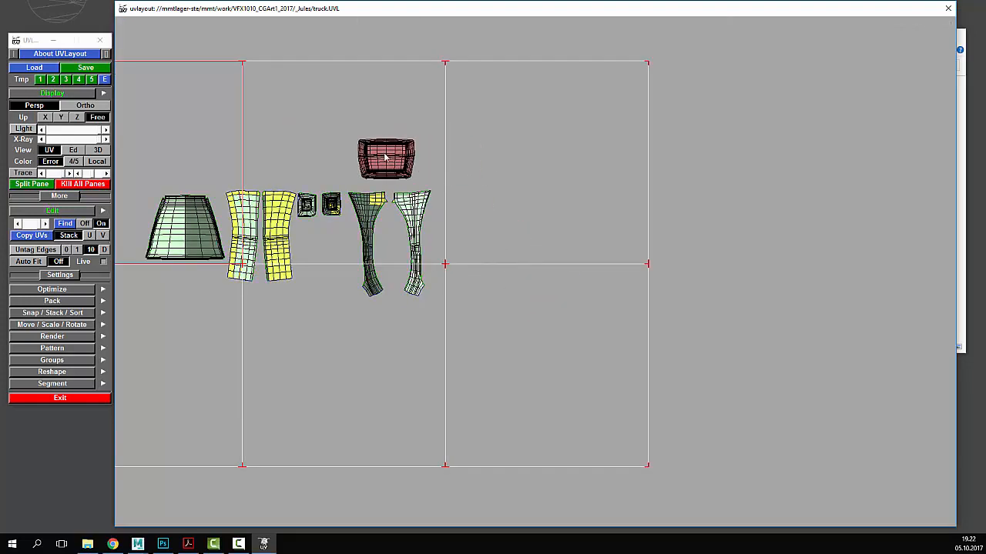
right_click_drag(350, 50, 395, 168)
left_click_drag(440, 183, 472, 124)
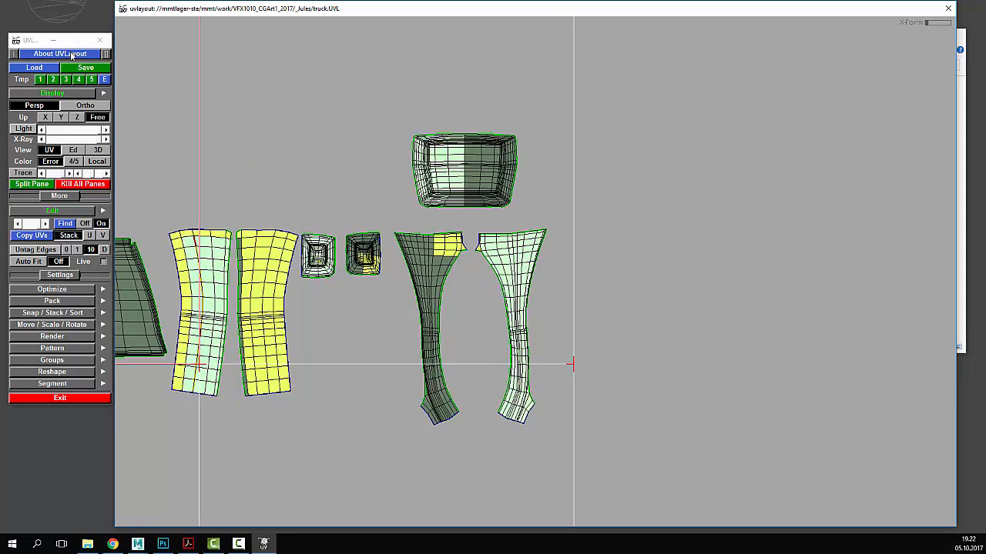
- Open the UVLayout user guide from the About UVLayout panel
left_click(71, 55)
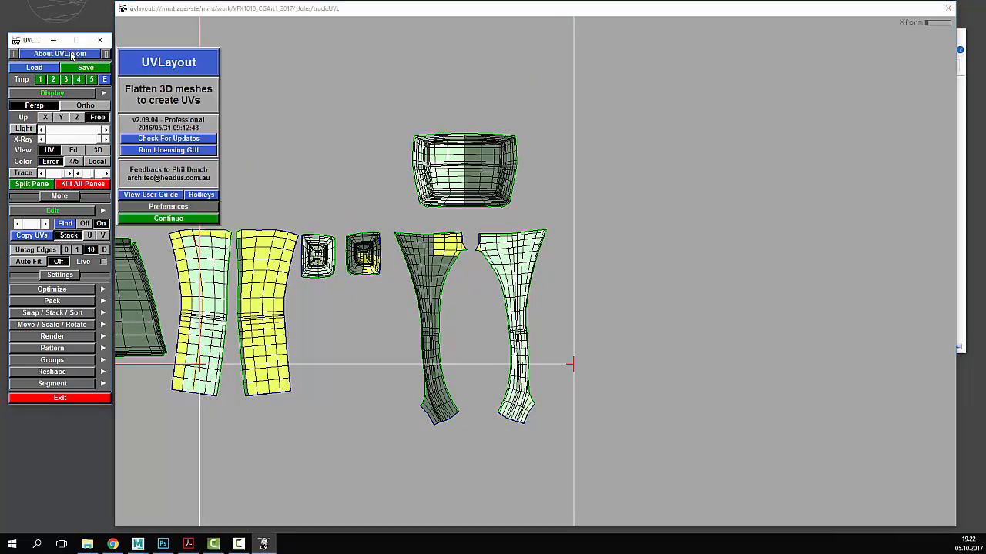
left_click(173, 197)
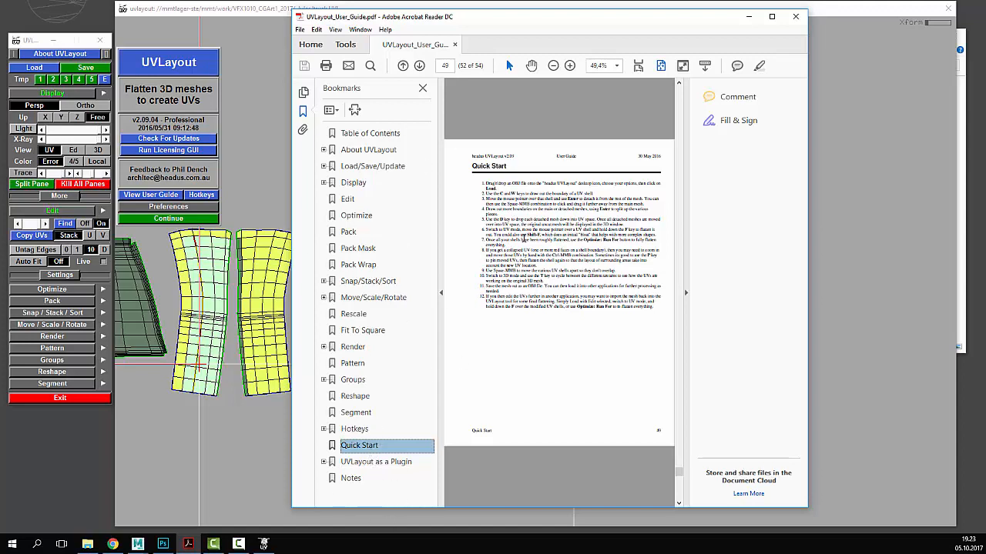
- Read the numbered Quick Start steps, move the guide window aside, and close it
left_click_drag(484, 184, 660, 306)
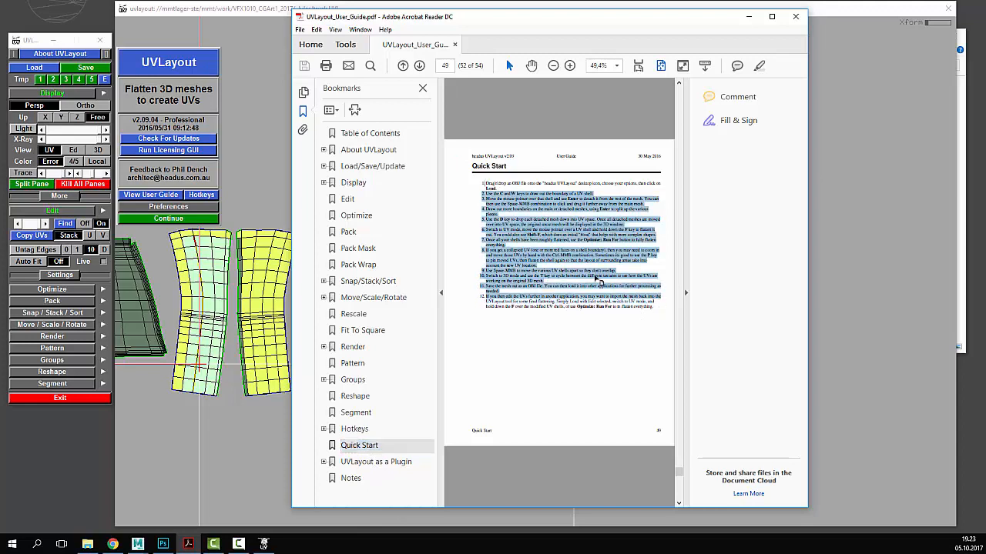
left_click(598, 353)
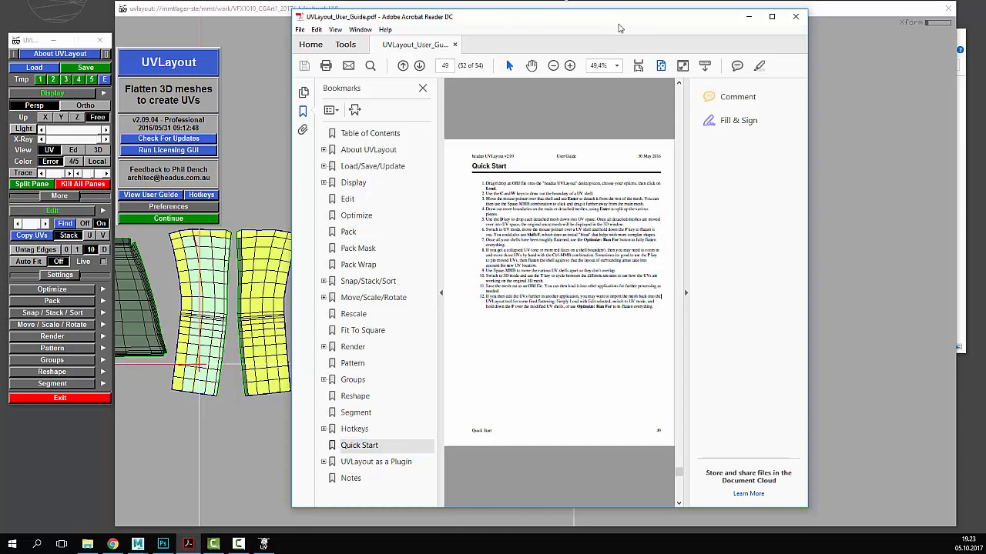
left_click_drag(622, 27, 735, 31)
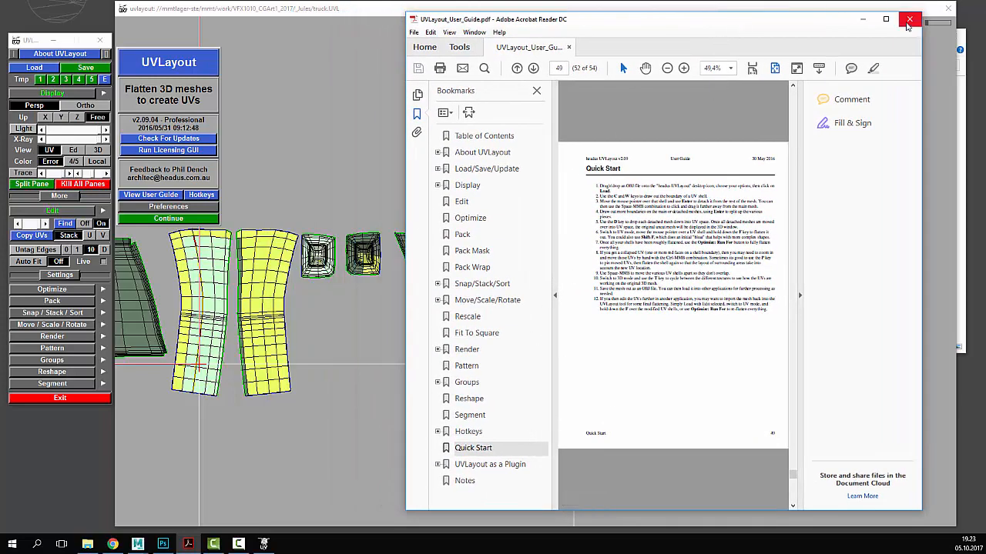
left_click(910, 20)
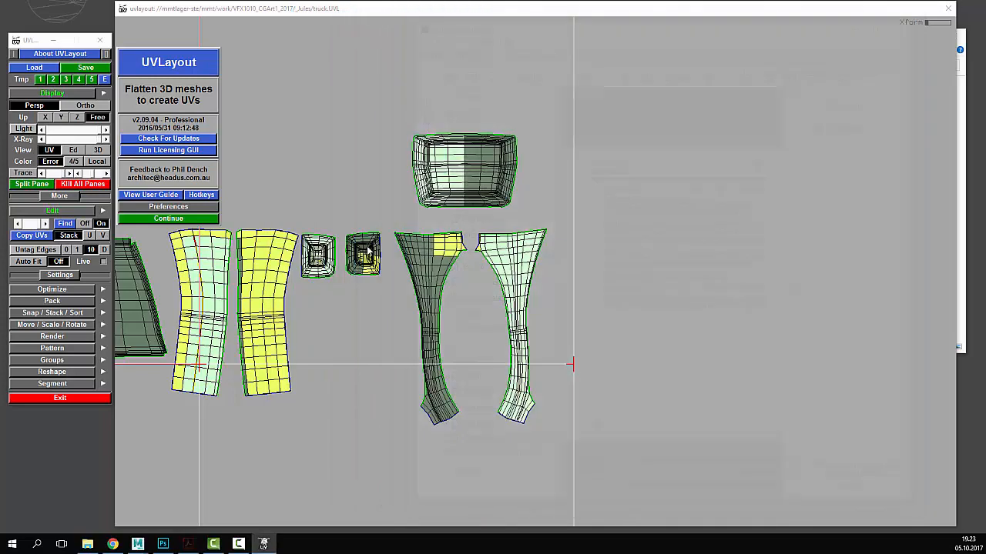
- Close the about panel and review the existing UV shells and the cab model
left_click(199, 219)
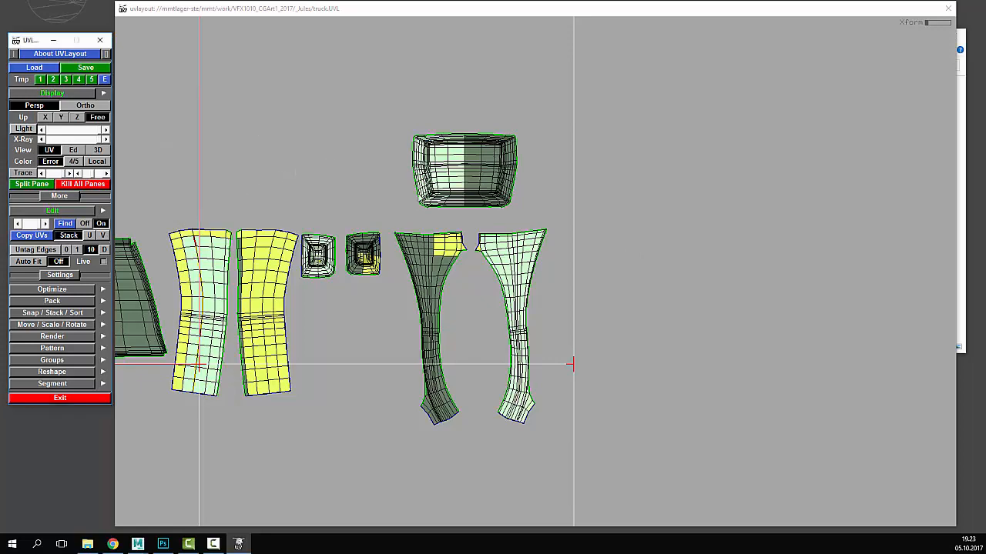
middle_click_drag(295, 173, 380, 172)
right_click_drag(380, 172, 326, 165)
left_click(80, 151)
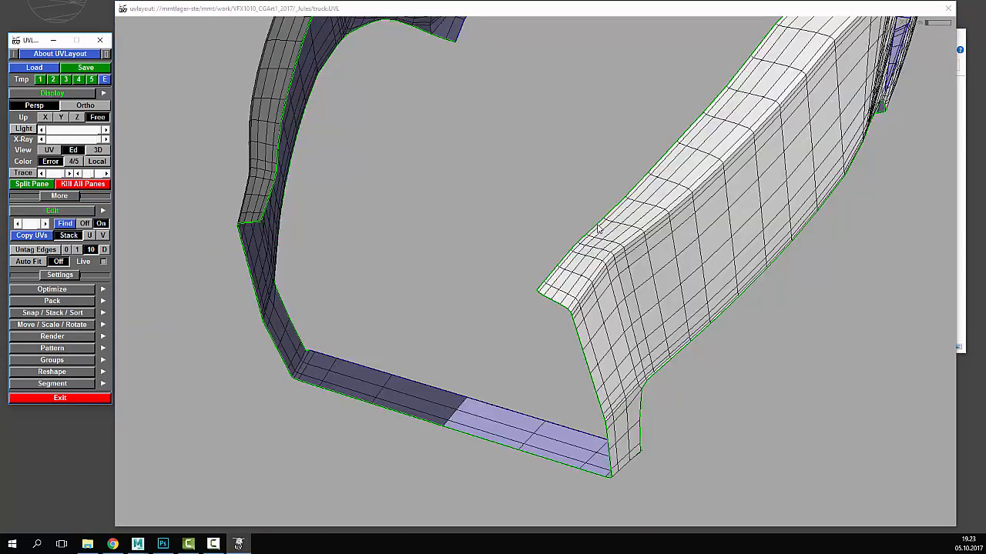
left_click_drag(596, 225, 434, 205)
right_click_drag(434, 204, 441, 224)
middle_click_drag(441, 224, 440, 239)
left_click(51, 152)
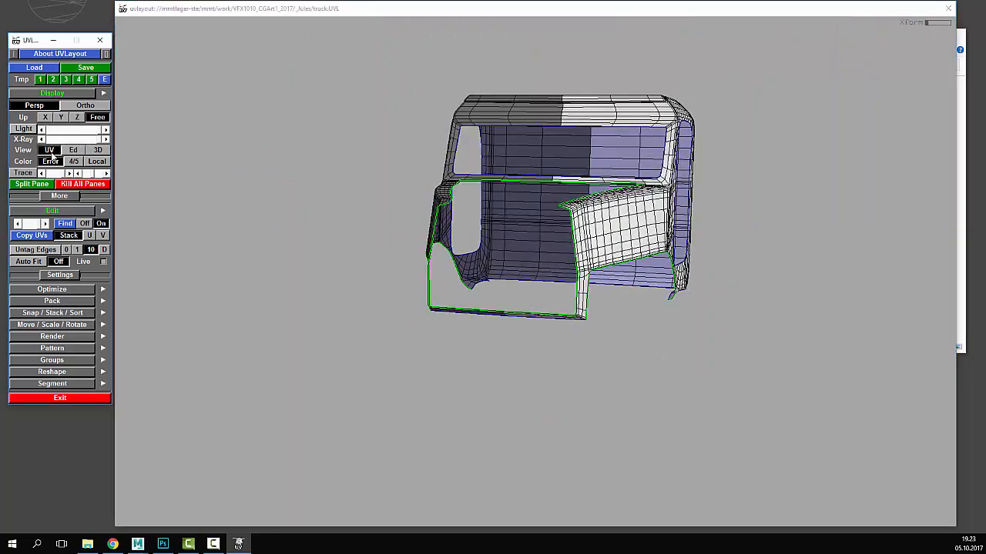
- Cut the thin lower strip off the cab and drop it into UV space
left_click(73, 151)
left_click_drag(634, 266, 520, 273)
right_click_drag(562, 274, 497, 302)
middle_click_drag(496, 302, 577, 259)
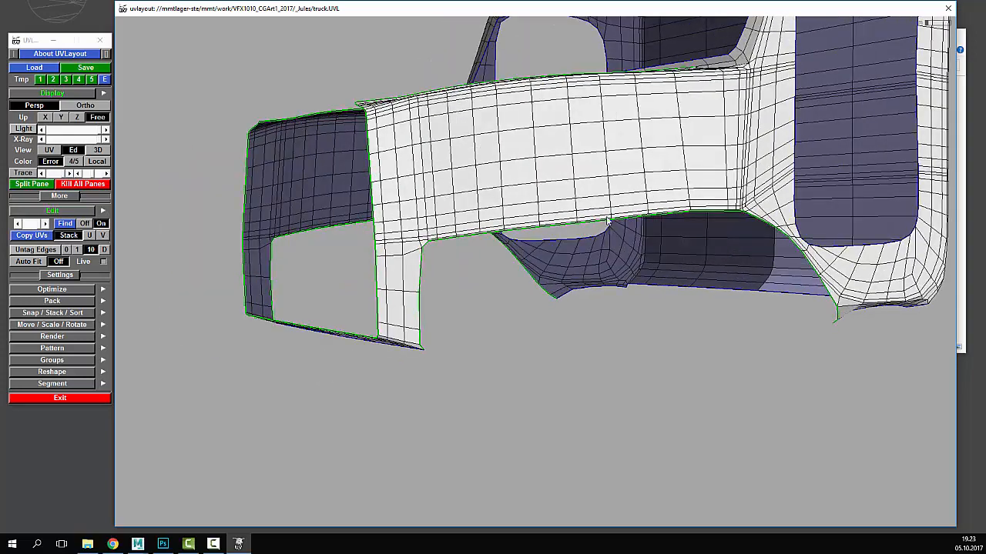
left_click_drag(577, 259, 622, 205)
left_click_drag(525, 245, 514, 234)
right_click_drag(514, 234, 525, 227)
key("c")
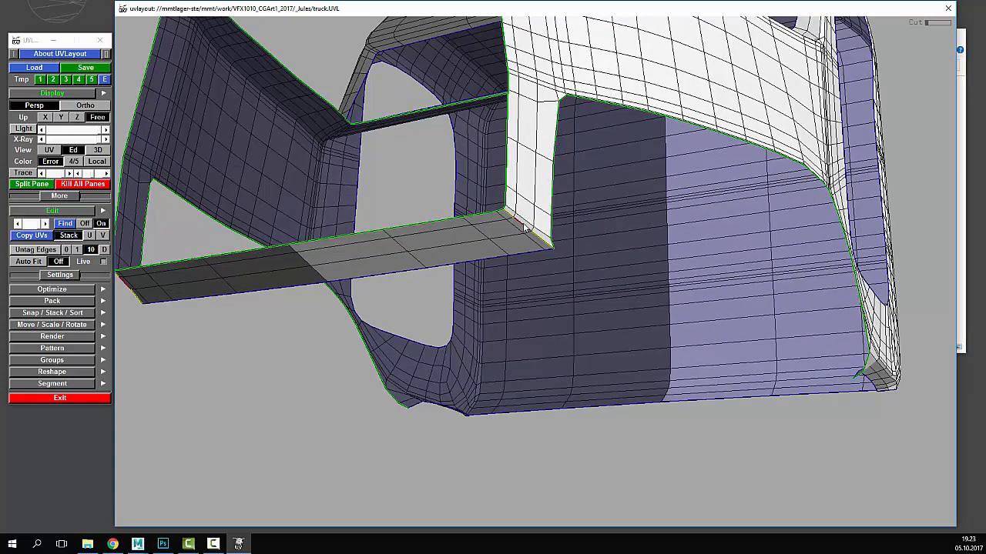
key("Return")
key("d")
- Seam the edge loop down the panel corner, split off the side panel, and drop it
left_click_drag(727, 211, 624, 400)
right_click_drag(624, 400, 666, 362)
middle_click_drag(666, 362, 611, 274)
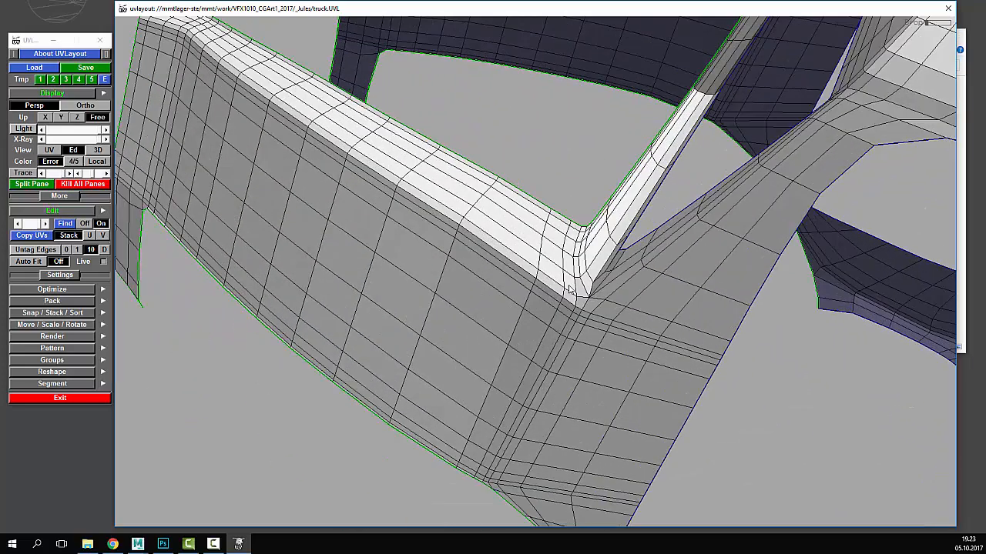
key("c")
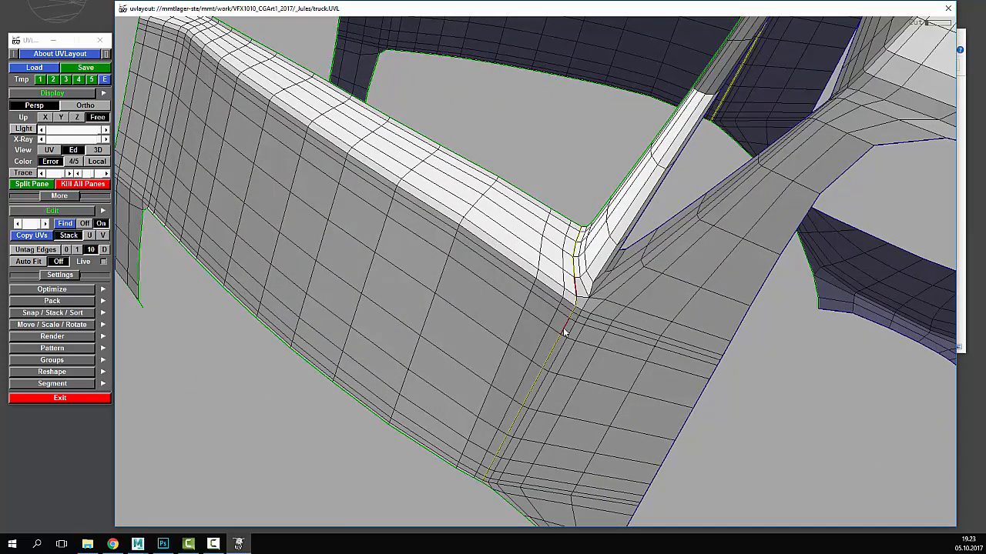
right_click_drag(588, 328, 511, 288)
key("Return")
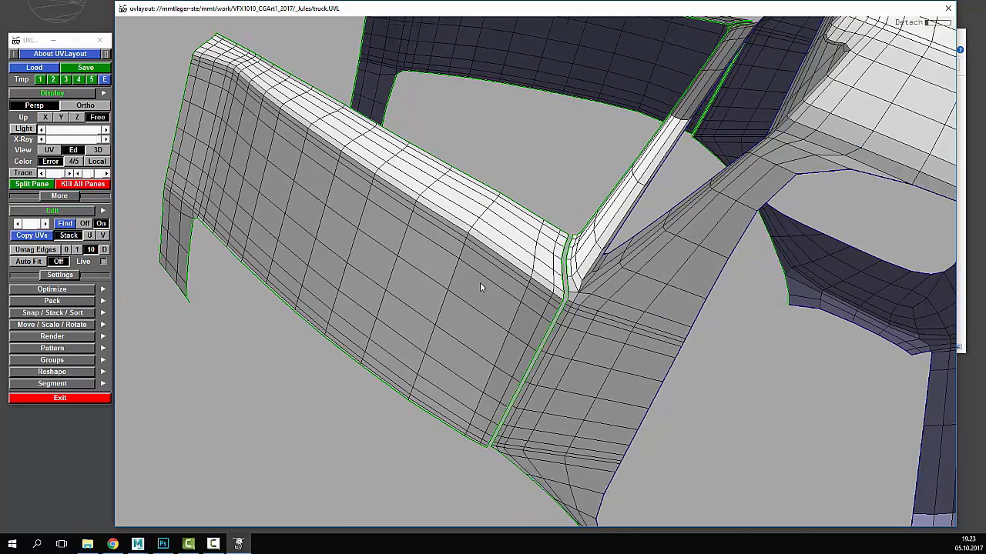
middle_click_drag(480, 282, 451, 273)
right_click_drag(450, 272, 465, 271)
key("d")
- Flatten the new side panel shell and mirror its UVs onto the dark twin shell
key("u")
right_click_drag(520, 229, 559, 293)
middle_click_drag(558, 293, 552, 275)
key("shift+f")
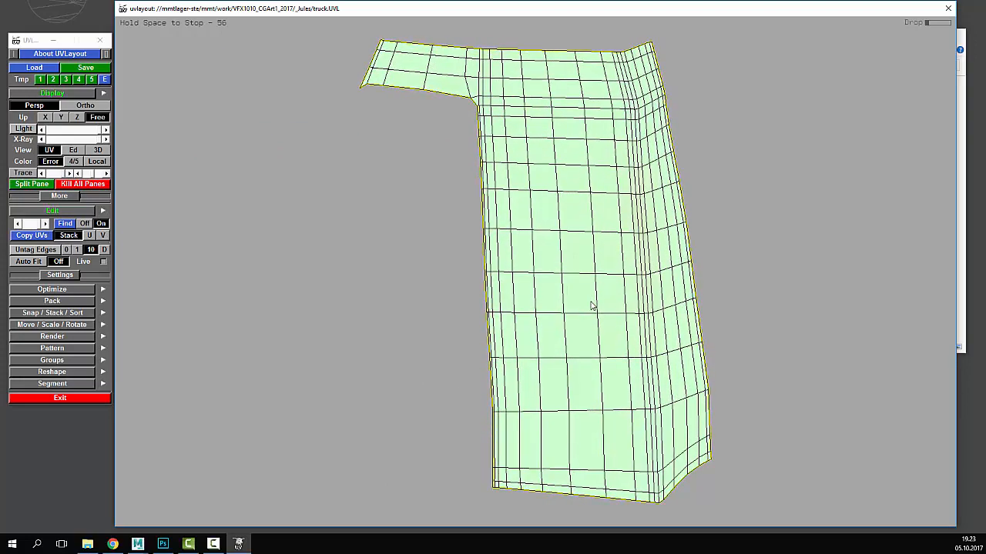
key("space")
key("s")
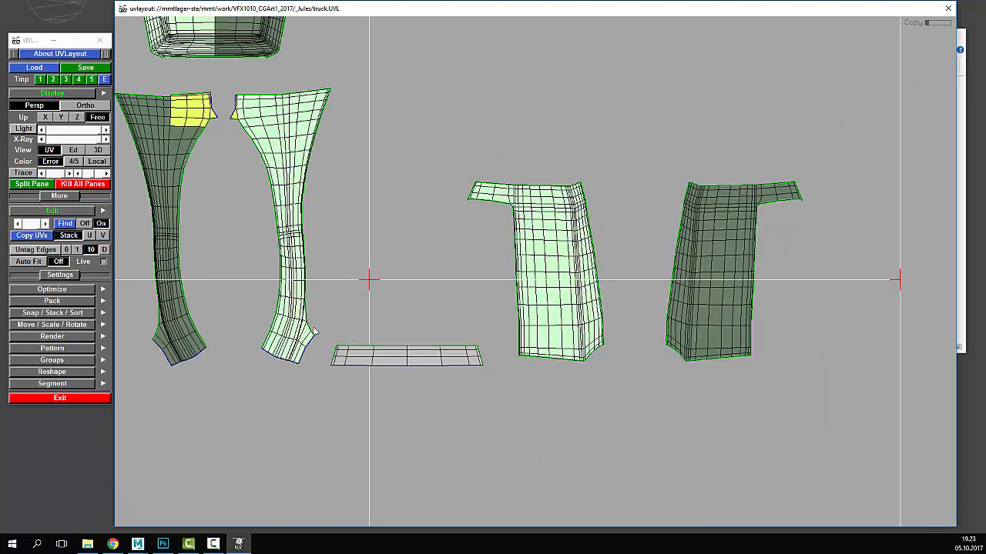
- Flatten the grey strip shell and zoom out to view all shells
key("shift+f")
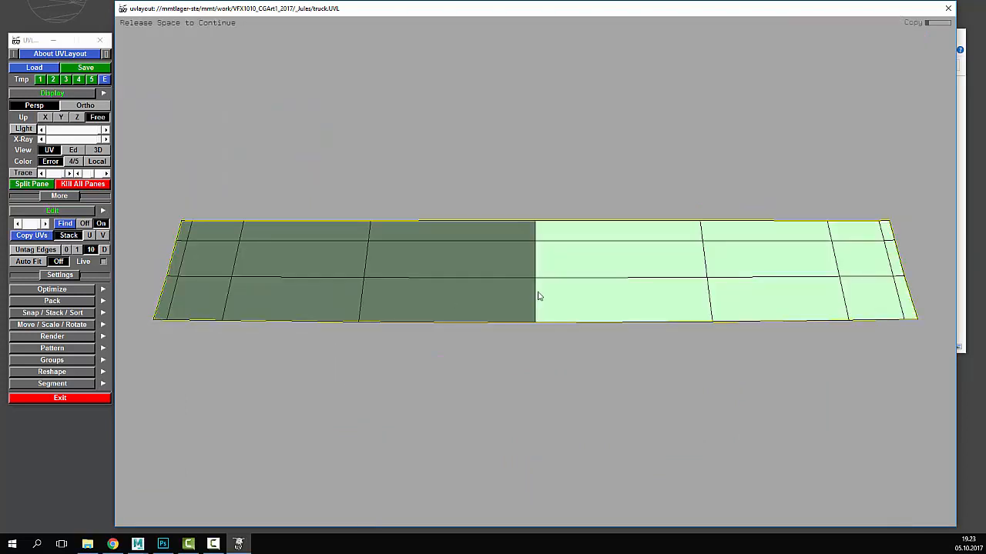
key("space")
right_click_drag(537, 295, 596, 319)
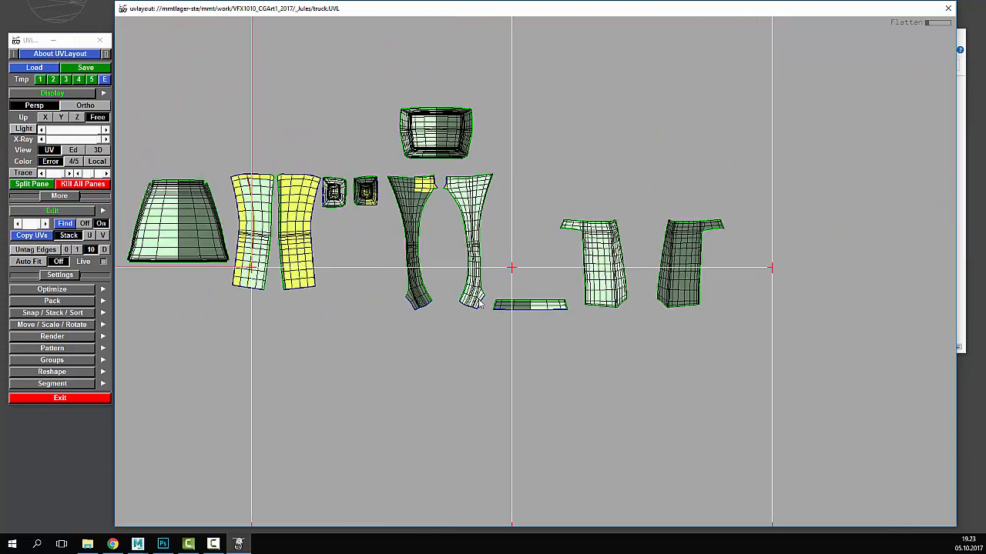
middle_click_drag(561, 321, 544, 255)
right_click_drag(543, 255, 512, 218)
right_click_drag(554, 278, 534, 258)
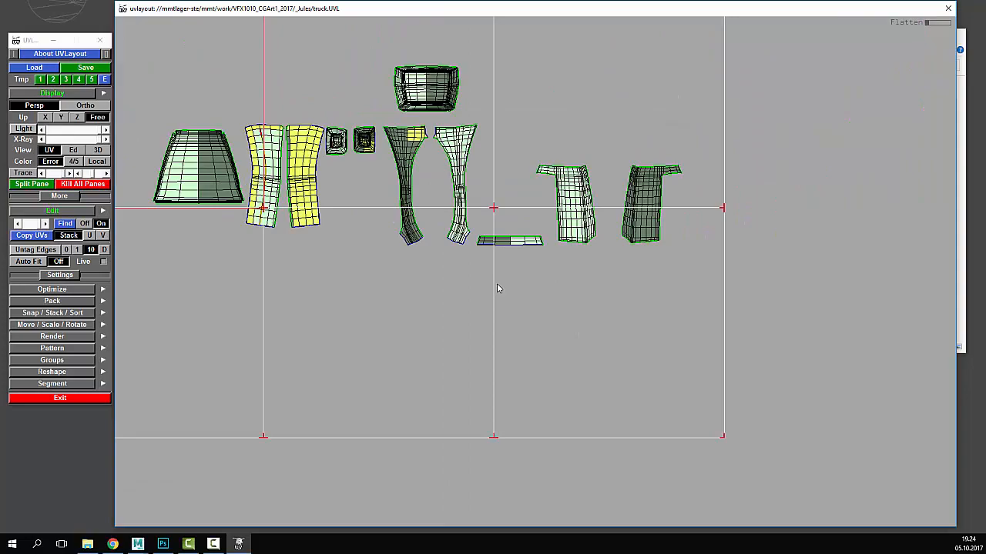
- Cut the edges beside the window corner and split the section open
key("2")
left_click_drag(721, 259, 606, 263)
right_click_drag(606, 263, 733, 281)
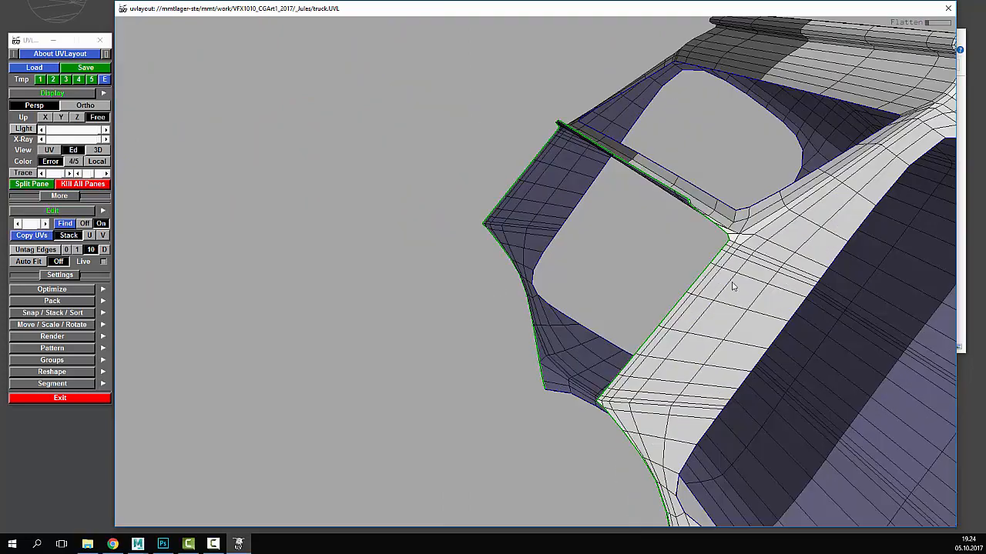
left_click_drag(732, 282, 596, 284)
right_click_drag(596, 283, 639, 332)
left_click_drag(639, 331, 565, 379)
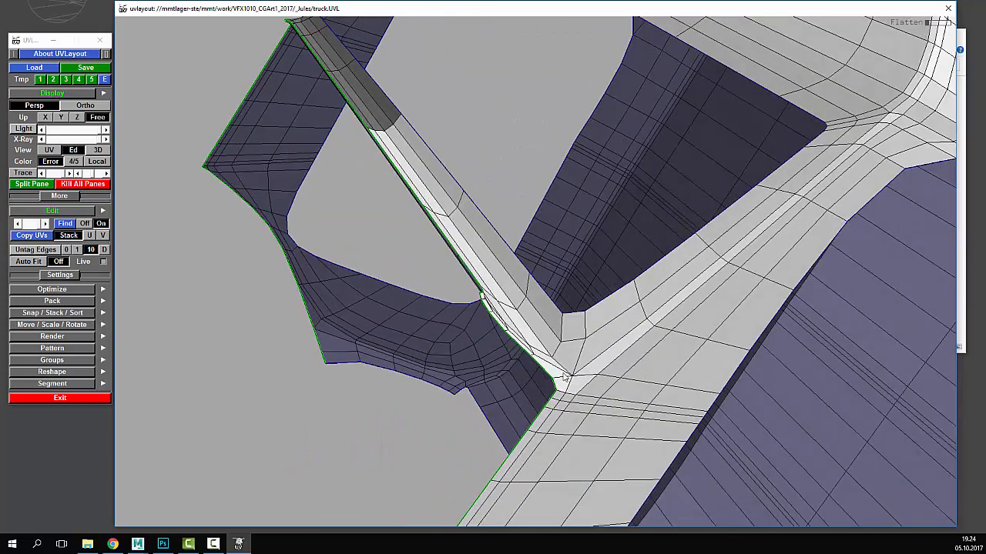
key("c")
key("c")
left_click_drag(697, 219, 702, 286)
key("c")
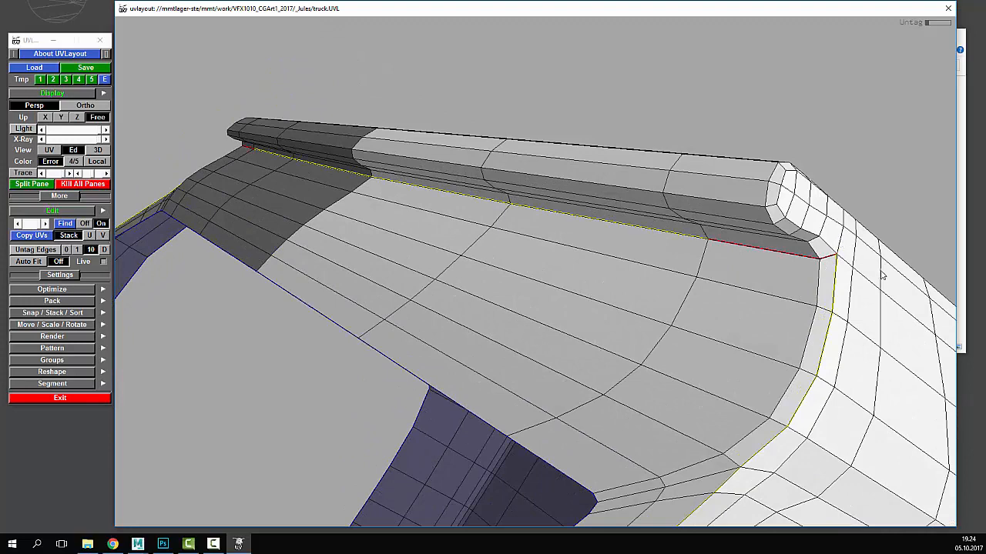
right_click_drag(880, 290, 642, 296)
key("Return")
- Drop the detached window section into UV space and flatten the new shell
right_click_drag(643, 330, 546, 315)
left_click_drag(546, 315, 541, 265)
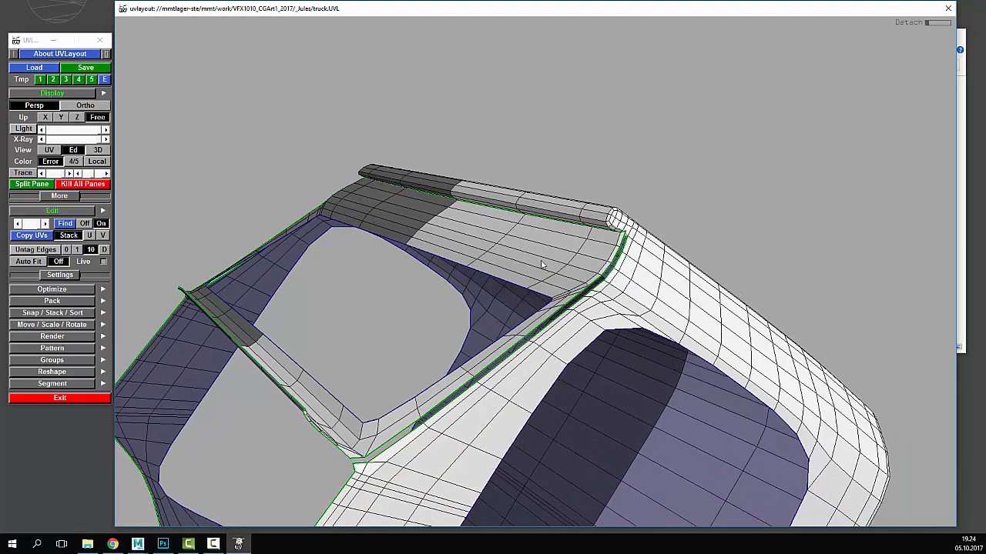
key("d")
key("1")
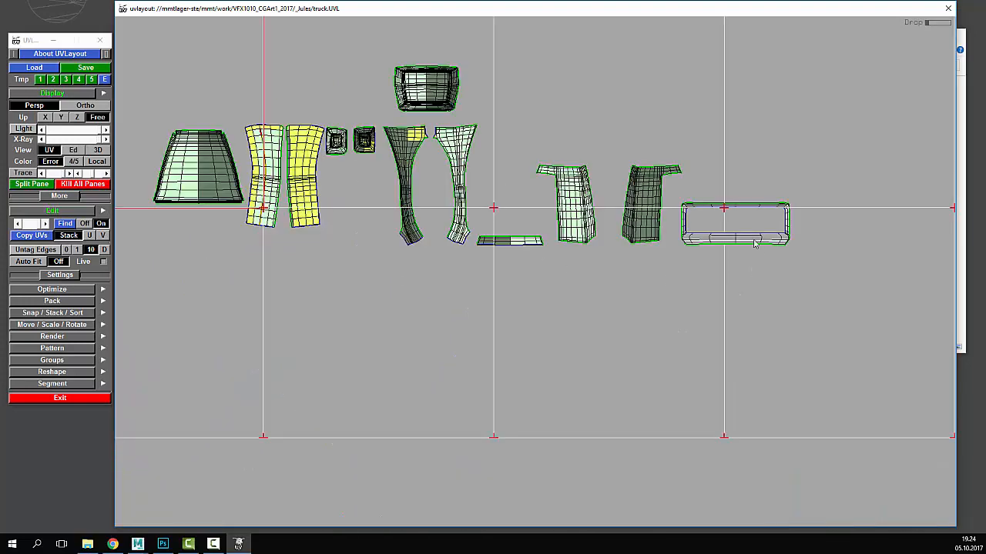
key("Home")
key("shift+f")
key("space")
right_click_drag(604, 393, 661, 252)
scroll(730, 289, "down", 15)
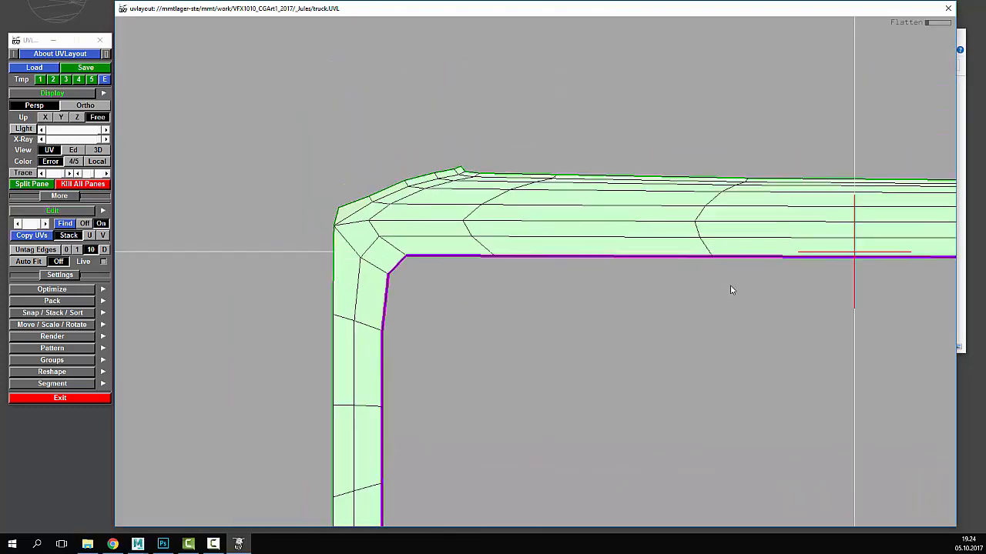
- Preview the checker texture on the 3D truck, then return to the UV layout
key("3")
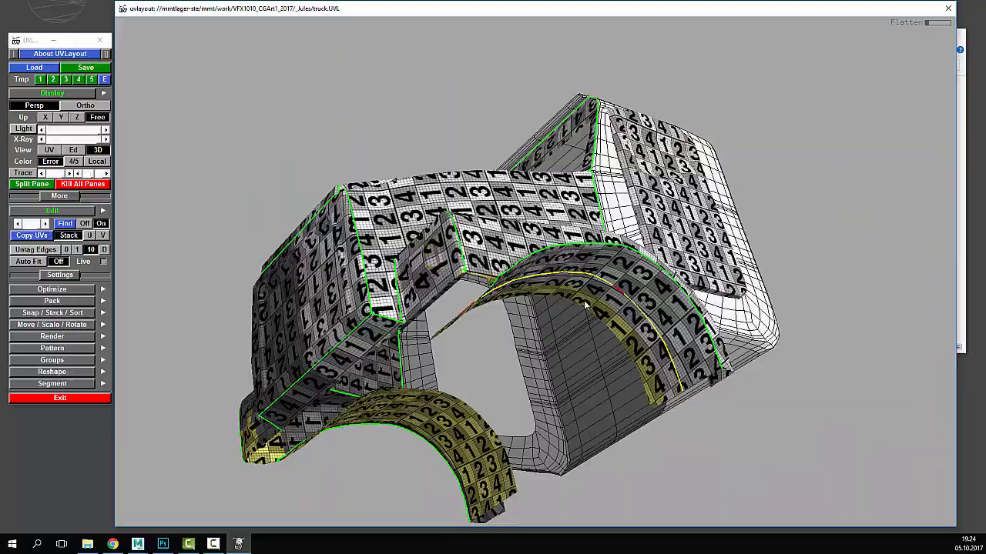
left_click_drag(586, 305, 587, 280)
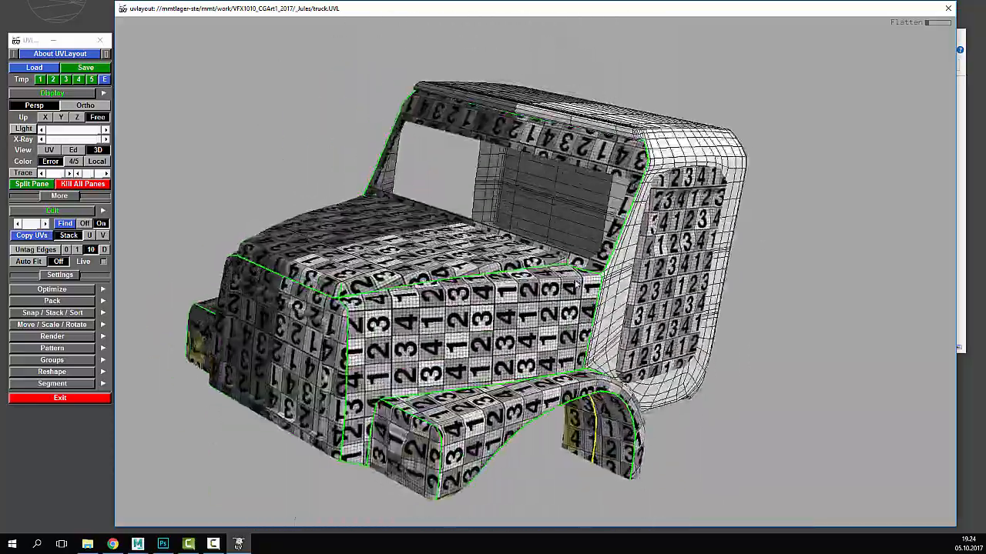
key("1")
right_click_drag(587, 280, 504, 262)
- Mark cut edges along the cab roof lip, discarding a trial loop across the roof
key("2")
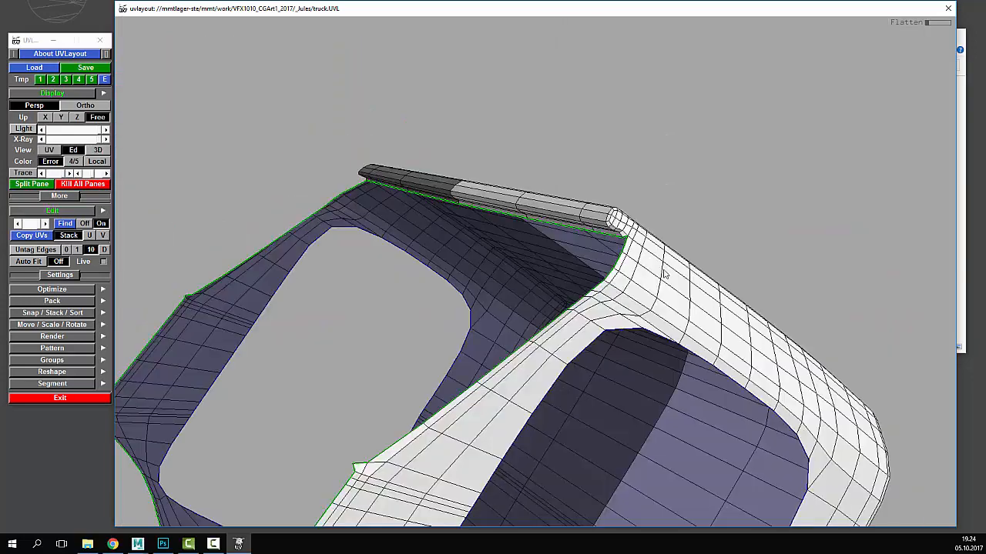
left_click_drag(664, 271, 560, 318)
key("c")
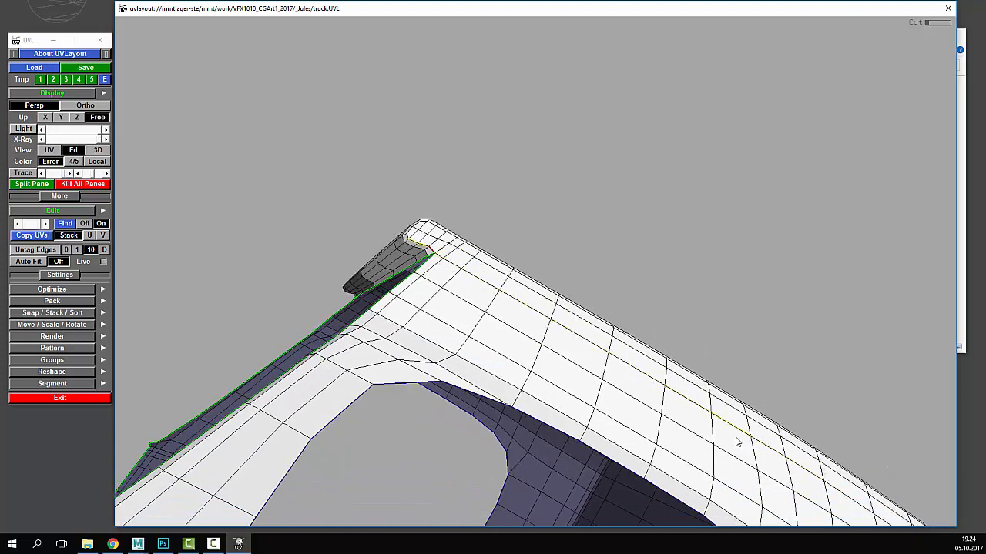
key("w")
left_click_drag(644, 380, 504, 279)
middle_click_drag(504, 280, 460, 247)
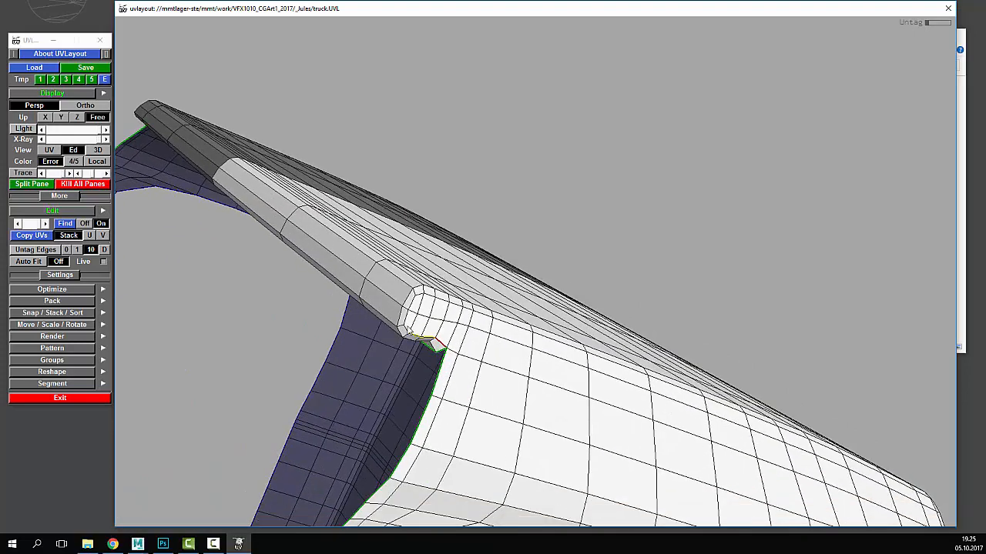
key("c")
left_click_drag(555, 297, 369, 305)
key("c")
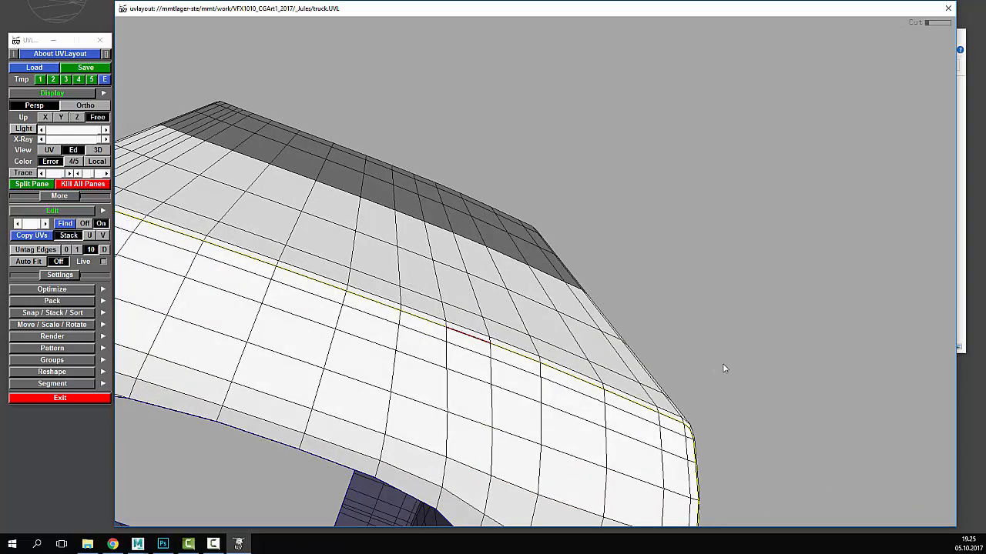
- Move the corner seam to the edge right of it, split the top rail, and pull it away
right_click_drag(724, 367, 351, 231)
left_click_drag(350, 231, 436, 247)
right_click_drag(301, 308, 612, 347)
middle_click_drag(613, 348, 515, 295)
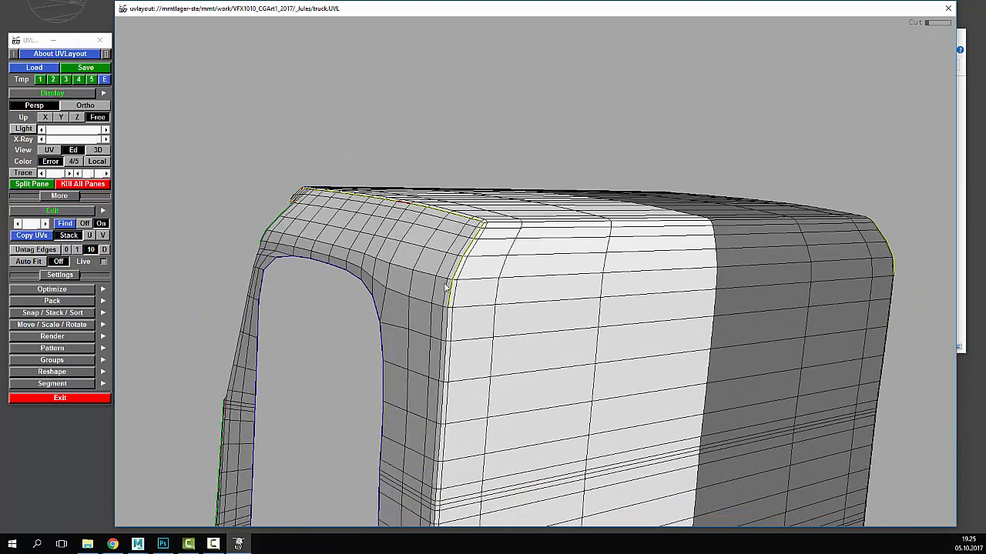
left_click_drag(514, 295, 479, 290)
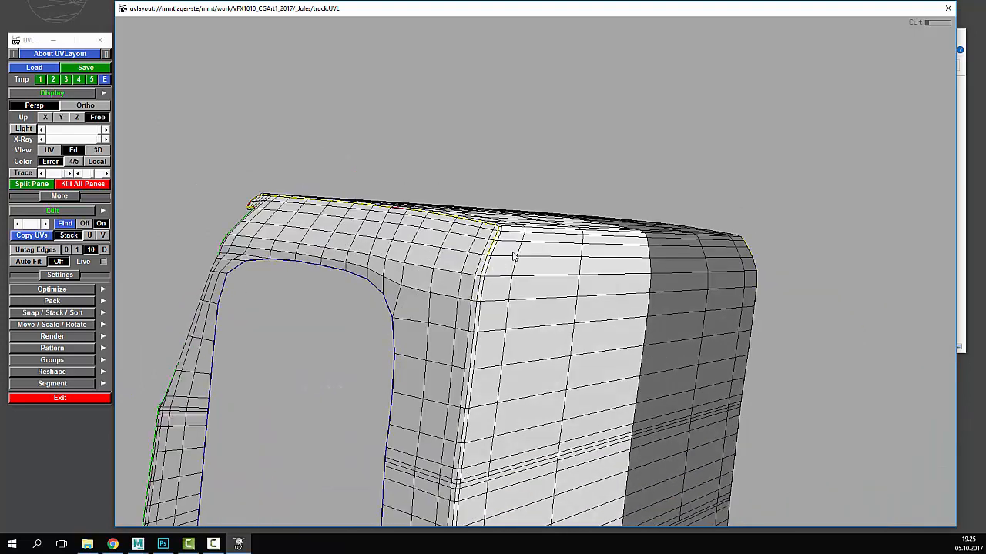
key("w")
left_click_drag(502, 246, 681, 278)
right_click_drag(681, 278, 612, 224)
key("c")
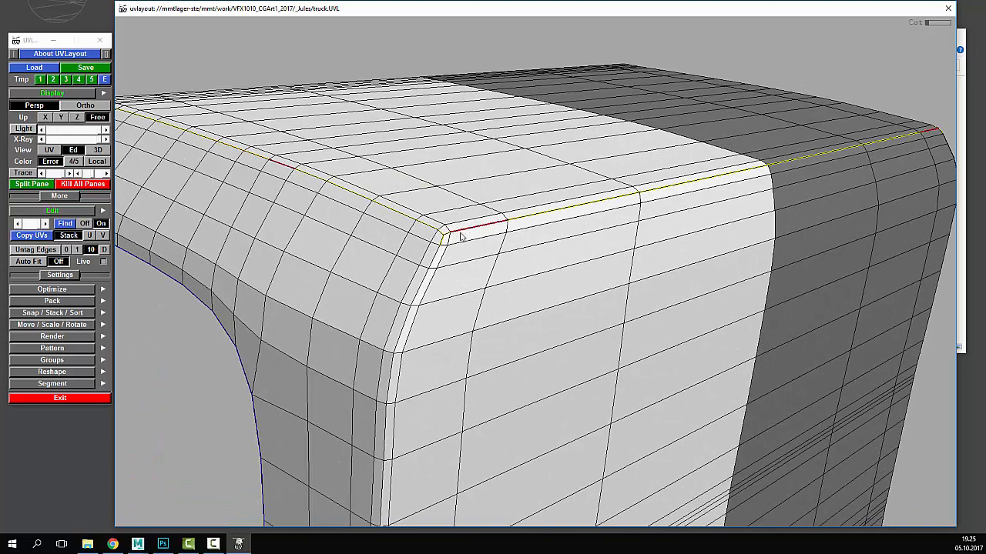
left_click_drag(532, 249, 355, 266)
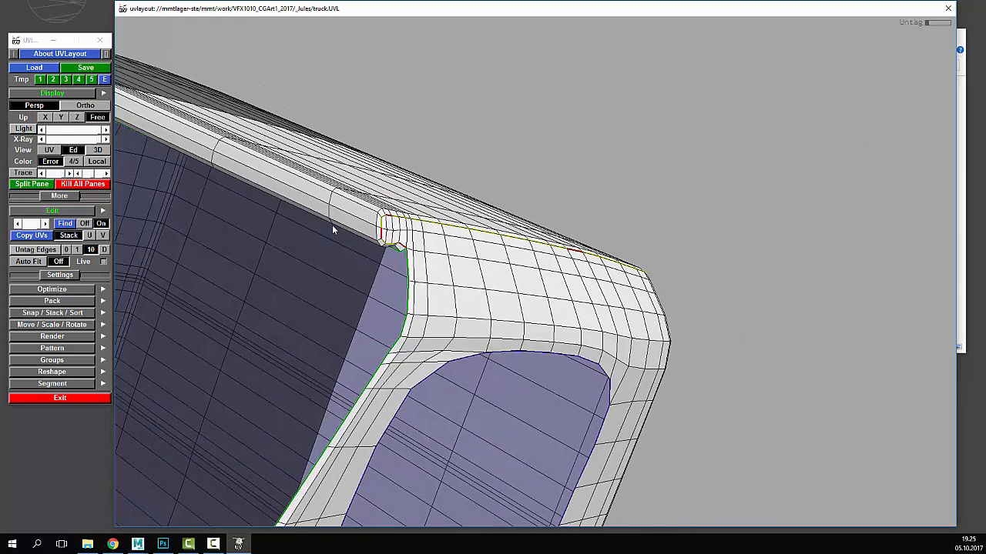
key("Return")
left_click_drag(332, 225, 501, 114)
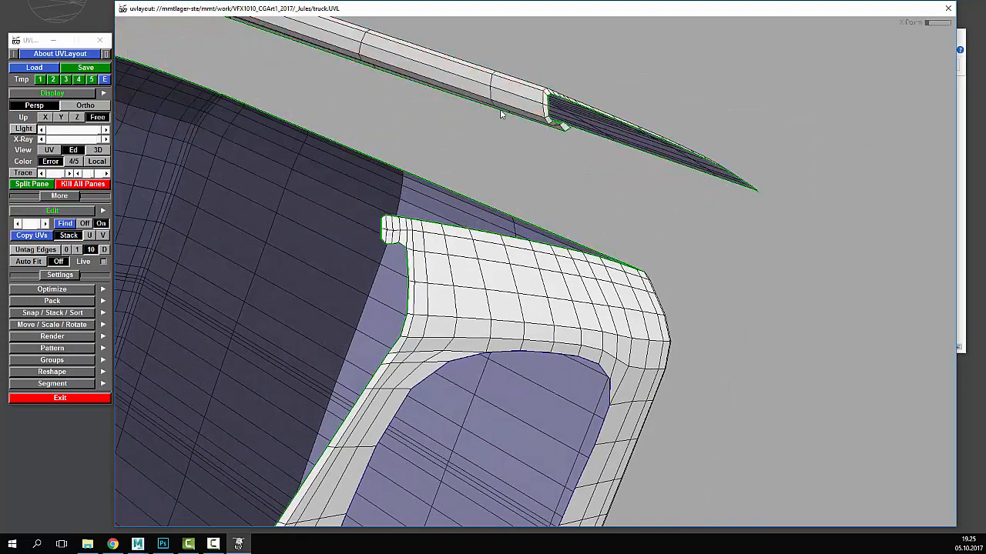
left_click_drag(543, 168, 296, 229)
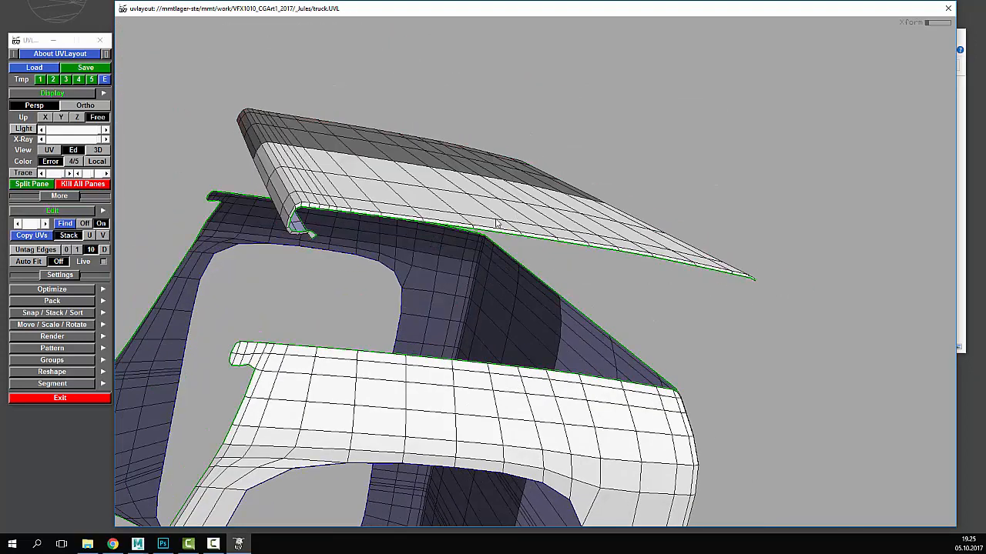
- Drop the top rail piece into the UV layout and flatten its shell
key("d")
key("1")
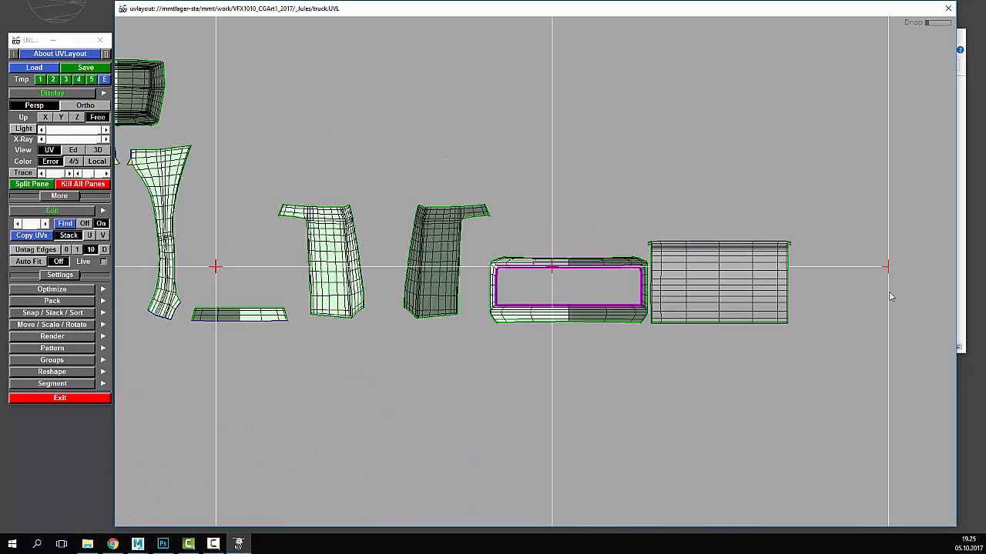
key("Home")
key("shift+f")
key("space")
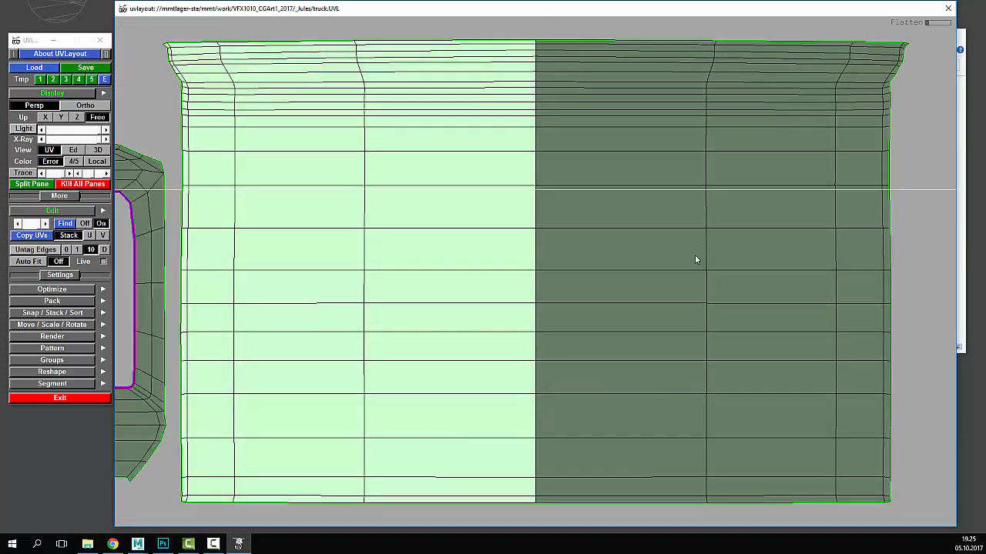
right_click_drag(695, 254, 621, 302)
- Cut seams down the left border and its mirrored side, then detach and drop the panel
key("2")
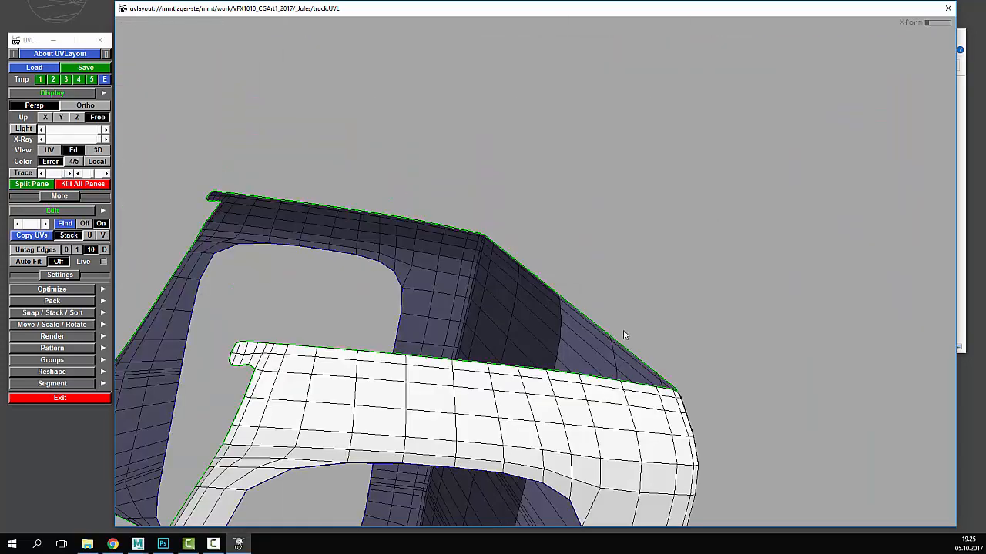
left_click_drag(623, 330, 520, 211)
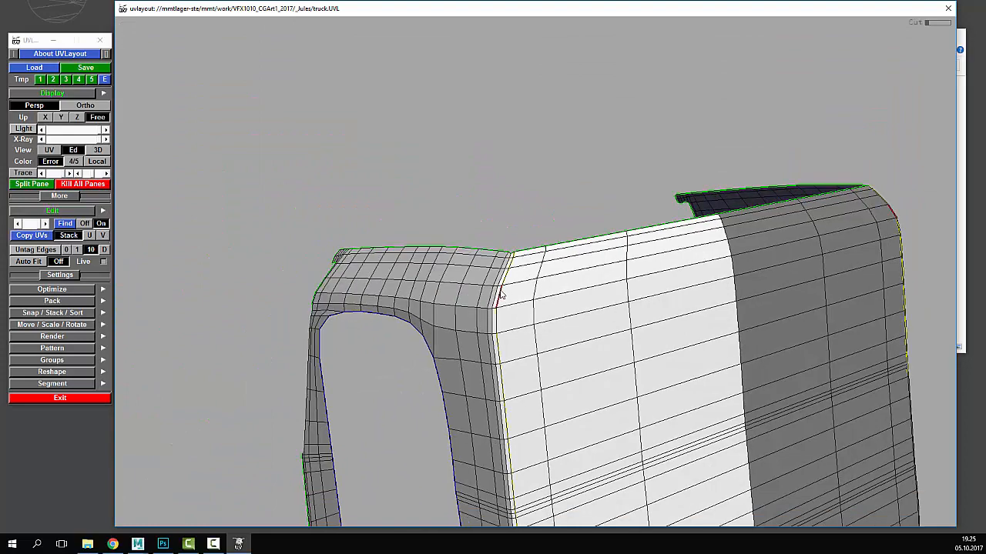
left_click_drag(502, 291, 500, 231)
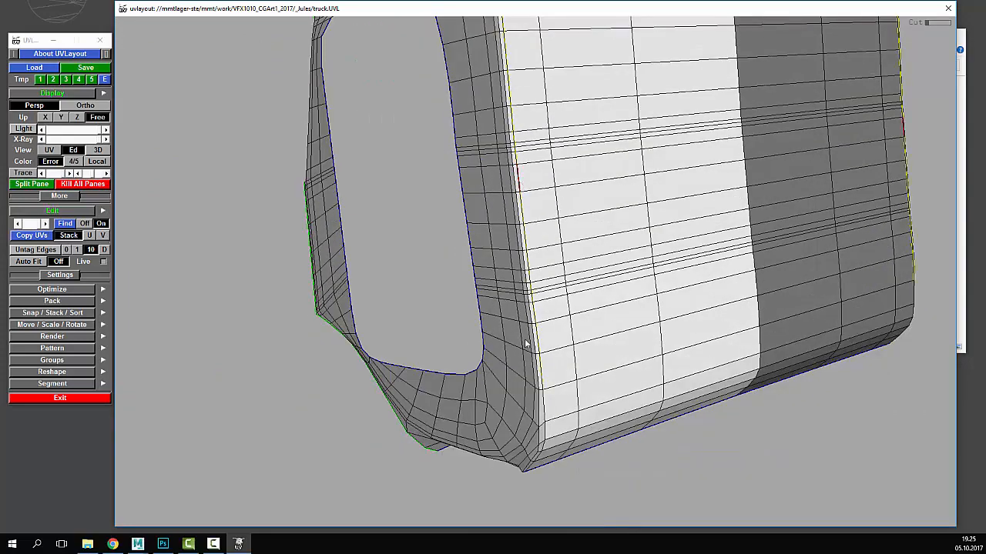
left_click_drag(525, 344, 535, 298)
key("c")
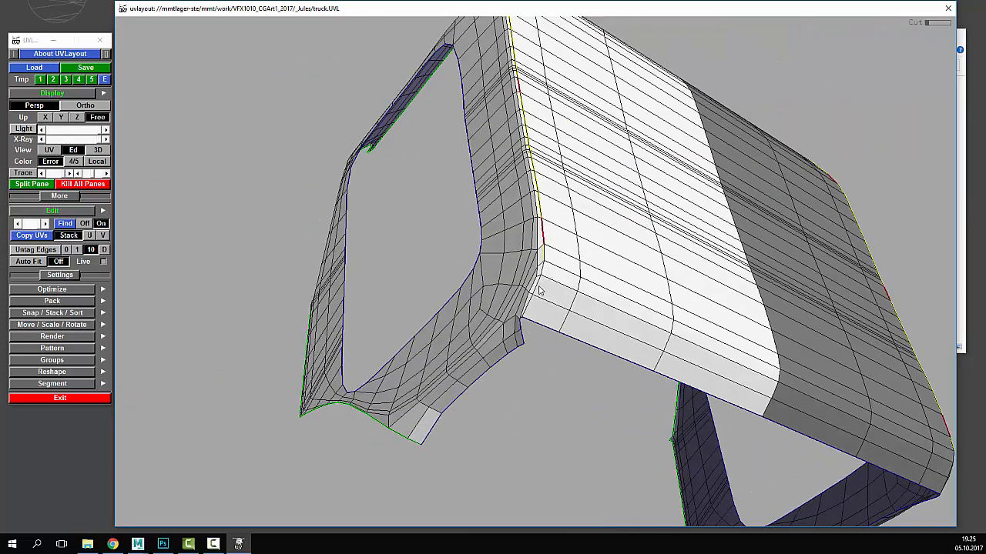
key("c")
key("Return")
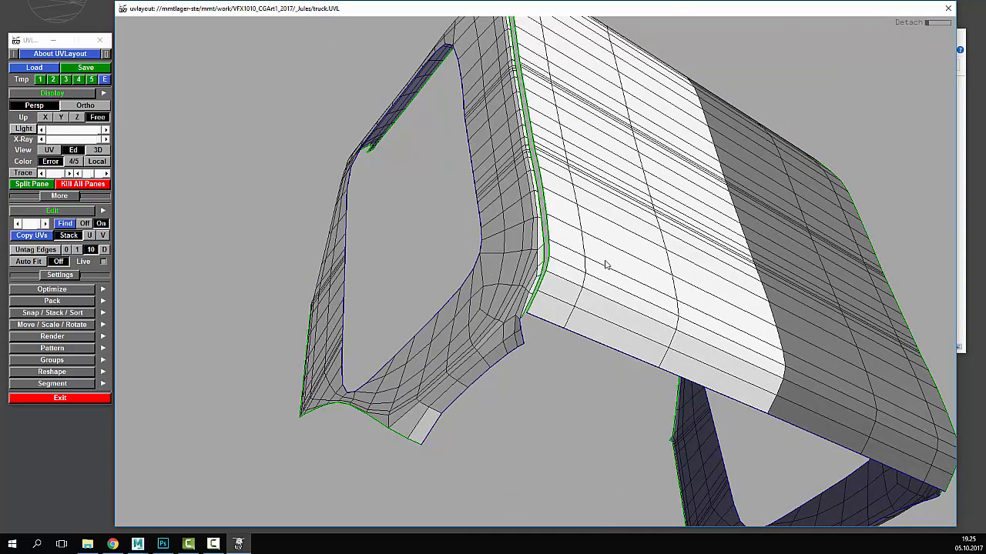
key("d")
- Check the checker-textured truck, then flatten the detached panel shell into a rectangle
left_click_drag(546, 310, 638, 324)
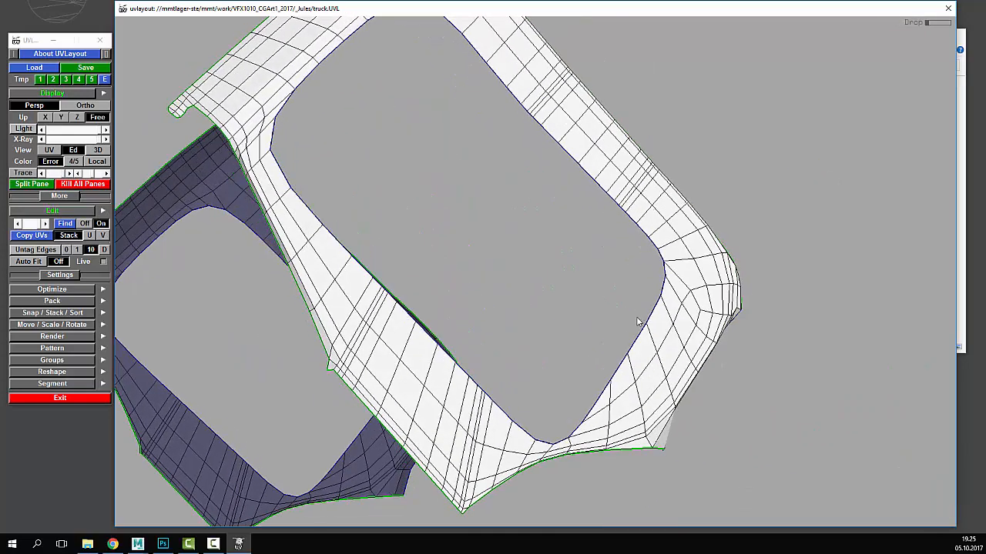
key("3")
key("1")
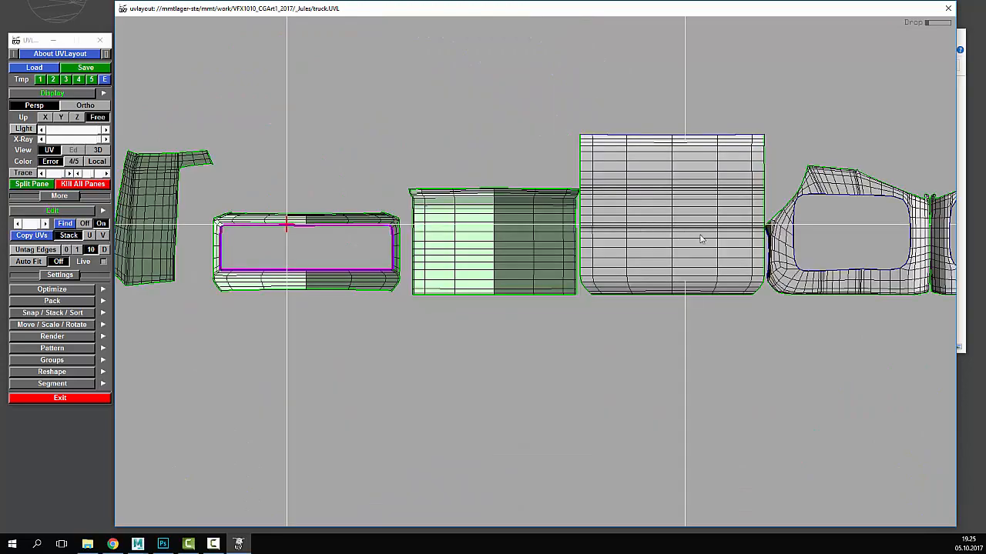
right_click_drag(543, 229, 637, 228)
middle_click_drag(637, 228, 516, 241)
right_click_drag(516, 242, 495, 240)
key("f")
key("space")
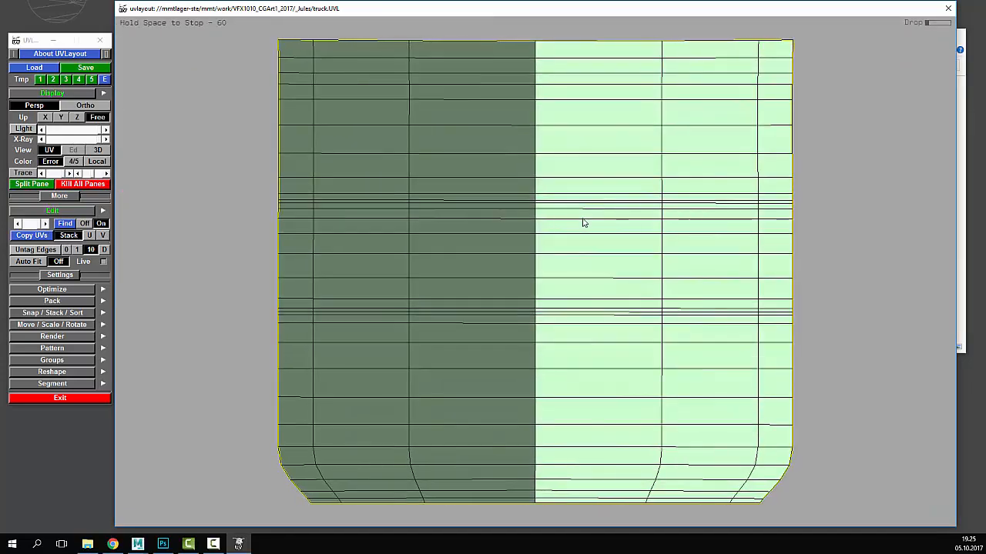
- Flatten the side window shell and rotate it until its opening is level
right_click_drag(588, 220, 658, 203)
middle_click_drag(657, 202, 567, 218)
key("f")
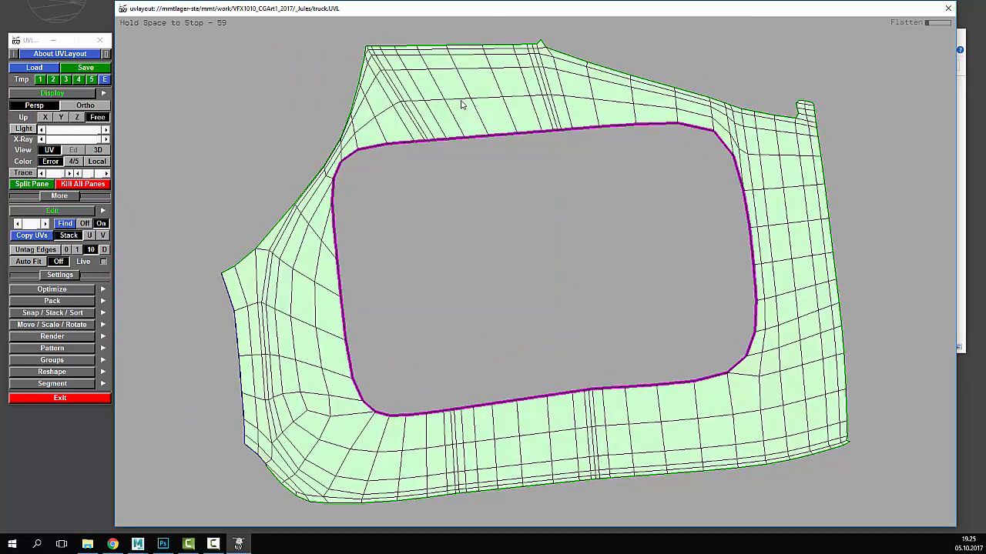
key("space")
right_click_drag(532, 185, 542, 173)
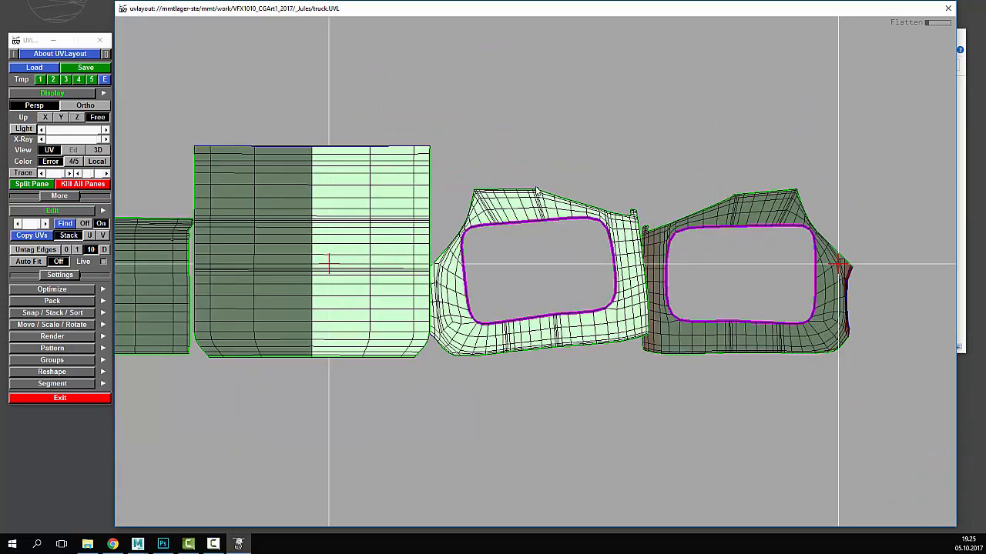
key("space")
left_click_drag(533, 204, 527, 205)
- Mirror the light window shell onto the dark one so the pair matches
key("s")
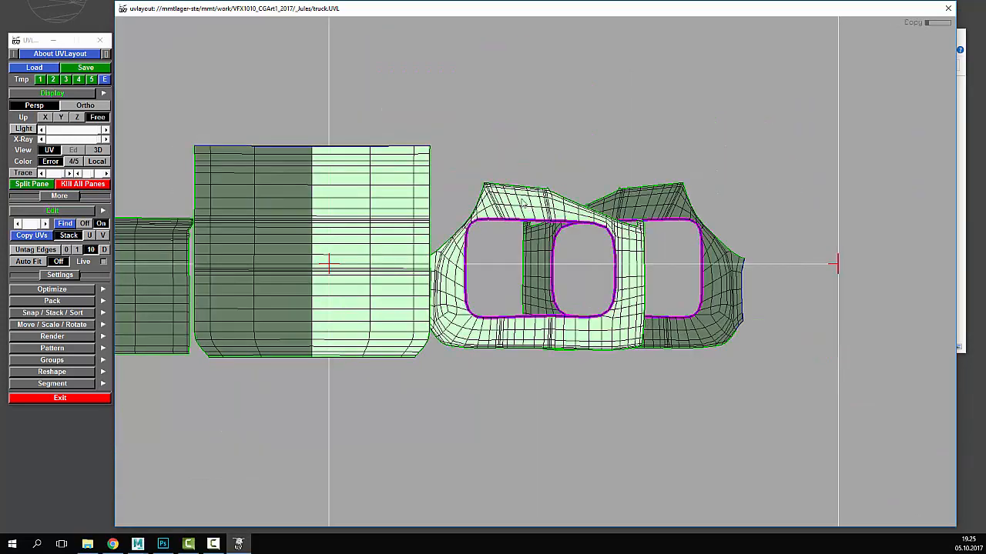
key("space")
middle_click_drag(518, 202, 546, 11)
key("s")
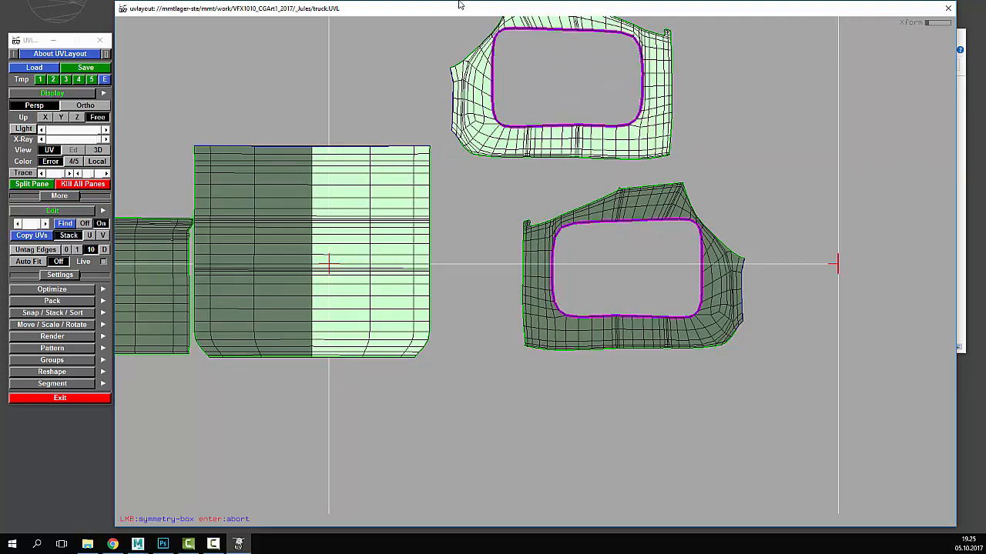
left_click_drag(459, 5, 471, 26)
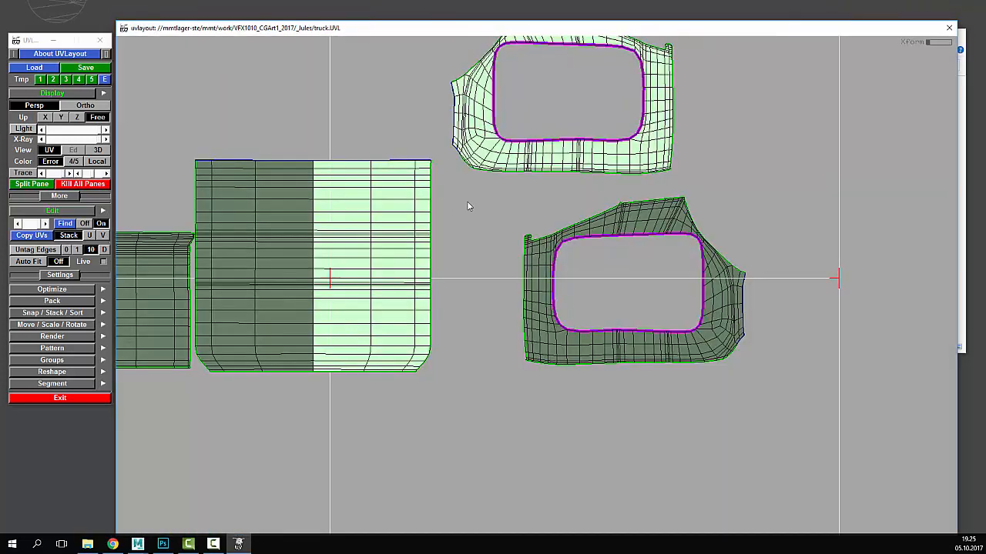
left_click_drag(289, 29, 294, 27)
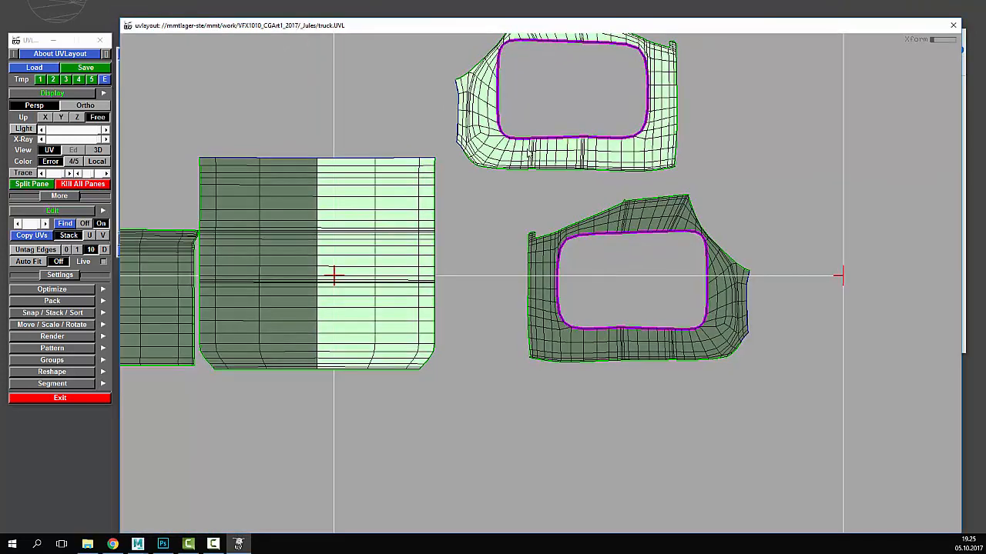
right_click_drag(425, 211, 346, 220)
middle_click_drag(555, 238, 645, 307)
key("s")
key("s")
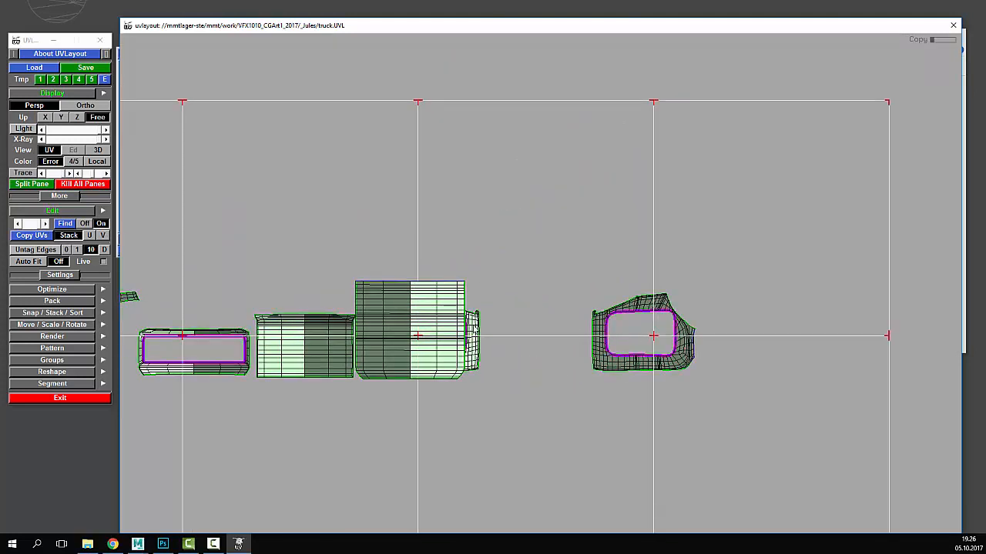
- Place the light window shell above the others with its mirror following, then view the checkered 3D truck
middle_click_drag(474, 330, 484, 226)
key("s")
scroll(489, 238, "down", 10)
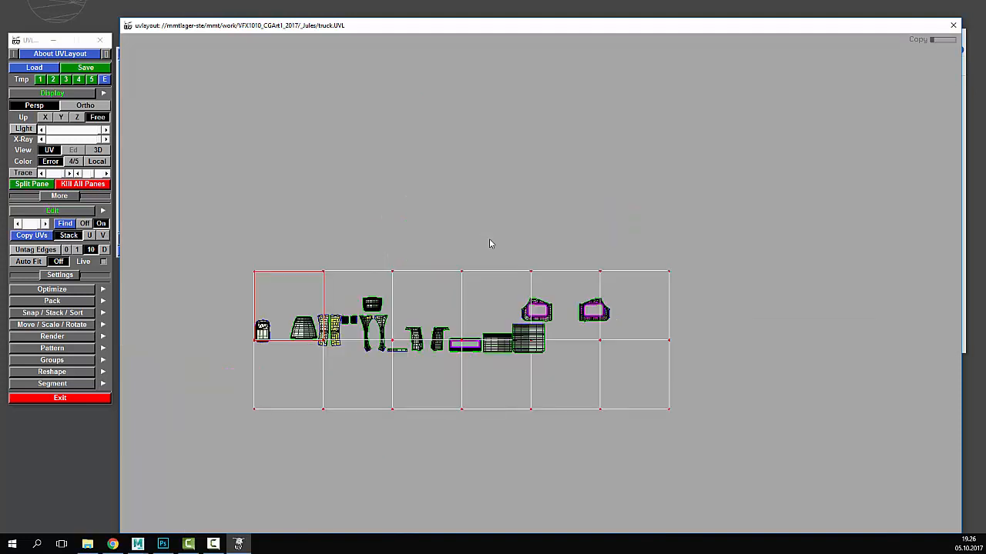
scroll(489, 239, "up", 2)
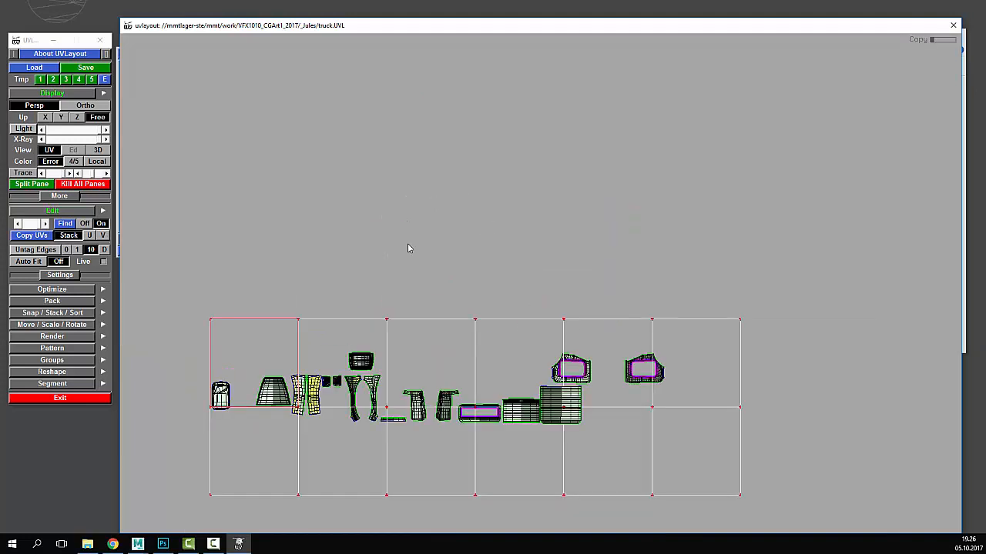
scroll(409, 245, "up", 1)
middle_click_drag(406, 220, 516, 147)
middle_click_drag(604, 195, 580, 198)
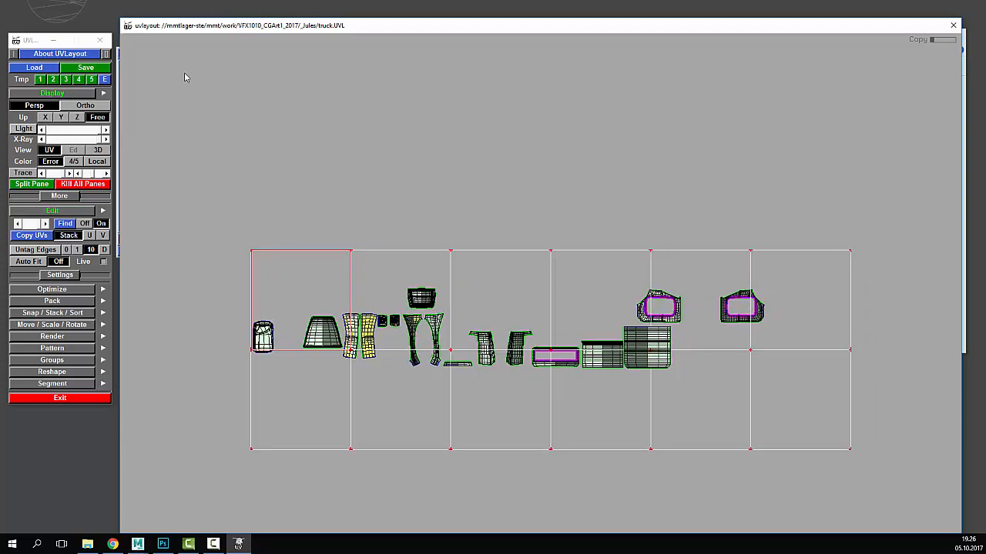
left_click(99, 150)
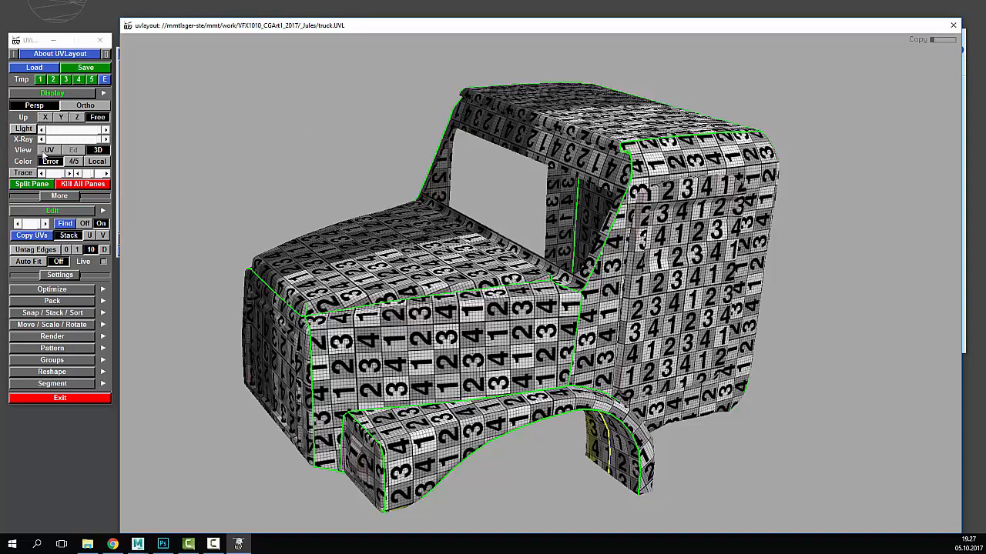
- Switch UVLayout to the flat UV view and frame the truck's shells across the tile row
left_click(49, 150)
scroll(449, 223, "down", 4)
scroll(457, 280, "up", 5)
middle_click_drag(559, 305, 414, 213)
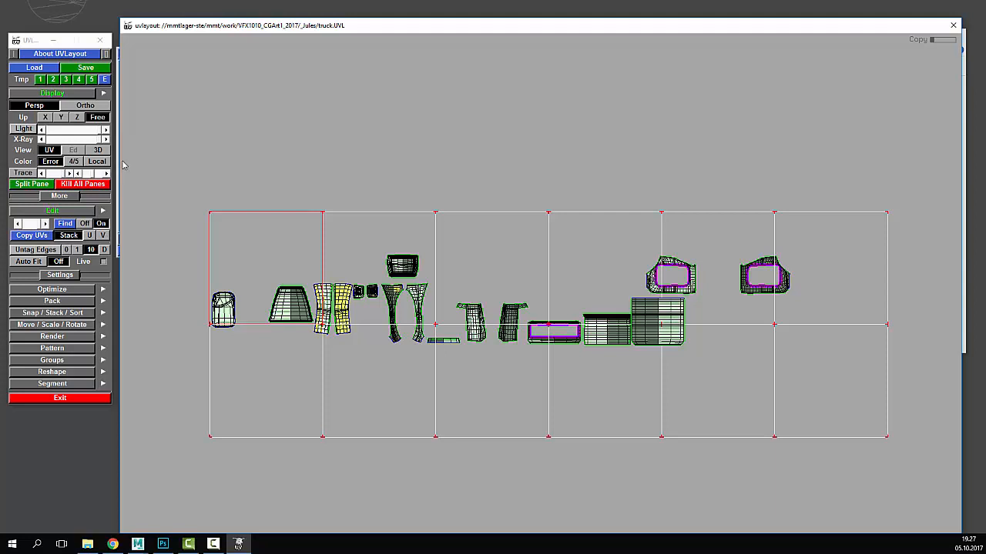
left_click(88, 69)
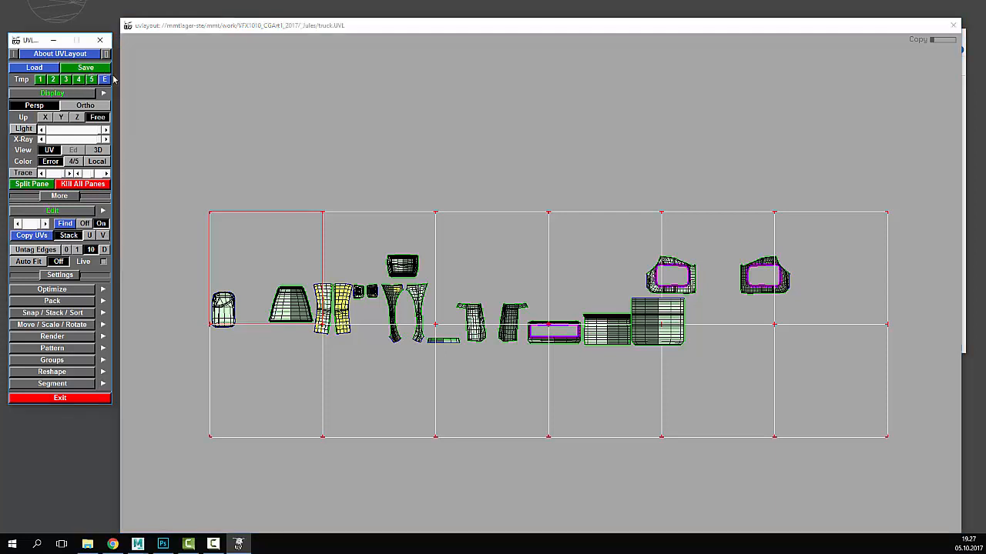
- Save the layout as truck.UVL, then export the mesh under the new name truck2.obj
left_click(93, 72)
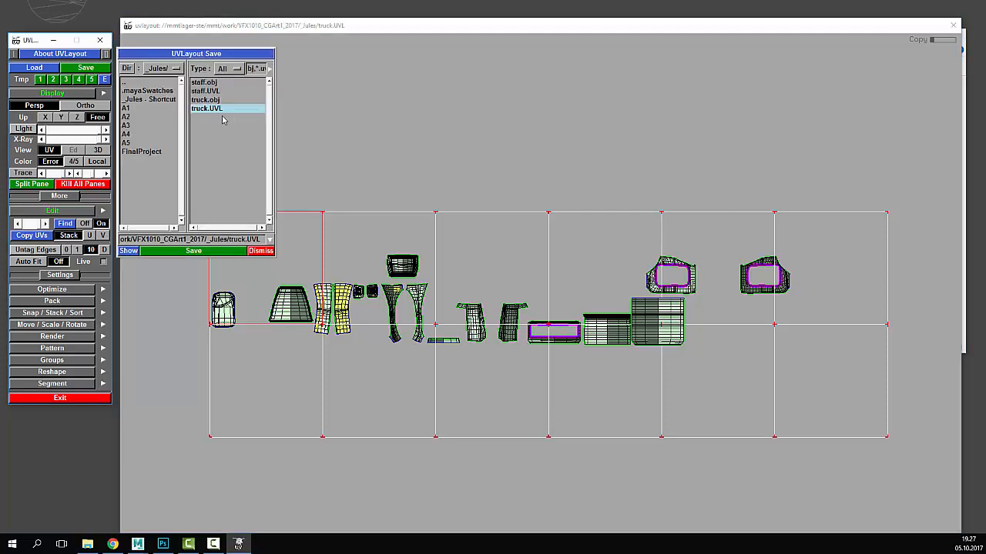
left_click(201, 250)
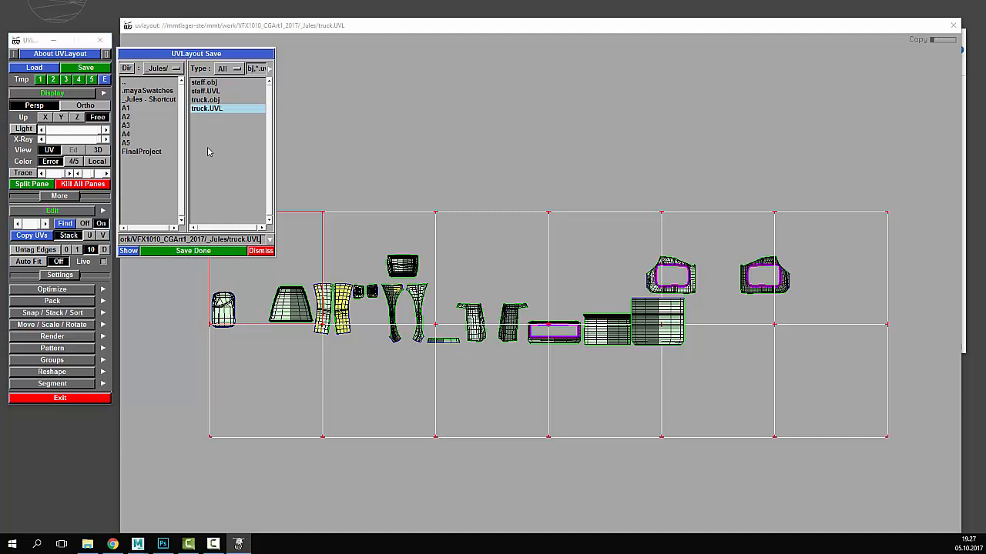
left_click(223, 100)
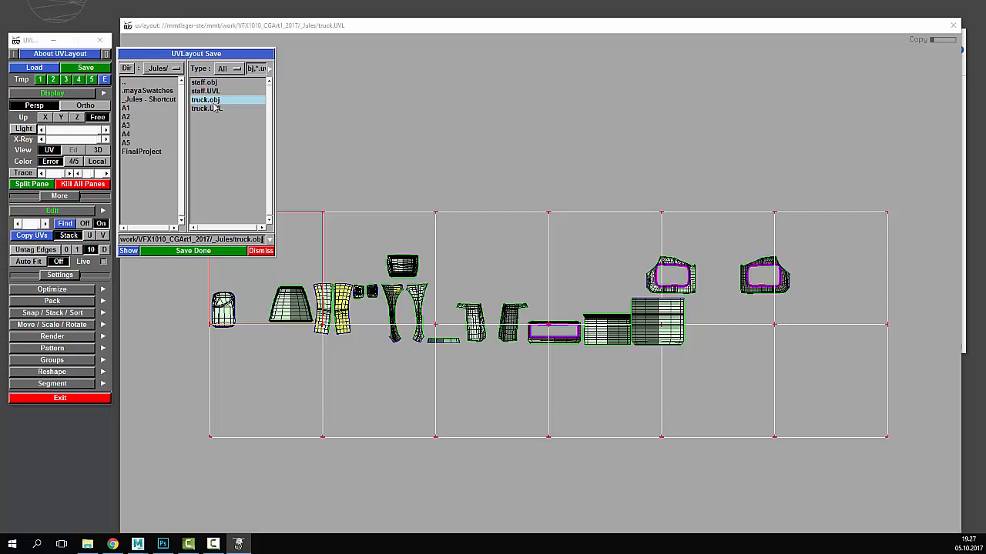
left_click(233, 253)
left_click(253, 240)
type("2")
left_click(231, 251)
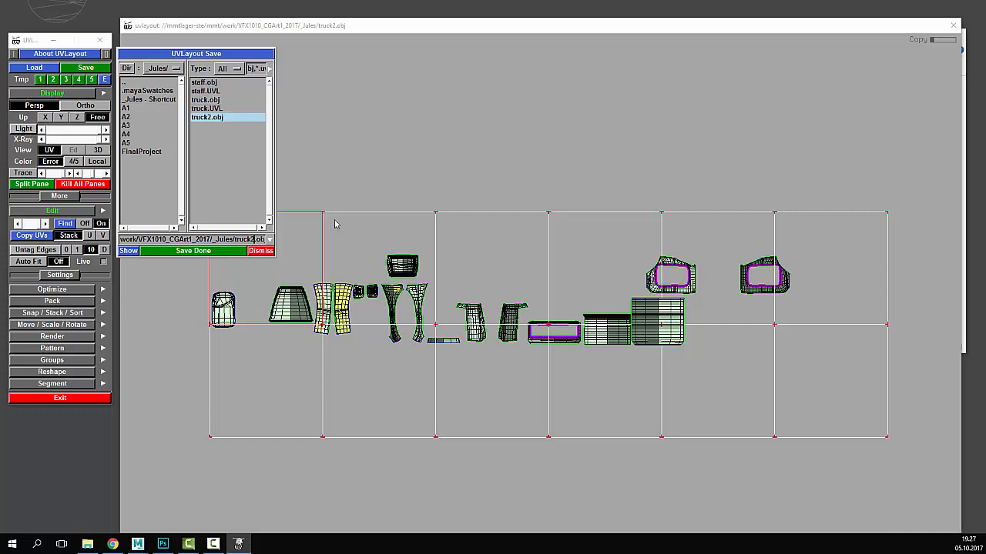
- In Maya, move the Hypershade aside and hide the old truck mesh door1 with Ctrl+H
mouse_move(137, 545)
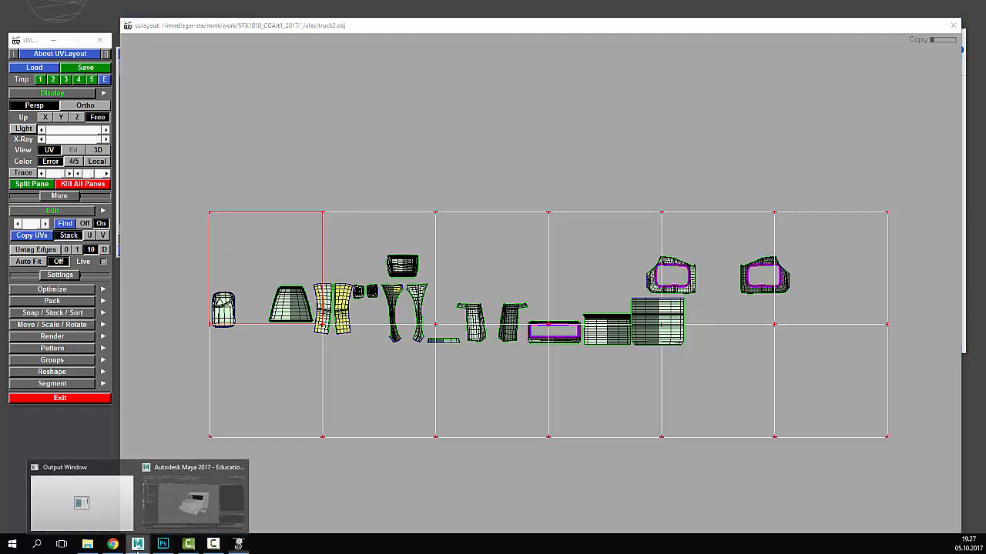
left_click(194, 500)
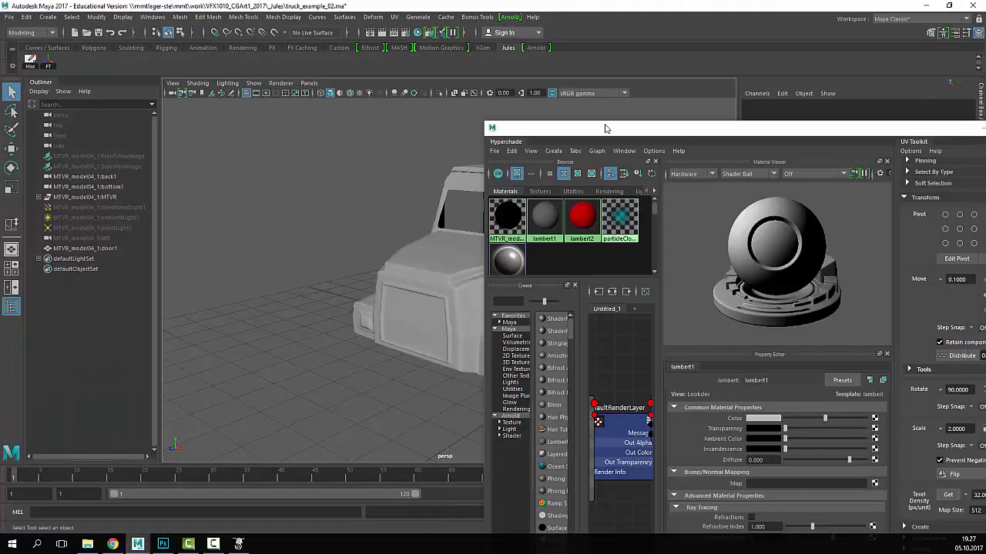
left_click_drag(606, 129, 373, 126)
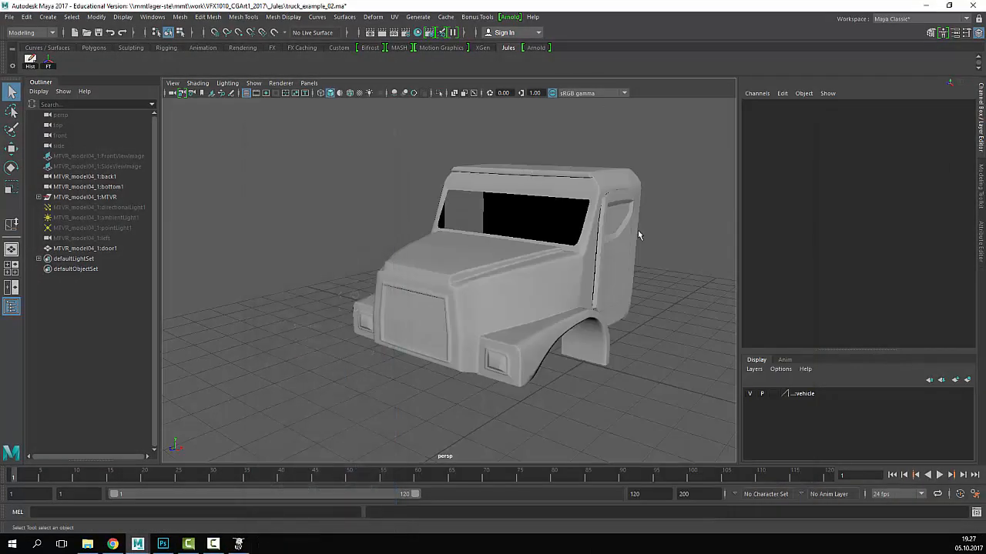
right_click_drag(638, 230, 468, 228, "alt")
left_click_drag(613, 209, 379, 386)
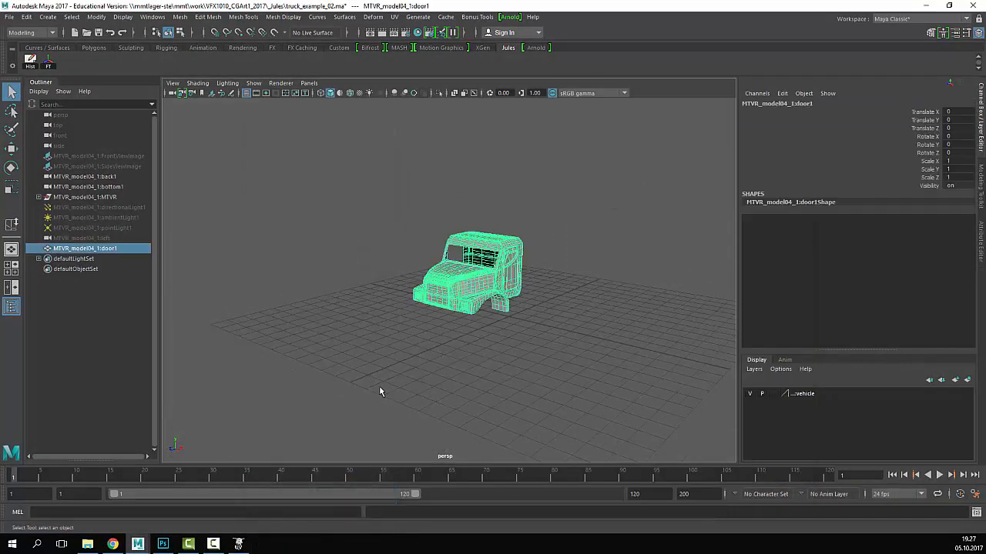
key("ctrl+h")
right_click_drag(365, 304, 405, 282, "alt")
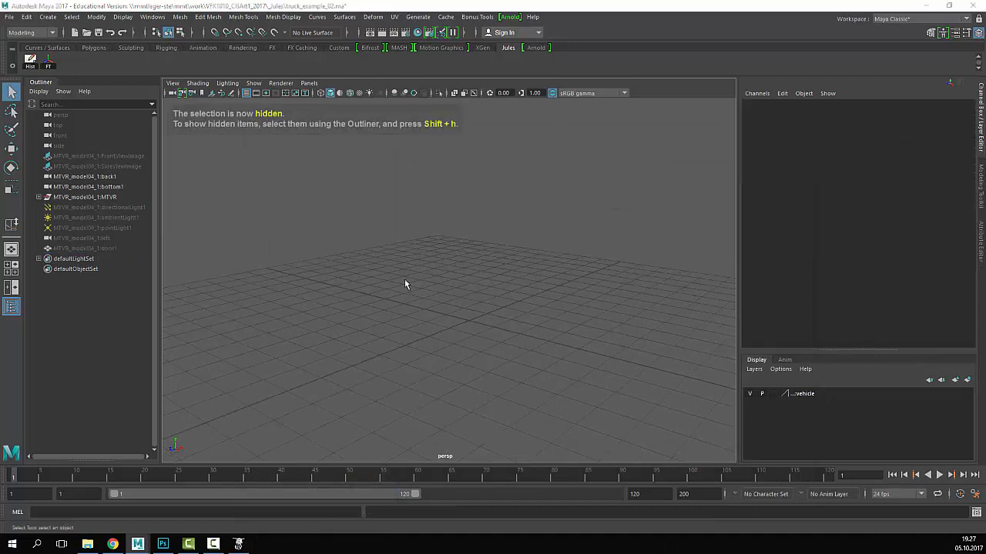
- Import truck2.obj into the Maya scene by dragging it from the project folder
key("alt+Tab")
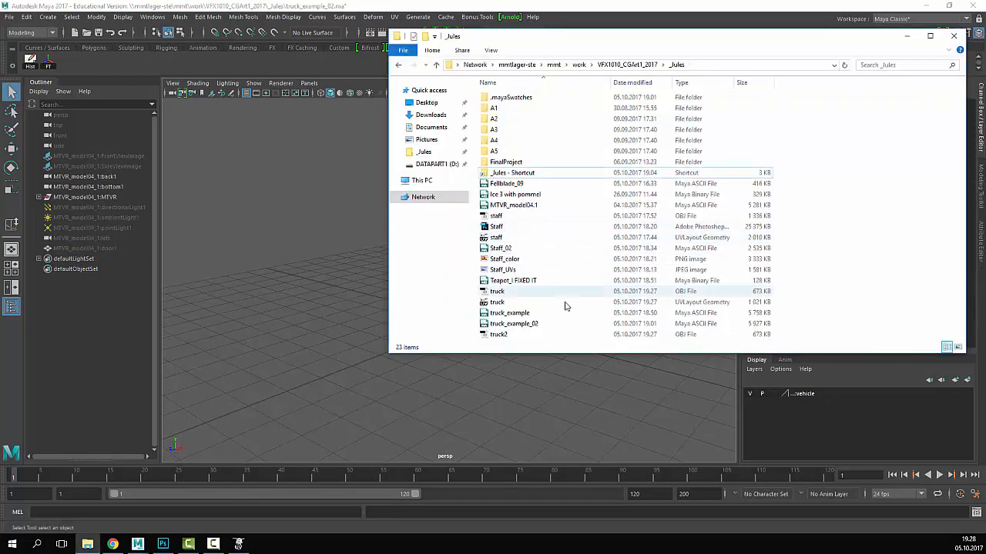
left_click(521, 335)
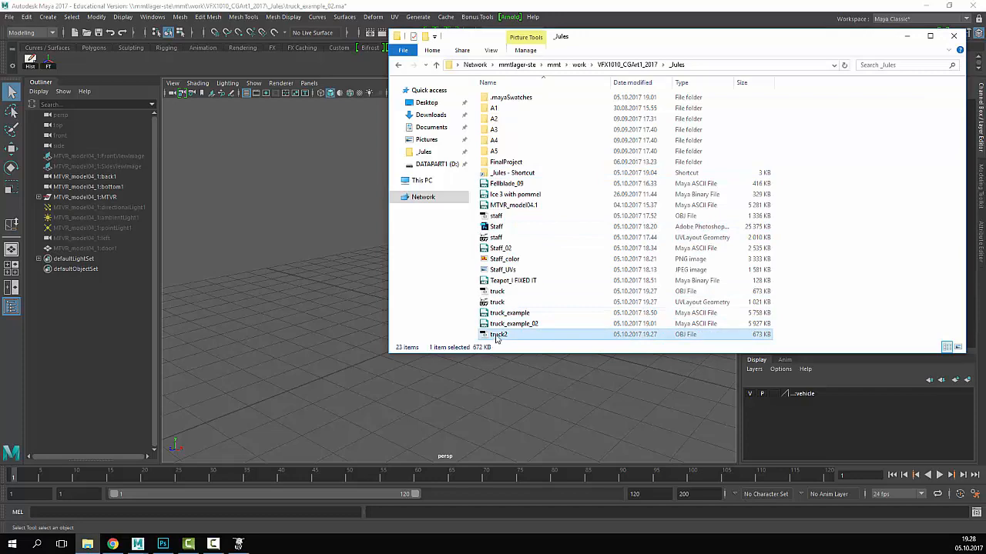
left_click_drag(498, 338, 345, 329)
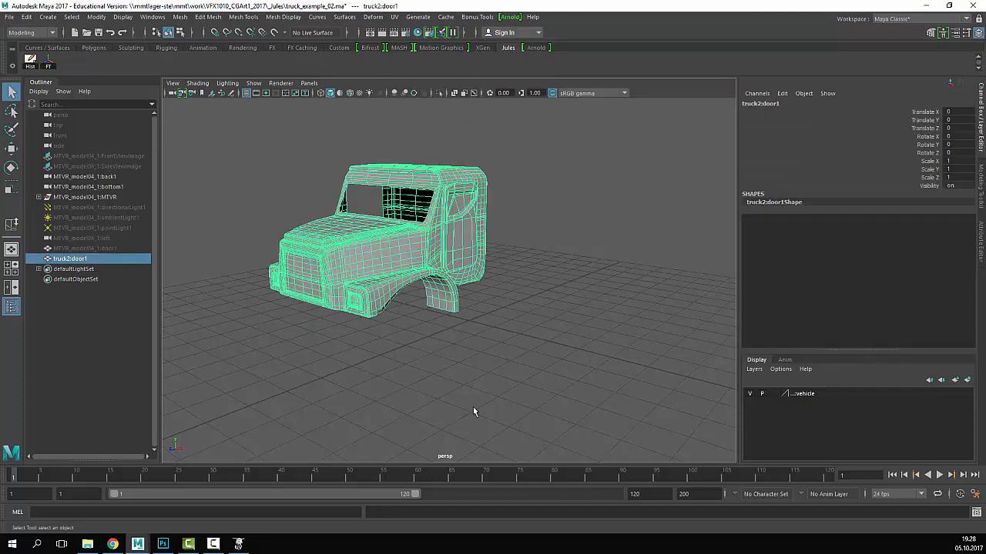
scroll(386, 277, "up", 5)
scroll(405, 276, "down", 5)
- Inspect truck2's shells in the UV Editor, maximized, then restore it to a floating window
left_click(339, 17)
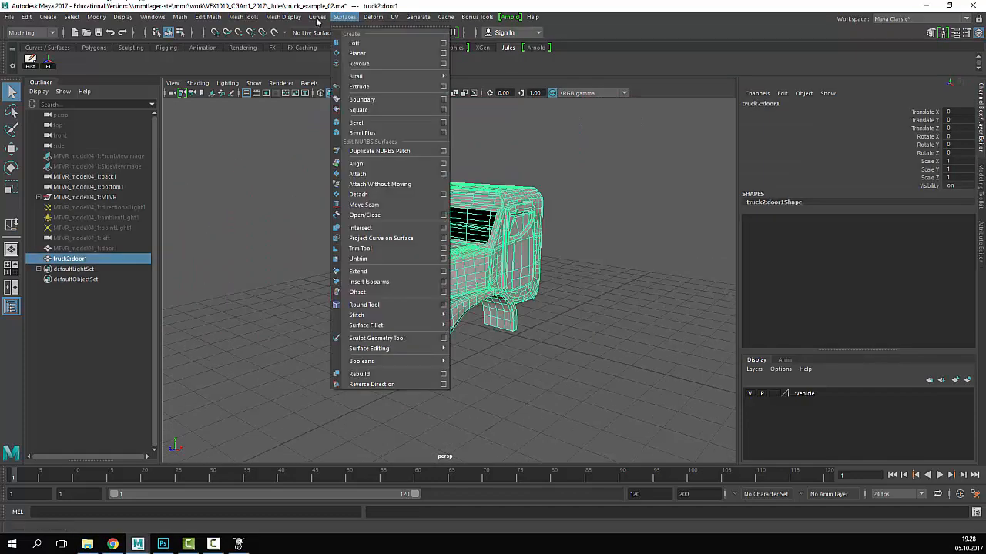
mouse_move(394, 17)
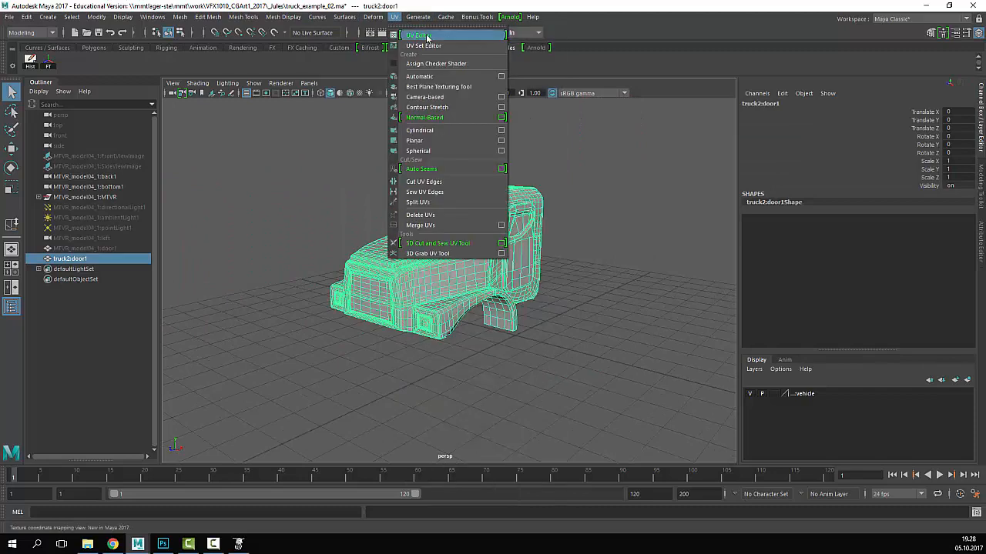
left_click(458, 41)
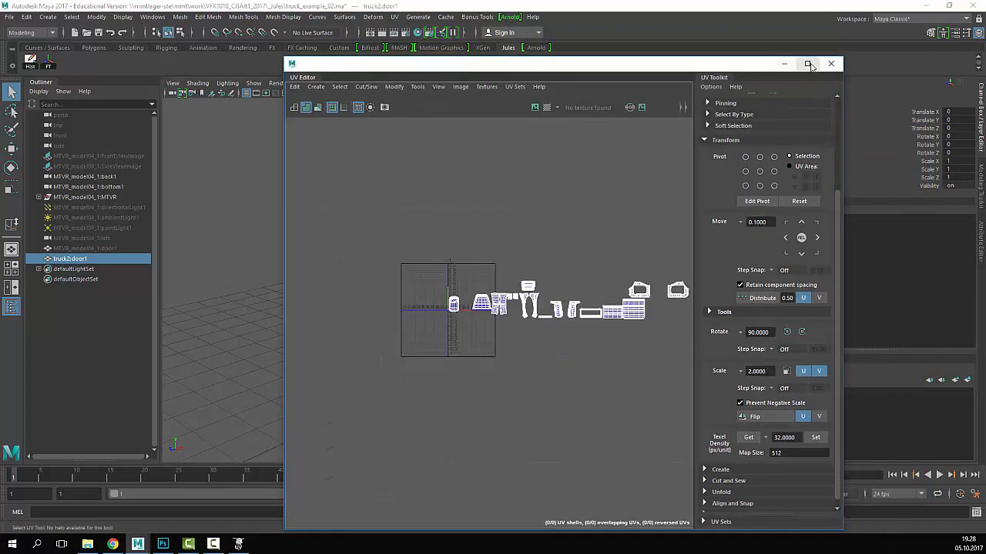
left_click(807, 64)
middle_click_drag(573, 199, 503, 226, "alt")
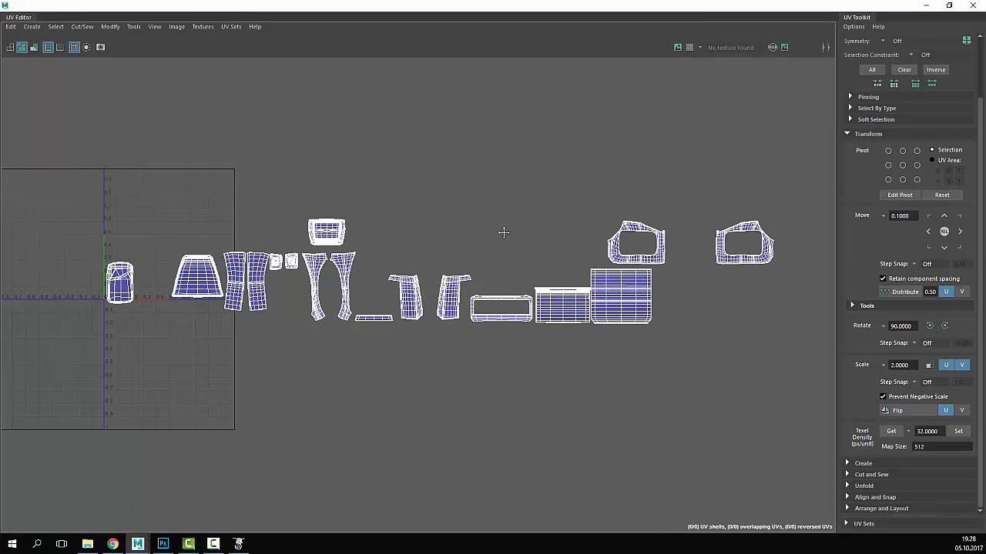
scroll(504, 225, "up", 1)
left_click(949, 5)
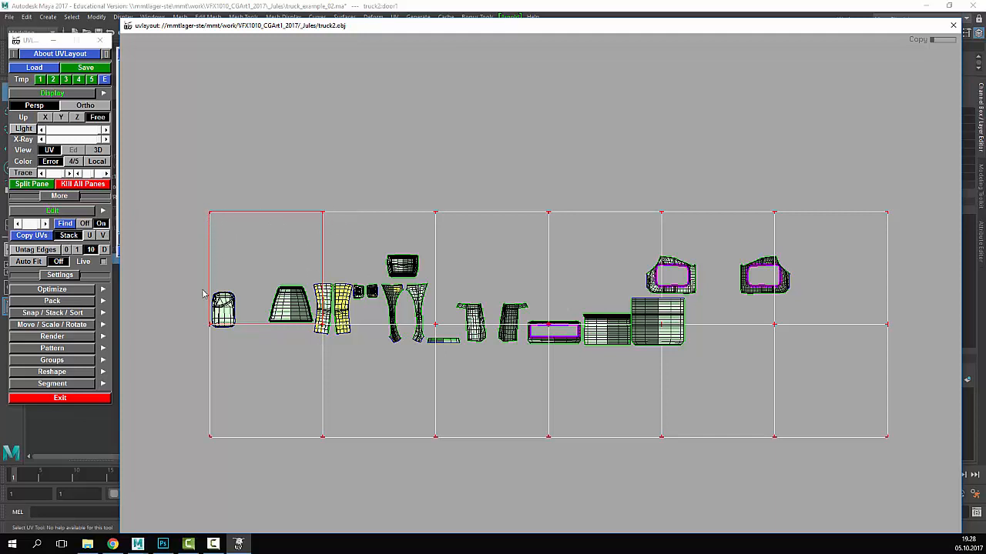
- Enable Shrink Boxes To Fit and Pack All so truck2's shells fit the 0–1 tile
left_click(64, 301)
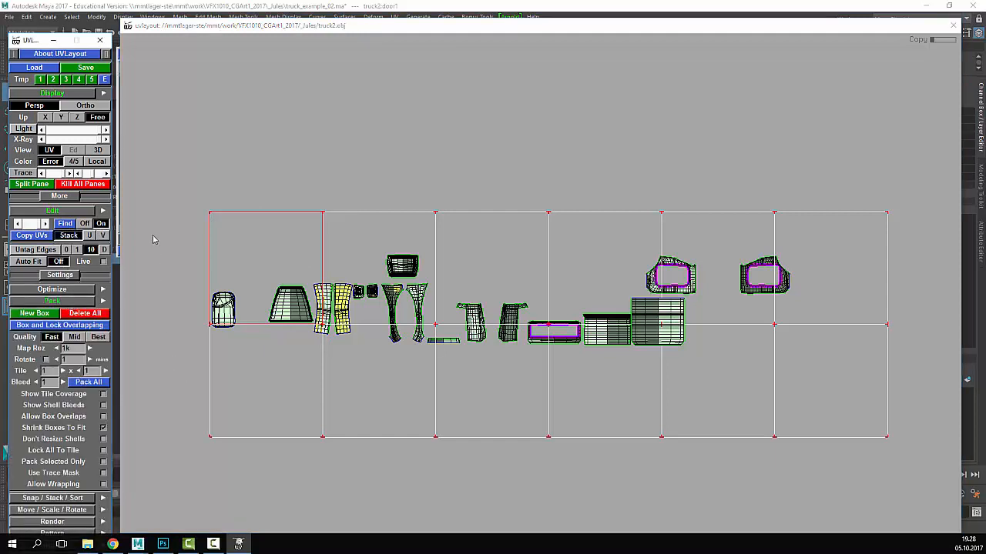
left_click(102, 428)
left_click(89, 383)
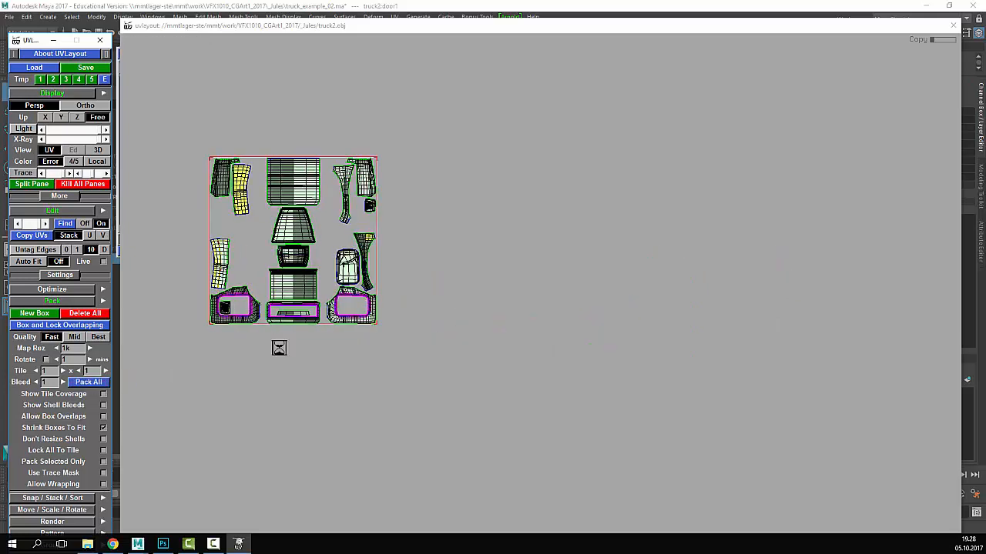
scroll(273, 213, "up", 3)
scroll(277, 291, "up", 3)
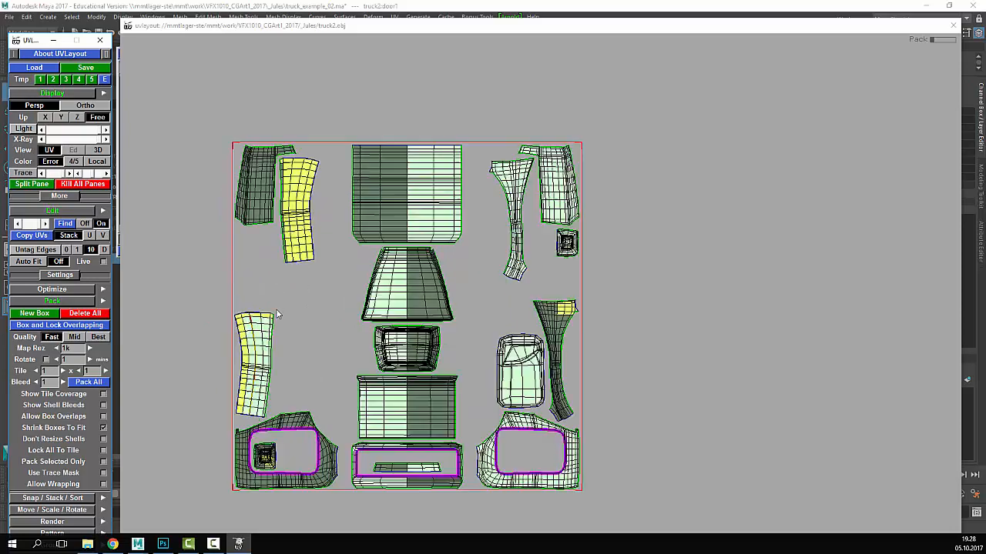
scroll(275, 308, "down", 2)
scroll(276, 309, "up", 1)
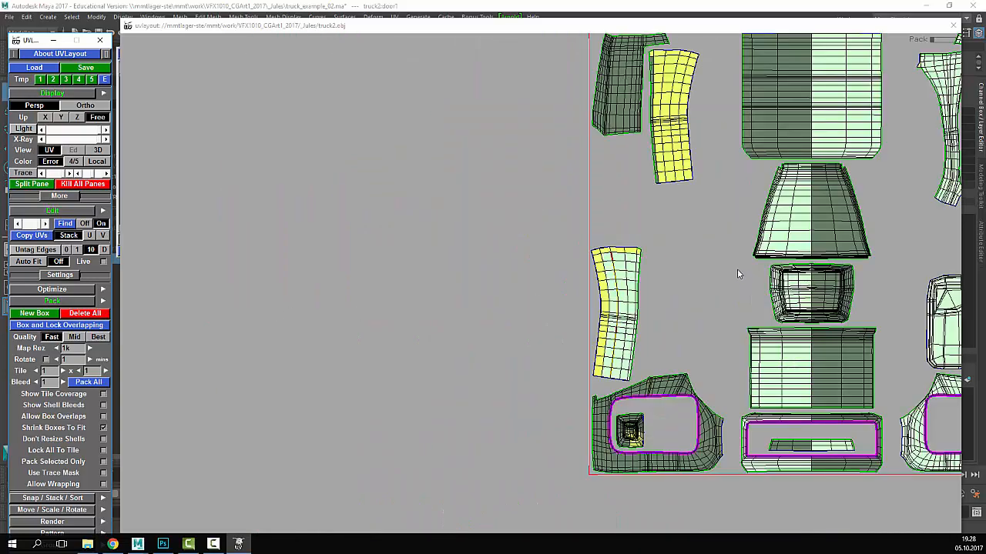
middle_click_drag(737, 270, 513, 298)
scroll(512, 297, "down", 3)
scroll(513, 297, "up", 1)
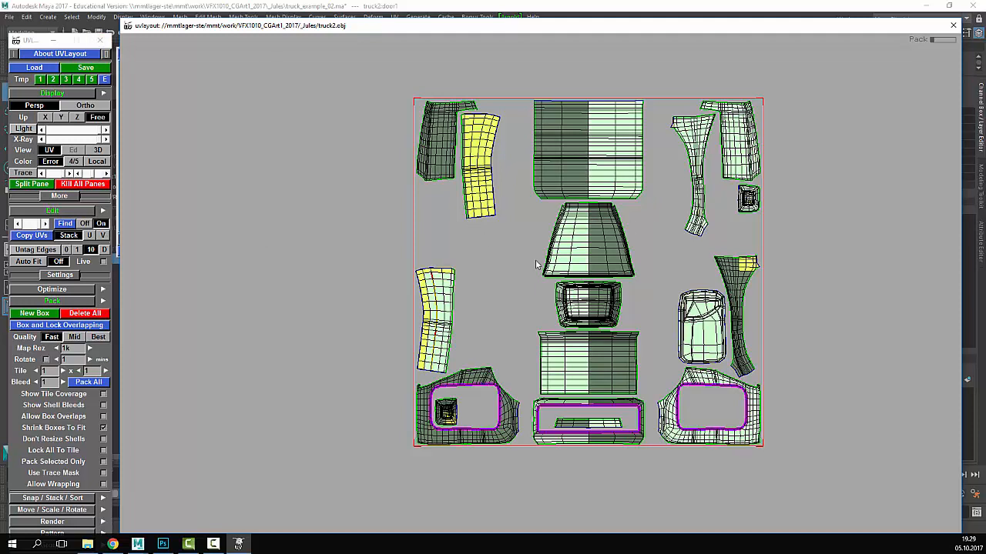
- Check the checker texture on the 3D truck, then export the packed mesh as truck3.obj
key("3")
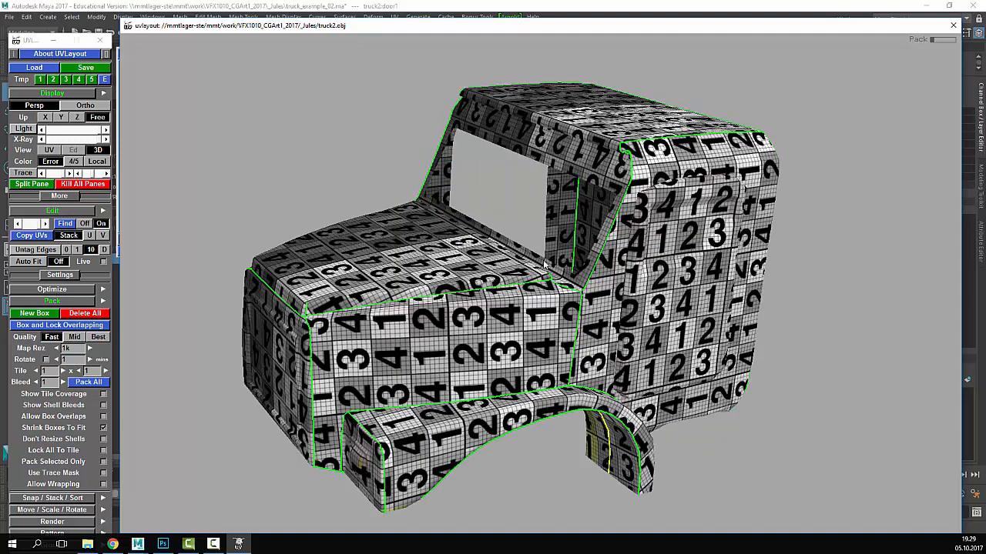
left_click_drag(544, 265, 611, 242)
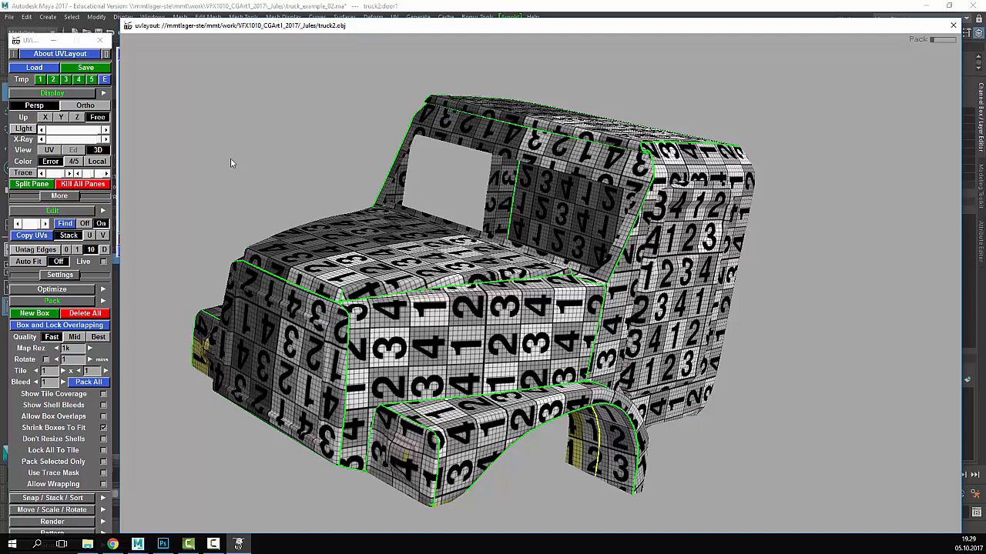
left_click(84, 68)
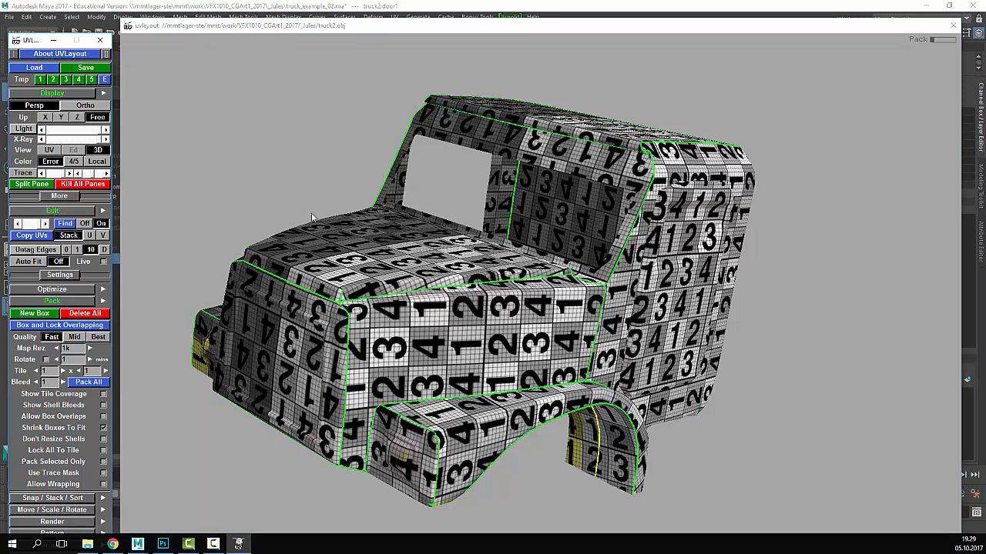
left_click(94, 71)
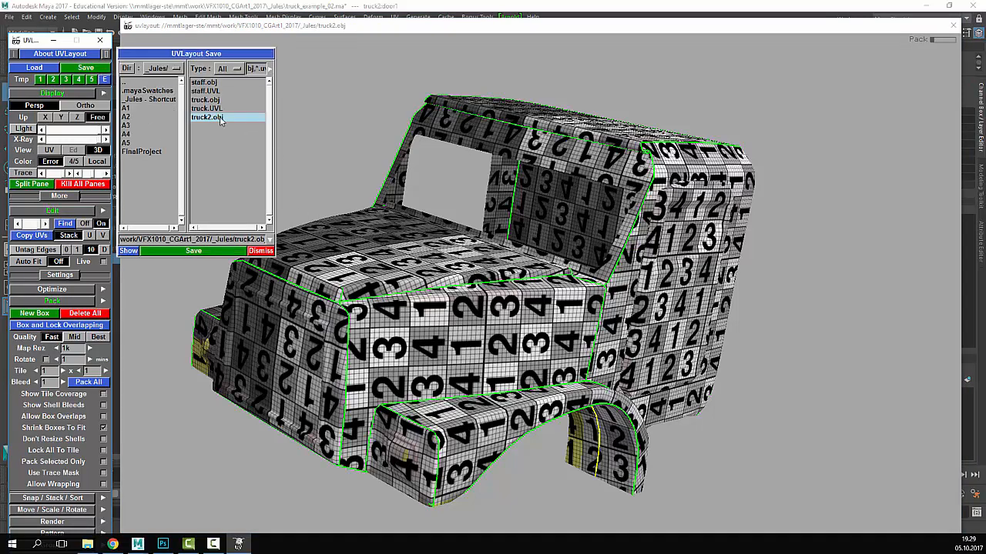
left_click(254, 240)
key("BackSpace")
type("3")
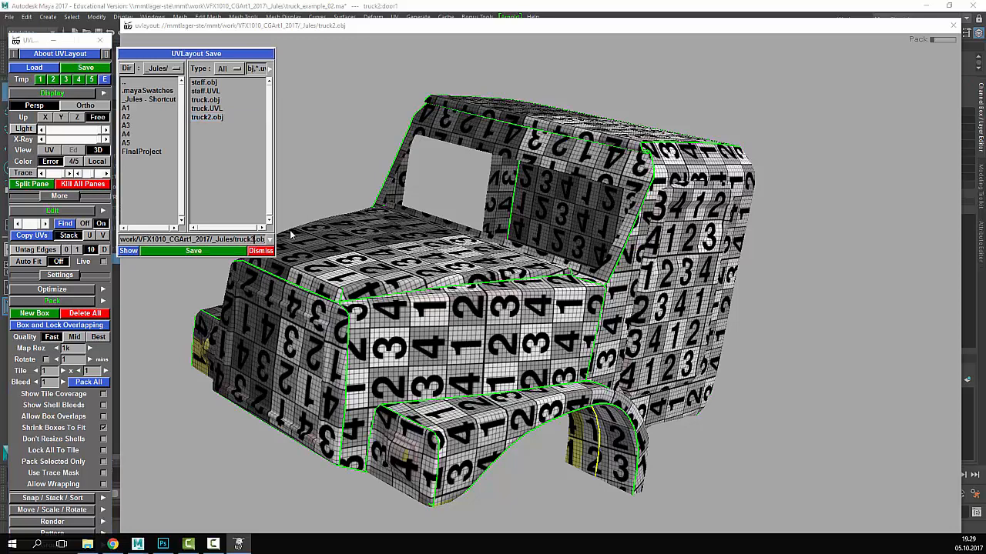
key("Return")
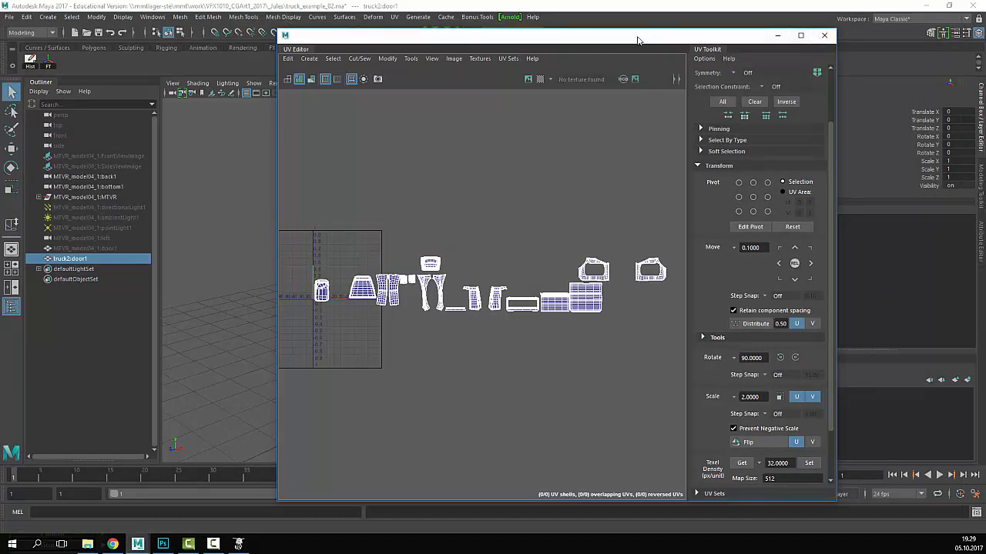
- Delete the truck2 mesh and import truck3.obj into the Maya scene
left_click_drag(640, 37, 871, 92)
key("Delete")
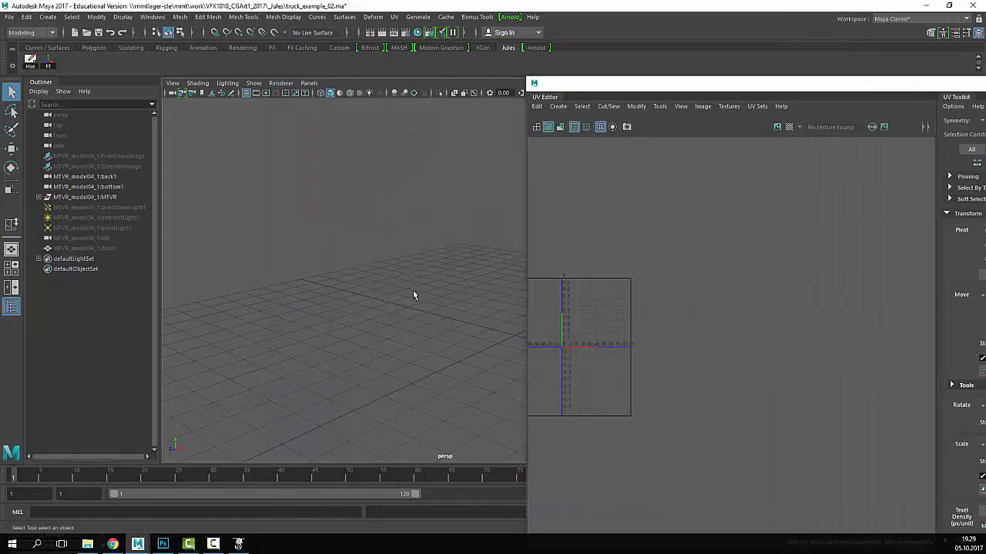
left_click(87, 544)
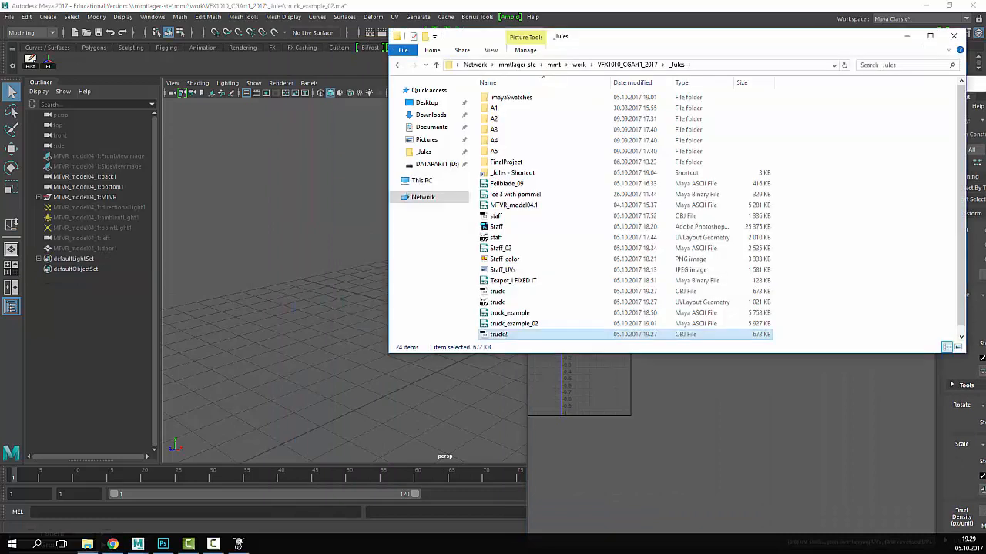
scroll(573, 323, "down", 1)
left_click(502, 338)
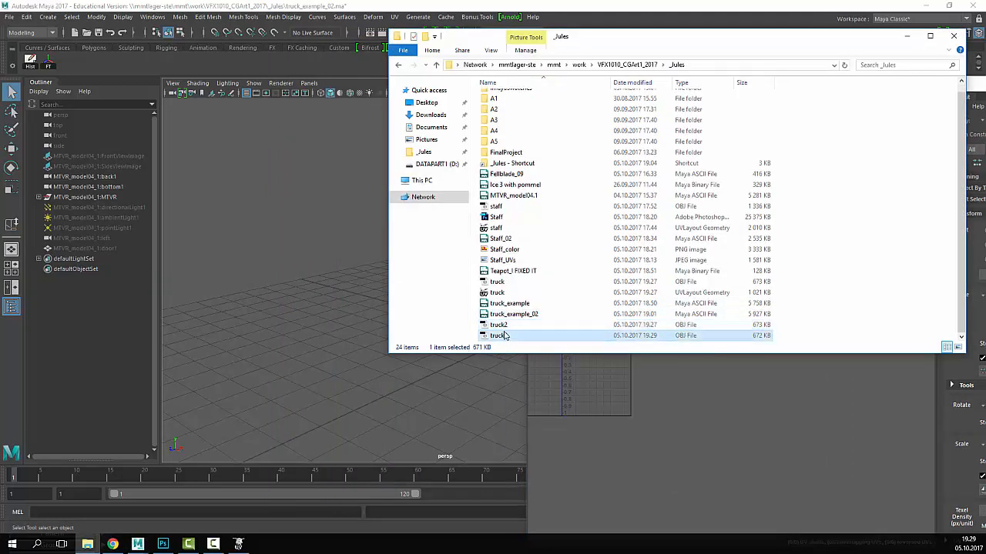
left_click_drag(501, 339, 317, 336)
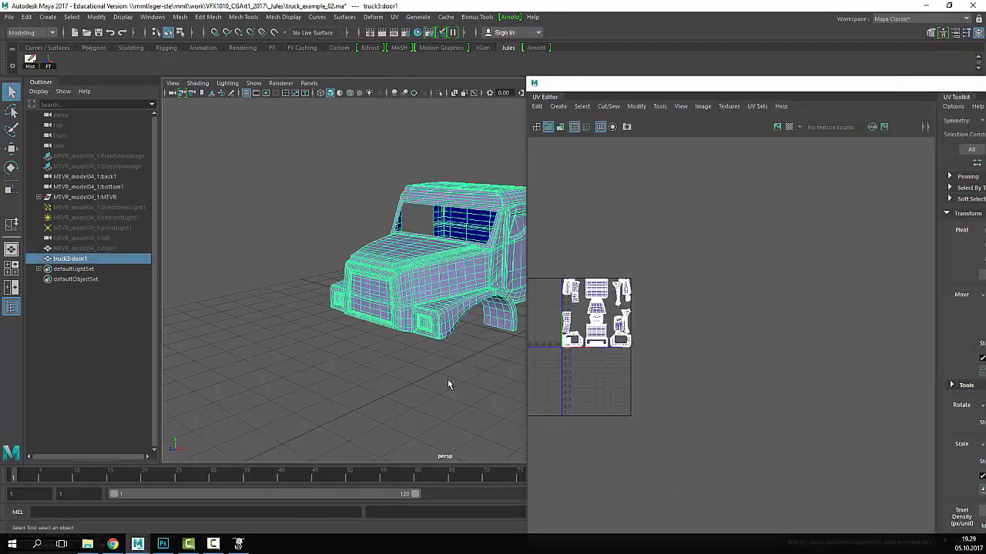
- Center and maximize the UV Editor, framing truck3's packed UVs with F
left_click_drag(679, 85, 451, 52)
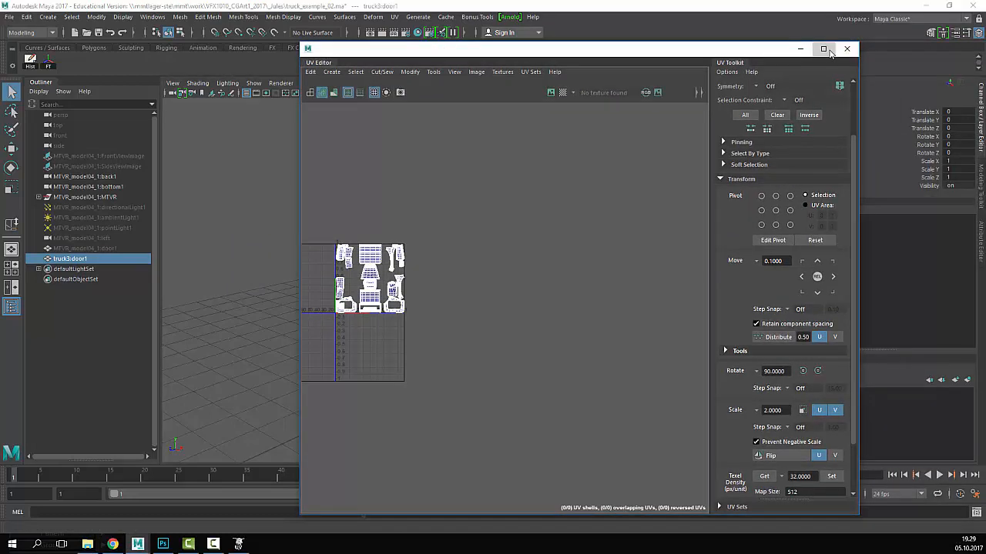
left_click(824, 49)
key("f")
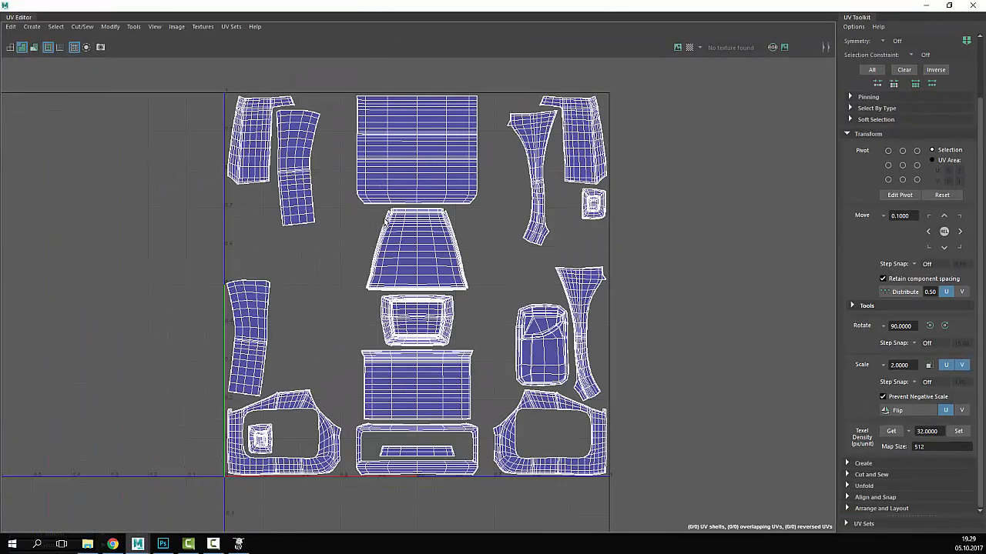
- Switch to UV Shell selection and place the two pillar shells on either side of the trapezoid
right_click_drag(360, 219, 387, 287, "alt")
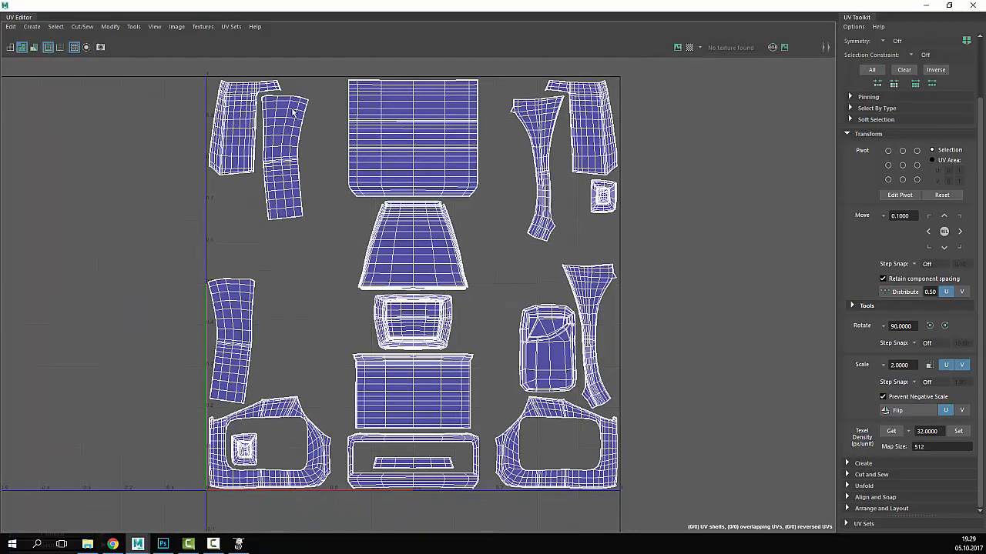
right_click(604, 139)
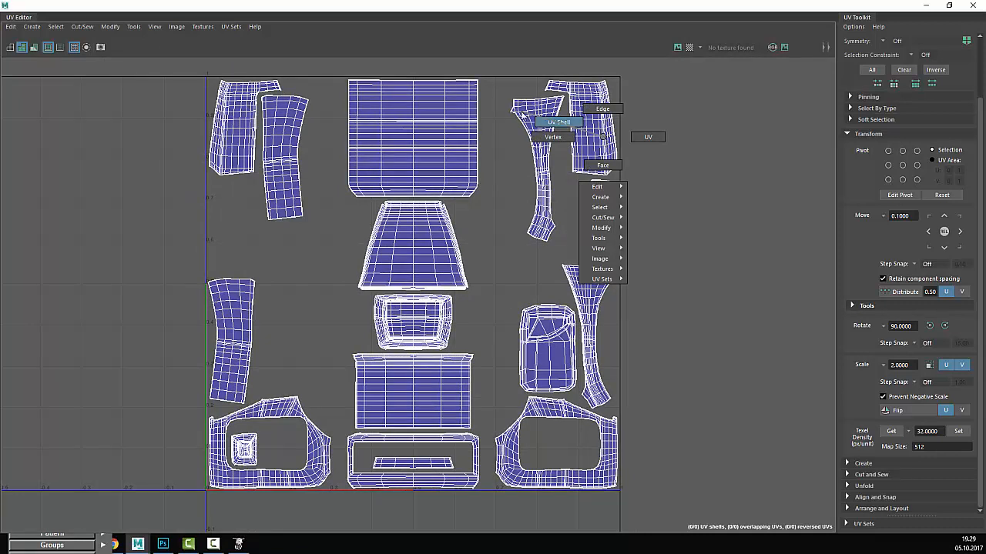
left_click(559, 121)
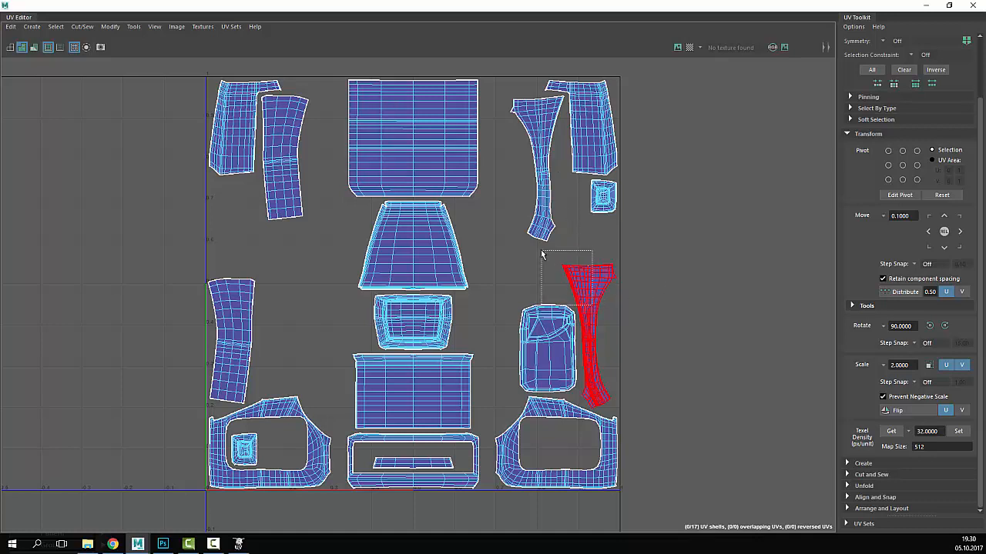
left_click(590, 333)
left_click_drag(591, 332, 479, 282)
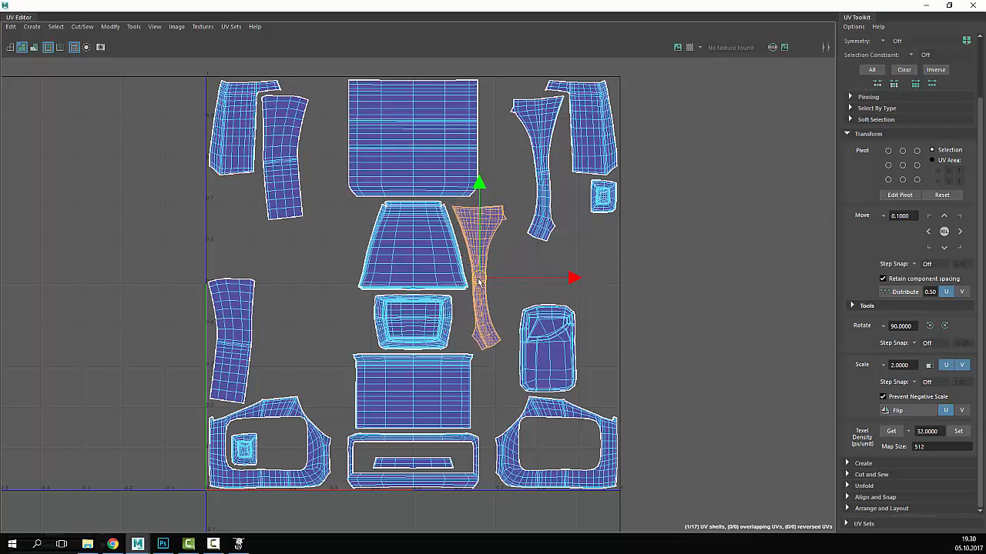
left_click(541, 139)
left_click_drag(538, 175, 346, 280)
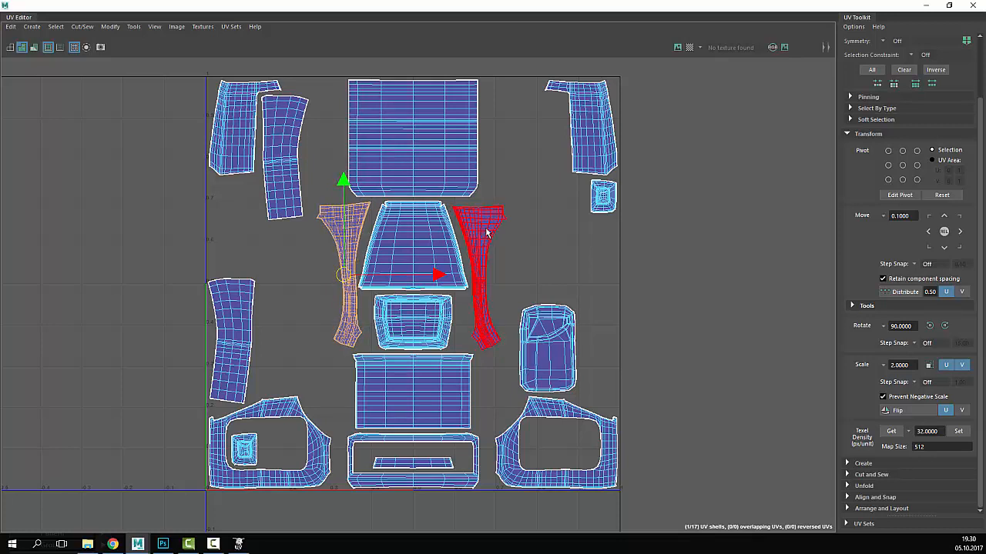
- Nudge both pillar shells against the trapezoid and tilt the left one slightly
left_click(493, 276)
left_click_drag(482, 279, 483, 273)
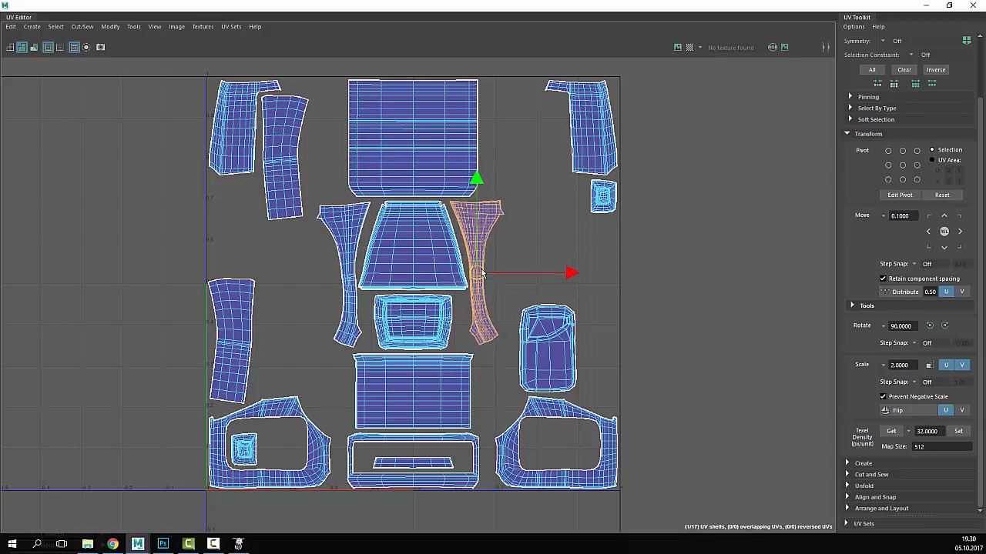
left_click(347, 272)
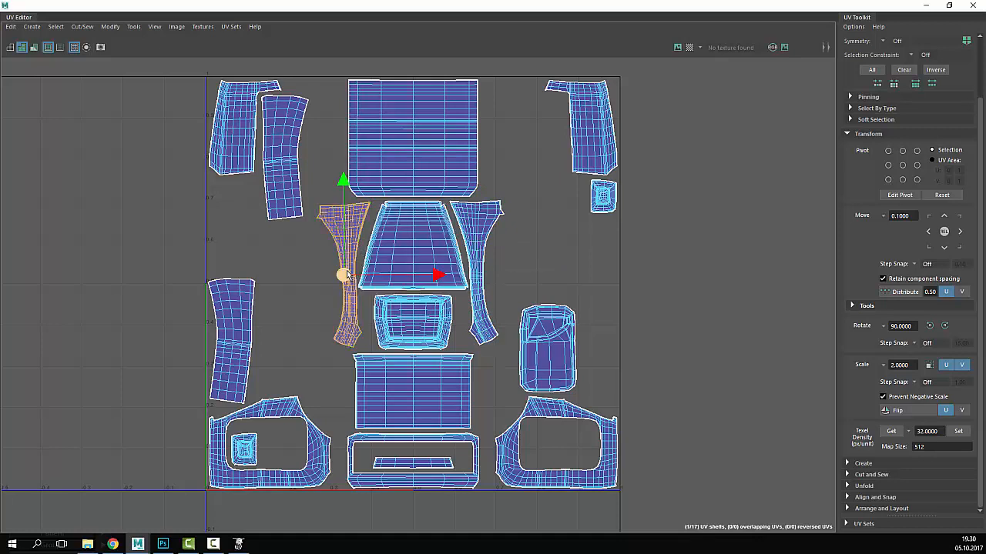
left_click_drag(348, 272, 348, 274)
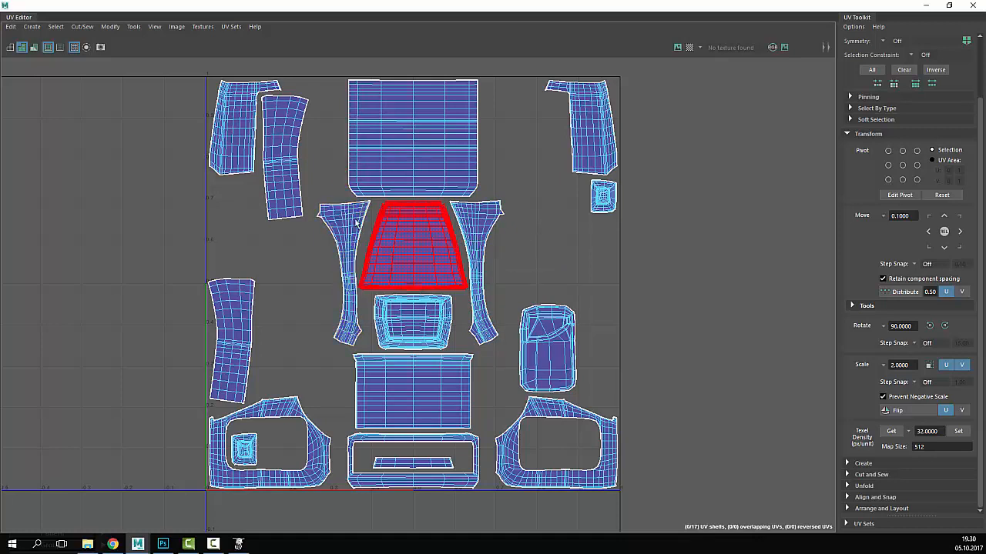
key("e")
middle_click_drag(476, 227, 511, 232)
key("w")
left_click_drag(351, 273, 355, 271)
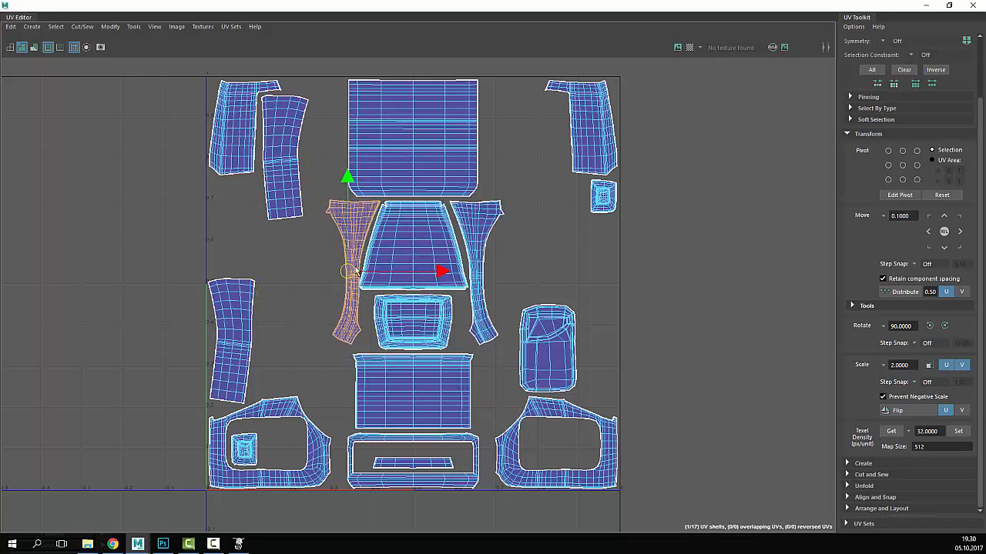
left_click(464, 231)
key("e")
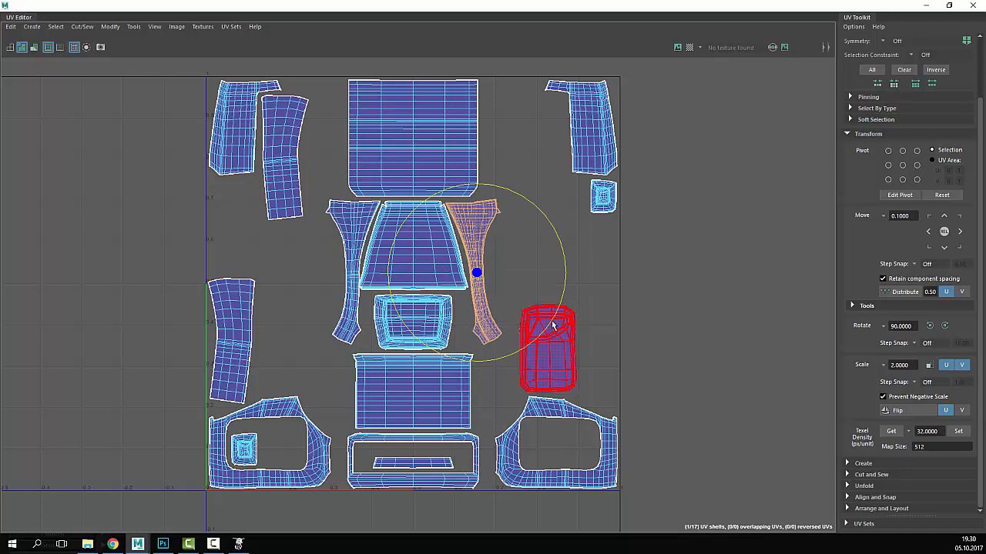
key("w")
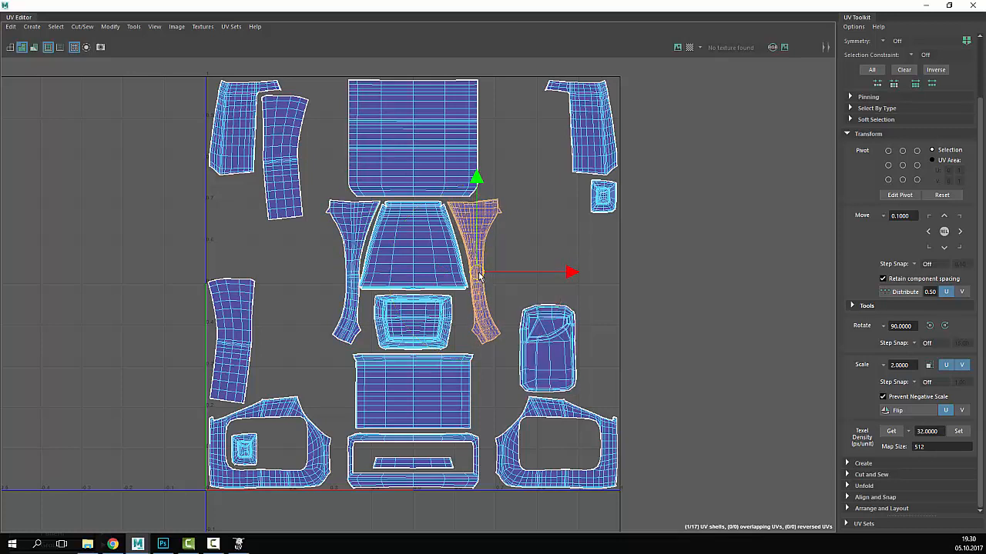
left_click(552, 233)
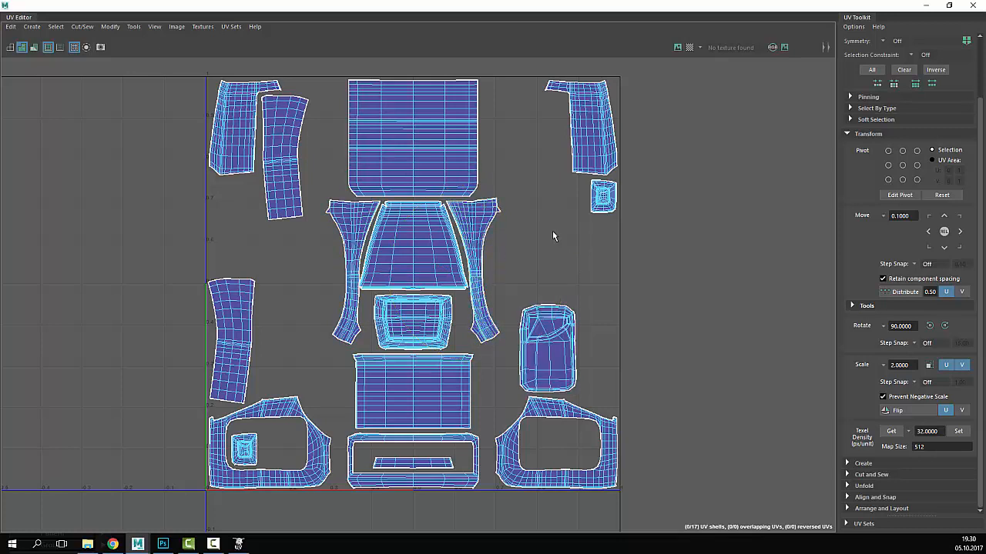
- Shift the trapezoid shell slightly right and the left pillar shell slightly left
scroll(552, 231, "up", 5)
left_click(374, 249)
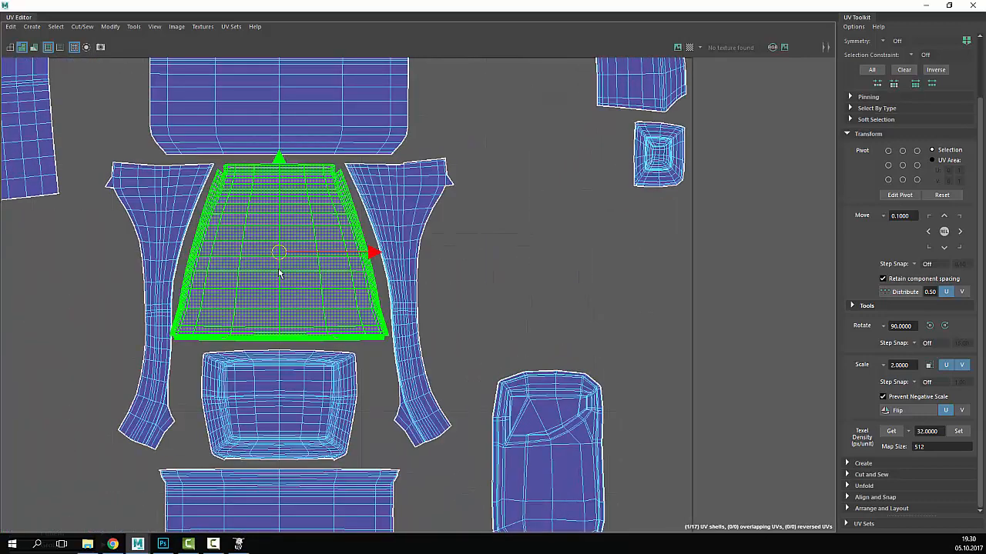
left_click_drag(370, 248, 373, 249)
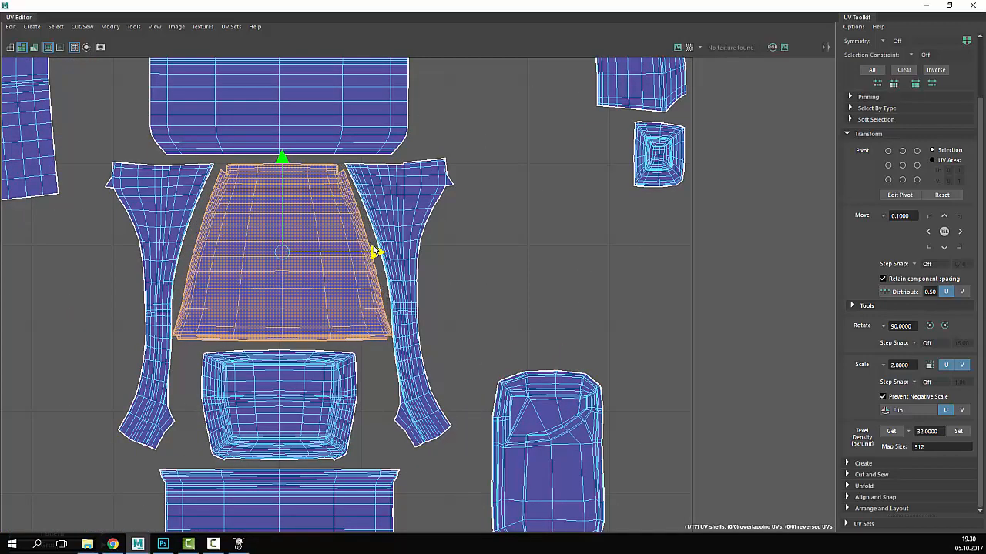
left_click(378, 254)
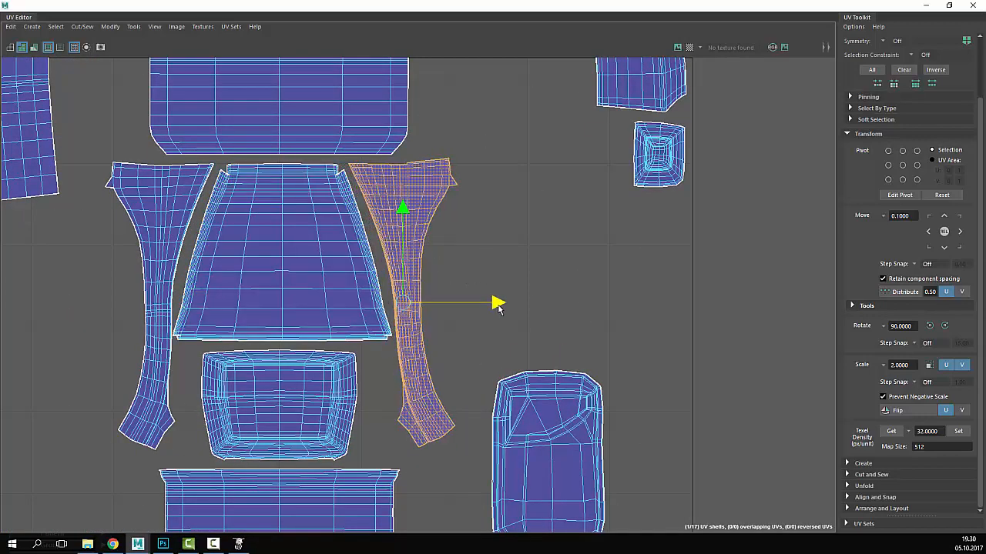
left_click(142, 255)
left_click_drag(253, 308, 250, 306)
left_click(455, 261)
scroll(354, 249, "down", 5)
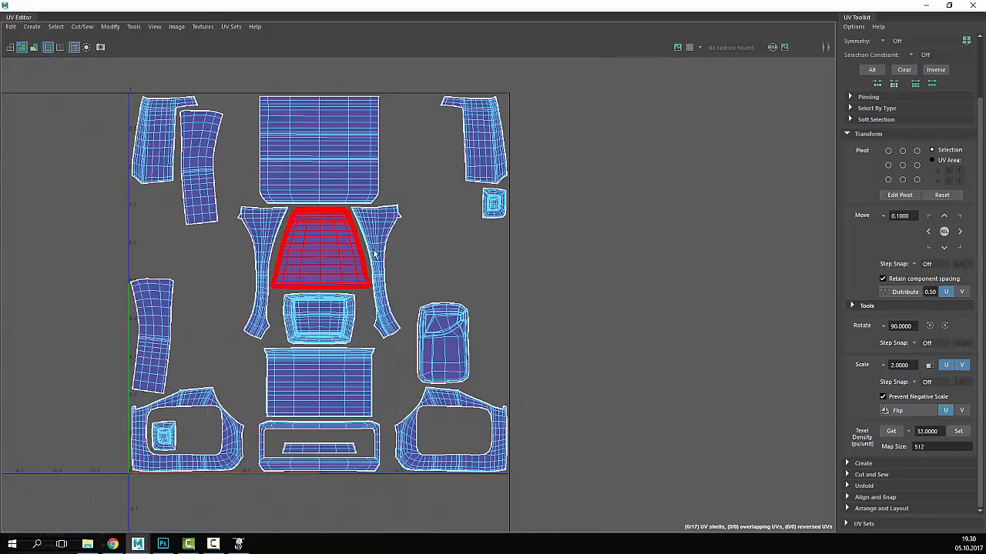
scroll(390, 252, "up", 2)
middle_click_drag(412, 252, 468, 297, "alt")
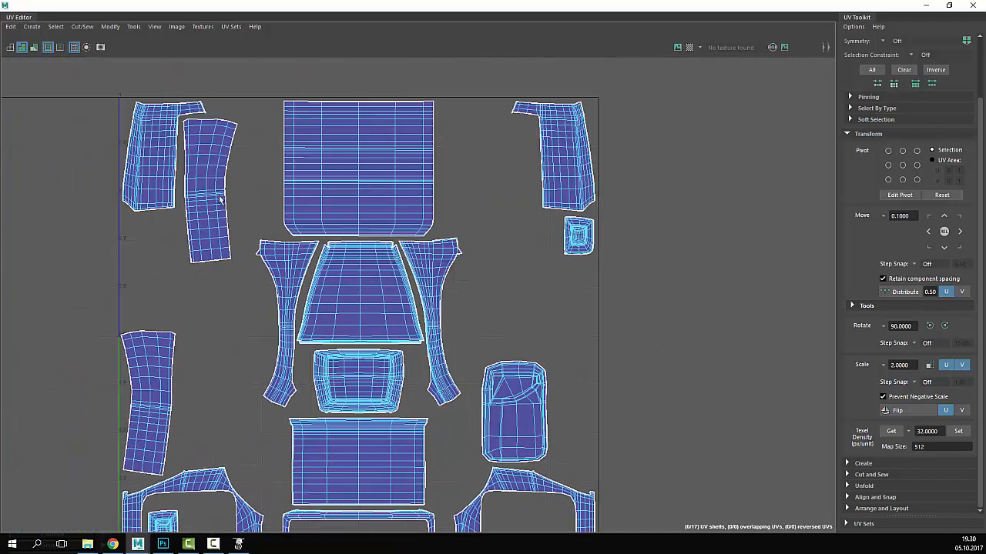
- Reposition the upper-left strip shell, then fit the whole UV square in view
left_click(222, 200)
left_click_drag(225, 204, 499, 306)
right_click_drag(612, 294, 353, 245, "alt")
middle_click_drag(353, 244, 385, 209, "alt")
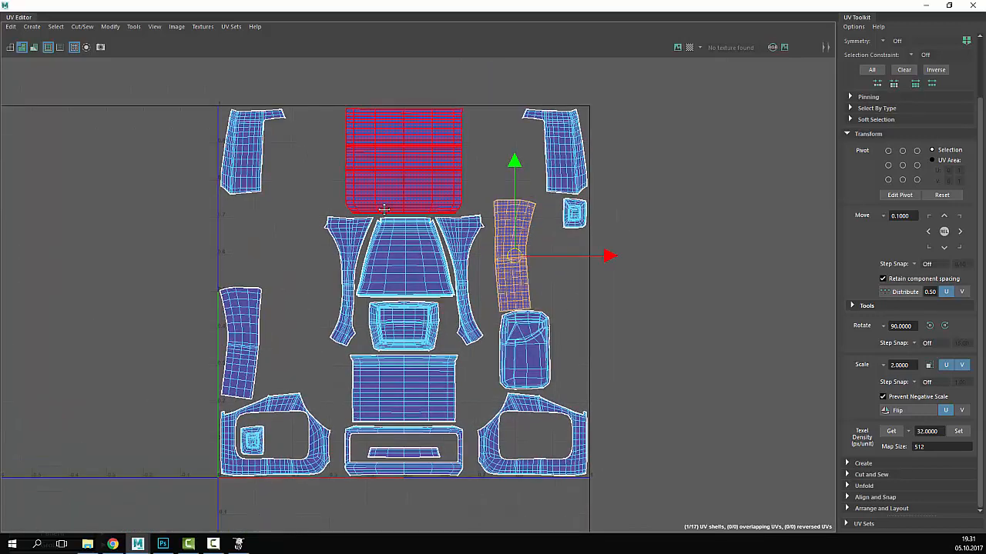
- Put the top strips beside the top panel's left and right sides, moving the tall strip out right
left_click(232, 150)
left_click_drag(253, 150, 314, 252)
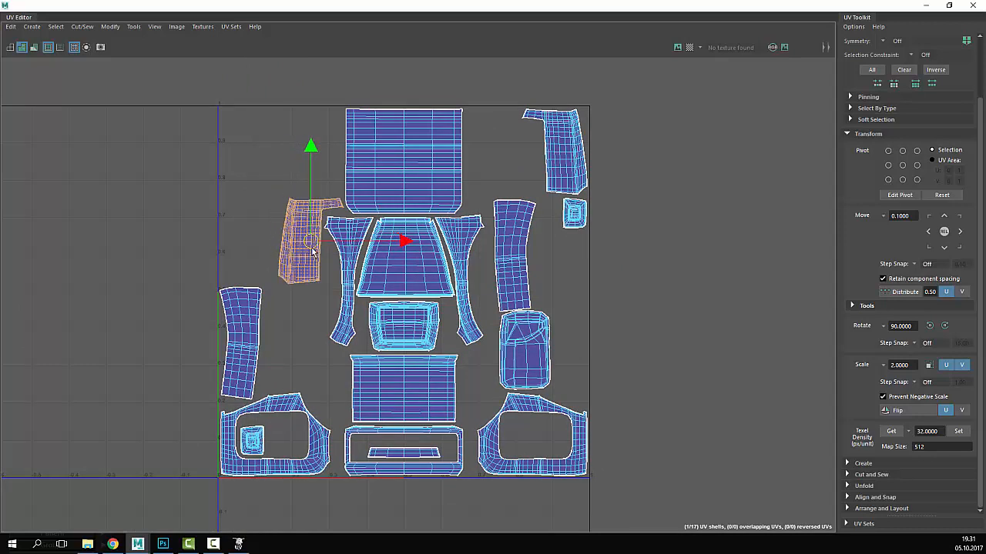
left_click(518, 262)
left_click_drag(518, 262, 680, 342)
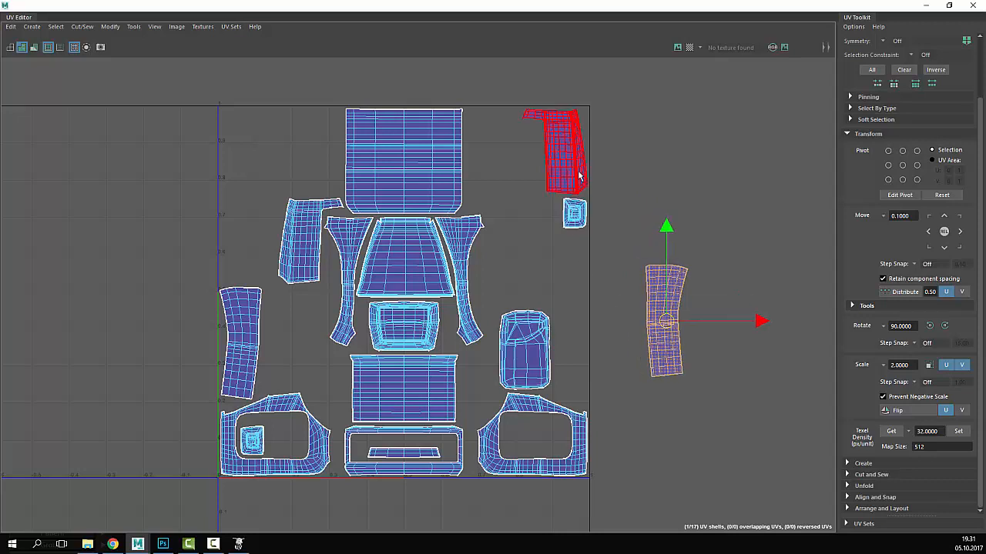
left_click(579, 178)
left_click_drag(559, 160, 508, 243)
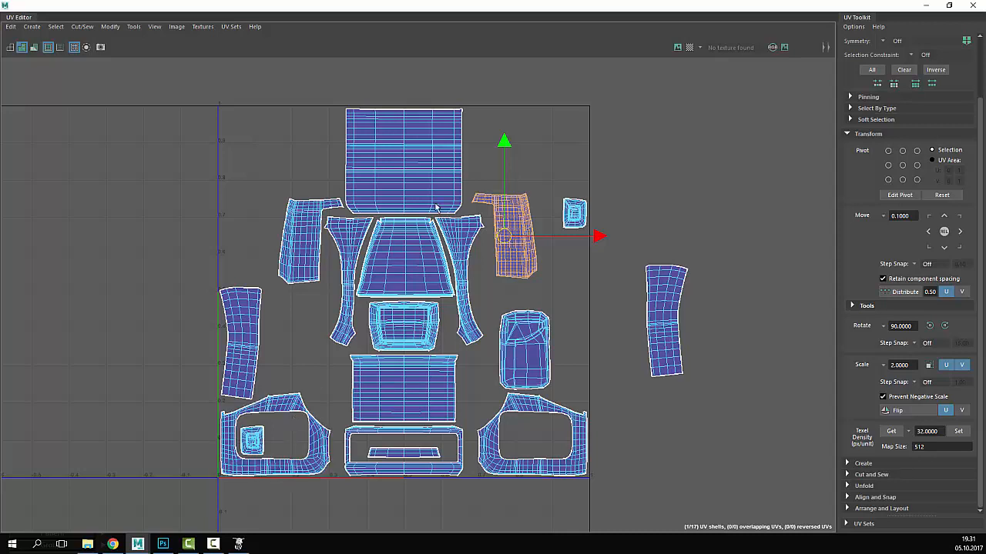
- Move the top-right small square shell next to the top panel
left_click(405, 333)
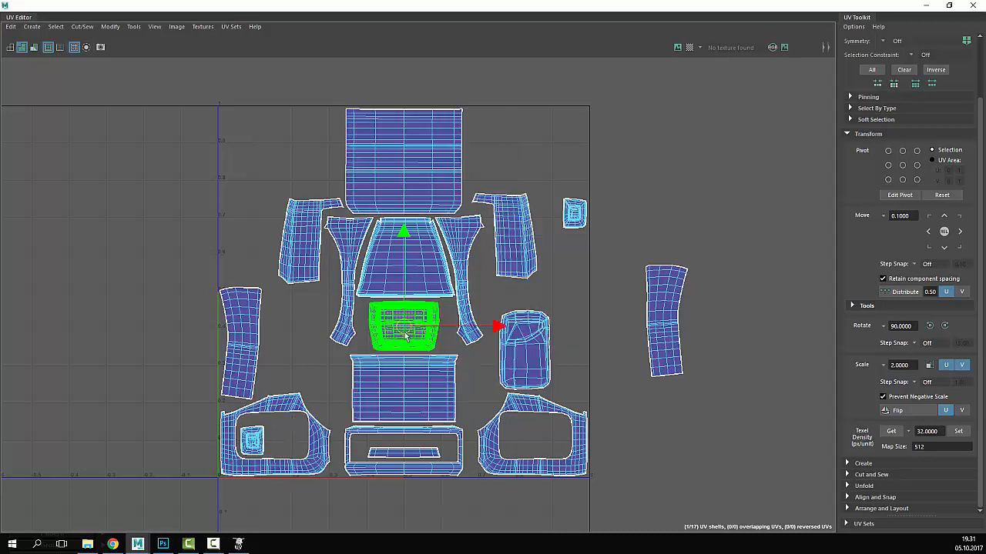
left_click(573, 213)
left_click_drag(566, 212, 563, 211)
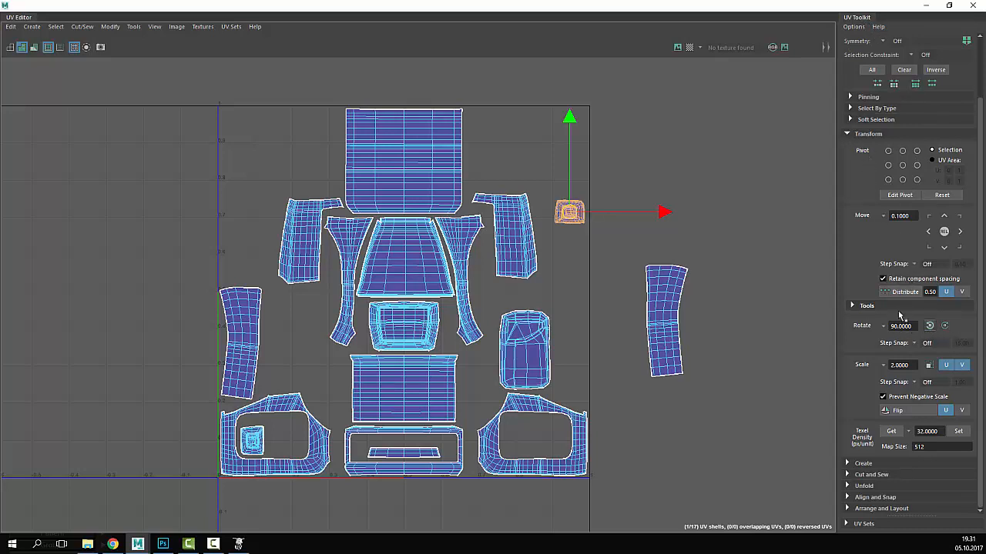
left_click_drag(565, 232, 479, 249)
left_click_drag(486, 152, 486, 153)
- Spread the right side strip and right pillar shells further to the right
left_click(468, 251)
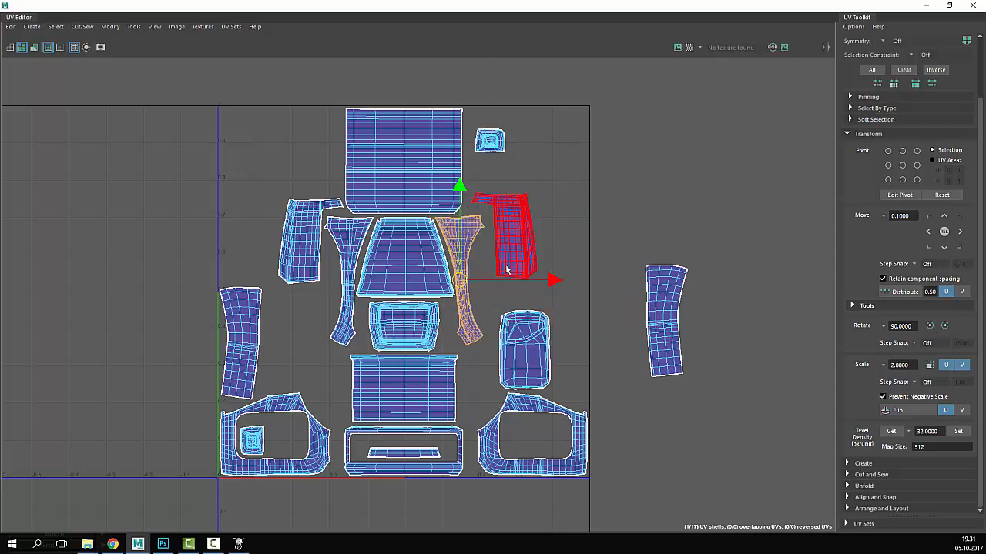
left_click(522, 225)
left_click_drag(507, 238, 597, 232)
left_click(463, 264)
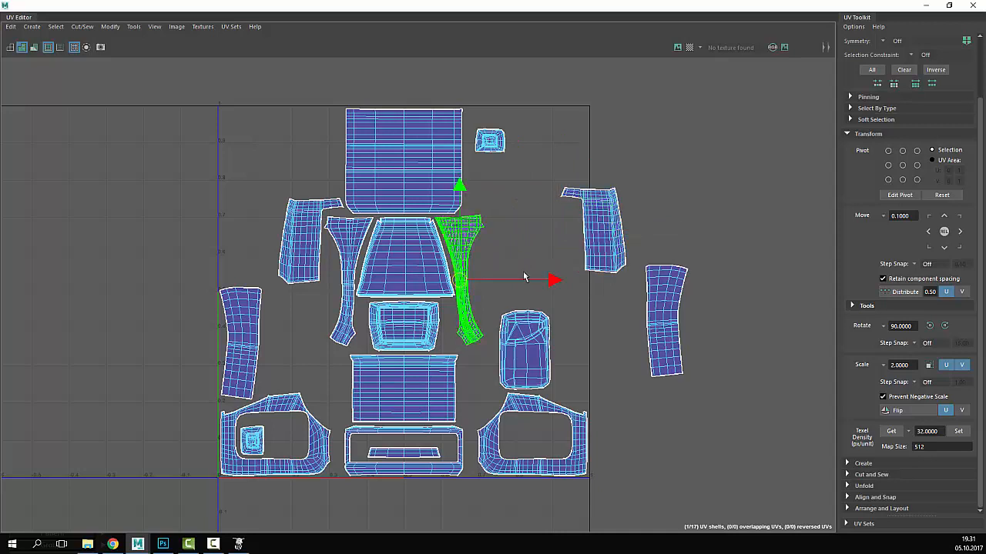
left_click_drag(460, 280, 524, 262)
- Set small square shells on both sides of the central window and move the thin left pillar up-left
left_click(490, 141)
left_click_drag(489, 140, 456, 319)
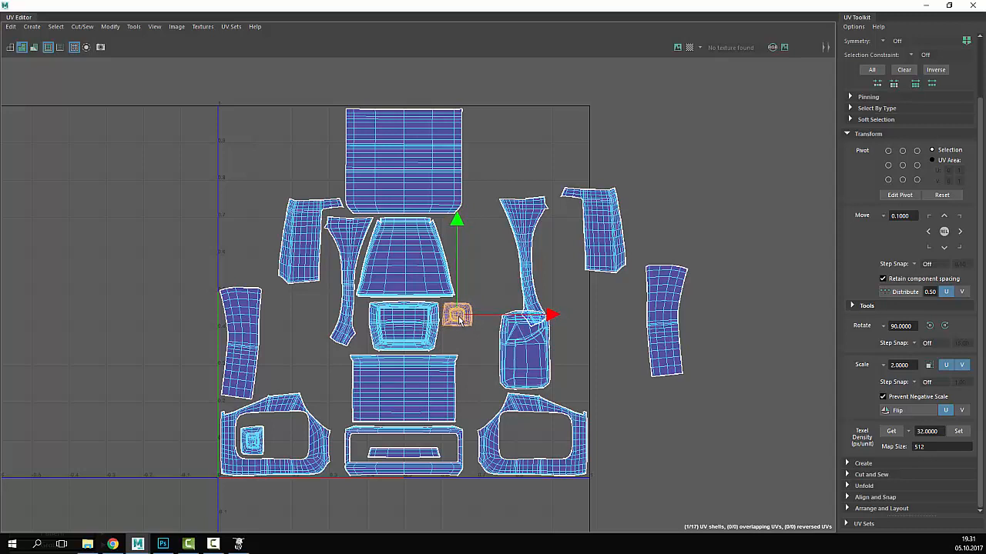
left_click(494, 280)
left_click(345, 277)
left_click_drag(345, 277, 218, 210)
left_click(252, 442)
left_click_drag(256, 445, 305, 330)
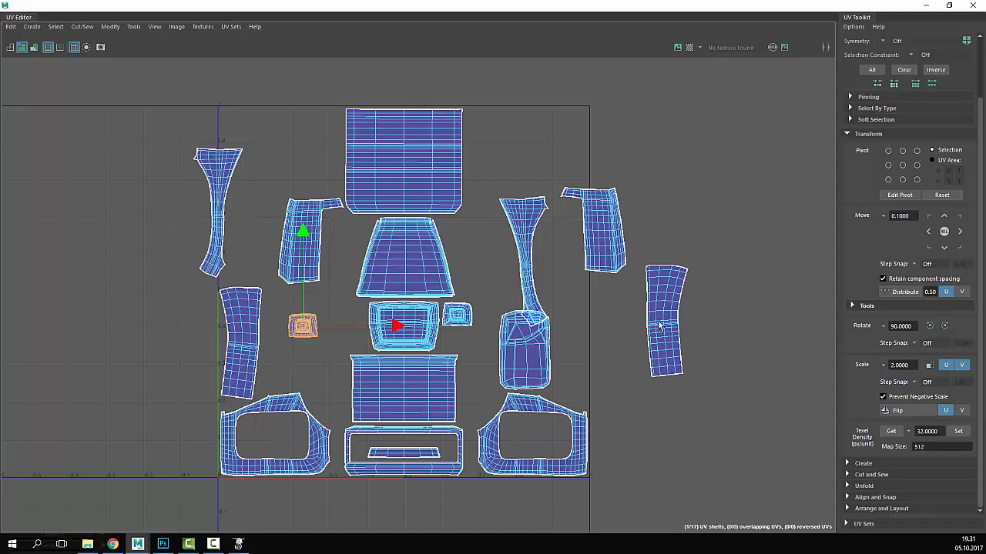
left_click_drag(307, 327, 356, 315)
- Rotate the trapezoid shell 90° and back, then nudge it slightly left and down
left_click(418, 295)
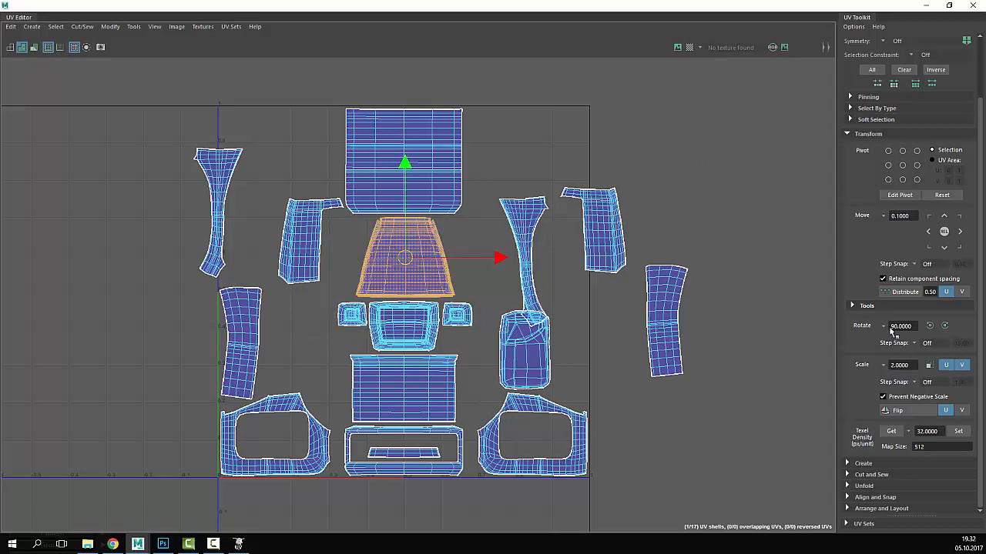
left_click(944, 327)
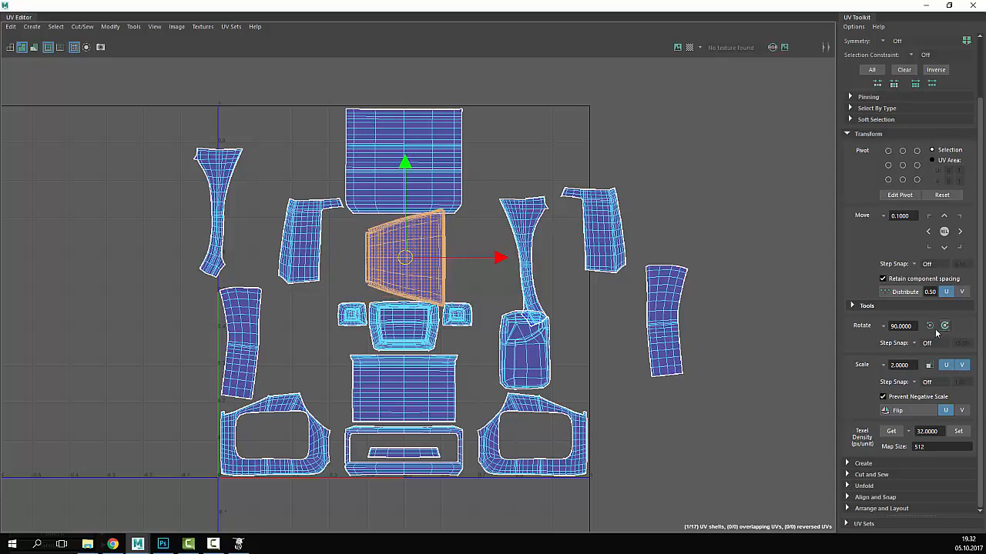
left_click(930, 326)
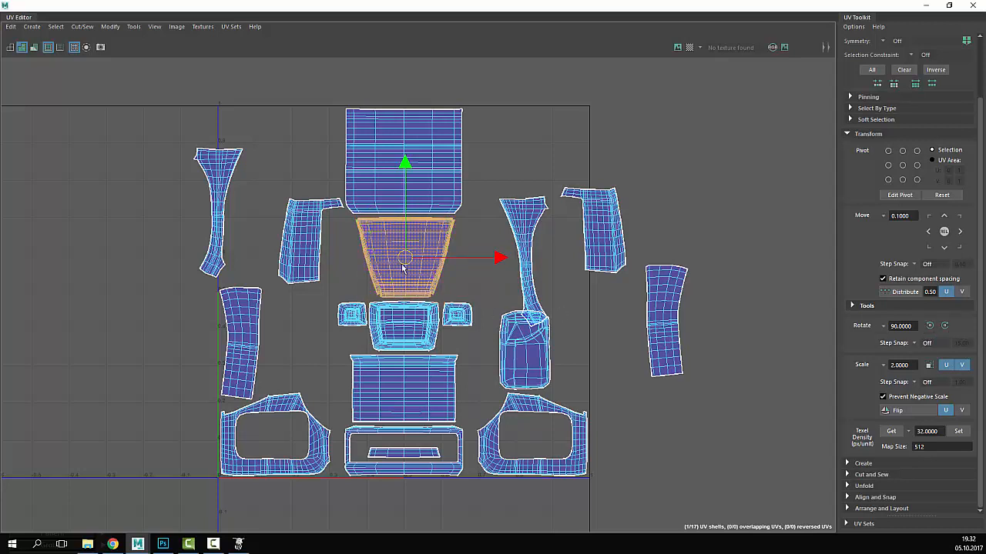
left_click_drag(405, 267, 402, 267)
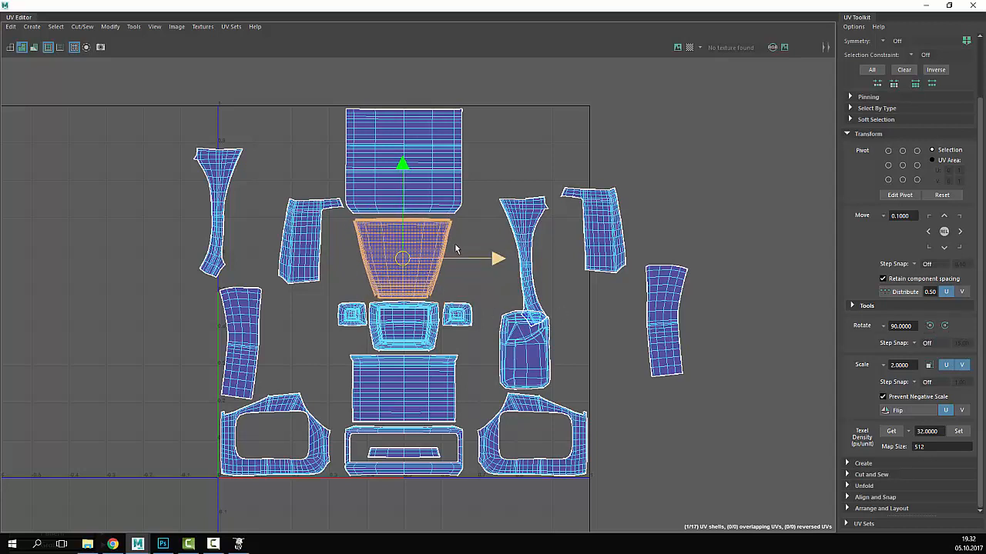
left_click(477, 228)
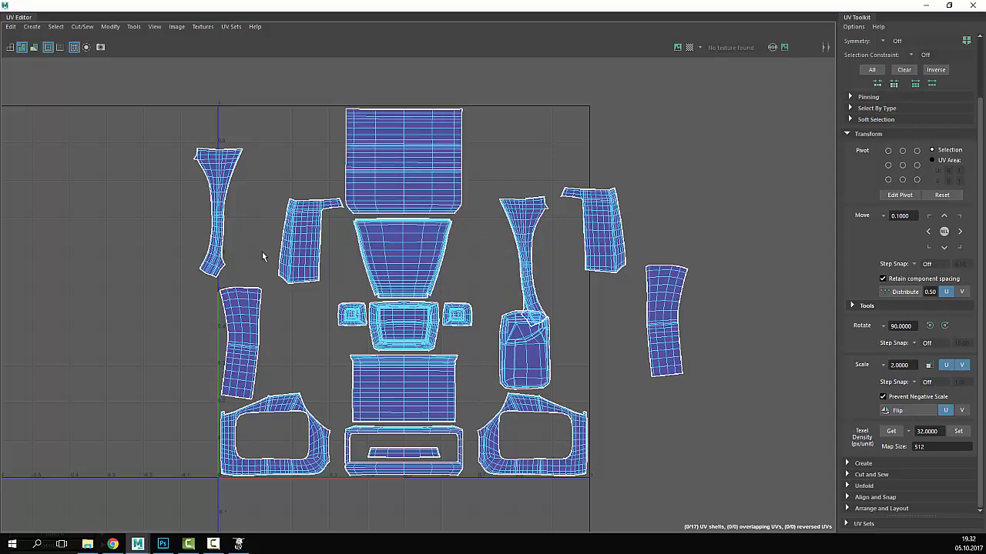
- Move the door shell beside the trapezoid, nudge the left-middle shell, and float the UV Editor
scroll(375, 370, "up", 1)
left_click(533, 383)
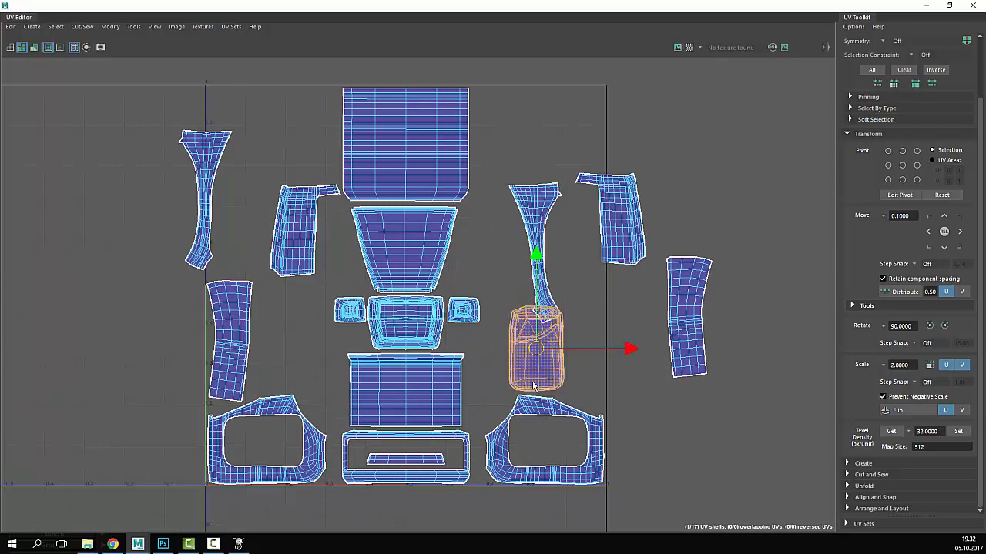
left_click_drag(536, 349, 486, 245)
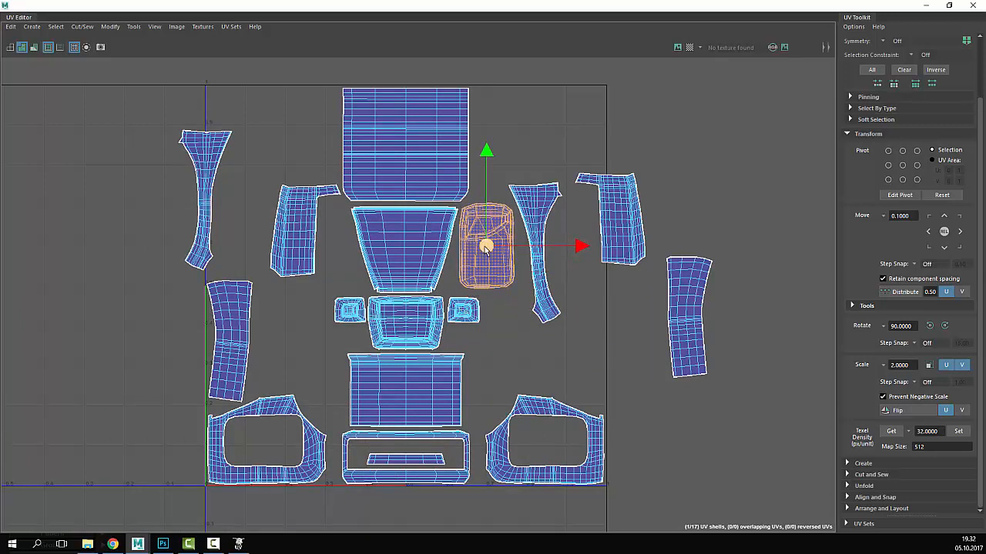
left_click(297, 247)
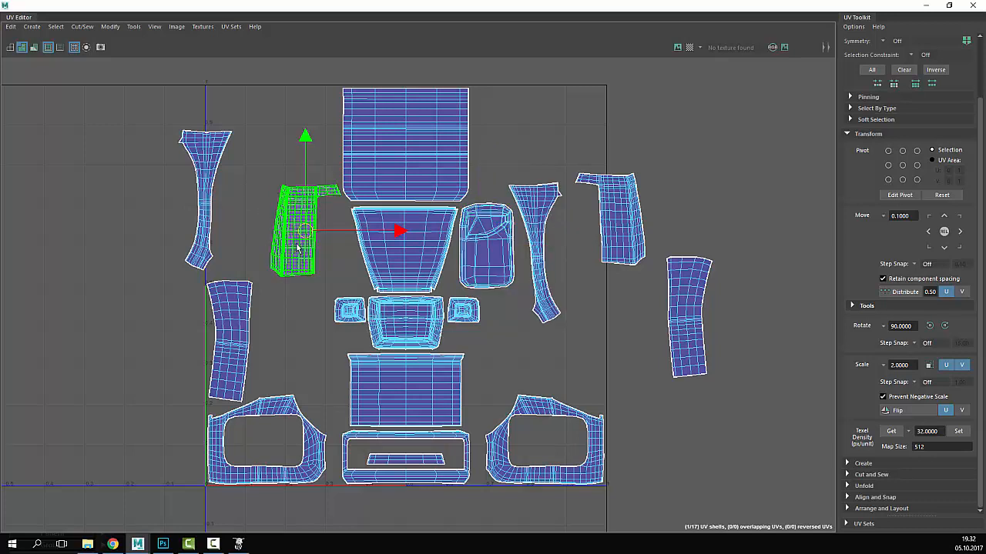
mouse_move(298, 246)
left_mouse_down()
mouse_move(288, 231)
mouse_move(296, 245)
left_mouse_up()
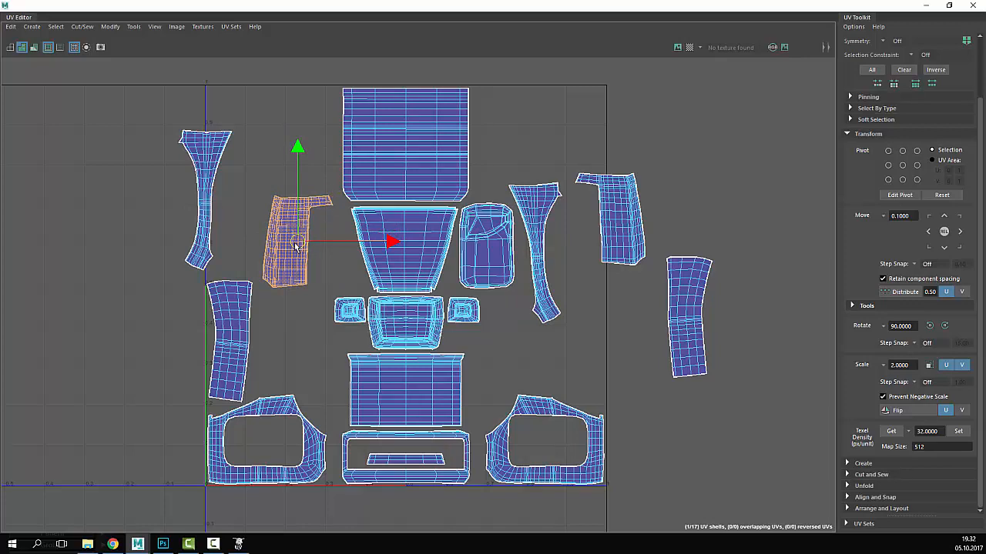
left_click(949, 5)
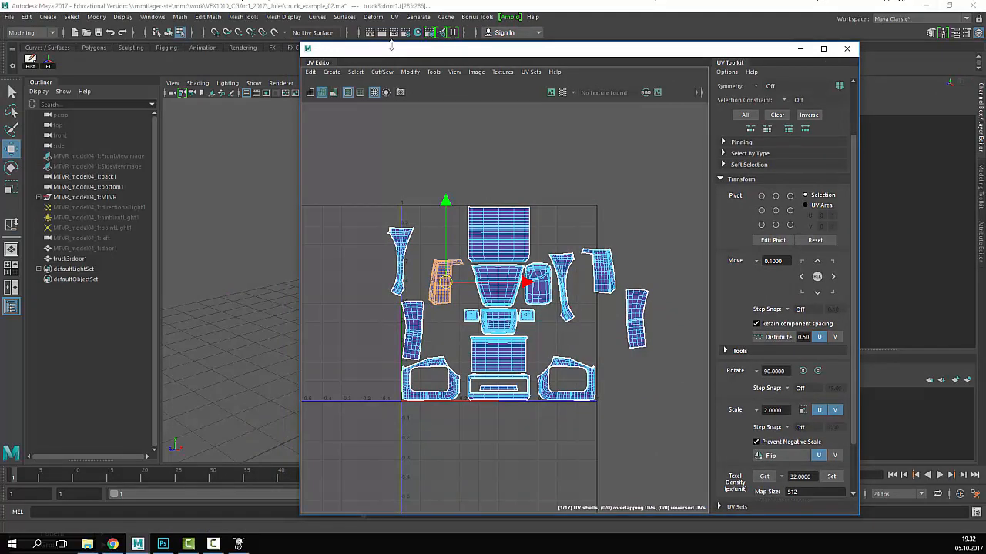
- Separate the door from the truck cab and delete history on both pieces
left_click_drag(391, 48, 658, 62)
left_click(522, 264)
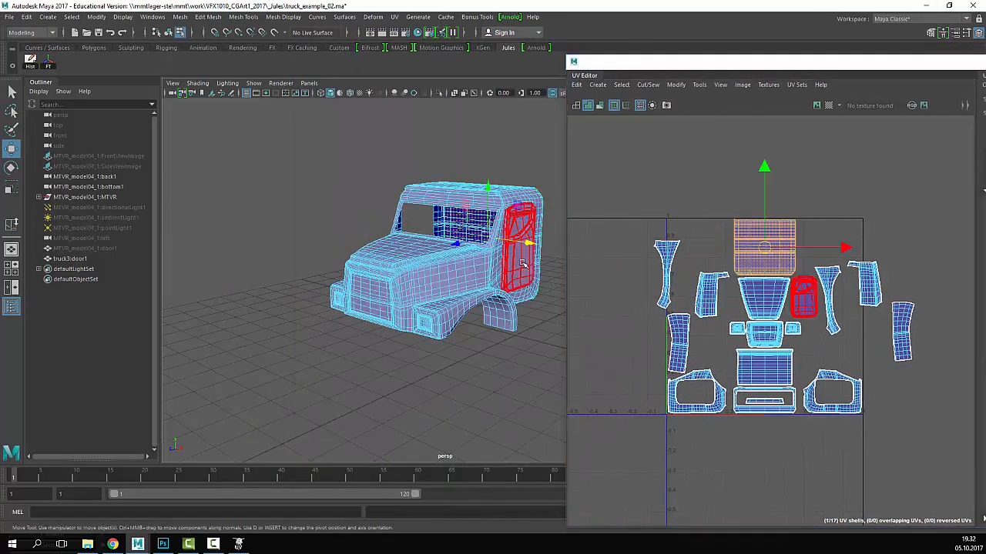
left_click(522, 263)
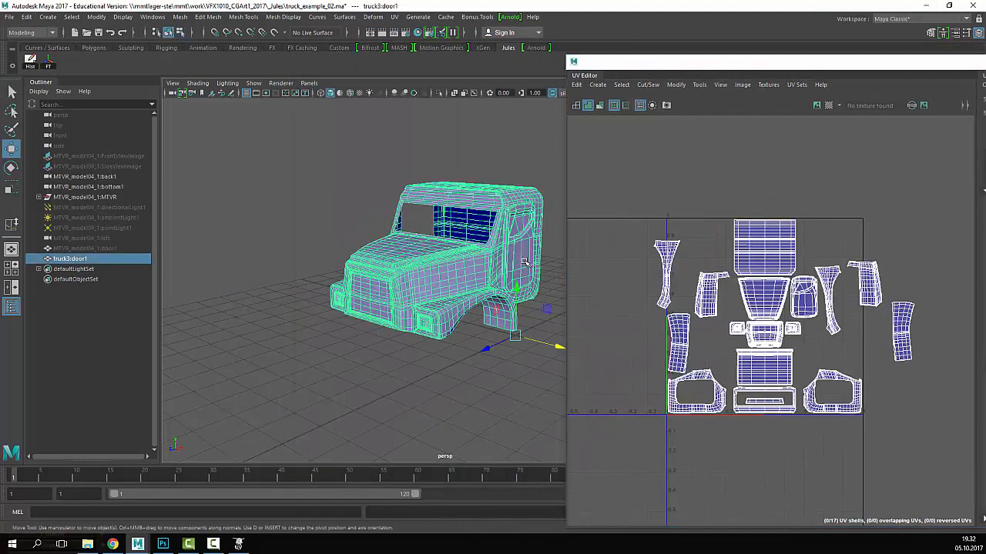
left_click(180, 17)
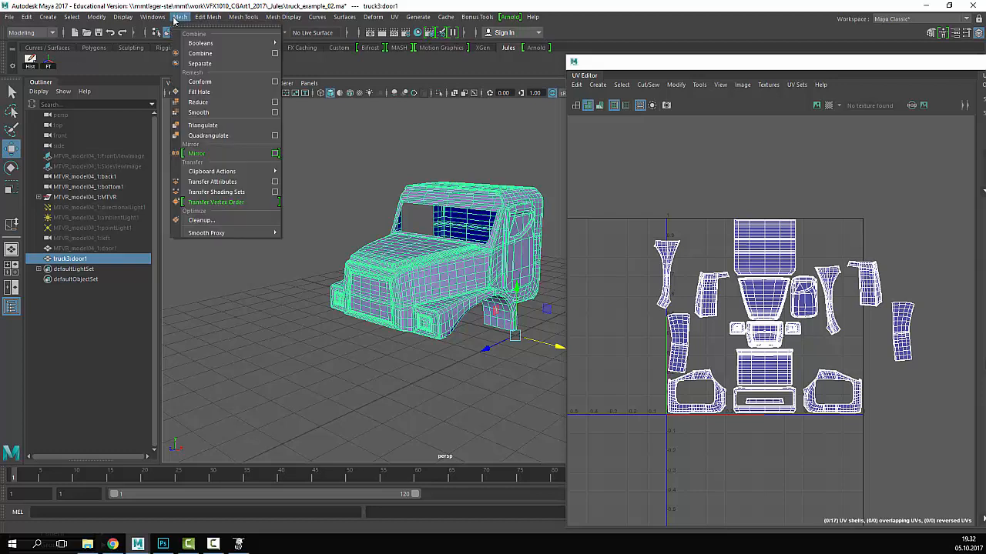
left_click(201, 63)
left_click(524, 141)
left_click_drag(555, 156, 439, 262)
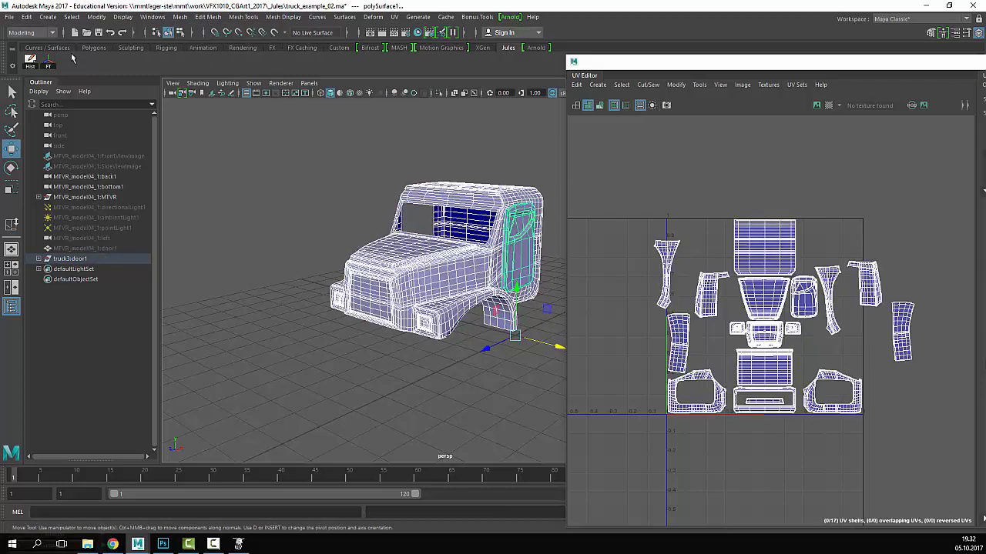
left_click(31, 62)
- Mirror the separated door piece by setting its Scale X to -1
left_click(553, 285)
left_click(524, 266)
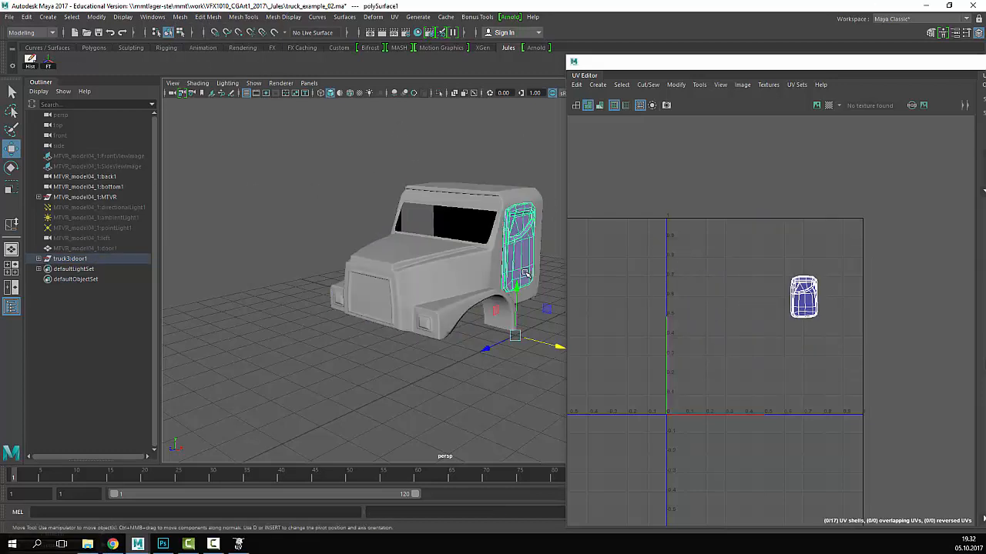
middle_click_drag(535, 274, 479, 275, "alt")
left_click_drag(480, 275, 529, 273, "alt")
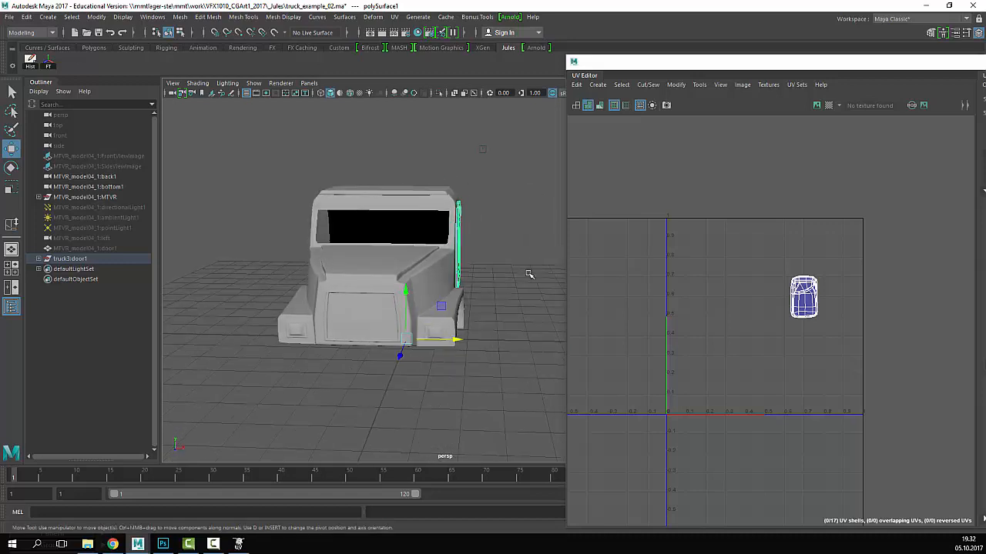
left_click_drag(701, 64, 690, 295)
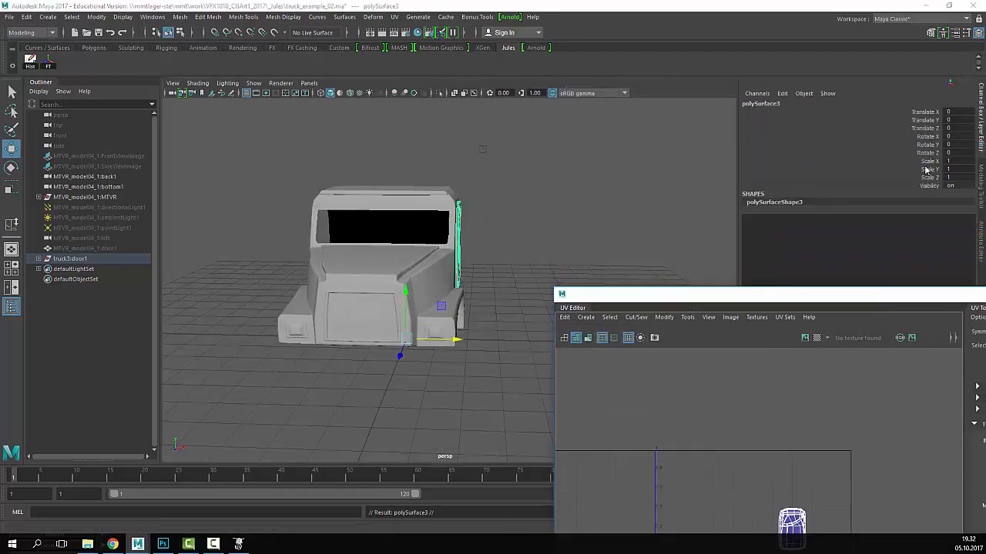
left_click(954, 163)
type("-1")
key("Return")
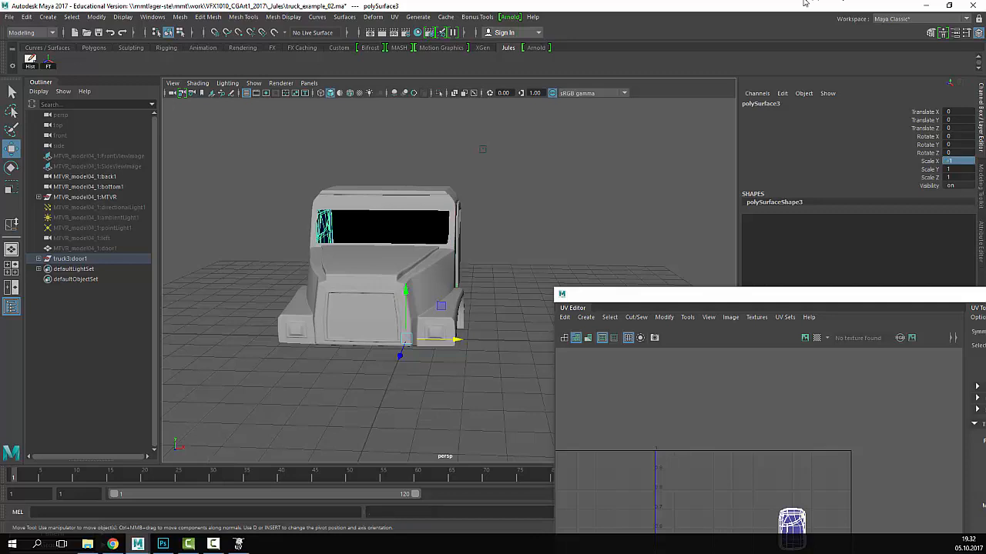
- Orbit around the cab to inspect the mirrored door from several sides
left_click_drag(368, 213, 297, 198, "alt")
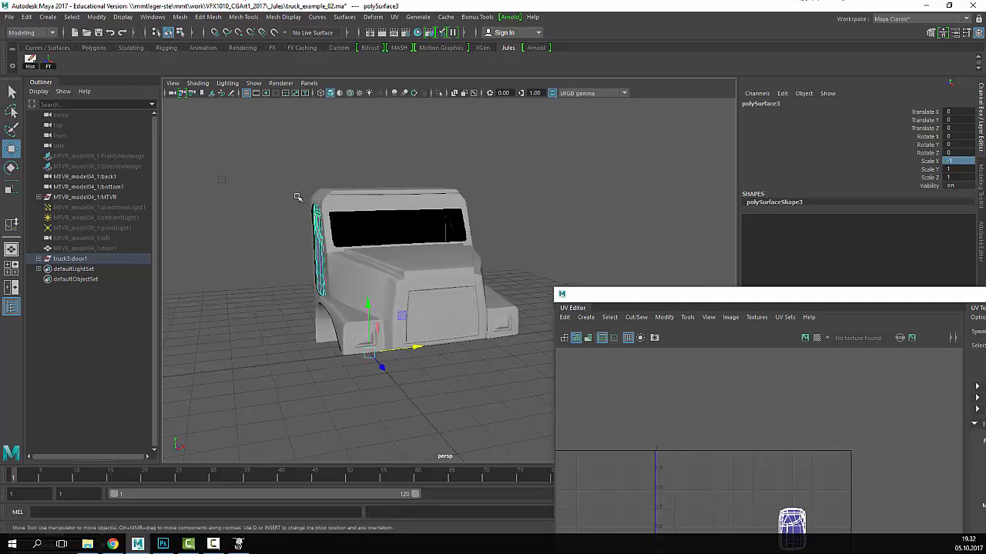
left_click_drag(221, 178, 368, 156, "alt")
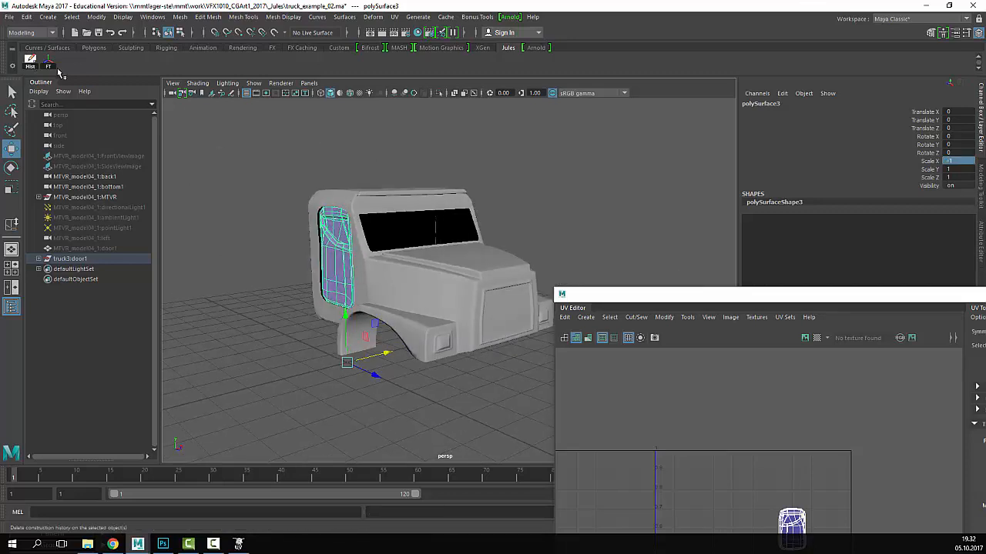
left_click_drag(516, 181, 552, 207, "alt")
scroll(369, 181, "up", 3)
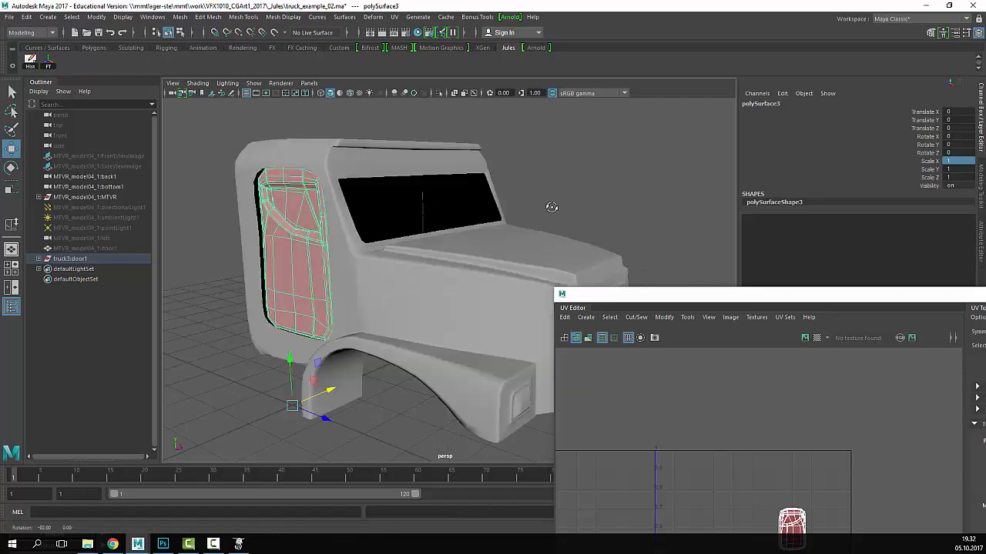
left_click_drag(373, 198, 497, 223, "alt")
right_click_drag(497, 224, 447, 205, "alt")
left_click_drag(447, 204, 501, 192, "alt")
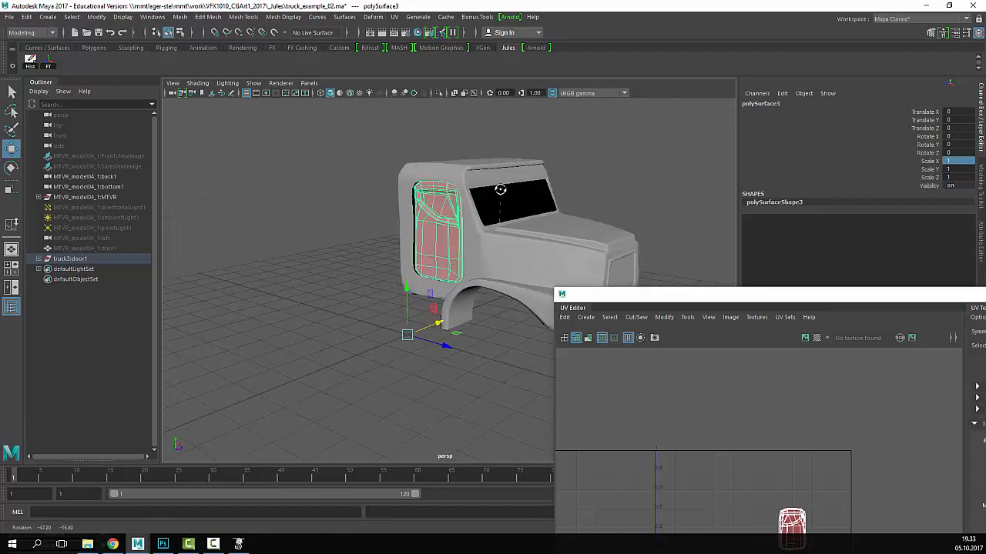
right_click_drag(502, 192, 385, 214, "alt")
left_click_drag(385, 215, 454, 301, "alt")
left_click(483, 282)
right_click_drag(454, 300, 523, 268, "alt")
left_click_drag(524, 269, 485, 238, "alt")
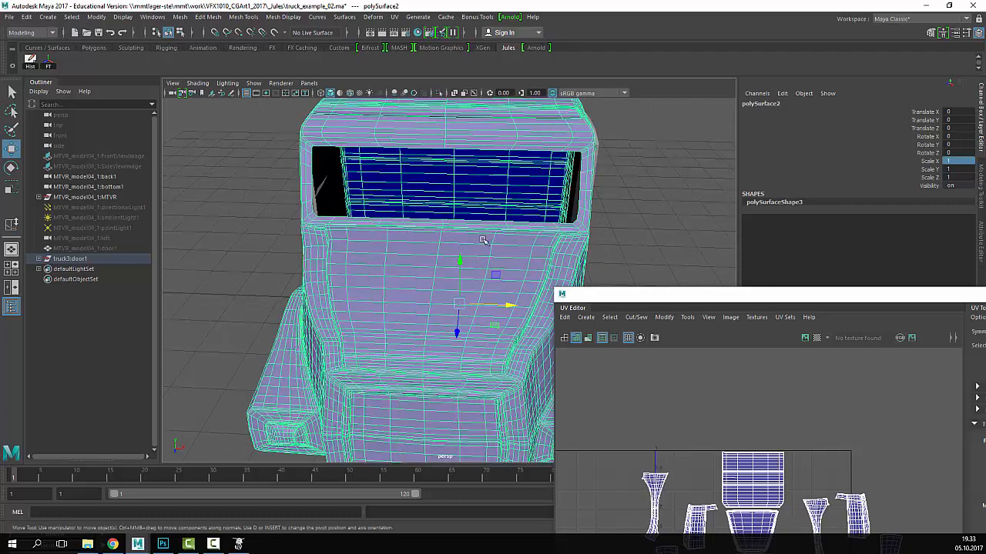
right_click_drag(484, 238, 320, 242, "alt")
left_click_drag(319, 242, 419, 265, "alt")
- Slide the door piece polySurface3 along X (about -0.078) against the cab's side
left_click(428, 223)
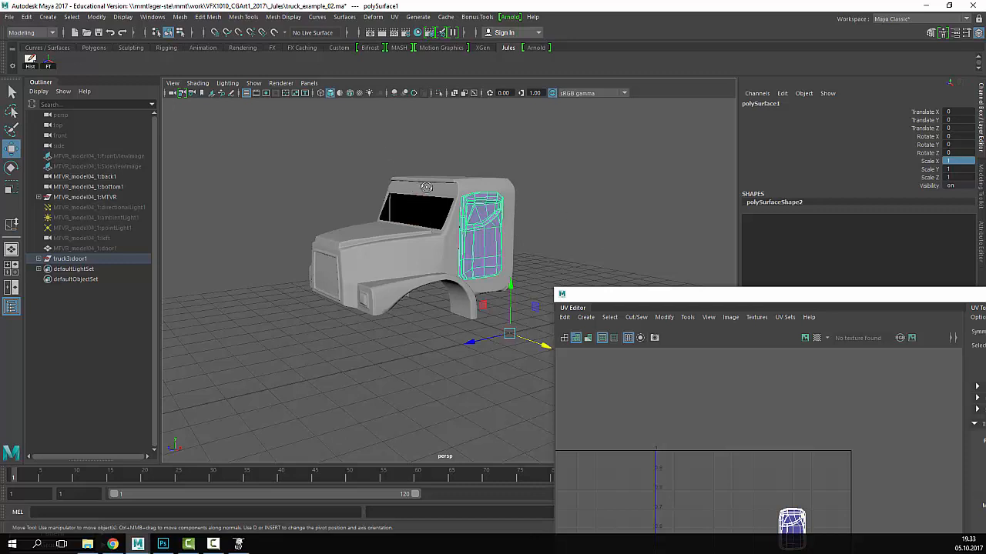
left_click_drag(425, 187, 341, 198, "alt")
right_click_drag(341, 198, 379, 189, "alt")
left_click_drag(379, 189, 417, 218, "alt")
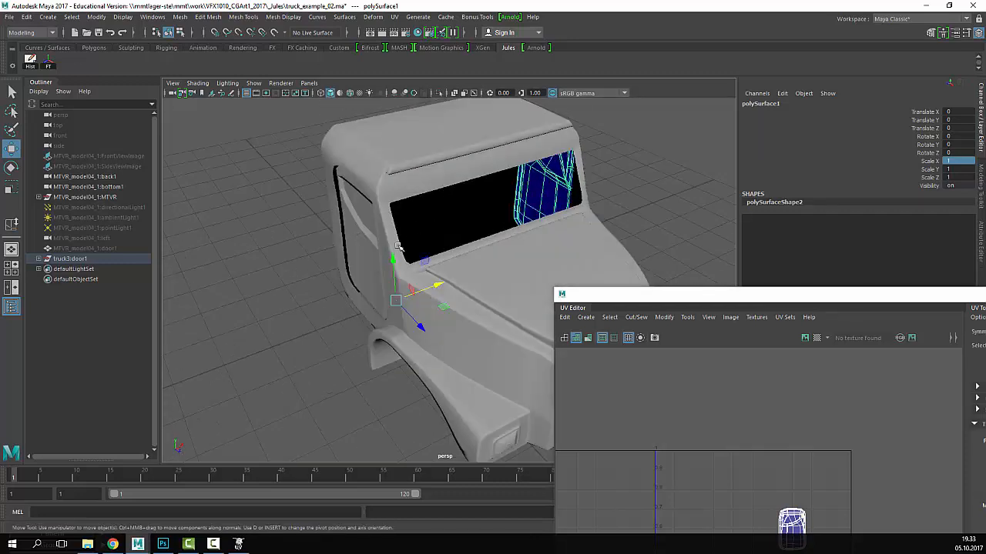
left_click(370, 256)
left_click_drag(370, 255, 413, 248, "alt")
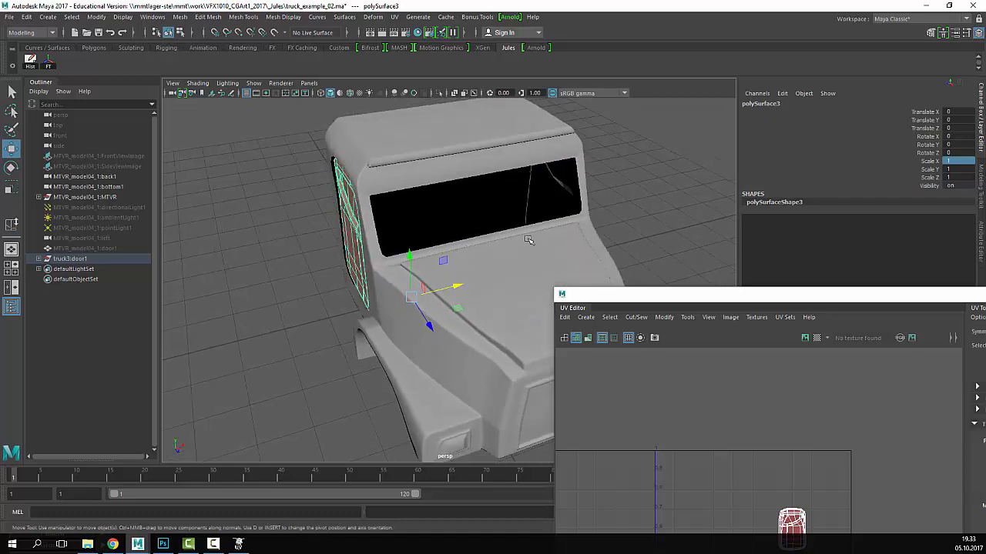
left_click_drag(528, 240, 536, 239, "alt")
mouse_move(457, 303)
left_mouse_down()
mouse_move(443, 298)
mouse_move(464, 295)
left_mouse_up()
left_click(339, 324)
right_click_drag(462, 269, 413, 244, "alt")
middle_click_drag(414, 244, 396, 230, "alt")
left_click(370, 225)
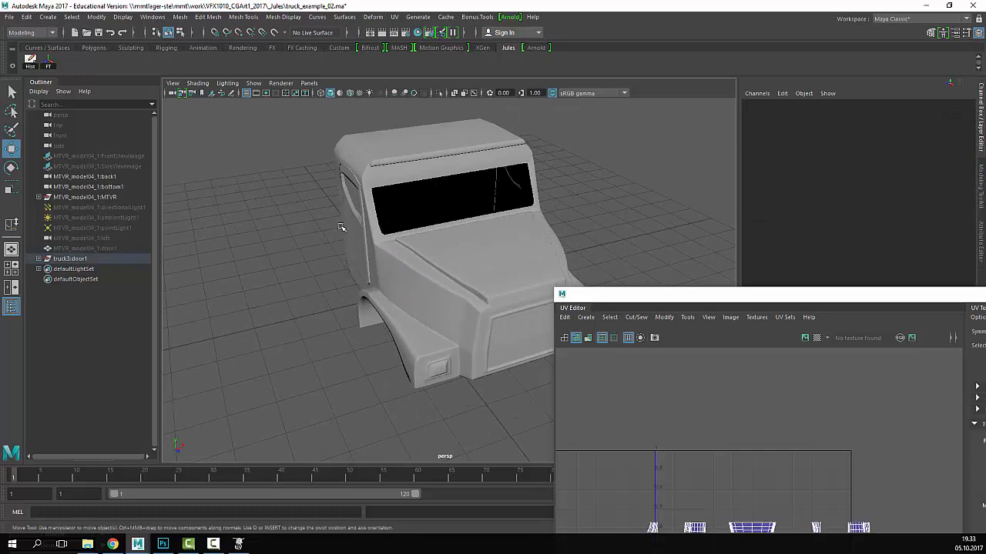
- Select the cab body and door pieces and freeze their transforms
left_click(320, 184)
left_click_drag(320, 185, 360, 222)
left_click(49, 66)
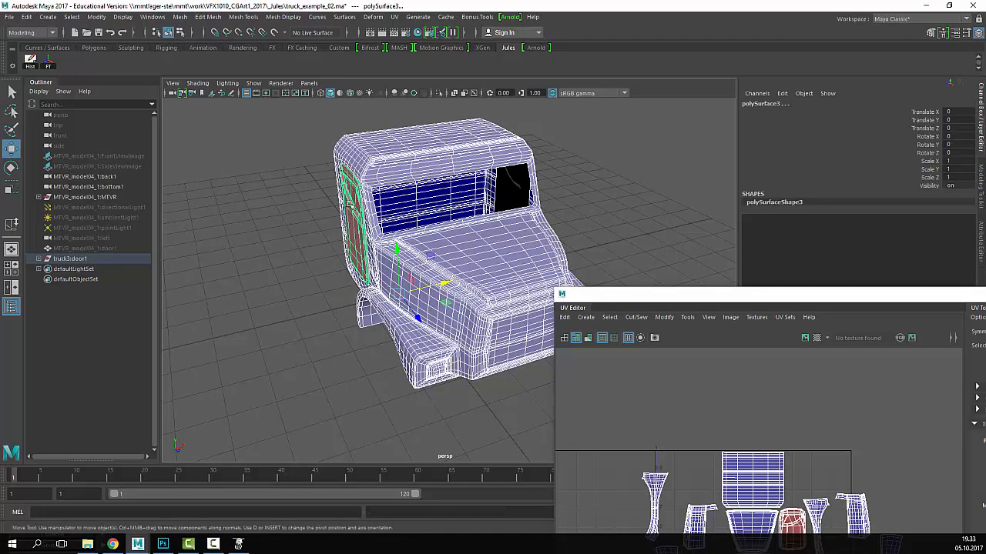
left_click(351, 221)
- Show the cab and door UVs as bare wireframe, then as shaded fill
right_click_drag(573, 204, 548, 194, "alt")
middle_click_drag(549, 194, 514, 181, "alt")
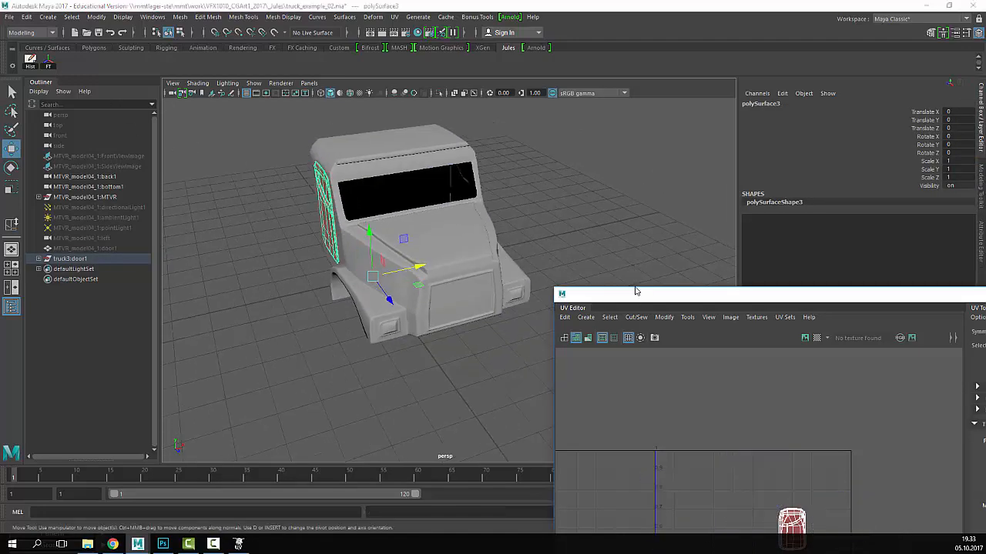
left_click_drag(634, 292, 639, 105)
left_click_drag(521, 134, 331, 223)
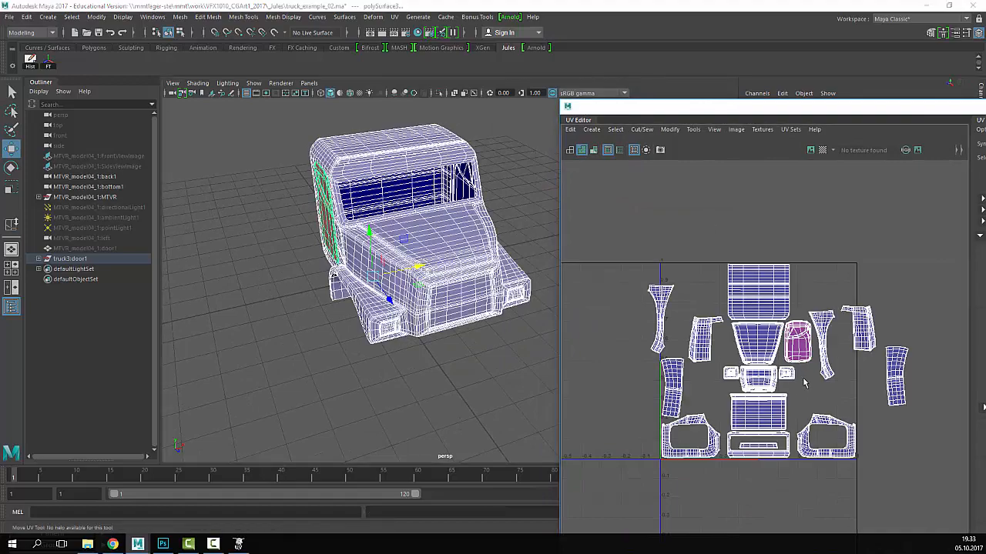
scroll(803, 380, "up", 3)
left_click_drag(708, 111, 685, 93)
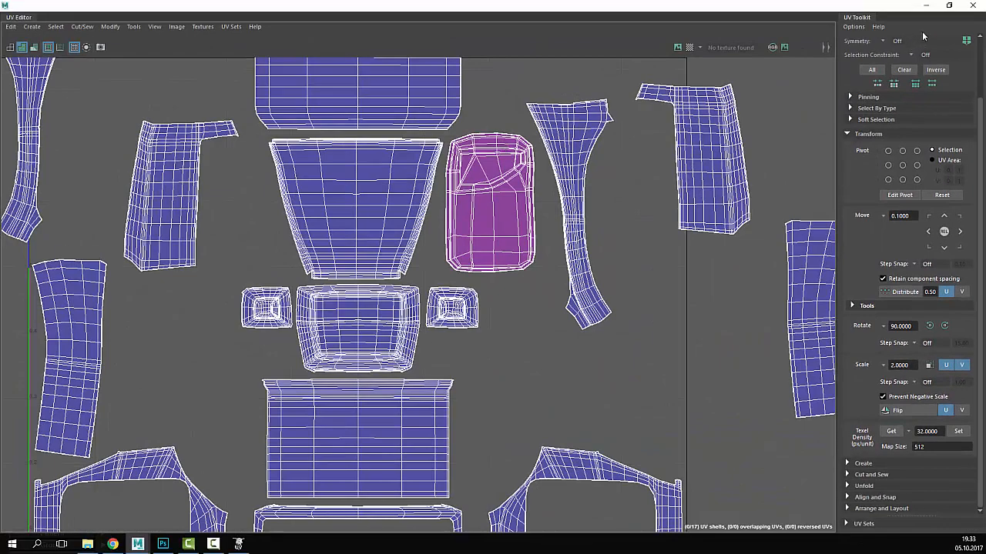
scroll(667, 182, "down", 3)
left_click(156, 27)
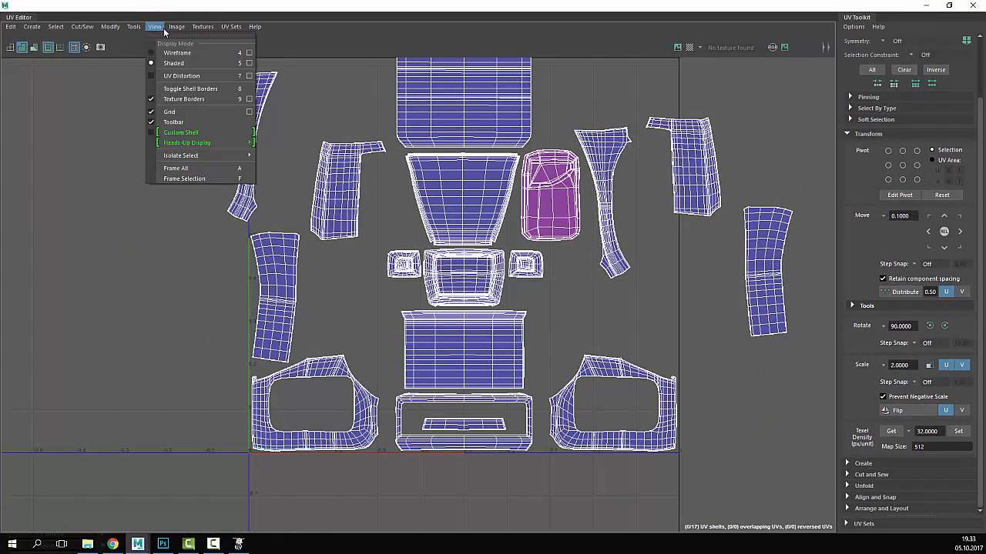
left_click(157, 52)
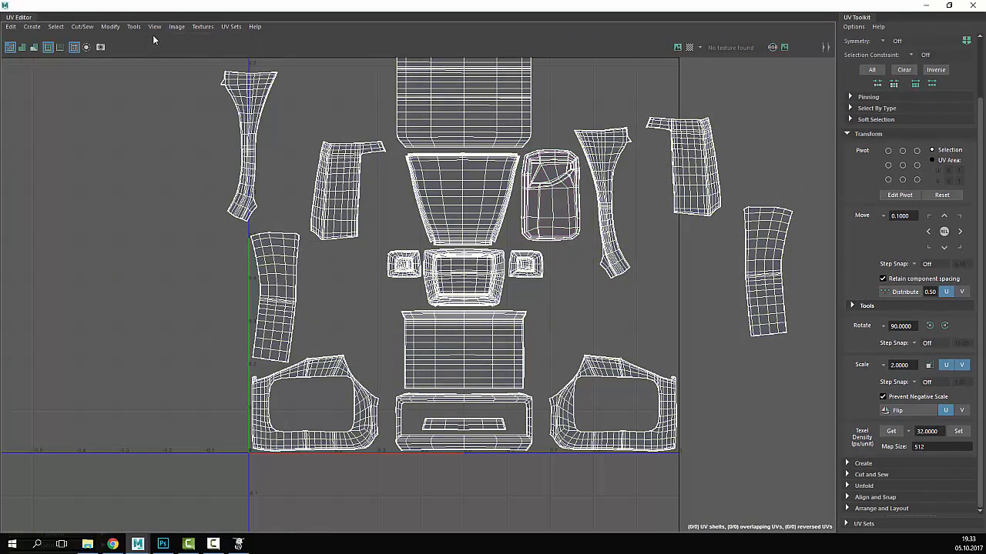
left_click(158, 27)
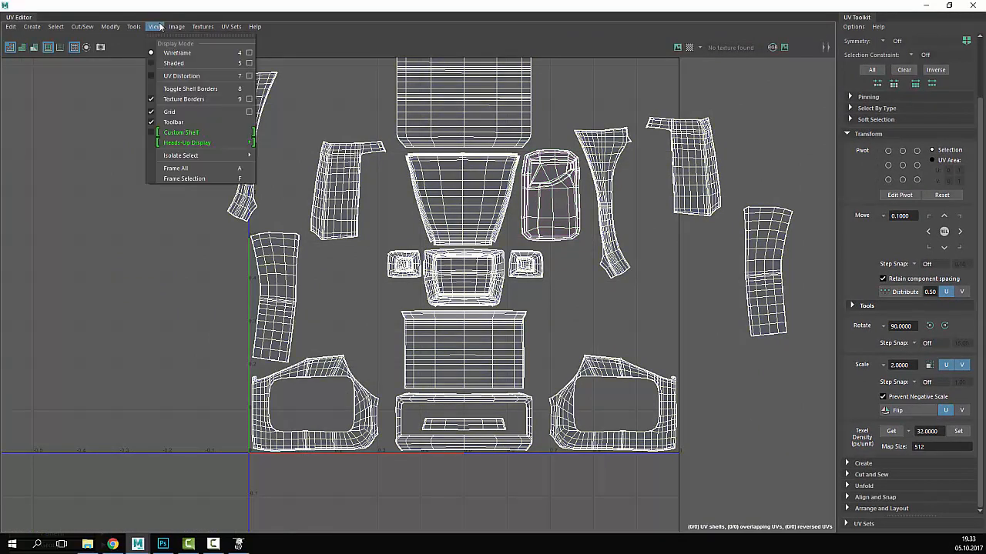
left_click(157, 63)
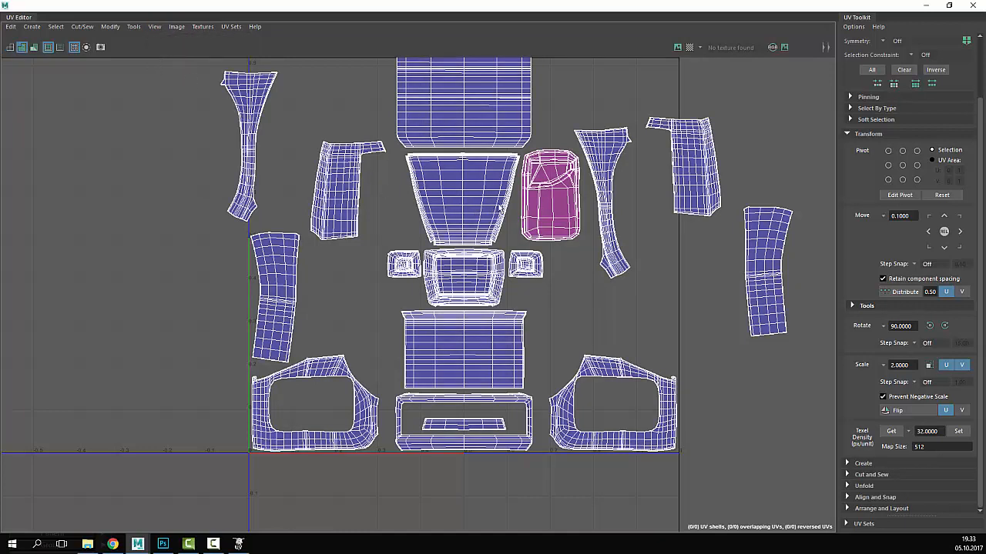
- Toggle the UV shells' shaded fill on and off repeatedly with the 4 and 5 keys
key("4")
key("5")
key("4")
key("5")
key("4")
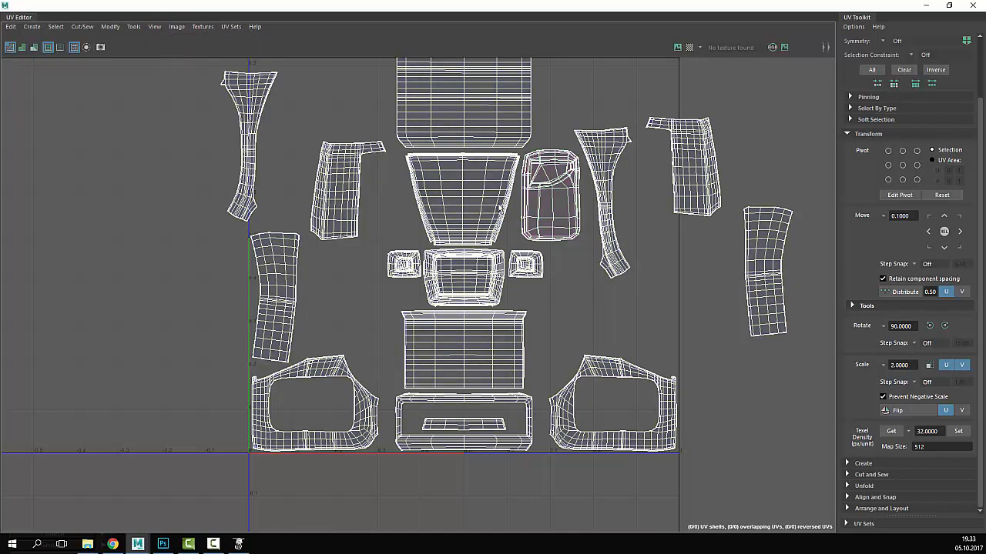
key("5")
scroll(501, 206, "down", 3)
scroll(370, 147, "up", 3)
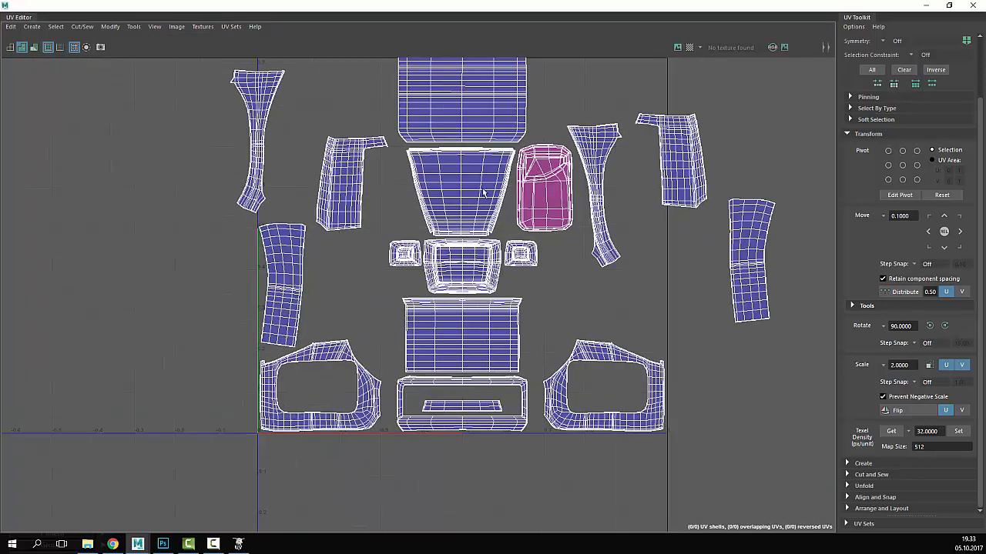
scroll(438, 165, "up", 3)
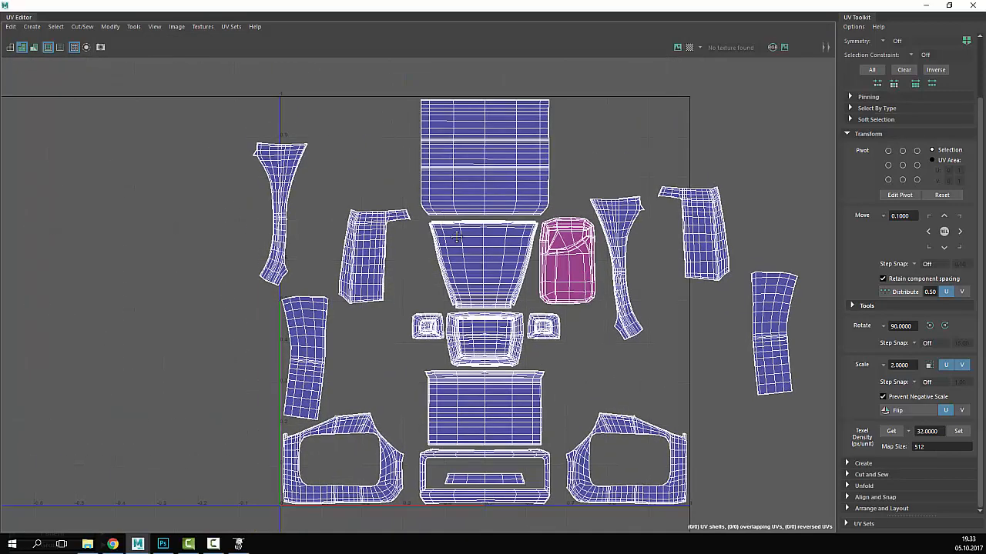
scroll(402, 257, "down", 3)
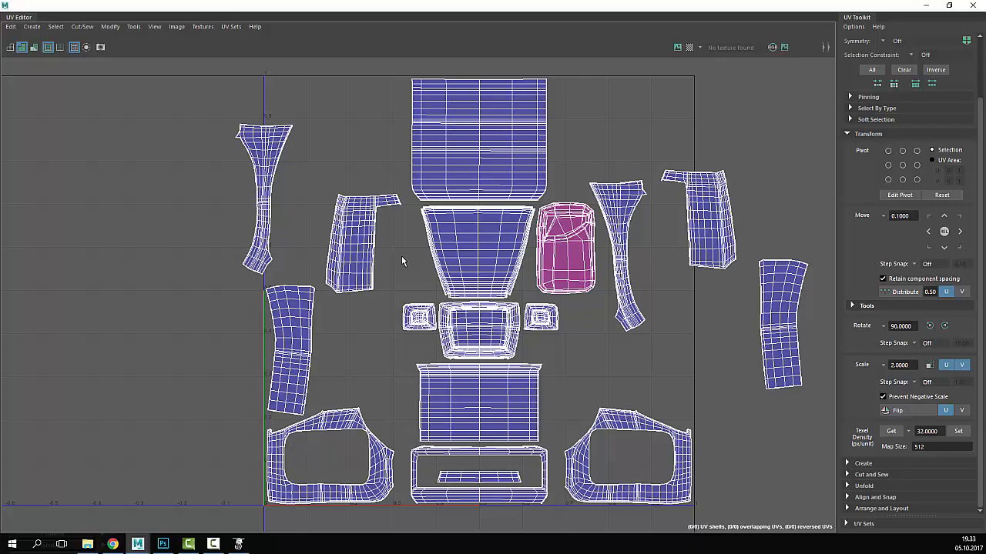
scroll(453, 108, "up", 4)
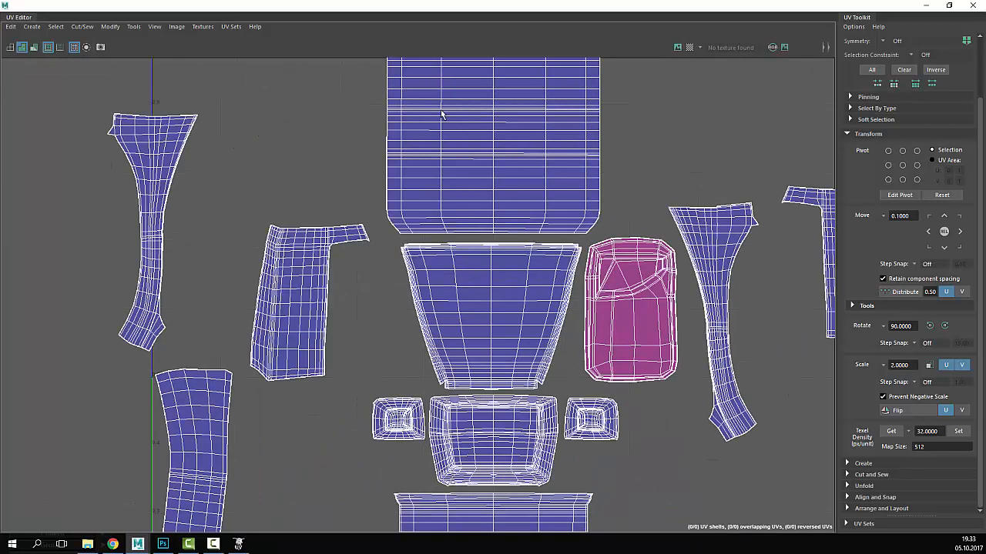
scroll(407, 249, "up", 8)
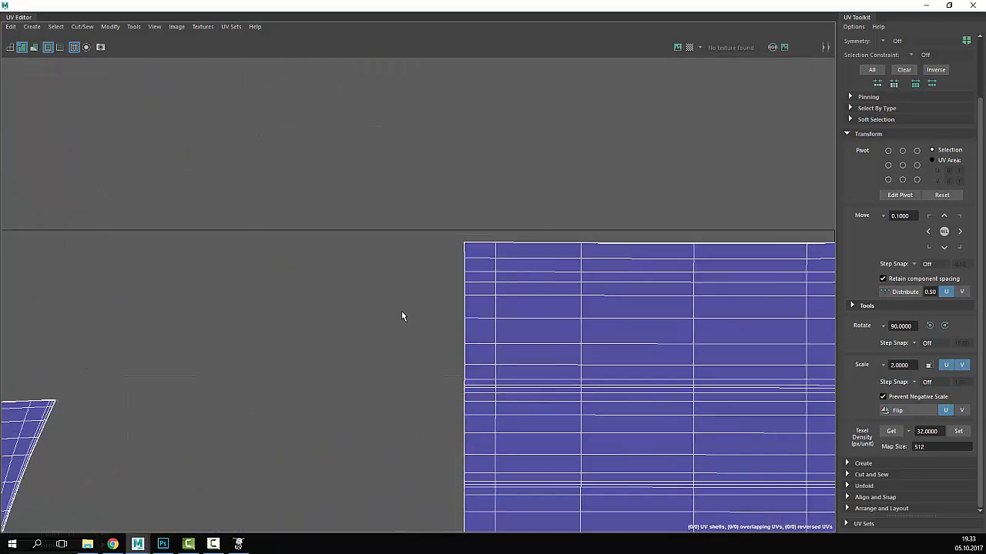
- Switch to UV selection and nudge a left-border UV on the top shell up and slightly right
right_click(395, 260)
left_click(440, 260)
scroll(265, 305, "up", 8)
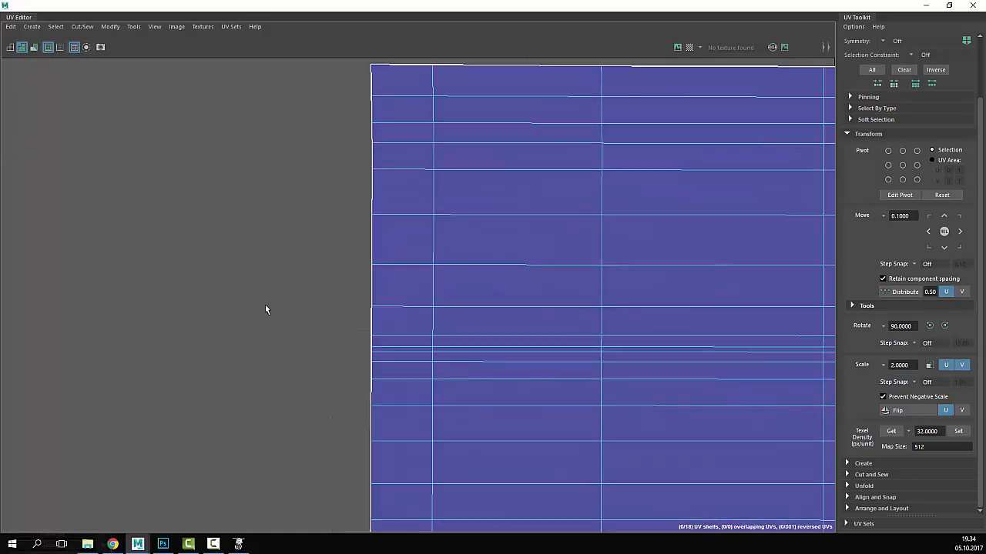
left_click(476, 357)
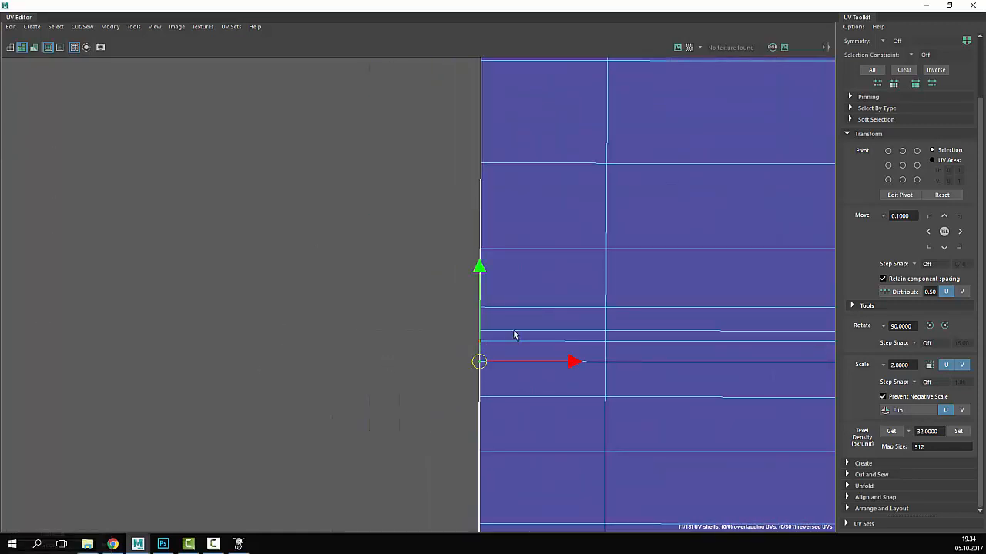
left_click(414, 334)
left_click(476, 351)
left_click_drag(476, 351, 483, 331)
left_click(413, 334)
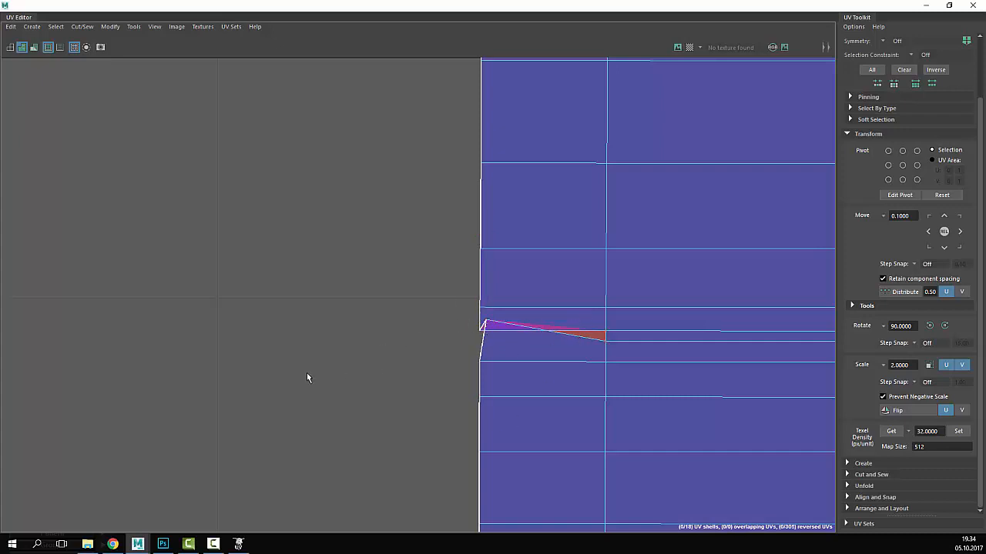
- Pan and zoom to bring the notch on the top shell's left edge into view
scroll(310, 379, "up", 3)
scroll(643, 352, "down", 5)
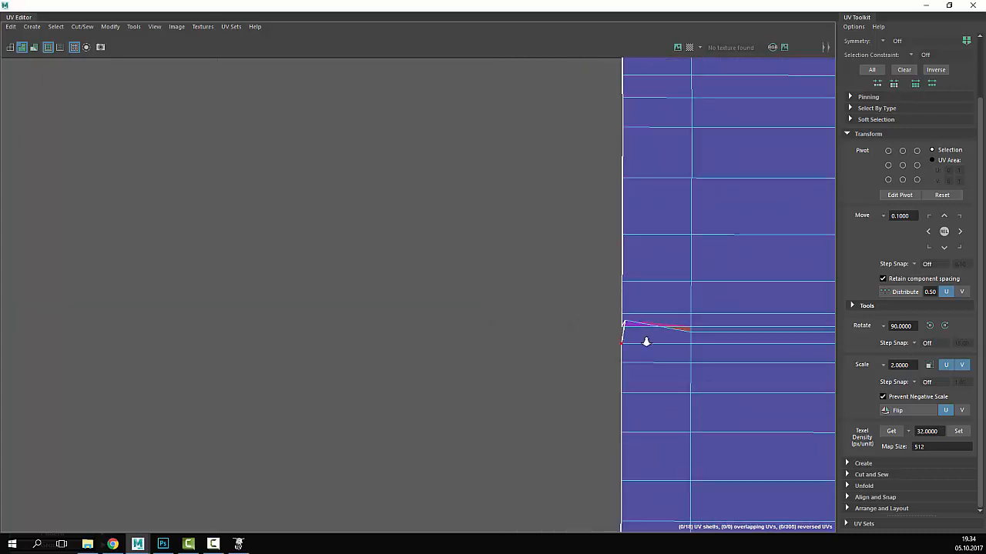
scroll(653, 347, "up", 3)
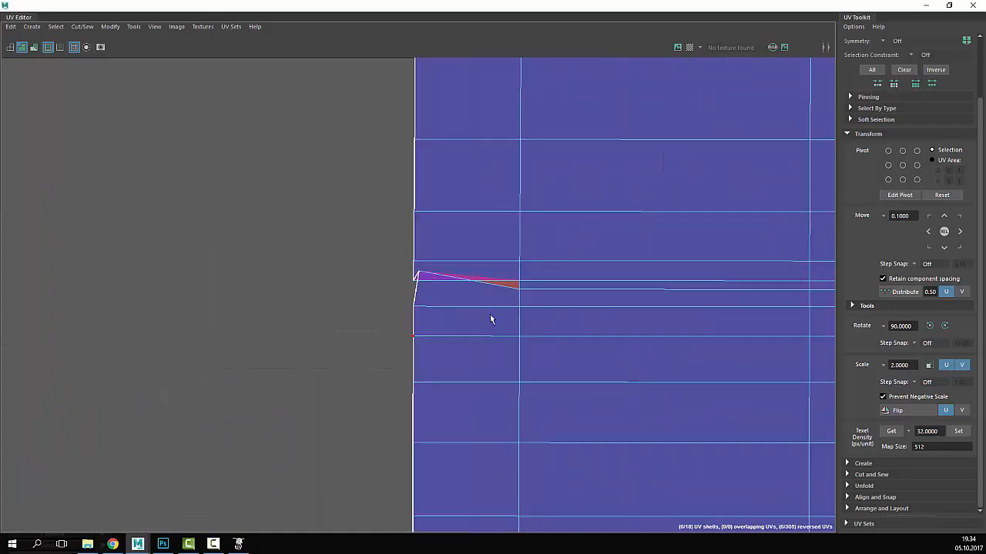
scroll(491, 308, "down", 5)
scroll(492, 317, "down", 2)
middle_click_drag(586, 334, 521, 278, "alt")
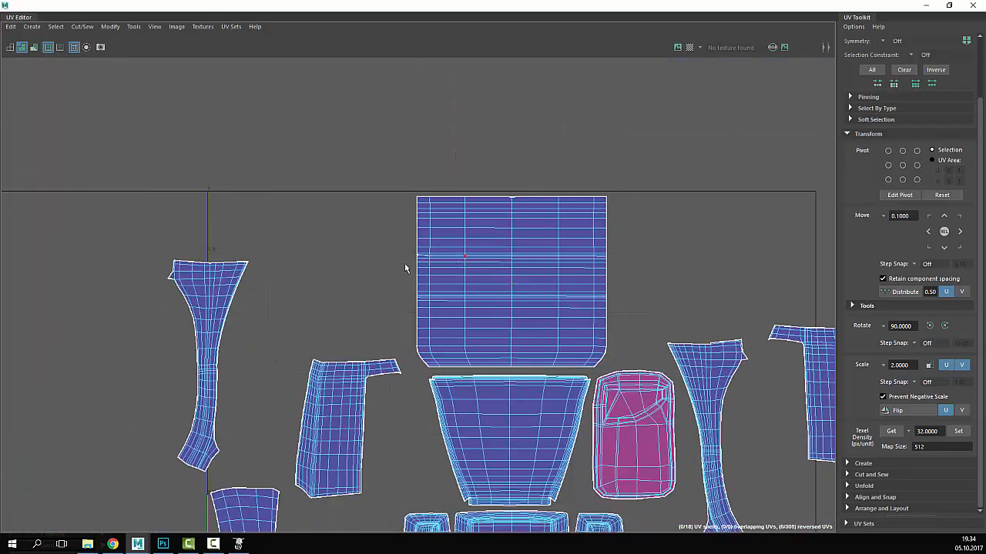
scroll(447, 238, "up", 10)
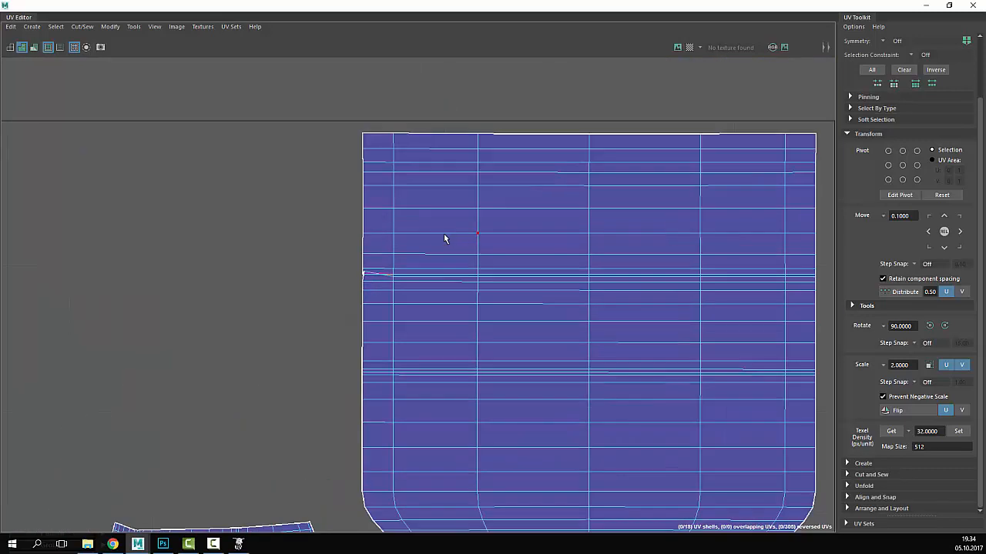
middle_click_drag(453, 180, 457, 286, "alt")
scroll(455, 286, "up", 4)
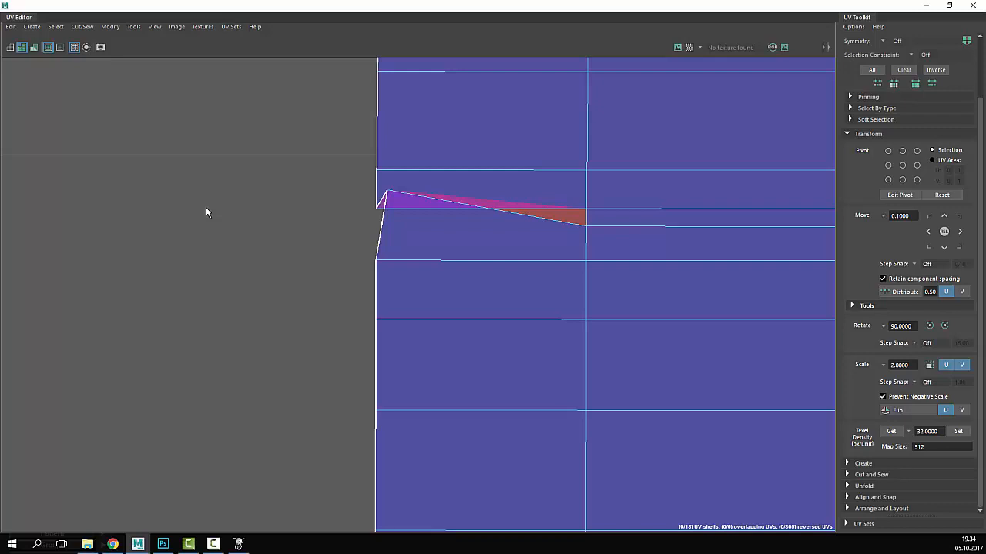
scroll(278, 194, "down", 6)
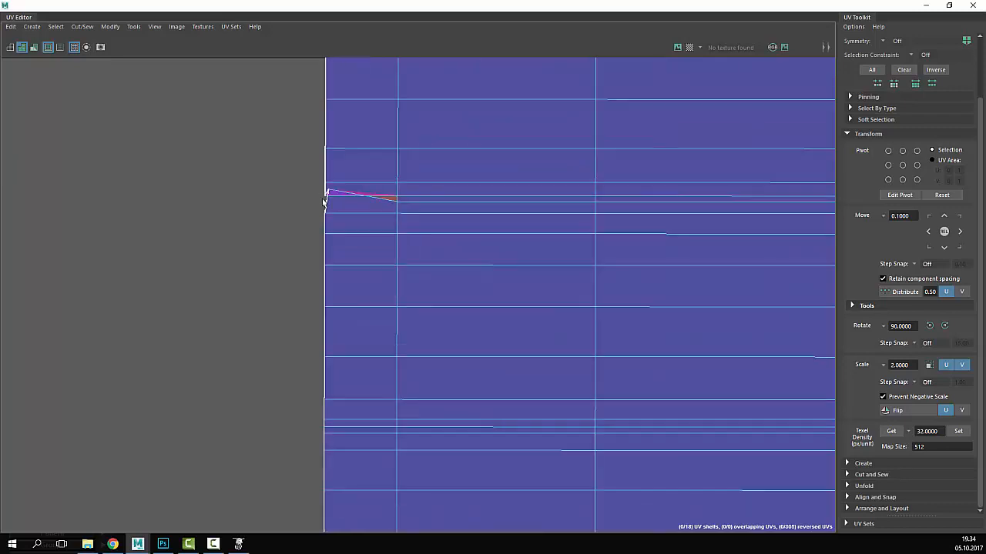
scroll(322, 198, "up", 5)
scroll(328, 197, "down", 4)
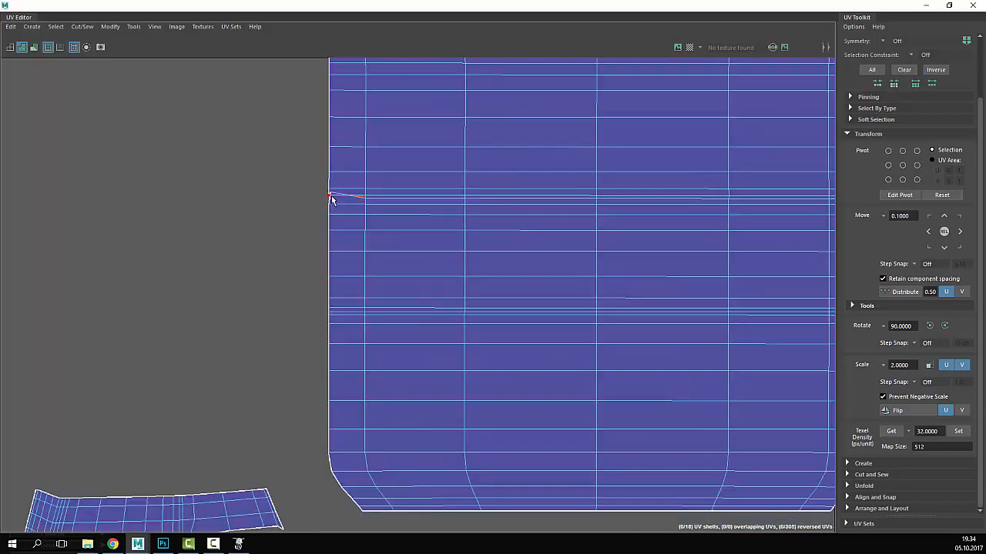
- Select the UV at the left-edge notch, then restore the UV Editor beside the 3D view
left_click(331, 198)
scroll(300, 198, "down", 3)
scroll(300, 193, "up", 6)
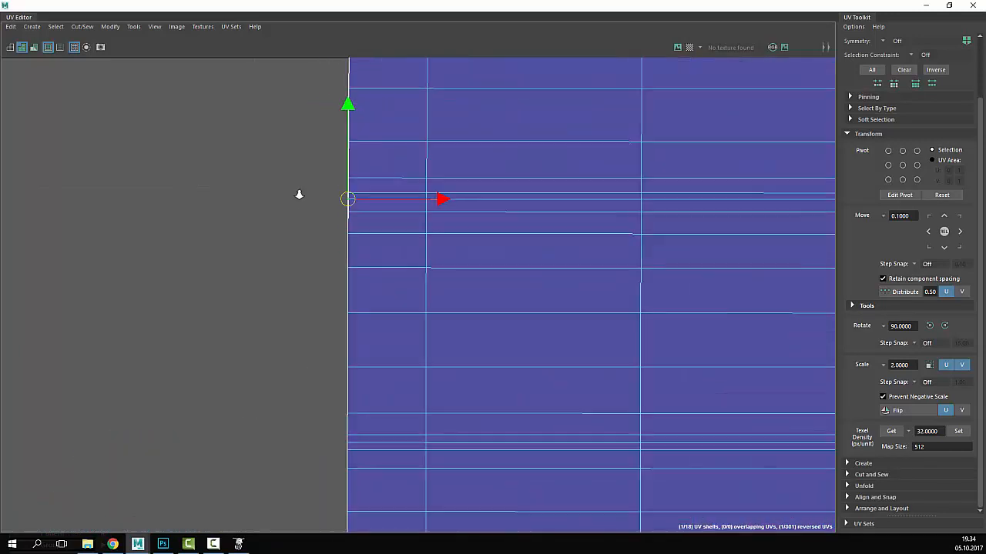
scroll(262, 462, "down", 4)
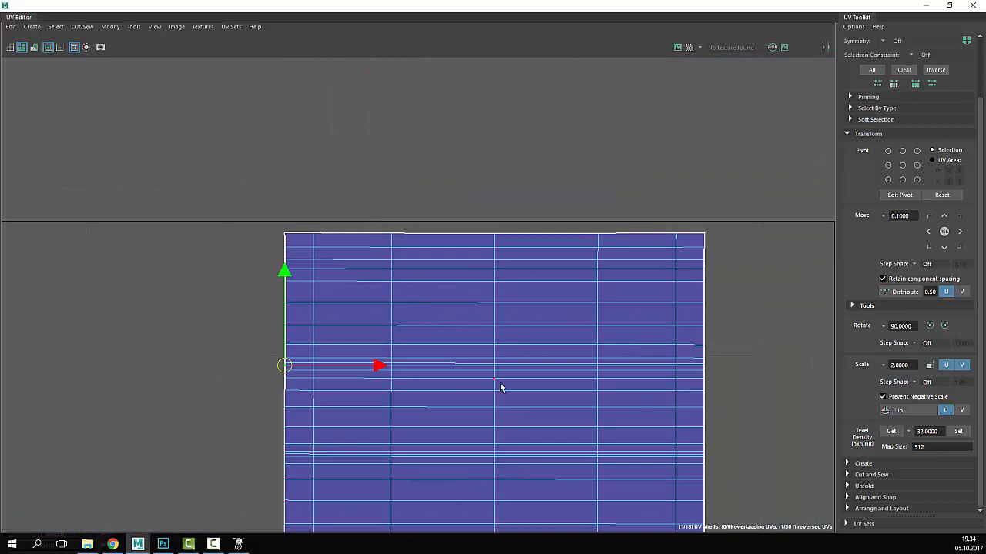
scroll(449, 256, "up", 5)
middle_click_drag(529, 418, 442, 81, "alt")
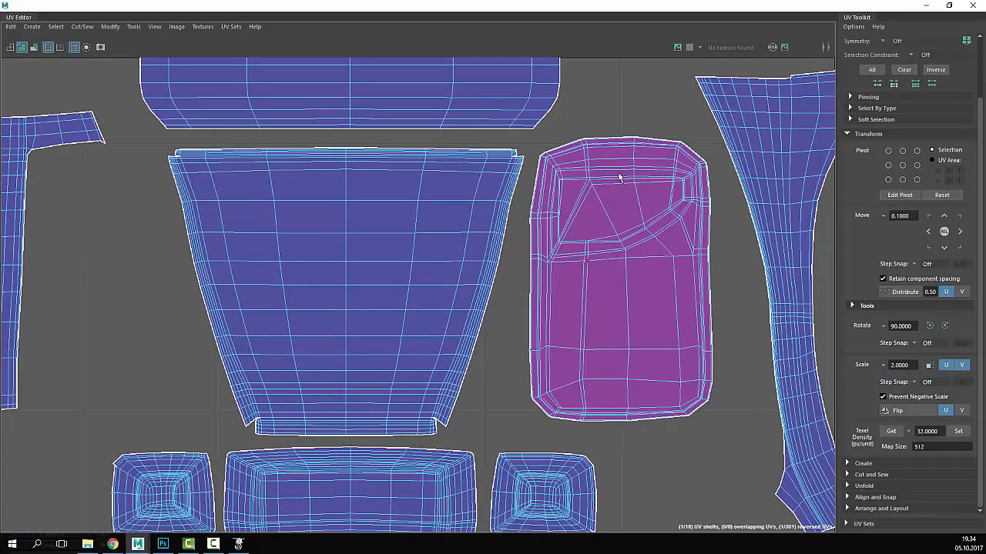
scroll(385, 282, "down", 4)
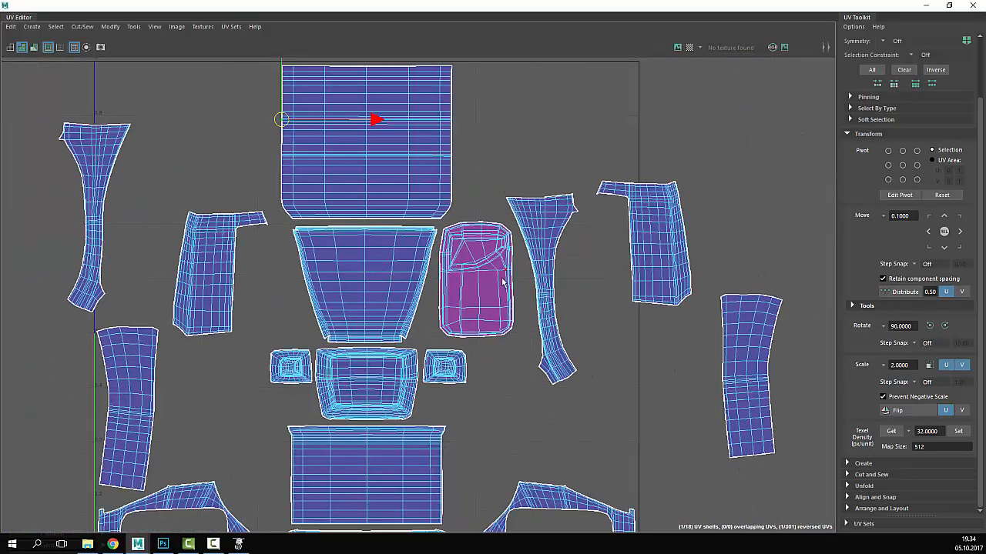
left_click(949, 6)
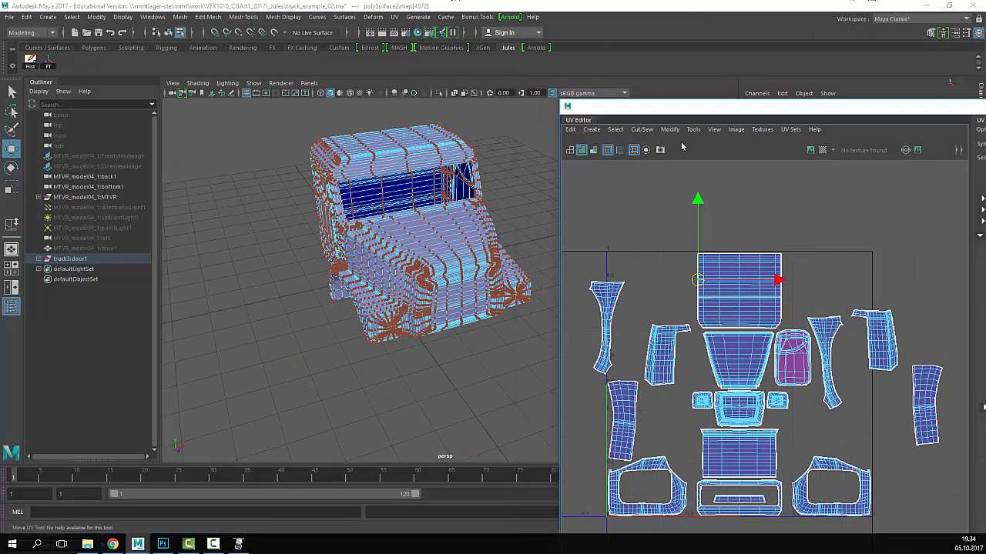
- Select the opposite door polySurface1 and check its Scale X value
left_click_drag(672, 120, 646, 84)
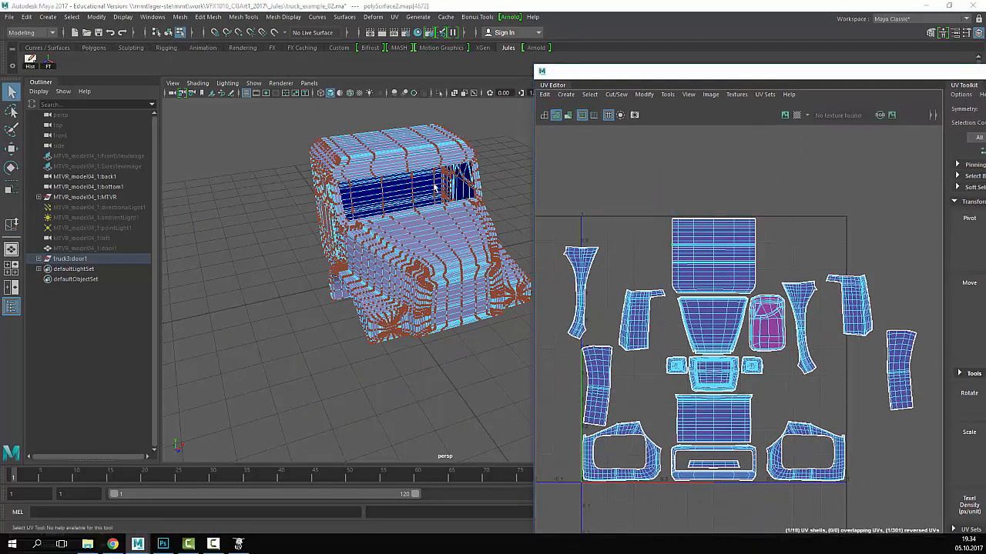
left_click_drag(362, 220, 411, 222, "alt")
right_click_drag(362, 237, 403, 197)
left_click(361, 283)
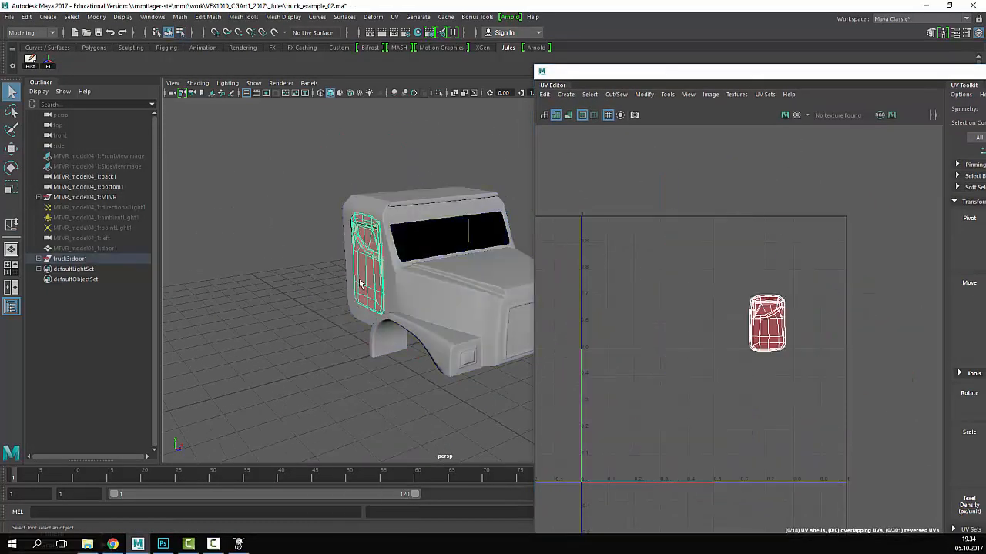
left_click_drag(333, 237, 479, 253, "alt")
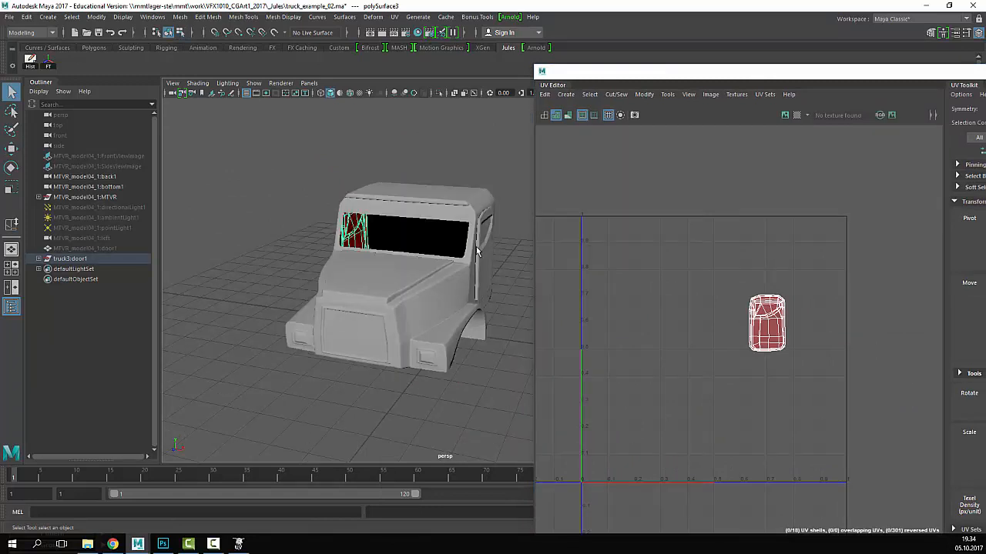
left_click(485, 246)
left_click_drag(651, 71, 588, 339)
left_click(952, 161)
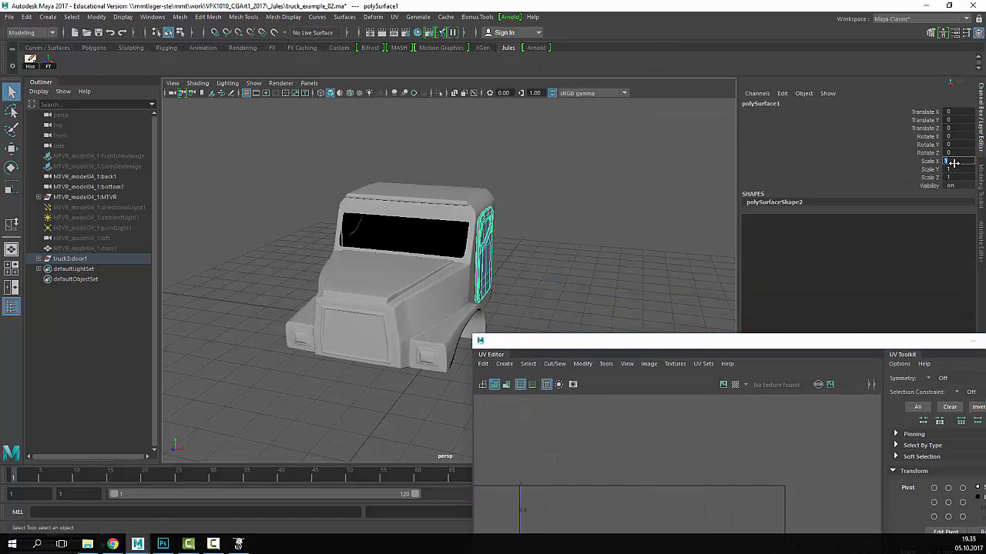
- Select only the door polySurface3 and switch to UV component selection
left_click(549, 191)
left_click_drag(491, 255, 420, 274, "alt")
left_click(411, 263)
right_click_drag(420, 274, 503, 242, "alt")
middle_click_drag(503, 241, 476, 250, "alt")
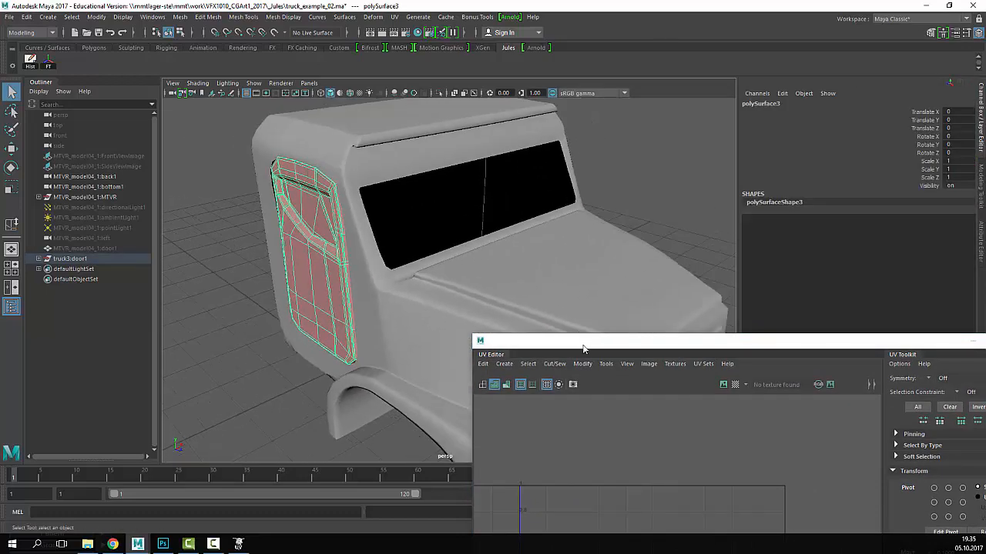
left_click_drag(583, 348, 566, 114)
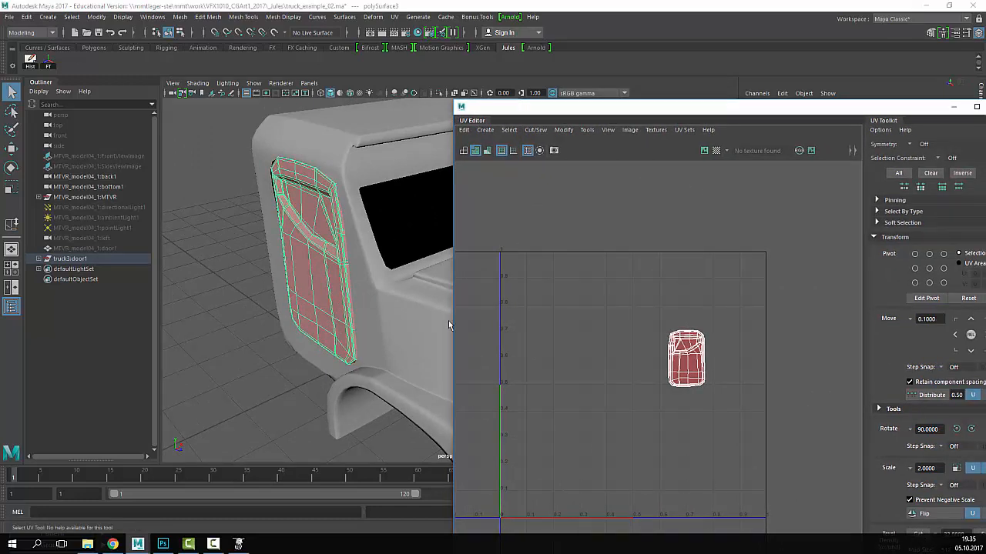
left_click_drag(235, 314, 356, 274, "alt")
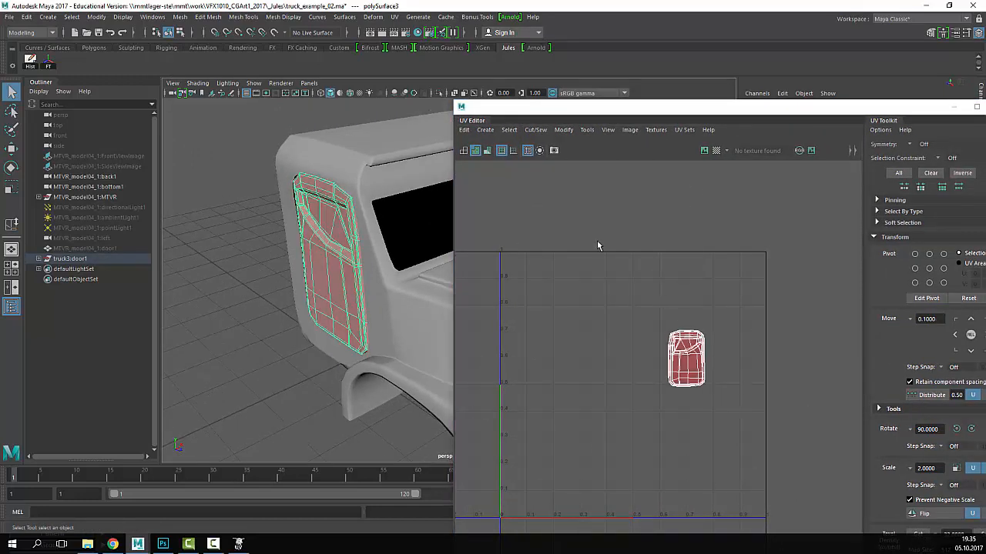
right_click_drag(673, 357, 629, 342)
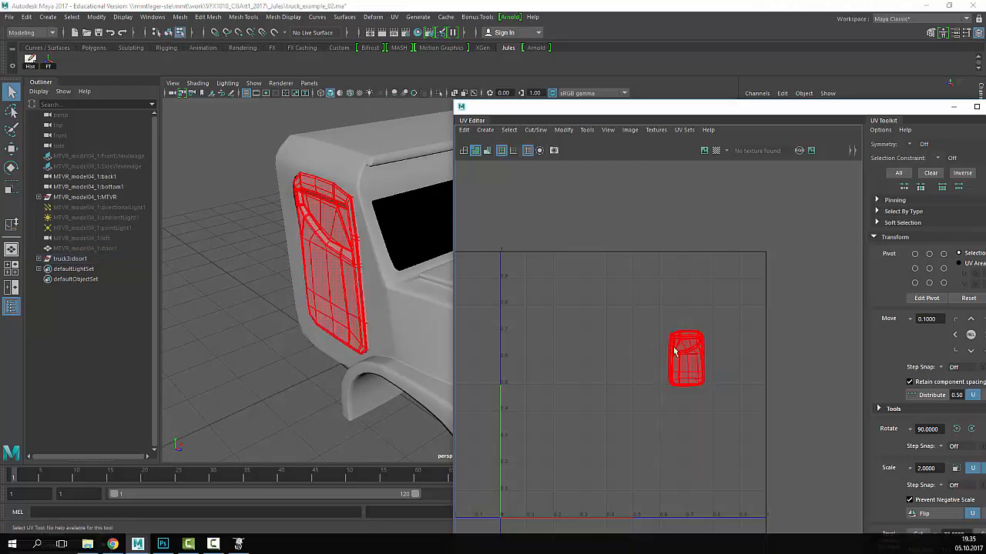
- Flip the door's UV shell and move all its UVs left to about u 0.25
left_click(485, 130)
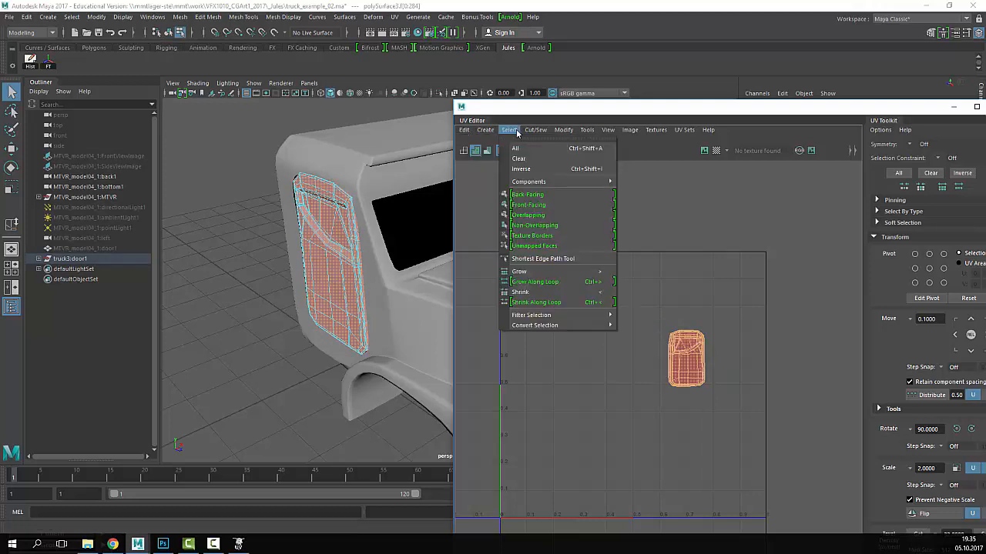
mouse_move(574, 133)
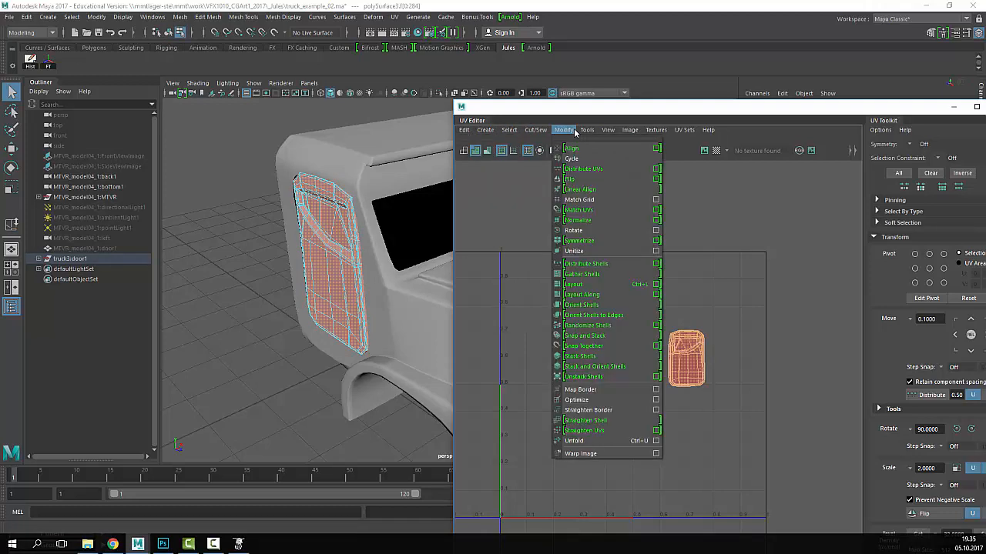
left_click(589, 180)
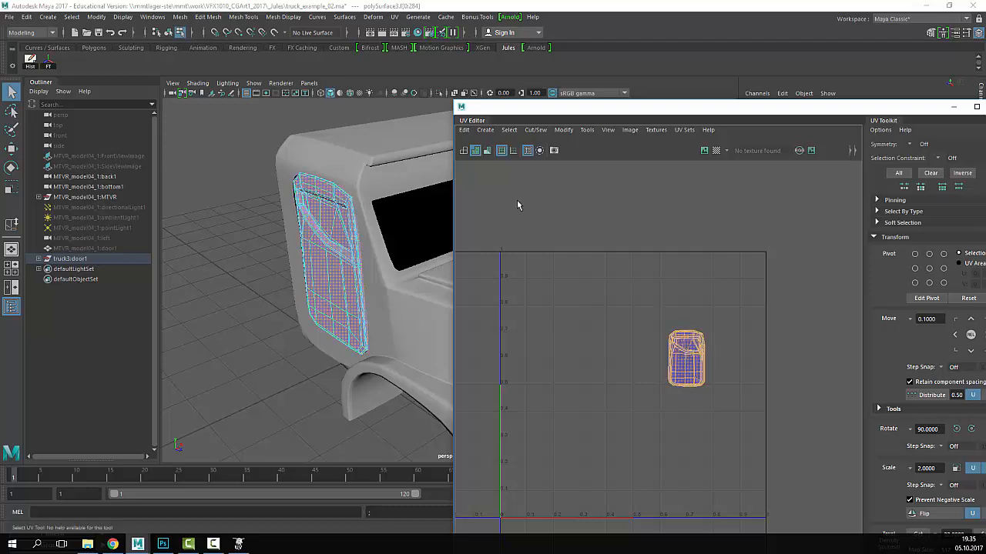
left_click(476, 150)
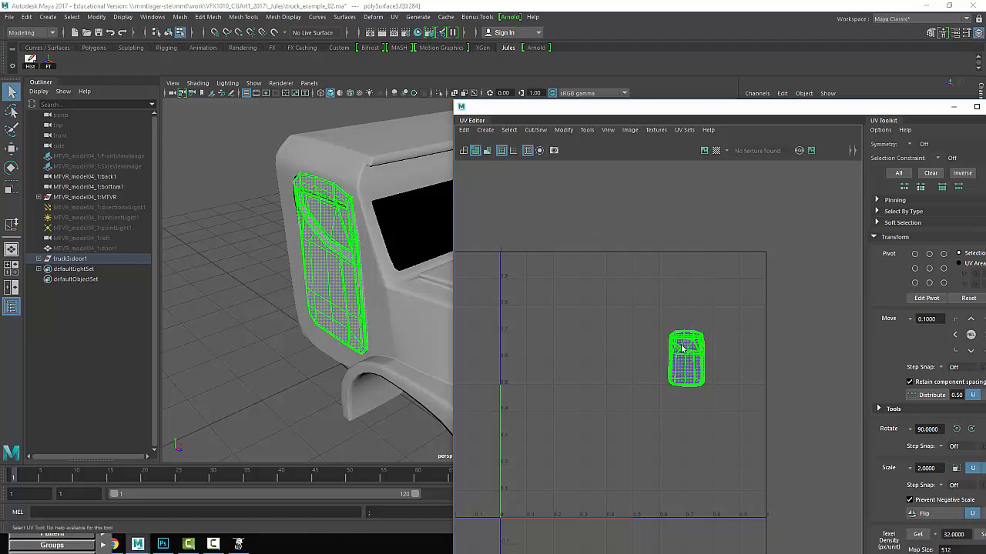
right_click_drag(682, 347, 732, 347)
left_click_drag(762, 294, 625, 480)
key("w")
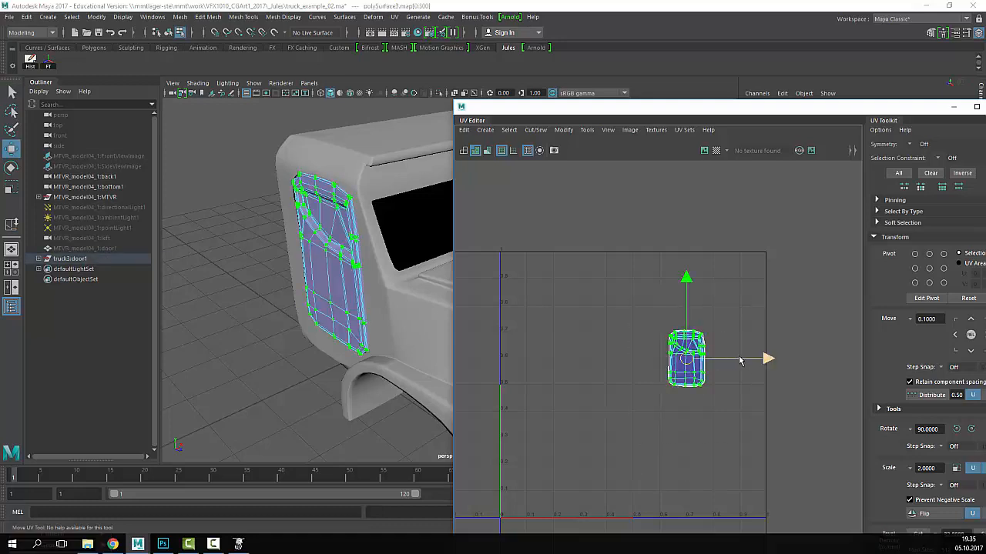
left_click_drag(731, 358, 636, 357)
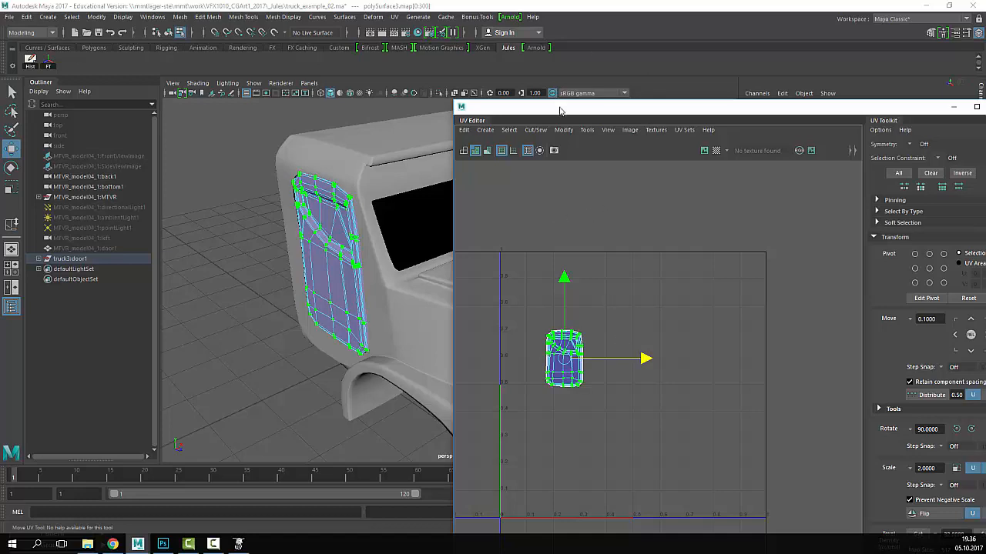
left_click_drag(557, 107, 694, 108)
- Select all truck cabin pieces and zoom the UV editor onto both door shells and the central trapezoid
key("q")
right_click_drag(337, 205, 385, 183)
scroll(423, 205, "down", 6)
left_click(423, 202)
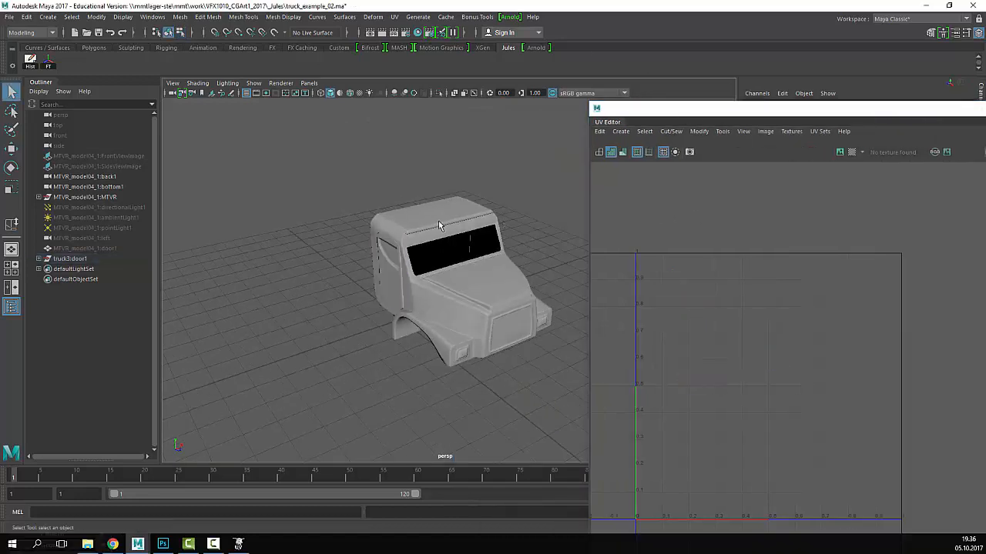
left_click_drag(439, 225, 492, 231, "alt")
scroll(392, 208, "up", 4)
left_click(450, 264)
left_click(472, 272)
left_click(379, 274, "shift")
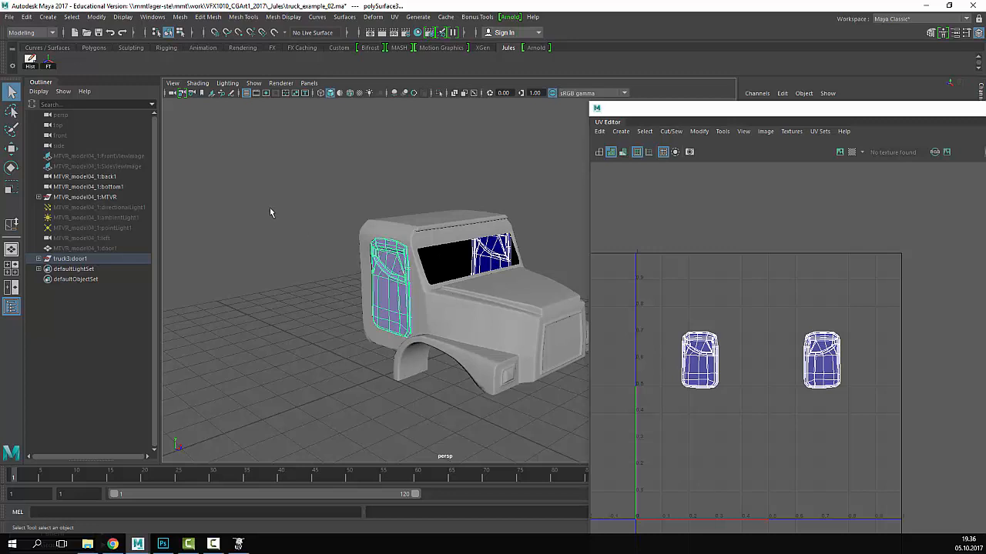
left_click_drag(512, 178, 306, 388)
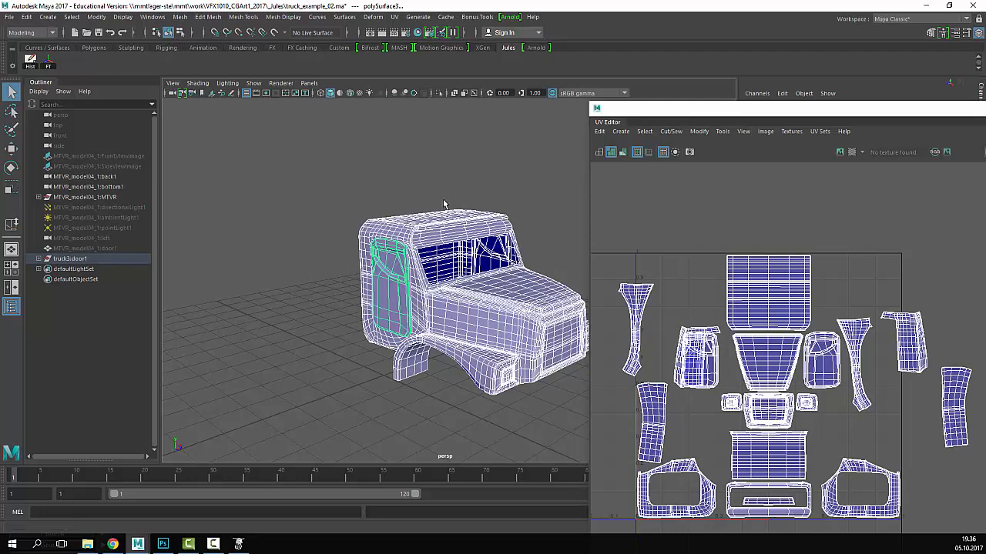
middle_click_drag(444, 205, 381, 204, "alt")
left_click_drag(669, 108, 405, 43)
scroll(442, 283, "up", 4)
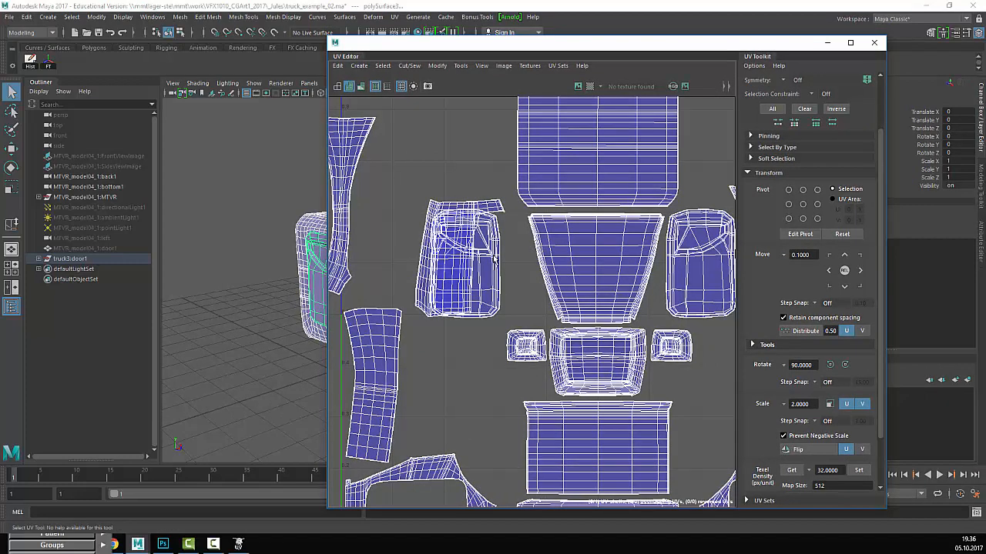
- In UV Shell mode, pull the inner and right door shells in toward the layout centre
right_click_drag(486, 259, 479, 247)
left_click(480, 248)
key("w")
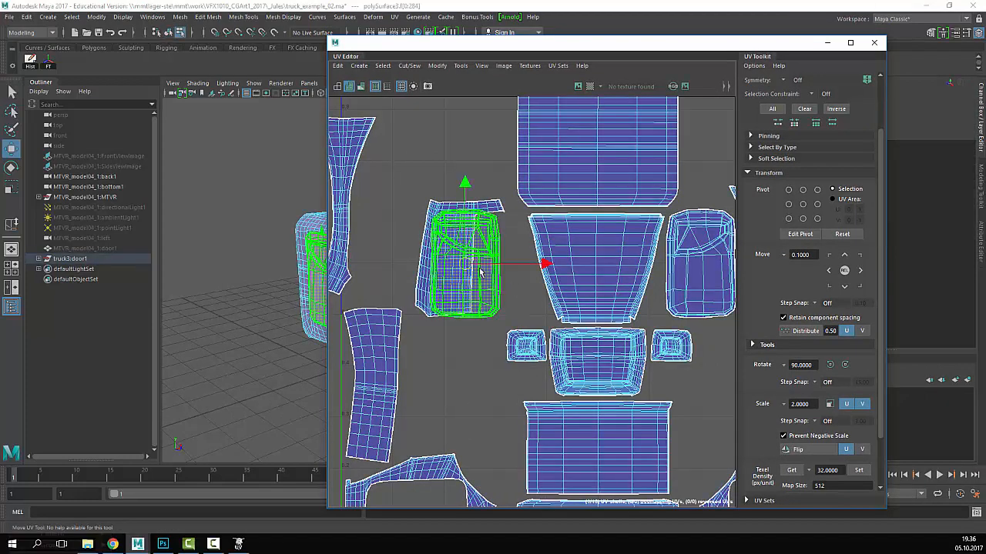
left_click_drag(465, 264, 495, 268)
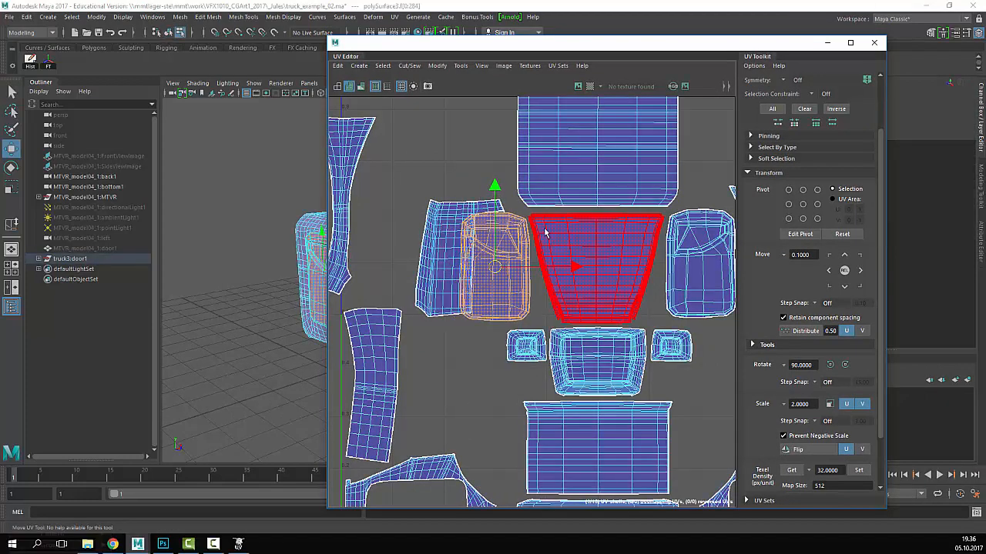
middle_click_drag(546, 229, 440, 203, "alt")
left_click(589, 238)
left_click_drag(595, 238, 591, 245)
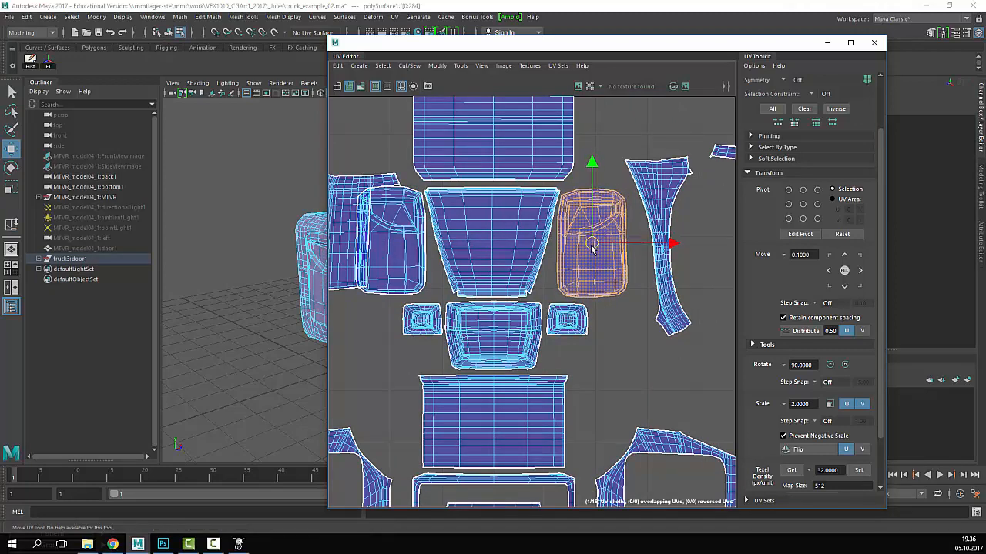
- Move the small side-panel shell up beside the left pillar shell
scroll(592, 246, "down", 3)
left_click(490, 242)
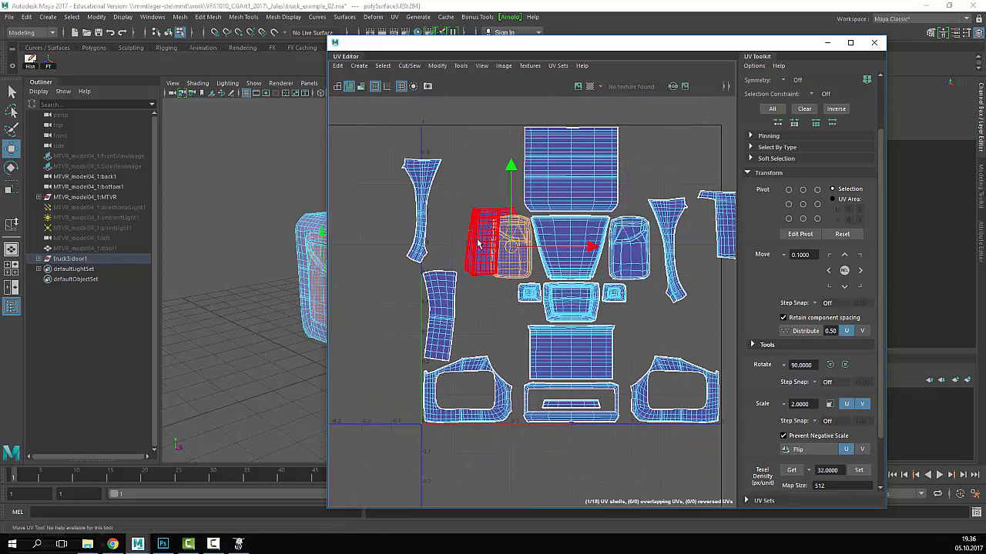
left_click(479, 245)
left_click_drag(491, 242, 466, 196)
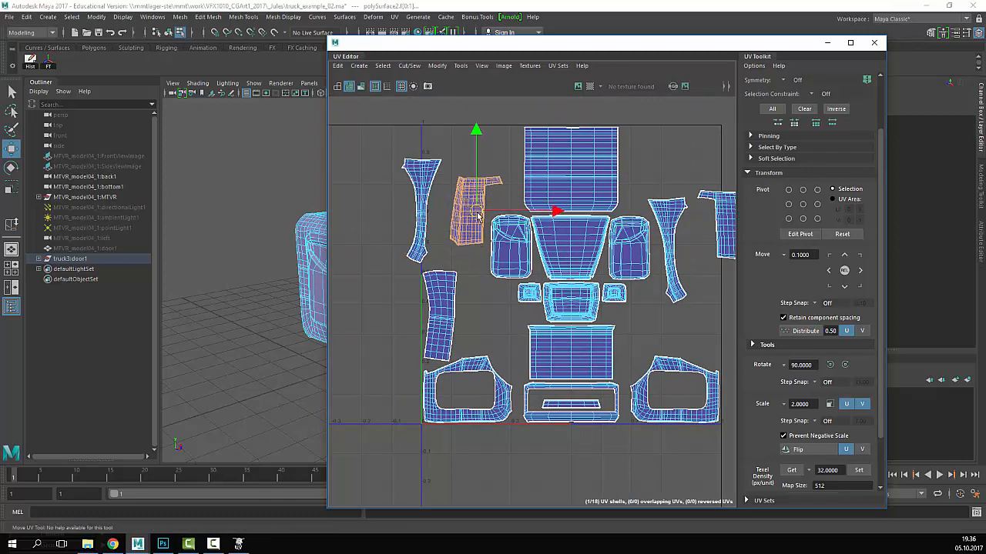
- Slide the UV editor right to reveal the 3D view and reposition the truck there
left_click_drag(448, 55, 659, 52)
scroll(409, 273, "down", 4)
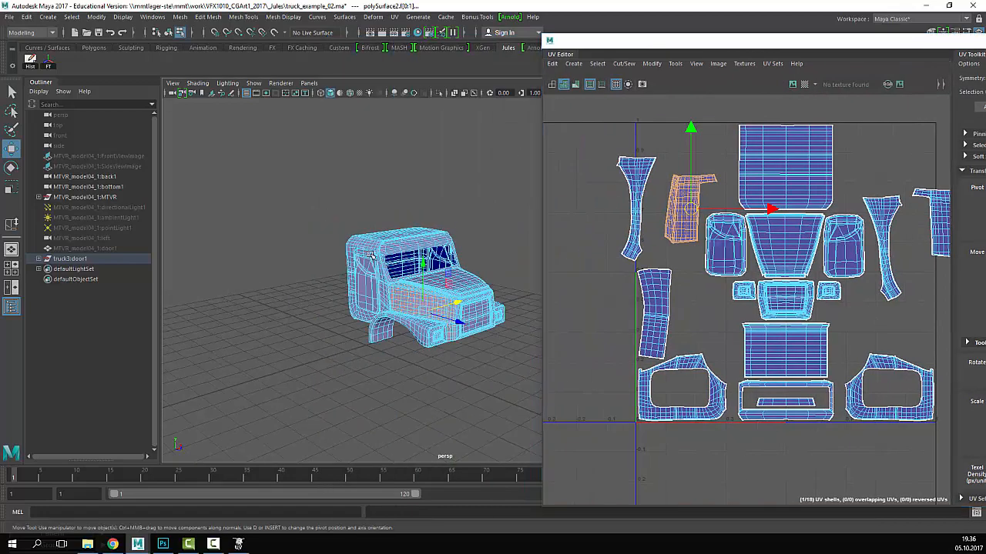
left_click_drag(408, 277, 419, 264, "alt")
scroll(412, 262, "up", 5)
middle_click_drag(420, 264, 355, 264, "alt")
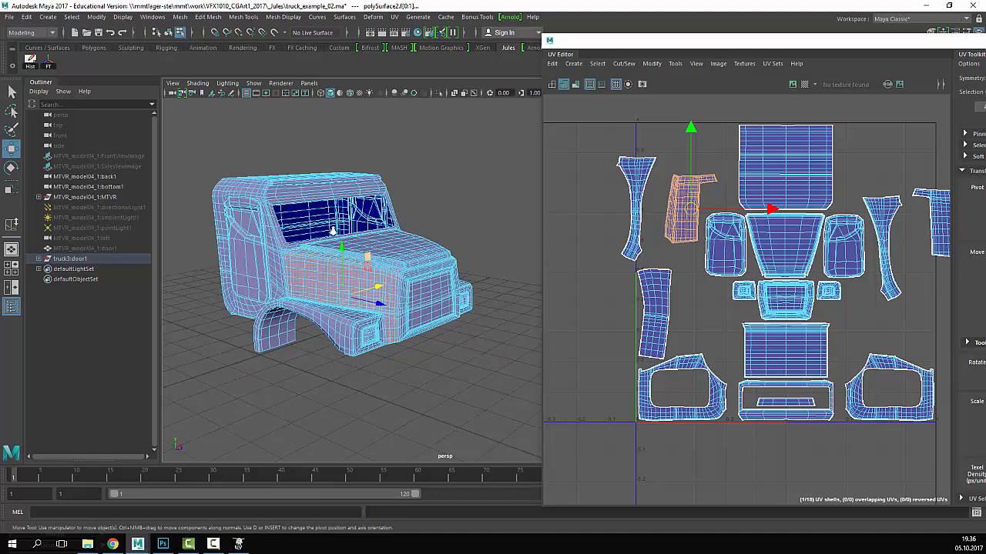
scroll(334, 232, "up", 3)
scroll(486, 231, "down", 3)
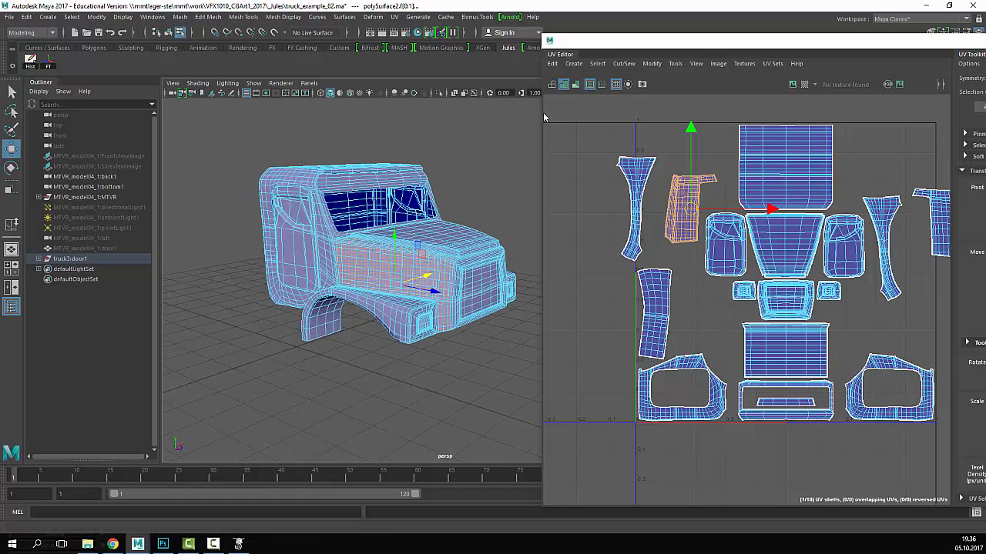
- Widen and reposition the UV editor, panning the 3D view to show the truck's front
left_click_drag(543, 110, 416, 110)
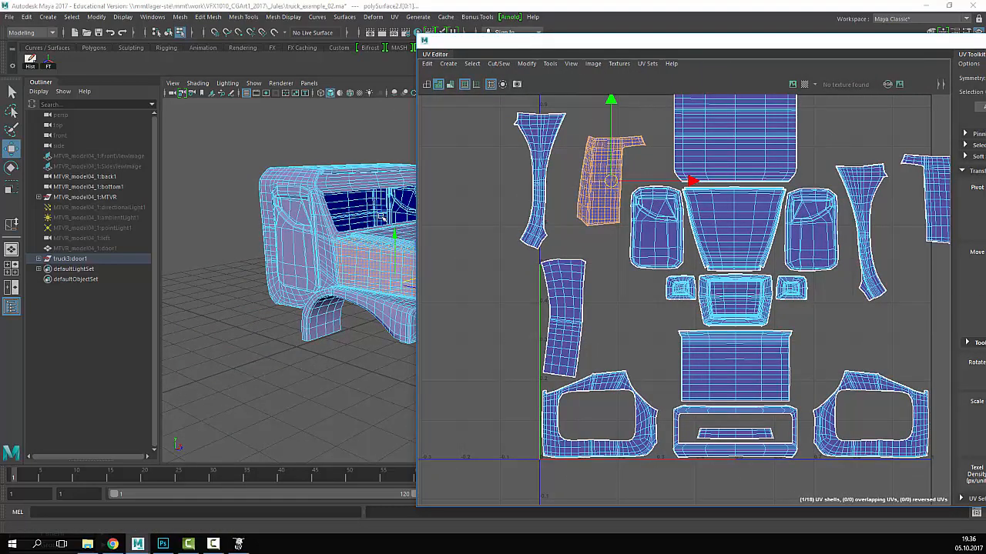
middle_click_drag(377, 228, 290, 233, "alt")
left_click_drag(290, 233, 276, 235, "alt")
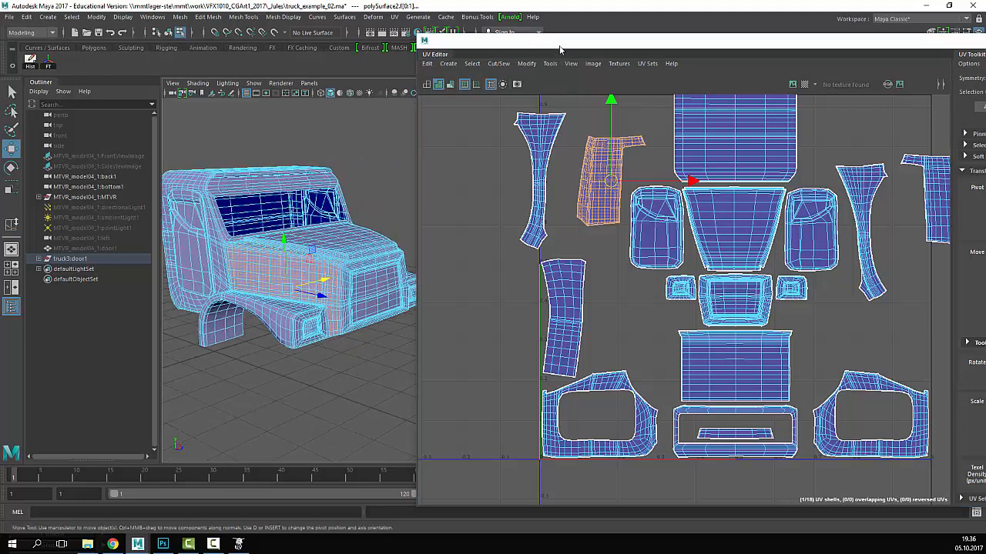
left_click_drag(561, 48, 561, 43)
middle_click_drag(280, 244, 315, 243, "alt")
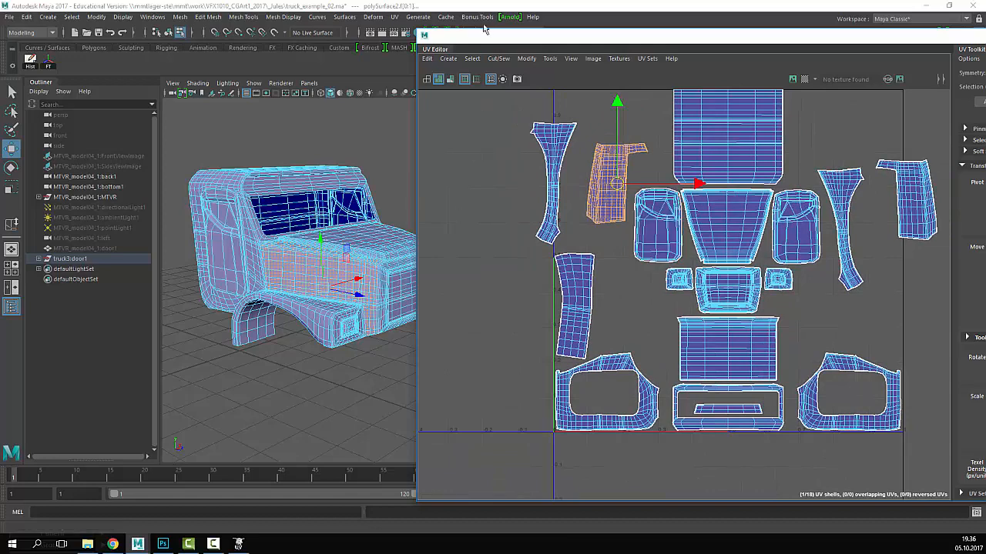
left_click_drag(502, 39, 520, 37)
right_click(855, 187)
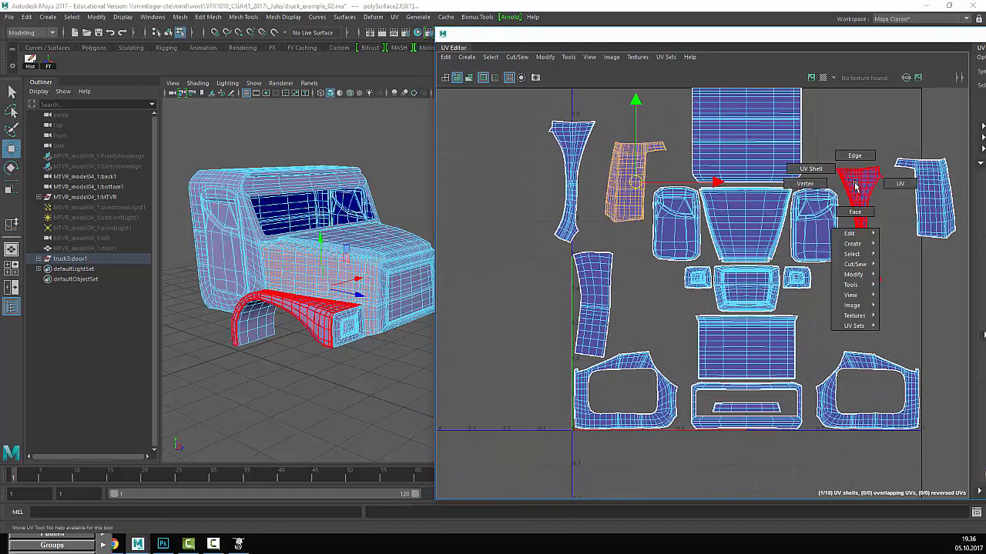
- Switch to UV Shell selection, clear the selection and recentre the UV layout in view
left_click(830, 168)
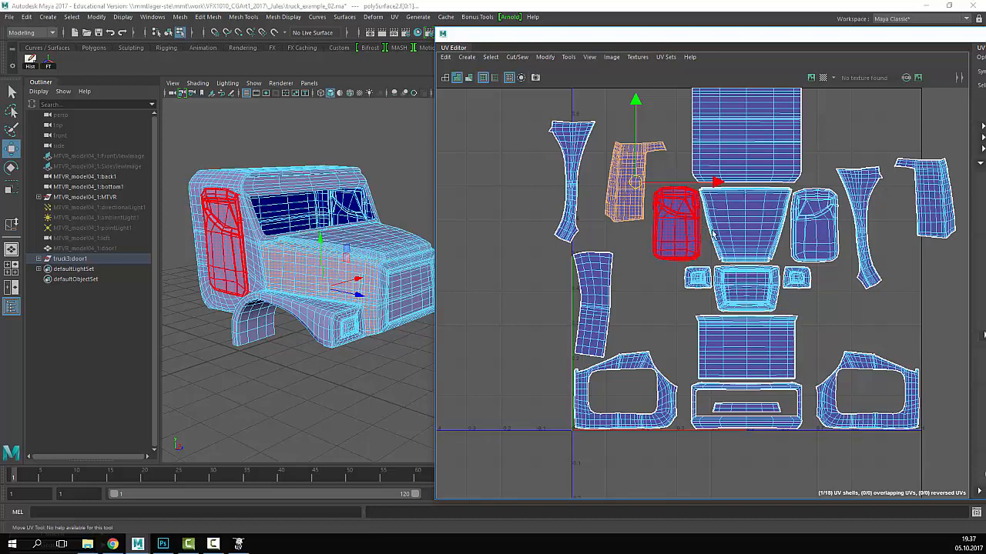
scroll(806, 231, "down", 1)
middle_click_drag(805, 231, 797, 284, "alt")
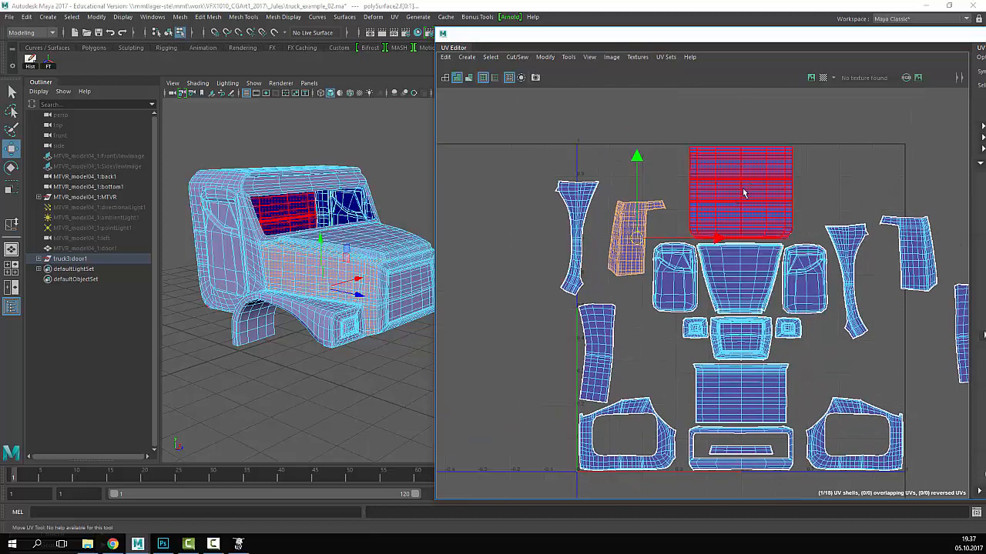
left_click_drag(350, 347, 379, 355, "alt")
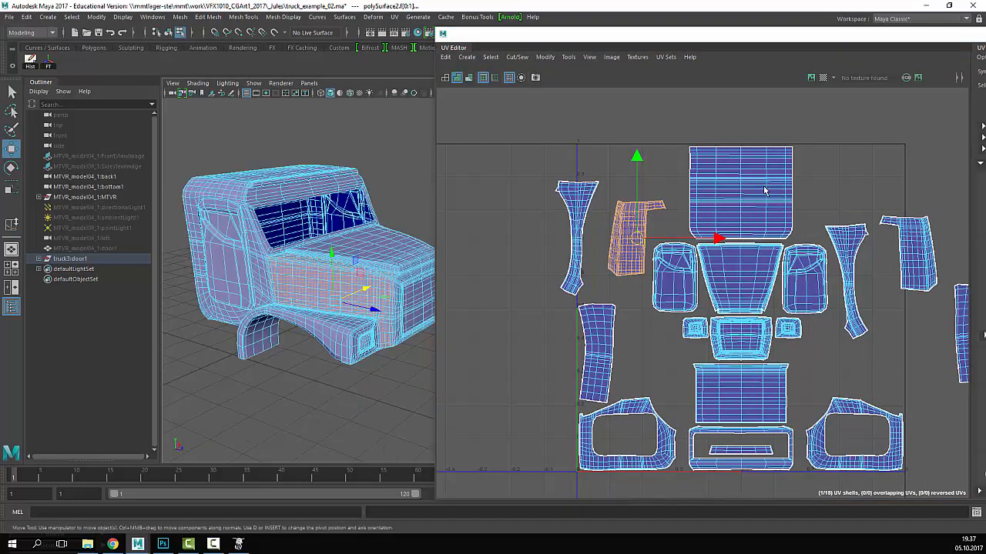
left_click(755, 219)
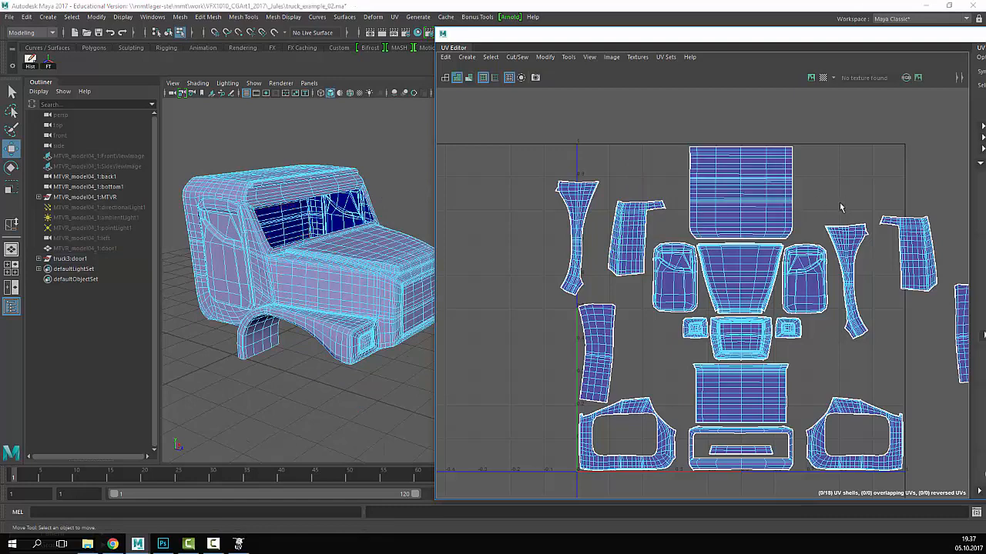
scroll(843, 207, "down", 2)
middle_click_drag(842, 207, 834, 180, "alt")
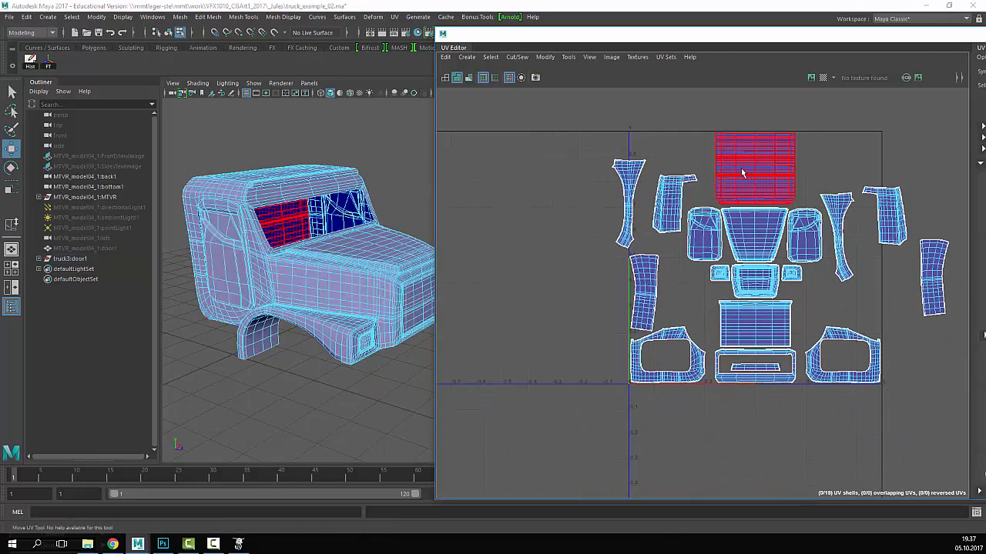
middle_click_drag(696, 165, 582, 156, "alt")
scroll(616, 188, "up", 1)
middle_click_drag(635, 269, 673, 292, "alt")
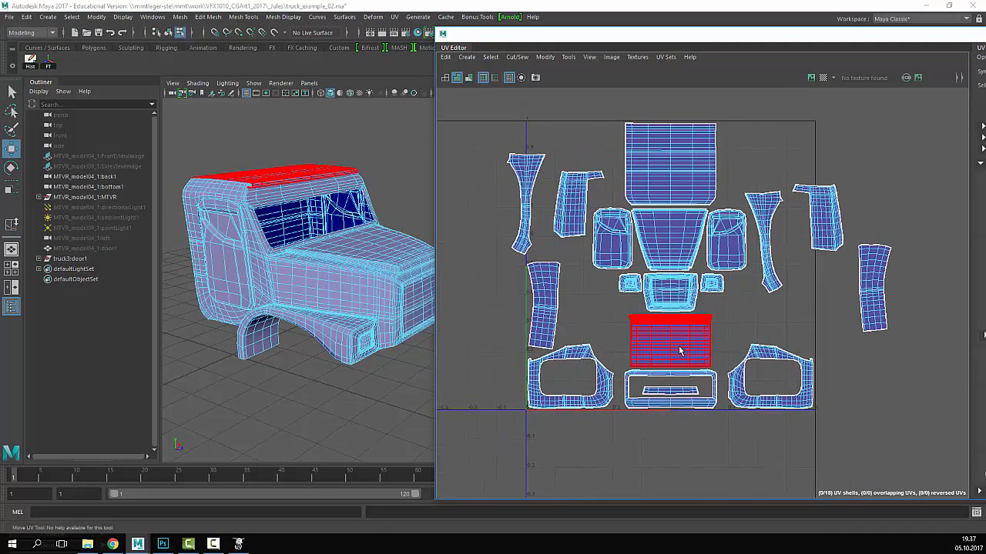
- Move the bottom-centre roof shell up to the top-right, leaving the top-centre shell in place
left_click(679, 352)
left_click_drag(673, 346, 780, 142)
left_click(674, 166)
mouse_move(670, 166)
left_mouse_down()
mouse_move(639, 276)
mouse_move(667, 347)
mouse_move(665, 137)
mouse_move(668, 171)
left_mouse_up()
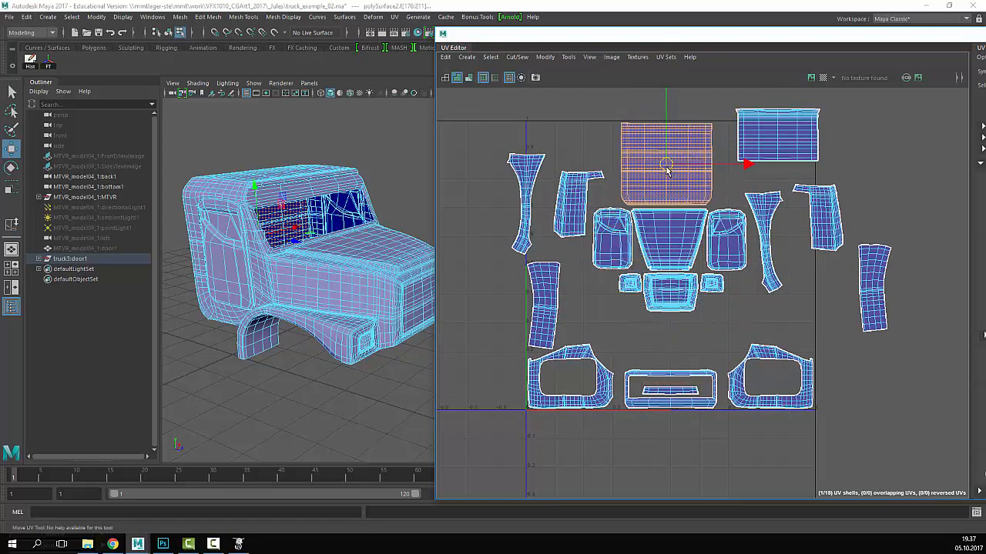
- Tuck the small shell down toward the centre shells and set the left door shell beside them
left_click(574, 216)
left_click_drag(573, 221, 590, 310)
left_click(621, 239)
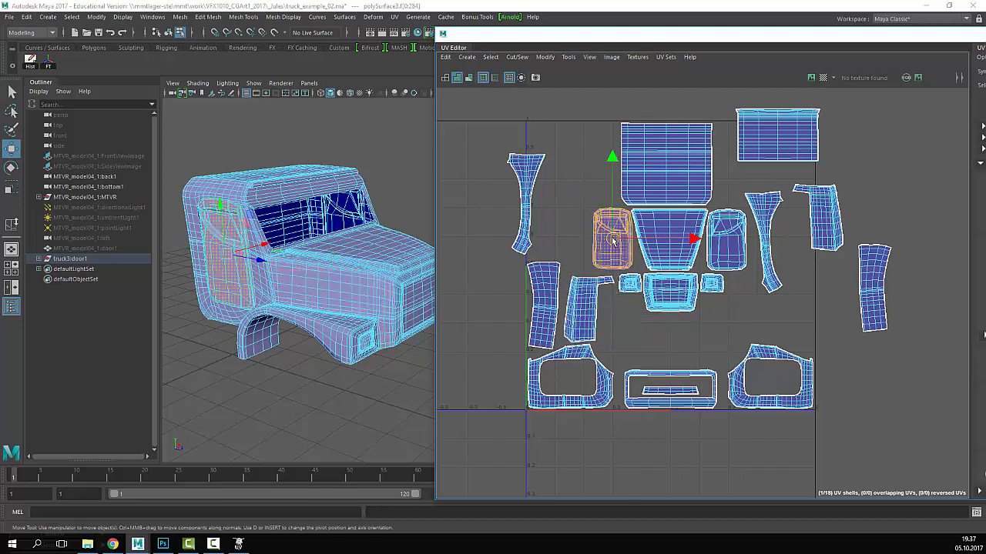
mouse_move(613, 241)
left_mouse_down()
mouse_move(598, 170)
mouse_move(596, 245)
mouse_move(608, 236)
left_mouse_up()
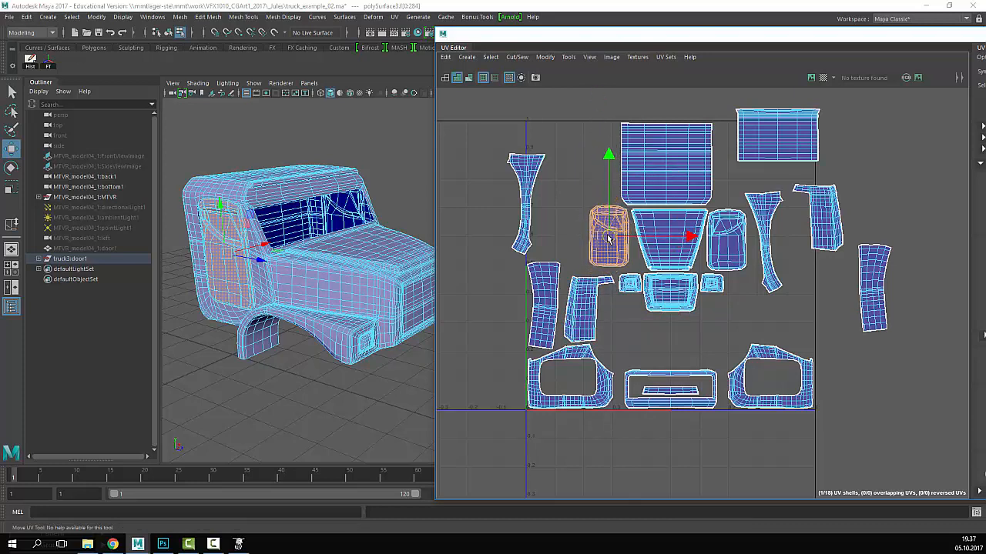
- Reposition the tall pillar shell and move the thin side shell left into the layout
left_click(526, 188)
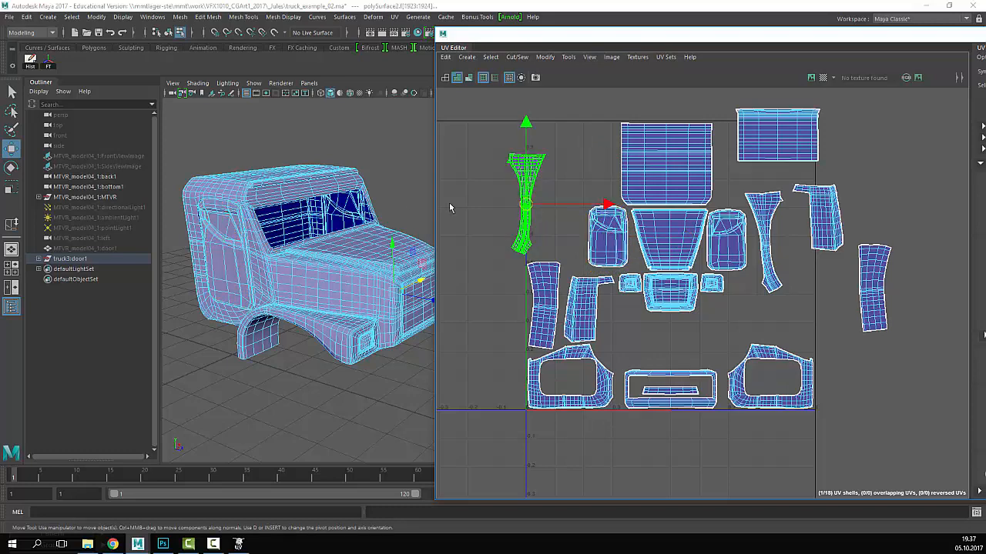
left_click_drag(345, 212, 278, 222, "alt")
middle_click_drag(330, 224, 262, 223, "alt")
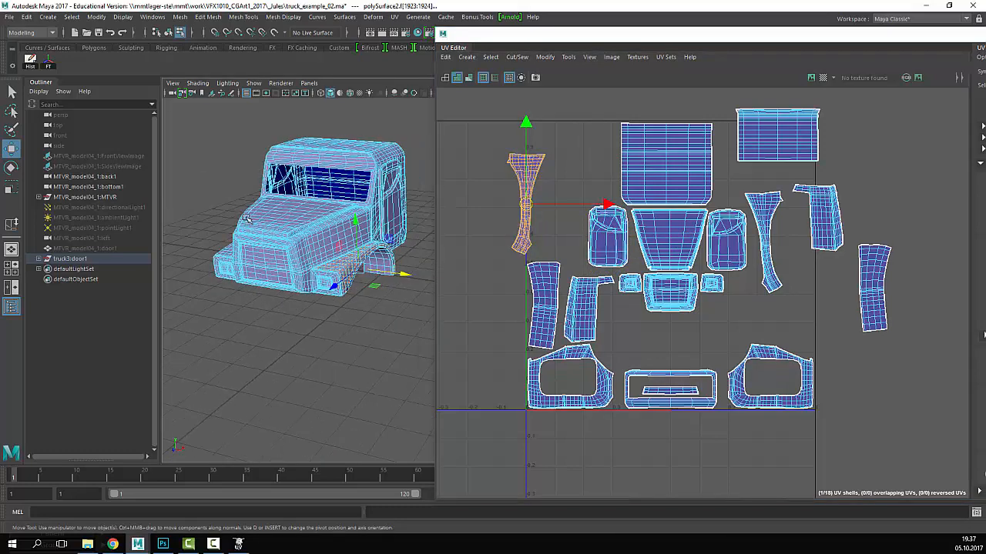
left_click_drag(523, 204, 820, 312)
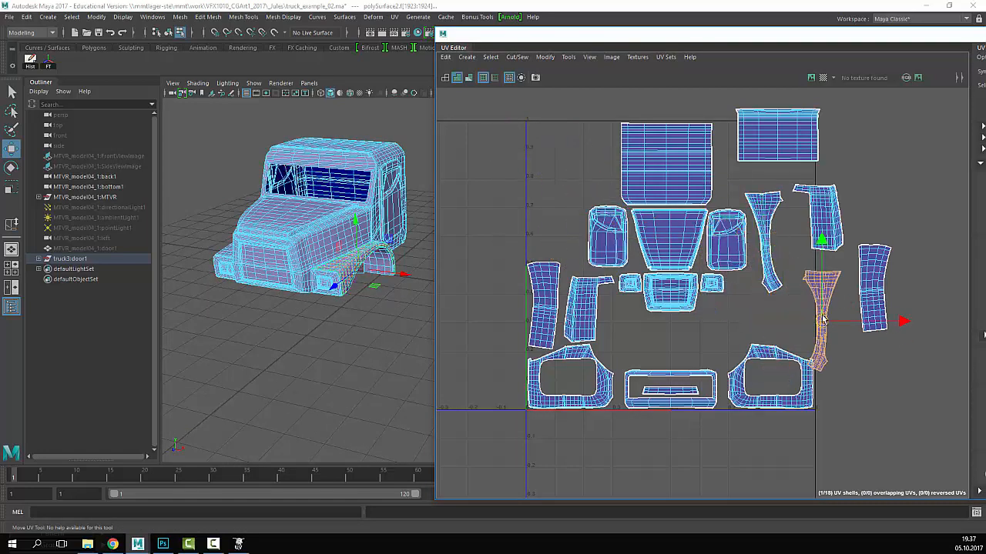
left_click(764, 245)
left_click_drag(765, 244, 552, 210)
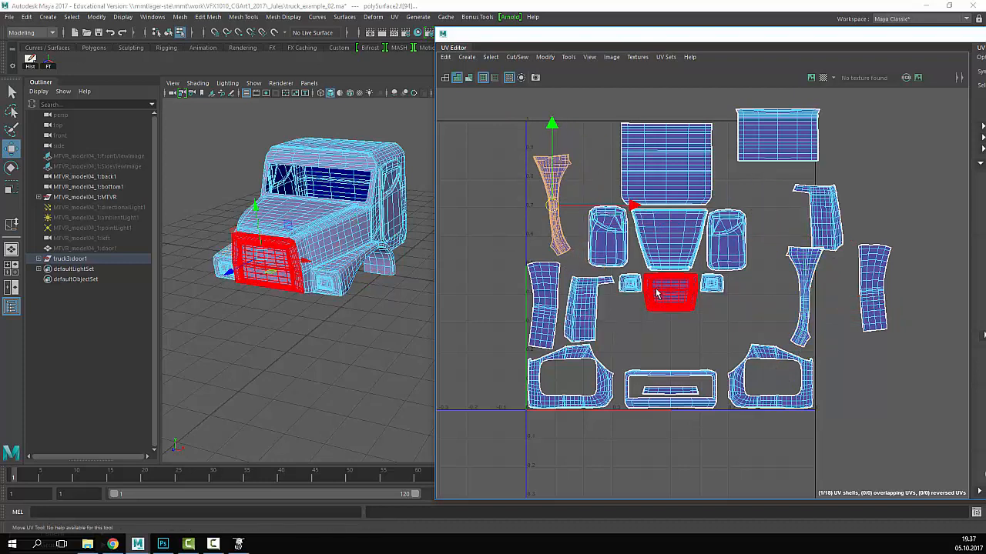
- Nudge the grille shell, drop the tall shell between the bottom shells, and move the ring shell top-left
left_click(590, 311)
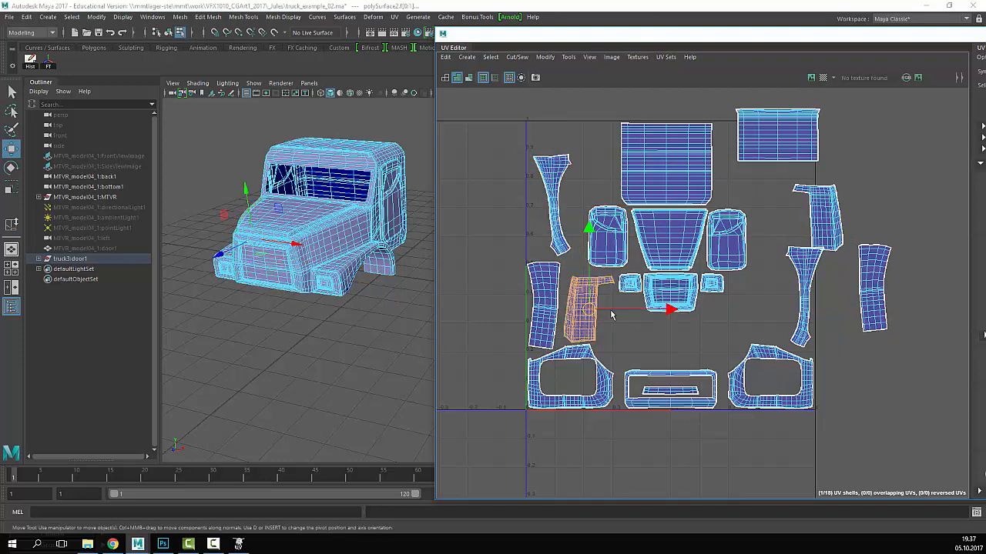
mouse_move(611, 315)
left_mouse_down()
mouse_move(606, 294)
mouse_move(598, 305)
left_mouse_up()
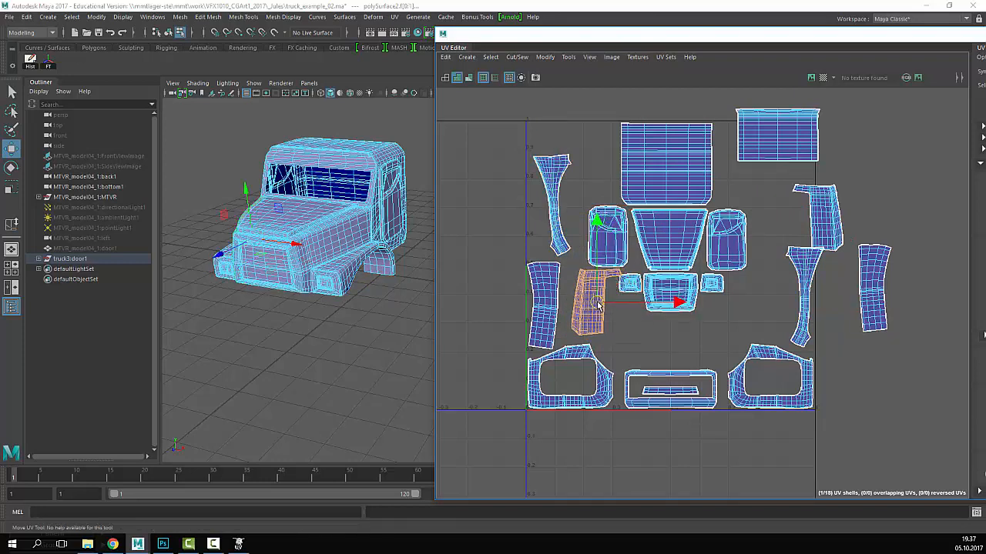
left_click(564, 253)
left_click_drag(552, 207, 616, 356)
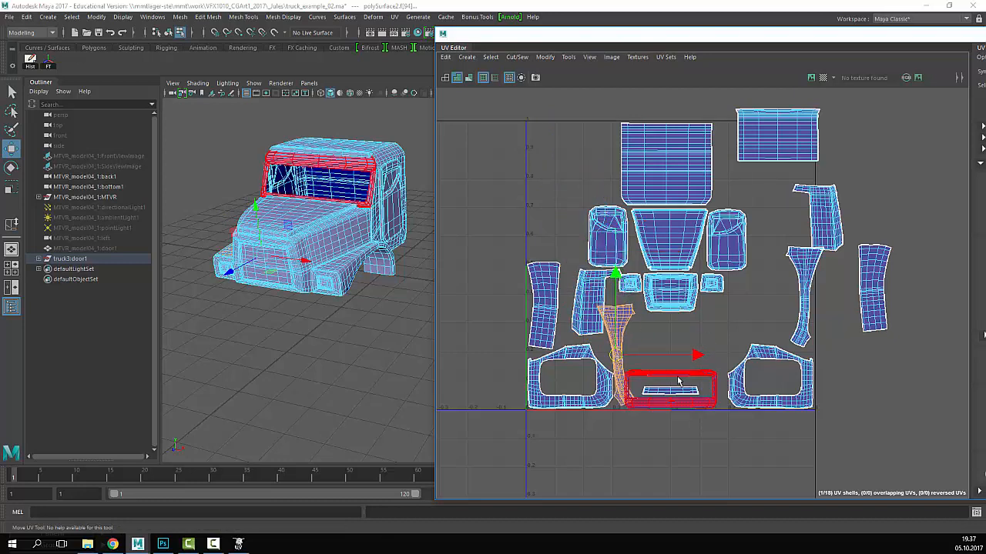
left_click(678, 381)
left_click_drag(640, 393, 500, 152)
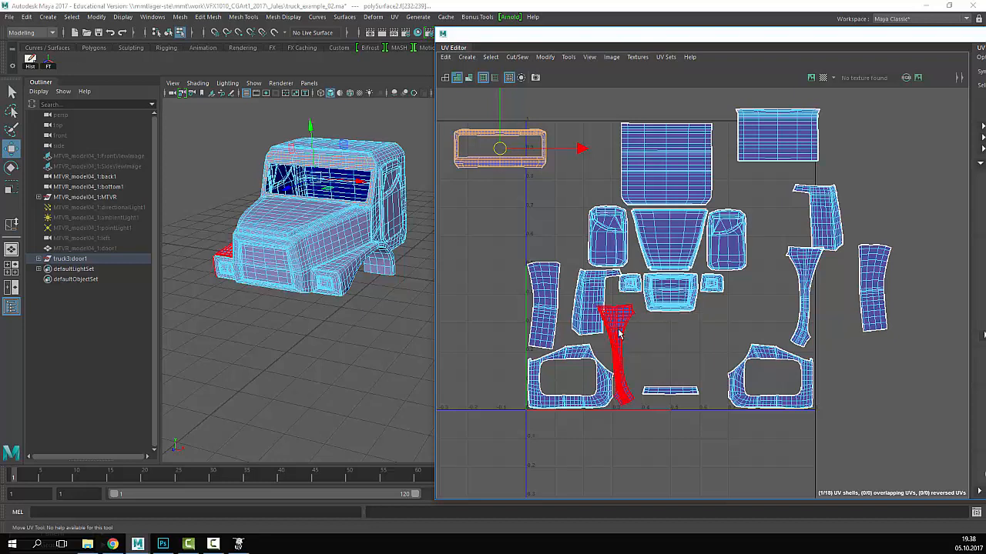
- Move the tall strip left of the tile and lower the grille and two light shells
left_click_drag(512, 298, 430, 284)
left_click(677, 363)
left_click(621, 330)
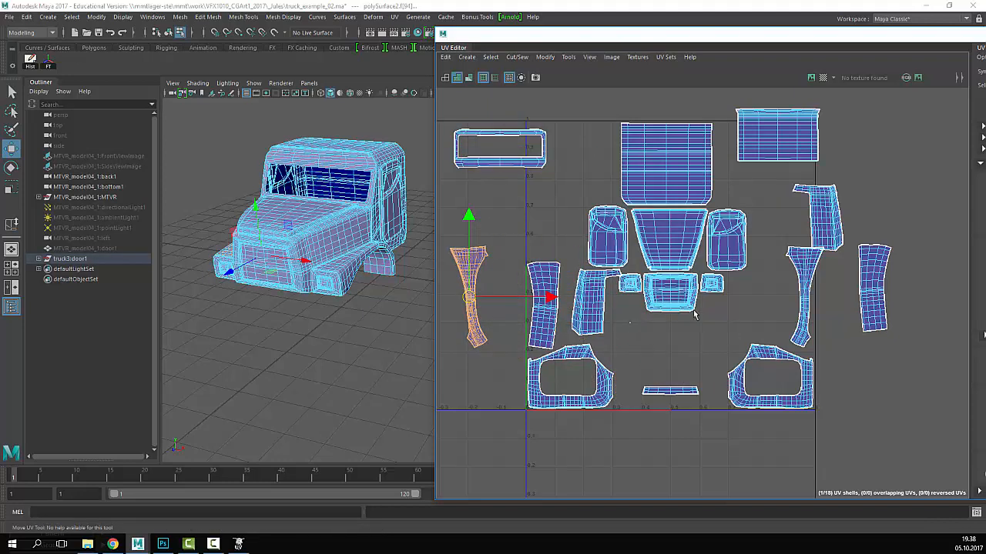
left_click_drag(718, 284, 633, 287)
left_click_drag(674, 217, 682, 265)
left_click(719, 275)
left_click(670, 374)
left_click(669, 391)
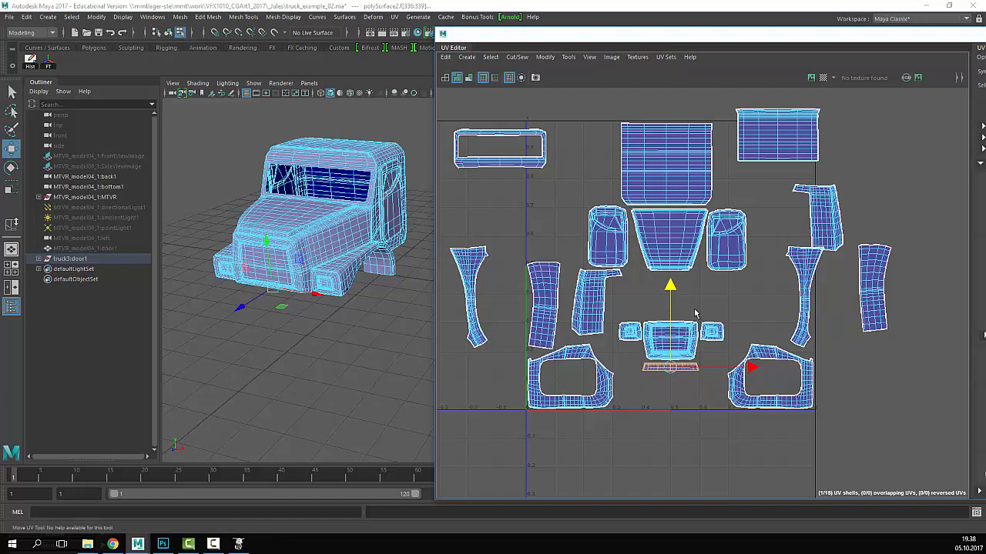
left_click(668, 251)
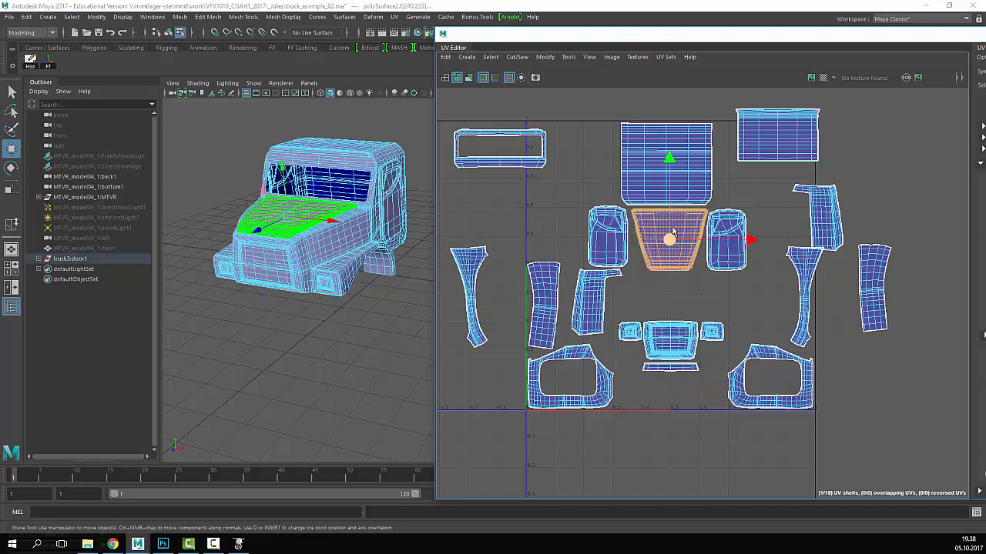
- Move the hood shell straight down and the right door shell down and right
left_click_drag(673, 231, 680, 267)
scroll(678, 285, "up", 4)
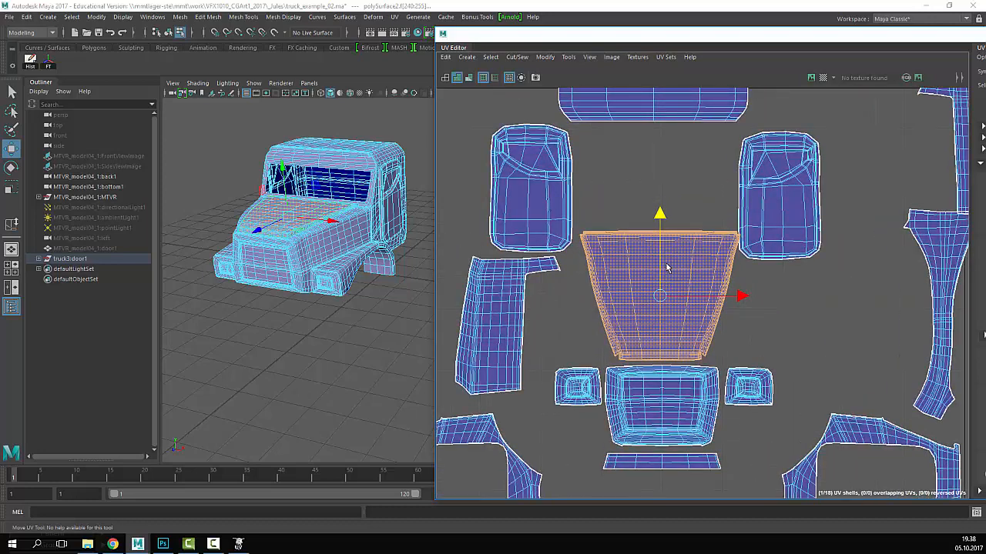
left_click(781, 194)
left_click_drag(780, 193, 779, 303)
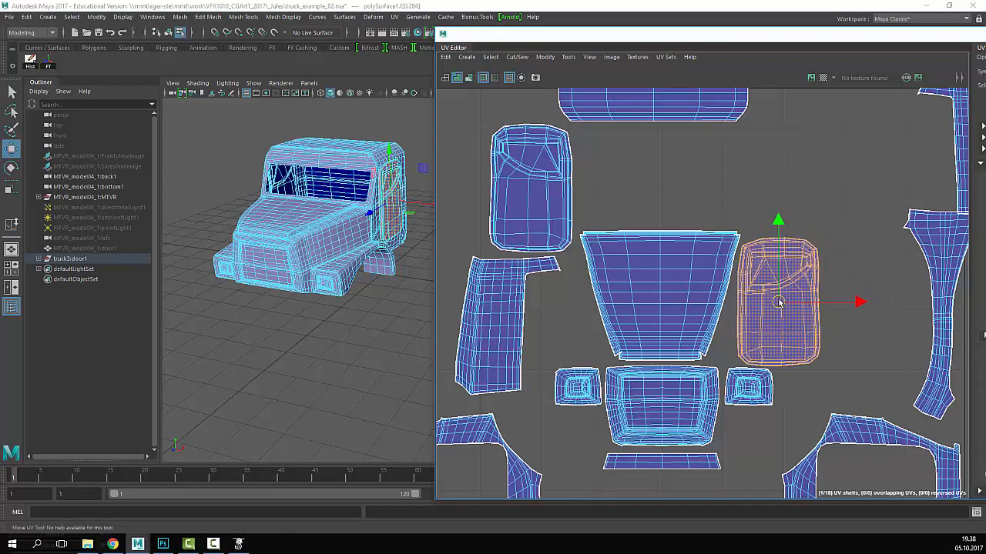
scroll(778, 302, "down", 5)
scroll(779, 302, "up", 3)
- Place the left and right door shells symmetrically beside the upper shells, nudging the small shell up
left_click(614, 321)
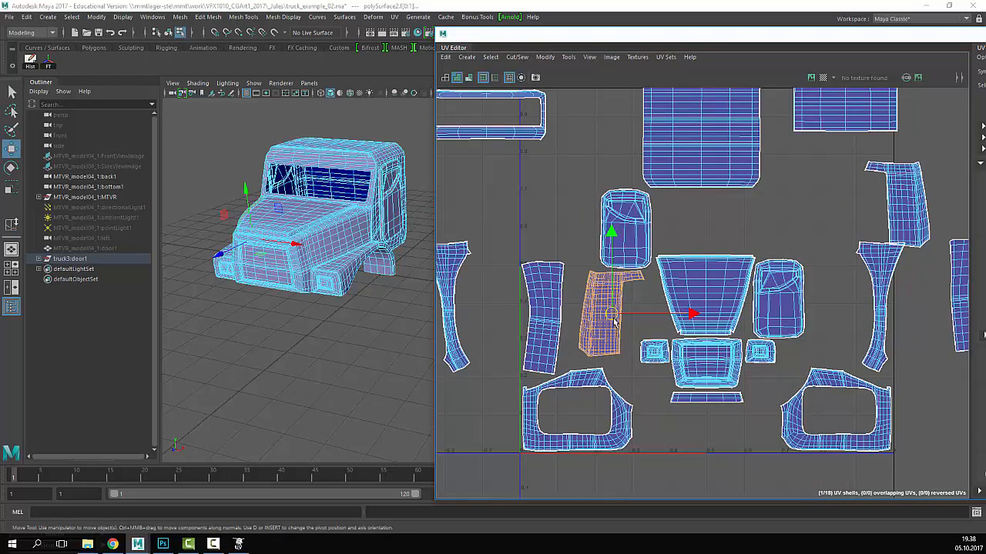
left_click_drag(614, 321, 554, 206)
left_click(626, 231)
mouse_move(627, 226)
left_mouse_down()
mouse_move(630, 204)
mouse_move(623, 224)
left_mouse_up()
left_click(796, 310)
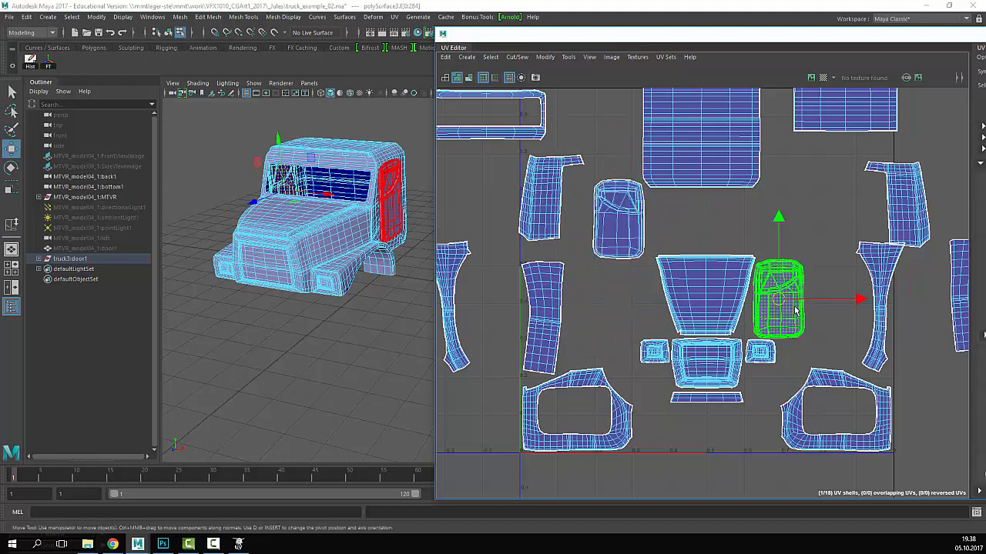
left_click_drag(796, 310, 814, 228)
- Lower the five front shells: hood, grille, lights and strip
left_click(712, 176)
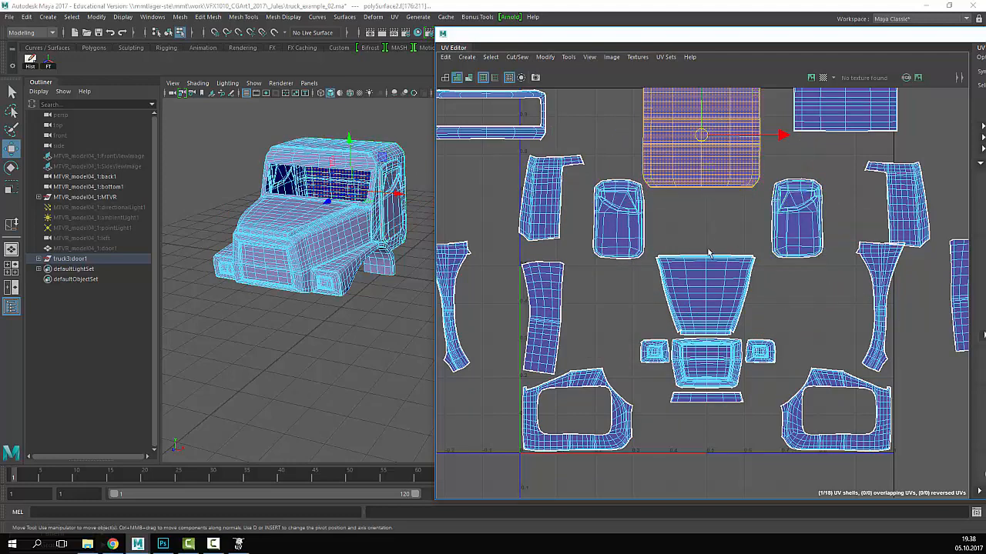
scroll(709, 253, "down", 3)
middle_click_drag(767, 245, 793, 265, "alt")
middle_click_drag(759, 301, 735, 281, "alt")
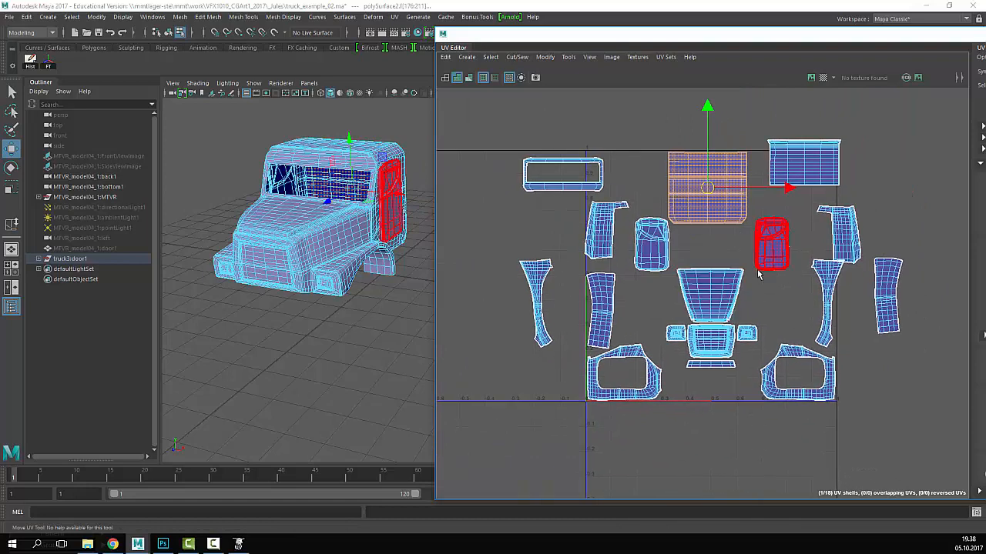
left_click_drag(701, 321, 744, 367)
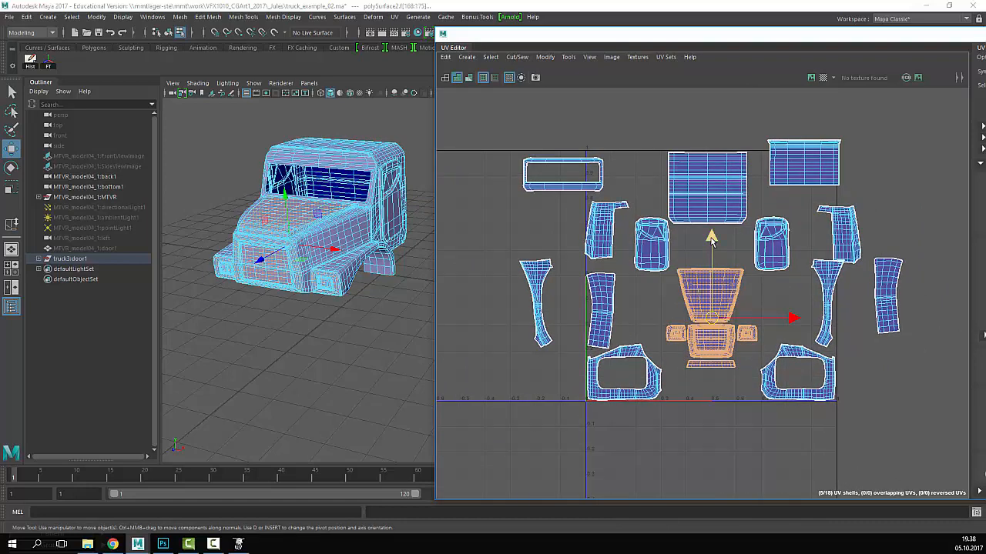
left_click_drag(711, 238, 712, 268)
left_click(705, 267)
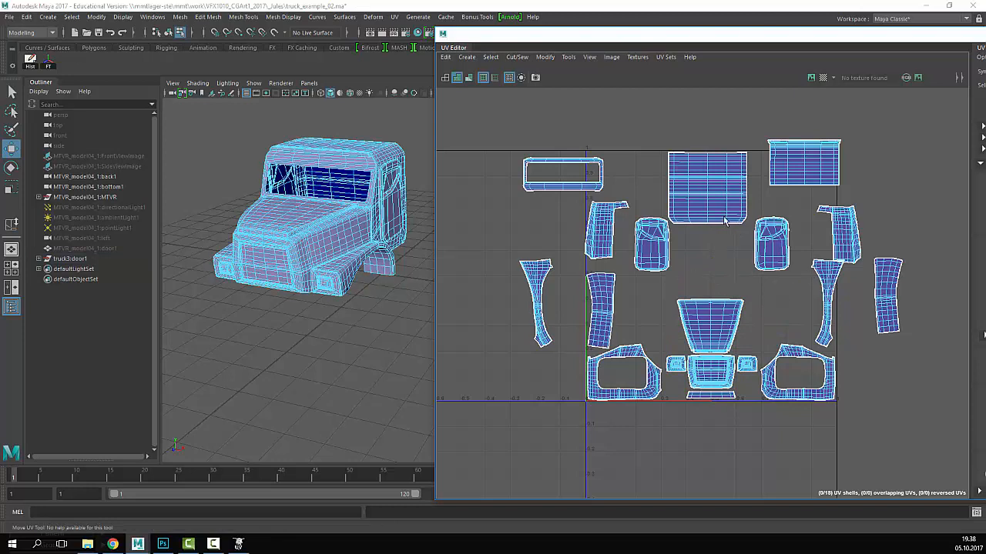
- Move the top-right shell into the centre gap above the trapezoid shell
left_click(799, 174)
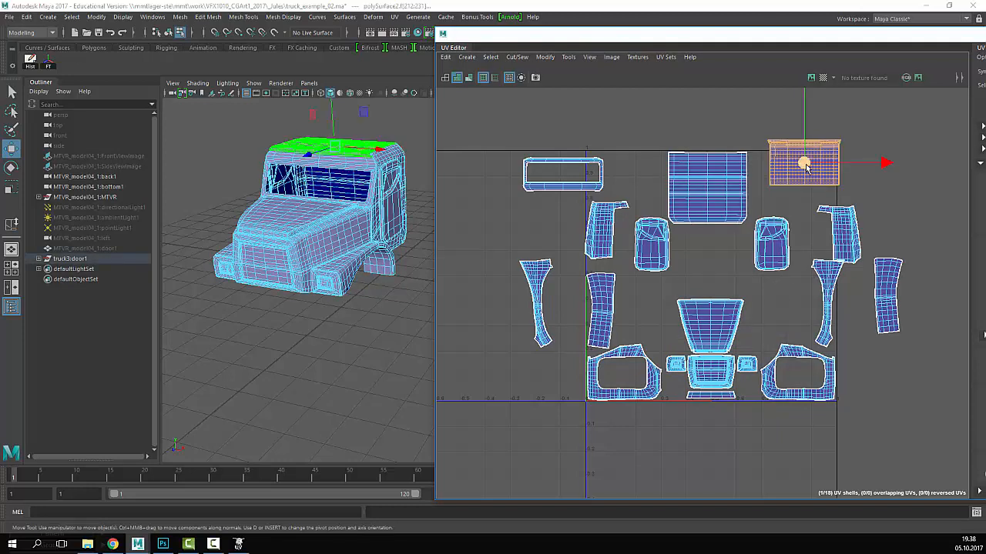
left_click_drag(804, 164, 712, 279)
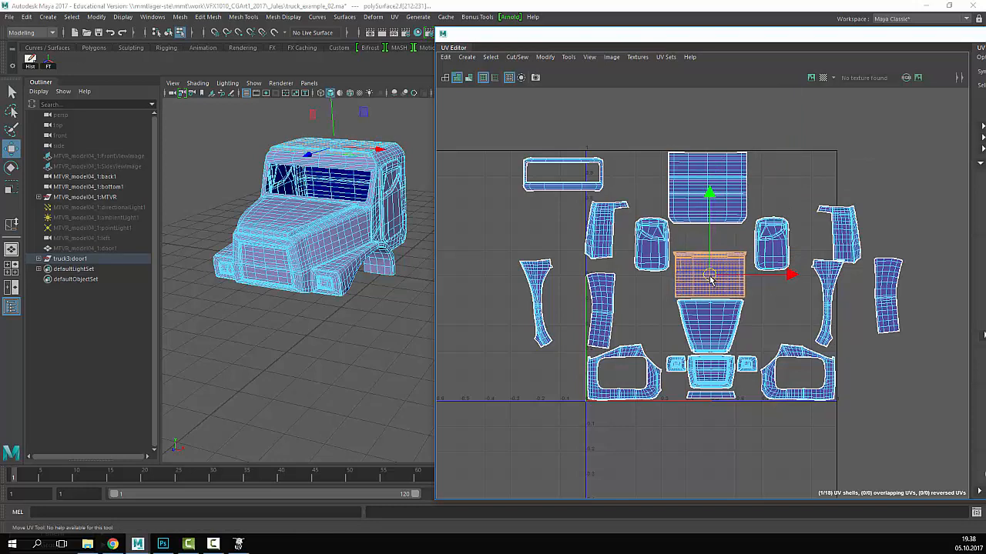
left_click(712, 196)
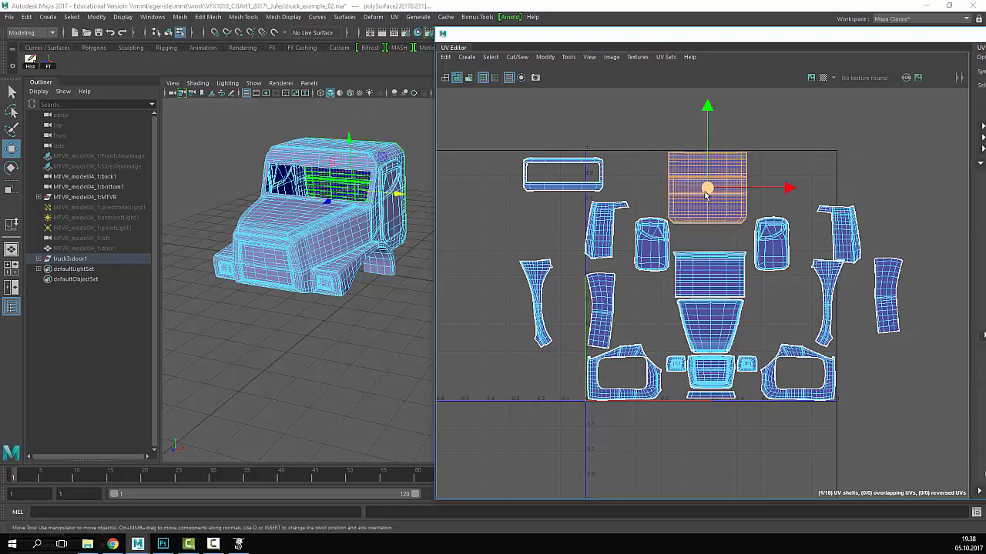
left_click_drag(388, 205, 164, 214, "alt")
middle_click_drag(346, 202, 110, 214, "alt")
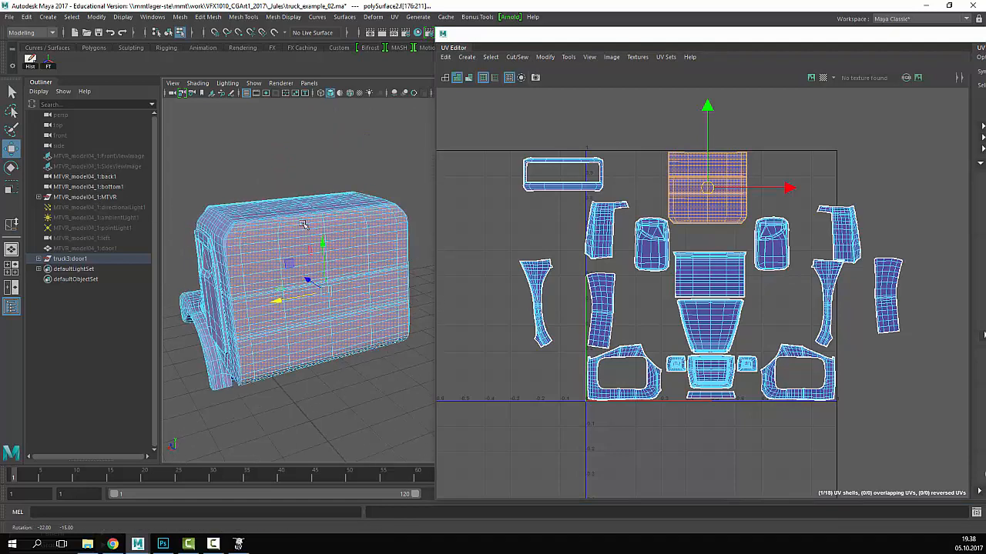
- Drop the top-centre shell onto the centre column and shift the left door shell slightly left
left_click_drag(302, 222, 362, 192, "alt")
left_click_drag(710, 201, 711, 223)
left_click(652, 242)
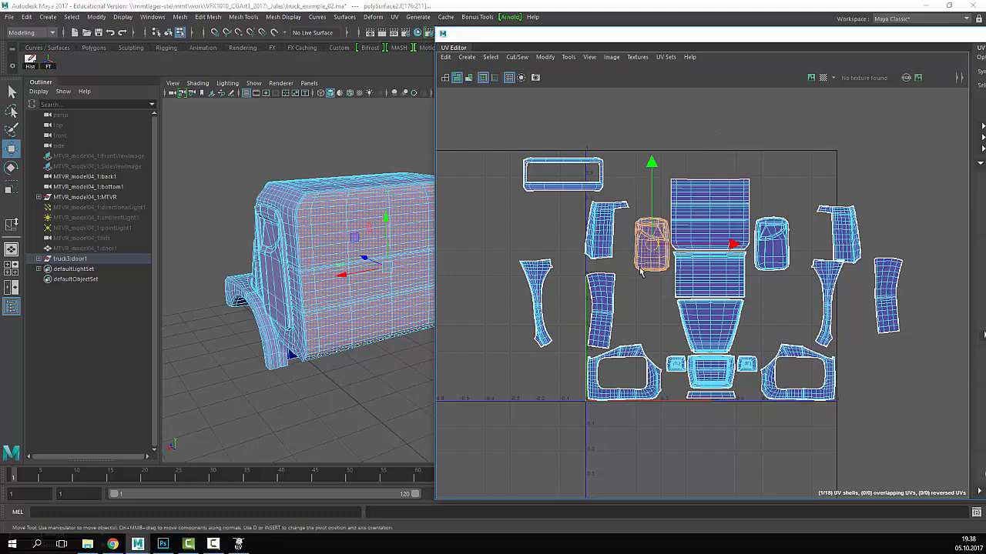
left_click_drag(651, 244, 636, 244)
- Select the seven centre-column shells and raise them higher in the tile
right_click_drag(852, 307, 855, 326, "alt")
middle_click_drag(843, 326, 767, 287, "alt")
right_click_drag(767, 288, 777, 289, "alt")
middle_click_drag(778, 289, 827, 296, "alt")
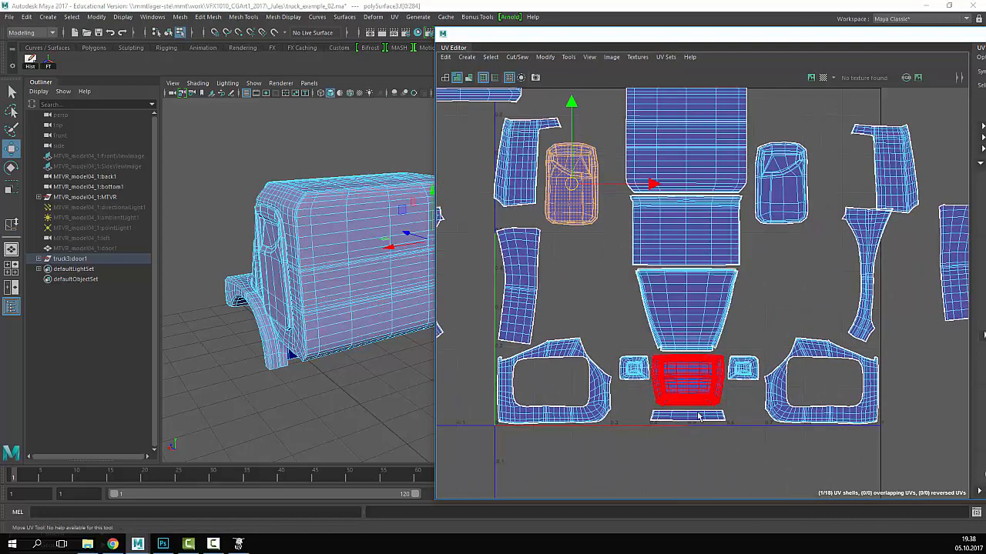
right_click_drag(807, 247, 704, 220, "alt")
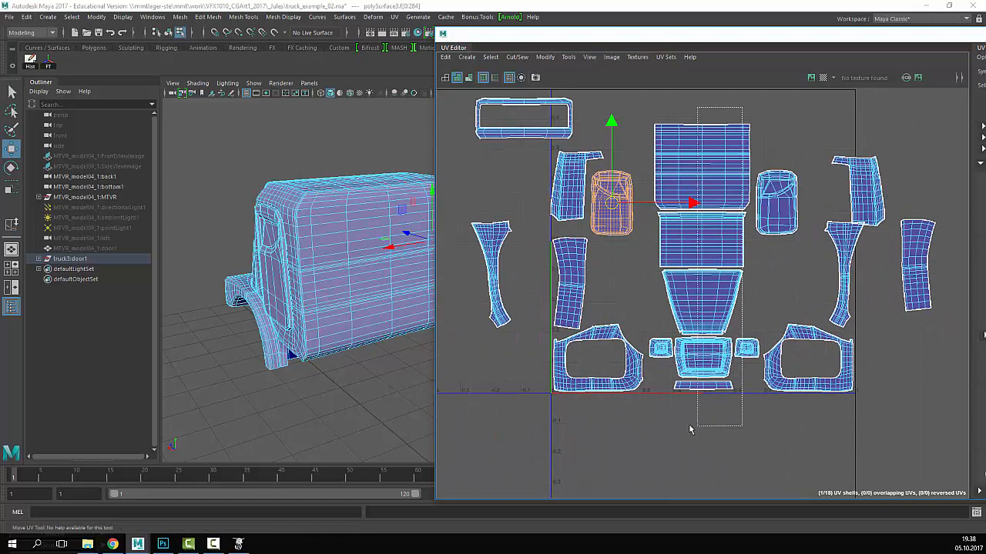
left_click_drag(682, 414, 664, 417)
right_click_drag(746, 322, 724, 255, "alt")
left_click_drag(716, 187, 716, 169)
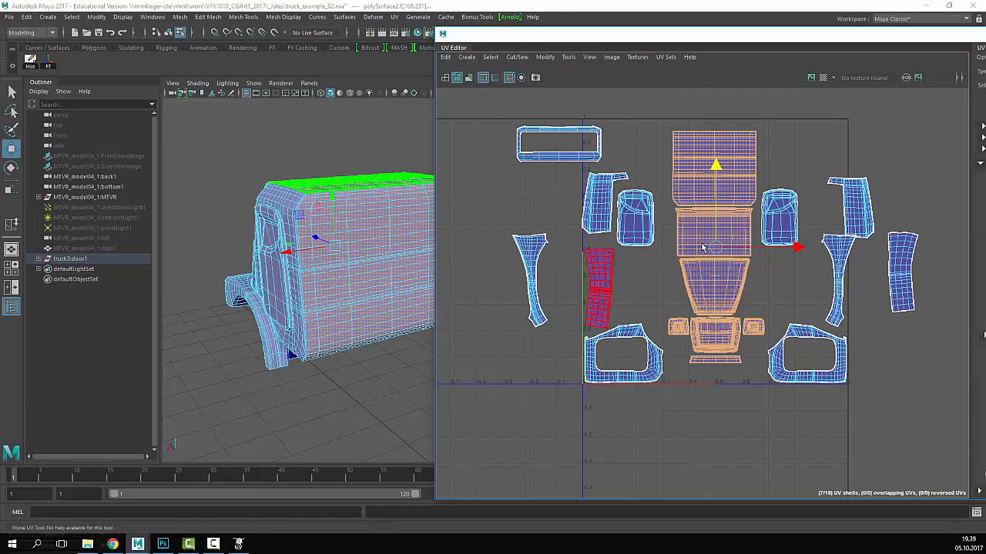
- Set the left and right door shells on either side of the central shell
left_click(637, 219)
left_click_drag(279, 266, 373, 240, "alt")
middle_click_drag(373, 240, 226, 247, "alt")
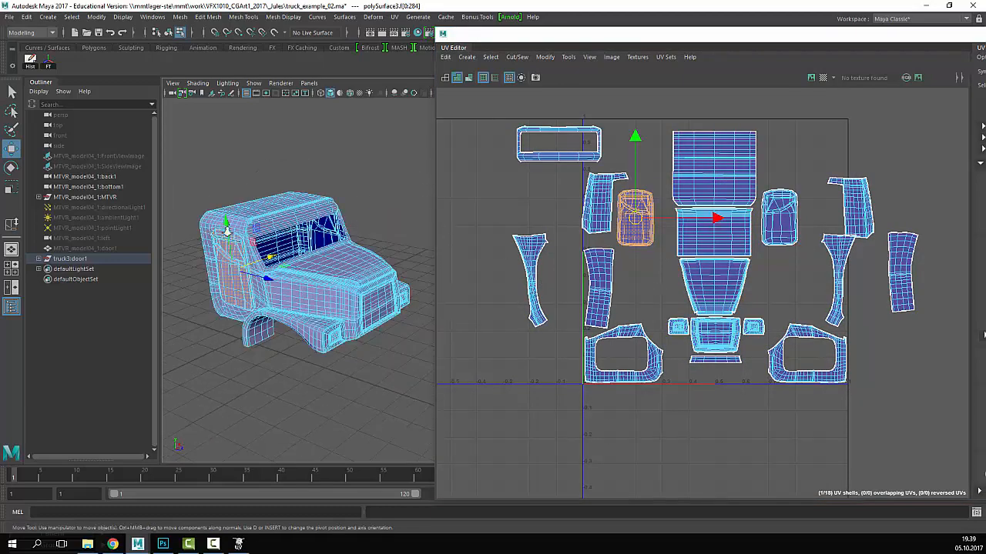
left_click_drag(226, 247, 308, 227, "alt")
left_click_drag(638, 221, 658, 235)
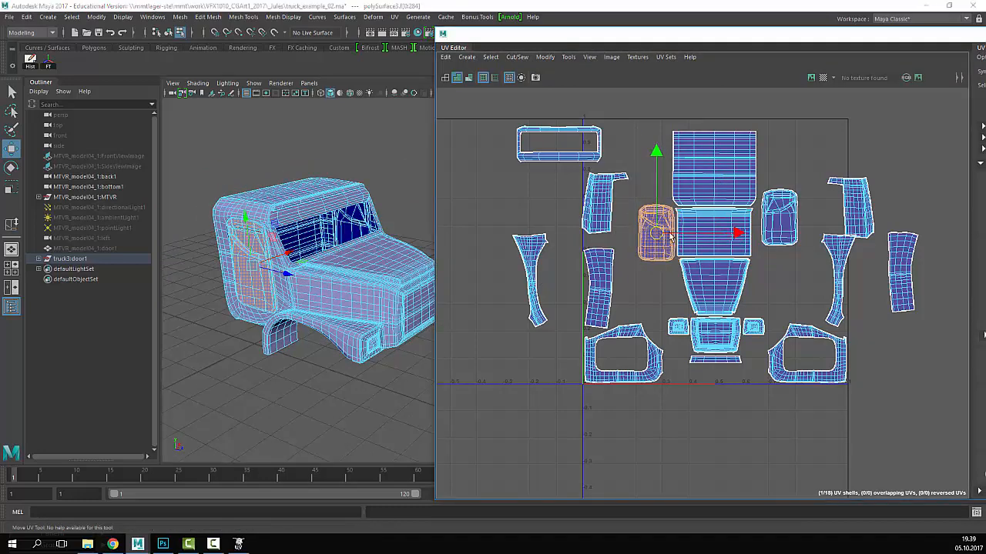
left_click(779, 218)
left_click_drag(779, 218, 776, 233)
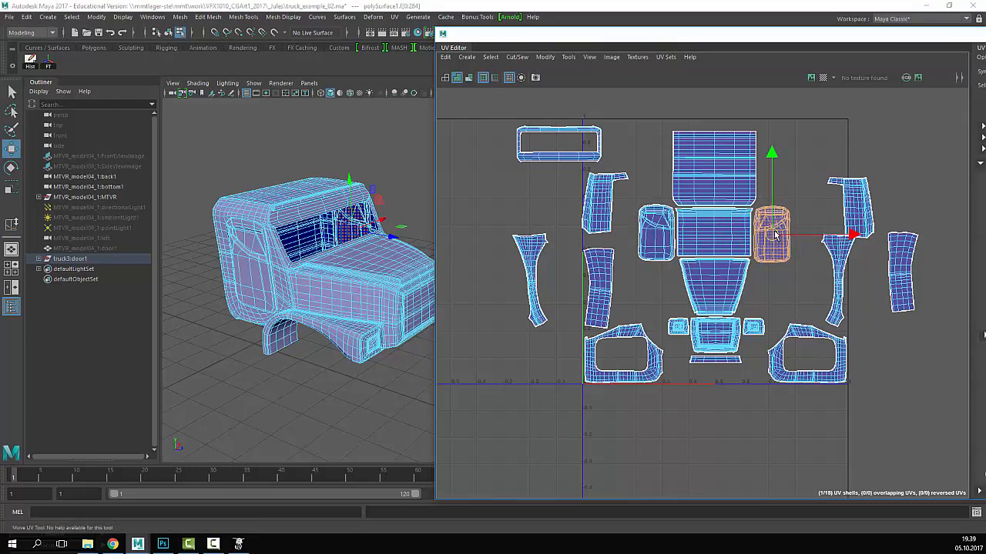
- Lower the lower-left side shell slightly and dock the UV editing window into the main window
left_click(660, 238)
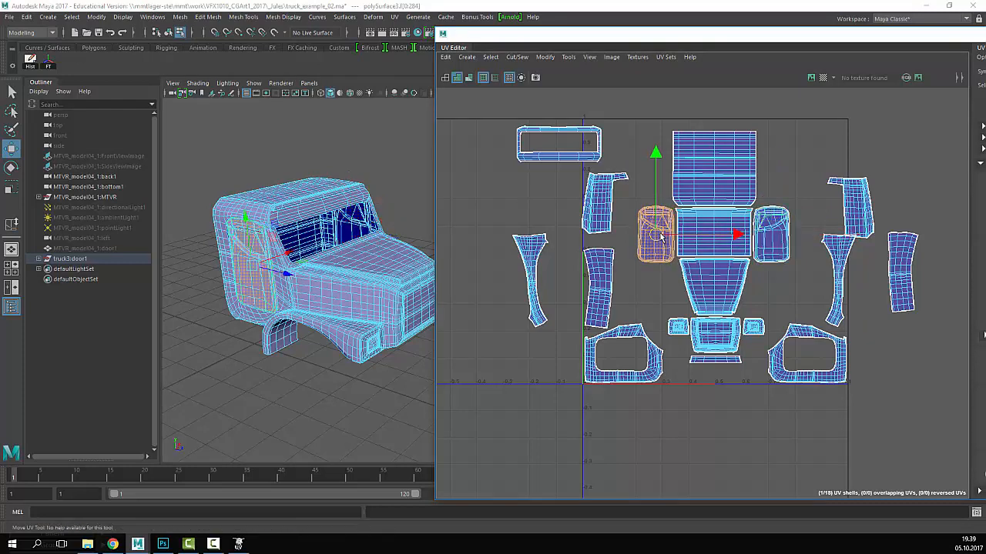
left_click(631, 349)
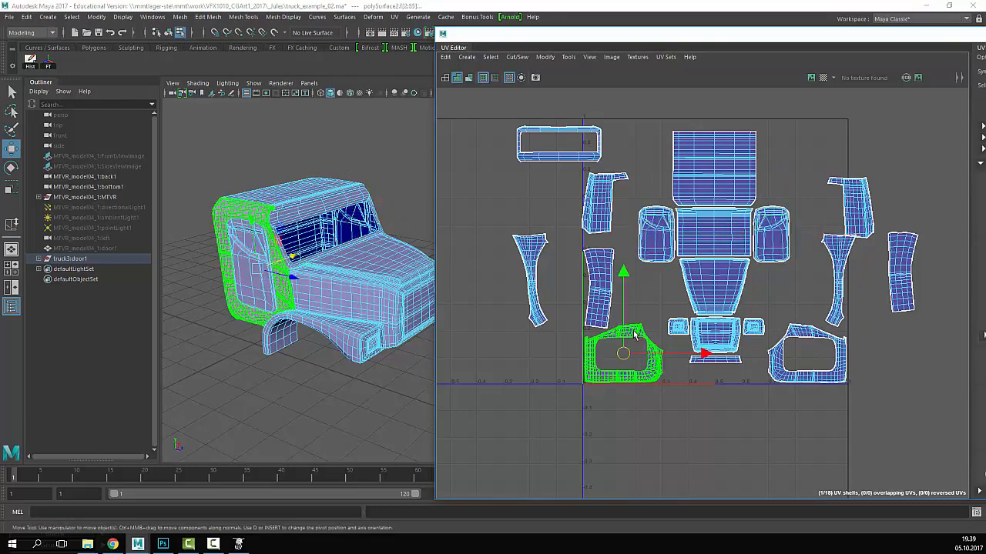
left_click_drag(624, 355, 628, 380)
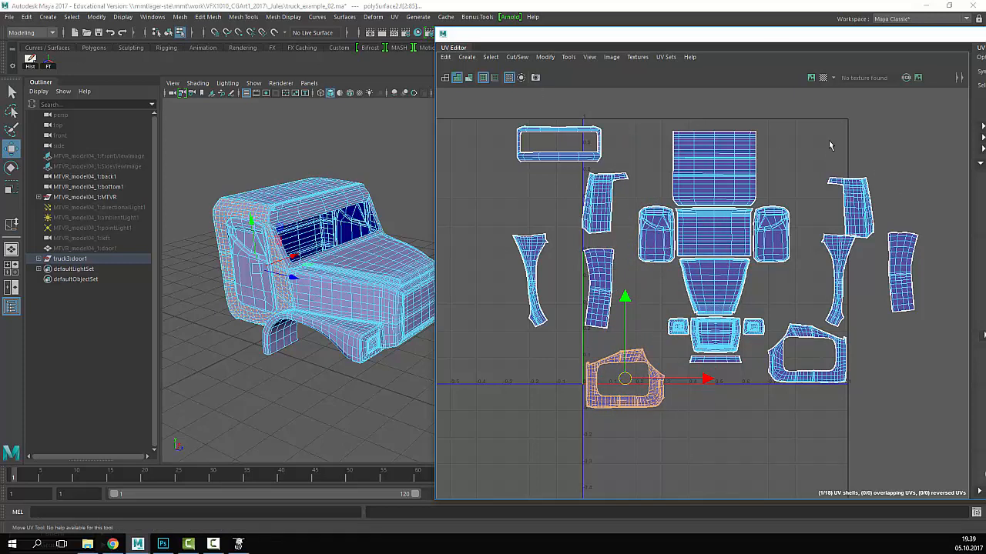
left_click_drag(725, 37, 589, 32)
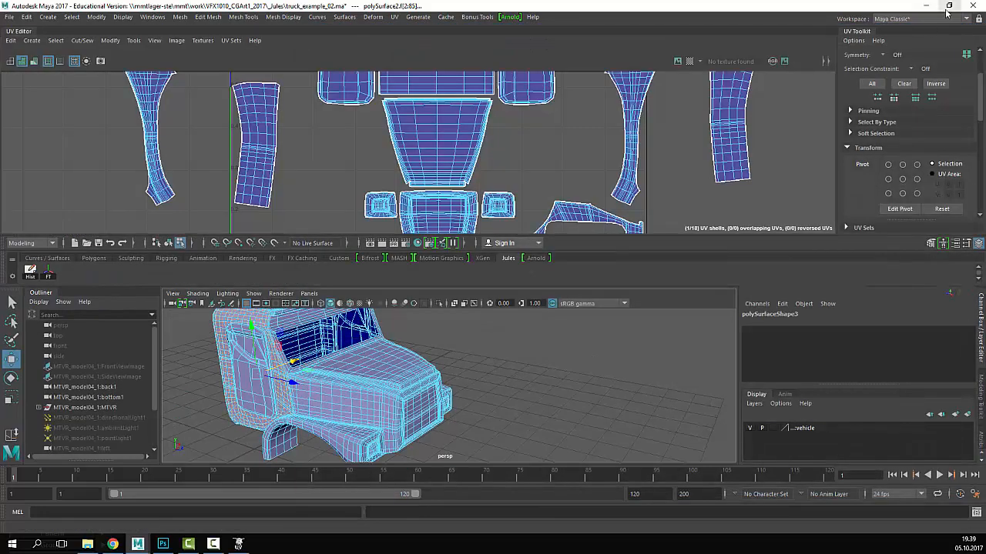
- Detach the UV Editor and UV Toolkit into separate floating windows placed side by side
left_click(946, 11)
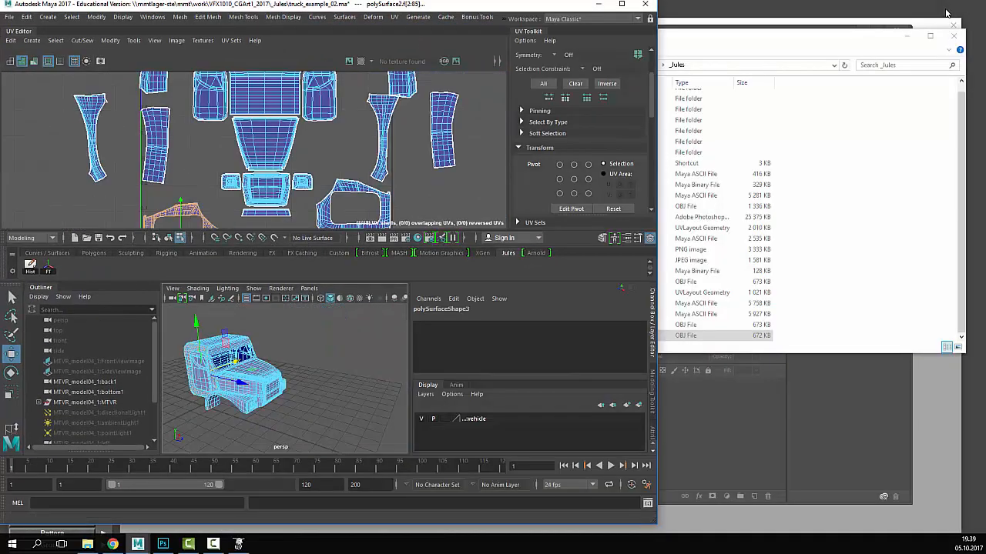
left_click(622, 5)
left_click_drag(37, 34, 596, 199)
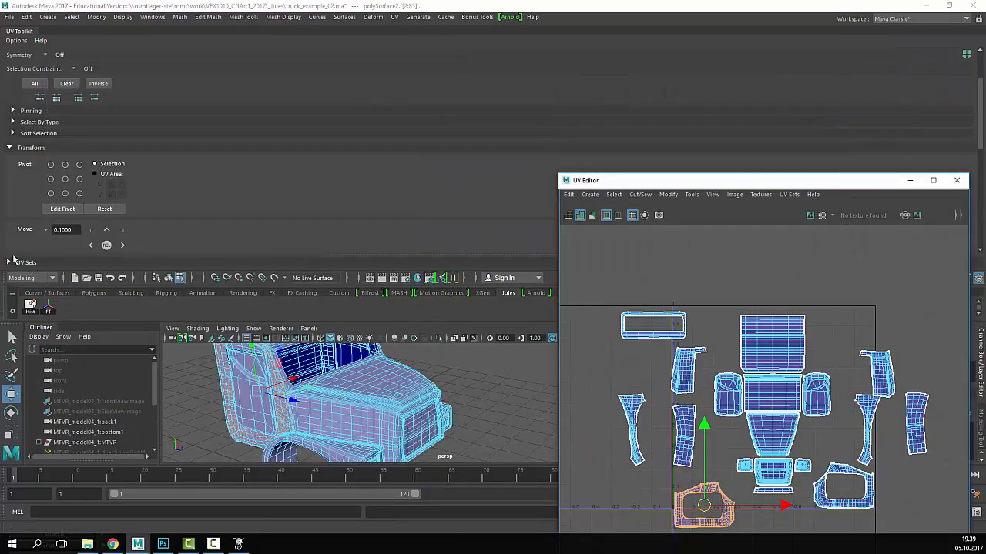
left_click_drag(20, 32, 889, 238)
left_click_drag(783, 181, 588, 57)
left_click_drag(938, 225, 829, 72)
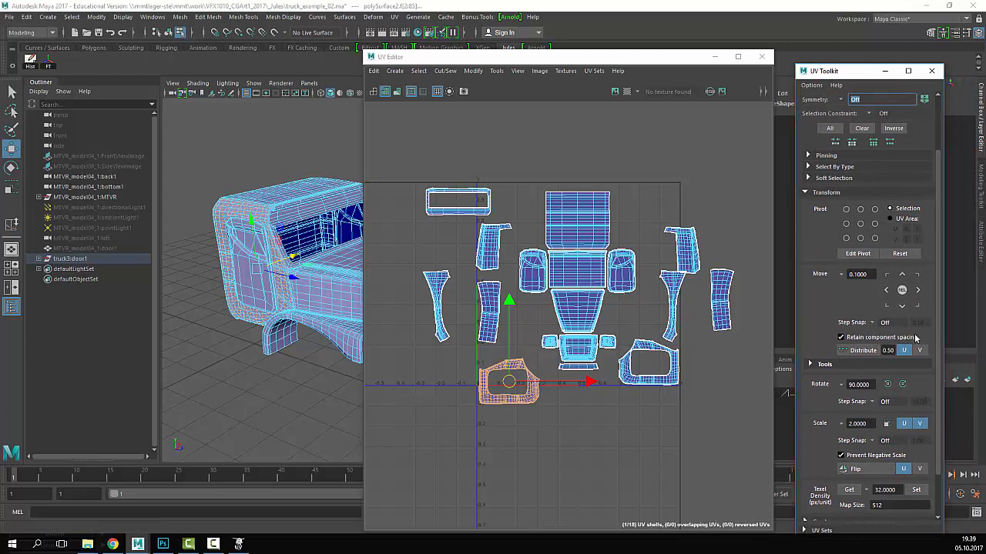
- Rotate the left door shell upright with Rotate 90° and move it up beside the central shells
left_click(888, 384)
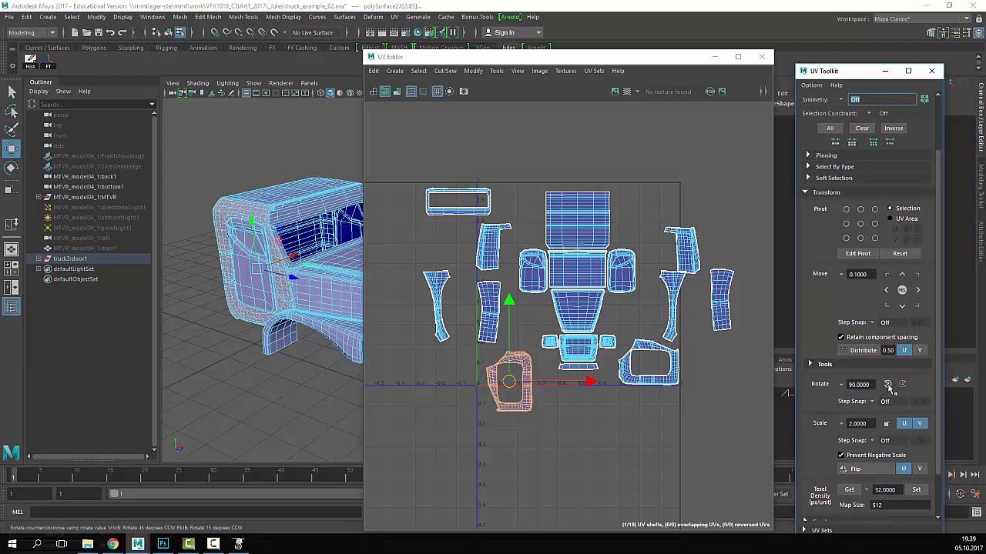
scroll(539, 386, "up", 5)
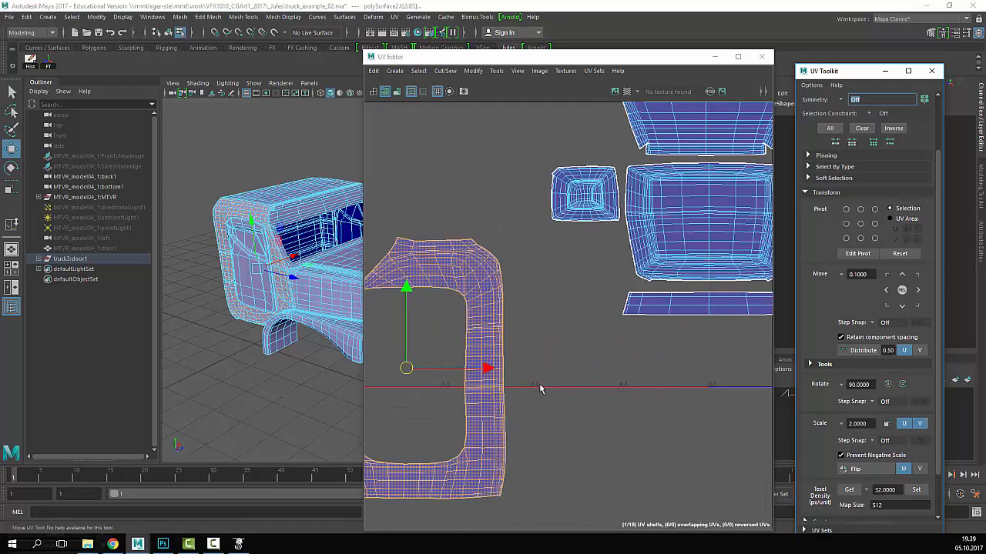
scroll(539, 389, "down", 1)
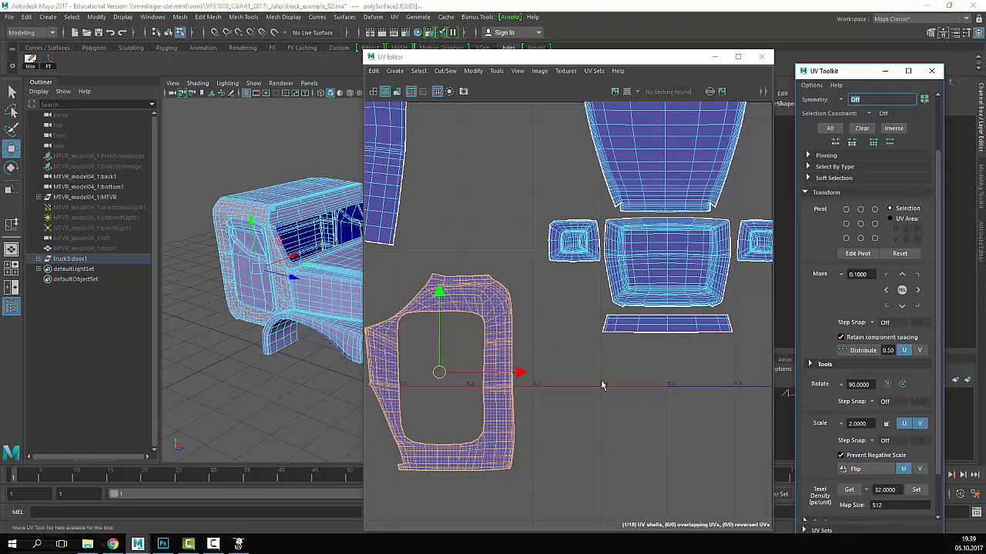
scroll(603, 385, "down", 3)
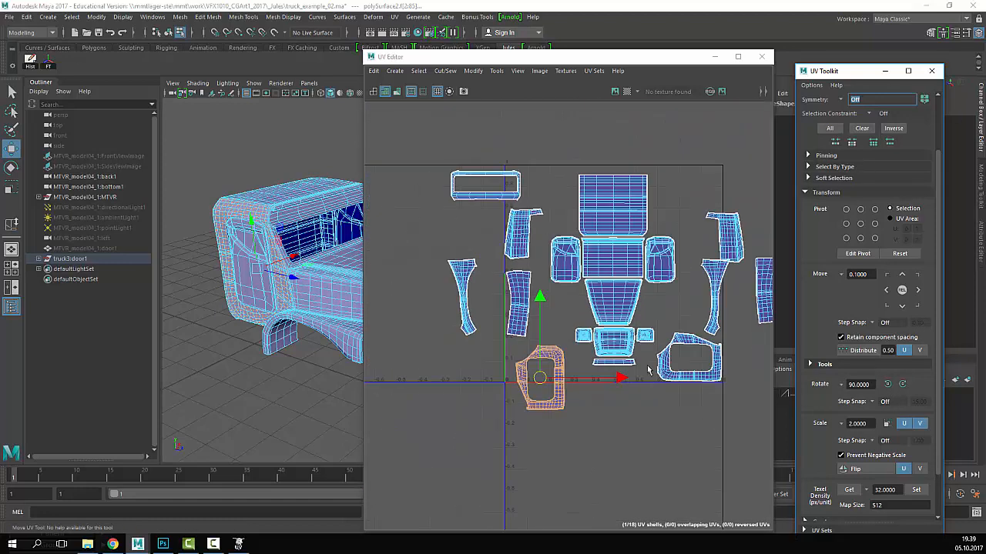
left_click(902, 385)
left_click(888, 386)
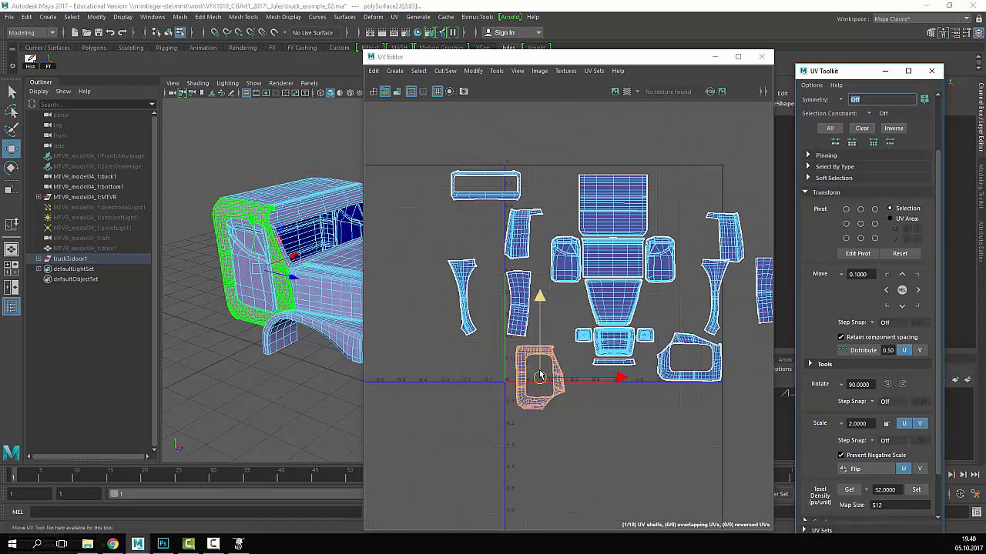
left_click_drag(540, 377, 533, 259)
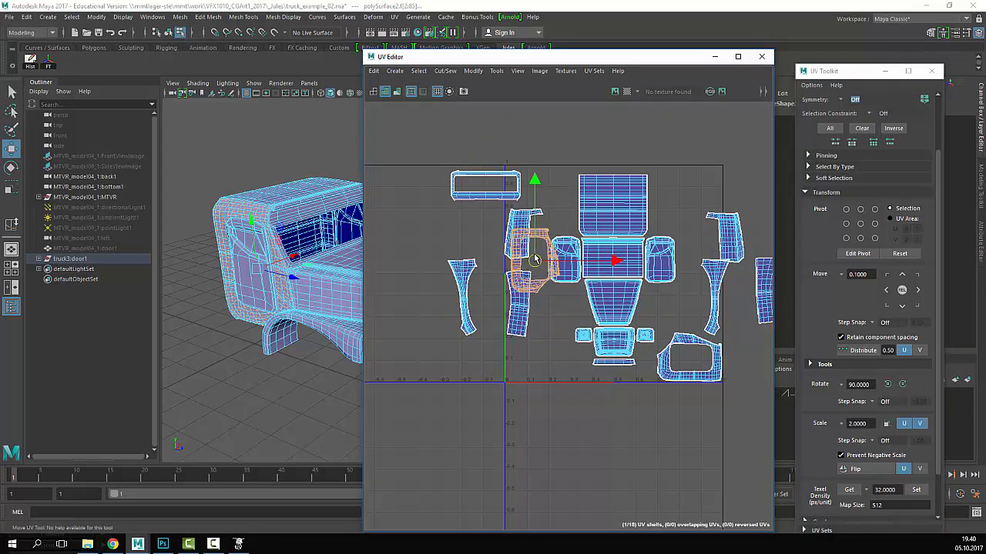
middle_click_drag(621, 271, 544, 269, "alt")
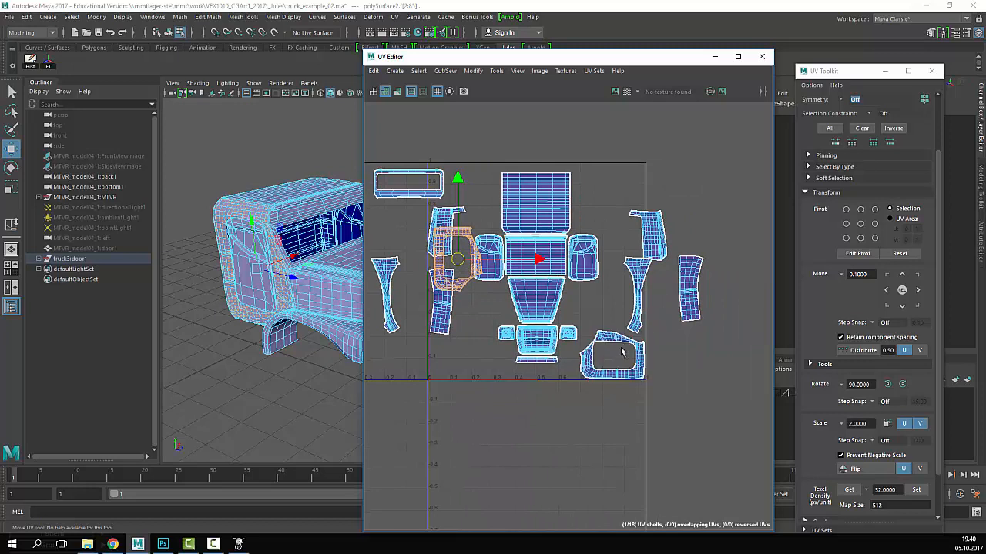
- Rotate the lower-right door shell upright in 90° steps and nudge it right
left_click(625, 343)
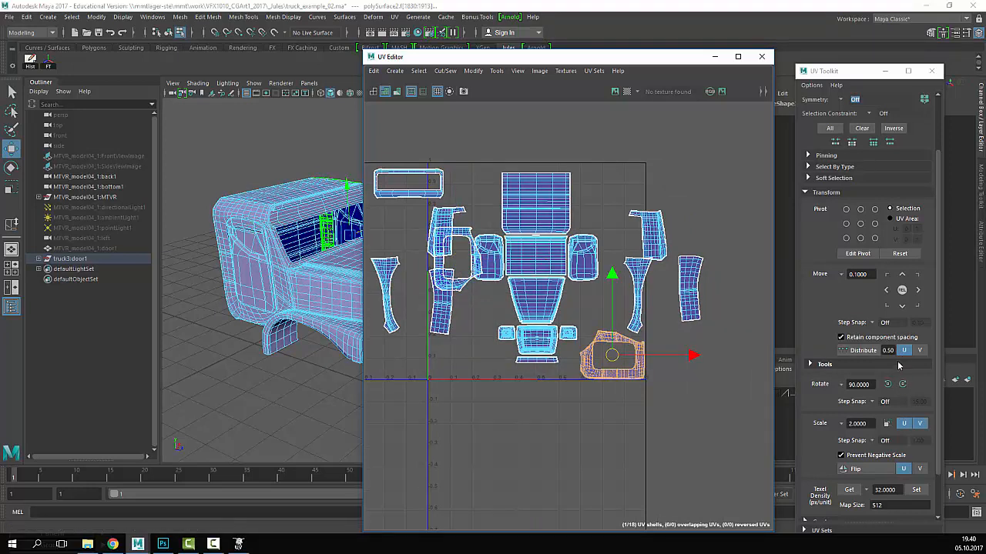
left_click(890, 384)
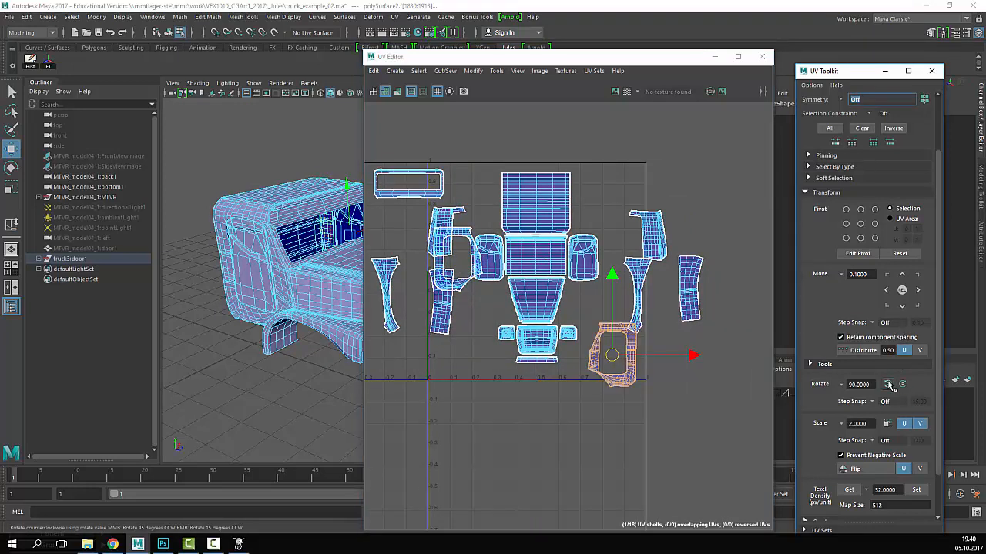
left_click(903, 385)
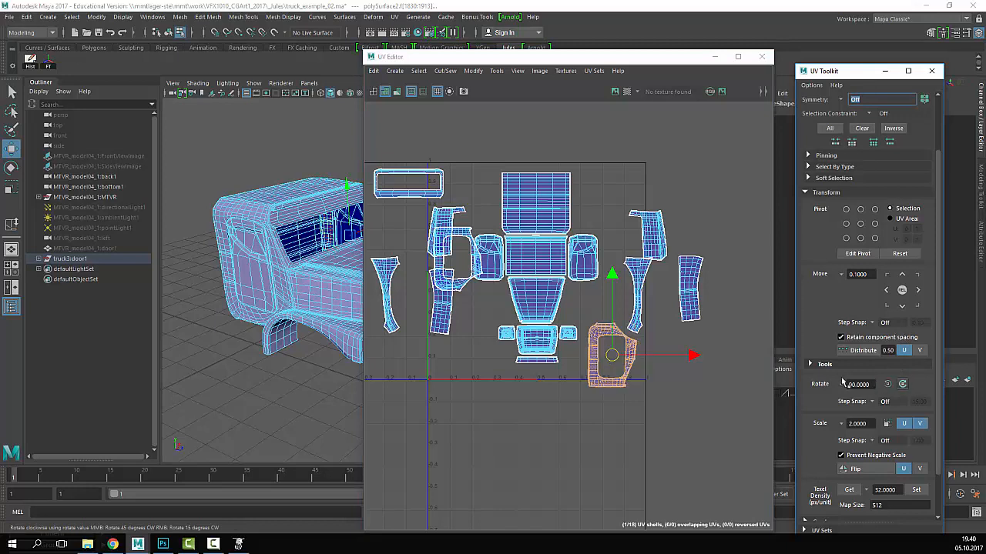
left_click(904, 384)
left_click(905, 384)
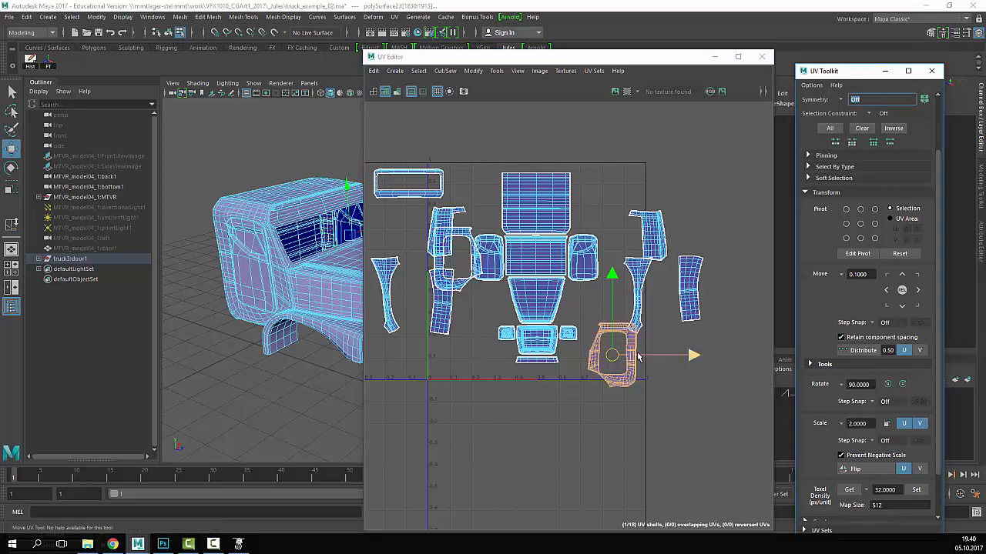
left_click(611, 353)
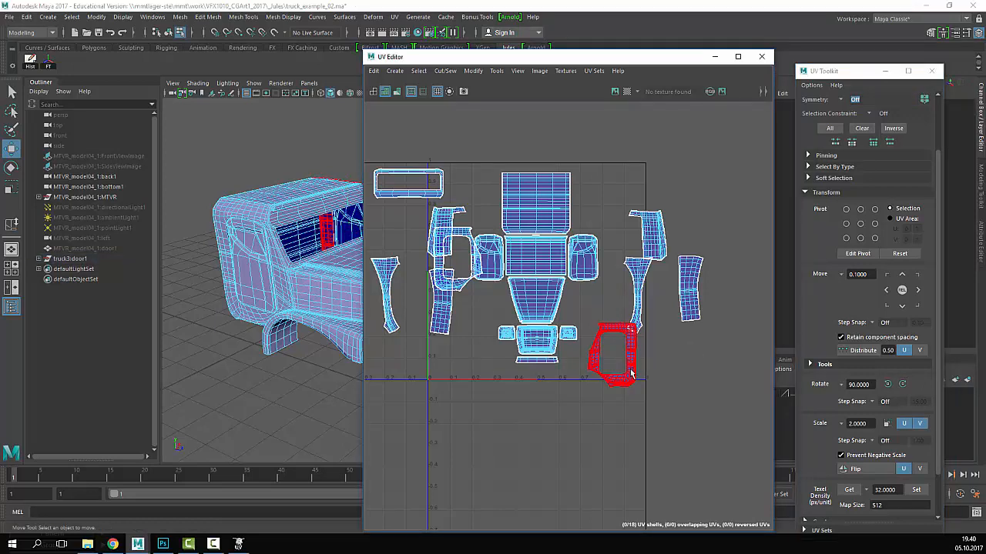
left_click(609, 379)
left_click_drag(615, 359, 649, 371)
- Move the lower-right door shell up to the right of the centre shells, mirroring the left door
left_click(466, 284)
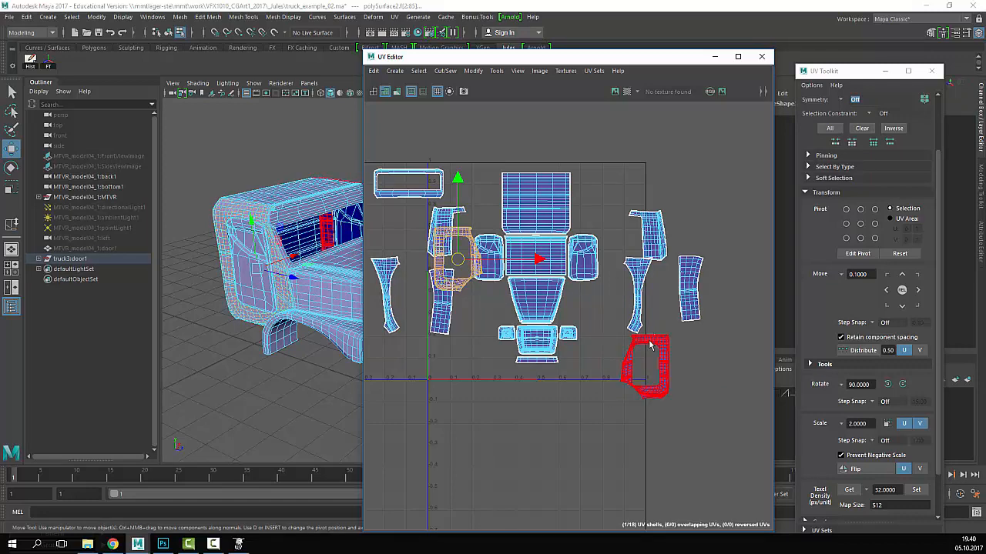
left_click_drag(332, 279, 206, 322, "alt")
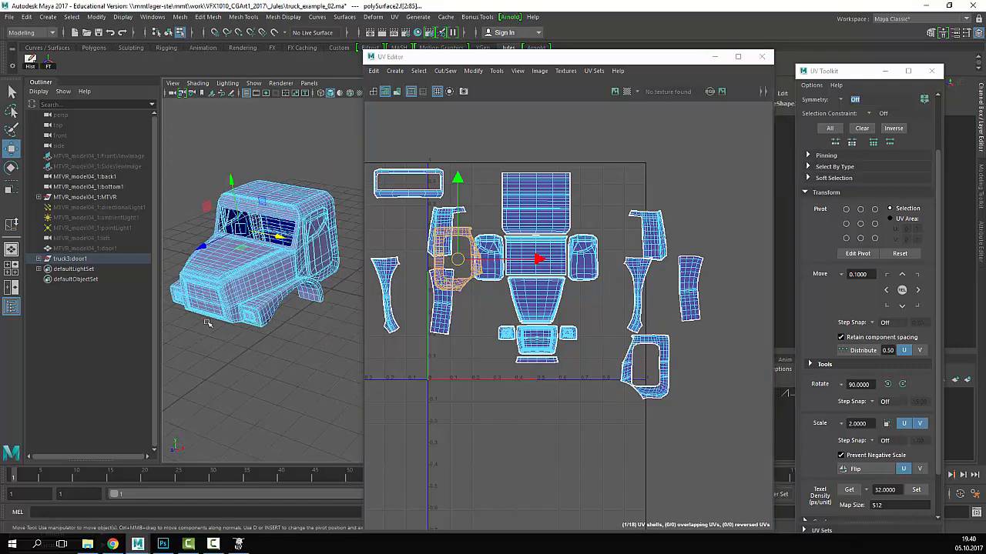
right_click_drag(284, 295, 486, 346, "alt")
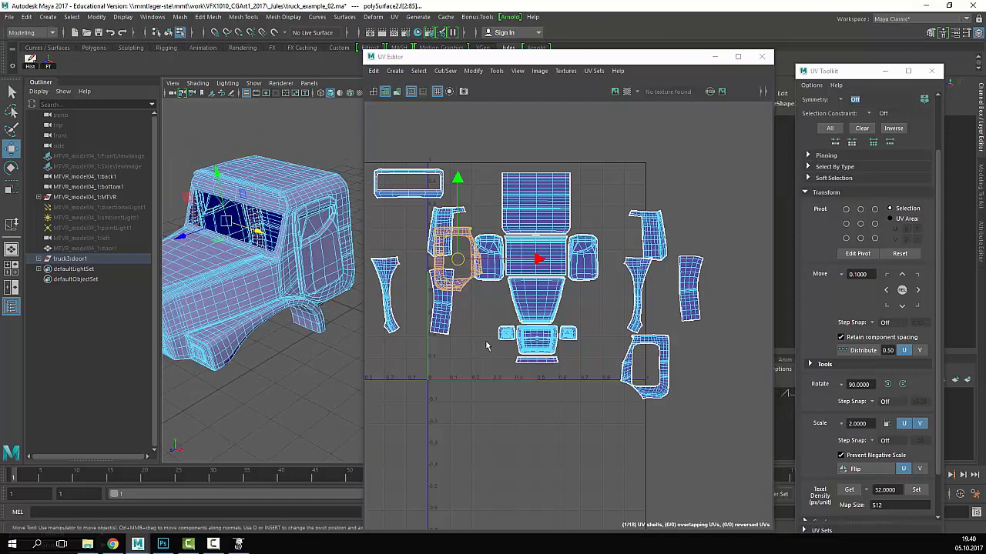
left_click(662, 347)
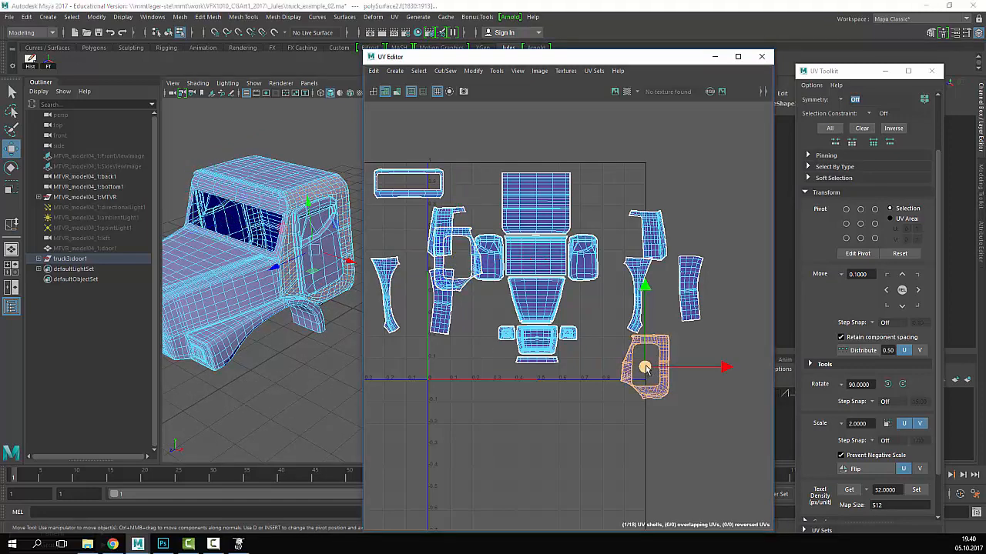
left_click_drag(645, 368, 595, 329)
- Park the tall shell below the tile and move the shell near the left door down to the bottom shells
left_click(649, 234)
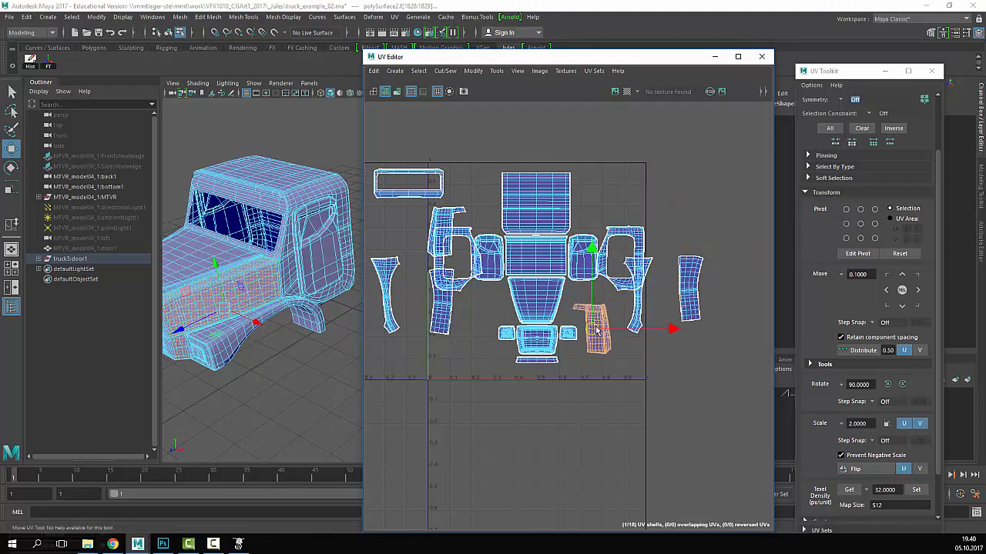
left_click(436, 327)
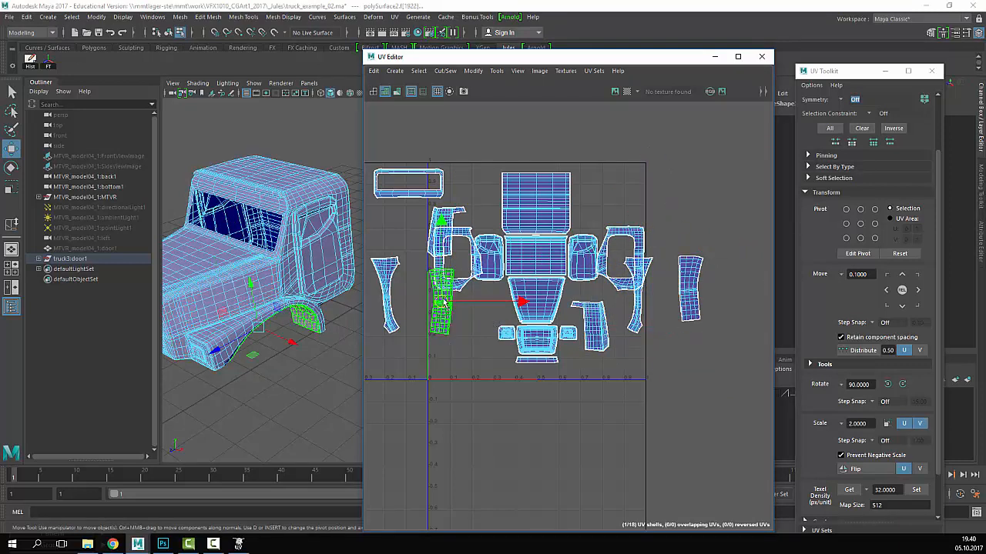
left_click_drag(436, 327, 409, 419)
left_click(454, 220)
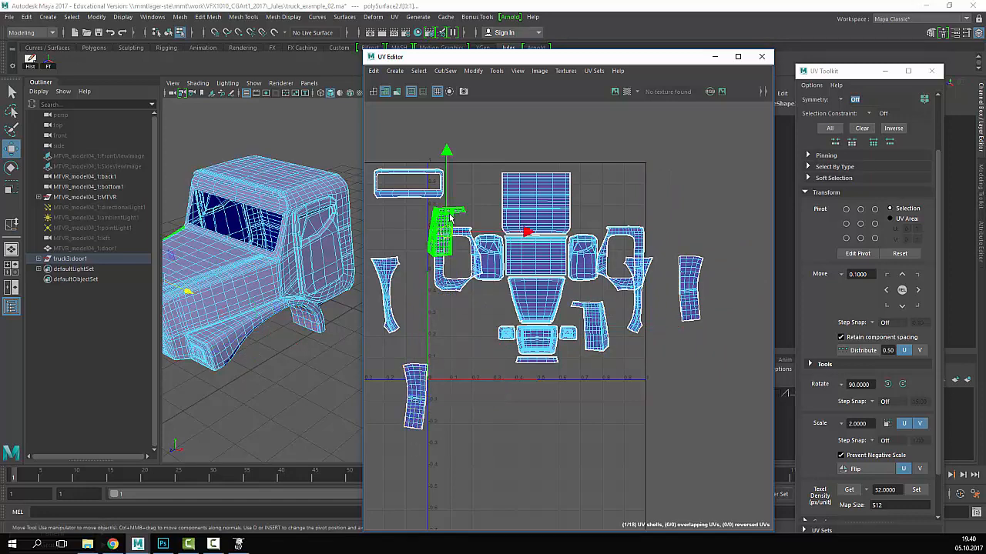
left_click_drag(441, 235, 479, 337)
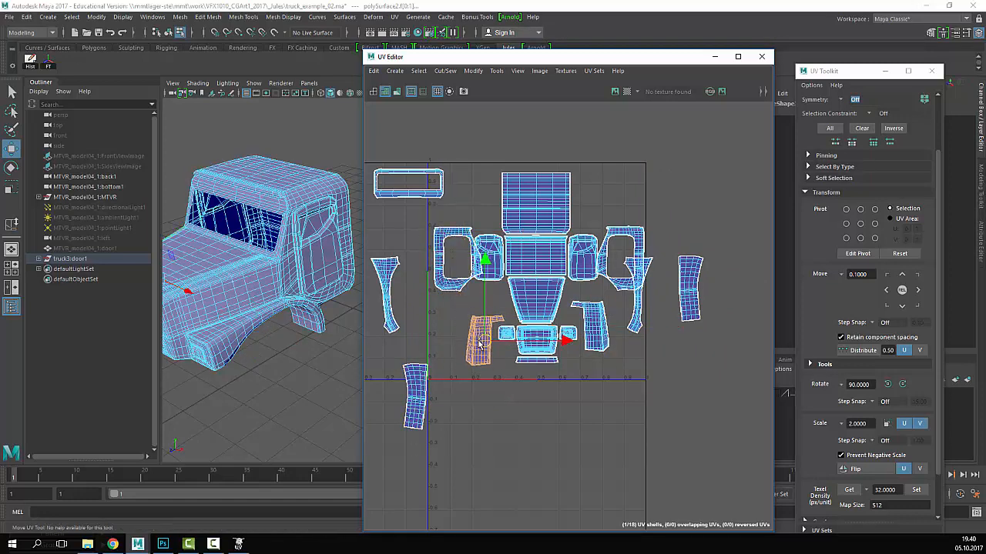
- Nudge the lower-left and lower-right shells into place and raise the right door shell into the top row
left_click_drag(252, 277, 287, 266, "alt")
right_click_drag(258, 274, 281, 281, "alt")
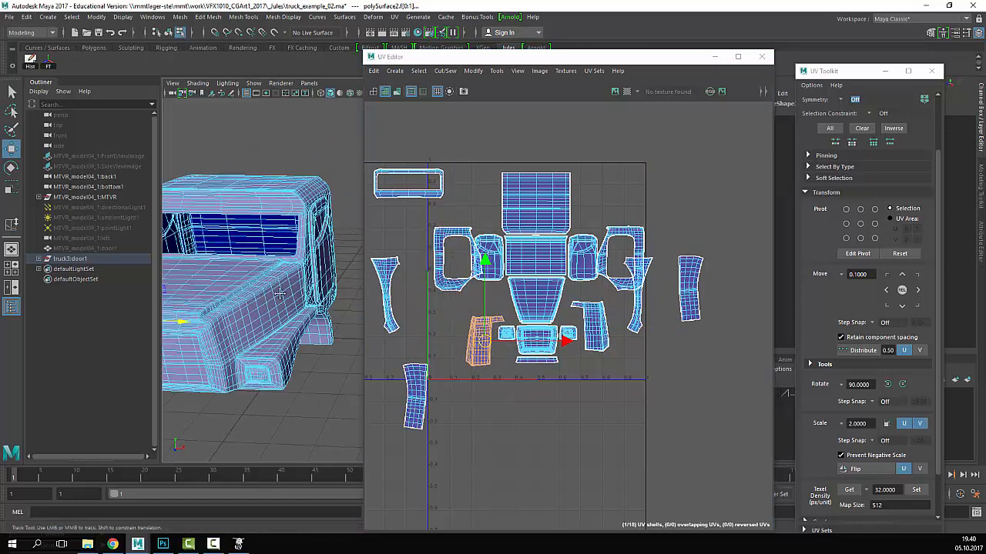
left_click_drag(269, 285, 301, 286, "alt")
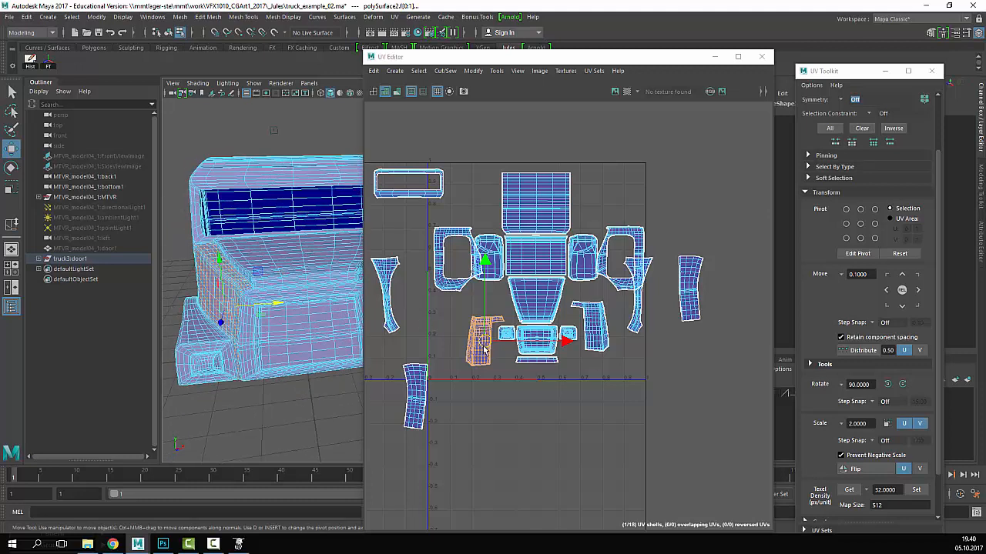
left_click_drag(484, 350, 490, 346)
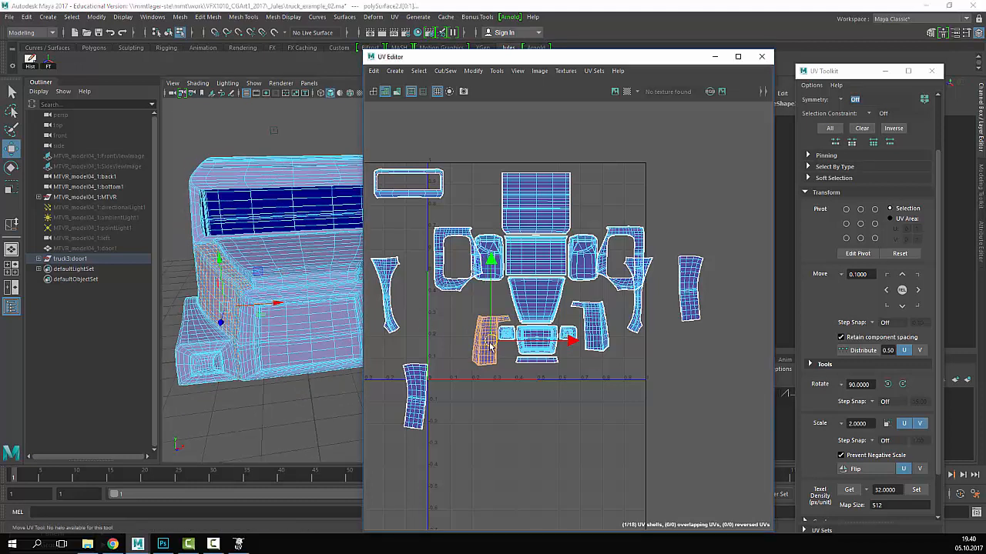
left_click(601, 324)
left_click_drag(600, 327, 597, 340)
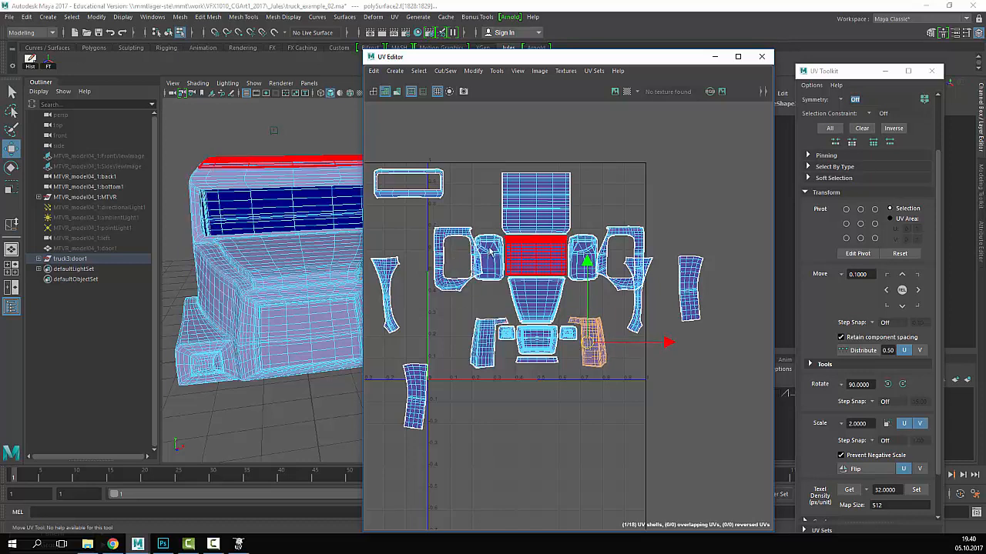
left_click(462, 244)
left_click_drag(488, 260, 478, 202)
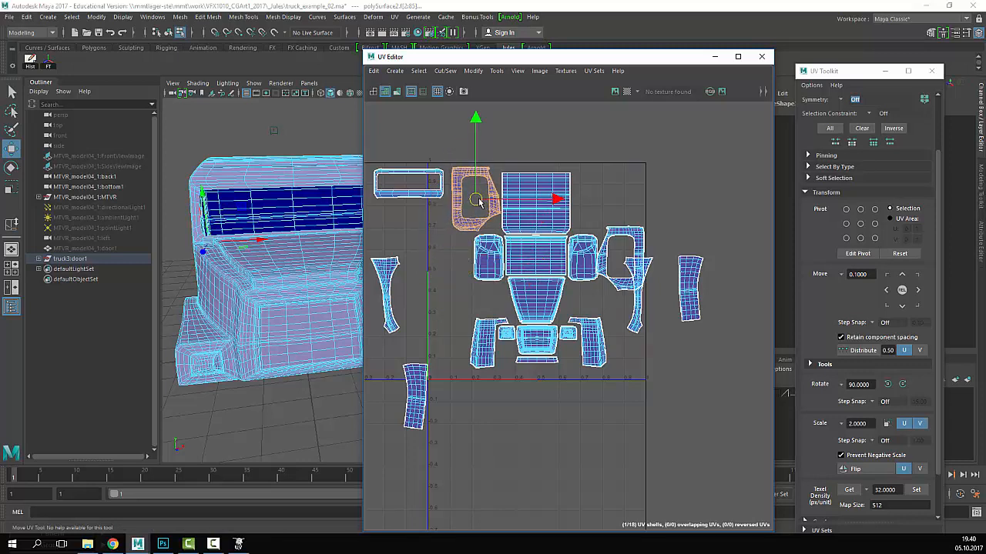
left_click(612, 229)
left_click_drag(624, 262, 603, 208)
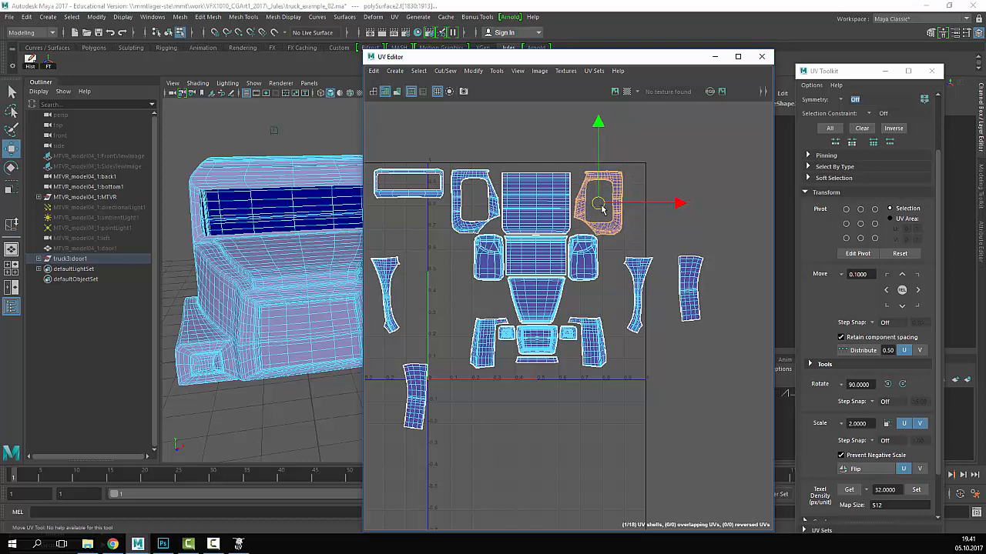
- Move the narrow far-left and right shells in beside the central shells
left_click(385, 293)
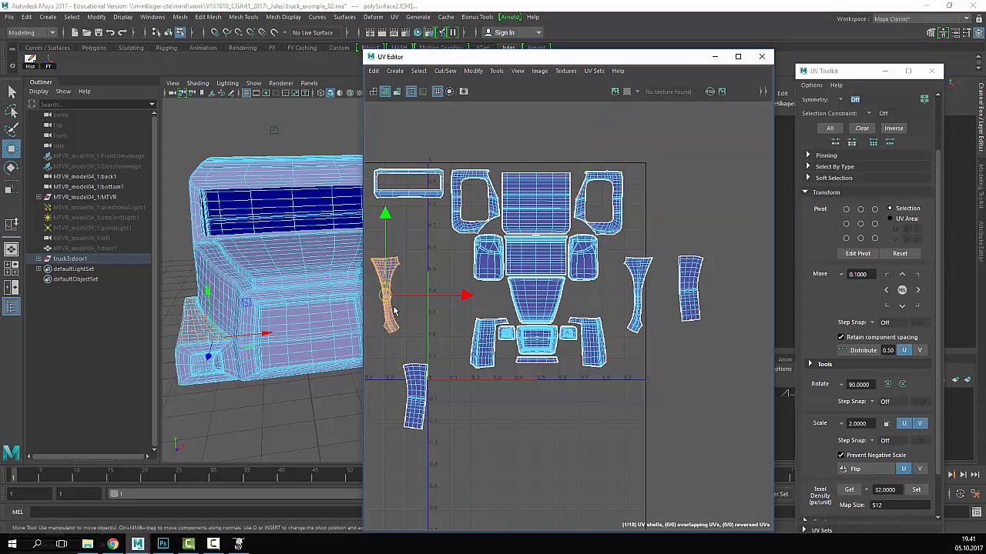
left_click_drag(385, 296, 447, 329)
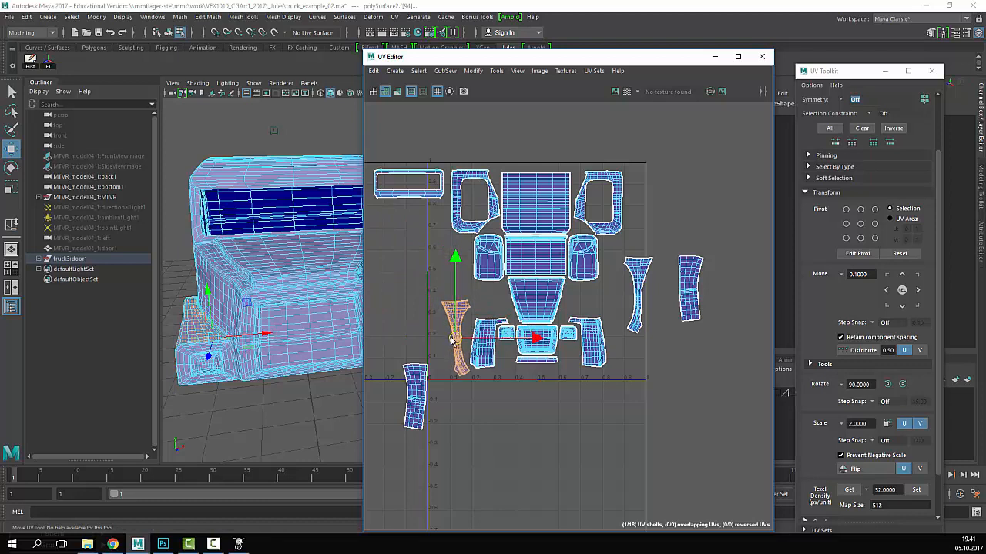
left_click(639, 291)
left_click_drag(637, 311, 630, 337)
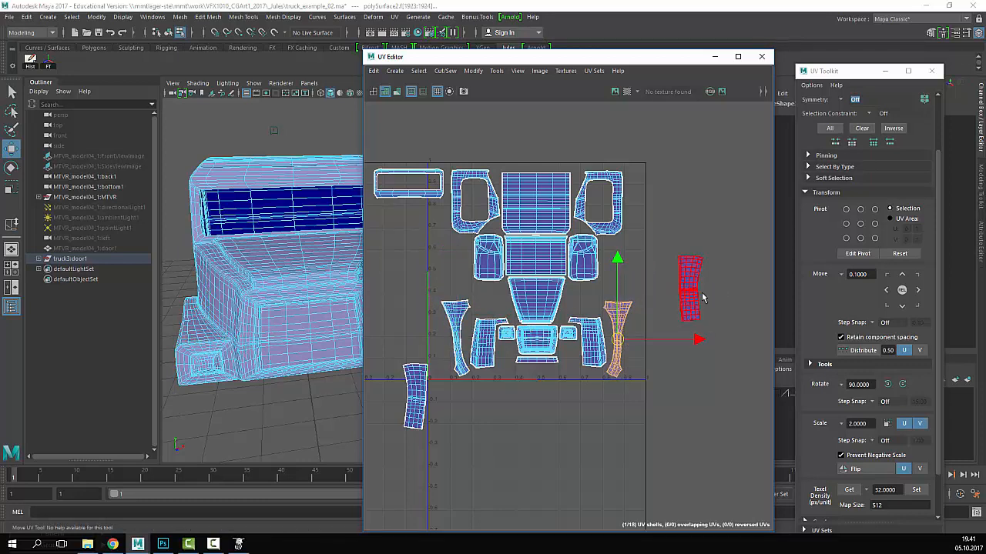
left_click_drag(263, 292, 339, 312, "alt")
- Place the two loose fender shells, one right of the tile and one in its bottom-left corner
left_click(422, 393)
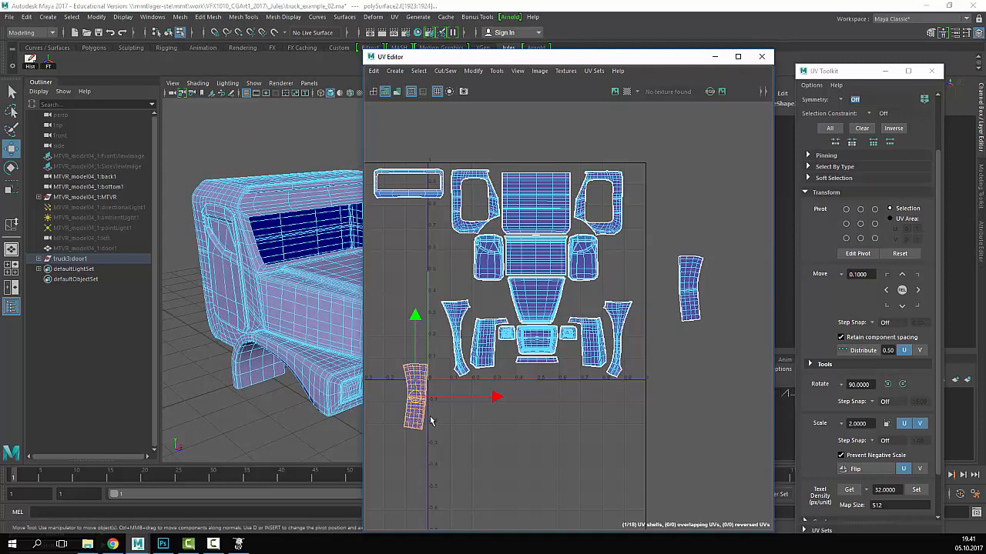
right_click_drag(219, 281, 192, 261, "alt")
middle_click_drag(308, 258, 188, 245, "alt")
left_click_drag(332, 275, 258, 296, "alt")
middle_click_drag(356, 275, 310, 307, "alt")
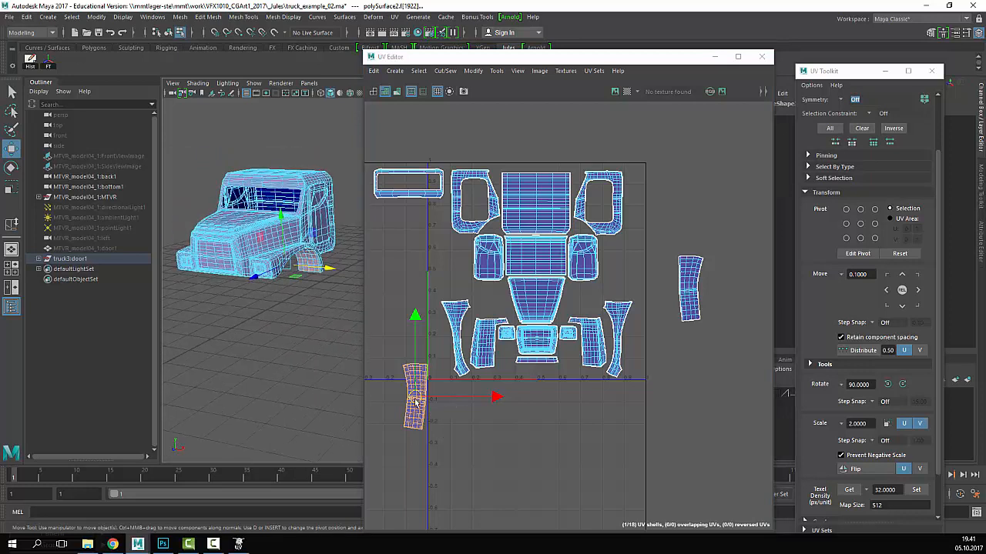
left_click_drag(416, 402, 656, 380)
left_click(688, 315)
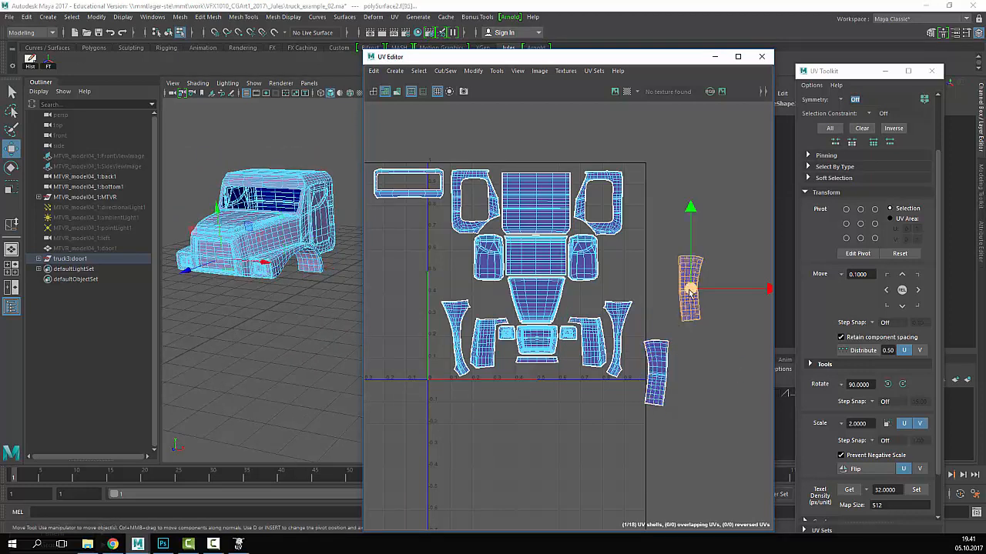
left_click_drag(690, 291, 439, 368)
left_click_drag(439, 324, 435, 350)
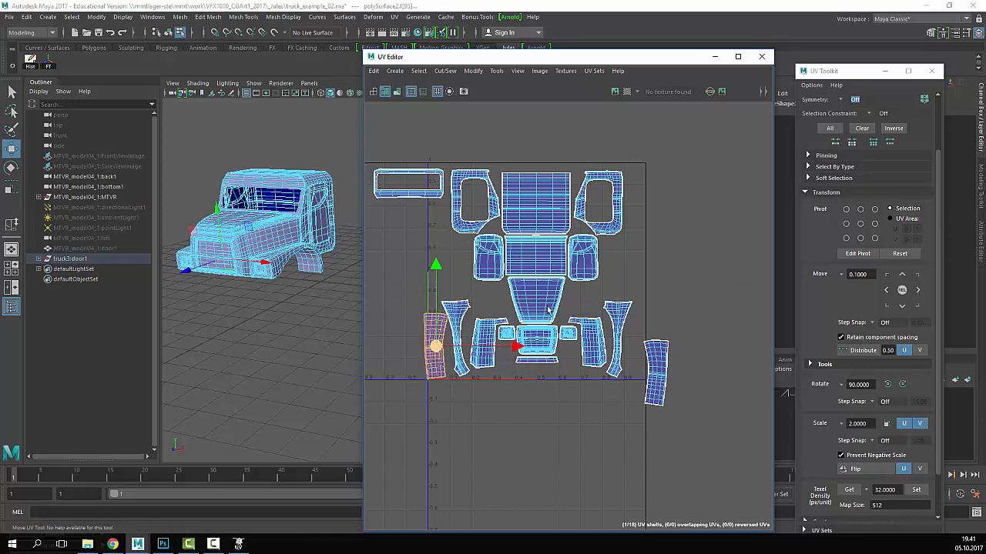
- Bring the right-hand shell into the tile and shift the tall fender and rightmost curved shells left
scroll(549, 311, "up", 5)
middle_click_drag(400, 312, 546, 313, "alt")
scroll(546, 313, "down", 5)
middle_click_drag(736, 380, 632, 356, "alt")
left_click(637, 370)
left_click_drag(641, 349, 624, 332)
scroll(624, 333, "up", 3)
middle_click_drag(624, 333, 631, 288, "alt")
scroll(608, 285, "up", 3)
left_click(682, 299)
middle_click_drag(704, 300, 647, 299, "alt")
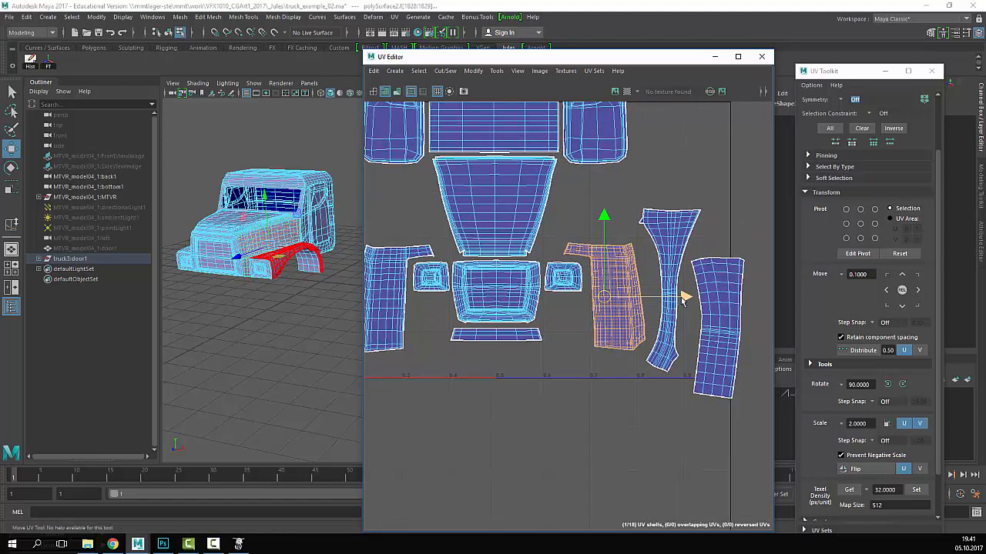
left_click(684, 263)
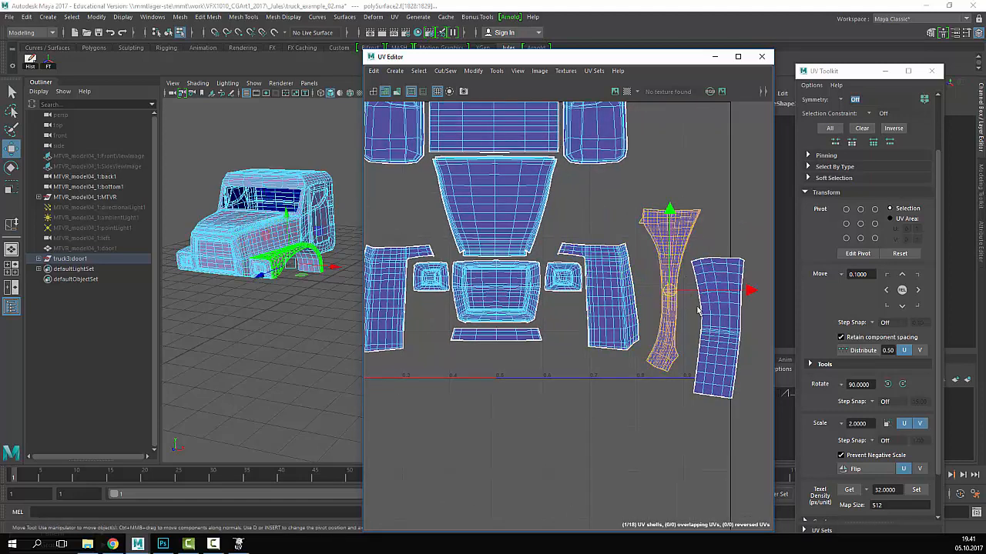
left_click_drag(669, 290, 655, 292)
left_click(699, 291)
left_click_drag(716, 330, 705, 312)
- Tilt the tall right fender shell slightly, tuck the rightmost shell beside it, and nudge the narrow fender right
middle_click_drag(643, 254, 558, 235, "alt")
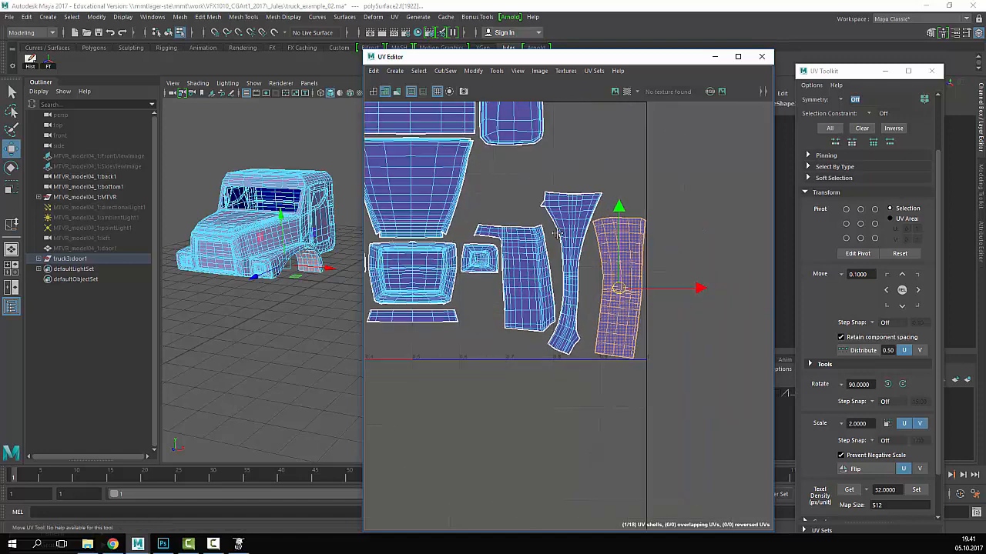
left_click(581, 247)
key("e")
left_click_drag(667, 377, 673, 372)
key("w")
left_click_drag(568, 275, 564, 271)
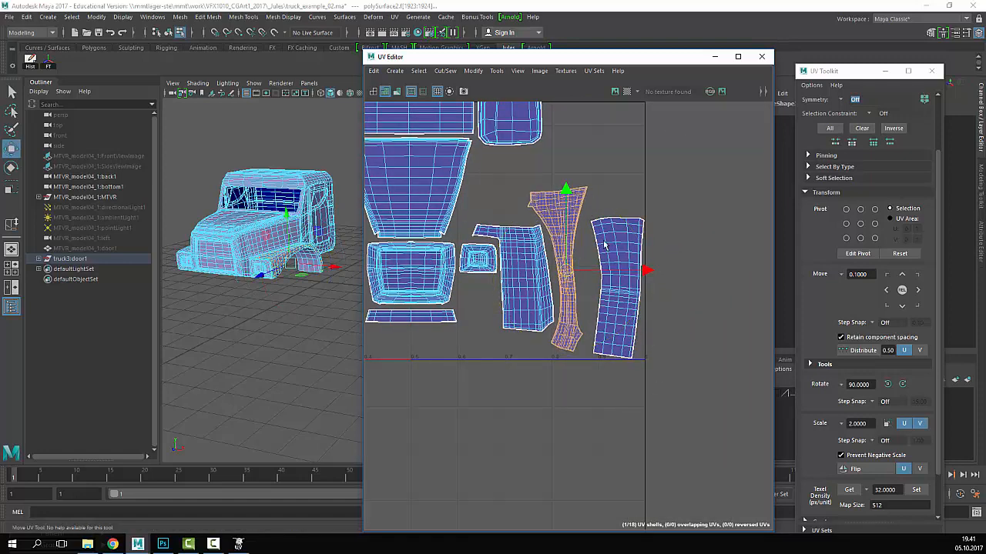
left_click(618, 286)
left_click_drag(618, 288, 612, 285)
scroll(672, 261, "down", 3)
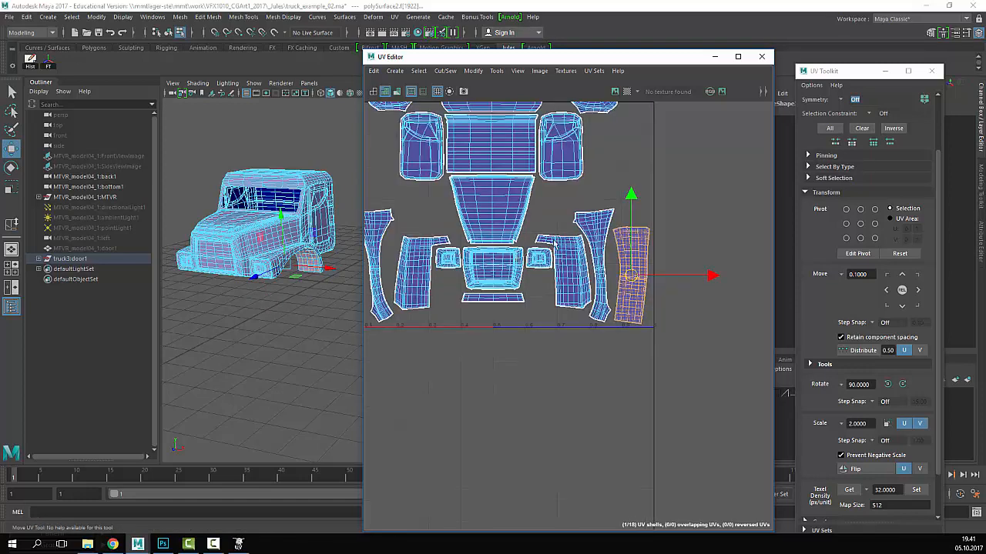
left_click(599, 267)
left_click_drag(670, 267, 672, 267)
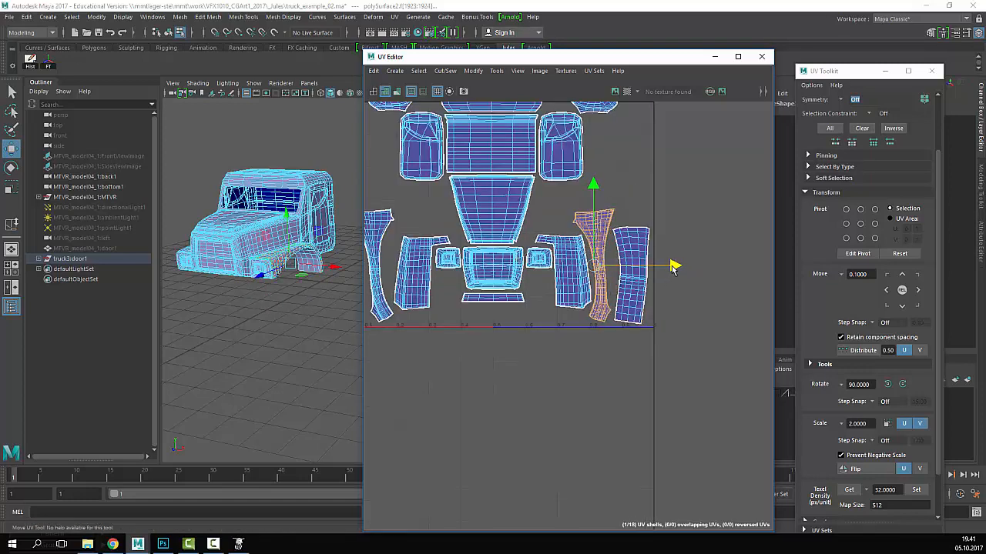
left_click(678, 245)
- Rotate and move the left tall fender shell right, then shift its neighbouring strip shell beside it
middle_click_drag(540, 250, 676, 255, "alt")
scroll(677, 255, "down", 3)
scroll(677, 257, "up", 5)
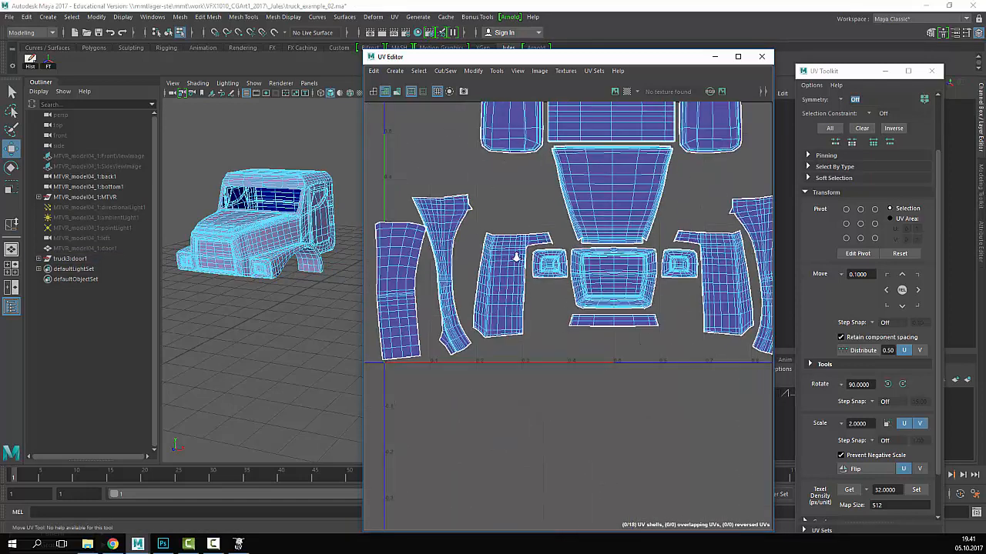
middle_click_drag(516, 257, 527, 261, "alt")
left_click(459, 227)
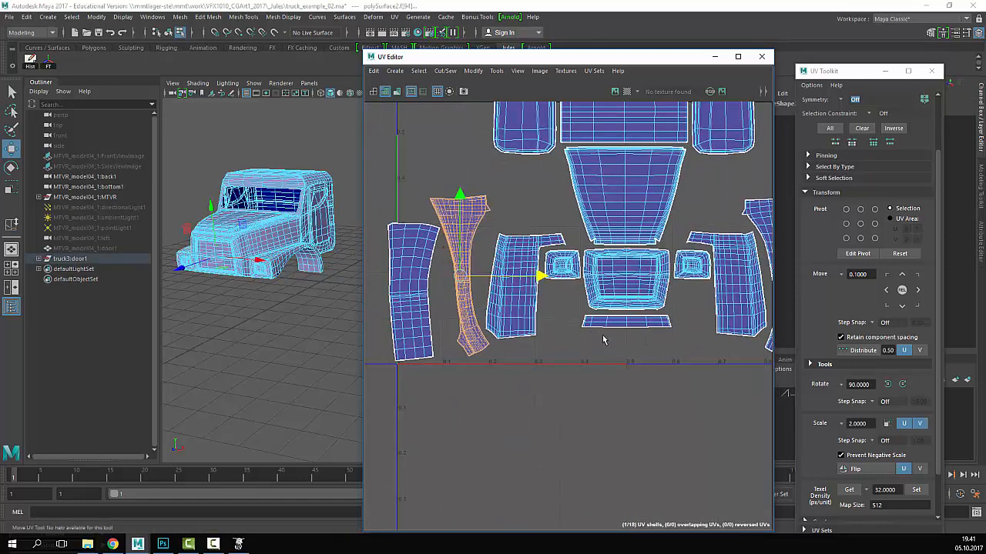
key("e")
left_click_drag(592, 345, 574, 348)
key("w")
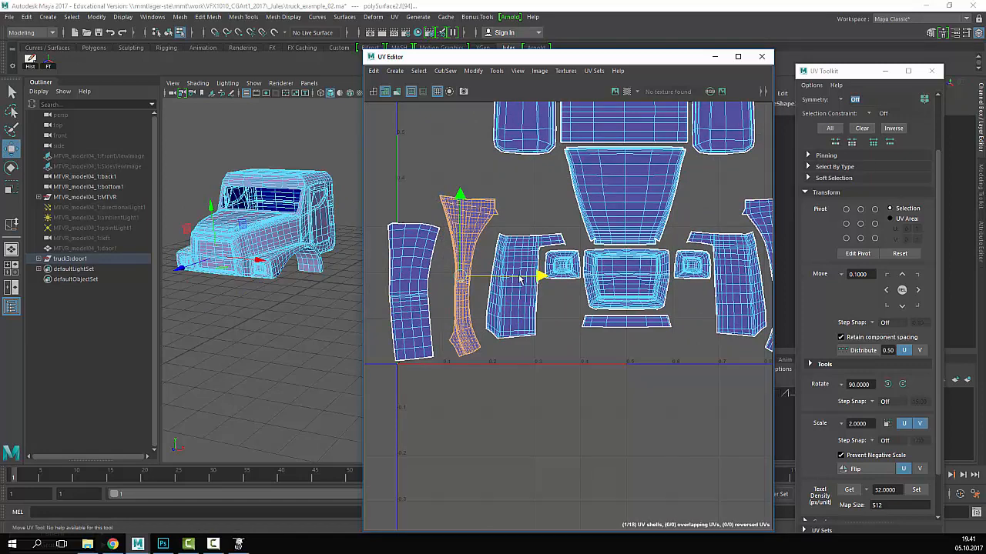
left_click_drag(520, 280, 550, 275)
key("e")
left_click_drag(557, 326, 559, 356)
key("w")
key("e")
key("w")
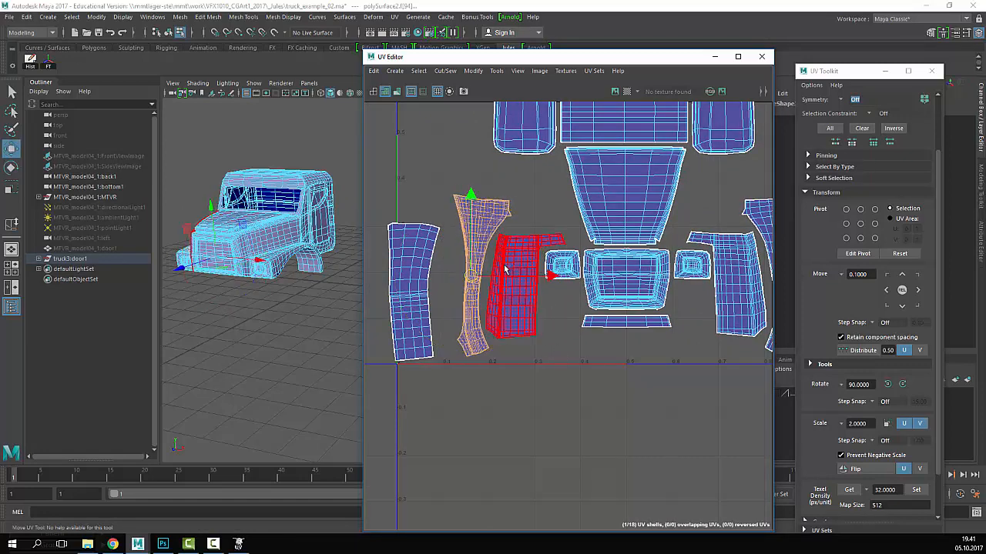
left_click(423, 289)
left_click_drag(424, 289, 441, 282)
scroll(543, 262, "down", 3)
scroll(560, 239, "up", 2)
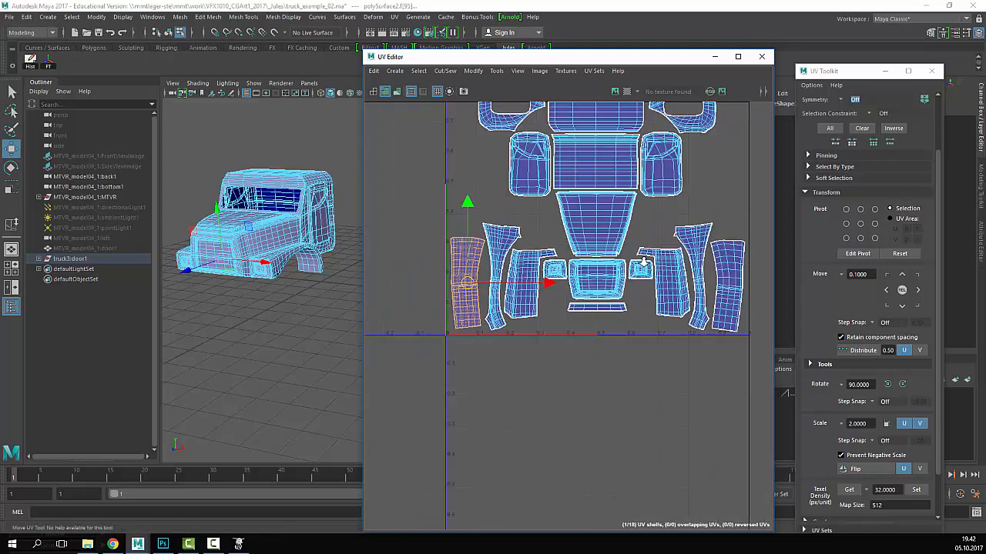
middle_click_drag(643, 259, 593, 275, "alt")
scroll(632, 272, "down", 1)
left_click(670, 264)
- Move the long windshield shell down beside the middle shells and rotate it upright by 90°
scroll(670, 267, "down", 2)
middle_click_drag(670, 270, 708, 286, "alt")
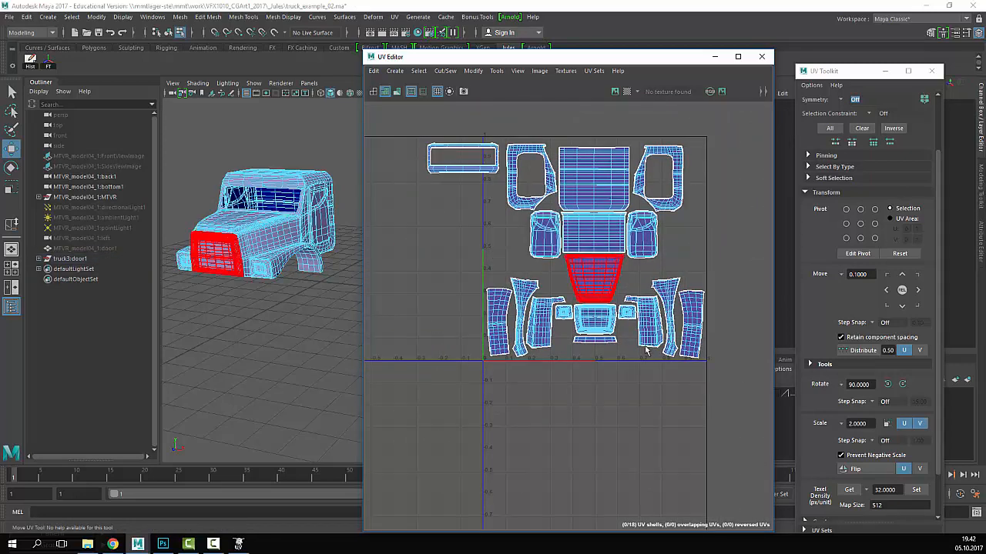
scroll(648, 317, "up", 2)
middle_click_drag(648, 317, 634, 339, "alt")
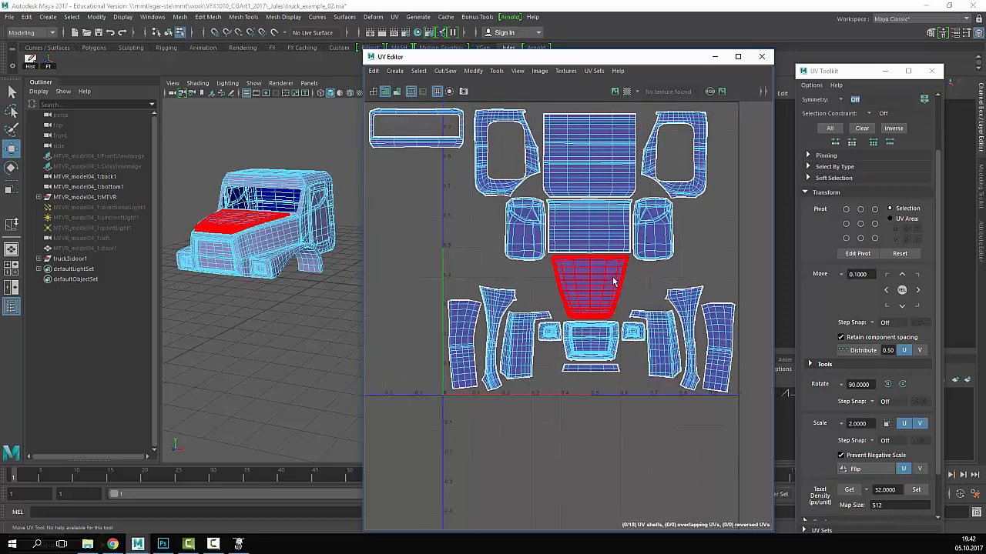
scroll(456, 231, "down", 2)
left_click(443, 183)
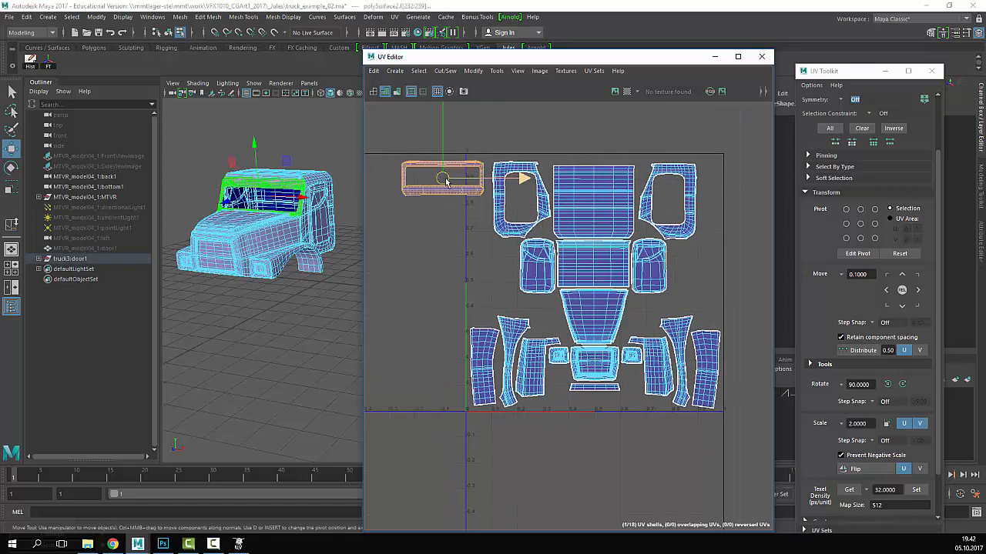
left_click_drag(442, 184, 482, 303)
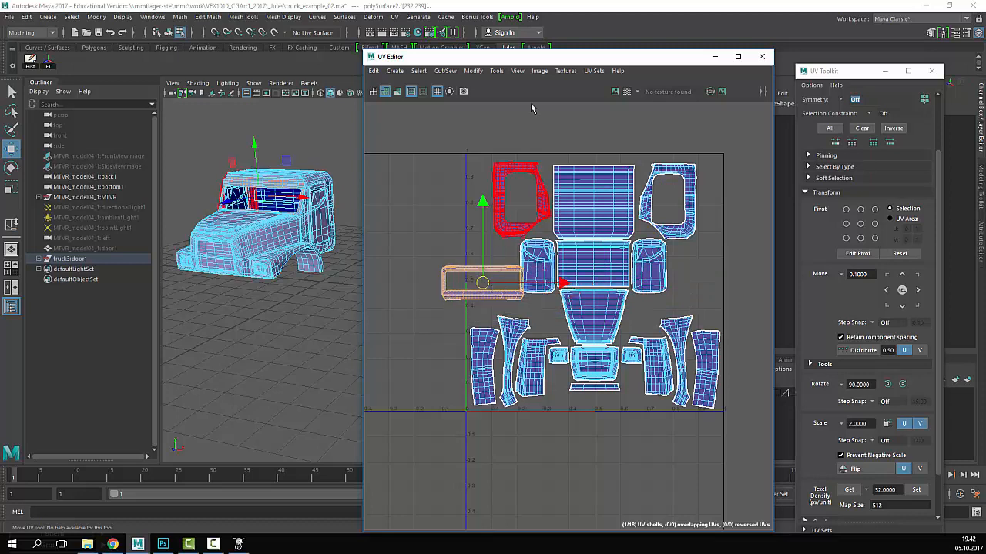
double_click(888, 386)
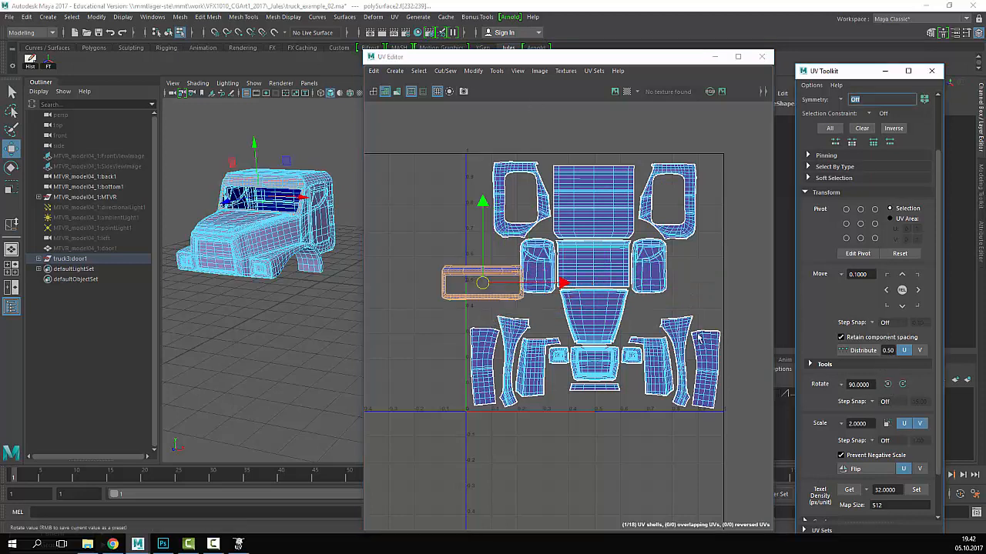
left_click(907, 385)
- Place the upright windshield shell along the tile's right edge, fine-tuning its rotation
left_click(483, 274)
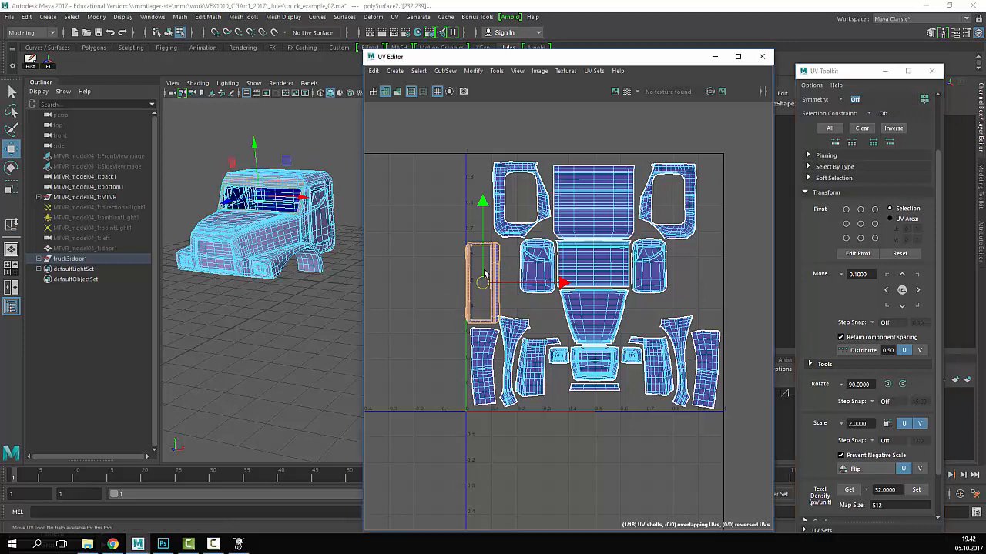
left_click_drag(485, 273, 701, 278)
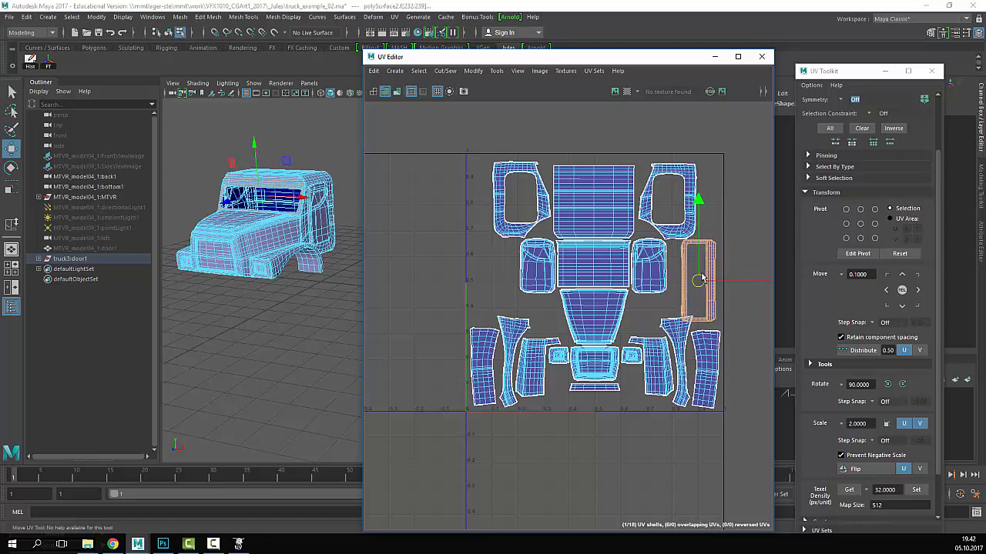
right_click_drag(517, 211, 698, 151, "alt")
middle_click_drag(697, 151, 556, 208, "alt")
middle_click_drag(609, 244, 550, 172, "alt")
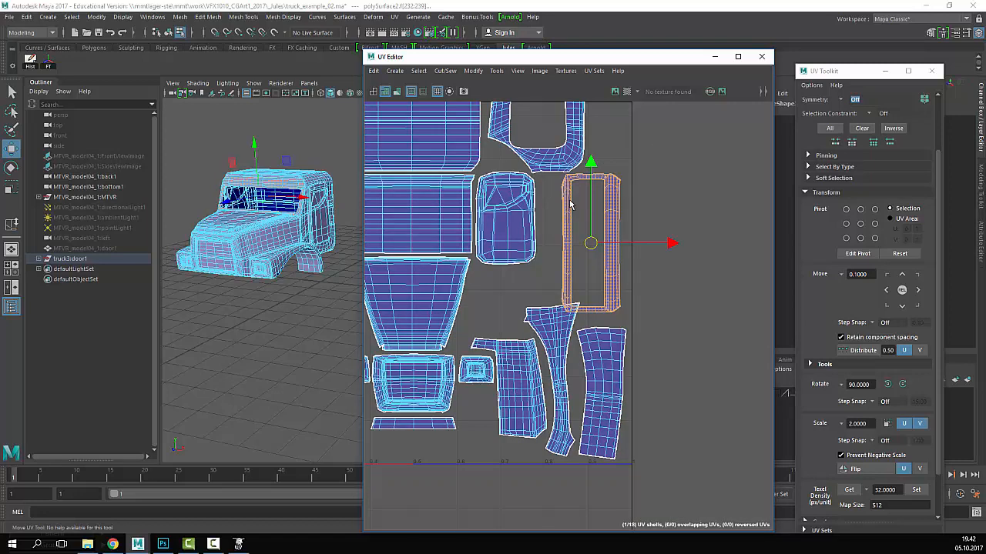
key("e")
left_click_drag(598, 205, 603, 363)
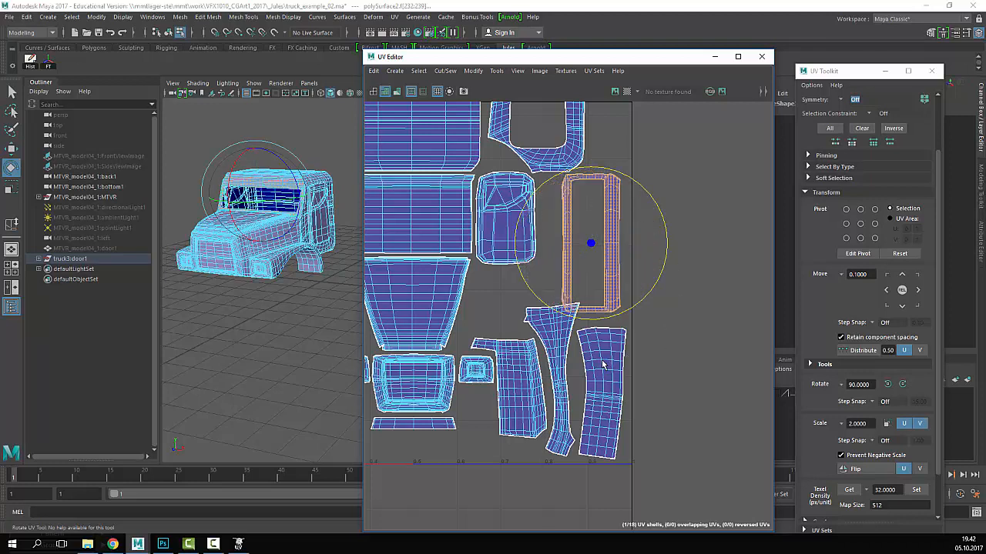
key("w")
left_click_drag(590, 235, 604, 237)
- Lower the tall curved fender shell slightly and nudge the tall rectangular shell up-left
left_click(559, 346)
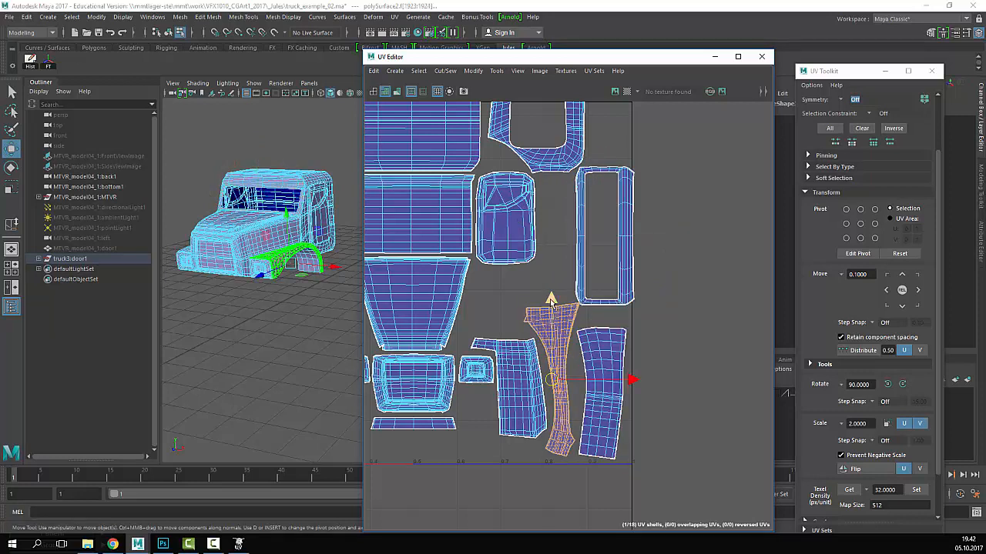
left_click_drag(537, 296, 552, 303)
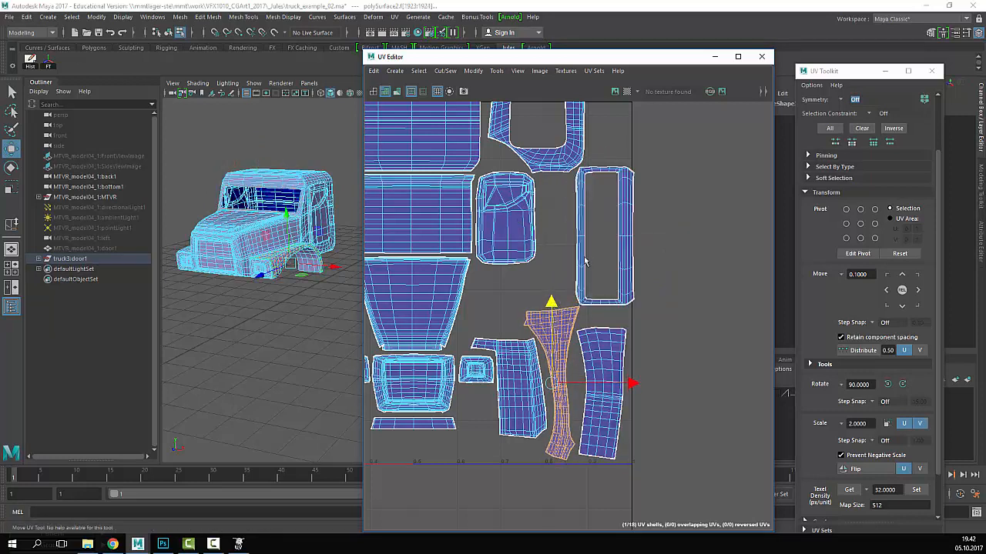
left_click(620, 247)
left_click(687, 190)
right_click_drag(593, 167, 707, 168, "alt")
middle_click_drag(663, 171, 672, 231, "alt")
right_click_drag(672, 231, 531, 212, "alt")
left_click(567, 177)
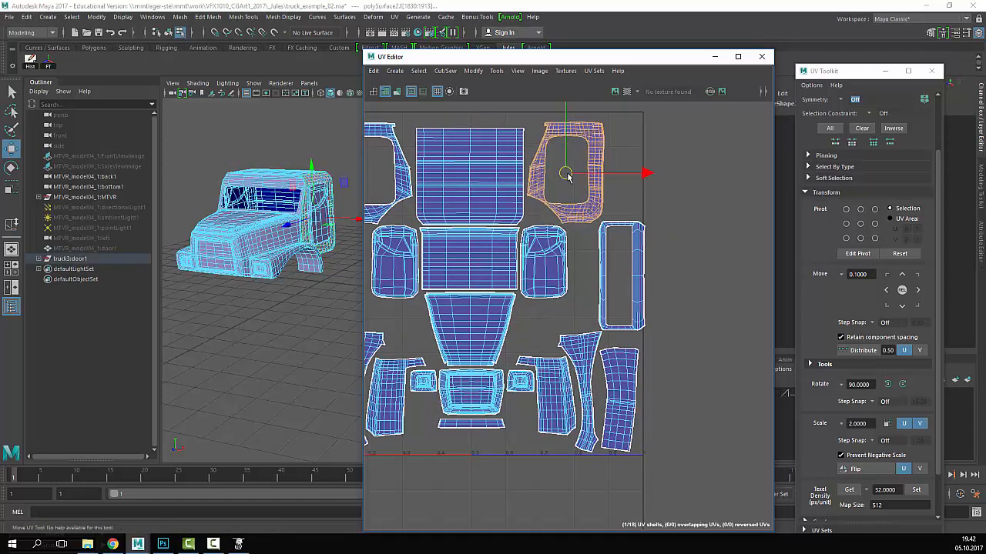
left_click(620, 276)
left_click_drag(622, 279, 618, 278)
- Nudge the upper-left door shell slightly right and up, then review the whole layout
left_click(697, 215)
right_click_drag(512, 254, 712, 235, "alt")
middle_click_drag(654, 223, 483, 220, "alt")
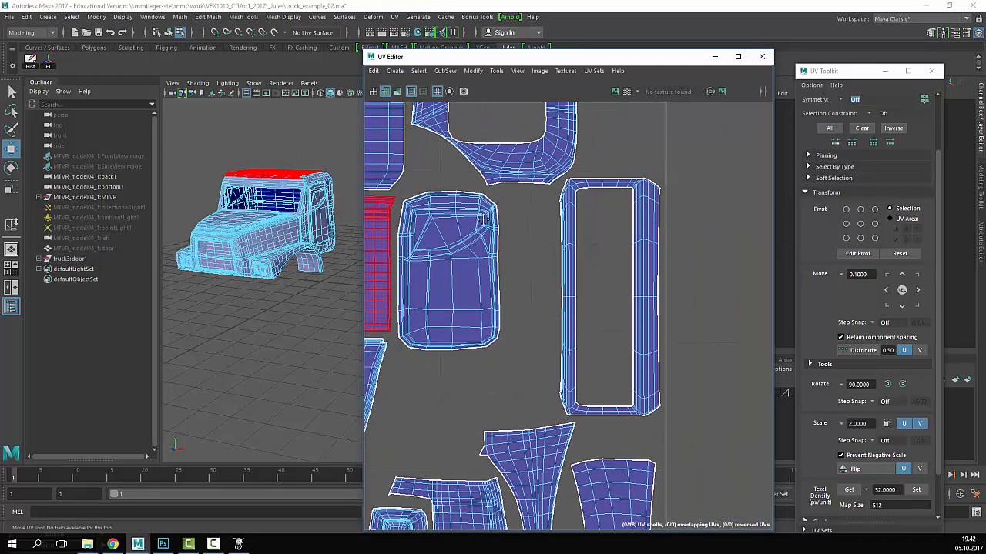
right_click_drag(654, 307, 462, 223, "alt")
middle_click_drag(454, 219, 587, 271, "alt")
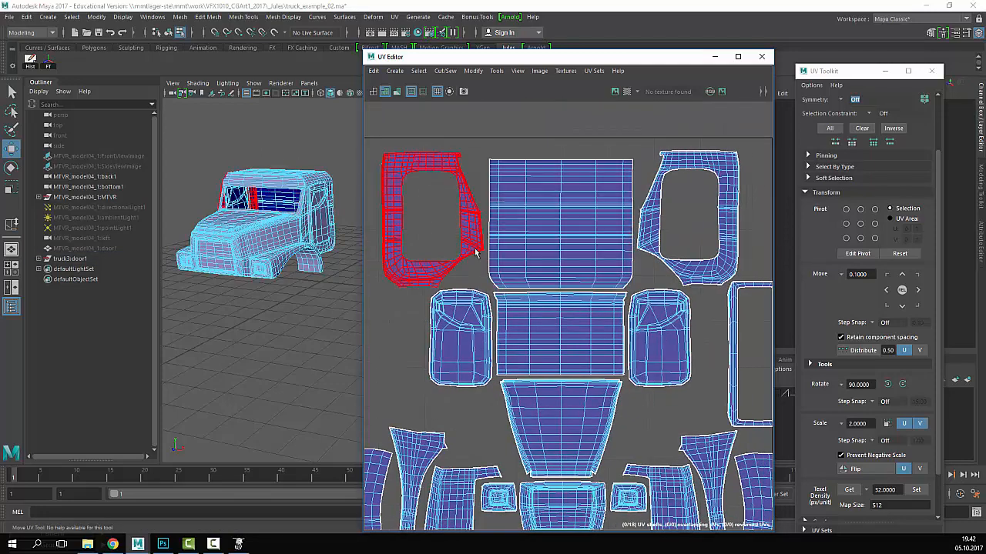
left_click(475, 251)
left_click_drag(433, 222, 435, 220)
left_click(762, 186)
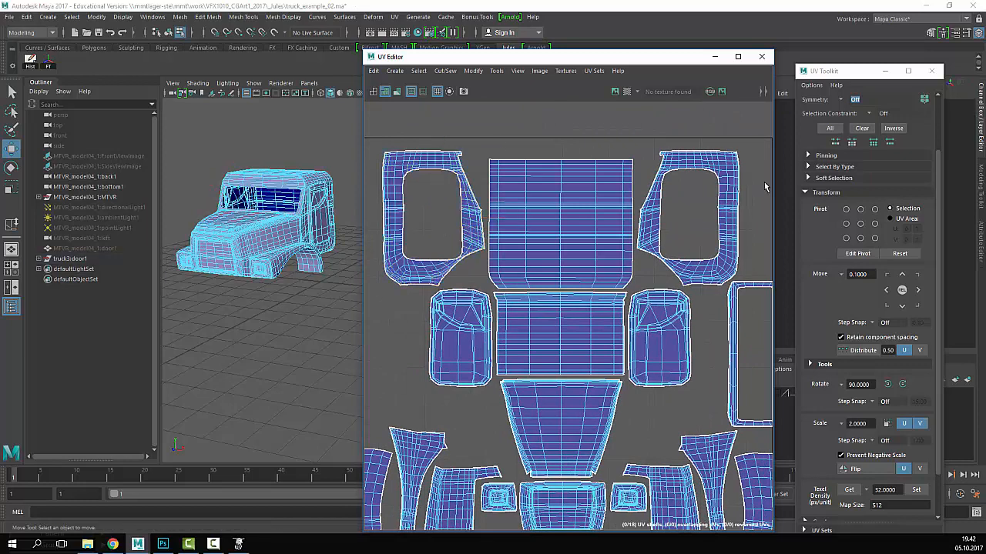
right_click_drag(765, 187, 503, 229, "alt")
middle_click_drag(696, 261, 606, 250, "alt")
scroll(614, 282, "up", 1)
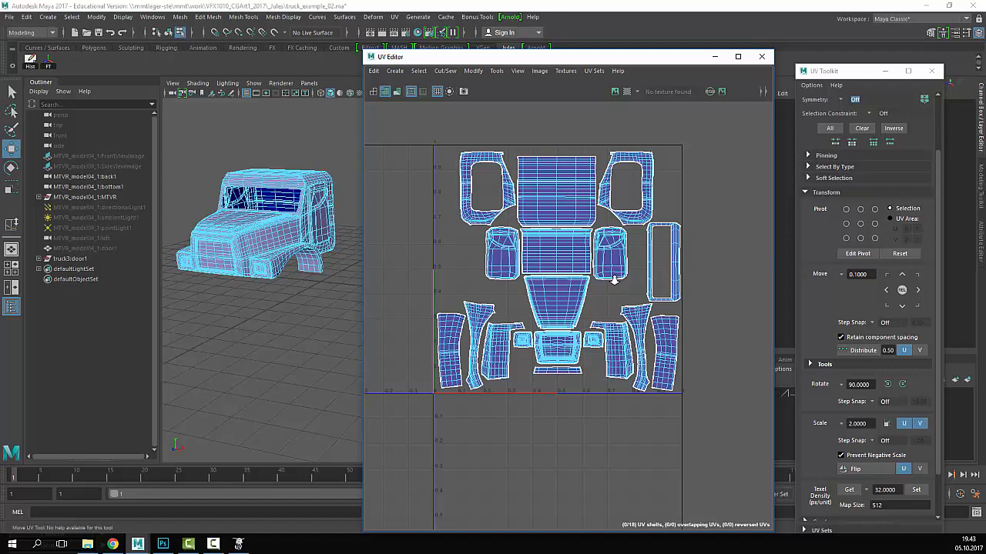
scroll(545, 352, "up", 10)
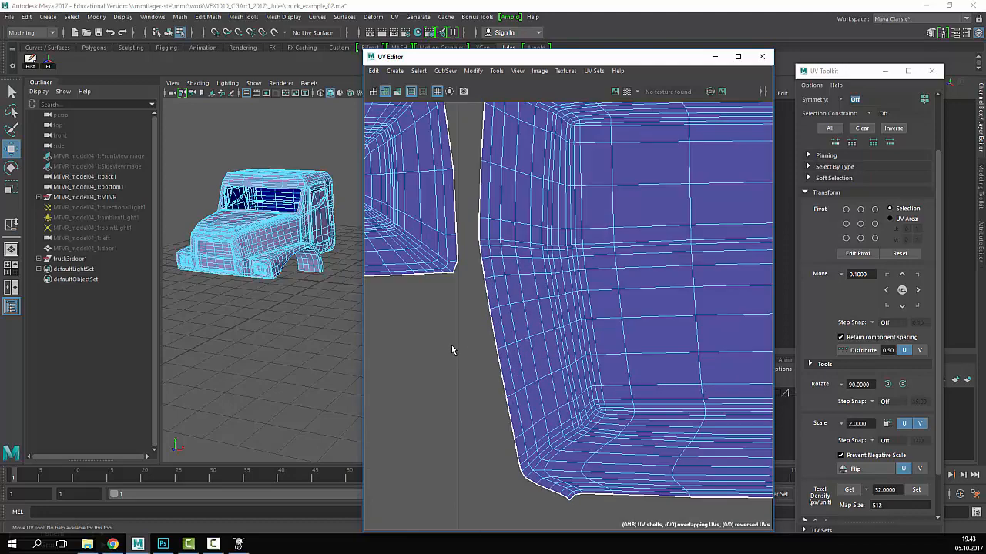
middle_click_drag(525, 337, 724, 377, "alt")
mouse_move(431, 339)
middle_mouse_down("alt")
mouse_move(535, 369)
mouse_move(628, 432)
middle_mouse_up("alt")
mouse_move(535, 338)
middle_mouse_down("alt")
mouse_move(583, 395)
mouse_move(690, 367)
middle_mouse_up("alt")
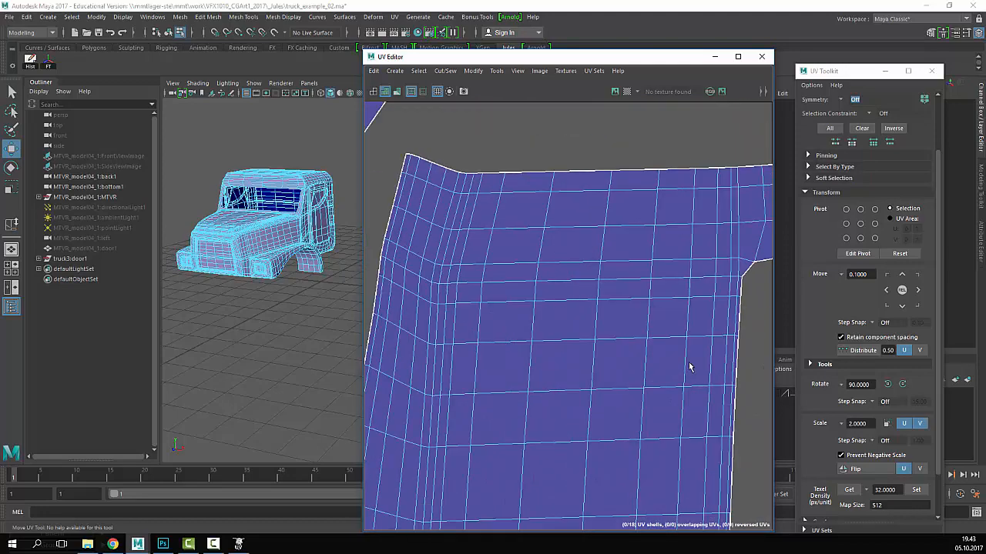
middle_click_drag(594, 388, 751, 404, "alt")
mouse_move(502, 327)
middle_mouse_down("alt")
mouse_move(637, 359)
mouse_move(588, 234)
mouse_move(604, 127)
middle_mouse_up("alt")
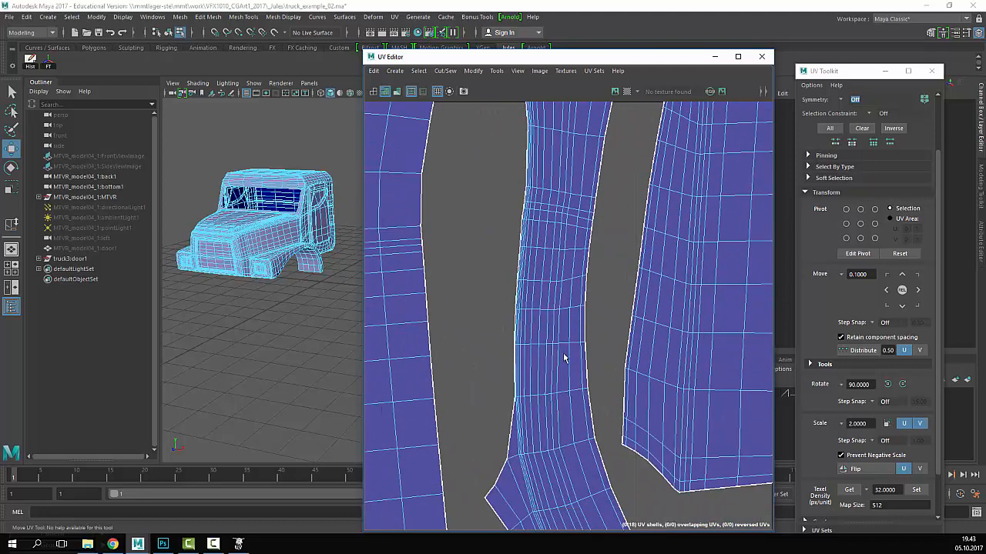
scroll(560, 359, "up", 5)
middle_click_drag(569, 466, 596, 328, "alt")
scroll(596, 328, "down", 6)
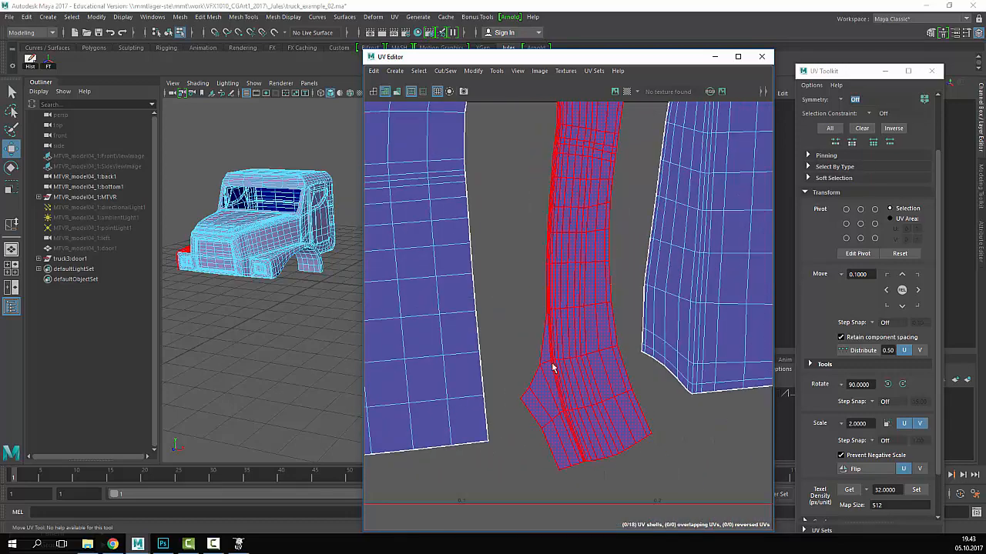
middle_click_drag(552, 368, 858, 336, "alt")
middle_click_drag(647, 270, 576, 471, "alt")
middle_click_drag(643, 131, 582, 476, "alt")
middle_click_drag(616, 231, 587, 412, "alt")
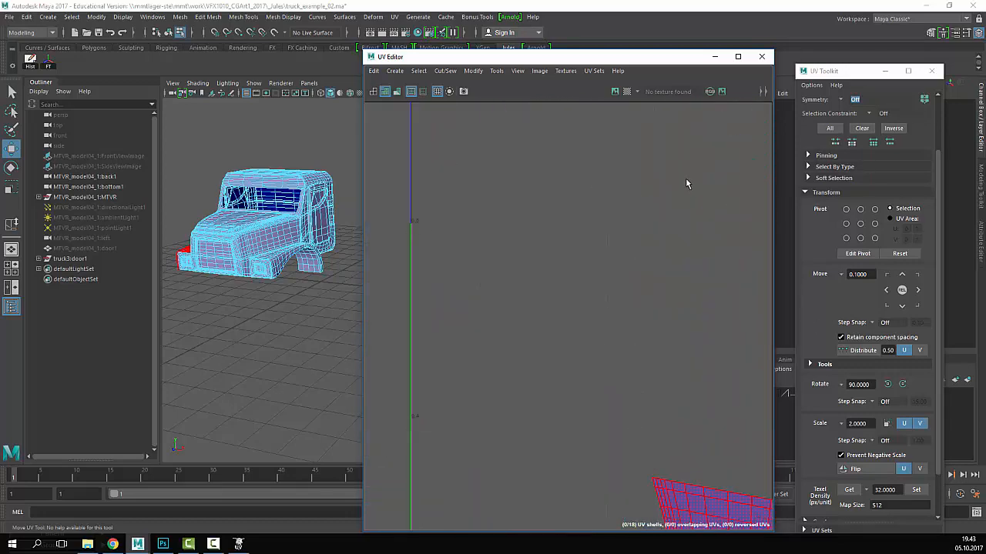
scroll(654, 185, "down", 5)
middle_click_drag(668, 158, 572, 248, "alt")
scroll(572, 249, "up", 5)
middle_click_drag(758, 272, 611, 269, "alt")
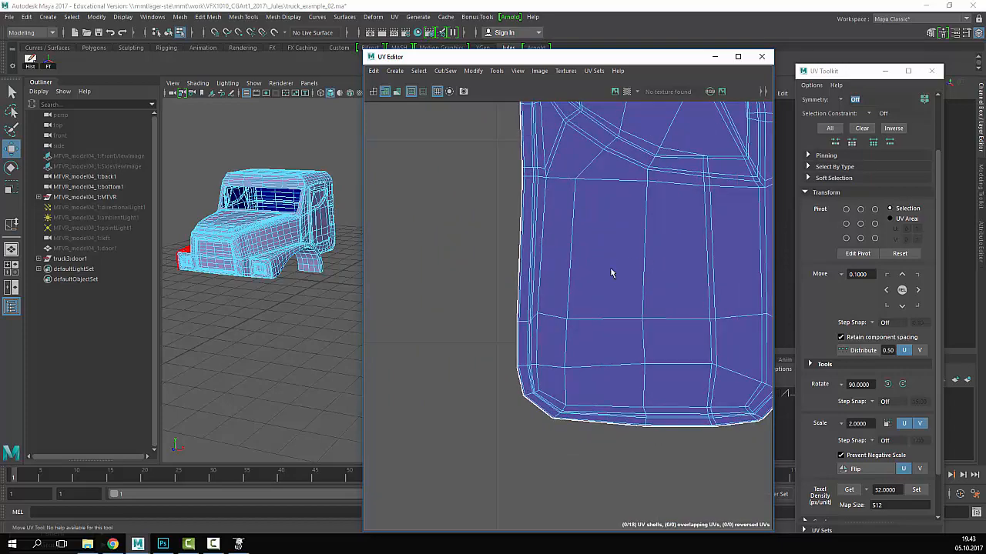
scroll(610, 273, "up", 4)
middle_click_drag(770, 323, 596, 244, "alt")
middle_click_drag(713, 161, 685, 401, "alt")
scroll(660, 258, "down", 6)
middle_click_drag(573, 154, 469, 246, "alt")
scroll(532, 232, "up", 6)
middle_click_drag(670, 332, 539, 431, "alt")
middle_click_drag(615, 126, 592, 241, "alt")
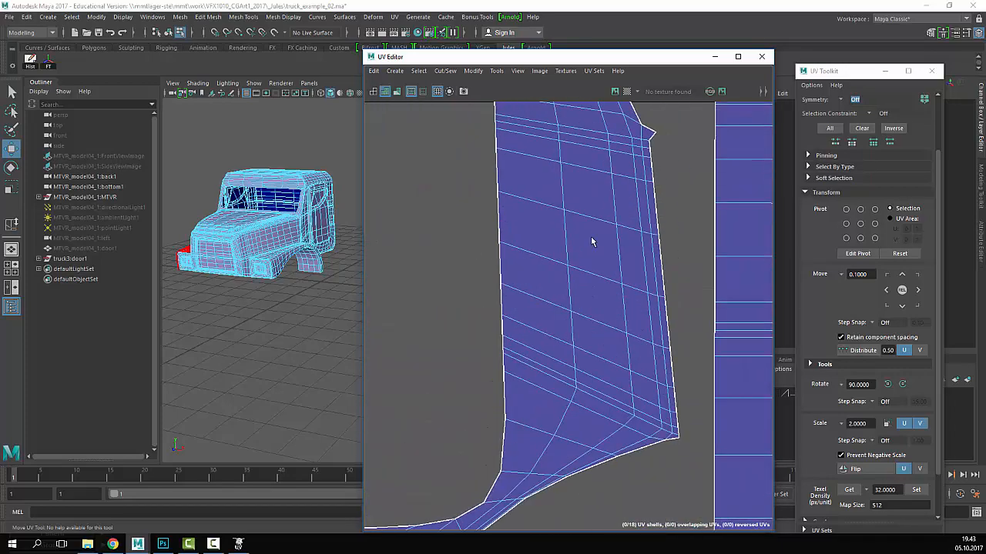
middle_click_drag(597, 278, 565, 455, "alt")
middle_click_drag(529, 131, 583, 401, "alt")
middle_click_drag(508, 198, 682, 281, "alt")
scroll(526, 215, "down", 4)
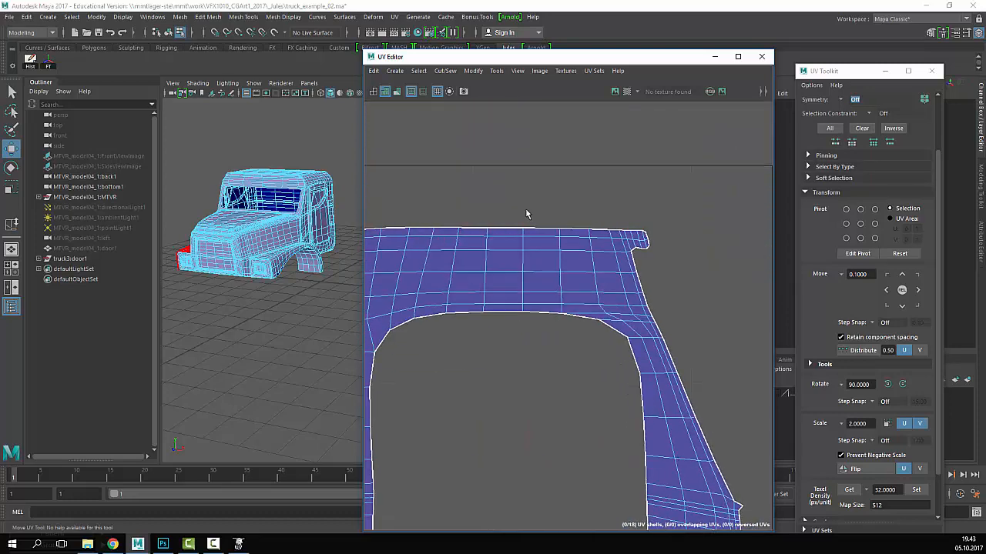
middle_click_drag(703, 194, 405, 156, "alt")
scroll(566, 220, "down", 3)
middle_click_drag(664, 240, 469, 223, "alt")
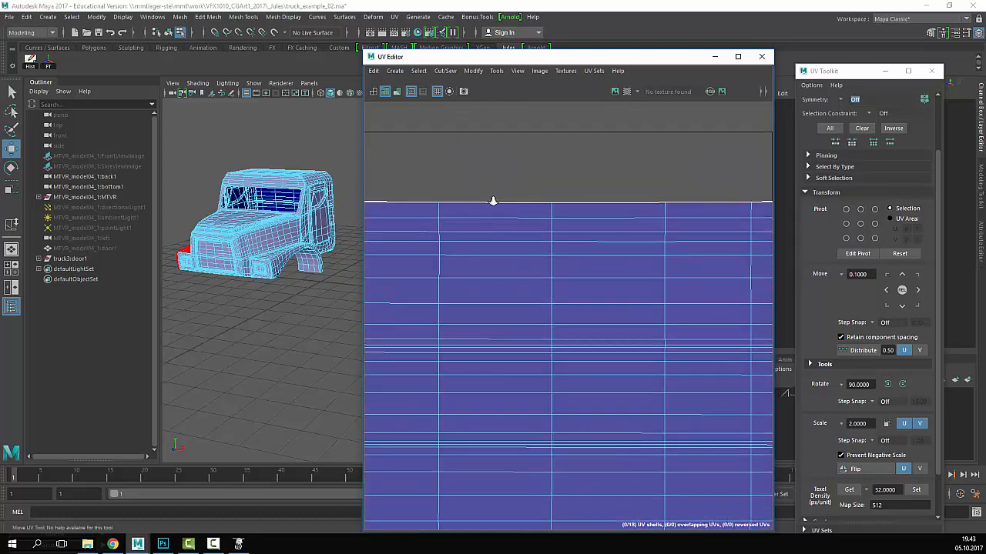
scroll(500, 192, "down", 1)
left_click(543, 241)
scroll(500, 265, "down", 6)
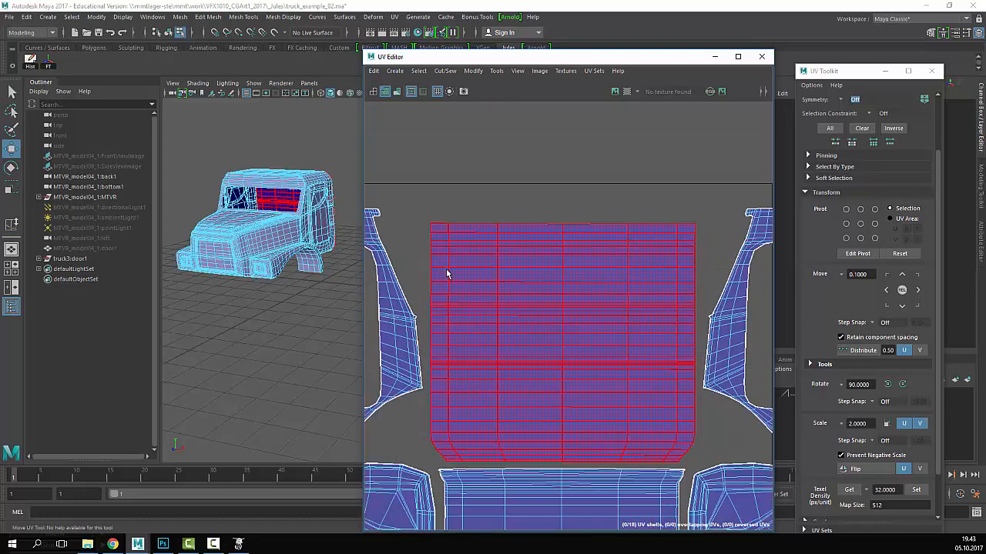
middle_click_drag(515, 273, 457, 247, "alt")
scroll(541, 258, "up", 5)
scroll(705, 346, "up", 3)
middle_click_drag(623, 375, 759, 402, "alt")
scroll(676, 347, "down", 3)
middle_click_drag(724, 296, 492, 316, "alt")
right_click_drag(492, 317, 585, 296, "alt")
middle_click_drag(586, 296, 599, 366, "alt")
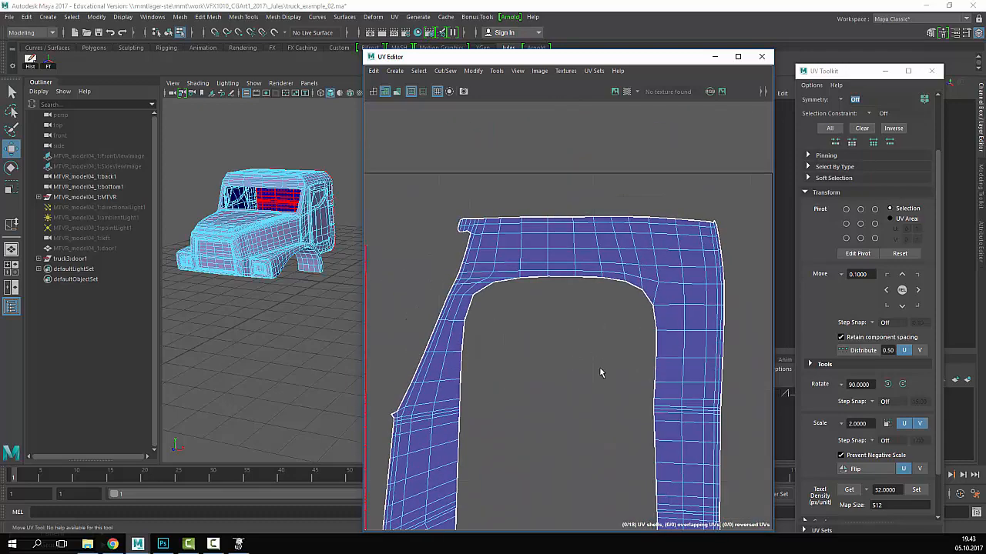
right_click_drag(481, 249, 505, 239, "alt")
middle_click_drag(505, 239, 452, 226, "alt")
middle_click_drag(743, 411, 622, 346, "alt")
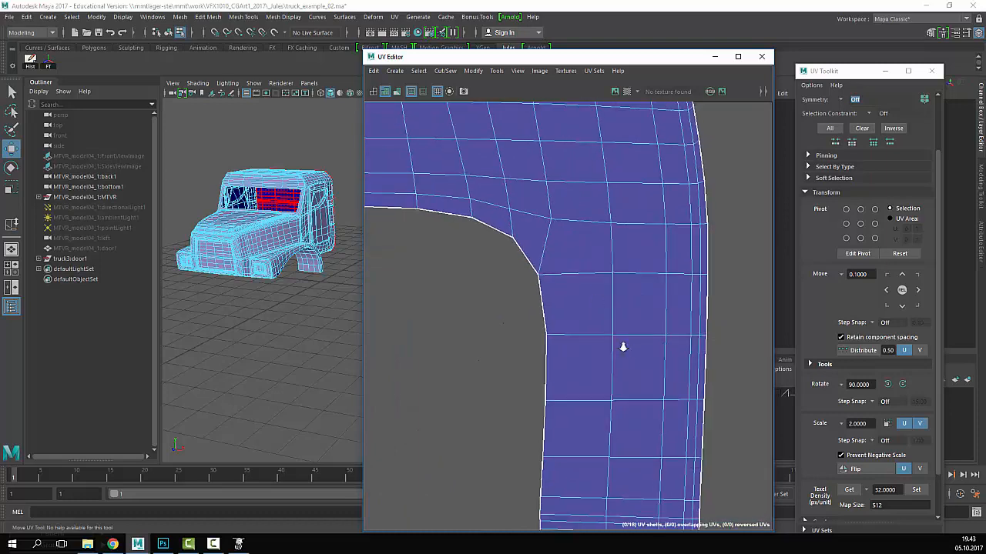
middle_click_drag(647, 506, 628, 315, "alt")
middle_click_drag(662, 489, 650, 385, "alt")
mouse_move(615, 497)
middle_mouse_down("alt")
mouse_move(622, 359)
mouse_move(712, 289)
middle_mouse_up("alt")
right_click_drag(711, 290, 491, 343, "alt")
left_click(491, 348)
left_click(399, 189)
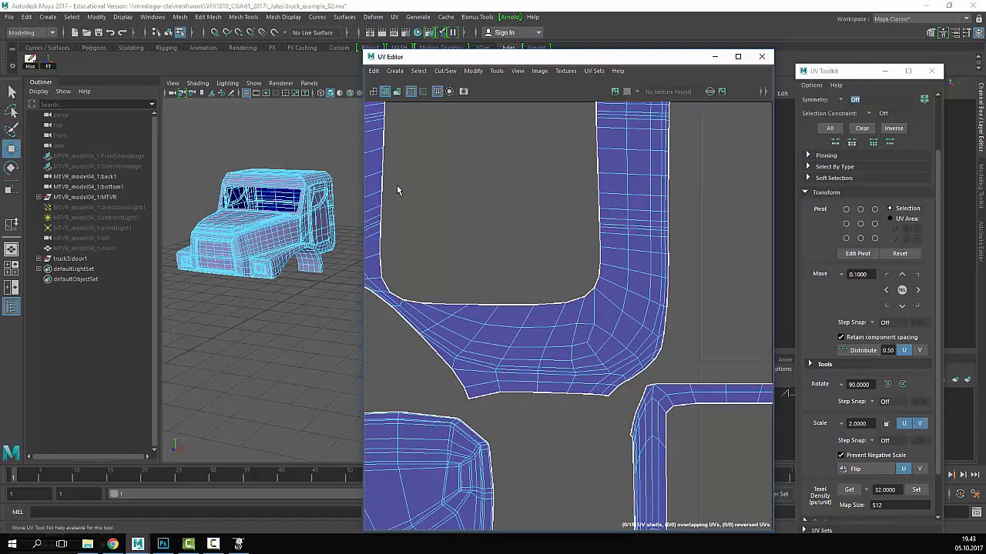
left_click(550, 331)
middle_click_drag(550, 330, 485, 285, "alt")
middle_click_drag(693, 339, 623, 290, "alt")
right_click_drag(622, 290, 639, 258, "alt")
middle_click_drag(639, 258, 584, 189, "alt")
right_click_drag(584, 189, 622, 294, "alt")
middle_click_drag(622, 295, 621, 179, "alt")
left_click(620, 178)
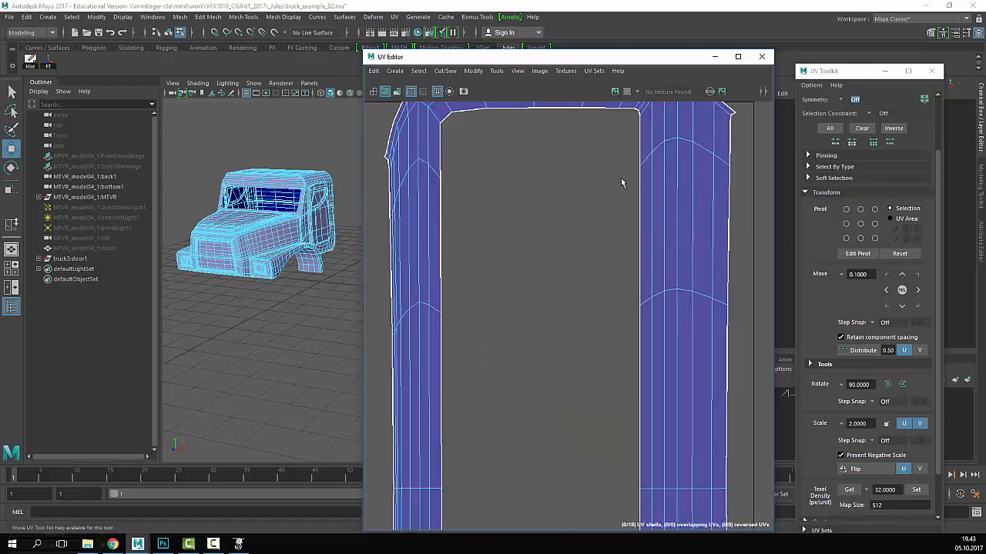
right_click_drag(591, 294, 436, 337, "alt")
middle_click_drag(436, 337, 491, 205, "alt")
middle_click_drag(609, 524, 602, 302, "alt")
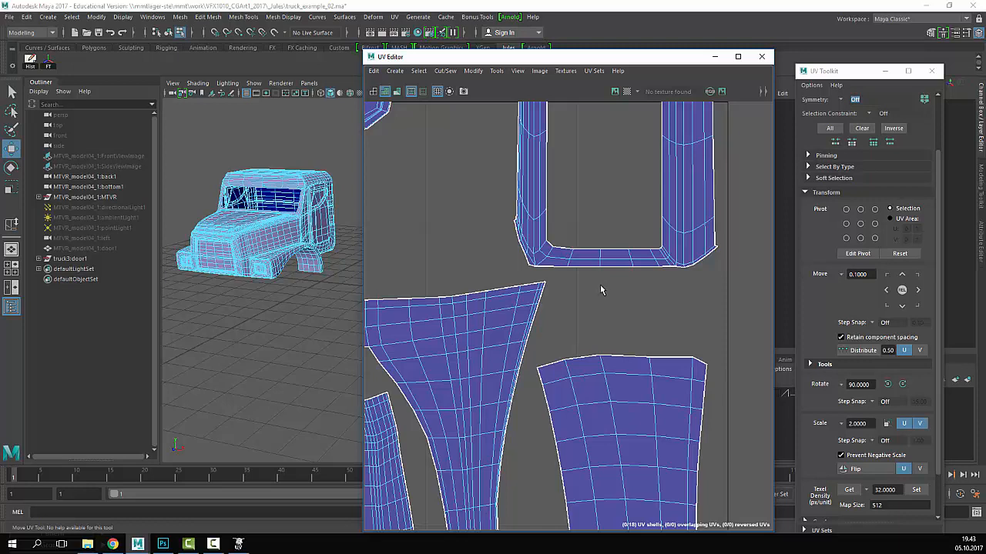
scroll(554, 321, "down", 3)
middle_click_drag(537, 322, 529, 230, "alt")
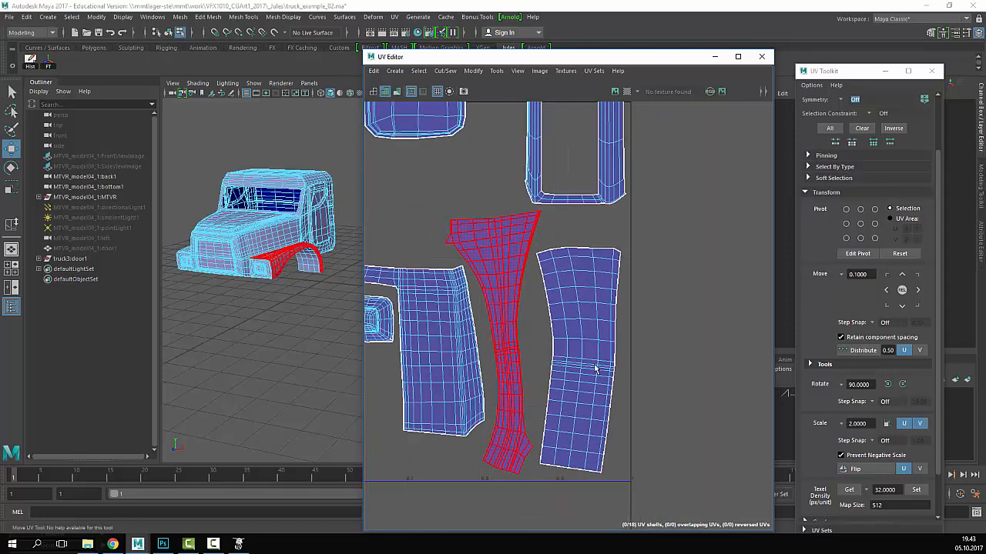
right_click_drag(469, 351, 534, 354, "alt")
middle_click_drag(534, 354, 678, 331, "alt")
middle_click_drag(493, 347, 592, 355, "alt")
right_click_drag(592, 355, 739, 331, "alt")
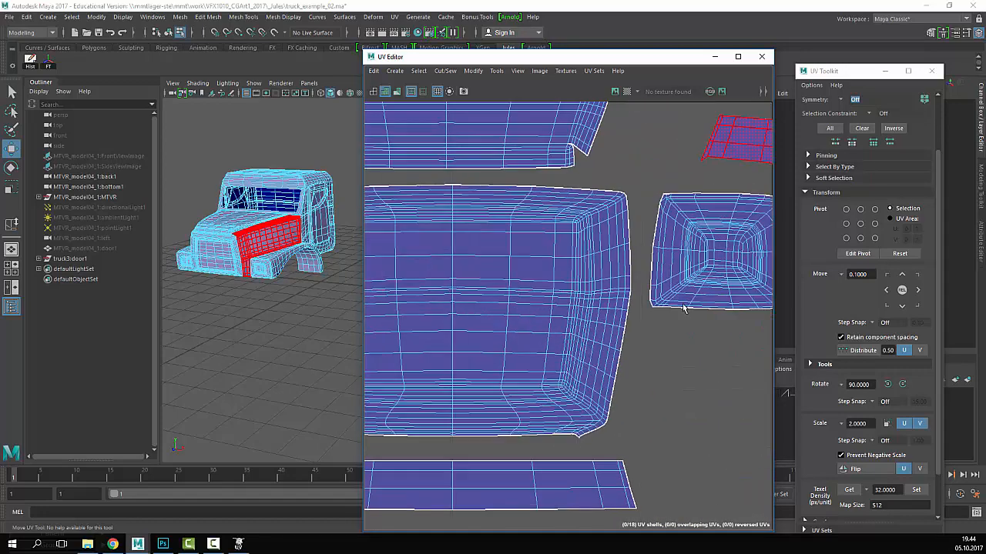
middle_click_drag(760, 308, 576, 330, "alt")
right_click_drag(576, 329, 529, 301, "alt")
middle_click_drag(375, 277, 539, 312, "alt")
right_click_drag(538, 312, 749, 376, "alt")
middle_click_drag(749, 376, 426, 339, "alt")
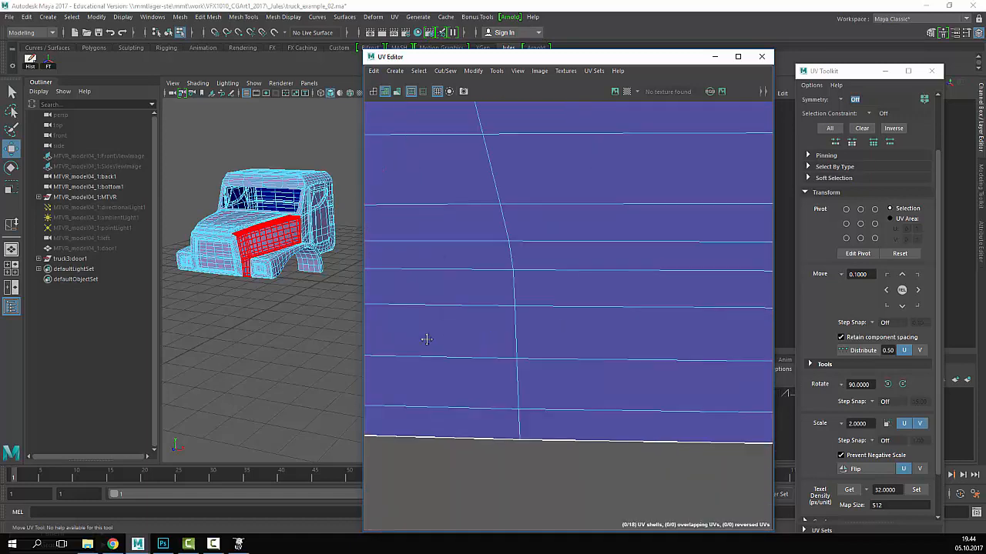
right_click_drag(427, 339, 378, 327, "alt")
middle_click_drag(508, 316, 348, 336, "alt")
middle_click_drag(735, 331, 285, 323, "alt")
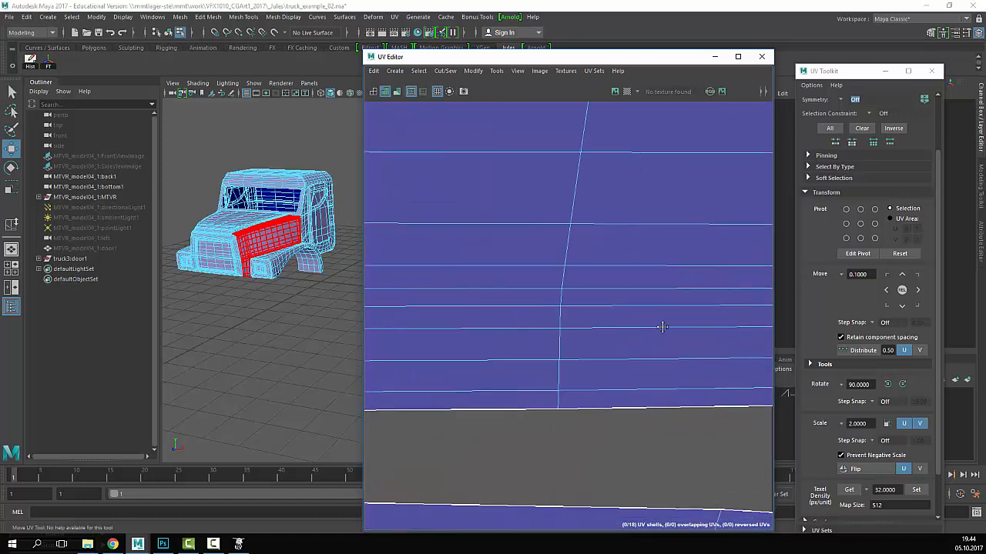
middle_click_drag(662, 328, 452, 331, "alt")
right_click_drag(754, 339, 414, 308, "alt")
middle_click_drag(609, 397, 609, 308, "alt")
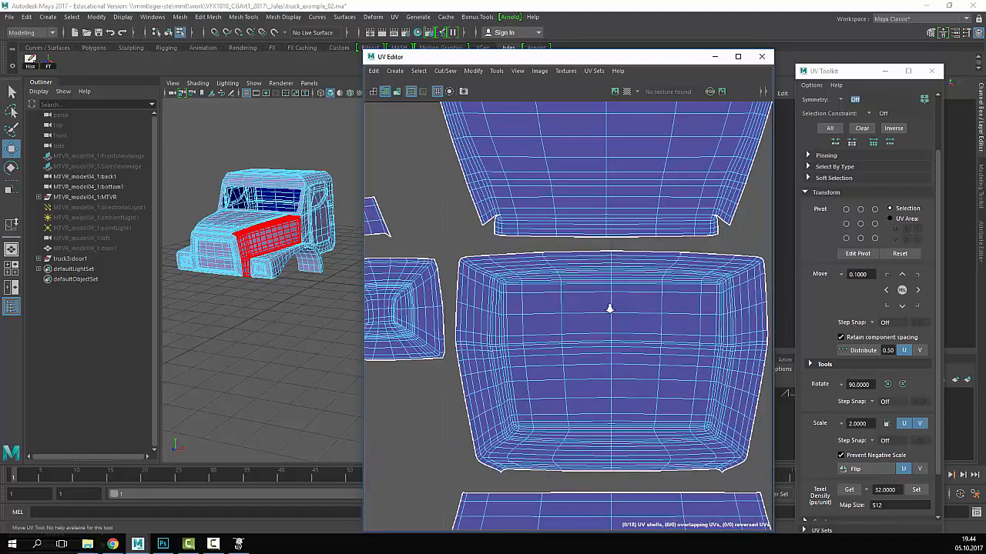
right_click_drag(609, 308, 539, 331, "alt")
middle_click_drag(540, 331, 552, 257, "alt")
right_click_drag(552, 257, 652, 317, "alt")
middle_click_drag(652, 316, 592, 295, "alt")
right_click_drag(591, 295, 522, 282, "alt")
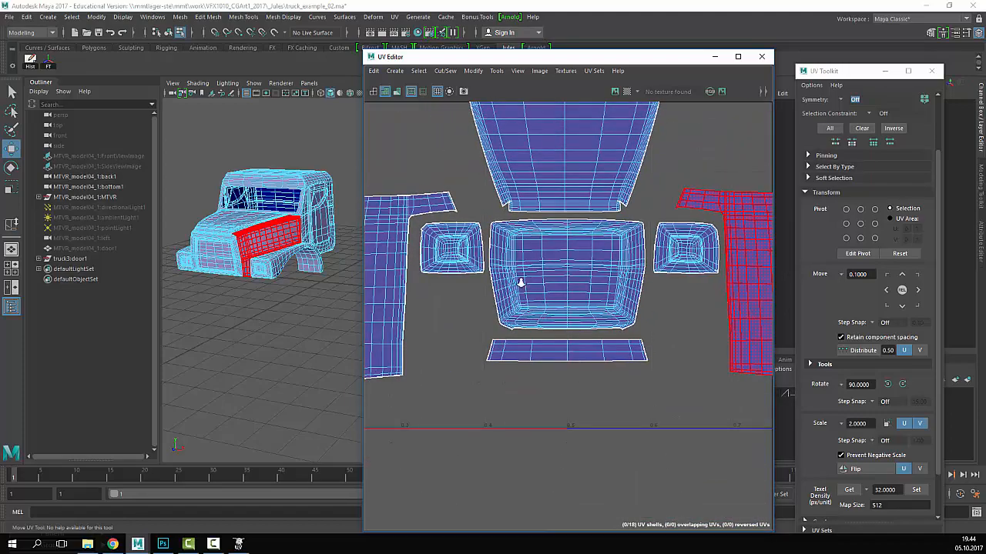
middle_click_drag(521, 282, 616, 362, "alt")
right_click_drag(616, 362, 378, 308, "alt")
middle_click_drag(600, 288, 633, 285, "alt")
right_click_drag(633, 285, 703, 288, "alt")
middle_click_drag(703, 288, 664, 281, "alt")
key("q")
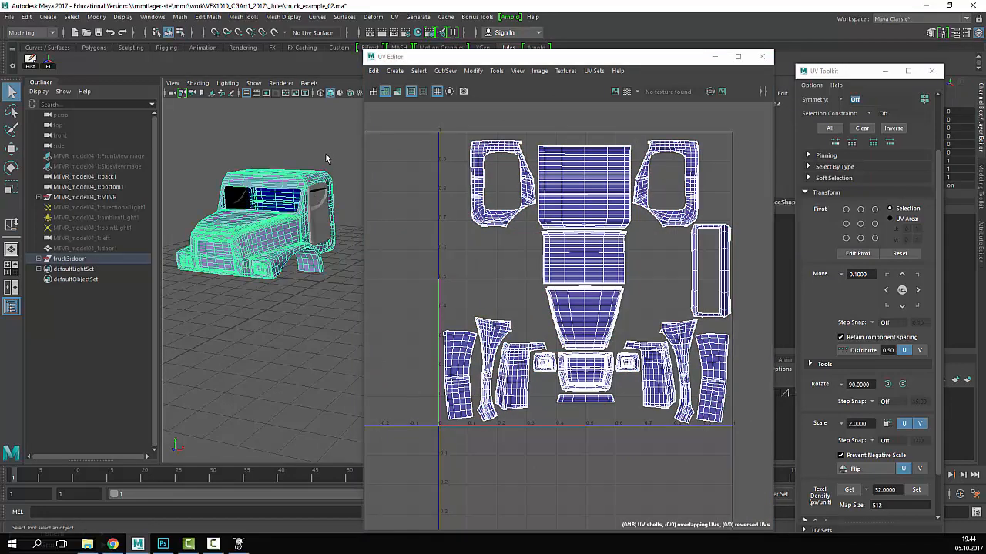
- Reselect the truck to show its UV shells and reposition the UV Editor window
left_click(343, 161)
left_click_drag(195, 357, 354, 164)
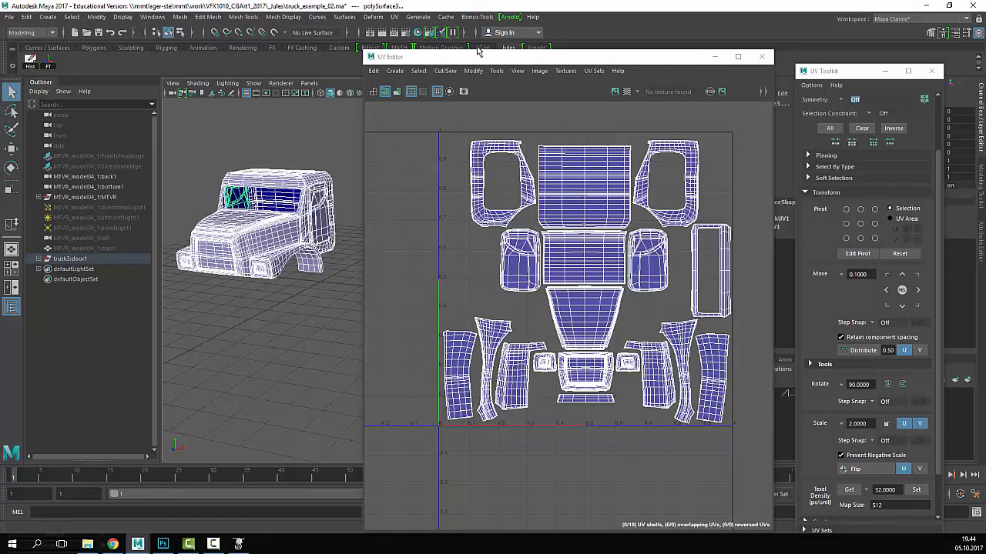
left_click_drag(476, 57, 551, 41)
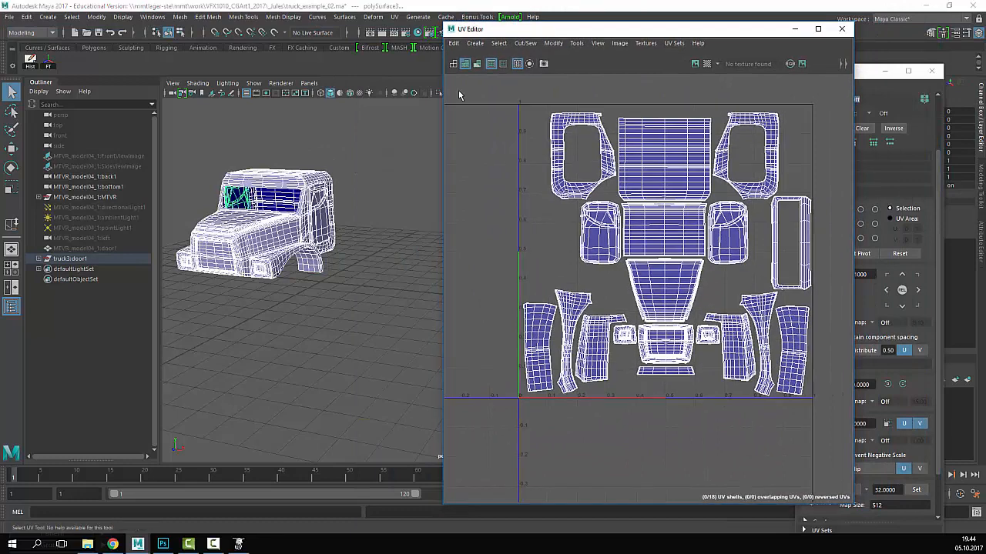
left_click_drag(381, 131, 208, 348)
- Save the scene, continuing past the Student Version notice
left_click(9, 16)
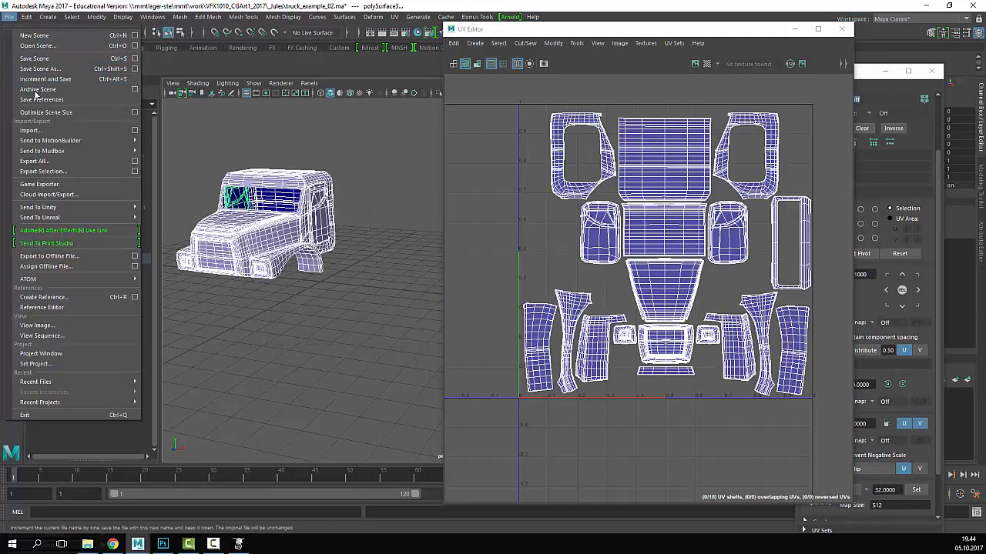
left_click(43, 62)
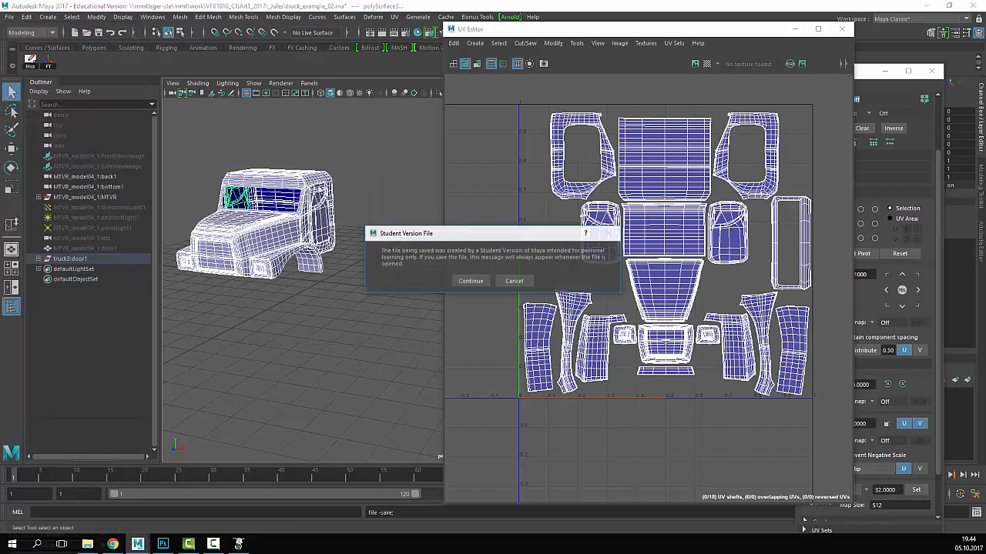
left_click(472, 281)
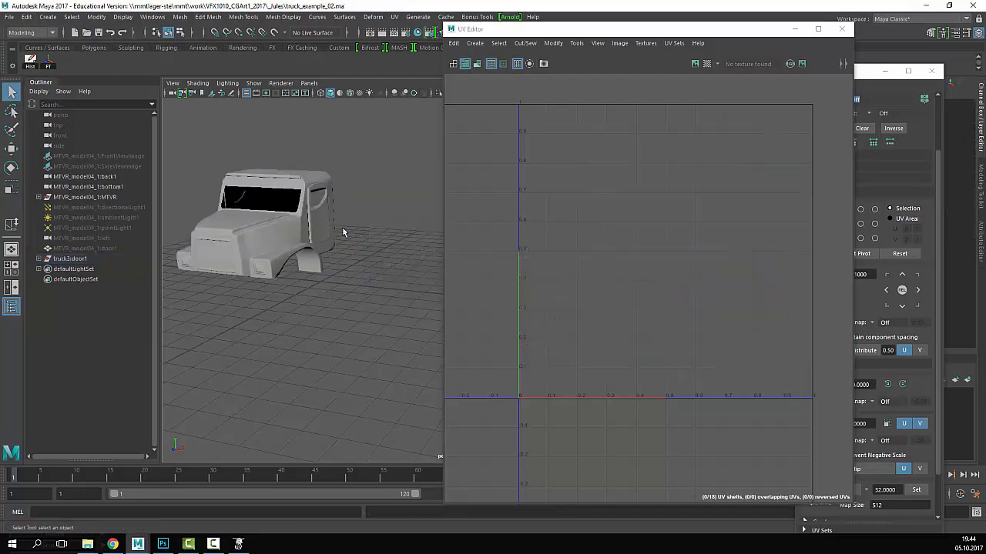
- Reframe the truck, reselect it to display the finished UV layout, and move the UV Editor window
left_click(317, 268)
left_click(324, 309)
middle_click_drag(288, 256, 341, 297, "alt")
right_click_drag(279, 291, 309, 278, "alt")
middle_click_drag(309, 278, 331, 284, "alt")
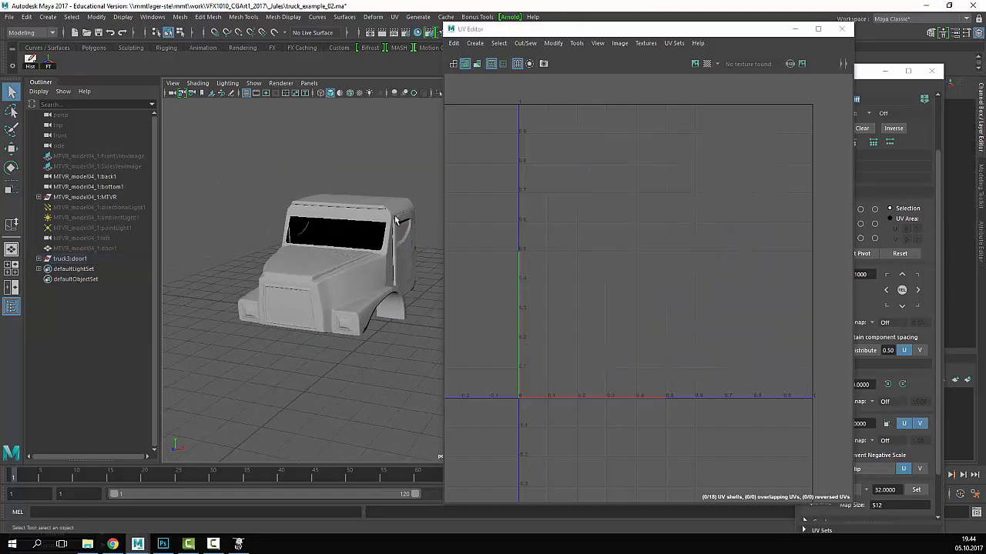
left_click(387, 299)
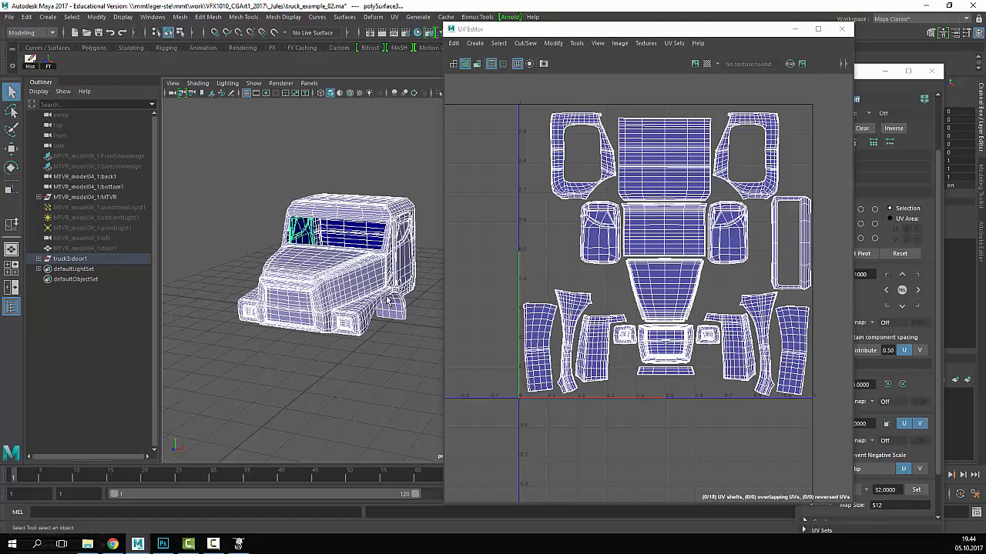
left_click(410, 143)
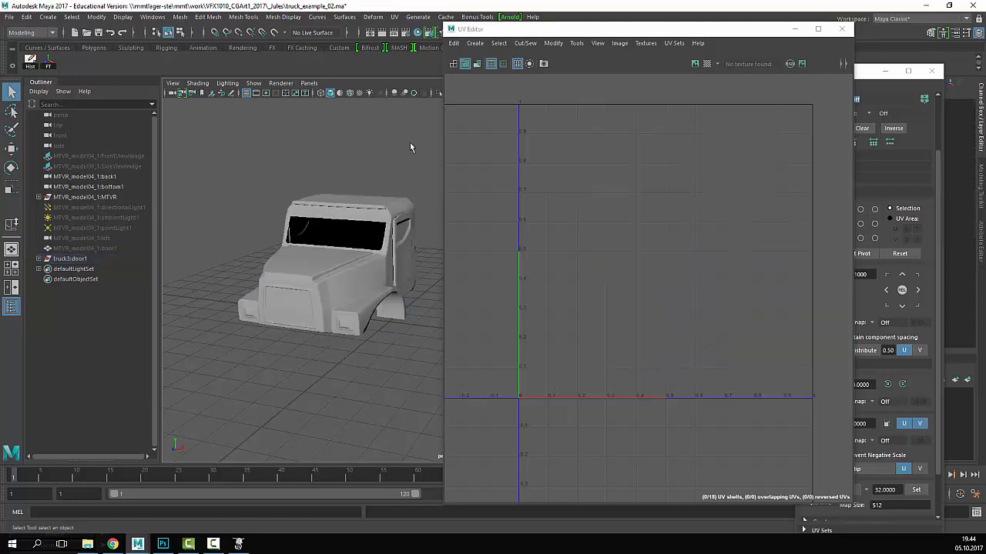
left_click_drag(398, 158, 290, 394)
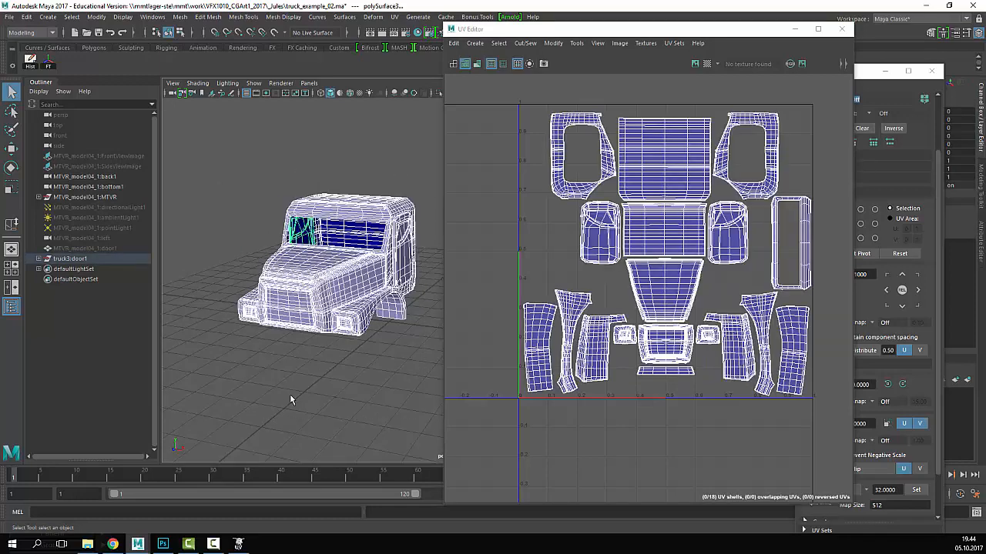
left_click_drag(567, 33, 610, 48)
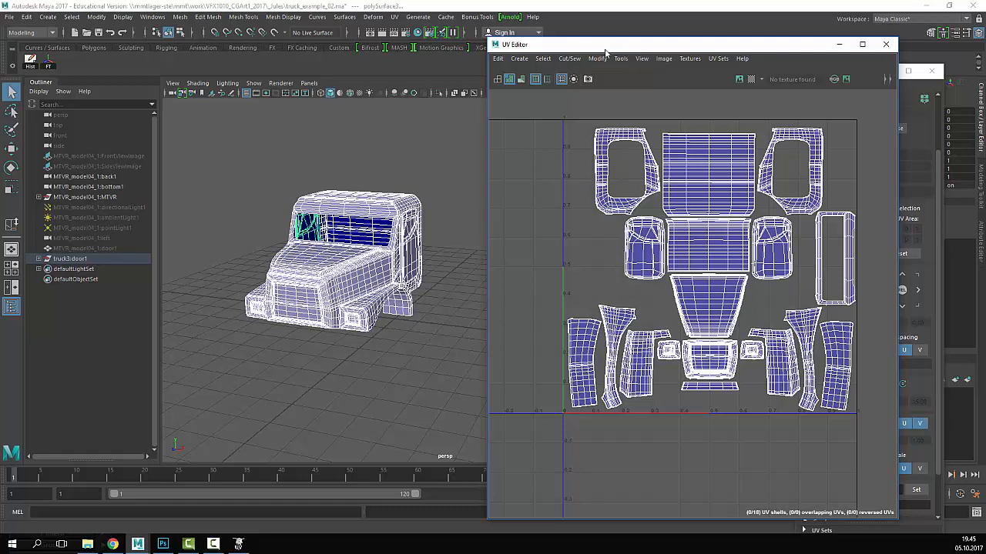
- Select the cab door and move it out away from the cab
left_click_drag(391, 157, 356, 174, "alt")
right_click_drag(356, 174, 426, 237, "alt")
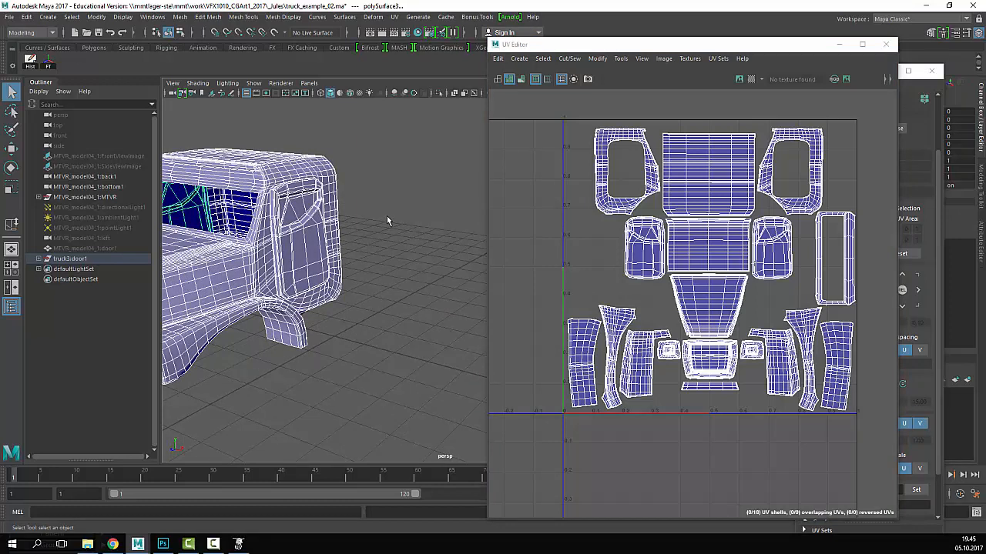
left_click(352, 187)
right_click_drag(419, 254, 391, 257, "alt")
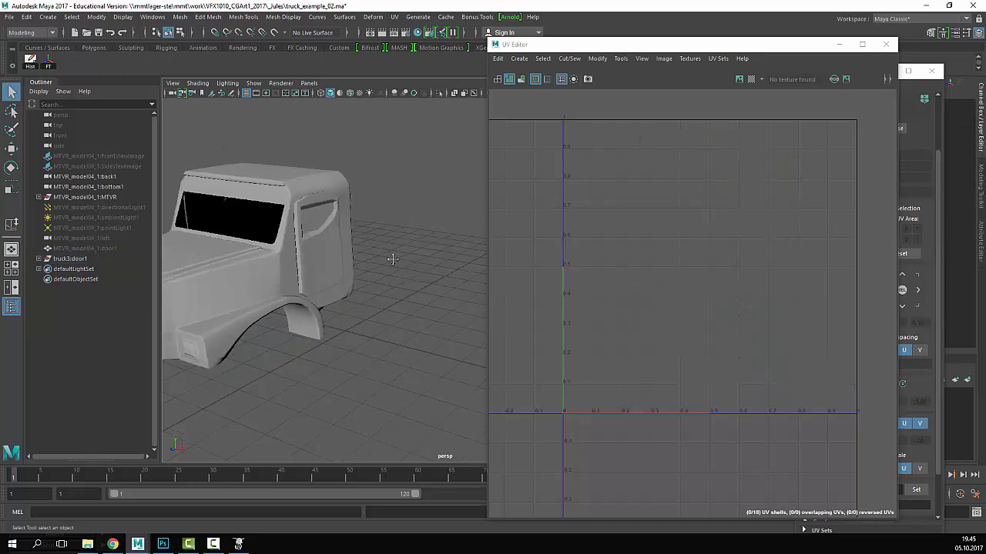
left_click_drag(392, 258, 357, 260, "alt")
left_click(384, 246)
left_click(333, 275)
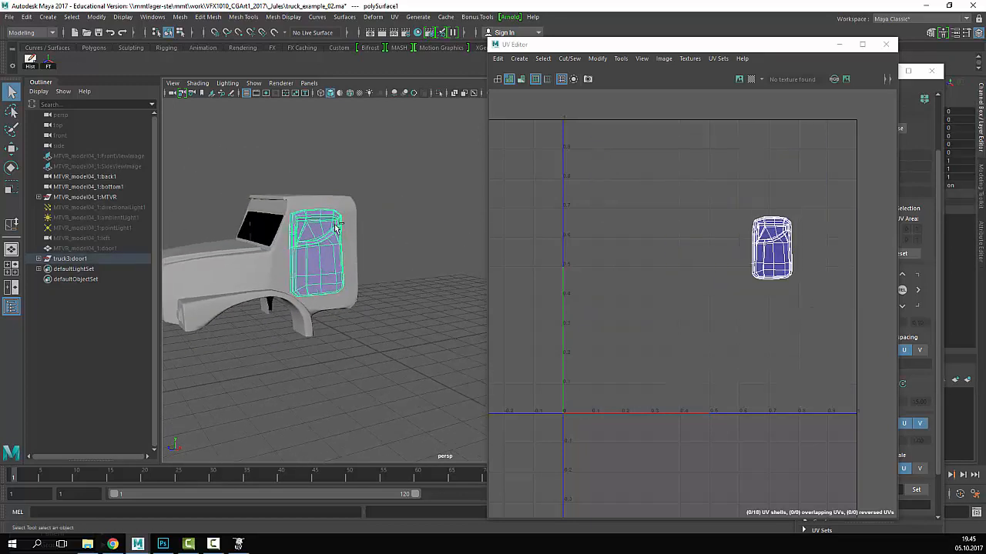
key("w")
left_click_drag(351, 356, 401, 351)
- Duplicate the door with Ctrl+D into a row beside the truck, then marquee-select everything
mouse_move(397, 331)
left_mouse_down("alt")
mouse_move(352, 325)
mouse_move(441, 333)
mouse_move(330, 352)
mouse_move(446, 285)
mouse_move(408, 327)
mouse_move(392, 325)
left_mouse_up("alt")
key("ctrl+d")
key("ctrl+d")
left_click(425, 305)
left_click(392, 325)
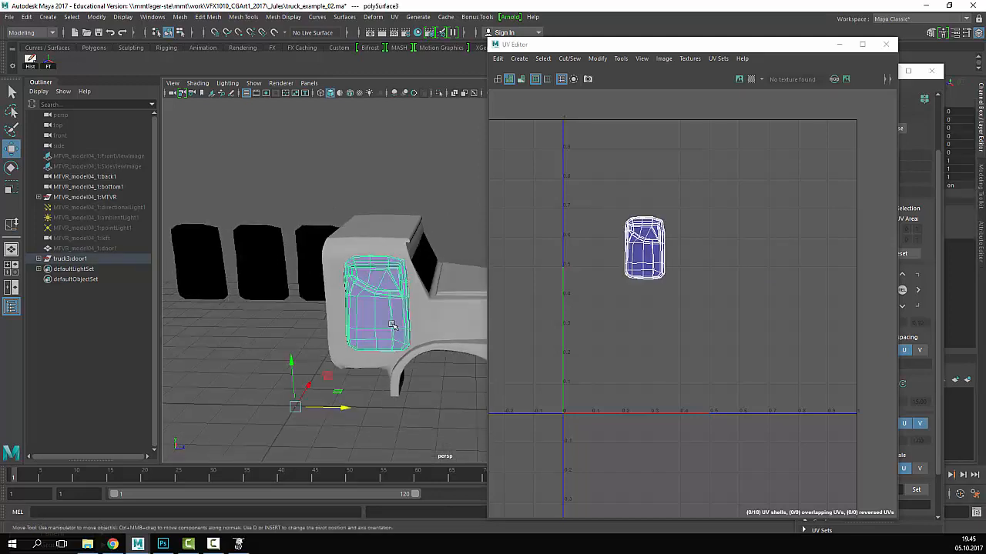
key("ctrl+d")
left_click_drag(344, 407, 169, 405)
key("ctrl+d")
left_click(216, 405)
left_click_drag(291, 330, 362, 277, "alt")
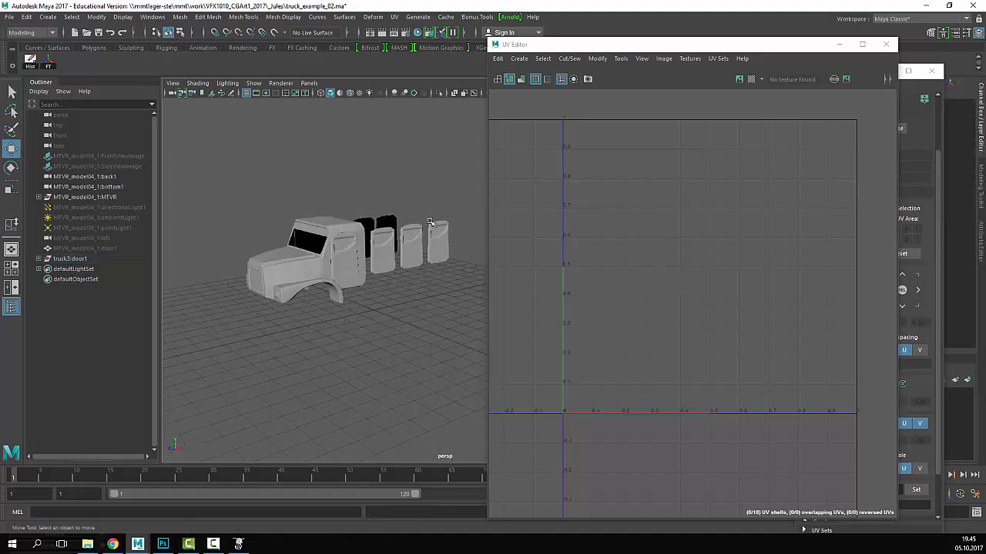
left_click_drag(455, 191, 217, 326)
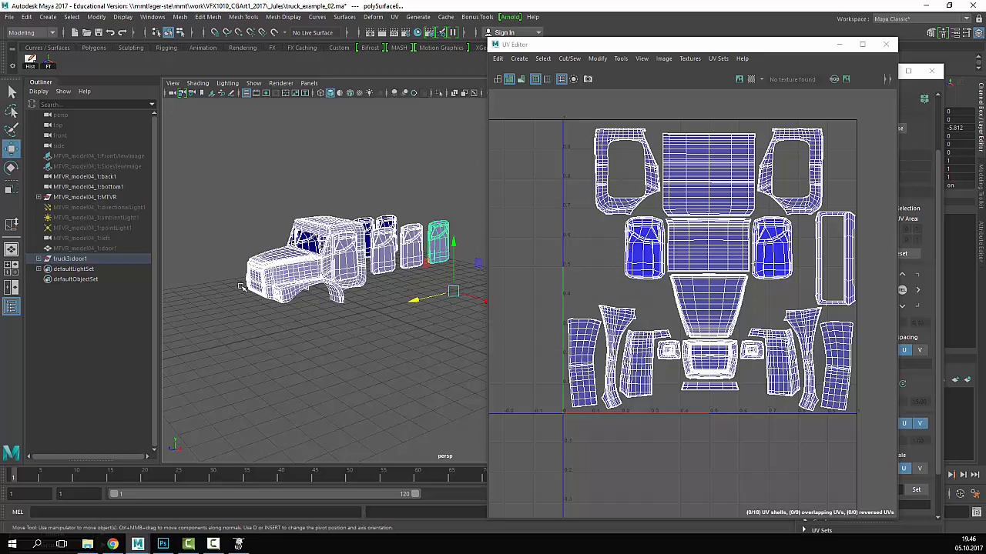
- Select each door copy and the cab door in turn to compare their UV shells
left_click(440, 250)
left_click(407, 259)
left_click(383, 261)
left_click(347, 262)
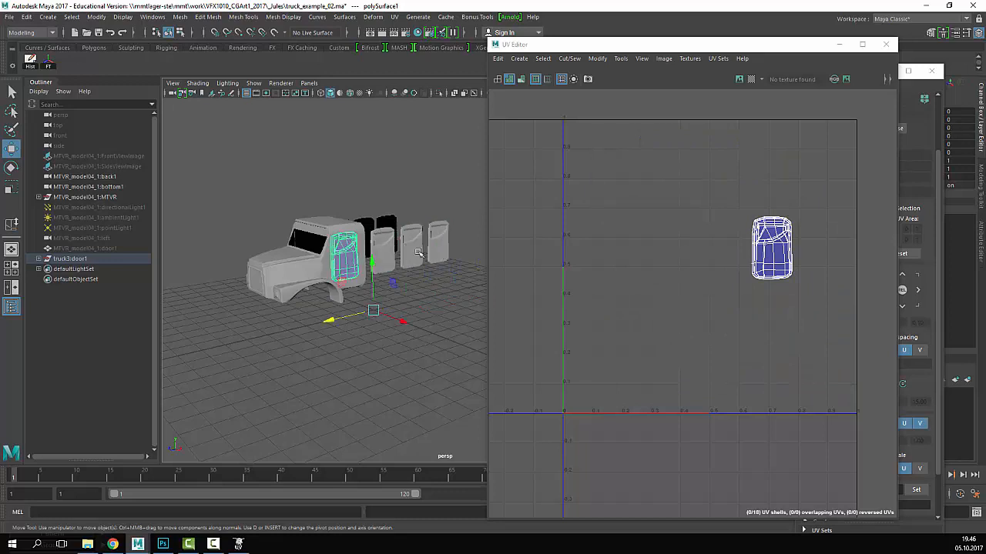
left_click(441, 254)
left_click(402, 245)
left_click(383, 253)
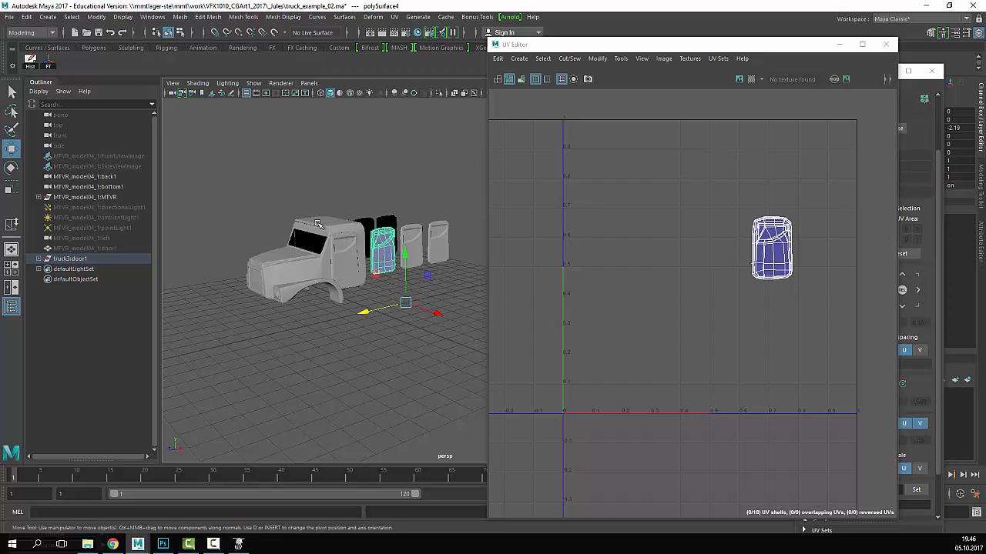
scroll(805, 235, "up", 8)
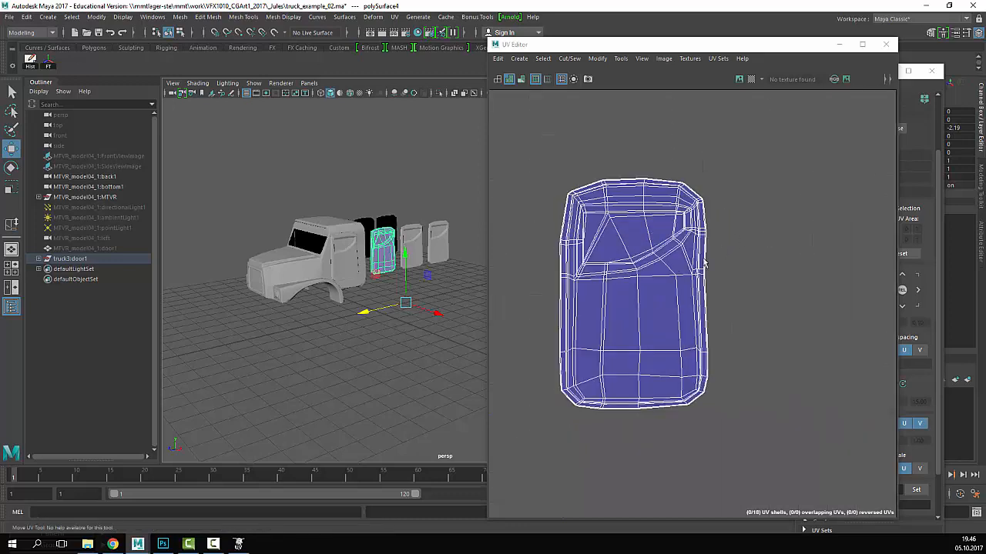
scroll(674, 262, "up", 4)
- Pull one UV on the door shell's right edge slightly outward in the UV Editor
right_click_drag(796, 242, 827, 293)
left_click(831, 285)
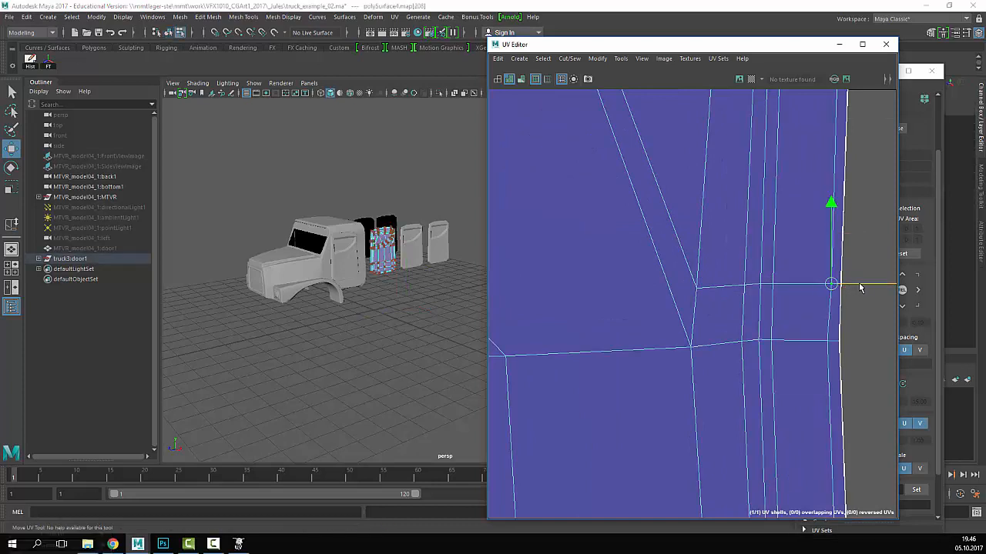
left_click_drag(832, 285, 847, 285)
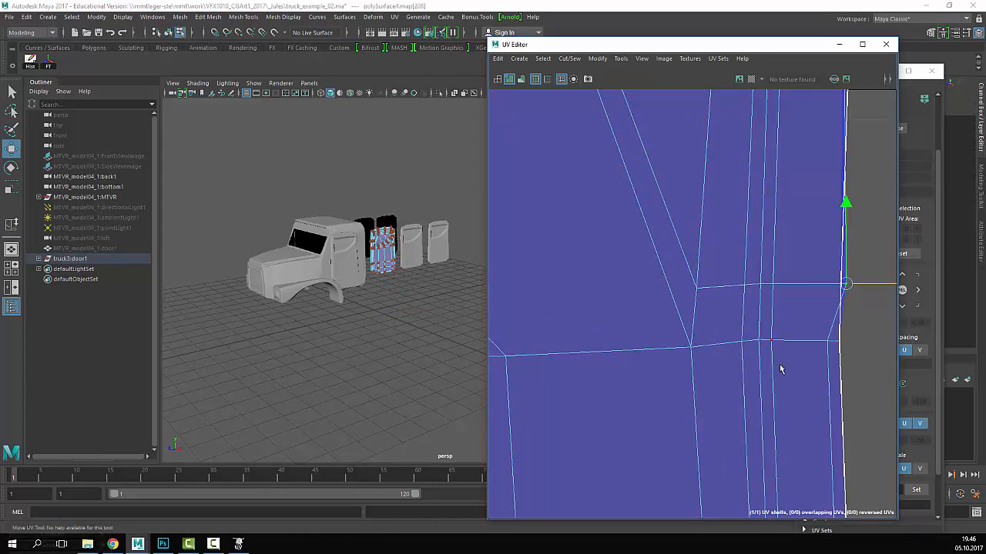
left_click(780, 364)
scroll(779, 355, "down", 6)
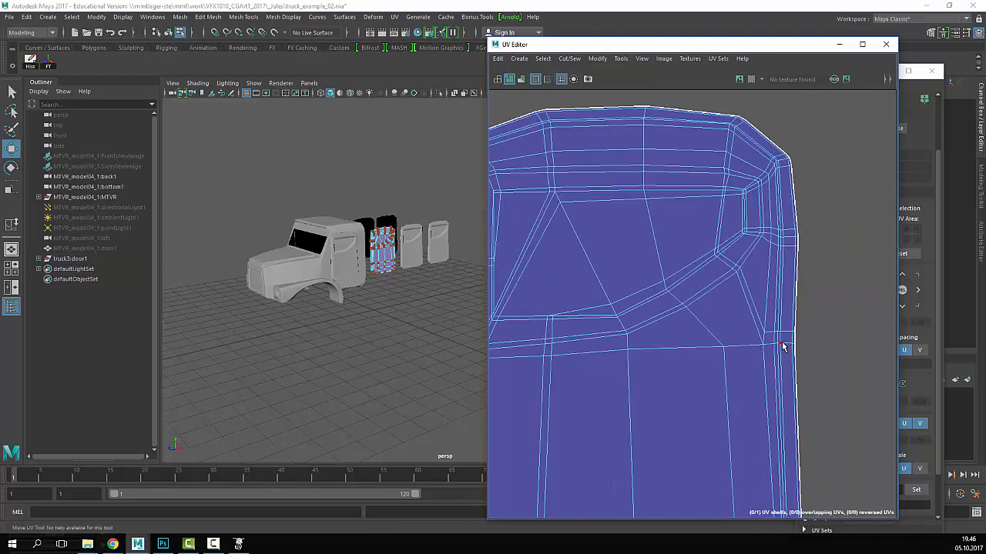
- Select the whole truck and doors and frame their full UV layout
right_click_drag(375, 241, 467, 183)
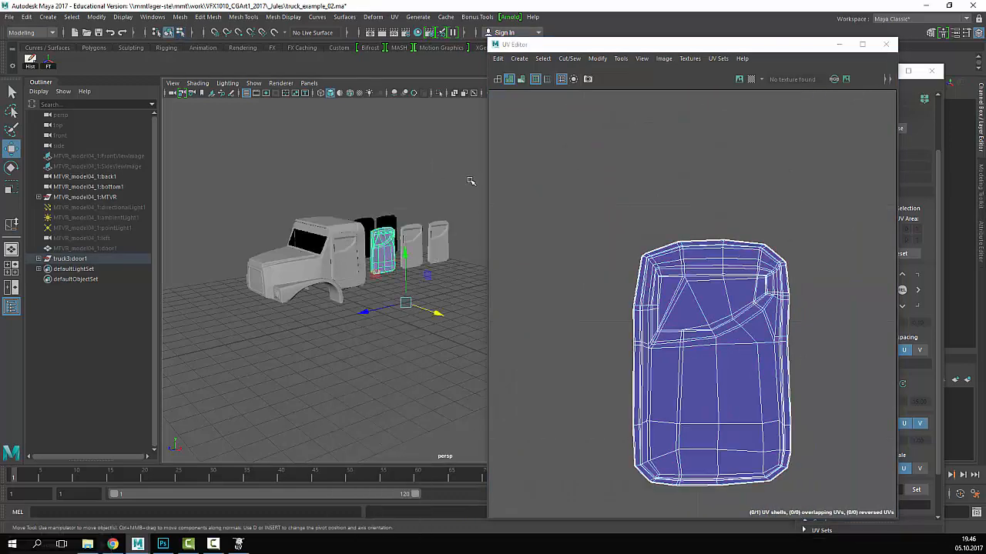
left_click(468, 182)
left_click_drag(447, 214, 222, 375)
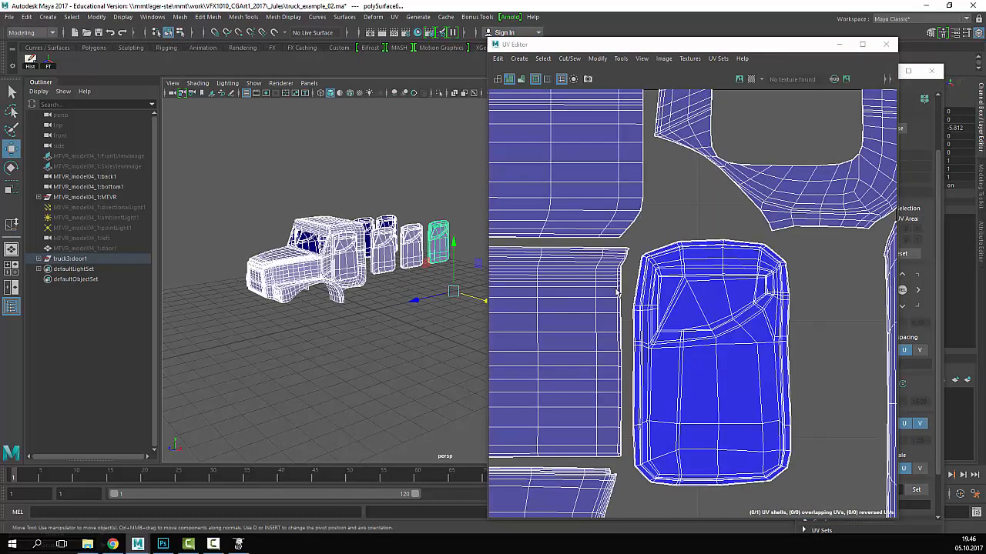
key("f")
middle_click_drag(576, 308, 644, 272, "alt")
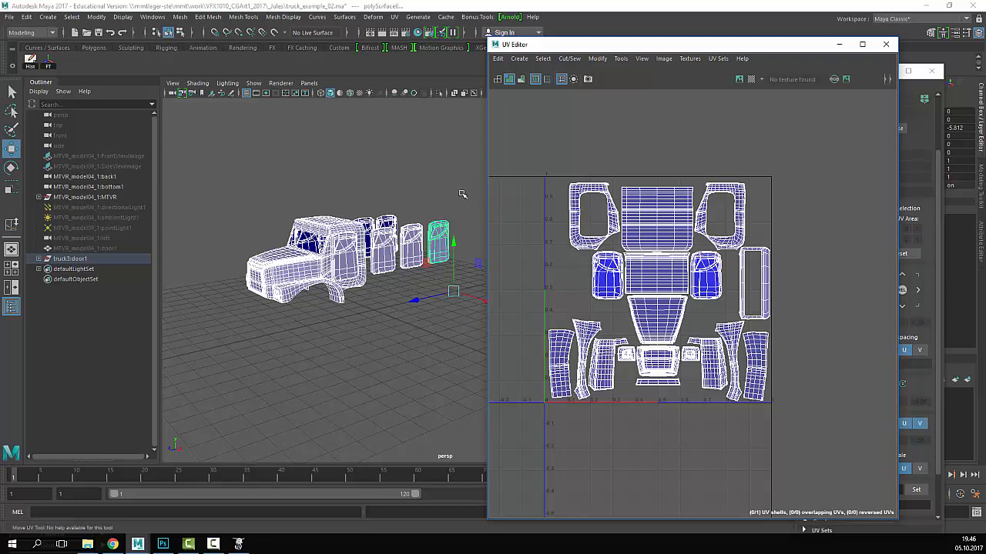
scroll(375, 268, "up", 5)
scroll(375, 267, "up", 3)
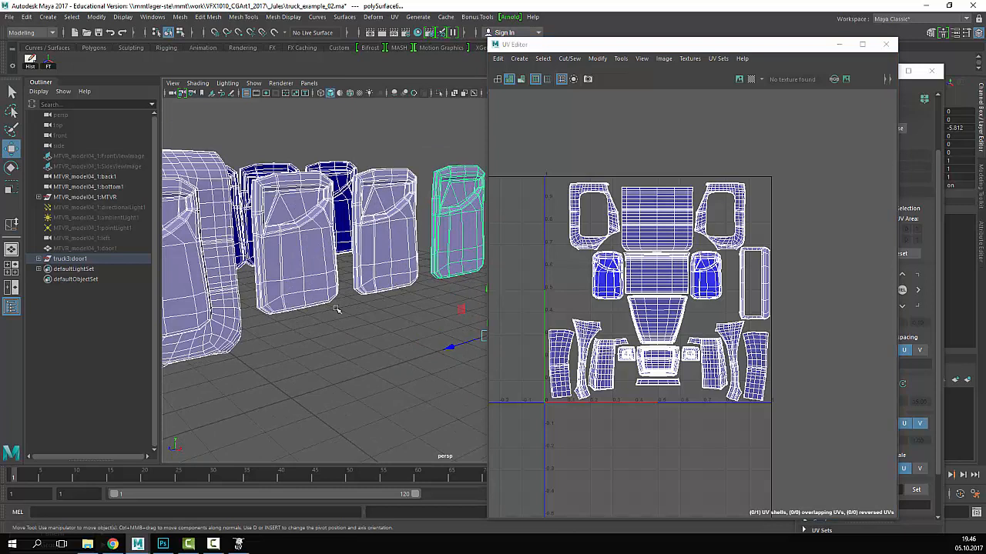
- Inspect single door copies, ending with the copy next to the cab selected
left_click(301, 246)
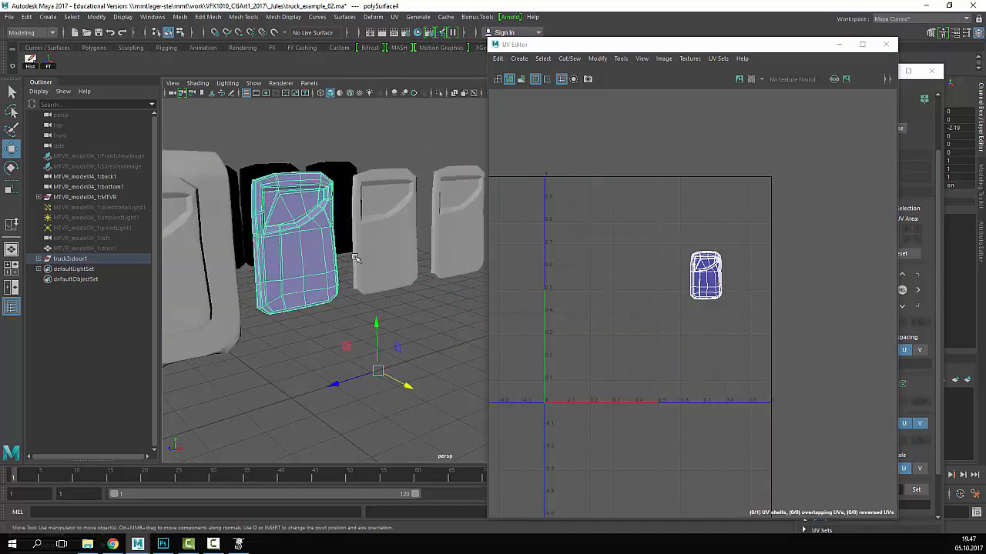
left_click(464, 208)
left_click(321, 266)
left_click(393, 327)
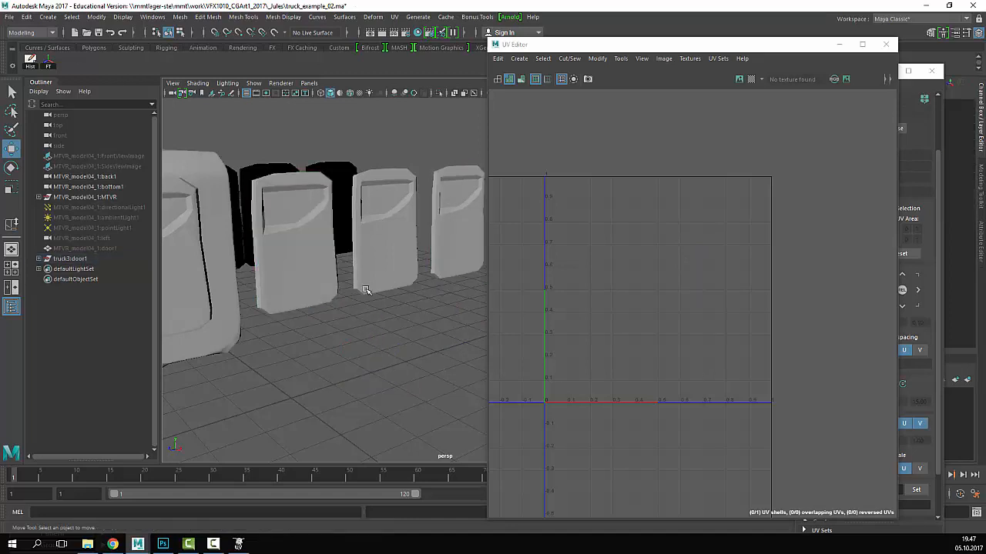
left_click_drag(366, 290, 424, 285, "alt")
right_click_drag(424, 284, 394, 297, "alt")
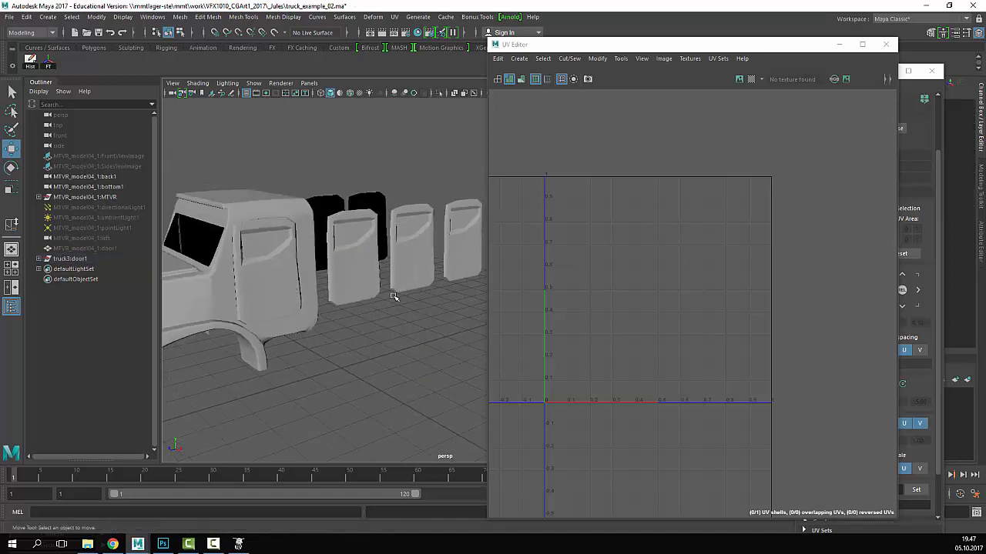
left_click(361, 256)
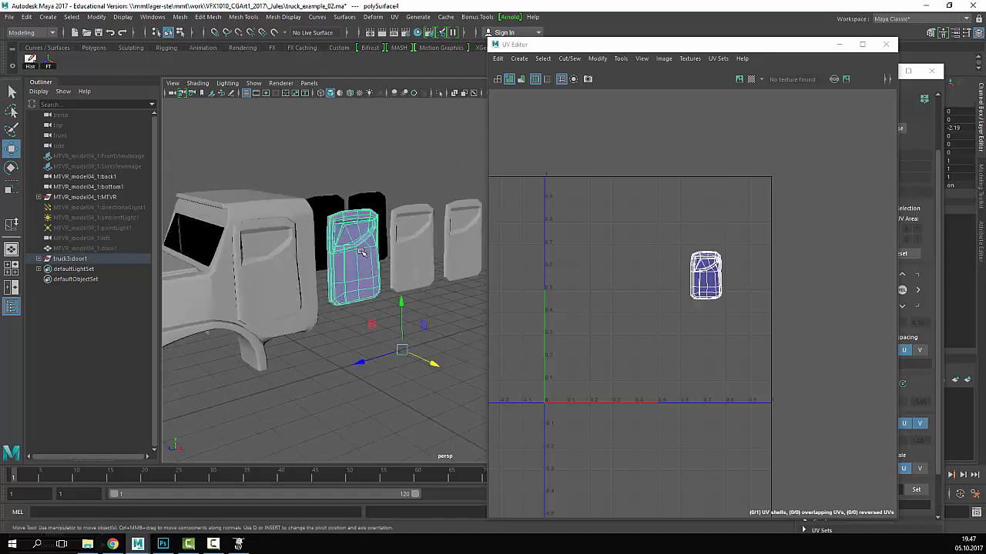
scroll(362, 253, "down", 5)
scroll(363, 253, "up", 5)
- Apply an automatic UV projection to the door copy
left_click(208, 16)
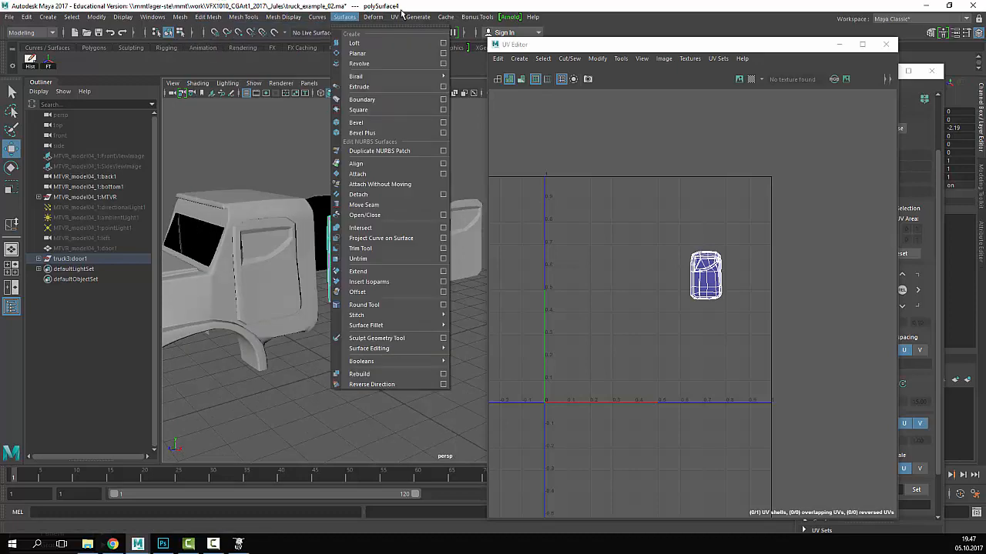
left_click(431, 77)
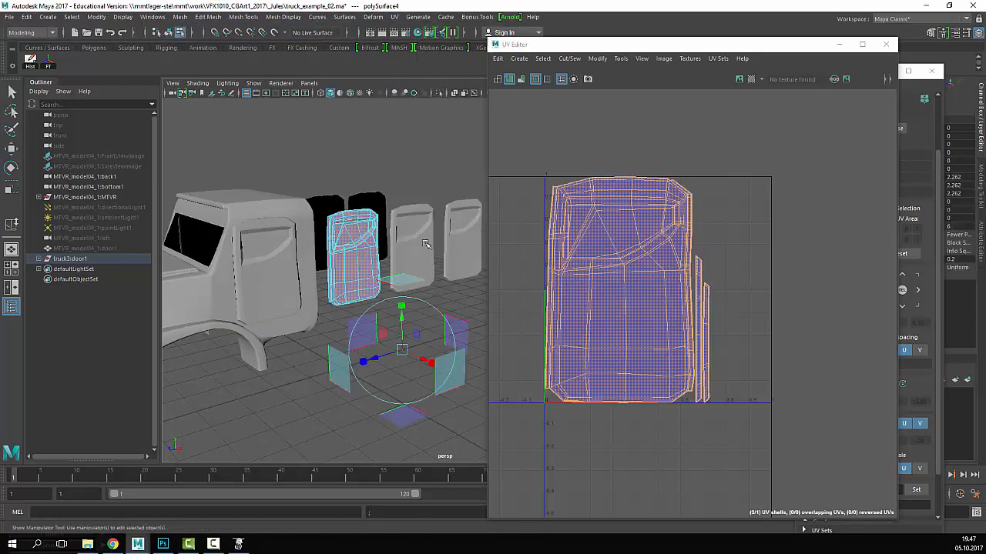
left_click(385, 302)
left_click(339, 280)
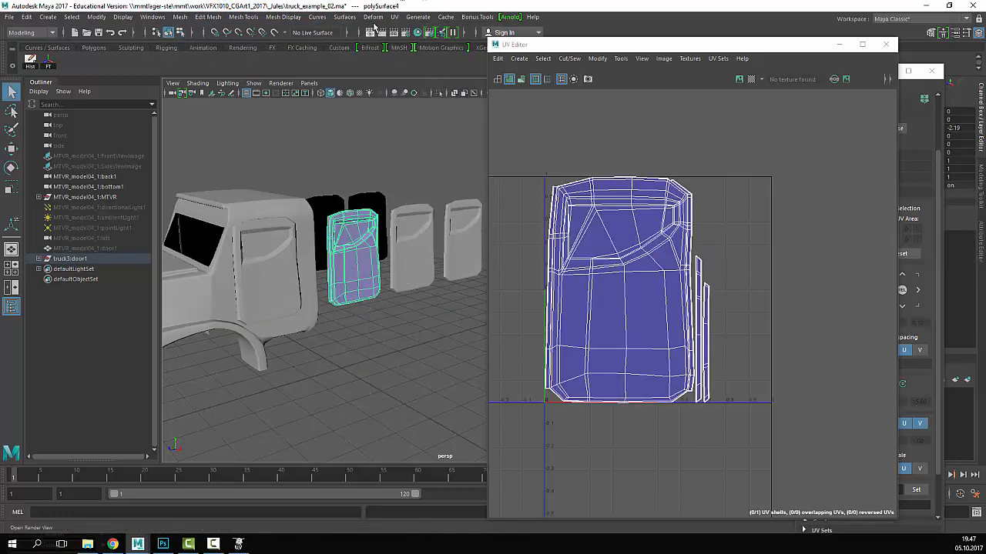
- Re-project the door copy's UVs from the camera view into one large shell
left_click(415, 19)
mouse_move(394, 16)
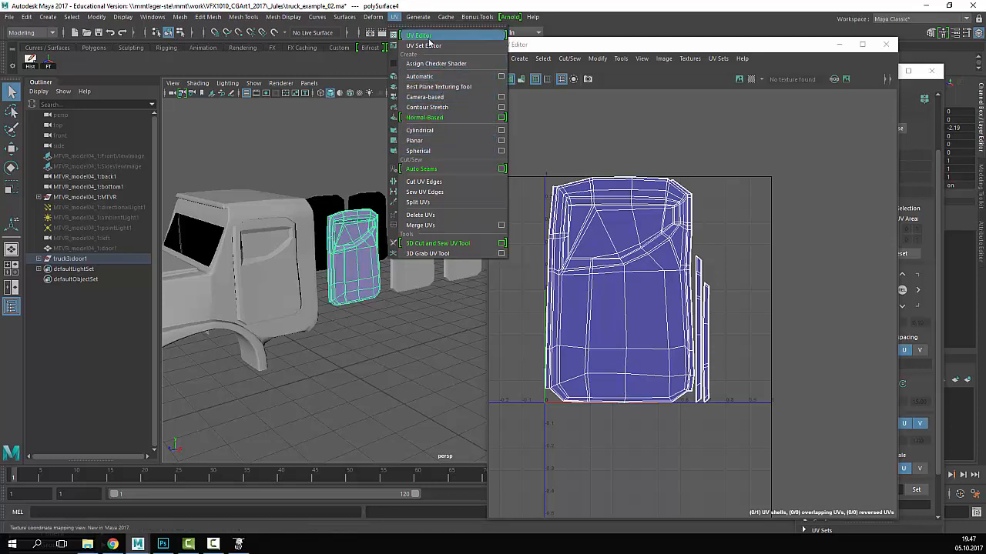
left_click(431, 98)
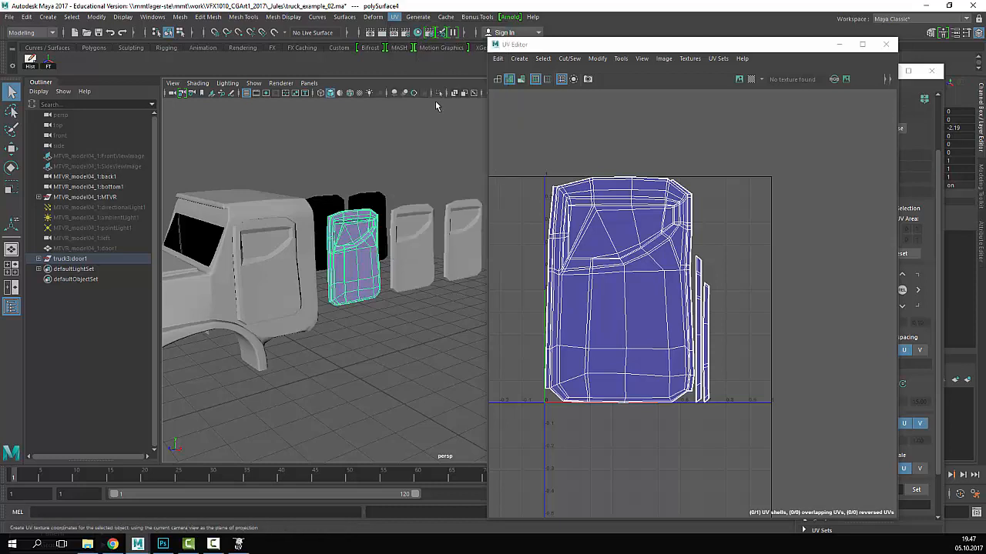
left_click(443, 113)
left_click(355, 251)
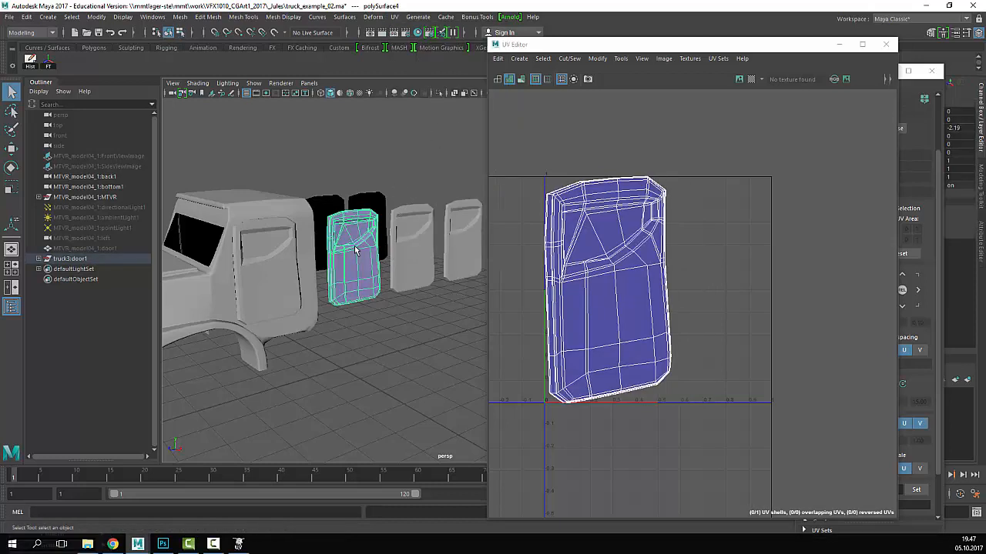
- Select the cab door together with the door copy
left_click(258, 282)
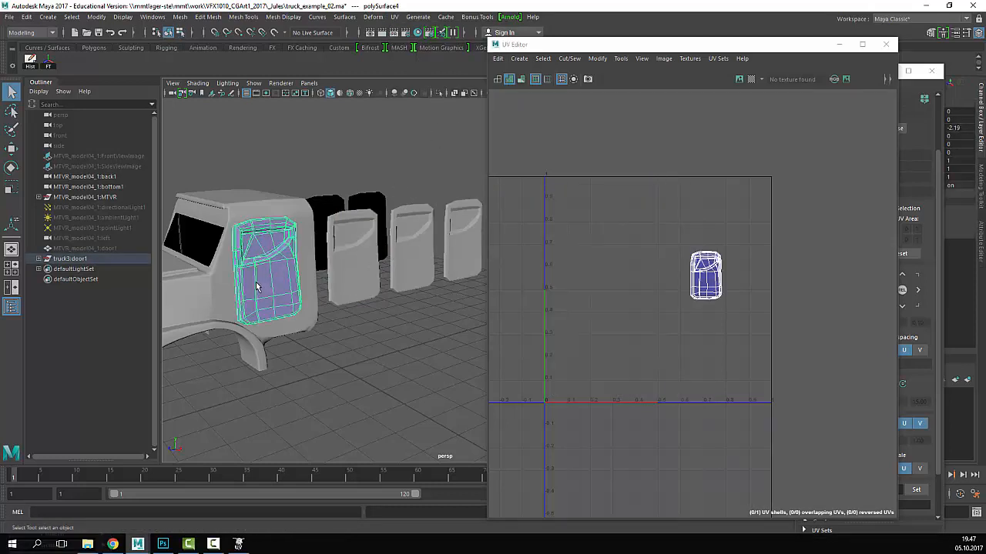
left_click(342, 264, "shift")
left_click(368, 304)
left_click(293, 269)
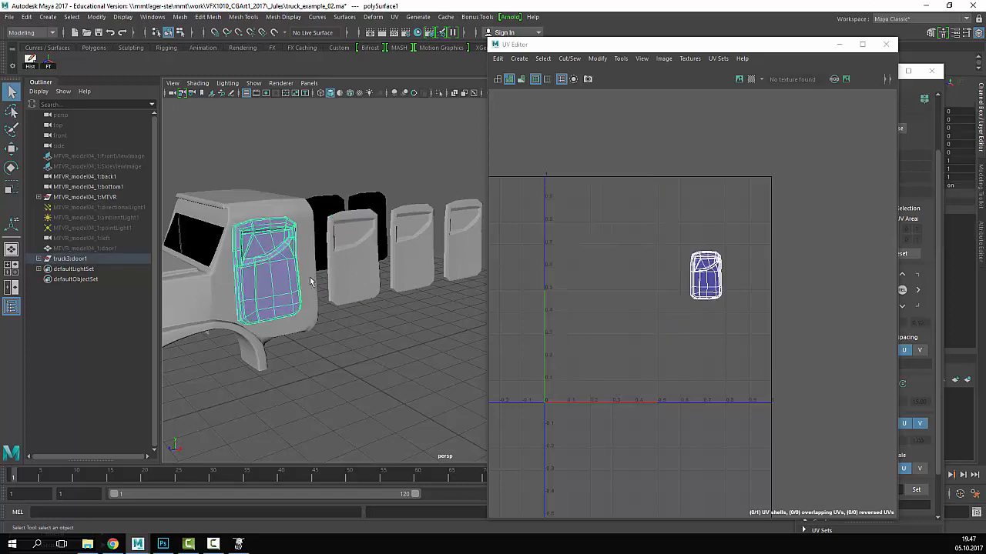
left_click(332, 277)
left_click(296, 279)
left_click(344, 282, "shift")
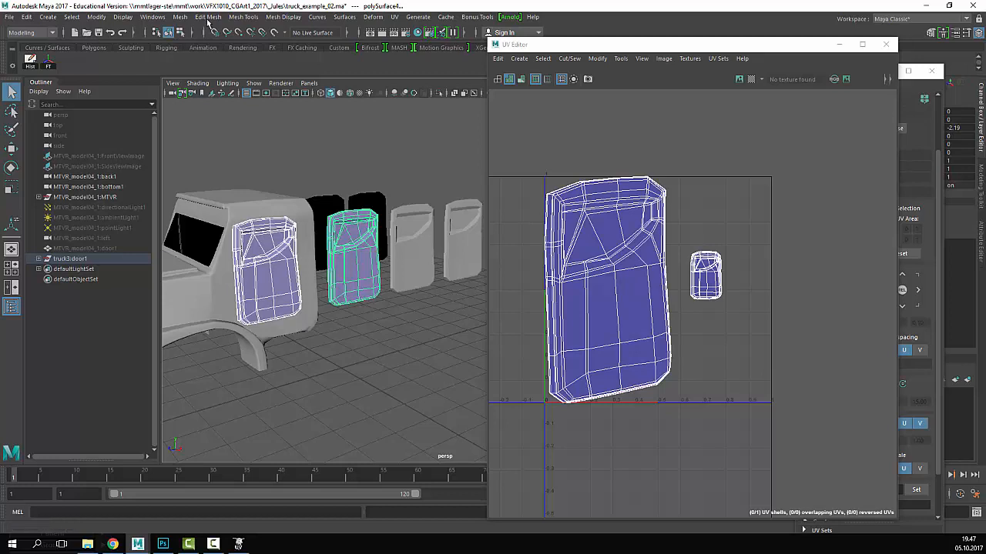
left_click(179, 16)
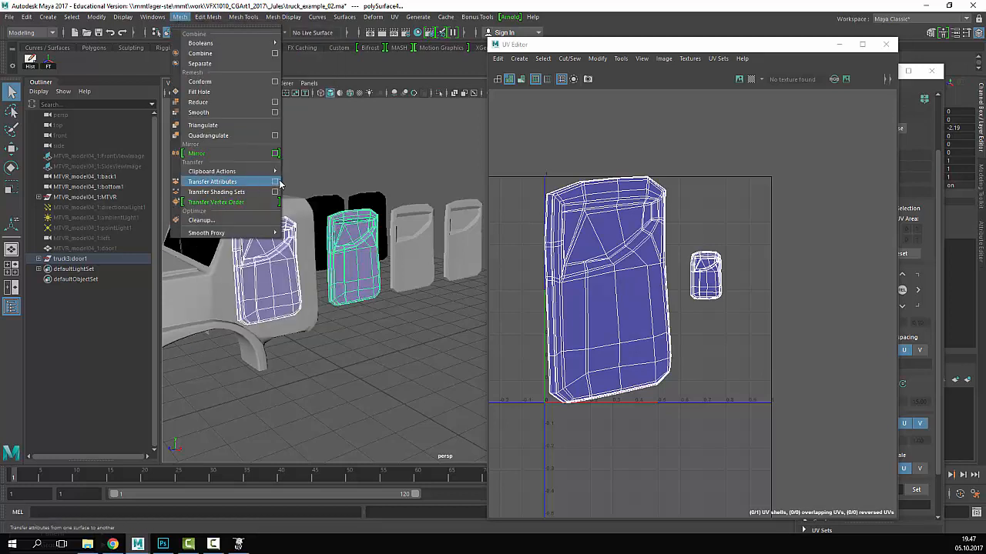
- Reset Transfer Attributes options and transfer the cab door's UVs onto the door copy
left_click(275, 182)
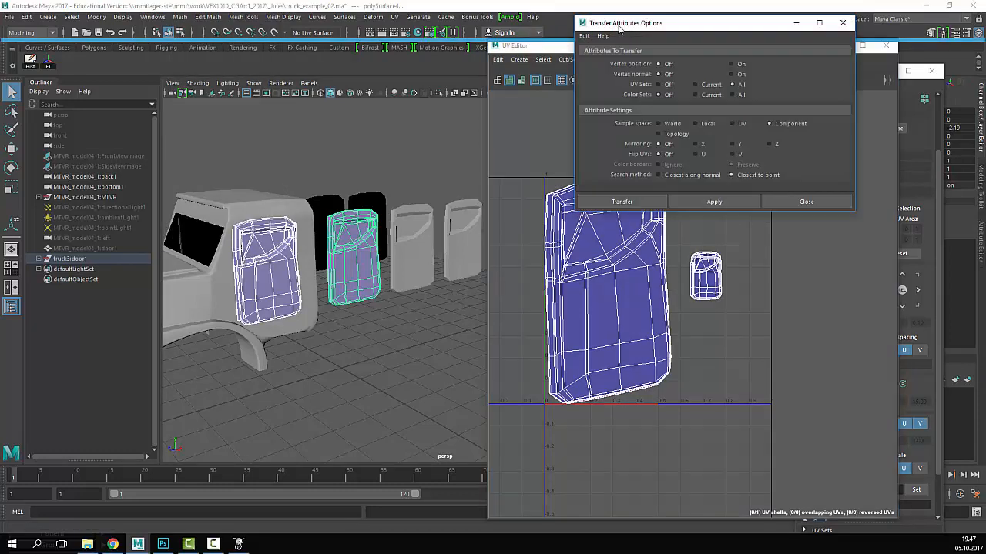
left_click(584, 36)
left_click(610, 63)
left_click(736, 203)
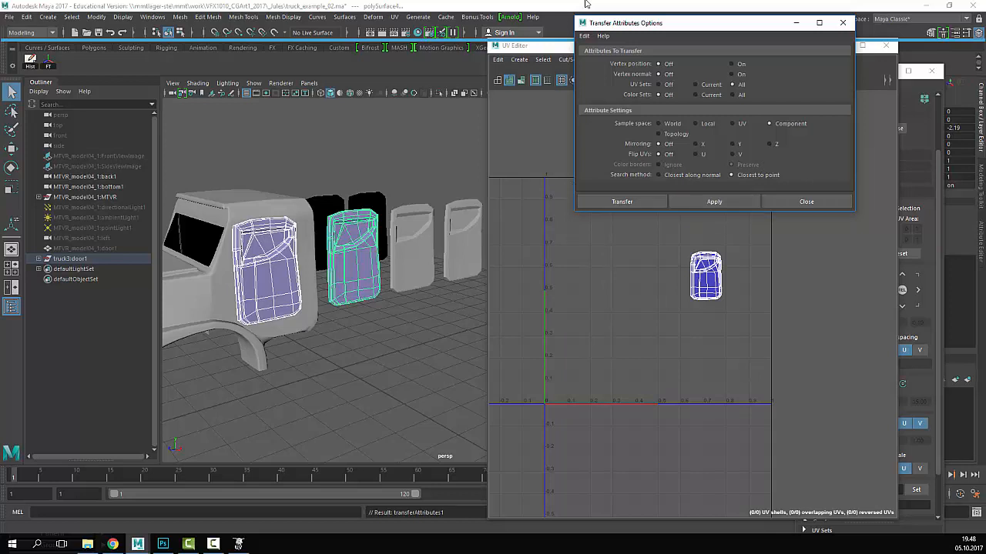
left_click(624, 202)
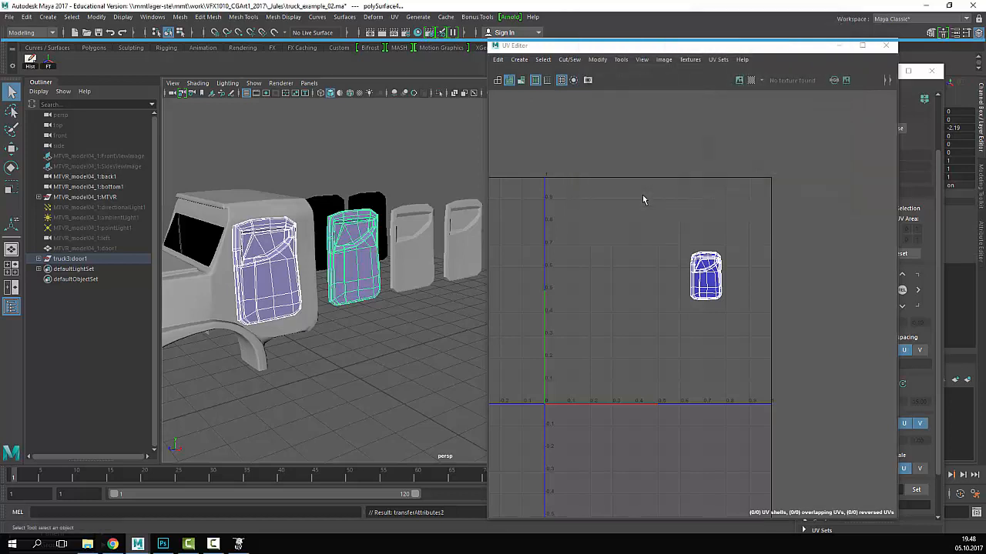
- Reselect the loose door and bring up the Windows > General Editors list
left_click(339, 277)
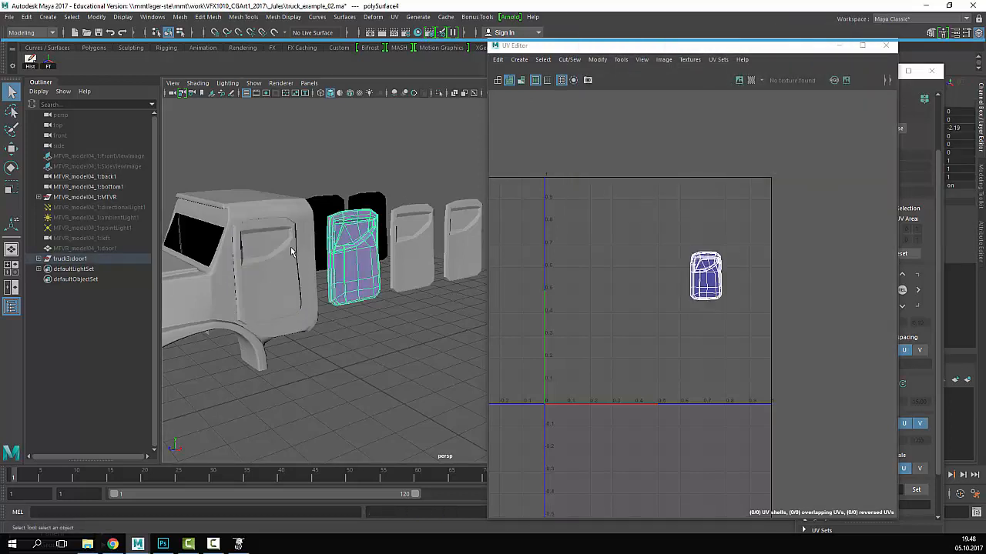
left_click(281, 280)
left_click(355, 269)
left_click(122, 18)
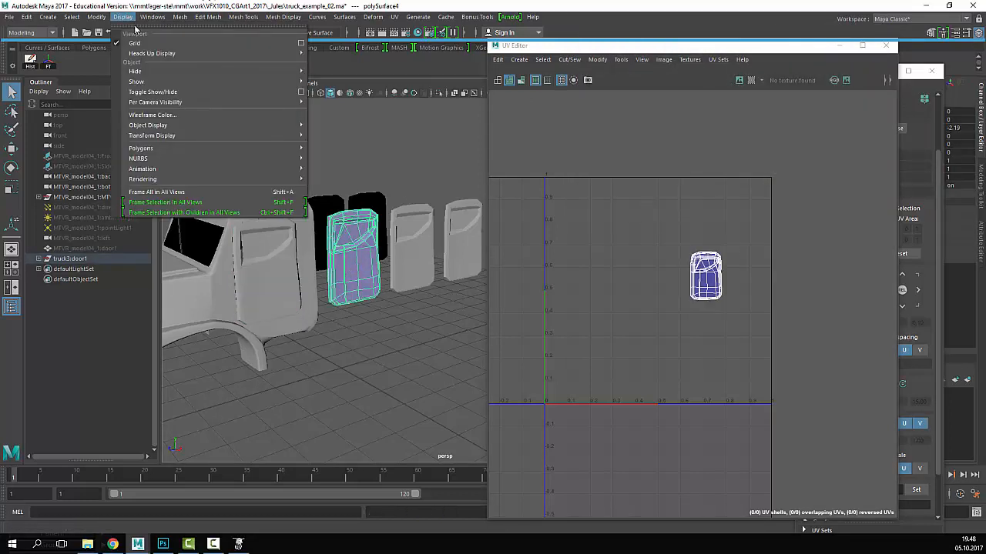
left_click(377, 345)
left_click(152, 17)
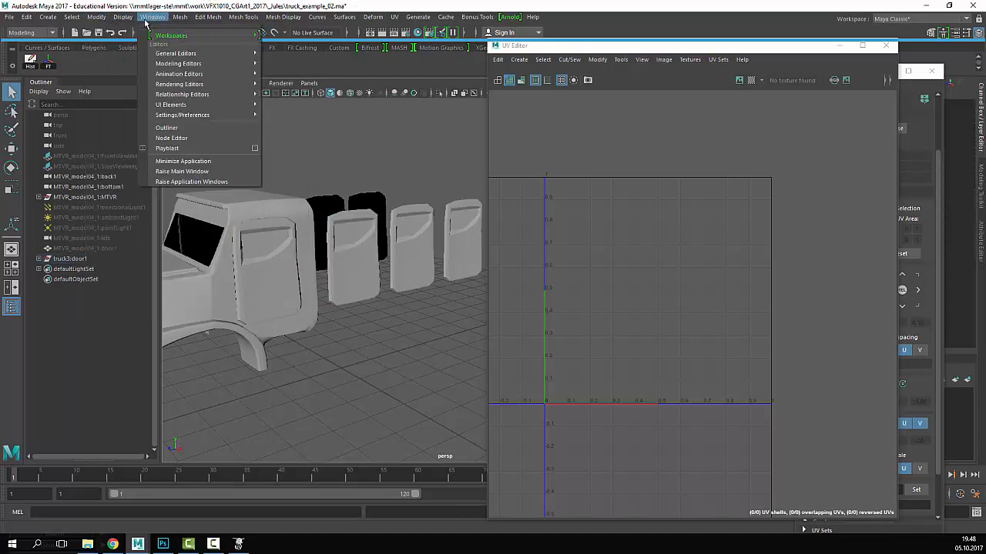
mouse_move(195, 52)
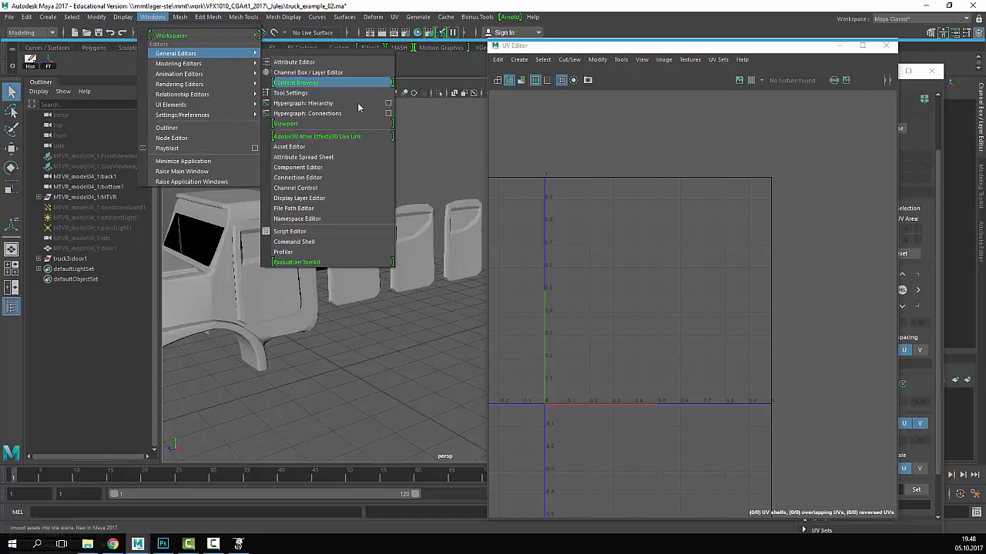
- Open the Script Editor and enlarge it beside the viewport
left_click(435, 220)
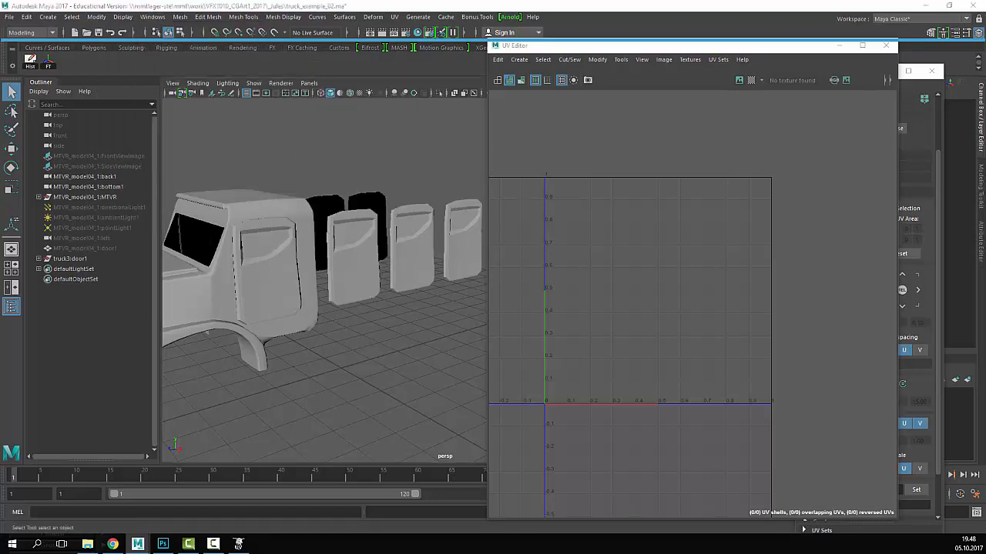
left_click_drag(297, 93, 465, 87)
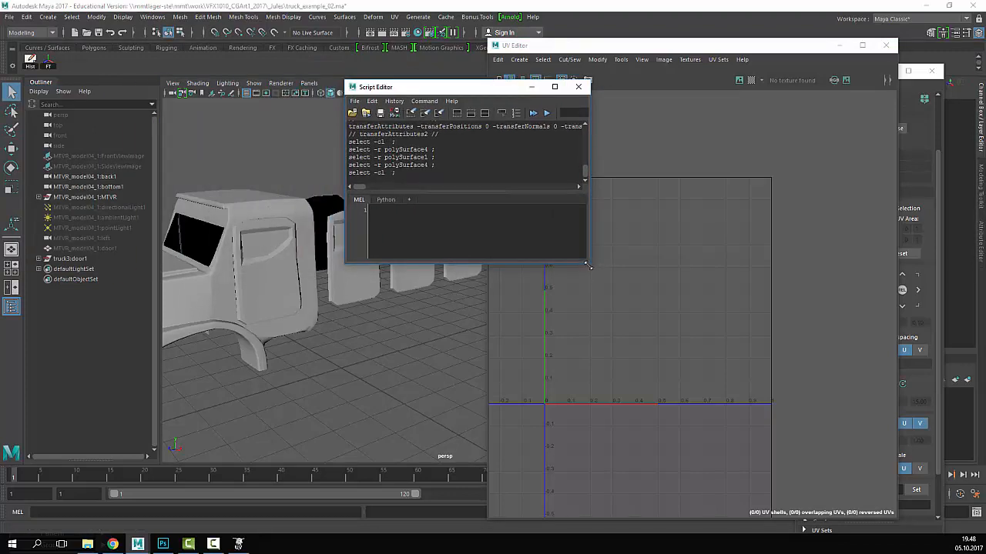
left_click_drag(588, 263, 794, 424)
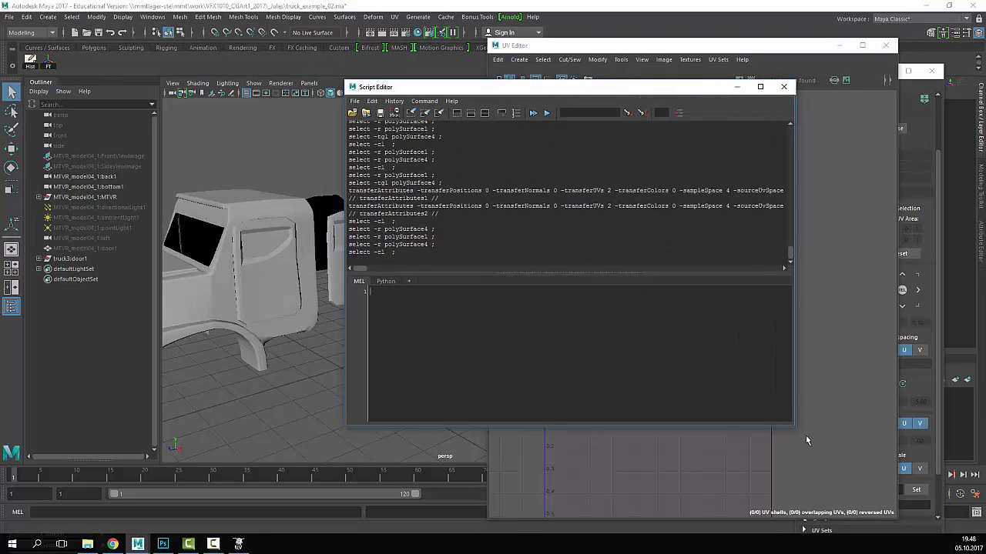
left_click_drag(795, 428, 866, 449)
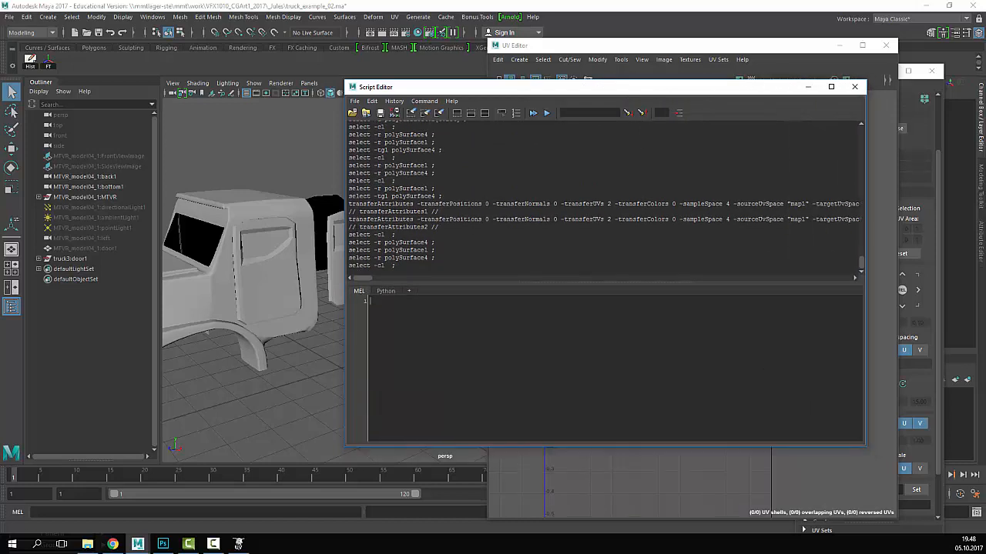
- Select the cab door and loose door and rerun Mesh > Transfer Attributes
left_click(275, 281)
left_click(336, 255, "shift")
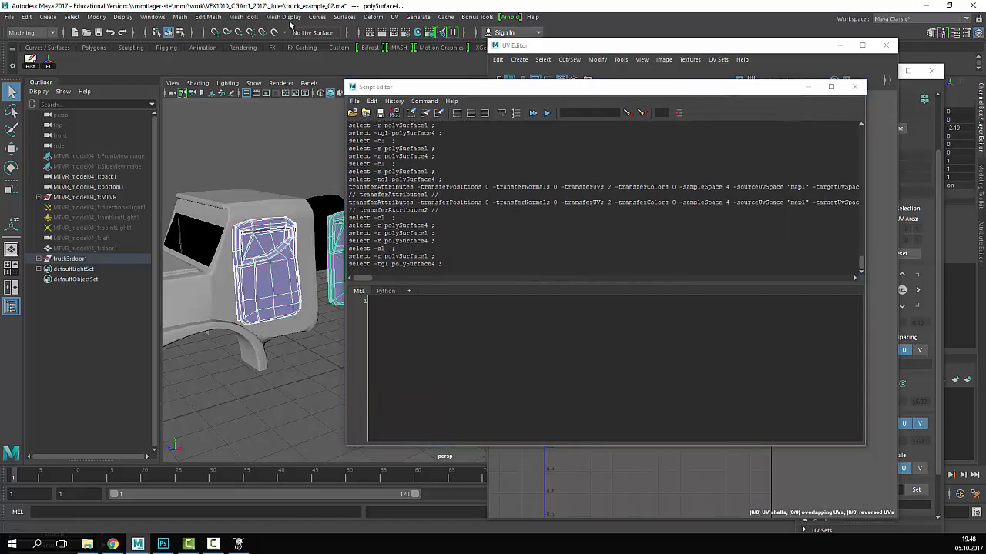
left_click(245, 17)
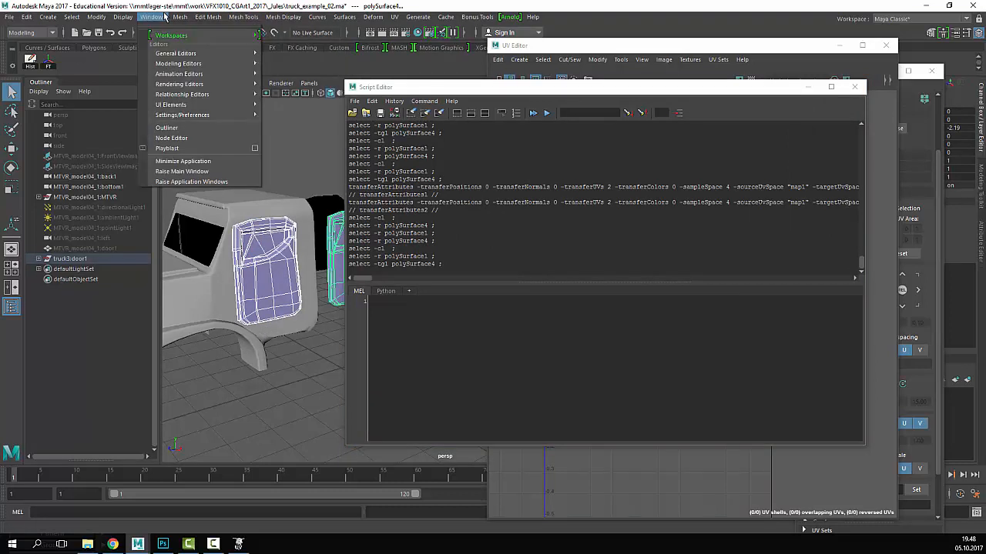
mouse_move(185, 18)
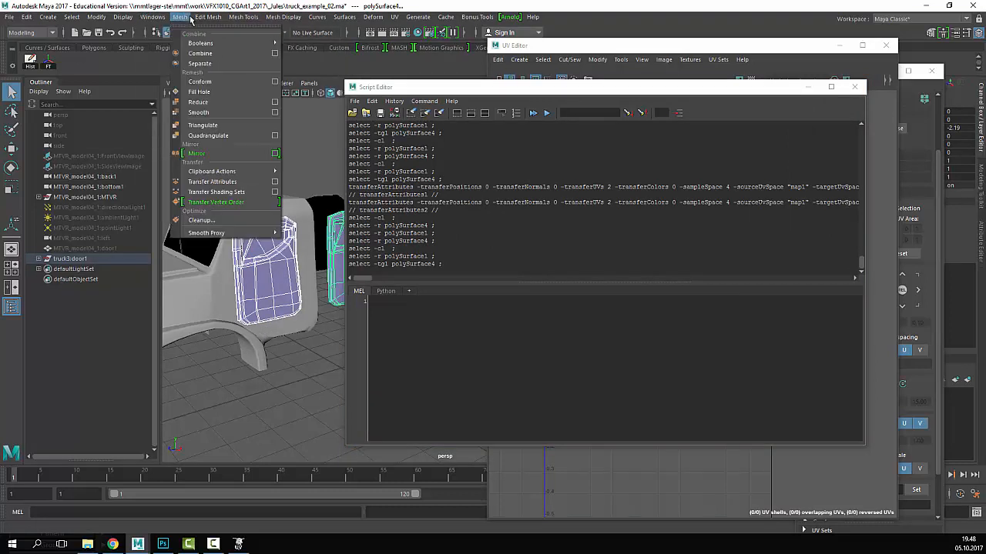
left_click(236, 183)
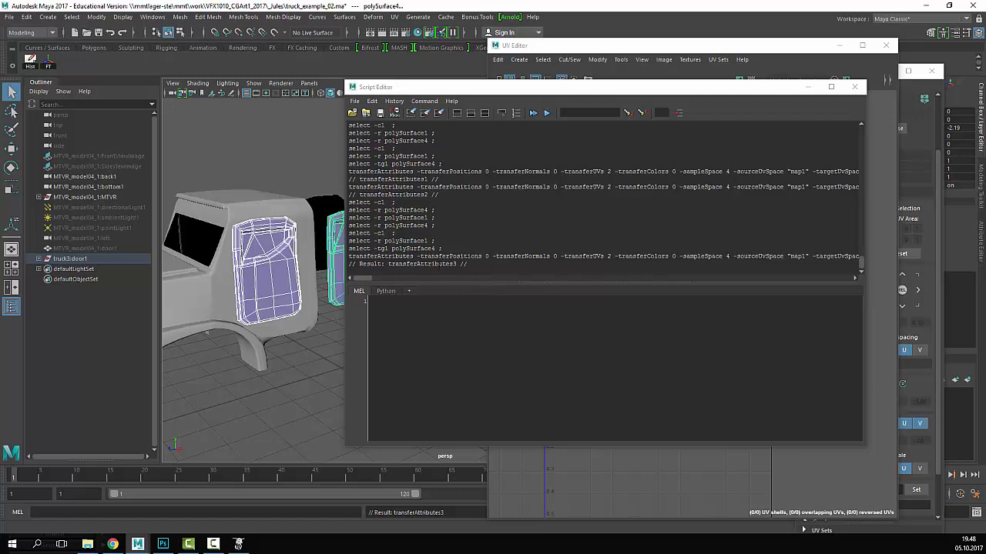
- Save the logged transferAttributes command to the shelf as a MEL button
left_click_drag(471, 265, 339, 255)
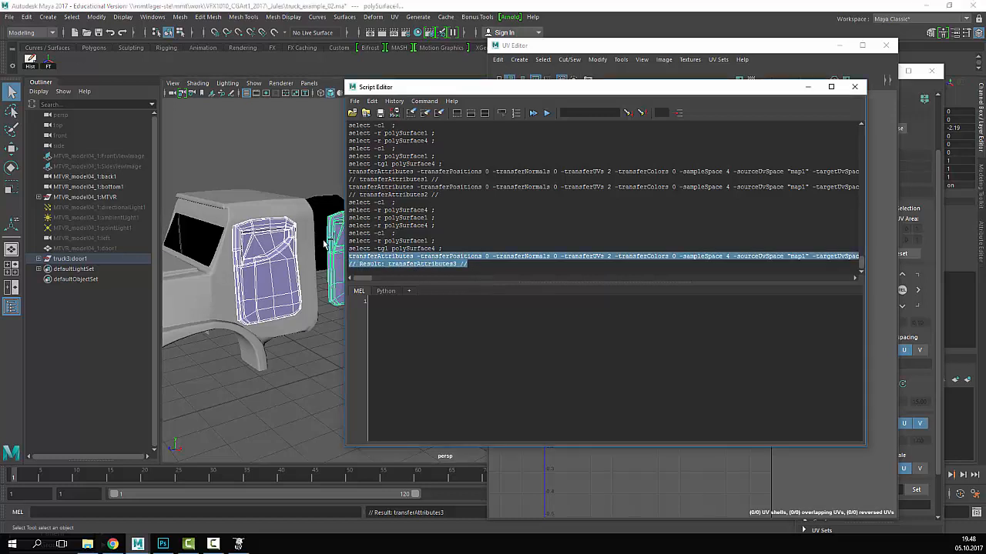
middle_click_drag(107, 66, 106, 65)
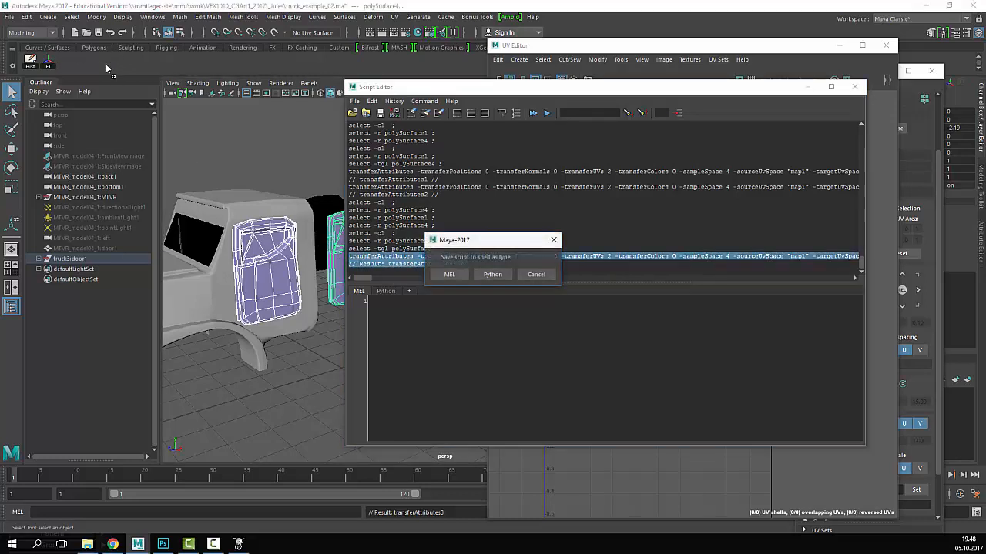
left_click(449, 275)
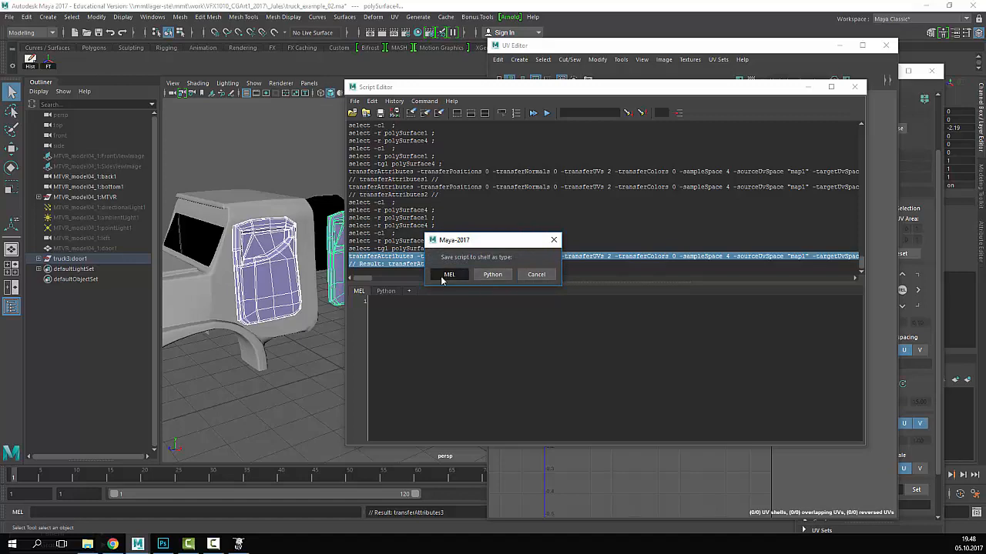
left_click_drag(358, 85, 476, 299)
left_click(361, 342)
left_click(380, 275)
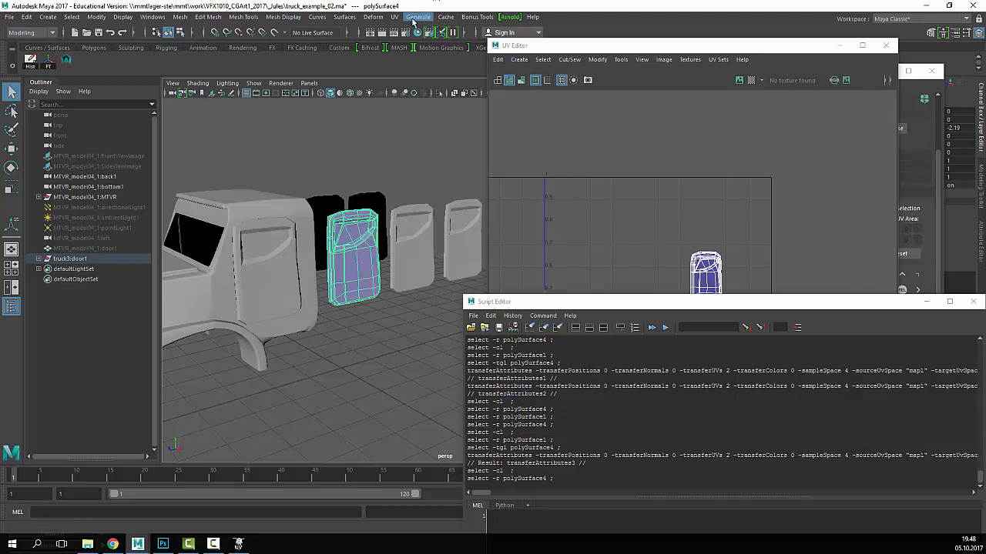
- Give the loose door camera-based UVs and delete its construction history
left_click(395, 17)
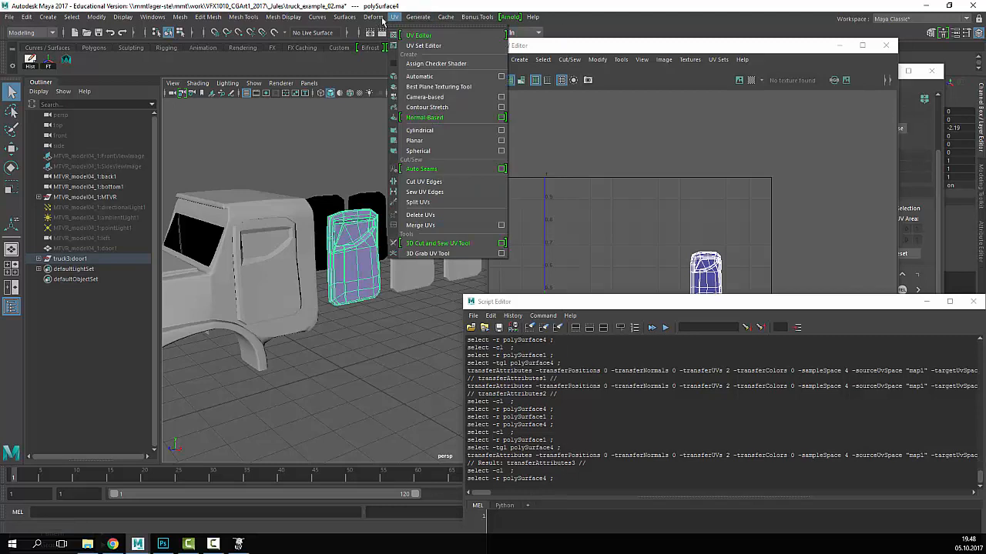
left_click(424, 107)
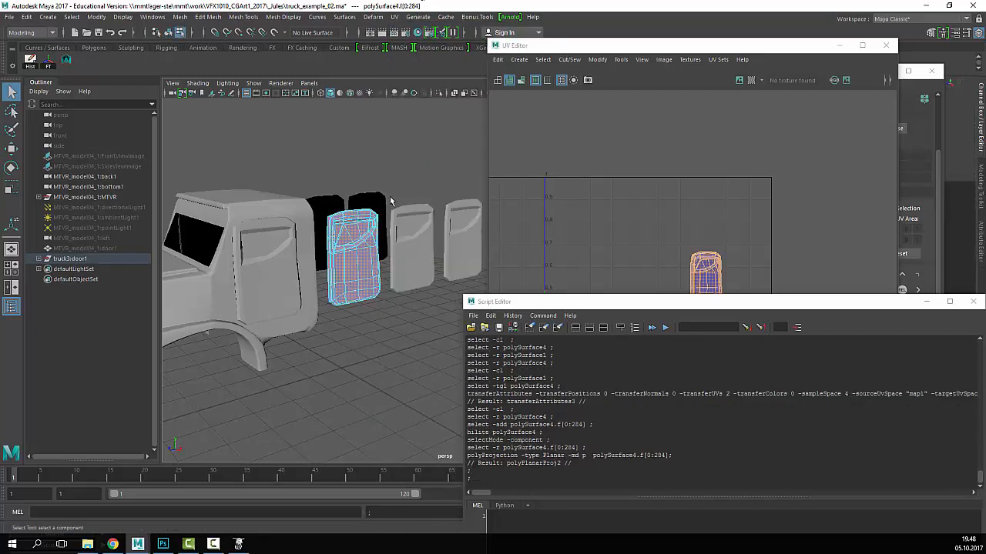
left_click_drag(414, 207, 335, 242, "alt")
double_click(401, 143)
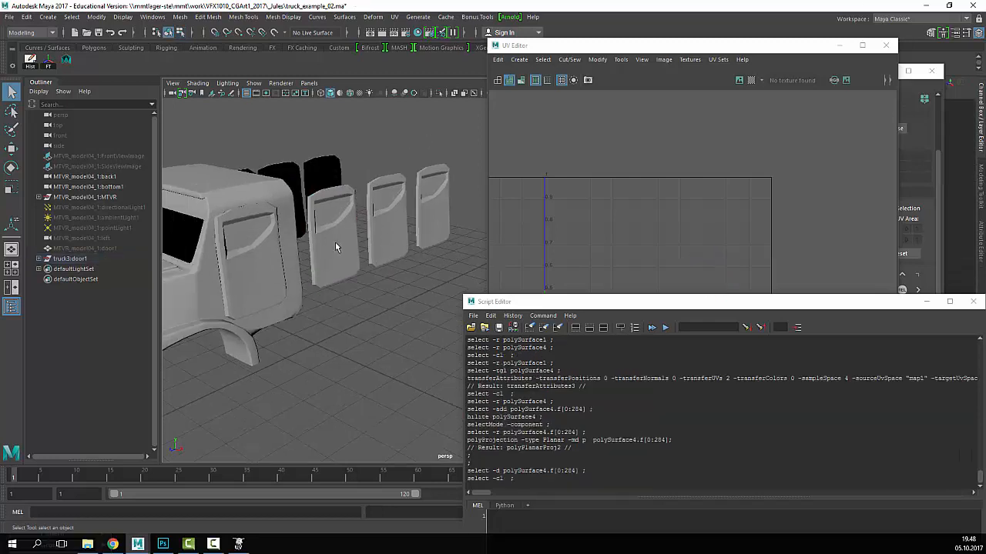
left_click(335, 246)
left_click(30, 60)
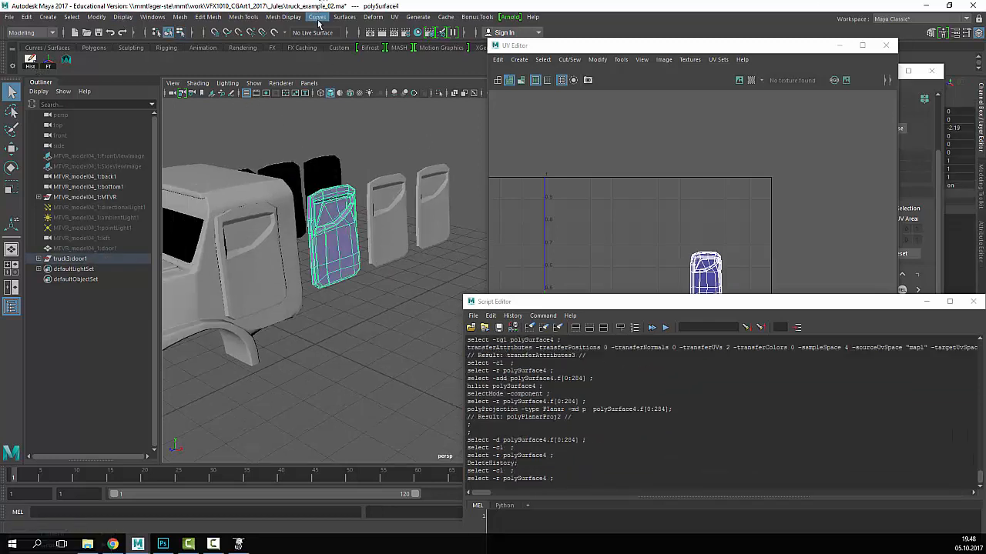
left_click(318, 21)
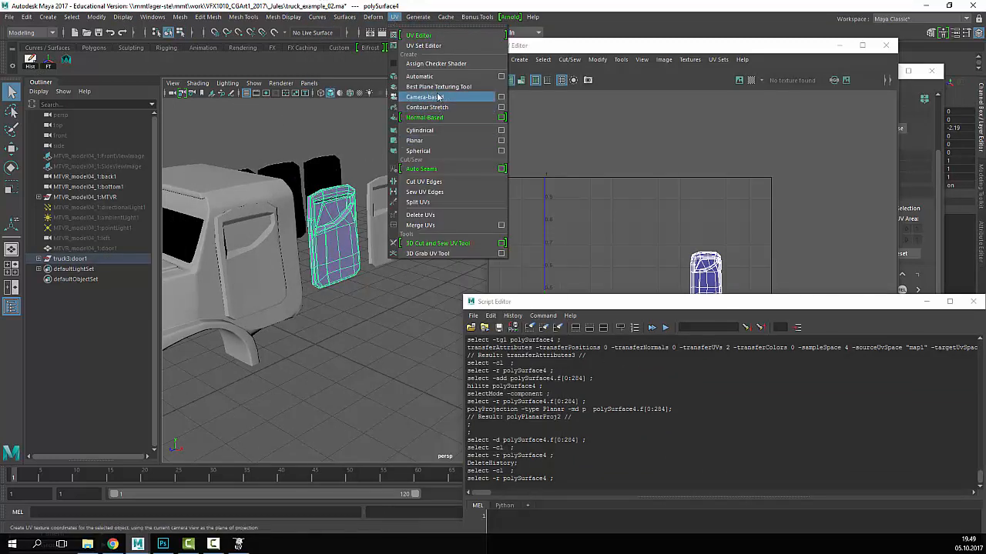
left_click(438, 97)
left_click(441, 100)
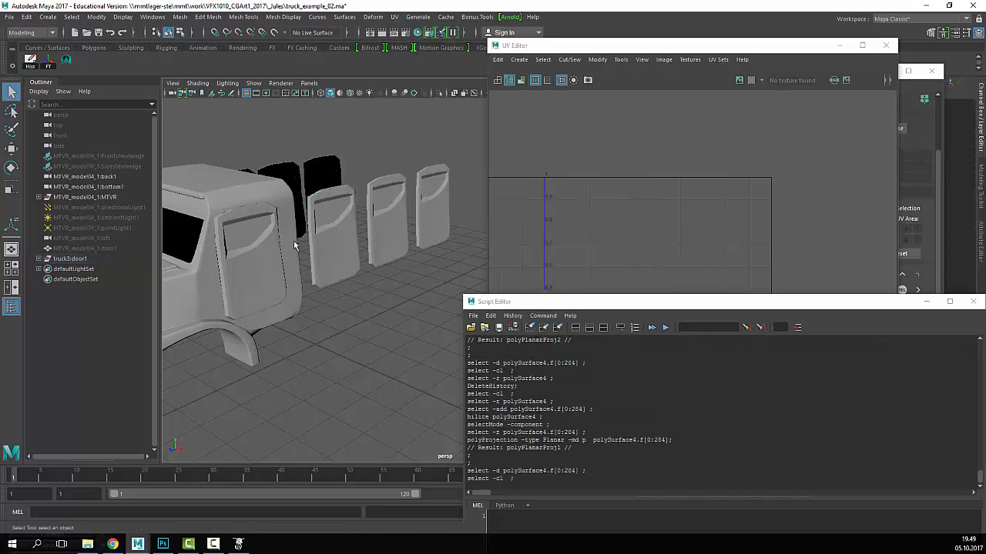
left_click(332, 239)
left_click(30, 60)
- Select the cab door then loose door and run the saved UV-transfer shelf button
left_click(232, 262)
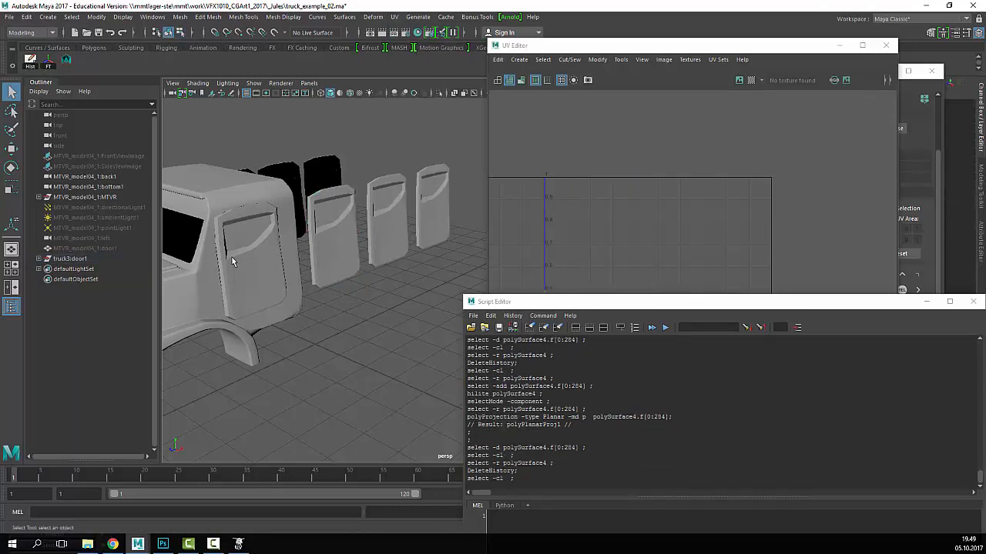
left_click(232, 262)
left_click(324, 256, "shift")
left_click(66, 60)
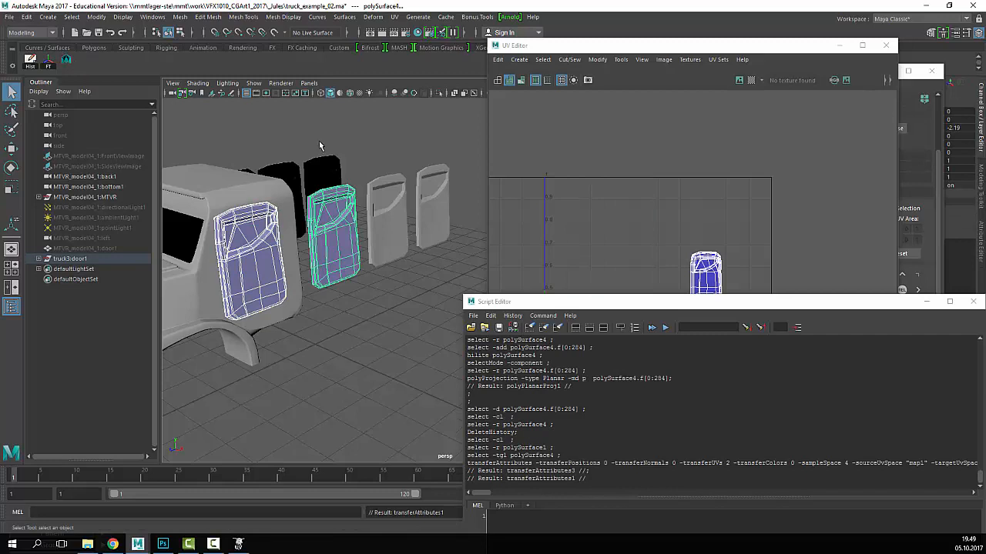
left_click(359, 136)
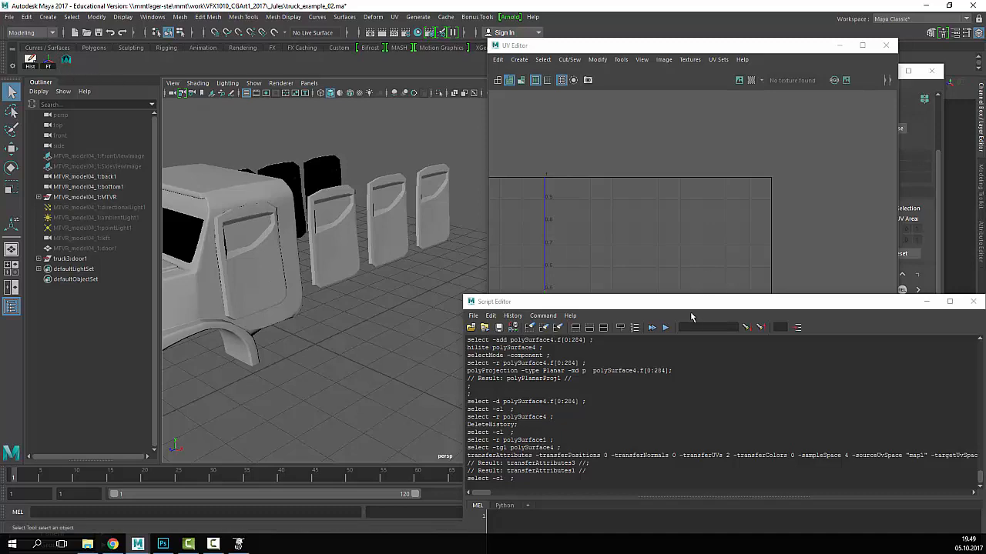
left_click_drag(690, 308, 550, 67)
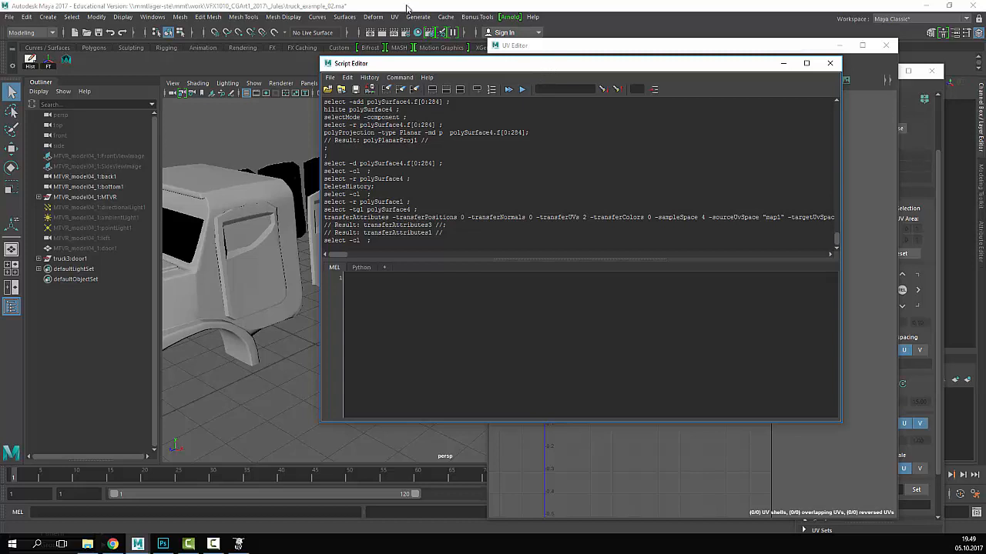
left_click(151, 17)
left_click(647, 156)
left_click_drag(490, 64, 528, 80)
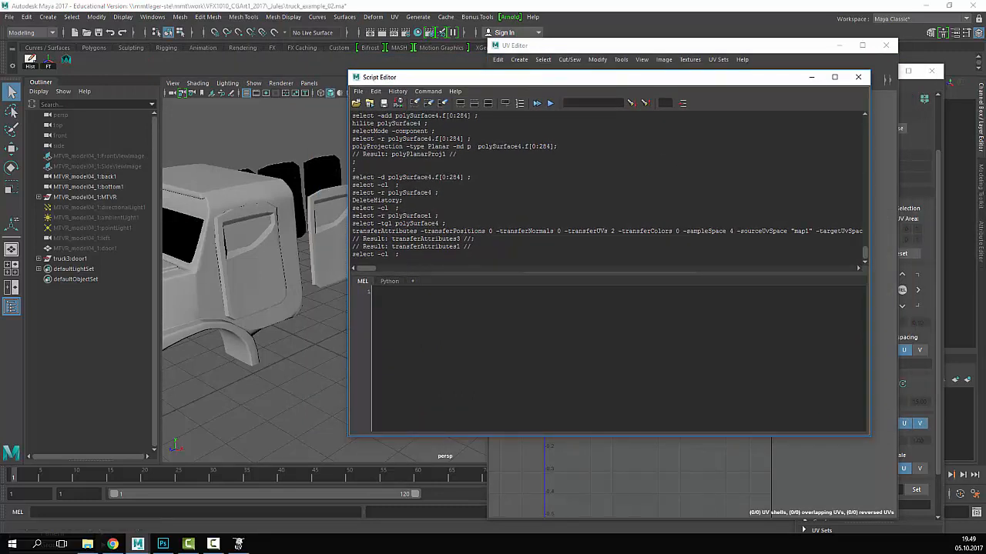
- Create a polygon cube and save its polyCube command lines to the shelf as MEL
left_click(48, 17)
mouse_move(87, 55)
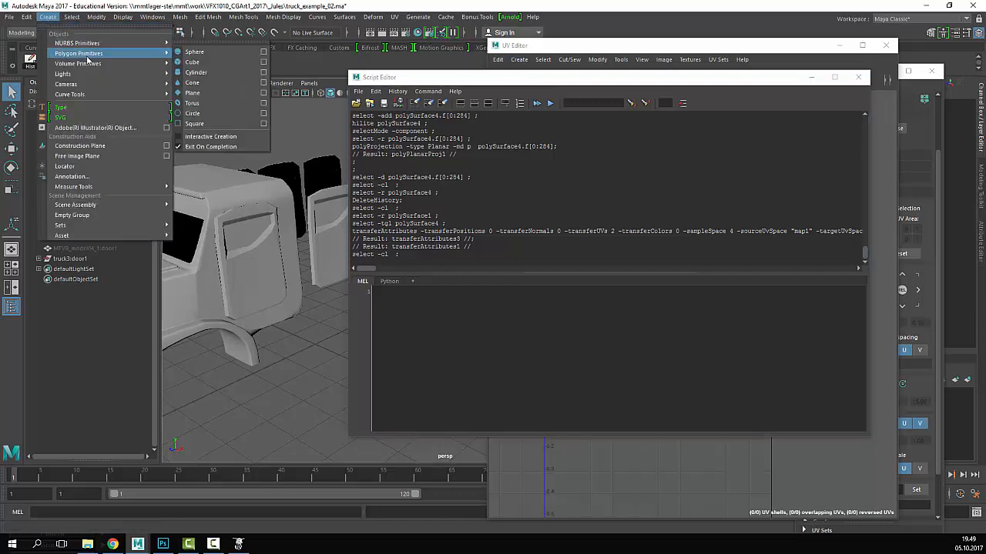
left_click(189, 66)
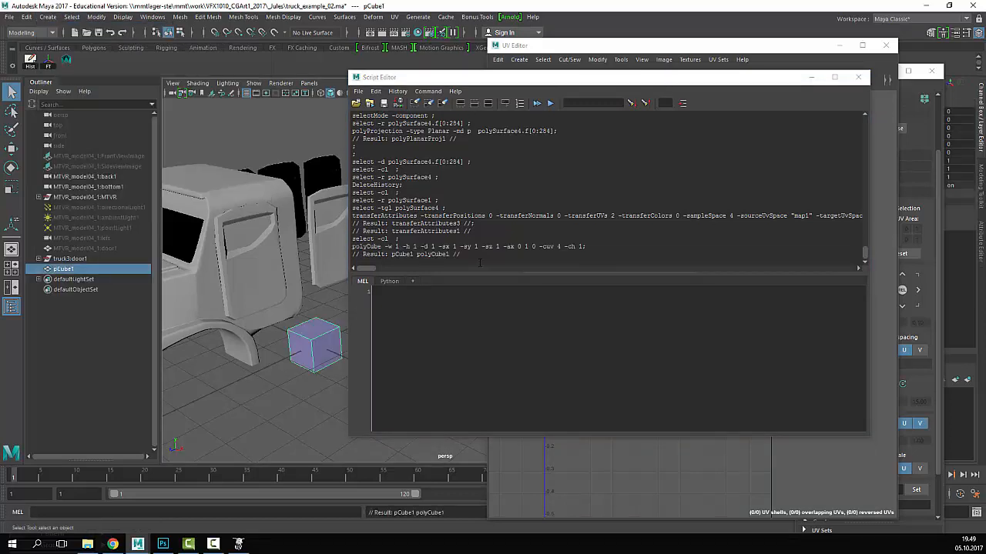
left_click_drag(479, 263, 352, 238)
left_click(454, 258)
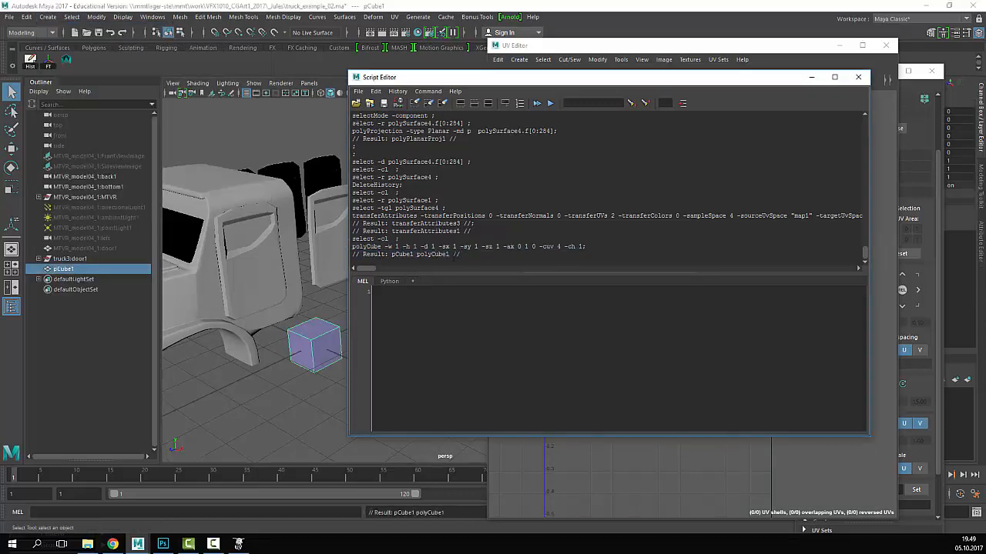
left_click_drag(586, 246, 337, 239)
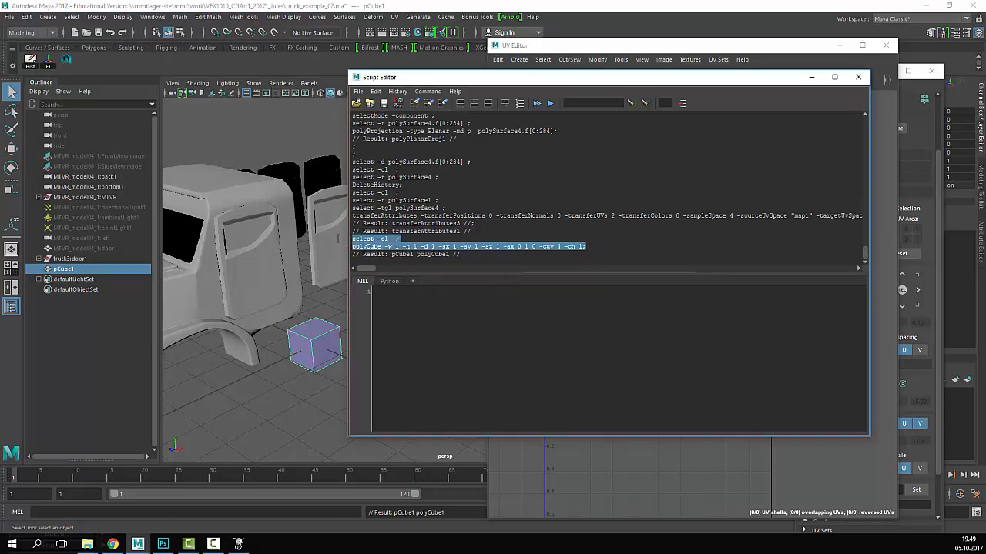
left_click(148, 18)
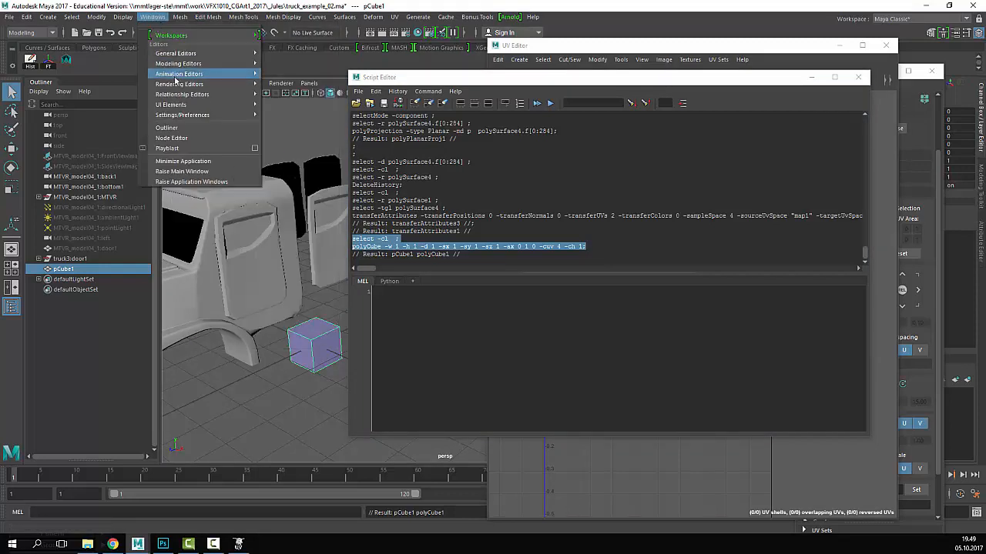
mouse_move(206, 52)
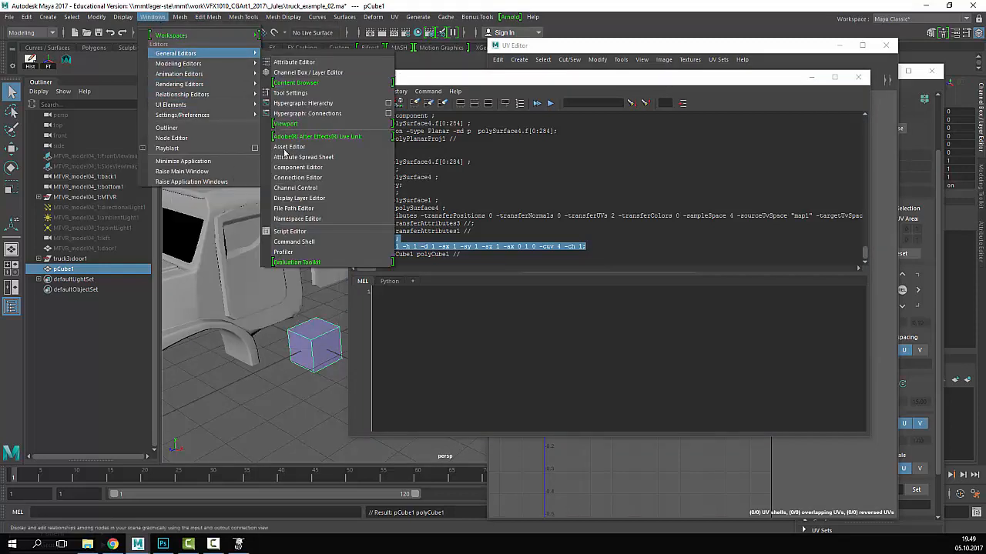
left_click(291, 231)
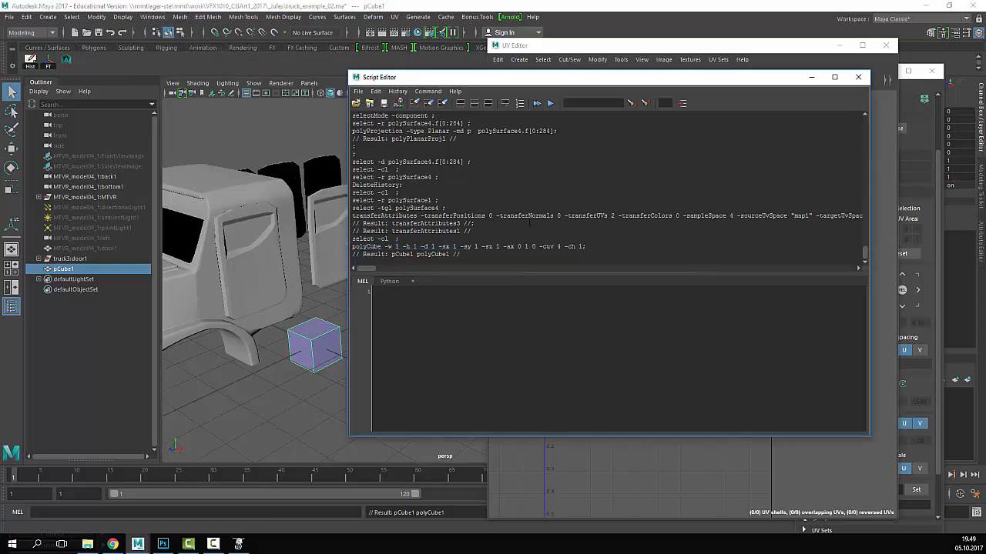
left_click_drag(596, 249, 342, 237)
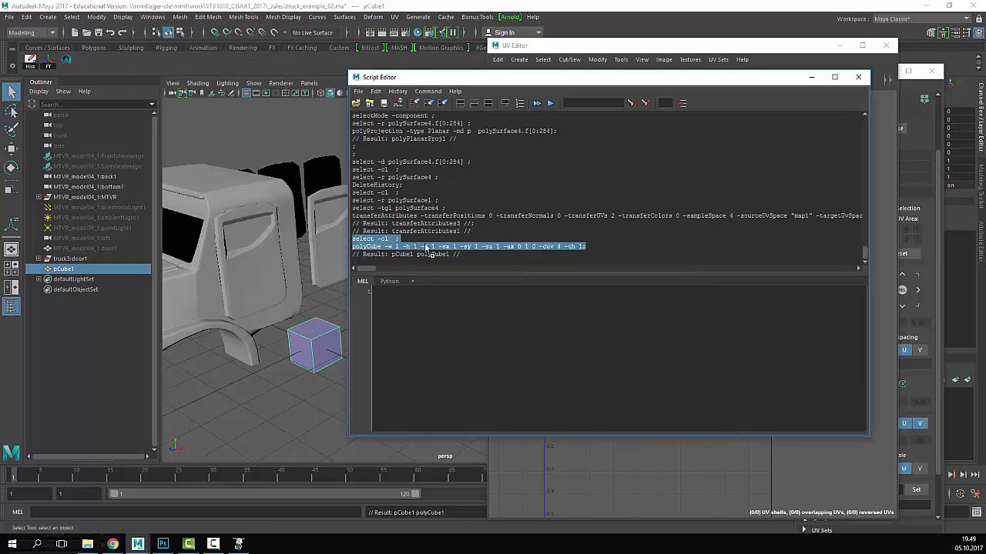
middle_click_drag(425, 246, 127, 65)
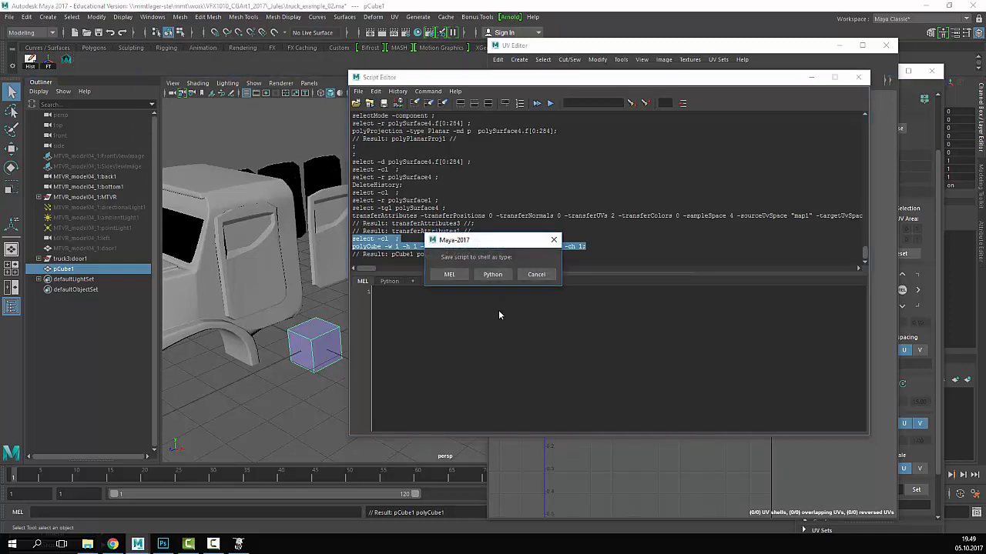
left_click(448, 275)
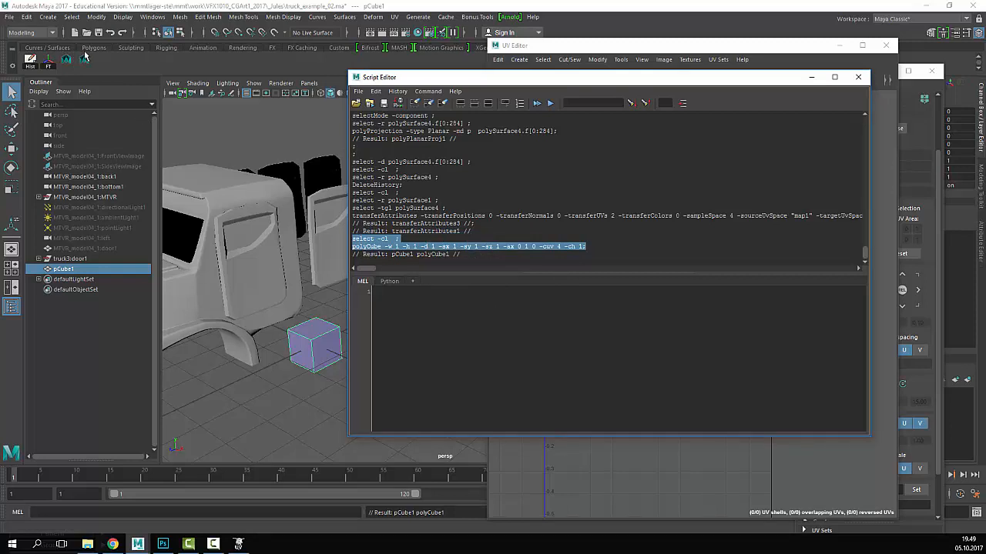
- Delete the cube, recreate it with the new shelf button, then delete it again
left_click(326, 358)
key("Delete")
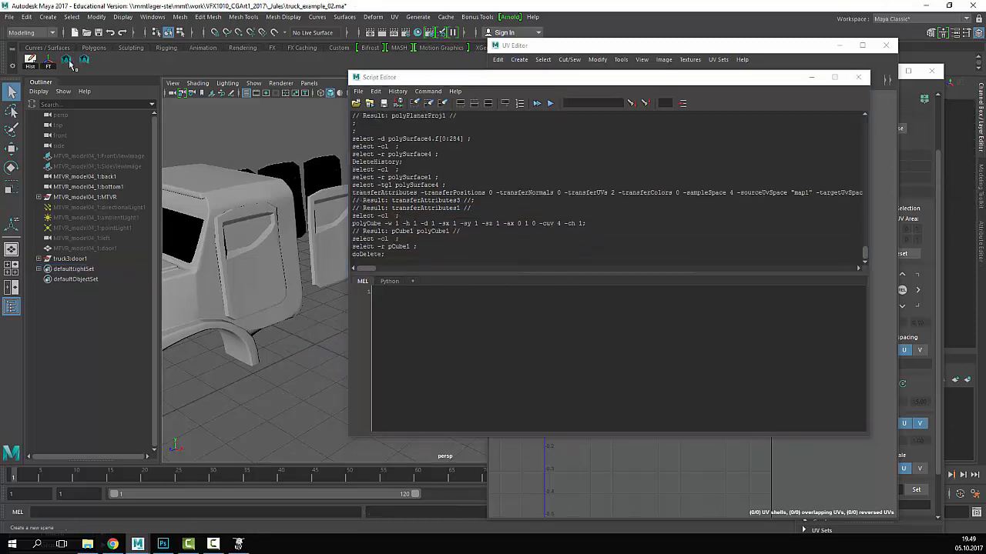
left_click(68, 62)
left_click(298, 445)
left_click(307, 348)
key("Delete")
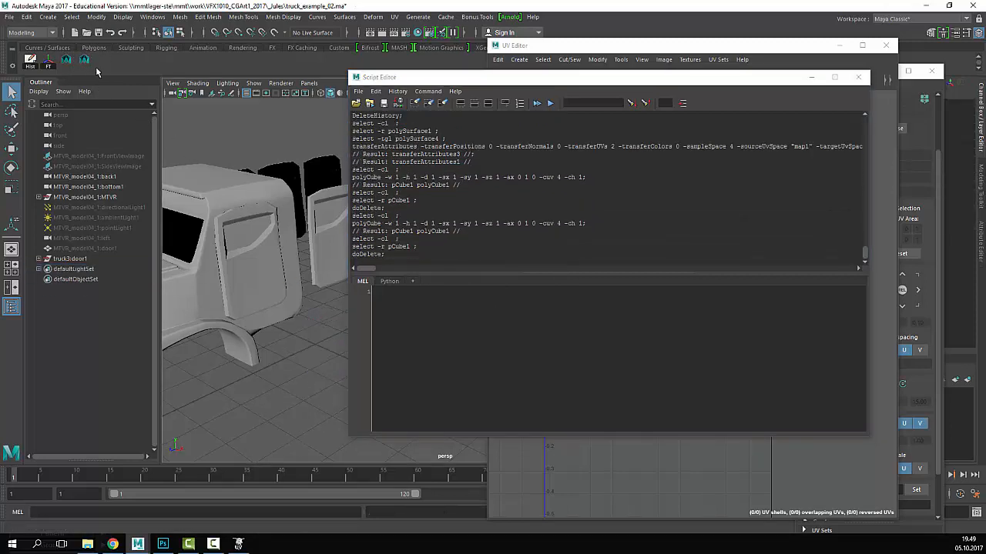
- Remove the polyCube shelf button and close the Script Editor
right_click(86, 63)
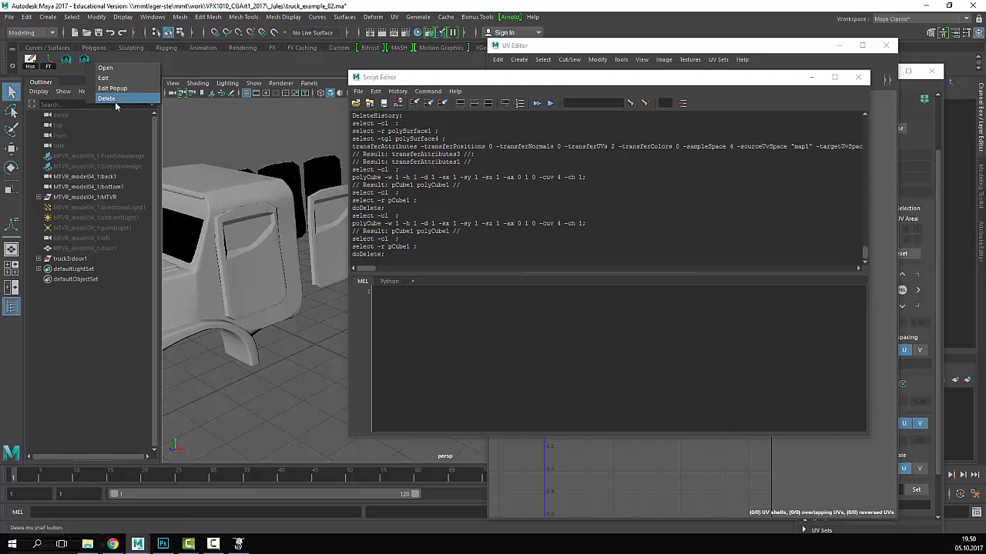
left_click(106, 98)
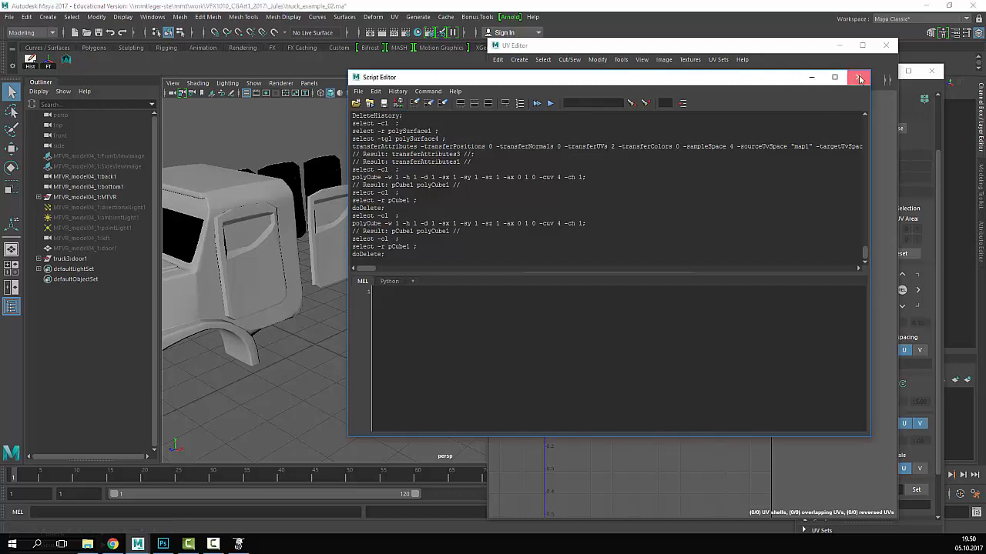
left_click(858, 77)
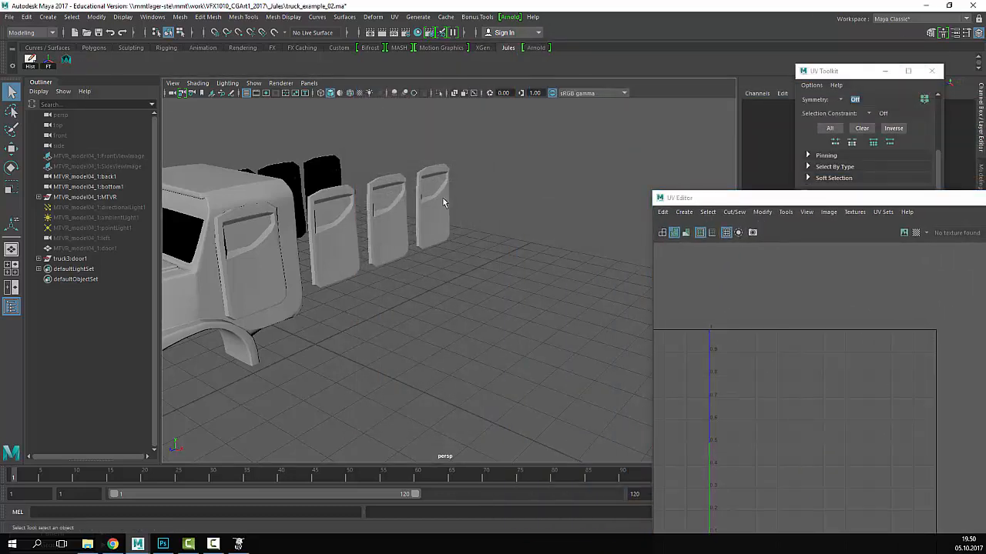
- Drag-select the truck and door meshes and raise the UV Editor to show their full layout
scroll(443, 198, "down", 3)
left_click_drag(472, 175, 324, 300)
scroll(420, 285, "down", 1)
middle_click_drag(491, 264, 564, 254, "alt")
left_click_drag(763, 205, 617, 80)
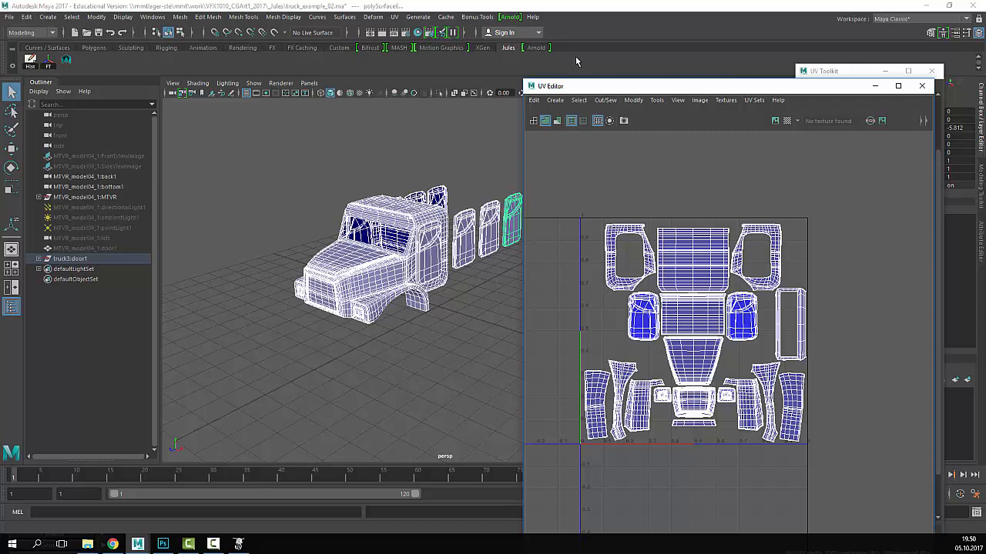
- Assign a new Blinn material to the selected truck and door meshes
right_click(398, 217)
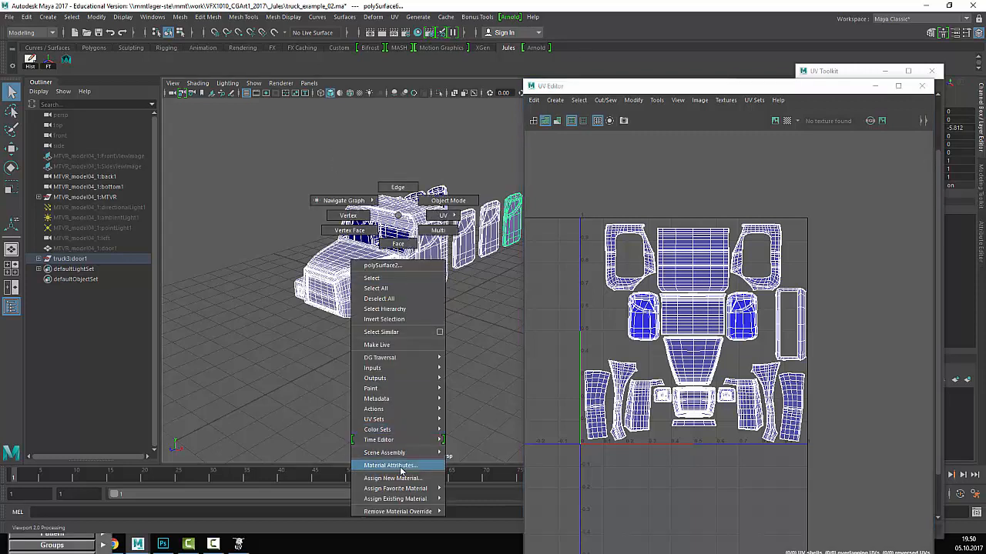
mouse_move(416, 479)
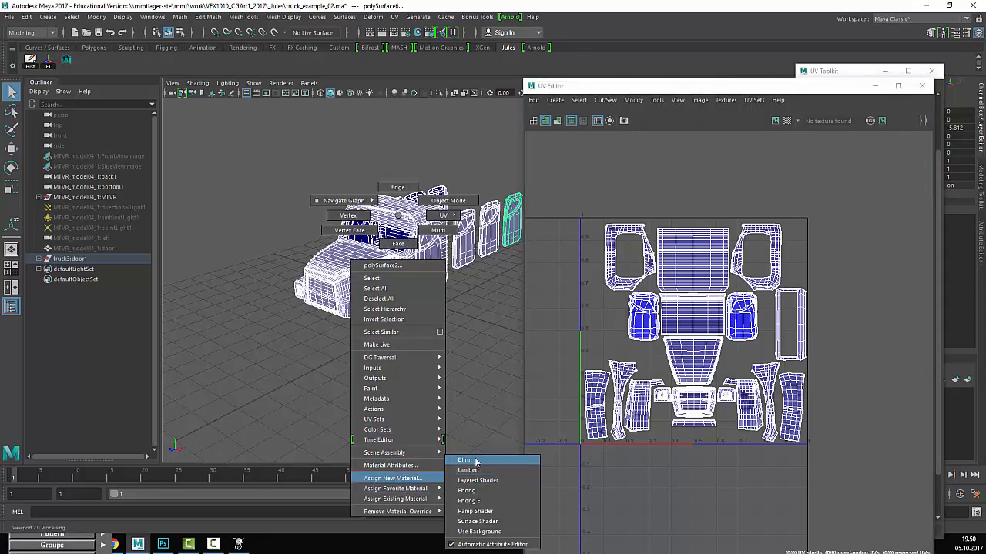
left_click(471, 460)
- Close the UV Toolkit and UV Editor, checking the door selection on the shaded truck
left_click_drag(620, 88, 368, 401)
left_click(934, 72)
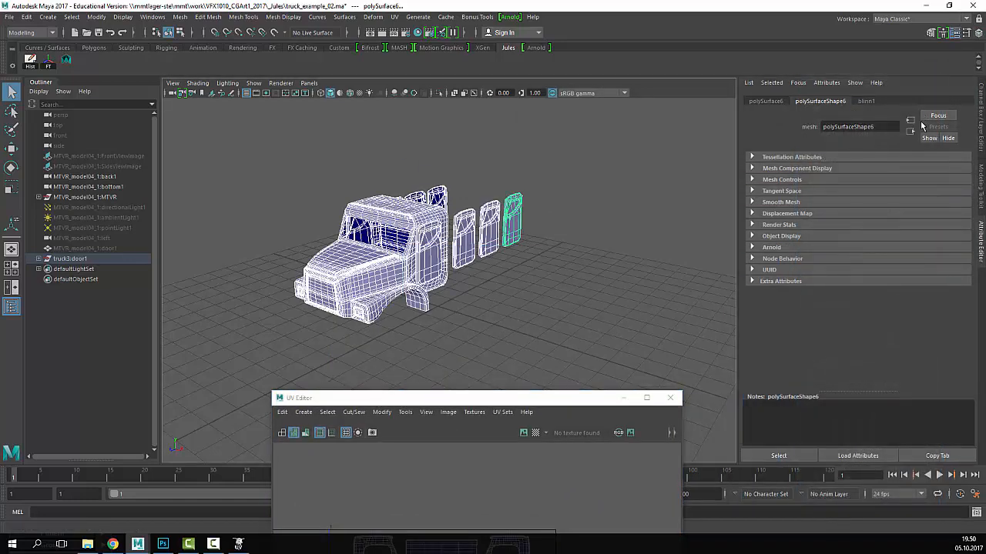
left_click(496, 308)
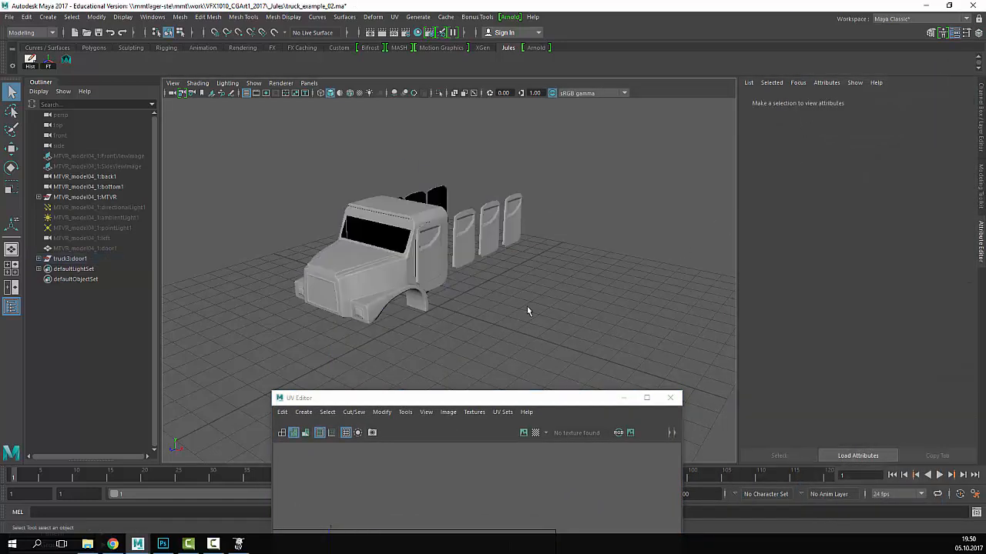
scroll(517, 310, "up", 3)
left_click(415, 256)
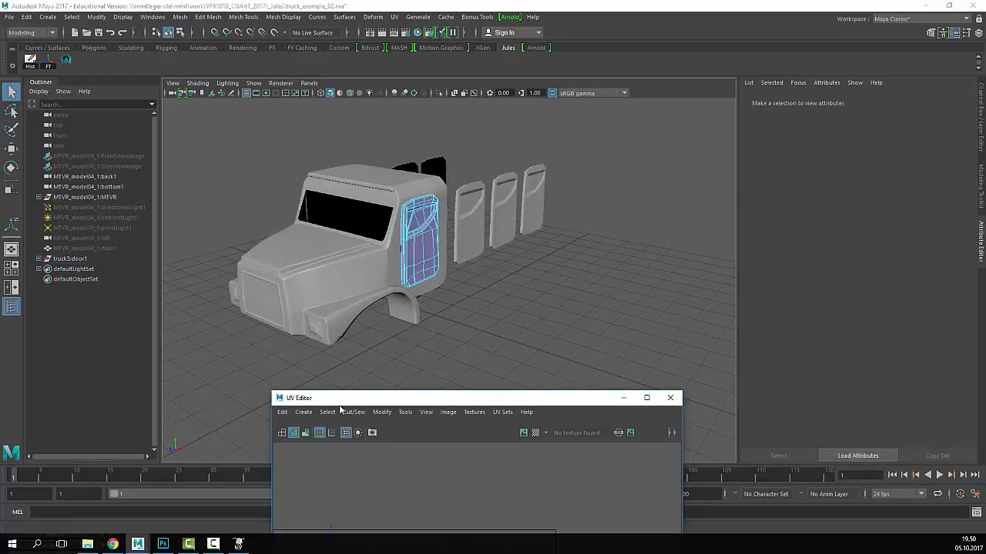
left_click(670, 397)
left_click(152, 16)
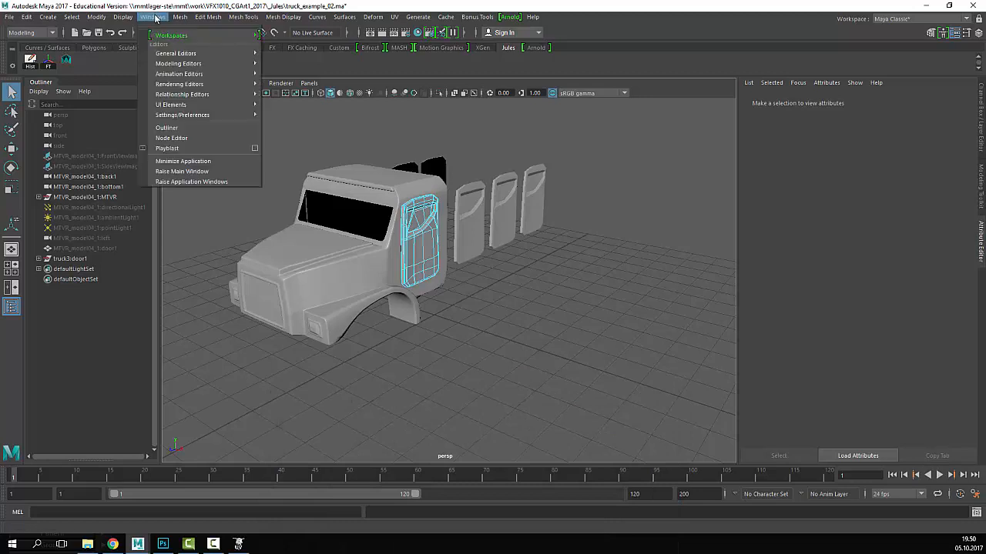
- Open the Hypershade and rename the blinn1 material to truck_mat
mouse_move(201, 86)
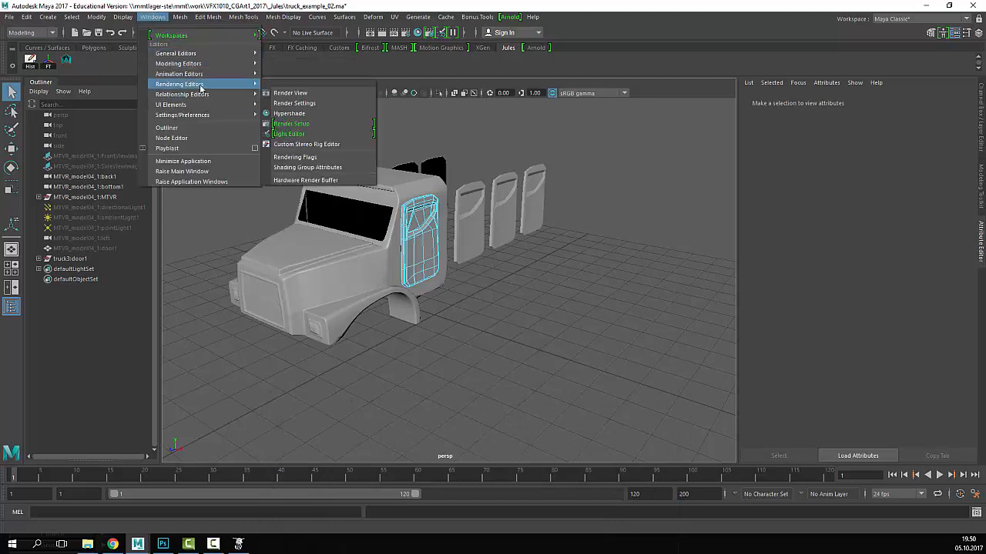
left_click(327, 113)
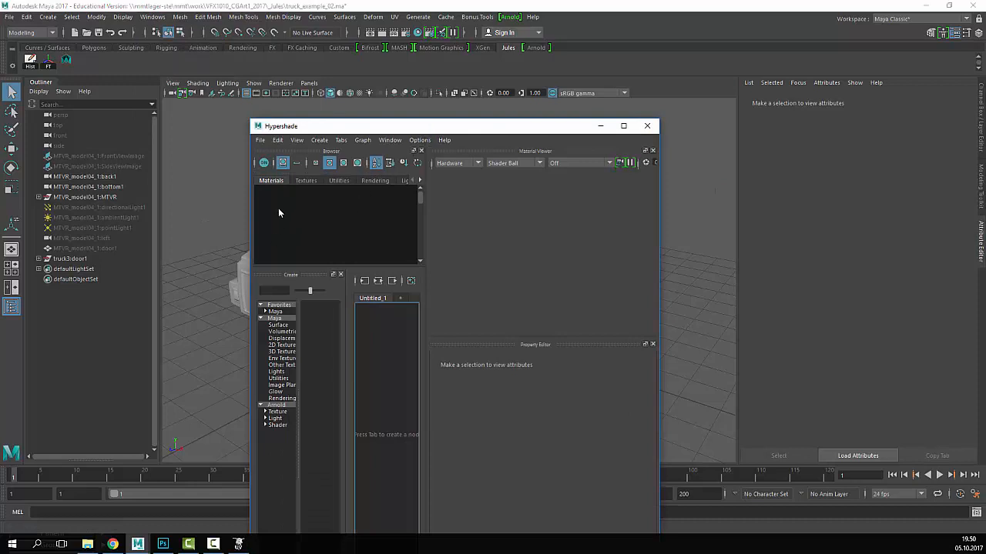
left_click(327, 204)
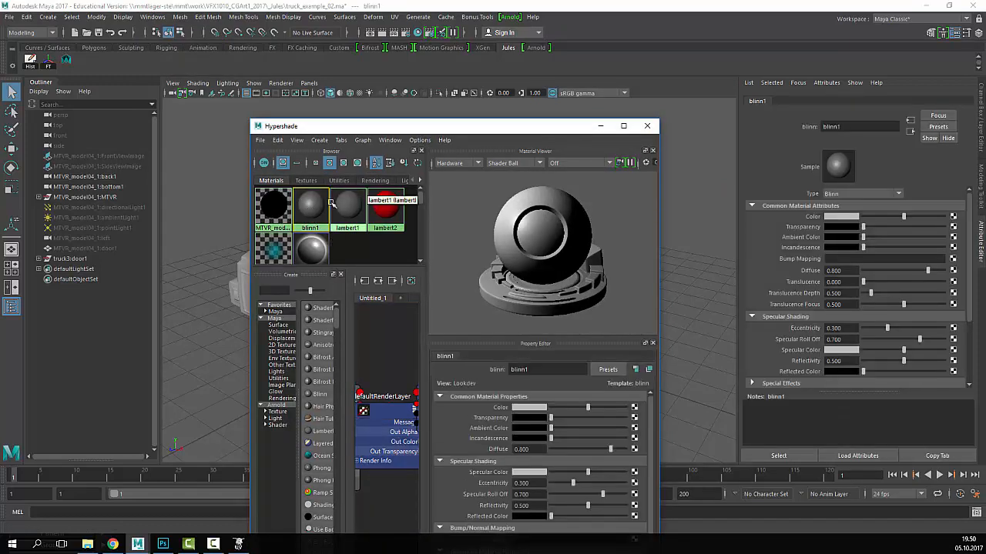
double_click(847, 126)
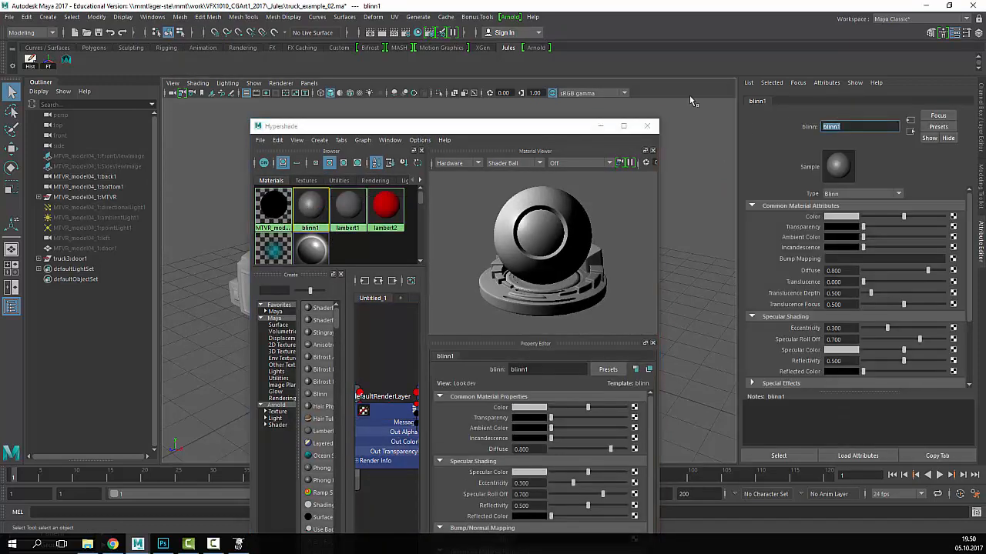
type("truck_mat")
key("Return")
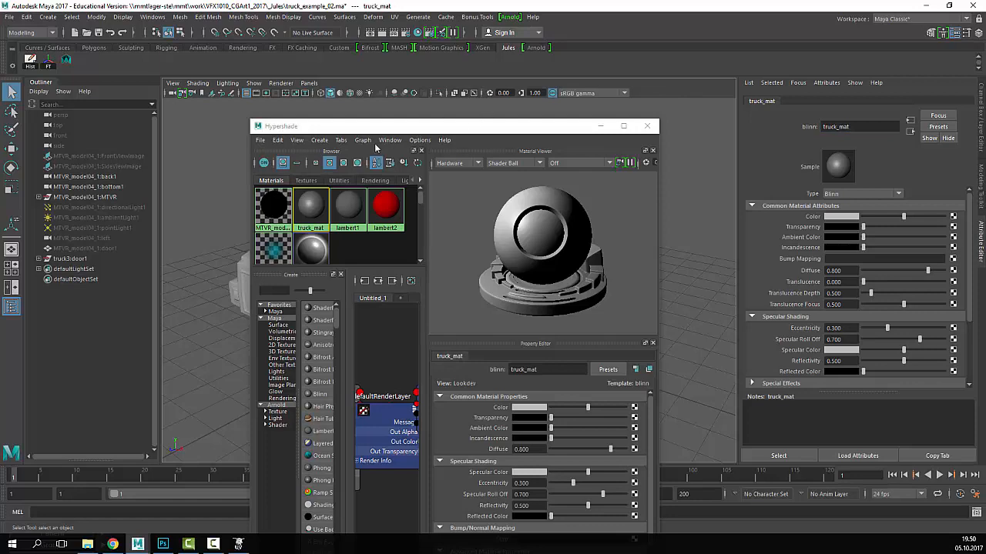
- Move the Hypershade aside and inspect the truck doors in wireframe and smooth-shaded views
left_click_drag(395, 128, 597, 125)
left_click(433, 222)
left_click(549, 223)
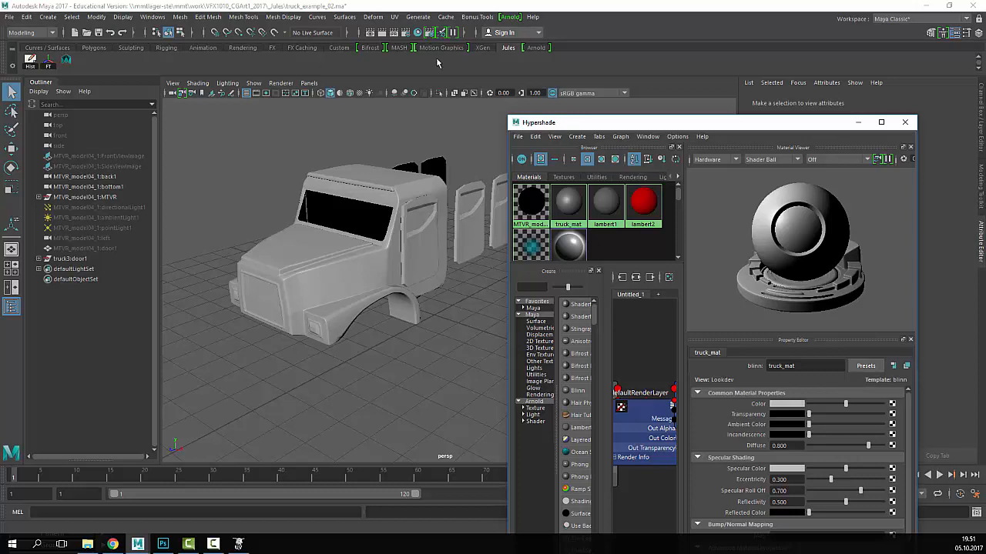
left_click_drag(591, 124, 651, 95)
left_click(533, 199)
key("4")
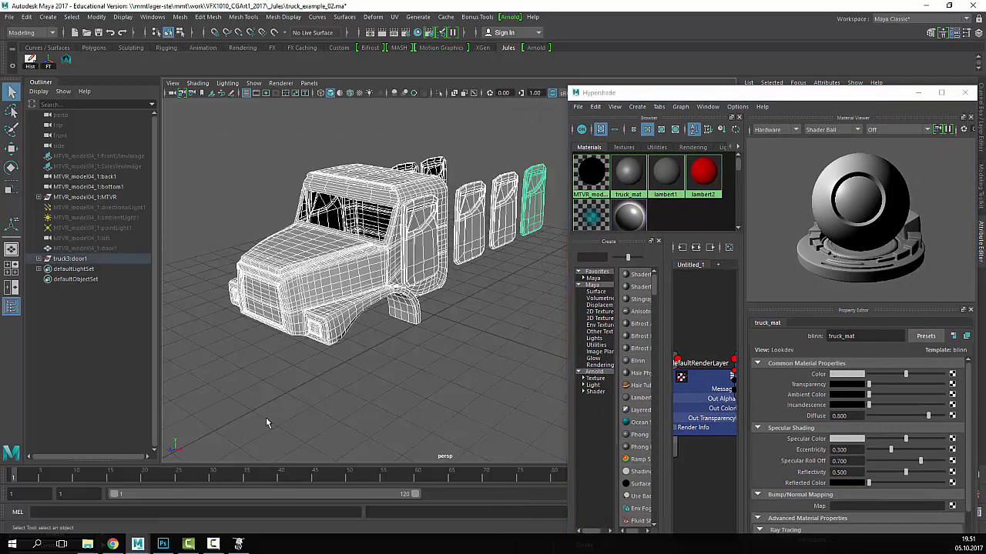
left_click(441, 372)
key("5")
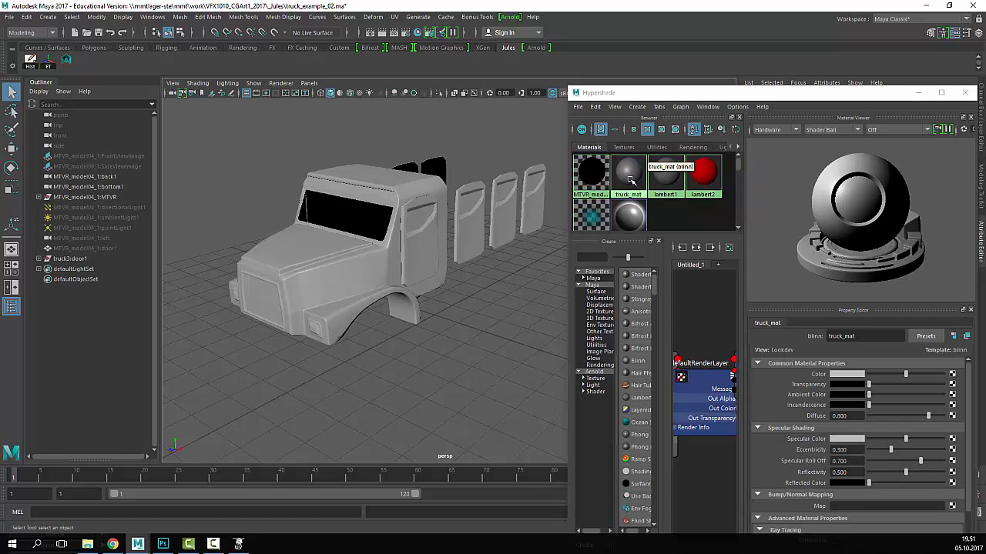
- Select all objects using truck_mat via the material swatch's context menu
left_click(629, 179)
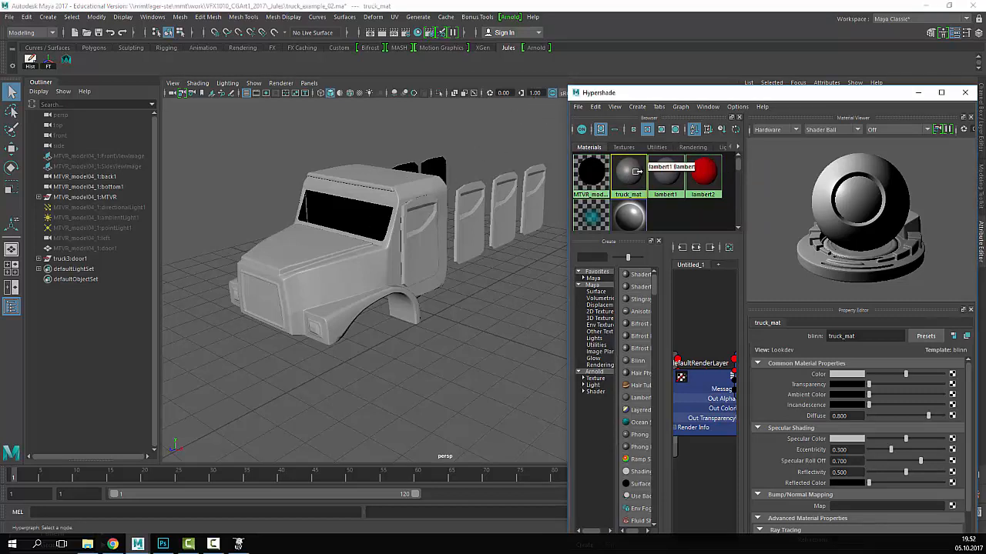
right_click(630, 177)
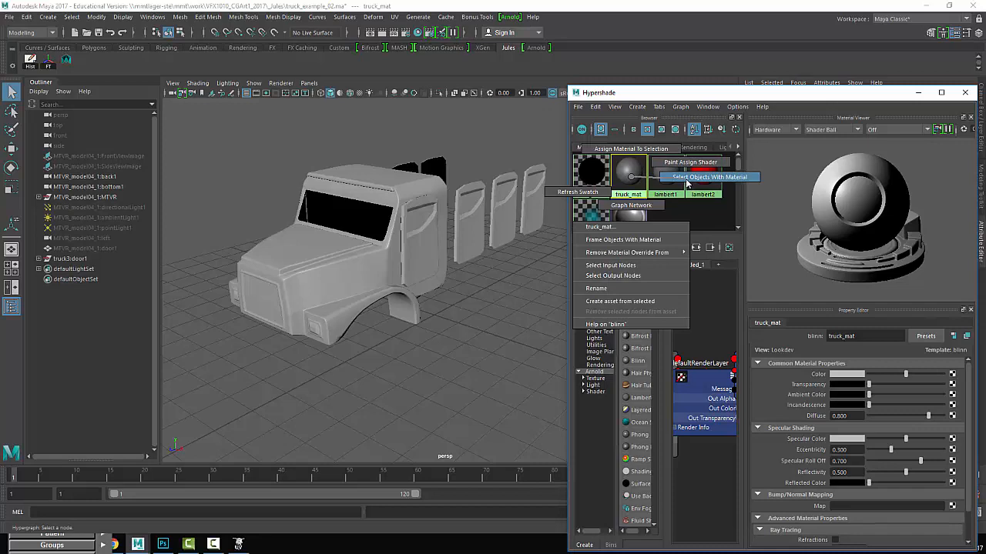
left_click(687, 179)
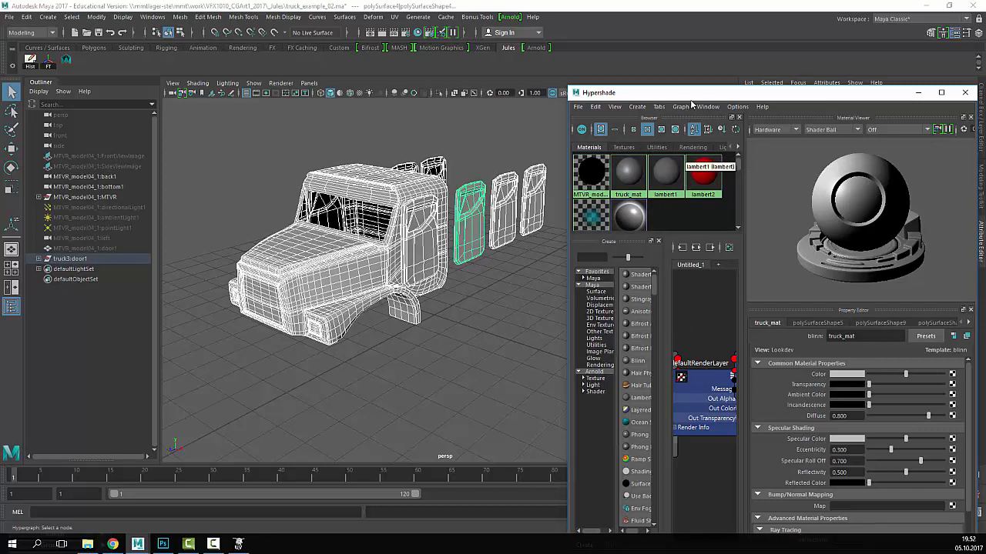
left_click_drag(693, 94, 700, 122)
left_click(154, 17)
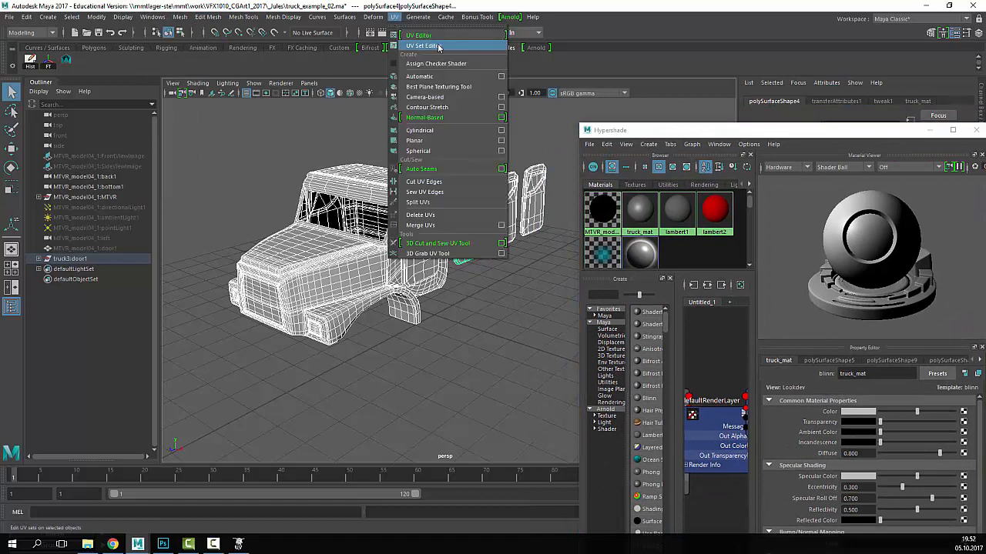
- Reopen the UV Editor and arrange it and the Hypershade so the truck is visible
left_click(420, 38)
left_click_drag(475, 398, 273, 123)
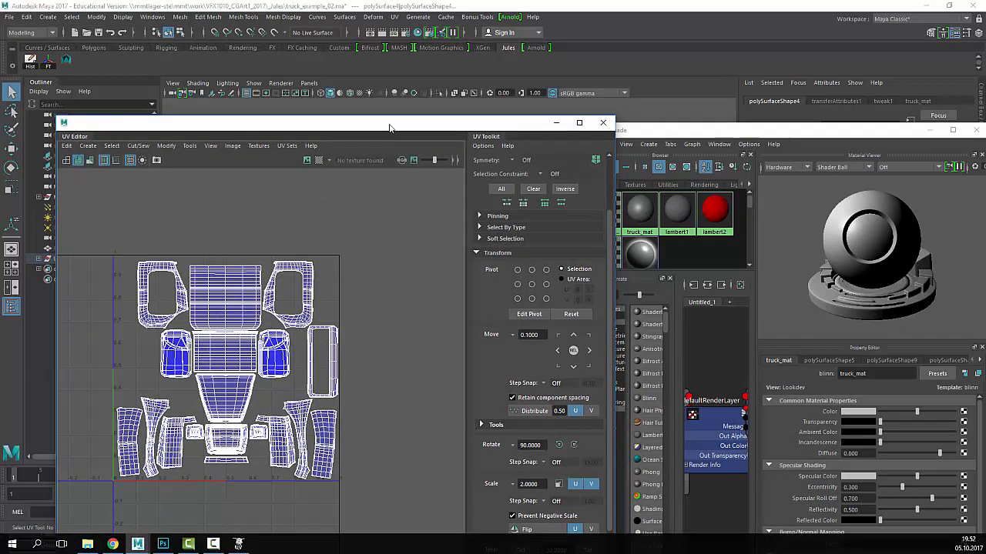
left_click_drag(378, 124, 425, 195)
left_click_drag(657, 134, 809, 101)
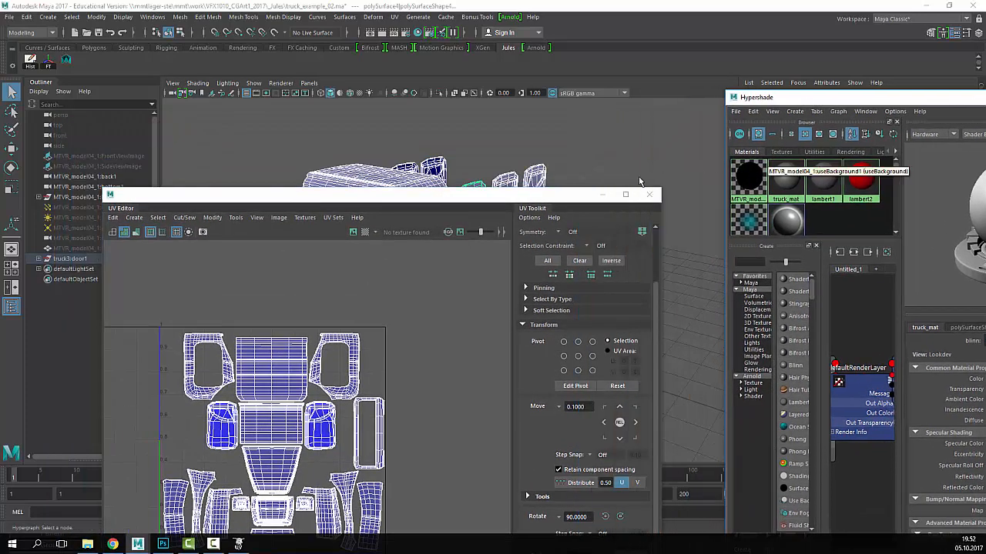
left_click_drag(464, 193, 510, 69)
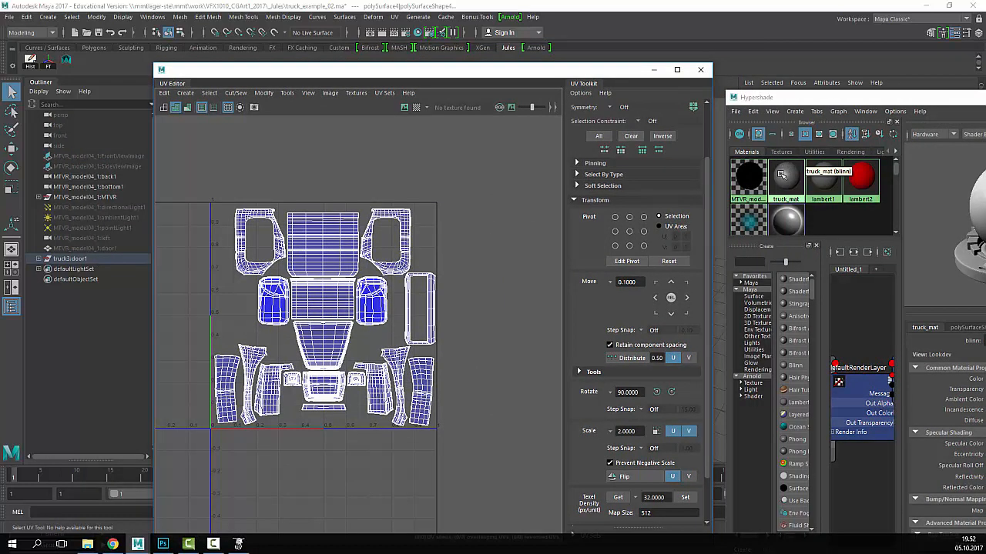
left_click_drag(433, 74, 567, 47)
- Find the UV Snapshot option in the UV Editor's Image menu
left_click(445, 63)
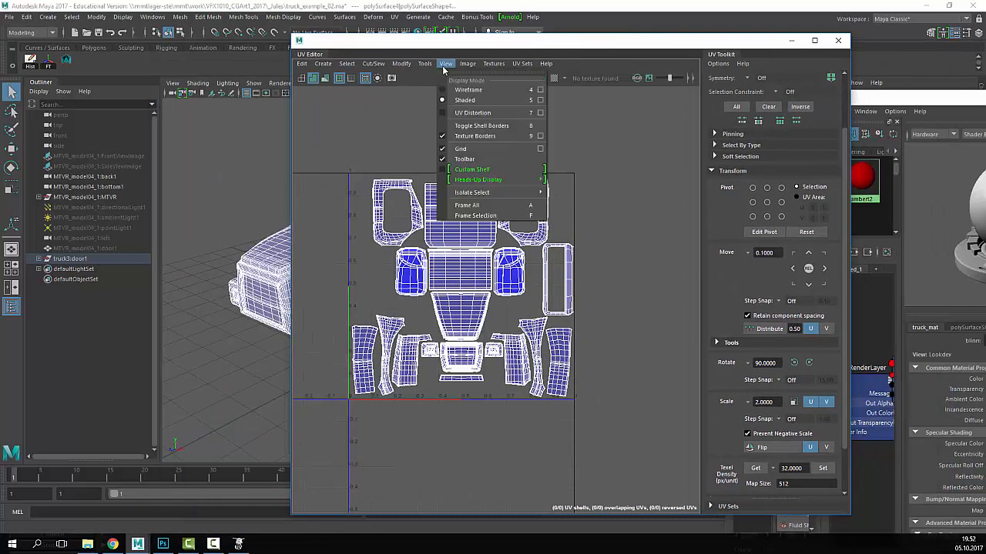
left_click(521, 64)
mouse_move(467, 67)
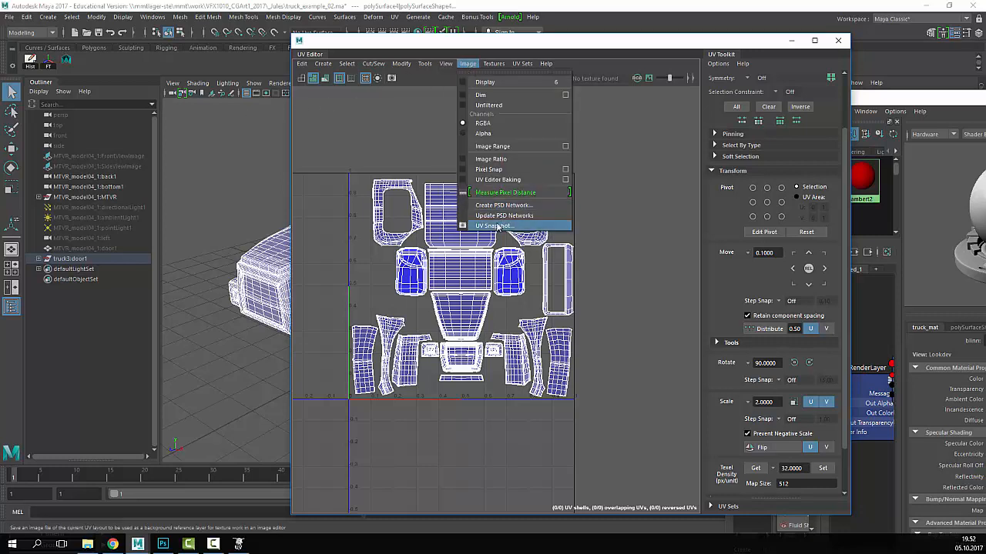
- Open UV Snapshot settings and browse to the project folder in VFX1010_CGArt1_2017
left_click(493, 225)
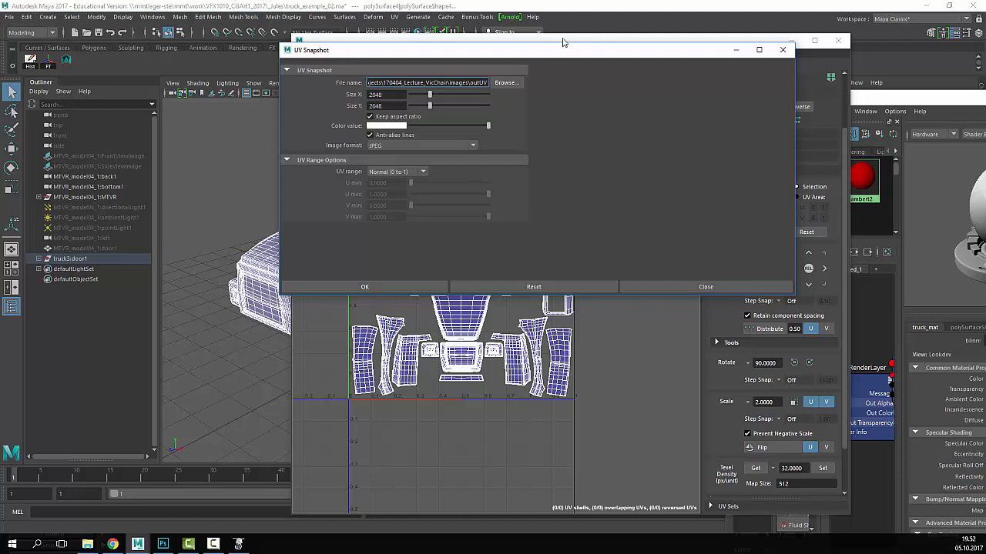
left_click(505, 82)
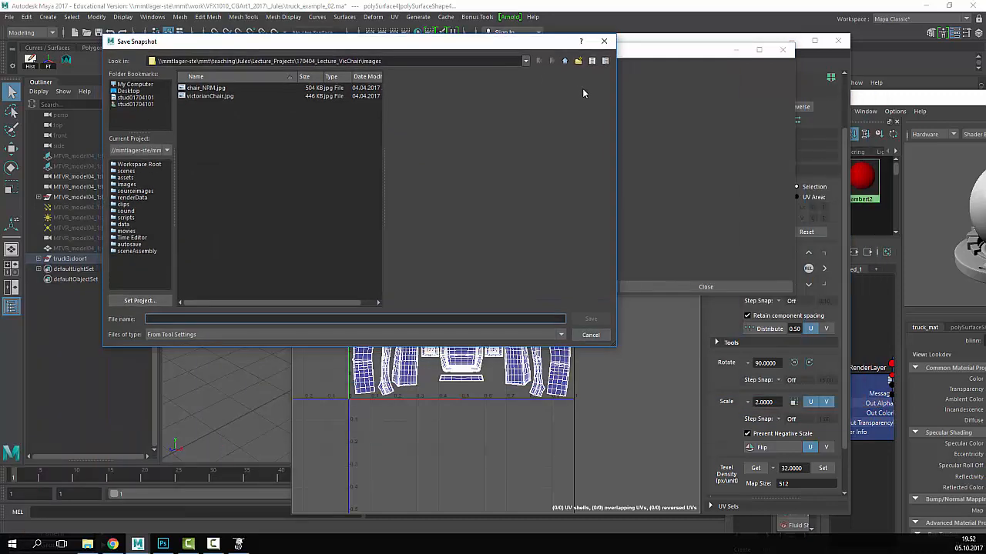
left_click(528, 66)
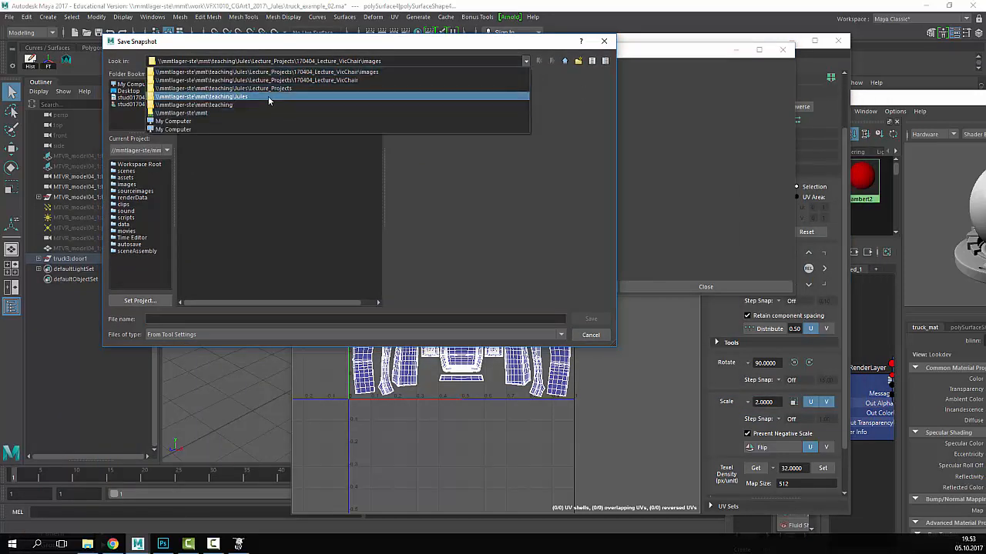
left_click(237, 107)
double_click(194, 129)
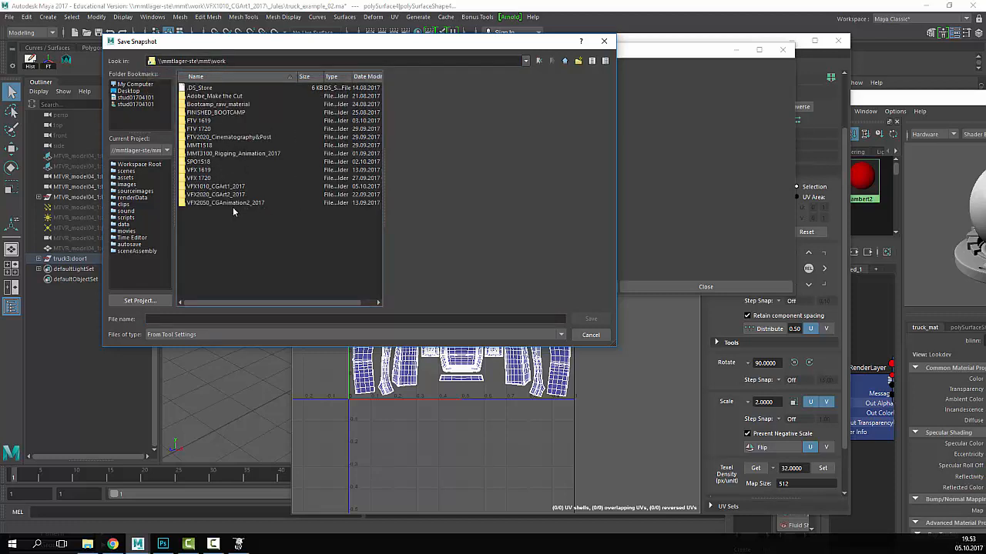
double_click(220, 186)
double_click(205, 92)
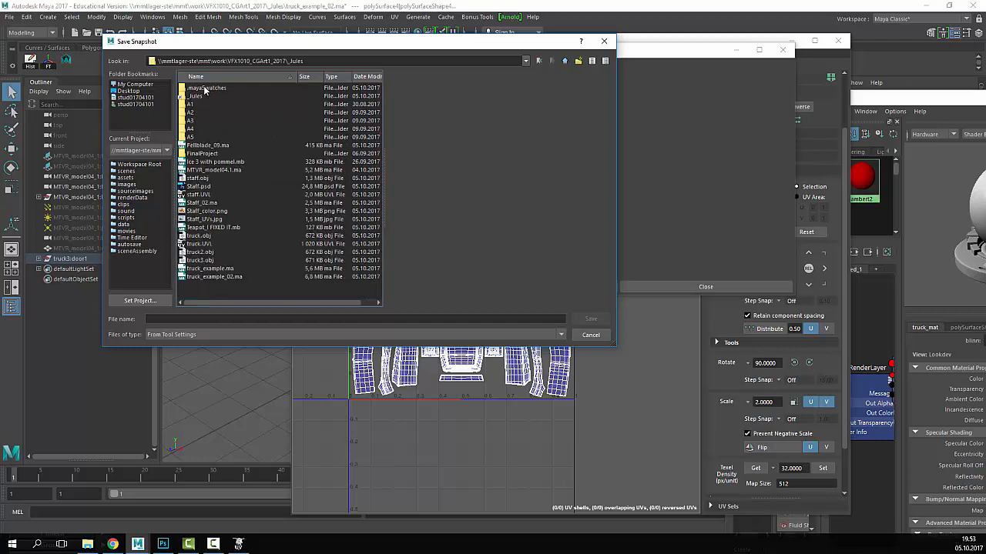
- Name the snapshot Truck_uv and export it as a 2048×2048 JPEG
left_click(194, 320)
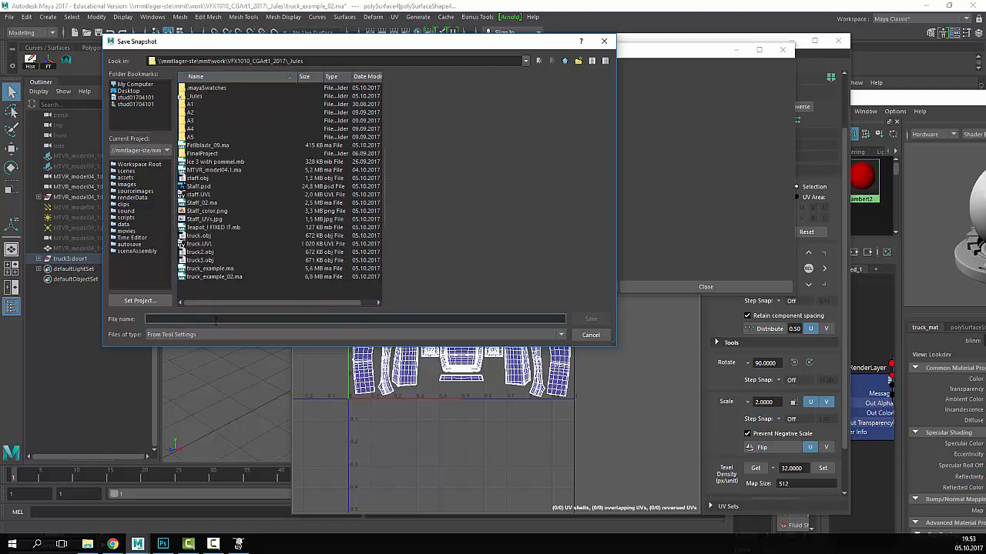
type("Truck_uv")
left_click(576, 319)
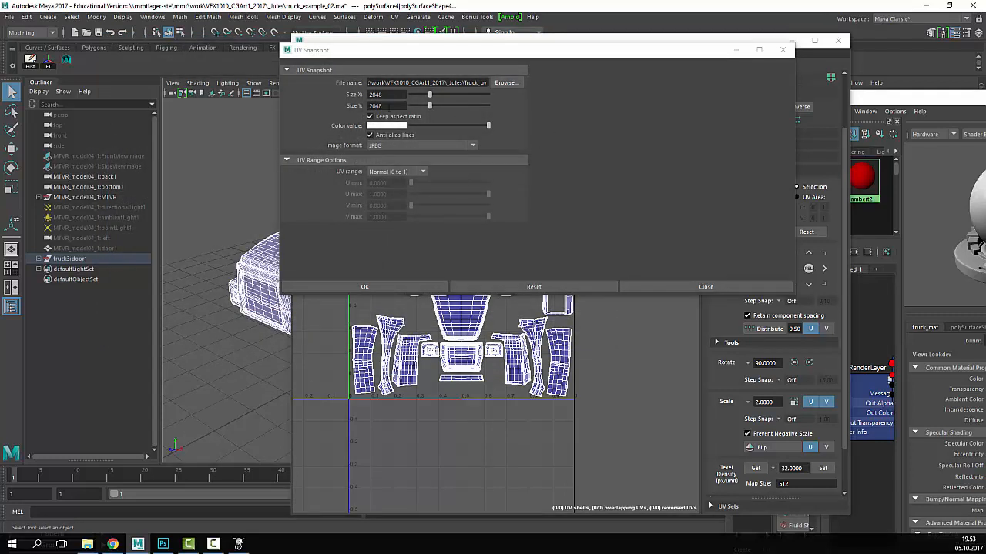
left_click(415, 287)
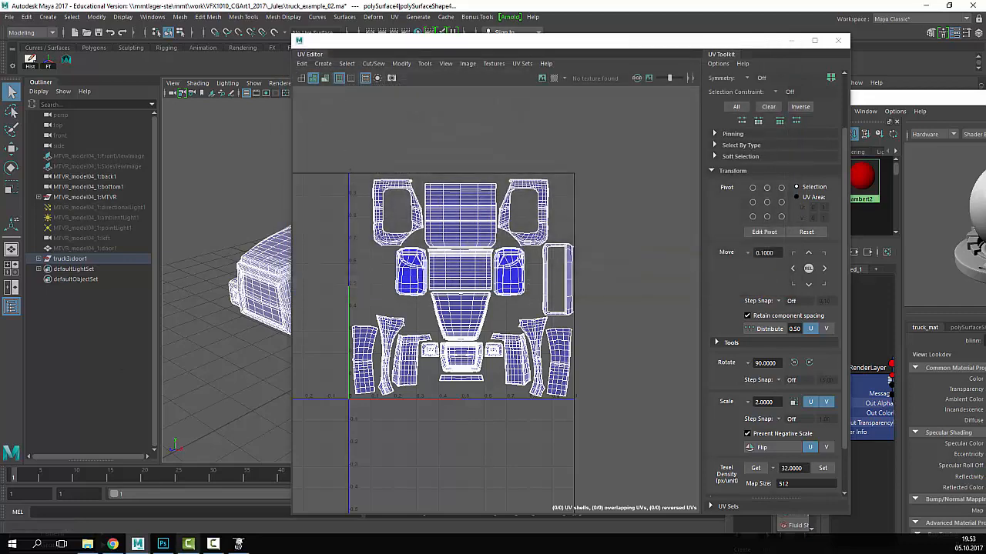
left_click(163, 544)
- Open Truck_uv.jpg in Photoshop through File > Open
left_click(55, 33)
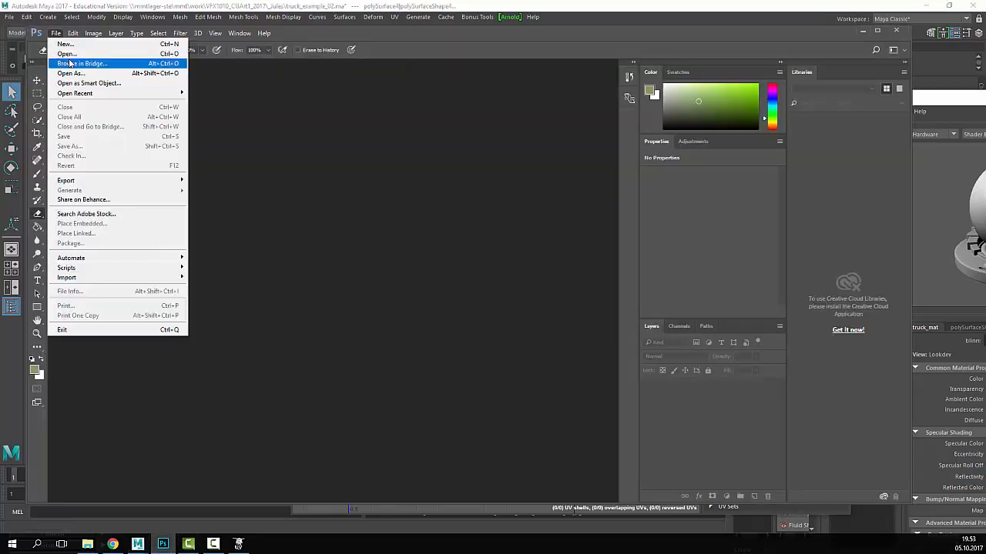
left_click(68, 56)
scroll(195, 212, "down", 3)
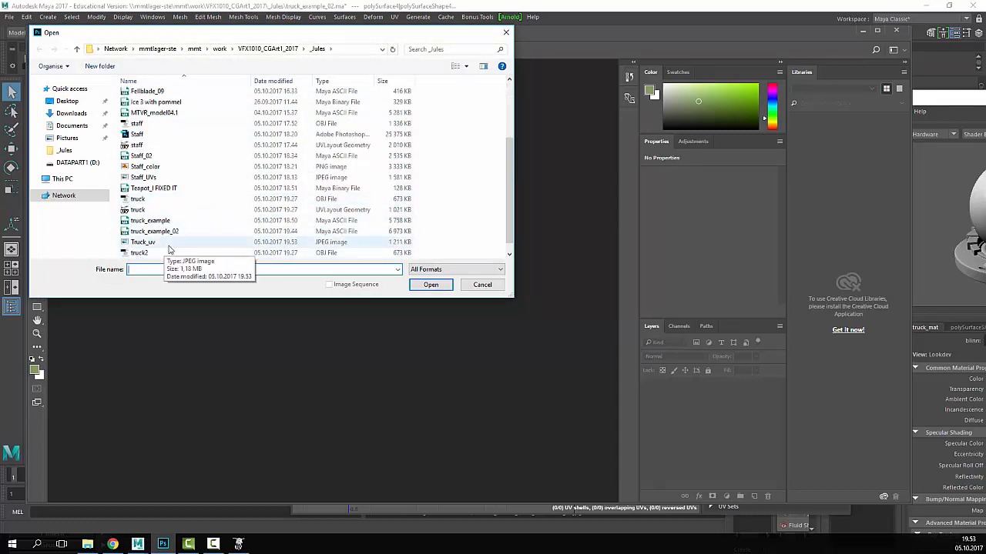
scroll(174, 251, "down", 1)
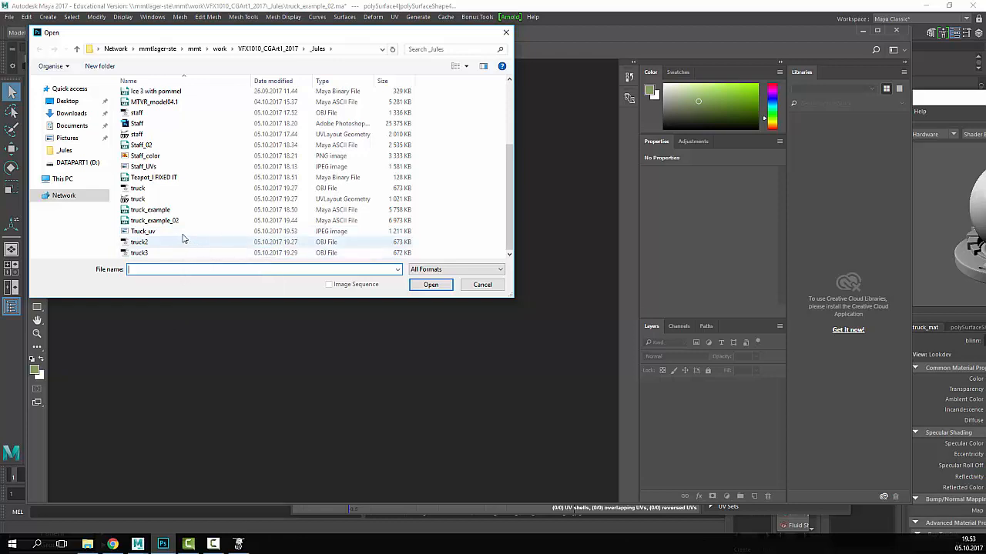
left_click(183, 232)
left_click(430, 285)
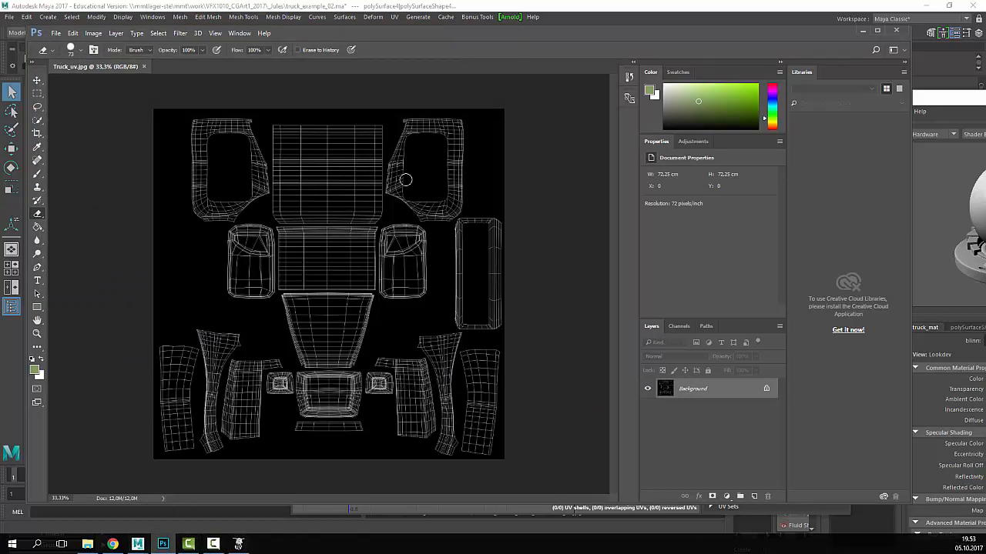
key("alt+Tab")
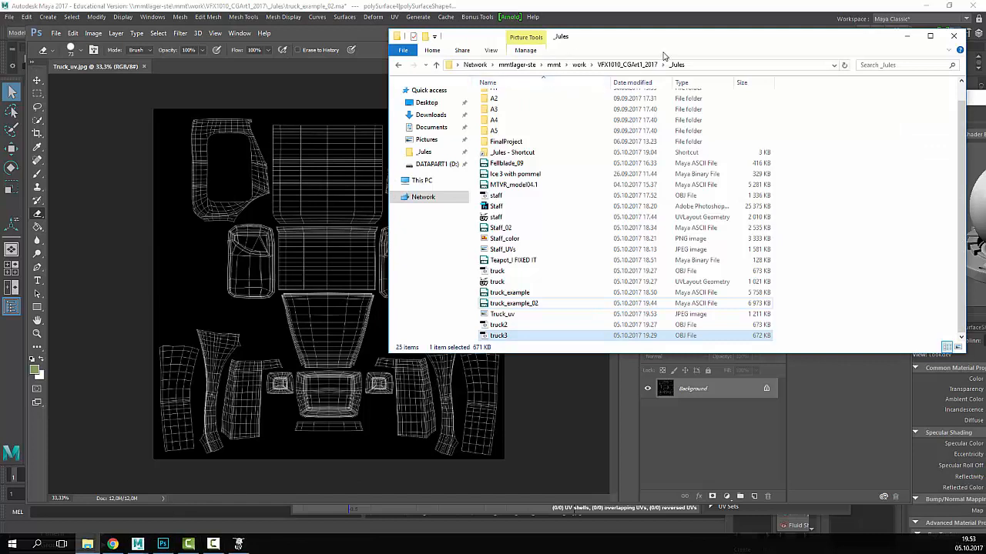
- Navigate File Explorer to mmt > teaching > personal folder > _Resources > _TEXTURES > Rust
left_click_drag(663, 55, 626, 64)
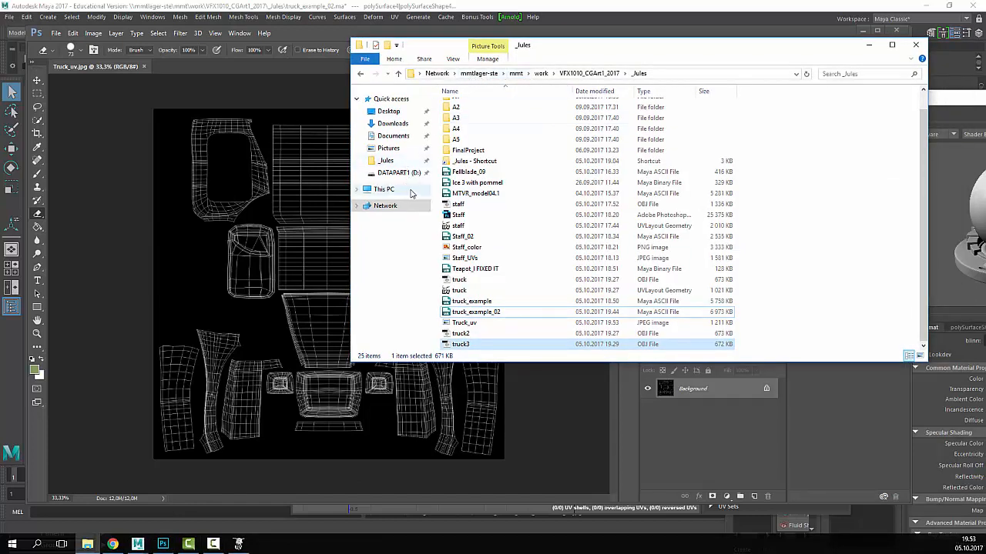
left_click(470, 74)
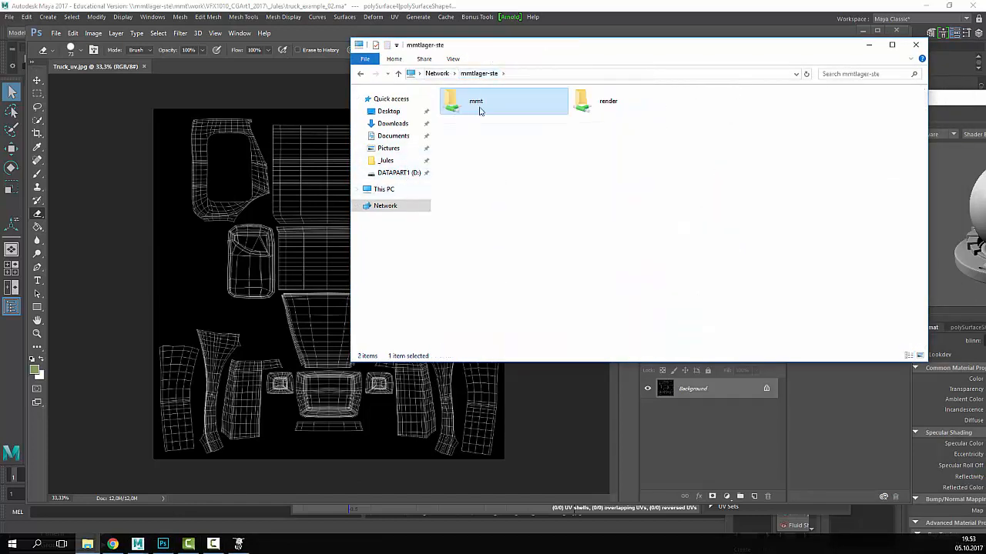
double_click(480, 108)
double_click(472, 141)
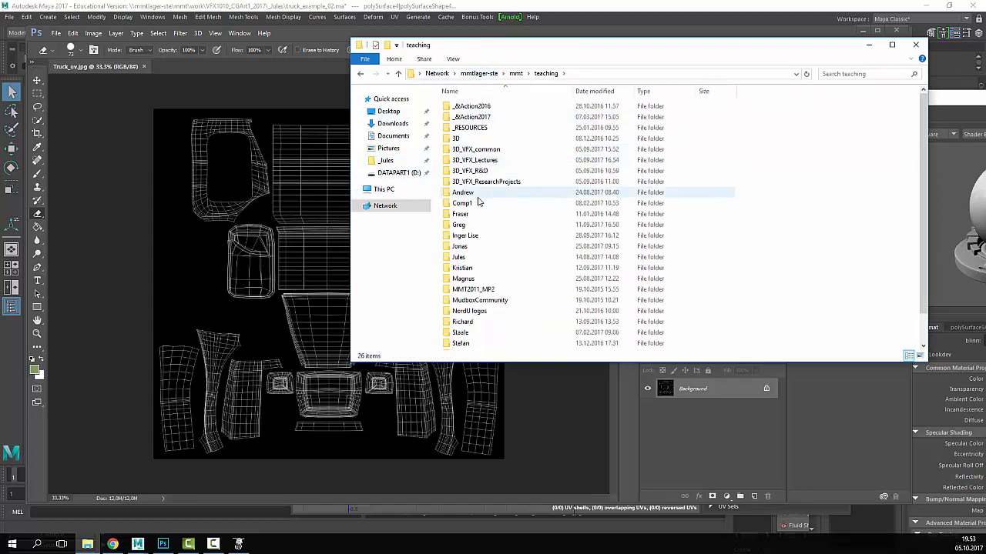
double_click(468, 259)
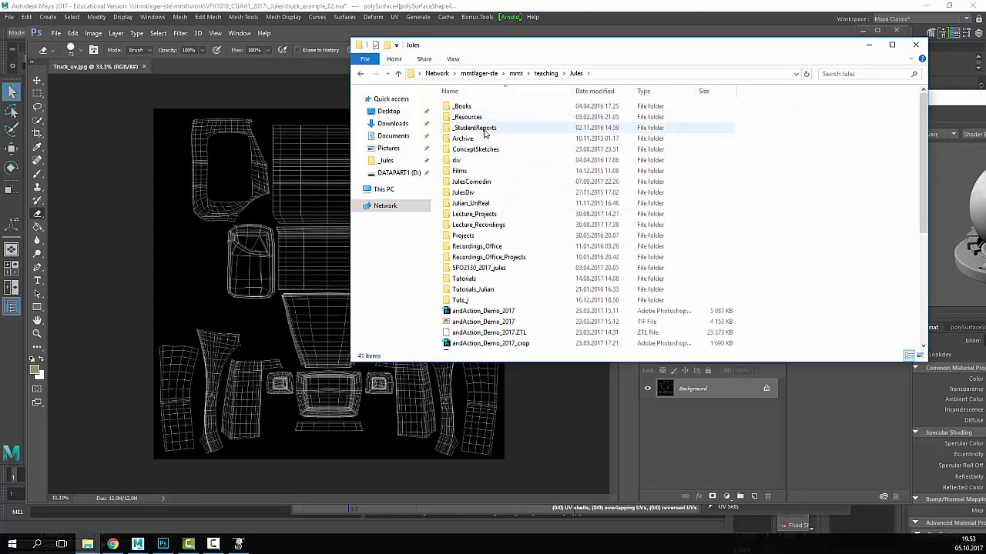
double_click(474, 117)
double_click(467, 149)
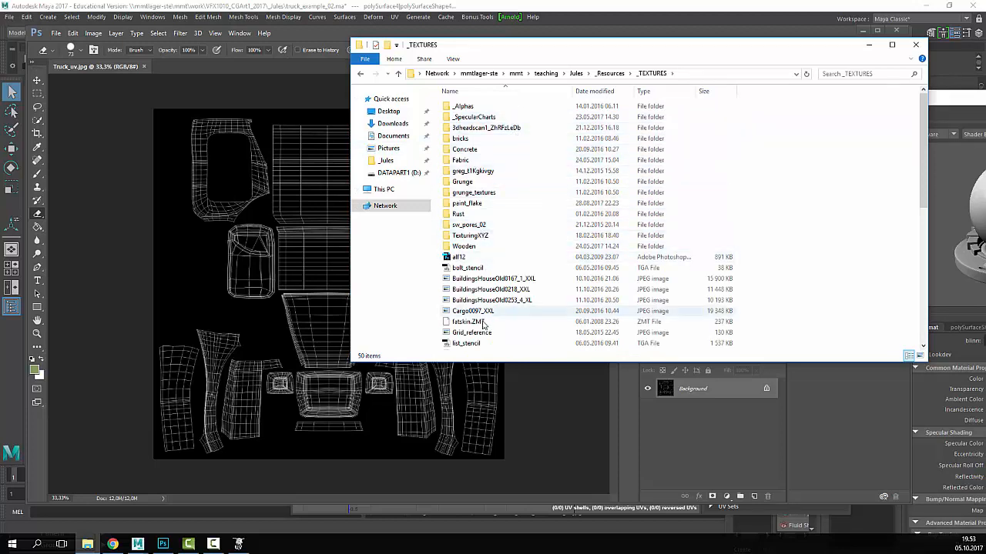
scroll(502, 325, "down", 4)
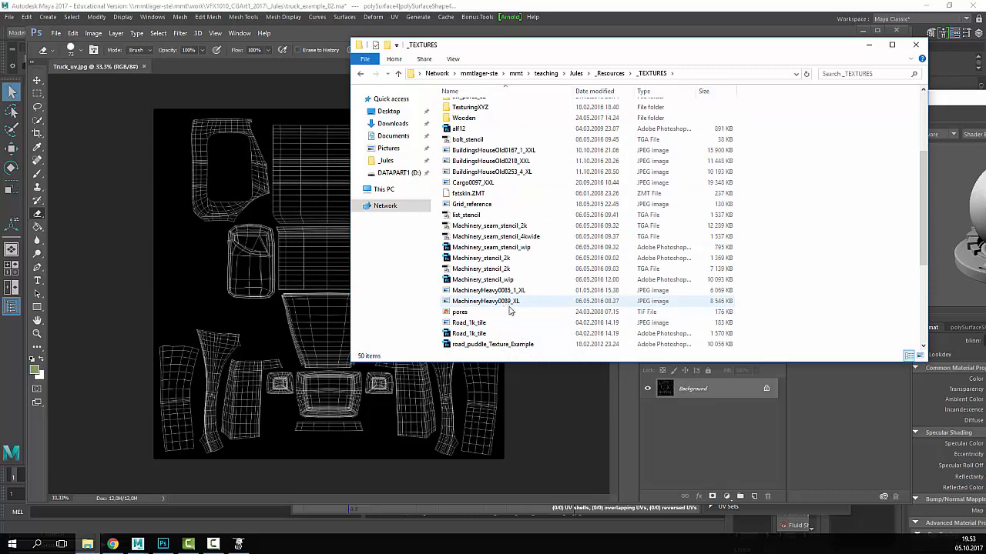
scroll(514, 316, "up", 2)
scroll(519, 318, "up", 2)
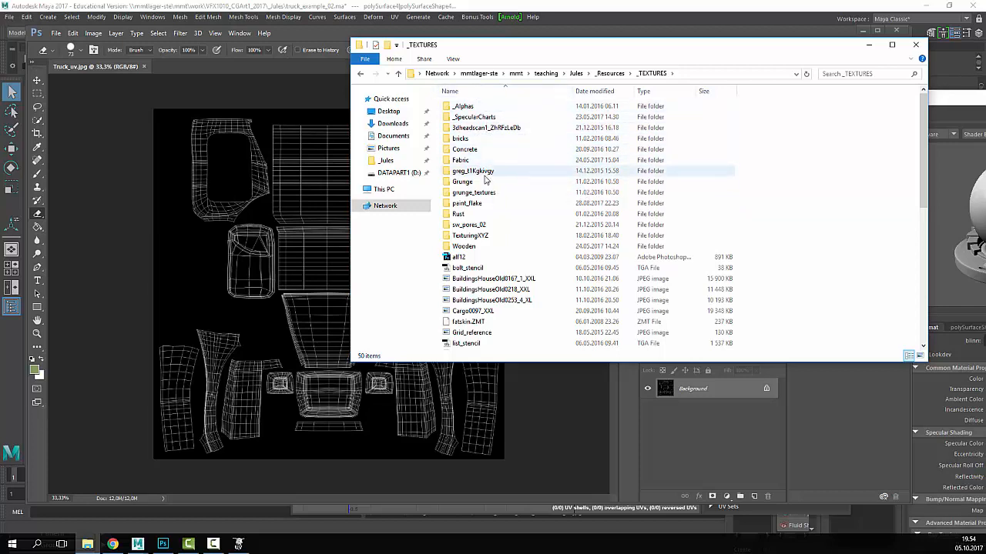
double_click(482, 214)
- Check DecalsRusted0020_3_S's open-with programs, then start File > Open in Photoshop
left_click(483, 128)
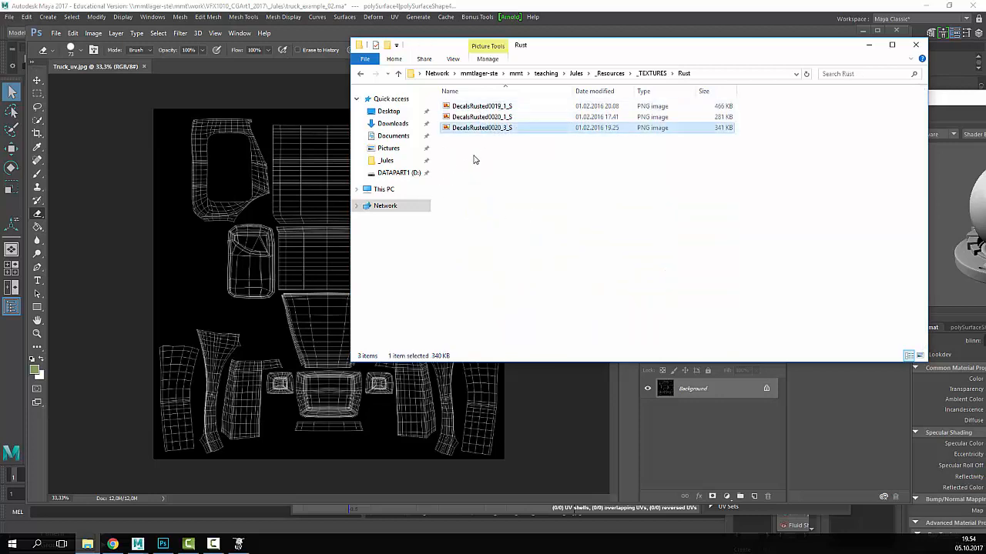
right_click(490, 128)
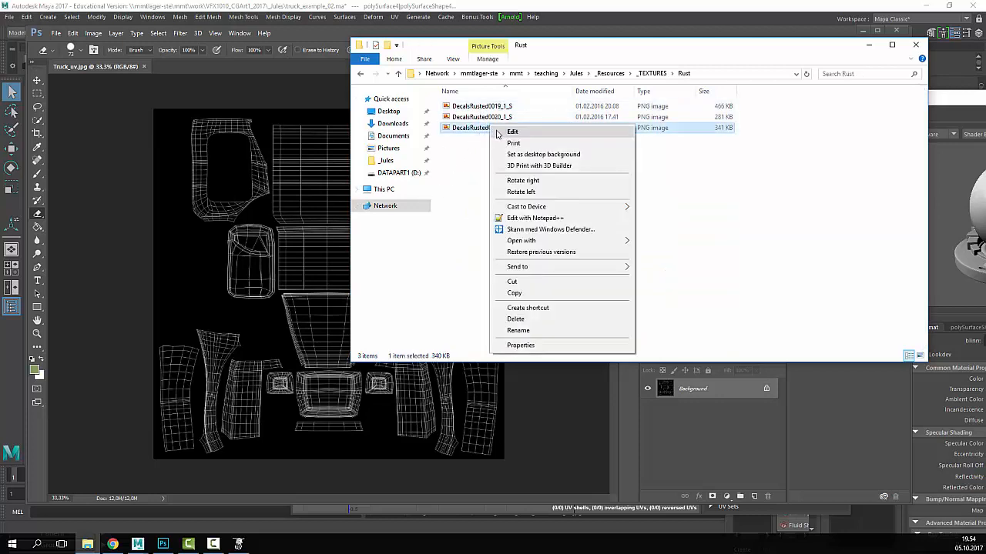
mouse_move(504, 241)
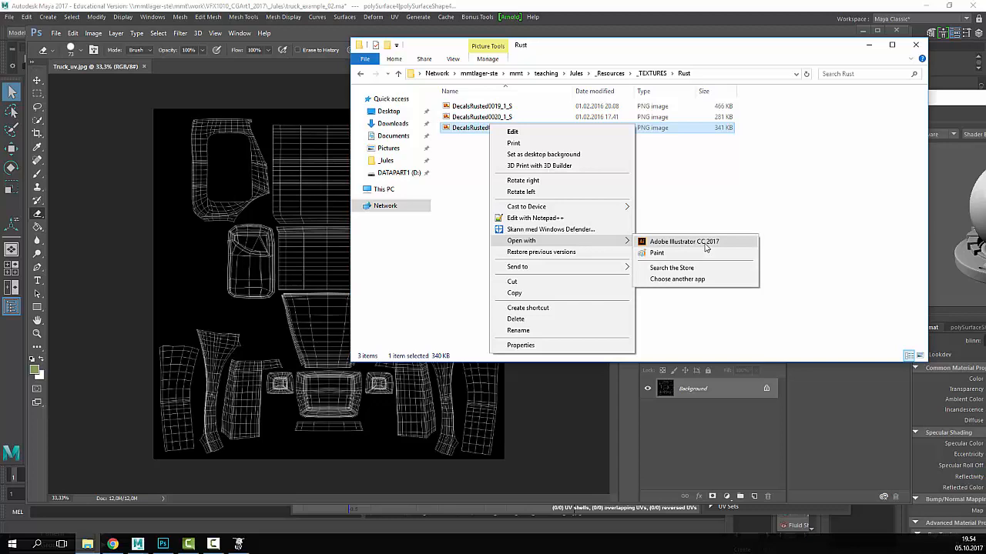
left_click(693, 201)
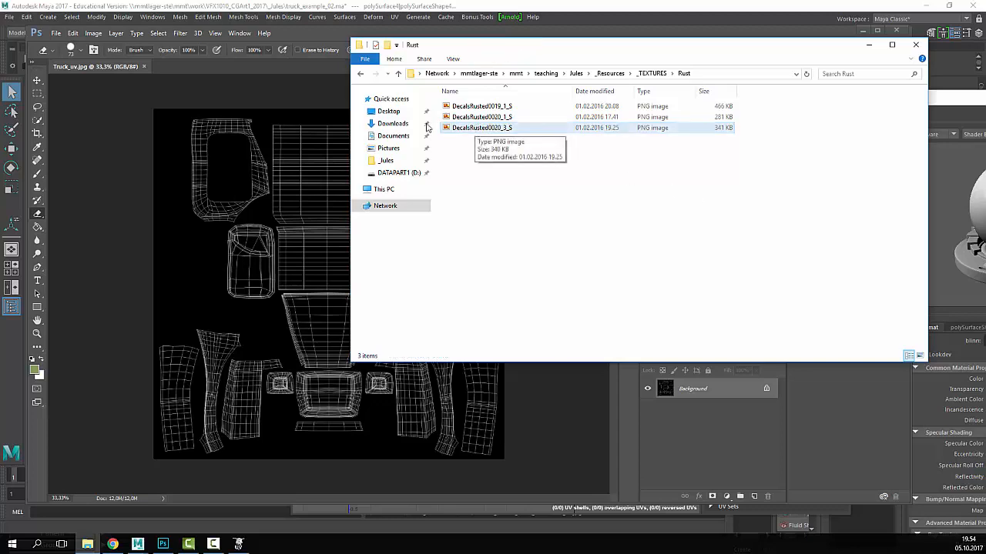
left_click(84, 72)
left_click(57, 34)
left_click(70, 53)
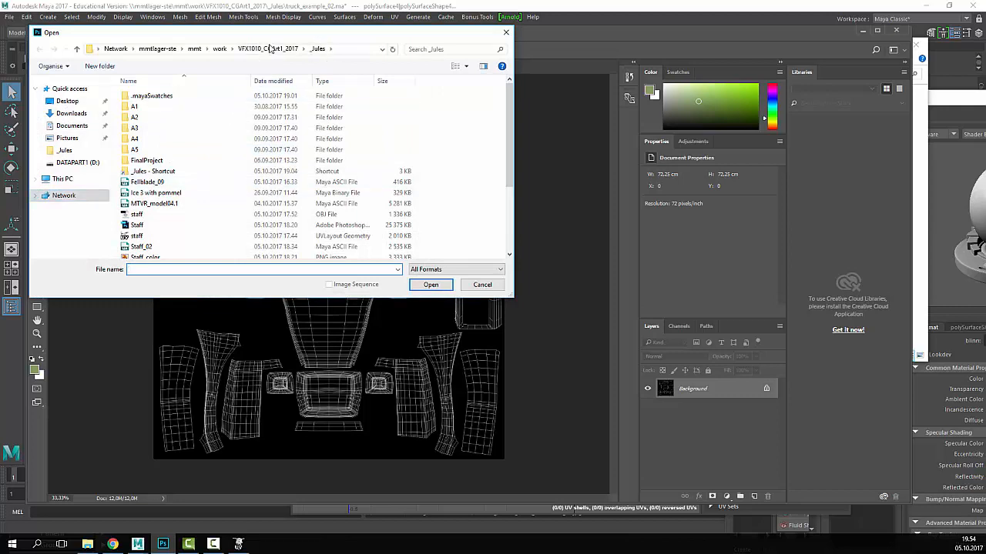
- Browse to teaching > personal folder > _Resources > _TEXTURES > Rust and open DecalsRusted0020_3_S.png
left_click(196, 49)
double_click(221, 128)
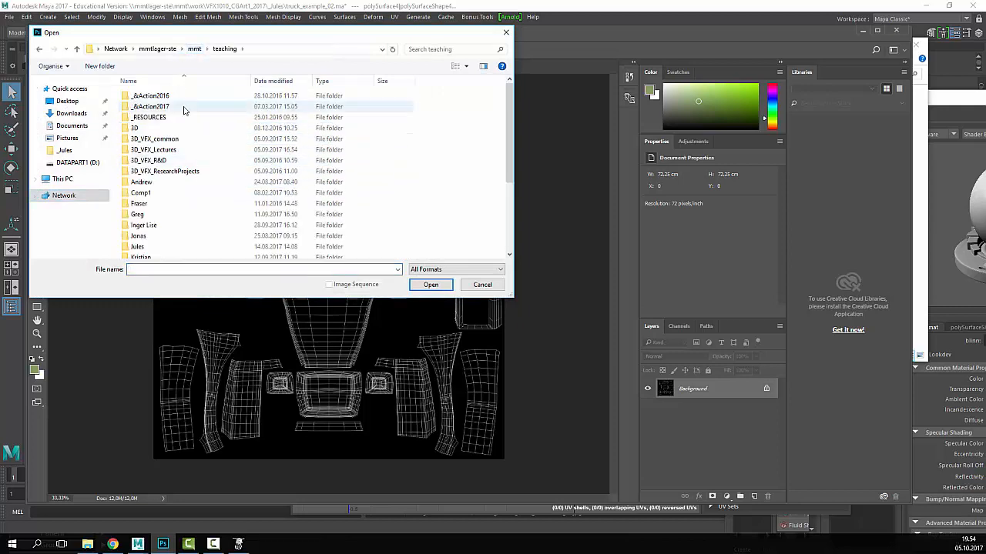
double_click(151, 118)
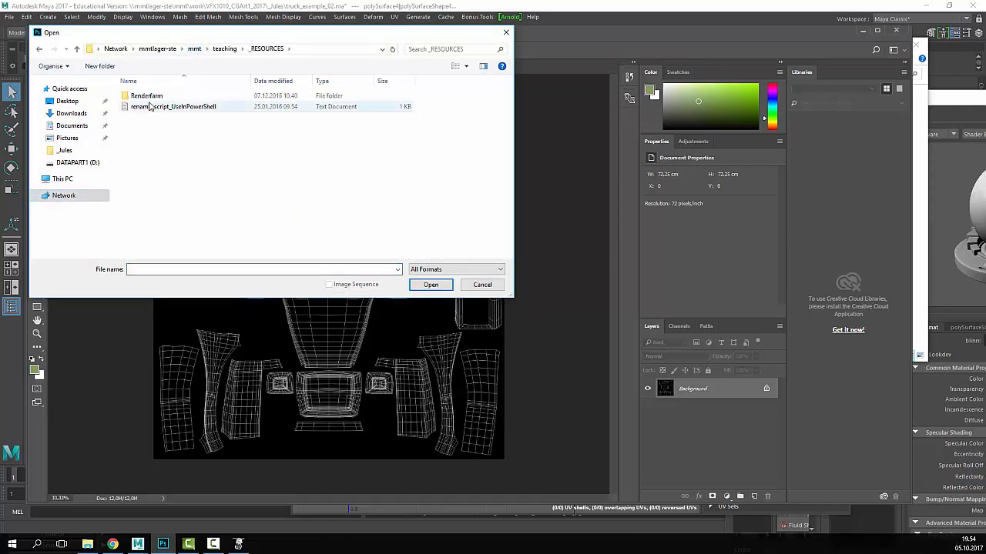
left_click(227, 51)
left_click(150, 248)
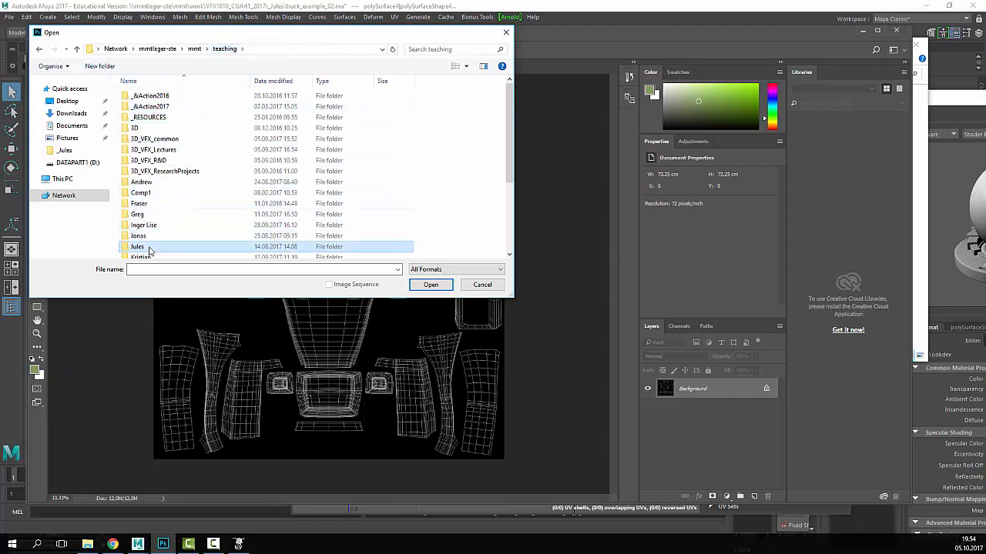
double_click(150, 248)
double_click(158, 107)
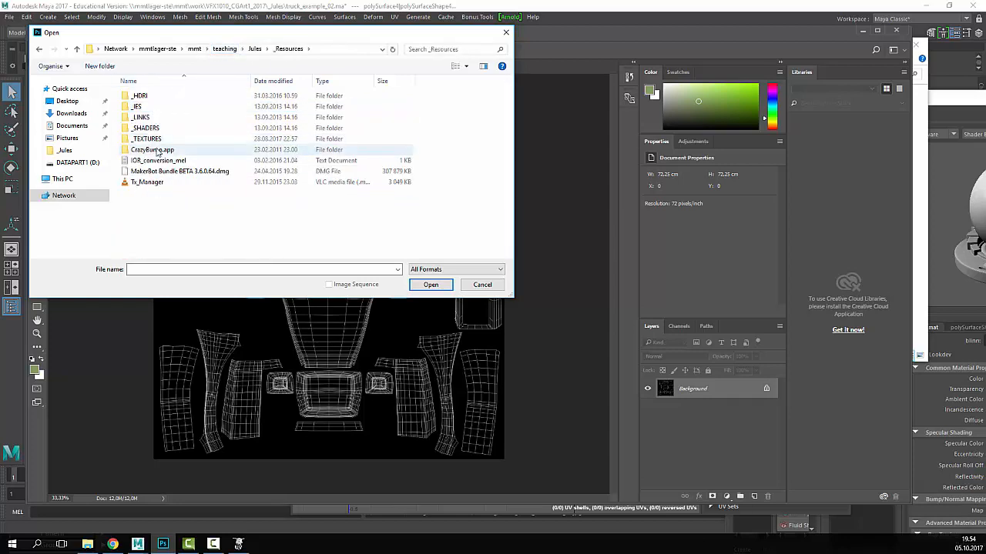
double_click(150, 139)
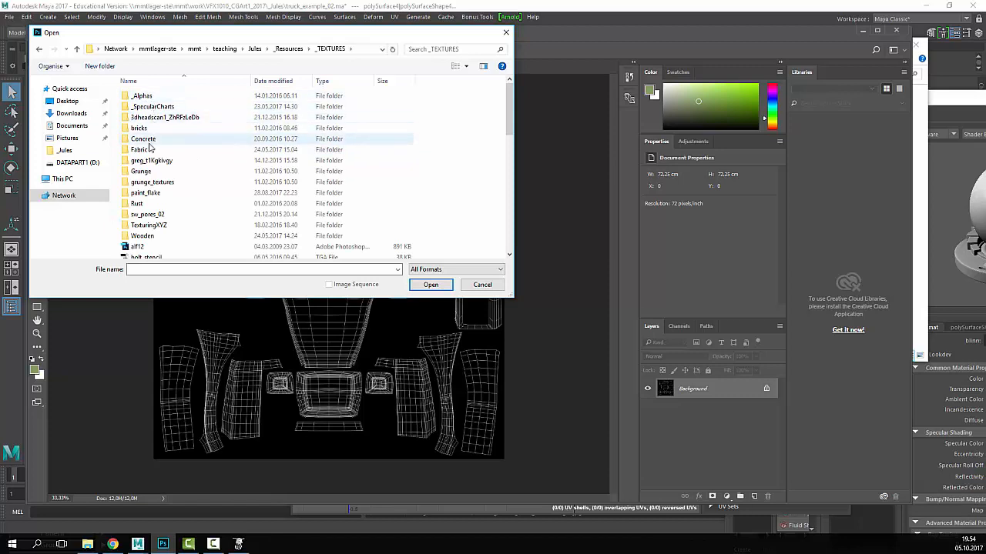
double_click(142, 203)
left_click(161, 117)
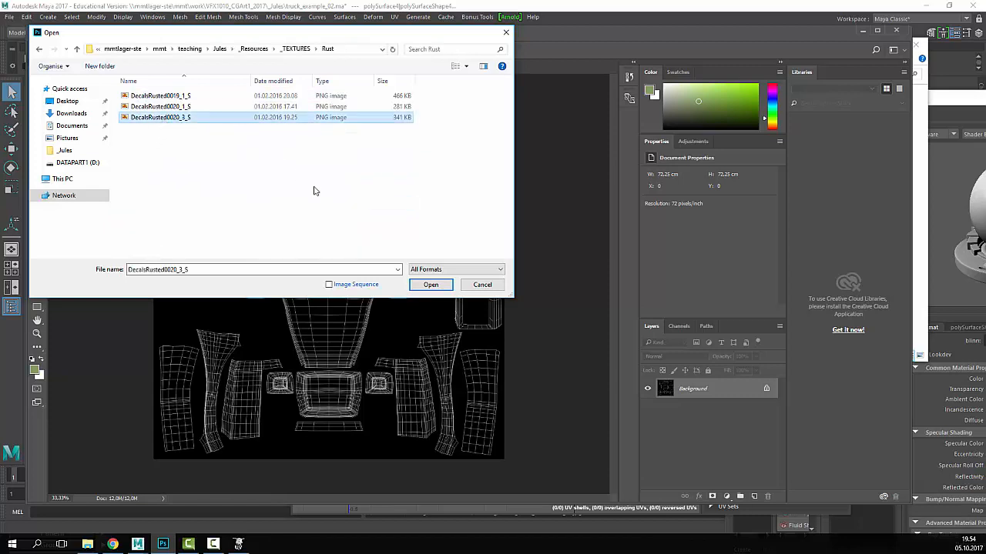
left_click(430, 284)
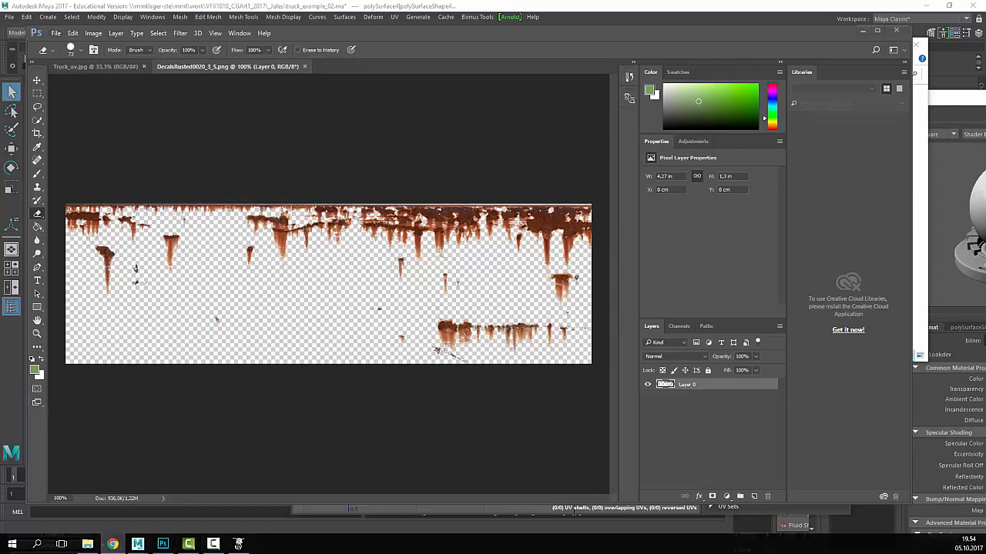
- Go to textures.com in a new Chrome tab
left_click(112, 544)
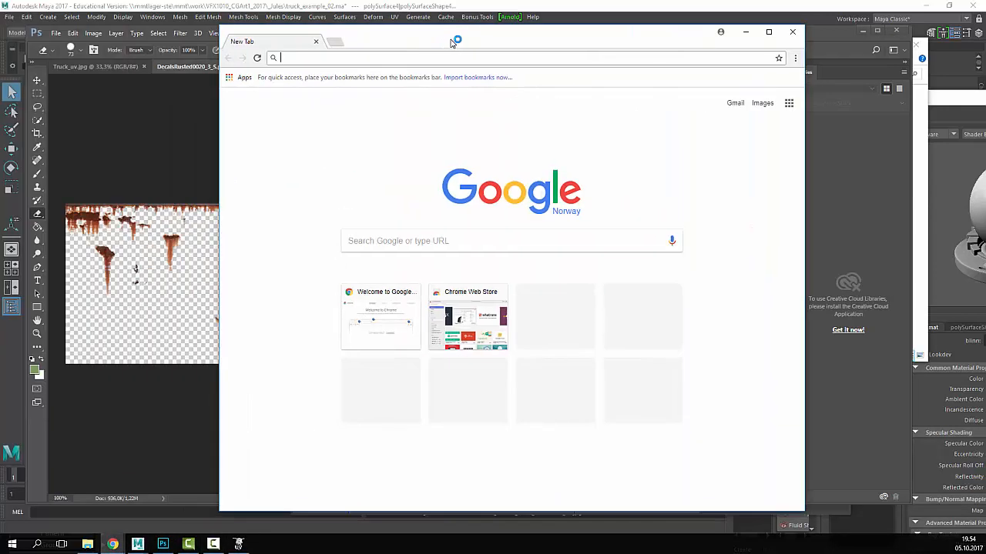
type("textures.com")
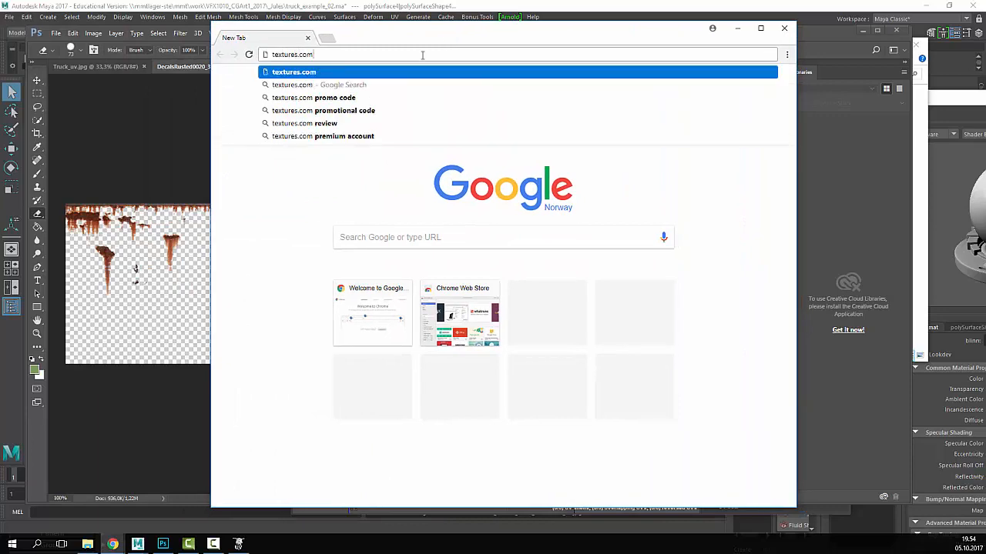
key("Return")
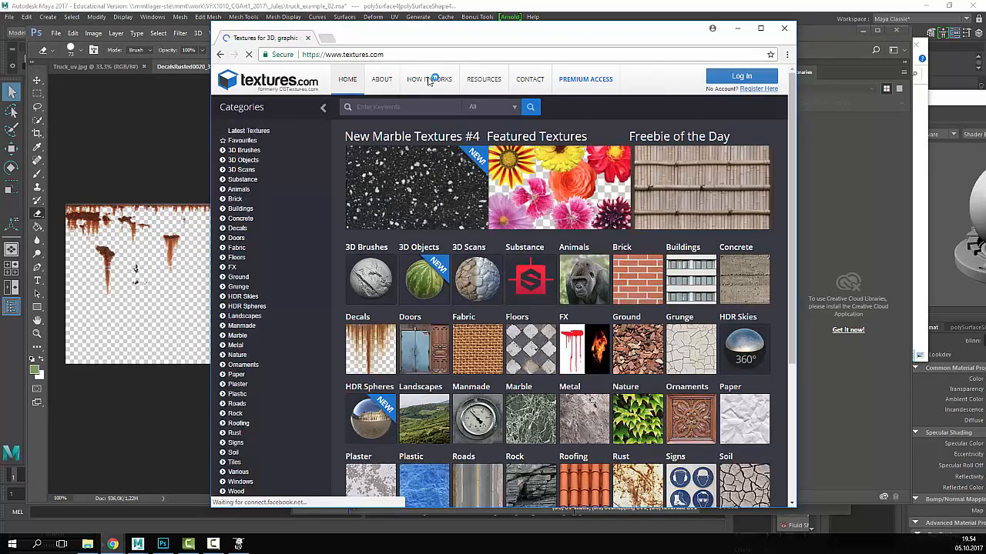
scroll(730, 361, "down", 2)
scroll(730, 360, "down", 2)
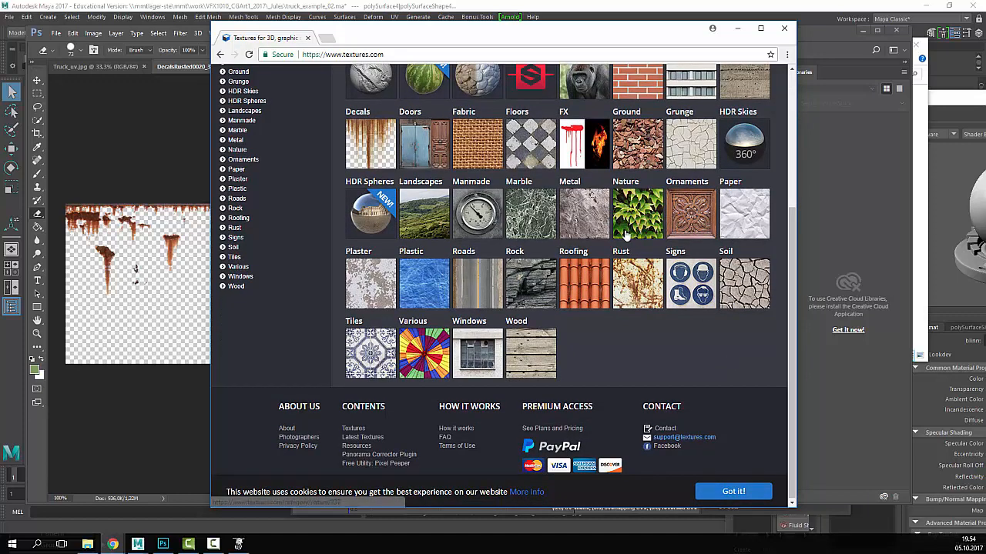
- Browse Metal > Painted and open the green MetalPainted0064 texture page
left_click(584, 213)
scroll(621, 371, "down", 5)
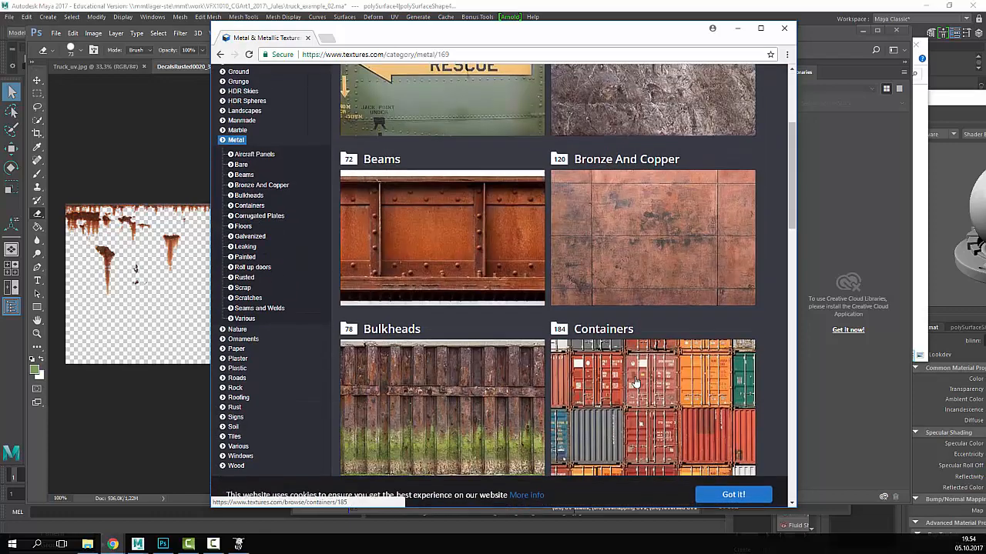
scroll(635, 385, "down", 2)
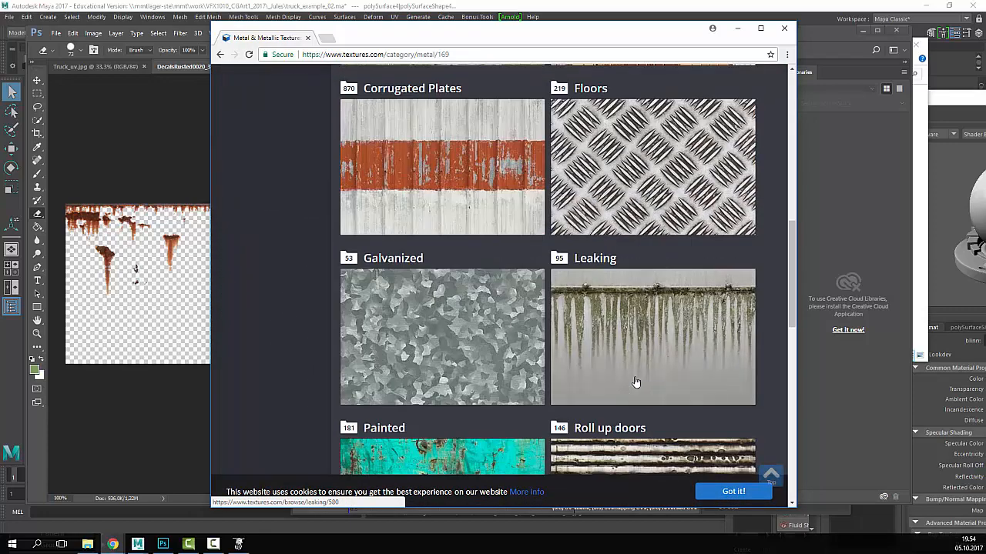
scroll(636, 382, "down", 3)
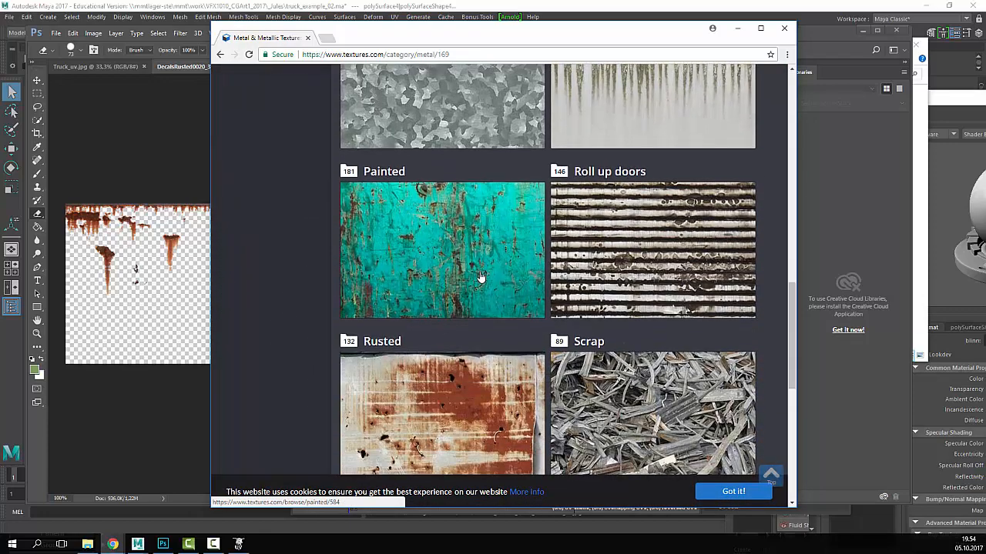
left_click(480, 279)
scroll(589, 337, "down", 3)
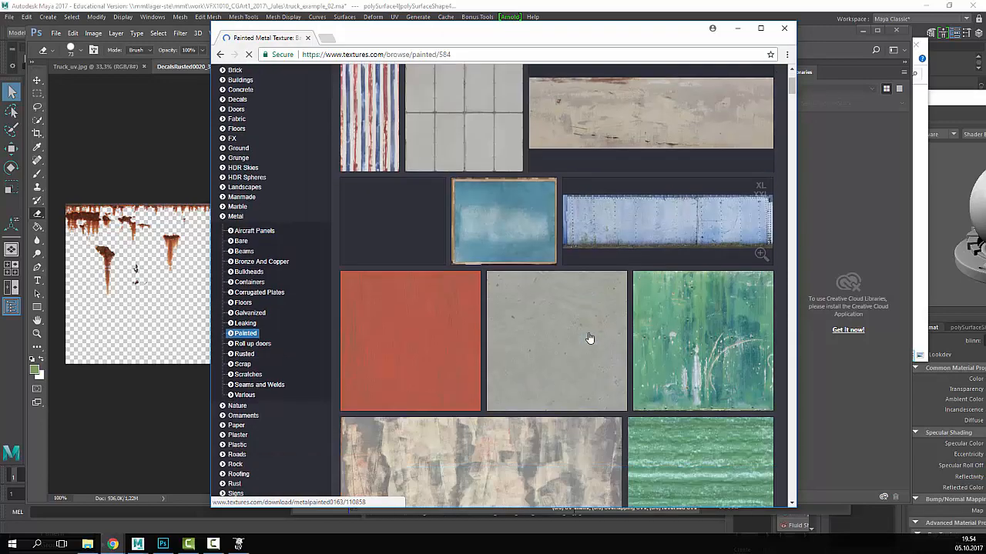
left_click(698, 275)
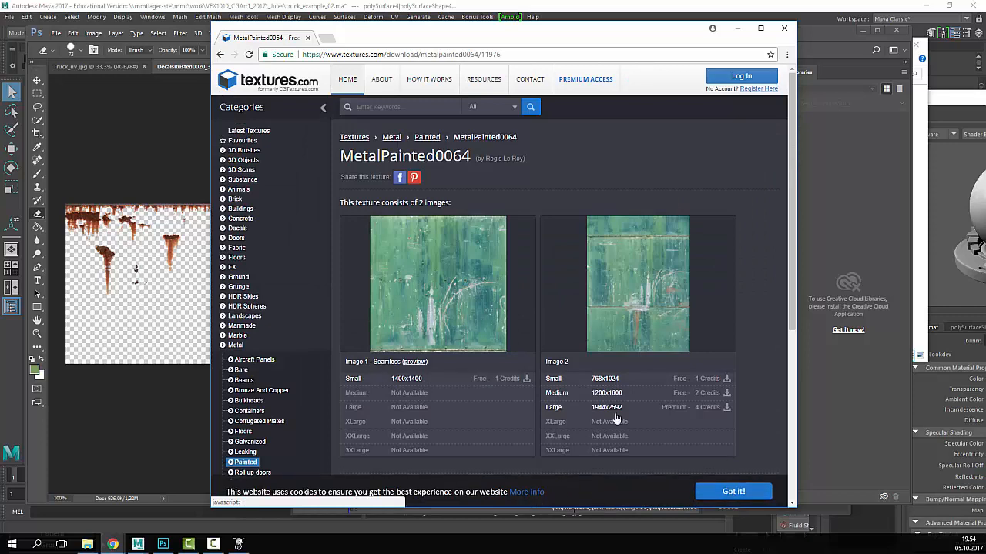
- Log in with the account e-mail and password, declining Chrome's save-password offer
left_click(492, 378)
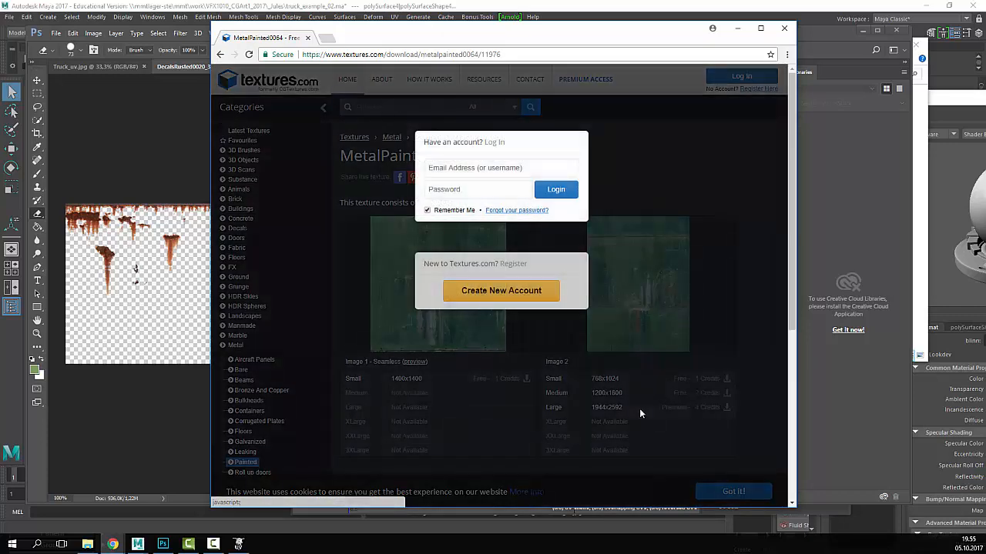
left_click(505, 169)
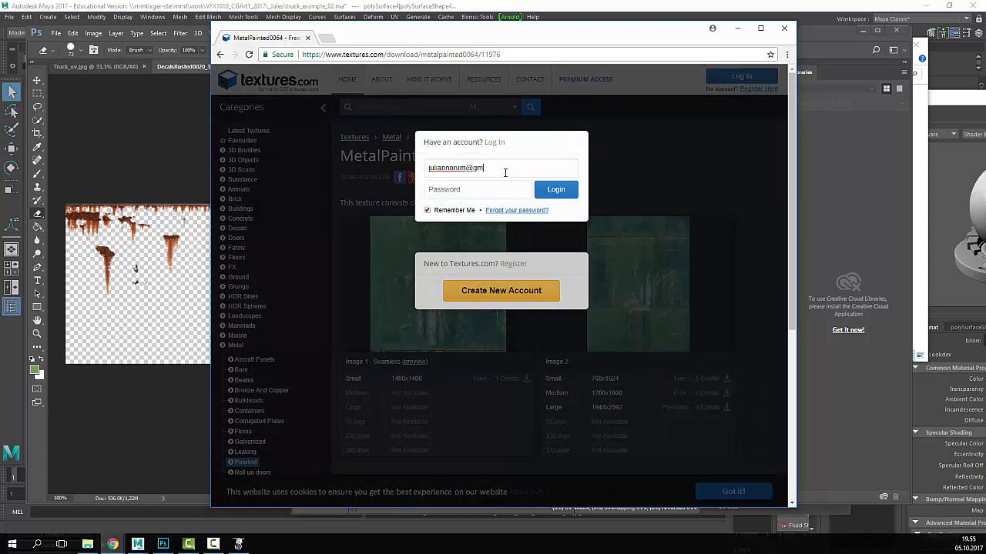
key("Tab")
key("Return")
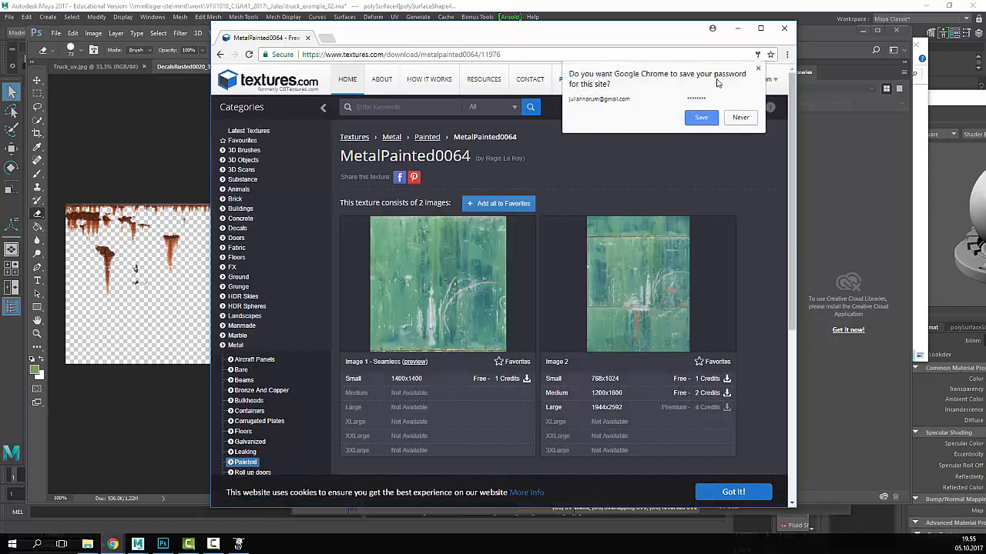
left_click(758, 70)
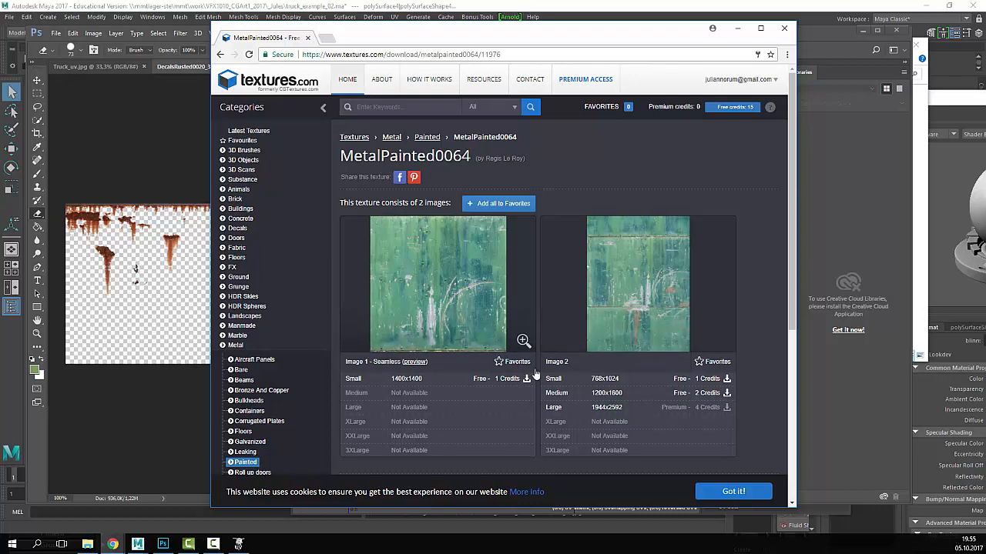
- Rearrange the browser window and confirm the Downloads folder is empty in File Explorer
scroll(621, 339, "down", 2)
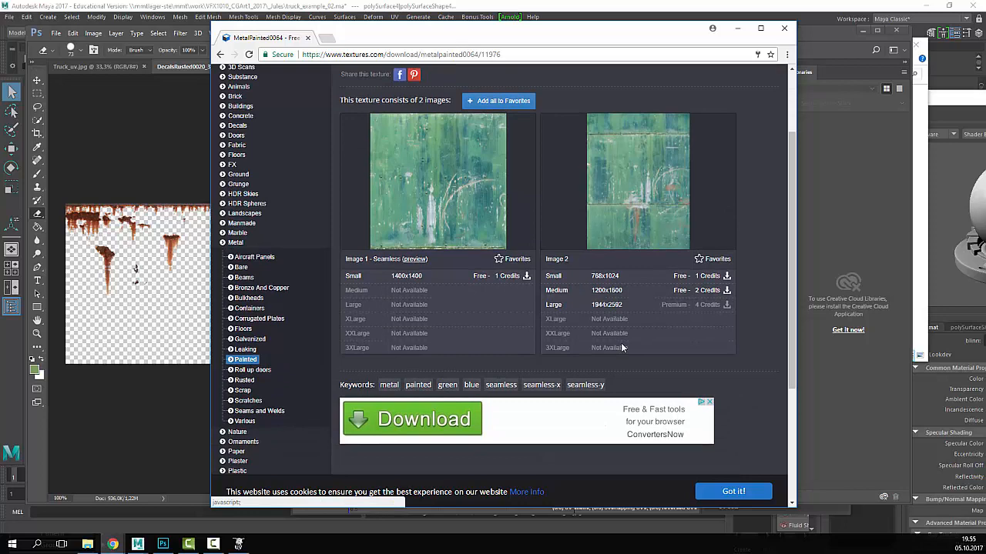
scroll(622, 360, "up", 3)
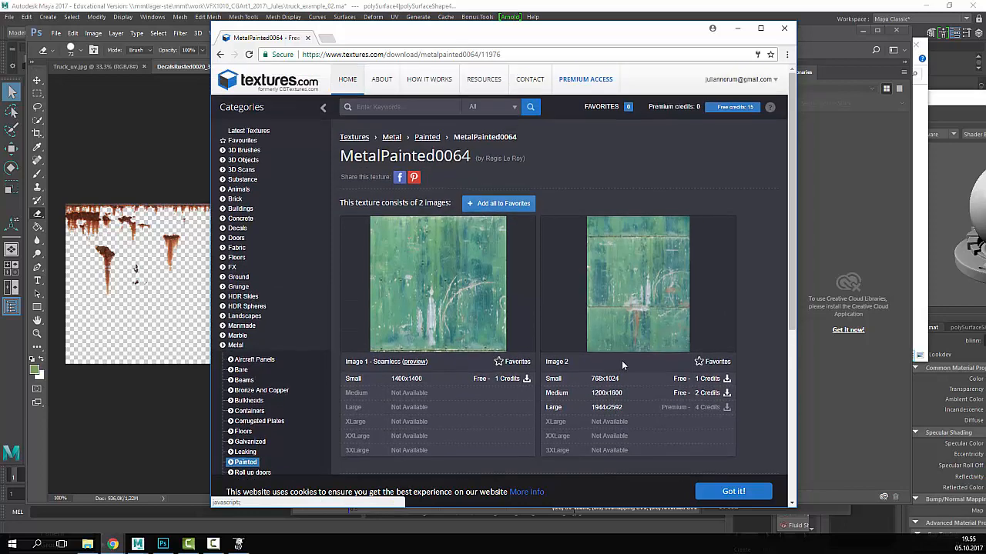
scroll(621, 361, "down", 4)
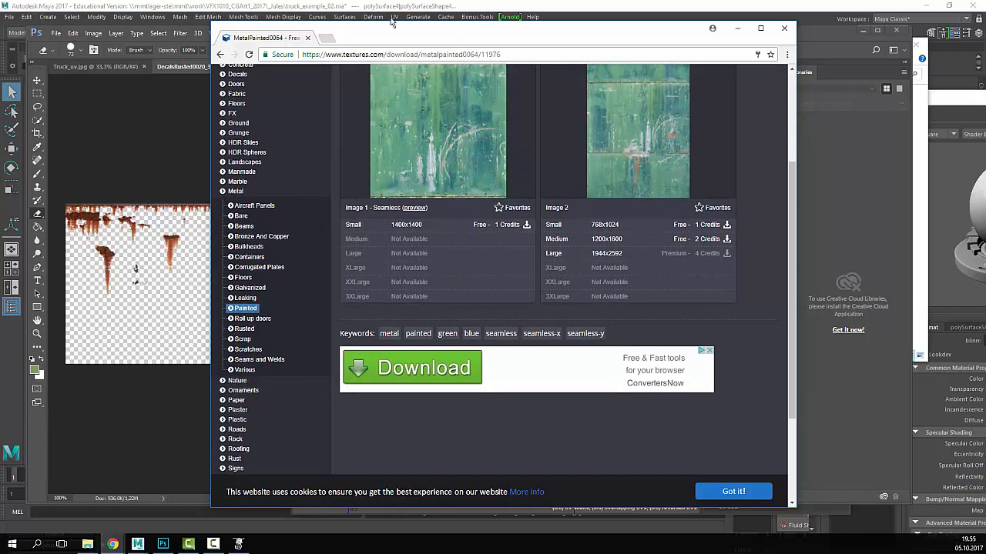
left_click_drag(394, 36, 533, 31)
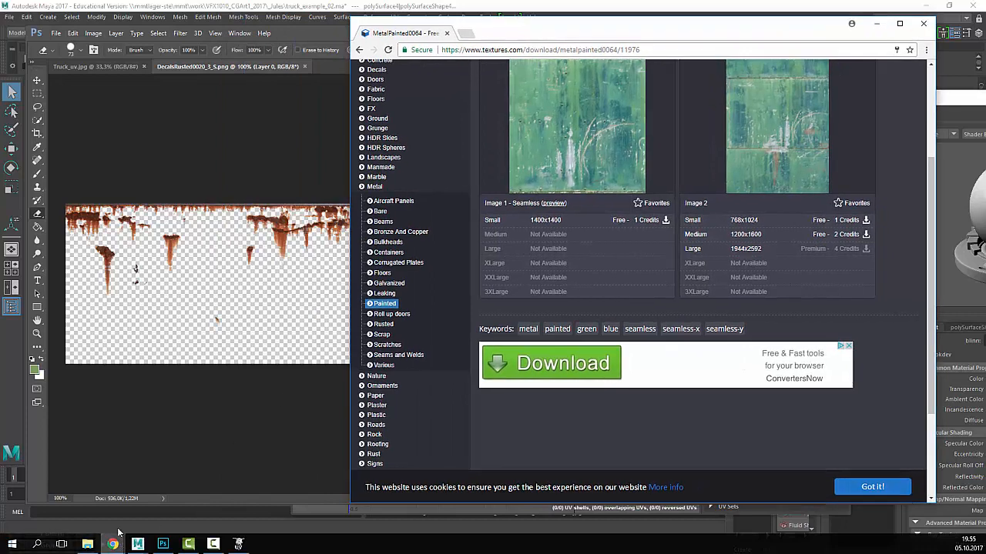
left_click_drag(712, 39, 582, 39)
scroll(555, 292, "up", 3)
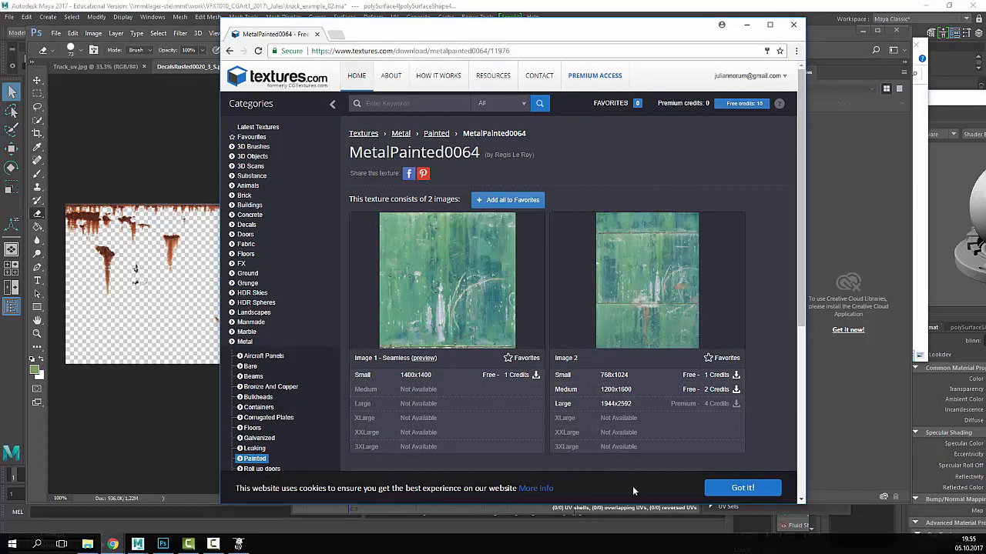
left_click(87, 544)
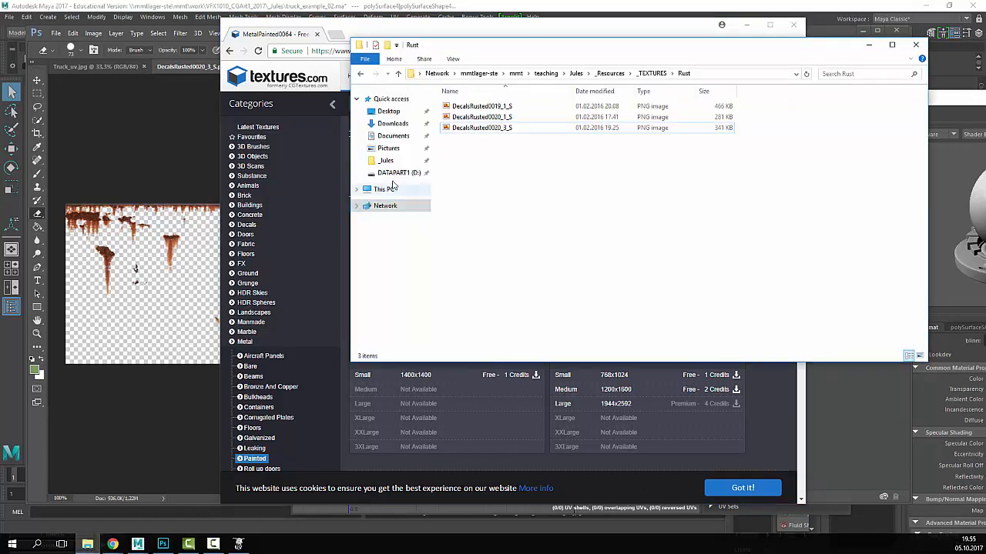
left_click(393, 123)
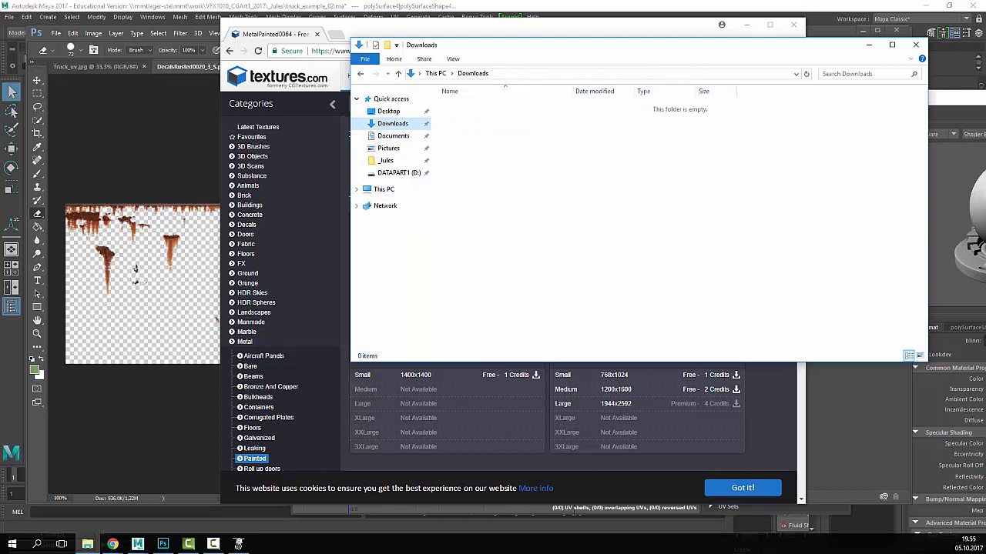
- Dismiss the cookie notice and download the Small 1400x1400 seamless Image 1
left_click(474, 471)
left_click(743, 487)
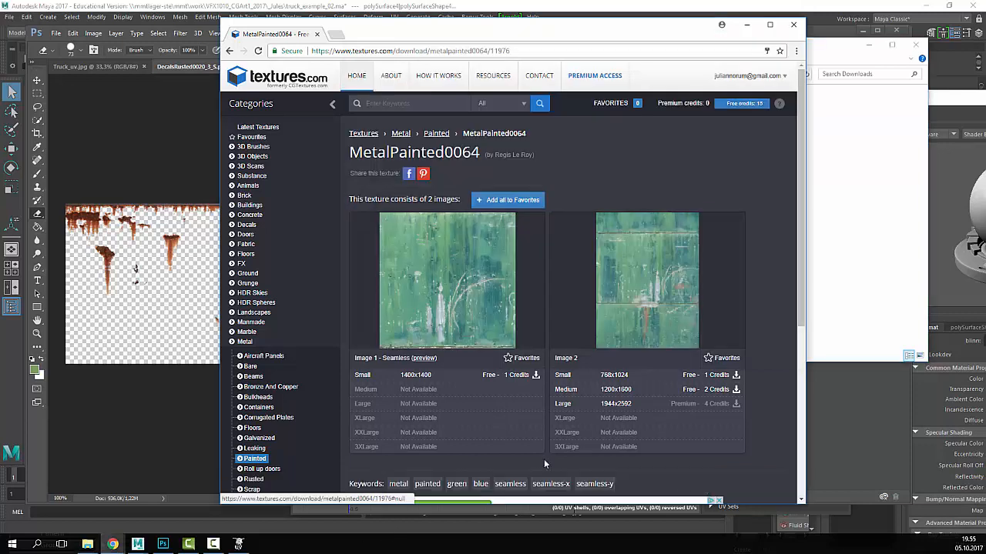
left_click(418, 383)
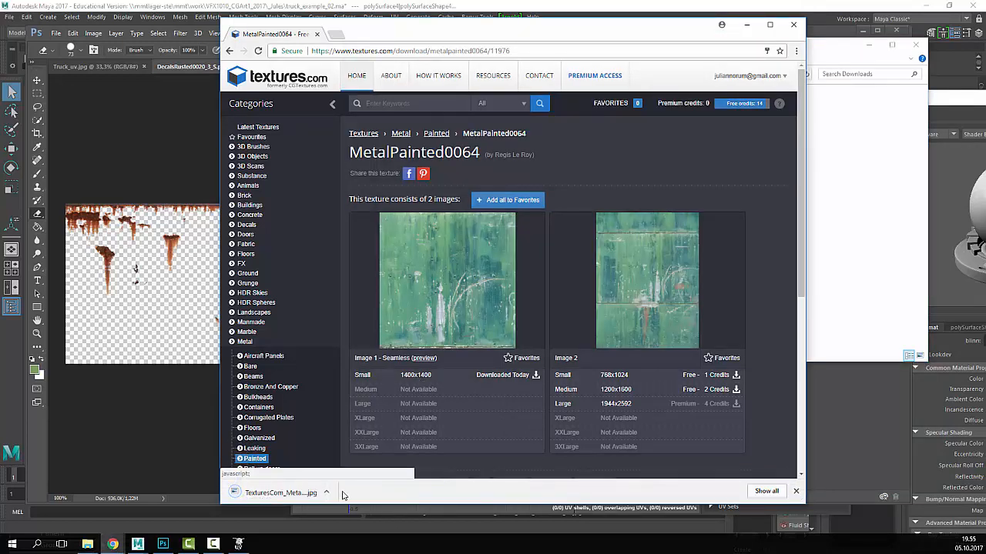
left_click(329, 495)
- Open the downloaded TexturesCom_MetalPainted0064_1_seamless_S texture from Downloads in Adobe Photoshop CC 2017
left_click(351, 463)
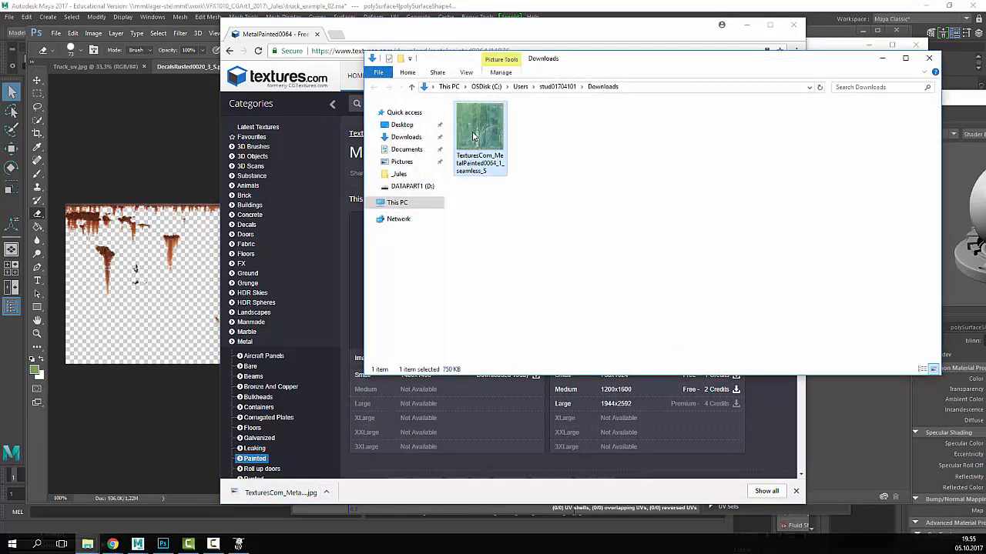
right_click(477, 139)
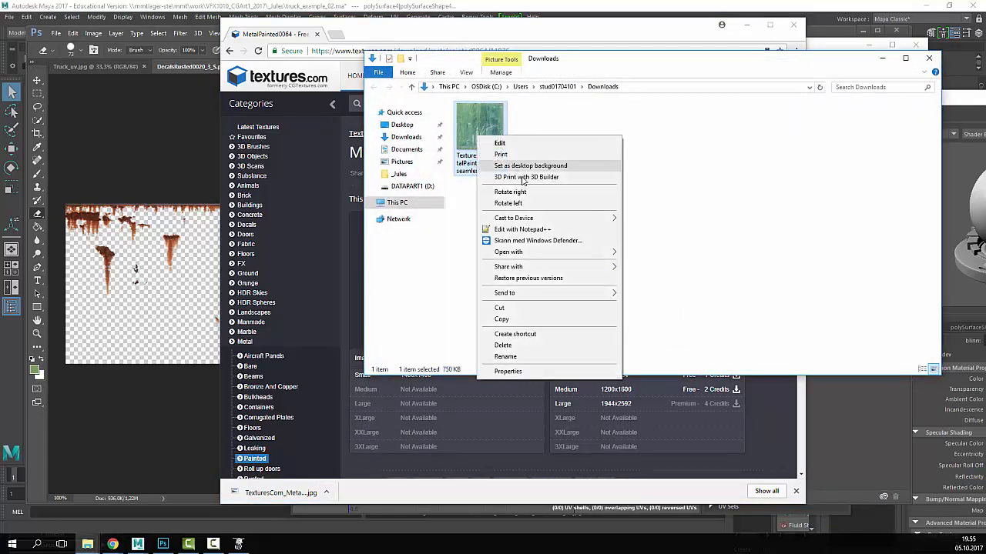
mouse_move(559, 256)
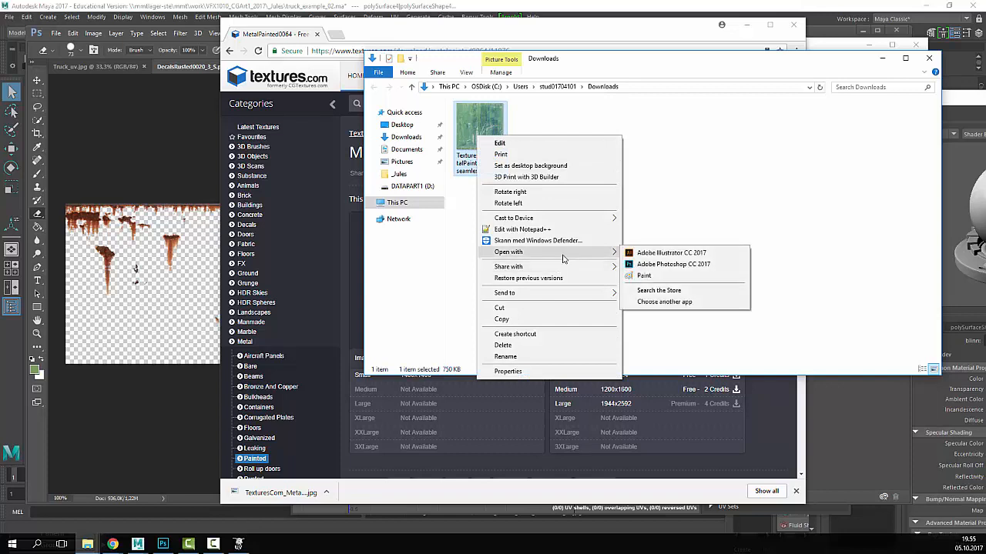
left_click(672, 264)
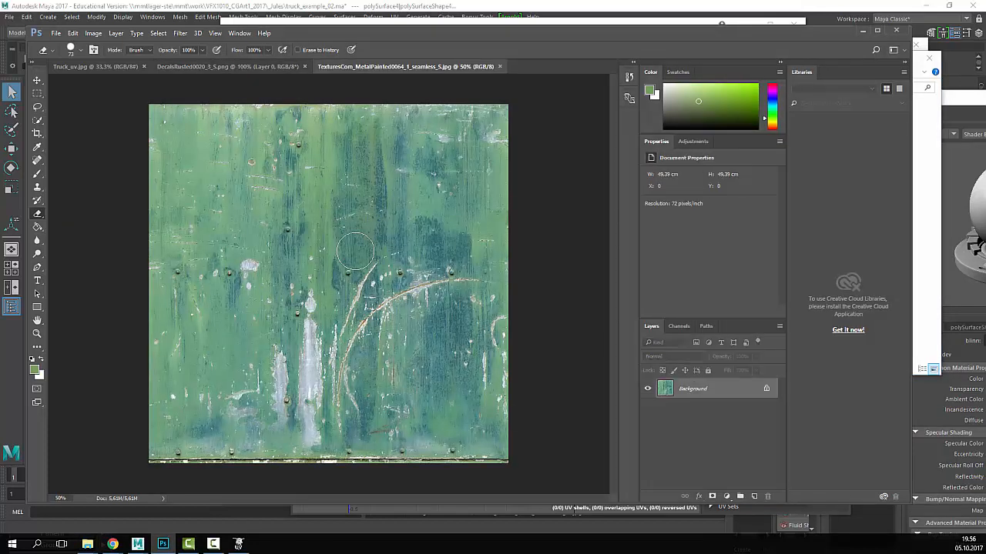
- Paste the metal texture into Truck_uv.jpg and convert the wireframe Background into Layer 0
left_click(94, 66)
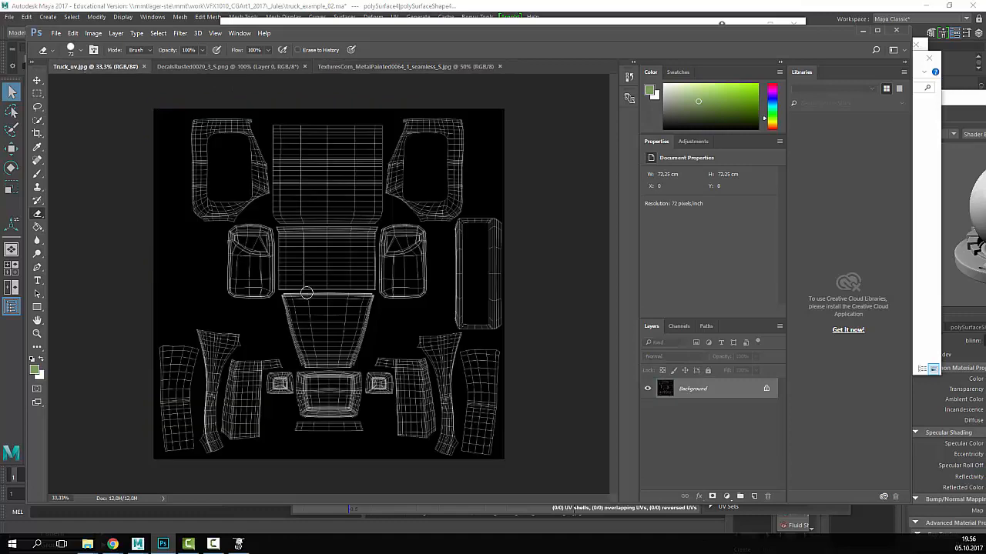
key("ctrl+v")
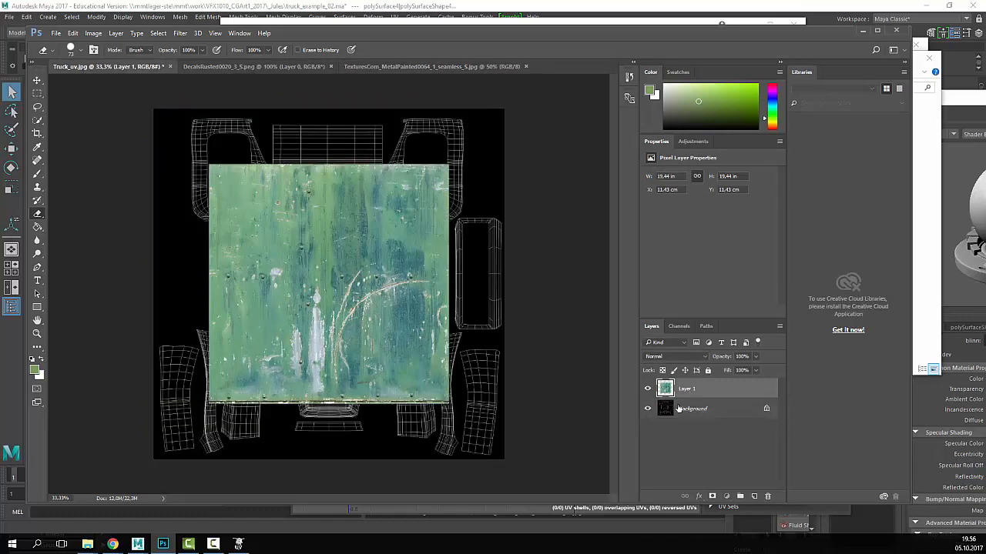
left_click(692, 412)
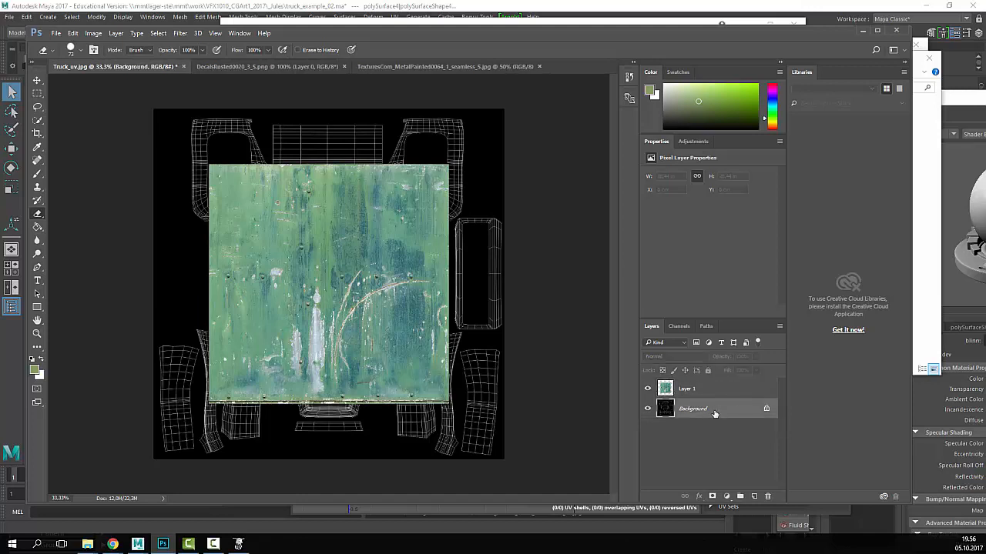
double_click(712, 415)
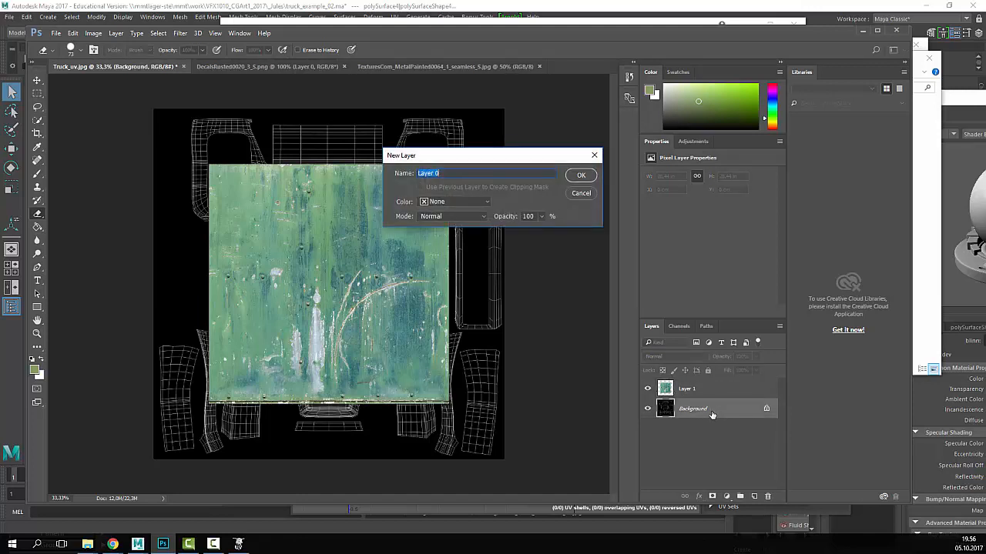
left_click(581, 177)
- Move Layer 0 above the texture layer, set its blend mode to Screen, and lock it
left_click_drag(686, 410, 715, 388)
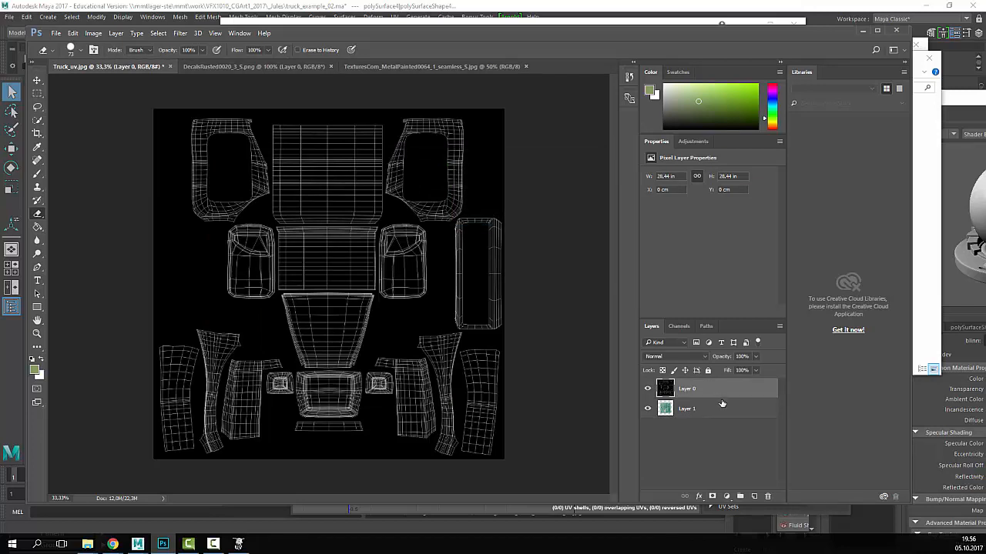
left_click(686, 358)
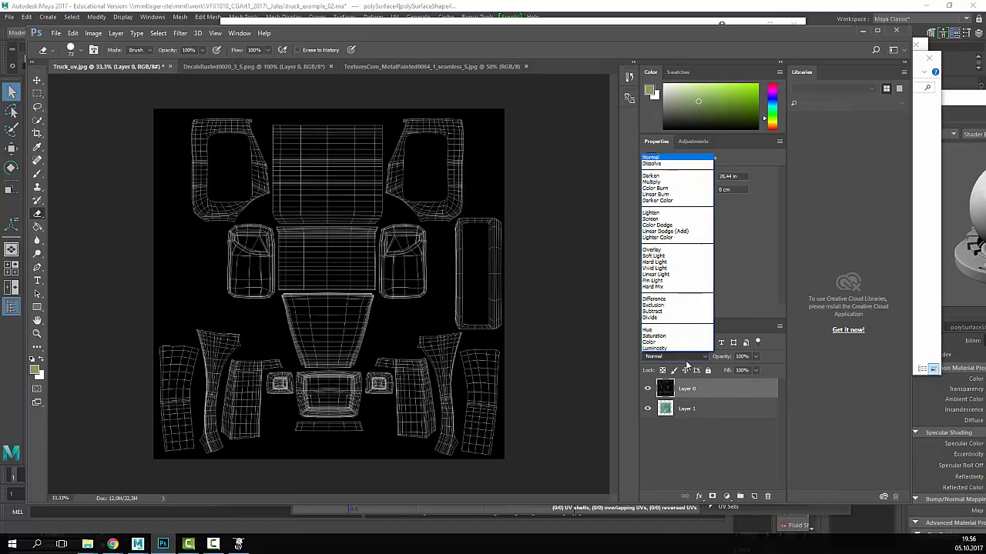
left_click(663, 219)
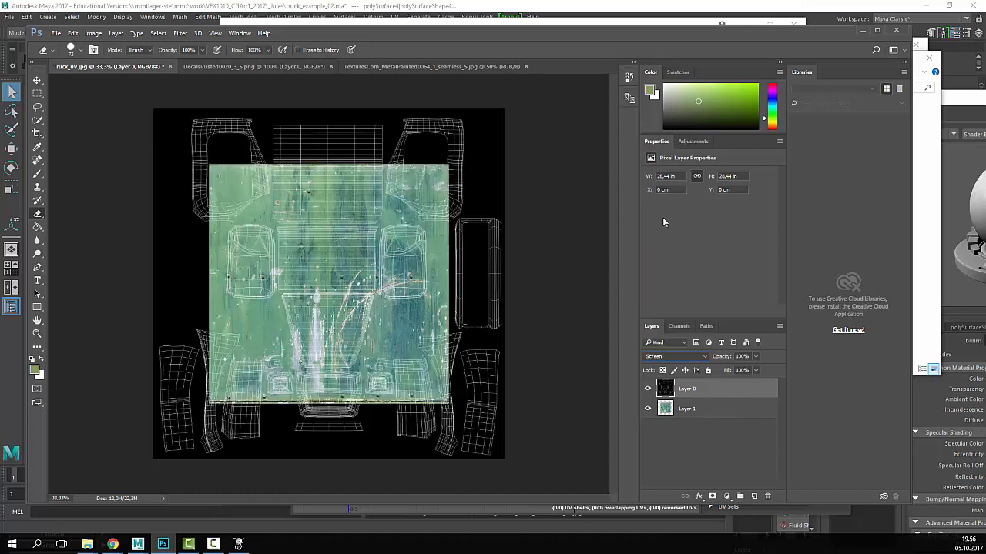
left_click(674, 357)
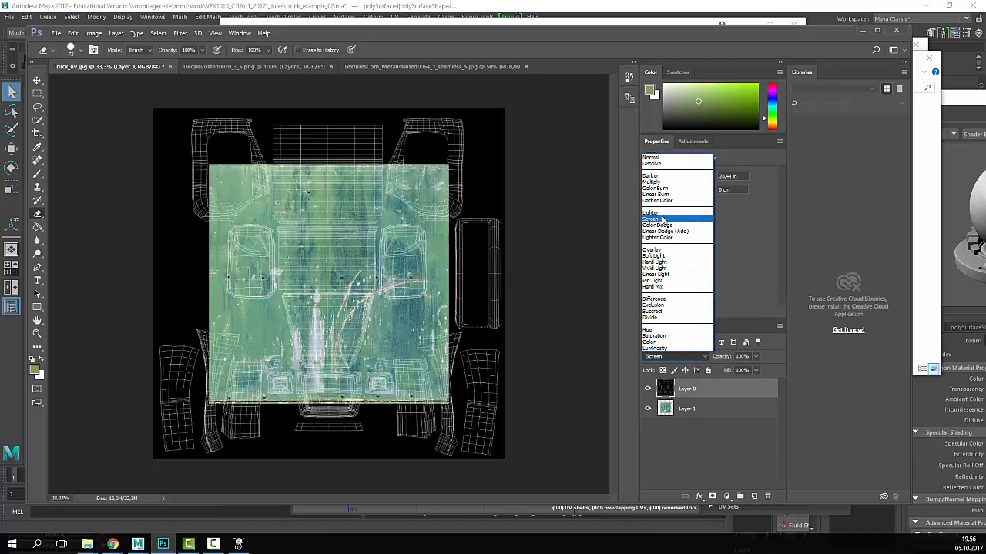
left_click(662, 219)
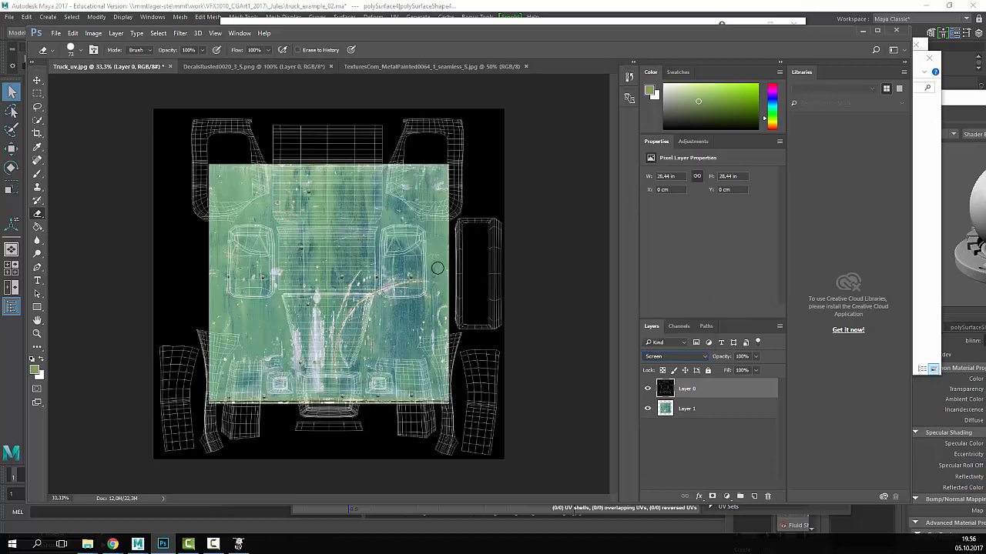
left_click(709, 371)
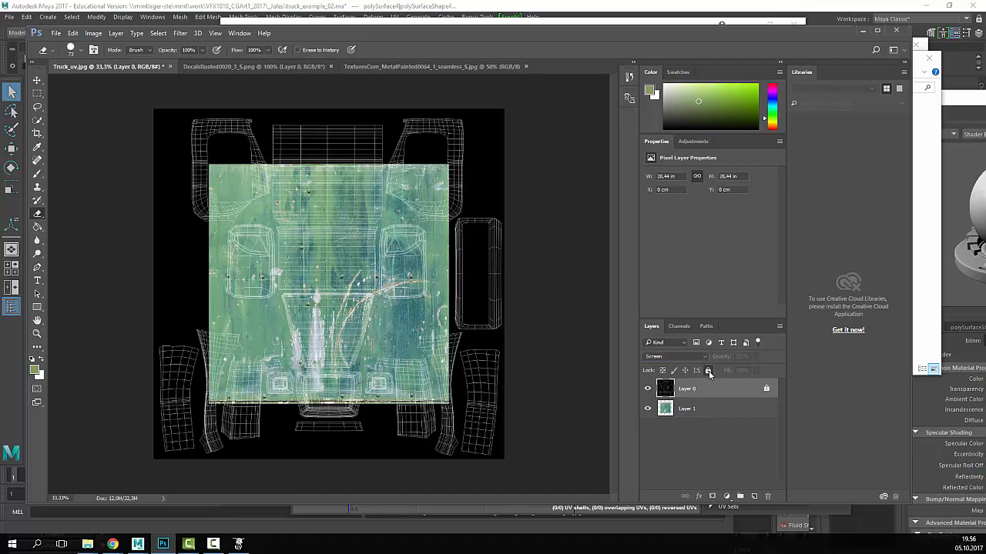
- Select texture Layer 1, nudge it on the canvas, and zoom to 50%
key("v")
key("alt+v")
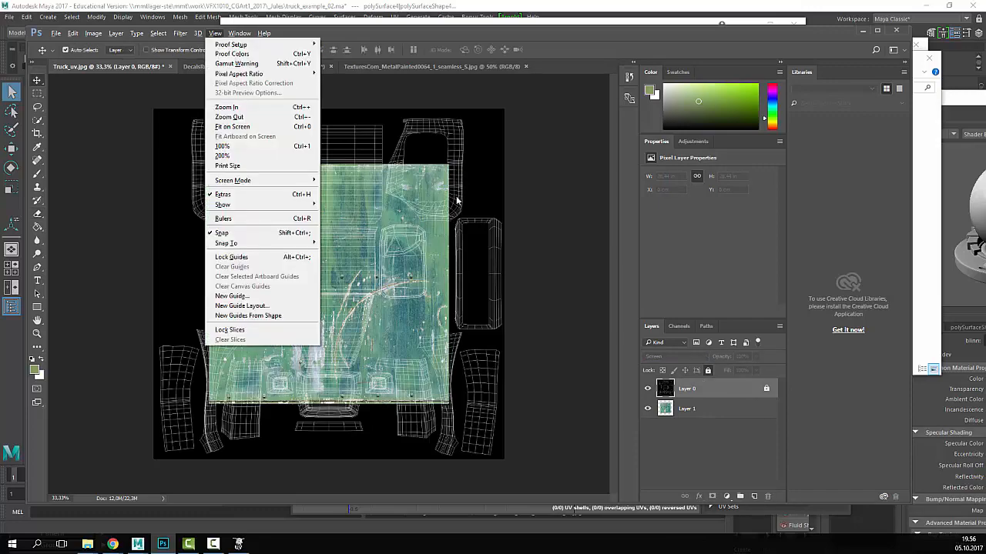
left_click(525, 385)
left_click(695, 408)
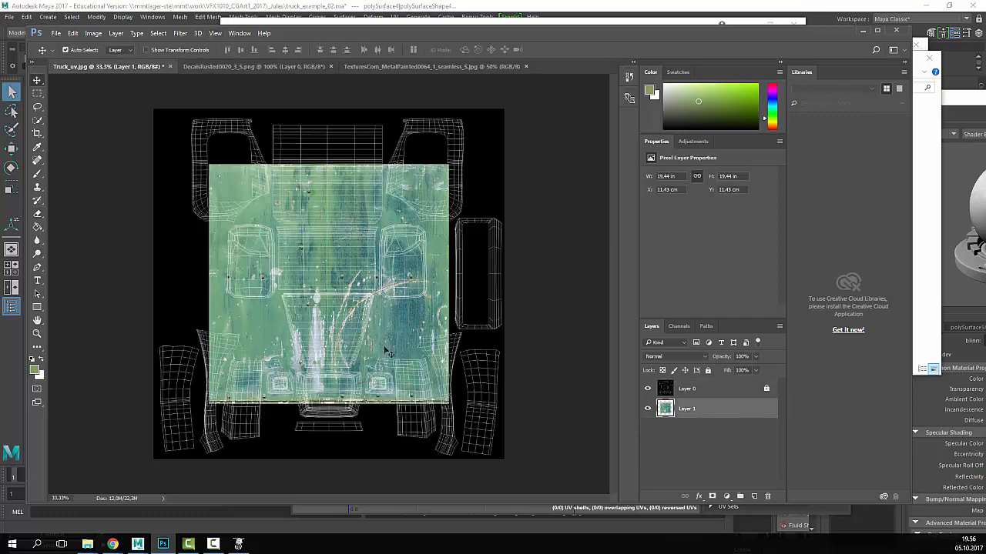
left_click_drag(385, 349, 381, 329)
left_click(37, 333)
left_click(231, 212)
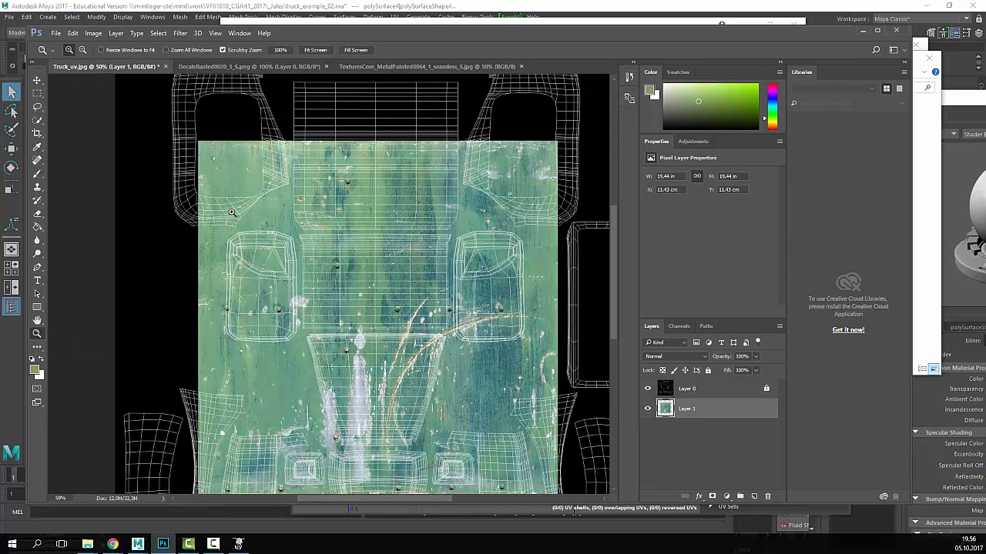
- Free-transform the texture down to about 42% and place it over the door UV shell
key("ctrl+t")
left_click_drag(199, 141, 332, 275, "shift")
left_click_drag(421, 384, 280, 316)
left_click_drag(417, 209, 341, 284, "shift")
left_click_drag(317, 286, 295, 295)
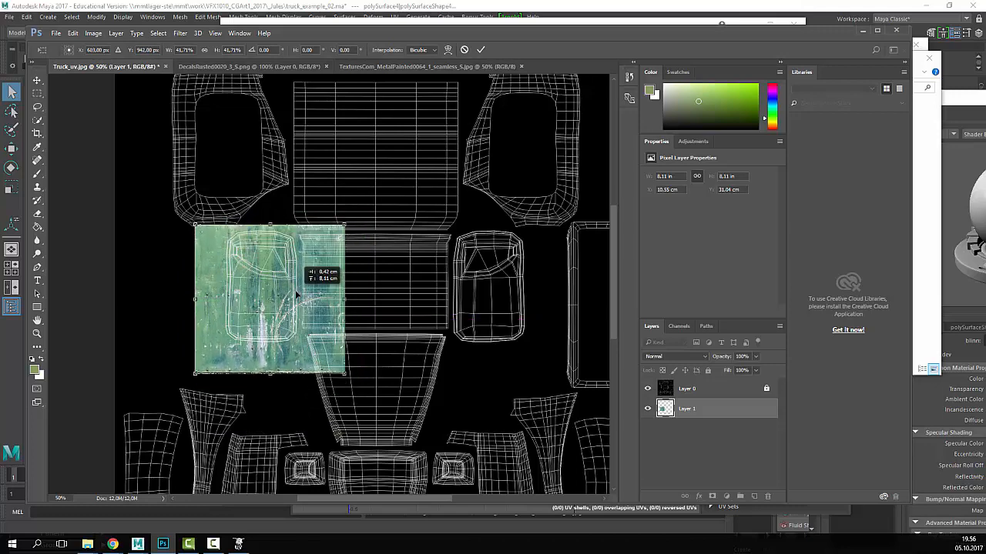
key("Return")
- Check the placement at 100–200% zoom, then start a freehand lasso around the door shell
key("z")
left_click(220, 286)
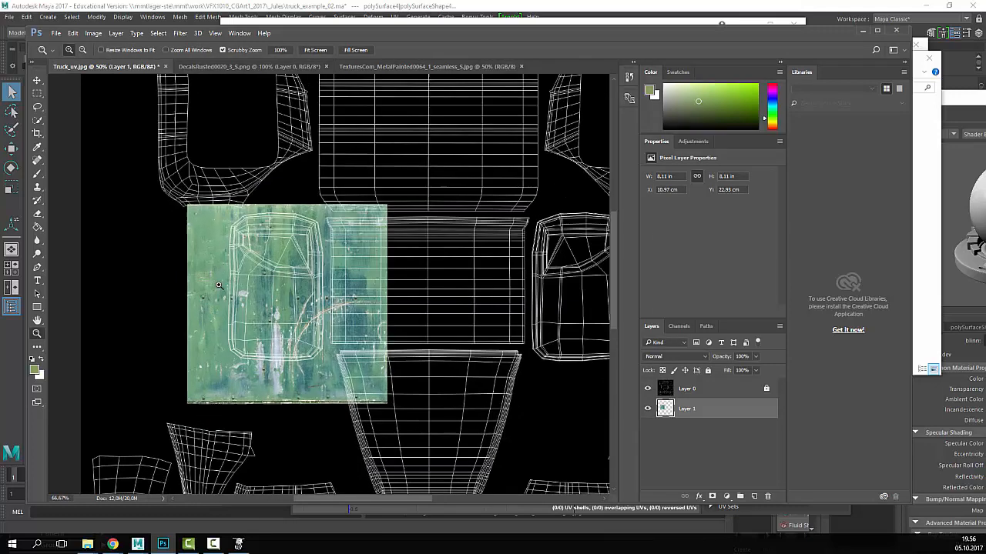
key("alt+l")
left_click(275, 185)
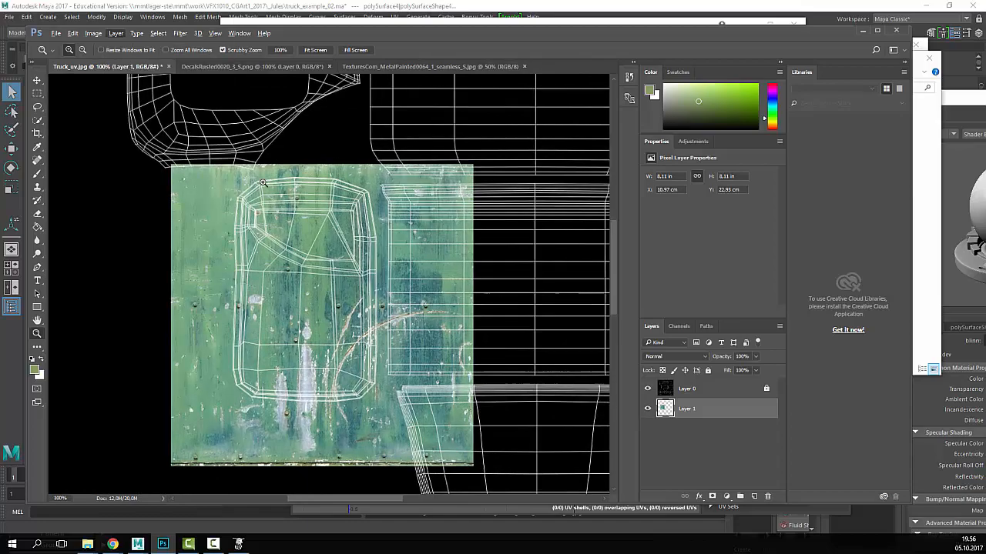
left_click(275, 185)
left_click(255, 228, "alt")
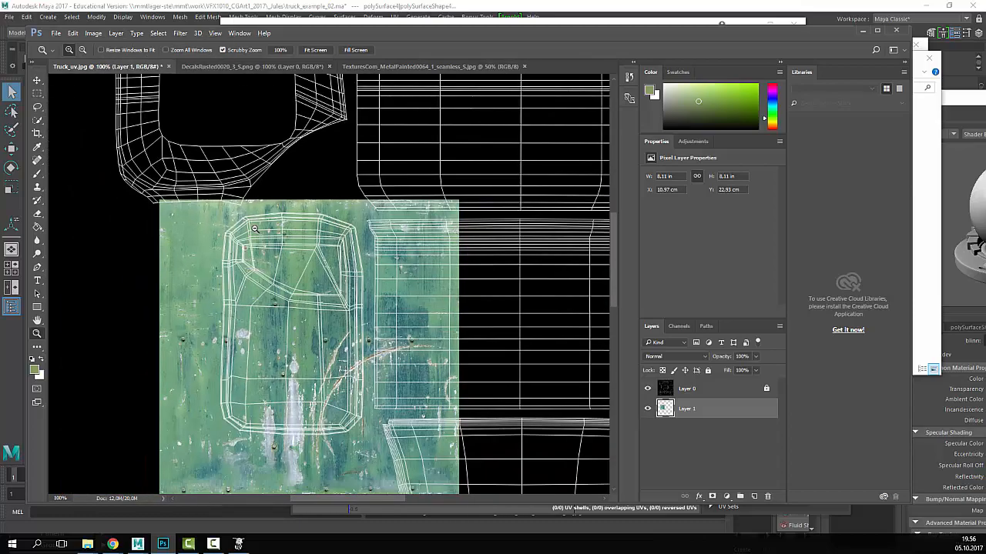
key("alt+l")
left_click(258, 218)
left_click(217, 261, "alt")
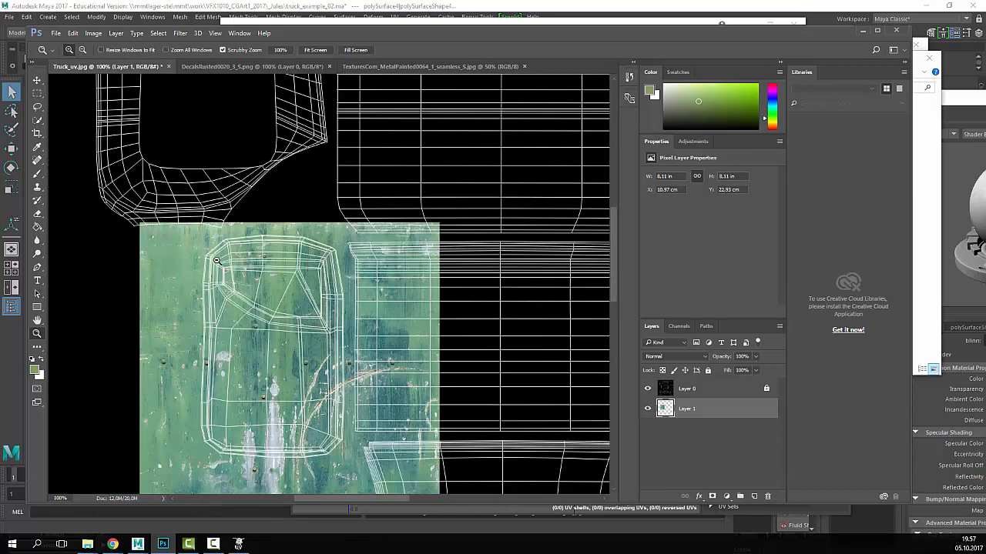
key("alt+l")
left_click(282, 225)
left_click(207, 304, "alt")
left_click(207, 302, "alt")
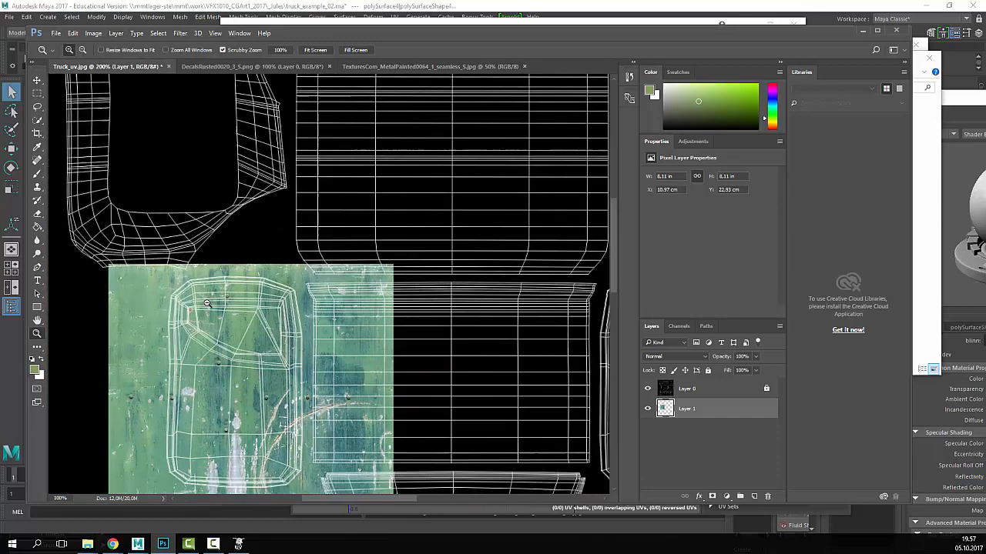
left_click(123, 355)
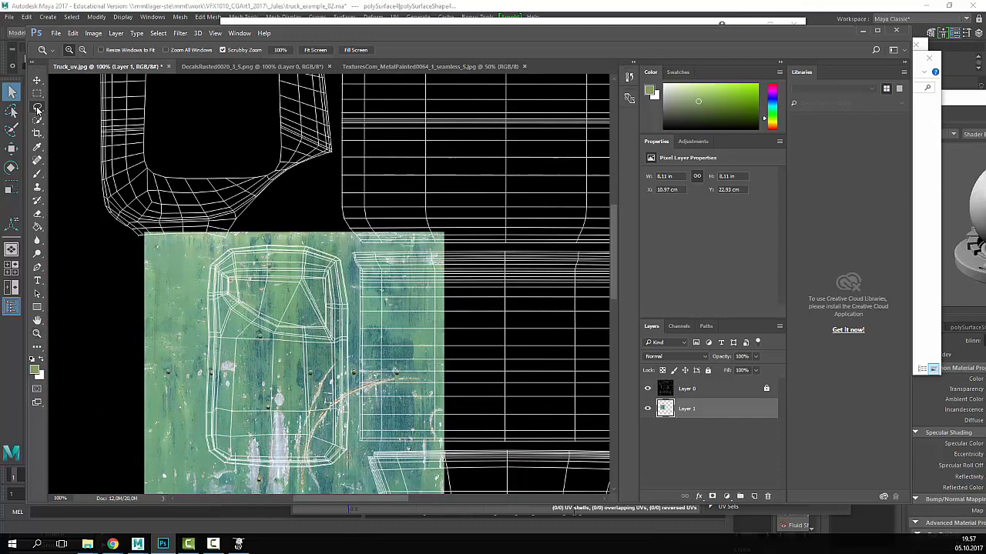
left_click(37, 107)
mouse_move(217, 246)
left_mouse_down()
mouse_move(193, 341)
mouse_move(202, 460)
mouse_move(362, 471)
mouse_move(364, 283)
mouse_move(298, 245)
mouse_move(223, 252)
left_mouse_up()
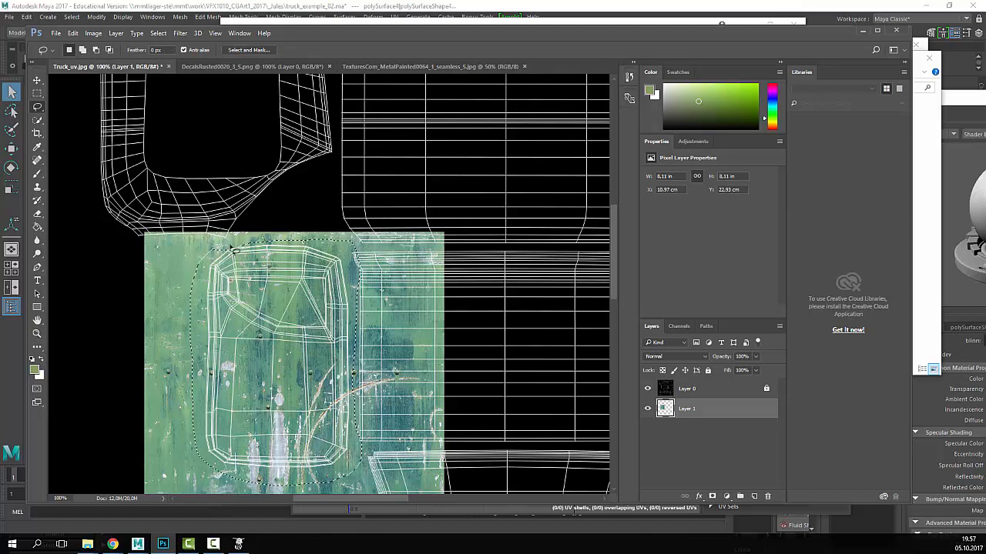
- Refine the lasso selection's top-left and top-right corners around the door shell
left_click_drag(267, 256, 220, 253, "alt")
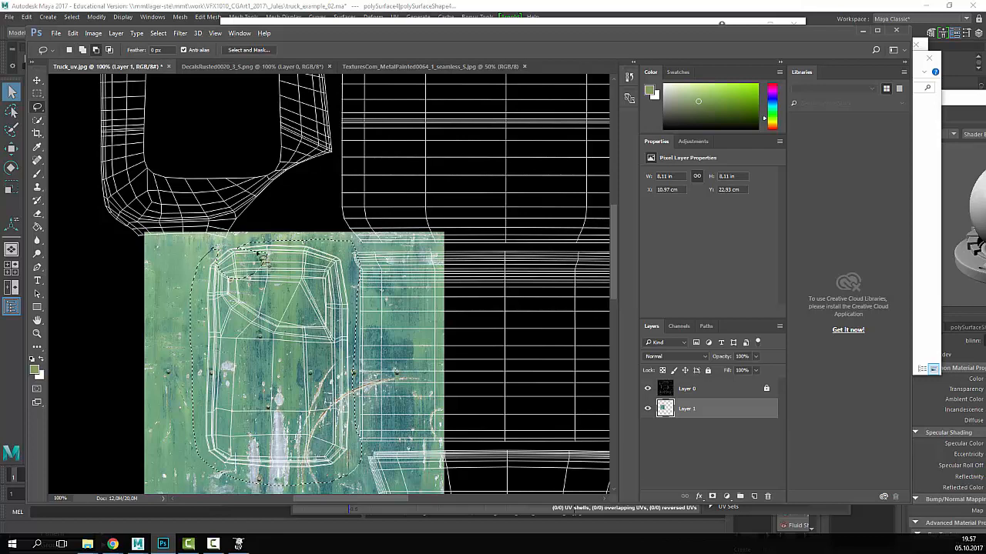
mouse_move(284, 258)
left_mouse_down("shift")
mouse_move(220, 242)
mouse_move(283, 255)
left_mouse_up("shift")
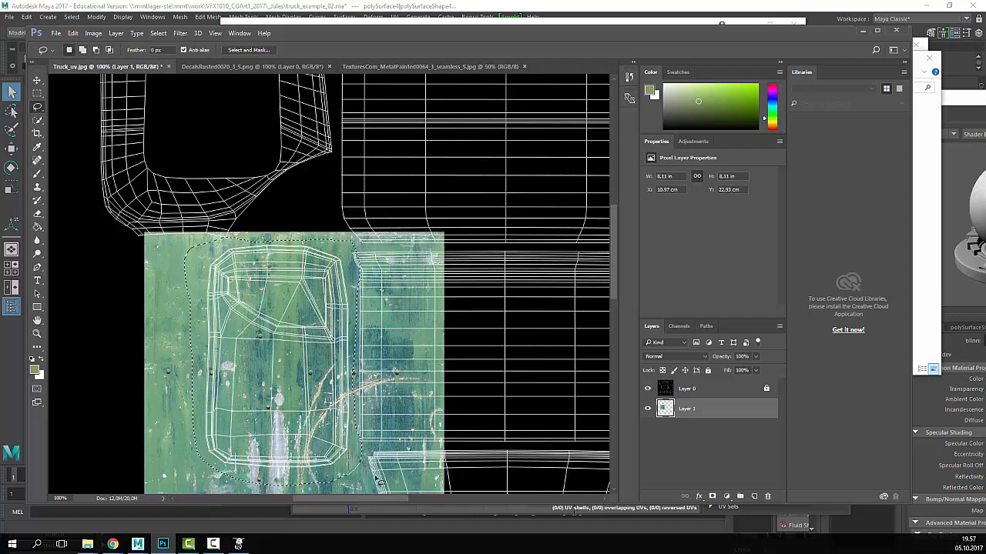
mouse_move(360, 236)
left_mouse_down("alt")
mouse_move(339, 249)
mouse_move(389, 248)
mouse_move(347, 234)
mouse_move(356, 245)
mouse_move(336, 269)
left_mouse_up("alt")
mouse_move(387, 213)
left_mouse_down("alt")
mouse_move(358, 216)
mouse_move(348, 264)
mouse_move(356, 287)
left_mouse_up("alt")
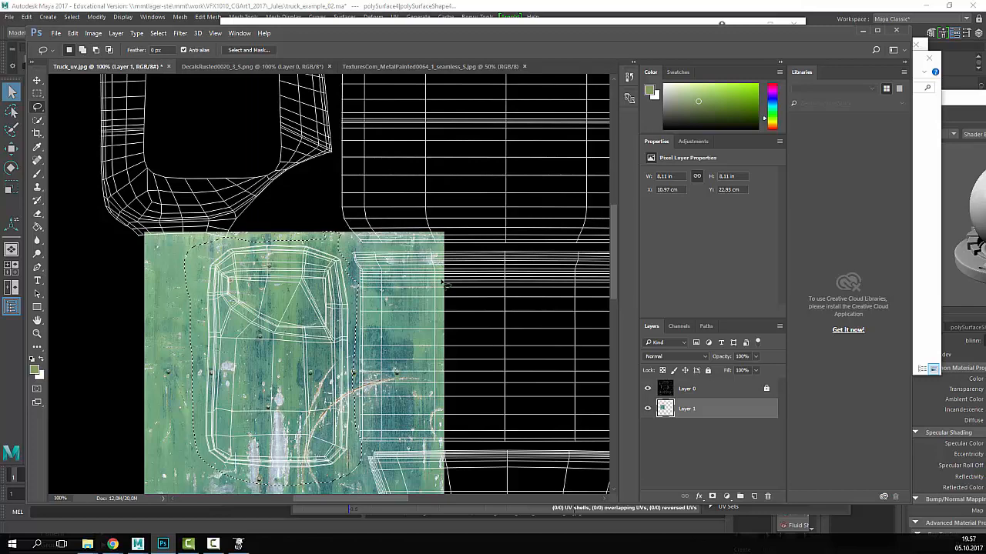
- Invert the selection, delete the texture outside the door shell, and deselect
right_click(358, 308)
left_click(422, 327)
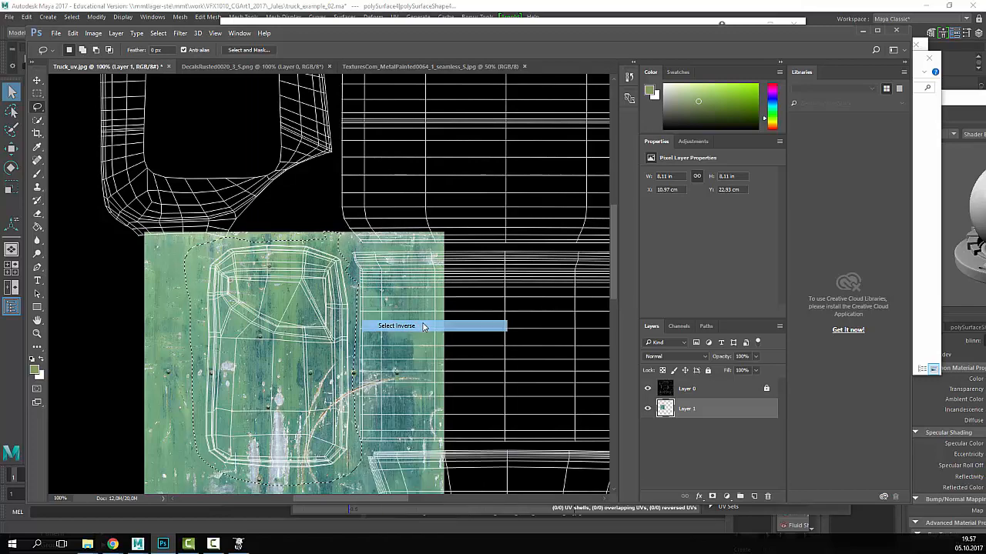
key("Delete")
key("ctrl+d")
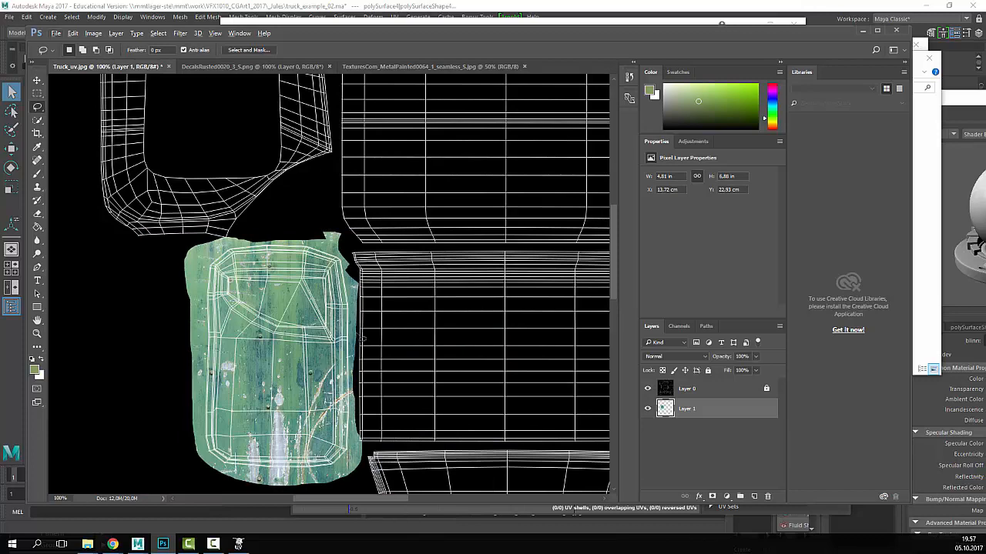
left_click(37, 80)
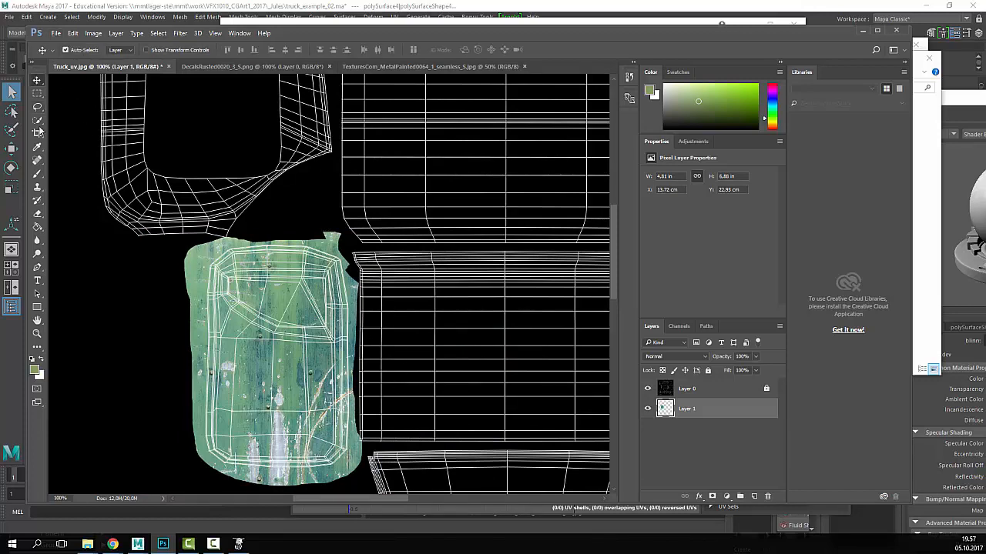
- Zoom out over the UV layout and select the wireframe Layer 0
left_click(37, 333)
left_click(448, 294, "alt")
left_click(448, 294, "alt")
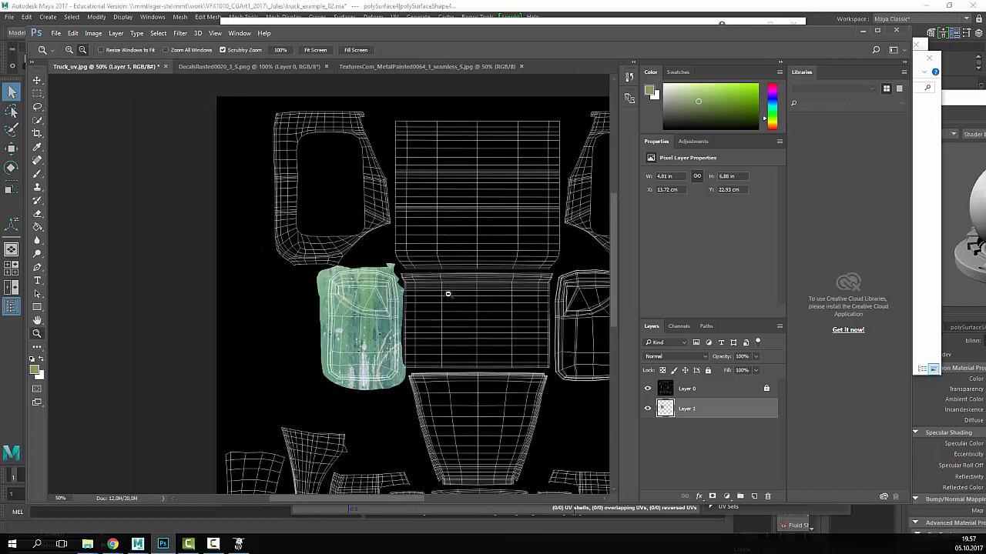
left_click(449, 293, "alt")
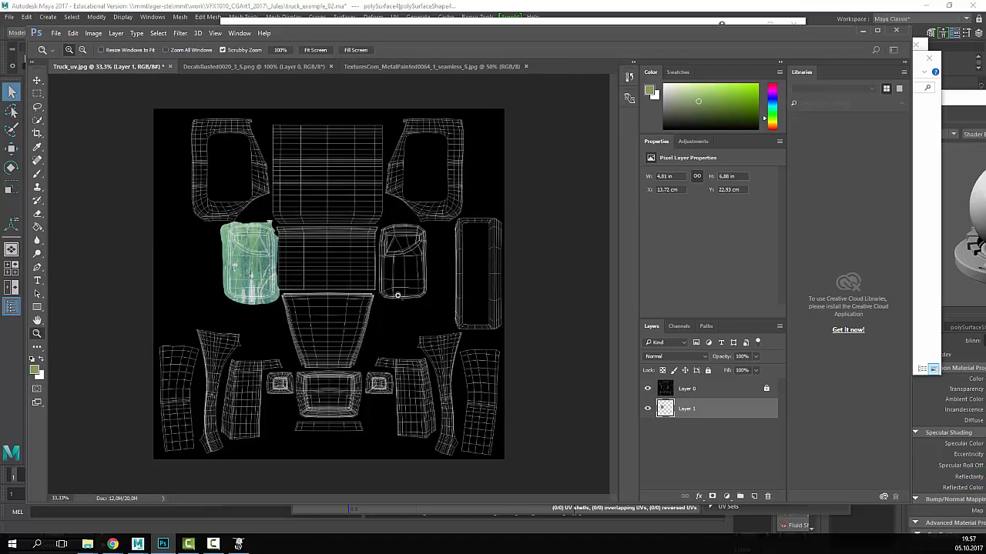
left_click(301, 293)
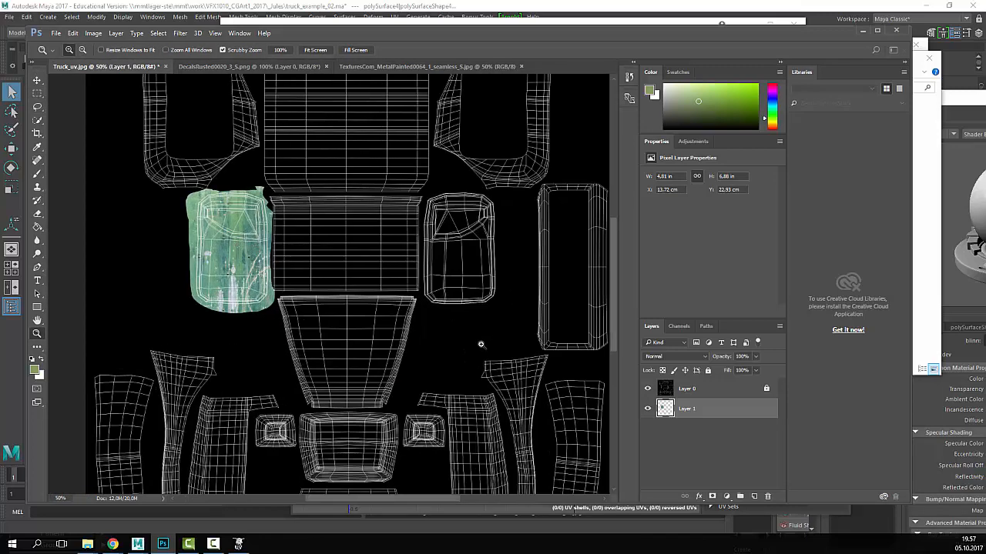
left_click(693, 390)
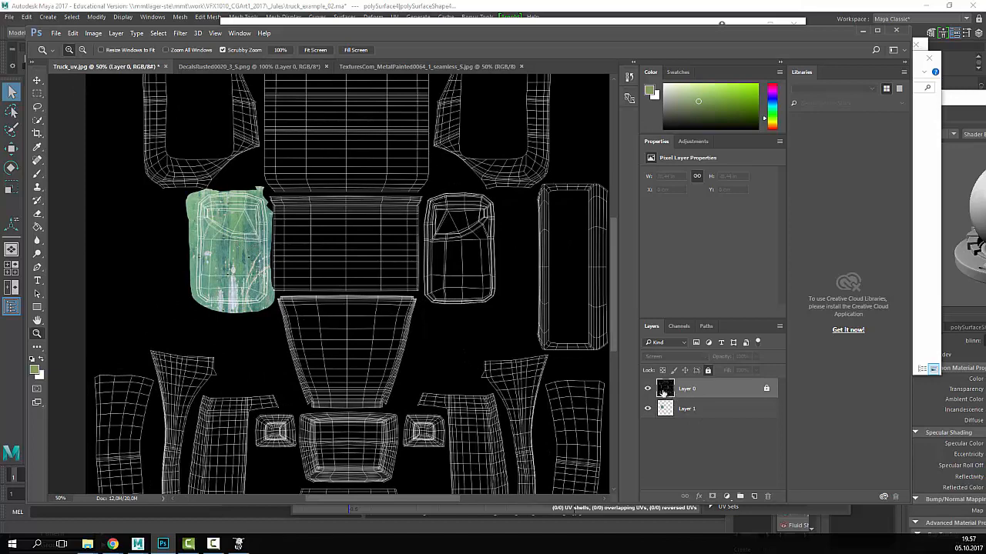
- Save the document as Truck.psd with Maximize Compatibility accepted
left_click(55, 33)
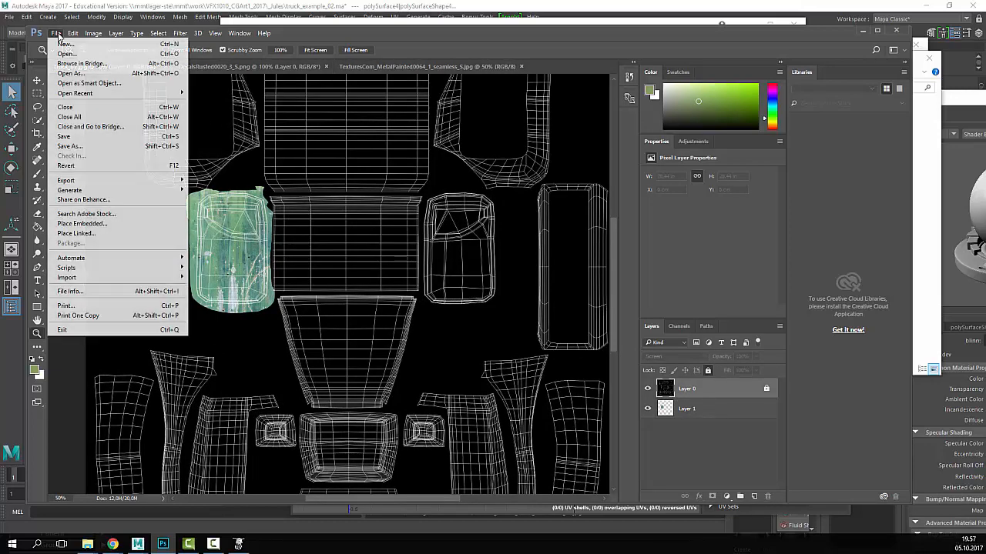
left_click(76, 147)
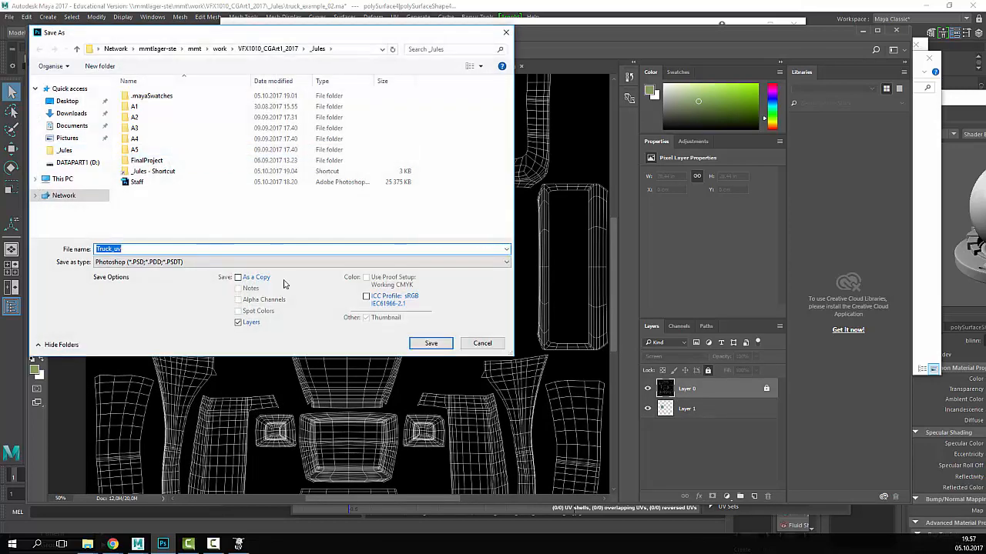
left_click(159, 249)
key("BackSpace")
key("BackSpace")
key("BackSpace")
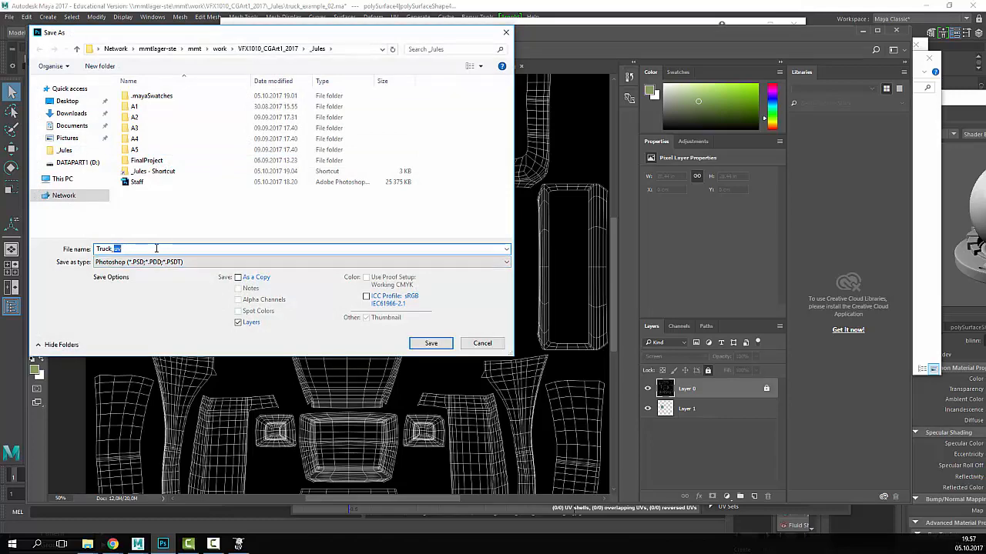
key("Return")
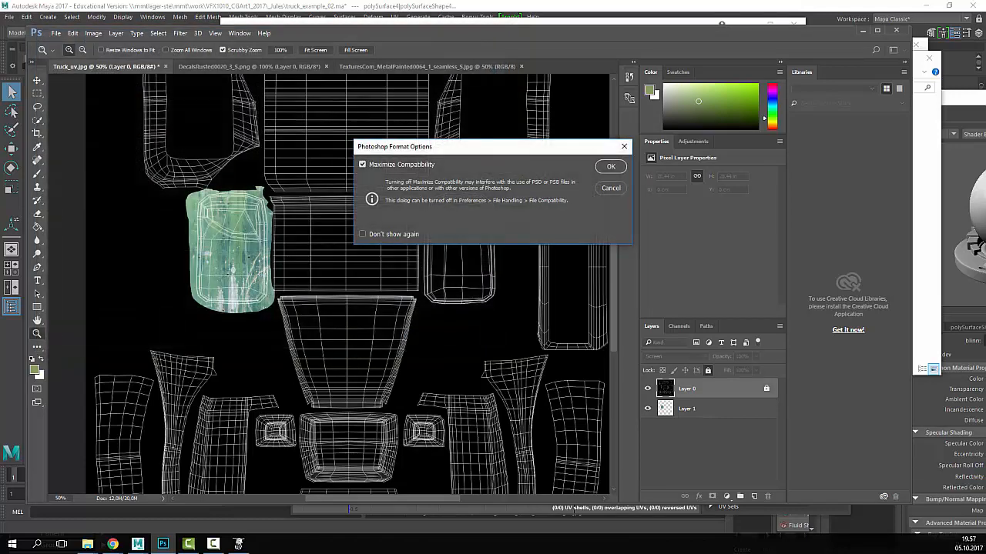
key("Return")
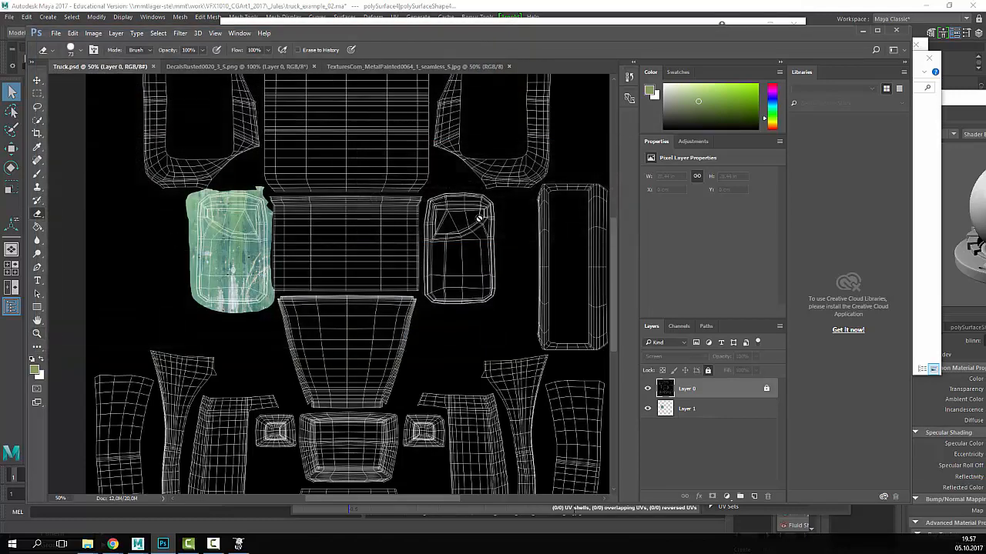
- Toggle Layer 0's visibility repeatedly to check the UVs against the texture
left_click(647, 389)
left_click(647, 390)
left_click(648, 390)
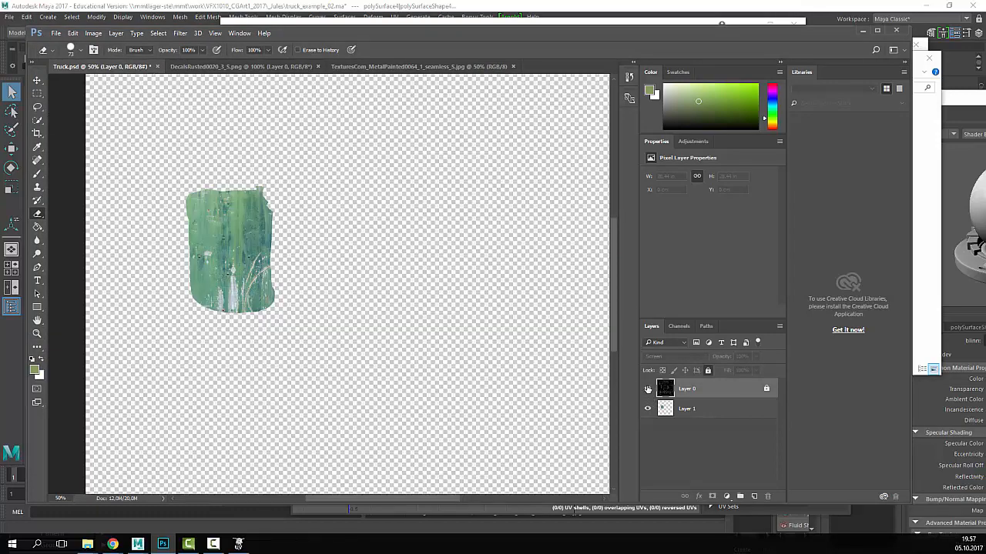
left_click(648, 389)
left_click(647, 389)
left_click(647, 389)
left_click(647, 390)
- Add Layer 2 at the bottom of the stack, fill it green, and save Truck.psd
left_click(754, 496)
left_click_drag(689, 392, 695, 447)
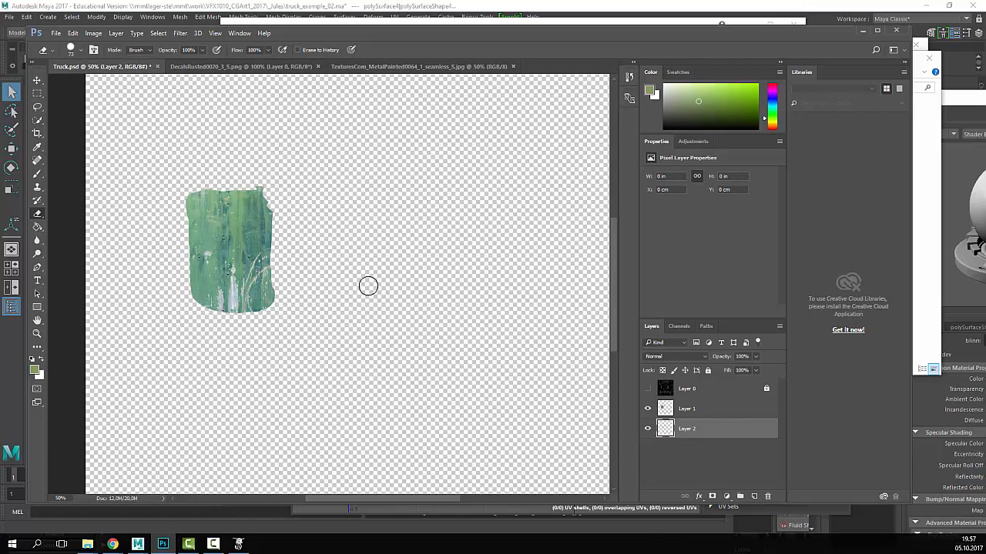
left_click(37, 227)
left_click(544, 240)
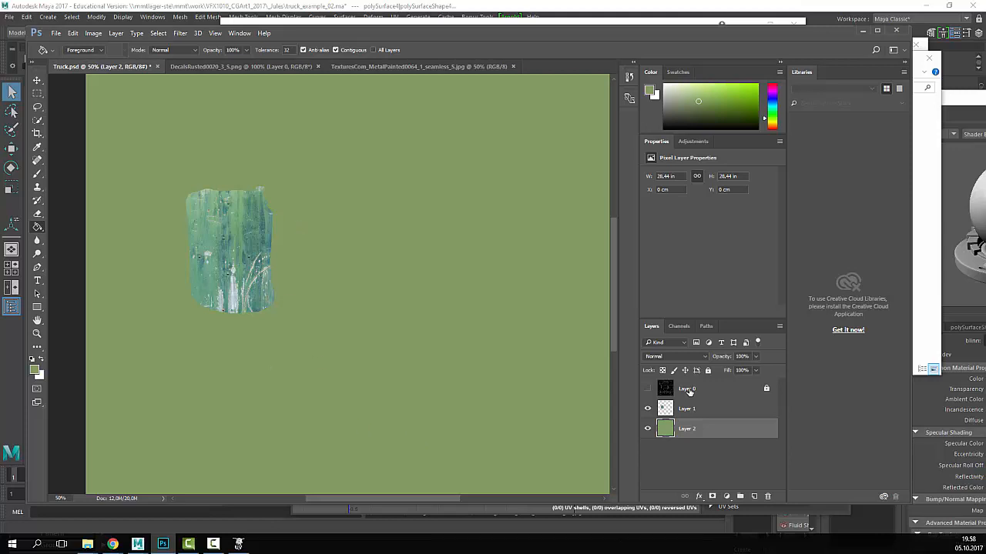
left_click(56, 33)
left_click(63, 136)
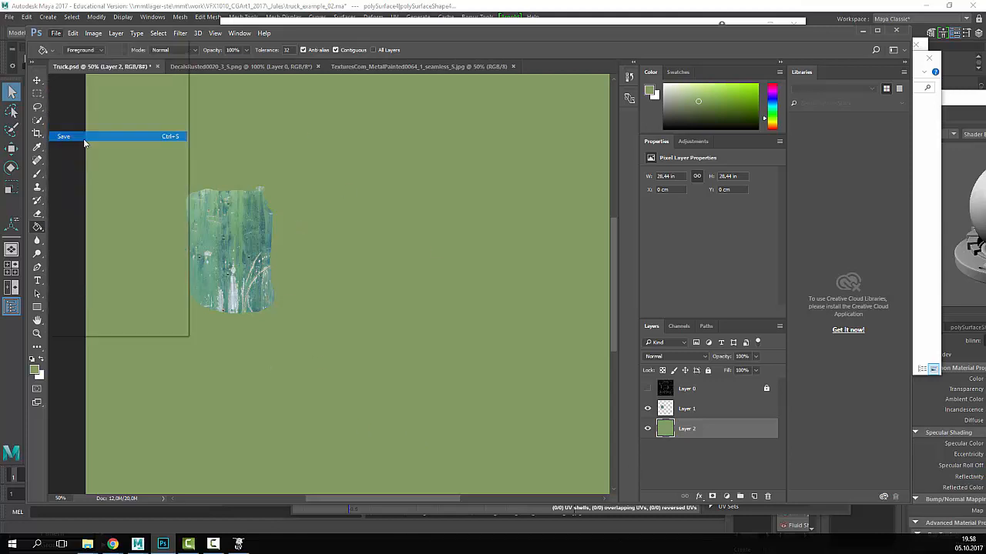
- Save a PNG copy of the colour map, adding '_uv' to the file name
left_click(56, 33)
left_click(69, 146)
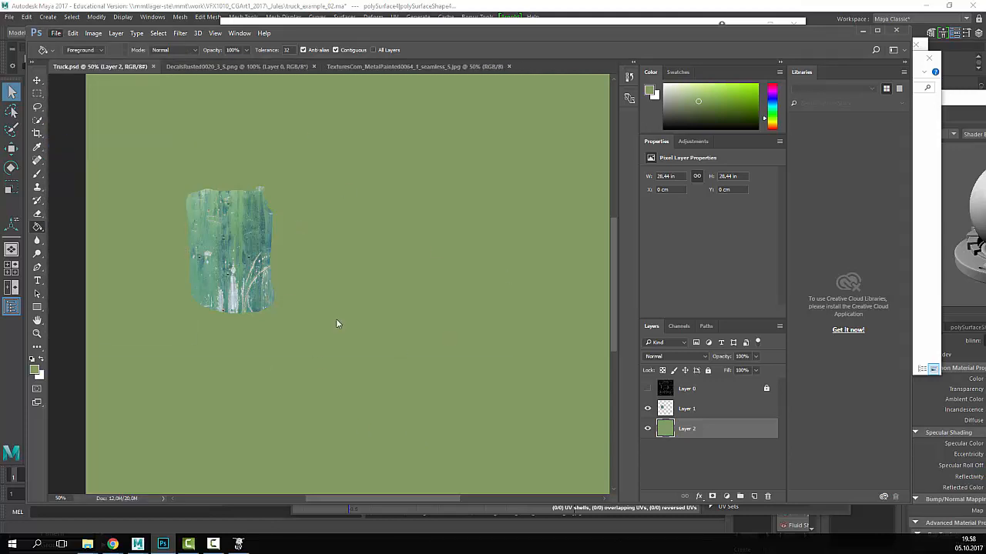
left_click(162, 262)
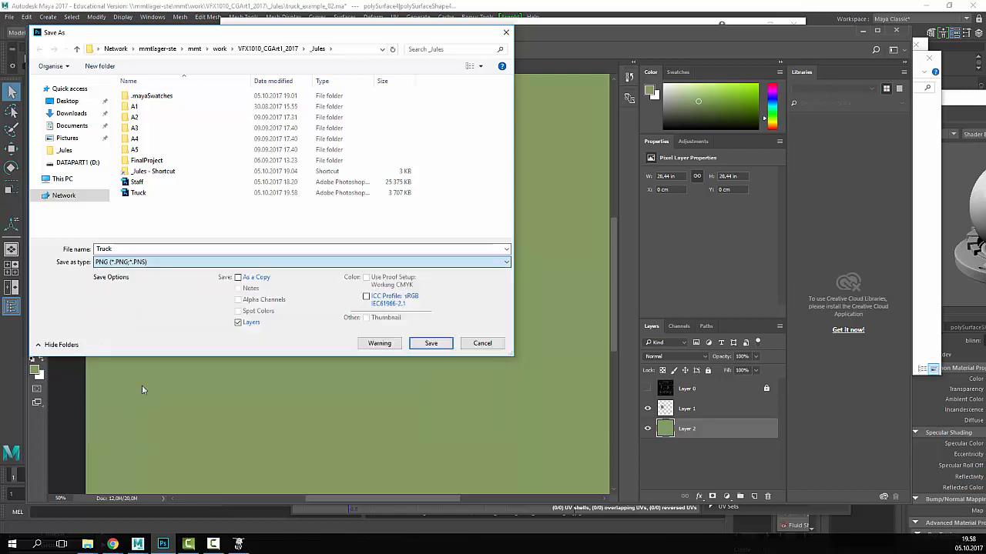
left_click(145, 403)
left_click(148, 248)
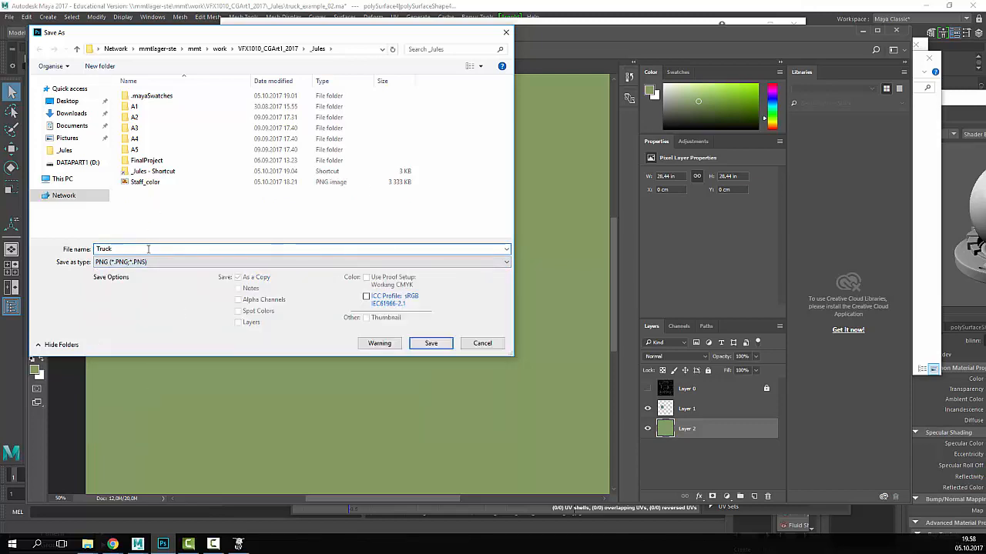
type("_uv")
key("Return")
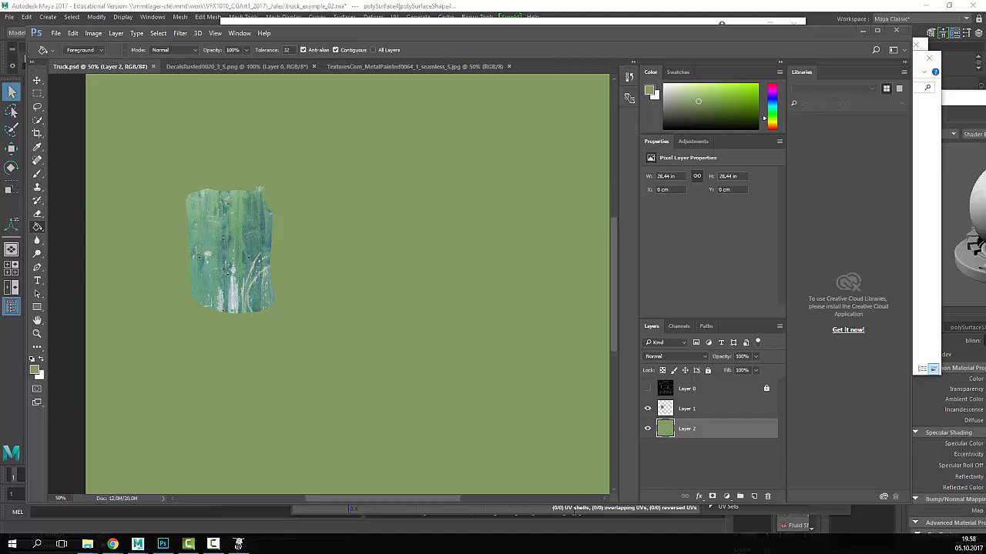
key("alt+Tab")
left_click_drag(604, 36, 231, 316)
- Map a File texture loading Truck_color.png, Filter Type Off, into truck_mat's Color
left_click_drag(847, 97, 379, 82)
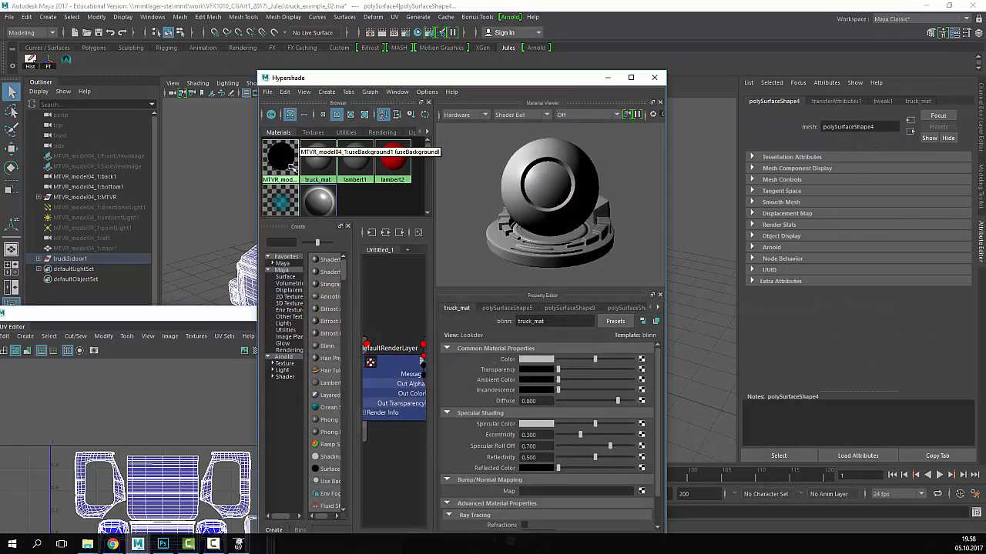
left_click(319, 160)
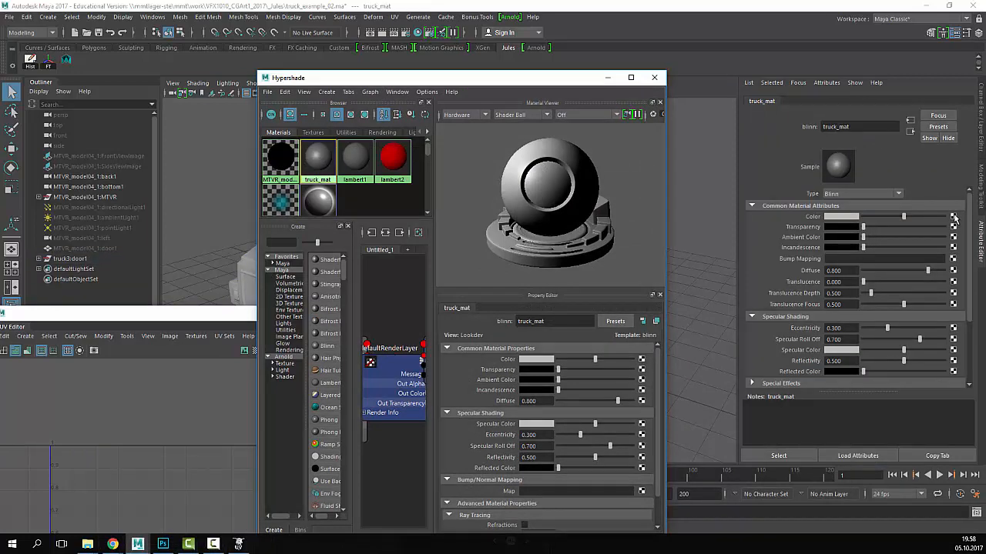
left_click(954, 218)
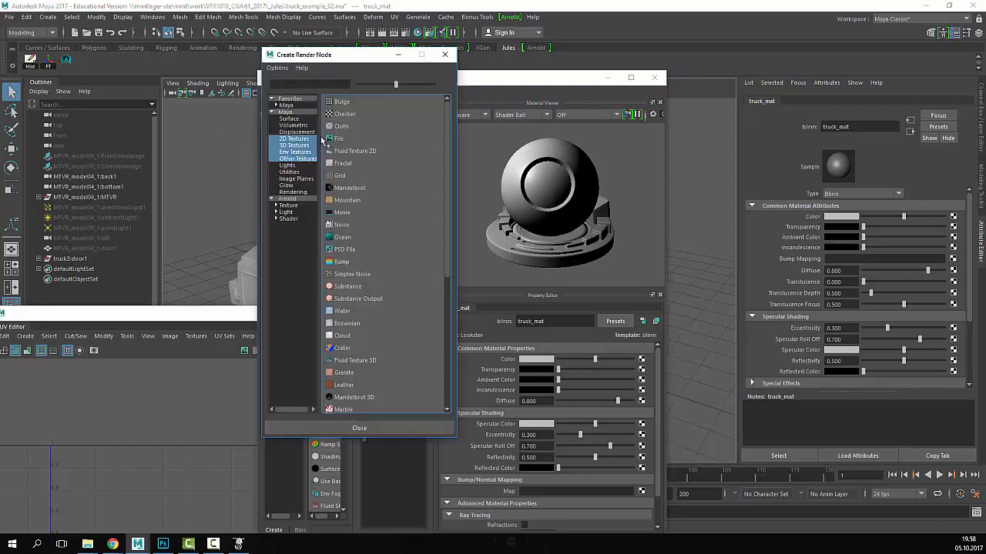
left_click(371, 139)
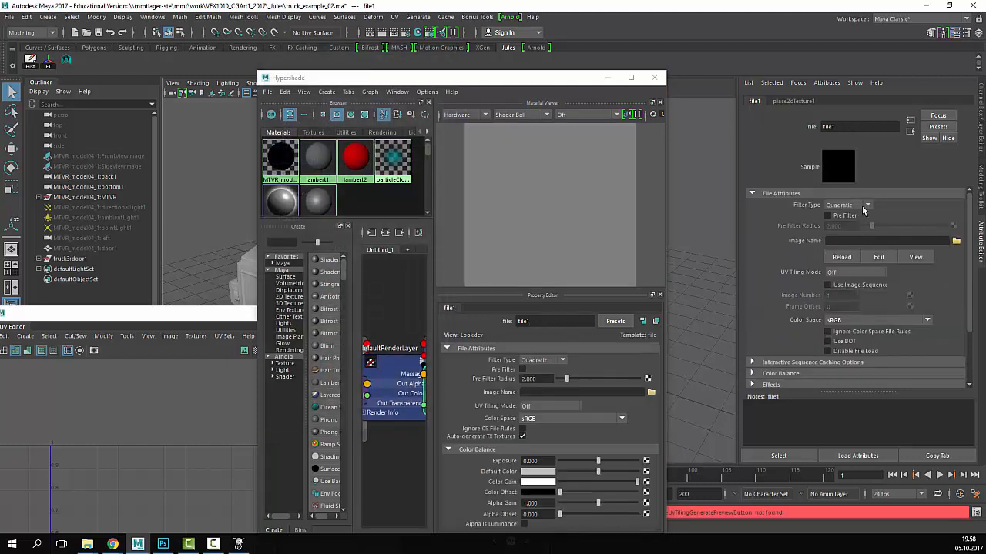
left_click(847, 206)
left_click(840, 216)
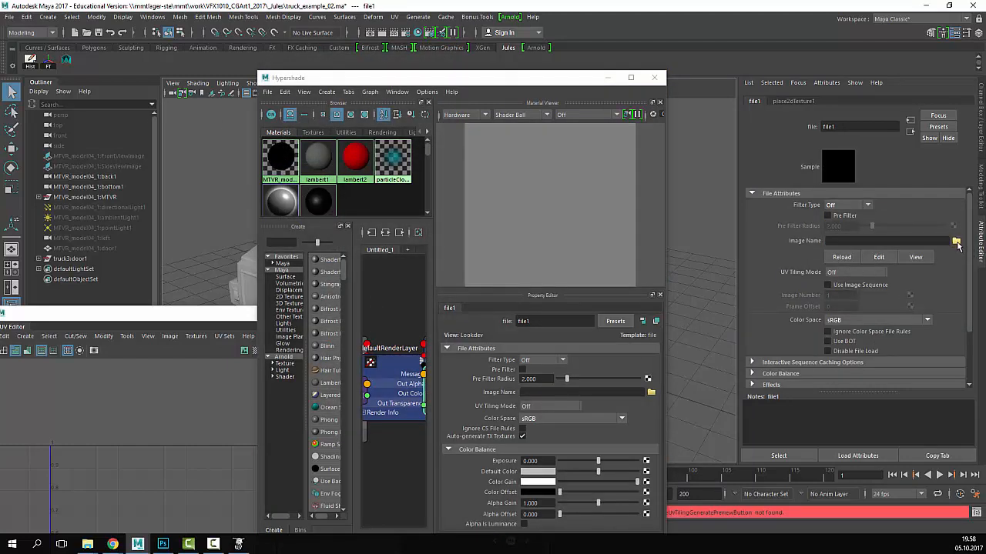
left_click(958, 241)
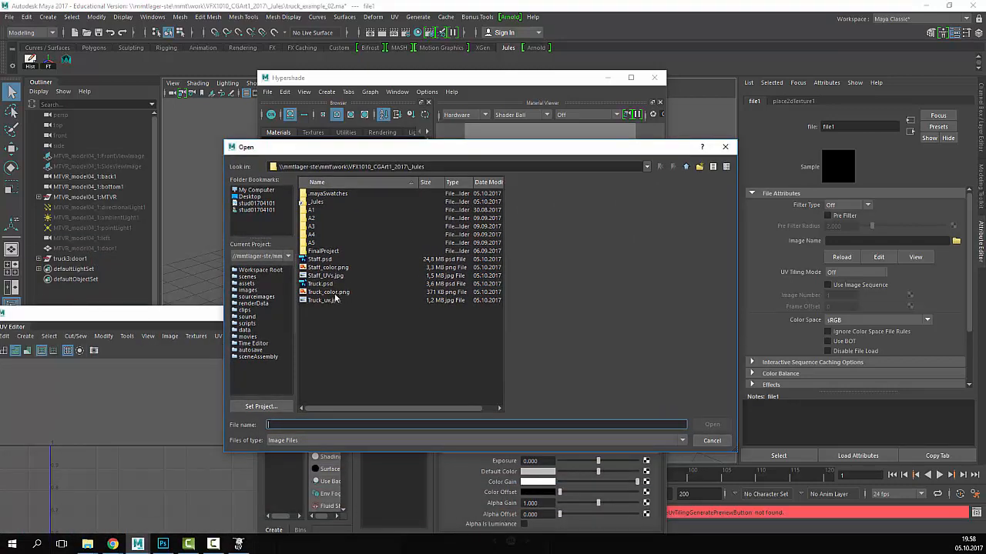
left_click(339, 294)
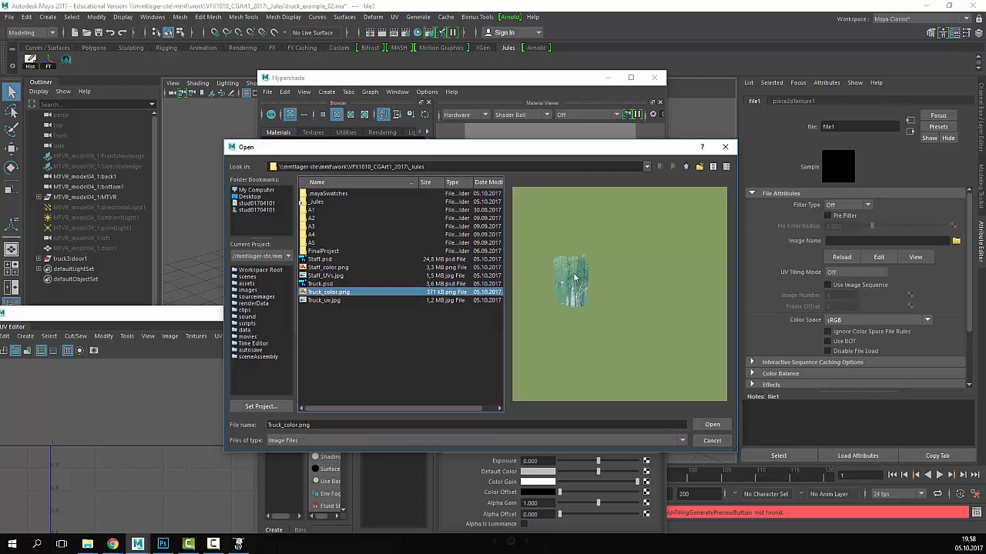
left_click(711, 425)
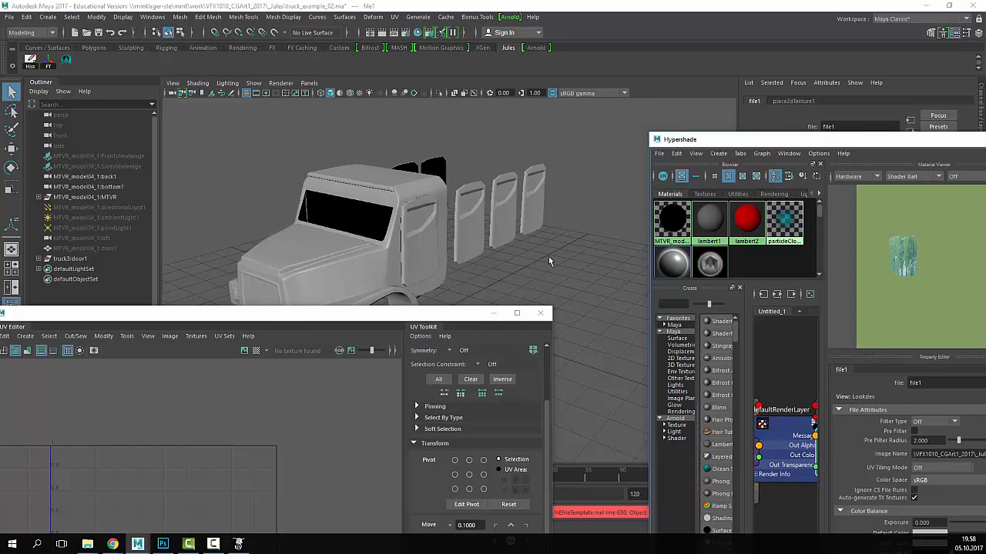
- Turn on textured display (6) and orbit to a side view of the truck
left_click(527, 270)
key("6")
left_click_drag(401, 313, 707, 436)
scroll(465, 317, "up", 6)
left_click_drag(407, 328, 468, 270, "alt")
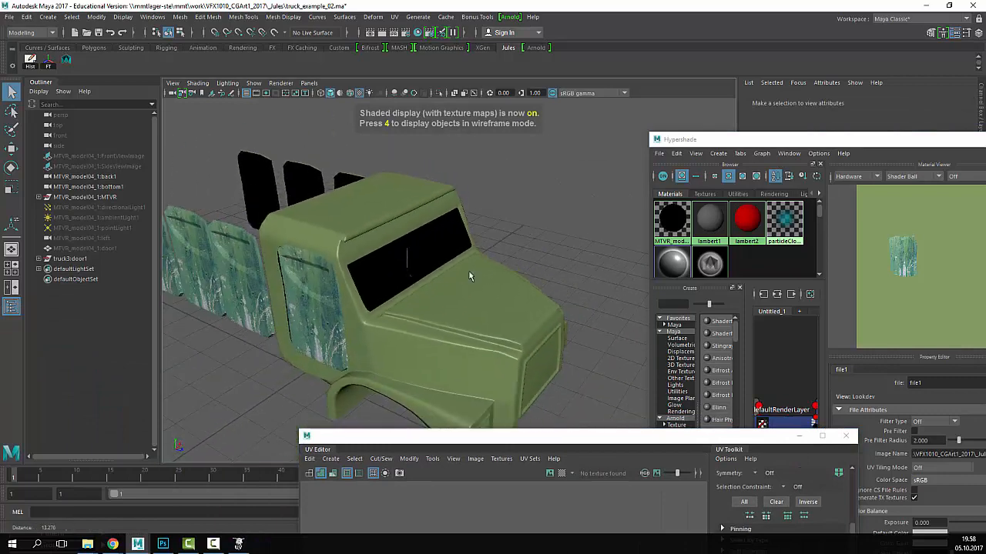
left_click_drag(369, 275, 441, 295, "alt")
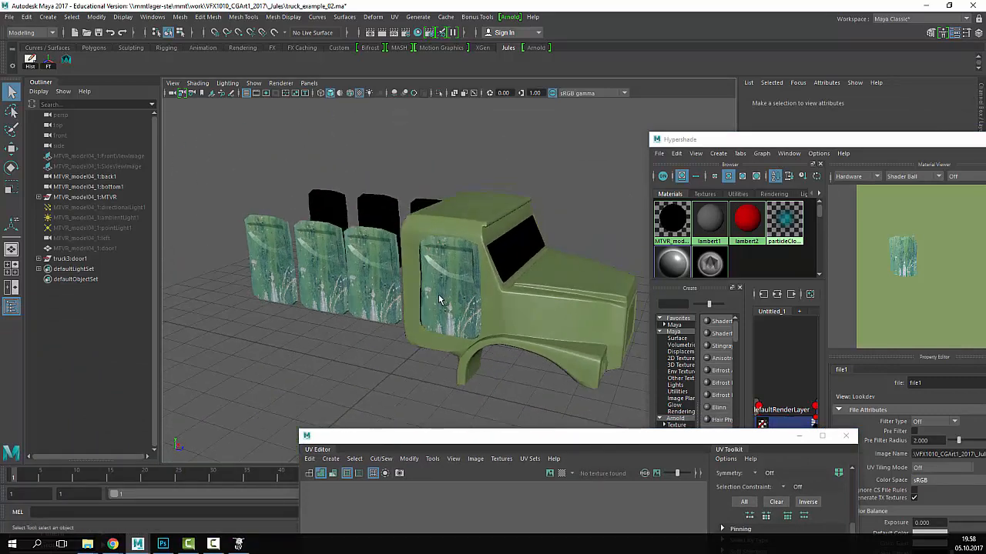
- Inspect the three textured doors from several angles, then select the truck
left_click(448, 296)
left_click(377, 285)
left_click(326, 297)
left_click(278, 320)
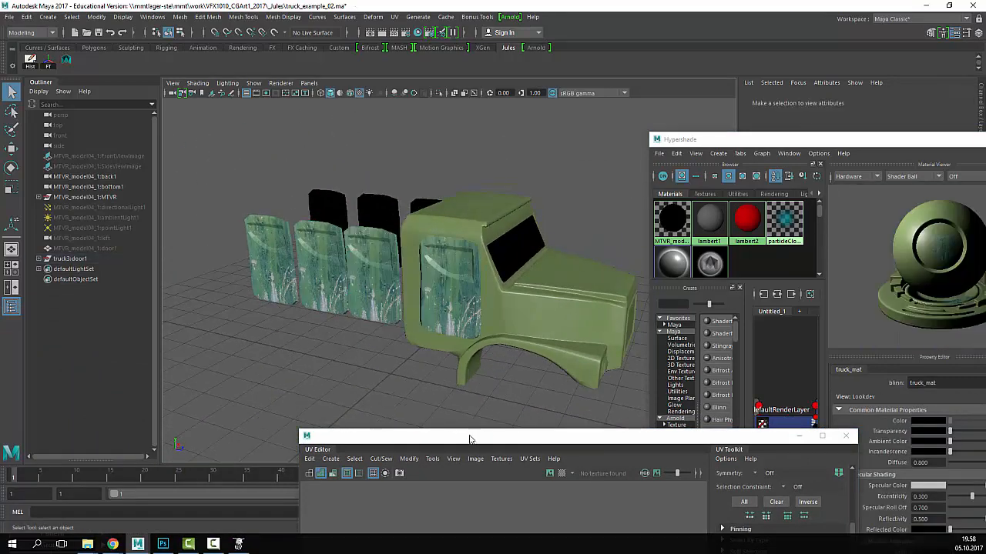
scroll(497, 415, "down", 5)
left_click_drag(501, 437, 770, 74)
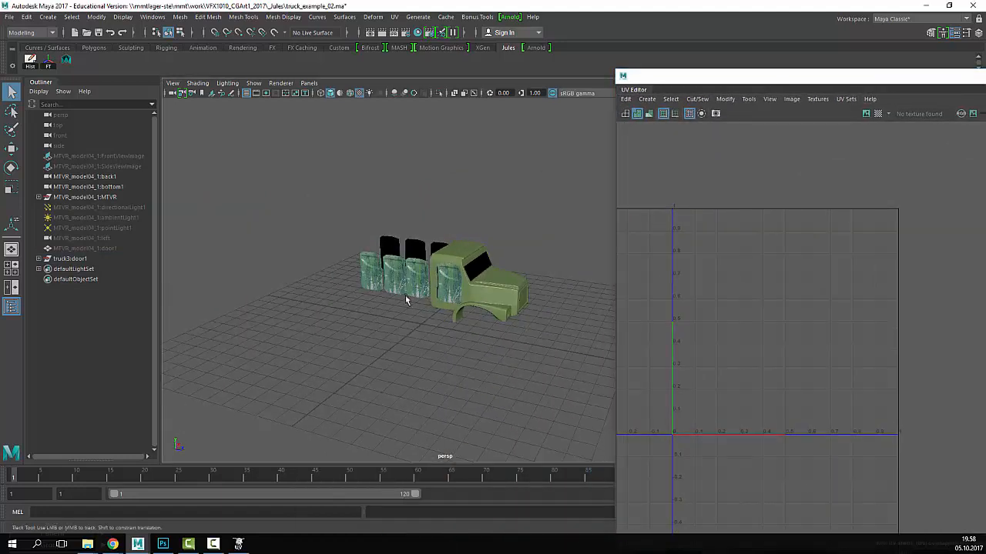
scroll(406, 300, "up", 5)
left_click_drag(539, 287, 476, 348, "alt")
scroll(471, 349, "down", 3)
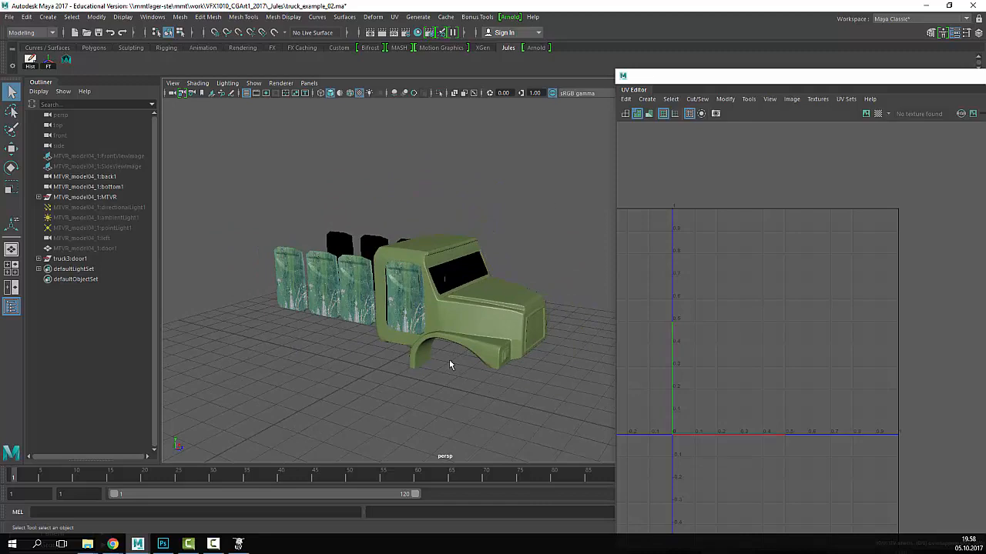
left_click(448, 294)
- Show the colour map in the UV Editor and select the door's UV shell
left_click_drag(735, 79, 491, 53)
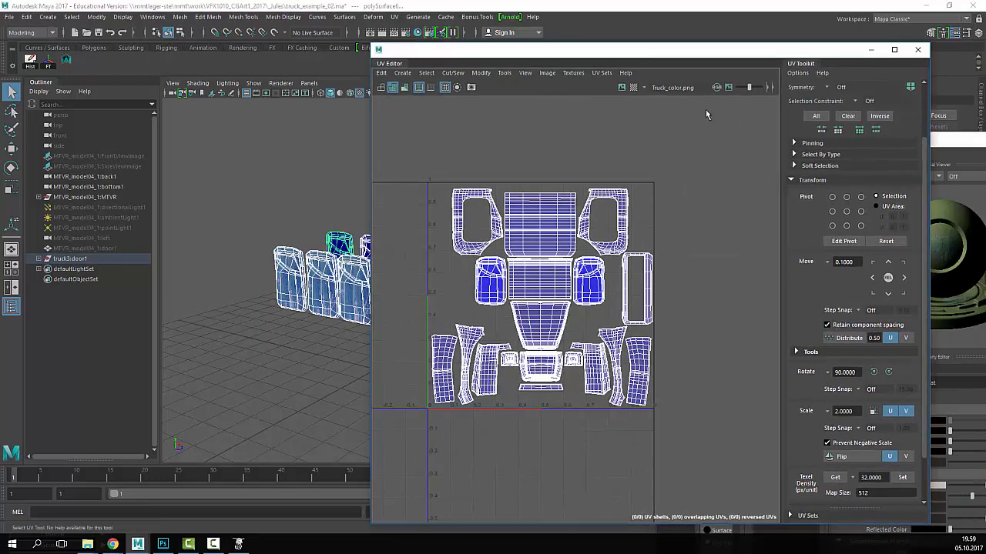
left_click(622, 87)
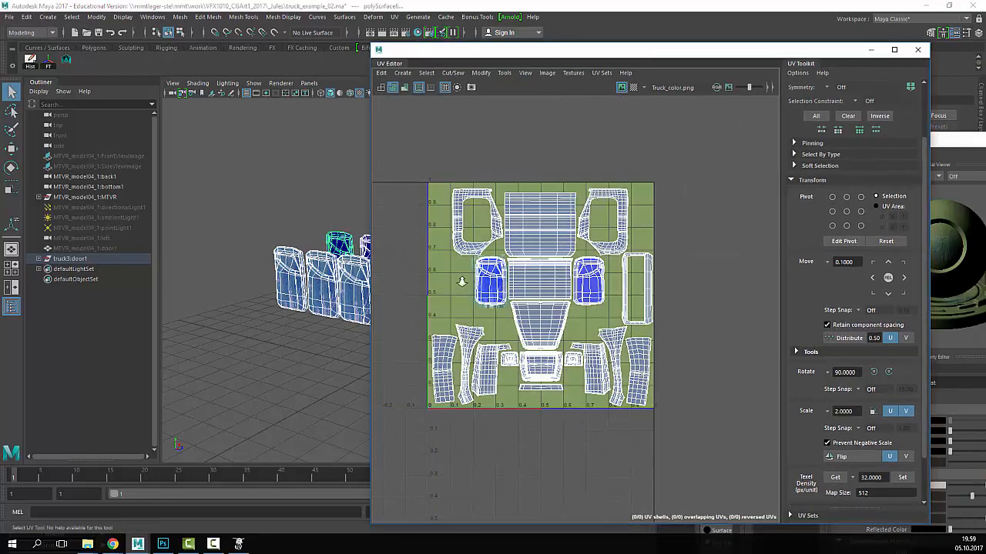
scroll(462, 282, "up", 9)
middle_click_drag(495, 257, 431, 260, "alt")
scroll(473, 324, "down", 3)
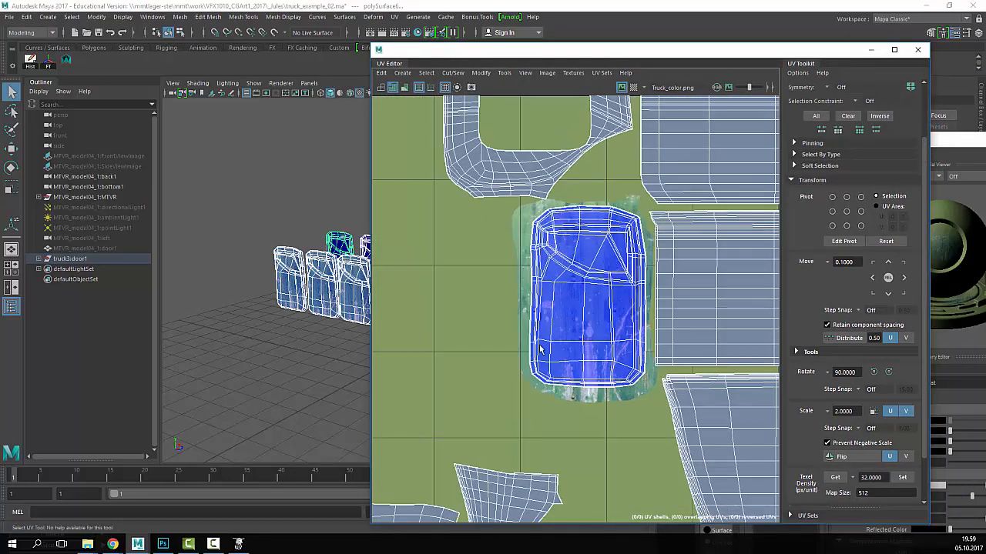
middle_click_drag(540, 350, 521, 330, "alt")
right_click_drag(561, 293, 522, 267)
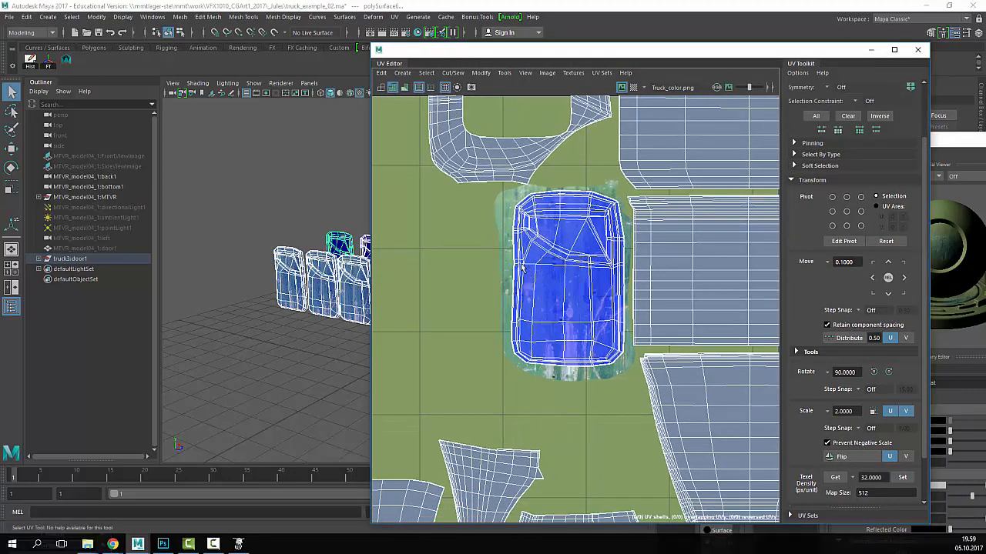
left_click(539, 248)
- Move the door UV shell onto the painted-metal patch and deselect
key("w")
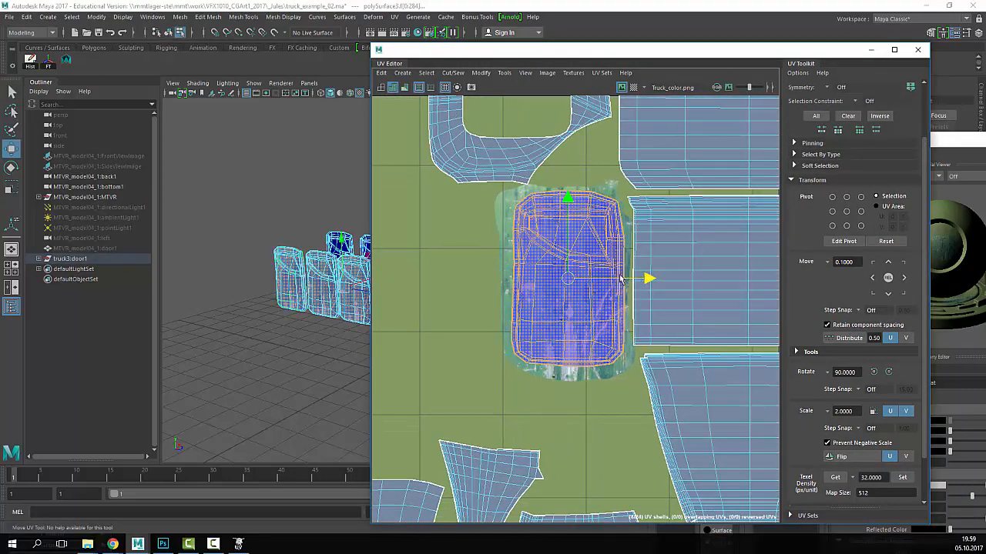
left_click_drag(621, 278, 653, 286)
scroll(266, 331, "up", 5)
scroll(323, 258, "down", 5)
key("q")
right_click_drag(308, 249, 394, 208)
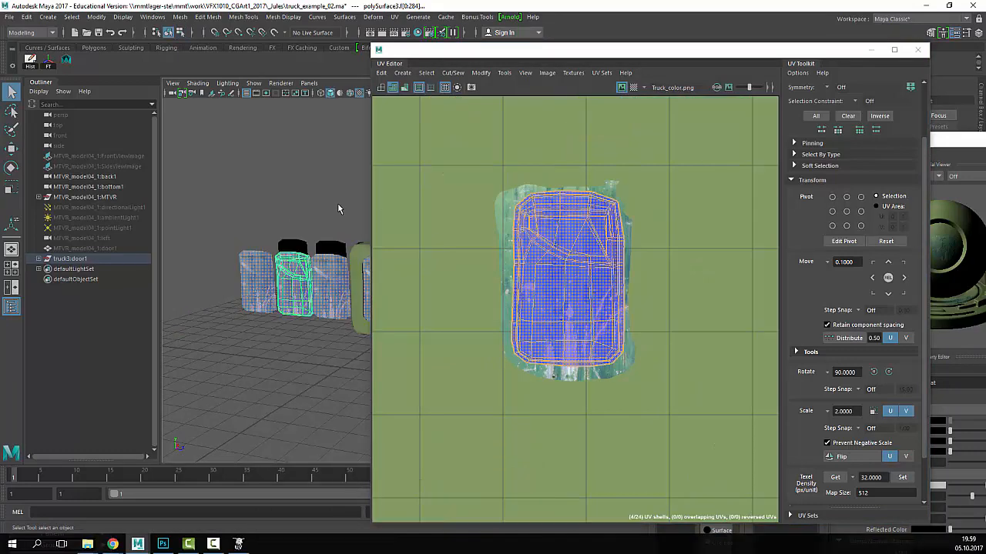
left_click(337, 206)
- Set the UV Editor aside and orbit in to view the truck's textured side
left_click_drag(456, 51, 821, 102)
left_click_drag(639, 251, 576, 257, "alt")
left_click_drag(446, 274, 397, 298, "alt")
right_click_drag(396, 308, 580, 329, "alt")
left_click_drag(581, 330, 504, 324, "alt")
right_click_drag(503, 324, 567, 327, "alt")
left_click_drag(567, 327, 560, 325, "alt")
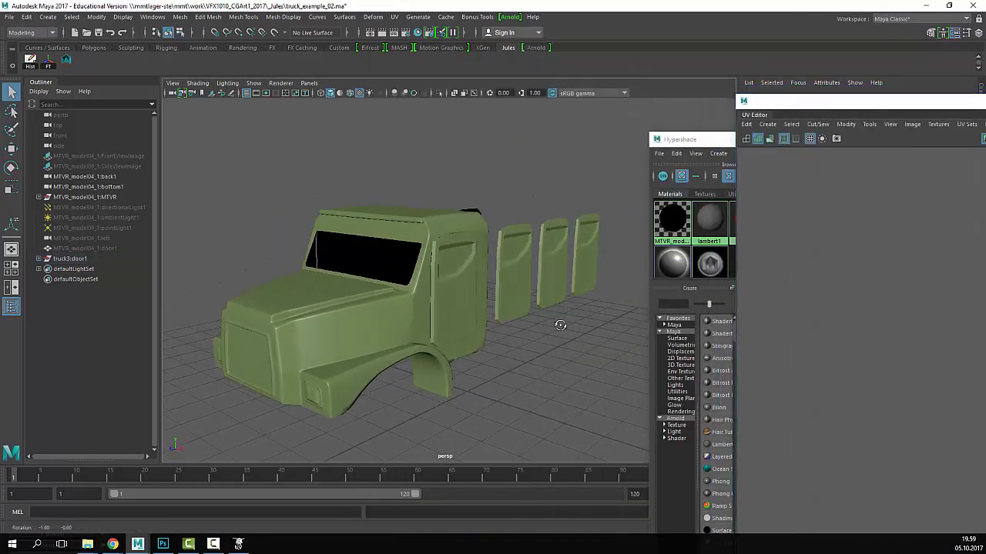